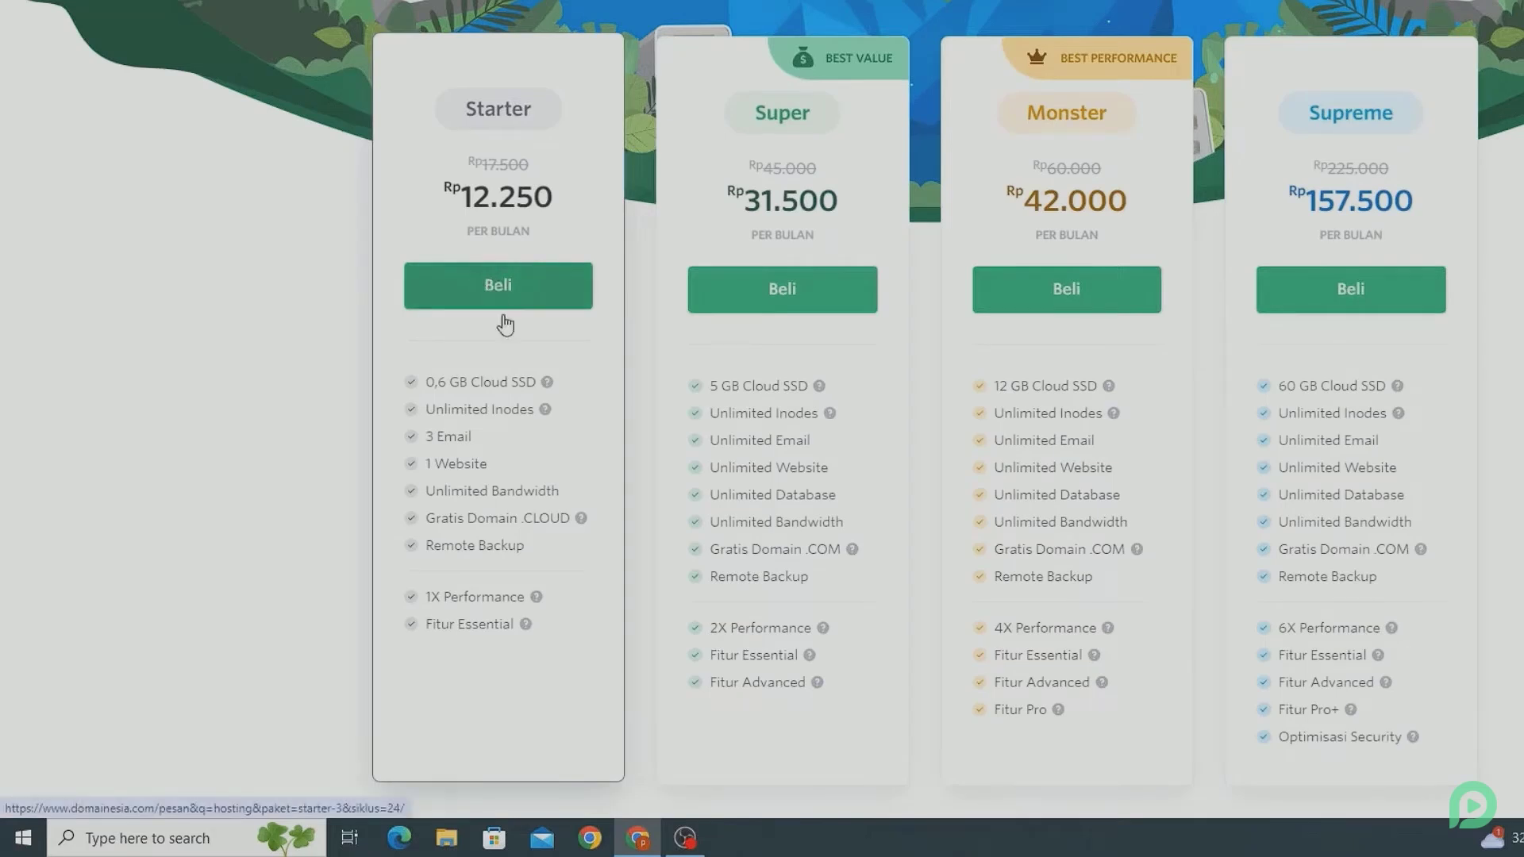
Step: Order the Super hosting plan on a 1 Tahun billing cycle, totalling Rp 441.000
{"action": "mouse_move", "coordinate": [588, 520]}
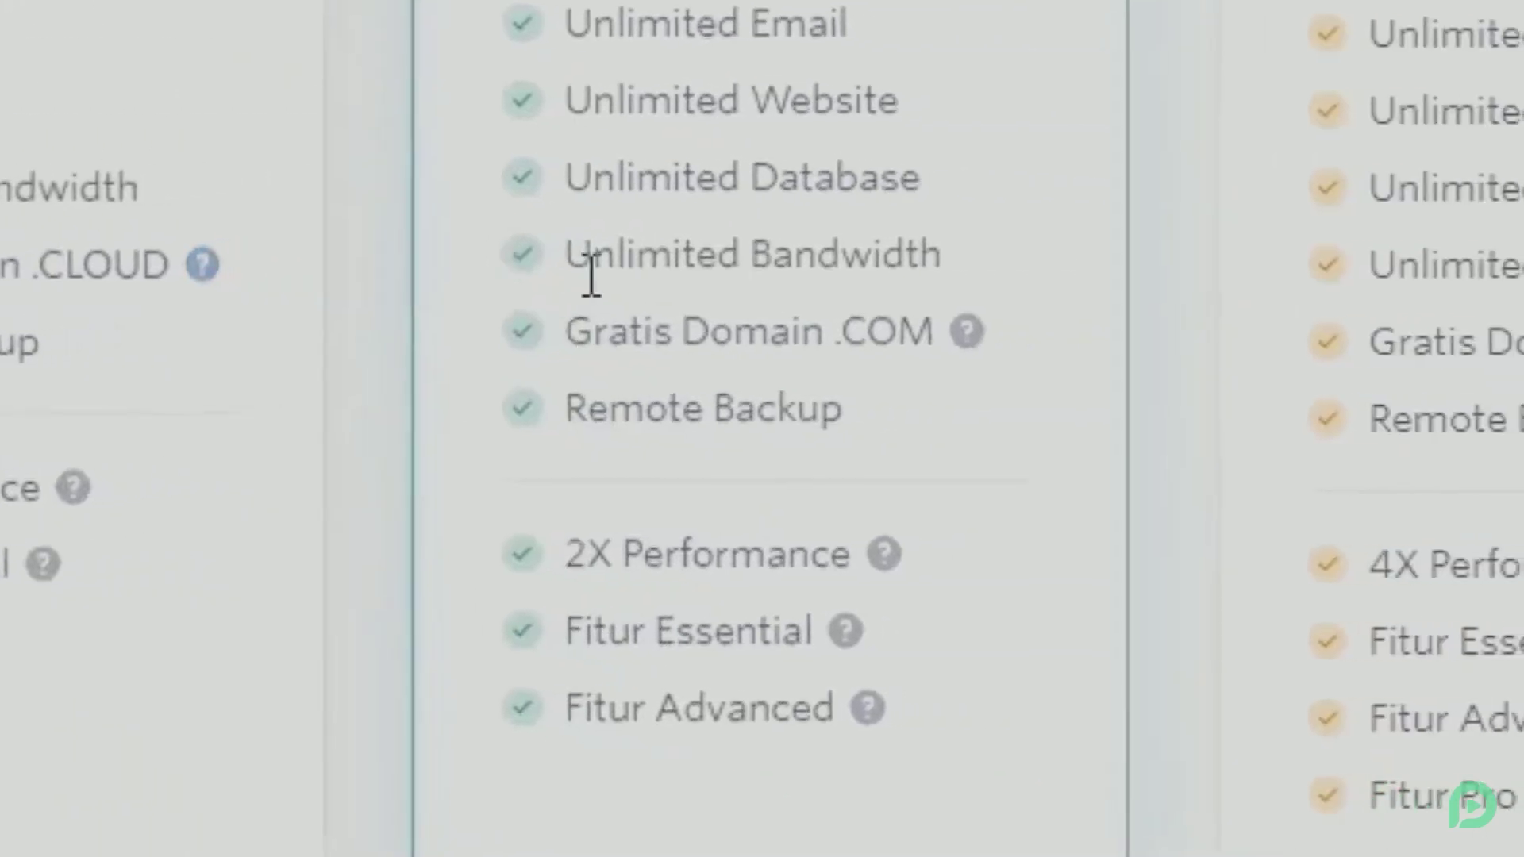
{"action": "mouse_move", "coordinate": [967, 340]}
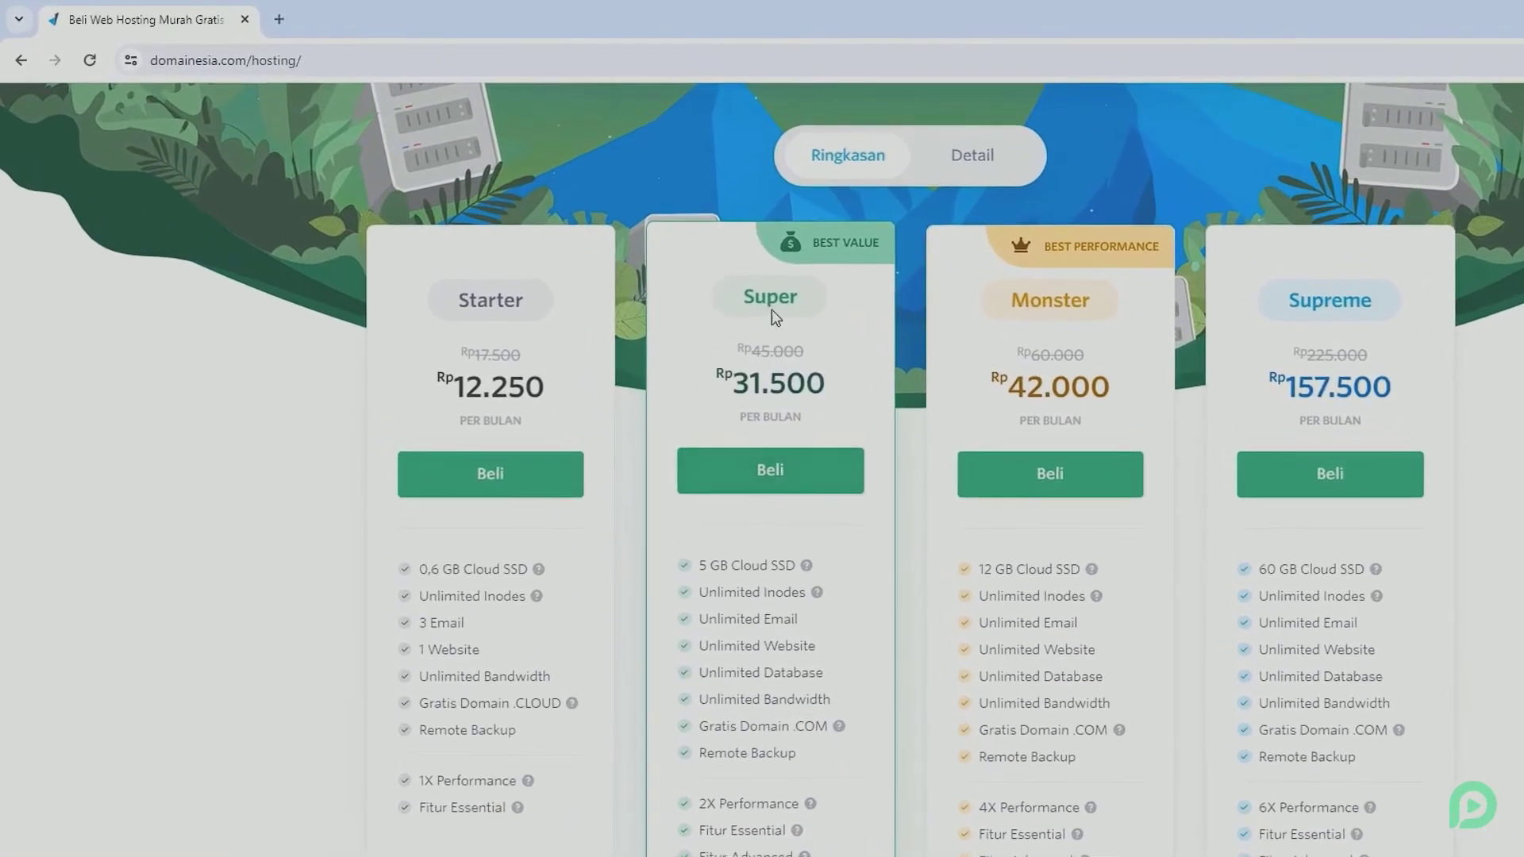
{"action": "left_click", "coordinate": [767, 475]}
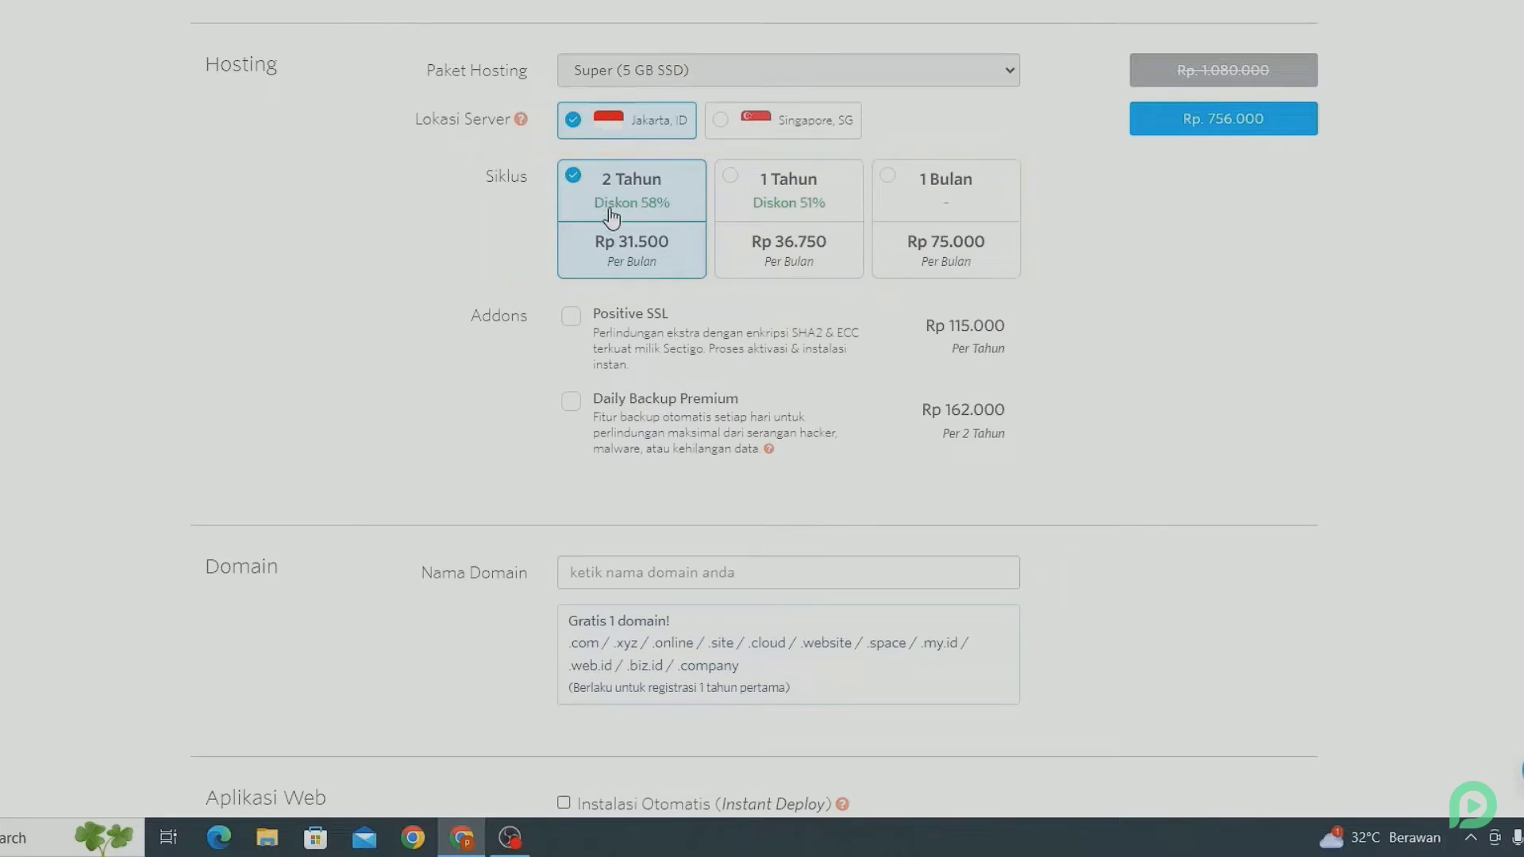
{"action": "left_click", "coordinate": [756, 214]}
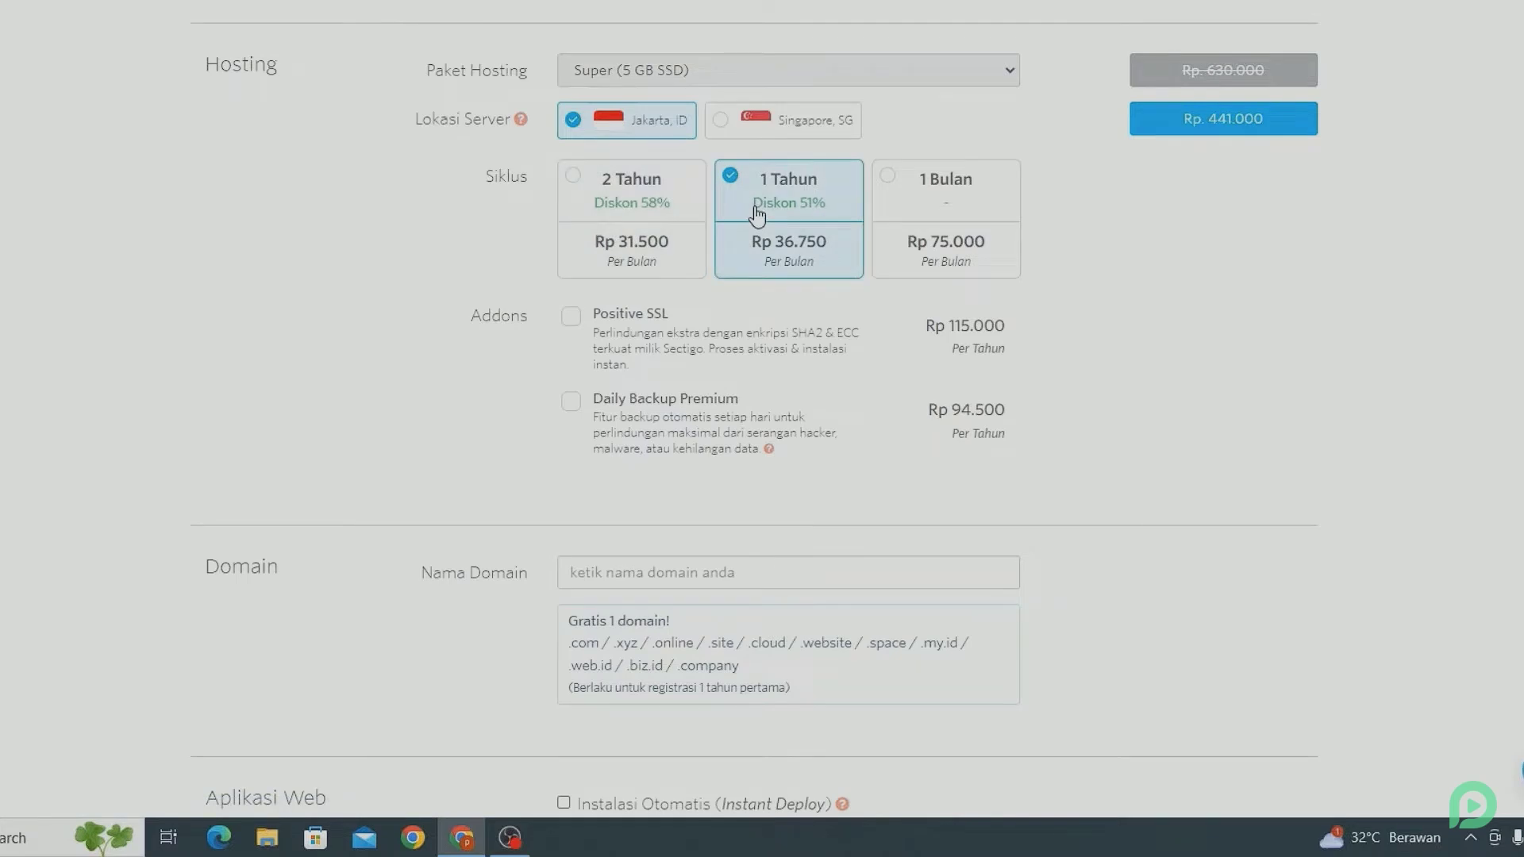
{"action": "scroll", "coordinate": [756, 218], "scroll_direction": "down", "scroll_amount": 4}
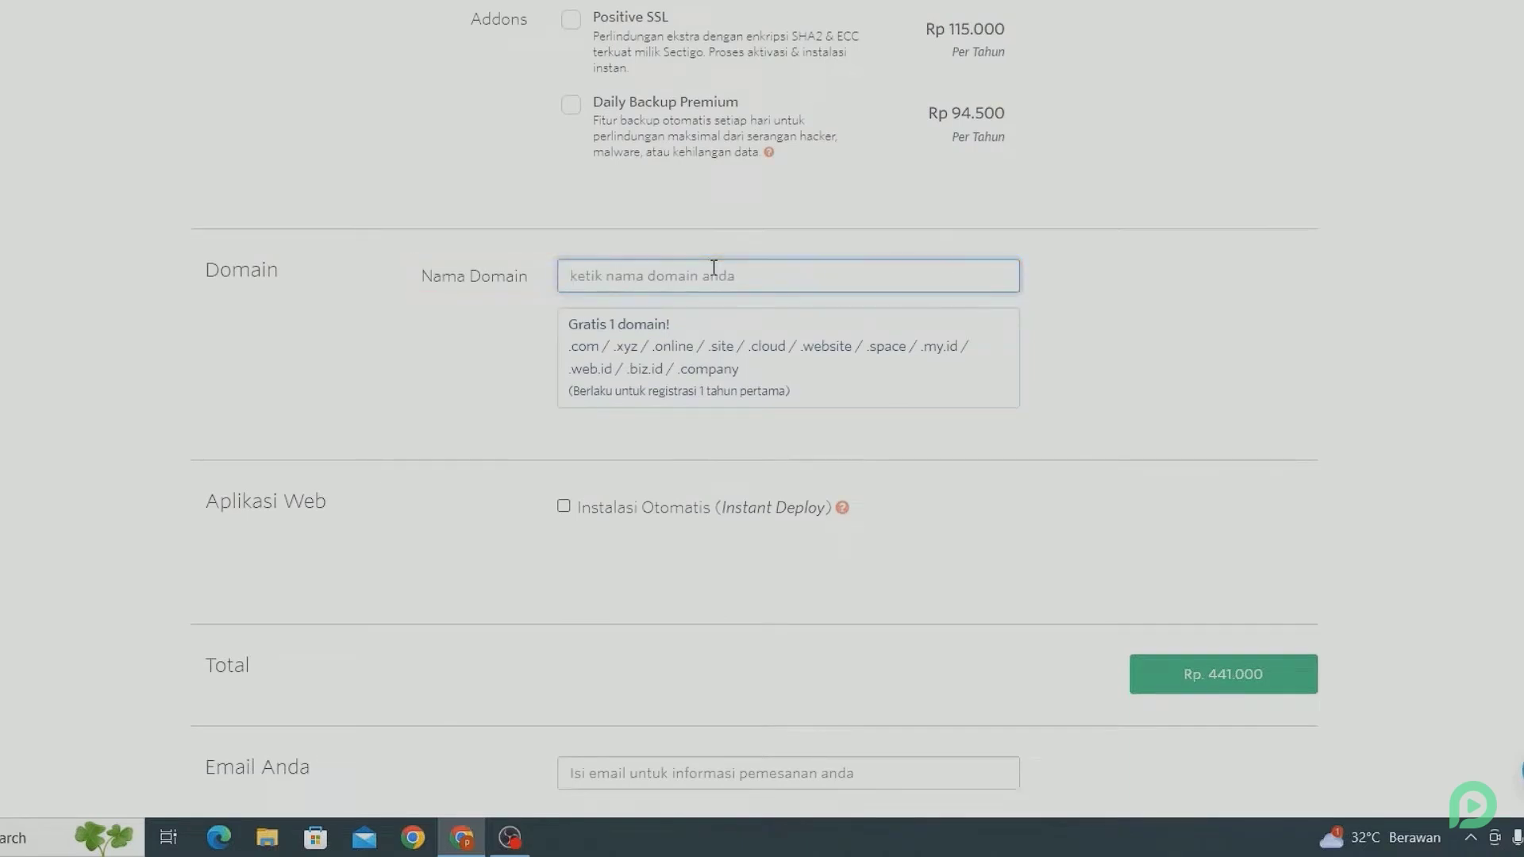
Step: Enter tutorpemoola.com as the free domain and fill in the order's contact e-mail
{"action": "type", "text": "tutorpemoola"}
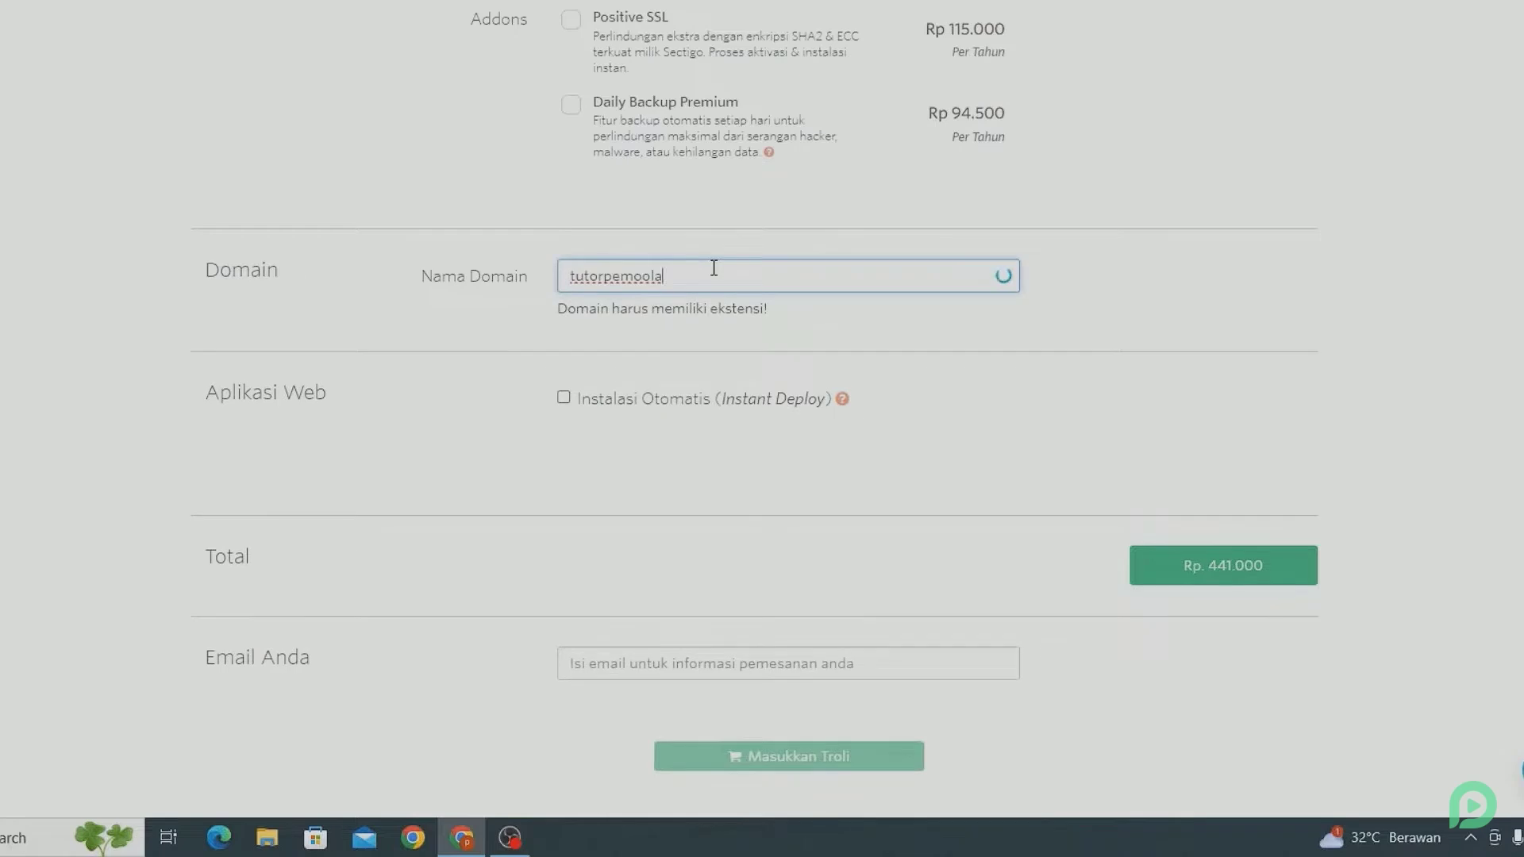
{"action": "type", "text": ".com"}
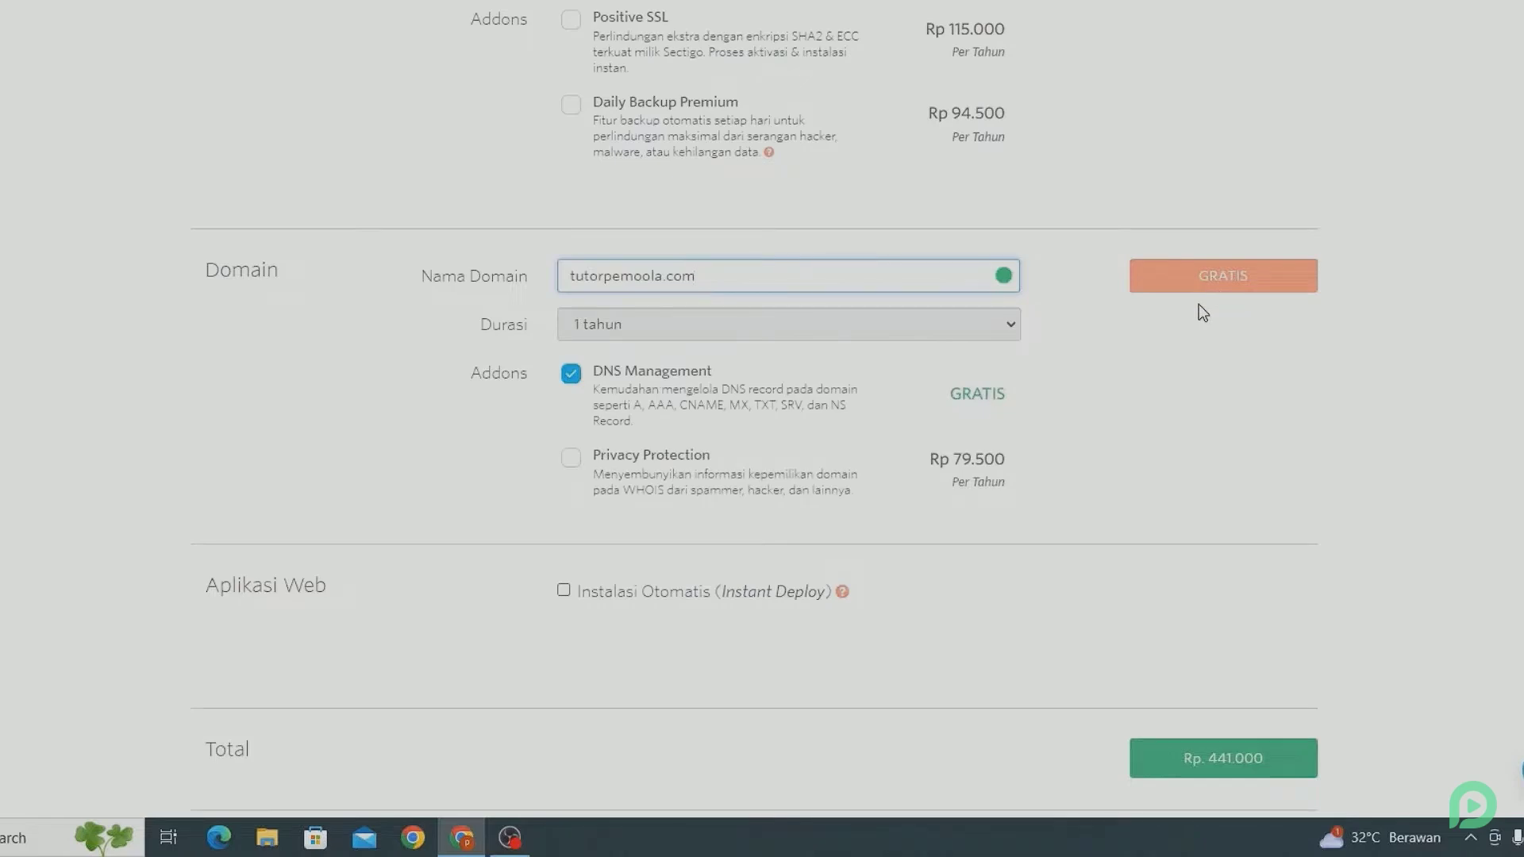
{"action": "scroll", "coordinate": [1198, 305], "scroll_direction": "down", "scroll_amount": 2}
{"action": "scroll", "coordinate": [1198, 306], "scroll_direction": "down", "scroll_amount": 4}
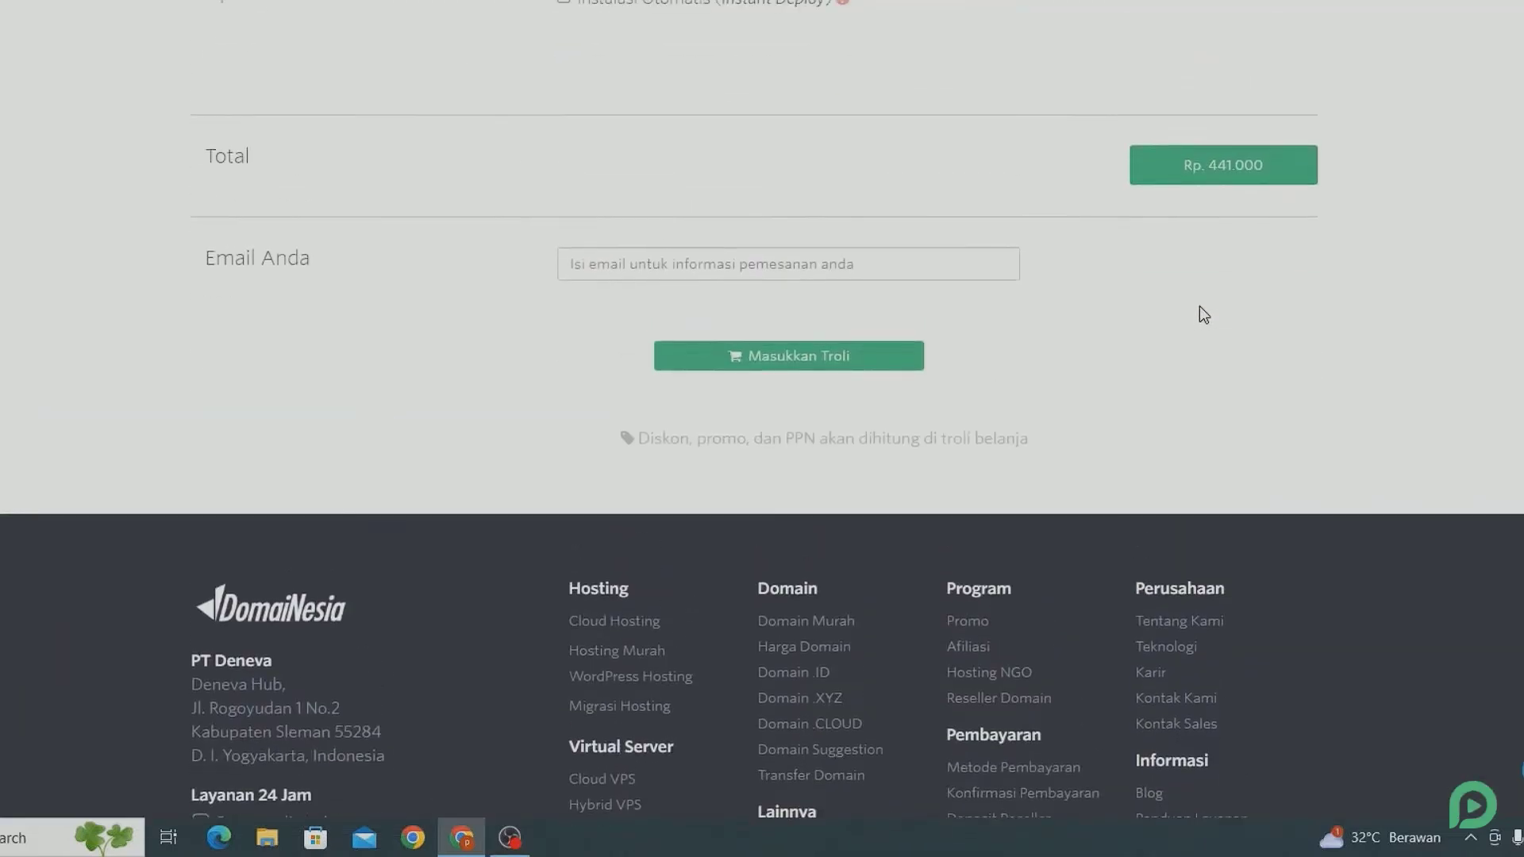
{"action": "left_click", "coordinate": [903, 270]}
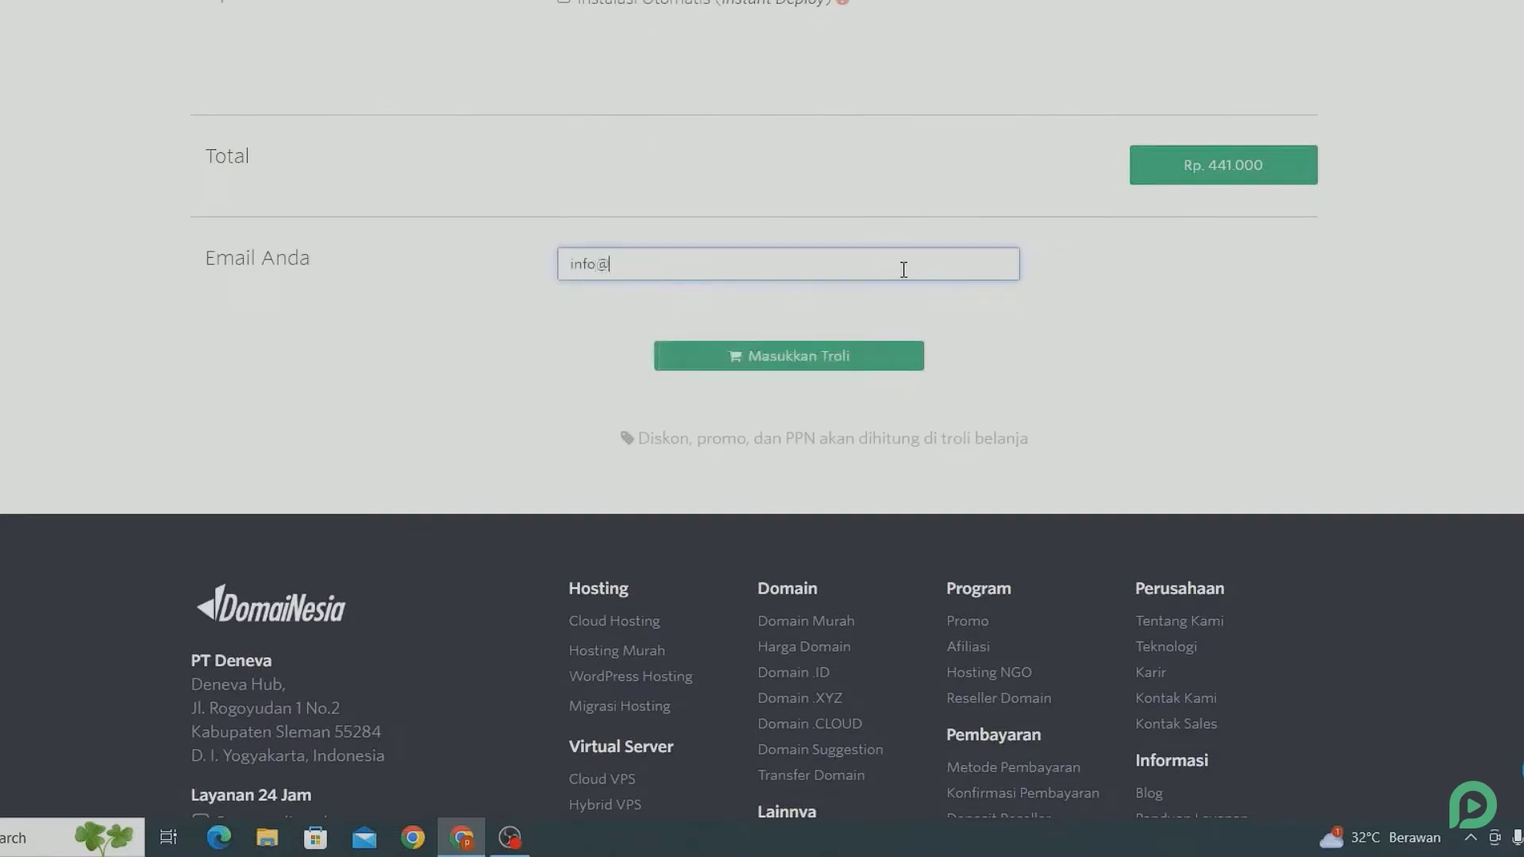
Step: Add the order to the cart and swap promo PAKETHEMAT for pemoola, totalling Rp 489.510
{"action": "left_click", "coordinate": [817, 354]}
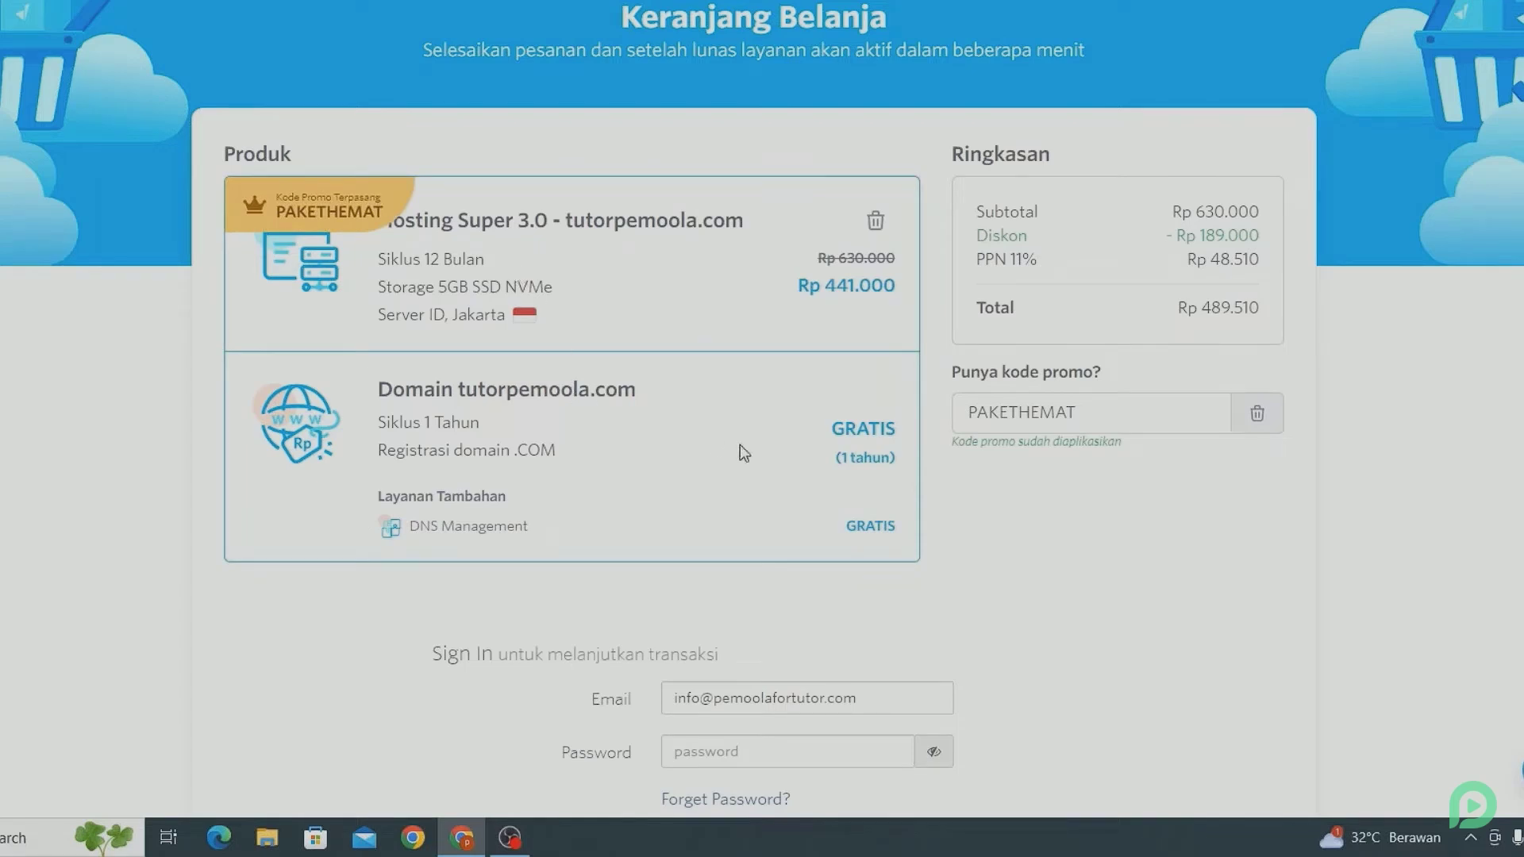
{"action": "left_click", "coordinate": [1106, 412]}
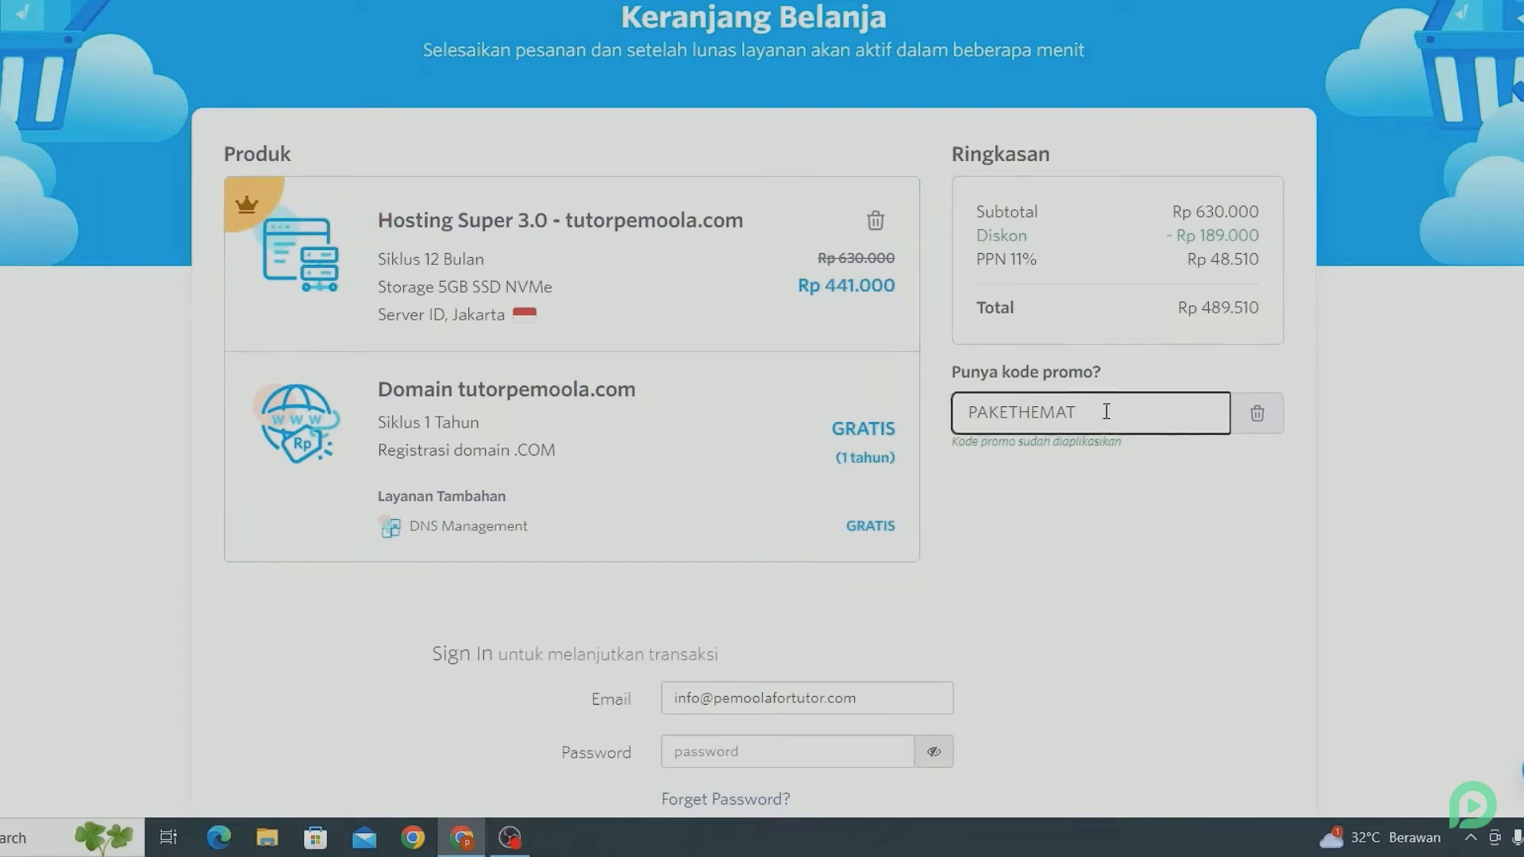
{"action": "key", "text": "ctrl+a"}
{"action": "key", "text": "BackSpace"}
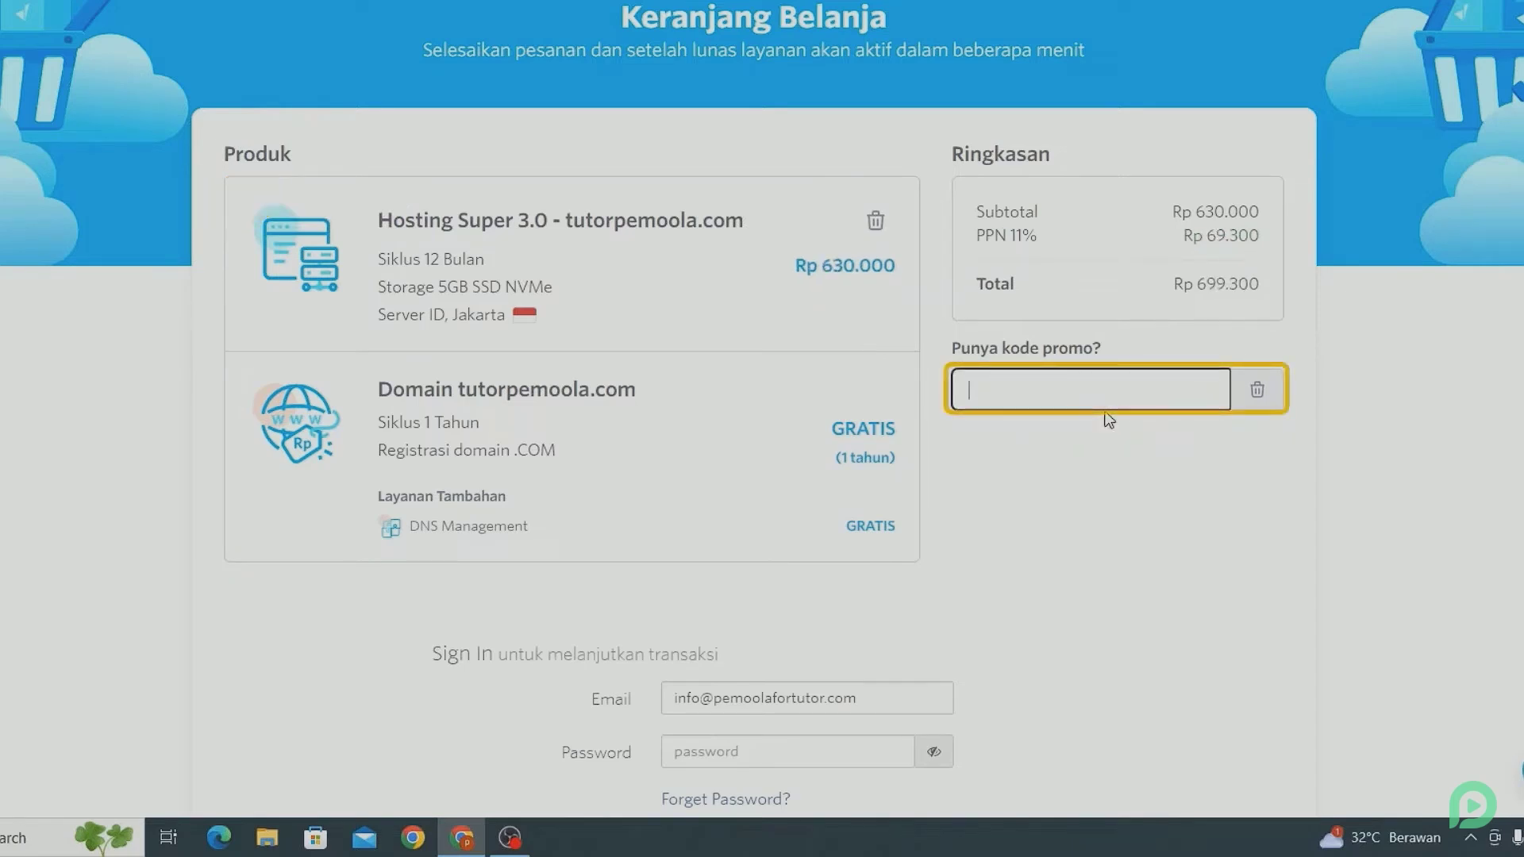
{"action": "type", "text": "pemoola"}
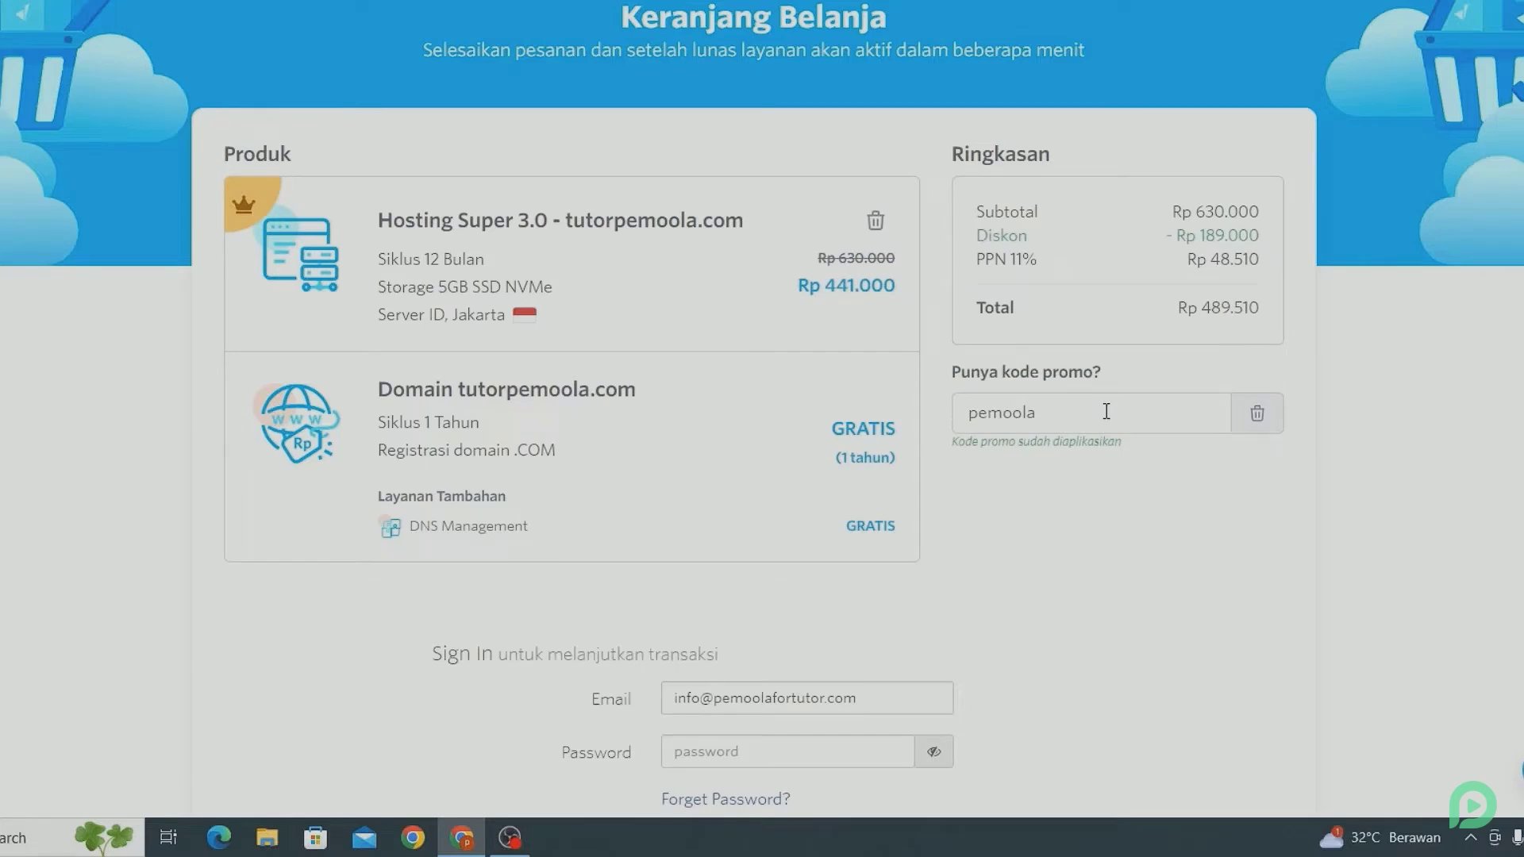
{"action": "scroll", "coordinate": [1106, 412], "scroll_direction": "down", "scroll_amount": 4}
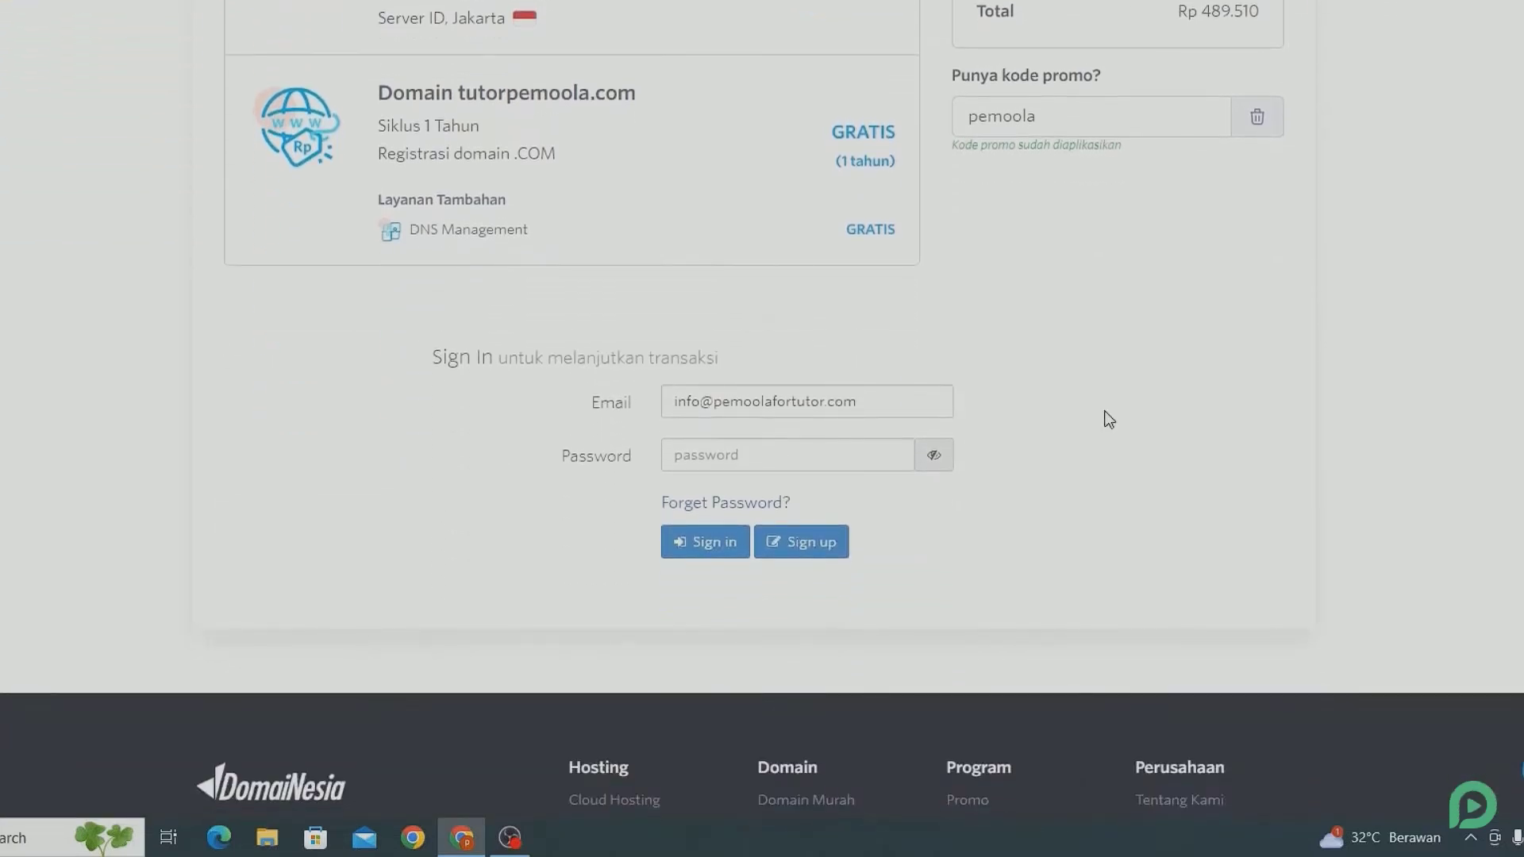
Step: Begin a new account with the customer's first and last name and the Personal category
{"action": "left_click", "coordinate": [825, 541]}
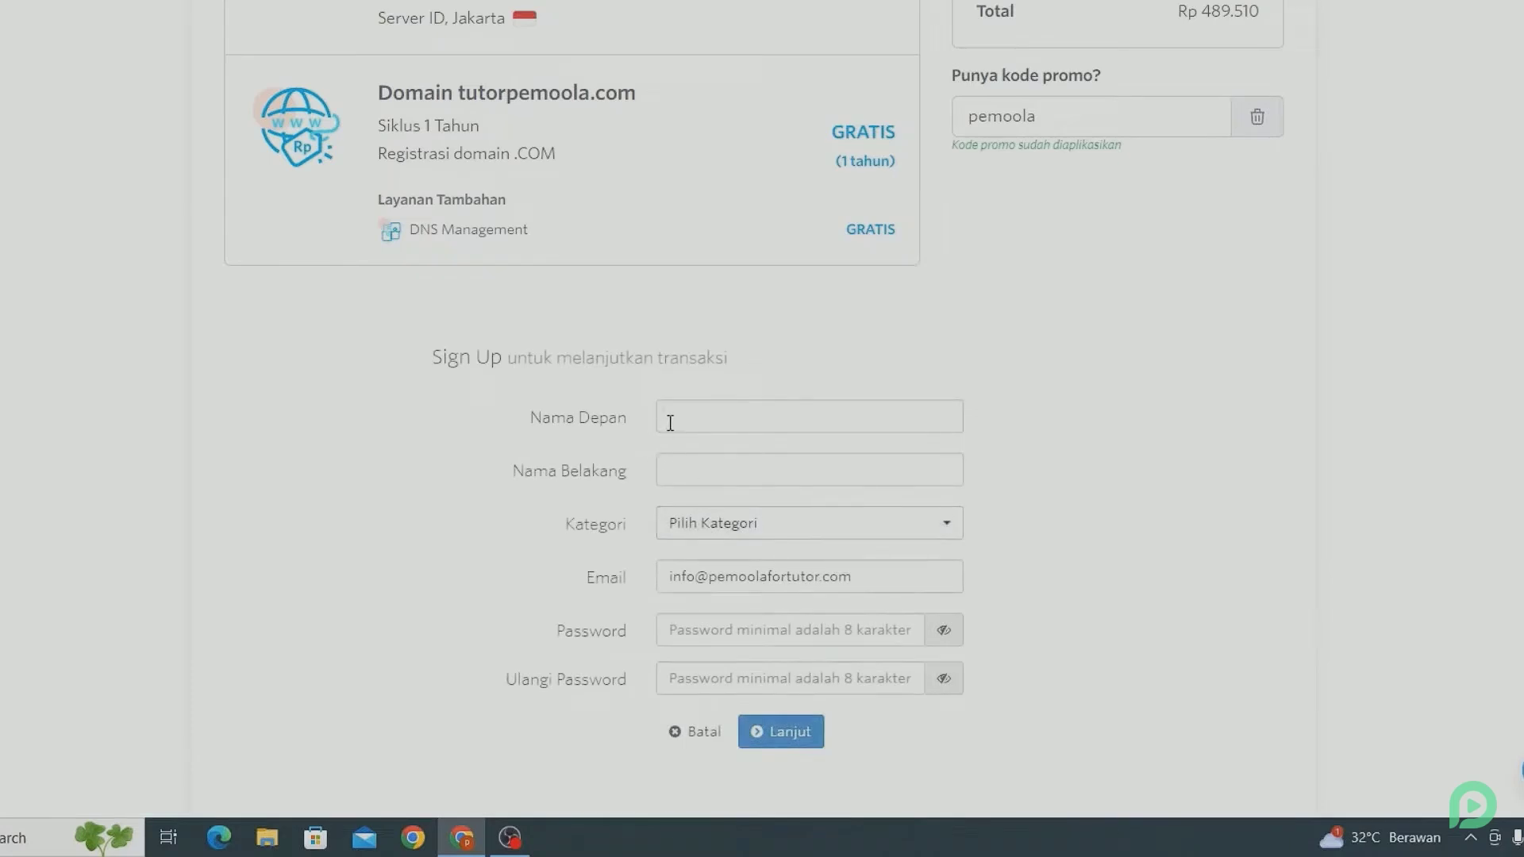
{"action": "left_click", "coordinate": [673, 420]}
{"action": "type", "text": "pemoola"}
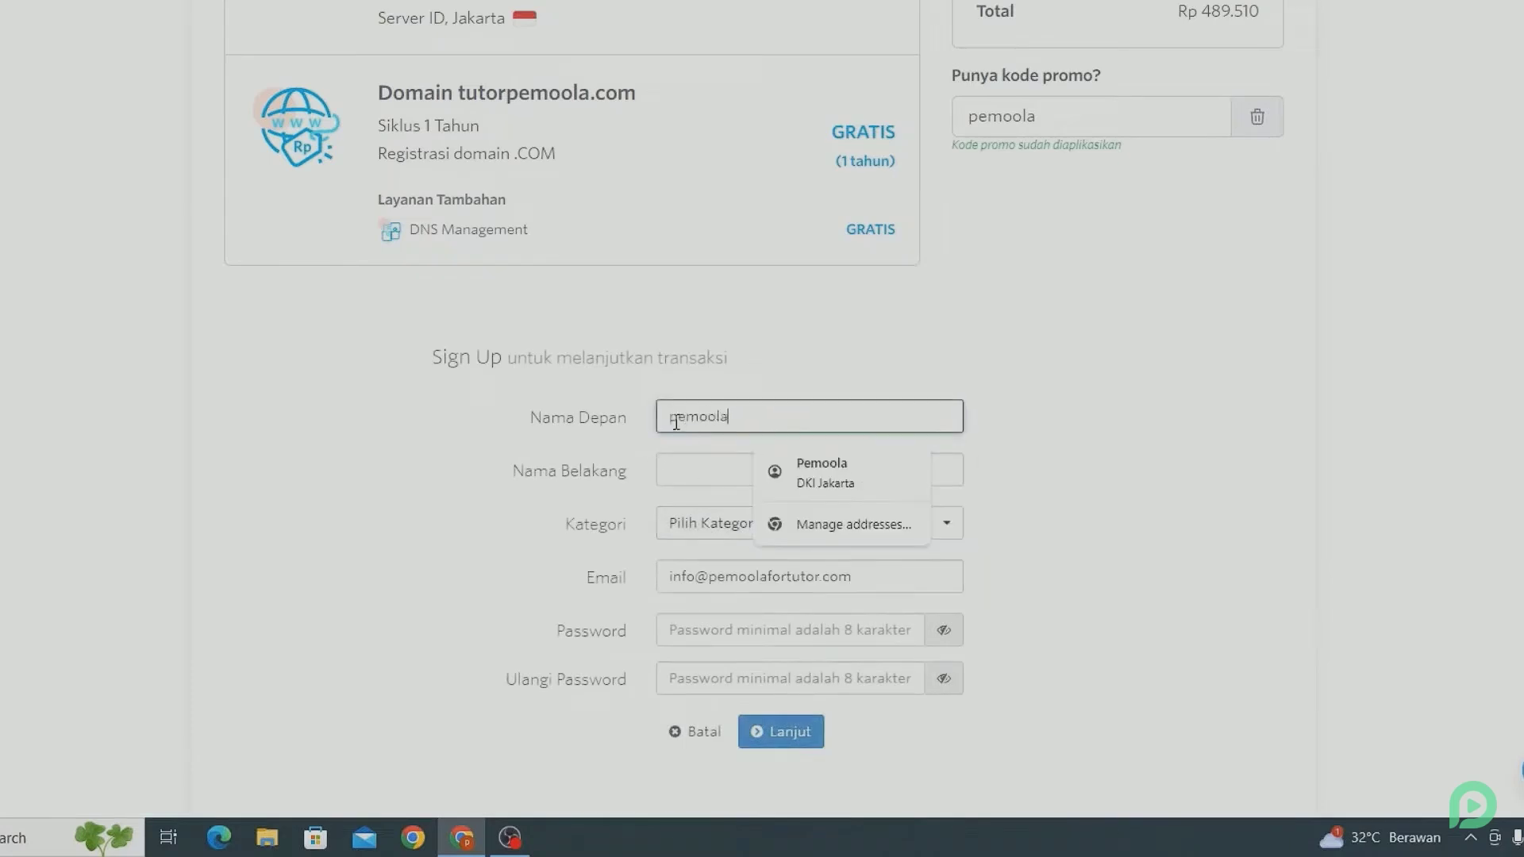
{"action": "left_click", "coordinate": [687, 478]}
{"action": "type", "text": "tutor"}
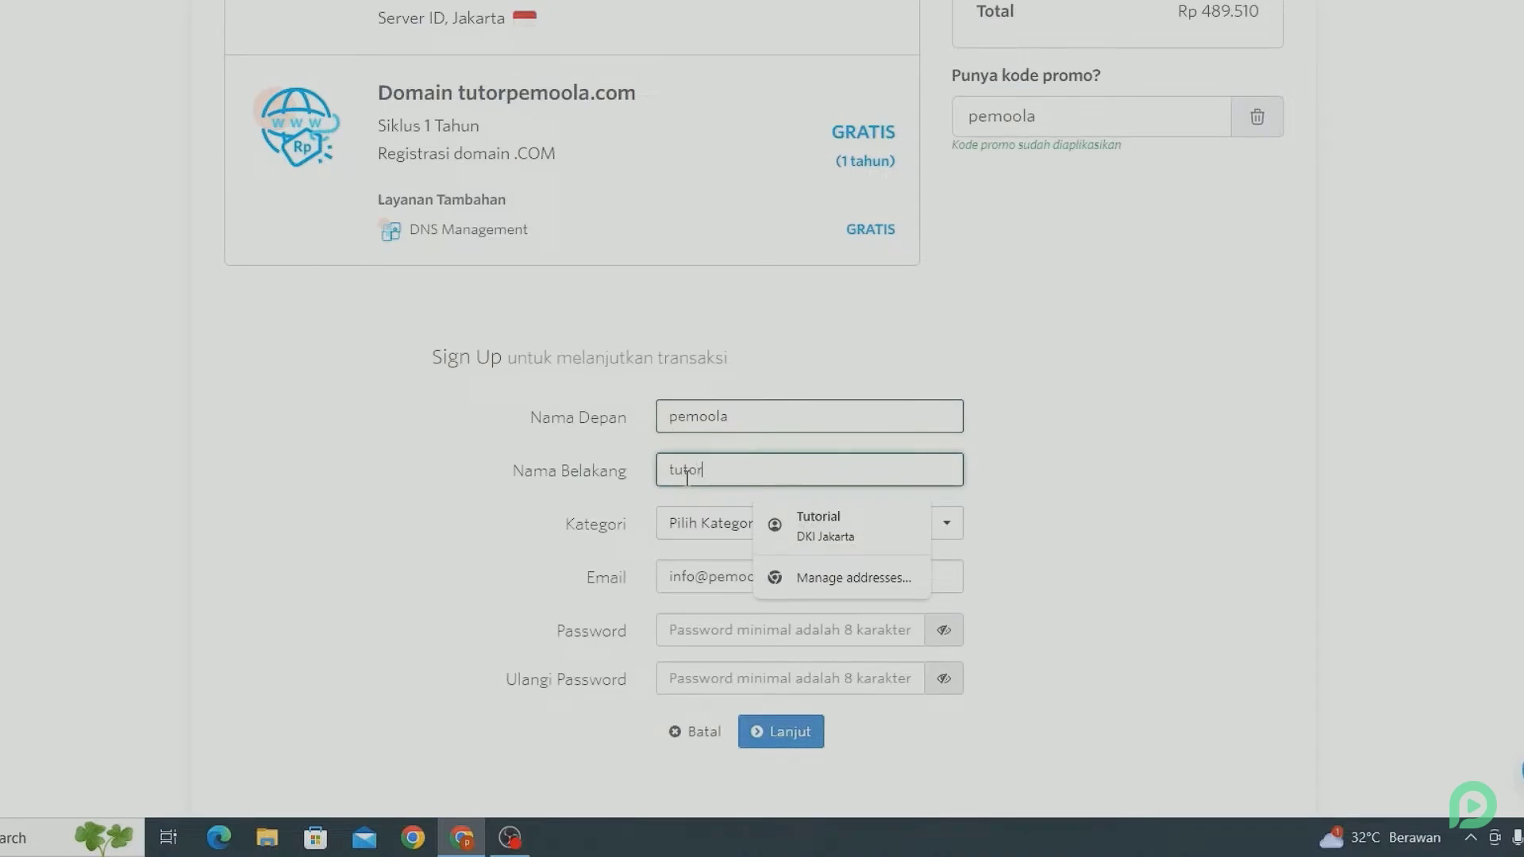
{"action": "left_click", "coordinate": [440, 545]}
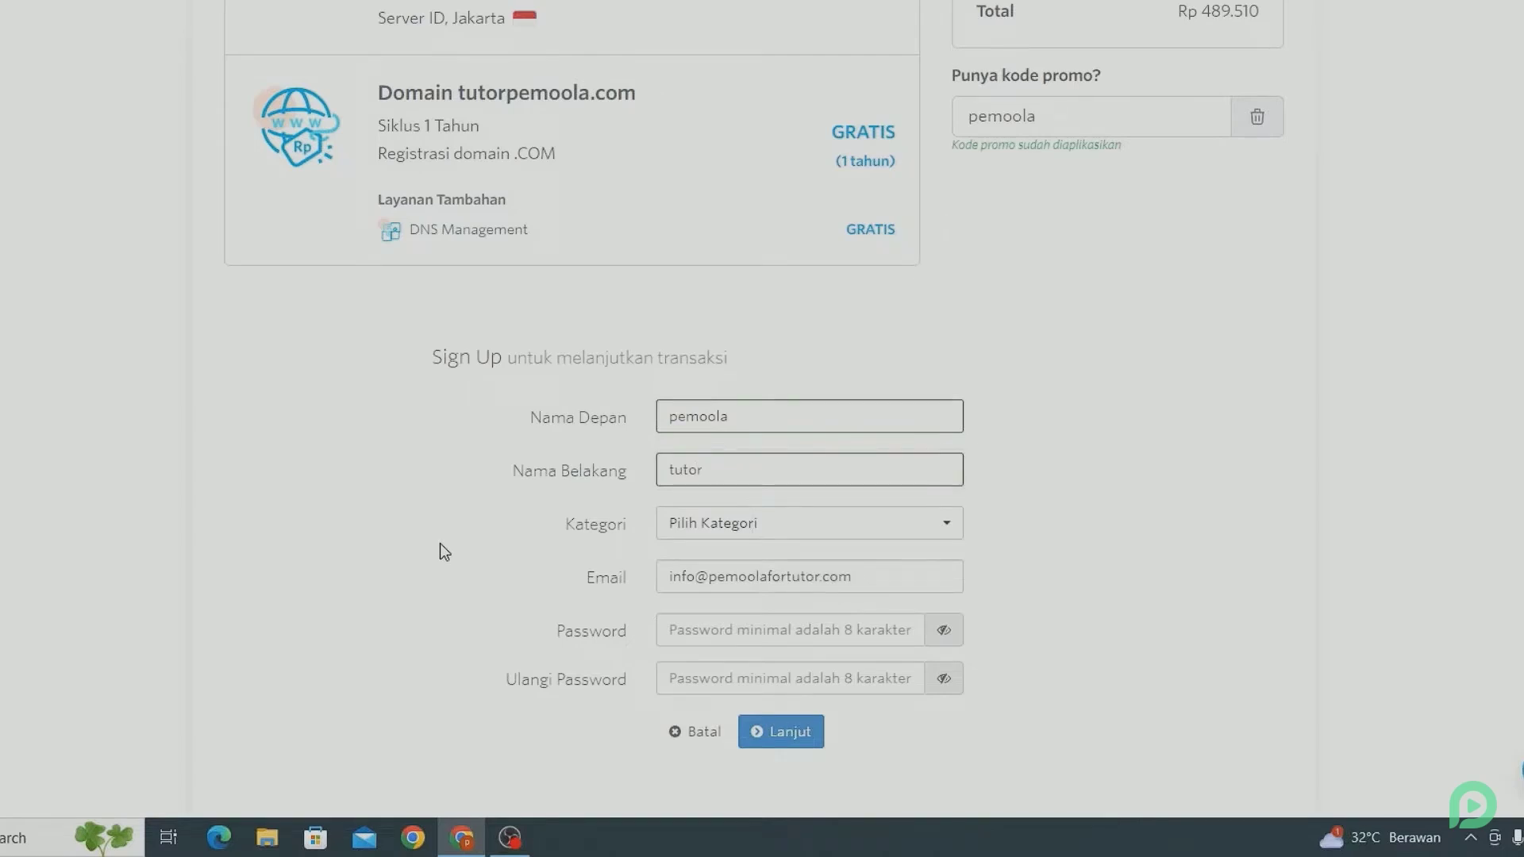
{"action": "left_click", "coordinate": [683, 530]}
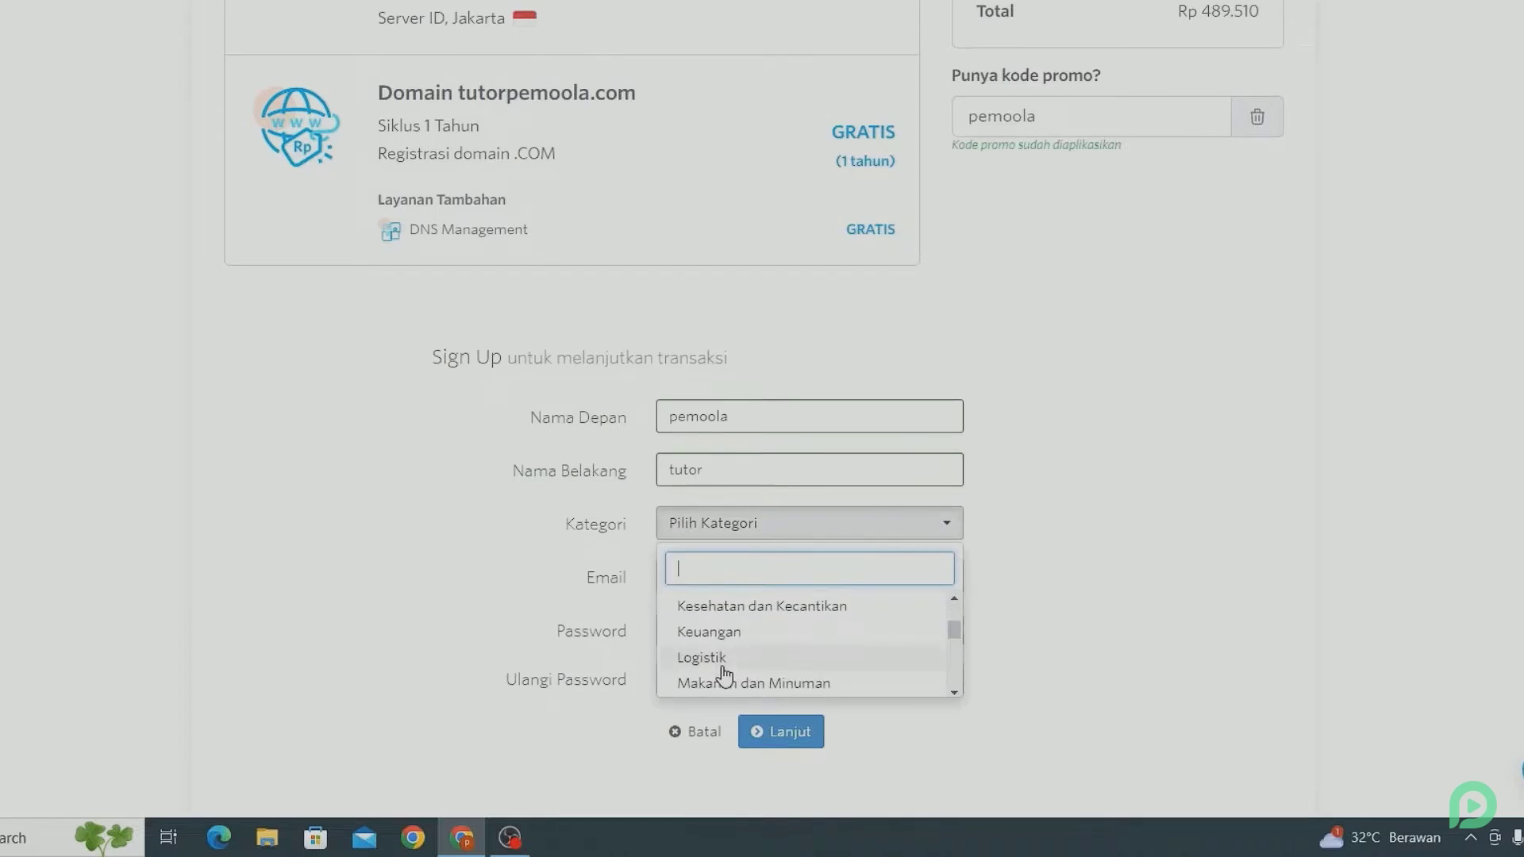
{"action": "scroll", "coordinate": [724, 675], "scroll_direction": "down", "scroll_amount": 2}
{"action": "scroll", "coordinate": [725, 674], "scroll_direction": "down", "scroll_amount": 2}
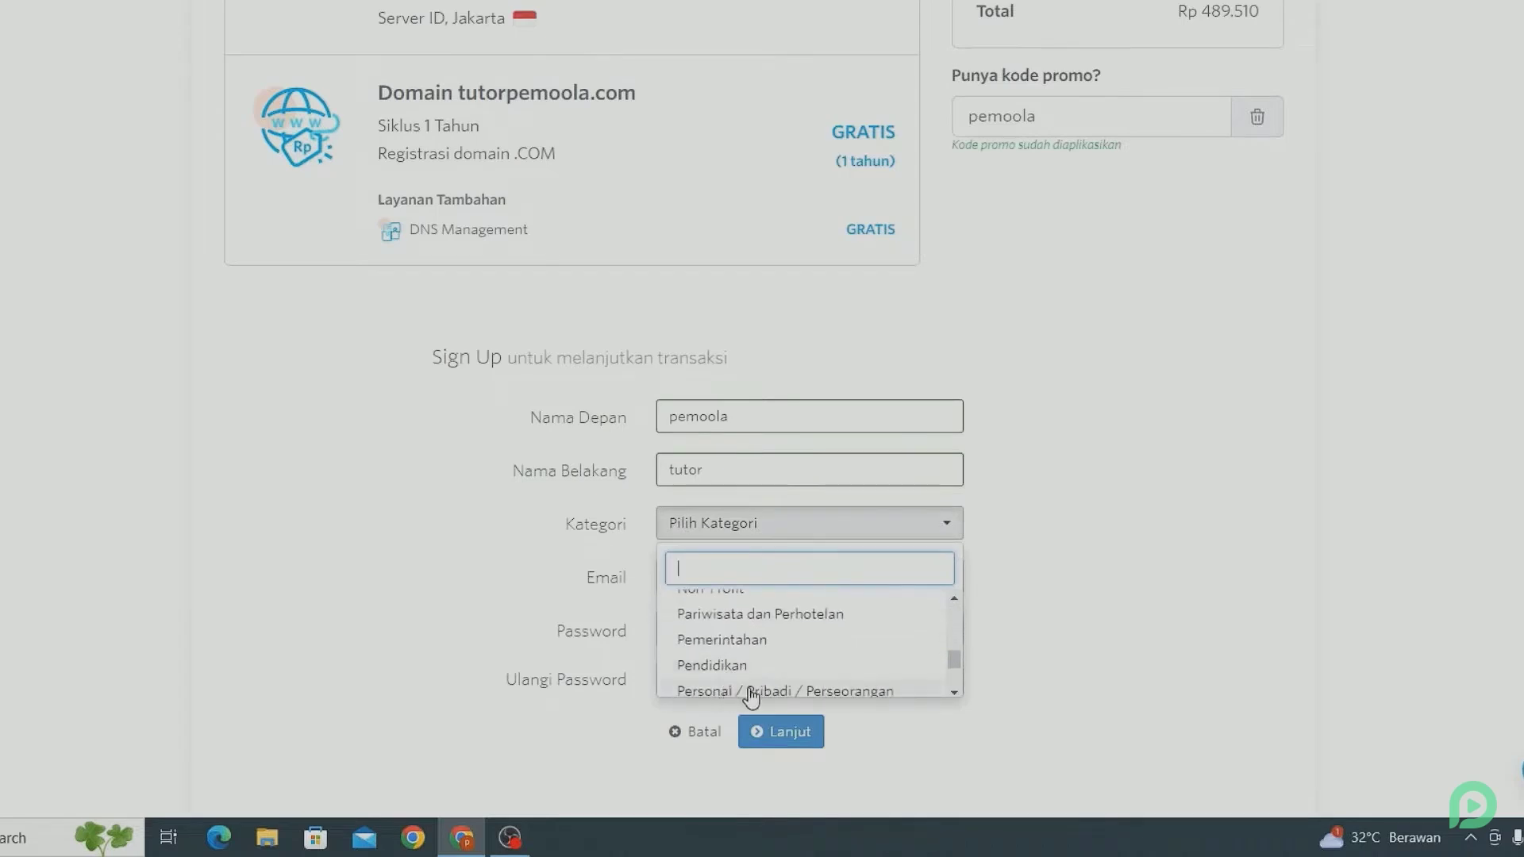
{"action": "left_click", "coordinate": [751, 692]}
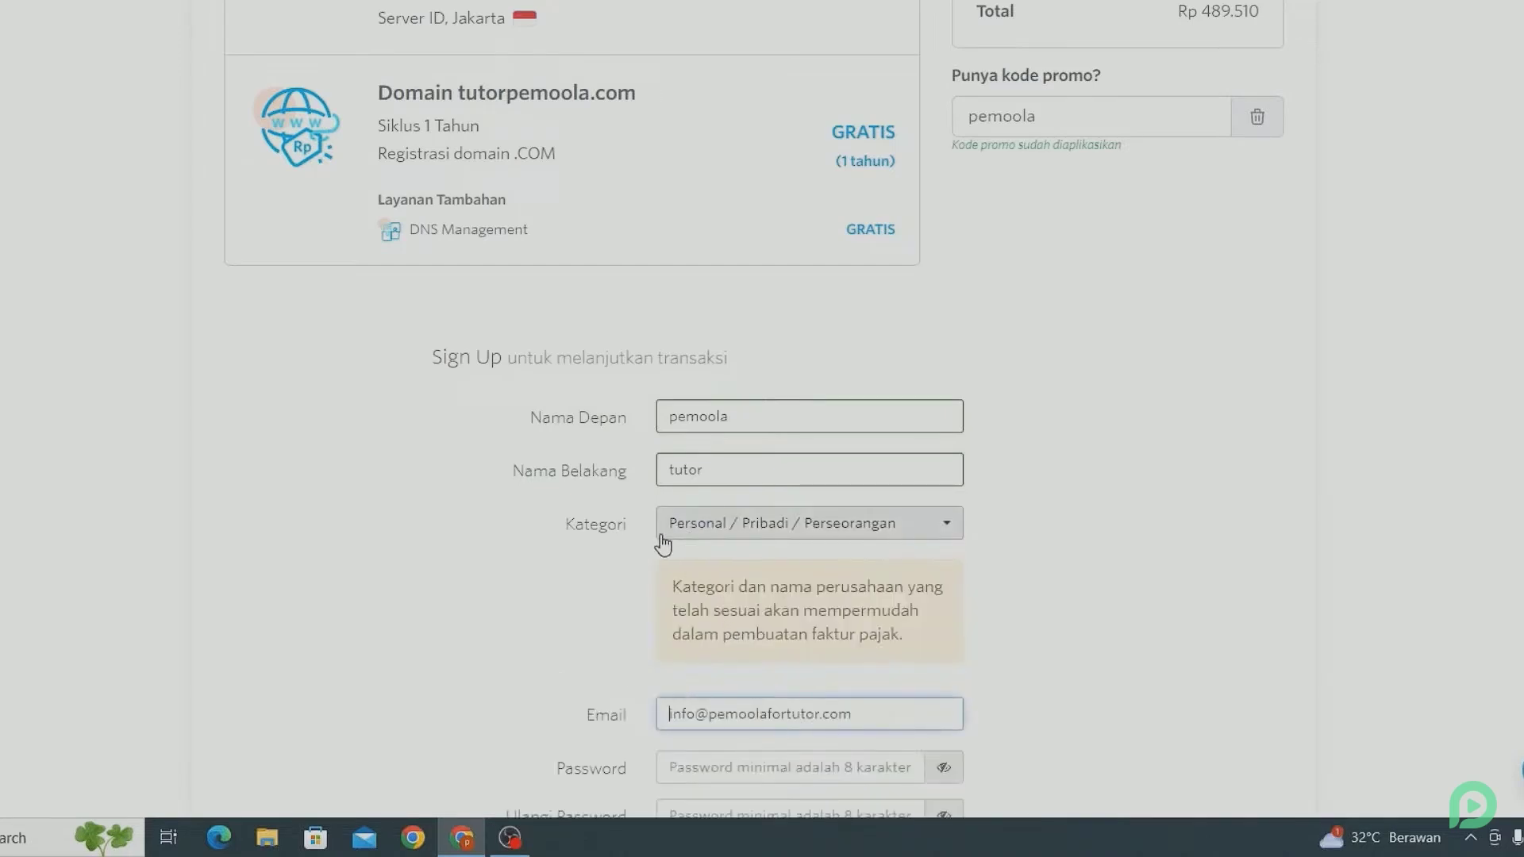
{"action": "scroll", "coordinate": [616, 557], "scroll_direction": "down", "scroll_amount": 4}
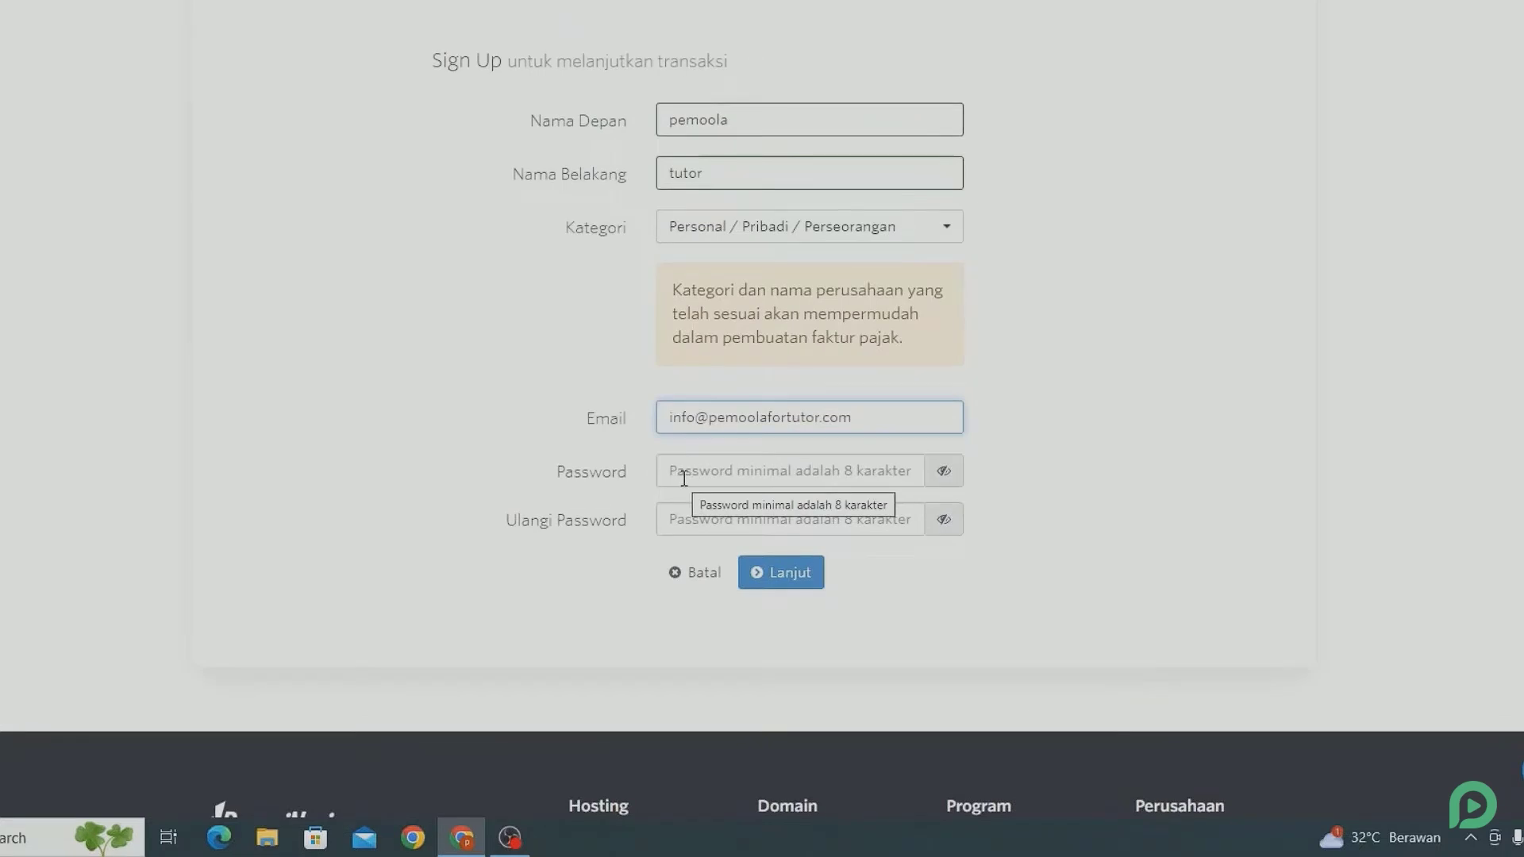
Step: Enter the account password and its confirmation
{"action": "left_click", "coordinate": [683, 479]}
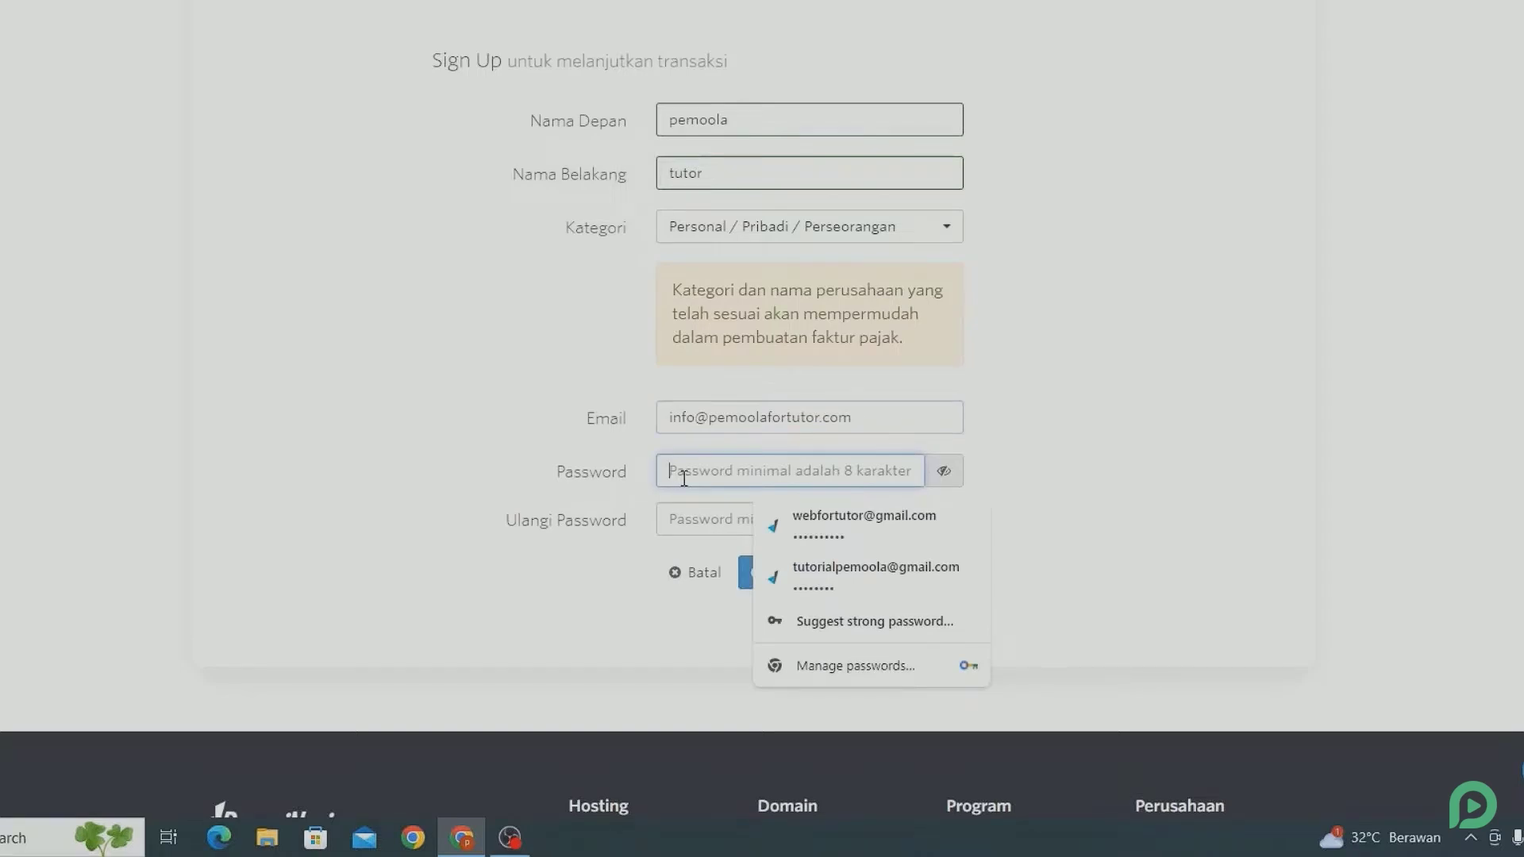
{"action": "type", "text": "•••••••••••"}
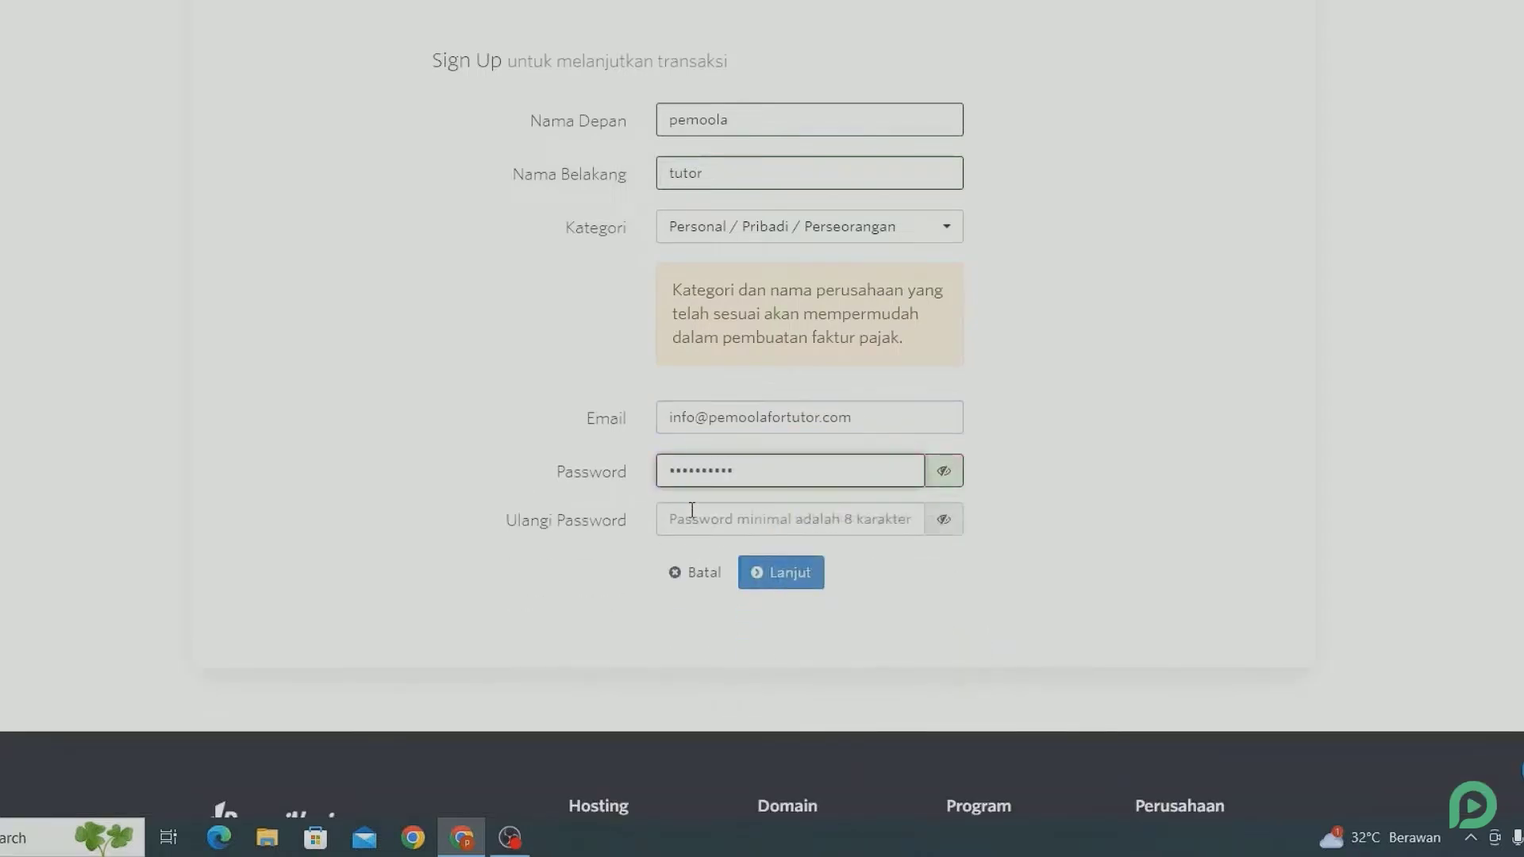
{"action": "left_click", "coordinate": [885, 515]}
{"action": "key", "text": "ctrl+v"}
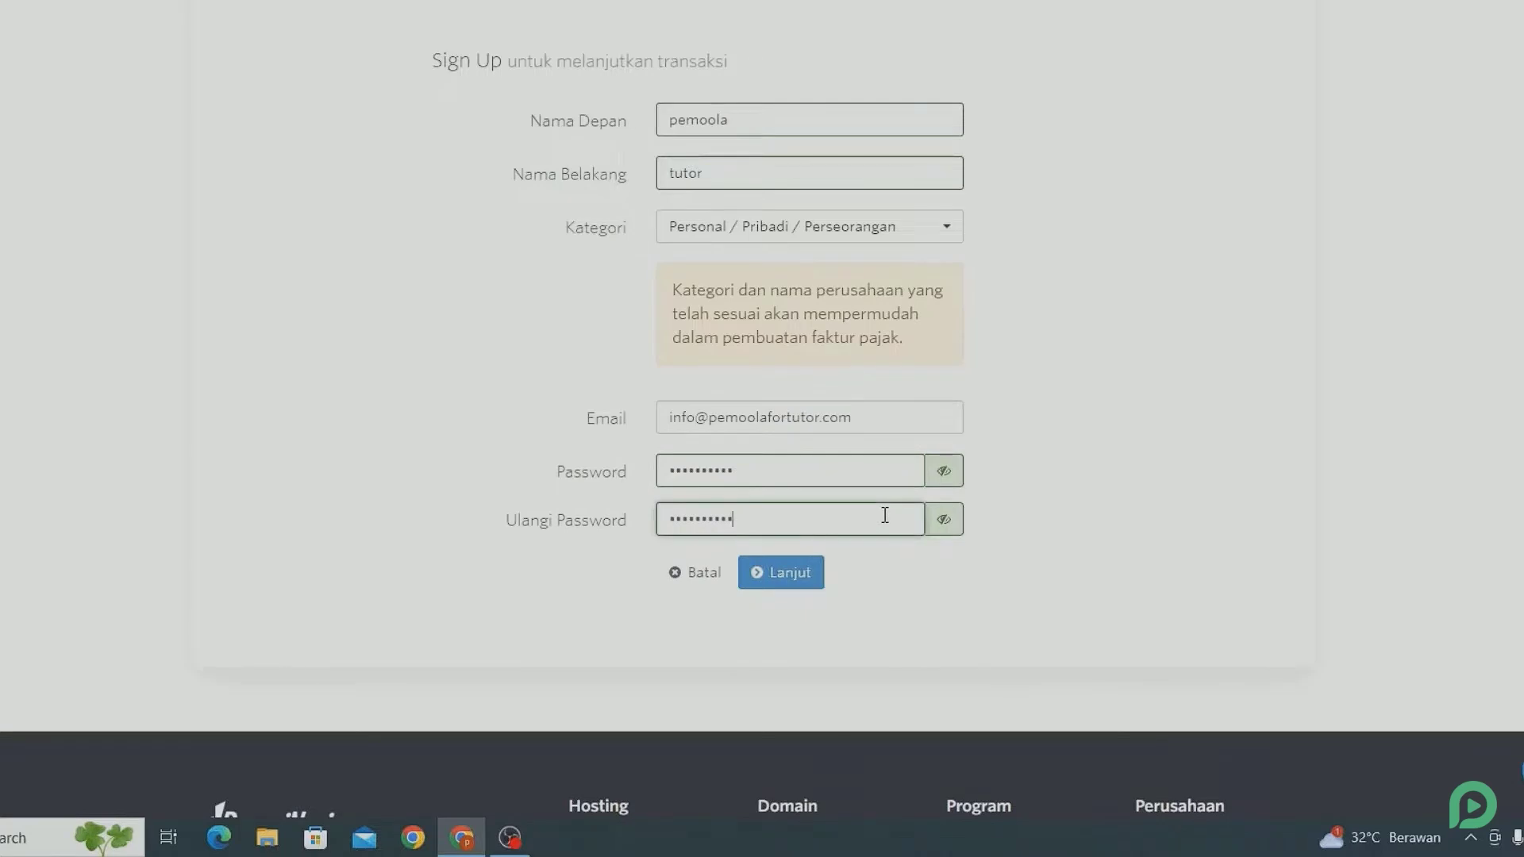
Step: Fill in the street address, DKI Jakarta province, Jakarta Selatan city, postal code and phone number
{"action": "left_click", "coordinate": [809, 574]}
{"action": "scroll", "coordinate": [809, 569], "scroll_direction": "down", "scroll_amount": 2}
{"action": "left_click", "coordinate": [698, 484]}
{"action": "left_click", "coordinate": [714, 298]}
{"action": "scroll", "coordinate": [709, 330], "scroll_direction": "down", "scroll_amount": 2}
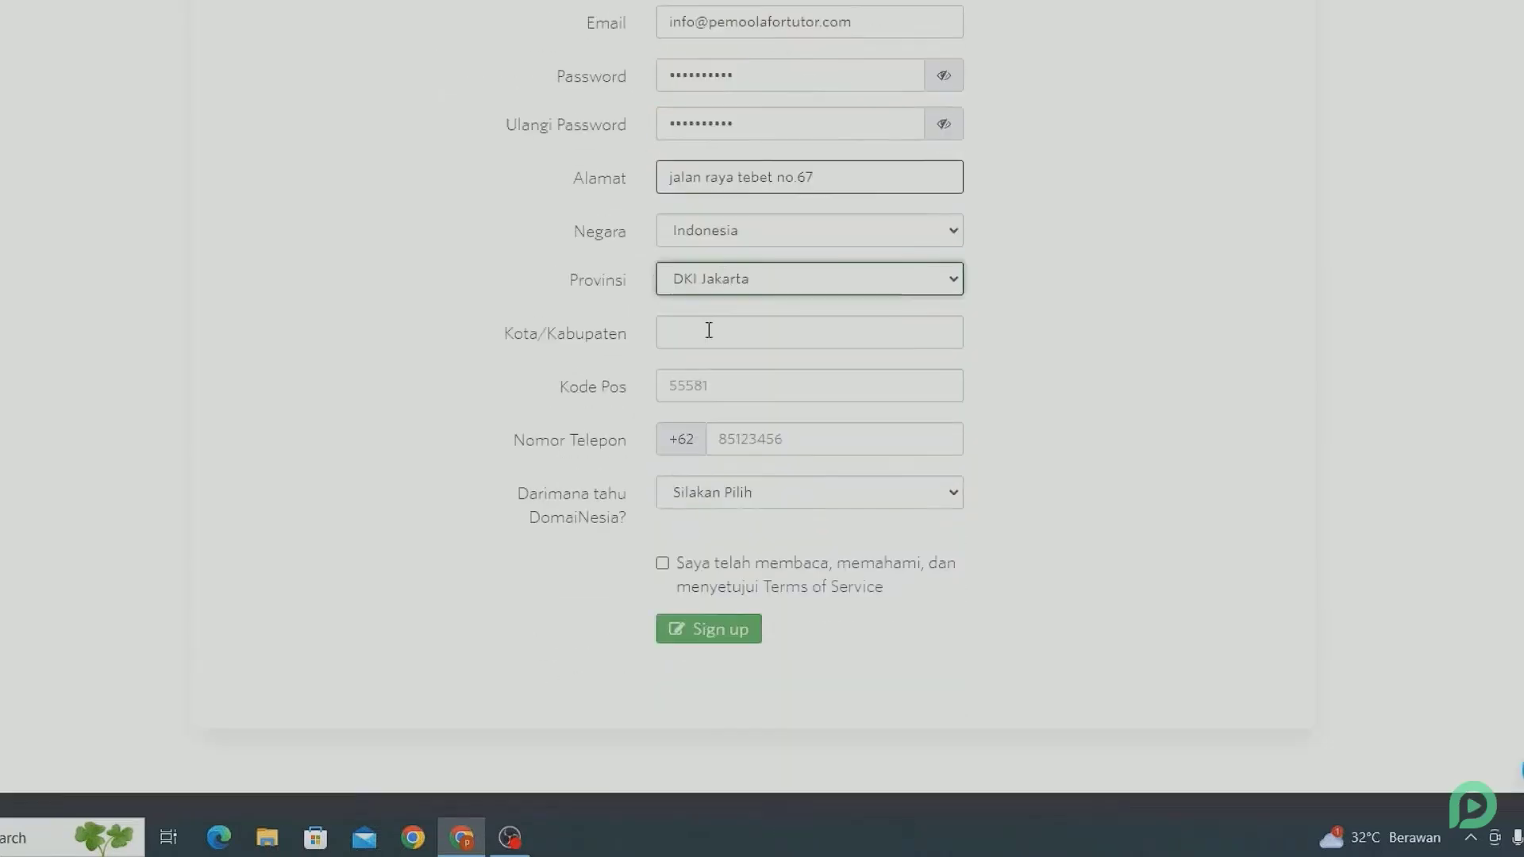
{"action": "left_click", "coordinate": [709, 331]}
{"action": "left_click", "coordinate": [728, 365]}
{"action": "left_click", "coordinate": [752, 387]}
{"action": "left_click", "coordinate": [817, 436]}
{"action": "left_click", "coordinate": [704, 440]}
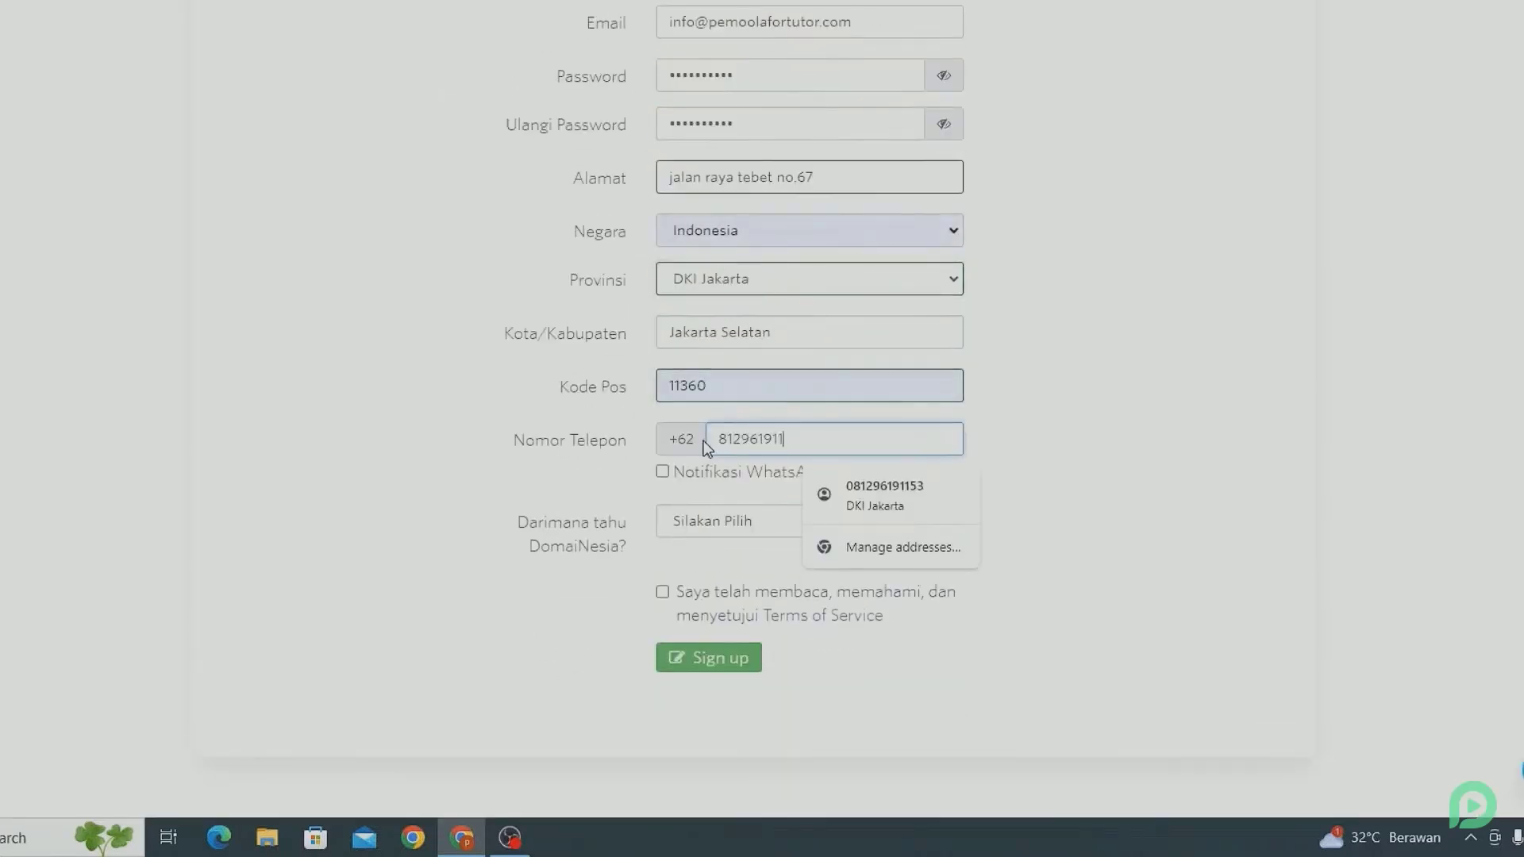
{"action": "type", "text": "53"}
Step: Choose Social Media as the referral source, accept the terms and submit the registration
{"action": "left_click", "coordinate": [683, 534]}
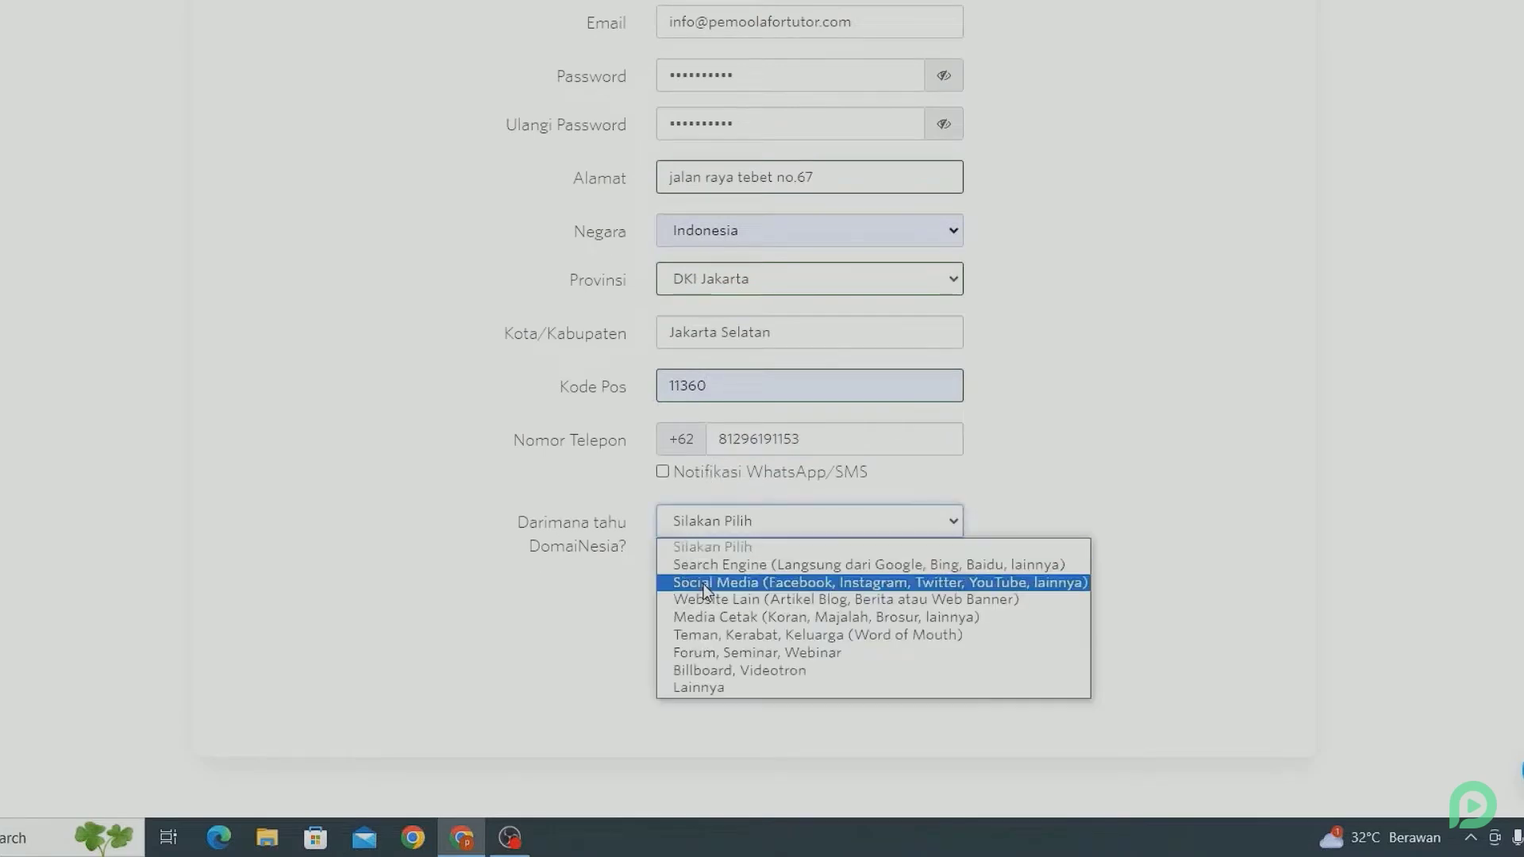
{"action": "left_click", "coordinate": [703, 584]}
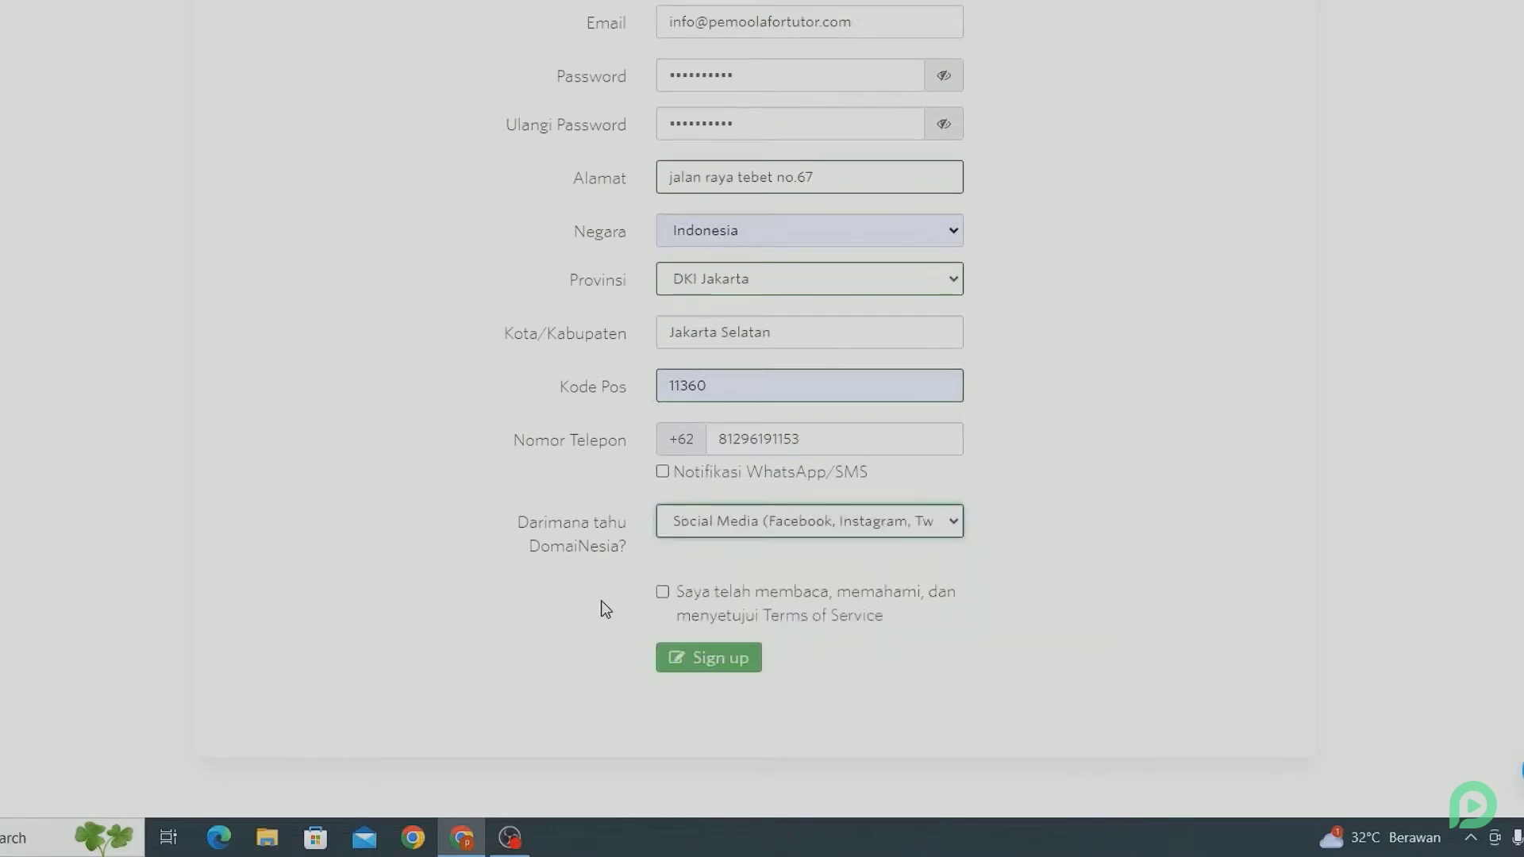
{"action": "left_click", "coordinate": [663, 596]}
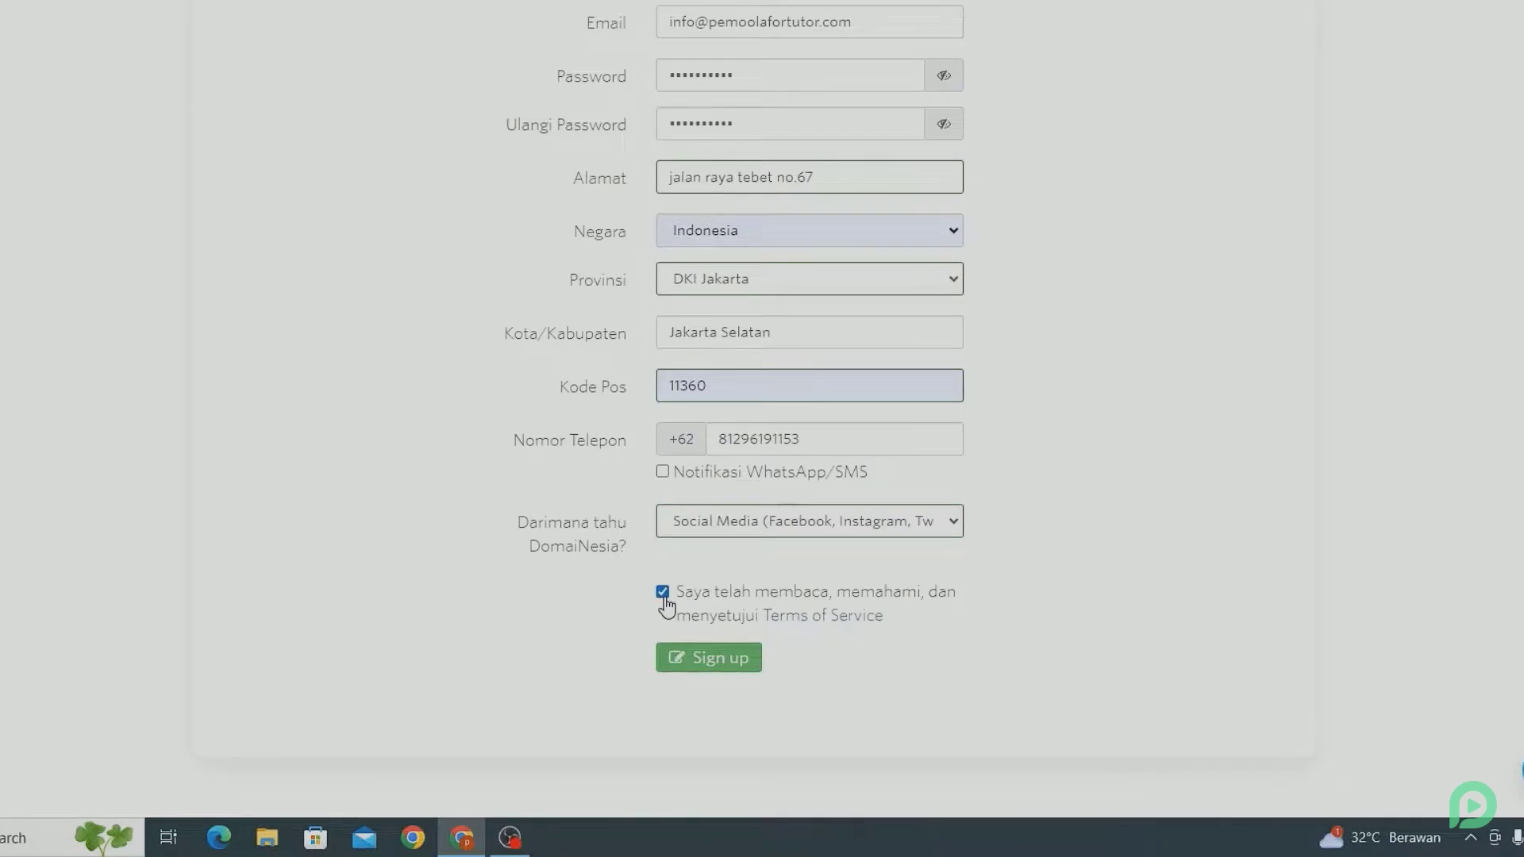
{"action": "left_click", "coordinate": [680, 653]}
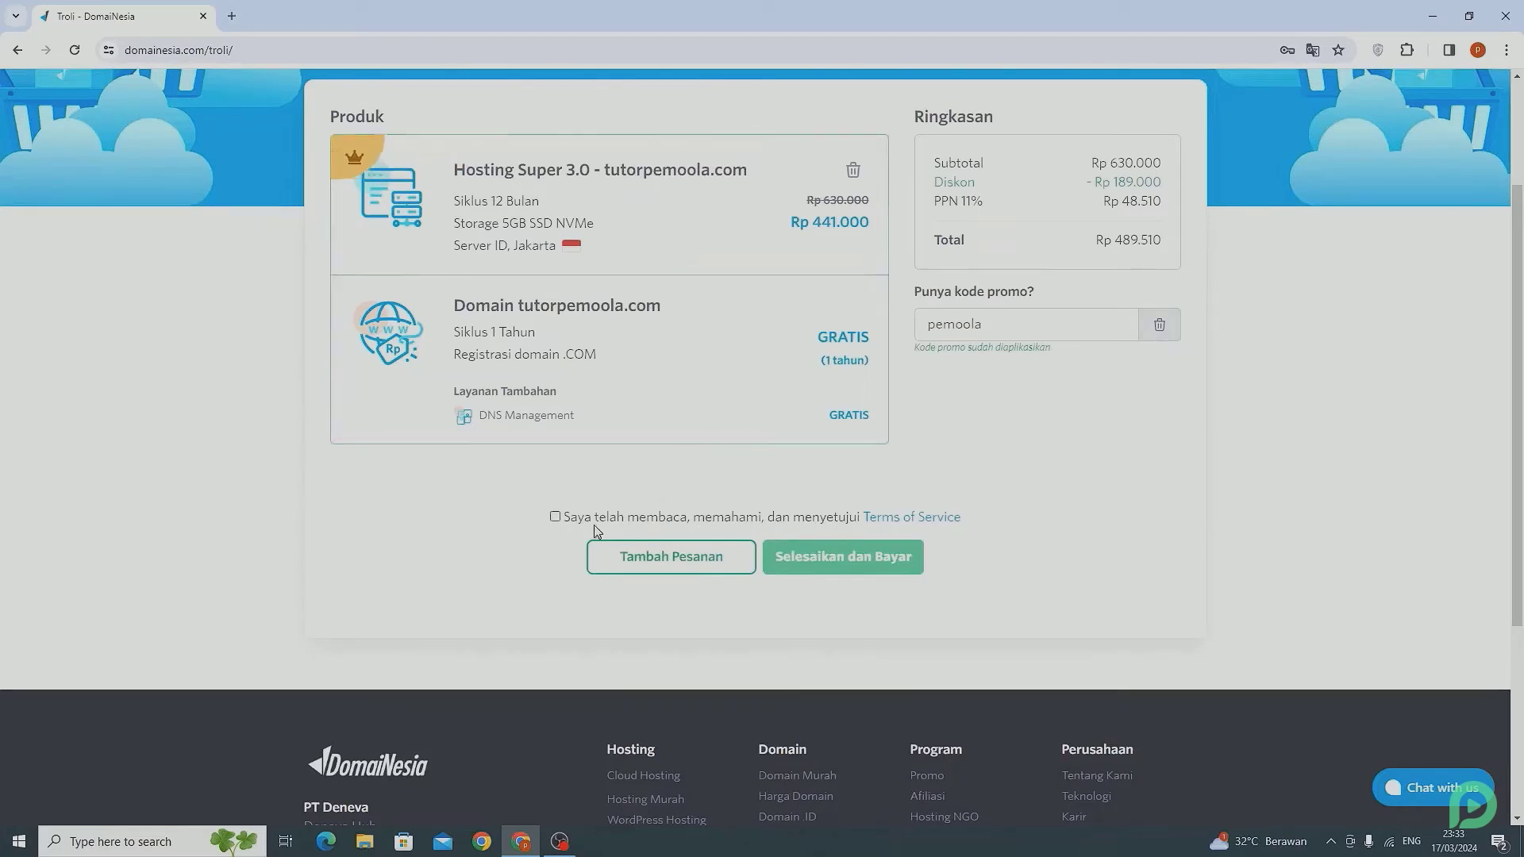
Step: Tick Terms of Service and finish with 'Selesaikan dan Bayar', producing an UNPAID invoice due 25/03/2024
{"action": "left_click", "coordinate": [555, 517]}
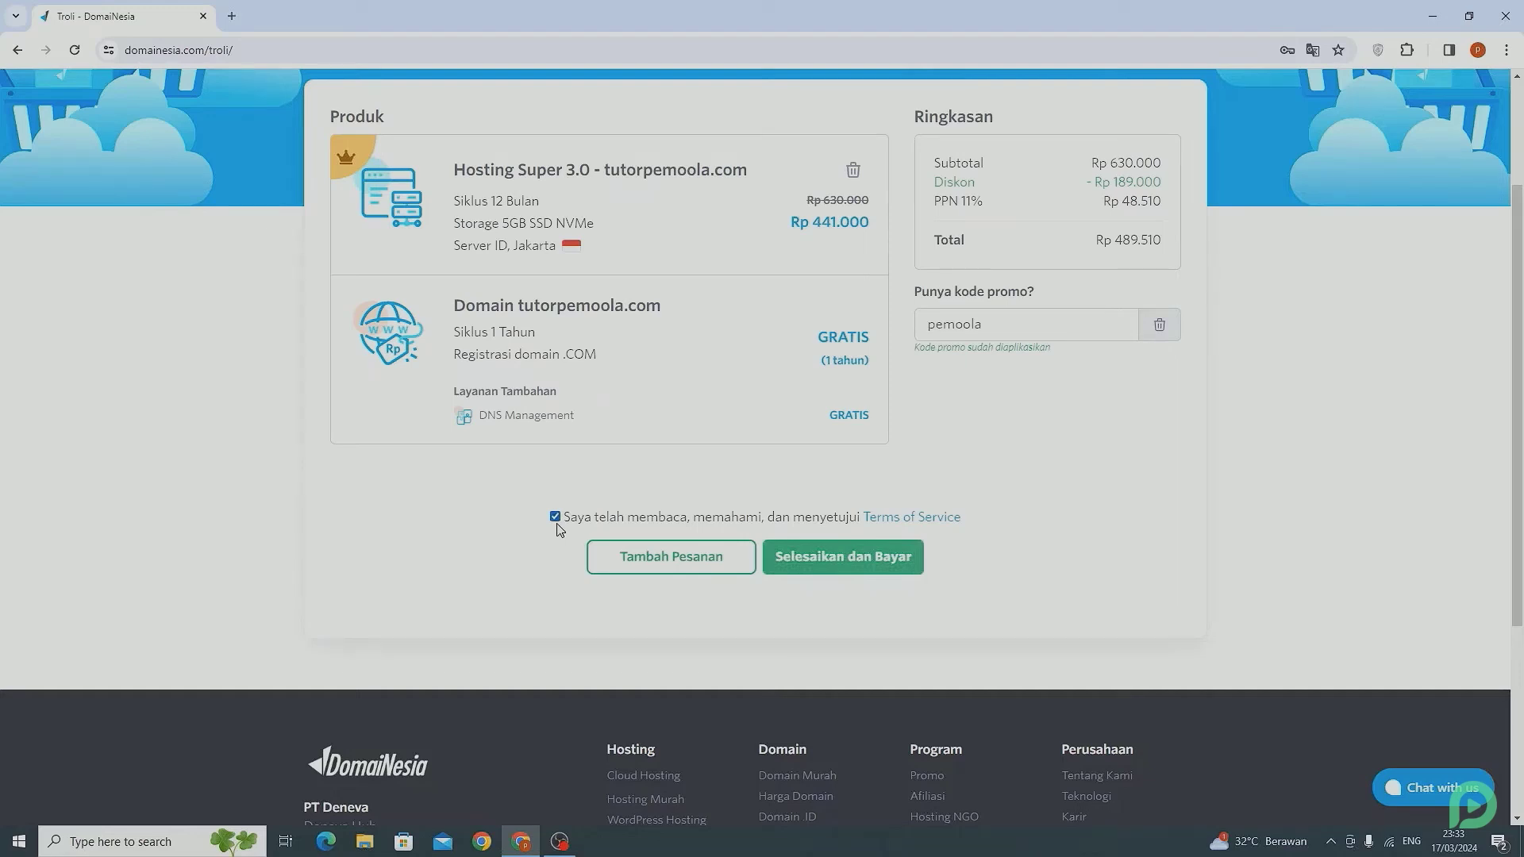
{"action": "left_click", "coordinate": [888, 559]}
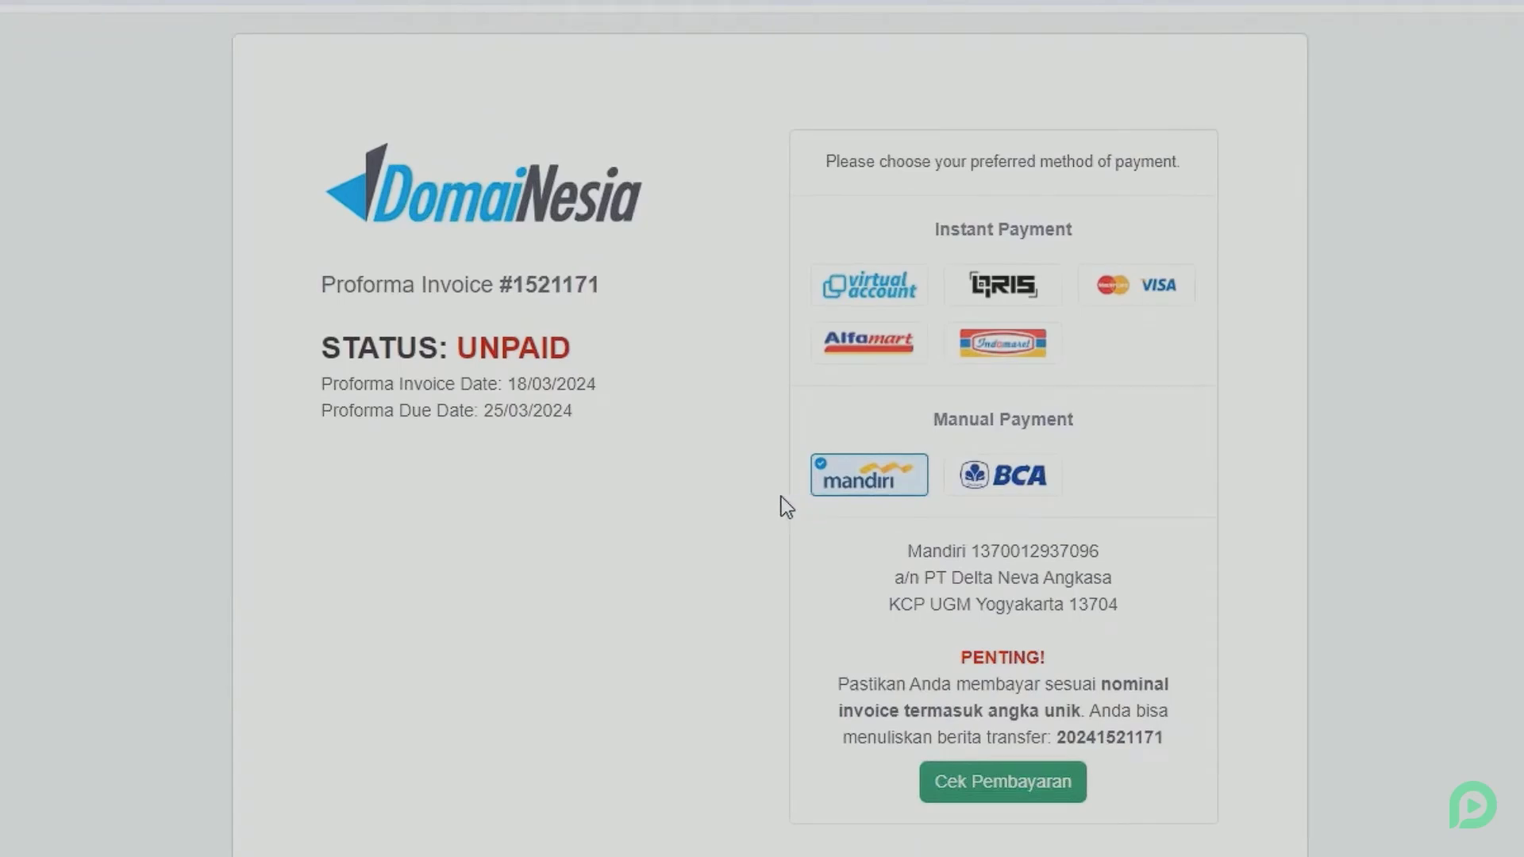
Step: Change the invoice's payment method to manual BCA bank transfer
{"action": "left_click", "coordinate": [885, 295]}
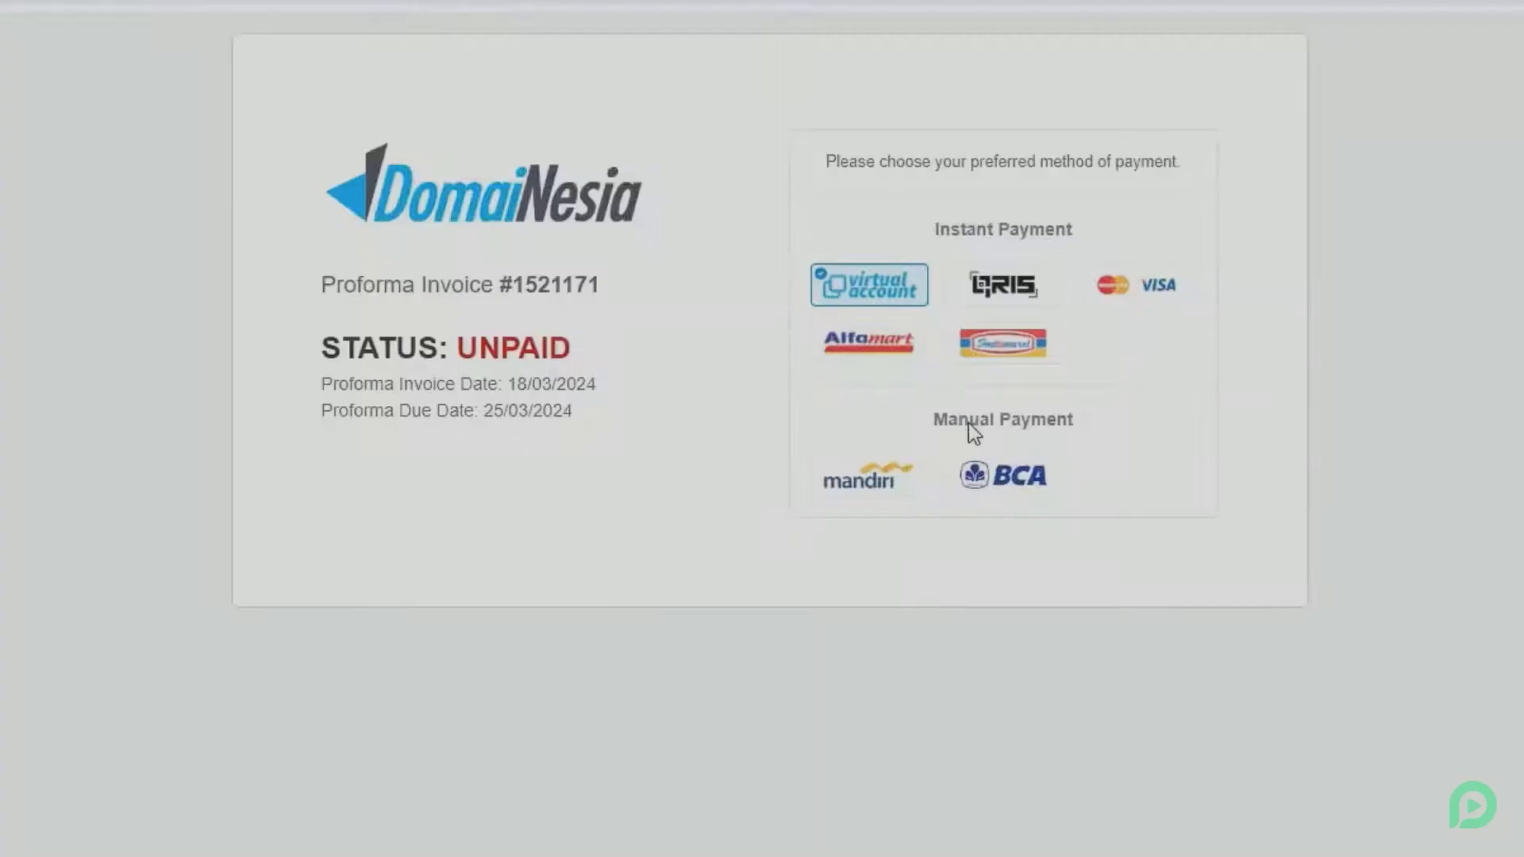
{"action": "left_click", "coordinate": [1026, 469]}
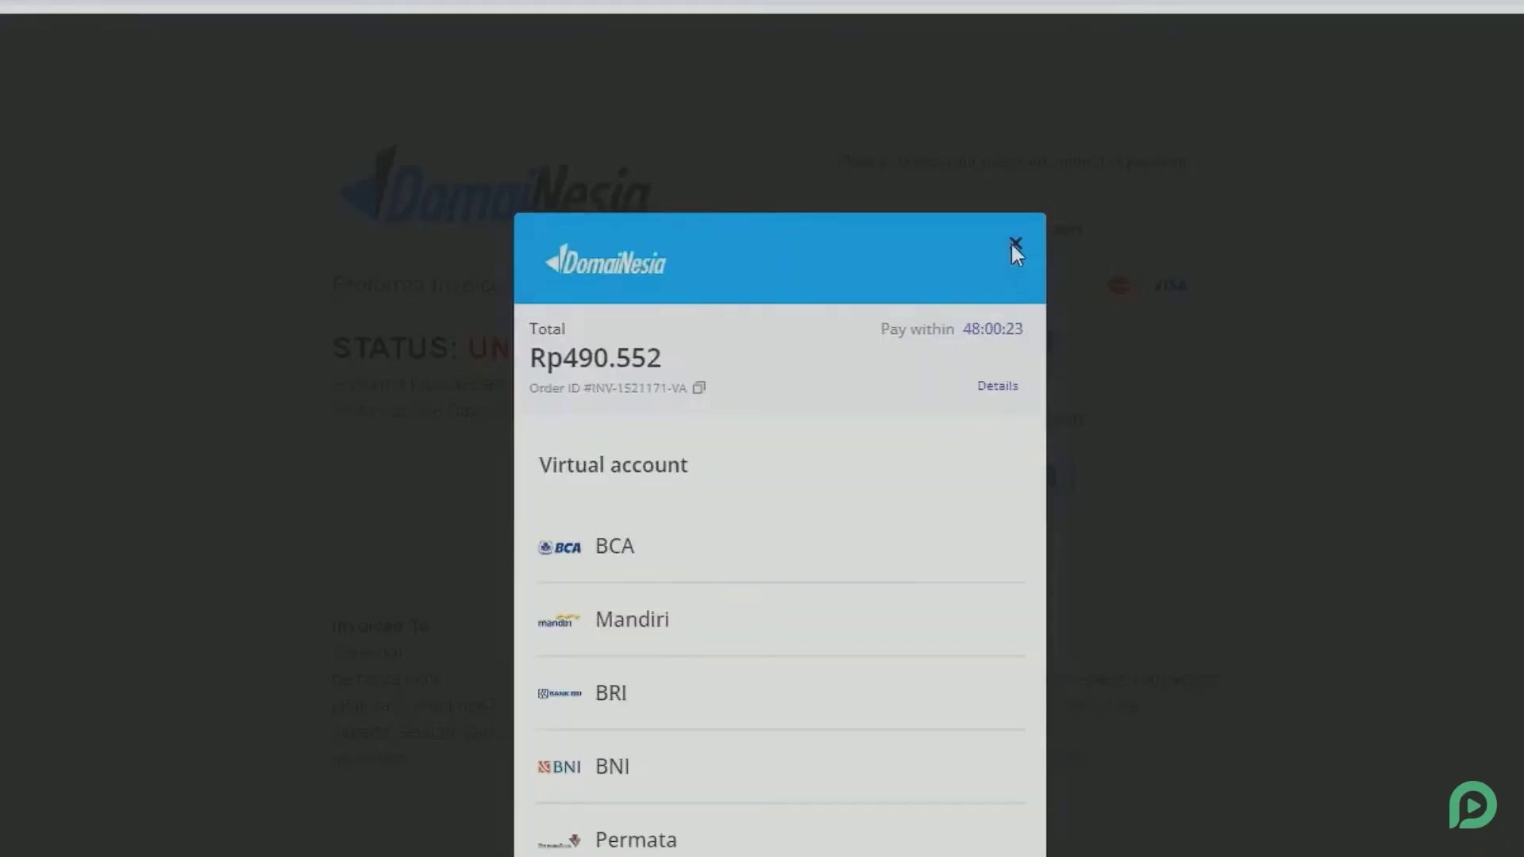
{"action": "left_click", "coordinate": [1013, 244]}
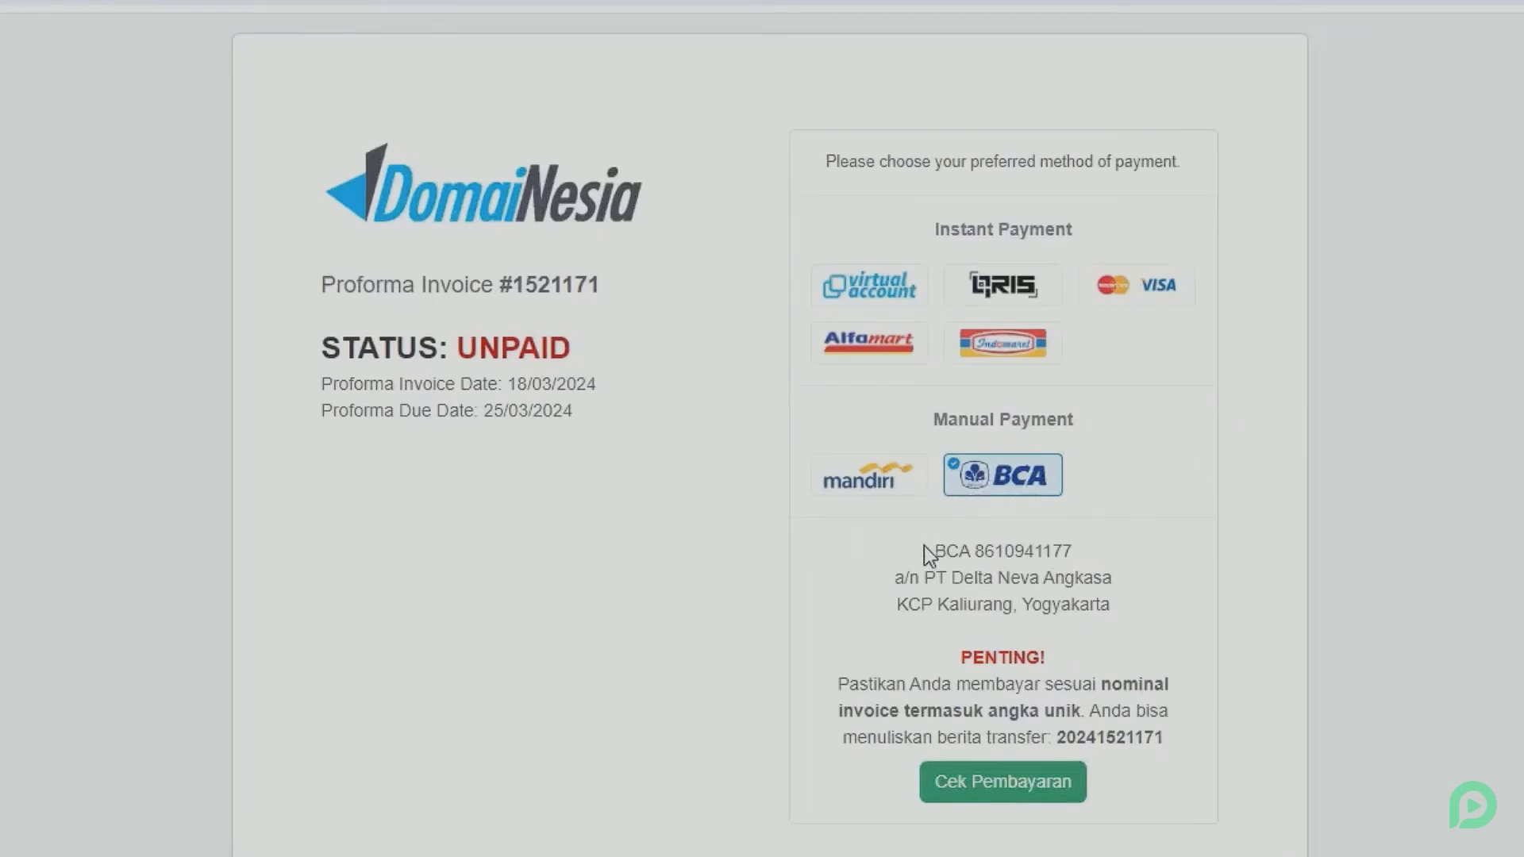
{"action": "left_click_drag", "start_coordinate": [924, 545], "coordinate": [1089, 605]}
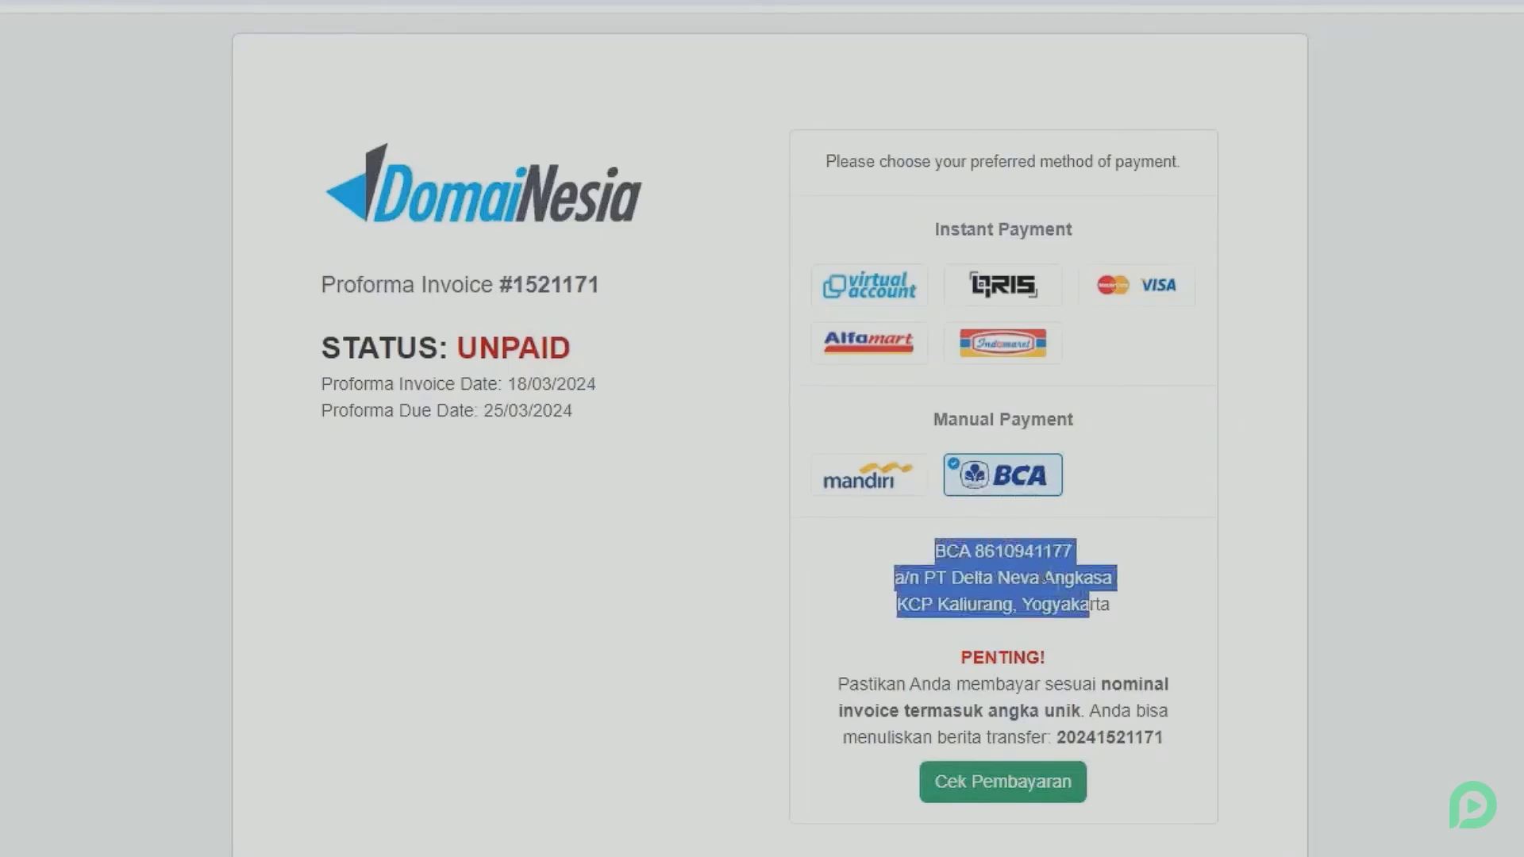
{"action": "left_click", "coordinate": [987, 579]}
Step: Check the invoice's outstanding balance and total of Rp 490.552,00
{"action": "scroll", "coordinate": [965, 599], "scroll_direction": "down", "scroll_amount": 2}
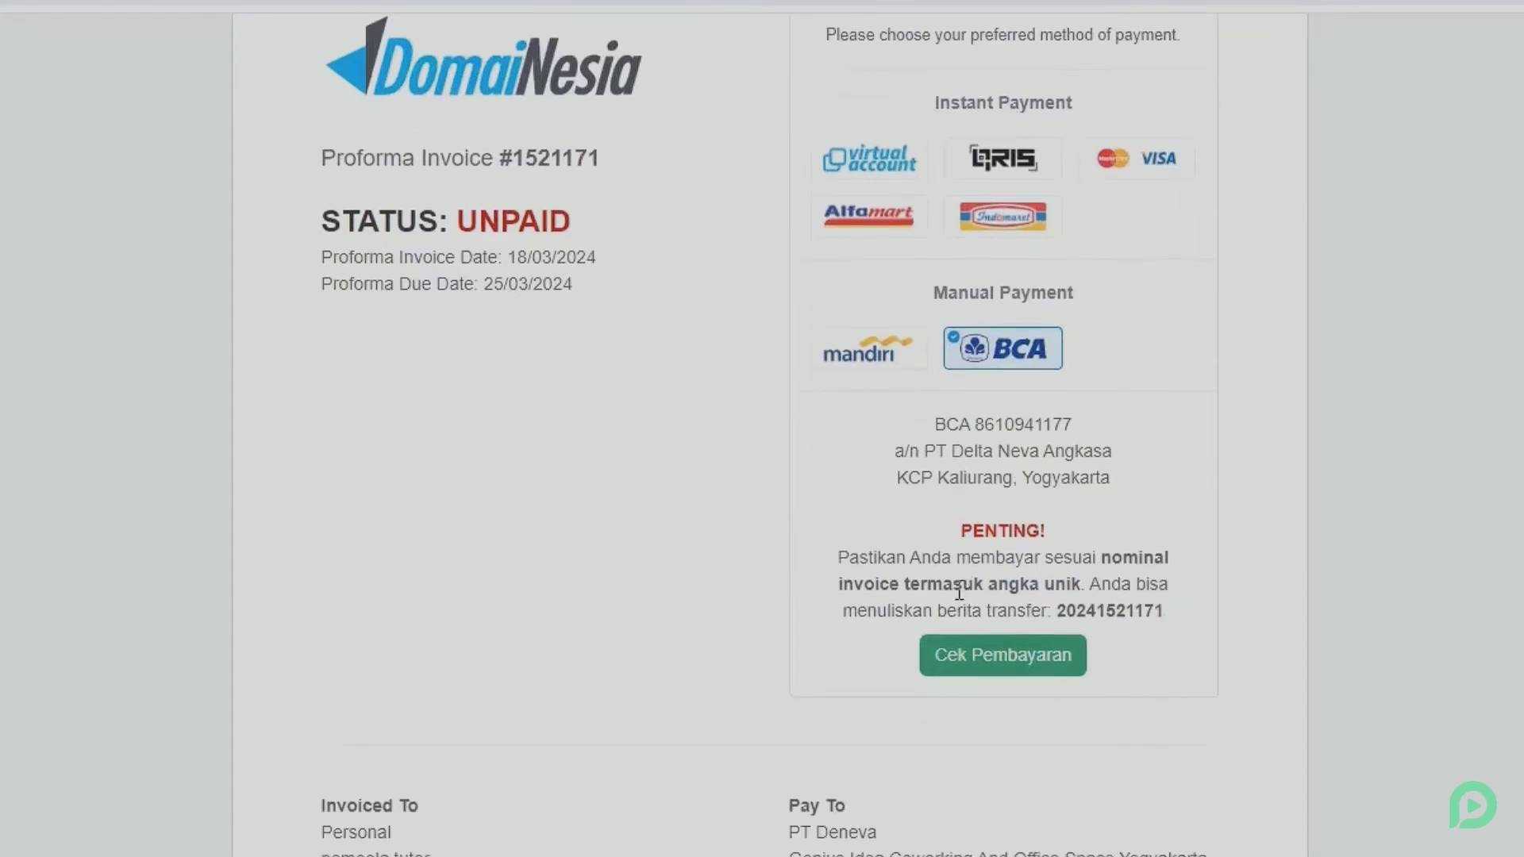
{"action": "scroll", "coordinate": [958, 592], "scroll_direction": "down", "scroll_amount": 10}
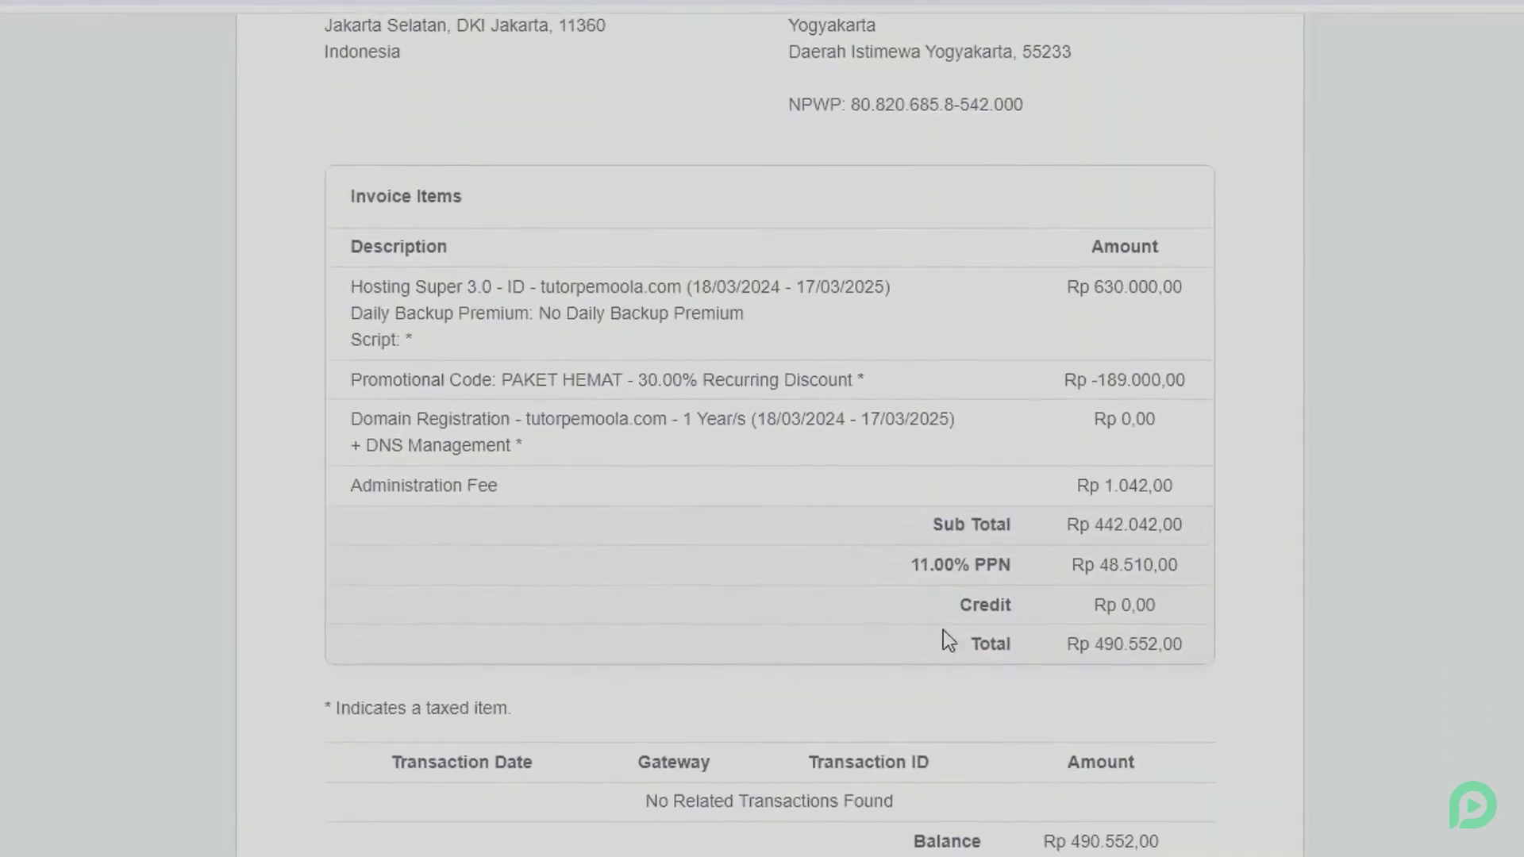
{"action": "left_click_drag", "start_coordinate": [1044, 842], "coordinate": [1153, 837]}
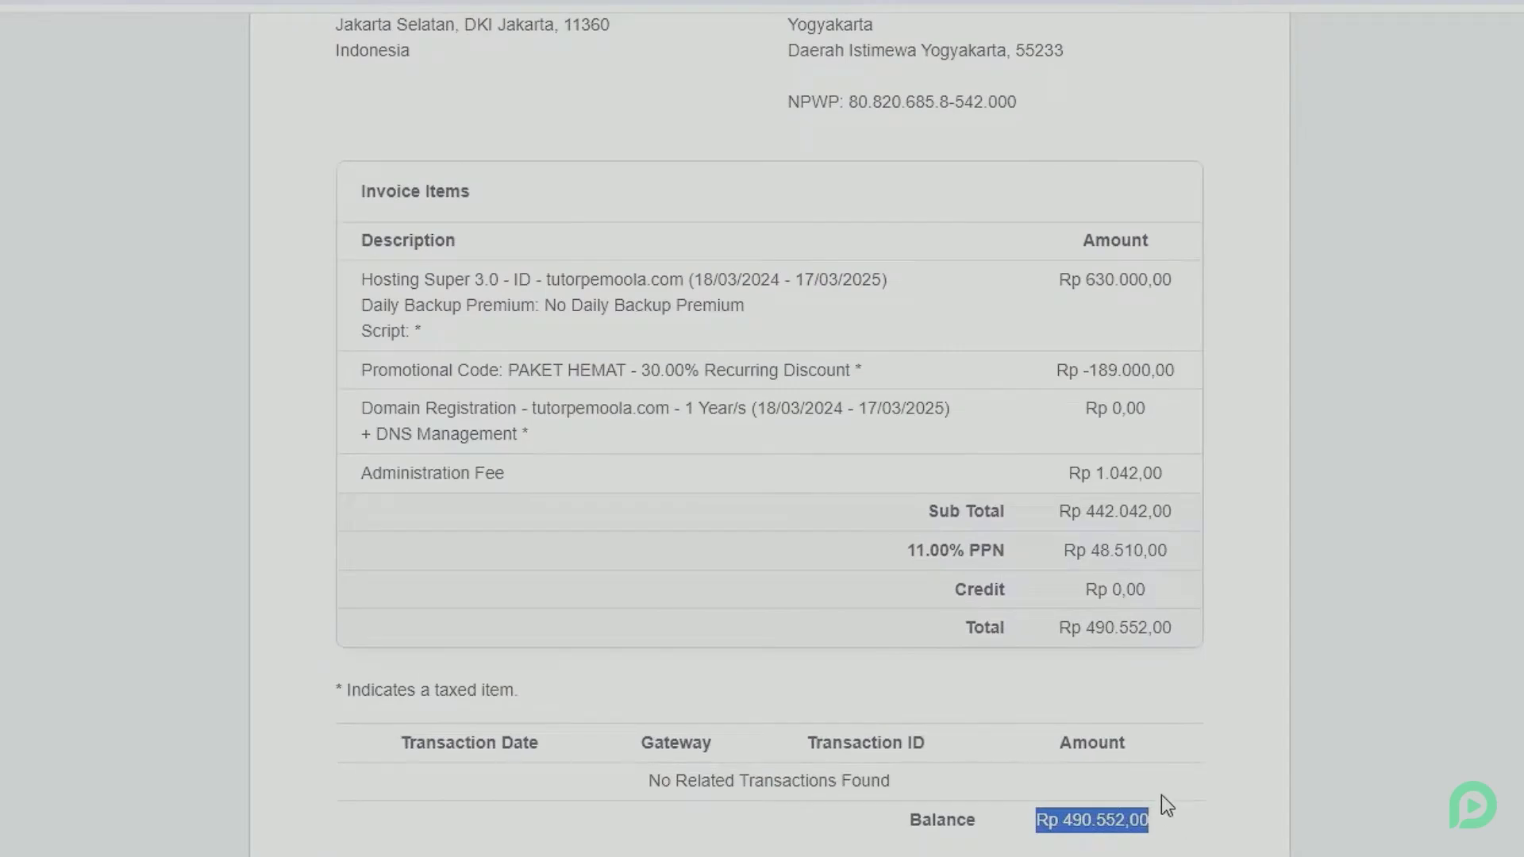
{"action": "left_click_drag", "start_coordinate": [1059, 629], "coordinate": [1166, 639]}
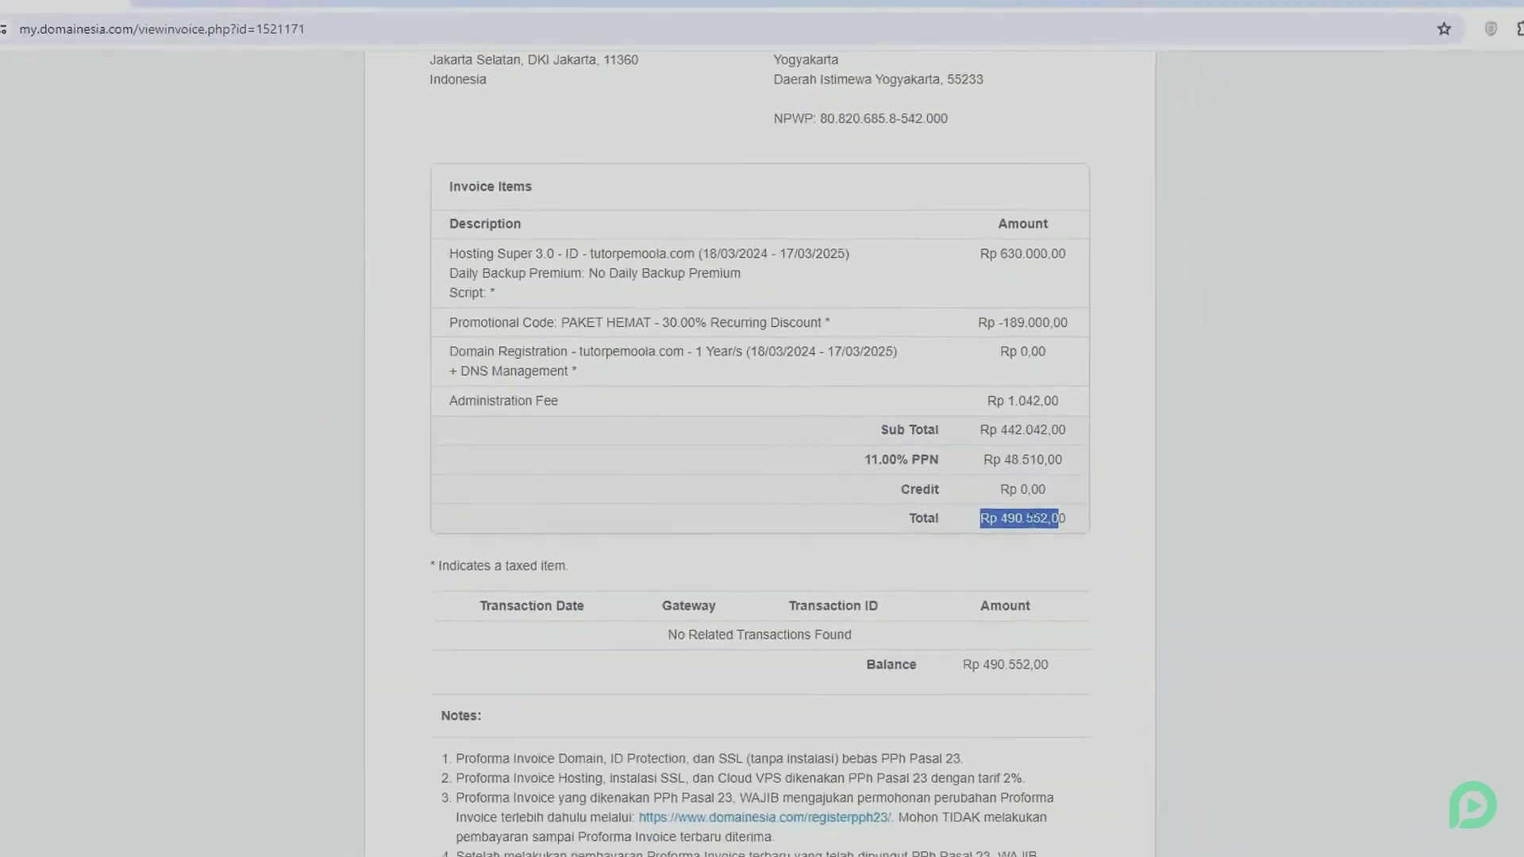
{"action": "left_click", "coordinate": [1129, 630]}
{"action": "scroll", "coordinate": [988, 470], "scroll_direction": "up", "scroll_amount": 3}
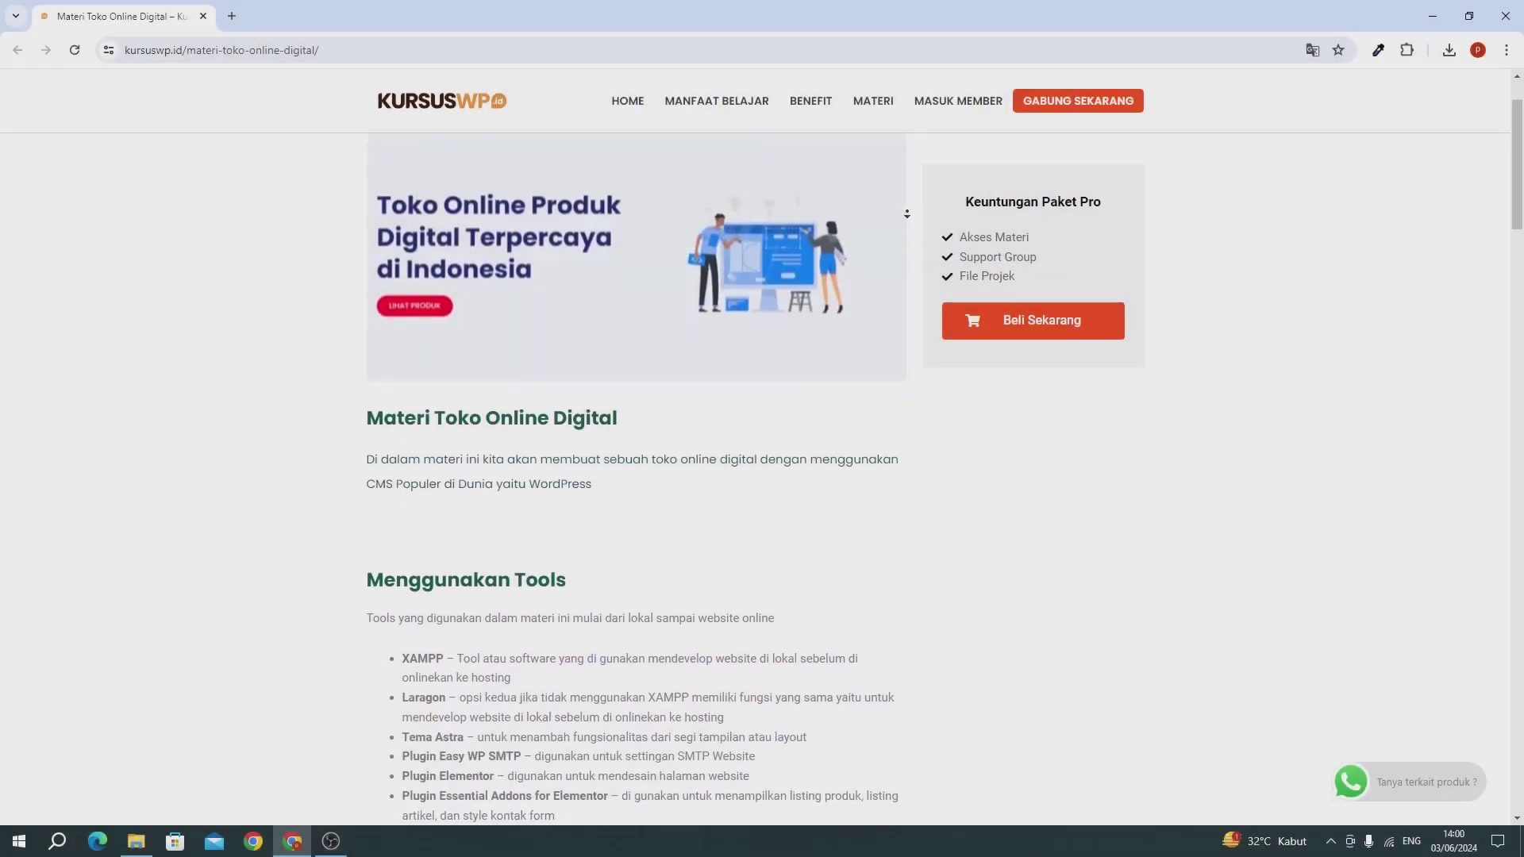
Step: Scroll through the Toko Online Digital course page past the Kurikulum Materi section
{"action": "scroll", "coordinate": [906, 213], "scroll_direction": "down", "scroll_amount": 2}
{"action": "scroll", "coordinate": [906, 213], "scroll_direction": "down", "scroll_amount": 3}
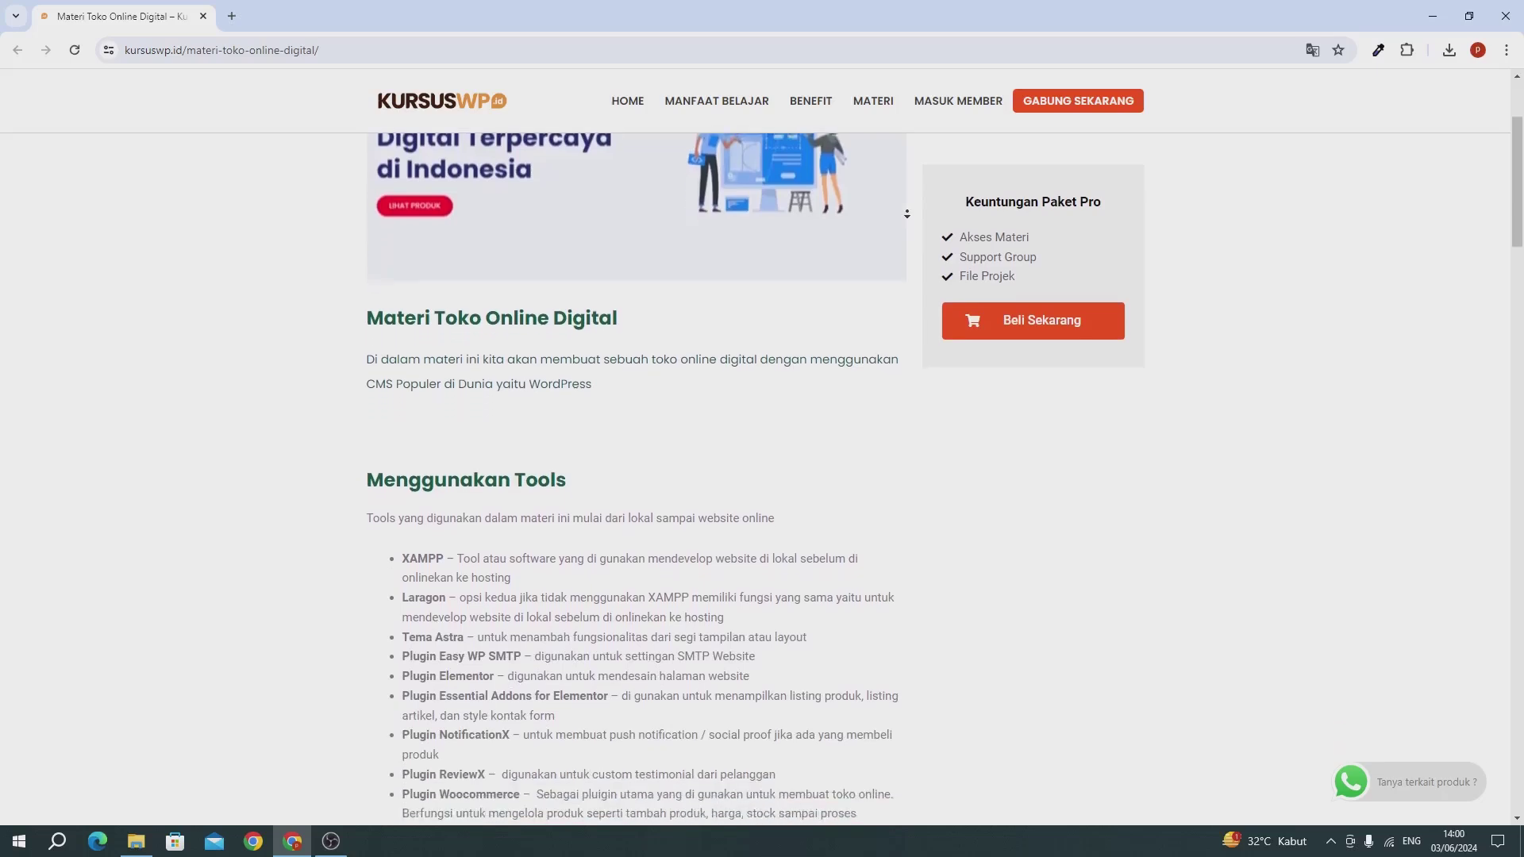
{"action": "scroll", "coordinate": [906, 214], "scroll_direction": "down", "scroll_amount": 3}
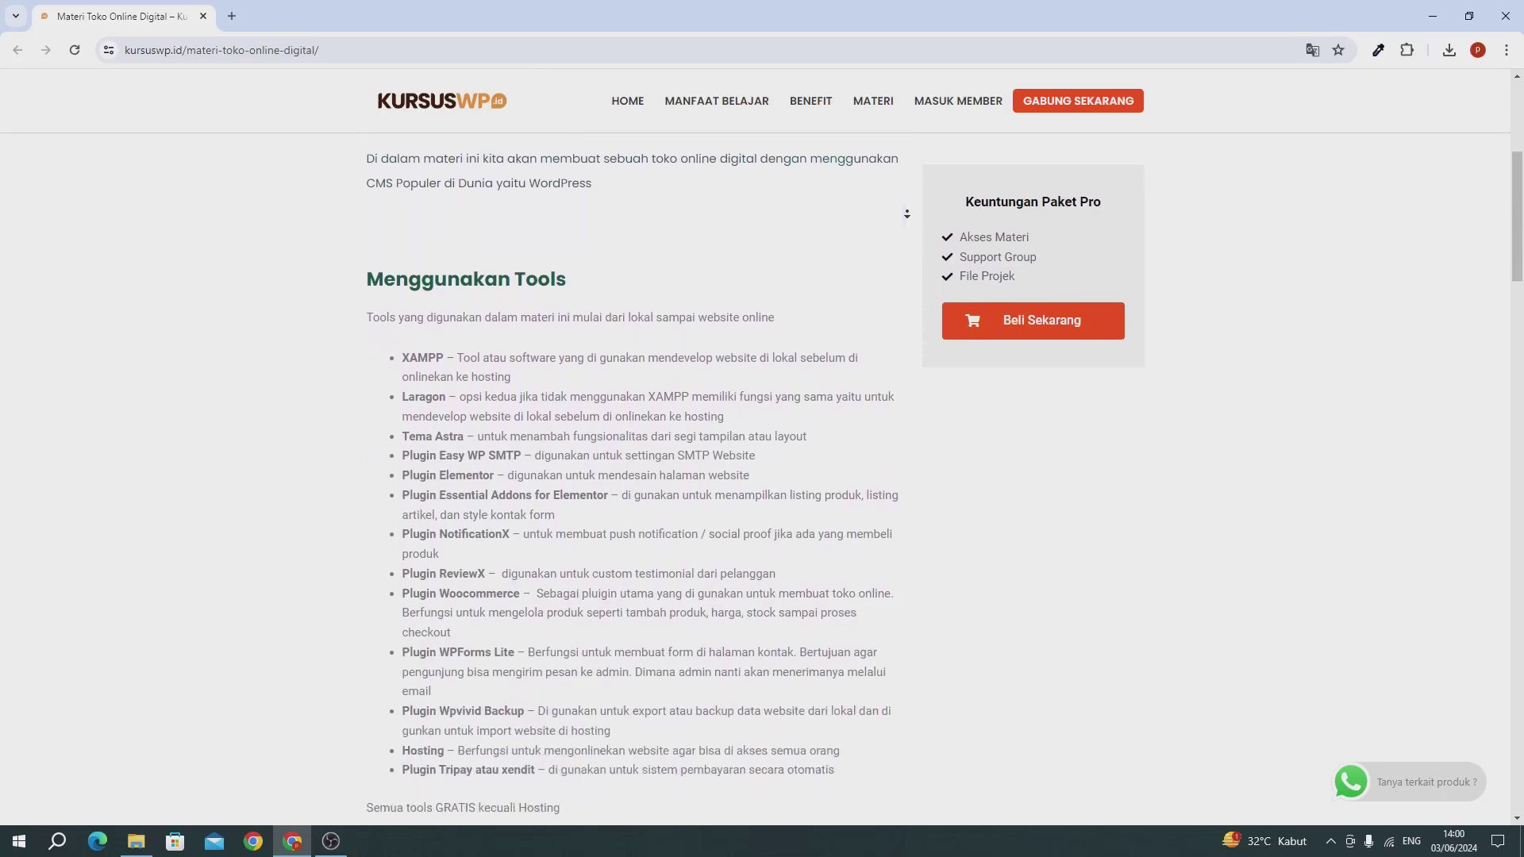
{"action": "scroll", "coordinate": [907, 214], "scroll_direction": "down", "scroll_amount": 3}
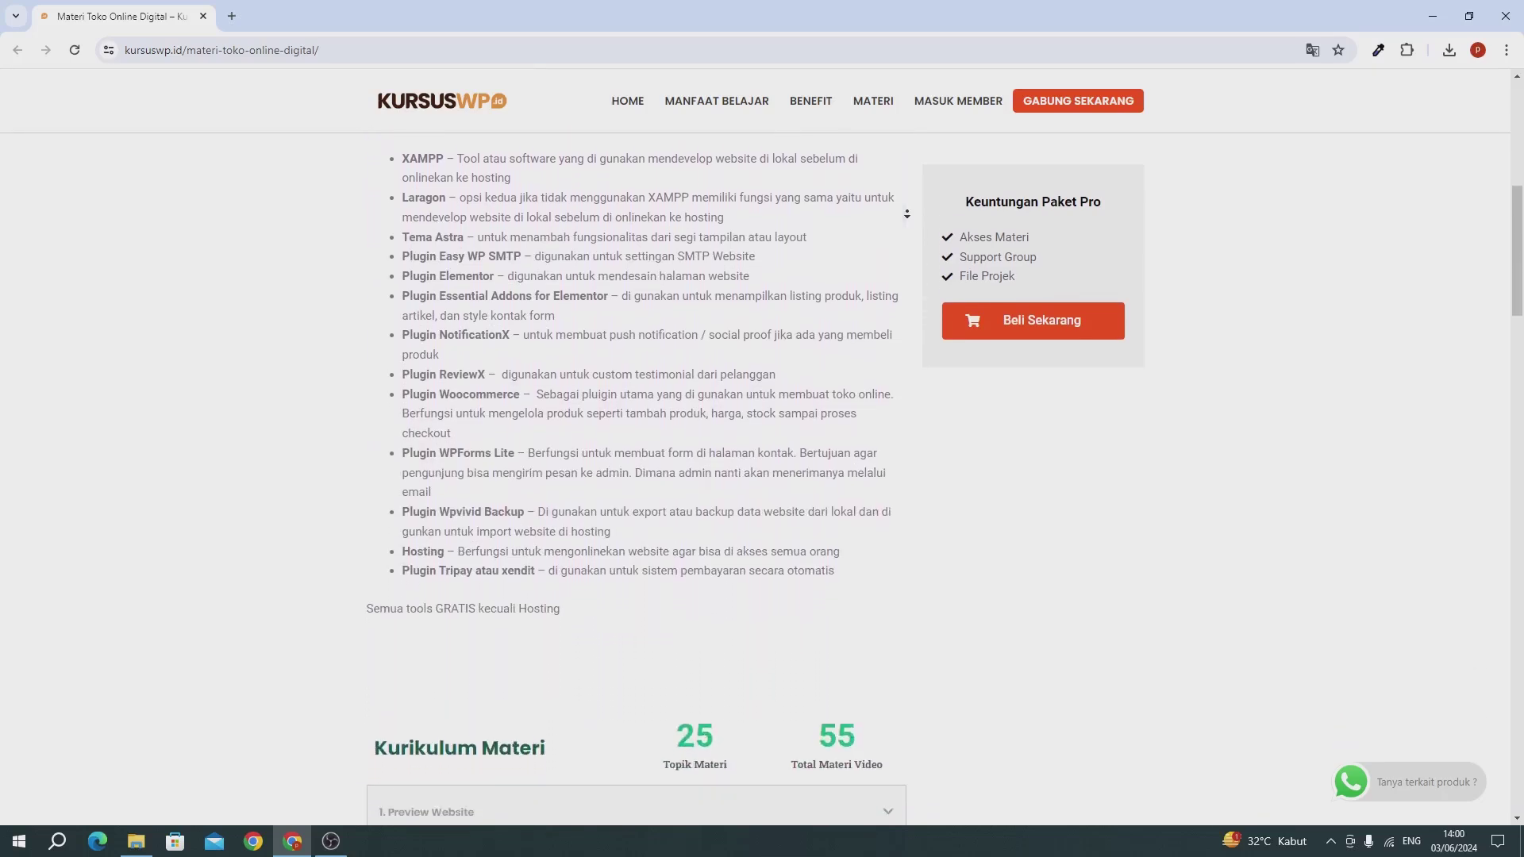
{"action": "scroll", "coordinate": [906, 214], "scroll_direction": "down", "scroll_amount": 3}
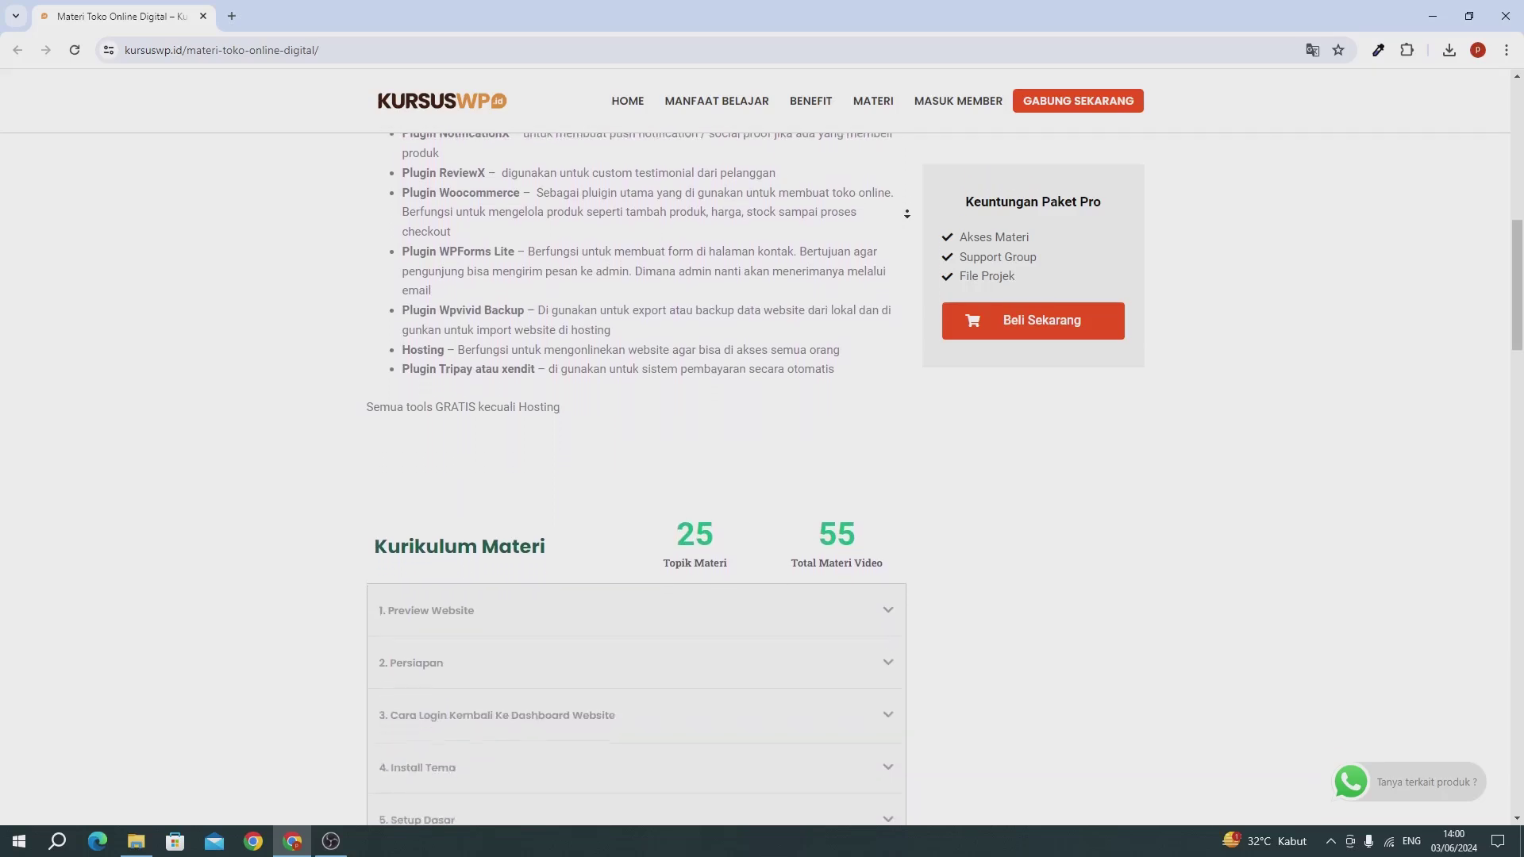
{"action": "scroll", "coordinate": [906, 214], "scroll_direction": "down", "scroll_amount": 3}
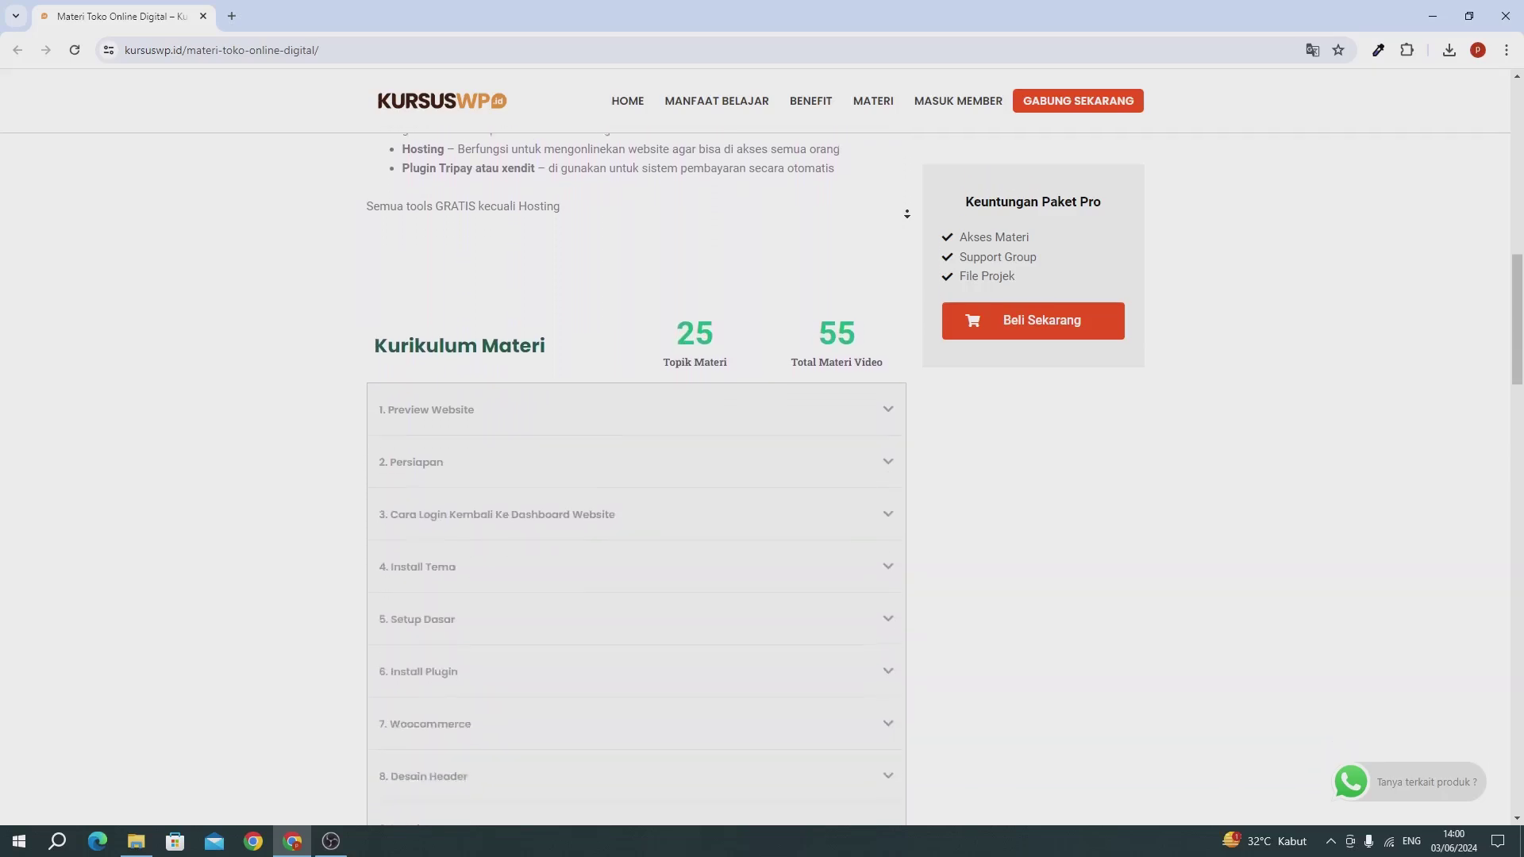
{"action": "scroll", "coordinate": [907, 213], "scroll_direction": "down", "scroll_amount": 3}
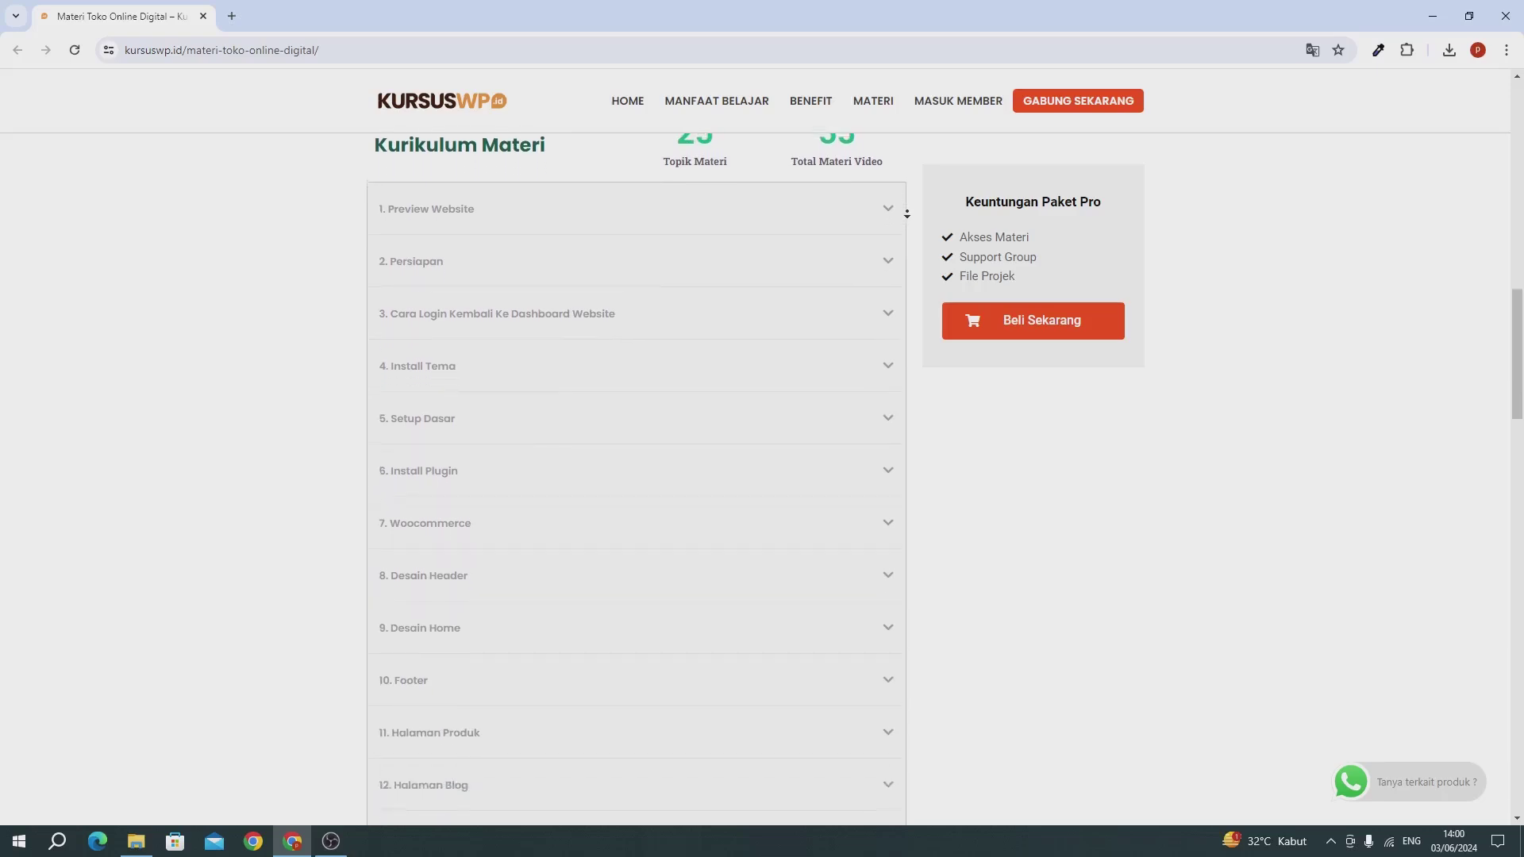
{"action": "scroll", "coordinate": [906, 214], "scroll_direction": "down", "scroll_amount": 2}
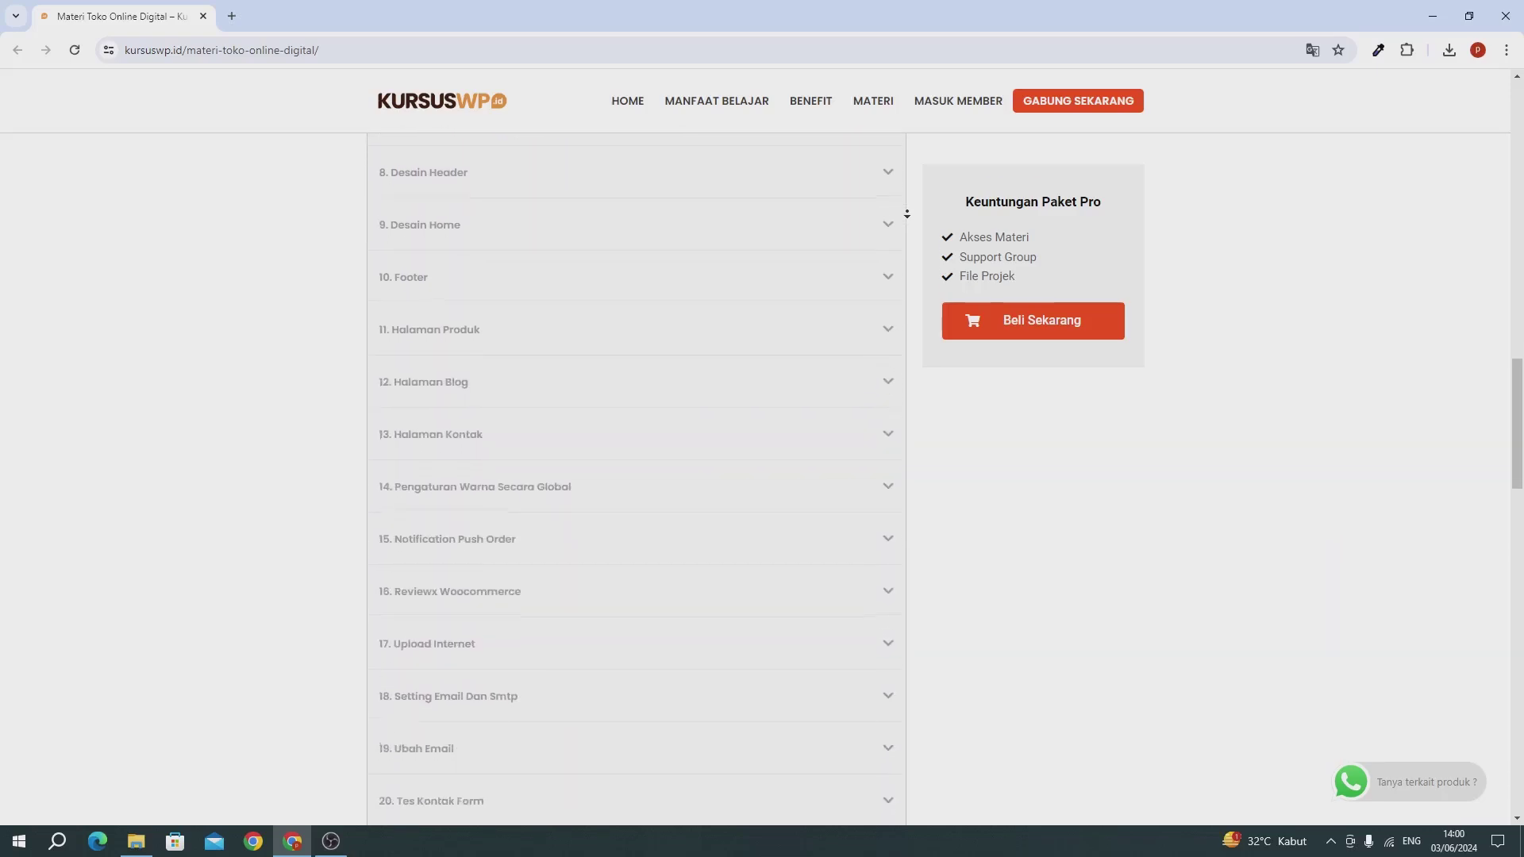
{"action": "scroll", "coordinate": [906, 214], "scroll_direction": "down", "scroll_amount": 3}
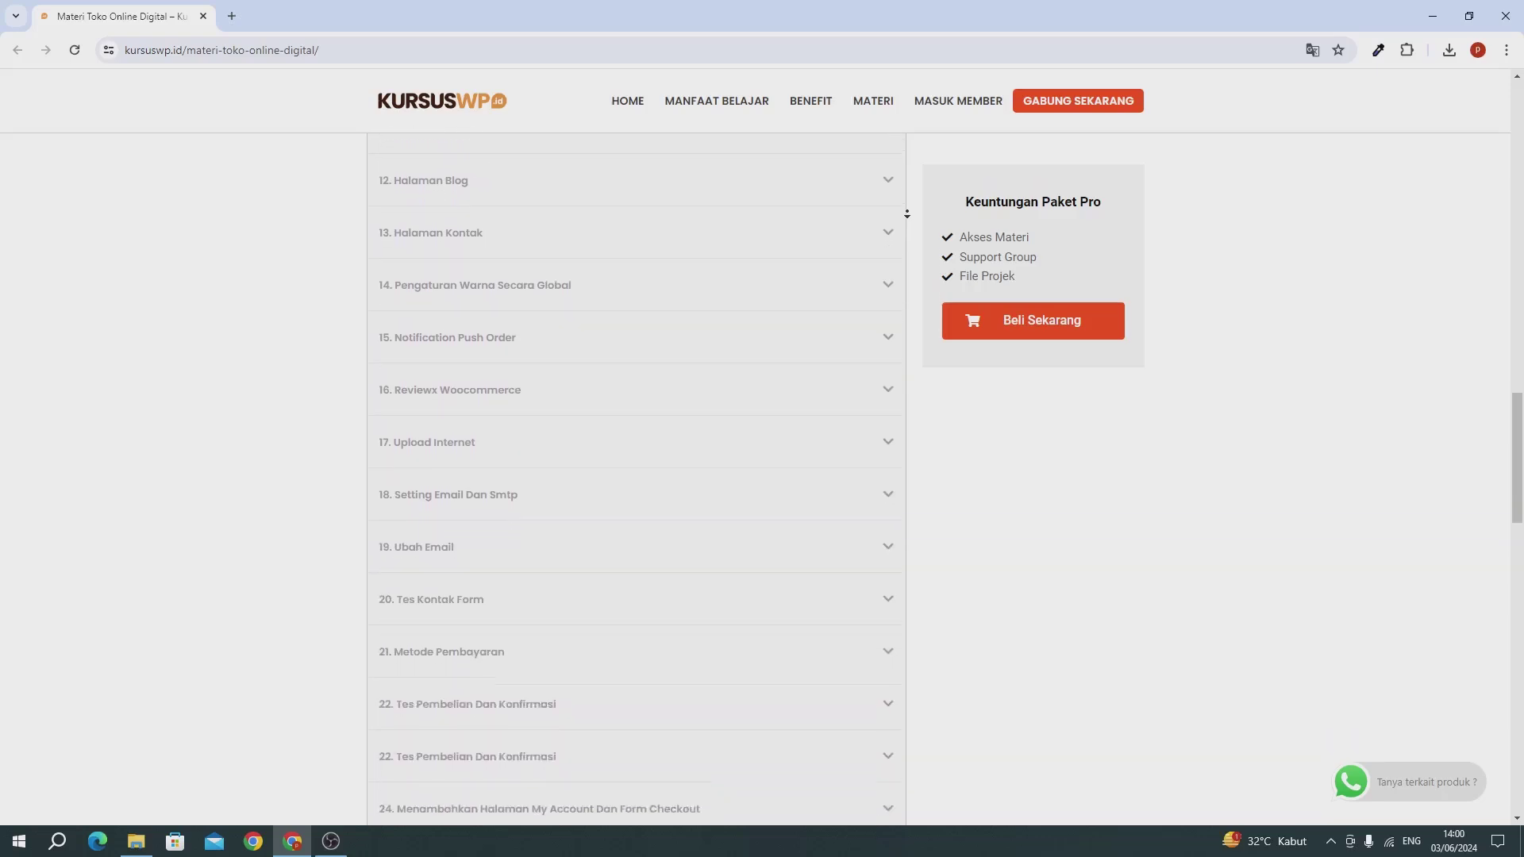
{"action": "scroll", "coordinate": [906, 214], "scroll_direction": "down", "scroll_amount": 3}
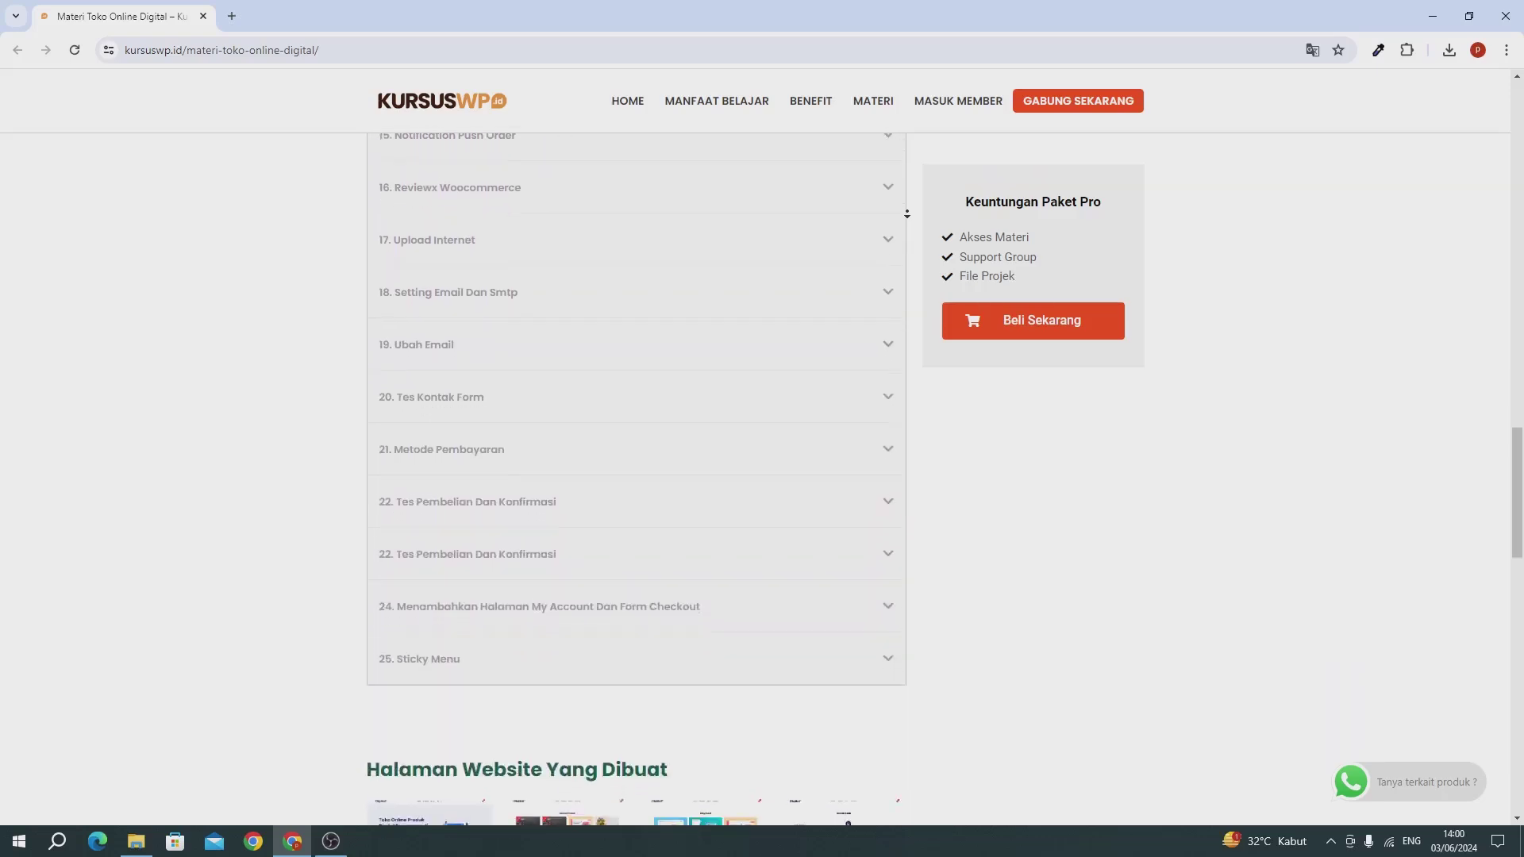
{"action": "scroll", "coordinate": [906, 213], "scroll_direction": "down", "scroll_amount": 4}
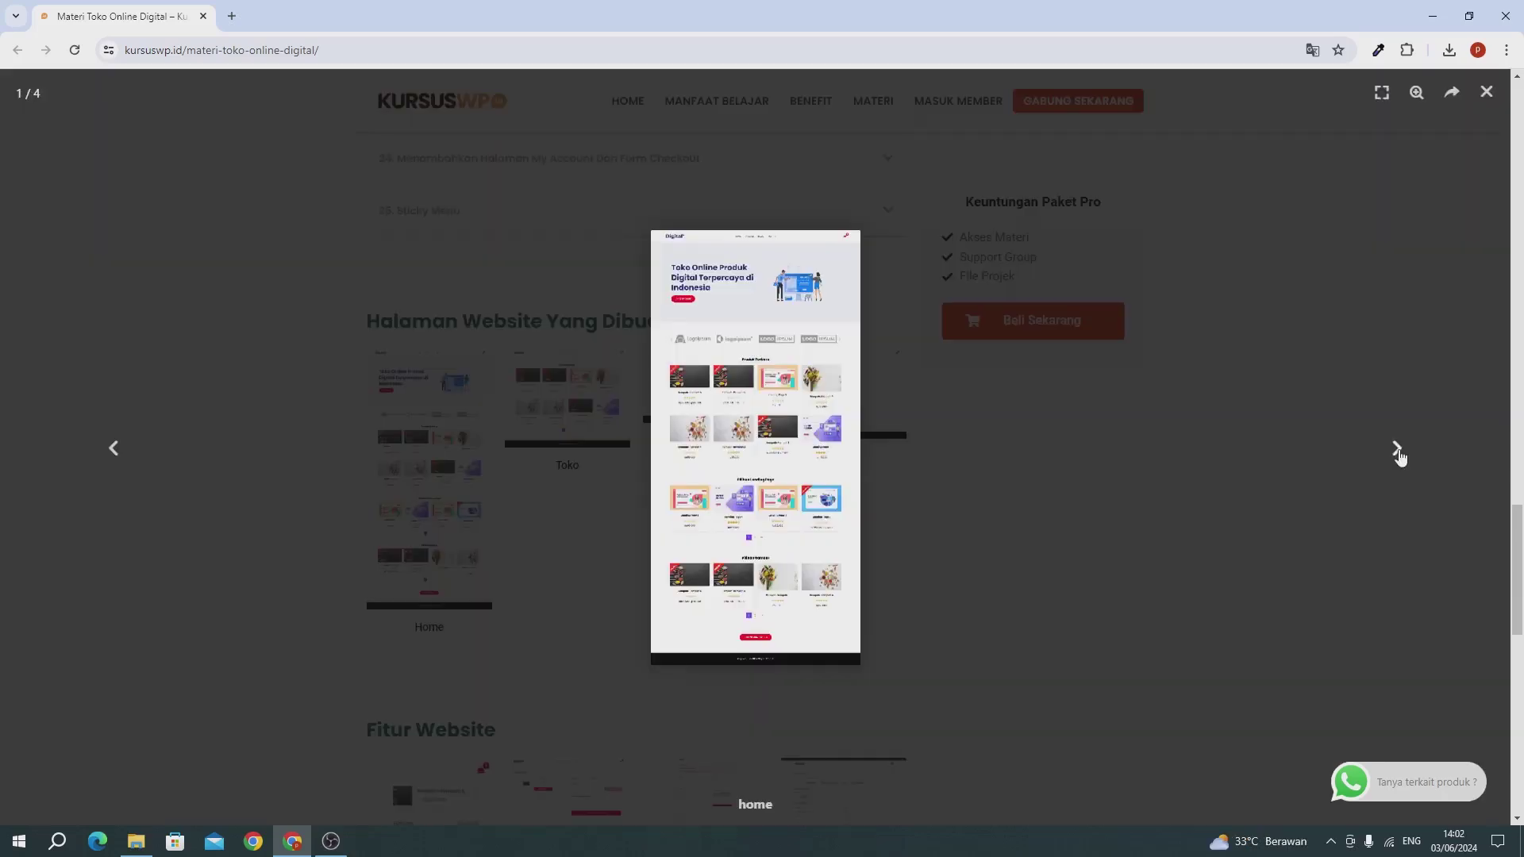
Step: Page through the toko, blog, kontak and home page previews in the Halaman Website Yang Dibuat gallery
{"action": "left_click", "coordinate": [1397, 449]}
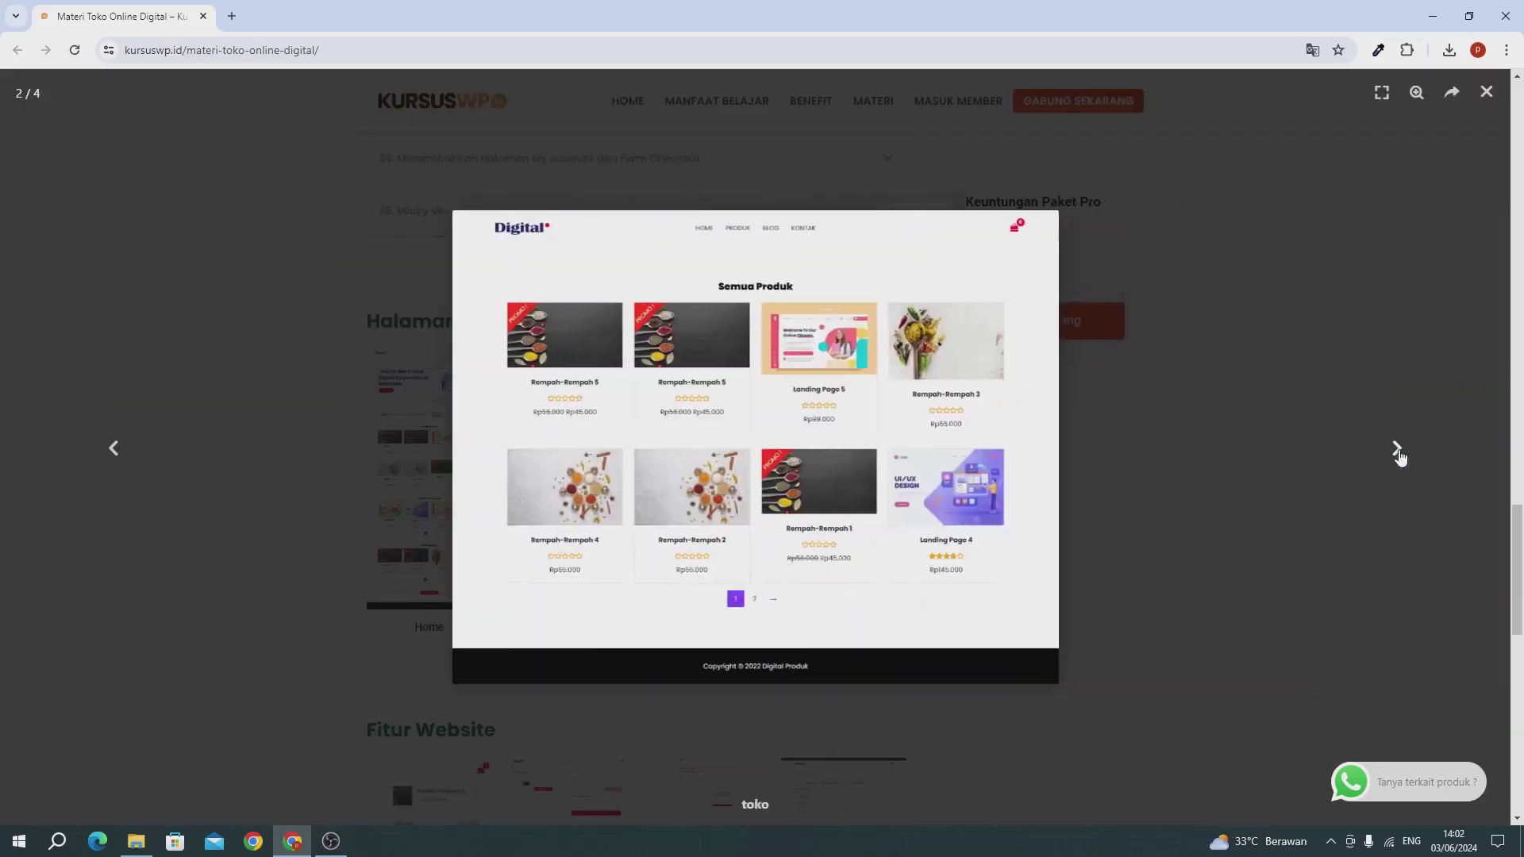
{"action": "left_click", "coordinate": [1399, 453]}
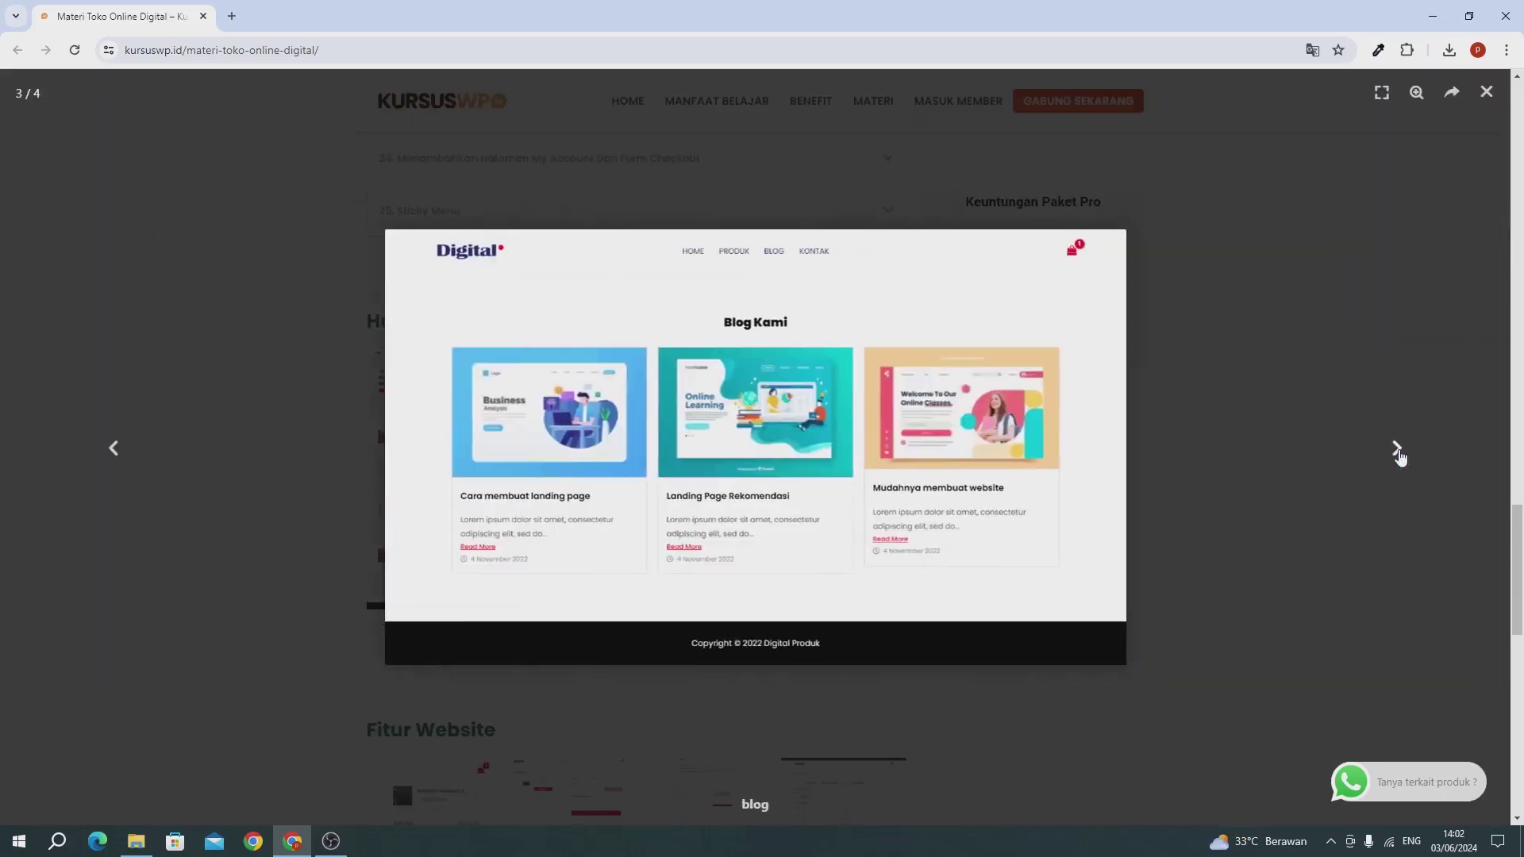
{"action": "left_click", "coordinate": [1398, 451]}
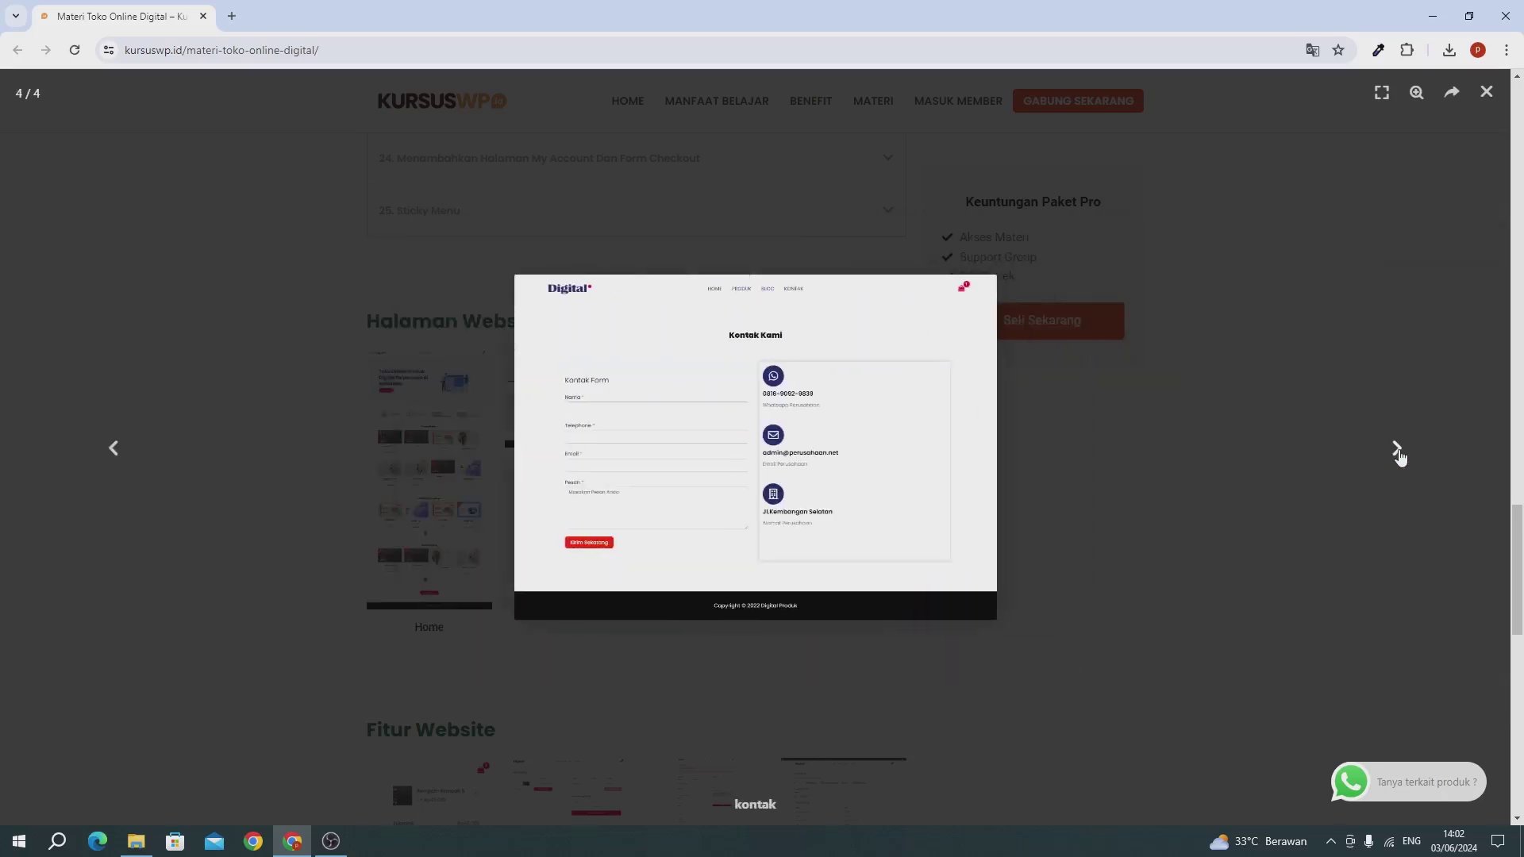
{"action": "left_click", "coordinate": [1398, 451]}
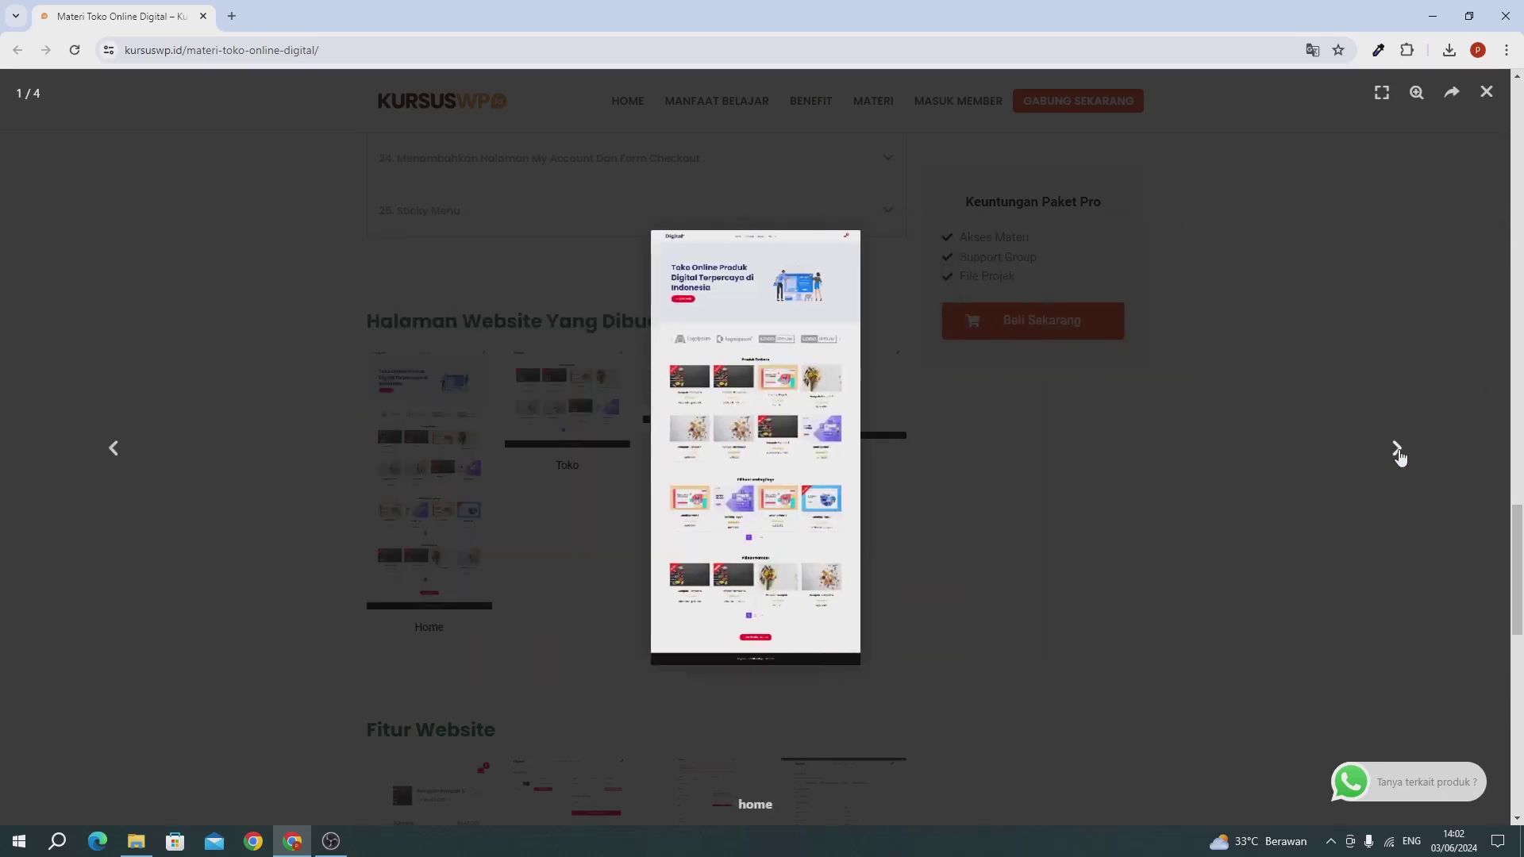
{"action": "left_click", "coordinate": [1397, 451]}
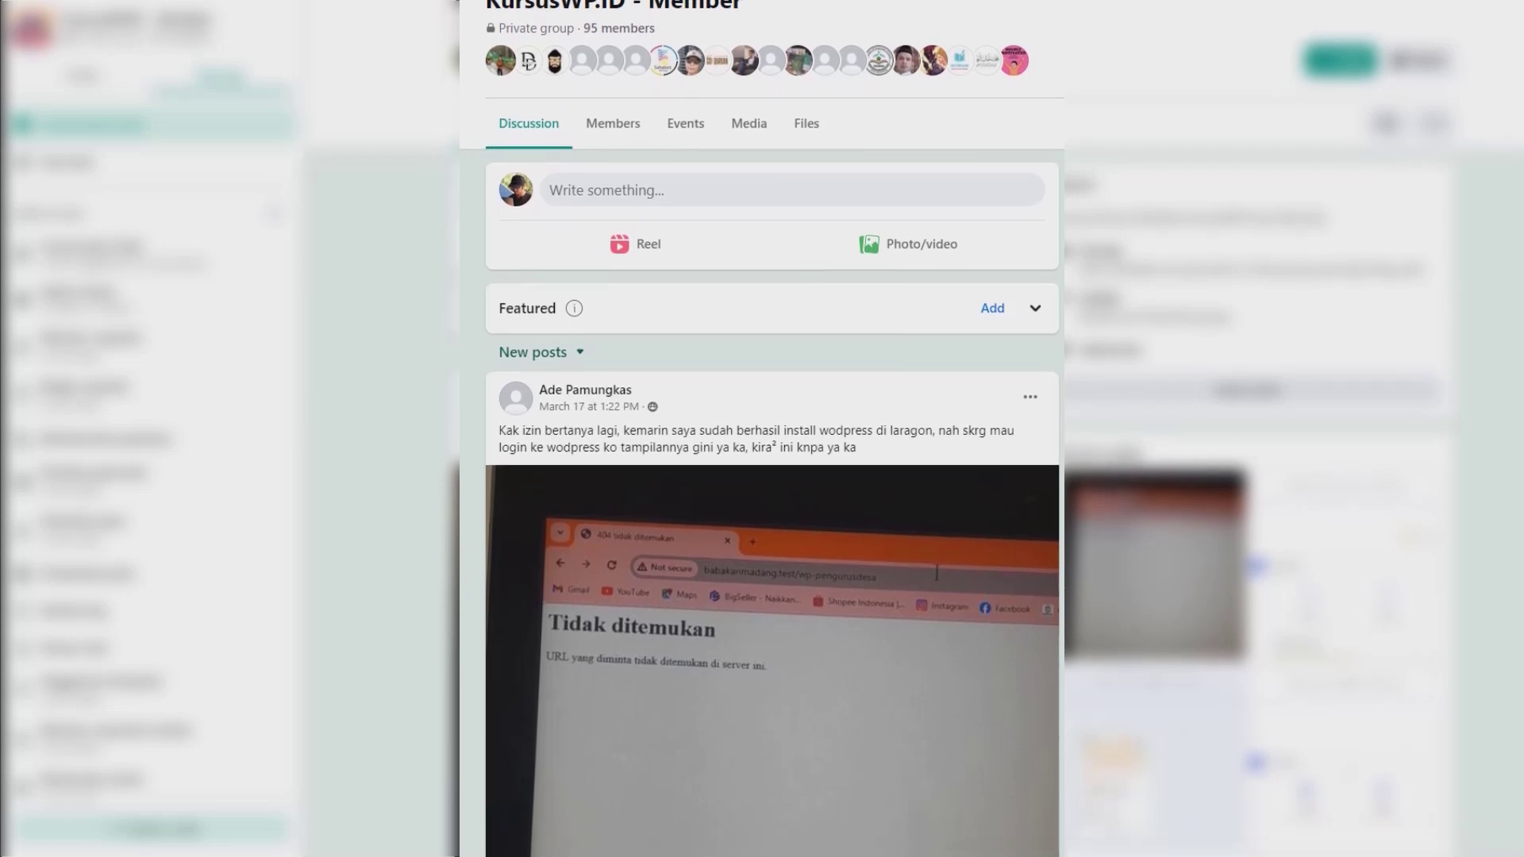
{"action": "scroll", "coordinate": [773, 429], "scroll_direction": "down", "scroll_amount": 3}
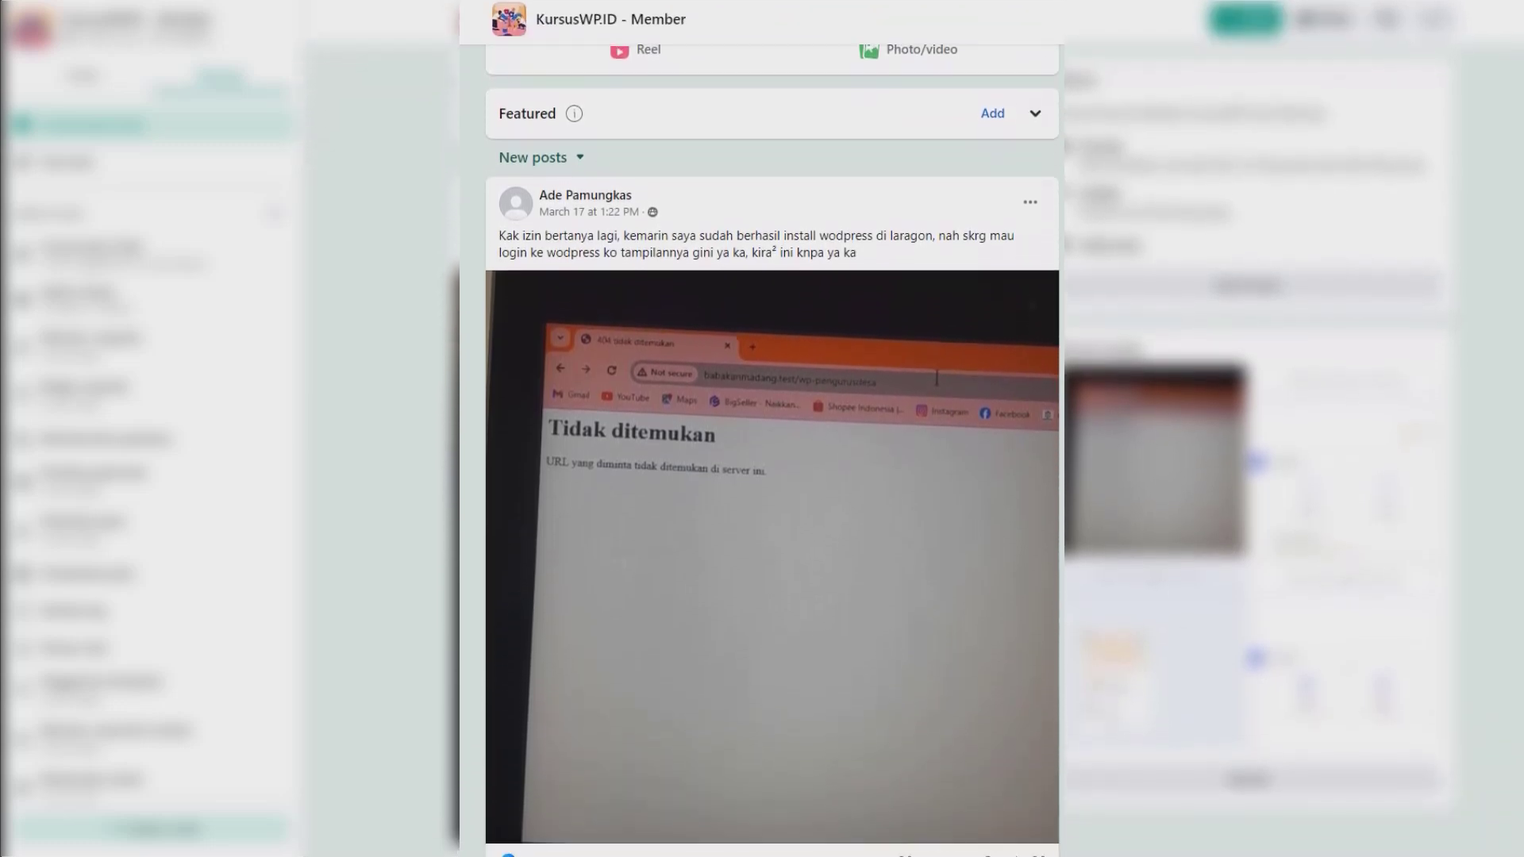
{"action": "scroll", "coordinate": [772, 428], "scroll_direction": "down", "scroll_amount": 3}
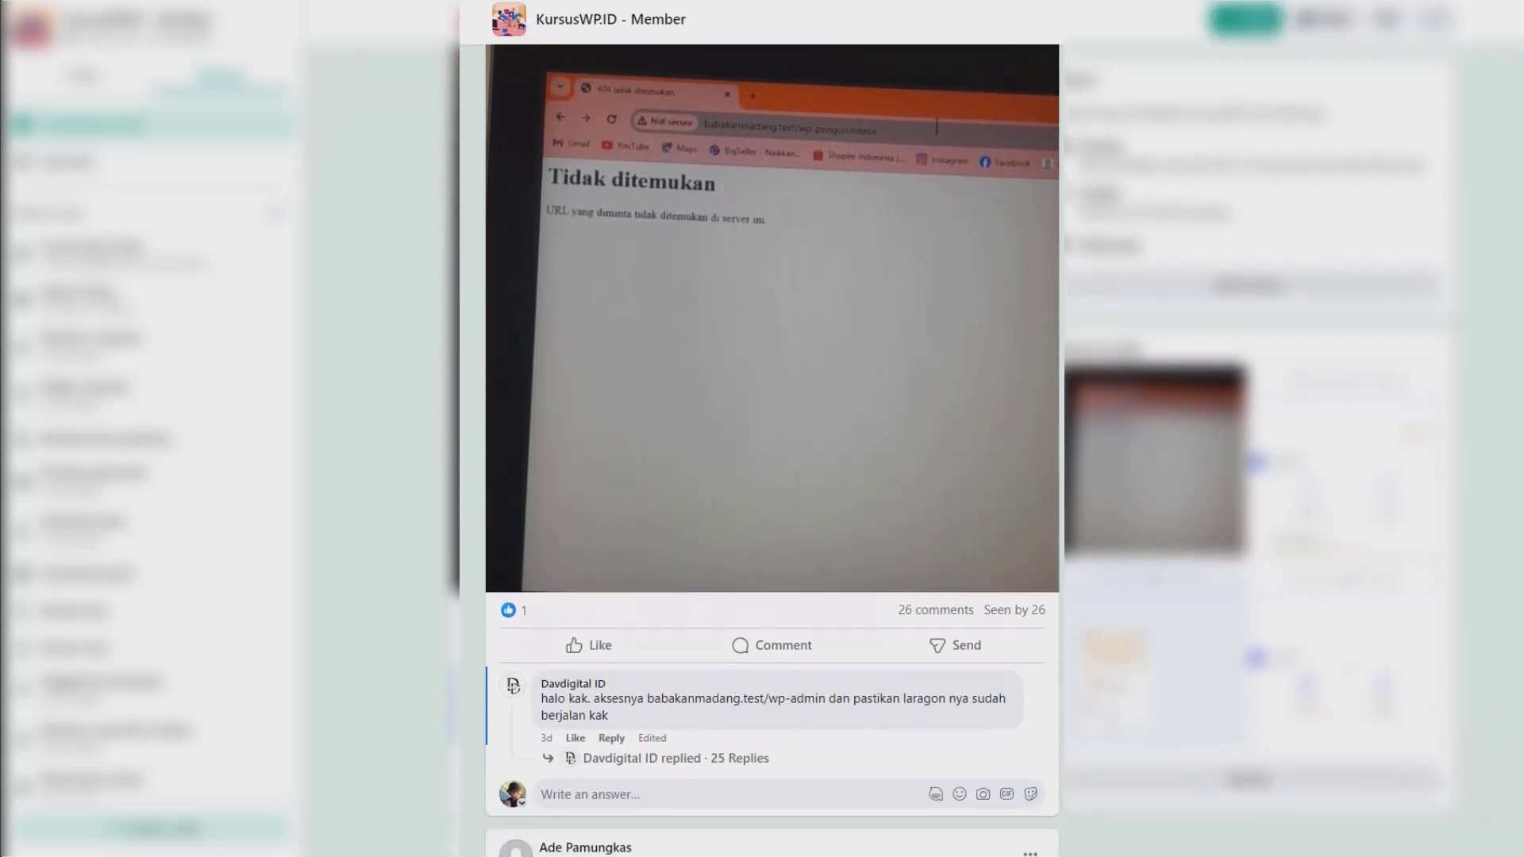
{"action": "scroll", "coordinate": [773, 429], "scroll_direction": "down", "scroll_amount": 3}
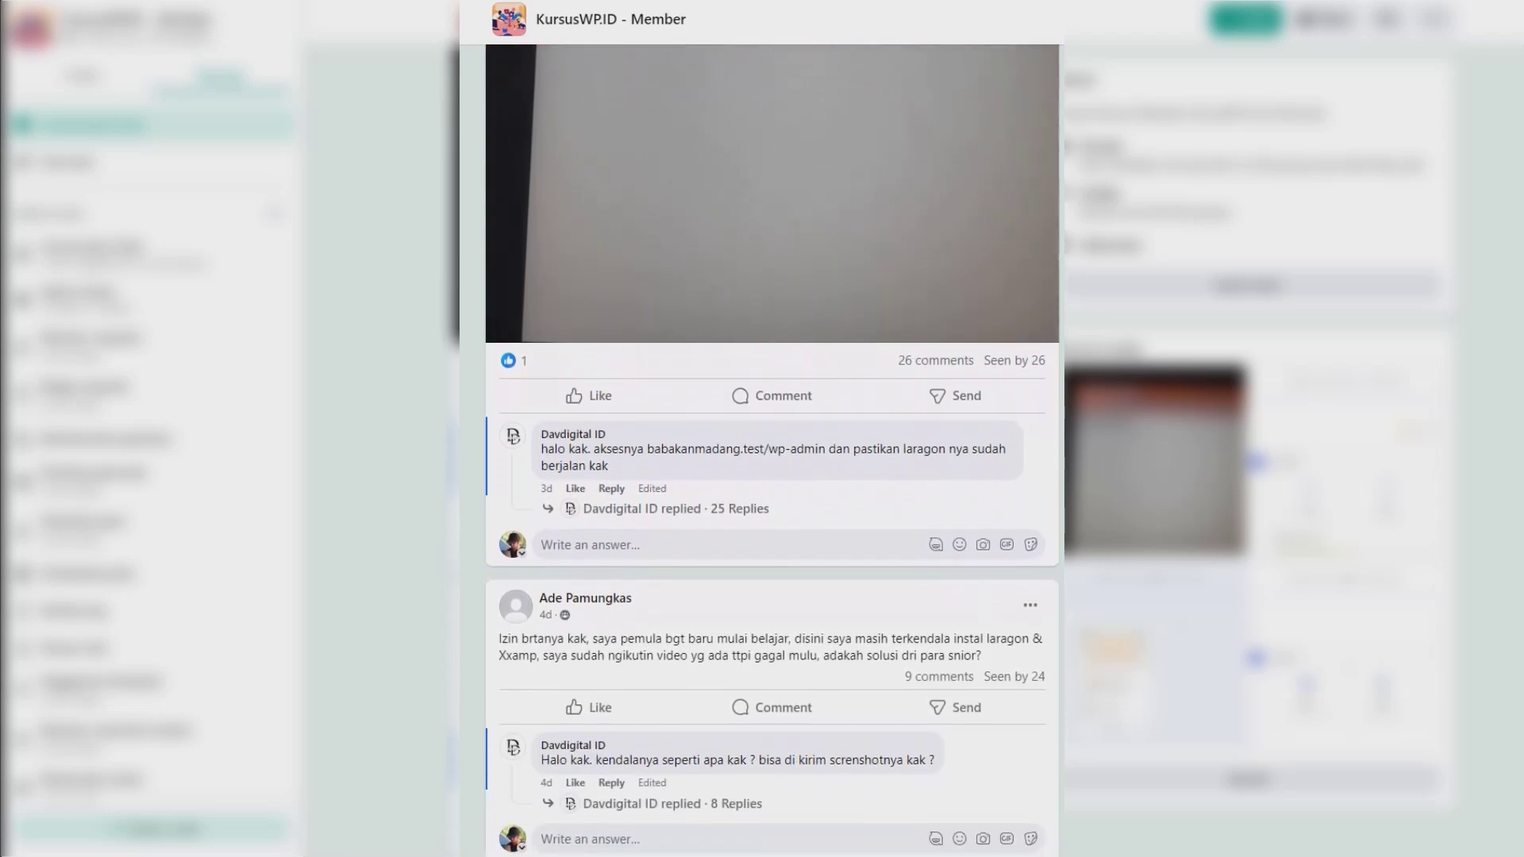
{"action": "scroll", "coordinate": [772, 428], "scroll_direction": "down", "scroll_amount": 3}
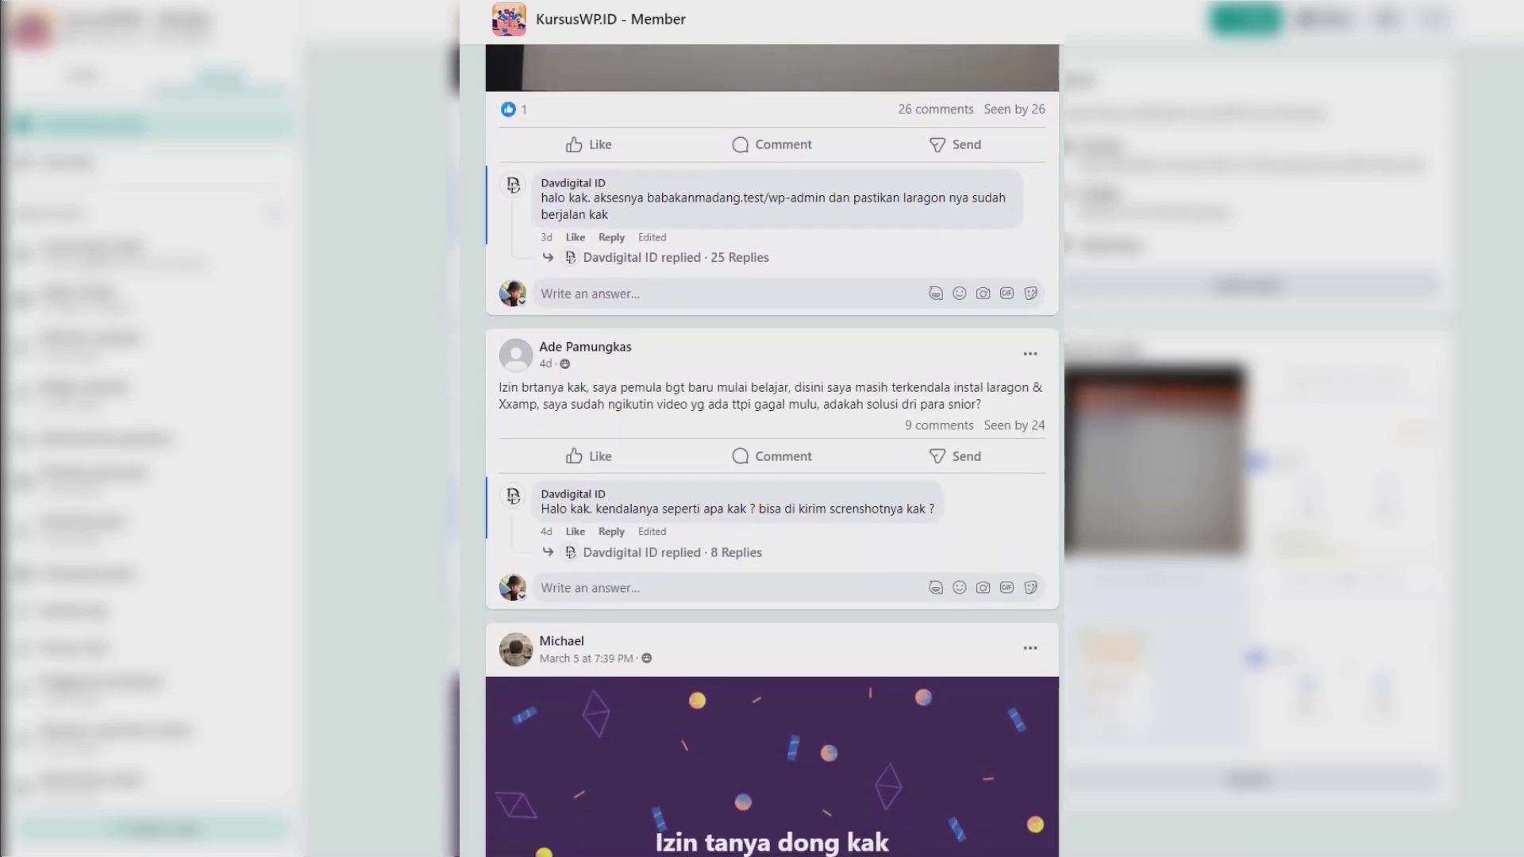
{"action": "scroll", "coordinate": [773, 428], "scroll_direction": "down", "scroll_amount": 3}
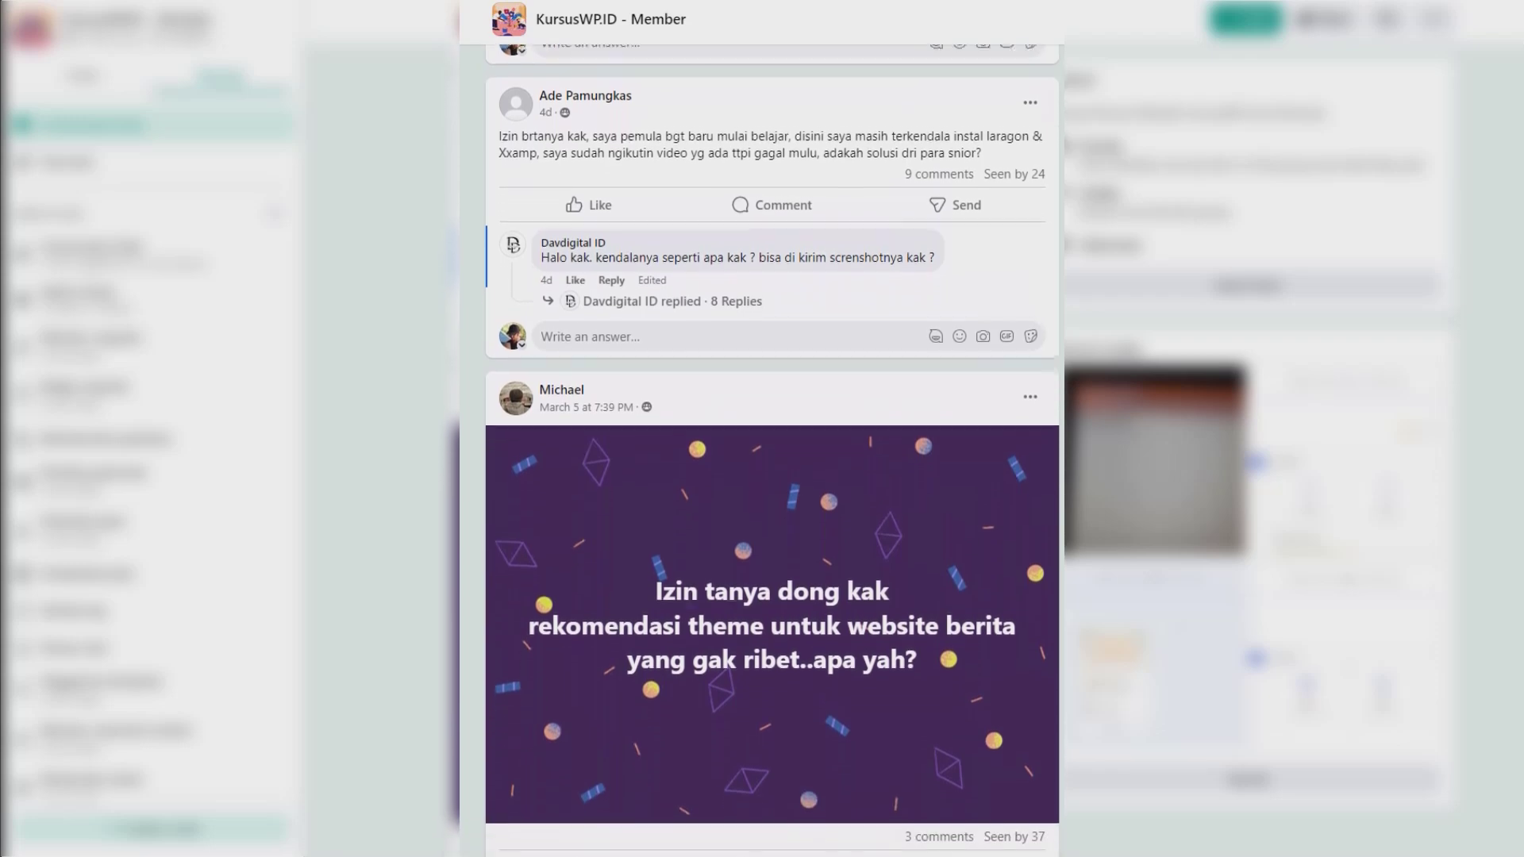
{"action": "scroll", "coordinate": [772, 428], "scroll_direction": "down", "scroll_amount": 3}
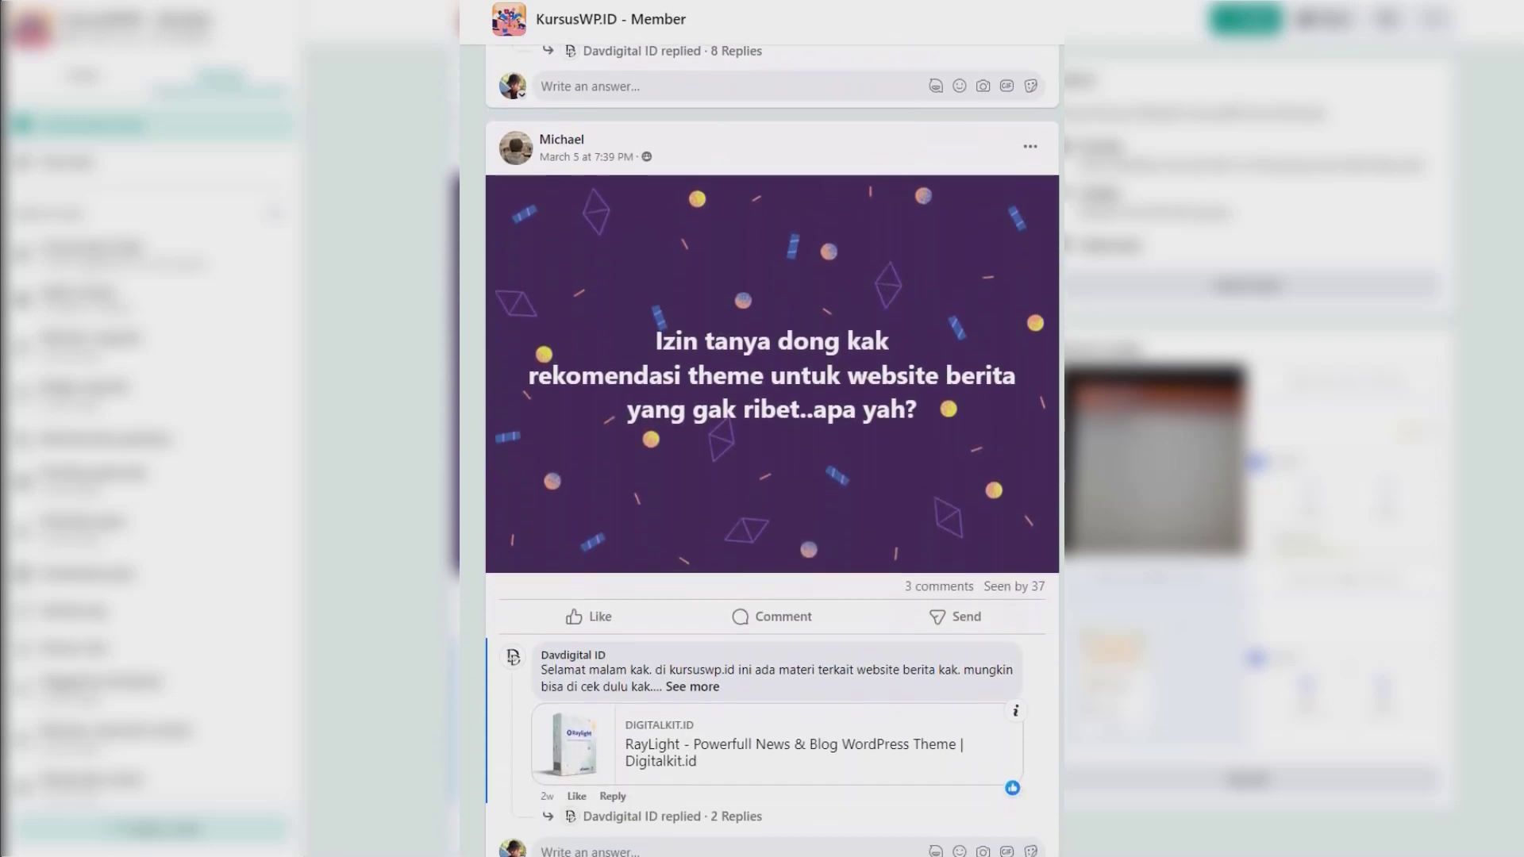
{"action": "scroll", "coordinate": [772, 429], "scroll_direction": "down", "scroll_amount": 1}
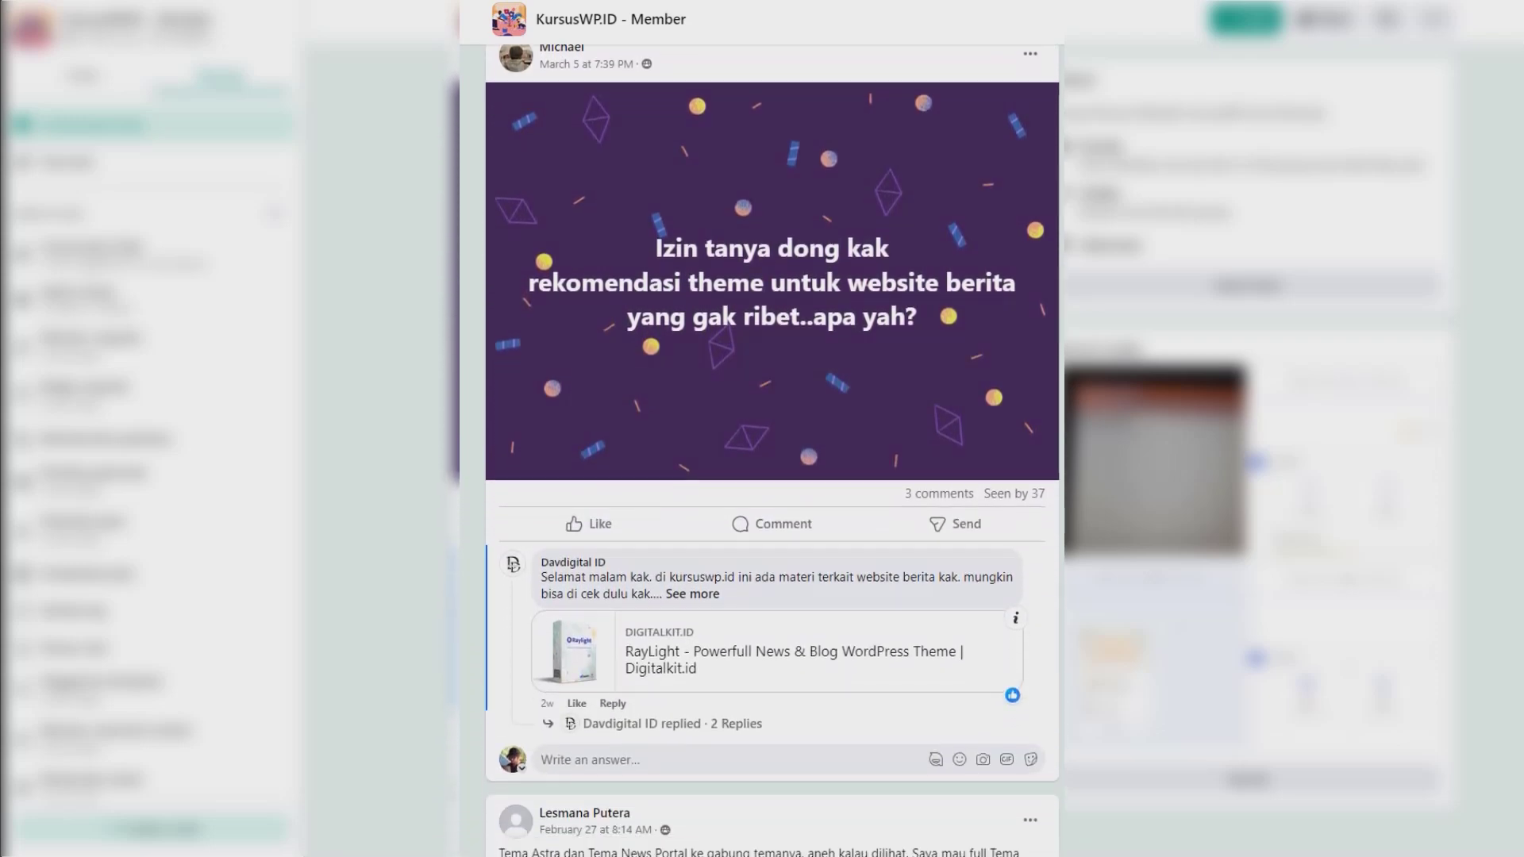
{"action": "scroll", "coordinate": [772, 429], "scroll_direction": "up", "scroll_amount": 6}
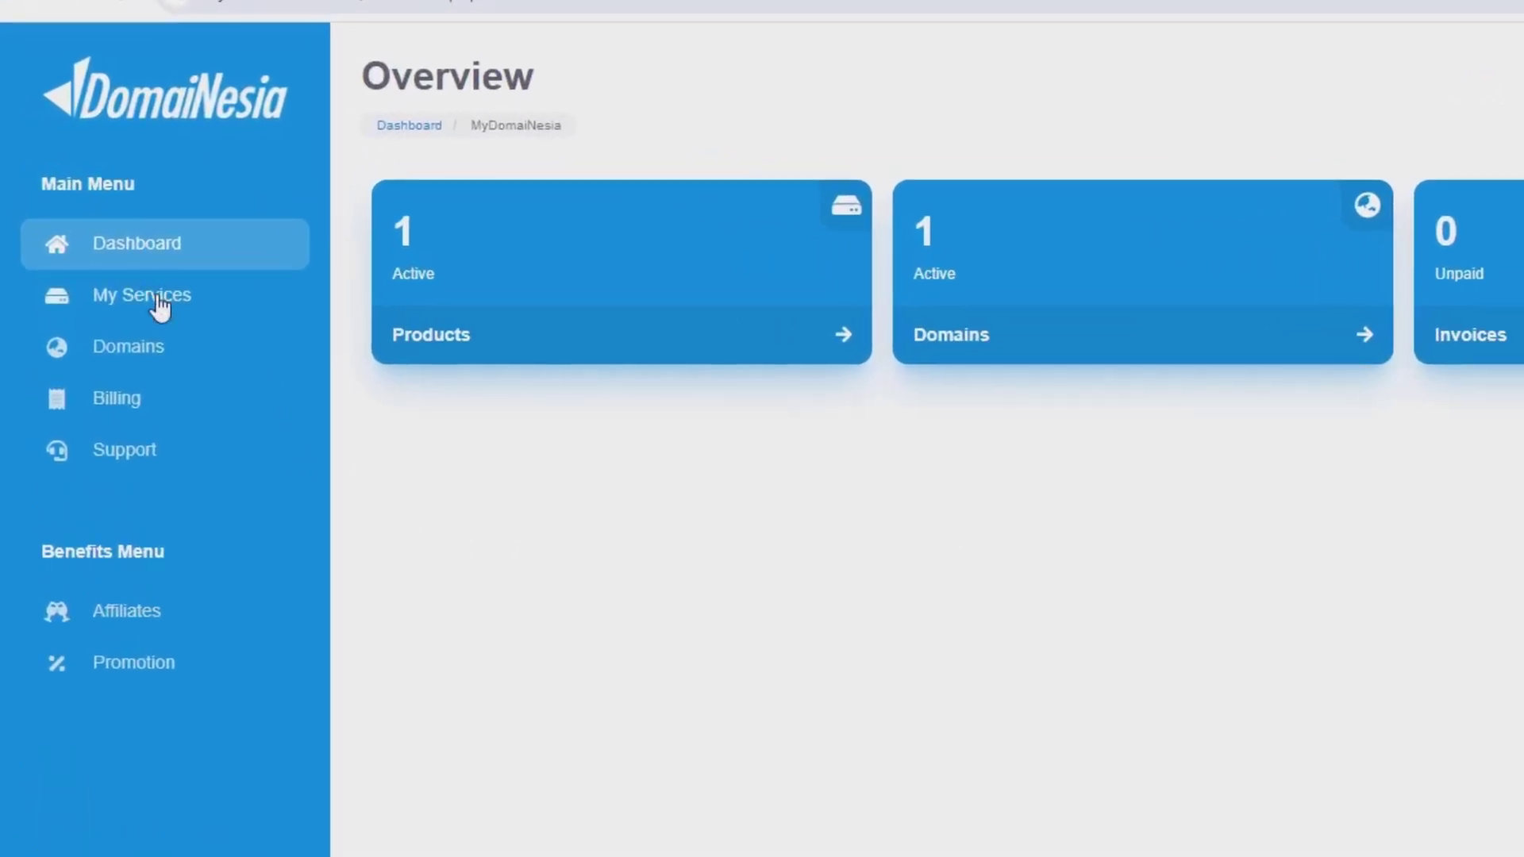
Step: Go to My Services and launch the cPanel login for the Pemoolatutorial.xyz hosting
{"action": "left_click", "coordinate": [158, 297]}
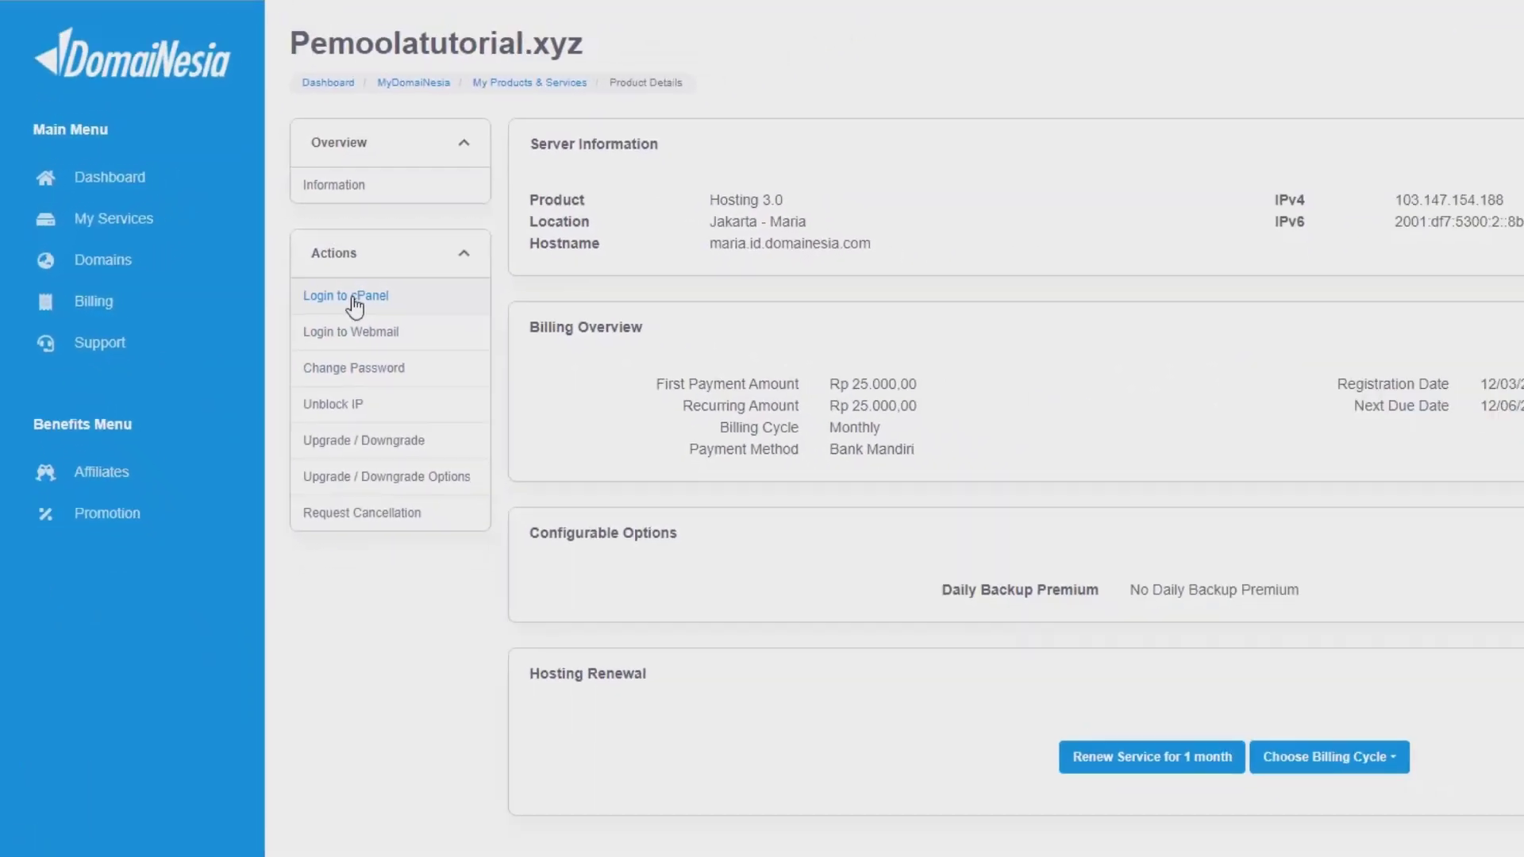
{"action": "left_click", "coordinate": [530, 305]}
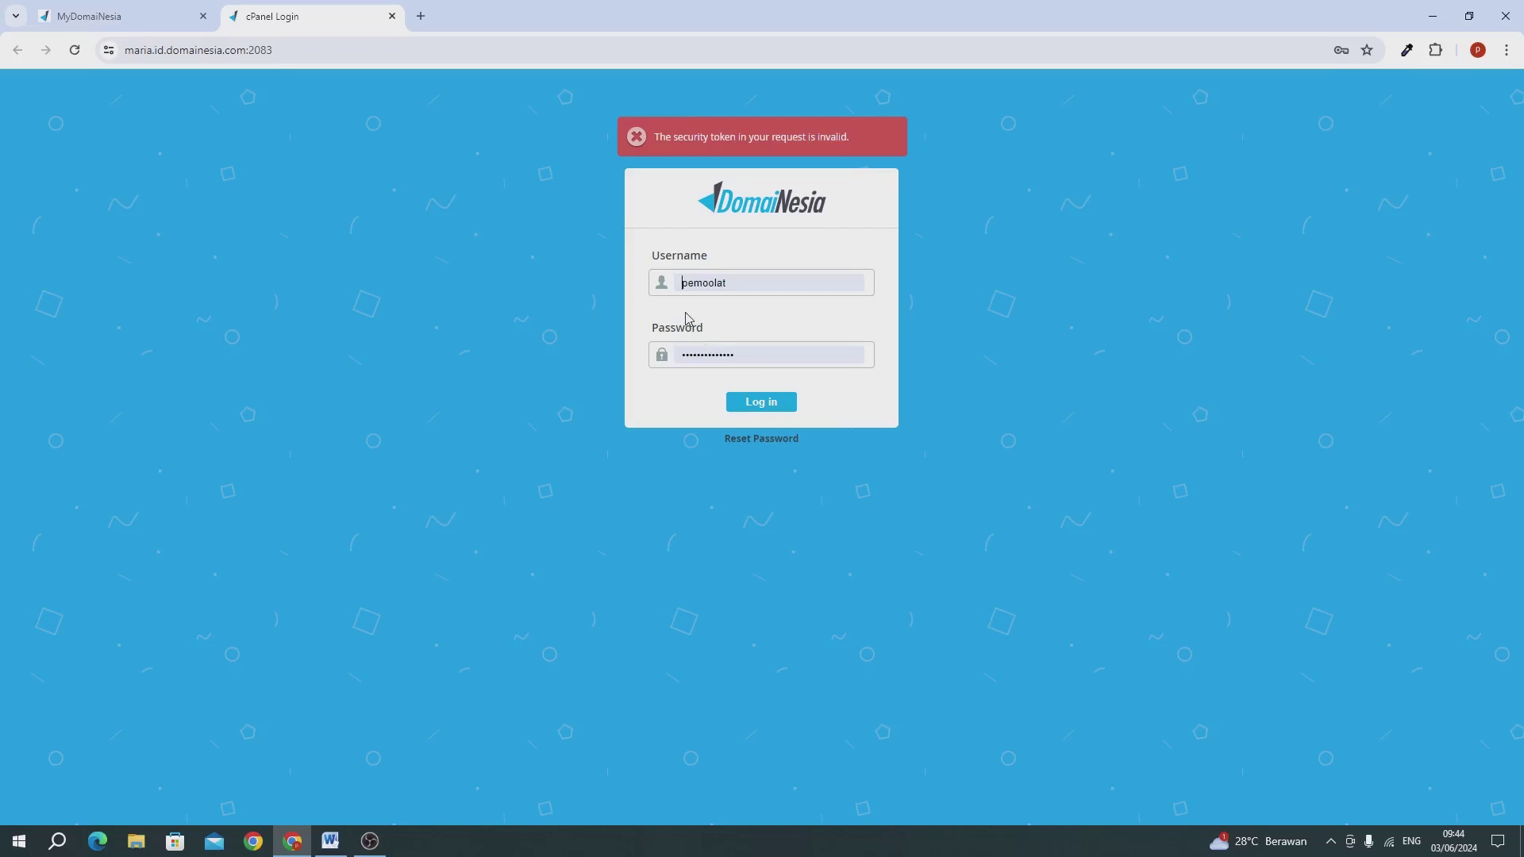
Step: Log in to cPanel, open SSL/TLS Status and run AutoSSL on all four pemoolatutorial.xyz domains
{"action": "left_click", "coordinate": [751, 402]}
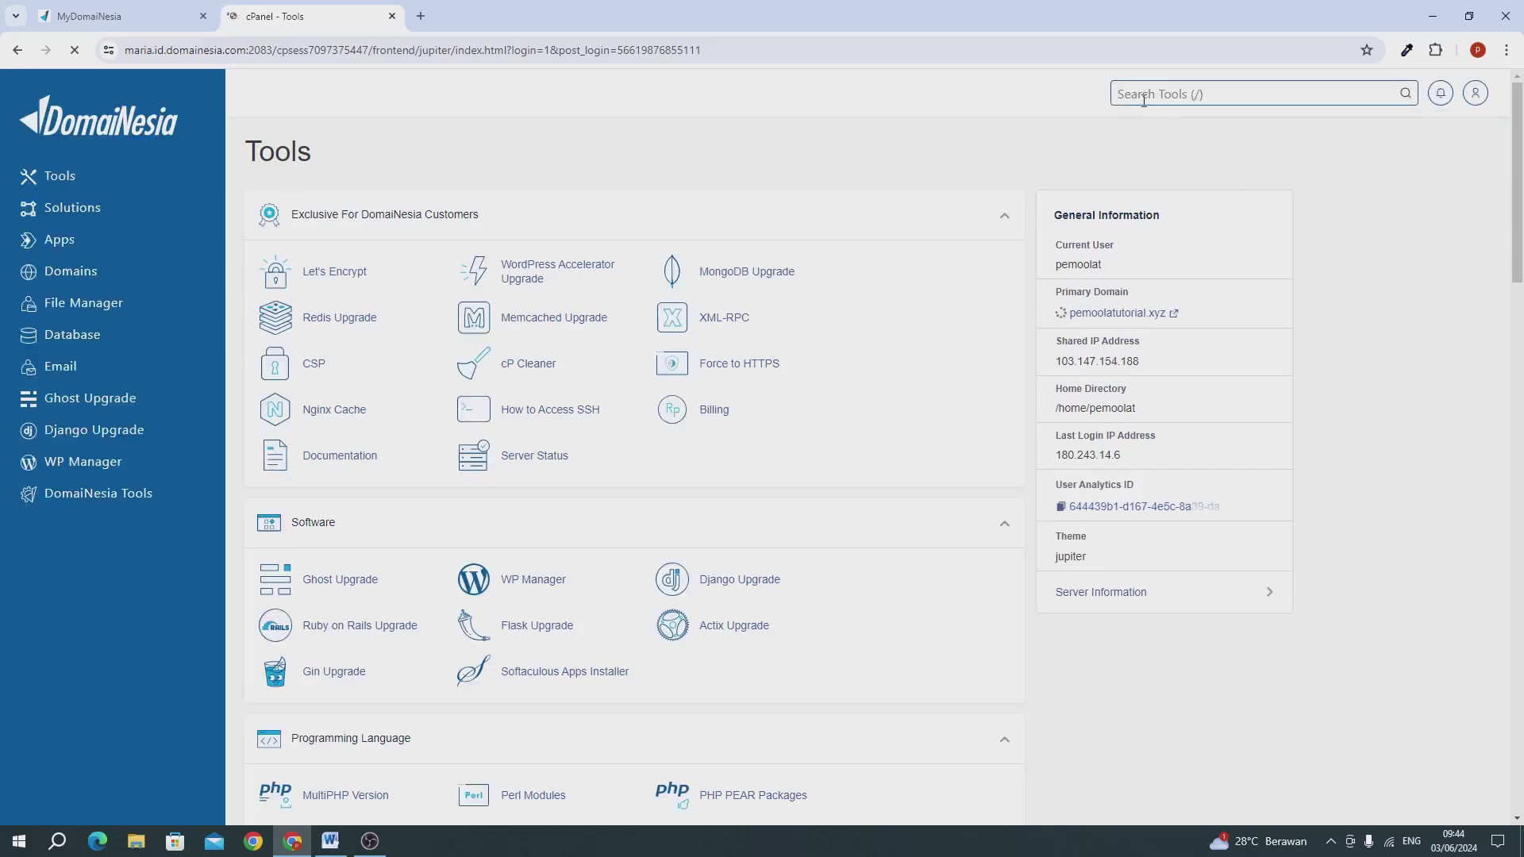
{"action": "left_click", "coordinate": [1143, 95]}
{"action": "type", "text": "ssl"}
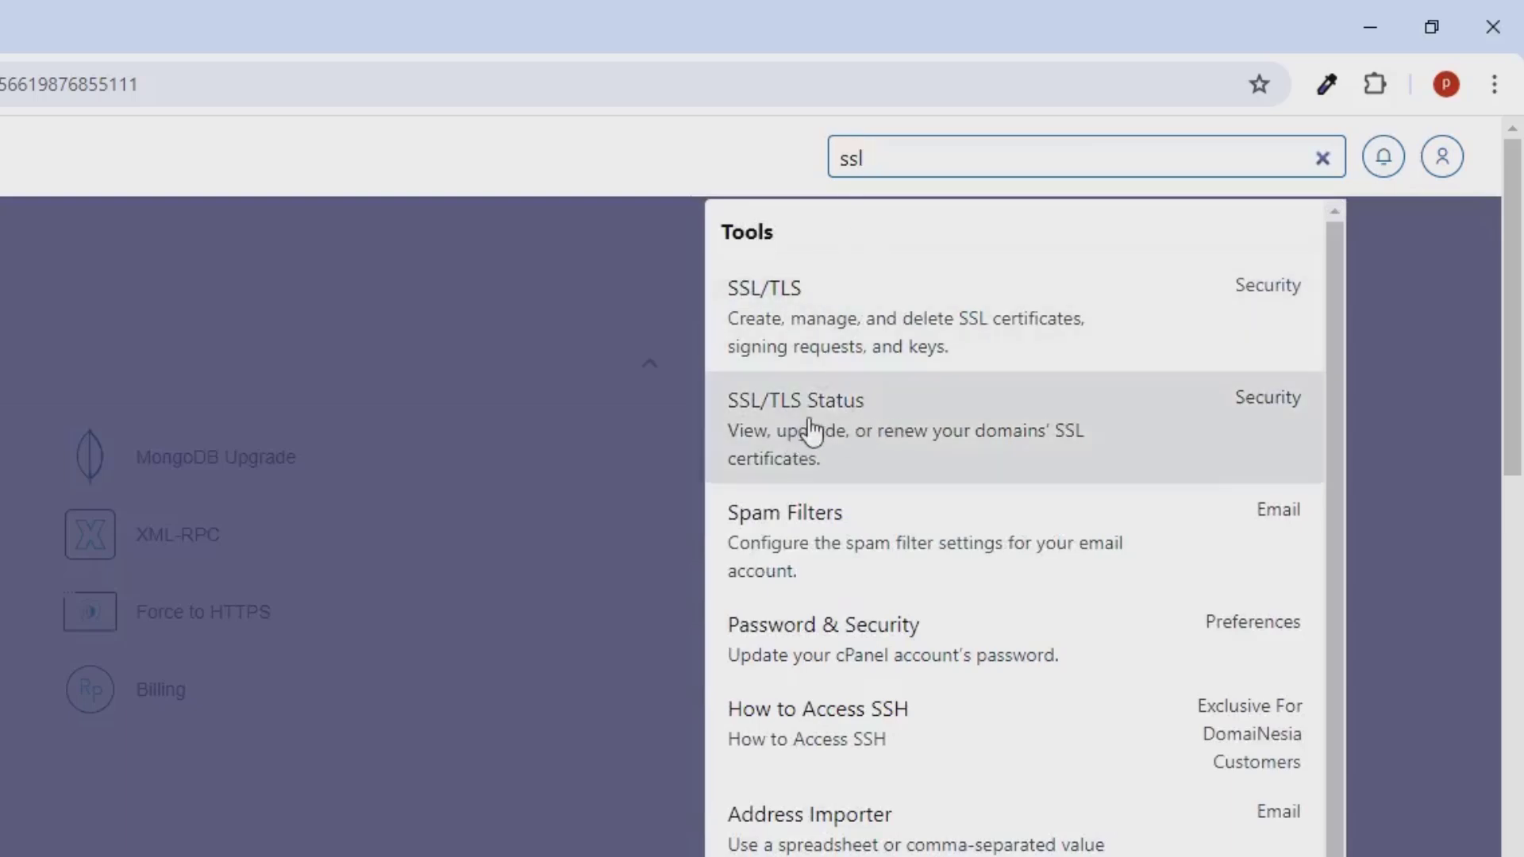
{"action": "left_click", "coordinate": [809, 432]}
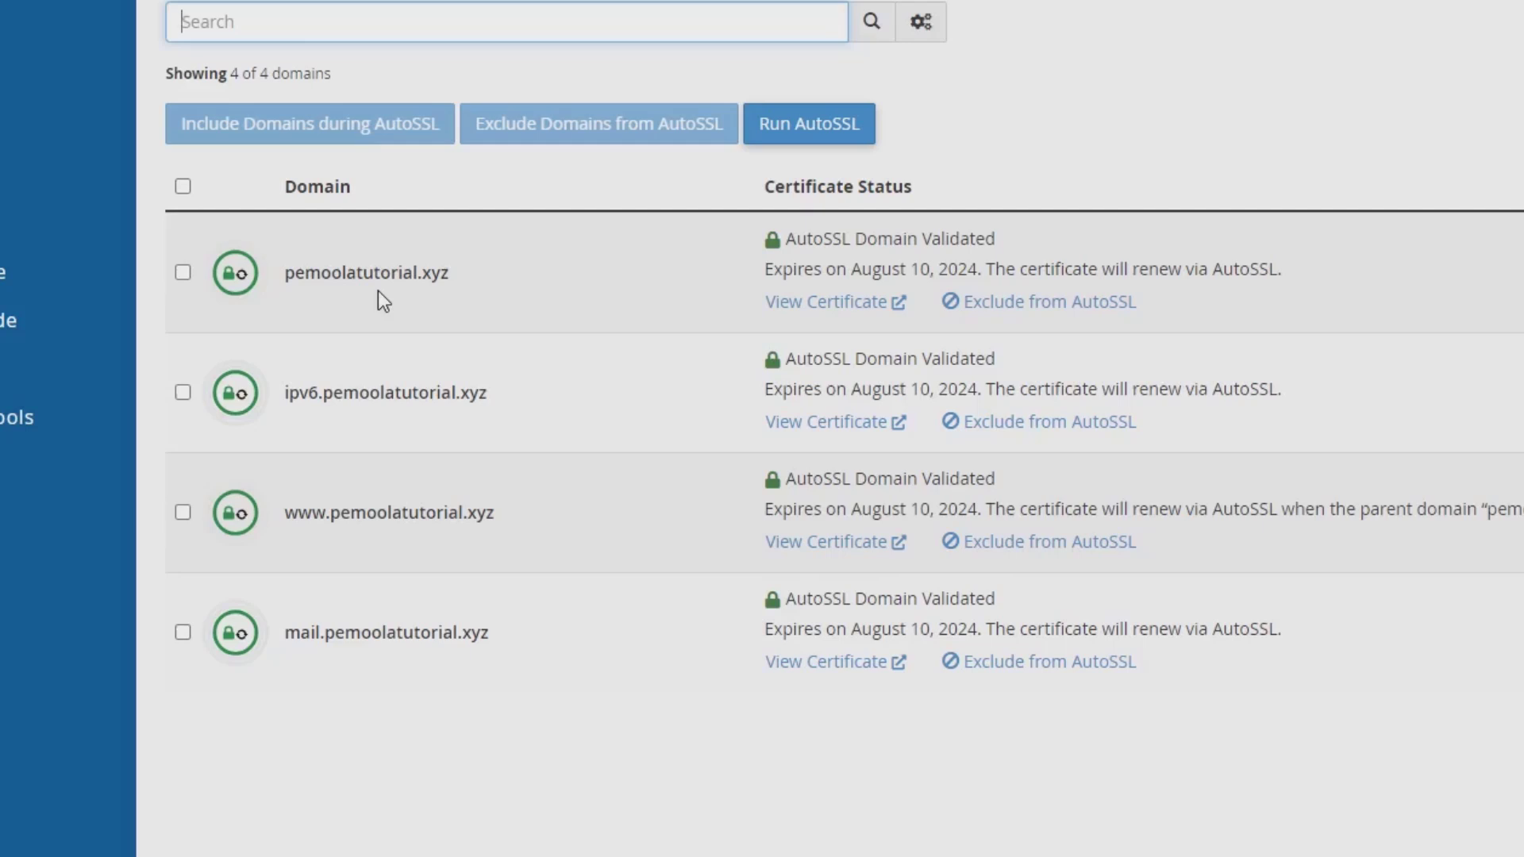
{"action": "left_click", "coordinate": [174, 188]}
{"action": "left_click", "coordinate": [182, 188]}
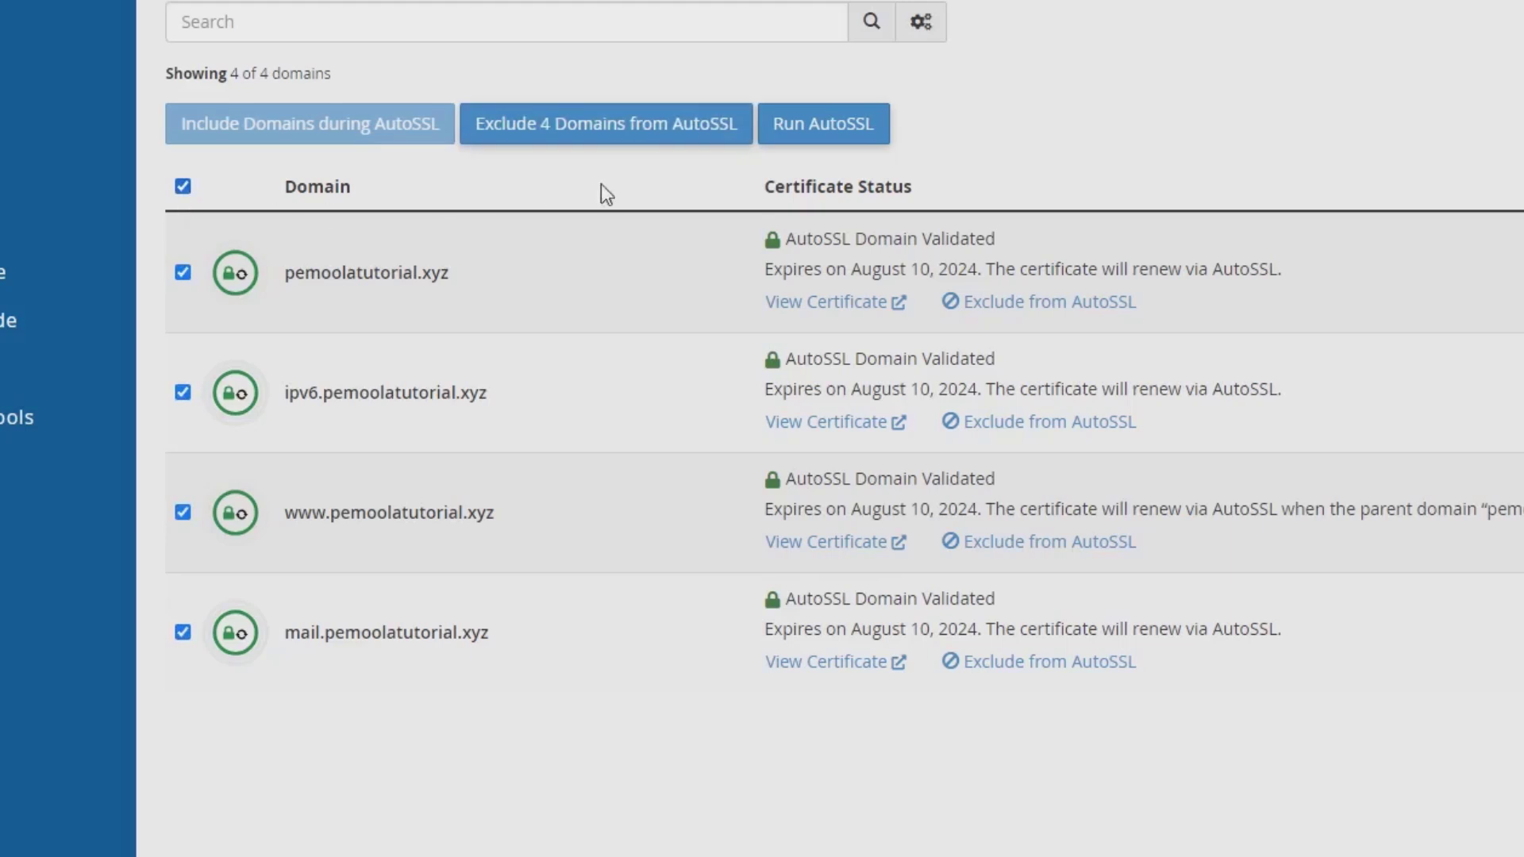
{"action": "left_click", "coordinate": [798, 147]}
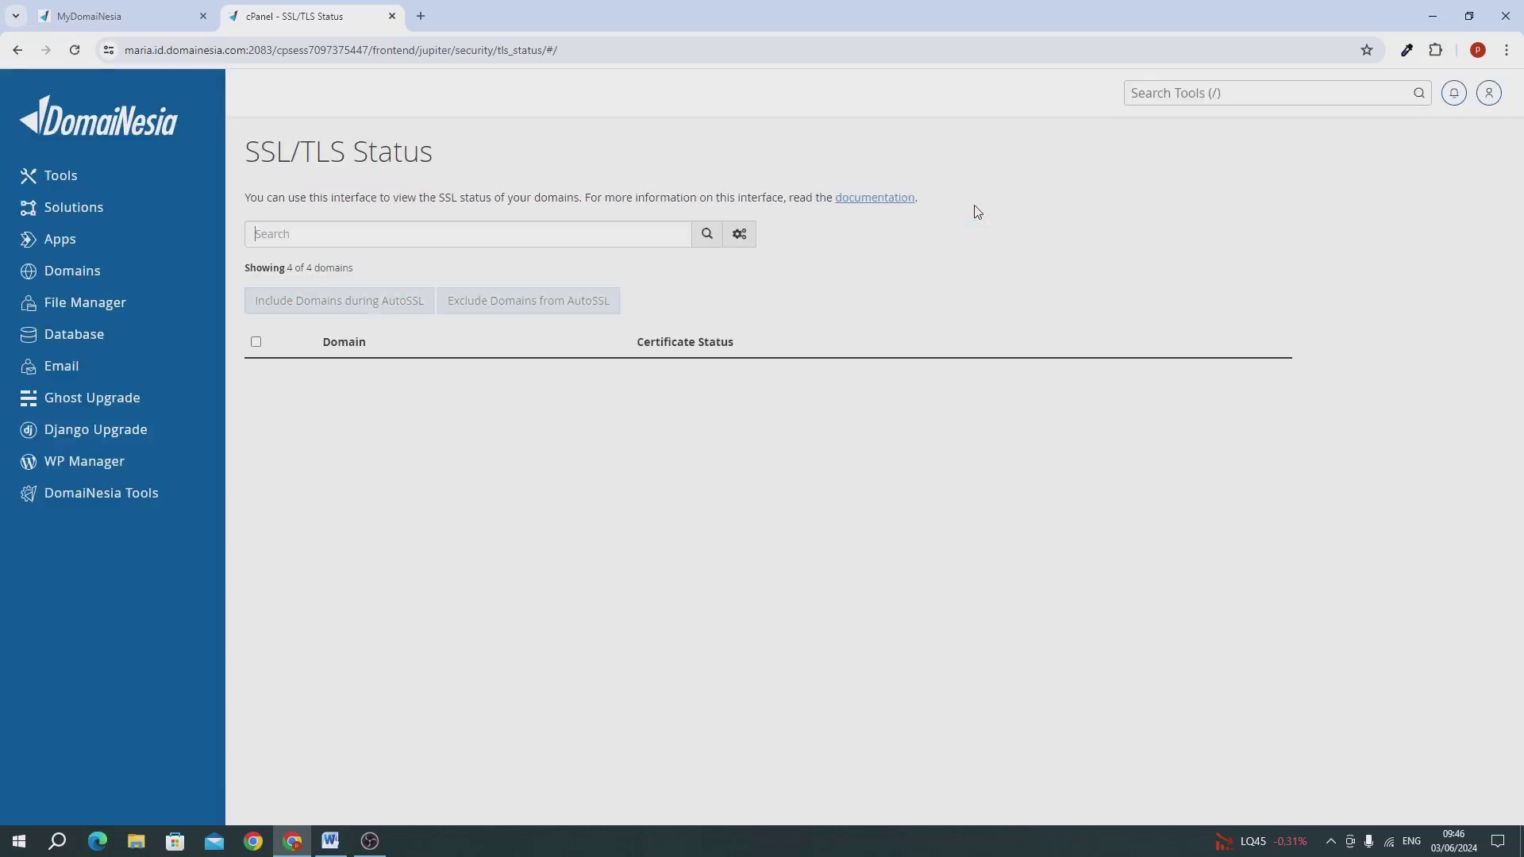
Step: Find Softaculous Apps Installer via the 'soft' search and start the WordPress install
{"action": "left_click", "coordinate": [1163, 96]}
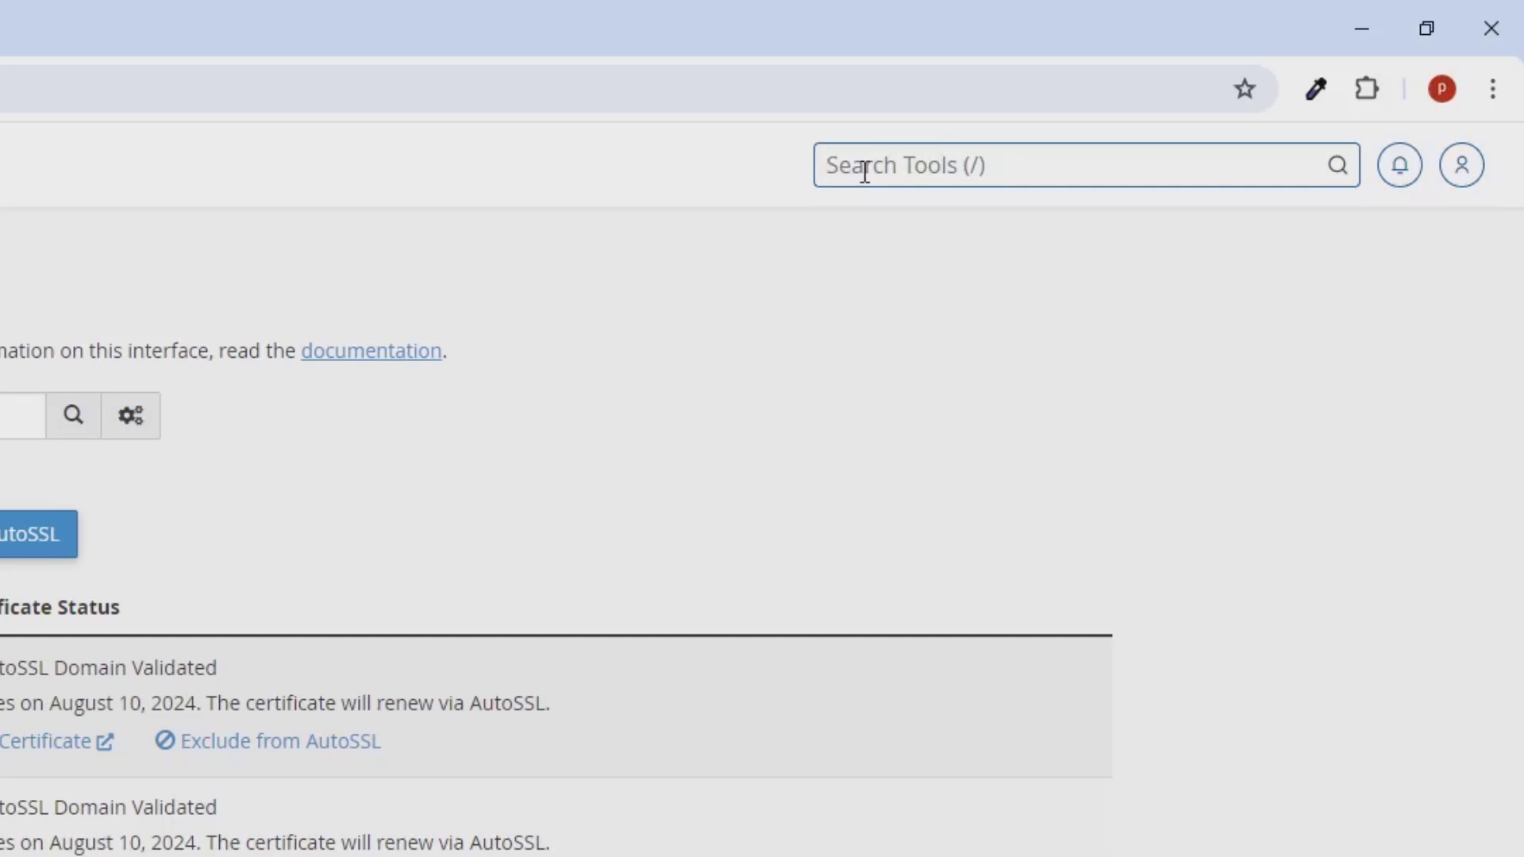
{"action": "type", "text": "soft"}
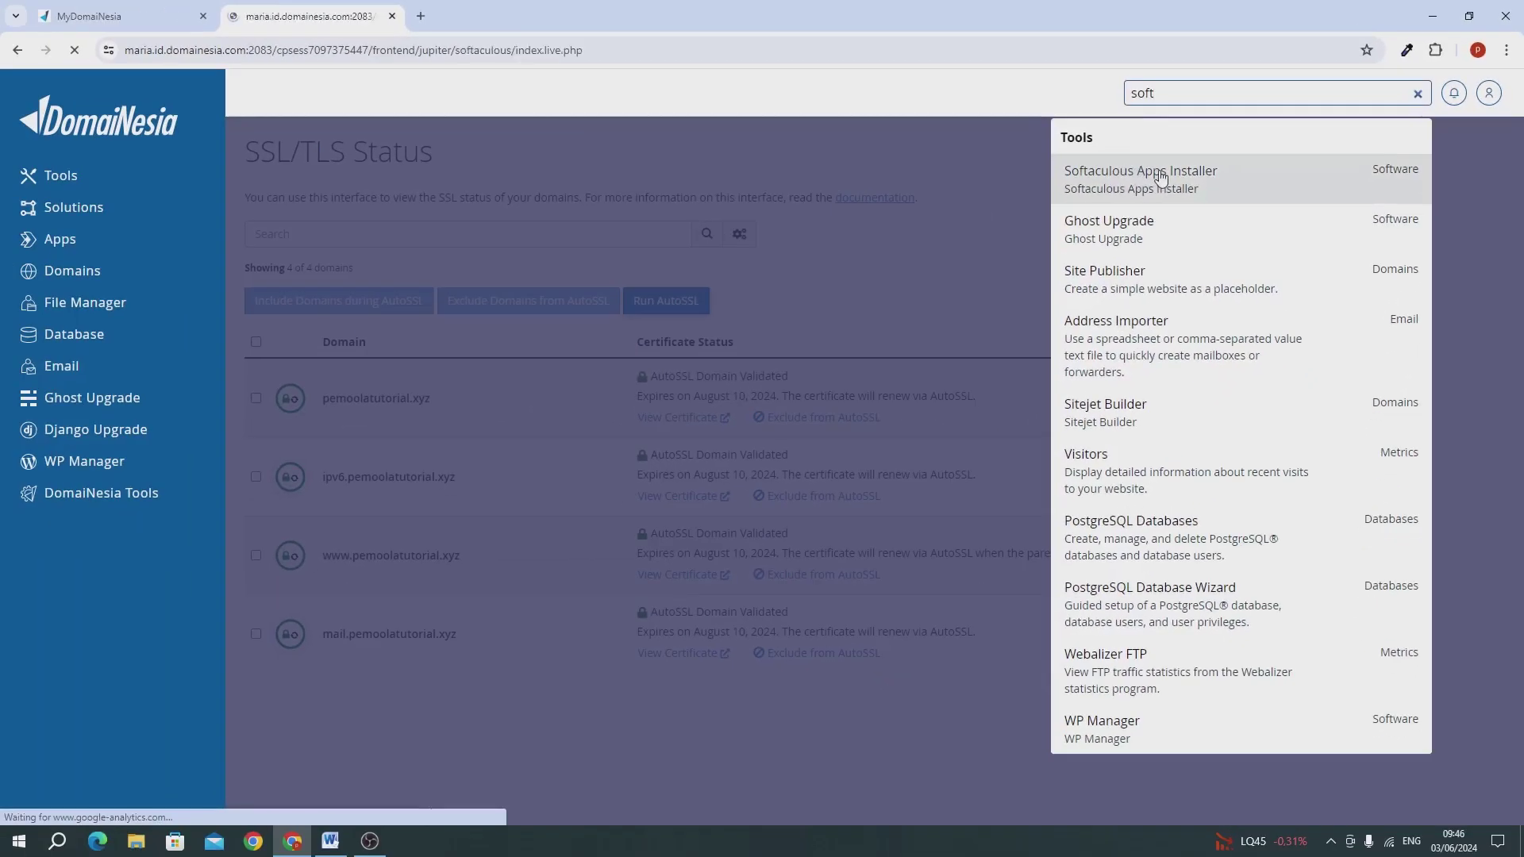
{"action": "left_click", "coordinate": [880, 313]}
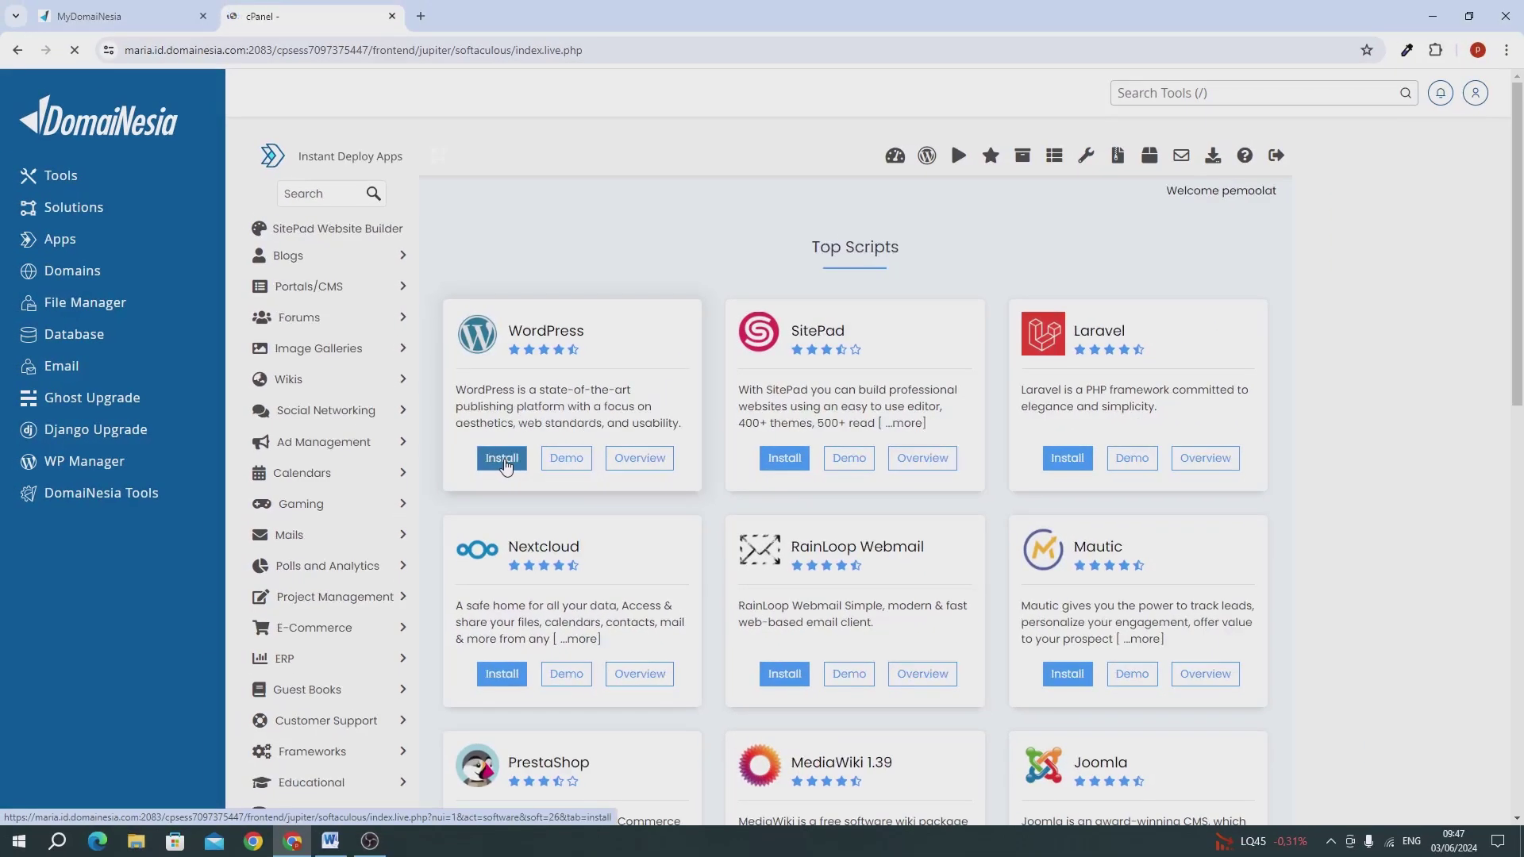
{"action": "left_click", "coordinate": [502, 458]}
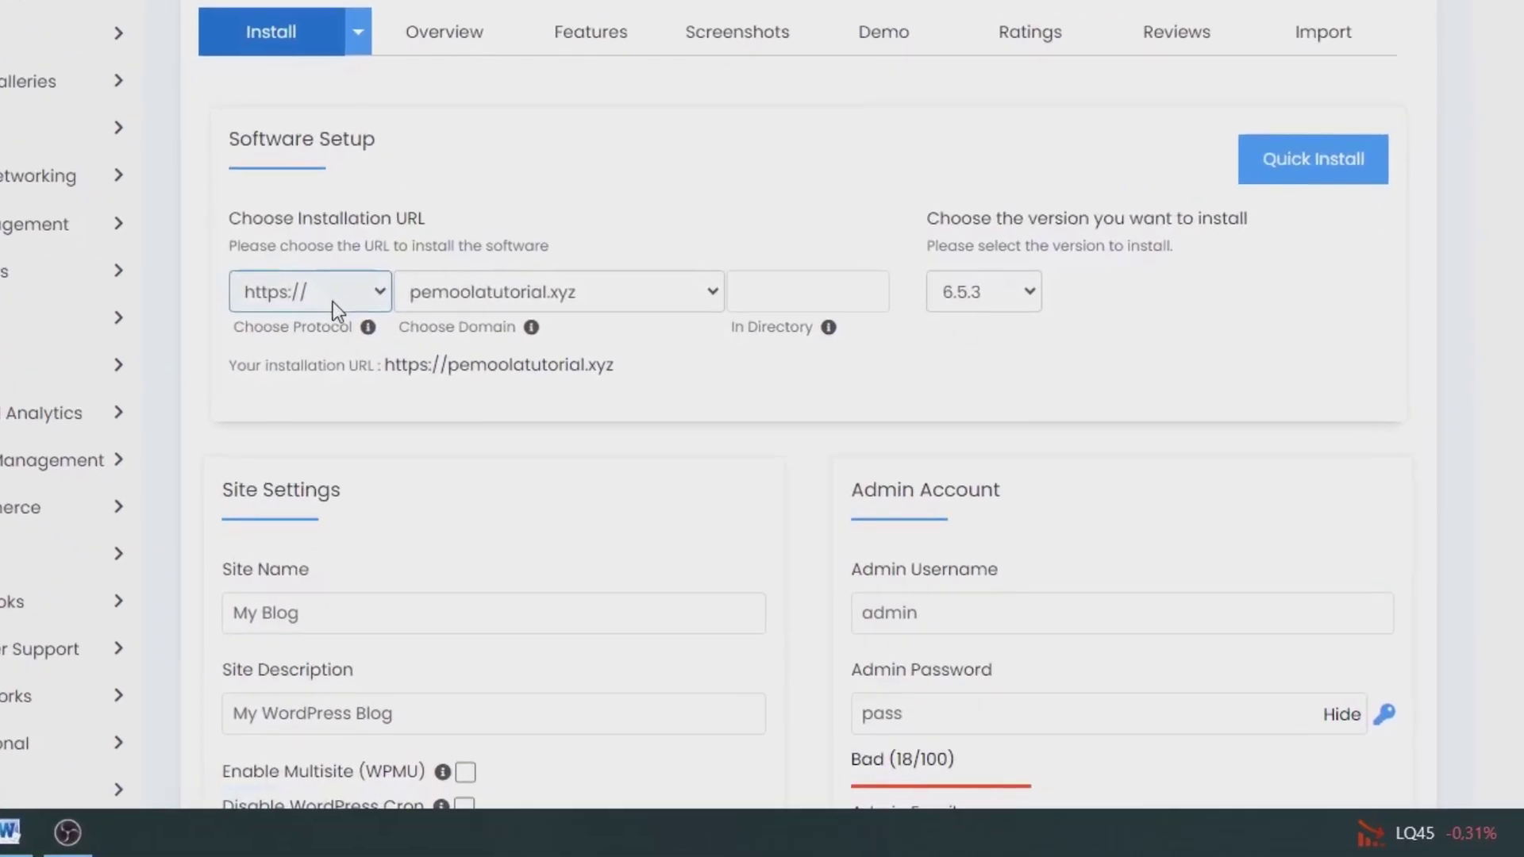
{"action": "left_click", "coordinate": [332, 301]}
{"action": "left_click", "coordinate": [324, 379]}
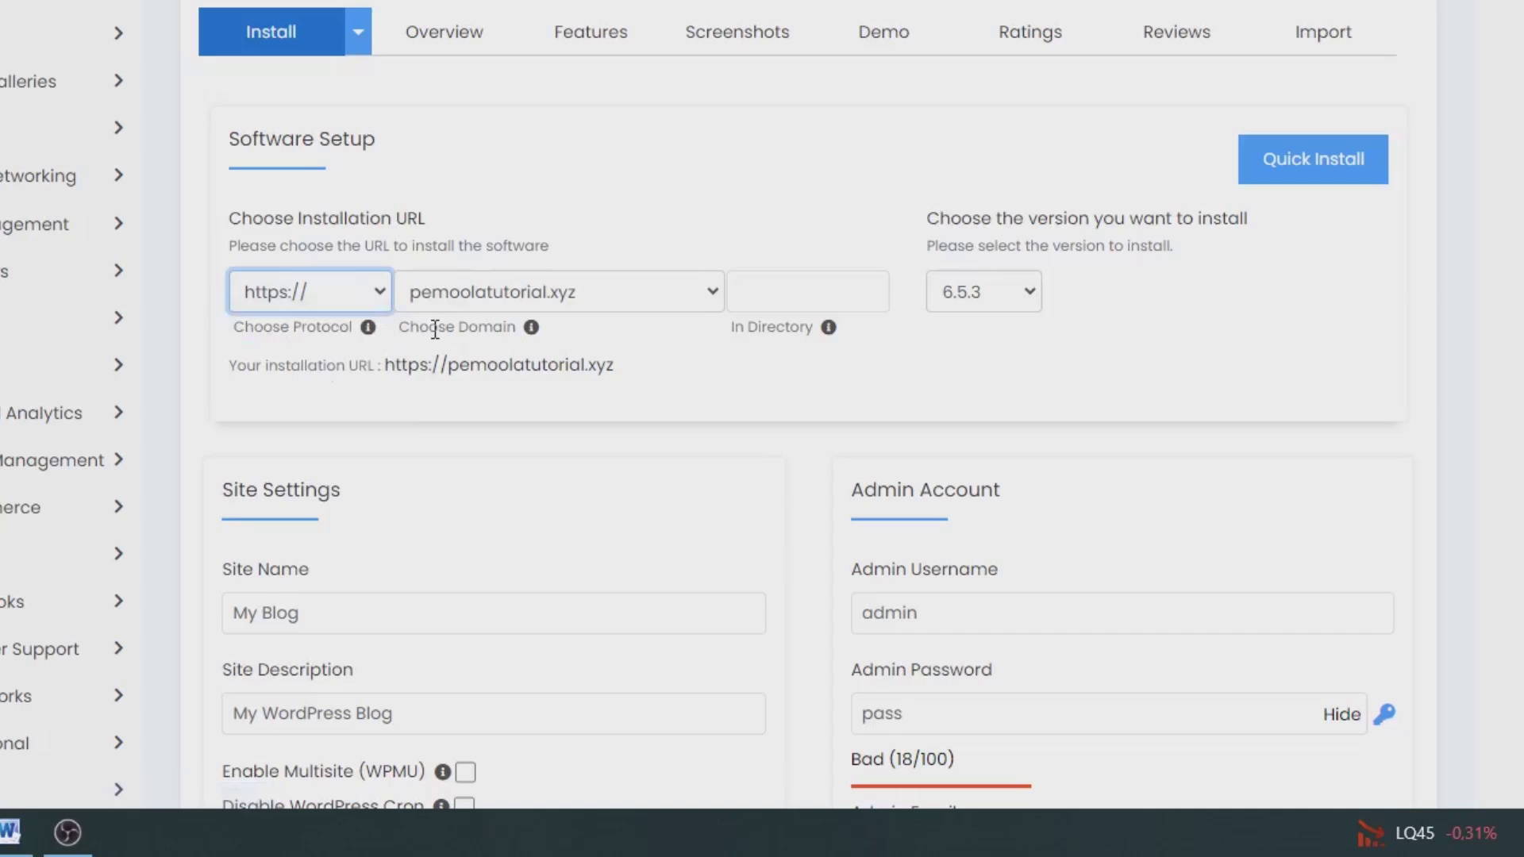
{"action": "left_click", "coordinate": [639, 294]}
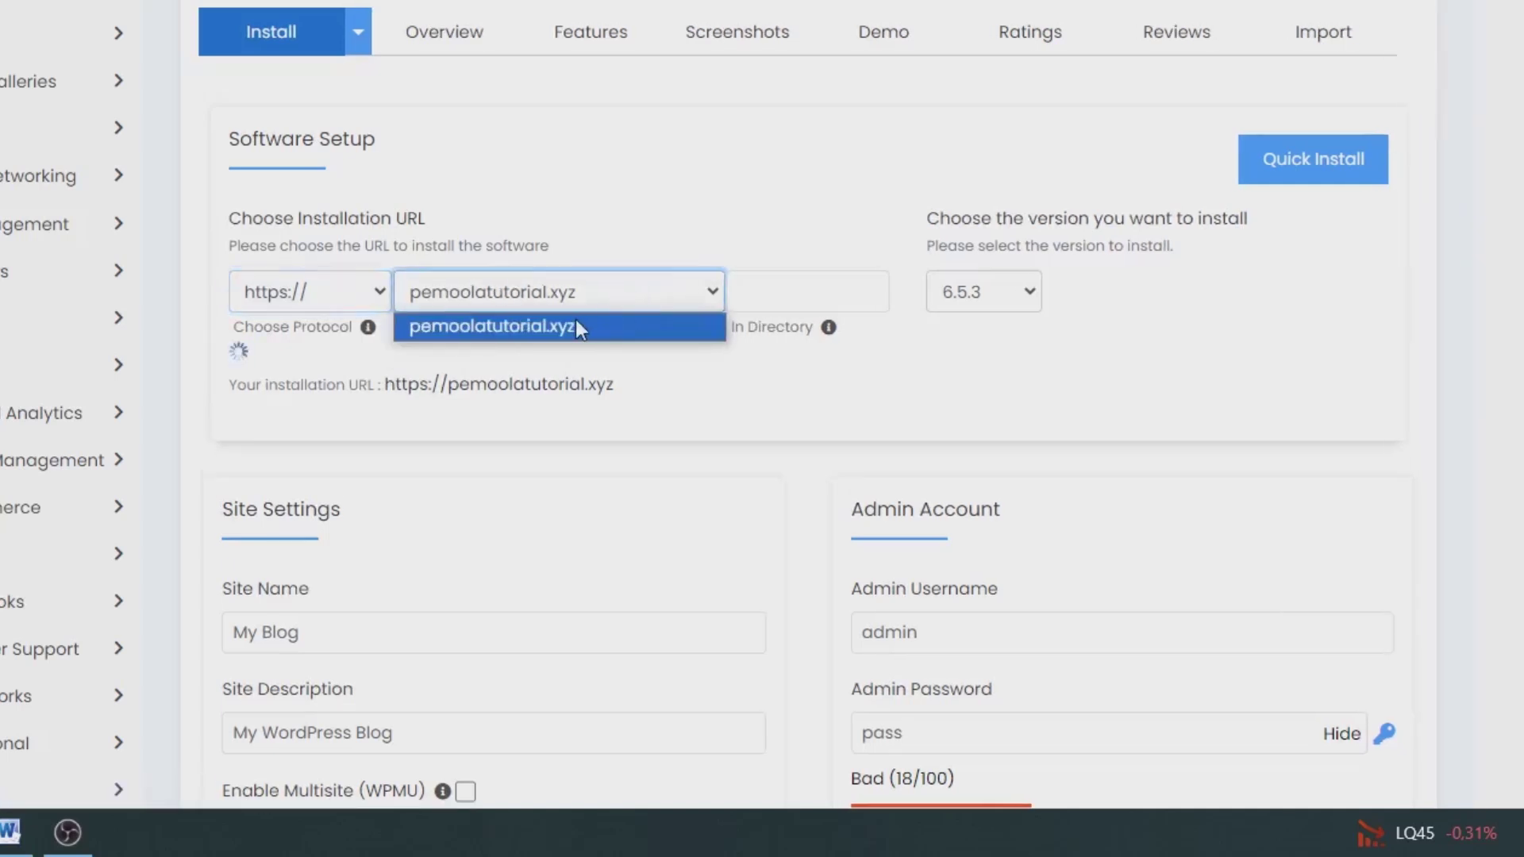
{"action": "left_click", "coordinate": [576, 321]}
{"action": "left_click", "coordinate": [755, 302]}
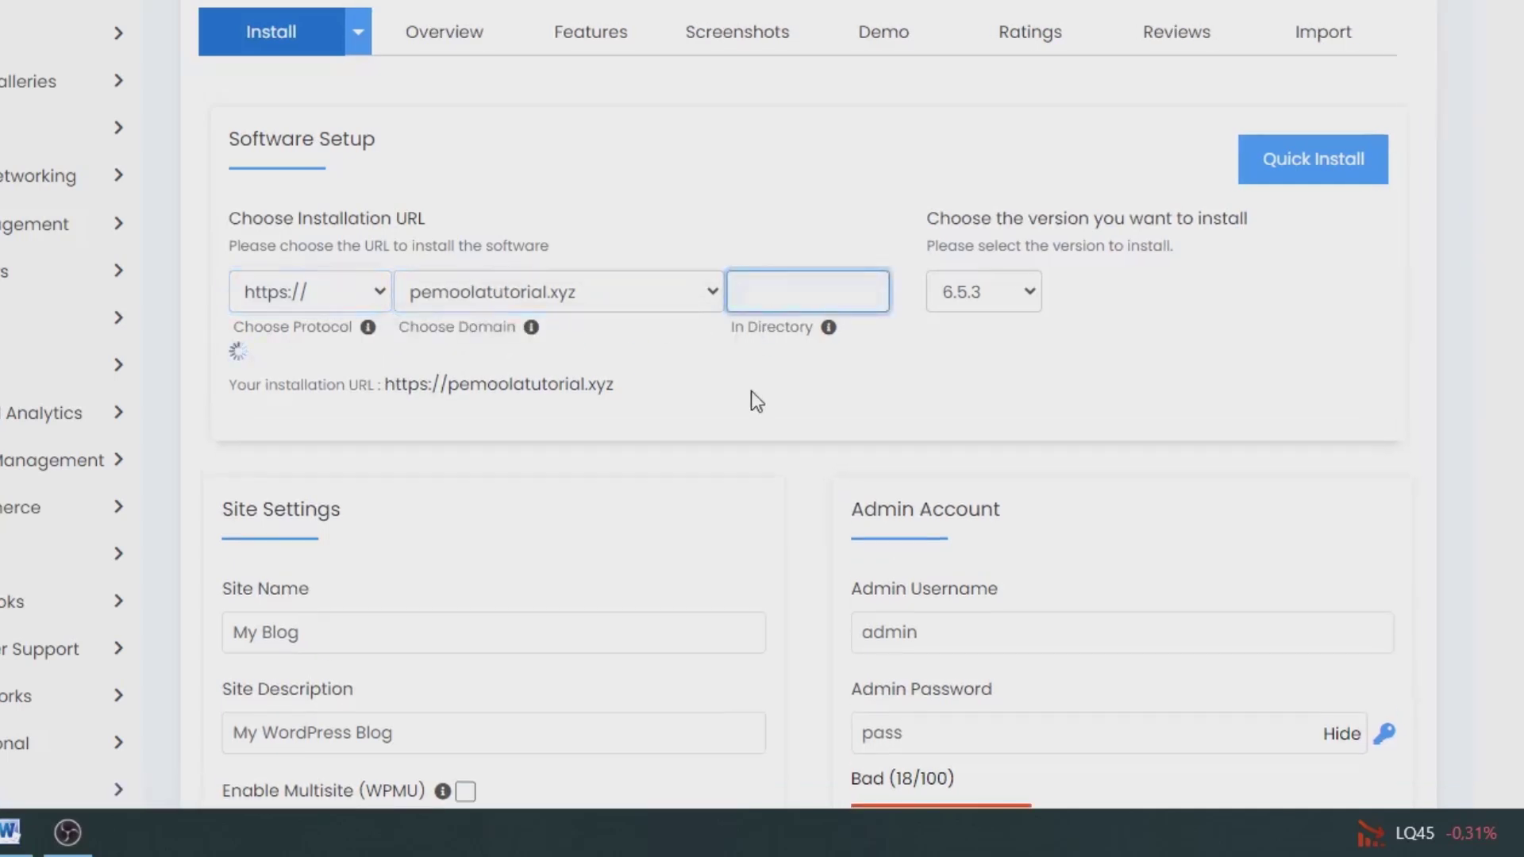
{"action": "scroll", "coordinate": [873, 262], "scroll_direction": "down", "scroll_amount": 5}
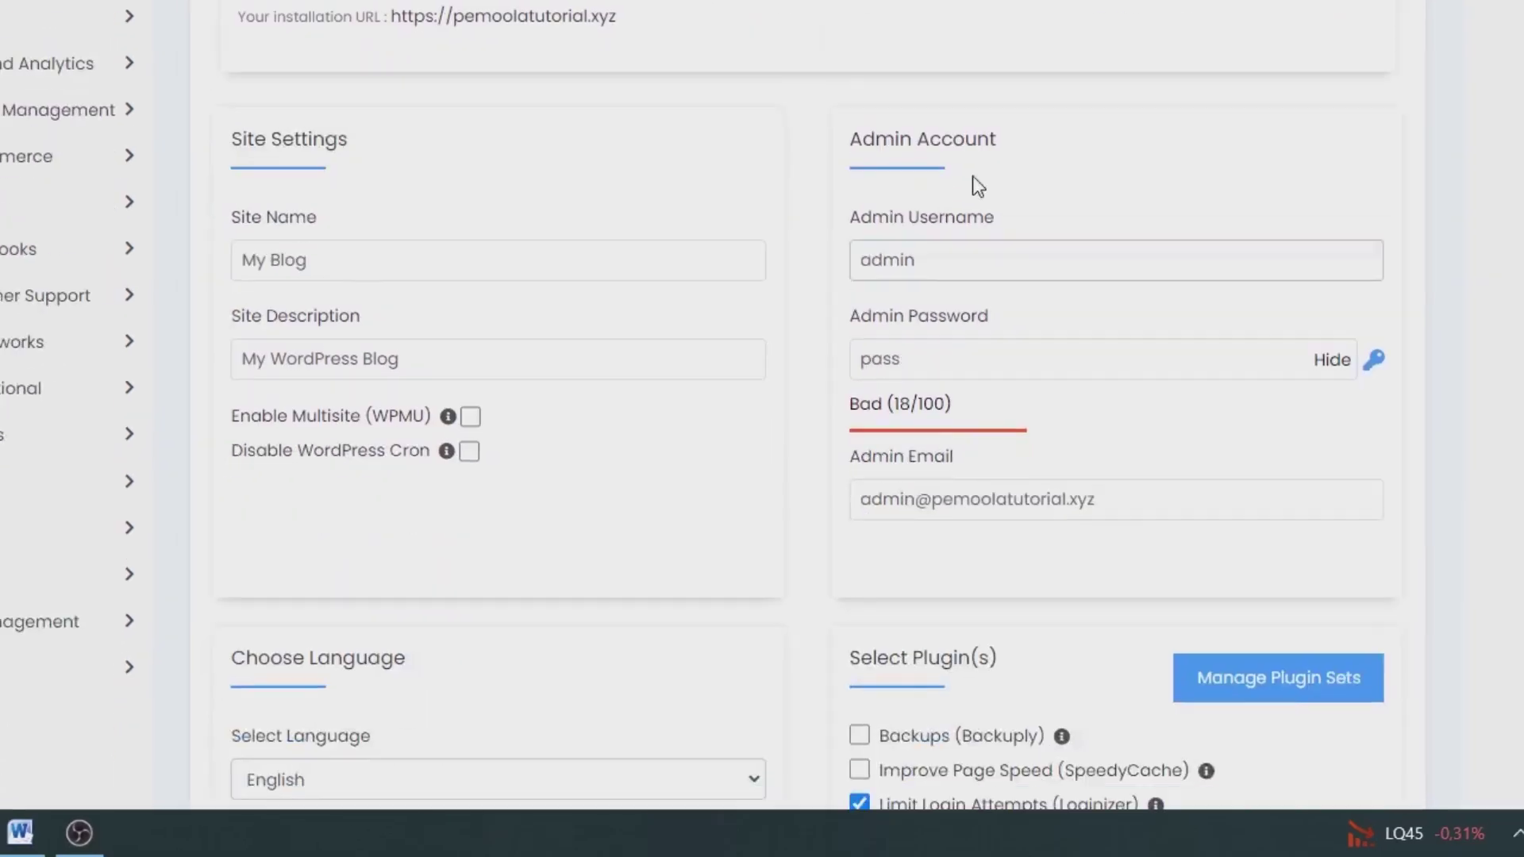
{"action": "scroll", "coordinate": [952, 47], "scroll_direction": "up", "scroll_amount": 1}
{"action": "left_click", "coordinate": [949, 70]}
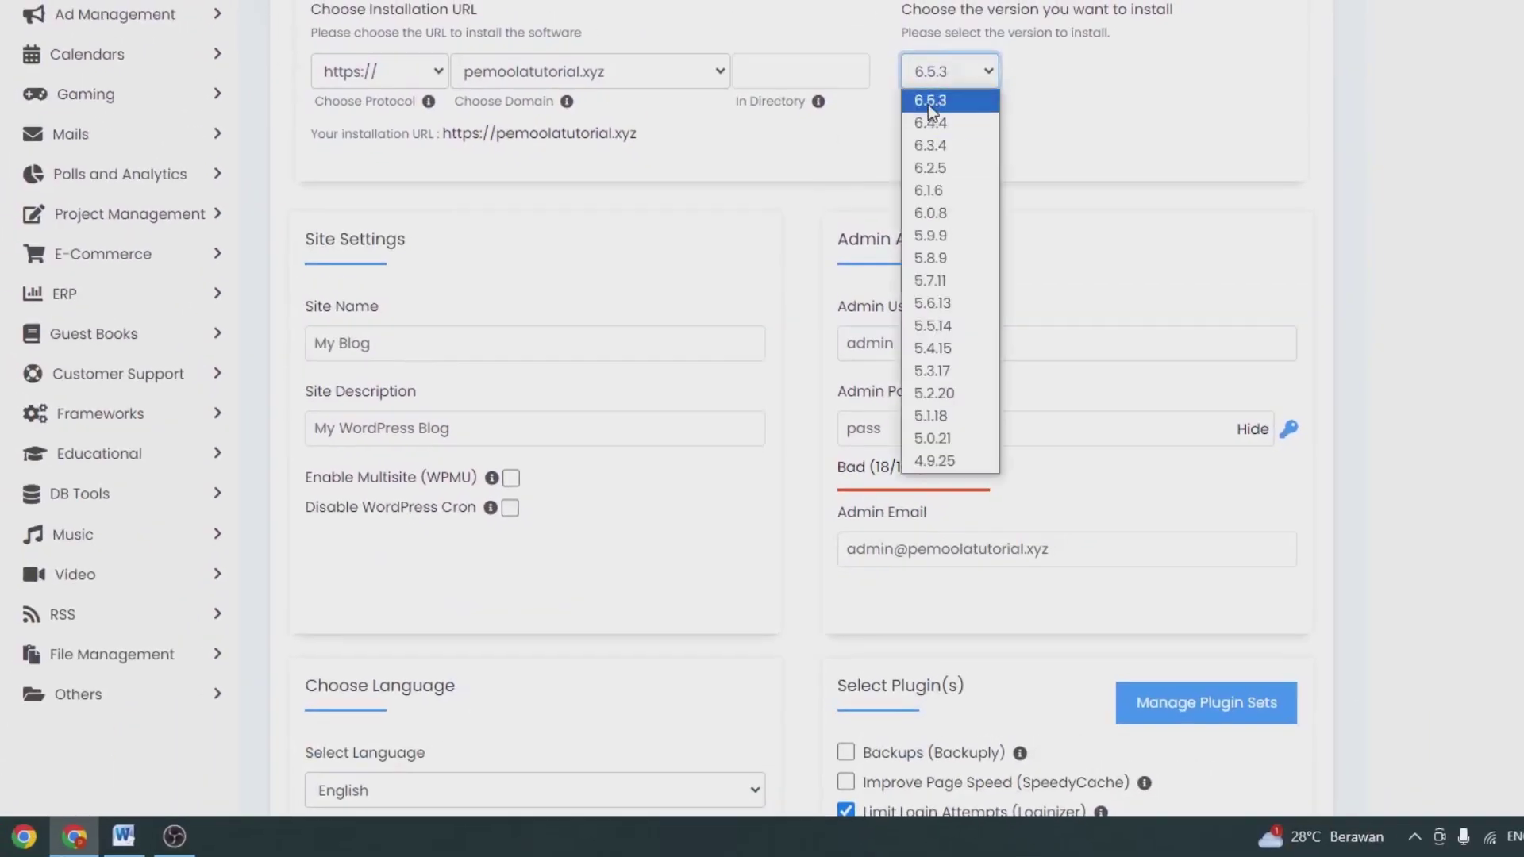
{"action": "left_click", "coordinate": [929, 101]}
Step: Name the site 'Toko Online Digital' with the description 'Menjual Berbagai Macam Produk Digital'
{"action": "left_click", "coordinate": [407, 341]}
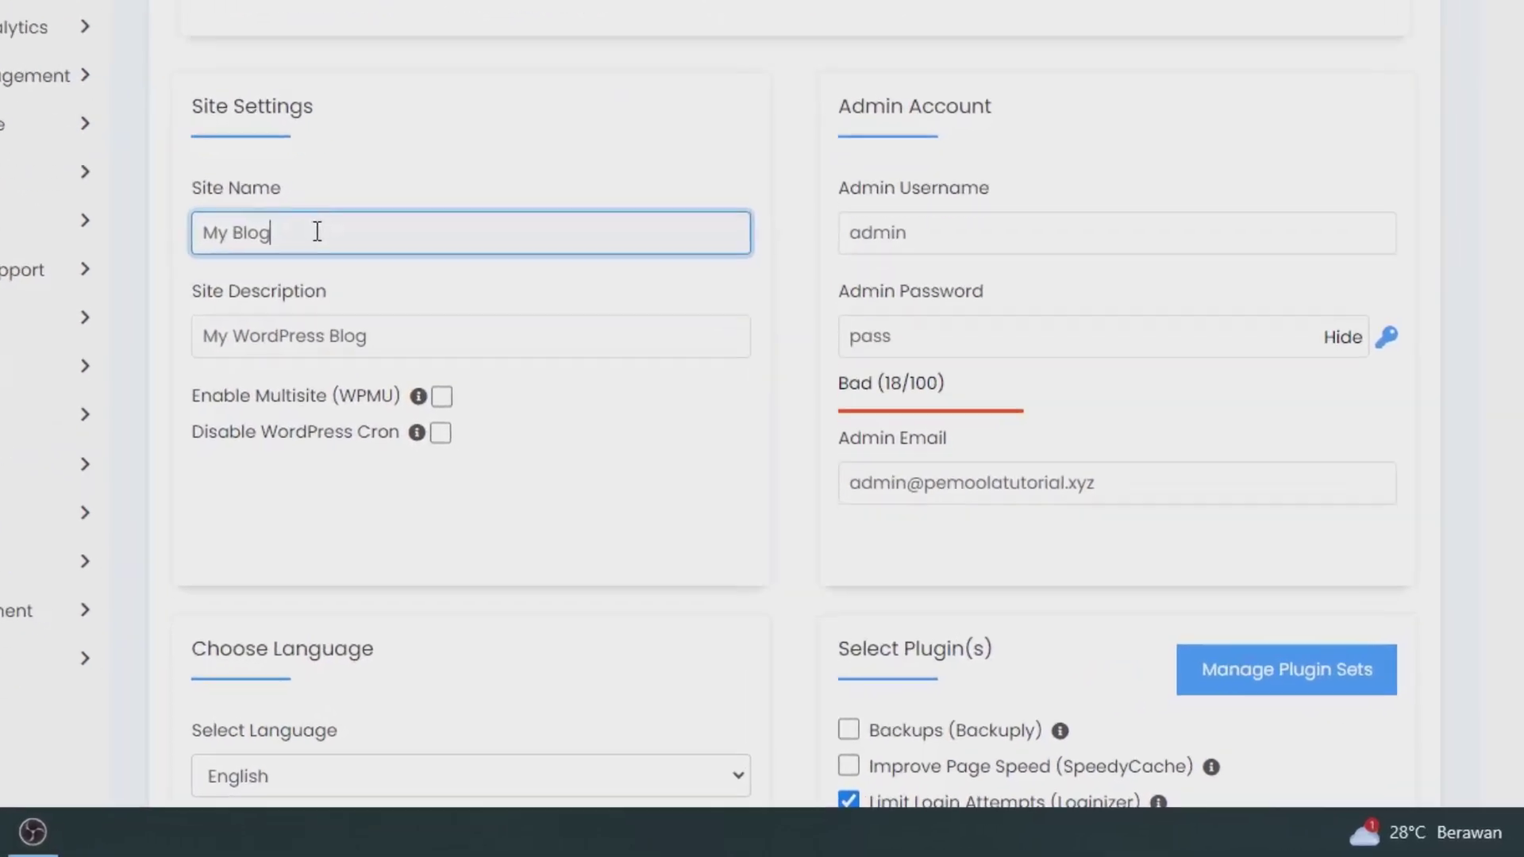
{"action": "key", "text": "ctrl+a"}
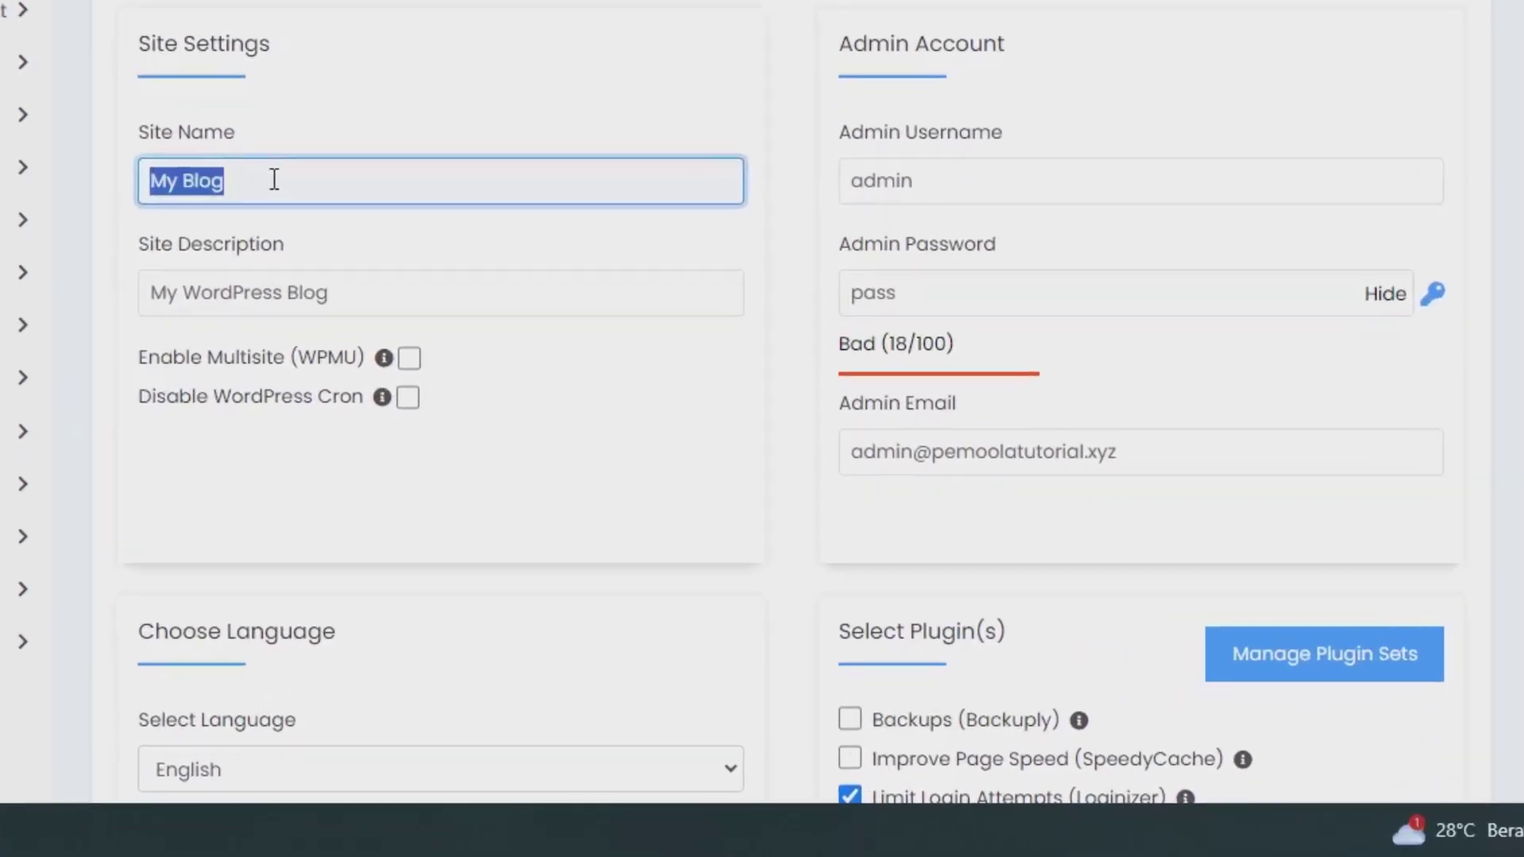
{"action": "type", "text": "Toko Onli"}
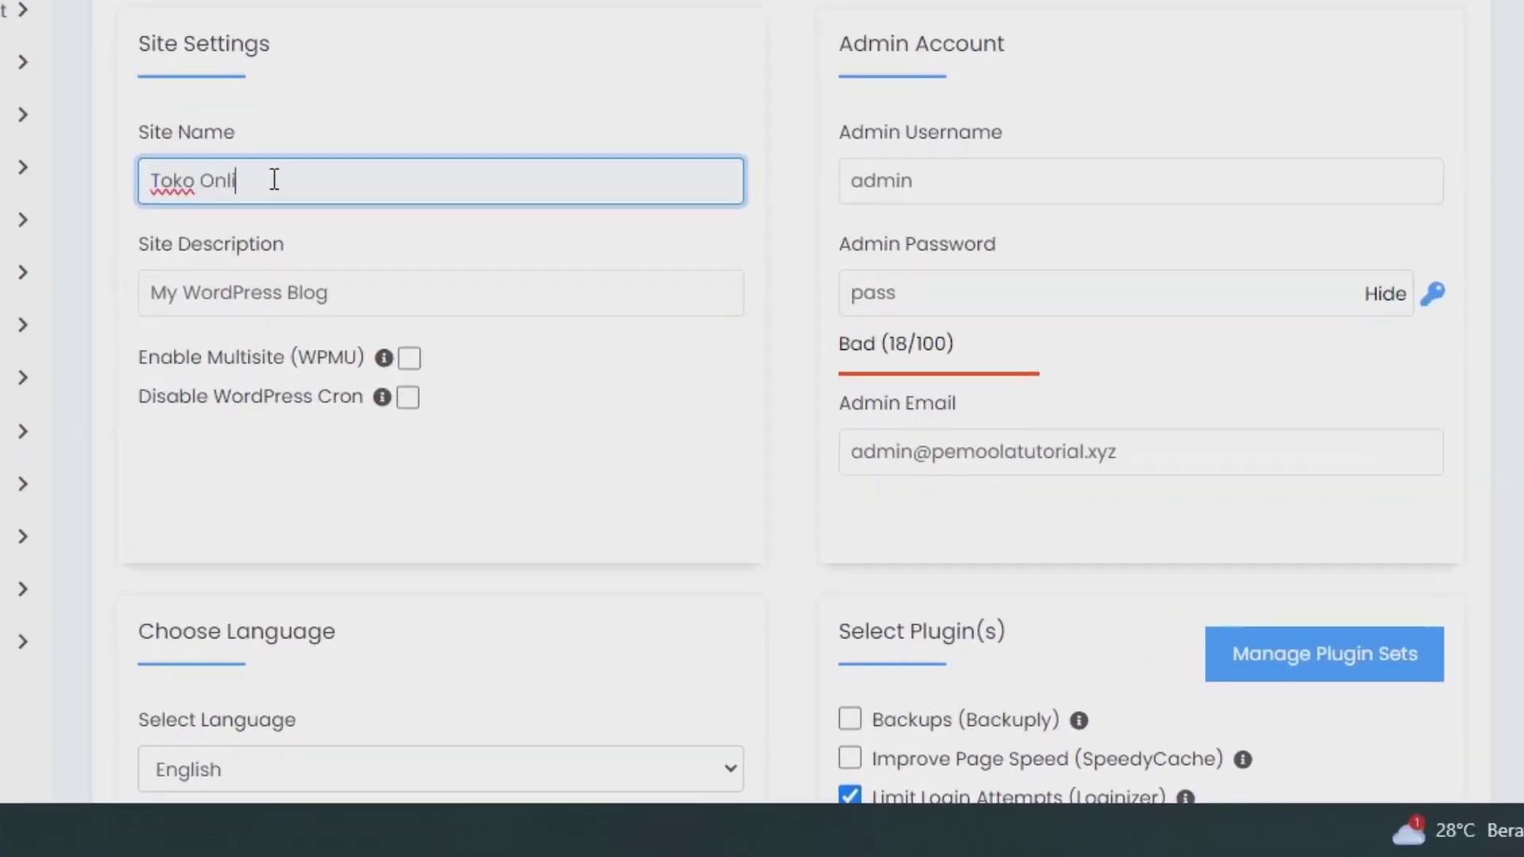
{"action": "type", "text": "ne Digital"}
{"action": "left_click", "coordinate": [357, 299]}
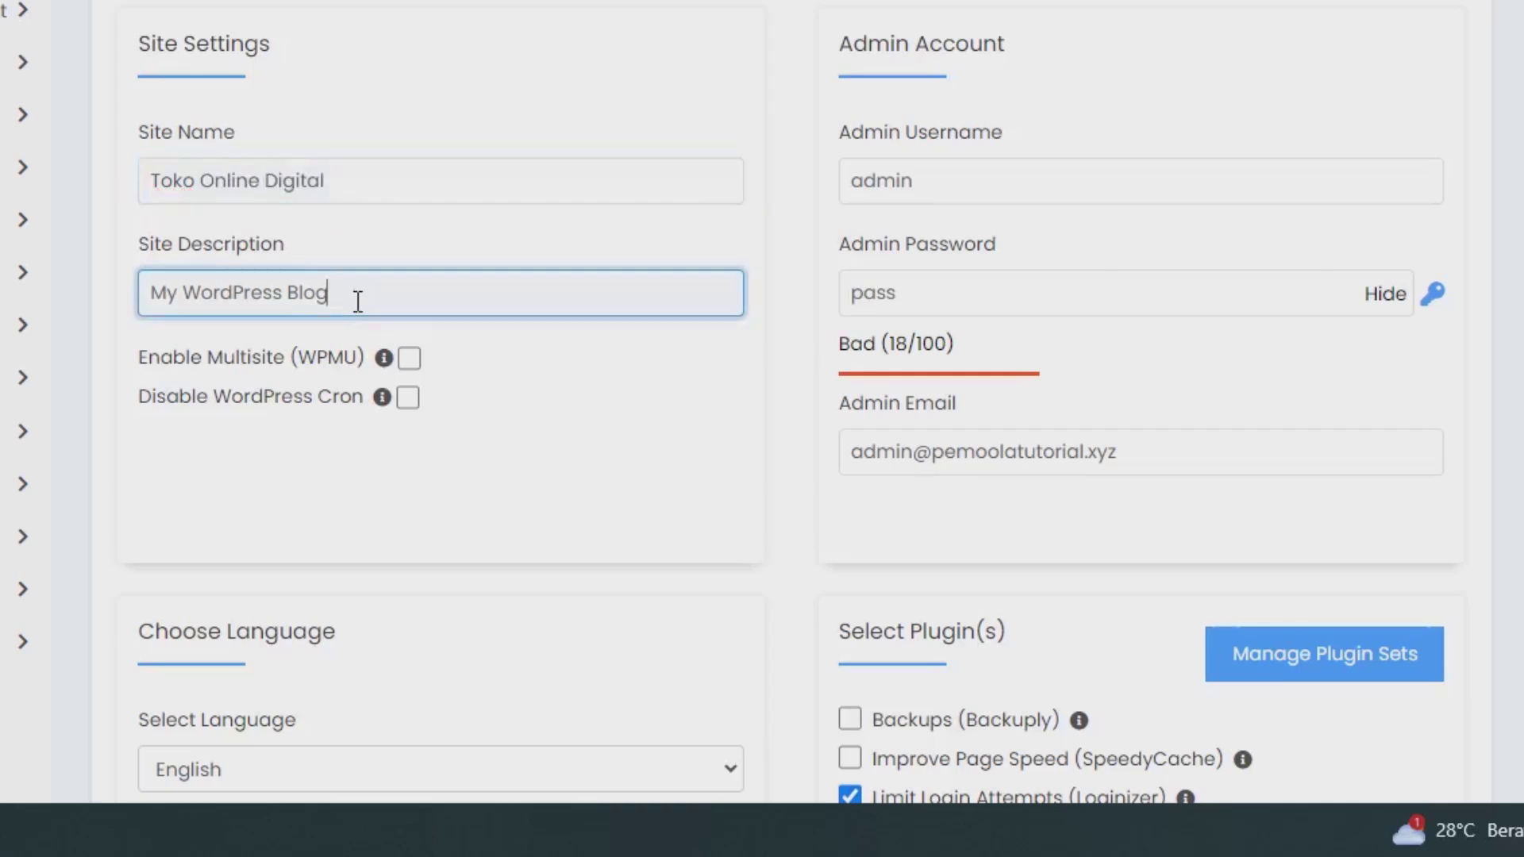
{"action": "key", "text": "ctrl+a"}
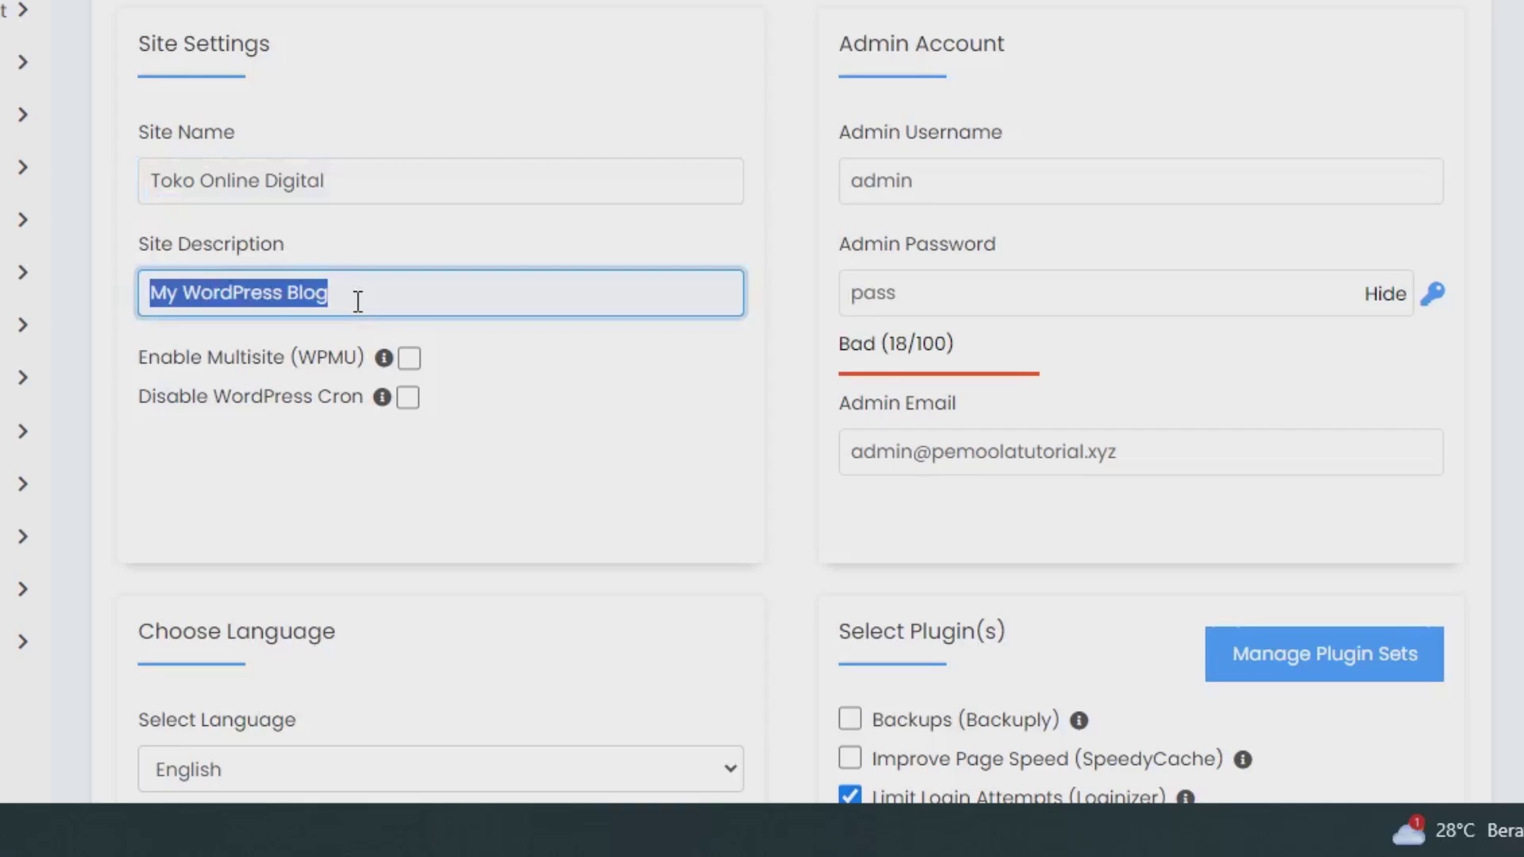
{"action": "type", "text": "Menjual b"}
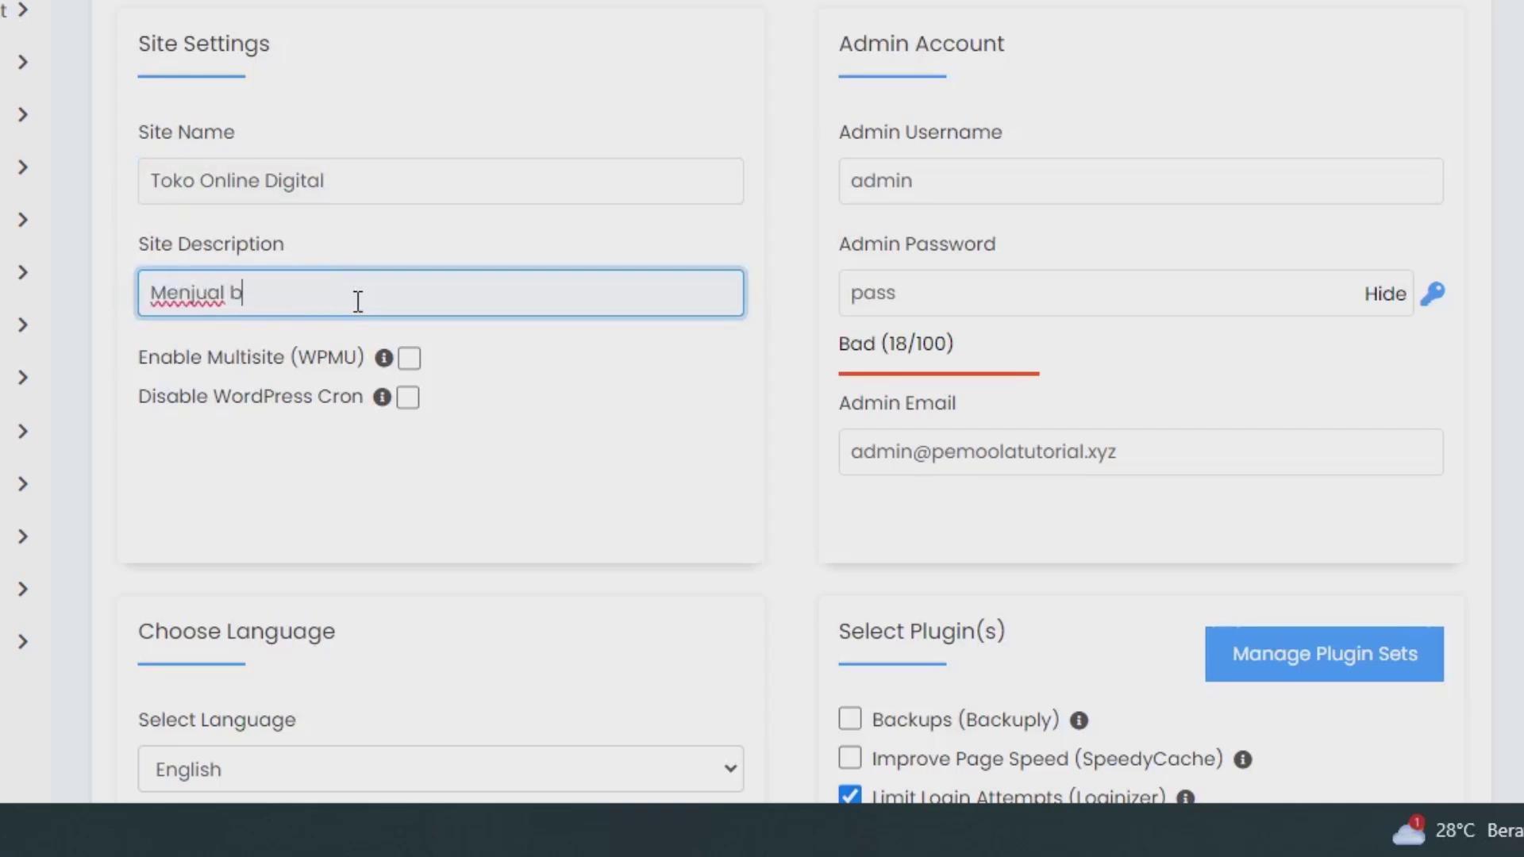
{"action": "type", "text": "Berbagai Macam Pr"}
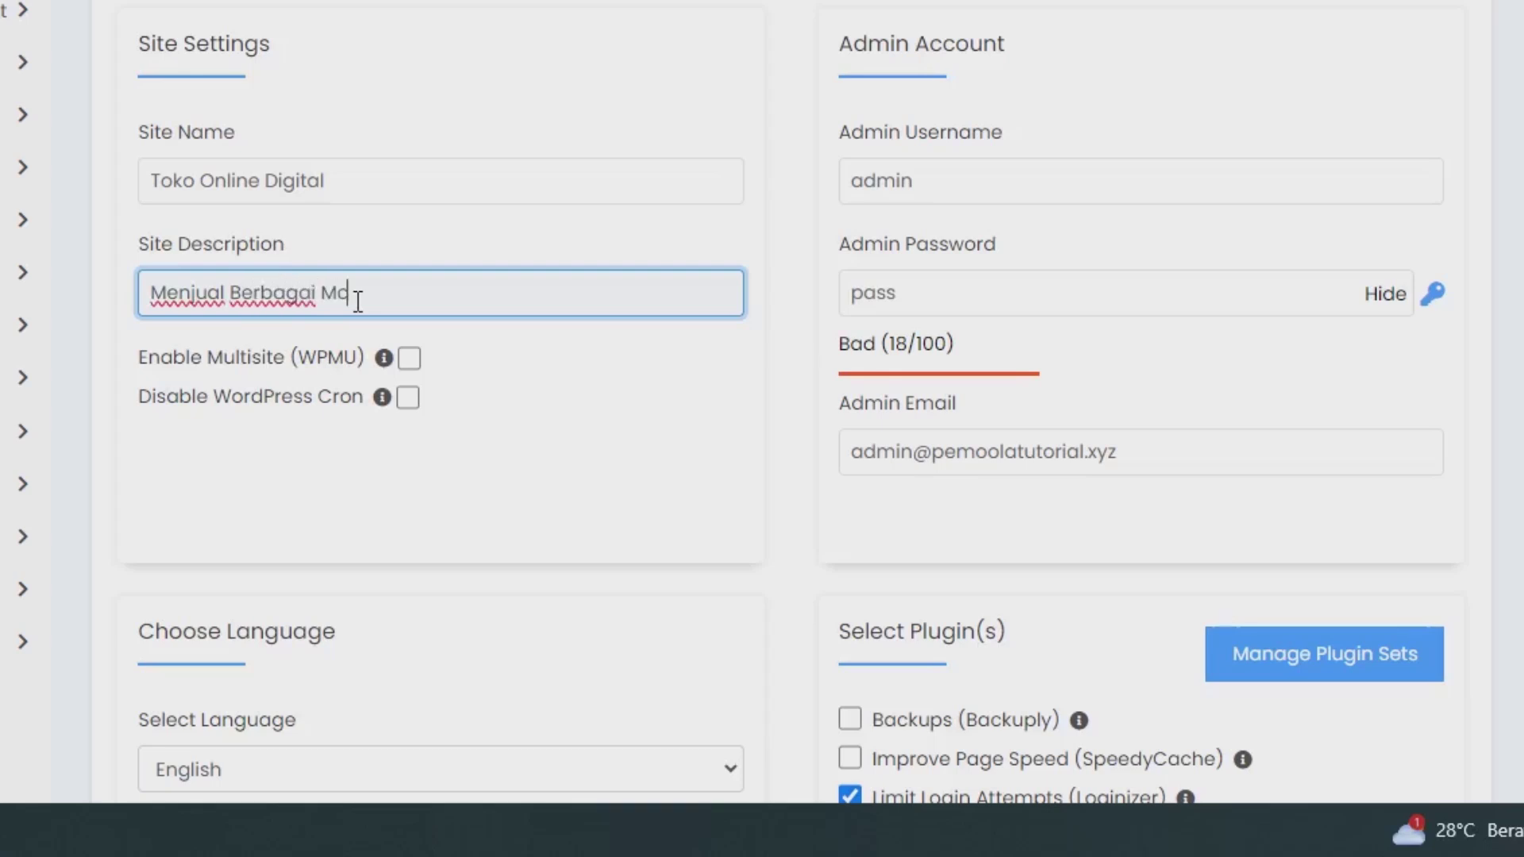
{"action": "key", "text": "BackSpace"}
{"action": "key", "text": "BackSpace"}
{"action": "key", "text": "BackSpace"}
{"action": "key", "text": "BackSpace"}
{"action": "key", "text": "BackSpace"}
{"action": "type", "text": "acam P"}
{"action": "key", "text": "BackSpace"}
{"action": "type", "text": "Pr"}
{"action": "key", "text": "BackSpace"}
{"action": "key", "text": "BackSpace"}
{"action": "type", "text": "Produk"}
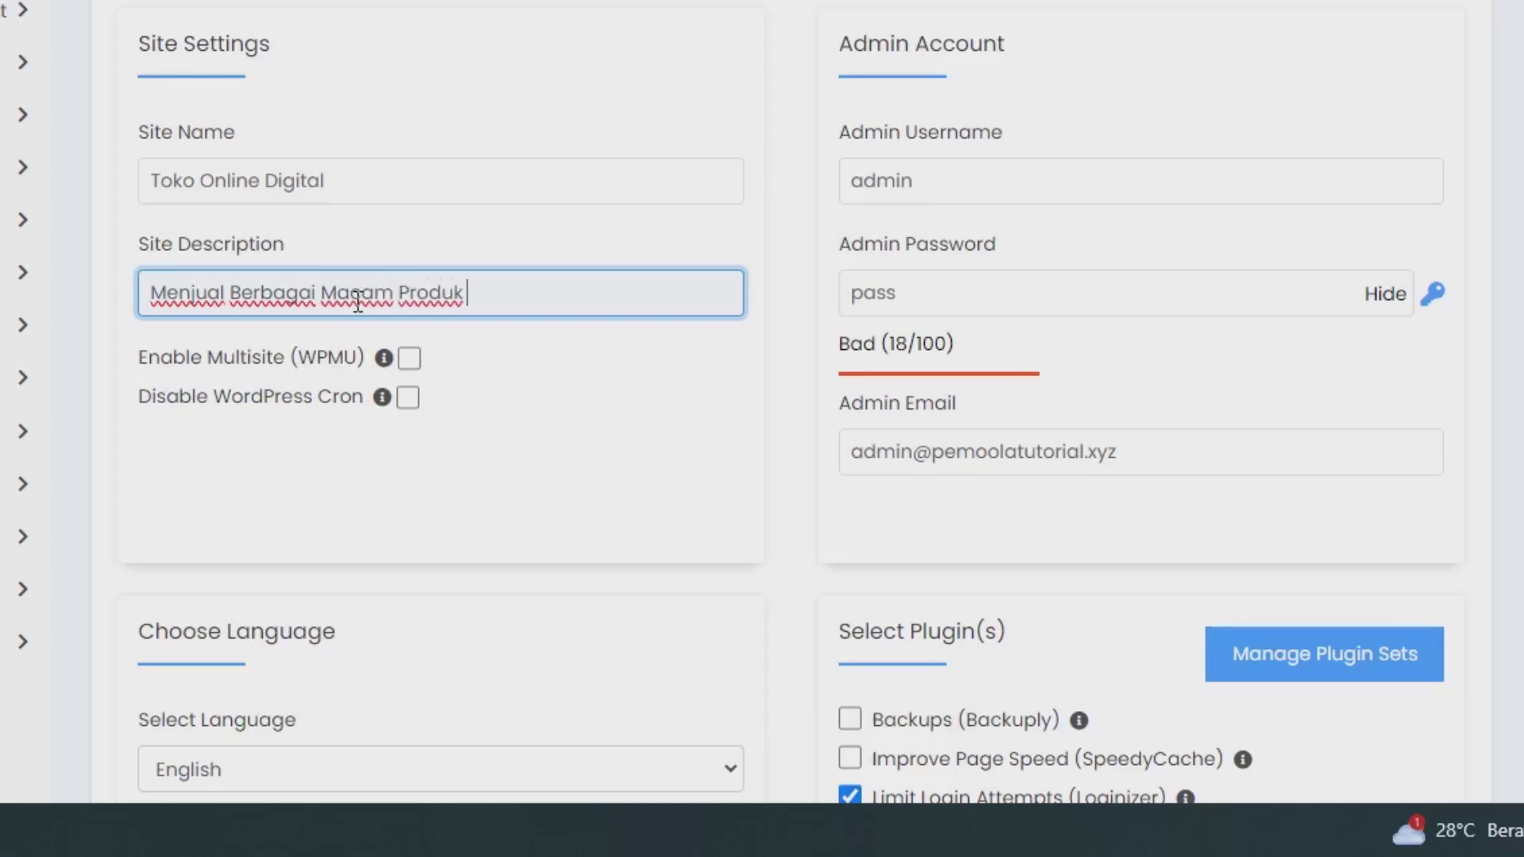
{"action": "type", "text": " Digital"}
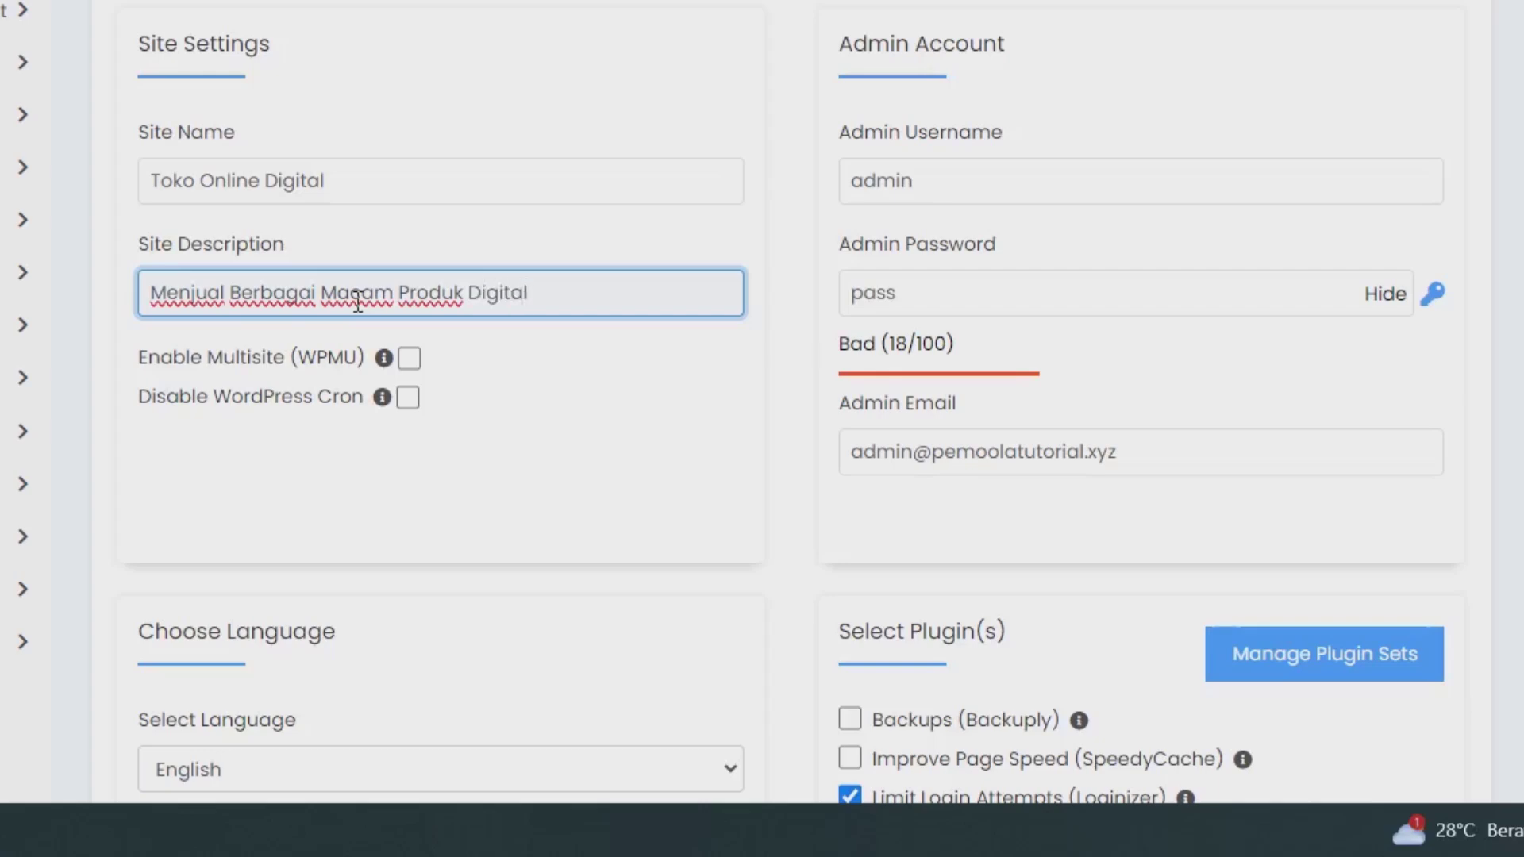
Step: Check the admin username and generate a strong admin password
{"action": "left_click", "coordinate": [959, 180]}
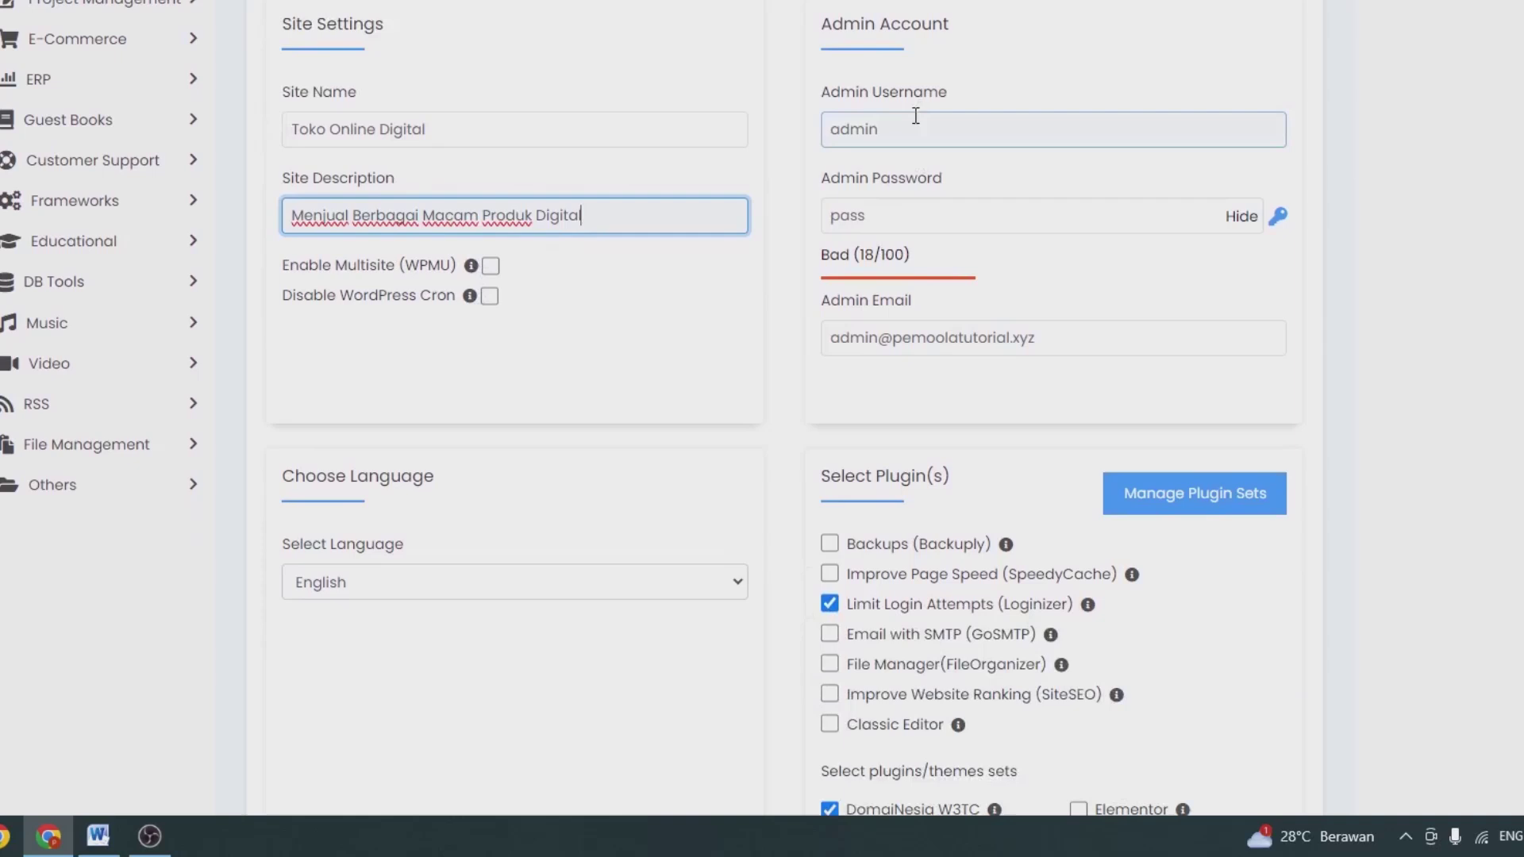
{"action": "left_click", "coordinate": [903, 202]}
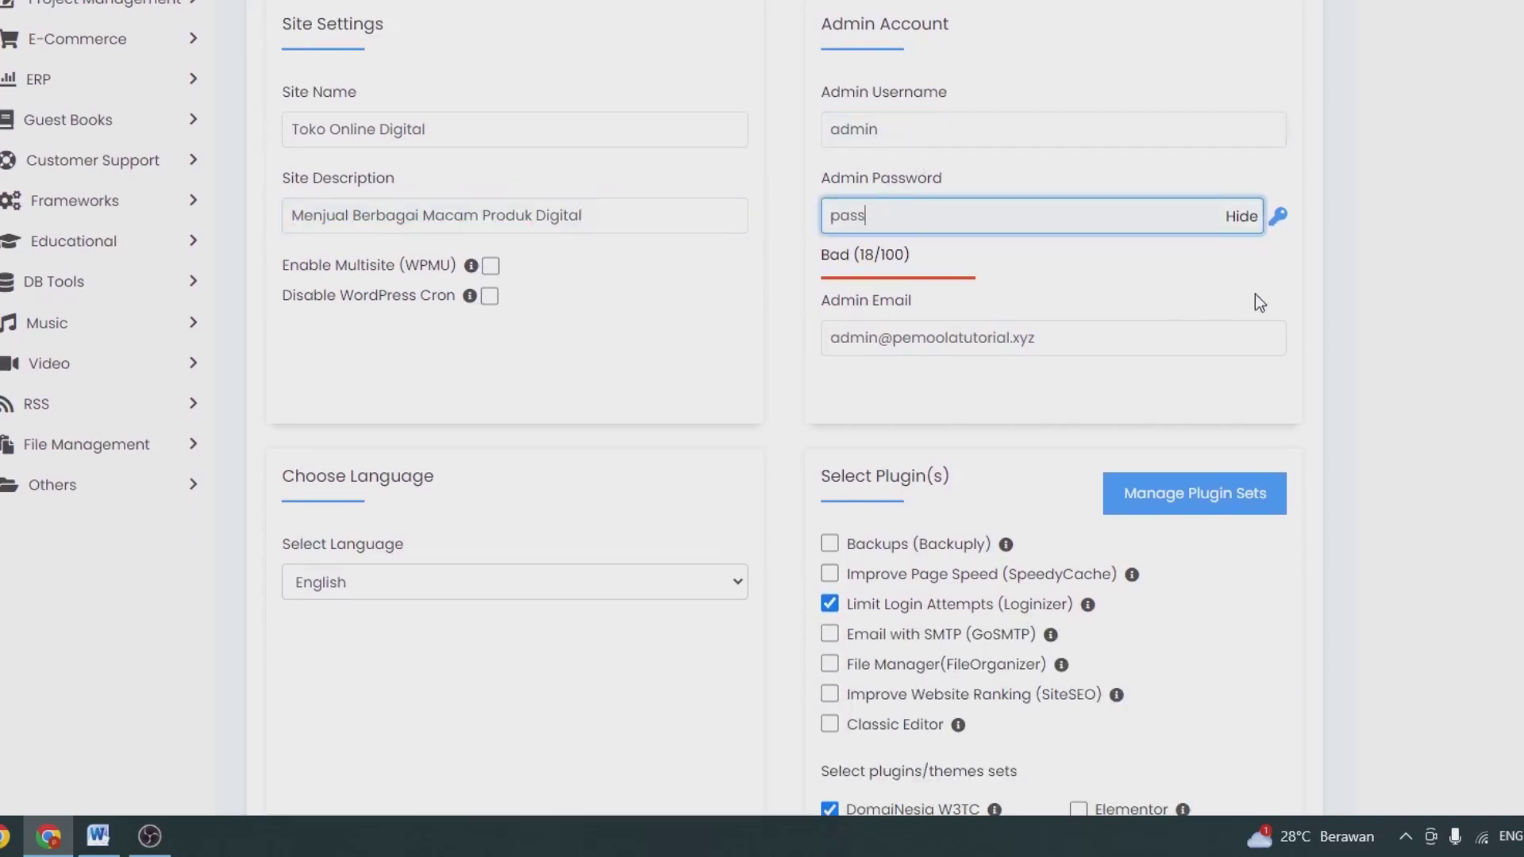
{"action": "left_click", "coordinate": [1277, 216]}
{"action": "triple_click", "coordinate": [1037, 211]}
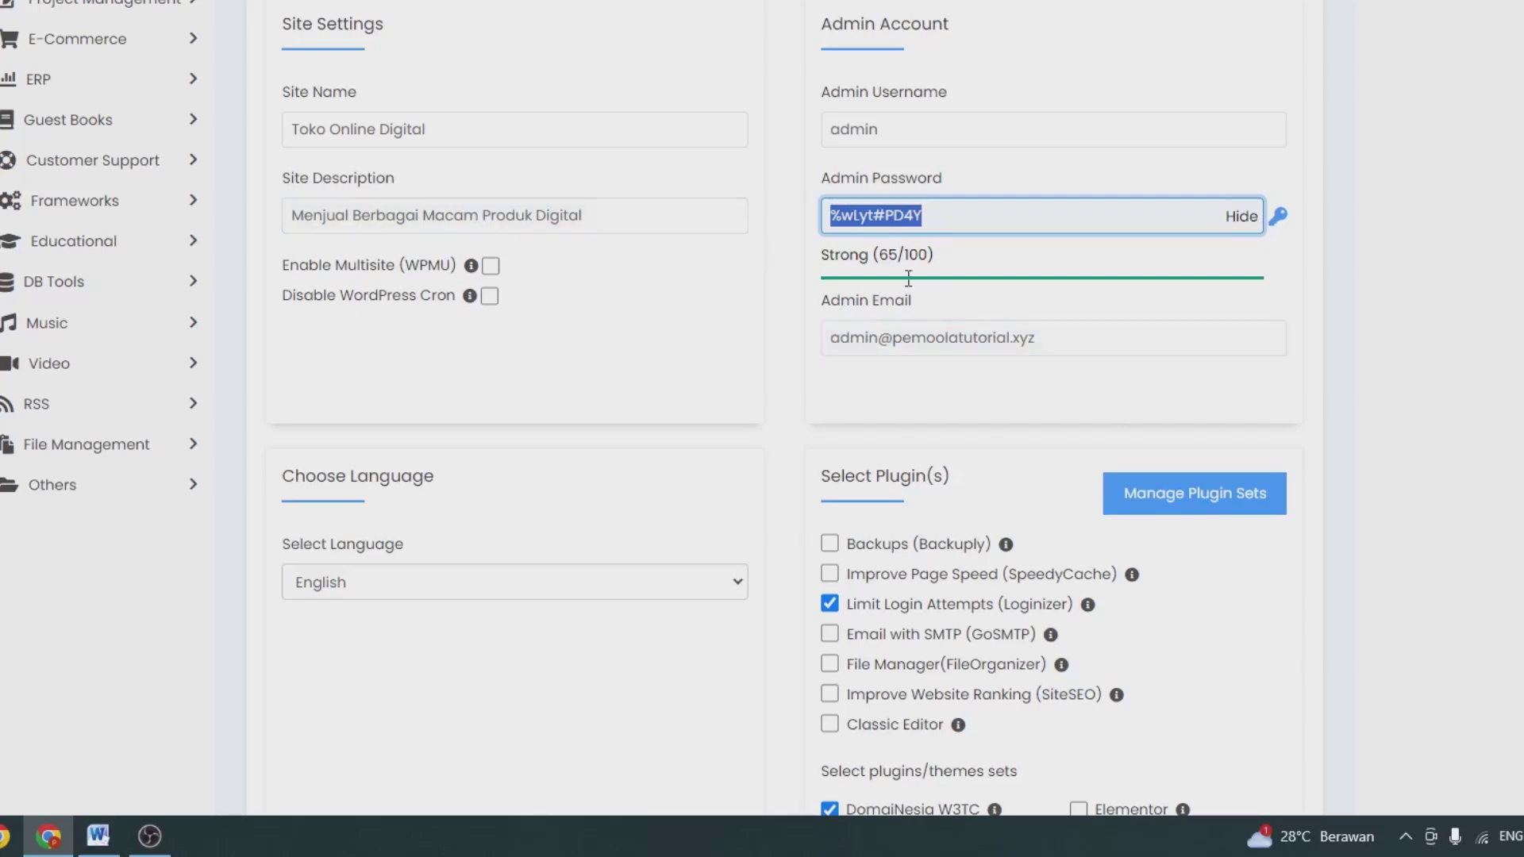
Step: Choose Indonesian as the site language and start the installation
{"action": "scroll", "coordinate": [738, 365], "scroll_direction": "down", "scroll_amount": 6}
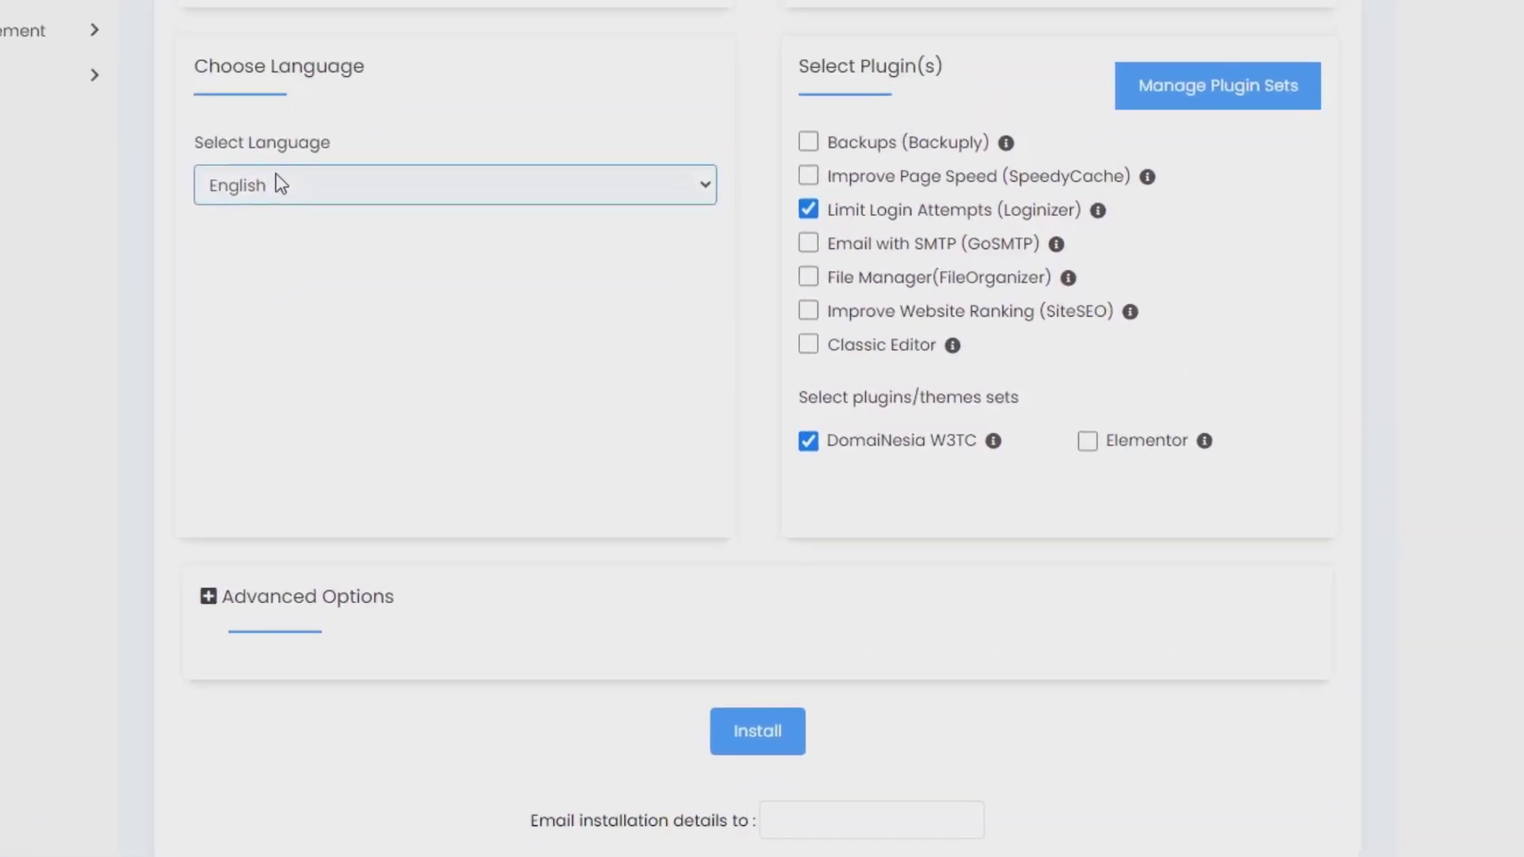
{"action": "left_click", "coordinate": [275, 184]}
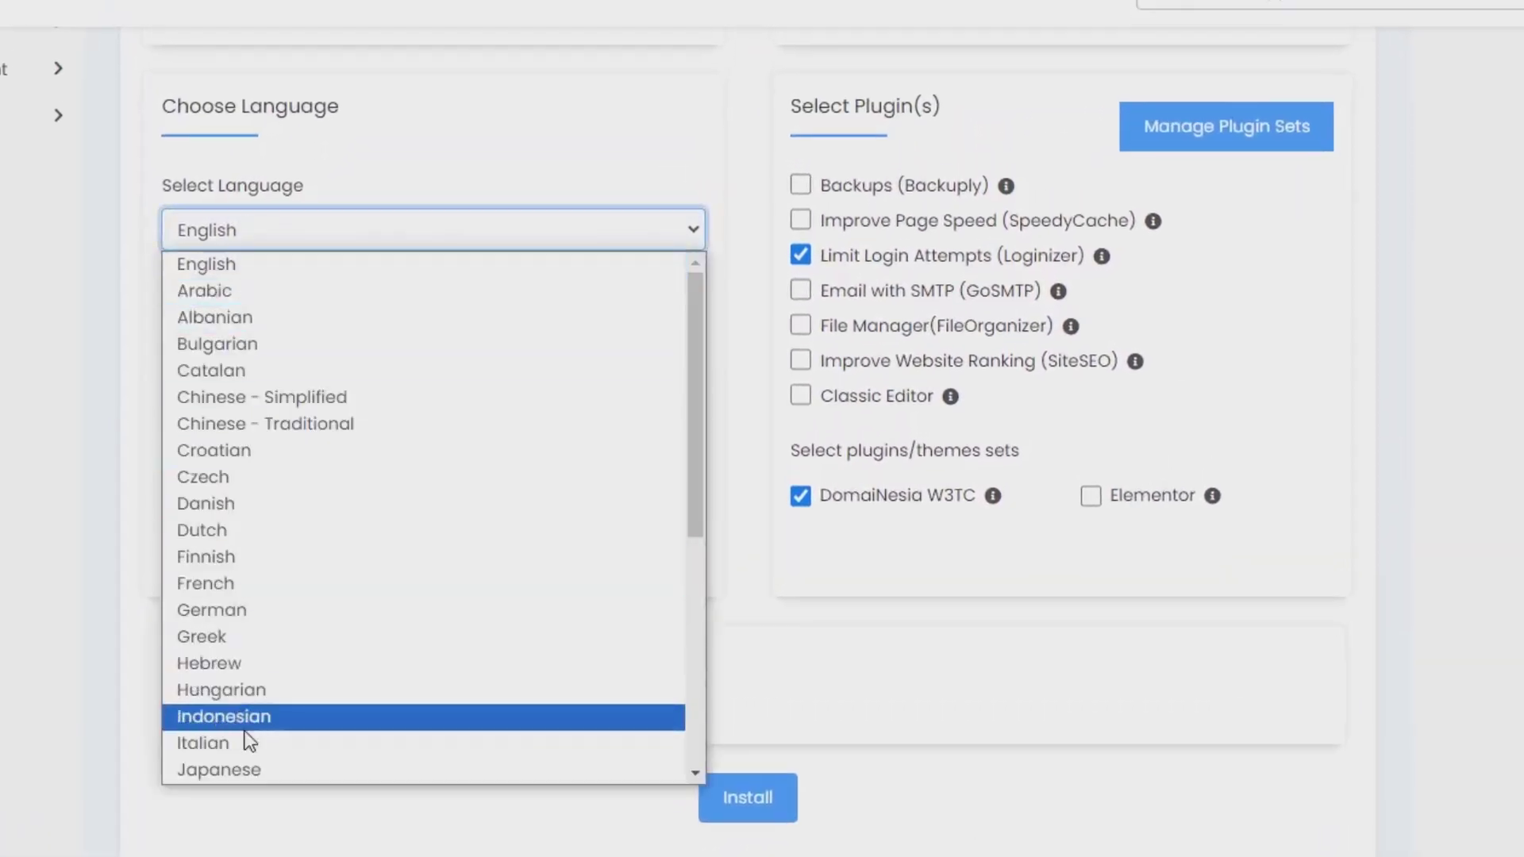
{"action": "left_click", "coordinate": [246, 724]}
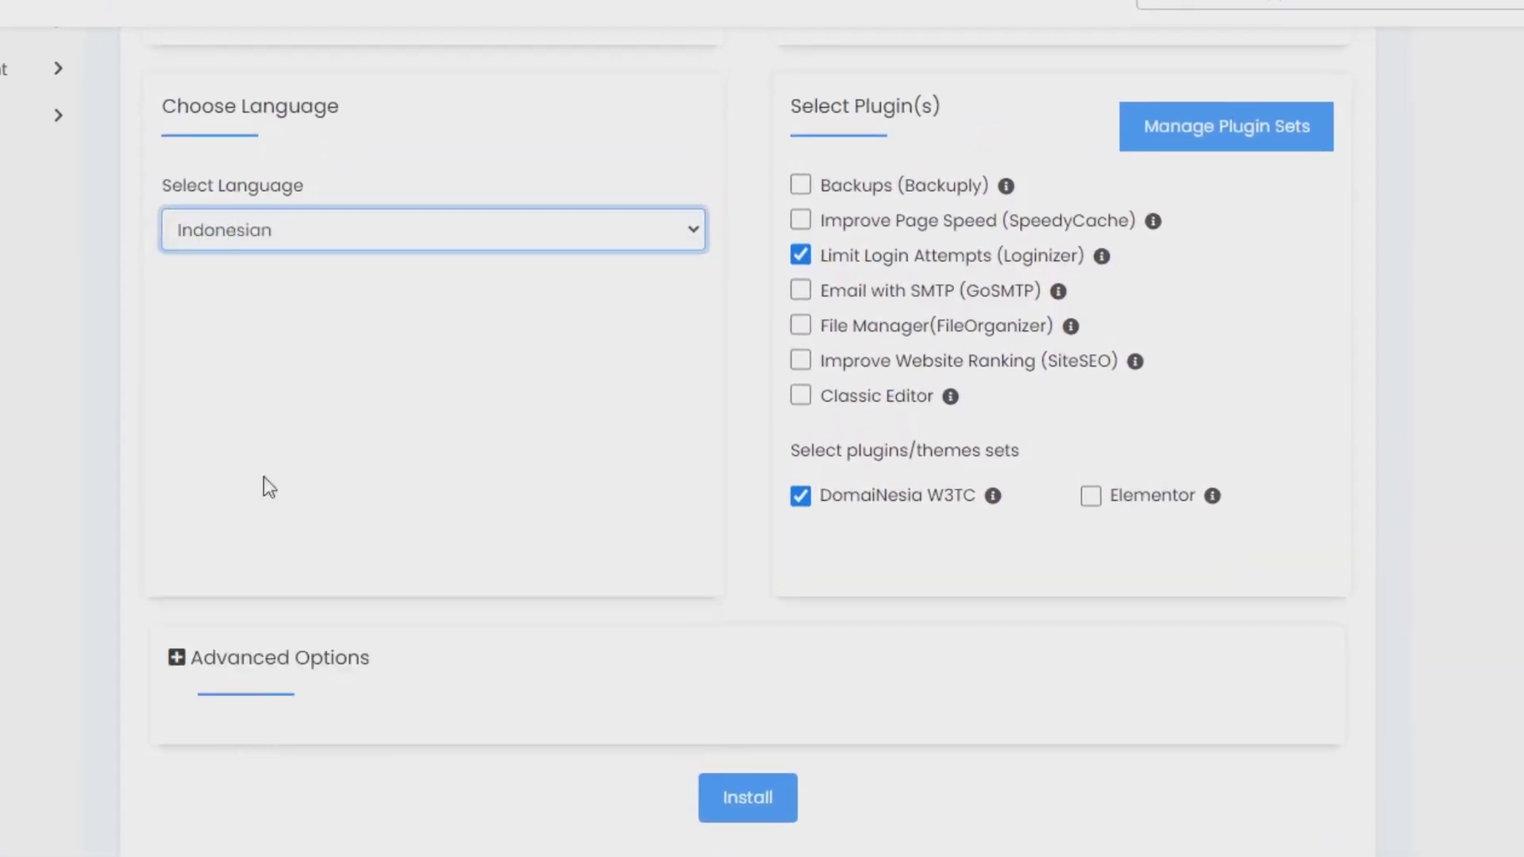
{"action": "scroll", "coordinate": [717, 767], "scroll_direction": "down", "scroll_amount": 2}
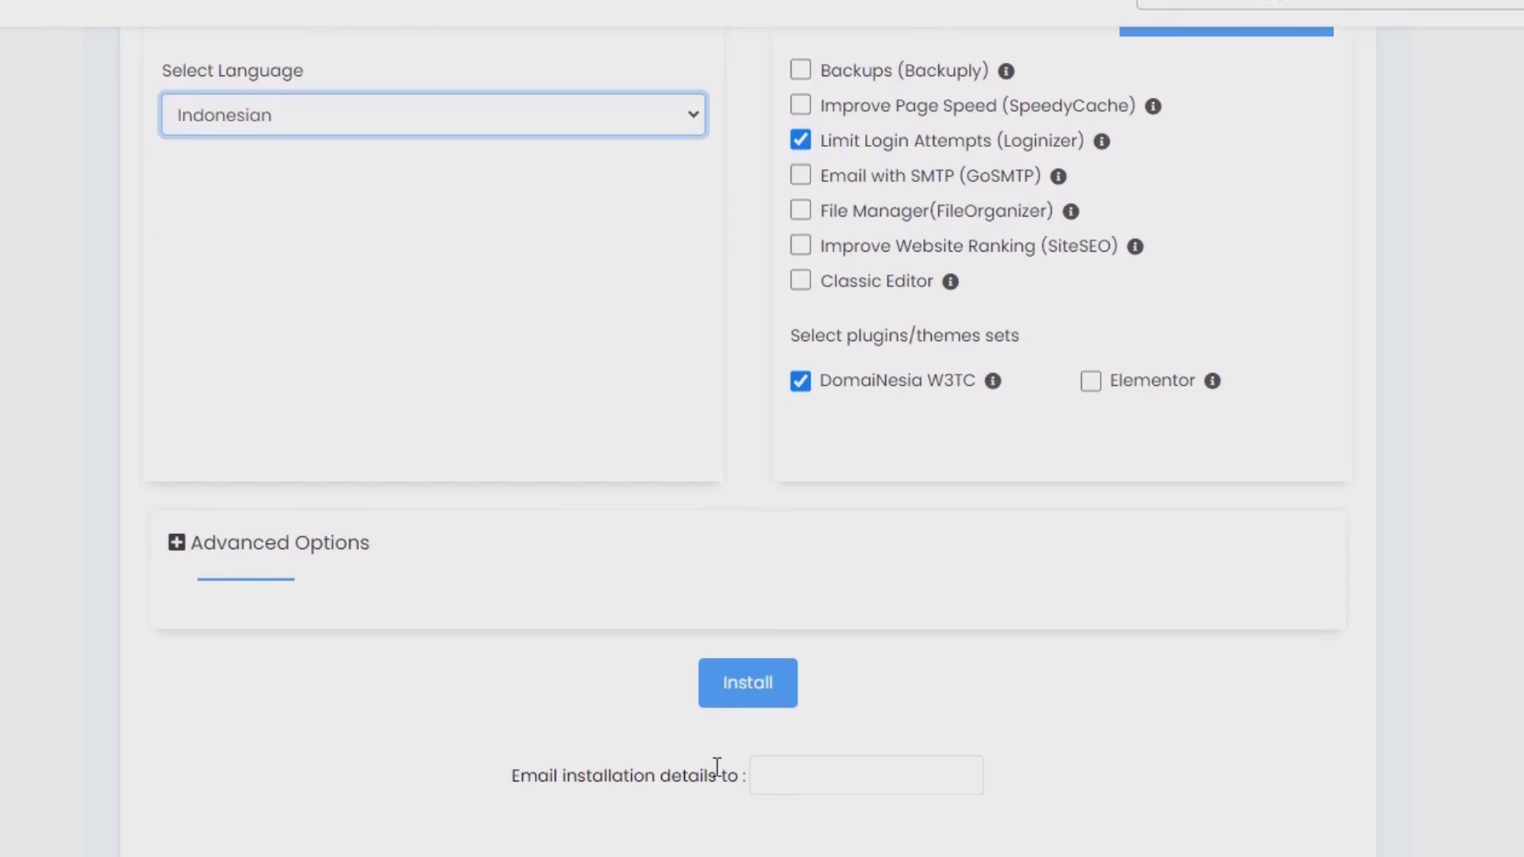
{"action": "left_click", "coordinate": [727, 705]}
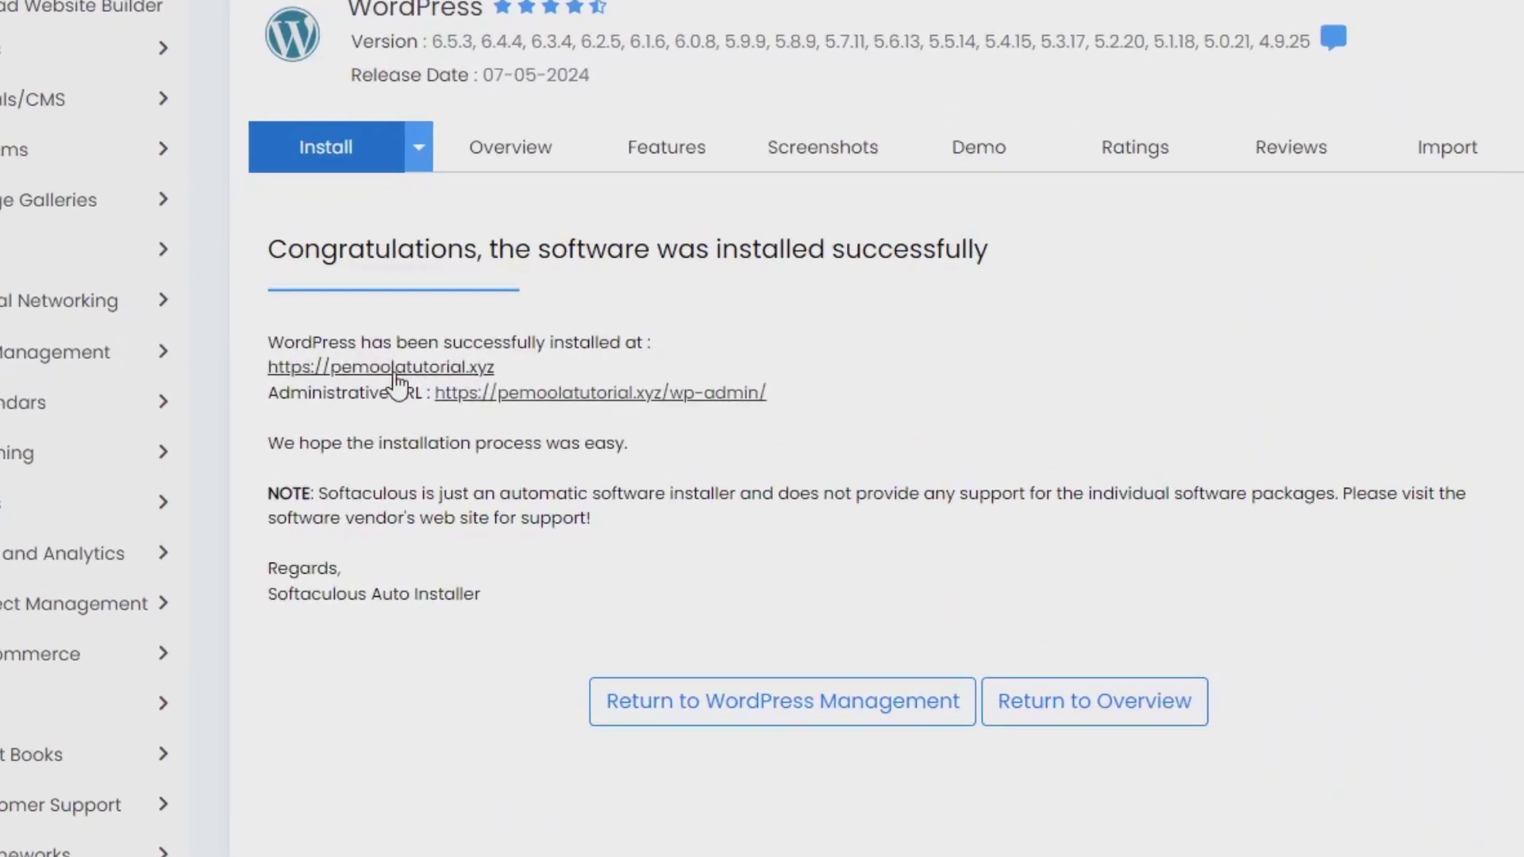
Step: Open pemoolatutorial.xyz in a new tab and put the caret at the end of its address
{"action": "left_click", "coordinate": [394, 371]}
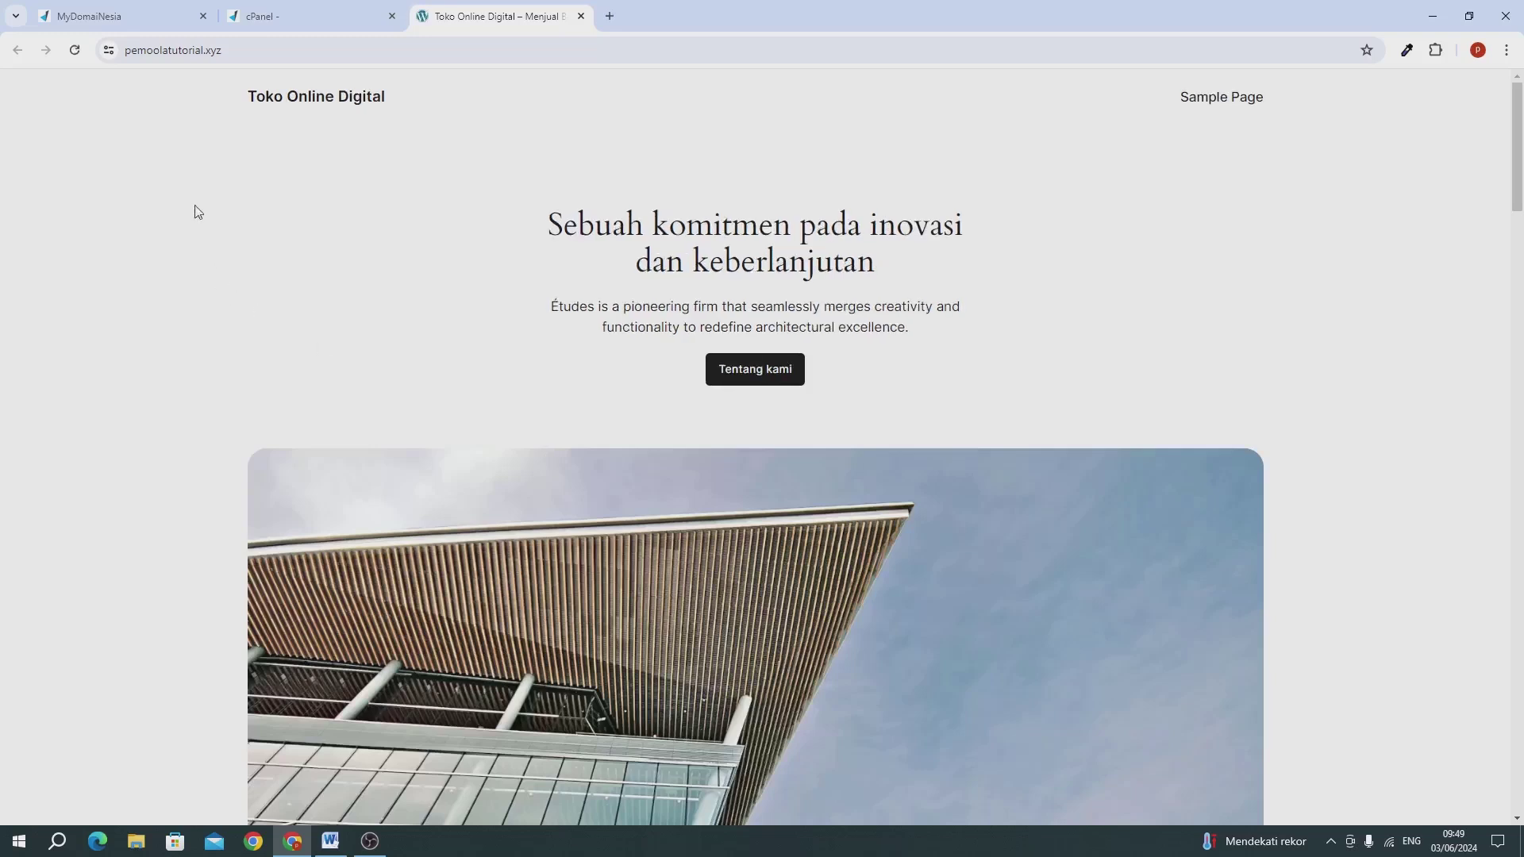
{"action": "left_click", "coordinate": [262, 49]}
{"action": "left_click", "coordinate": [290, 47]}
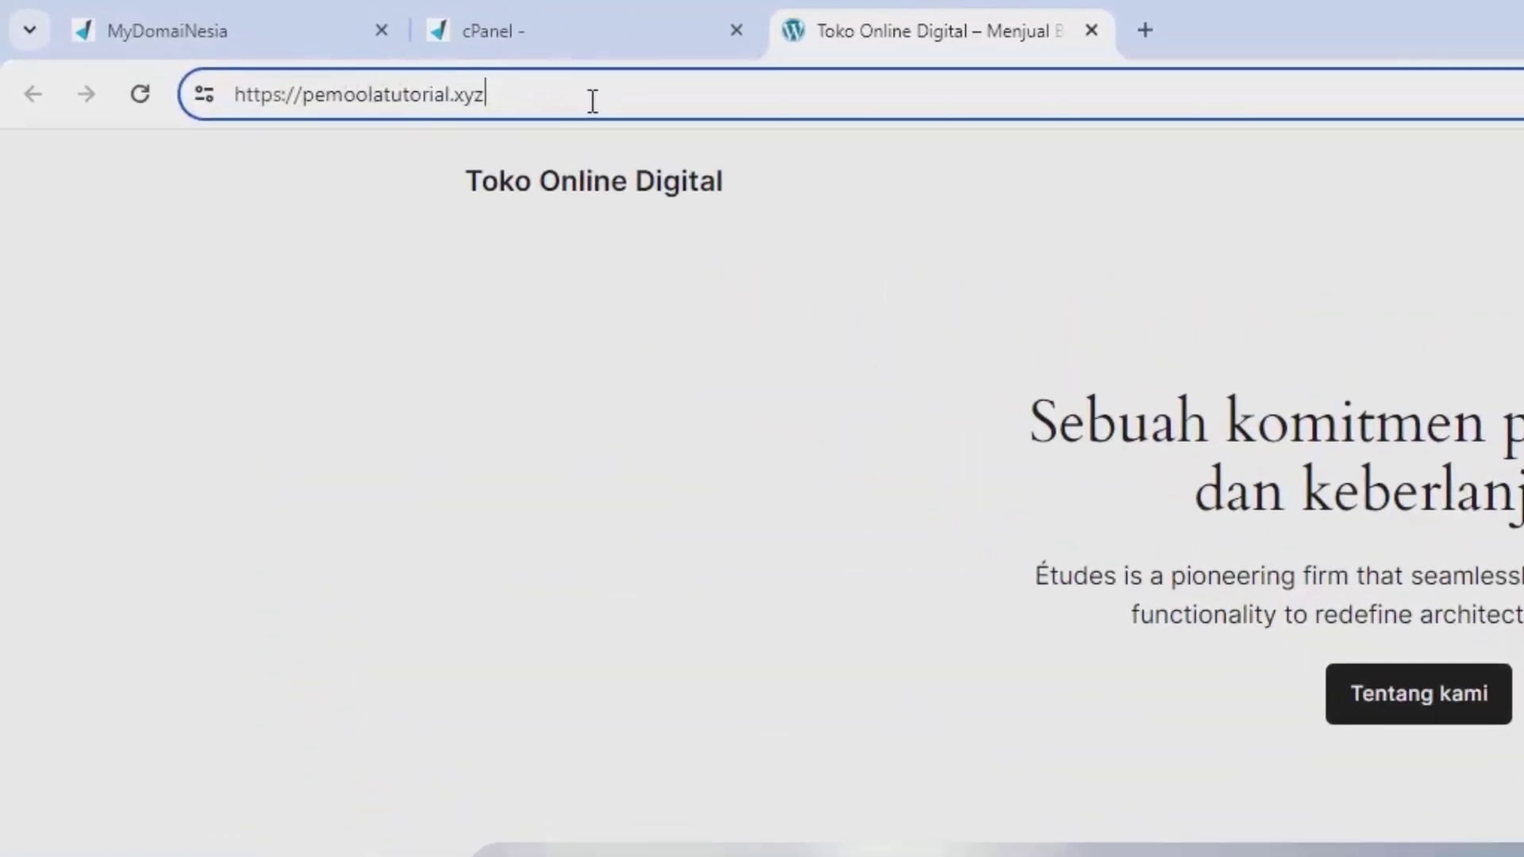
Step: Go to /wp-admin, log in with the saved password, and dismiss the browser's password prompt
{"action": "type", "text": "/"}
{"action": "type", "text": "wp"}
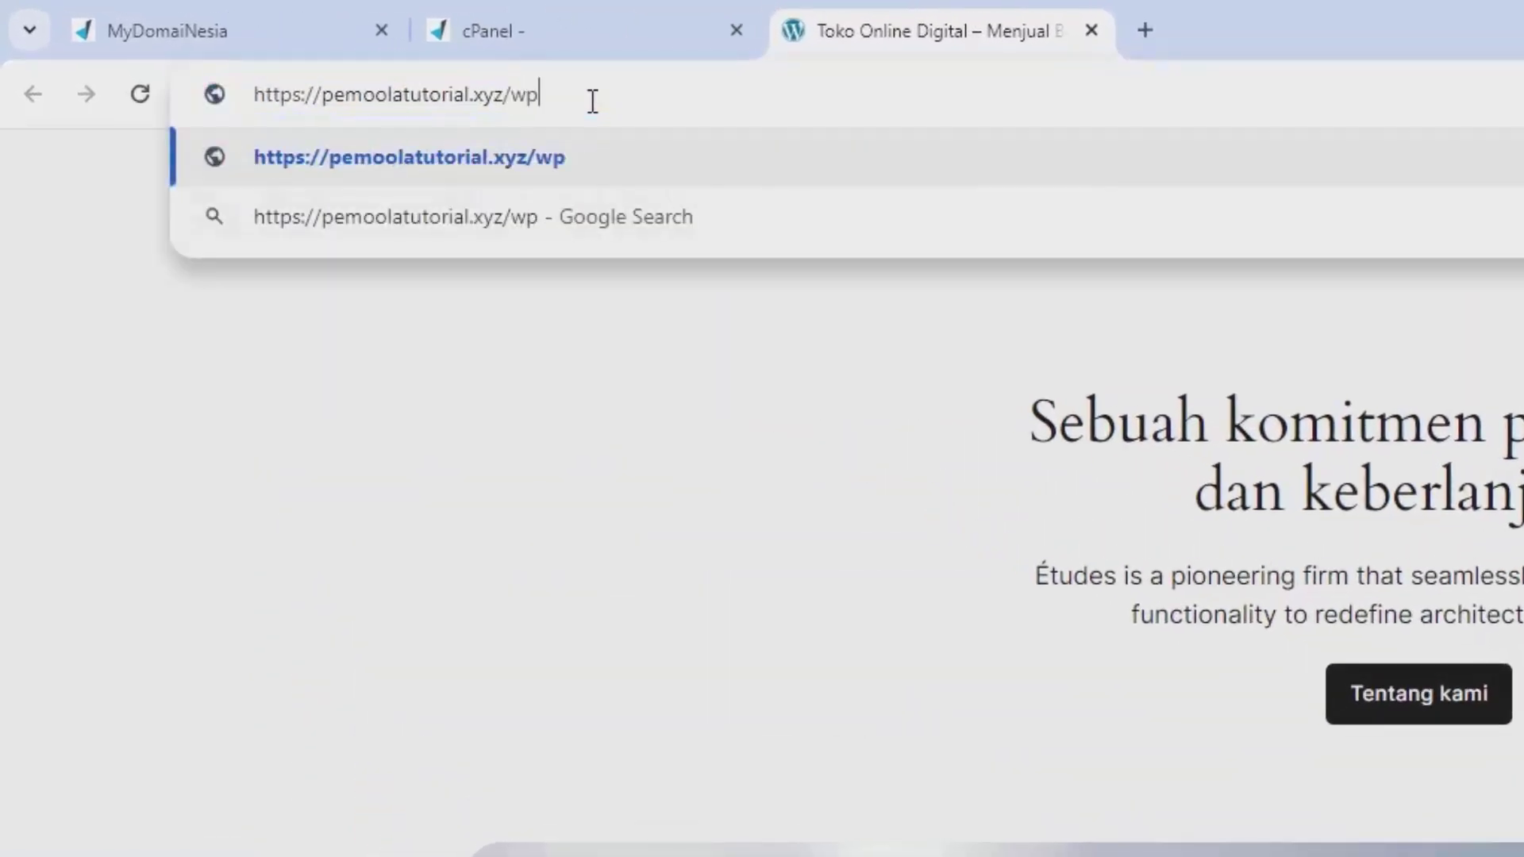
{"action": "type", "text": "-admin"}
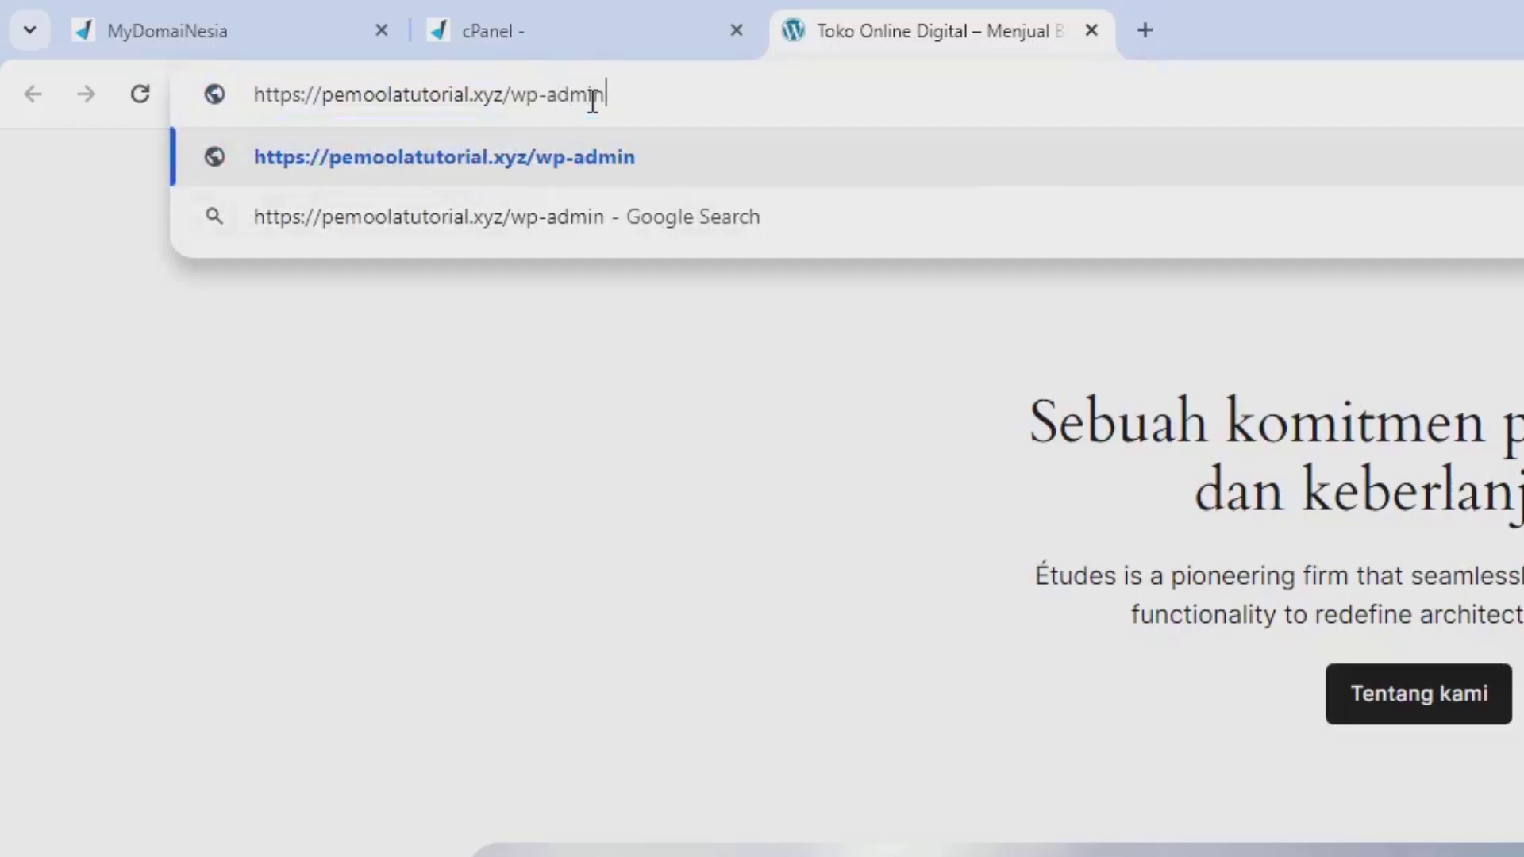
{"action": "key", "text": "Return"}
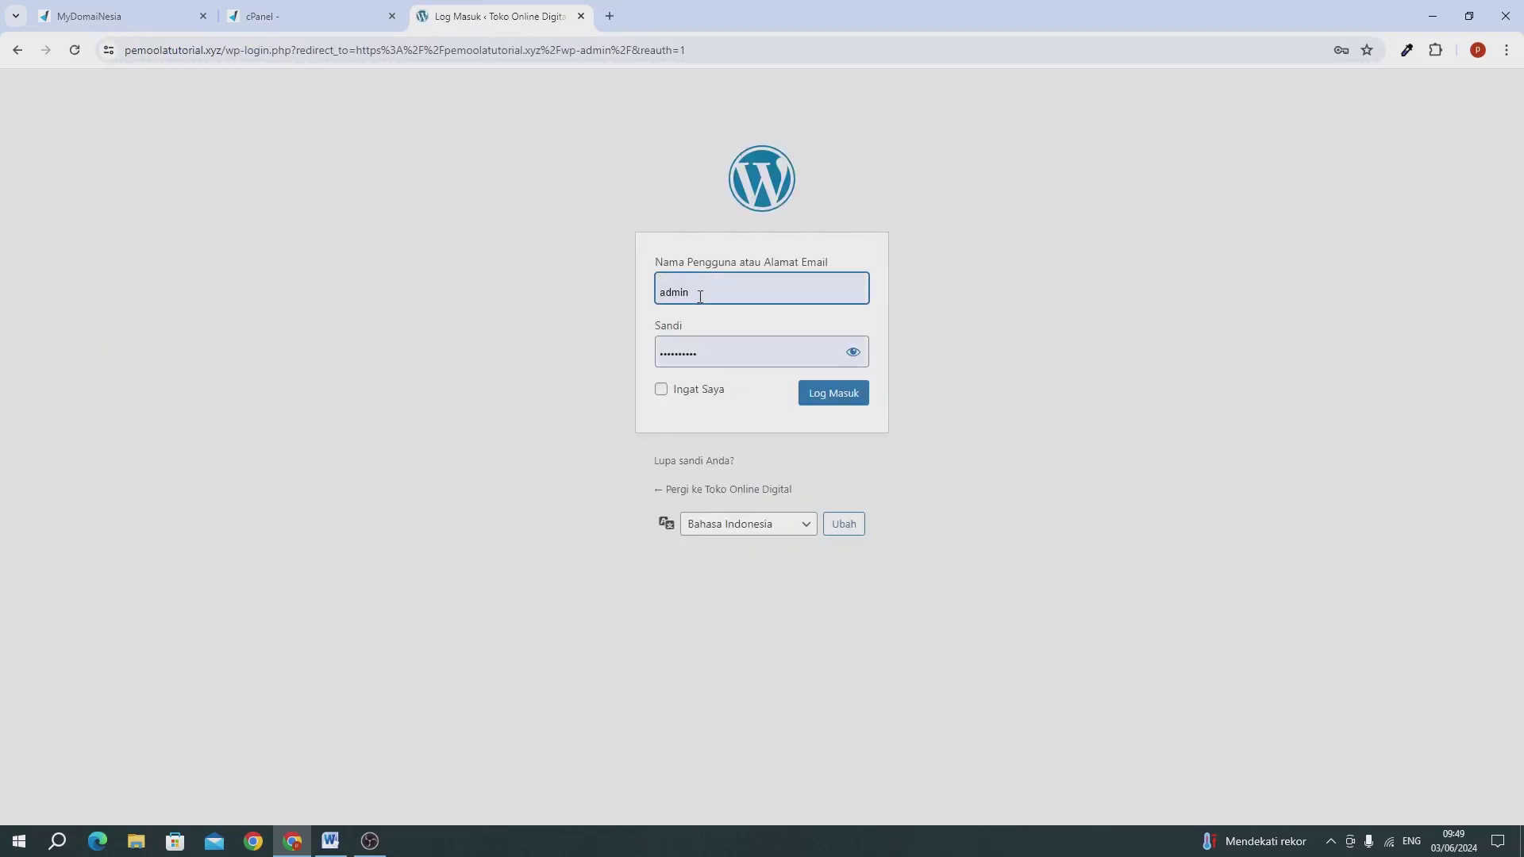
{"action": "double_click", "coordinate": [701, 352]}
{"action": "key", "text": "End"}
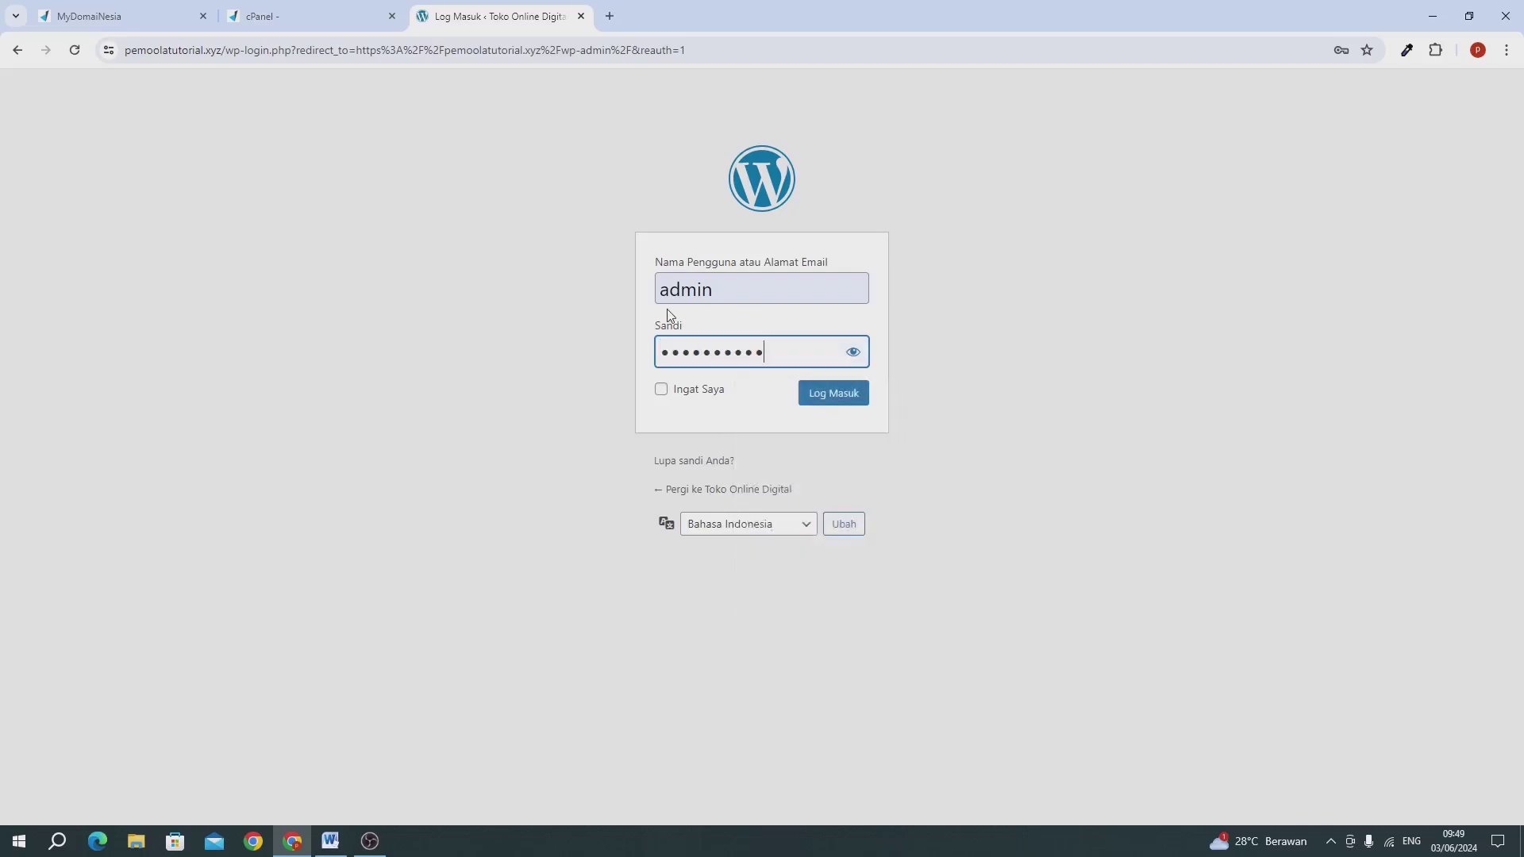
{"action": "left_click", "coordinate": [821, 406]}
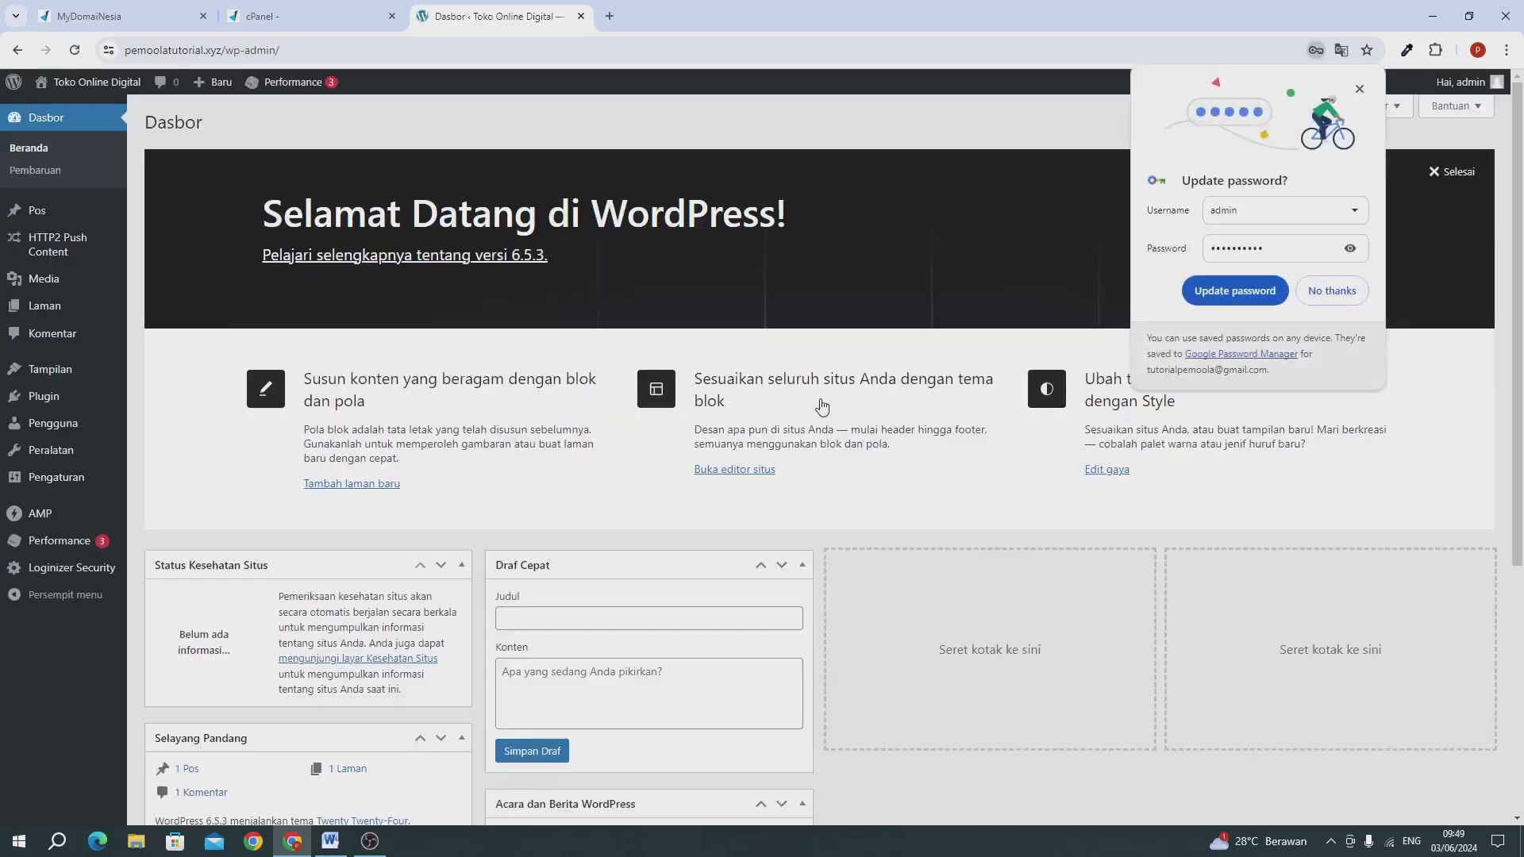
{"action": "left_click", "coordinate": [1226, 292]}
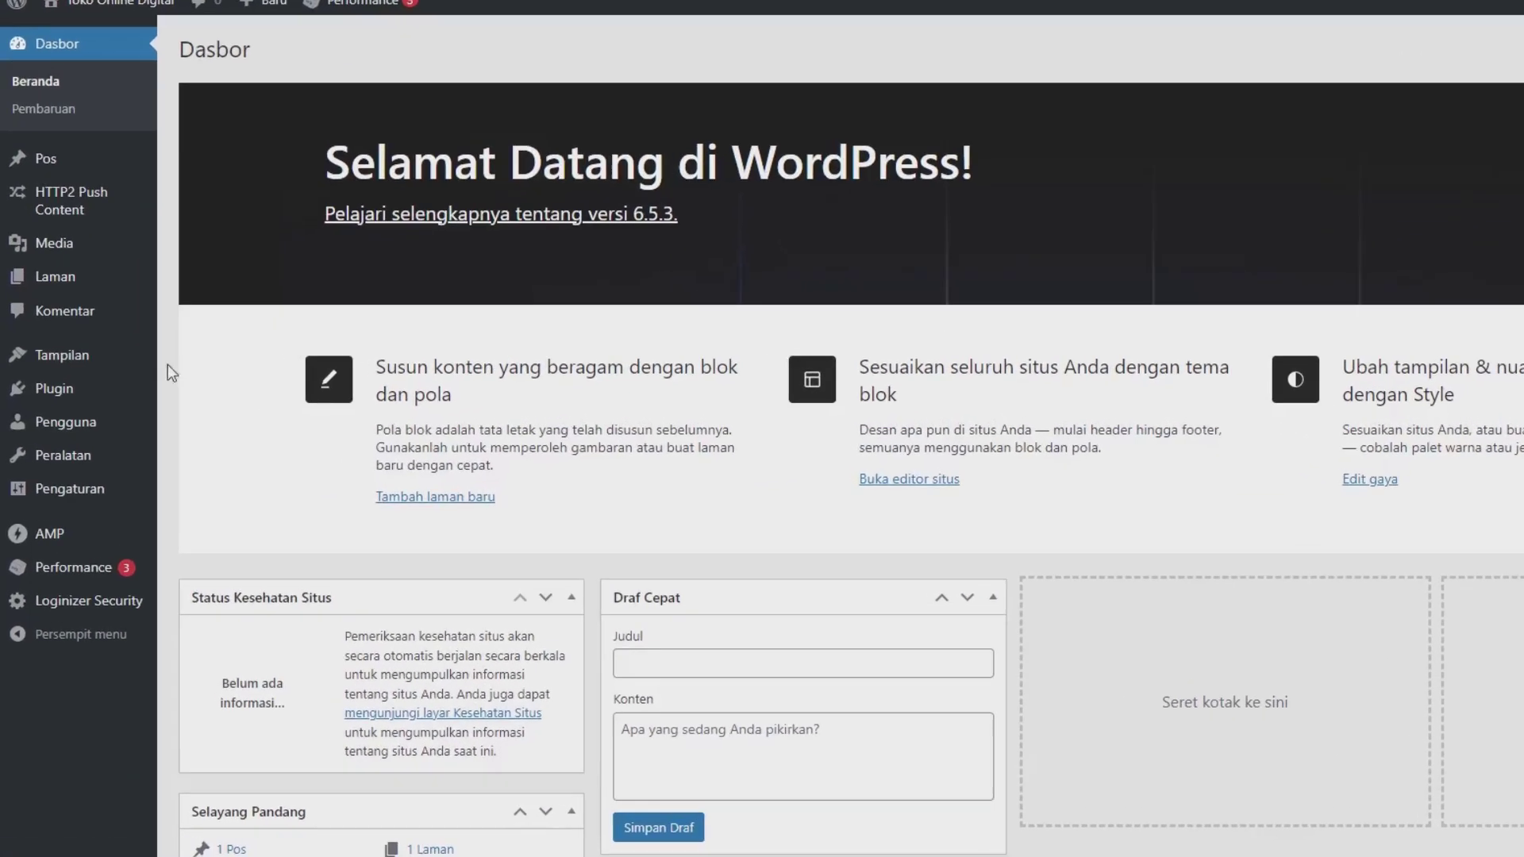
{"action": "mouse_move", "coordinate": [93, 369]}
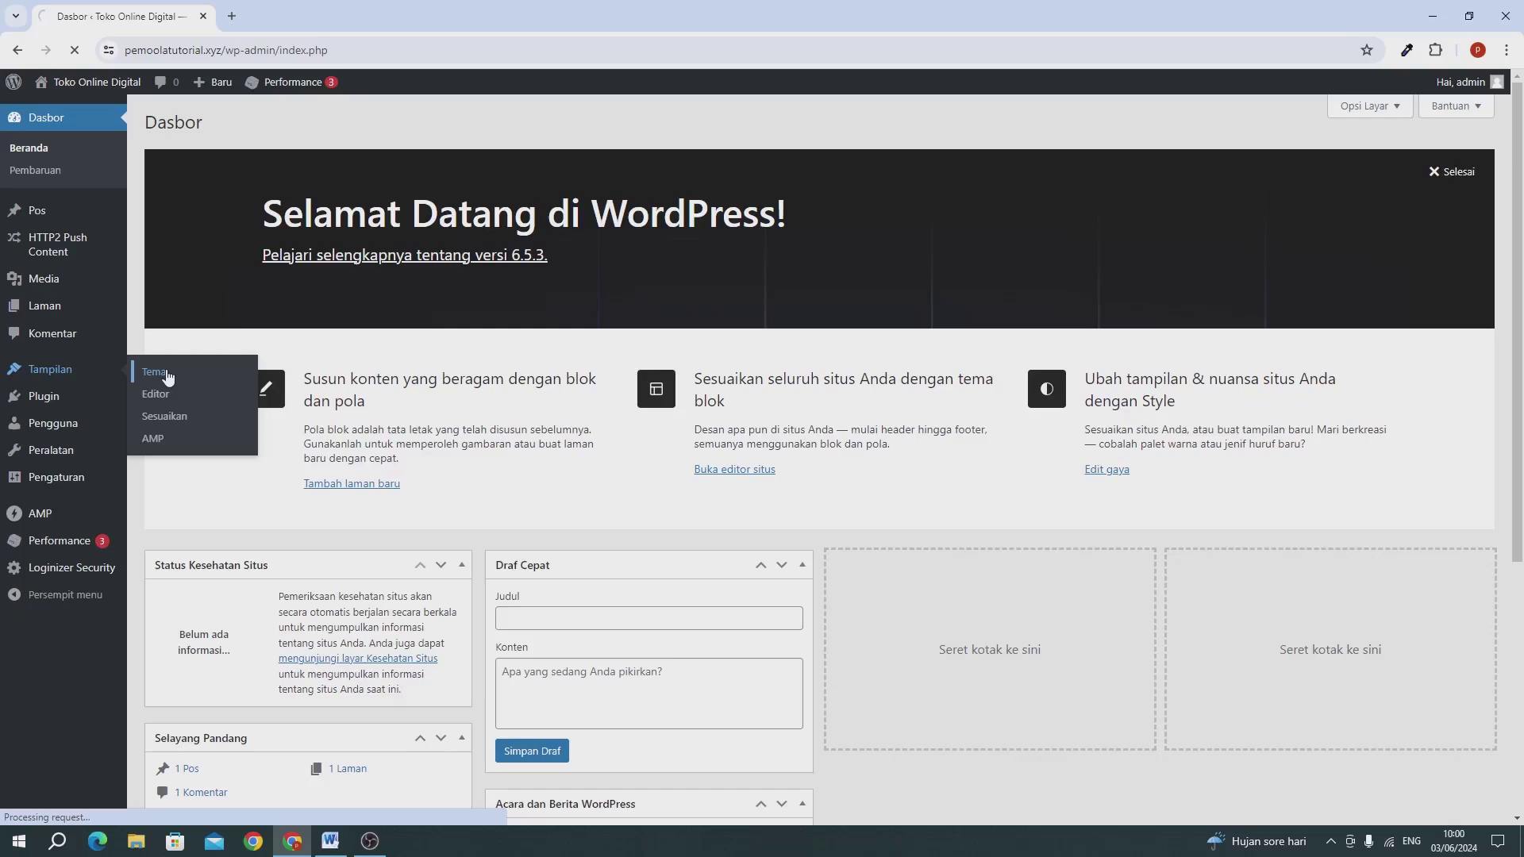
Step: From Tampilan > Tema > Tambahkan Tema Baru, install Astra and activate it
{"action": "left_click", "coordinate": [316, 332]}
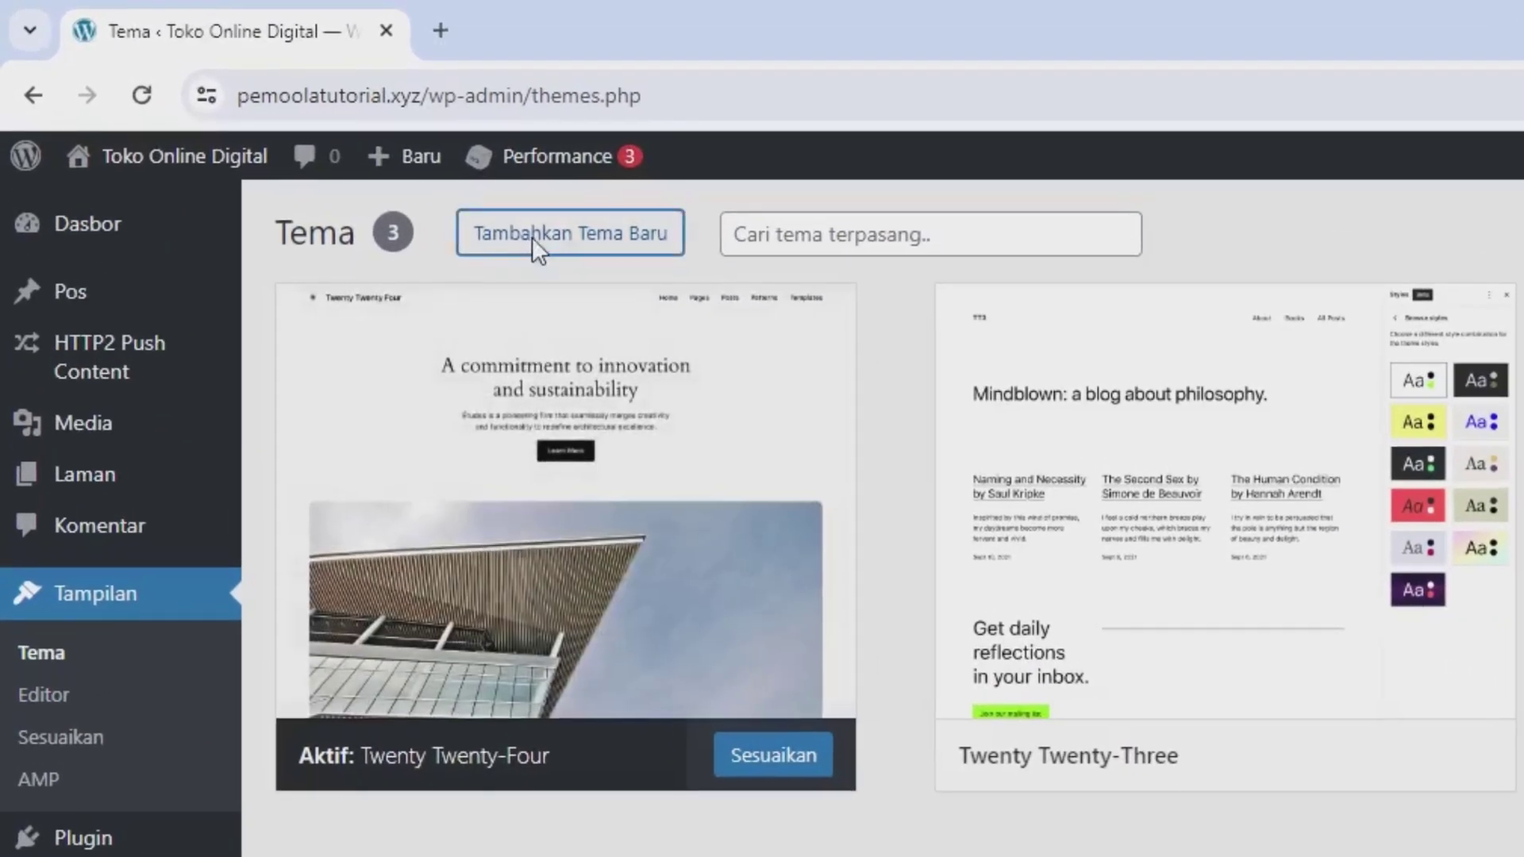
{"action": "left_click", "coordinate": [532, 236]}
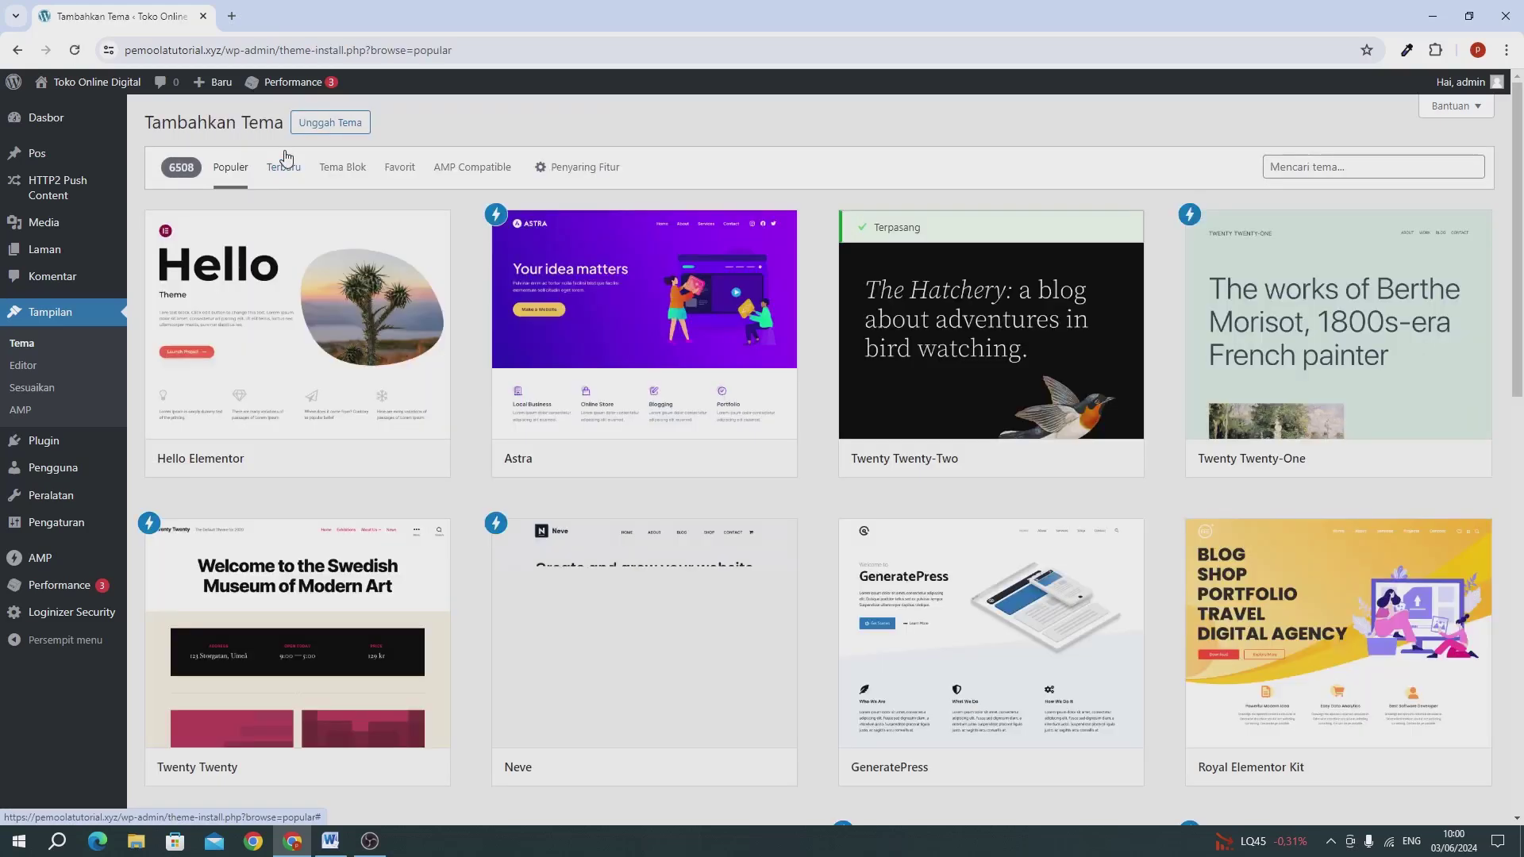
{"action": "mouse_move", "coordinate": [956, 266]}
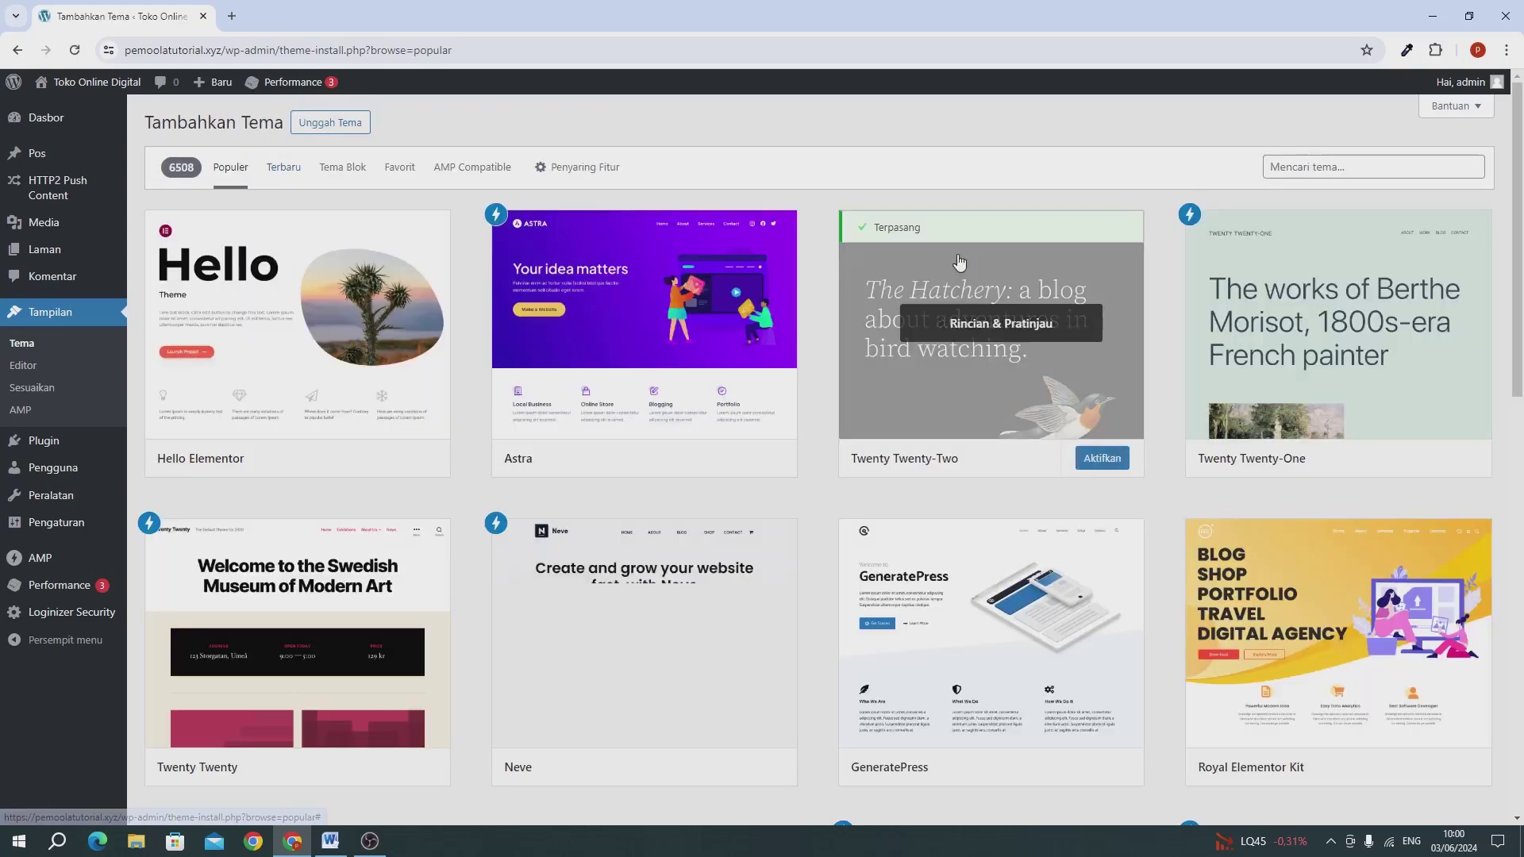
{"action": "left_click", "coordinate": [1280, 168]}
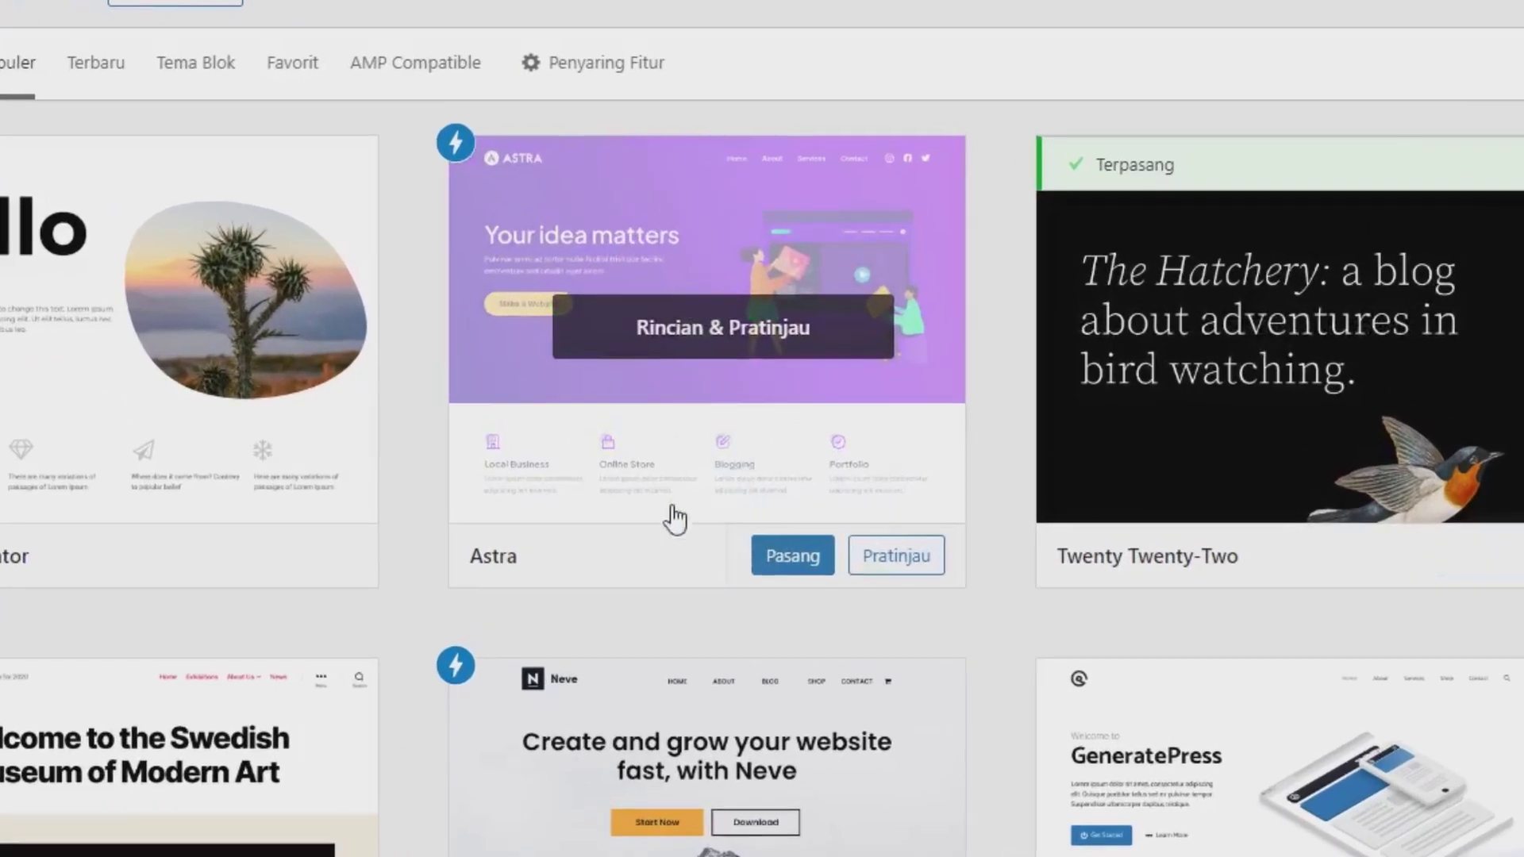
{"action": "left_click", "coordinate": [781, 559]}
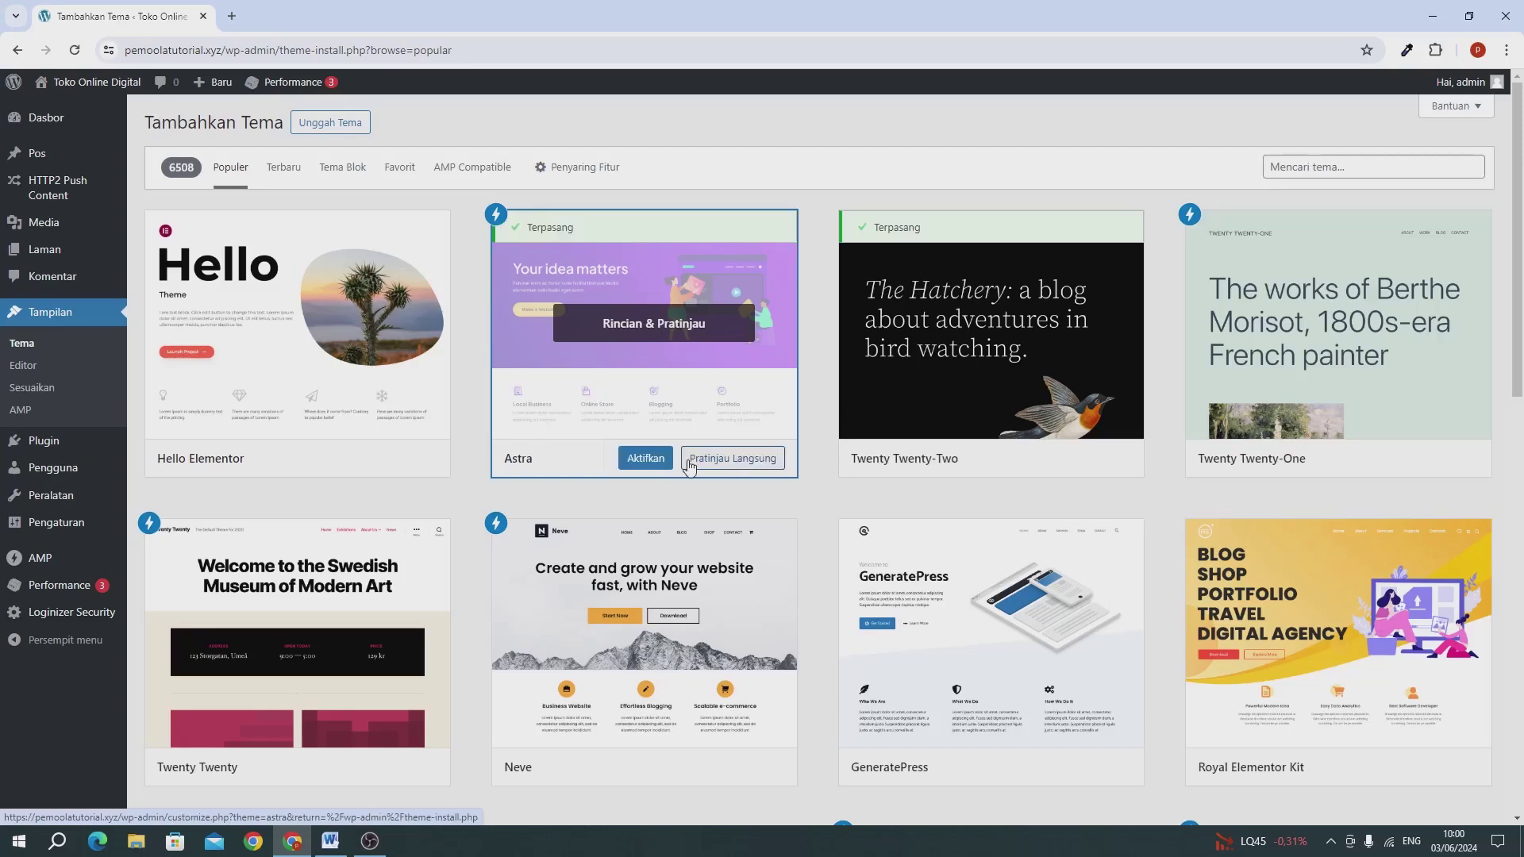
{"action": "left_click", "coordinate": [644, 458]}
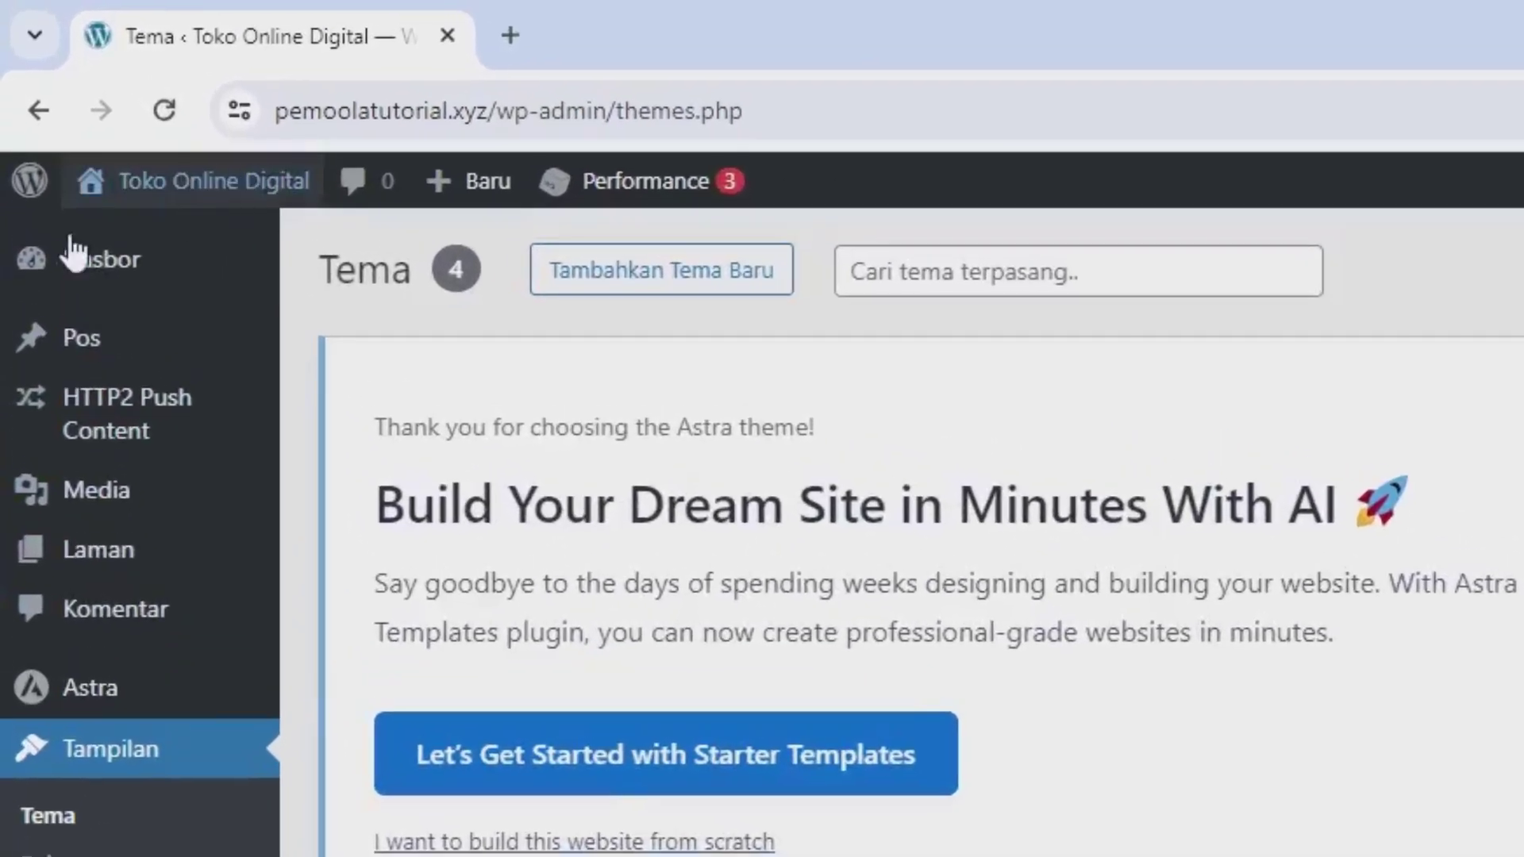
Step: Open Kunjungi Situs in a new tab to see the Astra site, then return to Dasbor
{"action": "mouse_move", "coordinate": [177, 200]}
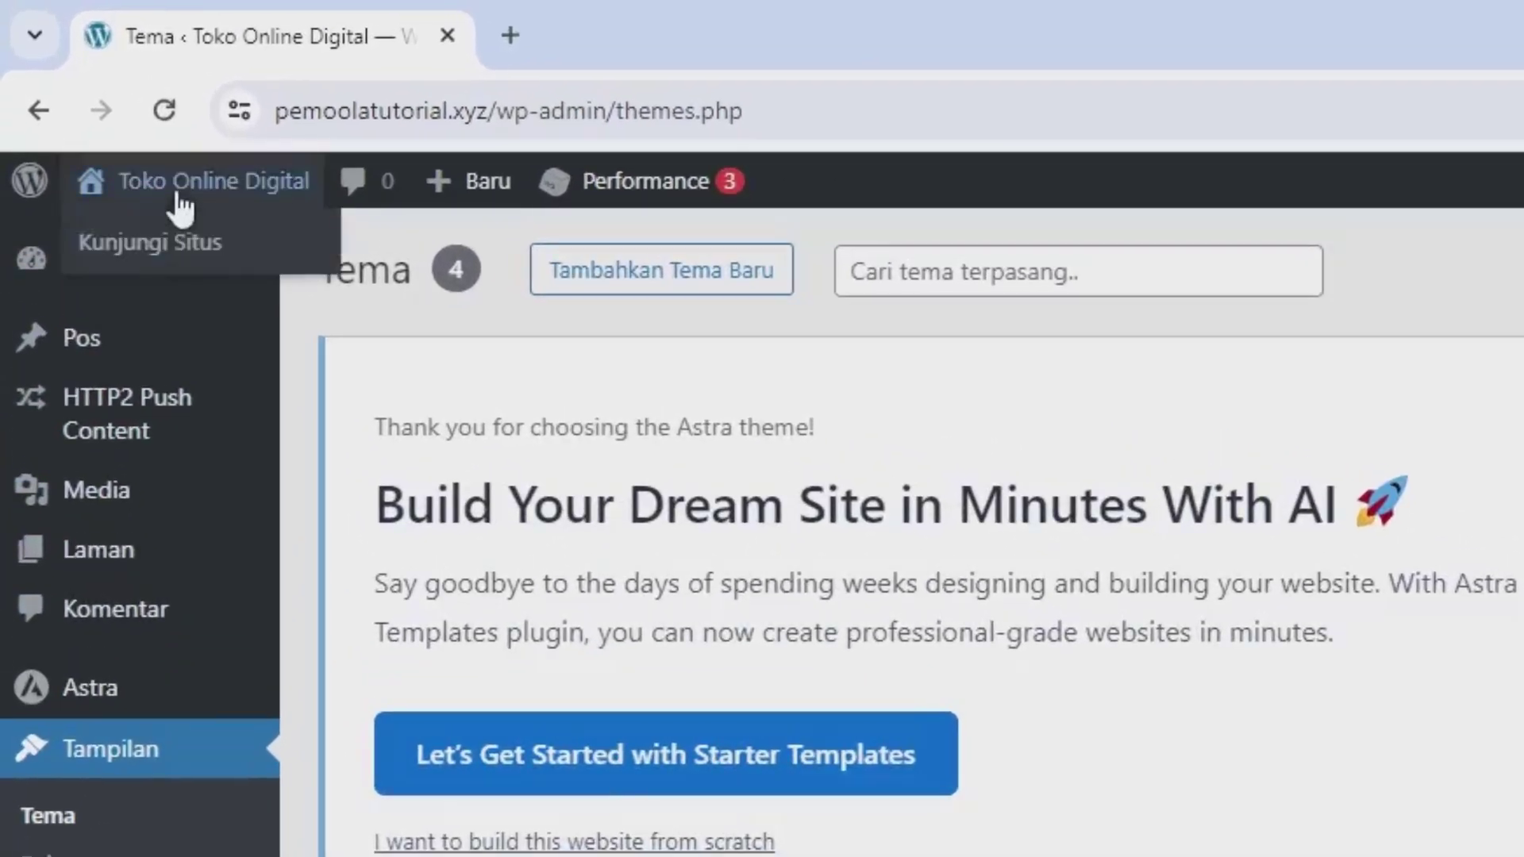
{"action": "right_click", "coordinate": [177, 248]}
{"action": "left_click", "coordinate": [268, 283]}
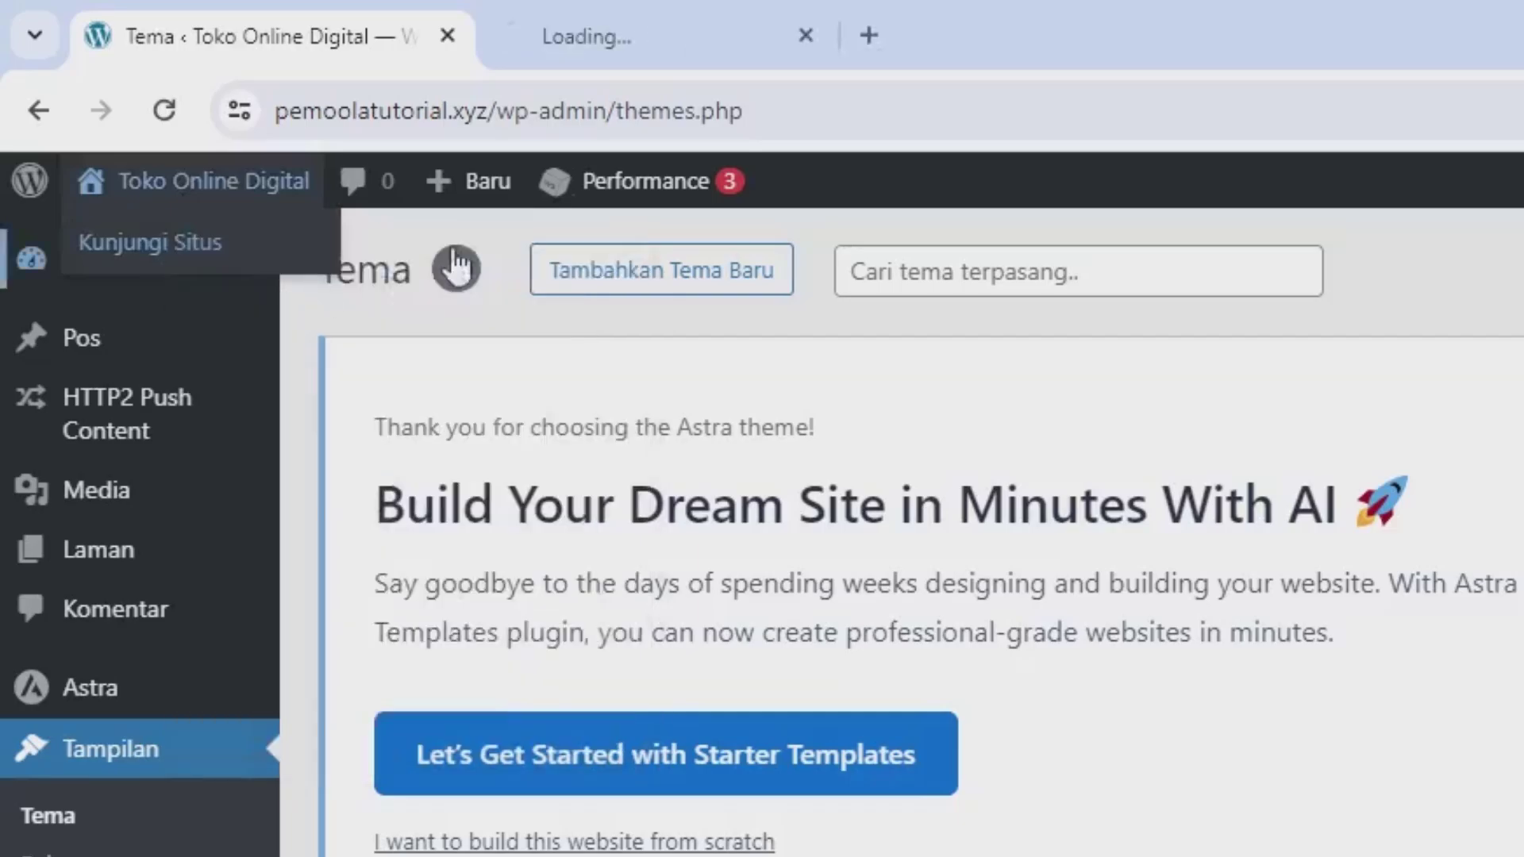
{"action": "left_click", "coordinate": [308, 25]}
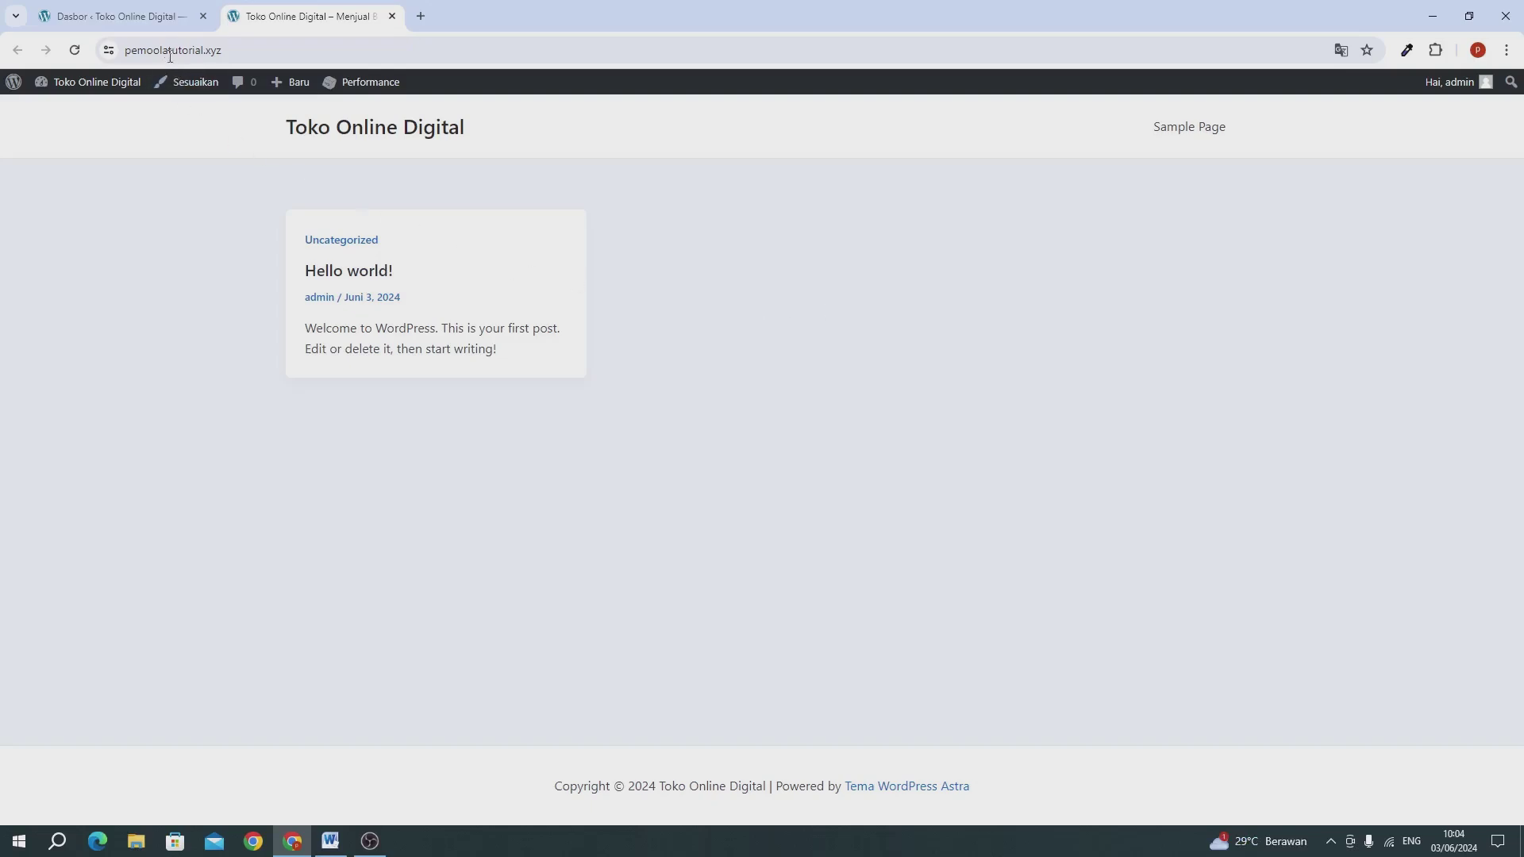
{"action": "left_click", "coordinate": [135, 19]}
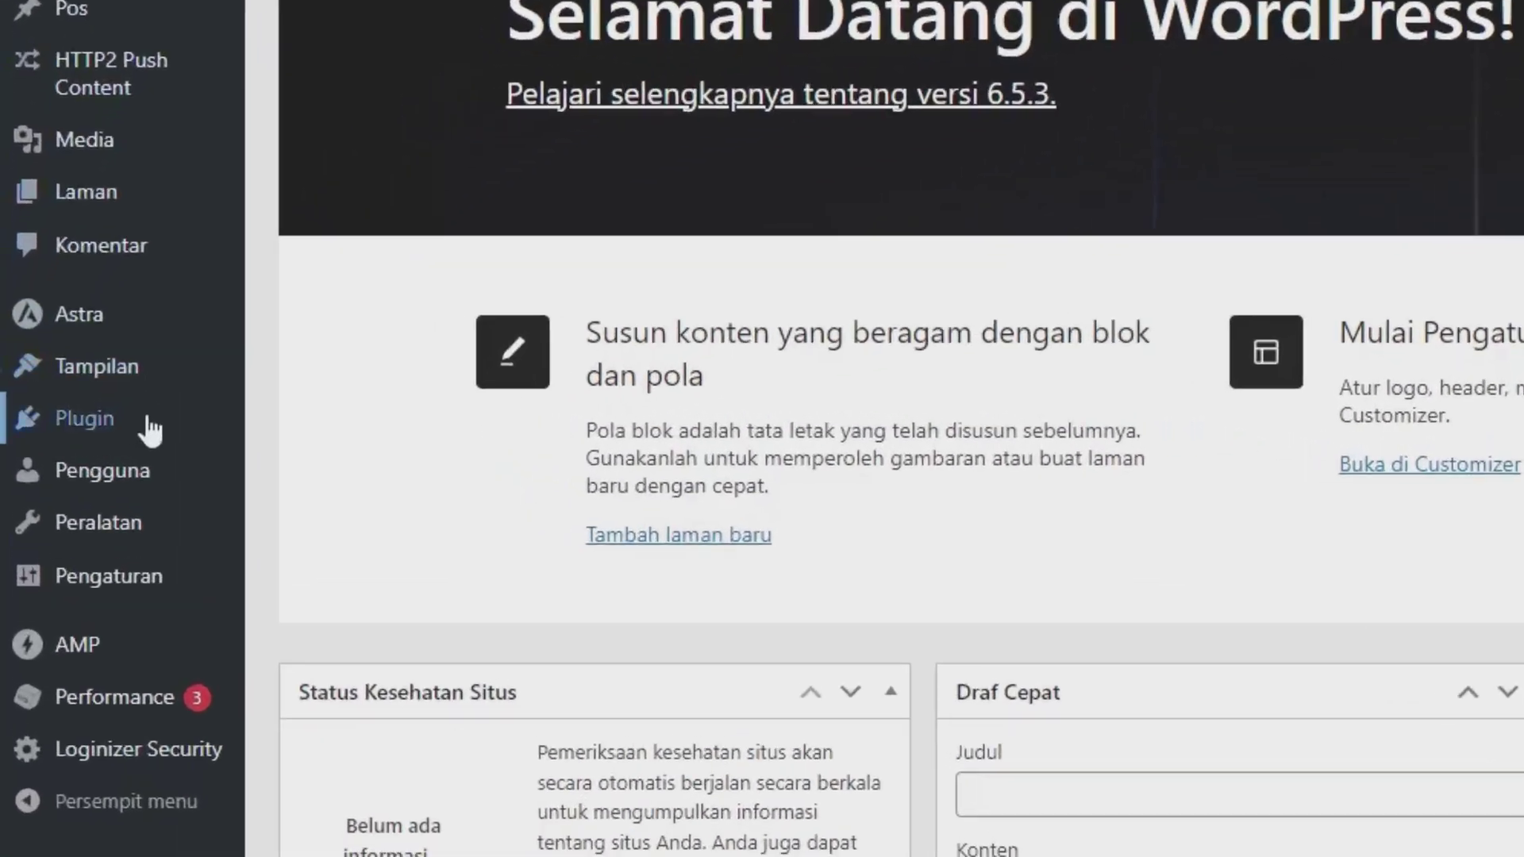
Step: Search 'woocommer' under Tambahkan Plugin Baru, then install and activate WooCommerce
{"action": "mouse_move", "coordinate": [78, 429]}
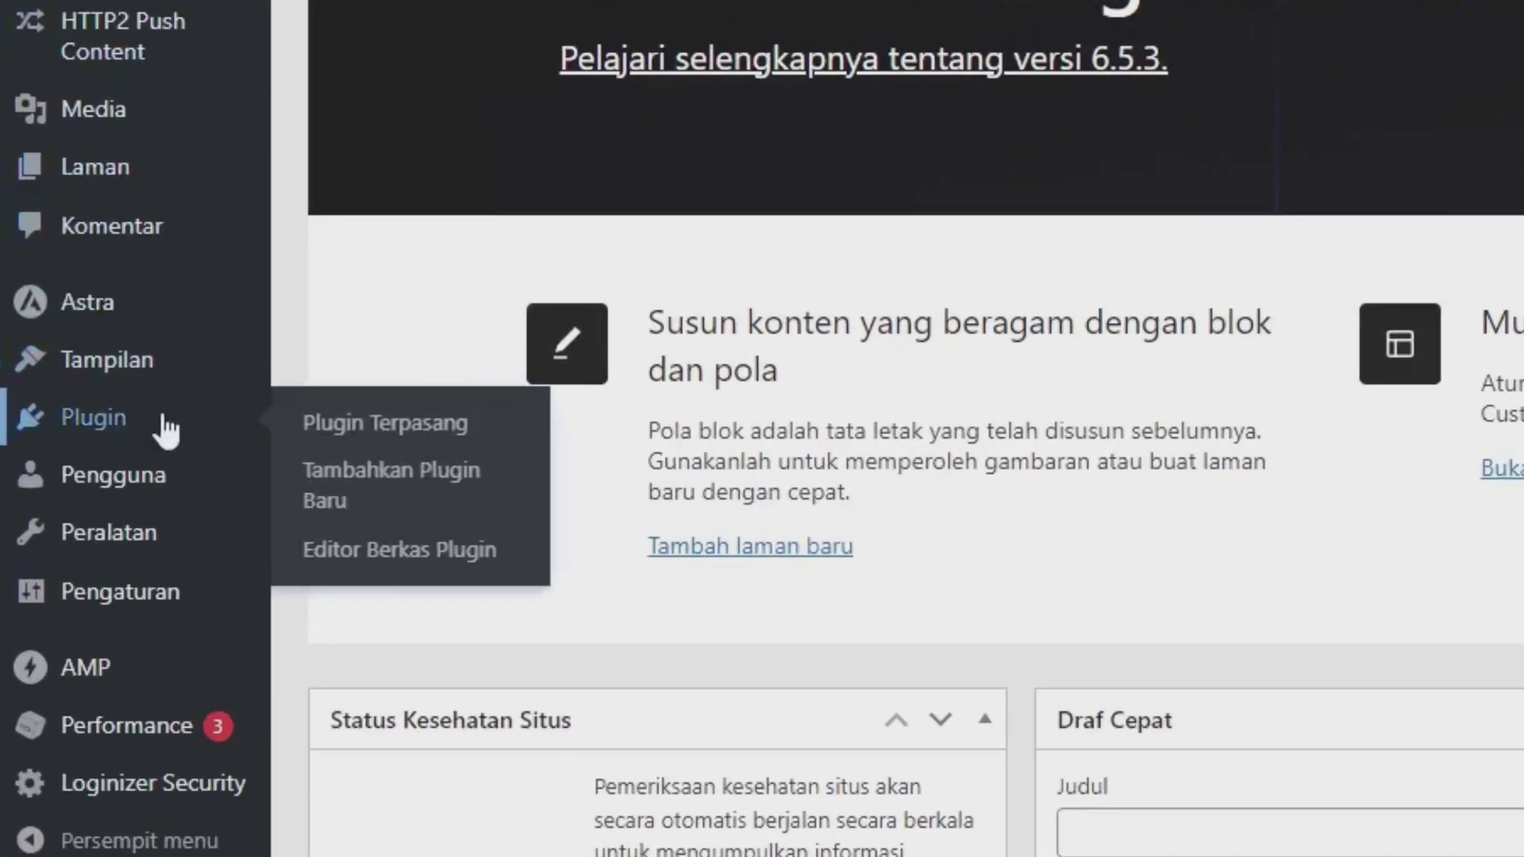
{"action": "left_click", "coordinate": [445, 508]}
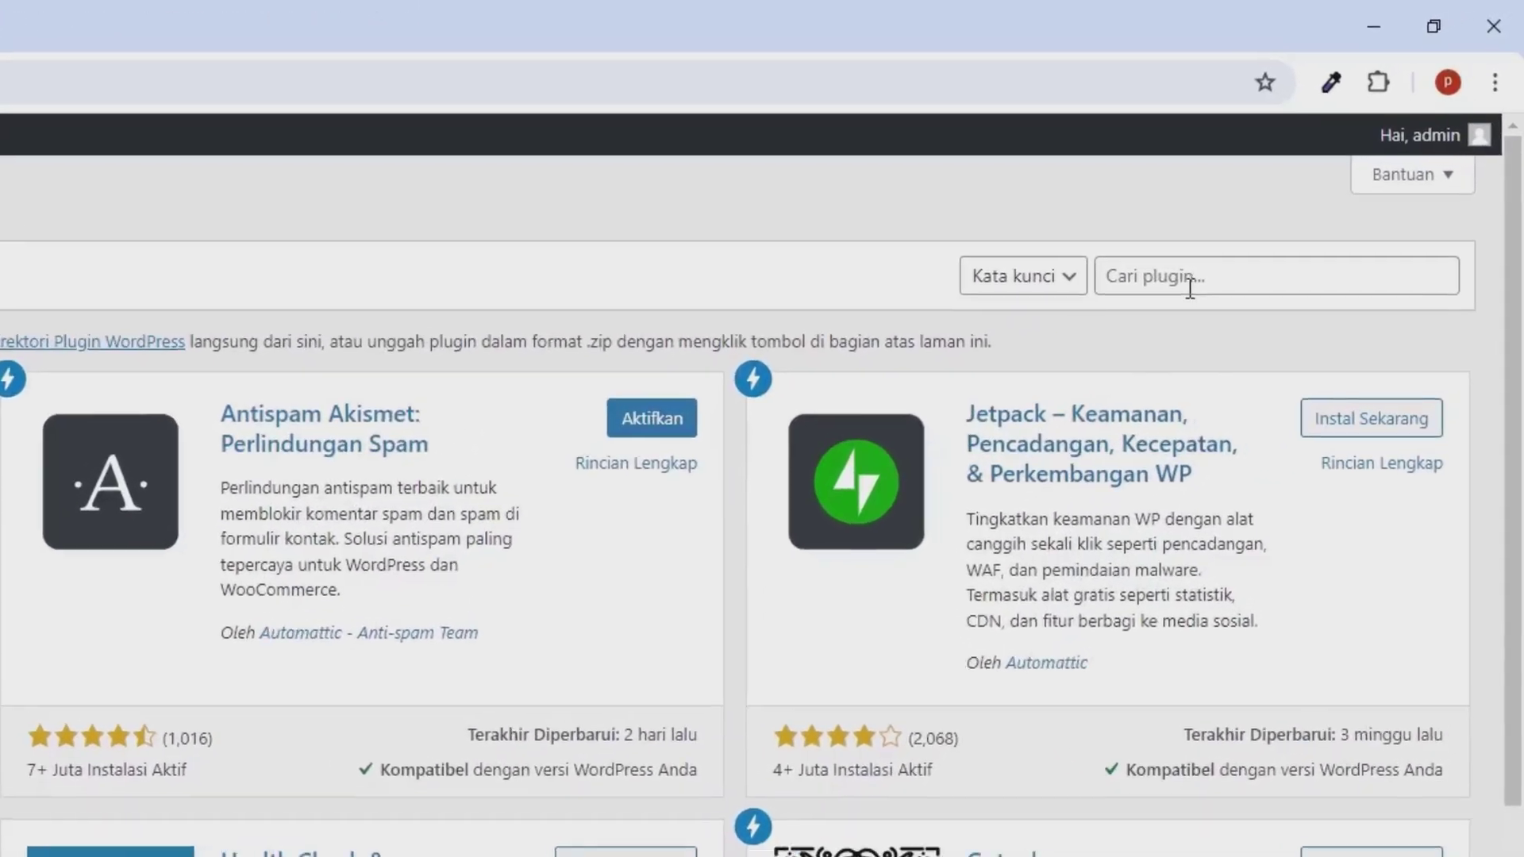
{"action": "left_click", "coordinate": [1317, 168]}
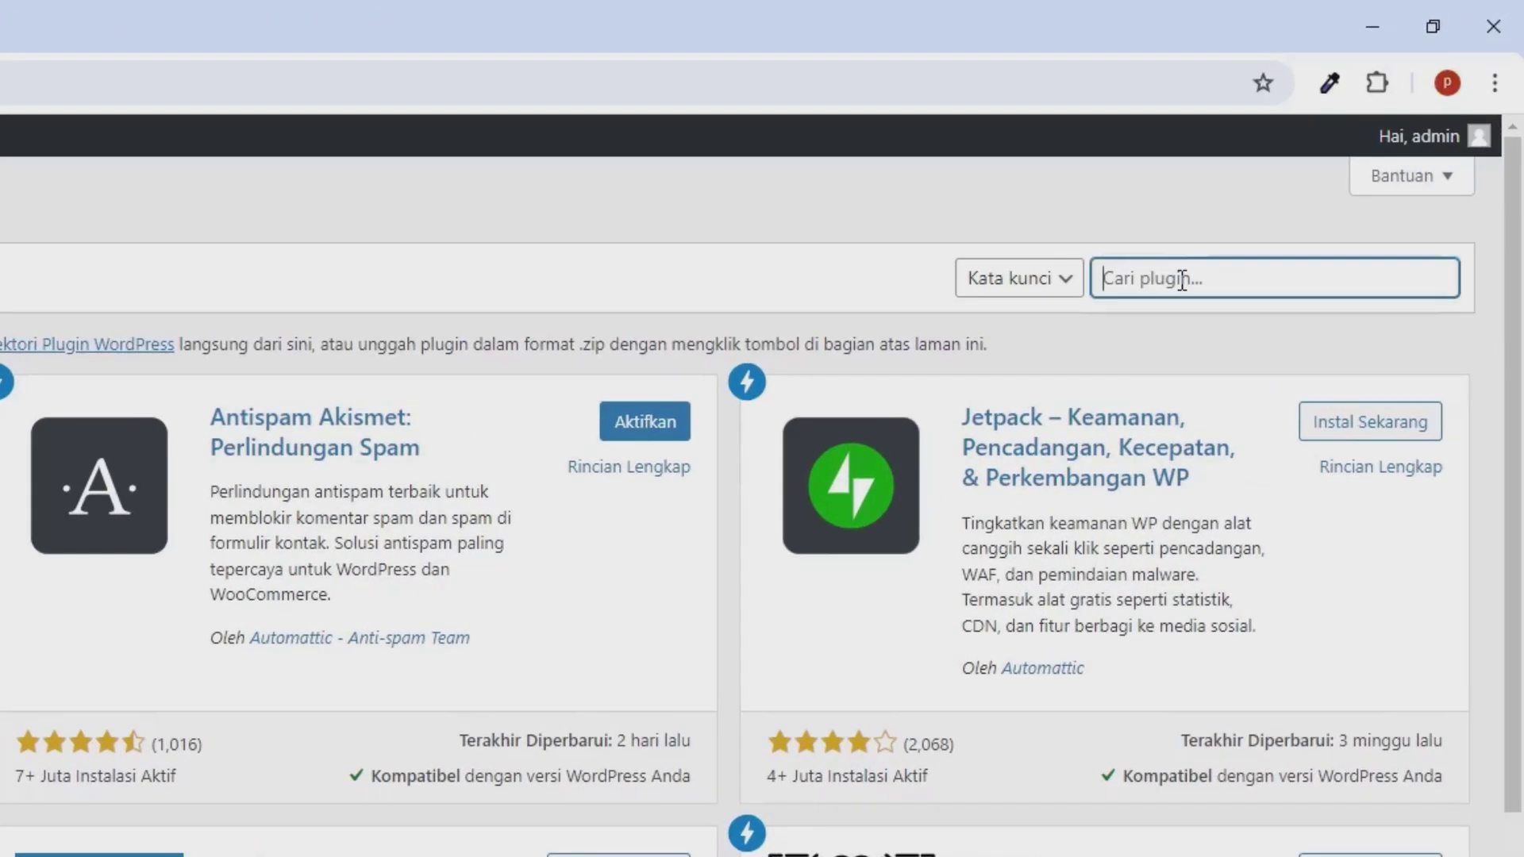
{"action": "type", "text": "w"}
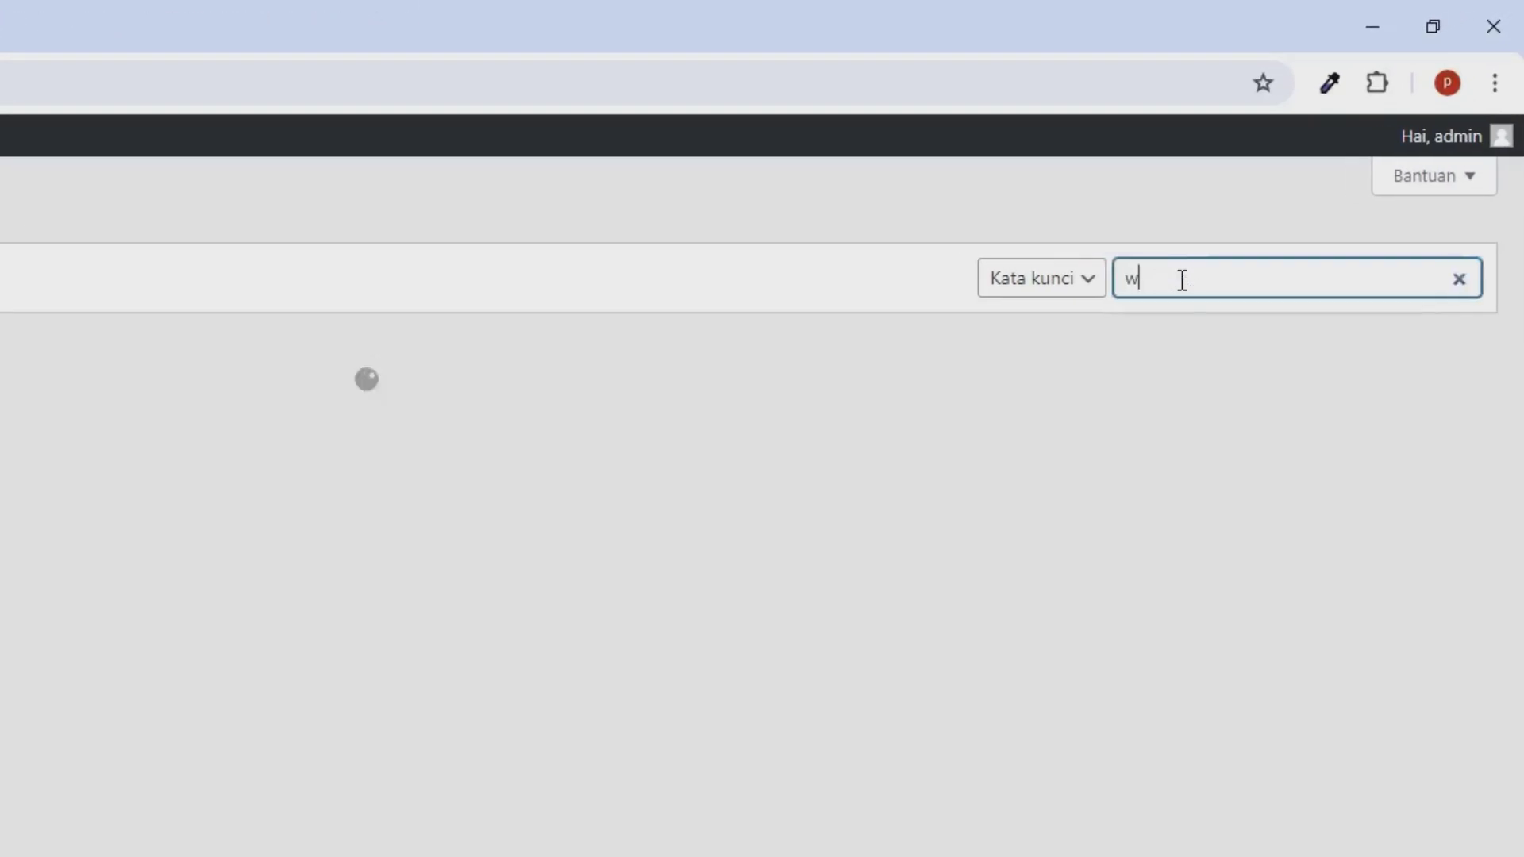
{"action": "type", "text": "oocommer"}
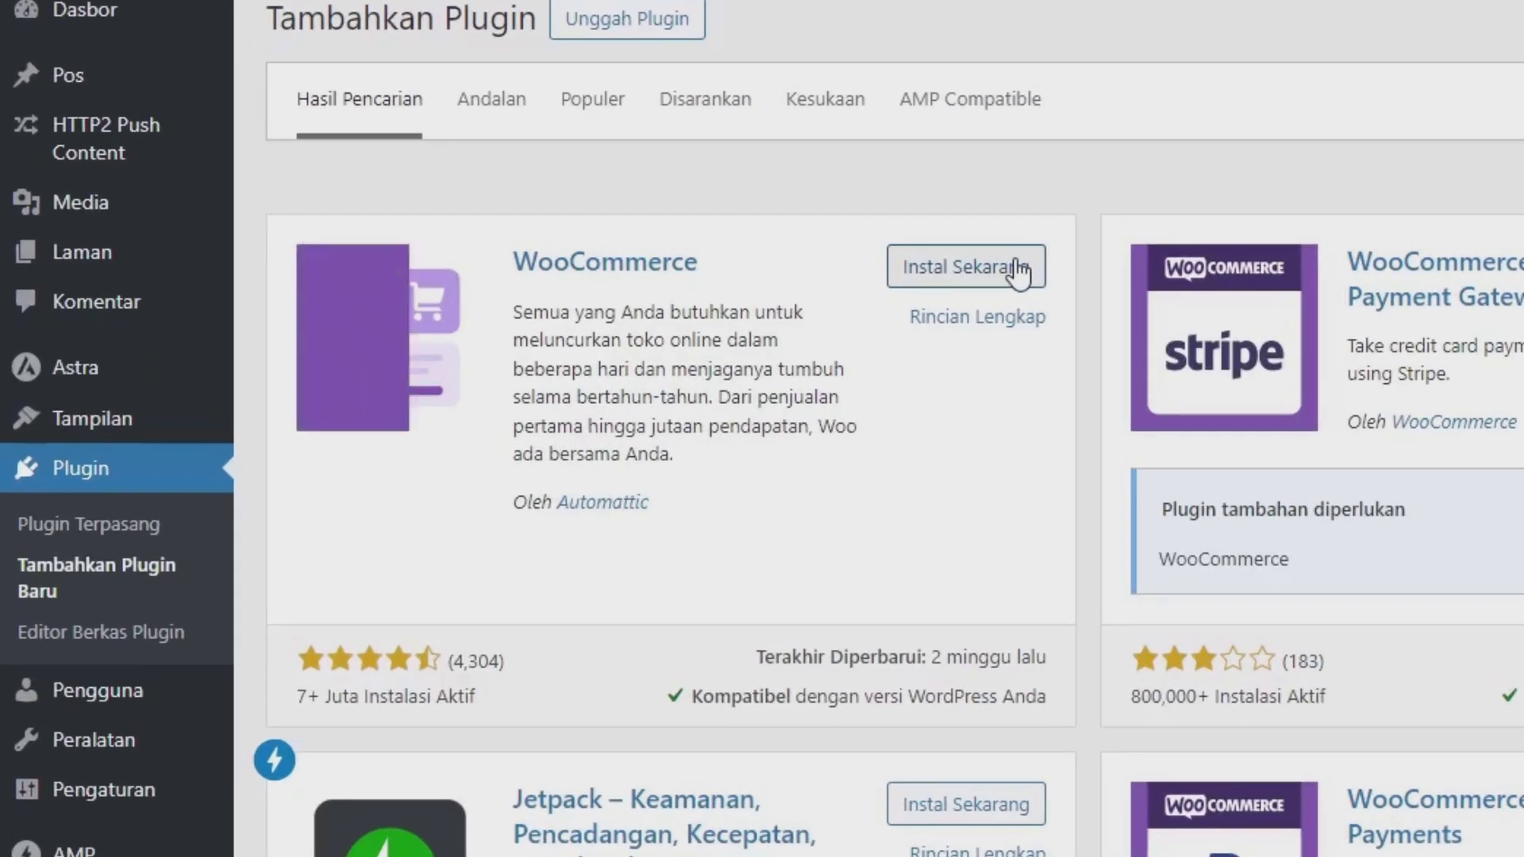
{"action": "left_click", "coordinate": [621, 262]}
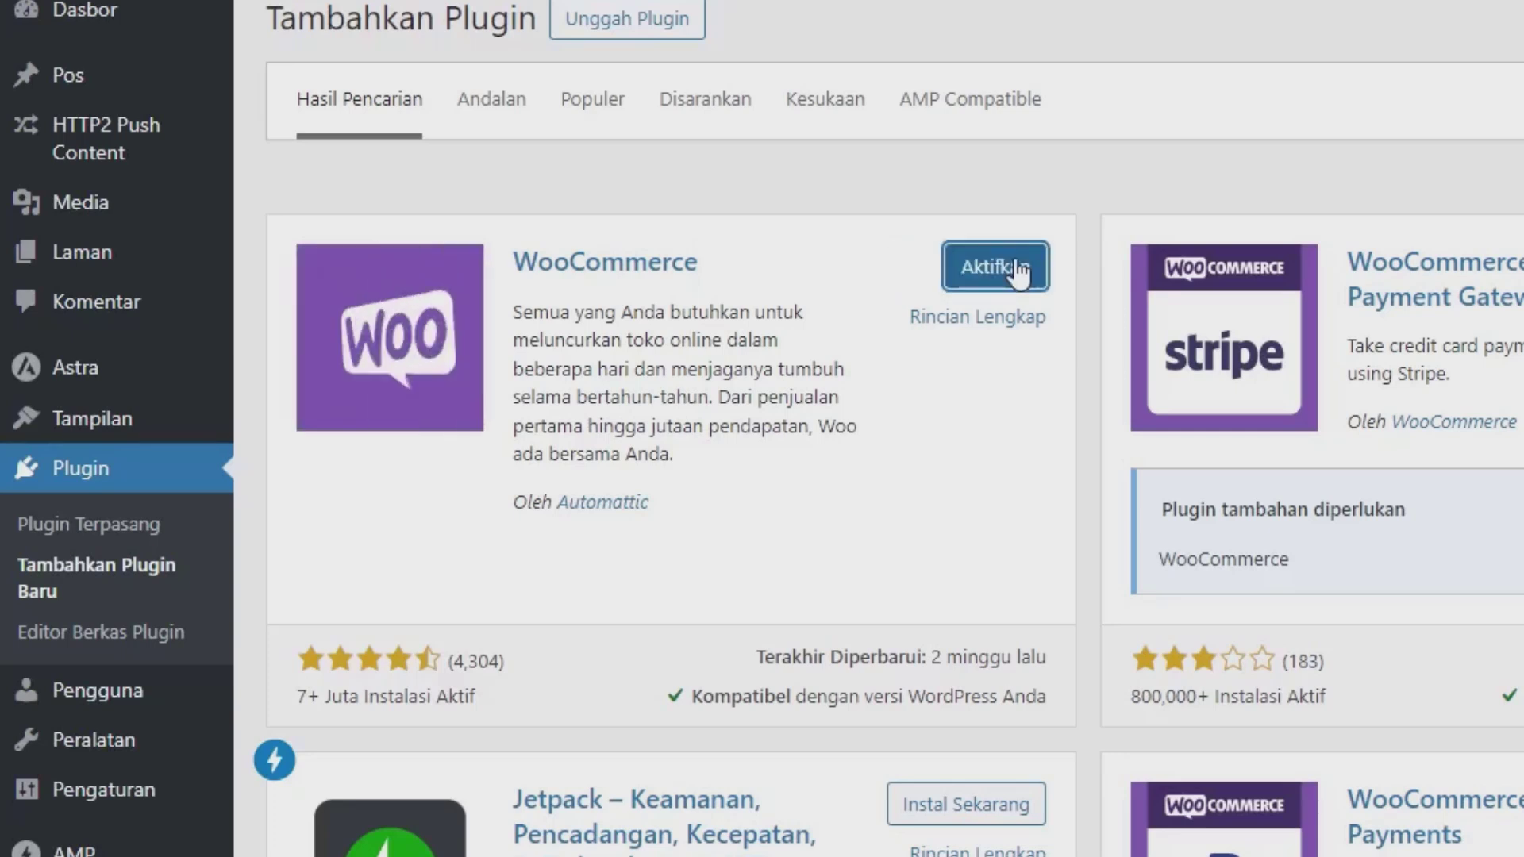
{"action": "left_click", "coordinate": [1017, 269]}
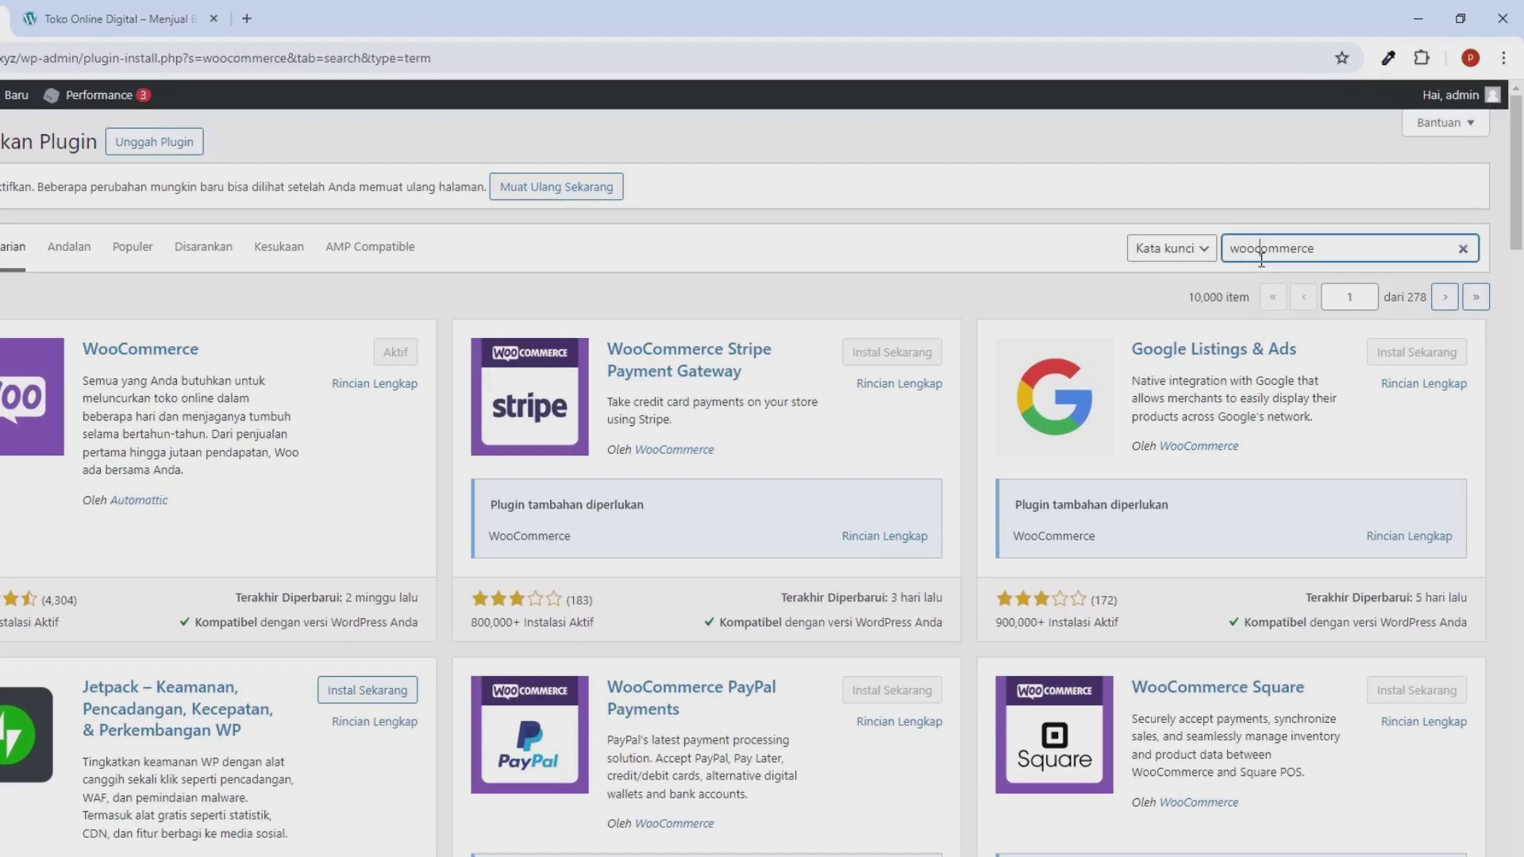
Step: Search 'elementor', install Elementor, reload after the failed install, and activate it
{"action": "double_click", "coordinate": [1292, 216]}
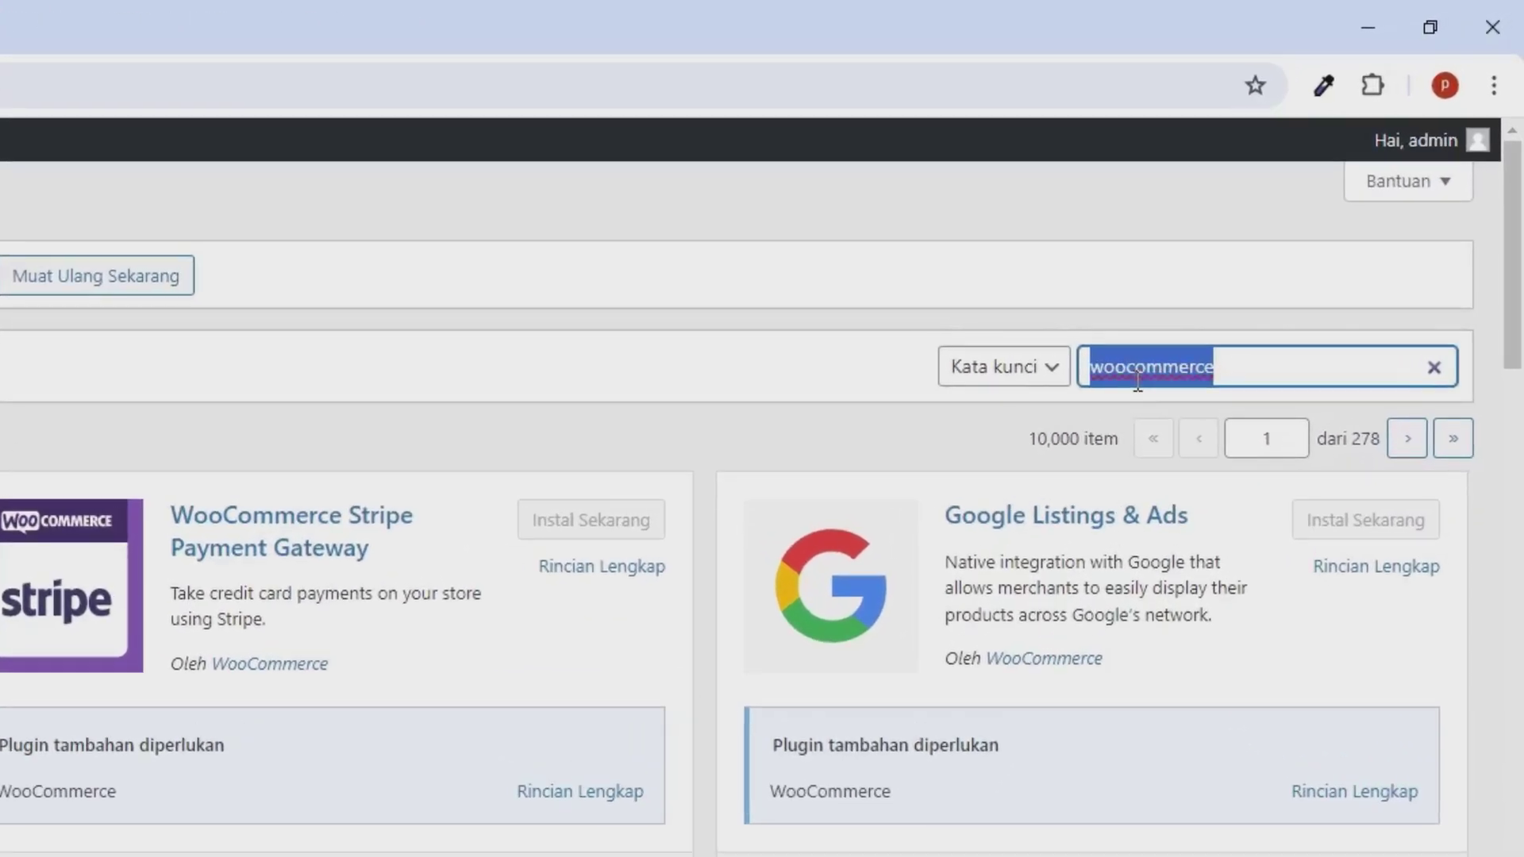
{"action": "type", "text": "elementor"}
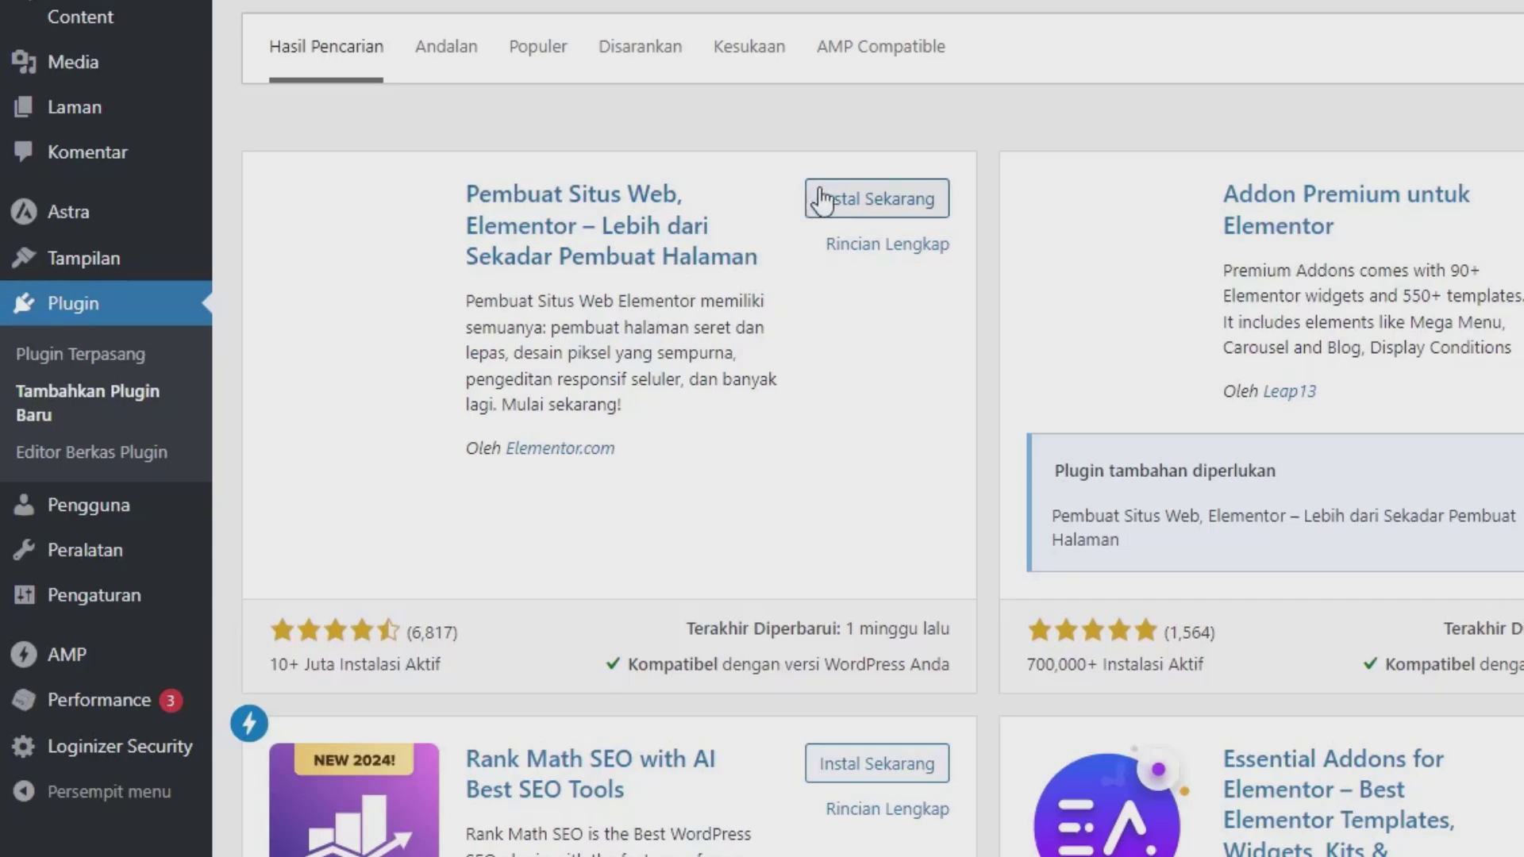
{"action": "left_click", "coordinate": [825, 199]}
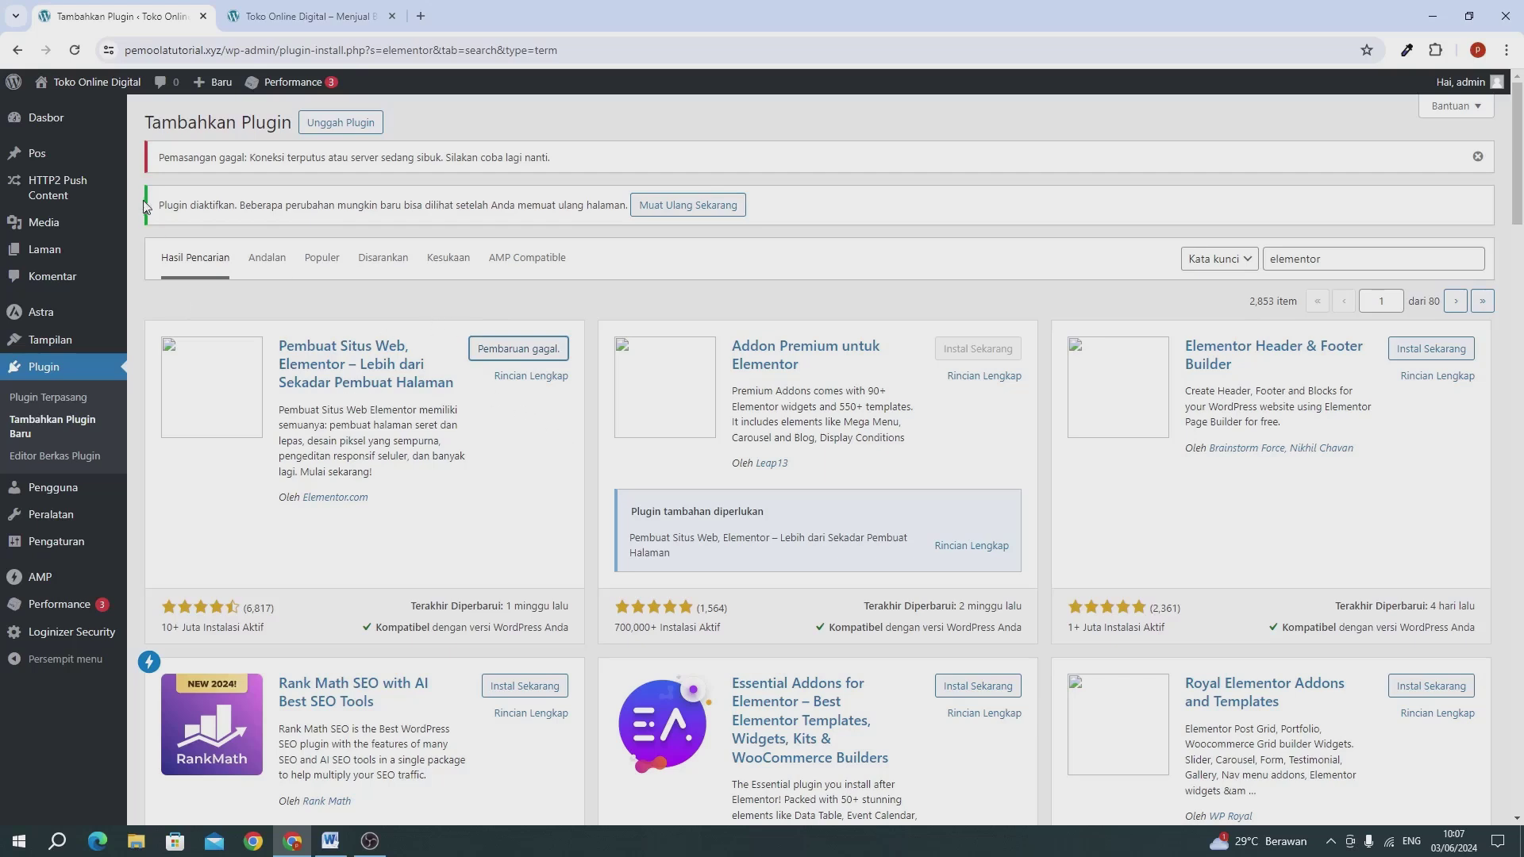
{"action": "left_click", "coordinate": [75, 50]}
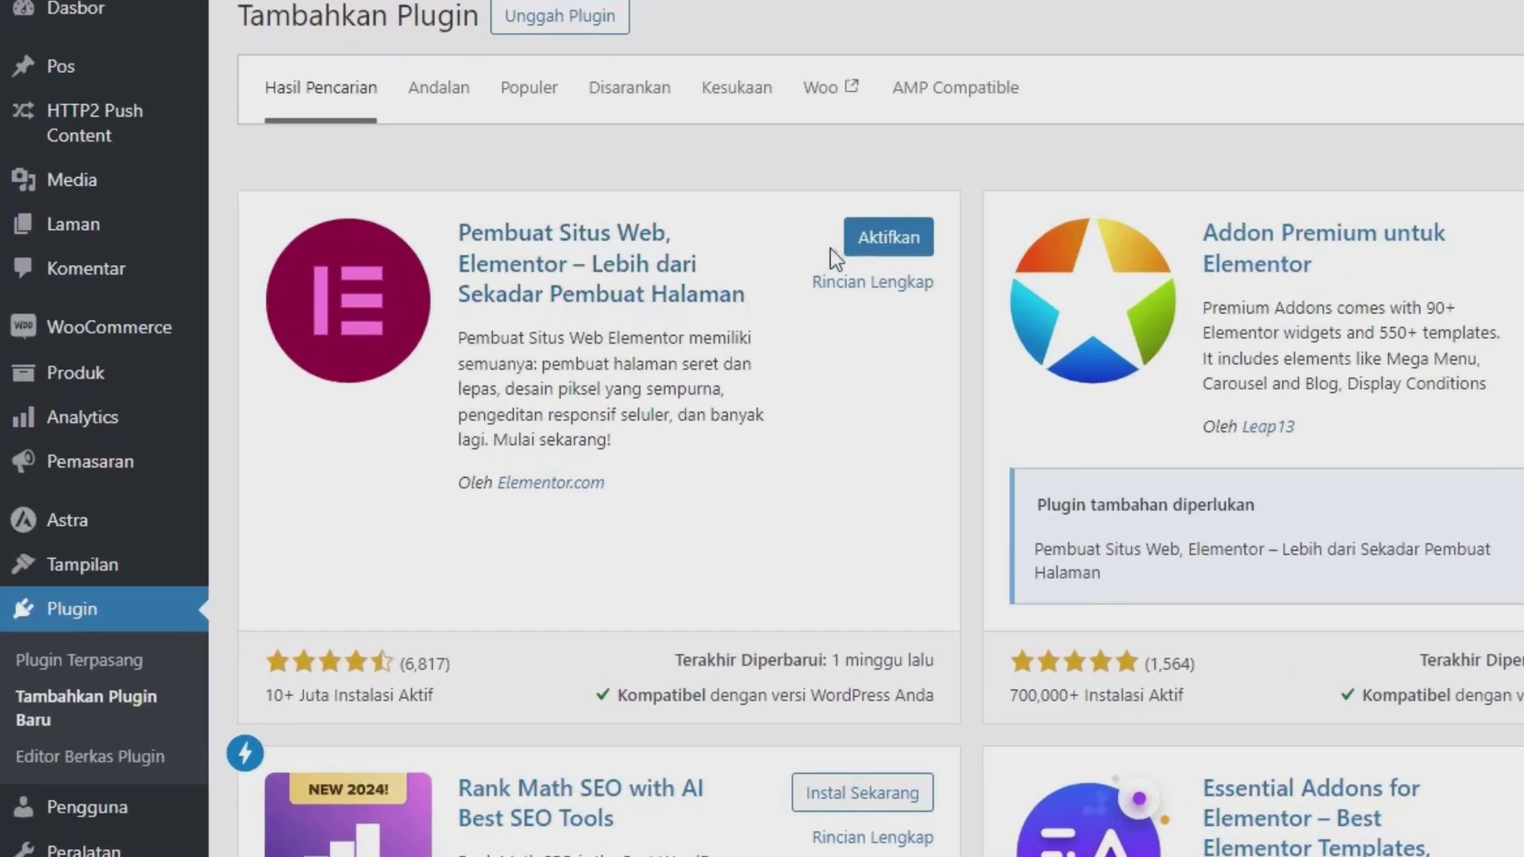
{"action": "left_click", "coordinate": [919, 241]}
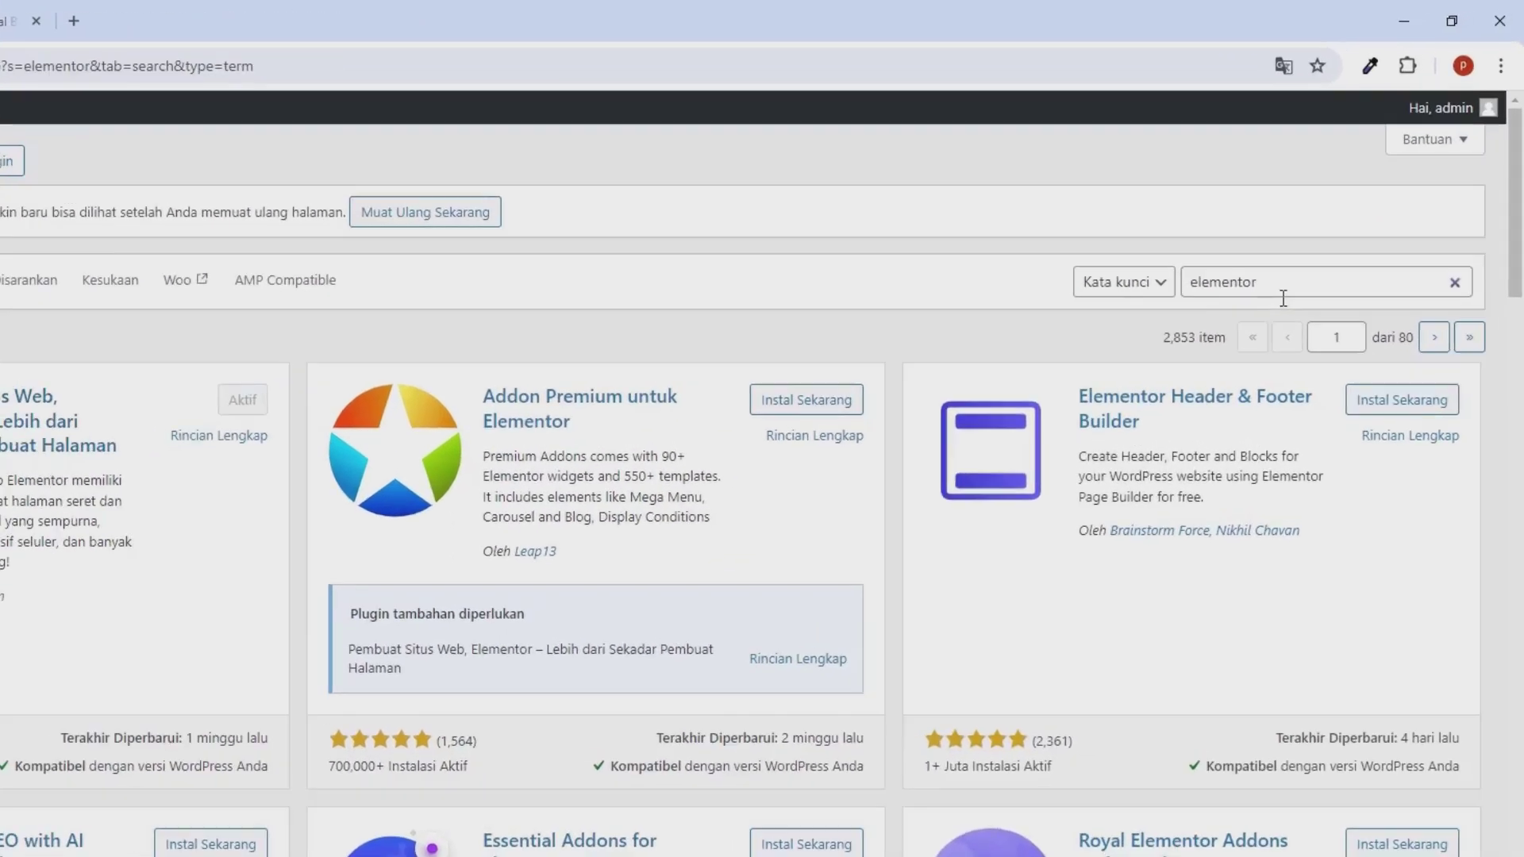
Step: Install and activate Royal Elementor Addons from the plugin search results
{"action": "left_click", "coordinate": [1283, 299]}
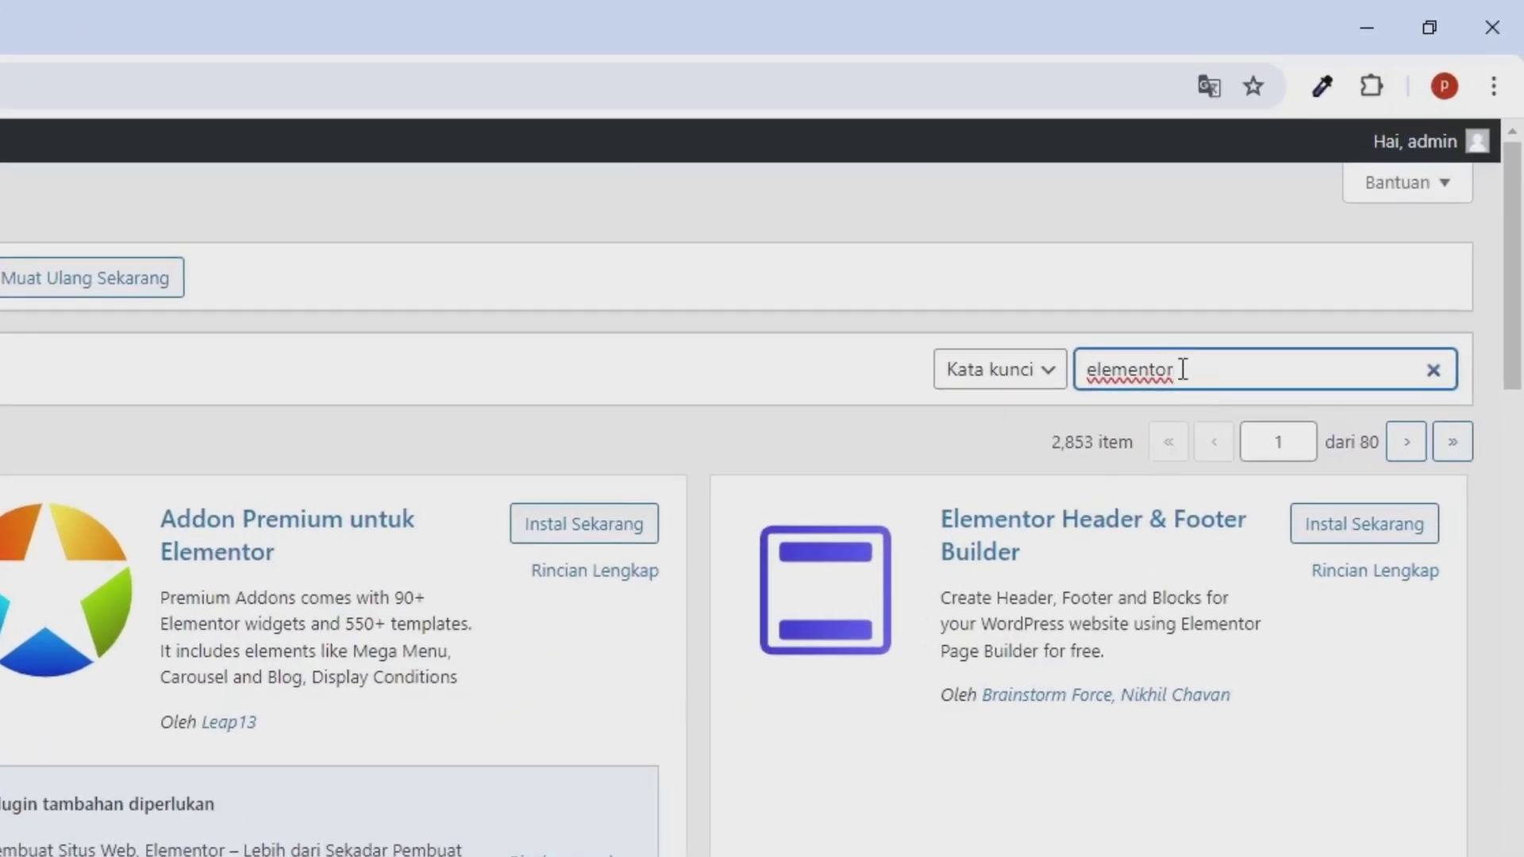
{"action": "scroll", "coordinate": [1122, 623], "scroll_direction": "down", "scroll_amount": 6}
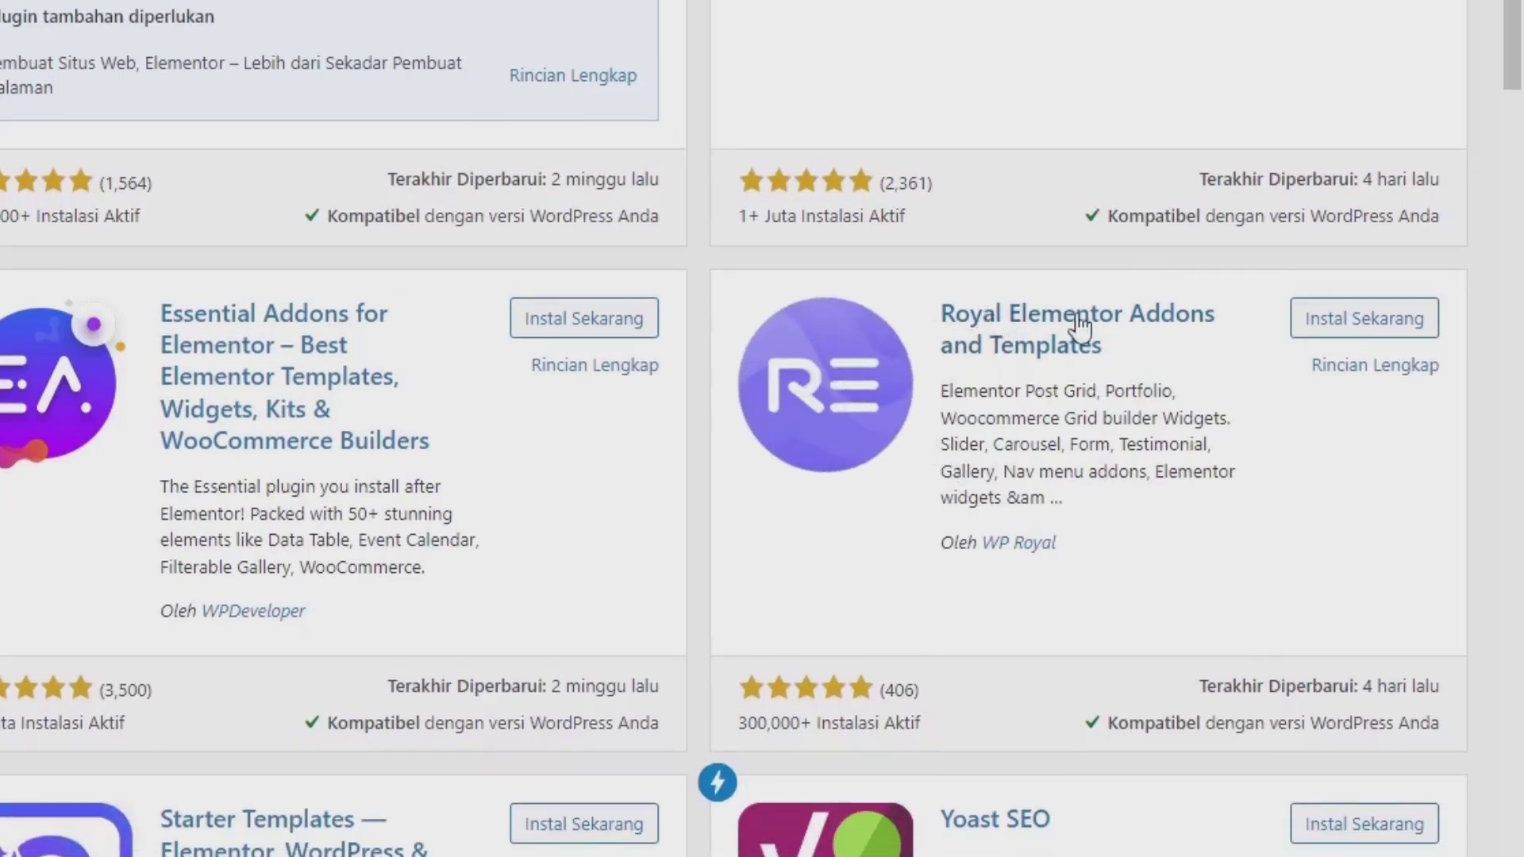
{"action": "scroll", "coordinate": [1191, 309], "scroll_direction": "up", "scroll_amount": 5}
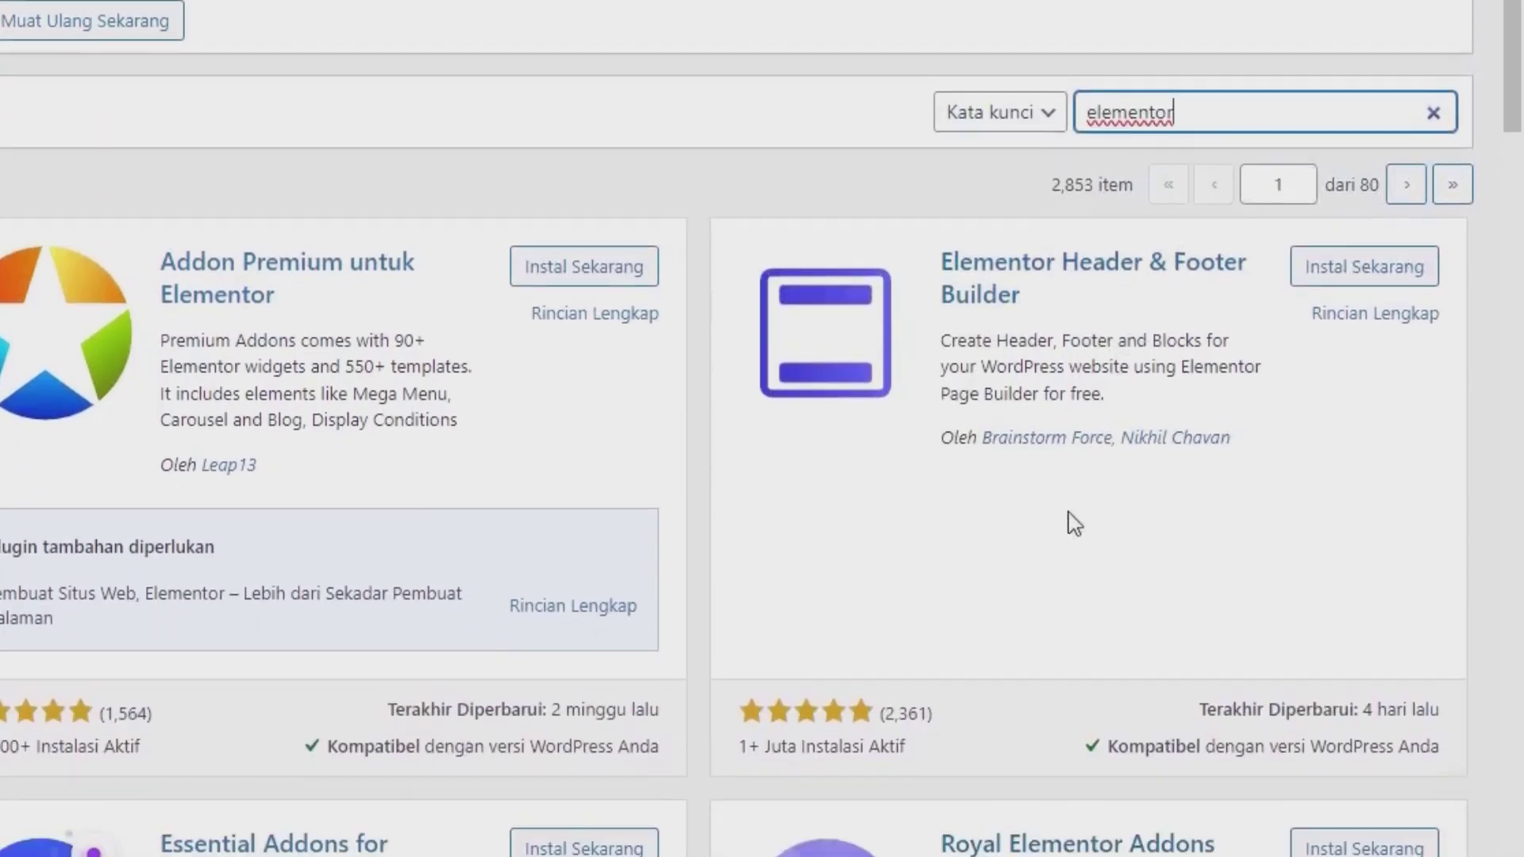
{"action": "scroll", "coordinate": [1074, 524], "scroll_direction": "down", "scroll_amount": 5}
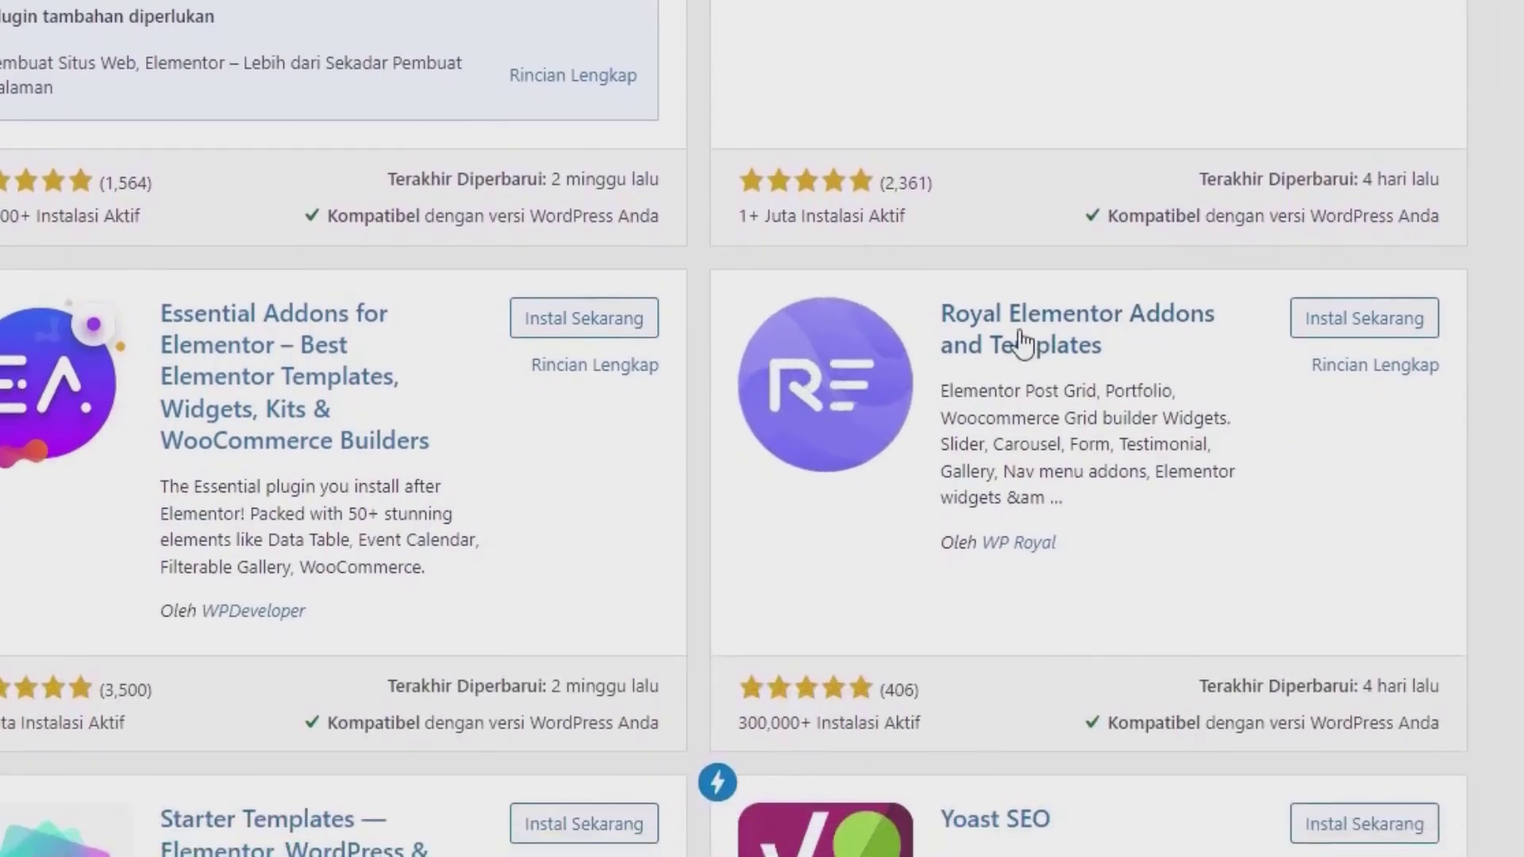
{"action": "left_click", "coordinate": [1364, 329]}
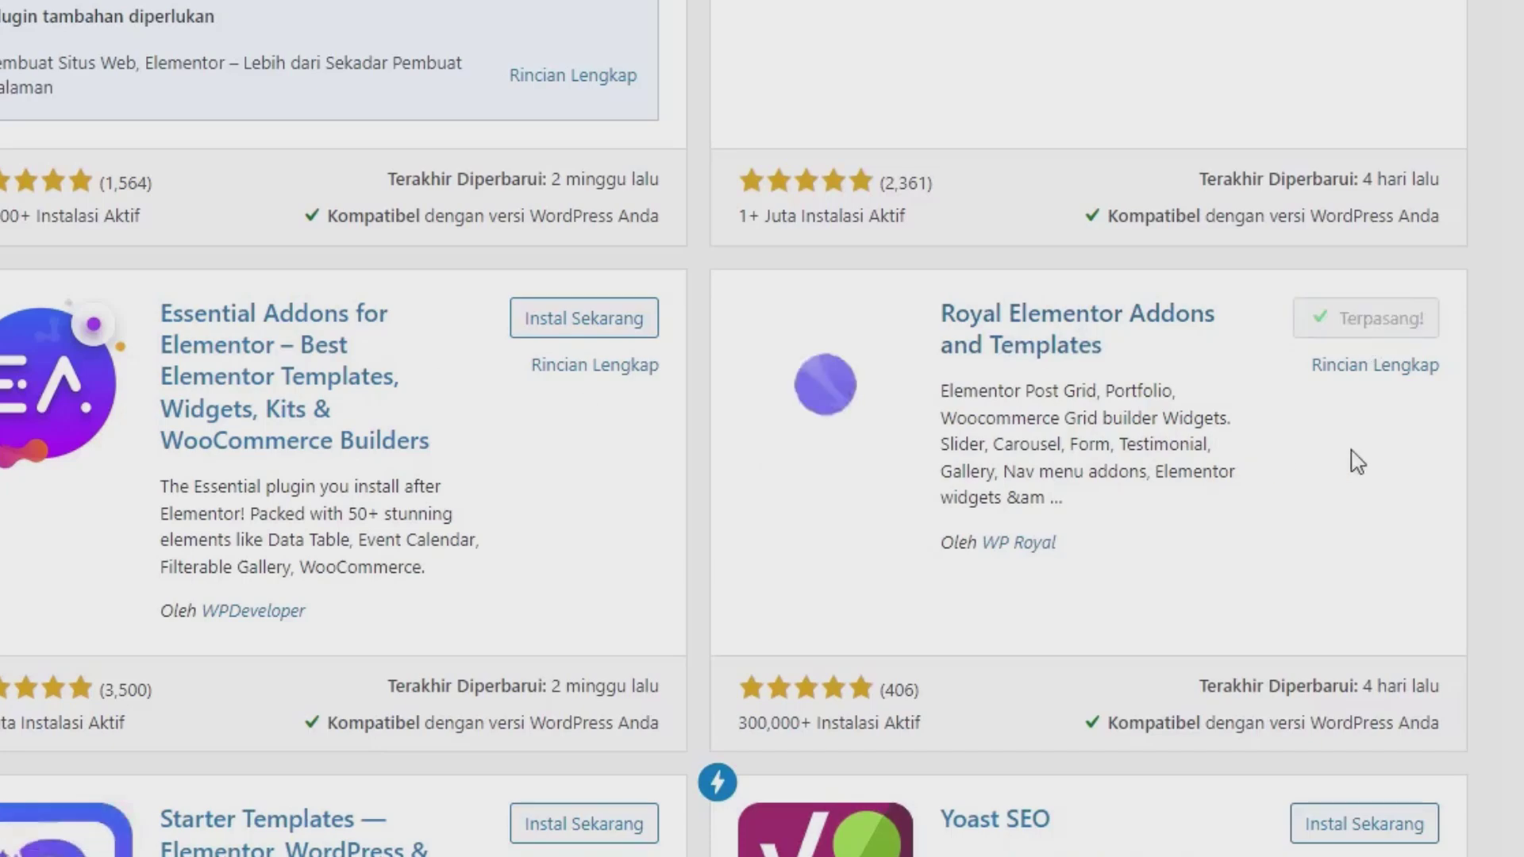
{"action": "left_click", "coordinate": [1384, 327]}
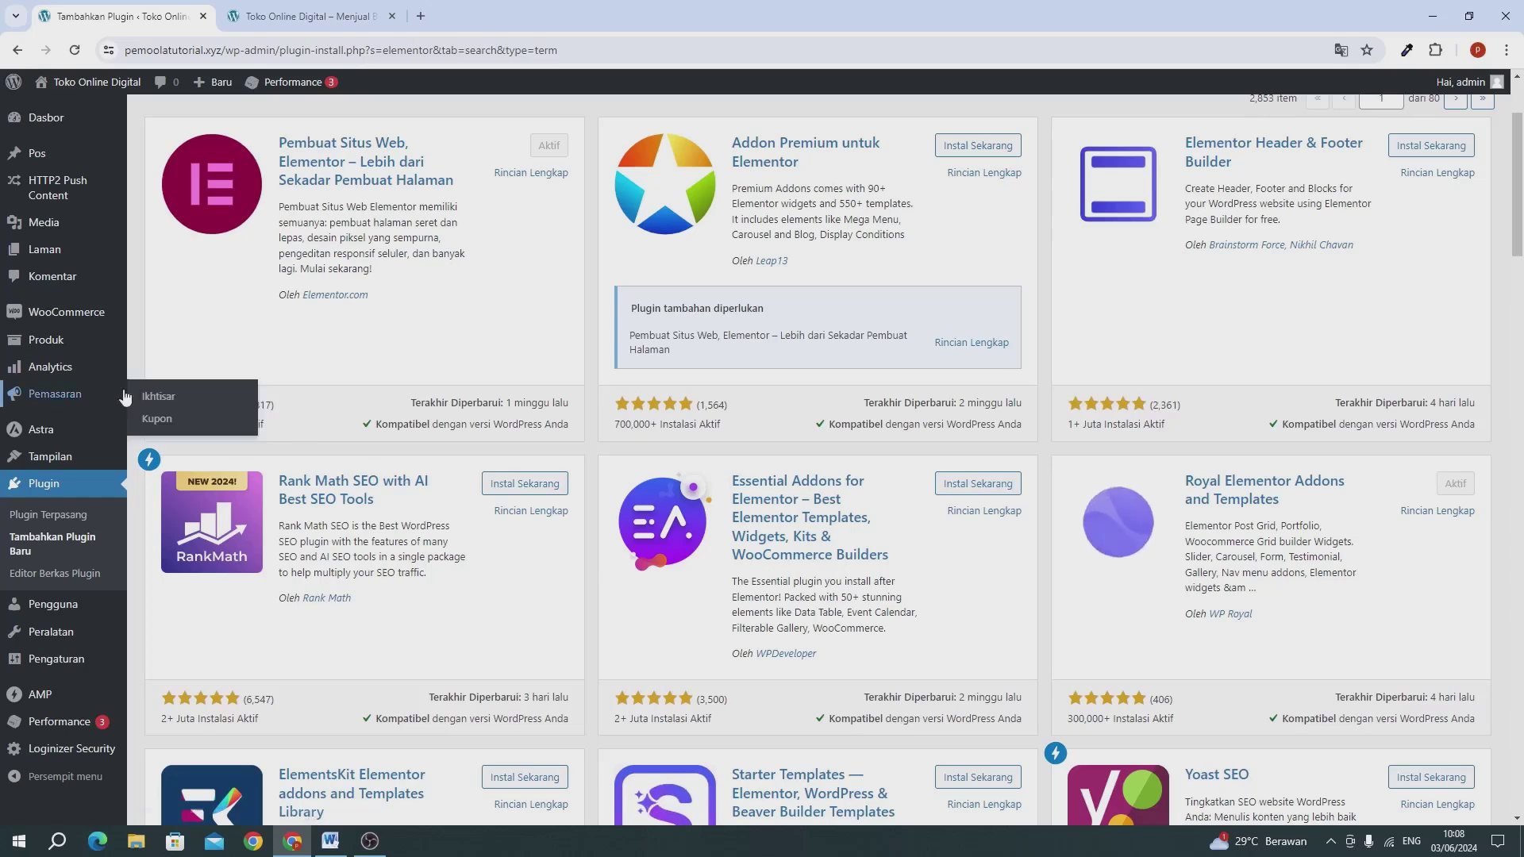
Step: Reload the plugins page to show the new menus and return to the Dasbor
{"action": "scroll", "coordinate": [119, 397], "scroll_direction": "up", "scroll_amount": 2}
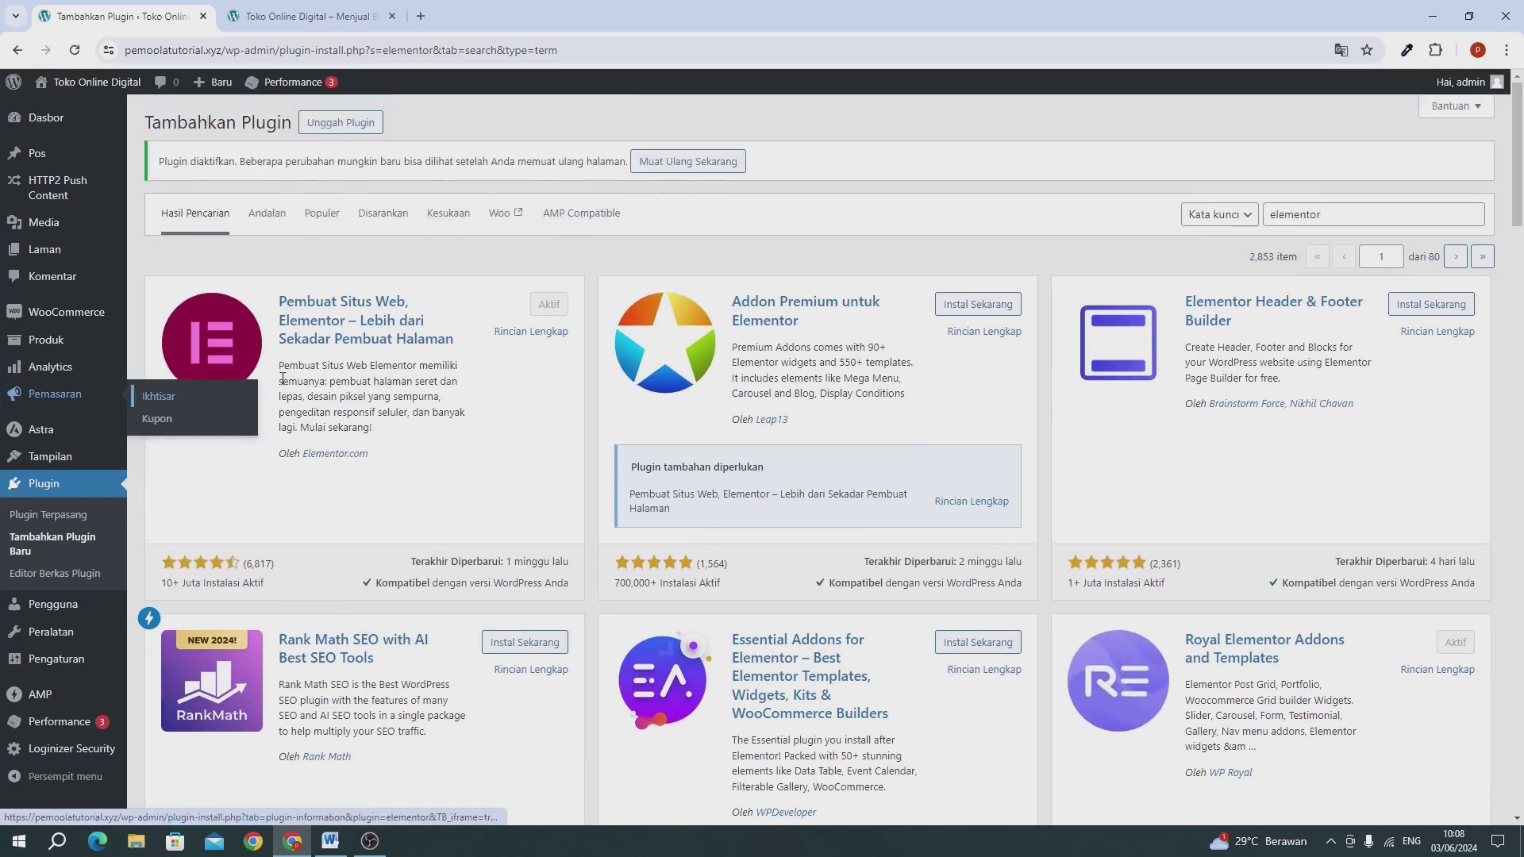
{"action": "left_click", "coordinate": [75, 54]}
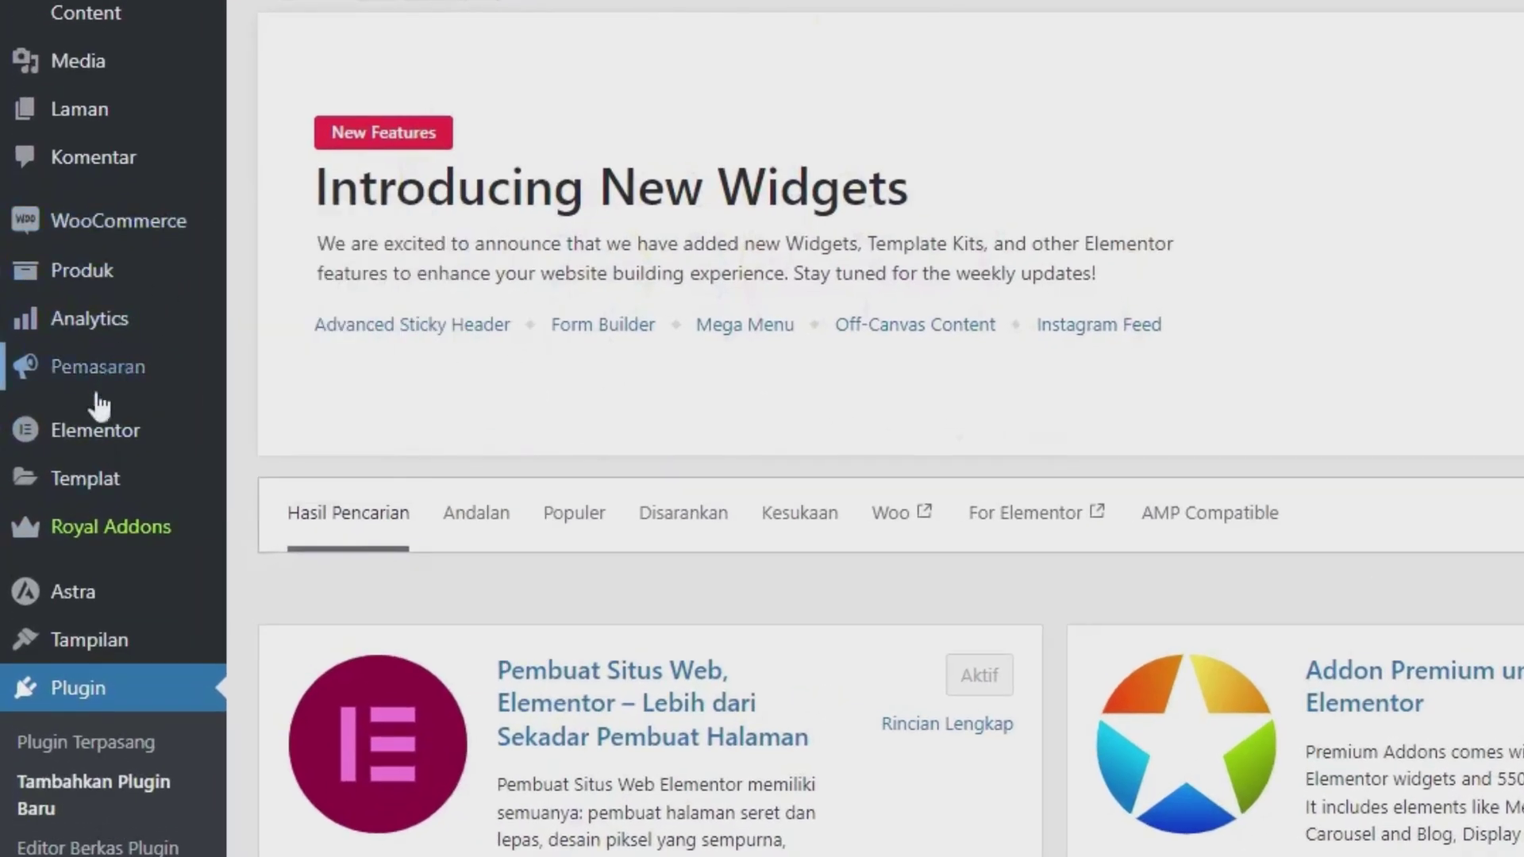
{"action": "mouse_move", "coordinate": [101, 531]}
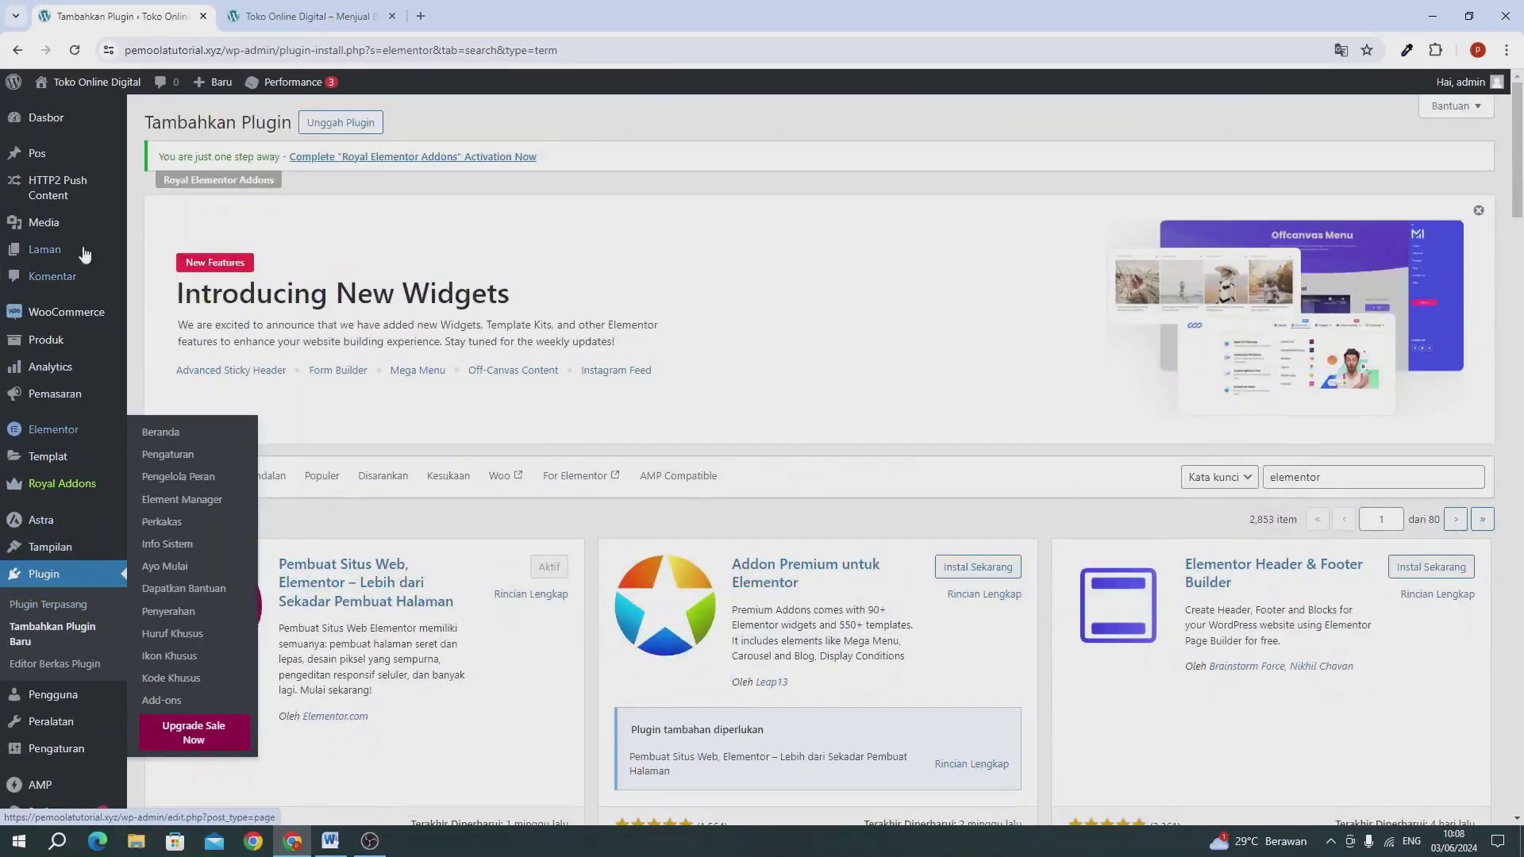
{"action": "left_click", "coordinate": [77, 129]}
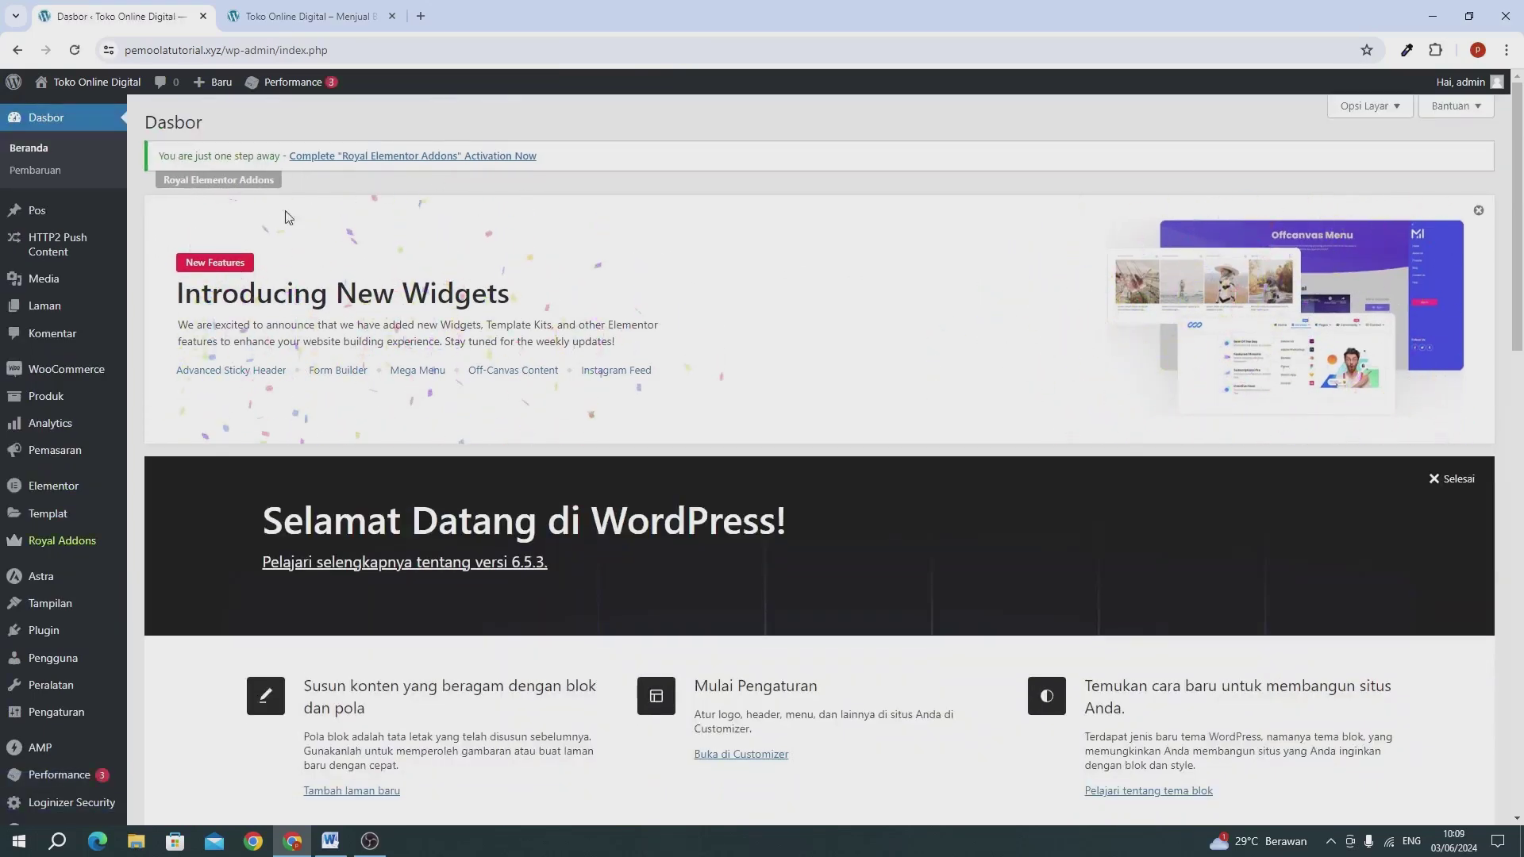
{"action": "mouse_move", "coordinate": [58, 551]}
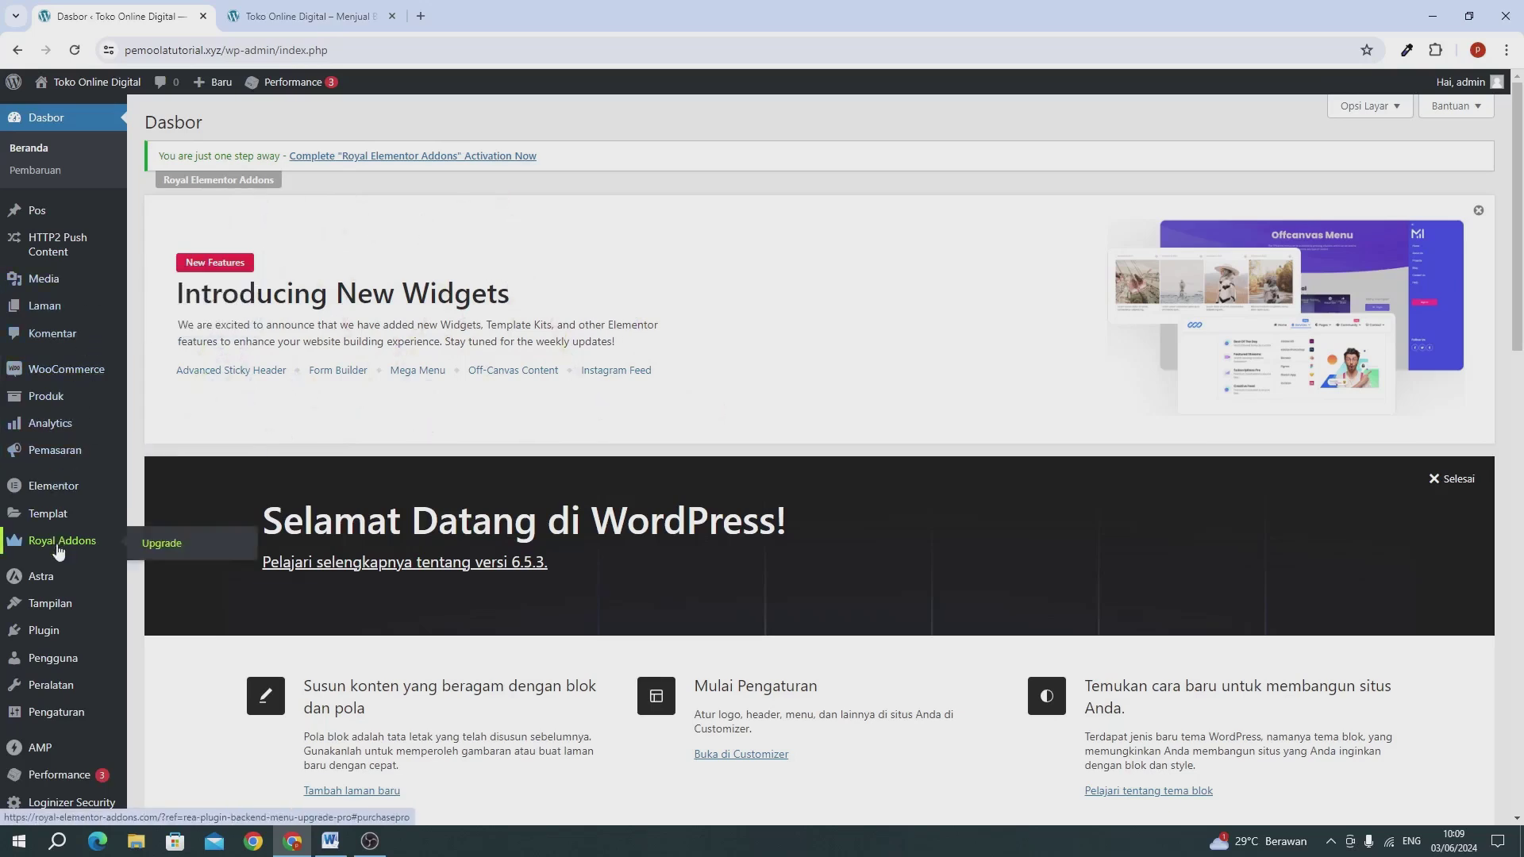
{"action": "mouse_move", "coordinate": [86, 500]}
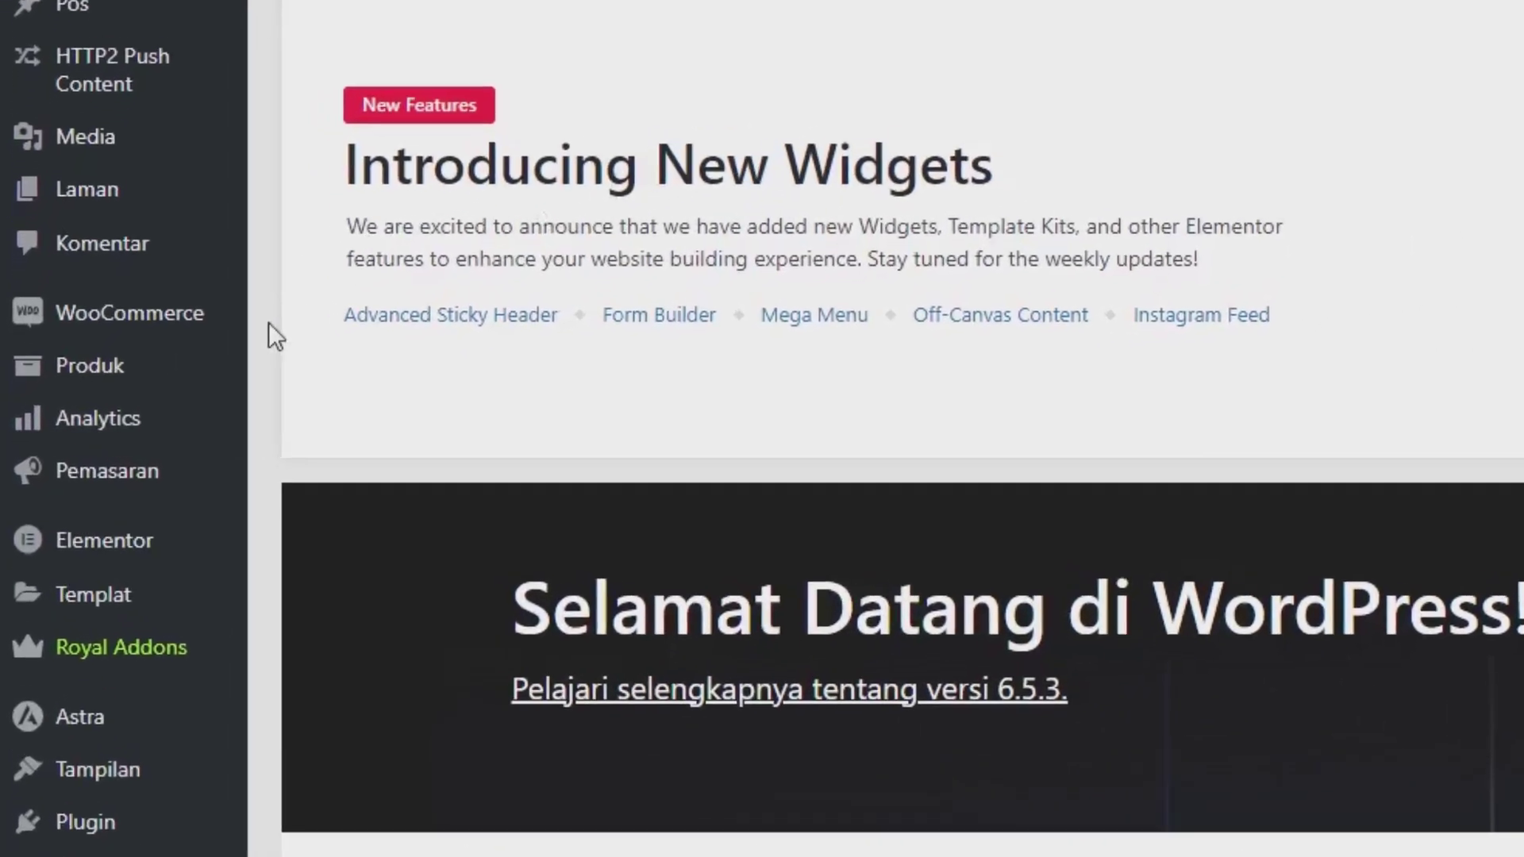
{"action": "mouse_move", "coordinate": [97, 380]}
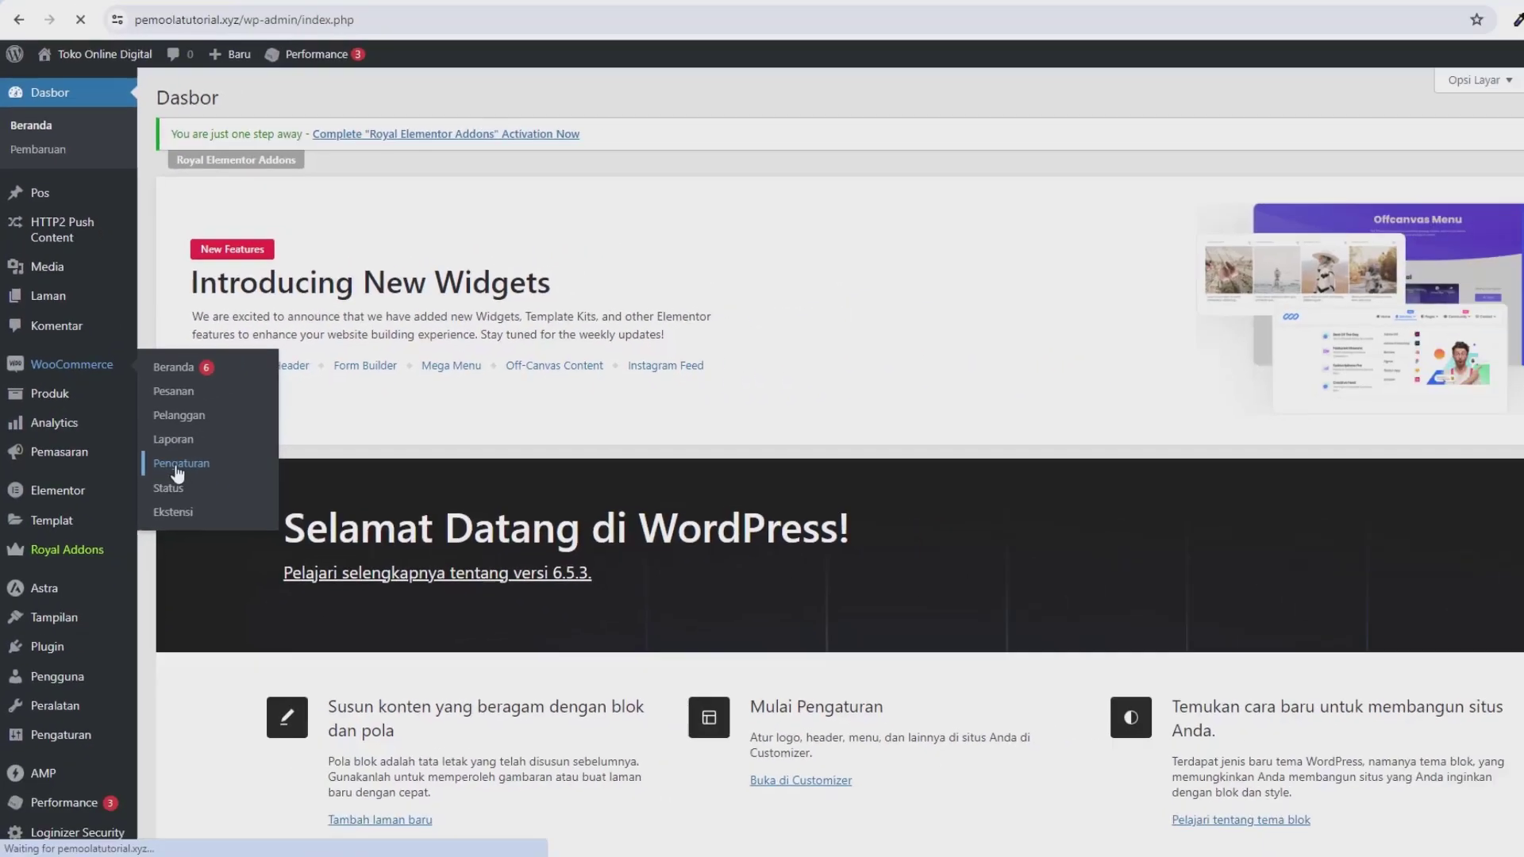
Step: In WooCommerce settings, set the store location to Indonesia — DKI Jakarta
{"action": "left_click", "coordinate": [332, 496]}
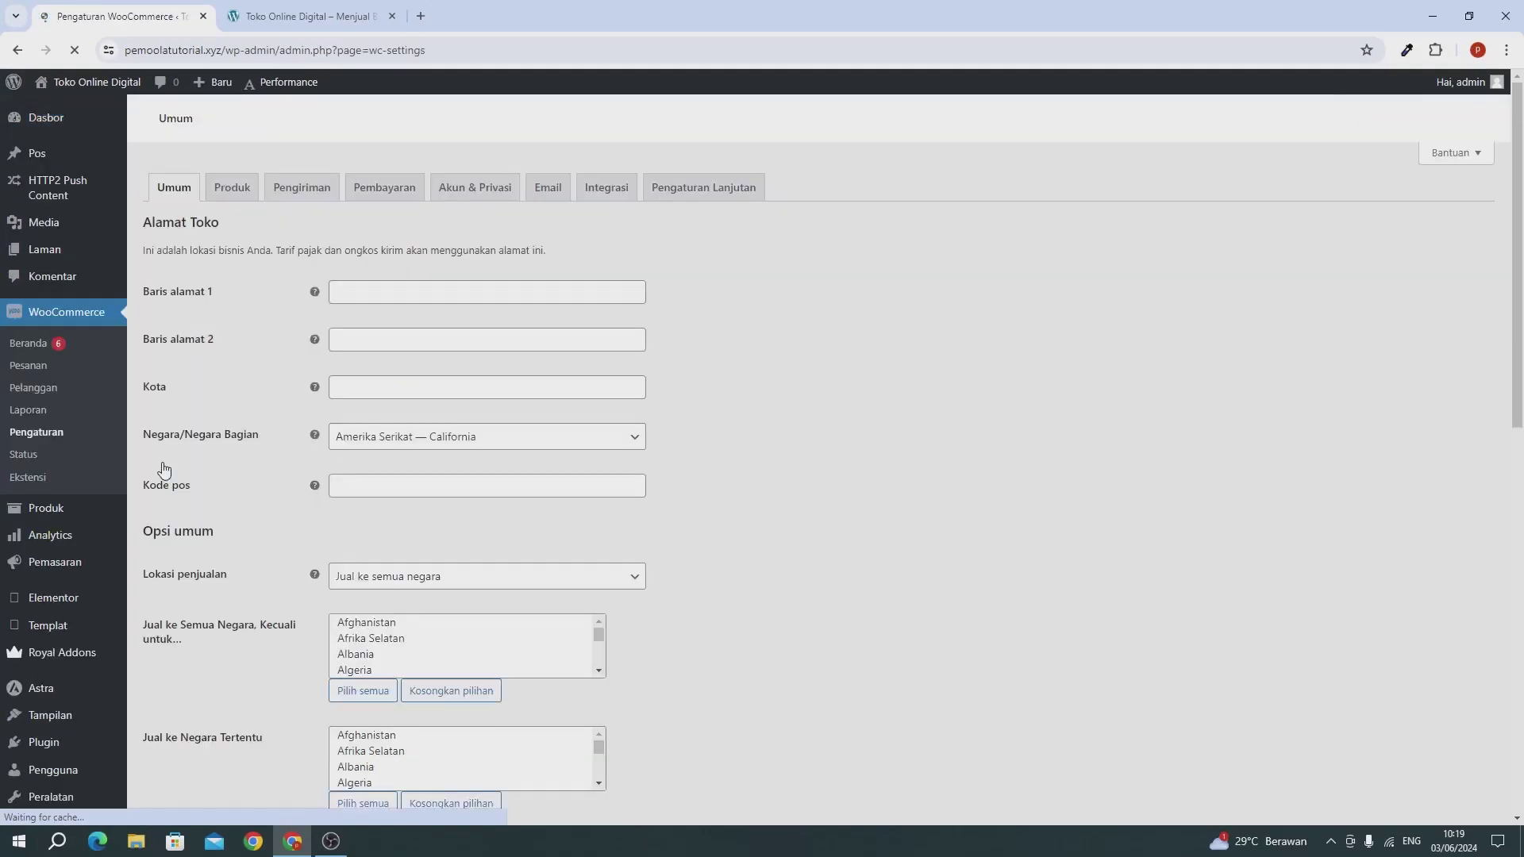
{"action": "scroll", "coordinate": [703, 435], "scroll_direction": "down", "scroll_amount": 1}
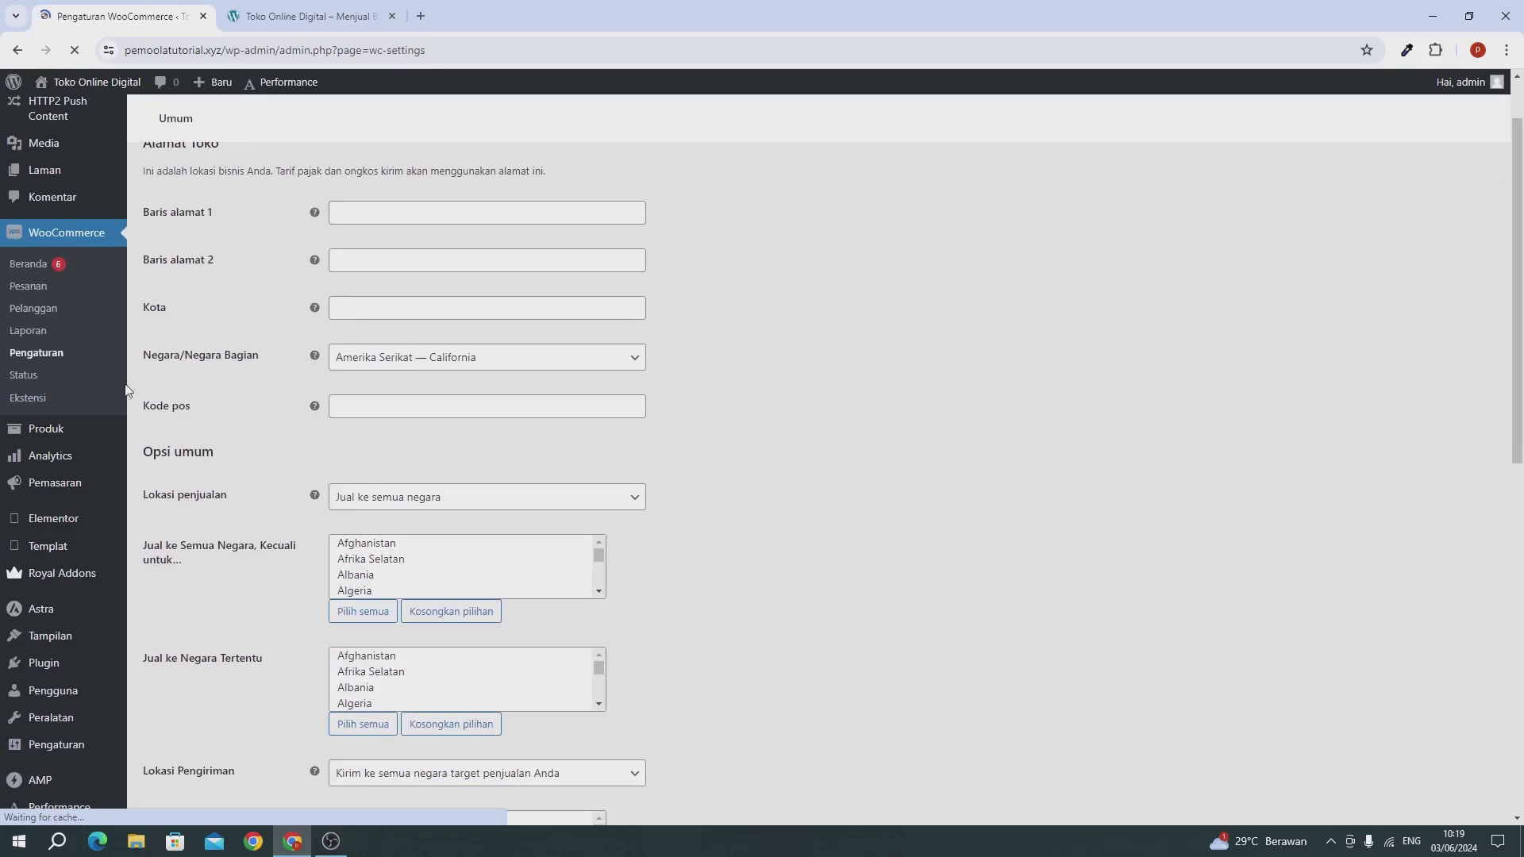
{"action": "left_click", "coordinate": [446, 358]}
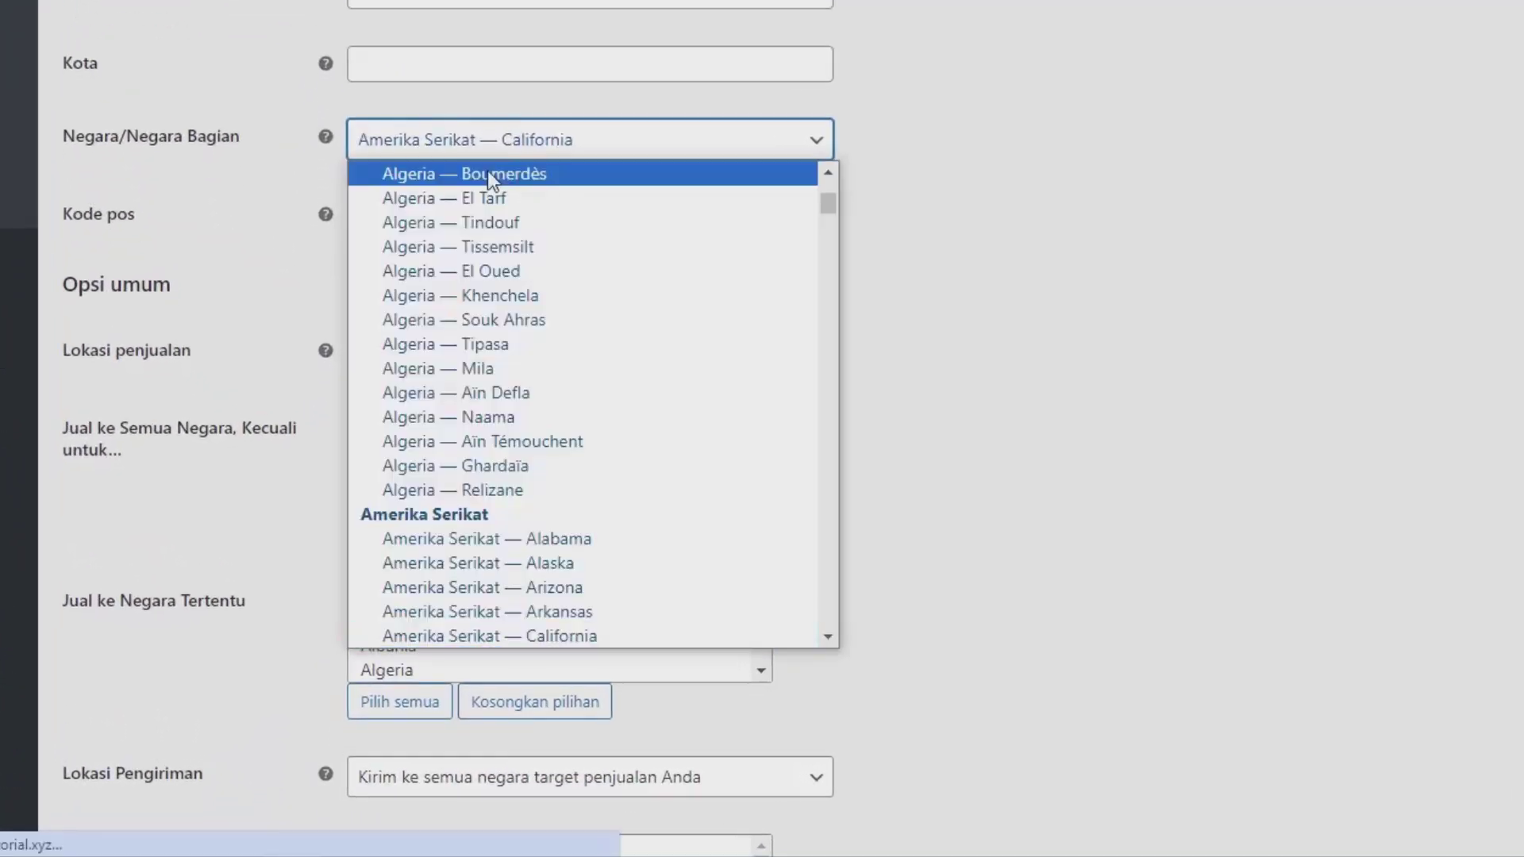
{"action": "type", "text": "indo"}
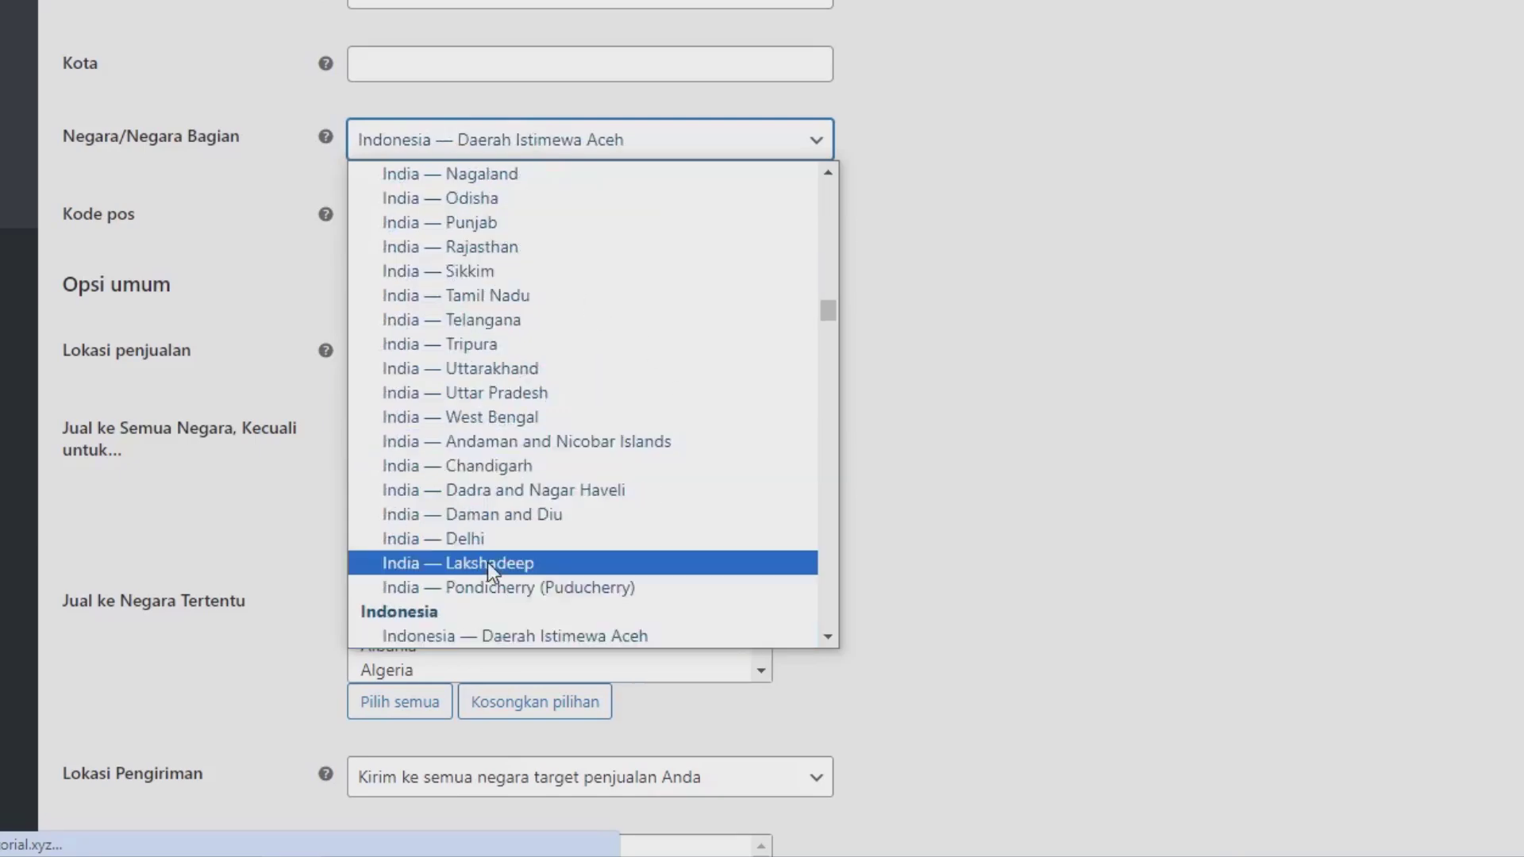
{"action": "left_click", "coordinate": [486, 610]}
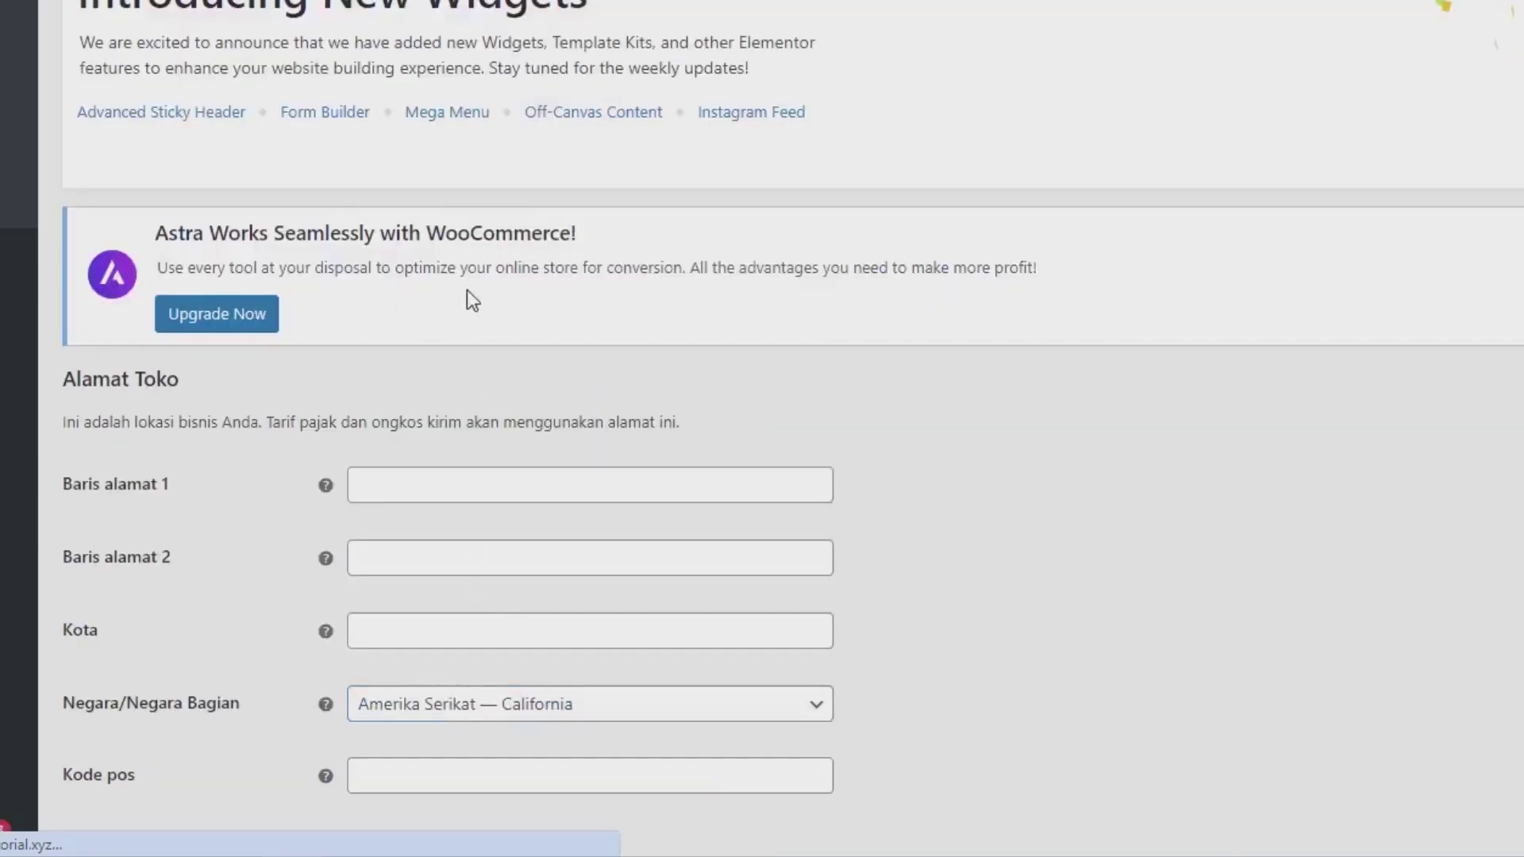
{"action": "scroll", "coordinate": [497, 538], "scroll_direction": "down", "scroll_amount": 5}
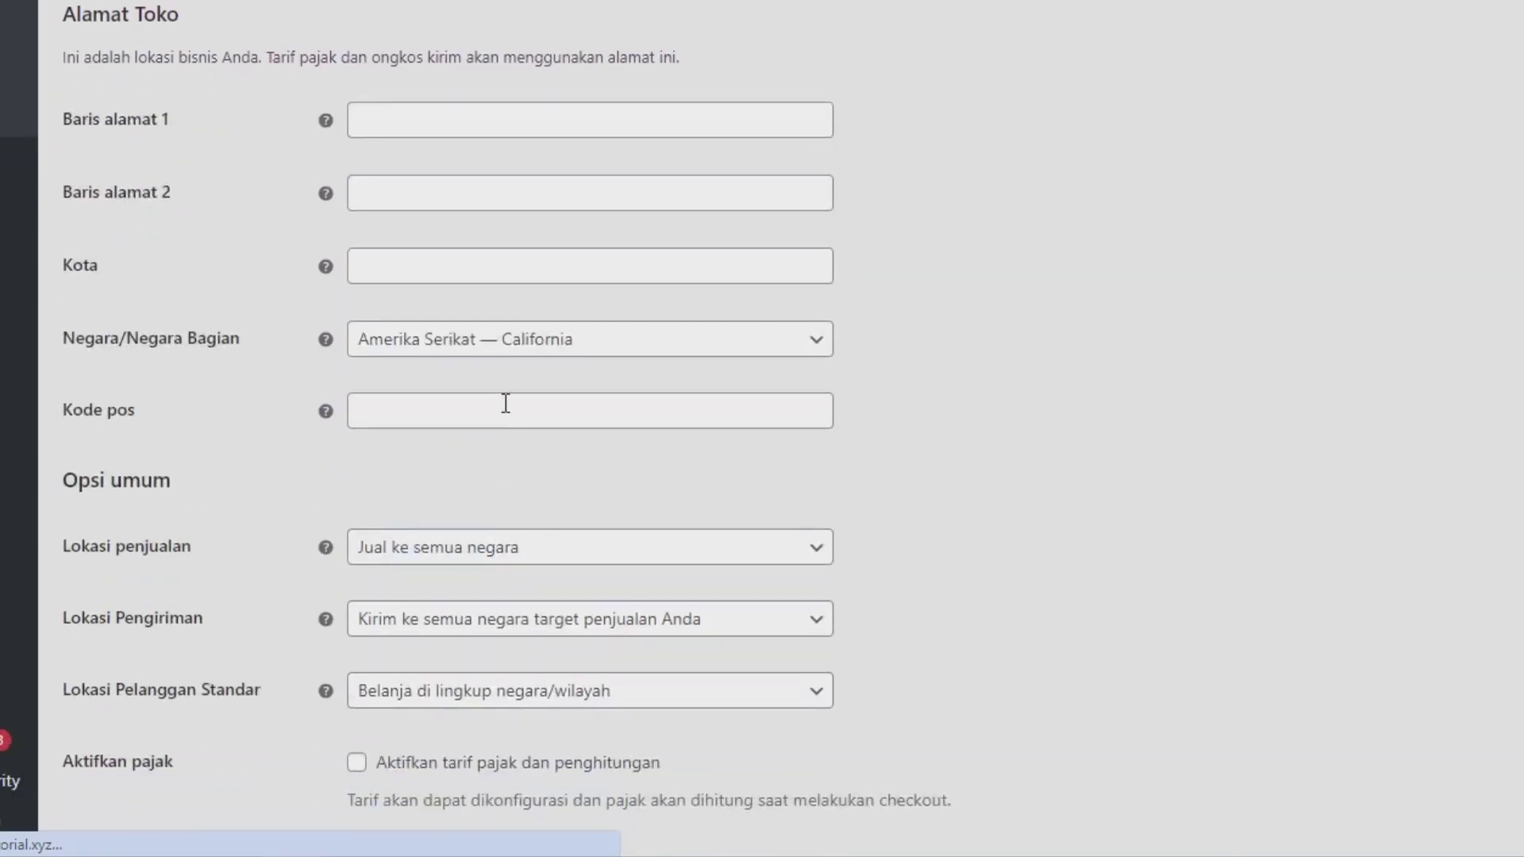
{"action": "left_click", "coordinate": [466, 350]}
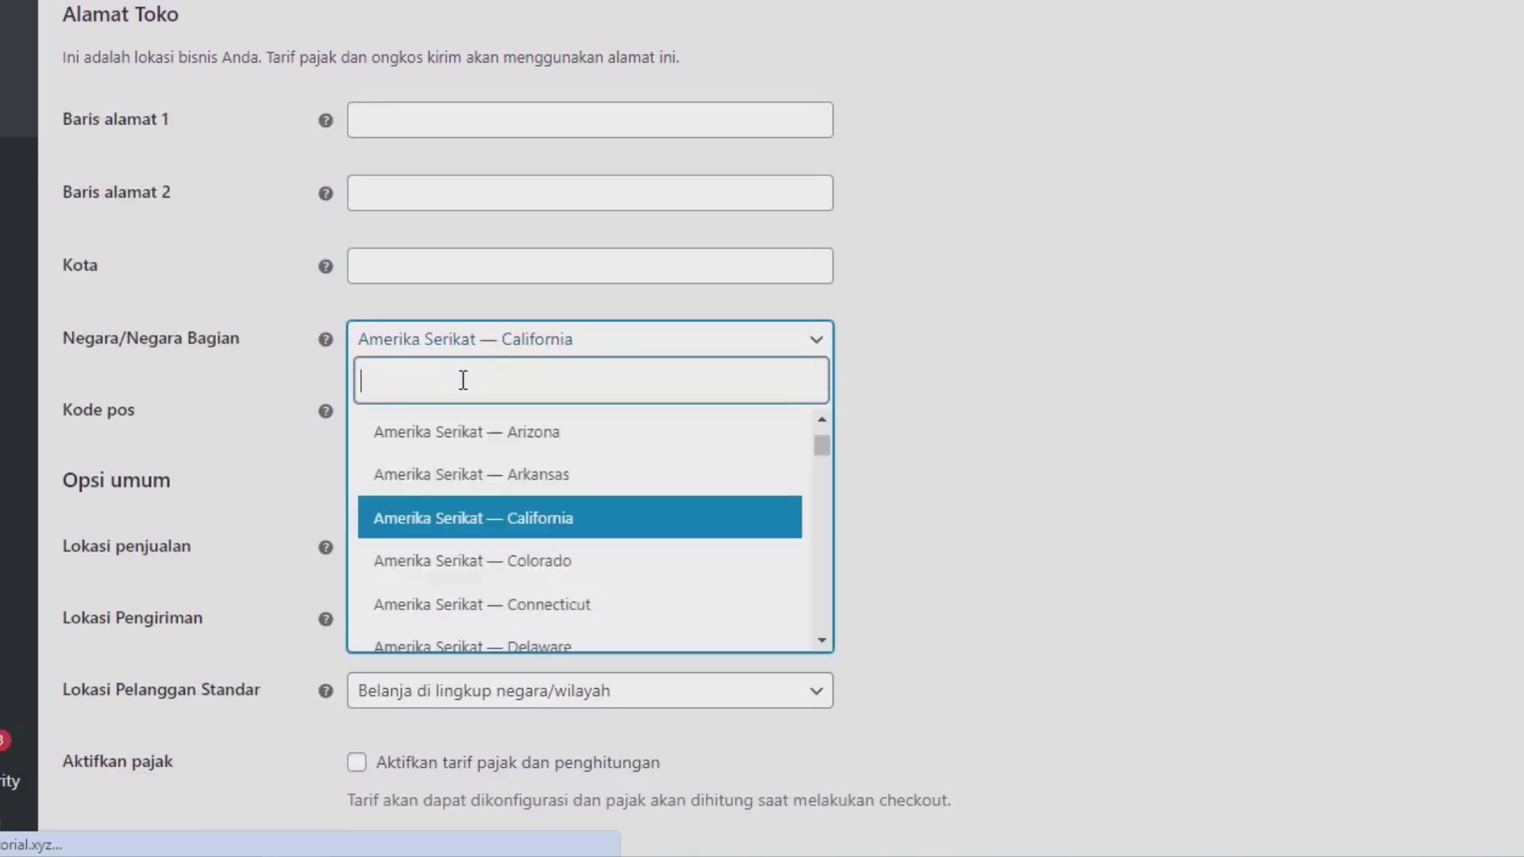
{"action": "type", "text": "indon"}
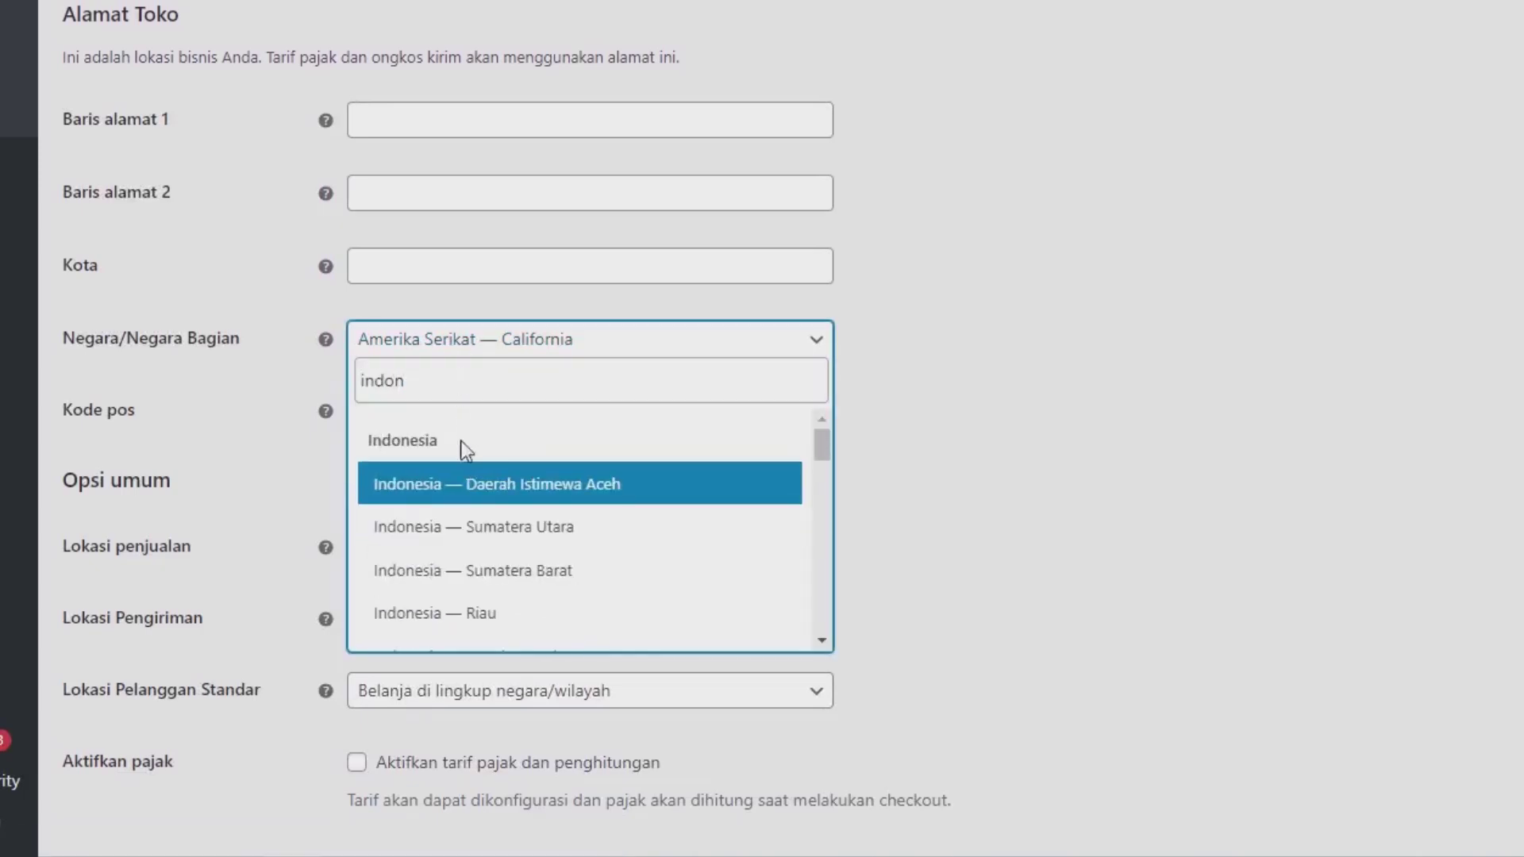
{"action": "scroll", "coordinate": [514, 531], "scroll_direction": "down", "scroll_amount": 2}
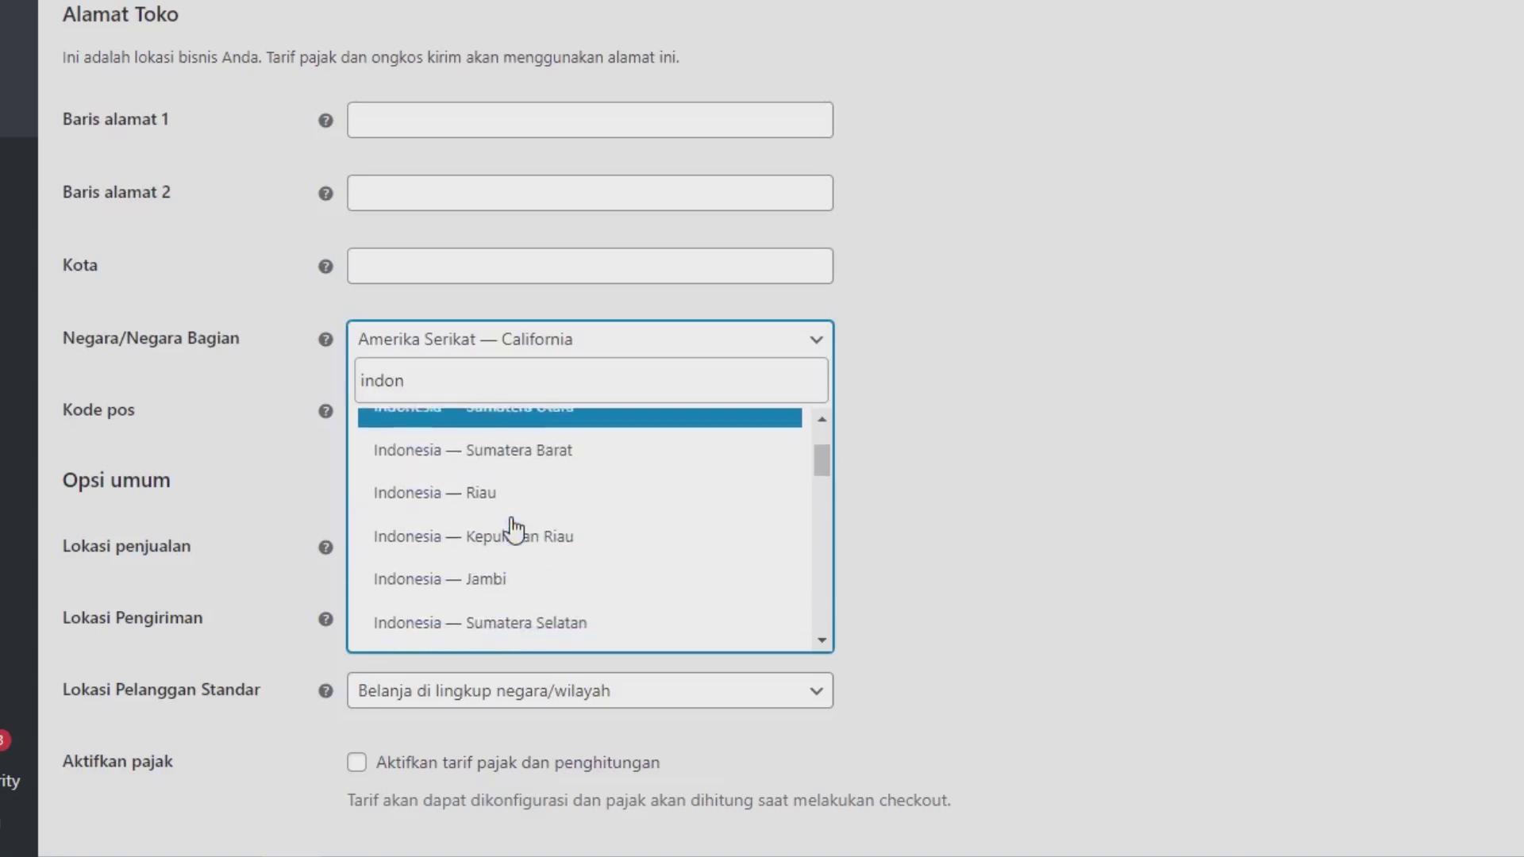
{"action": "scroll", "coordinate": [514, 576], "scroll_direction": "down", "scroll_amount": 2}
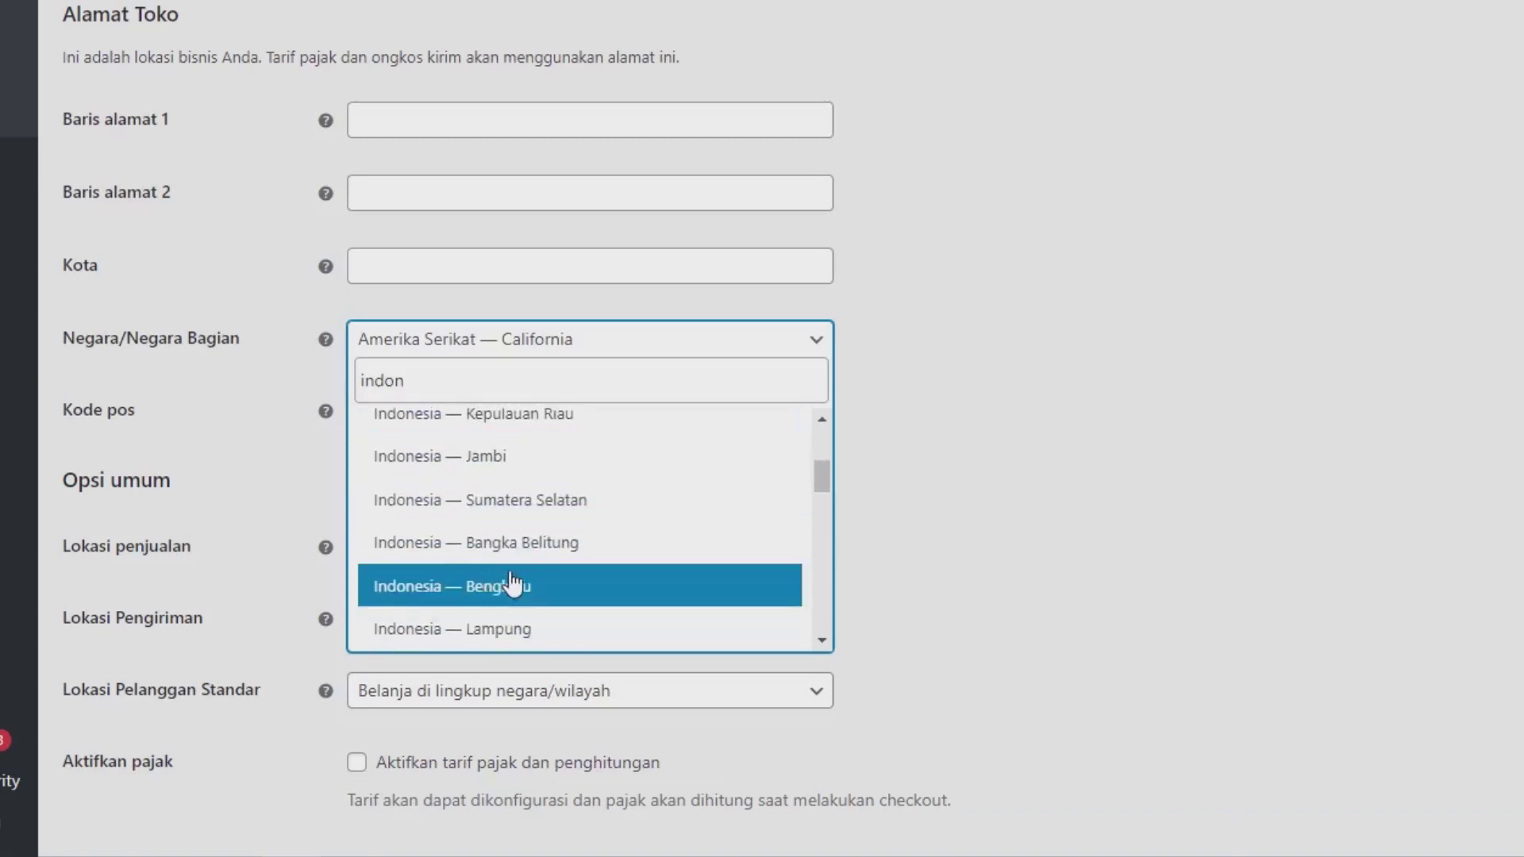
{"action": "scroll", "coordinate": [514, 595], "scroll_direction": "down", "scroll_amount": 2}
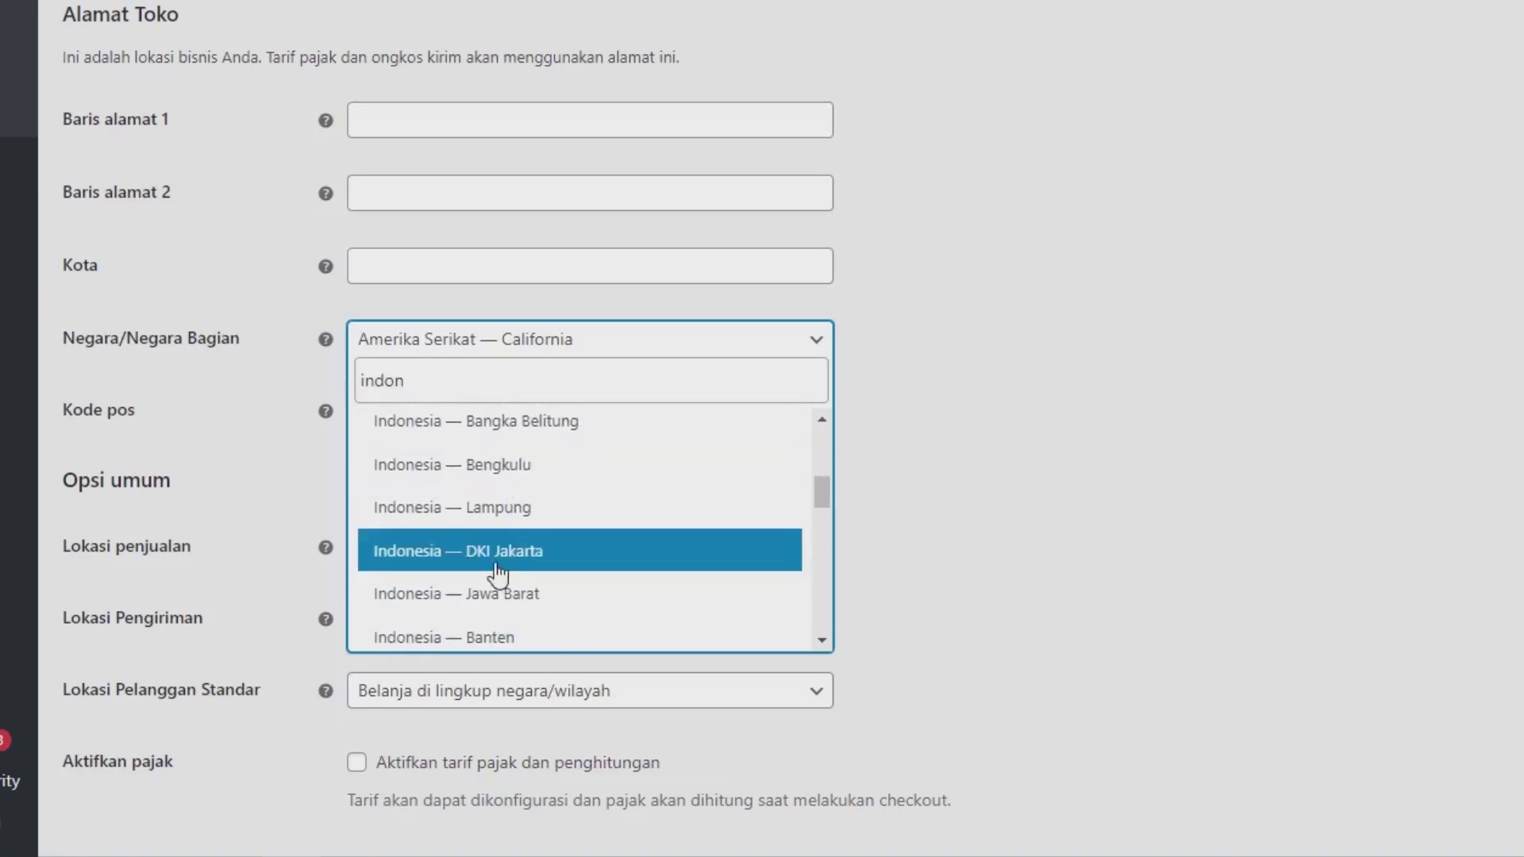
{"action": "left_click", "coordinate": [593, 556]}
{"action": "scroll", "coordinate": [1273, 504], "scroll_direction": "down", "scroll_amount": 3}
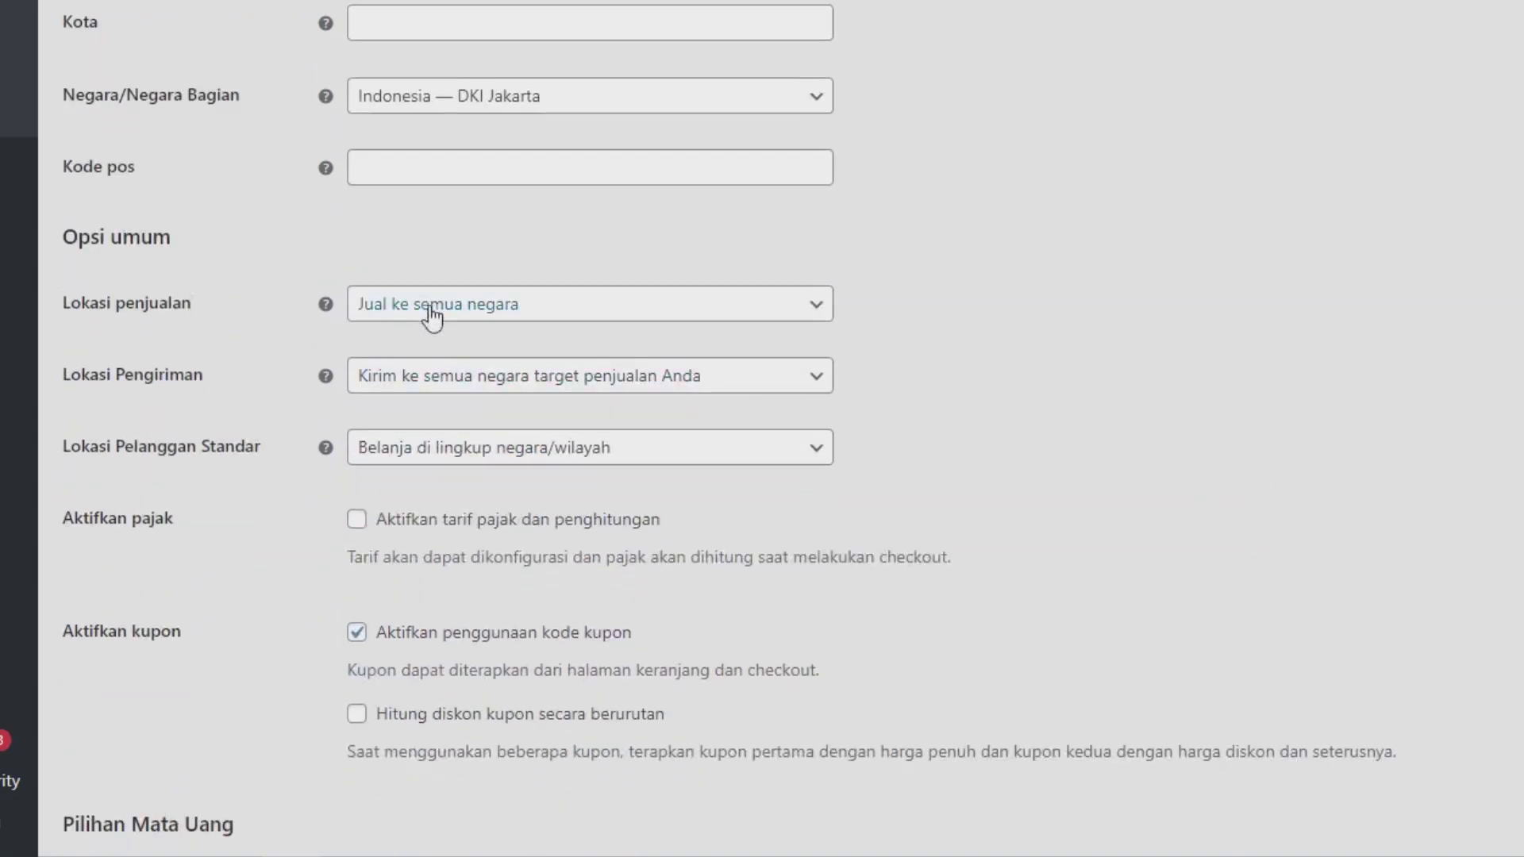
Step: Sell only to specific countries, with Indonesia as the only selling country
{"action": "left_click", "coordinate": [483, 314]}
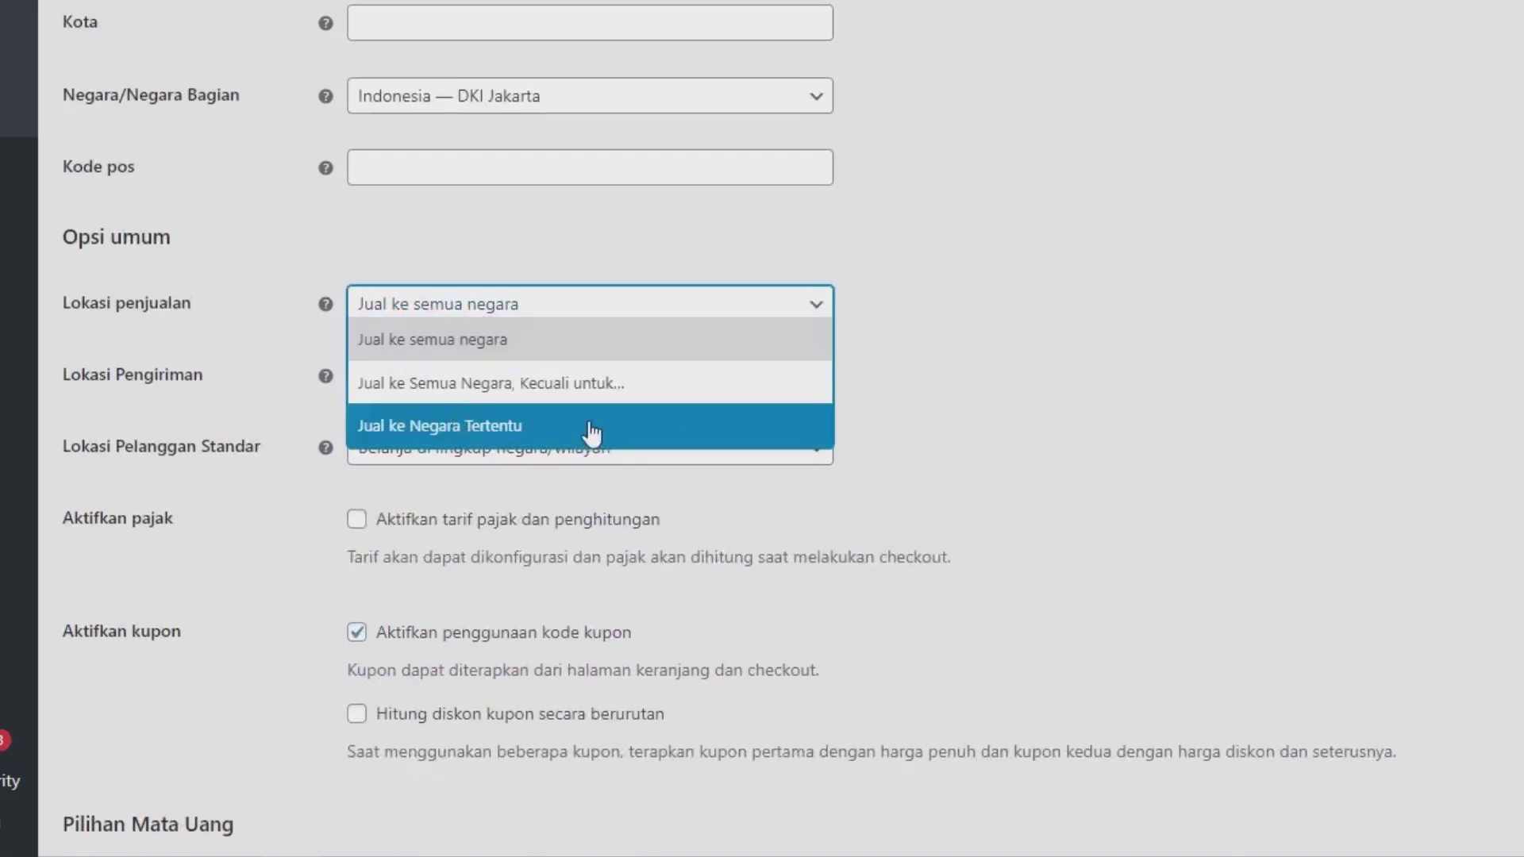
{"action": "left_click", "coordinate": [446, 429]}
{"action": "left_click", "coordinate": [454, 373]}
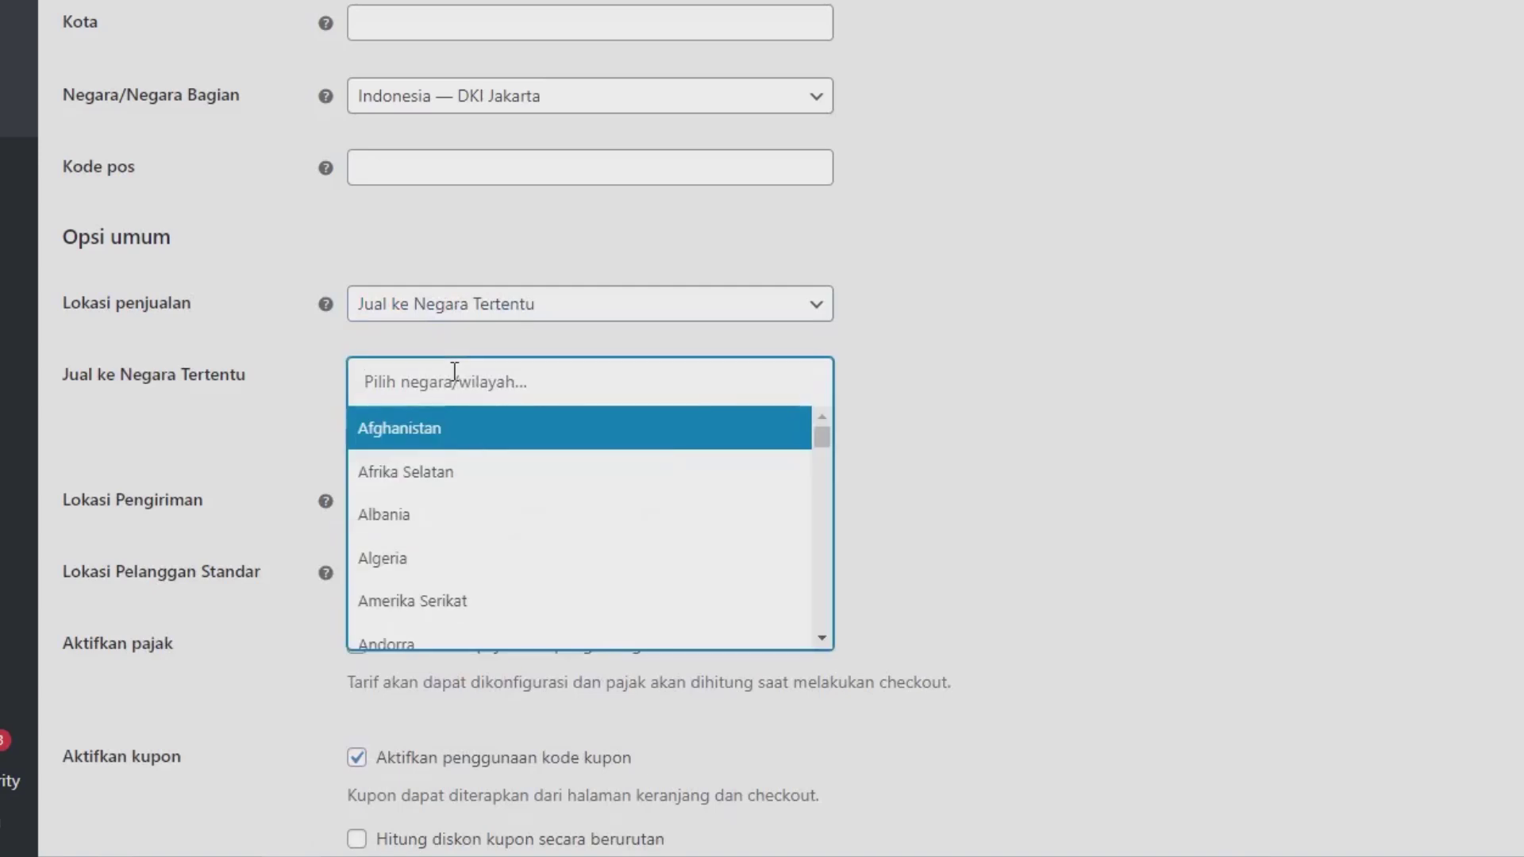
{"action": "type", "text": "indo"}
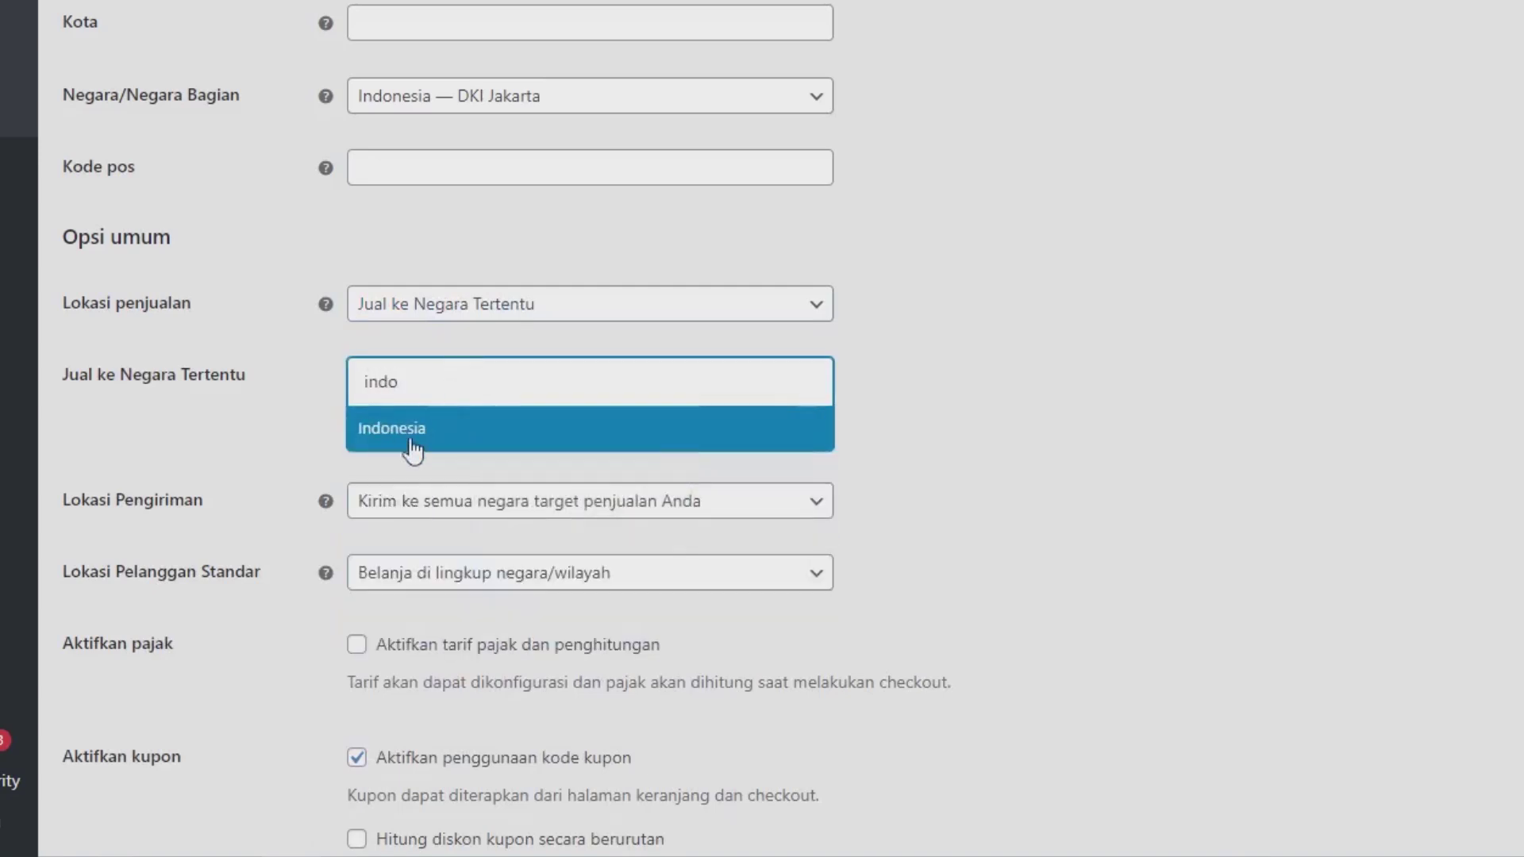
{"action": "left_click", "coordinate": [412, 442]}
Step: Set shipping to 'Kirim ke negara tertentu saja' with Indonesia as the only country
{"action": "left_click", "coordinate": [460, 501]}
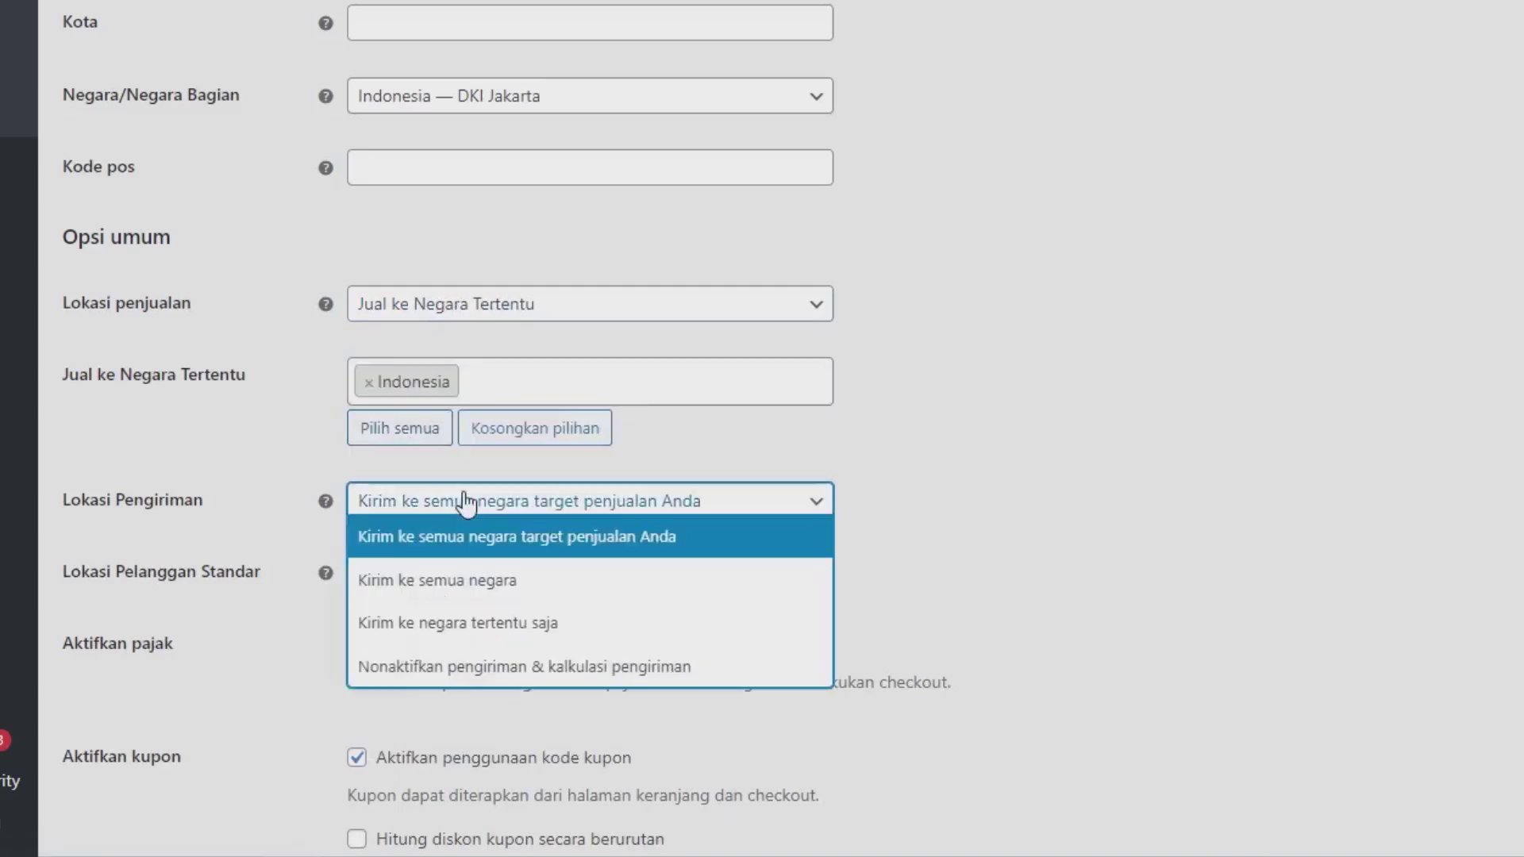
{"action": "left_click", "coordinate": [453, 625]}
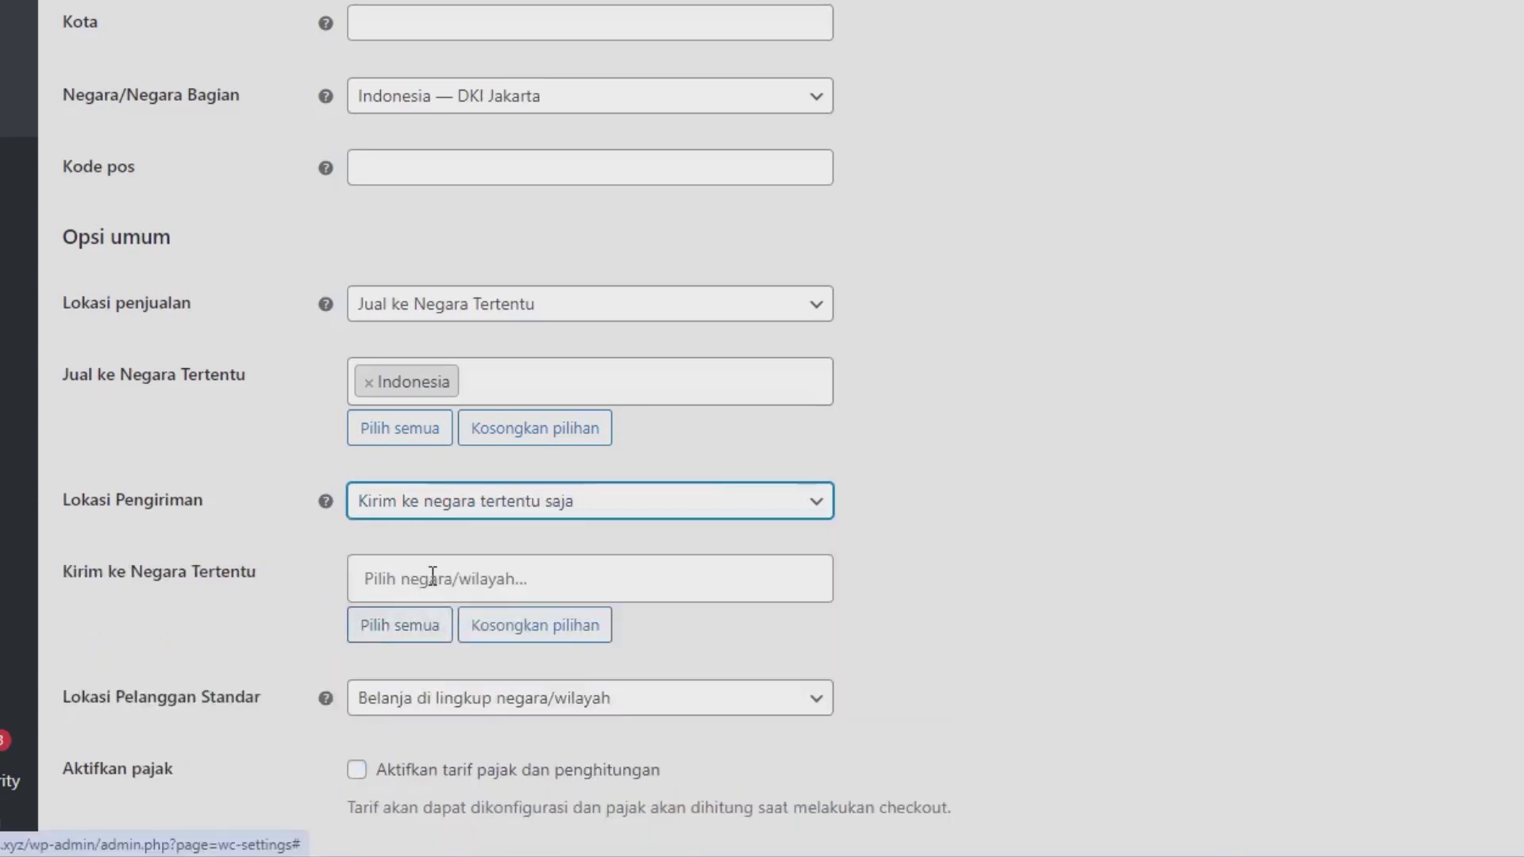
{"action": "left_click", "coordinate": [432, 575]}
{"action": "type", "text": "indo"}
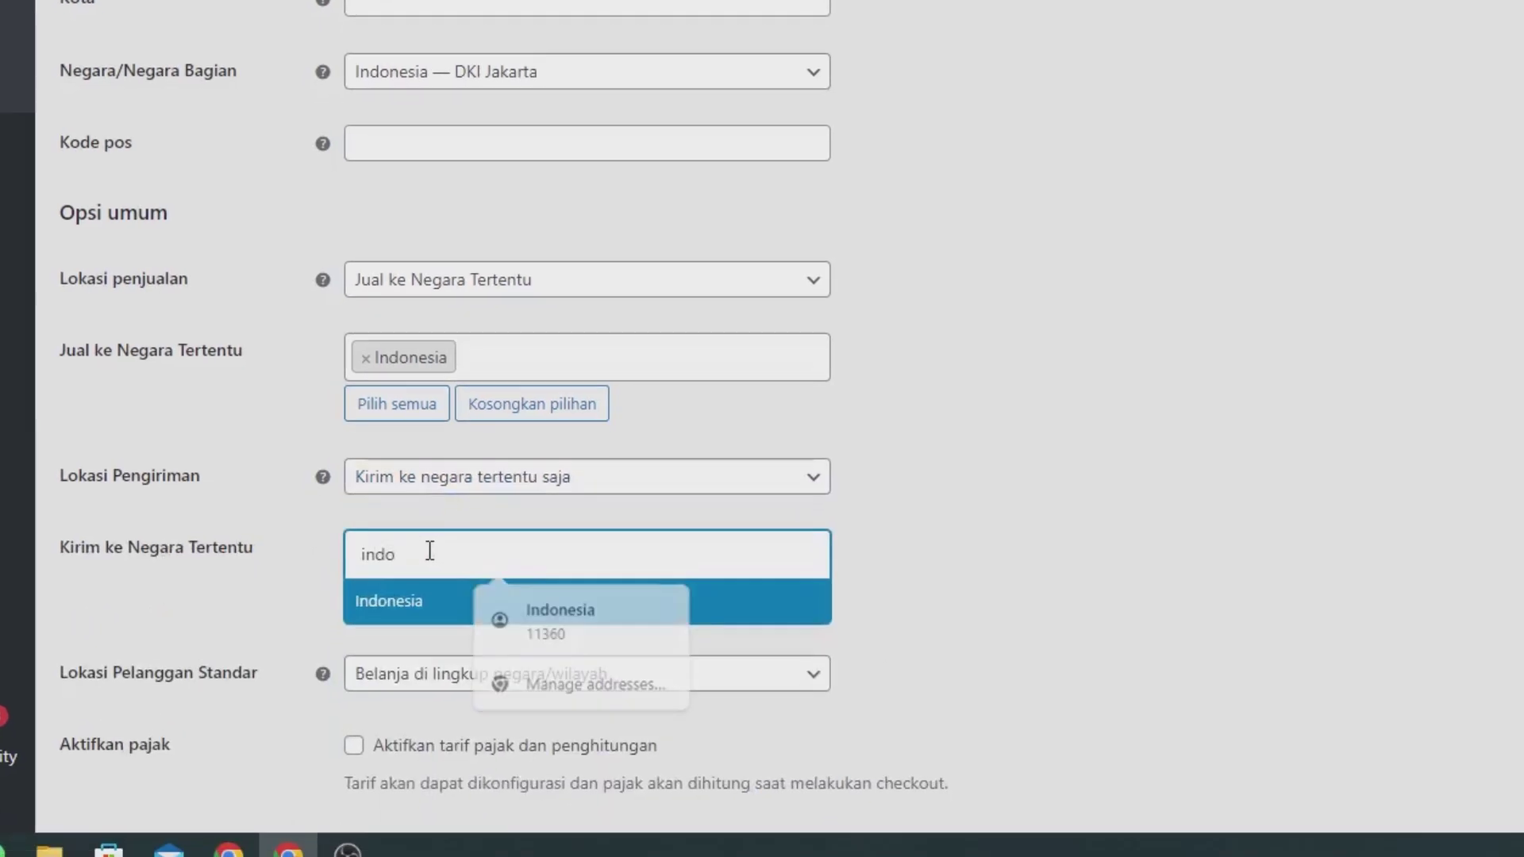
{"action": "key", "text": "Return"}
{"action": "scroll", "coordinate": [432, 591], "scroll_direction": "down", "scroll_amount": 5}
{"action": "scroll", "coordinate": [1056, 373], "scroll_direction": "down", "scroll_amount": 5}
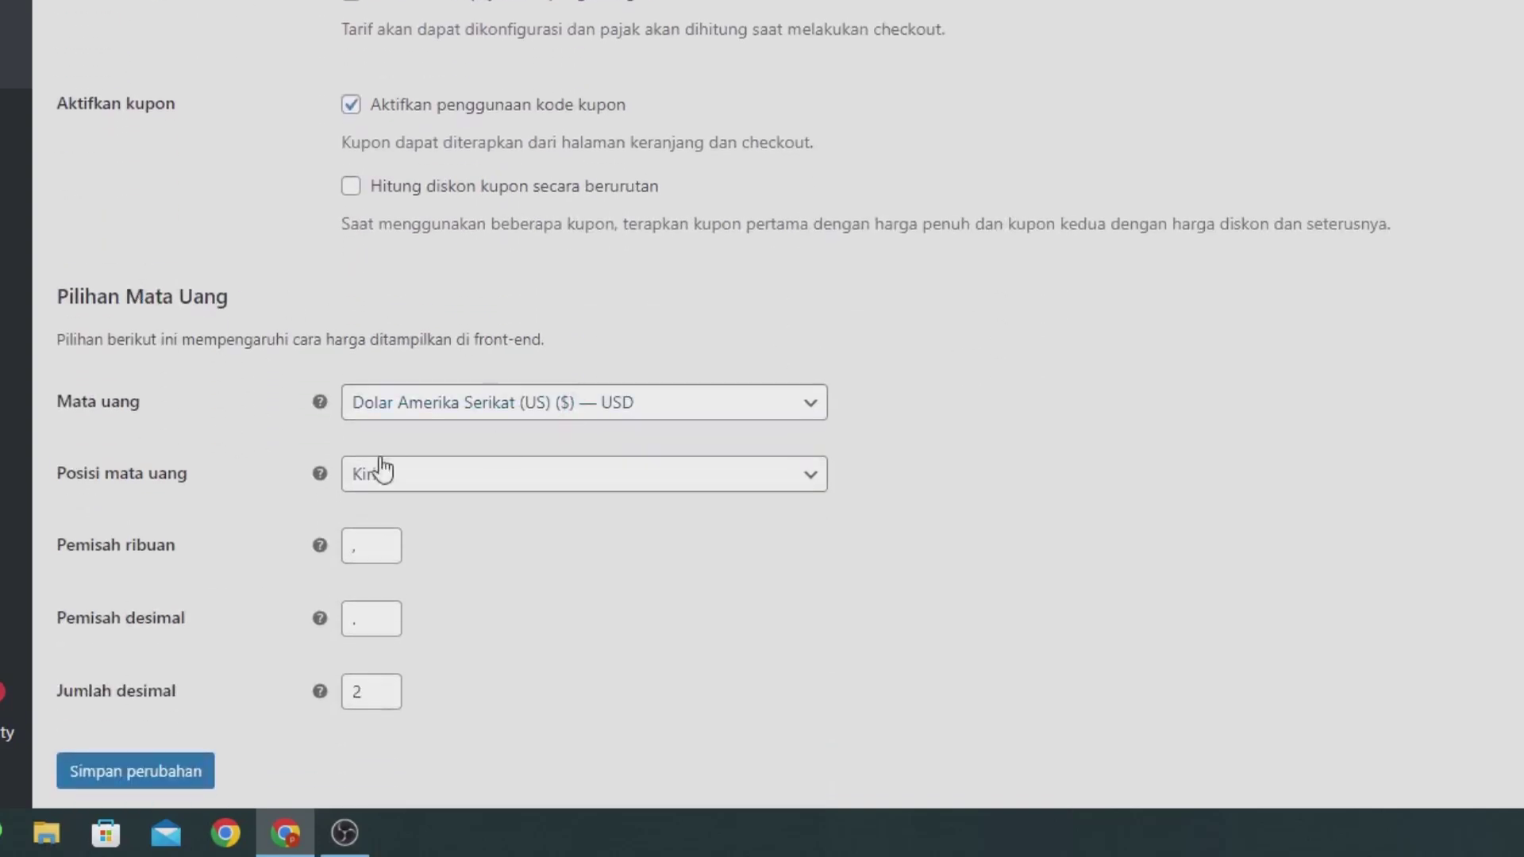
Step: Choose Rupiah Indonesia (IDR) with '.' thousands, ',' decimals and 0 decimal places, then save
{"action": "left_click", "coordinate": [460, 409]}
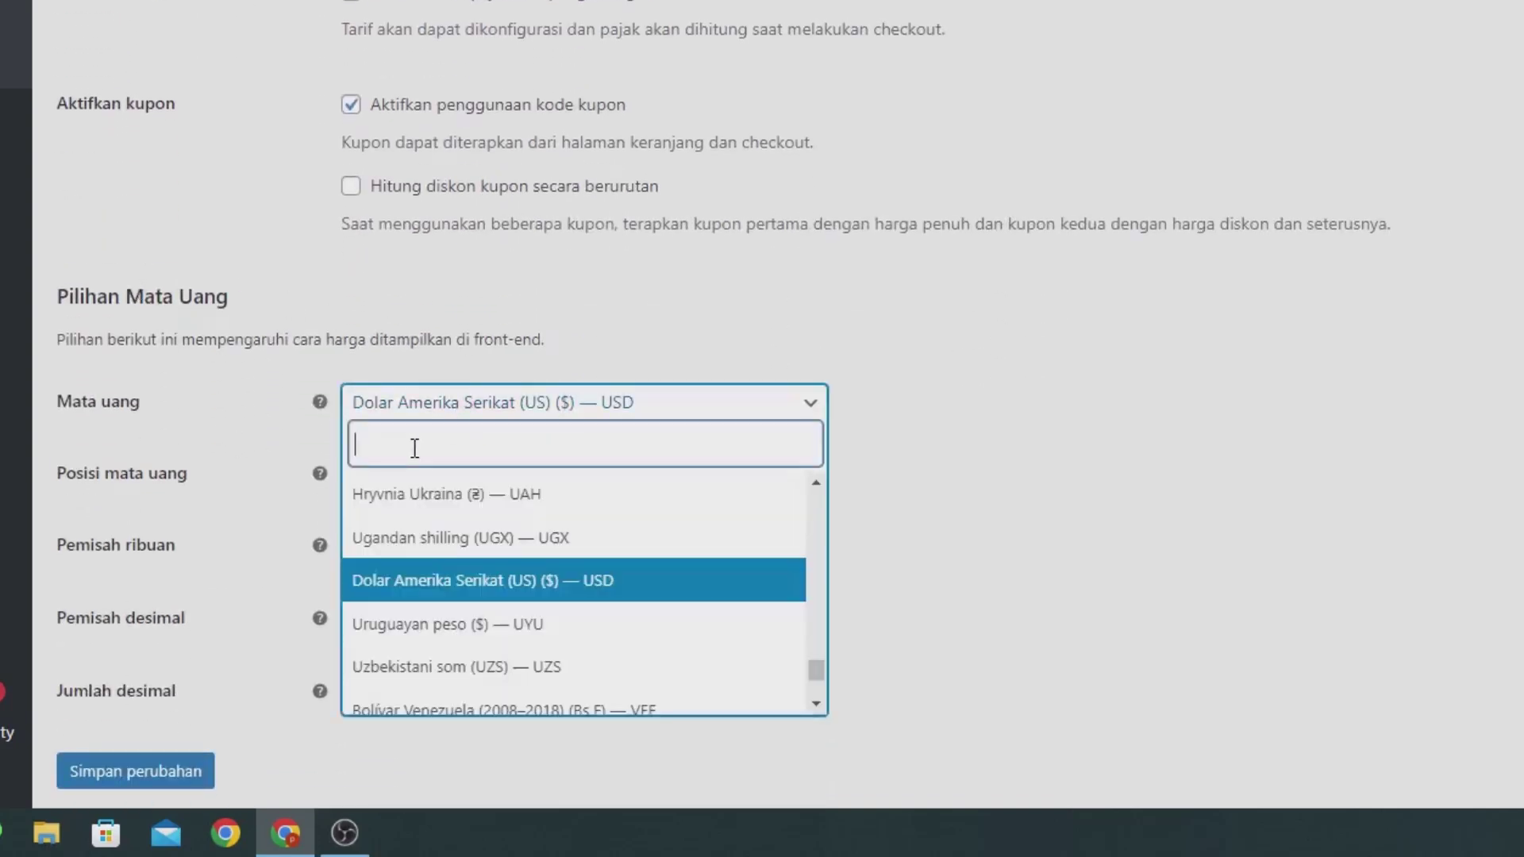
{"action": "type", "text": "rupi"}
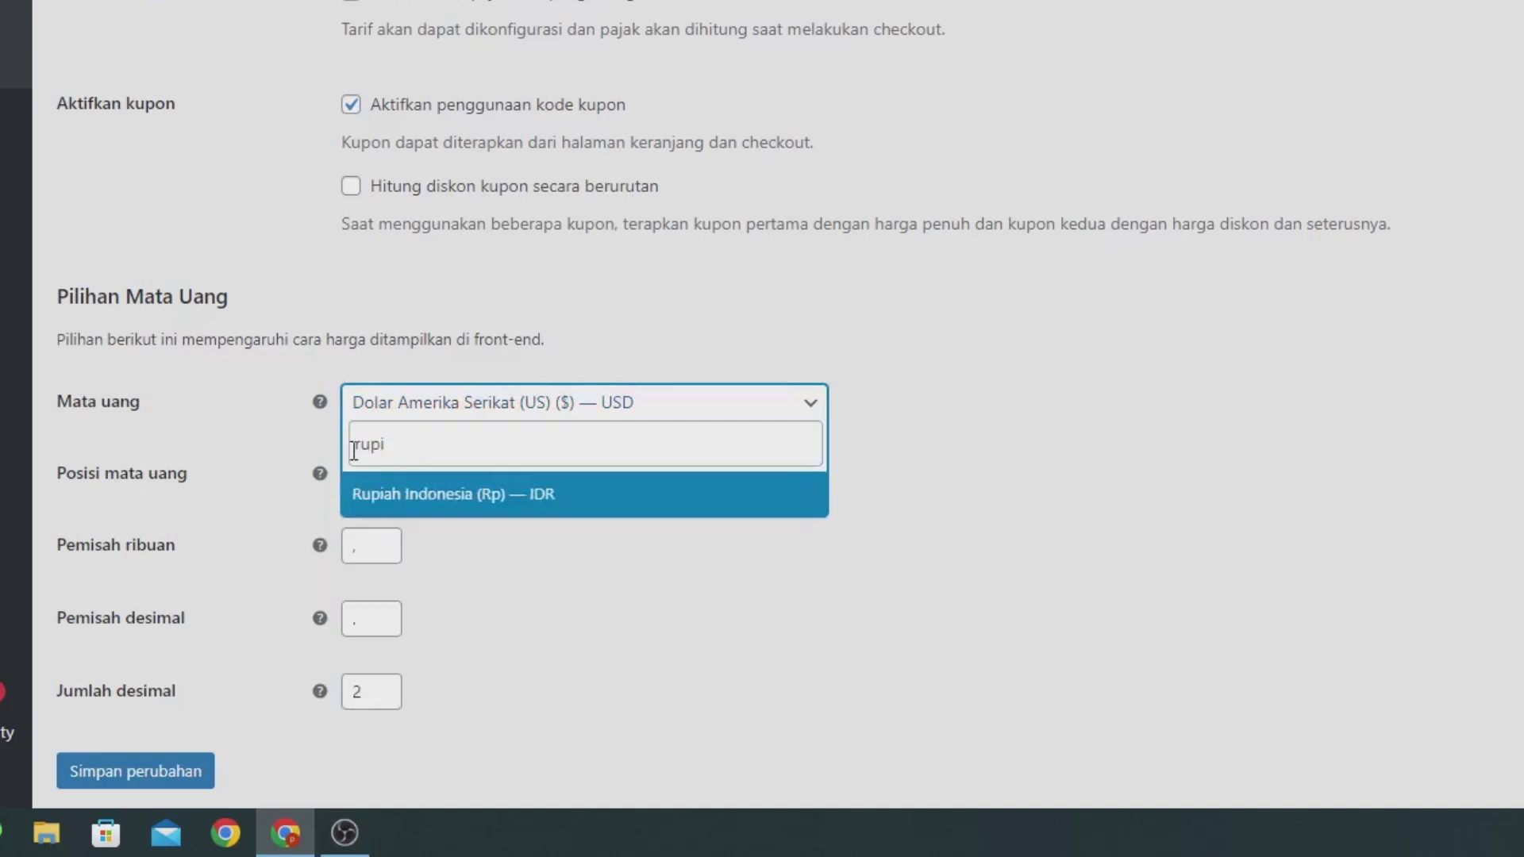
{"action": "left_click", "coordinate": [407, 500]}
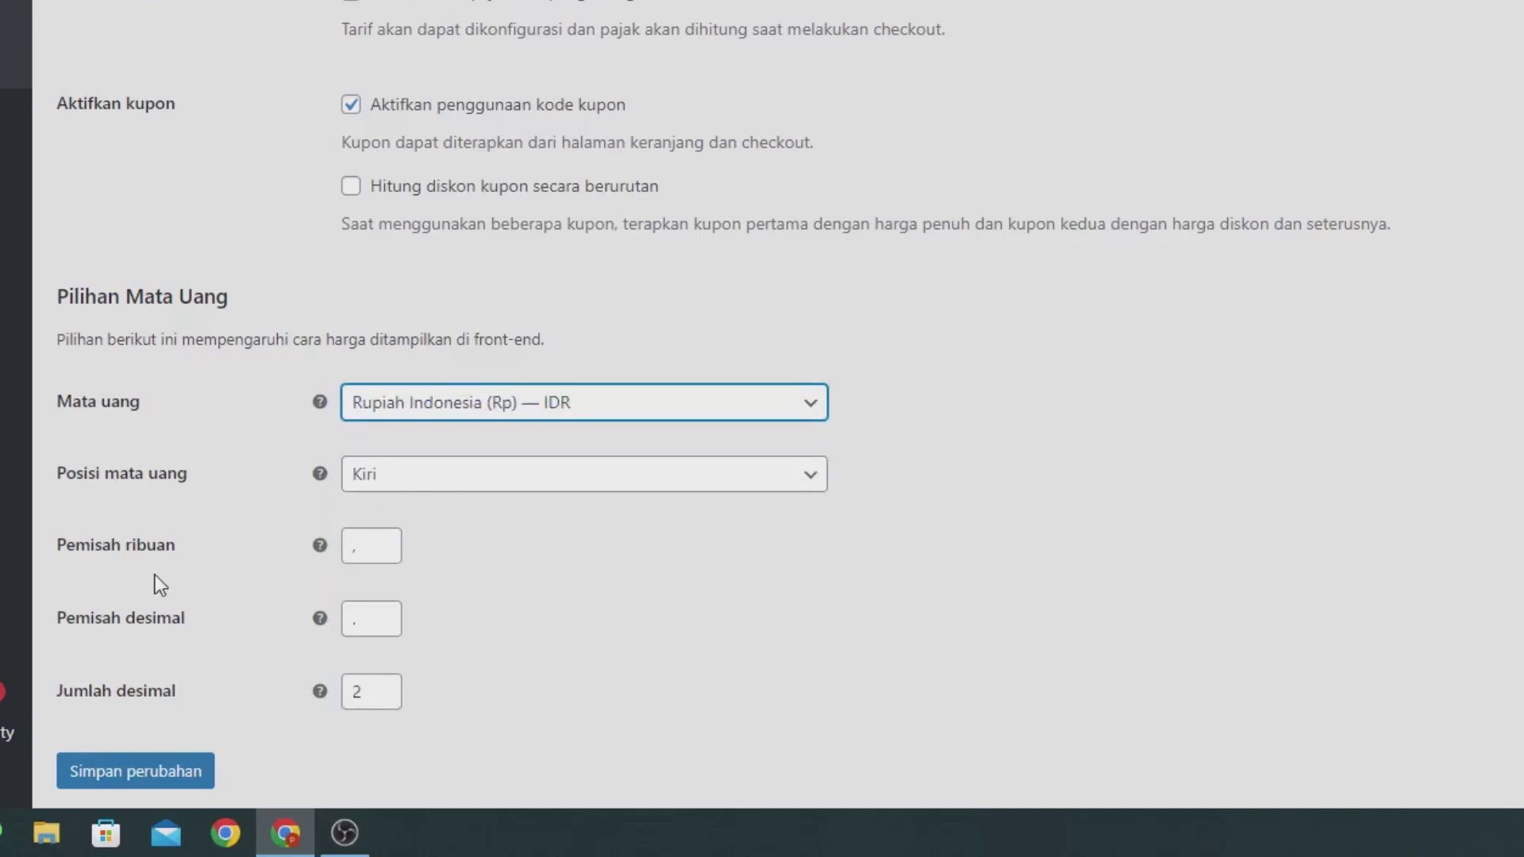
{"action": "left_click", "coordinate": [346, 545]}
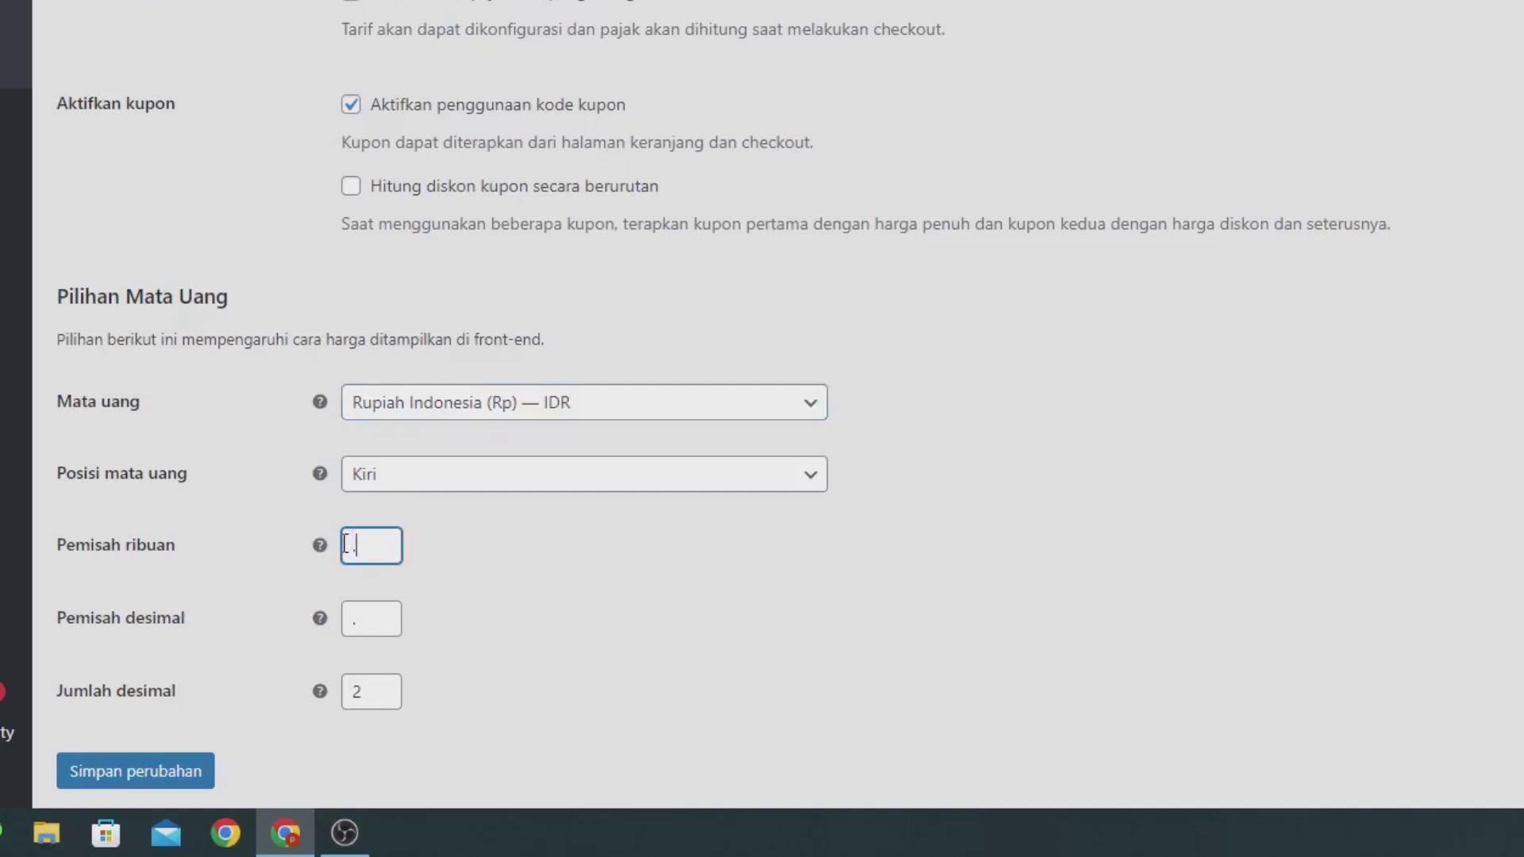
{"action": "left_click", "coordinate": [367, 612]}
{"action": "key", "text": "BackSpace"}
{"action": "type", "text": ","}
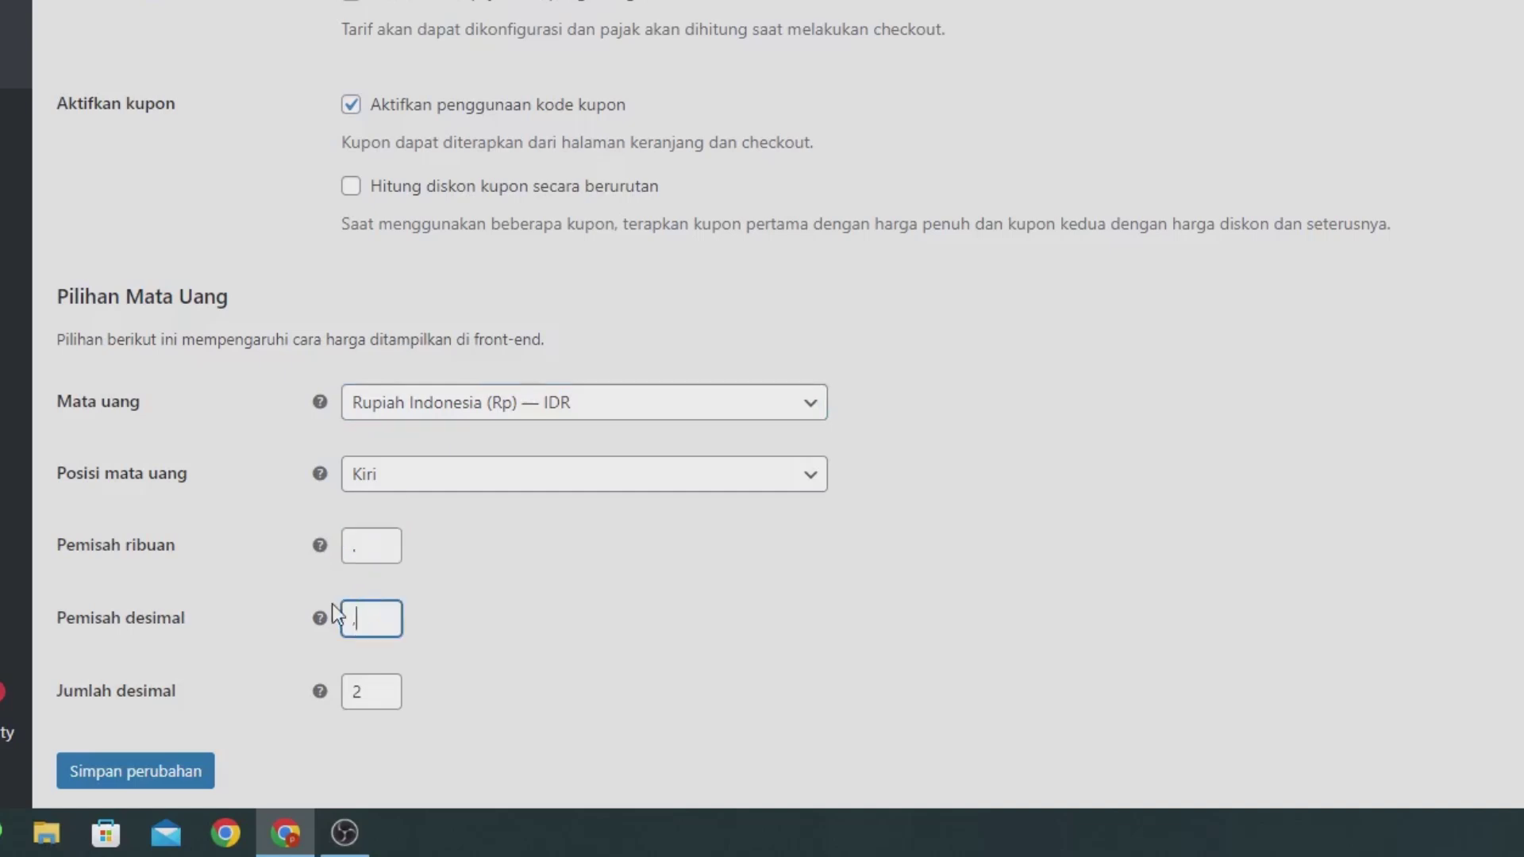
{"action": "double_click", "coordinate": [382, 700]}
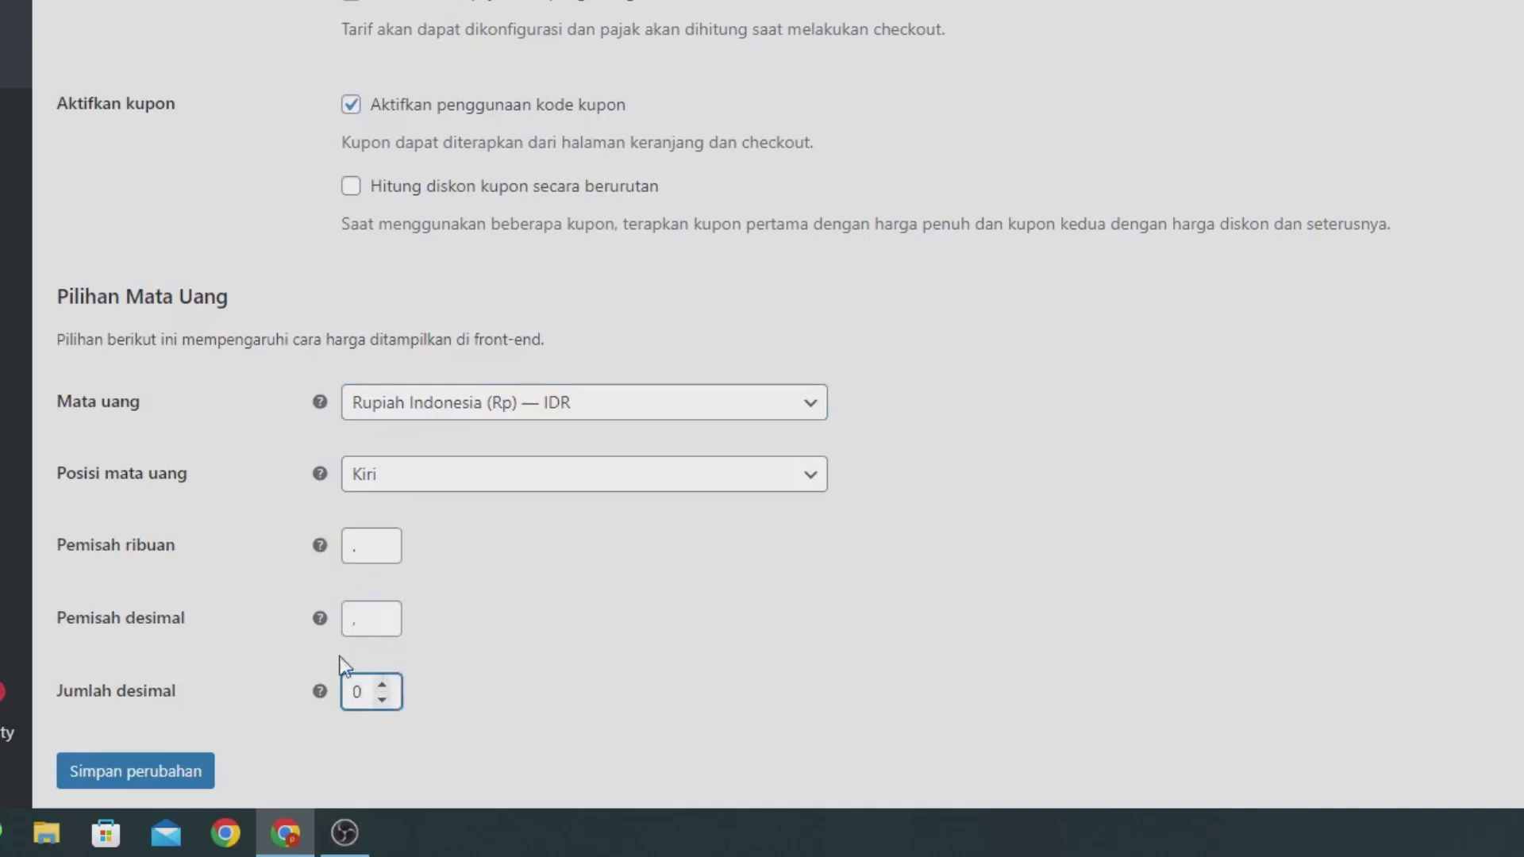
{"action": "left_click", "coordinate": [505, 669]}
{"action": "left_click", "coordinate": [191, 774]}
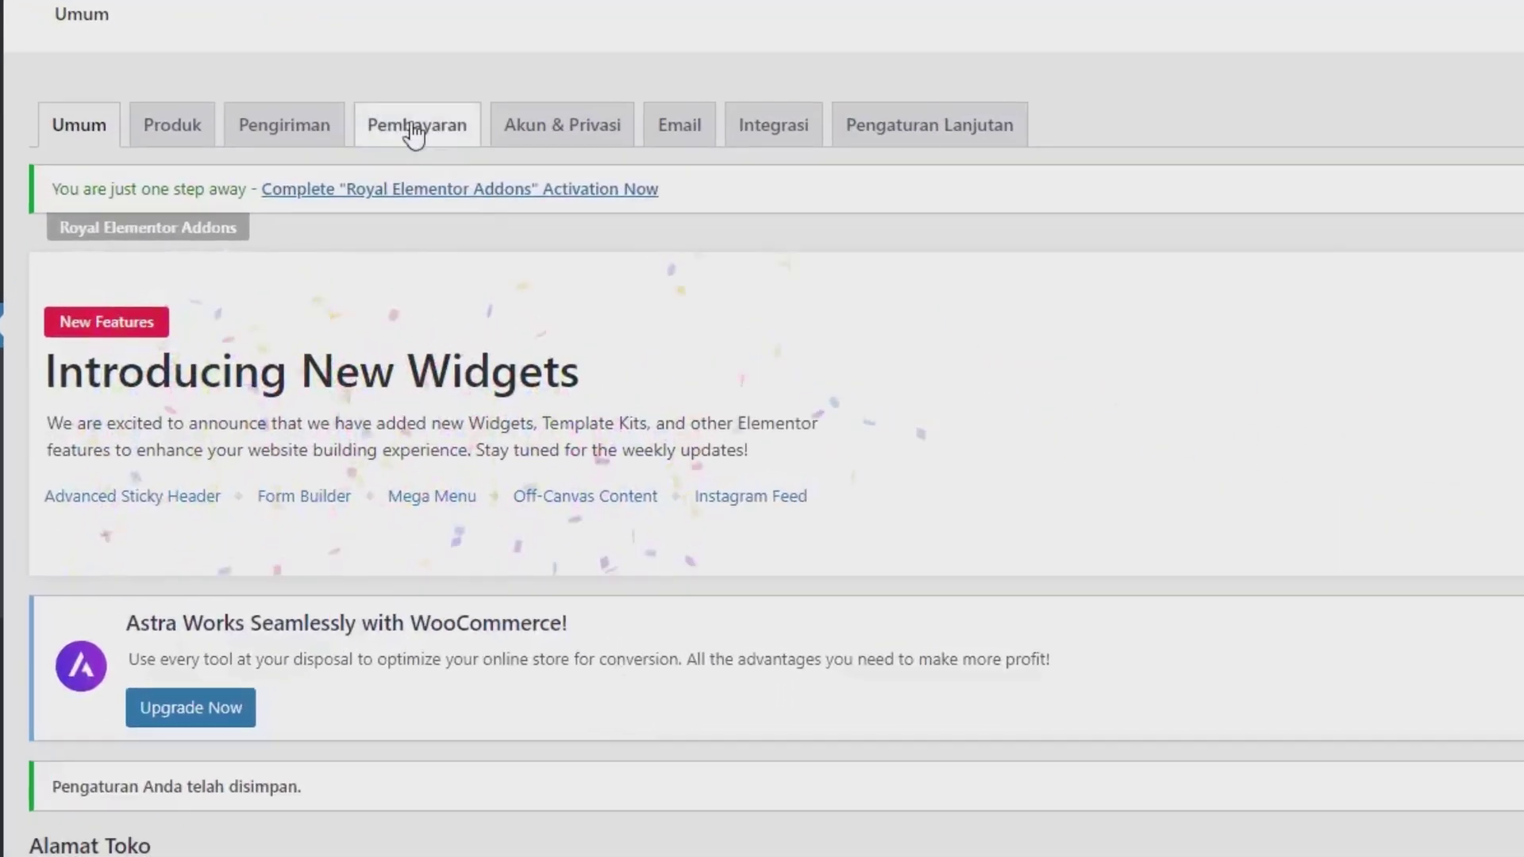
Step: In the Pembayaran settings, begin setup of the Transfer Bank Langsung payment method
{"action": "left_click", "coordinate": [413, 131]}
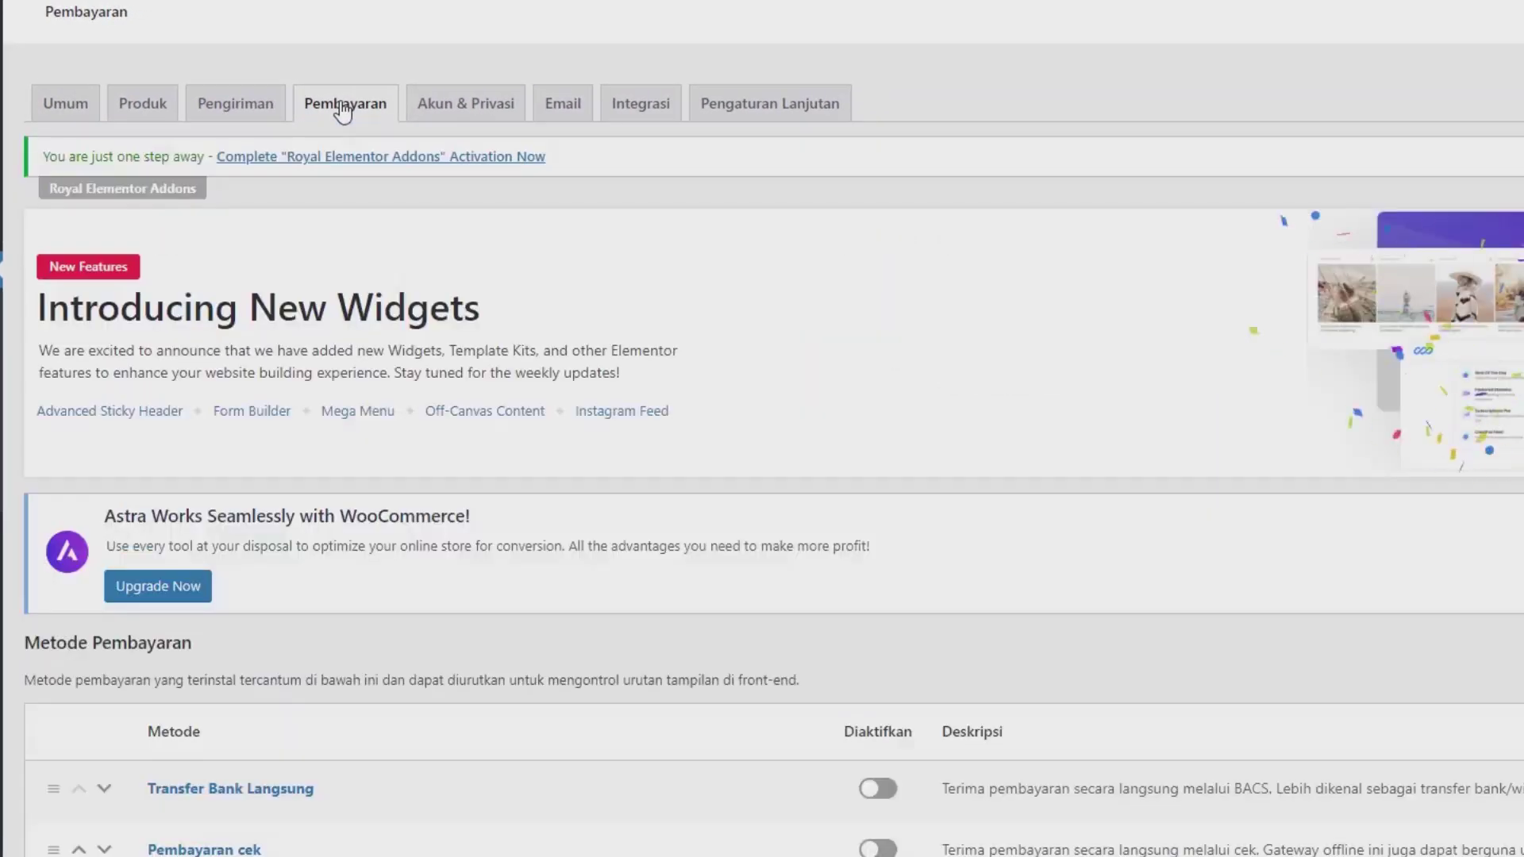
{"action": "scroll", "coordinate": [295, 554], "scroll_direction": "down", "scroll_amount": 3}
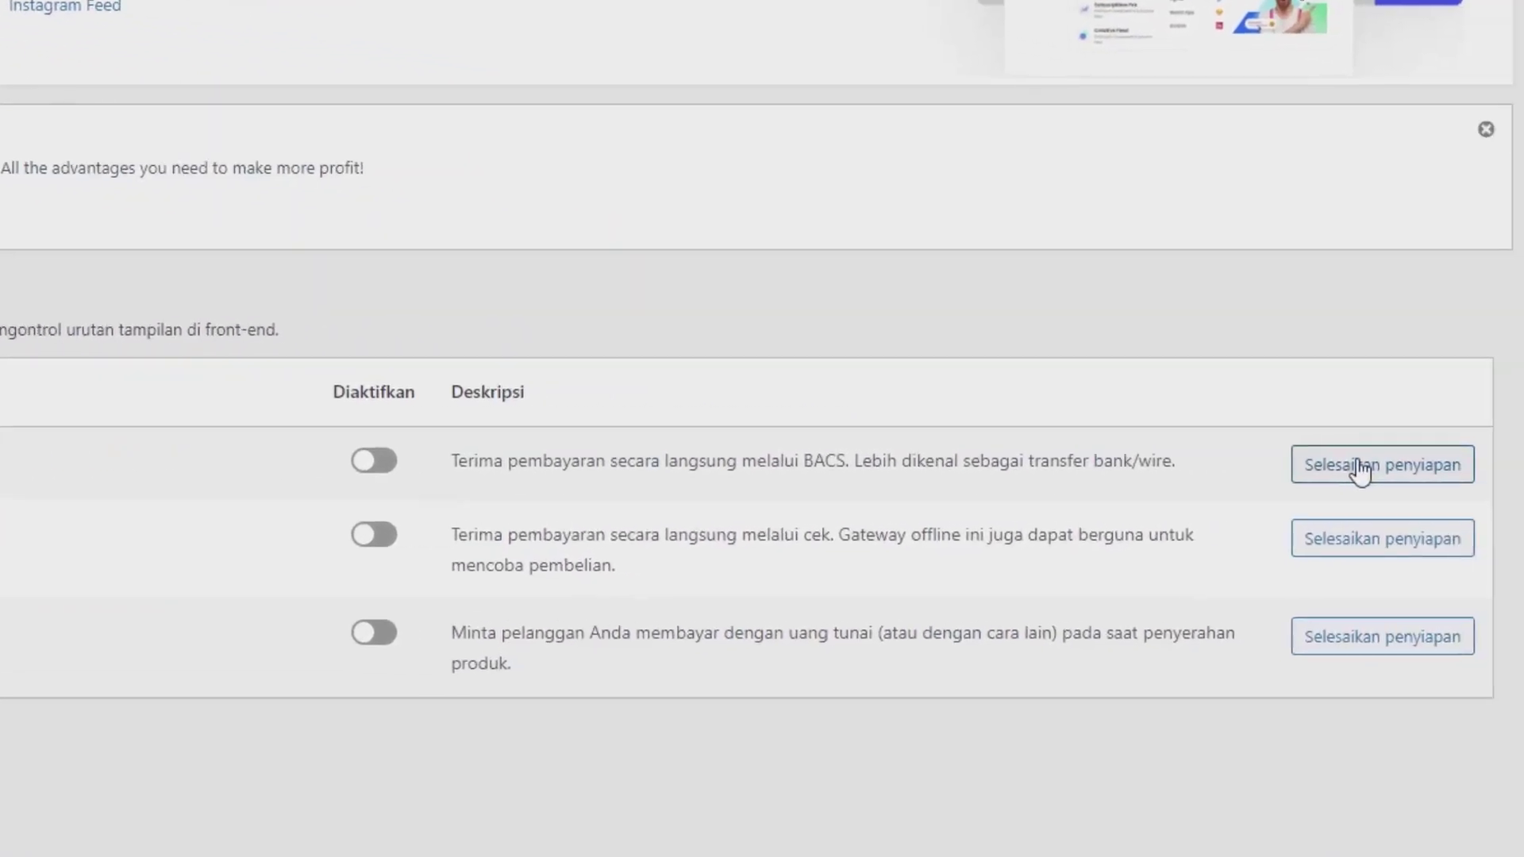
{"action": "left_click", "coordinate": [1320, 474]}
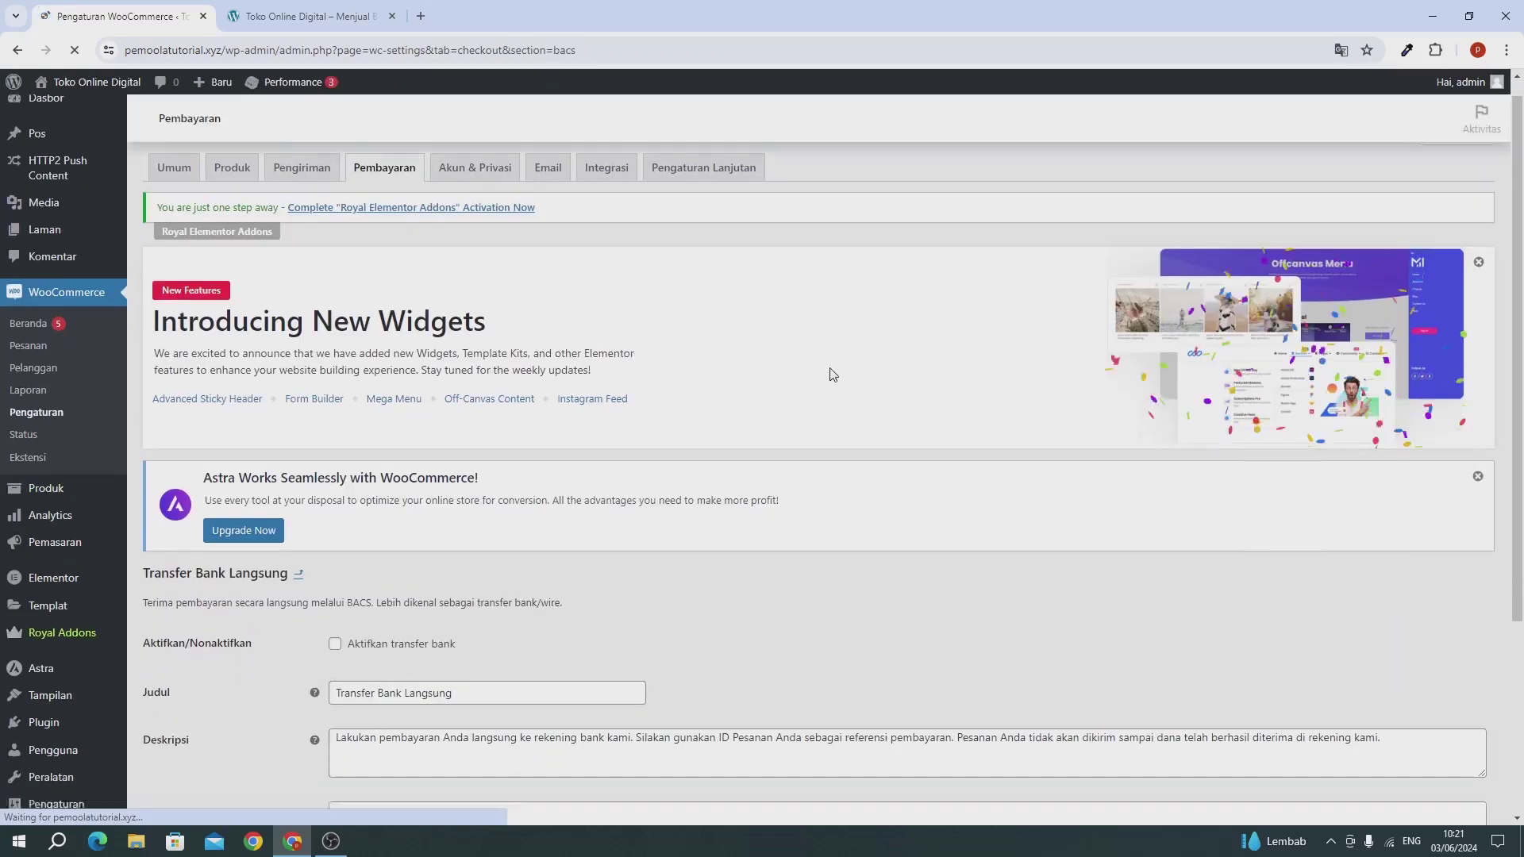
Step: Enable bank transfer with one BTPN account, entering the holder name and account number, and save
{"action": "scroll", "coordinate": [470, 422], "scroll_direction": "down", "scroll_amount": 4}
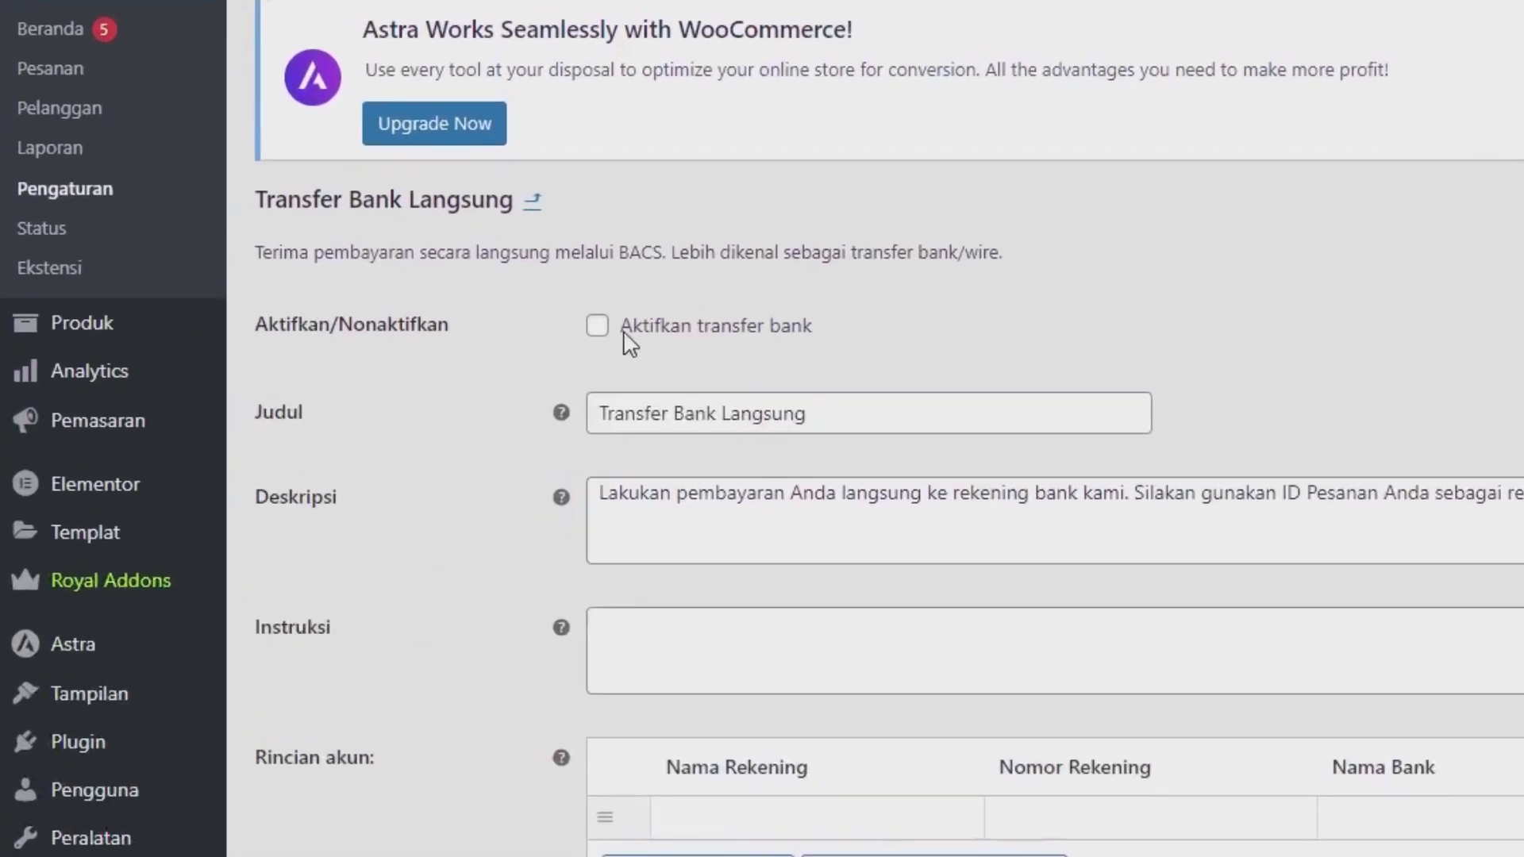
{"action": "left_click", "coordinate": [440, 361]}
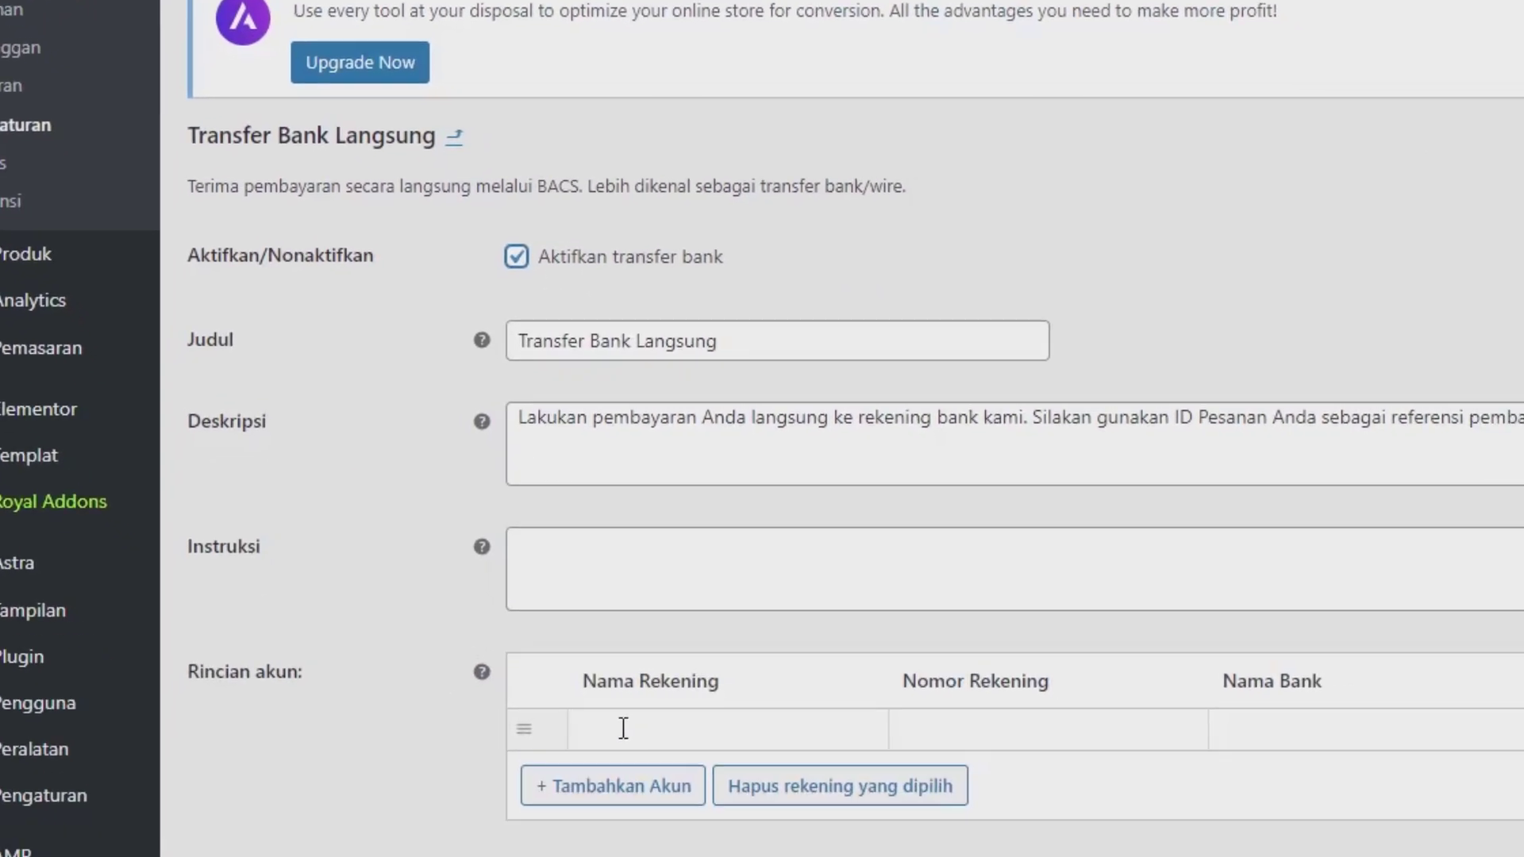
{"action": "left_click", "coordinate": [714, 820]}
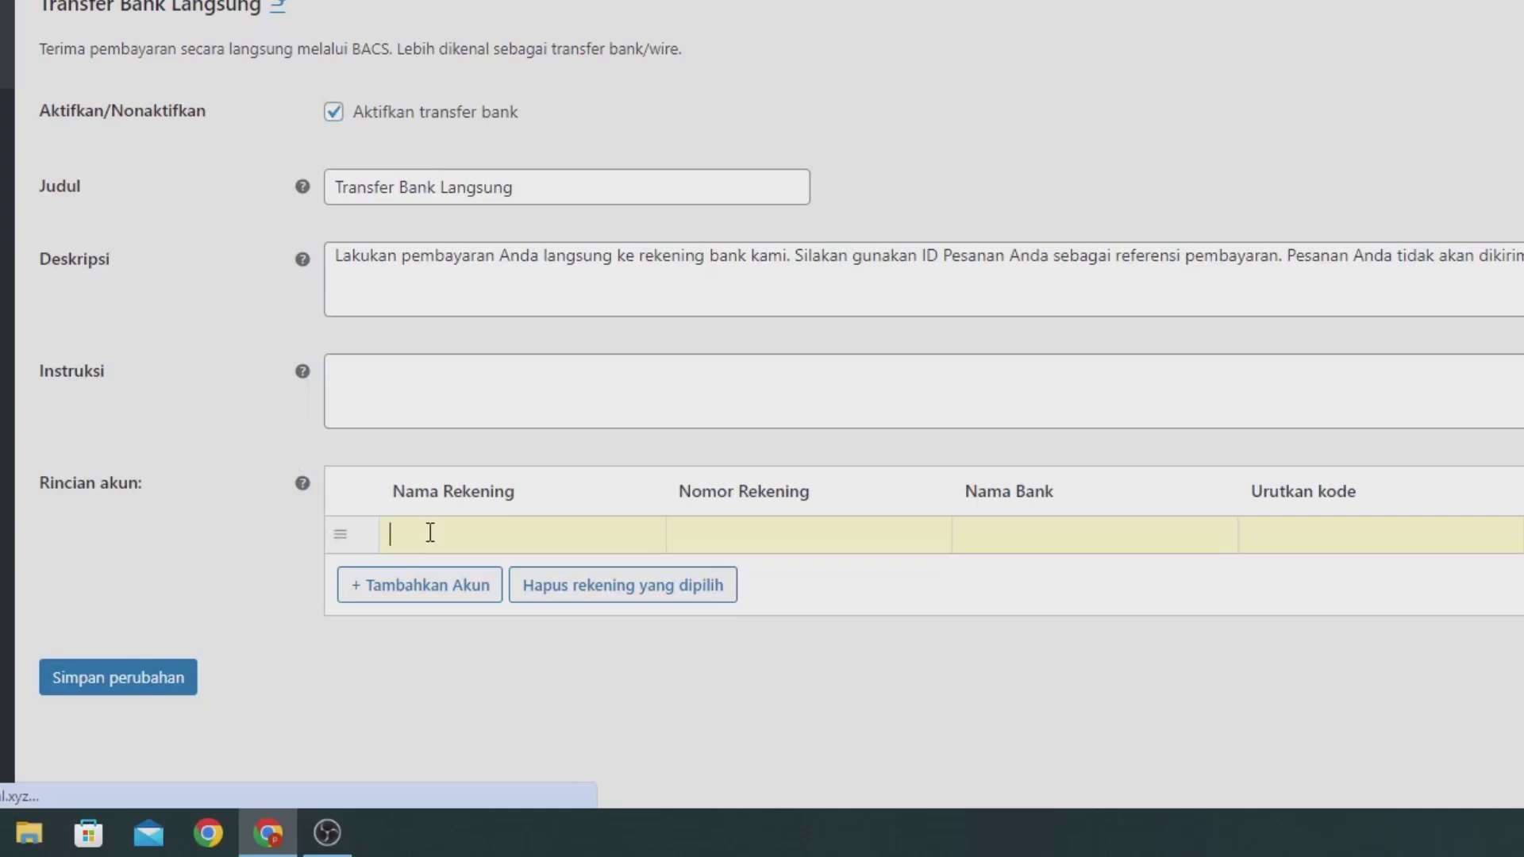
{"action": "type", "text": "Pemdola CS"}
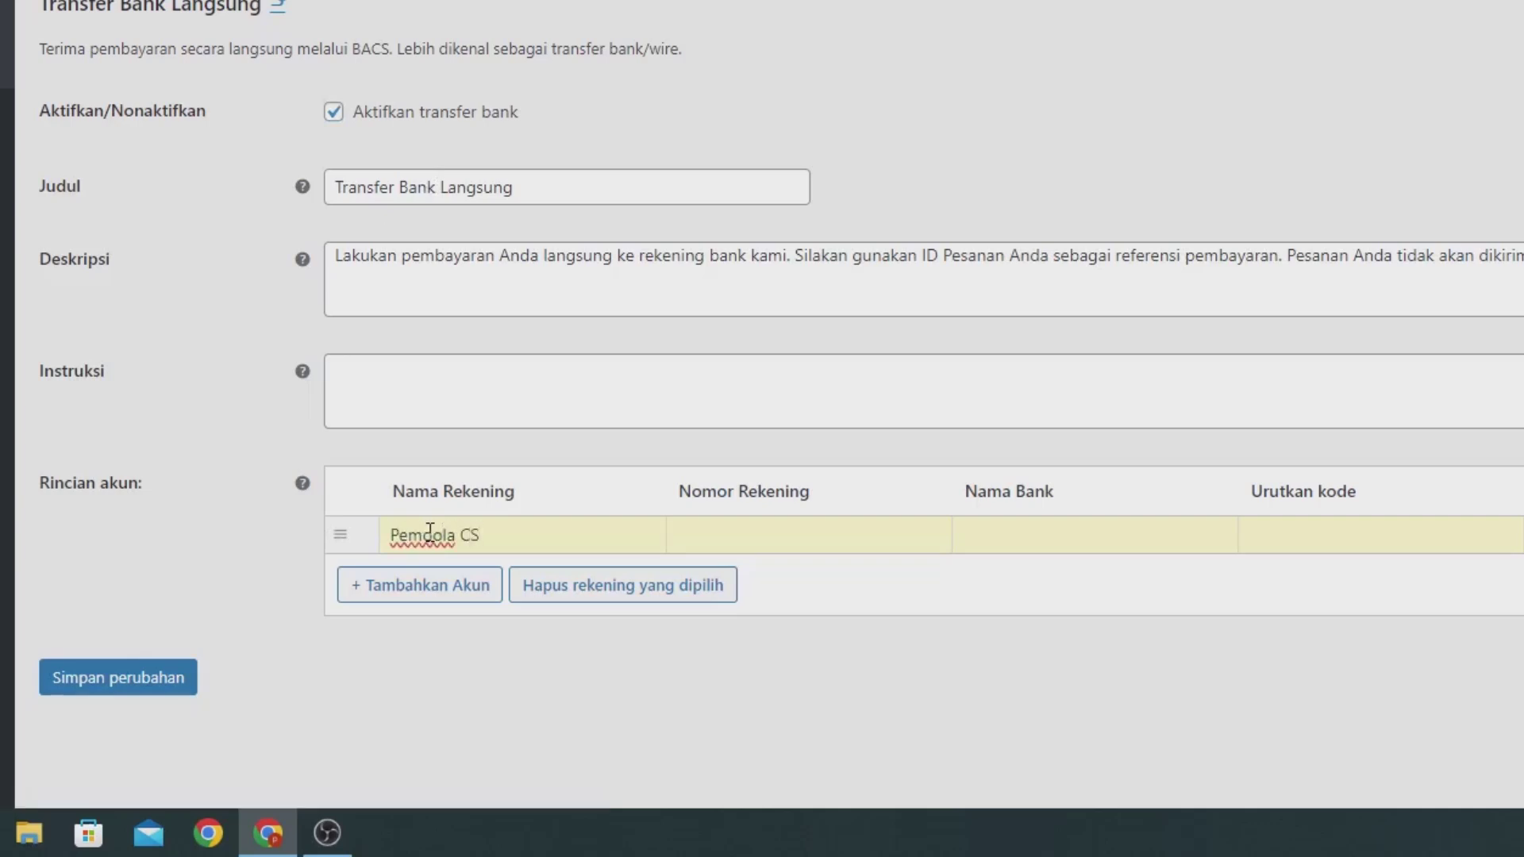
{"action": "left_click", "coordinate": [763, 545]}
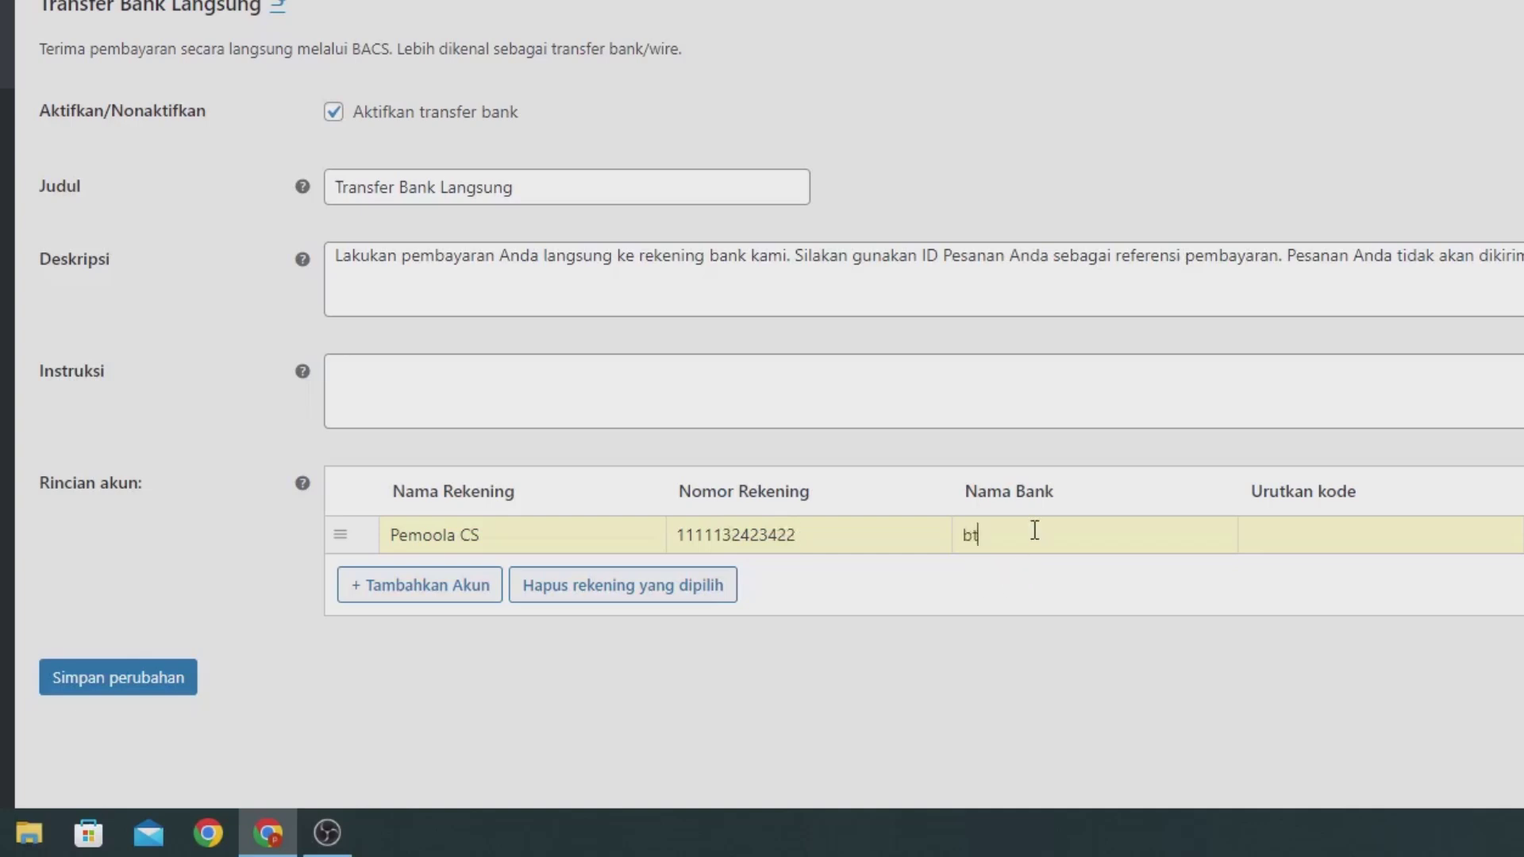
{"action": "type", "text": "BTPN"}
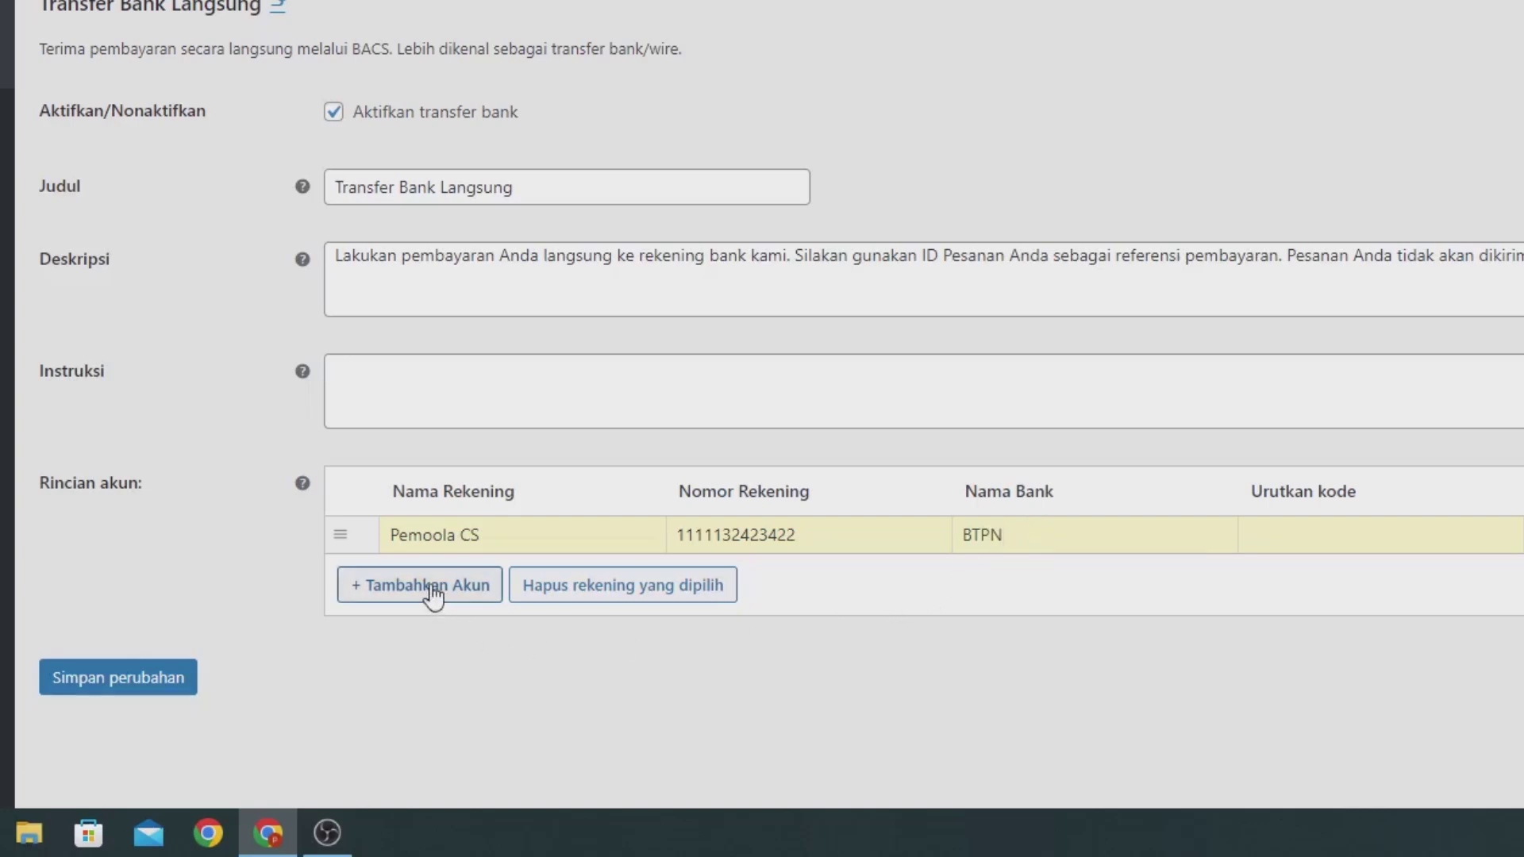
{"action": "left_click", "coordinate": [161, 672]}
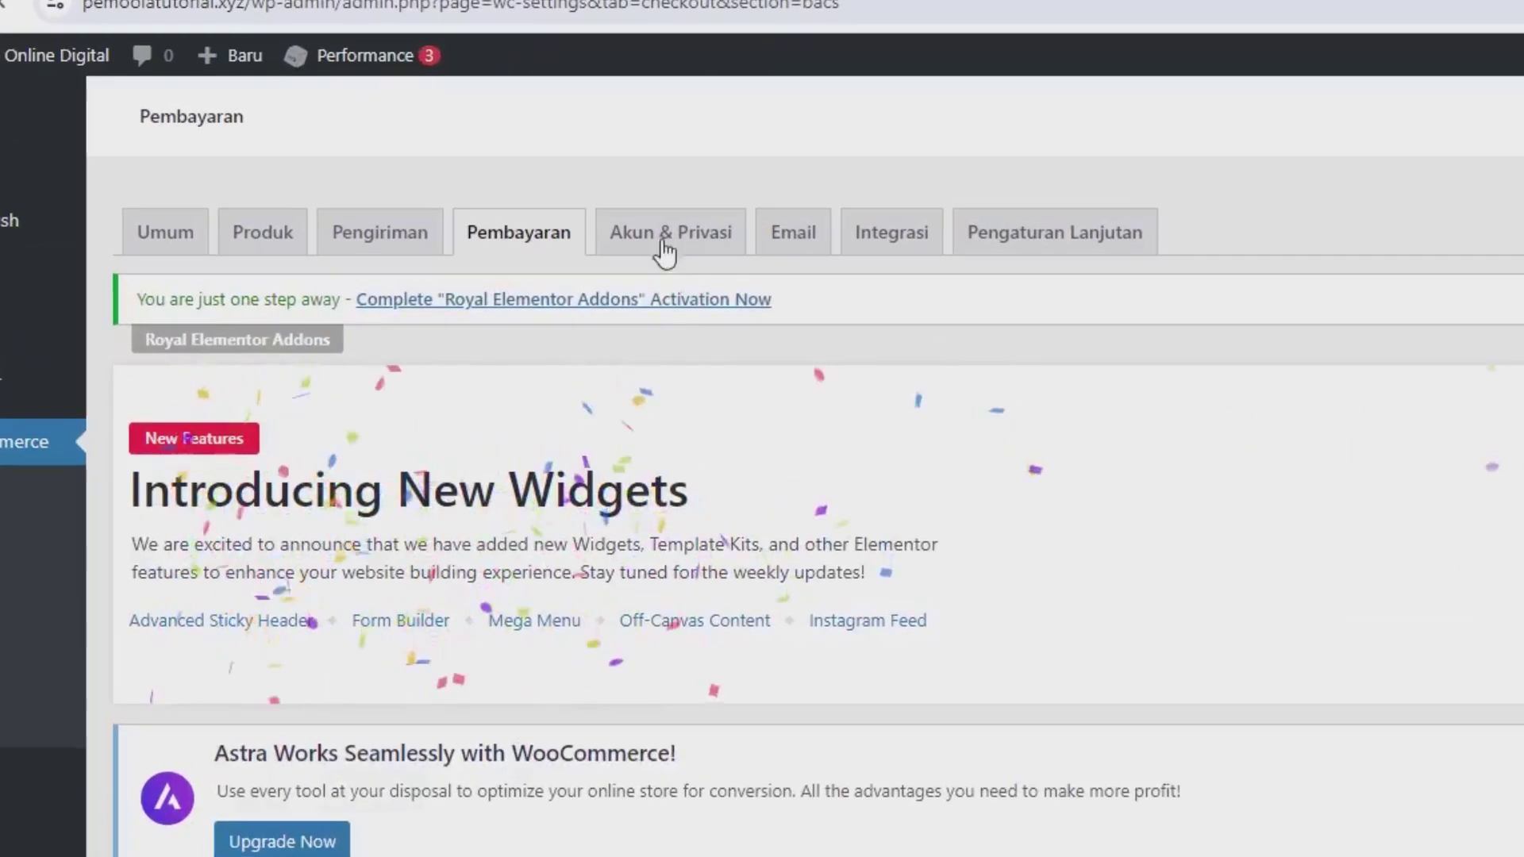
Step: On Akun & Privasi, turn off auto-generated usernames and password-setup links
{"action": "left_click", "coordinate": [601, 218]}
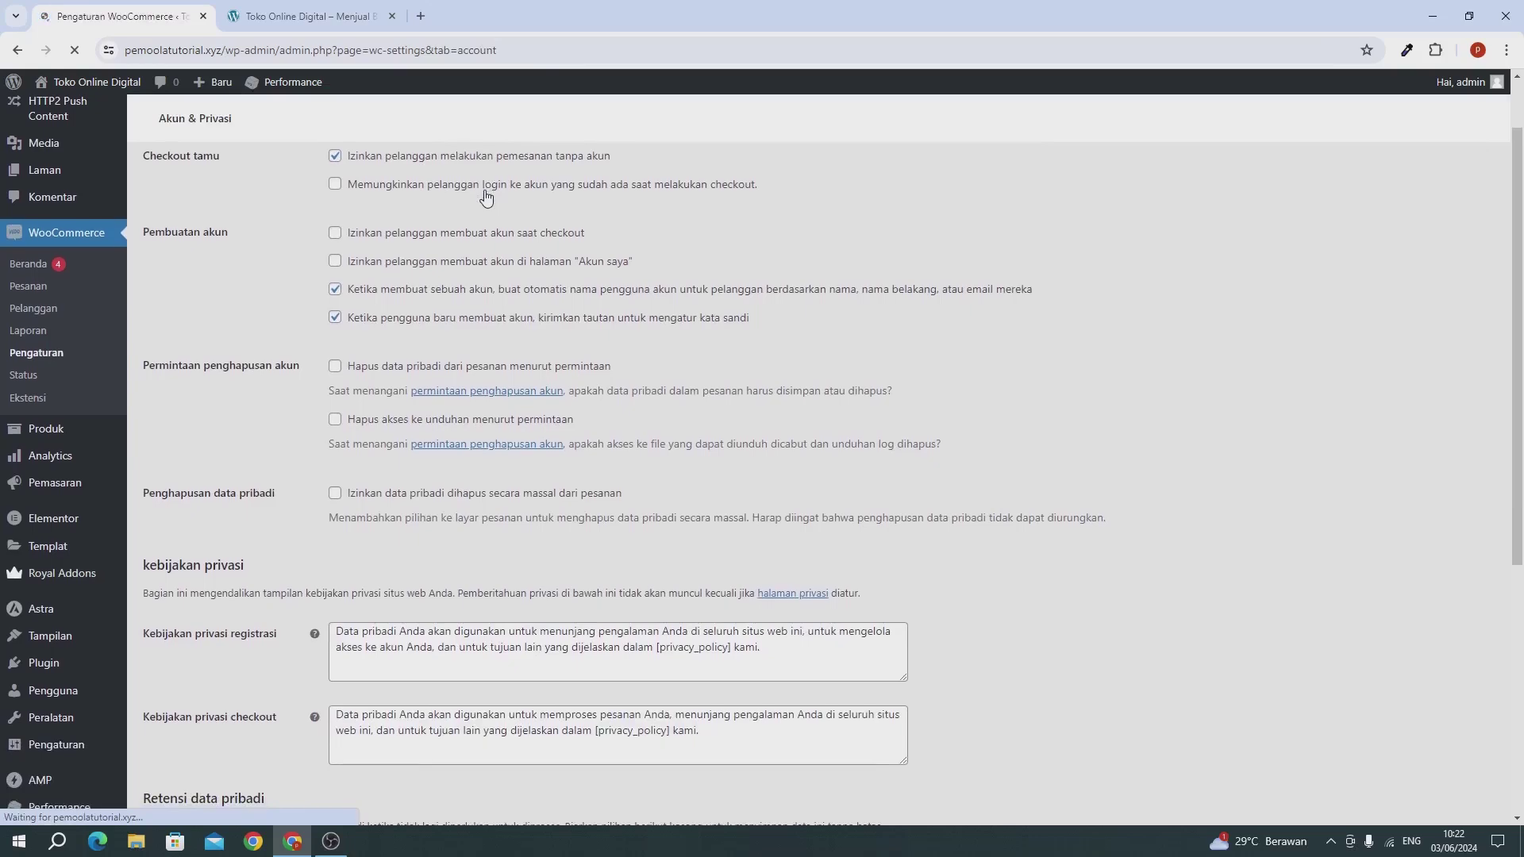
{"action": "scroll", "coordinate": [487, 196], "scroll_direction": "up", "scroll_amount": 1}
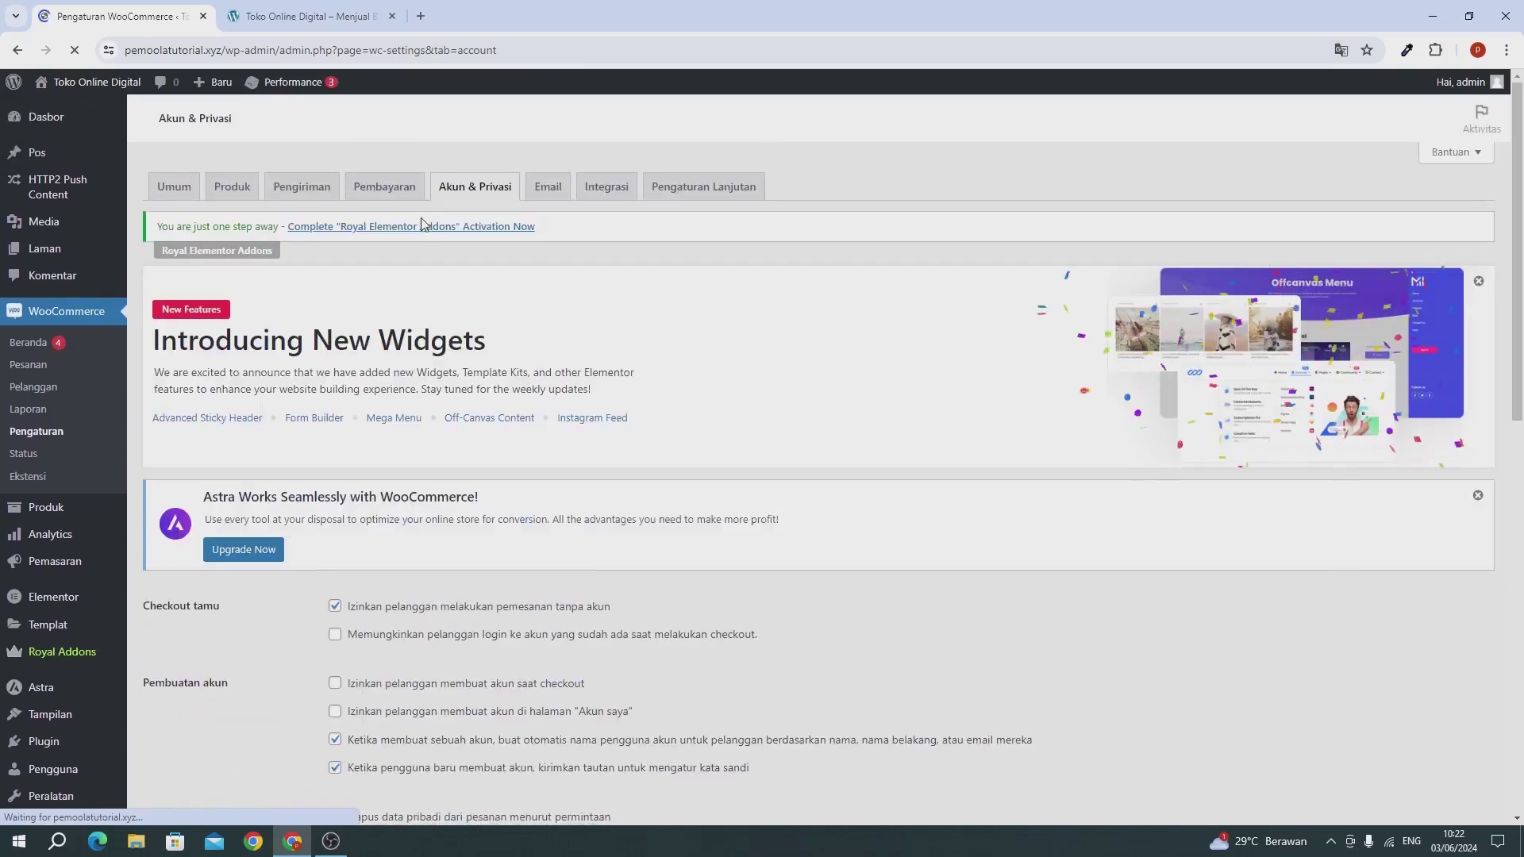
{"action": "scroll", "coordinate": [423, 224], "scroll_direction": "down", "scroll_amount": 4}
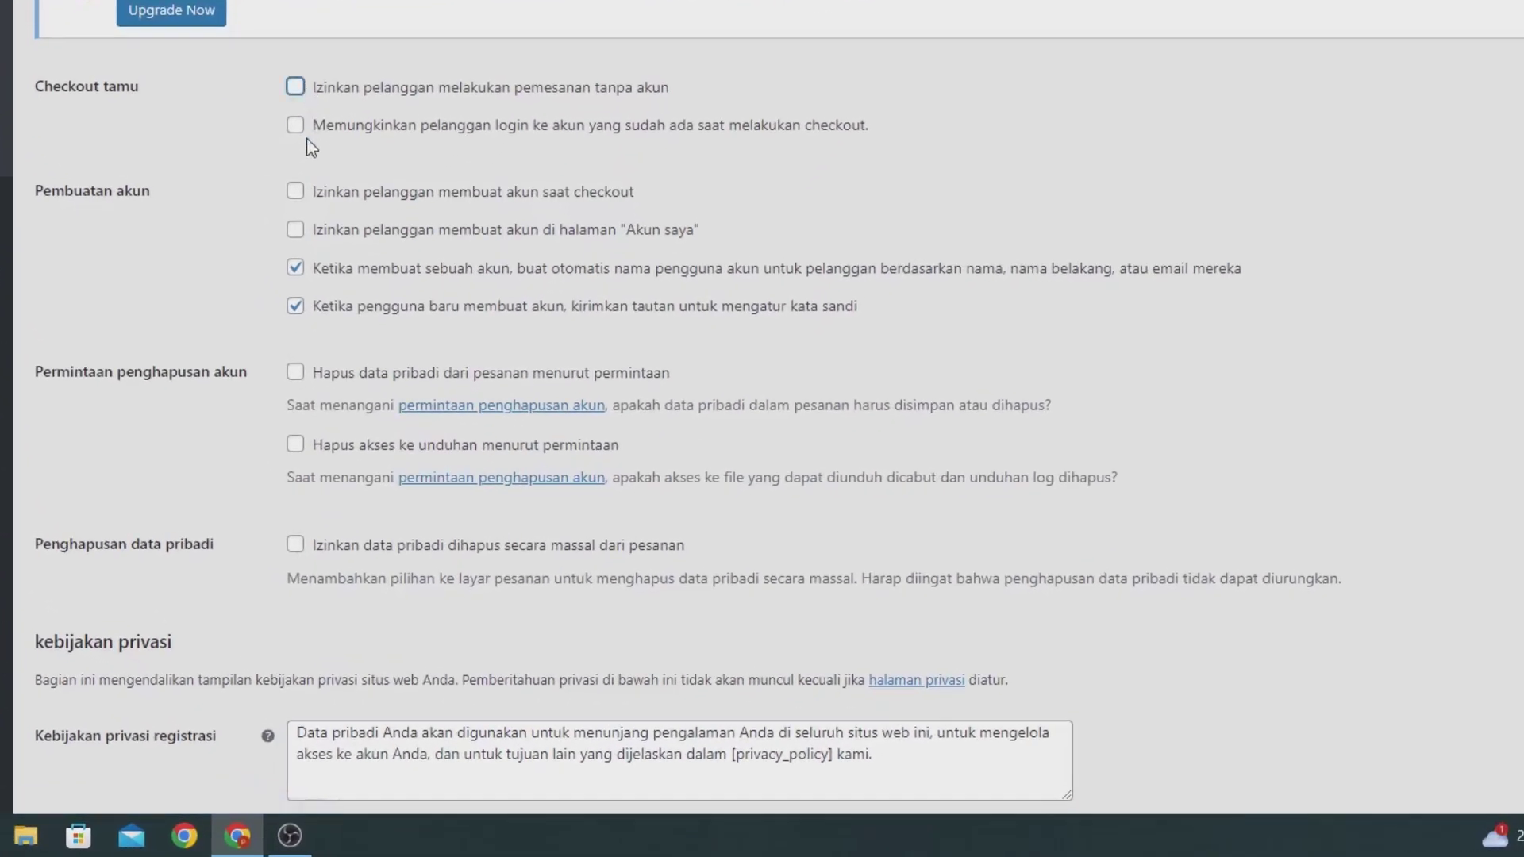
{"action": "left_click", "coordinate": [295, 267]}
{"action": "left_click", "coordinate": [299, 308]}
Step: Allow login and account creation at checkout and registration on Akun saya, then save
{"action": "scroll", "coordinate": [342, 178], "scroll_direction": "up", "scroll_amount": 1}
{"action": "left_click", "coordinate": [296, 168]}
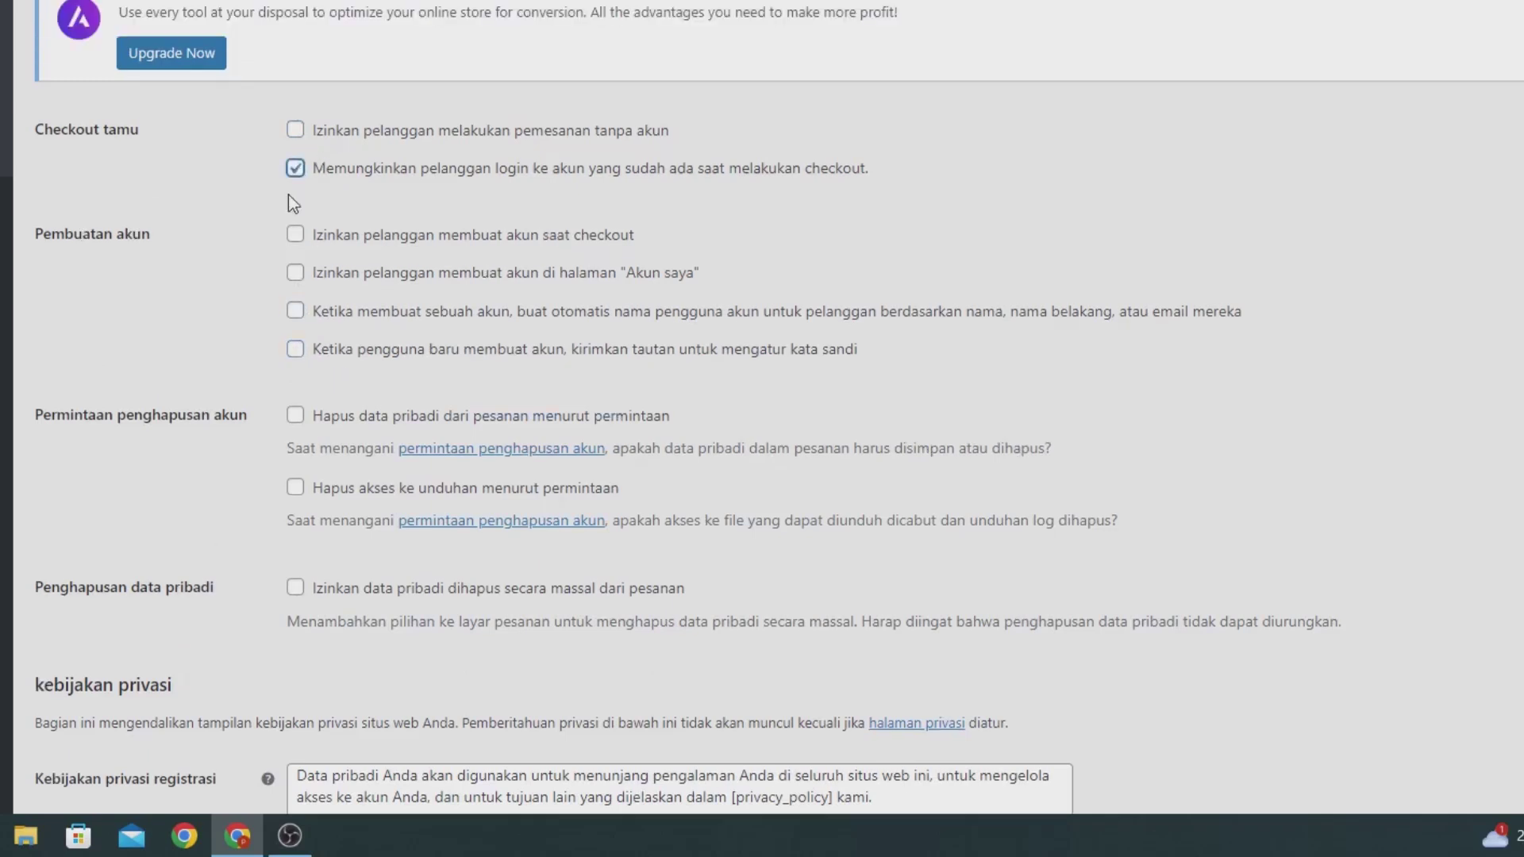
{"action": "left_click", "coordinate": [295, 235]}
{"action": "left_click", "coordinate": [303, 272]}
{"action": "scroll", "coordinate": [498, 251], "scroll_direction": "down", "scroll_amount": 10}
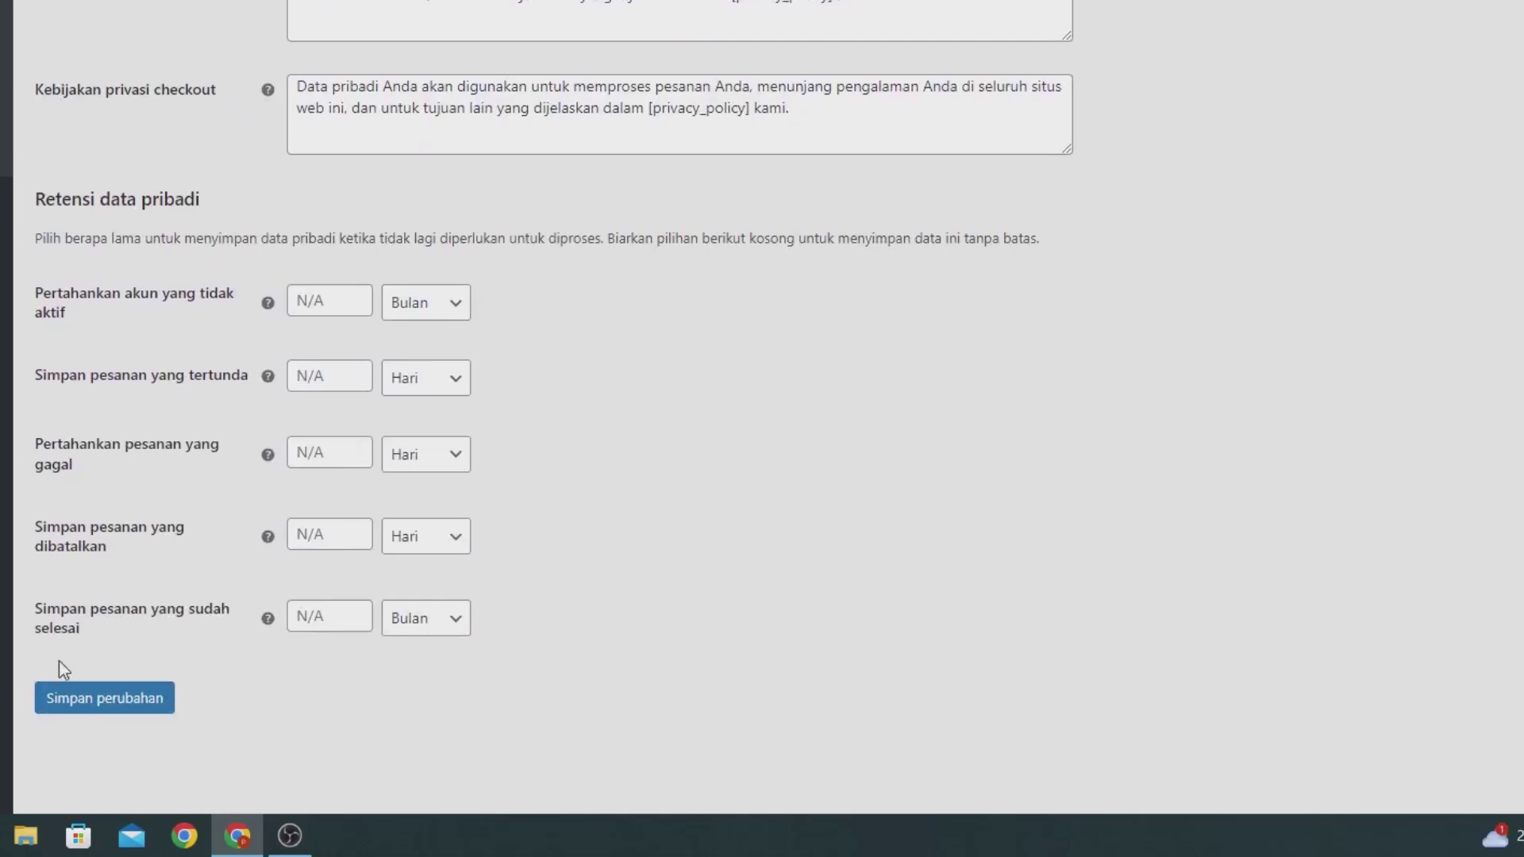
{"action": "left_click", "coordinate": [75, 697]}
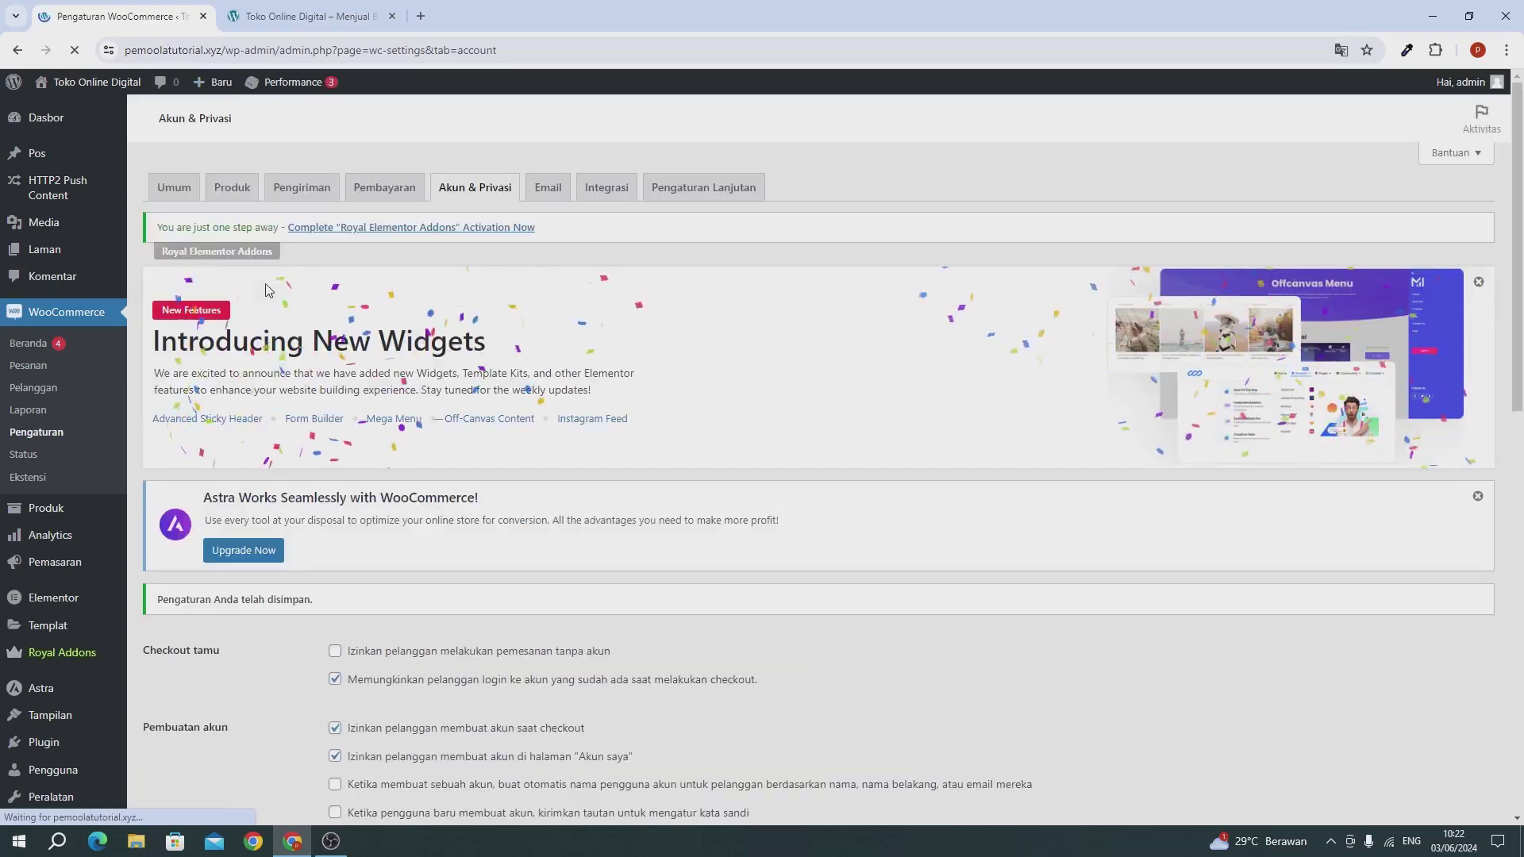
Step: Go back to the Dasbor and bring up the Produk submenu in the admin sidebar
{"action": "scroll", "coordinate": [255, 445], "scroll_direction": "down", "scroll_amount": 2}
{"action": "scroll", "coordinate": [245, 442], "scroll_direction": "down", "scroll_amount": 2}
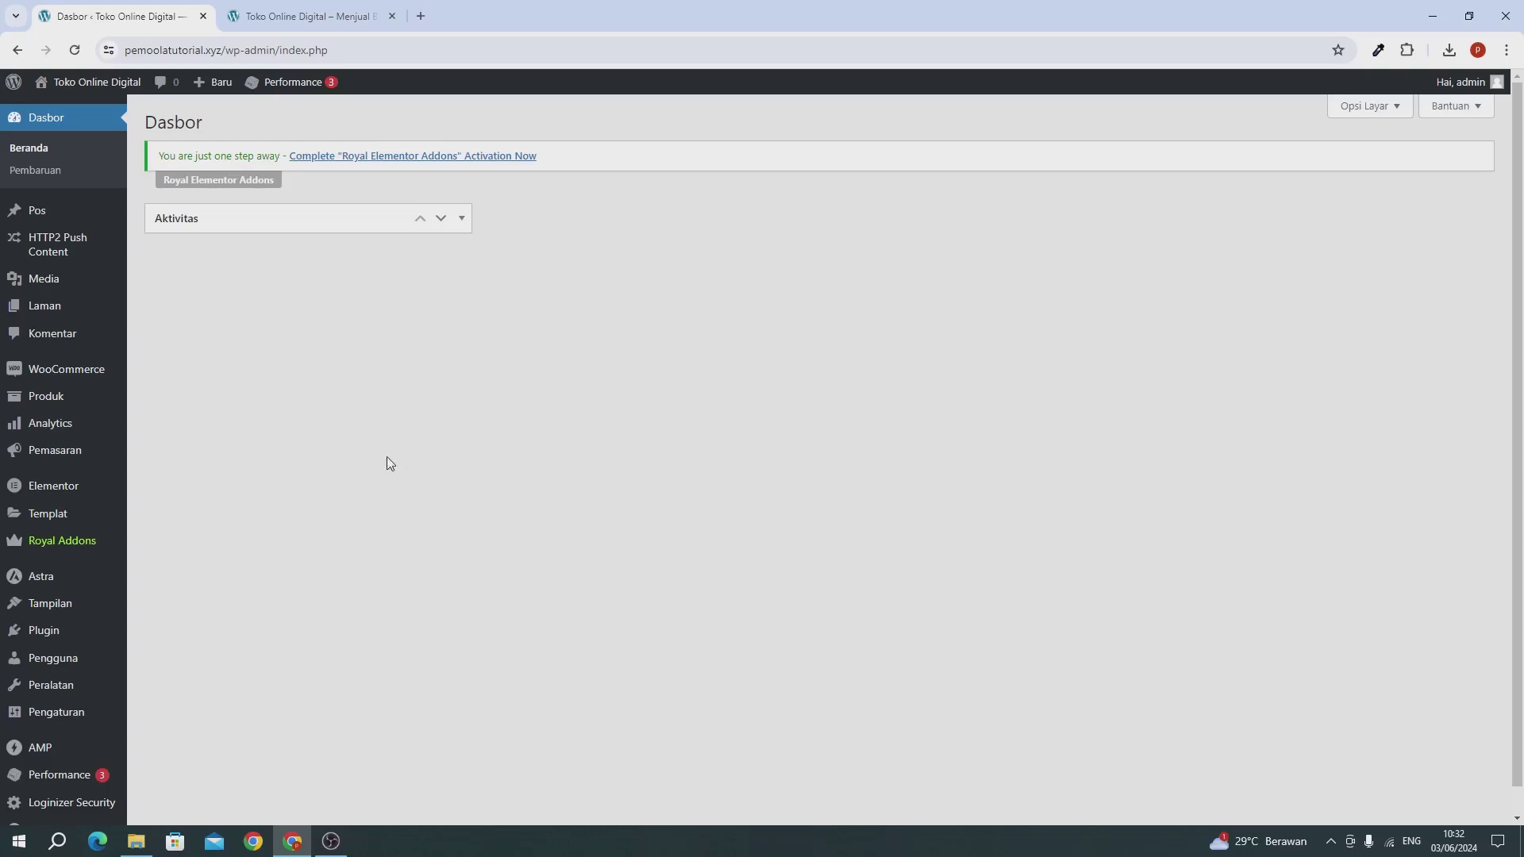
{"action": "mouse_move", "coordinate": [91, 412]}
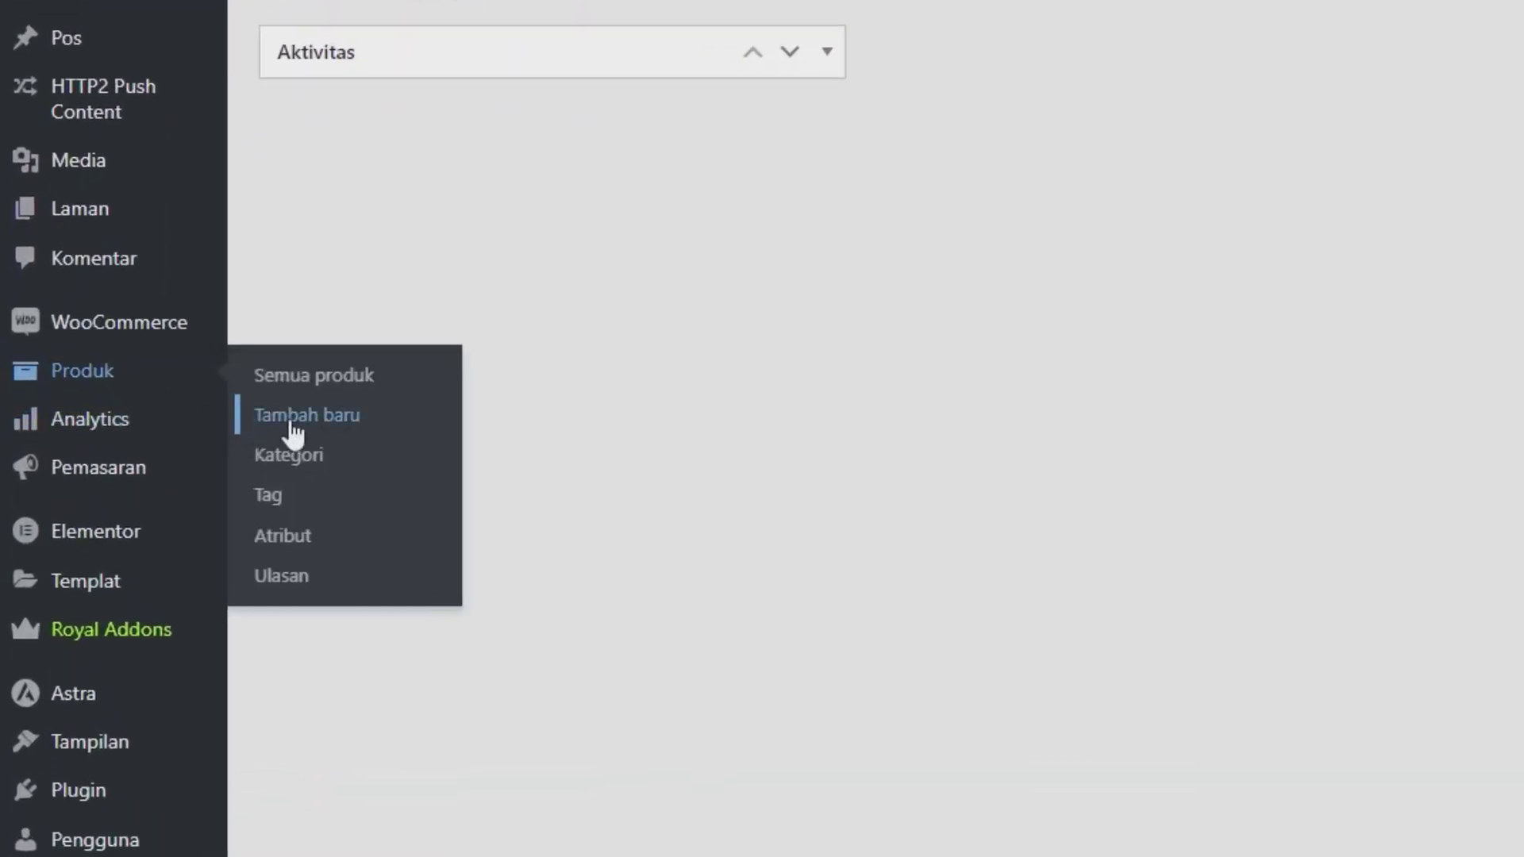
Step: Add a new product titled 'Template Toko Online' and paste Lorem ipsum into its description
{"action": "left_click", "coordinate": [292, 425]}
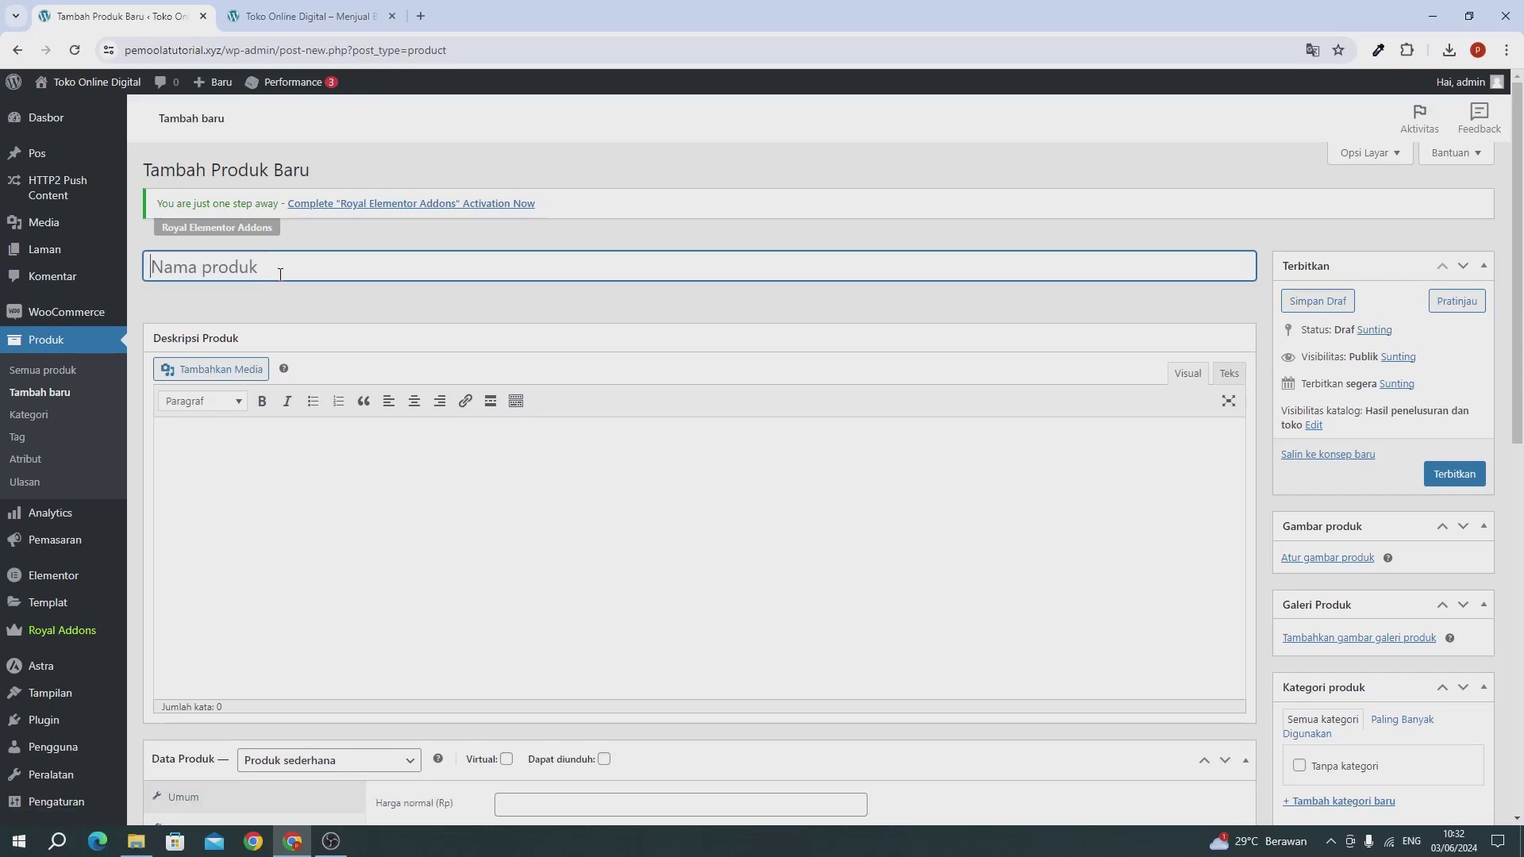
{"action": "type", "text": "Template Toko"}
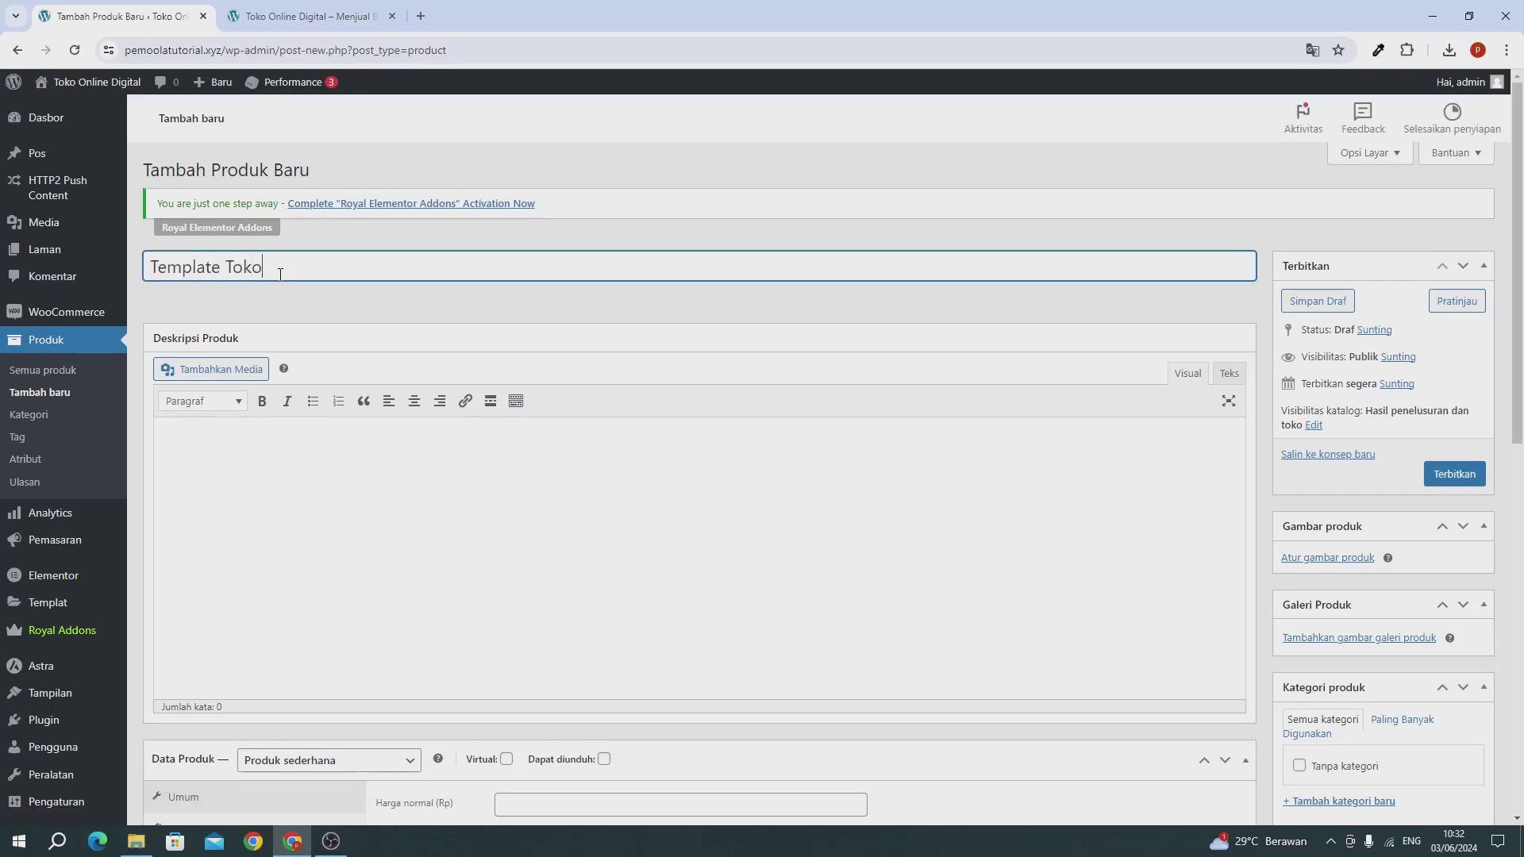
{"action": "type", "text": " Online"}
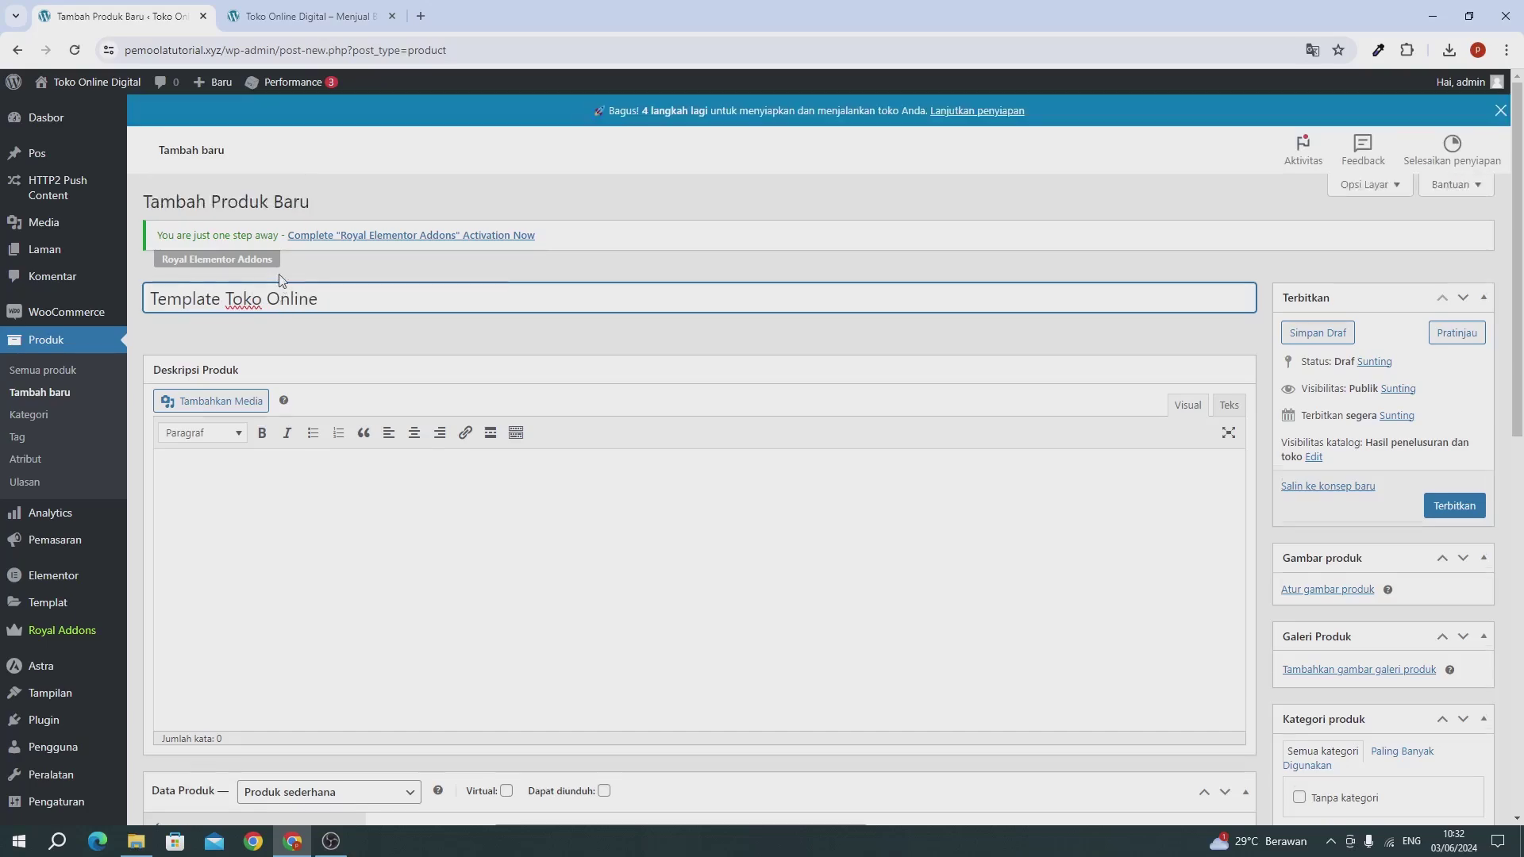
{"action": "scroll", "coordinate": [299, 300], "scroll_direction": "down", "scroll_amount": 3}
{"action": "type", "text": "Lorem ipsum dolor sit amet, consectetur adipiscing elit, sed do eiusmod tempor incididunt ut labore et dolore magna aliqua. Ut enim ad minim veniam, quis nostrud exercitation ullamco laboris nisi ut aliquip ex ea commodo consequat. Duis aute irure dolor in reprehenderit in voluptate velit esse cillum dolore eu fugiat nulla pariatur. Excepteur sint occaecat cupidatat non proident, sunt in culpa qui officia deserunt mollit anim id est laborum."}
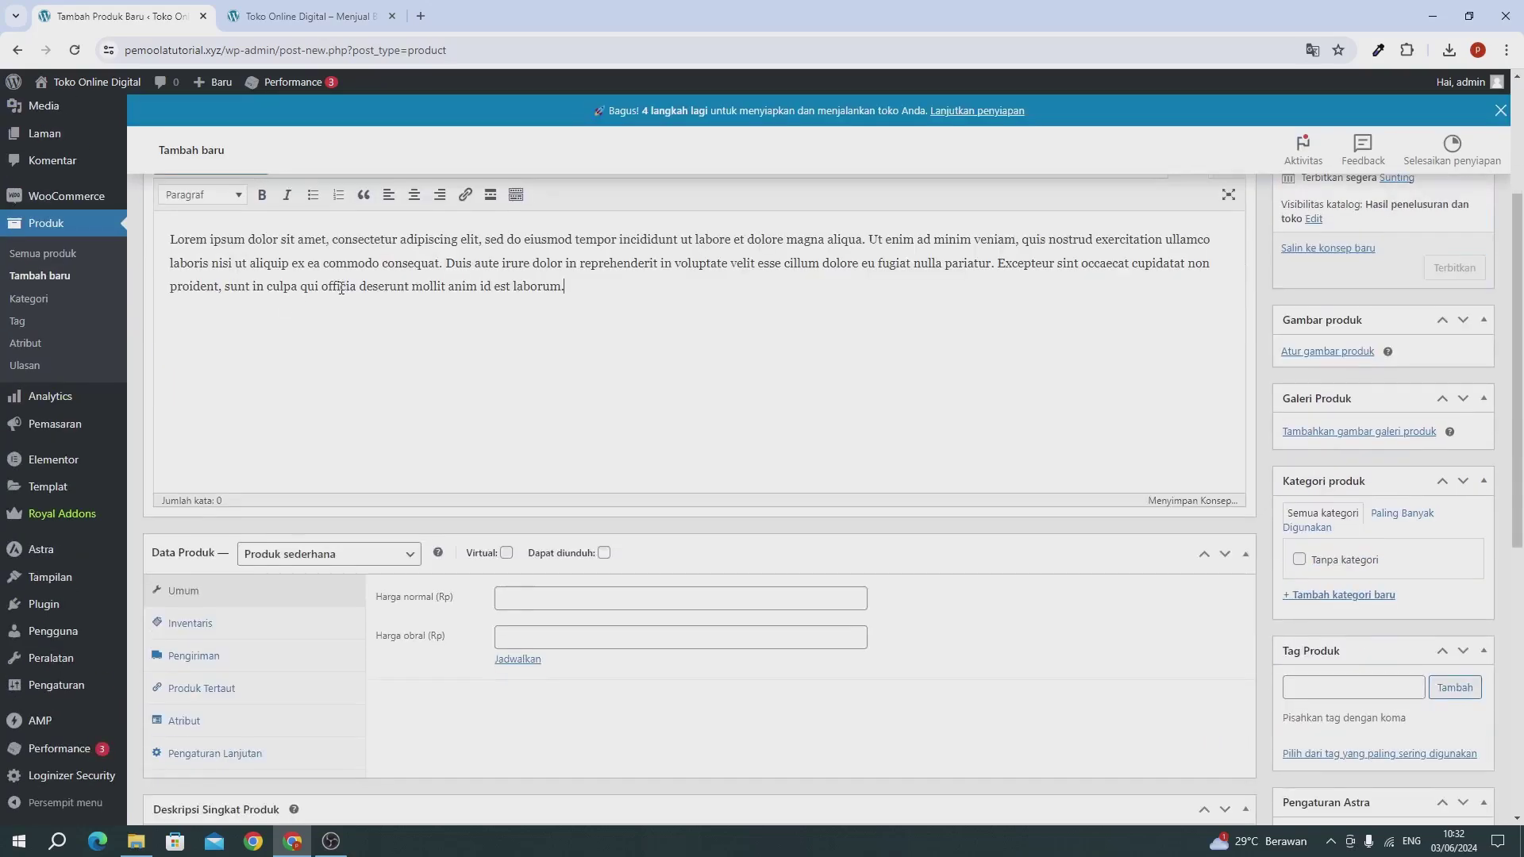
Step: Paste the same Lorem ipsum text into the short product description
{"action": "scroll", "coordinate": [331, 530], "scroll_direction": "down", "scroll_amount": 5}
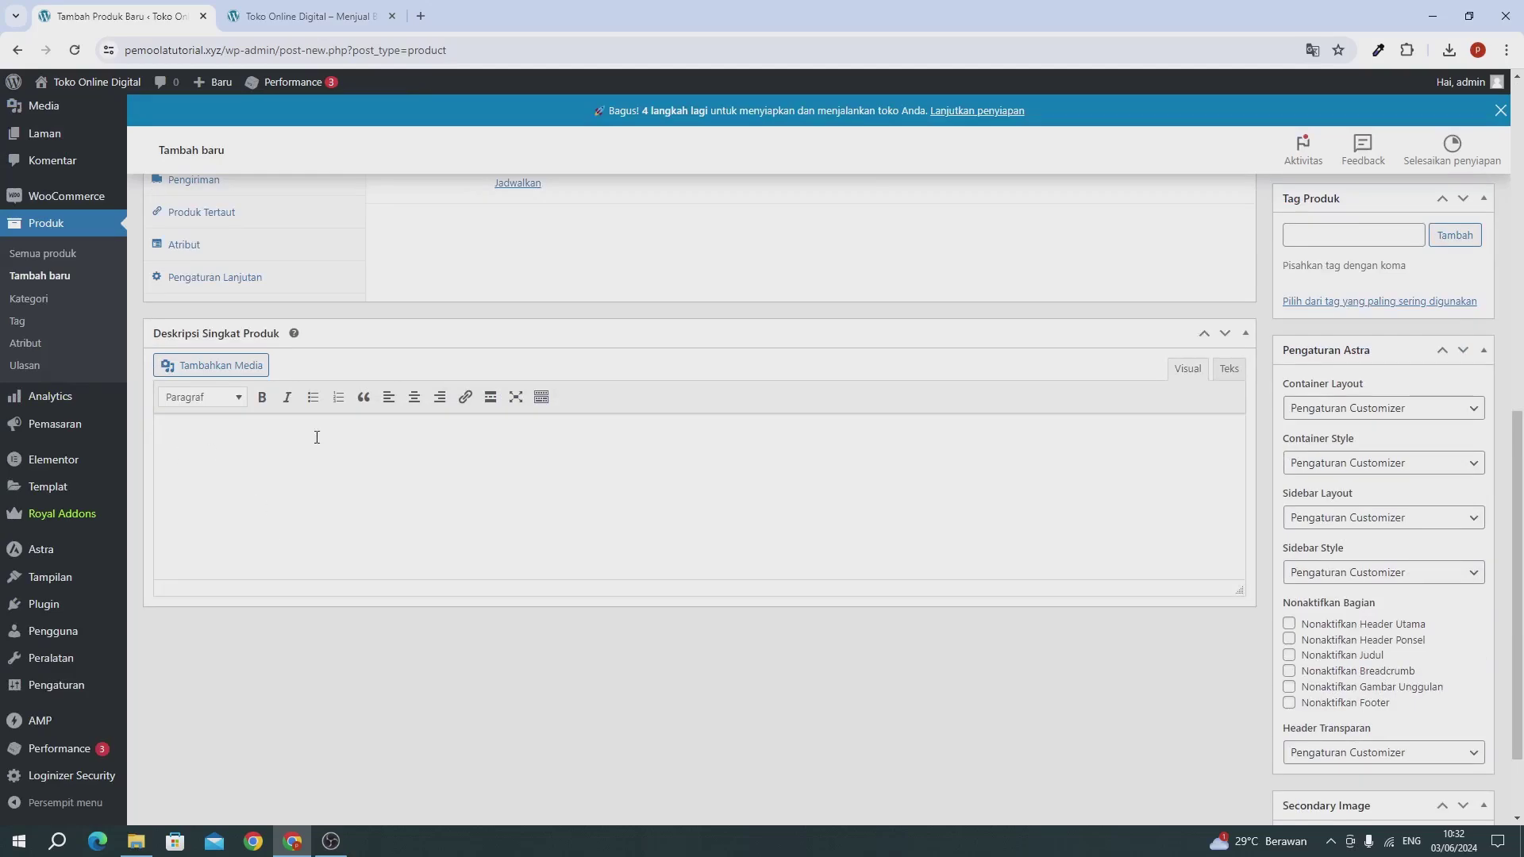
{"action": "left_click", "coordinate": [326, 479]}
{"action": "type", "text": "Lorem ipsum dolor sit amet, consectetur adipiscing elit, sed do eiusmod tempor incididunt ut labore et dolore magna aliqua. Ut enim ad minim veniam, quis nostrud exercitation ullamco laboris nisi ut aliquip ex ea commodo consequat. Duis aute irure dolor in reprehenderit in voluptate velit esse cillum dolore eu fugiat nulla pariatur. Excepteur sint occaecat cupidatat non proident, sunt in culpa qui officia deserunt mollit anim id est laborum."}
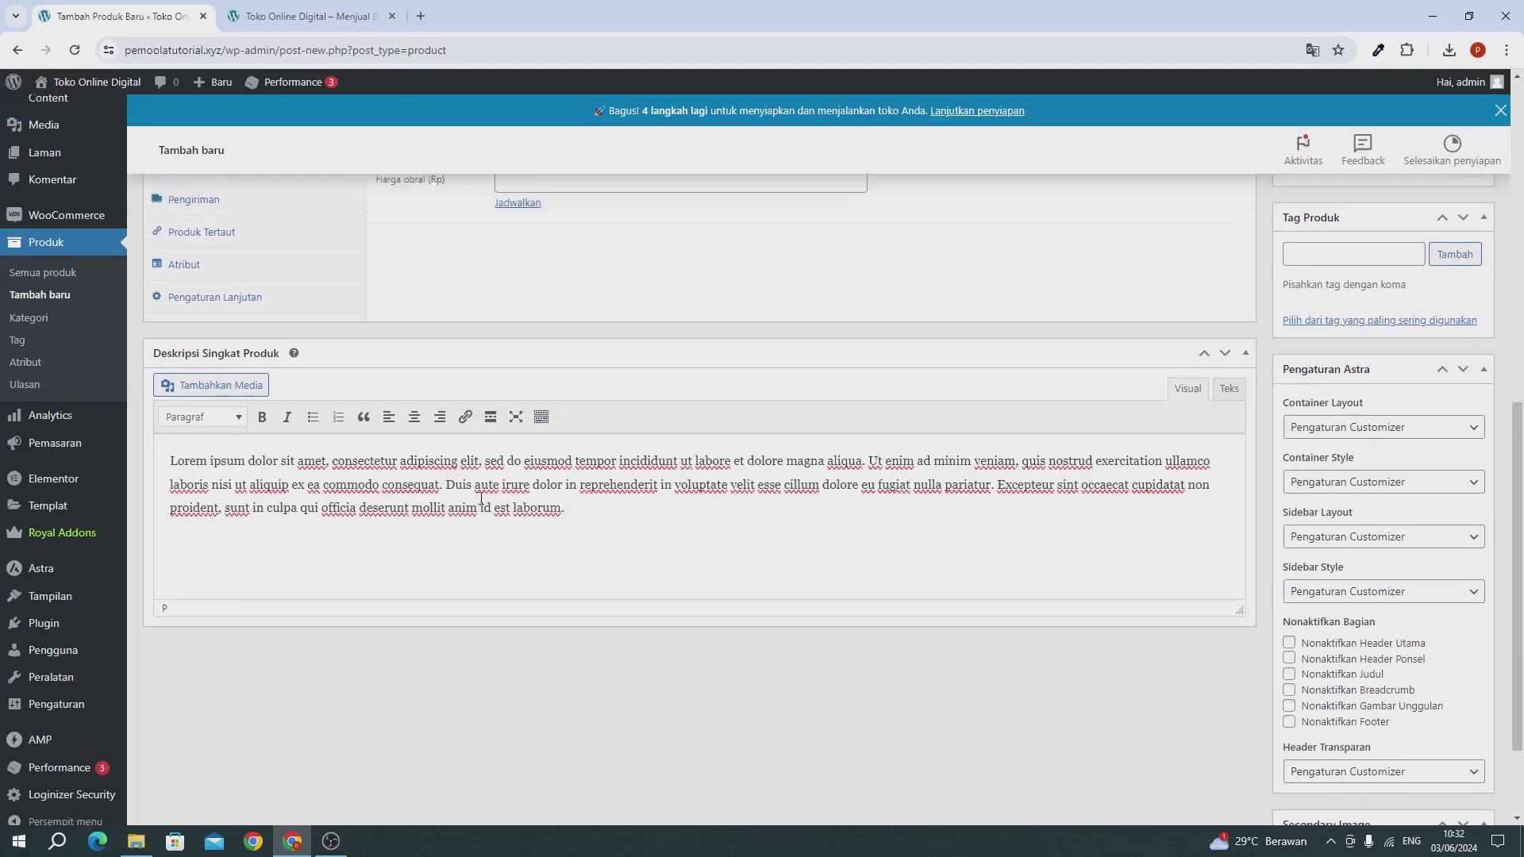
{"action": "scroll", "coordinate": [445, 496], "scroll_direction": "up", "scroll_amount": 8}
{"action": "scroll", "coordinate": [490, 487], "scroll_direction": "down", "scroll_amount": 2}
{"action": "scroll", "coordinate": [490, 487], "scroll_direction": "down", "scroll_amount": 3}
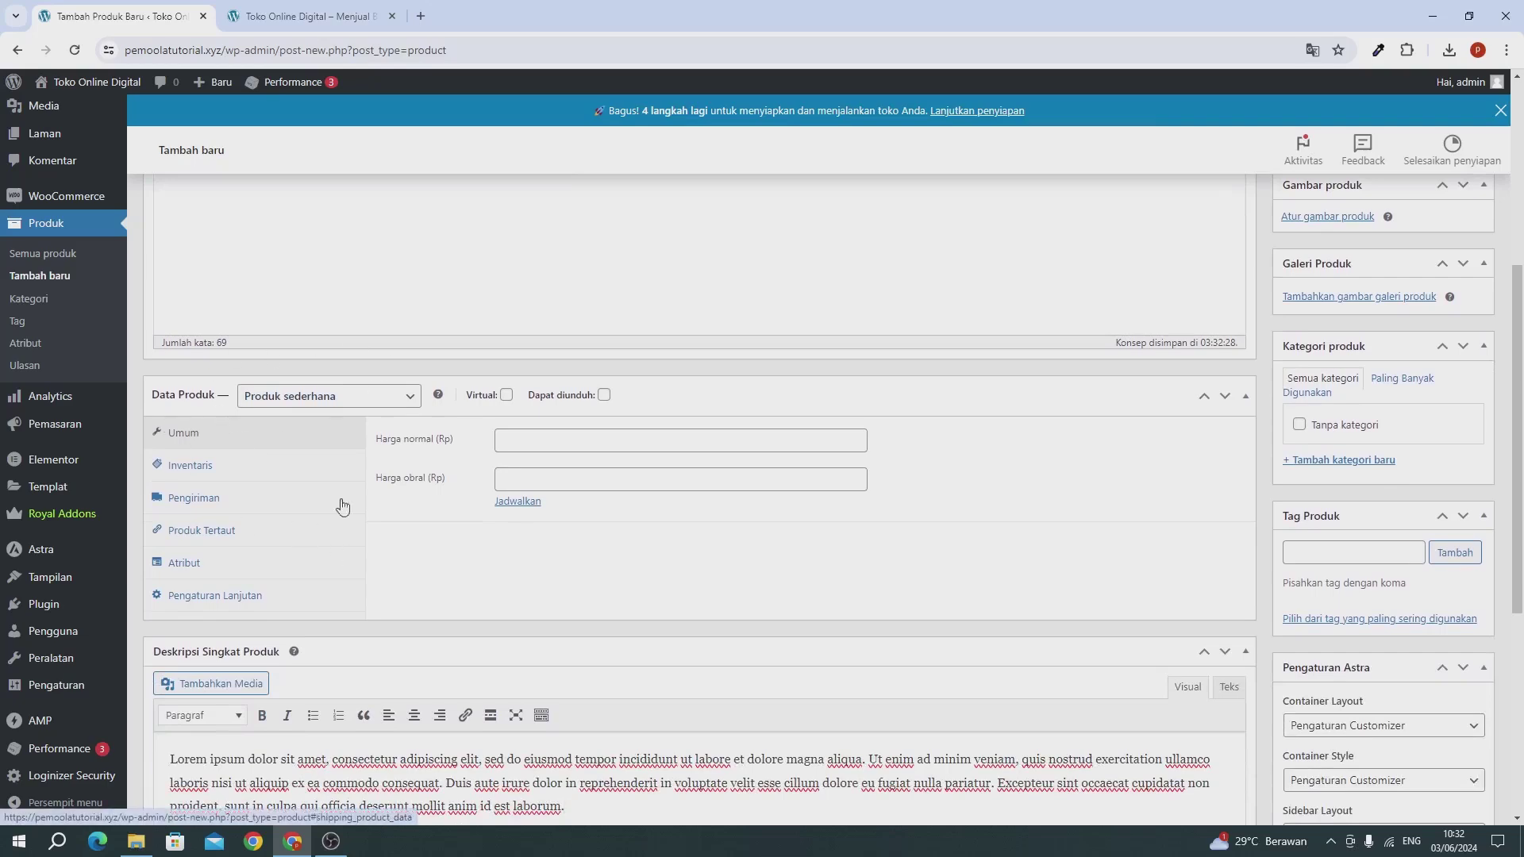
Step: Set the product's regular price to 199000 and its sale price to 119000
{"action": "left_click", "coordinate": [580, 442]}
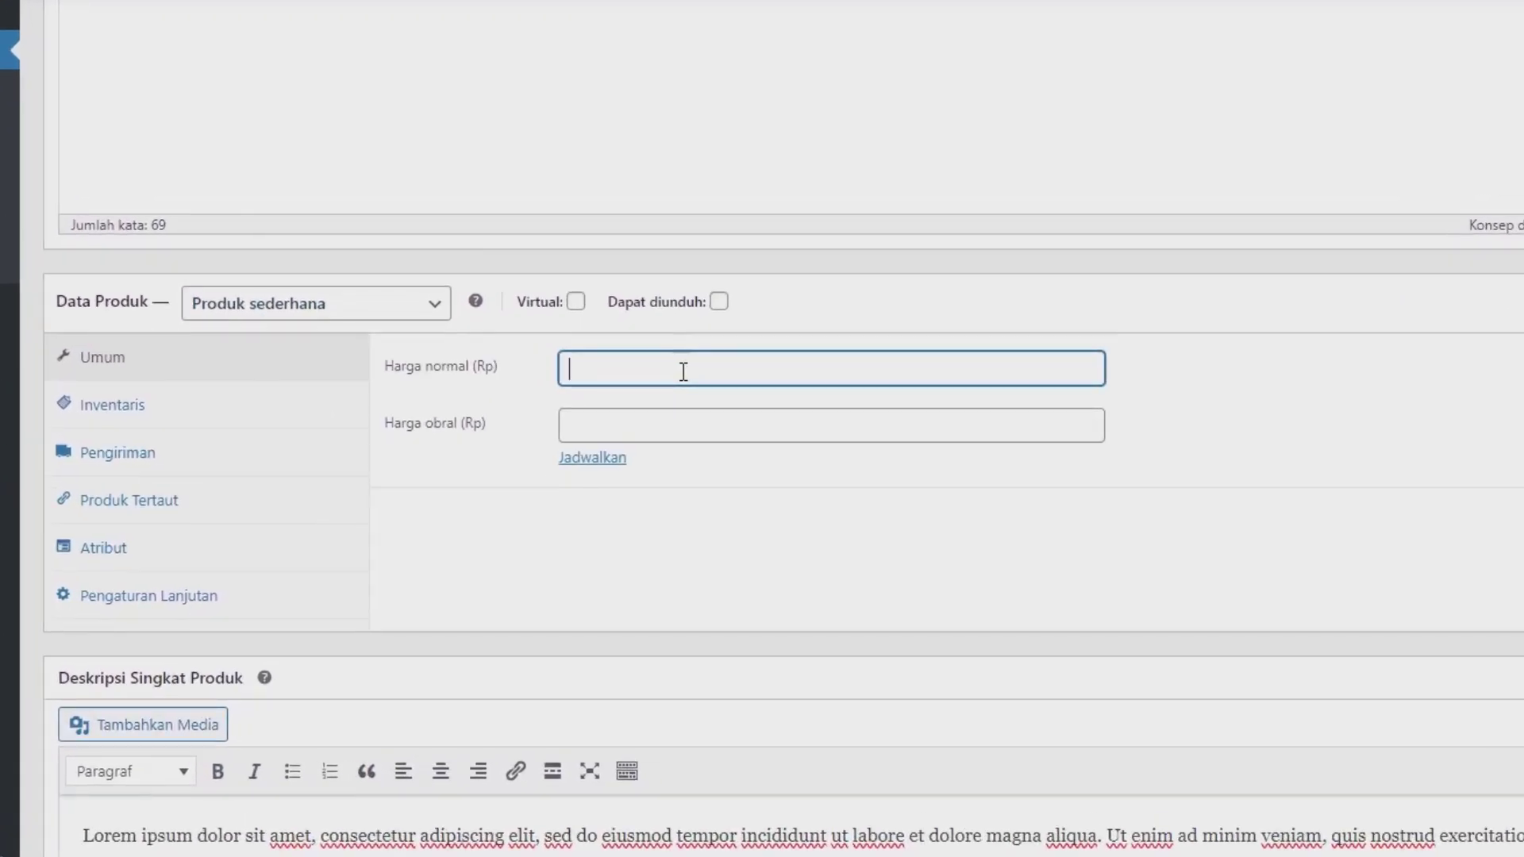
{"action": "type", "text": "99000"}
{"action": "left_click", "coordinate": [649, 422]}
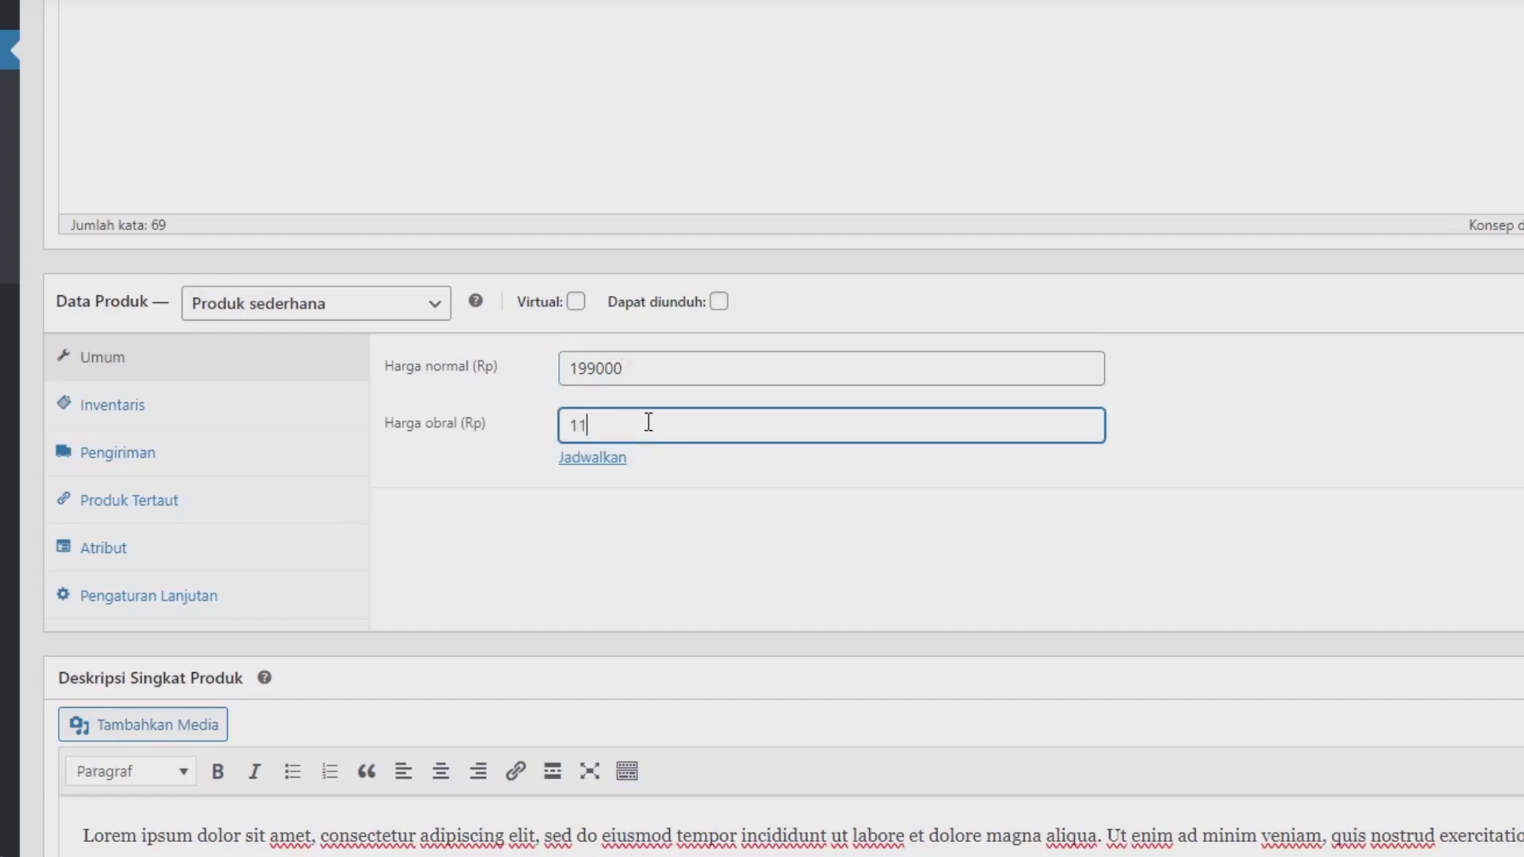
{"action": "type", "text": "119000"}
Step: Mark the product downloadable and attach the uploaded layout (1).png as a download file
{"action": "left_click", "coordinate": [719, 312]}
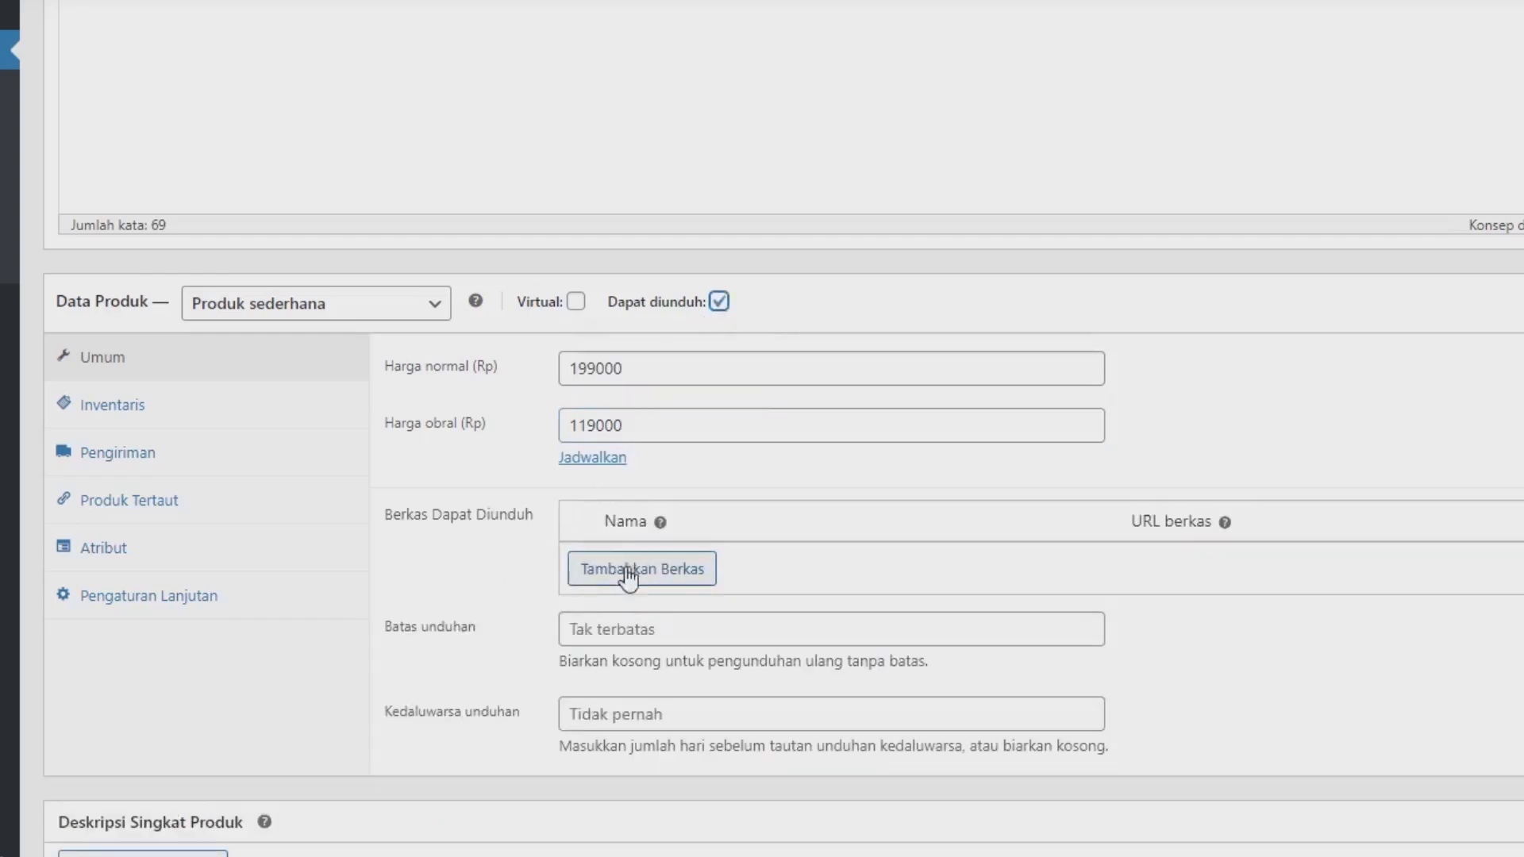
{"action": "left_click", "coordinate": [661, 573]}
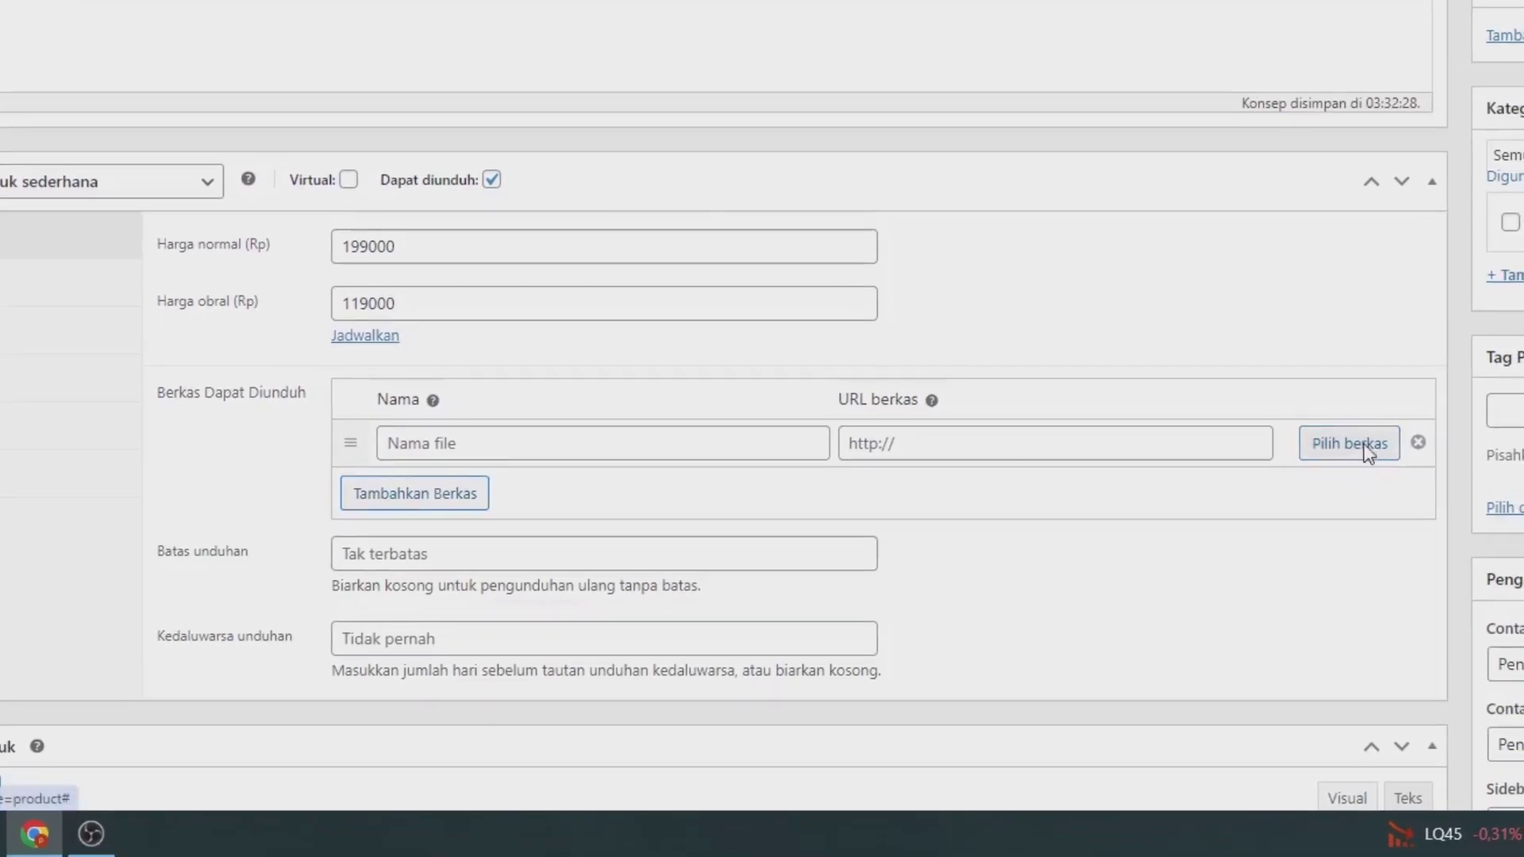
{"action": "left_click", "coordinate": [1349, 443]}
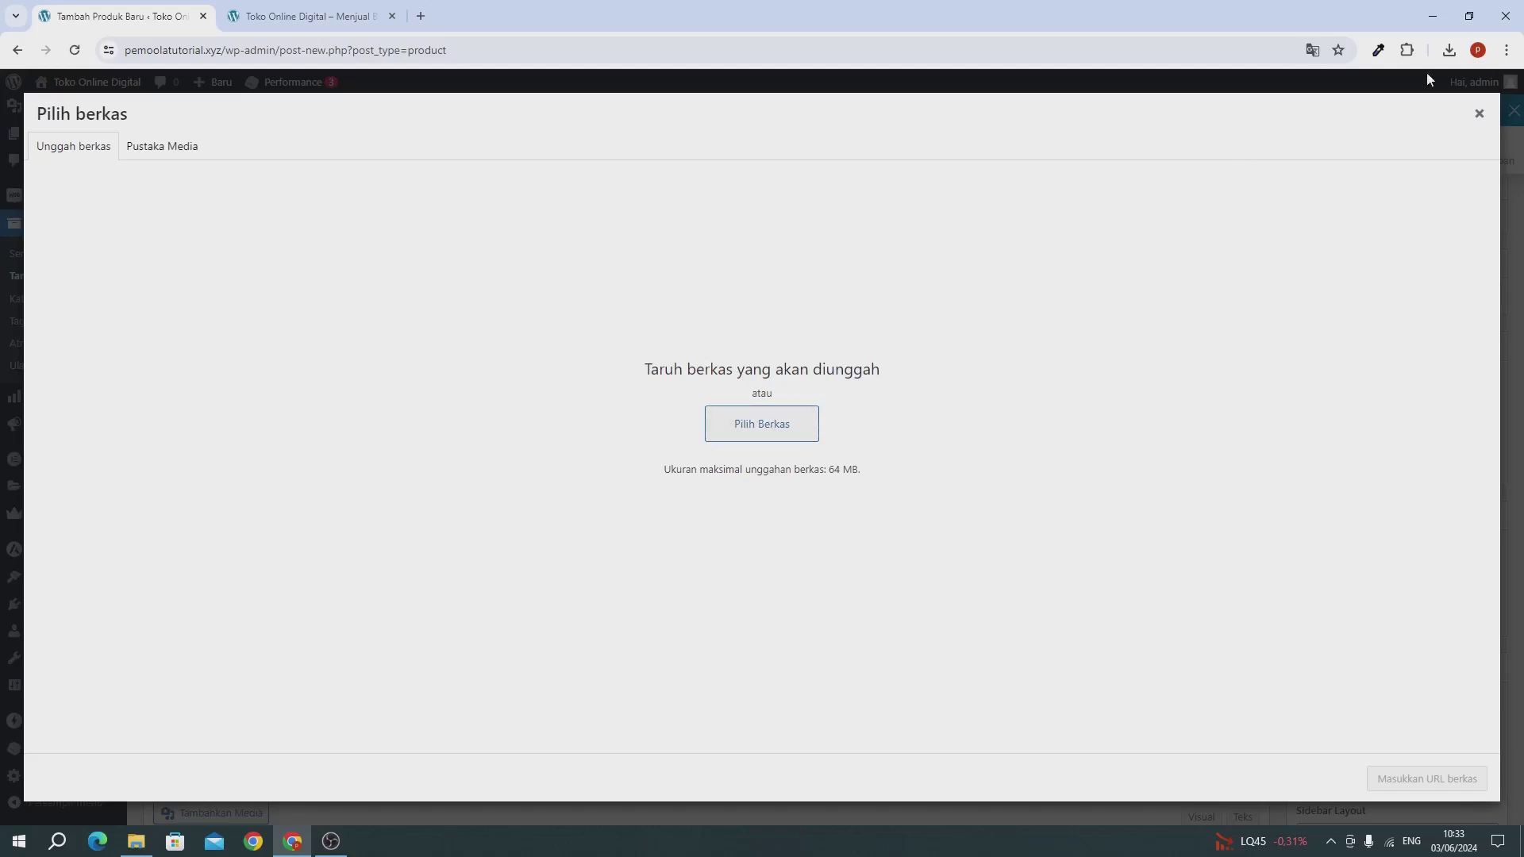
{"action": "left_click", "coordinate": [1449, 50]}
{"action": "left_click_drag", "start_coordinate": [1286, 120], "coordinate": [741, 393]}
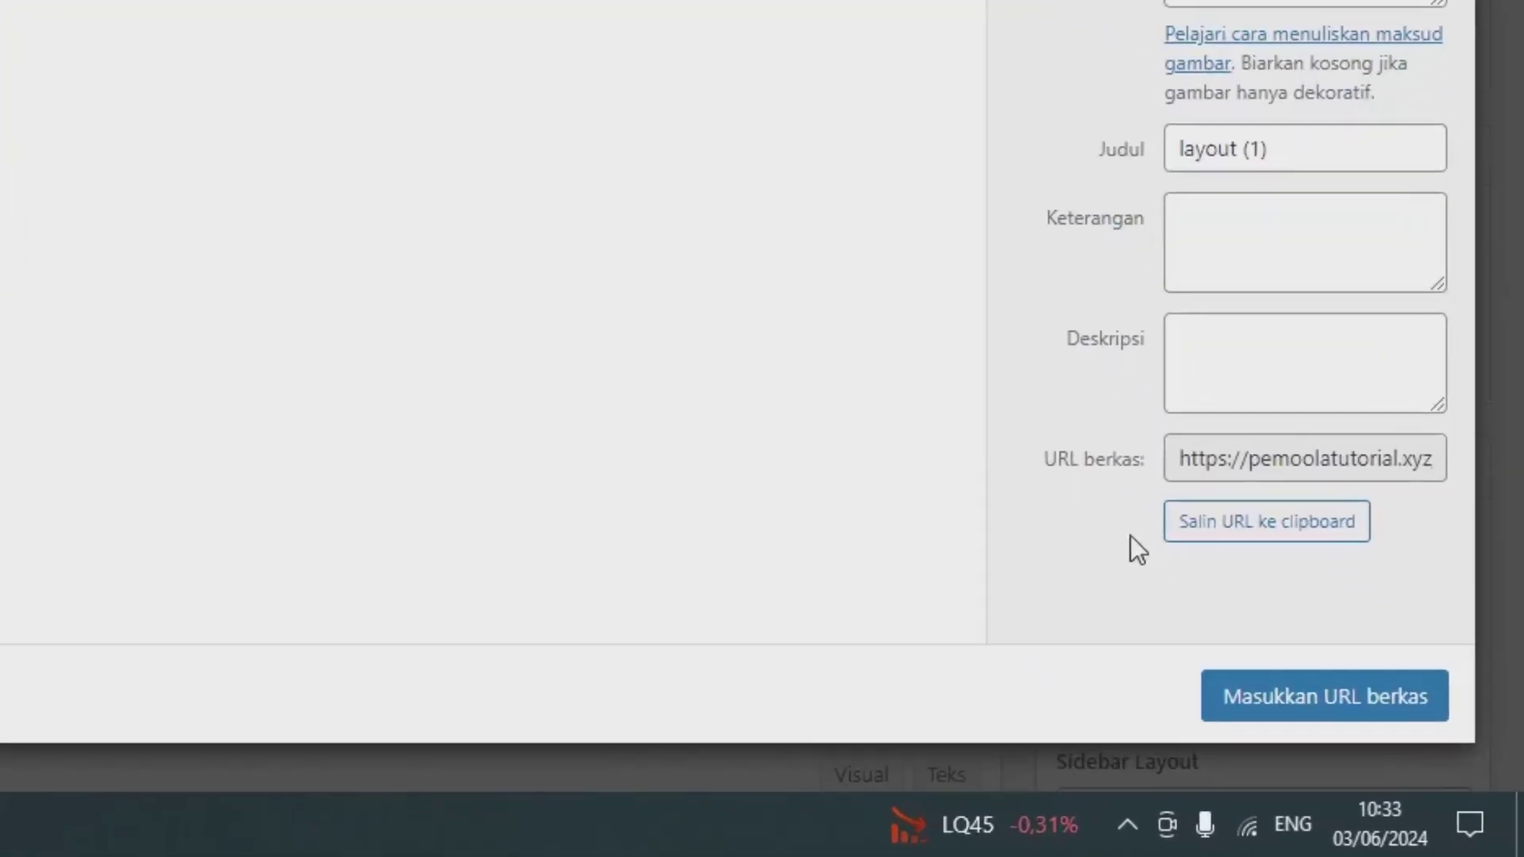
{"action": "left_click", "coordinate": [1245, 635]}
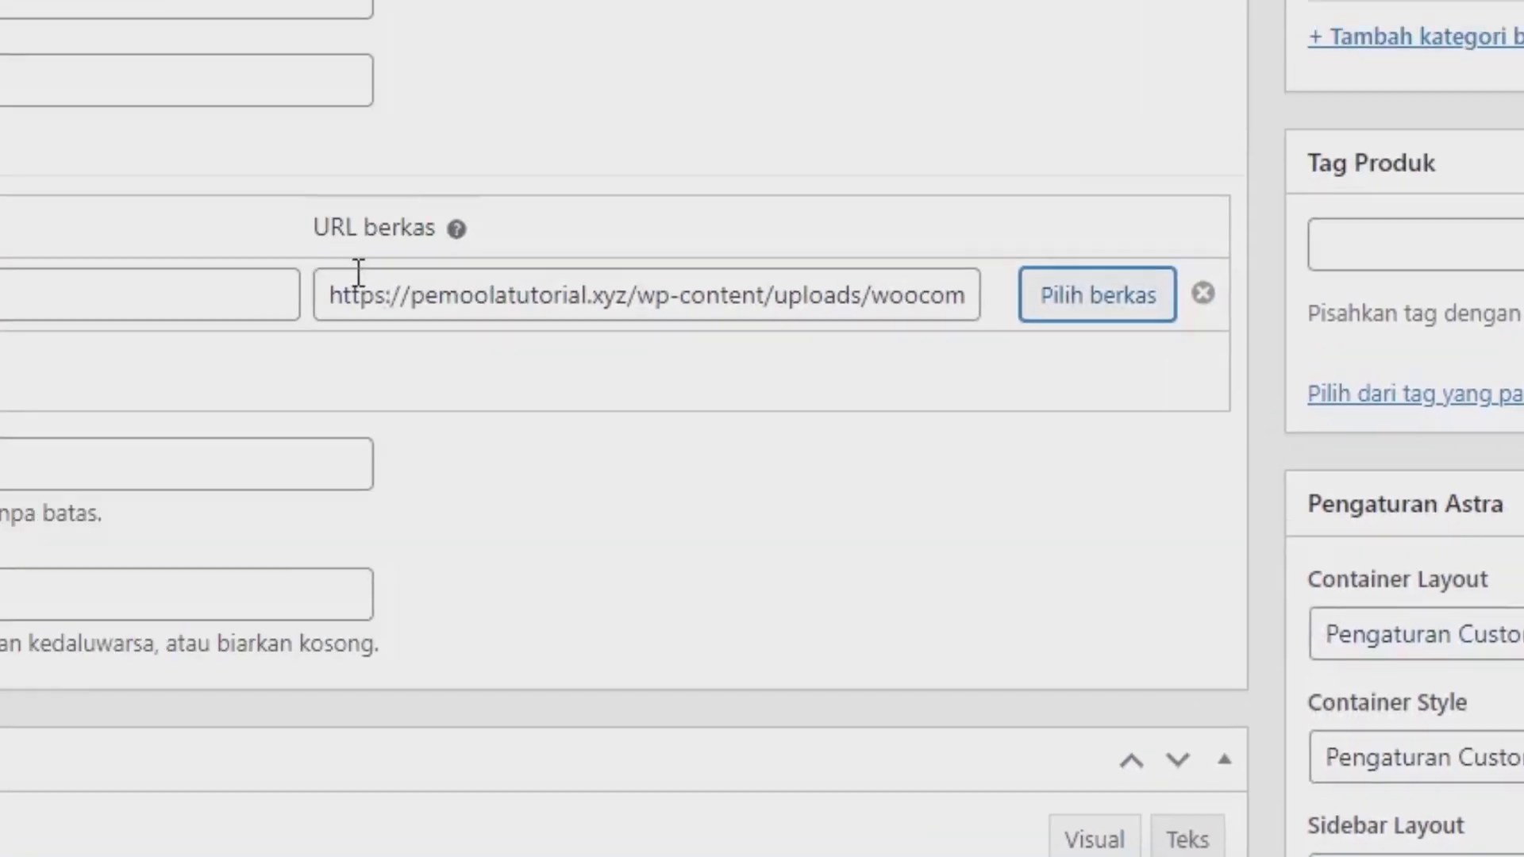
Step: Name the downloadable file 'Download Filte Template Toko Online'
{"action": "left_click", "coordinate": [20, 306]}
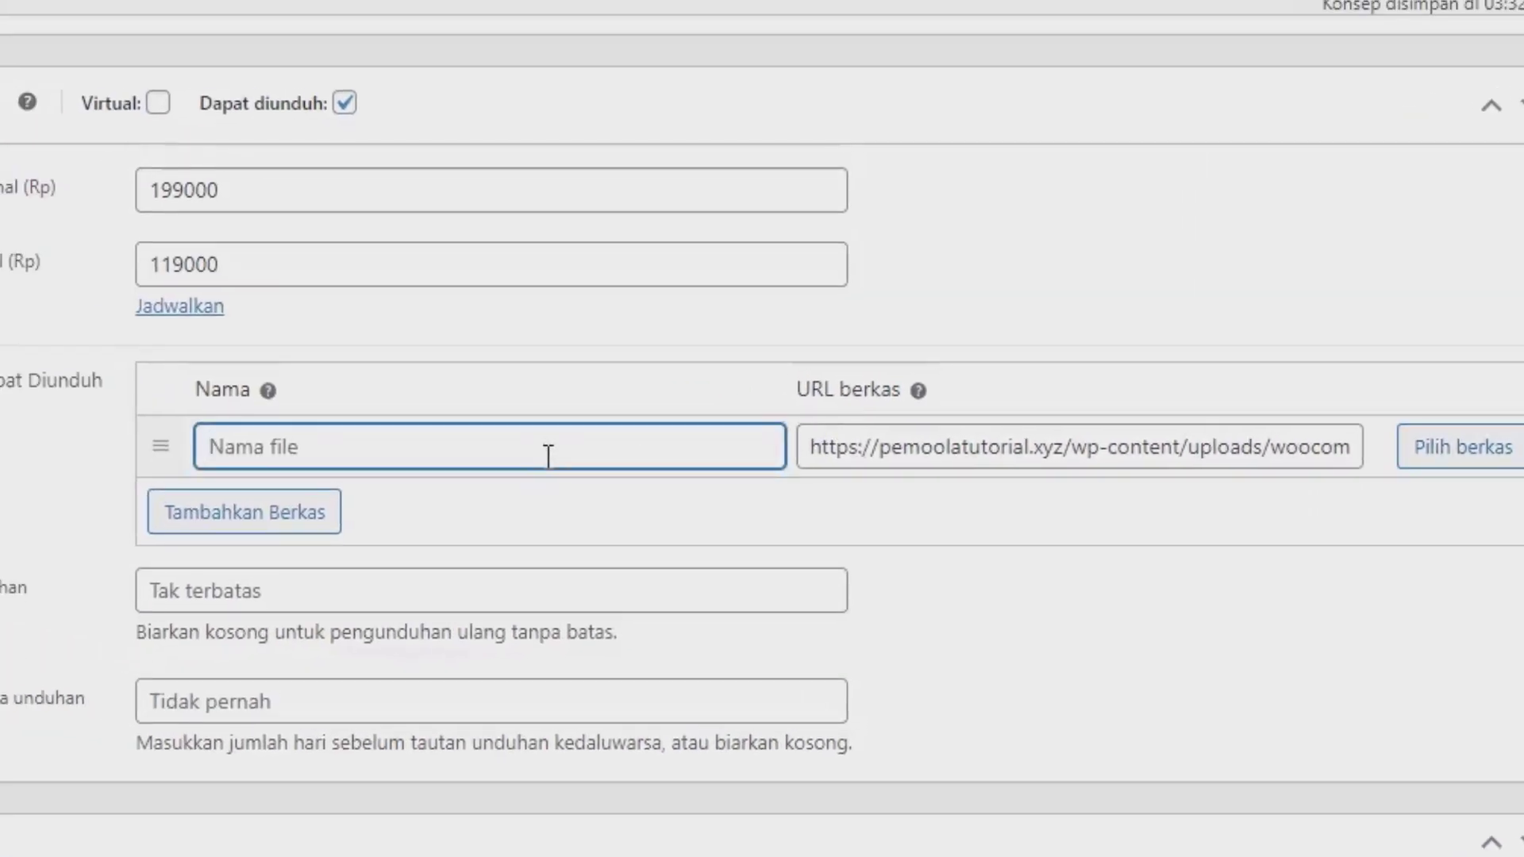
{"action": "type", "text": "Download Filte Toko"}
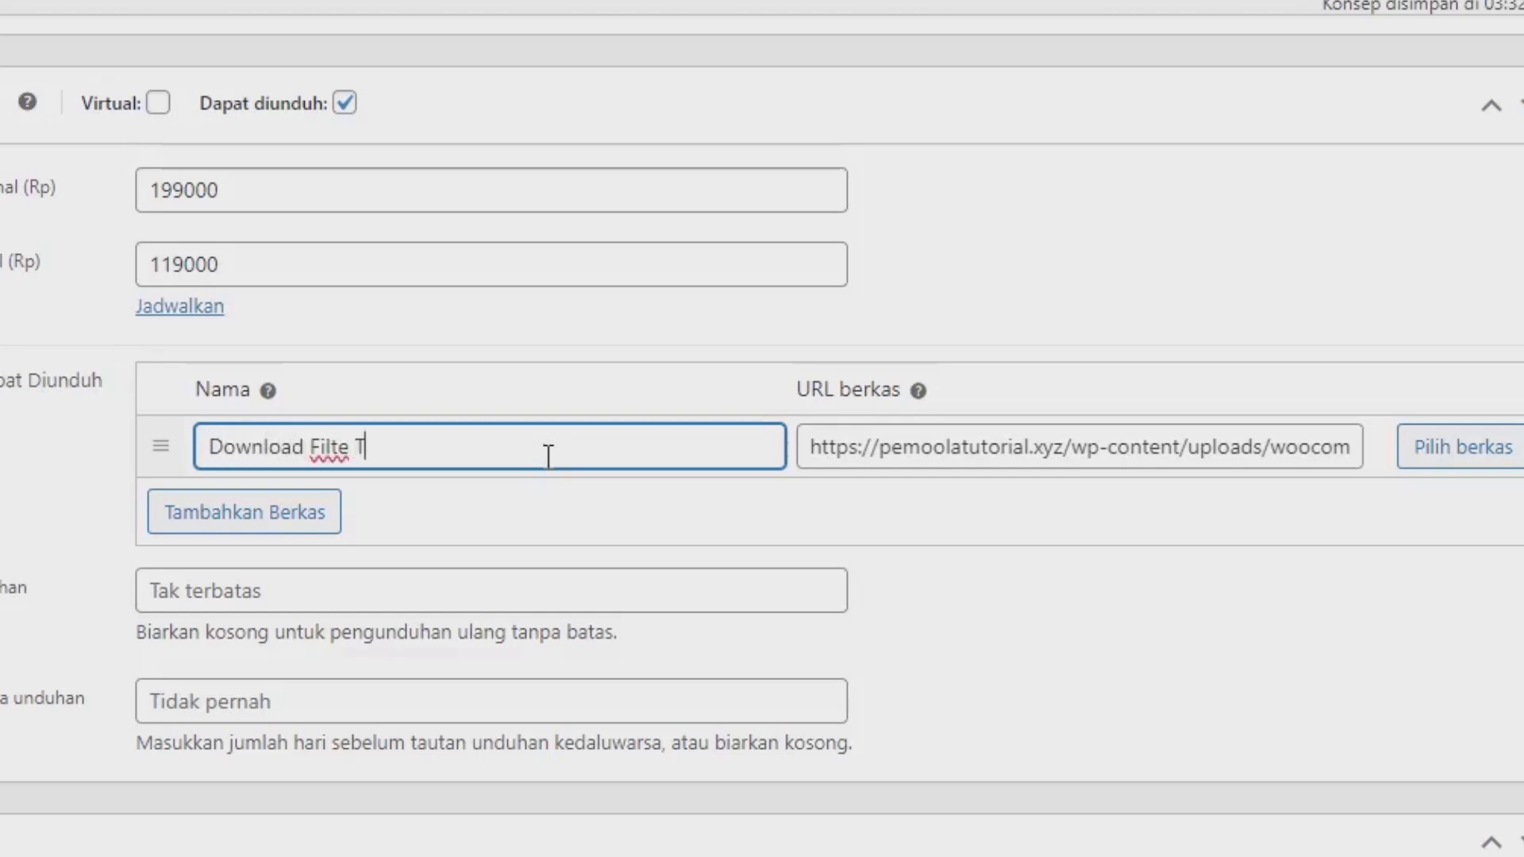
{"action": "key", "text": "BackSpace"}
{"action": "key", "text": "BackSpace"}
{"action": "type", "text": "emplate Toko Online"}
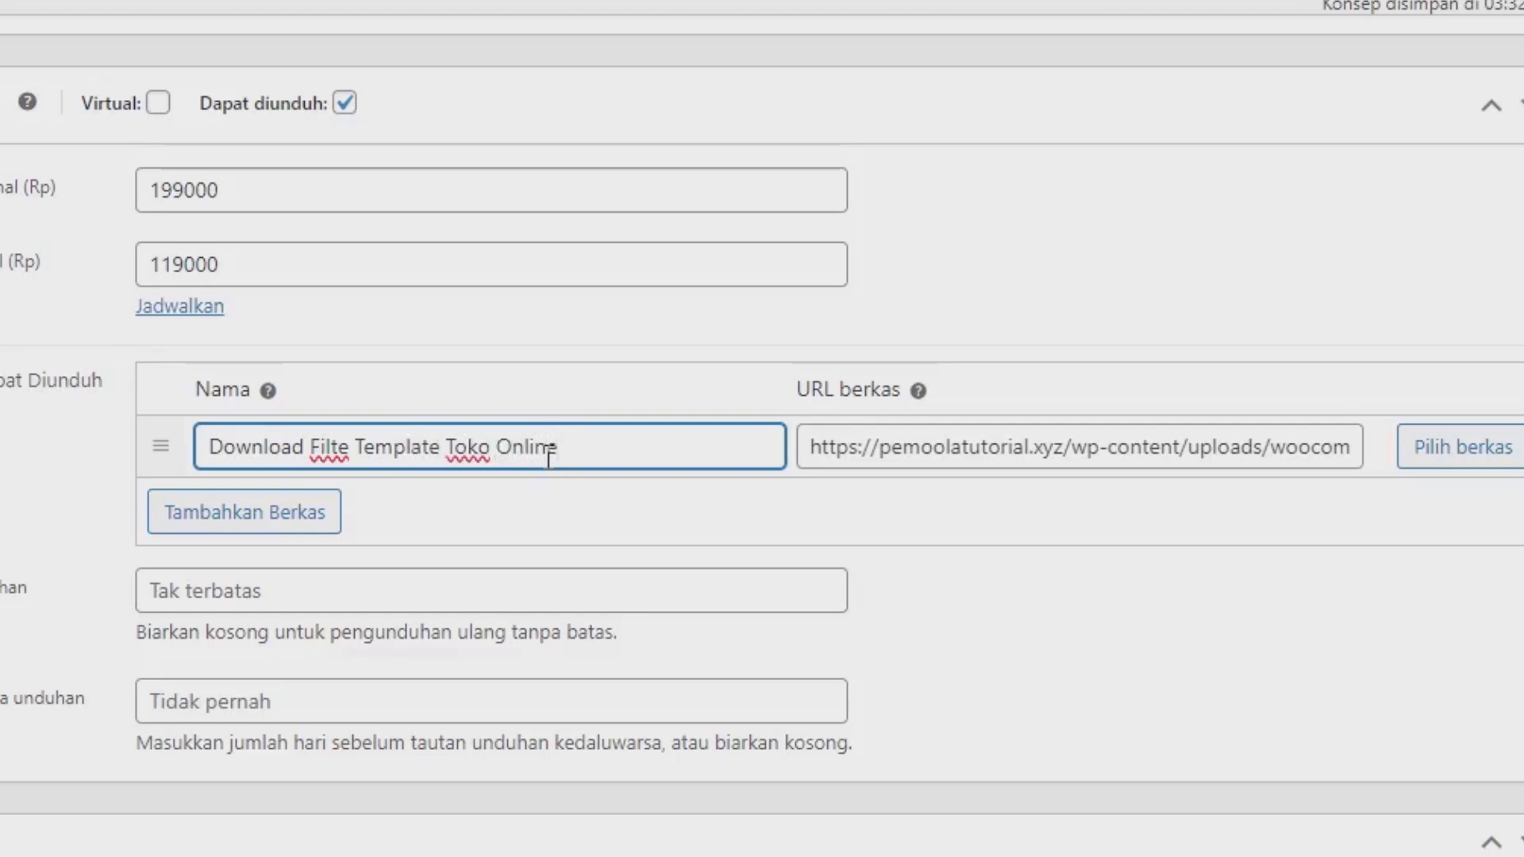
{"action": "scroll", "coordinate": [546, 456], "scroll_direction": "down", "scroll_amount": 2}
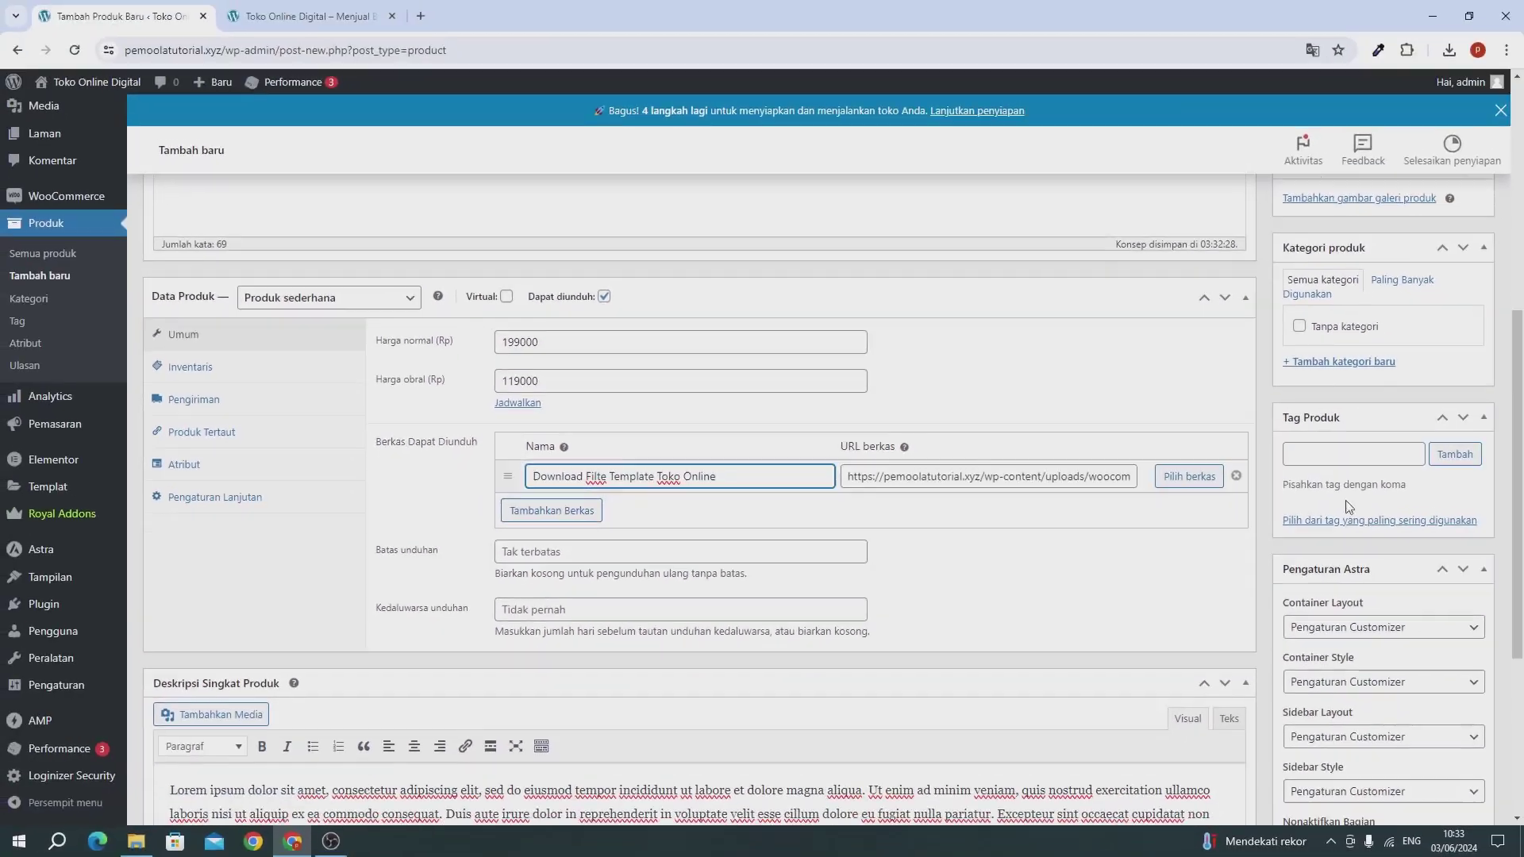
{"action": "scroll", "coordinate": [1347, 507], "scroll_direction": "down", "scroll_amount": 4}
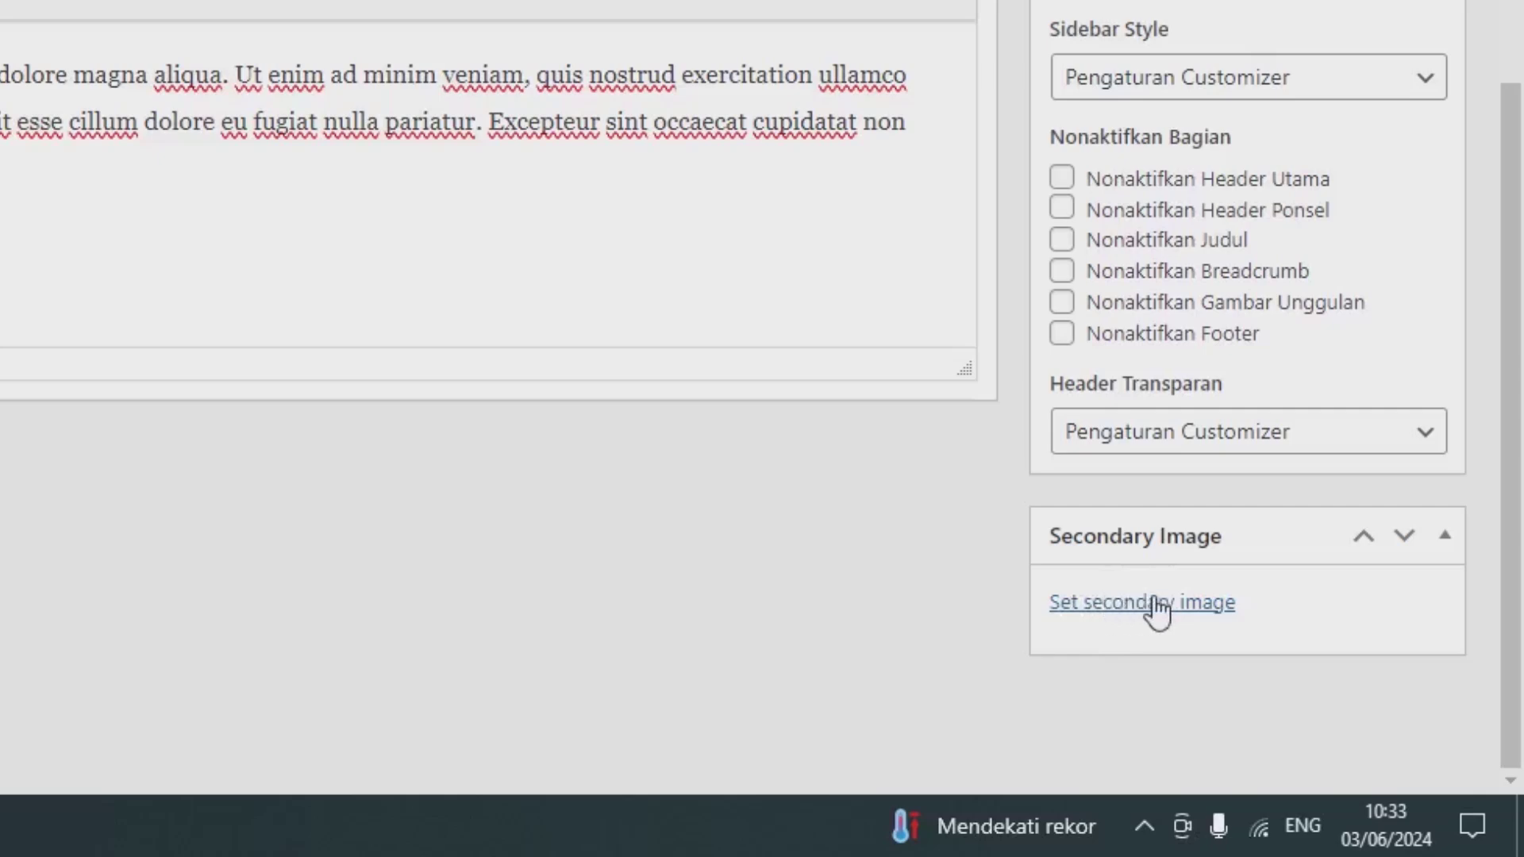
Step: Upload layout (1).png and set it as the product image
{"action": "left_click", "coordinate": [1157, 605]}
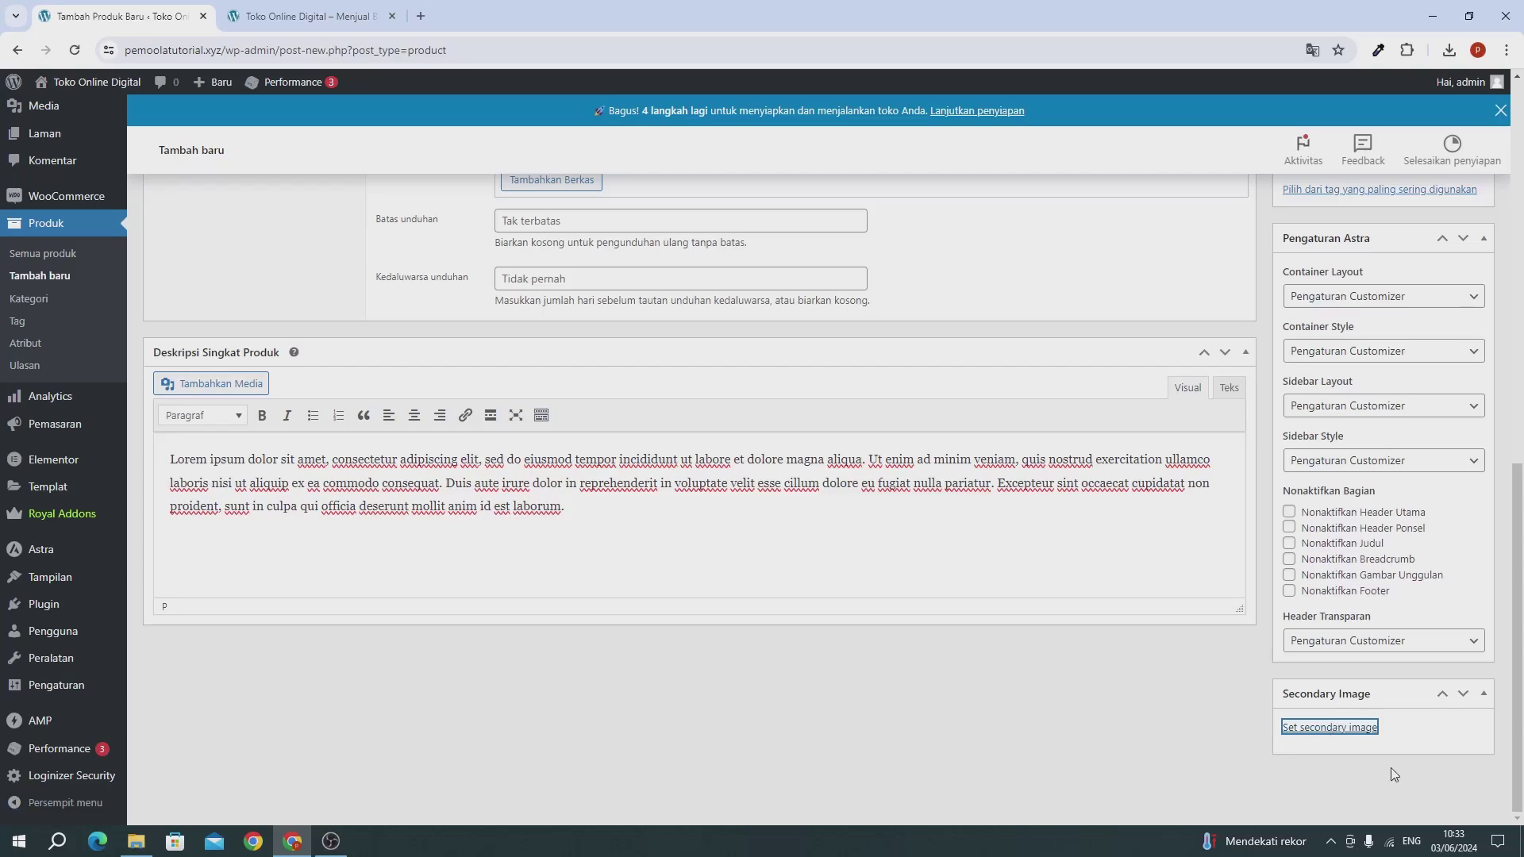
{"action": "scroll", "coordinate": [1400, 784], "scroll_direction": "up", "scroll_amount": 10}
{"action": "scroll", "coordinate": [1295, 695], "scroll_direction": "down", "scroll_amount": 10}
{"action": "scroll", "coordinate": [1287, 712], "scroll_direction": "up", "scroll_amount": 8}
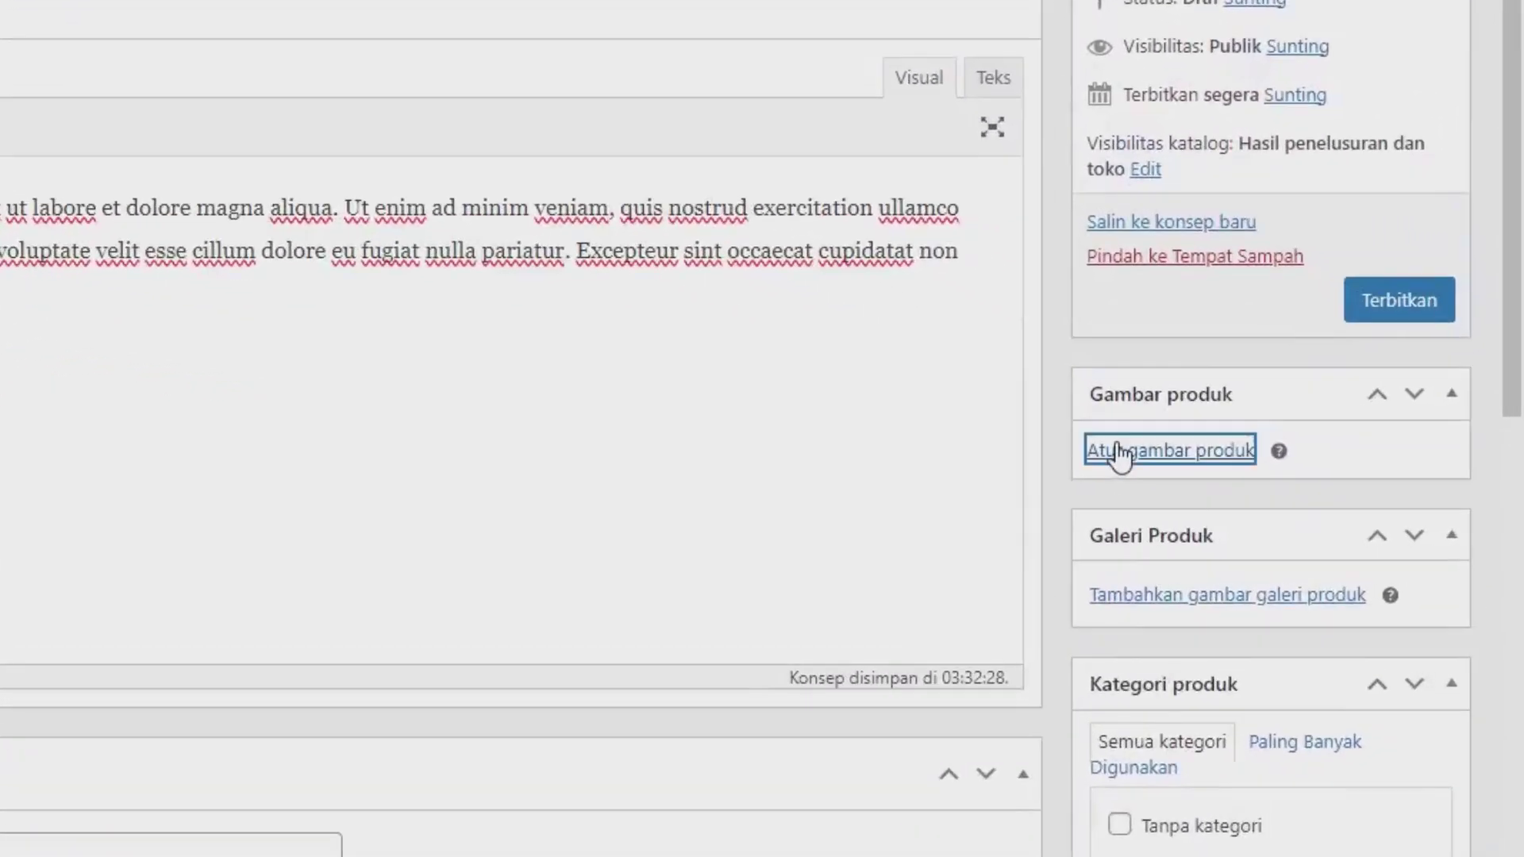
{"action": "left_click", "coordinate": [1163, 464]}
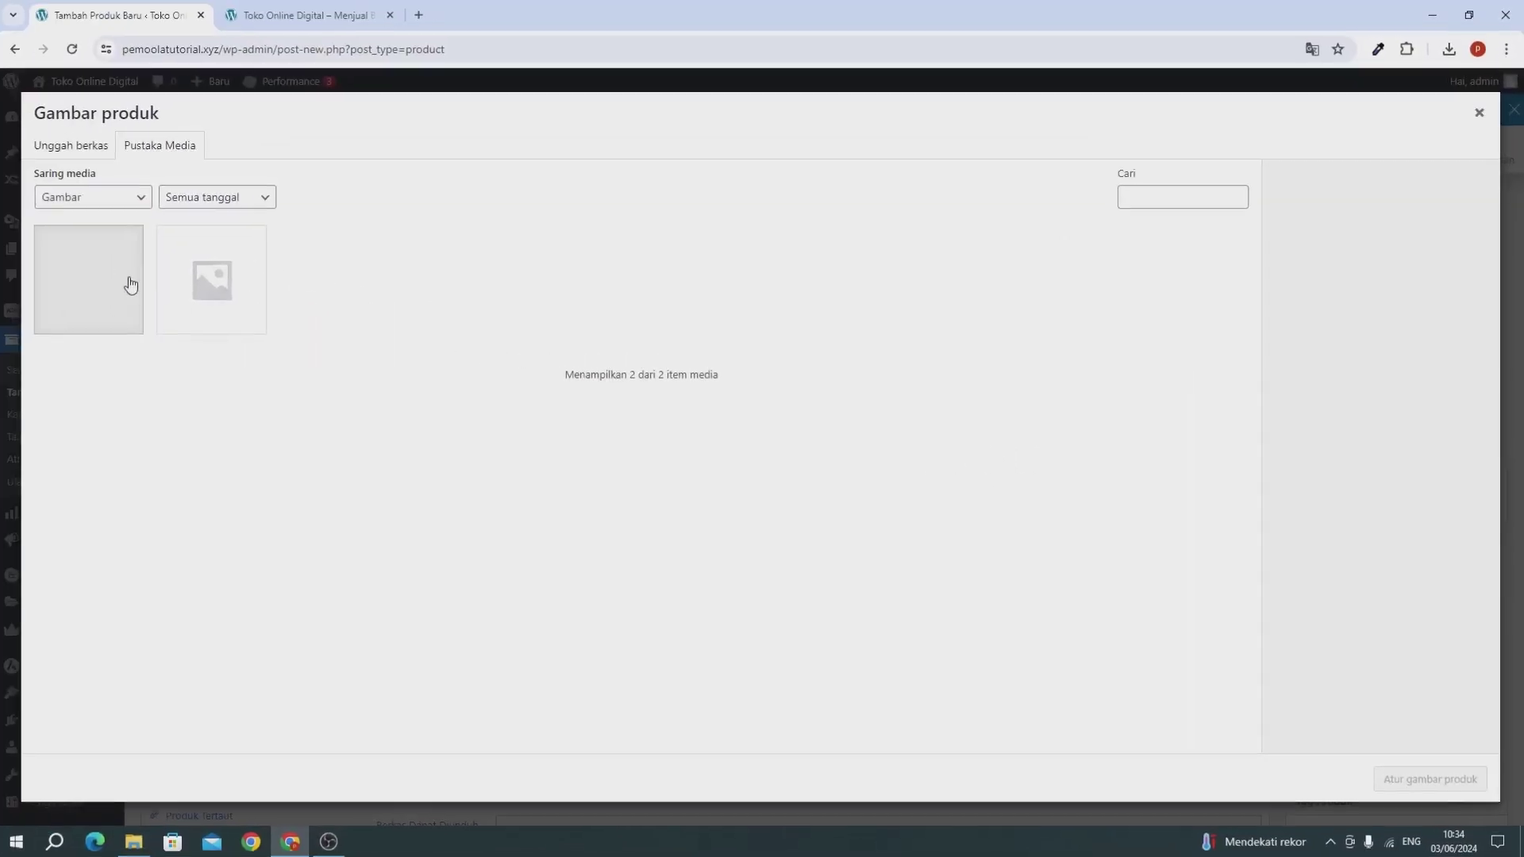
{"action": "left_click", "coordinate": [79, 152]}
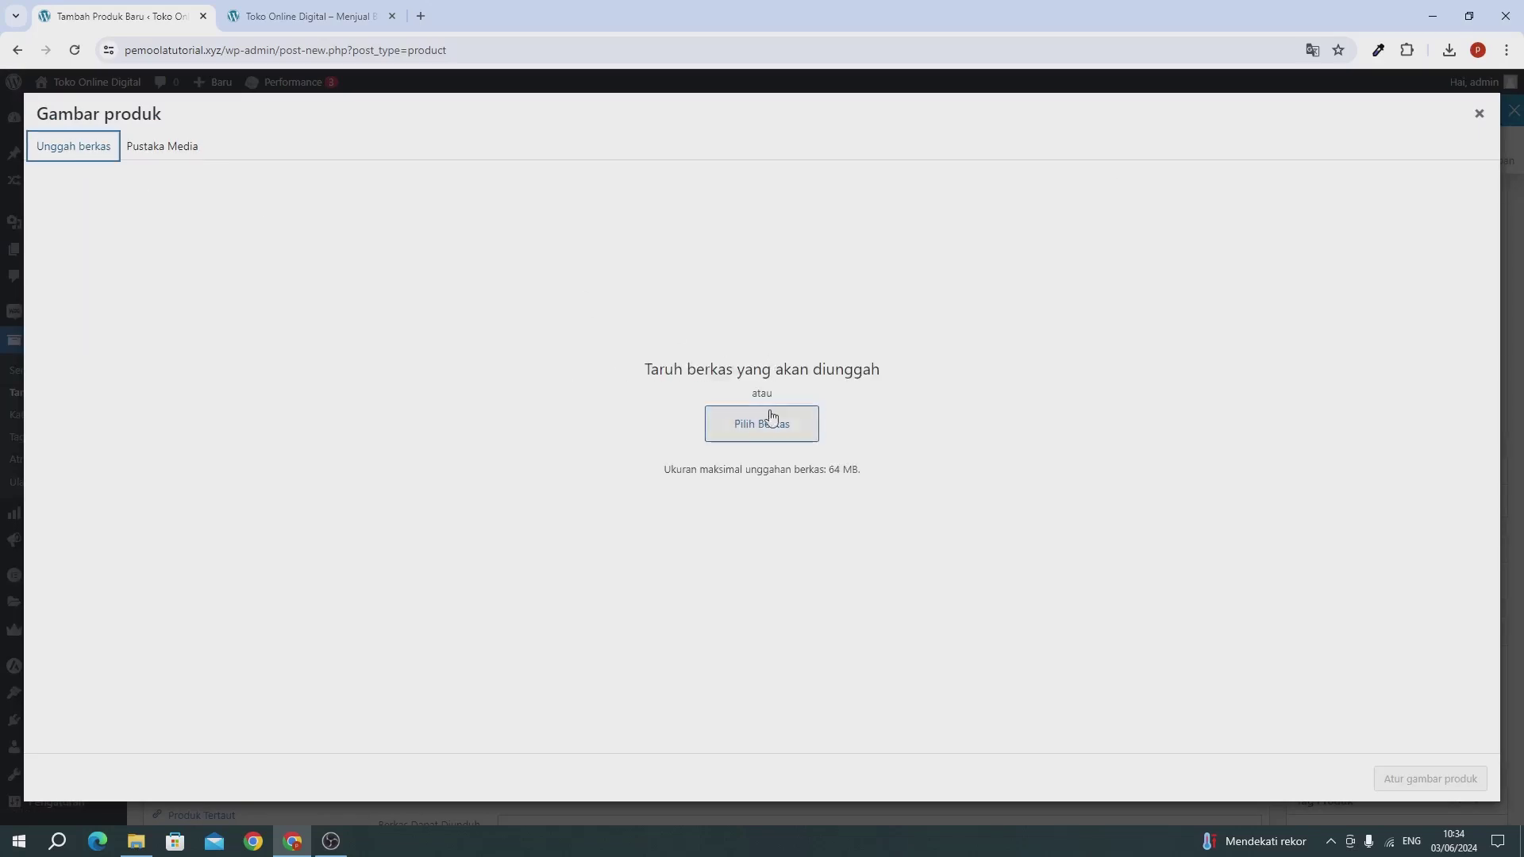
{"action": "left_click", "coordinate": [184, 147]}
{"action": "left_click", "coordinate": [116, 283]}
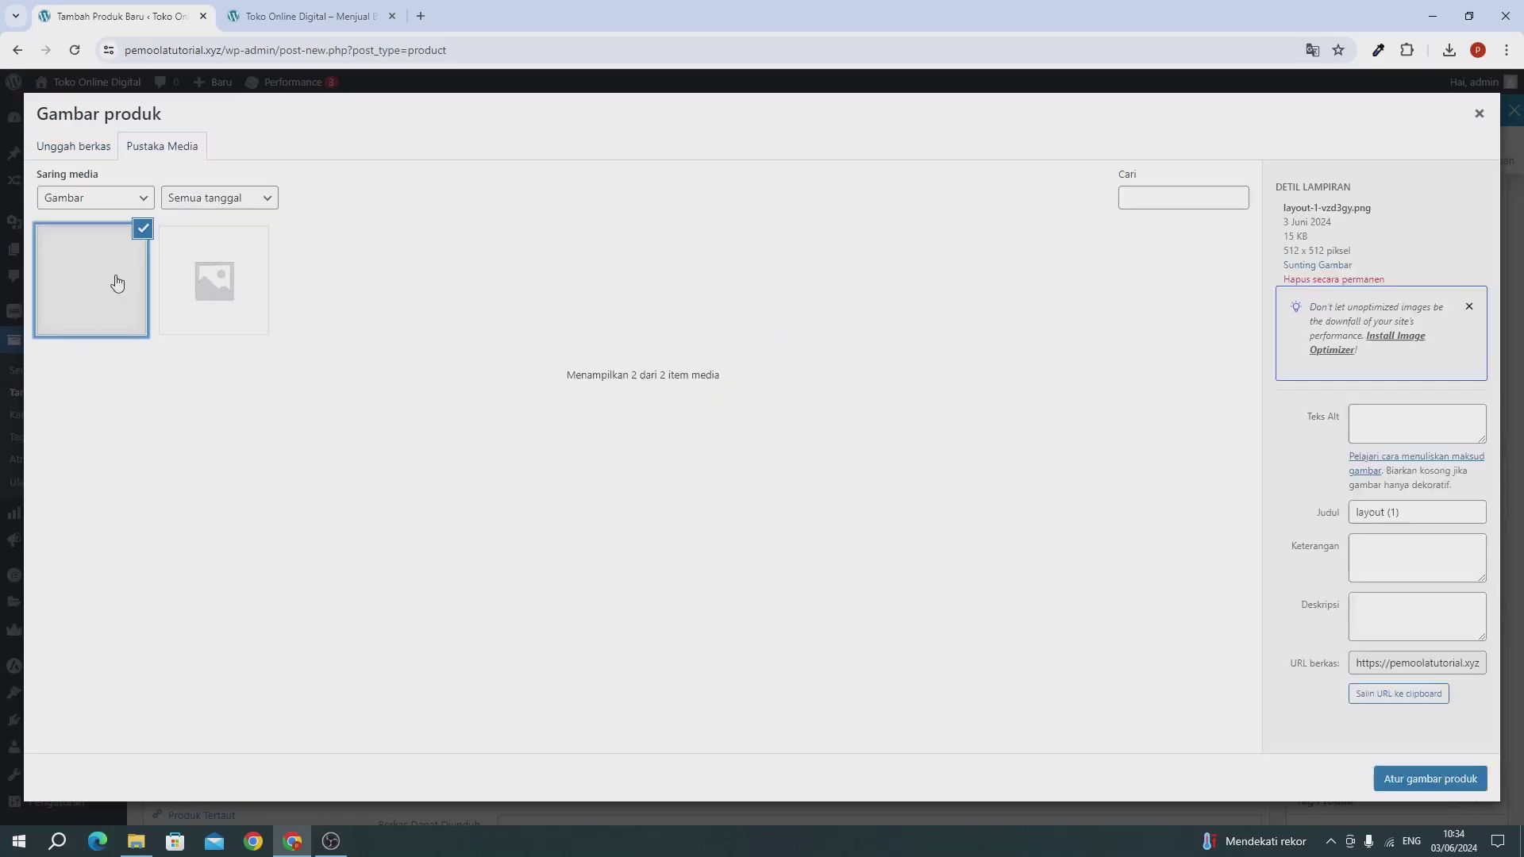
{"action": "left_click", "coordinate": [1449, 50]}
{"action": "left_click_drag", "start_coordinate": [1287, 120], "coordinate": [345, 474]}
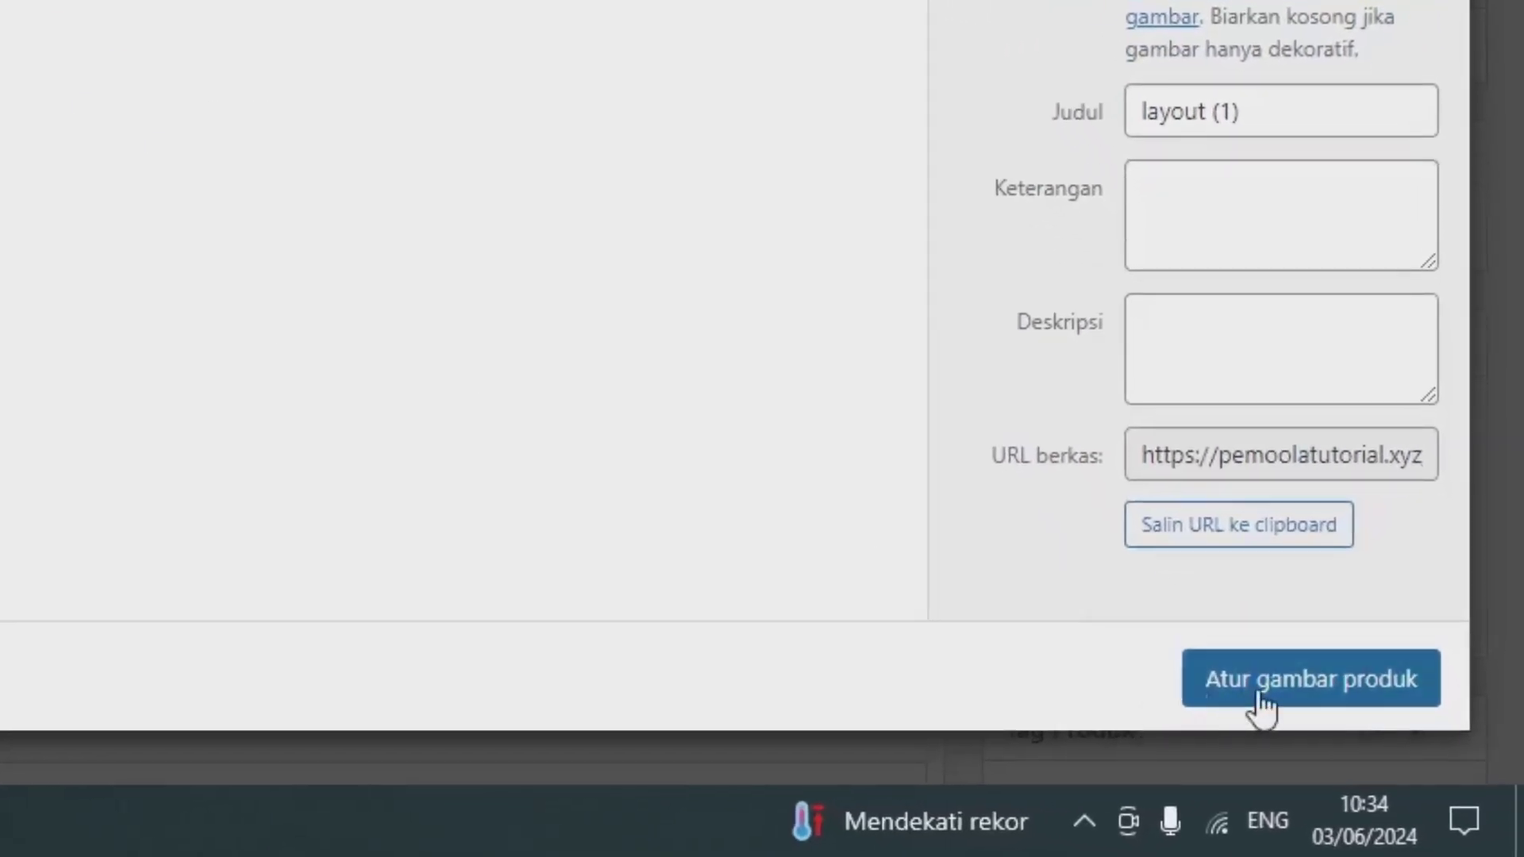
{"action": "left_click", "coordinate": [1260, 698]}
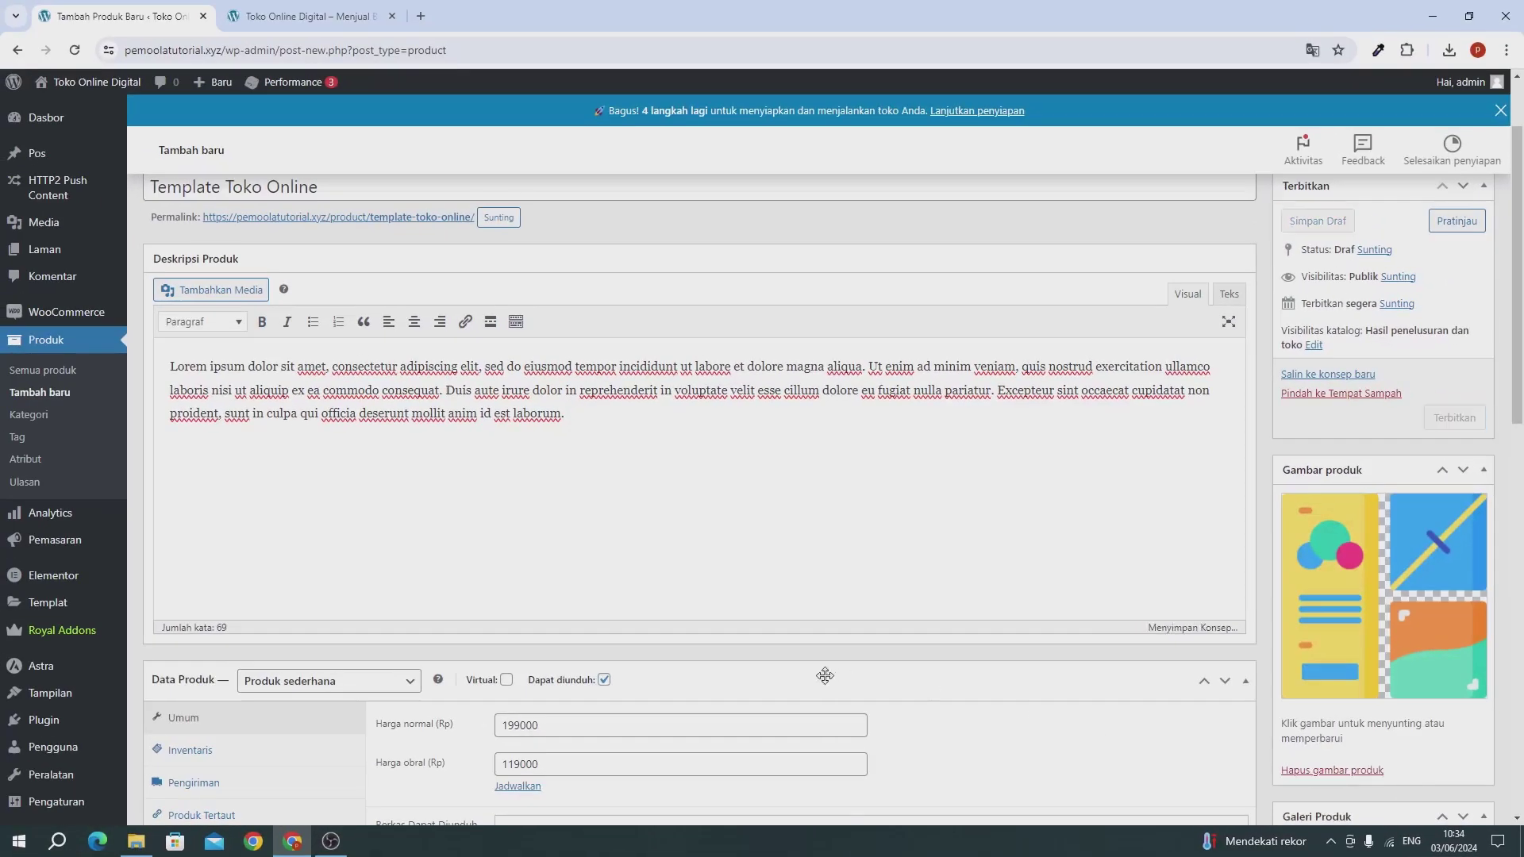
Step: Point the downloadable file's URL at layout-1.png from the media library
{"action": "scroll", "coordinate": [825, 675], "scroll_direction": "down", "scroll_amount": 5}
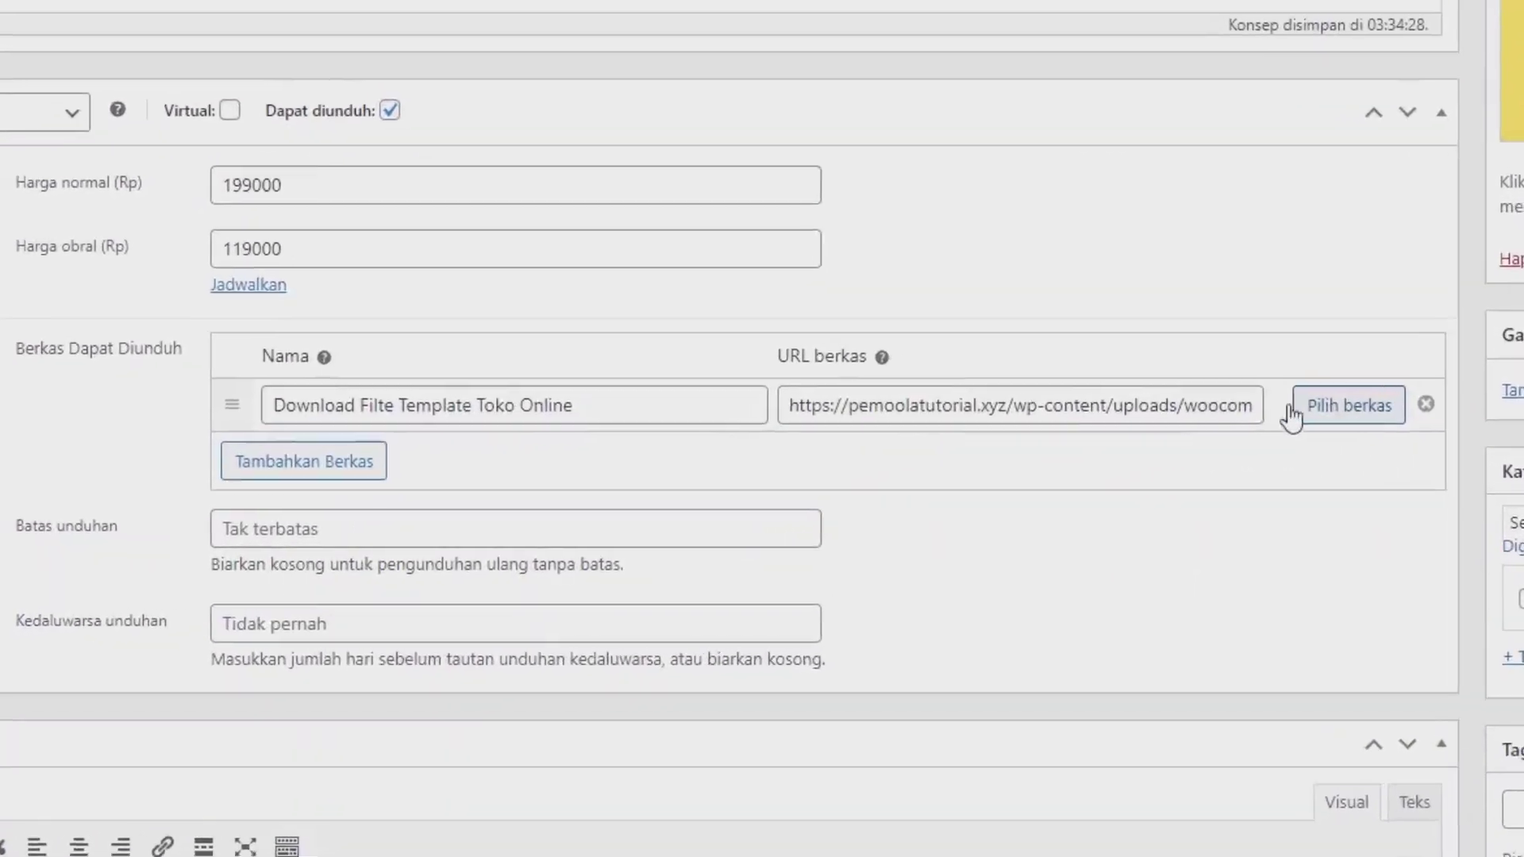
{"action": "left_click", "coordinate": [1336, 410]}
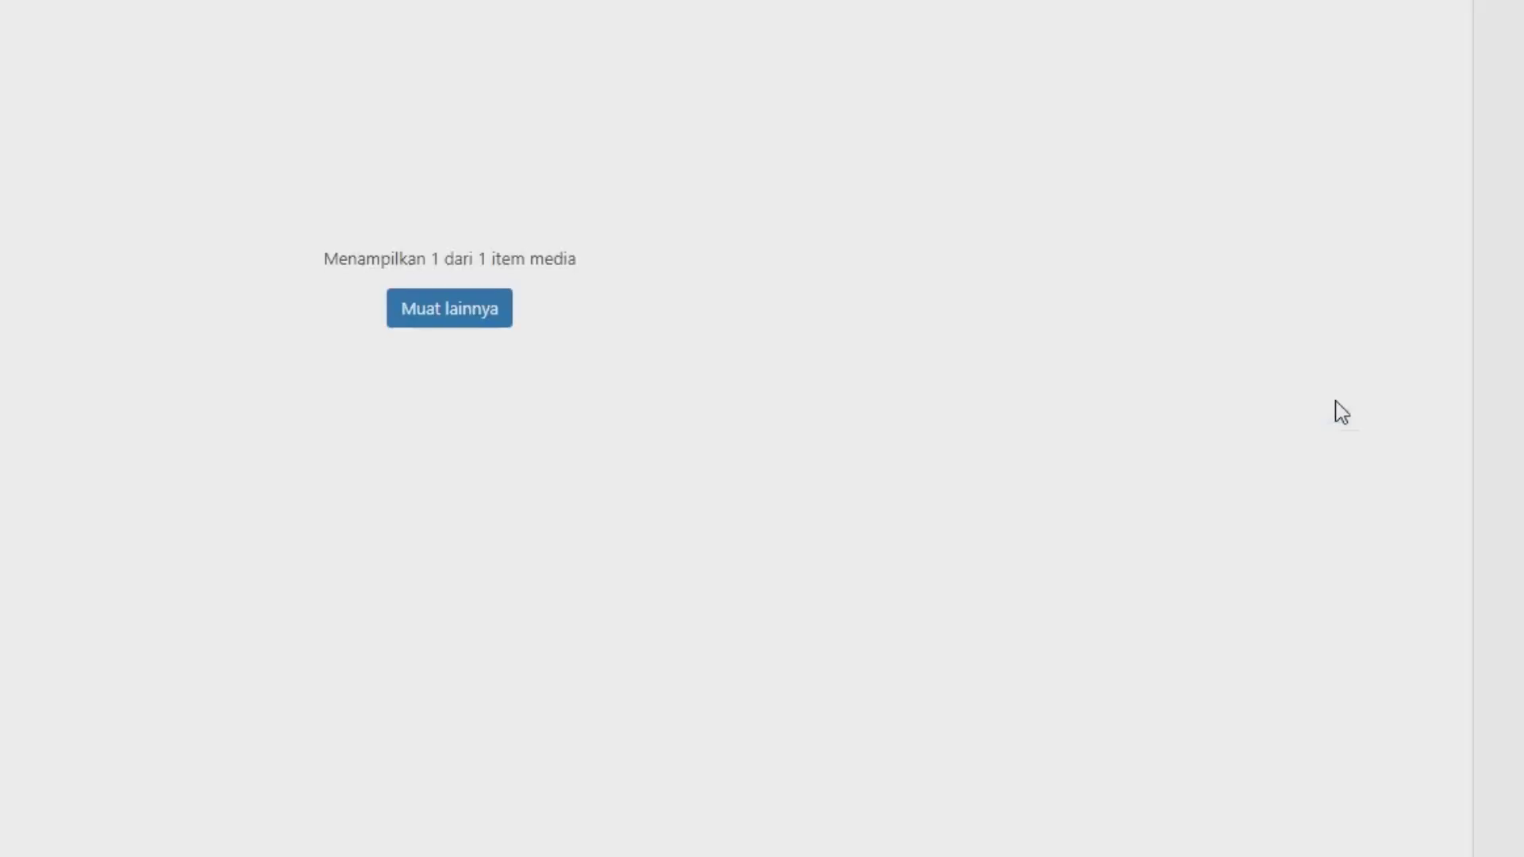
{"action": "left_click", "coordinate": [54, 259]}
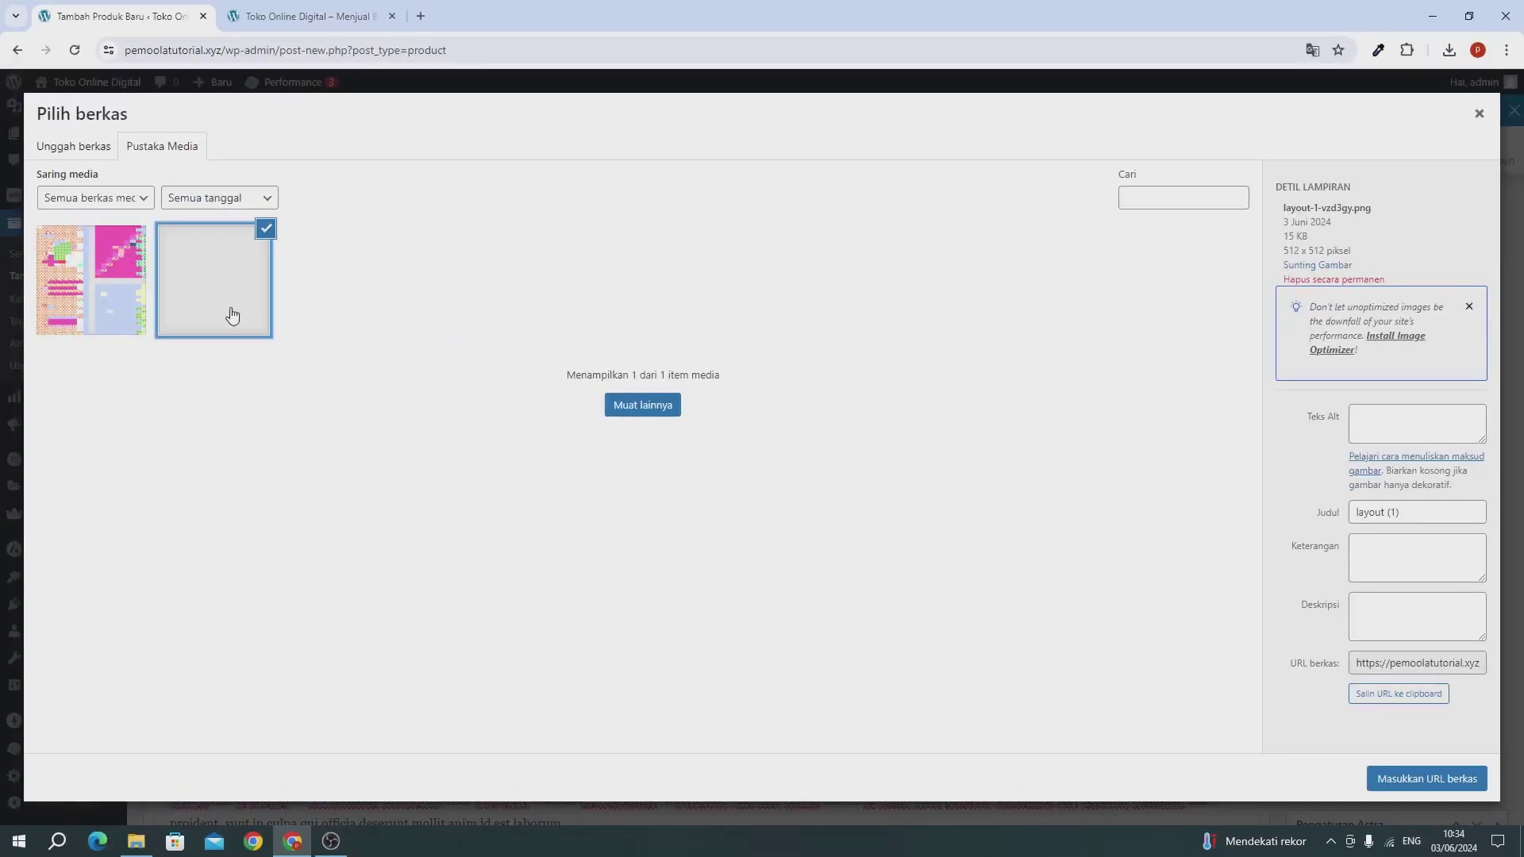
{"action": "left_click", "coordinate": [117, 286]}
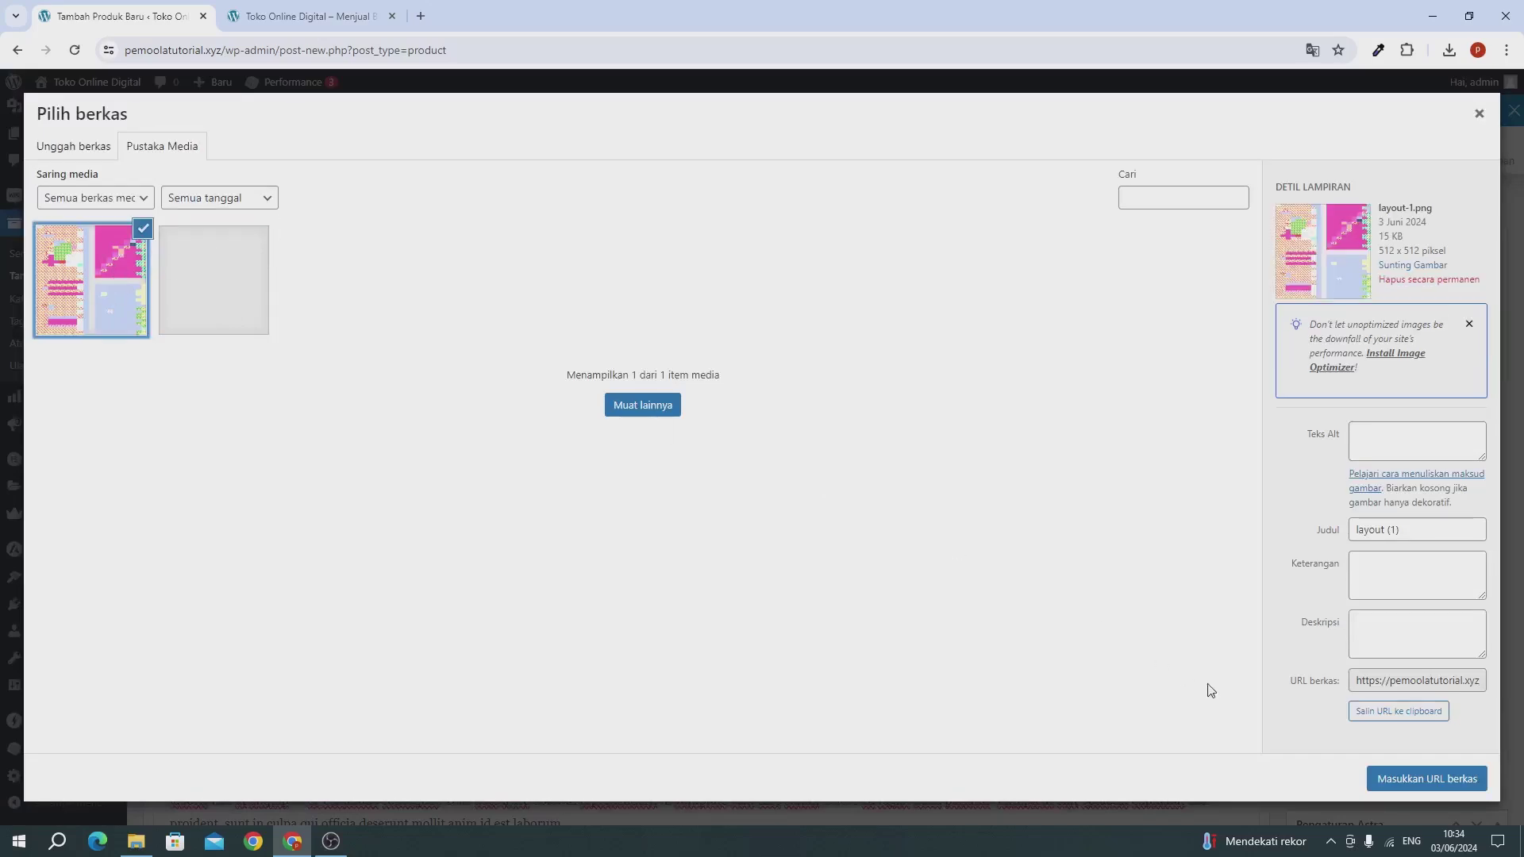
{"action": "left_click", "coordinate": [1416, 781]}
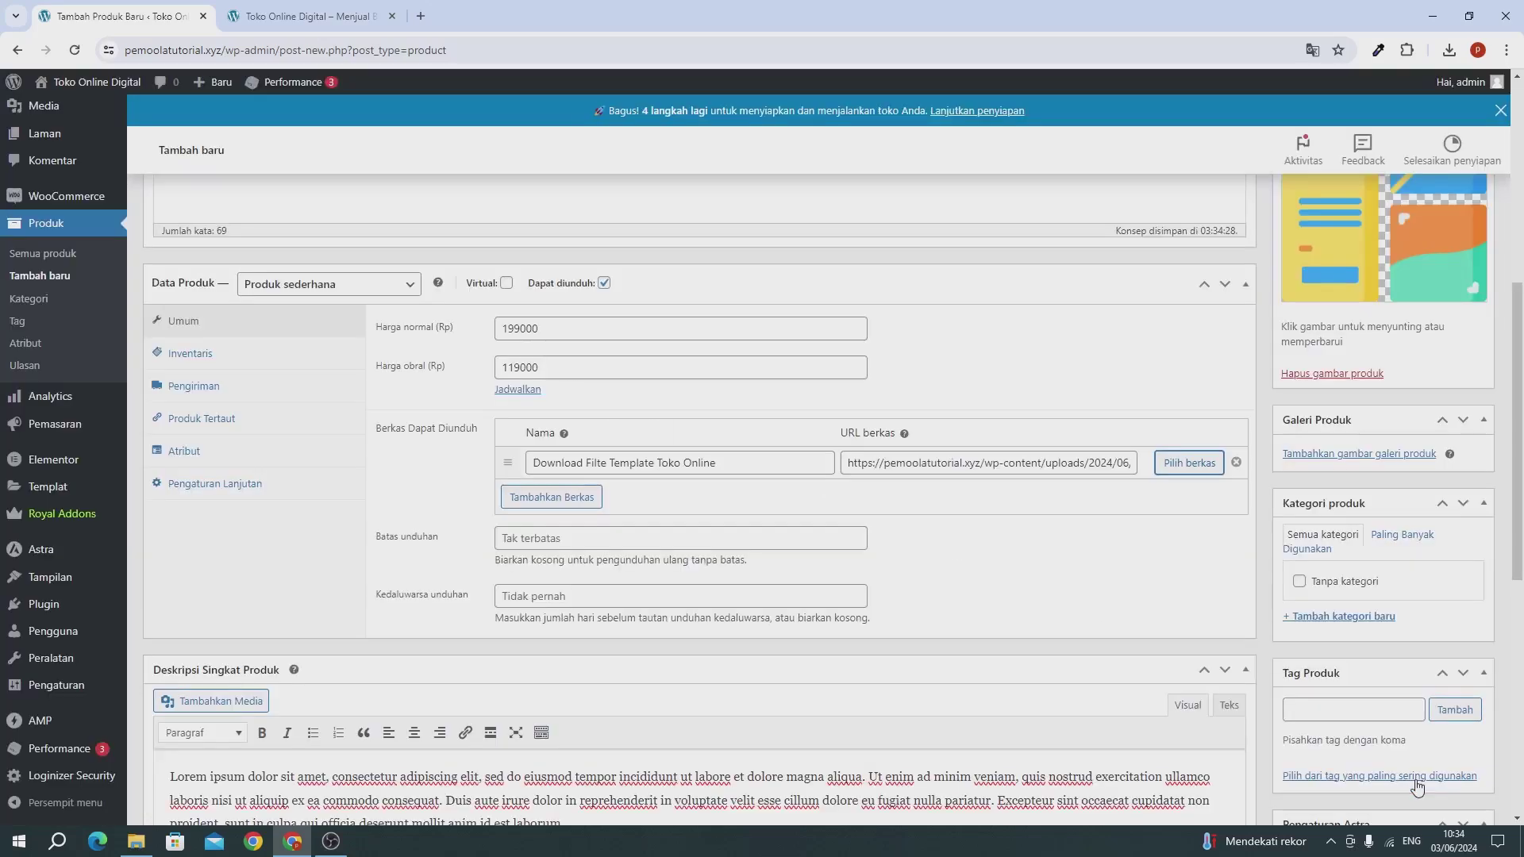
{"action": "scroll", "coordinate": [1418, 785], "scroll_direction": "up", "scroll_amount": 5}
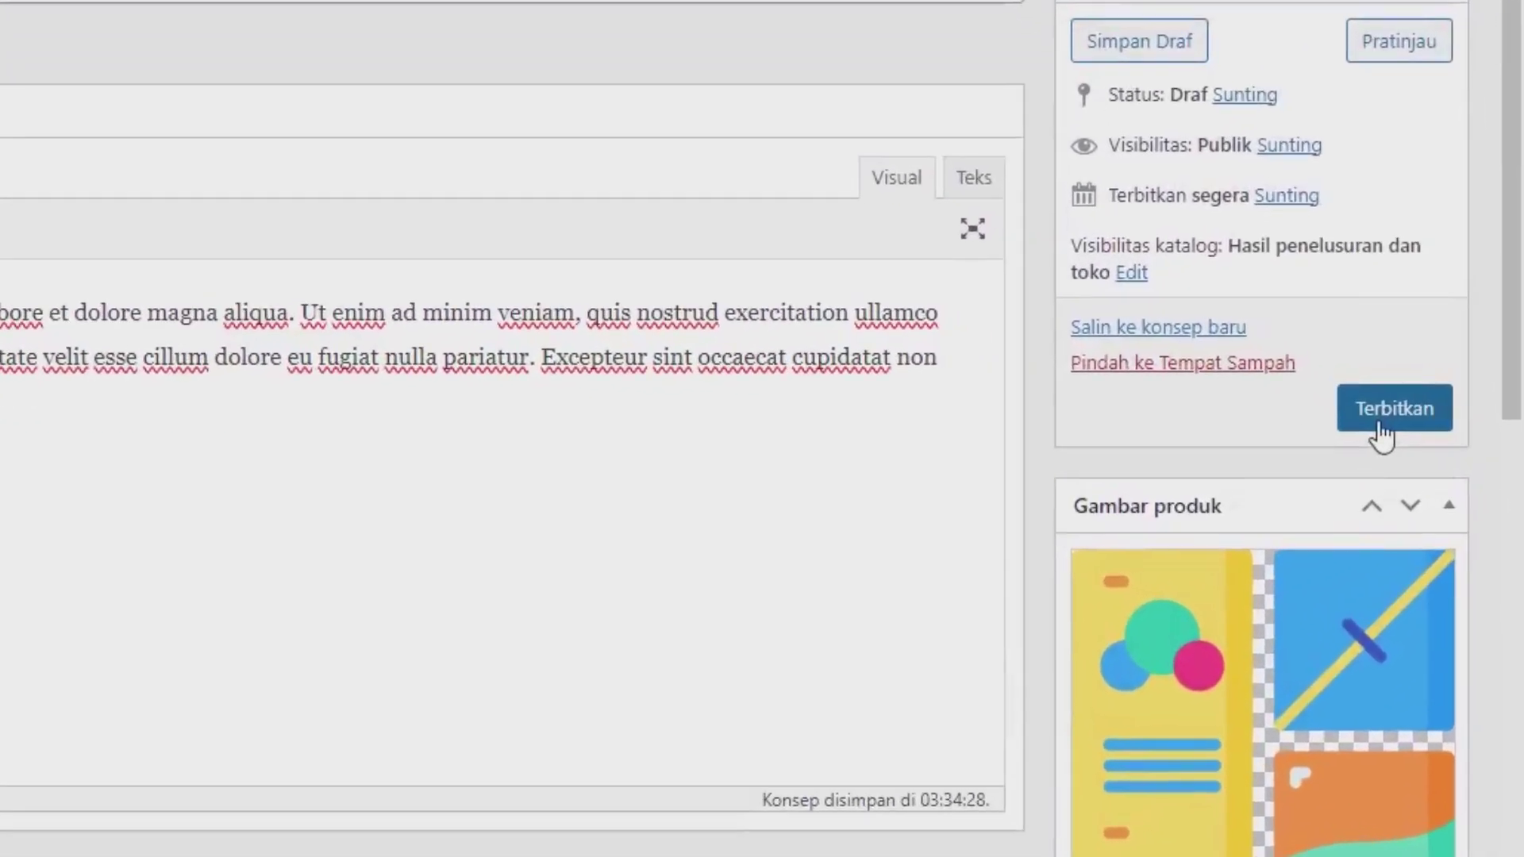
Step: Publish Template Toko Online and check its live product page in a new tab
{"action": "left_click", "coordinate": [1421, 423]}
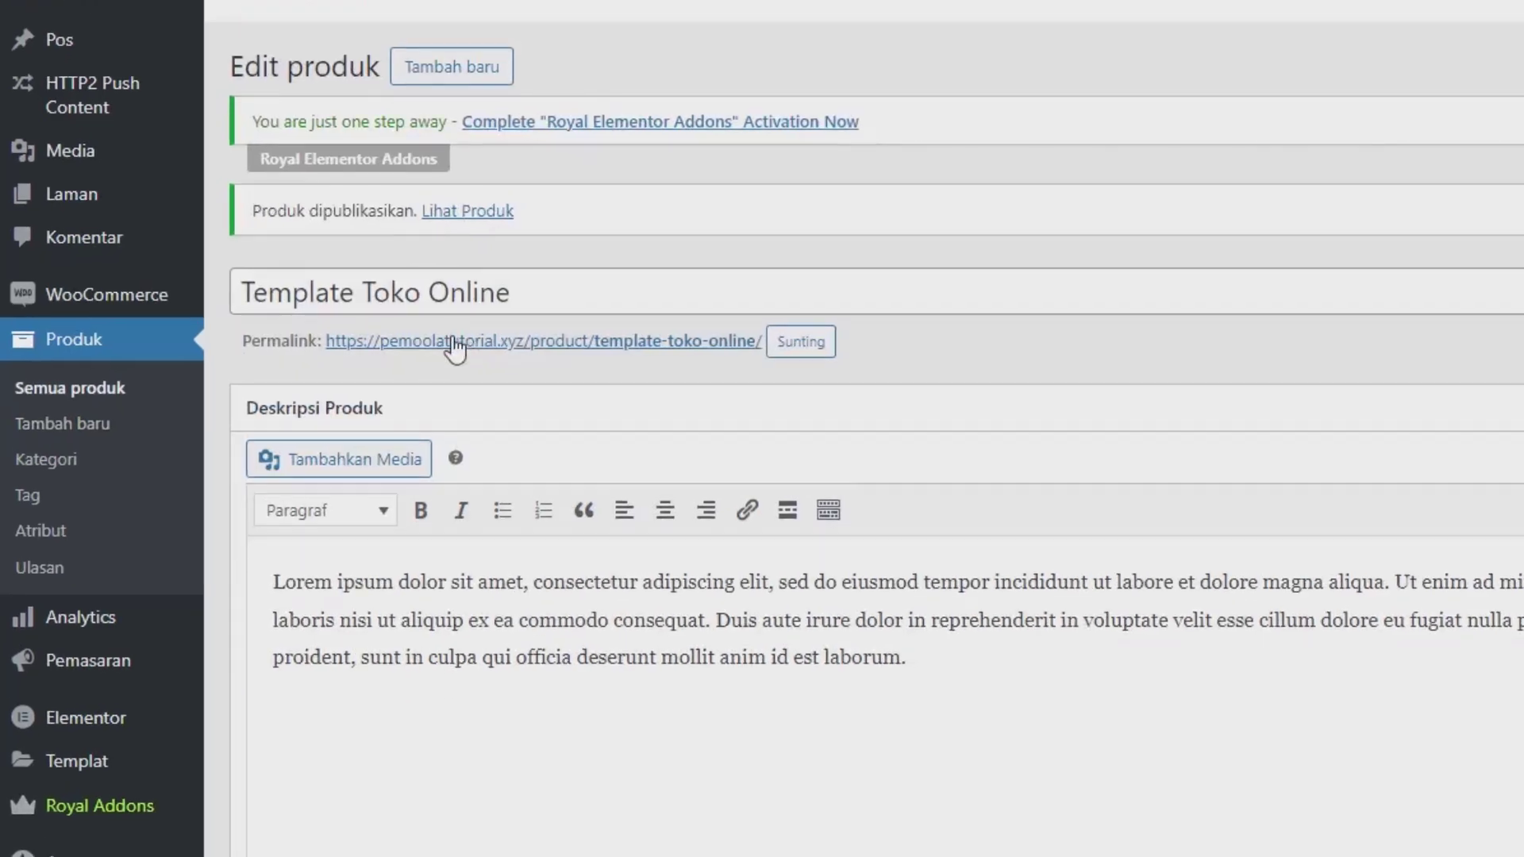
{"action": "right_click", "coordinate": [474, 343]}
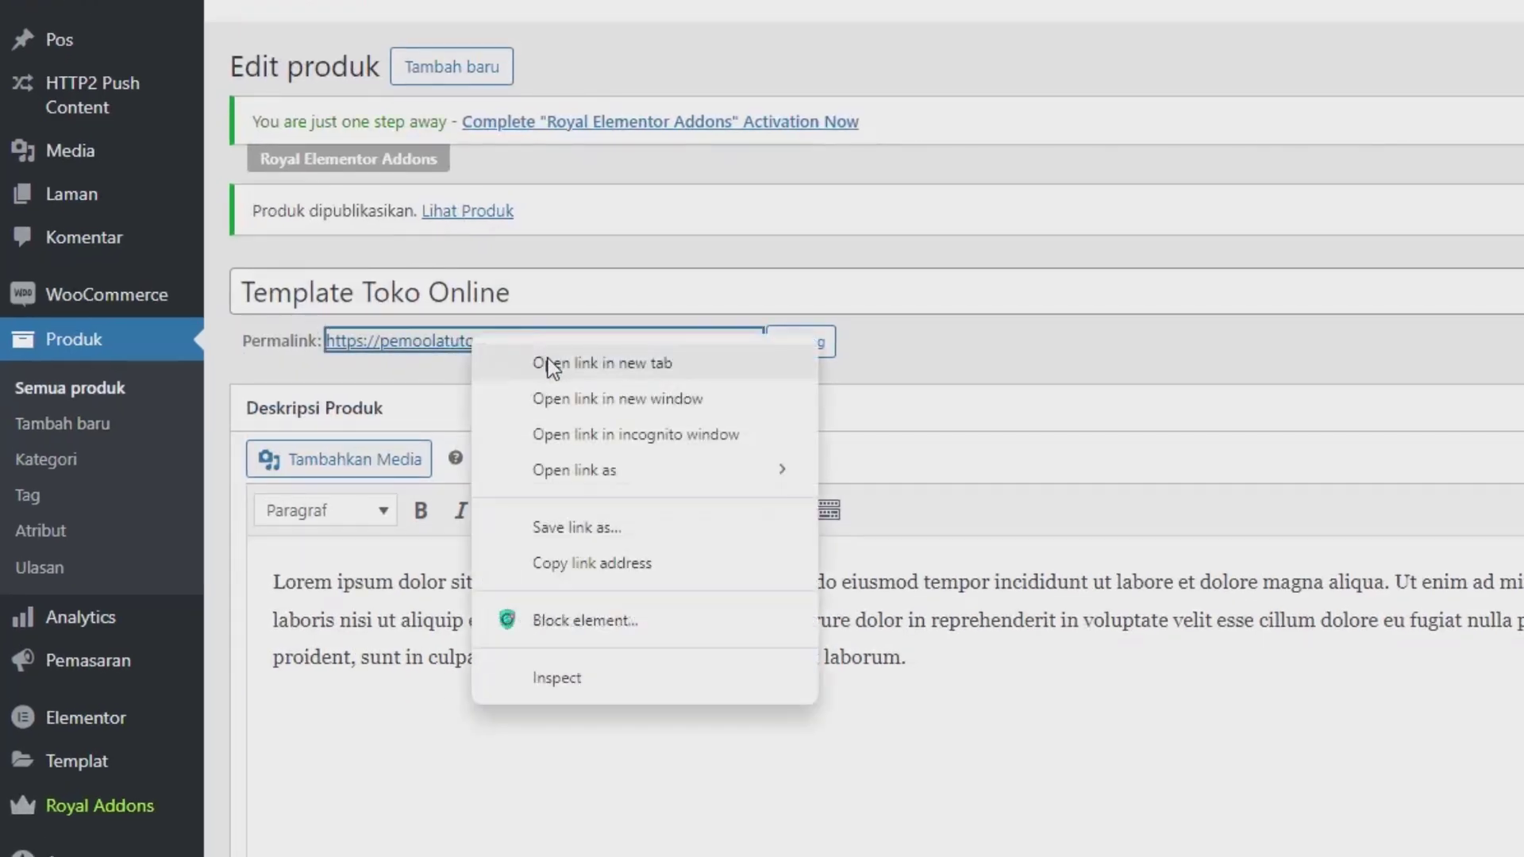
{"action": "left_click", "coordinate": [548, 361]}
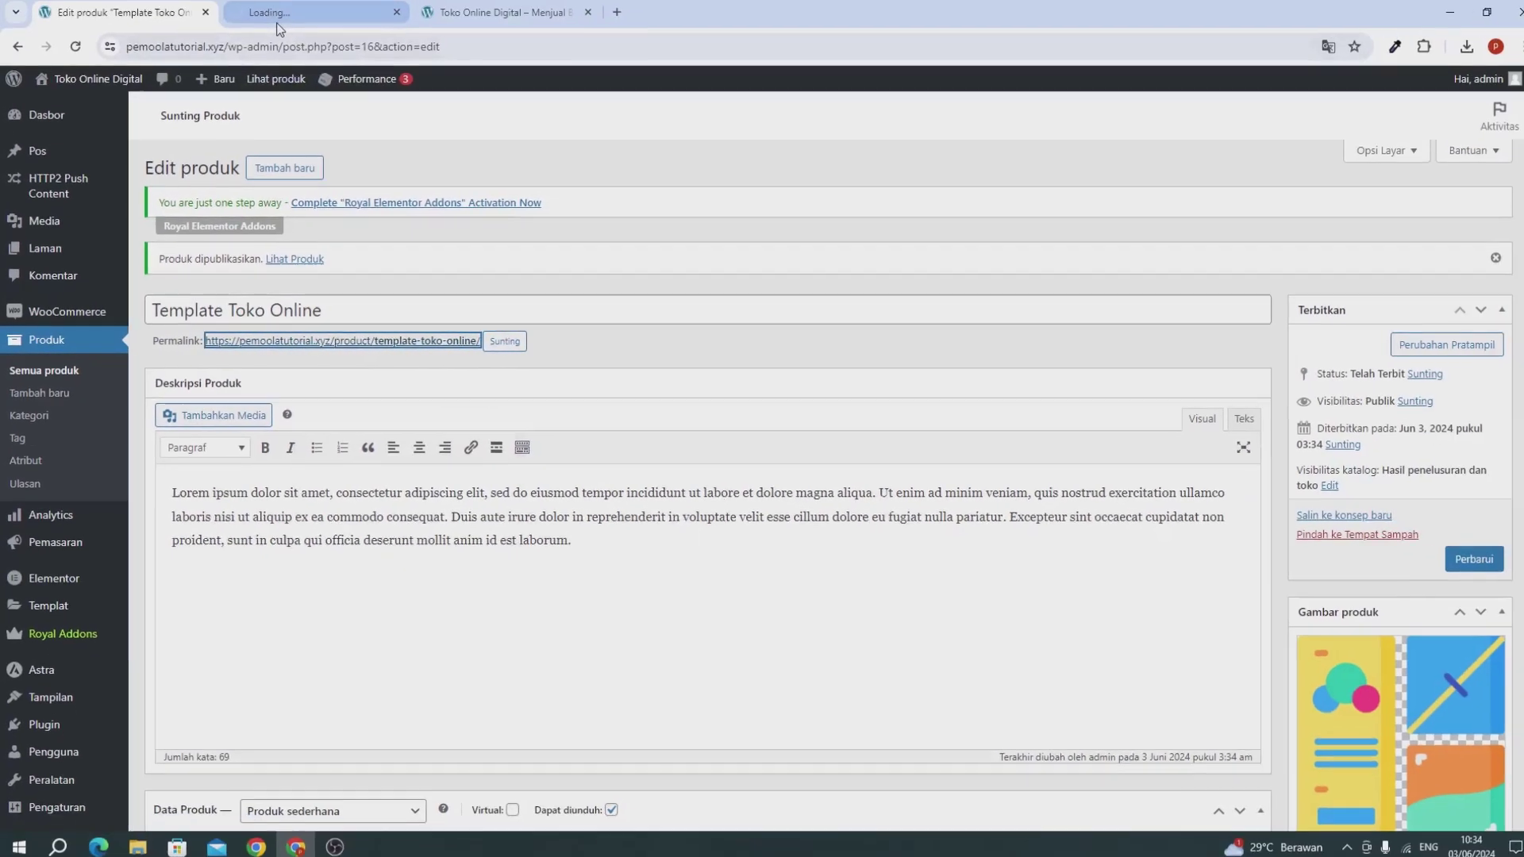
{"action": "left_click", "coordinate": [284, 32]}
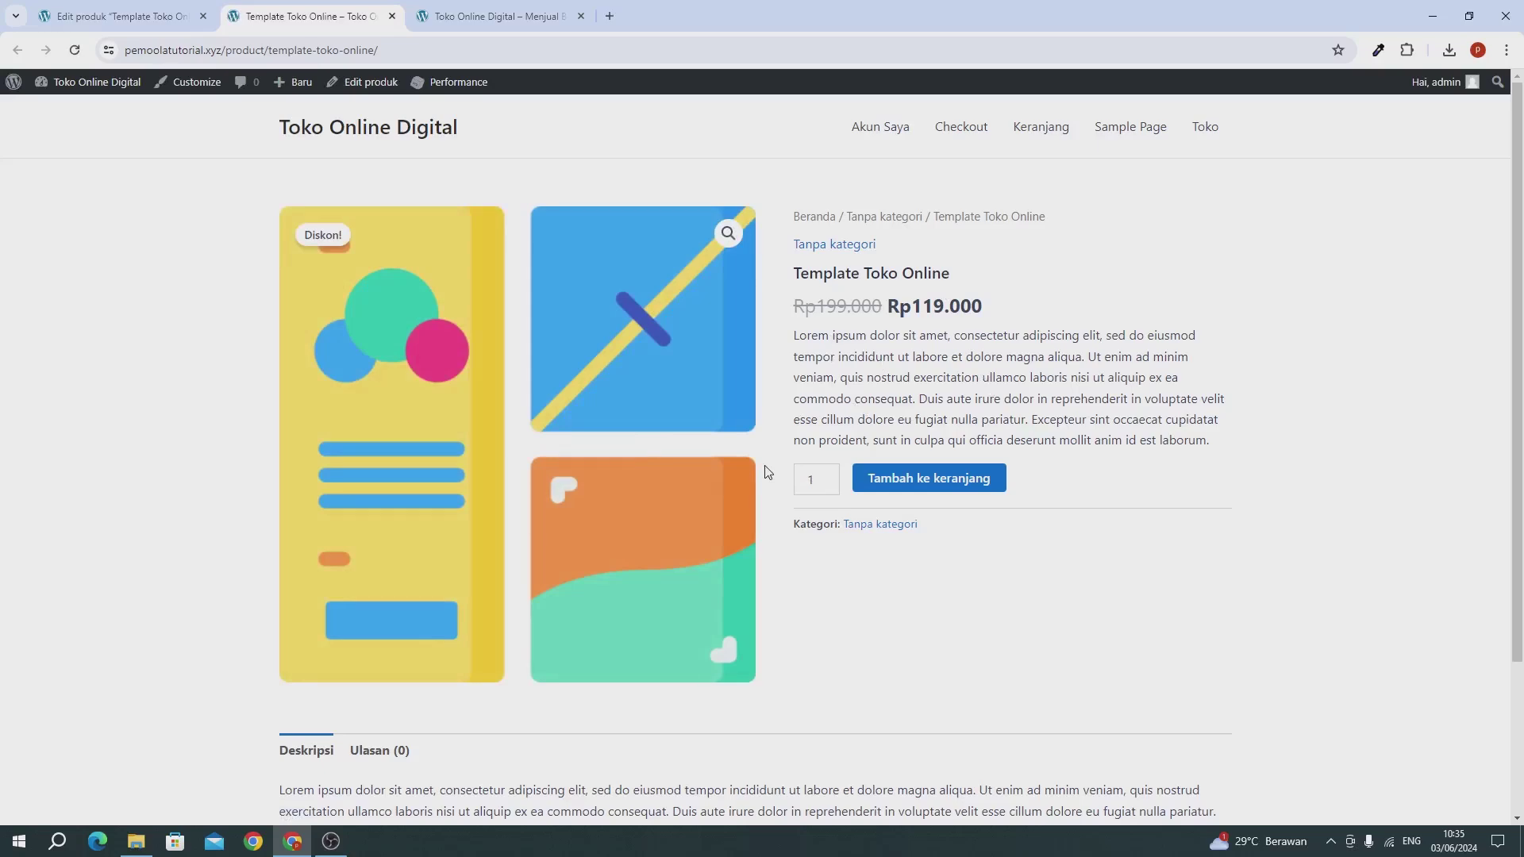
{"action": "left_click", "coordinate": [111, 16]}
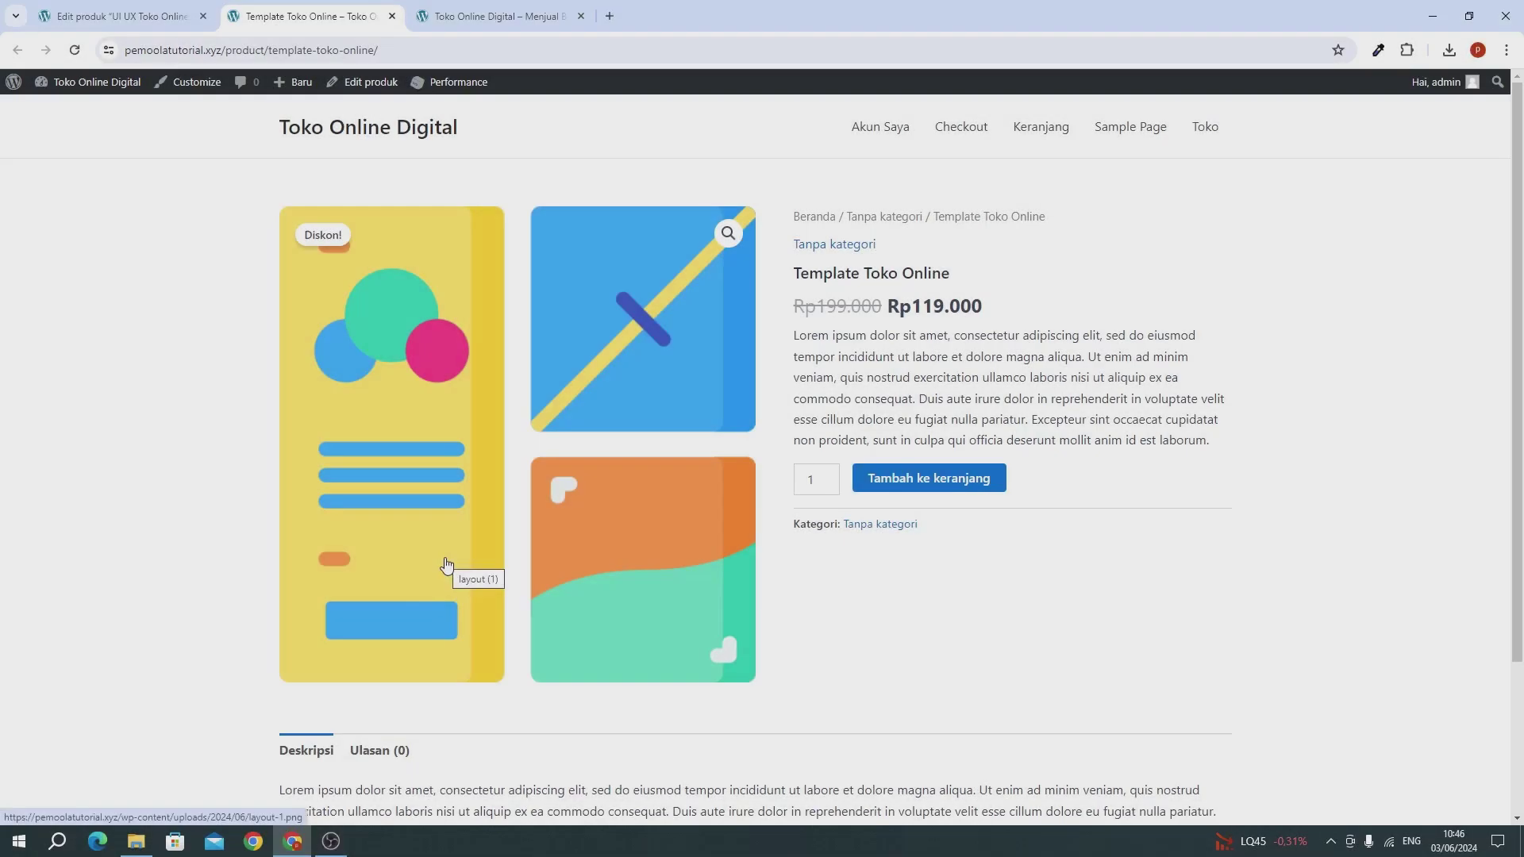
Step: Back in the admin, open Semua produk to list the four store products
{"action": "scroll", "coordinate": [476, 548], "scroll_direction": "down", "scroll_amount": 4}
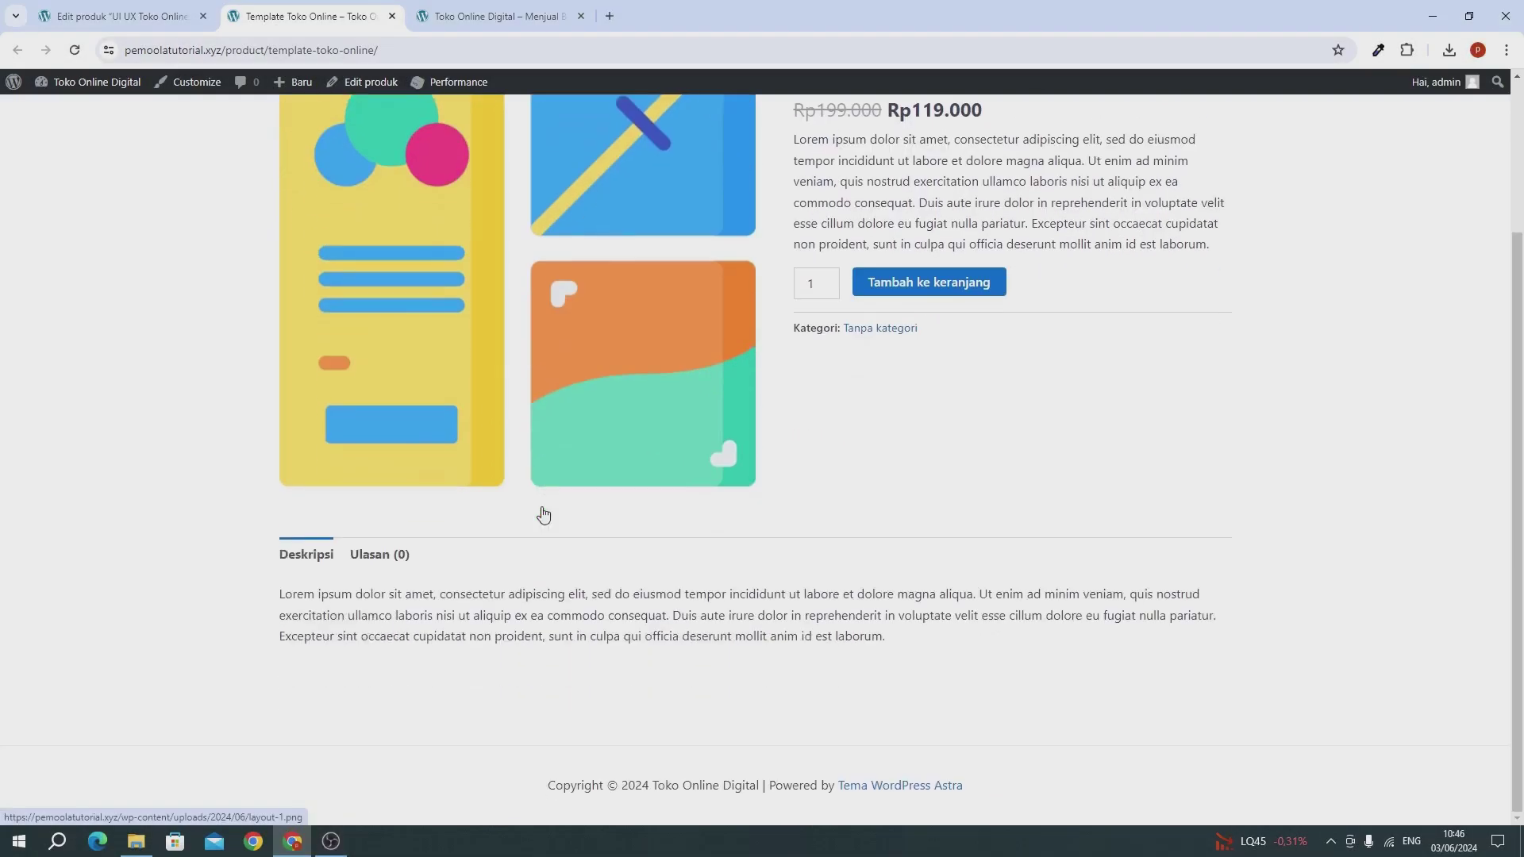
{"action": "scroll", "coordinate": [545, 513], "scroll_direction": "up", "scroll_amount": 4}
{"action": "left_click", "coordinate": [103, 19]}
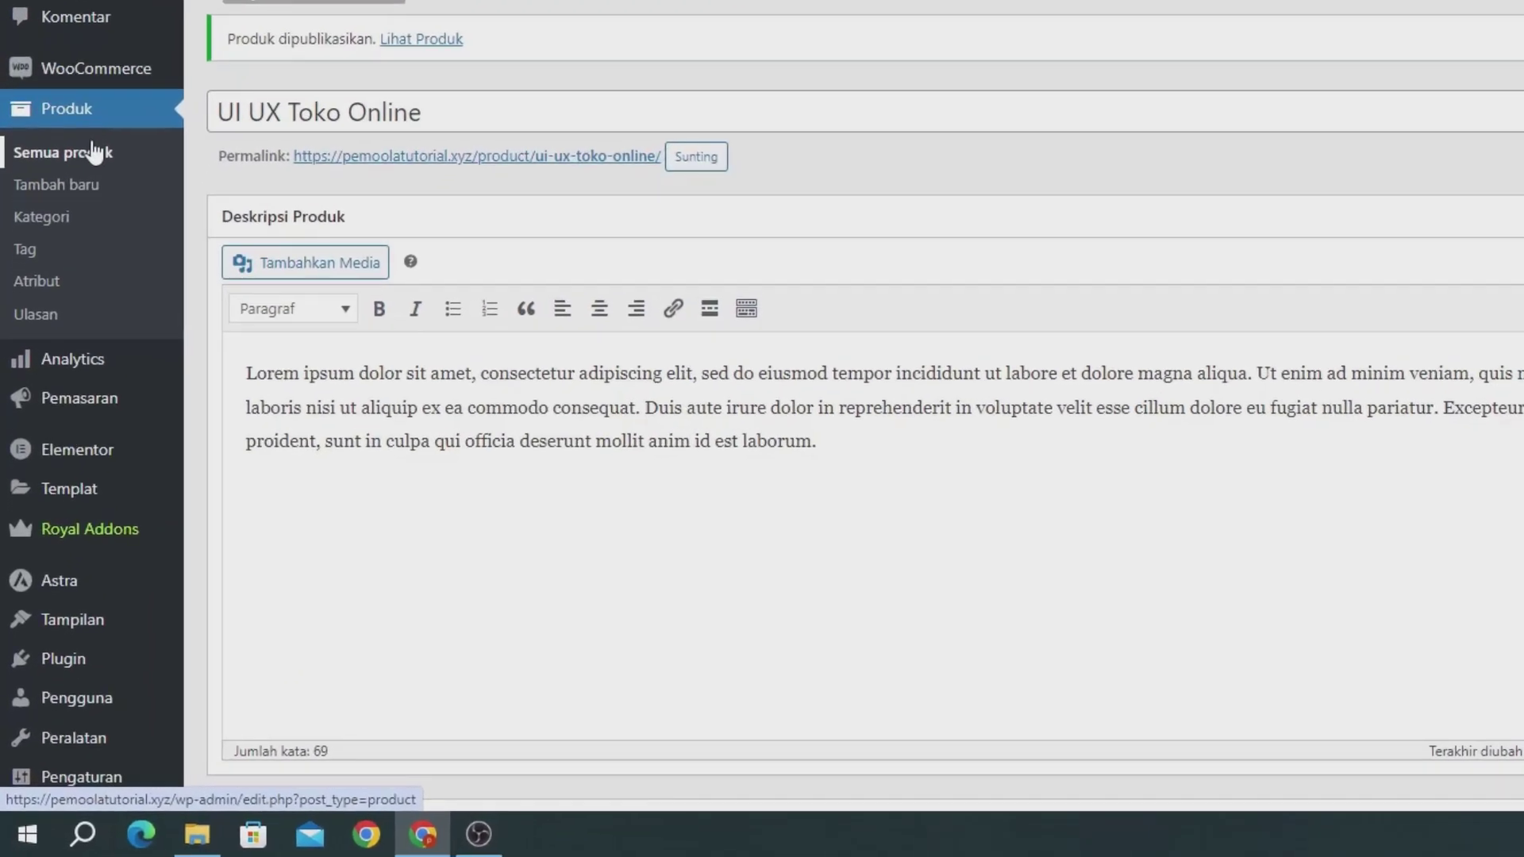
{"action": "left_click", "coordinate": [93, 151]}
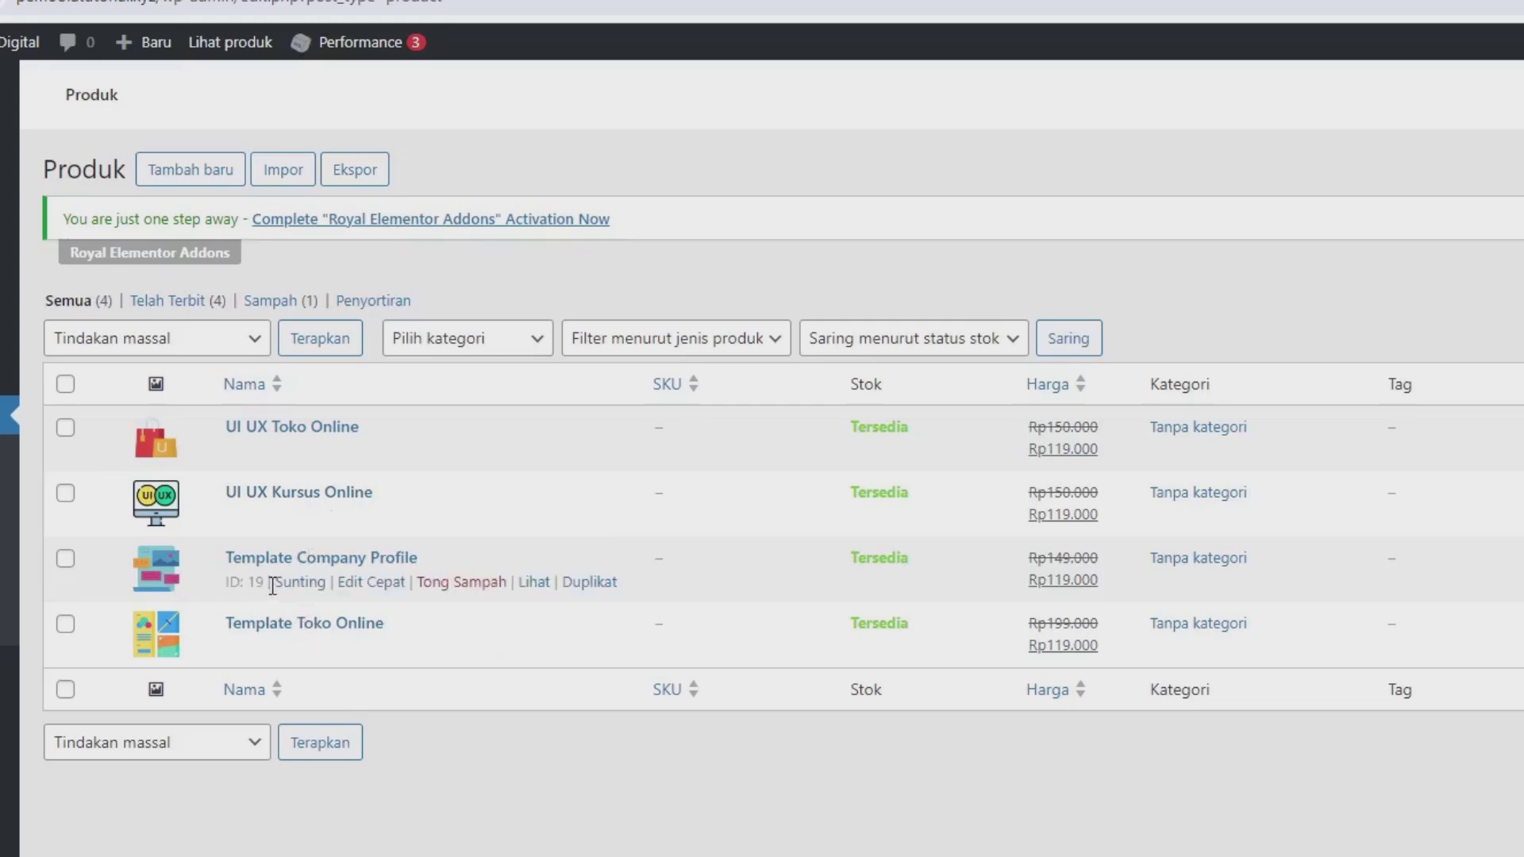
{"action": "mouse_move", "coordinate": [88, 279]}
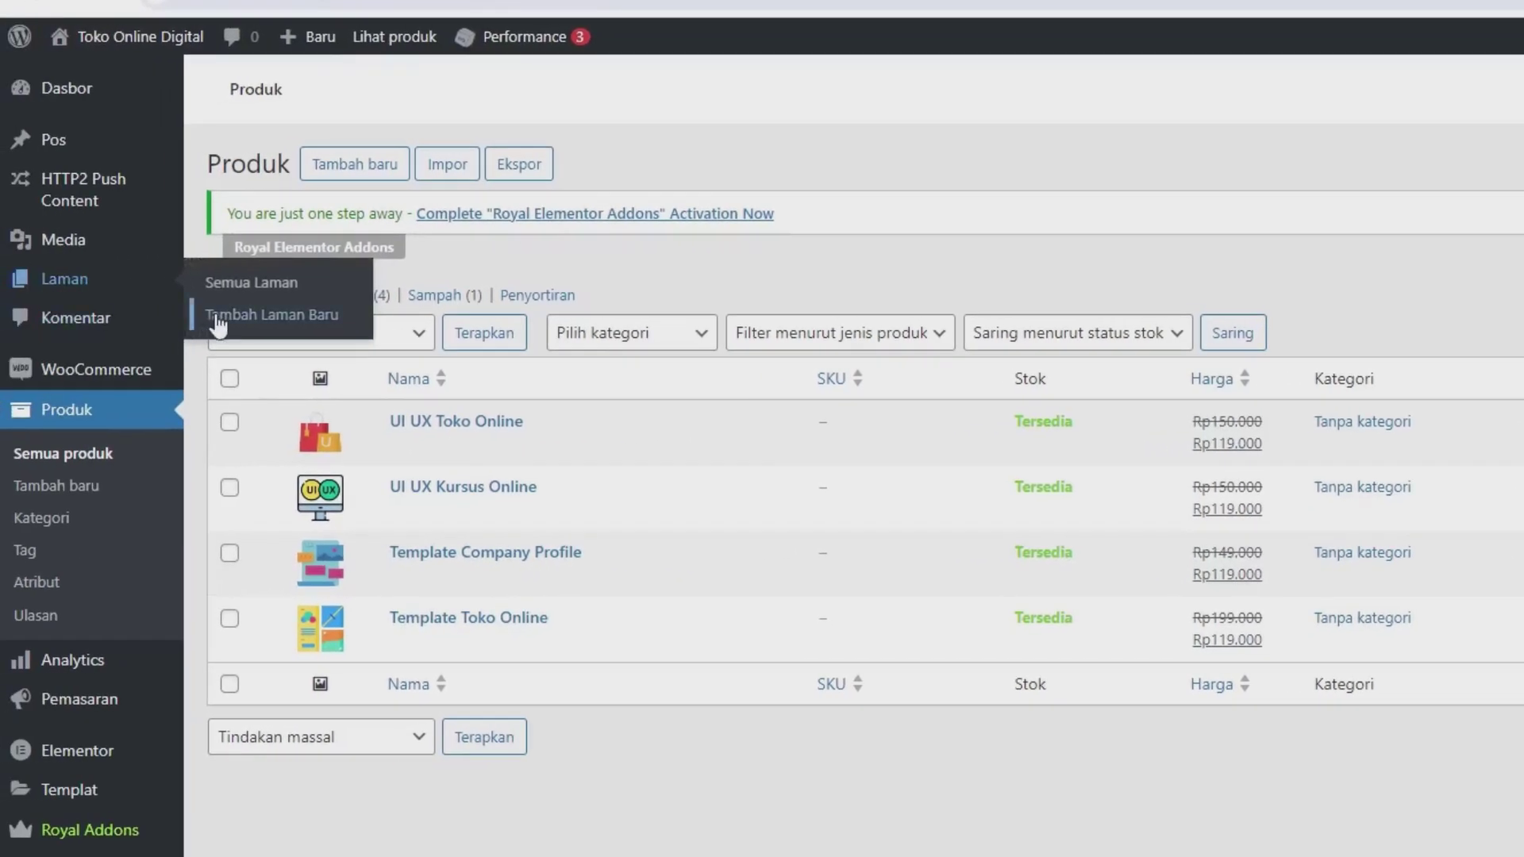
Step: Publish a new page titled 'Beranda', retrying after the publish error, and return to the Laman list
{"action": "left_click", "coordinate": [216, 315]}
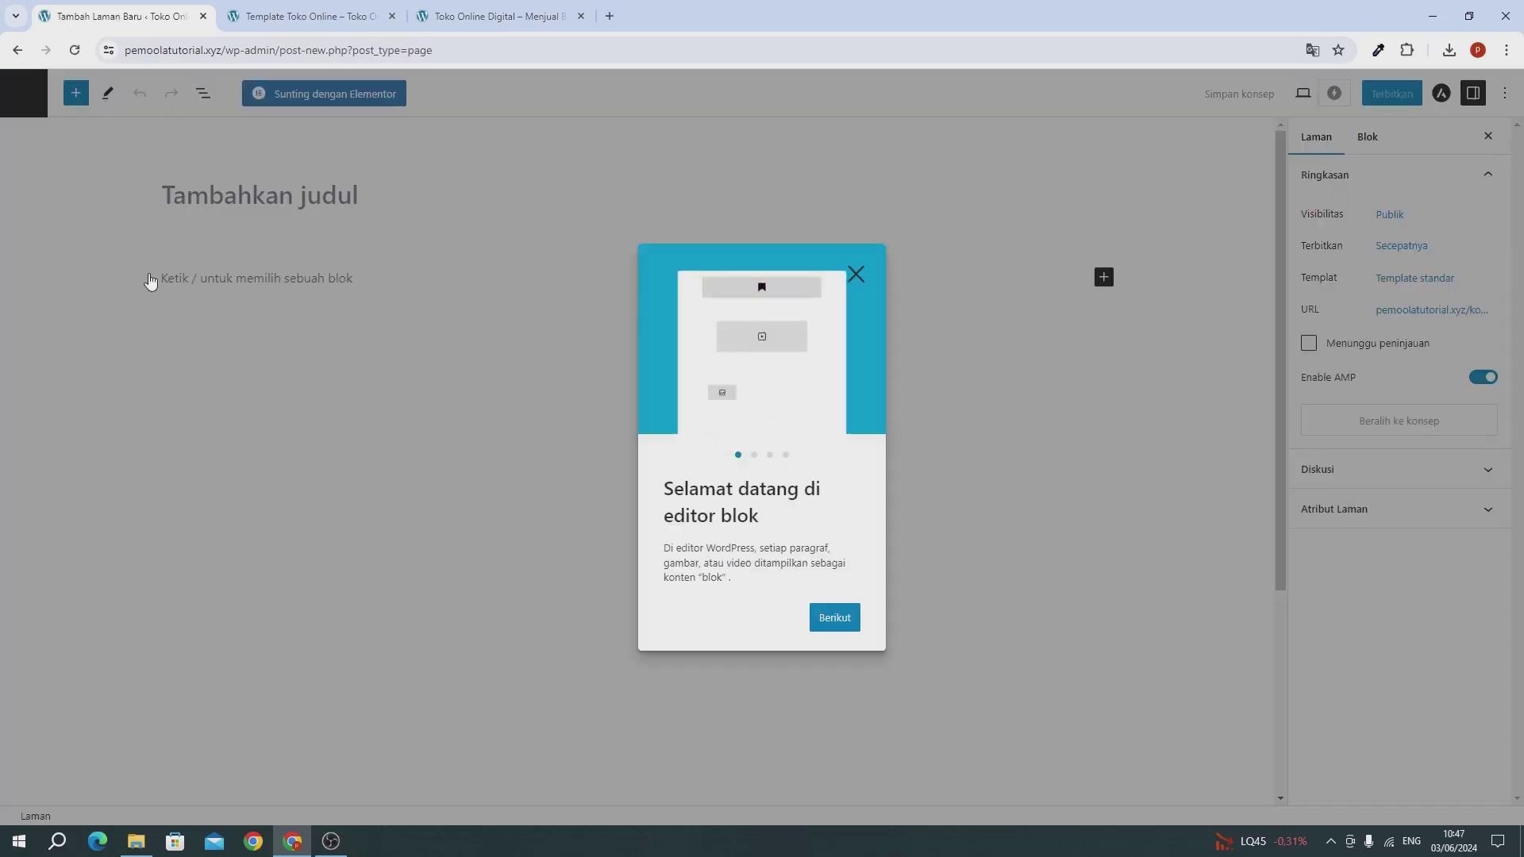
{"action": "left_click", "coordinate": [854, 276]}
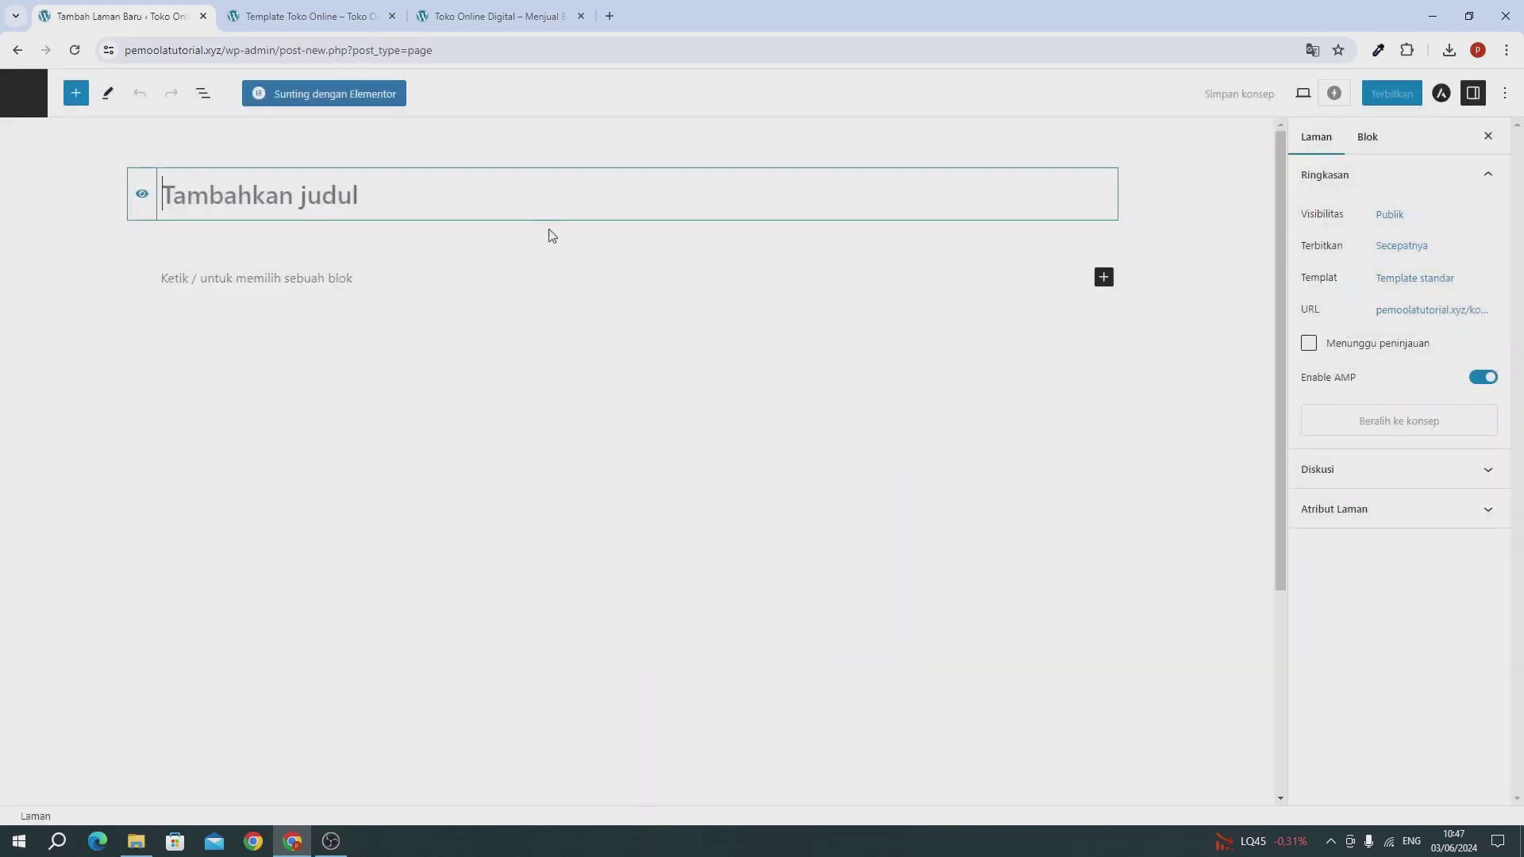
{"action": "type", "text": "Bera"}
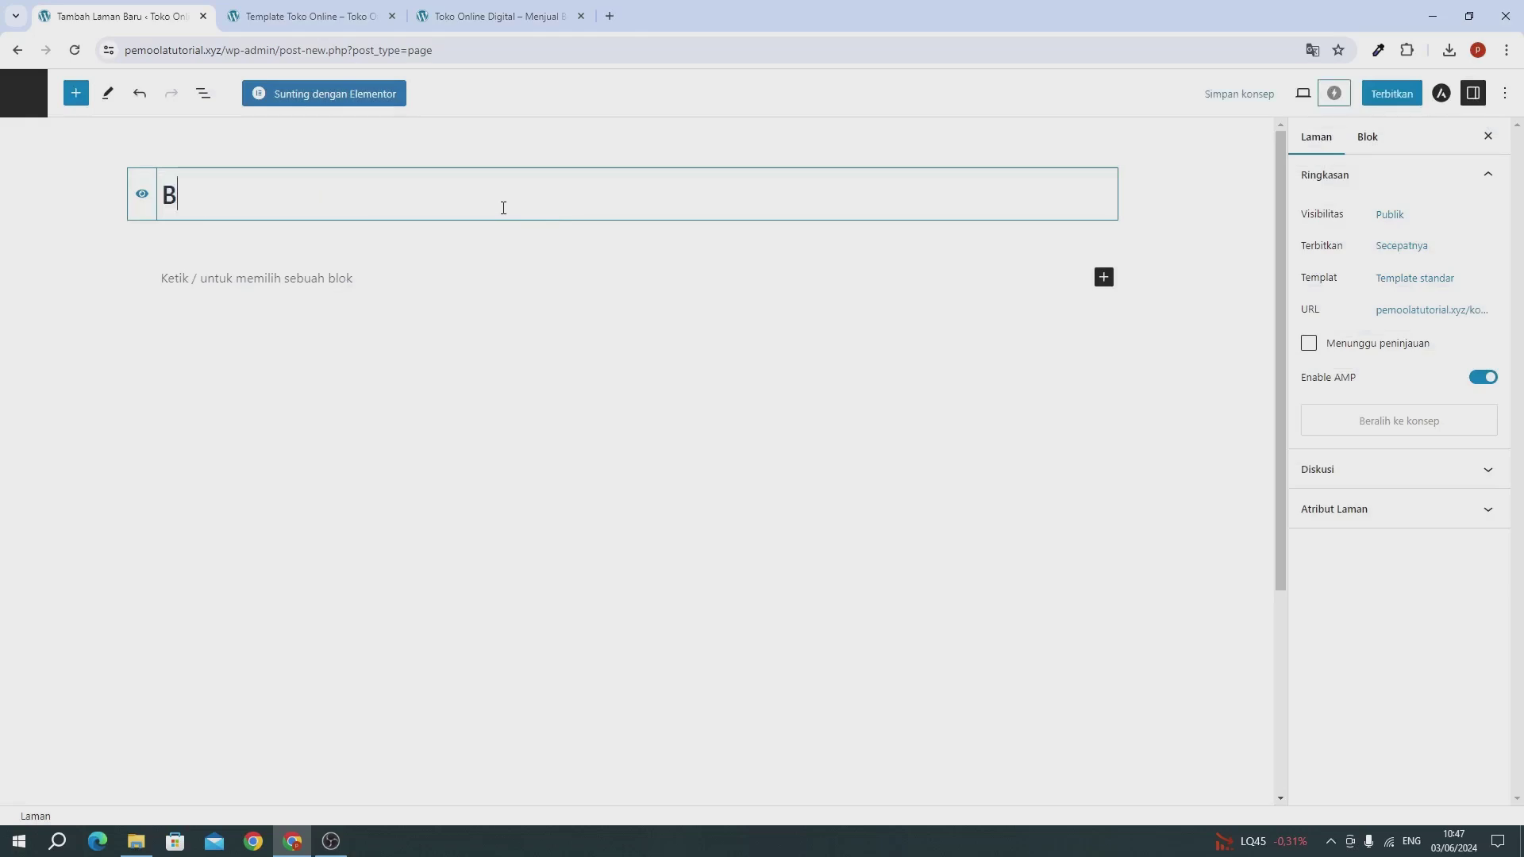
{"action": "type", "text": "nda"}
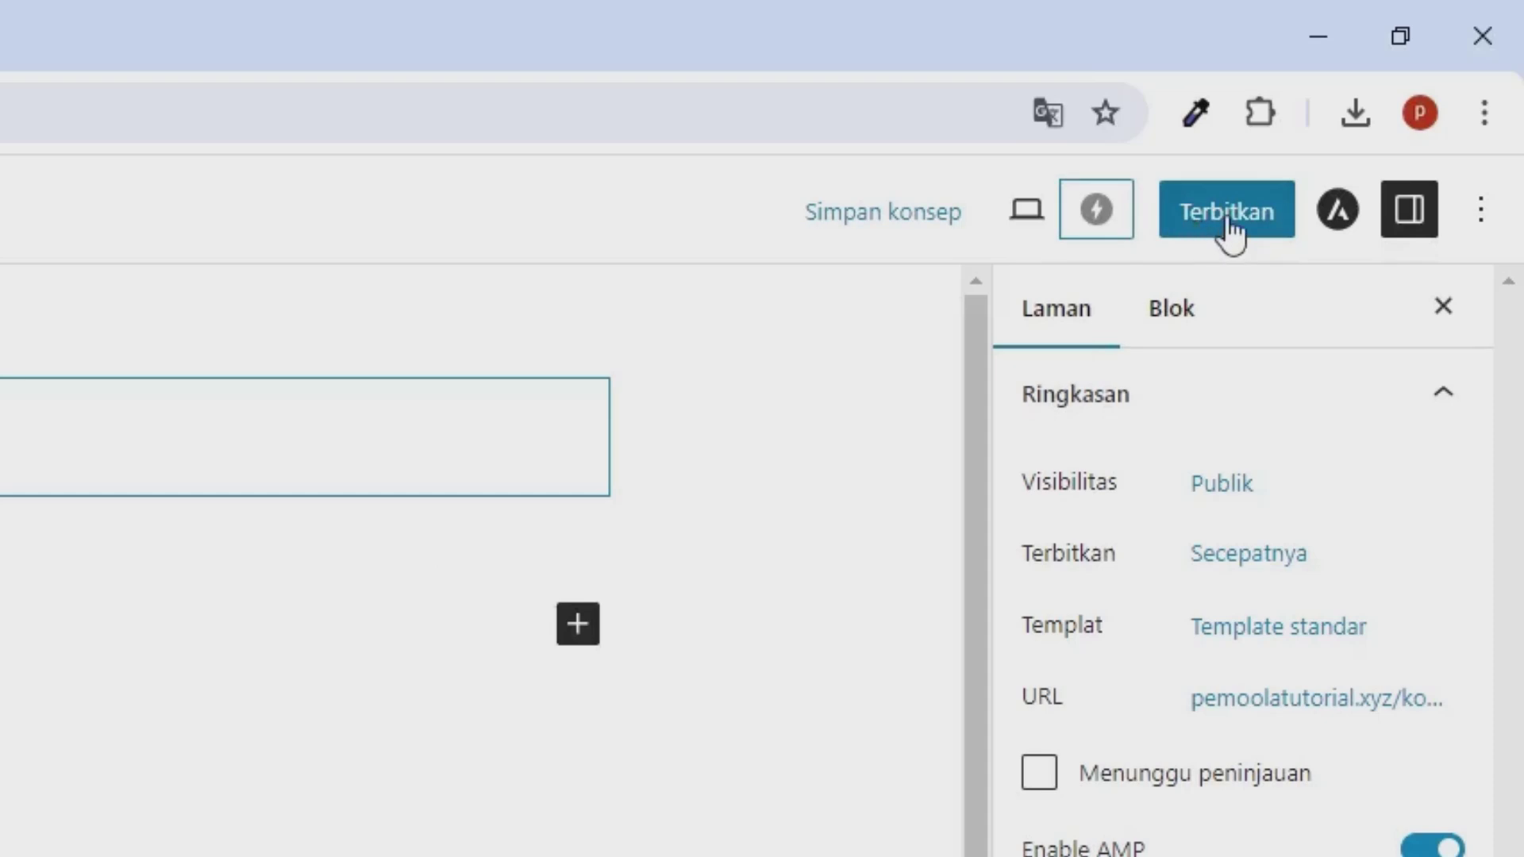
{"action": "left_click", "coordinate": [1228, 224]}
{"action": "left_click", "coordinate": [1122, 226]}
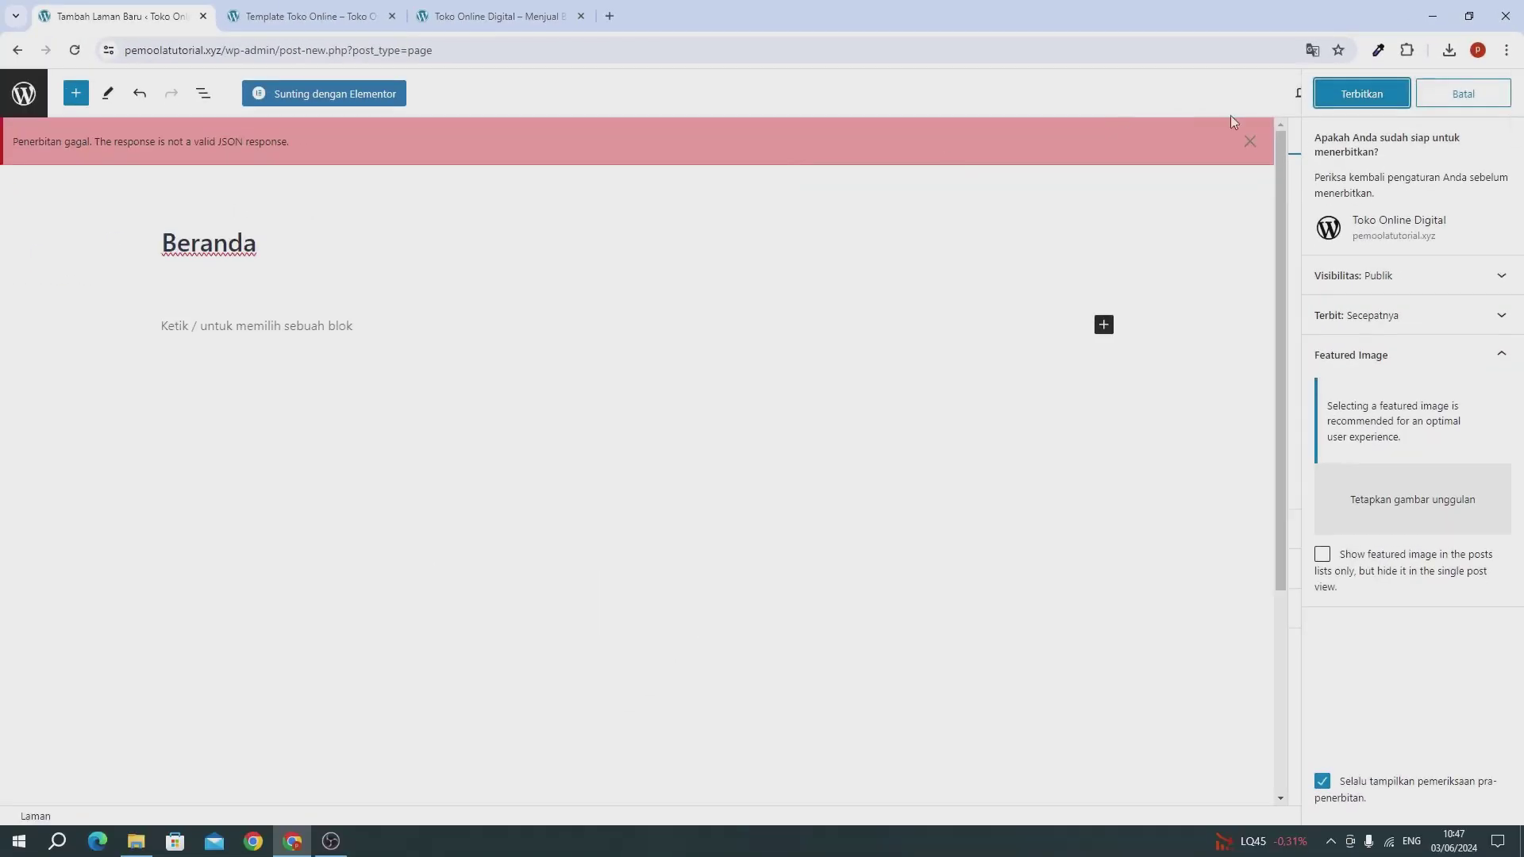
{"action": "left_click", "coordinate": [1214, 205]}
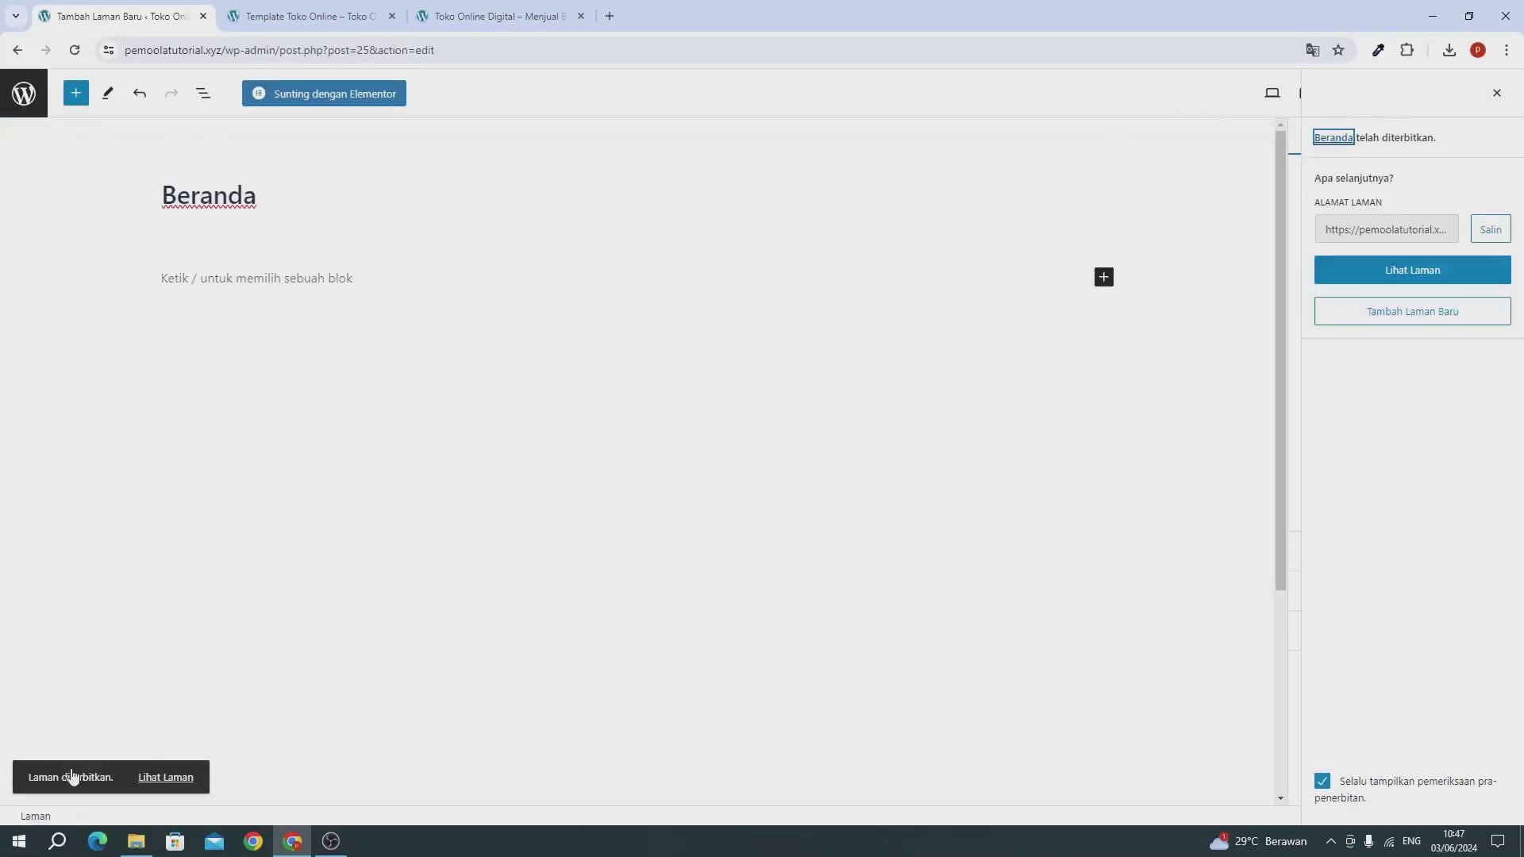
{"action": "left_click", "coordinate": [21, 111]}
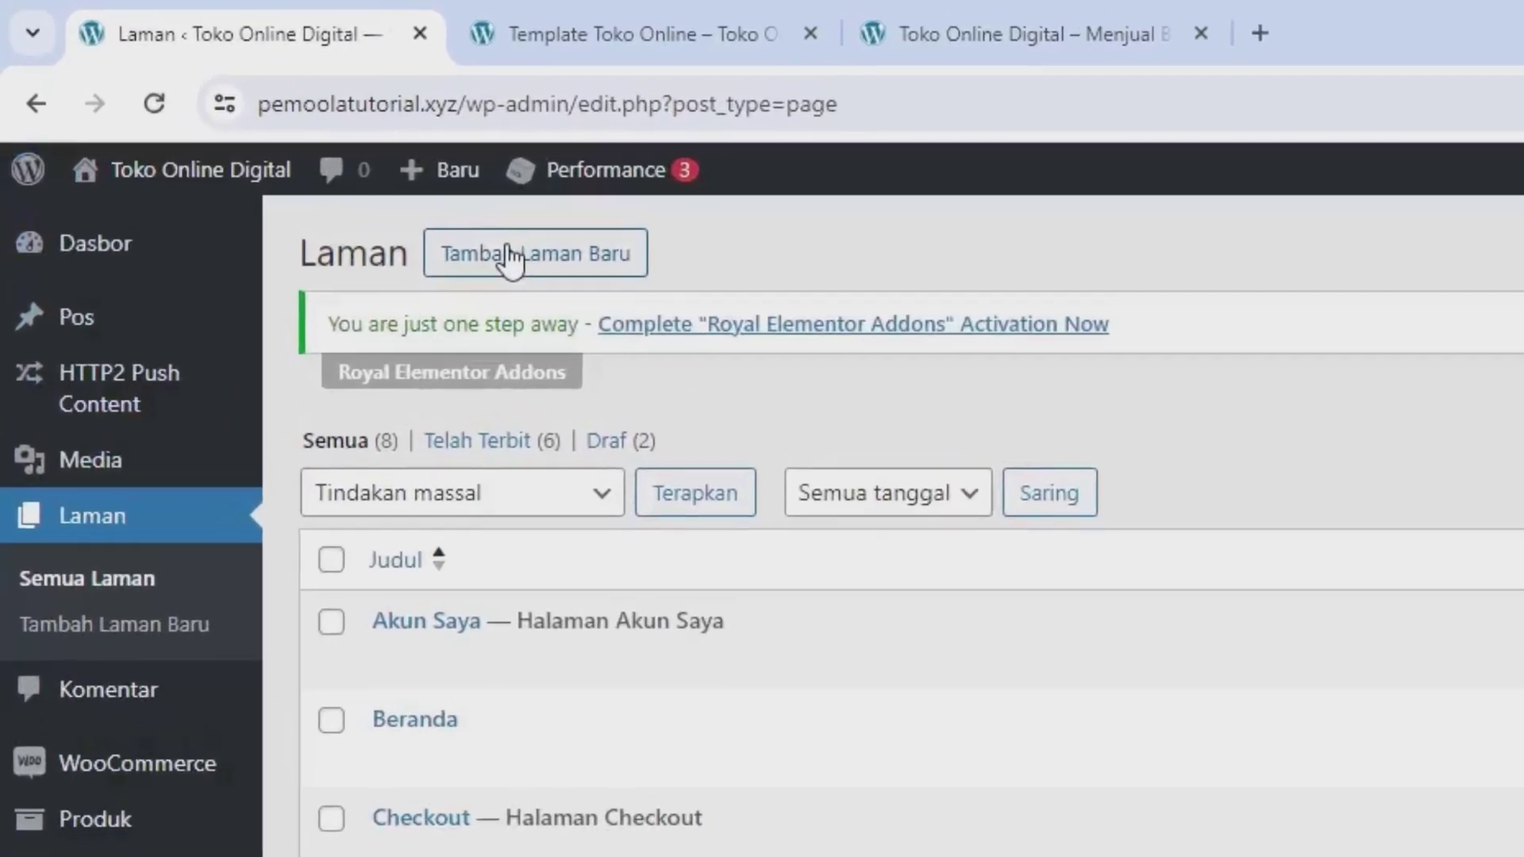
Step: Publish a new page titled 'Produk', retrying after the error, and return to the page list
{"action": "left_click", "coordinate": [508, 256]}
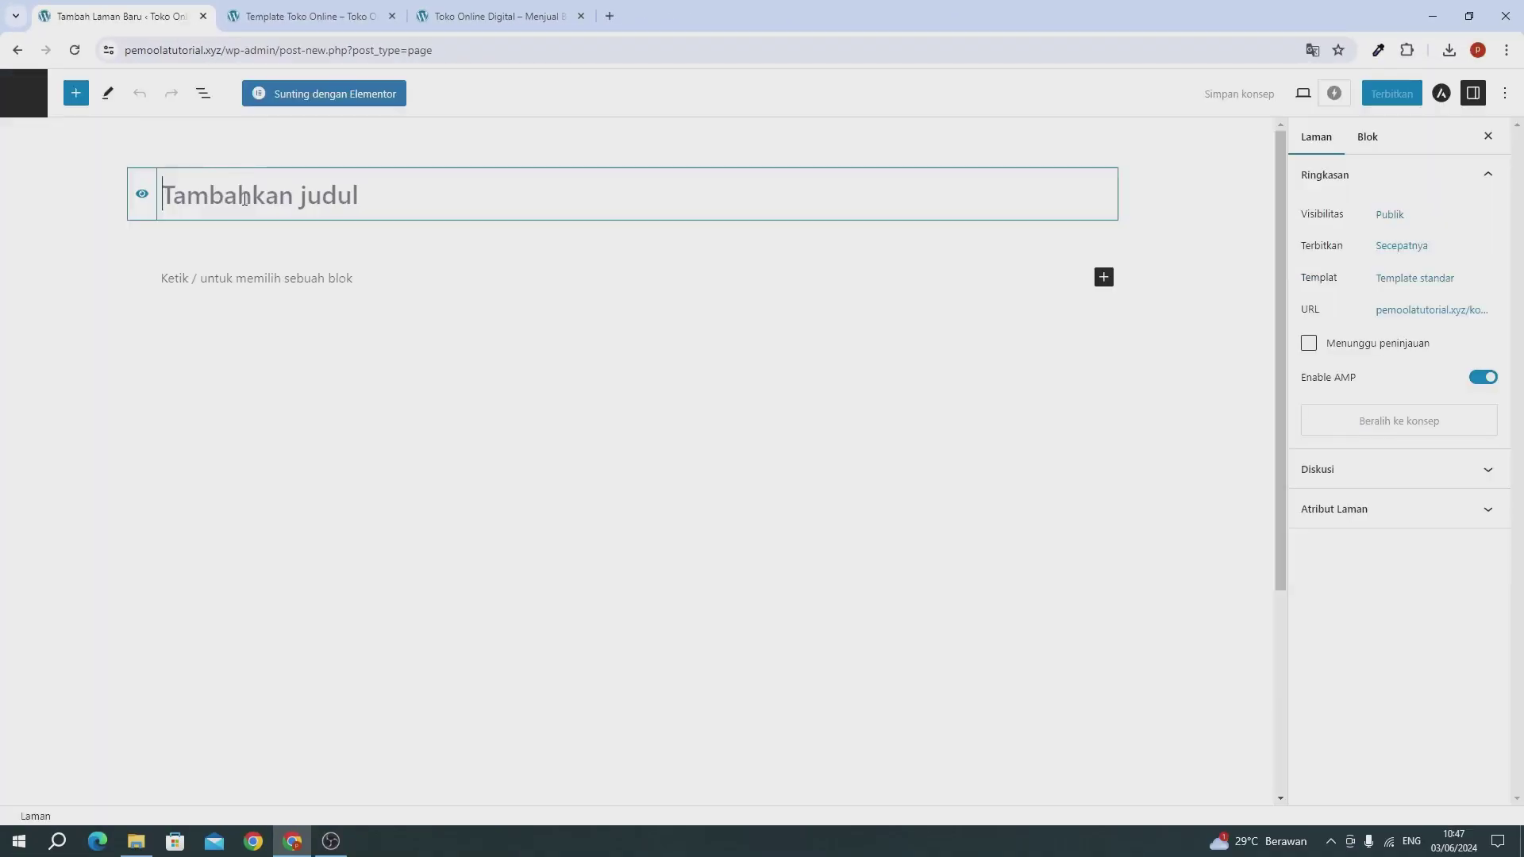
{"action": "type", "text": "Produk"}
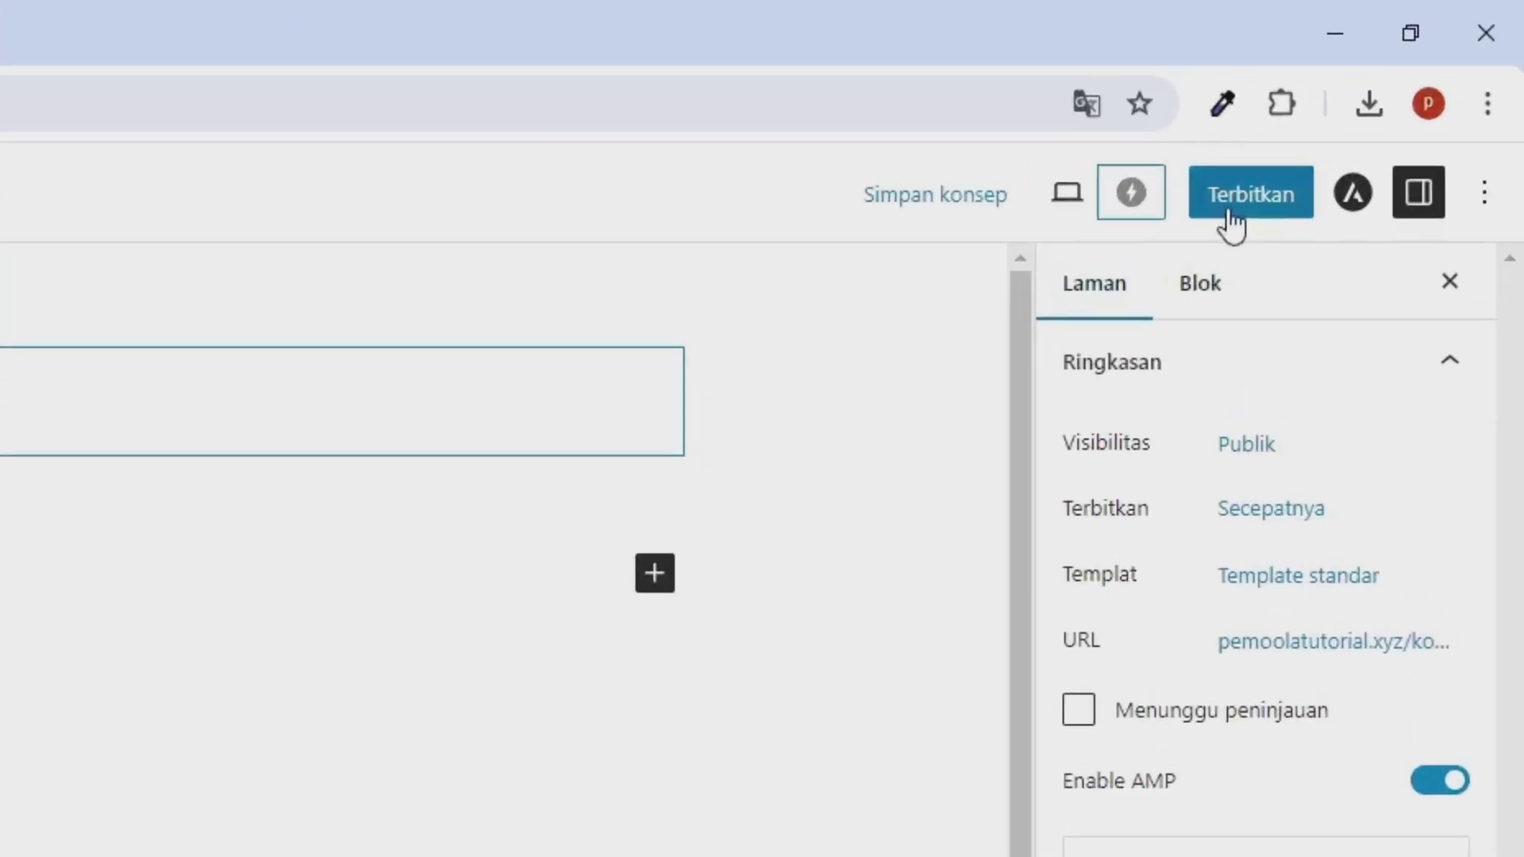
{"action": "left_click", "coordinate": [1198, 247]}
{"action": "left_click", "coordinate": [1173, 248]}
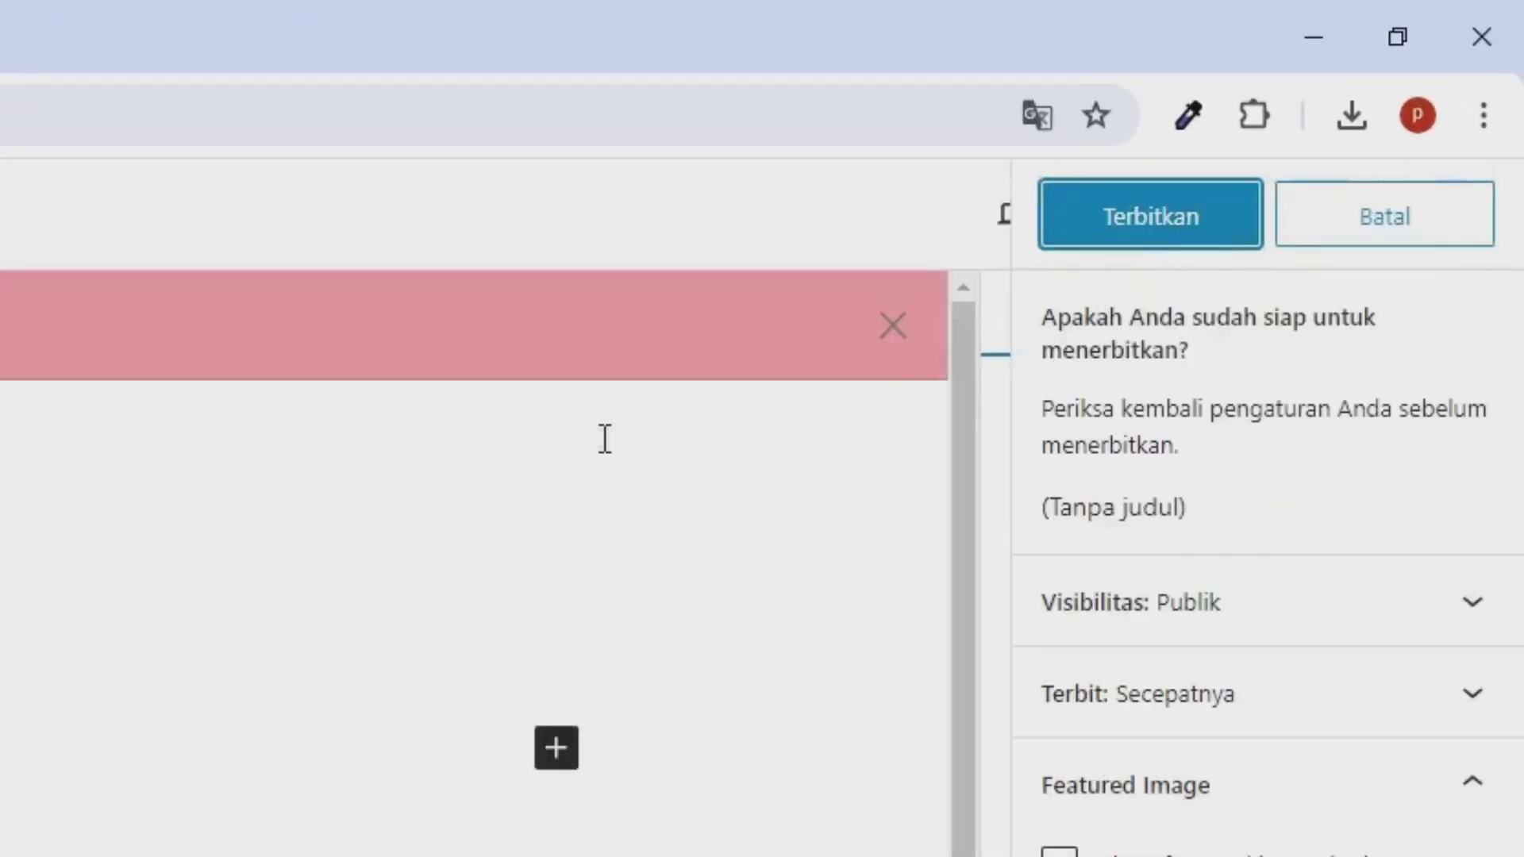
{"action": "left_click", "coordinate": [1115, 236]}
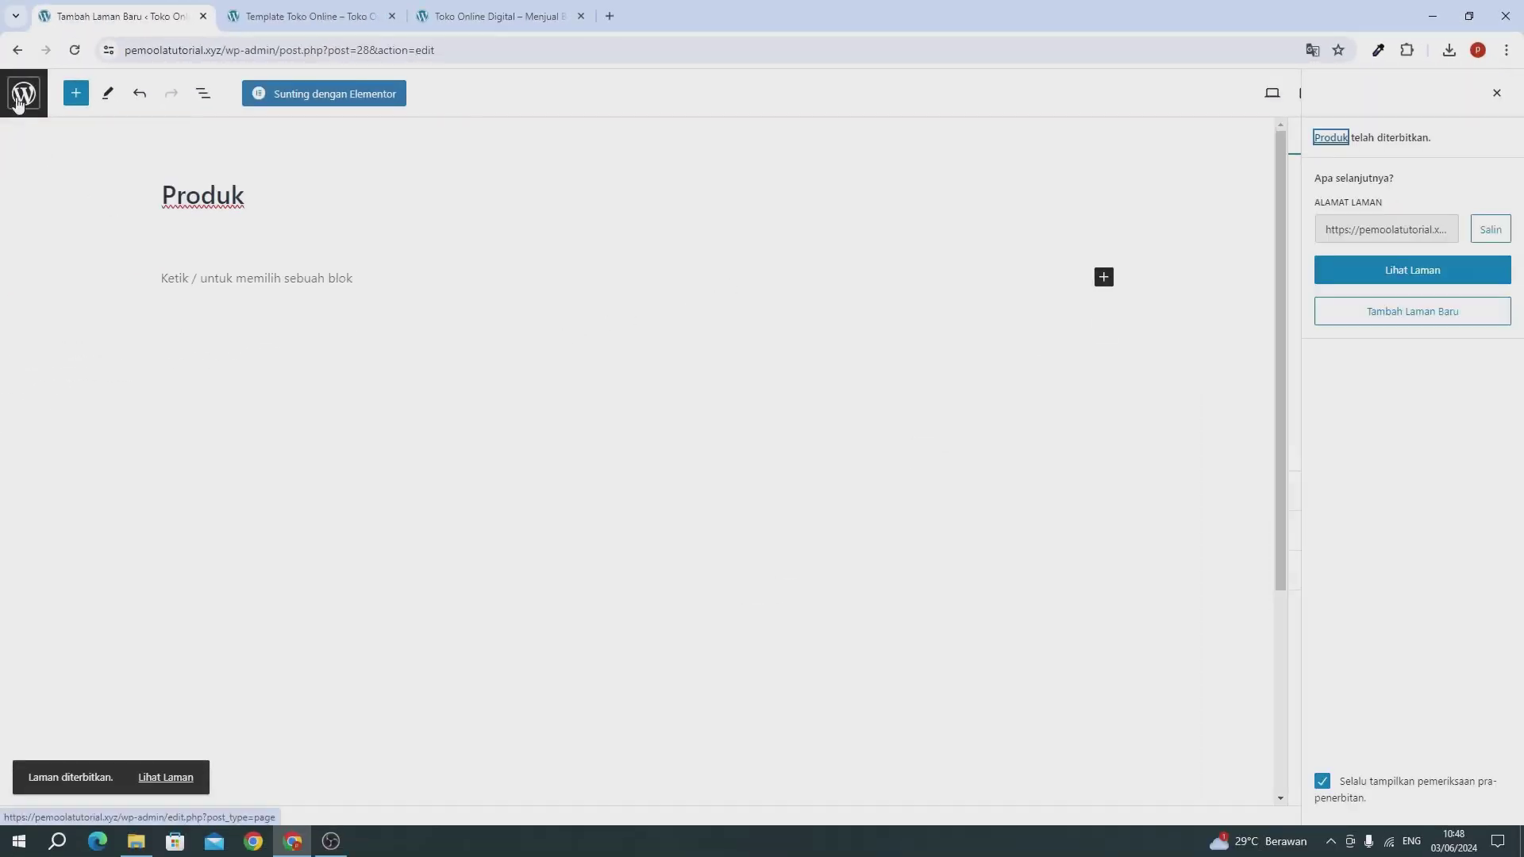
{"action": "left_click", "coordinate": [19, 104]}
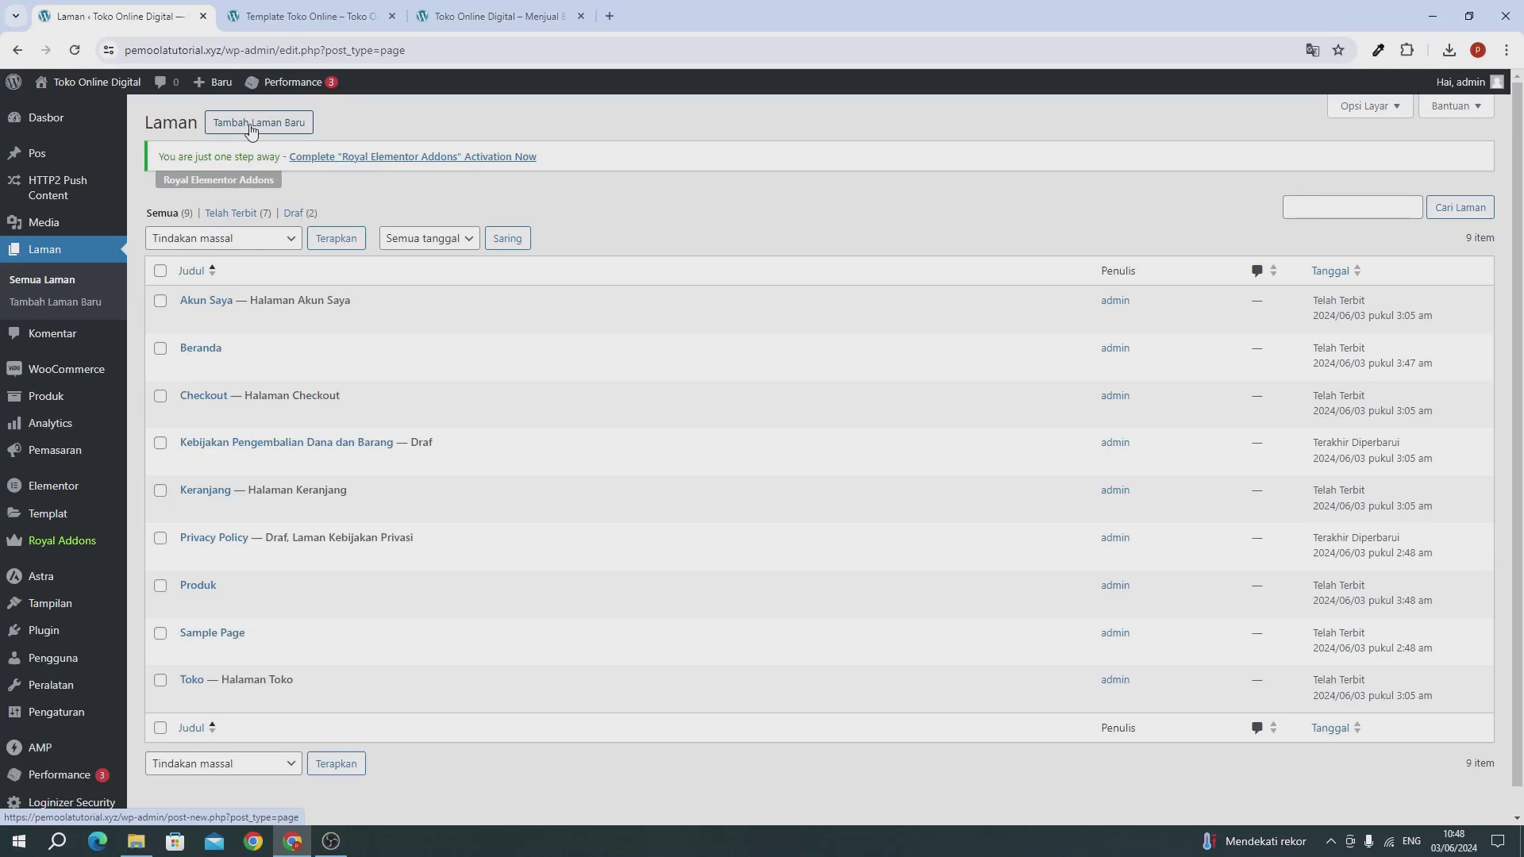
Step: Publish a new page titled 'Blog', retrying after the error, and return to the page list
{"action": "left_click", "coordinate": [252, 127]}
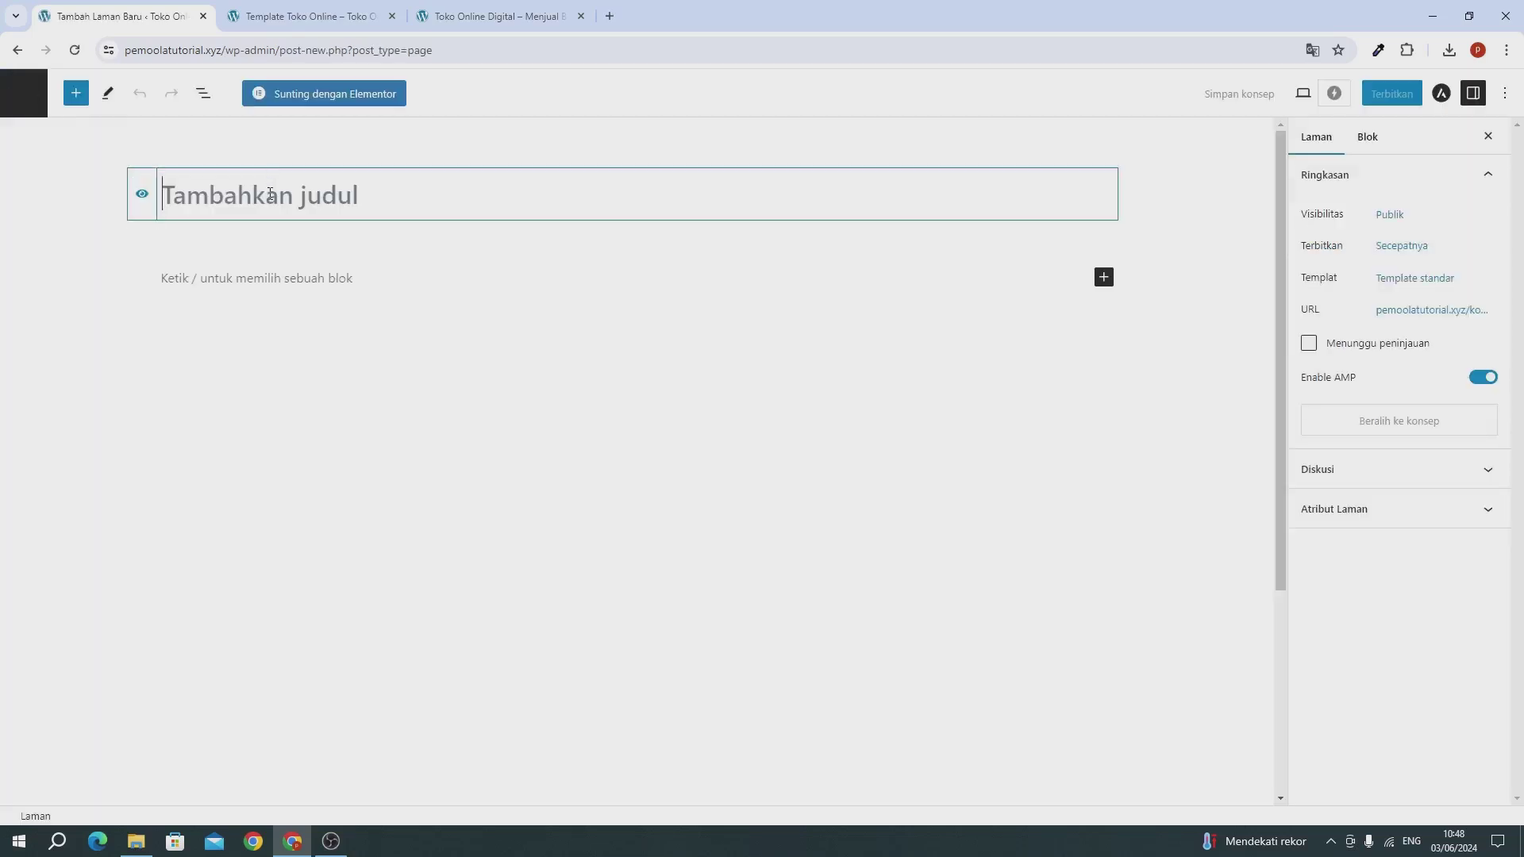
{"action": "type", "text": "Blog"}
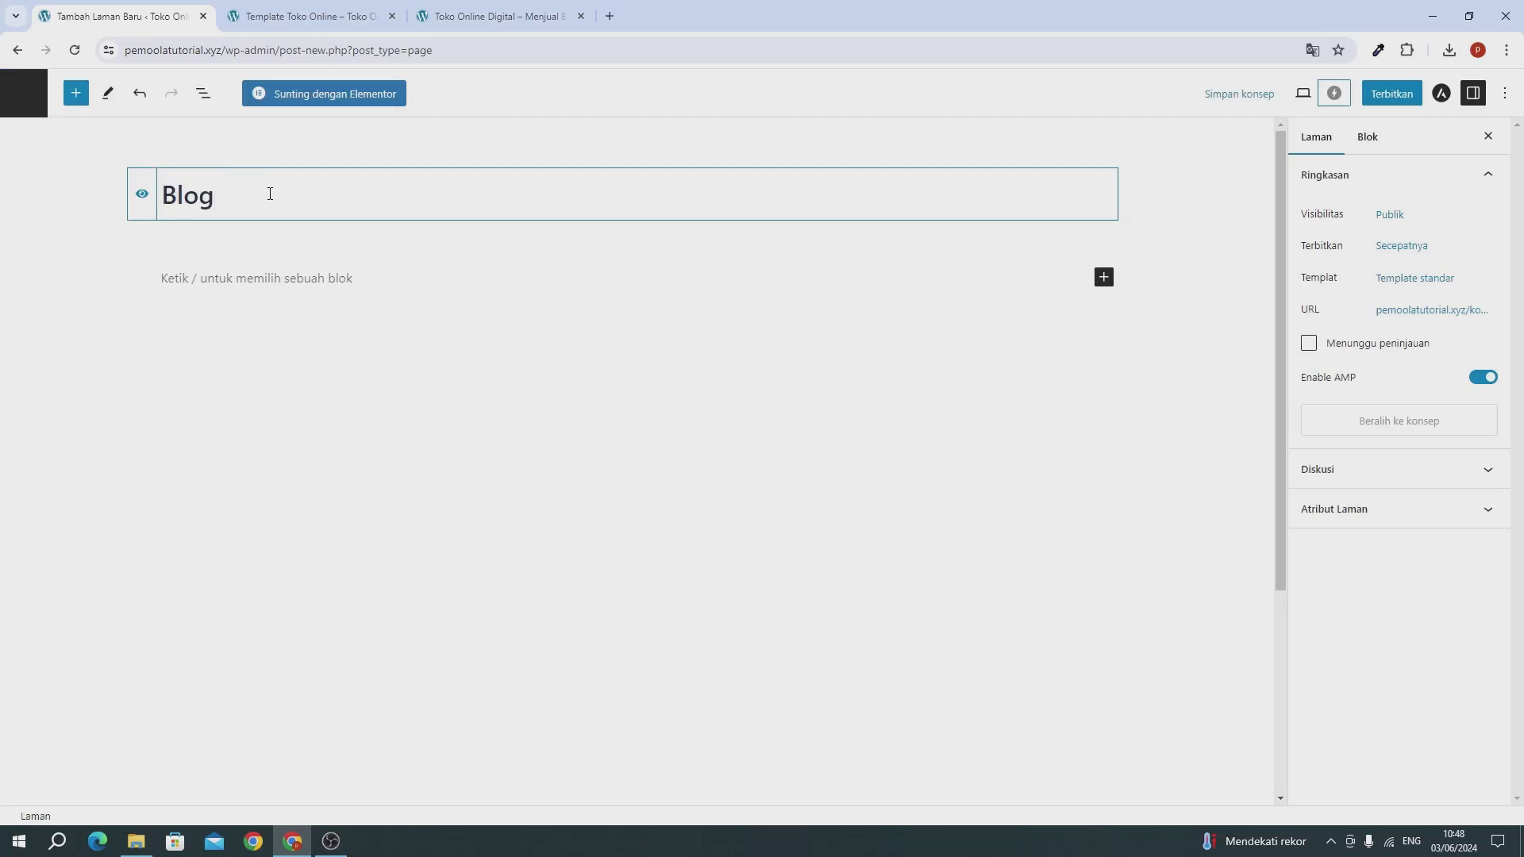
{"action": "left_click", "coordinate": [1385, 95]}
{"action": "left_click", "coordinate": [1377, 101]}
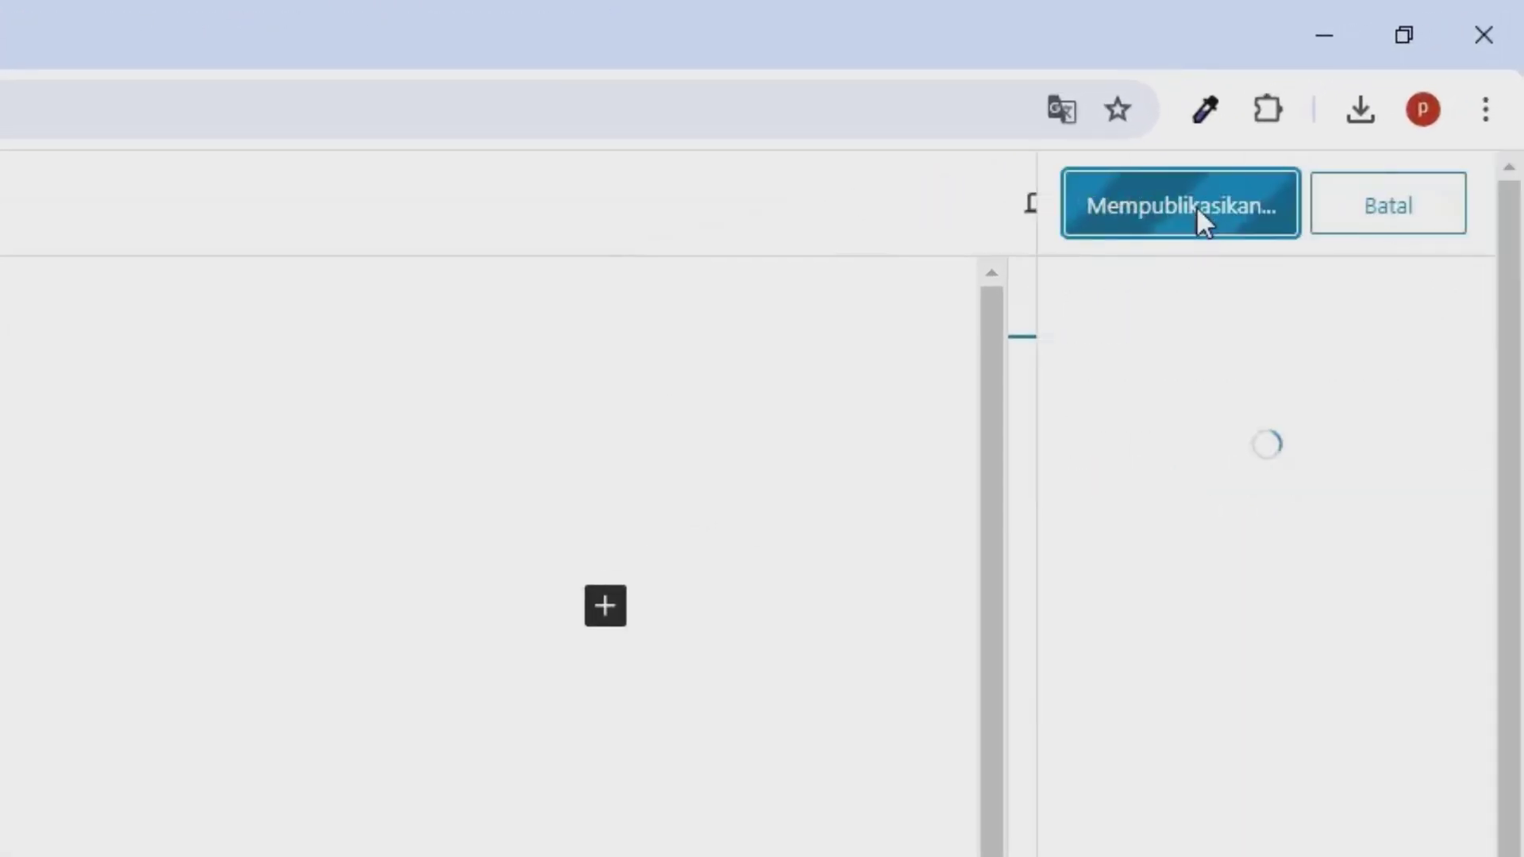
{"action": "left_click", "coordinate": [1197, 206]}
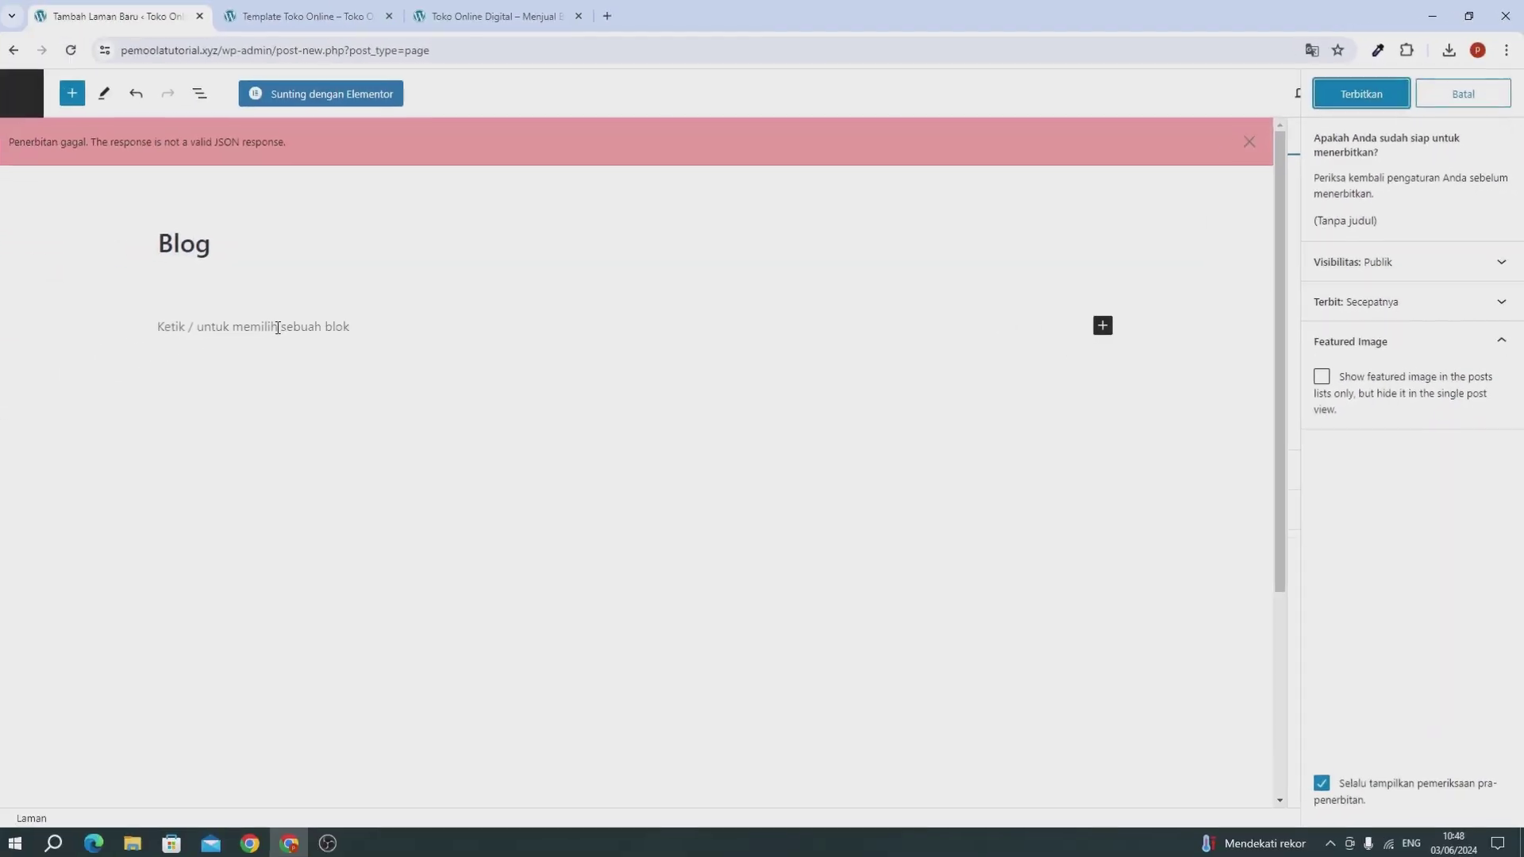
{"action": "left_click", "coordinate": [28, 115]}
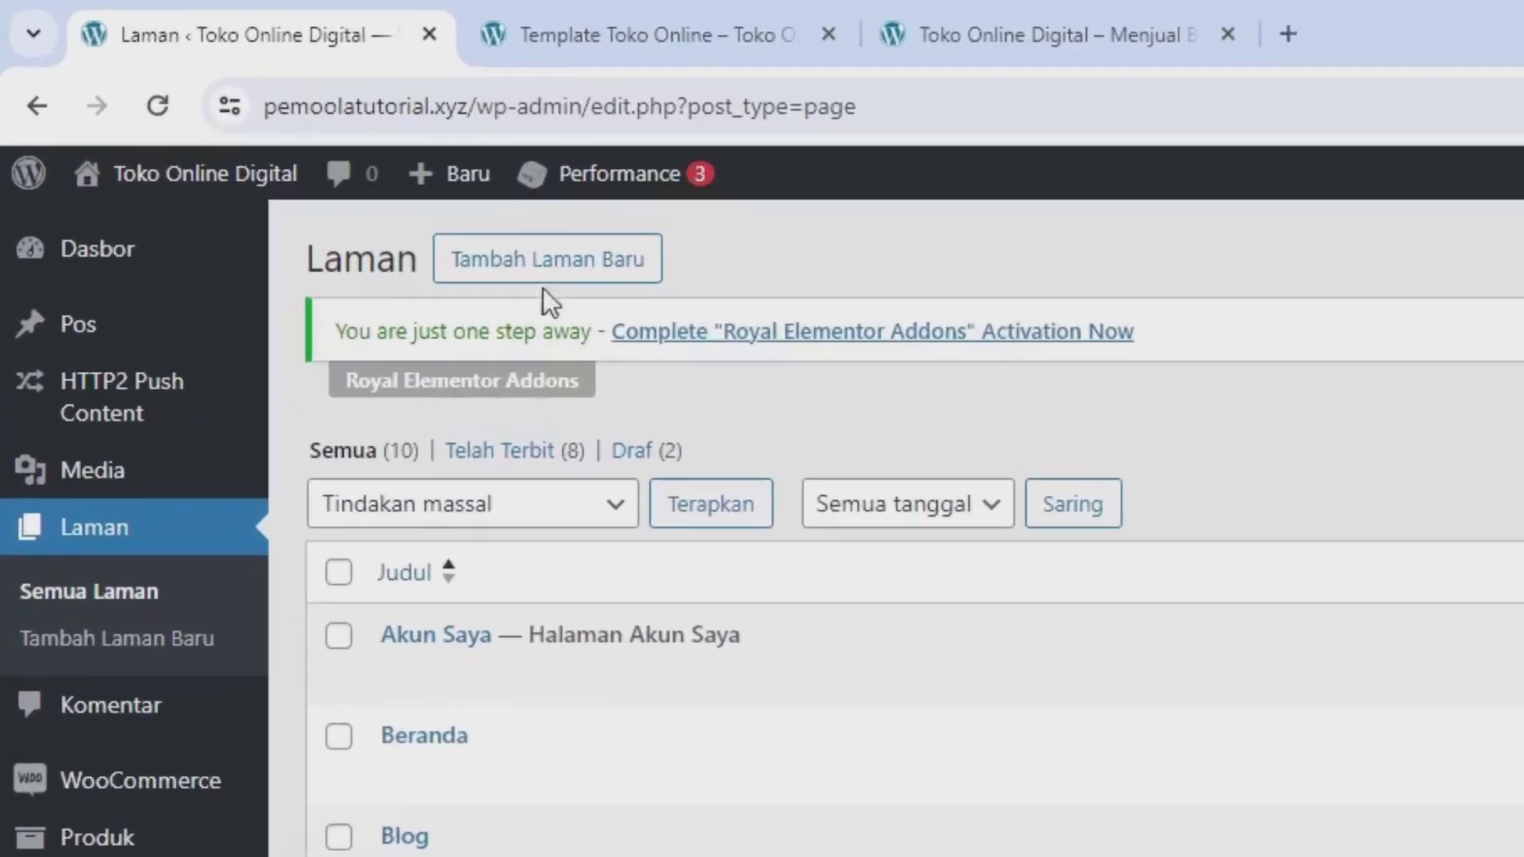
Step: Publish a new page titled 'Kontak' and return to the page list
{"action": "left_click", "coordinate": [559, 261]}
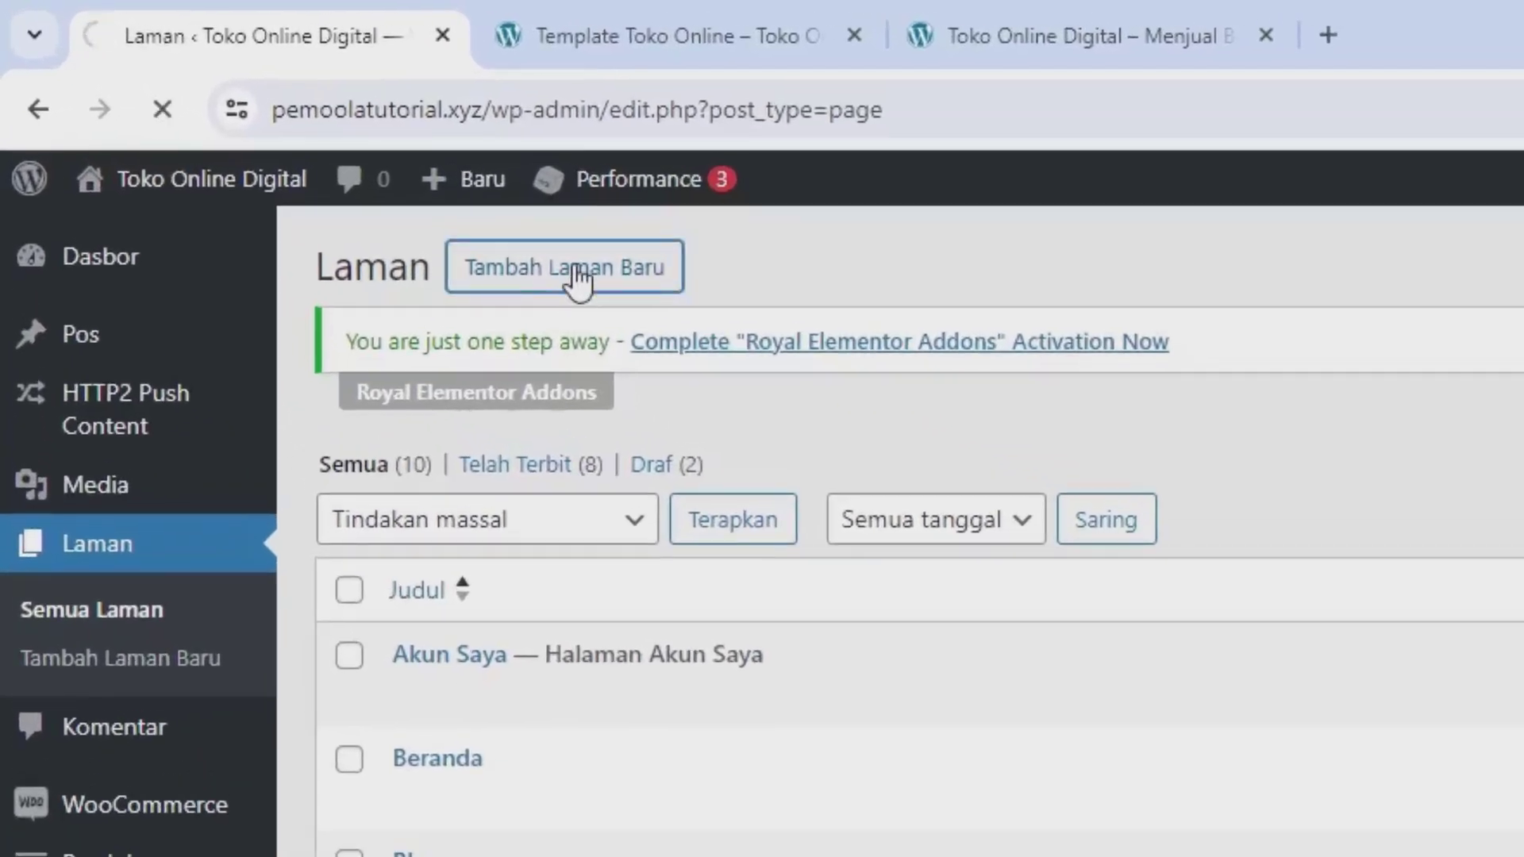
{"action": "type", "text": "Kontak"}
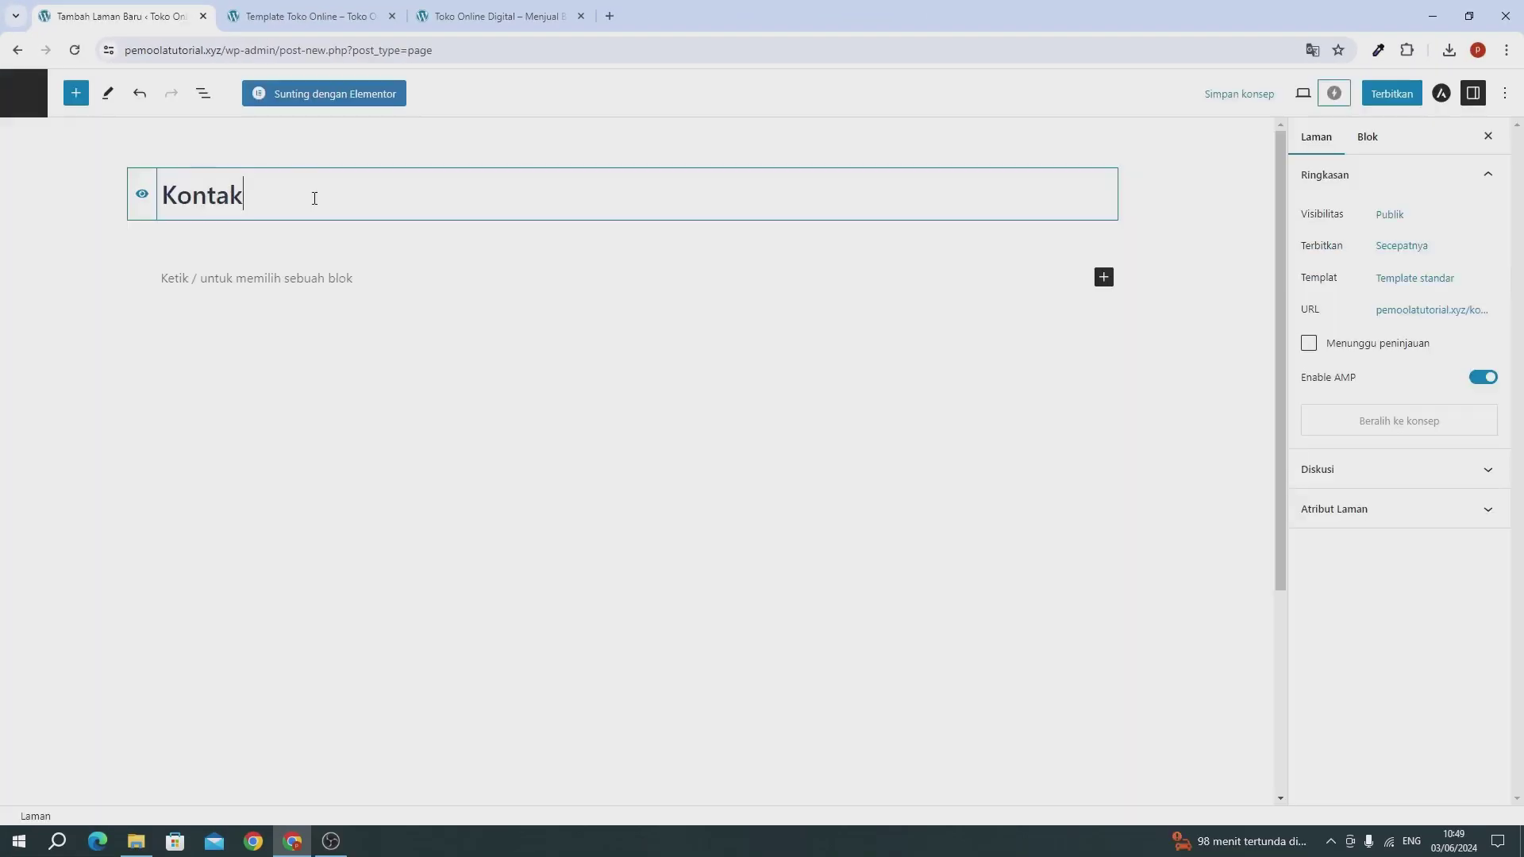
{"action": "left_click", "coordinate": [1388, 95]}
{"action": "left_click", "coordinate": [1385, 95]}
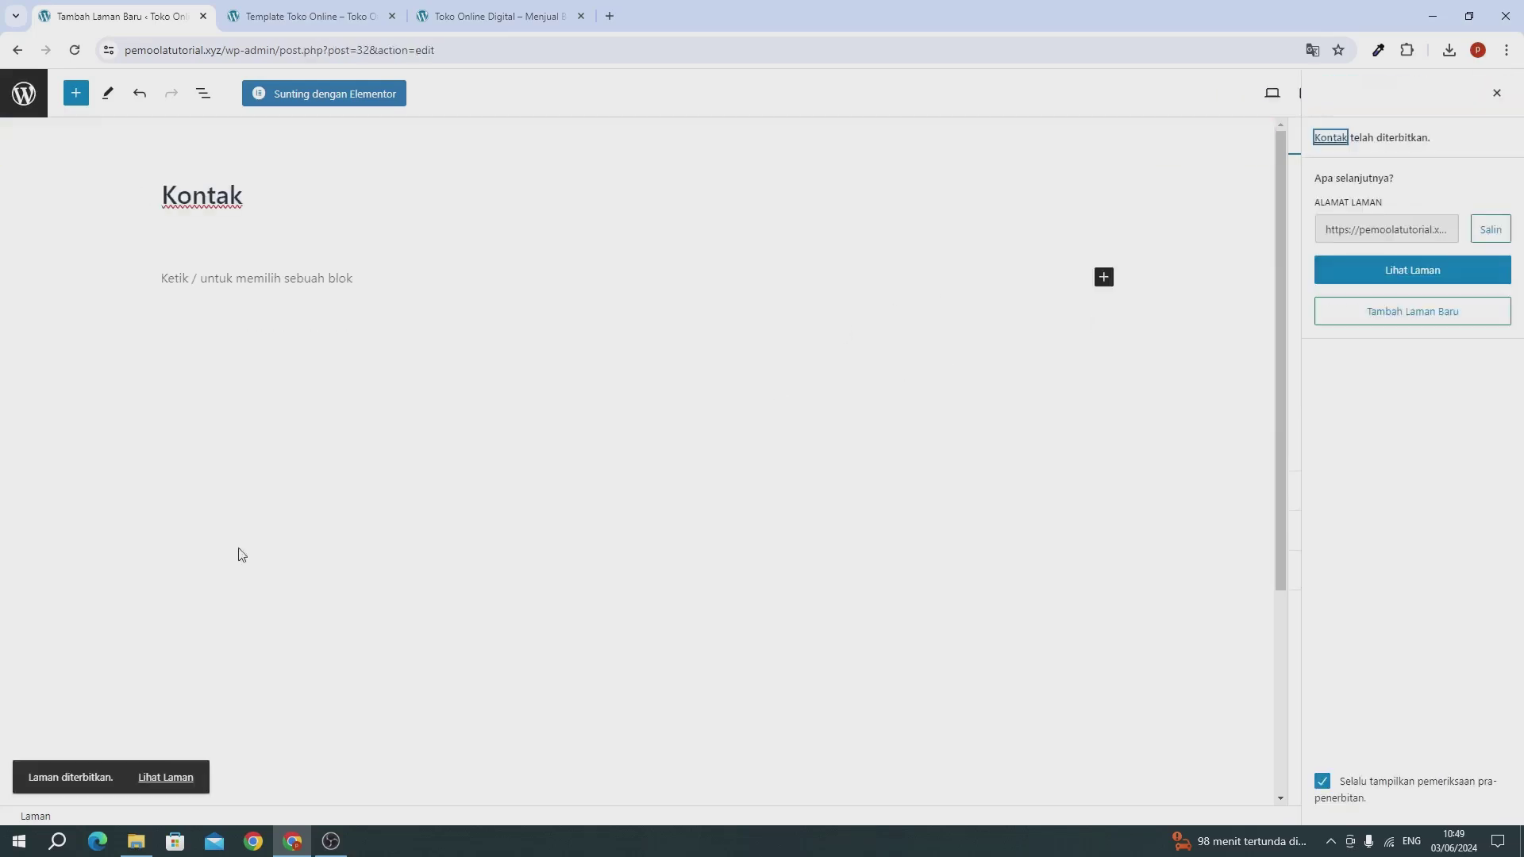
{"action": "left_click", "coordinate": [23, 104]}
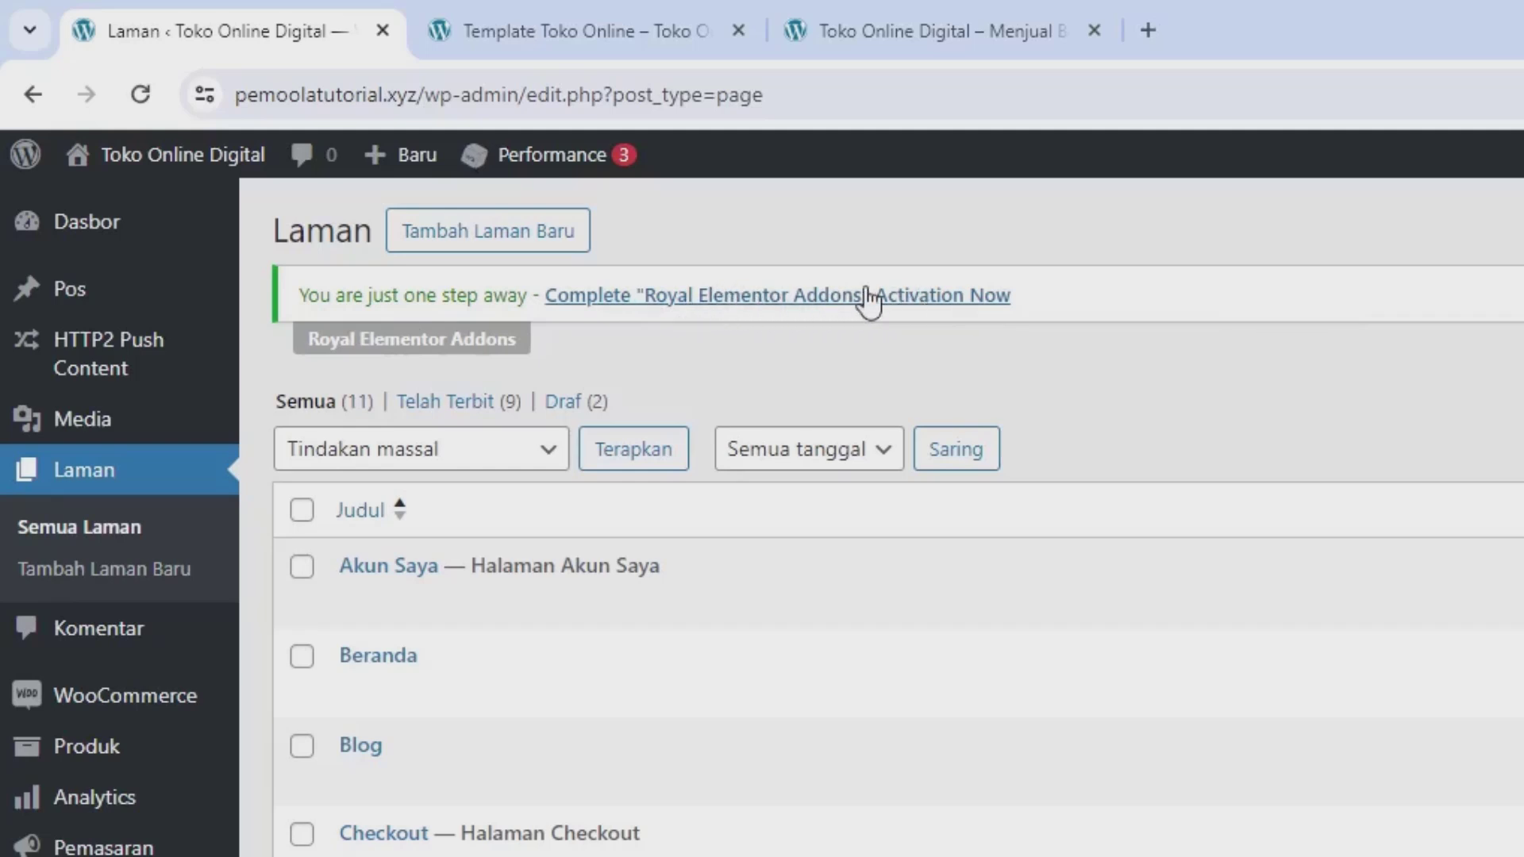
Step: Activate Royal Elementor Addons by accepting its opt-in, then go back to the Dasbor
{"action": "left_click", "coordinate": [785, 300]}
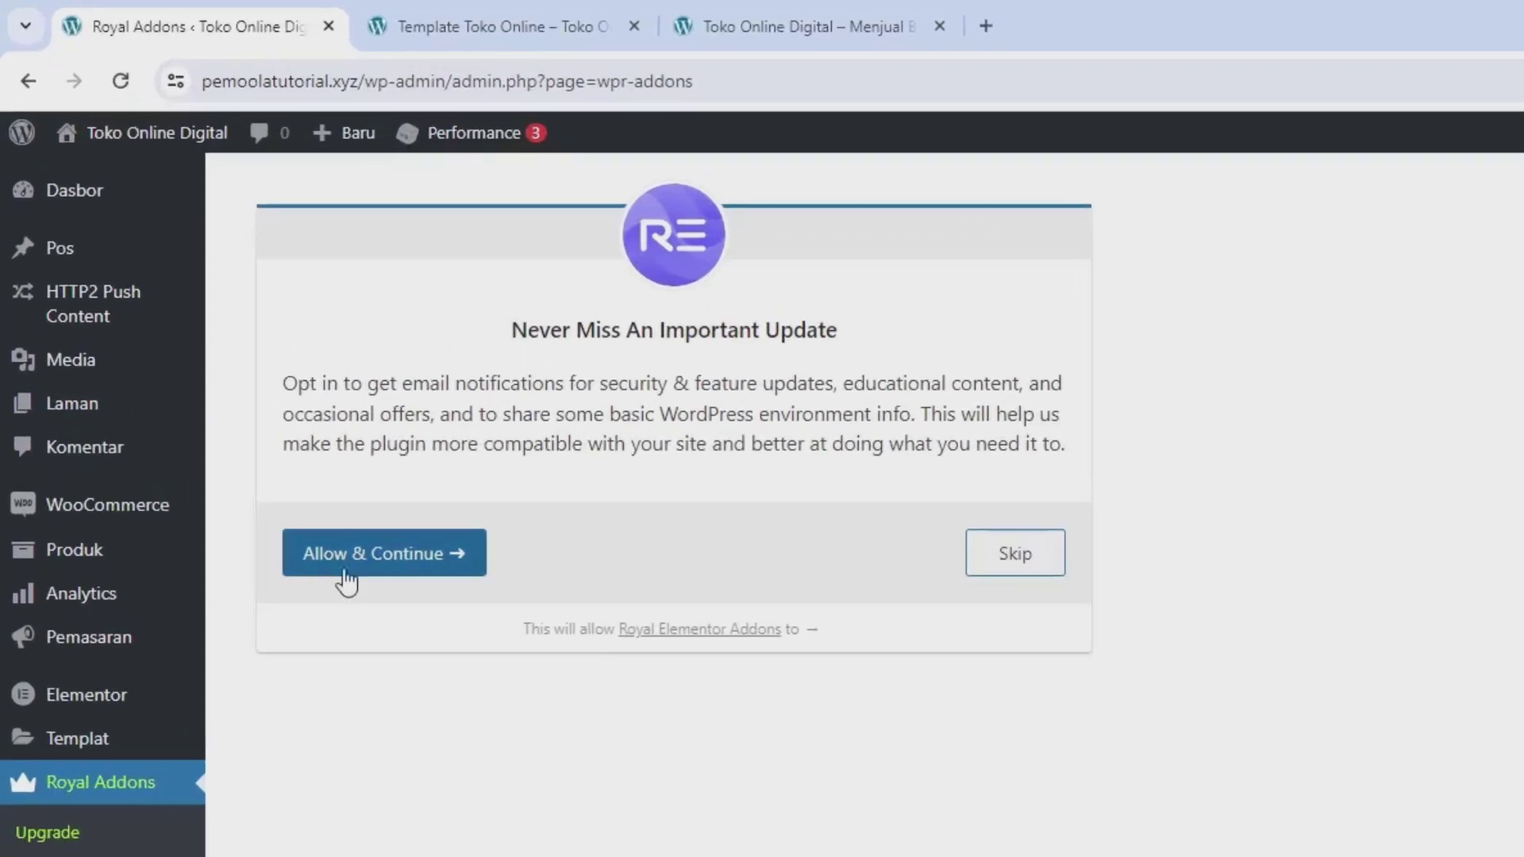
{"action": "left_click", "coordinate": [361, 571]}
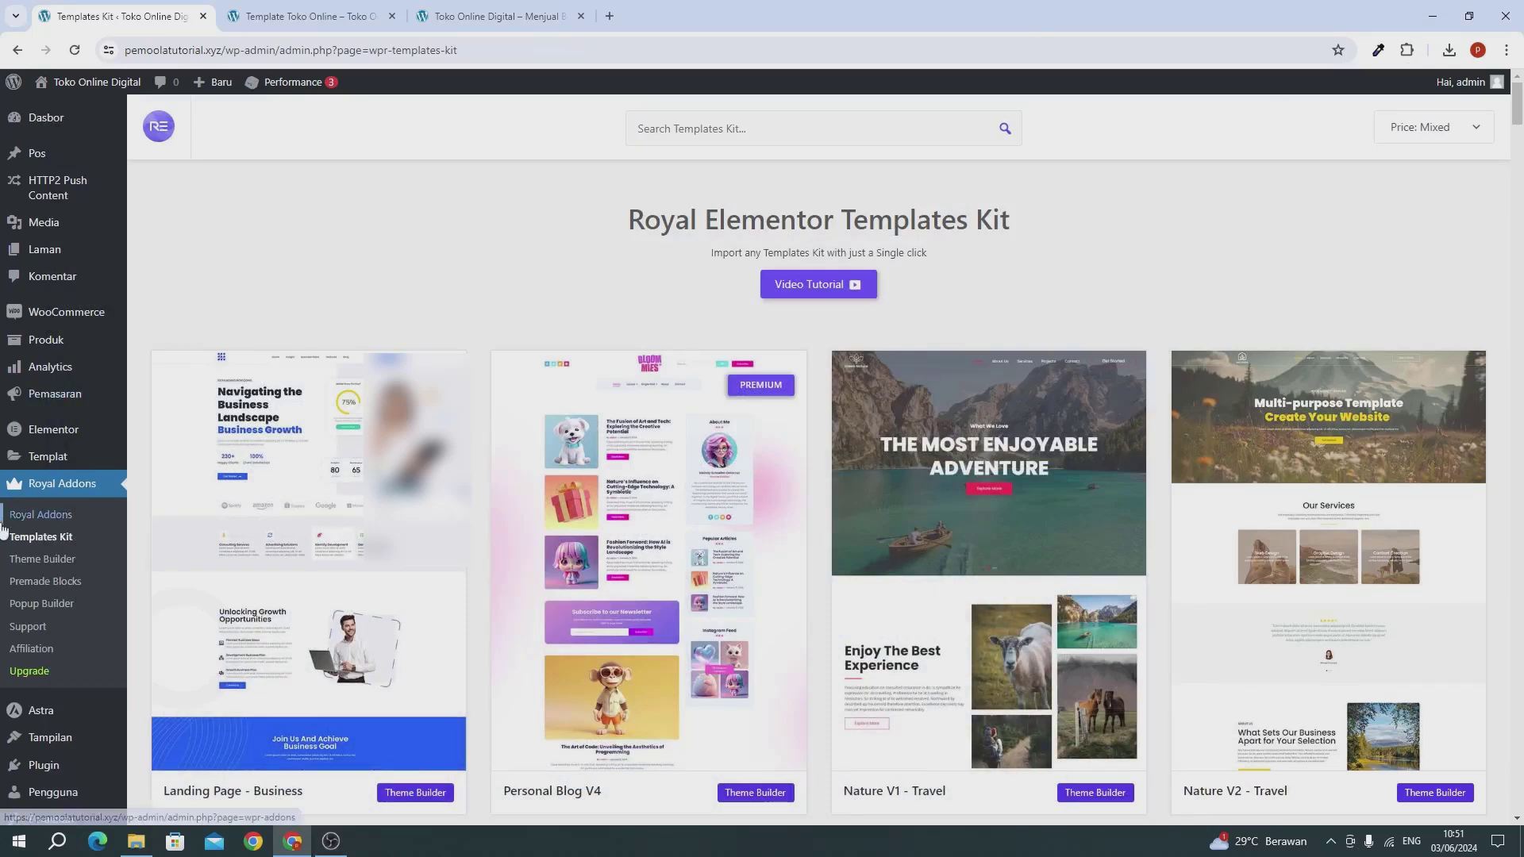
{"action": "mouse_move", "coordinate": [82, 123]}
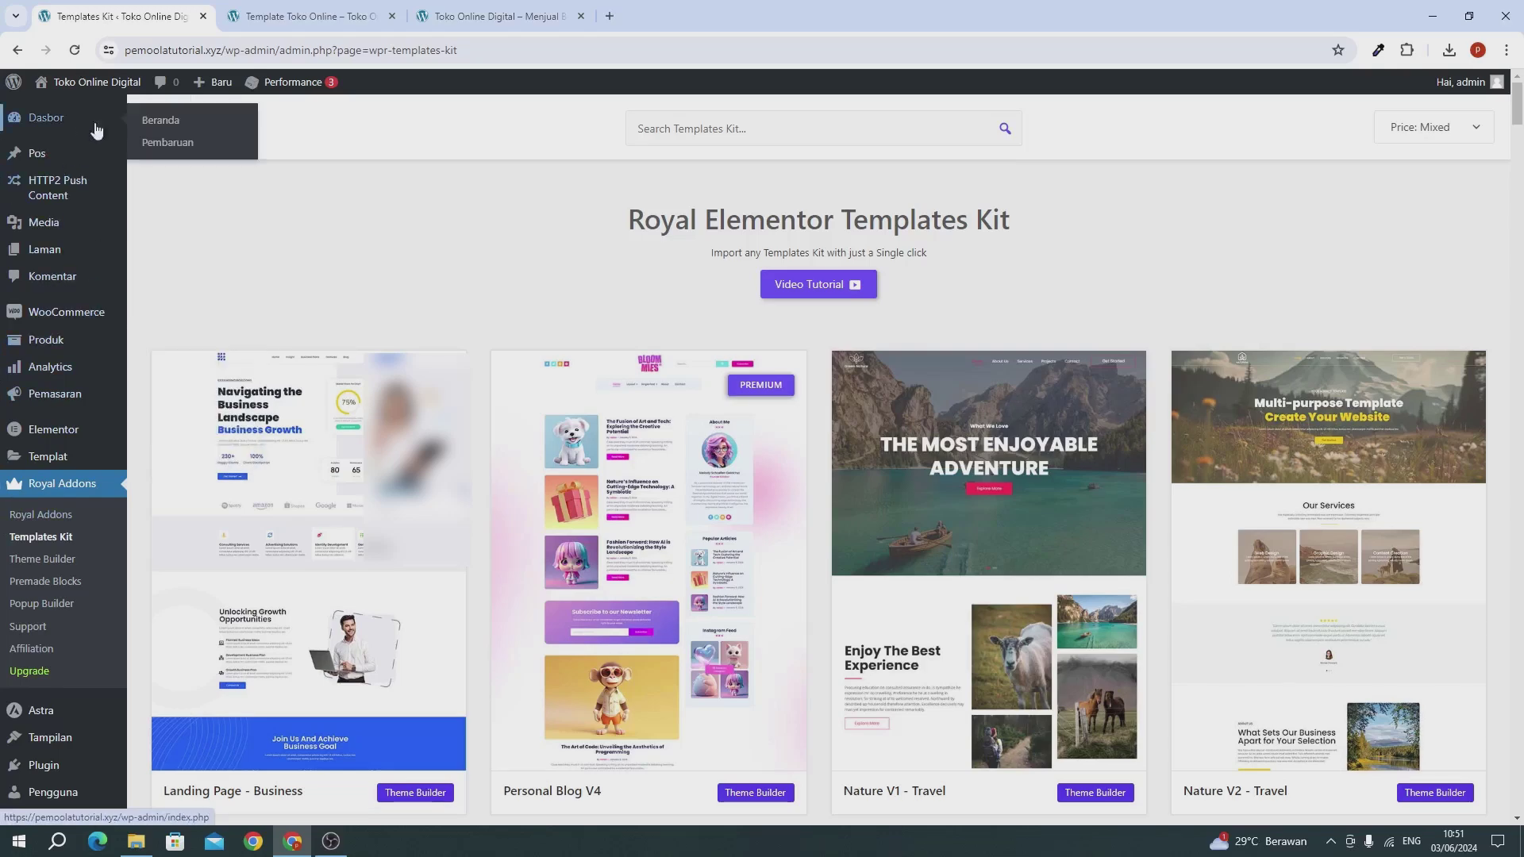
{"action": "left_click", "coordinate": [75, 117]}
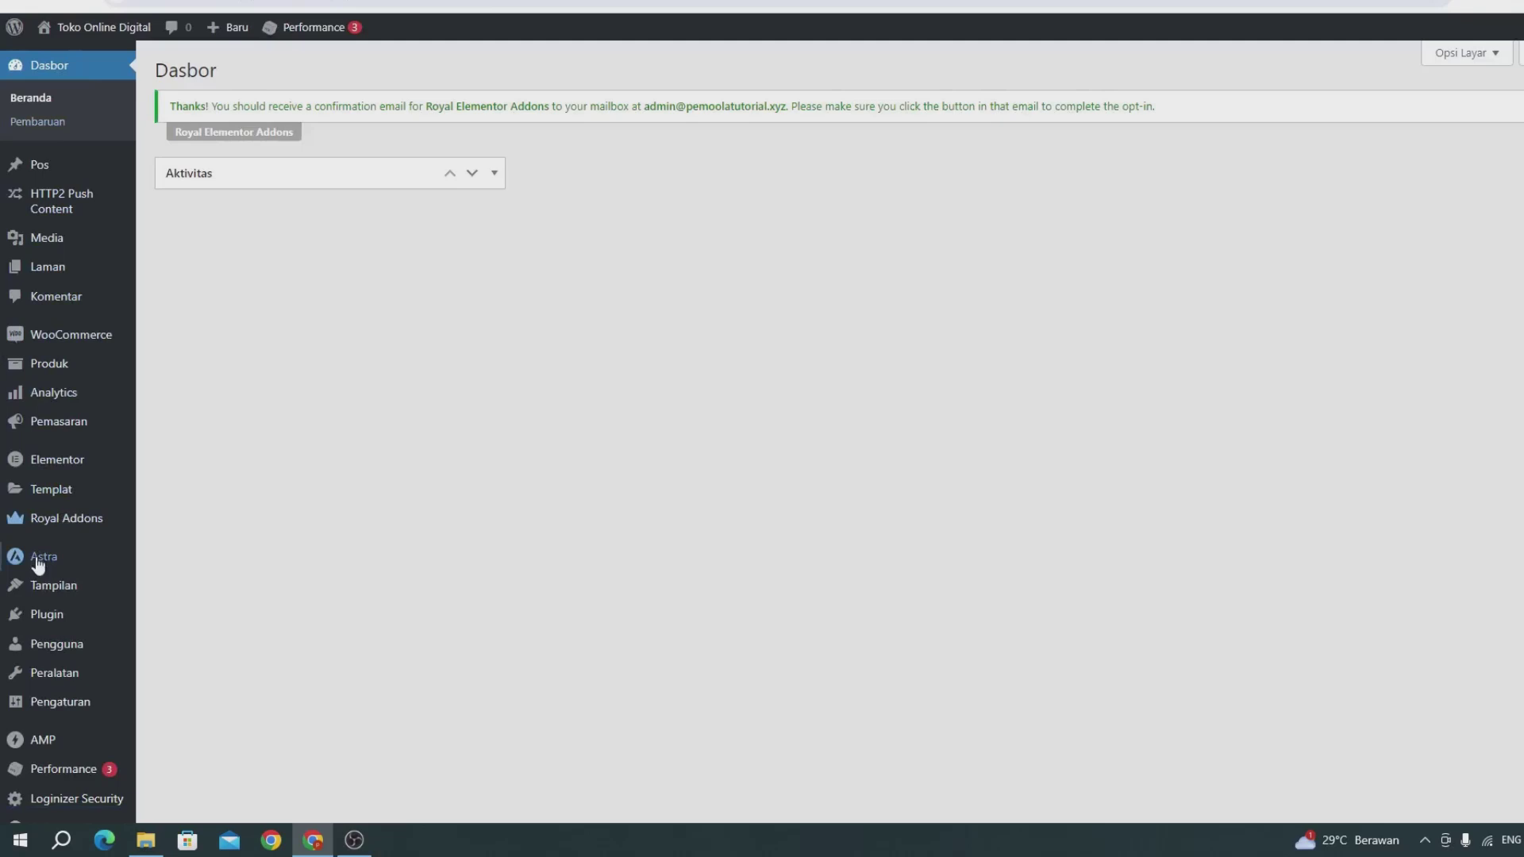
{"action": "scroll", "coordinate": [56, 699], "scroll_direction": "down", "scroll_amount": 1}
Step: Create a new navigation menu named 'main menu' under Tampilan > Menu
{"action": "mouse_move", "coordinate": [60, 592]}
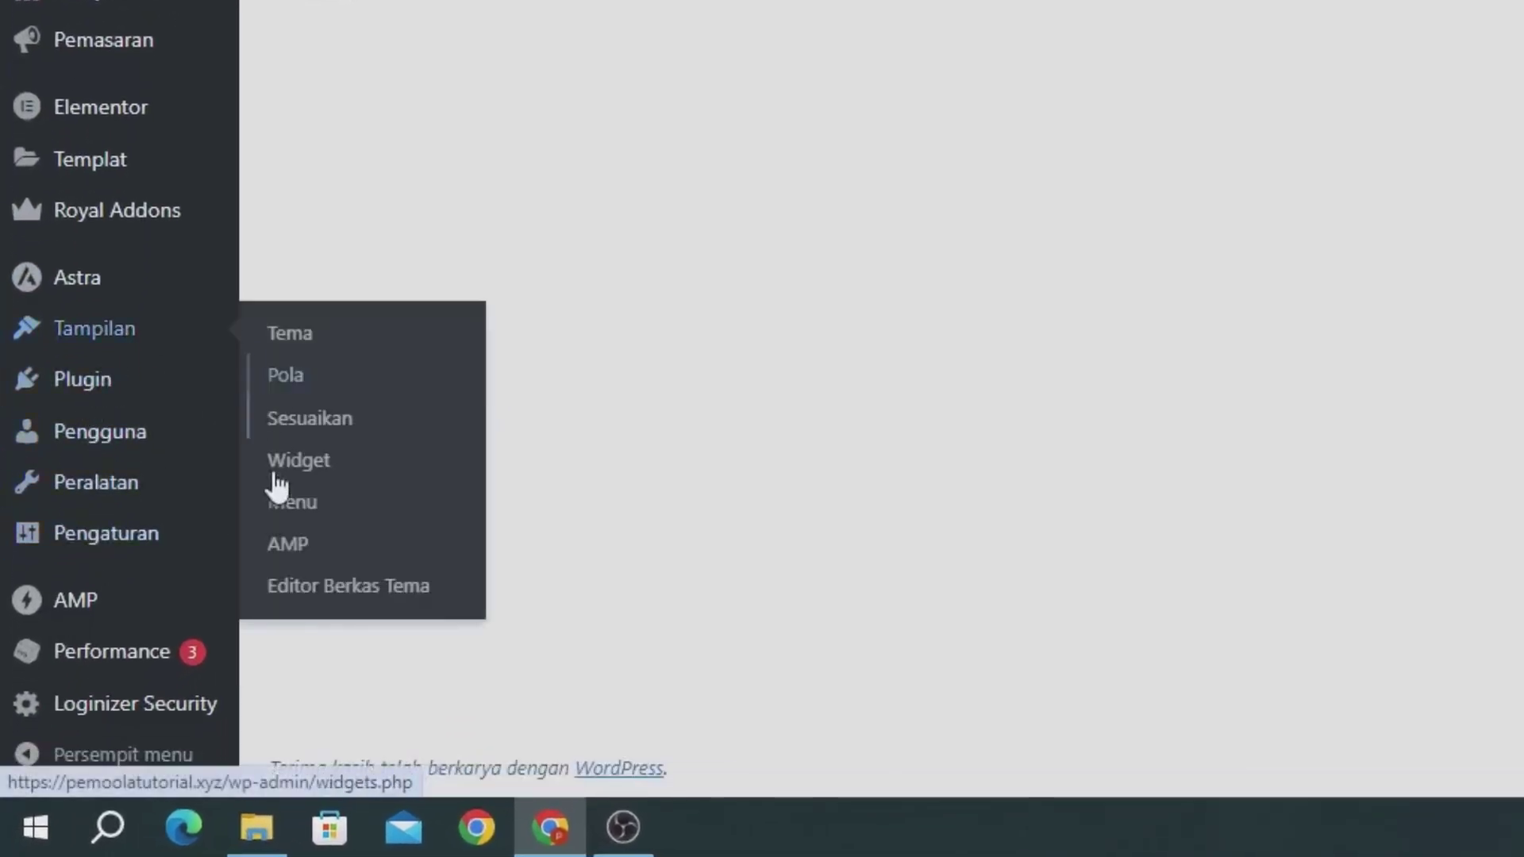
{"action": "left_click", "coordinate": [287, 512]}
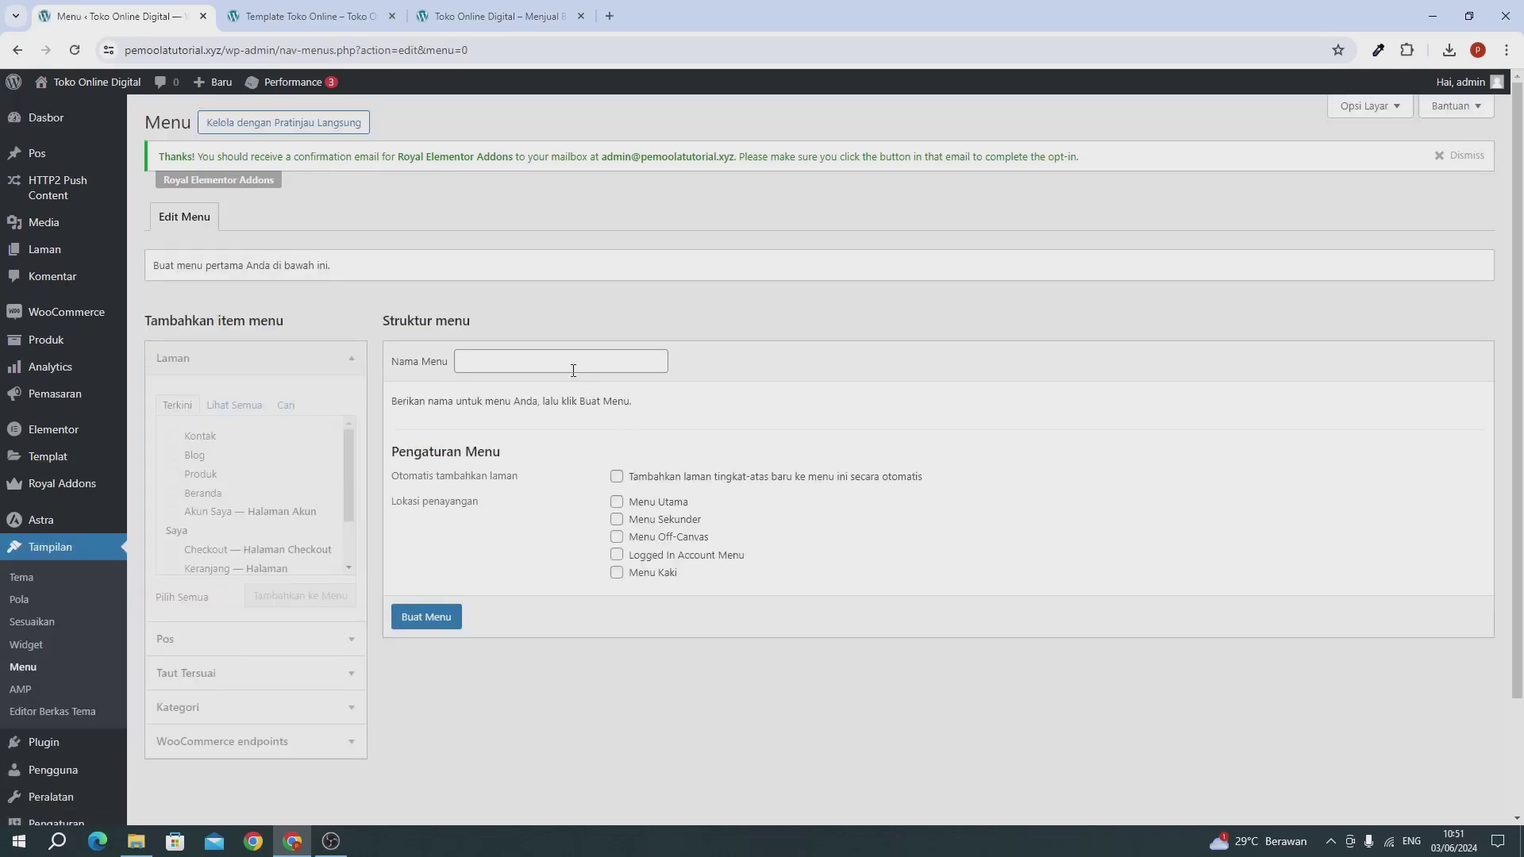
{"action": "left_click", "coordinate": [571, 365]}
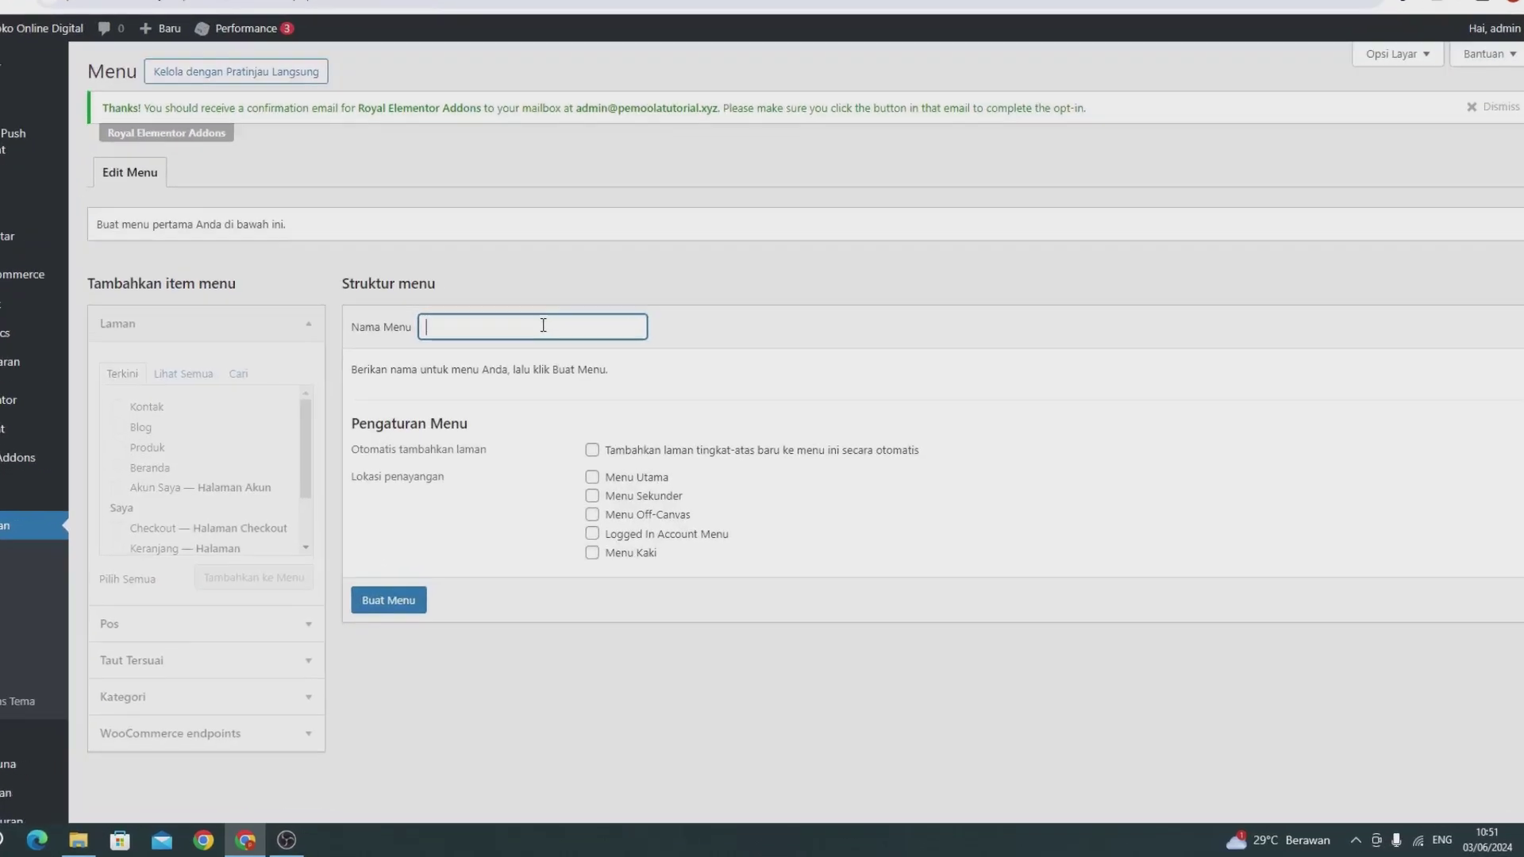
{"action": "type", "text": "main"}
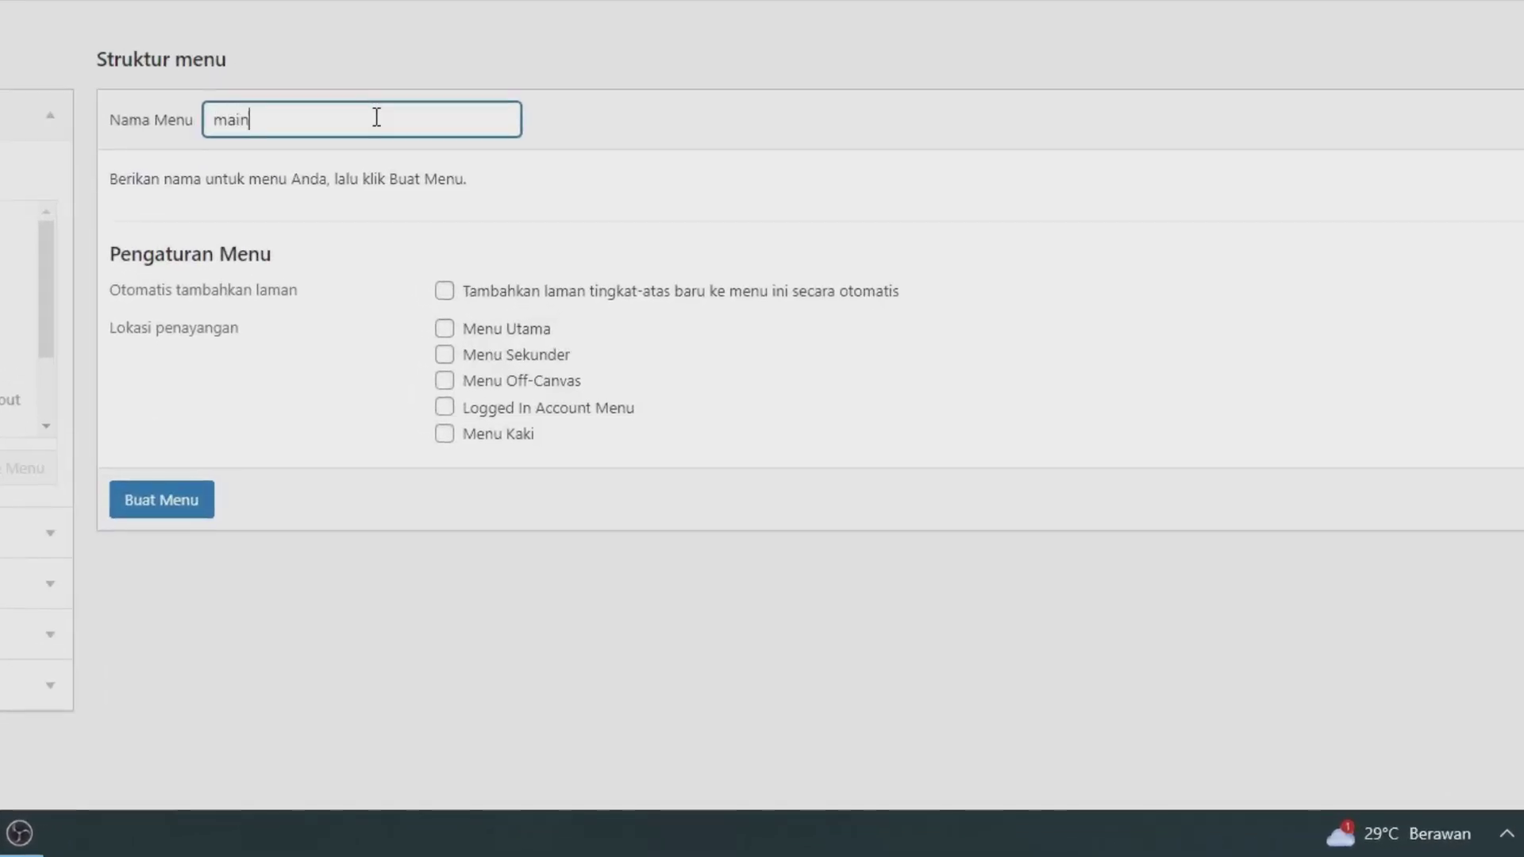
{"action": "type", "text": " menu"}
{"action": "left_click", "coordinate": [163, 514]}
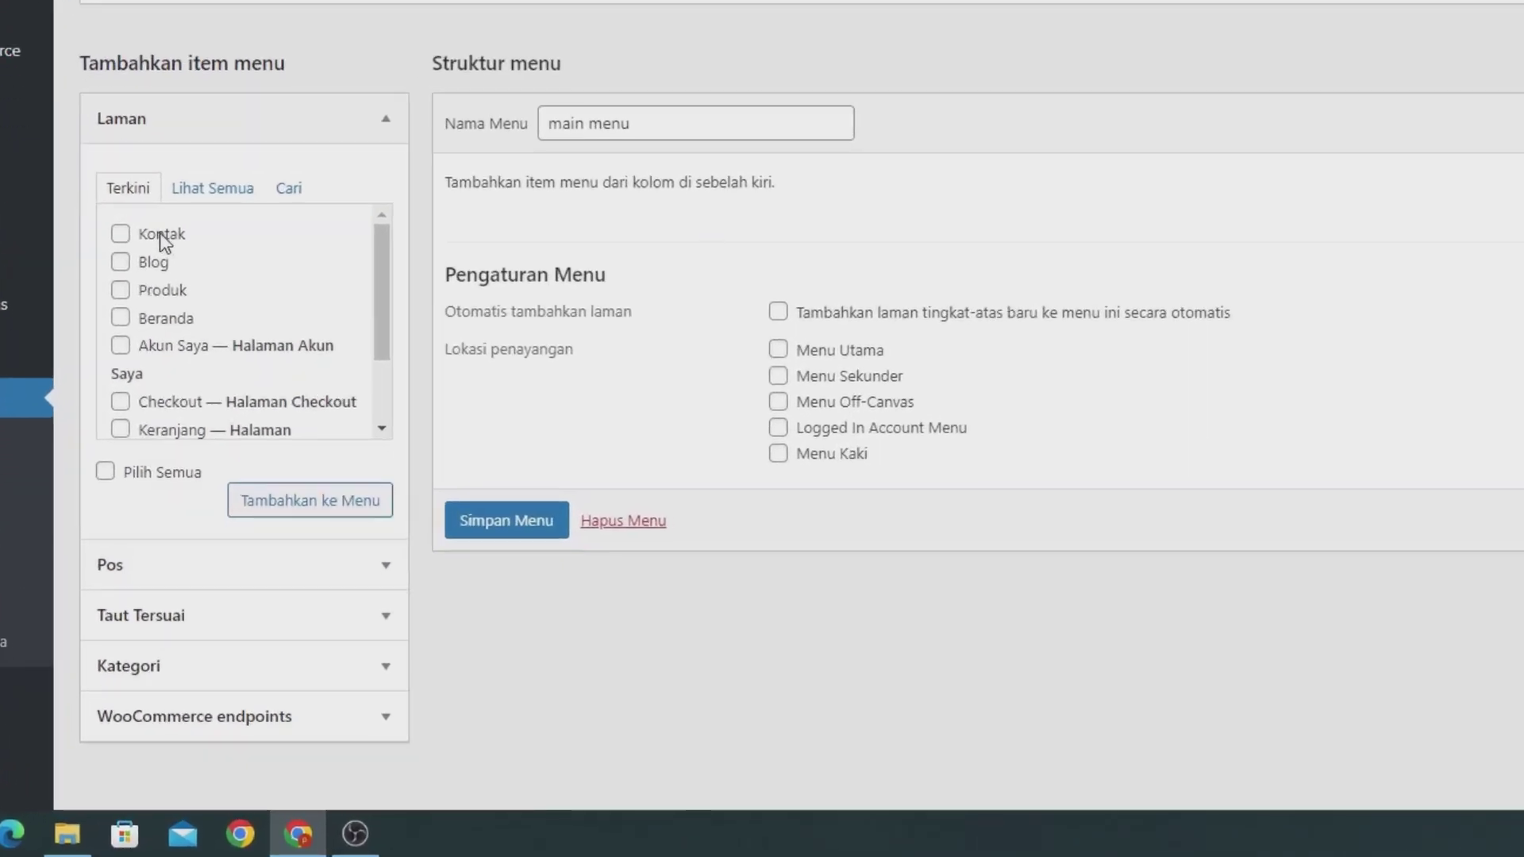
Step: Add Kontak, Blog, Produk and Akun Saya, ordering items Beranda, Produk, Blog, Kontak, Akun Saya
{"action": "left_click", "coordinate": [161, 234]}
{"action": "left_click", "coordinate": [159, 263]}
{"action": "left_click", "coordinate": [160, 290]}
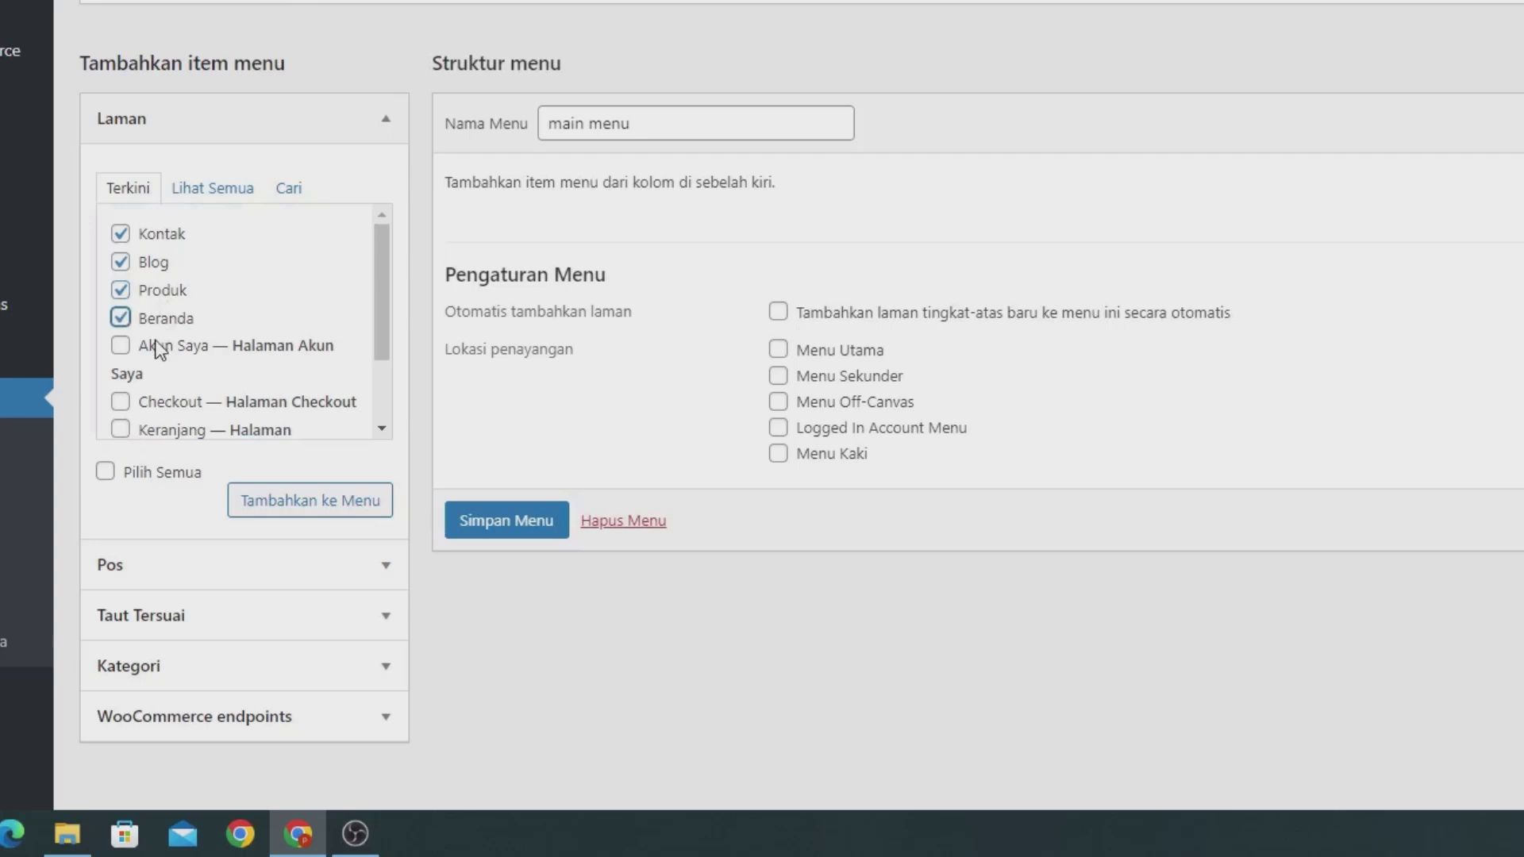
{"action": "left_click", "coordinate": [159, 351]}
{"action": "left_click", "coordinate": [271, 504]}
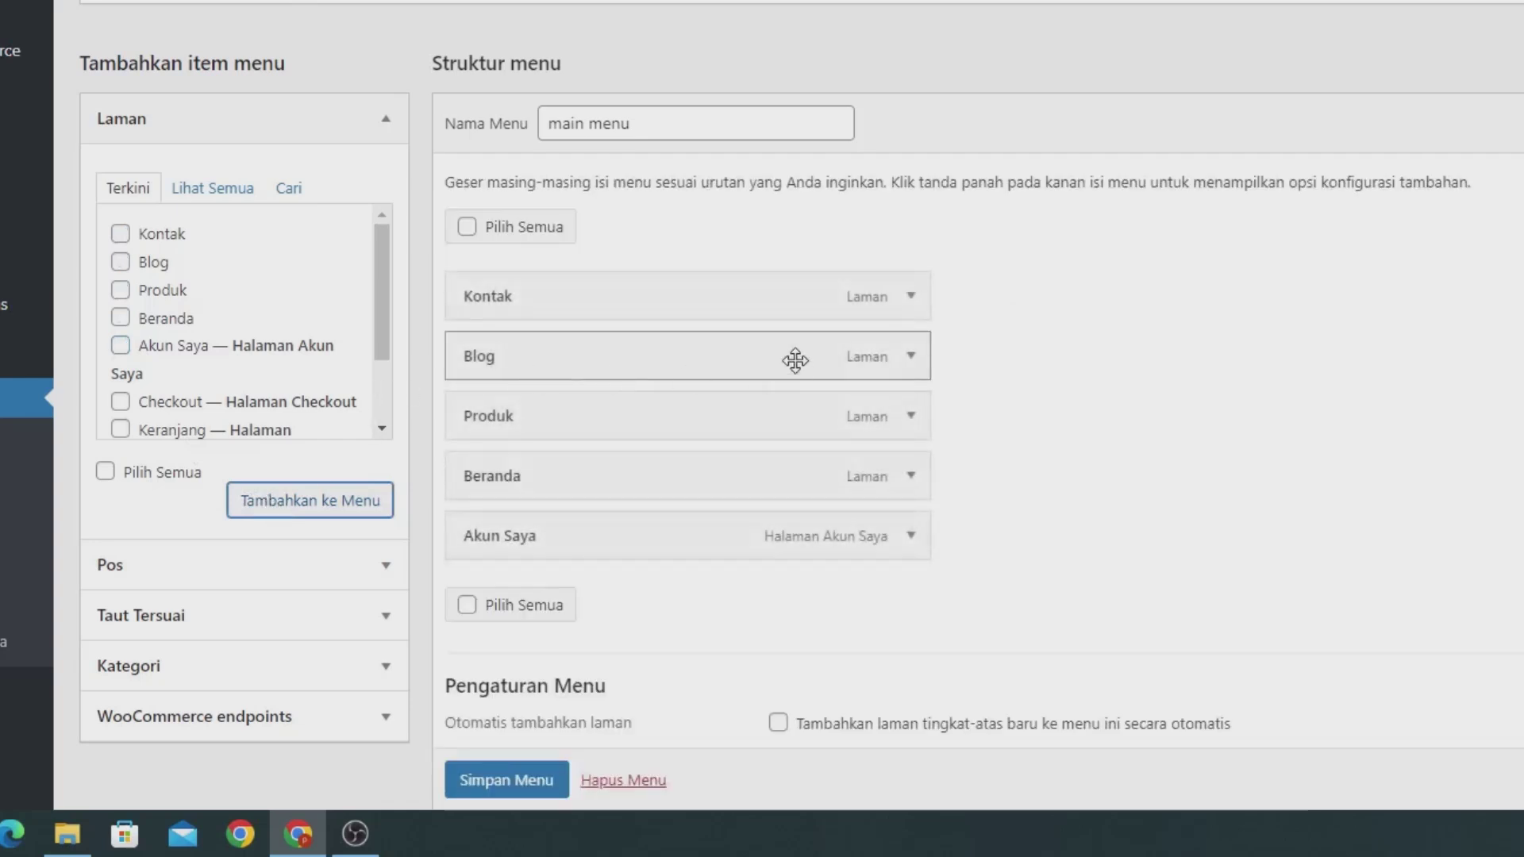
{"action": "left_click_drag", "start_coordinate": [533, 478], "coordinate": [551, 296]}
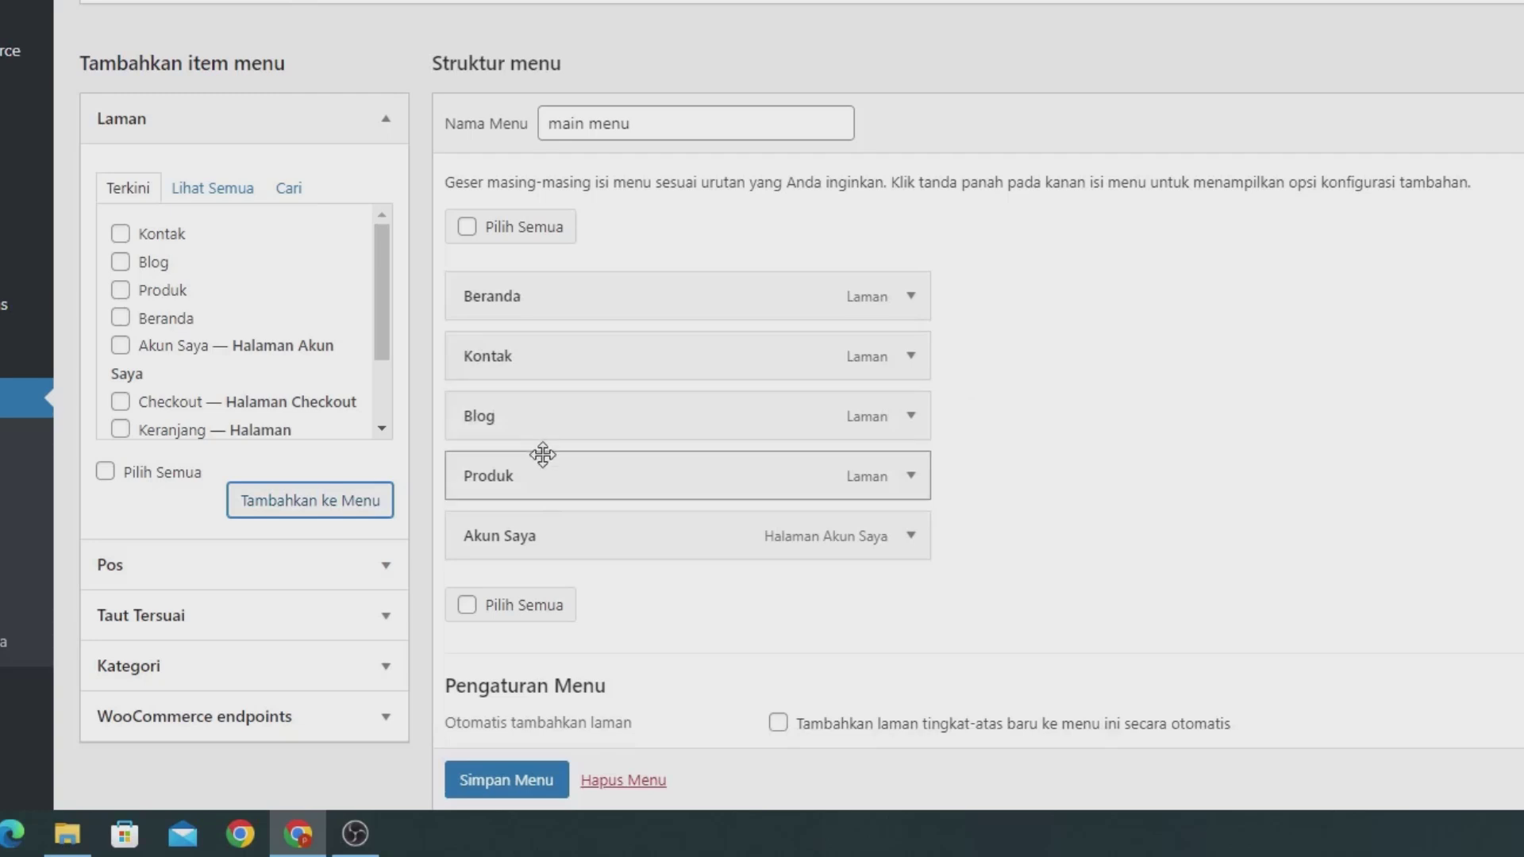
{"action": "left_click_drag", "start_coordinate": [541, 467], "coordinate": [534, 334]}
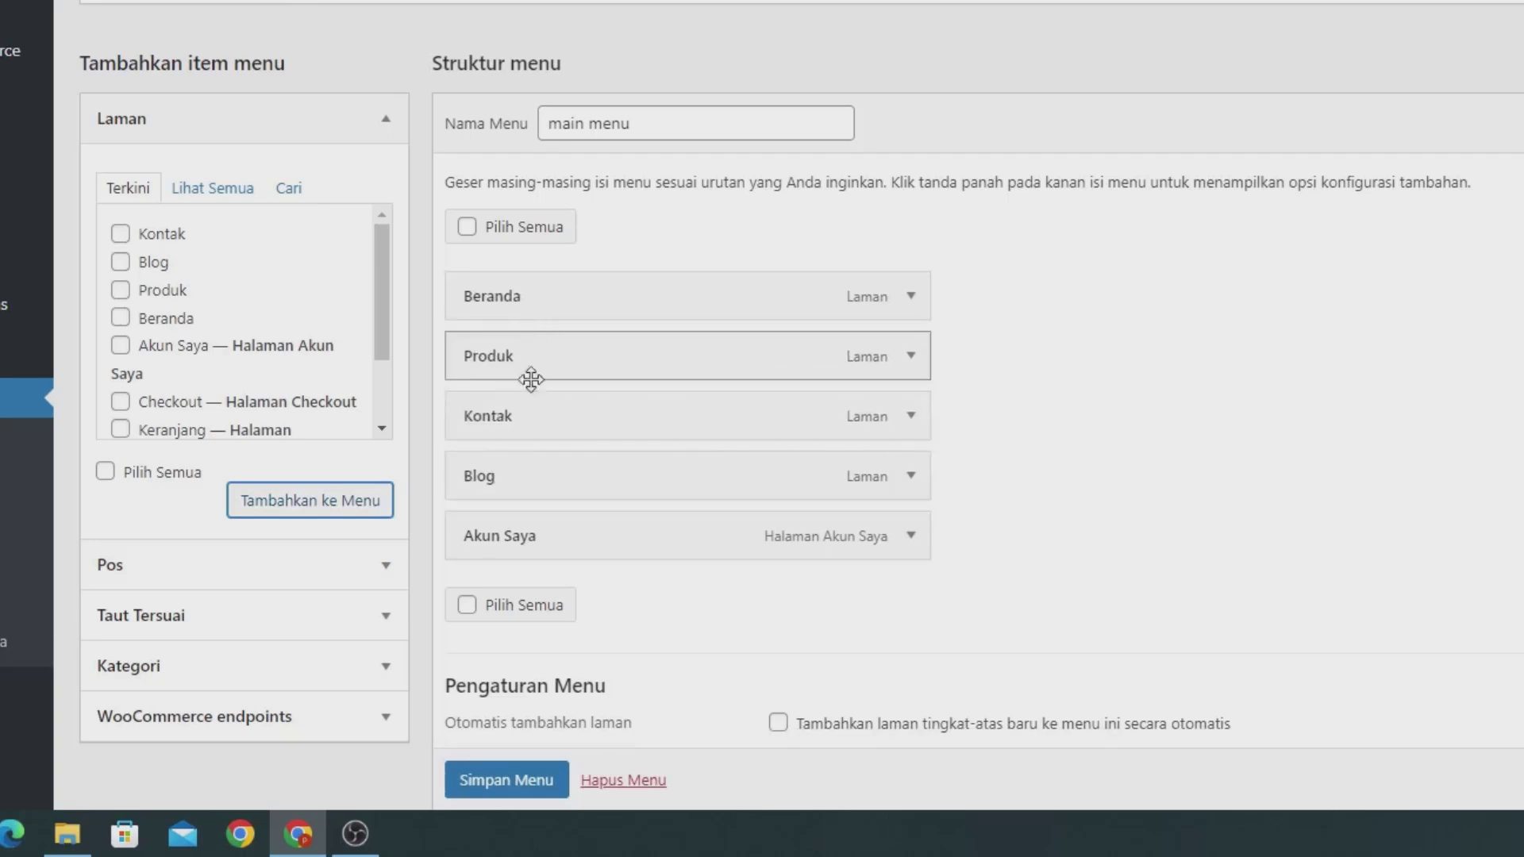
{"action": "left_click_drag", "start_coordinate": [551, 453], "coordinate": [537, 409]}
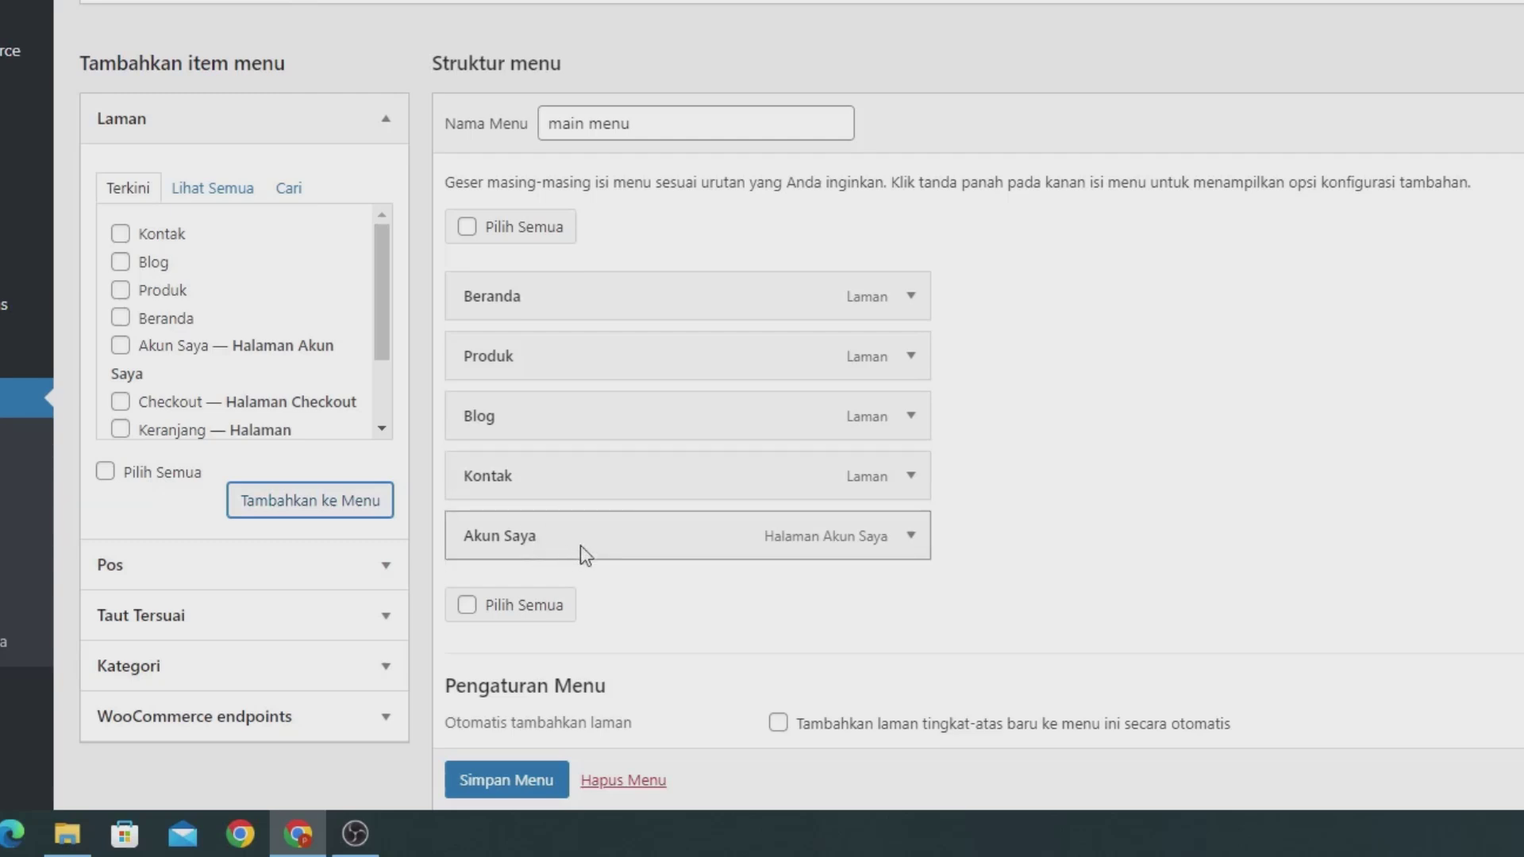
Step: Assign the menu to Menu Utama and Menu Off-Canvas locations and save it
{"action": "scroll", "coordinate": [587, 532], "scroll_direction": "down", "scroll_amount": 3}
{"action": "left_click", "coordinate": [808, 510]}
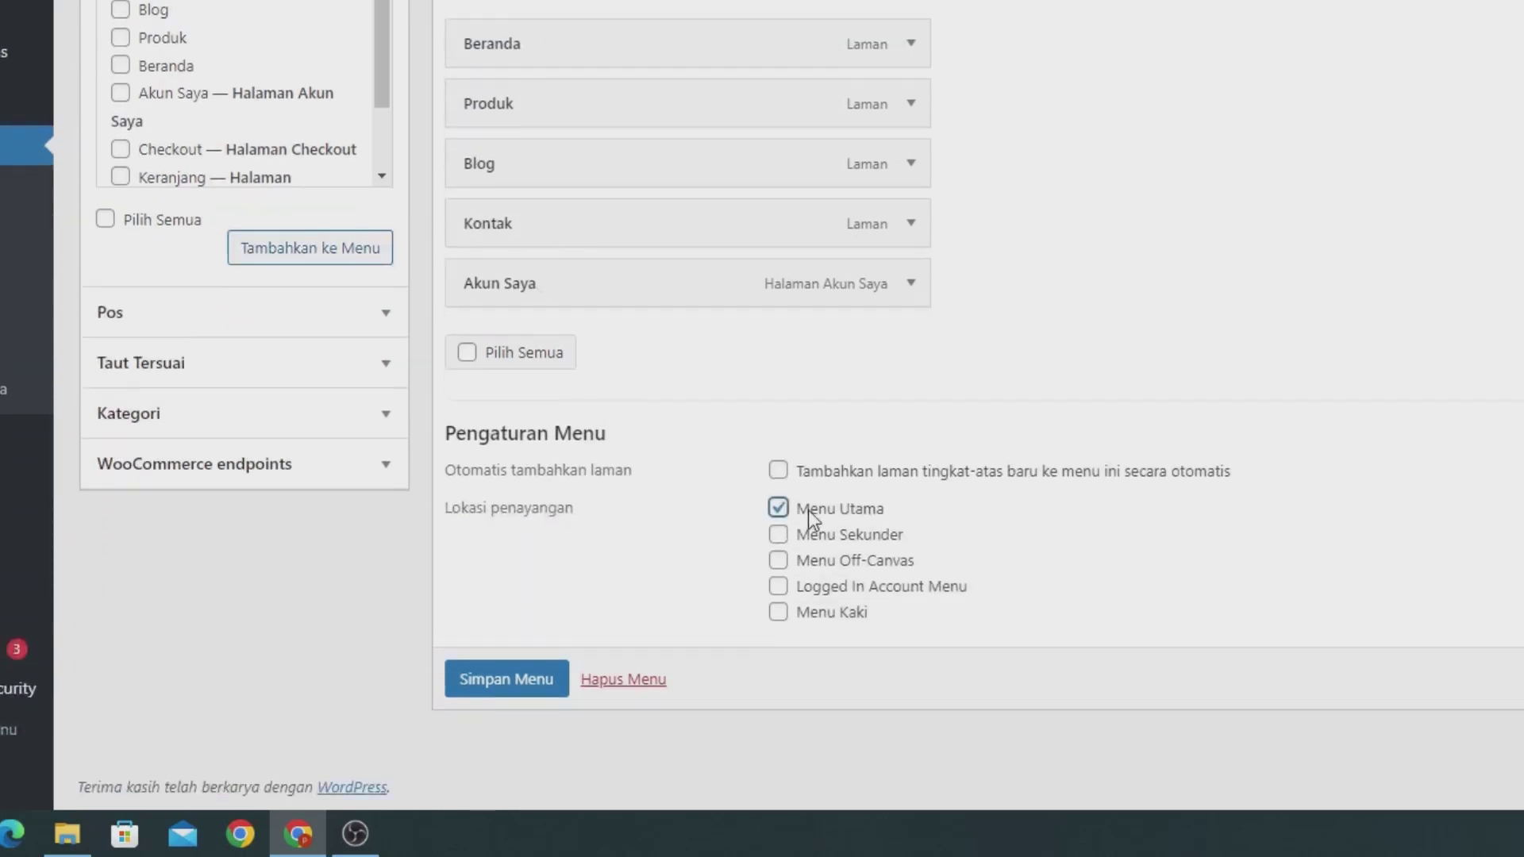
{"action": "left_click", "coordinate": [816, 560]}
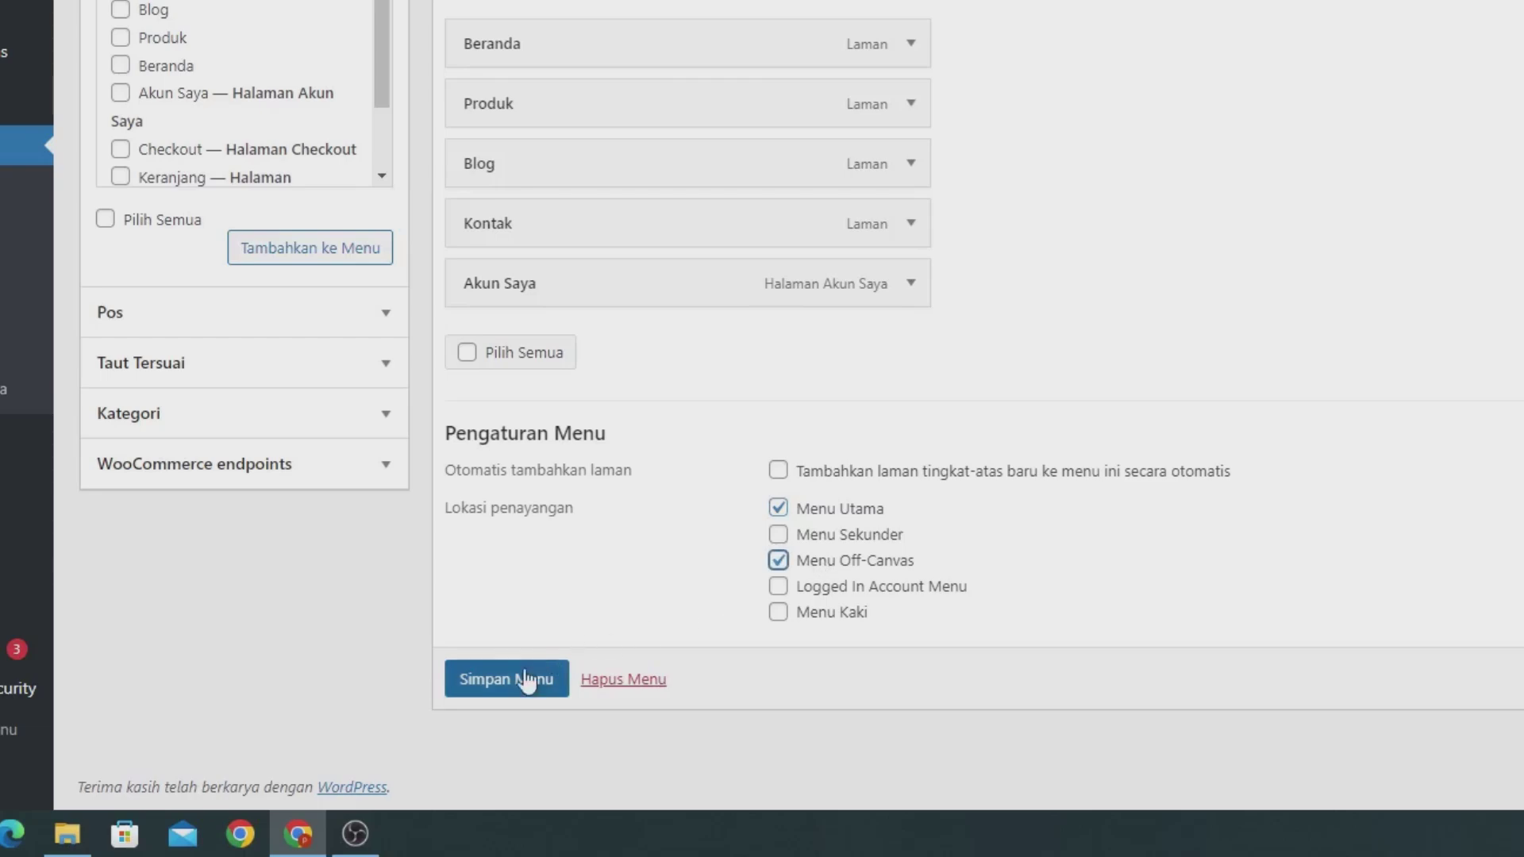
{"action": "left_click", "coordinate": [508, 681]}
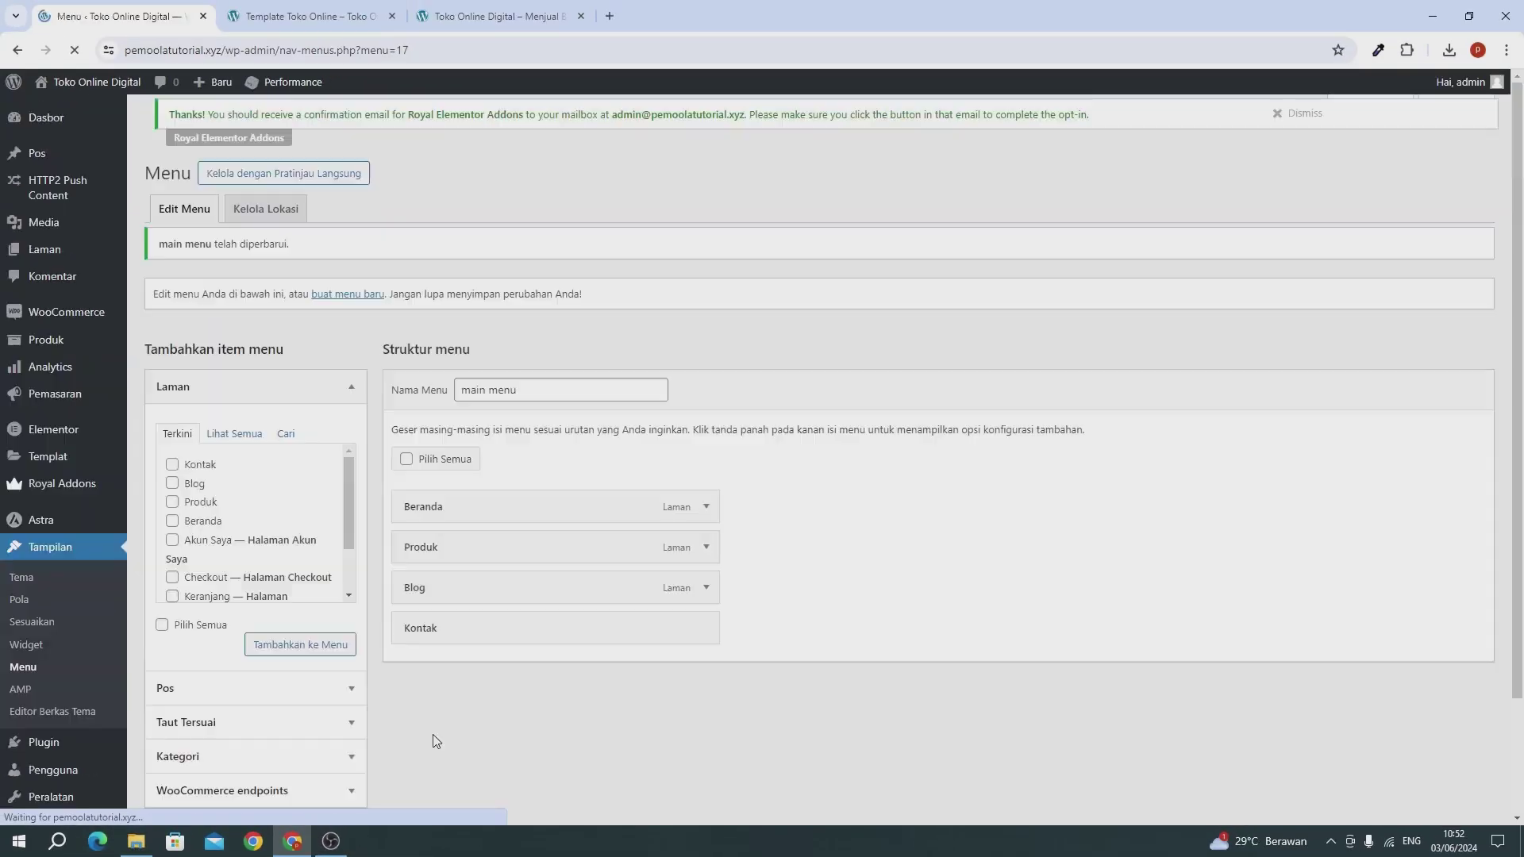
Step: In Membaca settings, choose Laman statis with Beranda as homepage and Blog as posts page, then save
{"action": "scroll", "coordinate": [318, 714], "scroll_direction": "down", "scroll_amount": 5}
{"action": "mouse_move", "coordinate": [64, 629]}
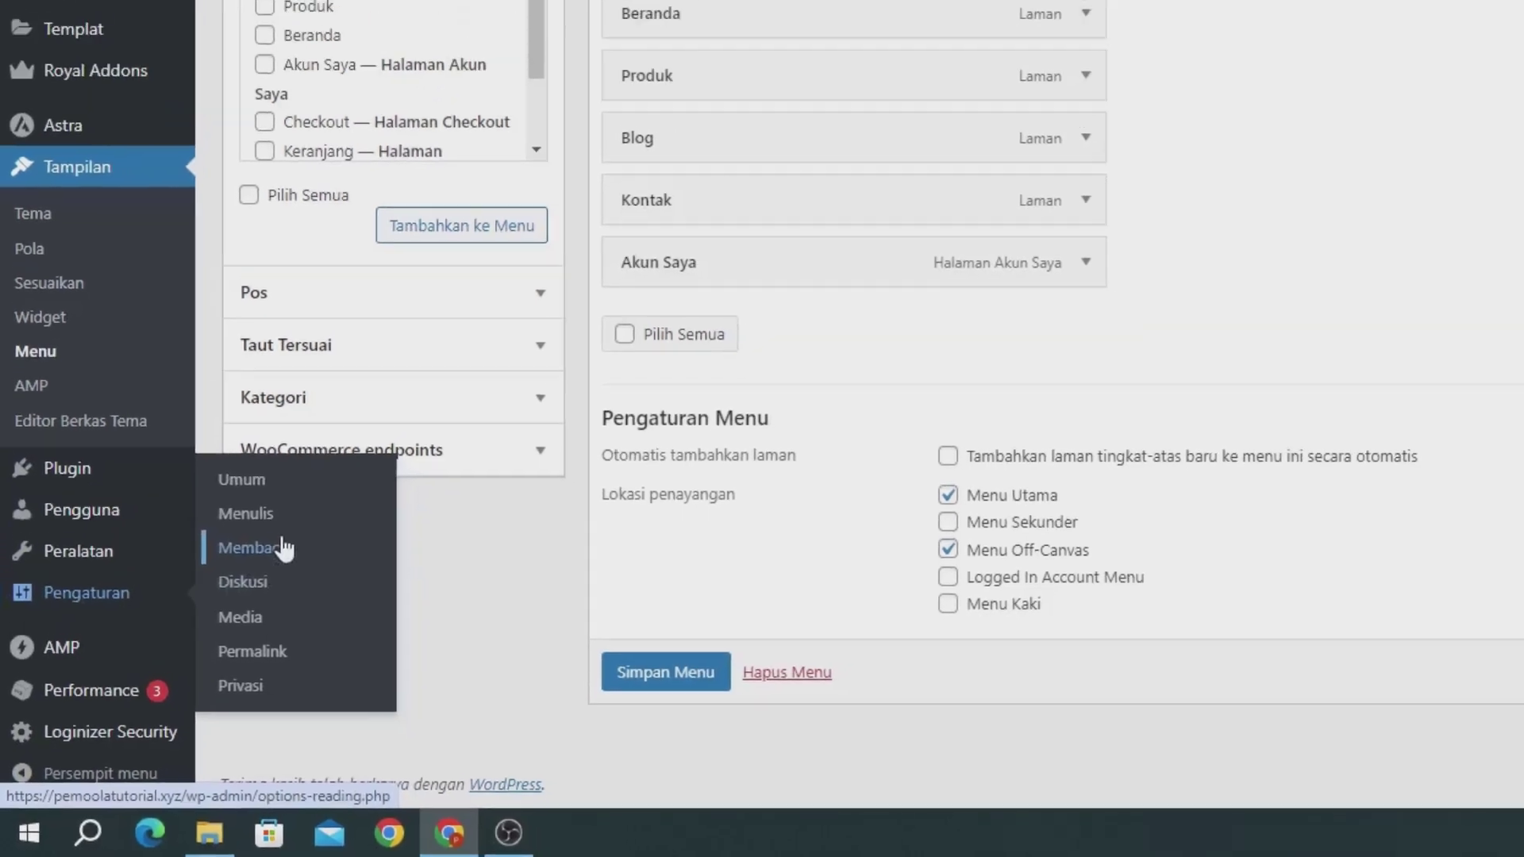
{"action": "left_click", "coordinate": [319, 508]}
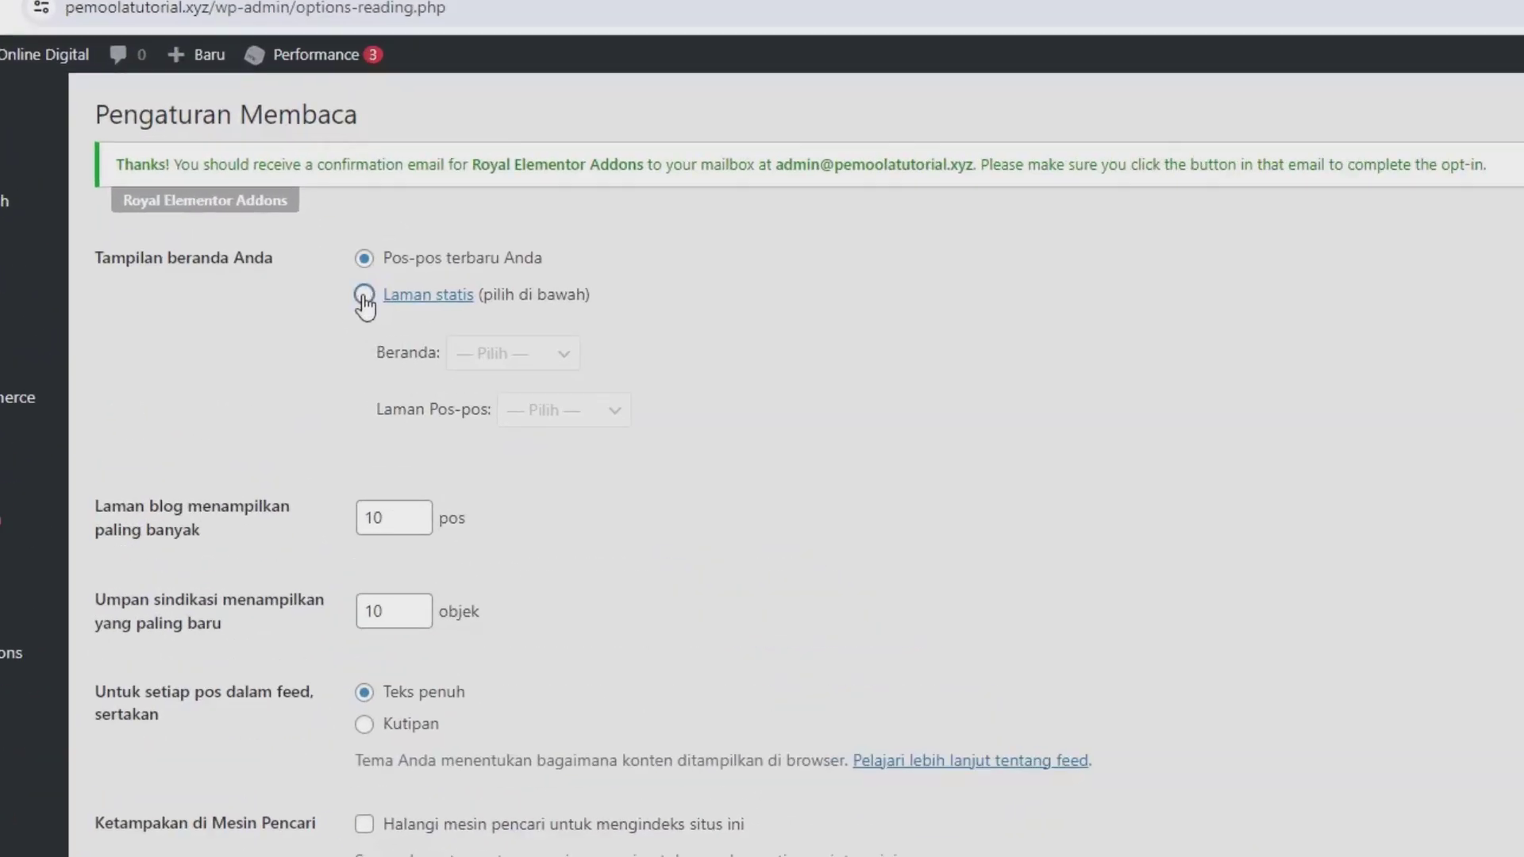
{"action": "left_click", "coordinate": [326, 243]}
{"action": "left_click", "coordinate": [404, 283]}
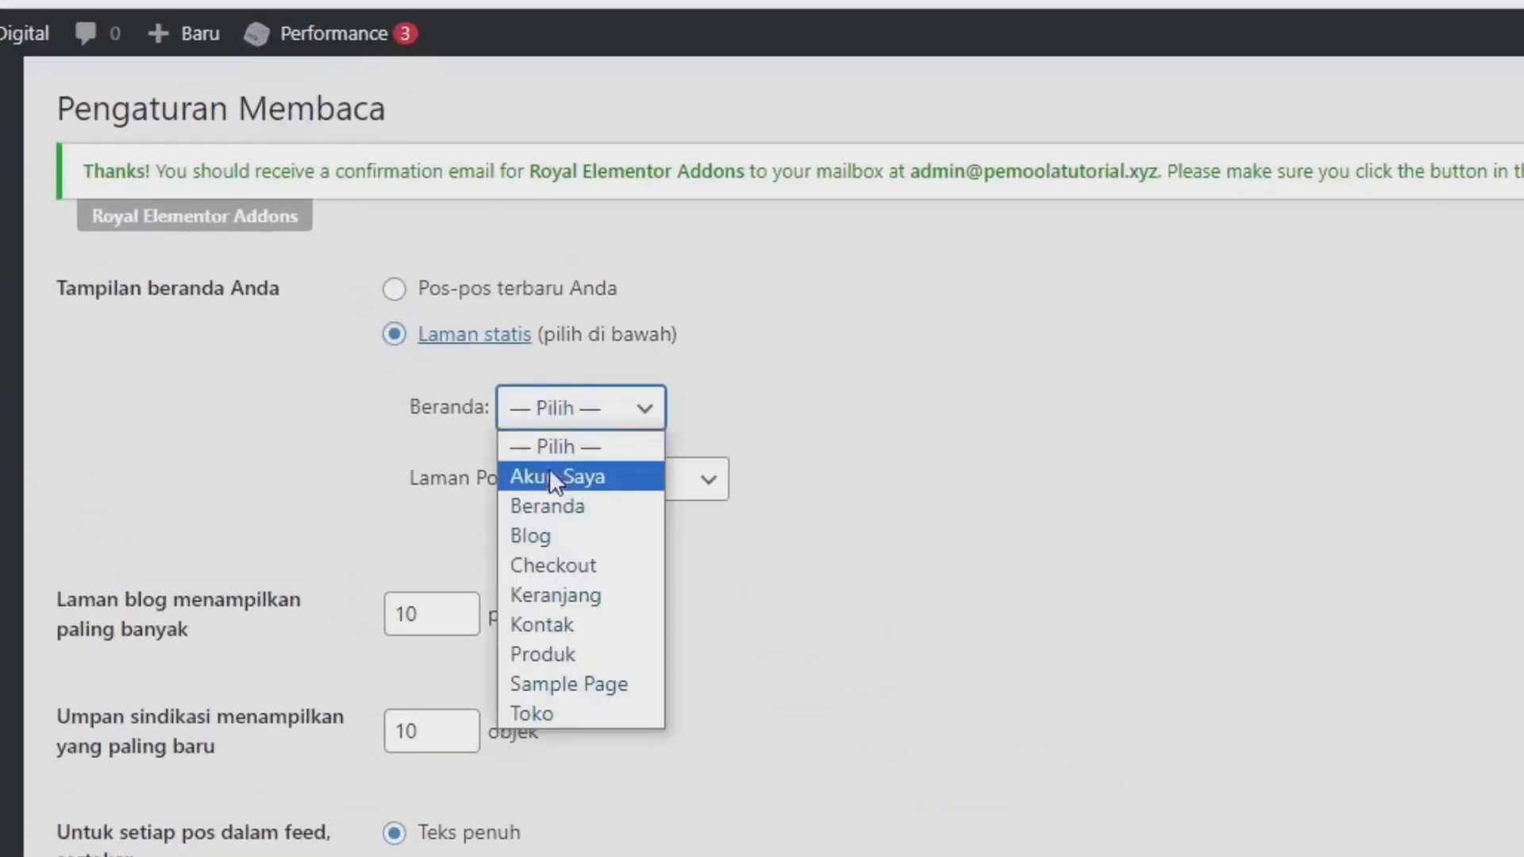
{"action": "left_click", "coordinate": [549, 506]}
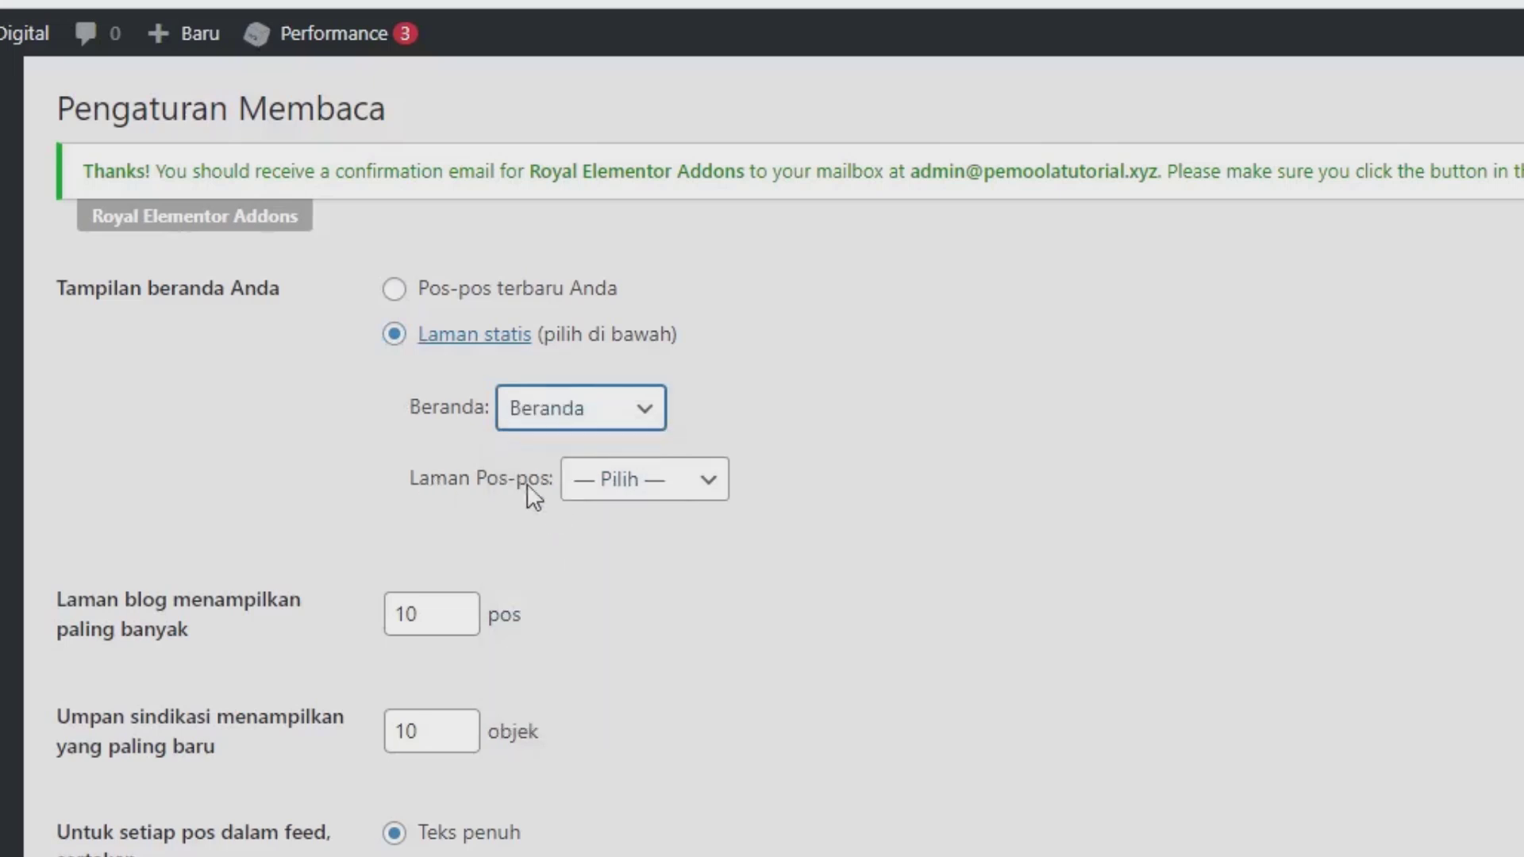
{"action": "left_click", "coordinate": [606, 485]}
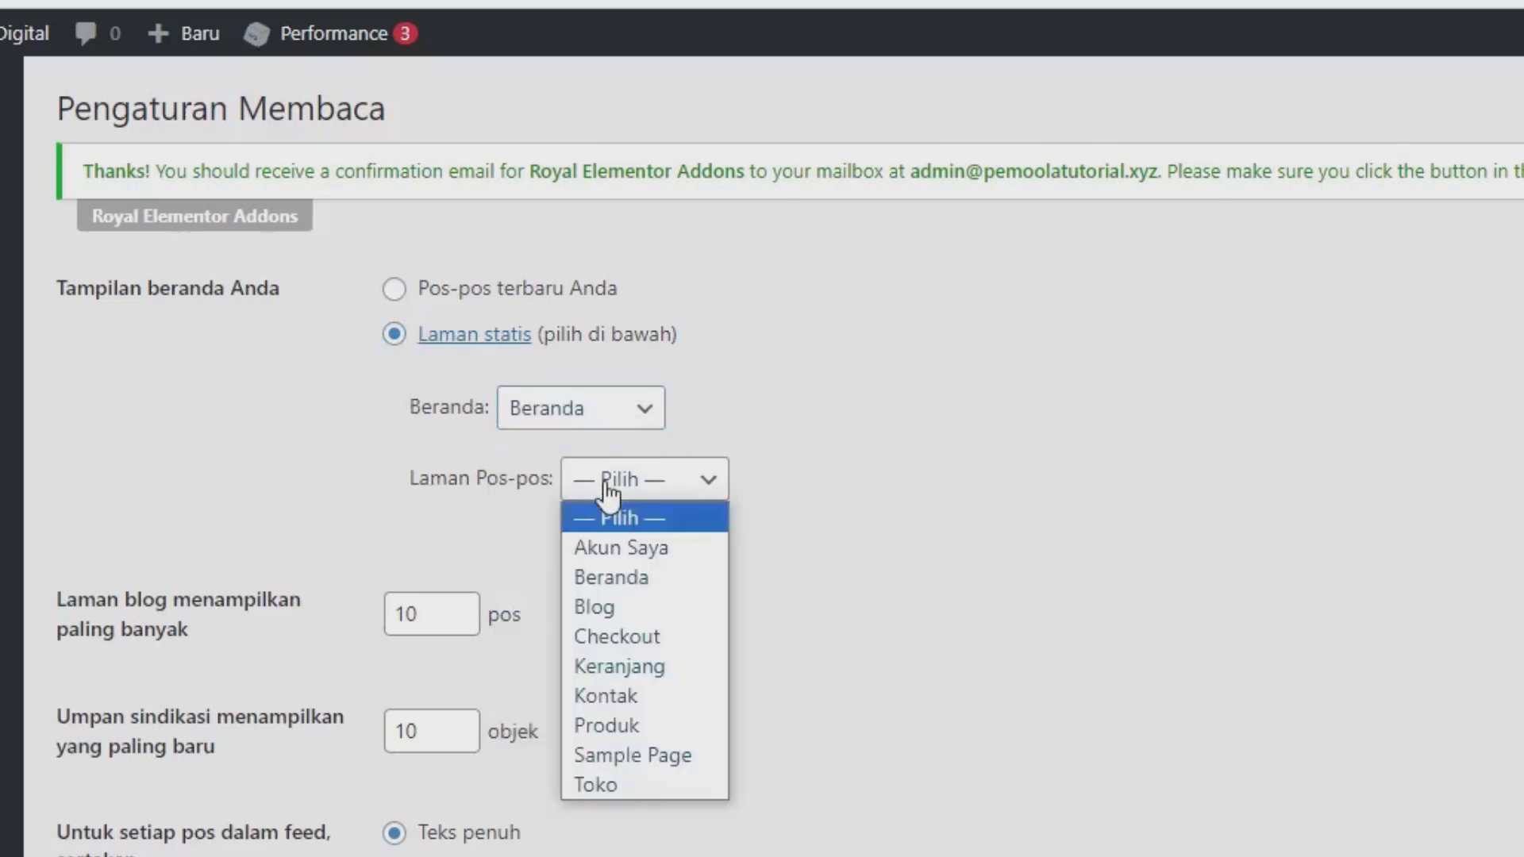
{"action": "left_click", "coordinate": [602, 603]}
{"action": "left_click", "coordinate": [229, 502]}
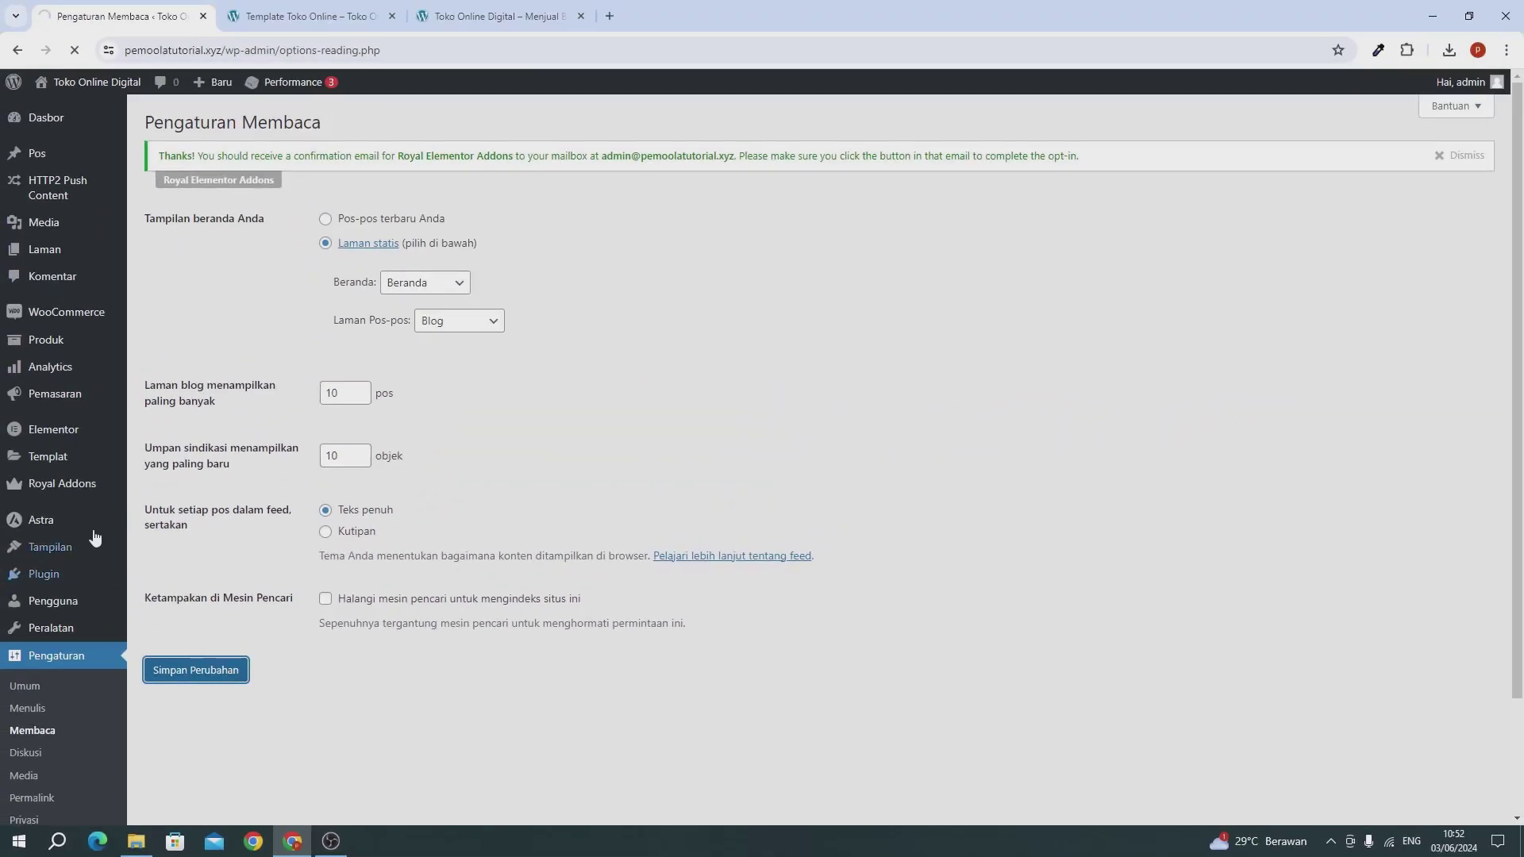
{"action": "scroll", "coordinate": [76, 619], "scroll_direction": "down", "scroll_amount": 3}
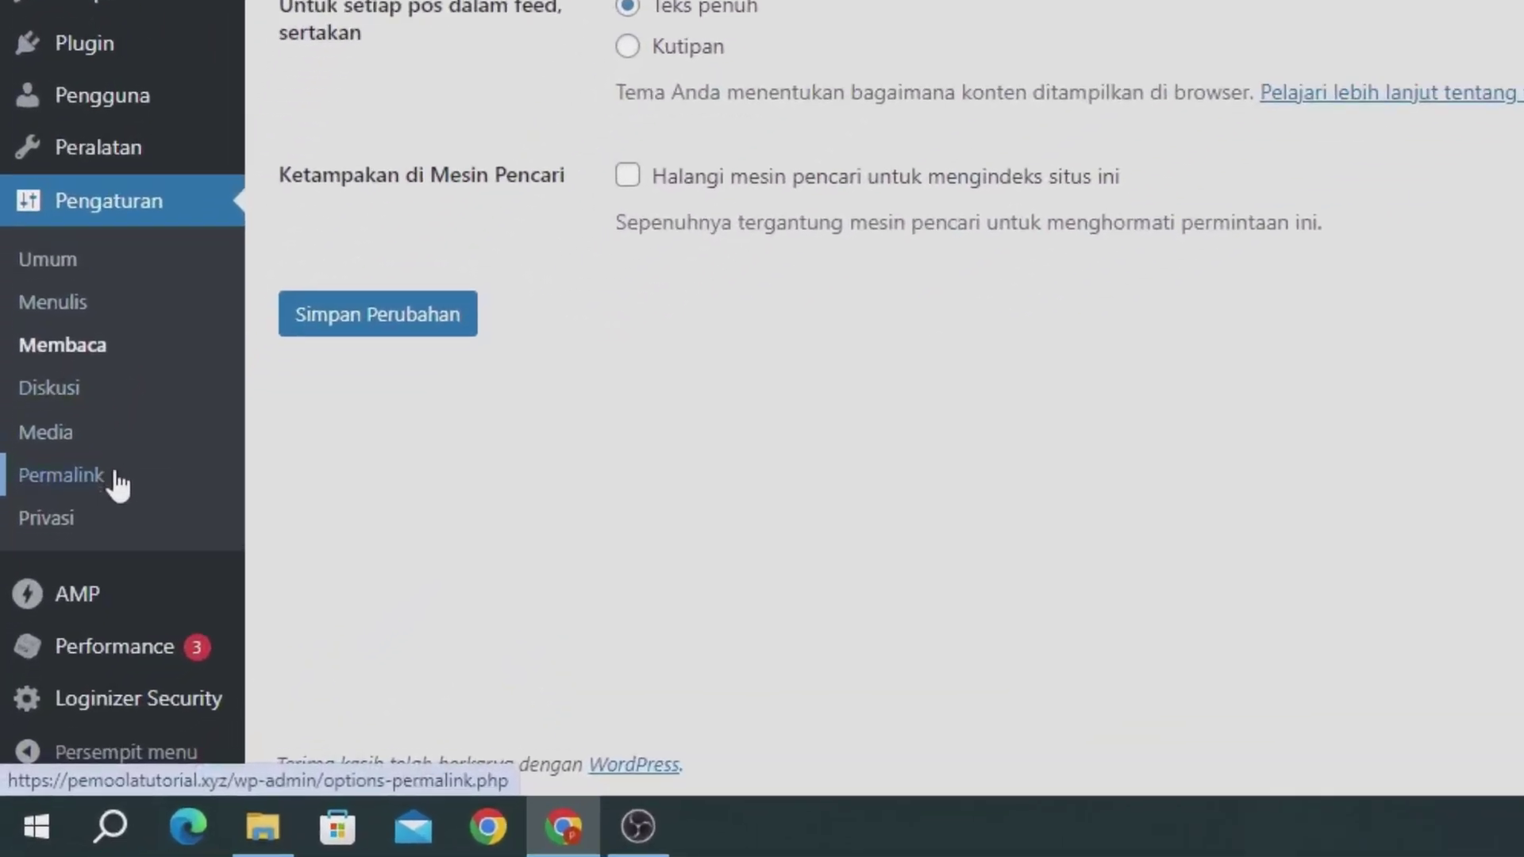
Step: Select the Nama tulisan (/%postname%/) permalink structure and save the change
{"action": "left_click", "coordinate": [117, 481]}
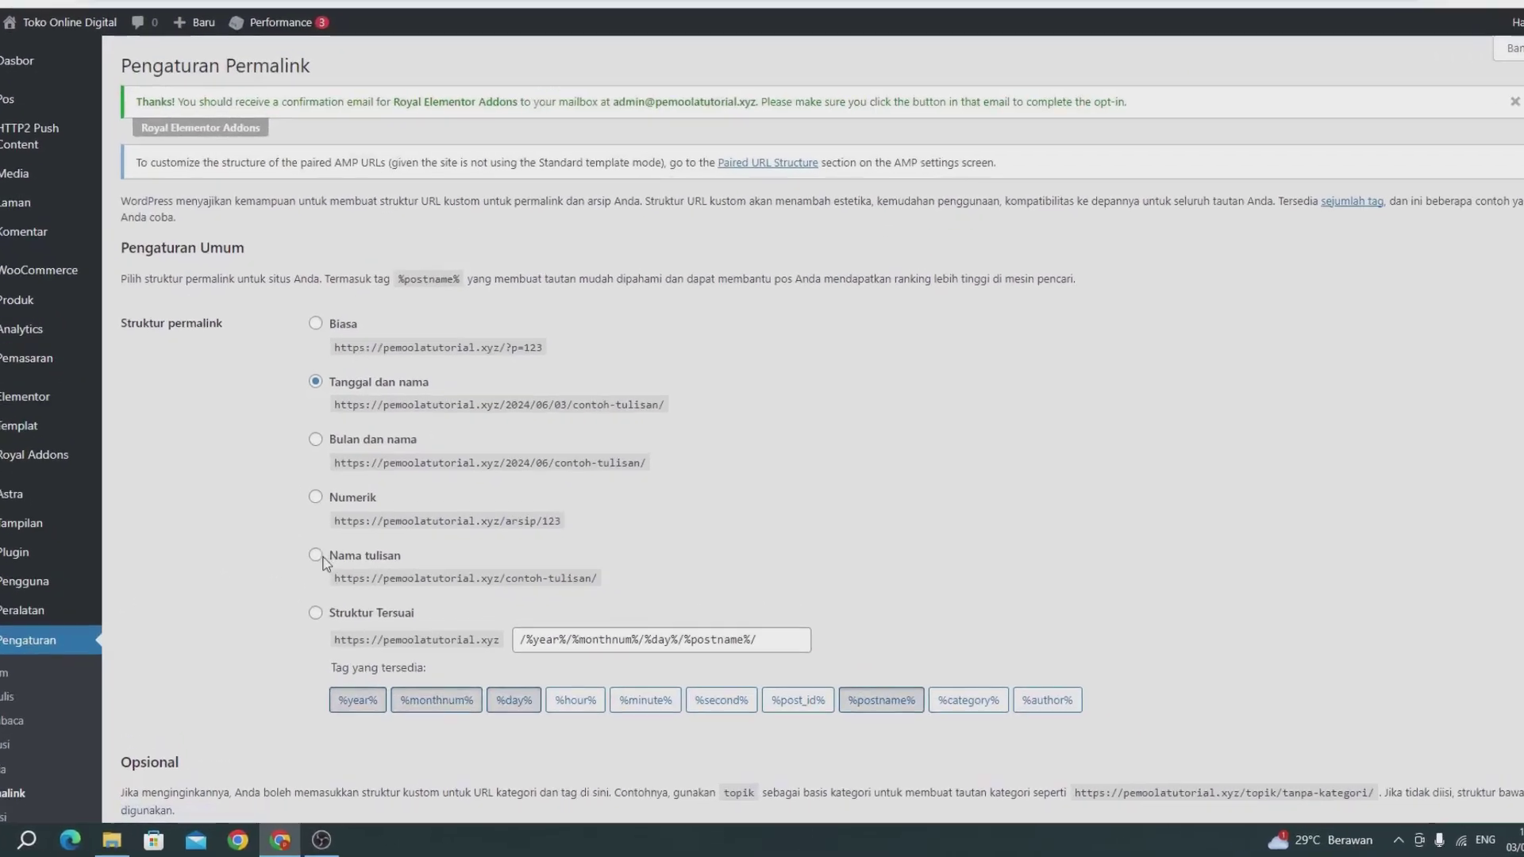
{"action": "left_click", "coordinate": [316, 556]}
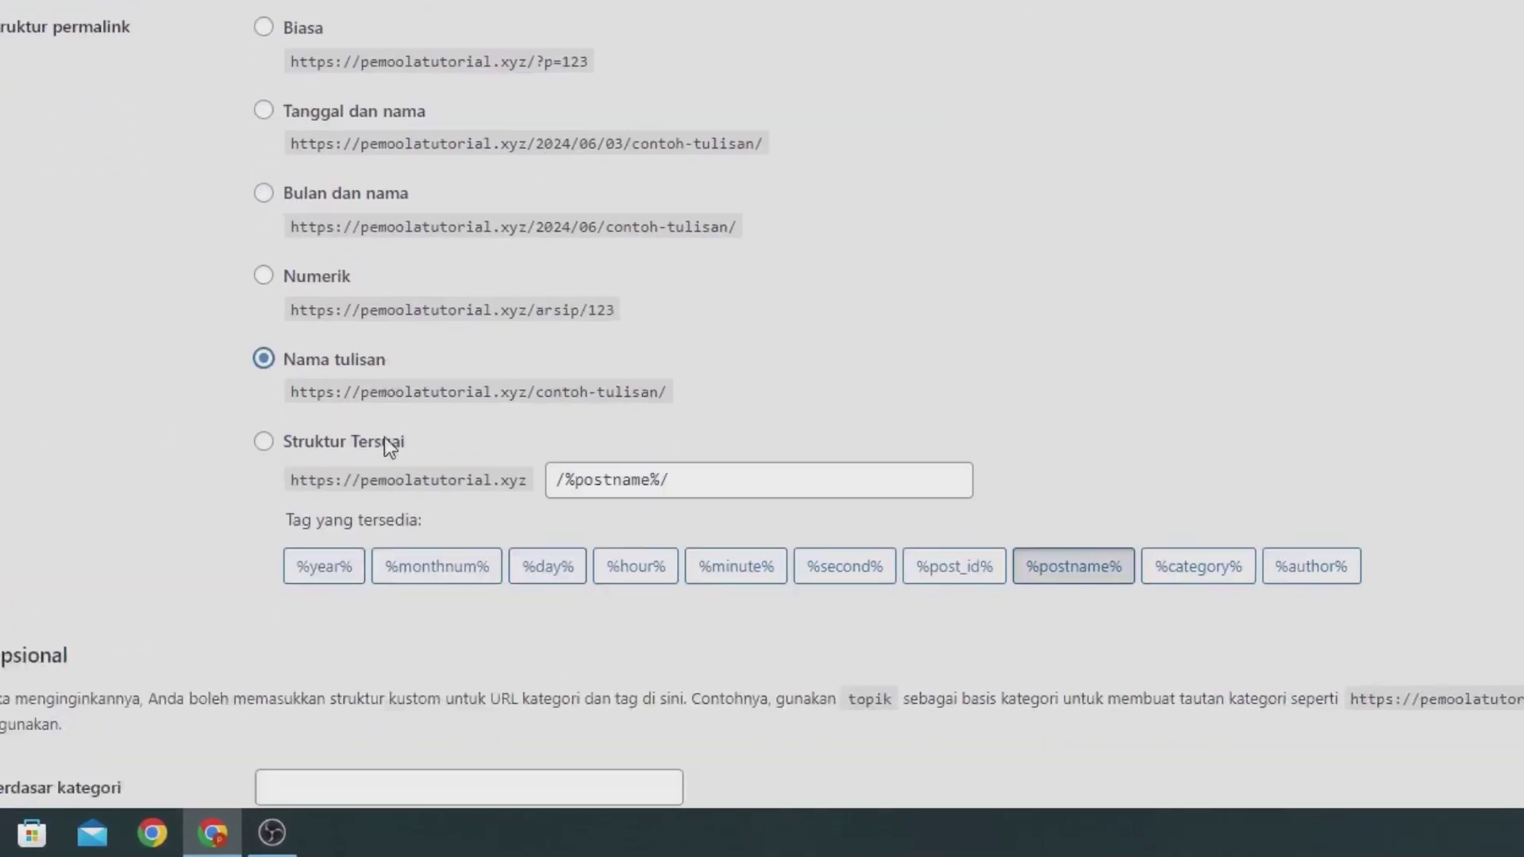
{"action": "scroll", "coordinate": [384, 443], "scroll_direction": "down", "scroll_amount": 10}
{"action": "left_click", "coordinate": [185, 681]}
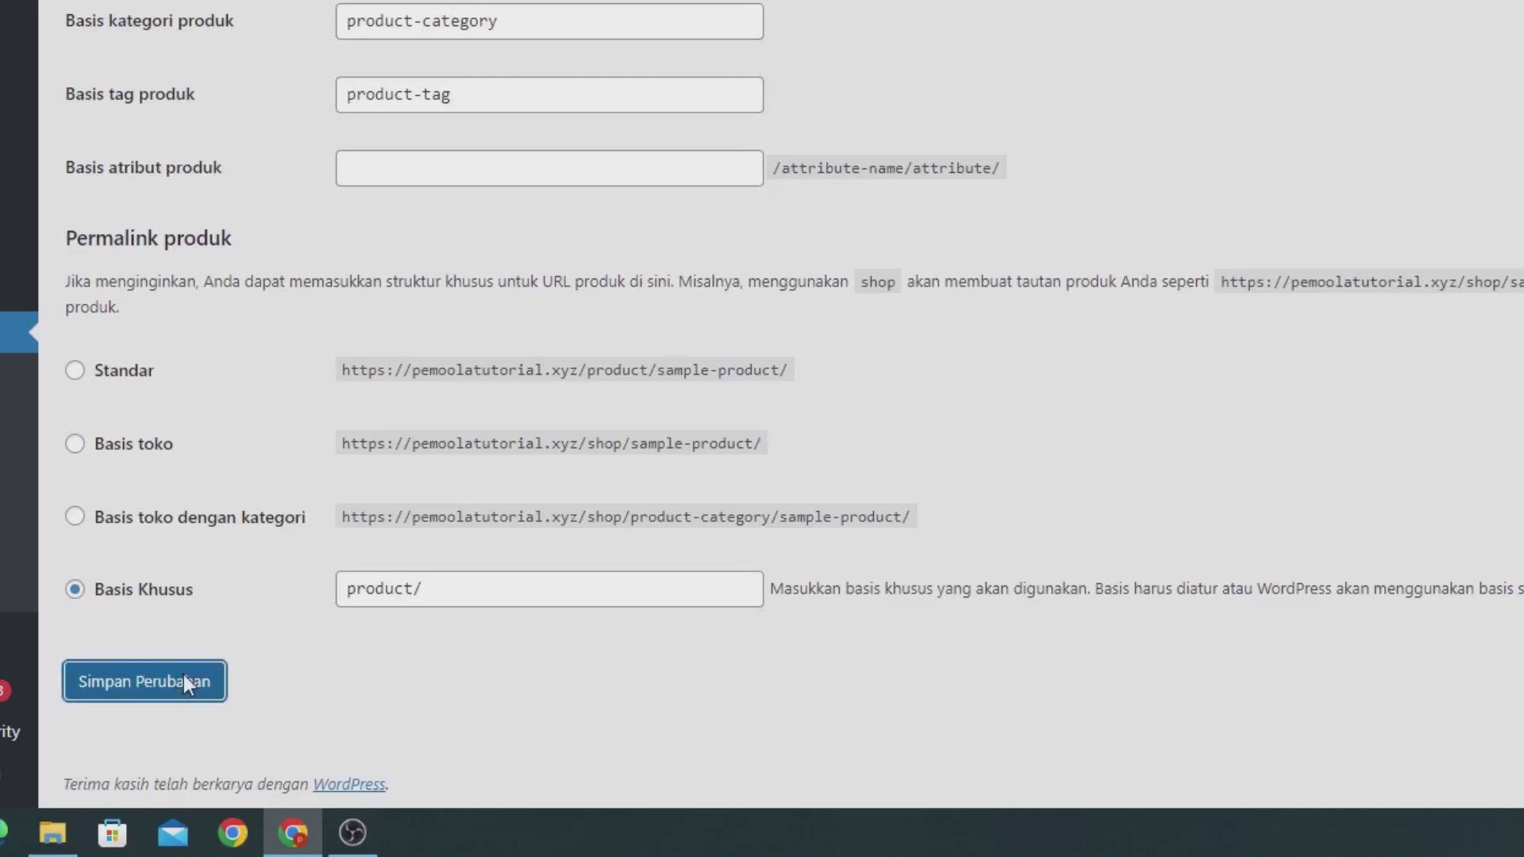
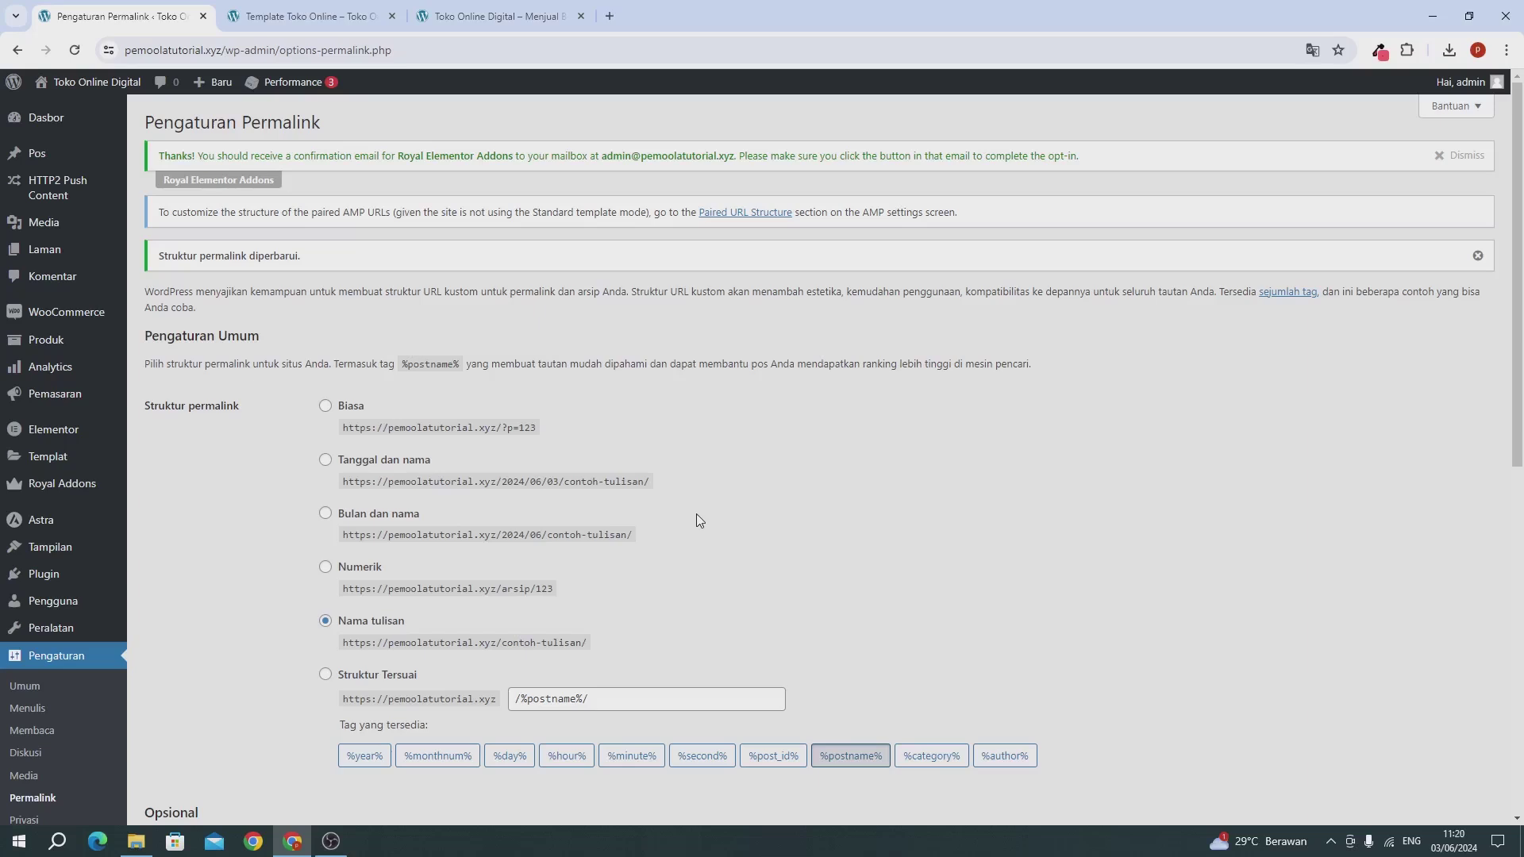
Step: View the still-empty Beranda homepage, close the extra site tab, and return to Permalink settings
{"action": "left_click", "coordinate": [312, 18]}
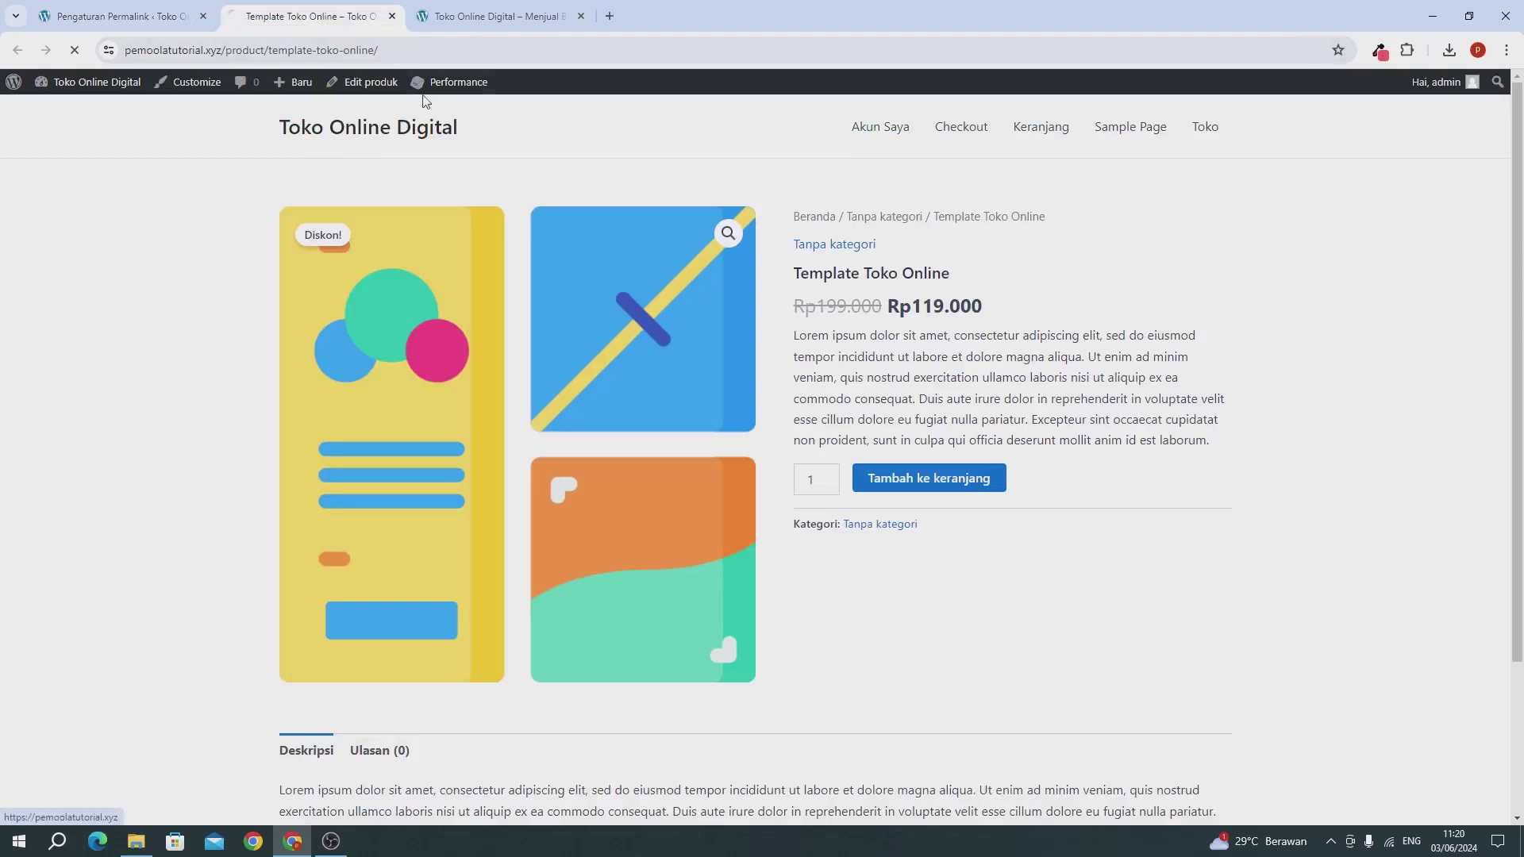
{"action": "left_click", "coordinate": [332, 135]}
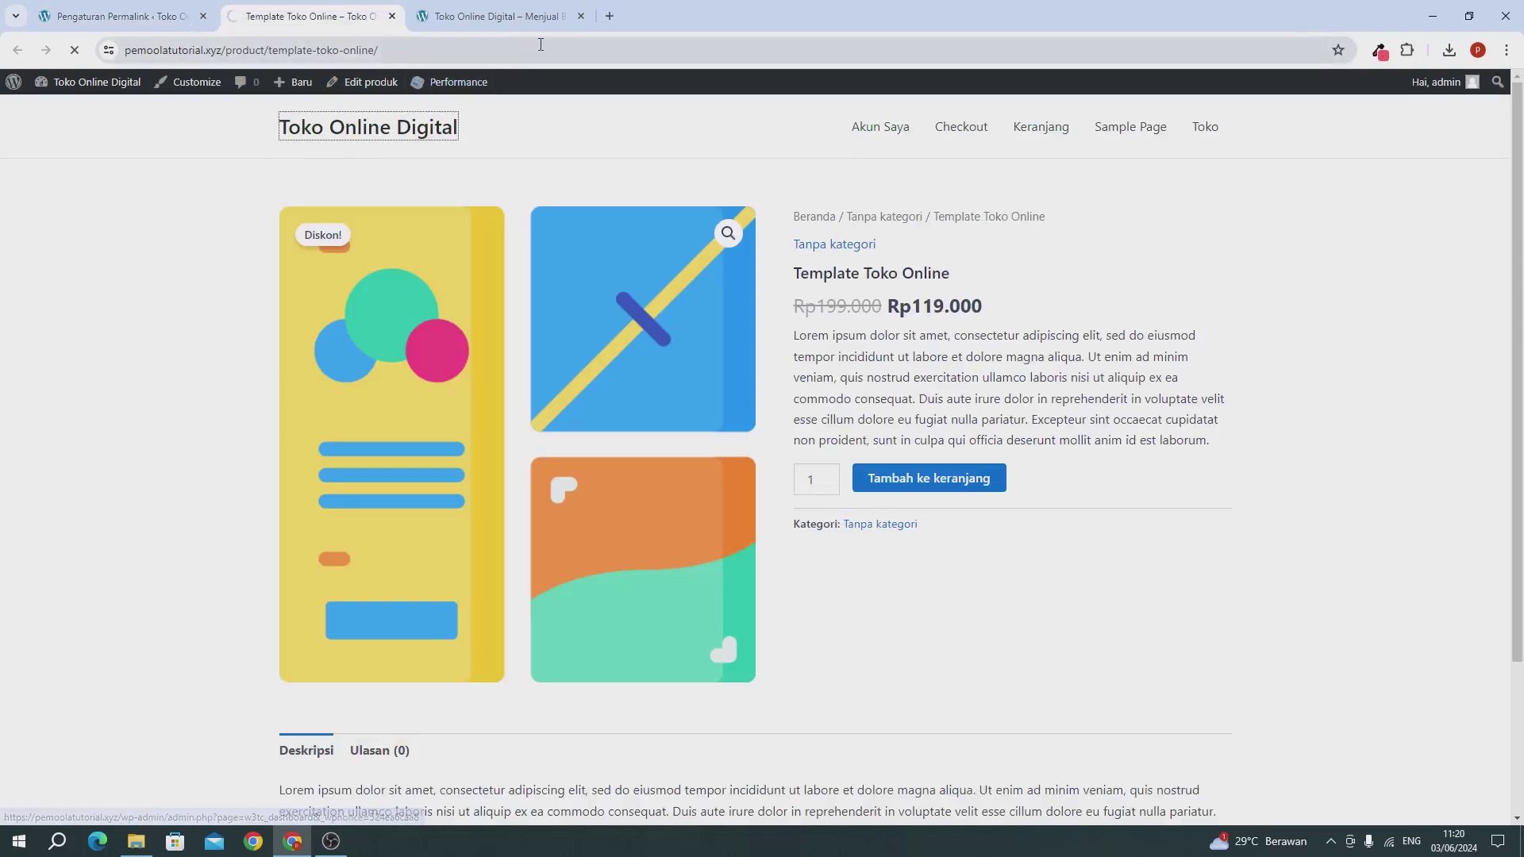
{"action": "left_click", "coordinate": [579, 16]}
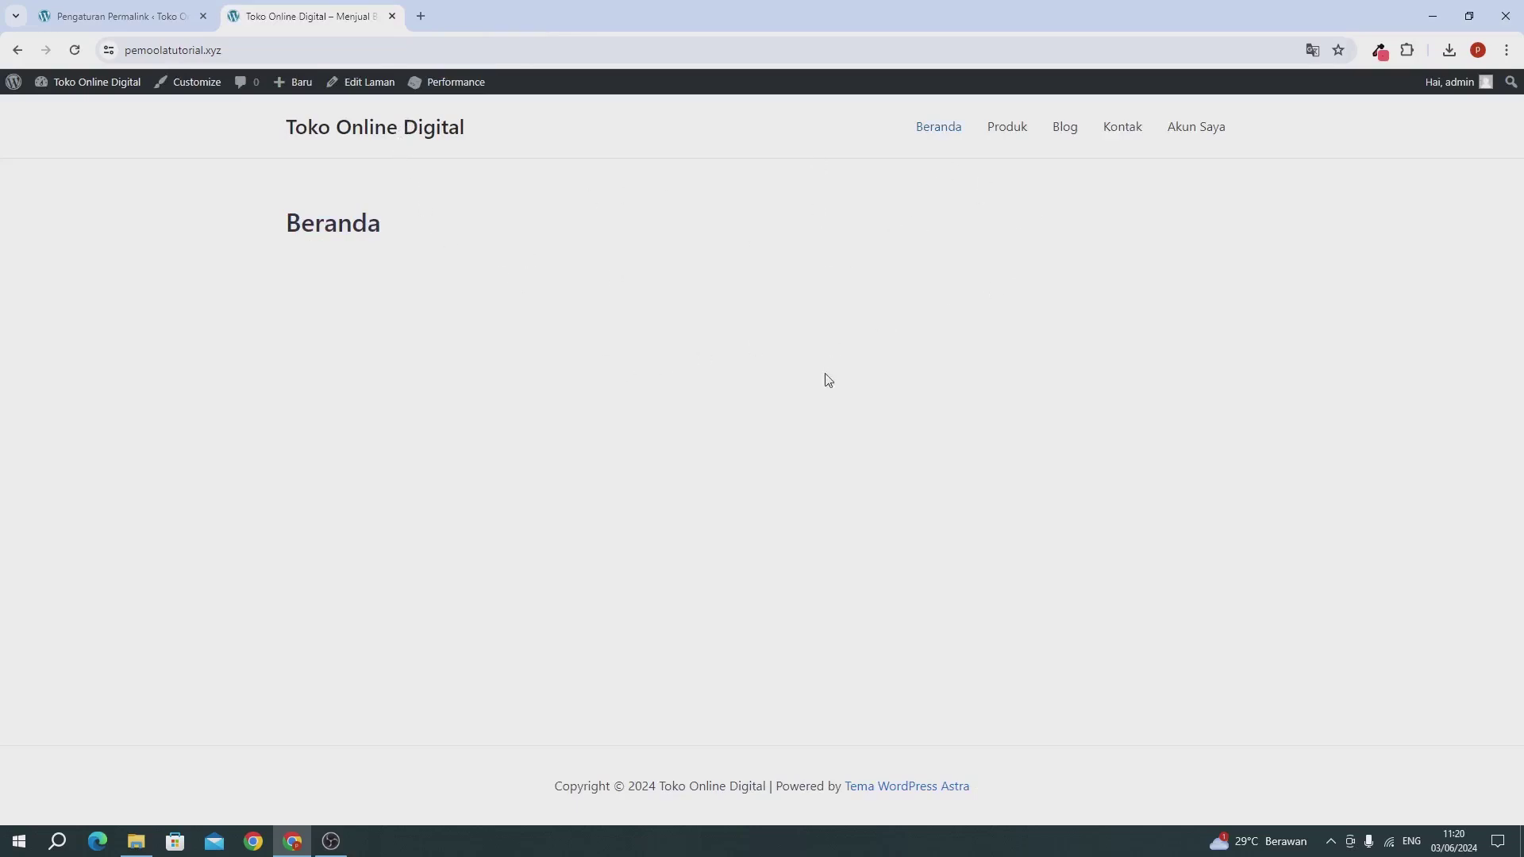
{"action": "left_click", "coordinate": [79, 18]}
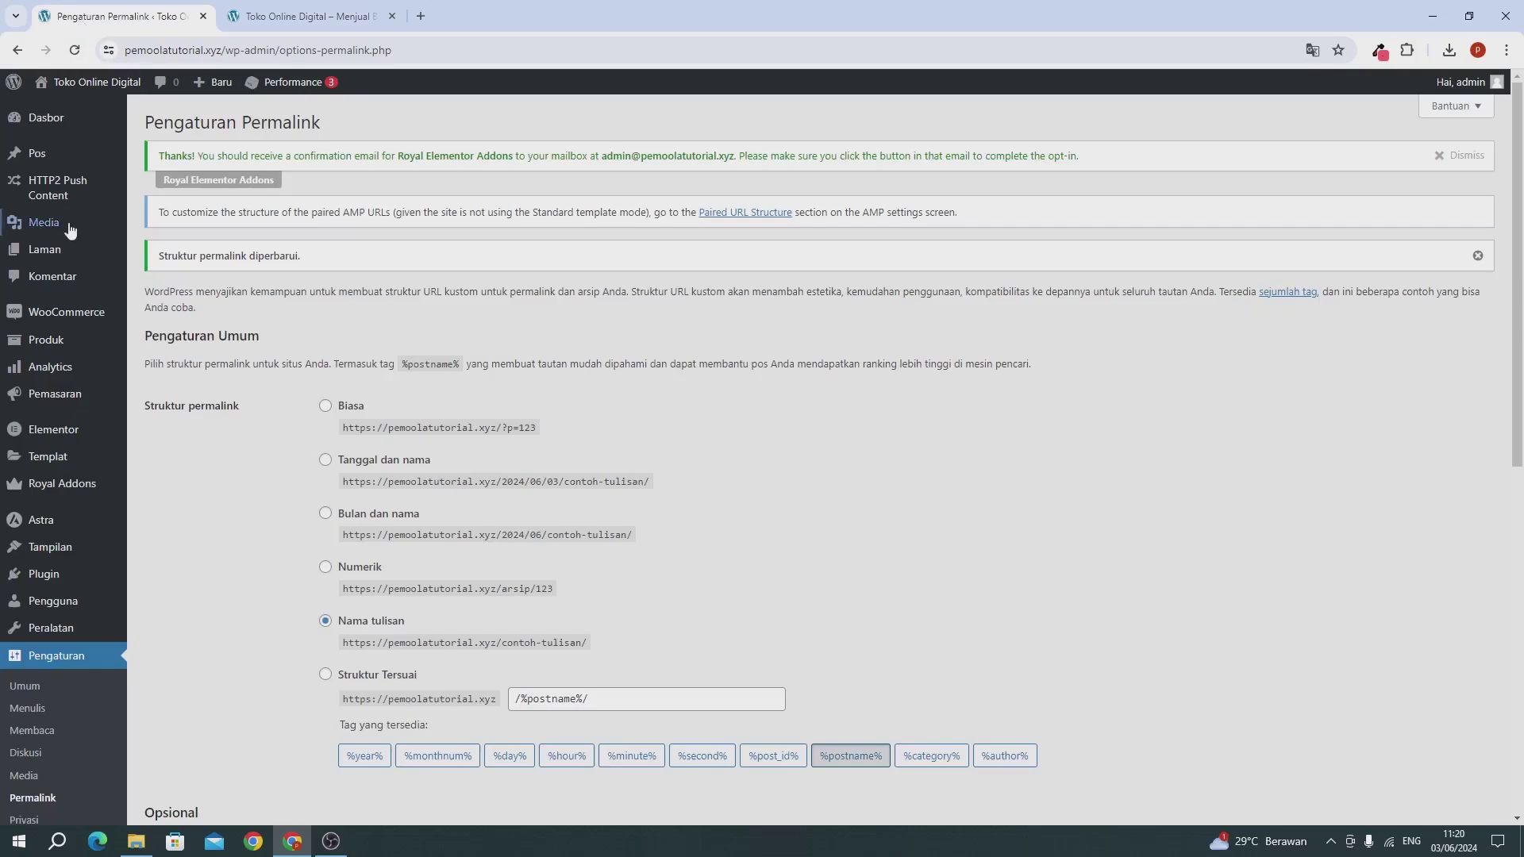
{"action": "mouse_move", "coordinate": [71, 227]}
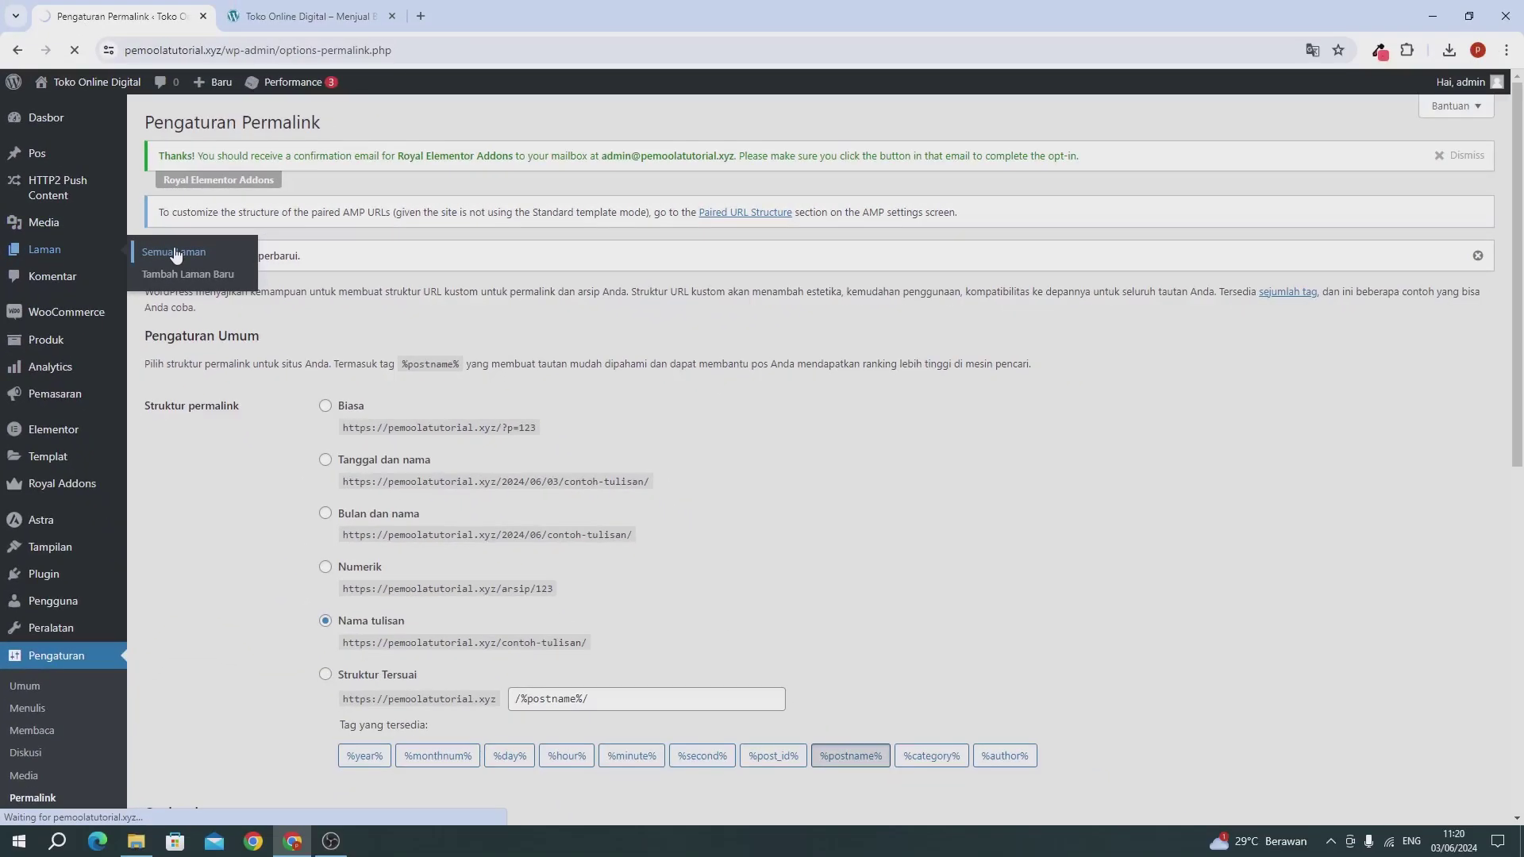
Step: Open Beranda from Semua Laman in Elementor, reload after the error, and dismiss AI popup and Navigator
{"action": "left_click", "coordinate": [435, 325]}
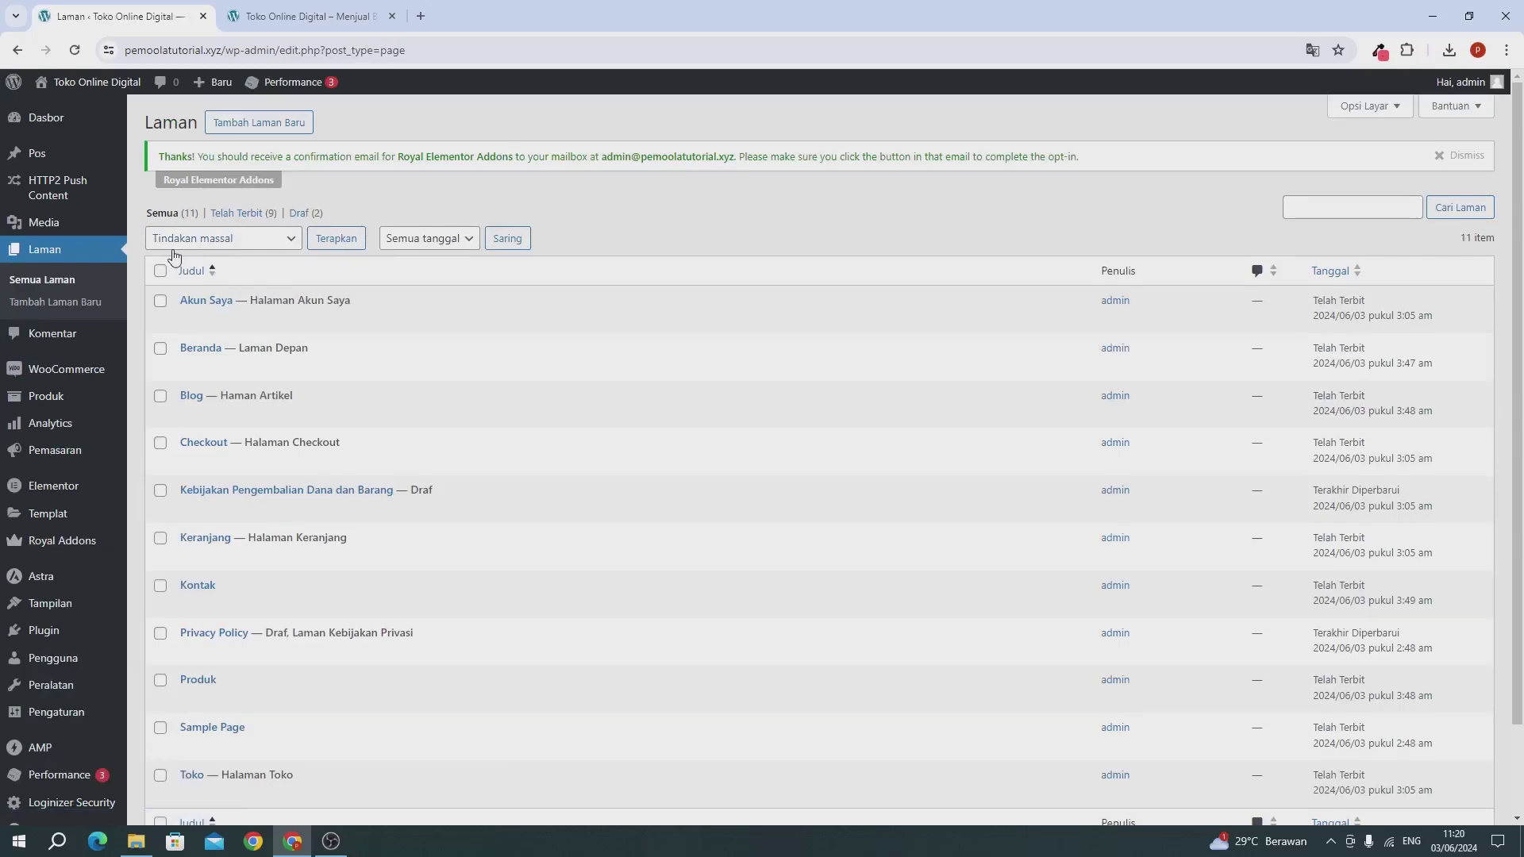
{"action": "left_click", "coordinate": [189, 369]}
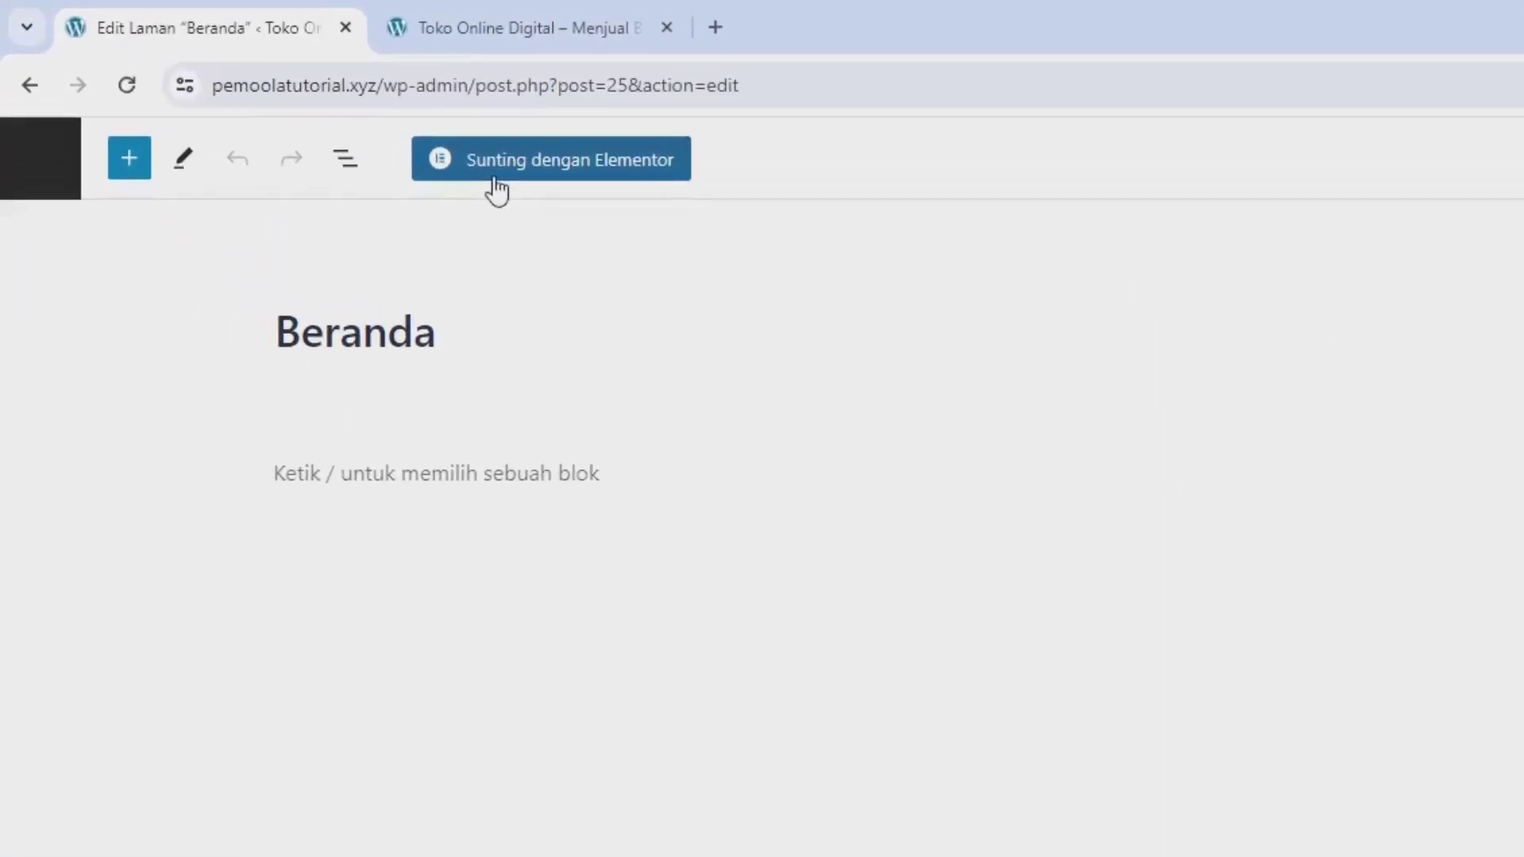
{"action": "left_click", "coordinate": [495, 180]}
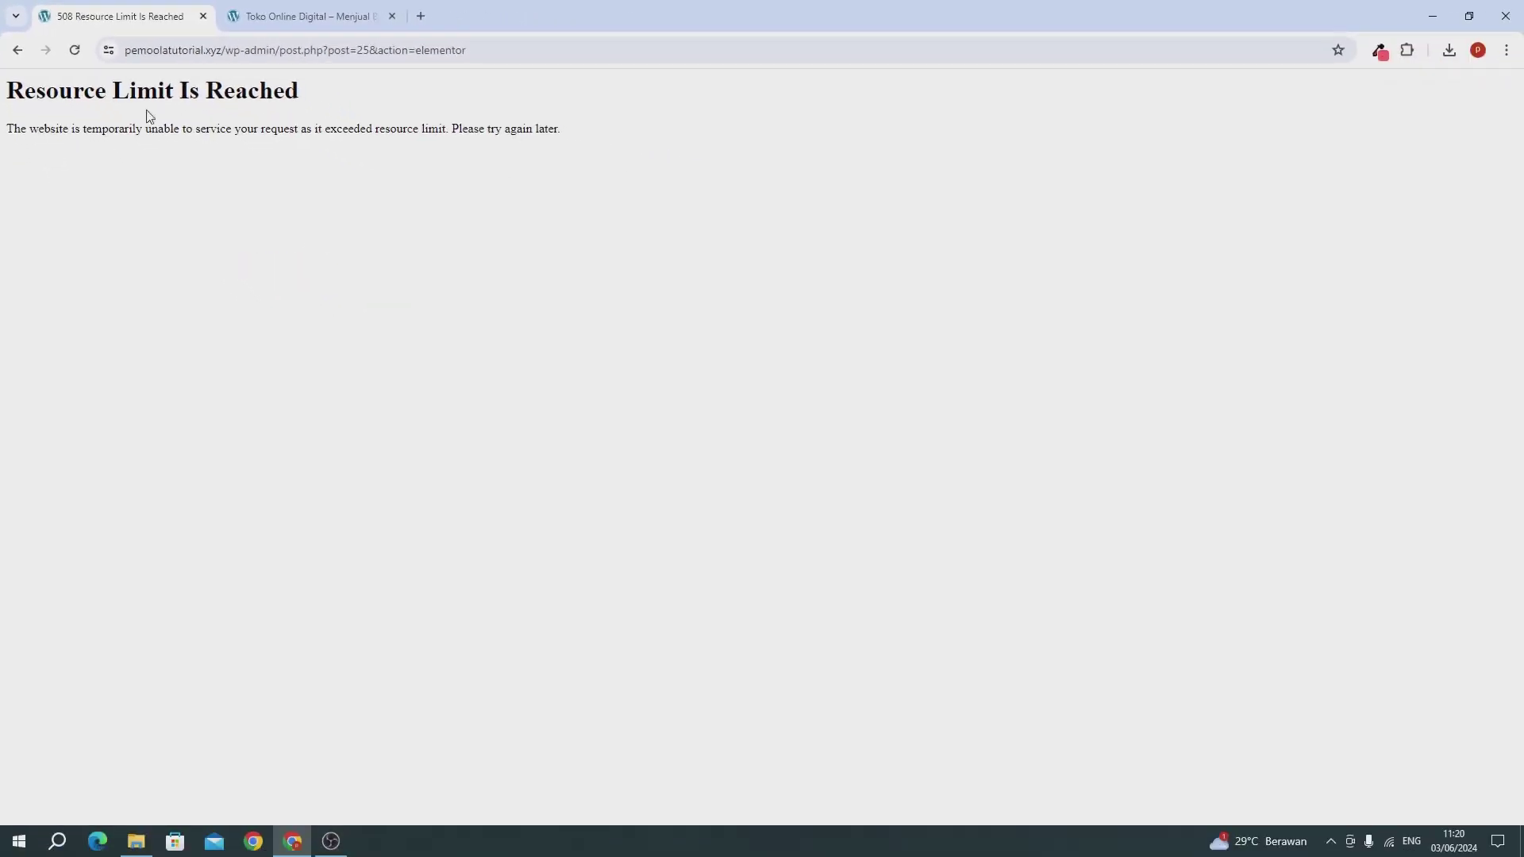
{"action": "left_click", "coordinate": [76, 50]}
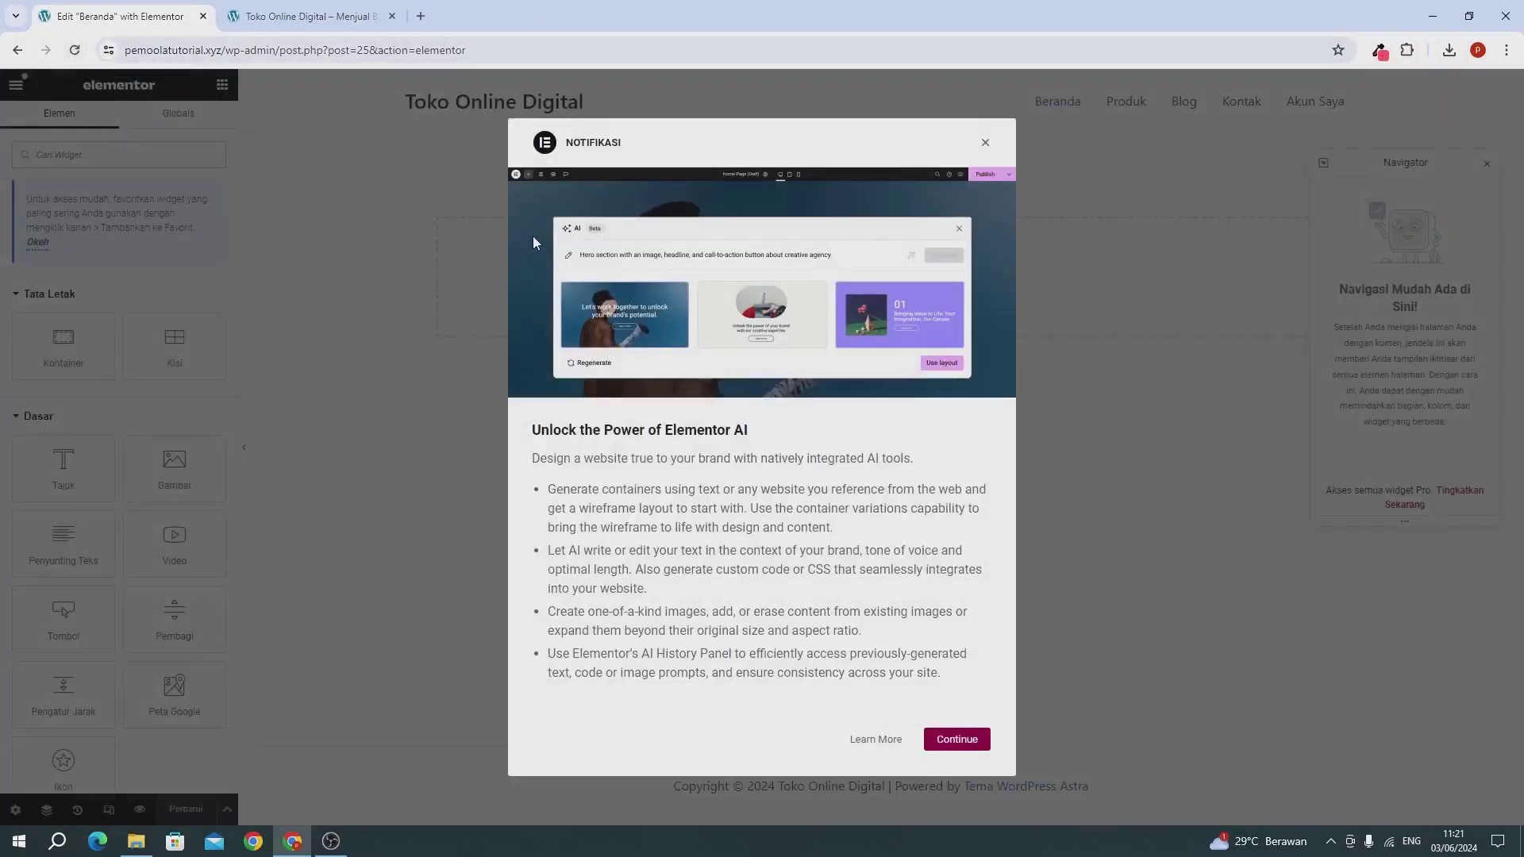
{"action": "left_click", "coordinate": [985, 145]}
{"action": "left_click", "coordinate": [1487, 165]}
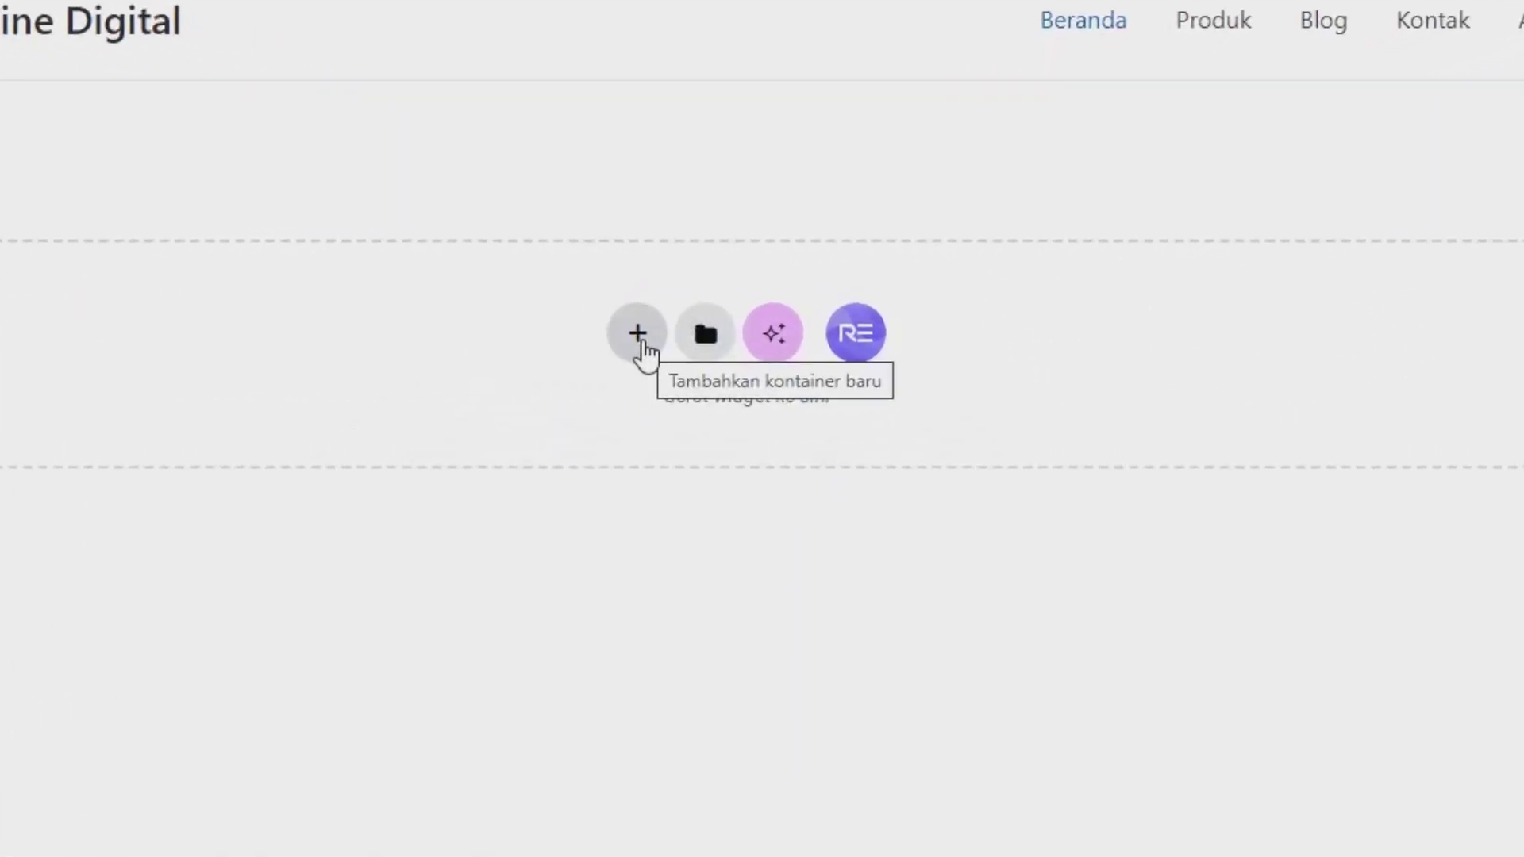
Step: Add a two-column Flexbox container with Tinggi Minimal set to 65 vh
{"action": "left_click", "coordinate": [643, 340]}
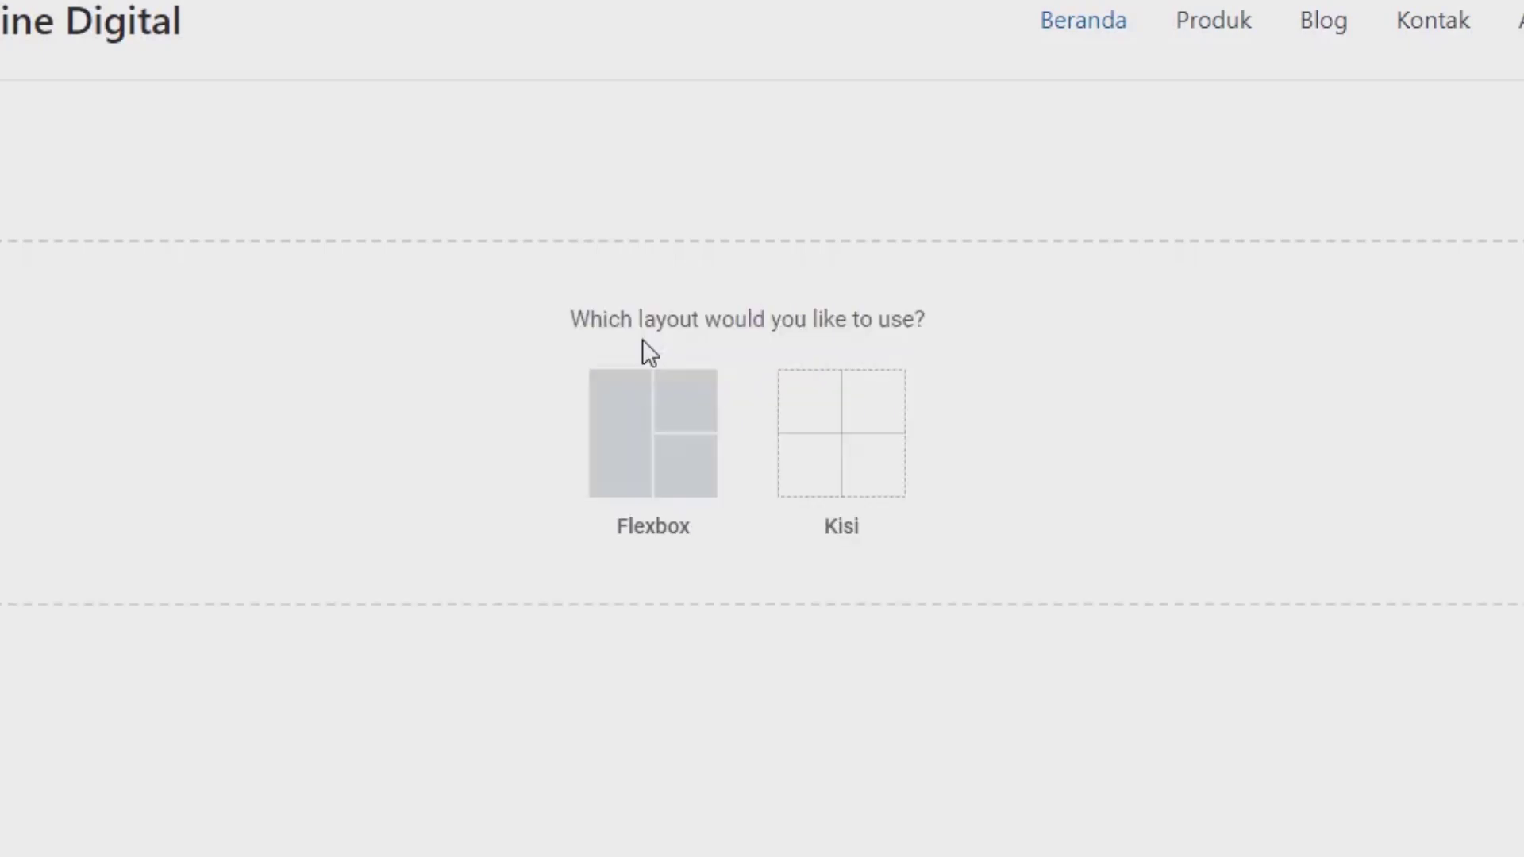
{"action": "left_click", "coordinate": [633, 454]}
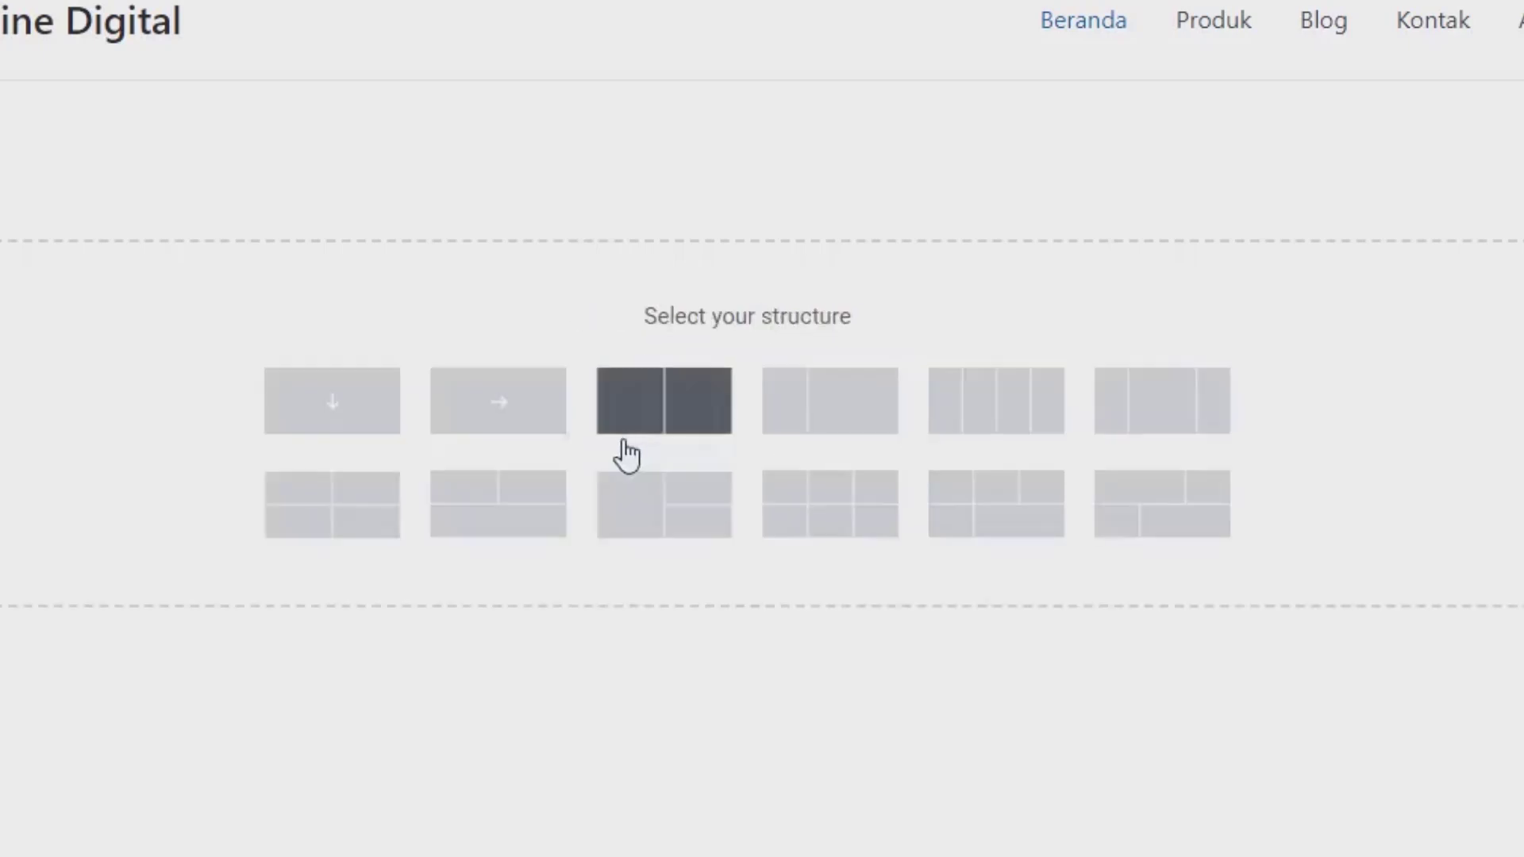
{"action": "left_click", "coordinate": [671, 415]}
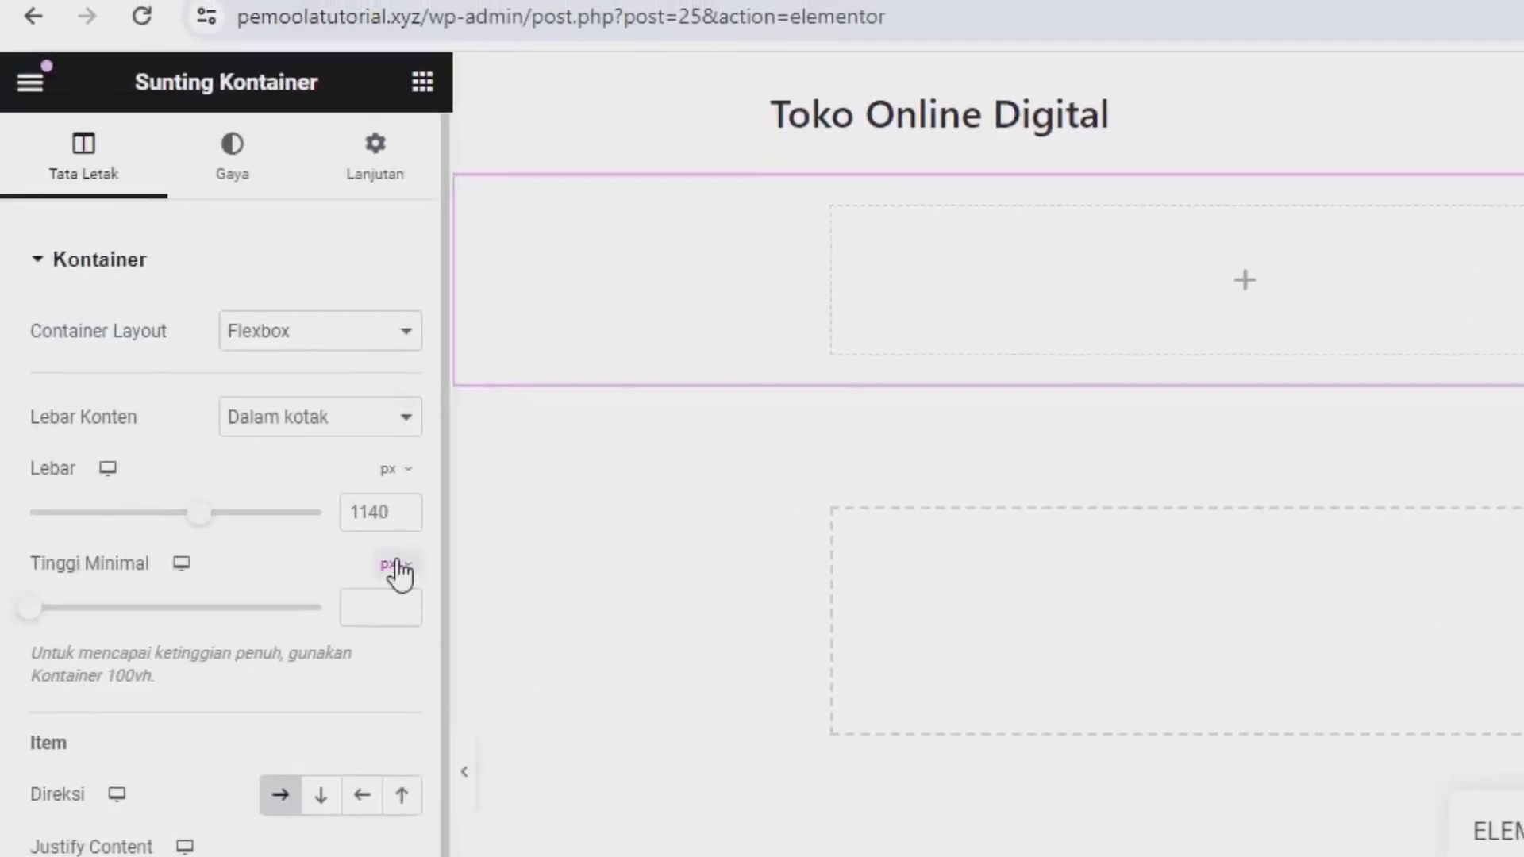
{"action": "left_click", "coordinate": [389, 565]}
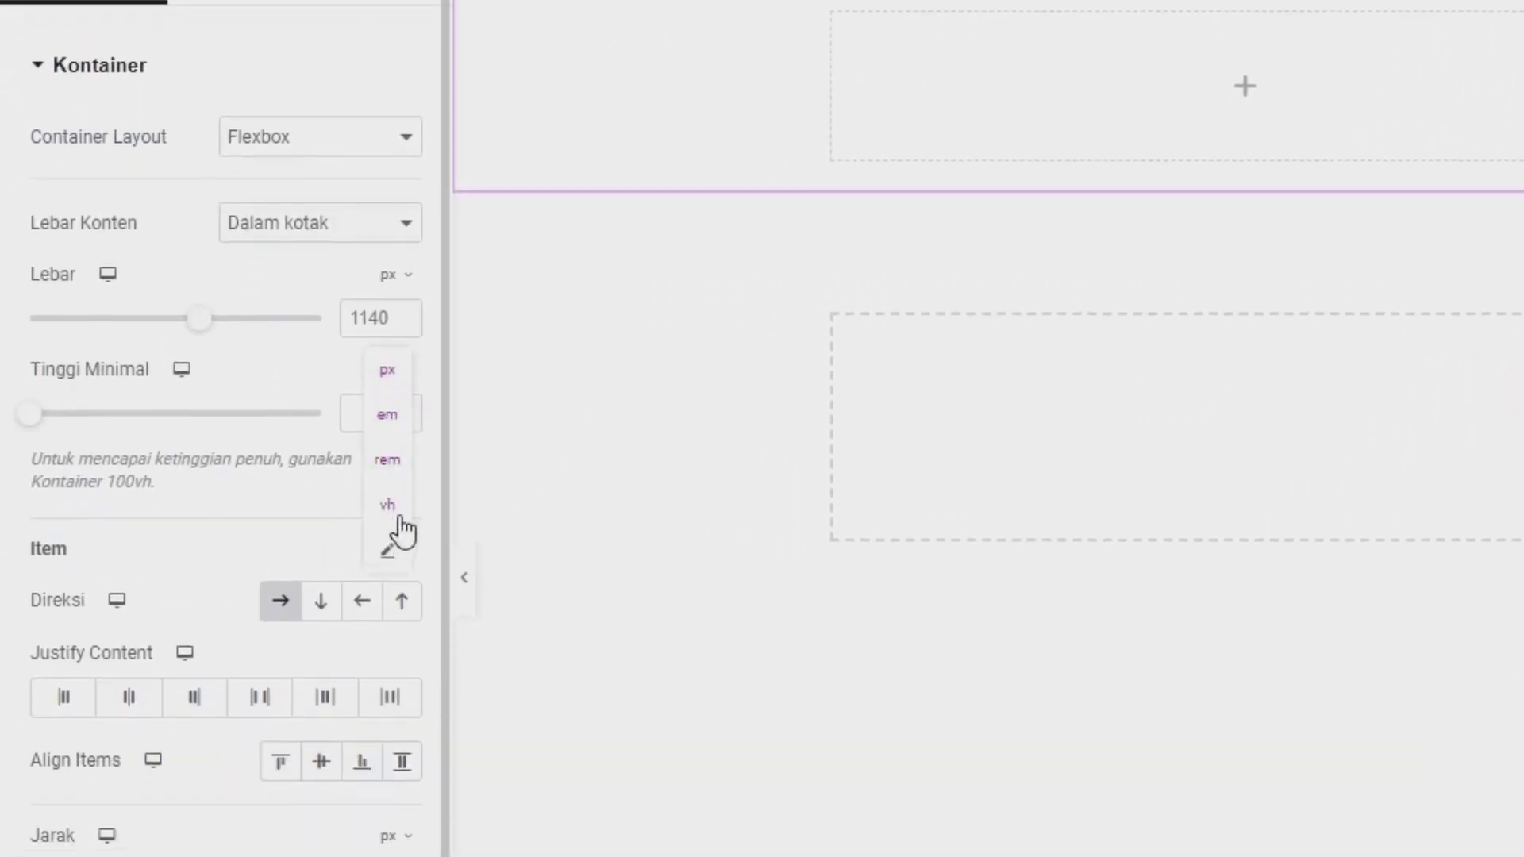
{"action": "left_click", "coordinate": [395, 500]}
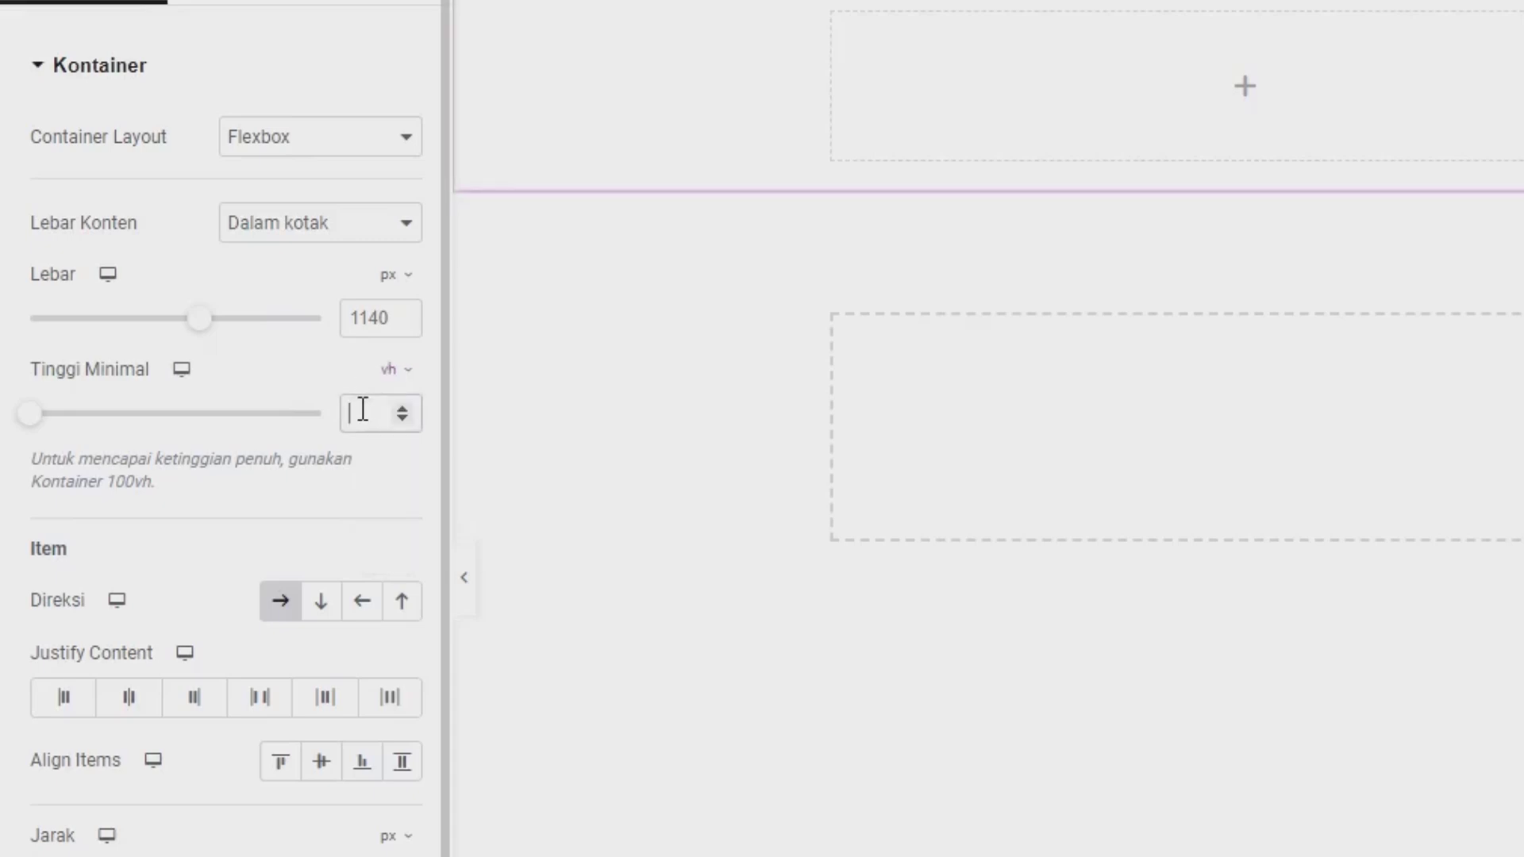
{"action": "type", "text": "65"}
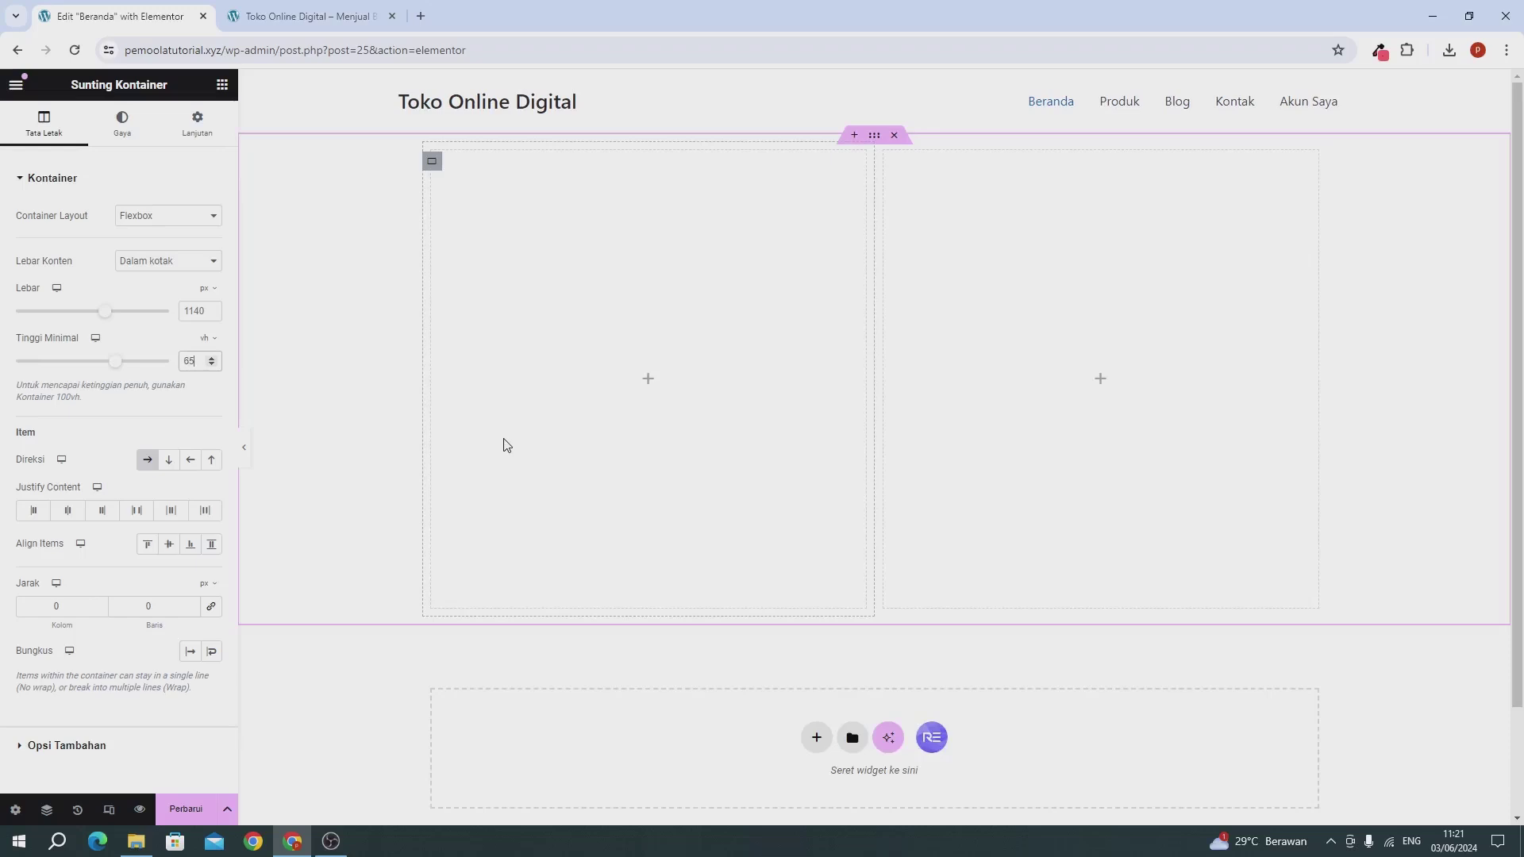
Step: Set the container's Classic background colour to rgba(66, 17, 218, 1), copied from the colour-picker extension
{"action": "left_click", "coordinate": [121, 124]}
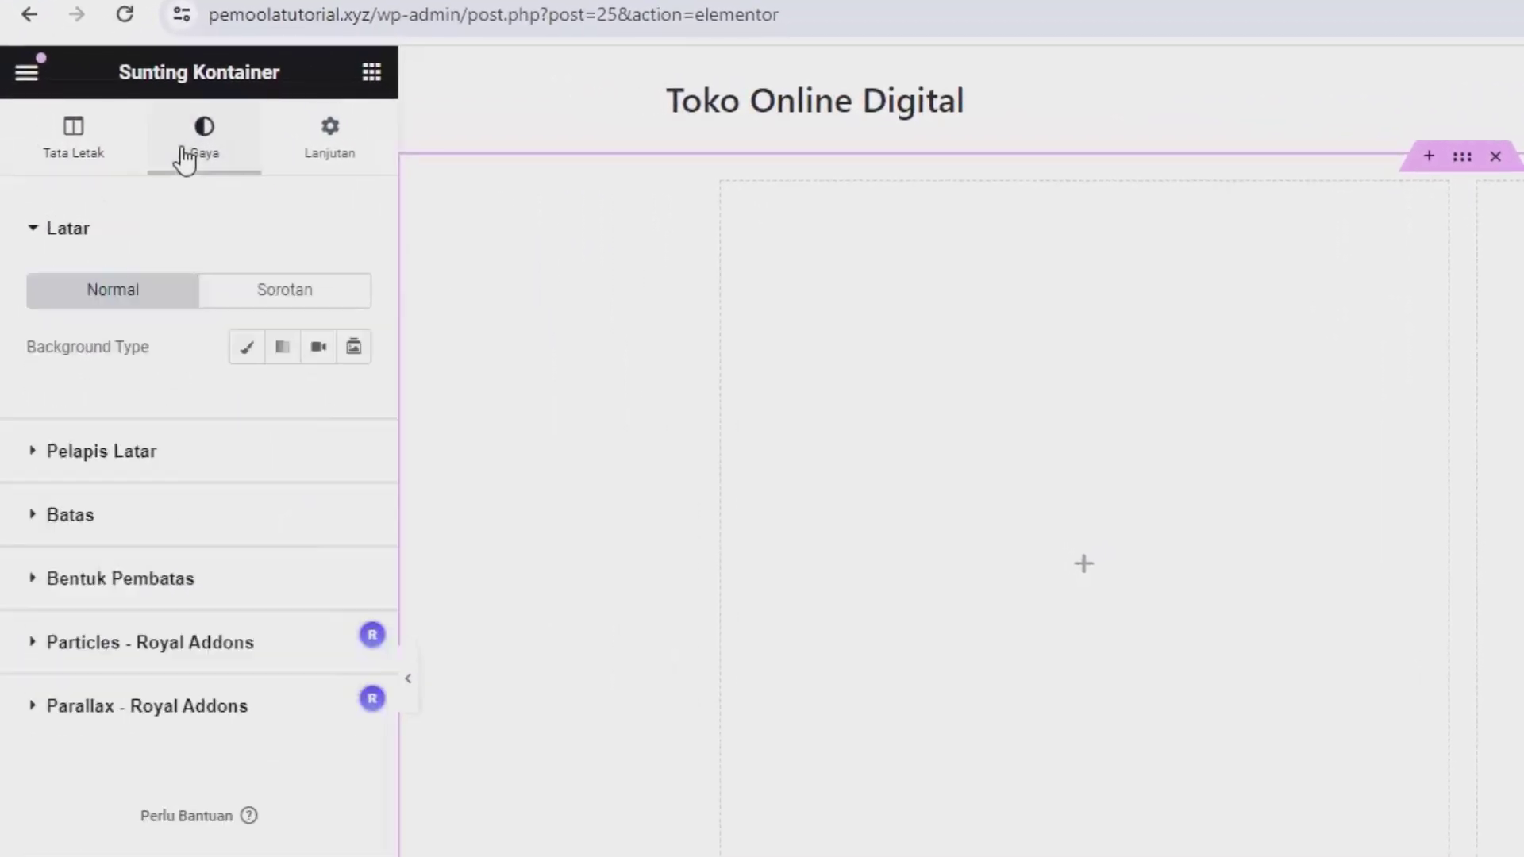
{"action": "left_click", "coordinate": [239, 350]}
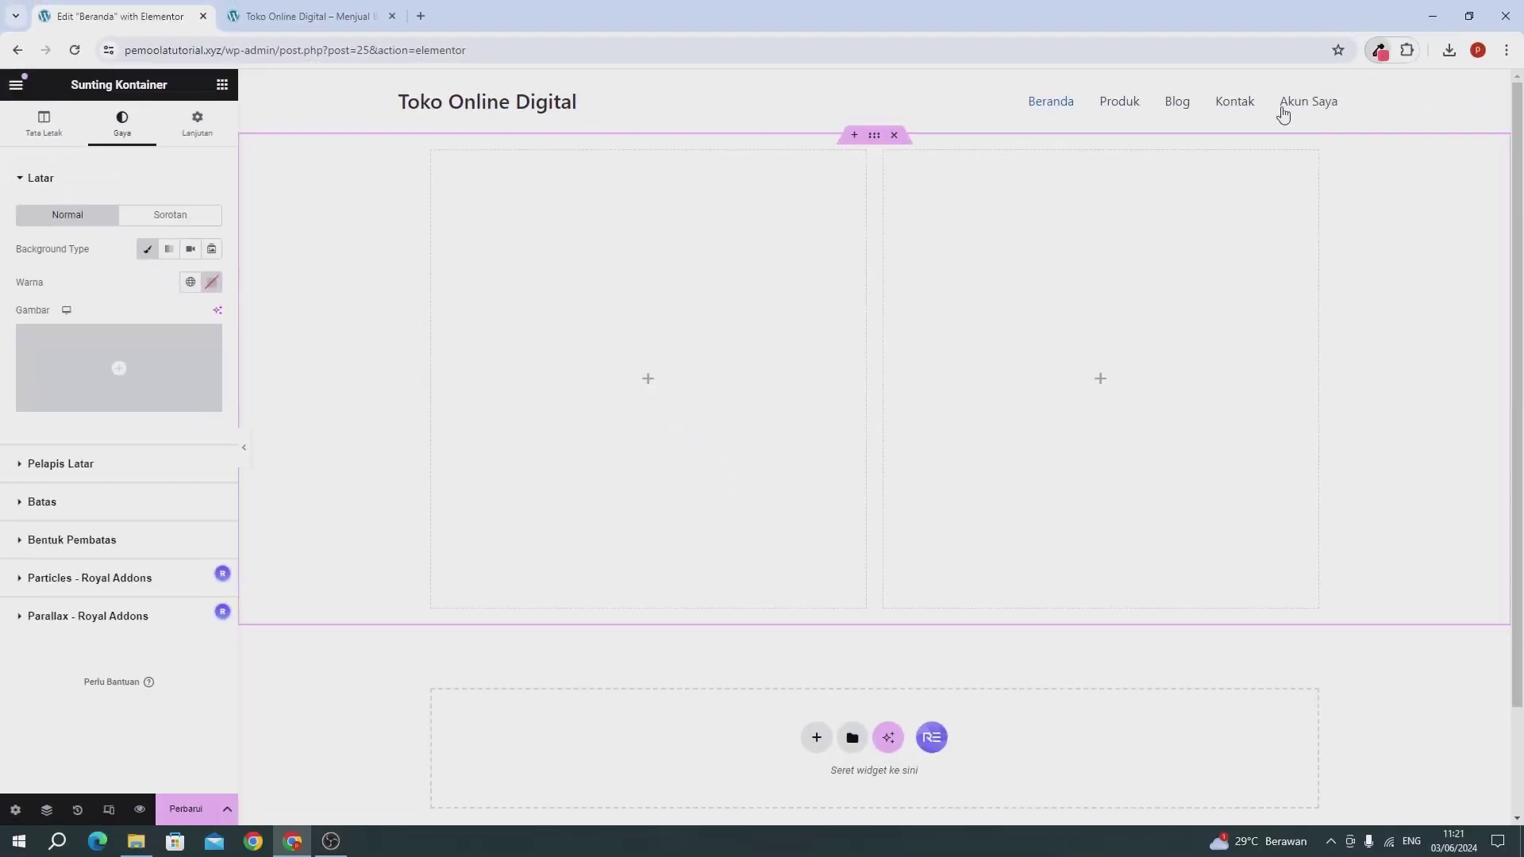
{"action": "left_click", "coordinate": [1380, 50]}
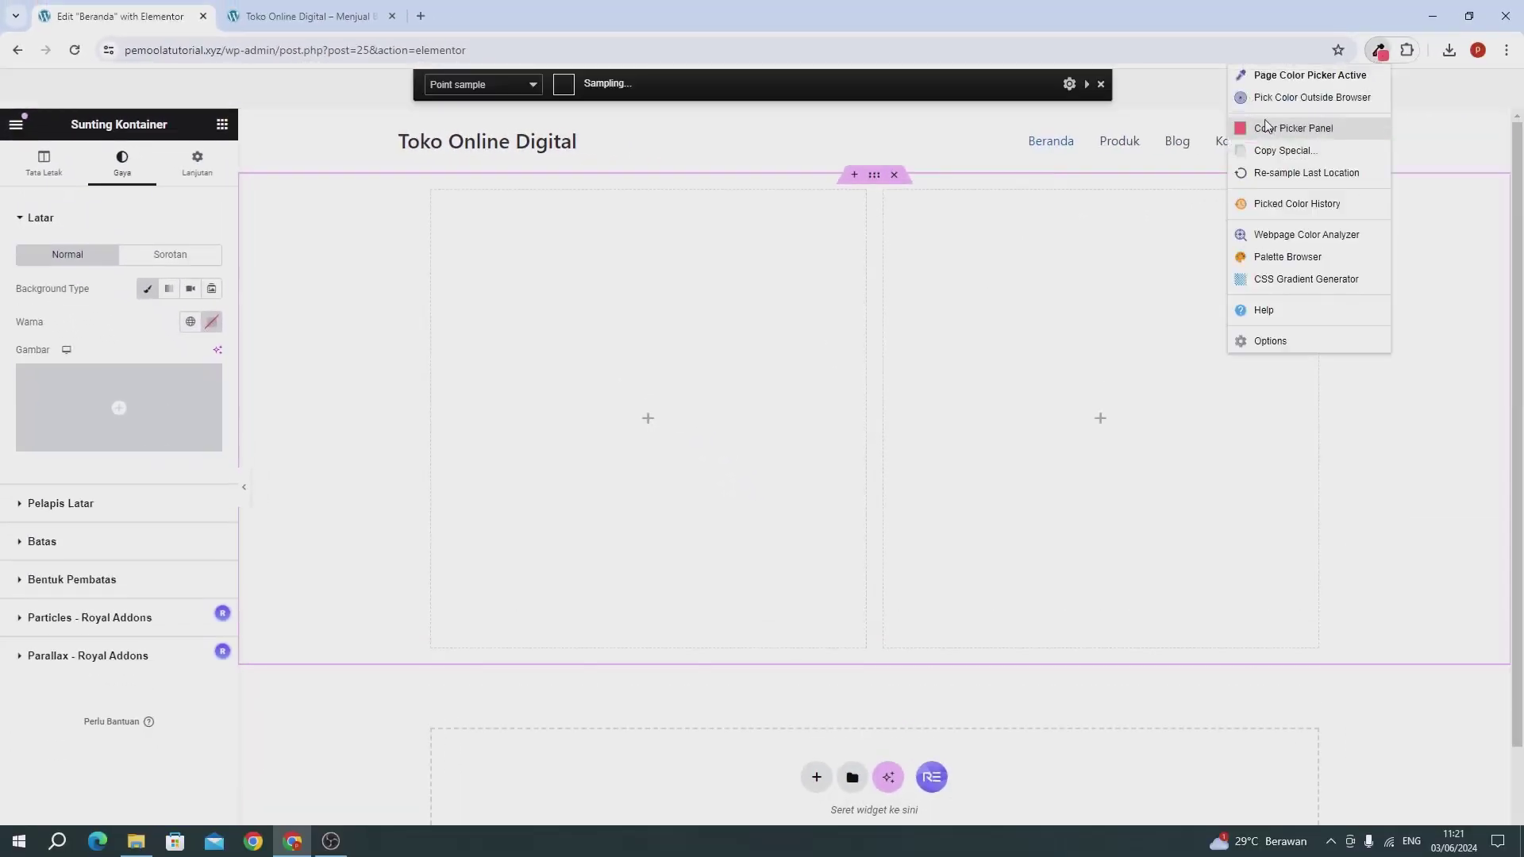
{"action": "left_click", "coordinate": [1285, 218]}
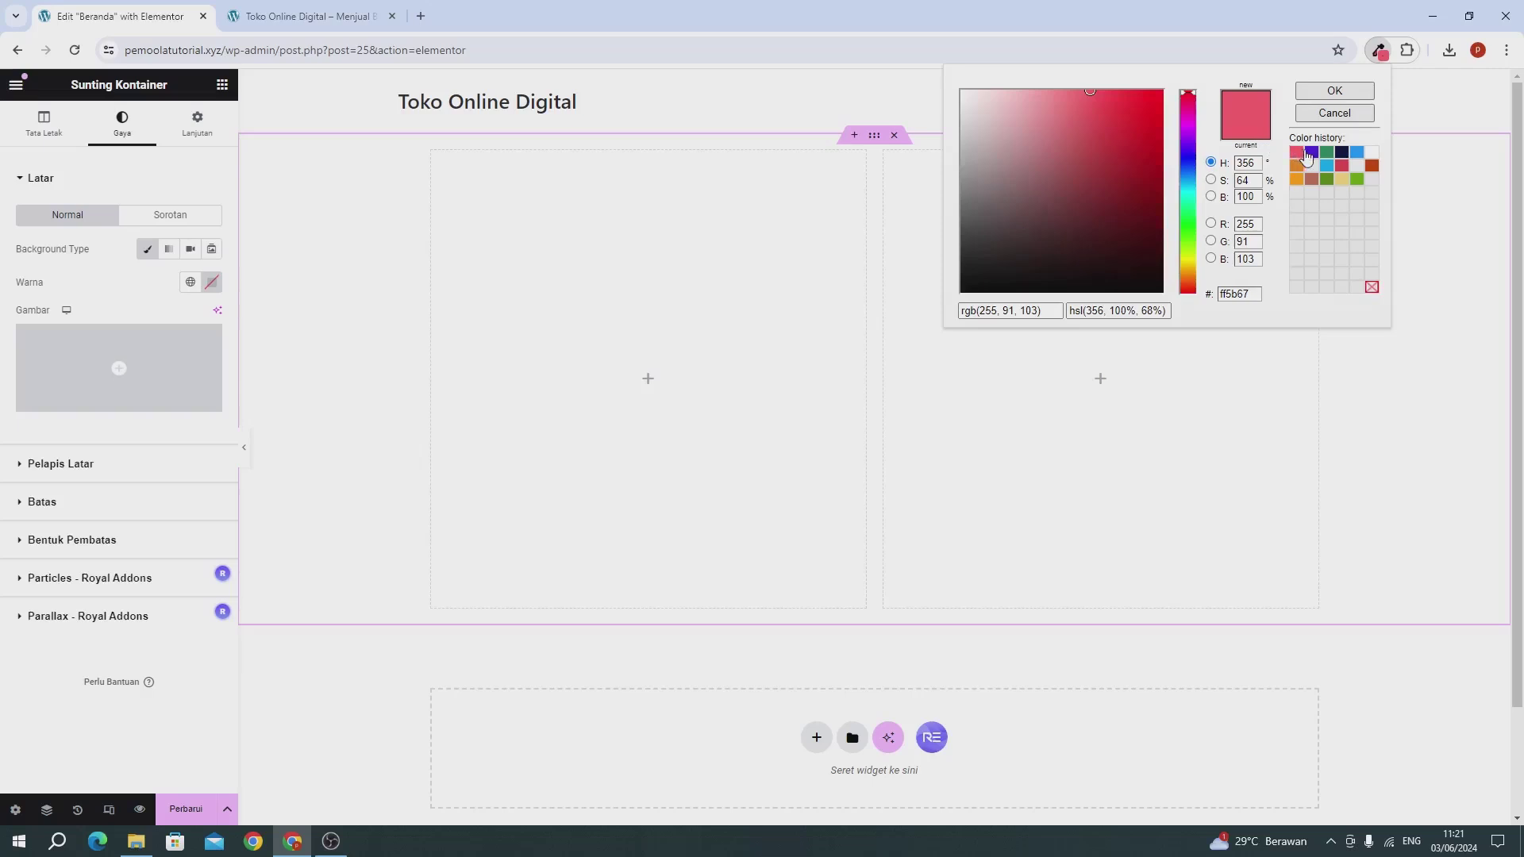
{"action": "left_click", "coordinate": [1312, 153]}
{"action": "triple_click", "coordinate": [1037, 311]}
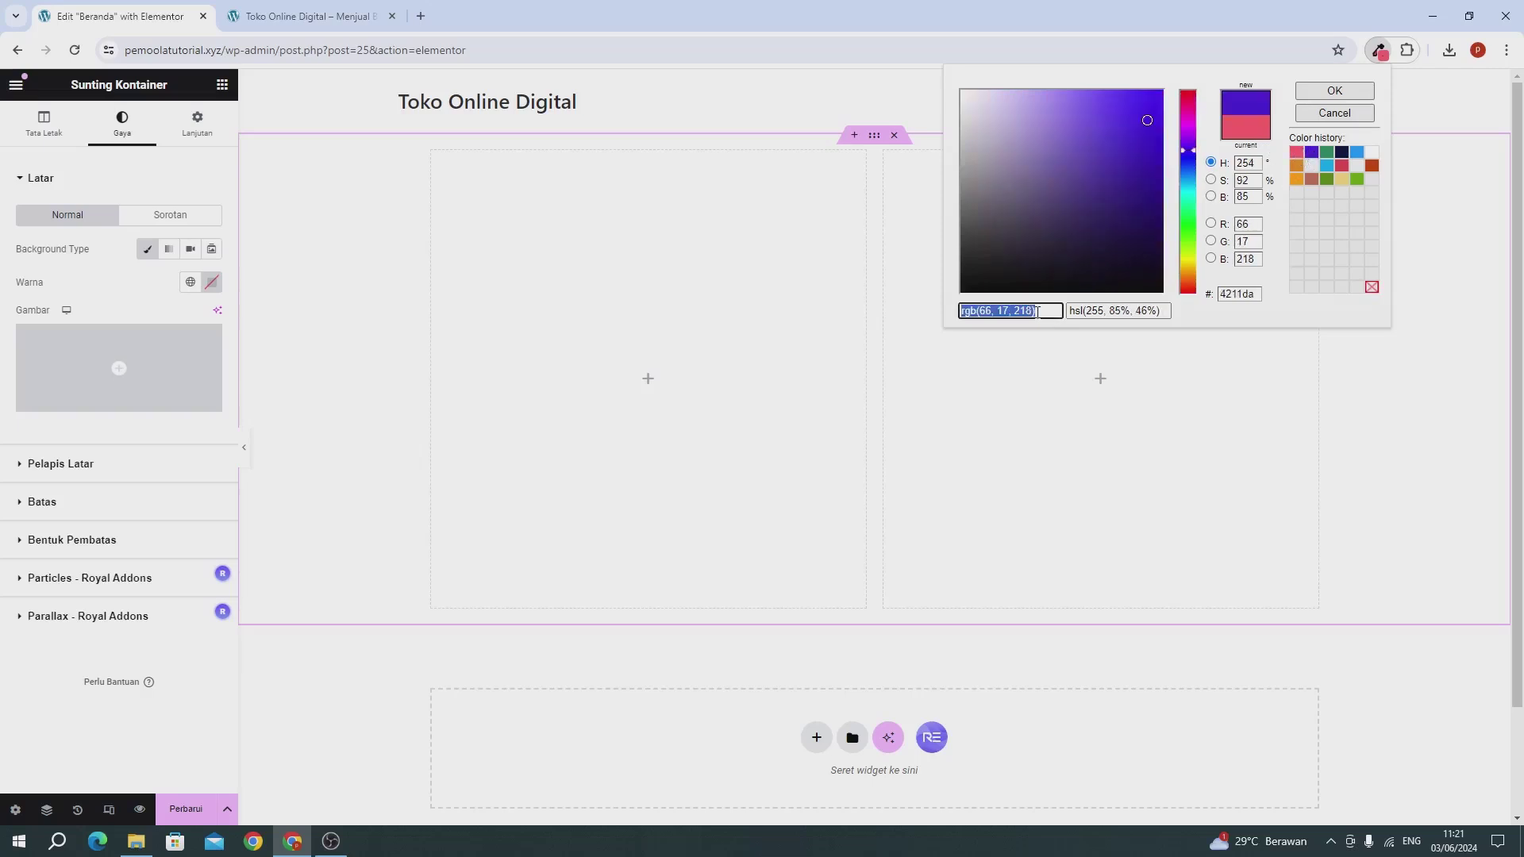
{"action": "left_click", "coordinate": [101, 277]}
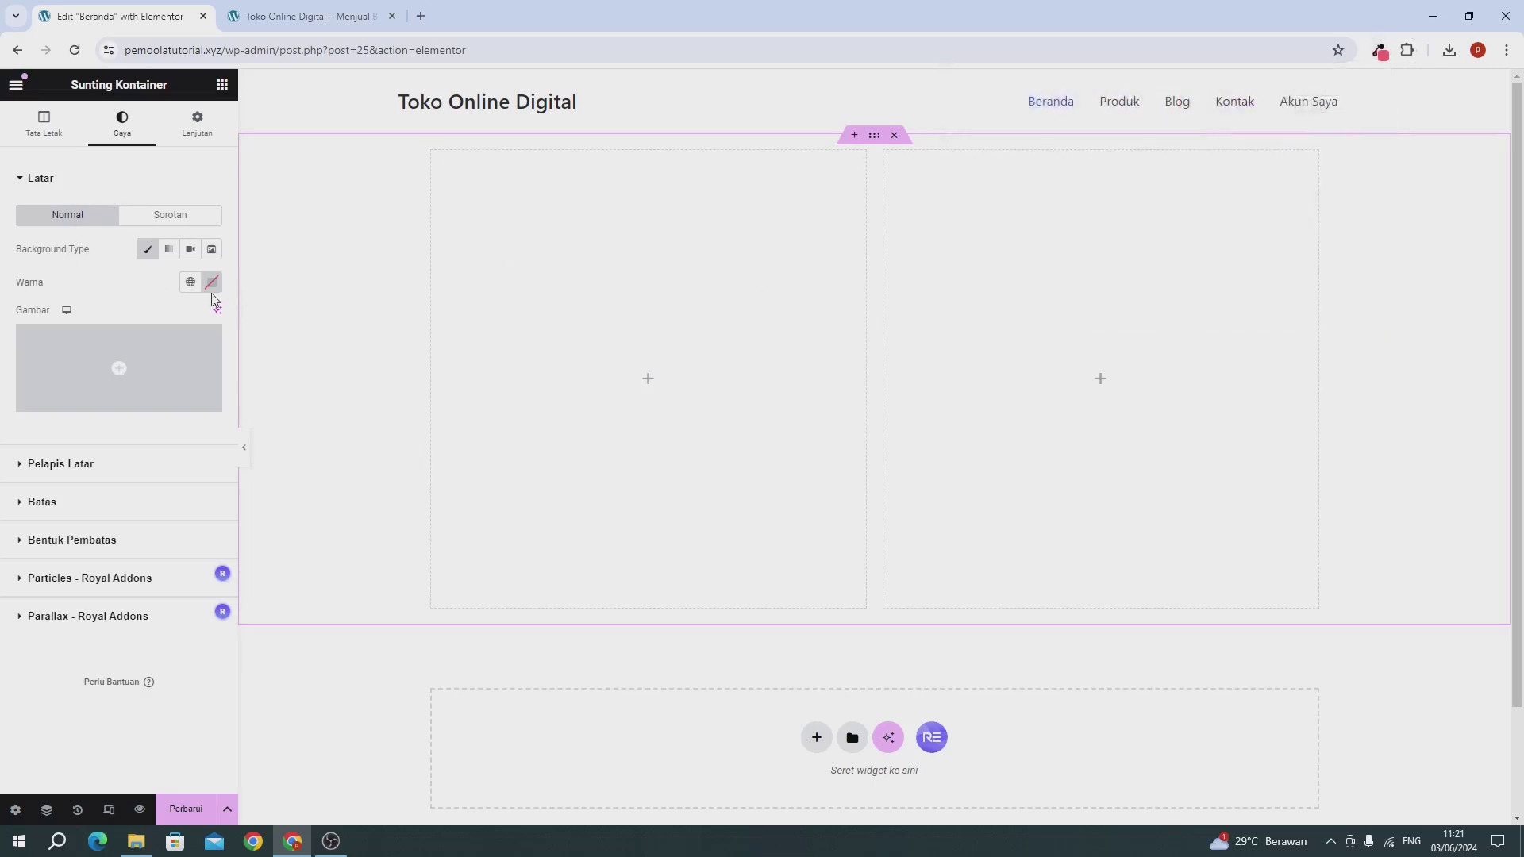
{"action": "left_click", "coordinate": [211, 283]}
{"action": "left_click", "coordinate": [209, 397]}
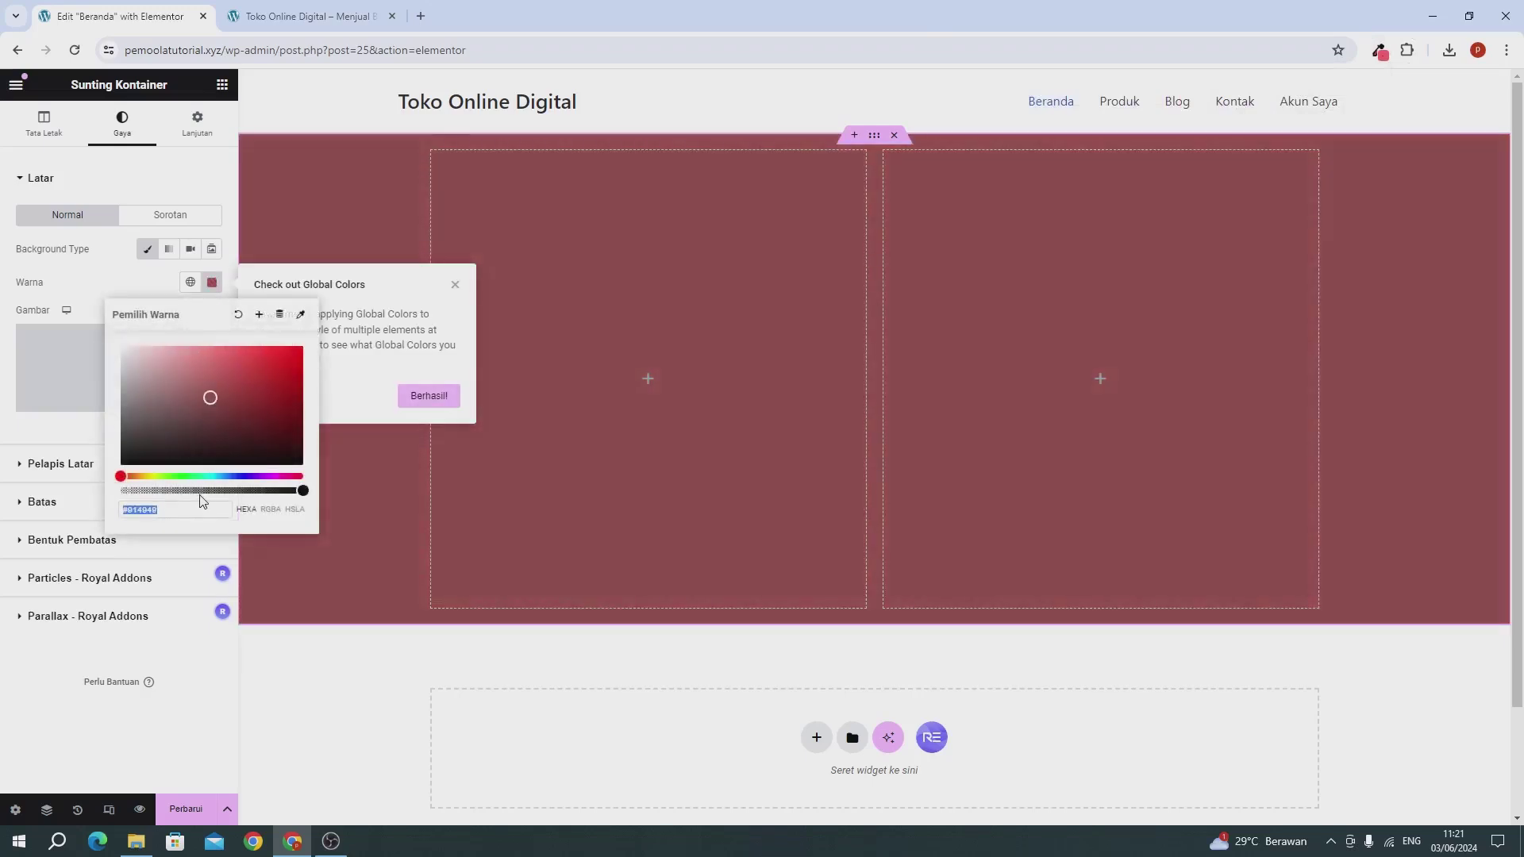
{"action": "type", "text": "rgba(66, 17, 218, 1)"}
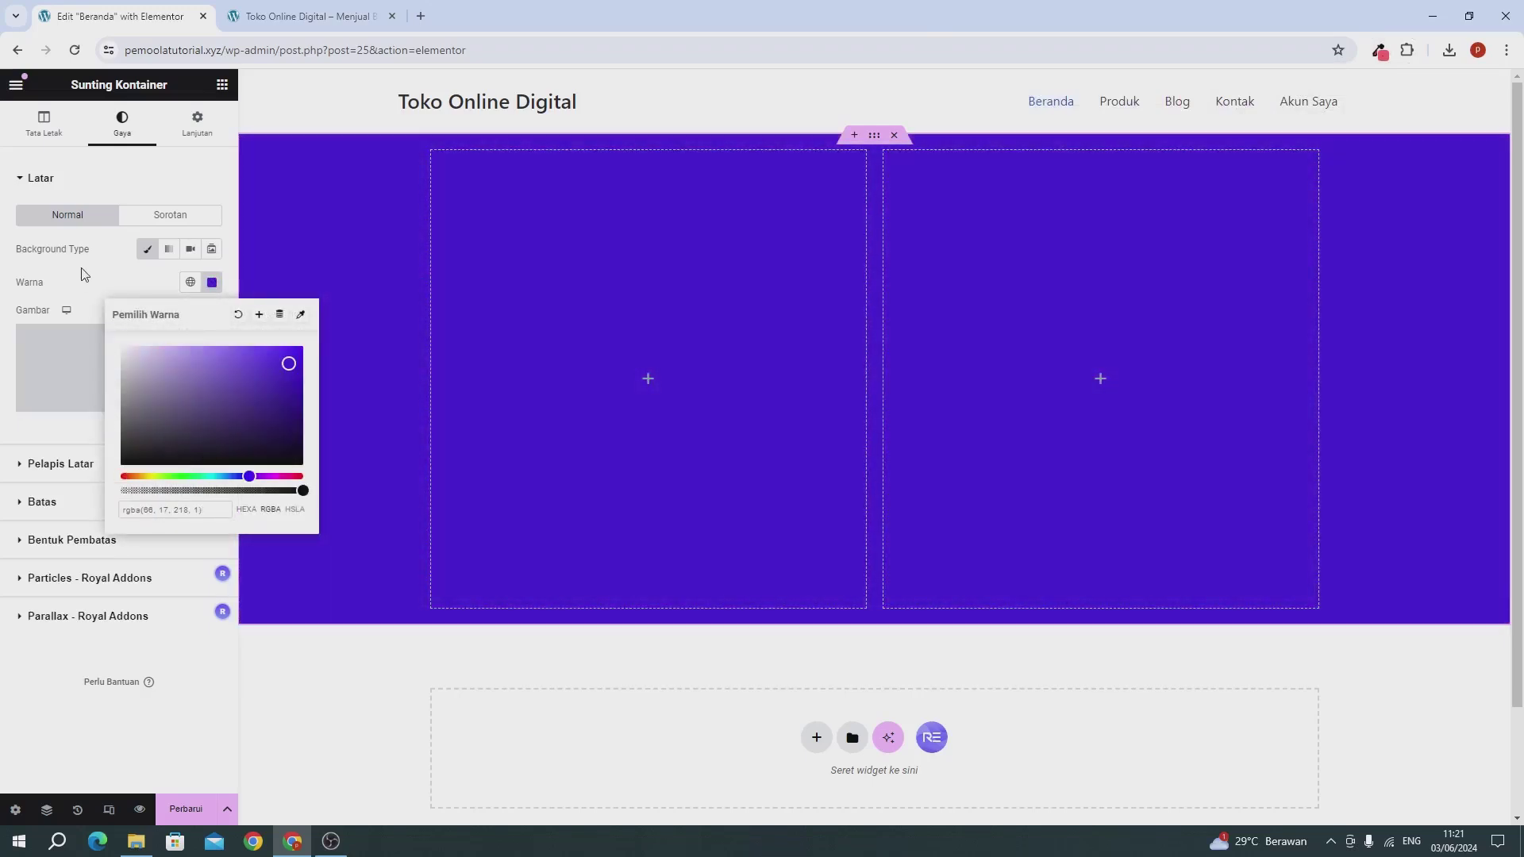
{"action": "left_click", "coordinate": [83, 273]}
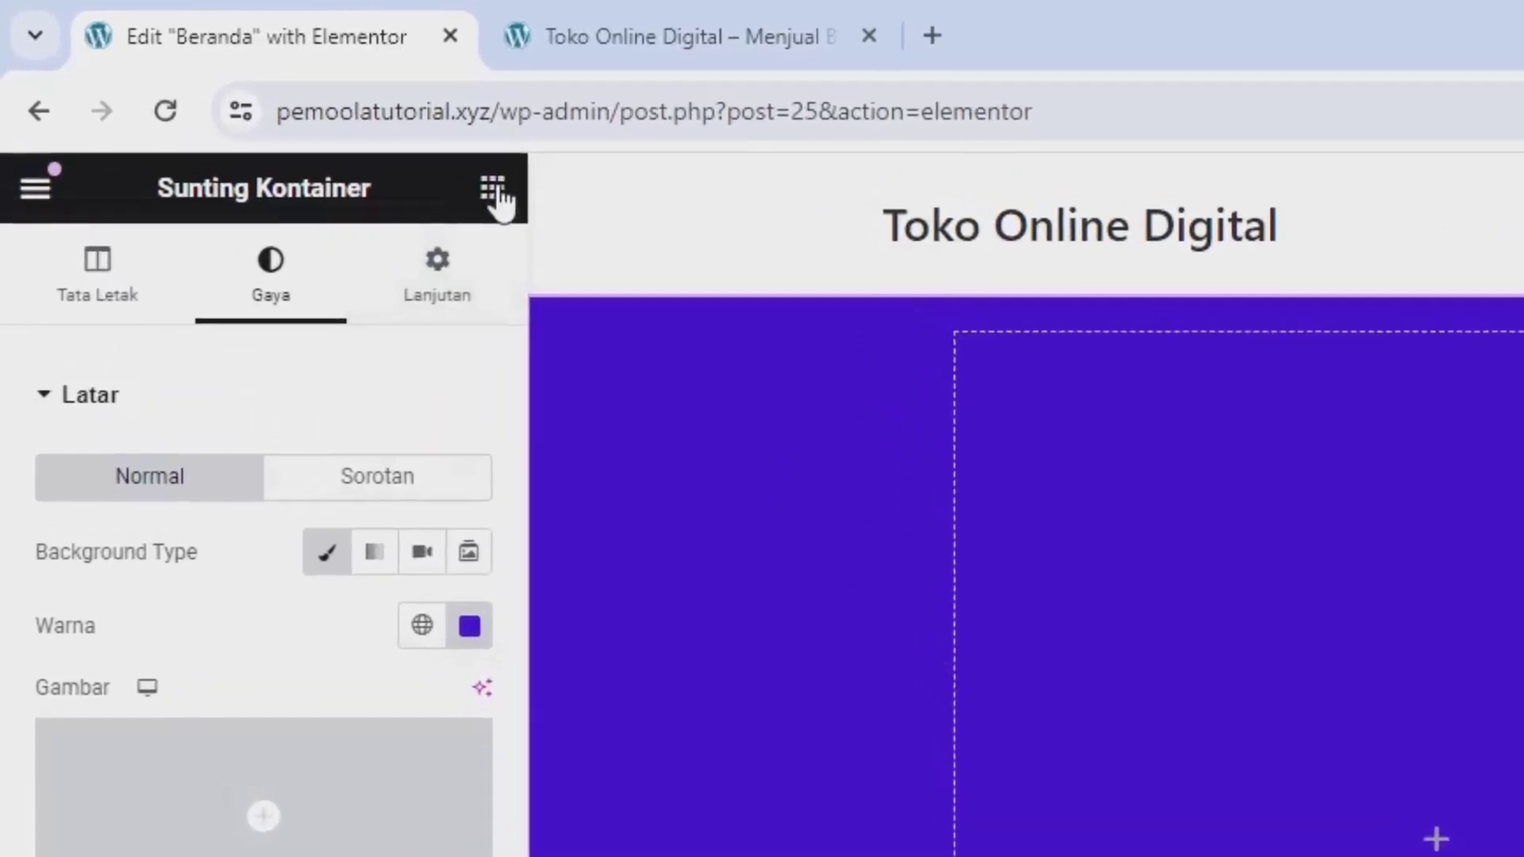
Step: Add an Image widget to the left column with the uploaded laptop illustration, then save the page
{"action": "left_click", "coordinate": [222, 84]}
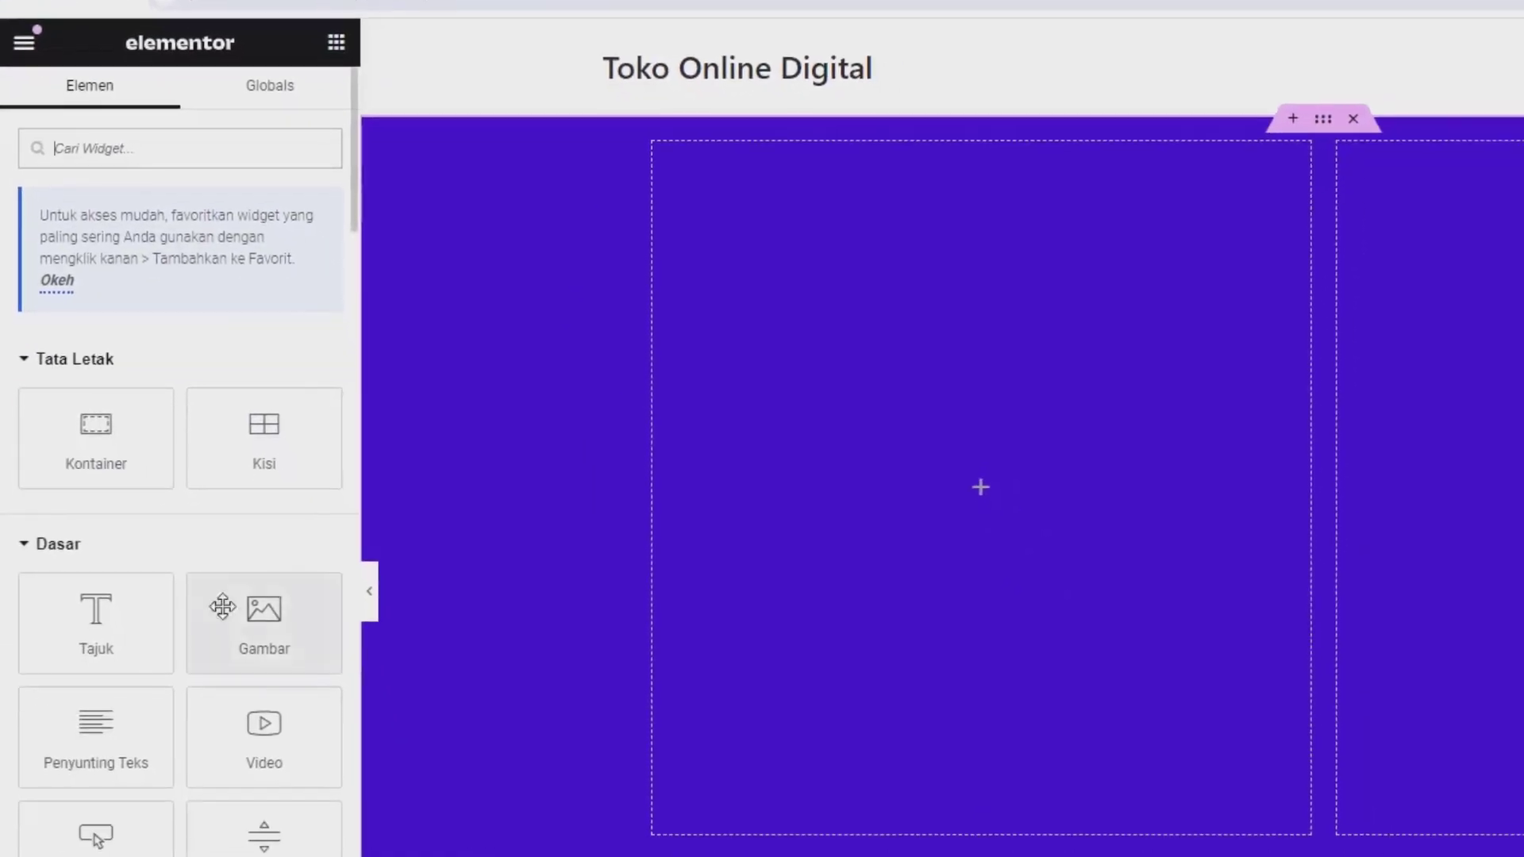
{"action": "left_click_drag", "start_coordinate": [270, 611], "coordinate": [909, 528]}
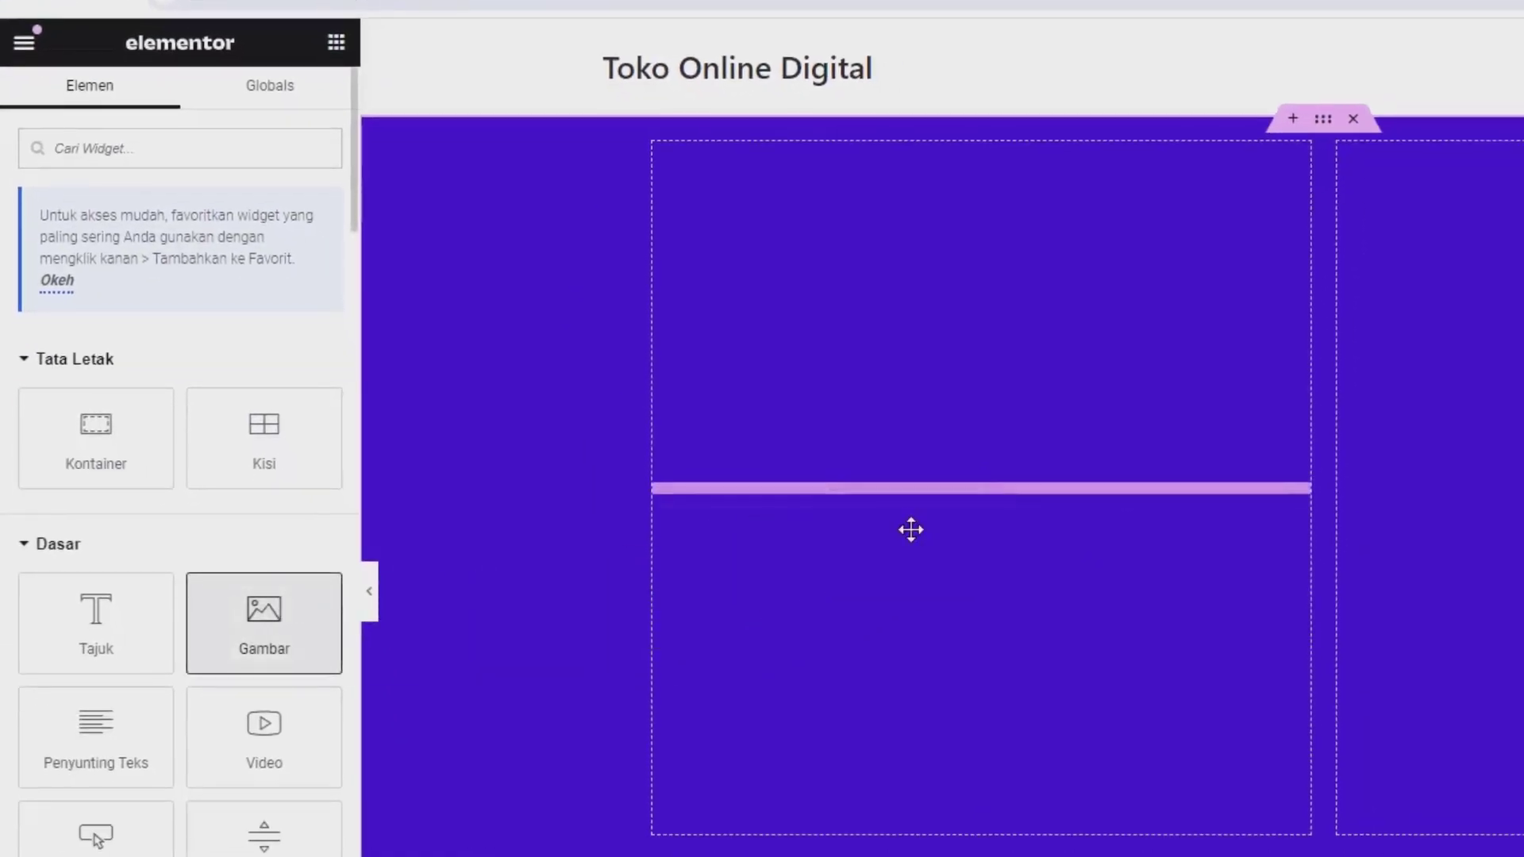
{"action": "left_click", "coordinate": [110, 308]}
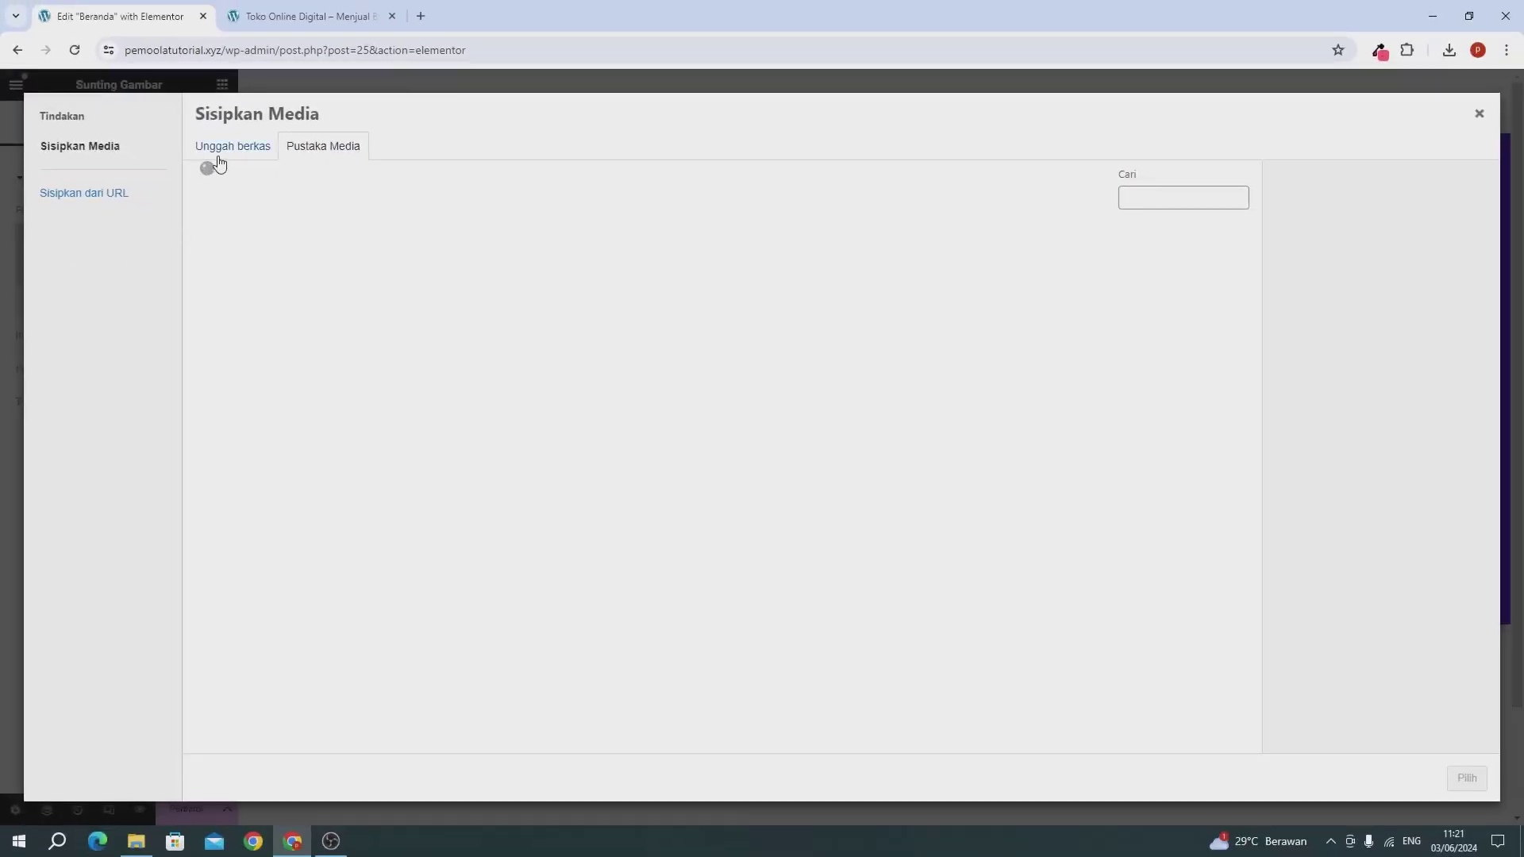
{"action": "left_click", "coordinate": [220, 158]}
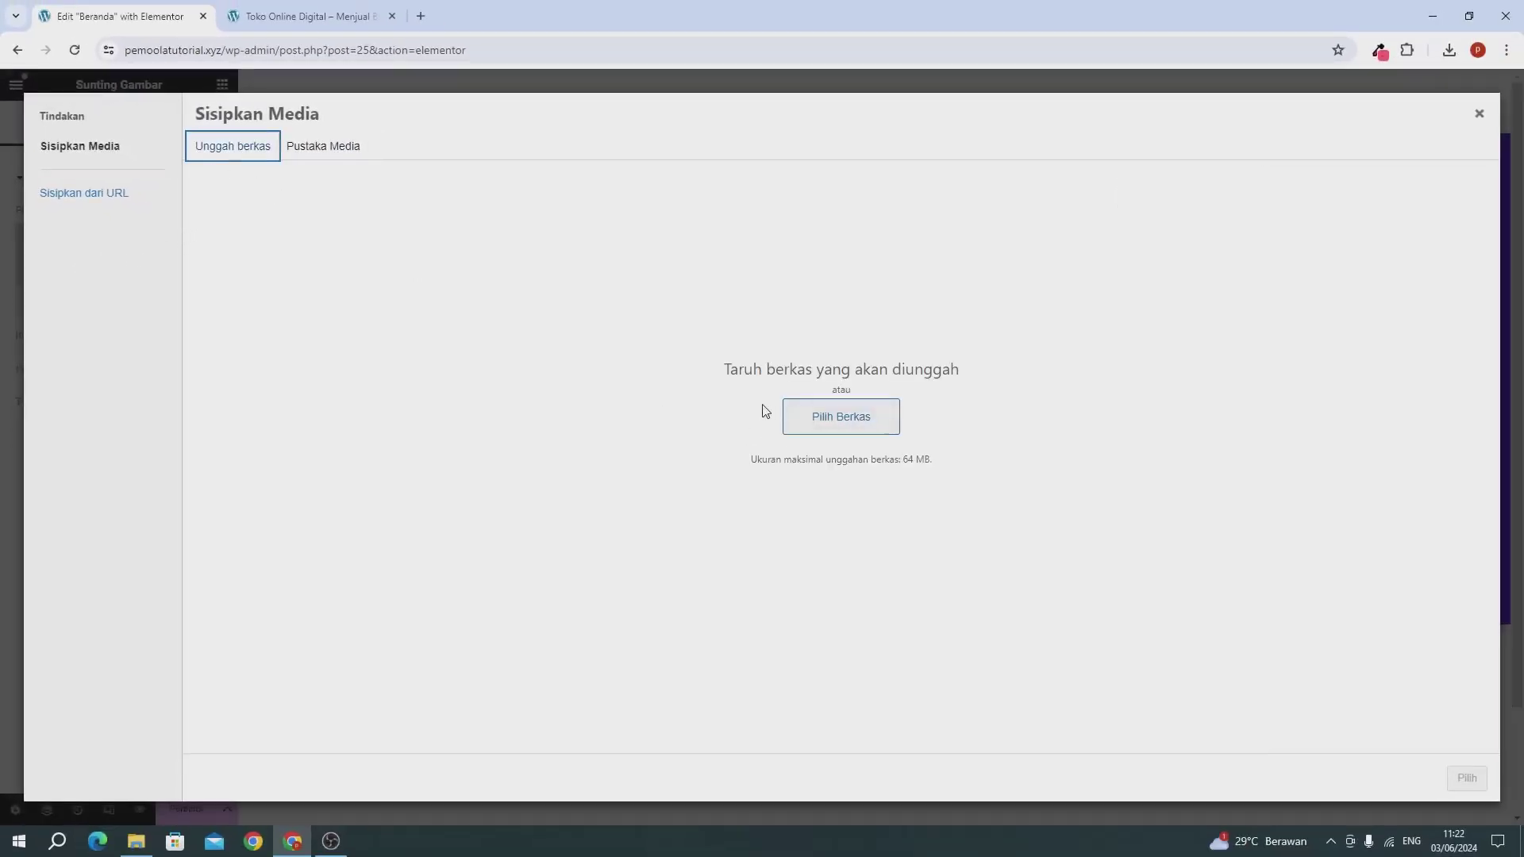
{"action": "left_click", "coordinate": [135, 841]}
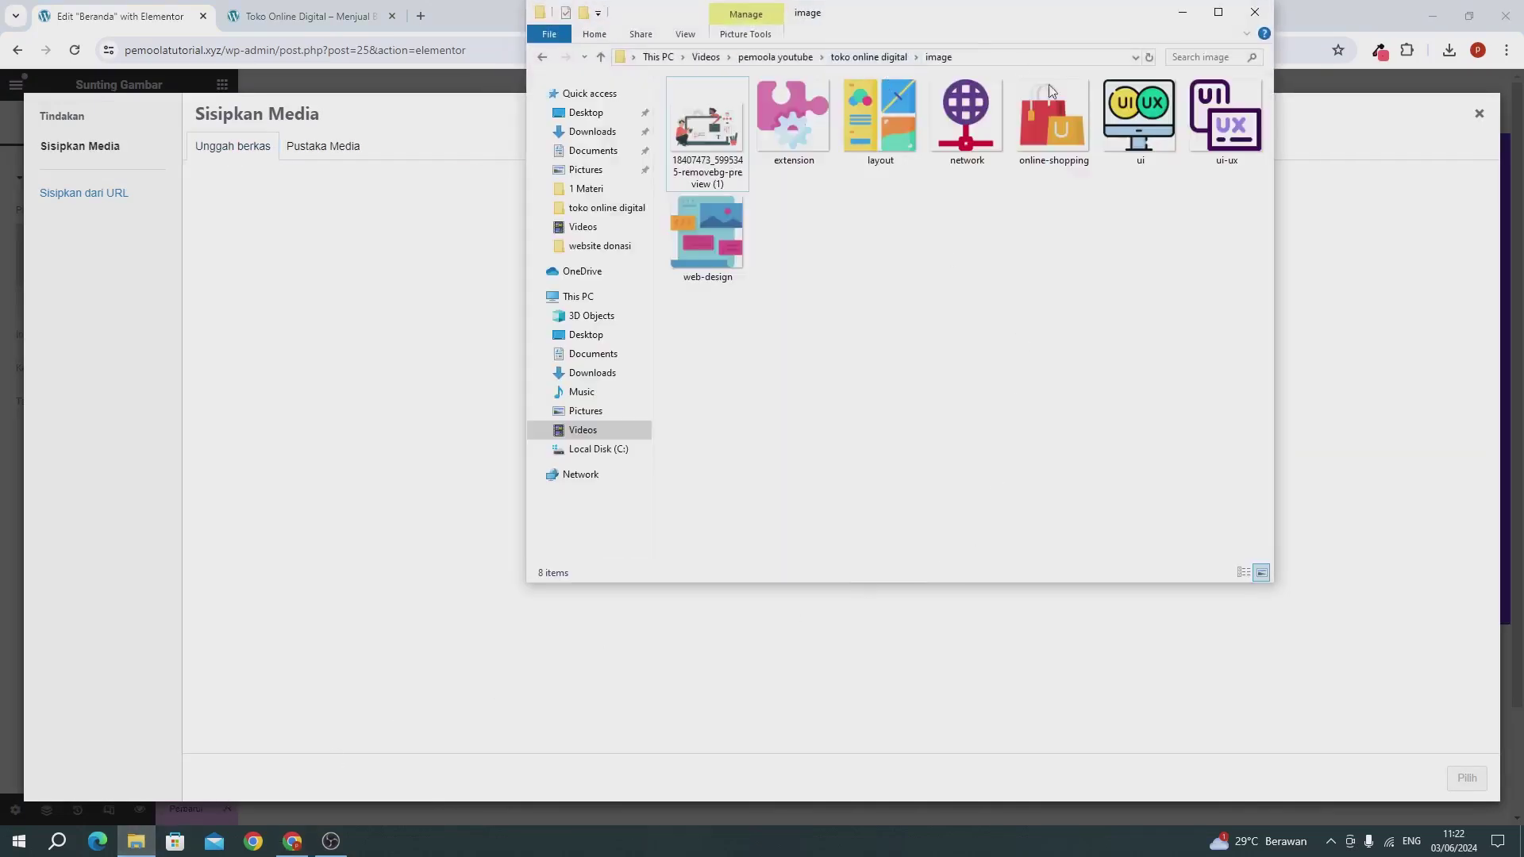
{"action": "left_click_drag", "start_coordinate": [703, 135], "coordinate": [319, 308]}
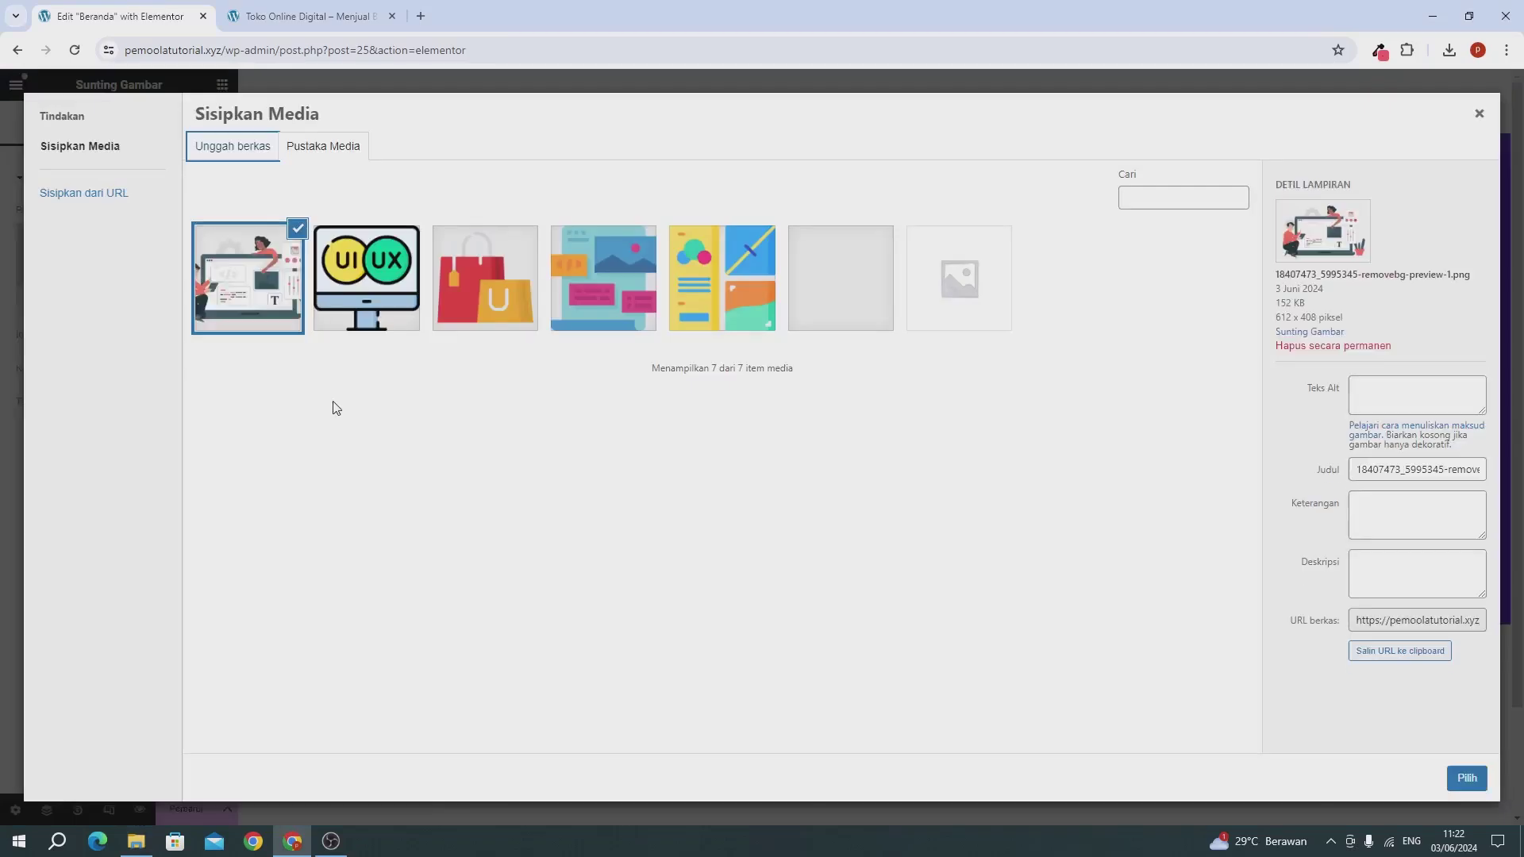
{"action": "left_click", "coordinate": [1465, 780]}
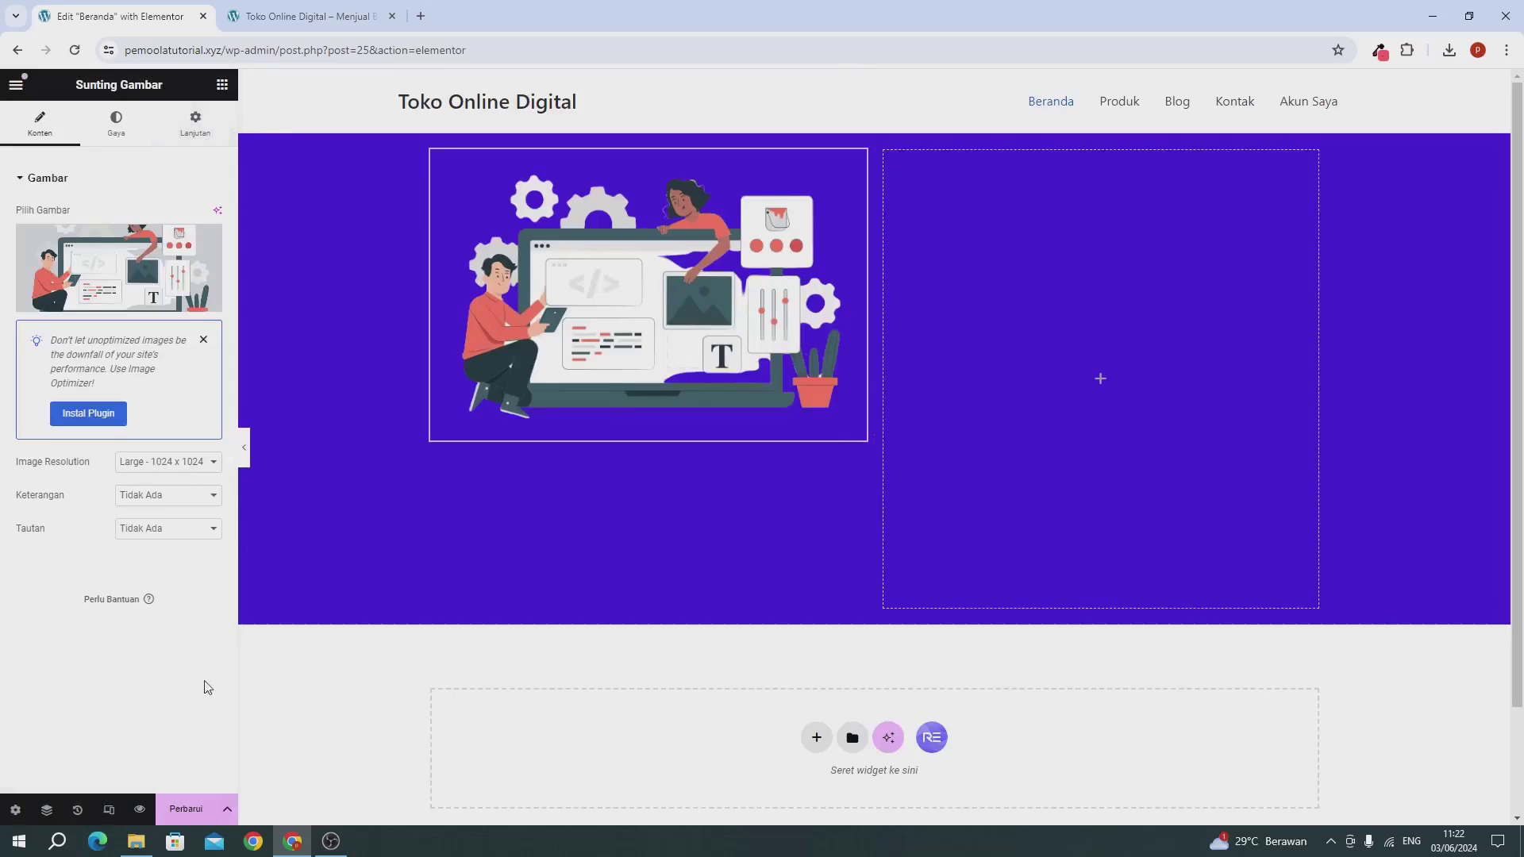
{"action": "left_click", "coordinate": [191, 808]}
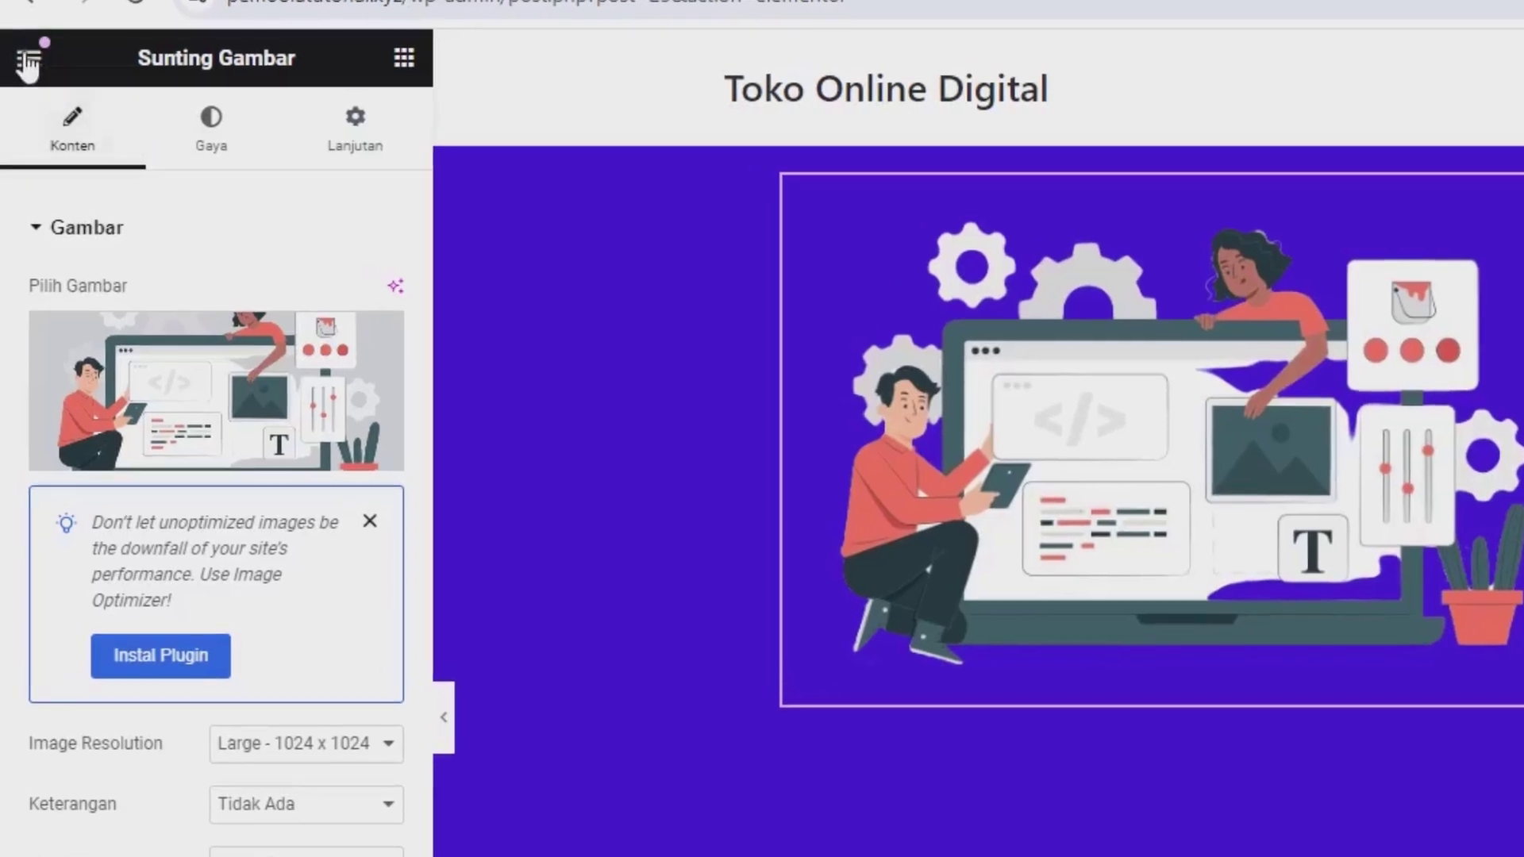
Step: In Site Settings' Jenis Huruf Global, set the Utama font family to Quicksand
{"action": "left_click", "coordinate": [28, 60]}
{"action": "left_click", "coordinate": [158, 196]}
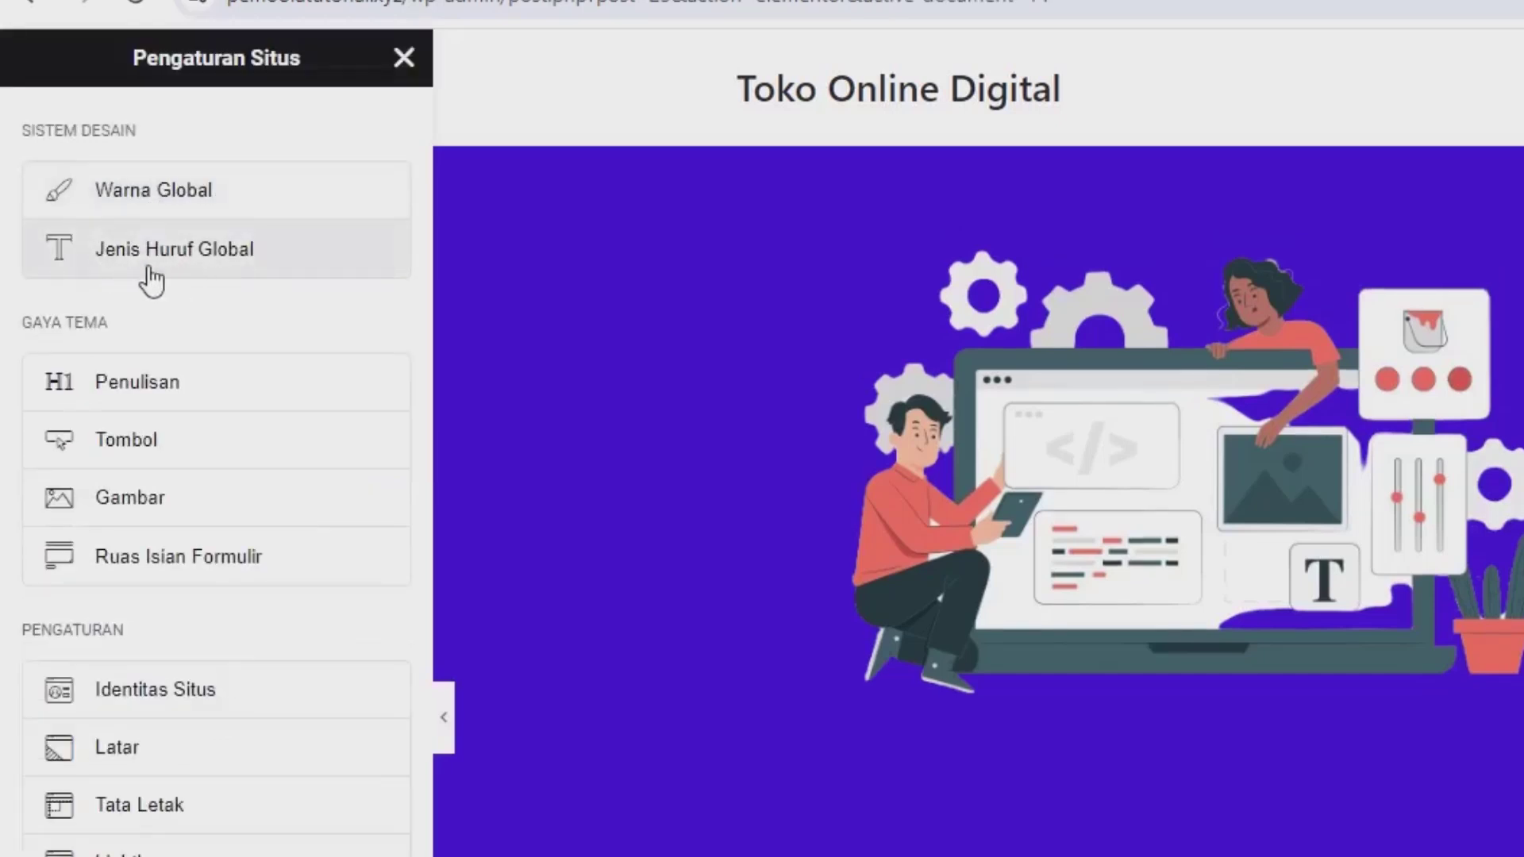
{"action": "left_click", "coordinate": [187, 262]}
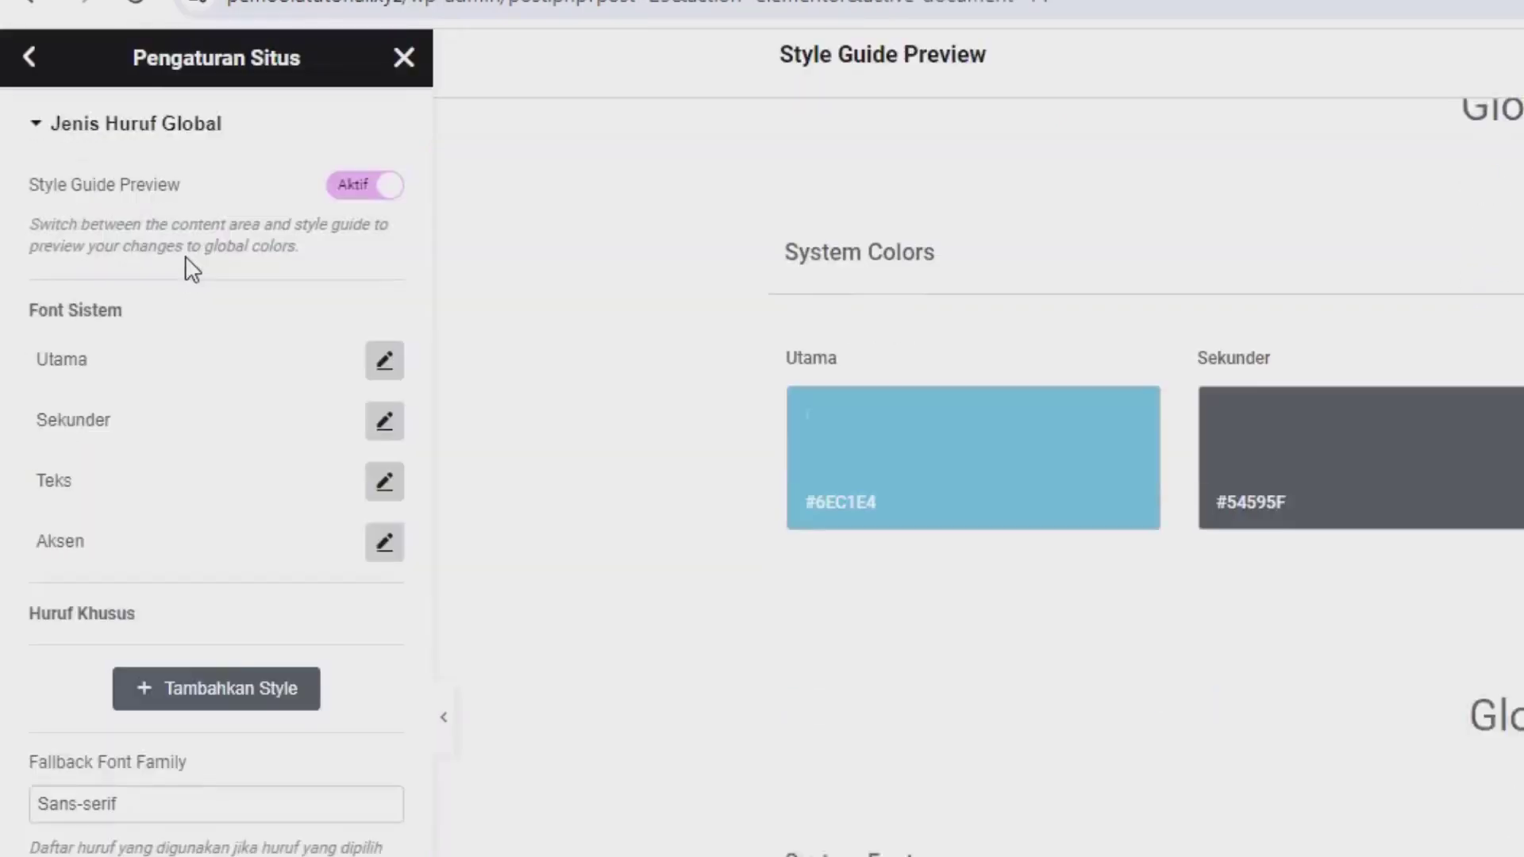
{"action": "left_click", "coordinate": [385, 364]}
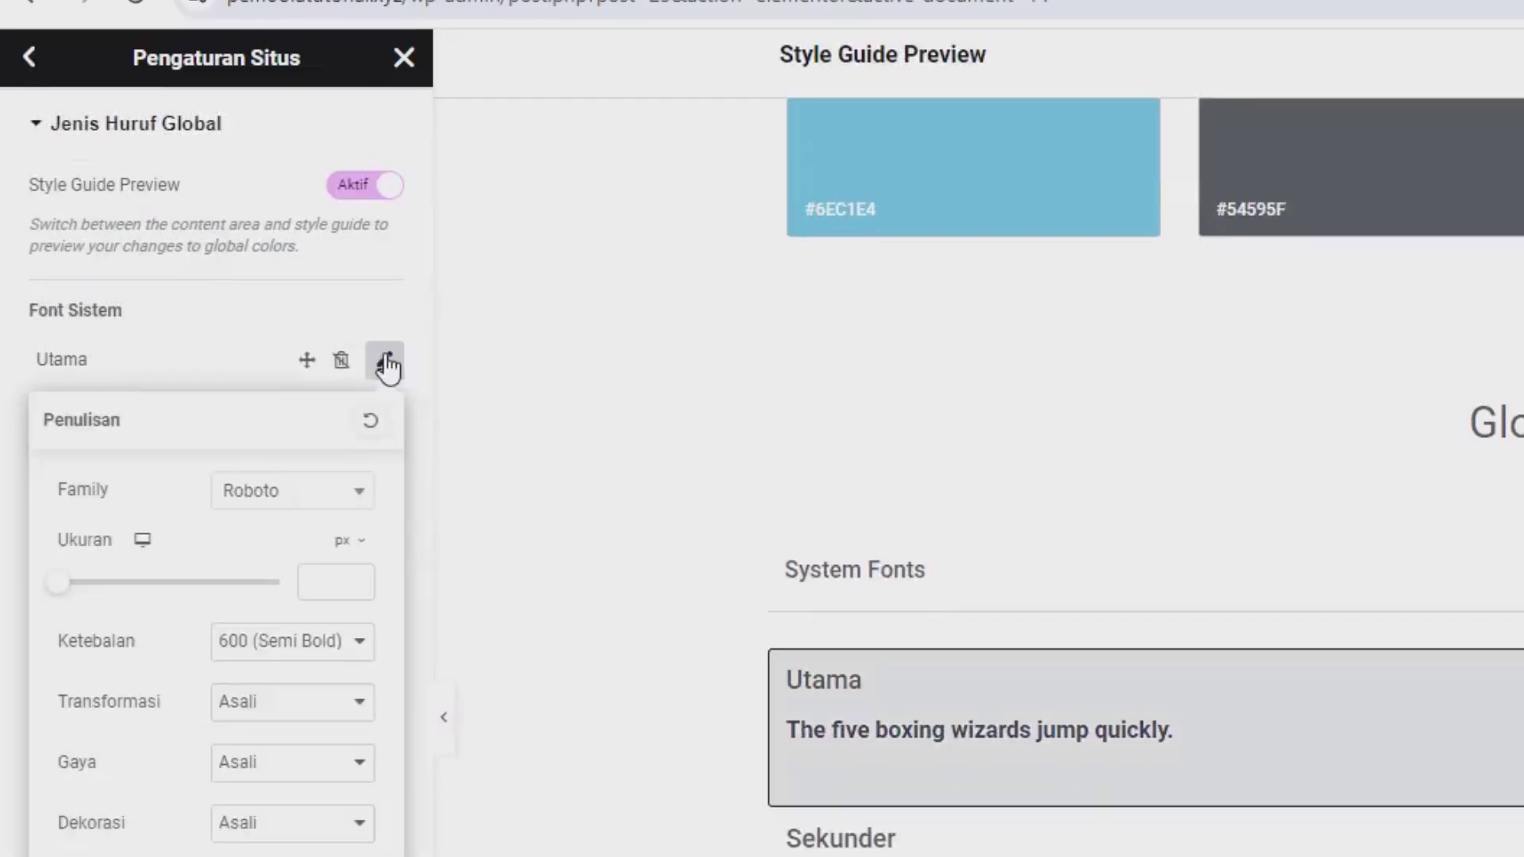
{"action": "left_click", "coordinate": [336, 495]}
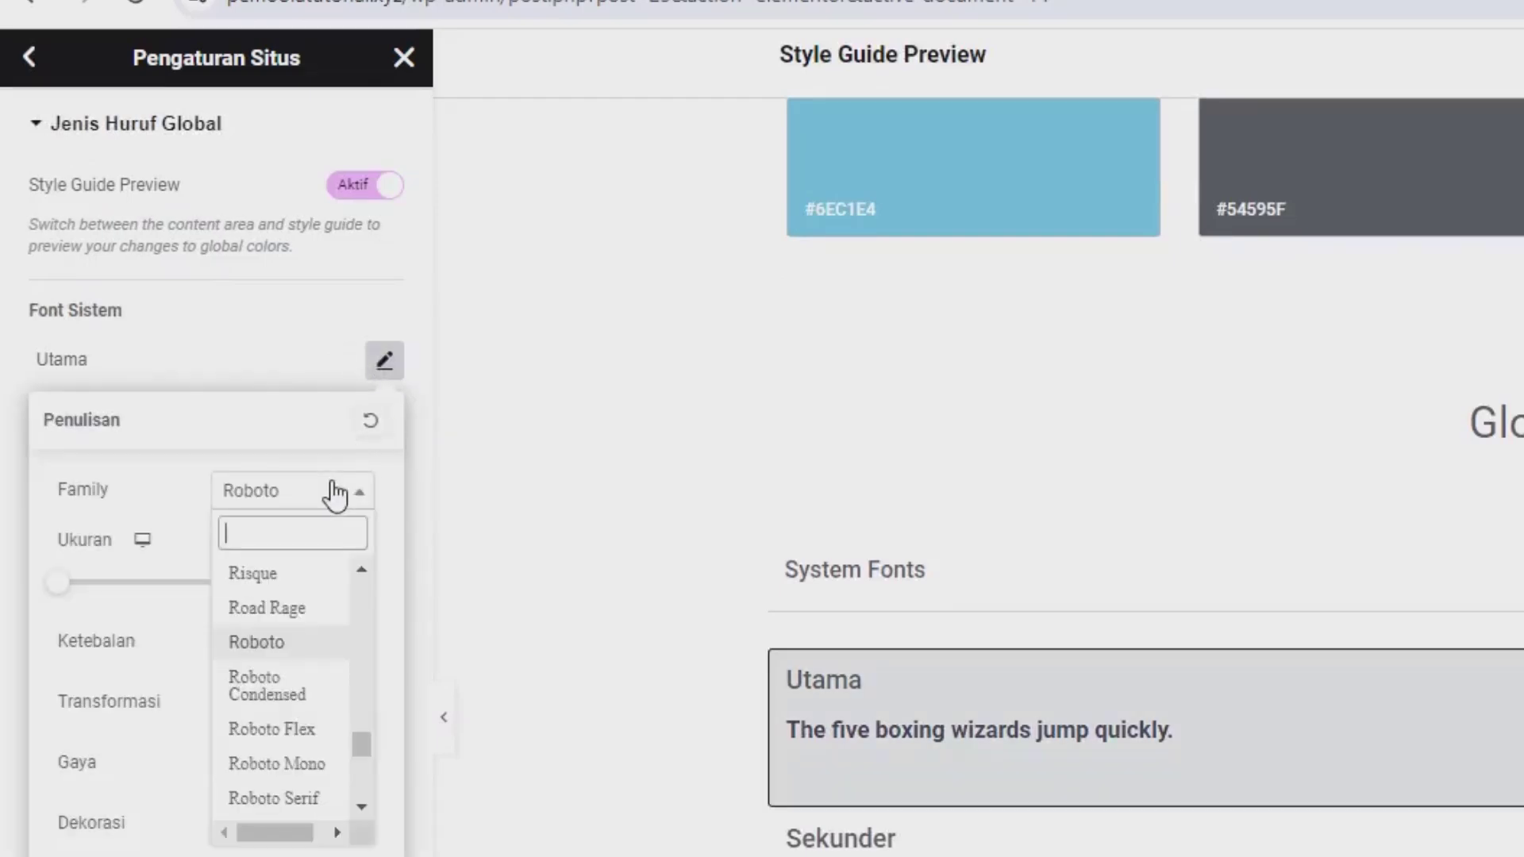
{"action": "type", "text": "qw"}
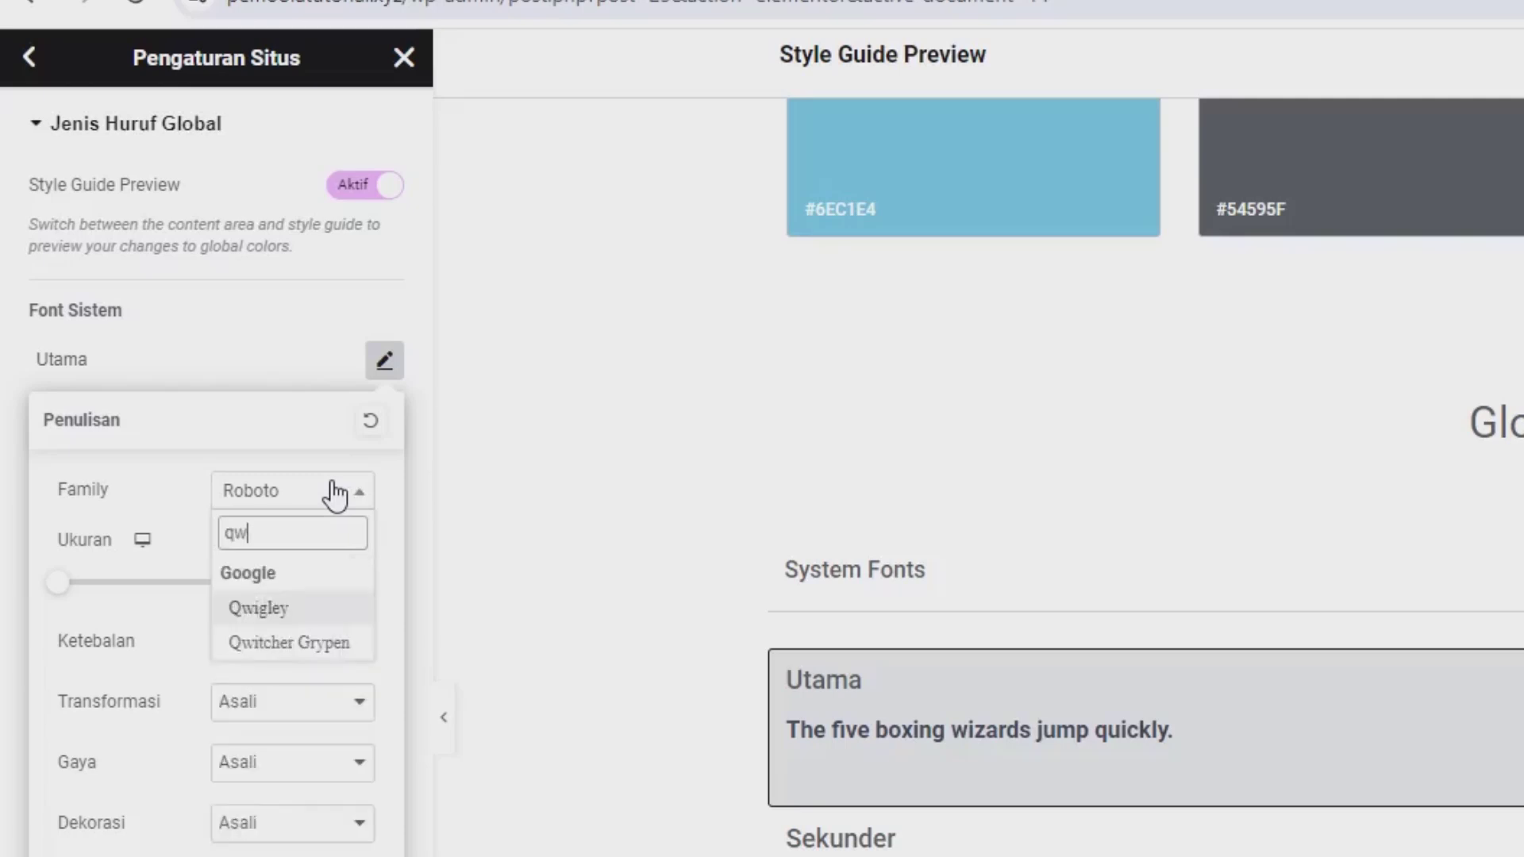
{"action": "key", "text": "BackSpace"}
{"action": "type", "text": "uic"}
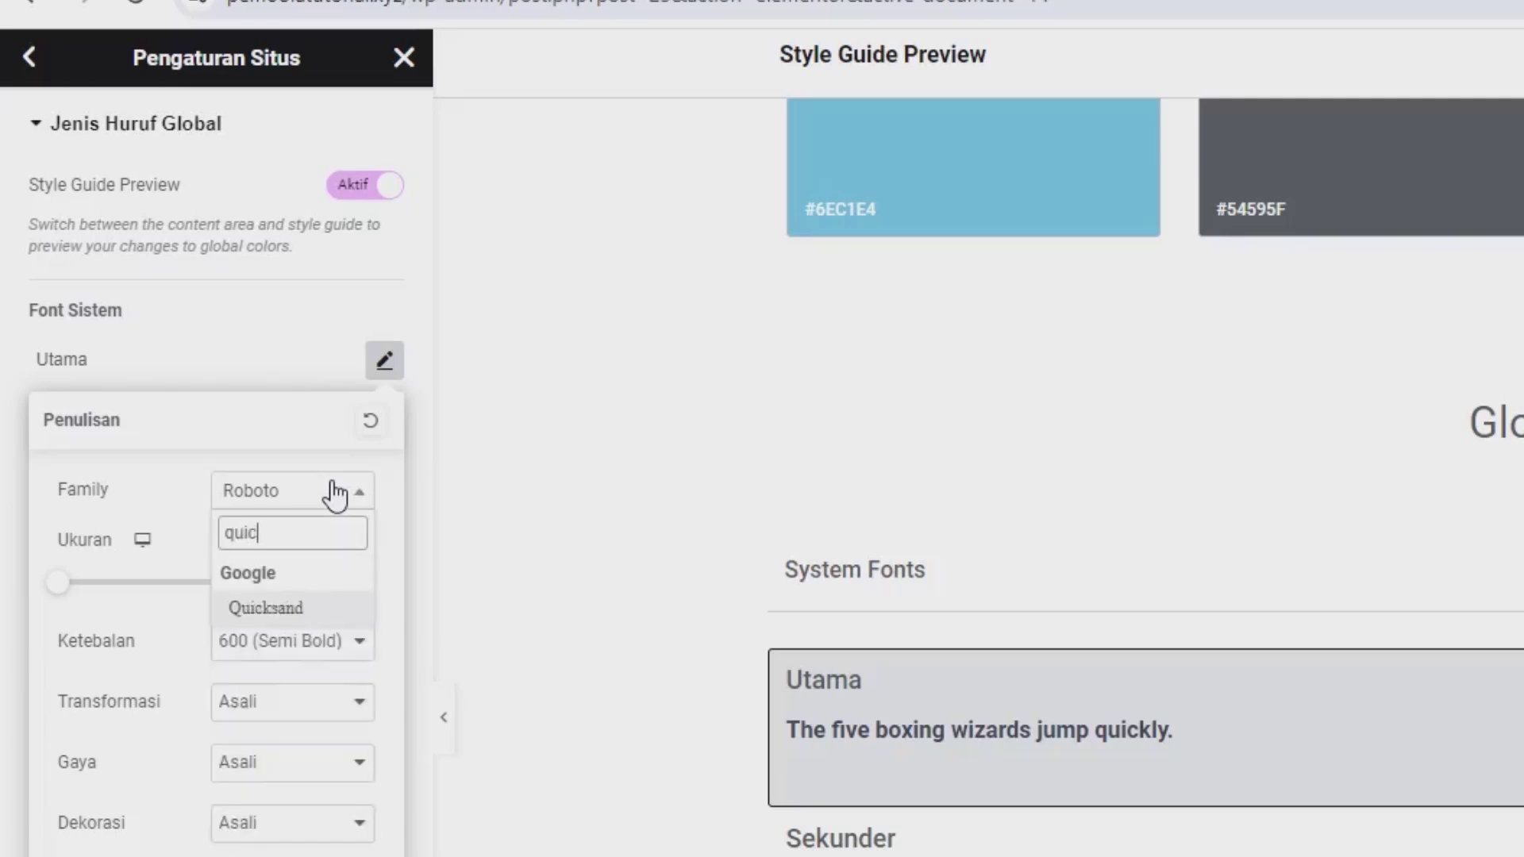
{"action": "left_click", "coordinate": [308, 615]}
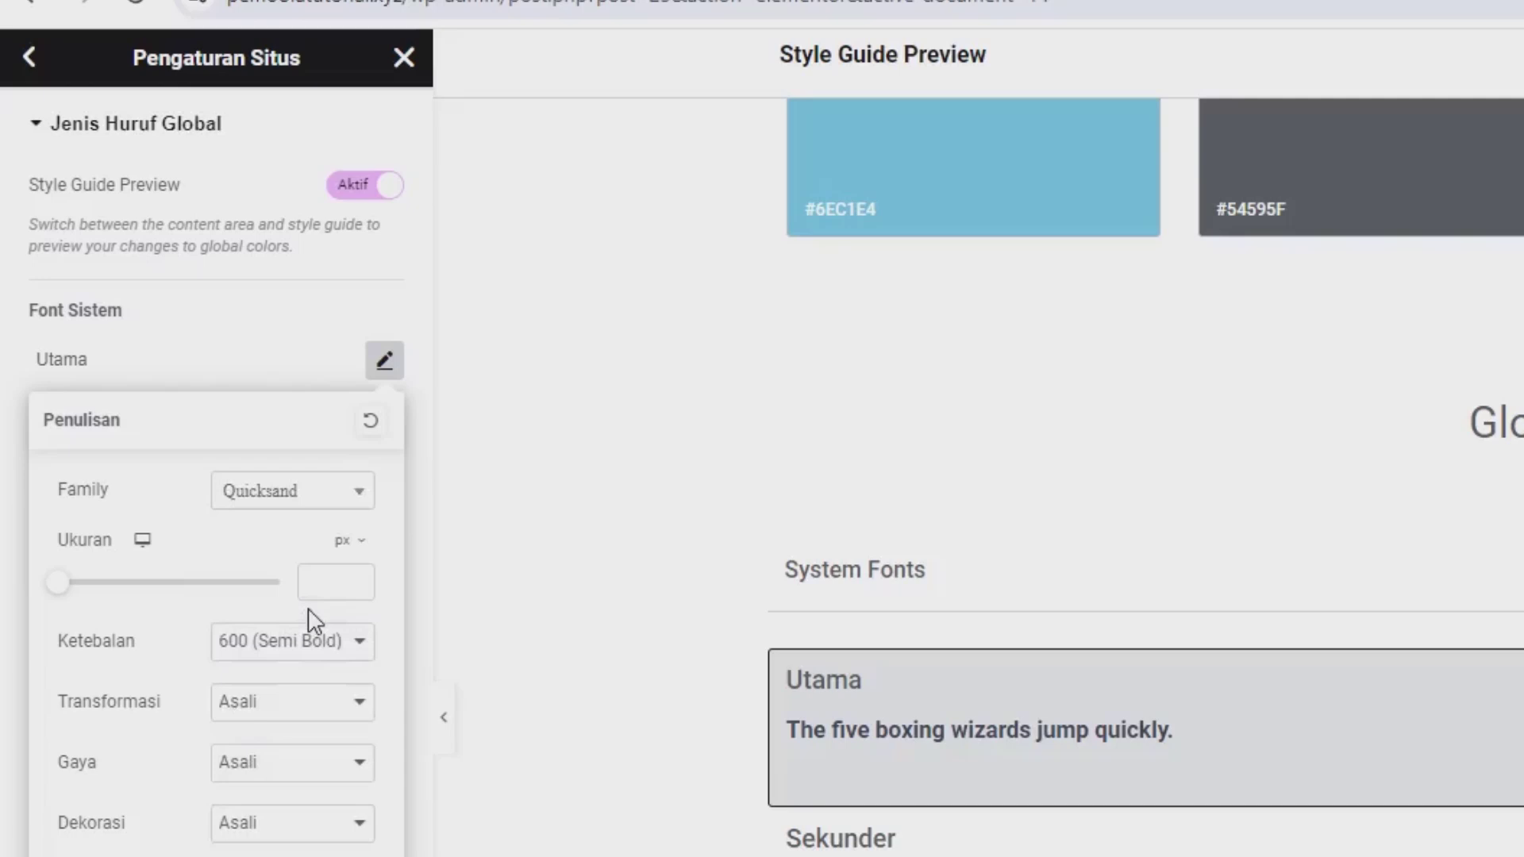
{"action": "left_click", "coordinate": [181, 357]}
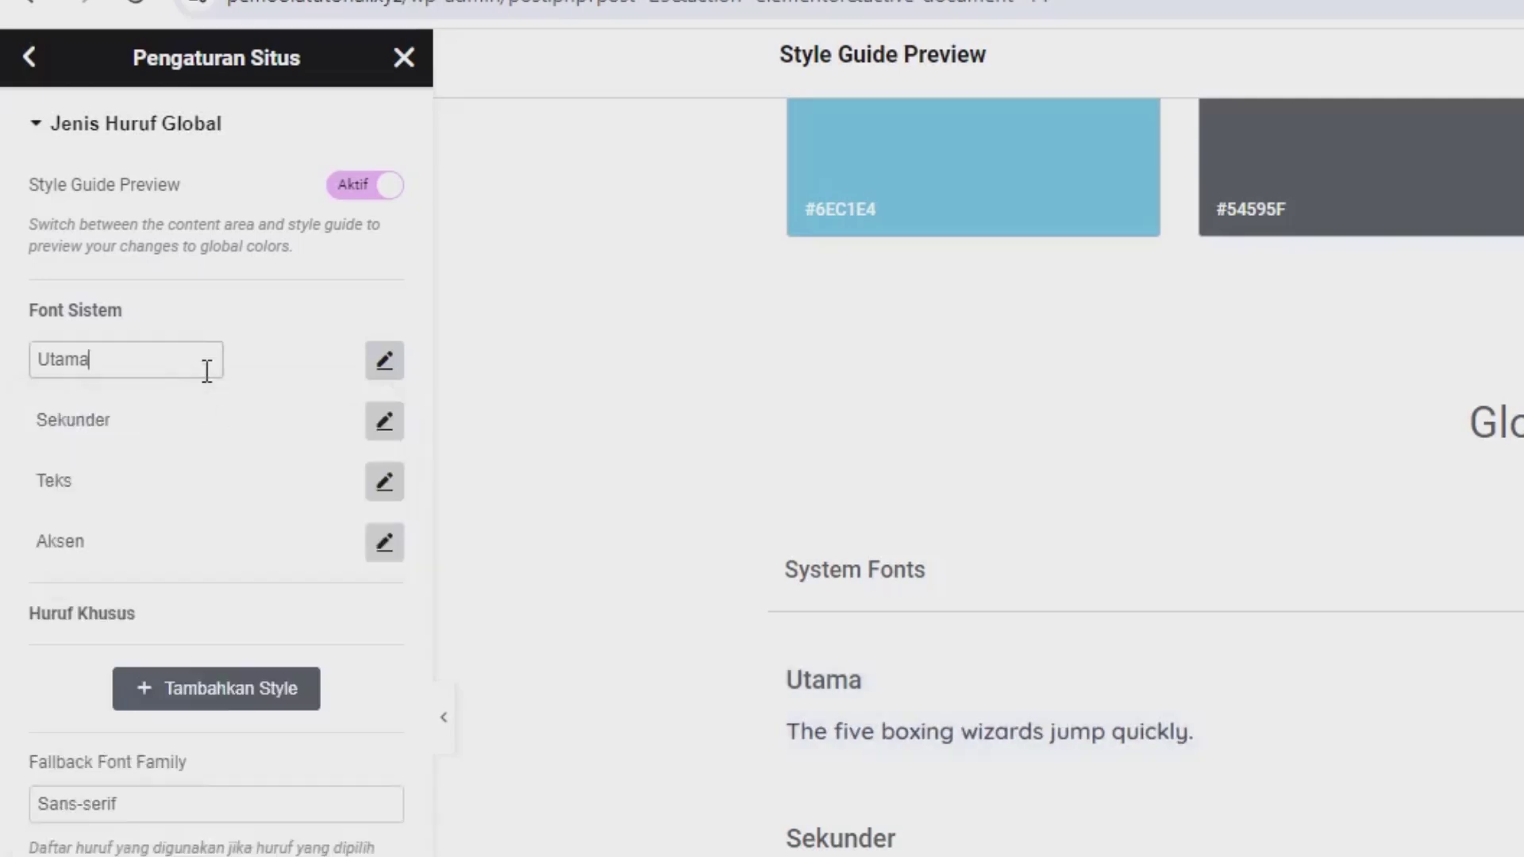
Step: Set the Sekunder and Teks global fonts to Quicksand
{"action": "left_click", "coordinate": [382, 423]}
{"action": "left_click", "coordinate": [315, 566]}
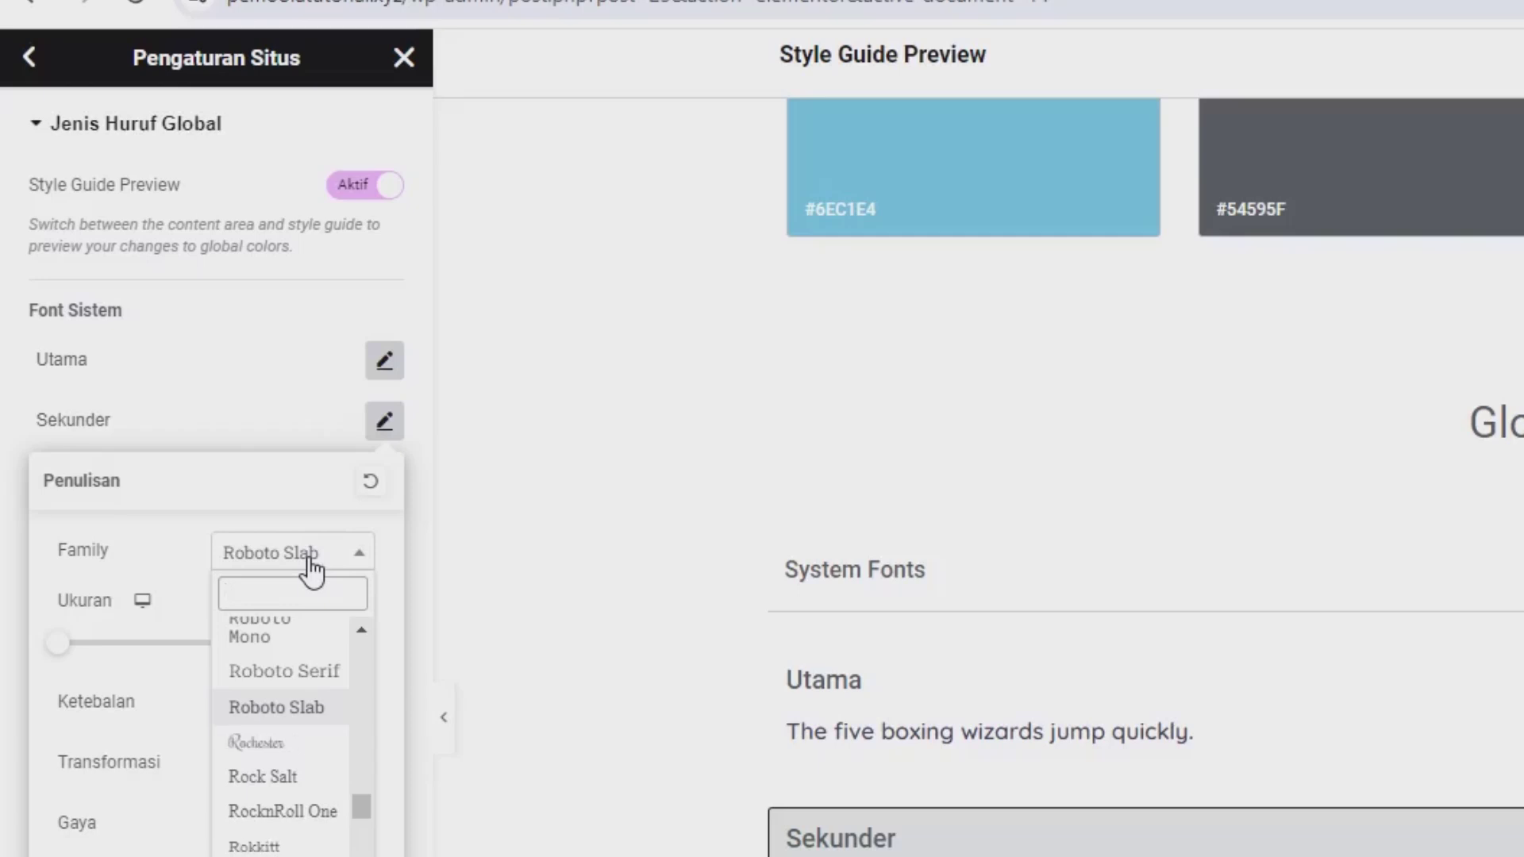
{"action": "type", "text": "quick"}
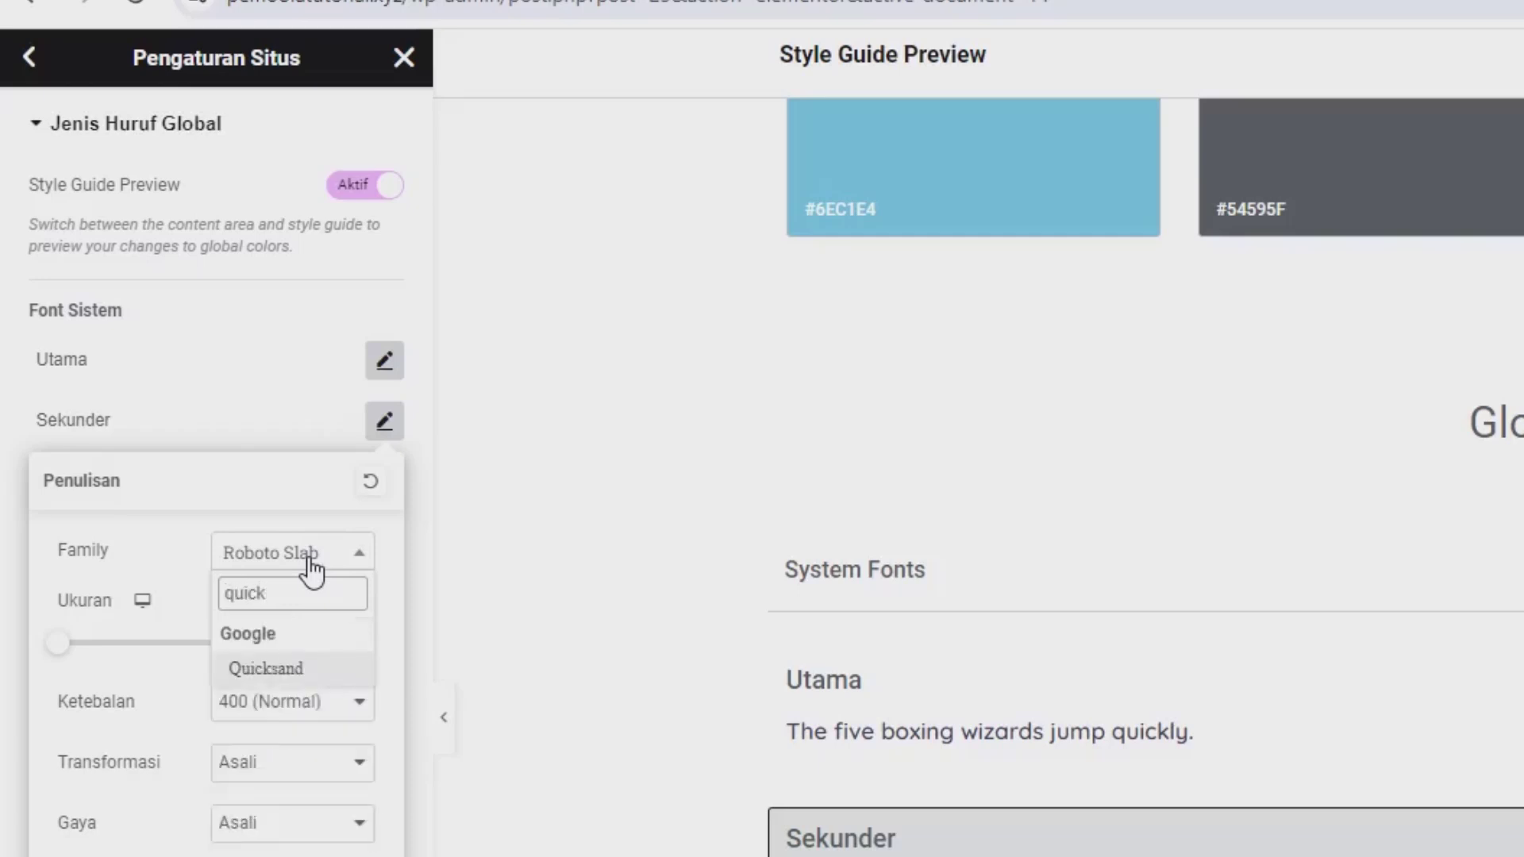
{"action": "left_click", "coordinate": [306, 670]}
{"action": "left_click", "coordinate": [214, 437]}
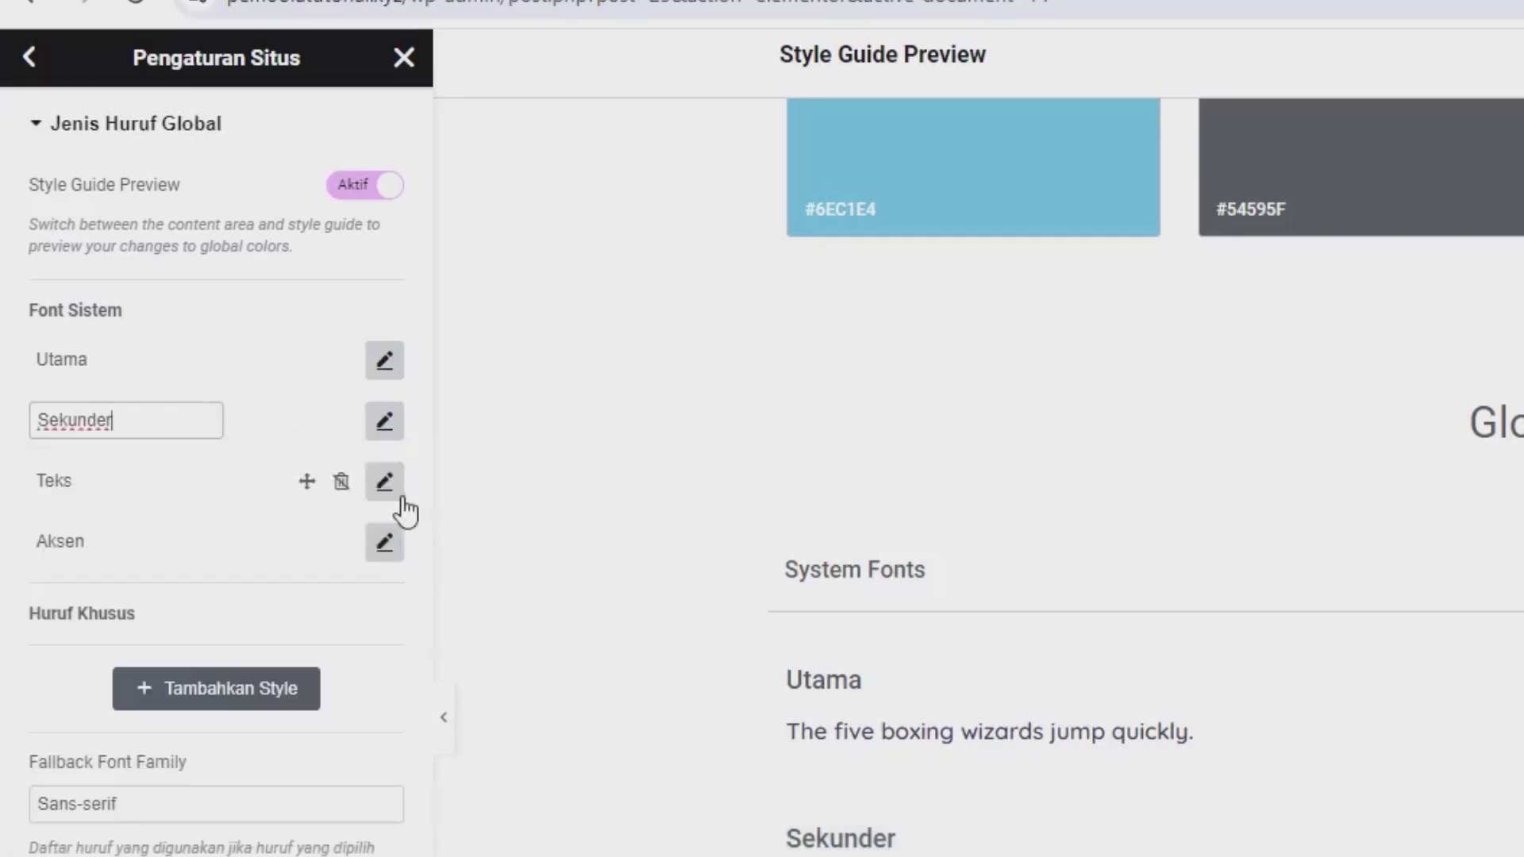
{"action": "left_click", "coordinate": [383, 489]}
{"action": "left_click", "coordinate": [279, 613]}
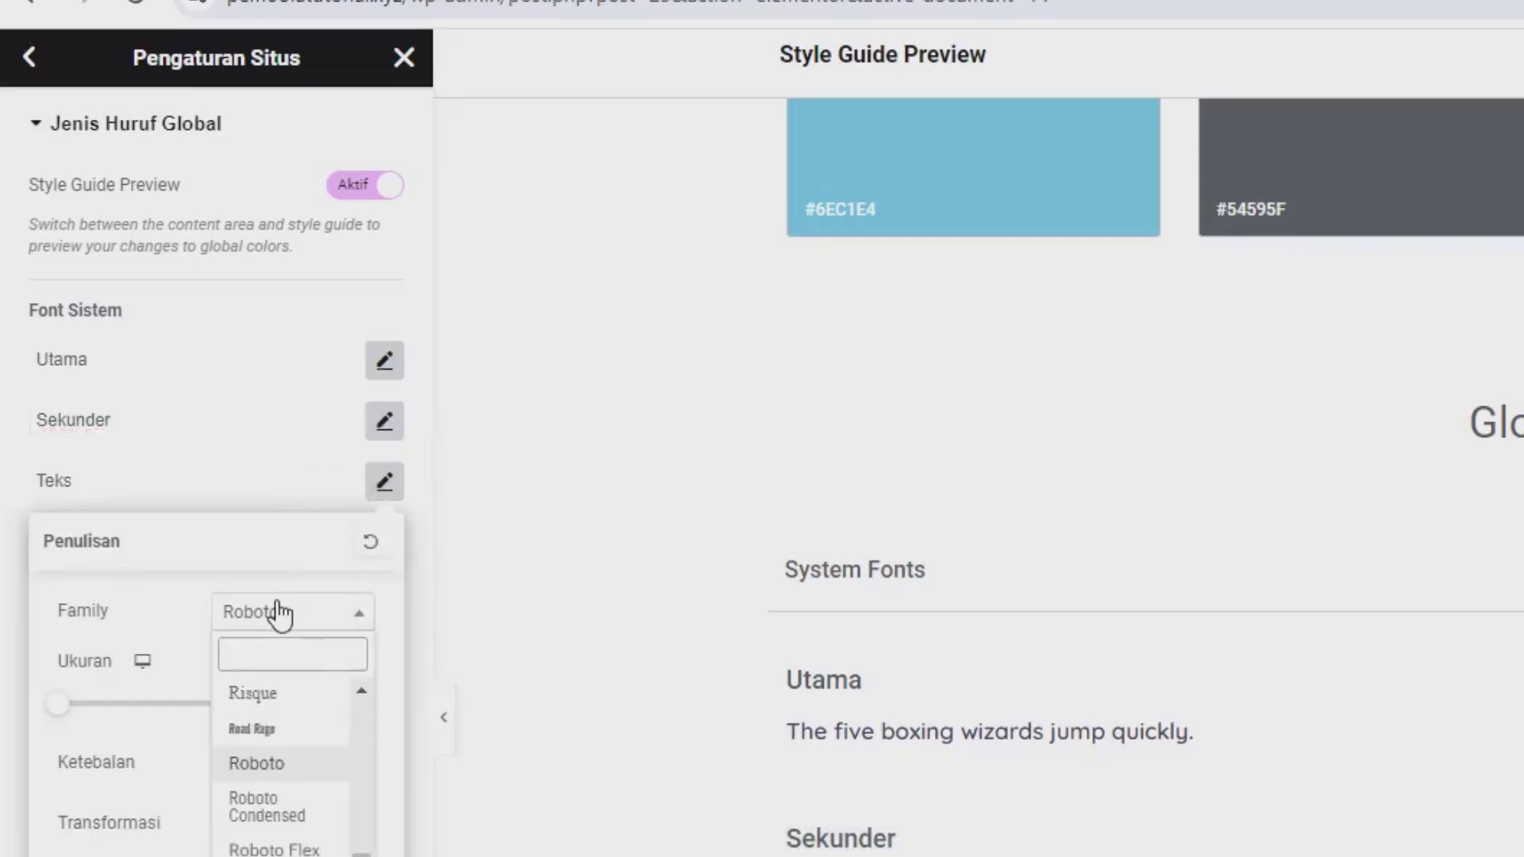
{"action": "type", "text": "quick"}
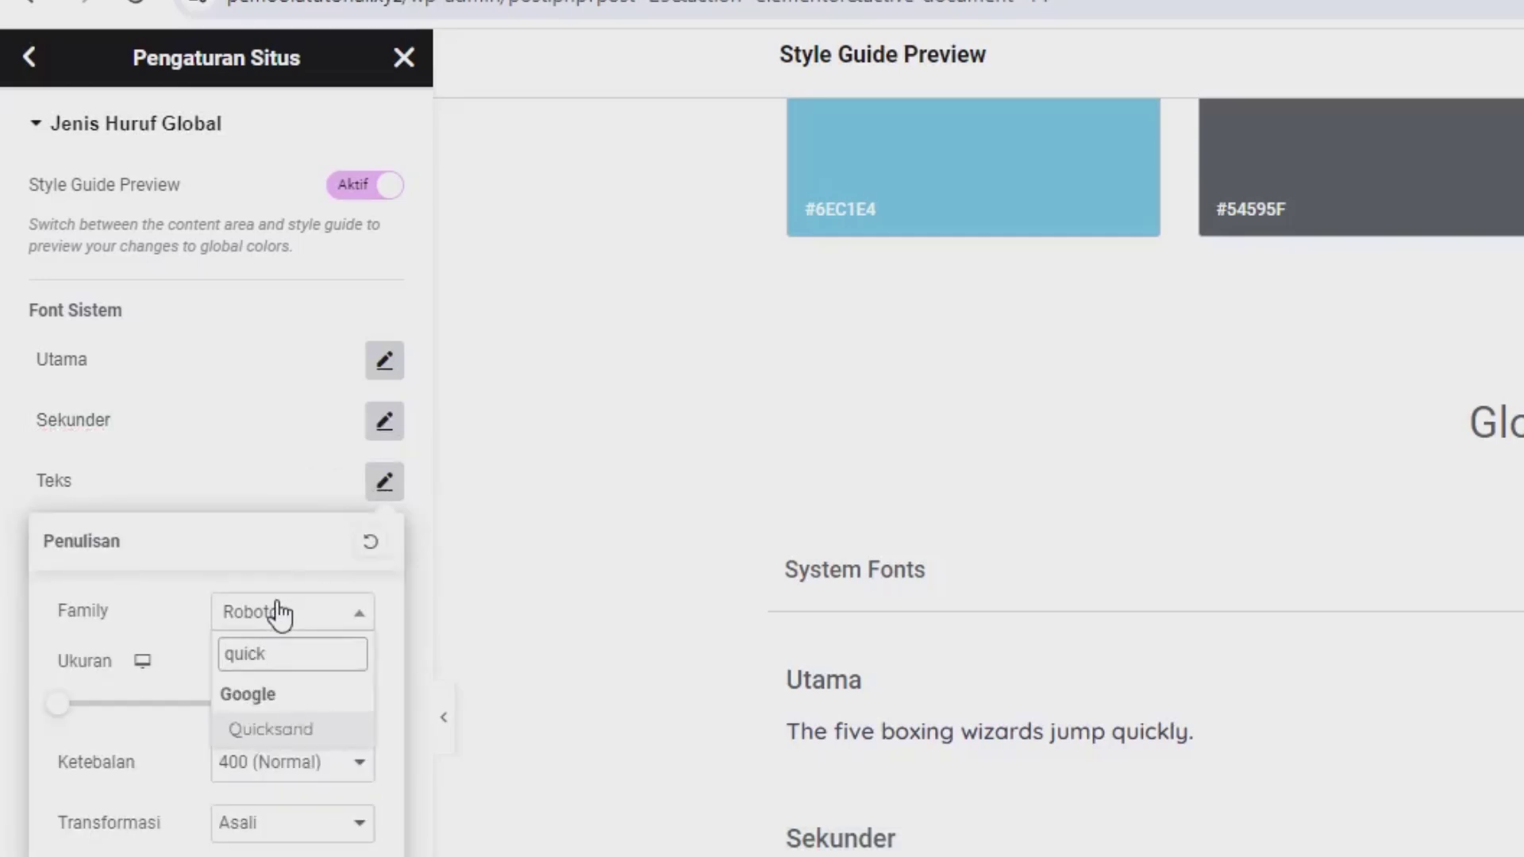
{"action": "left_click", "coordinate": [256, 731]}
{"action": "left_click", "coordinate": [198, 420]}
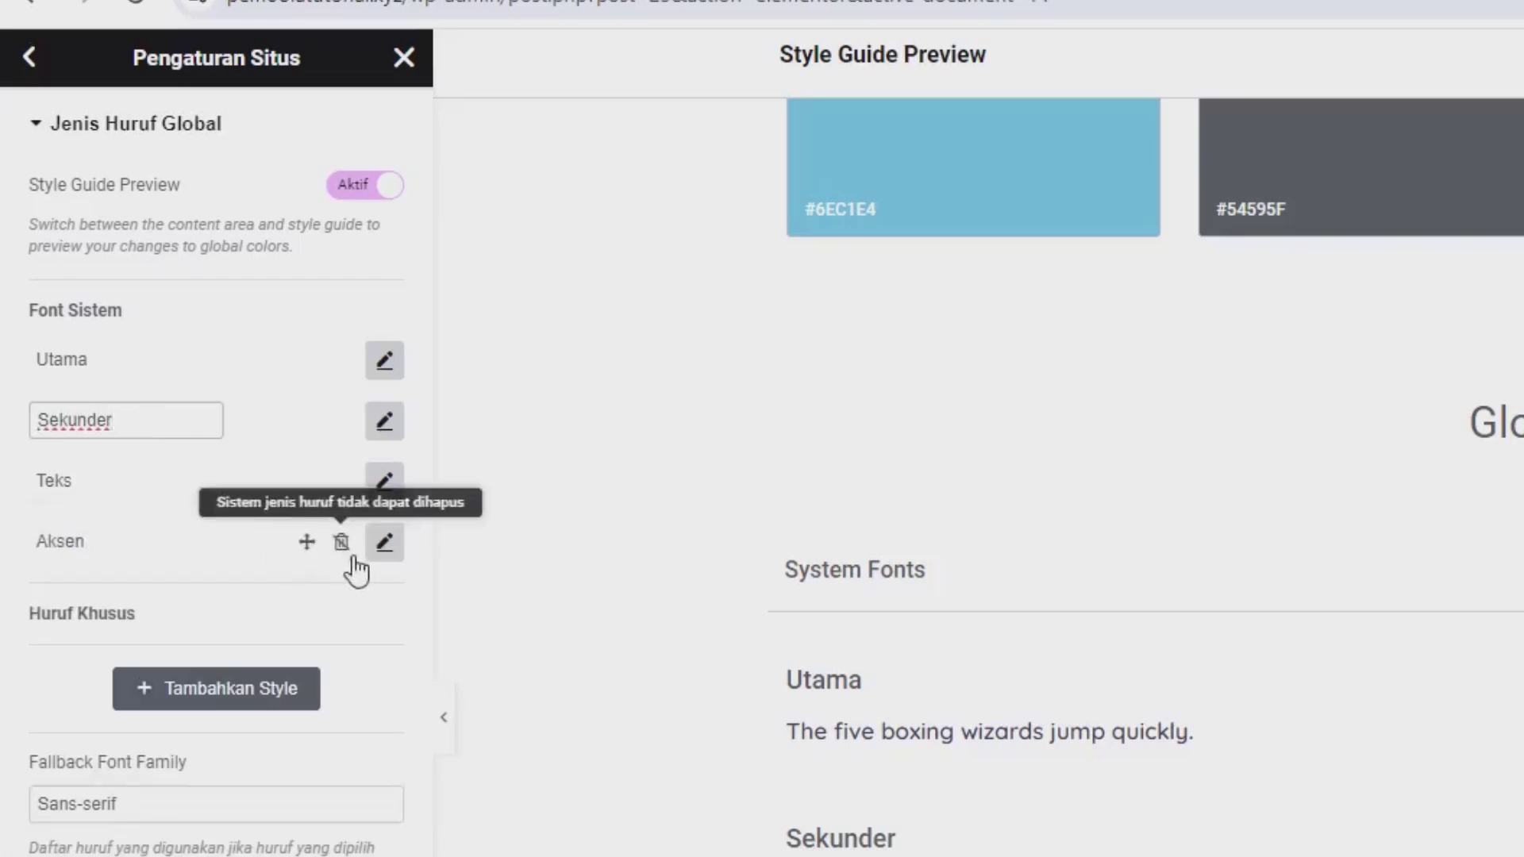
Step: Set the Aksen global font to Quicksand and save the site settings
{"action": "left_click", "coordinate": [384, 547]}
{"action": "left_click", "coordinate": [319, 673]}
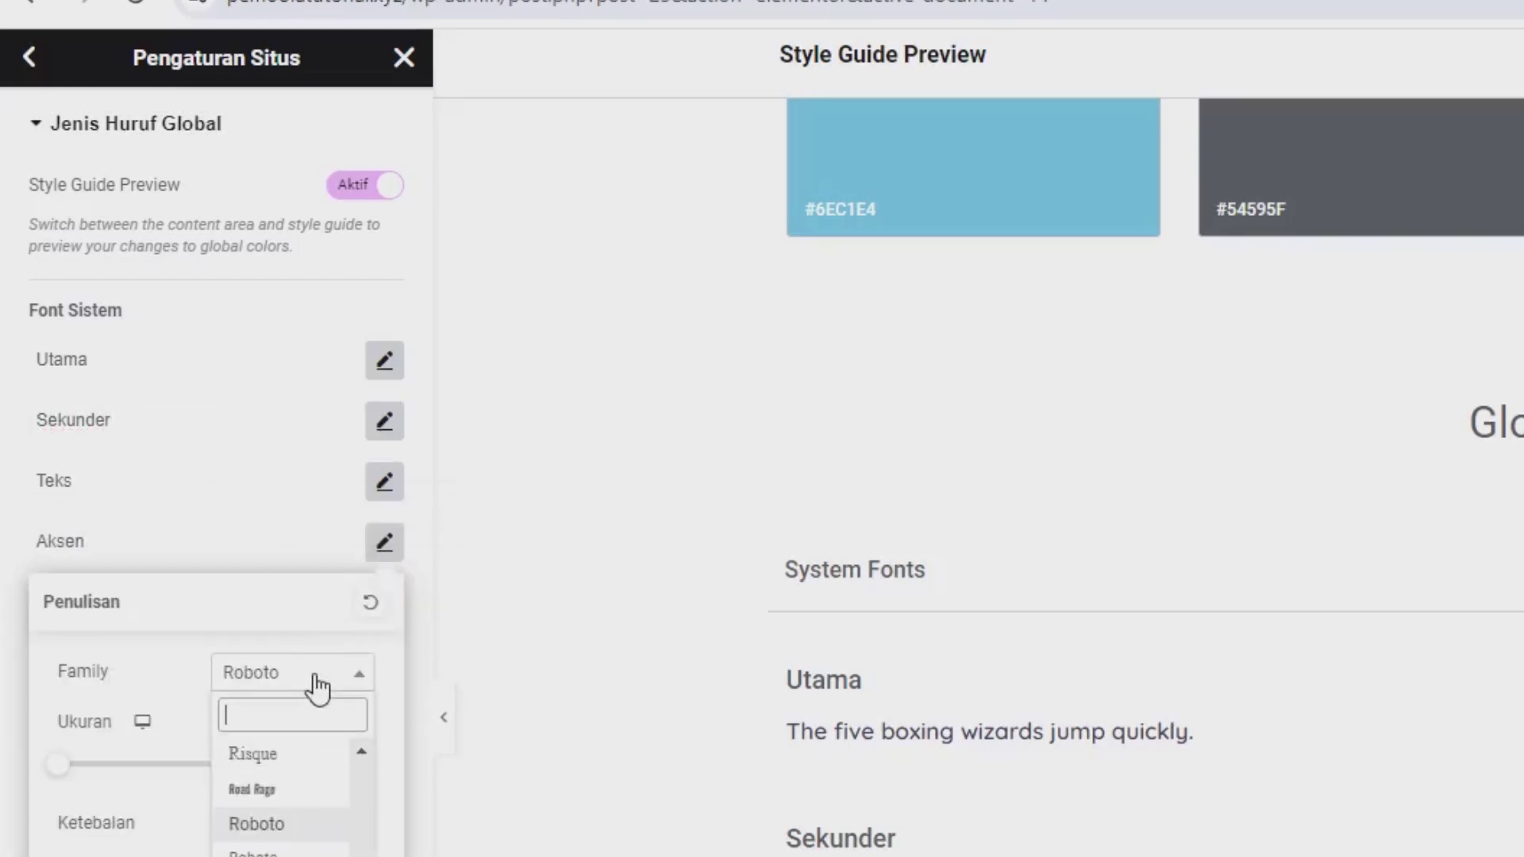
{"action": "type", "text": "quick"}
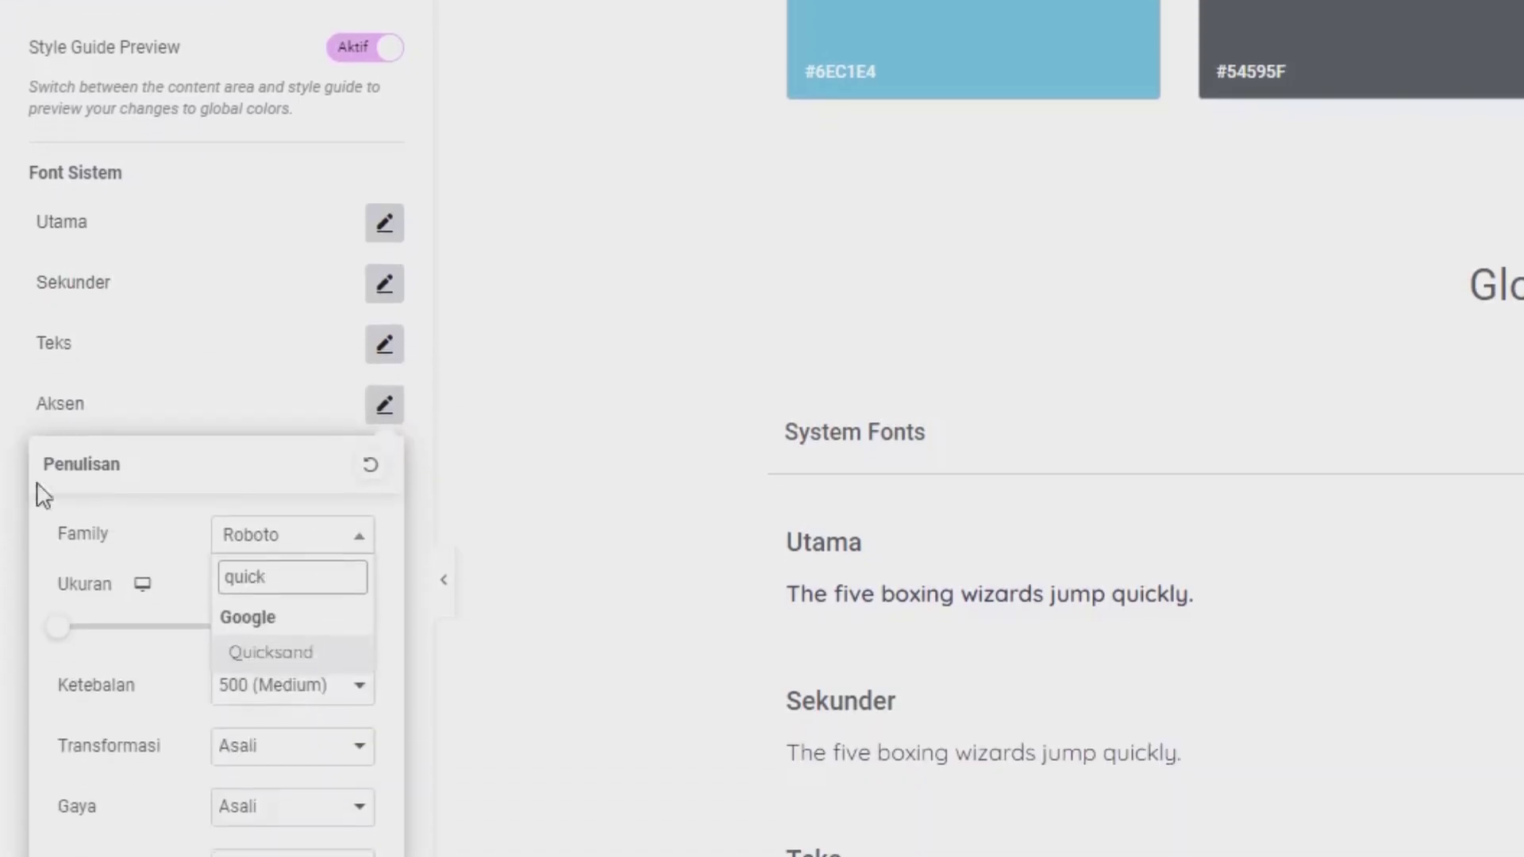
{"action": "left_click", "coordinate": [270, 662]}
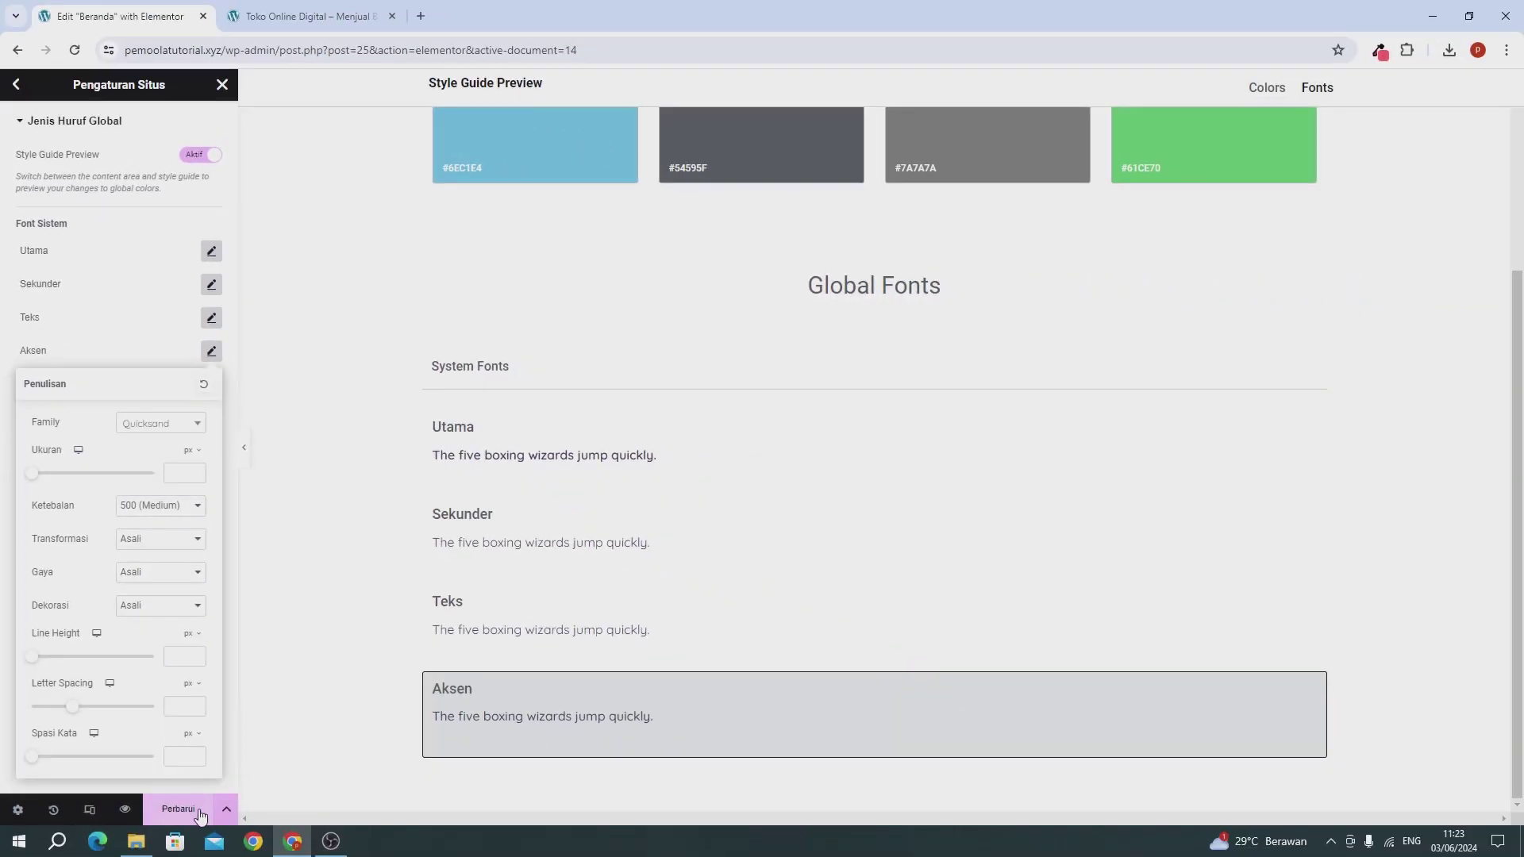
{"action": "left_click", "coordinate": [198, 811]}
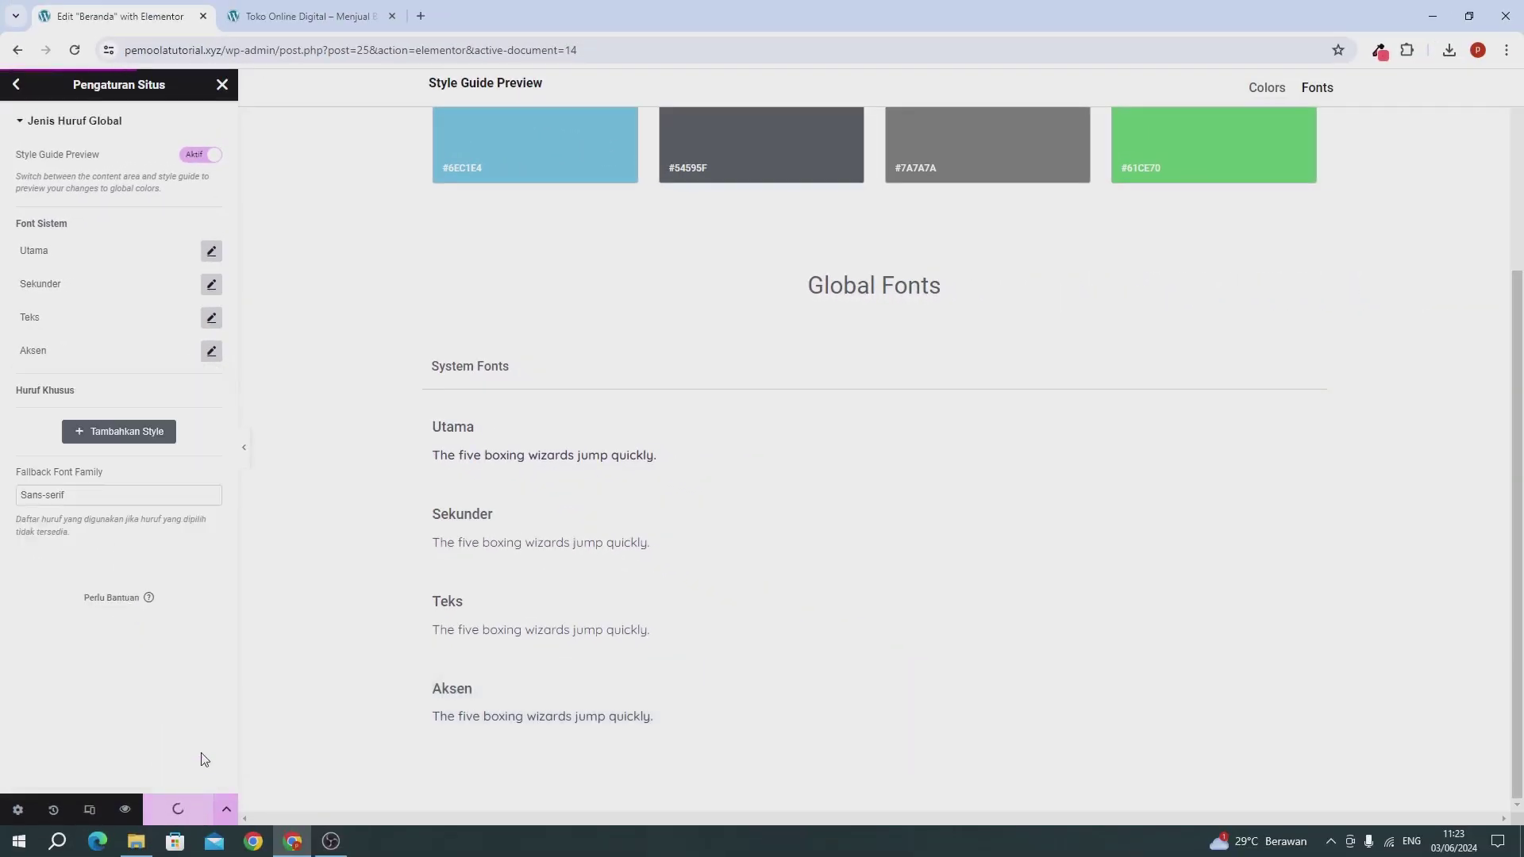
{"action": "left_click", "coordinate": [222, 84]}
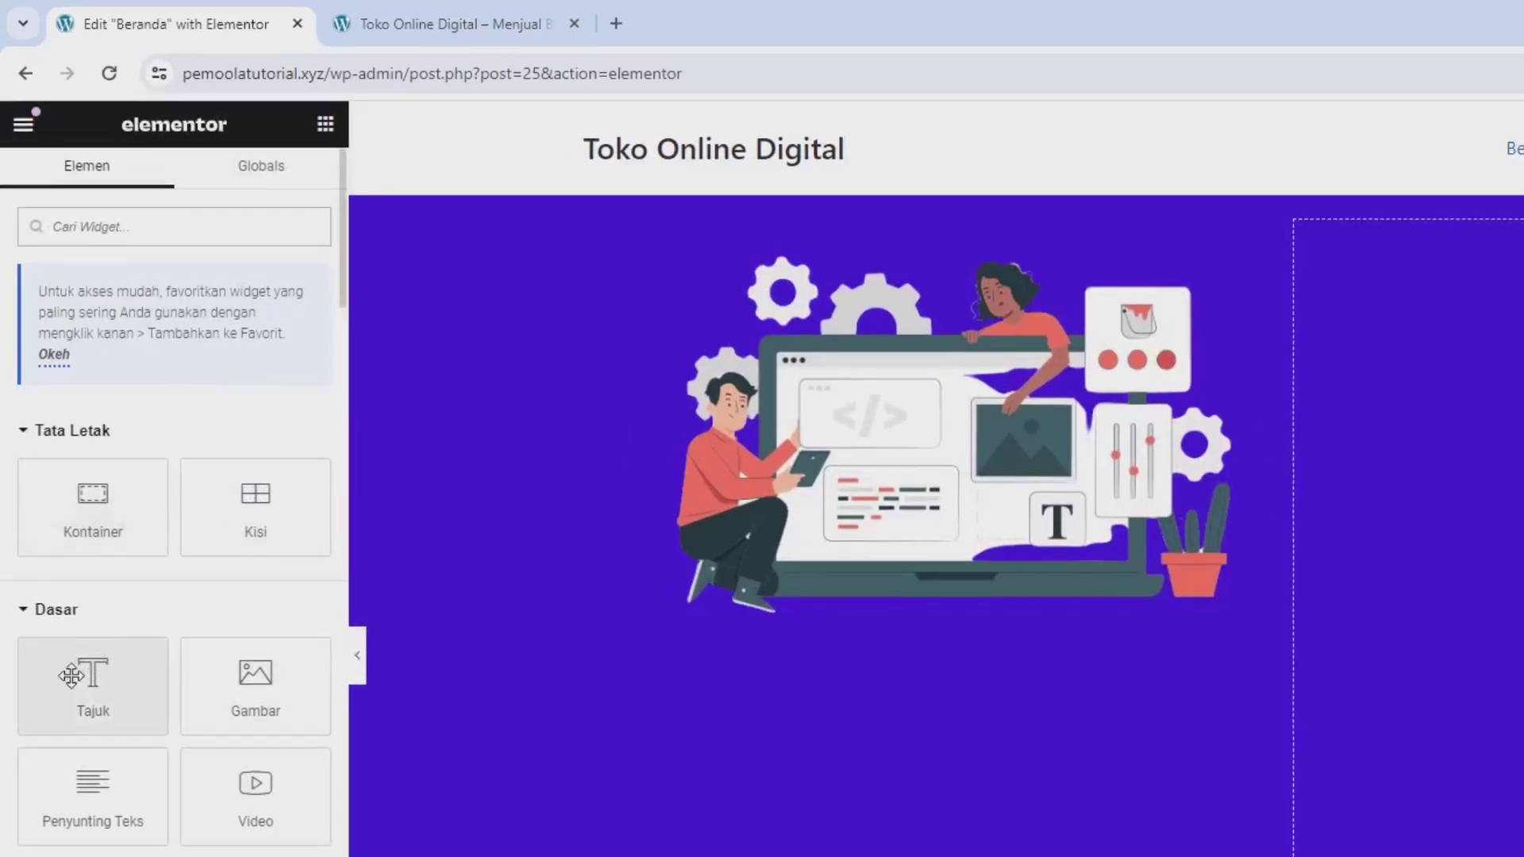
Step: Add a heading 'Temukan Kebutuhan Untuk Website Kamu' to the hero's right column
{"action": "left_click_drag", "start_coordinate": [69, 504], "coordinate": [243, 478]}
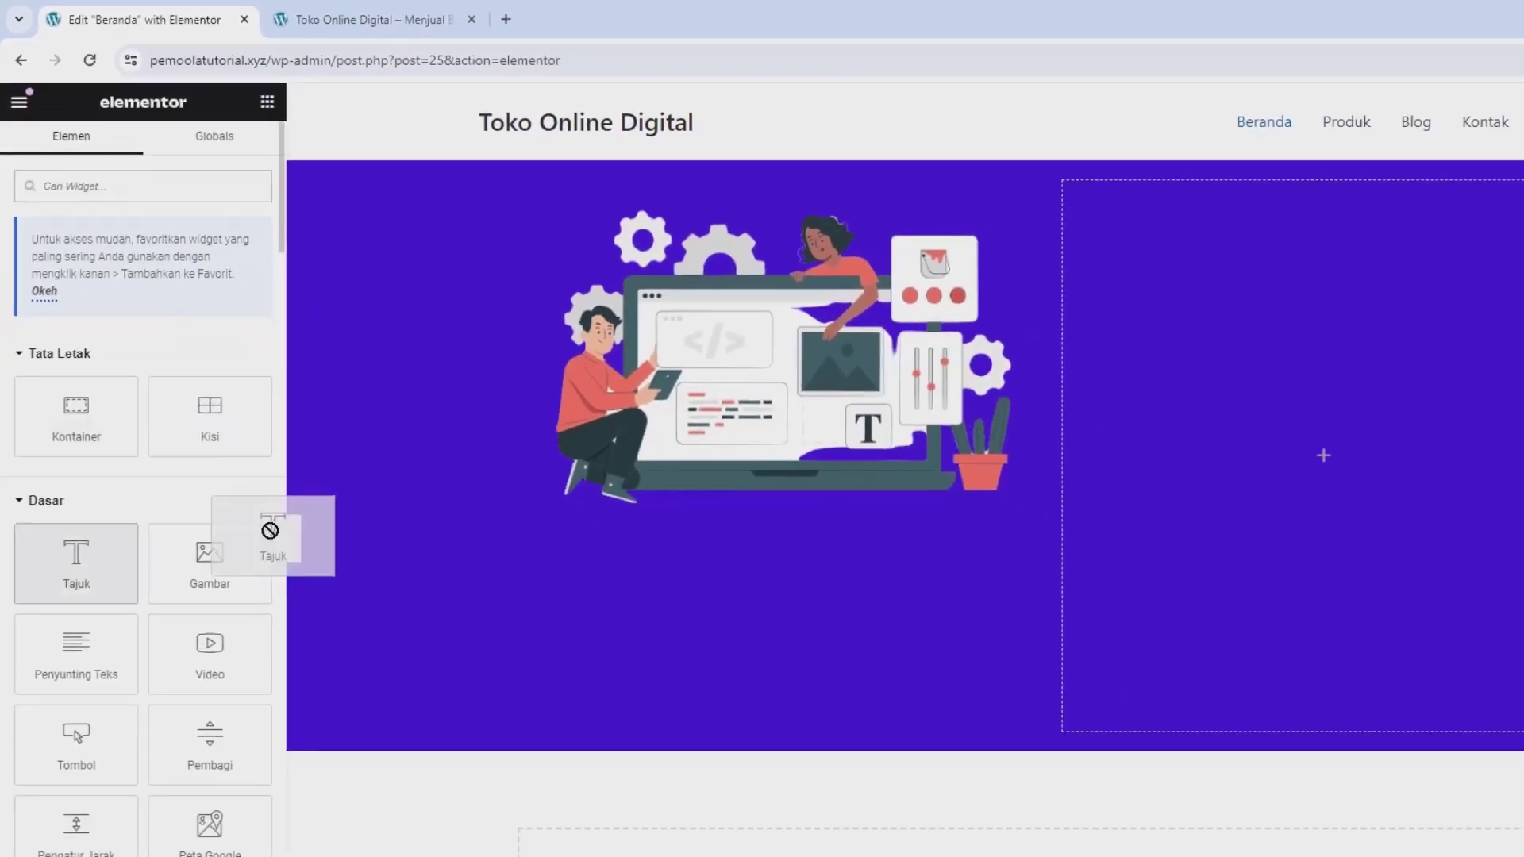
{"action": "left_click_drag", "start_coordinate": [270, 530], "coordinate": [1254, 456]}
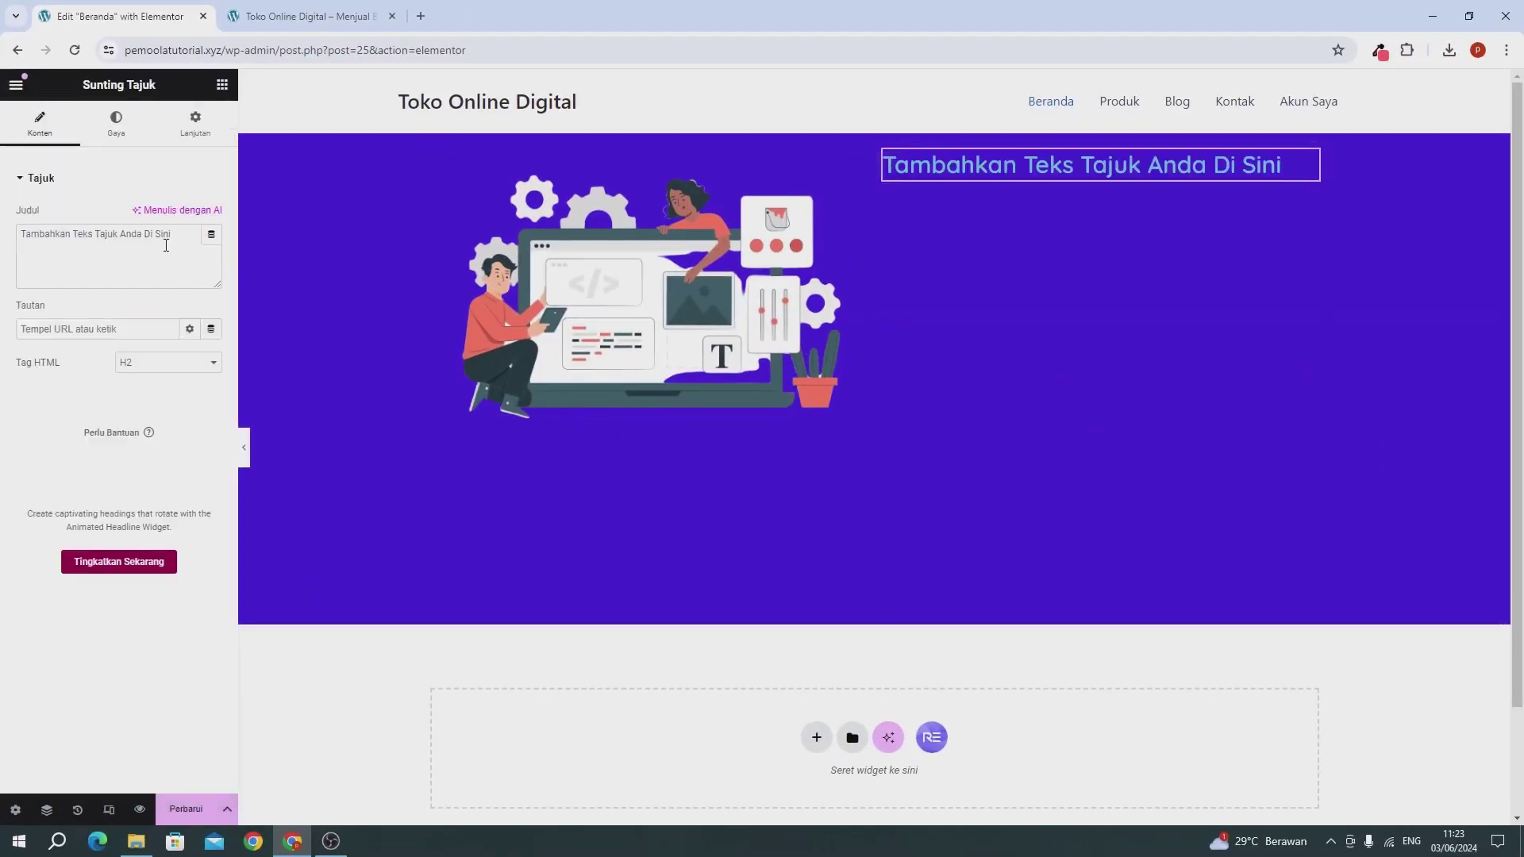
{"action": "triple_click", "coordinate": [166, 245]}
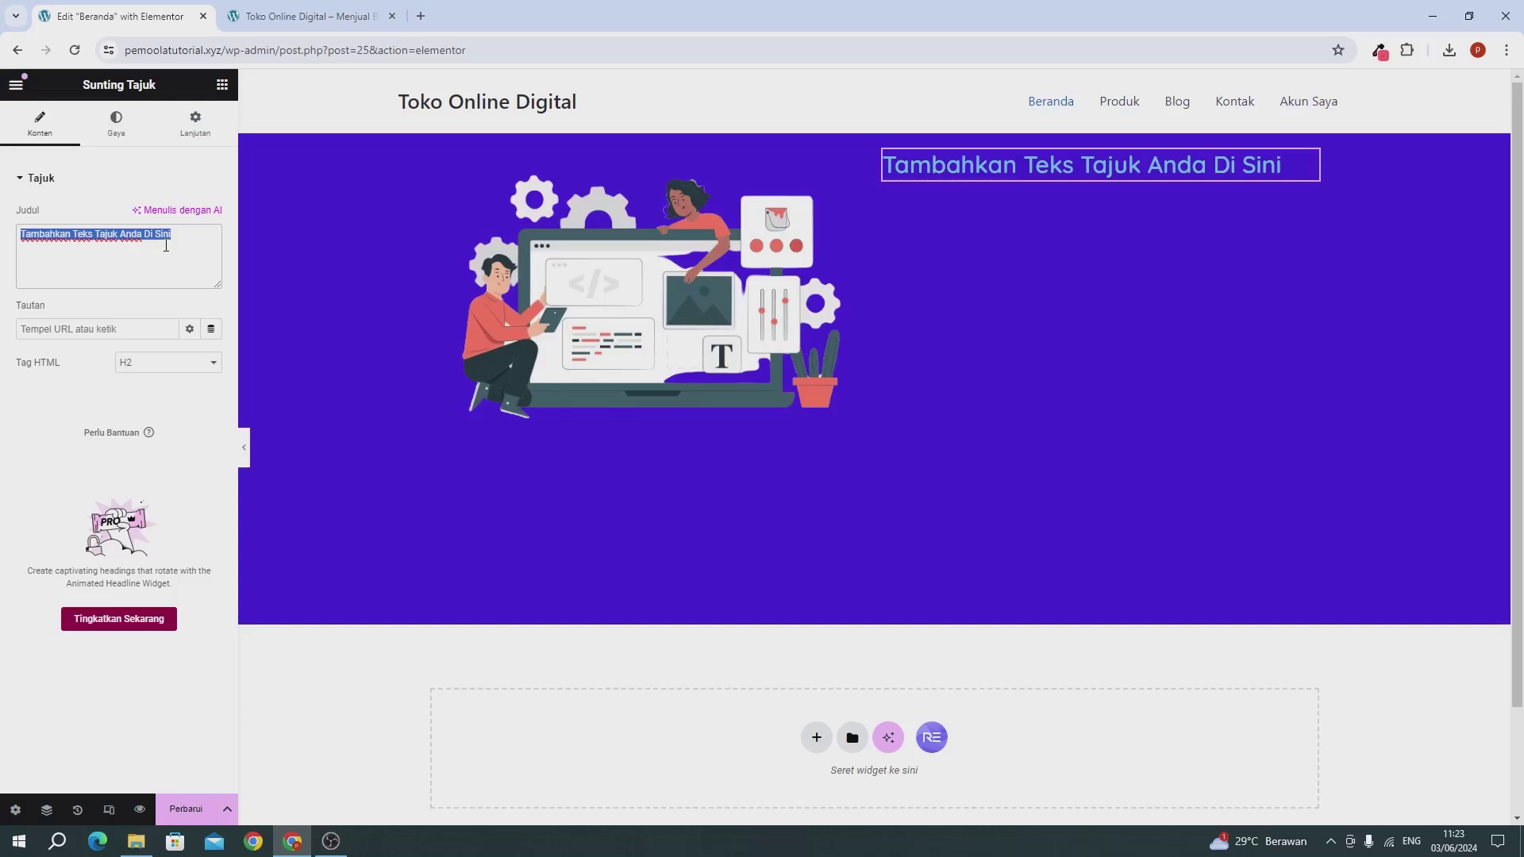
{"action": "type", "text": "Temukan Kebutuhan Untuk Website Kam"}
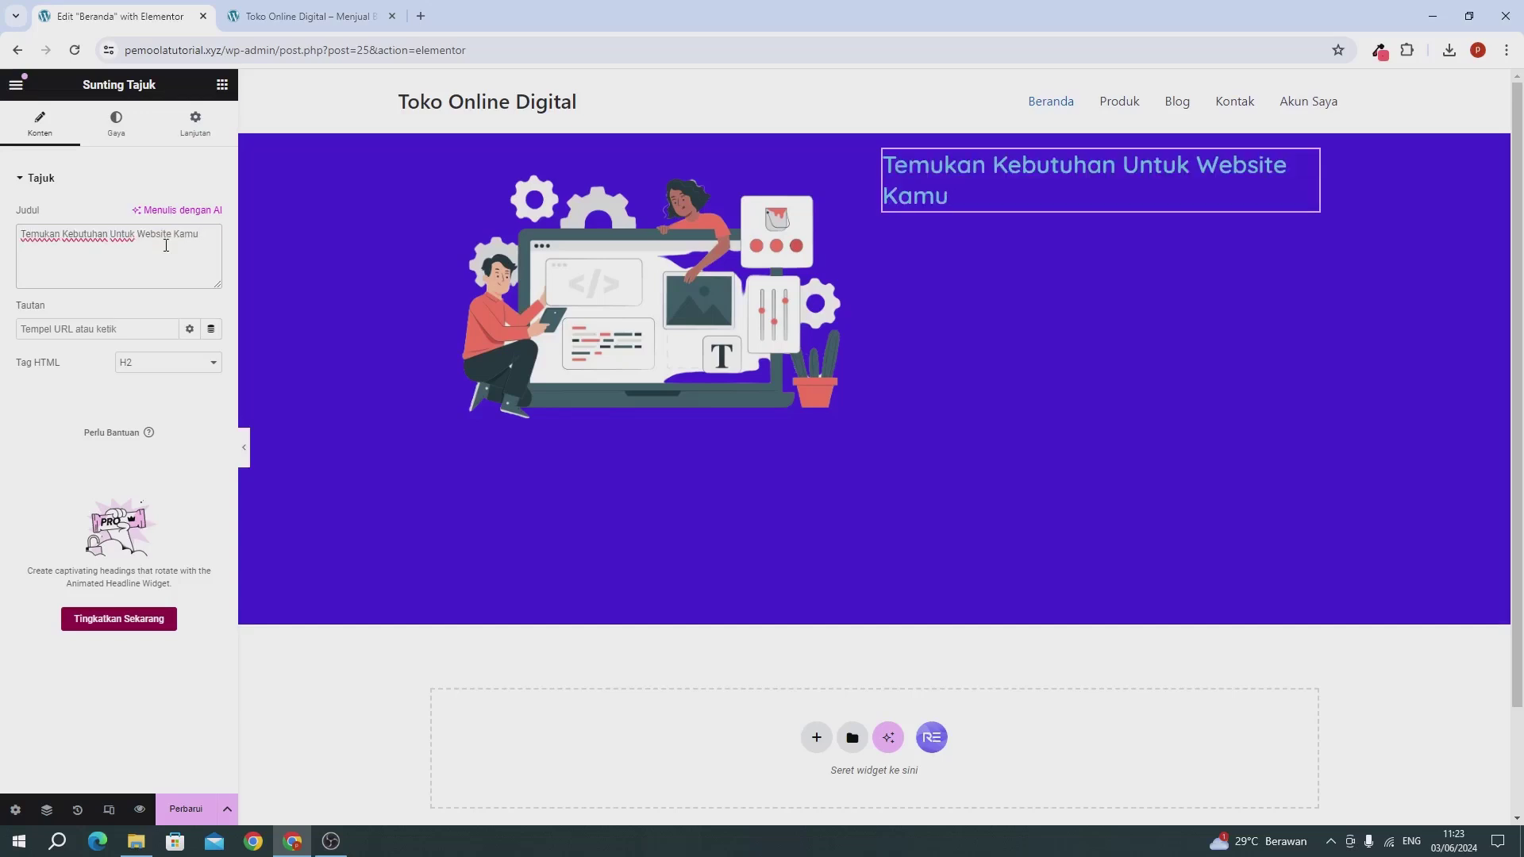
{"action": "type", "text": "u"}
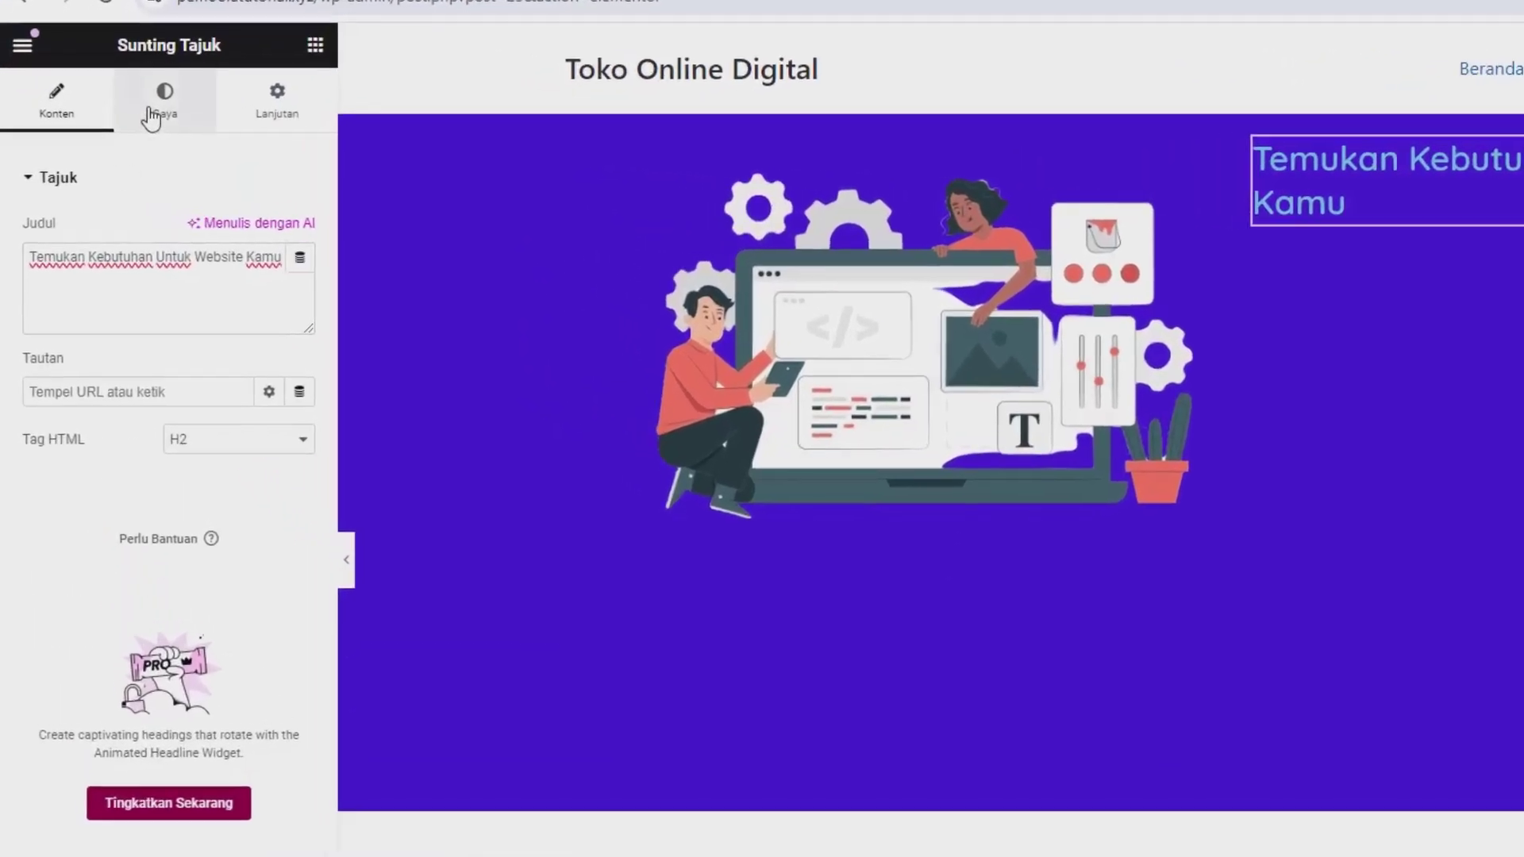
Step: Make the heading text colour white
{"action": "left_click", "coordinate": [150, 118]}
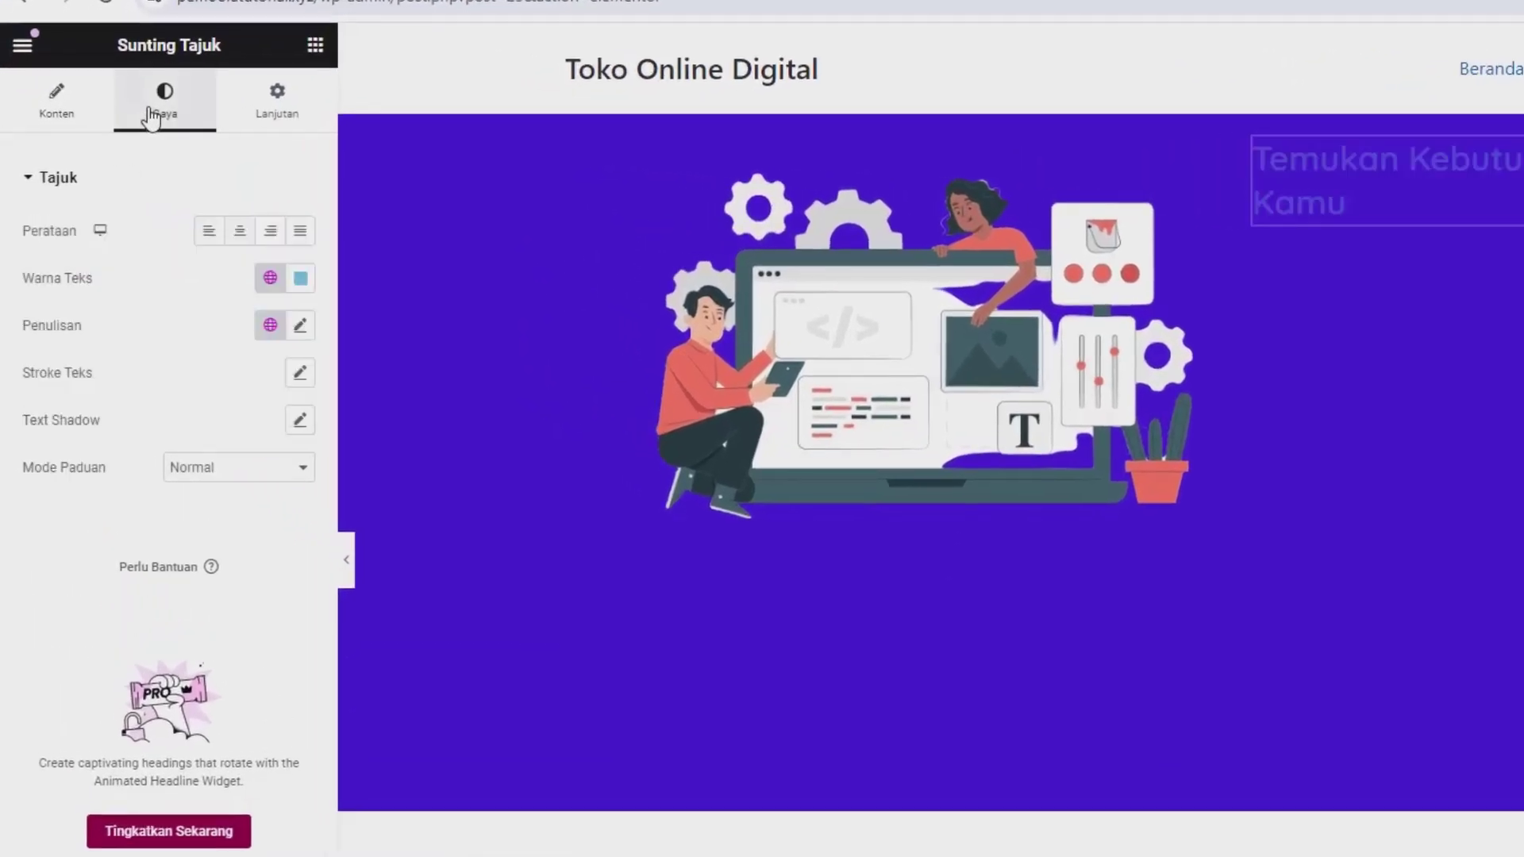
{"action": "left_click", "coordinate": [299, 280]}
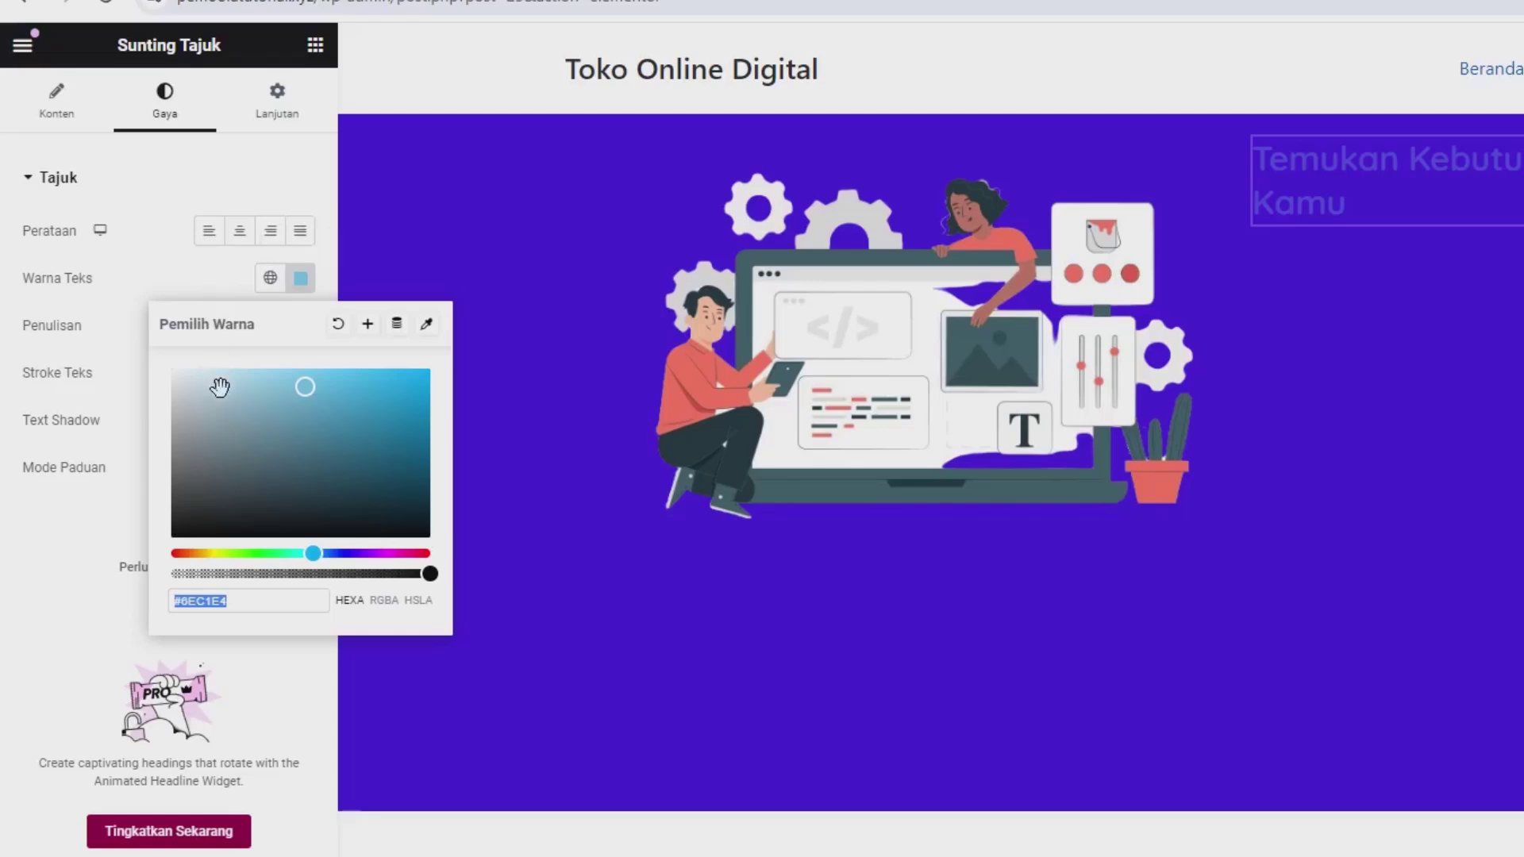
{"action": "type", "text": "#FFFFFF"}
{"action": "left_click", "coordinate": [139, 325]}
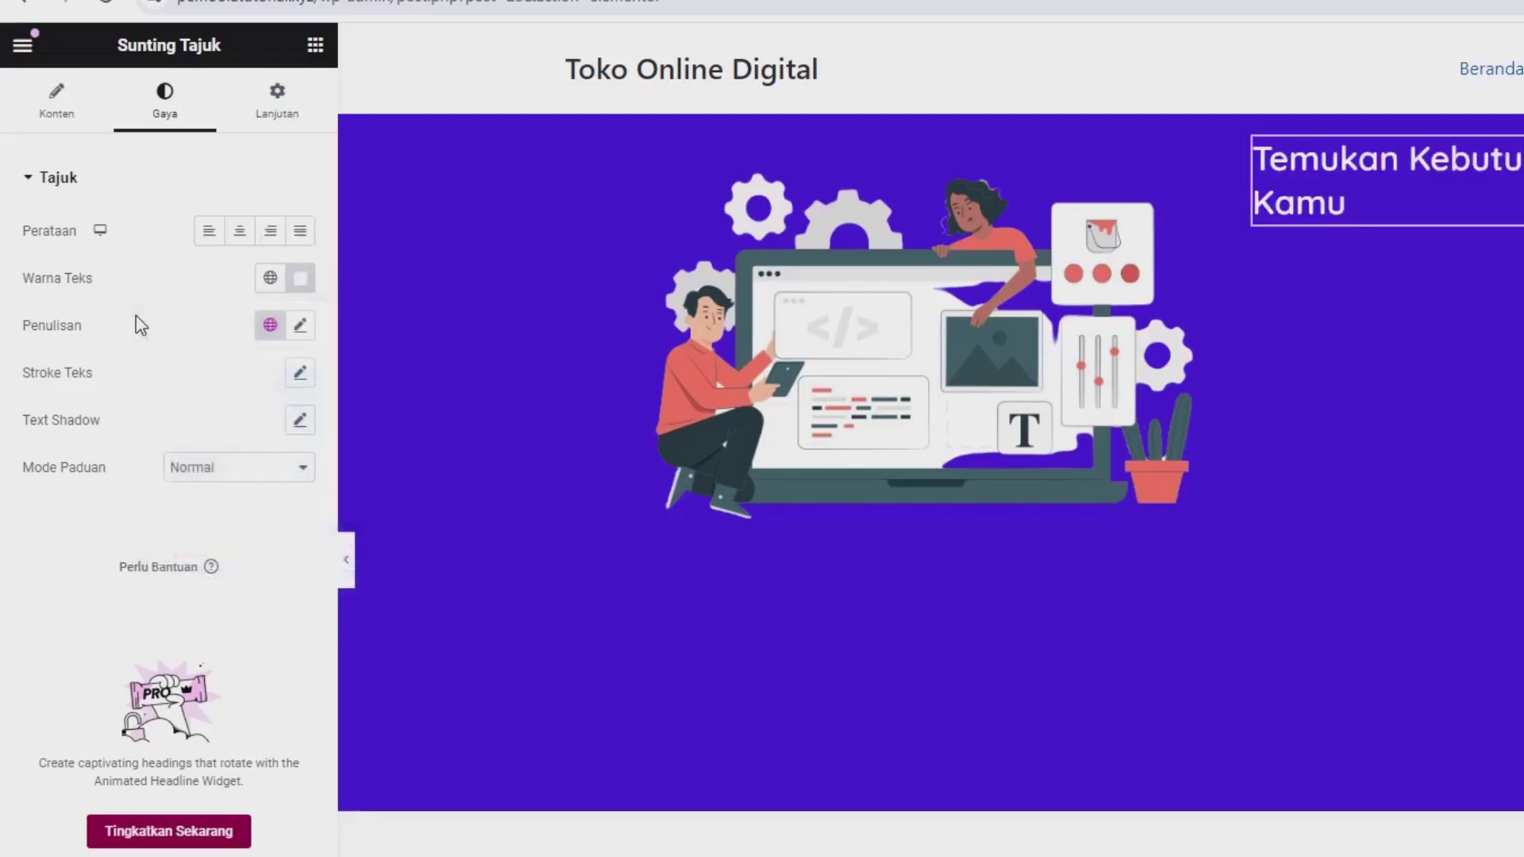
Step: Set the heading typography to 45 px size and Tebal (bold) weight
{"action": "left_click", "coordinate": [298, 327]}
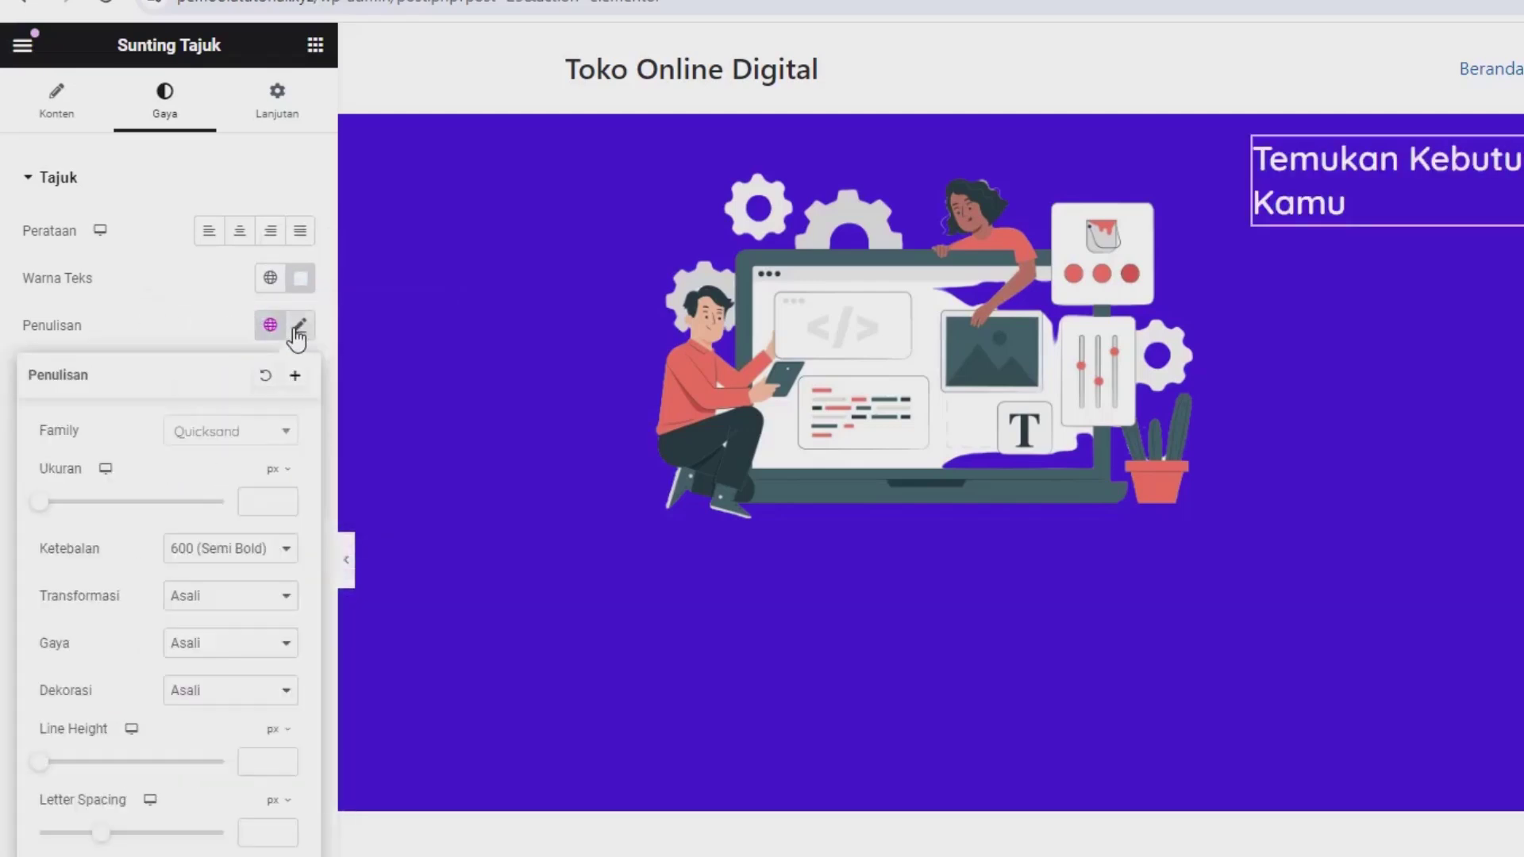
{"action": "left_click", "coordinate": [264, 503]}
{"action": "type", "text": "45"}
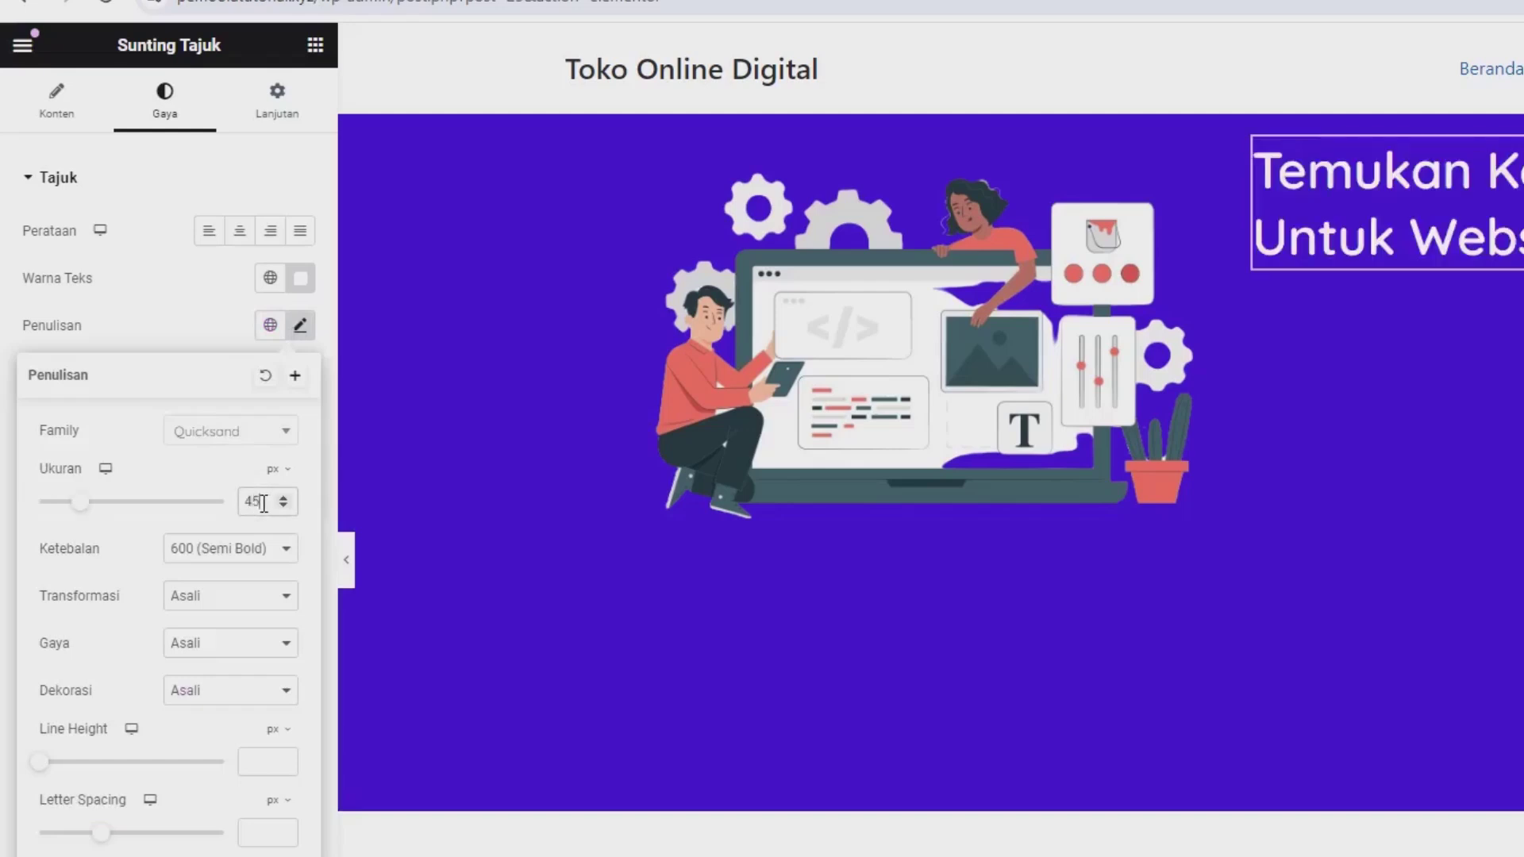
{"action": "left_click", "coordinate": [197, 556]}
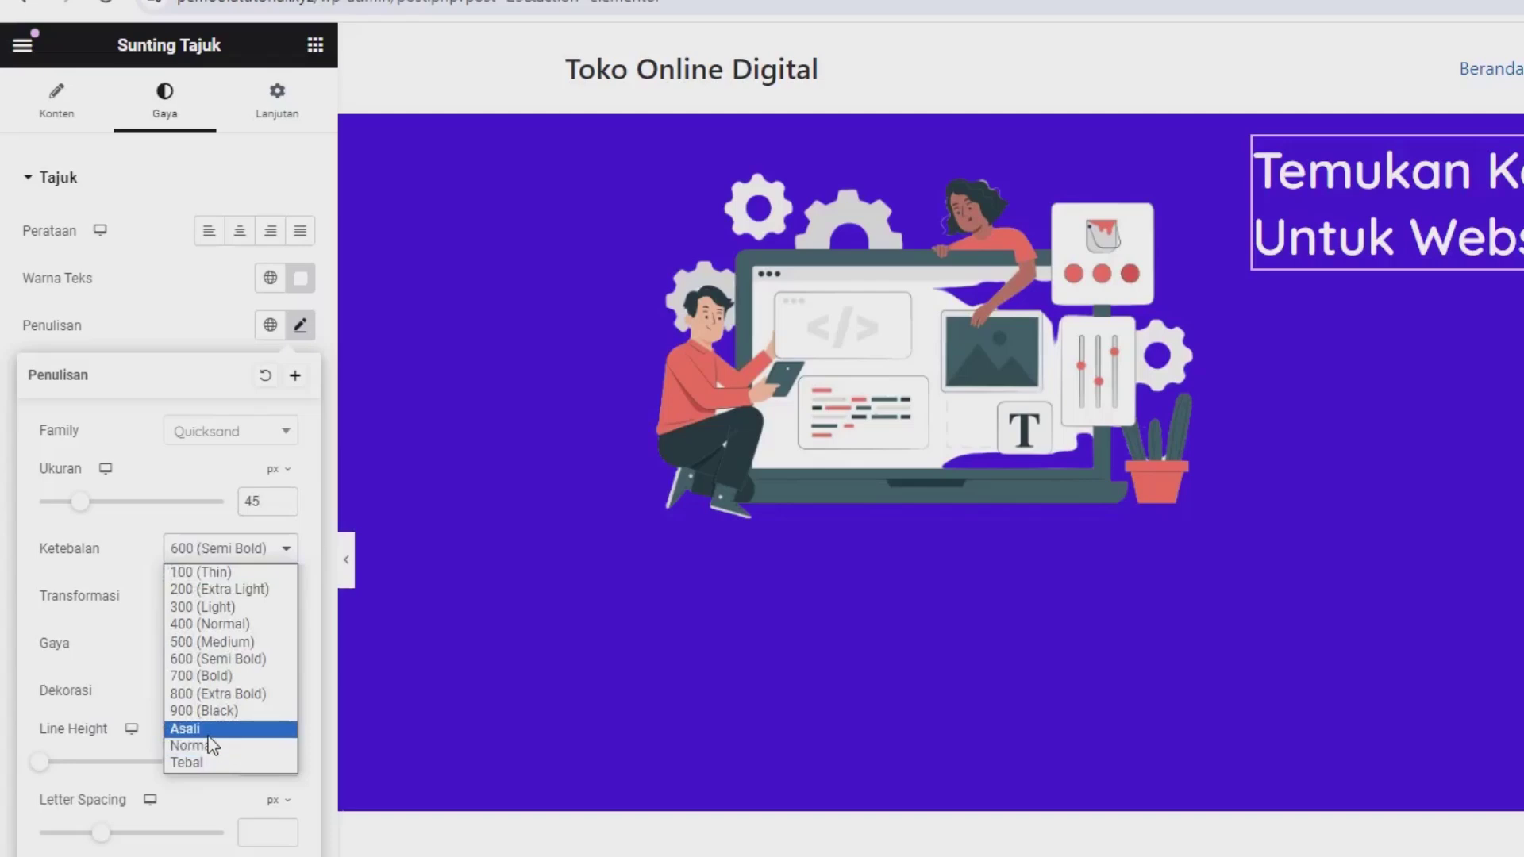
{"action": "left_click", "coordinate": [189, 763]}
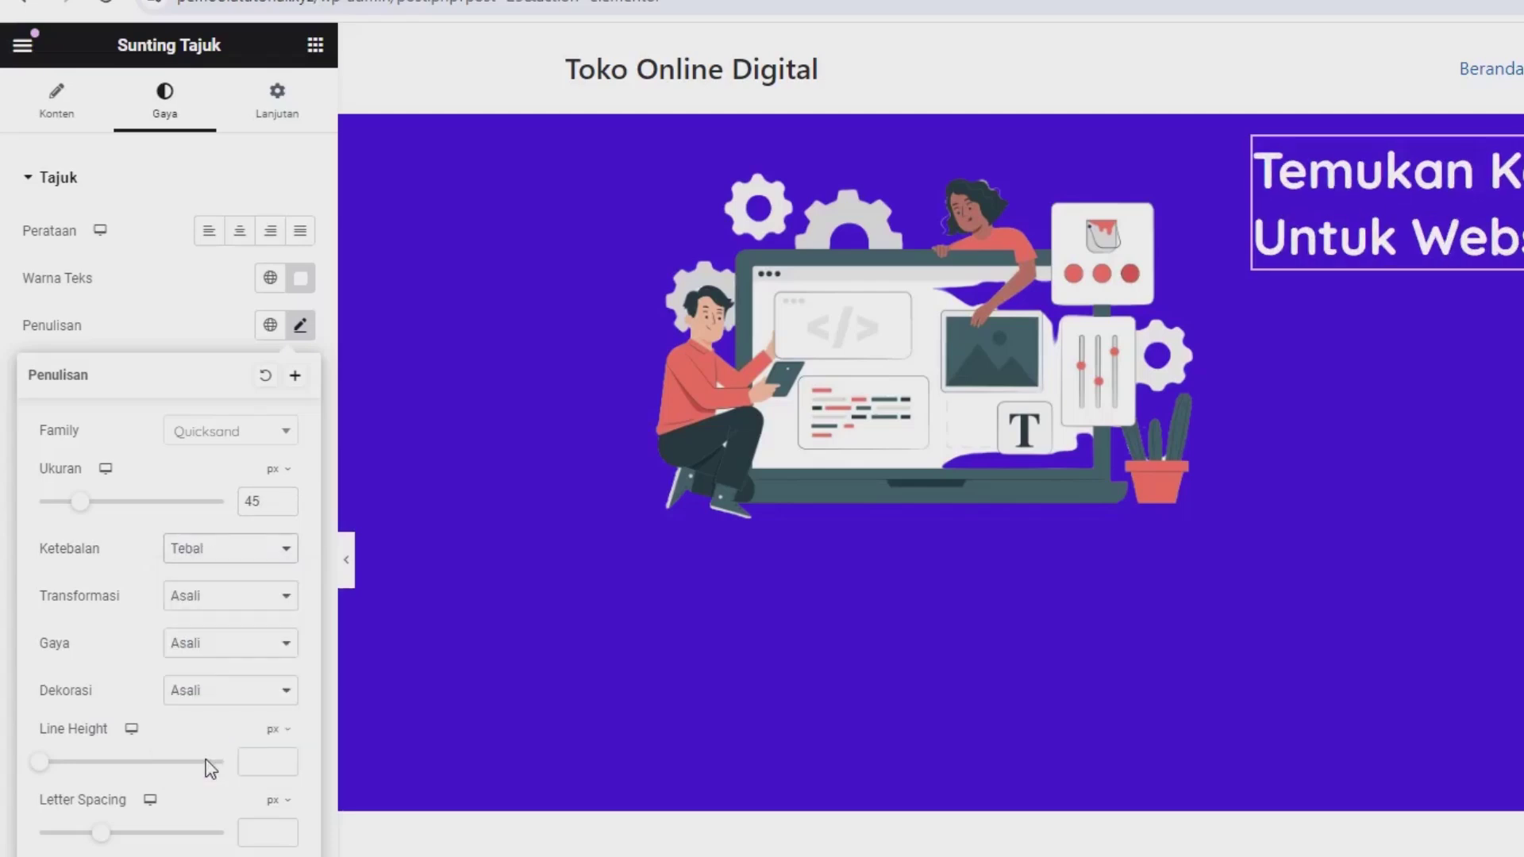
{"action": "left_click", "coordinate": [217, 329]}
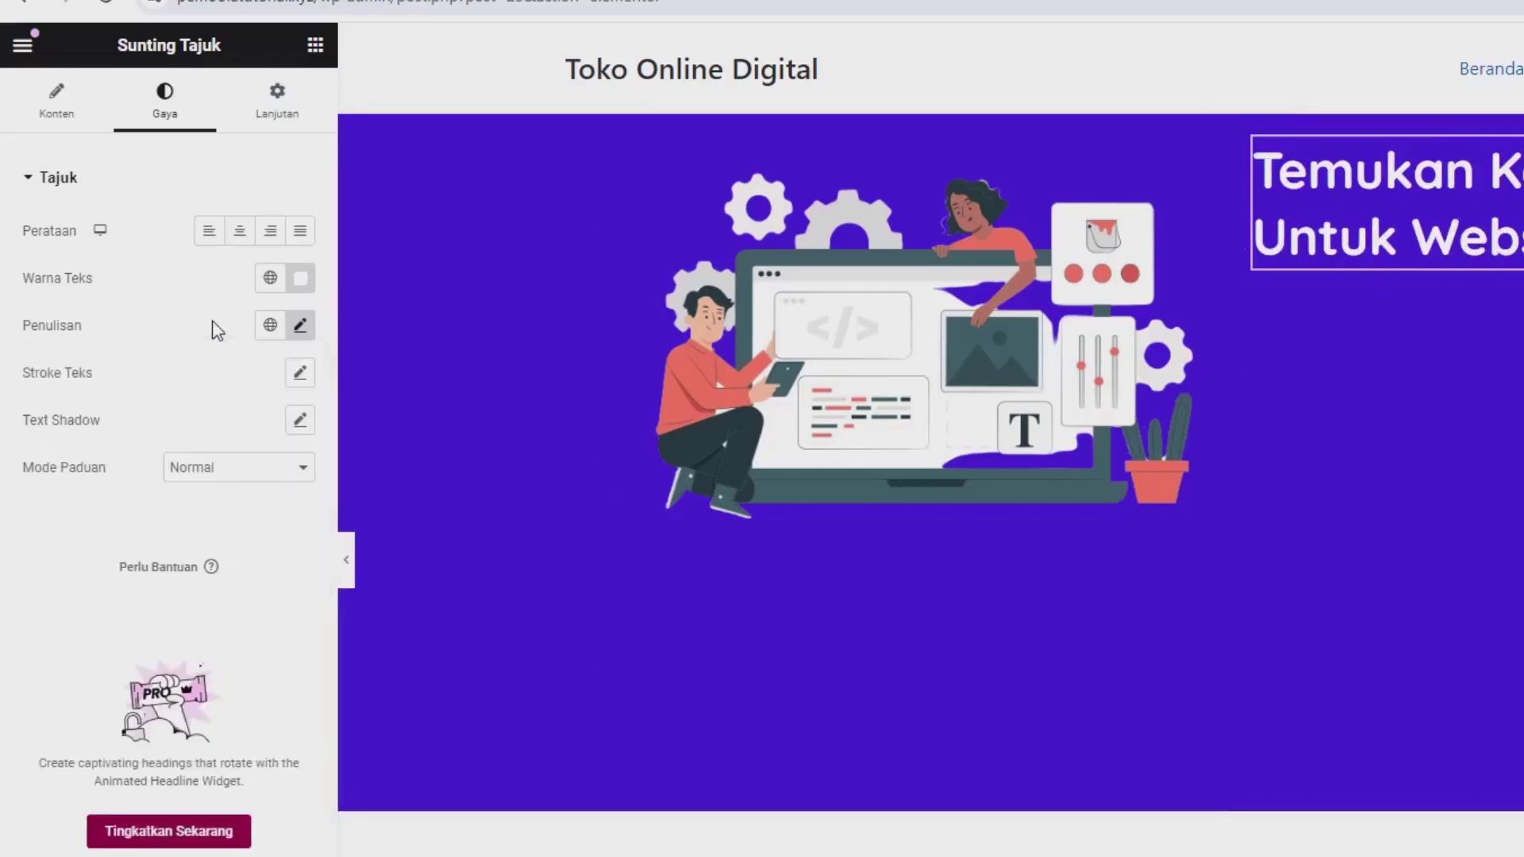
{"action": "left_click", "coordinate": [315, 46]}
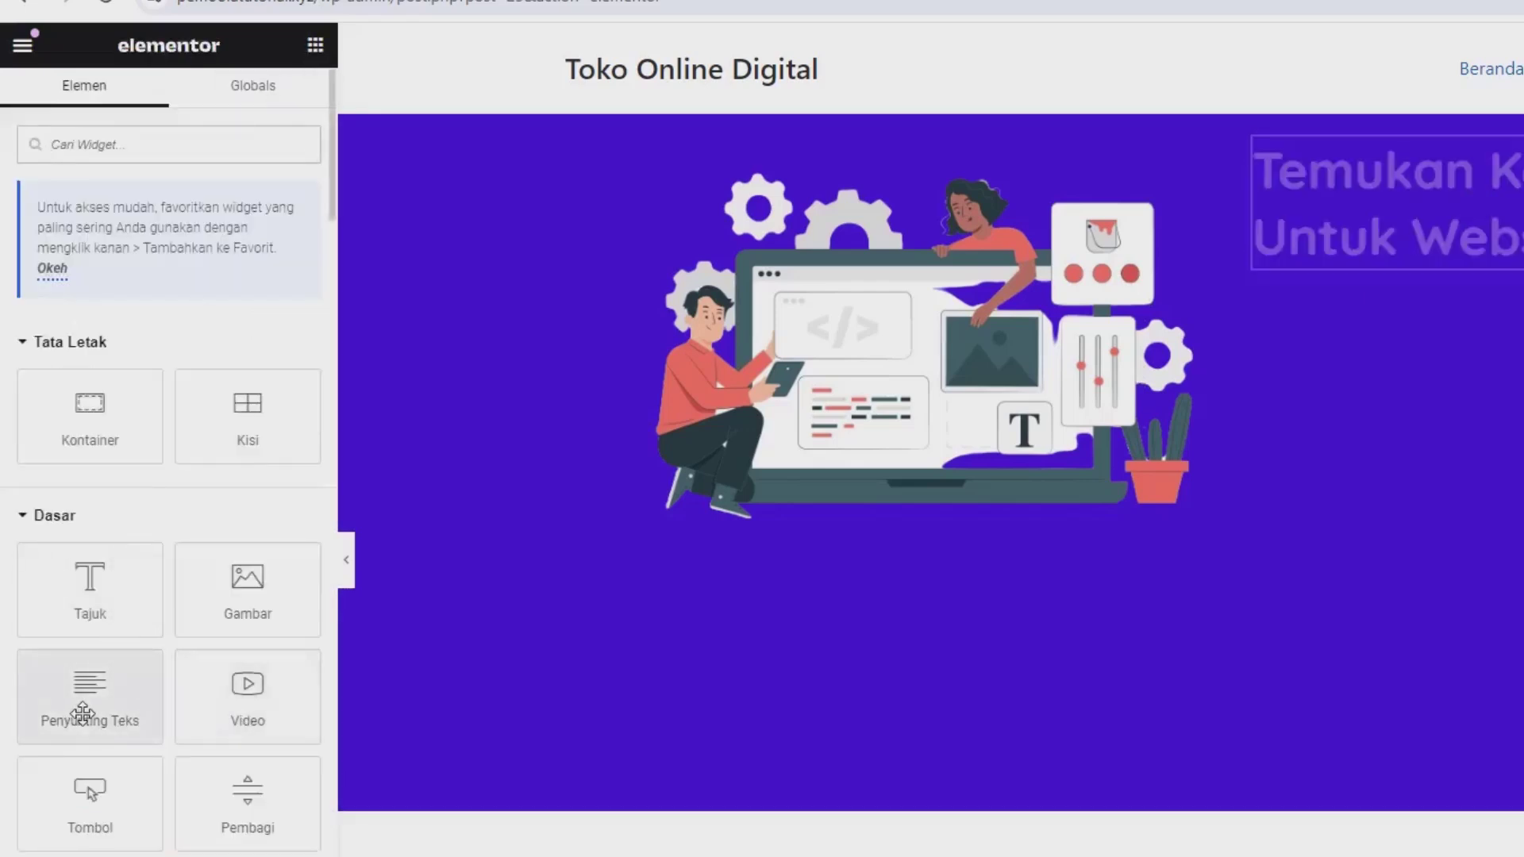
Step: Add a Text Editor paragraph below the heading and double its Lorem ipsum text
{"action": "left_click_drag", "start_coordinate": [83, 714], "coordinate": [1426, 273]}
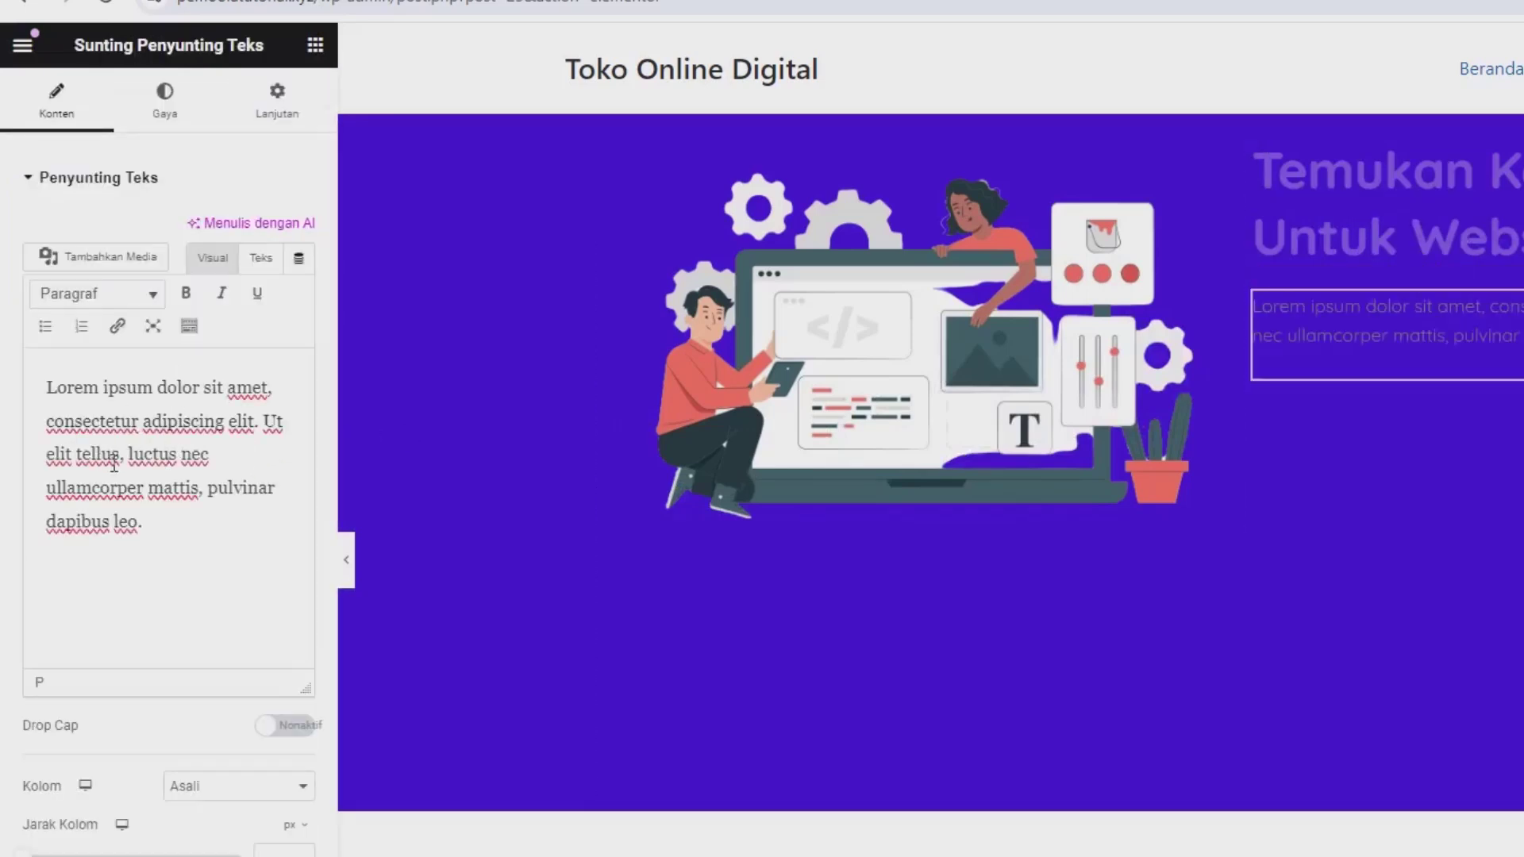
{"action": "triple_click", "coordinate": [114, 462]}
{"action": "key", "text": "ctrl+c"}
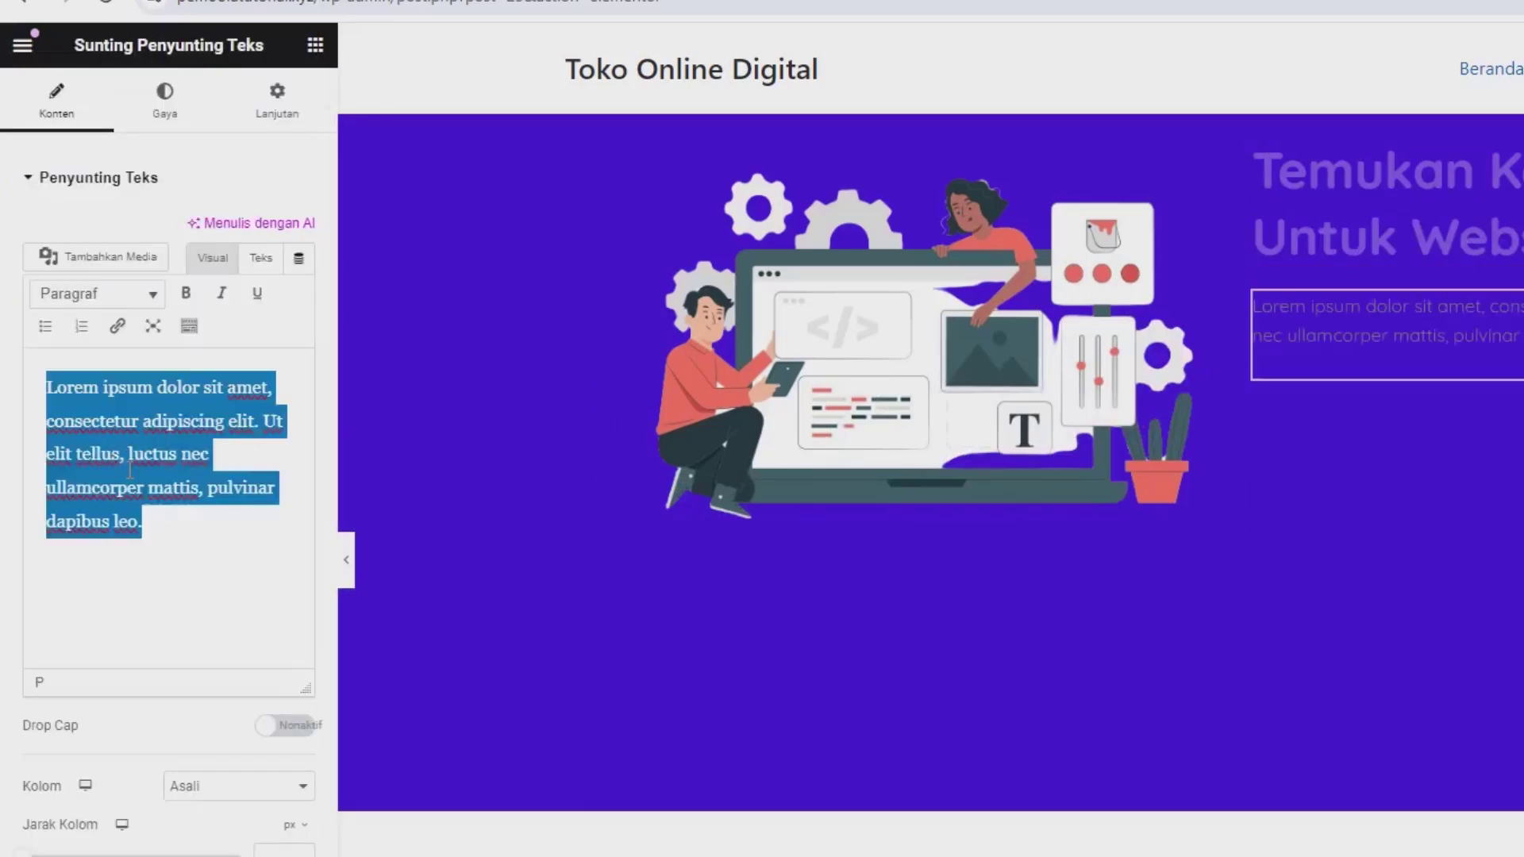
{"action": "left_click", "coordinate": [164, 520]}
{"action": "key", "text": "ctrl+v"}
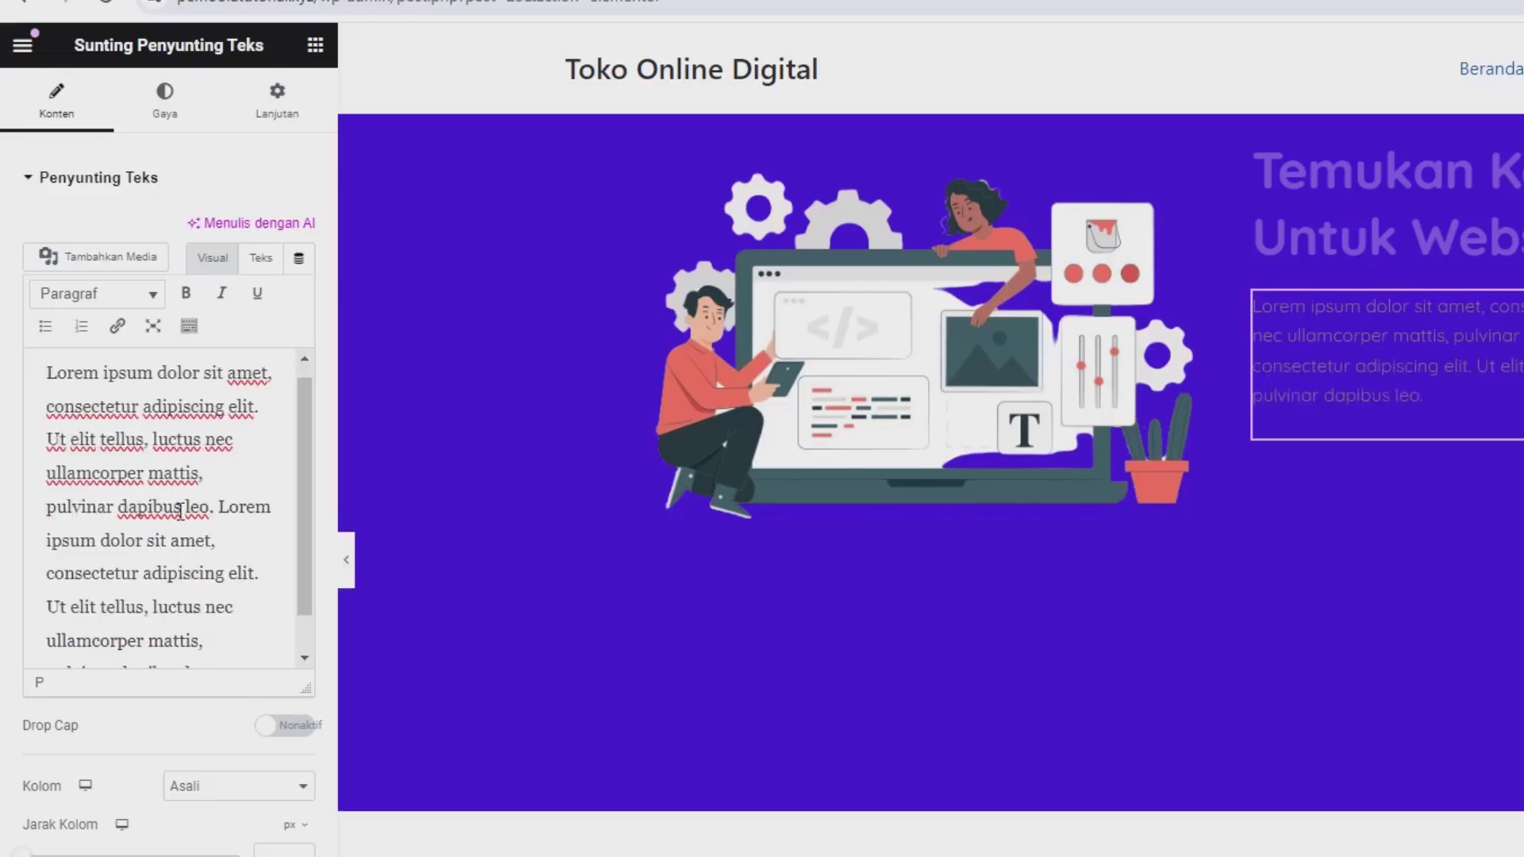
Step: Set the paragraph's text colour to white
{"action": "left_click", "coordinate": [200, 122]}
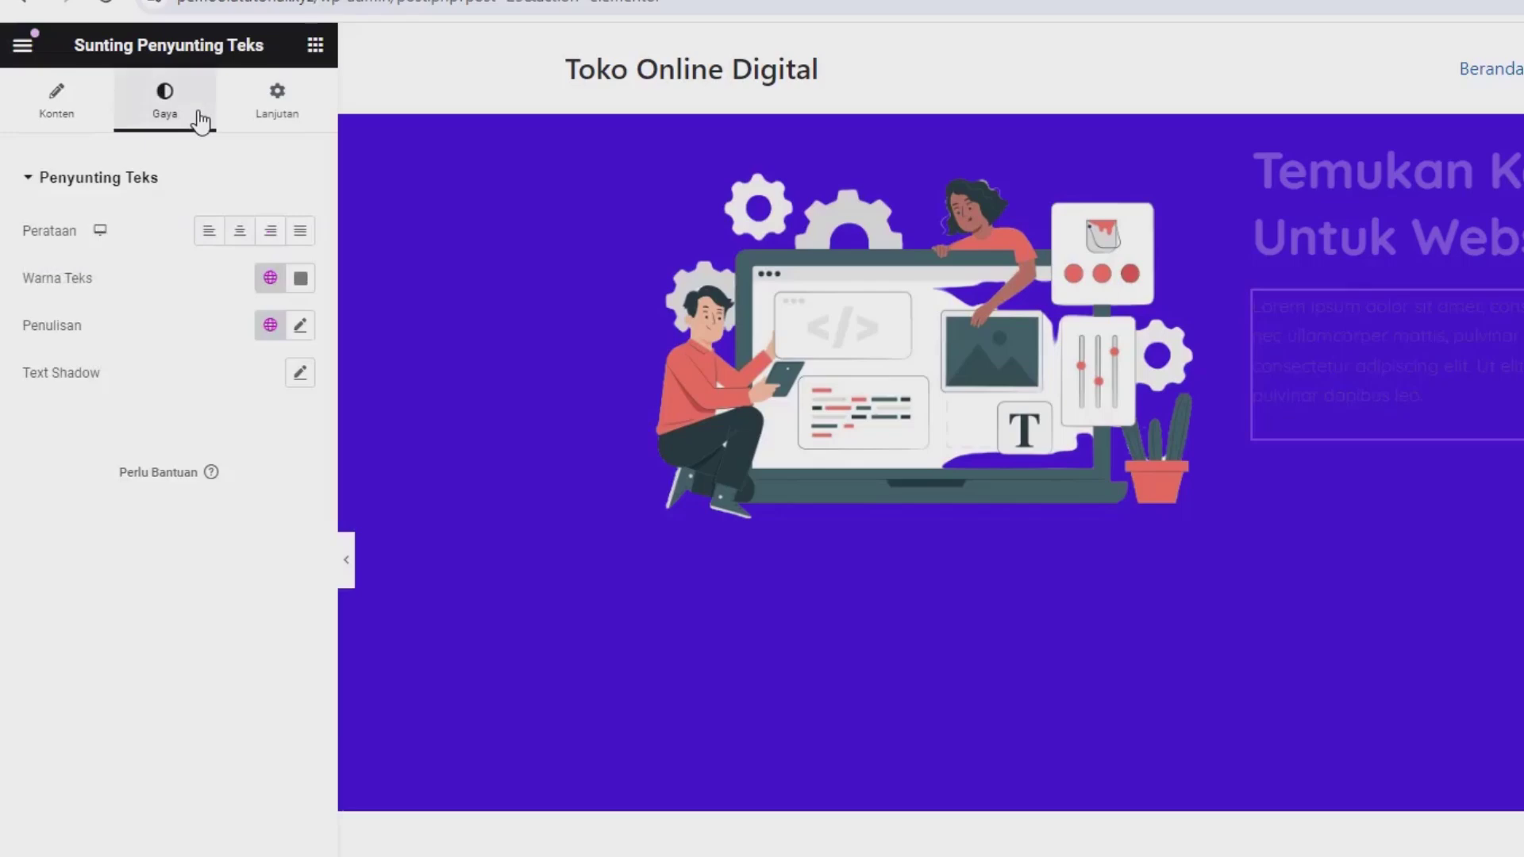
{"action": "left_click", "coordinate": [300, 279]}
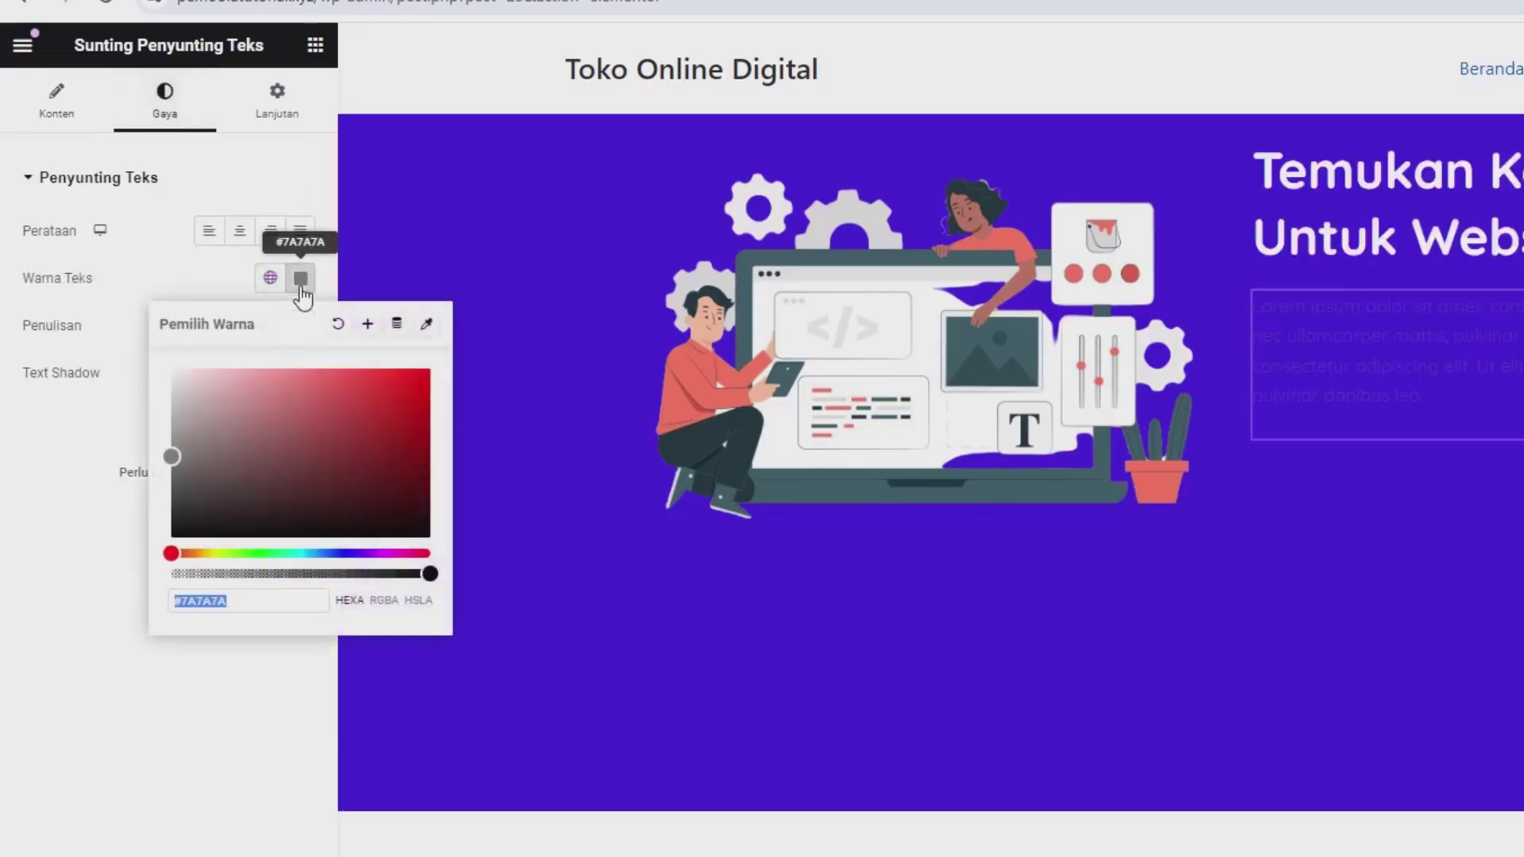
{"action": "left_click", "coordinate": [231, 449]}
{"action": "left_click", "coordinate": [140, 282]}
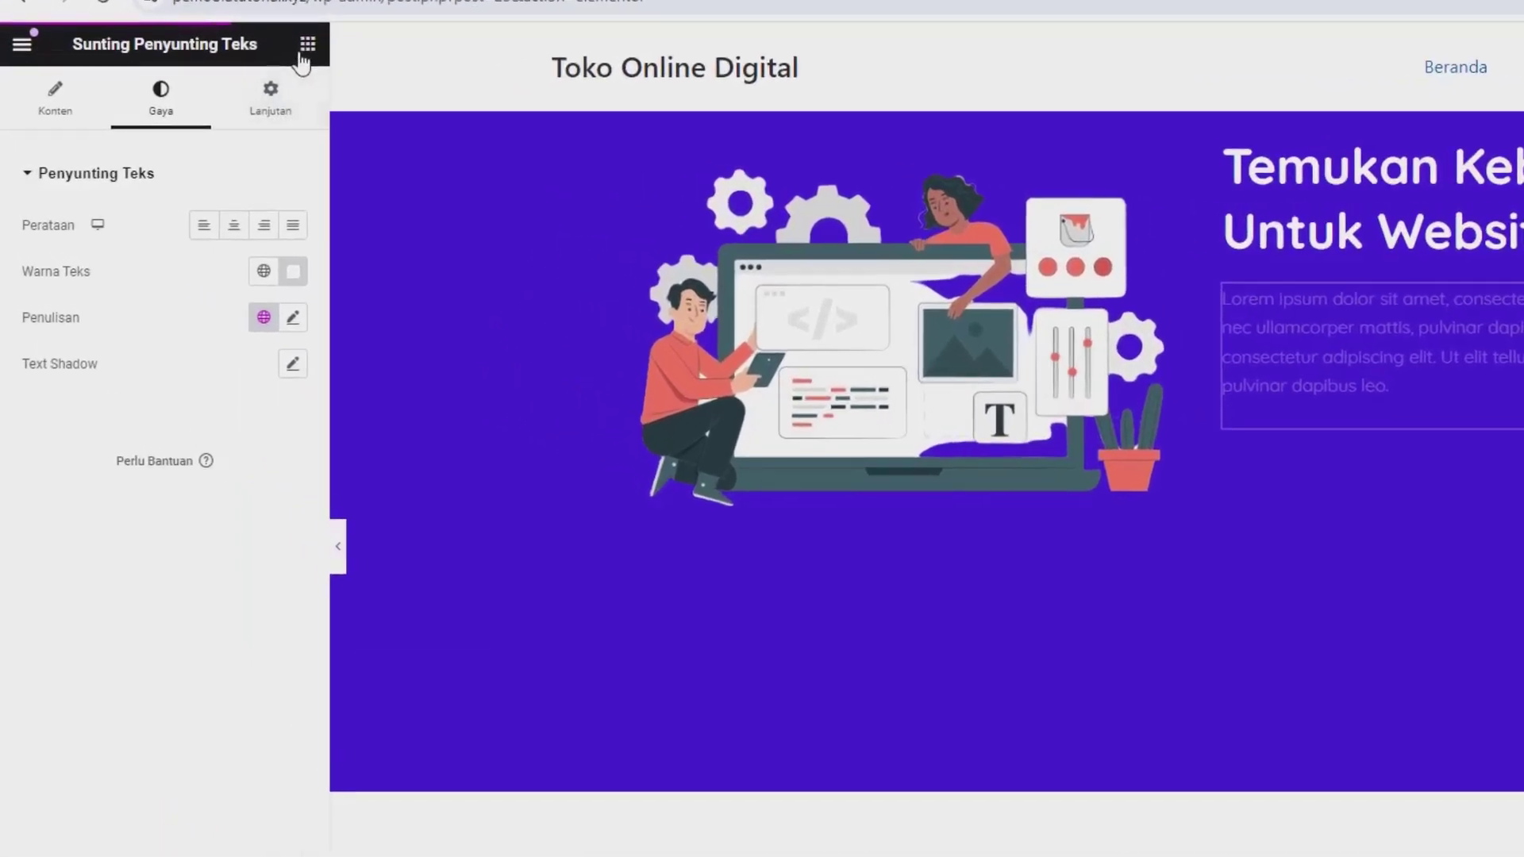
Step: Add a button labelled 'Belanja Sekarang' below the paragraph and open its icon library
{"action": "left_click", "coordinate": [303, 53]}
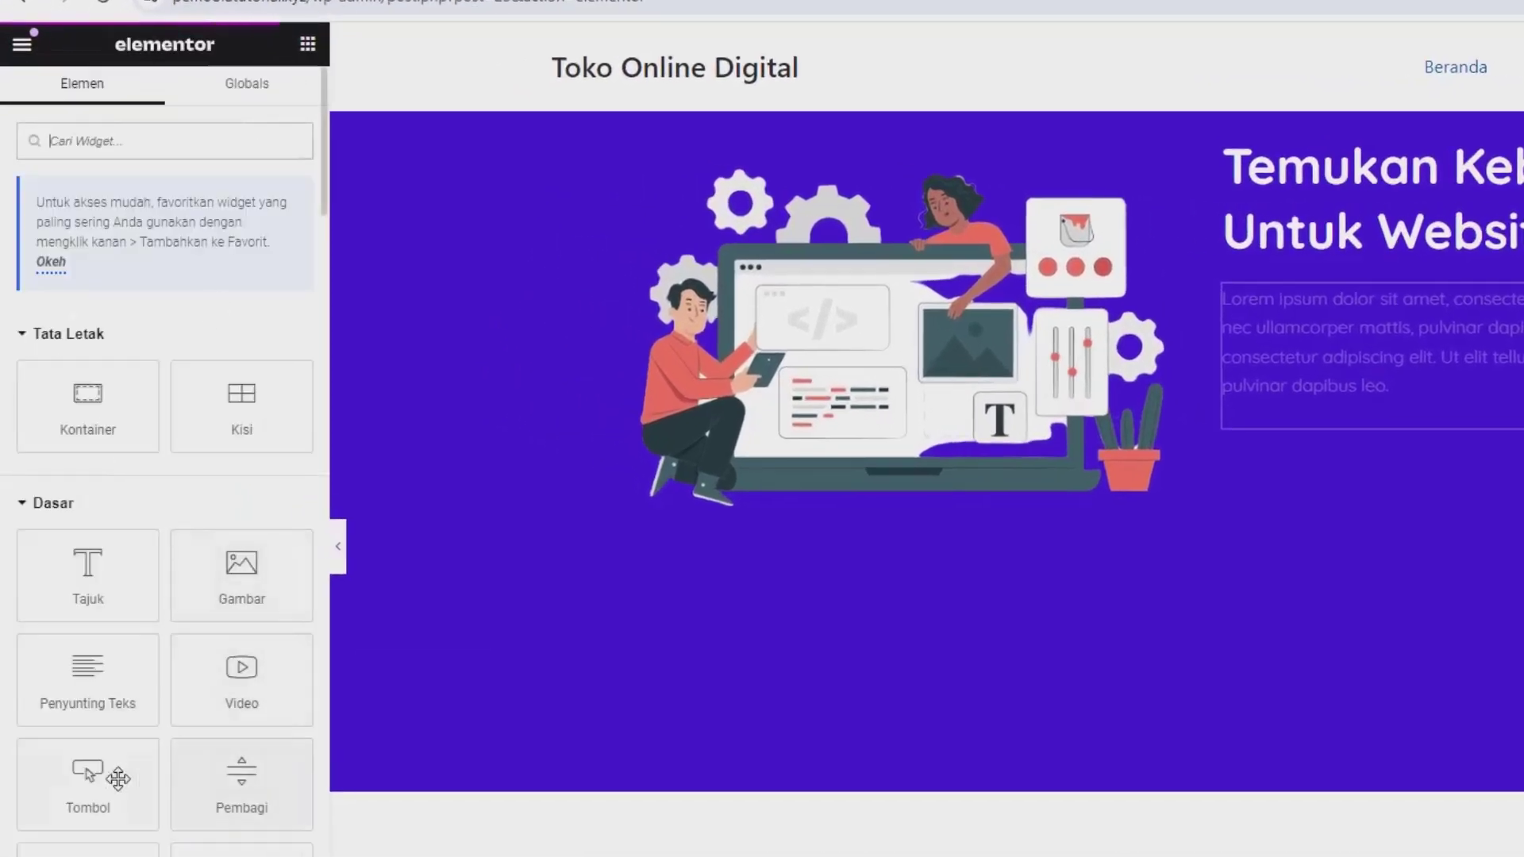
{"action": "left_click_drag", "start_coordinate": [83, 776], "coordinate": [1329, 418]}
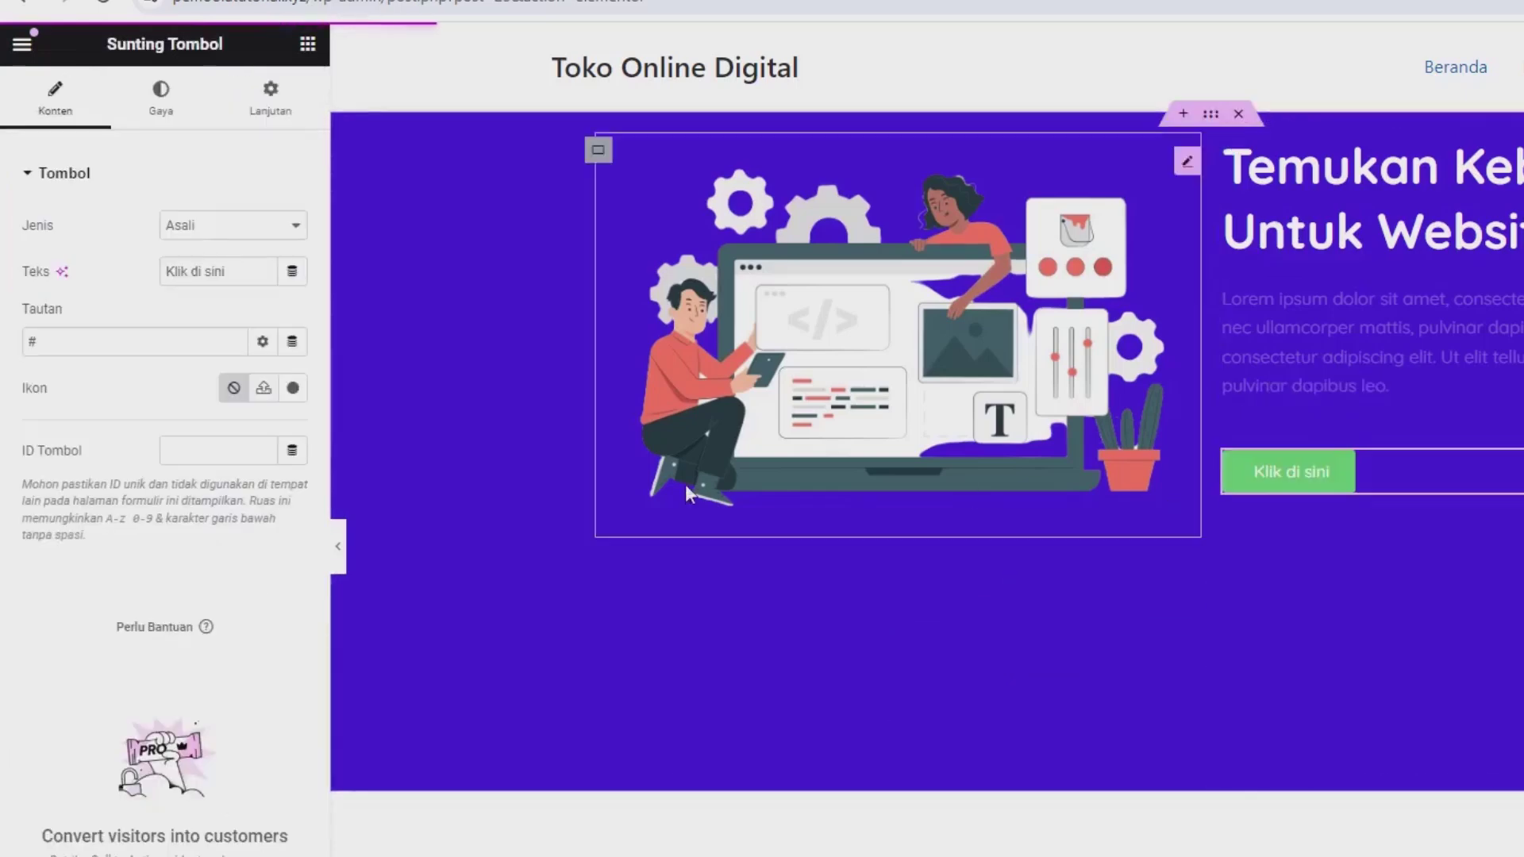
{"action": "left_click", "coordinate": [142, 350]}
{"action": "triple_click", "coordinate": [201, 274]}
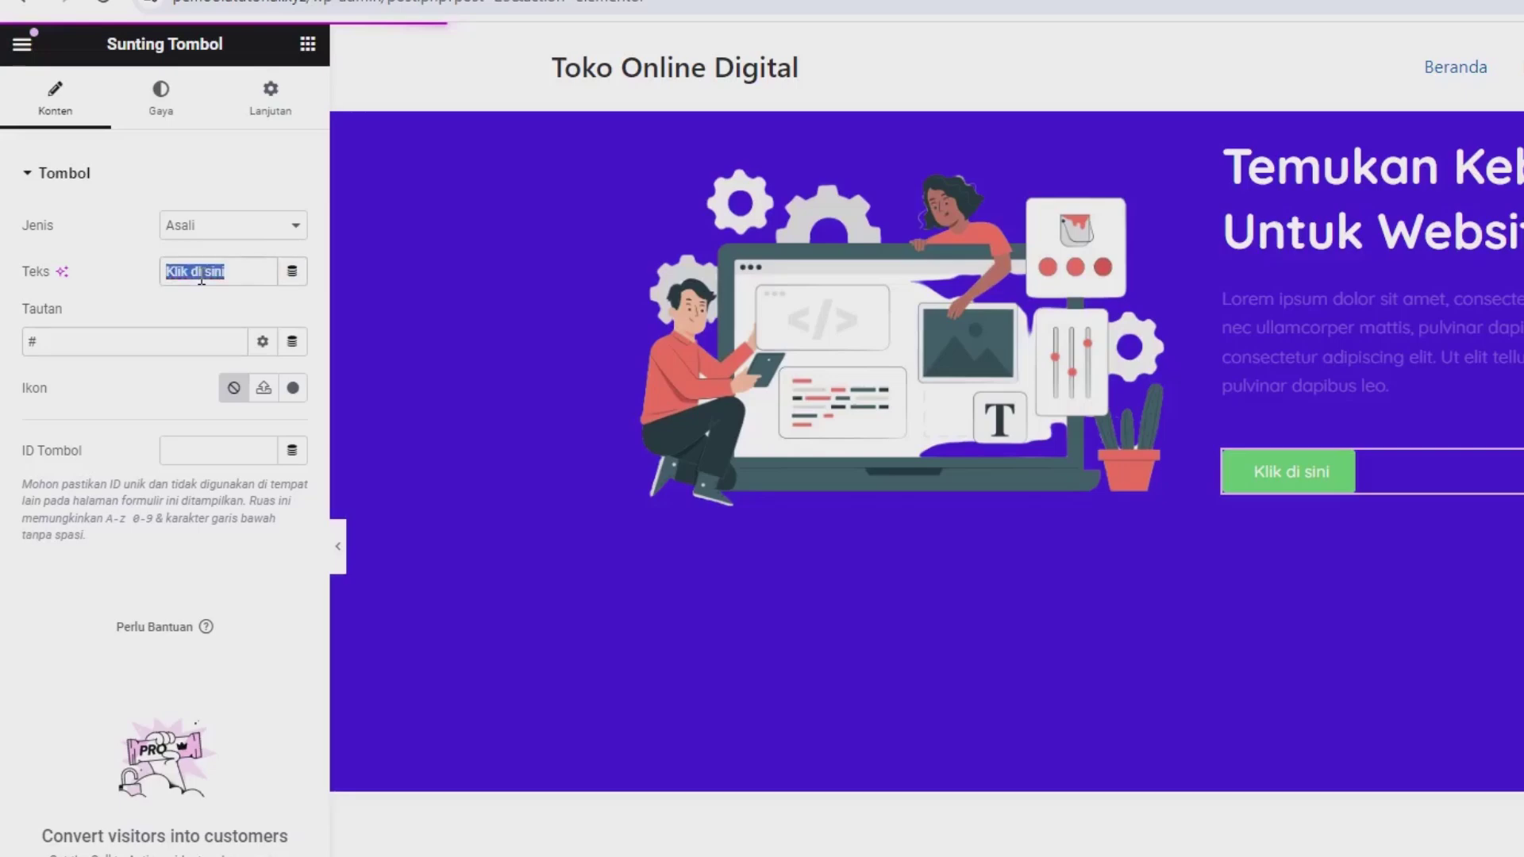
{"action": "type", "text": "Belanja S"}
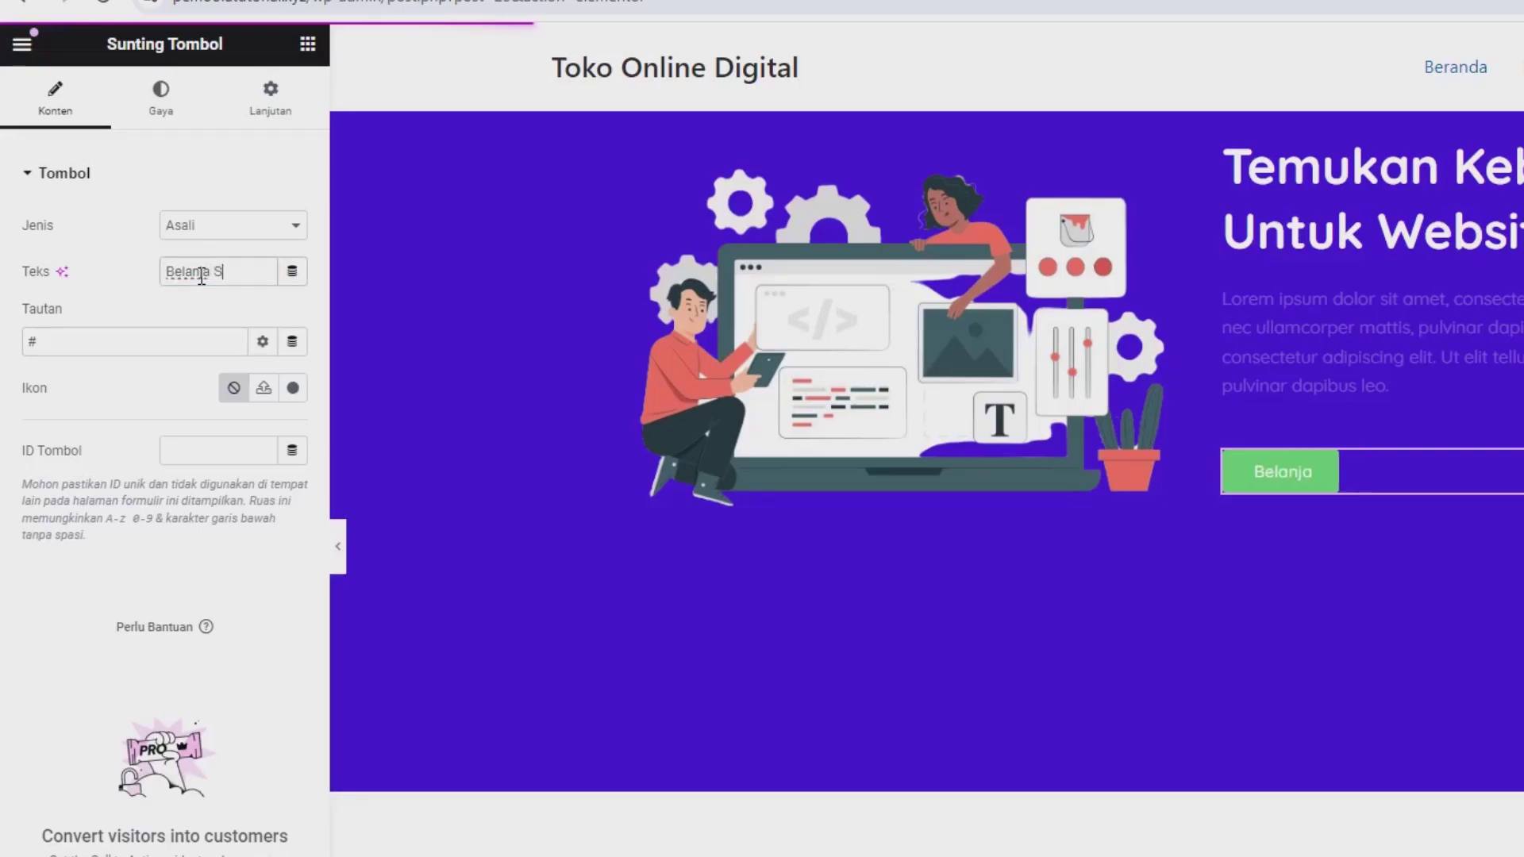
{"action": "type", "text": "ekarang"}
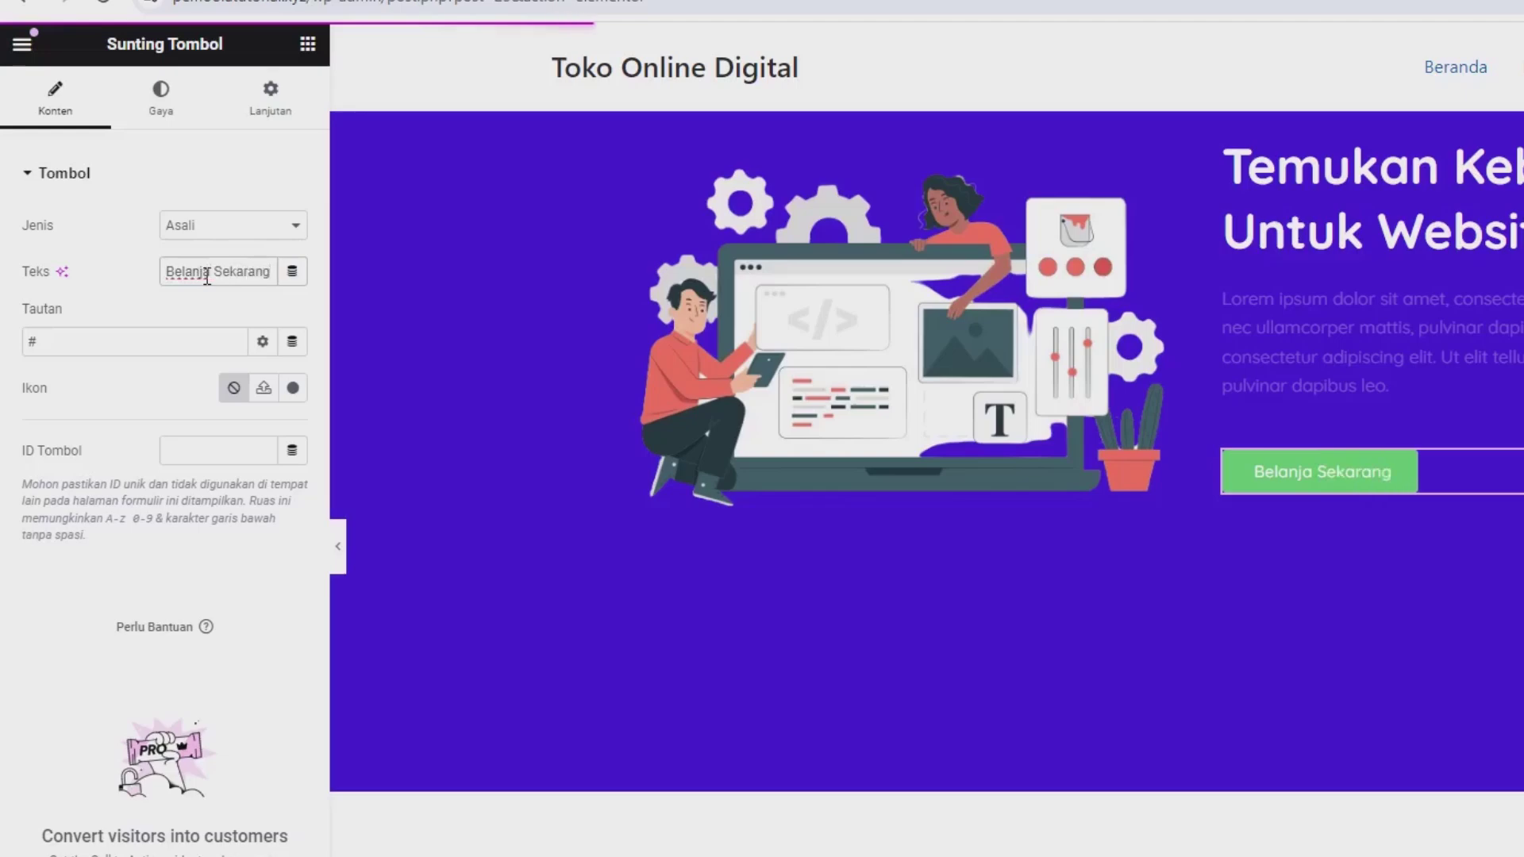
{"action": "left_click", "coordinate": [297, 389]}
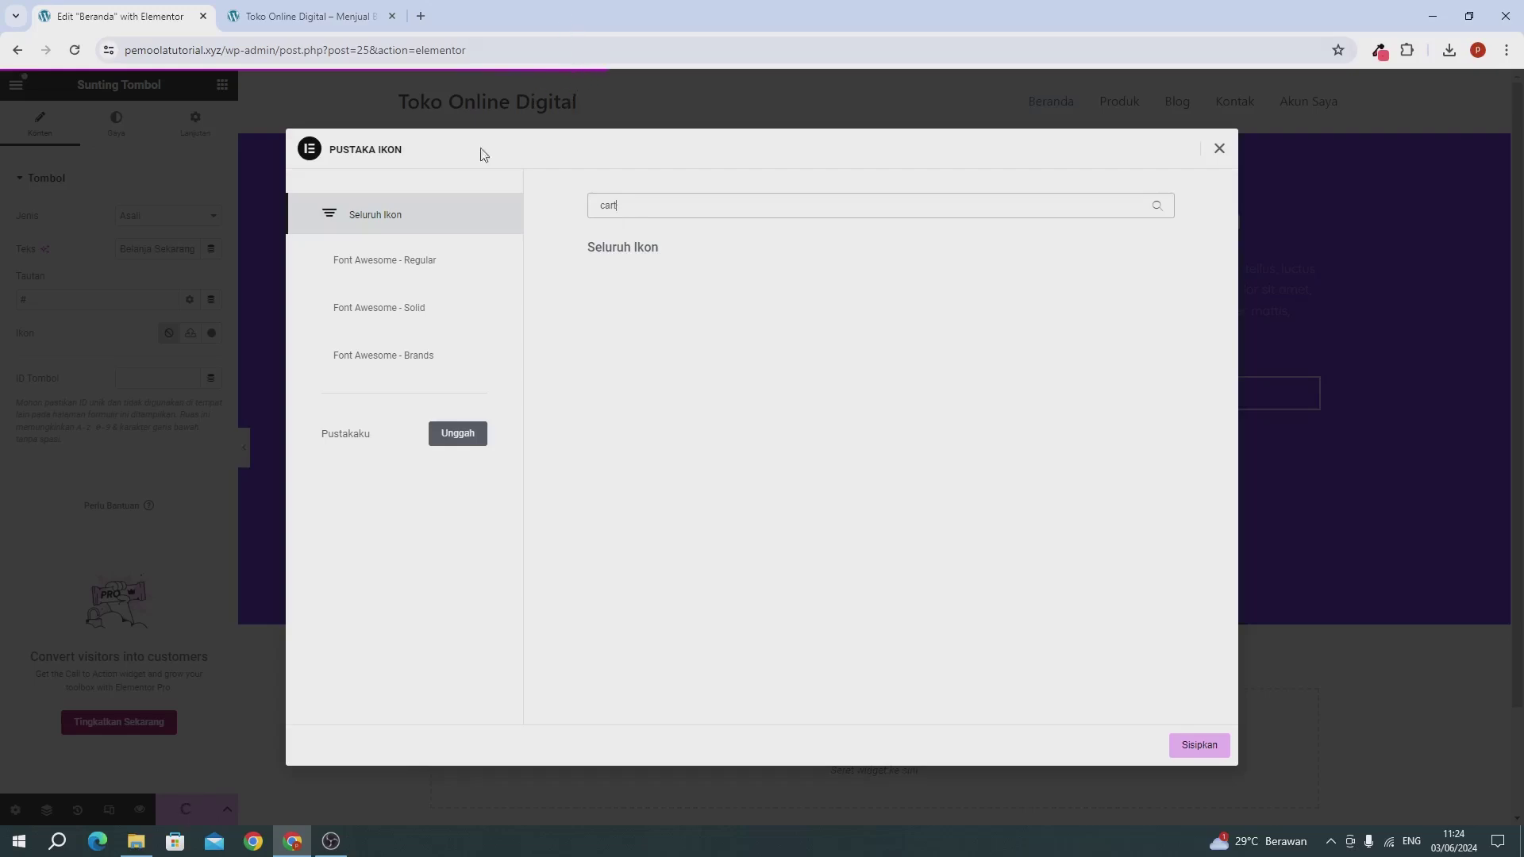
Step: Give the button a pinkish-red background using the rgb value sampled from the colour-picker extension
{"action": "left_click", "coordinate": [152, 330]}
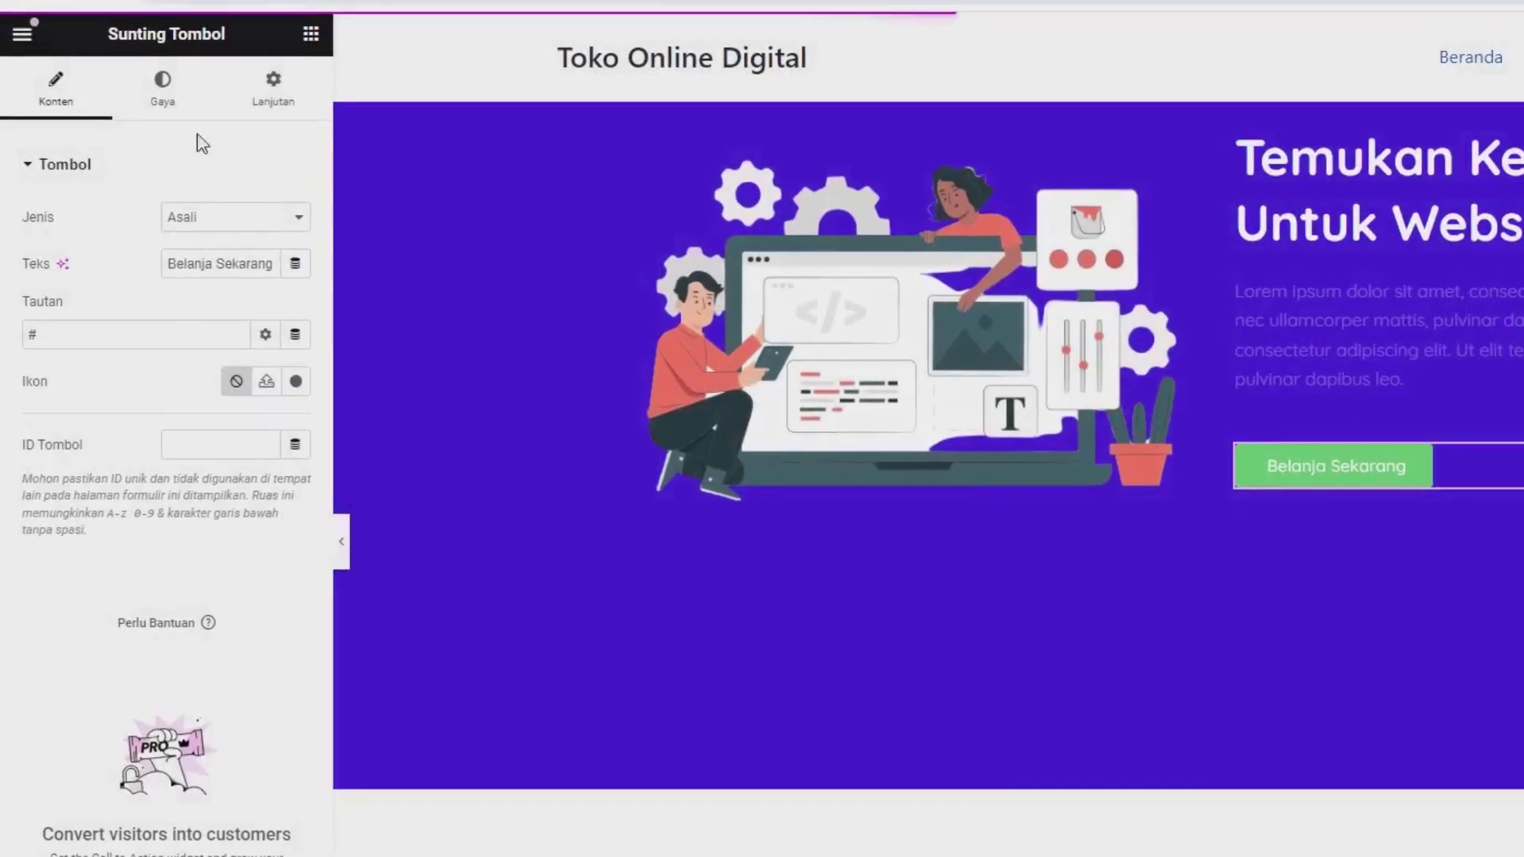
{"action": "left_click", "coordinate": [181, 108]}
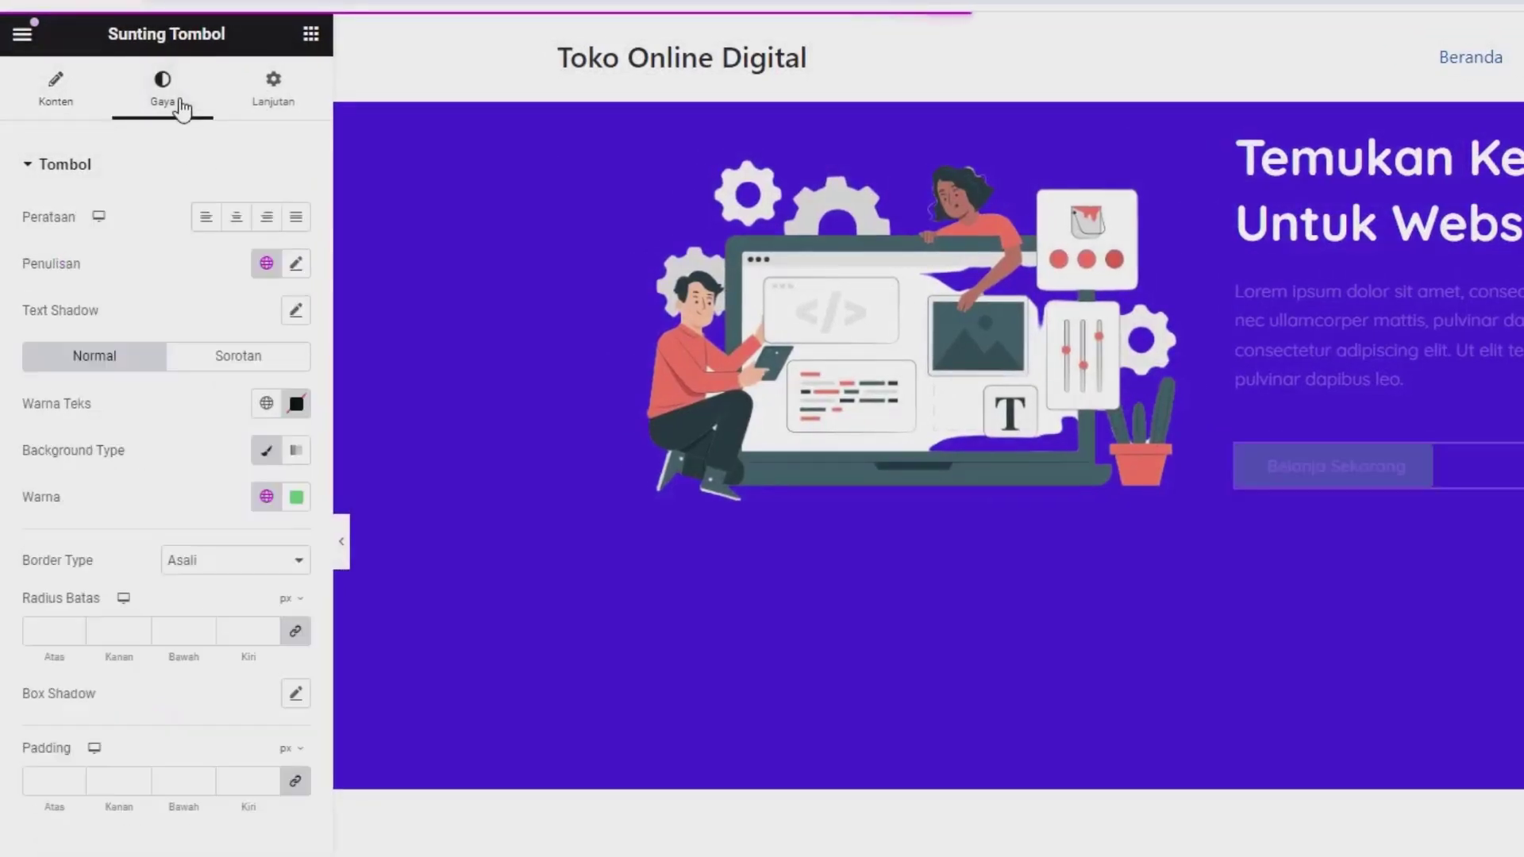
{"action": "left_click", "coordinate": [297, 500]}
{"action": "left_click", "coordinate": [276, 608]}
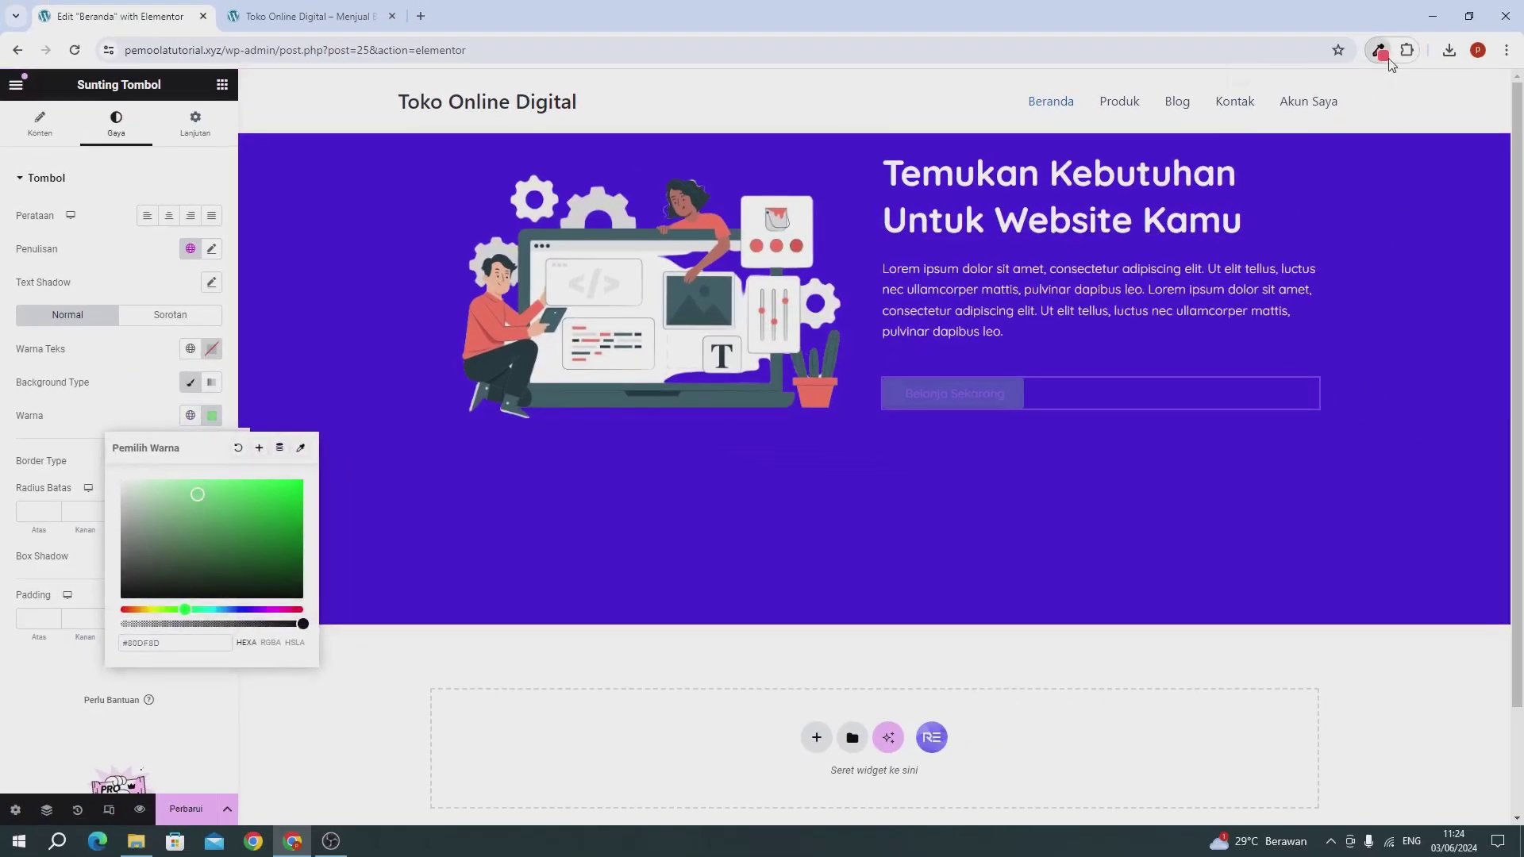
{"action": "left_click", "coordinate": [1380, 50]}
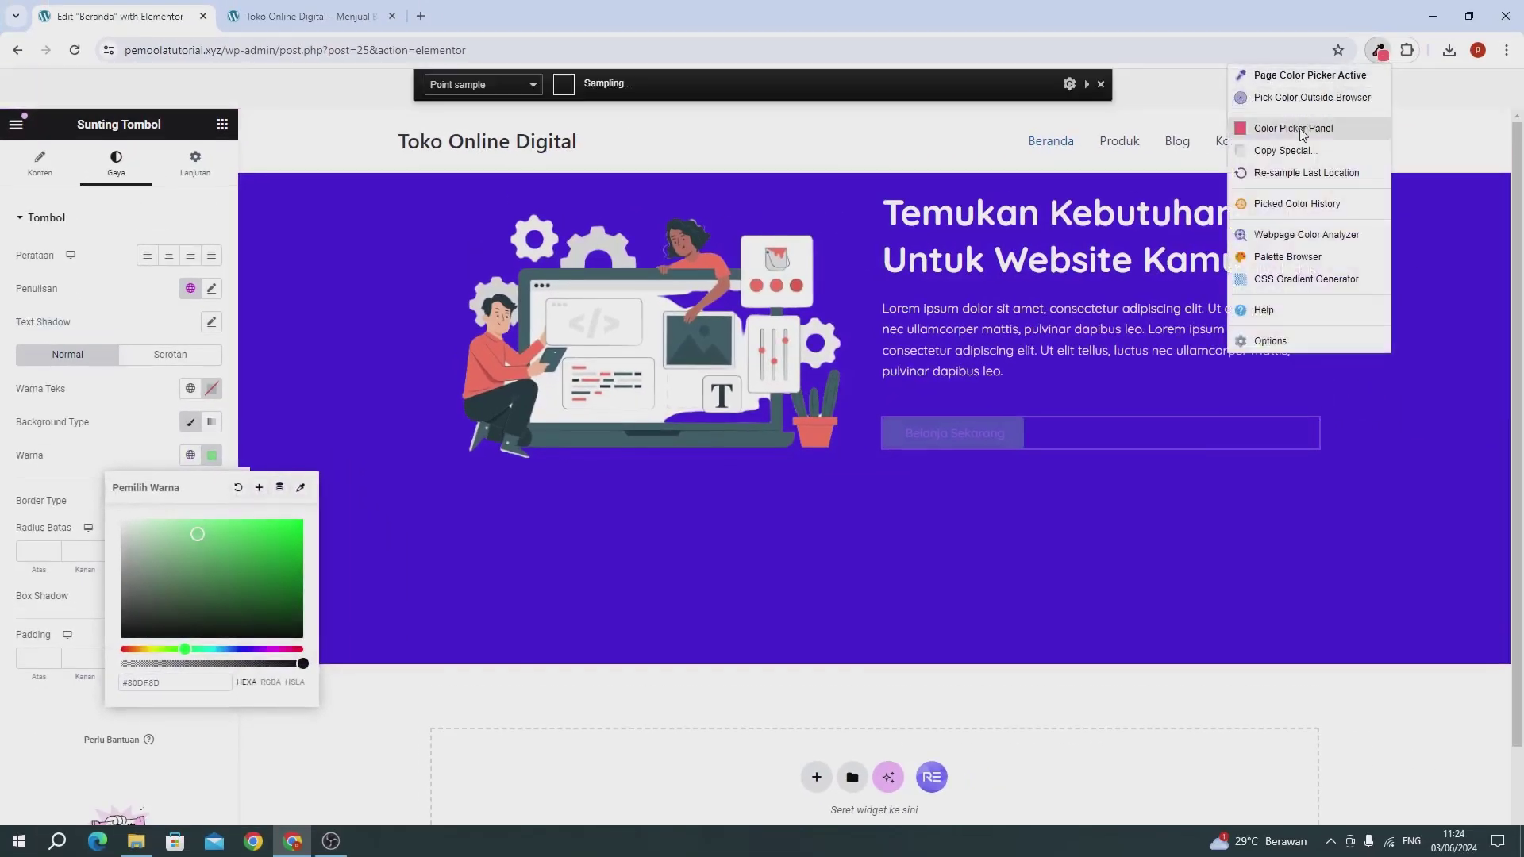
{"action": "left_click", "coordinate": [1302, 130]}
{"action": "triple_click", "coordinate": [997, 311]}
{"action": "key", "text": "ctrl+c"}
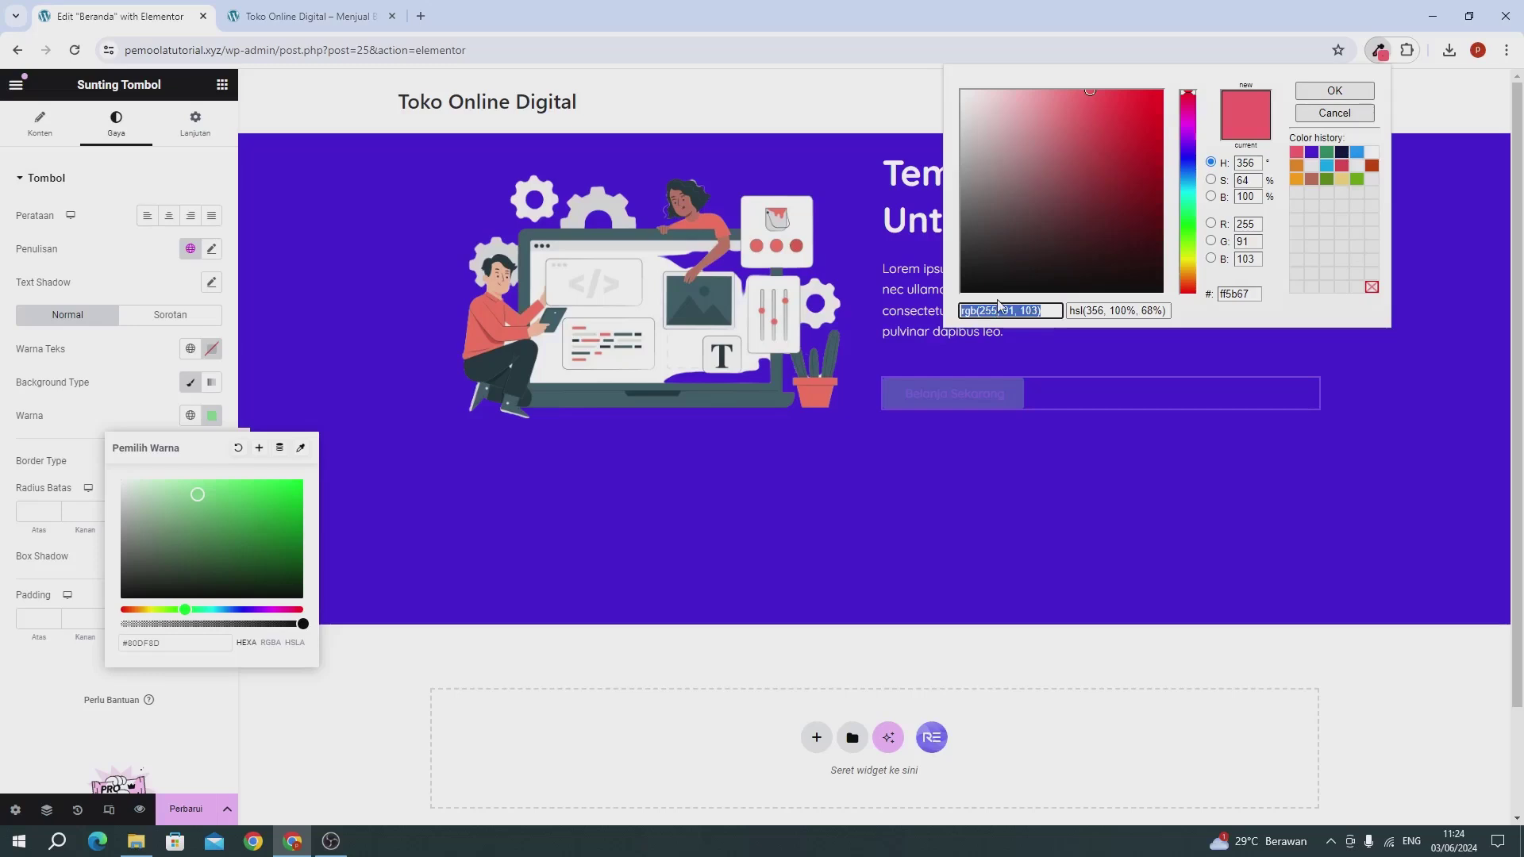
{"action": "left_click", "coordinate": [161, 645]}
{"action": "key", "text": "ctrl+a"}
{"action": "key", "text": "ctrl+v"}
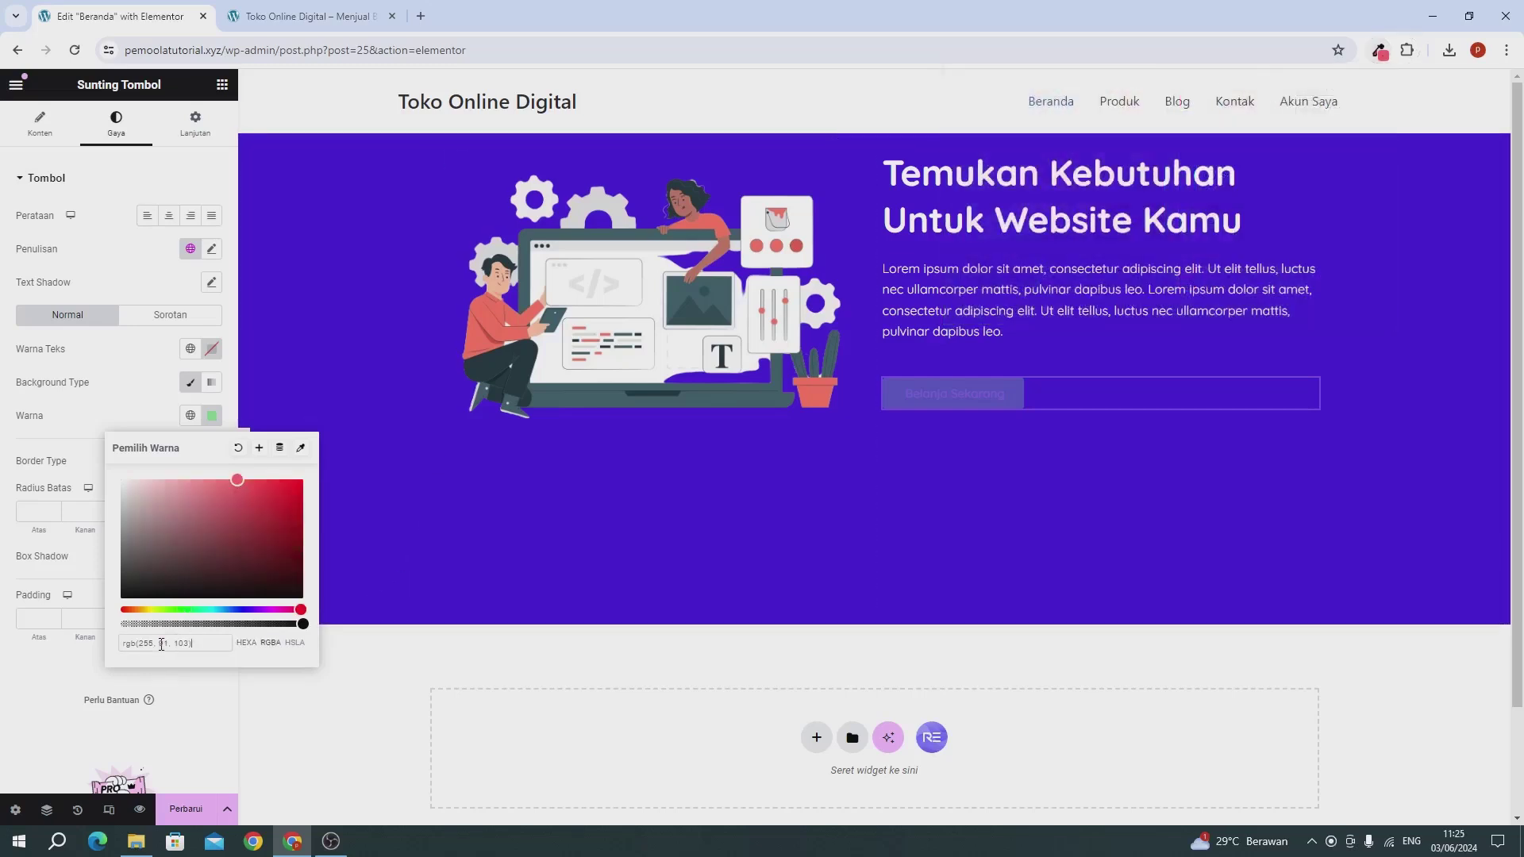
{"action": "left_click", "coordinate": [159, 365]}
Step: Set the button text to size 14 with 400 (Normal) weight
{"action": "left_click", "coordinate": [210, 249]}
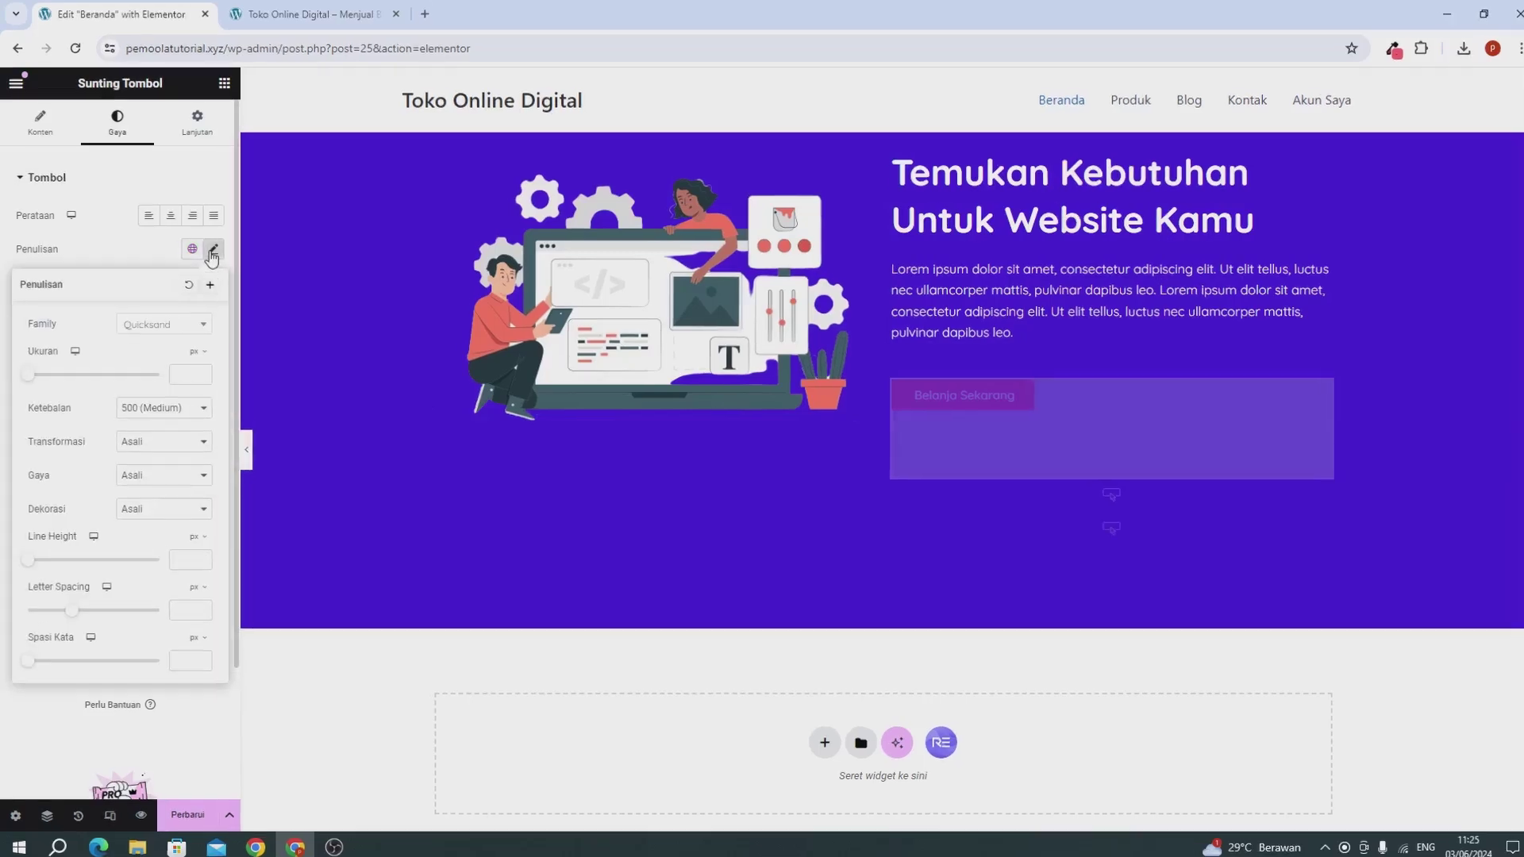
{"action": "left_click", "coordinate": [234, 409]}
{"action": "type", "text": "14"}
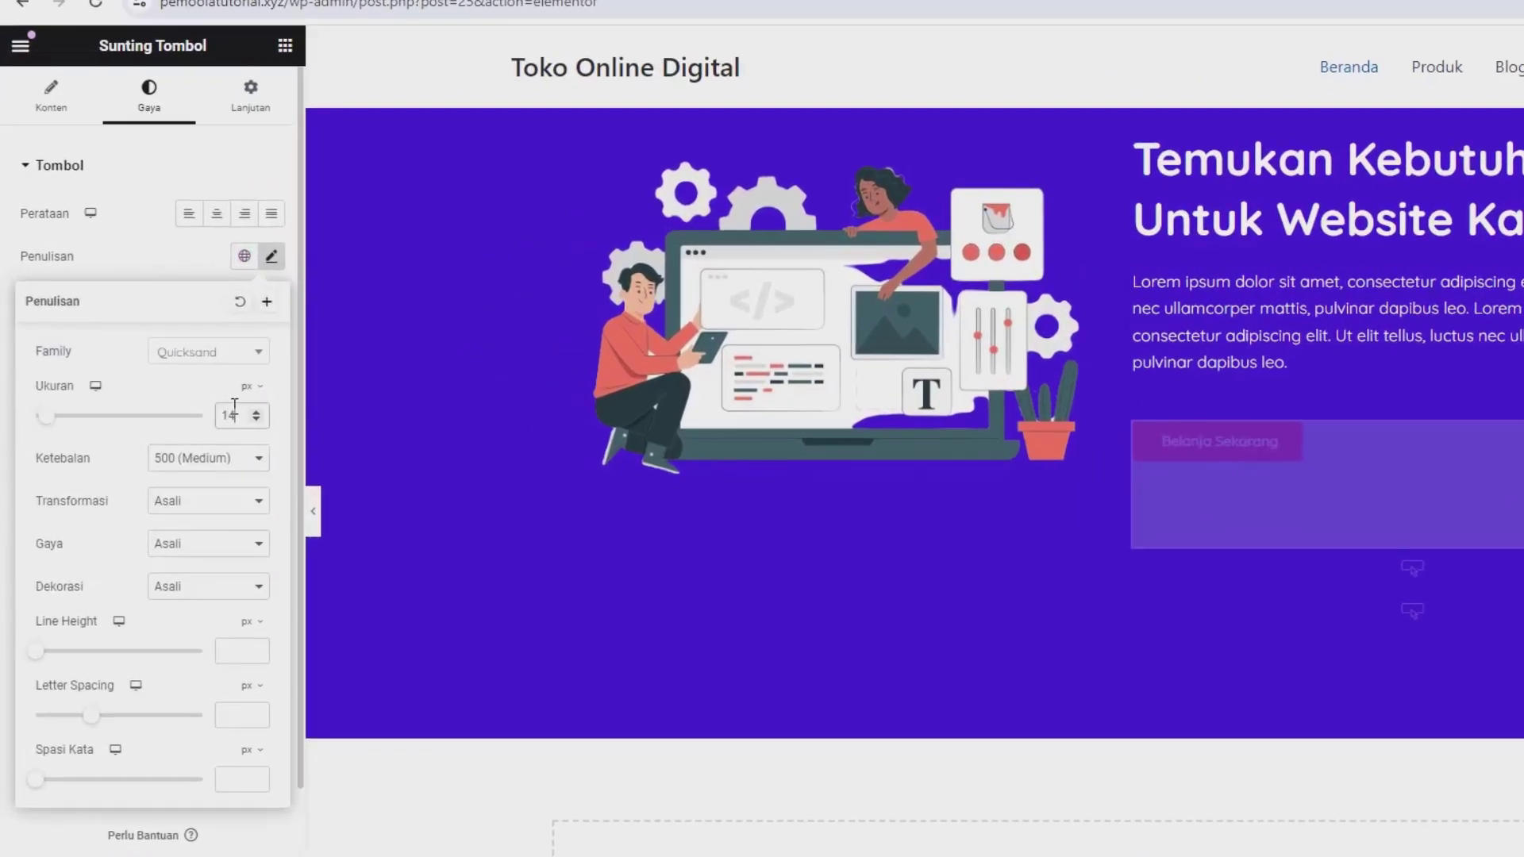
{"action": "left_click", "coordinate": [174, 468]}
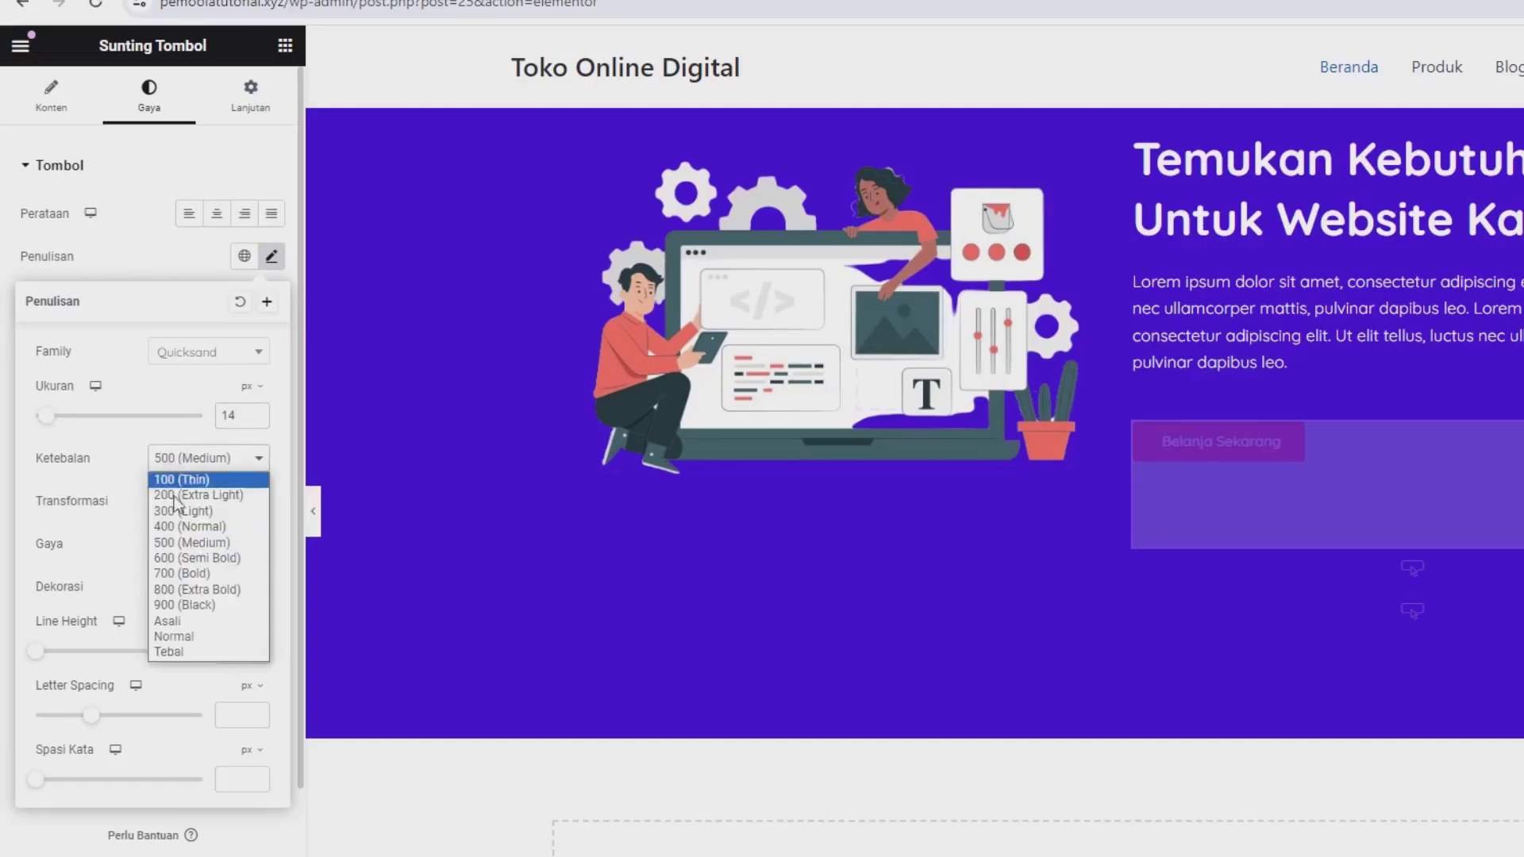
{"action": "left_click", "coordinate": [177, 522]}
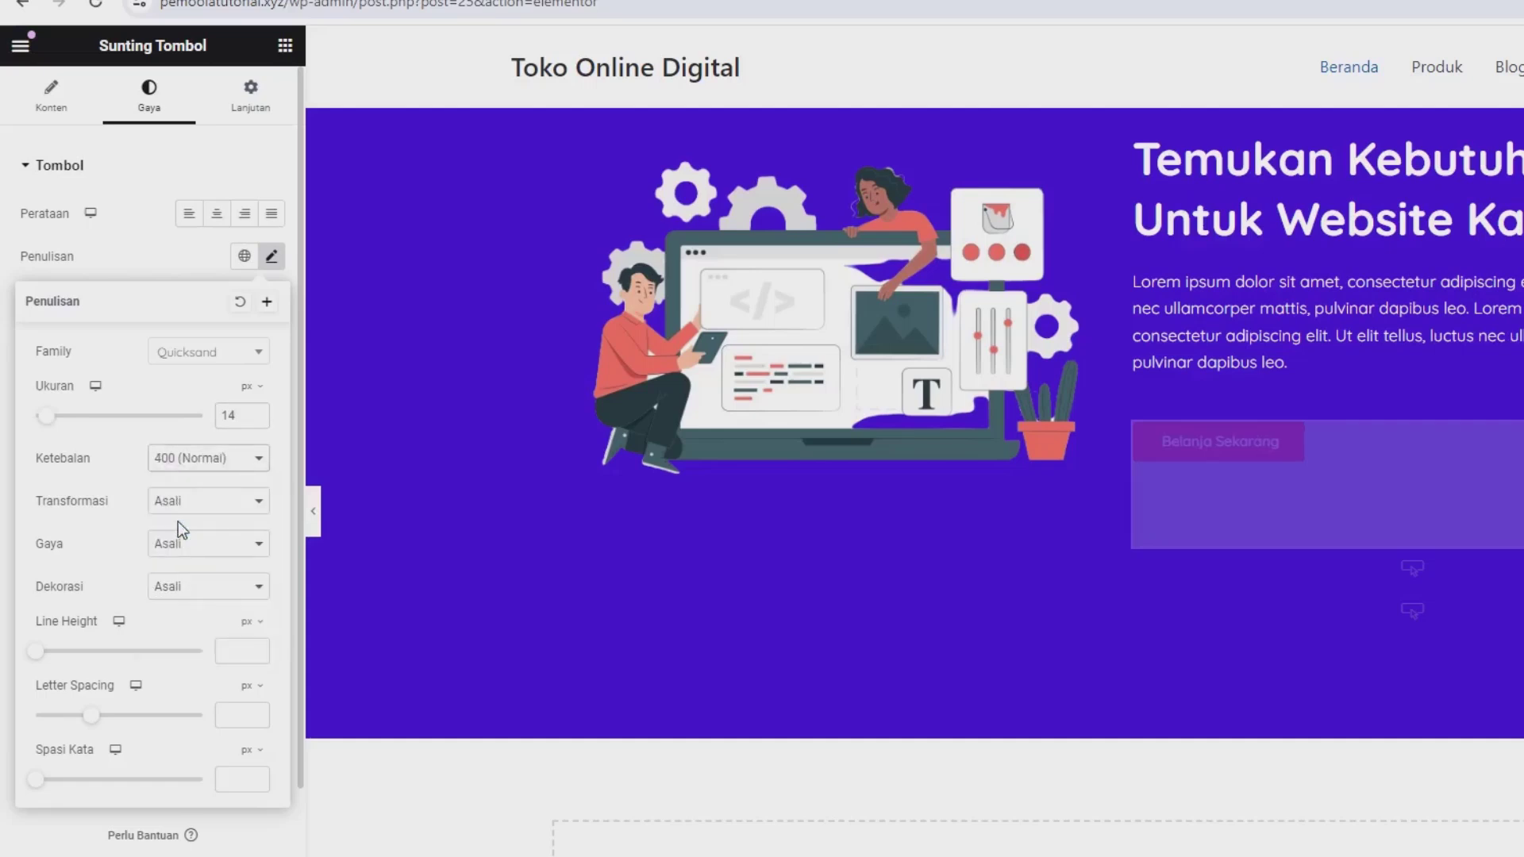
{"action": "left_click", "coordinate": [171, 467]}
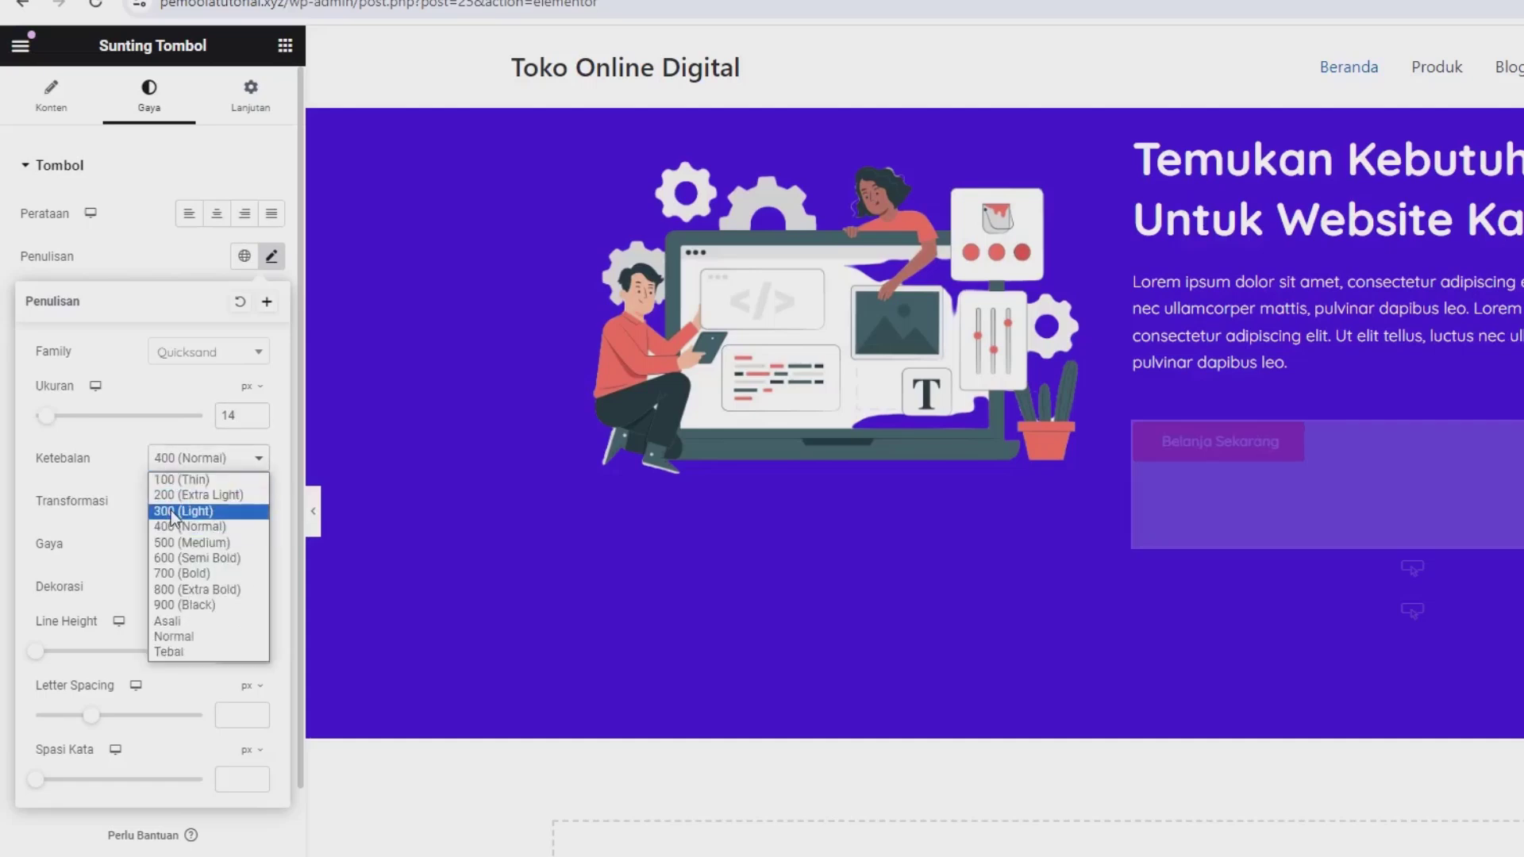
{"action": "left_click", "coordinate": [172, 513]}
{"action": "left_click", "coordinate": [176, 467]}
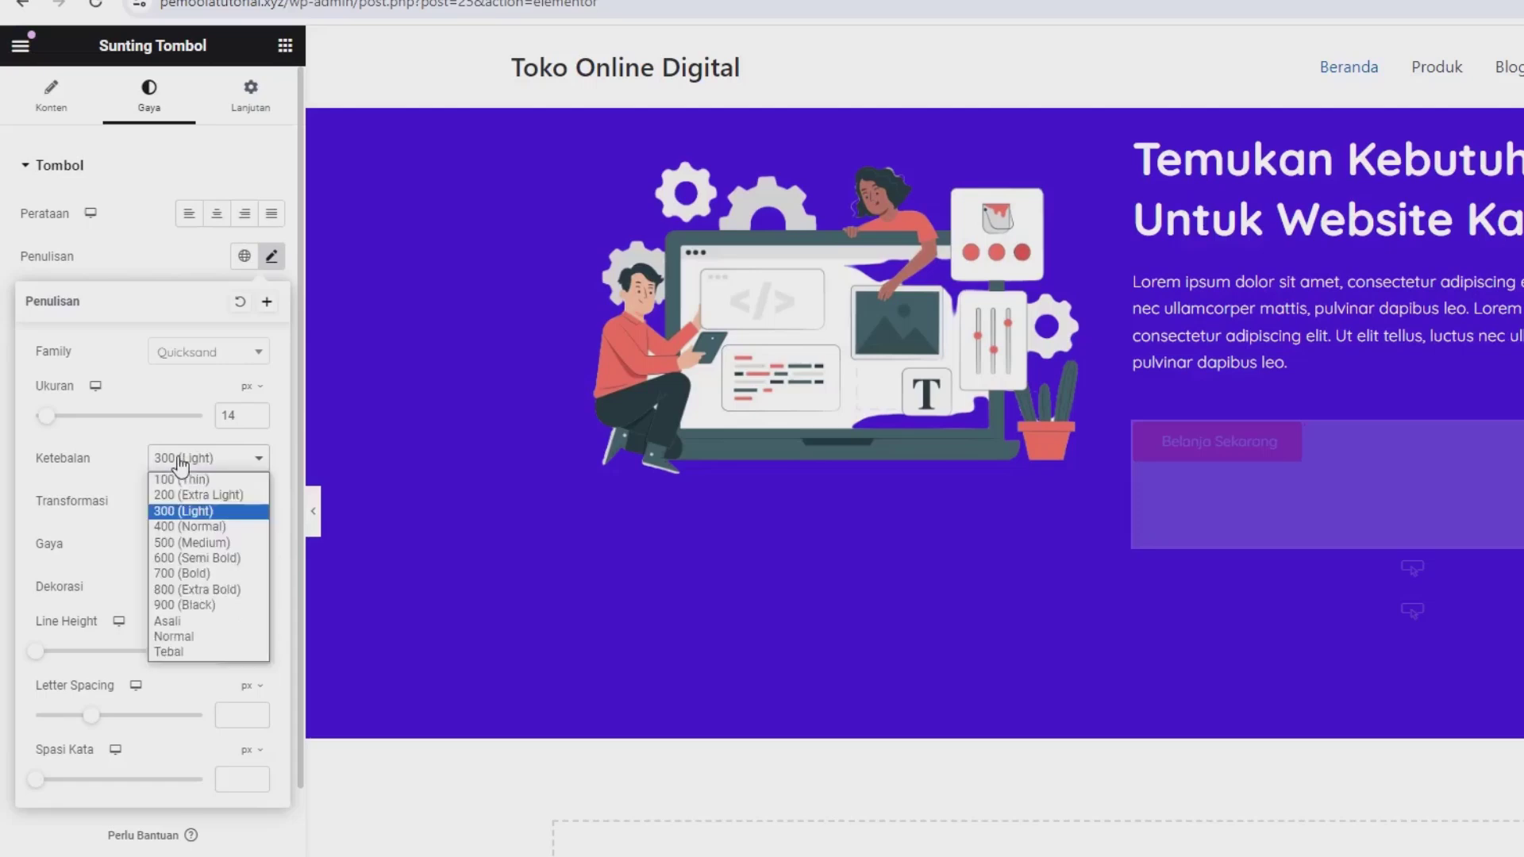
{"action": "left_click", "coordinate": [178, 528]}
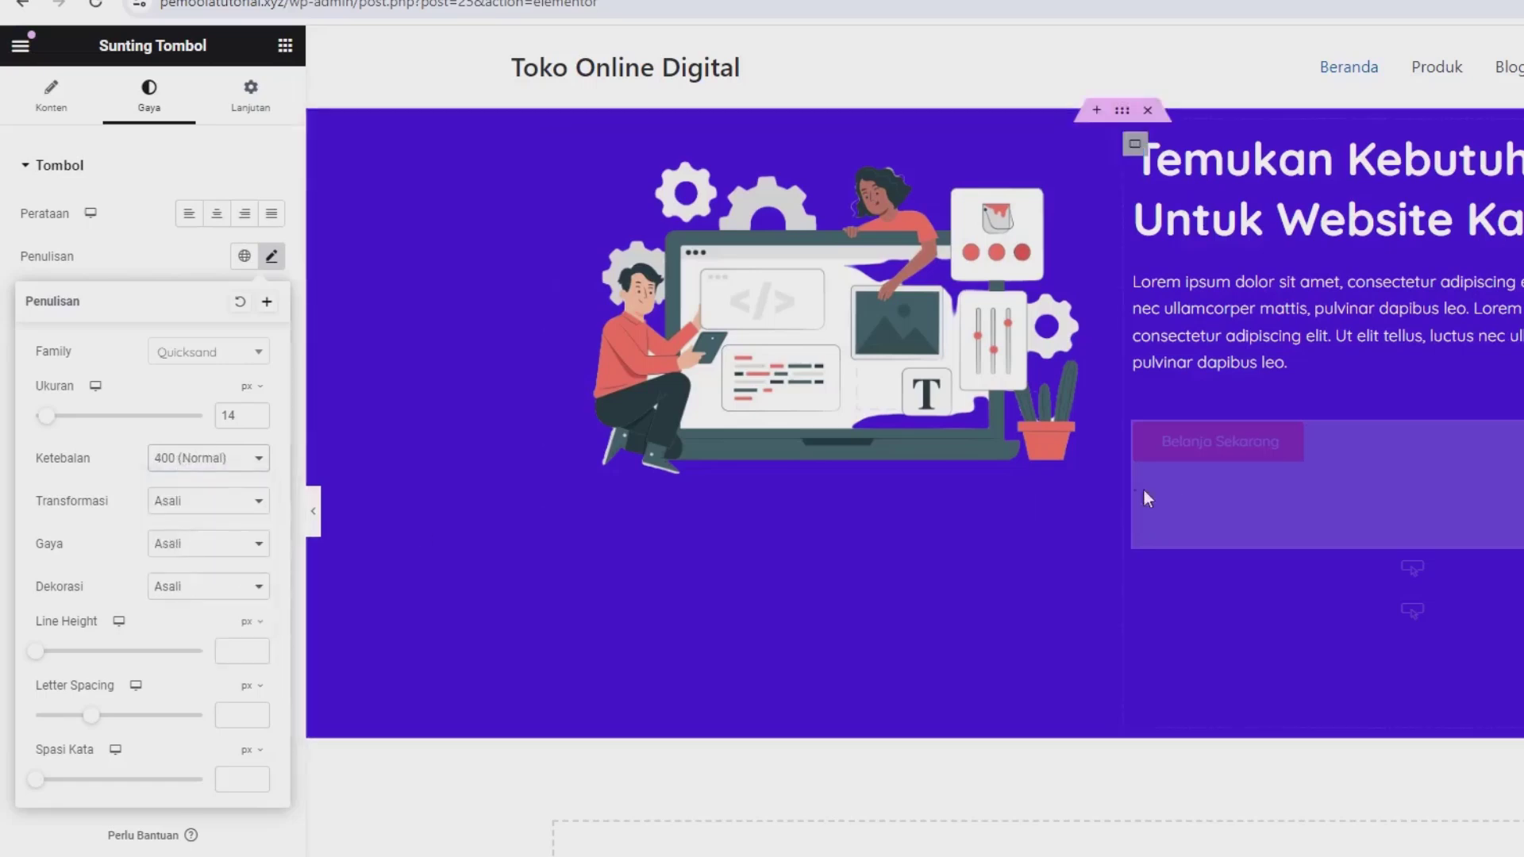
{"action": "left_click", "coordinate": [184, 249]}
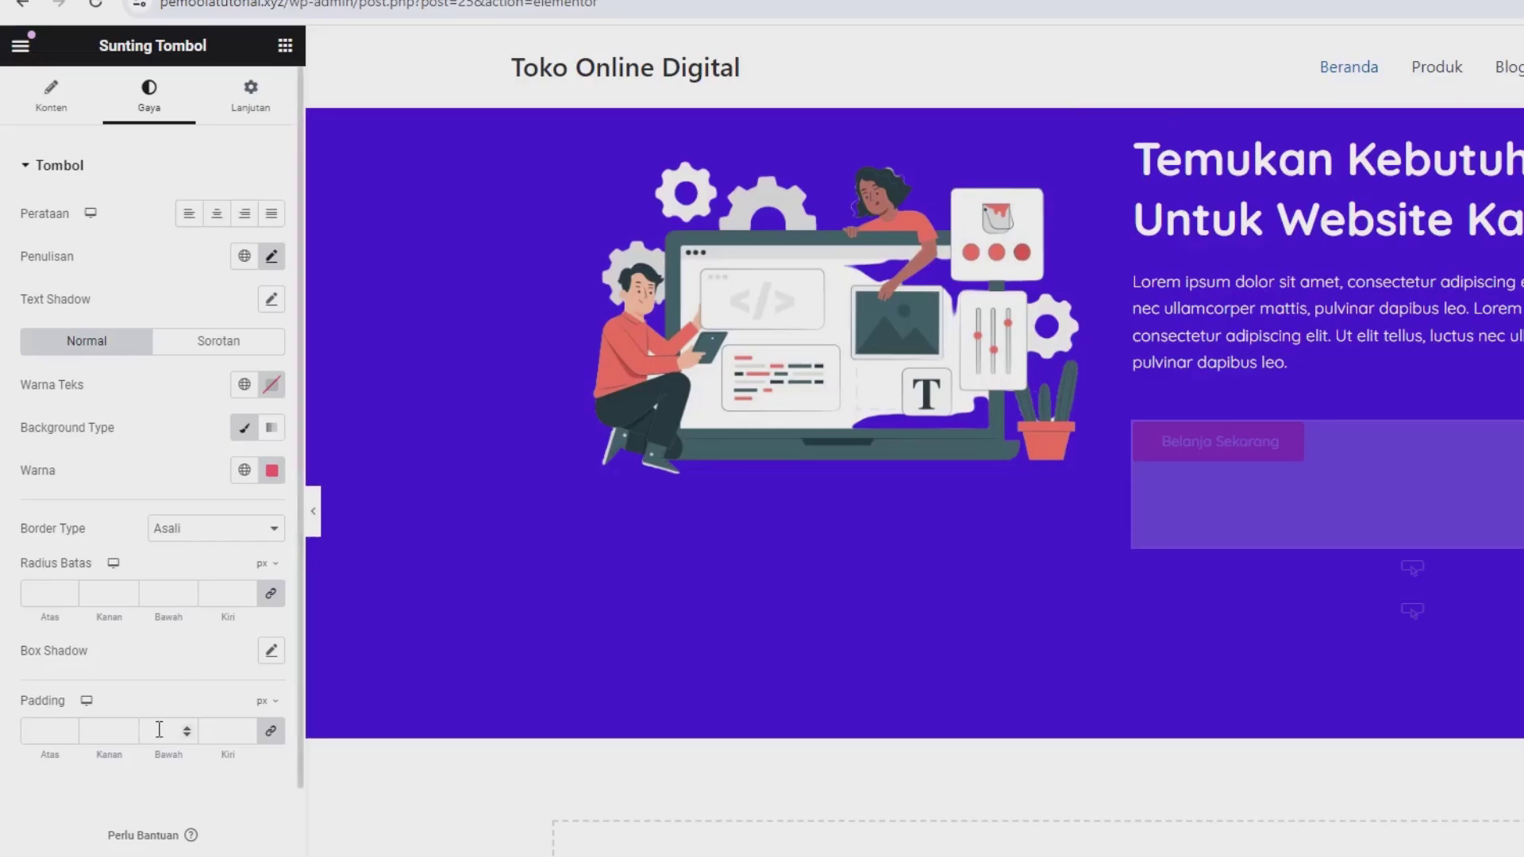
Step: Set the button padding to 3, 5, 3, 5 % and the corner radius to 30 px
{"action": "left_click", "coordinate": [271, 736]}
{"action": "mouse_move", "coordinate": [265, 702]}
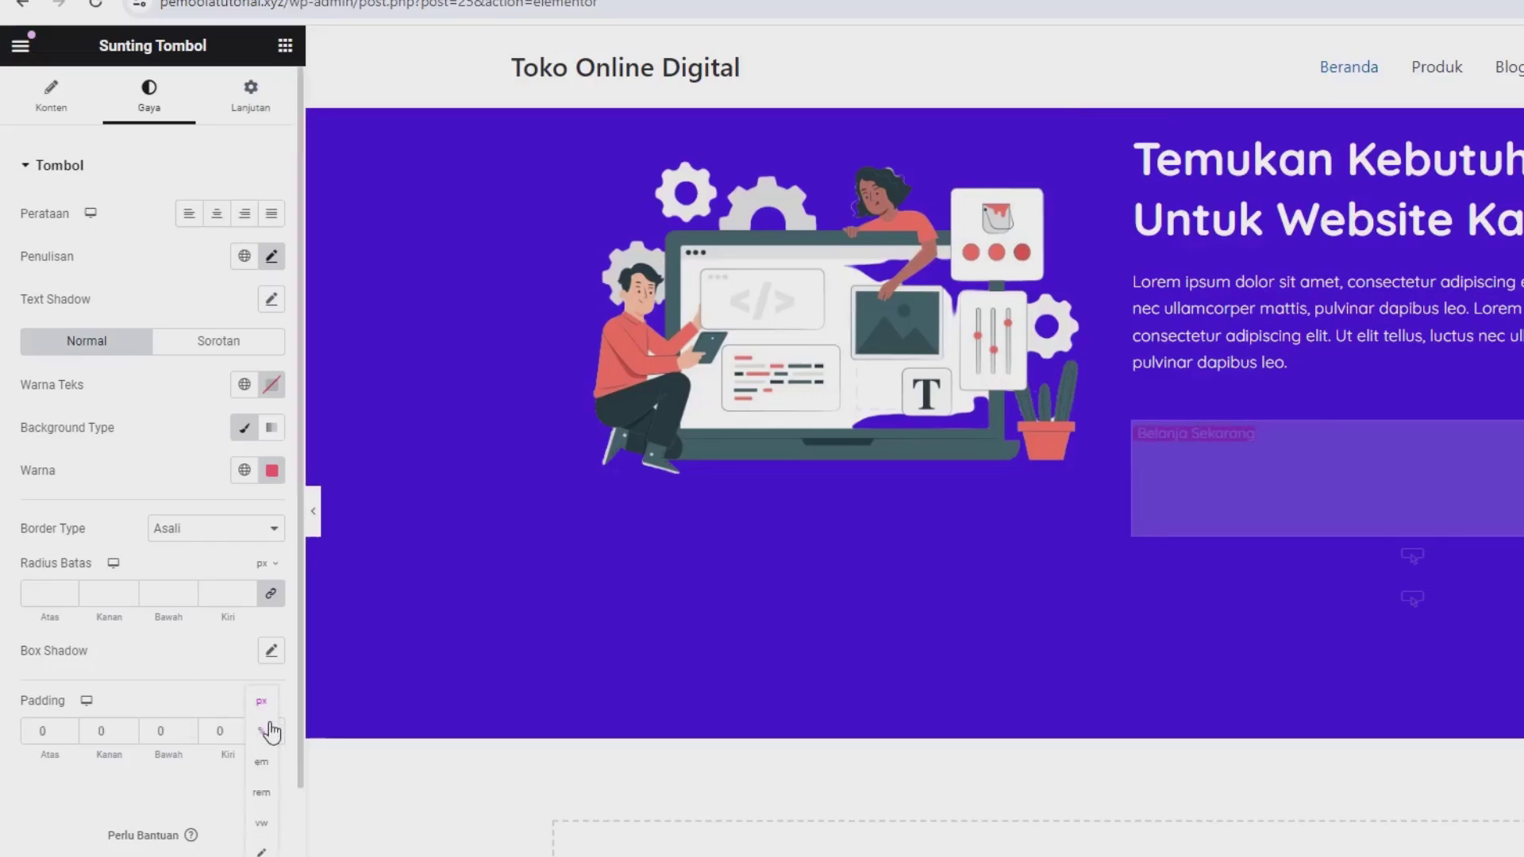
{"action": "left_click", "coordinate": [271, 731]}
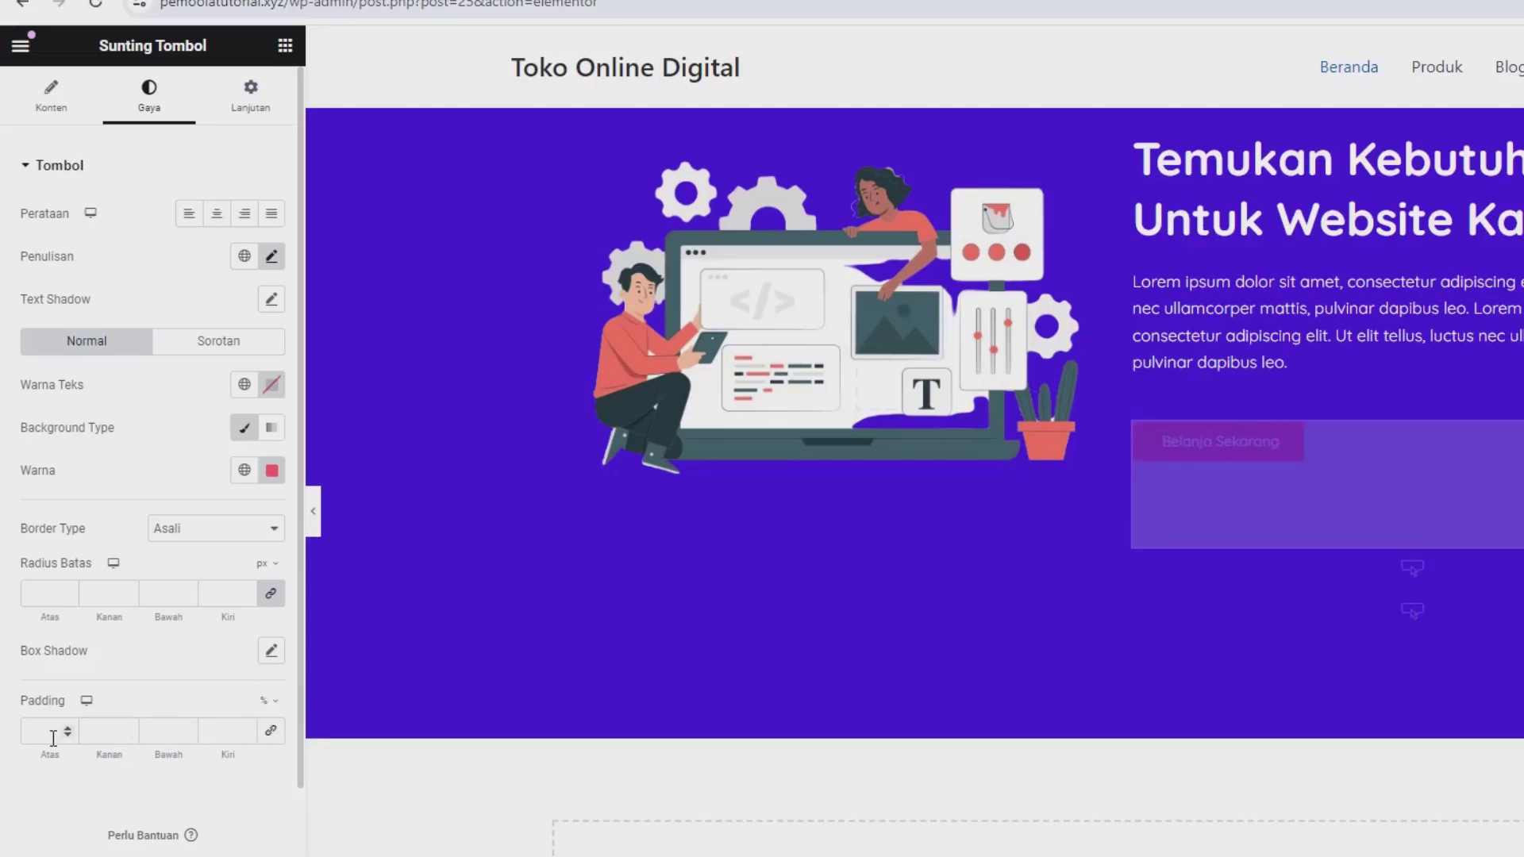
{"action": "type", "text": "3"}
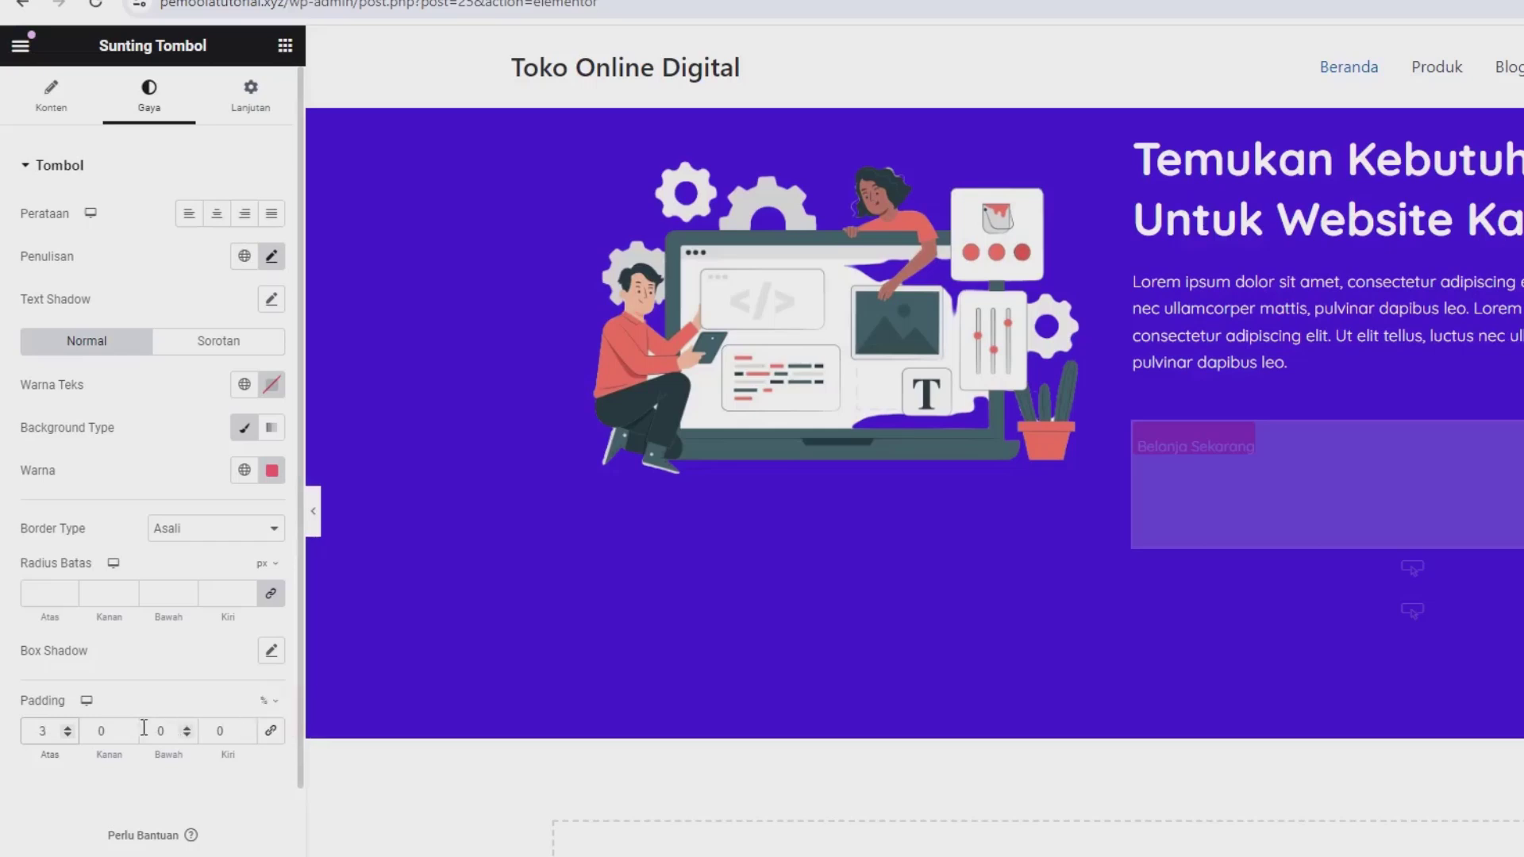
{"action": "left_click", "coordinate": [131, 731]}
{"action": "type", "text": "3"}
{"action": "key", "text": "Tab"}
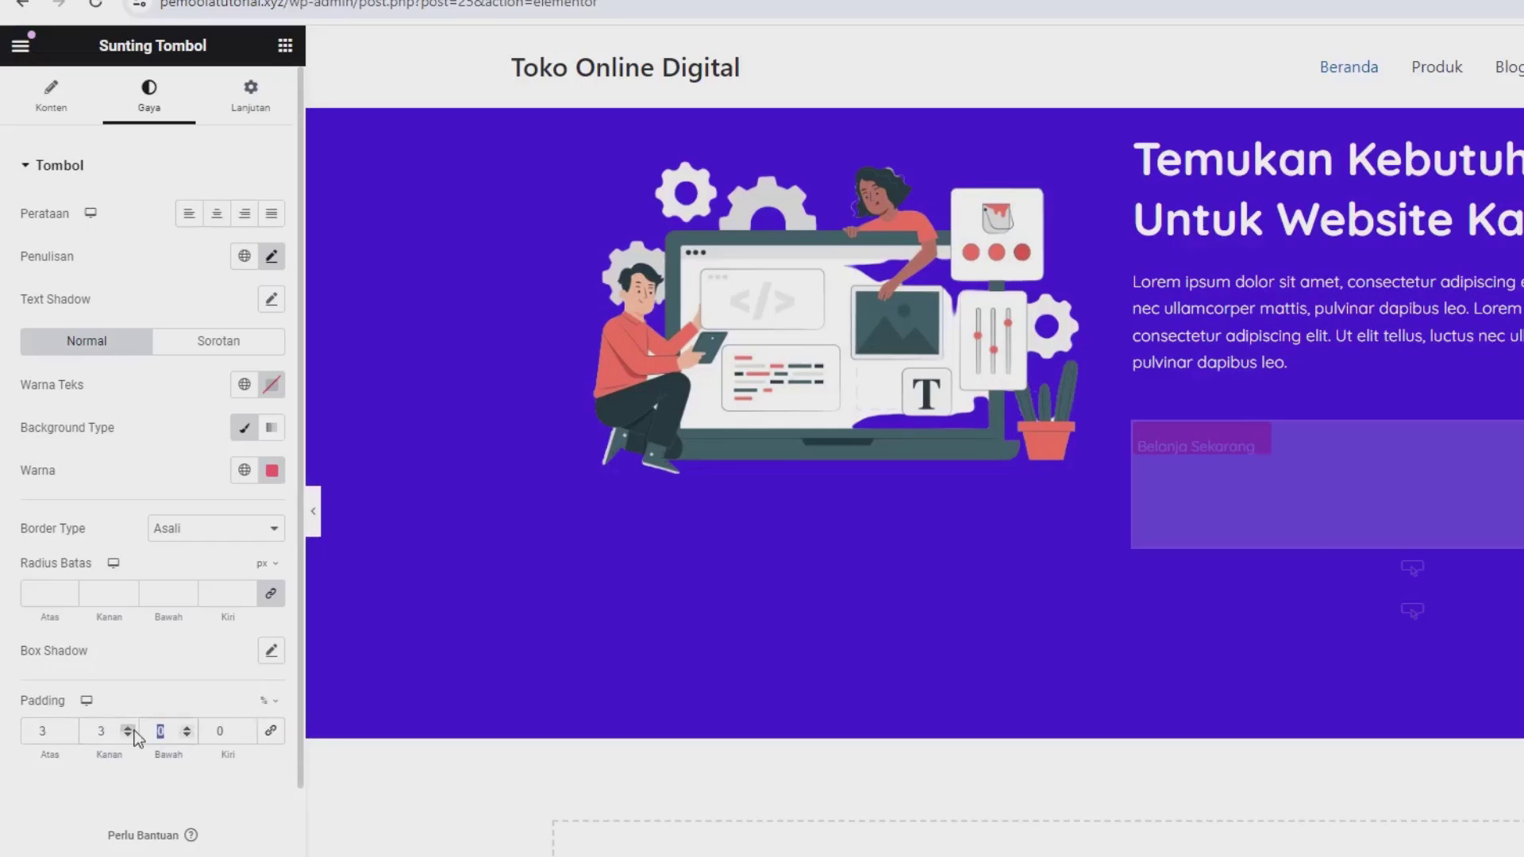
{"action": "type", "text": "33"}
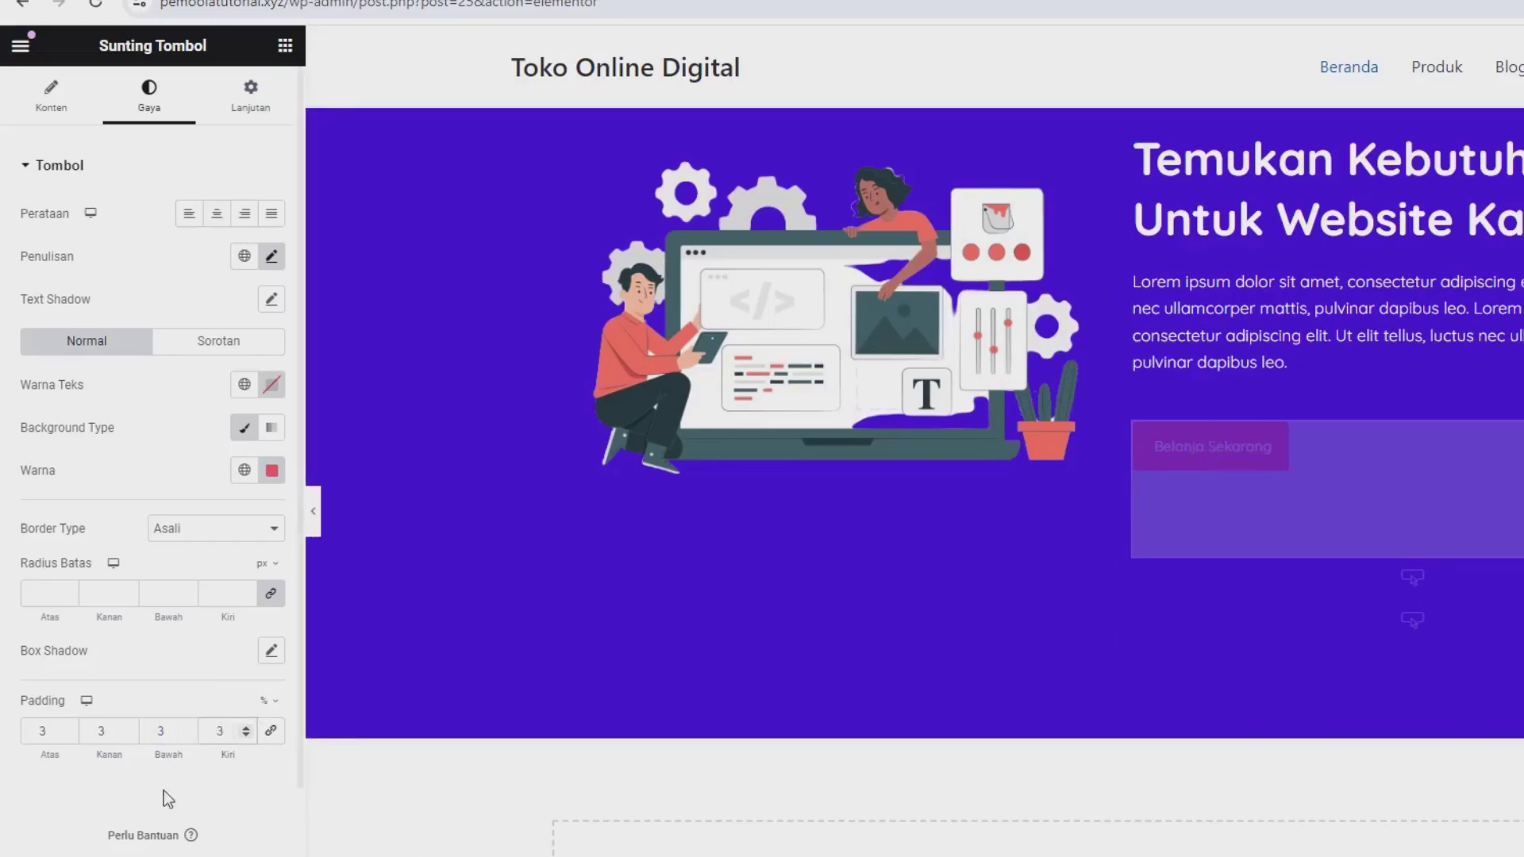
{"action": "double_click", "coordinate": [115, 737]}
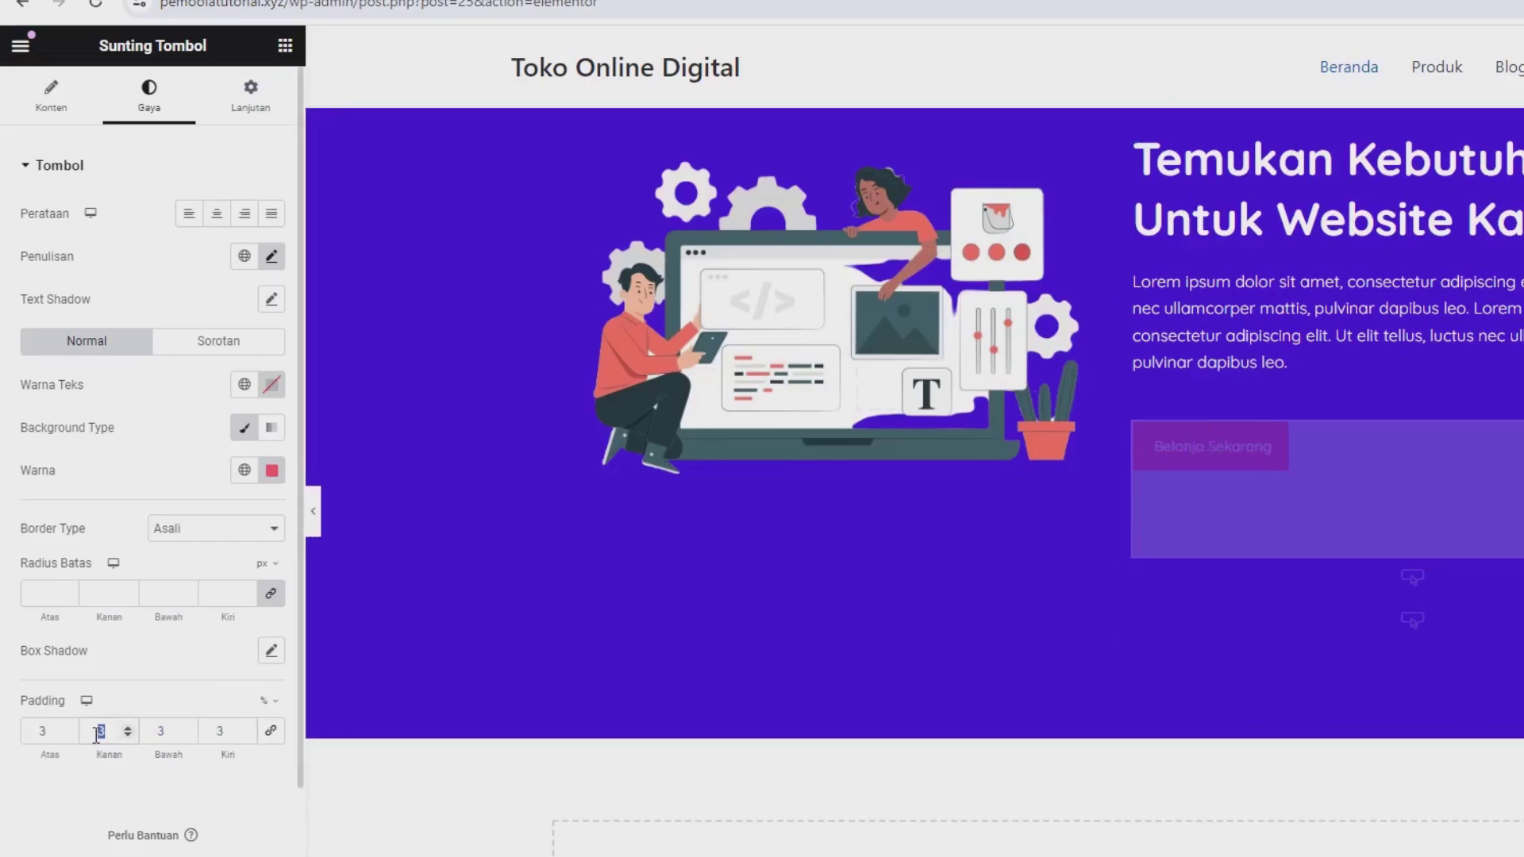
{"action": "type", "text": "5"}
{"action": "left_click", "coordinate": [172, 734]}
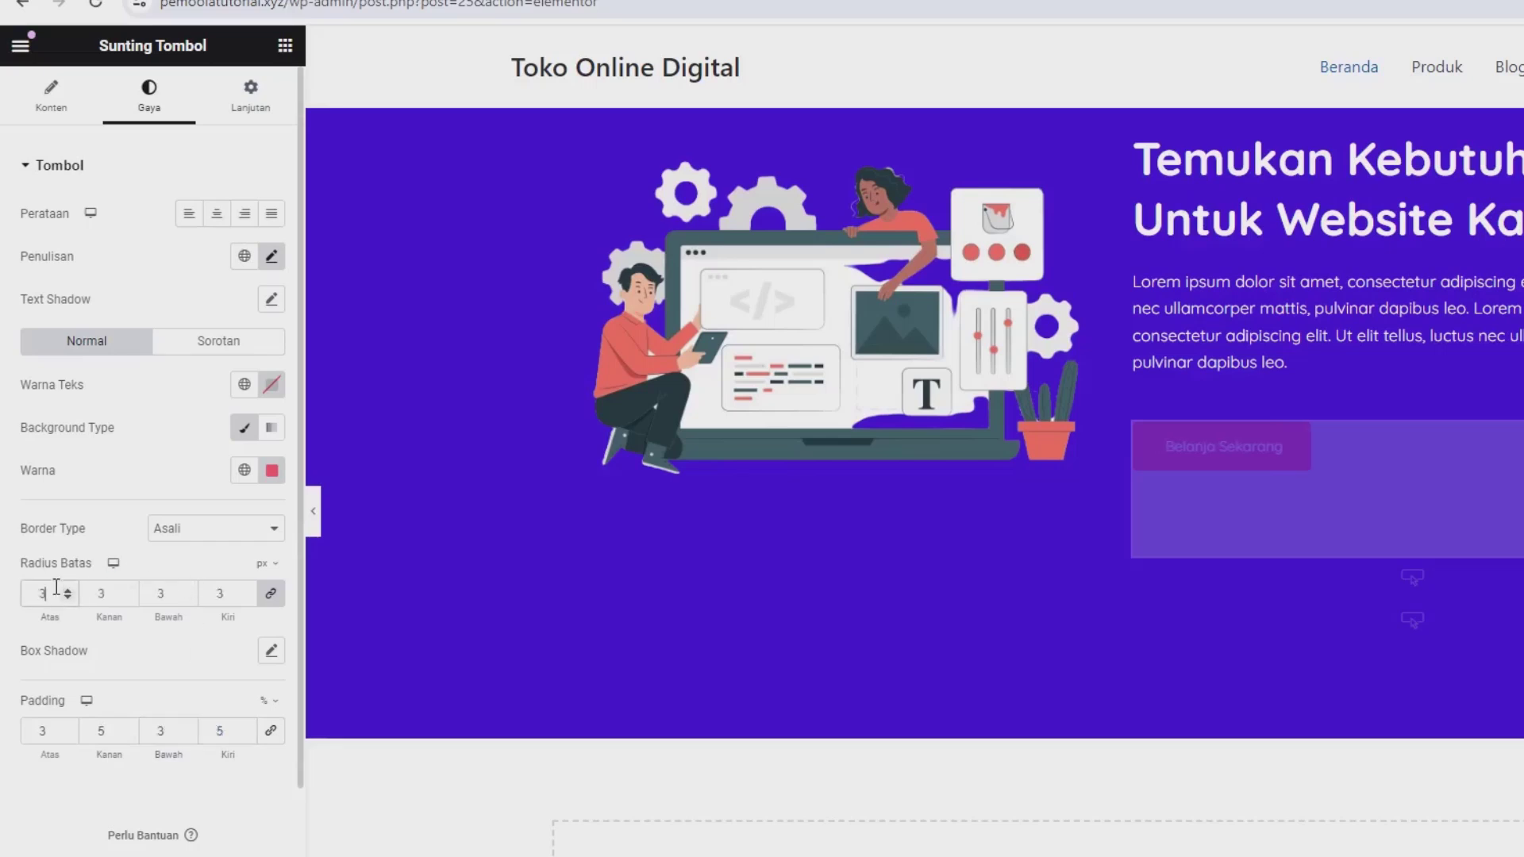
{"action": "type", "text": "0"}
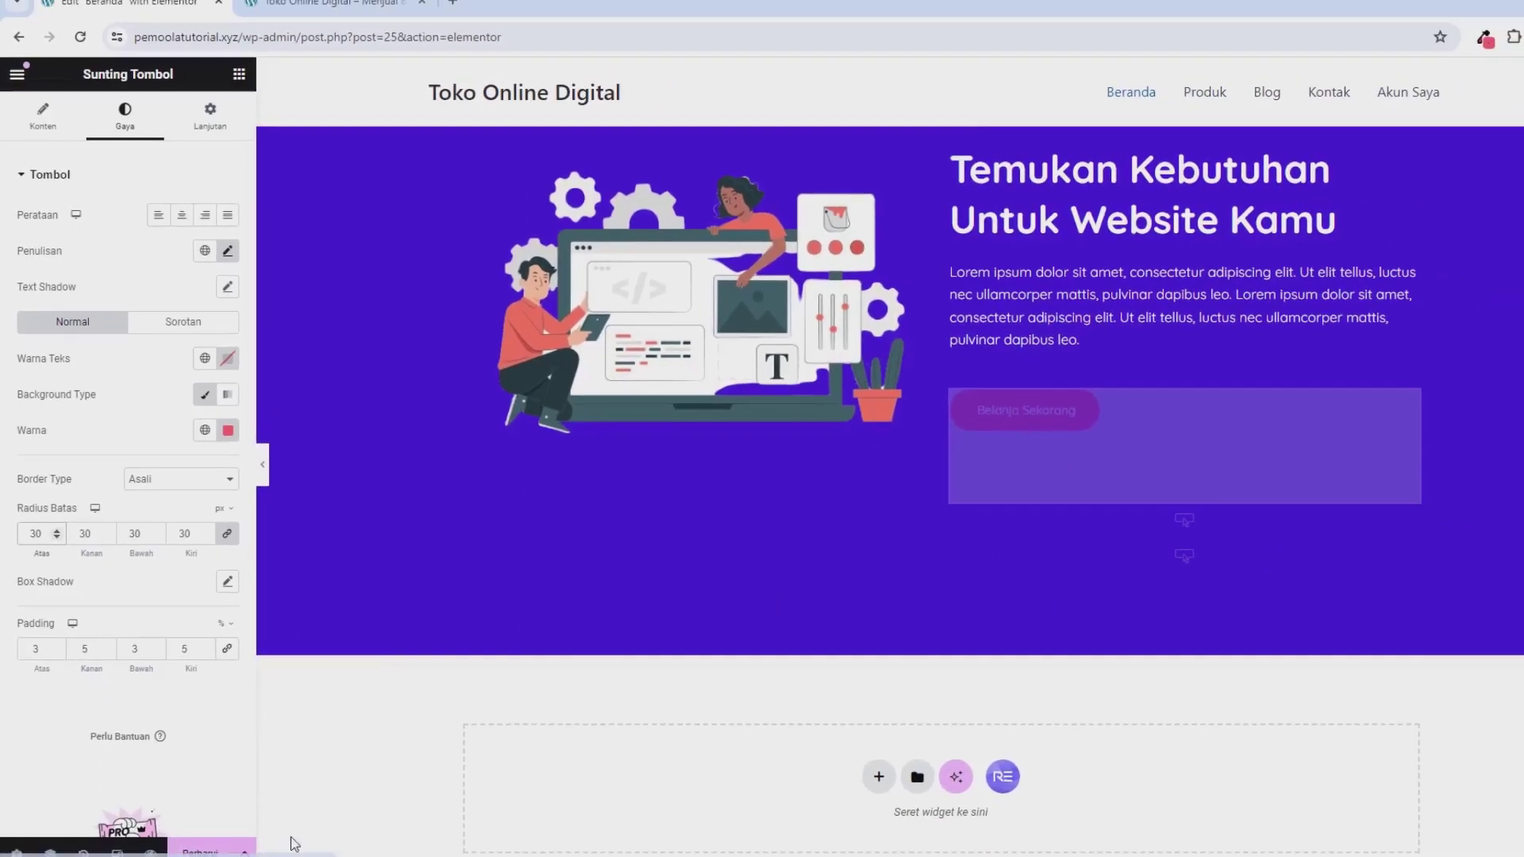
Step: Save the Beranda page and reload the live site to see the rounded red Belanja Sekarang button
{"action": "left_click", "coordinate": [209, 853]}
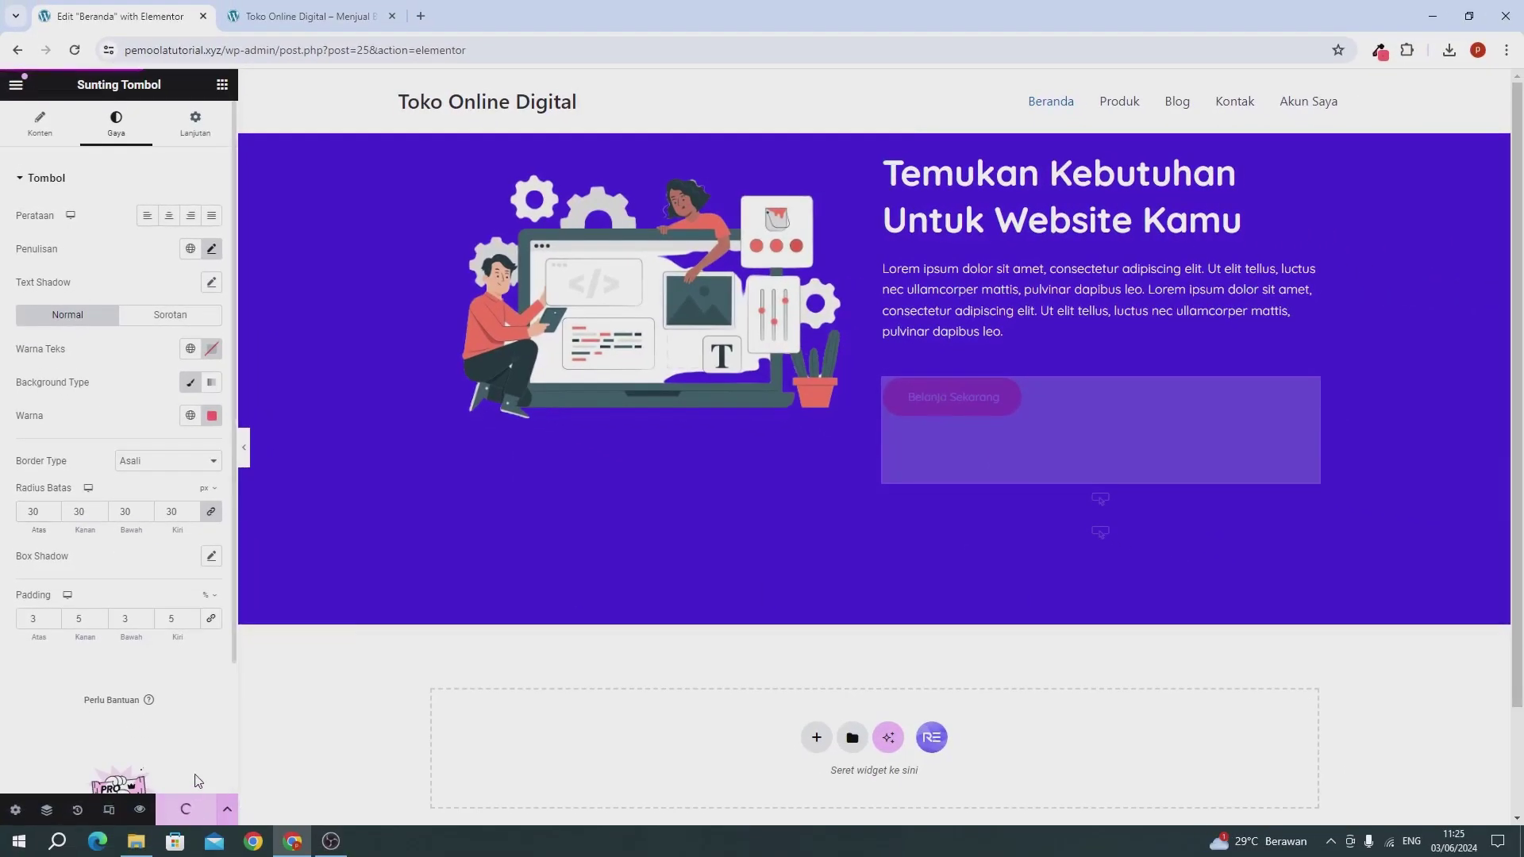
{"action": "left_click", "coordinate": [254, 24]}
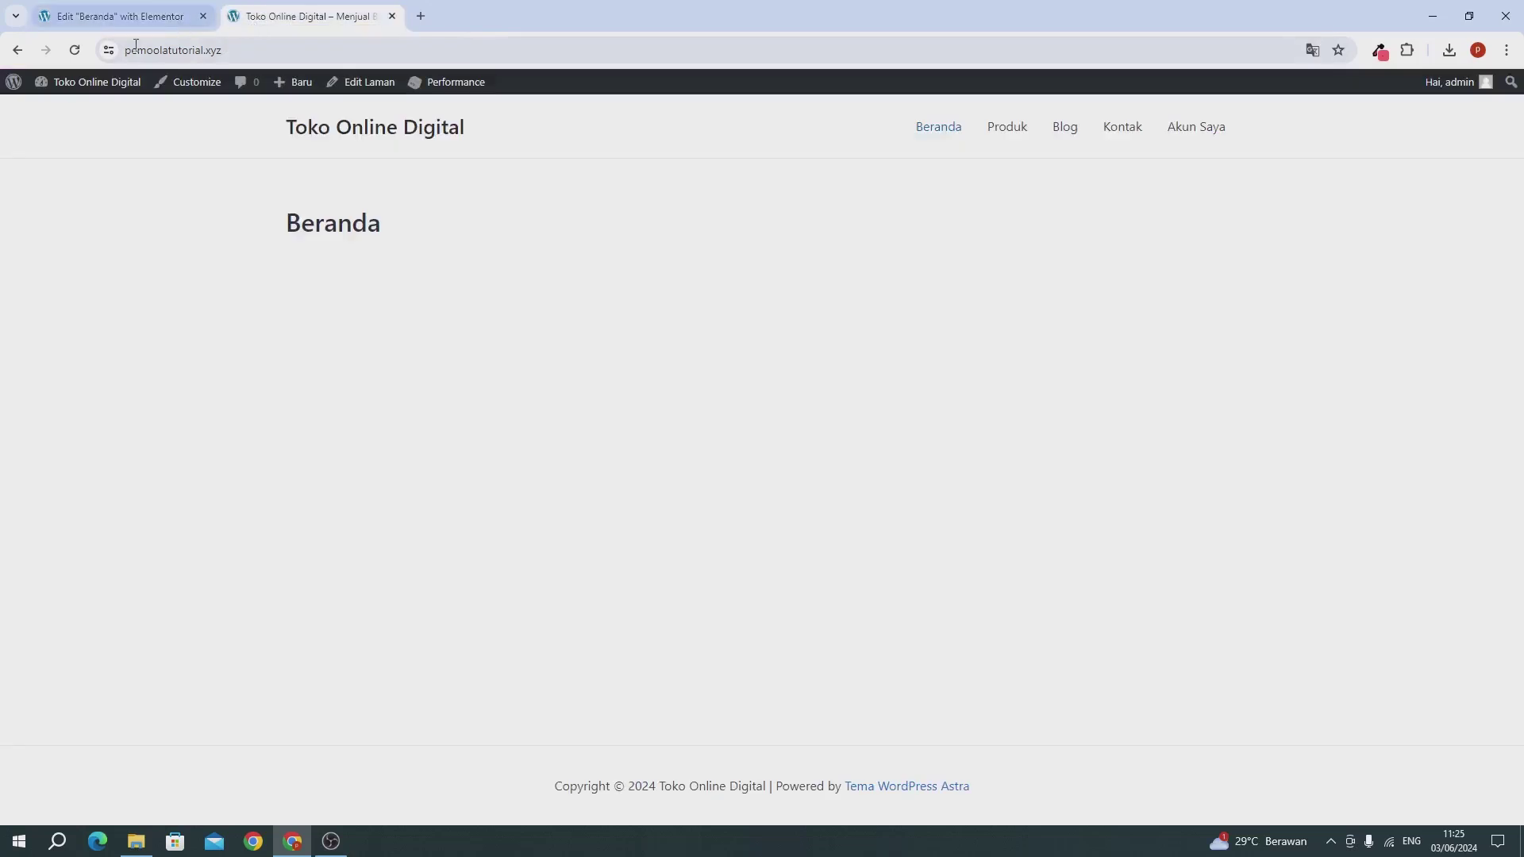
{"action": "left_click", "coordinate": [75, 49]}
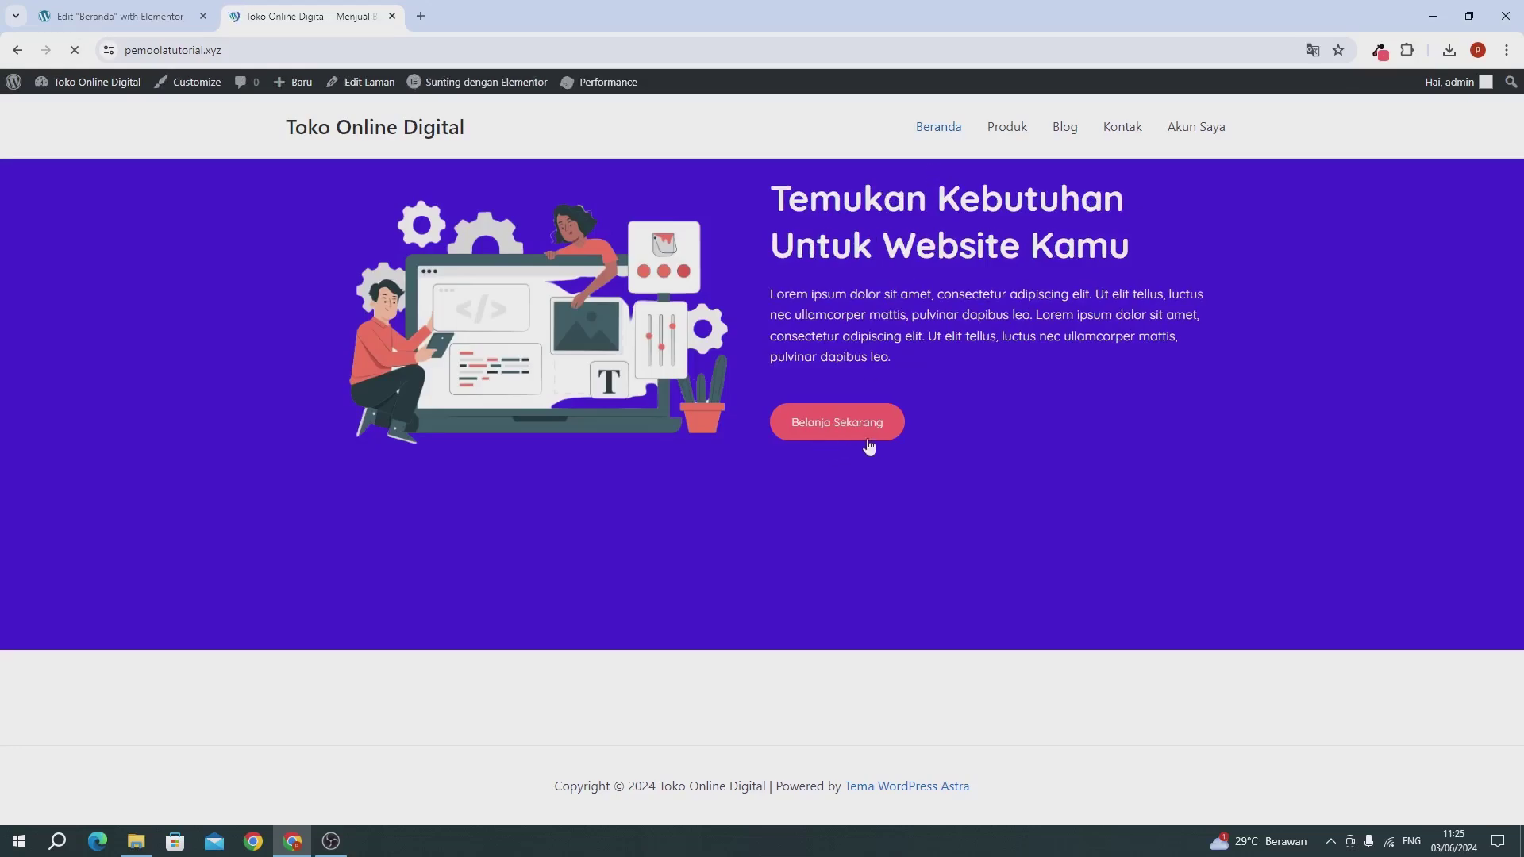
Step: Search the button's icon library for 'cart', then abandon it and reload the editor
{"action": "left_click", "coordinate": [127, 16]}
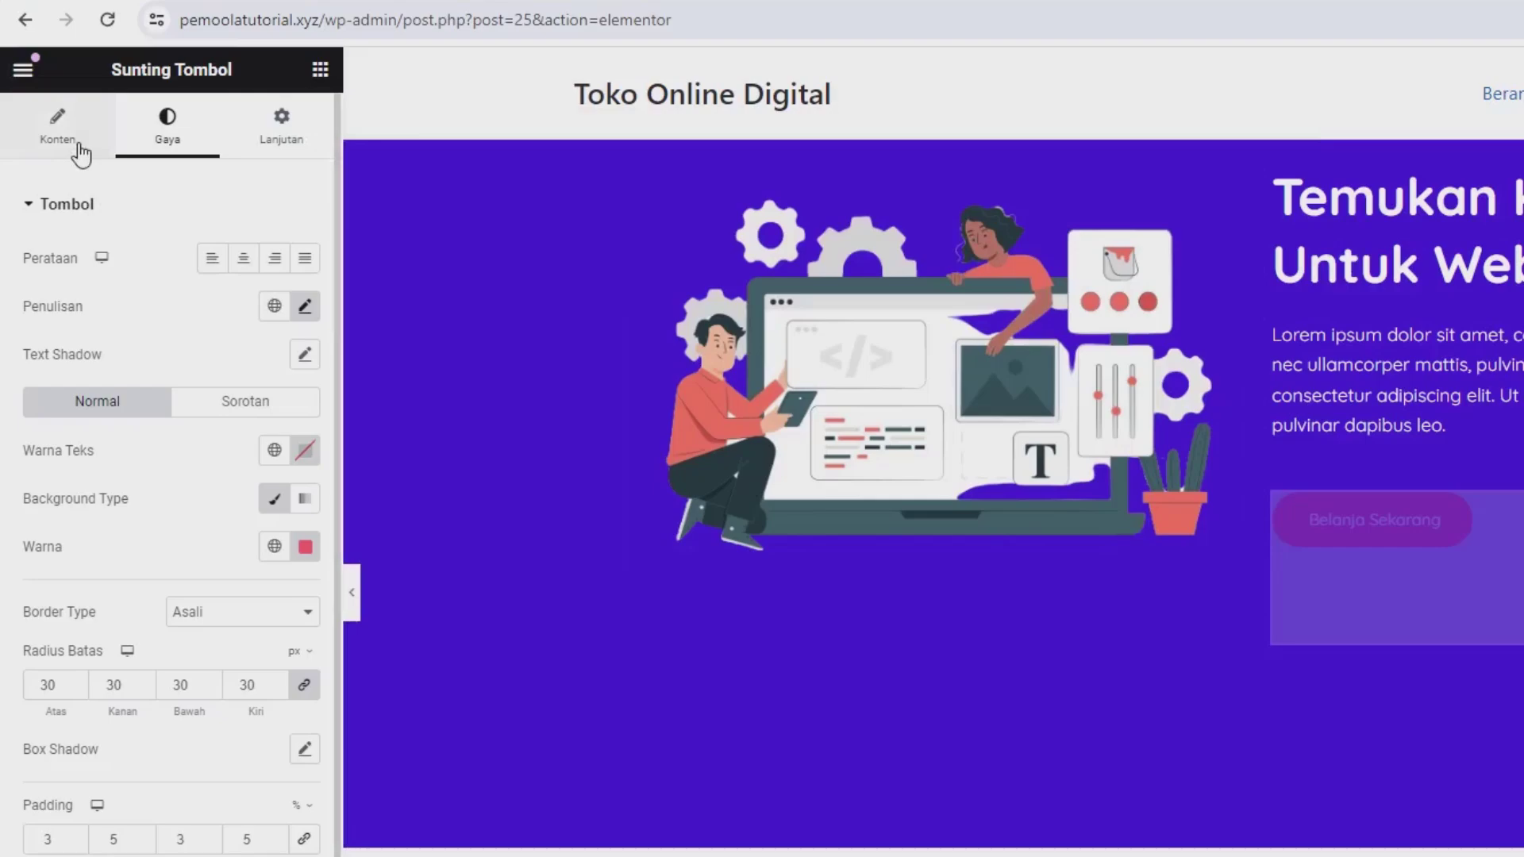
{"action": "left_click", "coordinate": [40, 125]}
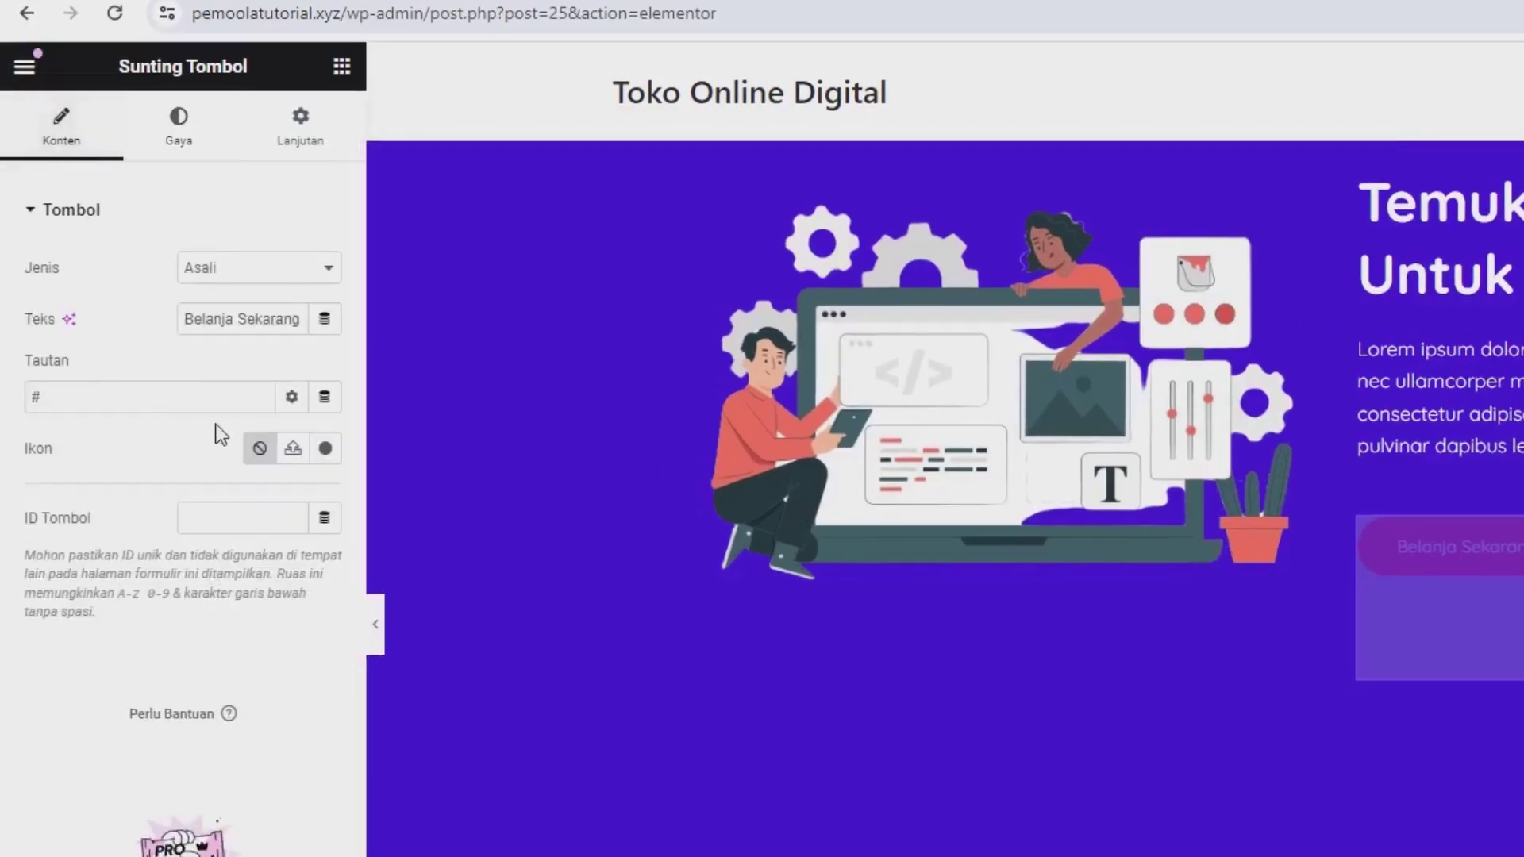
{"action": "left_click", "coordinate": [325, 449]}
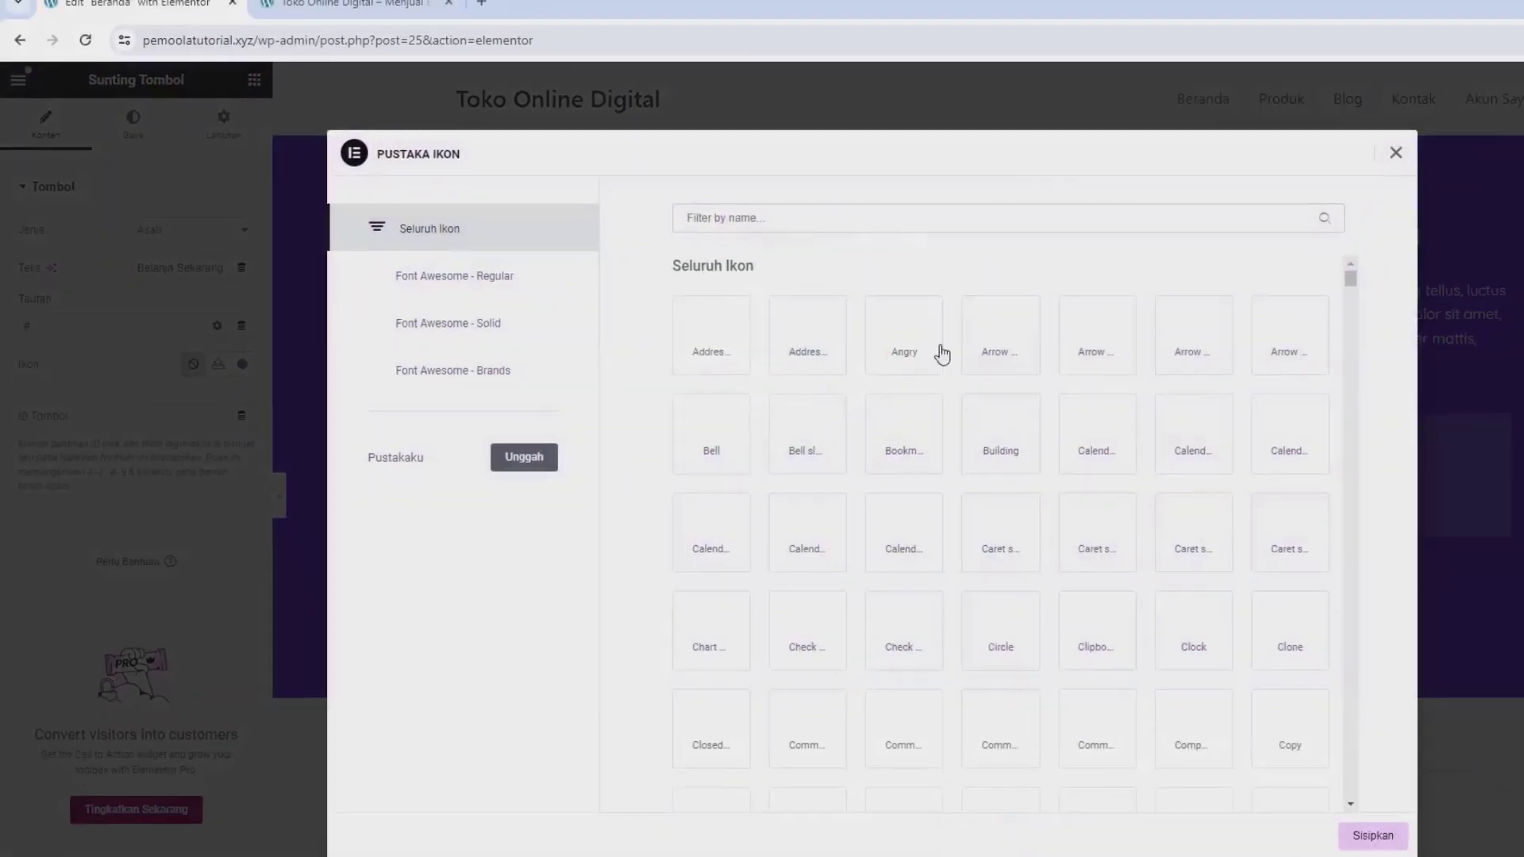
{"action": "left_click", "coordinate": [876, 217]}
{"action": "type", "text": "cart"}
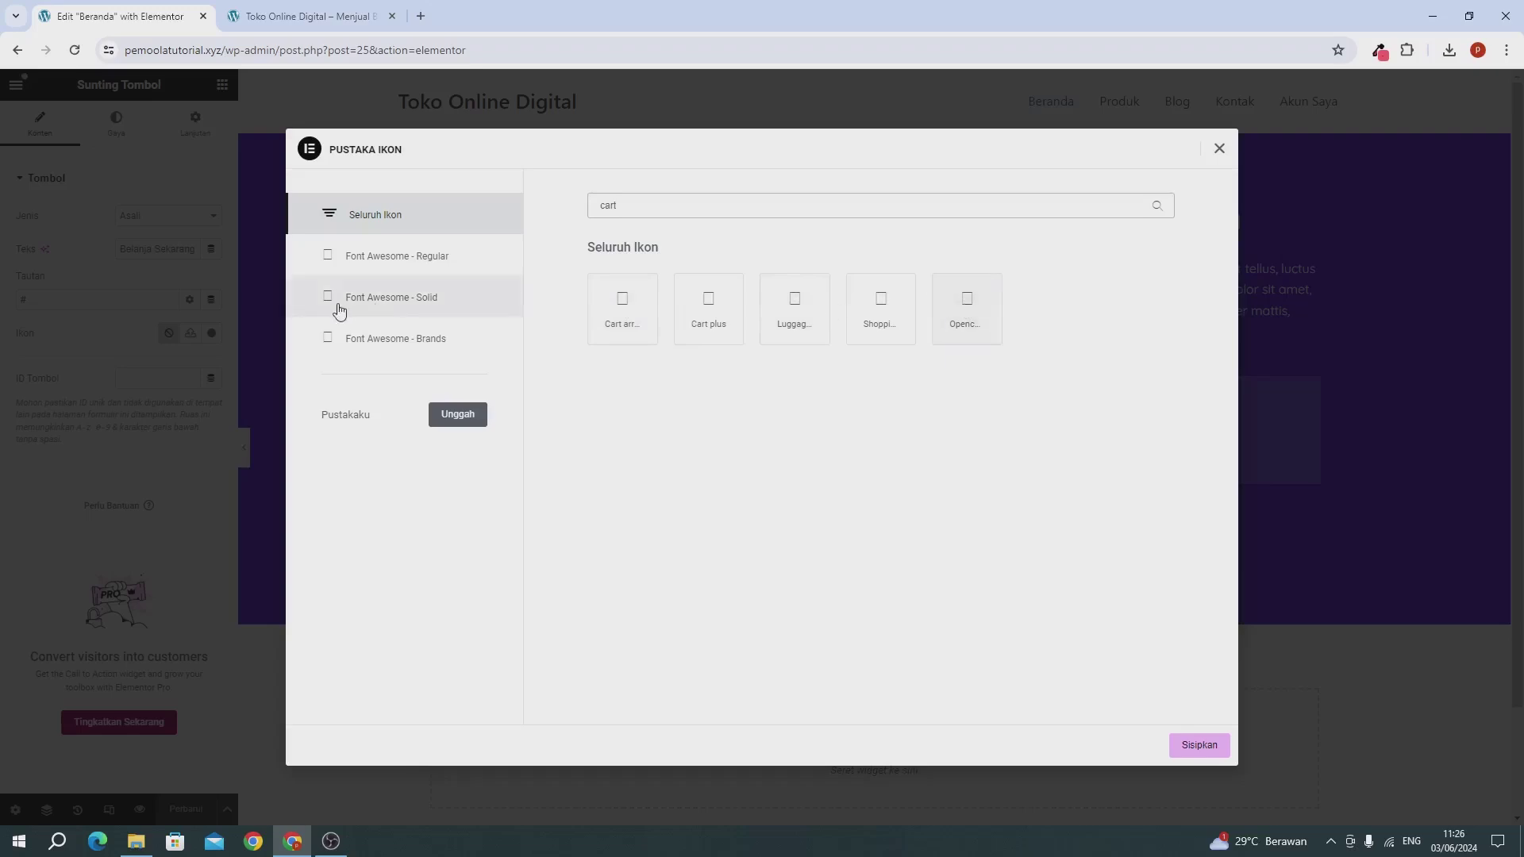
{"action": "left_click", "coordinate": [169, 338]}
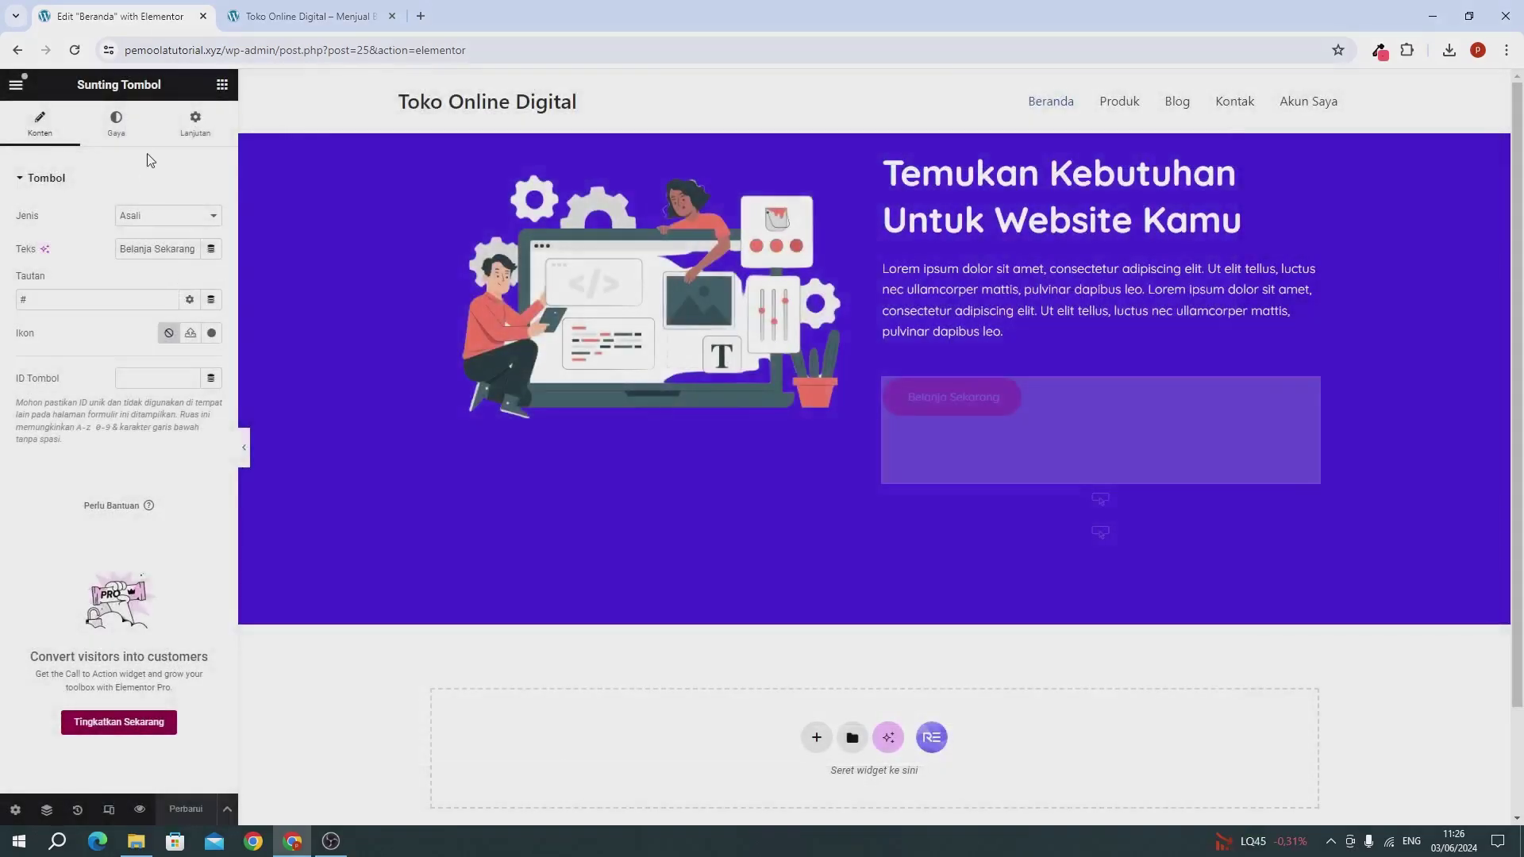
{"action": "left_click", "coordinate": [75, 53]}
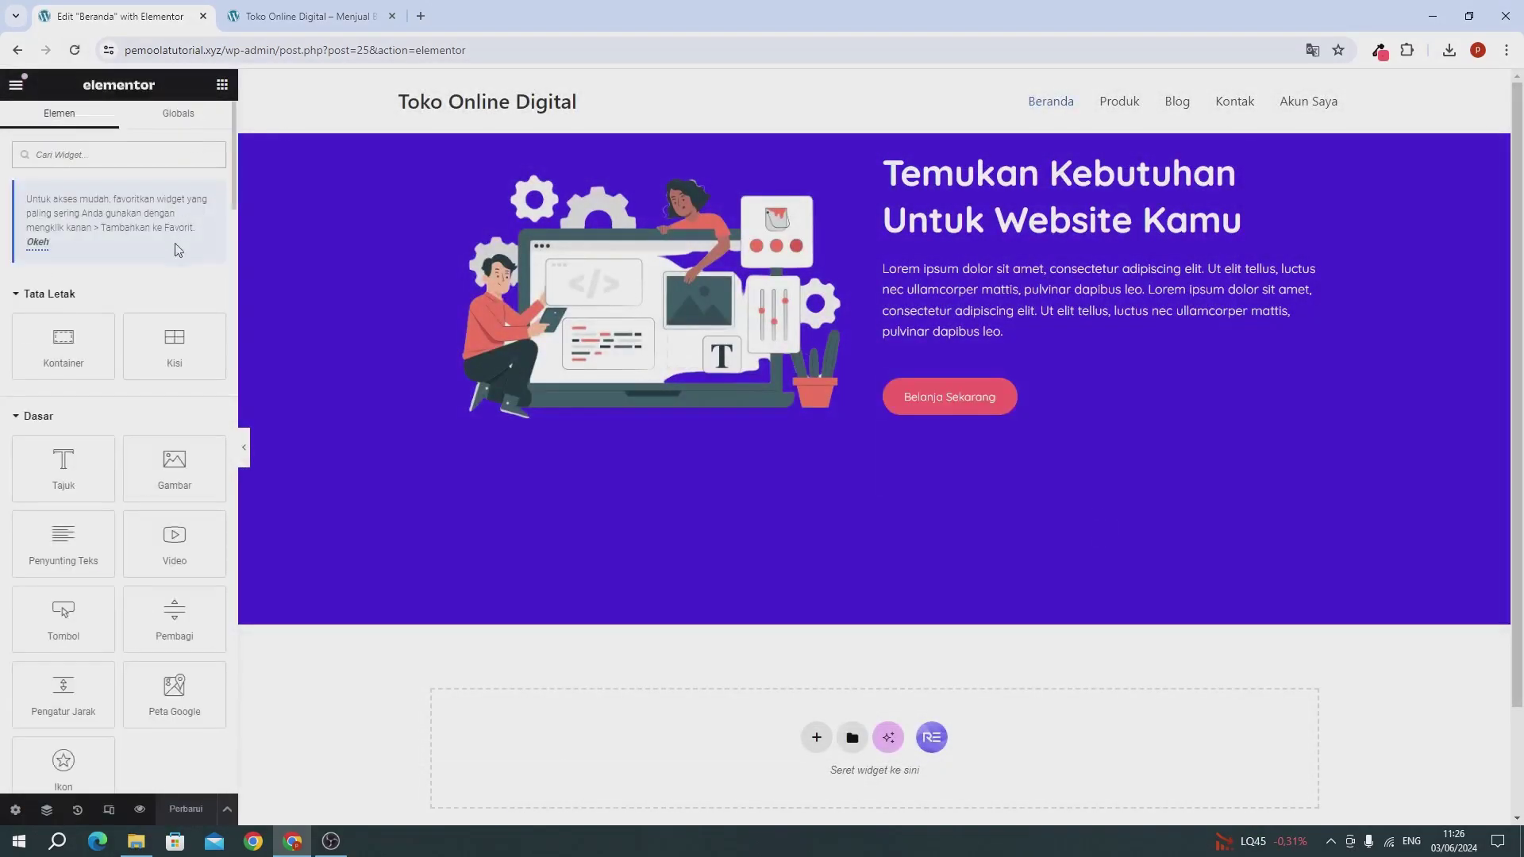
Step: Insert the Cart arrow icon into the Belanja Sekarang button from the icon library
{"action": "left_click", "coordinate": [1071, 405]}
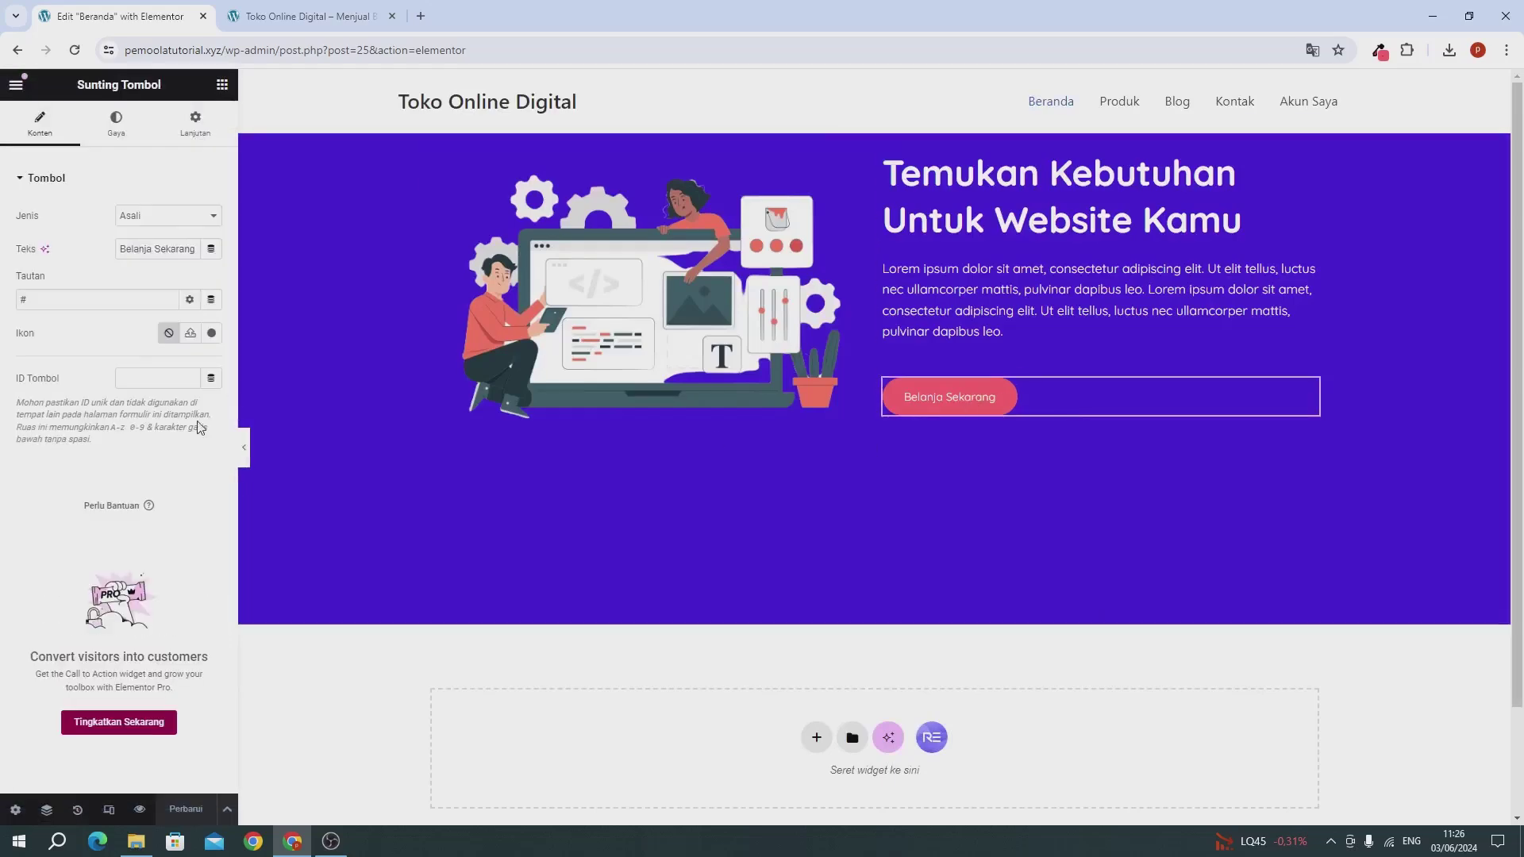
{"action": "left_click", "coordinate": [211, 334]}
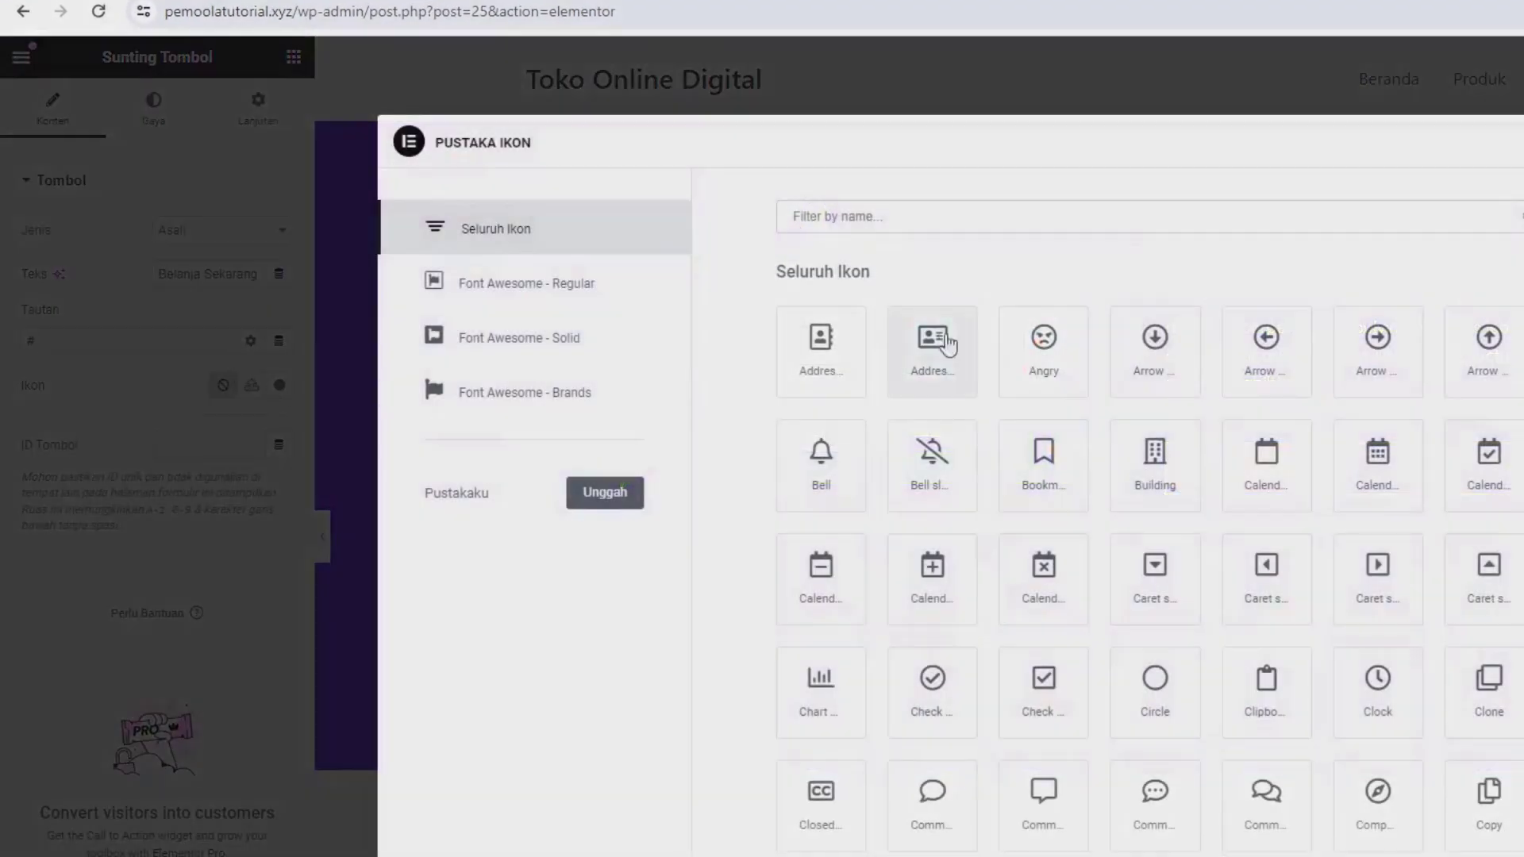
{"action": "type", "text": "cart"}
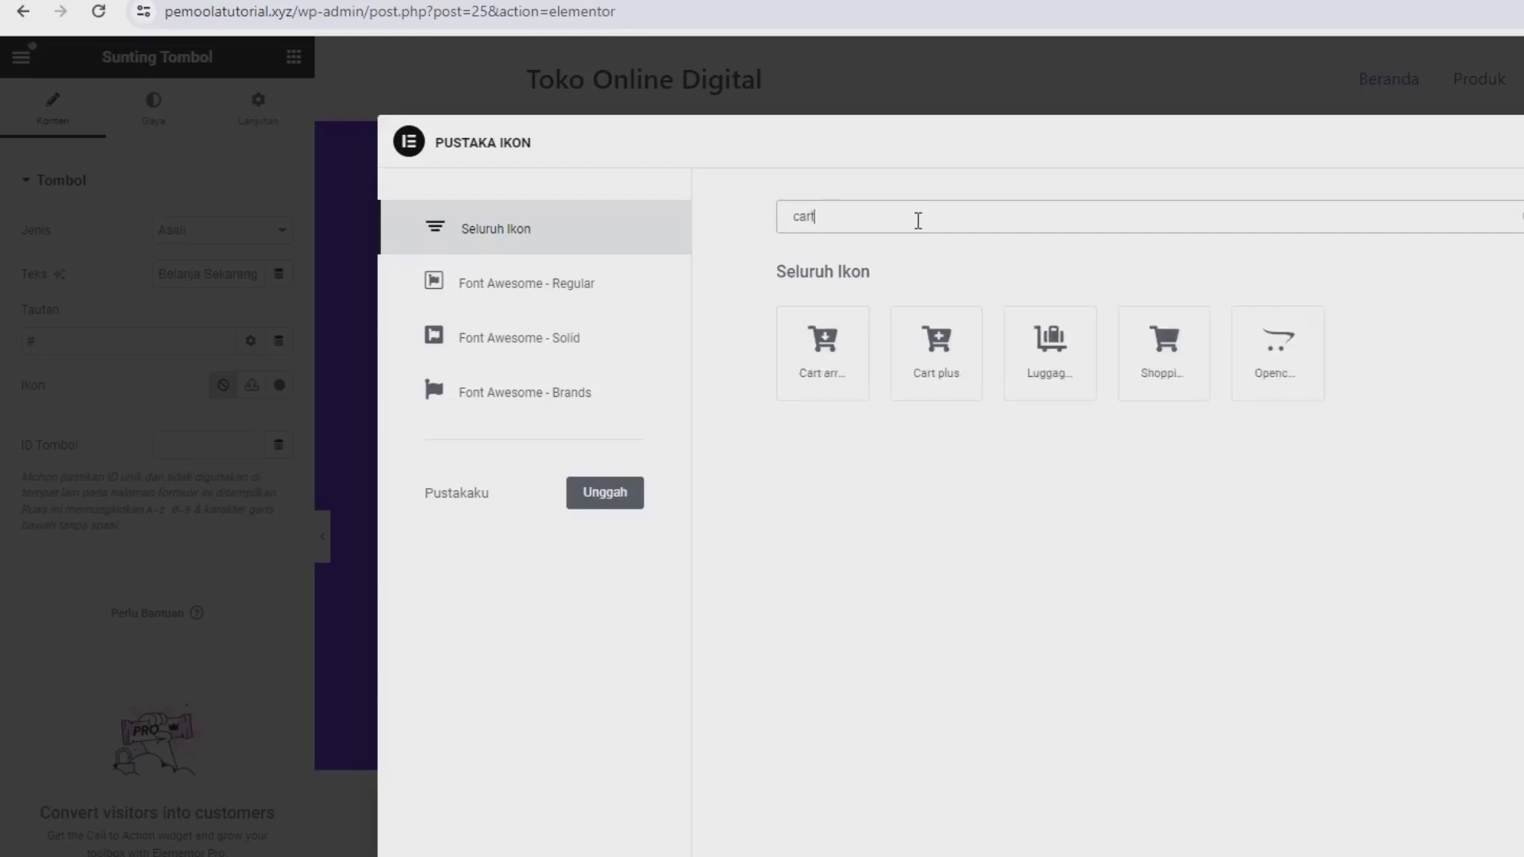
{"action": "left_click", "coordinate": [939, 343]}
{"action": "left_click", "coordinate": [822, 346]}
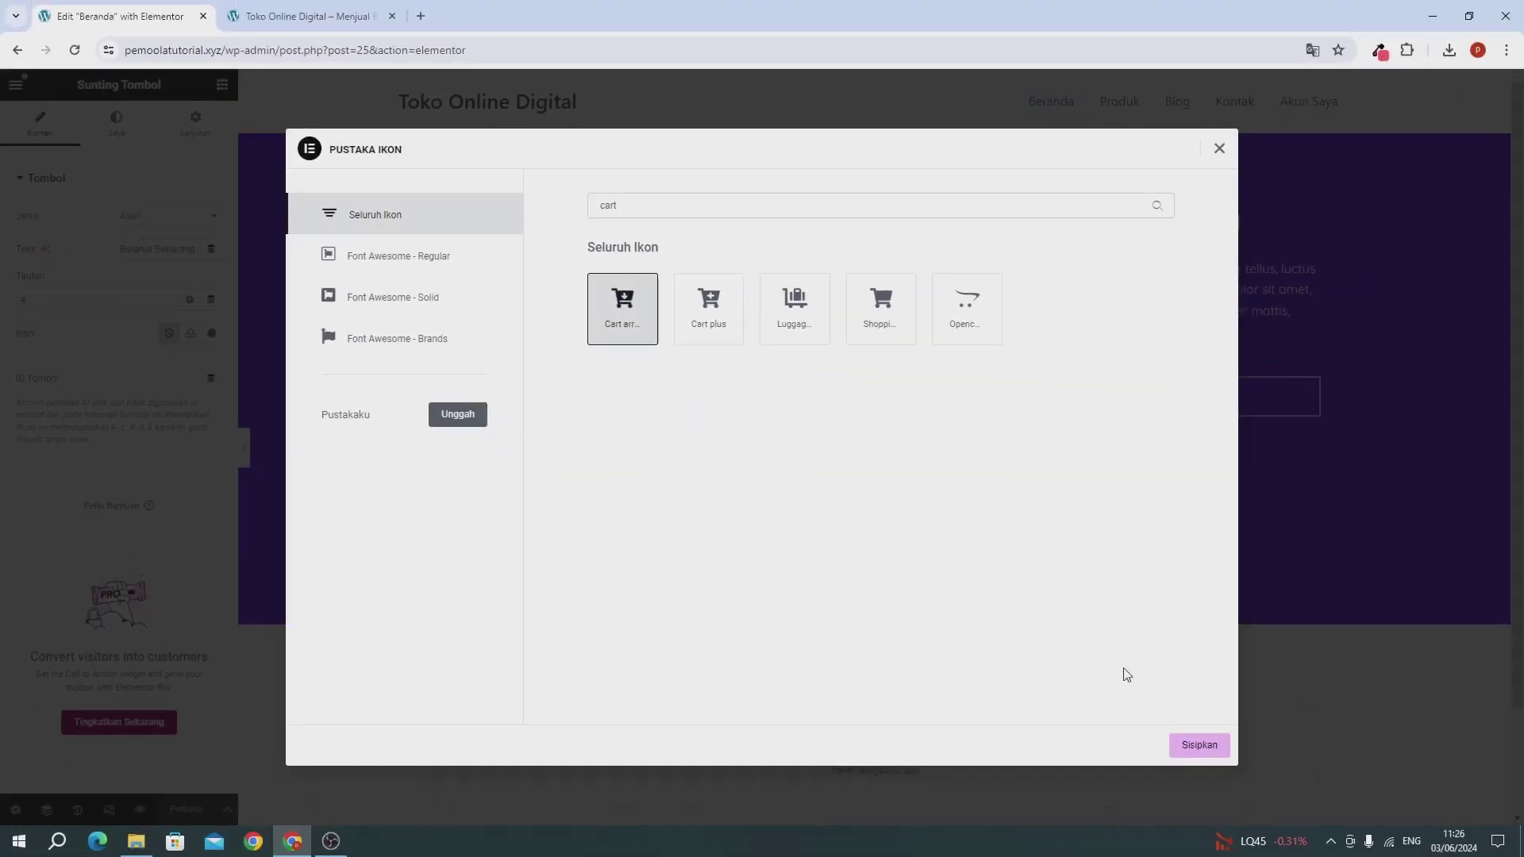
{"action": "left_click", "coordinate": [1189, 743]}
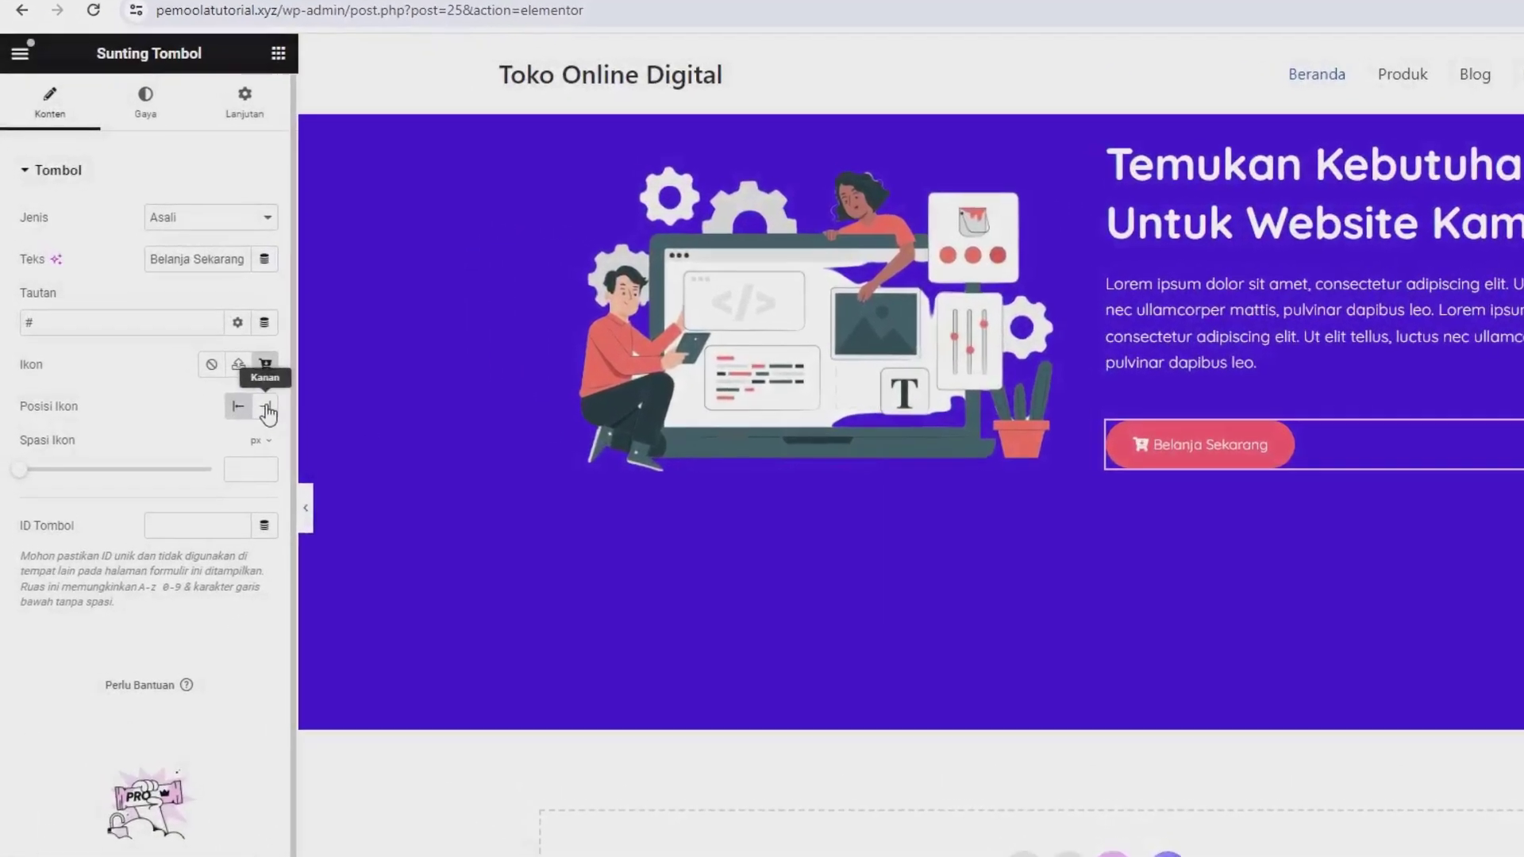
Step: Put the cart icon after the label and give the hero 75 vh height with centred content
{"action": "left_click", "coordinate": [217, 370]}
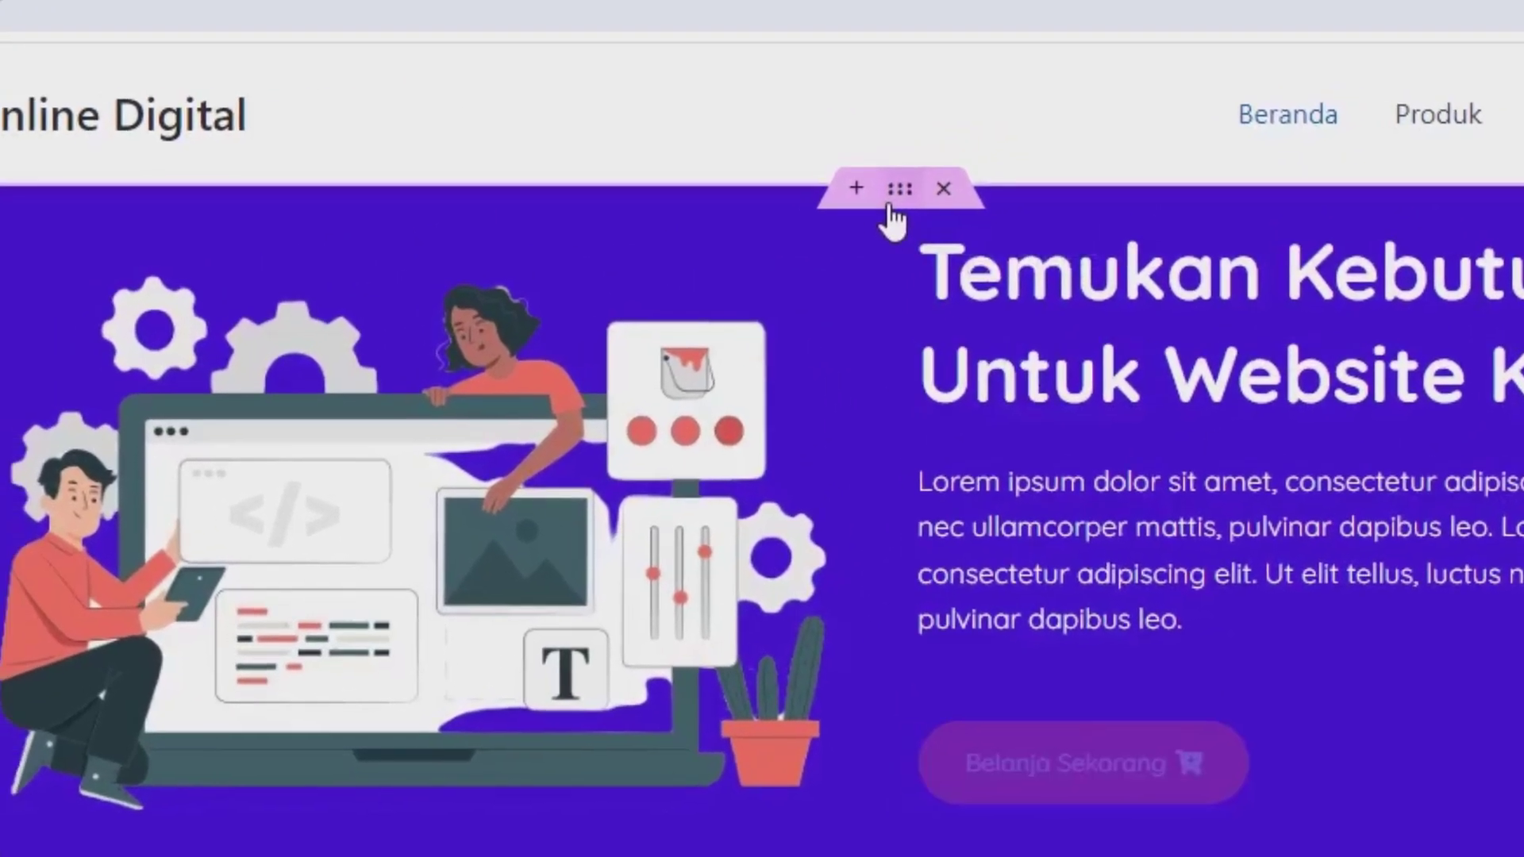
{"action": "left_click", "coordinate": [892, 200]}
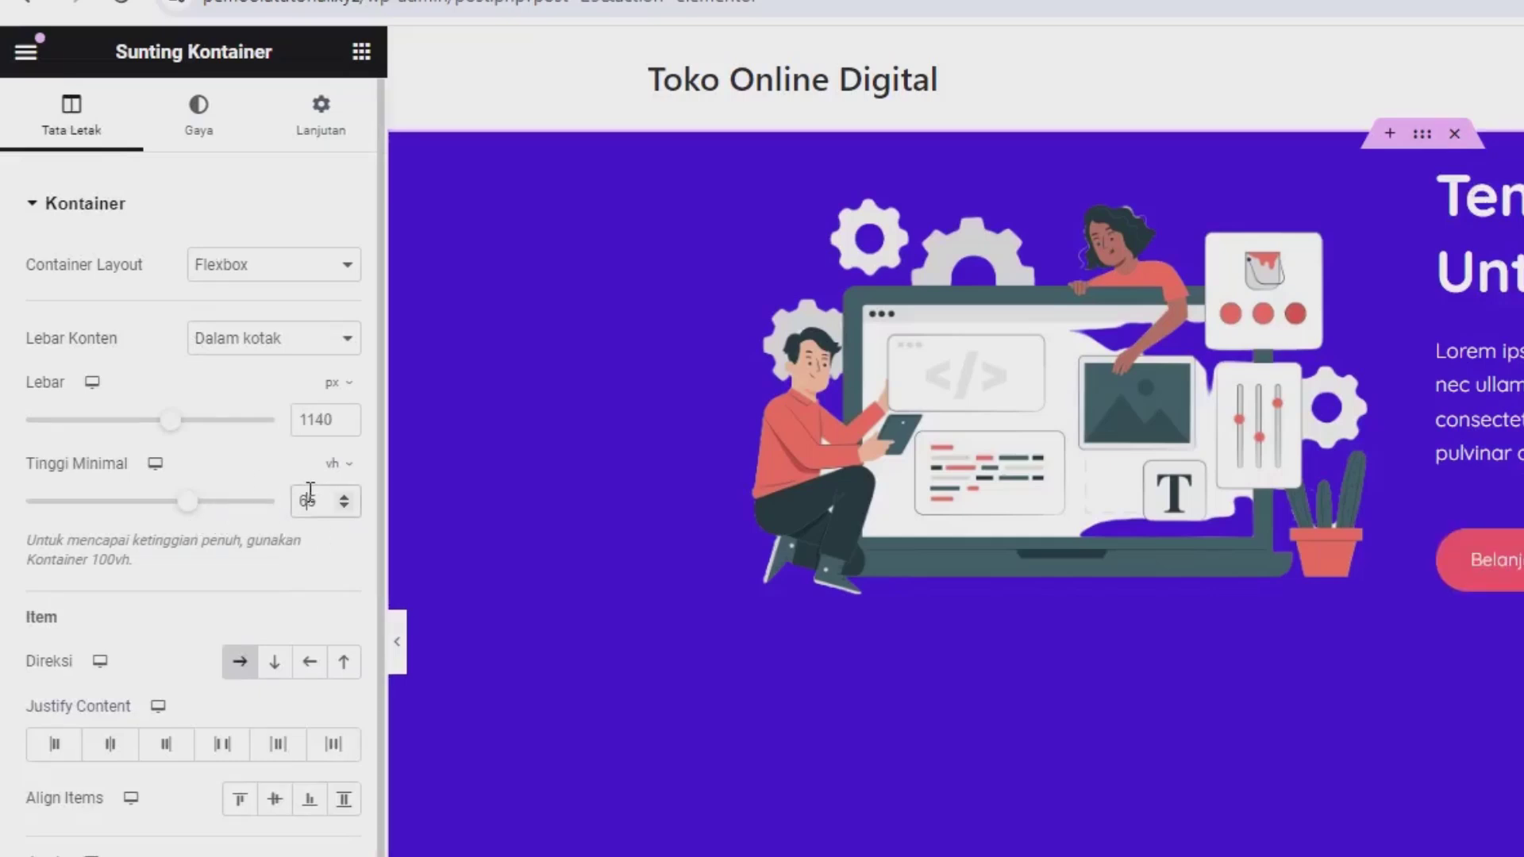
{"action": "double_click", "coordinate": [311, 502]}
{"action": "type", "text": "70"}
{"action": "type", "text": "75"}
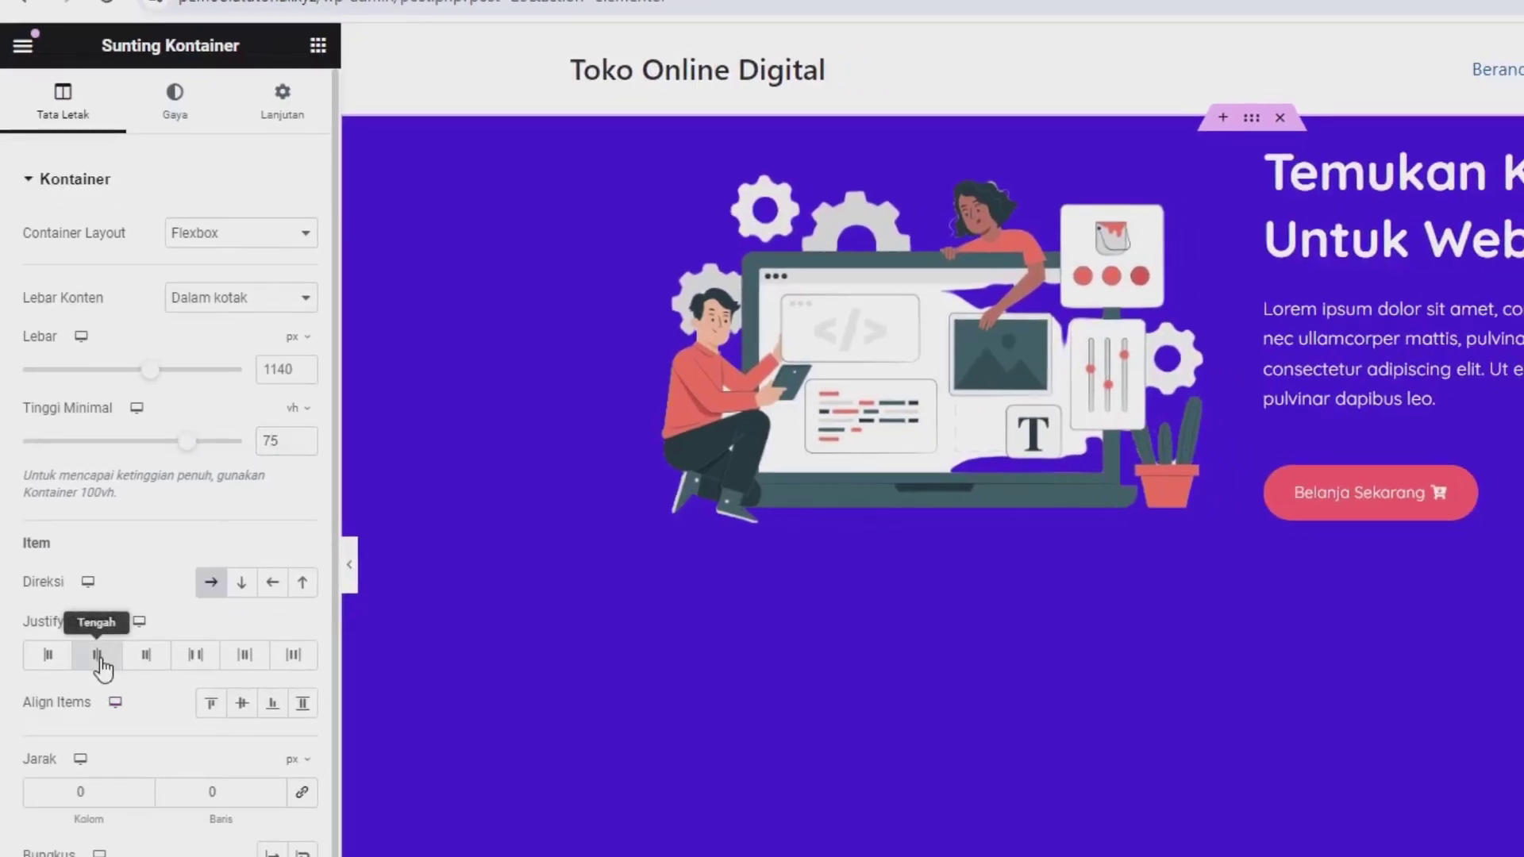
{"action": "left_click", "coordinate": [97, 655]}
{"action": "left_click", "coordinate": [241, 703]}
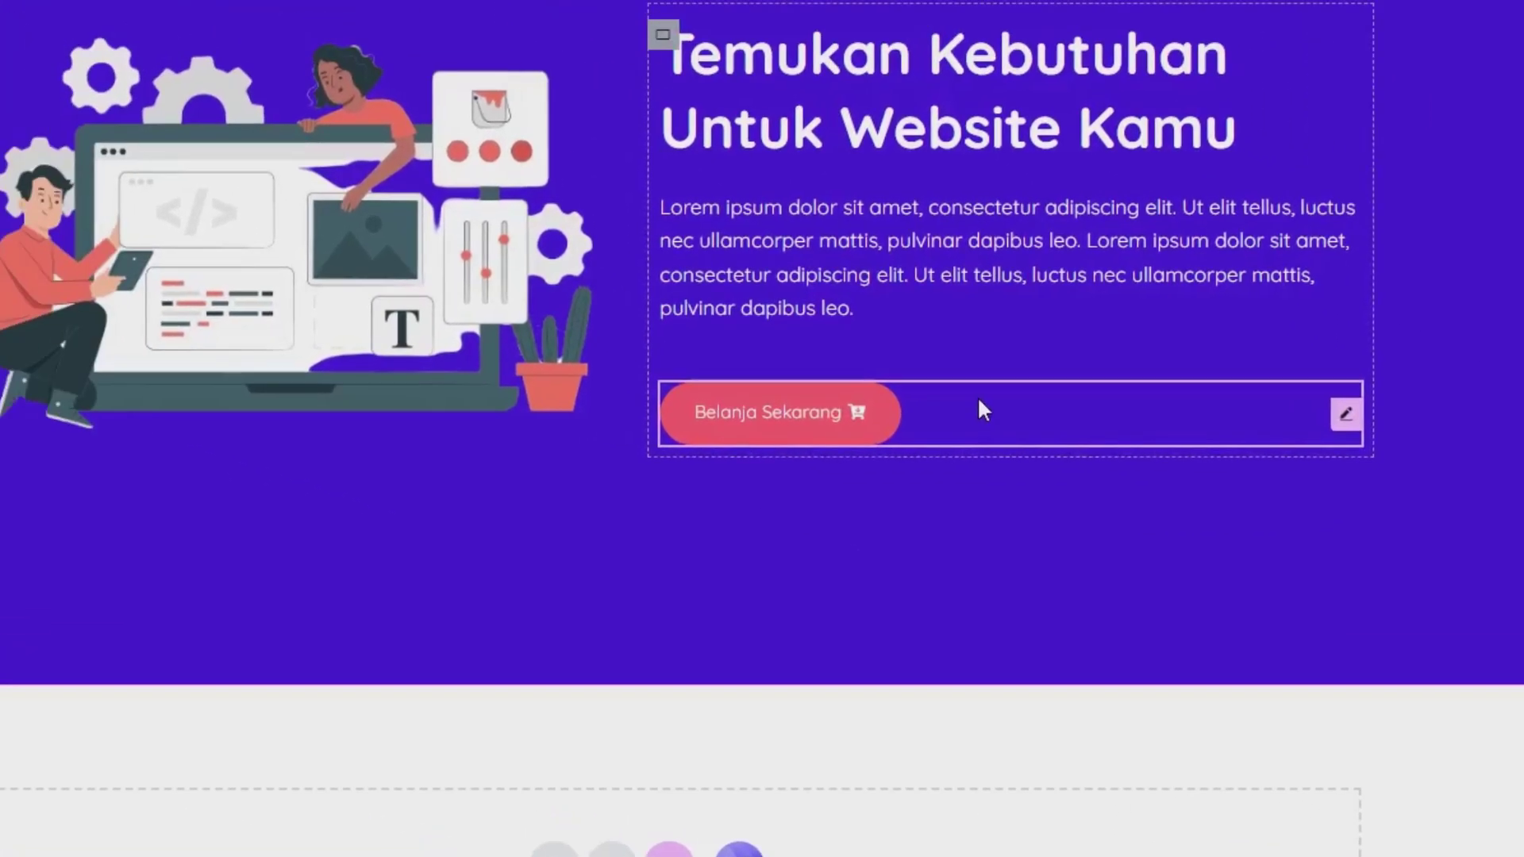
{"action": "left_click", "coordinate": [981, 403]}
{"action": "left_click", "coordinate": [46, 395]}
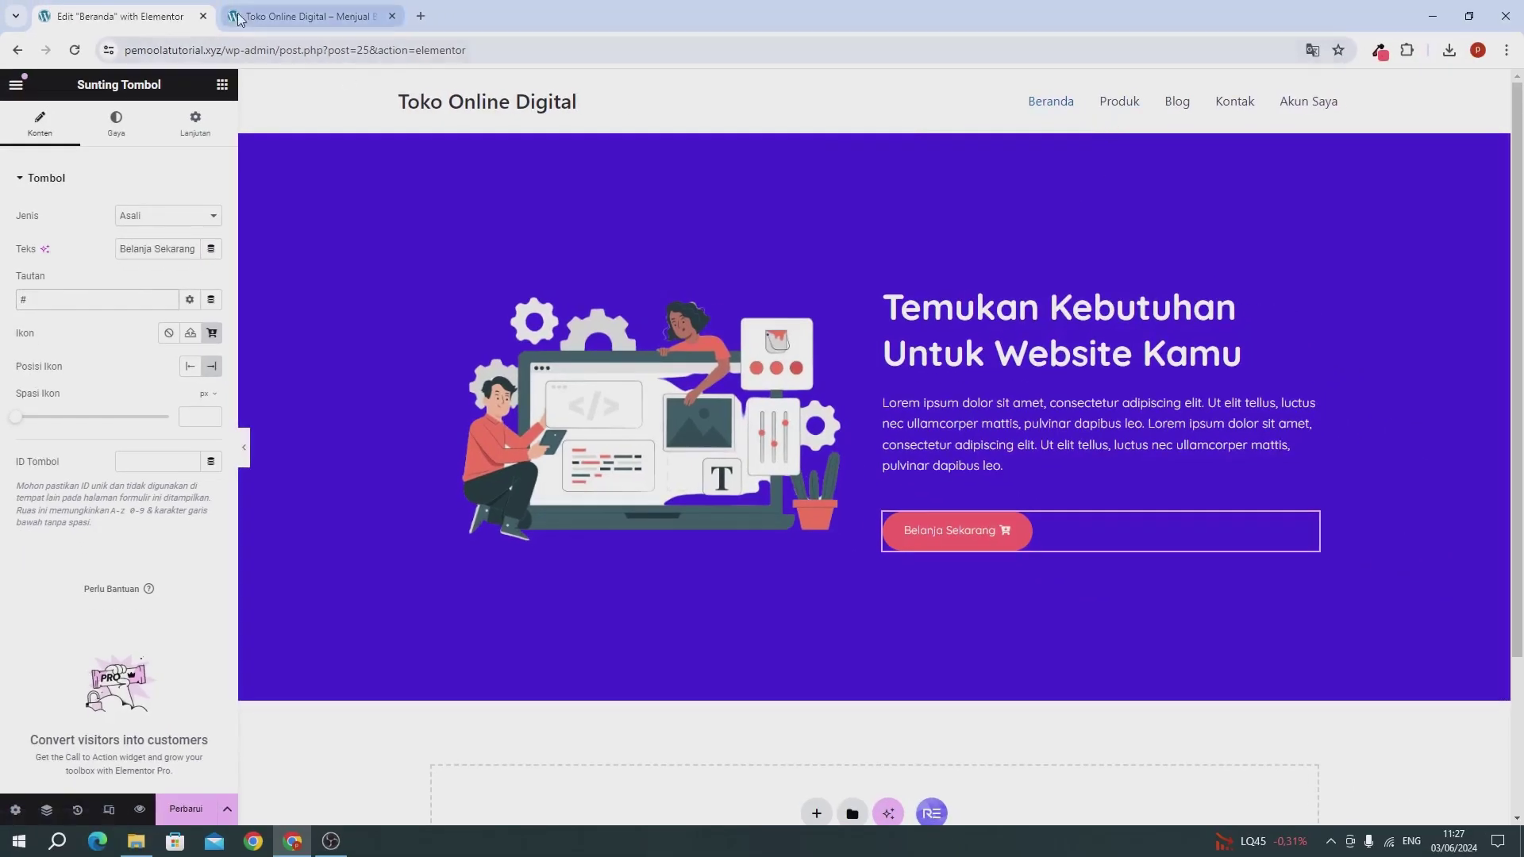
Step: Copy the Produk menu link from the live site and paste it as the button's link
{"action": "left_click", "coordinate": [238, 18]}
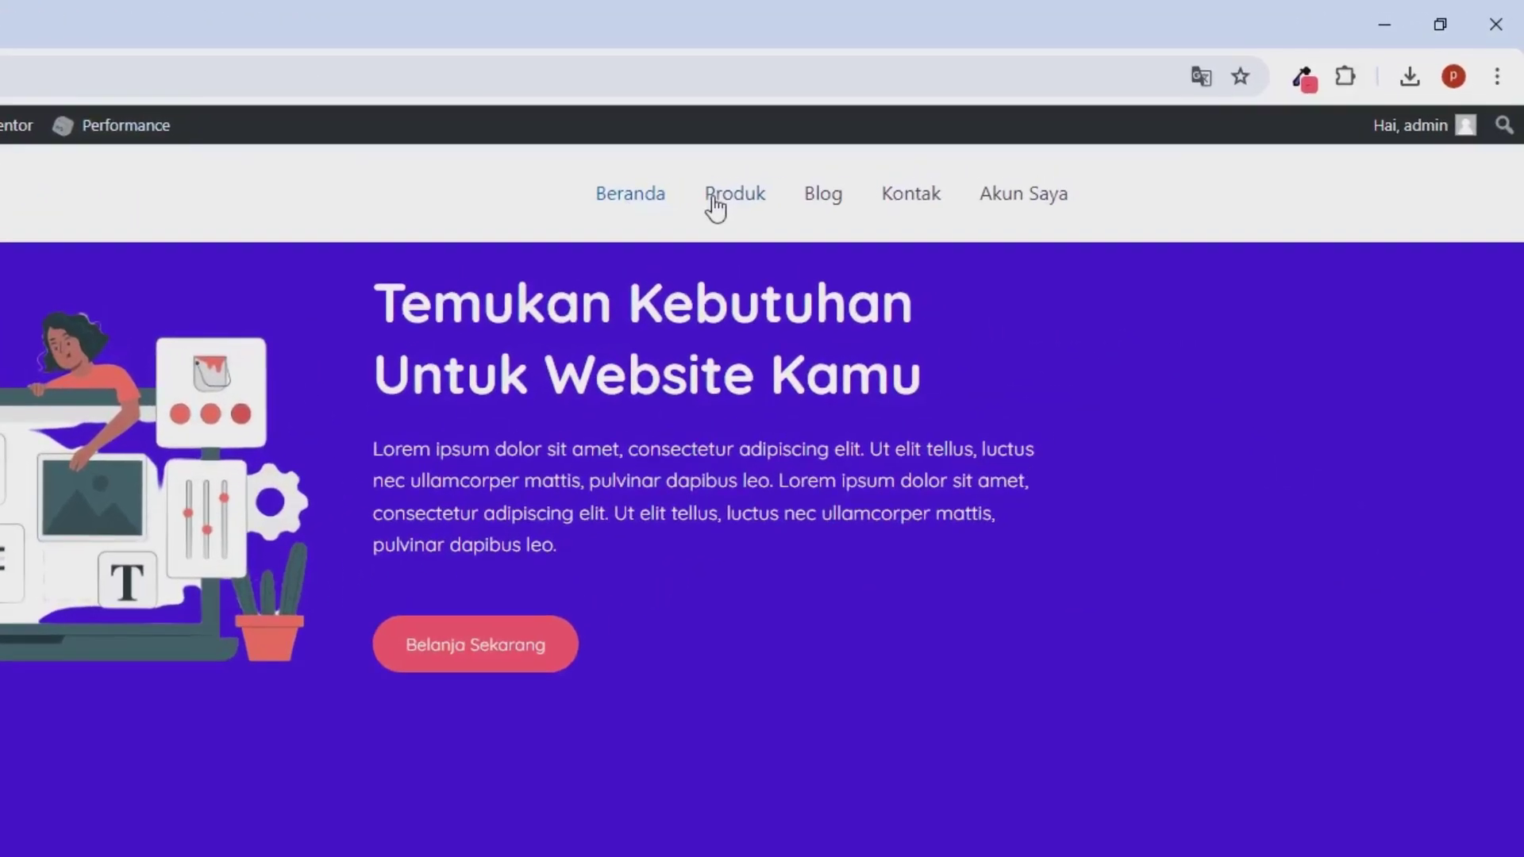
{"action": "right_click", "coordinate": [714, 205]}
{"action": "left_click", "coordinate": [793, 412]}
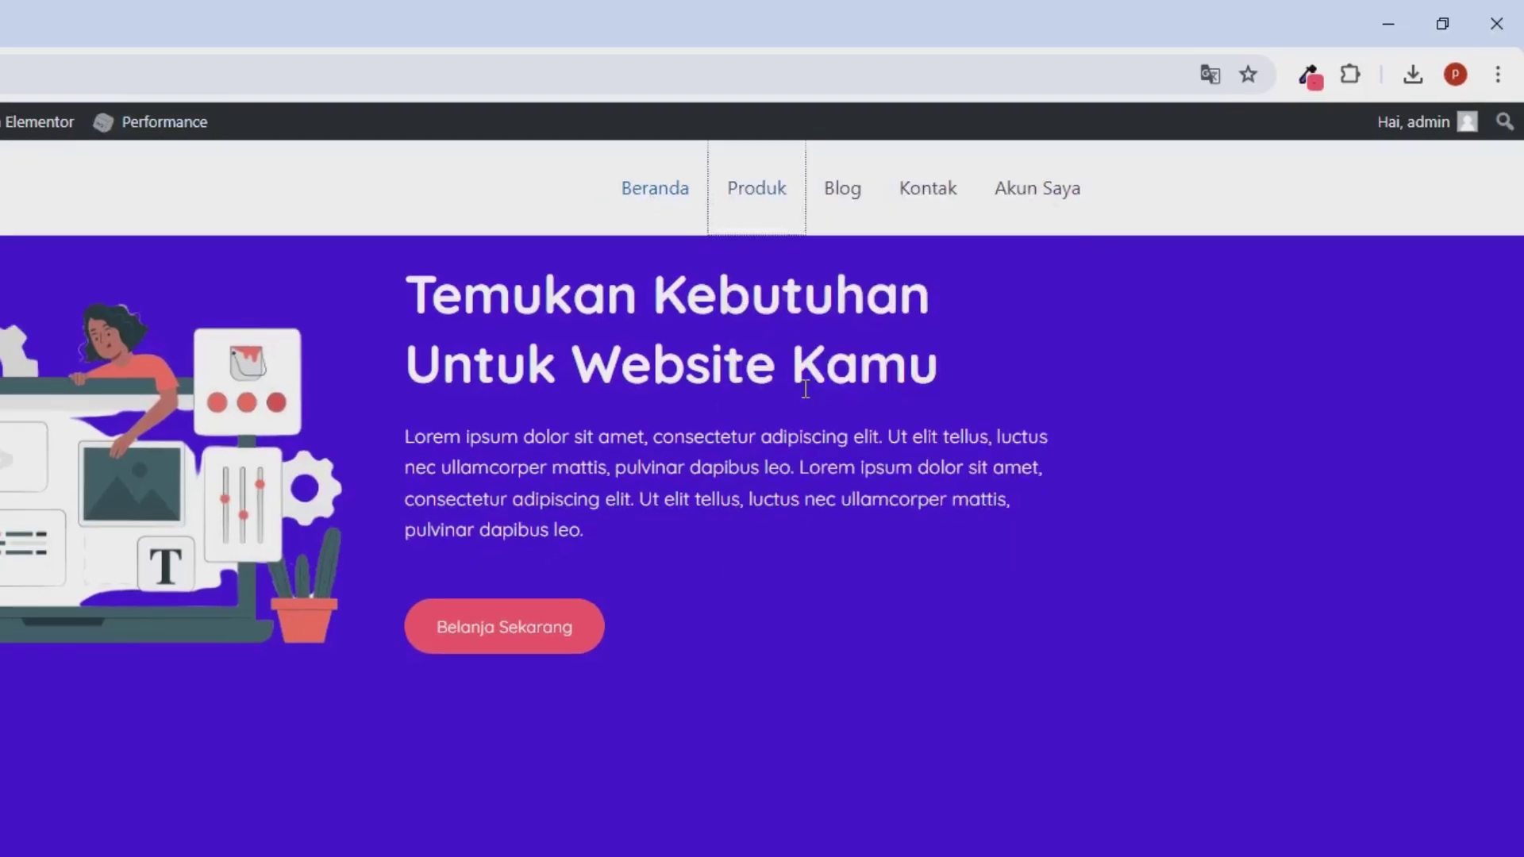
{"action": "left_click", "coordinate": [119, 16]}
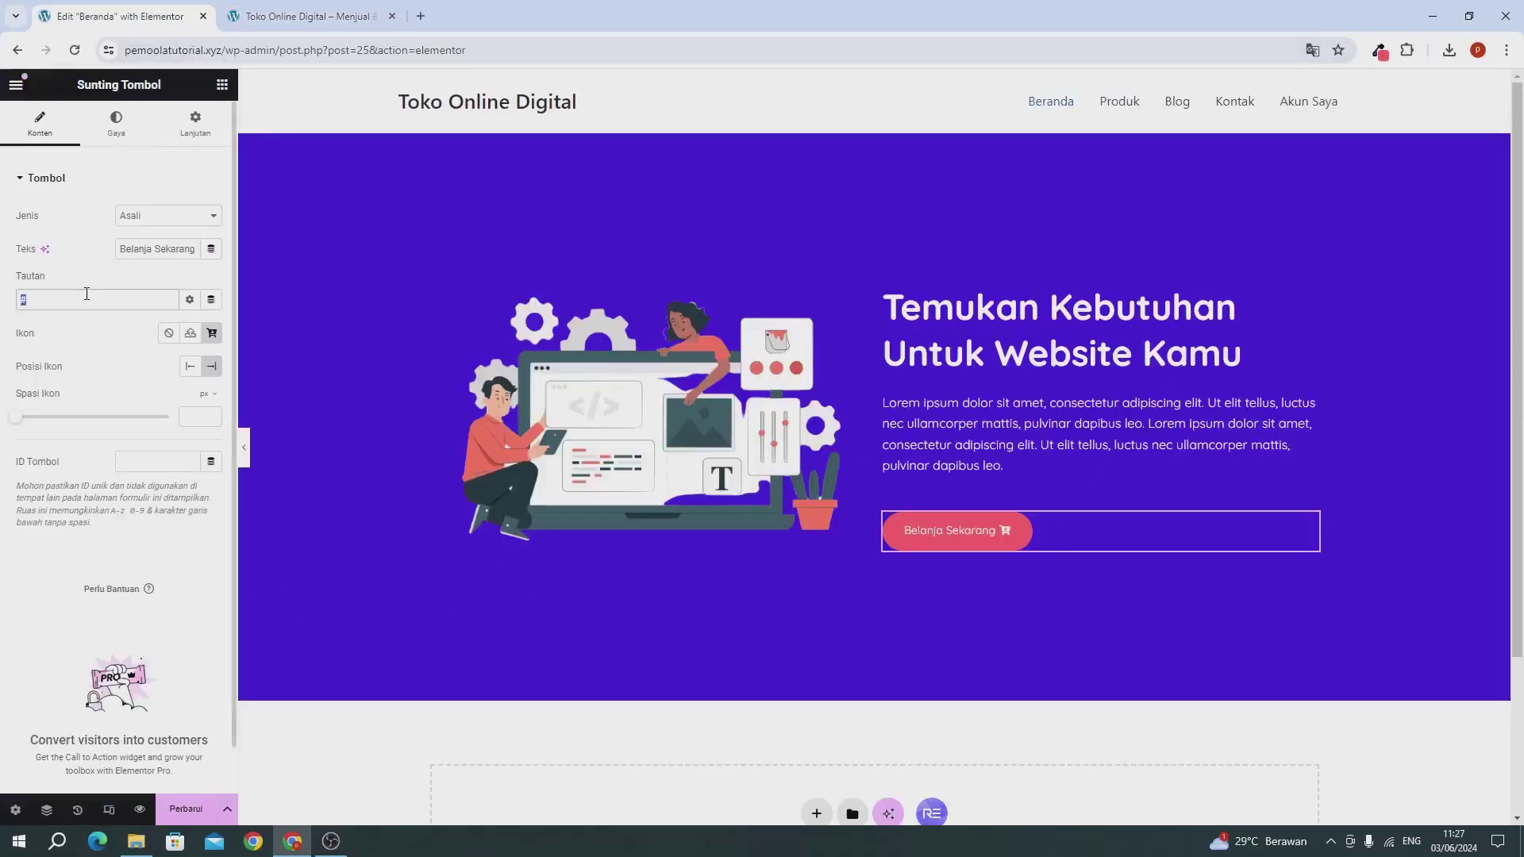
{"action": "key", "text": "ctrl+v"}
Step: Save the page and reload the live site to check the taller, centred hero
{"action": "left_click", "coordinate": [173, 817]}
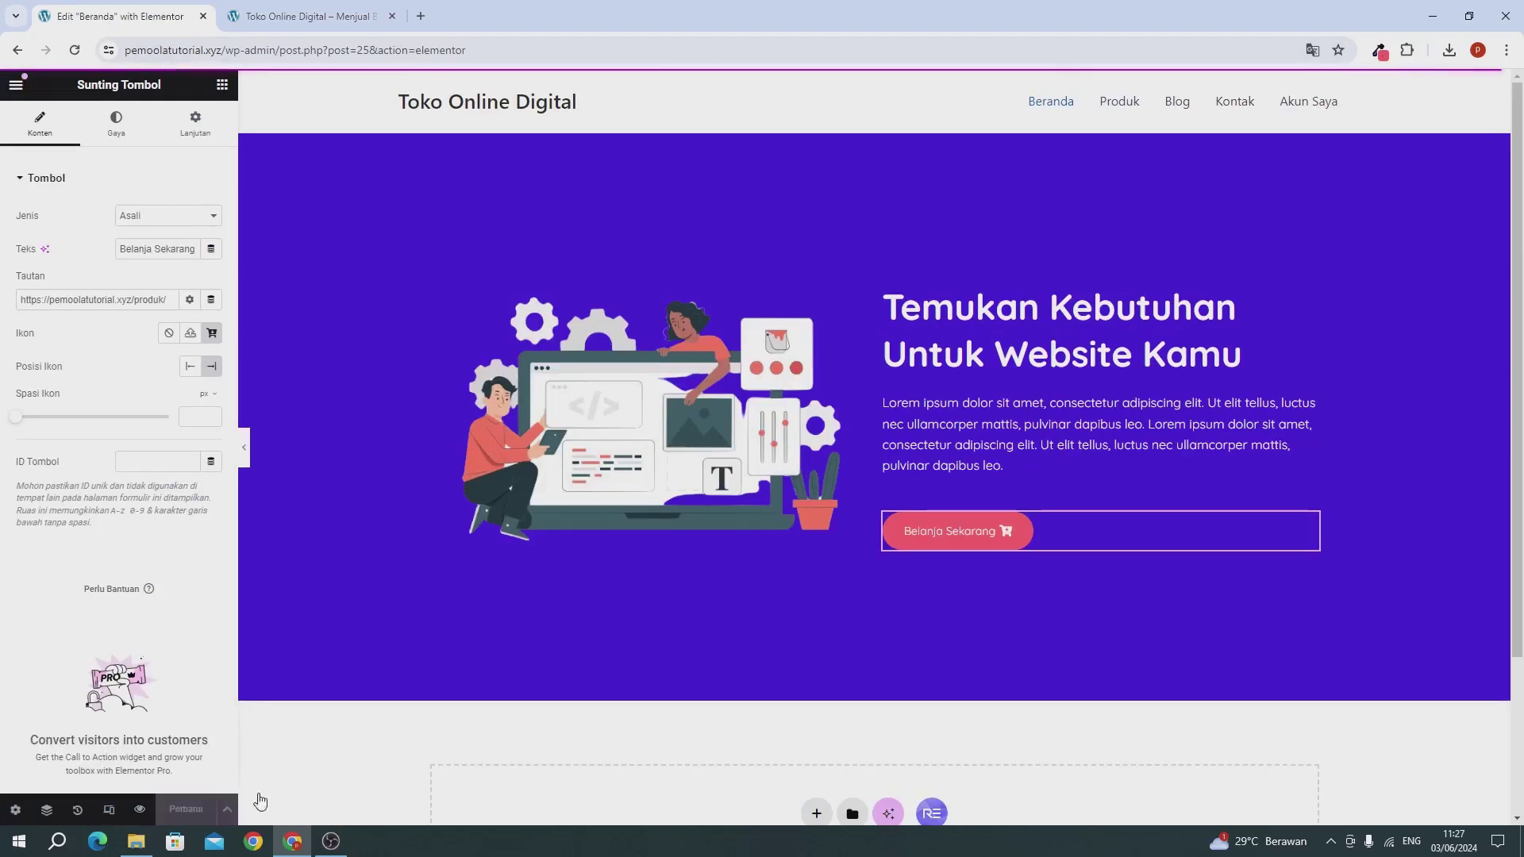
{"action": "left_click", "coordinate": [270, 21]}
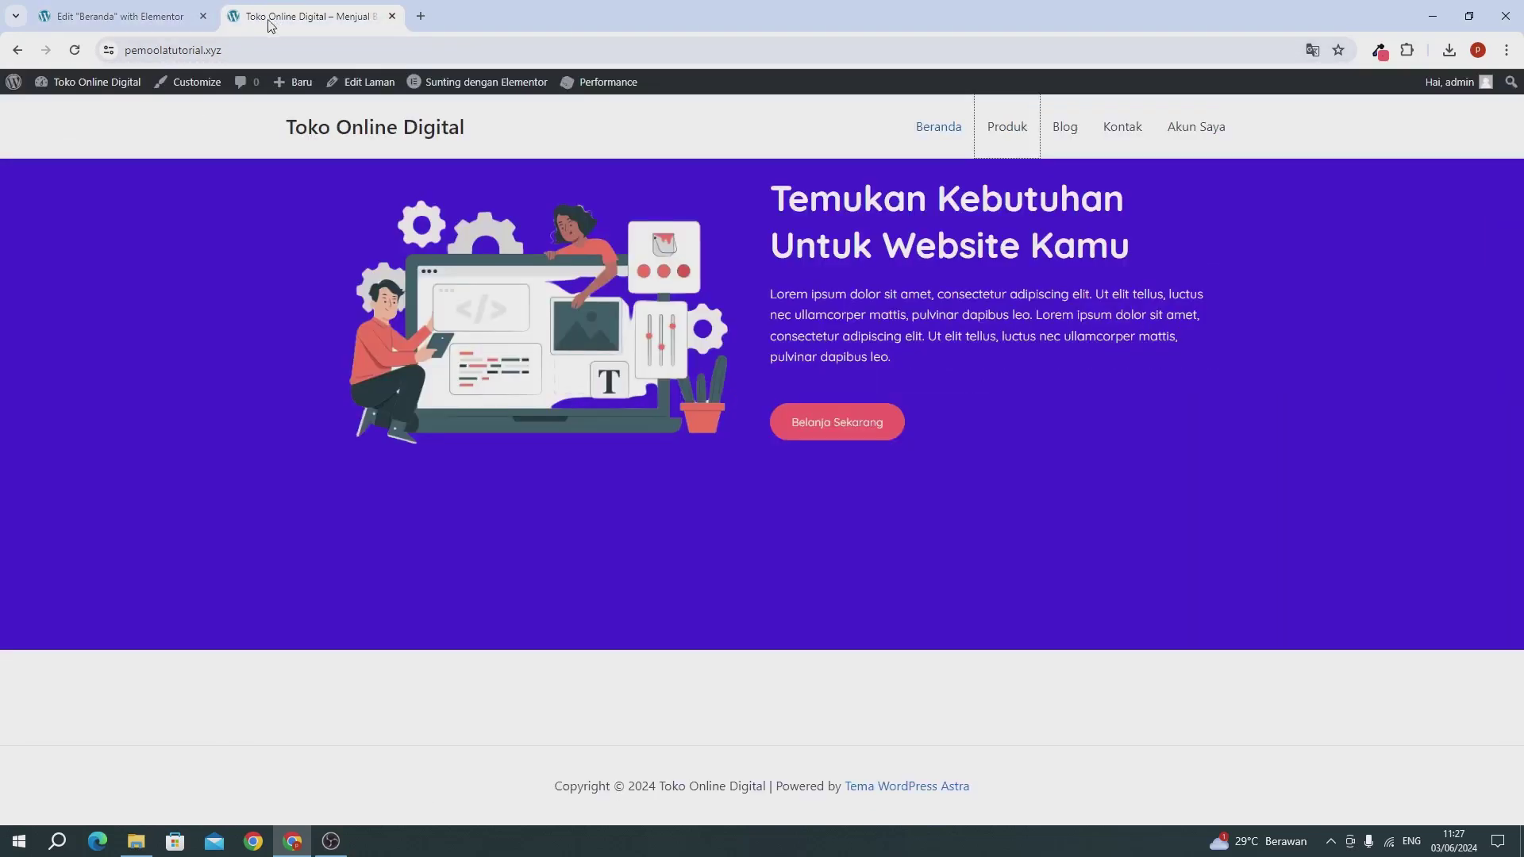
{"action": "left_click", "coordinate": [75, 50]}
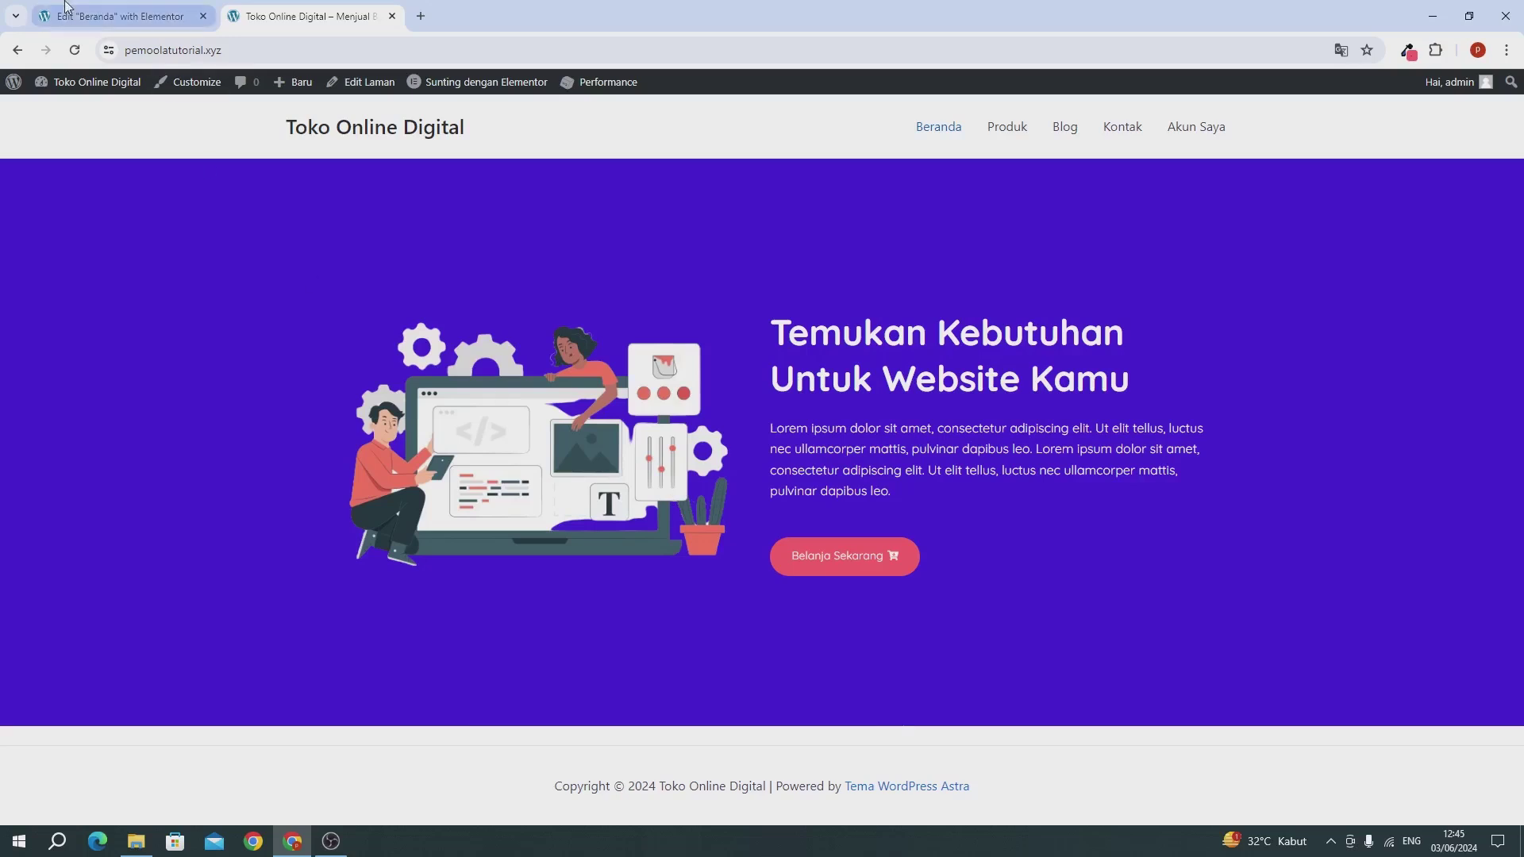
{"action": "left_click", "coordinate": [119, 16]}
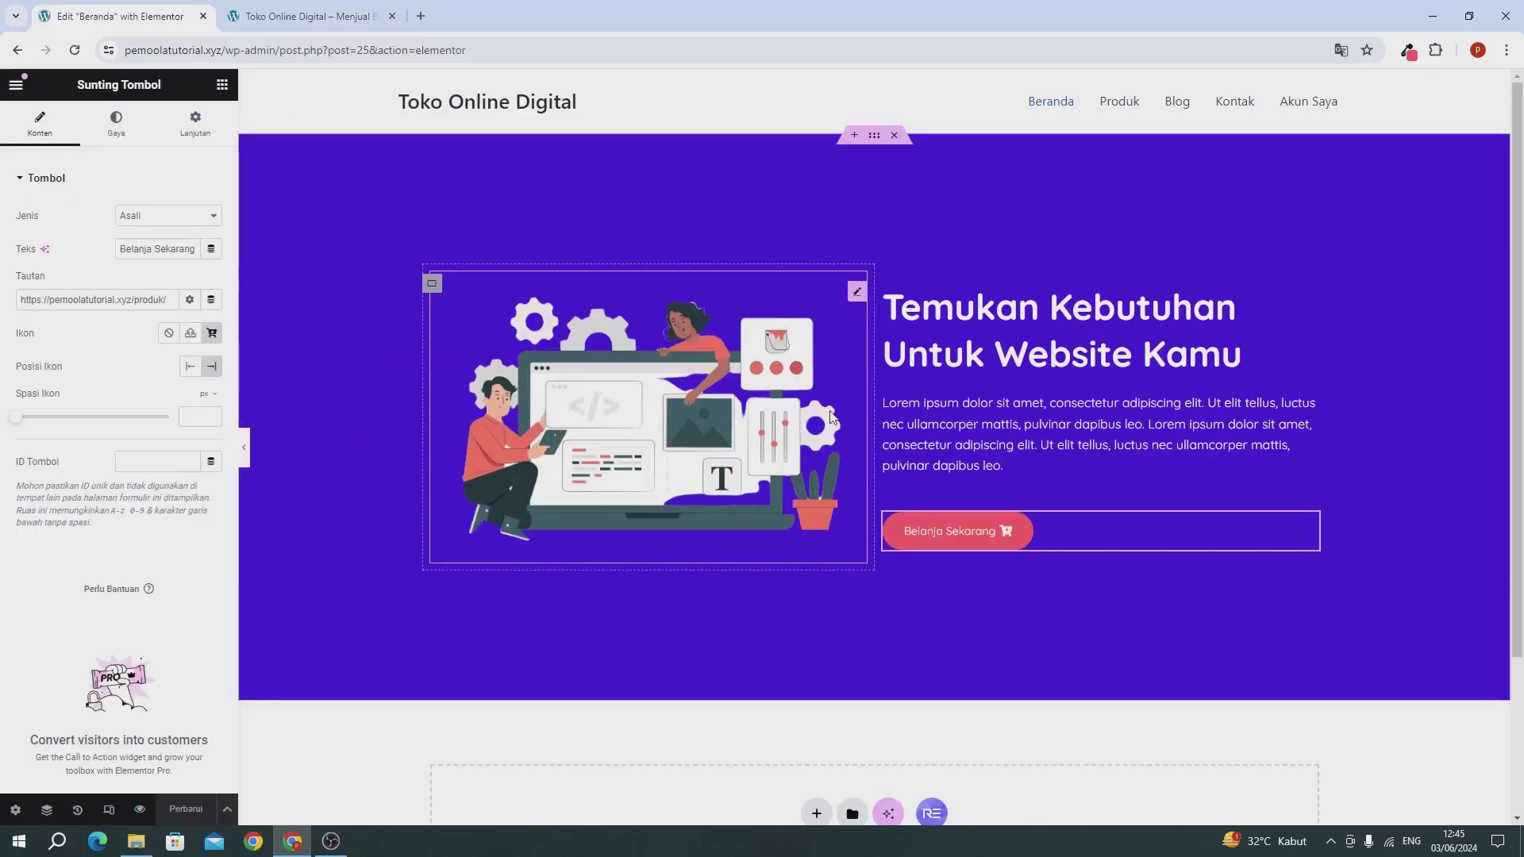
{"action": "scroll", "coordinate": [831, 417], "scroll_direction": "down", "scroll_amount": 3}
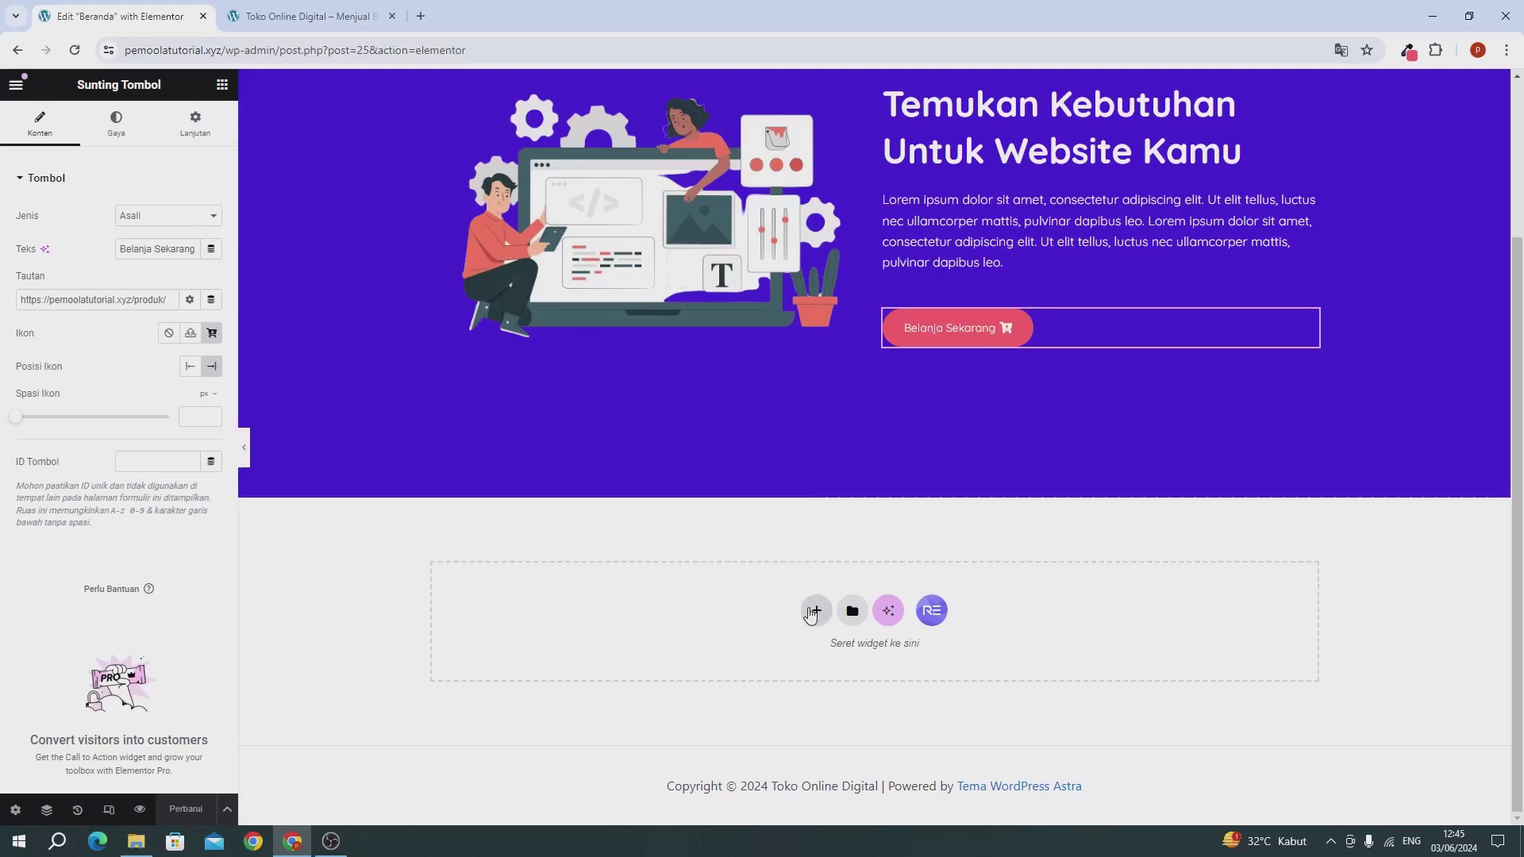
Step: Add a new two-column flexbox container below the hero
{"action": "left_click", "coordinate": [813, 611]}
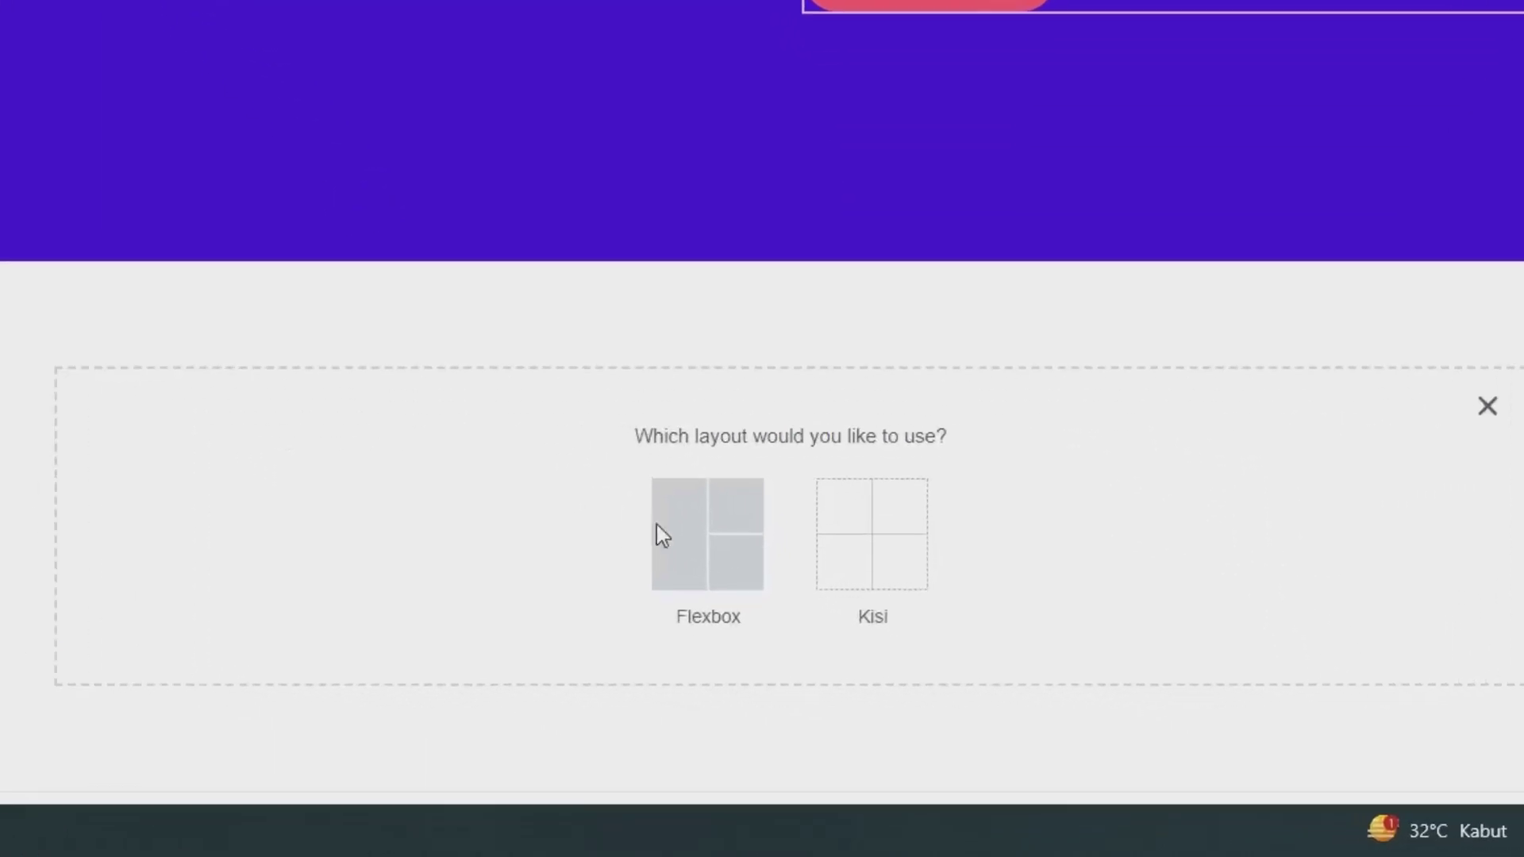
{"action": "left_click", "coordinate": [681, 530]}
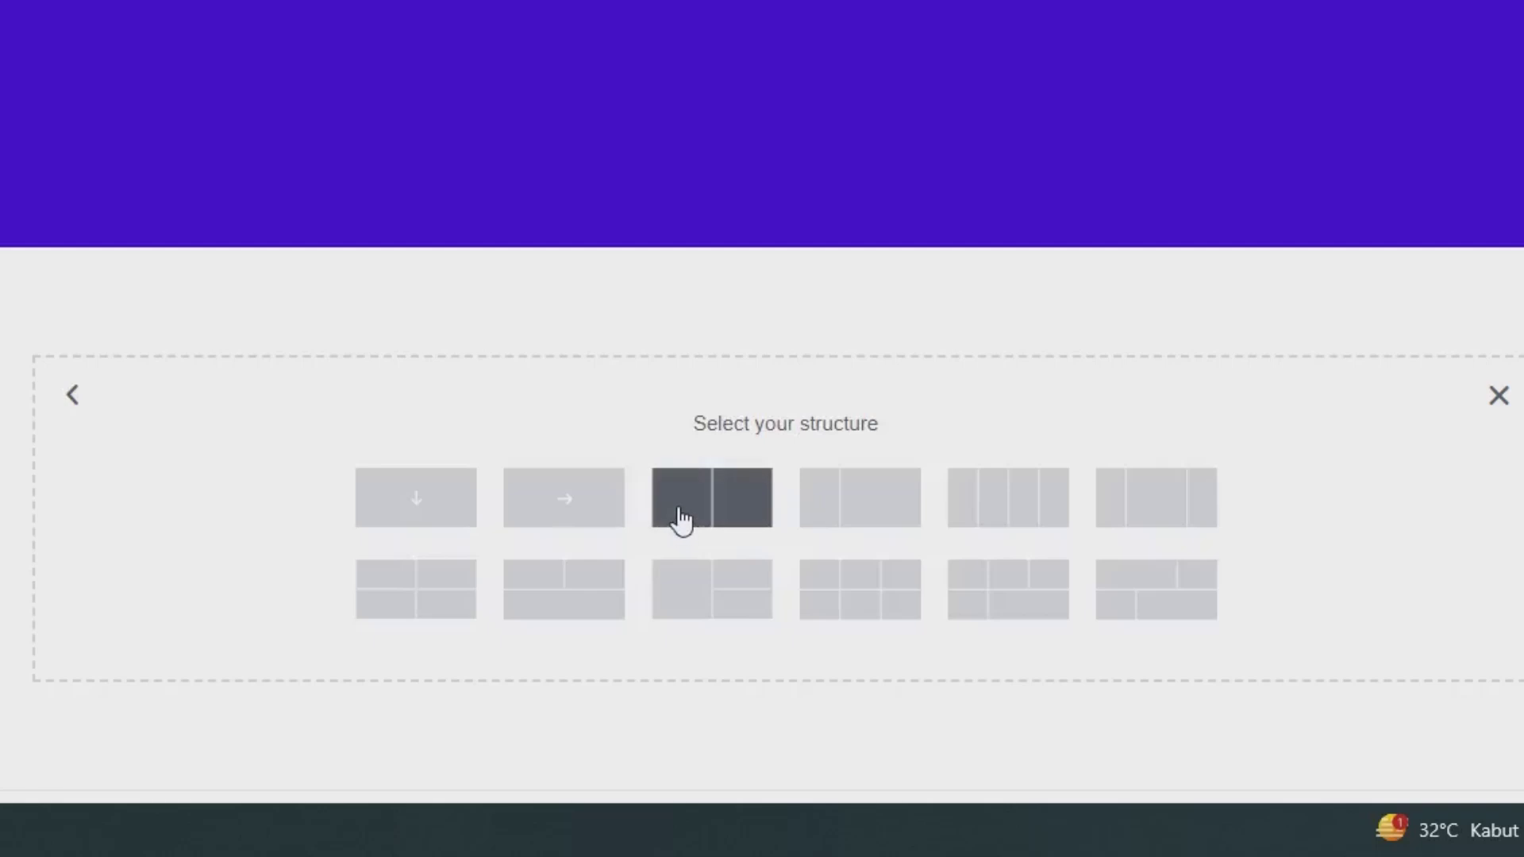
{"action": "left_click", "coordinate": [681, 521]}
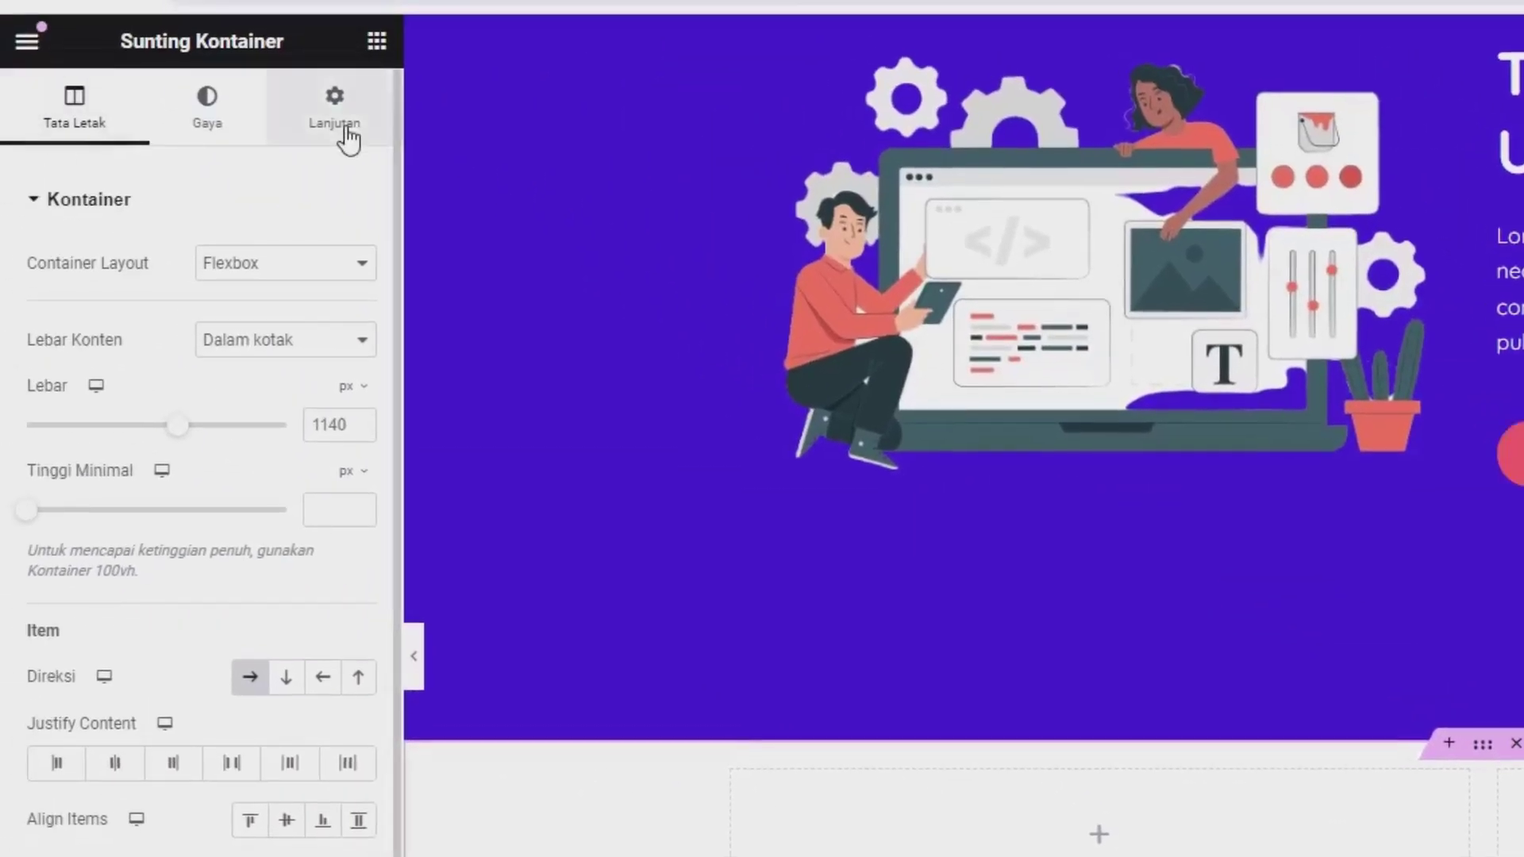
Step: Set the container's top margin to 6 %
{"action": "left_click", "coordinate": [348, 137]}
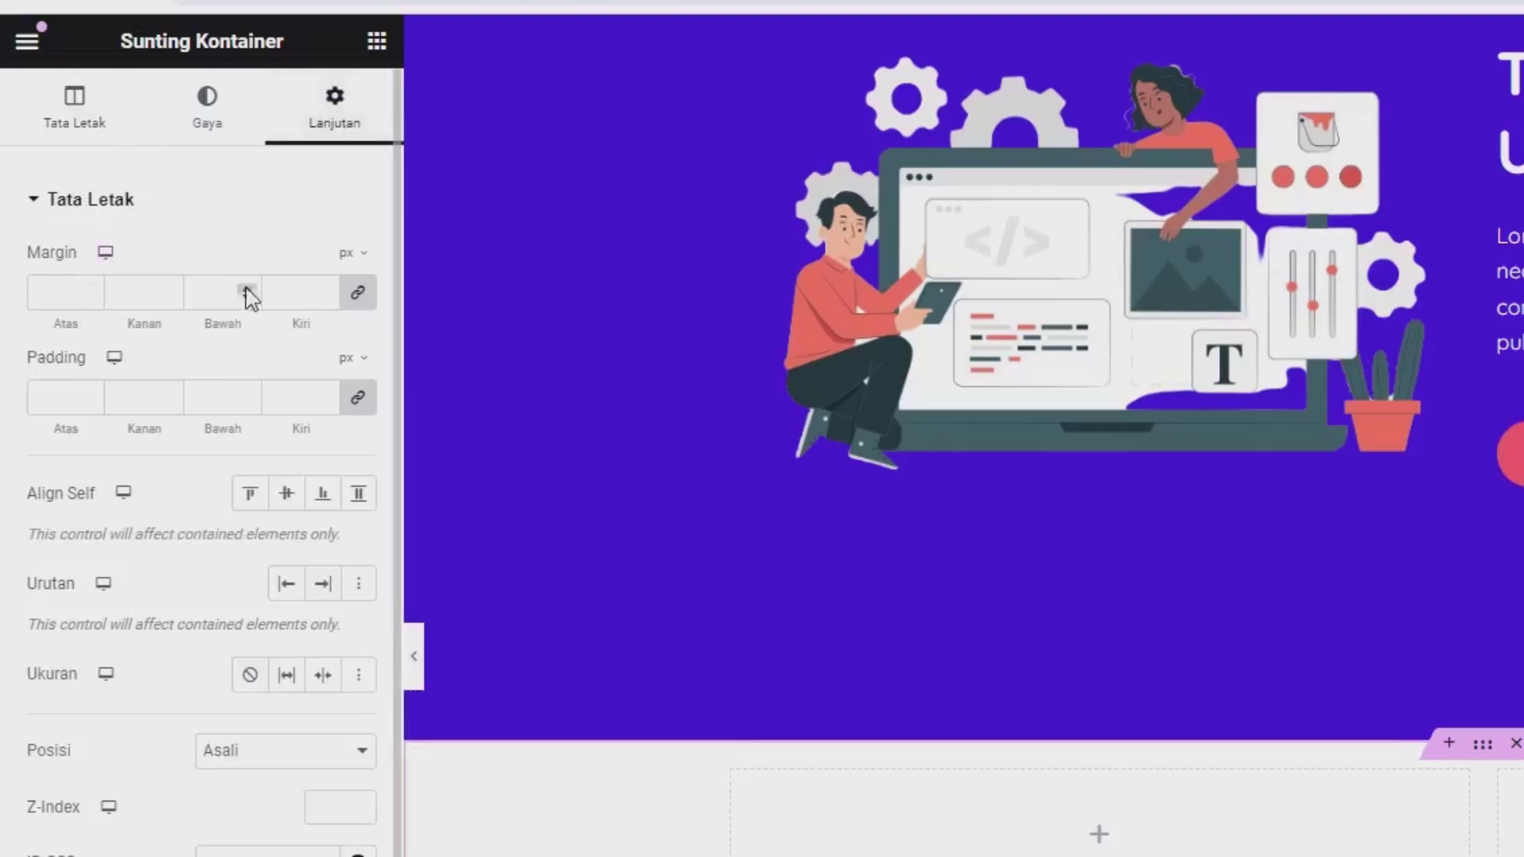
{"action": "left_click", "coordinate": [357, 292]}
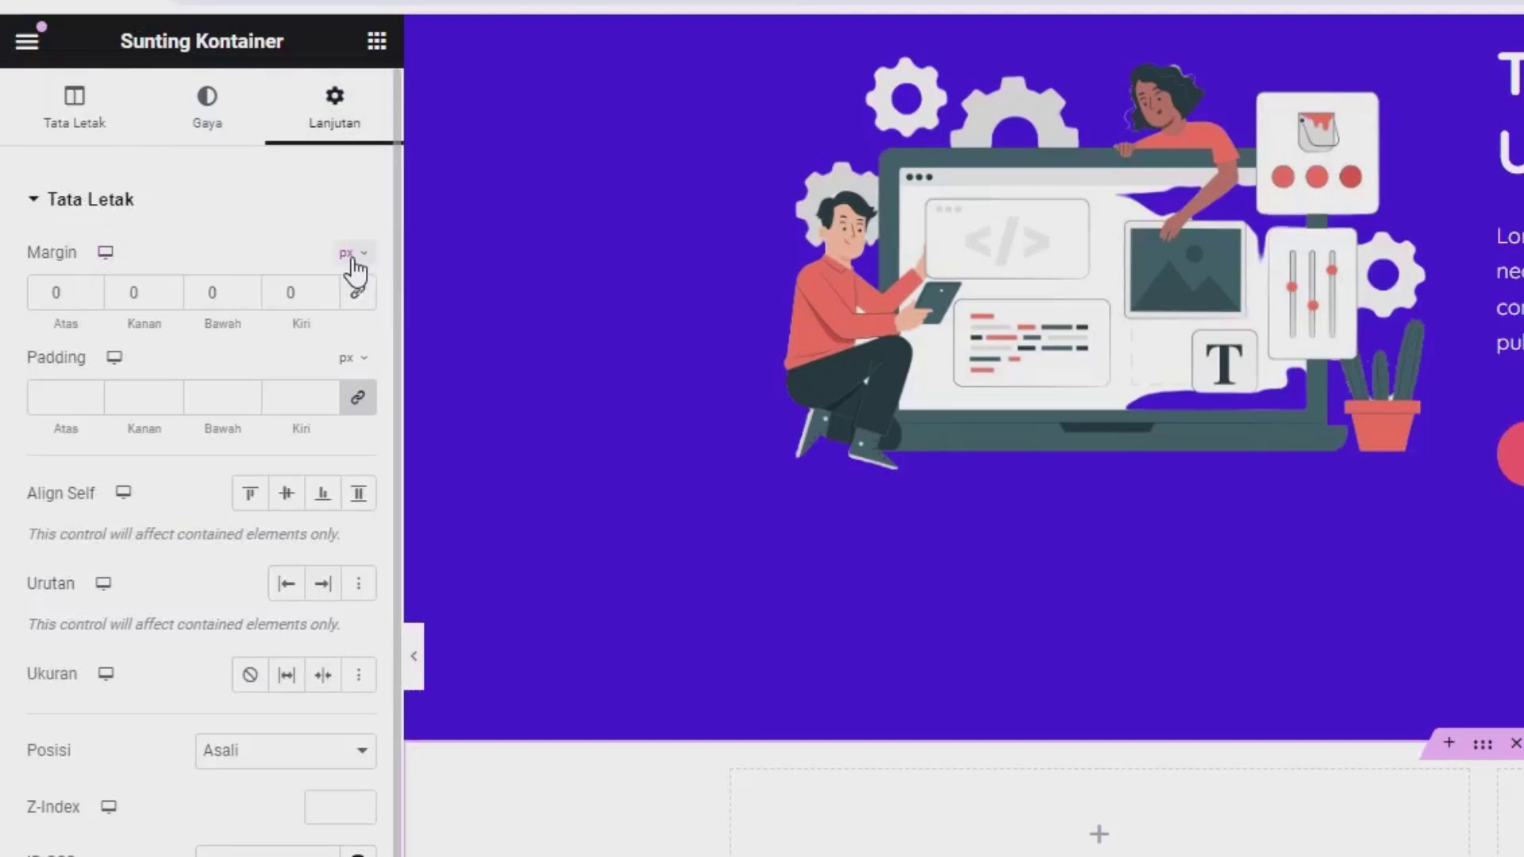
{"action": "left_click", "coordinate": [351, 255]}
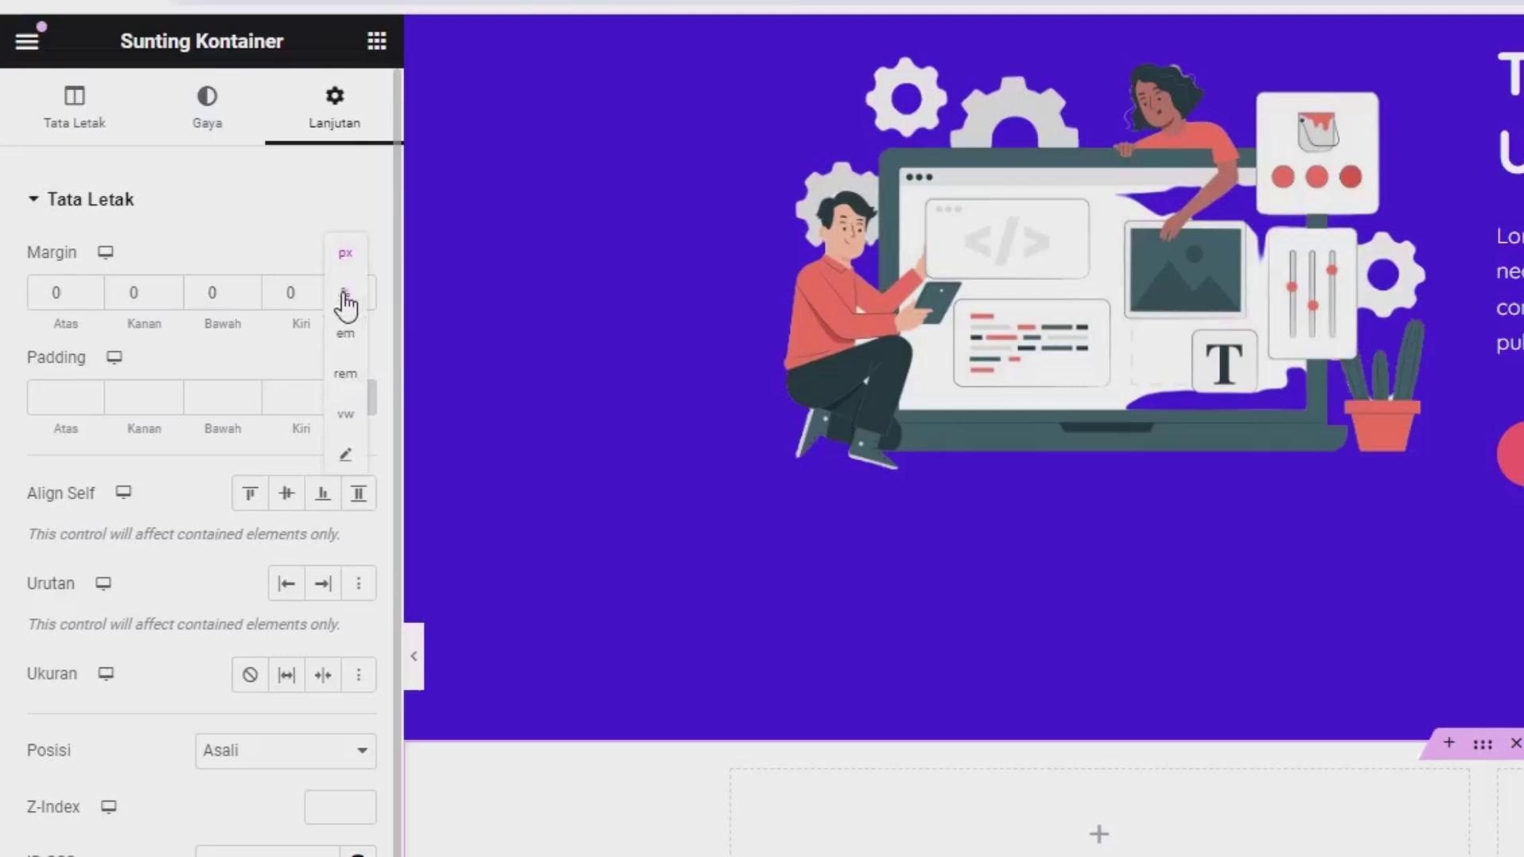
{"action": "left_click", "coordinate": [204, 218]}
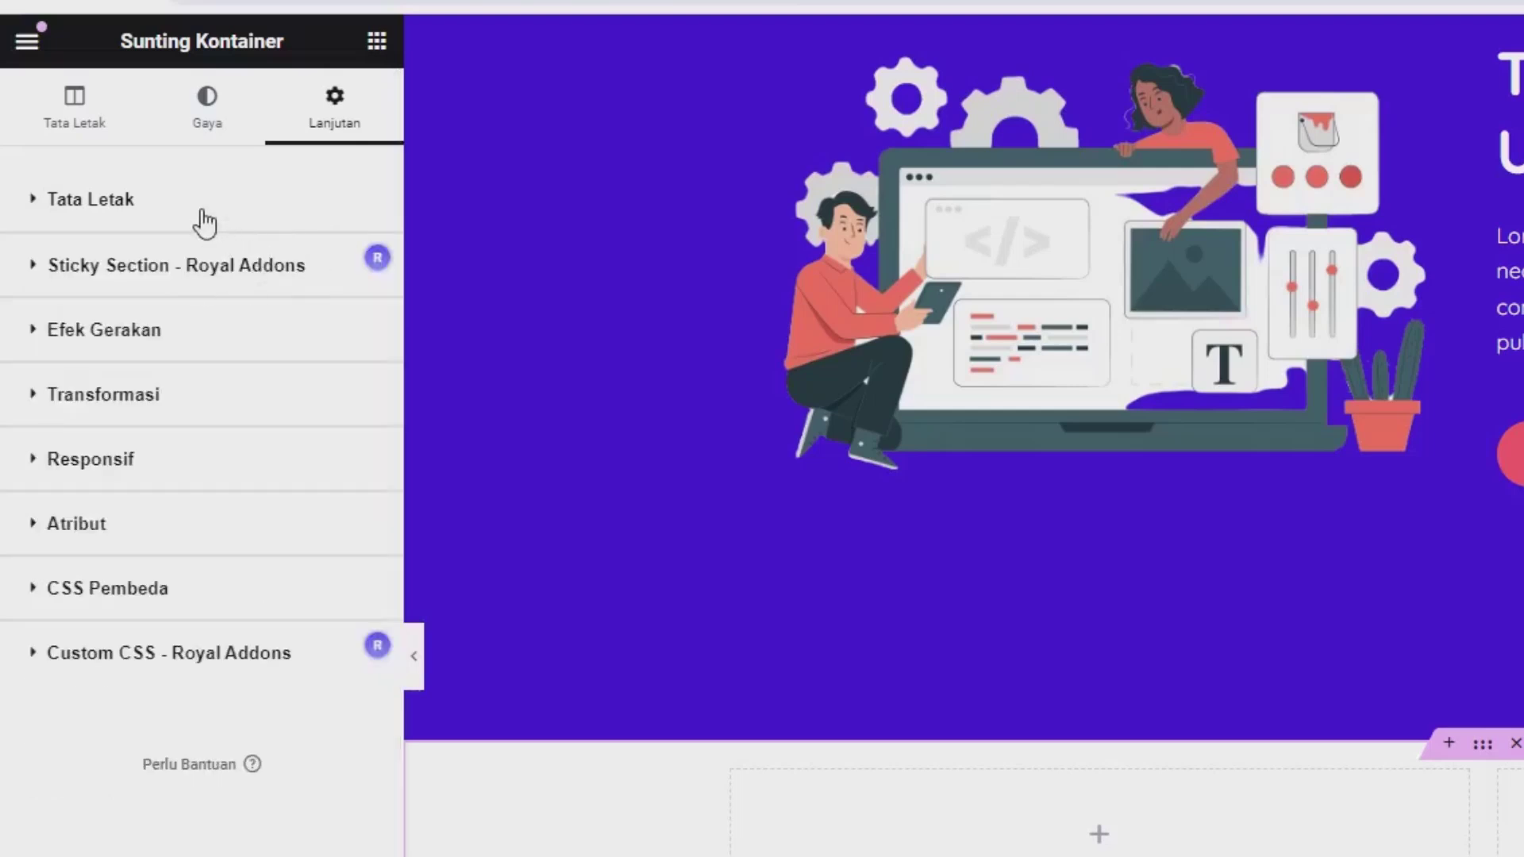
{"action": "left_click", "coordinate": [183, 226]}
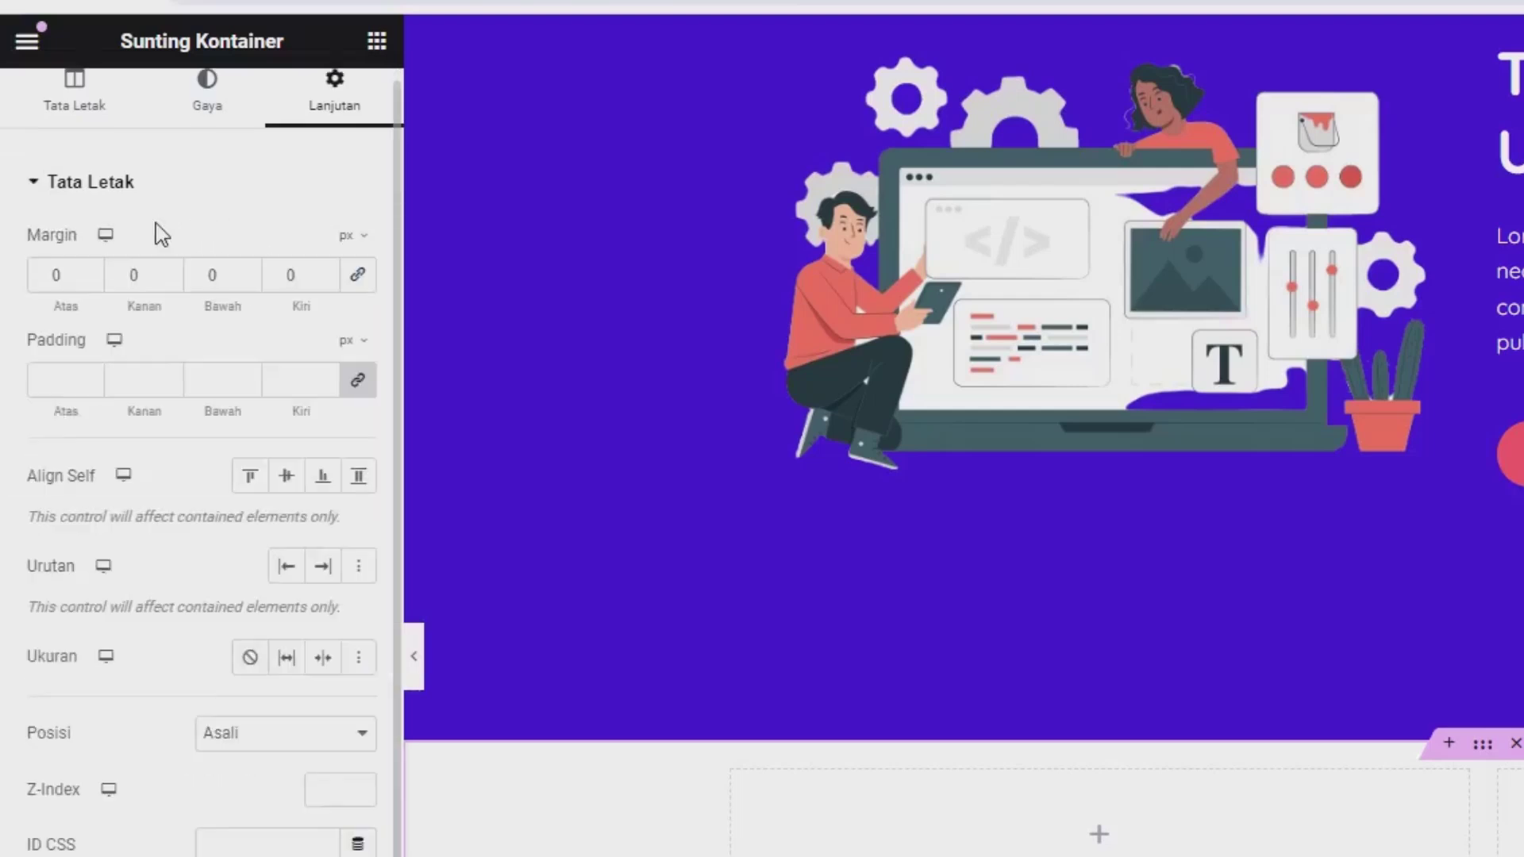
{"action": "left_click", "coordinate": [351, 258]}
{"action": "left_click", "coordinate": [351, 280]}
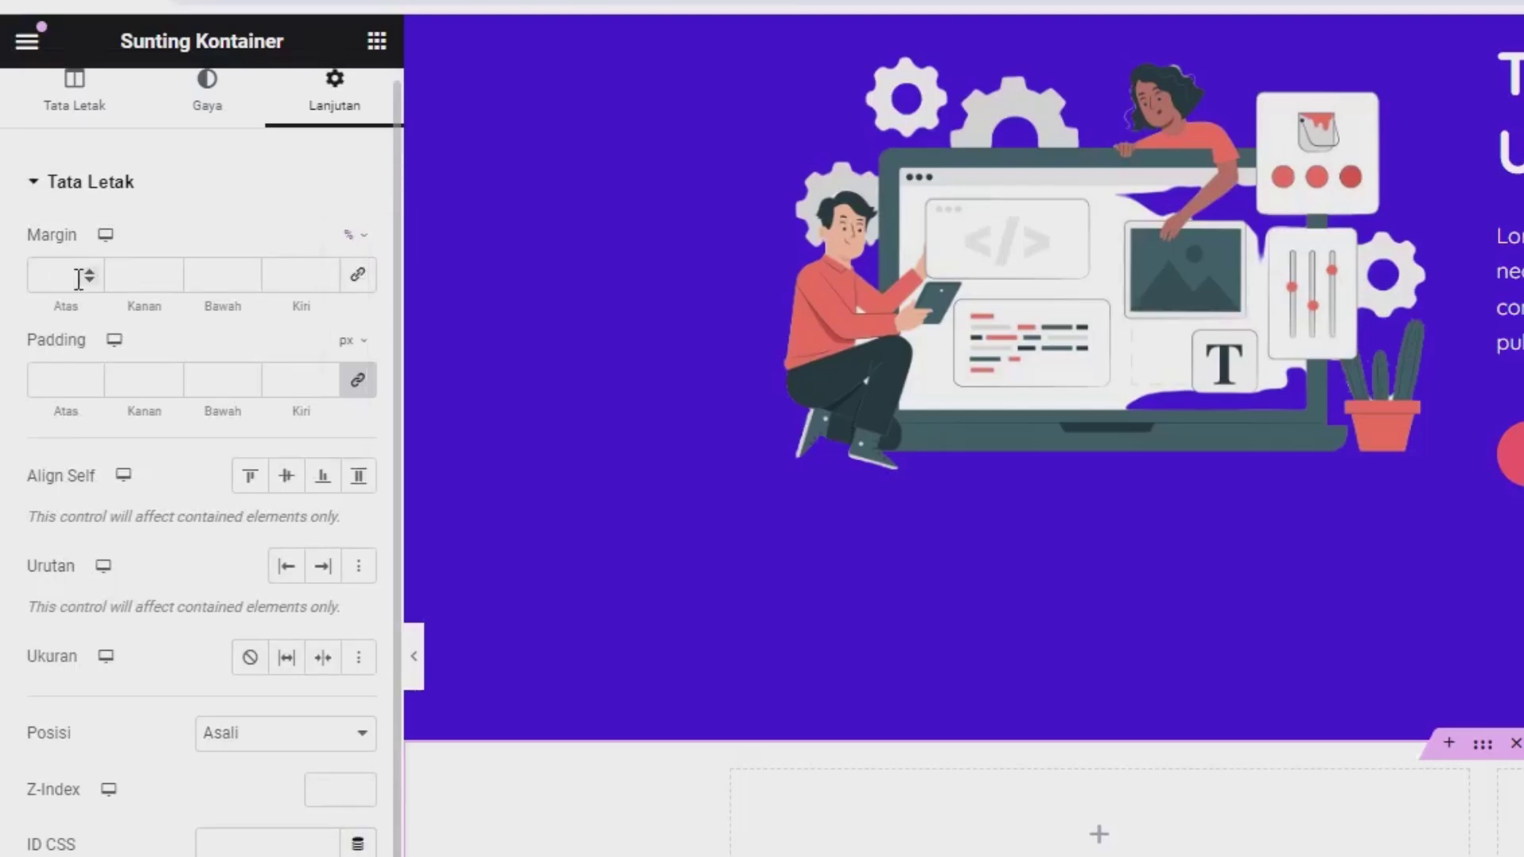
{"action": "type", "text": "6"}
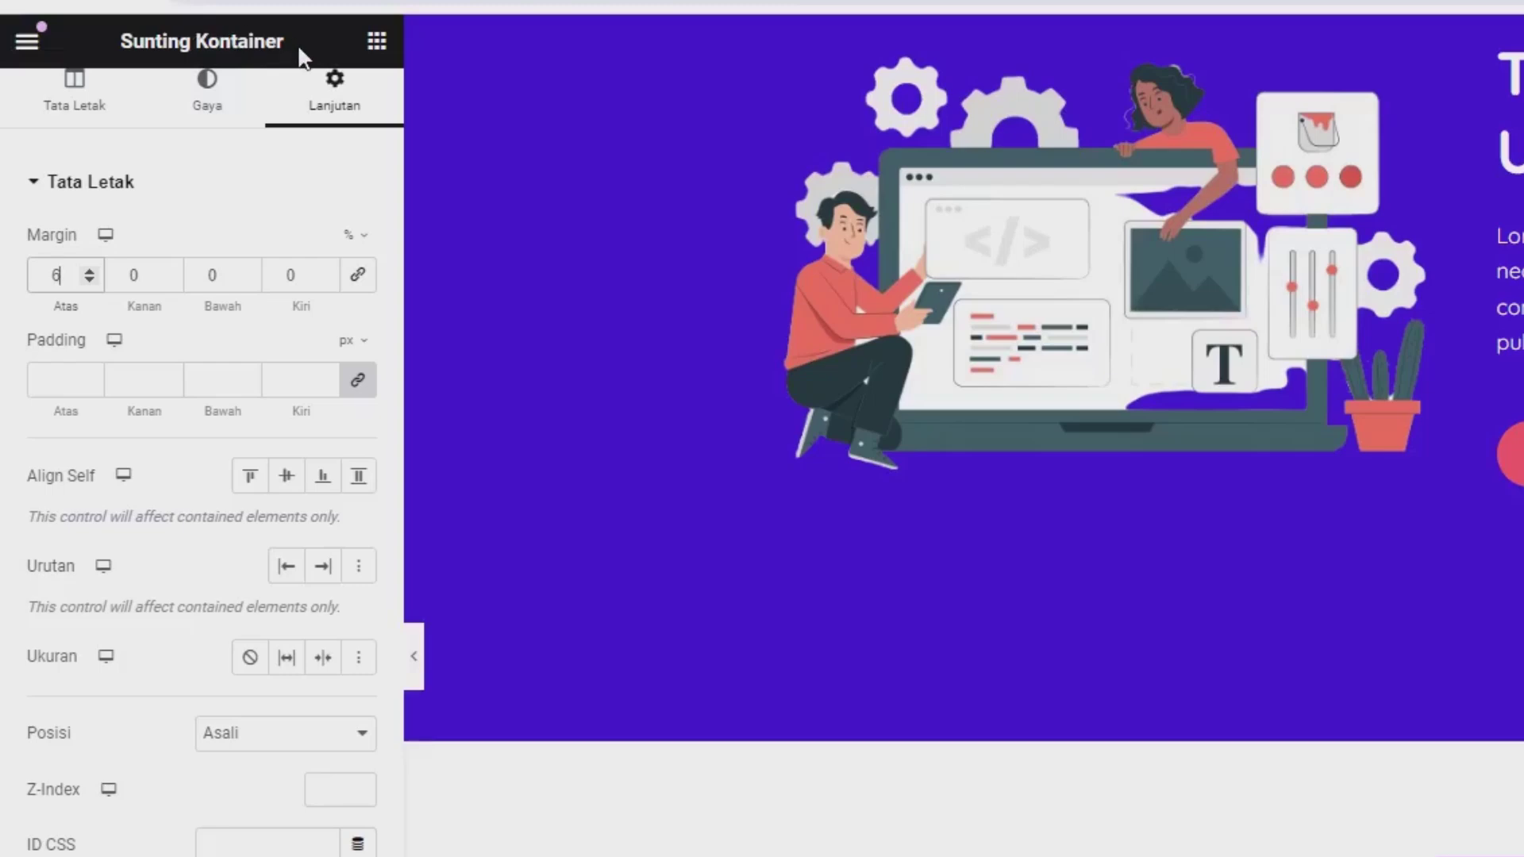
{"action": "left_click", "coordinate": [376, 41]}
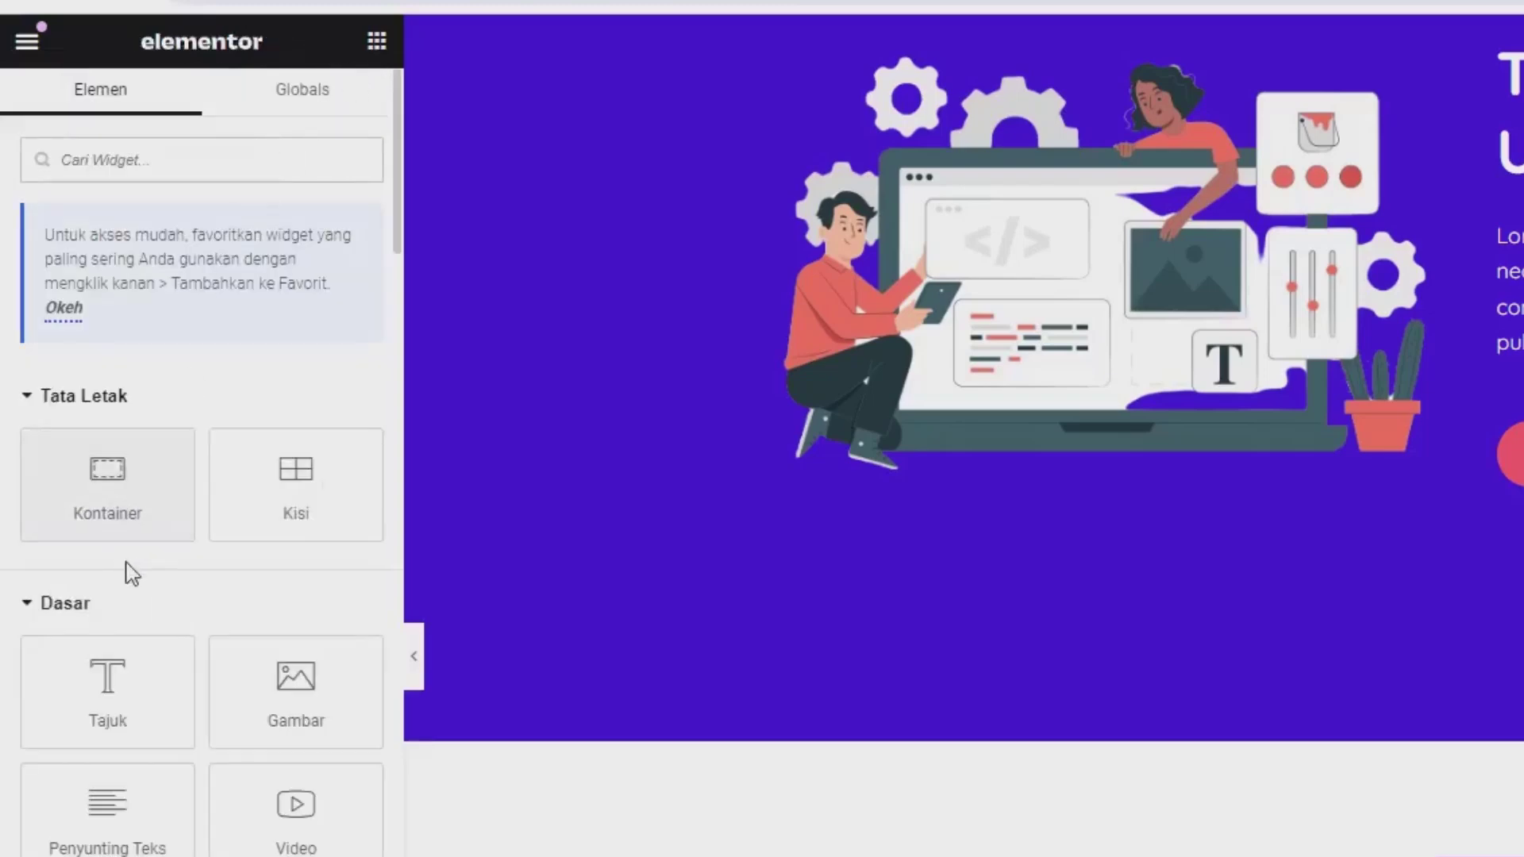
Step: Drop a heading into the left column and title it 'Kenalan Dengan Kami Dulu...'
{"action": "left_click_drag", "start_coordinate": [141, 669], "coordinate": [500, 633]}
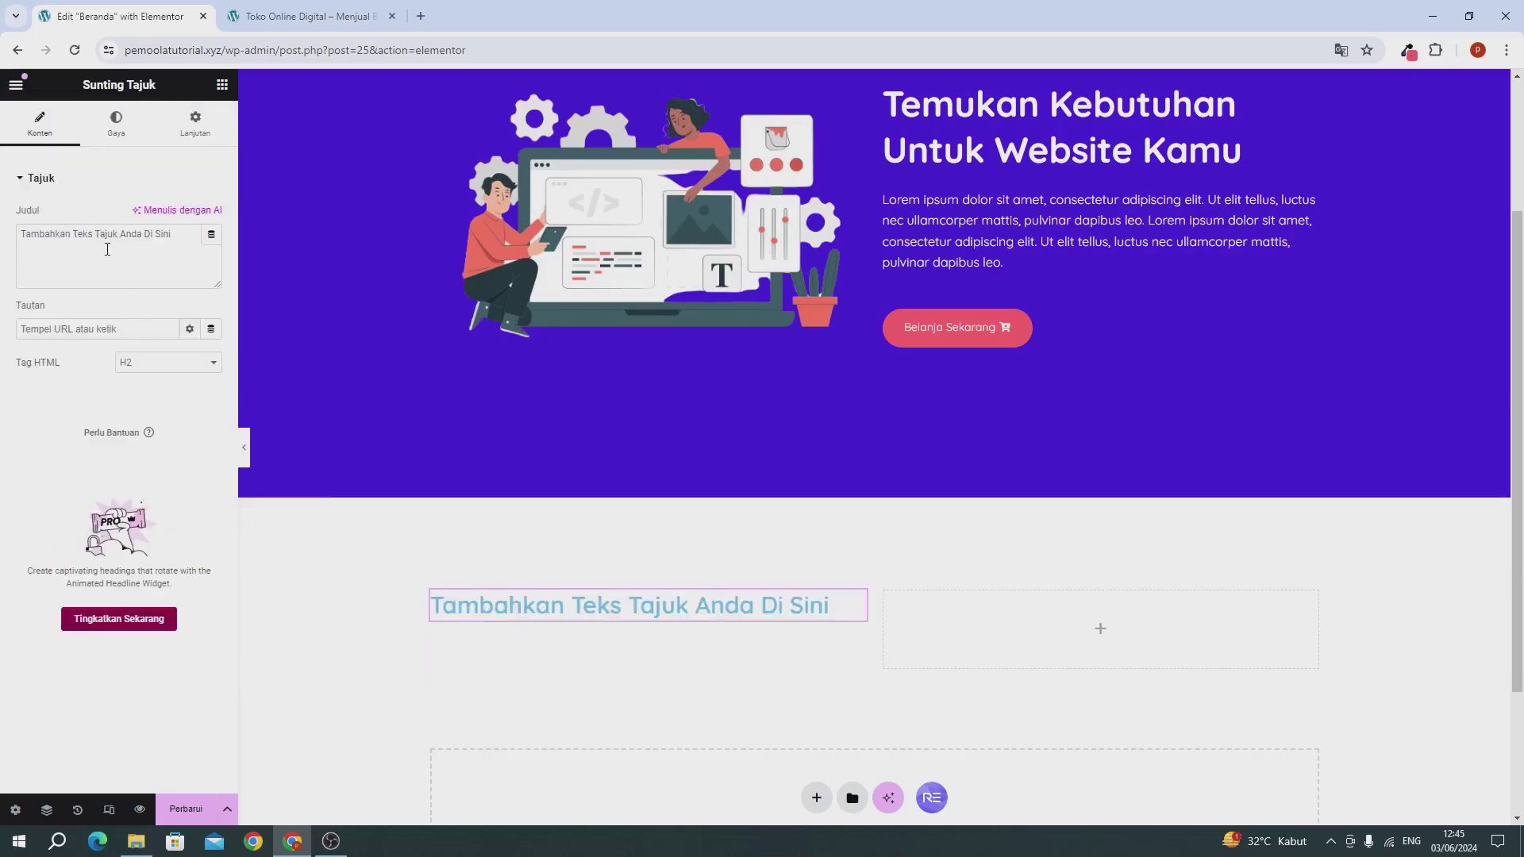
{"action": "triple_click", "coordinate": [108, 249]}
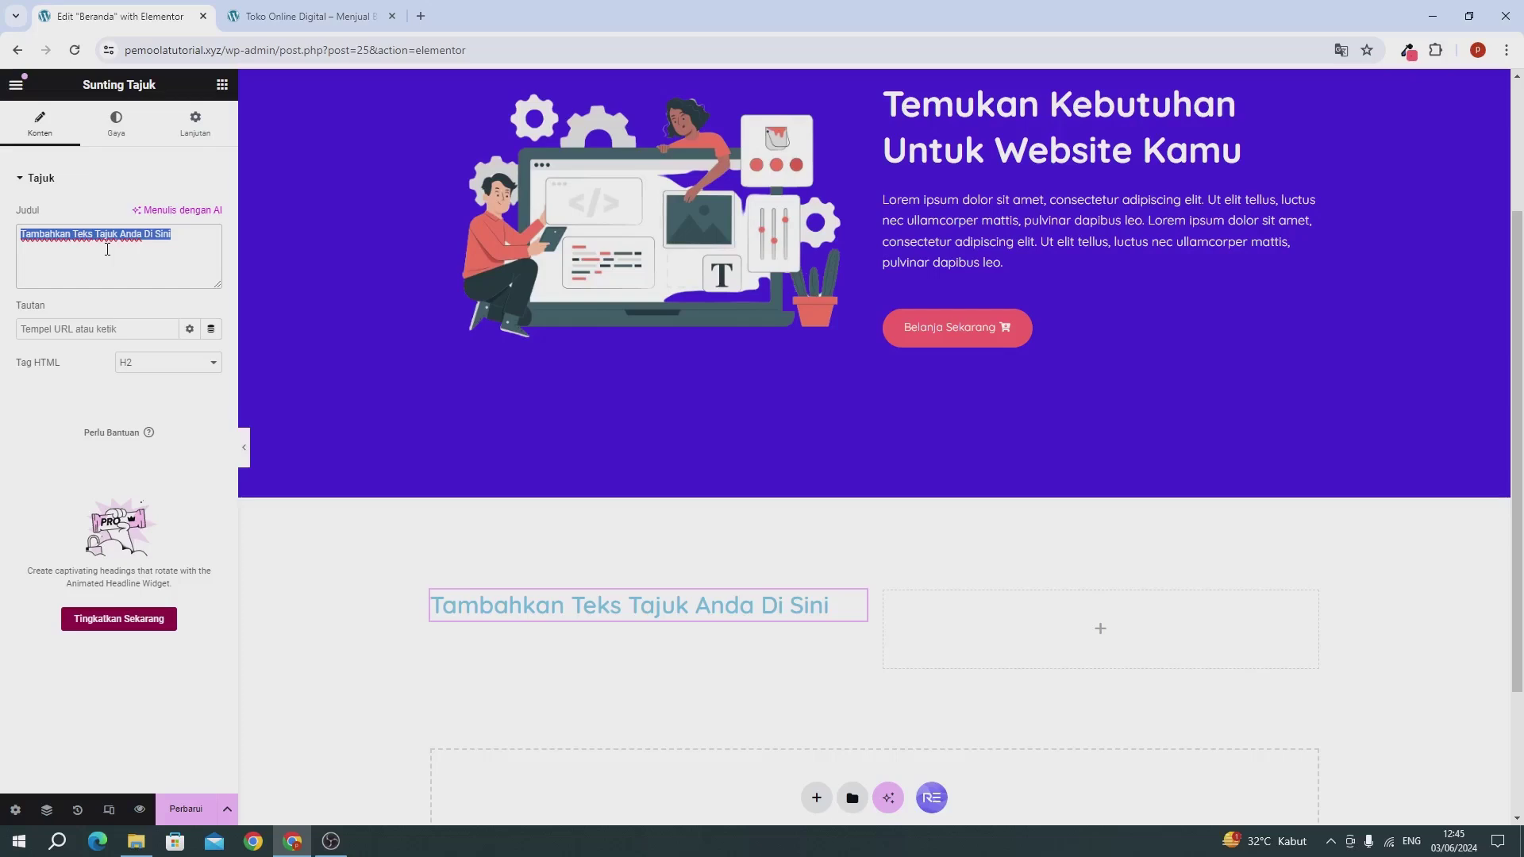
{"action": "type", "text": "Kenalan"}
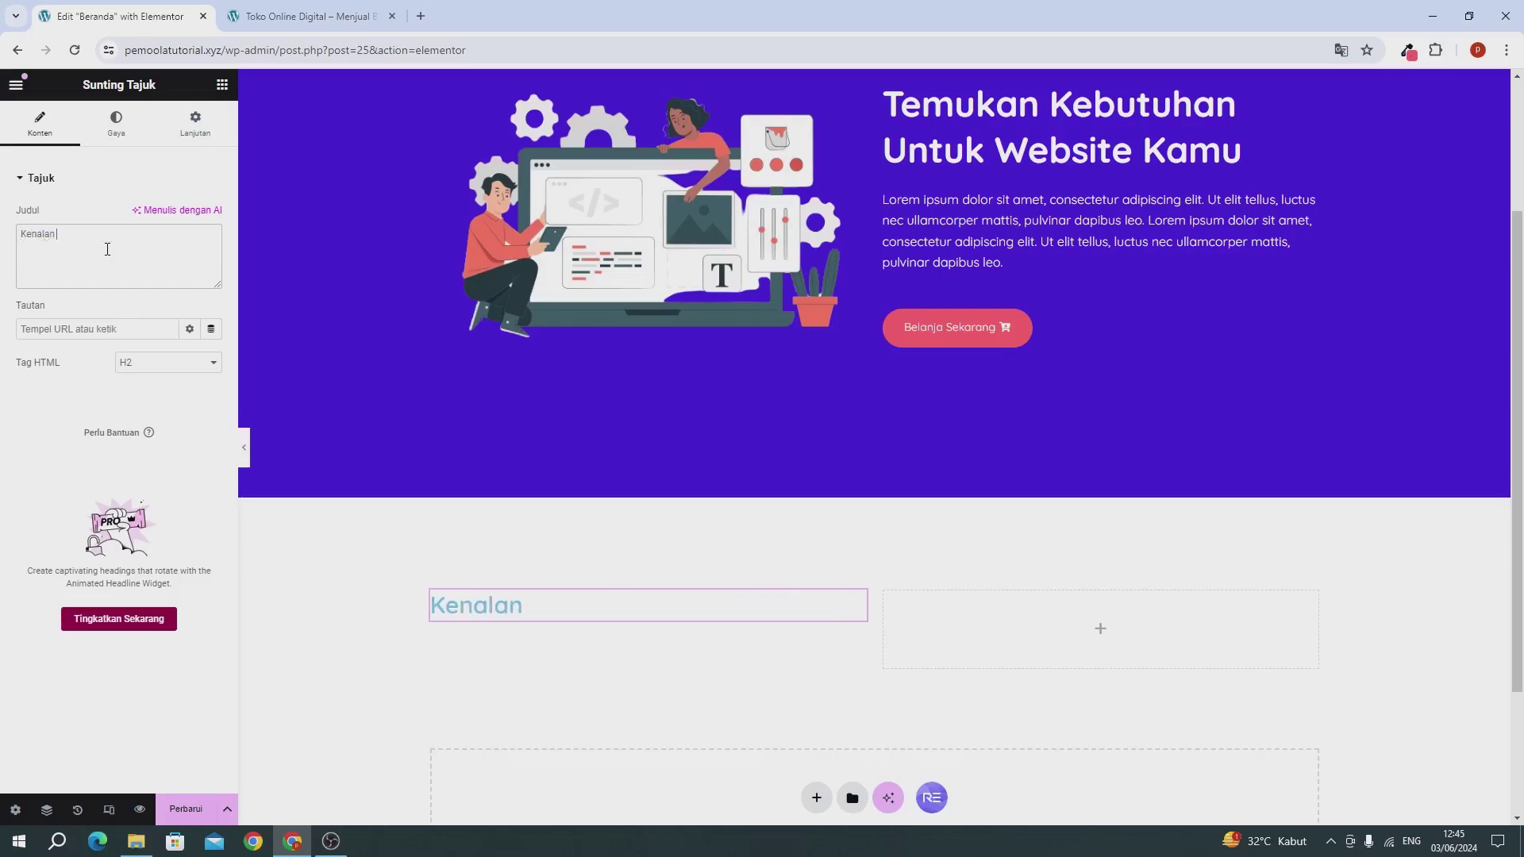
{"action": "type", "text": " Dengna Kam"}
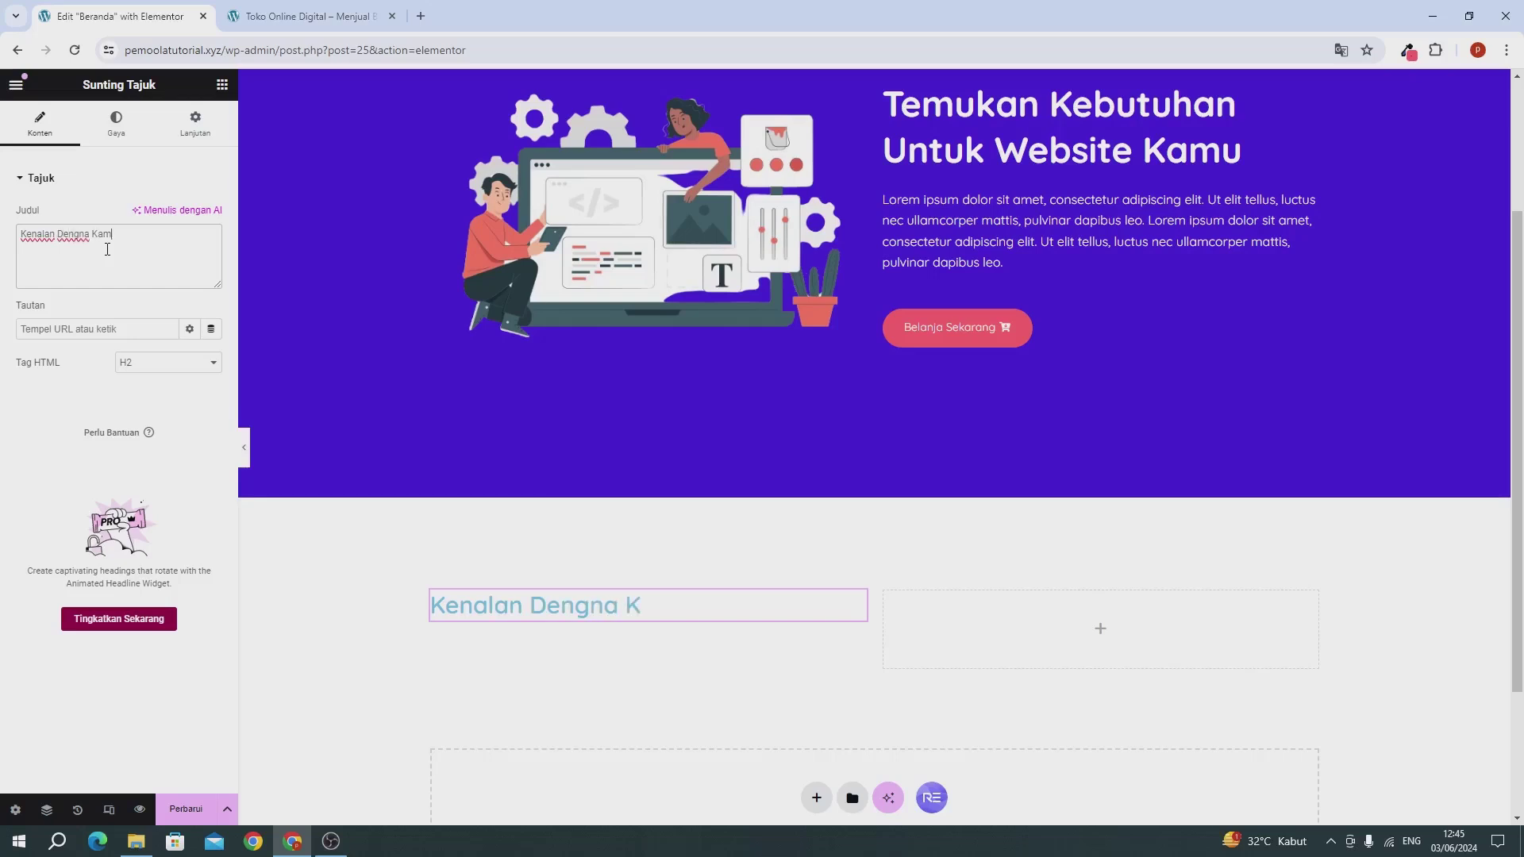
{"action": "key", "text": "BackSpace"}
{"action": "key", "text": "BackSpace"}
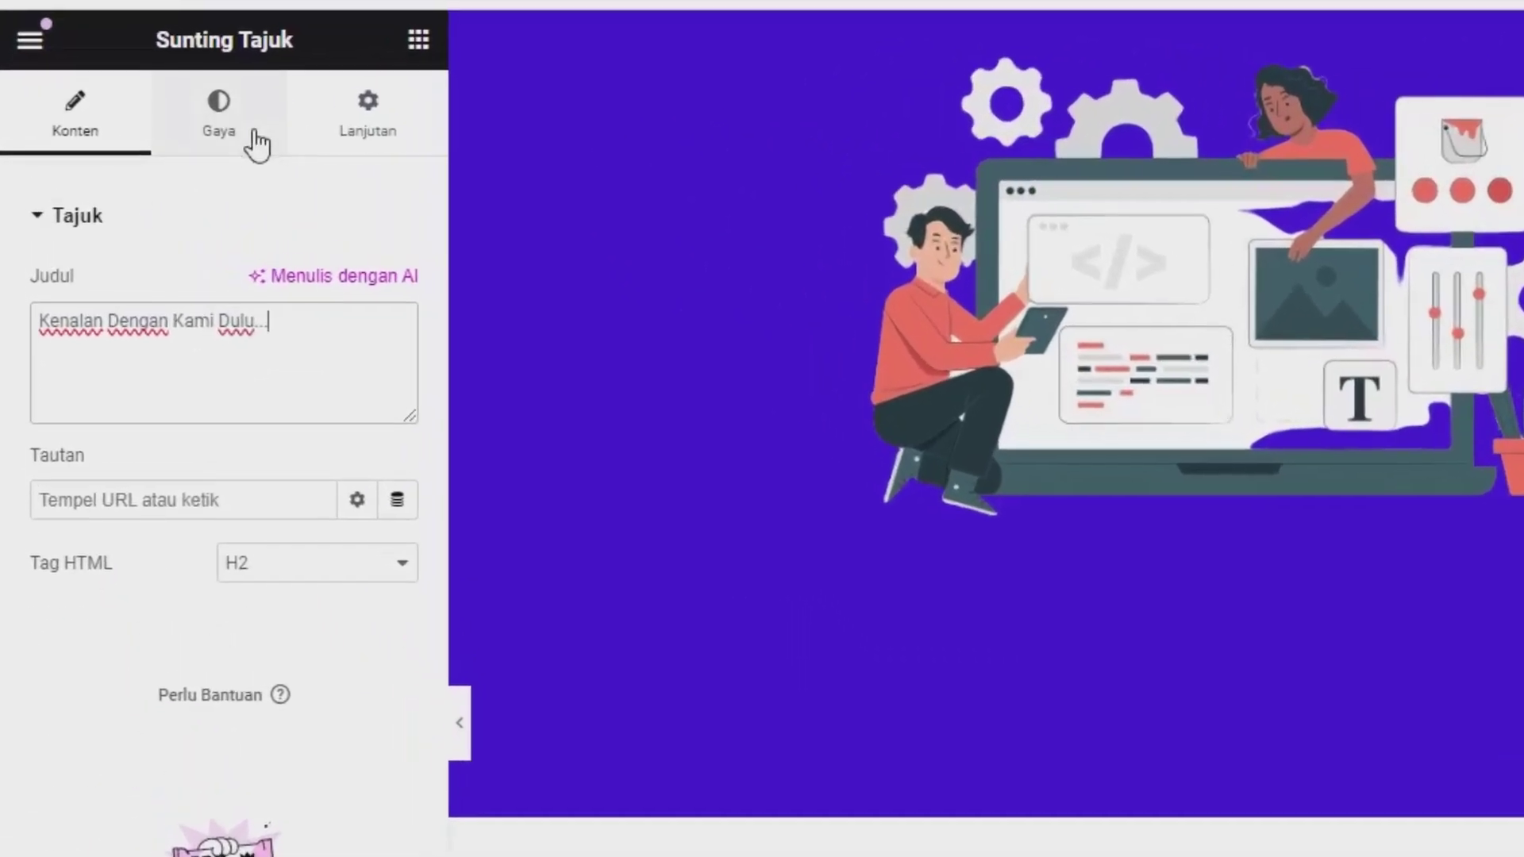
Step: Style the heading with #000000 text colour and 900 (Black) font weight
{"action": "left_click", "coordinate": [116, 123]}
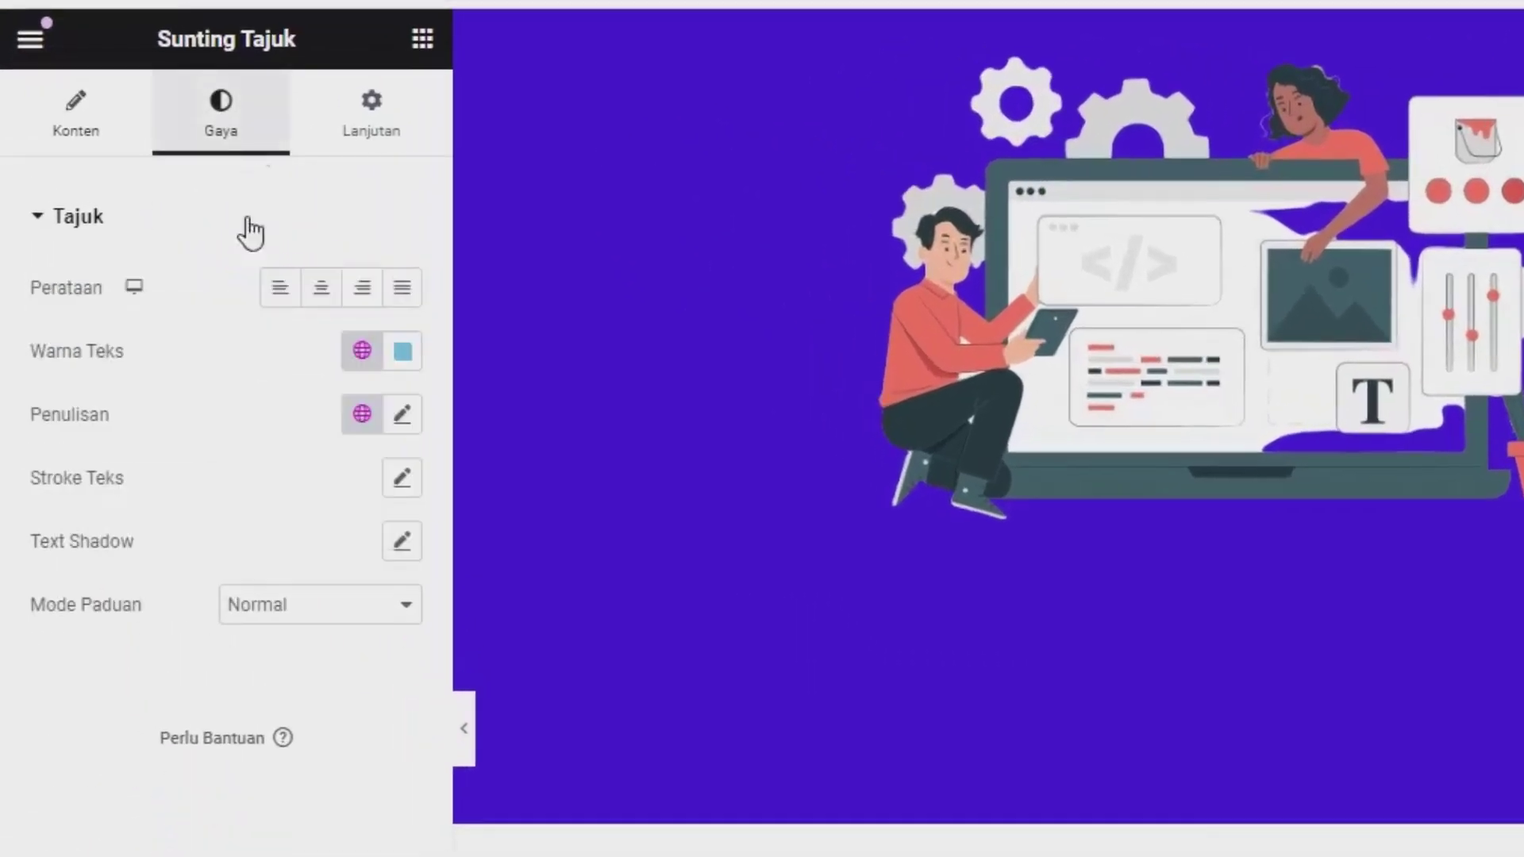
{"action": "left_click", "coordinate": [403, 352]}
{"action": "left_click_drag", "start_coordinate": [412, 551], "coordinate": [508, 750]}
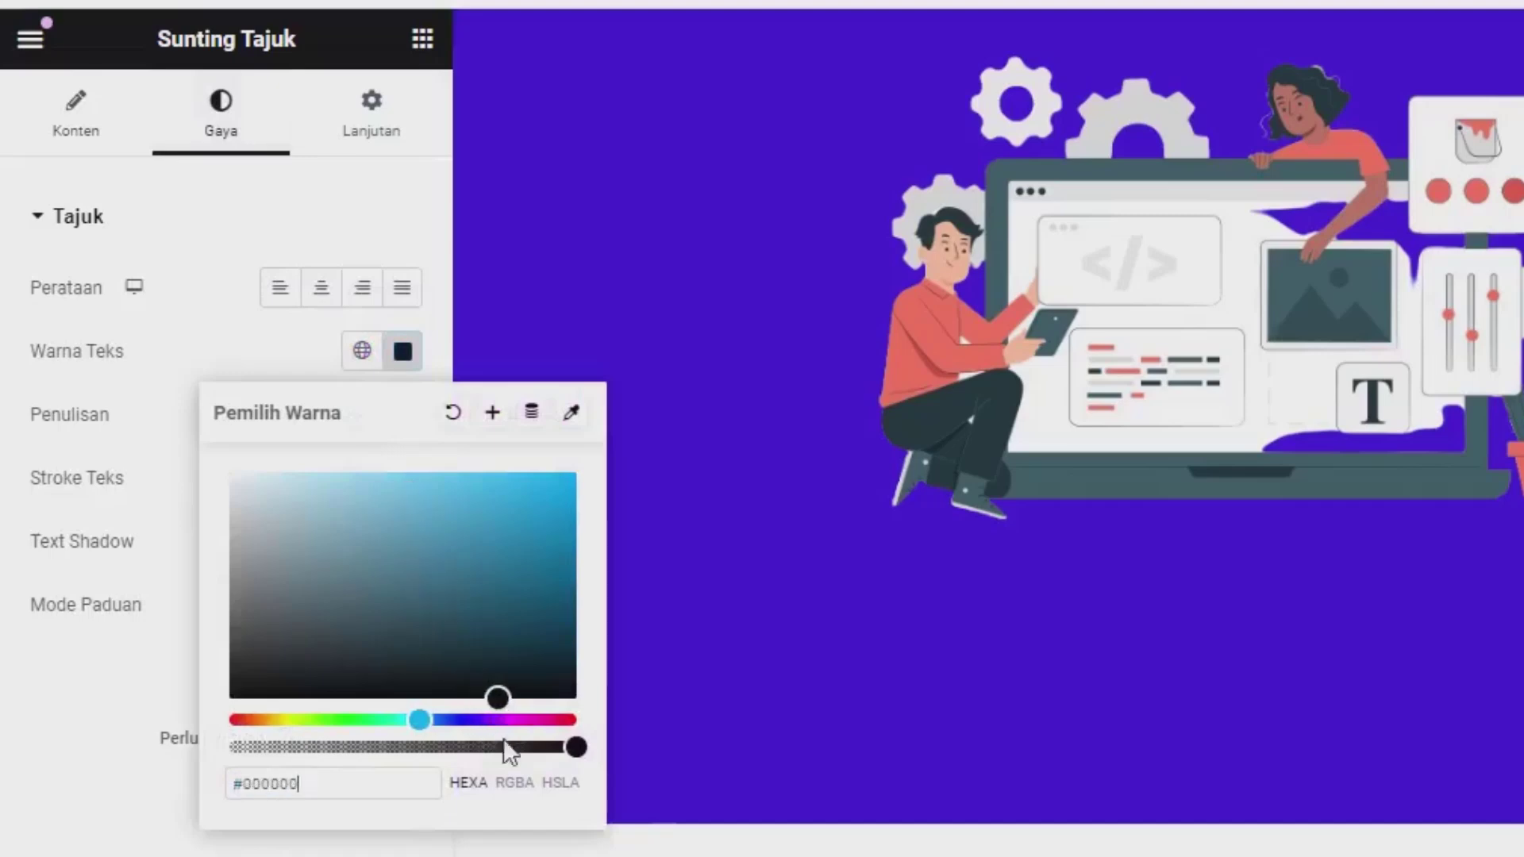
{"action": "left_click", "coordinate": [101, 792]}
{"action": "left_click", "coordinate": [403, 414]}
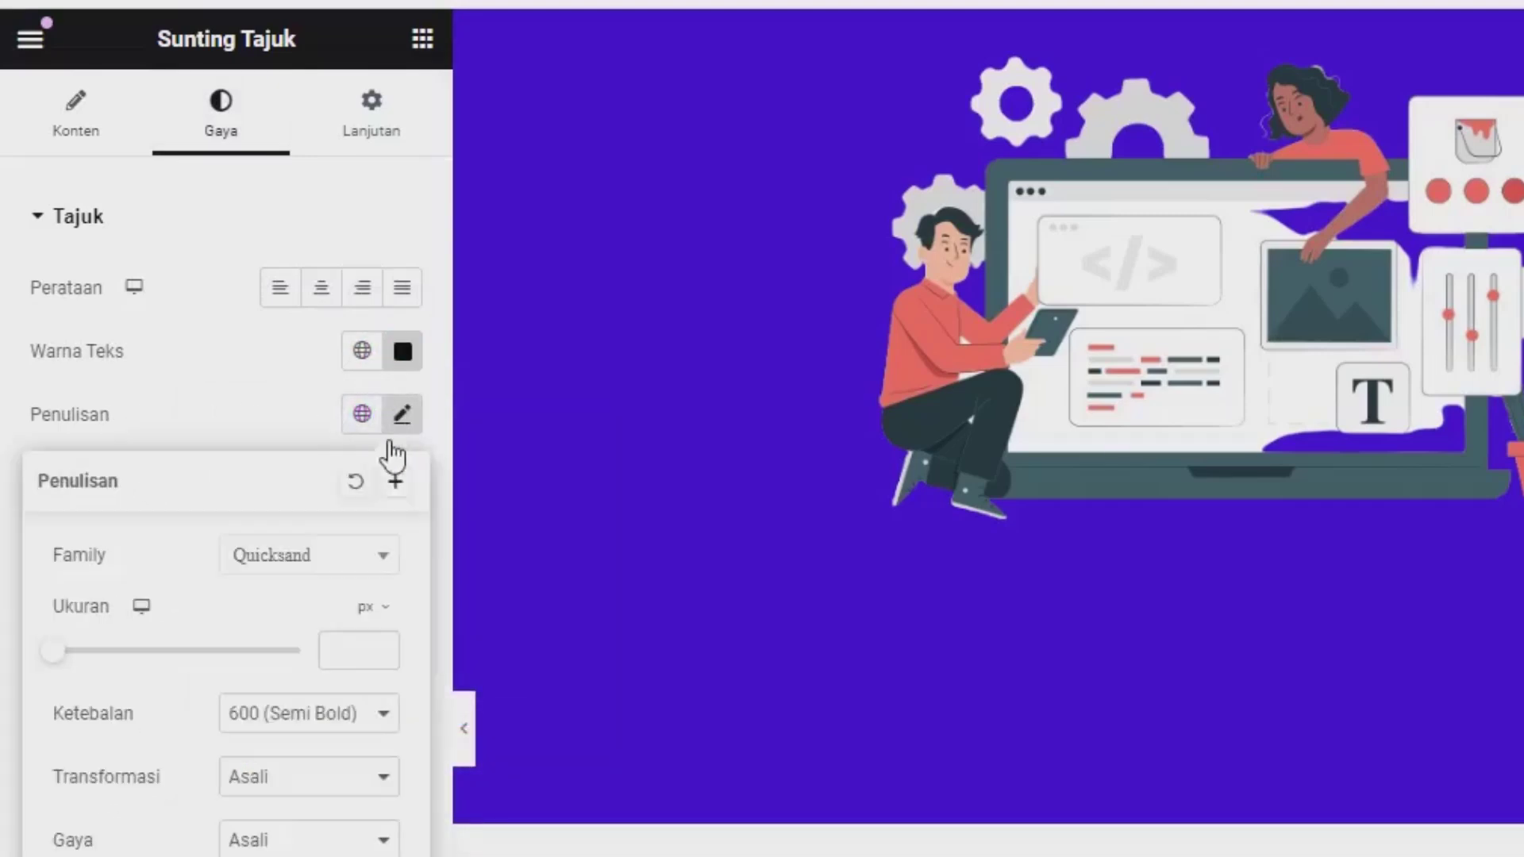
{"action": "left_click", "coordinate": [274, 727]}
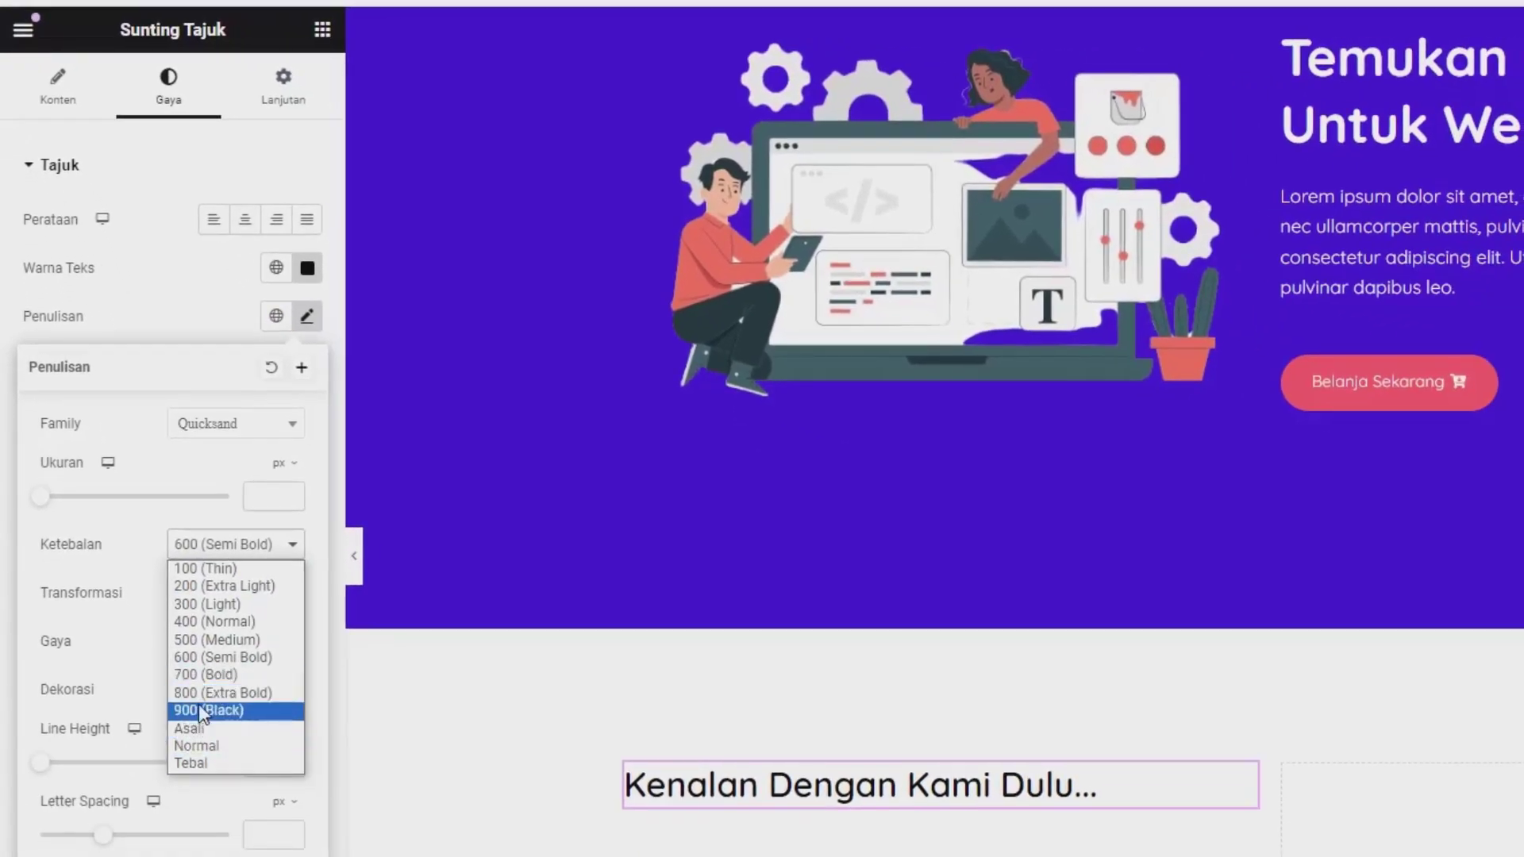
{"action": "left_click", "coordinate": [198, 710]}
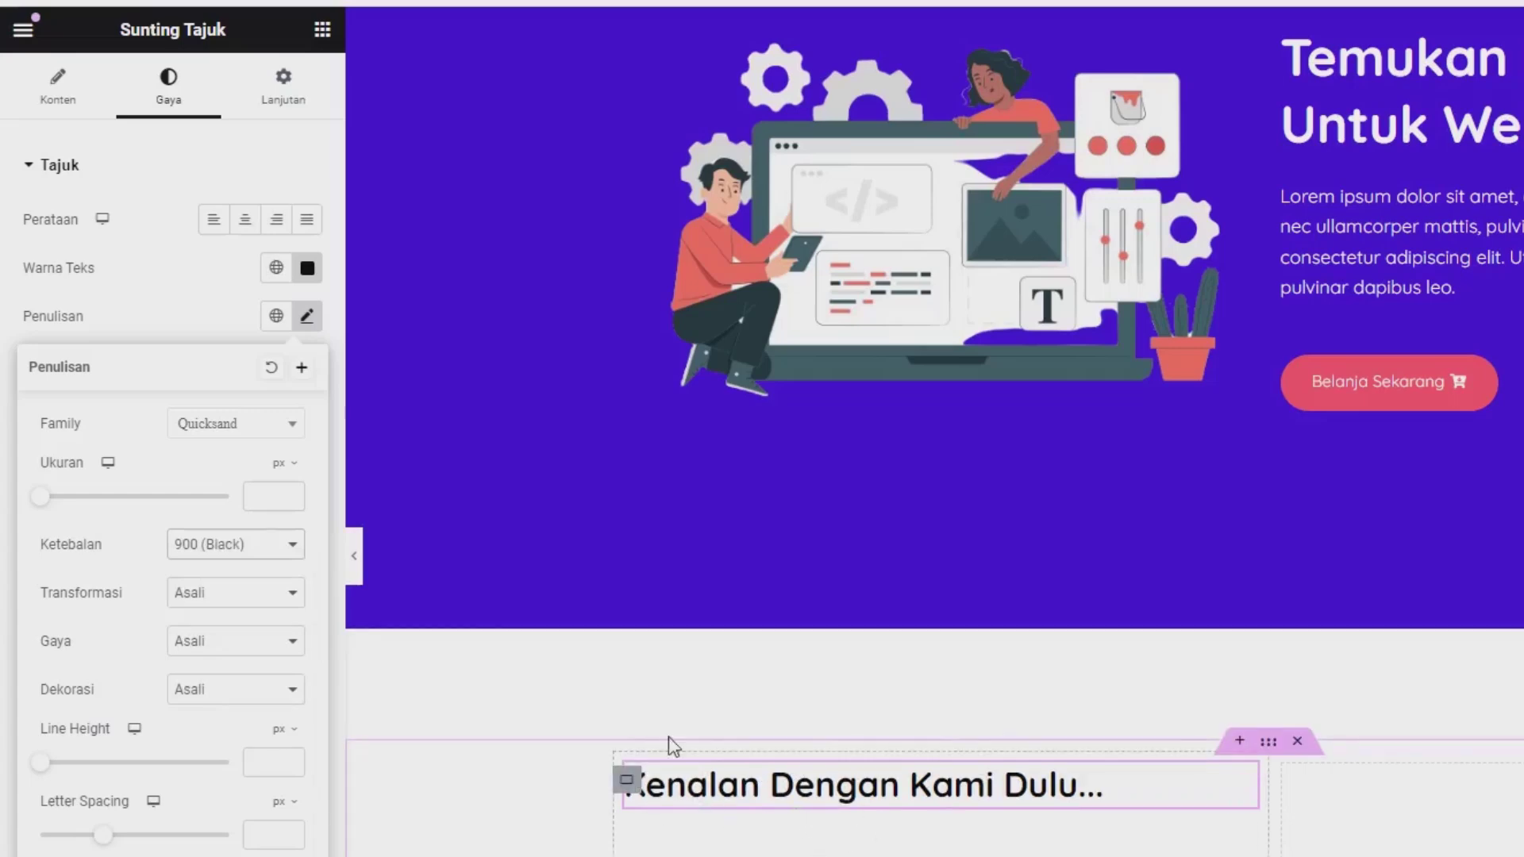
{"action": "left_click", "coordinate": [306, 316]}
{"action": "scroll", "coordinate": [850, 563], "scroll_direction": "down", "scroll_amount": 3}
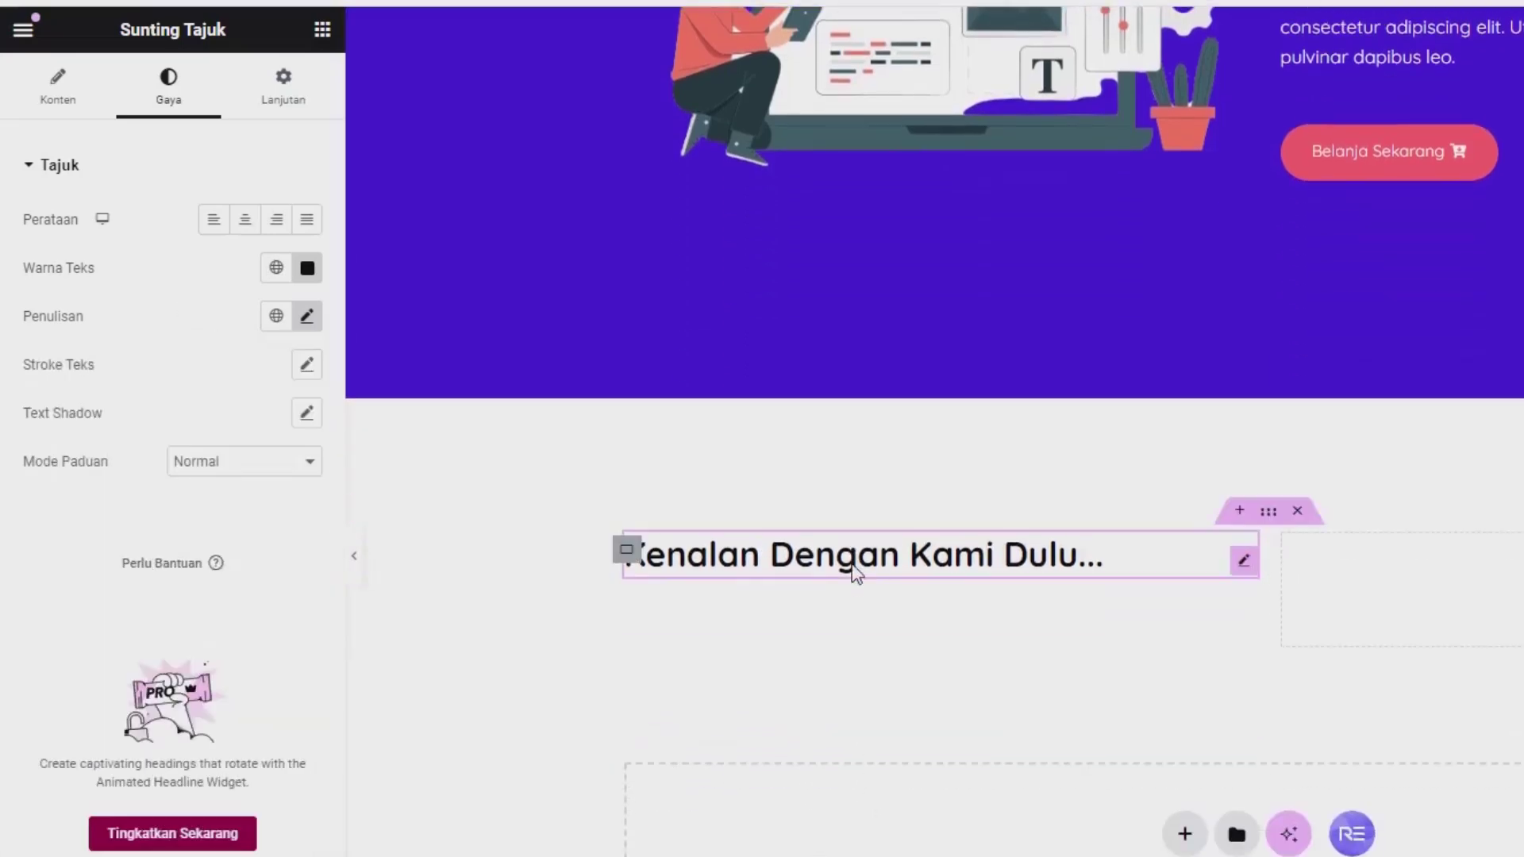
Step: Add a Text Editor block under the heading and lengthen its lorem ipsum by pasting it twice
{"action": "left_click", "coordinate": [321, 30]}
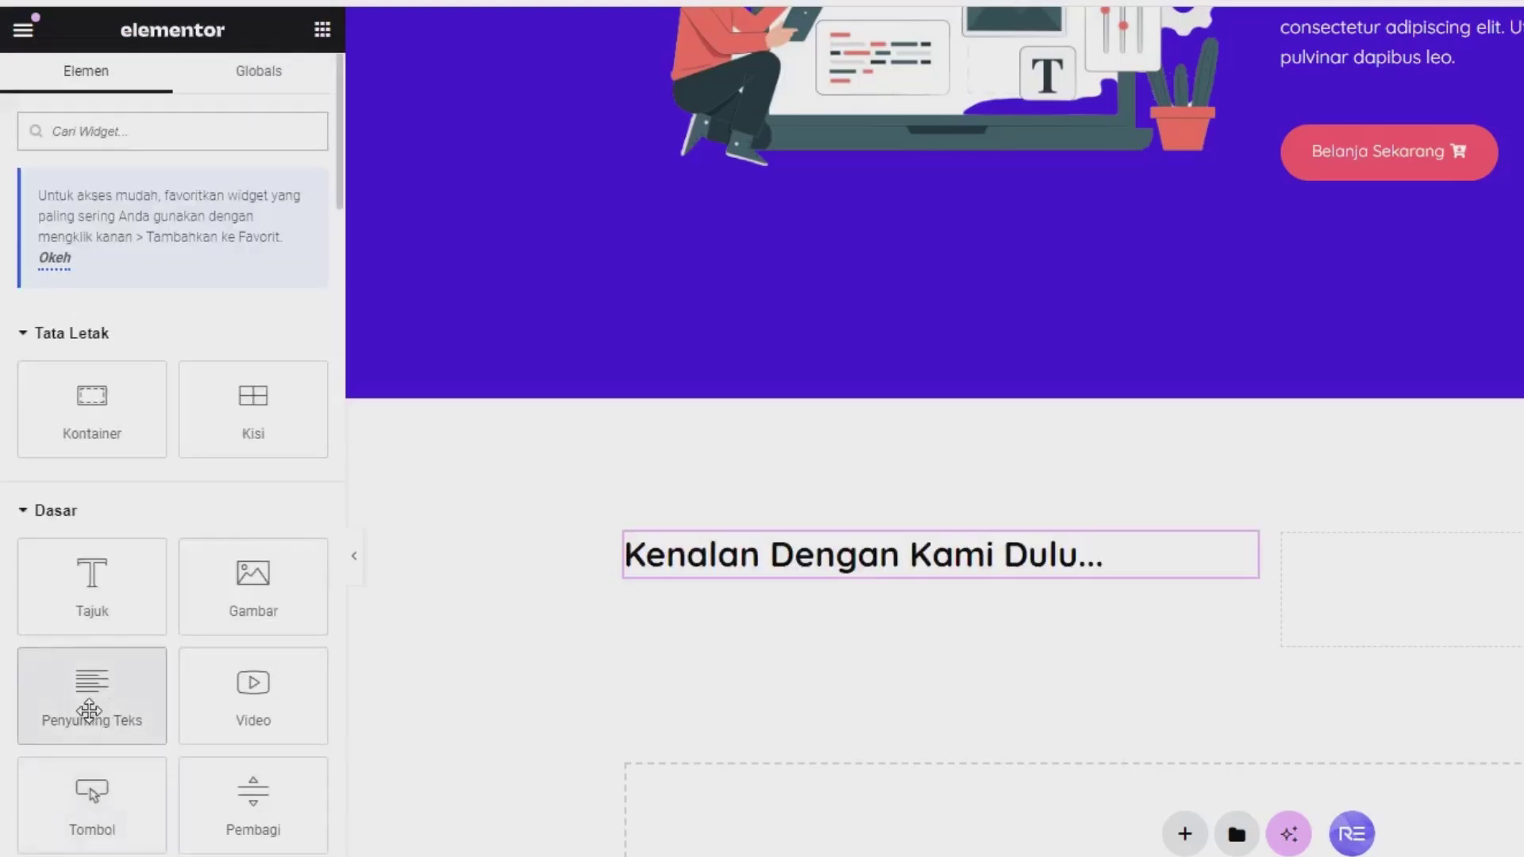
{"action": "left_click_drag", "start_coordinate": [89, 712], "coordinate": [842, 562]}
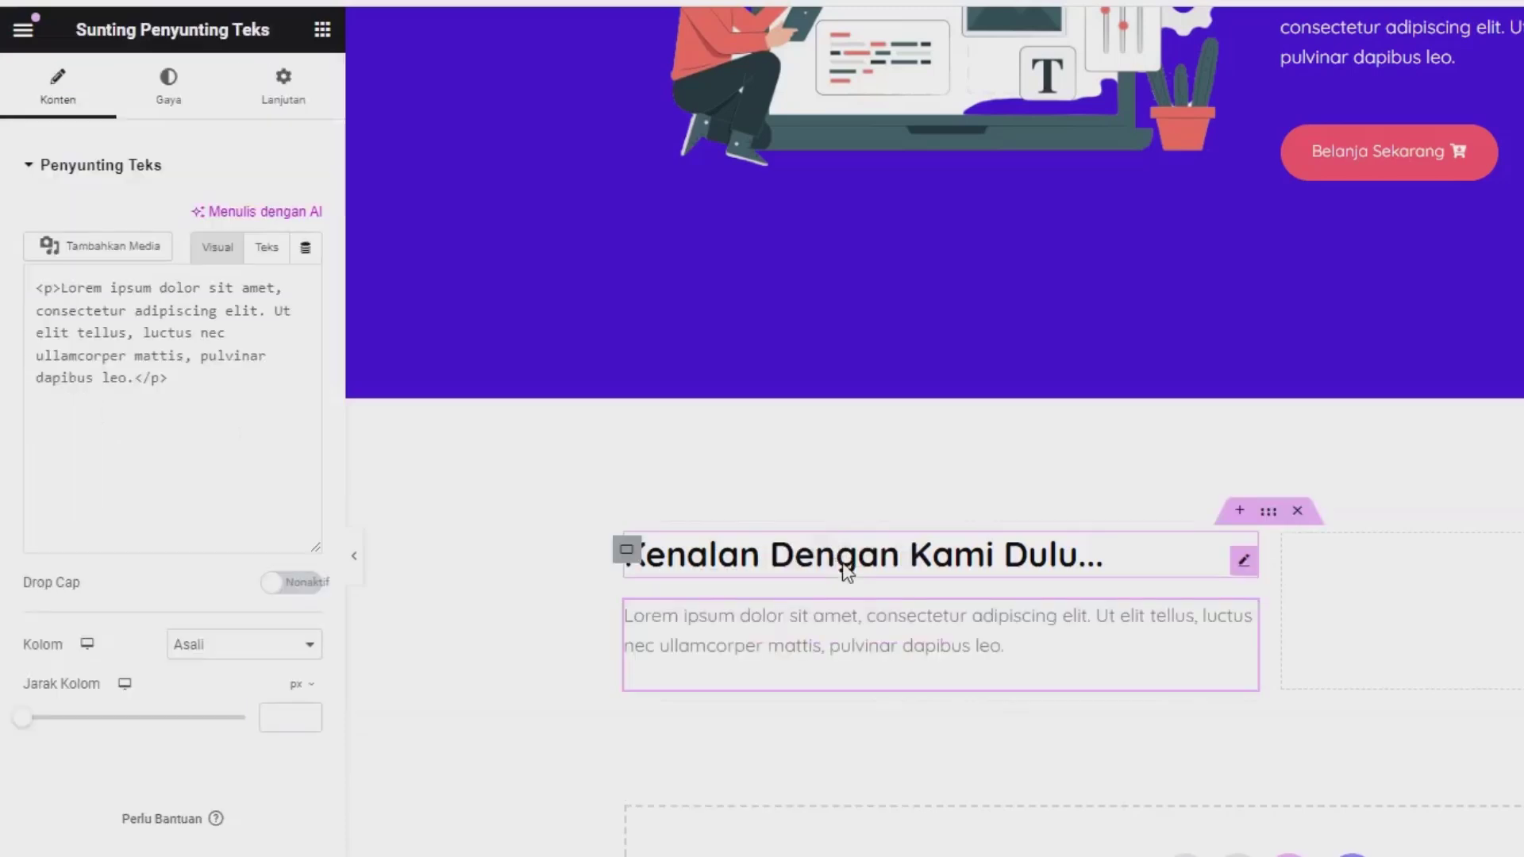
{"action": "key", "text": "ctrl+a"}
{"action": "key", "text": "ctrl+c"}
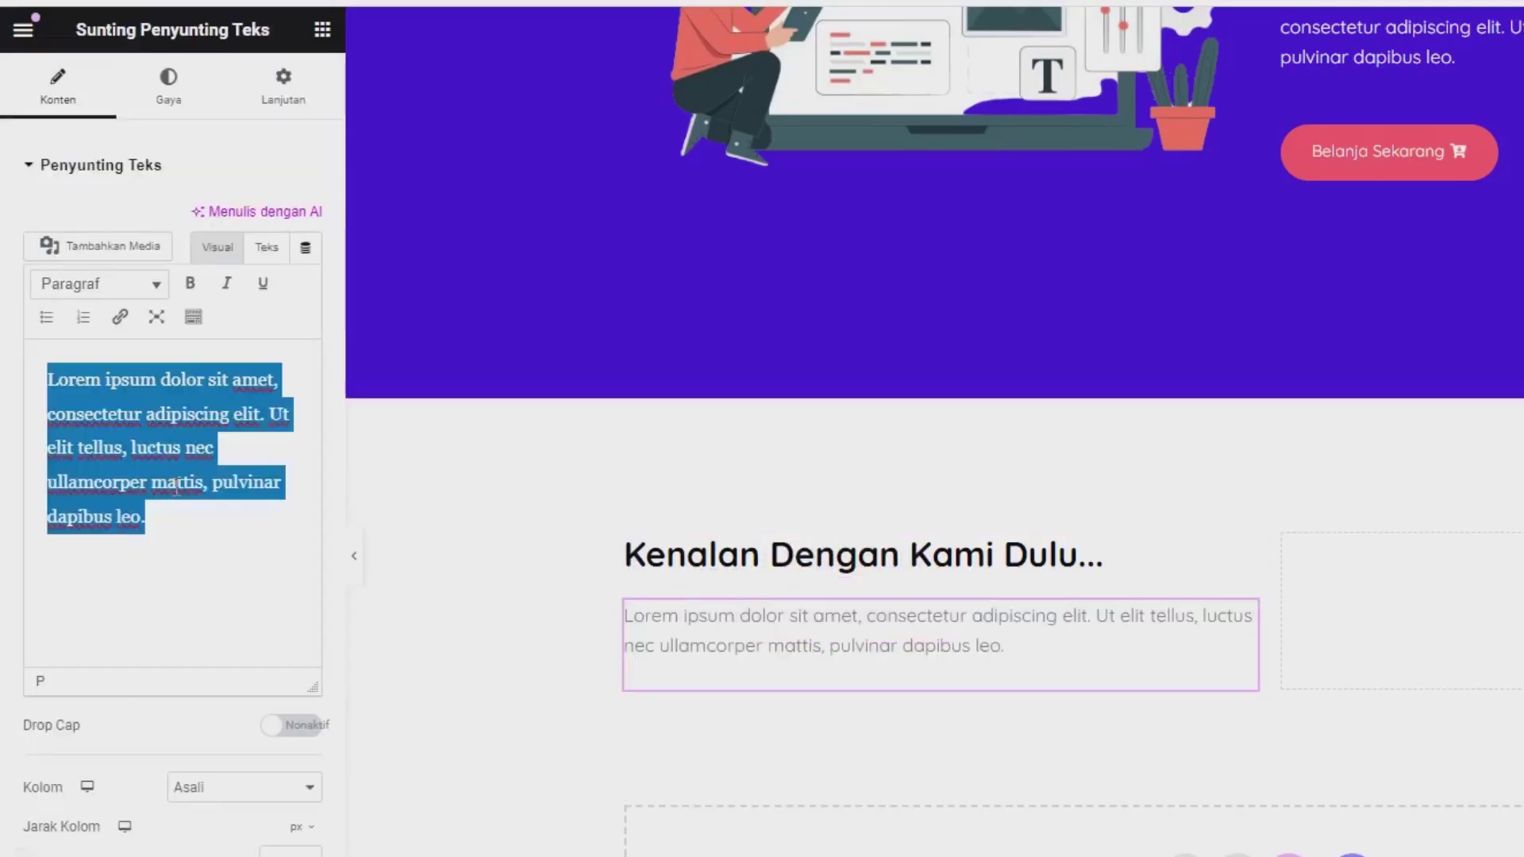
{"action": "left_click", "coordinate": [182, 507]}
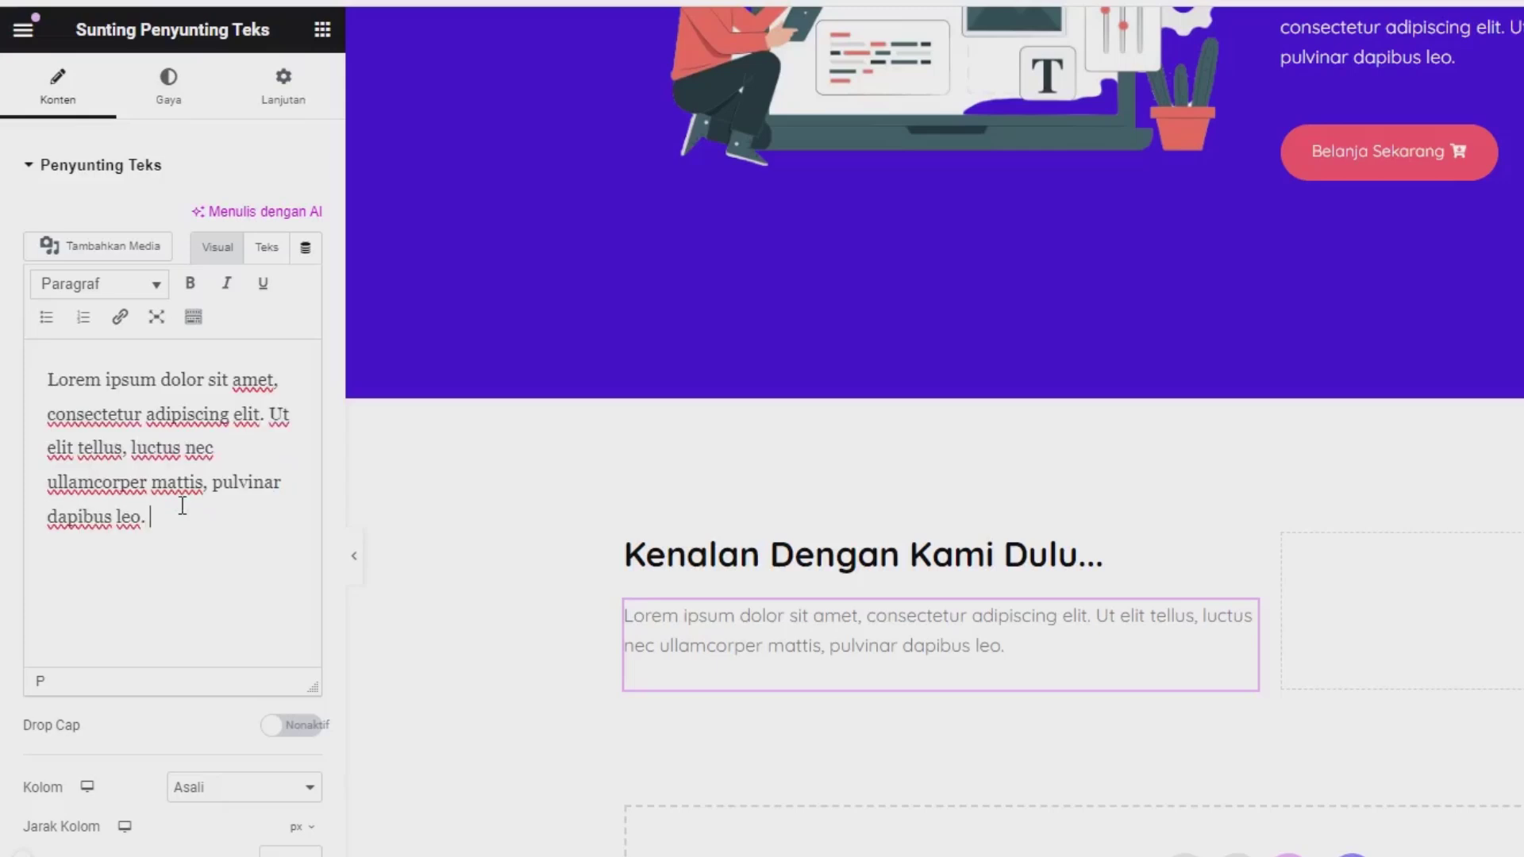
{"action": "key", "text": "ctrl+v"}
{"action": "key", "text": "ctrl+a"}
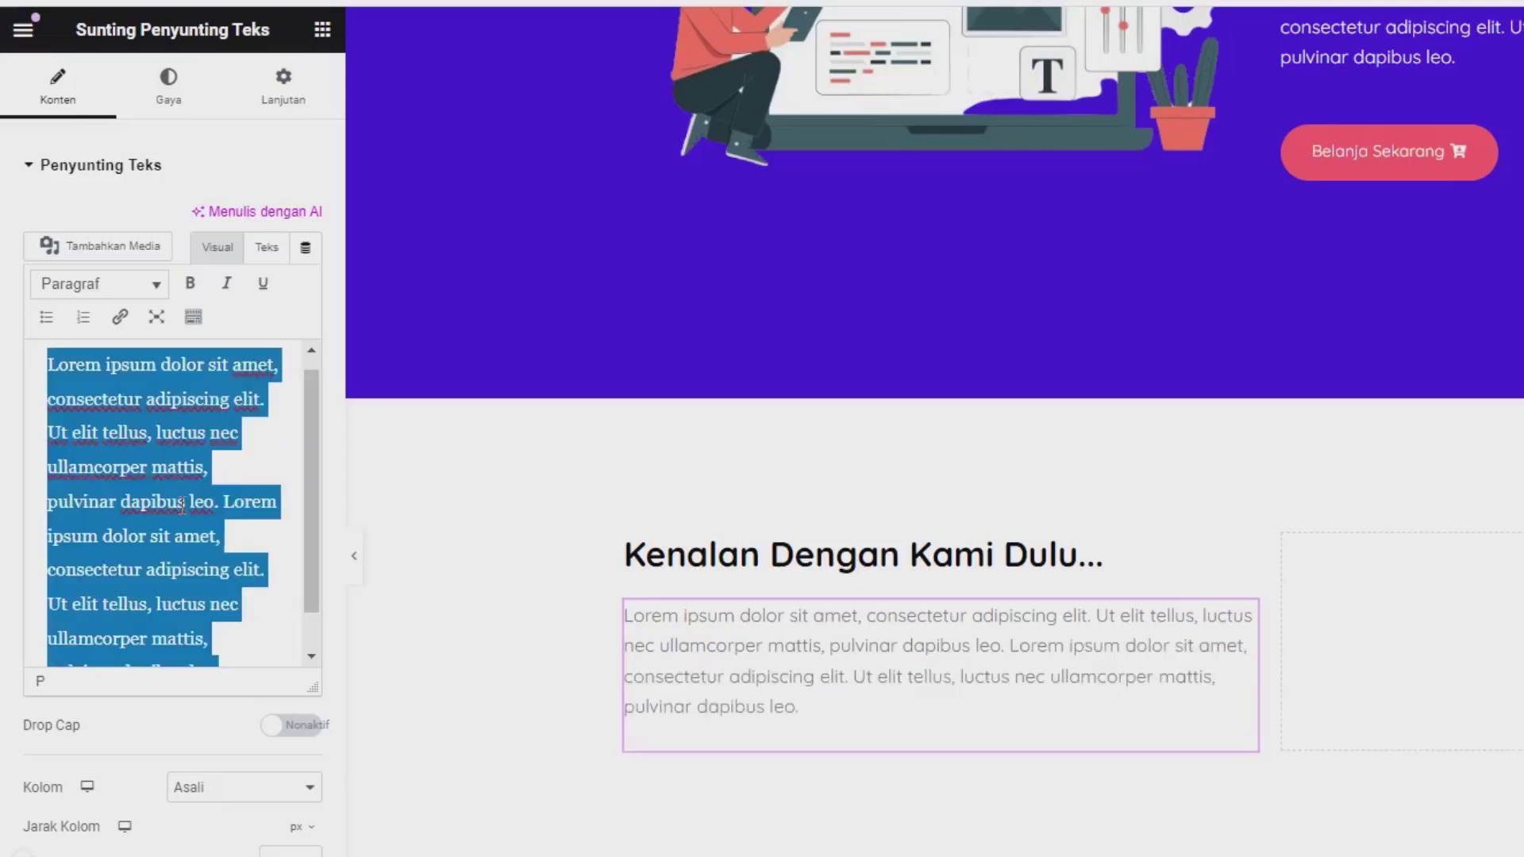
{"action": "scroll", "coordinate": [109, 577], "scroll_direction": "down", "scroll_amount": 1}
{"action": "left_click", "coordinate": [234, 637]}
{"action": "key", "text": "ctrl+v"}
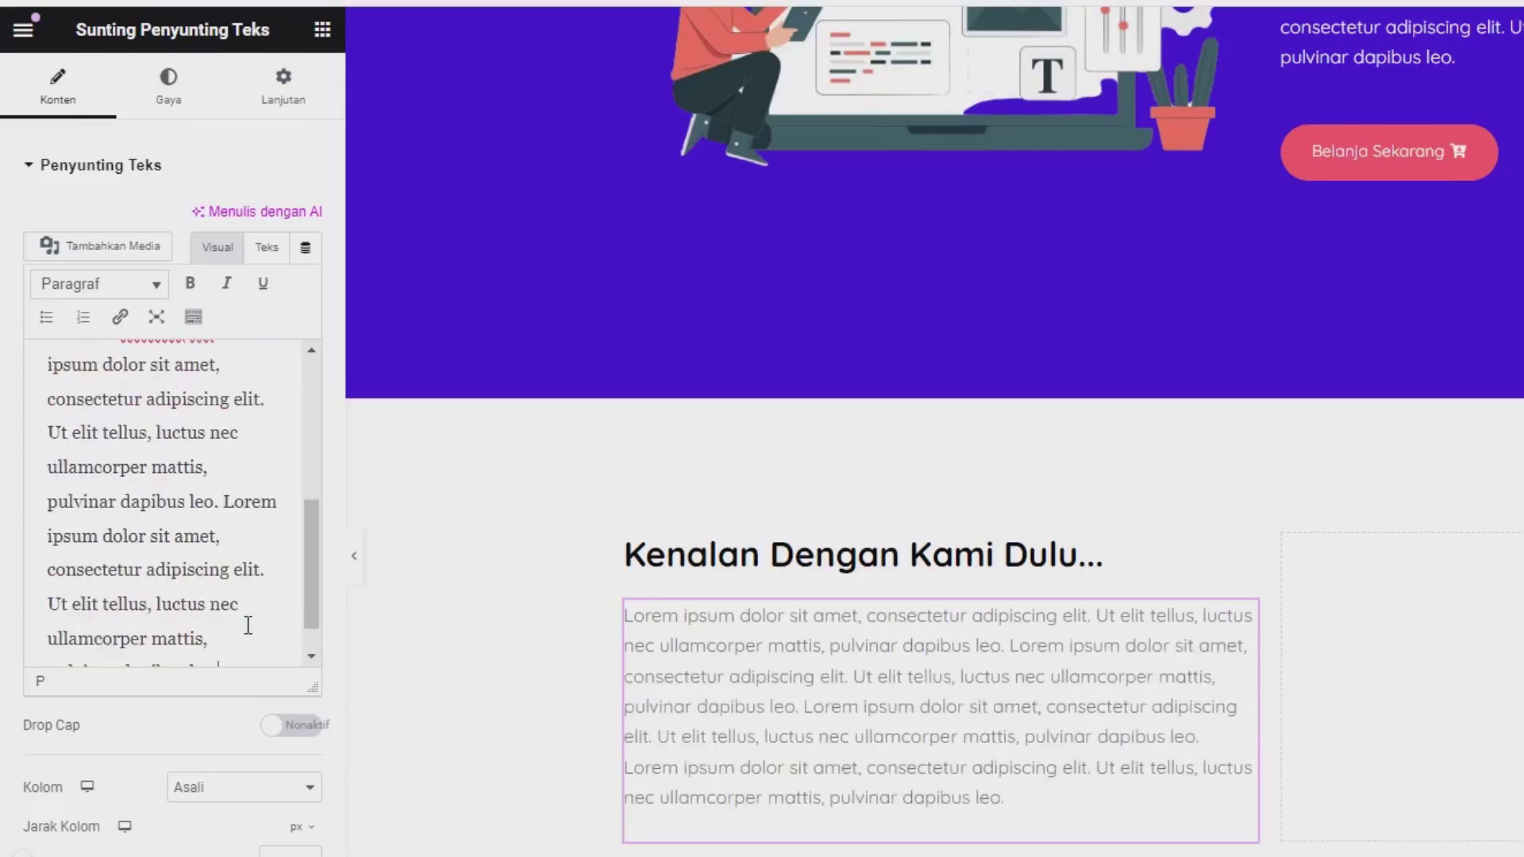
{"action": "scroll", "coordinate": [313, 599], "scroll_direction": "down", "scroll_amount": 2}
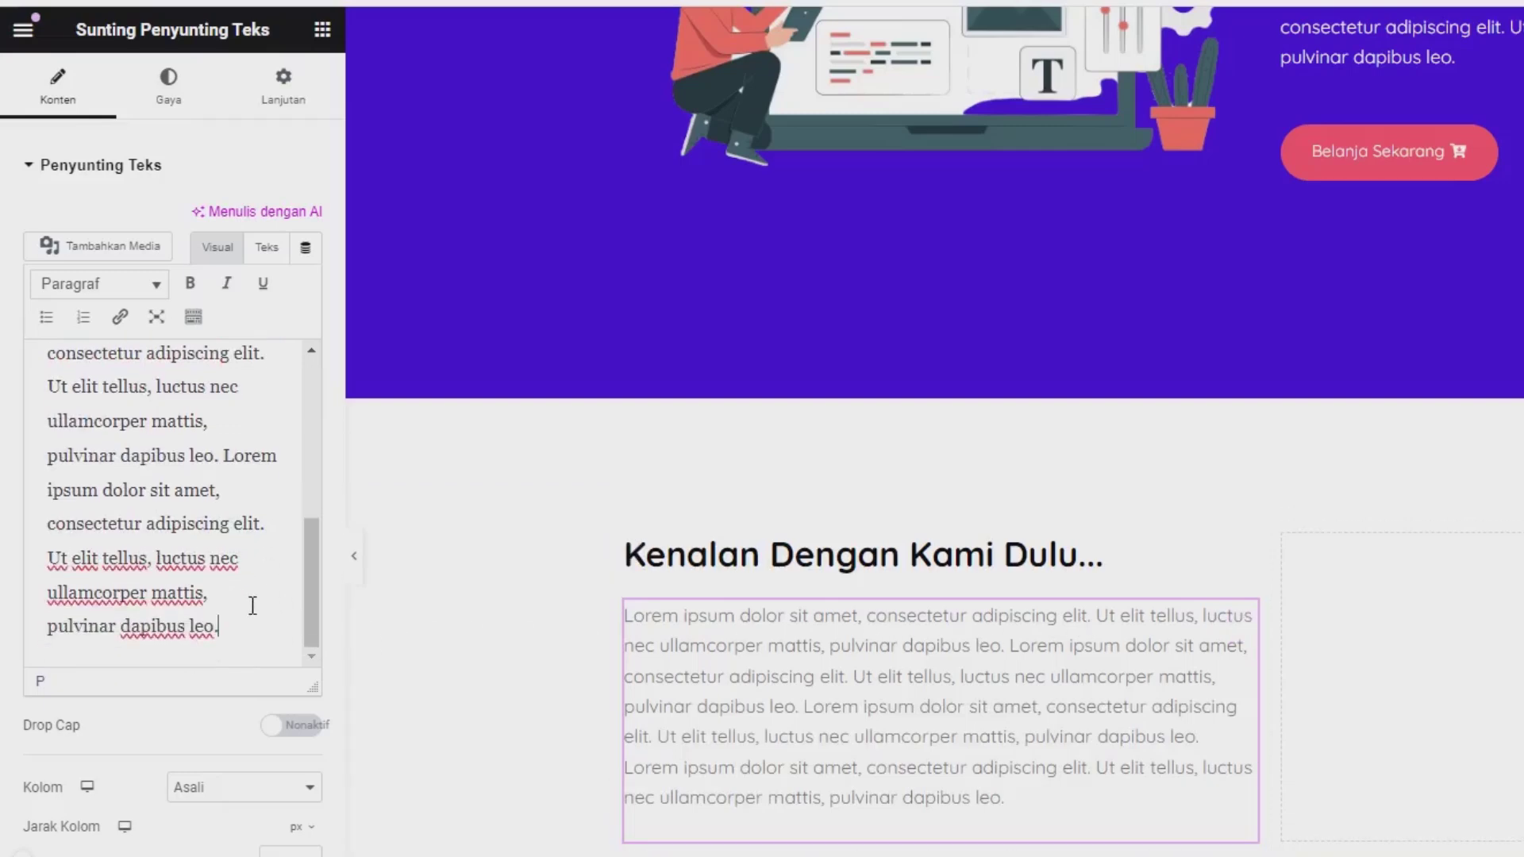
{"action": "scroll", "coordinate": [888, 645], "scroll_direction": "down", "scroll_amount": 4}
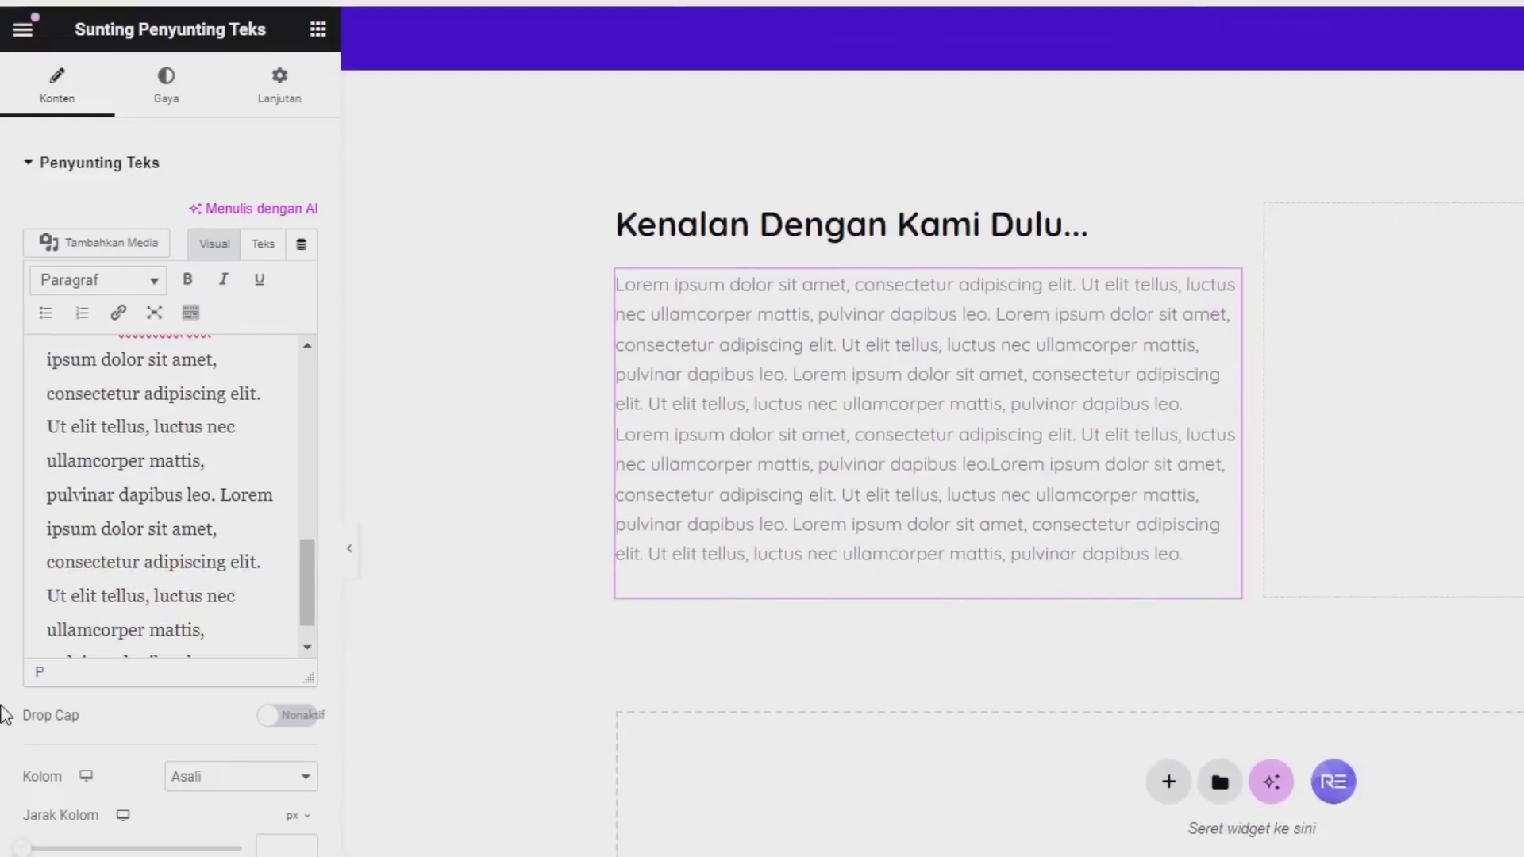
Step: Lay the paragraph out in 2 columns
{"action": "left_click", "coordinate": [265, 789]}
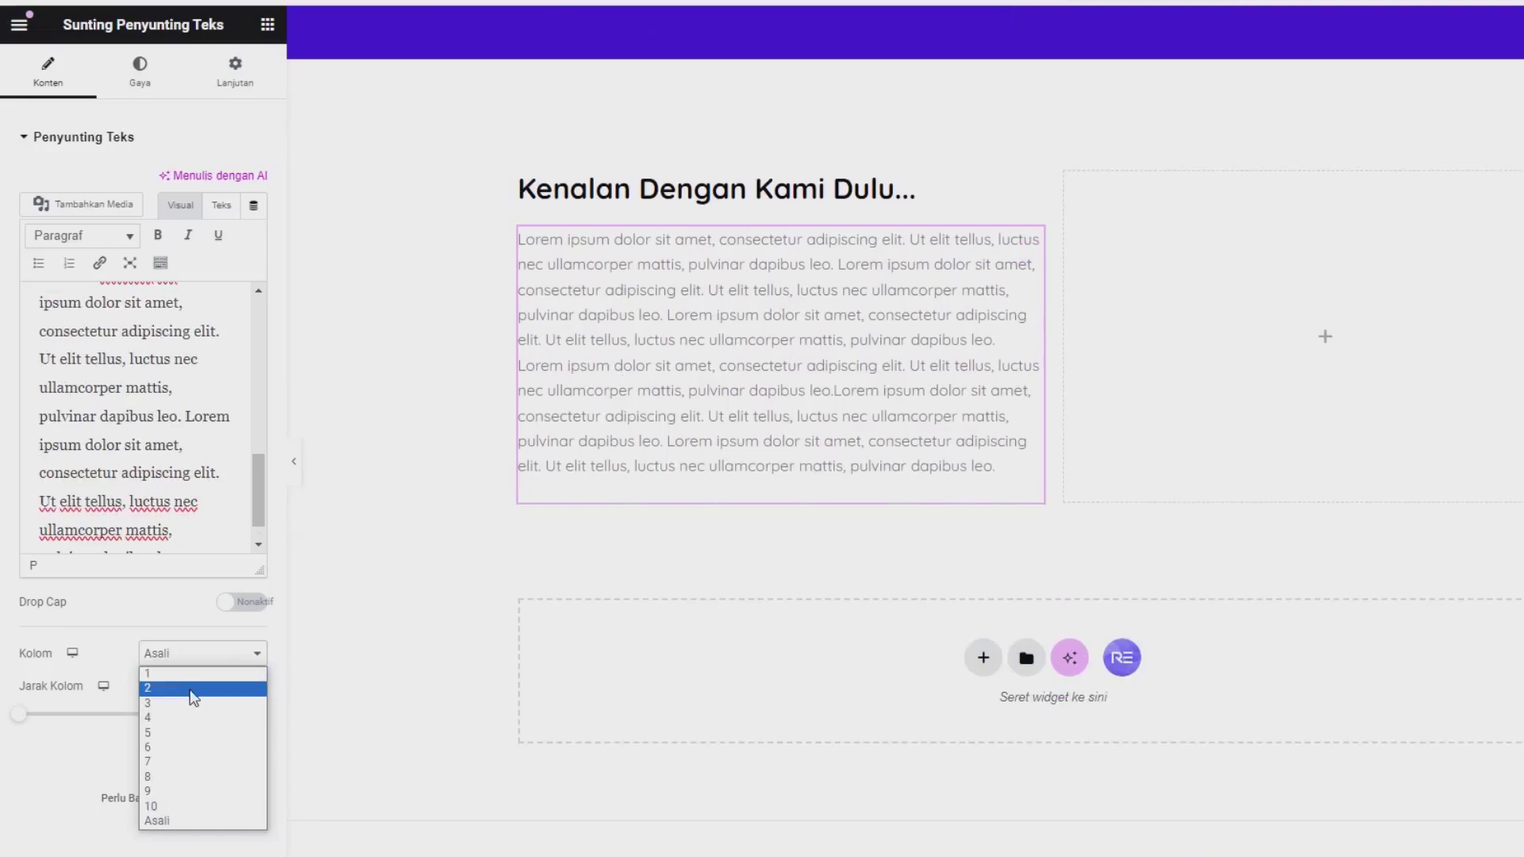
{"action": "left_click", "coordinate": [195, 688]}
{"action": "scroll", "coordinate": [796, 603], "scroll_direction": "up", "scroll_amount": 5}
{"action": "scroll", "coordinate": [797, 604], "scroll_direction": "down", "scroll_amount": 2}
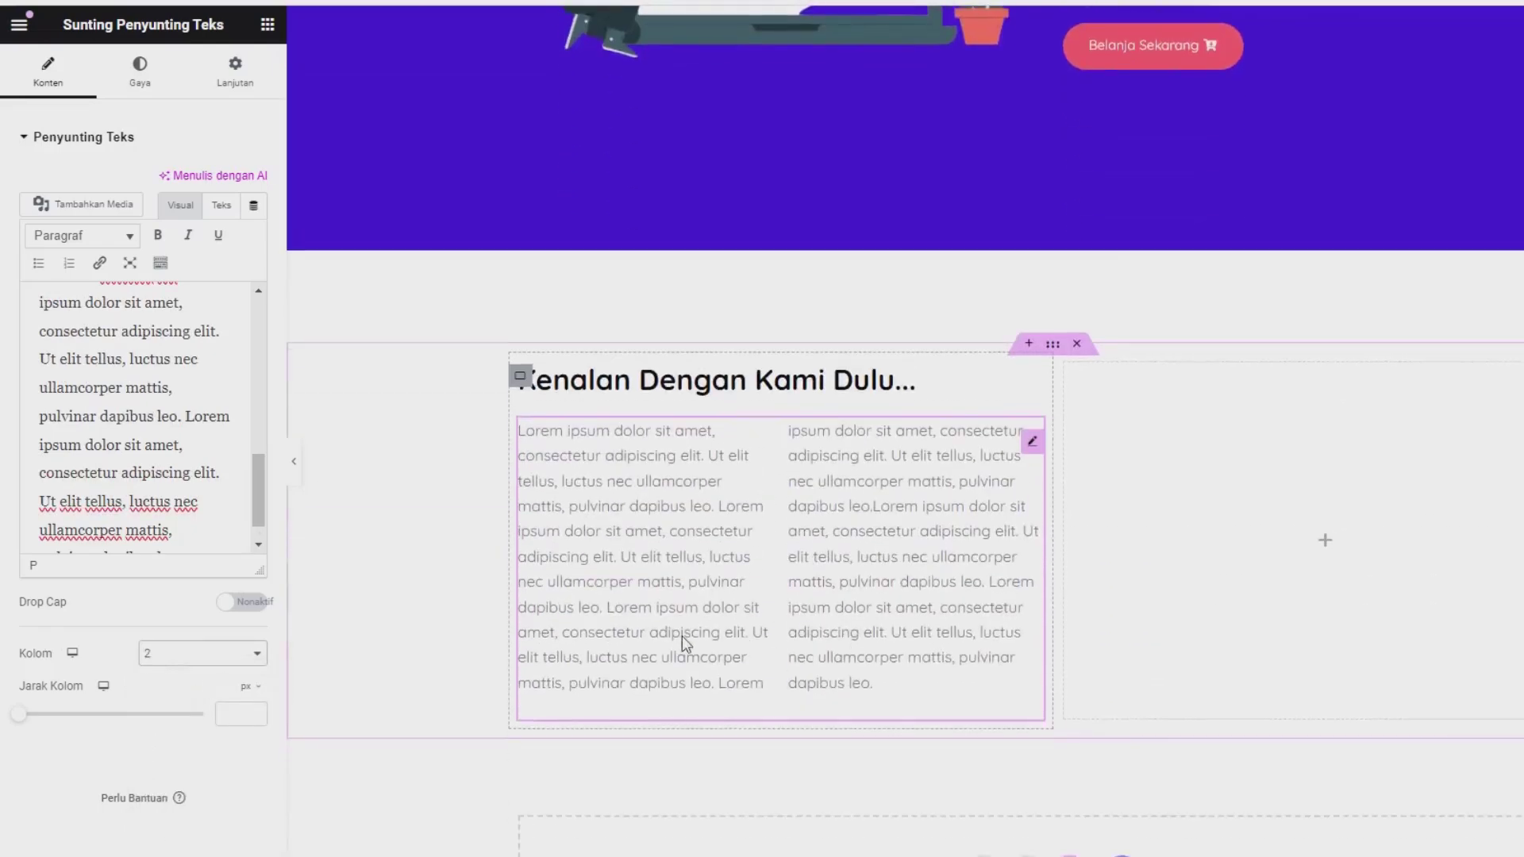
{"action": "scroll", "coordinate": [728, 635], "scroll_direction": "up", "scroll_amount": 4}
{"action": "scroll", "coordinate": [1244, 690], "scroll_direction": "down", "scroll_amount": 2}
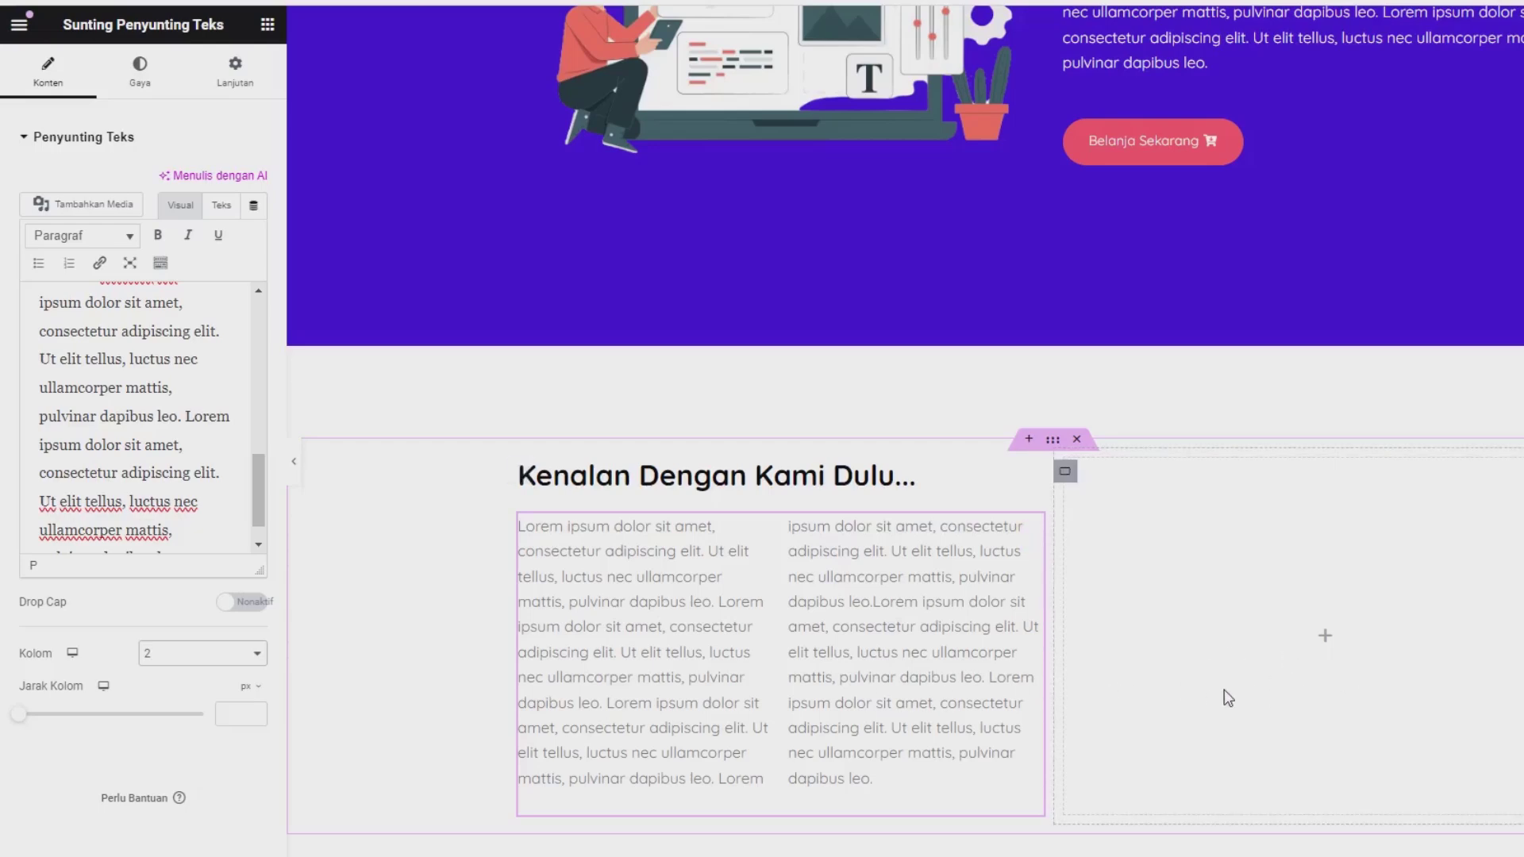
{"action": "scroll", "coordinate": [1228, 698], "scroll_direction": "up", "scroll_amount": 4}
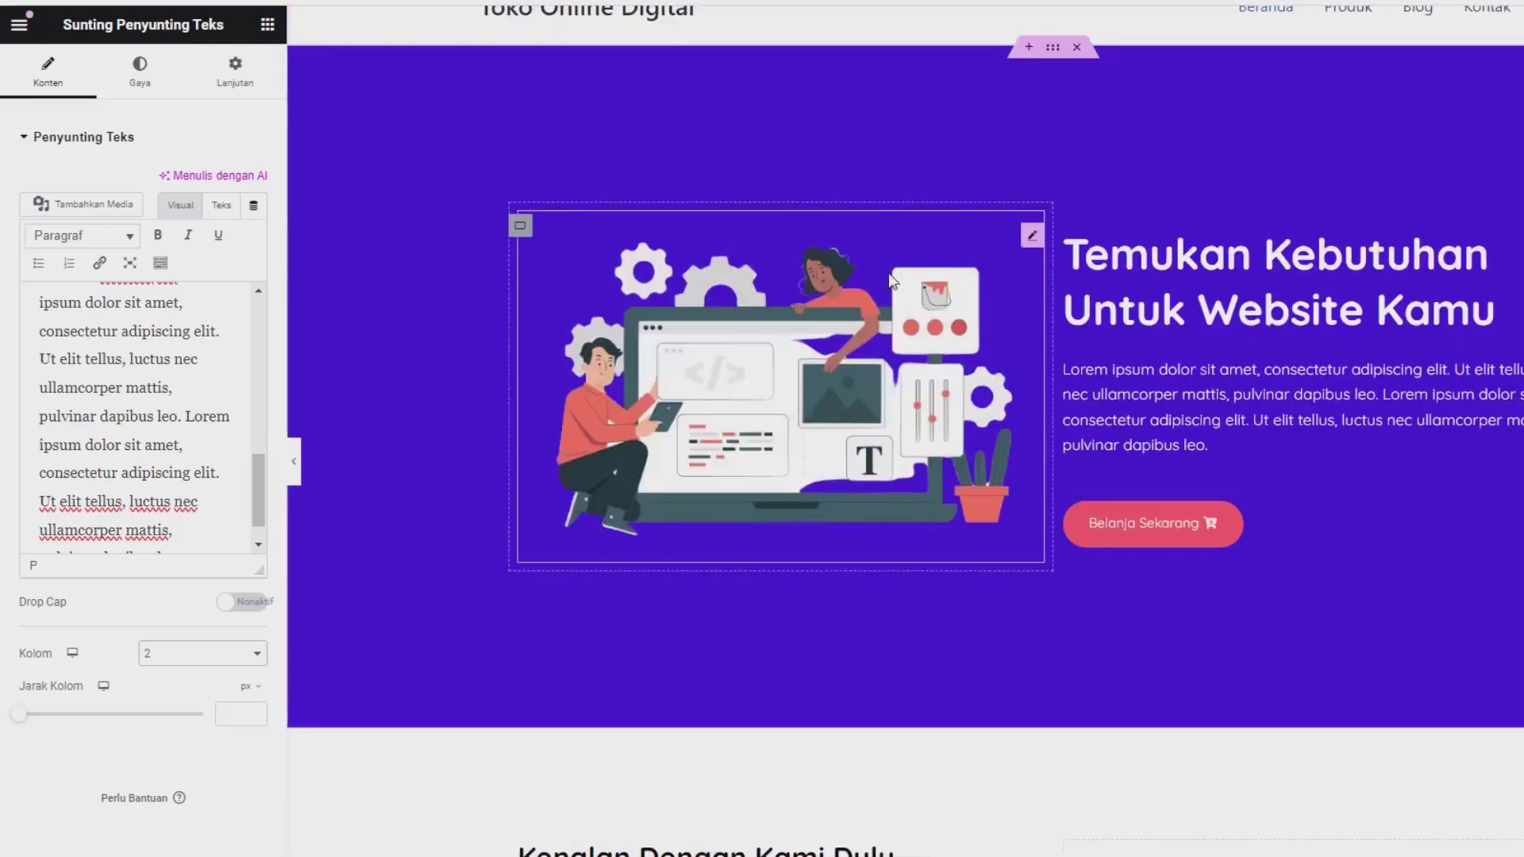
Step: Copy the hero laptop illustration and paste it into the new section's empty right column
{"action": "right_click", "coordinate": [1028, 236]}
{"action": "left_click", "coordinate": [1065, 337]}
{"action": "scroll", "coordinate": [1207, 533], "scroll_direction": "down", "scroll_amount": 5}
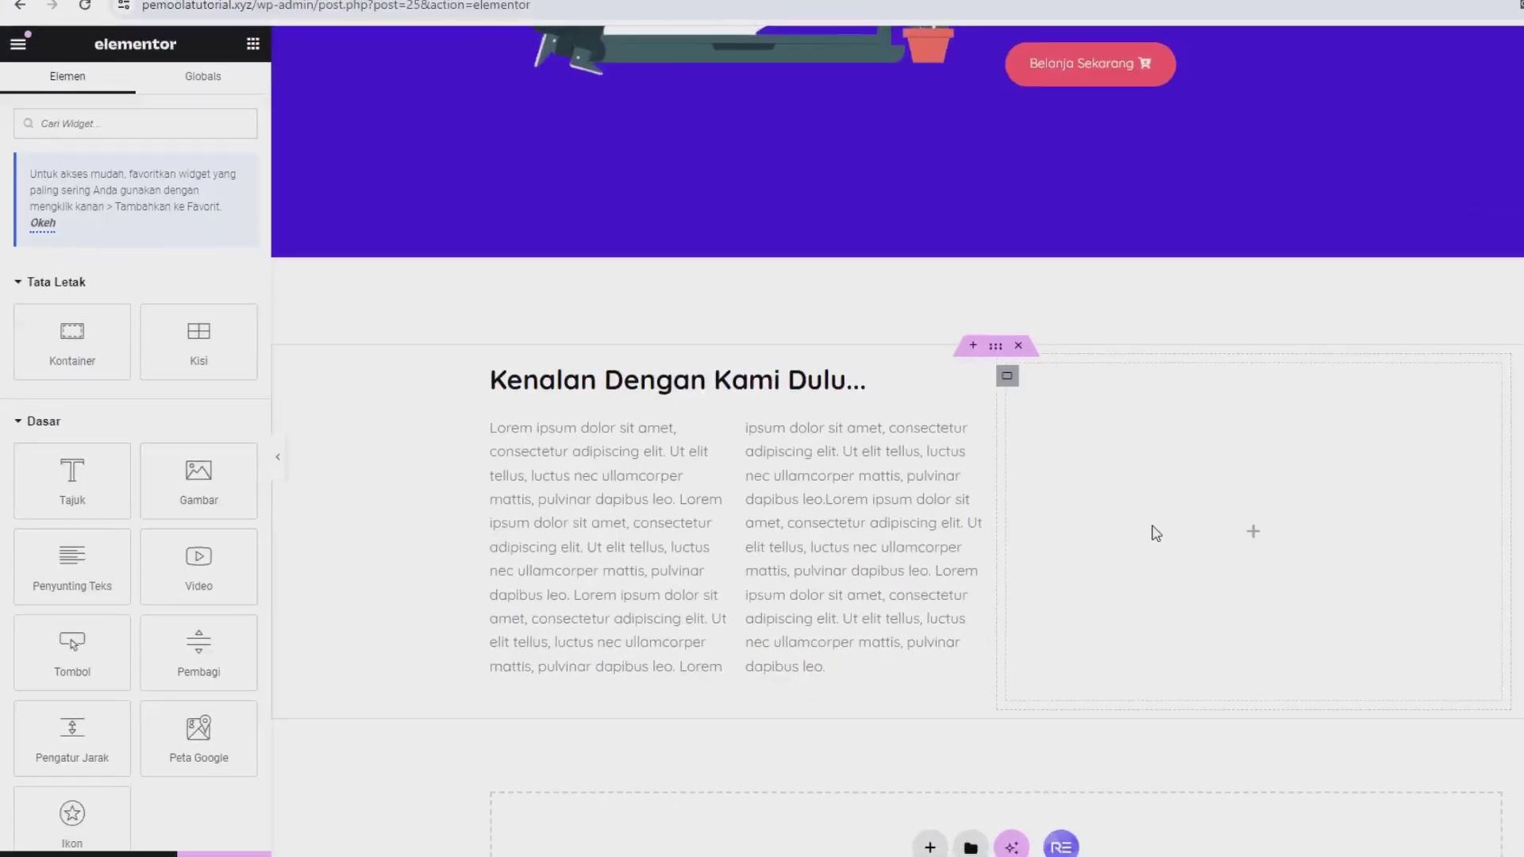
{"action": "right_click", "coordinate": [1156, 534]}
{"action": "left_click", "coordinate": [1184, 544]}
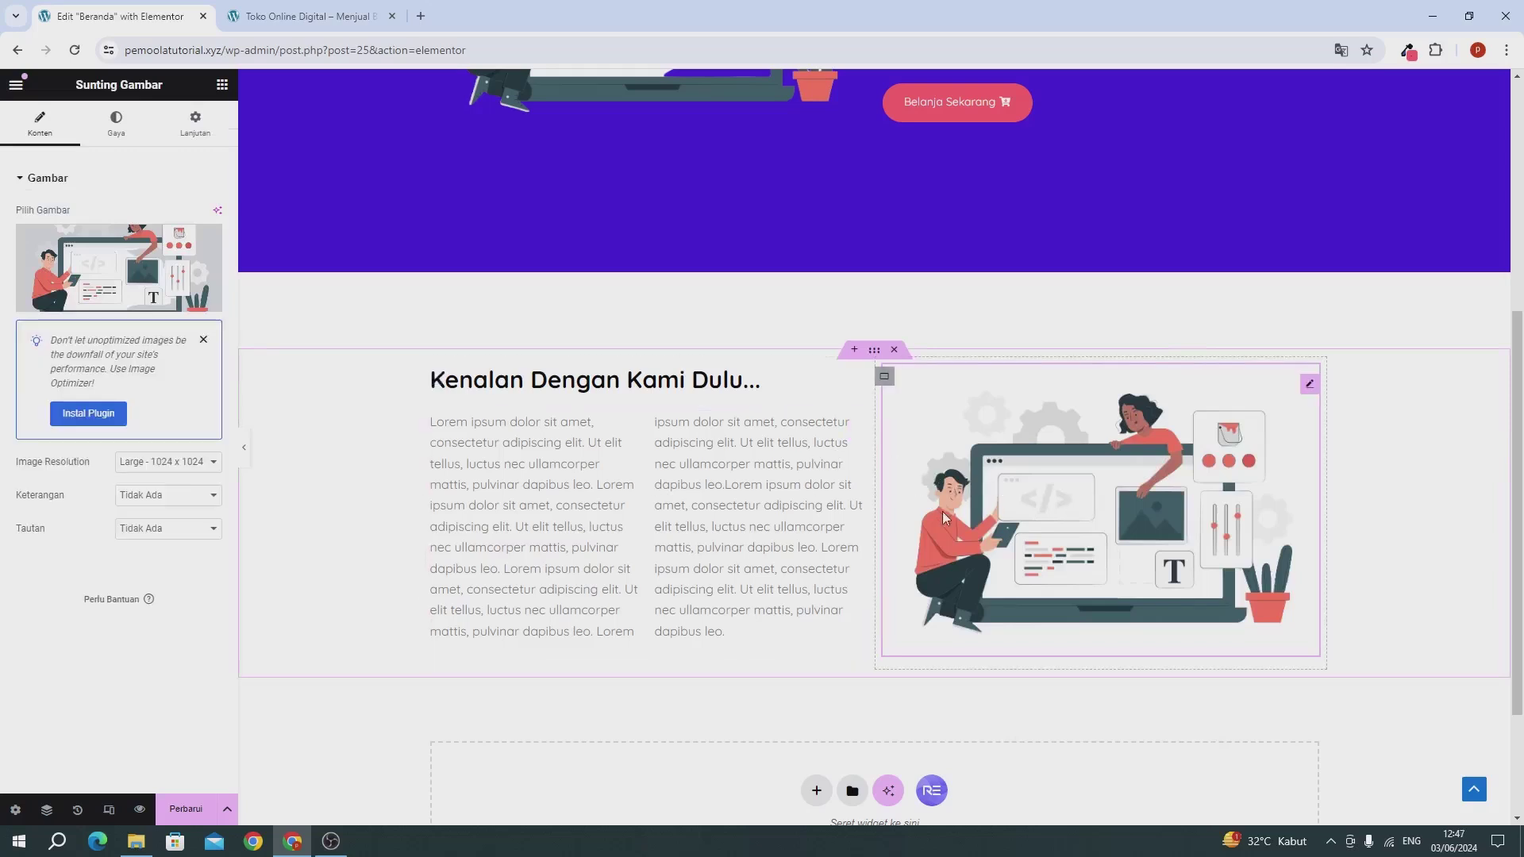
{"action": "mouse_move", "coordinate": [70, 254]}
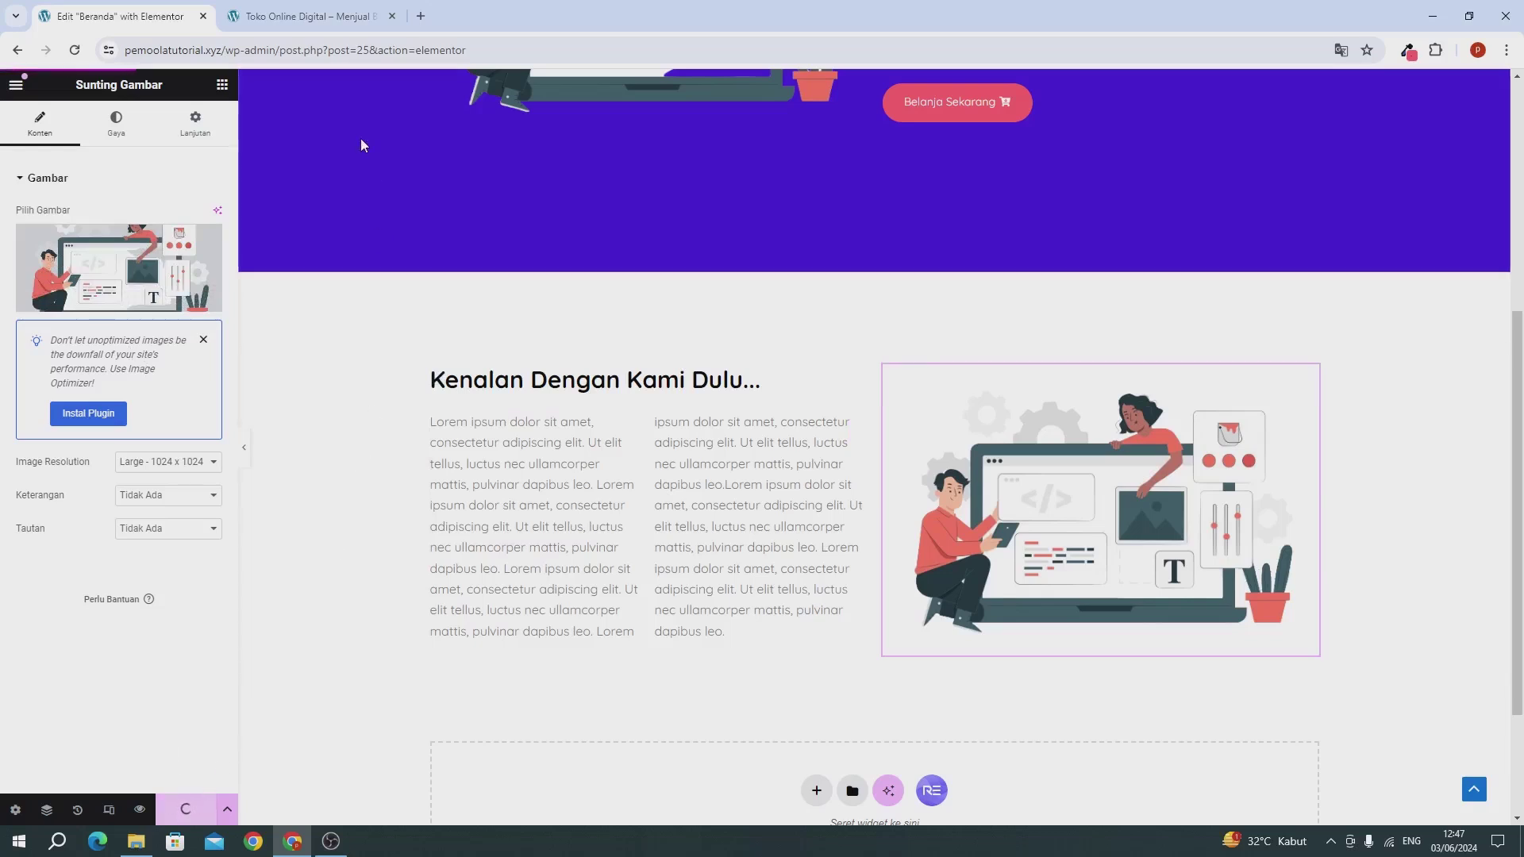
{"action": "left_click", "coordinate": [308, 16]}
{"action": "left_click", "coordinate": [73, 51]}
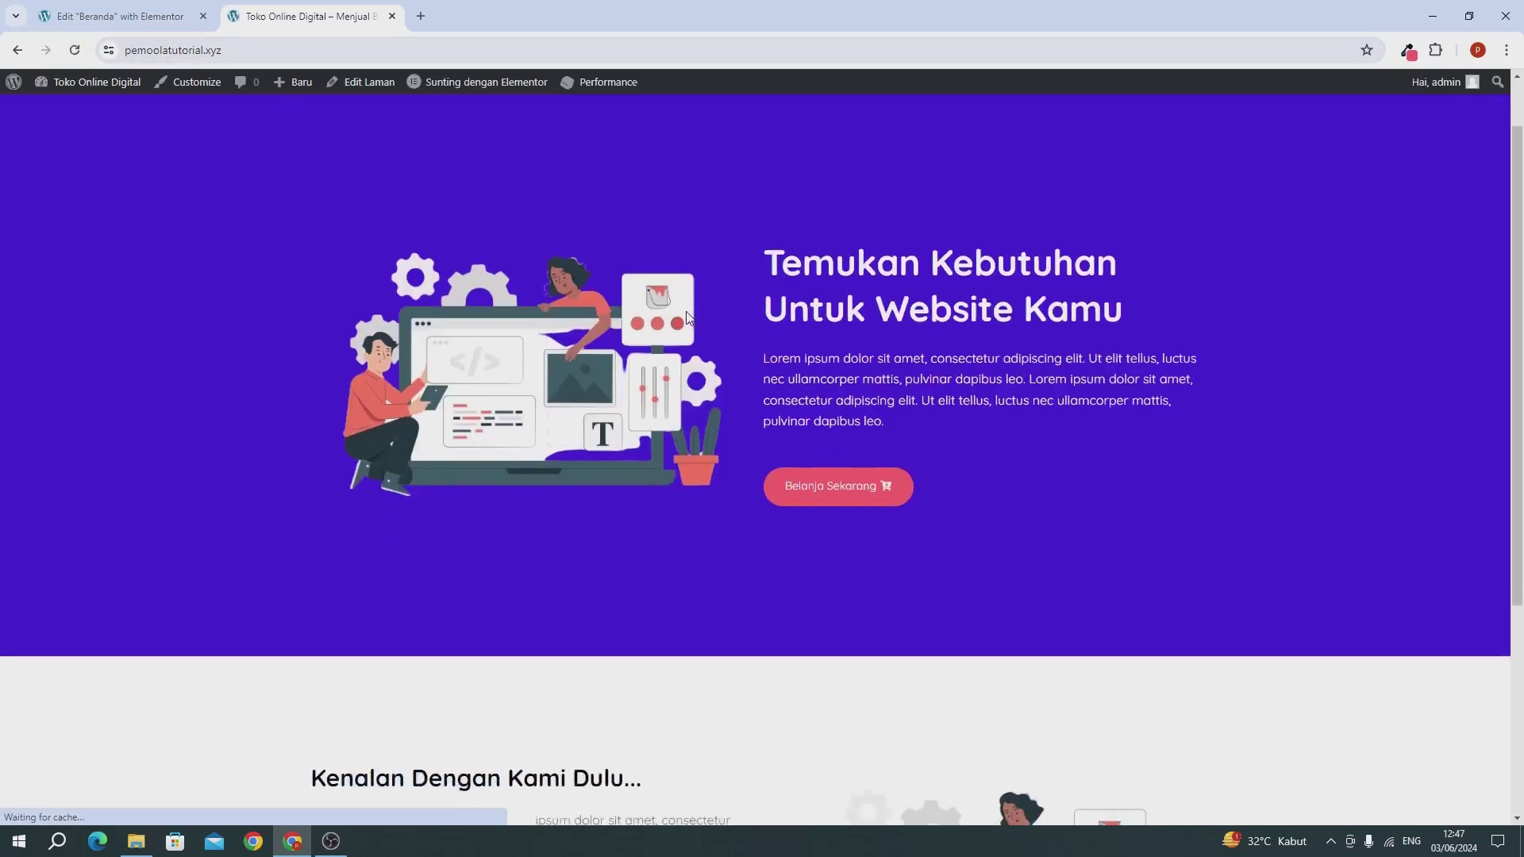
{"action": "scroll", "coordinate": [688, 318], "scroll_direction": "down", "scroll_amount": 5}
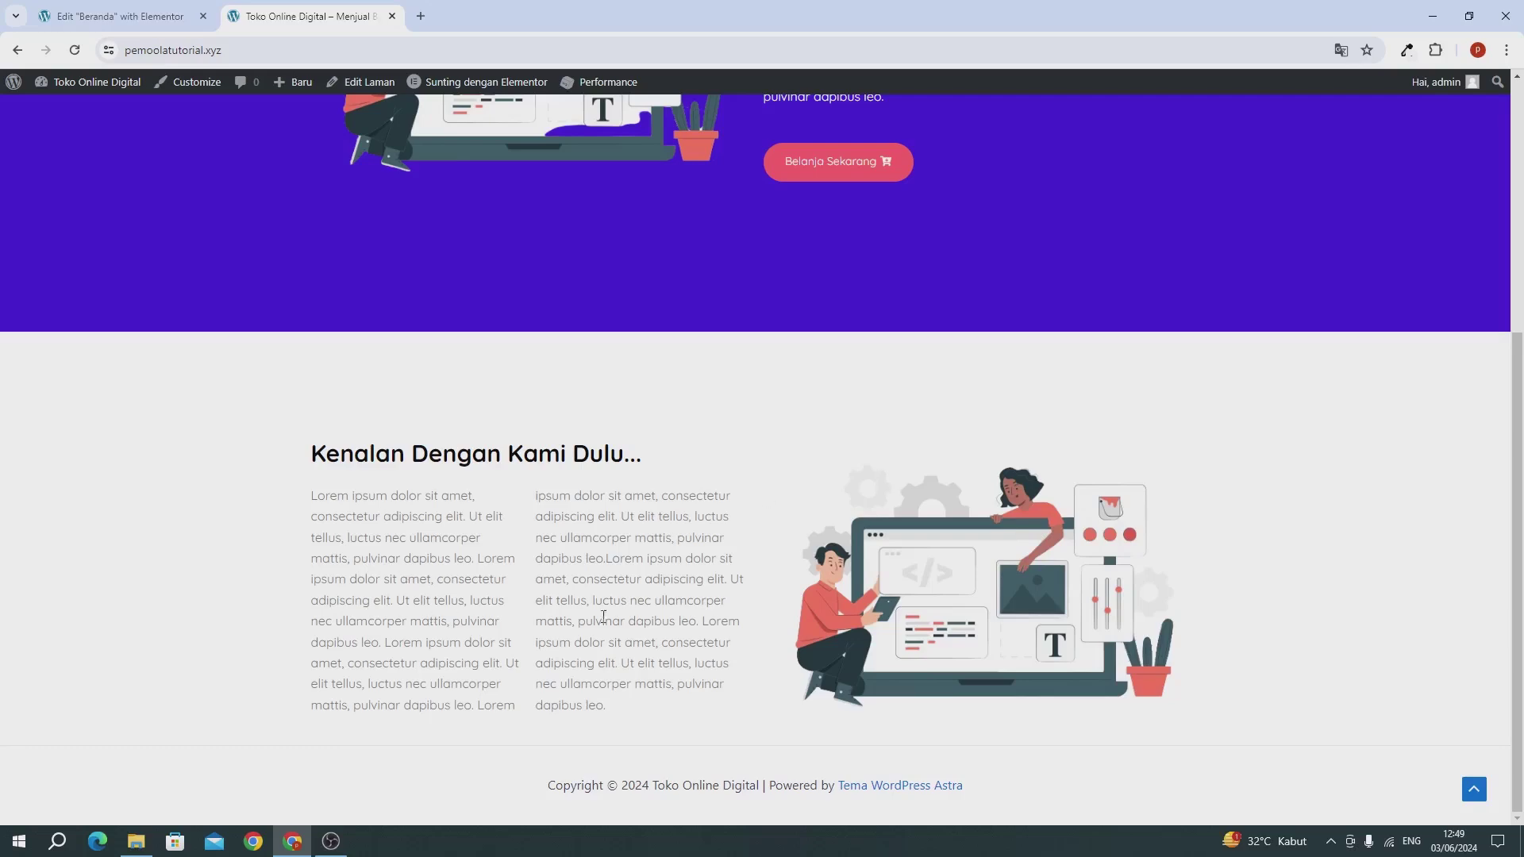
{"action": "left_click", "coordinate": [119, 18]}
{"action": "scroll", "coordinate": [953, 130], "scroll_direction": "up", "scroll_amount": 5}
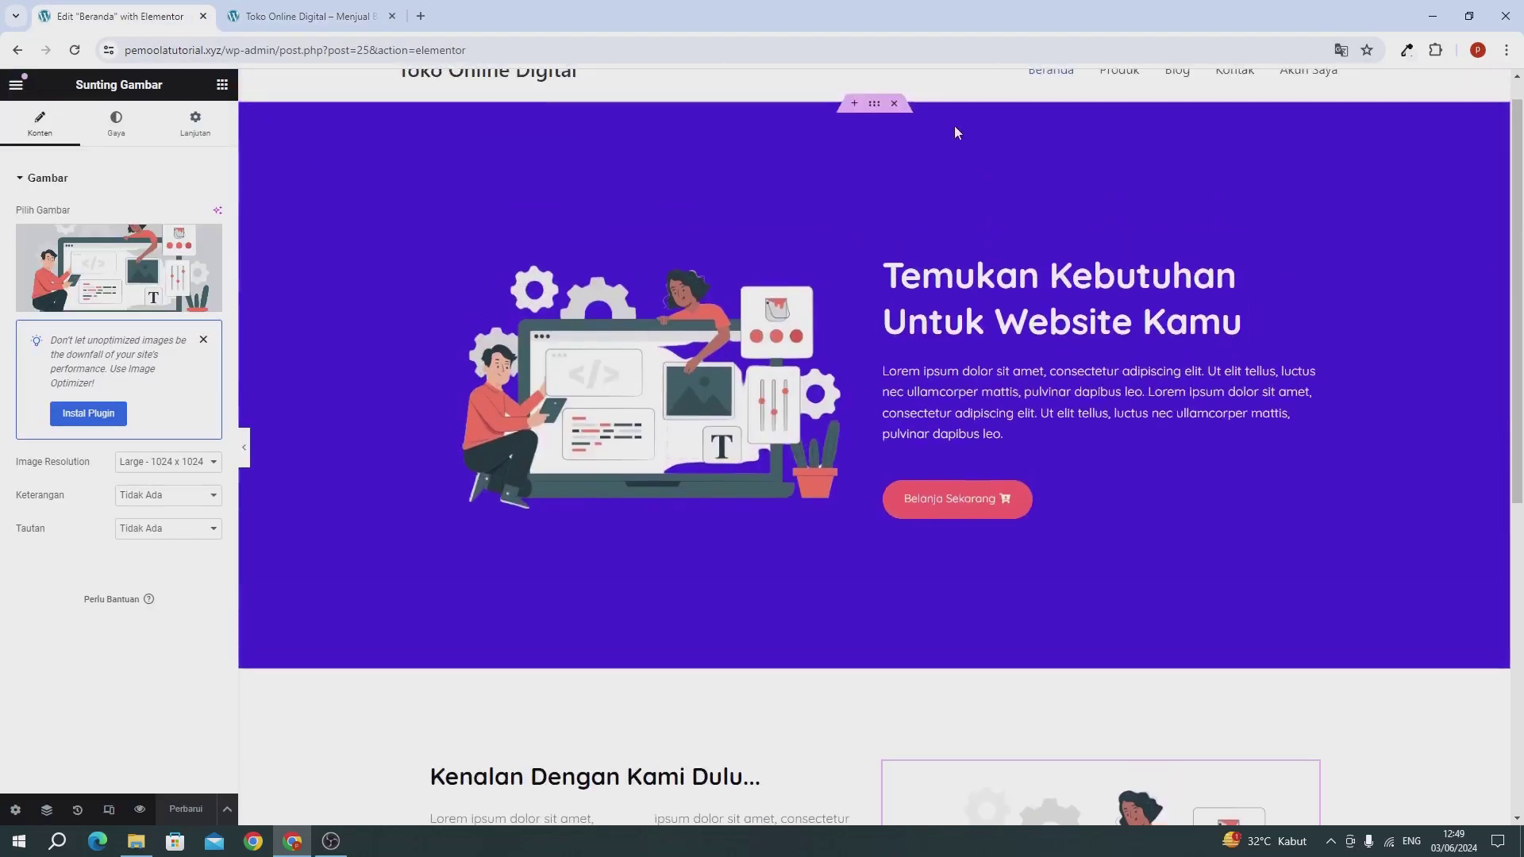
{"action": "scroll", "coordinate": [570, 296], "scroll_direction": "down", "scroll_amount": 7}
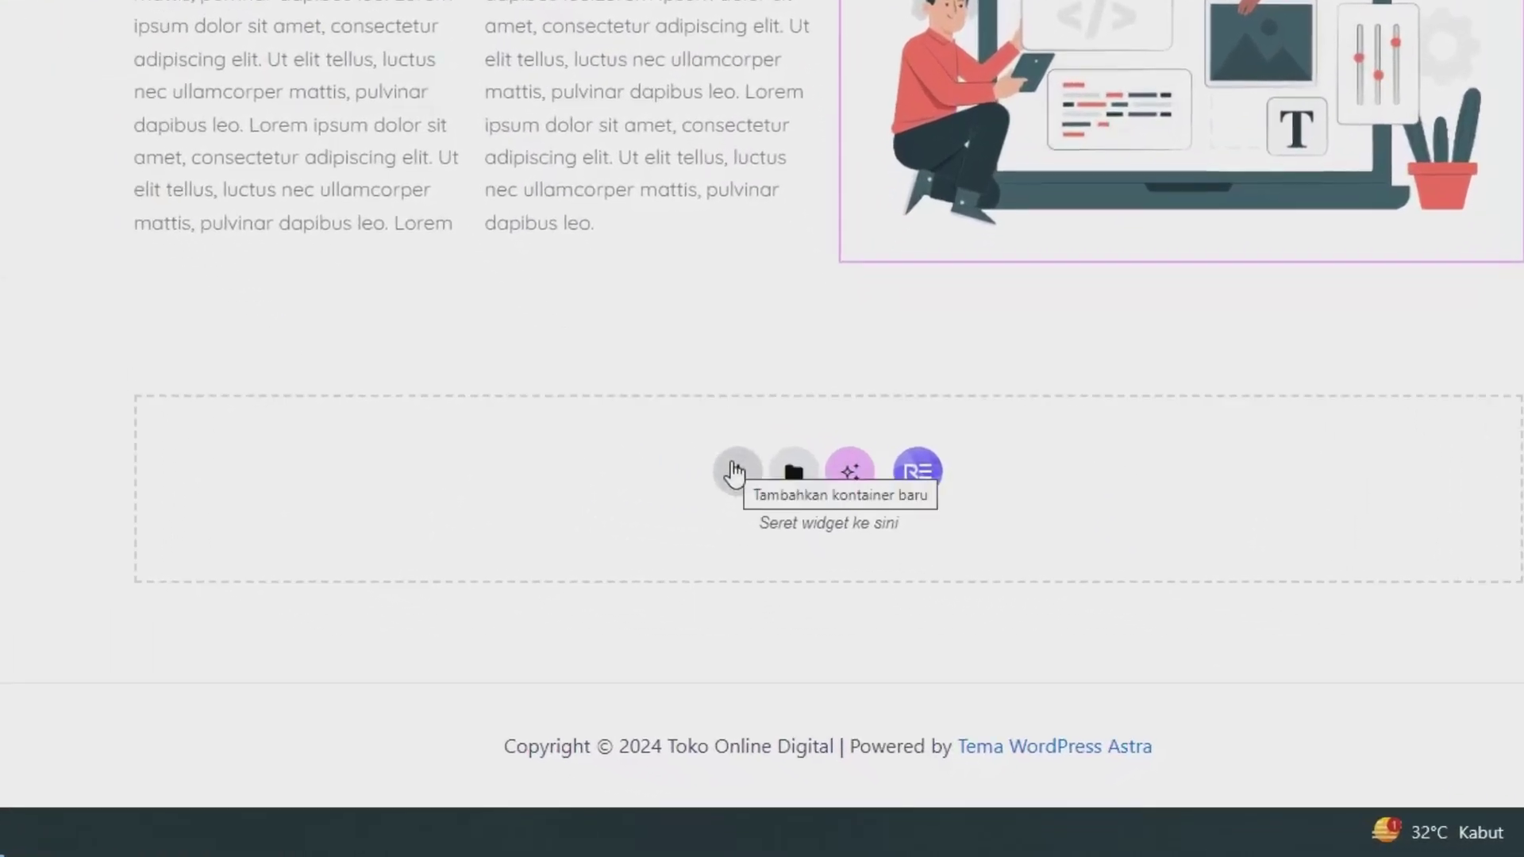
Step: Add a single-column flexbox container below the intro section, discarding a mistaken two-column one
{"action": "left_click", "coordinate": [734, 473]}
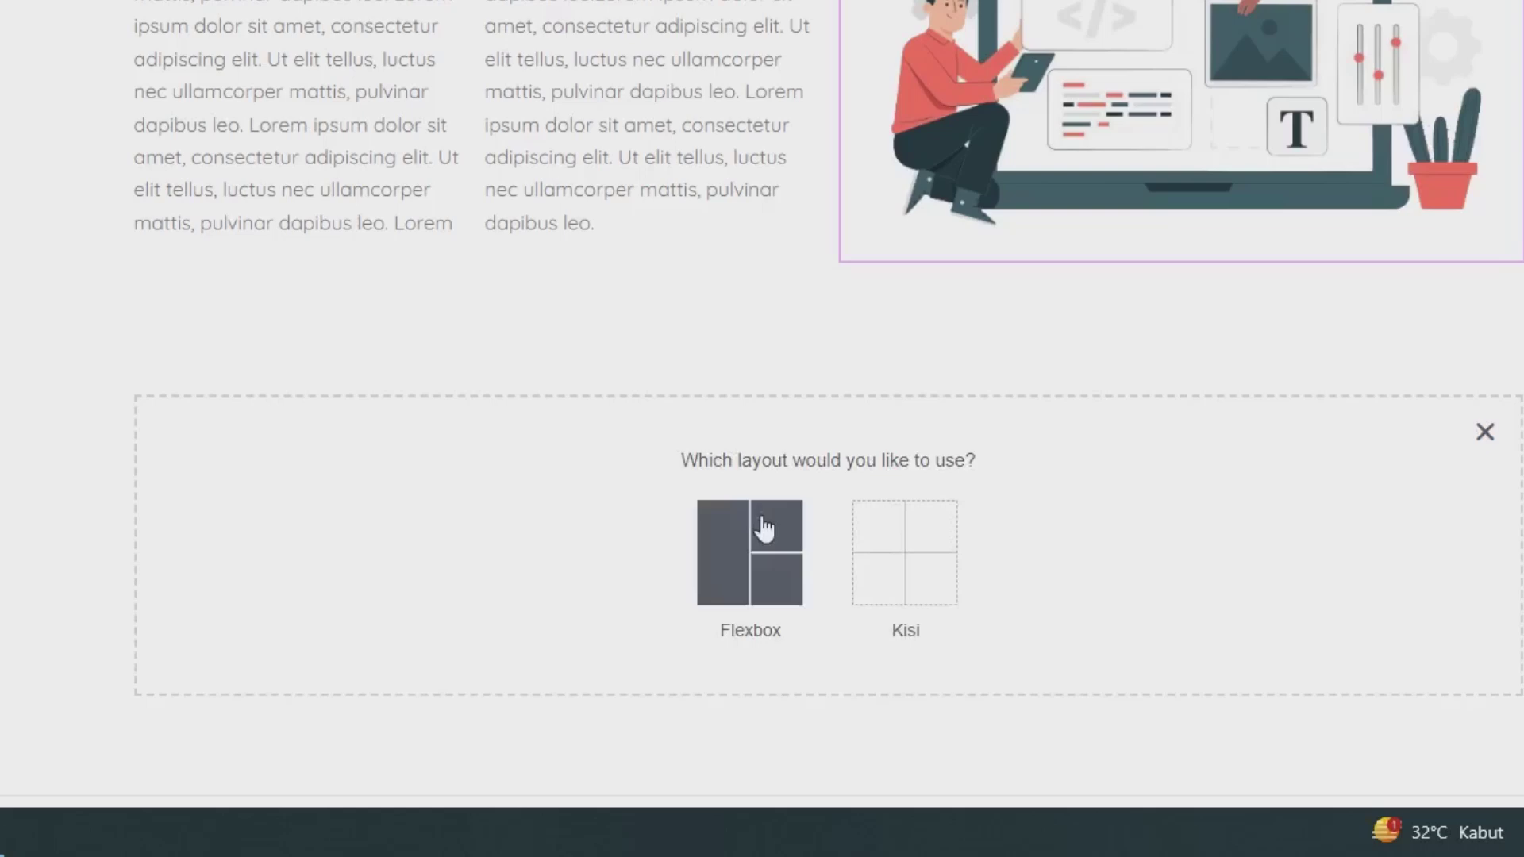
{"action": "left_click", "coordinate": [764, 527]}
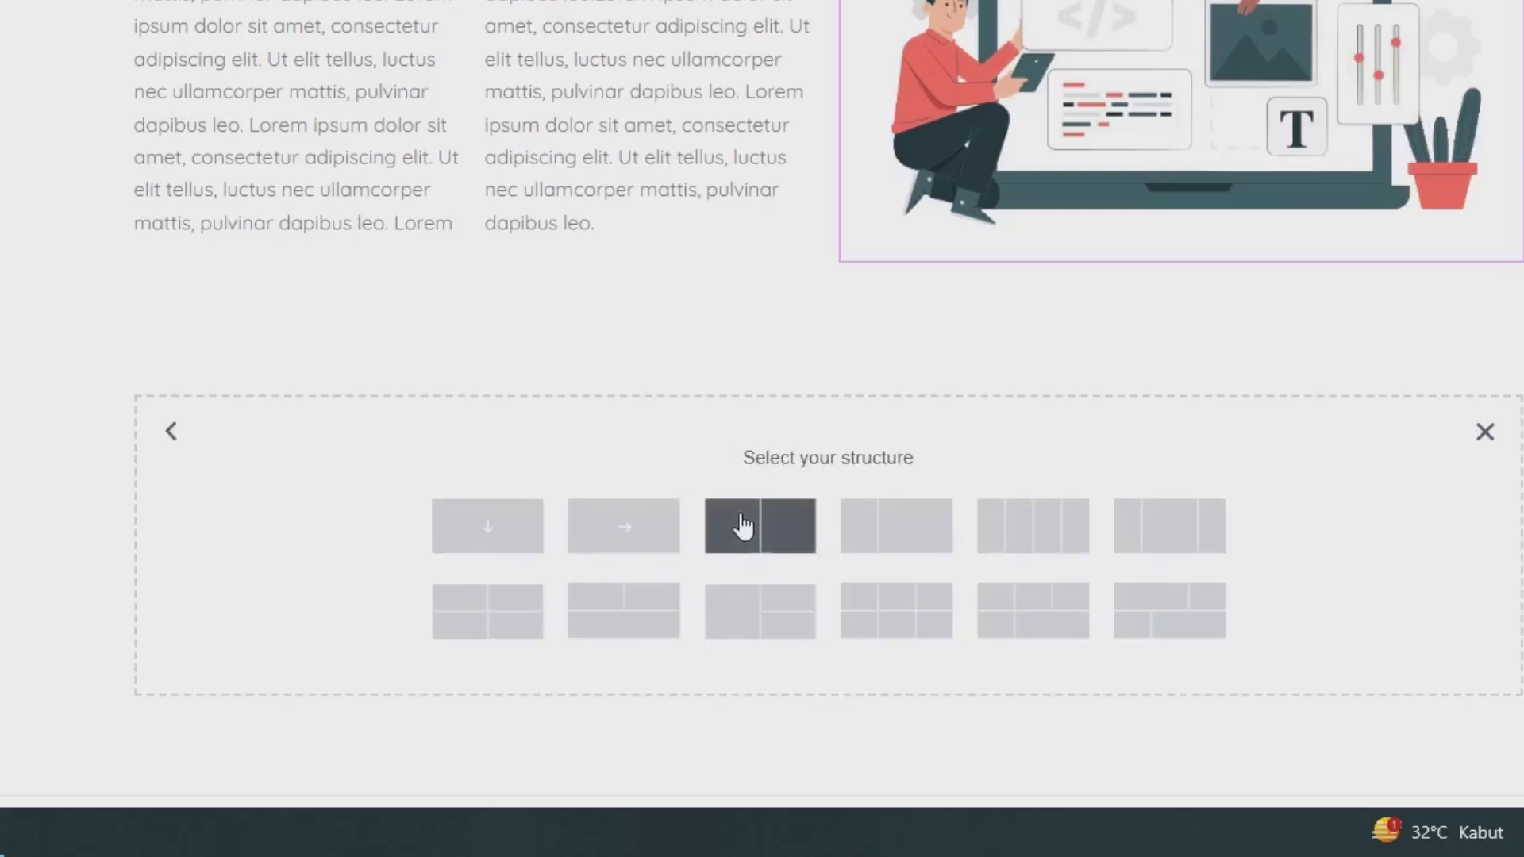
{"action": "left_click", "coordinate": [742, 526]}
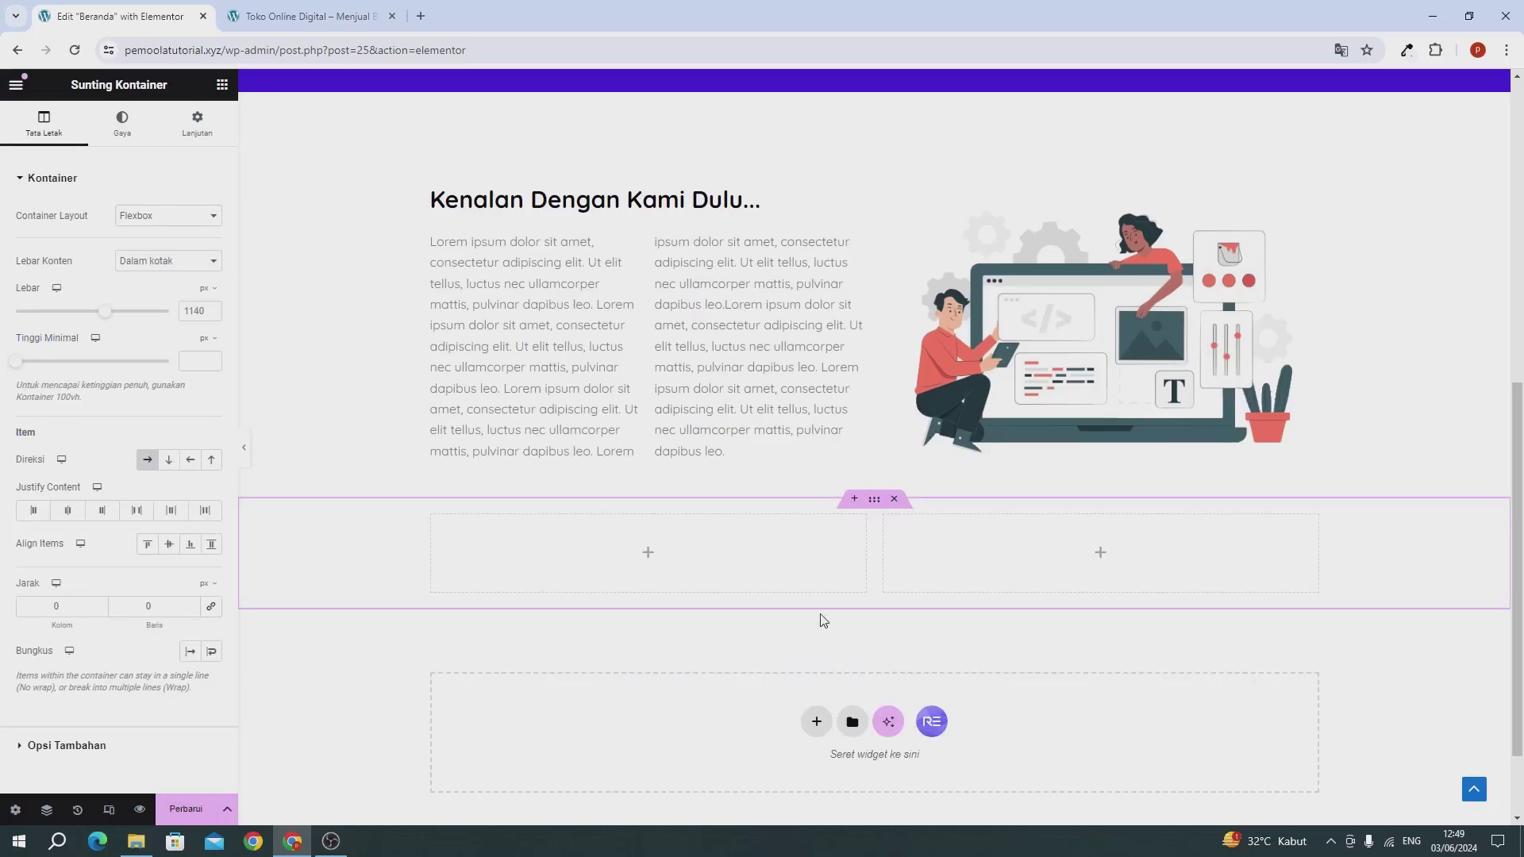
{"action": "left_click", "coordinate": [894, 498]}
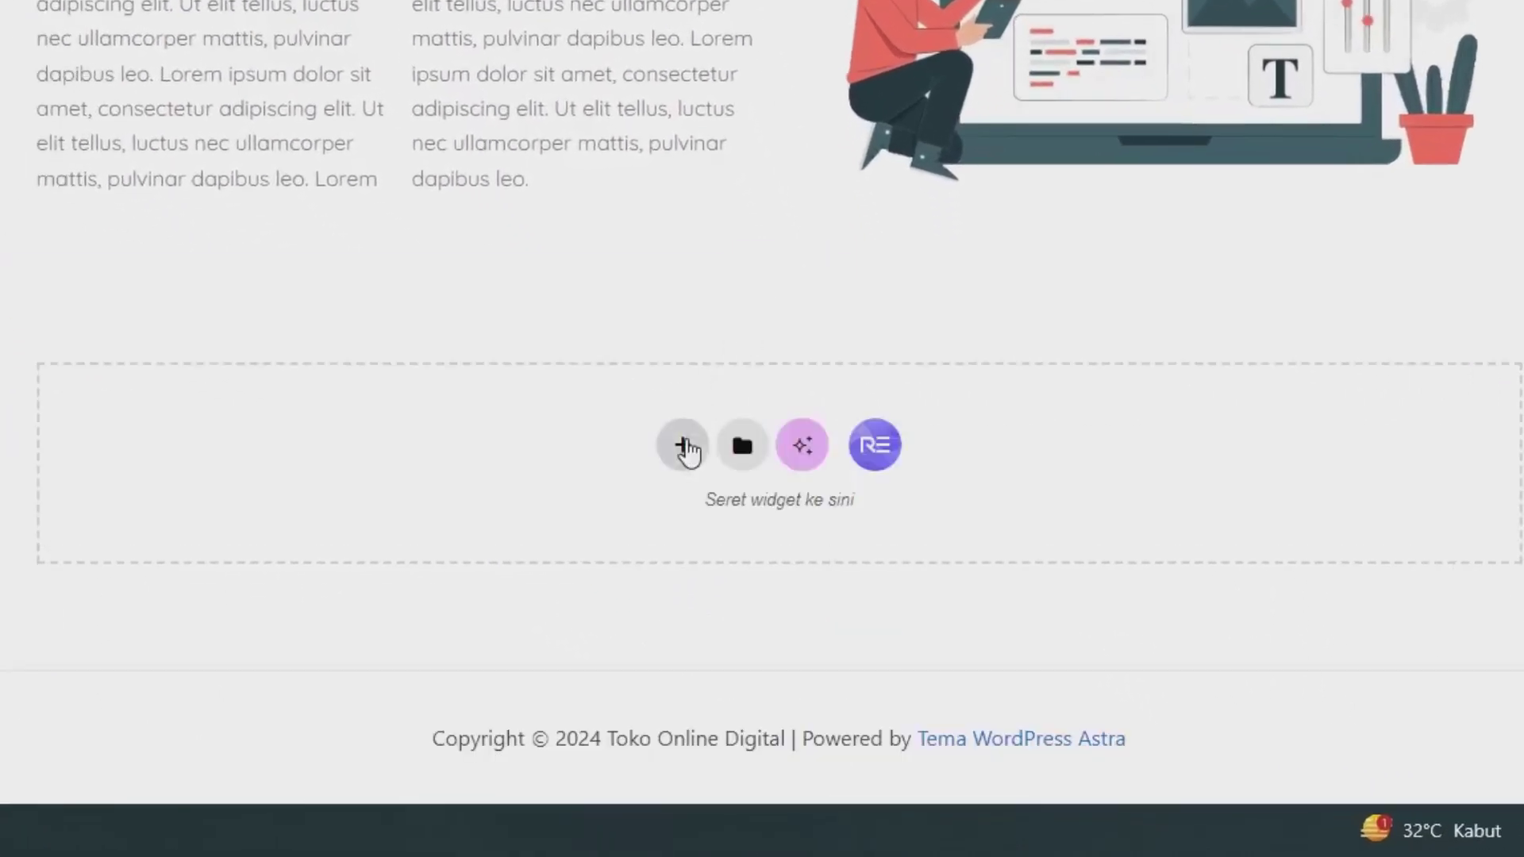
{"action": "left_click", "coordinate": [682, 444]}
{"action": "left_click", "coordinate": [692, 506]}
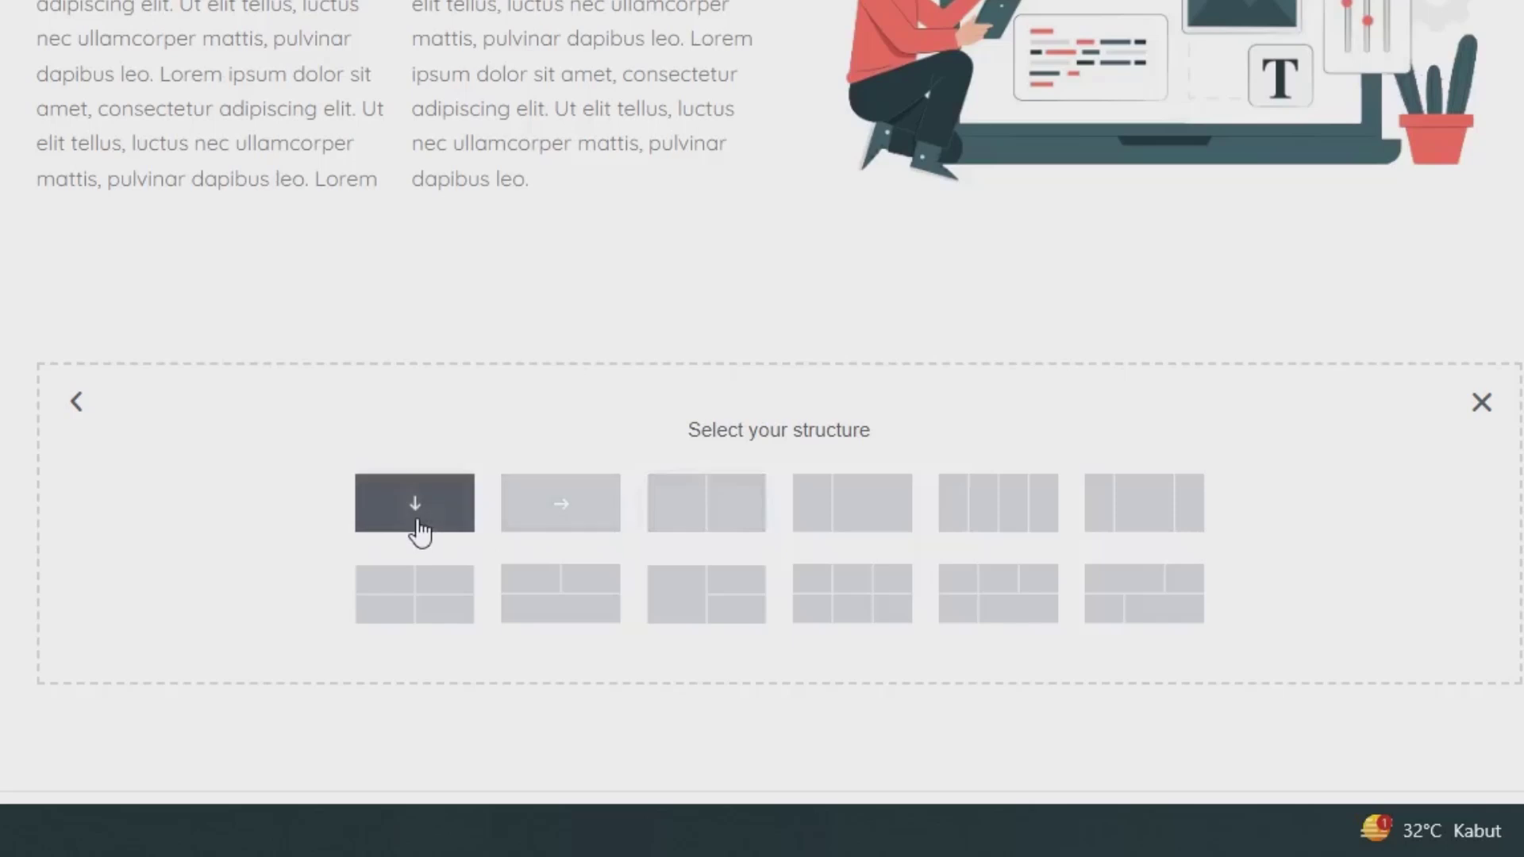
{"action": "left_click", "coordinate": [416, 516]}
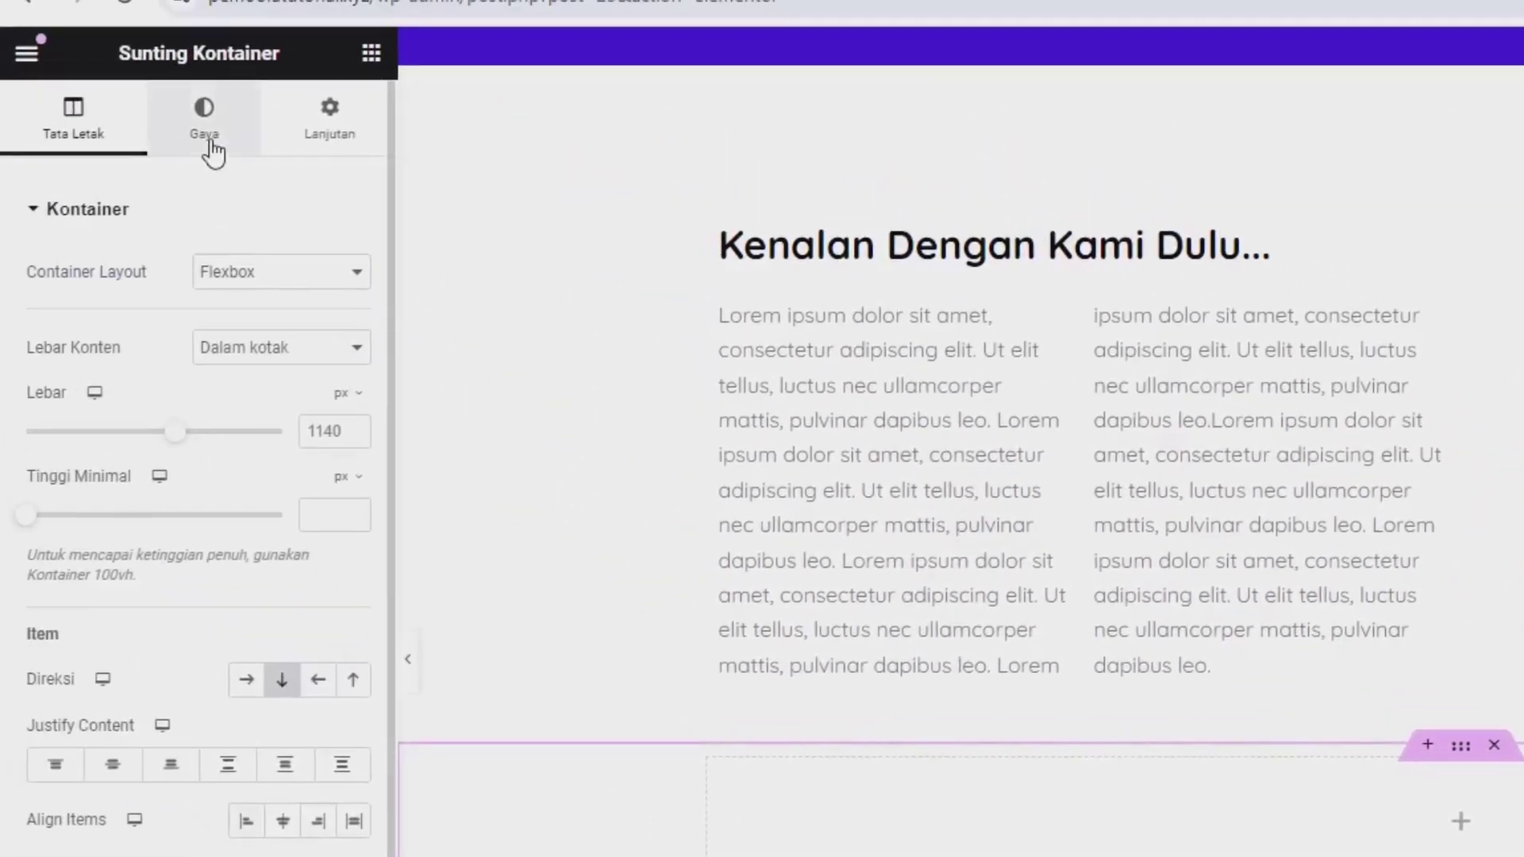
Step: Give the container a very light lavender background colour
{"action": "left_click", "coordinate": [208, 139]}
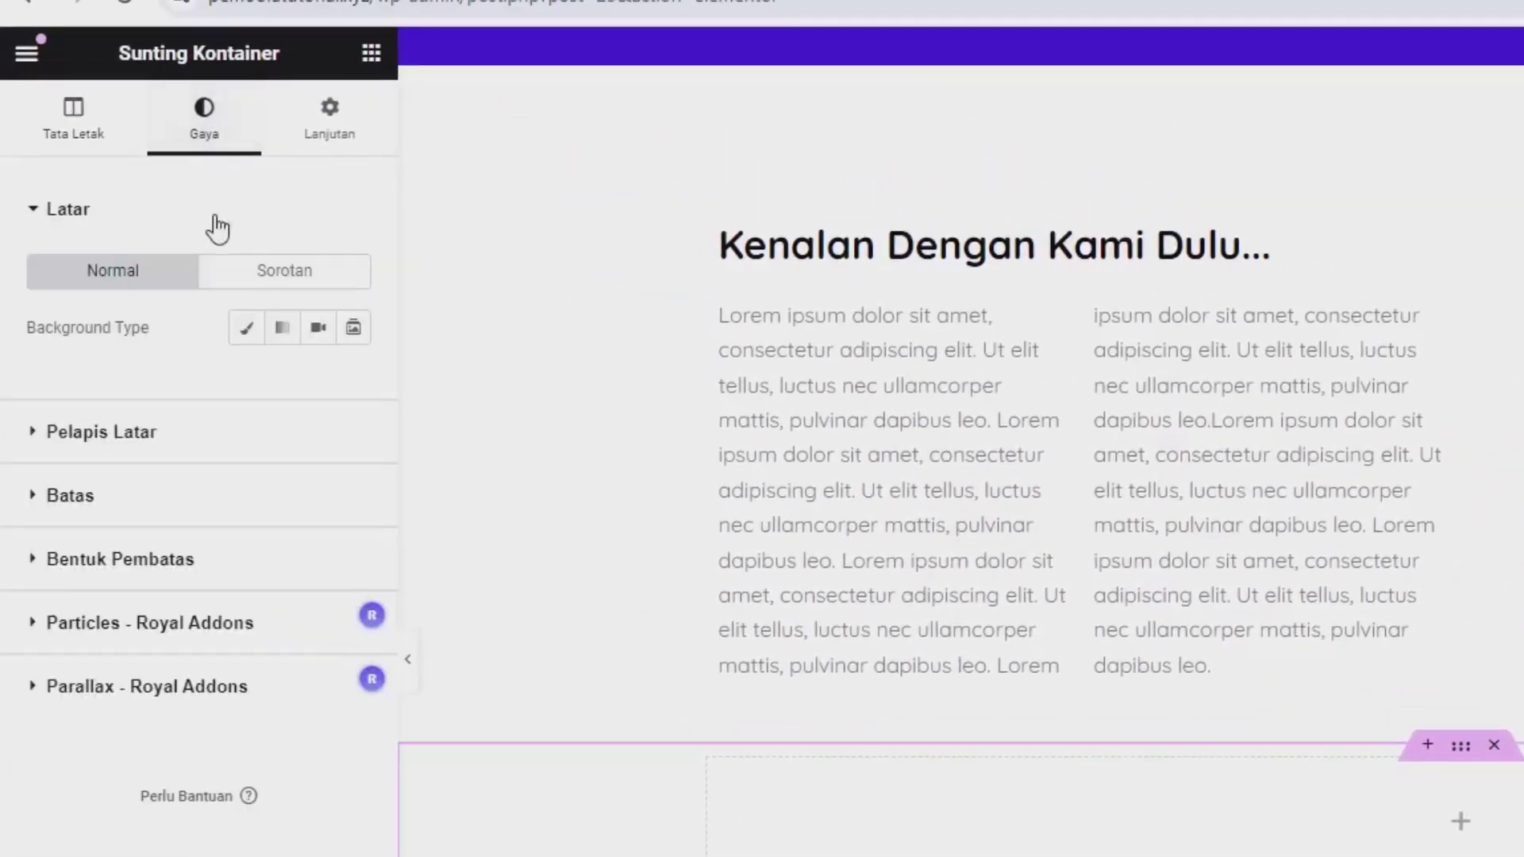
{"action": "left_click", "coordinate": [247, 328]}
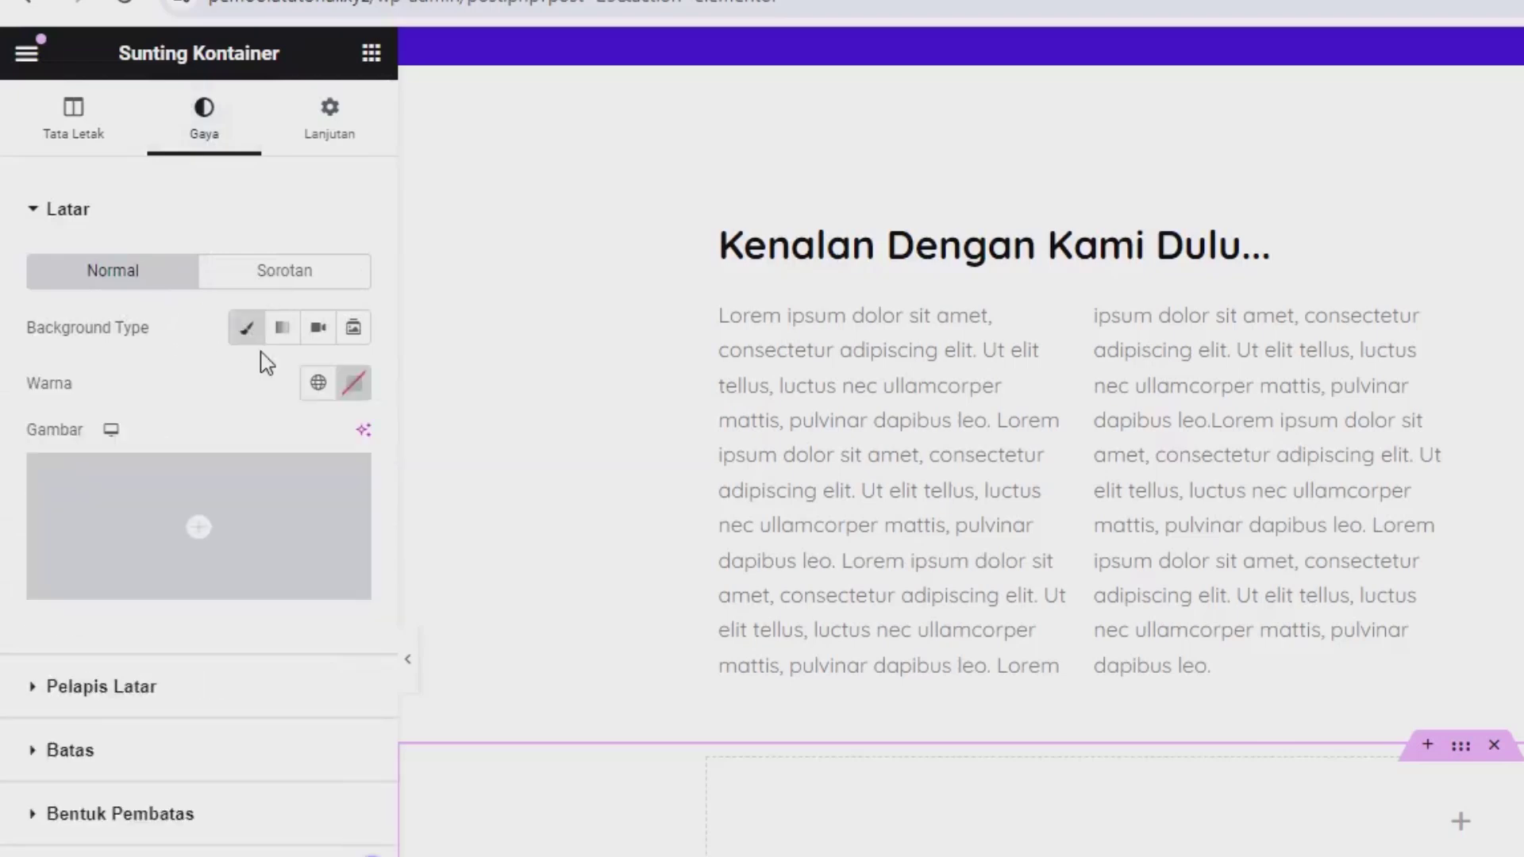
{"action": "left_click", "coordinate": [354, 382]}
{"action": "left_click", "coordinate": [416, 530]}
{"action": "left_click", "coordinate": [357, 638]}
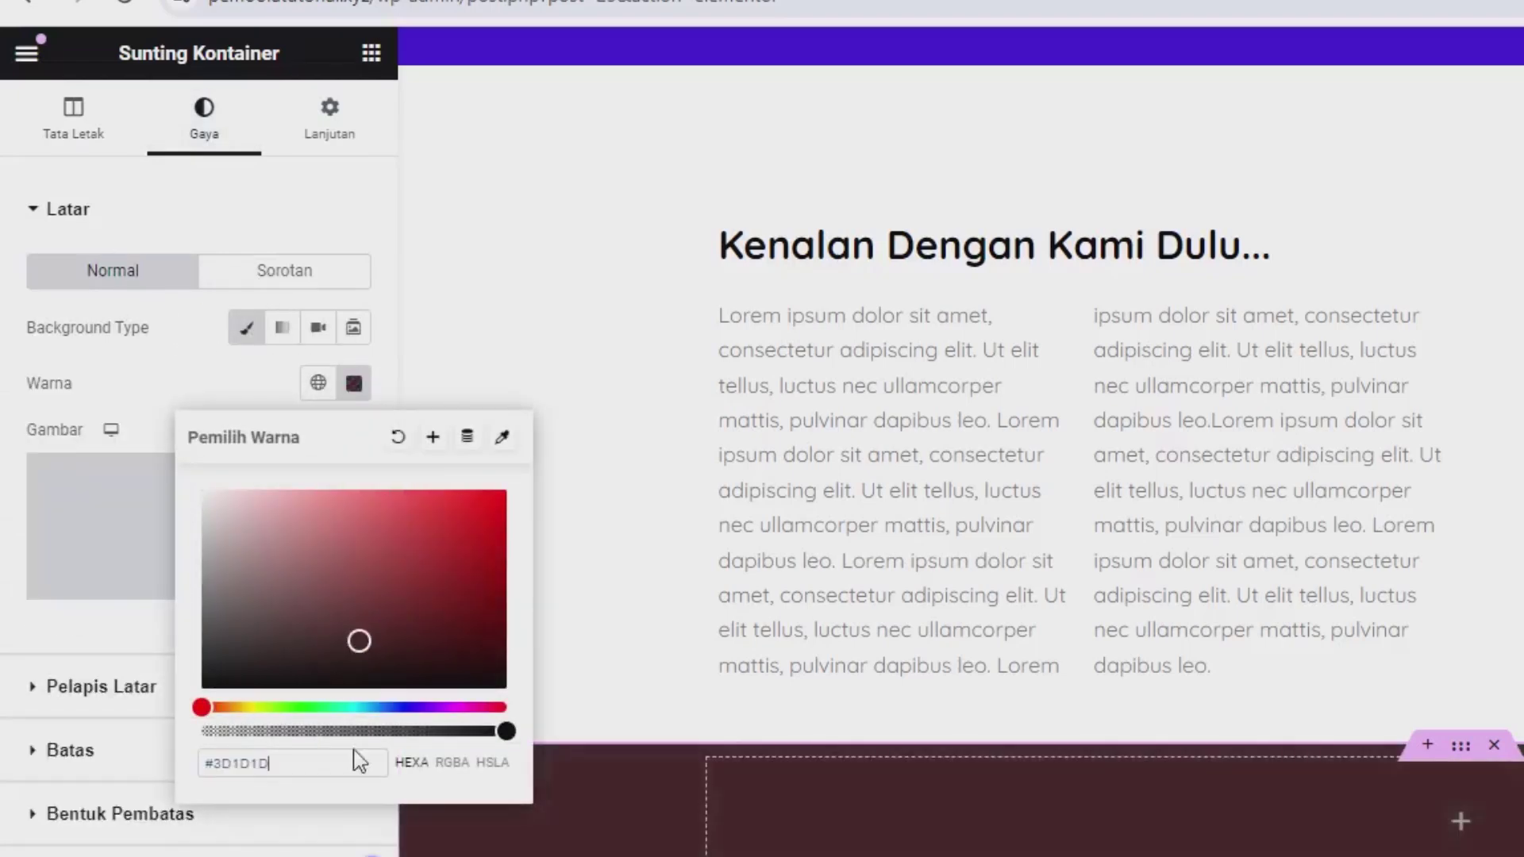
{"action": "left_click", "coordinate": [361, 760]}
{"action": "type", "text": "rgba(250, 248, 254, 1)"}
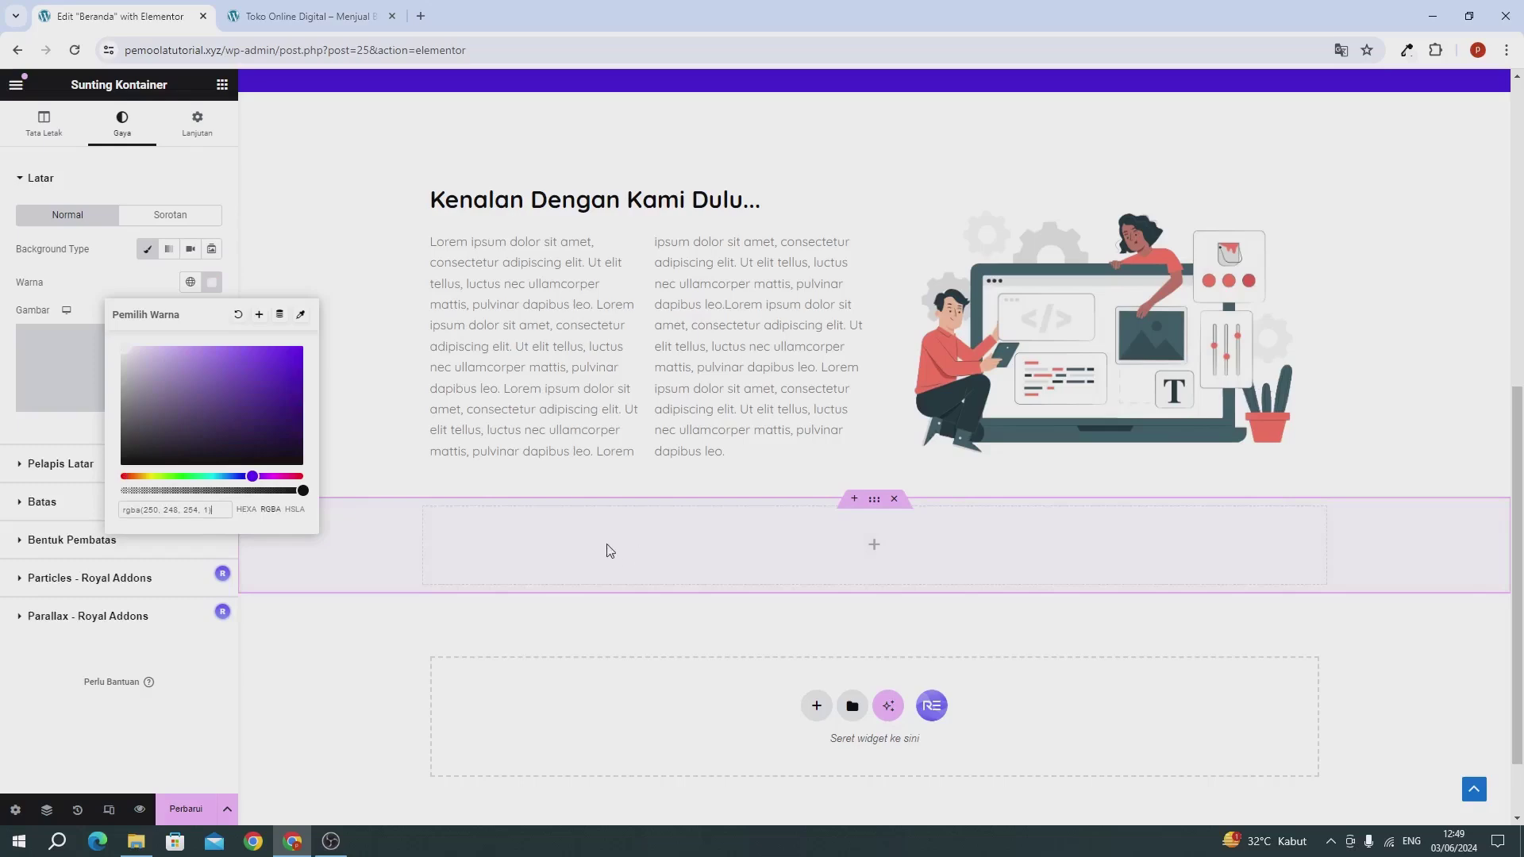
{"action": "left_click", "coordinate": [147, 248]}
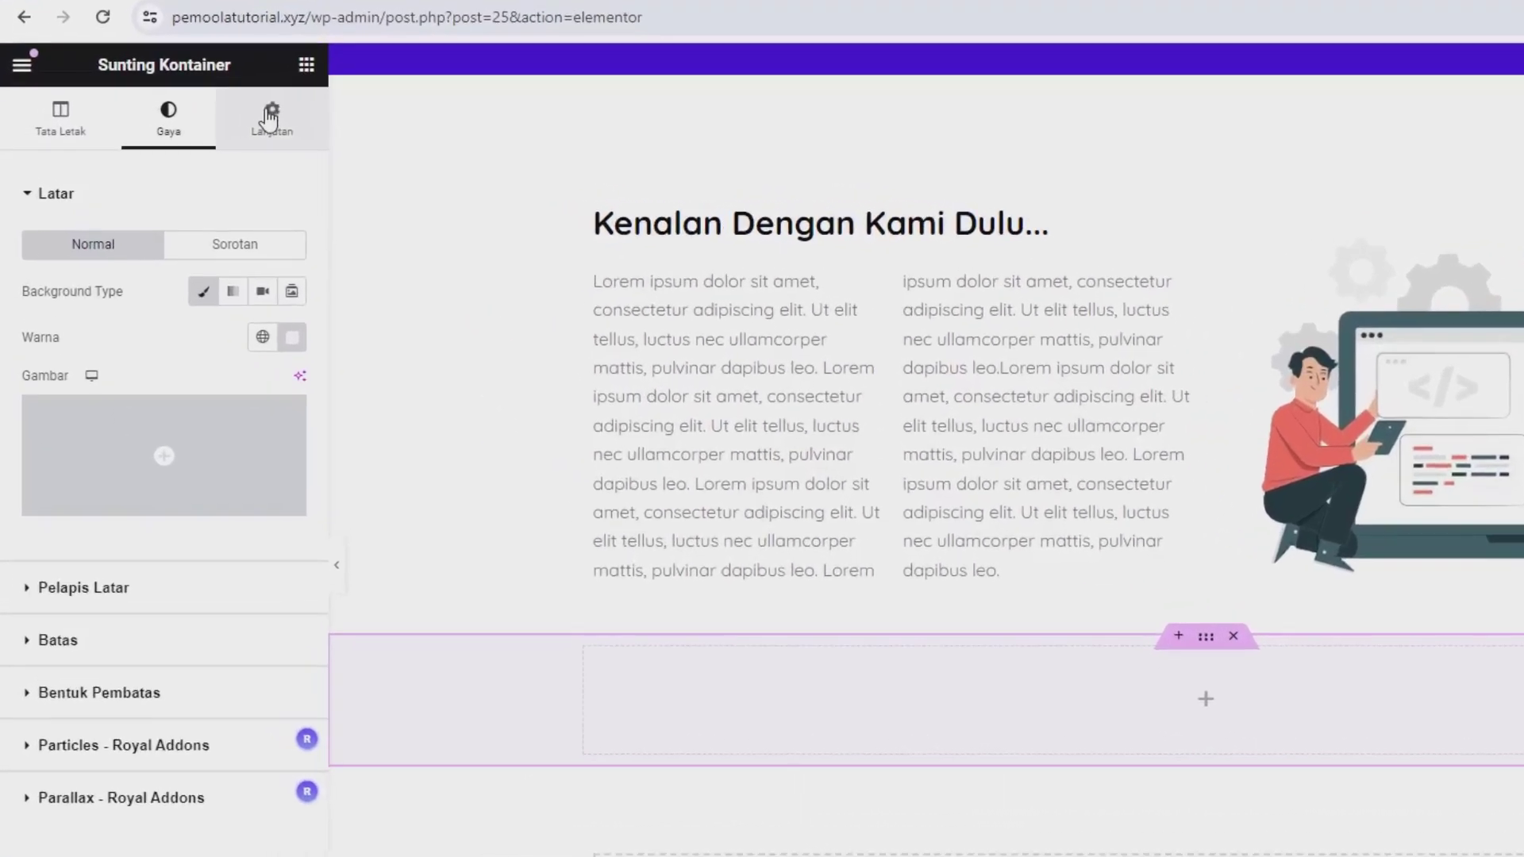
Step: Set the container's top margin to 6 %
{"action": "left_click", "coordinate": [270, 117]}
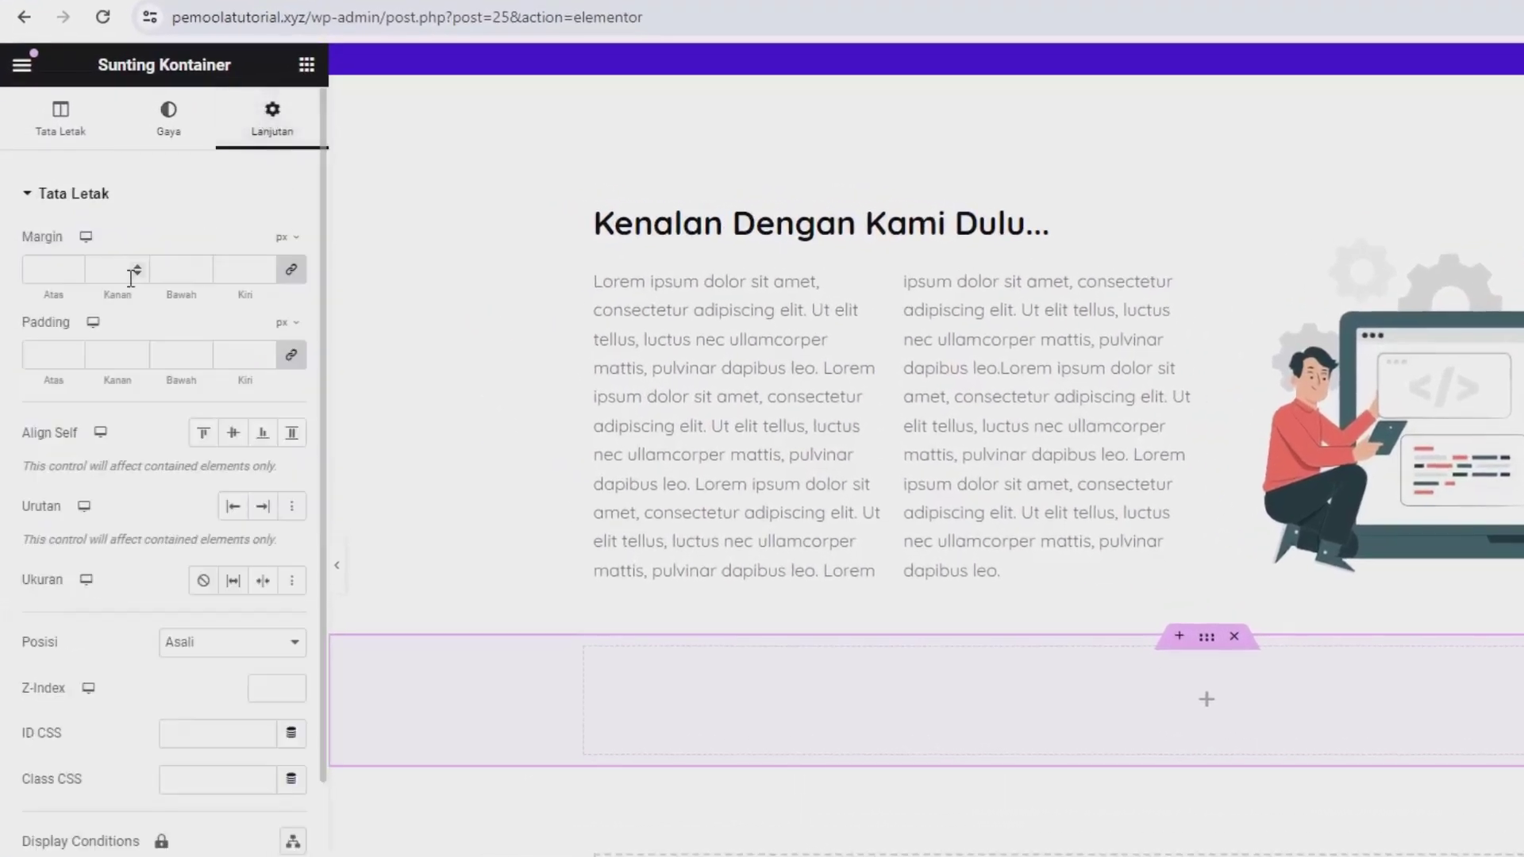
{"action": "left_click", "coordinate": [288, 270]}
{"action": "mouse_move", "coordinate": [282, 238]}
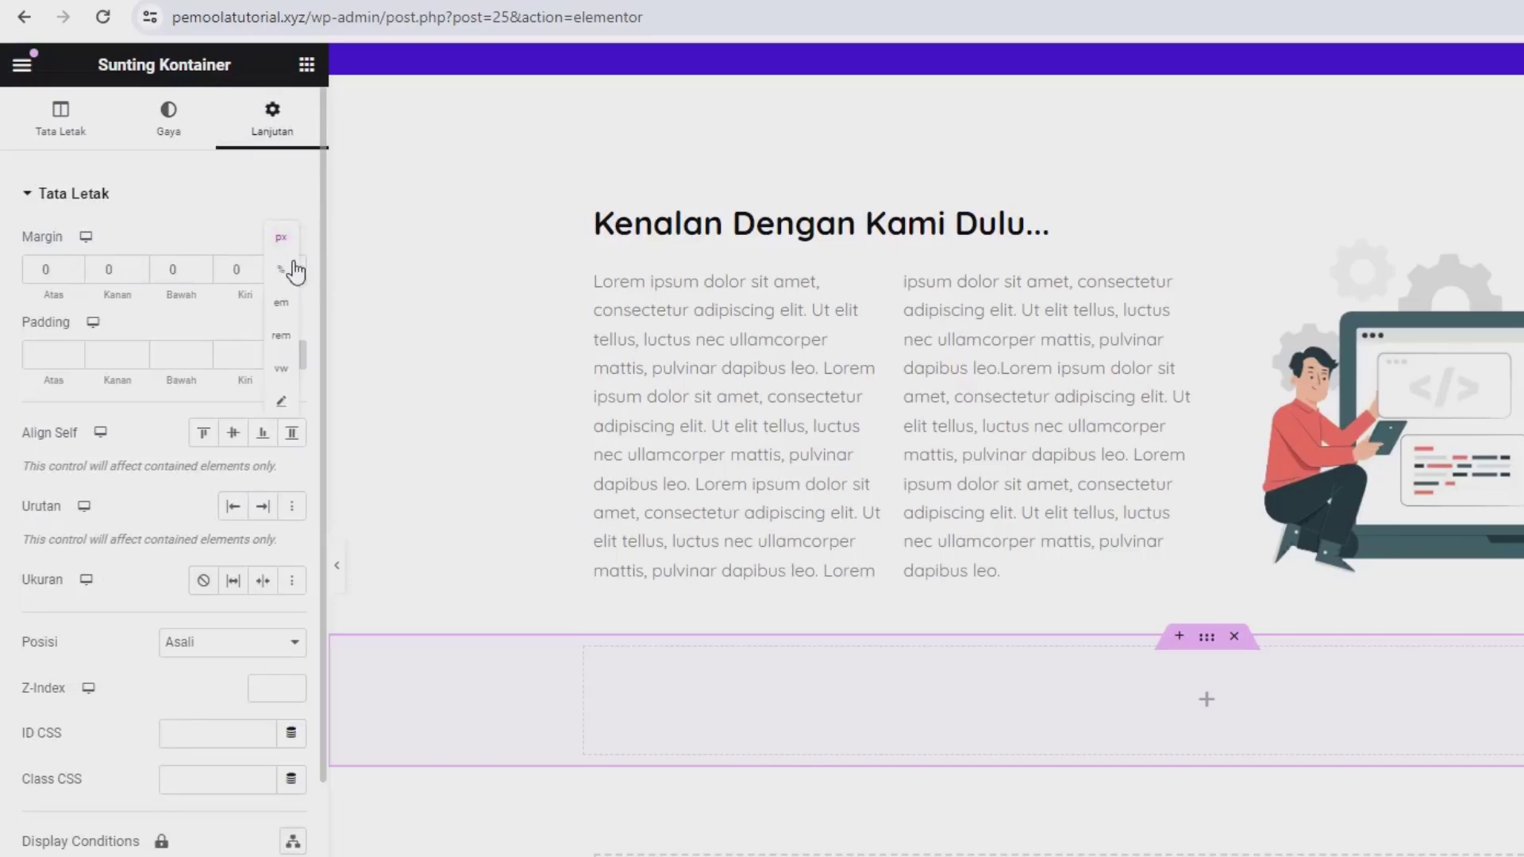
{"action": "left_click", "coordinate": [291, 275]}
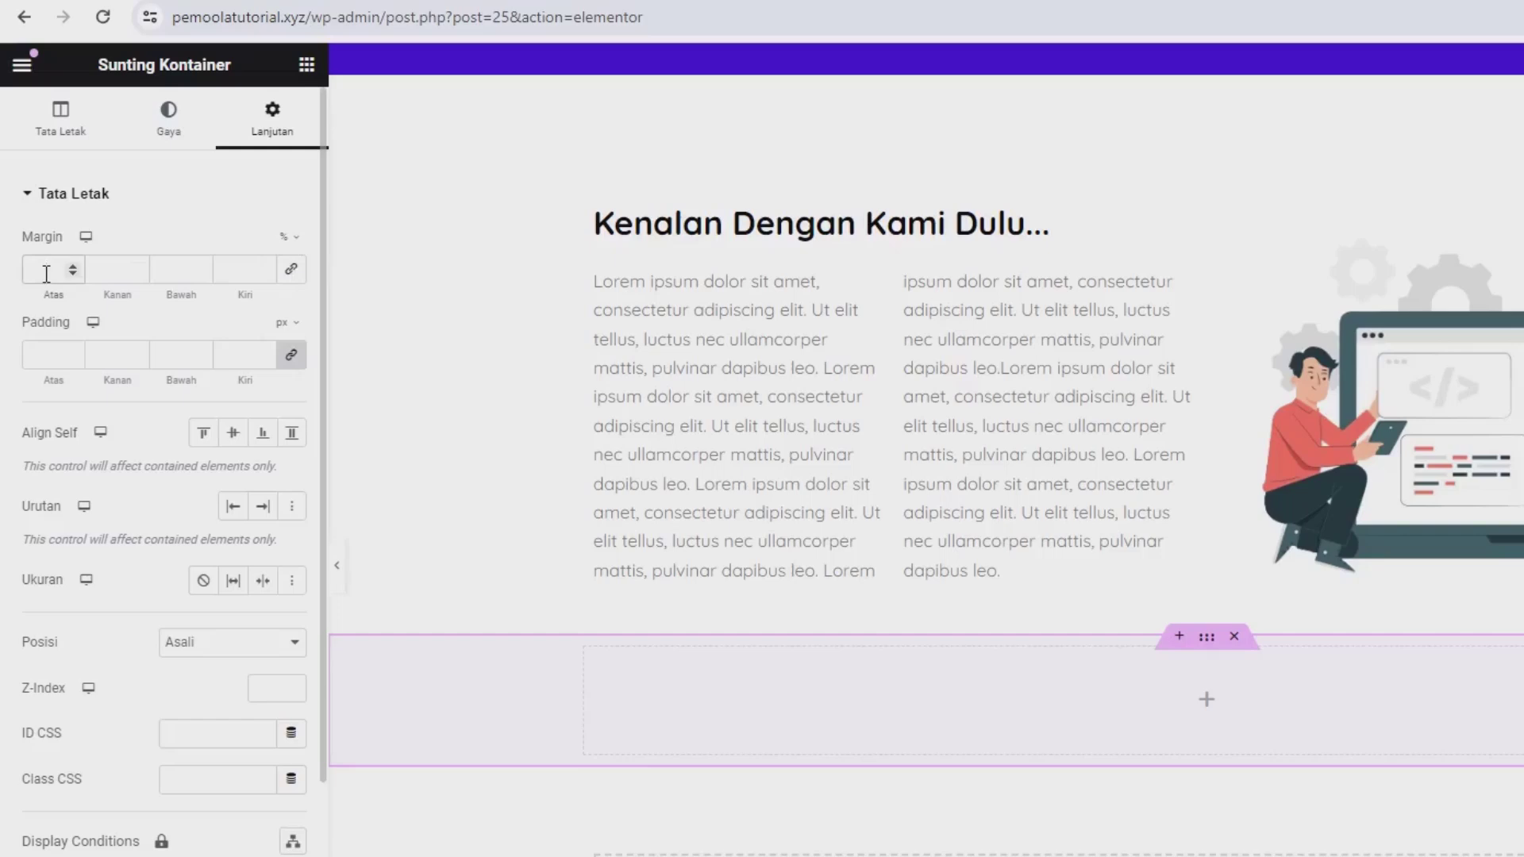
{"action": "left_click", "coordinate": [46, 271]}
{"action": "type", "text": "6"}
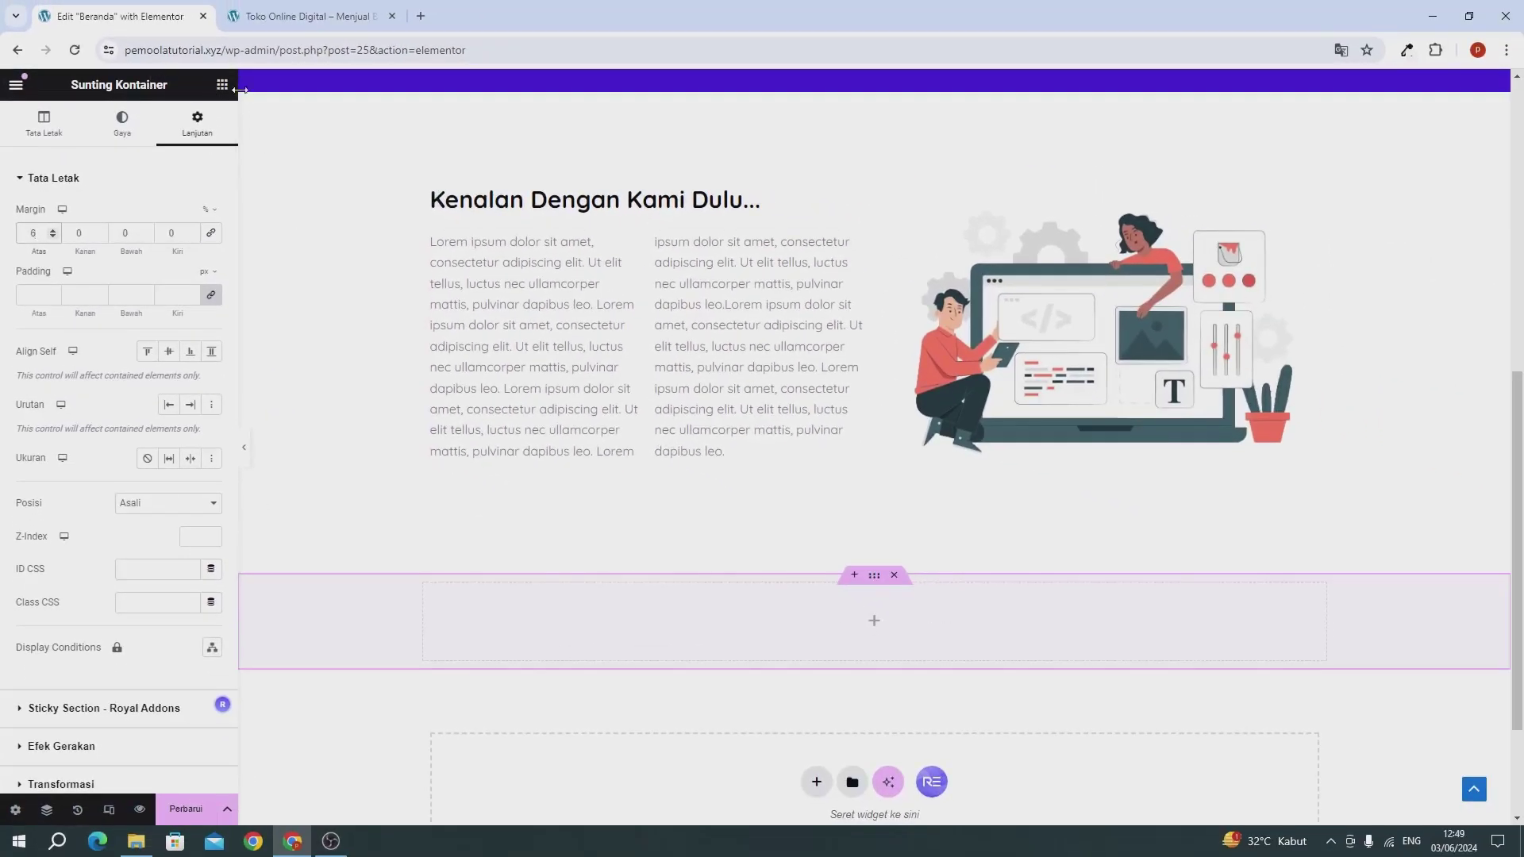
Step: Copy the Kenalan Dengan Kami Dulu... heading and paste it into the empty container
{"action": "left_click", "coordinate": [567, 202]}
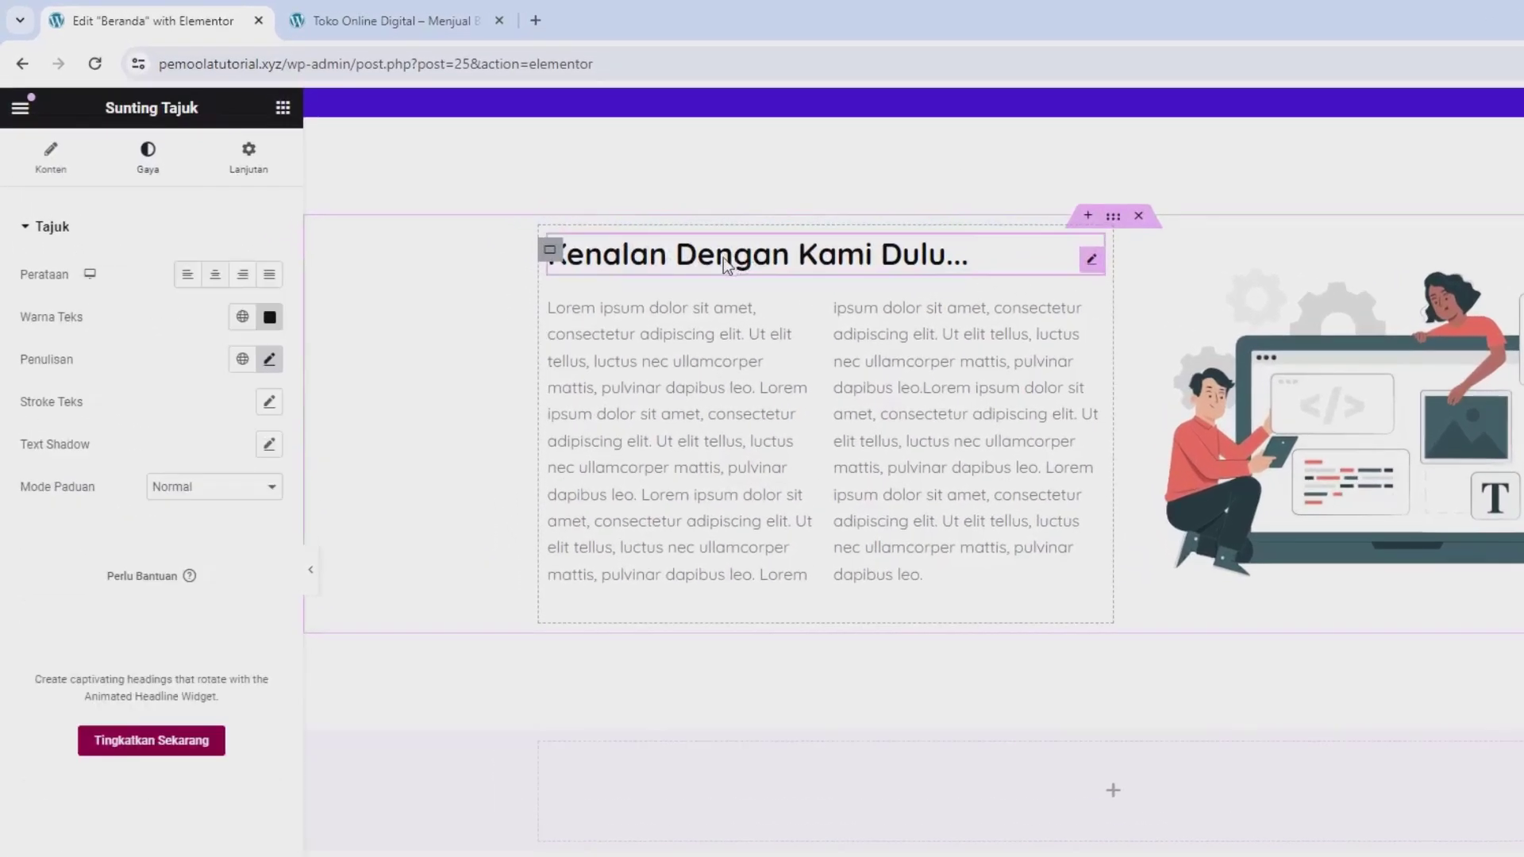
{"action": "left_click", "coordinate": [723, 257]}
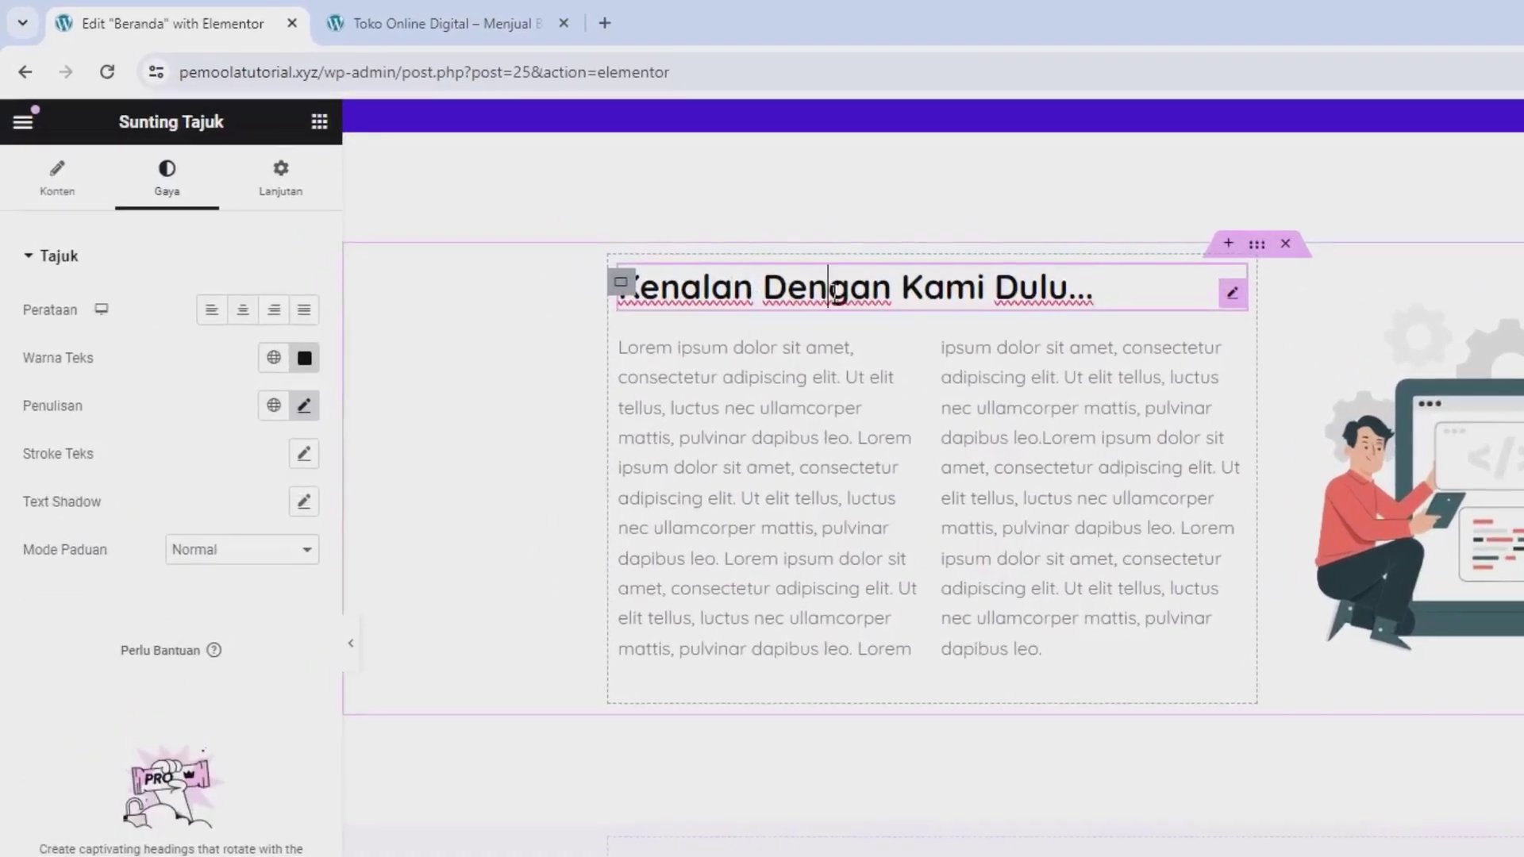
{"action": "right_click", "coordinate": [835, 294]}
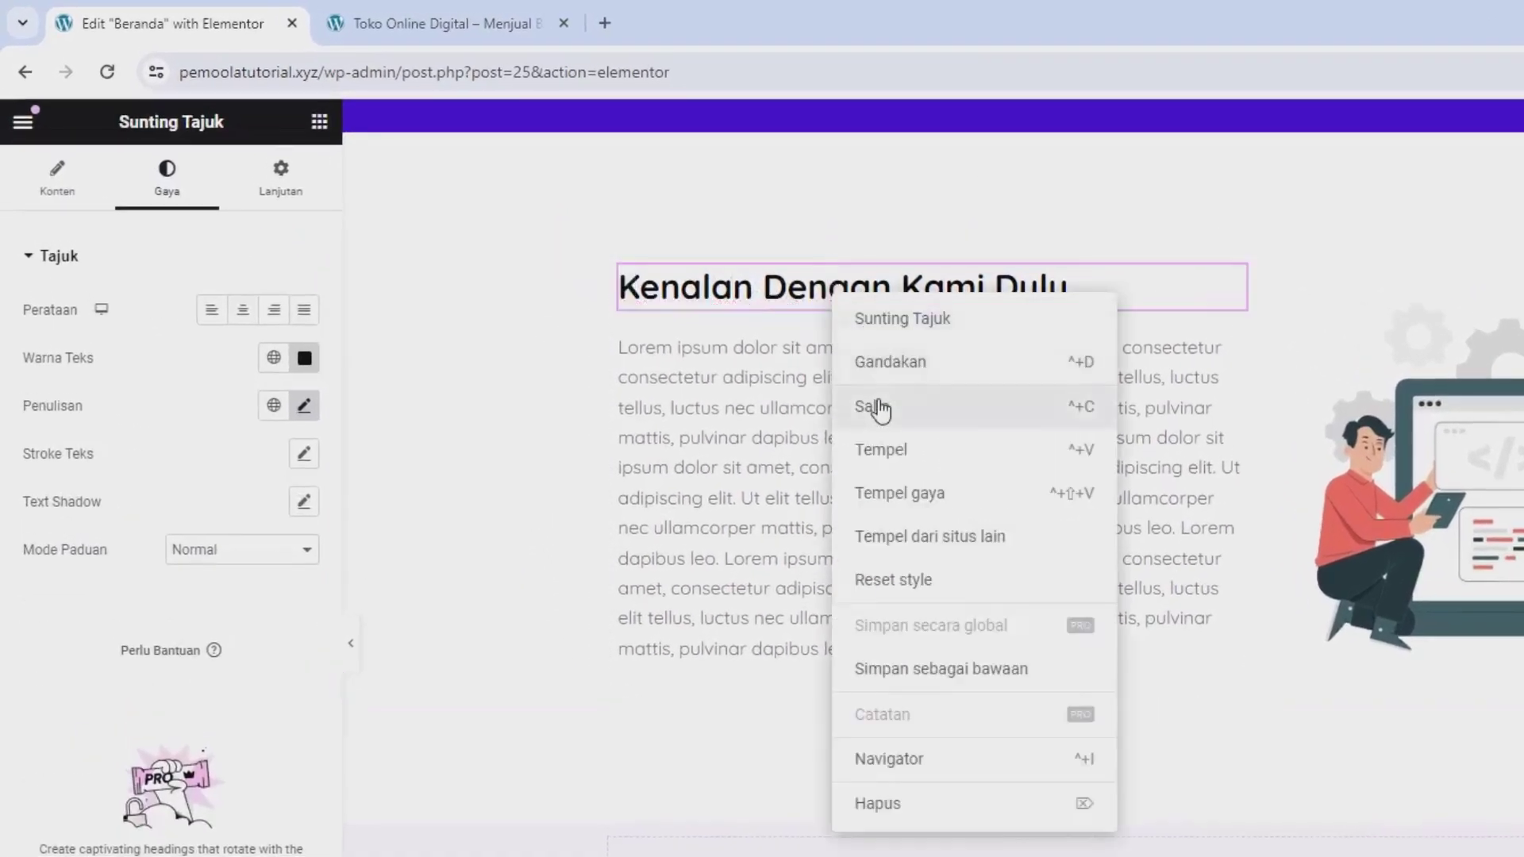
{"action": "left_click", "coordinate": [874, 405]}
{"action": "scroll", "coordinate": [960, 717], "scroll_direction": "down", "scroll_amount": 3}
{"action": "right_click", "coordinate": [1023, 658]}
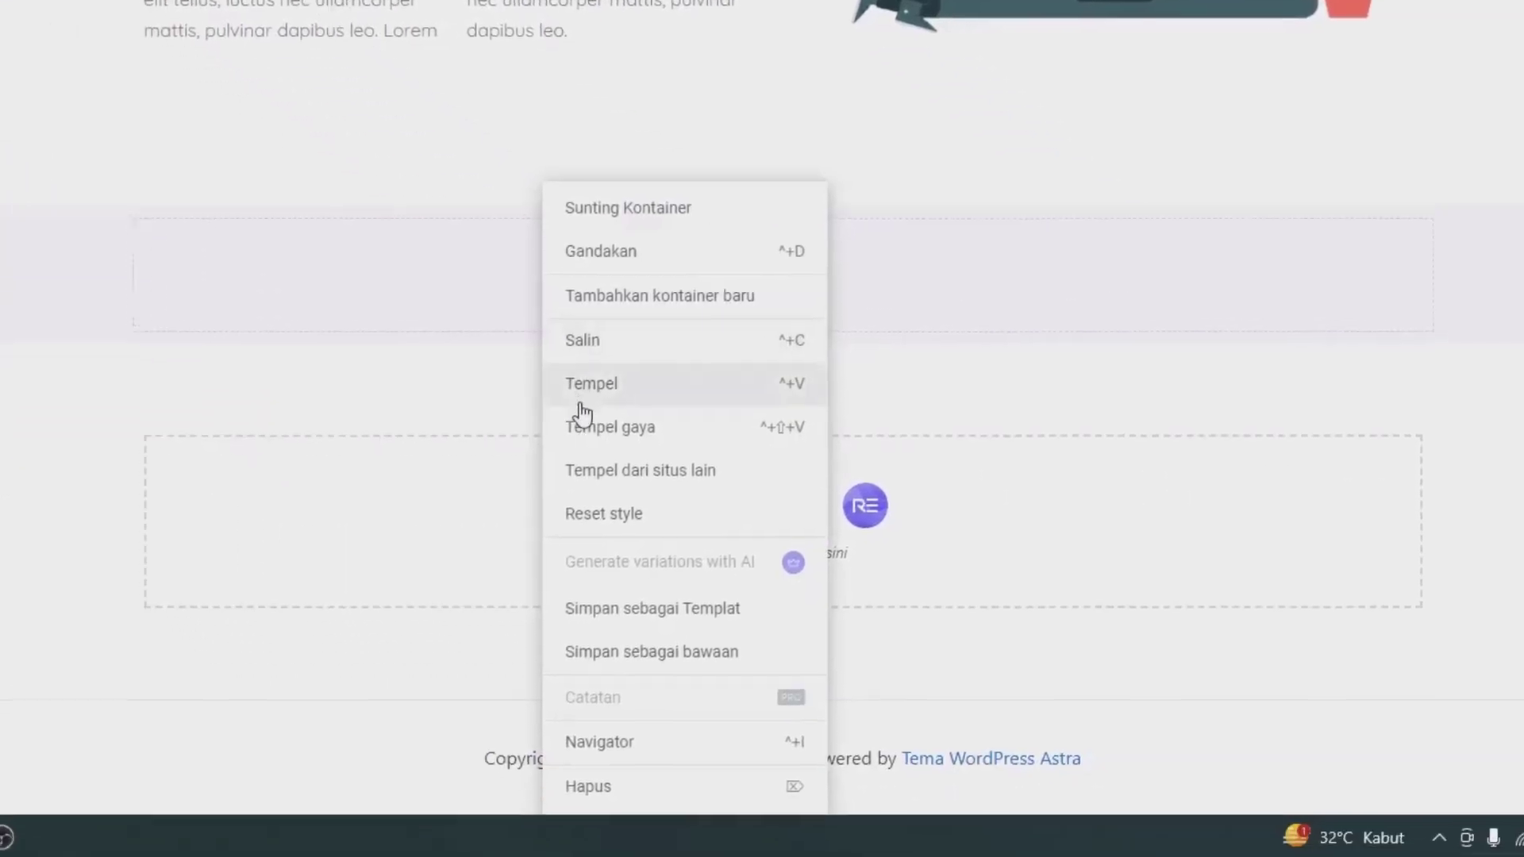
{"action": "left_click", "coordinate": [1052, 695]}
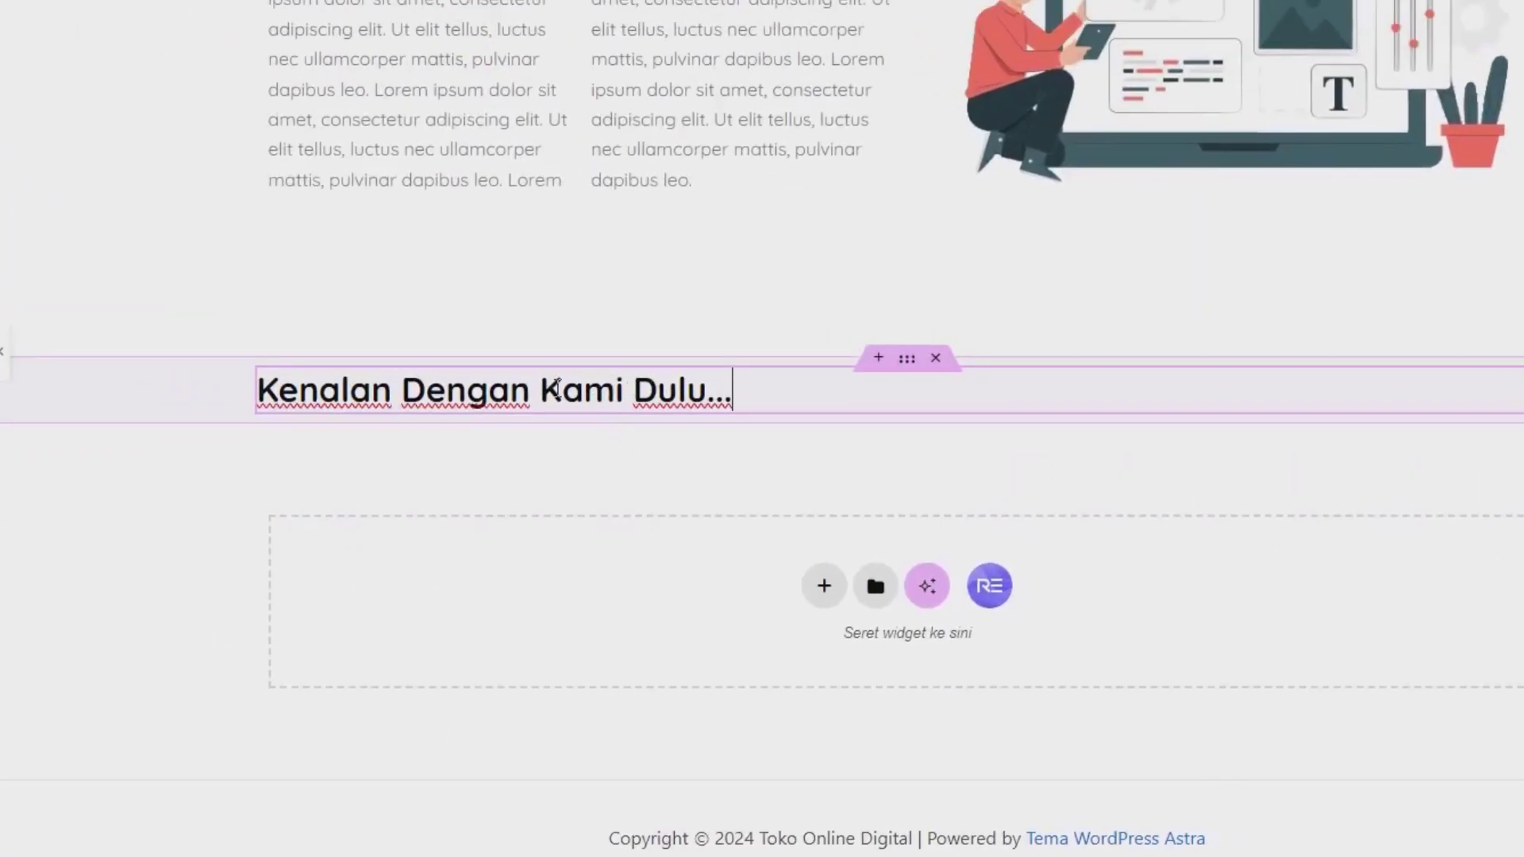
Step: Retitle the pasted heading 'Kategori Produk' and centre-align it
{"action": "left_click", "coordinate": [208, 270]}
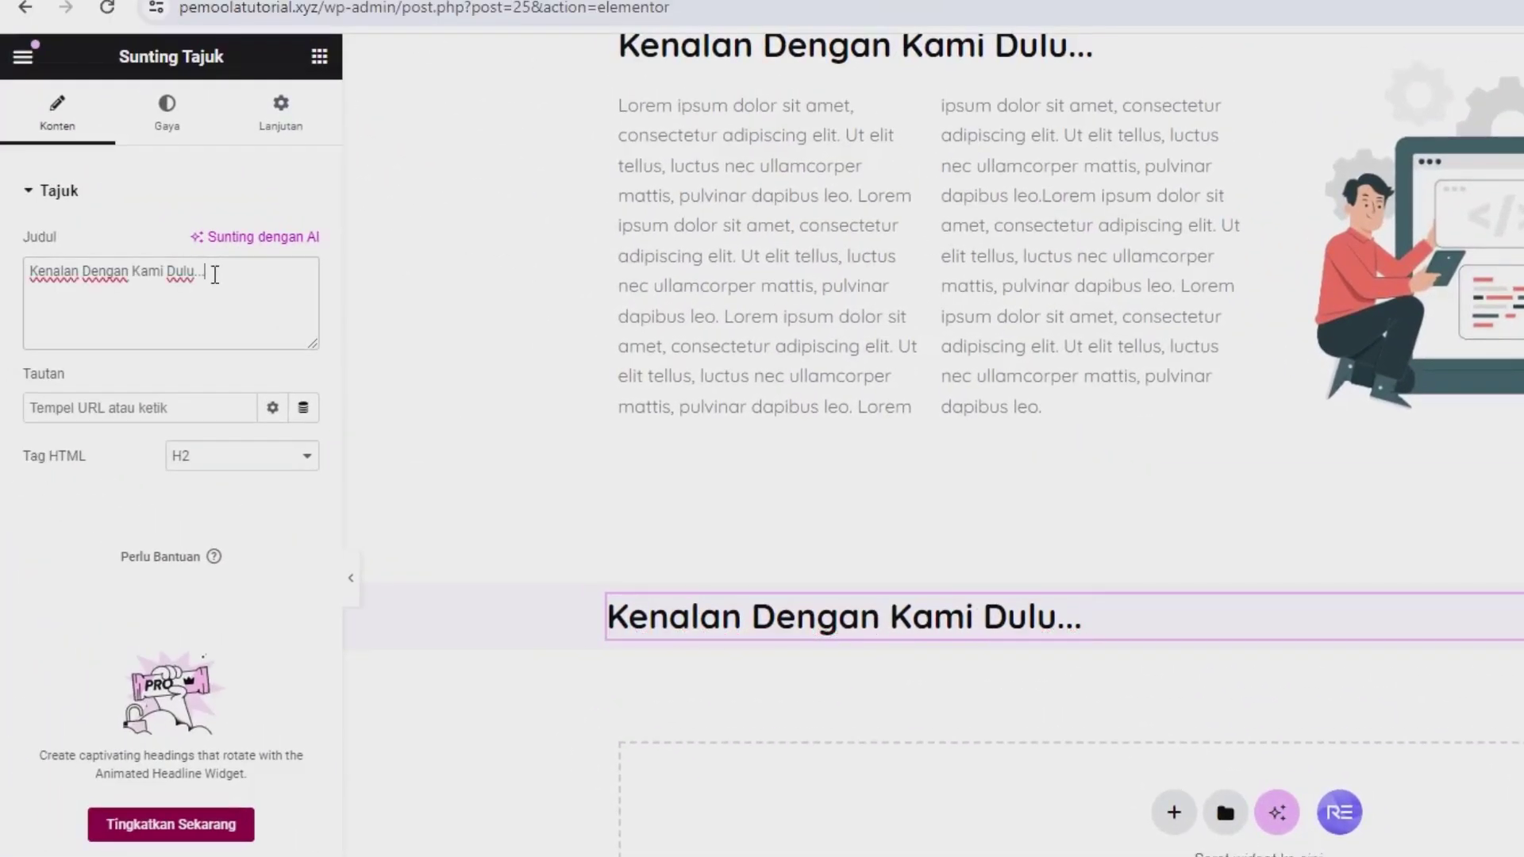
{"action": "key", "text": "ctrl+a"}
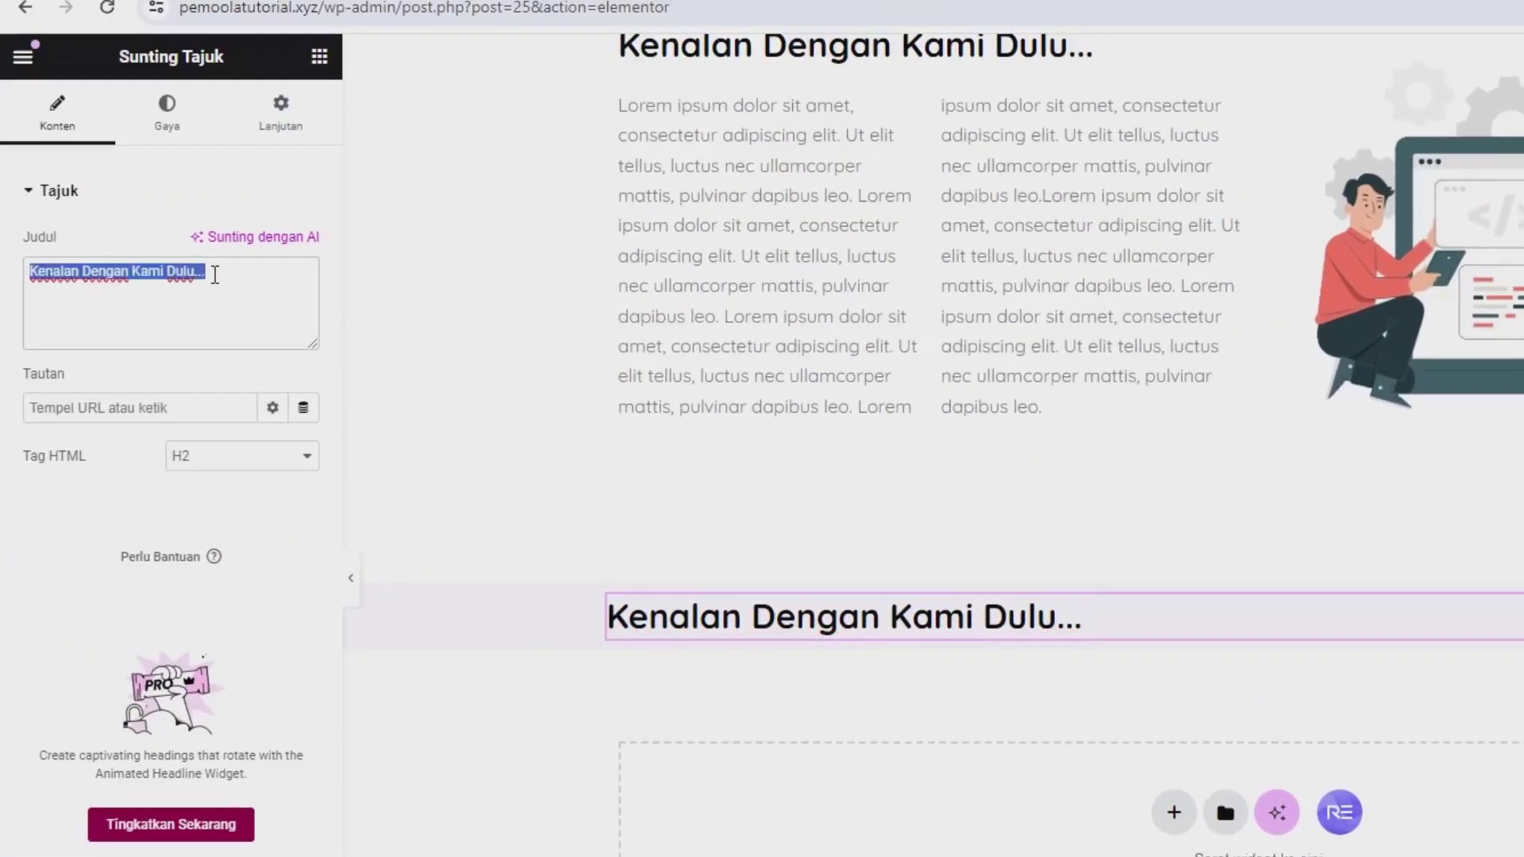
{"action": "type", "text": "Kategor"}
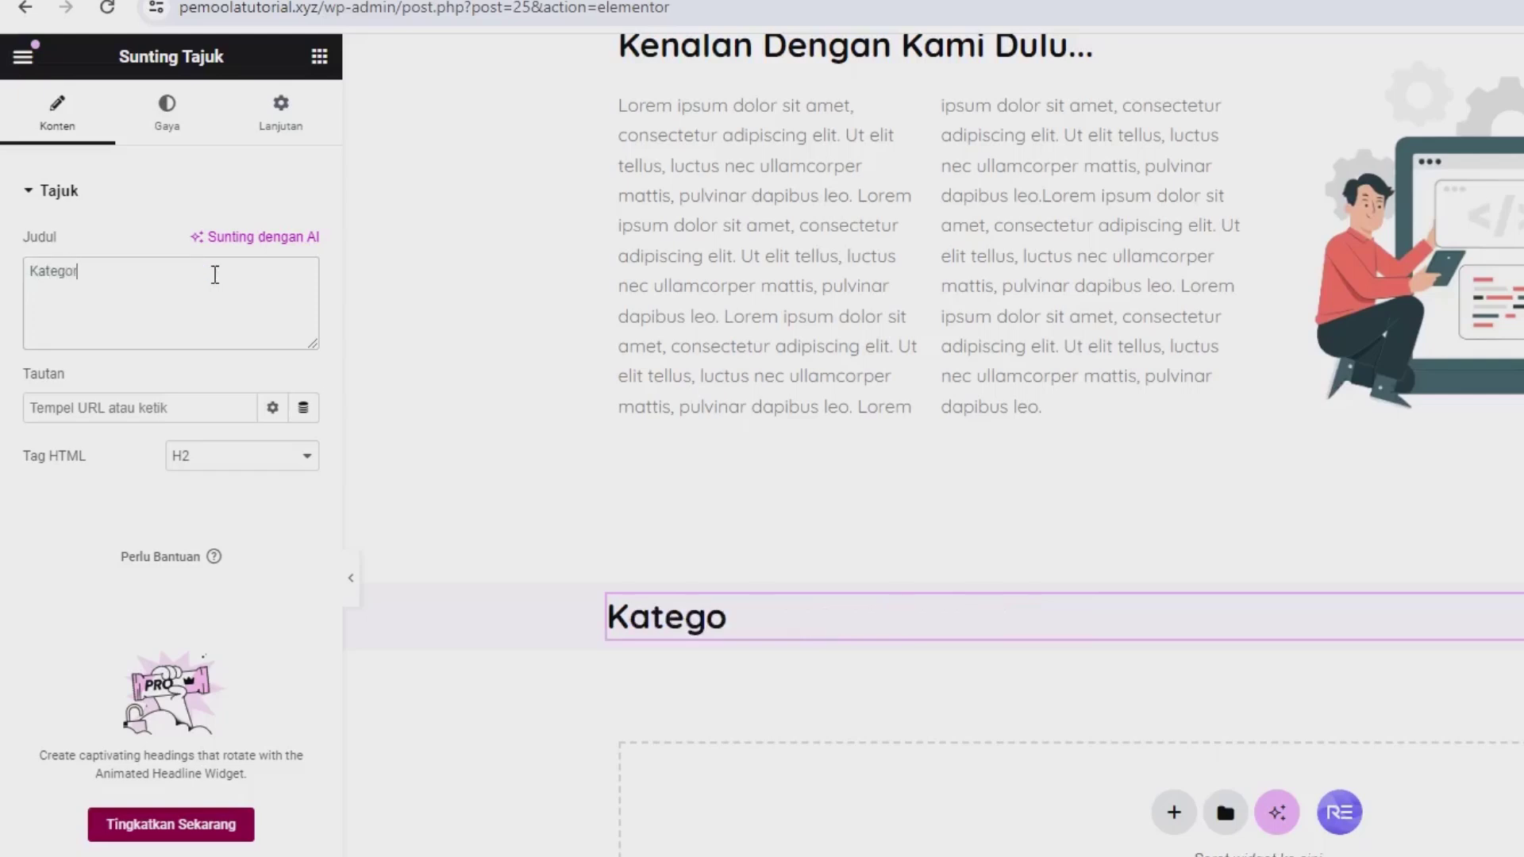
{"action": "type", "text": "i Produk"}
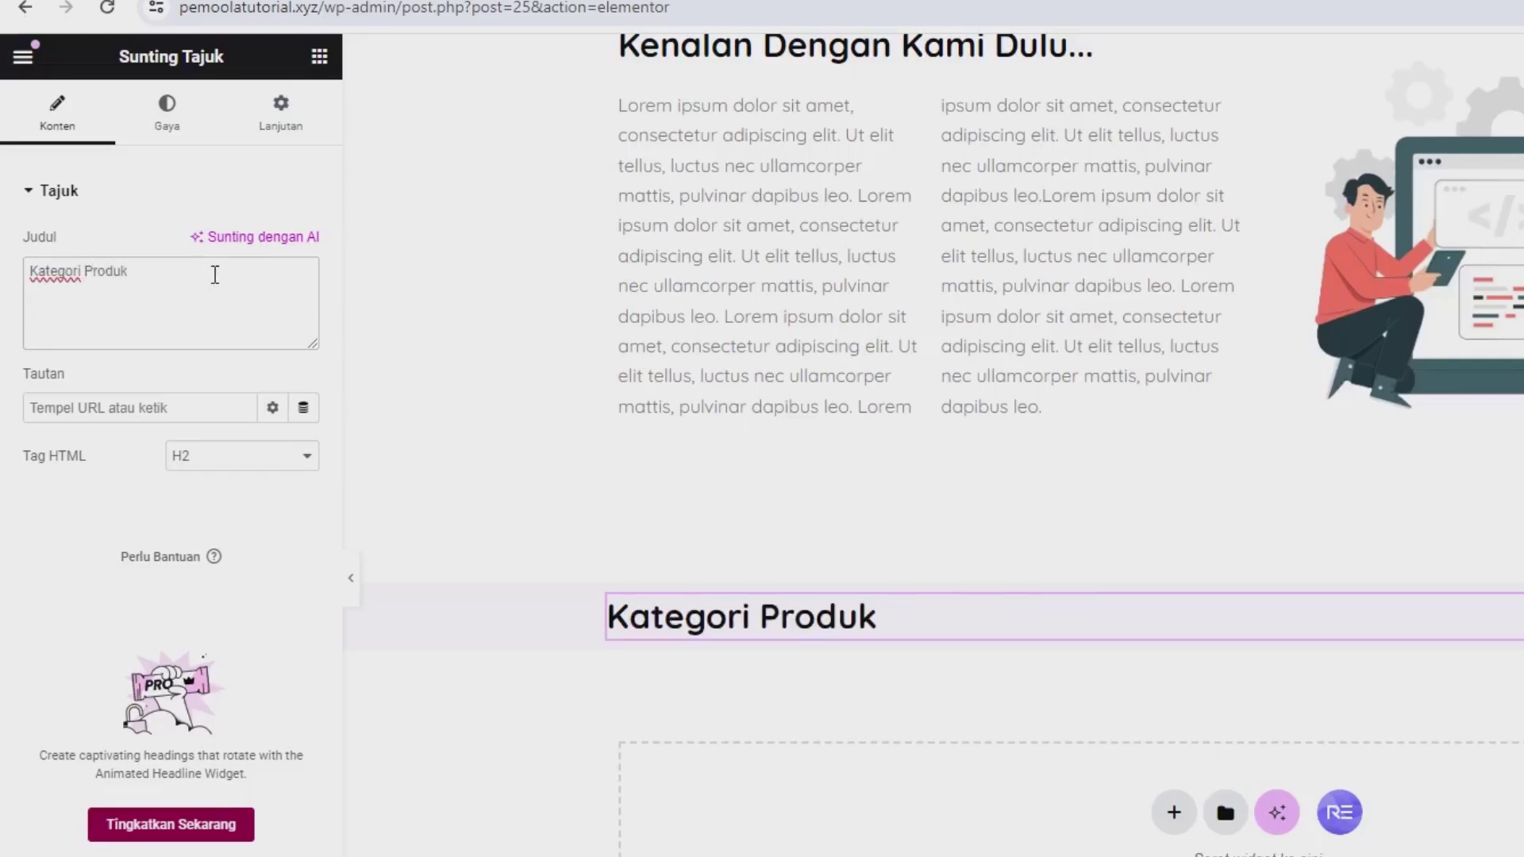
{"action": "left_click", "coordinate": [188, 143]}
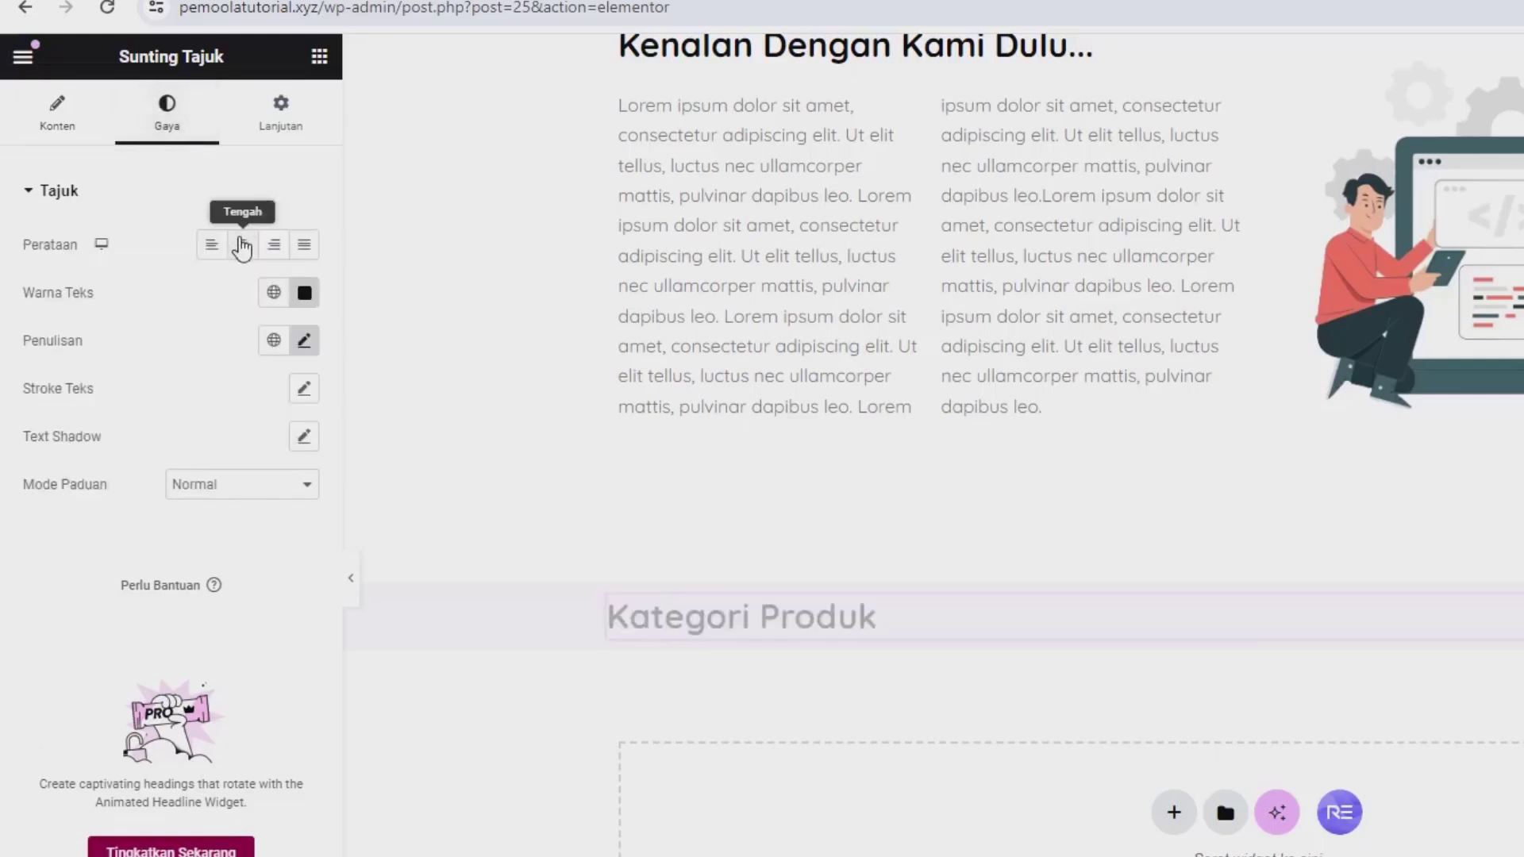
{"action": "left_click", "coordinate": [243, 247]}
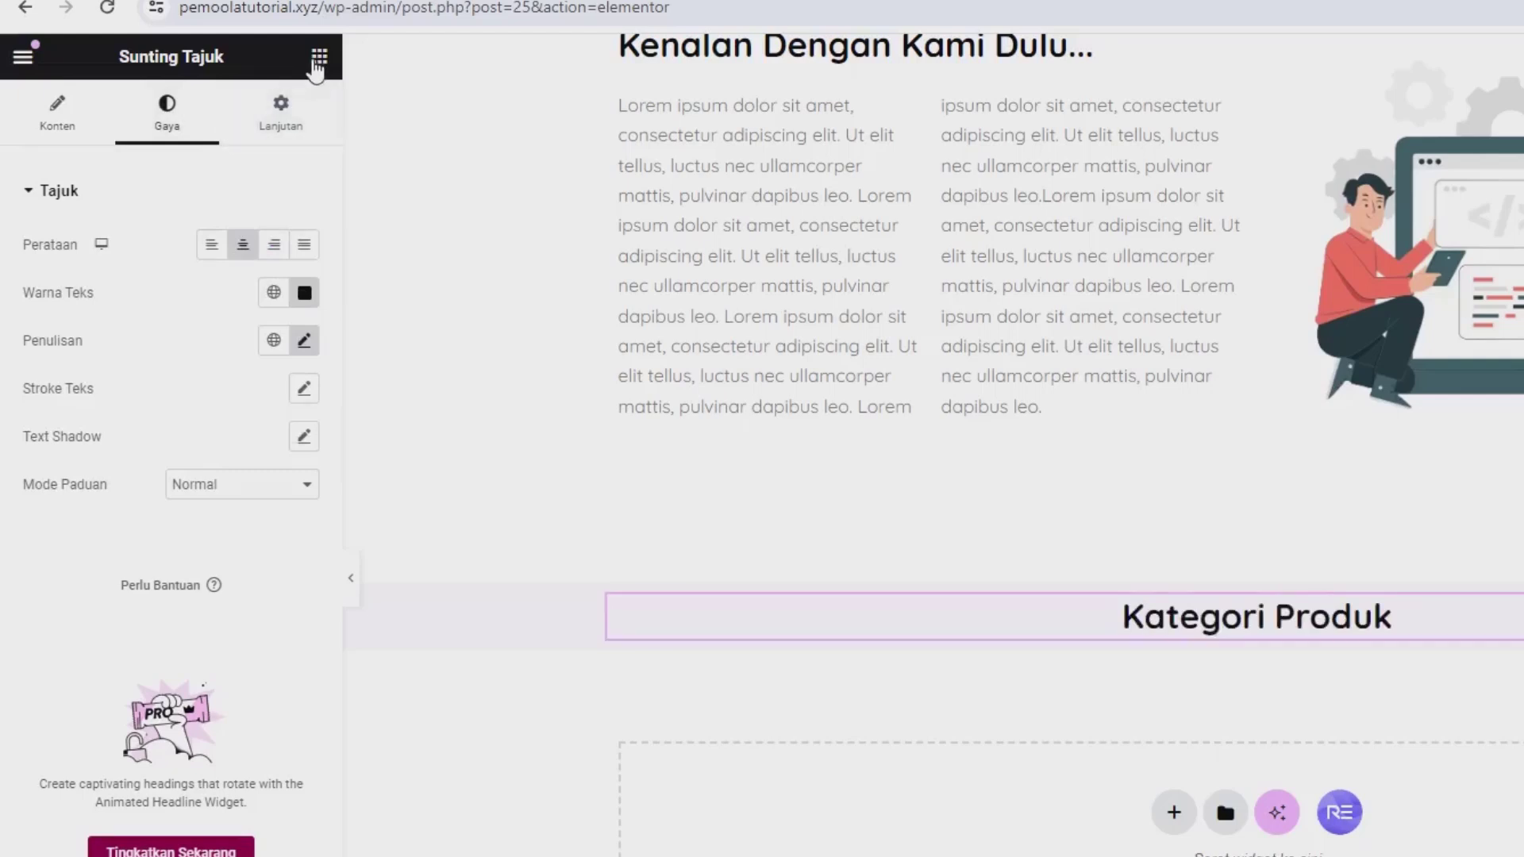
{"action": "left_click", "coordinate": [317, 61]}
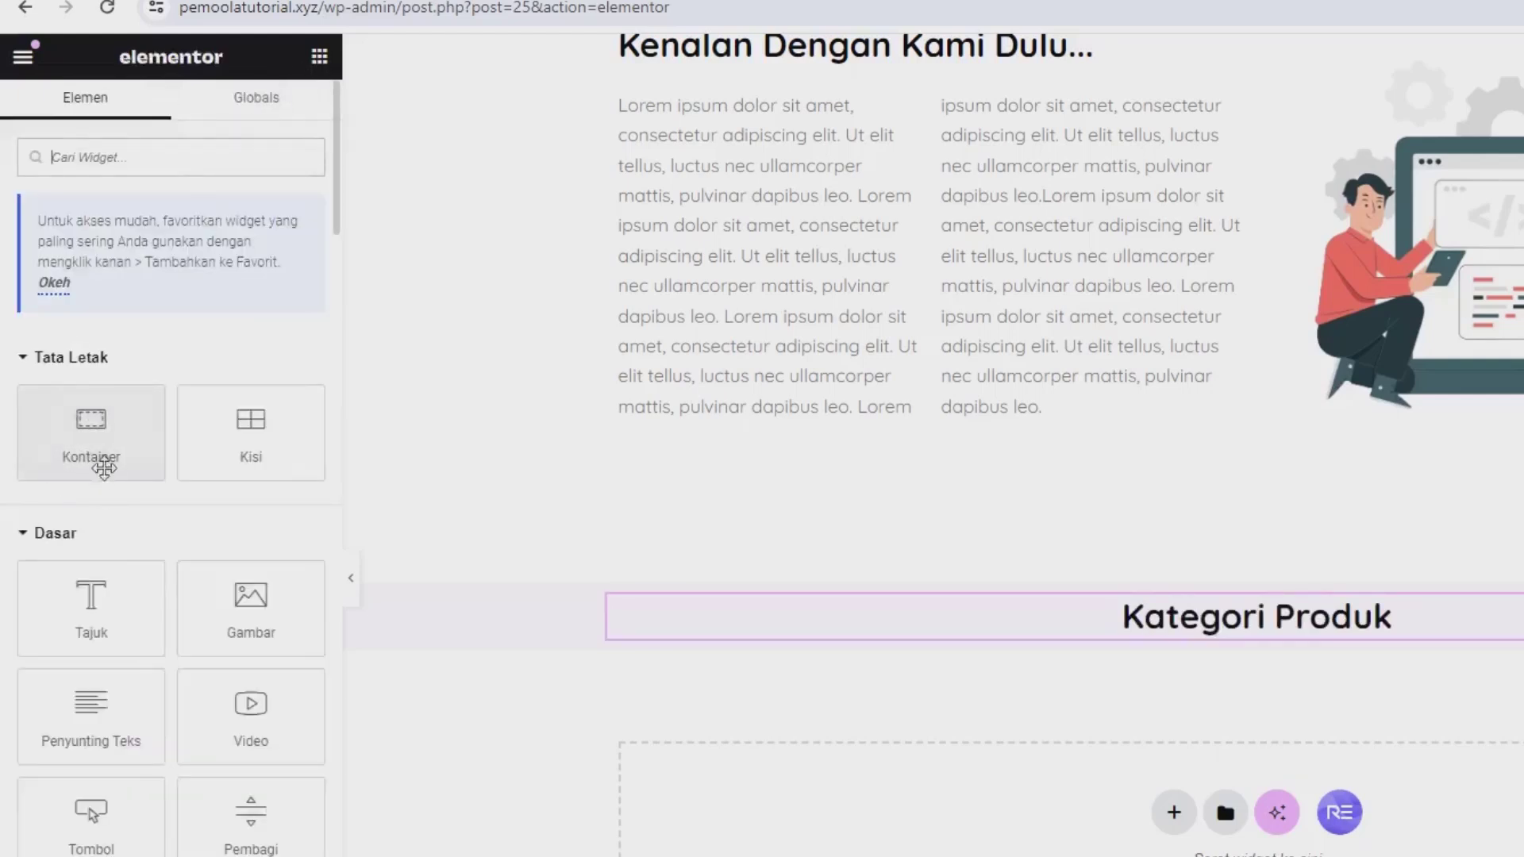
Step: Add an outer container under the heading with an inner container, duplicated twice into three boxes
{"action": "left_click_drag", "start_coordinate": [101, 465], "coordinate": [1032, 631]}
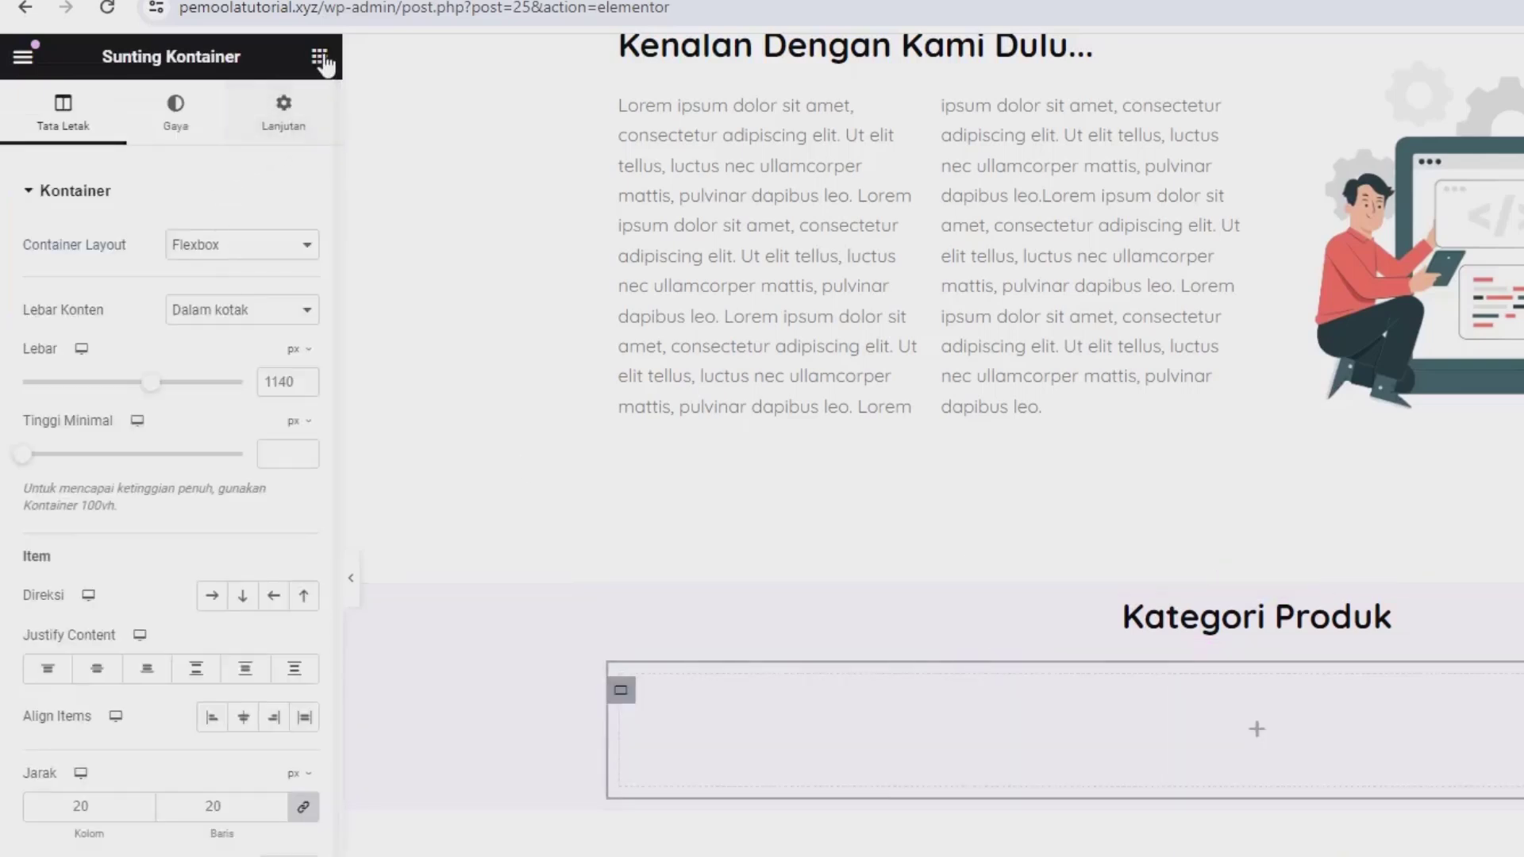
{"action": "left_click", "coordinate": [319, 57]}
{"action": "left_click_drag", "start_coordinate": [93, 429], "coordinate": [798, 714]}
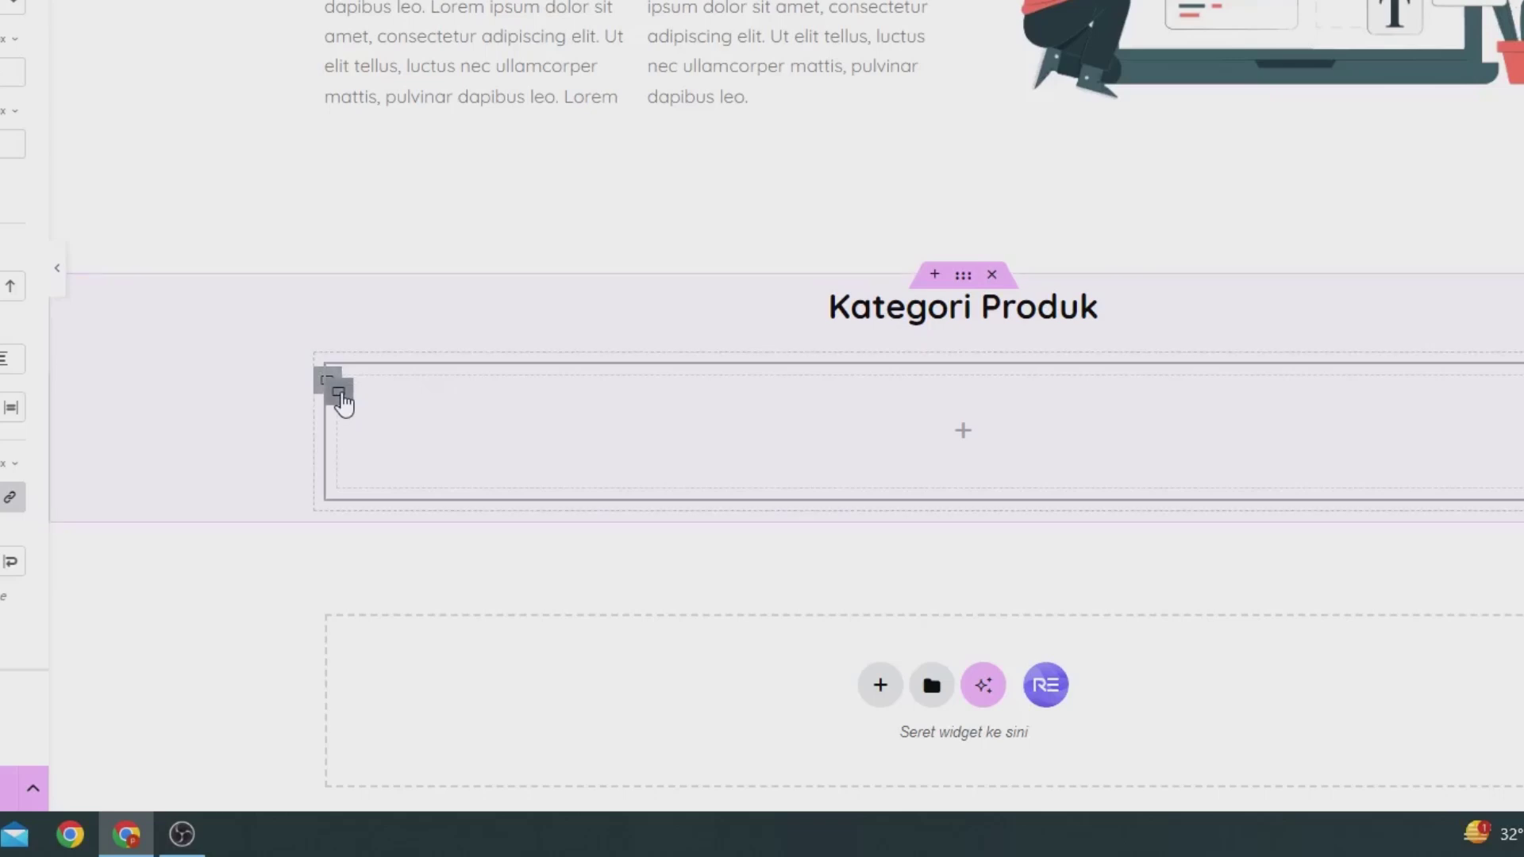
{"action": "right_click", "coordinate": [342, 400]}
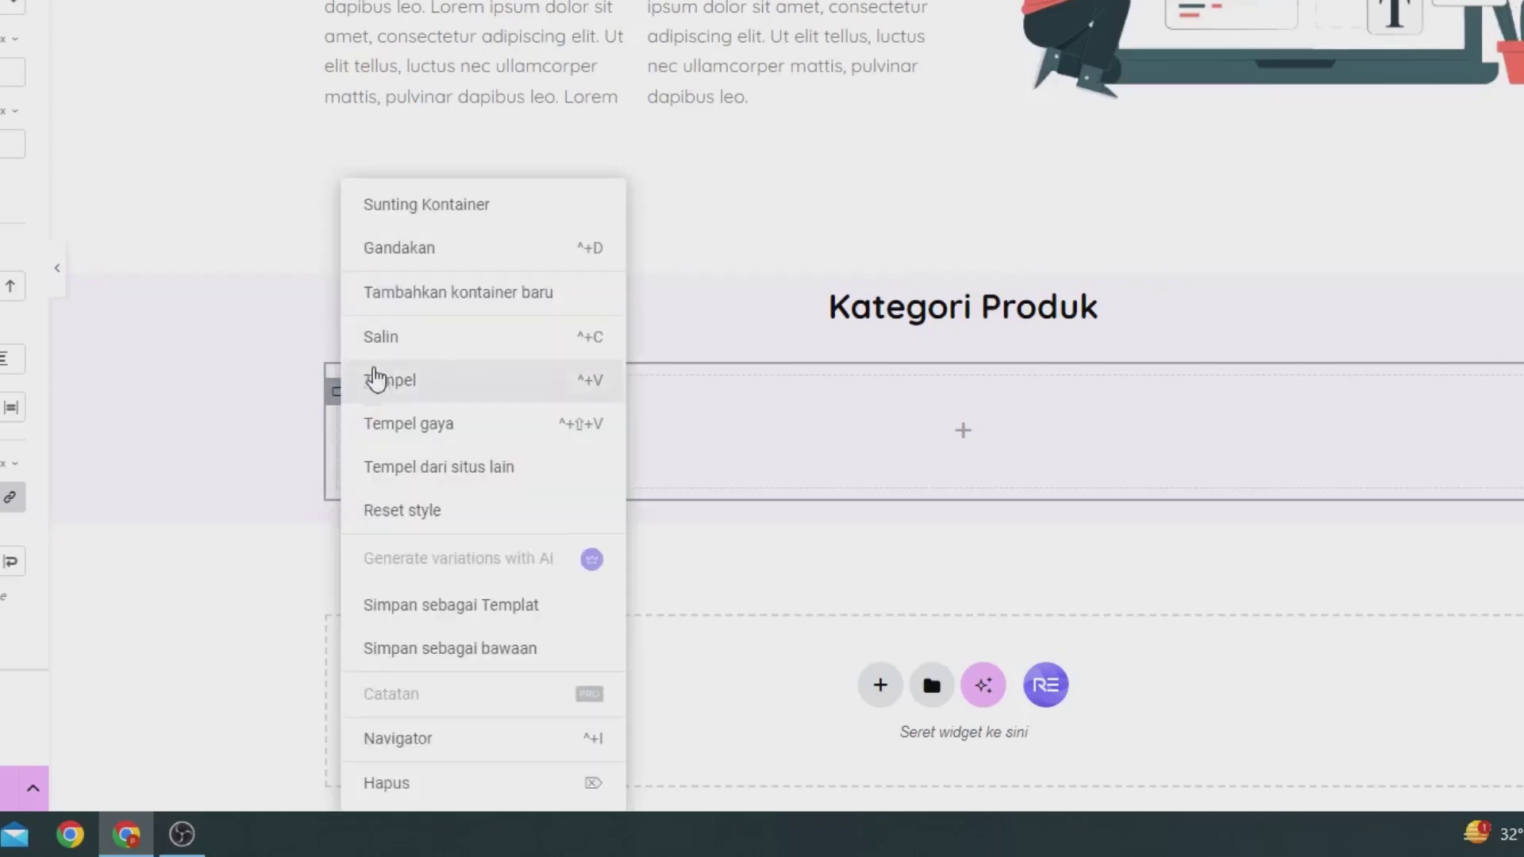
{"action": "left_click", "coordinate": [391, 260]}
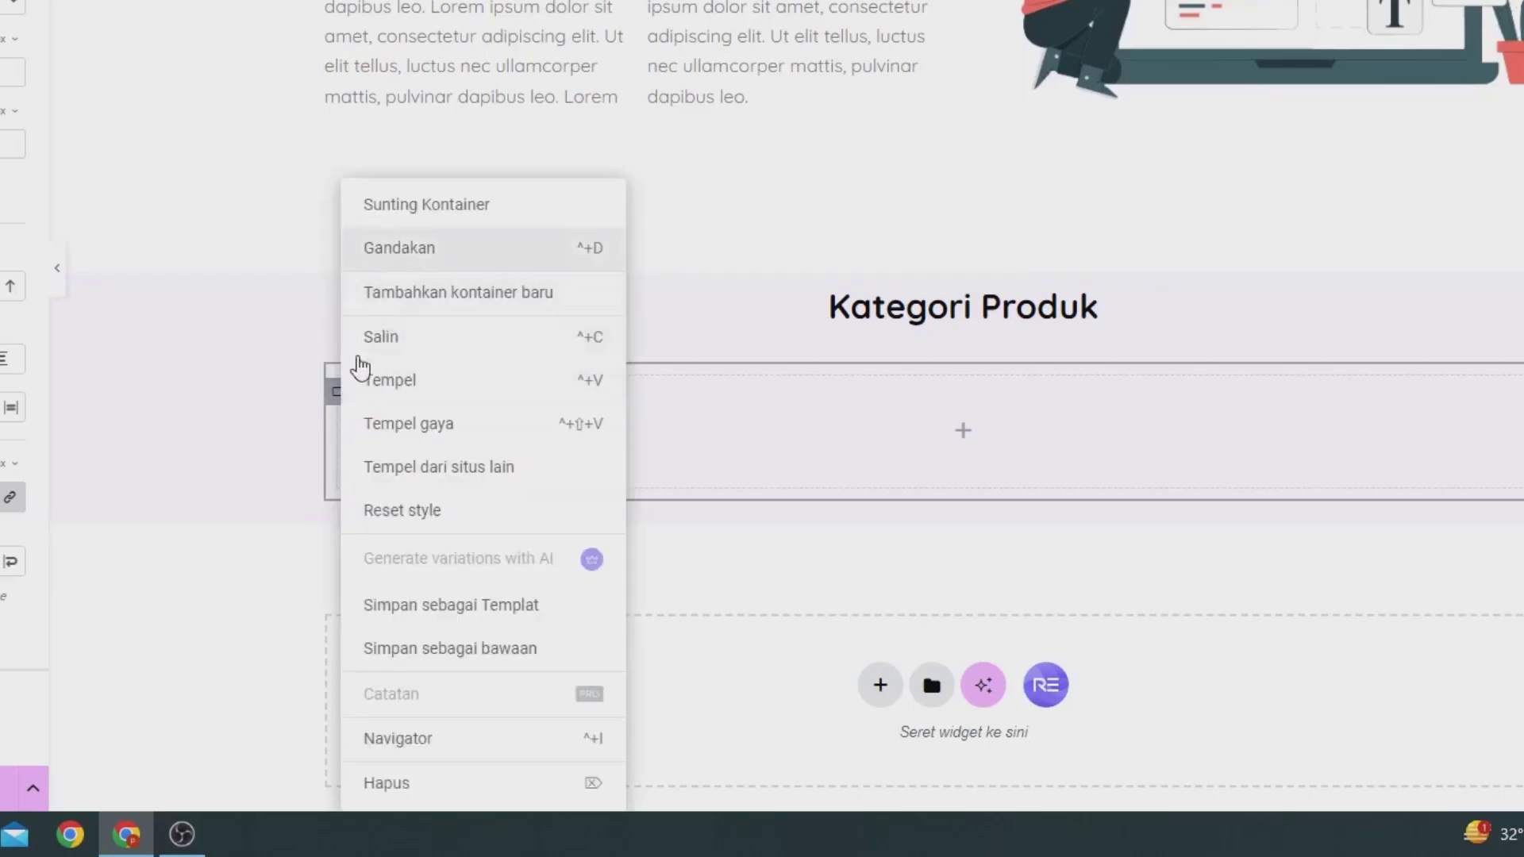
{"action": "right_click", "coordinate": [341, 554]}
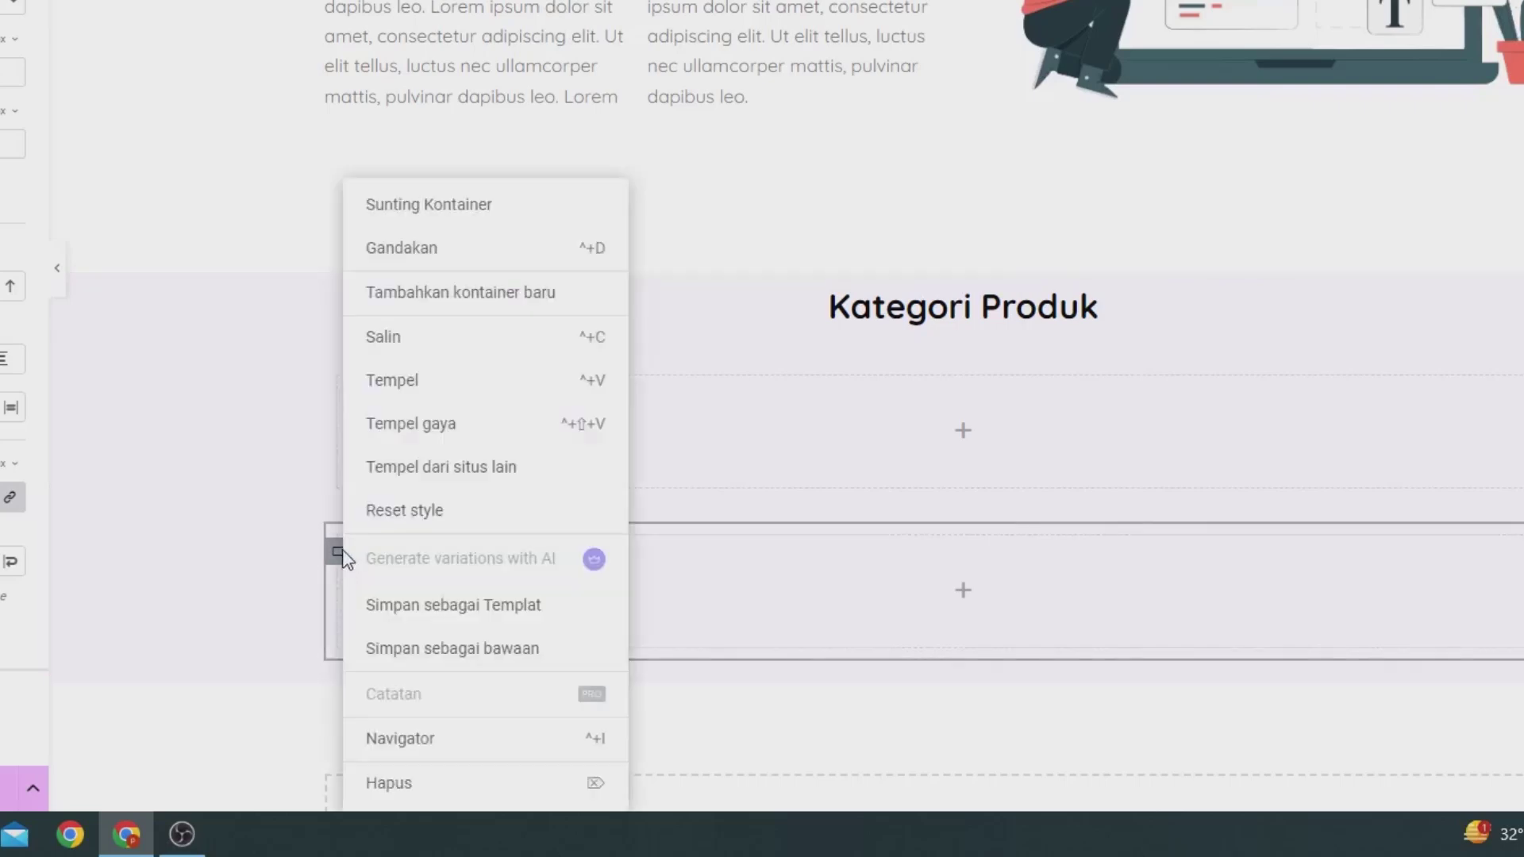
{"action": "left_click", "coordinate": [411, 252]}
Step: Set the outer container's Direksi to row so the three boxes sit side by side
{"action": "scroll", "coordinate": [913, 500], "scroll_direction": "down", "scroll_amount": 4}
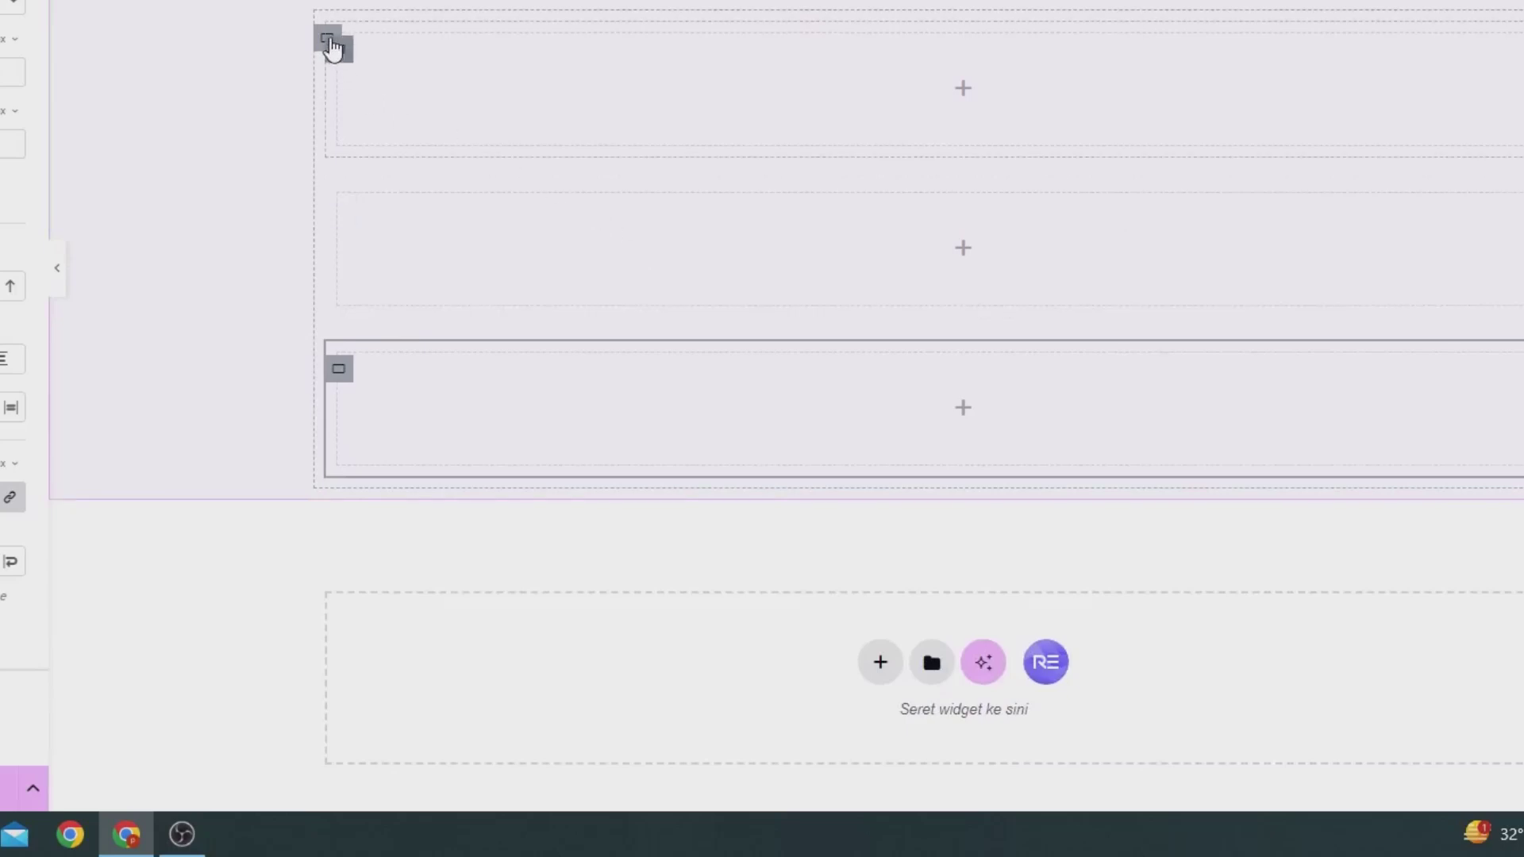
{"action": "left_click", "coordinate": [332, 48]}
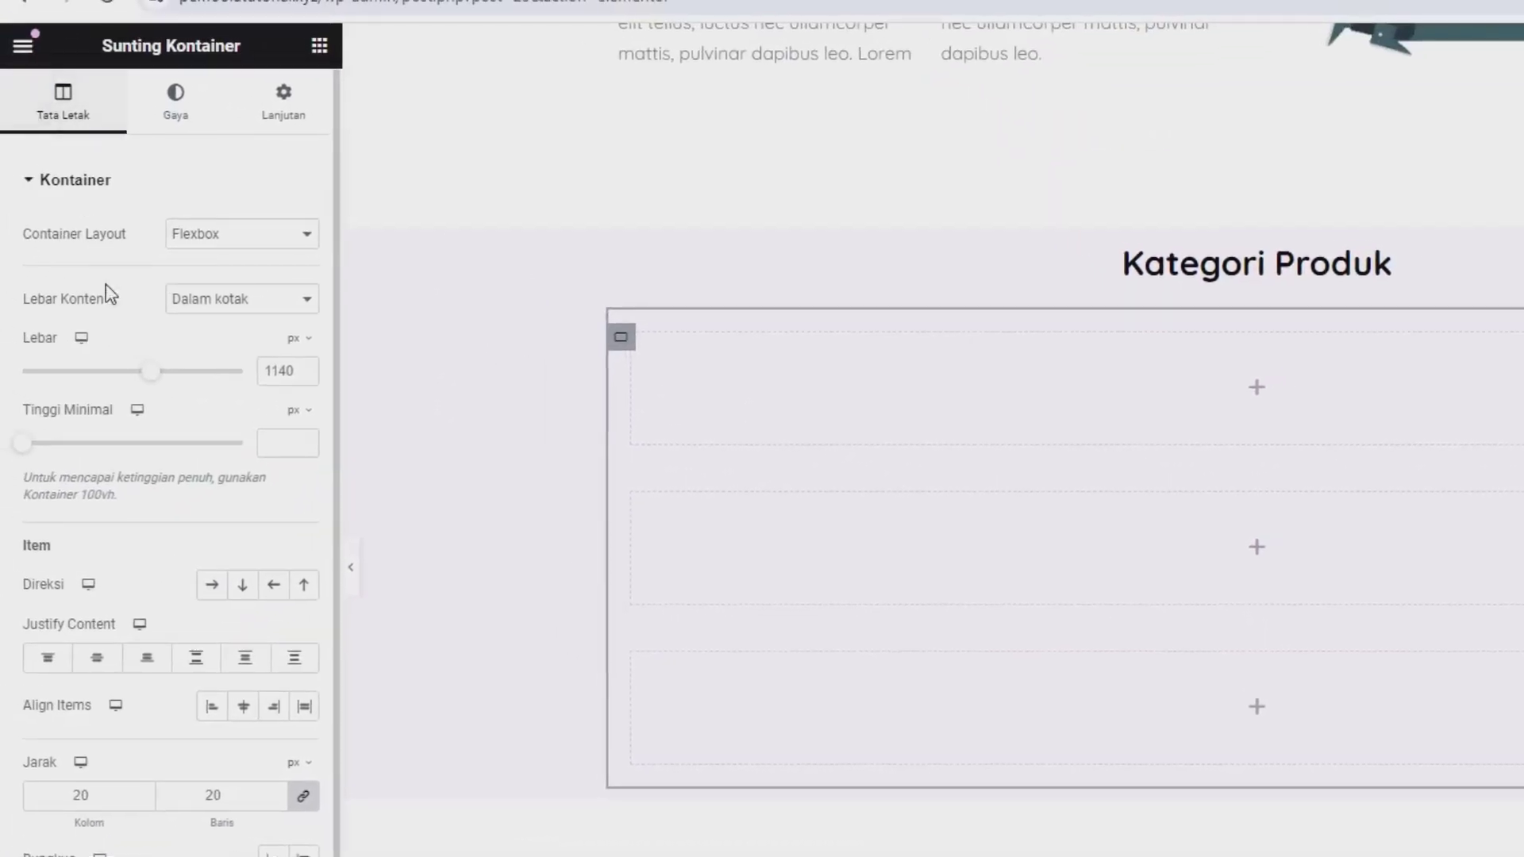
{"action": "left_click", "coordinate": [212, 585]}
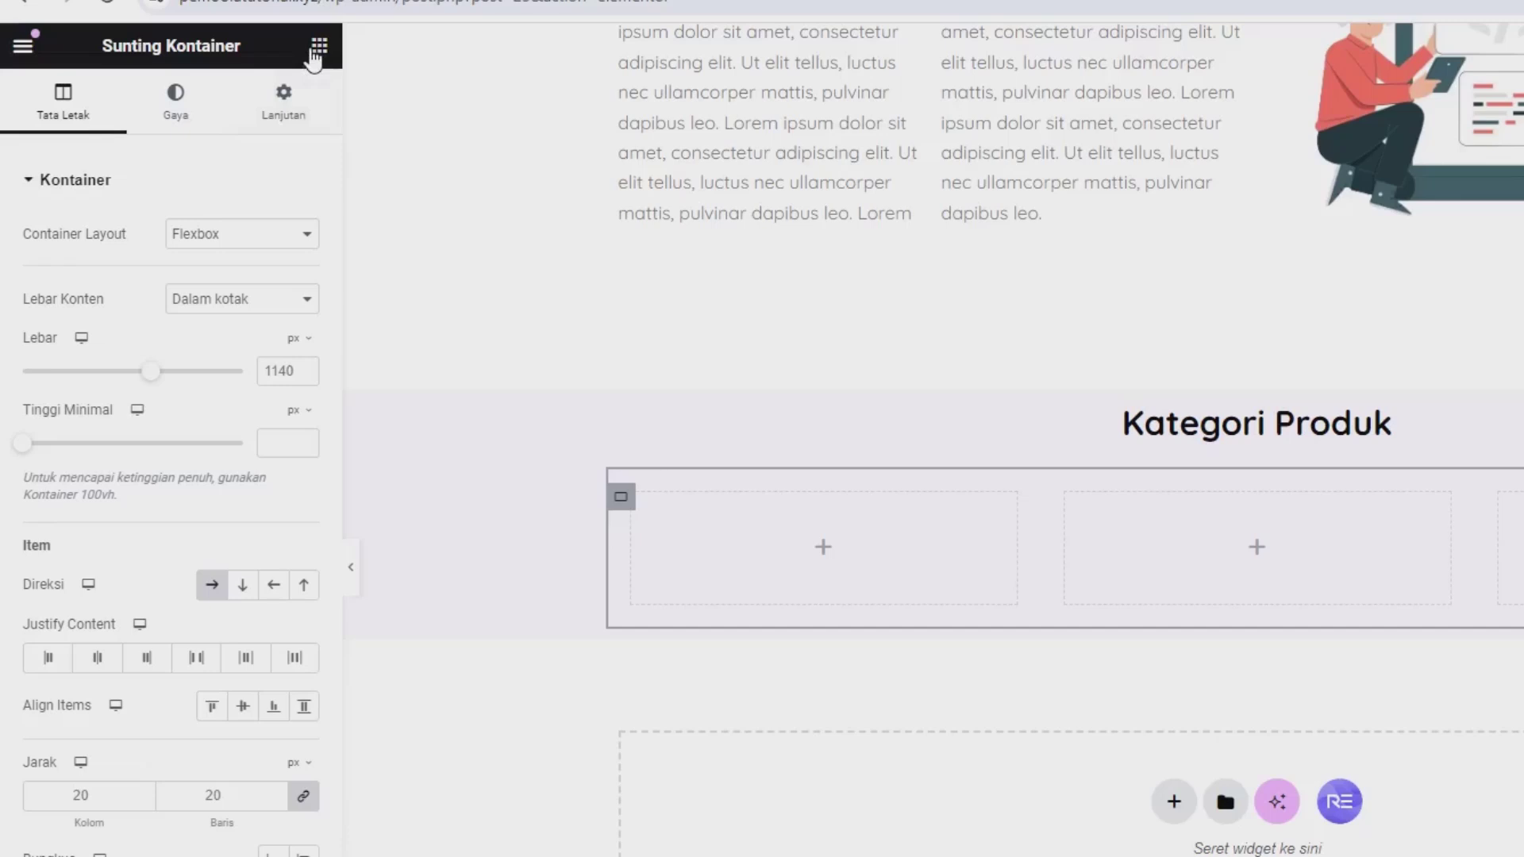
{"action": "left_click", "coordinate": [319, 46]}
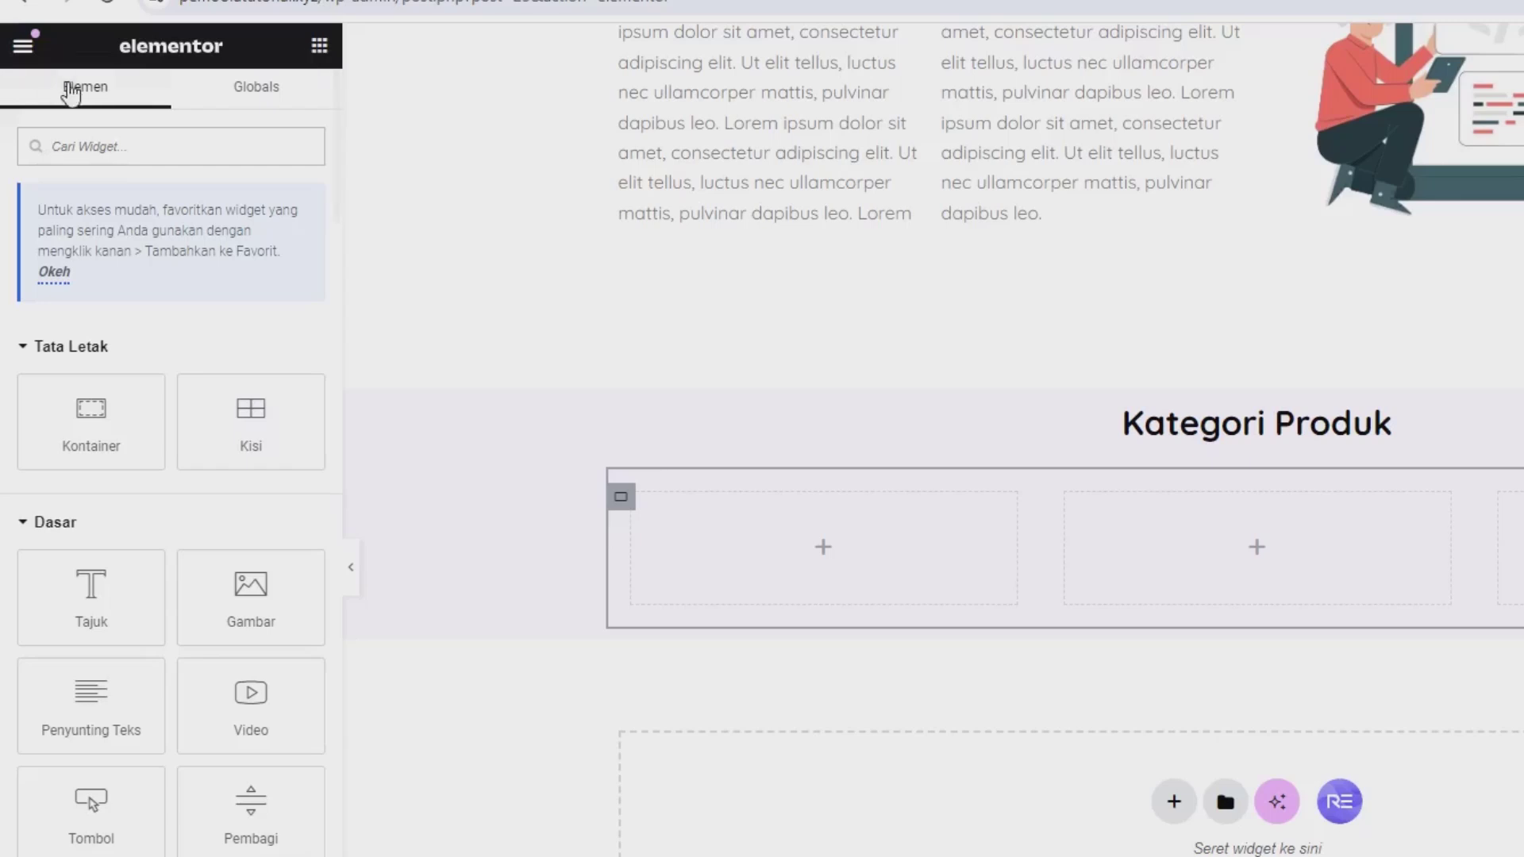
Step: Add a Kotak Gambar to the first column, upload the ui-ux, network and extension icons, and insert ui-ux
{"action": "type", "text": "image"}
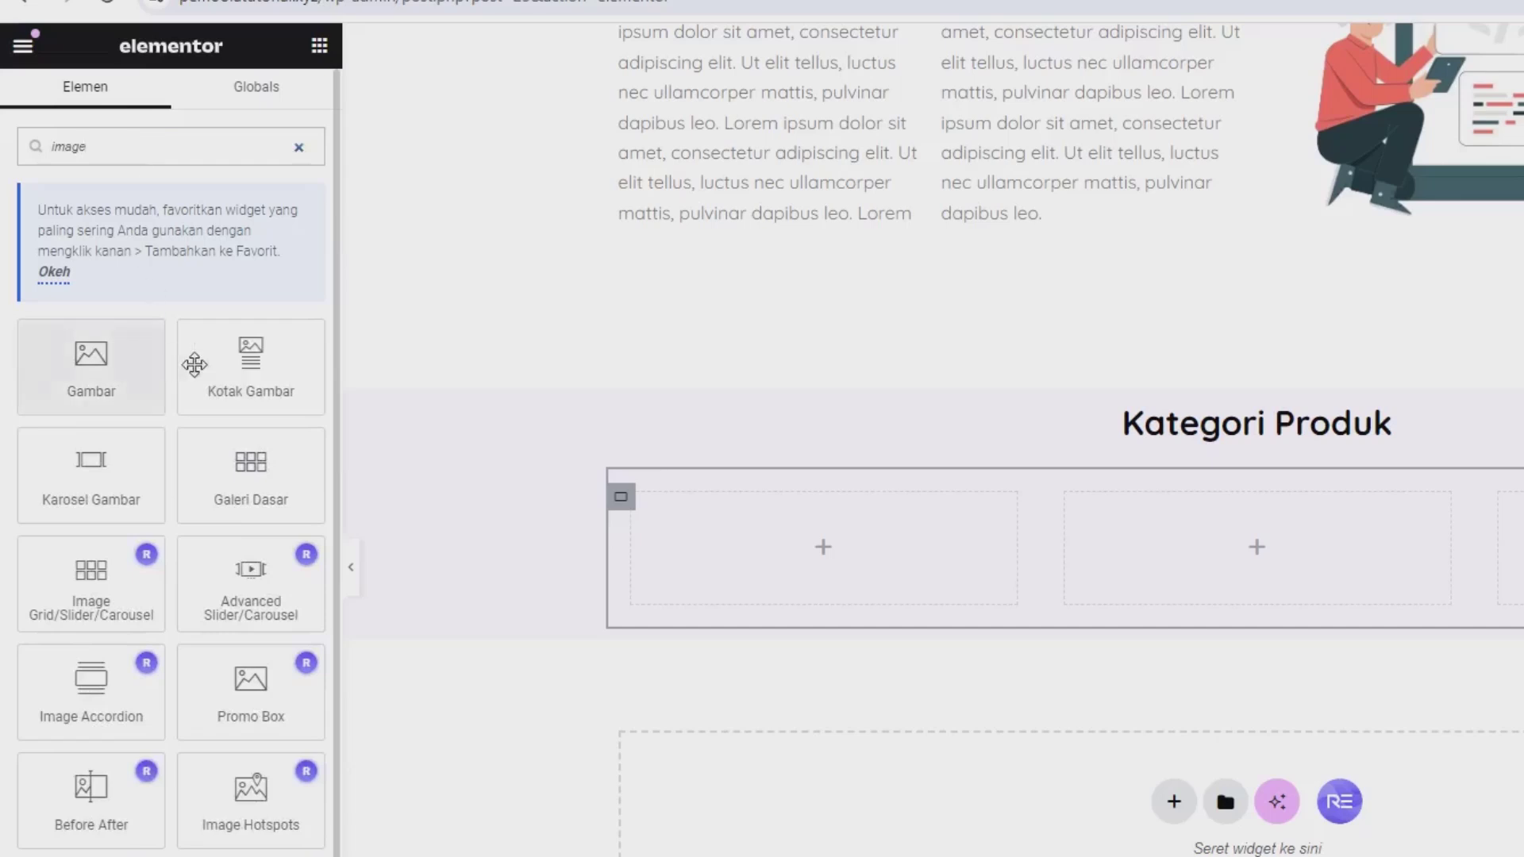
{"action": "left_click_drag", "start_coordinate": [250, 365], "coordinate": [746, 532]}
{"action": "mouse_move", "coordinate": [129, 344]}
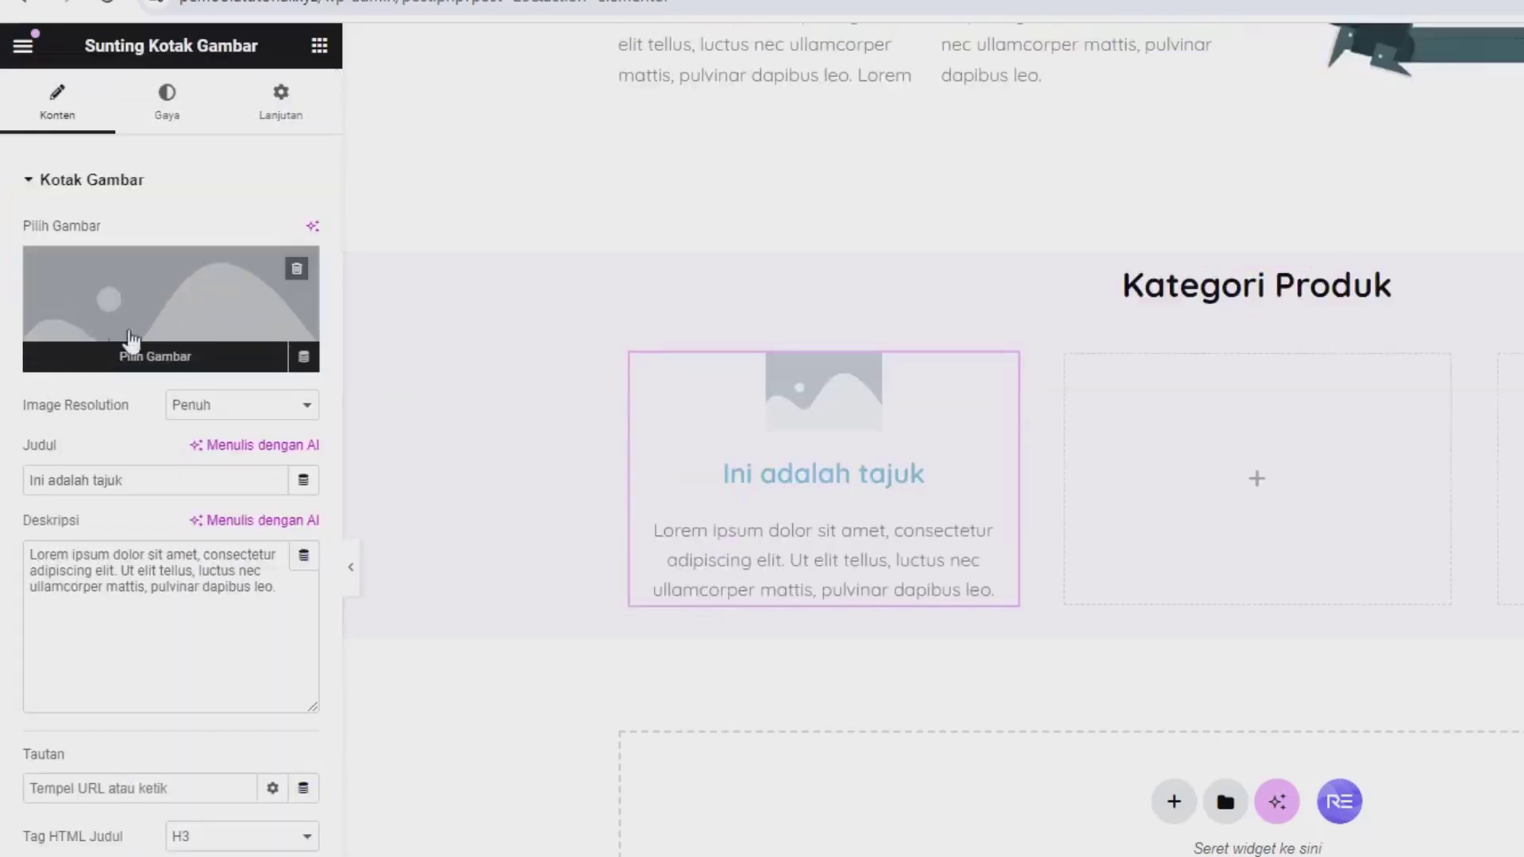
{"action": "left_click", "coordinate": [153, 300]}
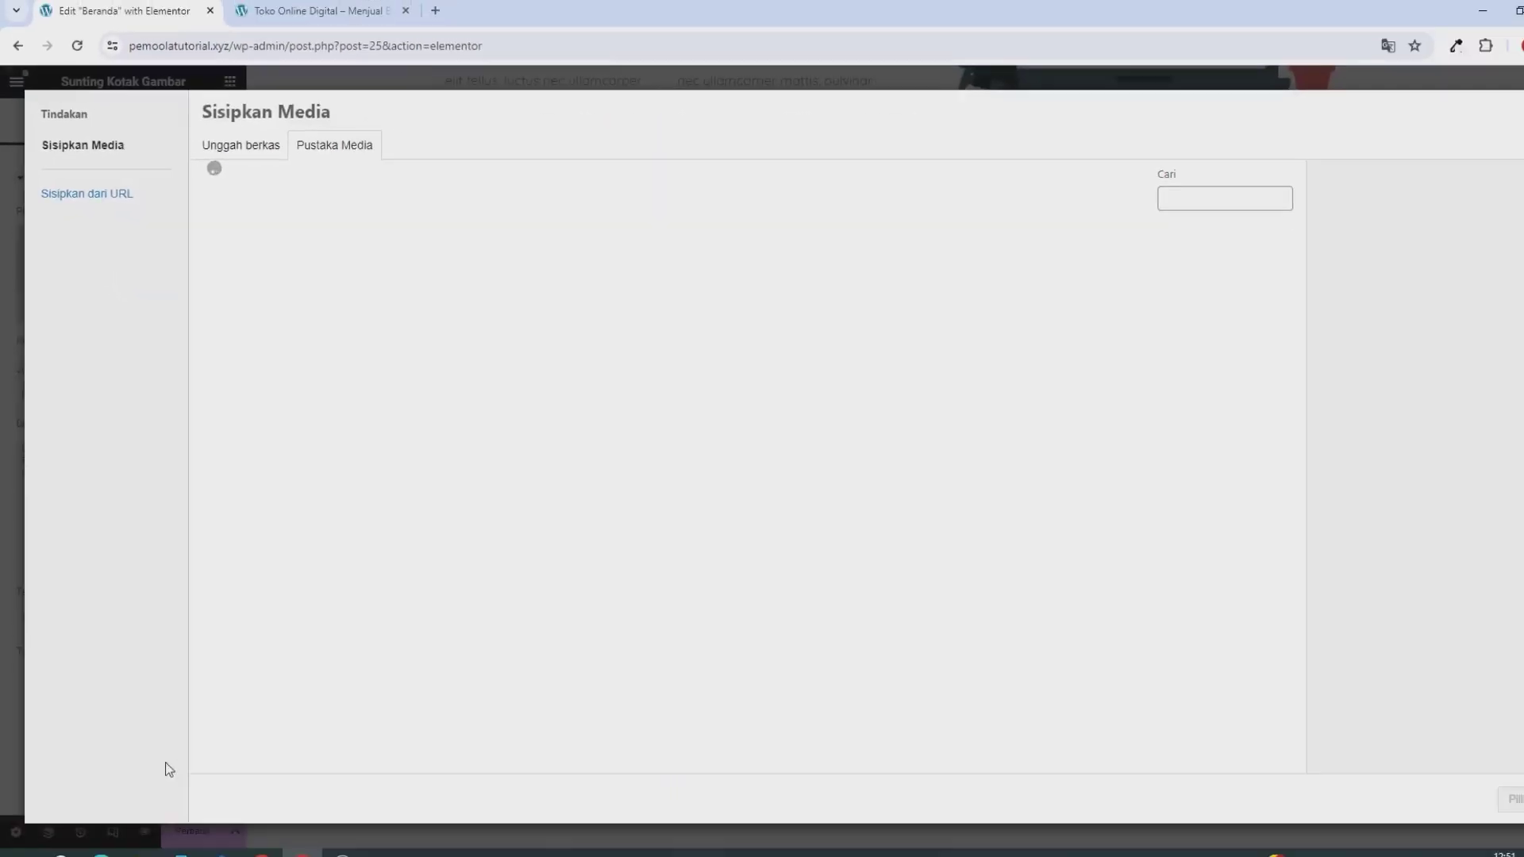
{"action": "left_click", "coordinate": [136, 839]}
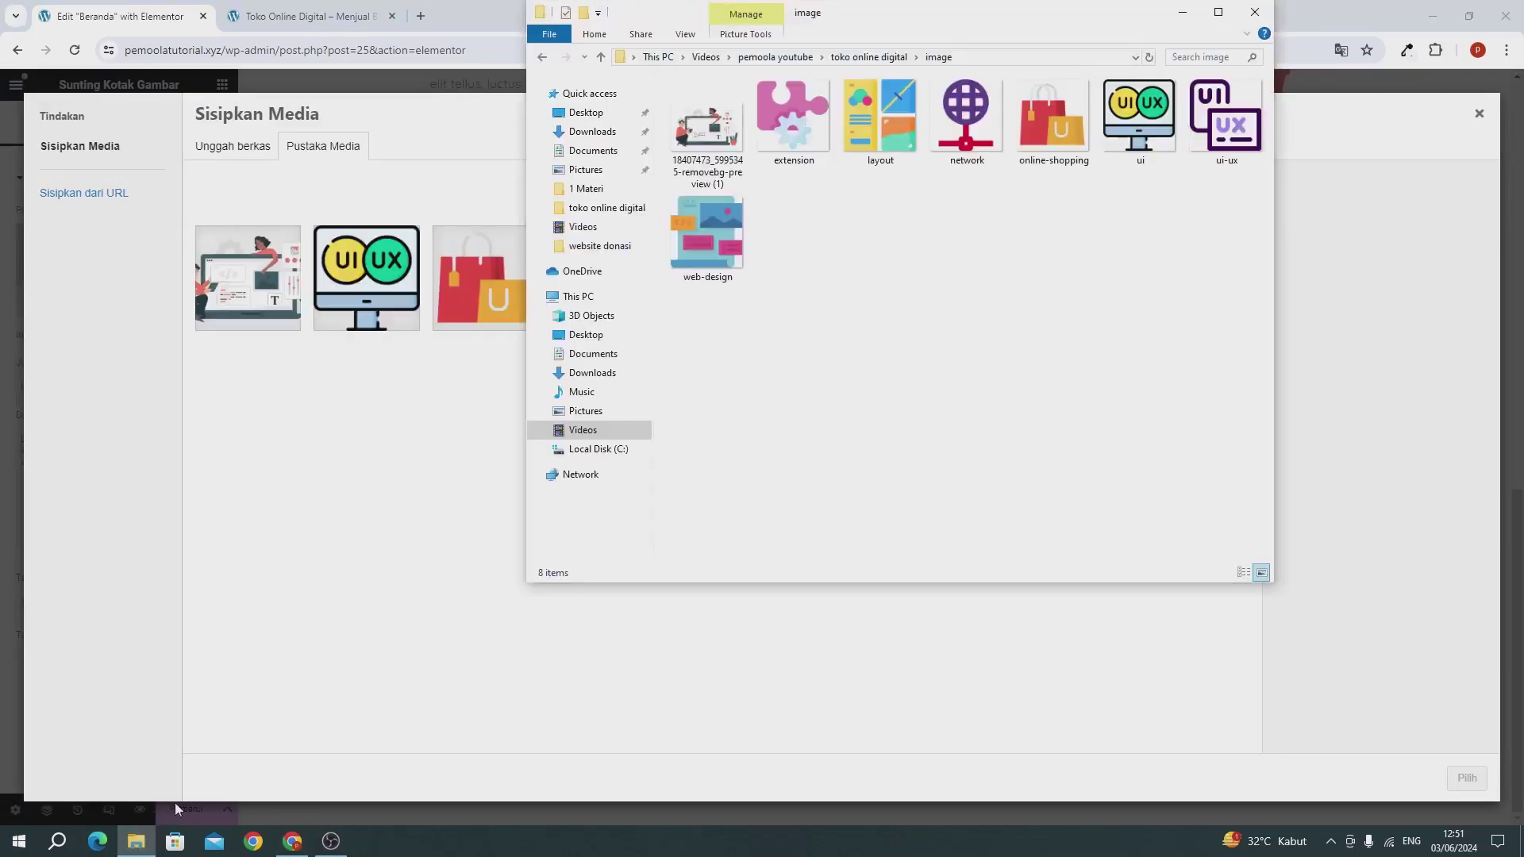
{"action": "left_click_drag", "start_coordinate": [927, 30], "coordinate": [1143, 218]}
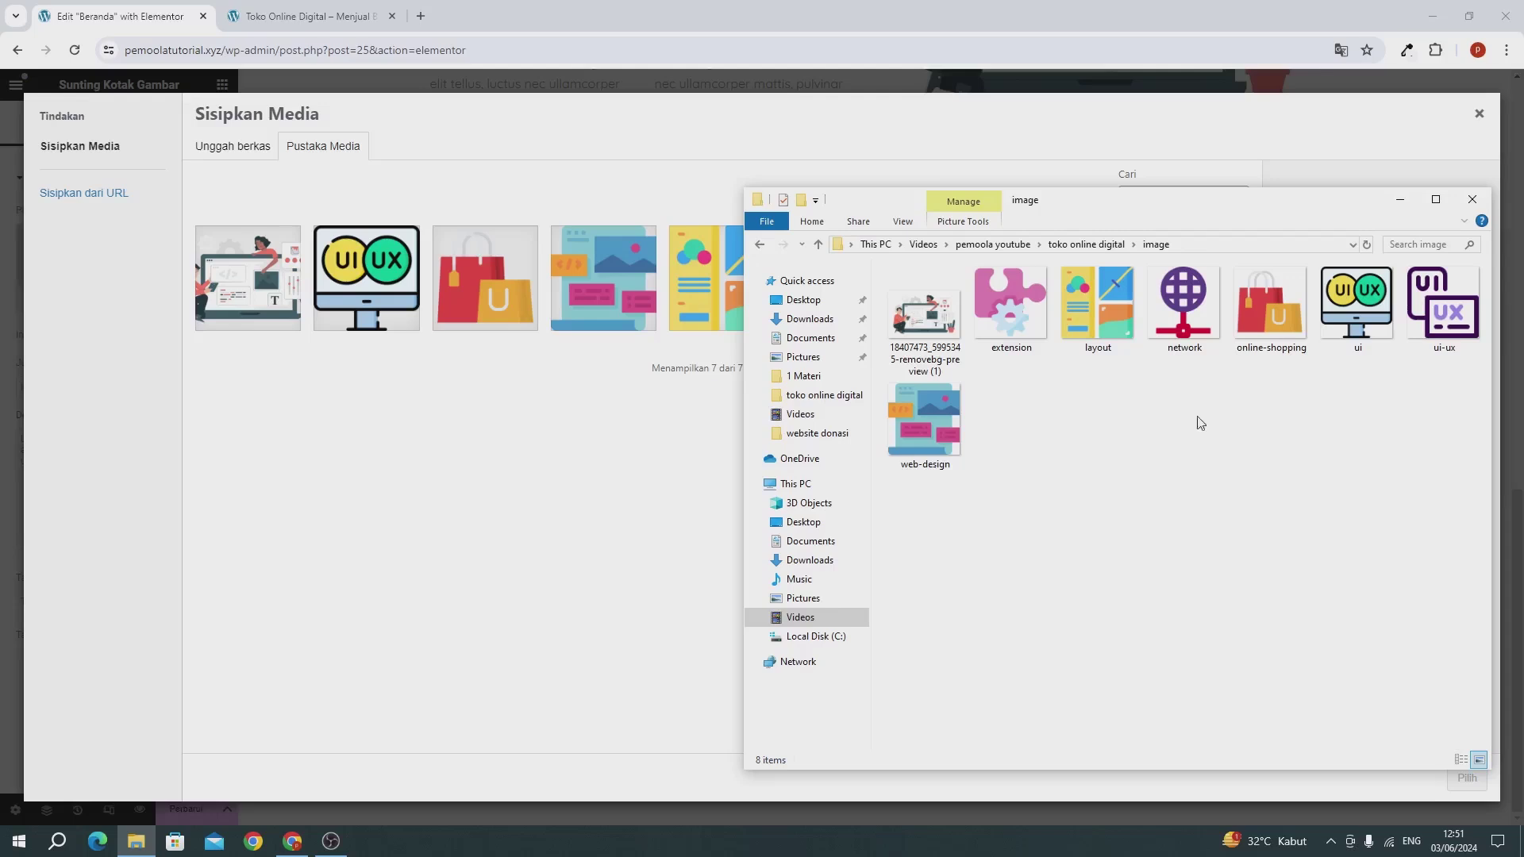
{"action": "left_click", "coordinate": [1445, 308]}
{"action": "left_click", "coordinate": [1195, 326], "text": "ctrl"}
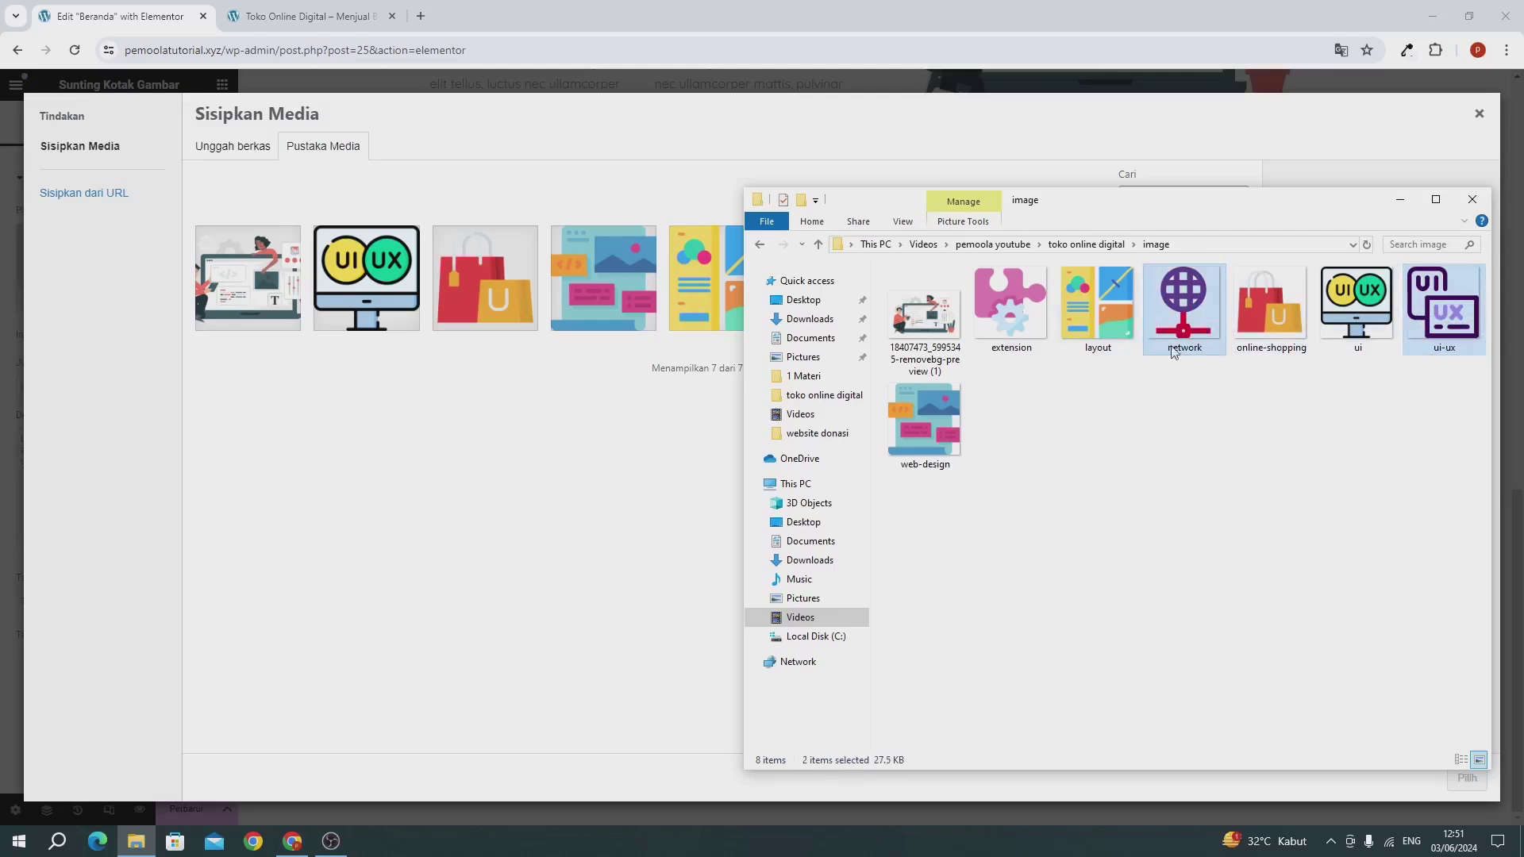
{"action": "left_click", "coordinate": [1029, 326], "text": "ctrl"}
{"action": "left_click_drag", "start_coordinate": [1014, 322], "coordinate": [384, 418]}
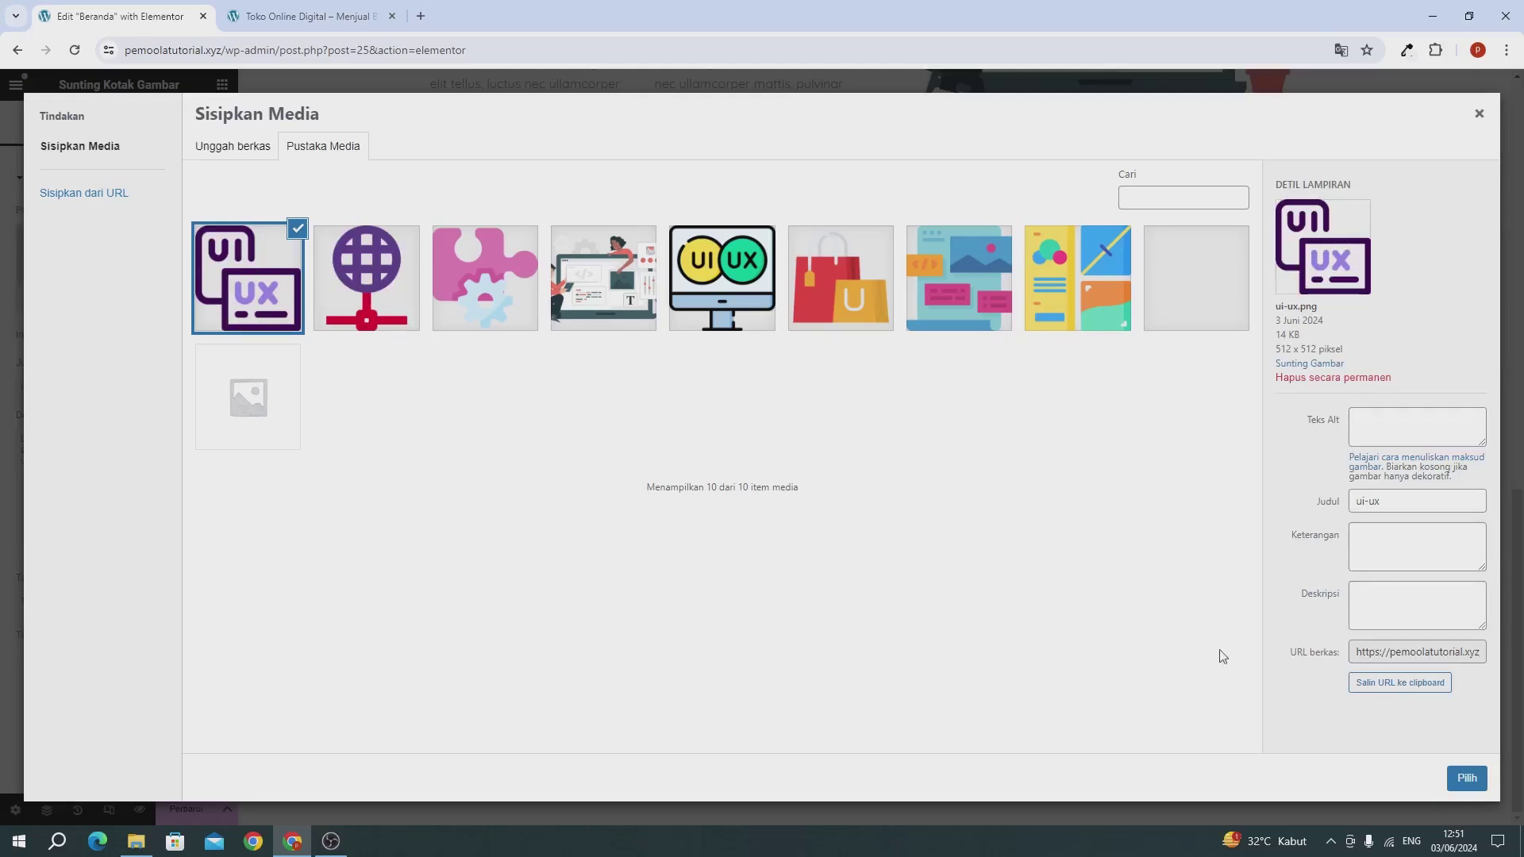
{"action": "left_click", "coordinate": [1466, 777]}
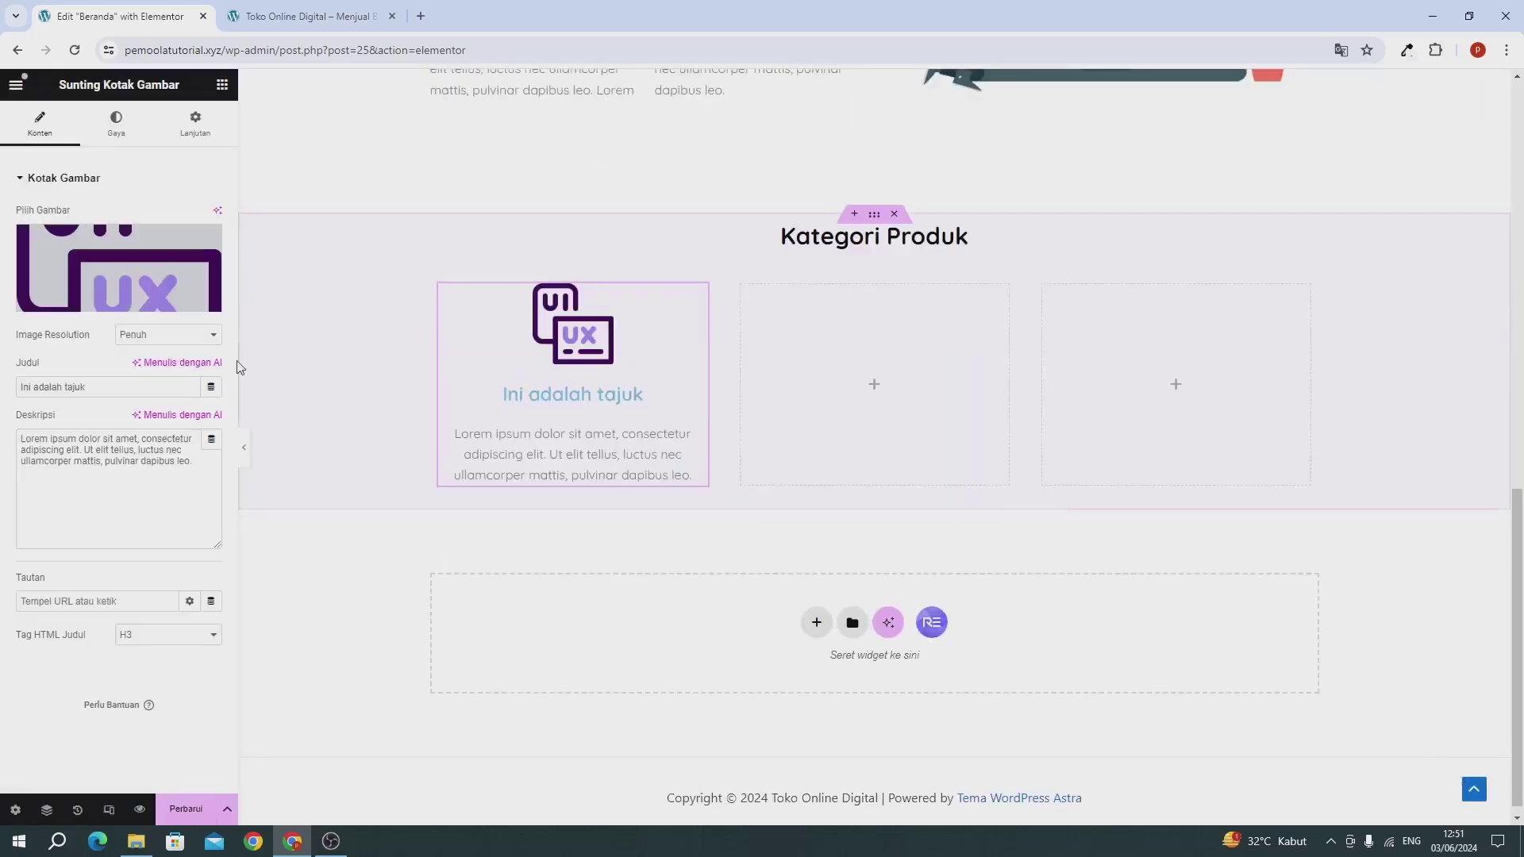
Step: Replace the first image box's Judul 'Ini adalah tajuk' with 'UI / UX'
{"action": "triple_click", "coordinate": [76, 388]}
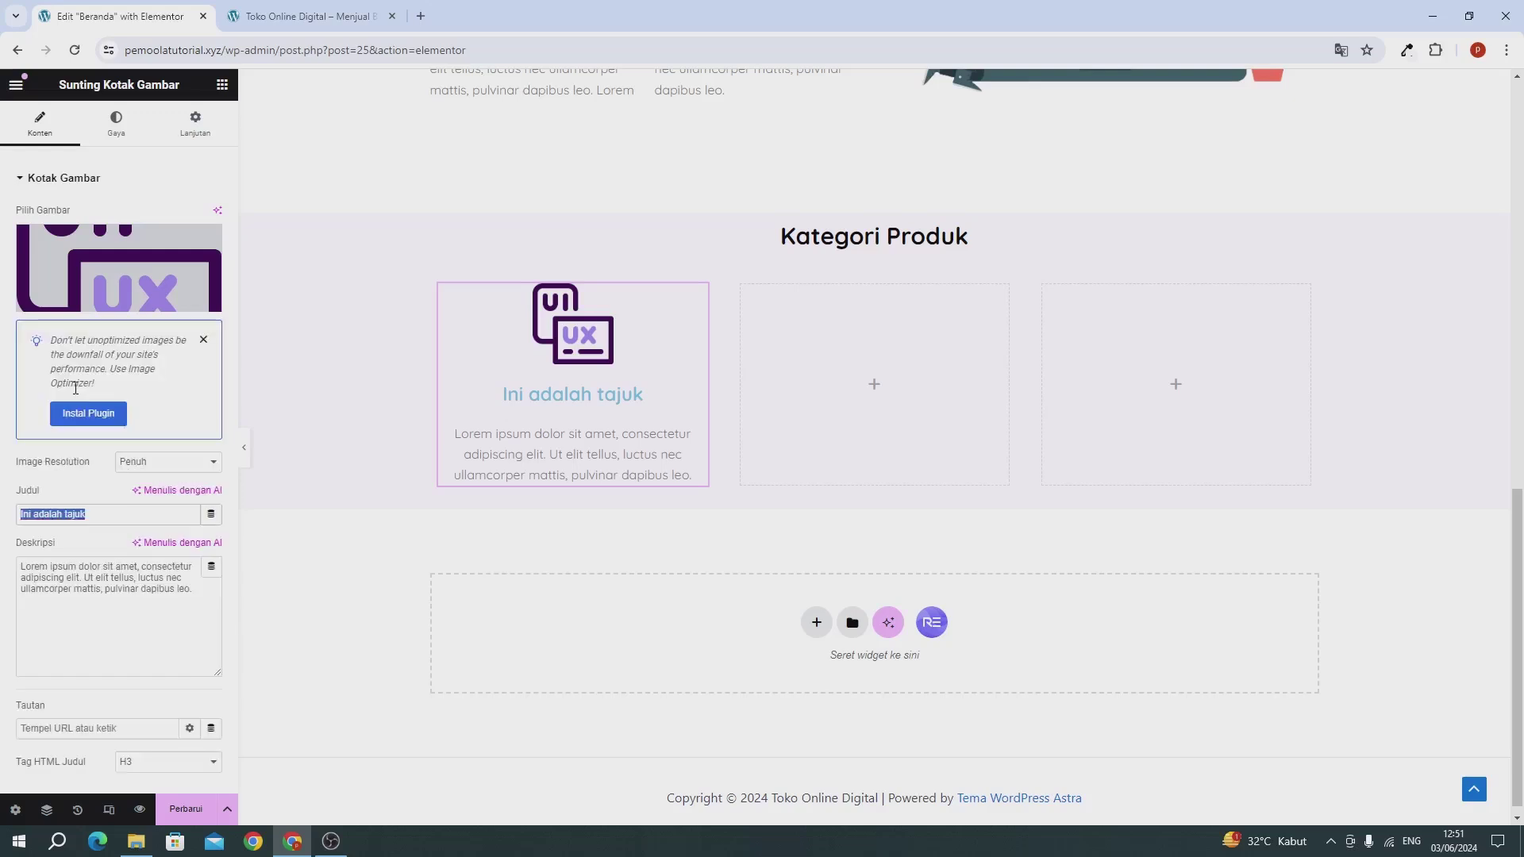
{"action": "type", "text": "UI /"}
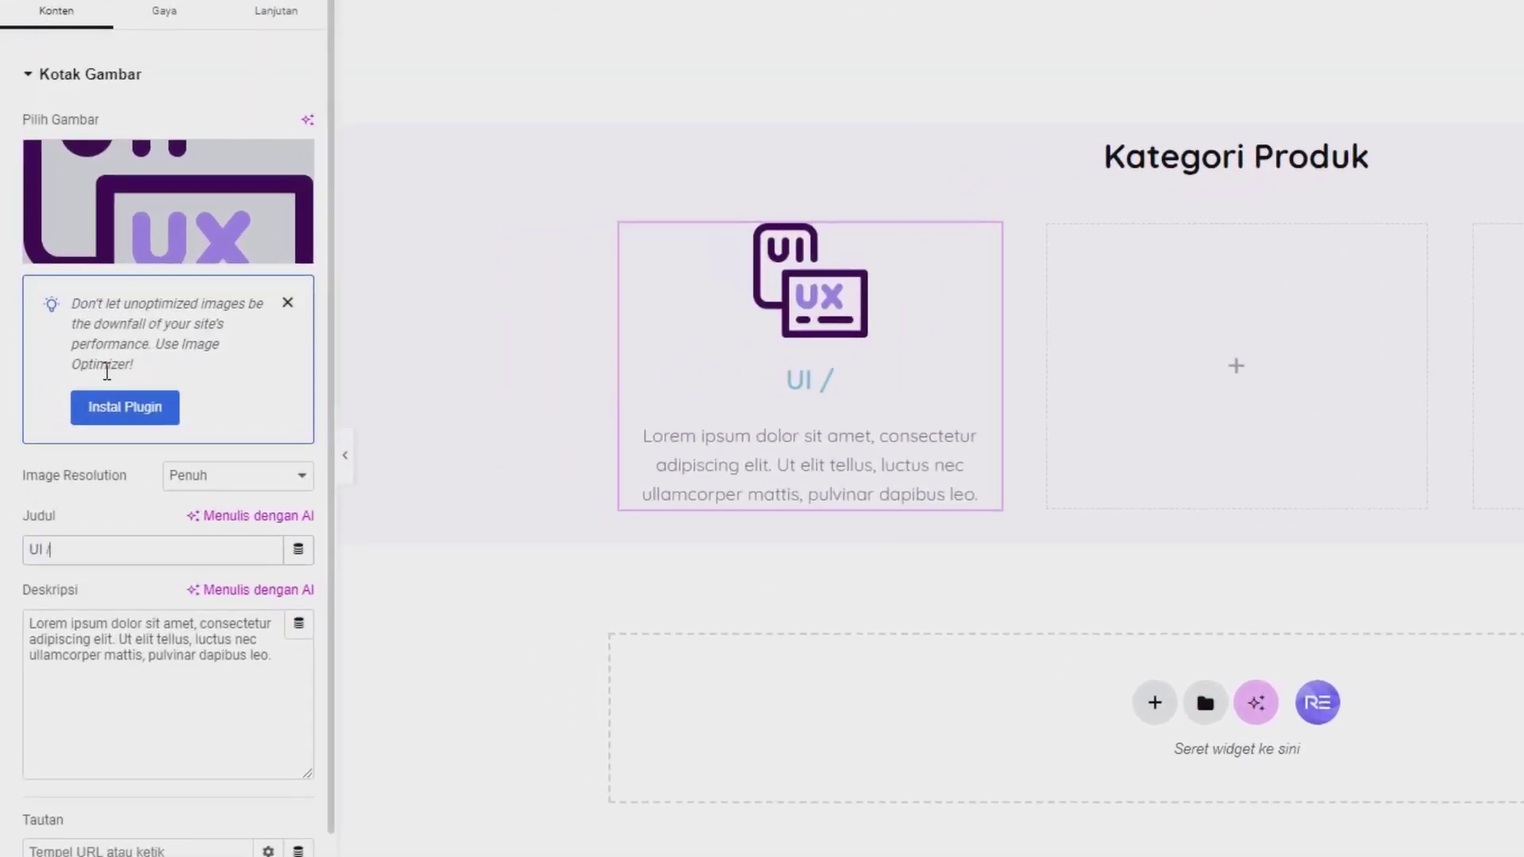
{"action": "type", "text": " UX"}
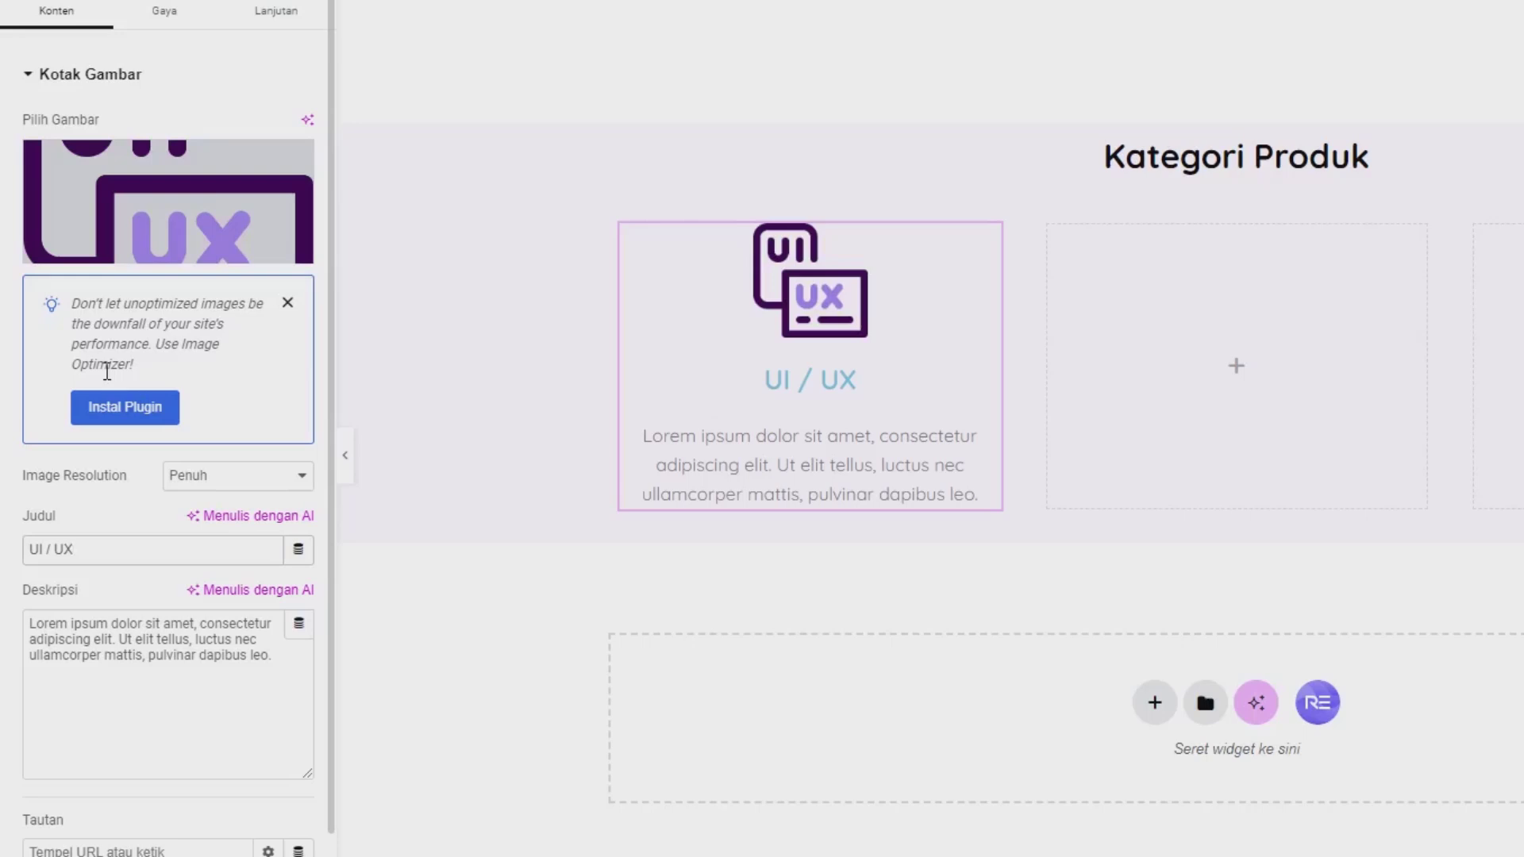
{"action": "left_click_drag", "start_coordinate": [141, 654], "coordinate": [83, 656]}
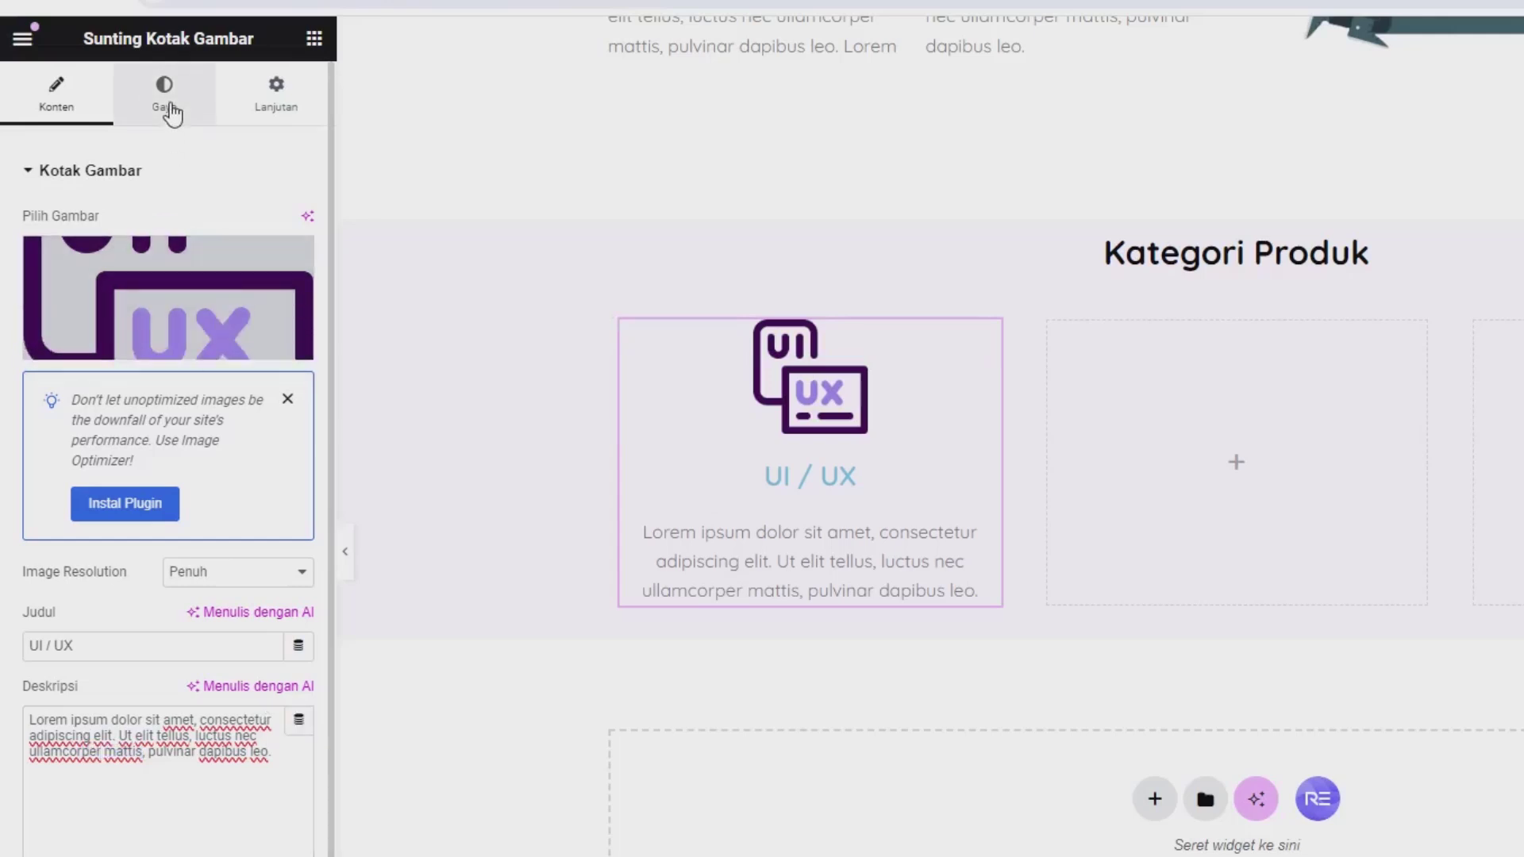
Step: Shrink the image box's image width to 25% and make its title colour black #000000
{"action": "left_click", "coordinate": [167, 109]}
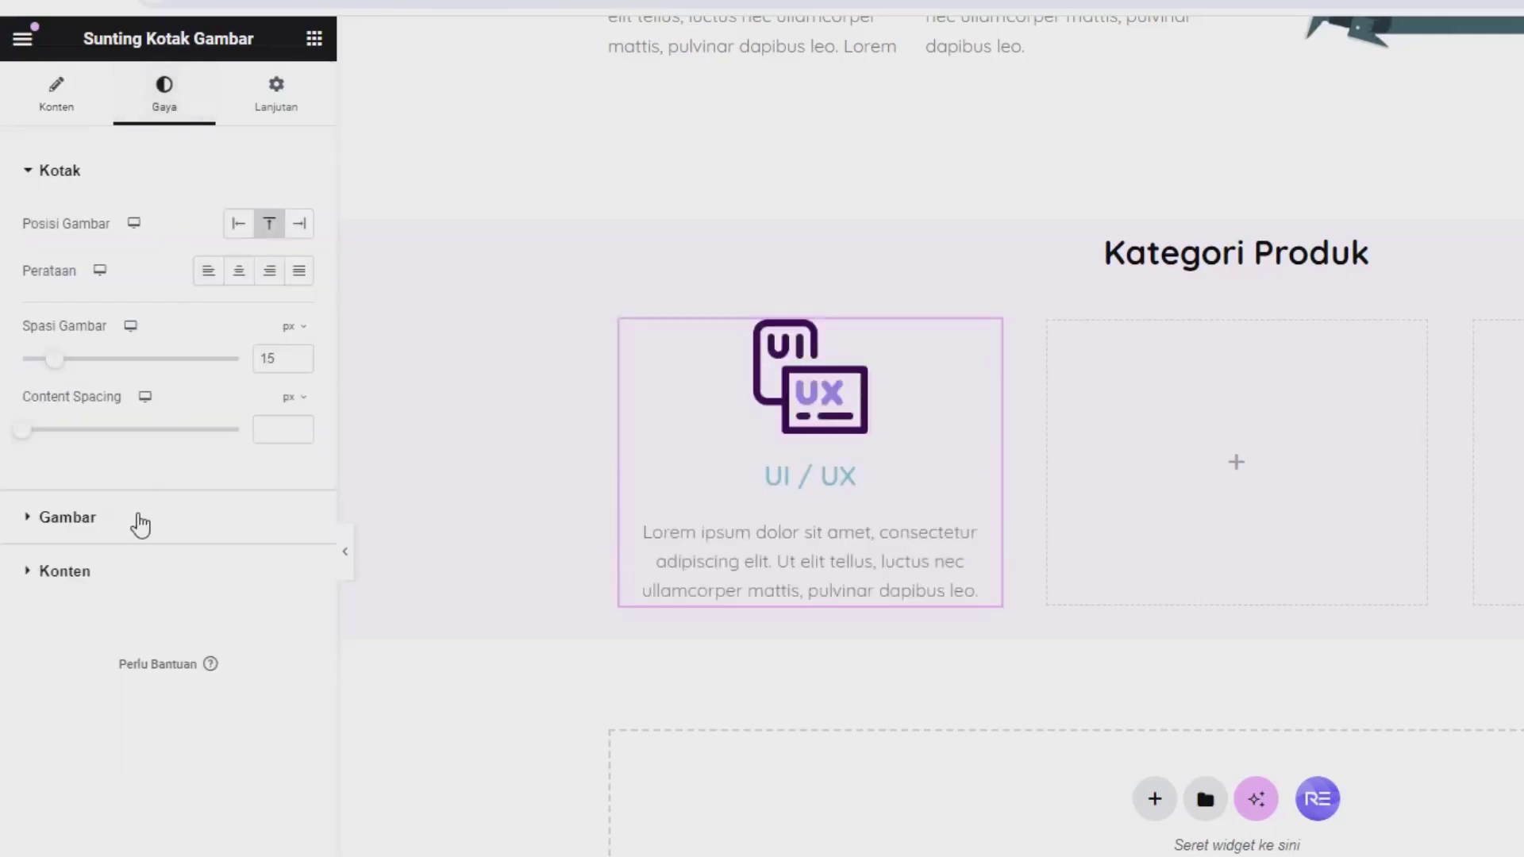
{"action": "left_click", "coordinate": [140, 524]}
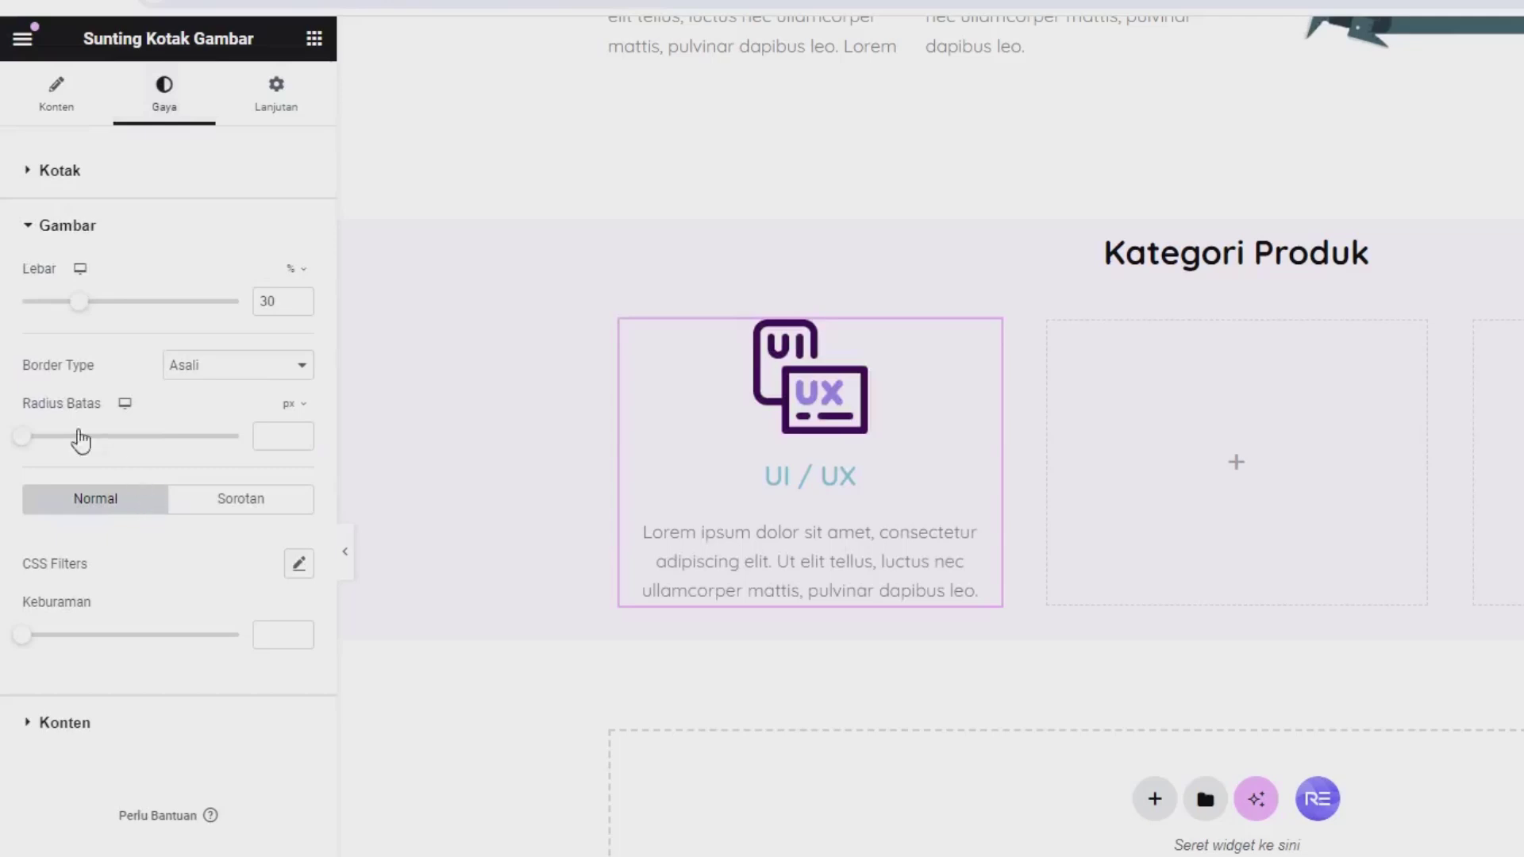
{"action": "left_click_drag", "start_coordinate": [82, 316], "coordinate": [71, 314]}
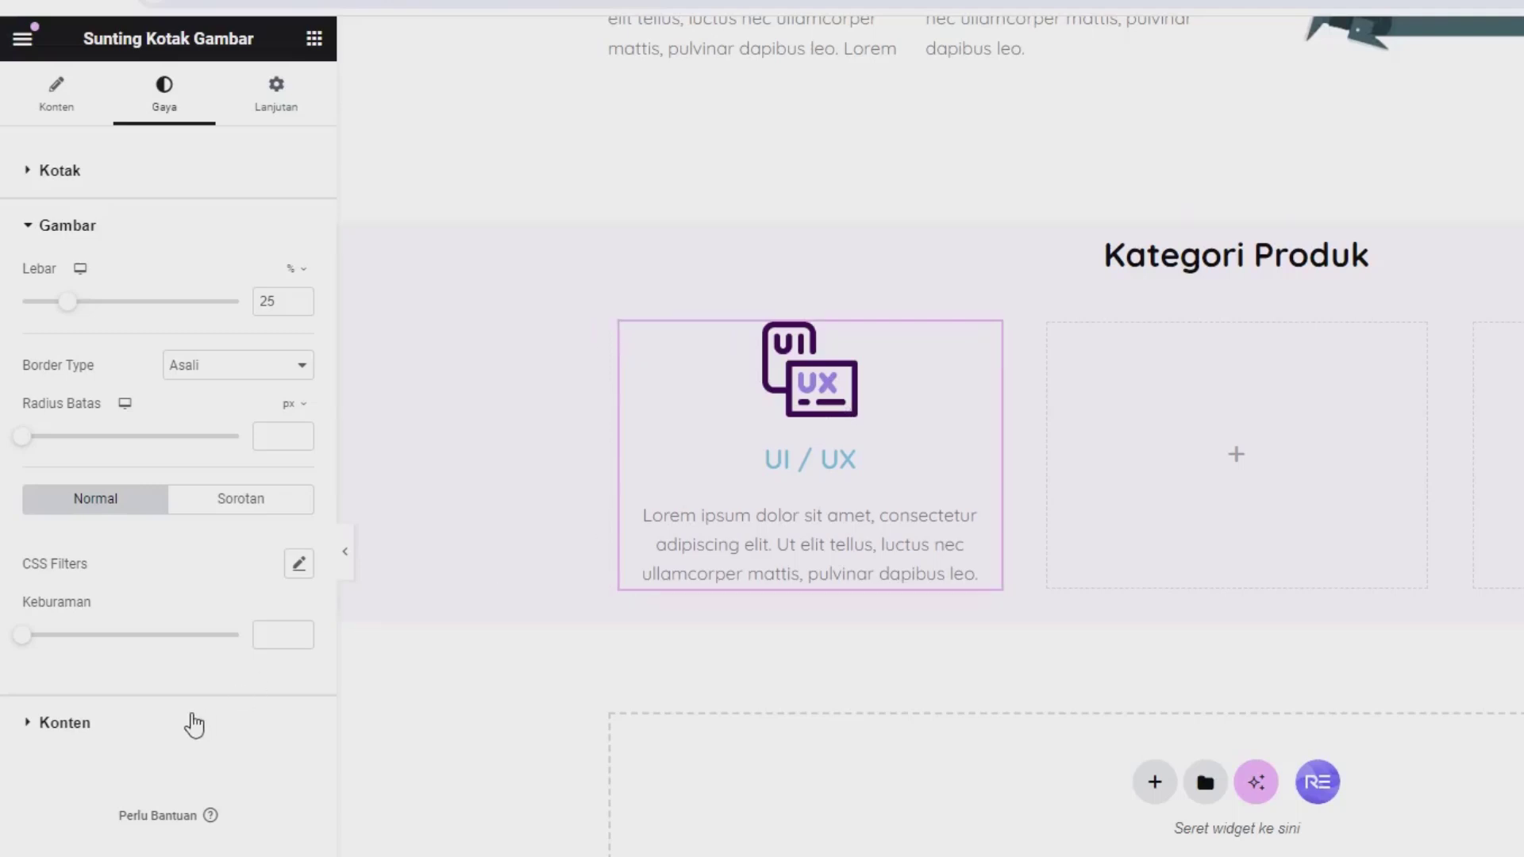
{"action": "left_click", "coordinate": [194, 722]}
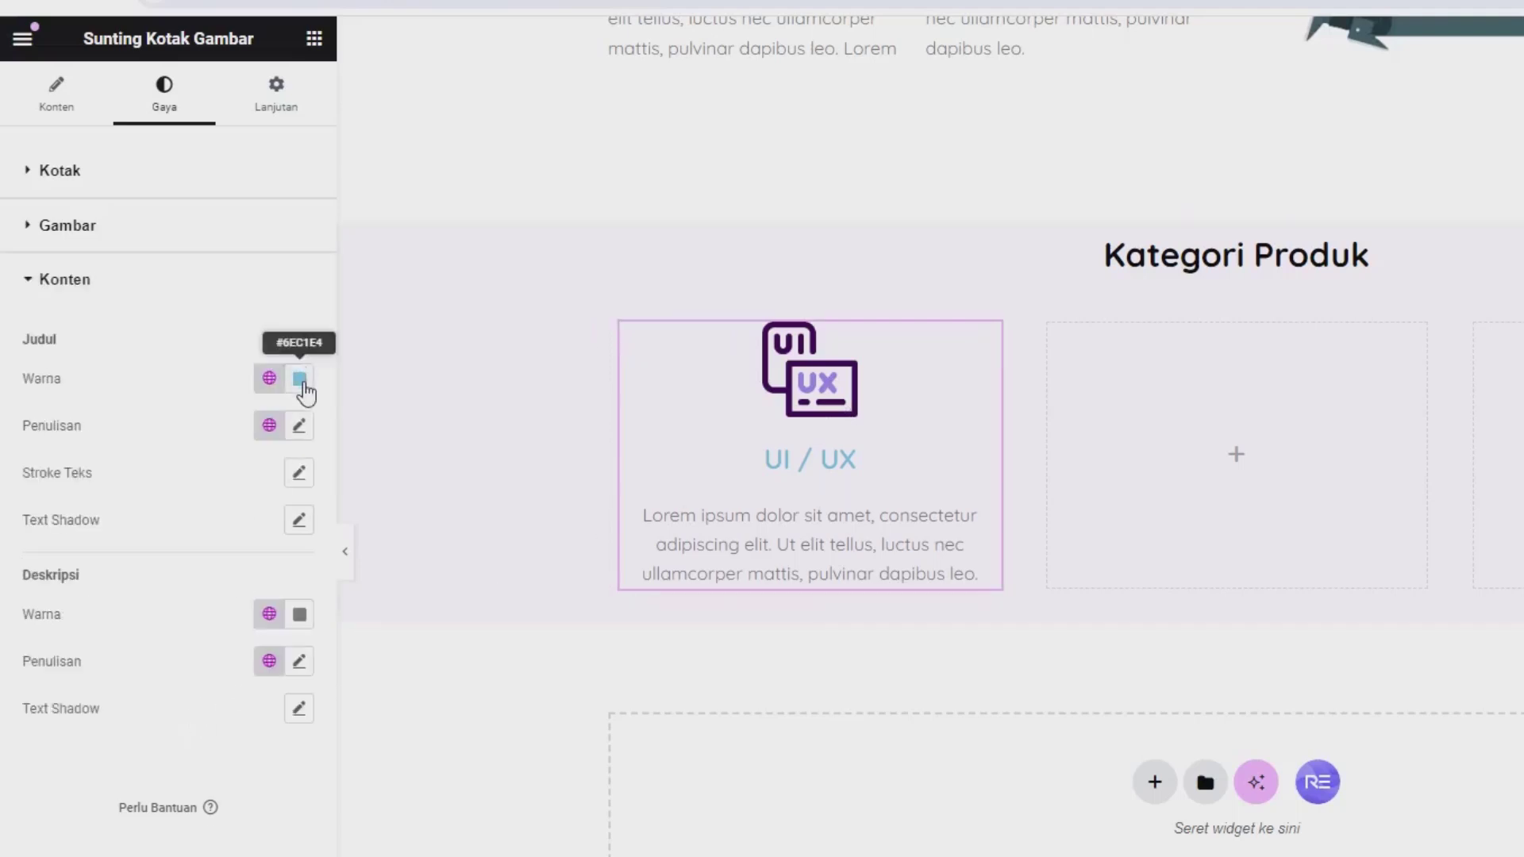
{"action": "left_click", "coordinate": [300, 379]}
{"action": "type", "text": "#000000"}
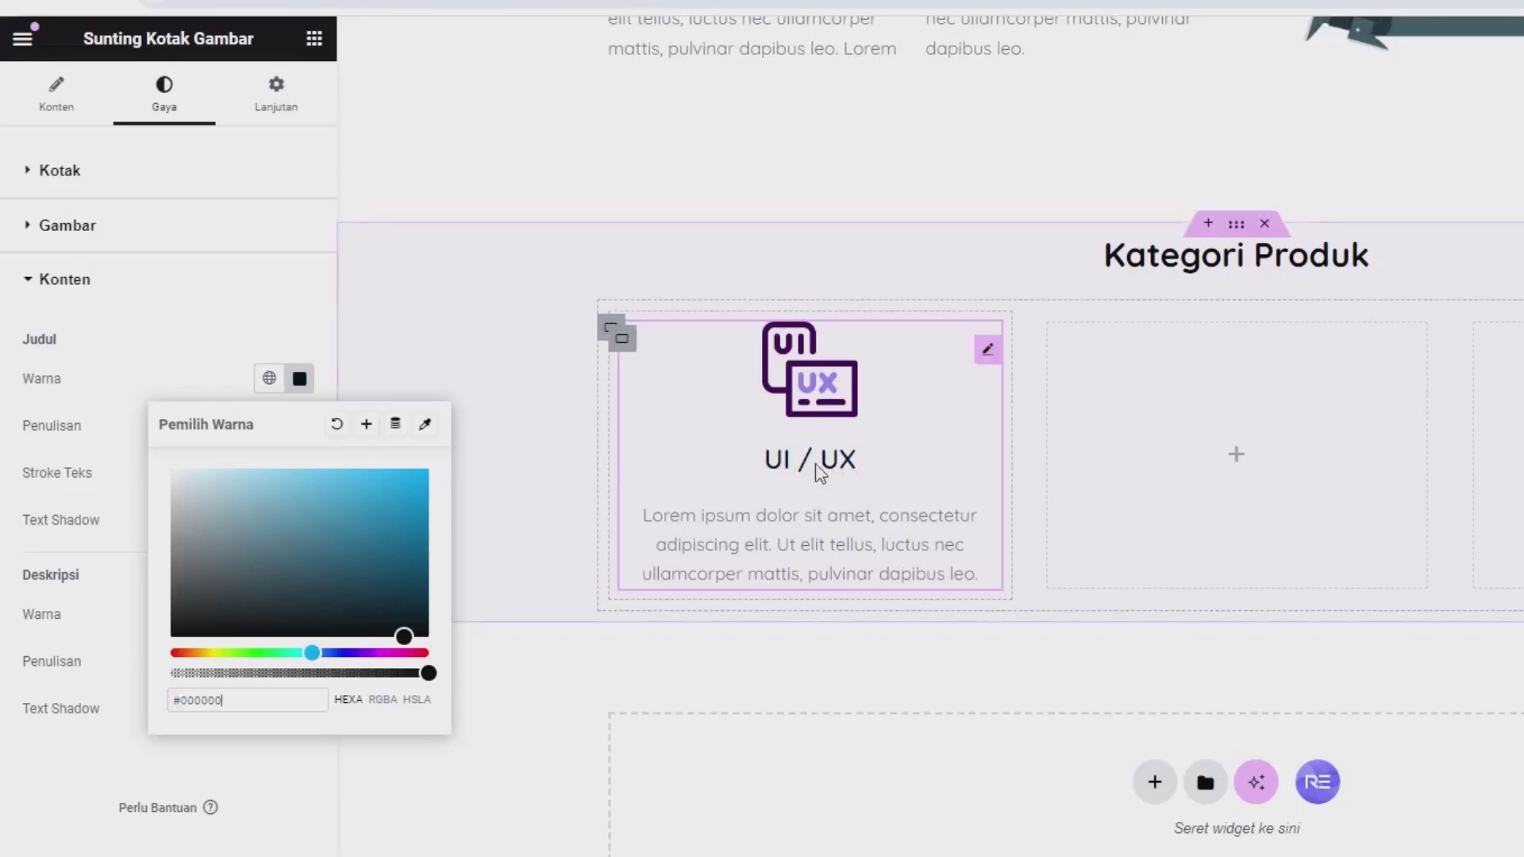
{"action": "left_click", "coordinate": [202, 397]}
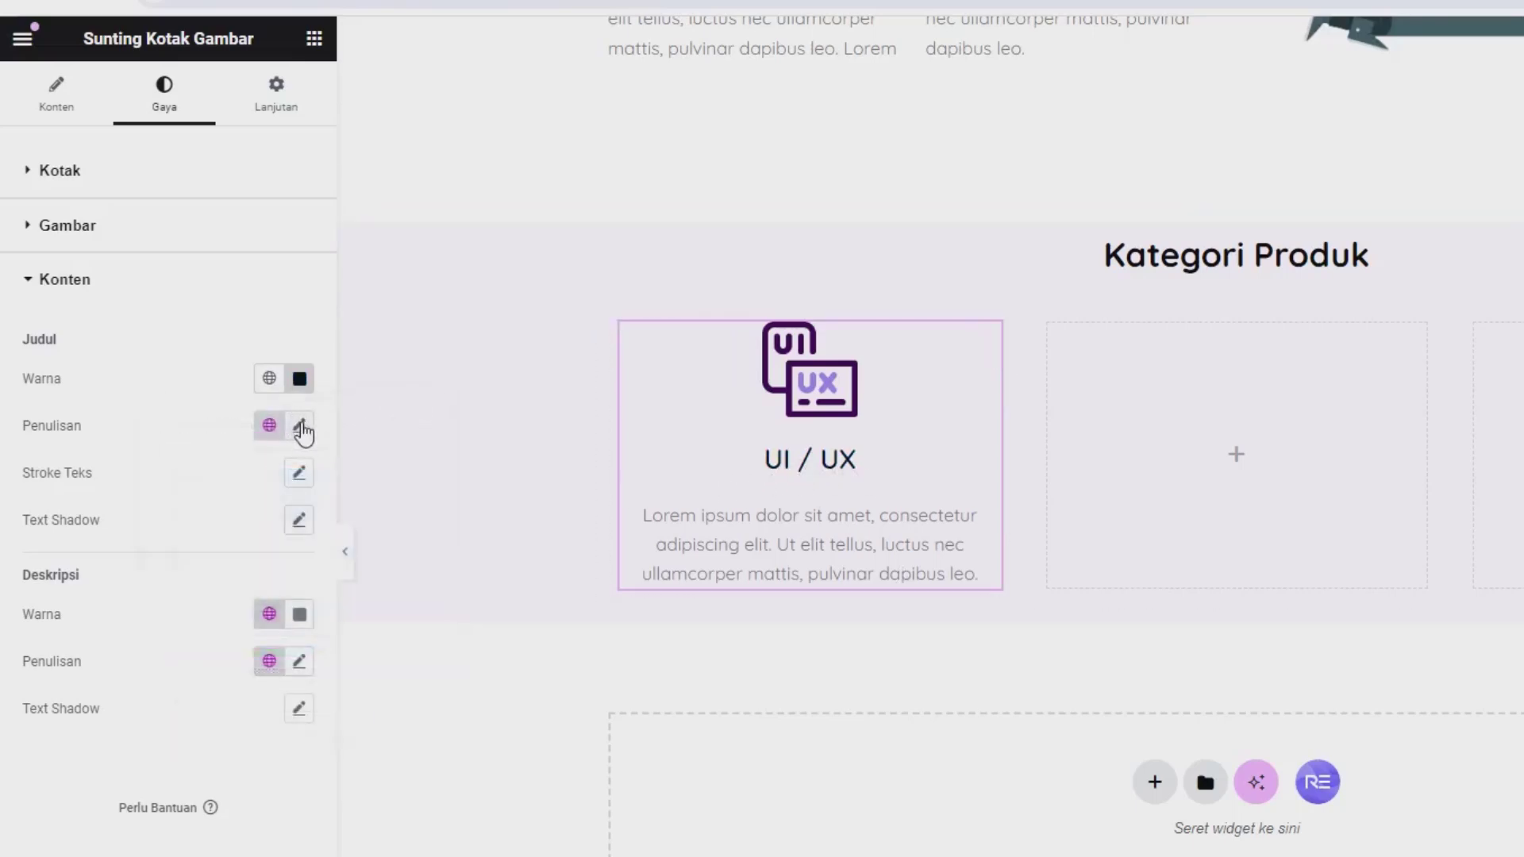
Step: Set the title font size to 20 and the description to 15, then copy the UI / UX box
{"action": "left_click", "coordinate": [300, 427]}
{"action": "left_click", "coordinate": [258, 600]}
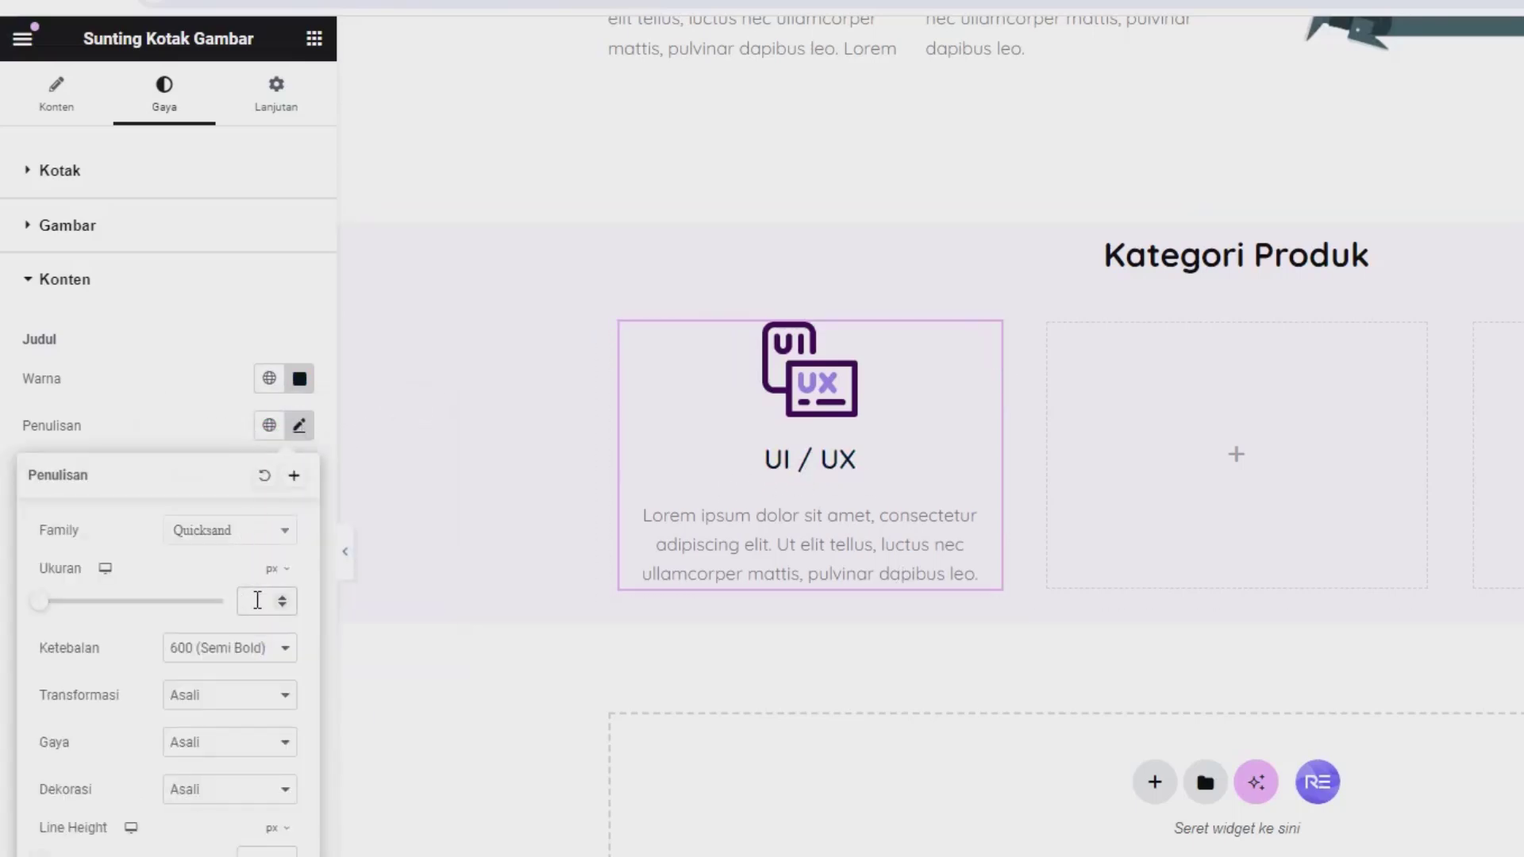
{"action": "type", "text": "20"}
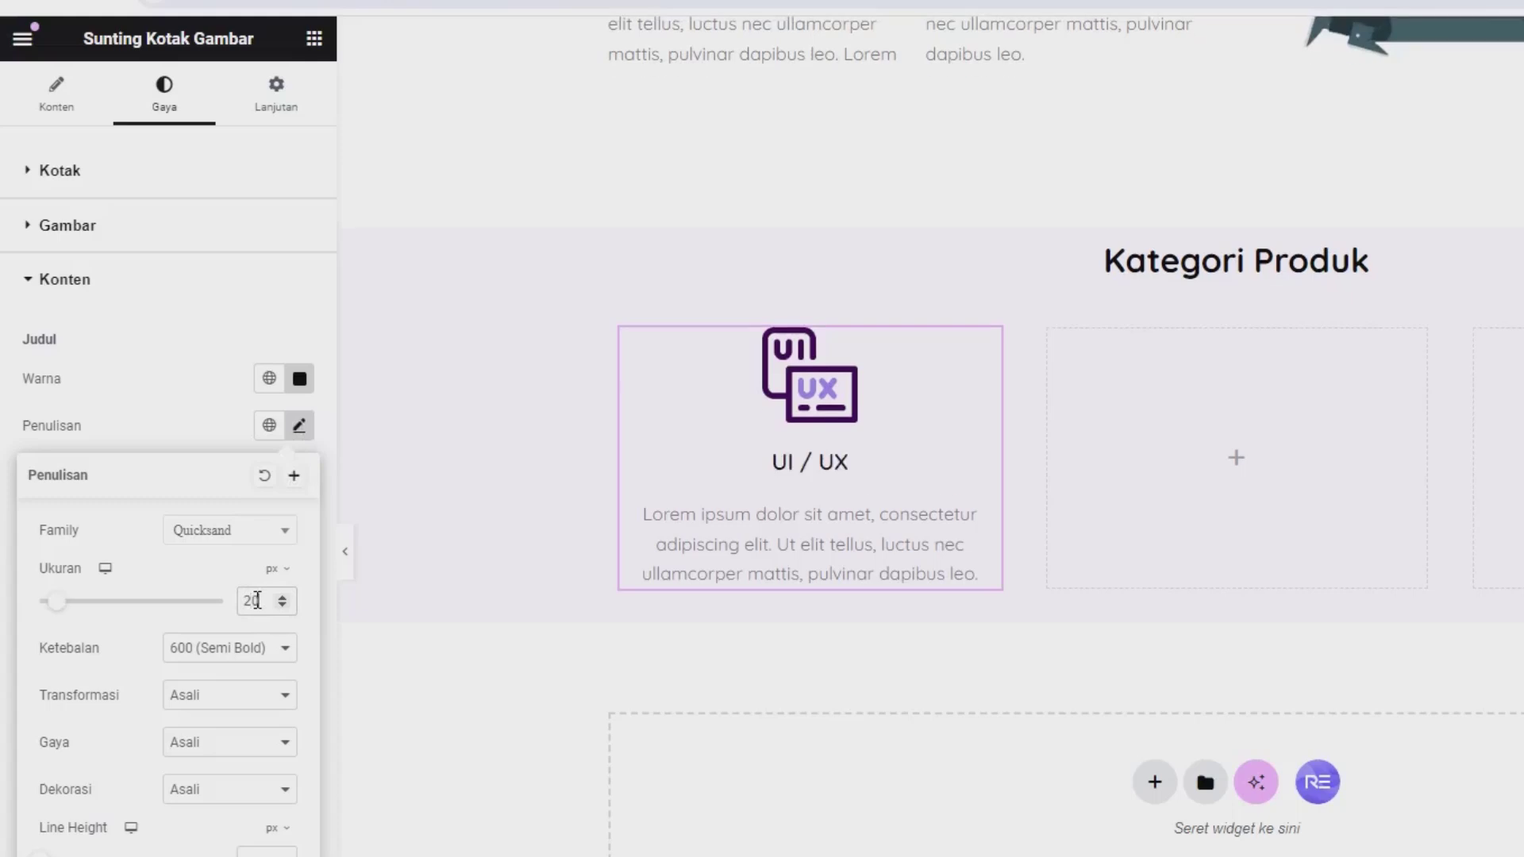
{"action": "left_click", "coordinate": [178, 438]}
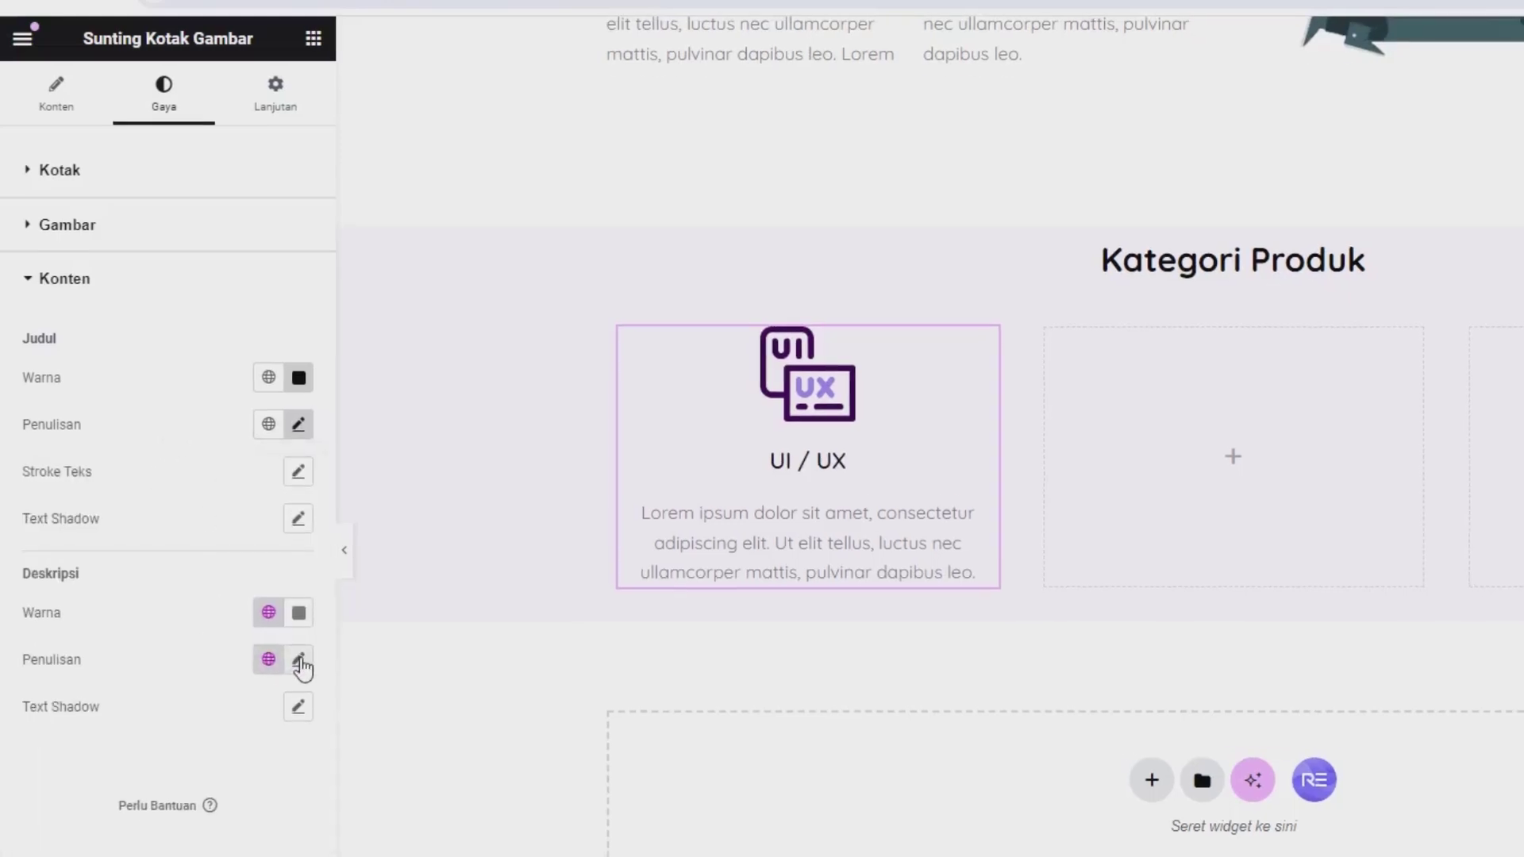
{"action": "left_click", "coordinate": [273, 604]}
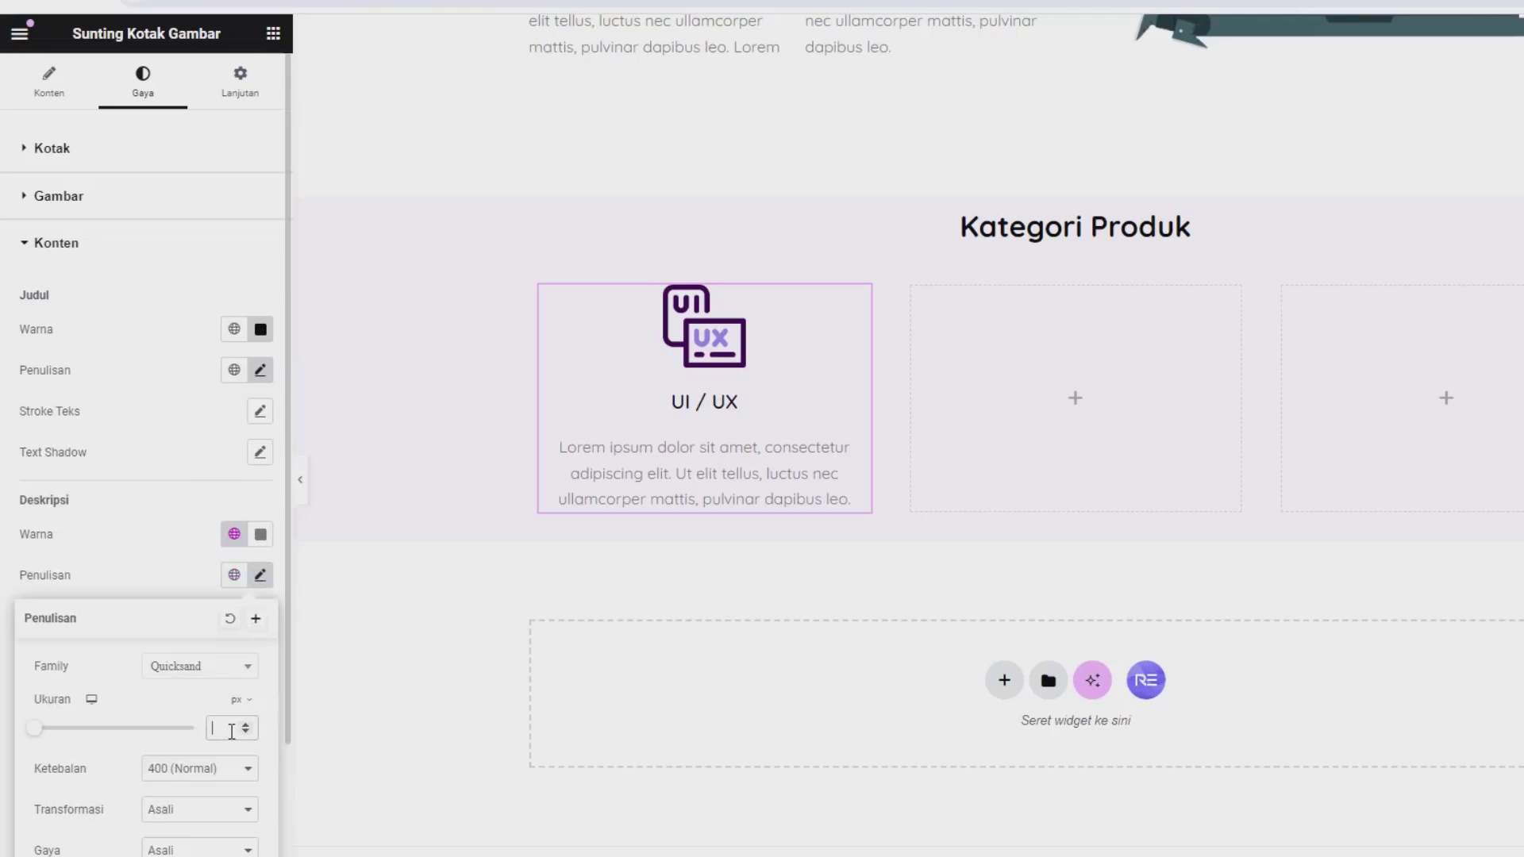
{"action": "type", "text": "15"}
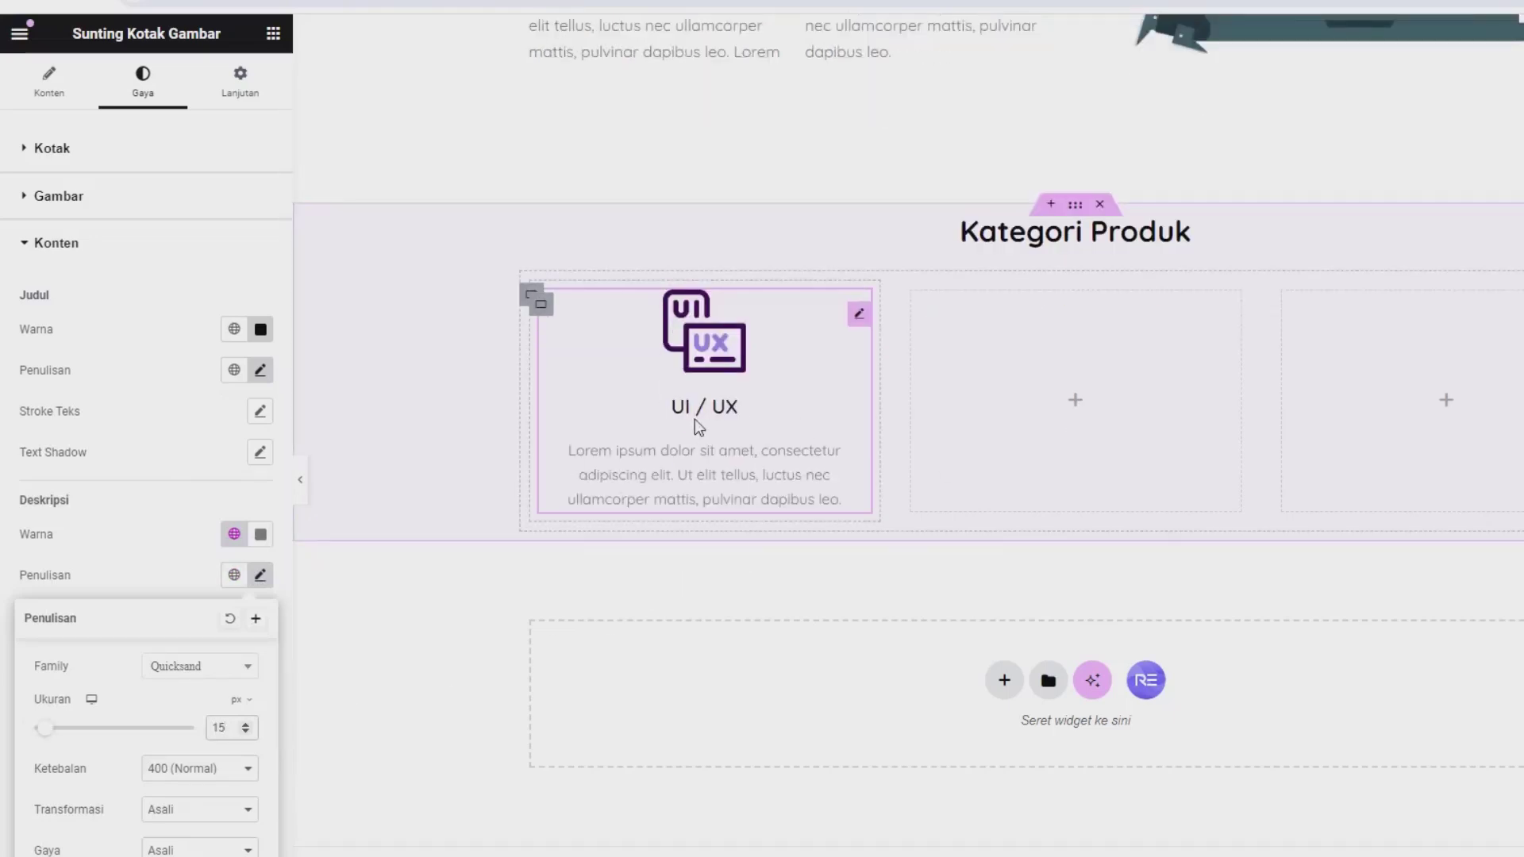
{"action": "right_click", "coordinate": [695, 353]}
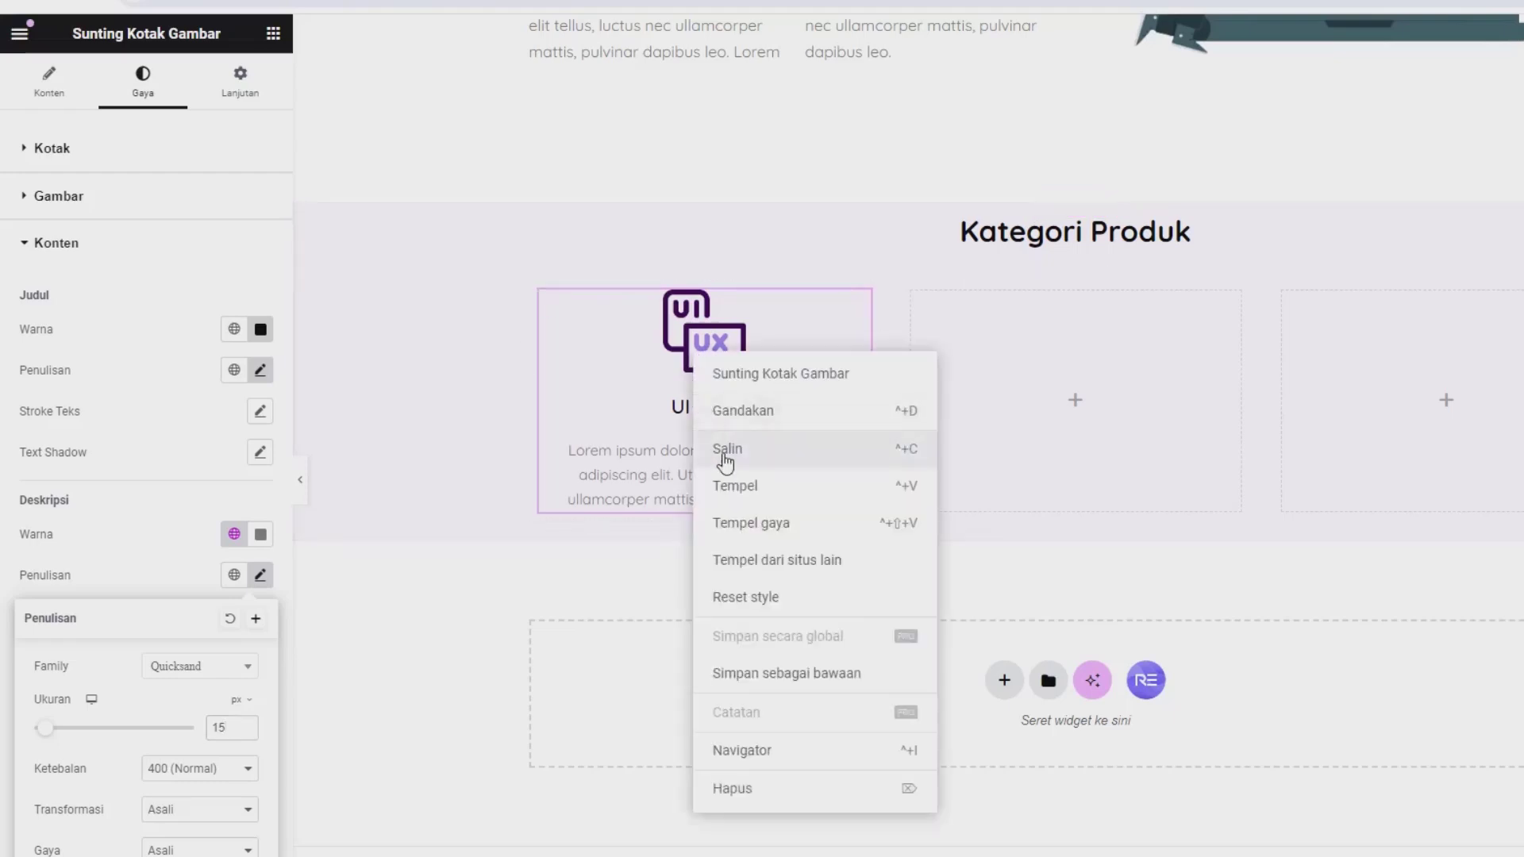
{"action": "left_click", "coordinate": [724, 452]}
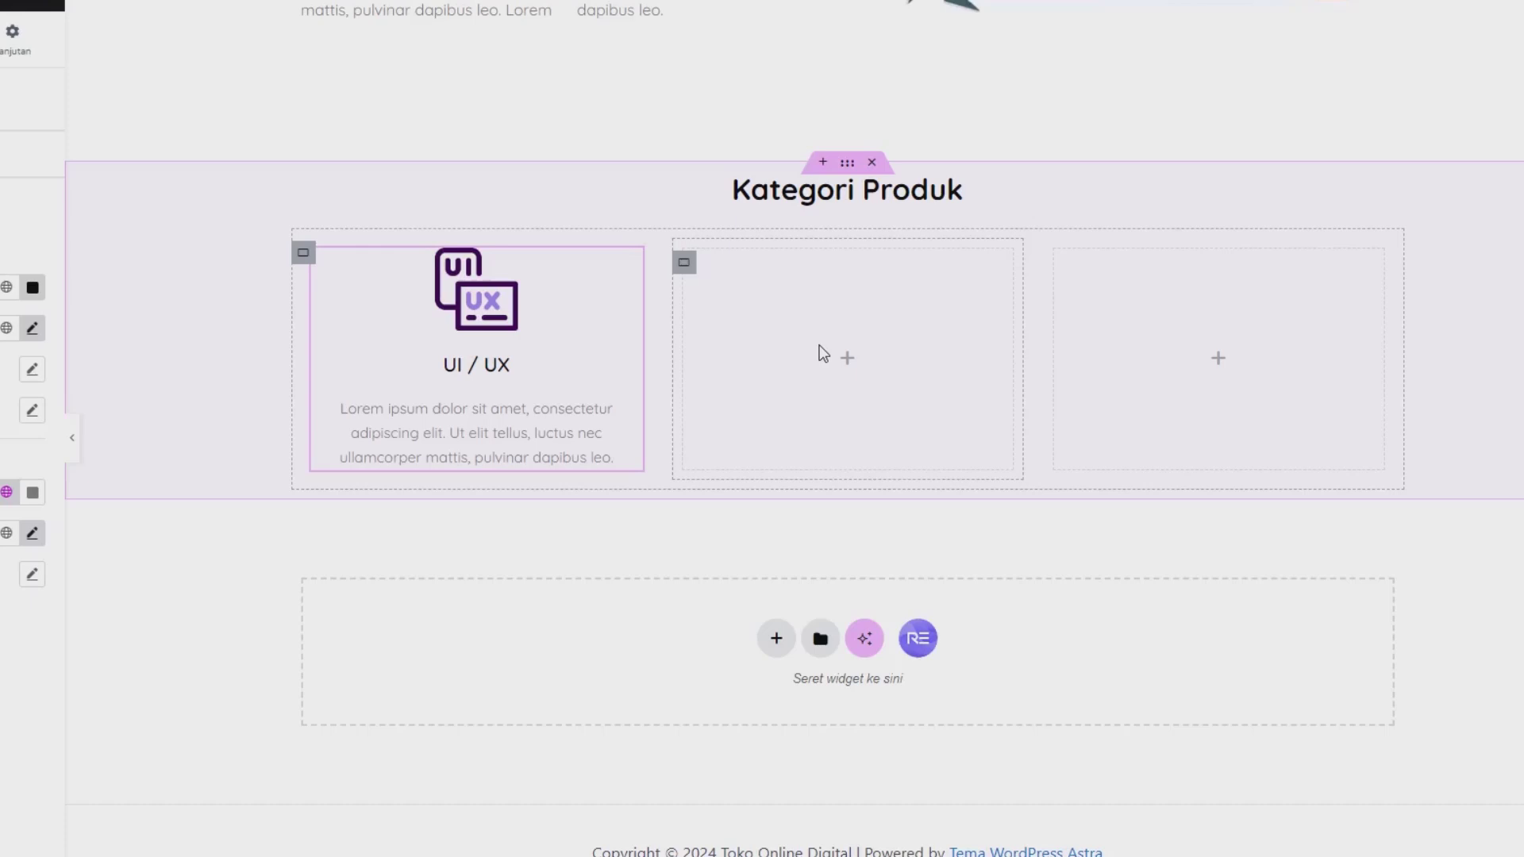
Step: Paste the UI / UX box into the empty middle and right columns
{"action": "right_click", "coordinate": [823, 354]}
{"action": "left_click", "coordinate": [905, 514]}
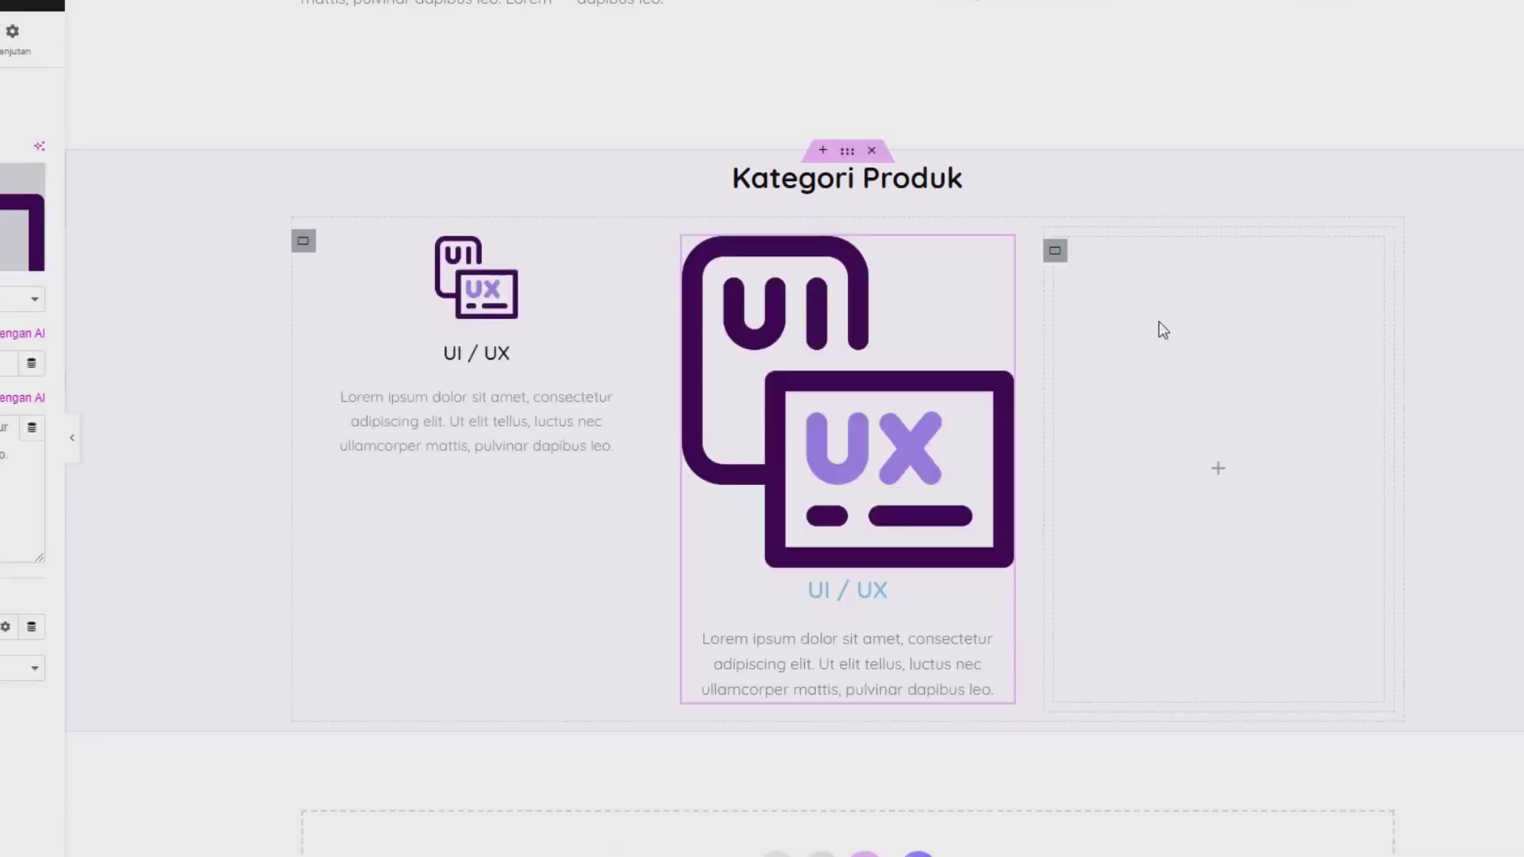
{"action": "right_click", "coordinate": [1182, 367]}
{"action": "left_click", "coordinate": [1219, 501]}
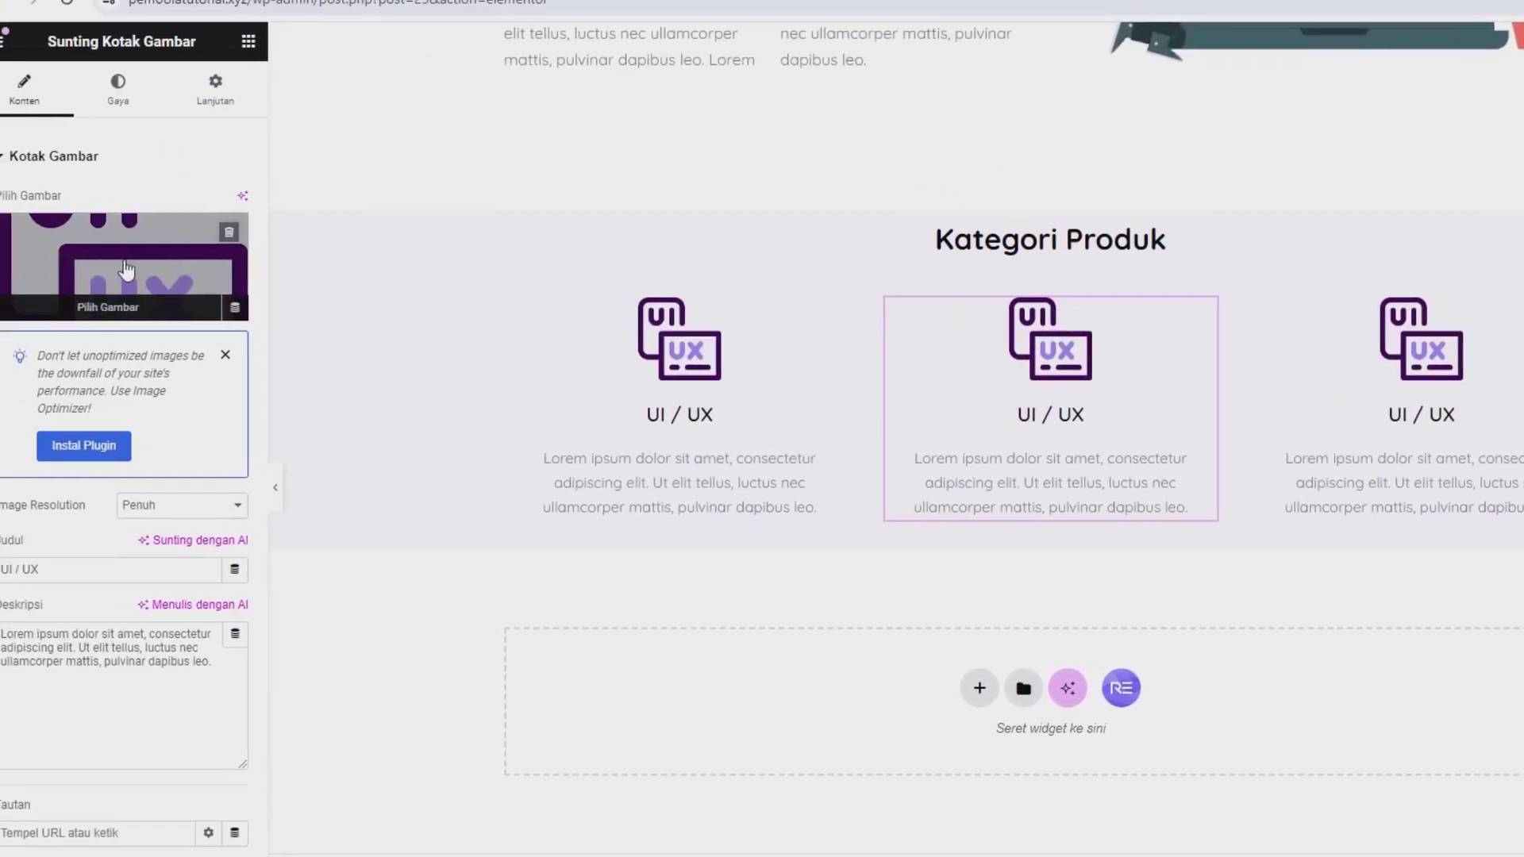
Step: Give the middle box the globe image from the media library and the title 'Template Website'
{"action": "left_click", "coordinate": [127, 270]}
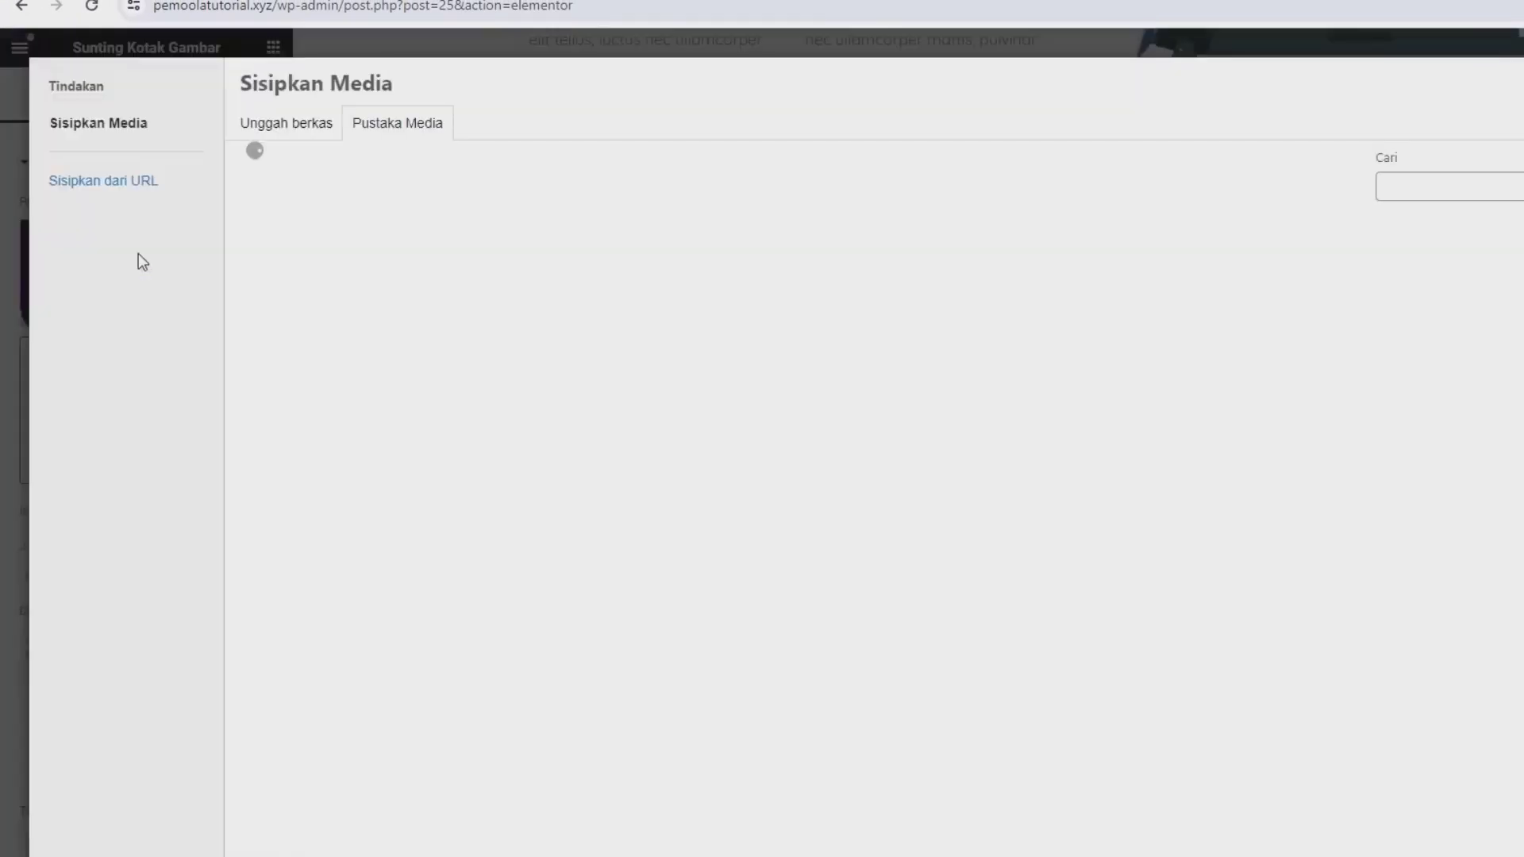
{"action": "left_click", "coordinate": [286, 121]}
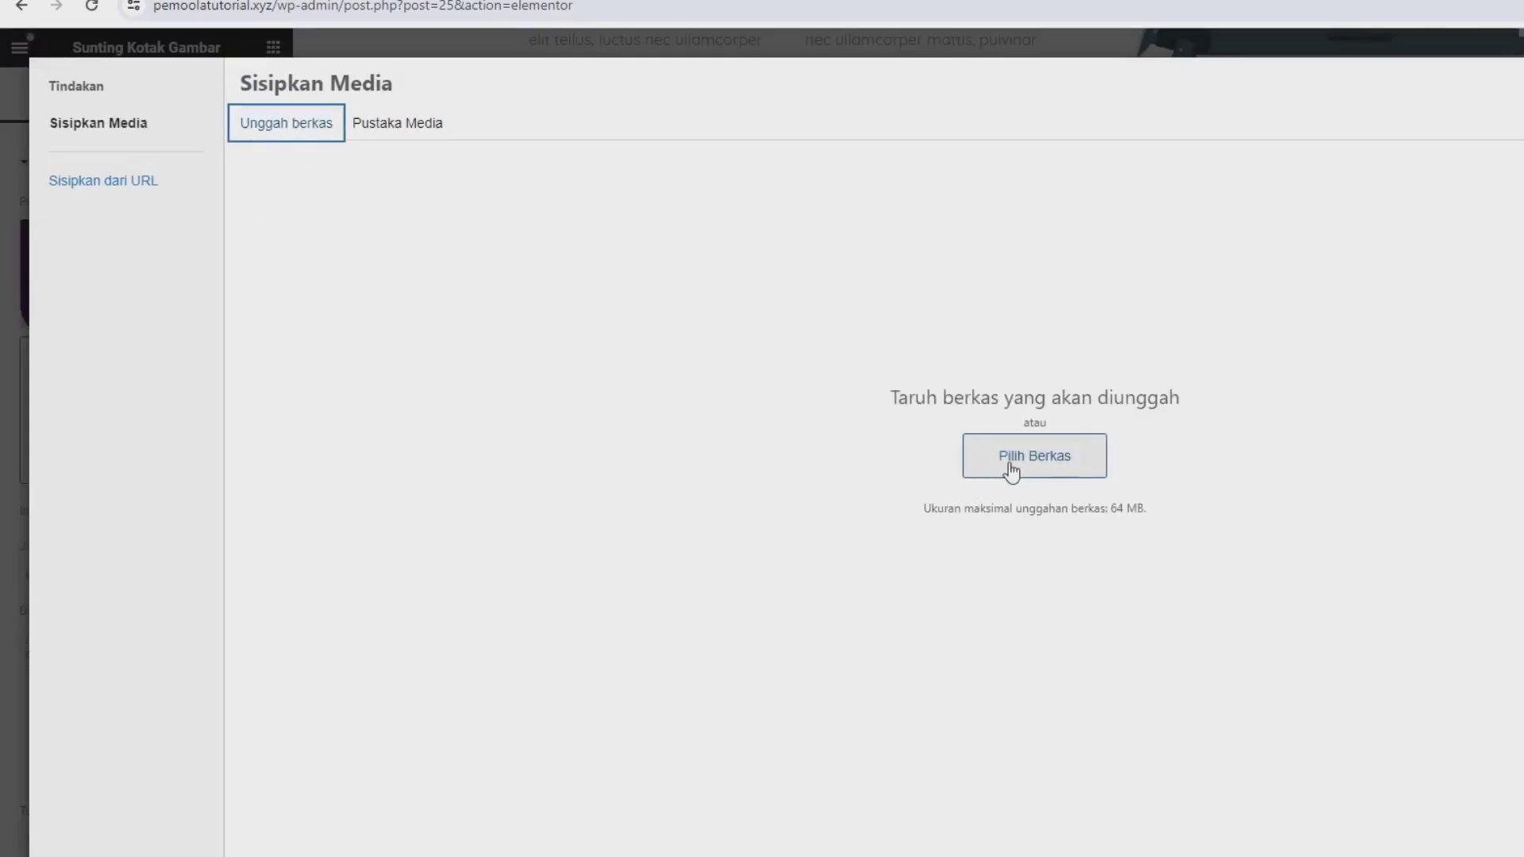
{"action": "left_click", "coordinate": [382, 124]}
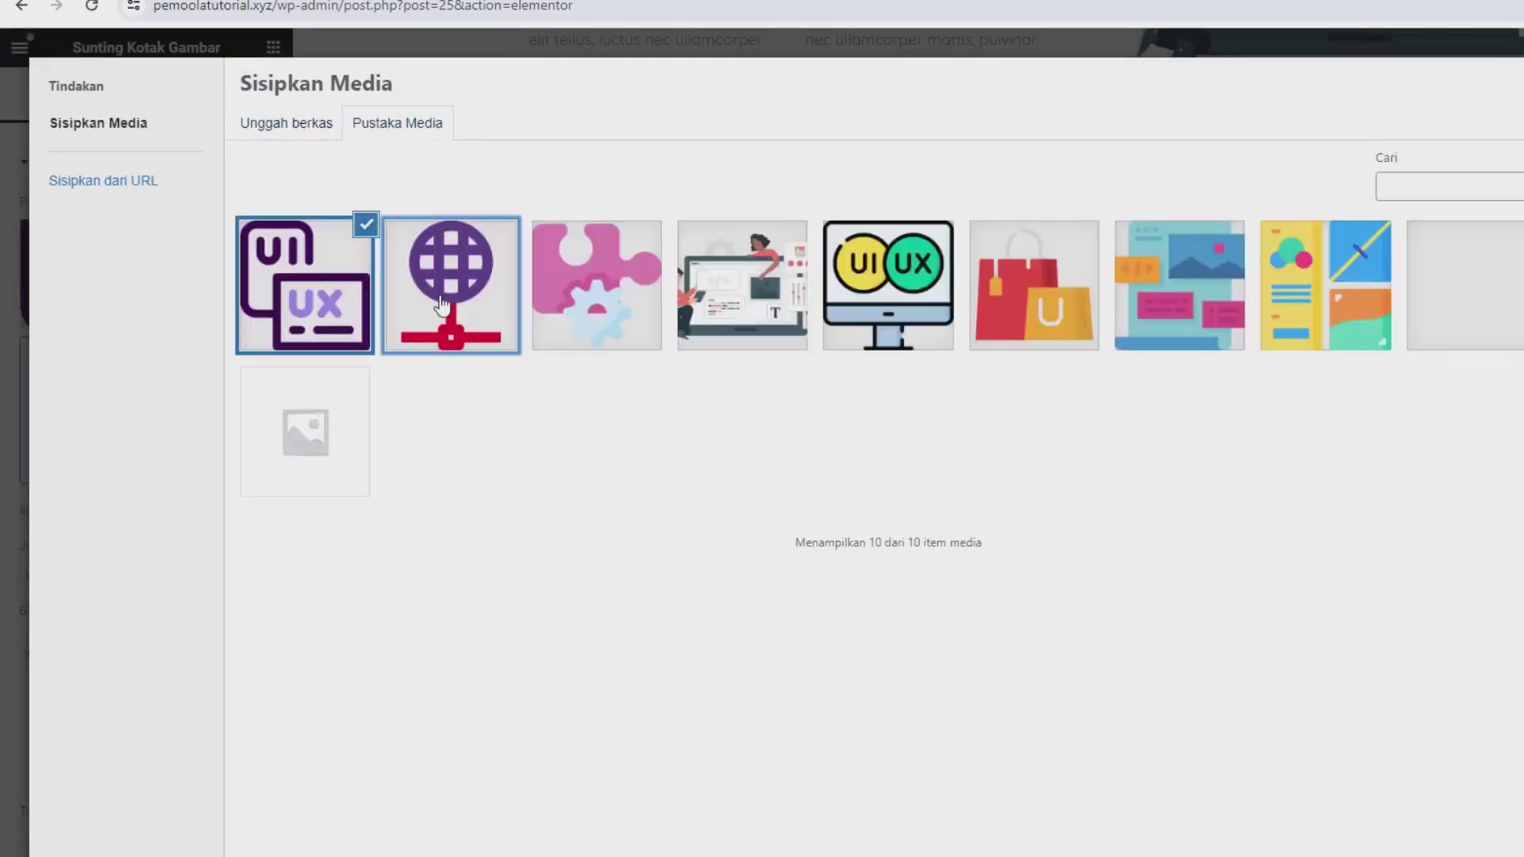
{"action": "left_click", "coordinate": [442, 305]}
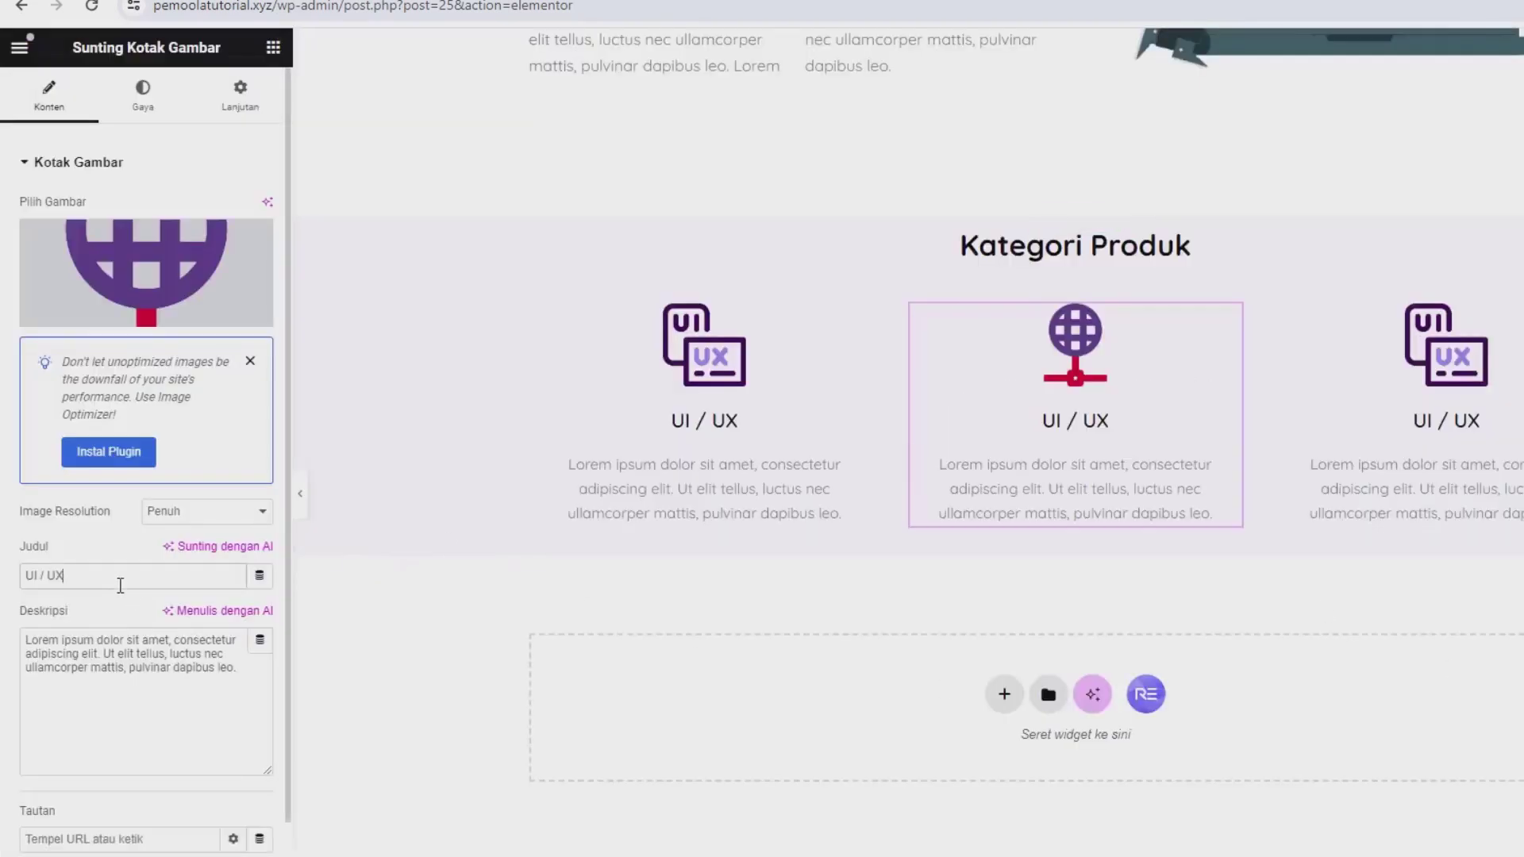
{"action": "triple_click", "coordinate": [120, 586]}
{"action": "type", "text": "IE"}
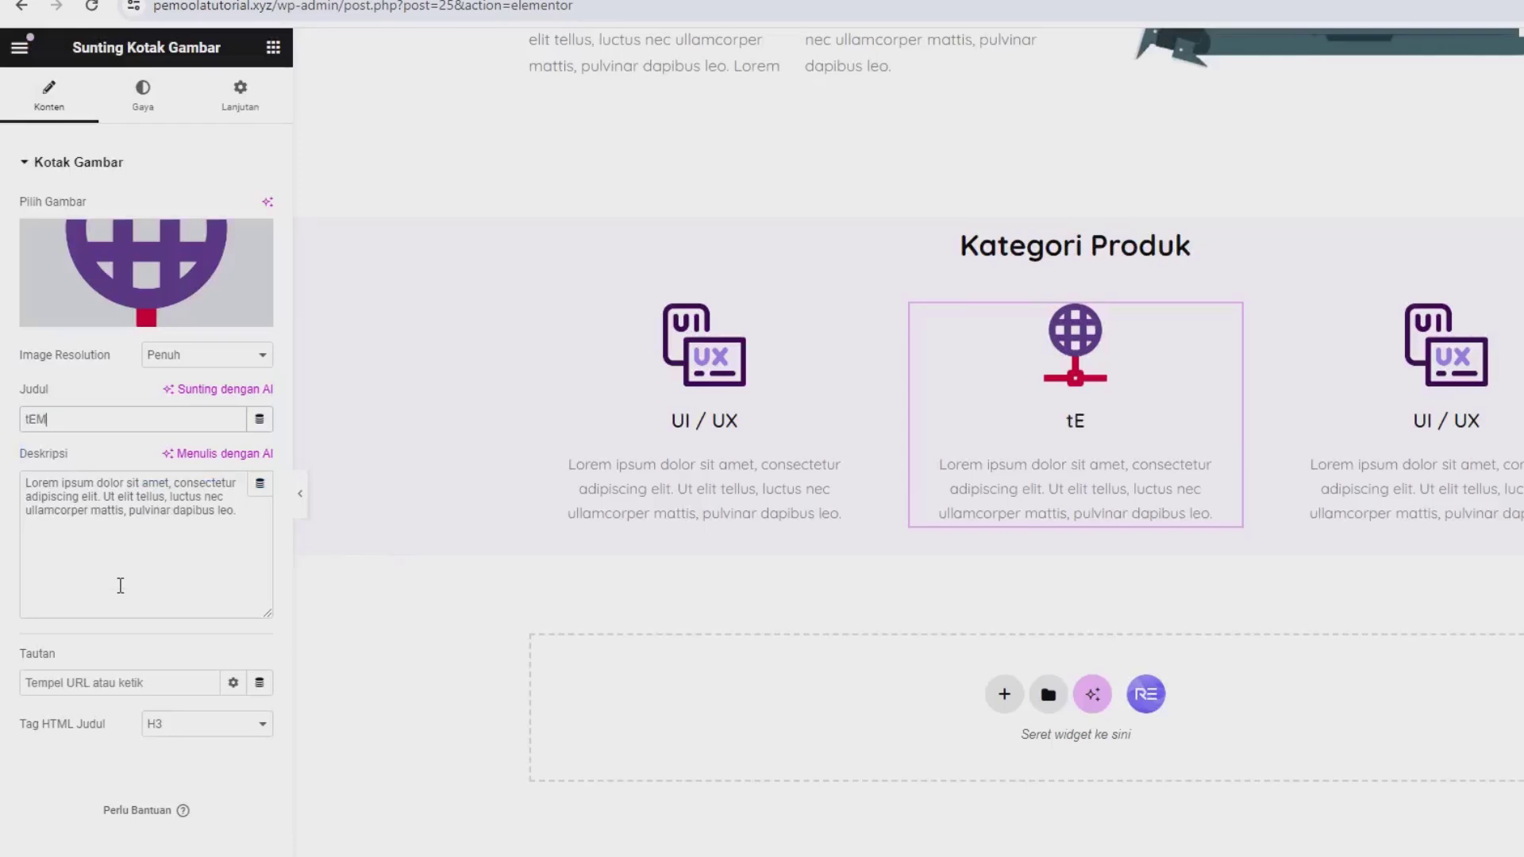
{"action": "key", "text": "BackSpace"}
{"action": "key", "text": "BackSpace"}
{"action": "type", "text": "Template Website"}
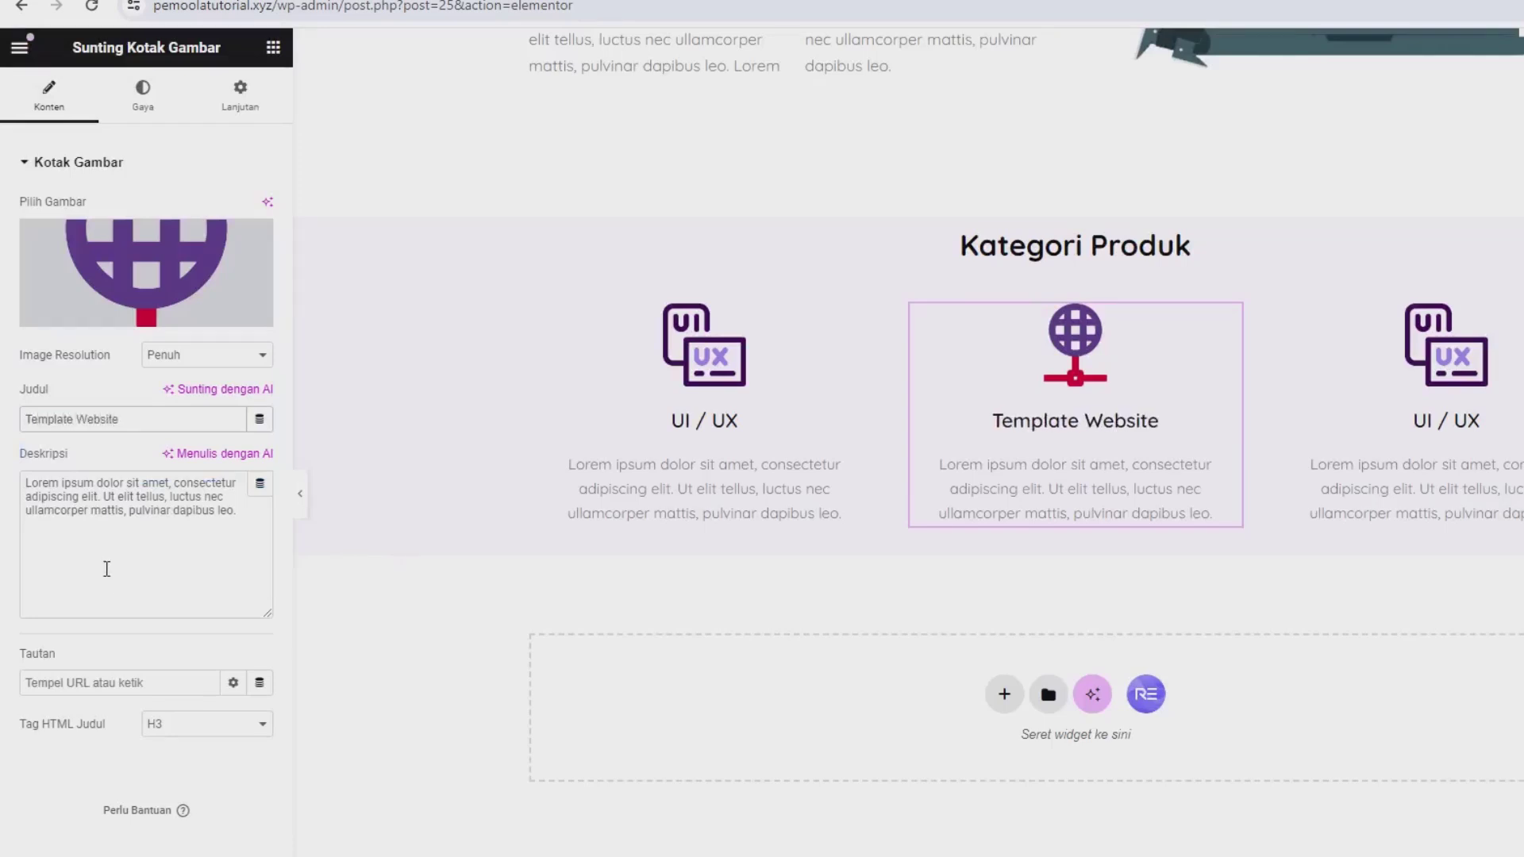
Step: Give the right box the pink puzzle image and the title 'Plugin Website'
{"action": "left_click", "coordinate": [1421, 373]}
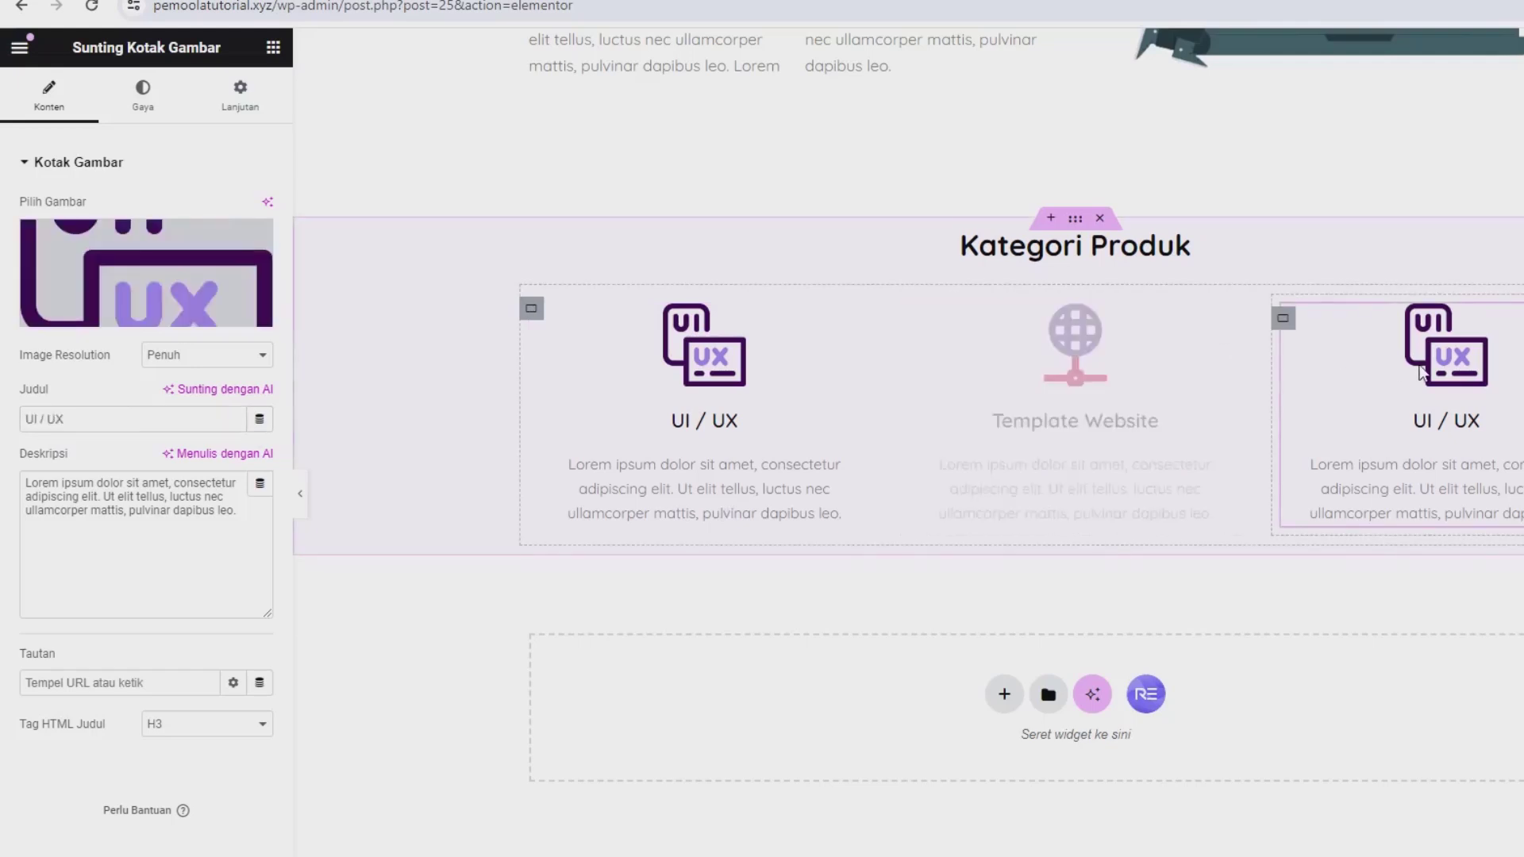
{"action": "left_click", "coordinate": [127, 252]}
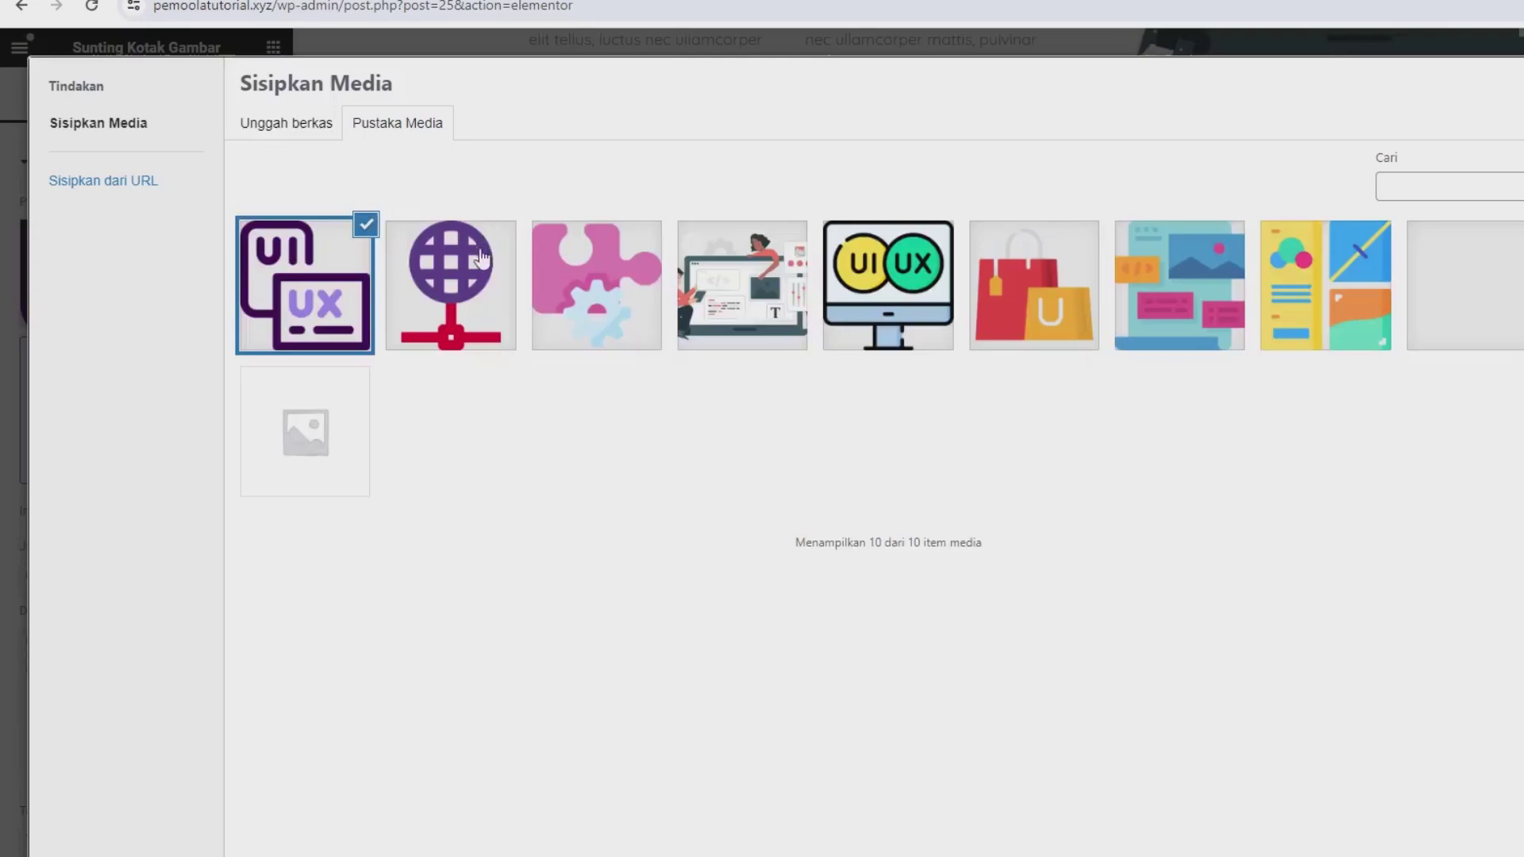
{"action": "left_click", "coordinate": [588, 286]}
{"action": "left_click", "coordinate": [1523, 856]}
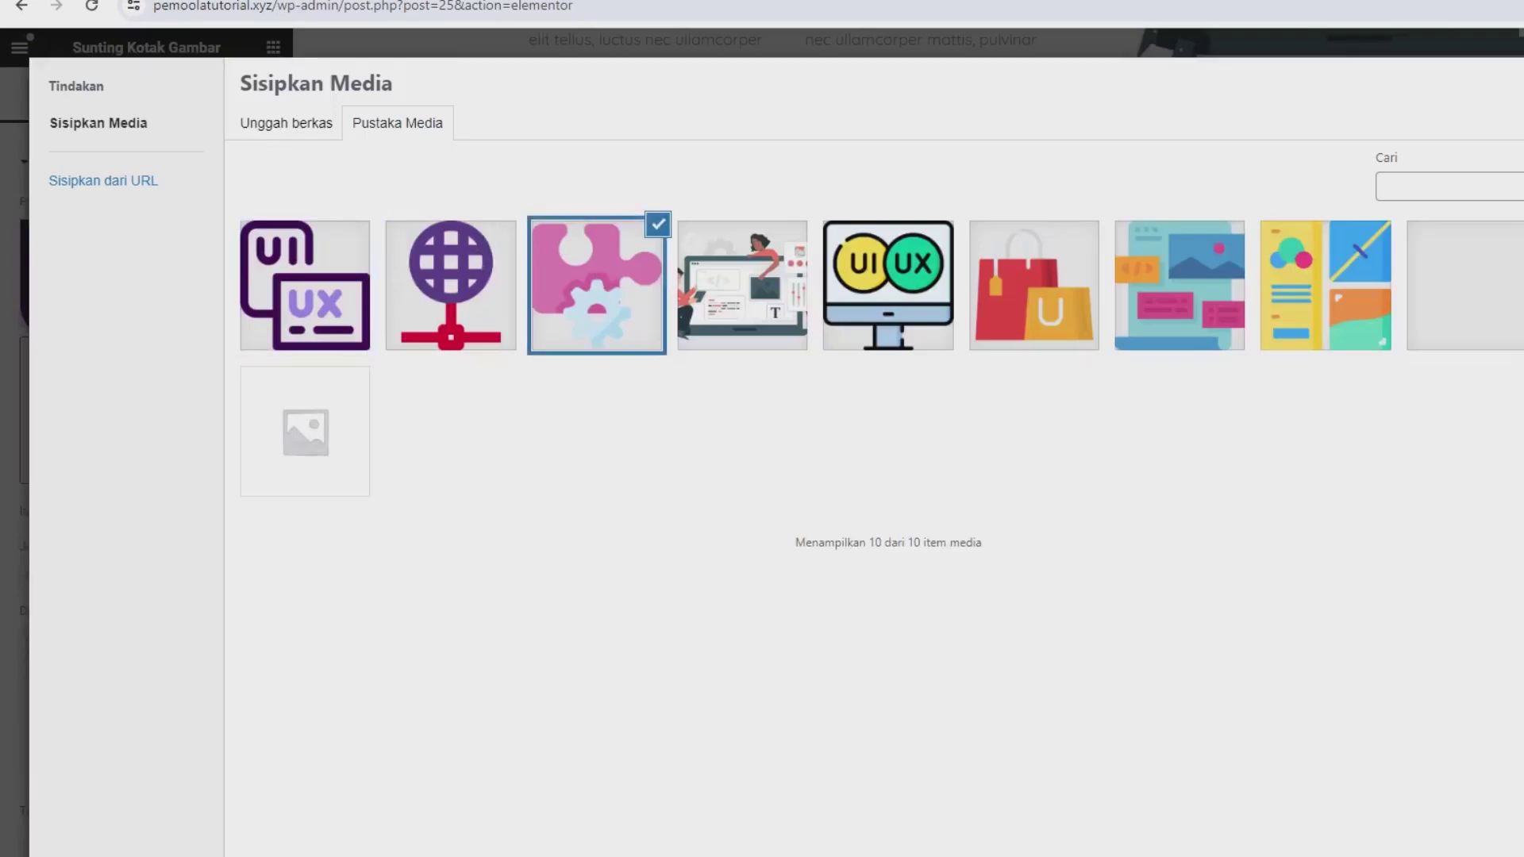
{"action": "triple_click", "coordinate": [104, 576]}
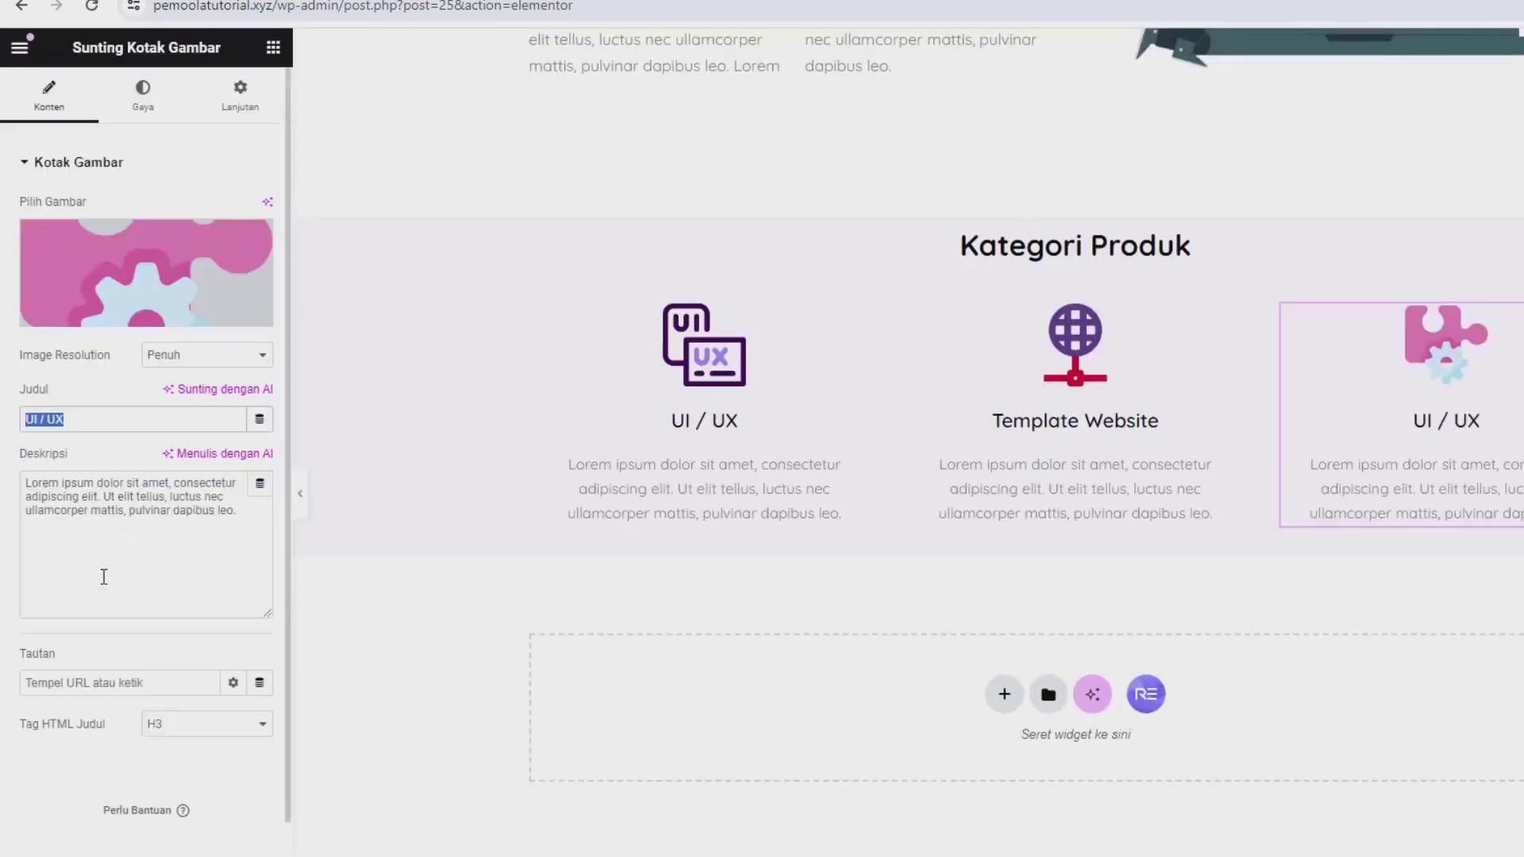
{"action": "type", "text": "Pl"}
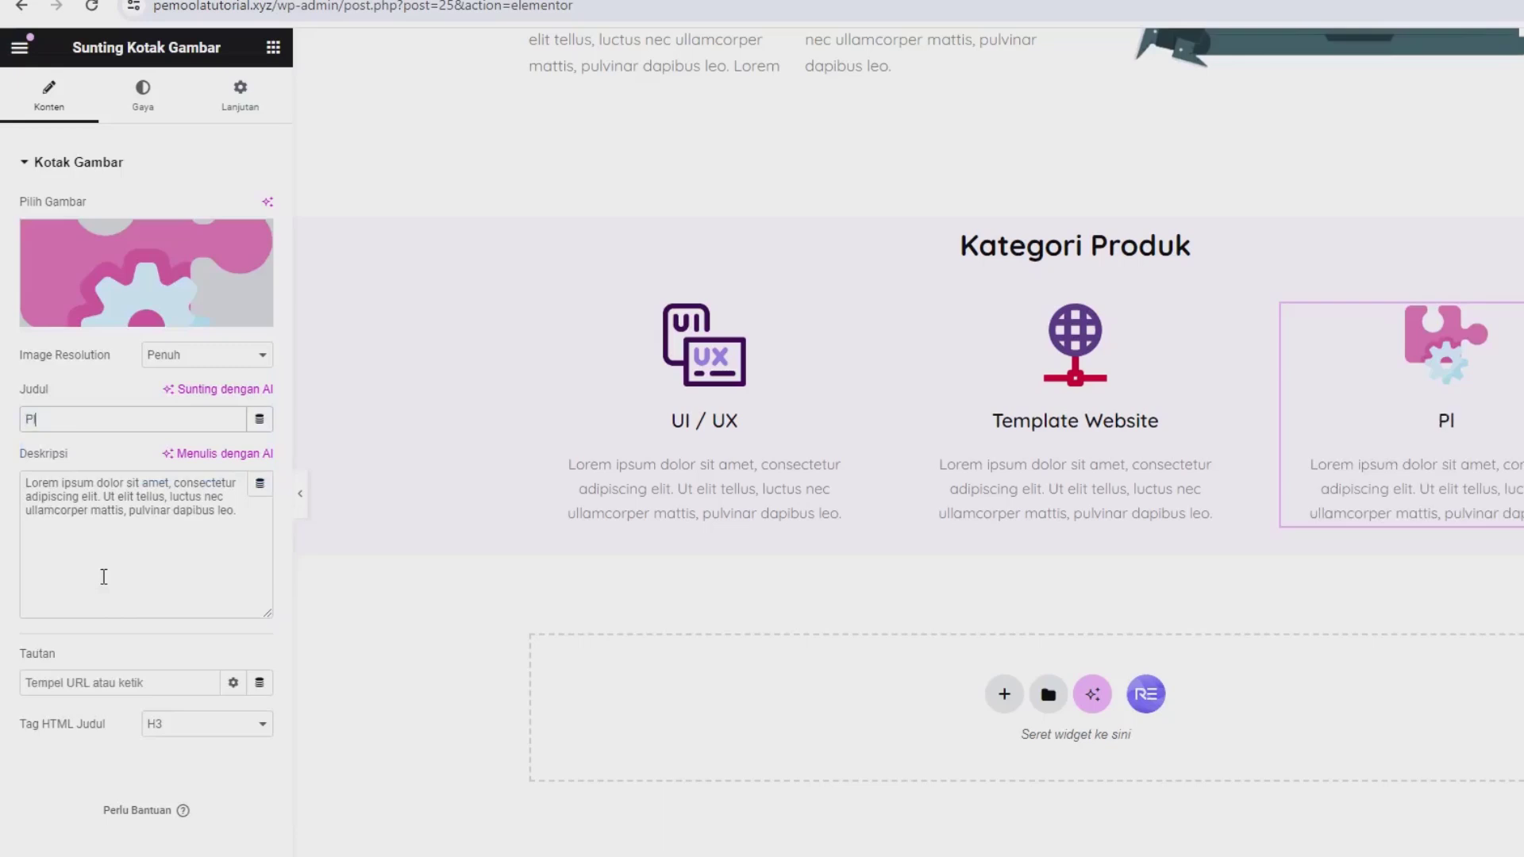
{"action": "type", "text": "ugin Website"}
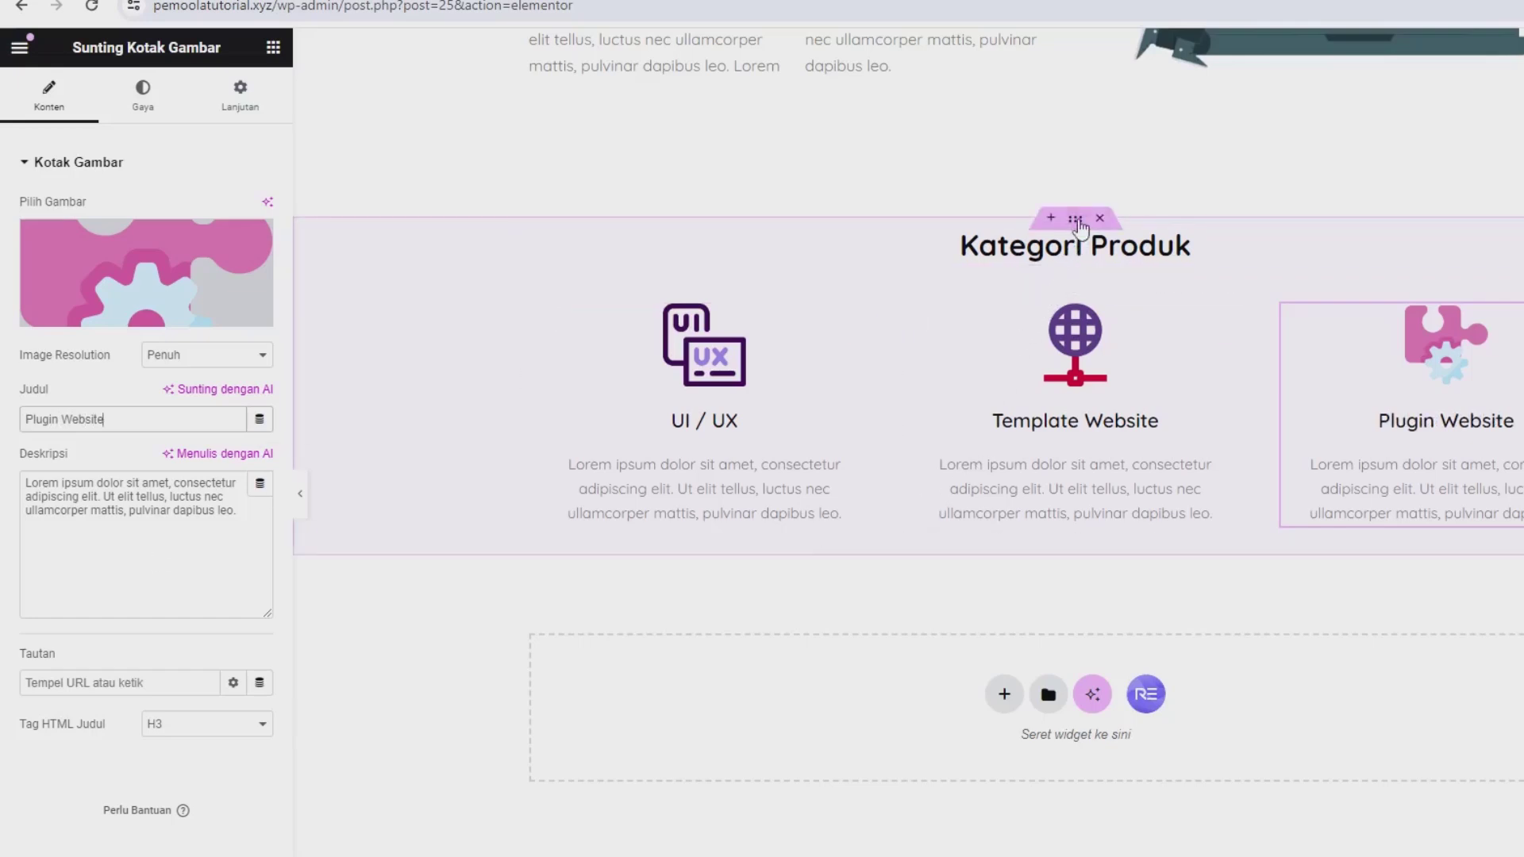
Step: Give the Kategori Produk container unlinked padding of 5% at top and bottom
{"action": "left_click", "coordinate": [1077, 225]}
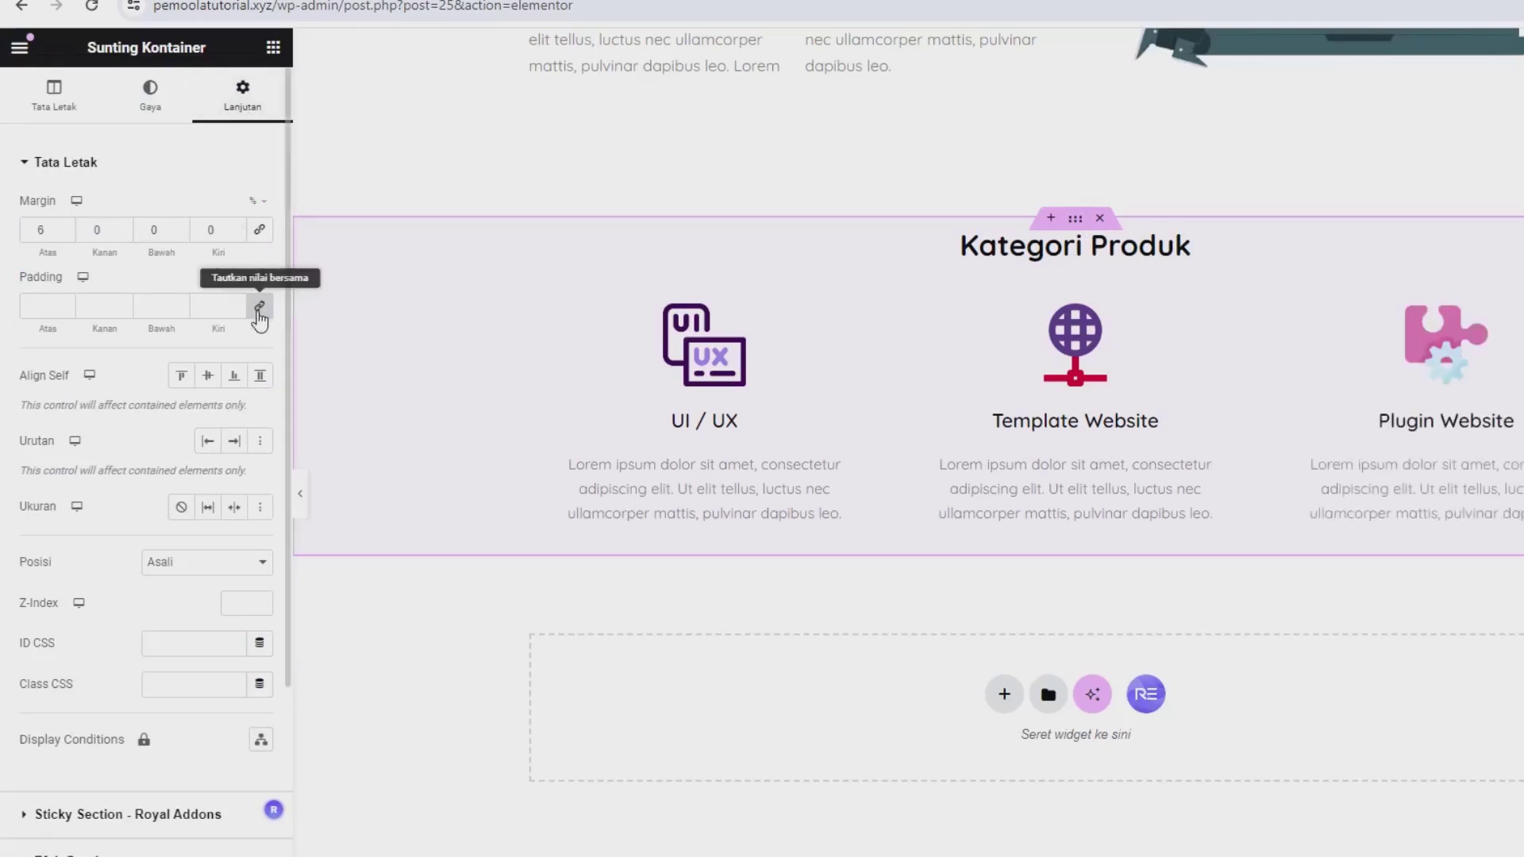
{"action": "left_click", "coordinate": [259, 309]}
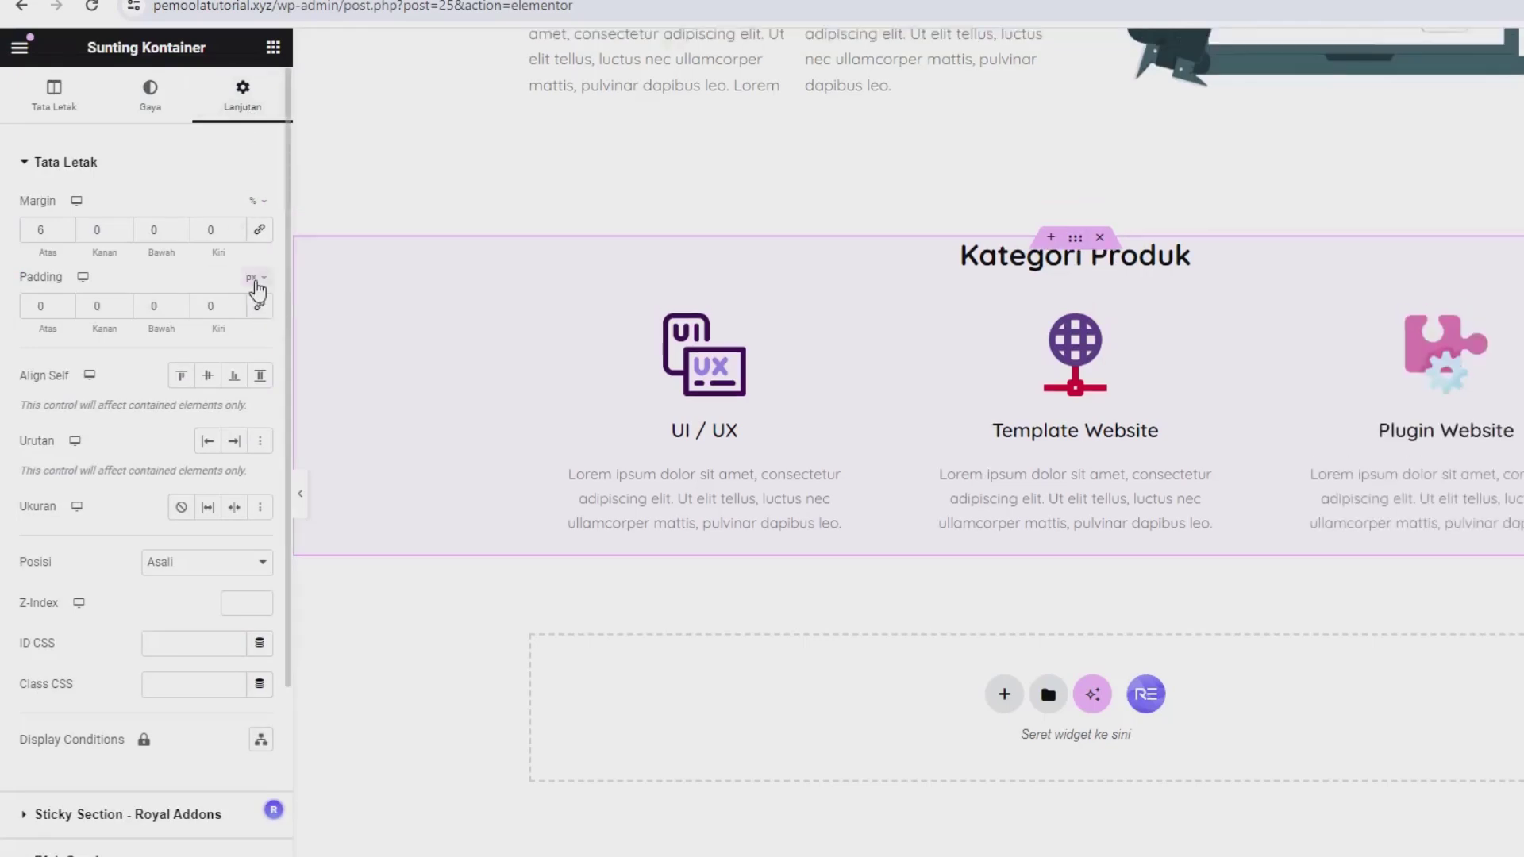
{"action": "left_click", "coordinate": [255, 280]}
{"action": "left_click", "coordinate": [255, 304]}
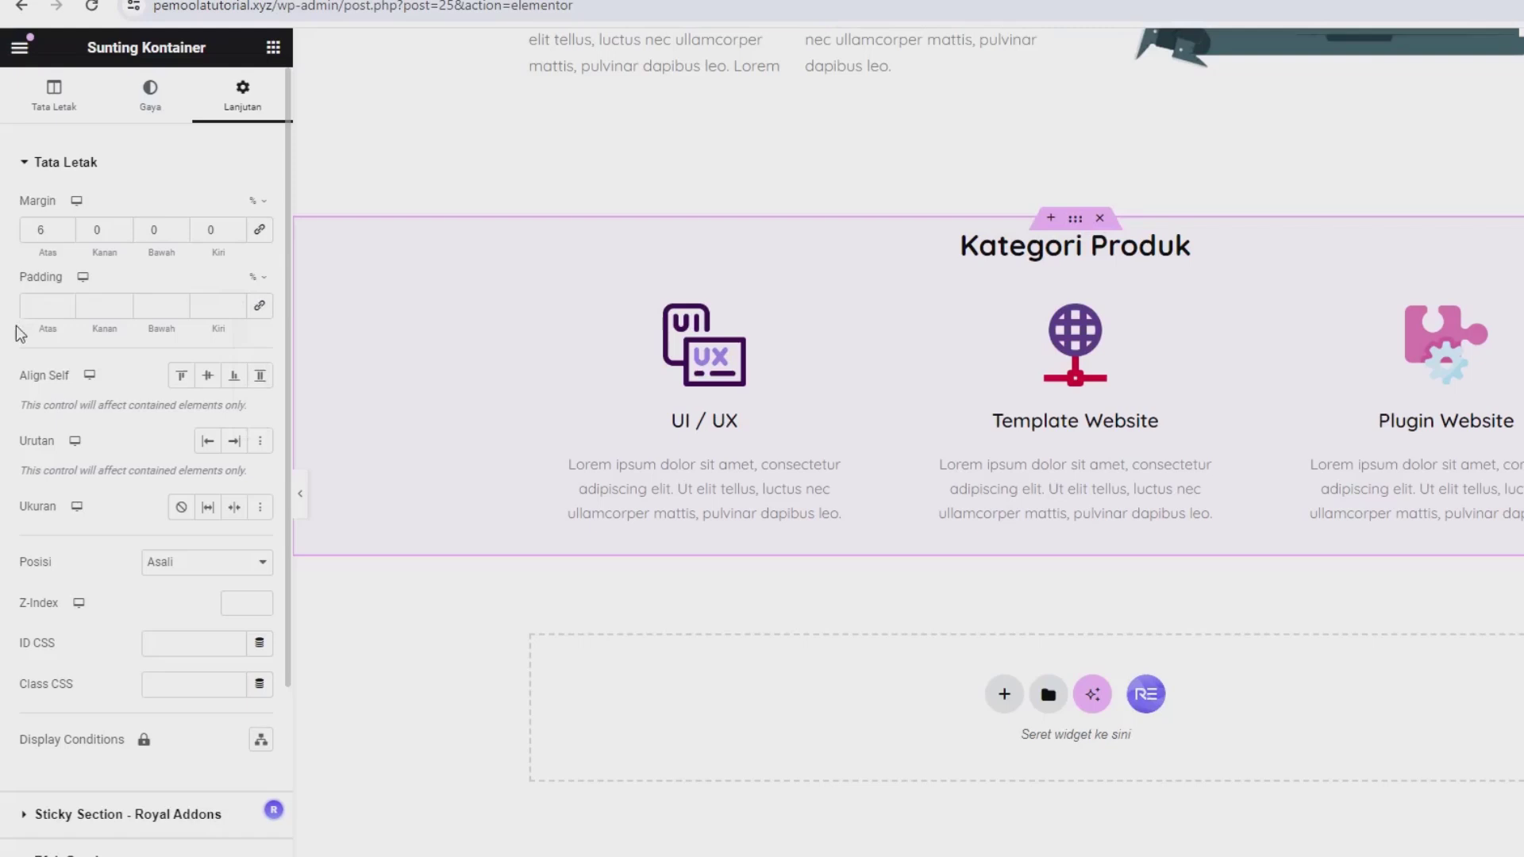
{"action": "left_click", "coordinate": [65, 306]}
{"action": "left_click", "coordinate": [66, 306]}
{"action": "left_click", "coordinate": [65, 306]}
{"action": "left_click", "coordinate": [66, 305]}
{"action": "left_click", "coordinate": [65, 305]}
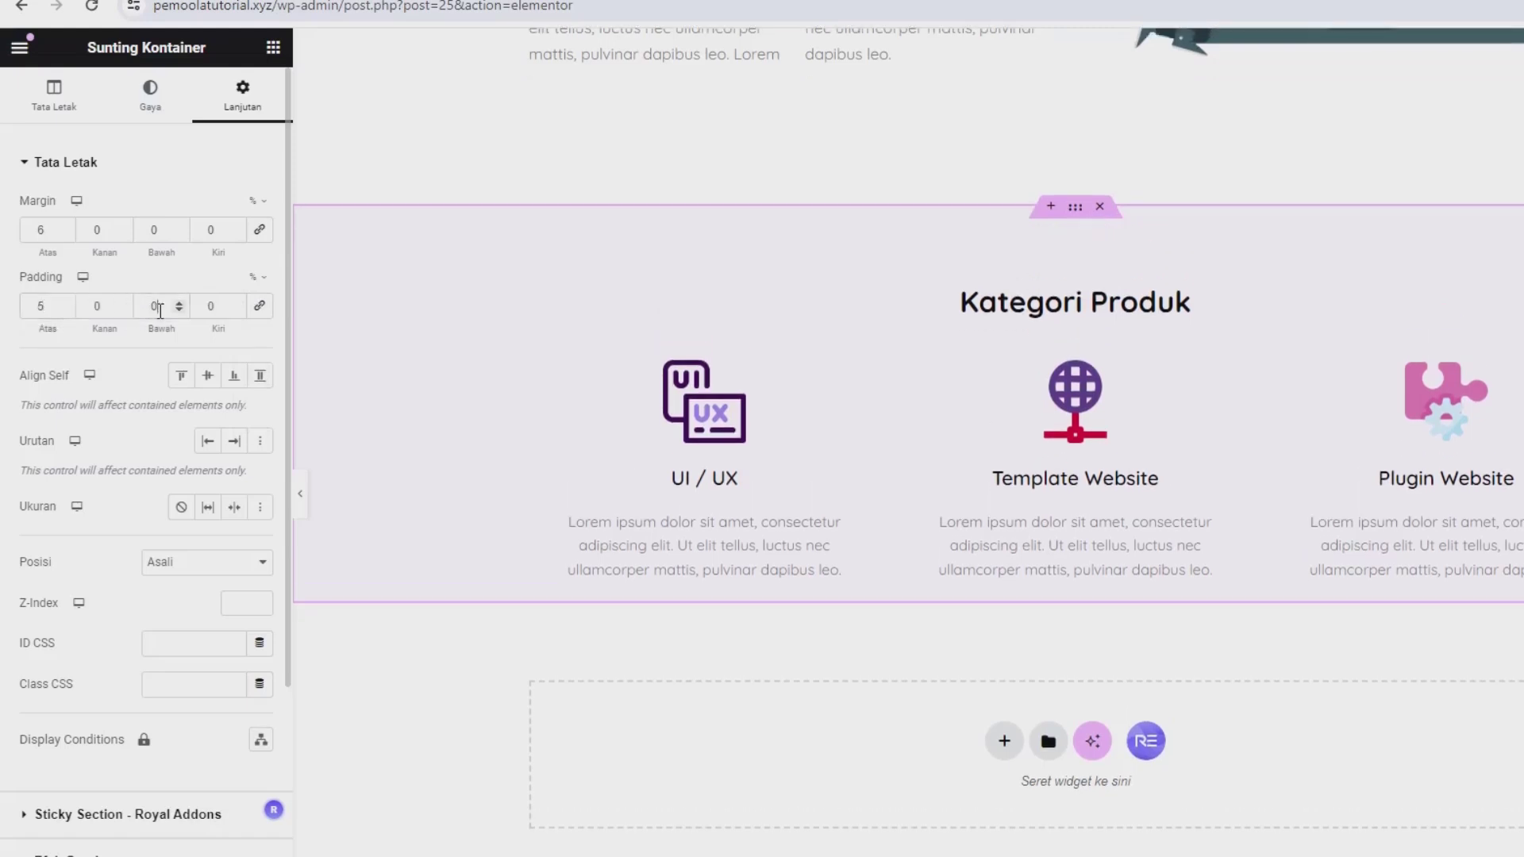
{"action": "left_click", "coordinate": [158, 306]}
{"action": "type", "text": "5"}
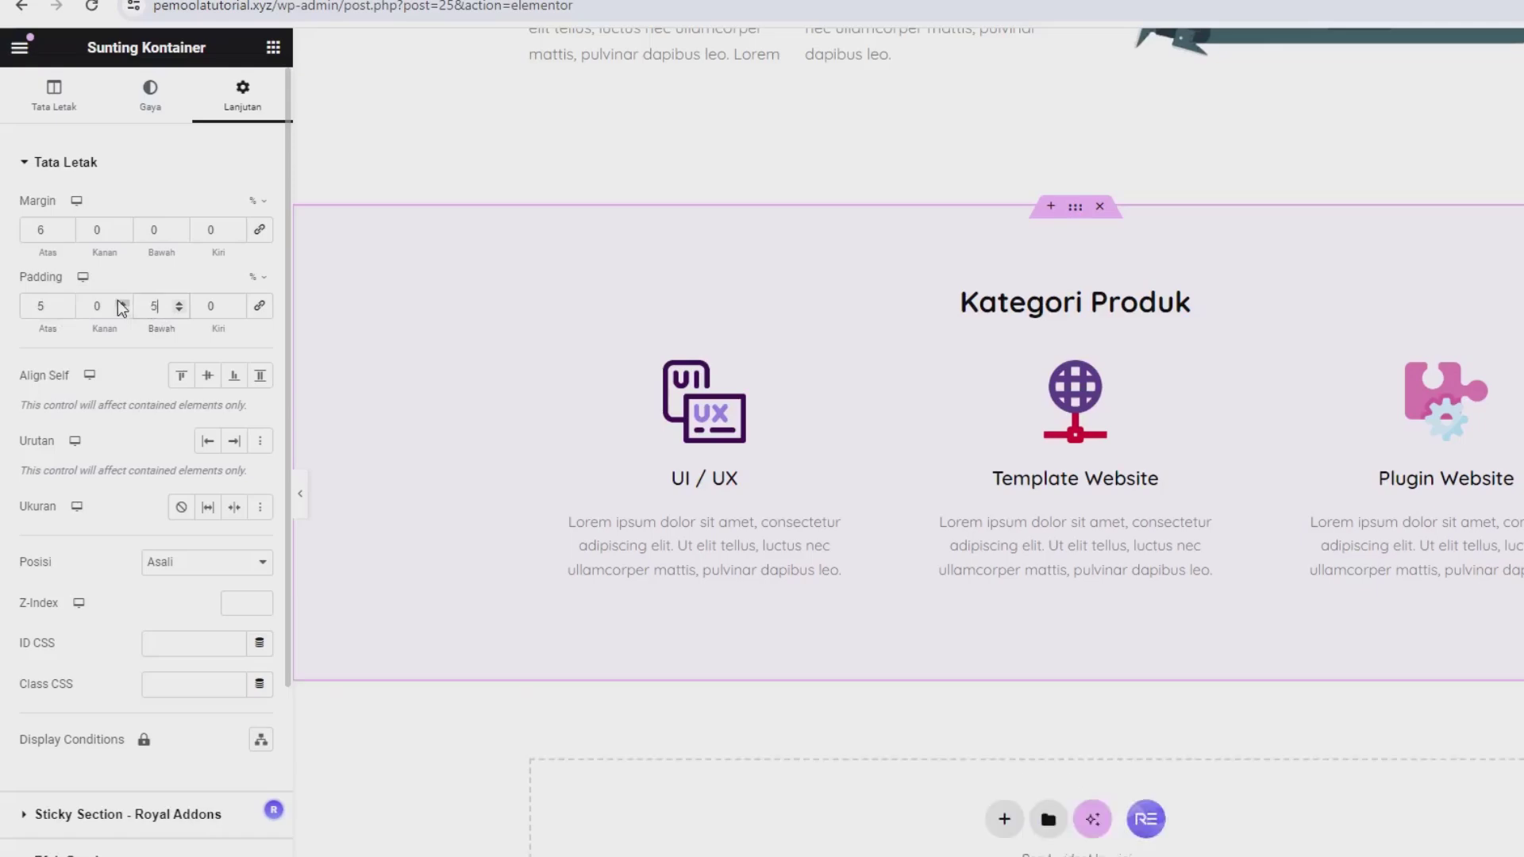
{"action": "scroll", "coordinate": [902, 391], "scroll_direction": "up", "scroll_amount": 3}
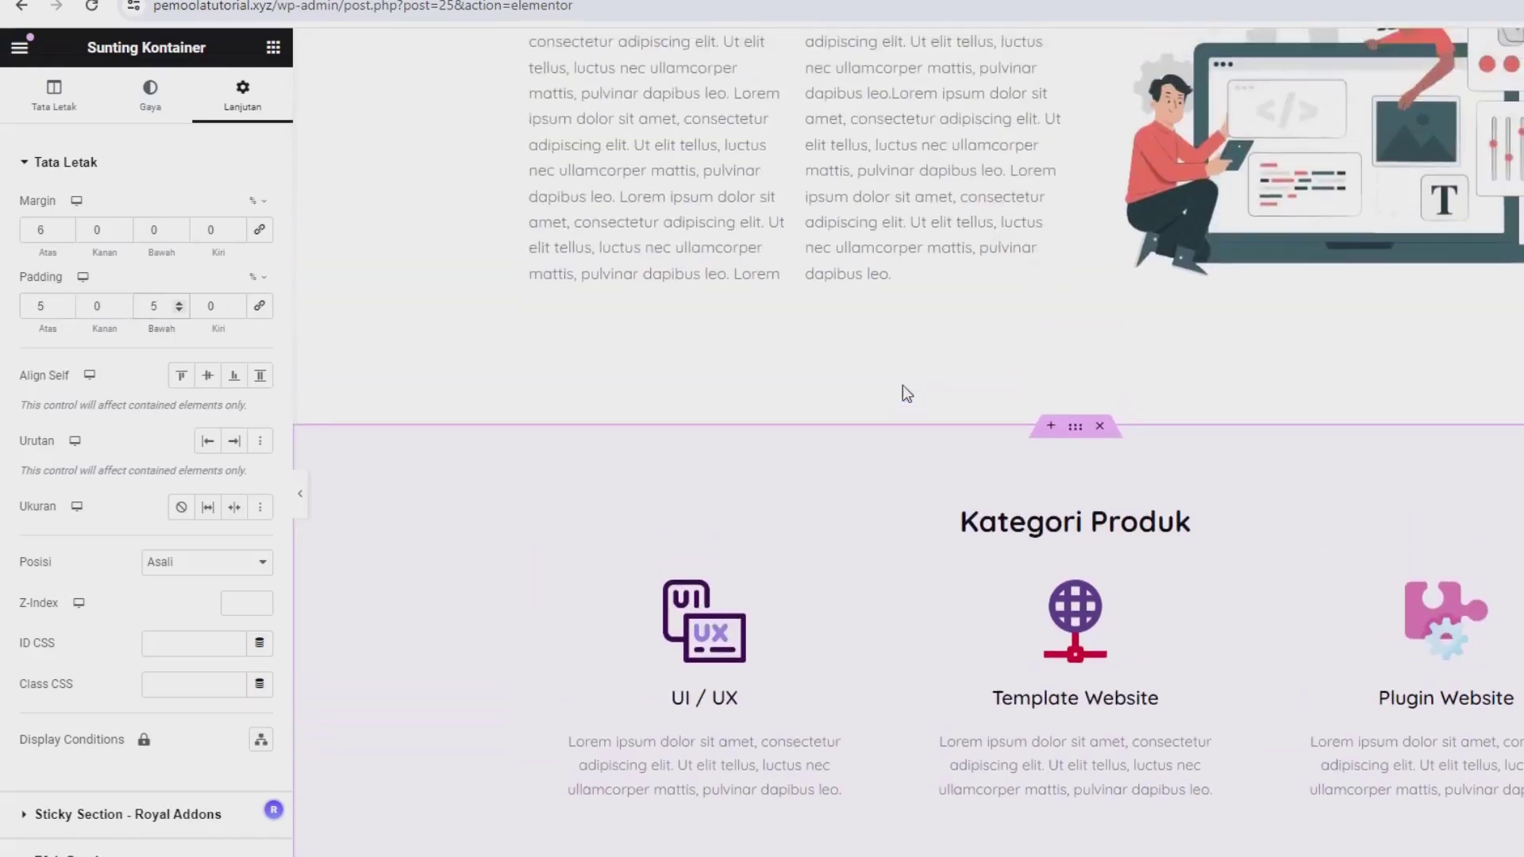
{"action": "scroll", "coordinate": [1006, 527], "scroll_direction": "down", "scroll_amount": 2}
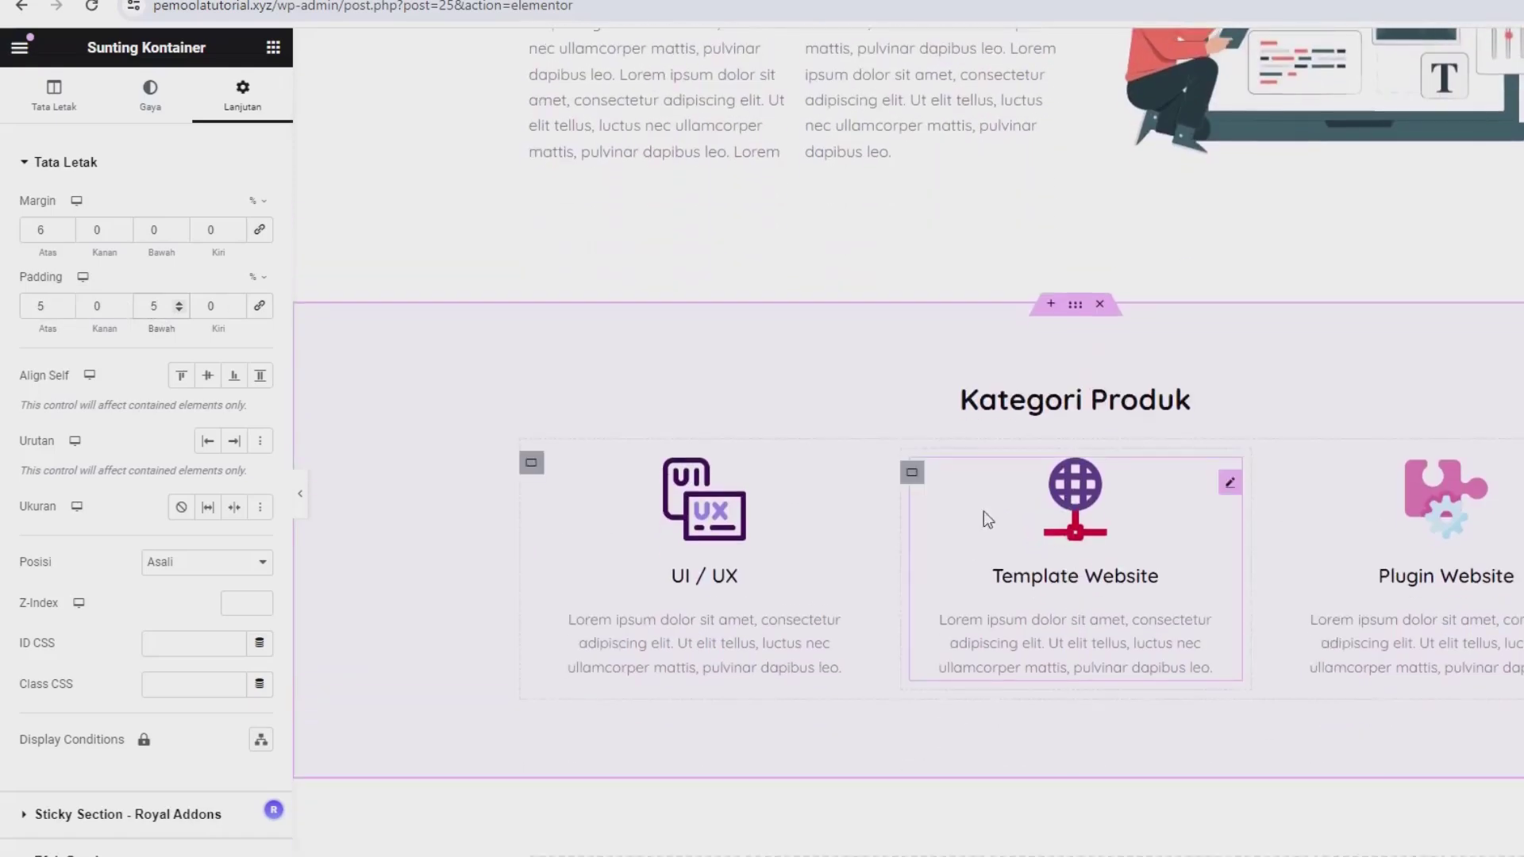
Step: Set the container's Tinggi Minimal to 55 vh
{"action": "left_click", "coordinate": [53, 109]}
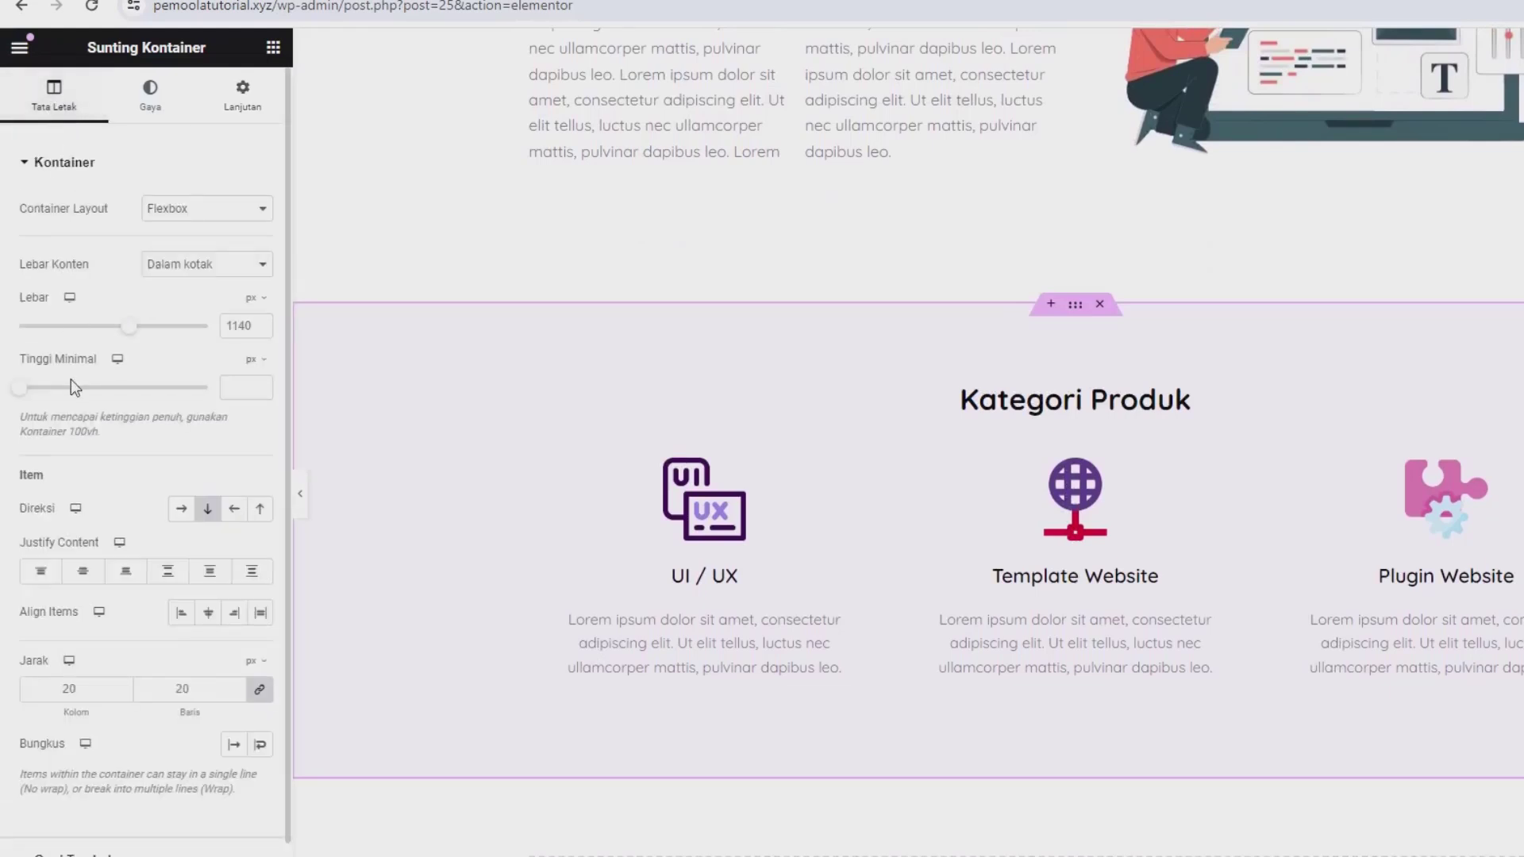
{"action": "left_click", "coordinate": [266, 373]}
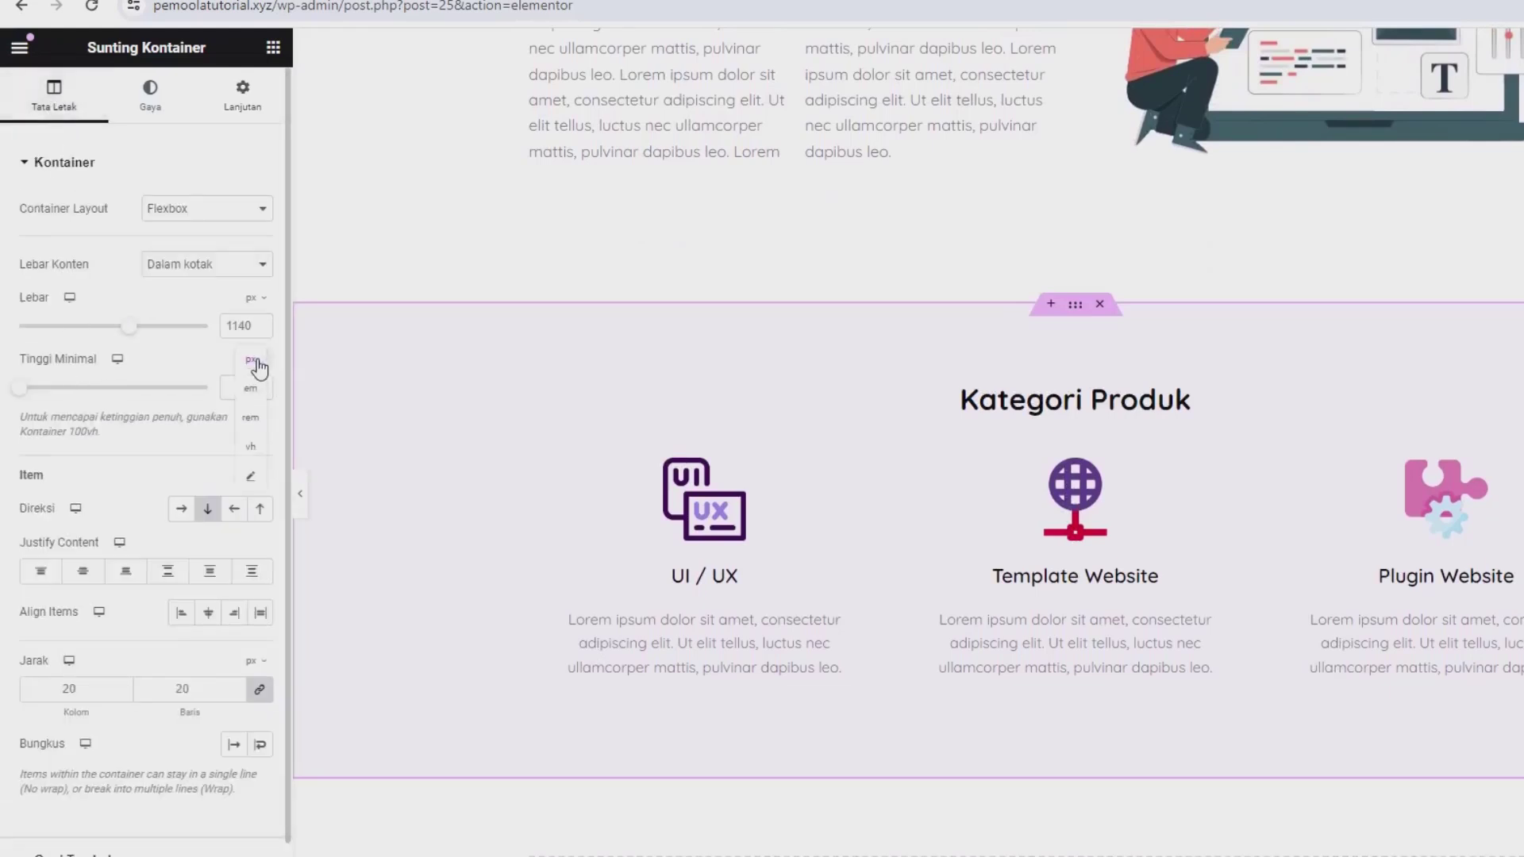
{"action": "left_click", "coordinate": [252, 449]}
{"action": "left_click_drag", "start_coordinate": [19, 399], "coordinate": [136, 407]}
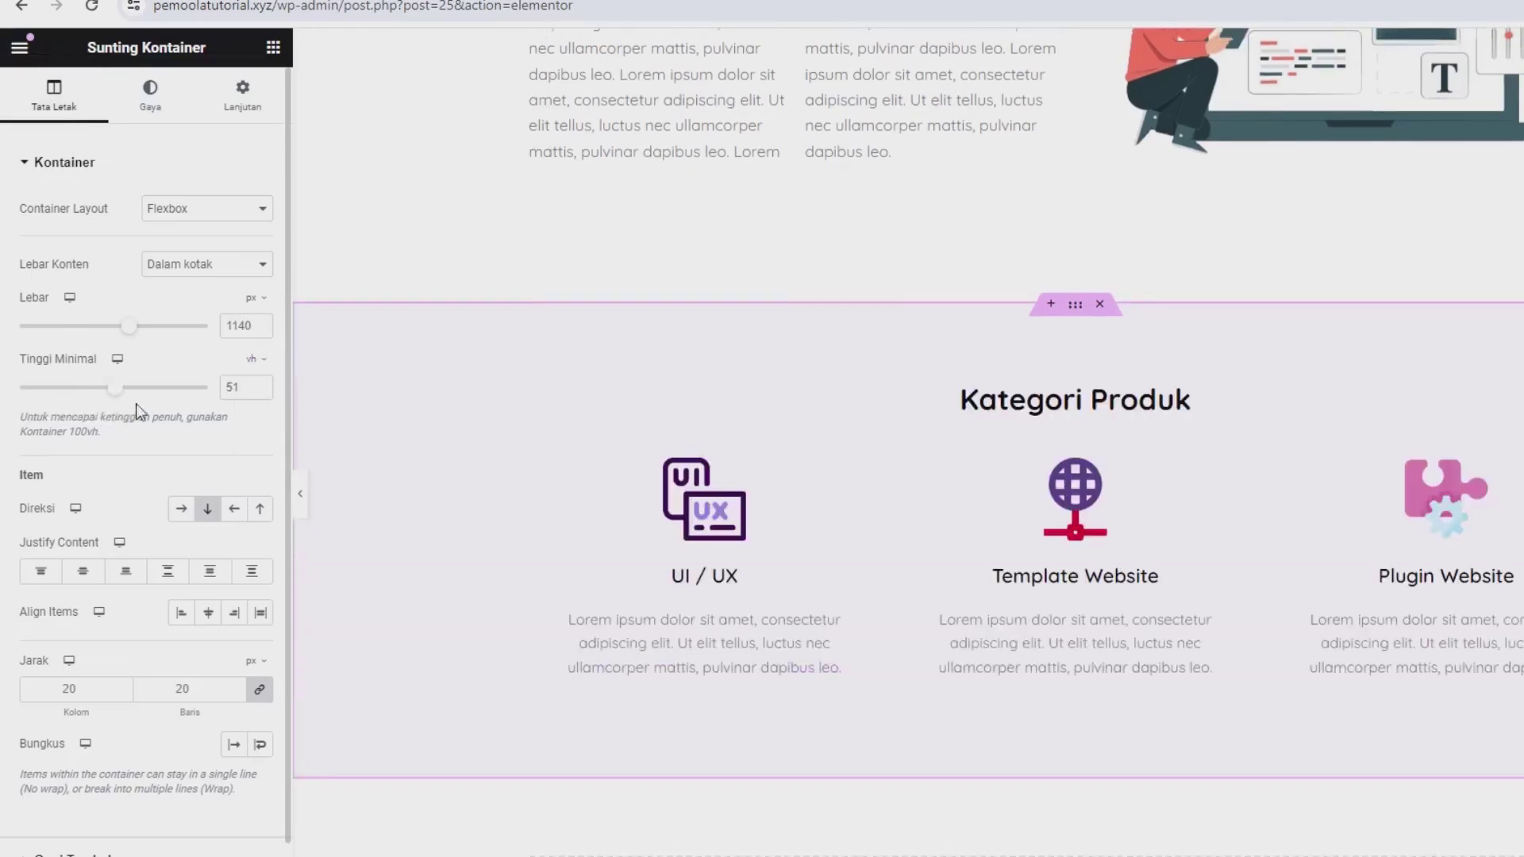
{"action": "left_click", "coordinate": [260, 385]}
{"action": "left_click", "coordinate": [259, 385]}
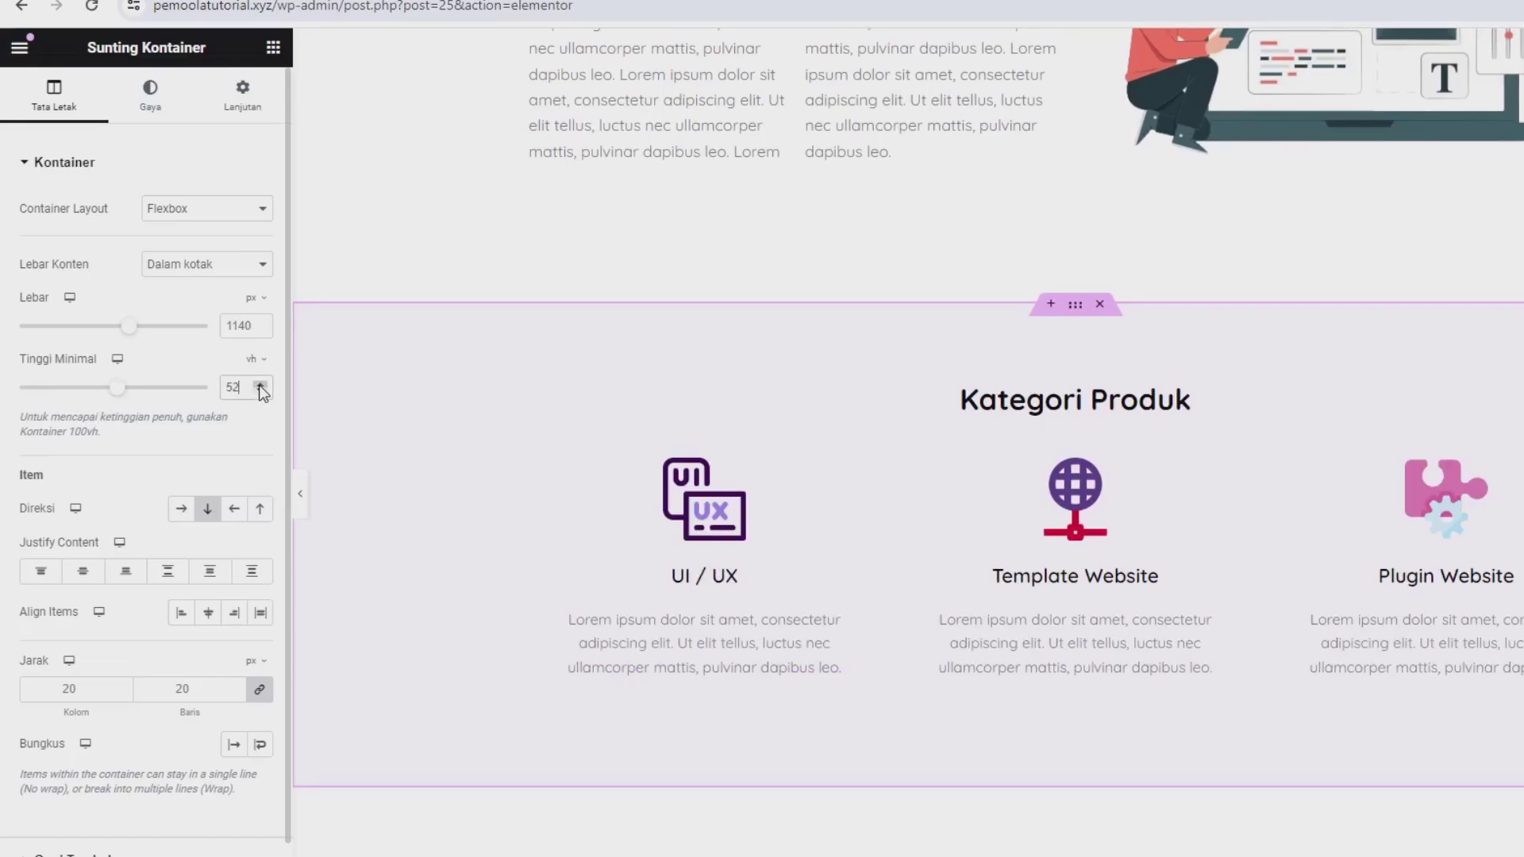
{"action": "left_click", "coordinate": [259, 385]}
{"action": "left_click", "coordinate": [260, 385]}
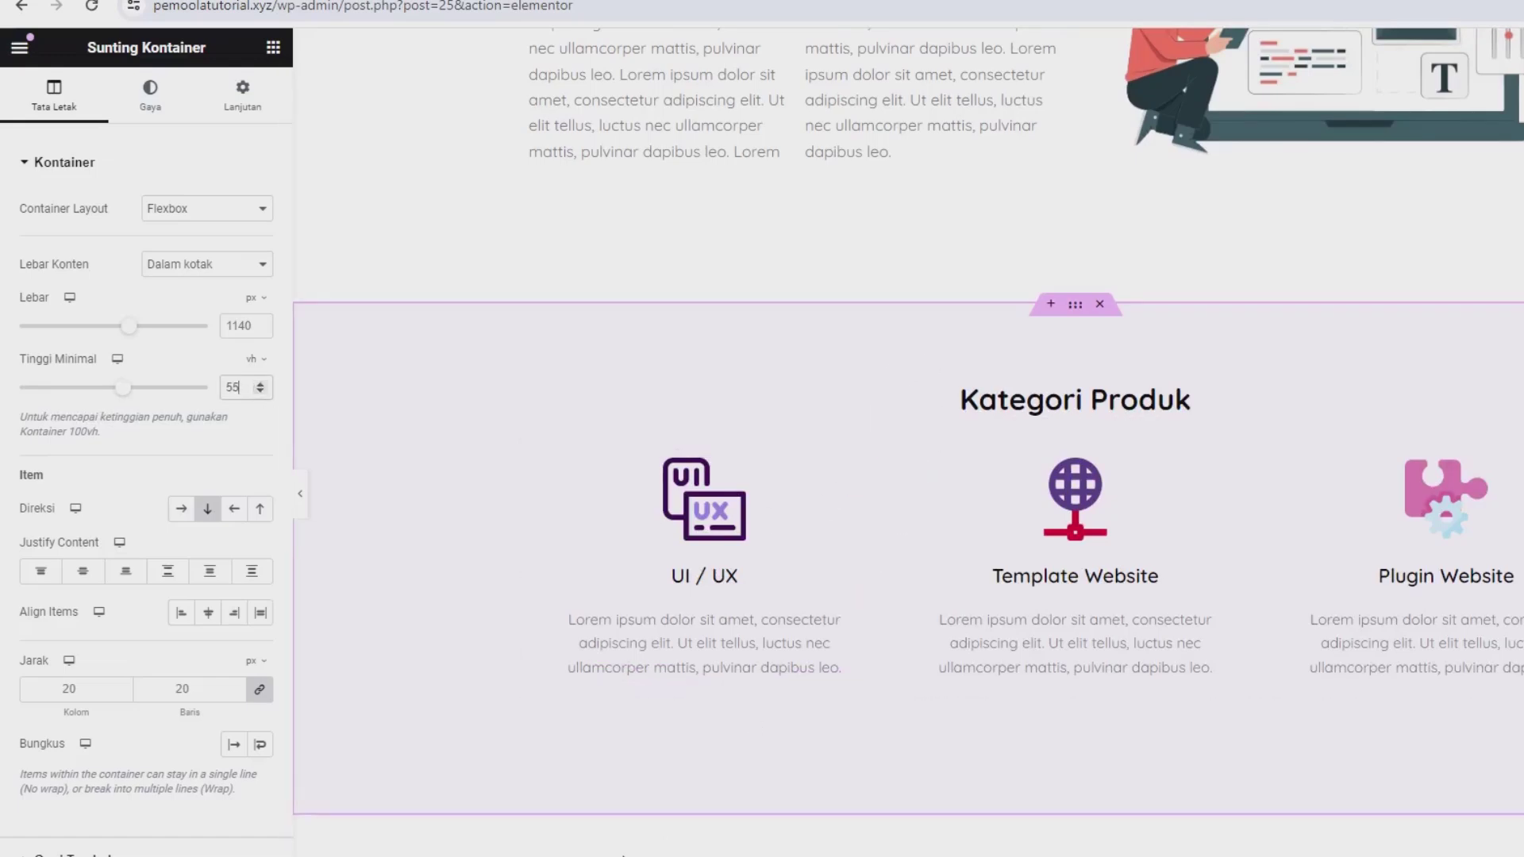
Step: Save the page with Perbarui, then reload the live site and scroll to Kategori Produk
{"action": "left_click", "coordinate": [213, 813]}
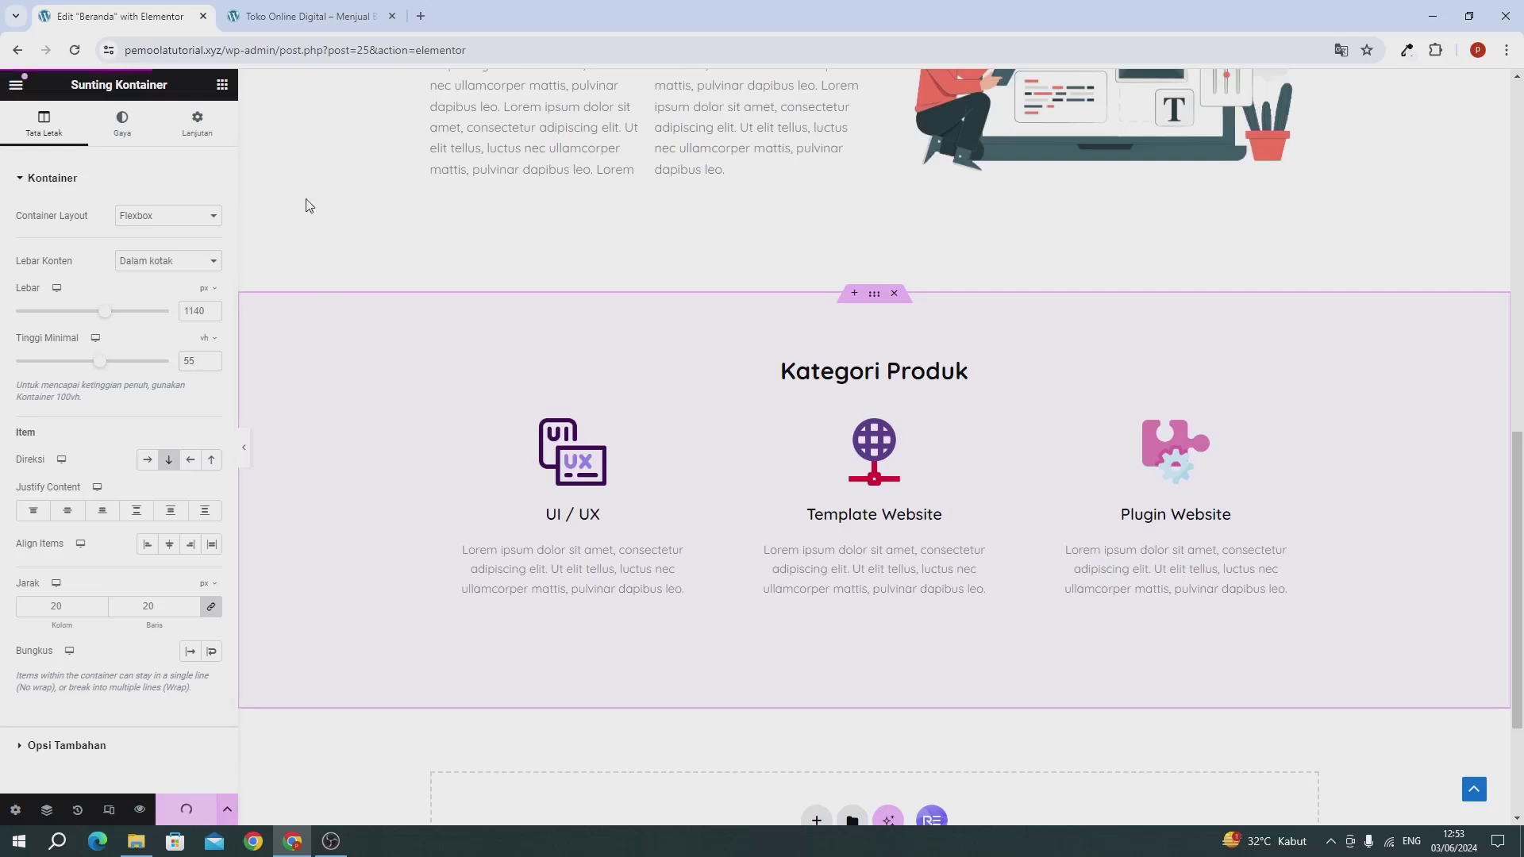
{"action": "left_click", "coordinate": [275, 17]}
{"action": "key", "text": "F5"}
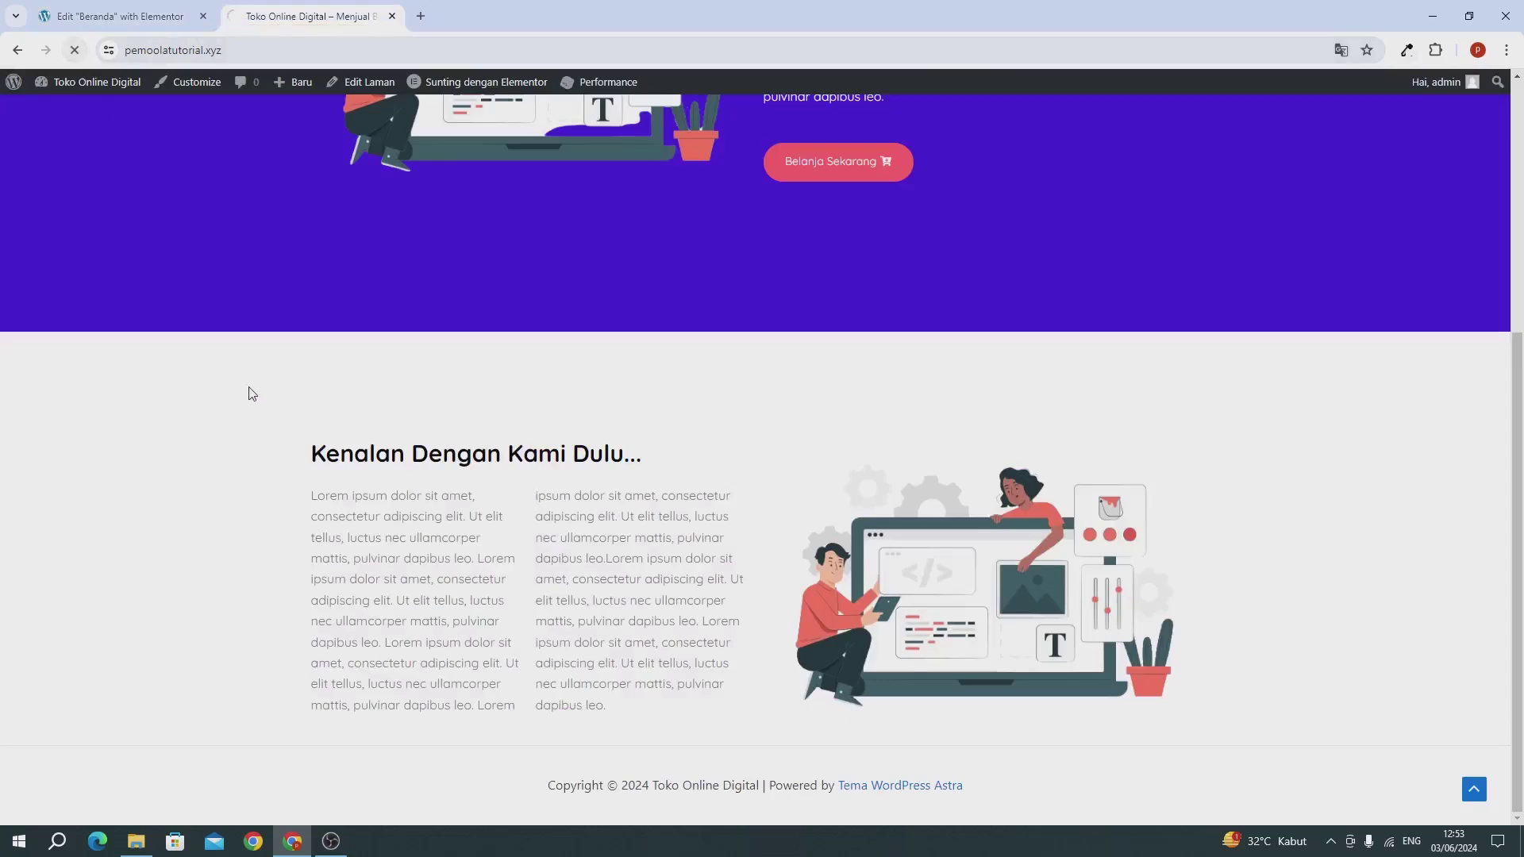
{"action": "scroll", "coordinate": [249, 394], "scroll_direction": "down", "scroll_amount": 1}
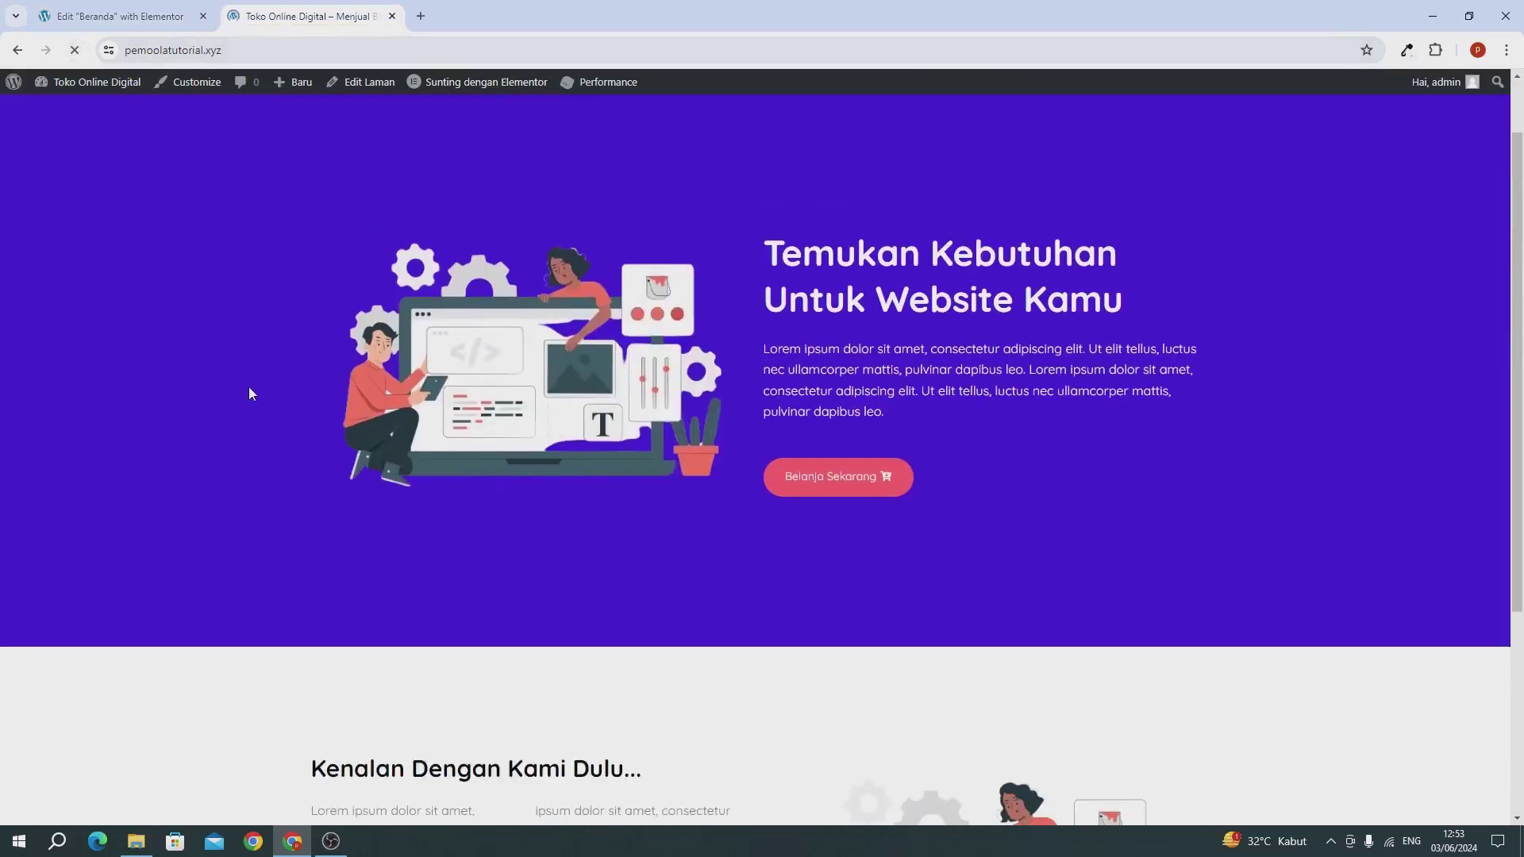
{"action": "scroll", "coordinate": [250, 394], "scroll_direction": "down", "scroll_amount": 10}
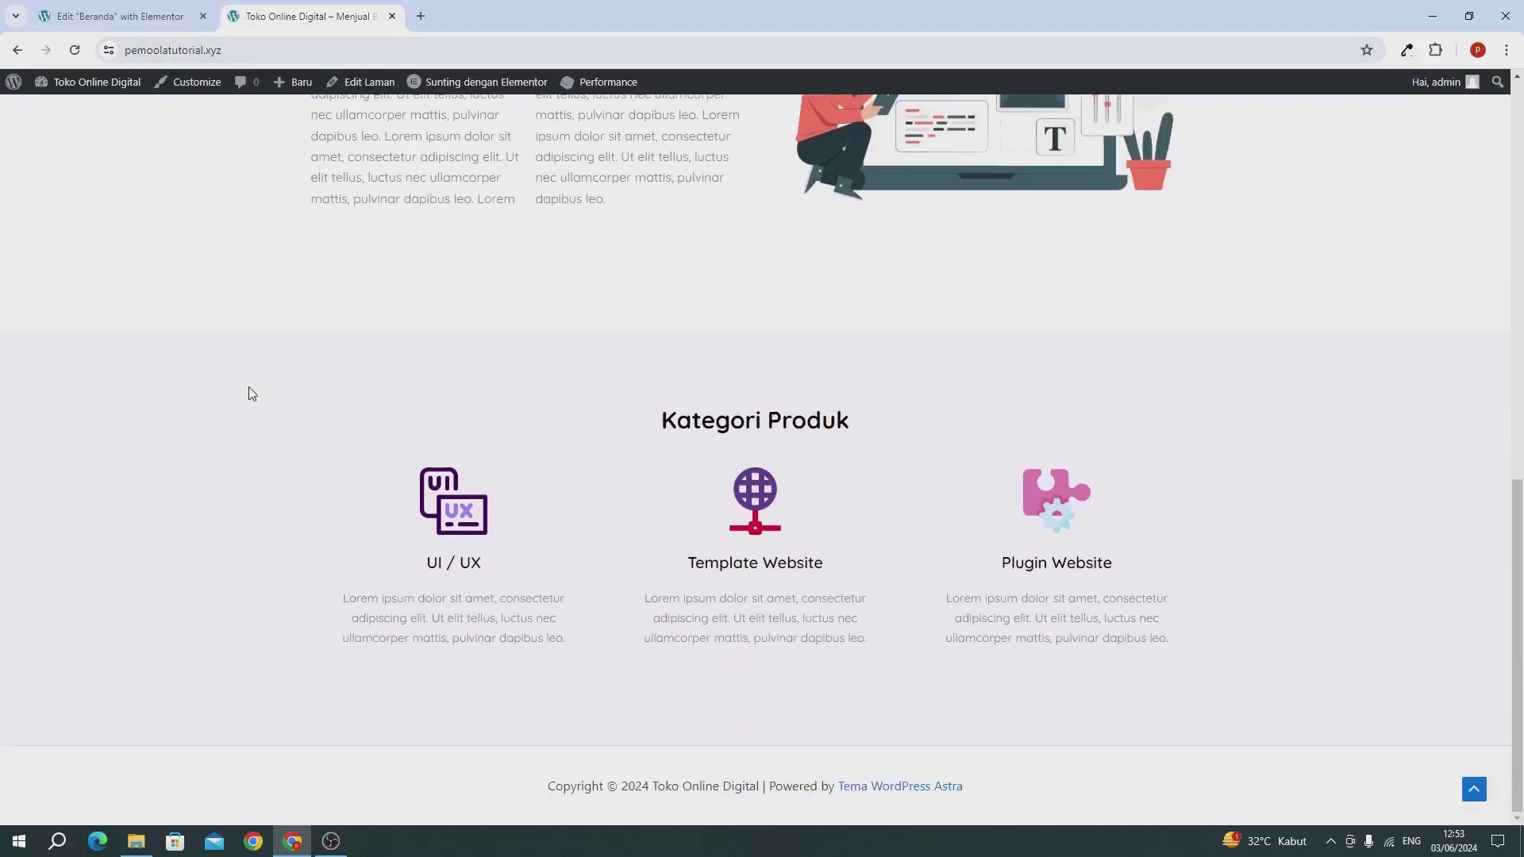
{"action": "scroll", "coordinate": [249, 395], "scroll_direction": "up", "scroll_amount": 6}
{"action": "scroll", "coordinate": [254, 412], "scroll_direction": "down", "scroll_amount": 6}
Step: Back in Elementor, add a new Flexbox container with a vertical structure below Kategori Produk
{"action": "left_click", "coordinate": [103, 11]}
{"action": "scroll", "coordinate": [439, 103], "scroll_direction": "down", "scroll_amount": 3}
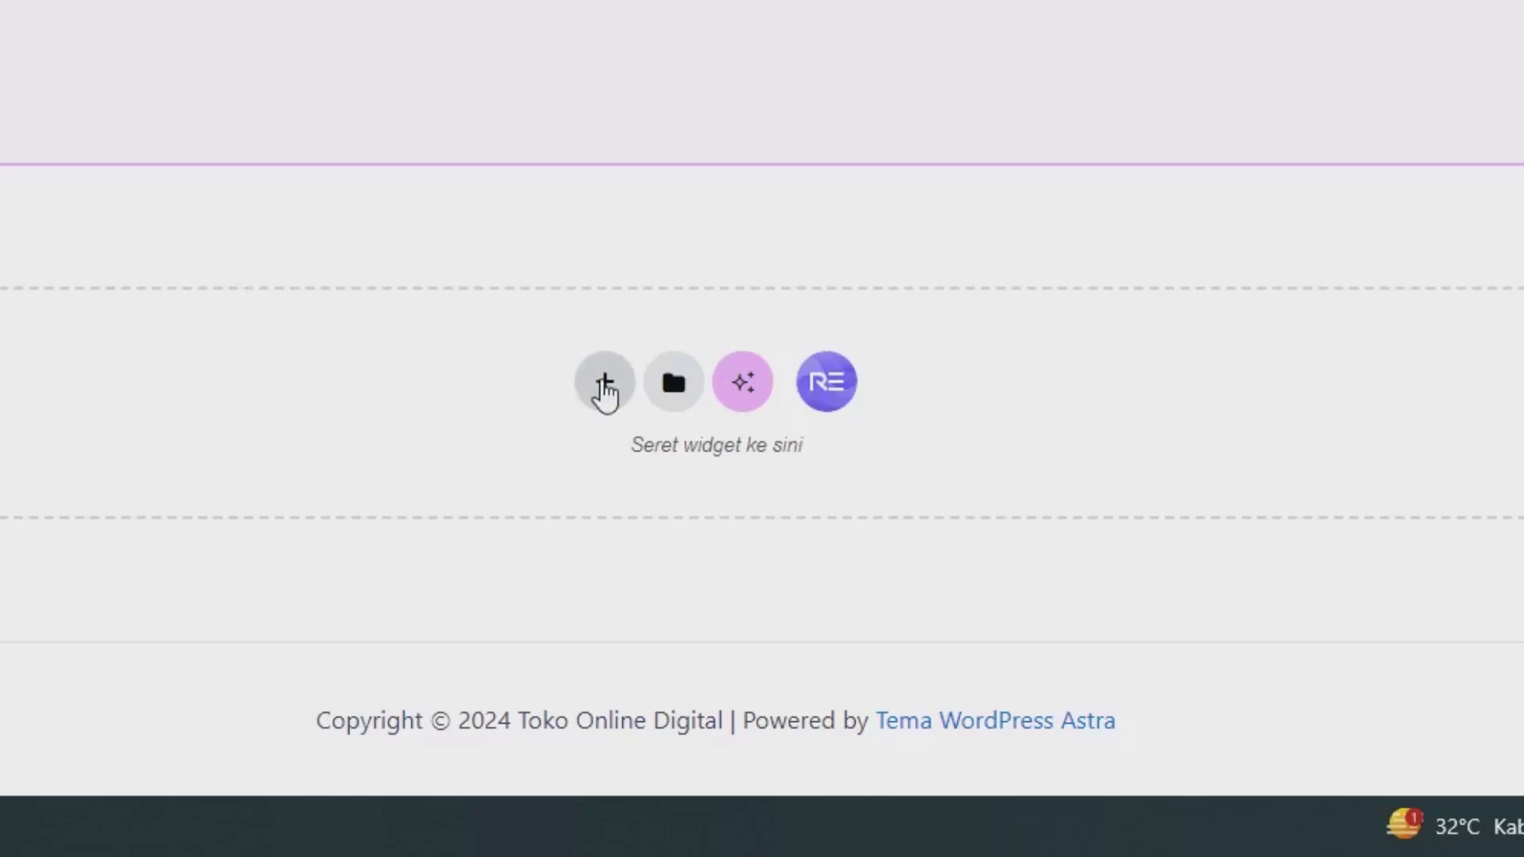
{"action": "left_click", "coordinate": [603, 381]}
{"action": "left_click", "coordinate": [559, 454]}
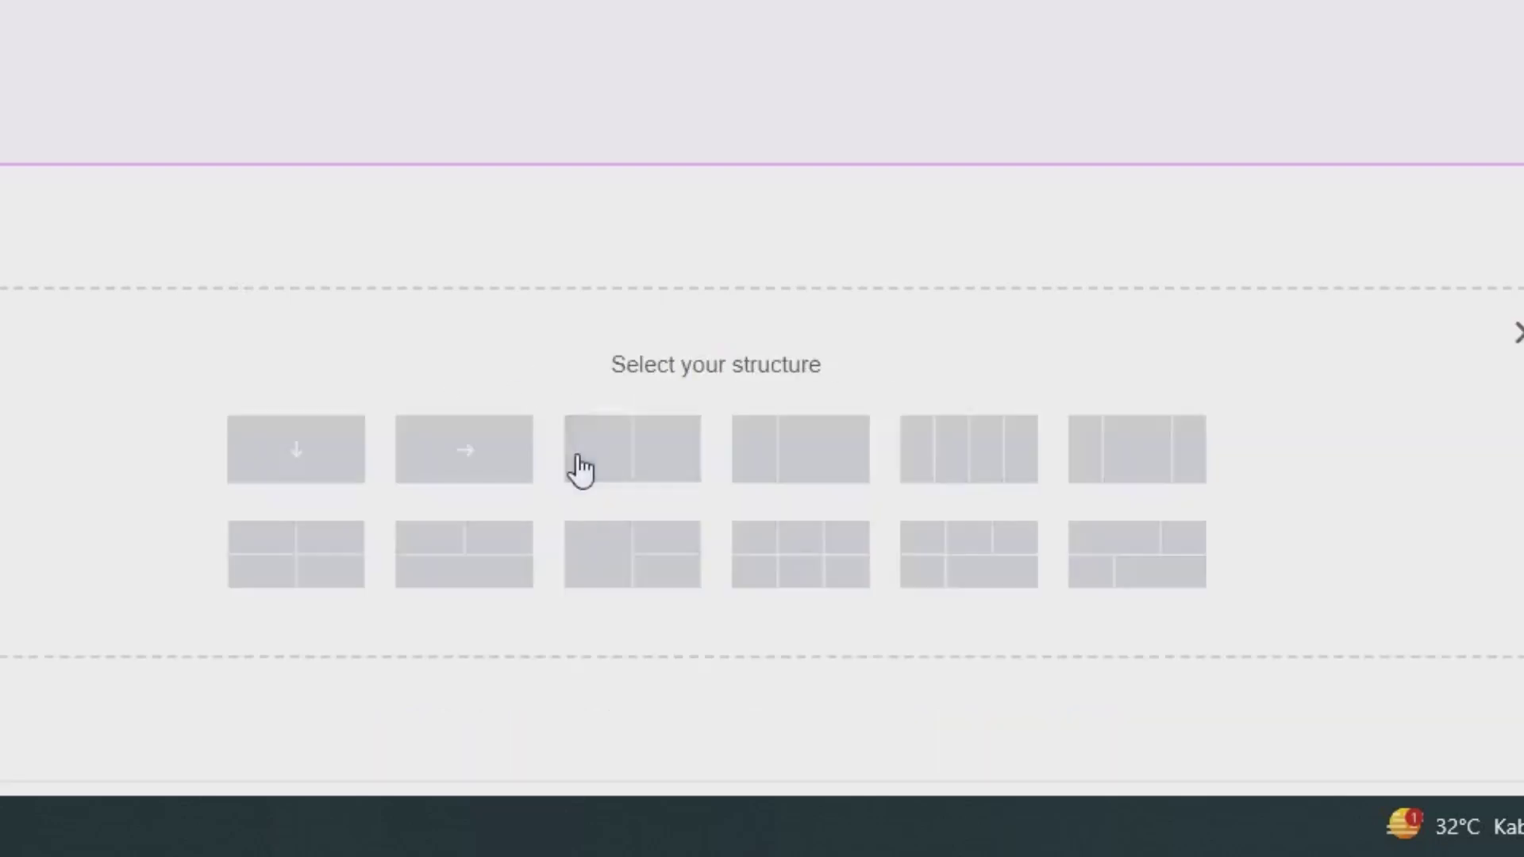
{"action": "left_click", "coordinate": [269, 473]}
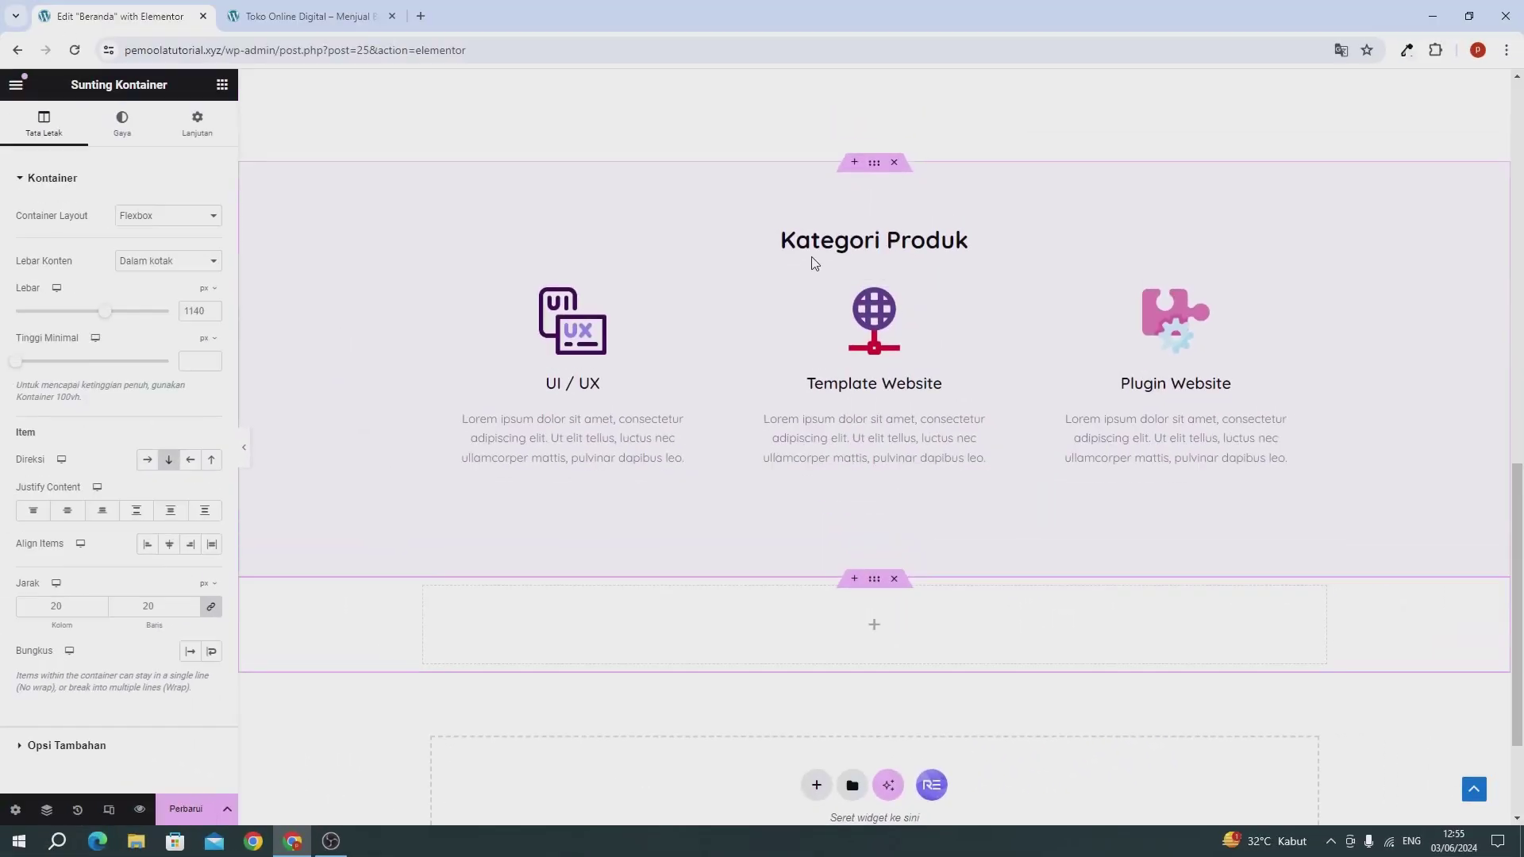
Step: Give the new container an unlinked top margin of 6%
{"action": "left_click", "coordinate": [194, 131]}
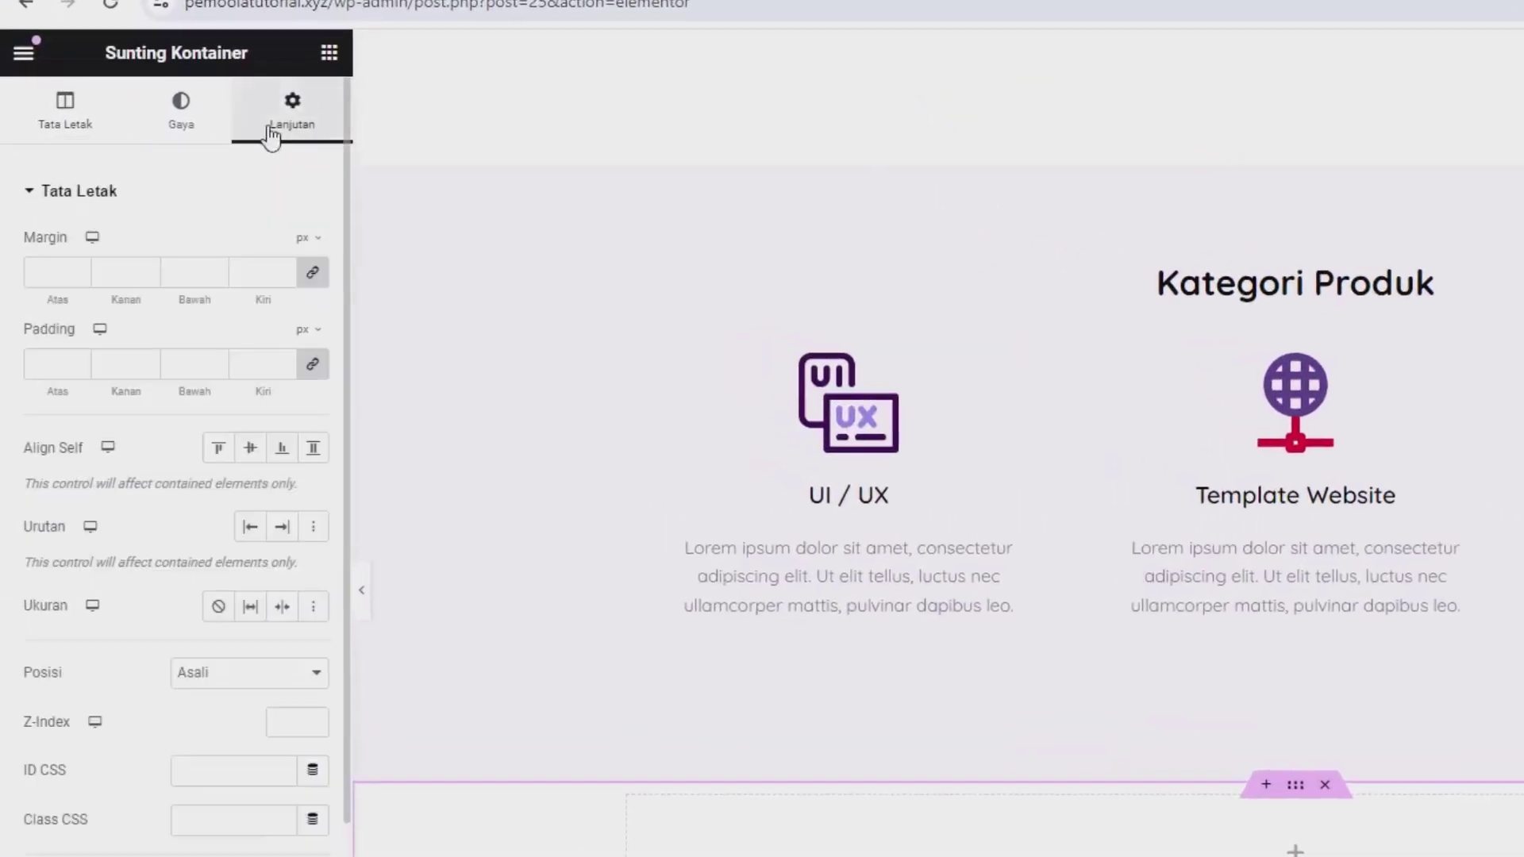
{"action": "left_click", "coordinate": [312, 272]}
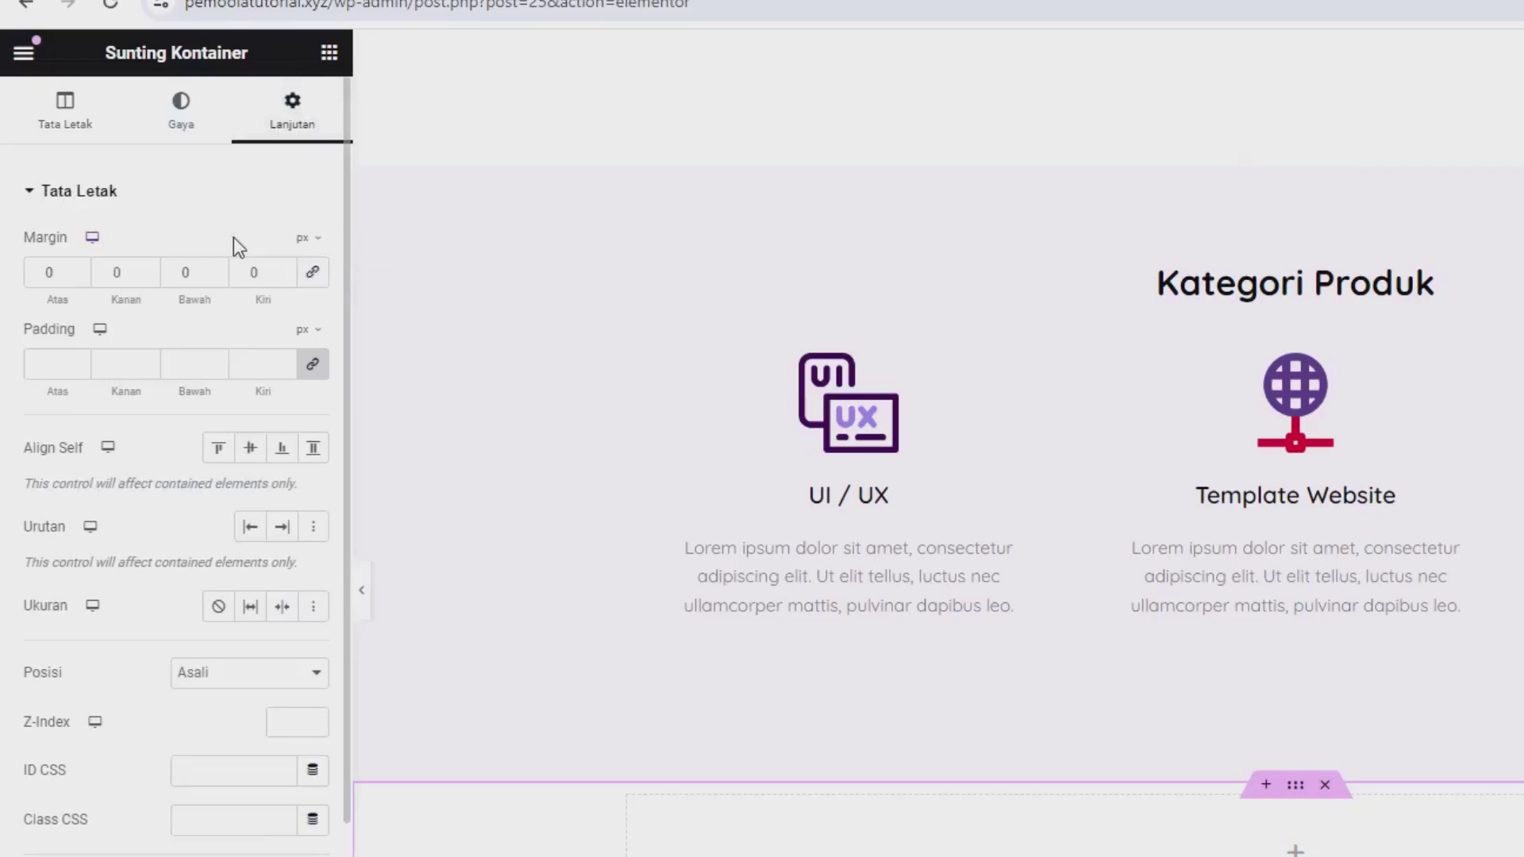
{"action": "left_click", "coordinate": [307, 238]}
{"action": "left_click", "coordinate": [308, 280]}
{"action": "type", "text": "6"}
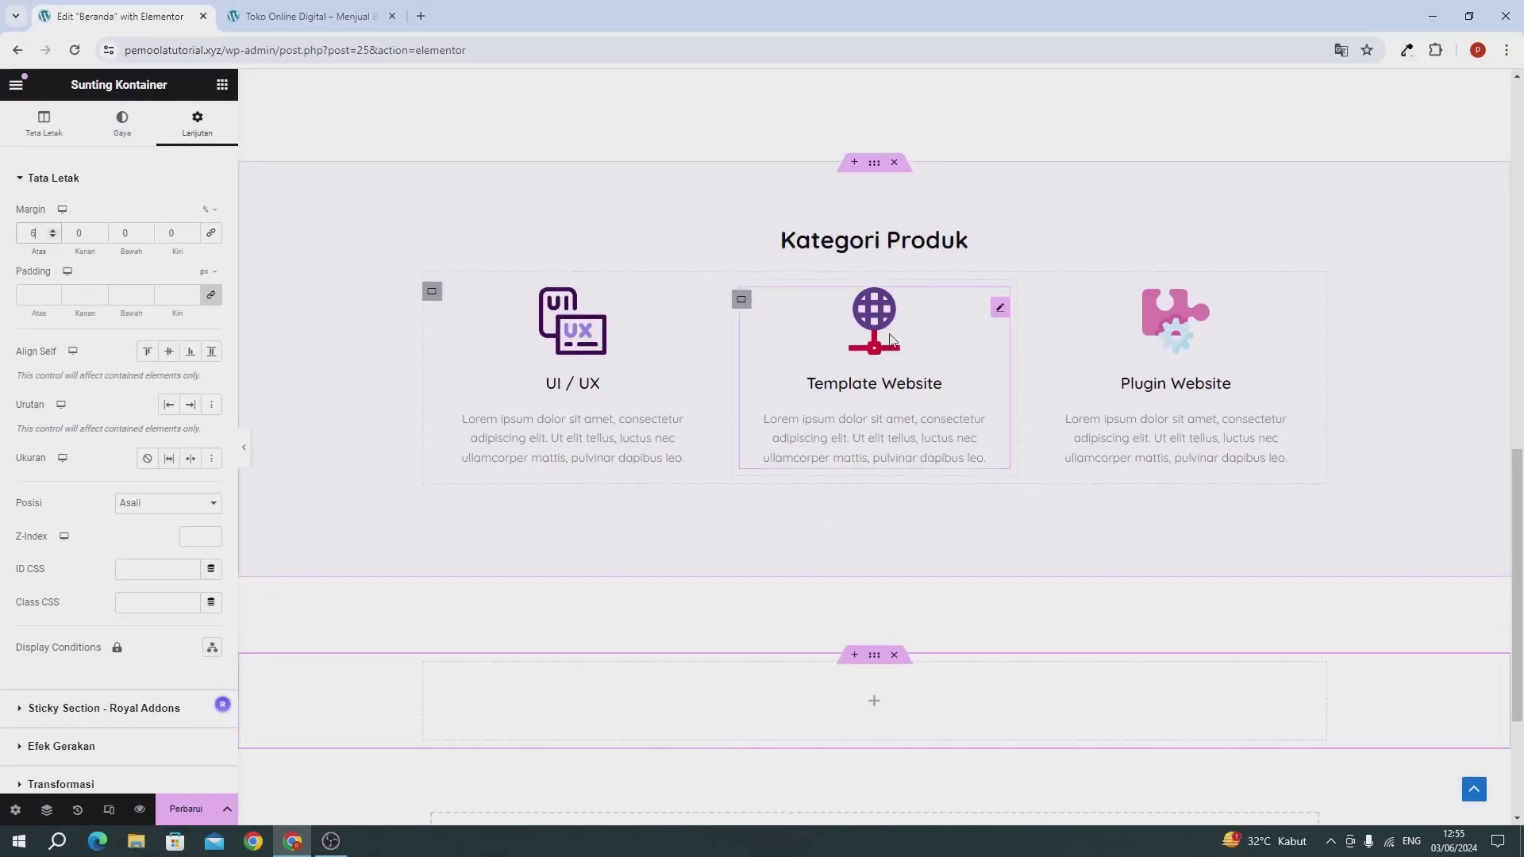
Step: Copy the Kategori Produk heading and paste it into the new section
{"action": "right_click", "coordinate": [863, 246]}
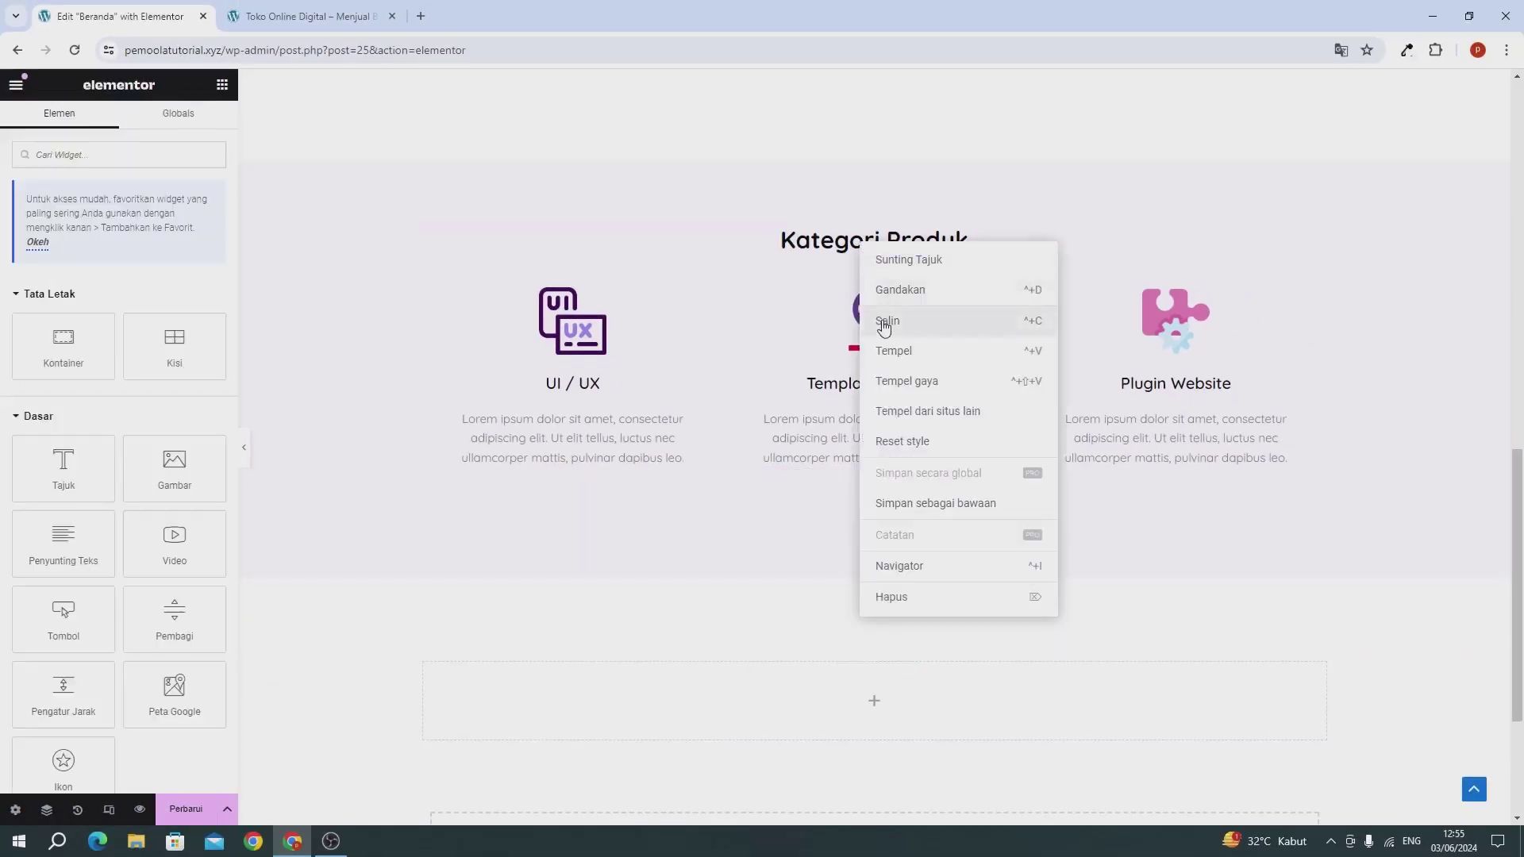
{"action": "left_click", "coordinate": [884, 326]}
{"action": "scroll", "coordinate": [779, 479], "scroll_direction": "down", "scroll_amount": 2}
{"action": "right_click", "coordinate": [758, 570]}
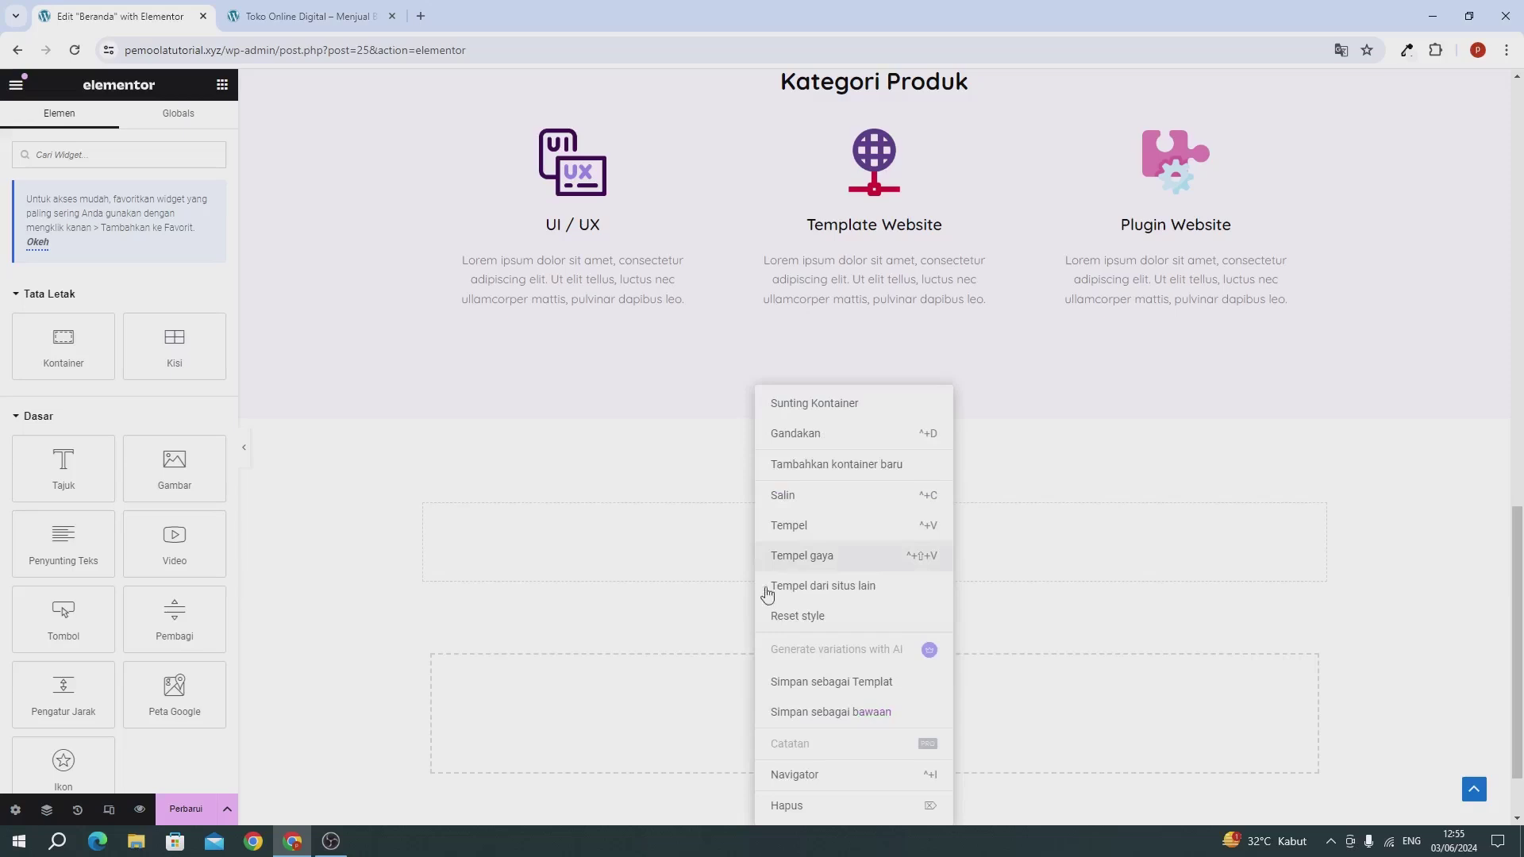
{"action": "left_click", "coordinate": [810, 525]}
Step: Retitle the pasted heading 'Produk Kami' and search the widgets for 'prod'
{"action": "triple_click", "coordinate": [96, 254]}
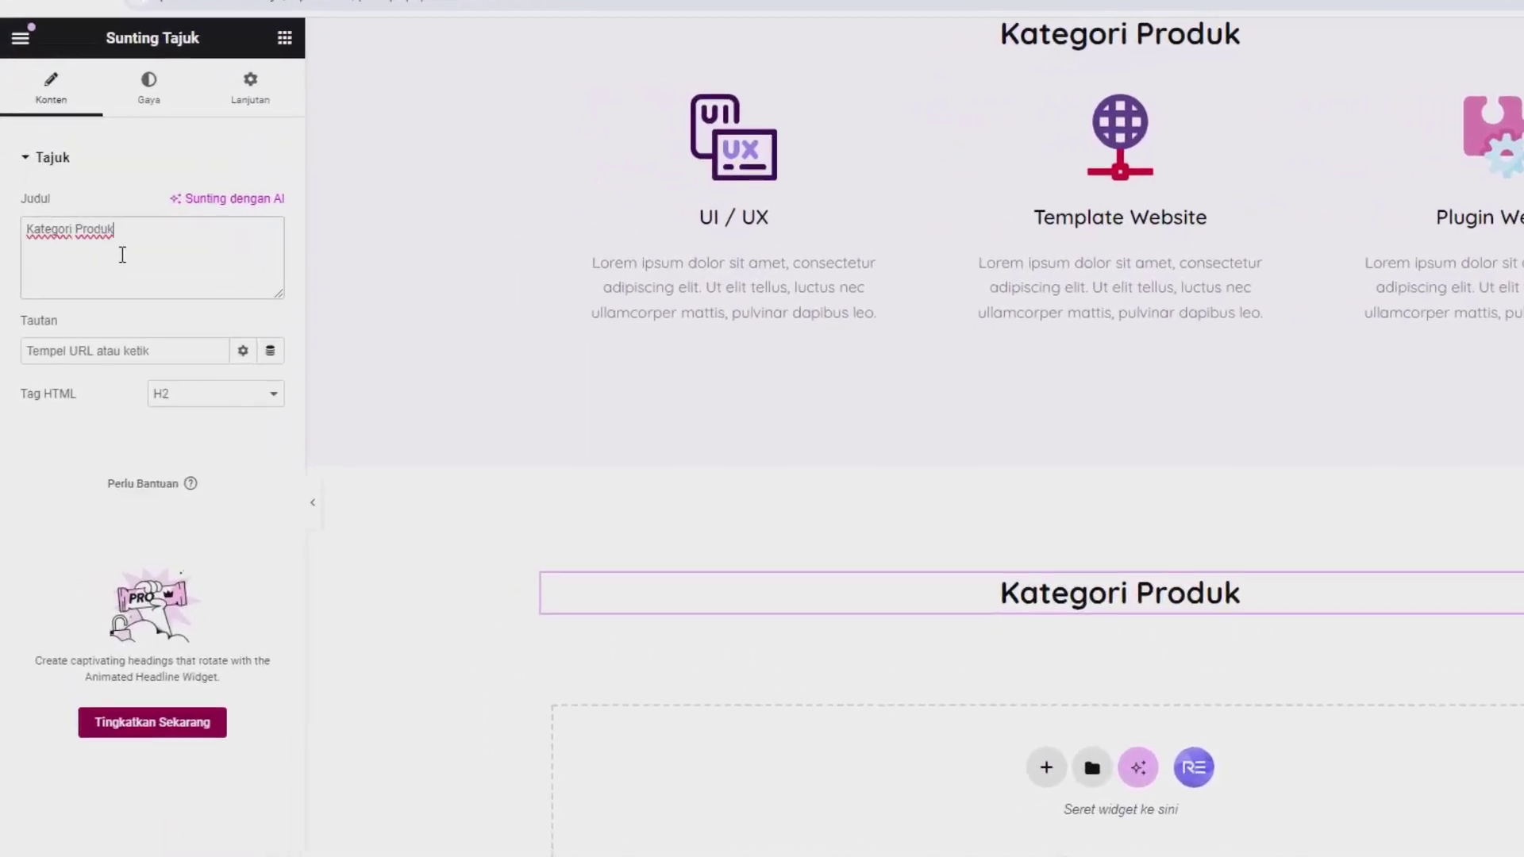
{"action": "type", "text": "Produyk"}
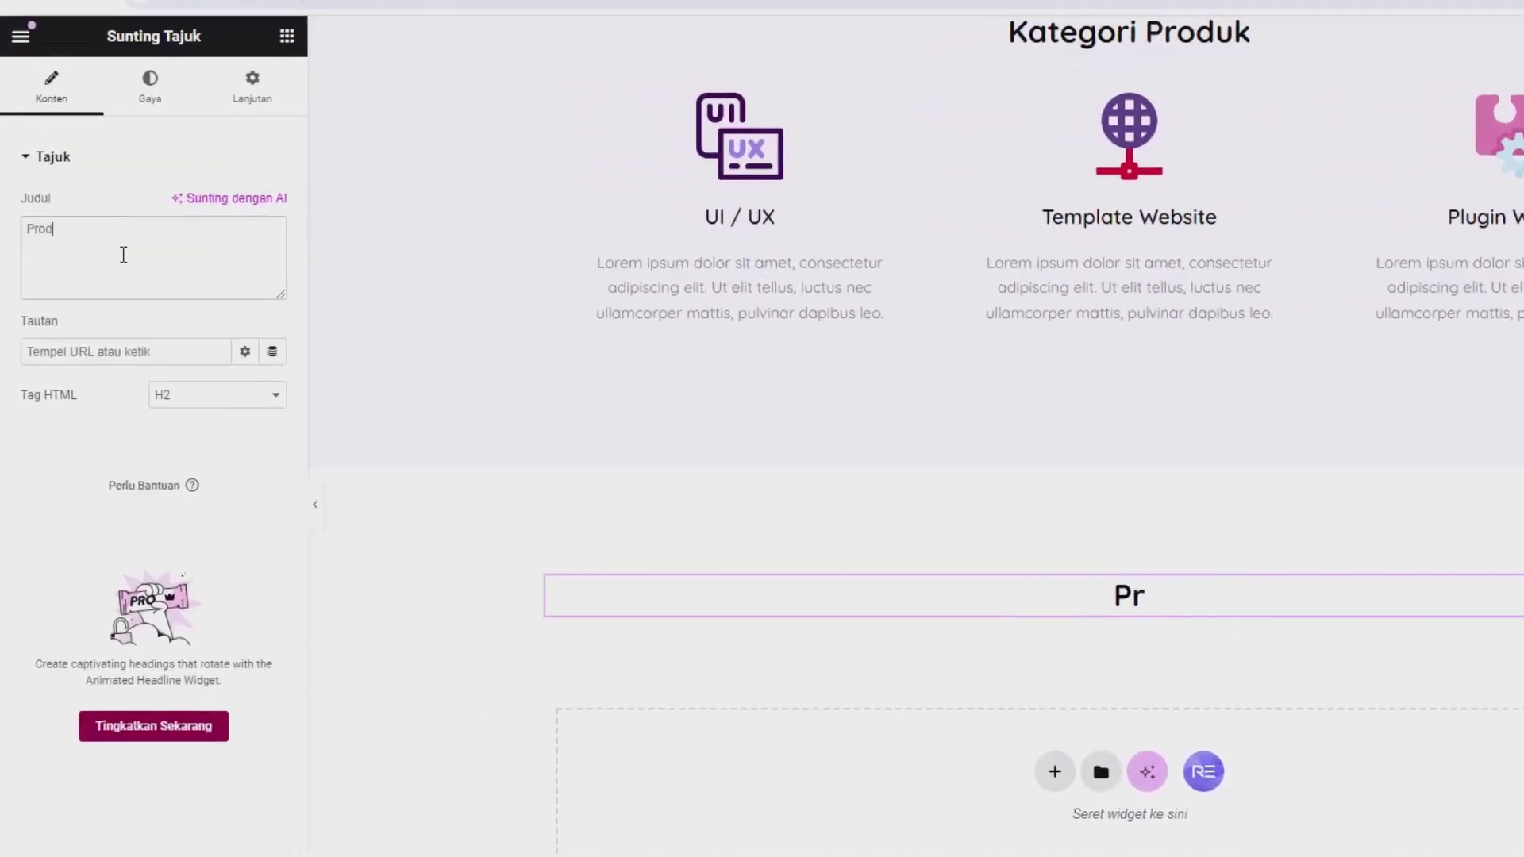
{"action": "key", "text": "BackSpace"}
{"action": "key", "text": "BackSpace"}
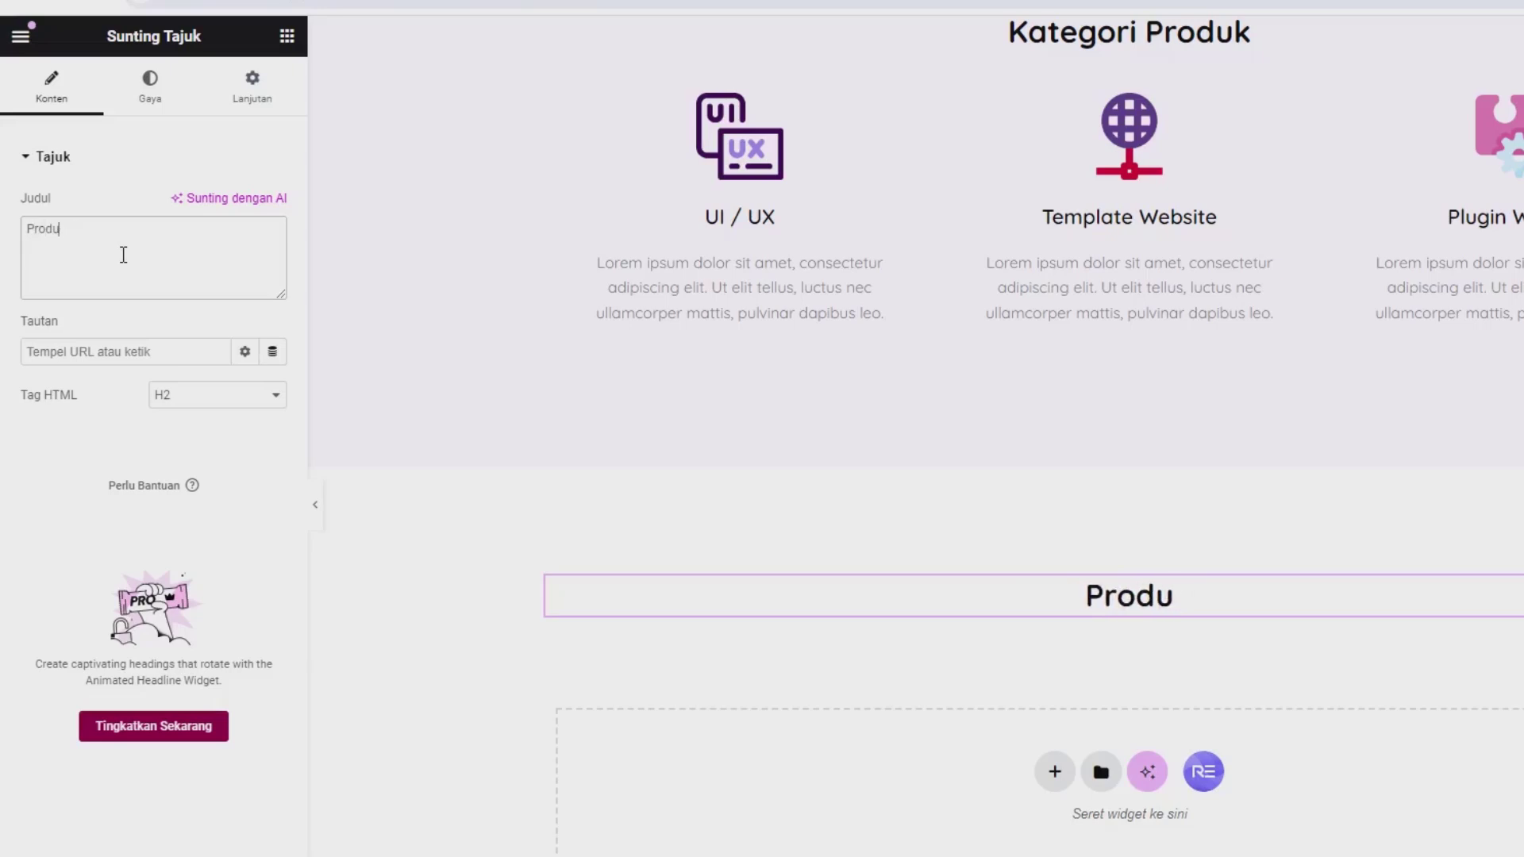
{"action": "type", "text": "k Kami"}
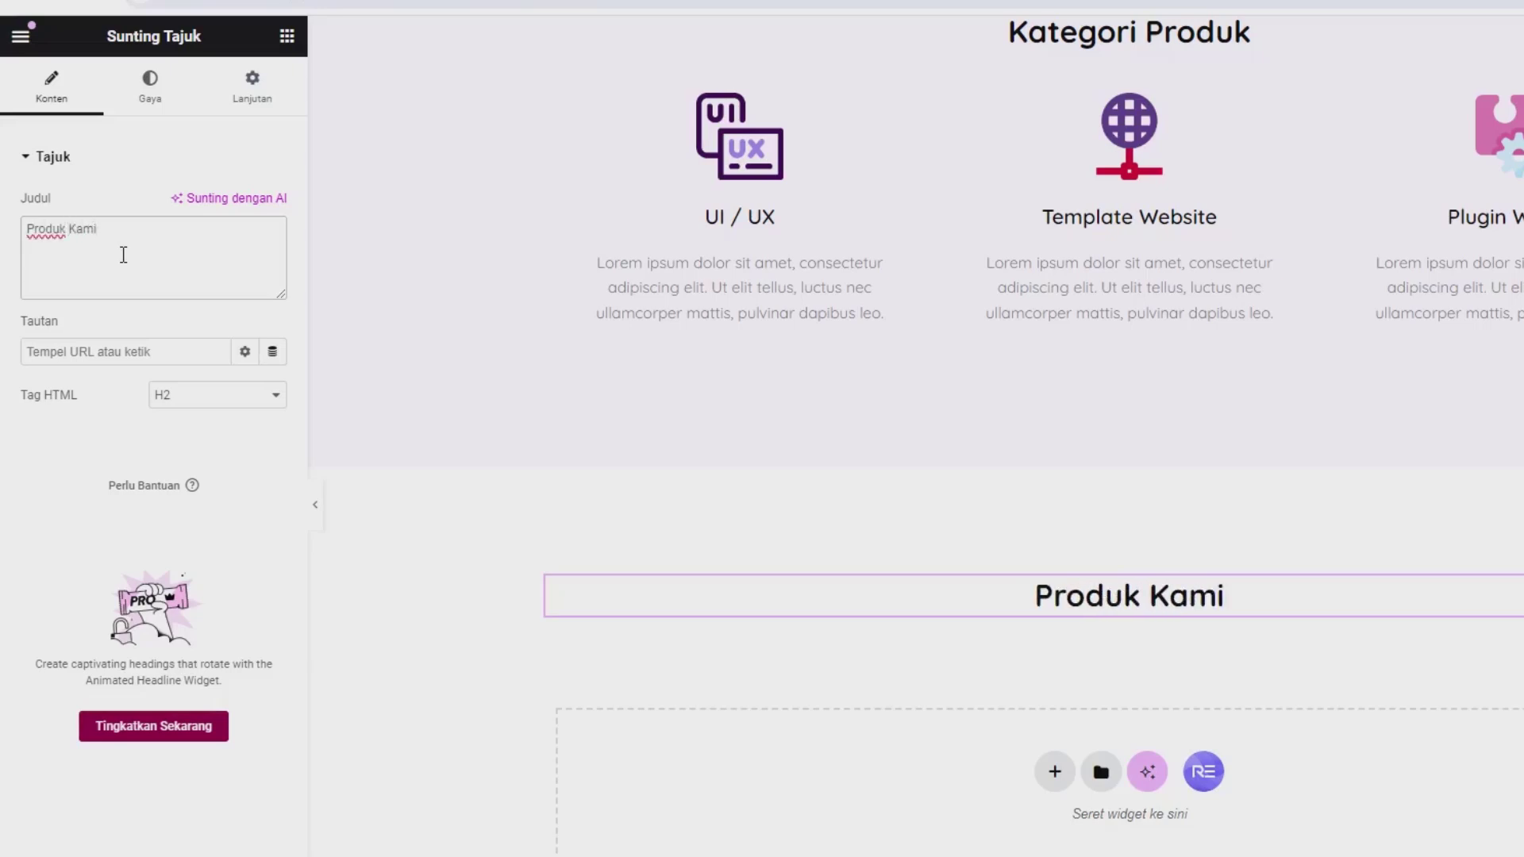
{"action": "left_click", "coordinate": [286, 36]}
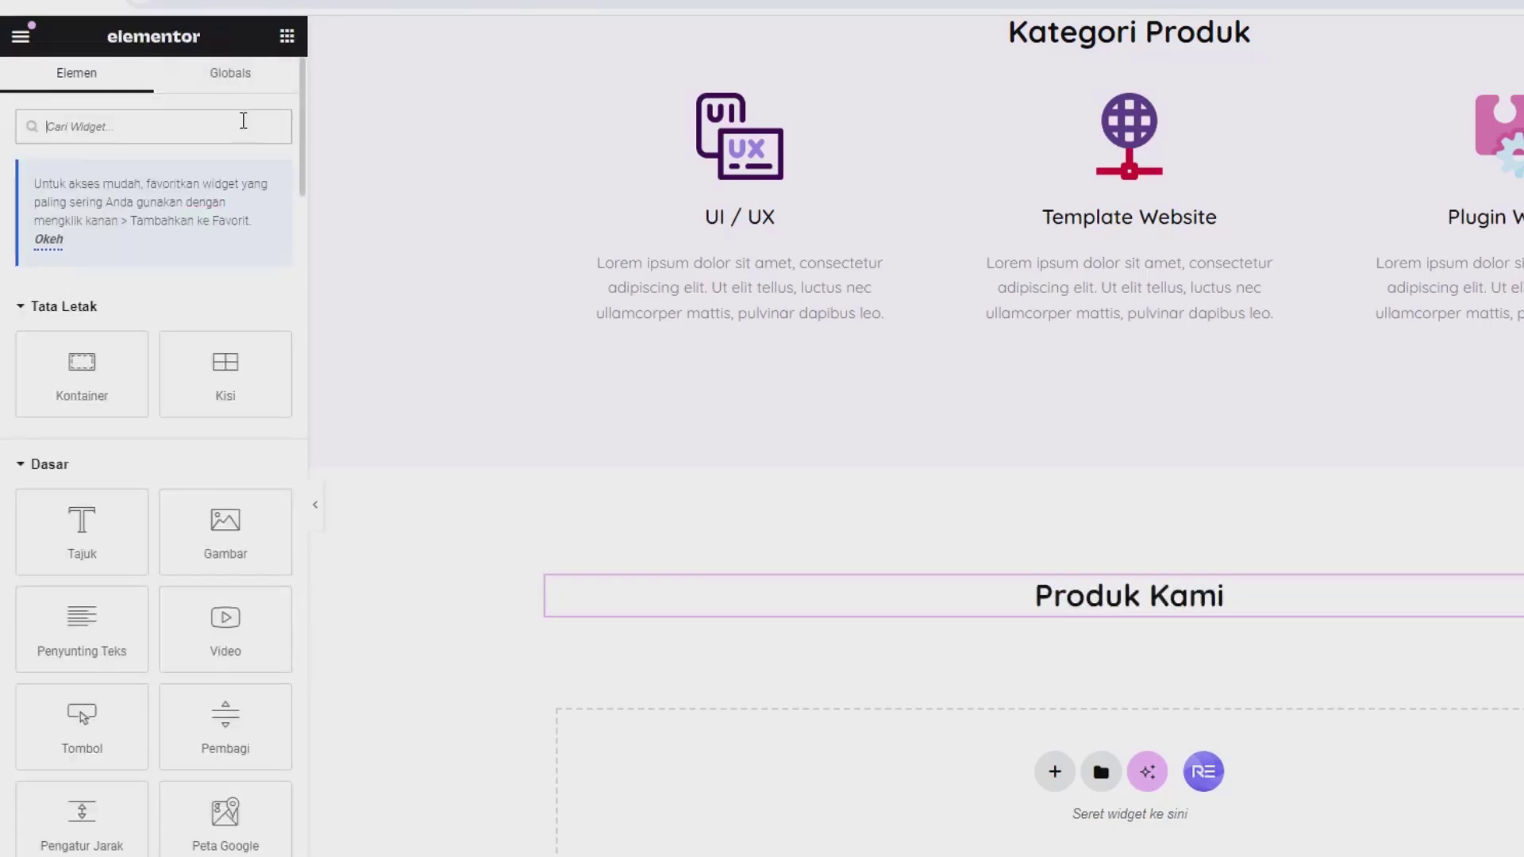
{"action": "type", "text": "product"}
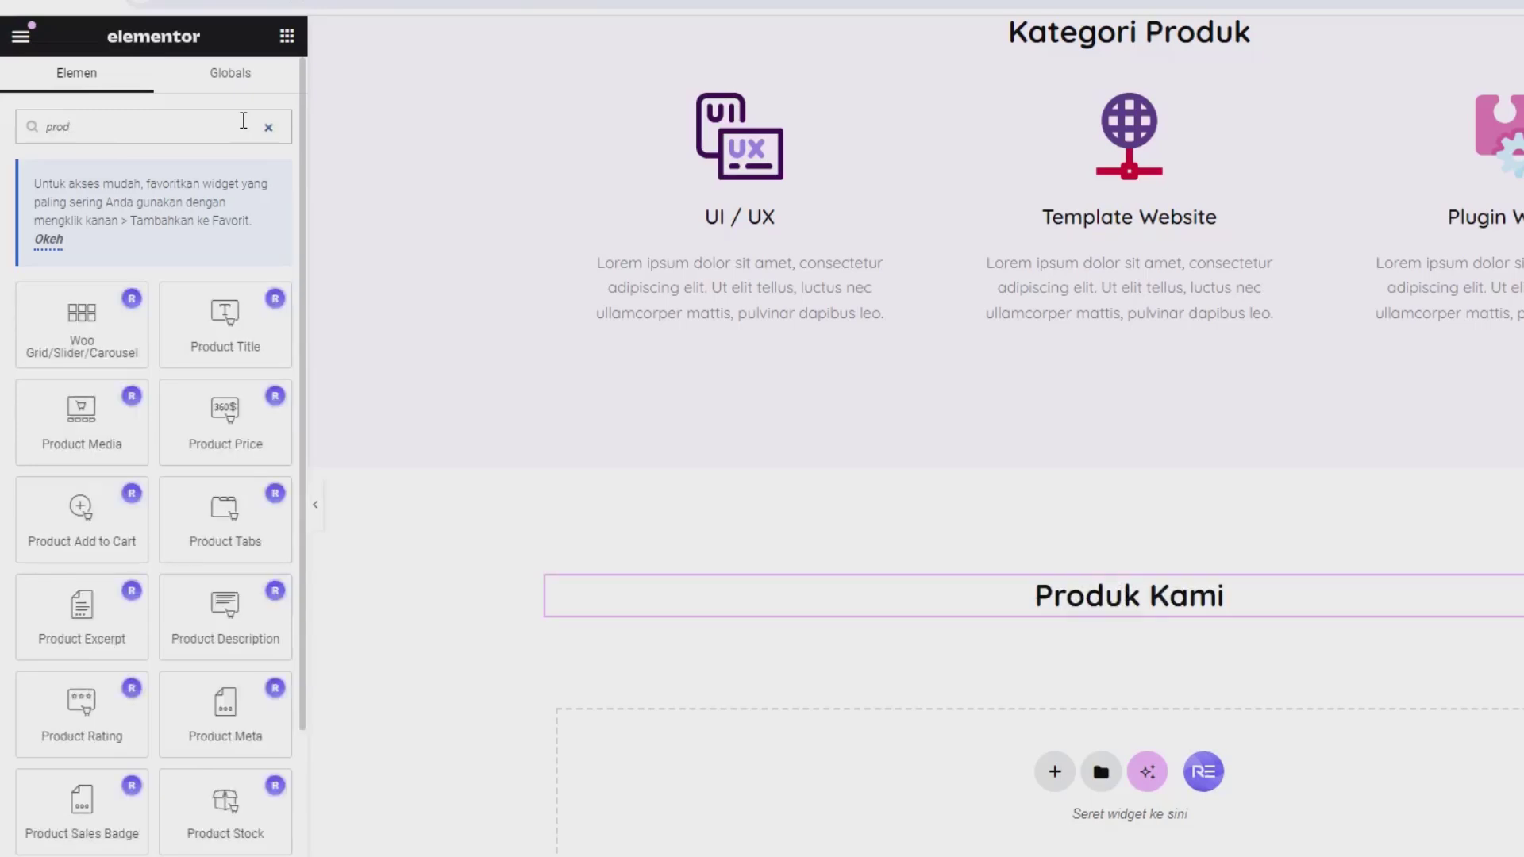
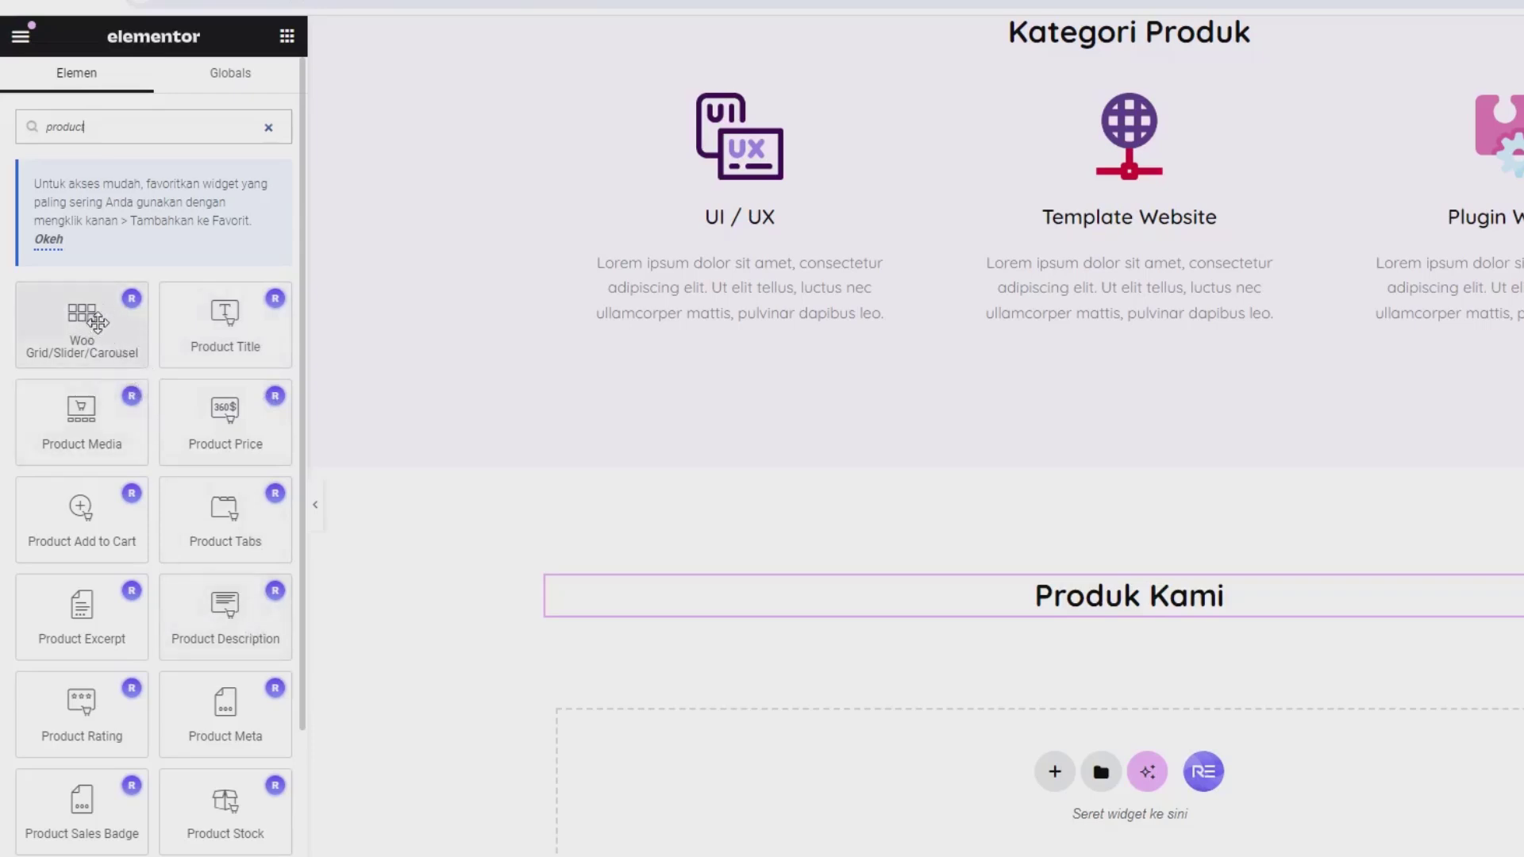
Step: Drop a Woo Grid/Slider/Carousel product grid under Produk Kami and test its All and Tanpa kategori filters
{"action": "left_click_drag", "start_coordinate": [91, 327], "coordinate": [1094, 609]}
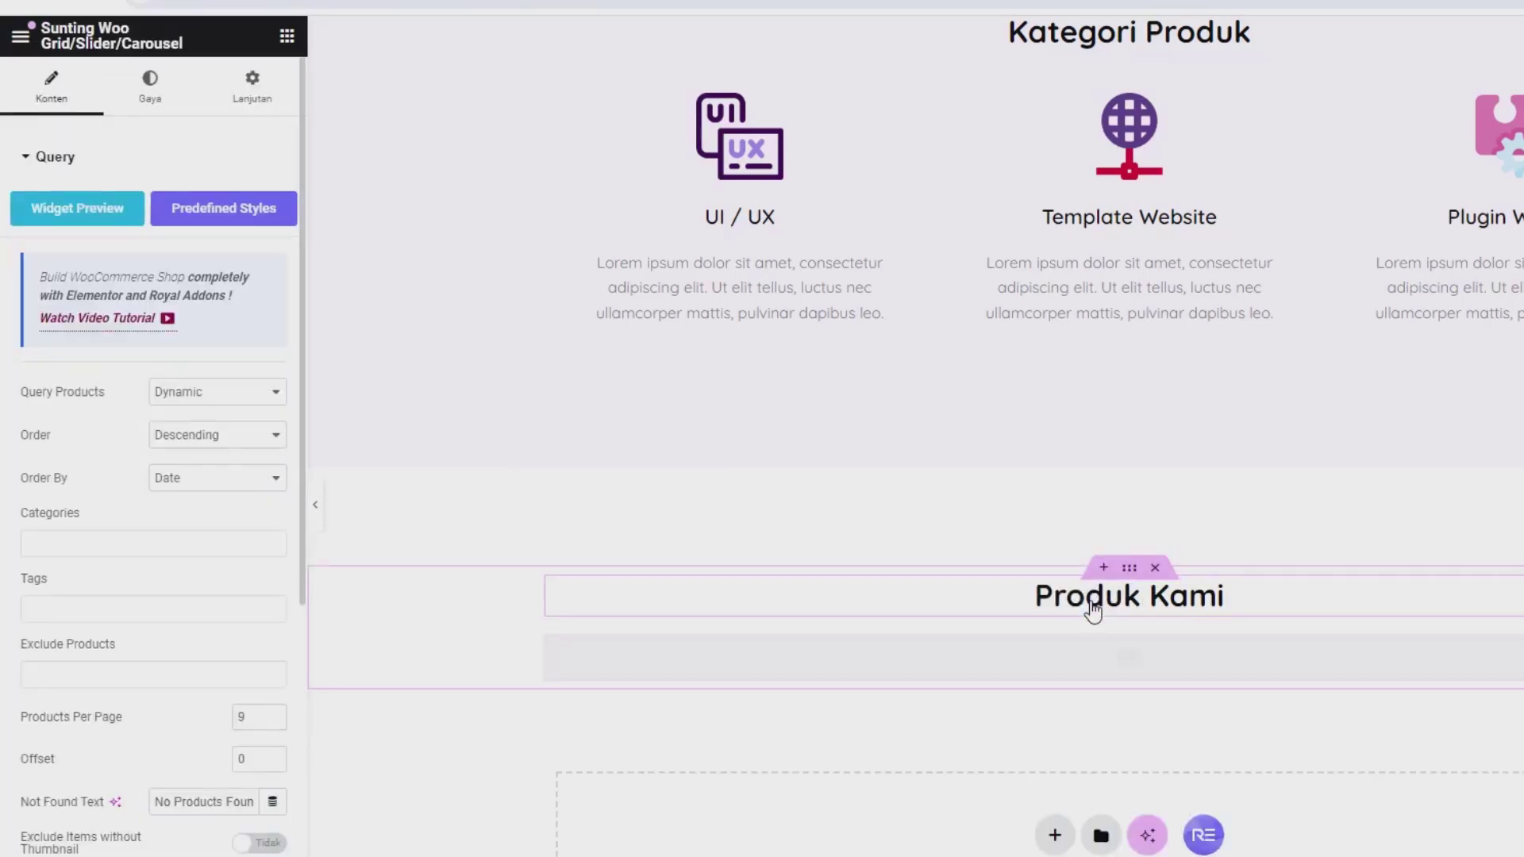
{"action": "scroll", "coordinate": [1045, 623], "scroll_direction": "down", "scroll_amount": 10}
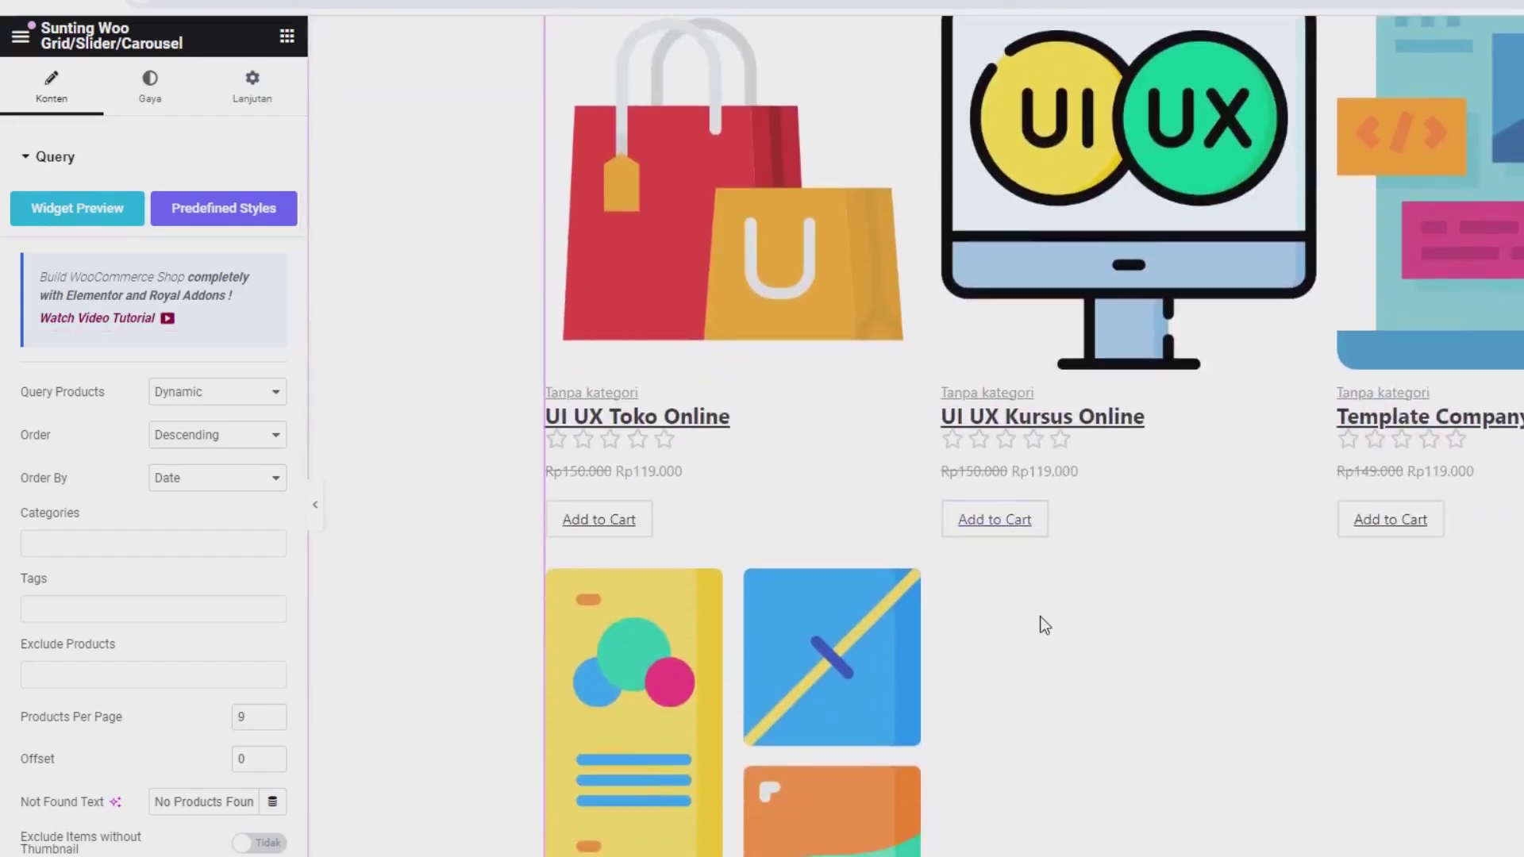
{"action": "scroll", "coordinate": [1041, 621], "scroll_direction": "up", "scroll_amount": 8}
{"action": "scroll", "coordinate": [1040, 616], "scroll_direction": "down", "scroll_amount": 4}
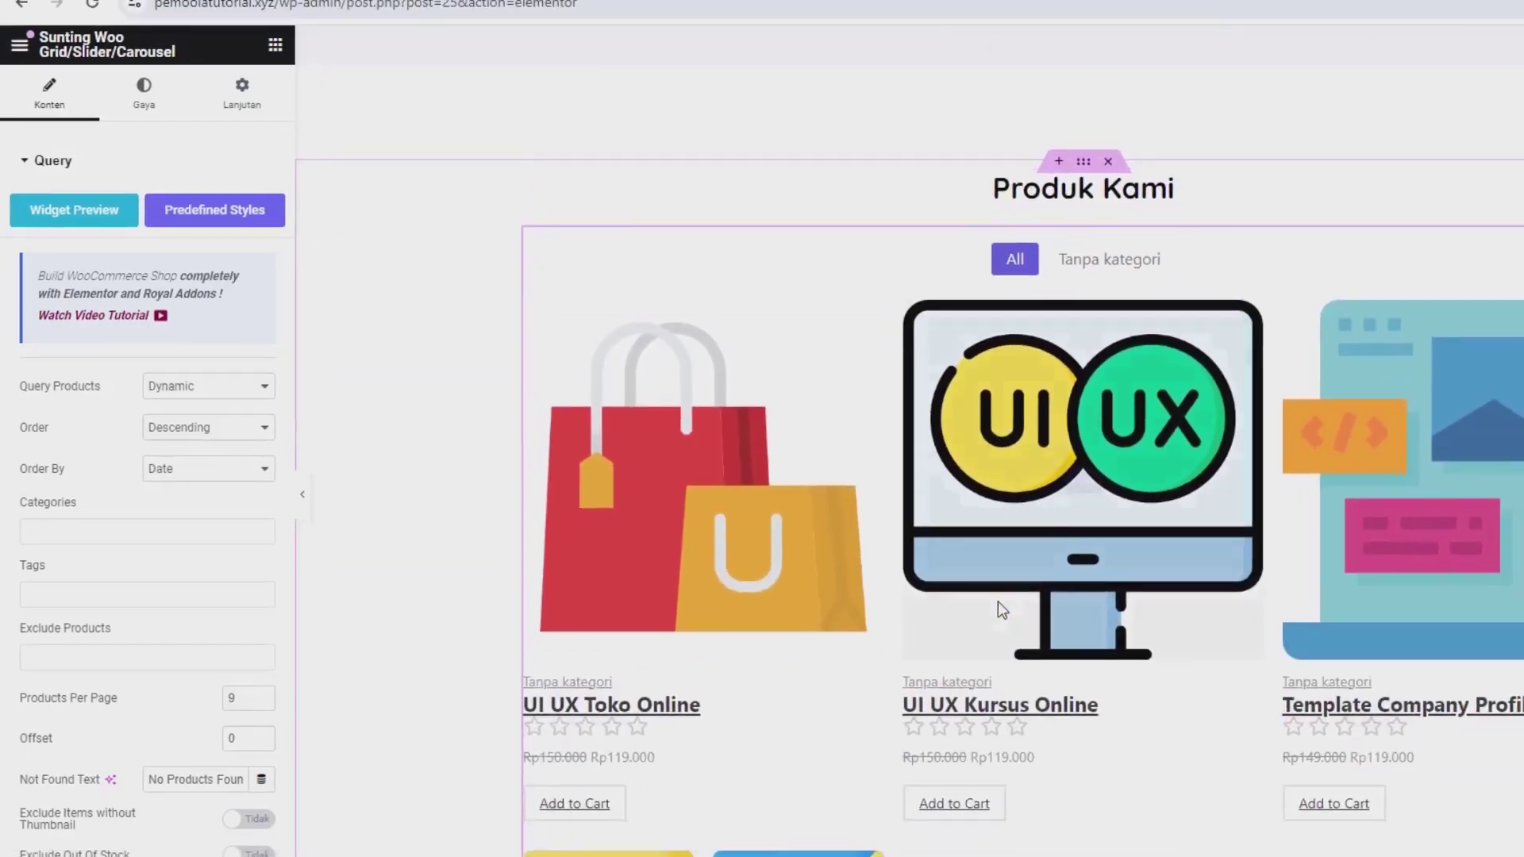
{"action": "scroll", "coordinate": [997, 602], "scroll_direction": "down", "scroll_amount": 2}
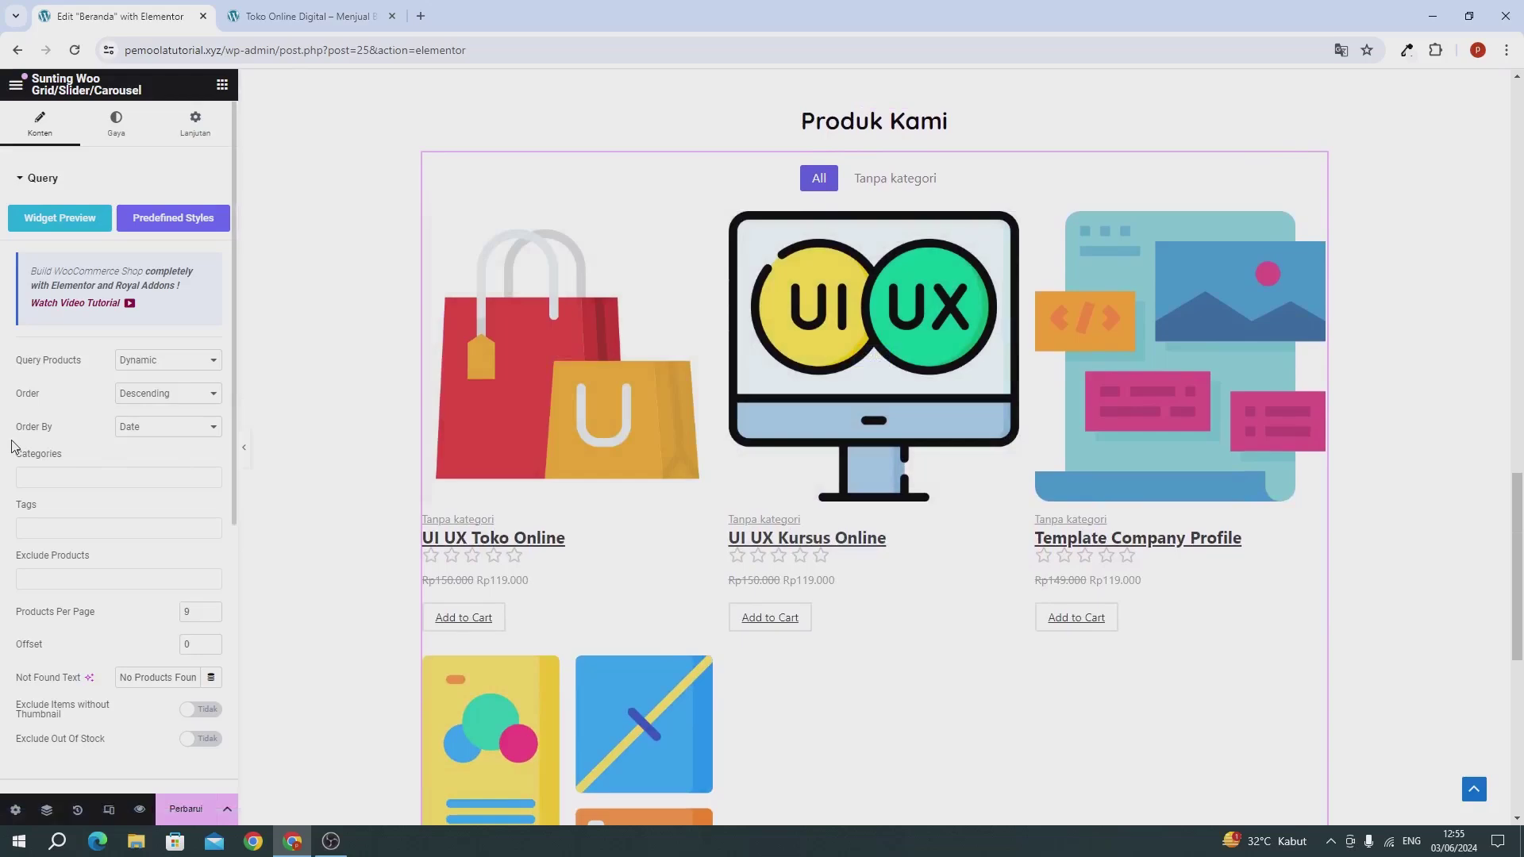
{"action": "scroll", "coordinate": [63, 445], "scroll_direction": "down", "scroll_amount": 1}
{"action": "left_click", "coordinate": [882, 179]}
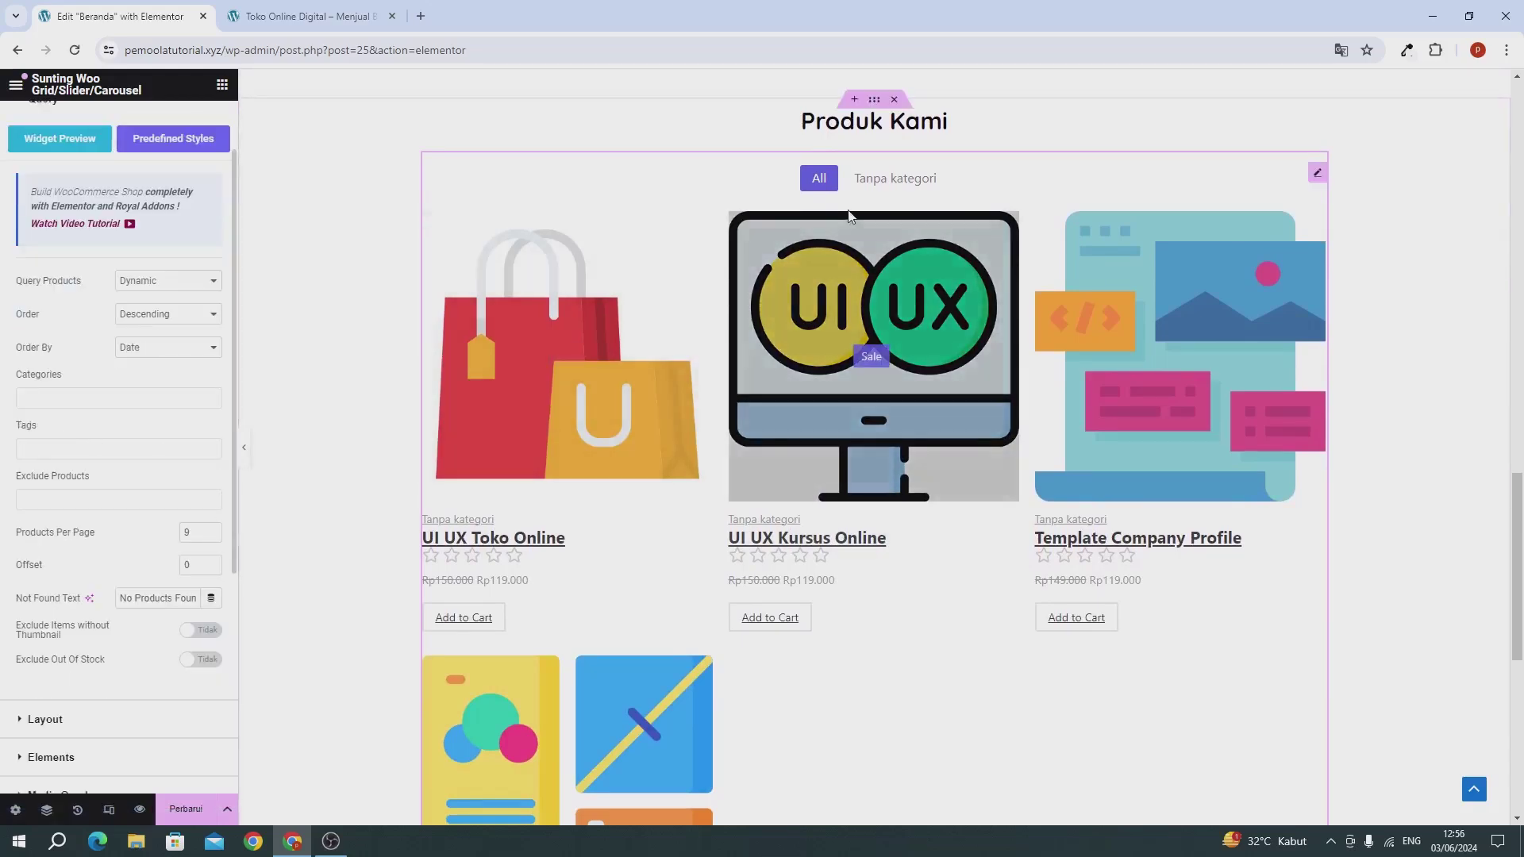
{"action": "left_click", "coordinate": [826, 184]}
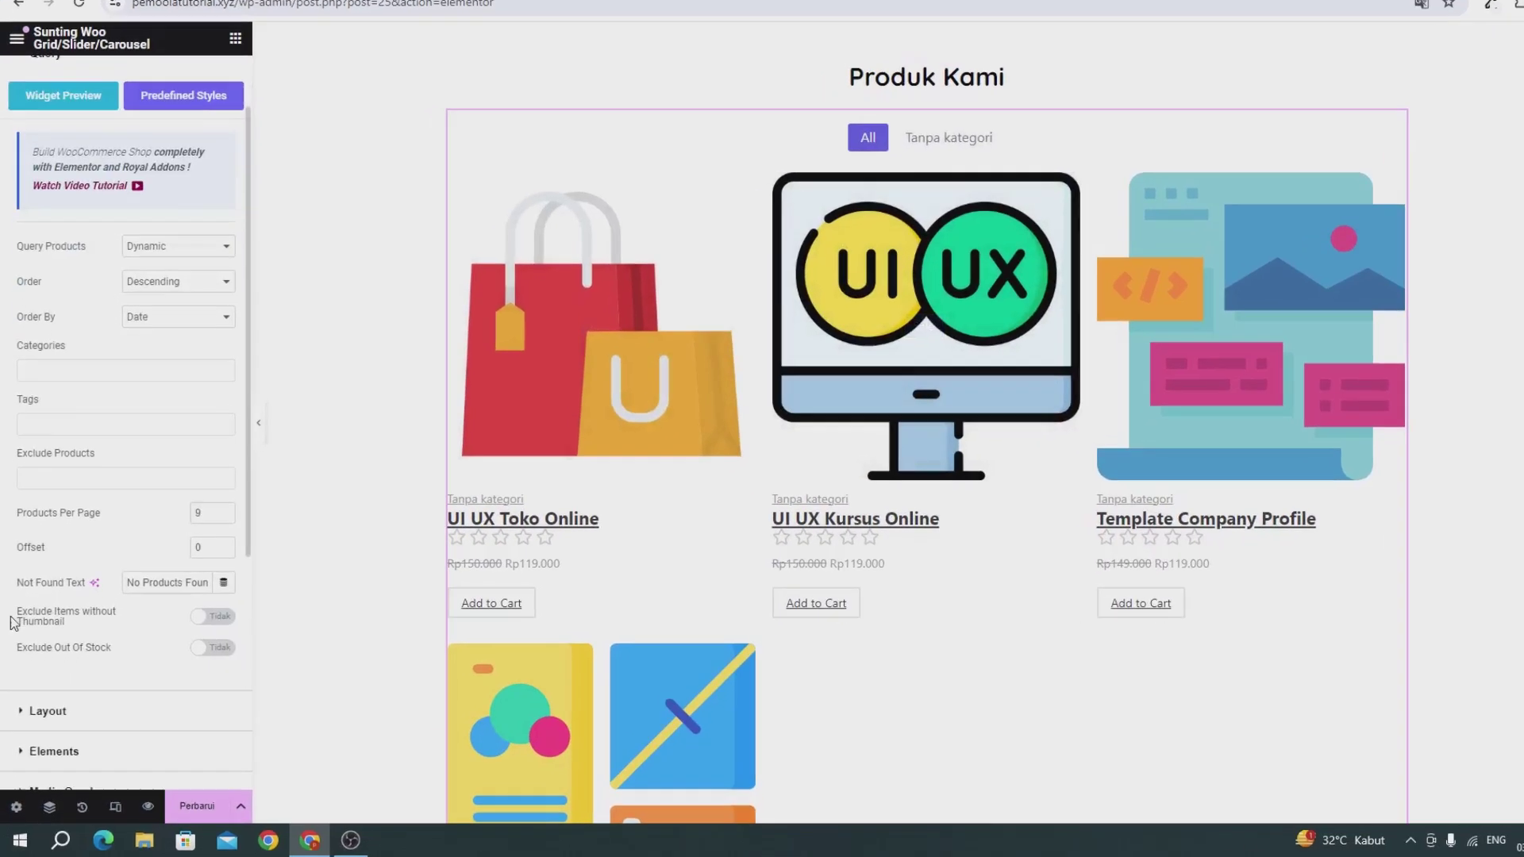
Step: In the grid's Layout settings, set Show Filters and Show Pagination to Tidak
{"action": "left_click", "coordinate": [70, 645]}
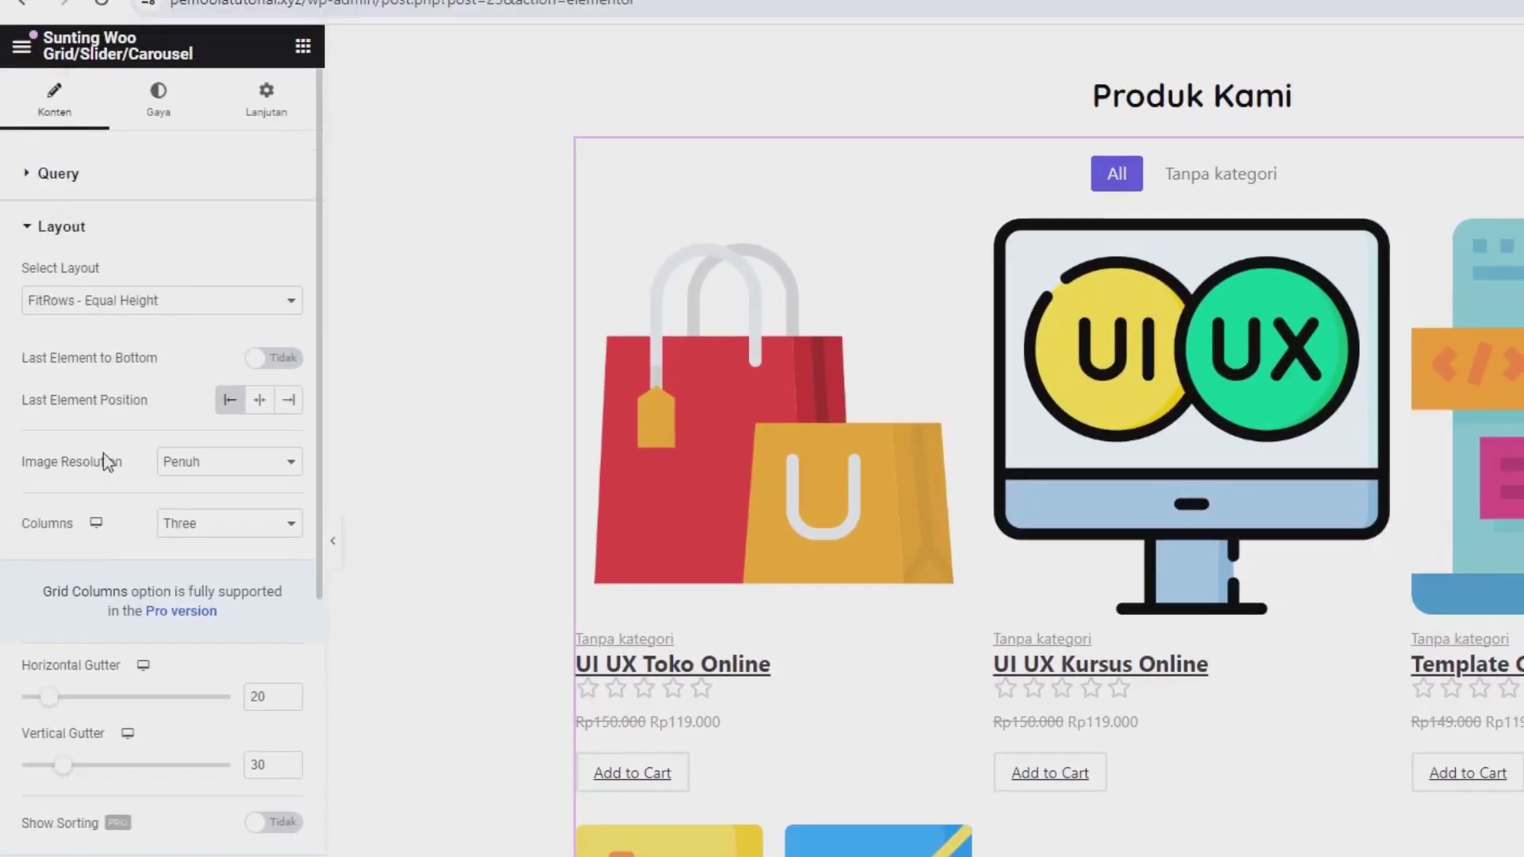
{"action": "scroll", "coordinate": [109, 468], "scroll_direction": "down", "scroll_amount": 5}
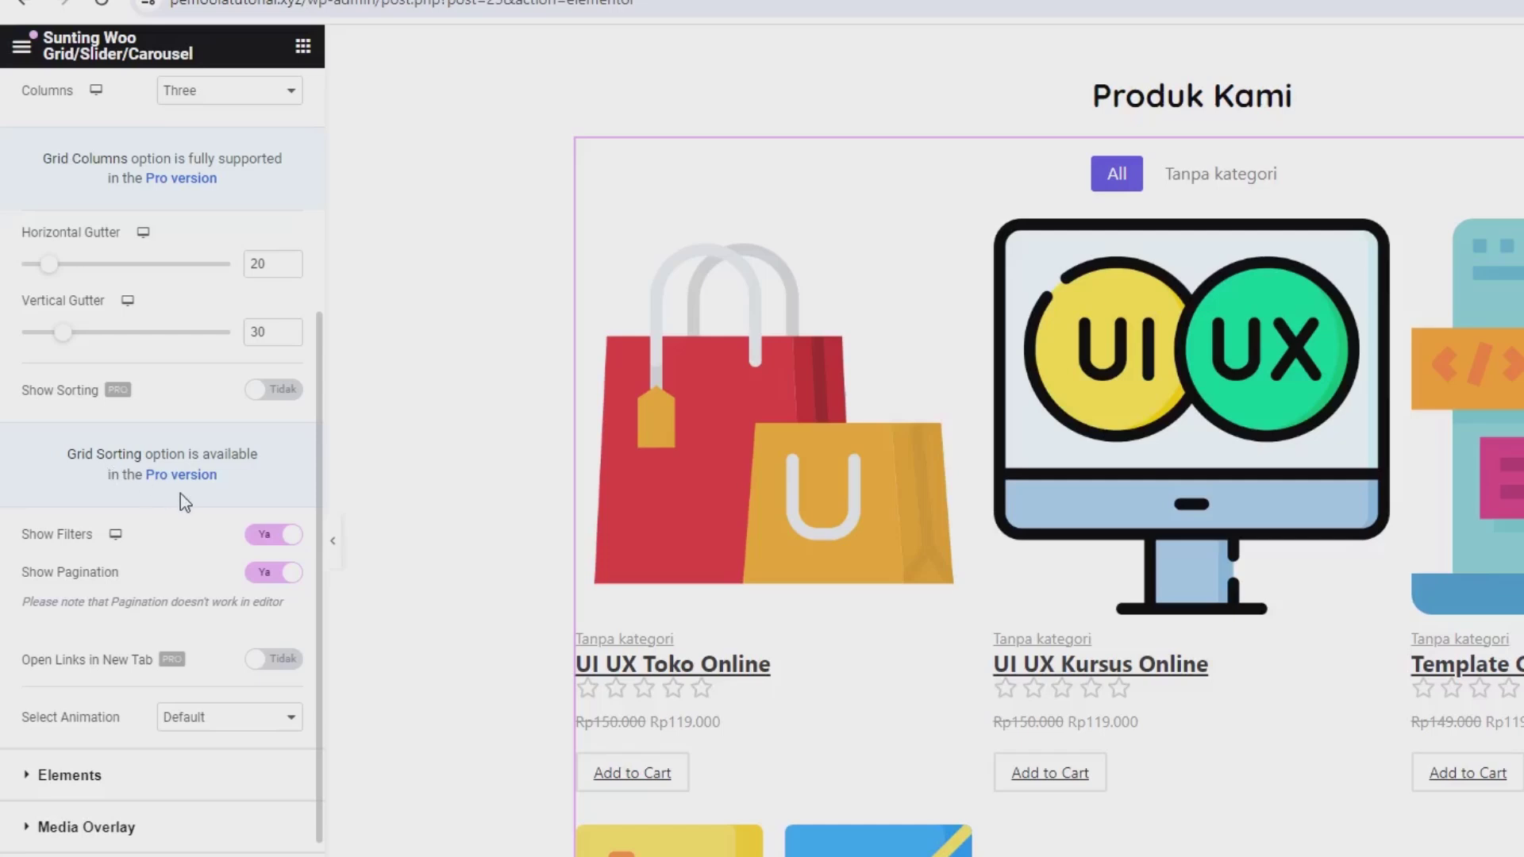
{"action": "left_click", "coordinate": [273, 535]}
{"action": "left_click", "coordinate": [278, 573]}
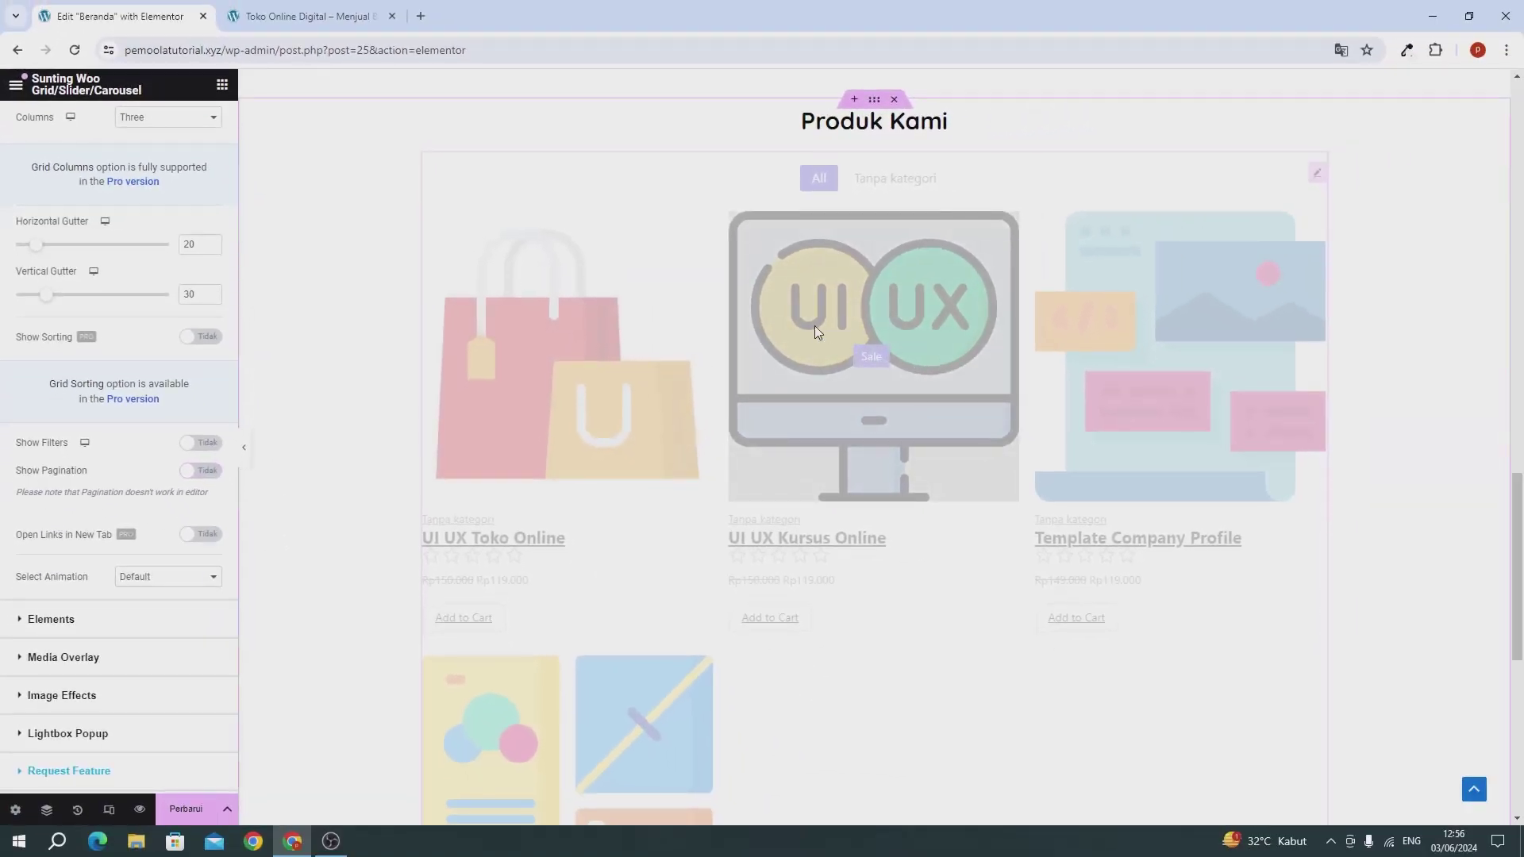
{"action": "scroll", "coordinate": [129, 305], "scroll_direction": "up", "scroll_amount": 4}
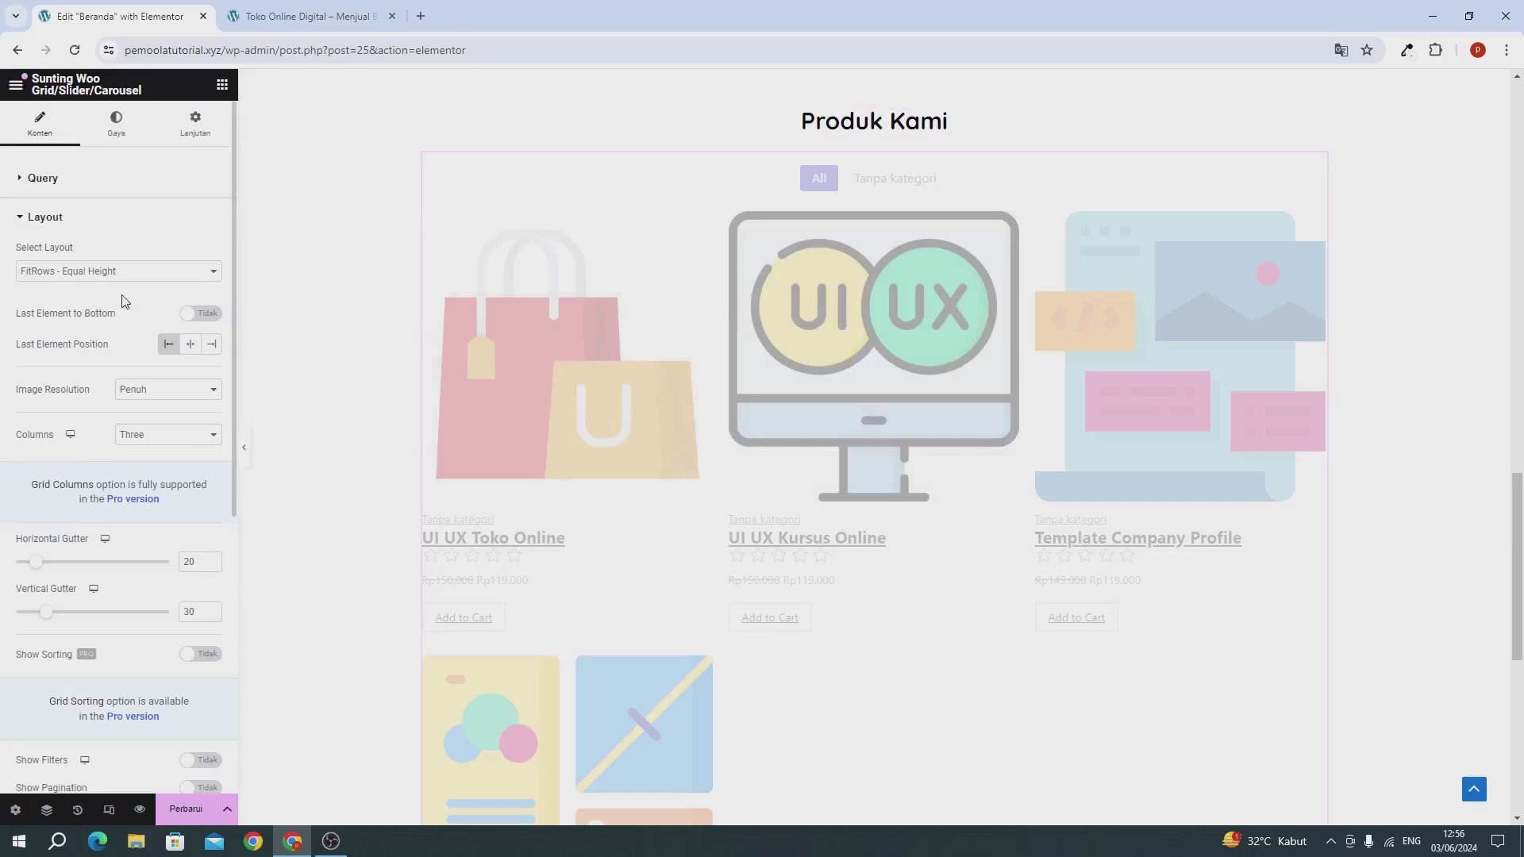
{"action": "left_click", "coordinate": [74, 274]}
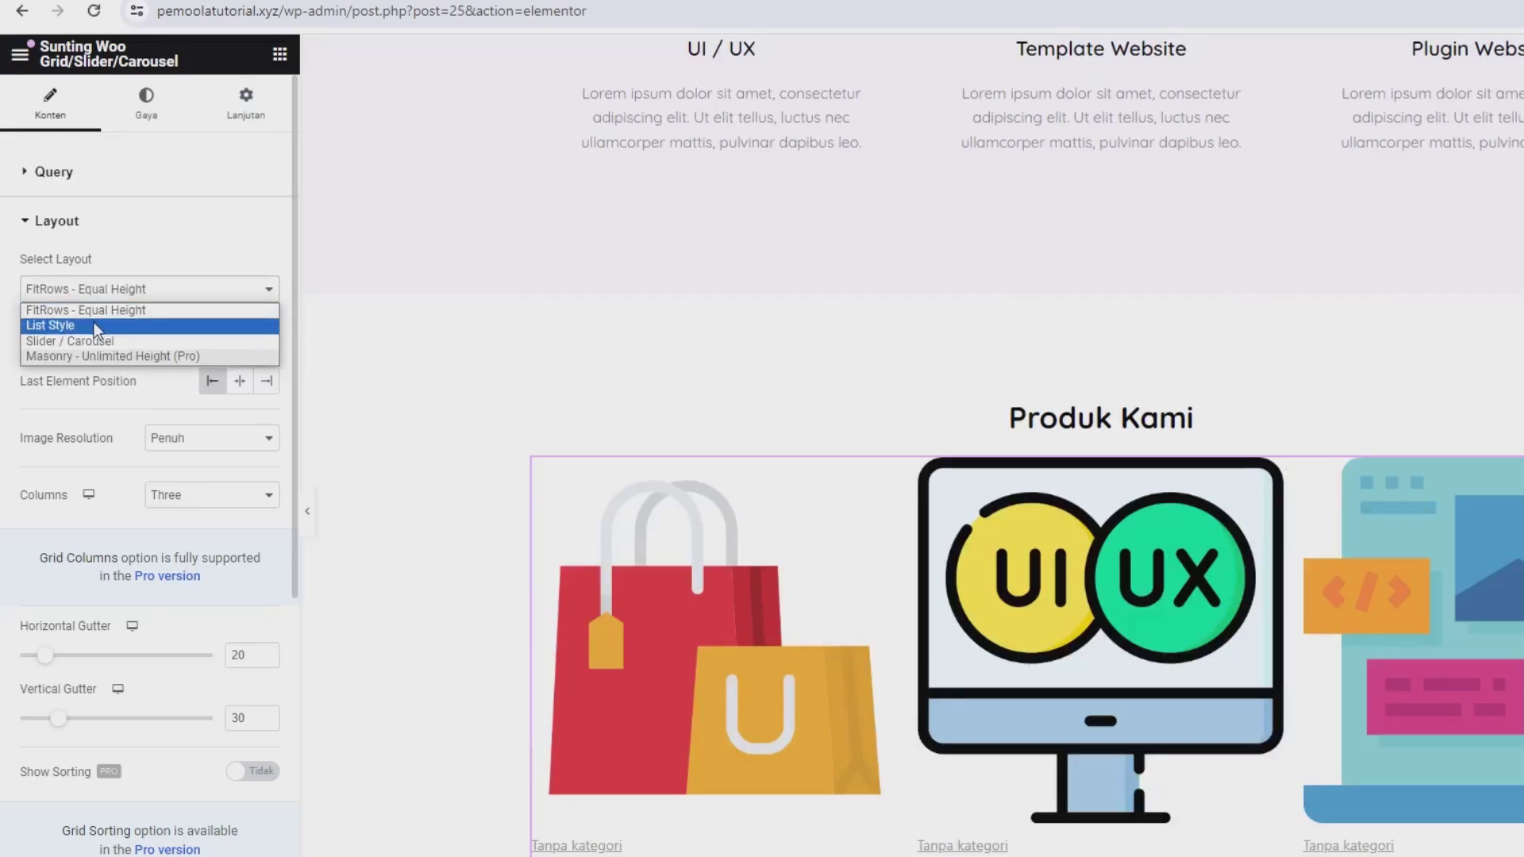
Step: Switch the grid to List Style, keep Last Element Position on Left, and set Media Alignment to Right
{"action": "left_click", "coordinate": [93, 323]}
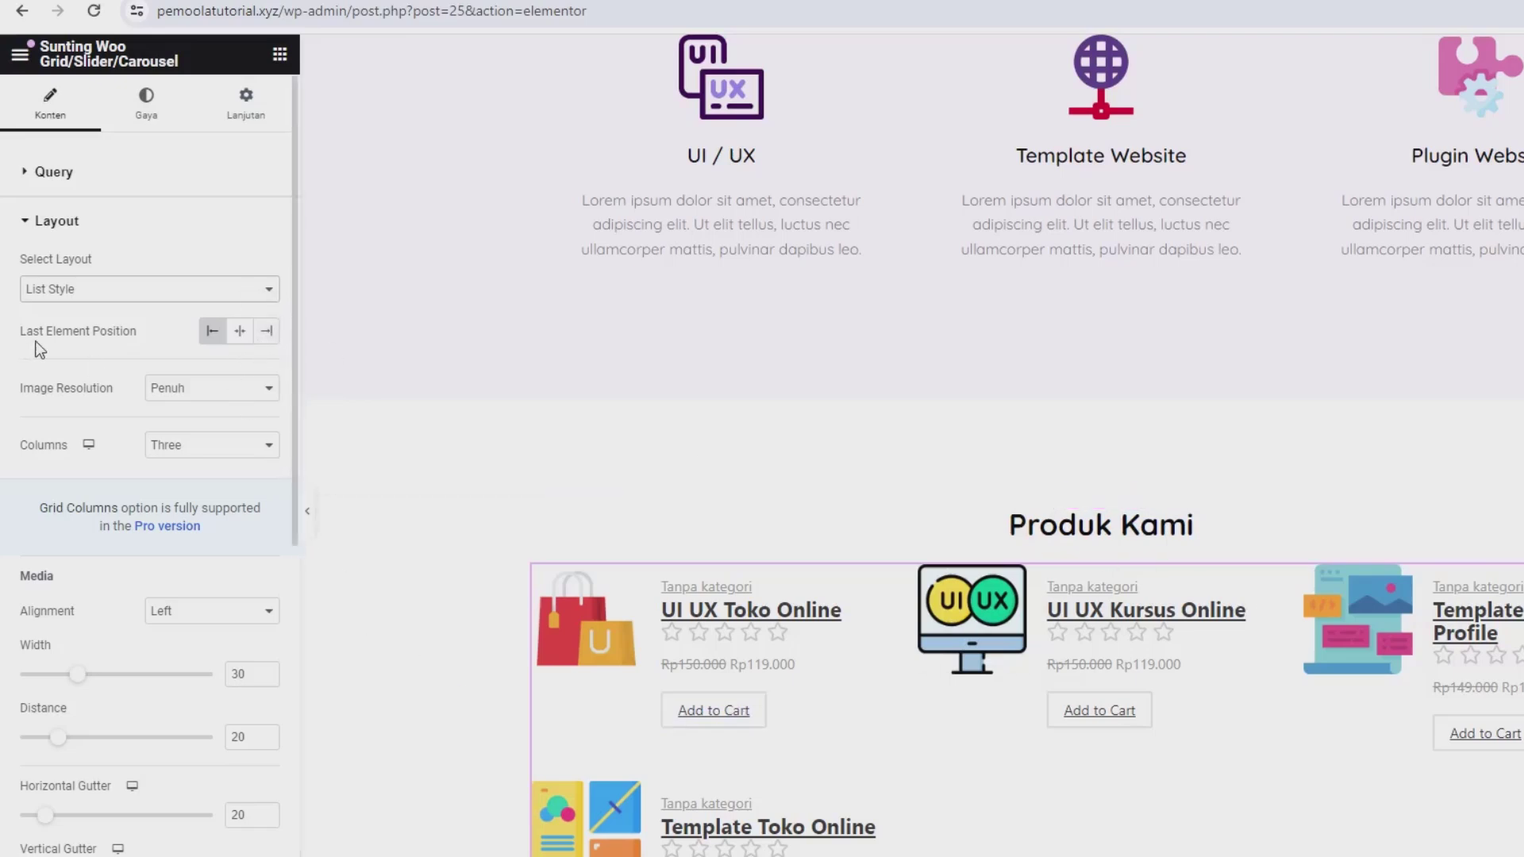
{"action": "left_click", "coordinate": [265, 332]}
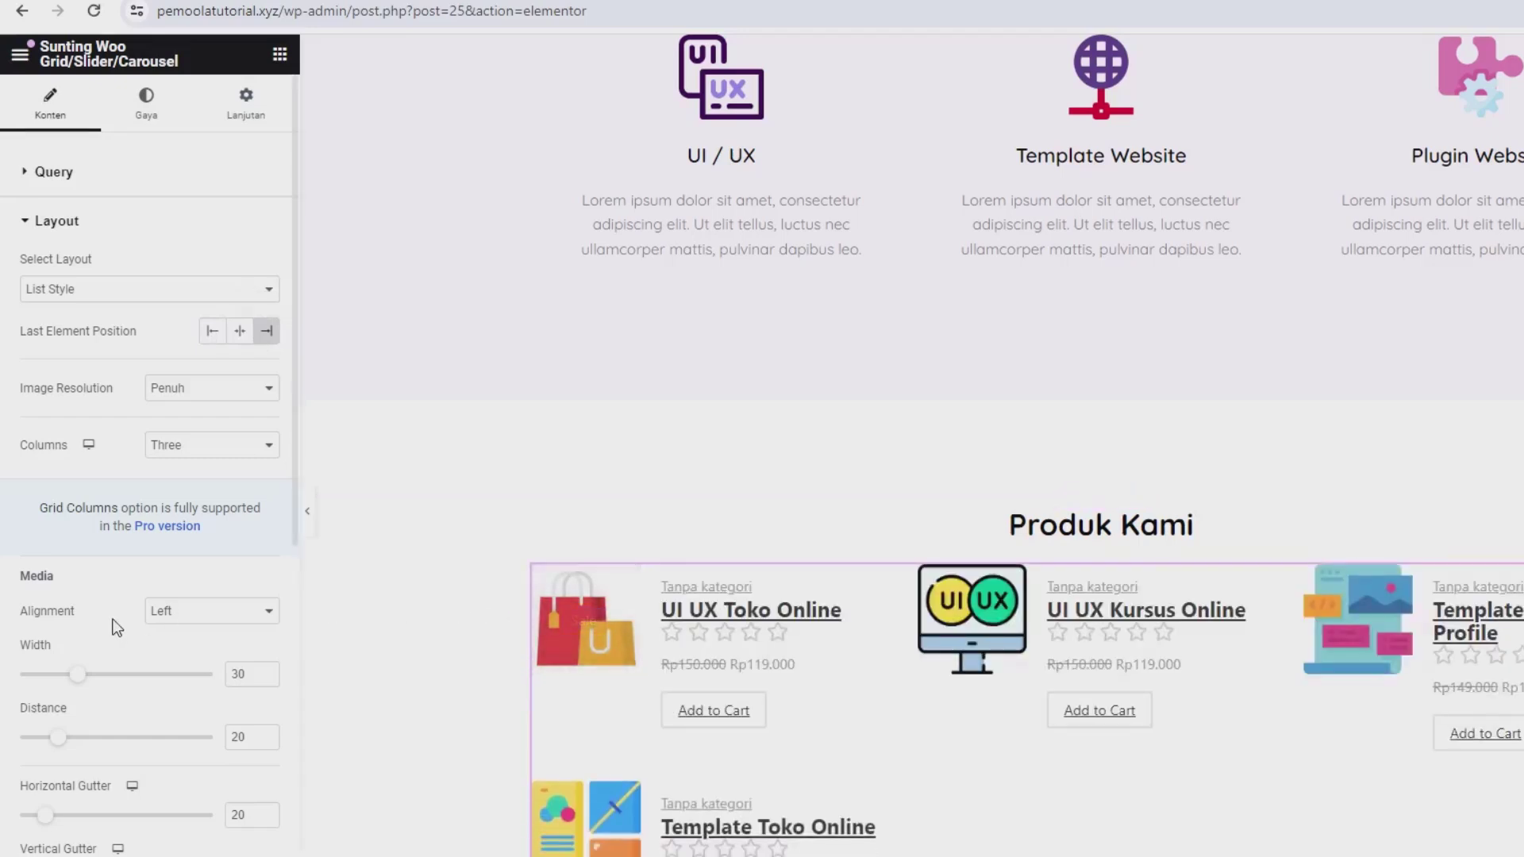
{"action": "left_click", "coordinate": [182, 613]}
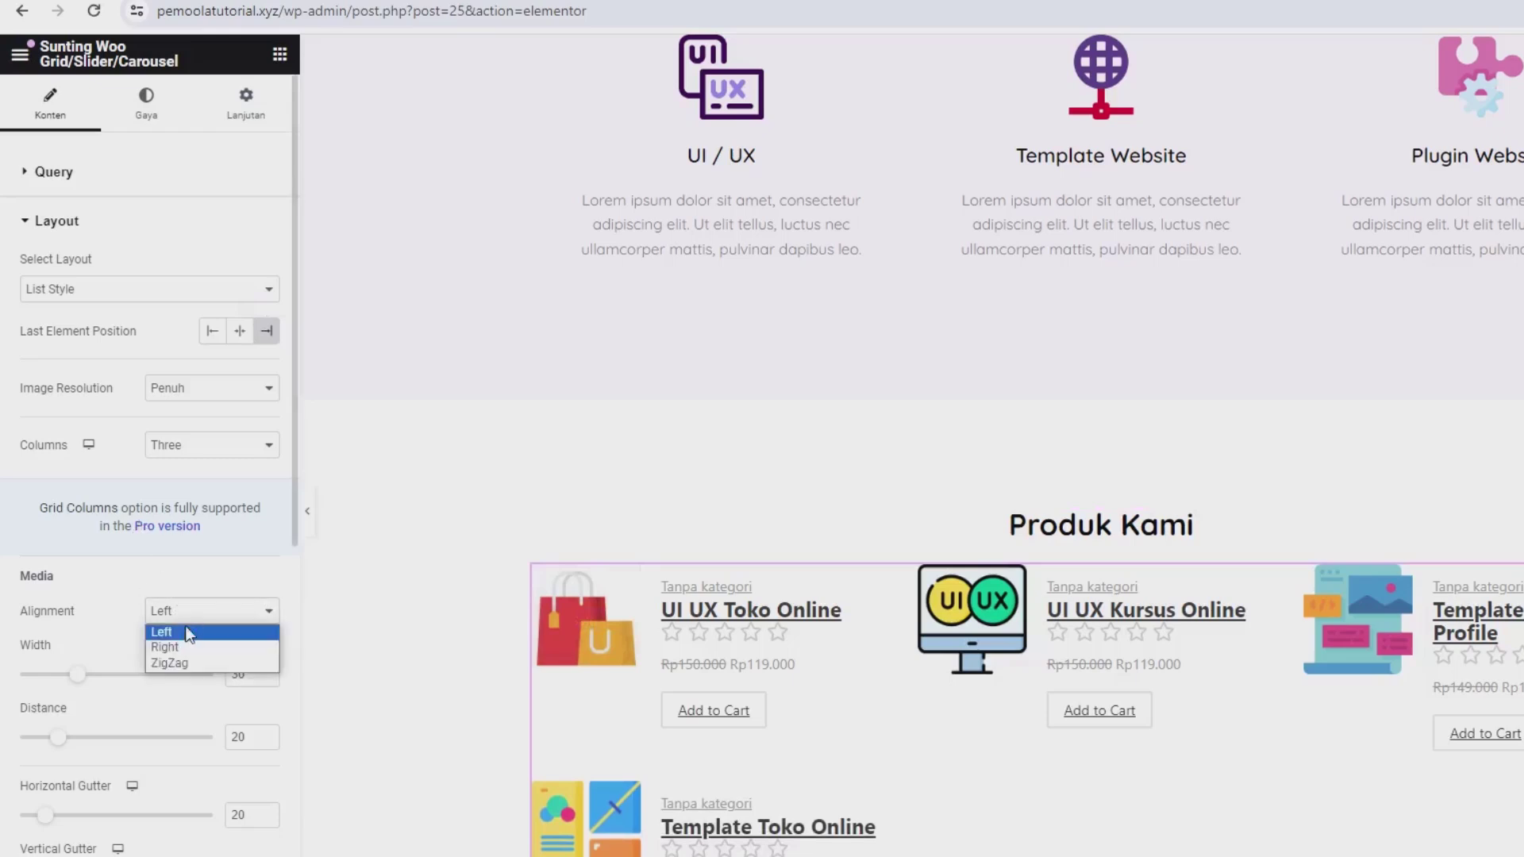
{"action": "left_click", "coordinate": [208, 332]}
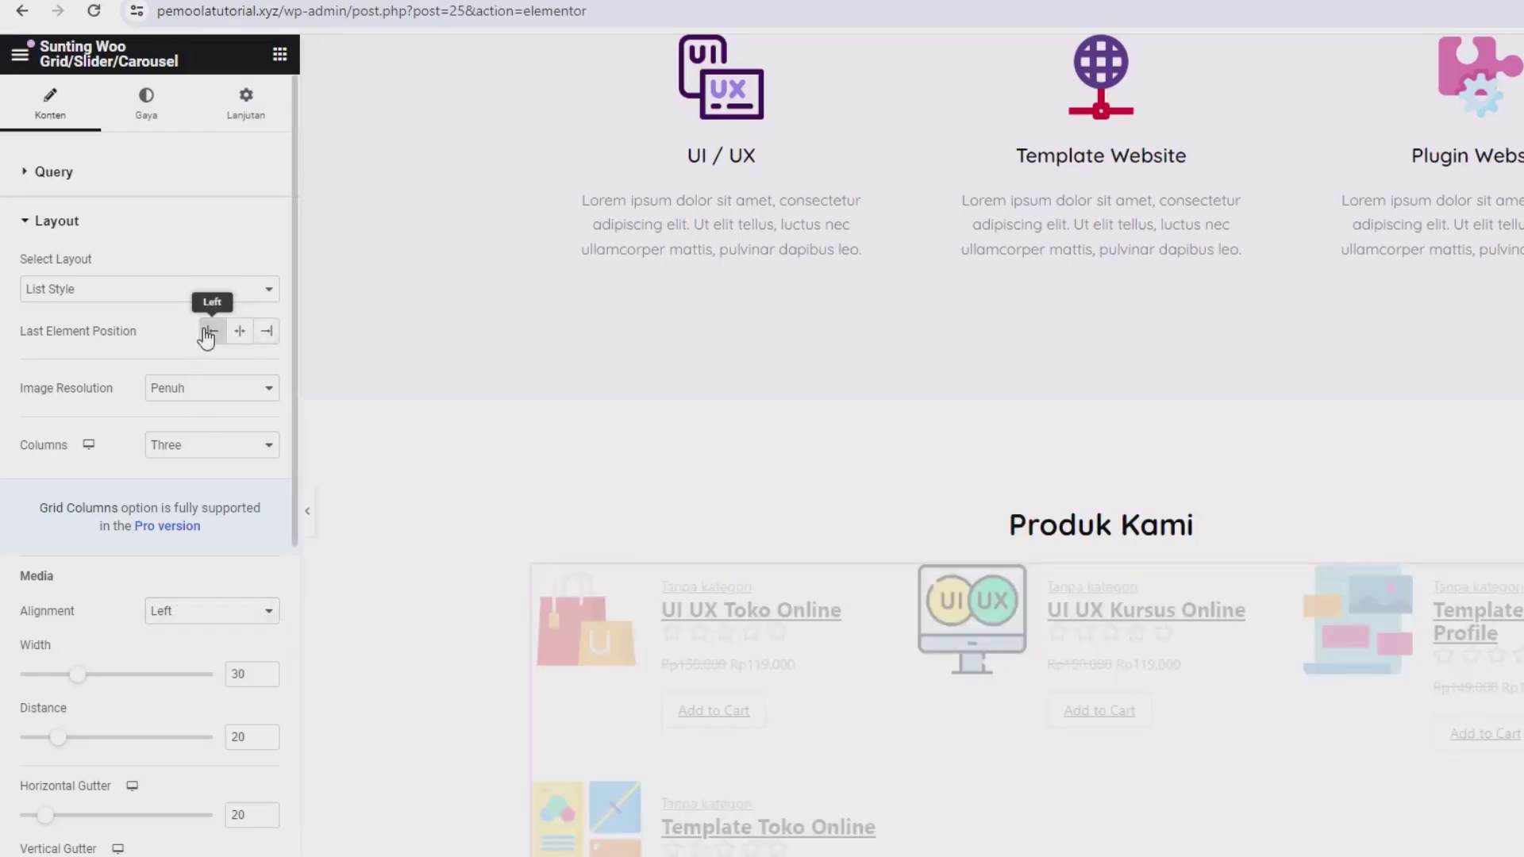
{"action": "left_click", "coordinate": [157, 613]}
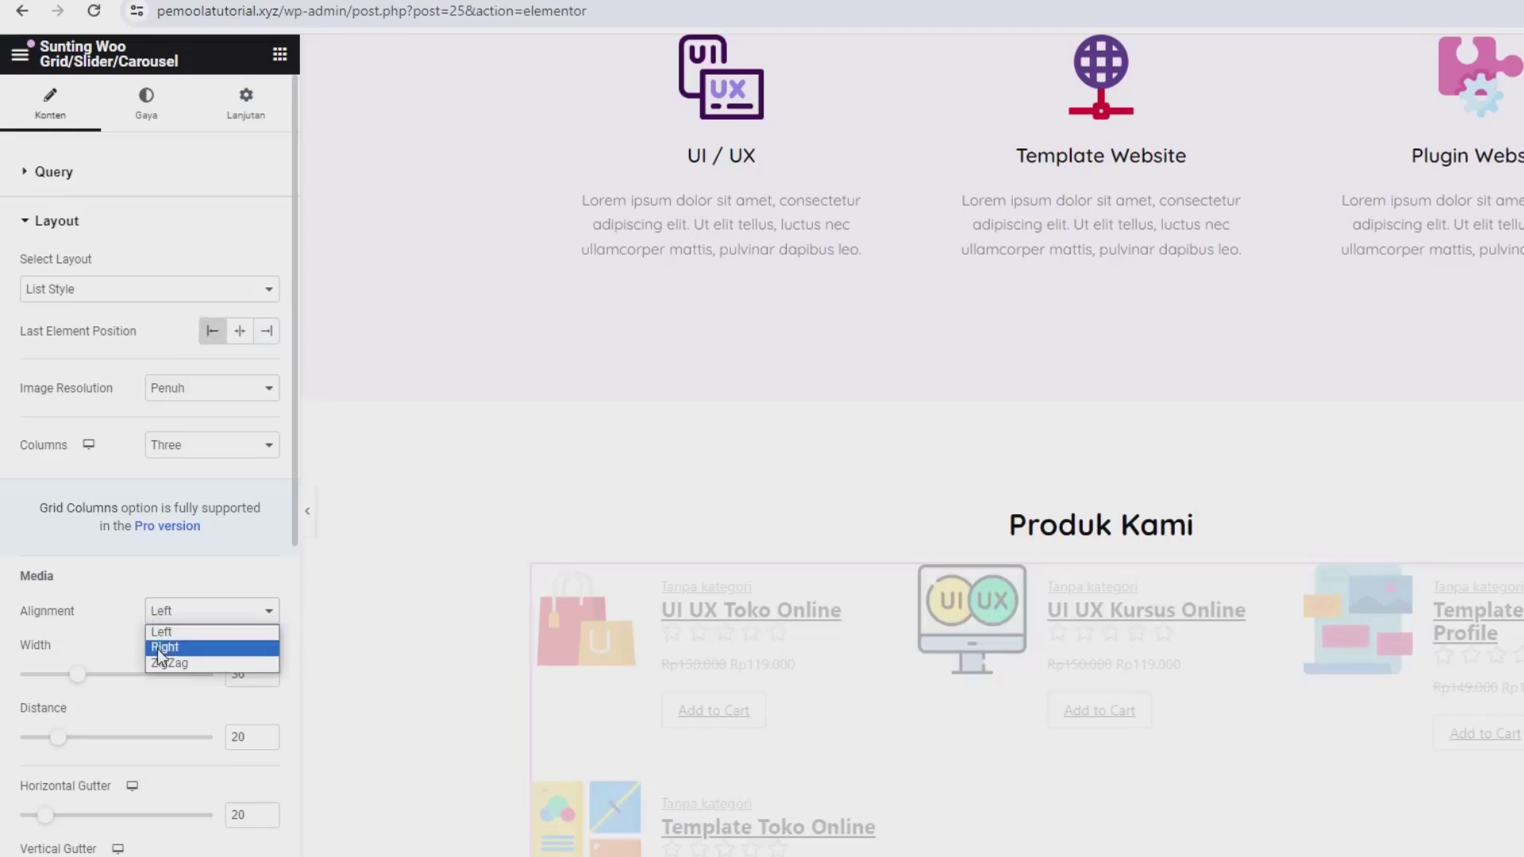
{"action": "left_click", "coordinate": [157, 647]}
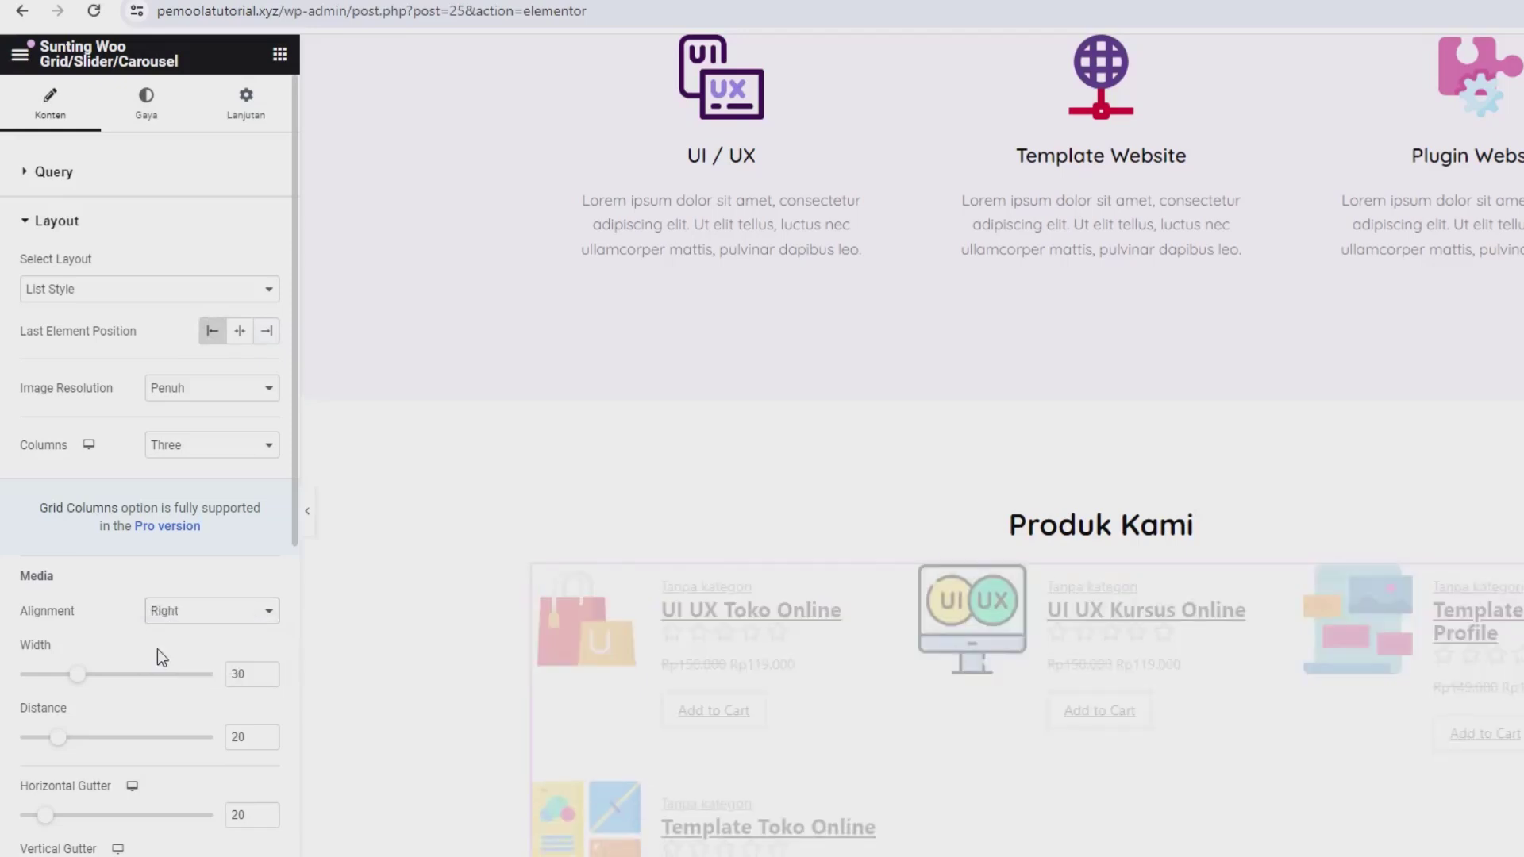
{"action": "scroll", "coordinate": [157, 649], "scroll_direction": "down", "scroll_amount": 2}
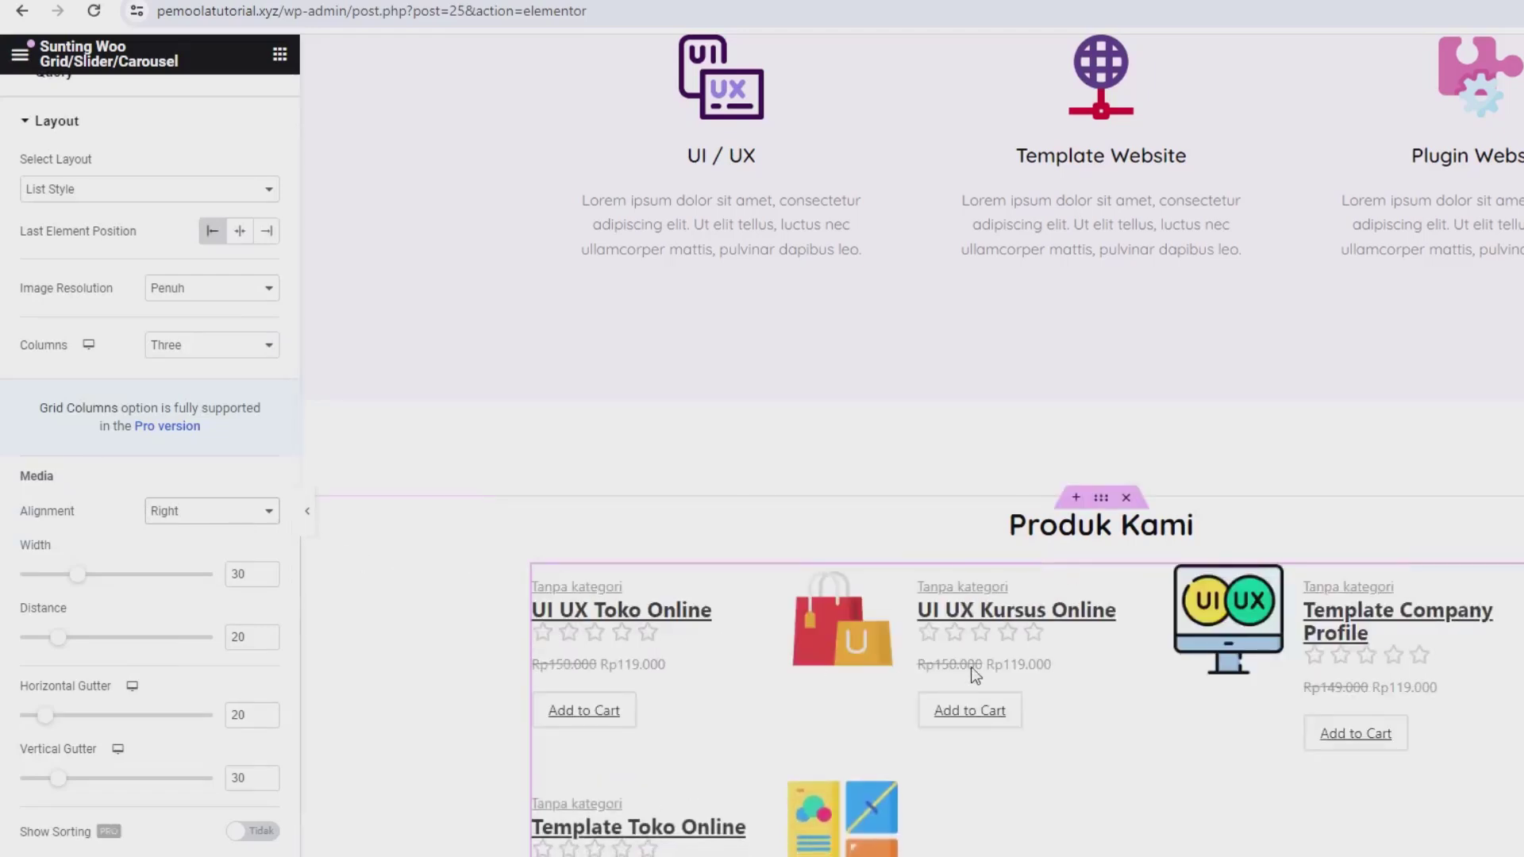
{"action": "scroll", "coordinate": [143, 683], "scroll_direction": "down", "scroll_amount": 12}
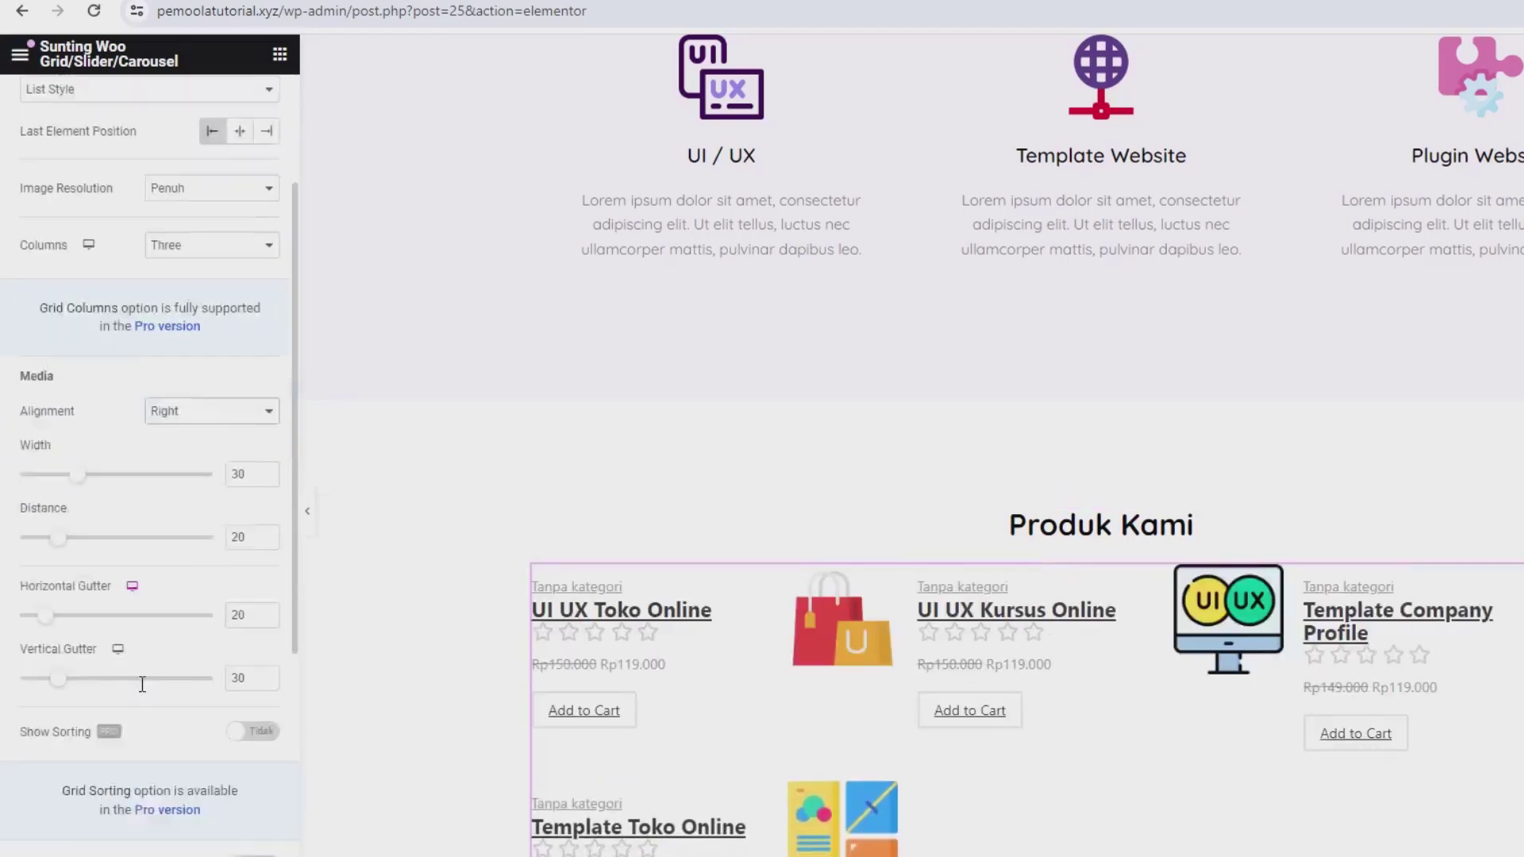
{"action": "scroll", "coordinate": [144, 693], "scroll_direction": "up", "scroll_amount": 14}
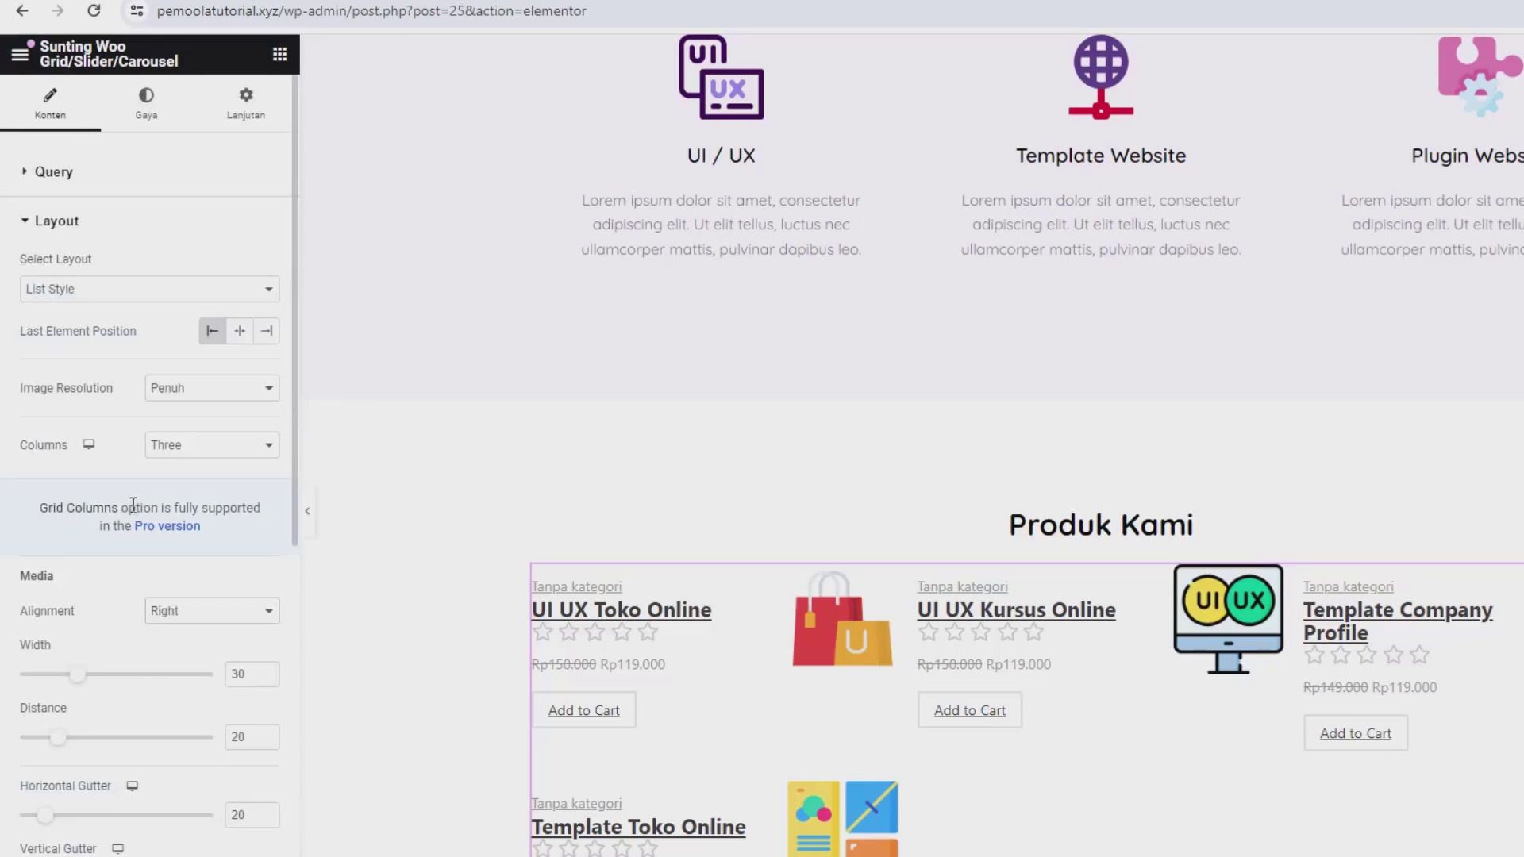
Step: Style the product titles with Dekorasi set to Tidak Ada and a 15 px font size
{"action": "left_click", "coordinate": [155, 119]}
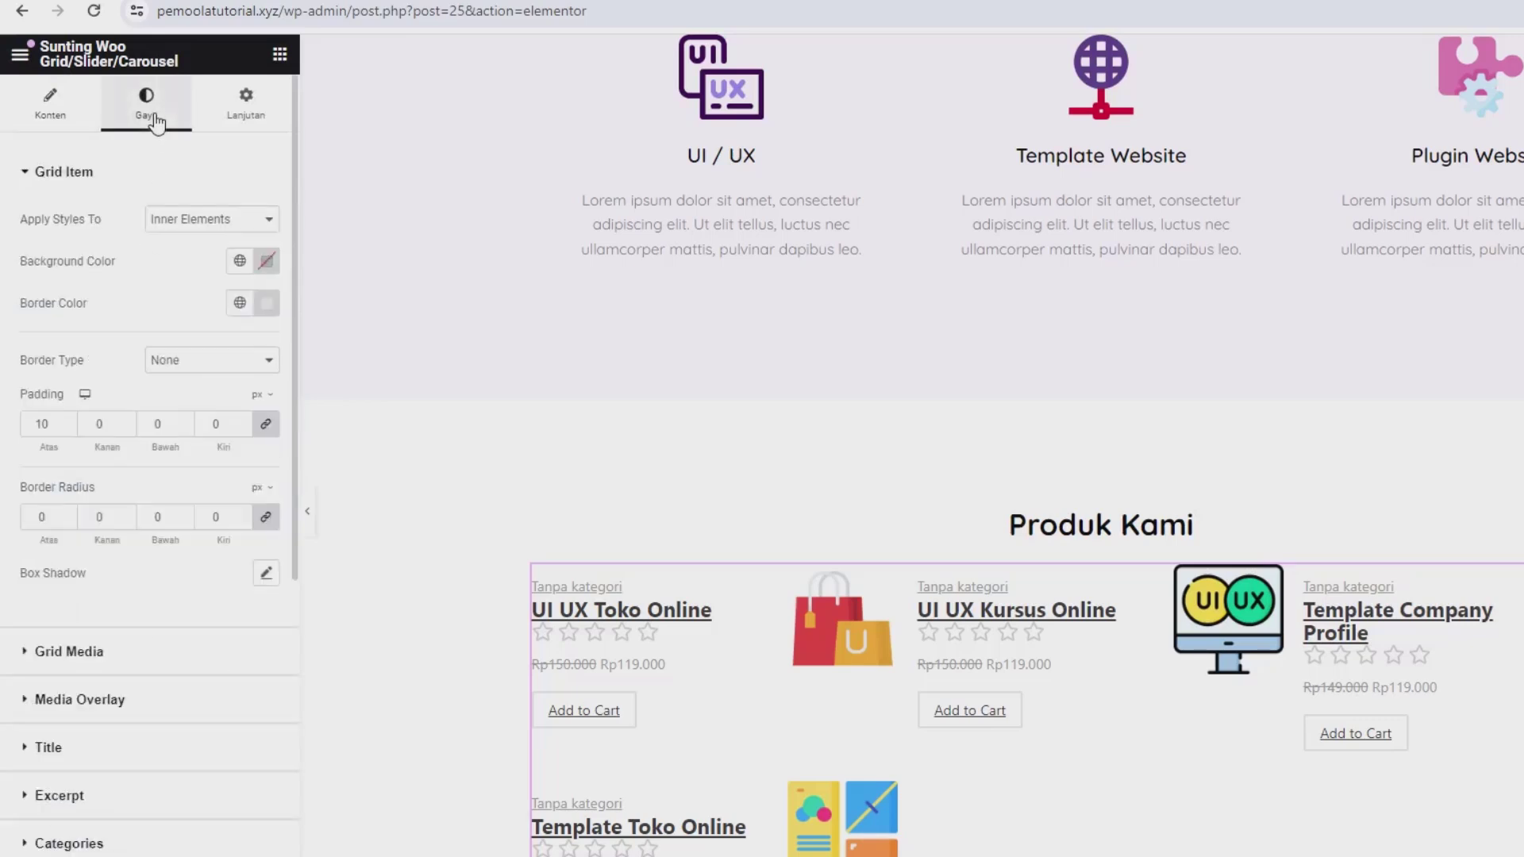
{"action": "scroll", "coordinate": [136, 786], "scroll_direction": "down", "scroll_amount": 3}
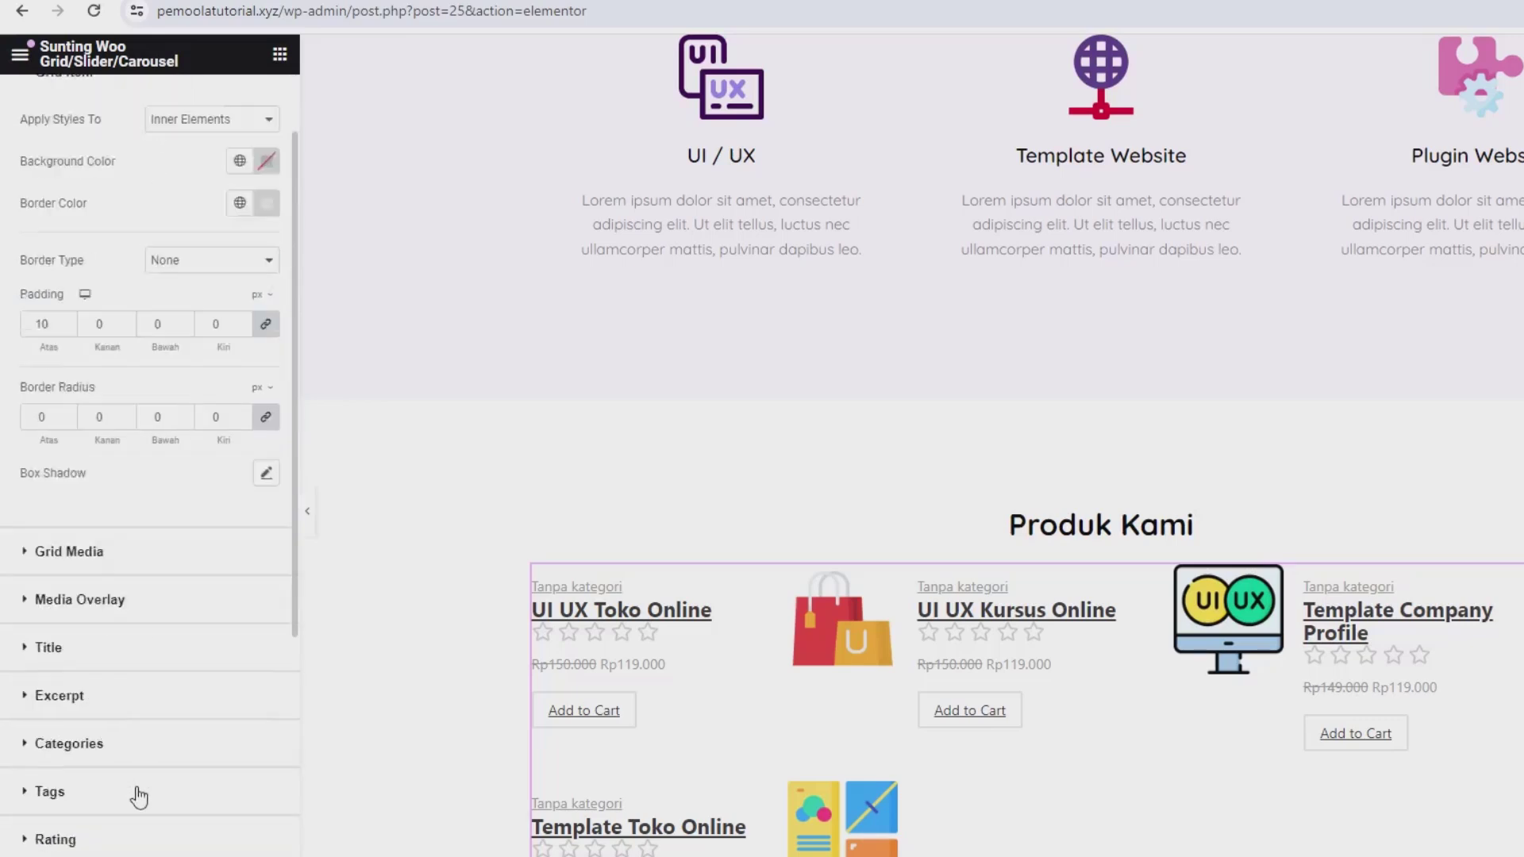
{"action": "scroll", "coordinate": [123, 500], "scroll_direction": "down", "scroll_amount": 3}
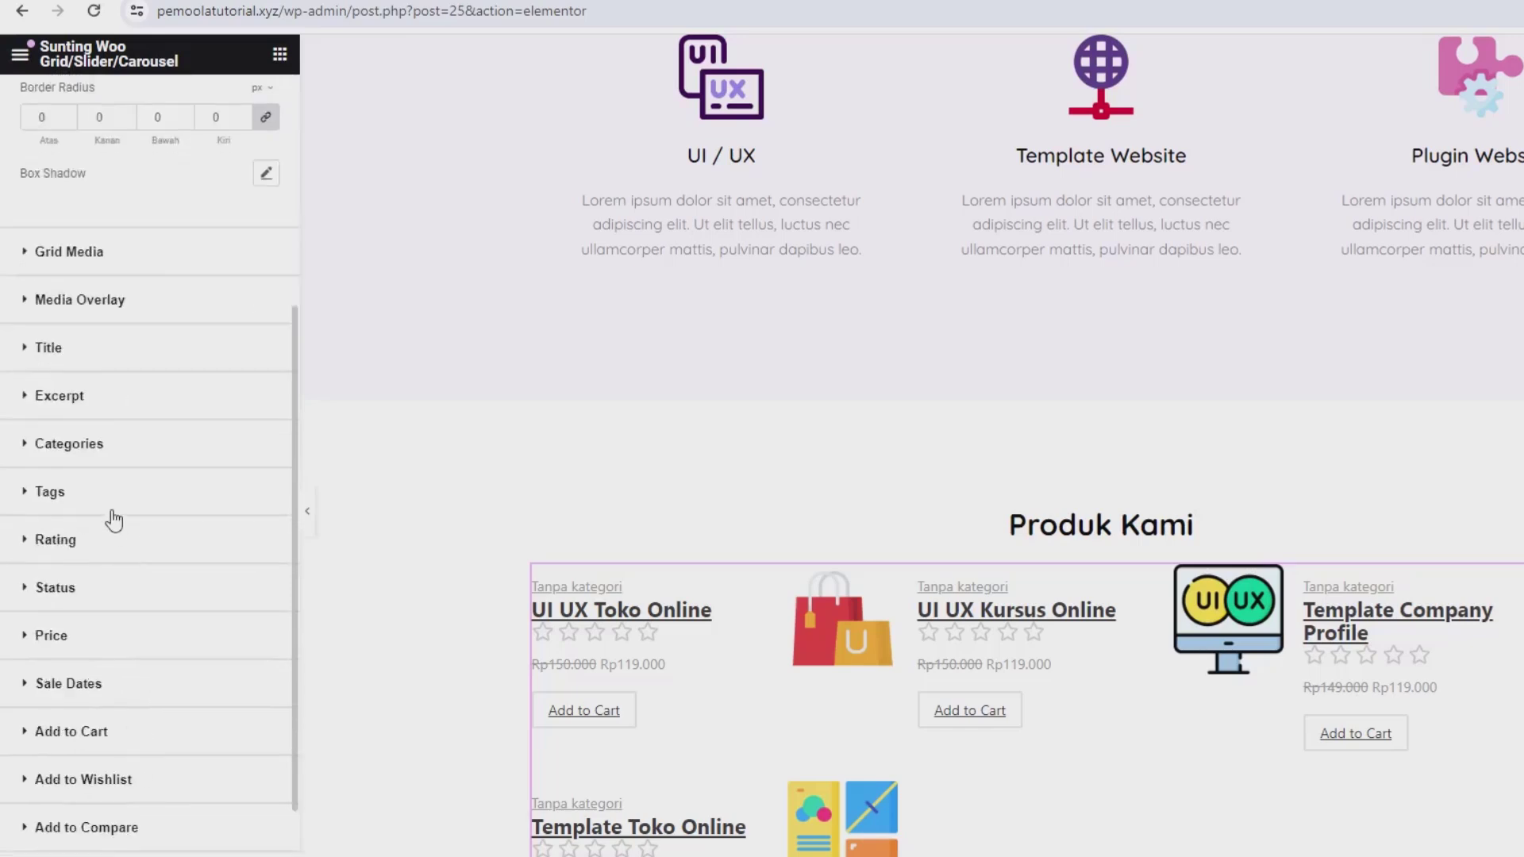
{"action": "left_click", "coordinate": [61, 350]}
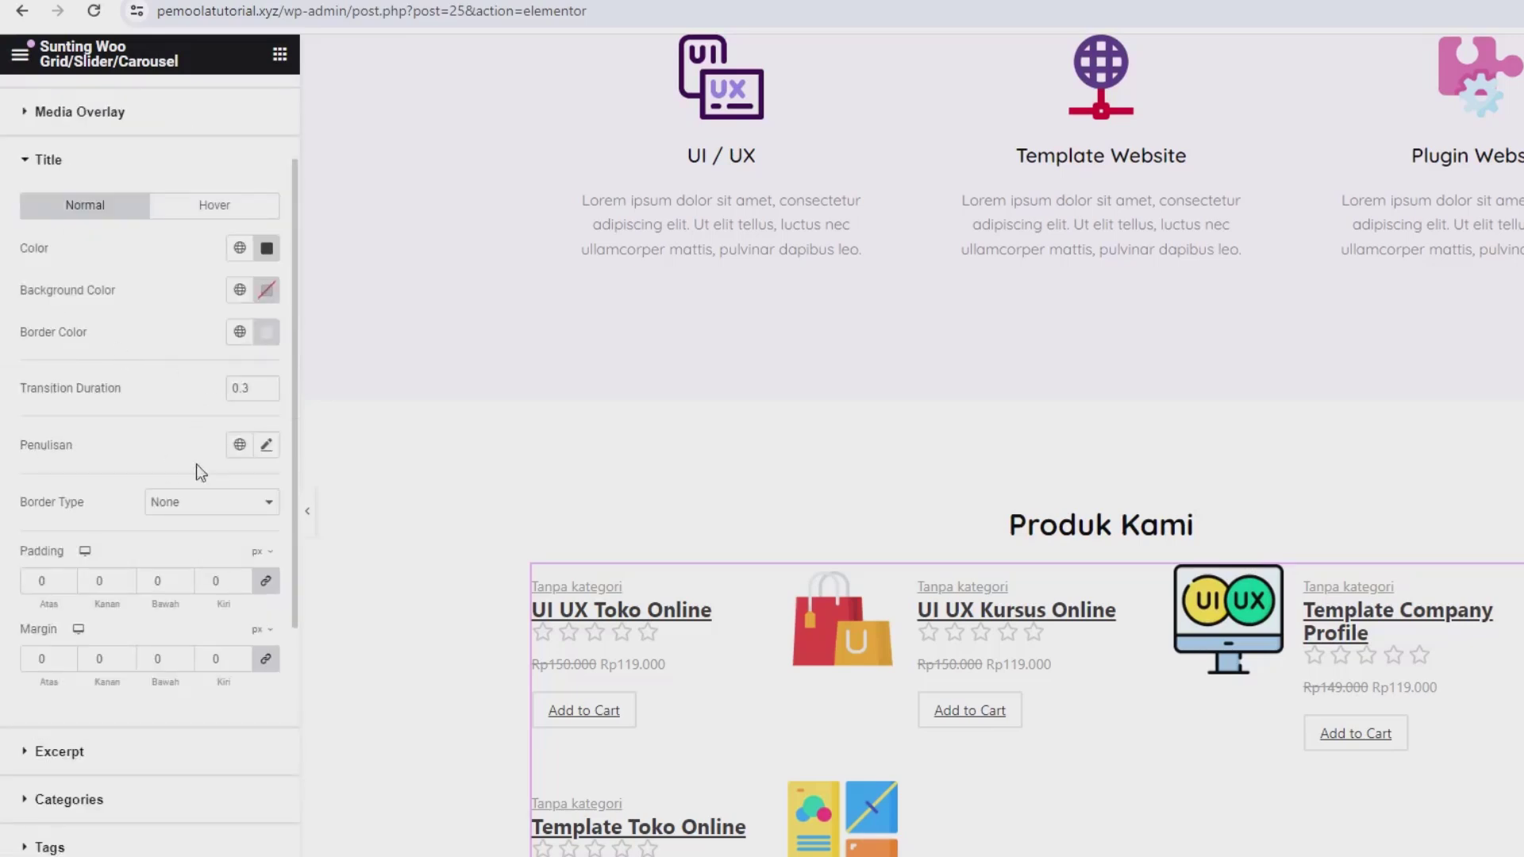
{"action": "left_click", "coordinate": [267, 445]}
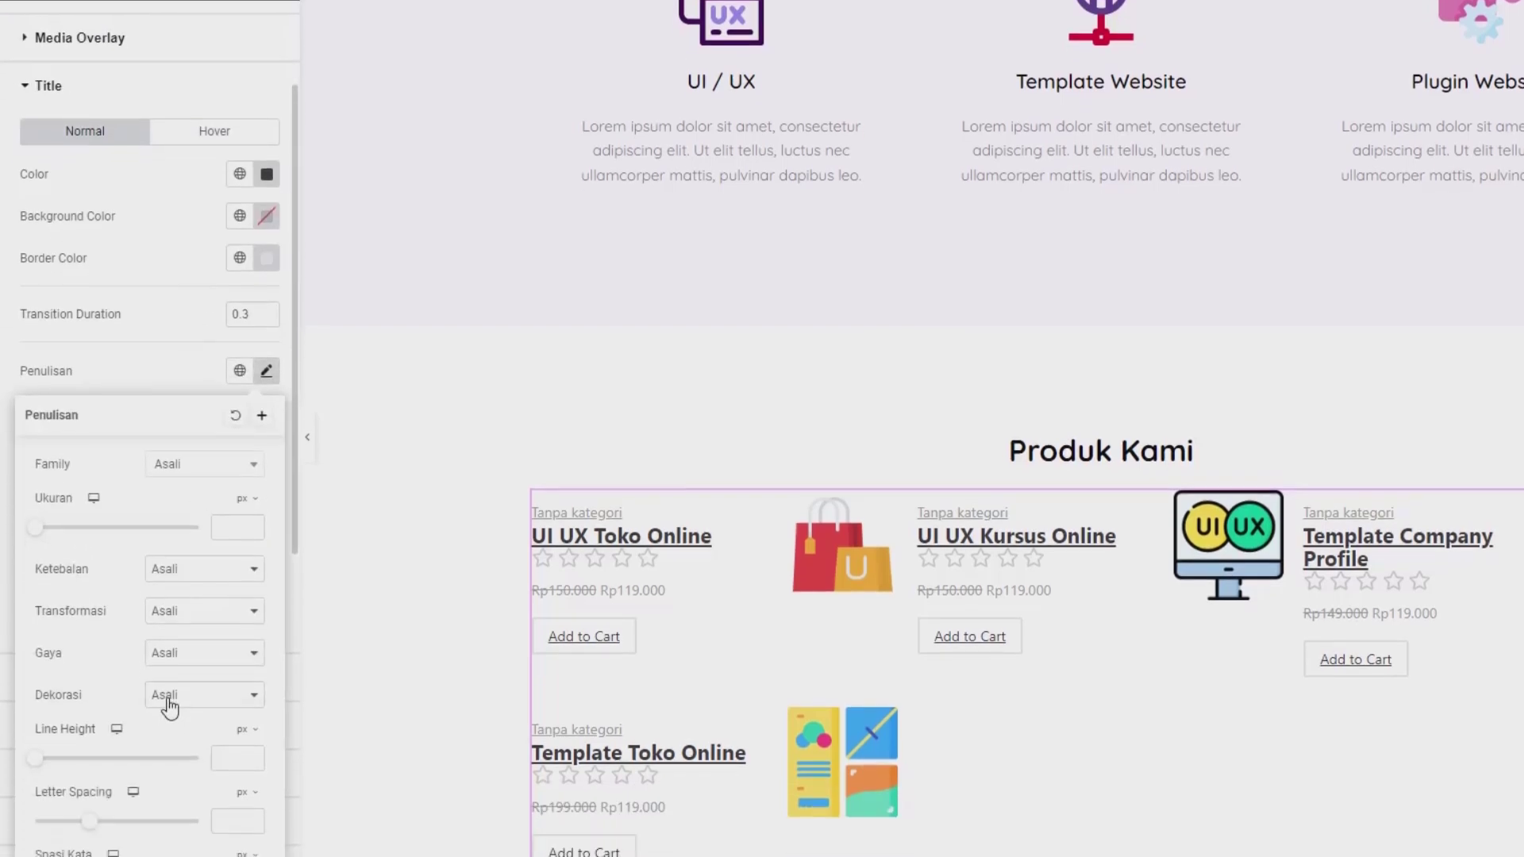
{"action": "left_click", "coordinate": [169, 769]}
{"action": "left_click", "coordinate": [178, 681]}
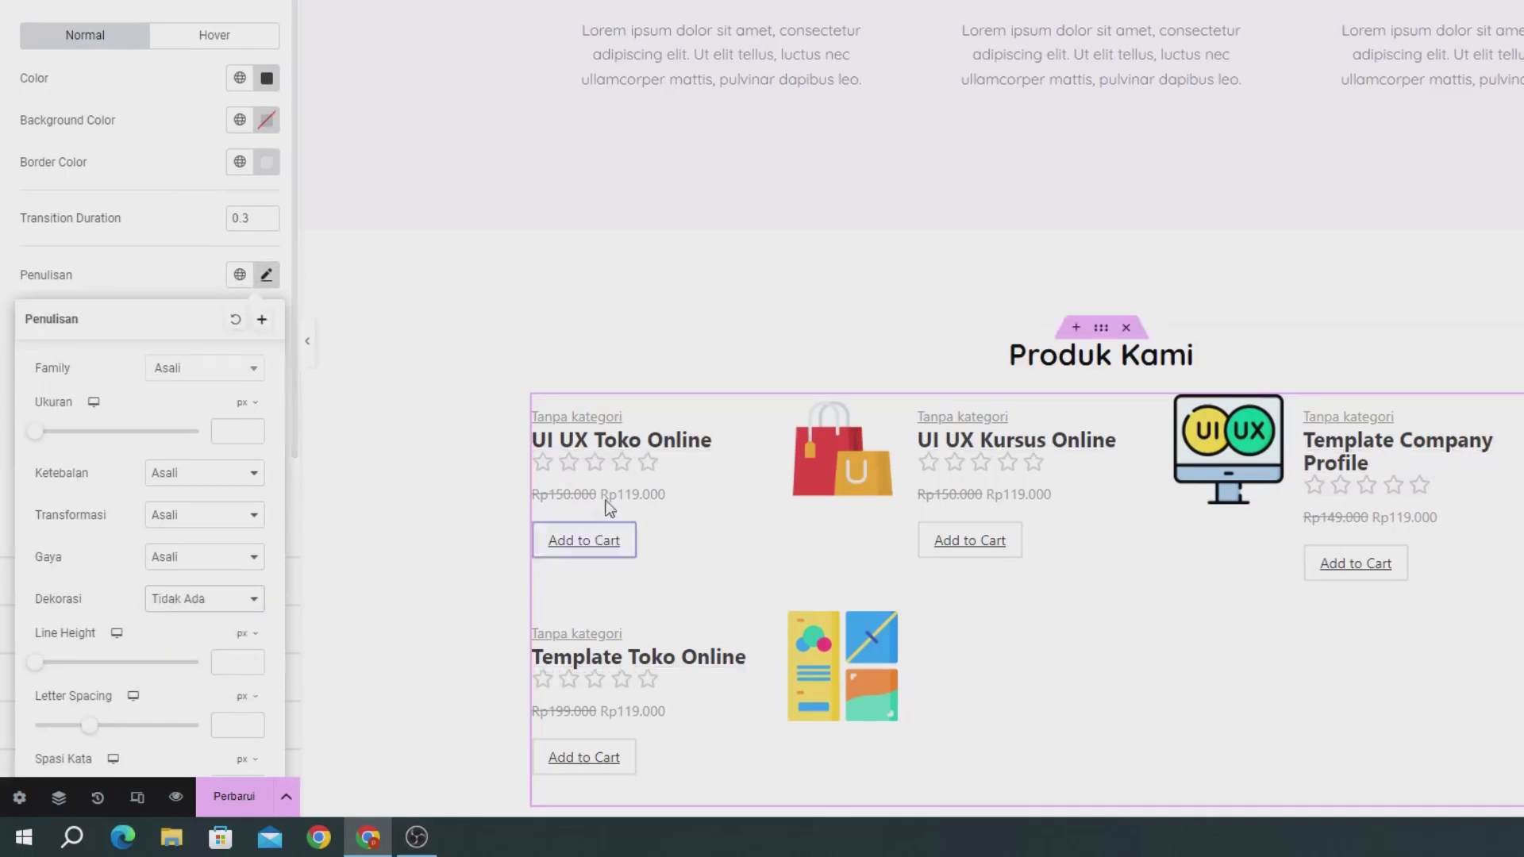
{"action": "left_click", "coordinate": [237, 425]}
{"action": "type", "text": "20"}
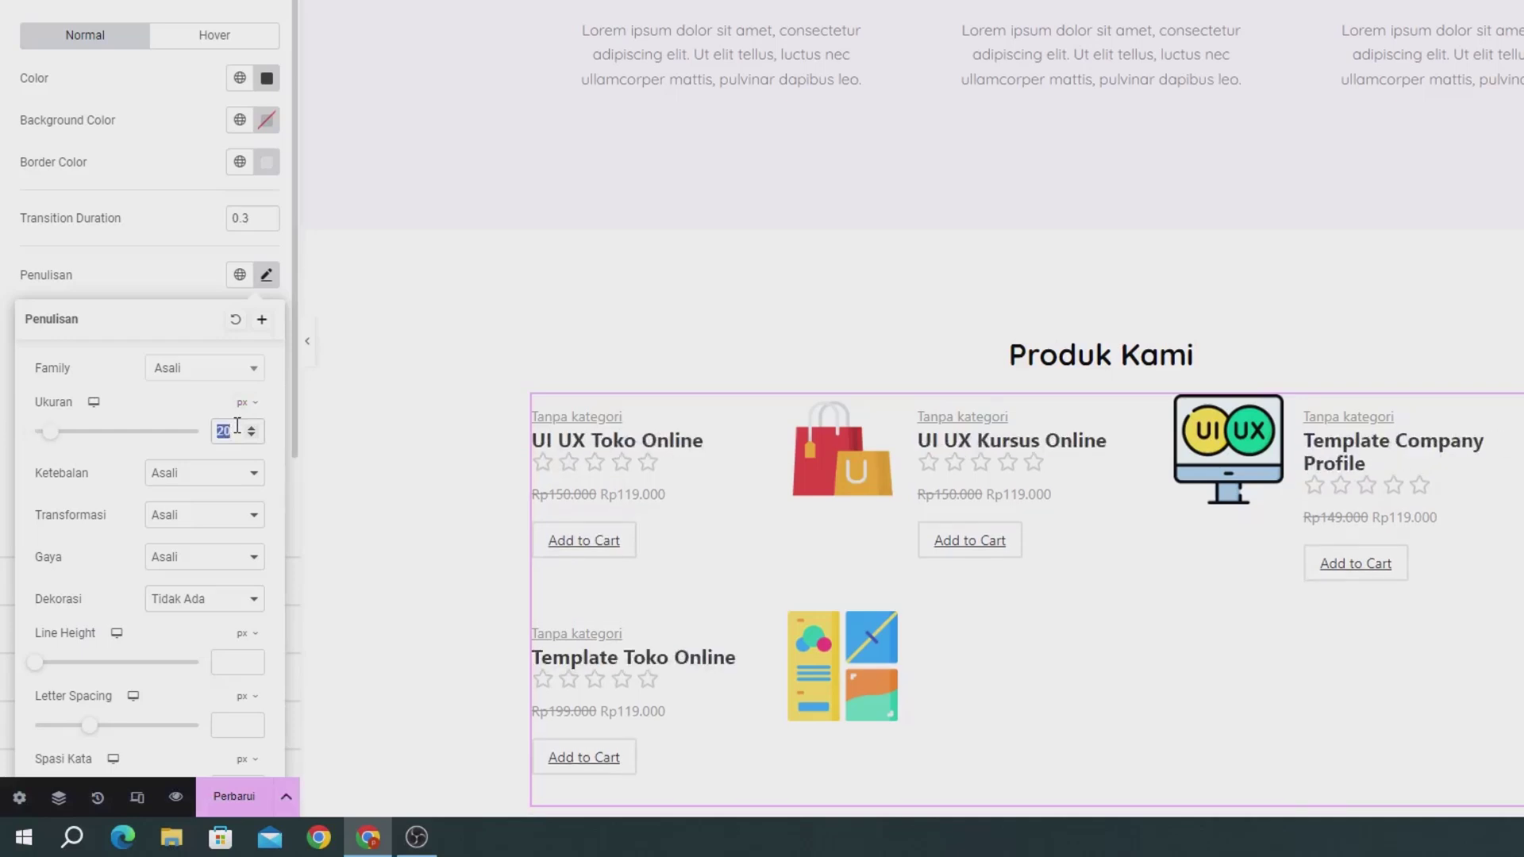
{"action": "type", "text": "15"}
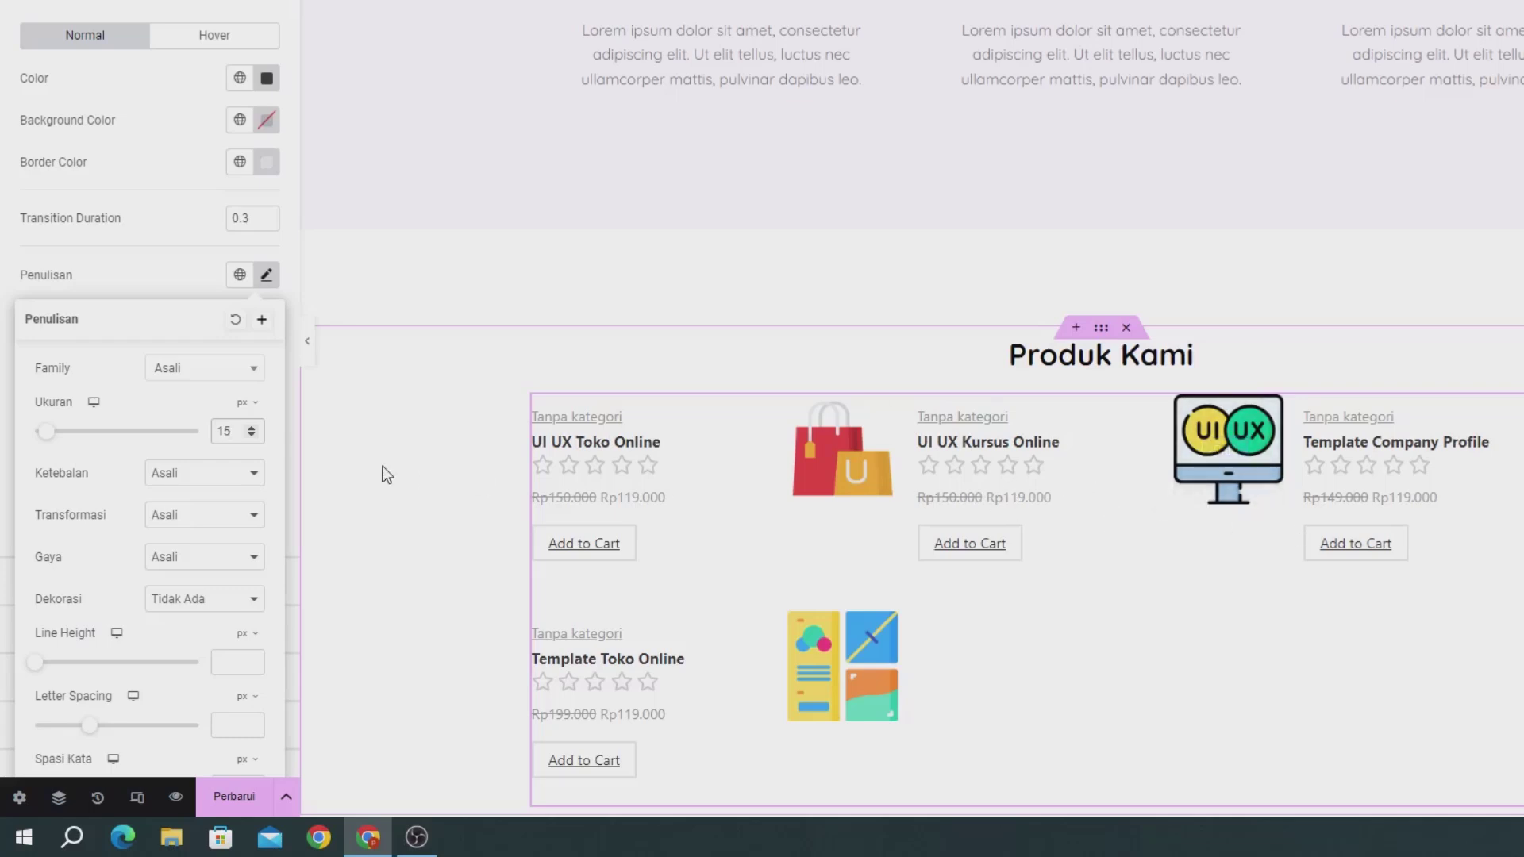
{"action": "scroll", "coordinate": [494, 442], "scroll_direction": "up", "scroll_amount": 2}
{"action": "scroll", "coordinate": [61, 221], "scroll_direction": "up", "scroll_amount": 4}
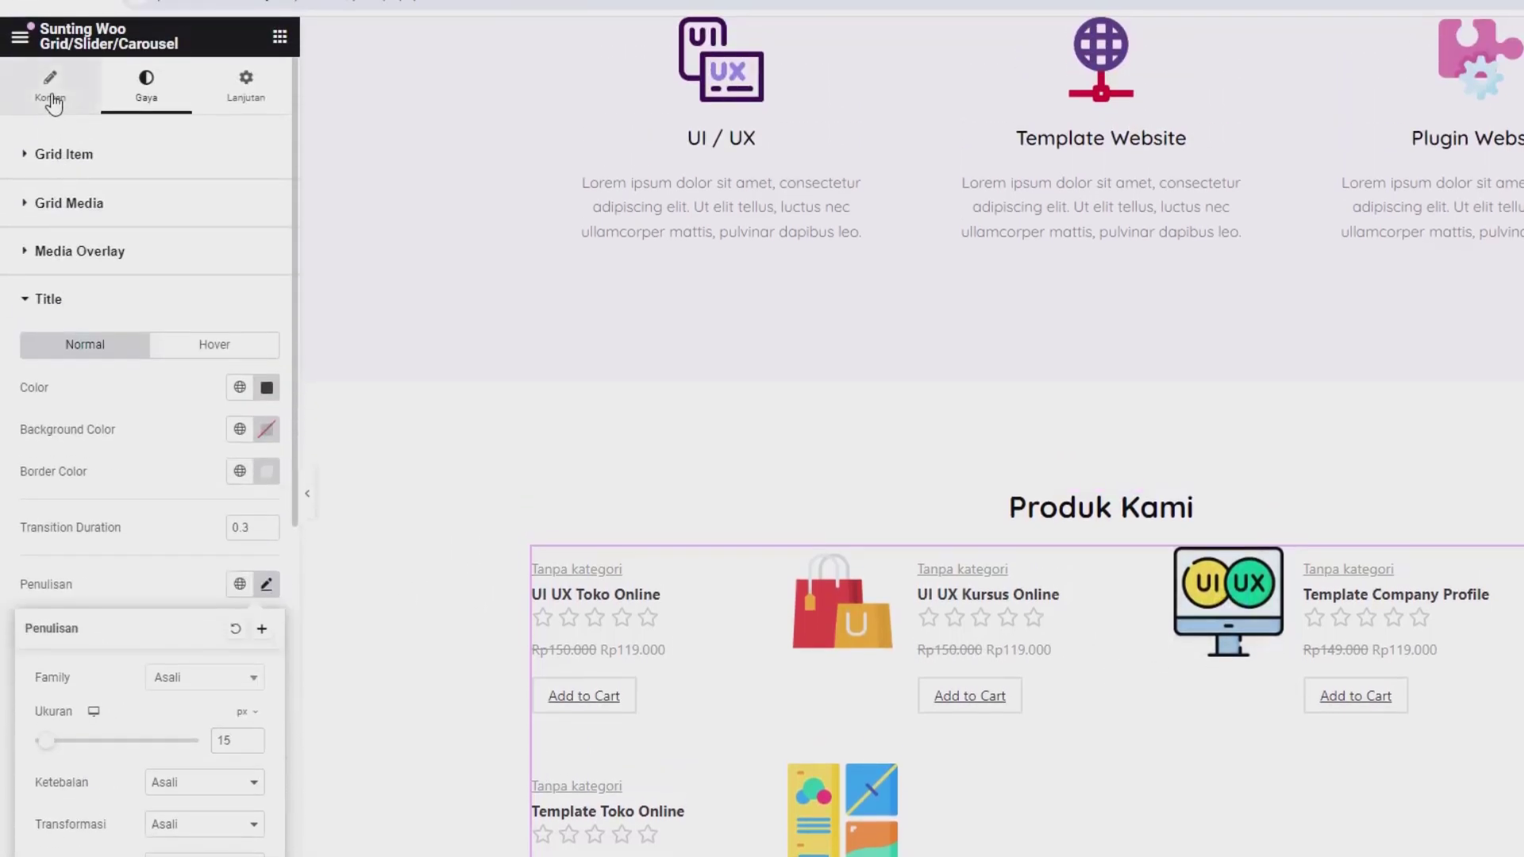
Step: Review the grid's Layout and Elements content settings, then save the home page with Perbarui
{"action": "left_click", "coordinate": [52, 102]}
{"action": "scroll", "coordinate": [116, 504], "scroll_direction": "down", "scroll_amount": 4}
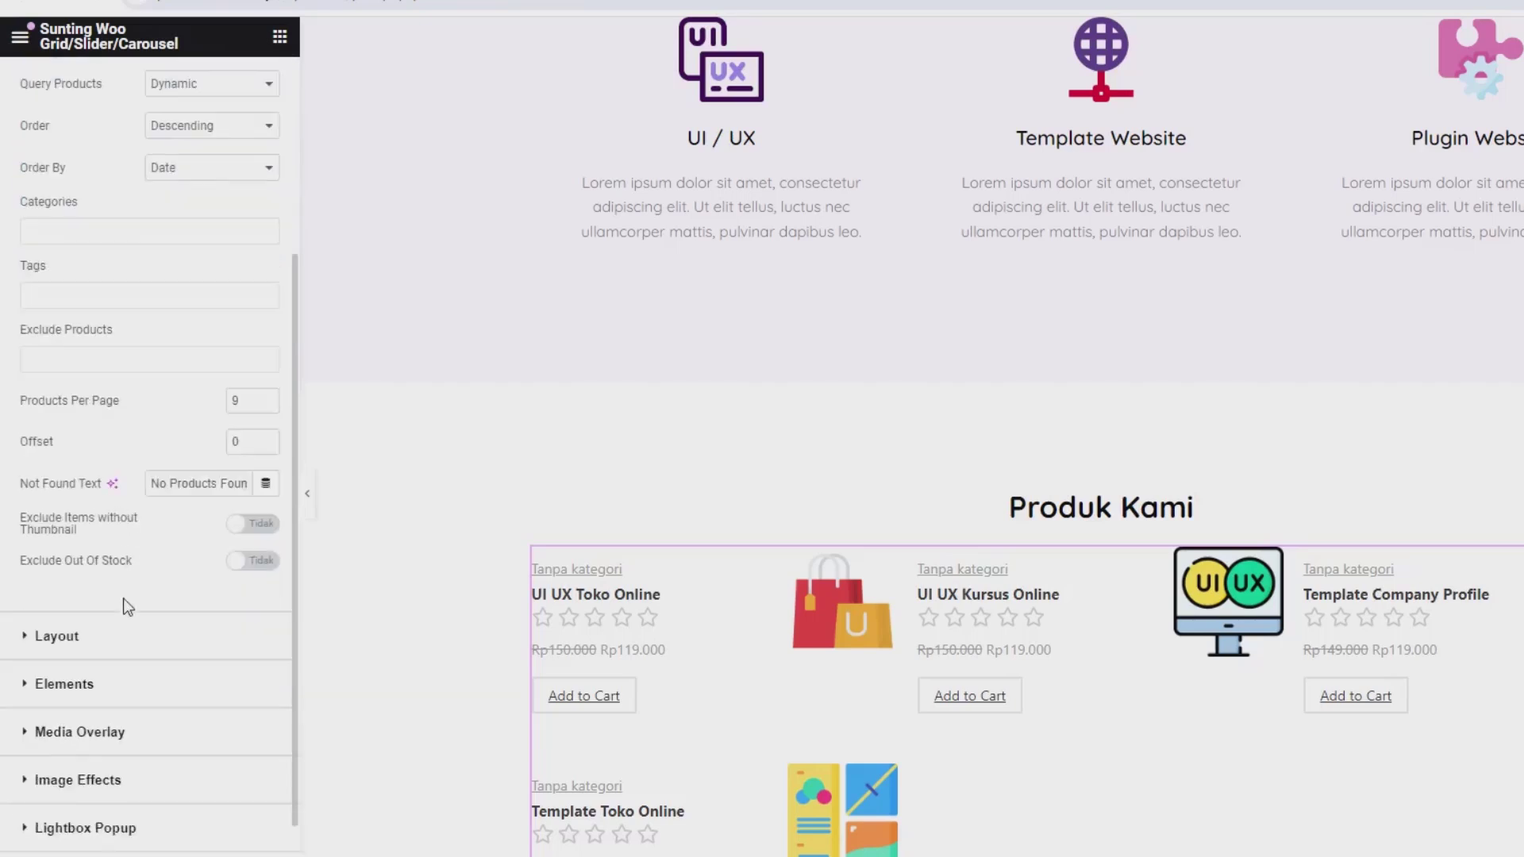
{"action": "left_click", "coordinate": [119, 653]}
{"action": "scroll", "coordinate": [120, 653], "scroll_direction": "down", "scroll_amount": 5}
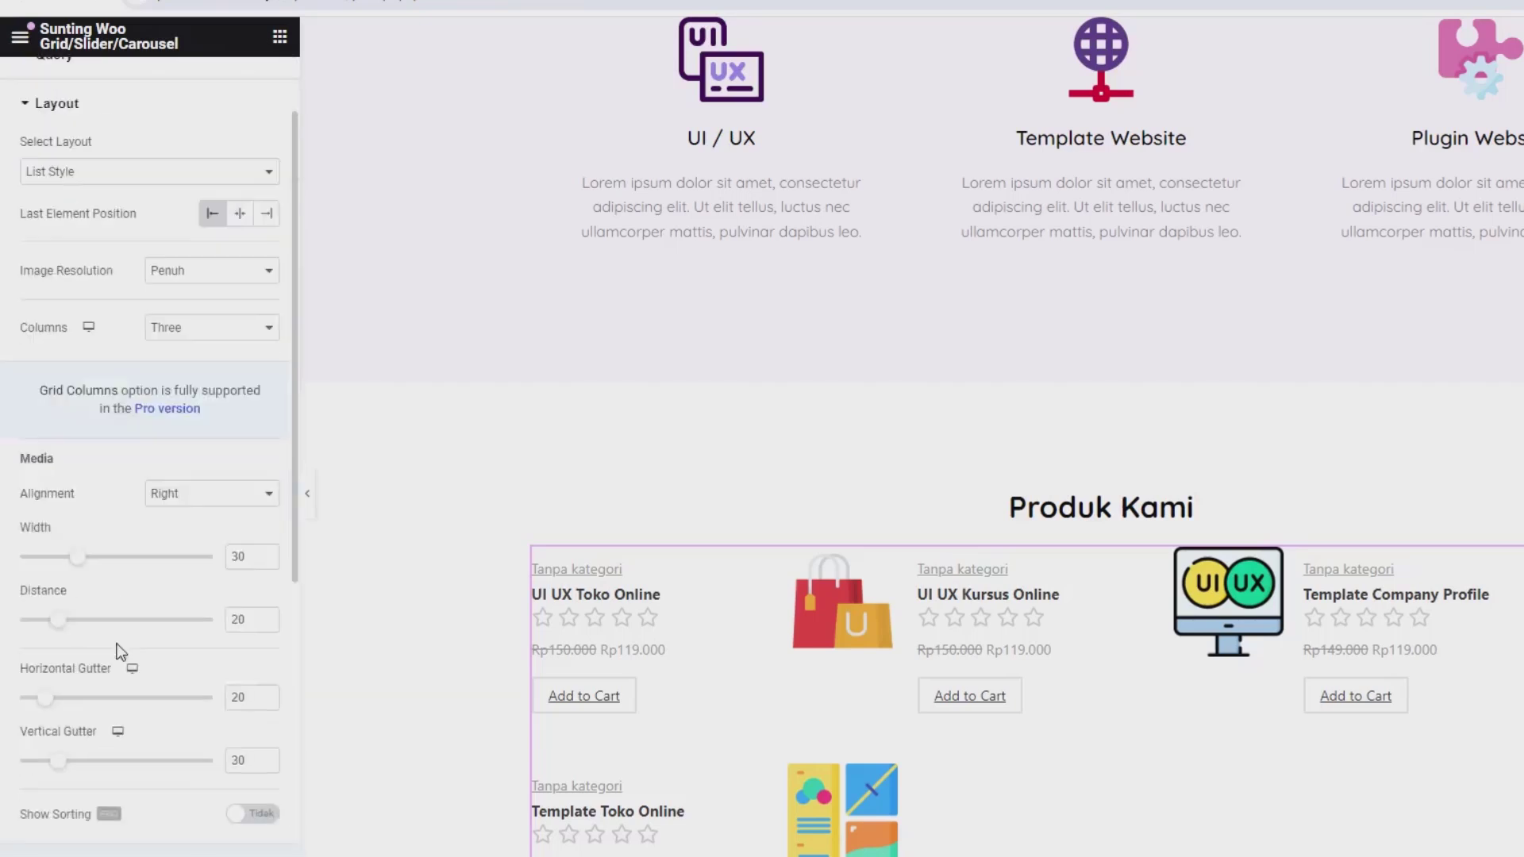
{"action": "scroll", "coordinate": [117, 650], "scroll_direction": "down", "scroll_amount": 5}
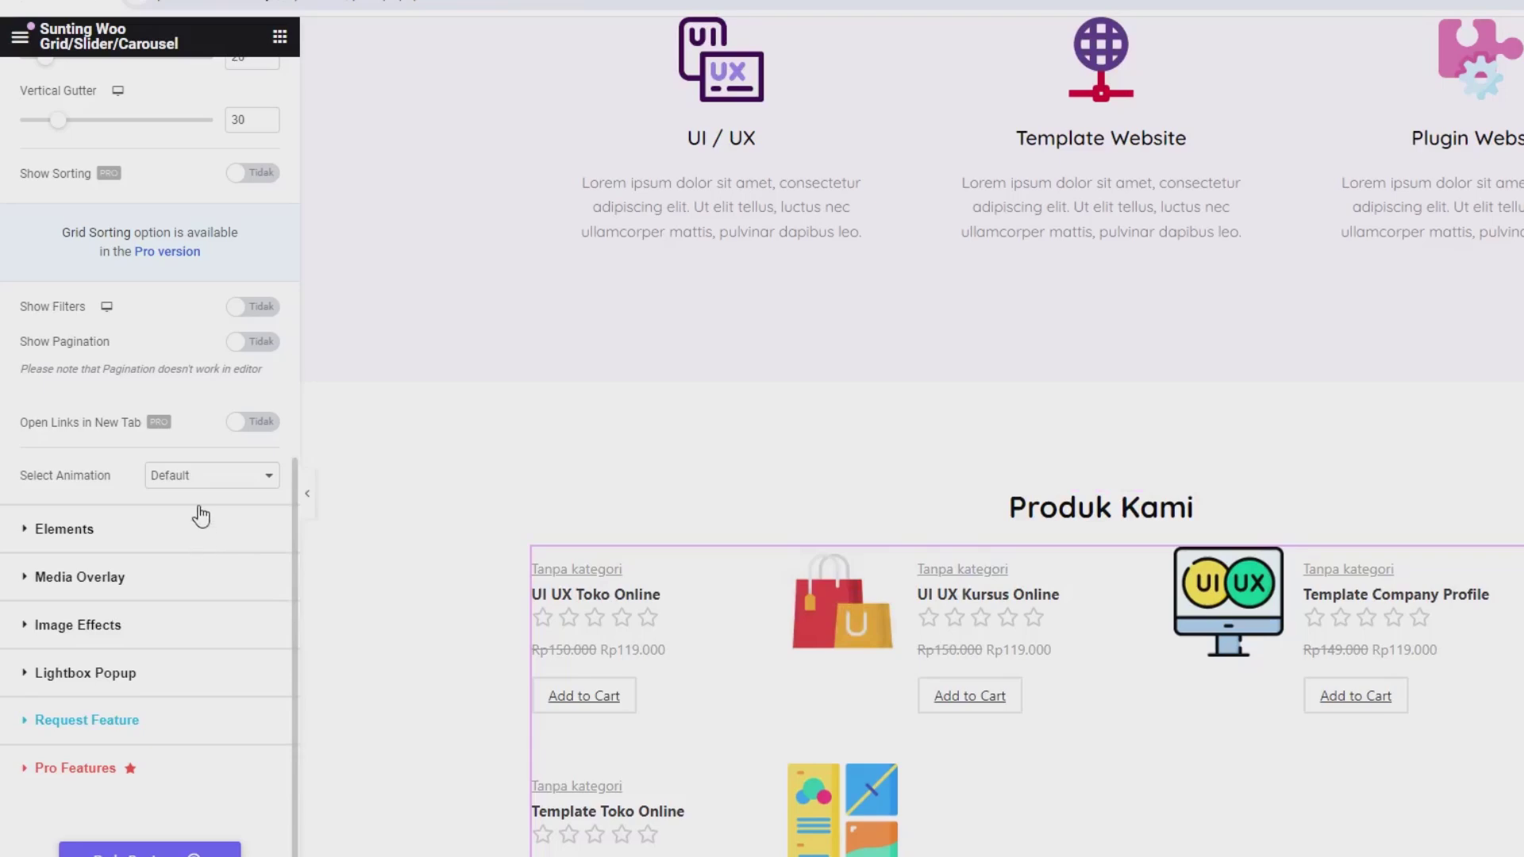
{"action": "left_click", "coordinate": [123, 539]}
{"action": "scroll", "coordinate": [117, 600], "scroll_direction": "down", "scroll_amount": 2}
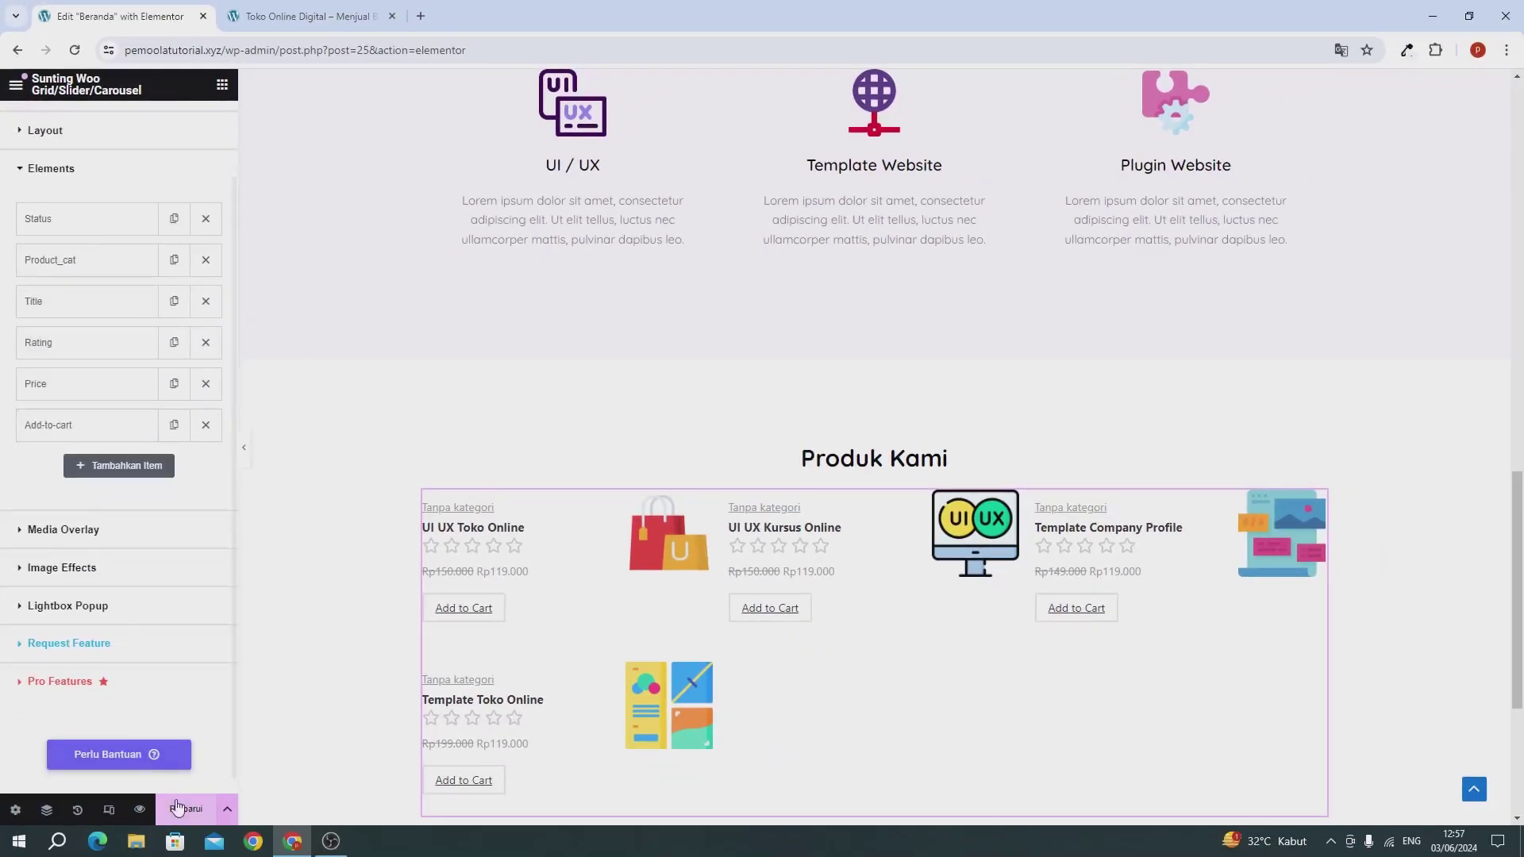
{"action": "left_click", "coordinate": [186, 810]}
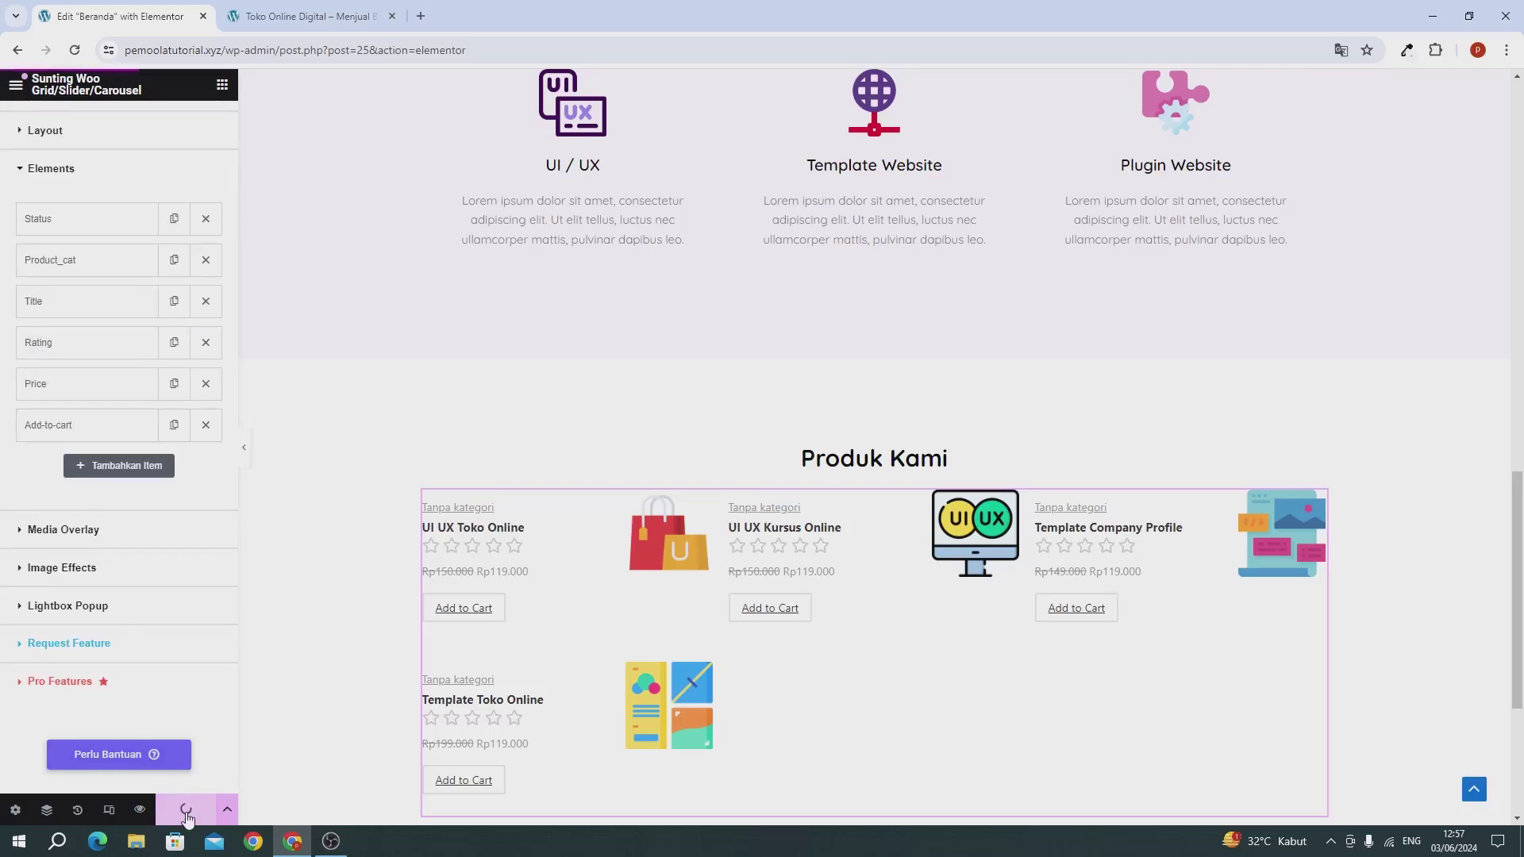
Step: Reload the live site and scroll to the two-column Produk Kami list of four products
{"action": "left_click", "coordinate": [306, 16]}
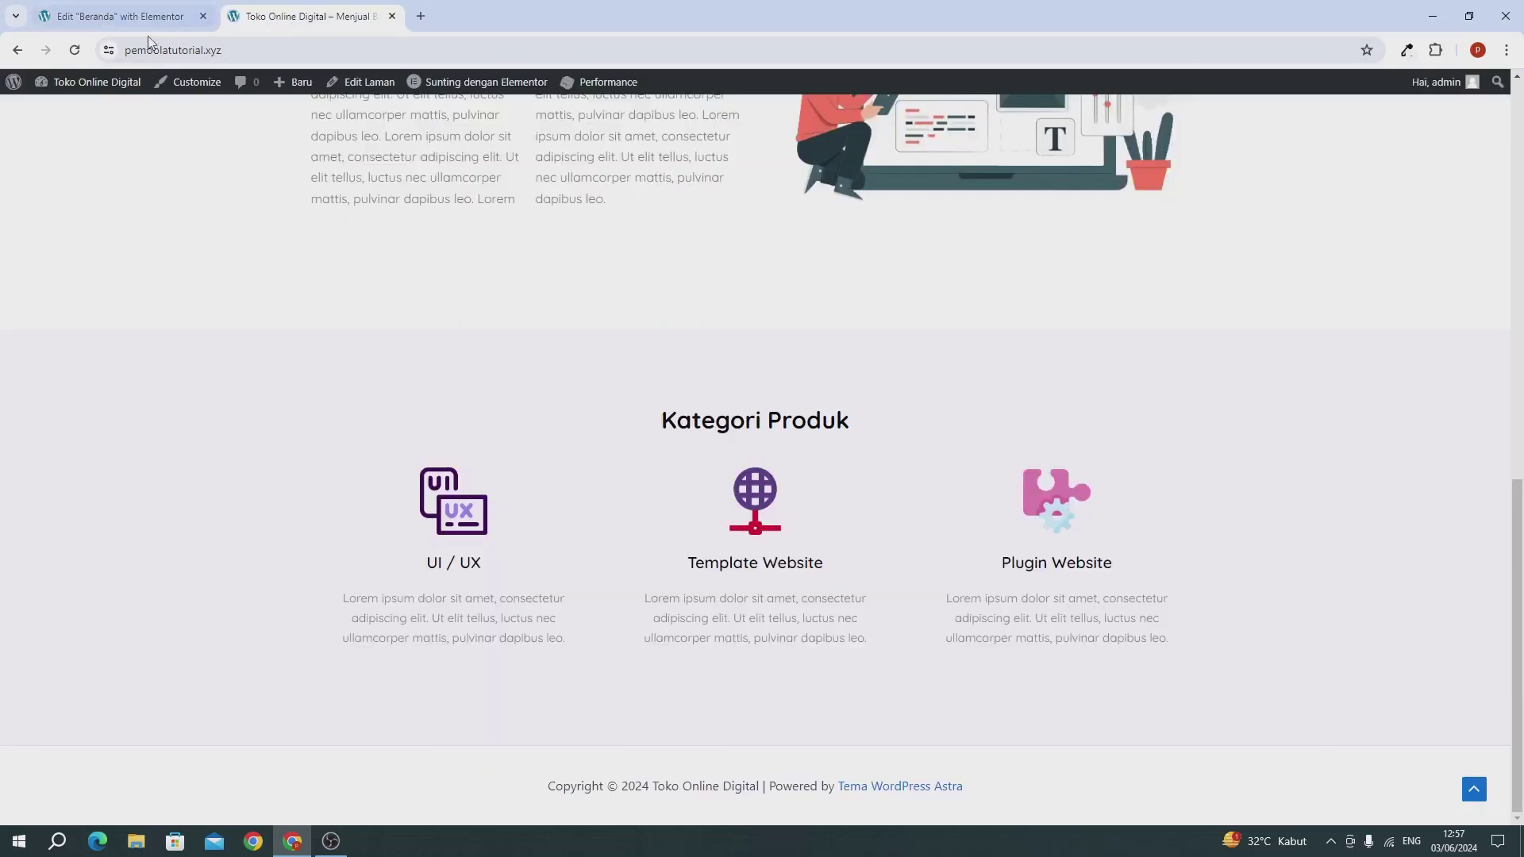
{"action": "left_click", "coordinate": [75, 51]}
{"action": "scroll", "coordinate": [171, 400], "scroll_direction": "down", "scroll_amount": 5}
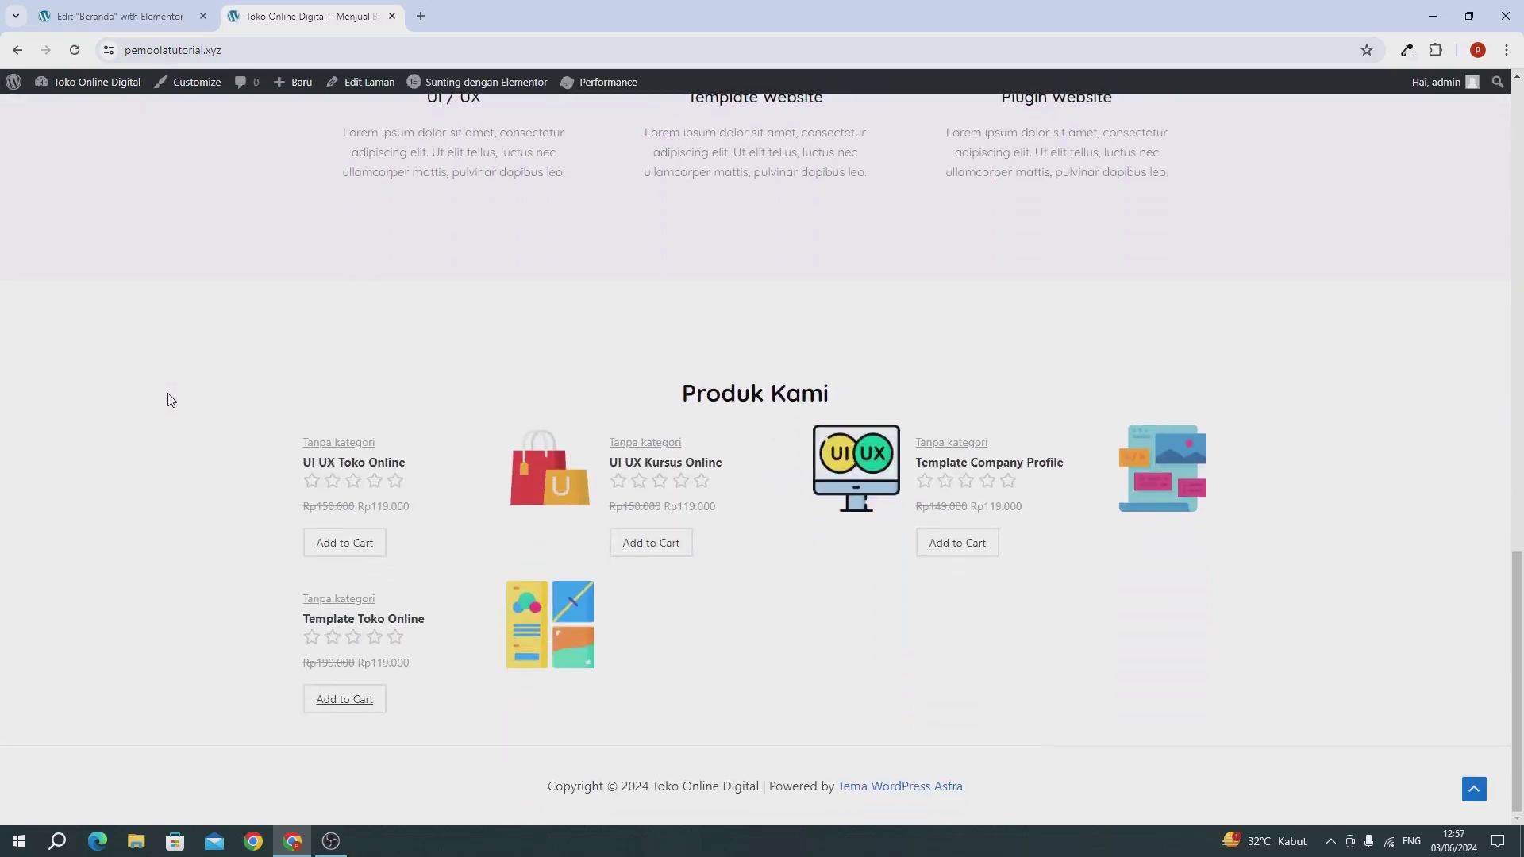
{"action": "scroll", "coordinate": [714, 402], "scroll_direction": "up", "scroll_amount": 6}
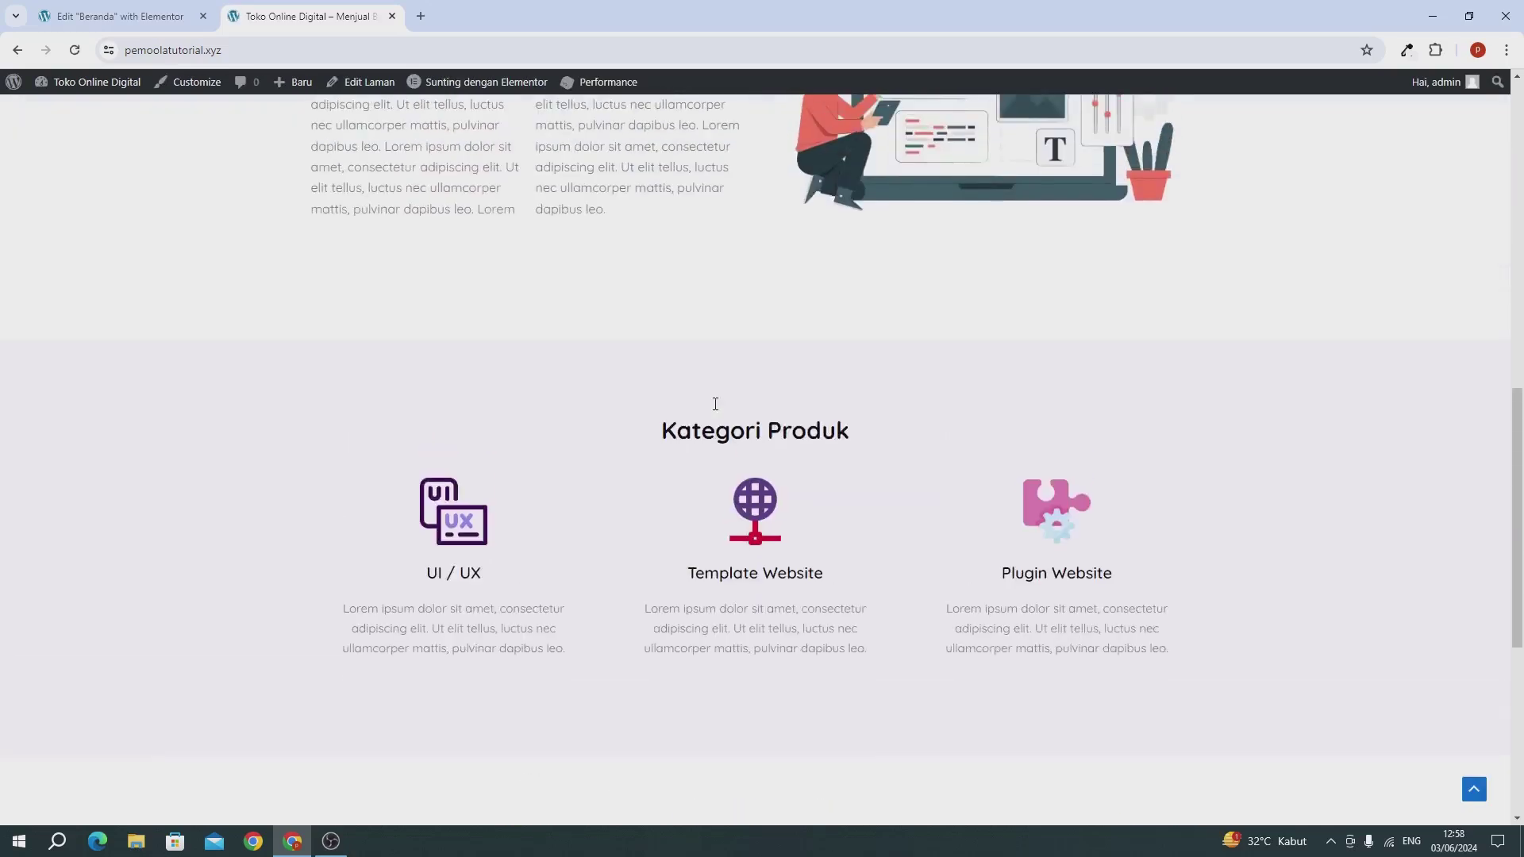
{"action": "scroll", "coordinate": [717, 410], "scroll_direction": "down", "scroll_amount": 4}
{"action": "scroll", "coordinate": [717, 410], "scroll_direction": "down", "scroll_amount": 2}
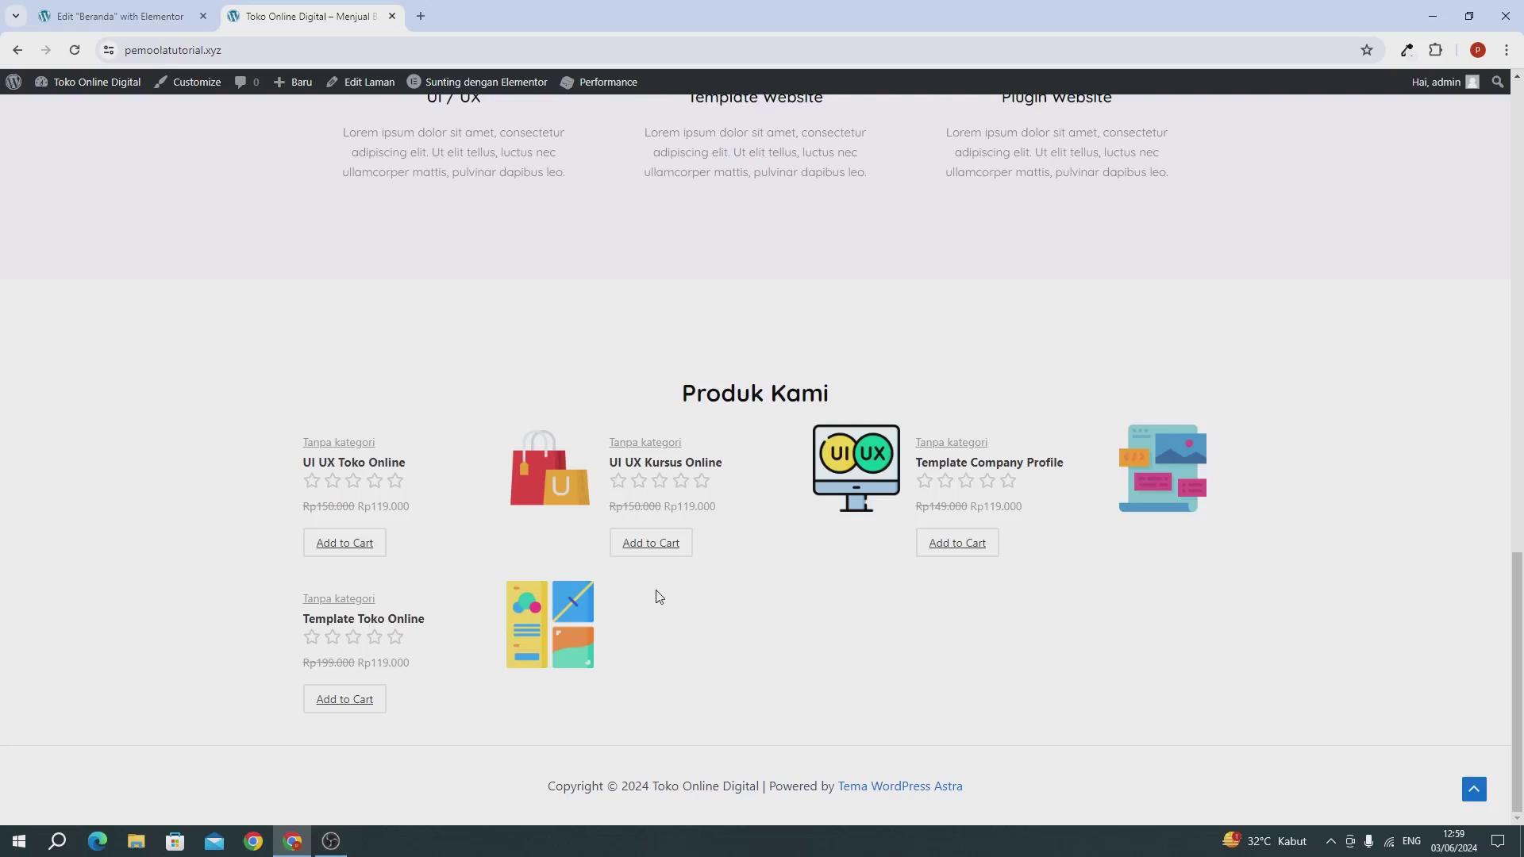
{"action": "scroll", "coordinate": [657, 597], "scroll_direction": "up", "scroll_amount": 9}
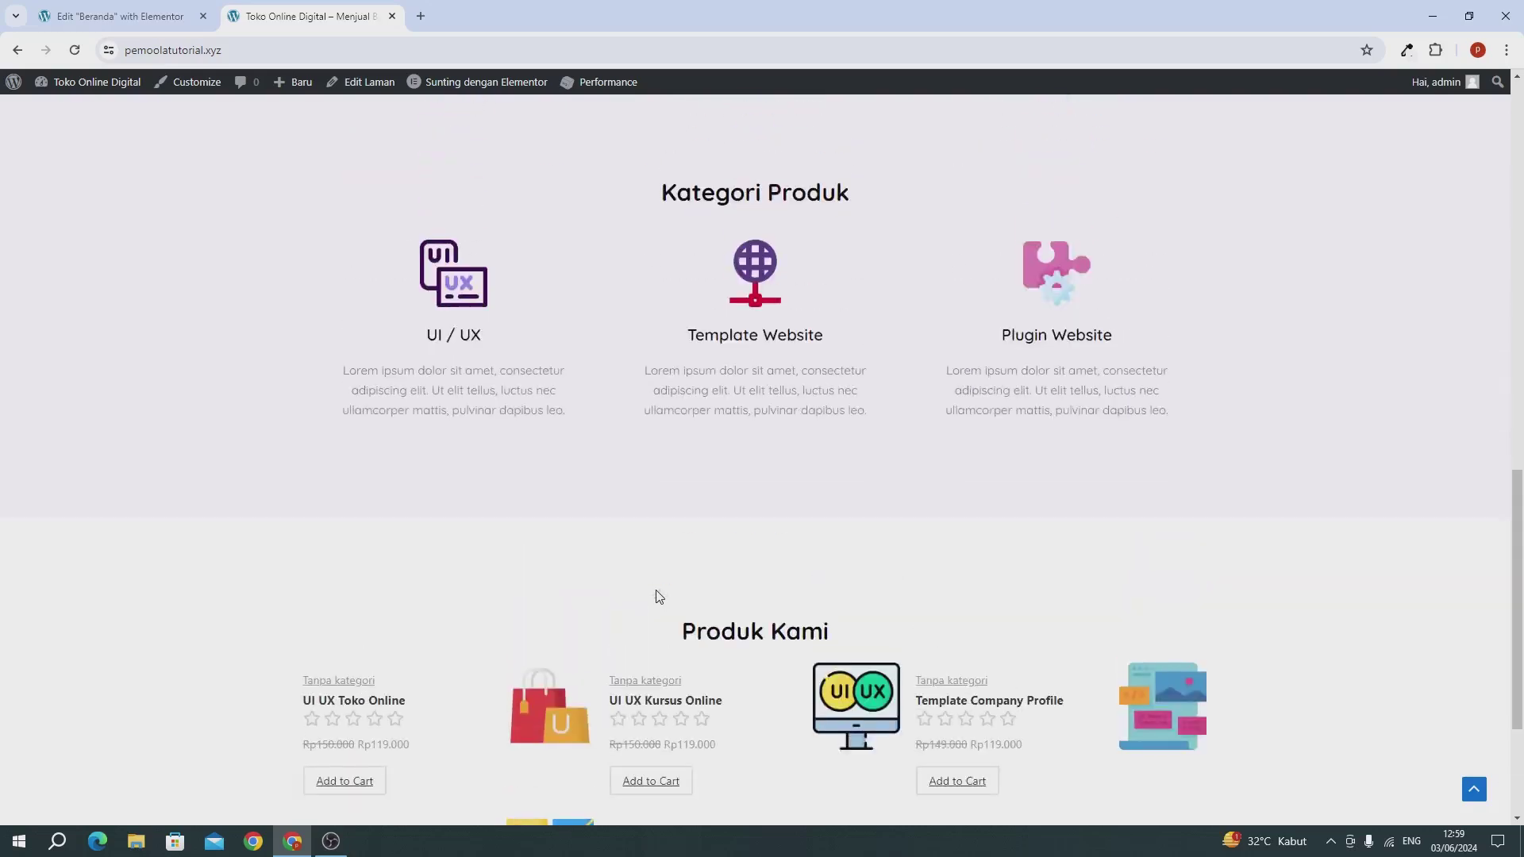
{"action": "scroll", "coordinate": [657, 597], "scroll_direction": "down", "scroll_amount": 5}
{"action": "scroll", "coordinate": [657, 597], "scroll_direction": "down", "scroll_amount": 5}
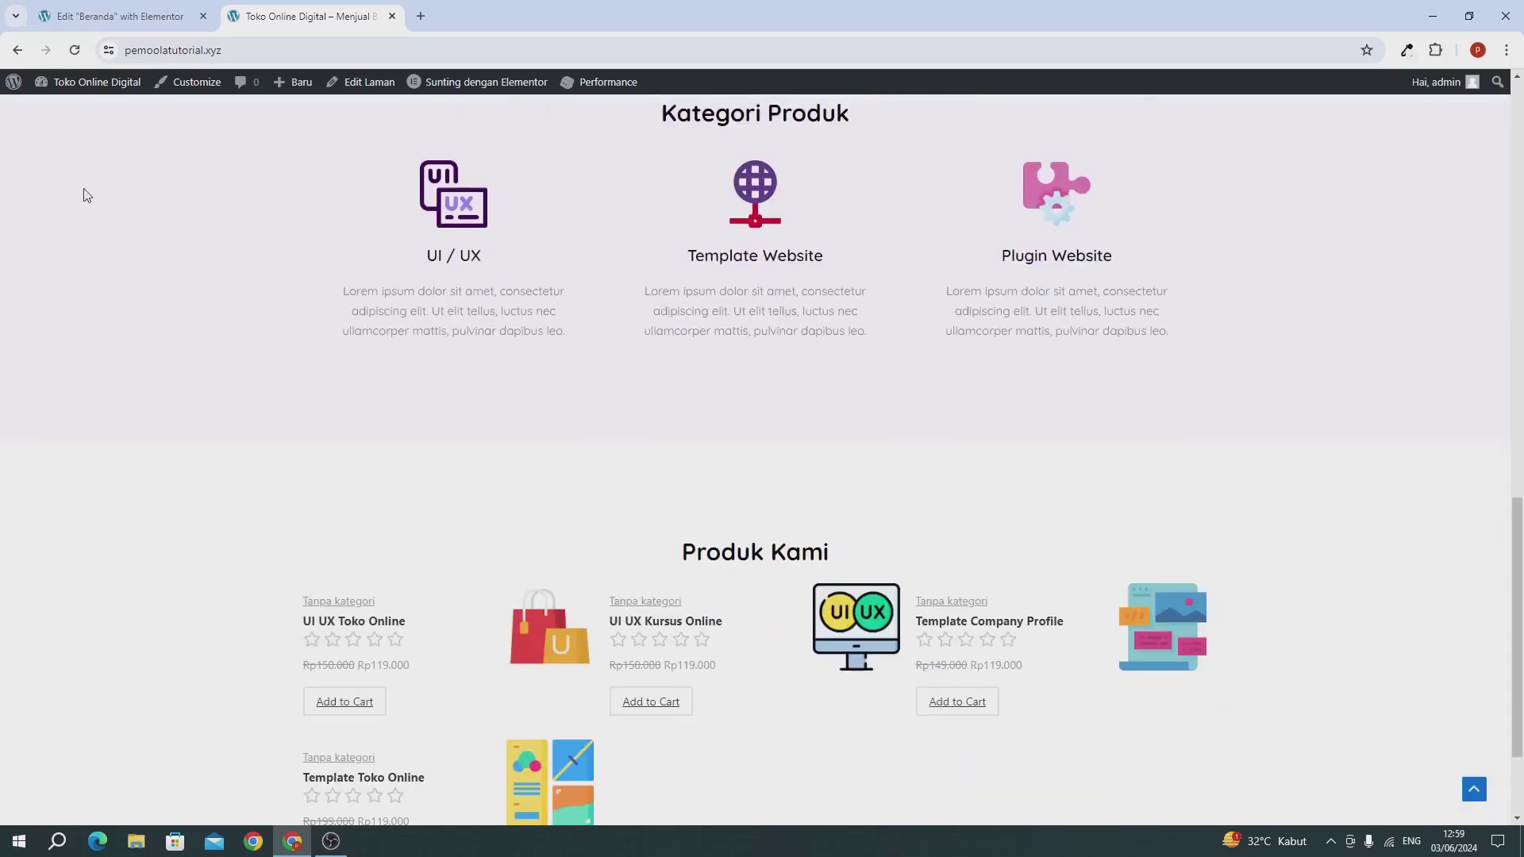
Step: Back in the Elementor editor, duplicate the Produk Kami container with Gandakan
{"action": "left_click", "coordinate": [104, 23]}
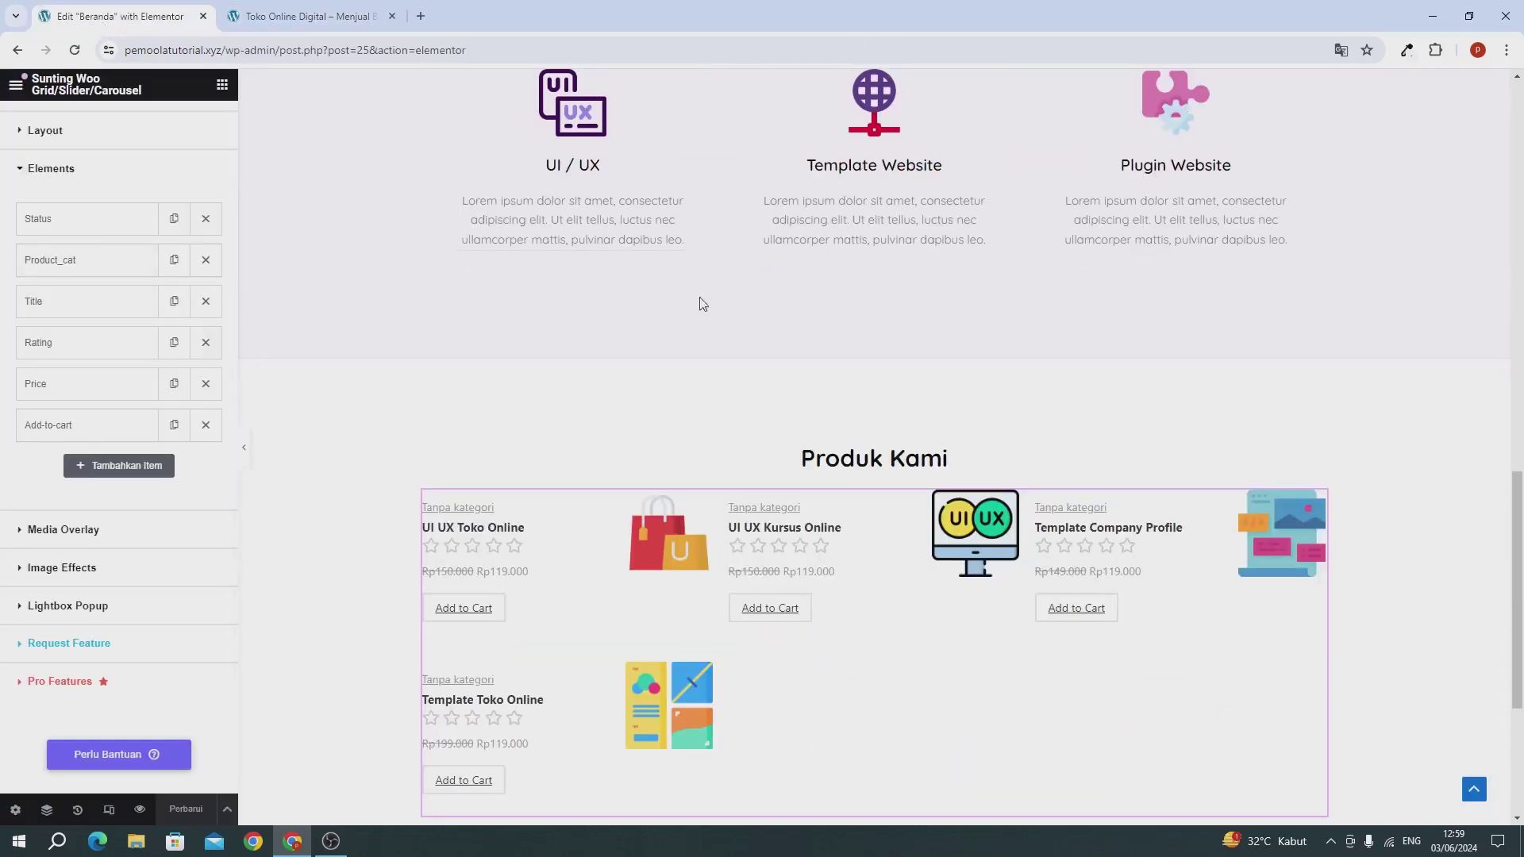
{"action": "scroll", "coordinate": [815, 291], "scroll_direction": "down", "scroll_amount": 4}
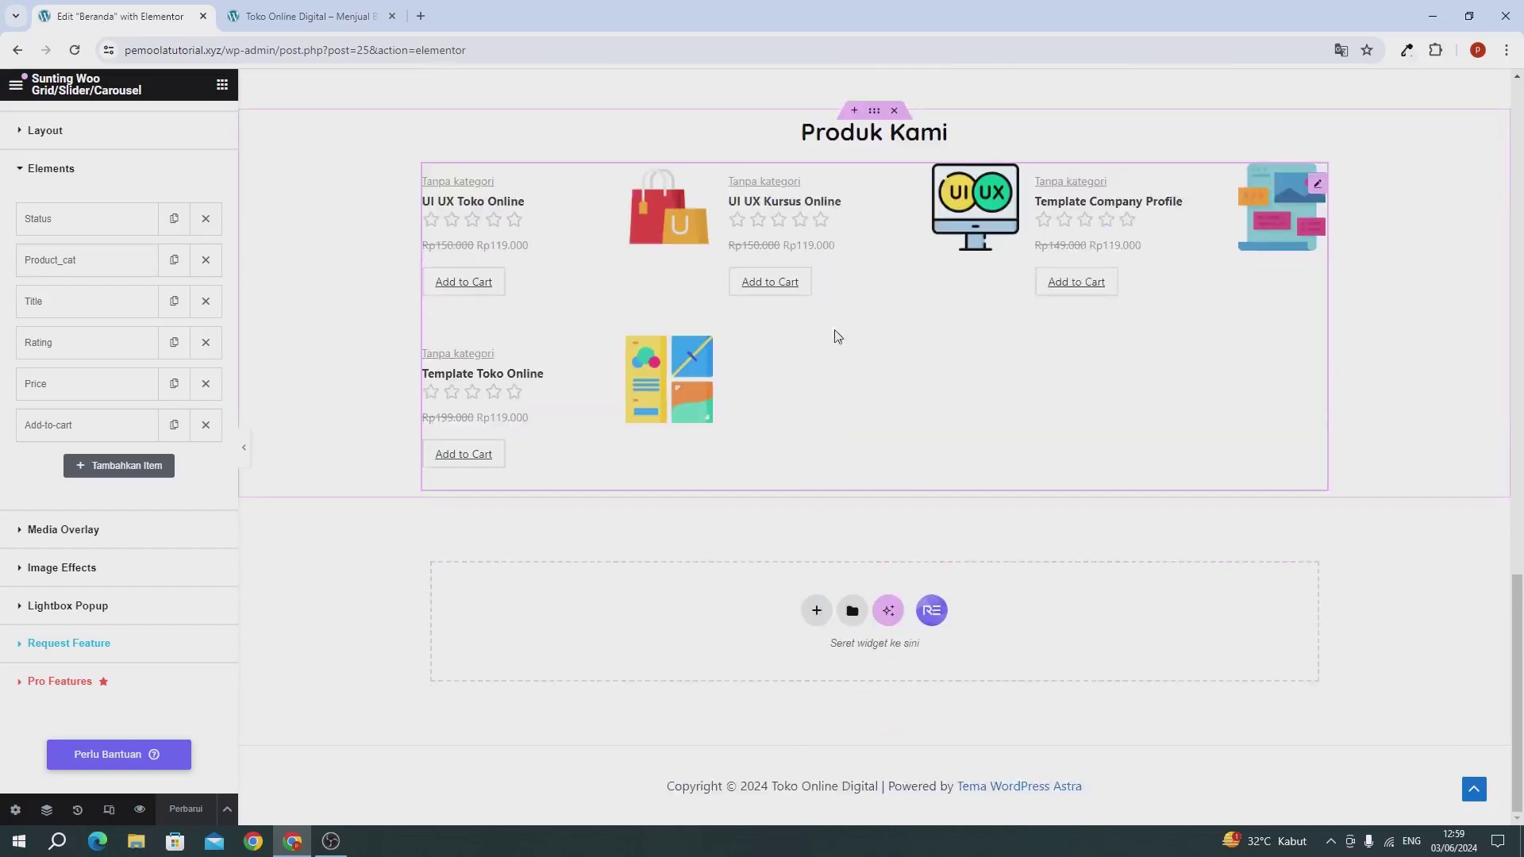
{"action": "scroll", "coordinate": [838, 318], "scroll_direction": "up", "scroll_amount": 1}
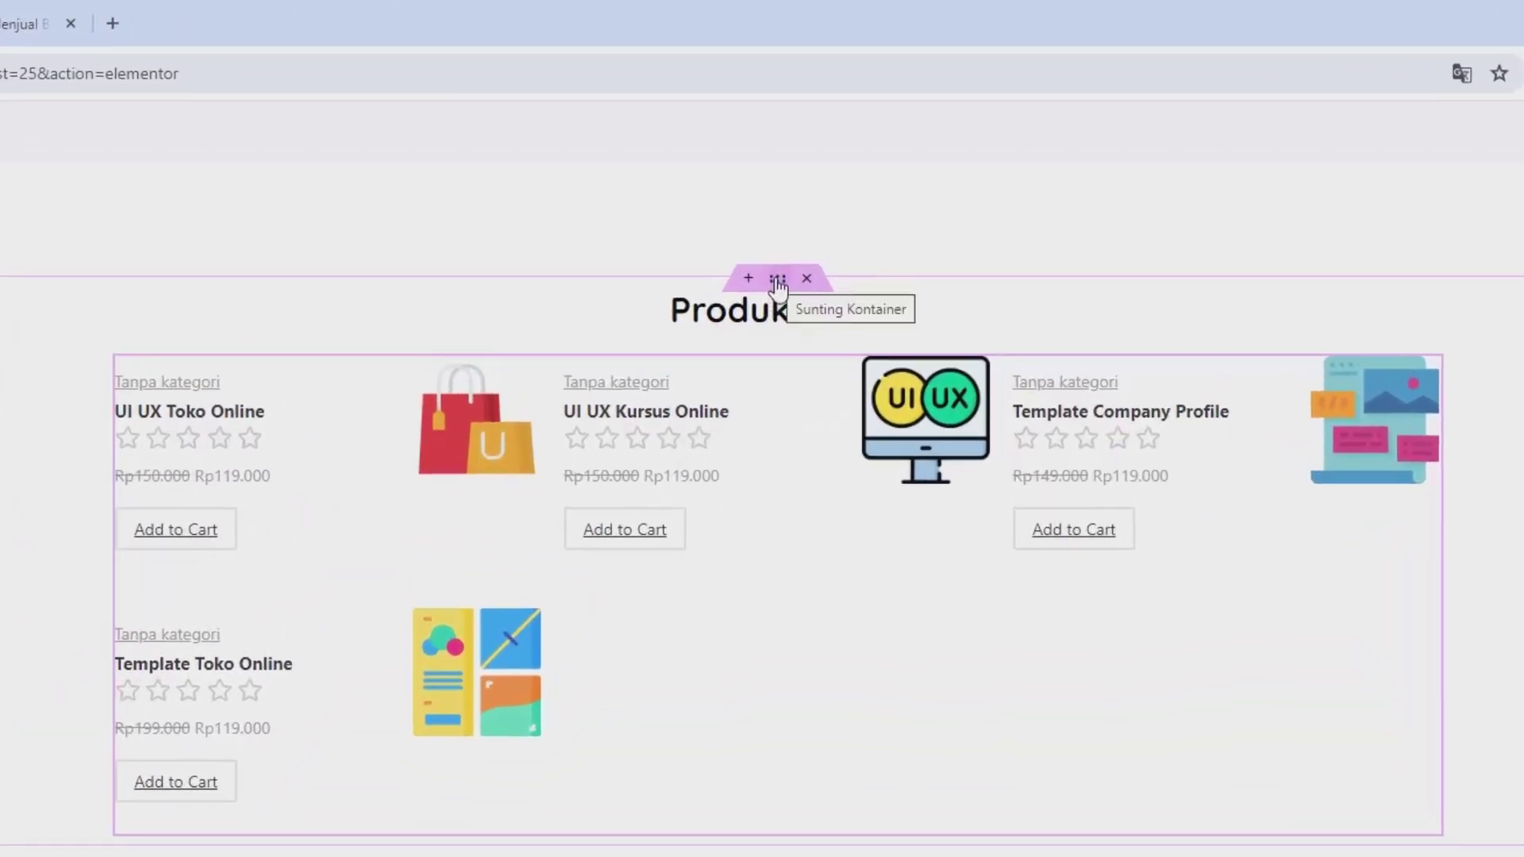
{"action": "right_click", "coordinate": [777, 282]}
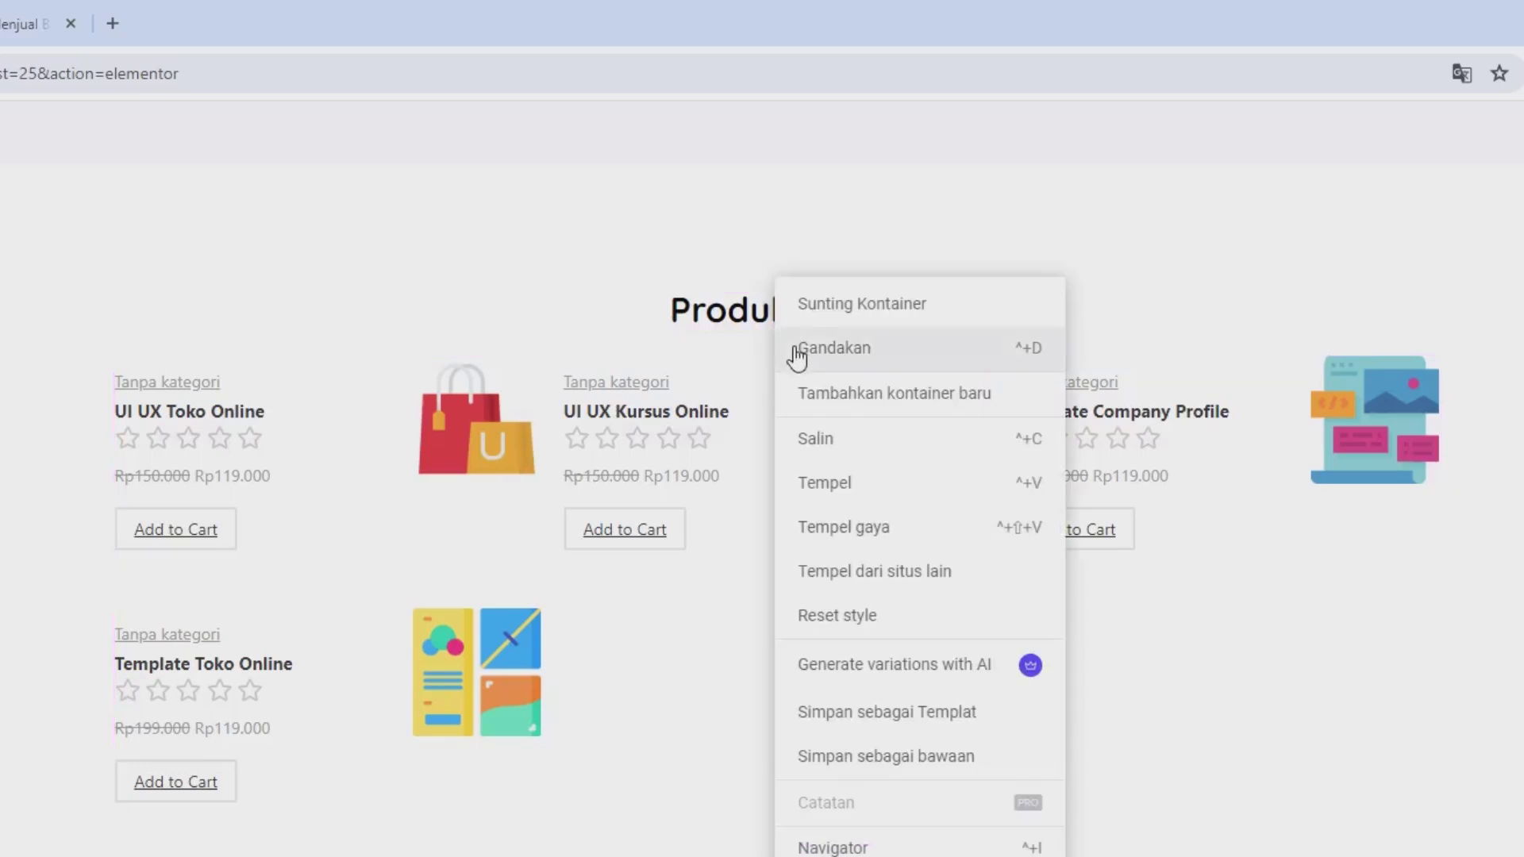
{"action": "left_click", "coordinate": [798, 352]}
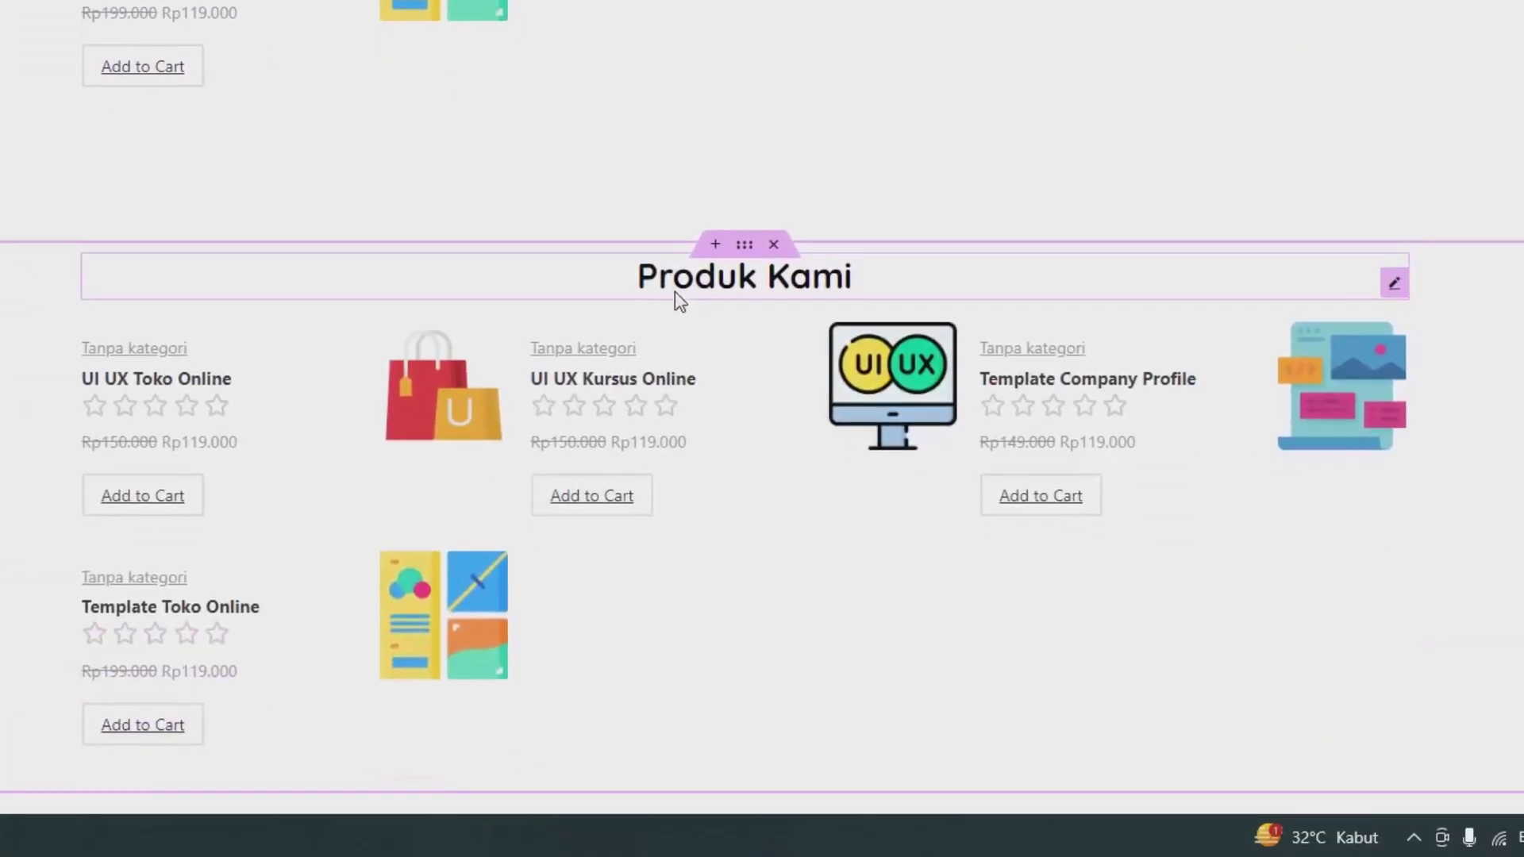
Step: Rename the copied heading to 'Testimoni' and delete its product grid with Hapus
{"action": "left_click", "coordinate": [670, 283]}
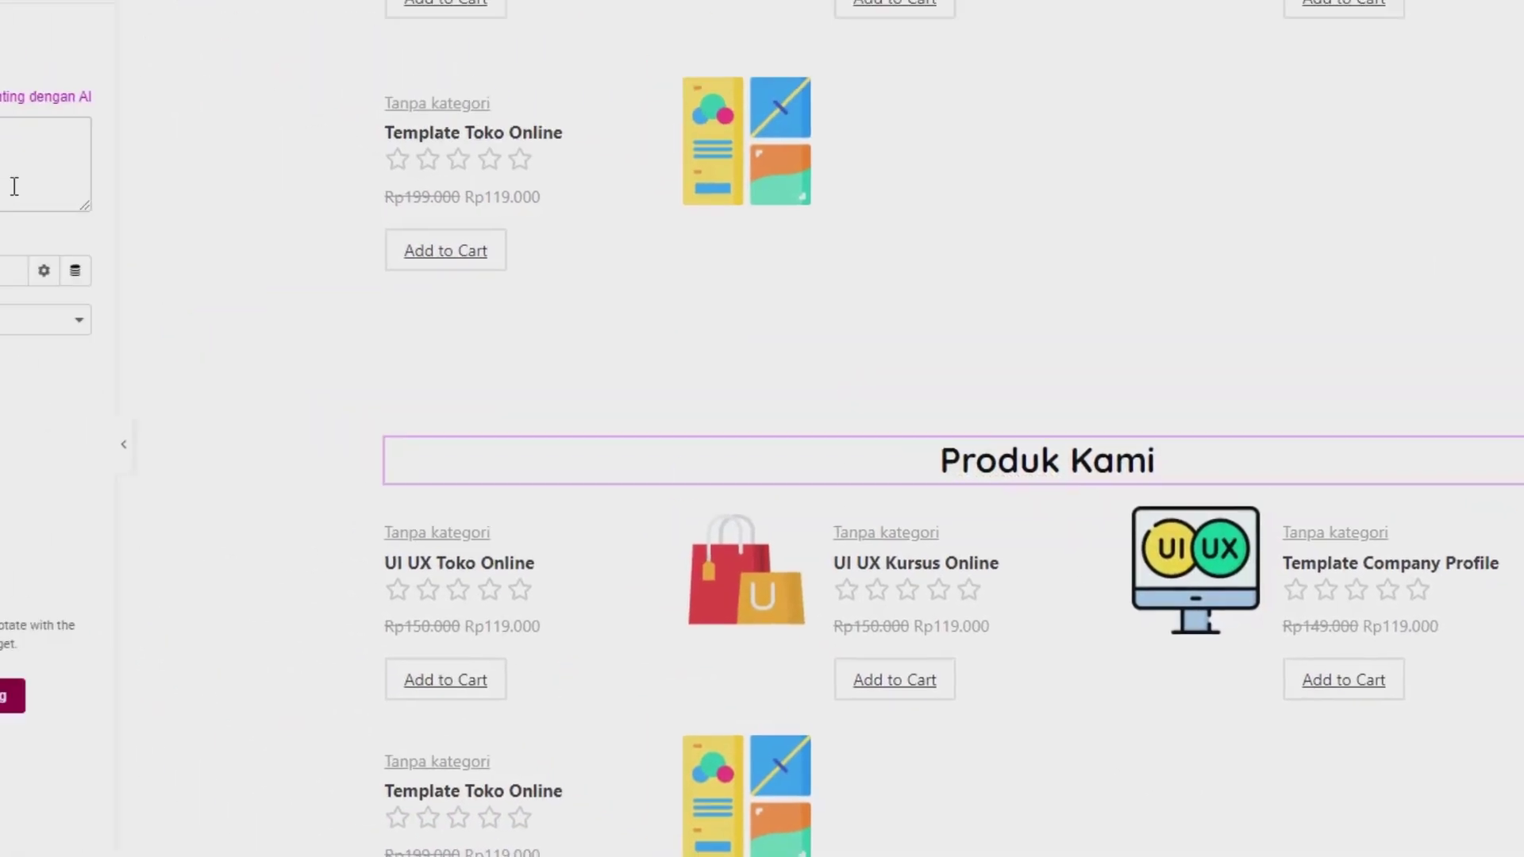
{"action": "triple_click", "coordinate": [0, 0]}
{"action": "type", "text": "Testimo"}
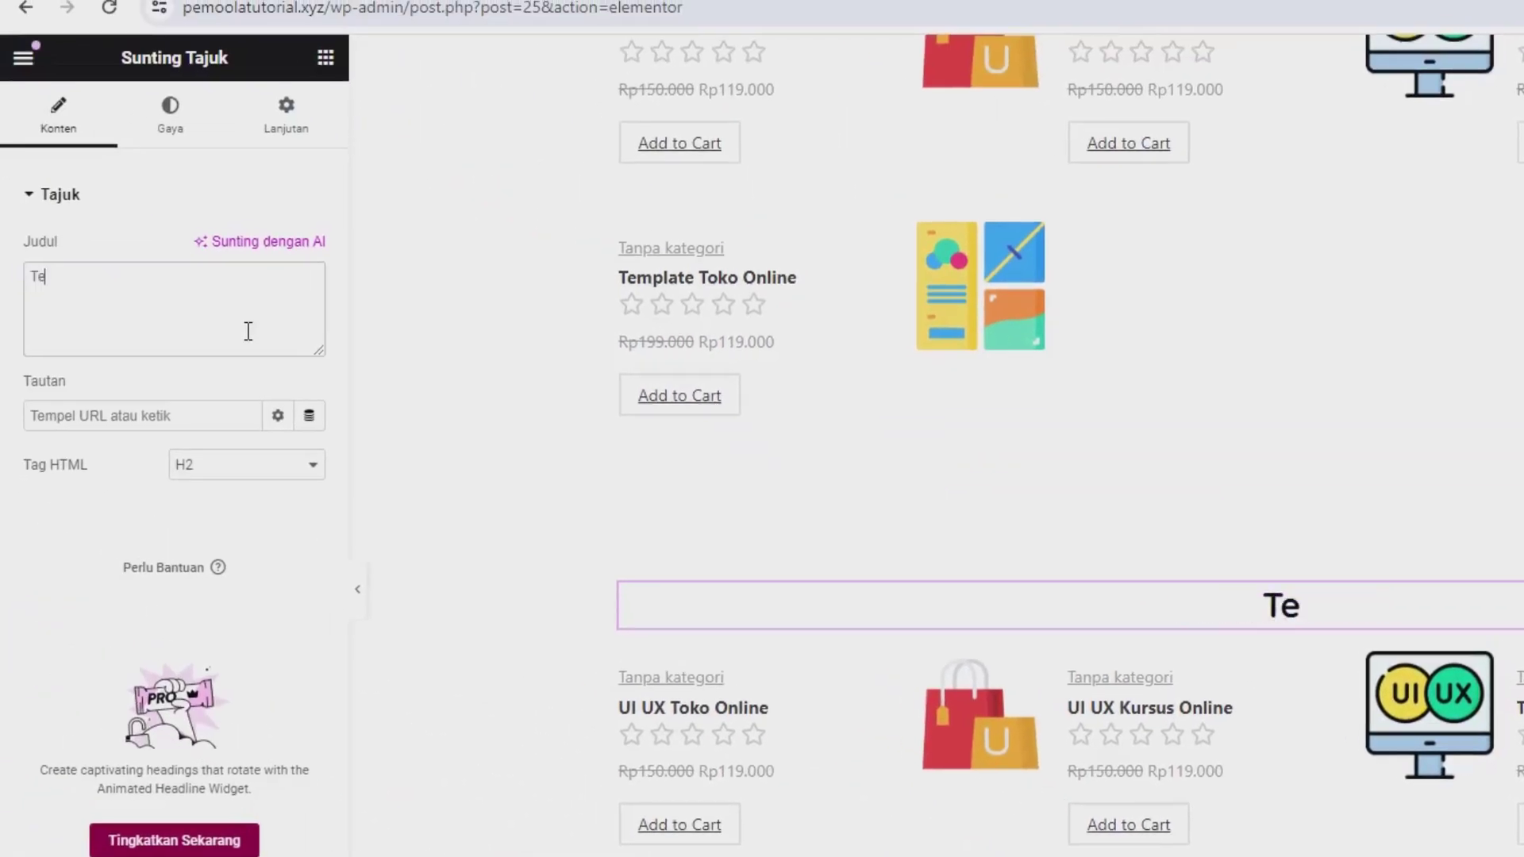
{"action": "type", "text": "ni"}
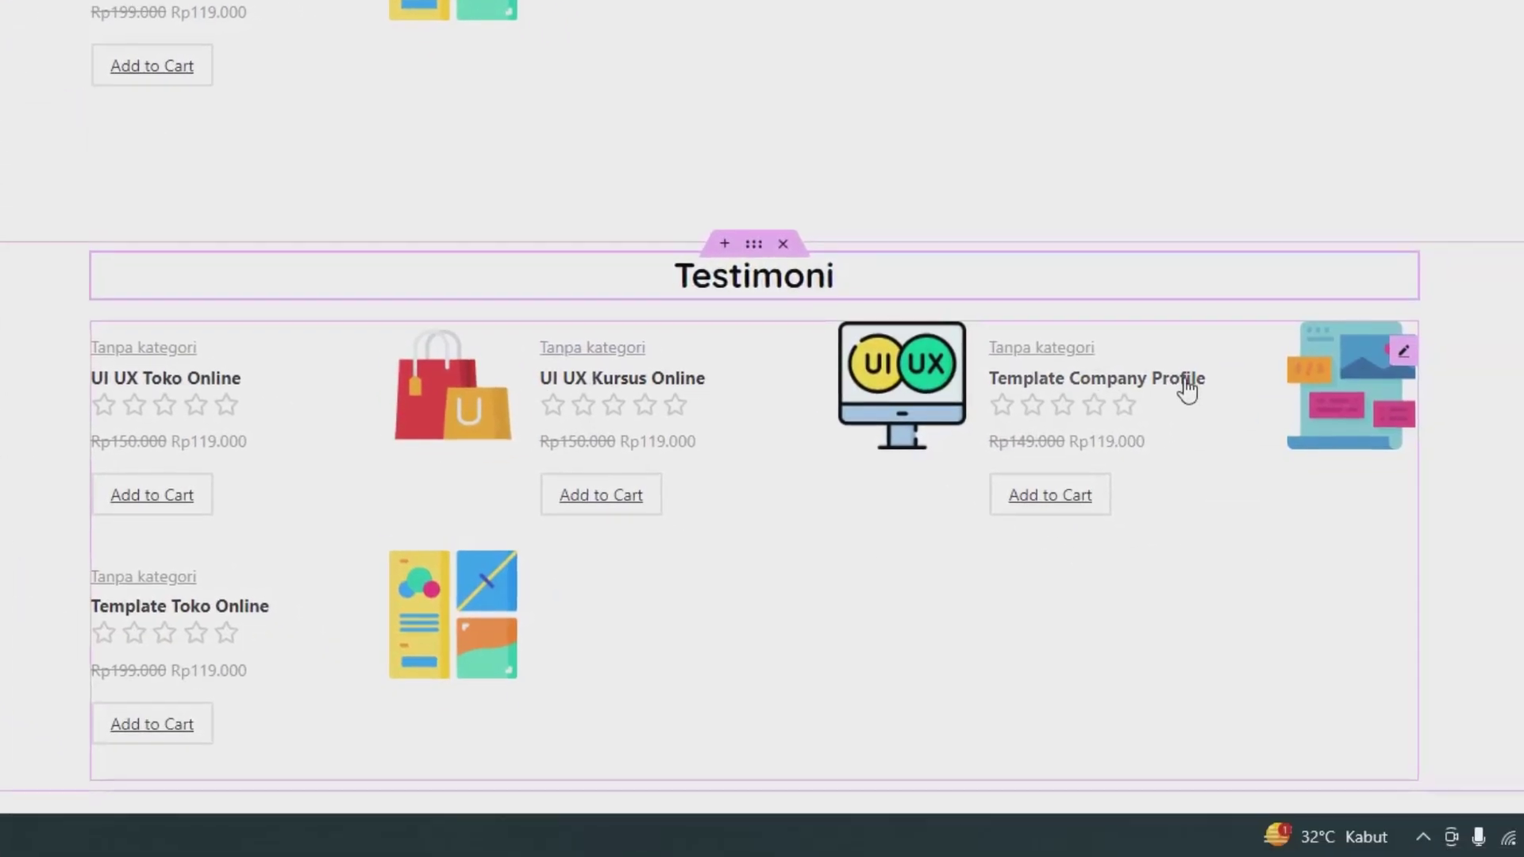
{"action": "right_click", "coordinate": [1176, 443]}
{"action": "left_click", "coordinate": [1228, 780]}
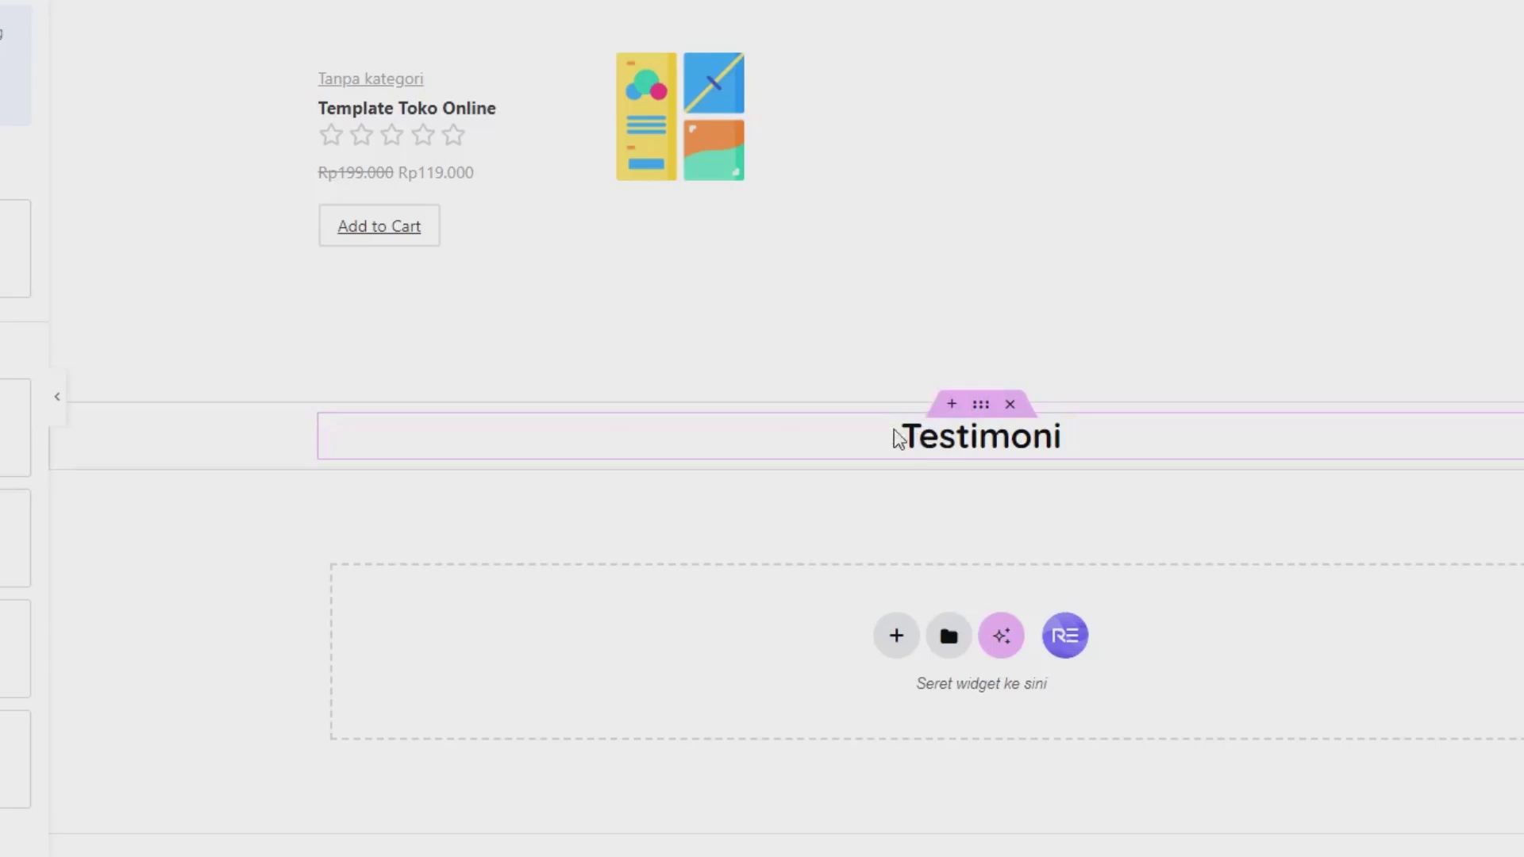
Step: Add a container under Testimoni holding three inner containers arranged side by side in a row
{"action": "left_click_drag", "start_coordinate": [0, 259], "coordinate": [783, 445]}
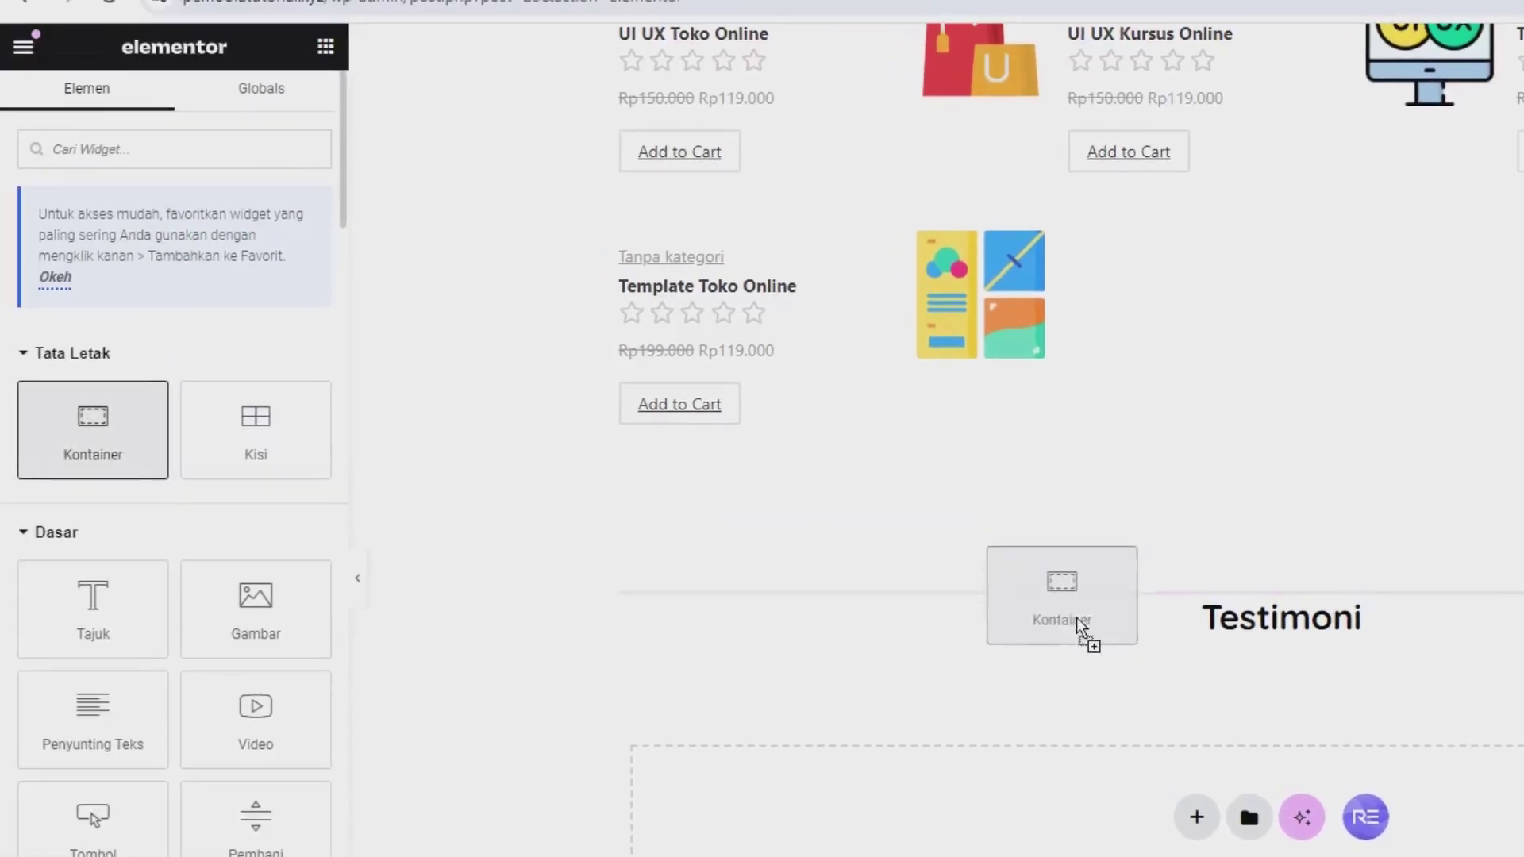
{"action": "left_click_drag", "start_coordinate": [1081, 628], "coordinate": [1160, 633]}
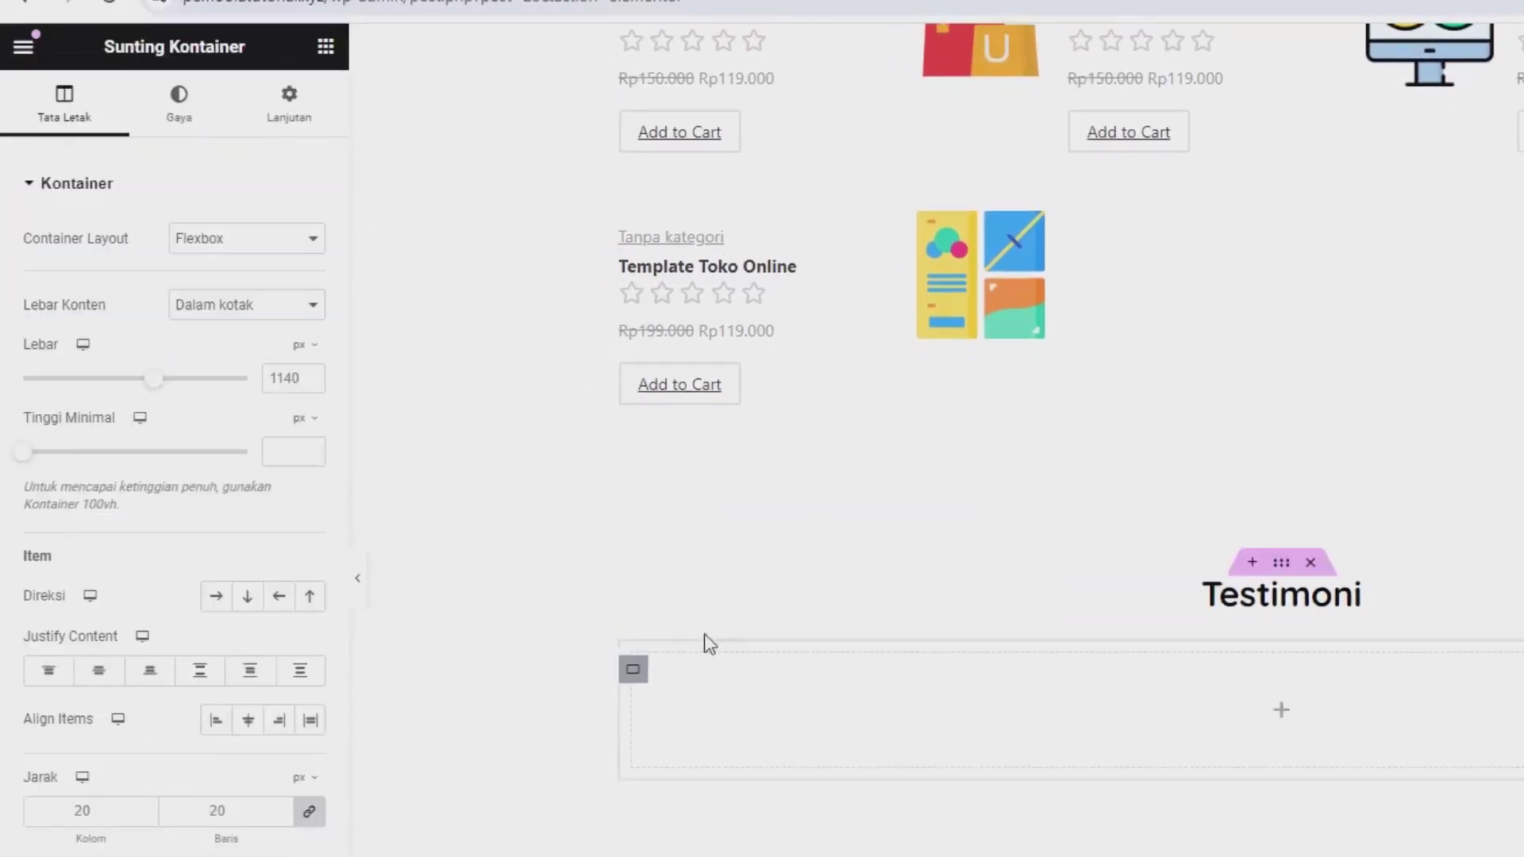
{"action": "left_click", "coordinate": [325, 46]}
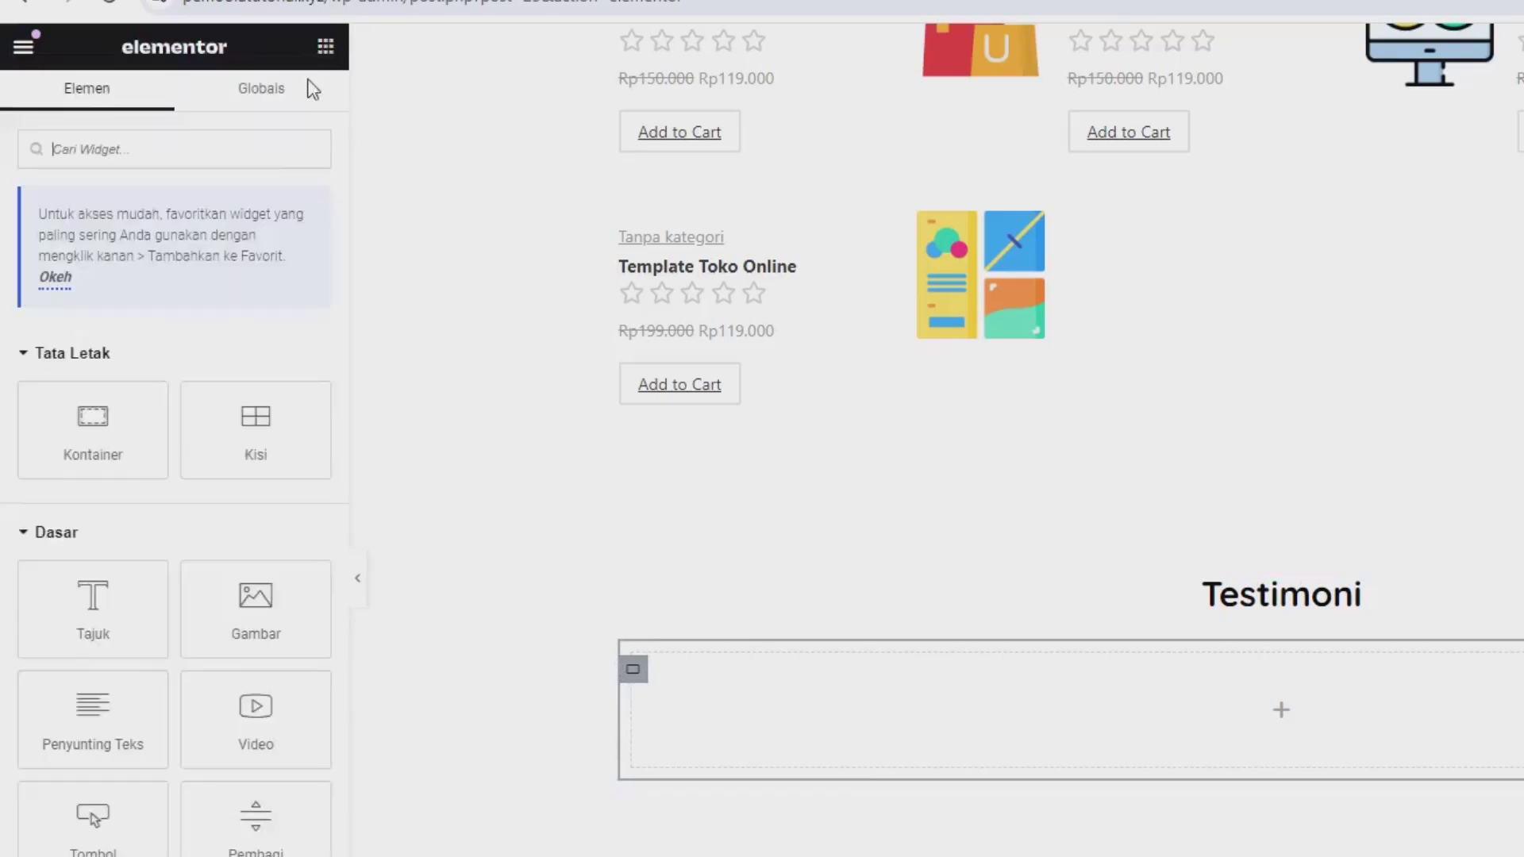
{"action": "left_click_drag", "start_coordinate": [93, 452], "coordinate": [779, 700]}
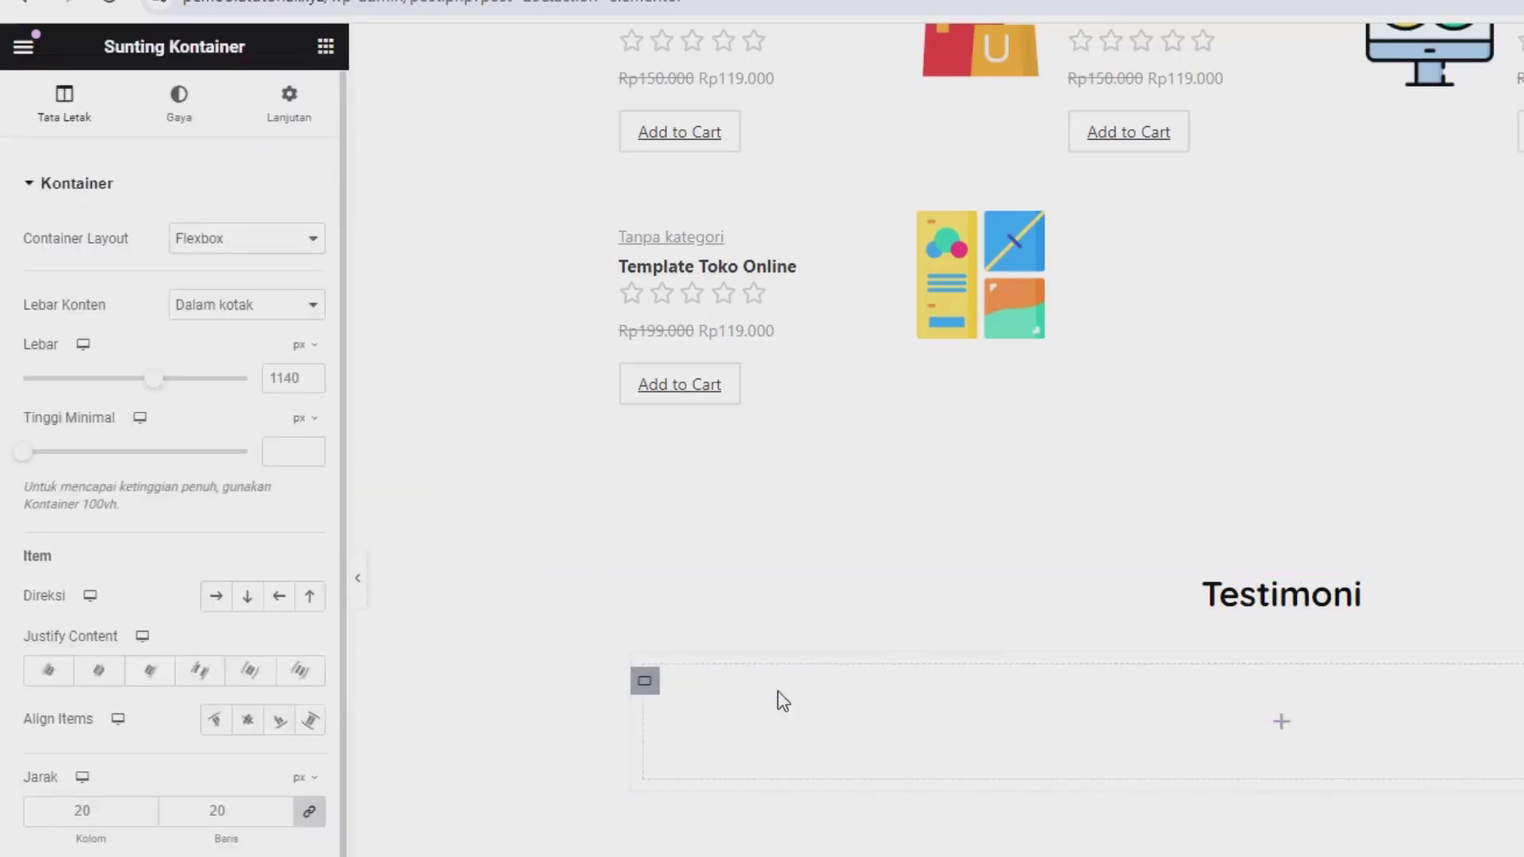
{"action": "scroll", "coordinate": [746, 651], "scroll_direction": "down", "scroll_amount": 2}
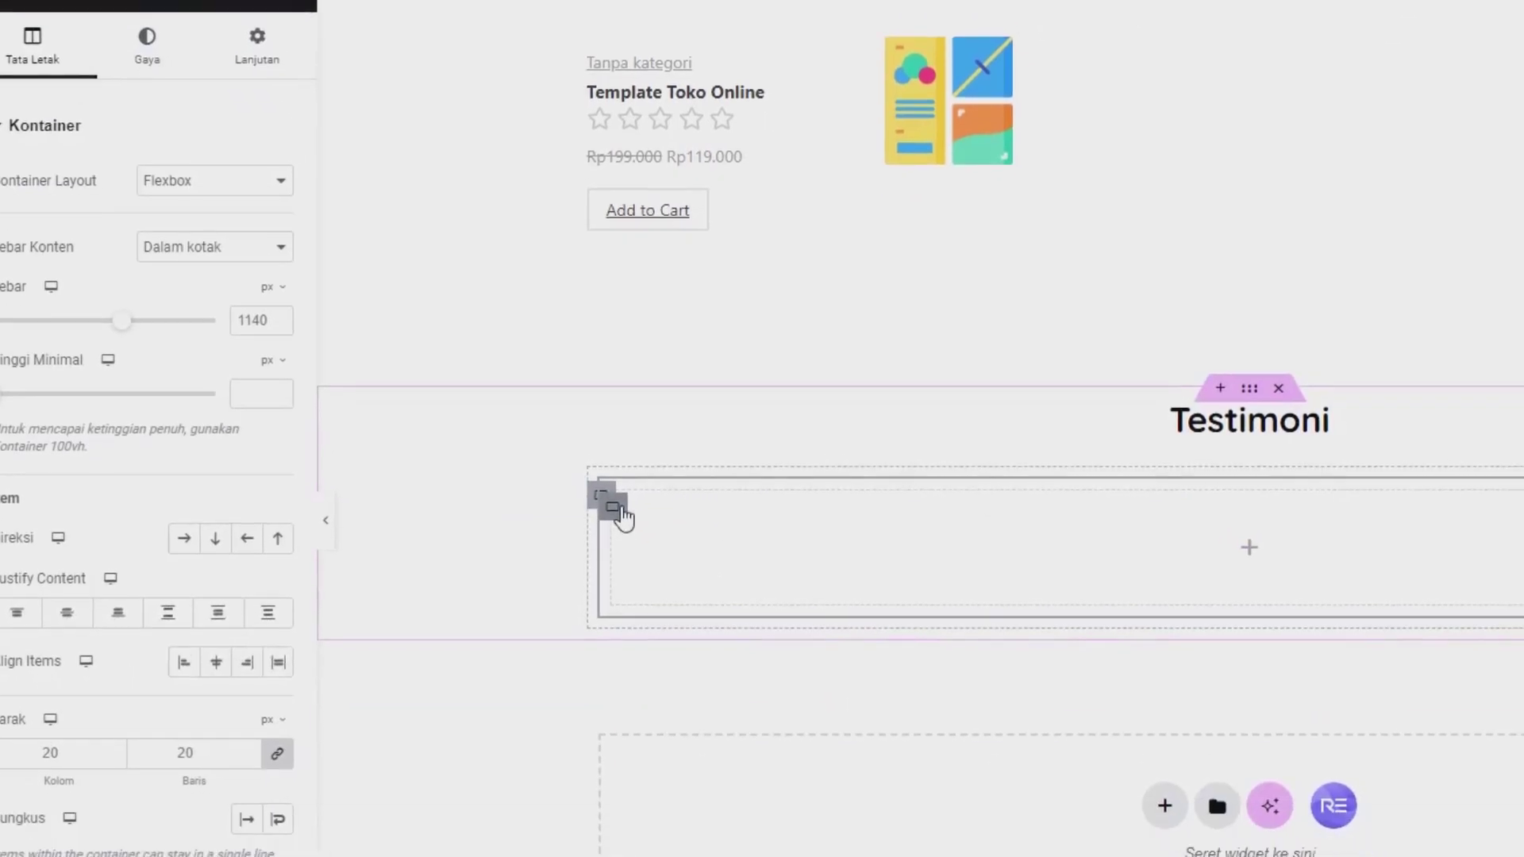
{"action": "right_click", "coordinate": [645, 565]}
{"action": "left_click", "coordinate": [549, 272]}
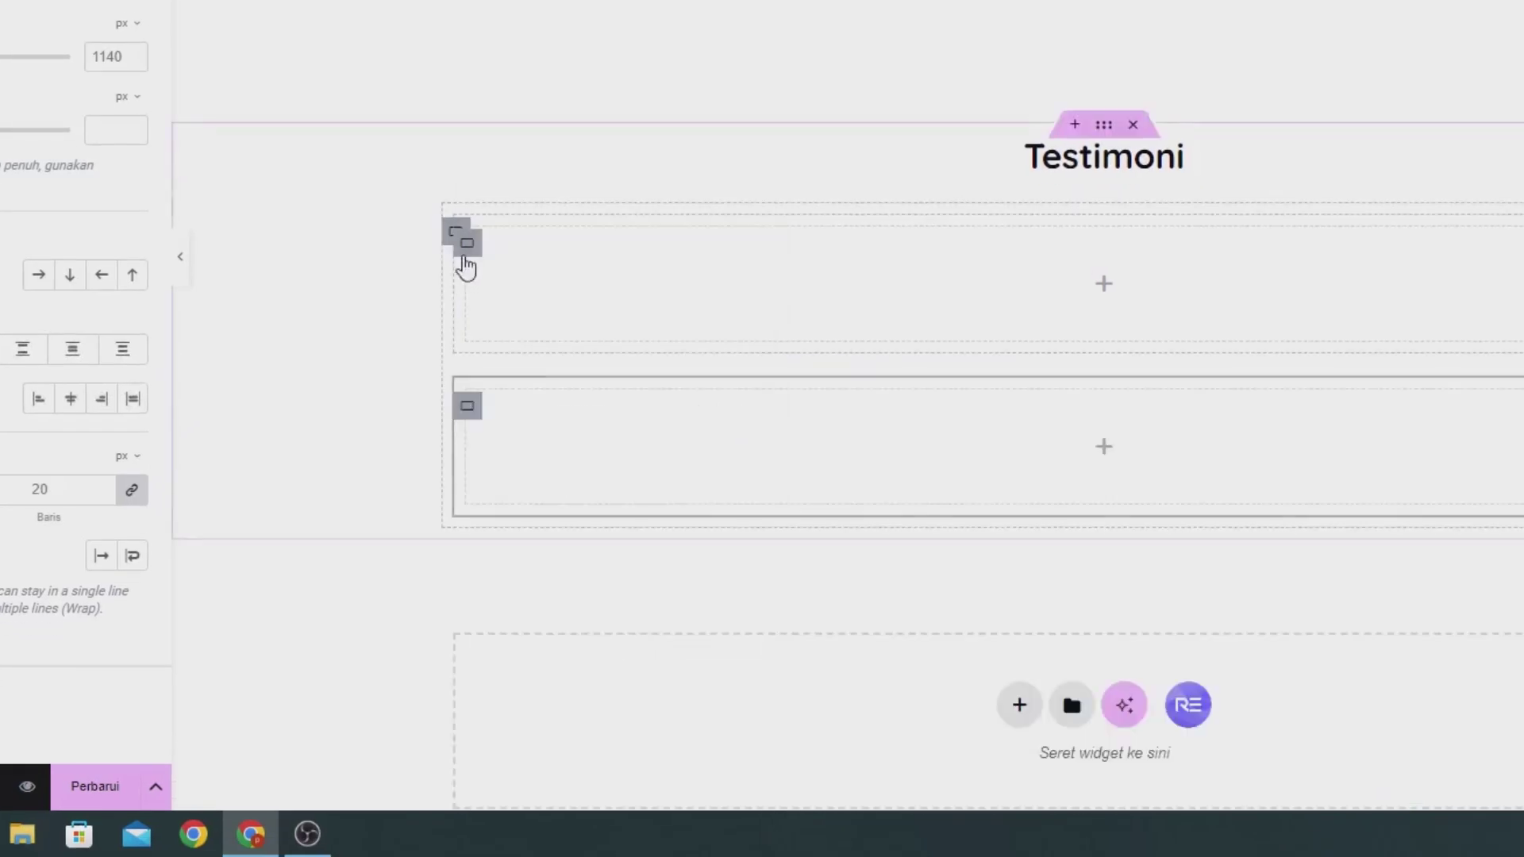
{"action": "right_click", "coordinate": [481, 260]}
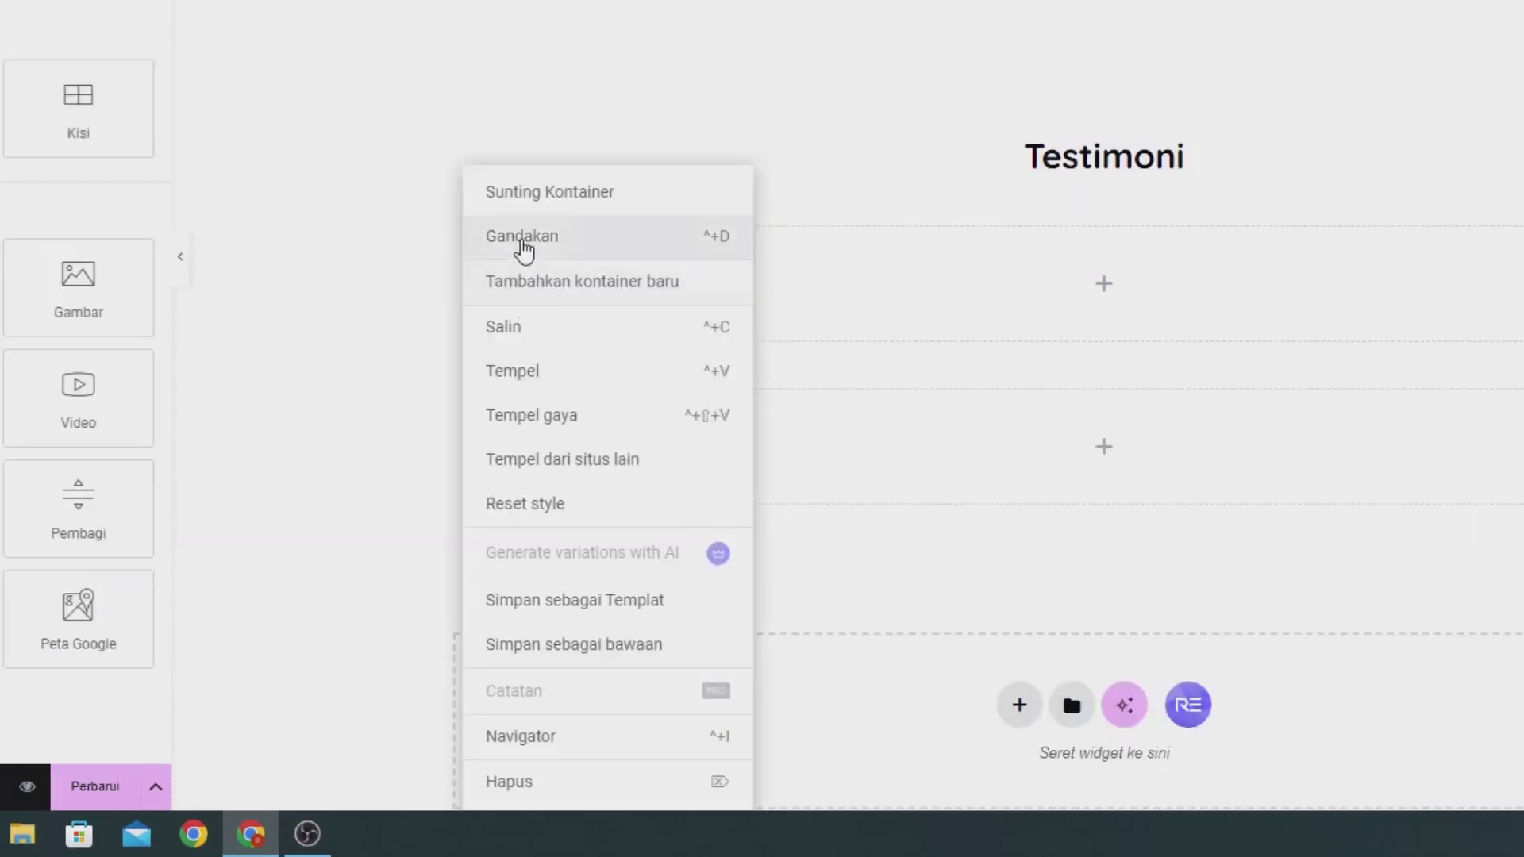
{"action": "left_click", "coordinate": [523, 248]}
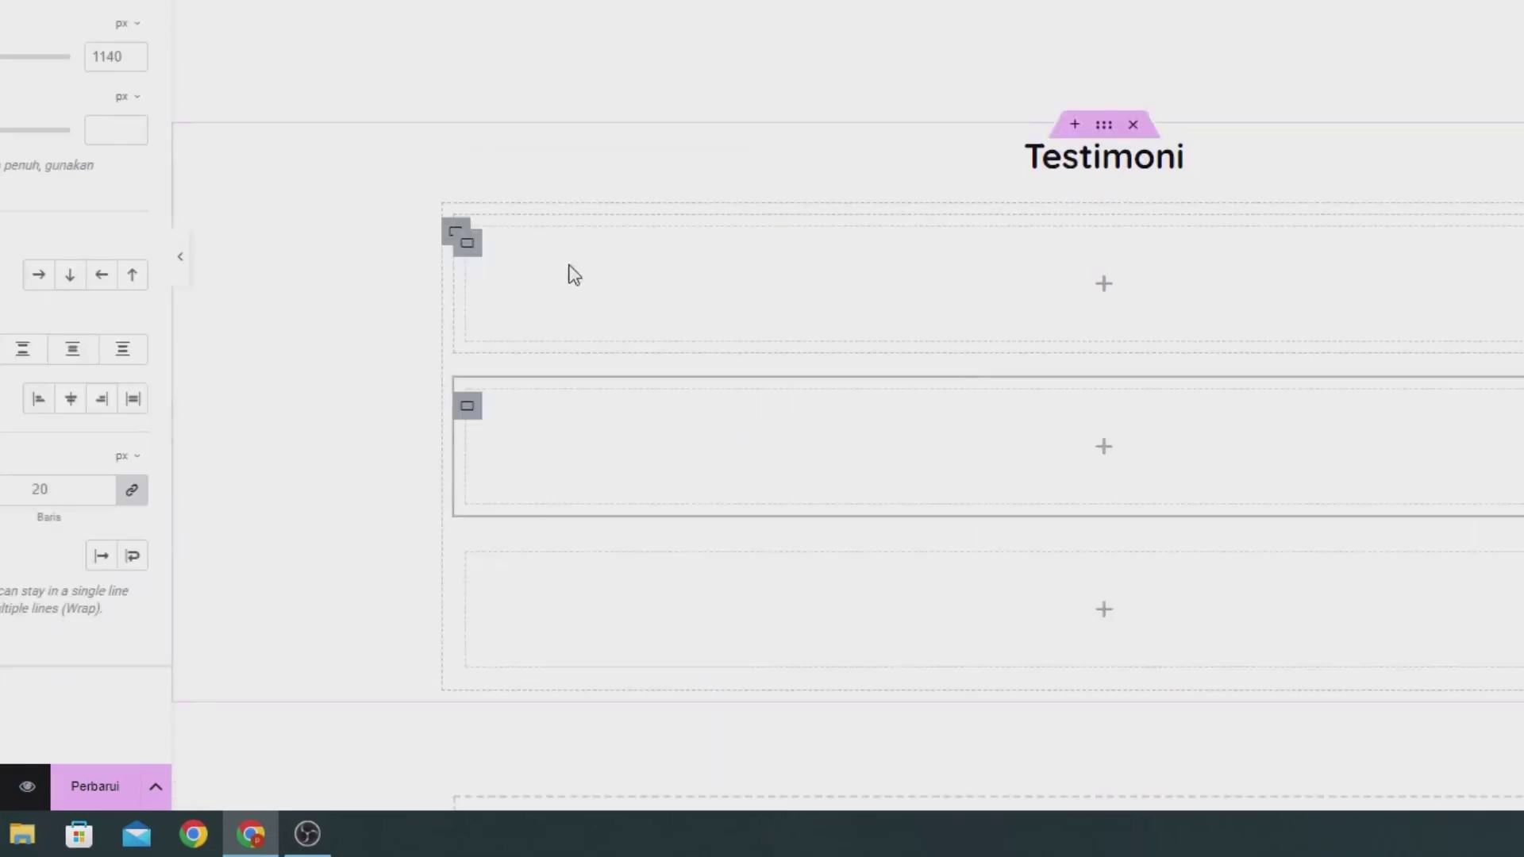
{"action": "left_click", "coordinate": [454, 234]}
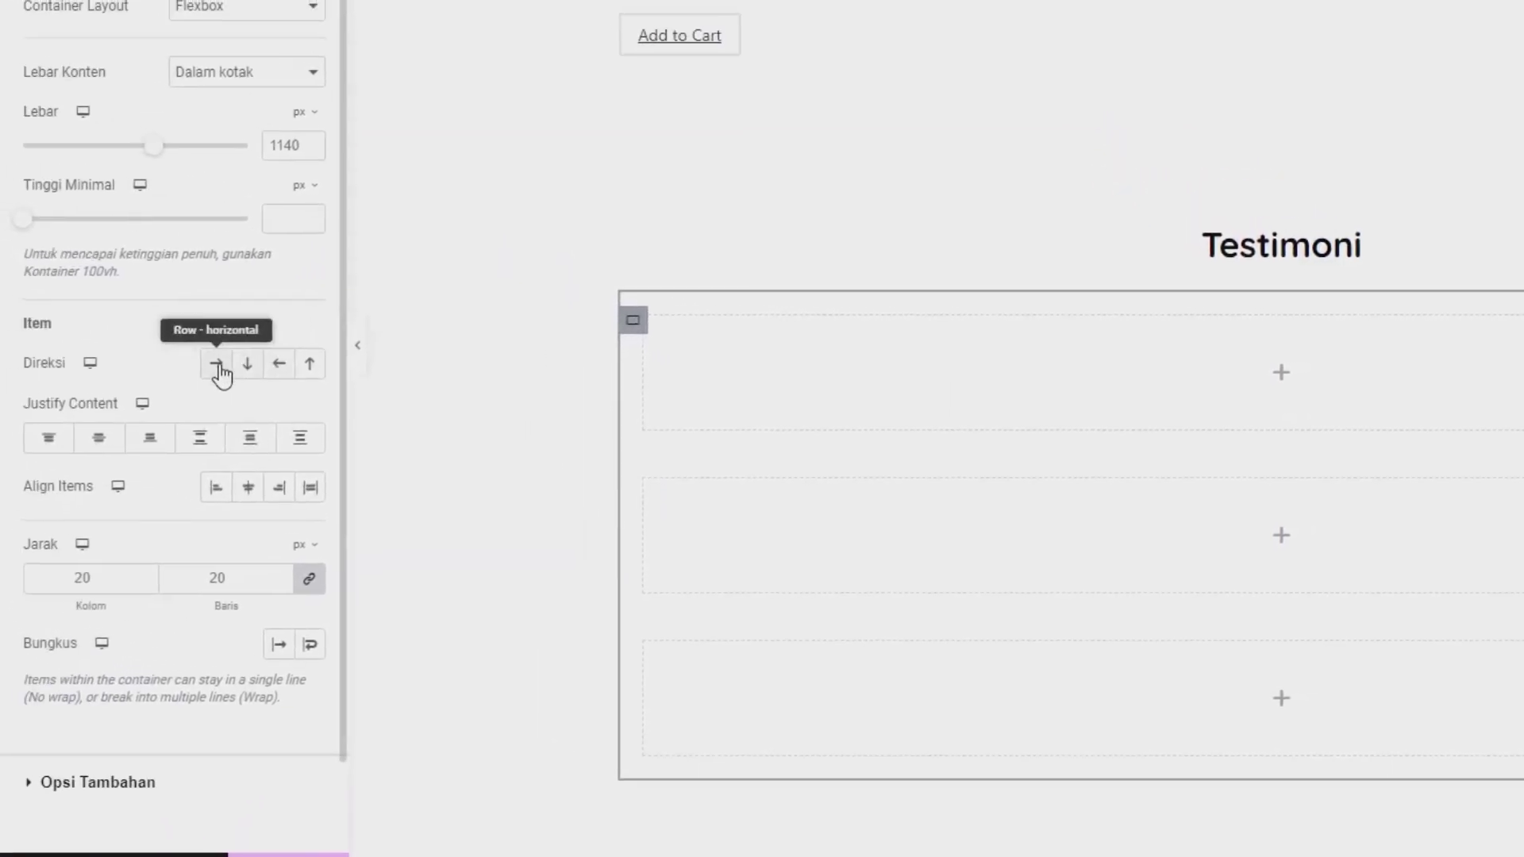
{"action": "left_click", "coordinate": [217, 365]}
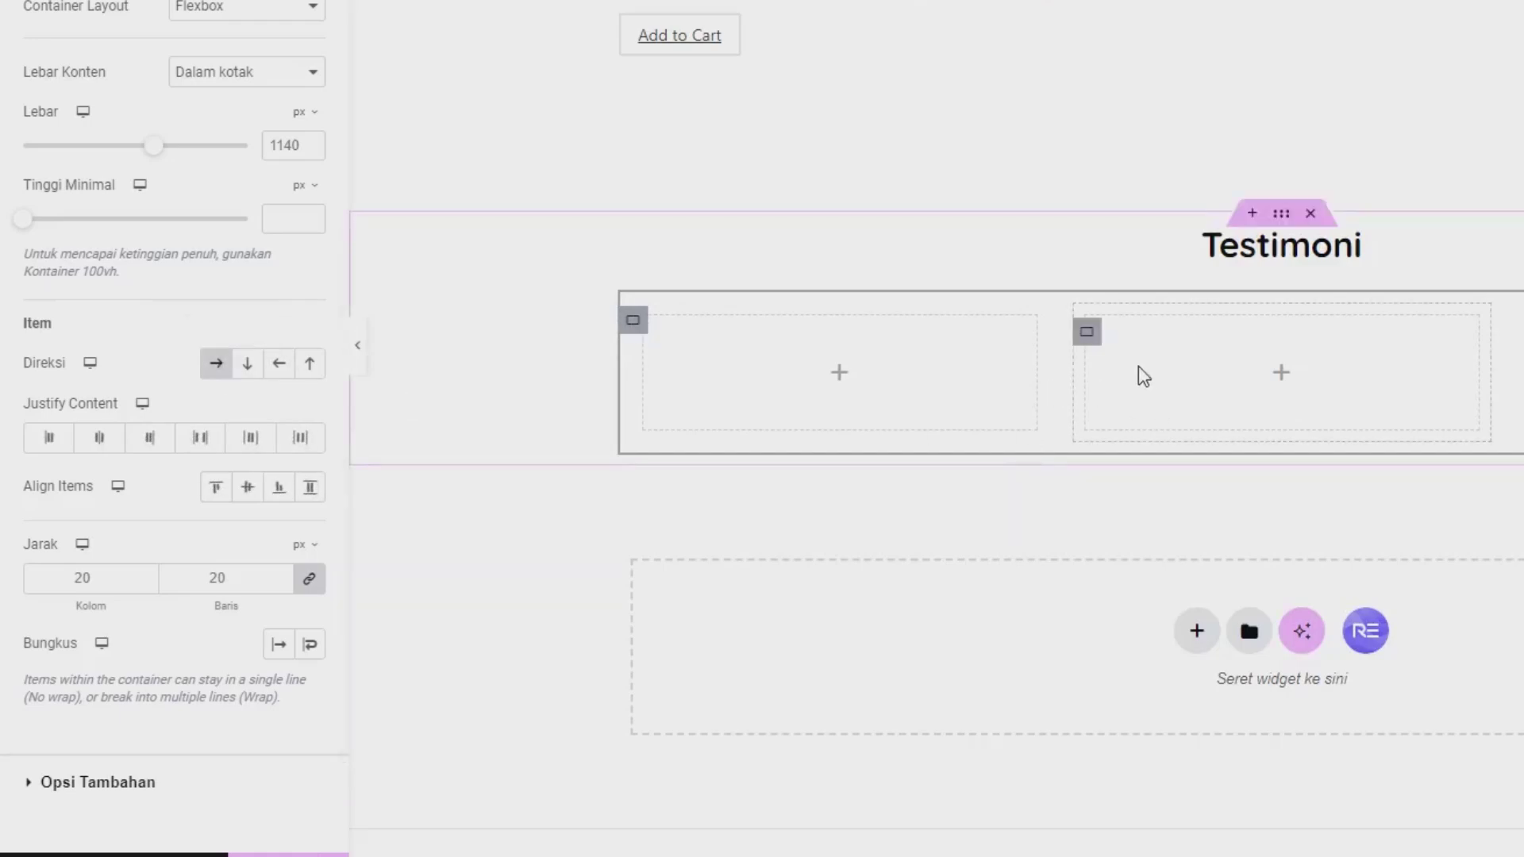
Step: Search widgets for 'tes' and drop a Testimonial widget into the left column
{"action": "left_click", "coordinate": [326, 57]}
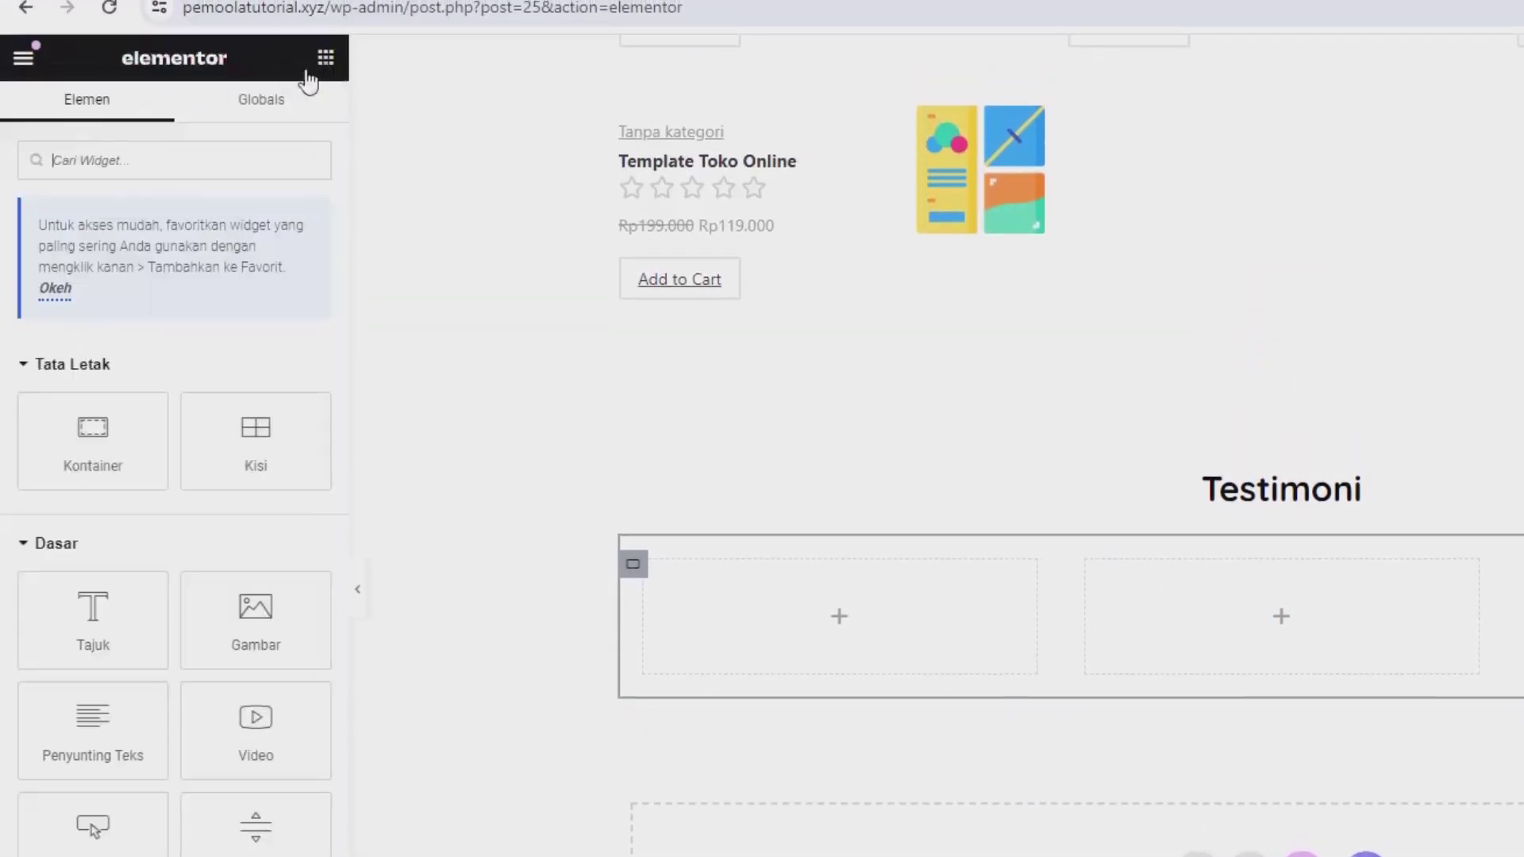
{"action": "type", "text": "test"}
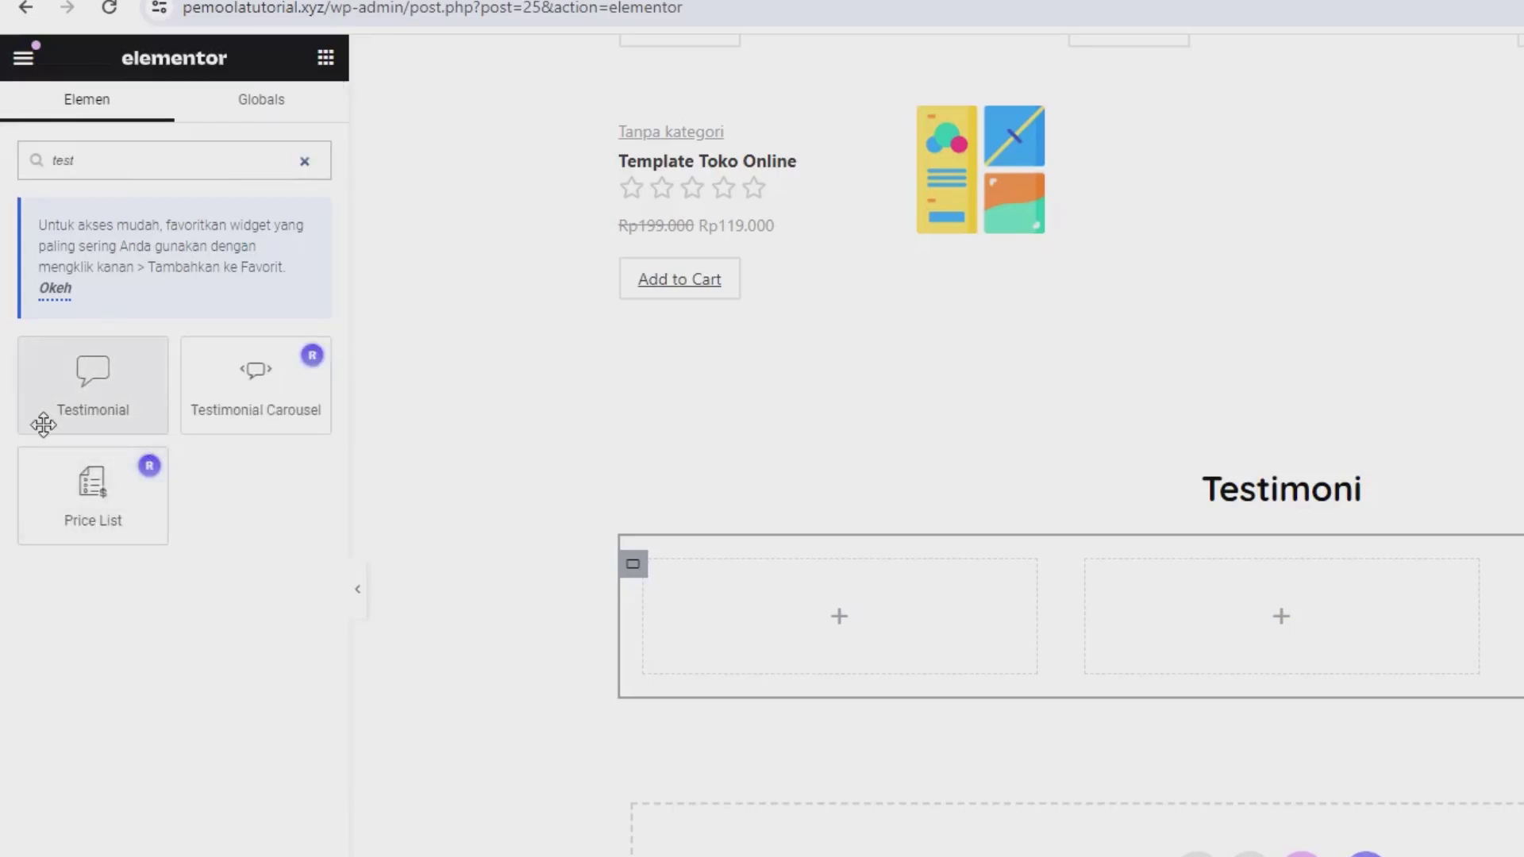
{"action": "left_click_drag", "start_coordinate": [44, 424], "coordinate": [931, 643]}
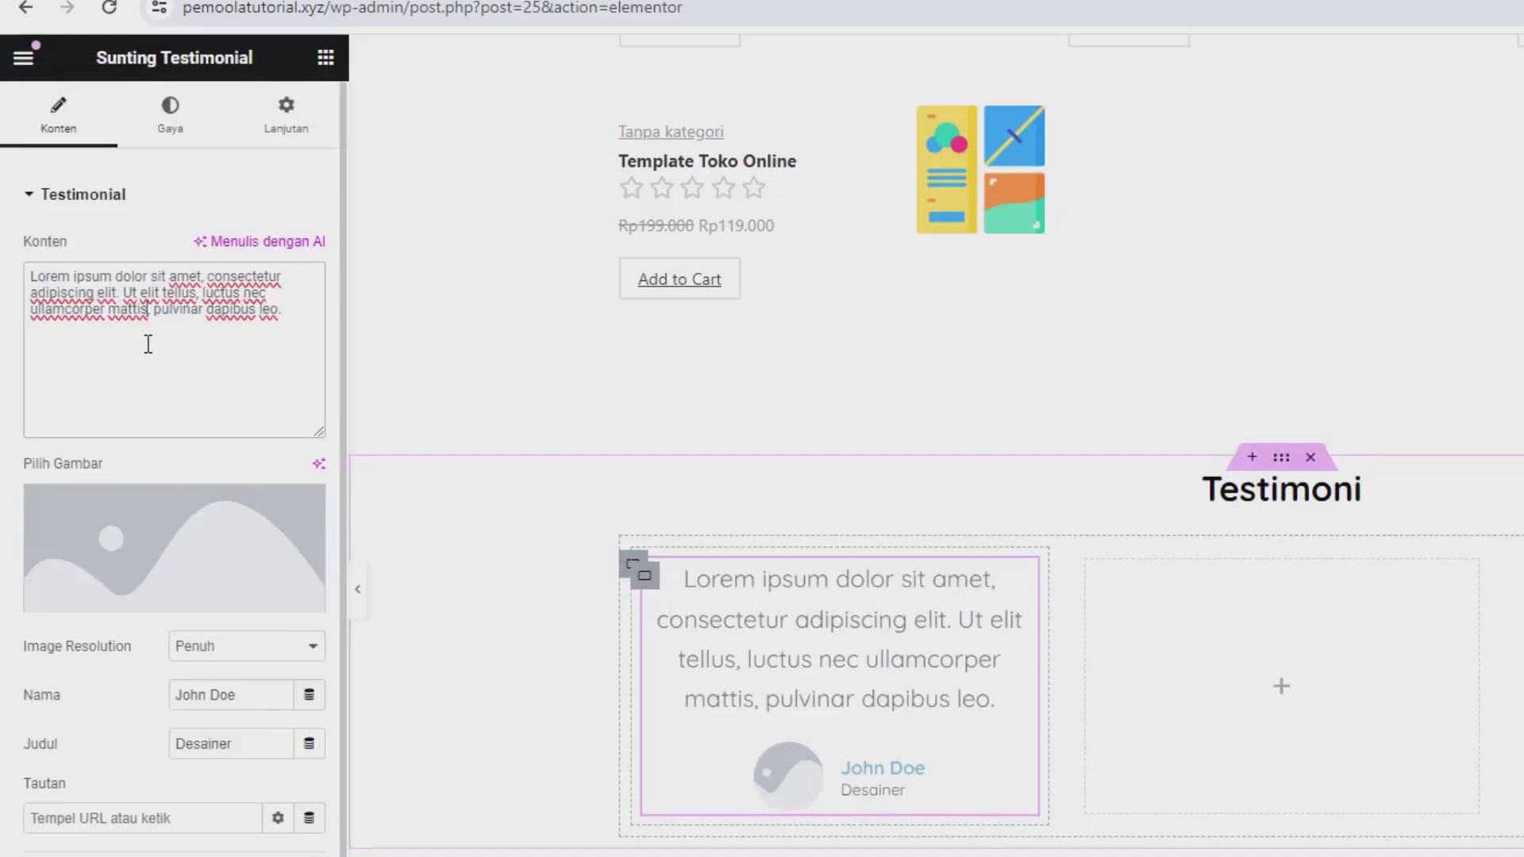
Step: Select the placeholder Desainer job title and open the media library for the testimonial image
{"action": "double_click", "coordinate": [128, 321]}
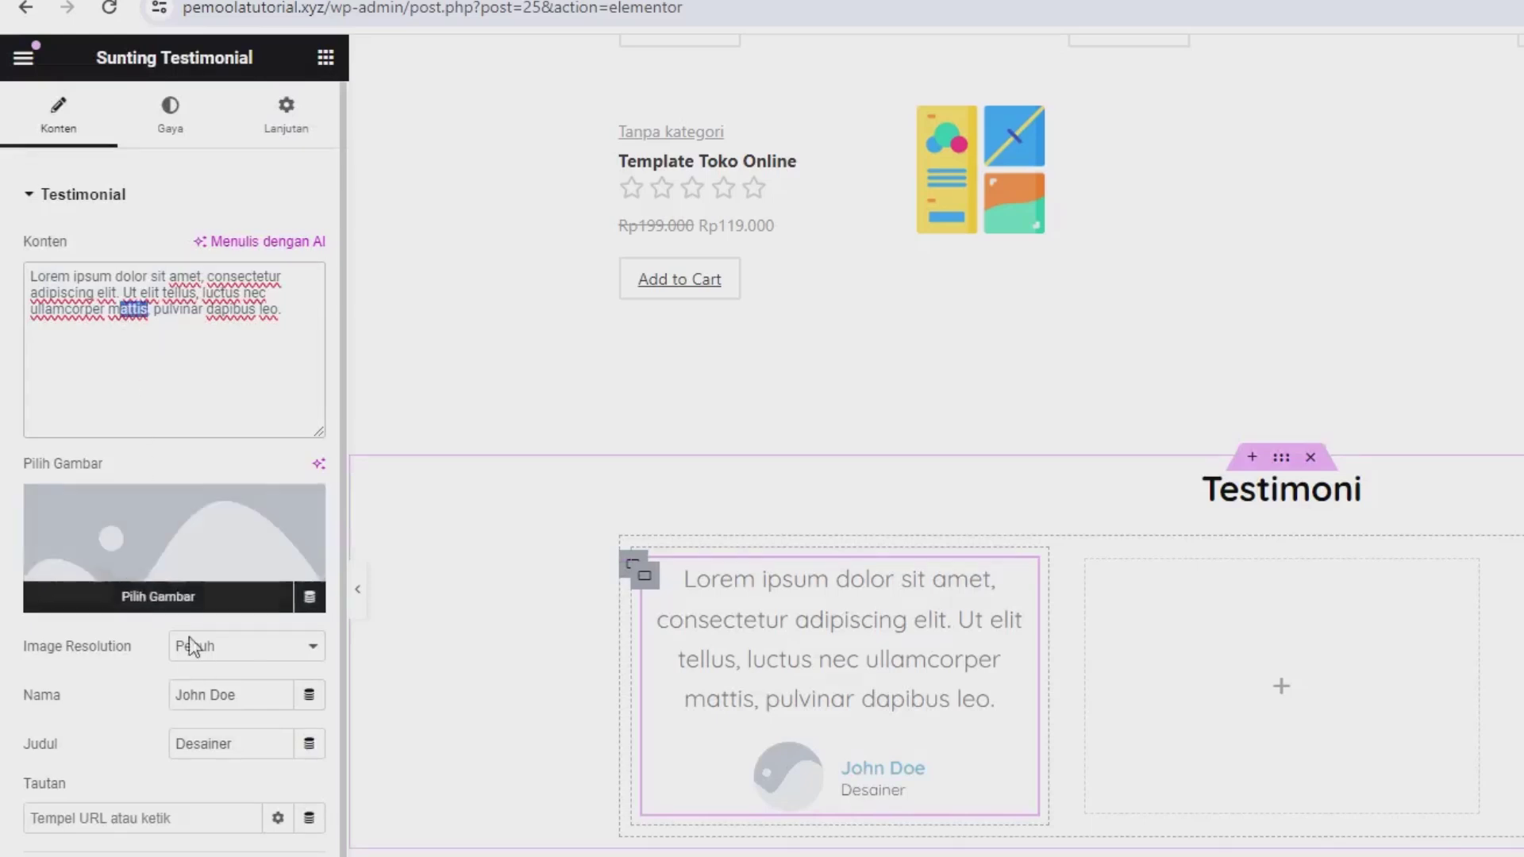
{"action": "double_click", "coordinate": [260, 748]}
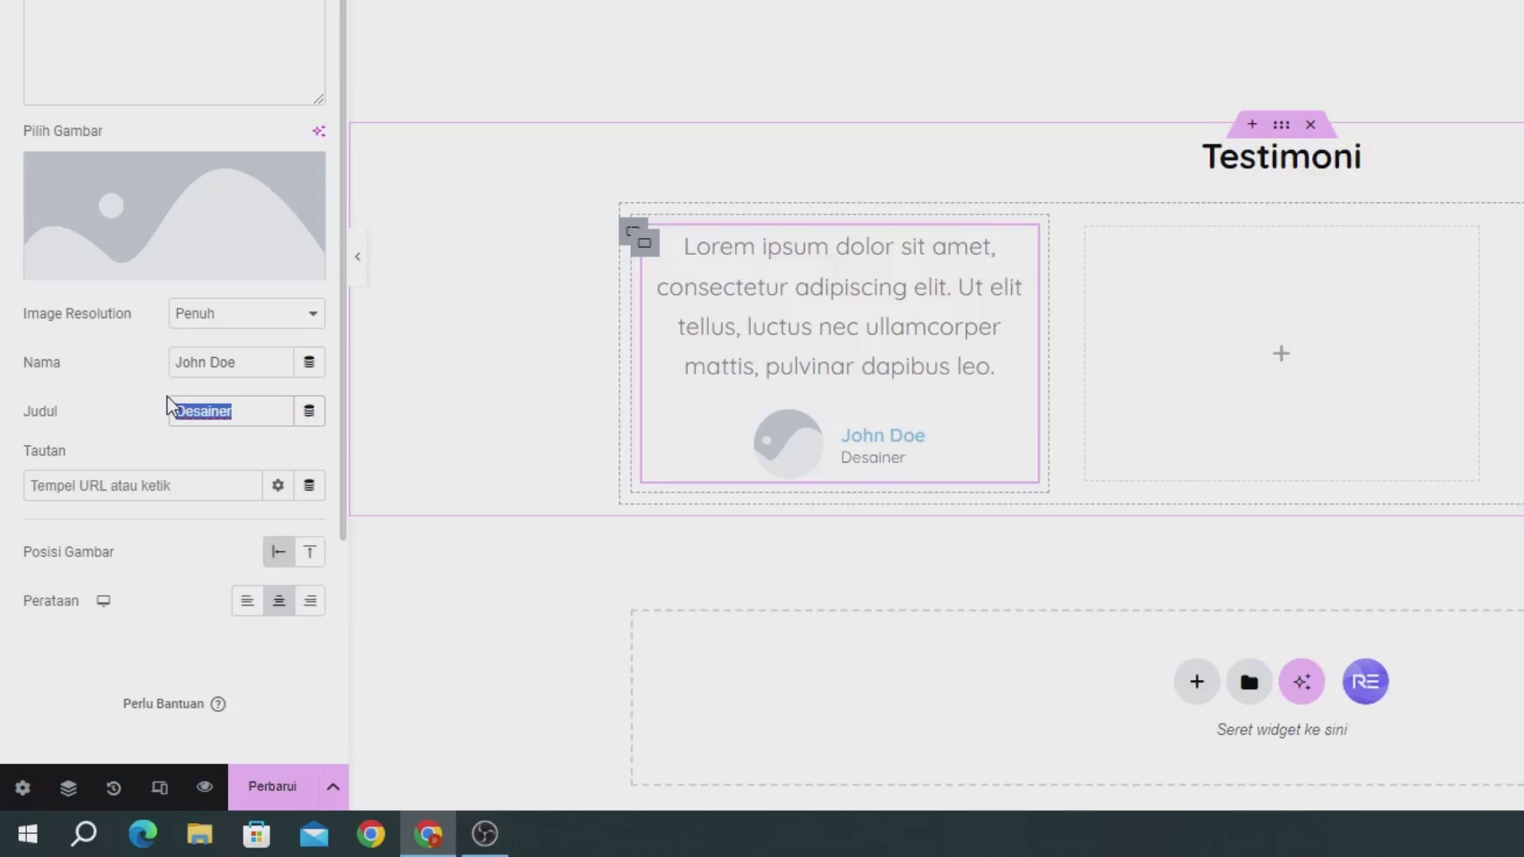
{"action": "left_click", "coordinate": [170, 408]}
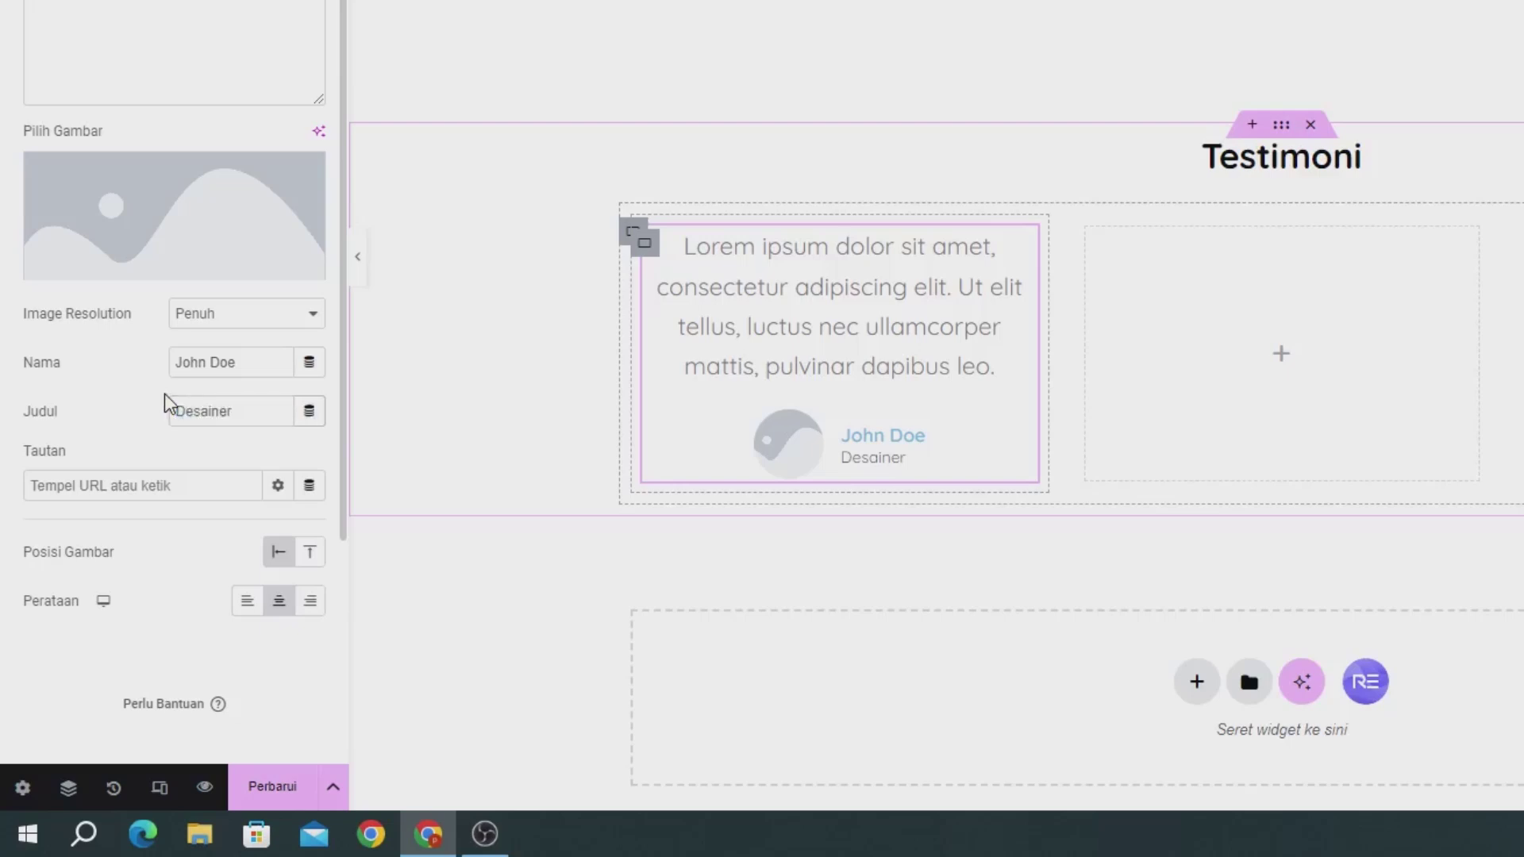
{"action": "left_click_drag", "start_coordinate": [255, 411], "coordinate": [168, 402]}
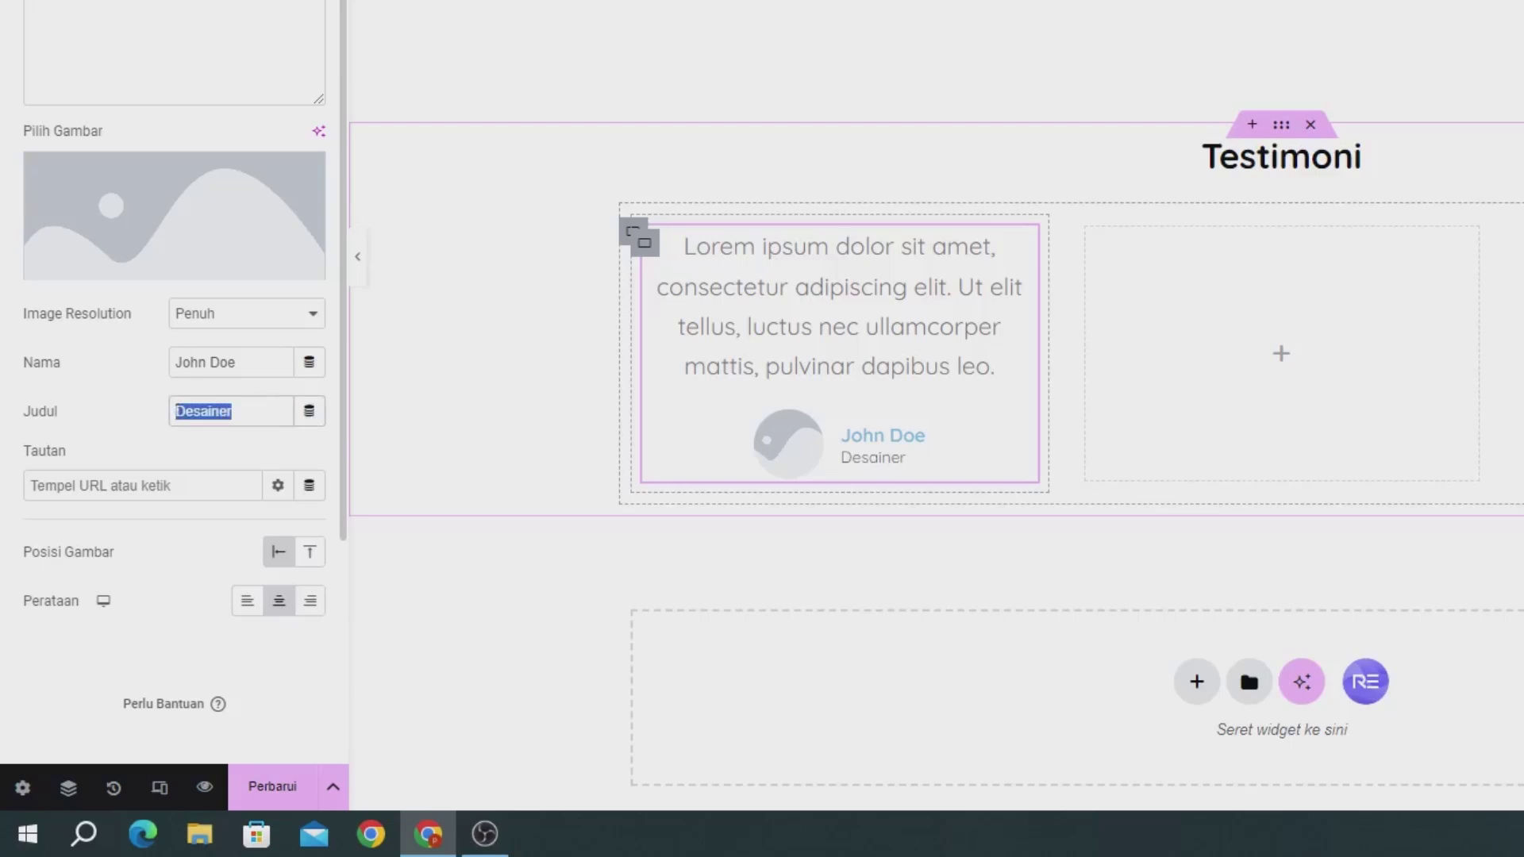
{"action": "left_click", "coordinate": [151, 200]}
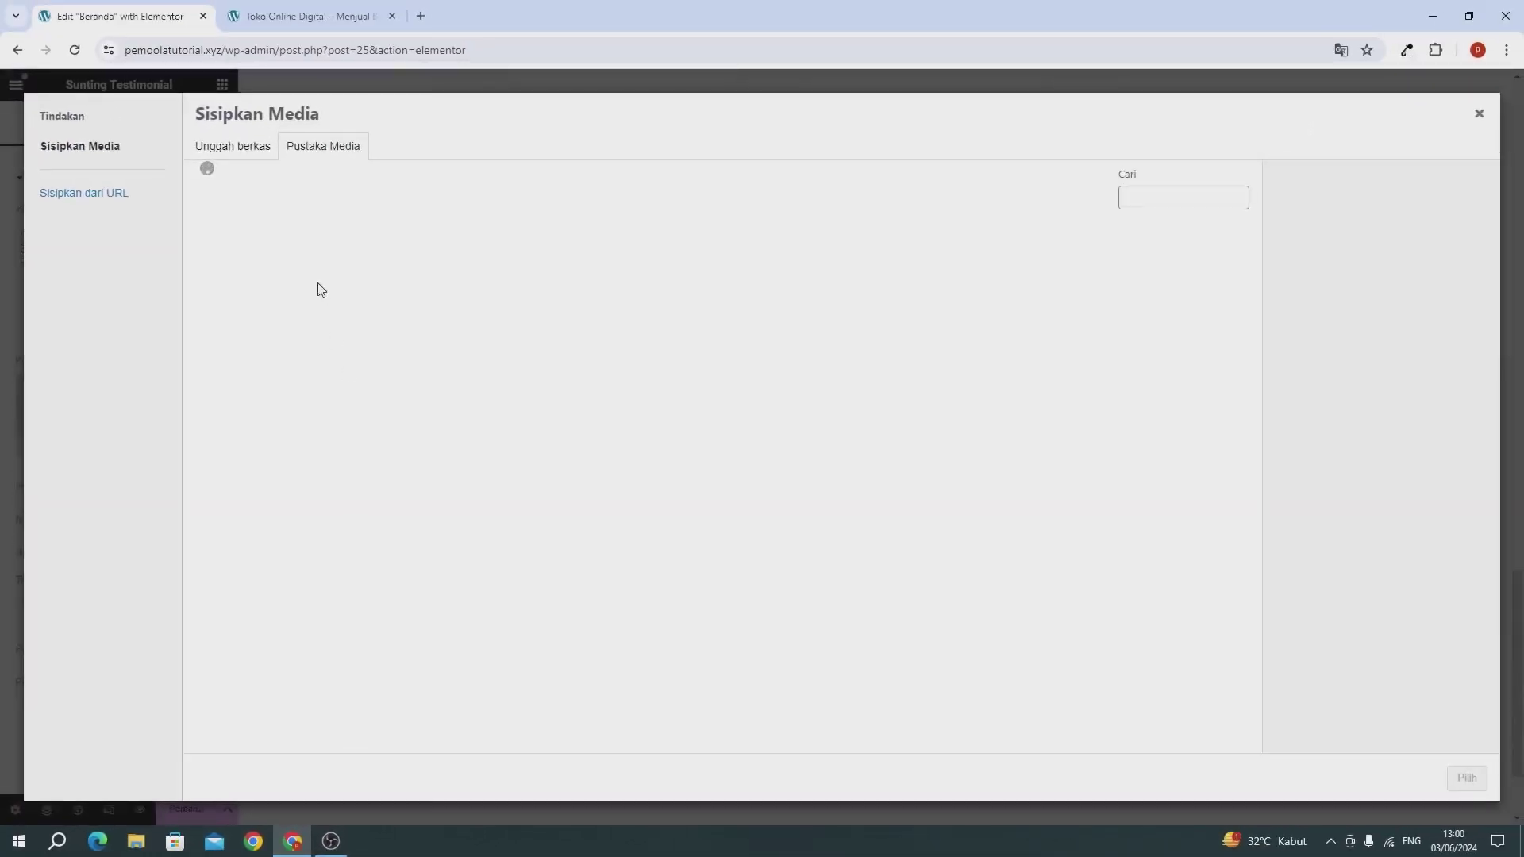
Step: Choose the web-design image from the Pustaka Media library as the testimonial photo
{"action": "left_click", "coordinate": [230, 155]}
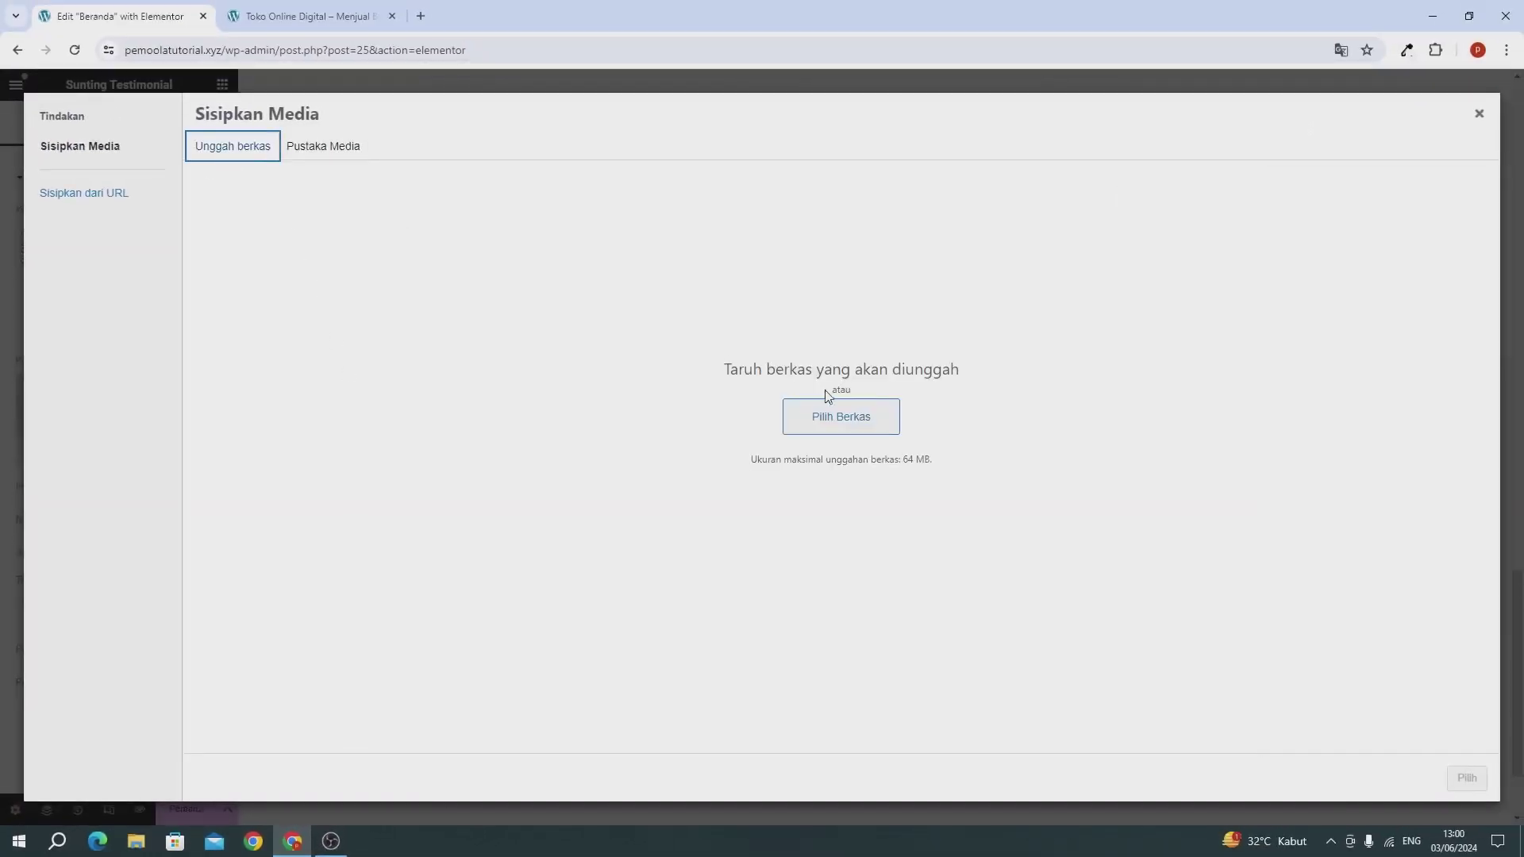
{"action": "left_click", "coordinate": [318, 146]}
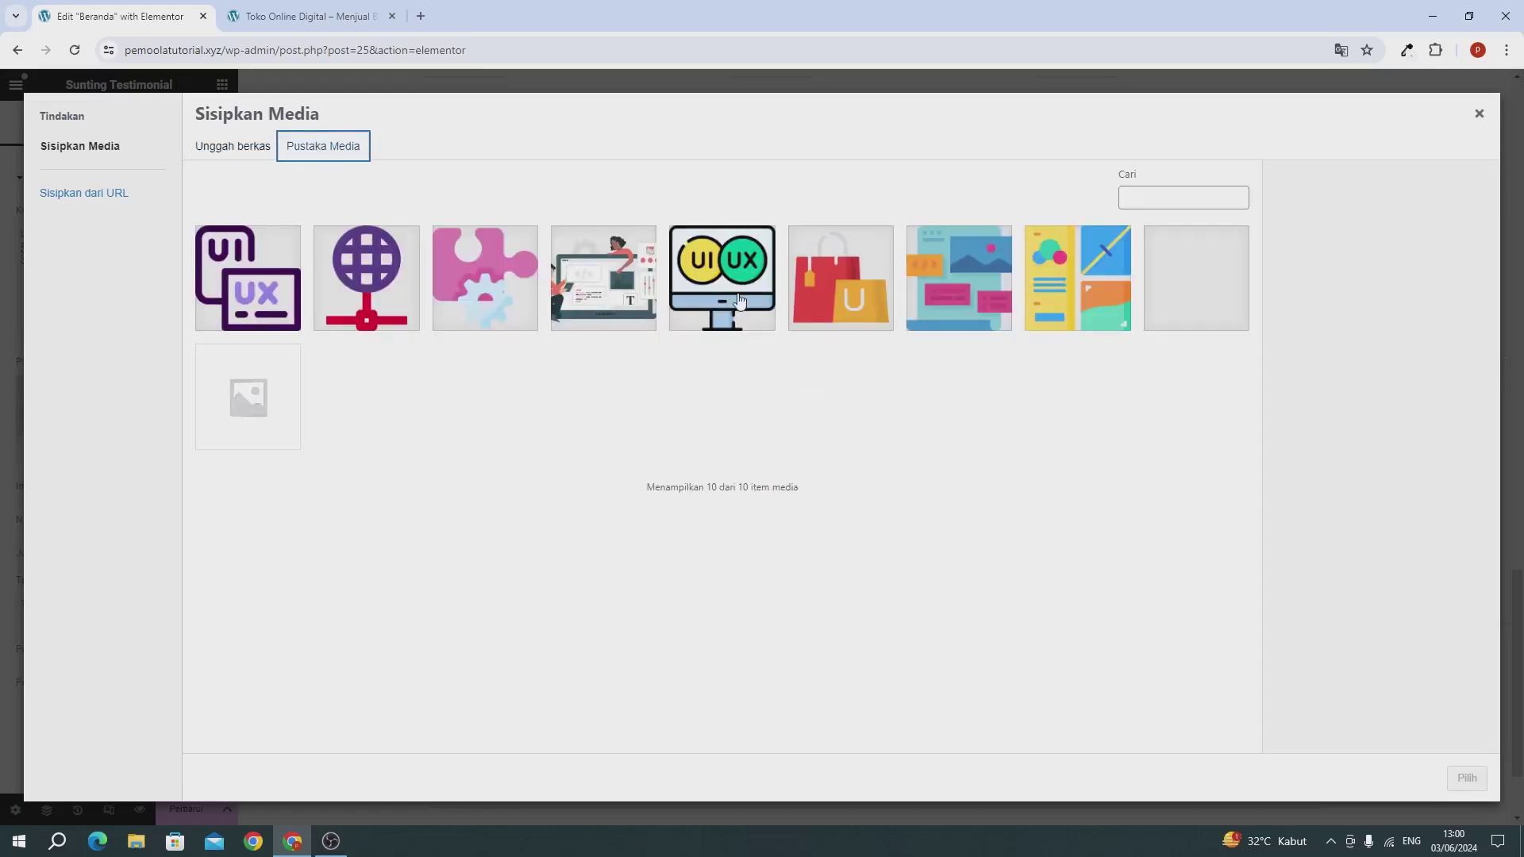
{"action": "left_click", "coordinate": [932, 296]}
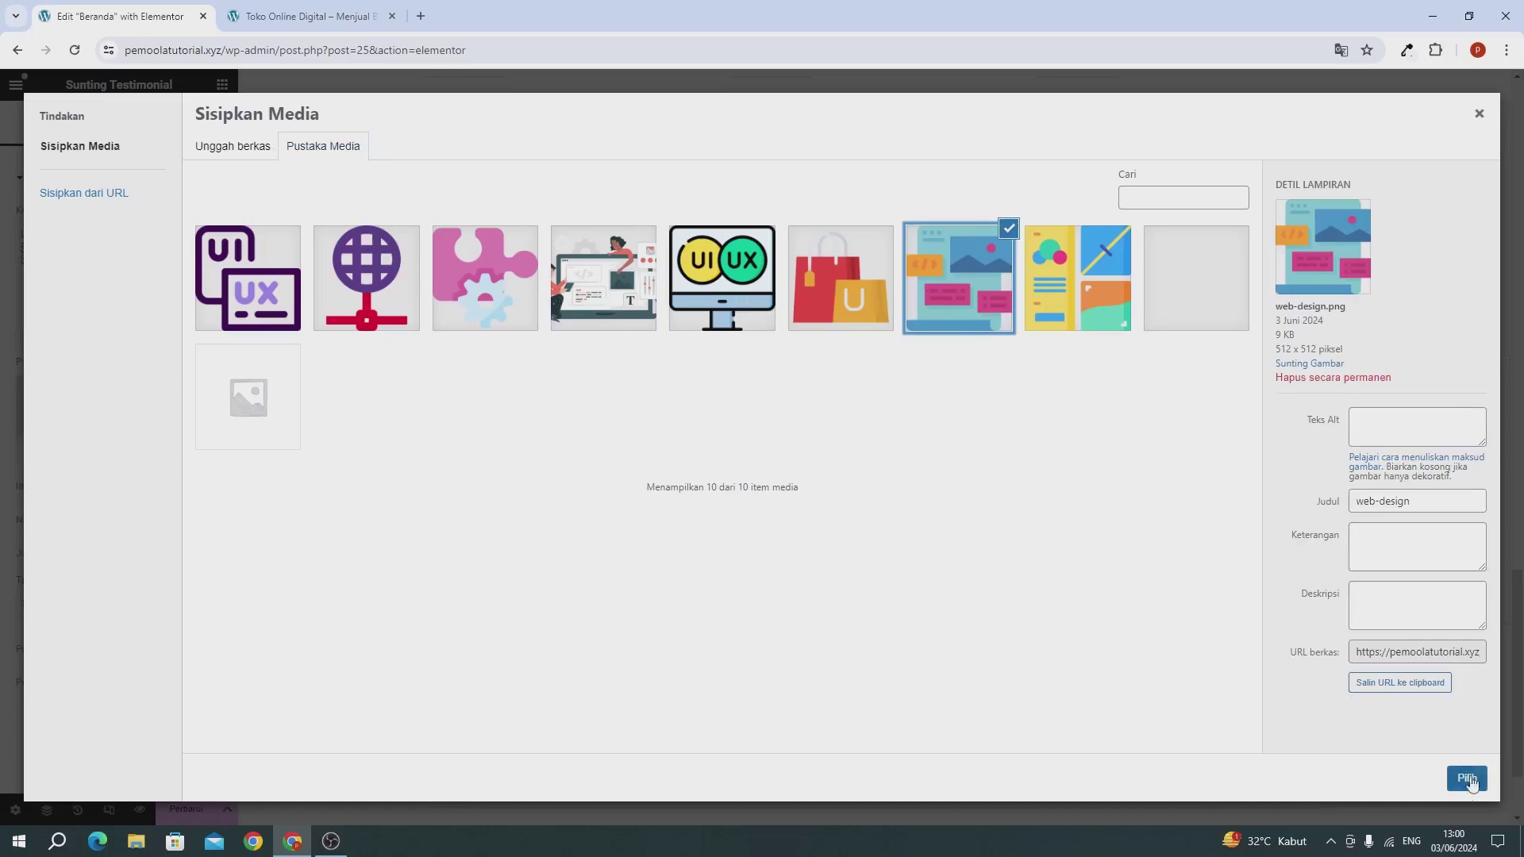
{"action": "left_click", "coordinate": [1468, 779]}
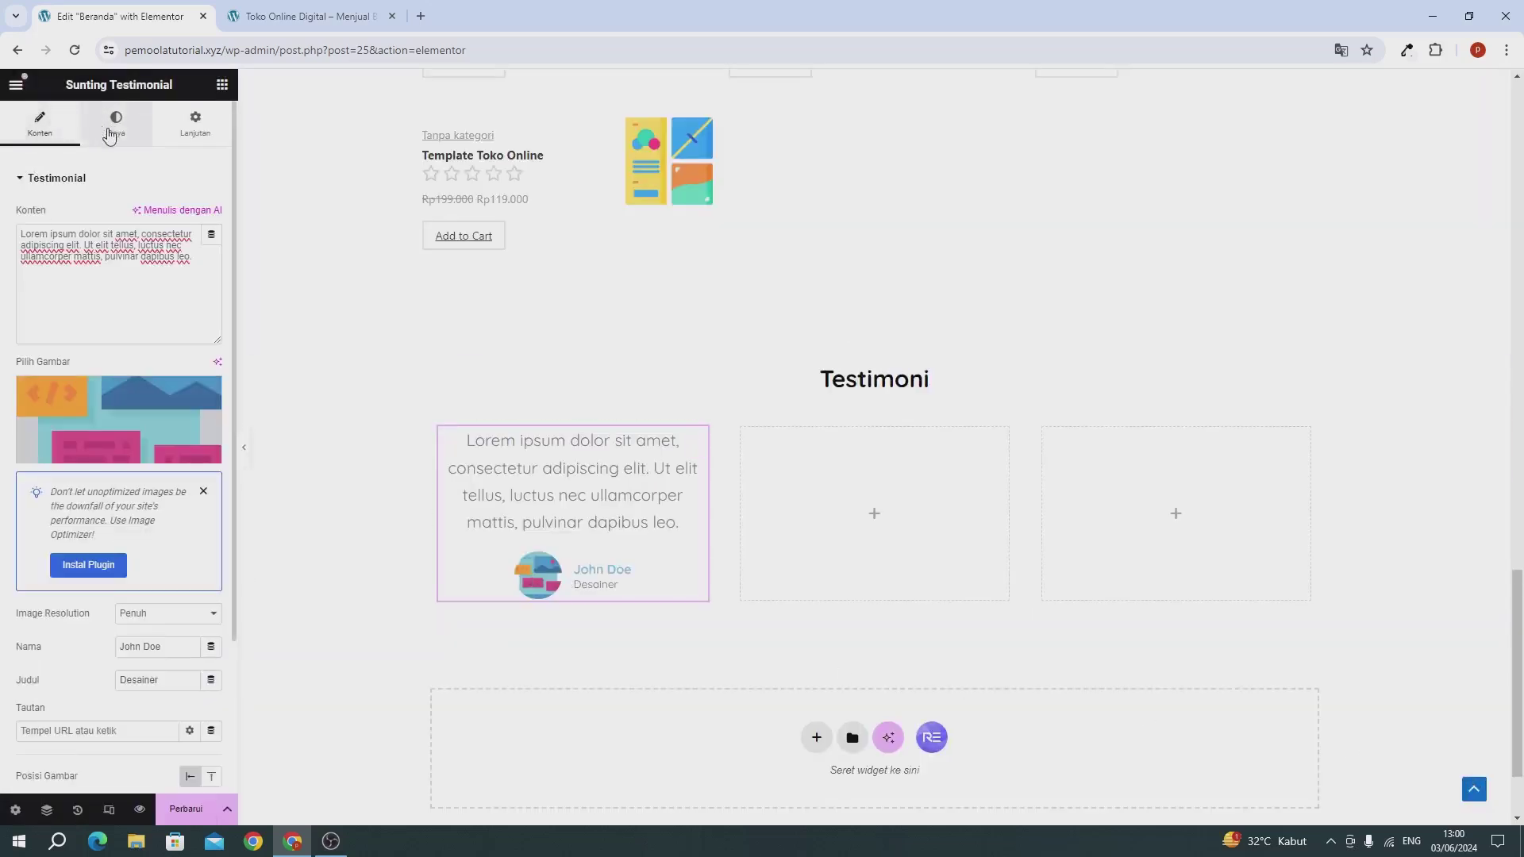
Step: Set the testimonial quote text size to 16 in the Gaya typography settings
{"action": "left_click", "coordinate": [118, 141]}
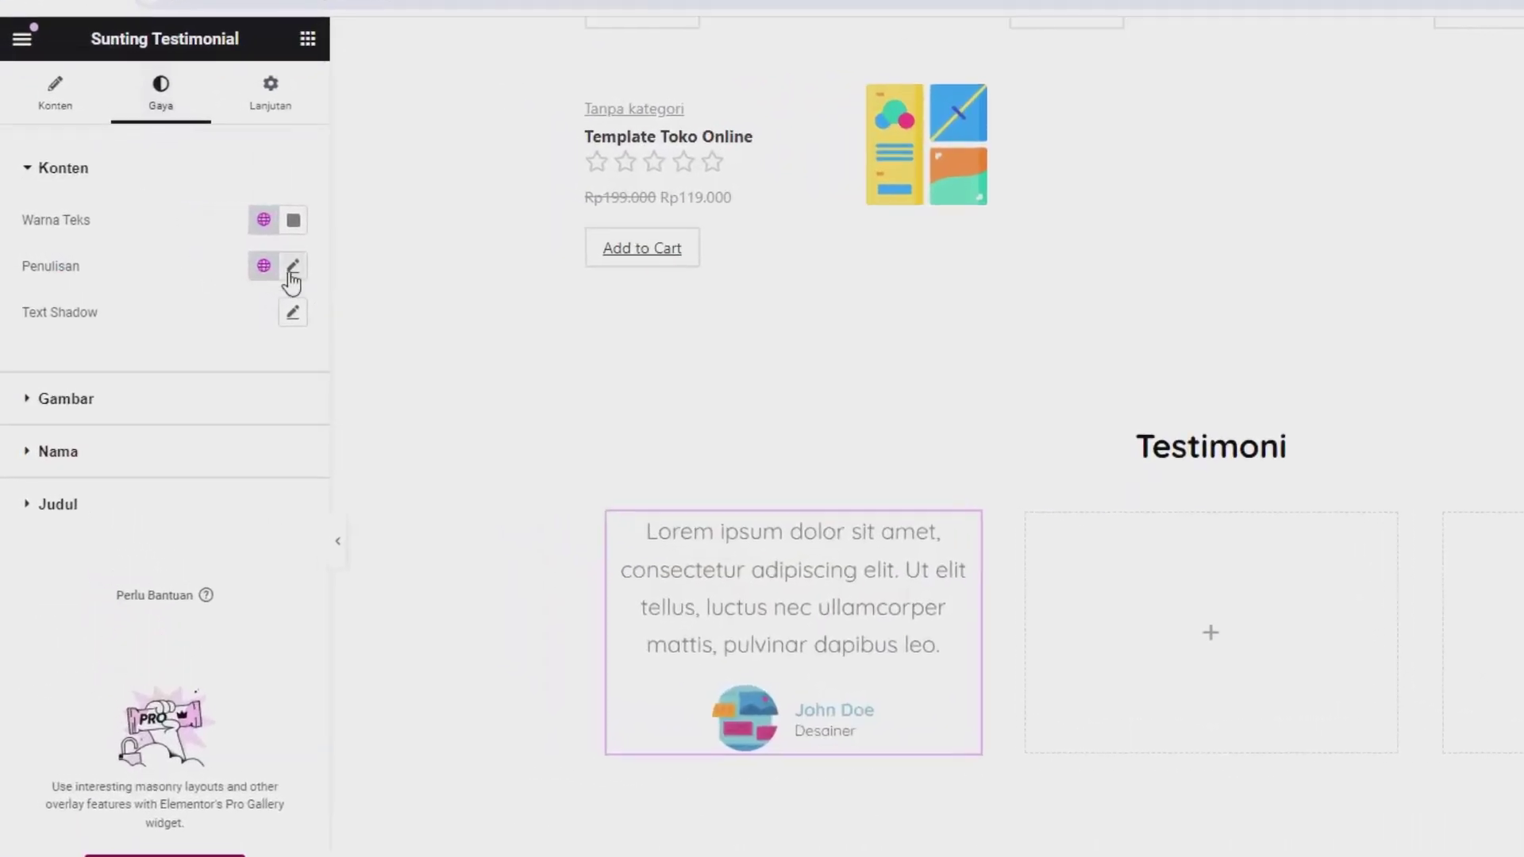
{"action": "left_click", "coordinate": [292, 270]}
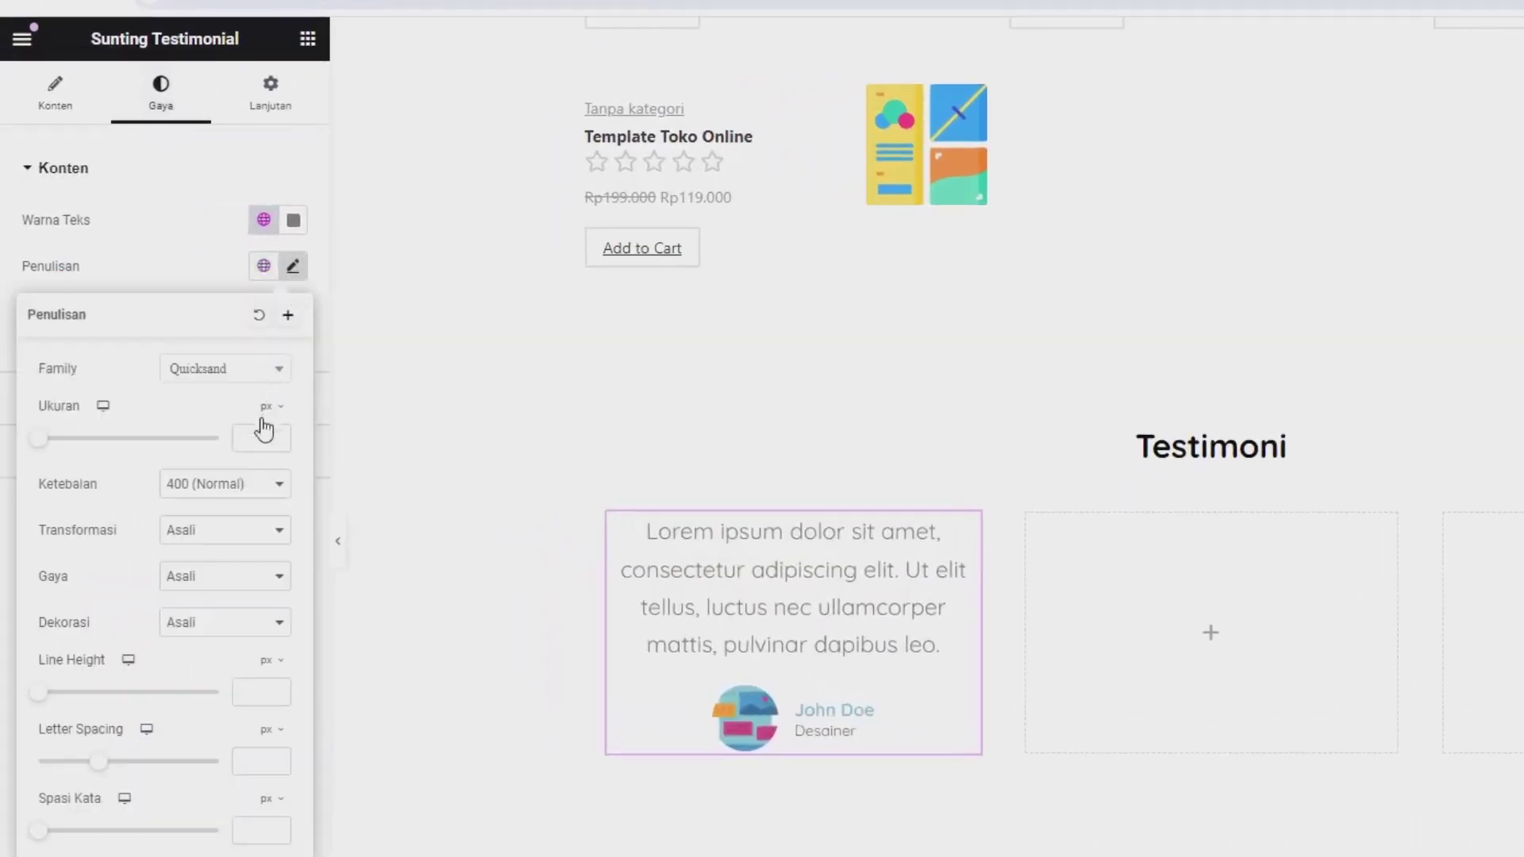
{"action": "left_click", "coordinate": [261, 436]}
{"action": "type", "text": "16"}
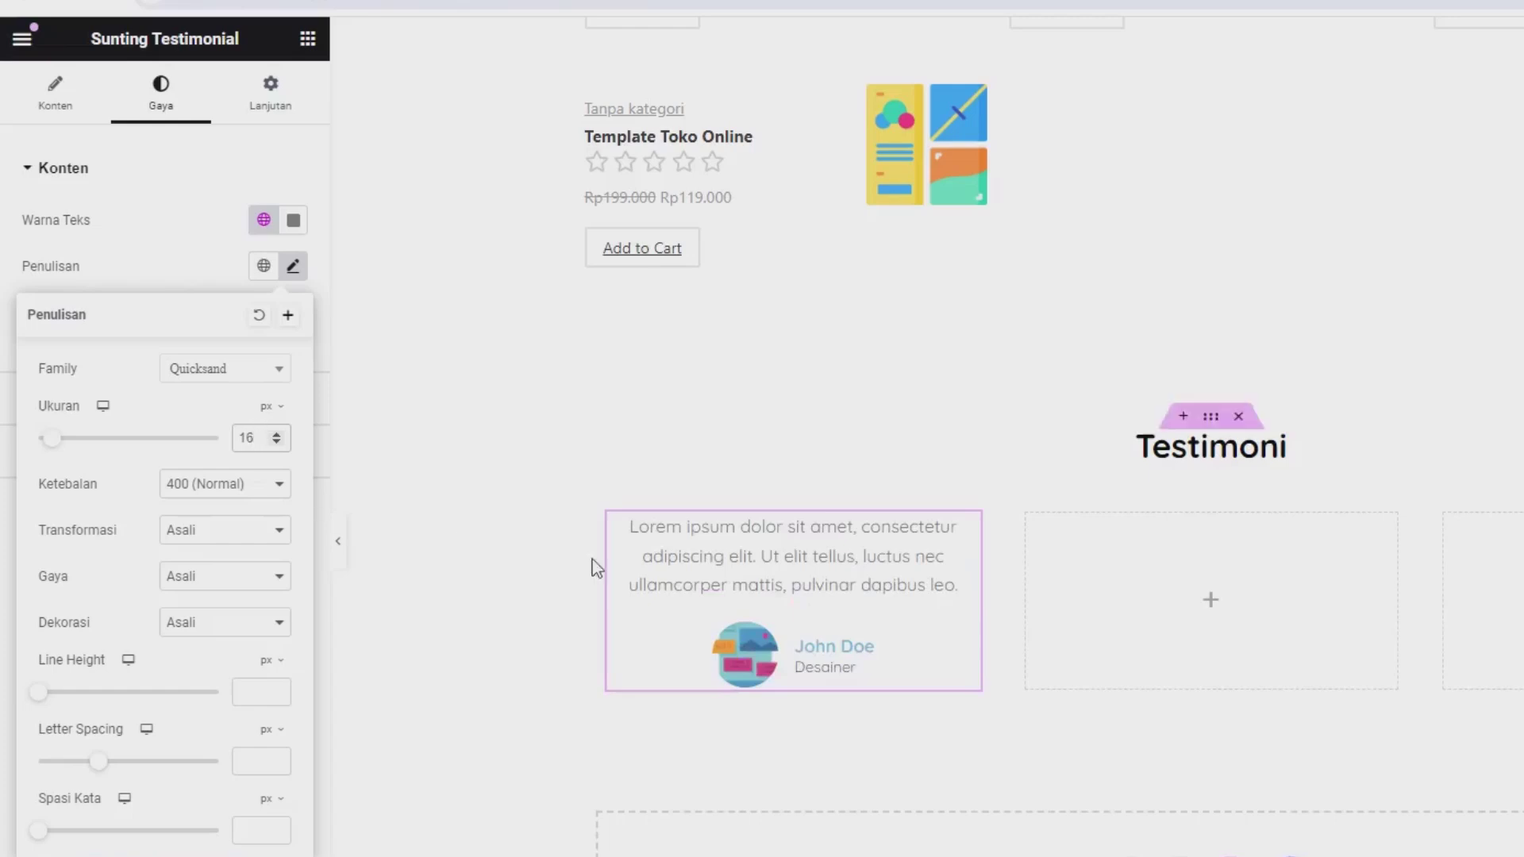
{"action": "left_click", "coordinate": [170, 246]}
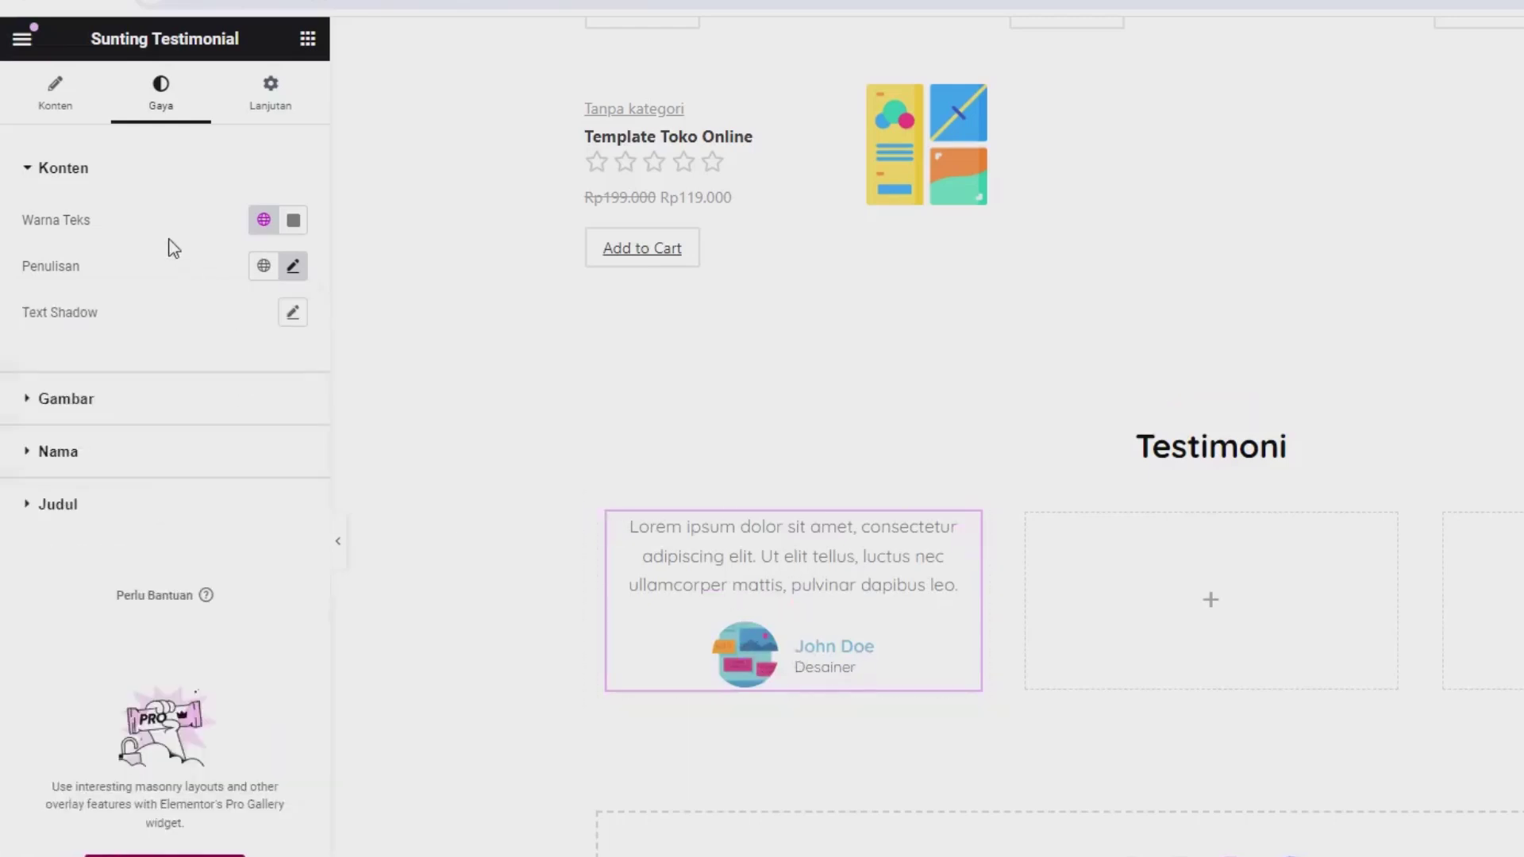
Step: Make the John Doe name text colour black (#000000)
{"action": "left_click", "coordinate": [85, 460]}
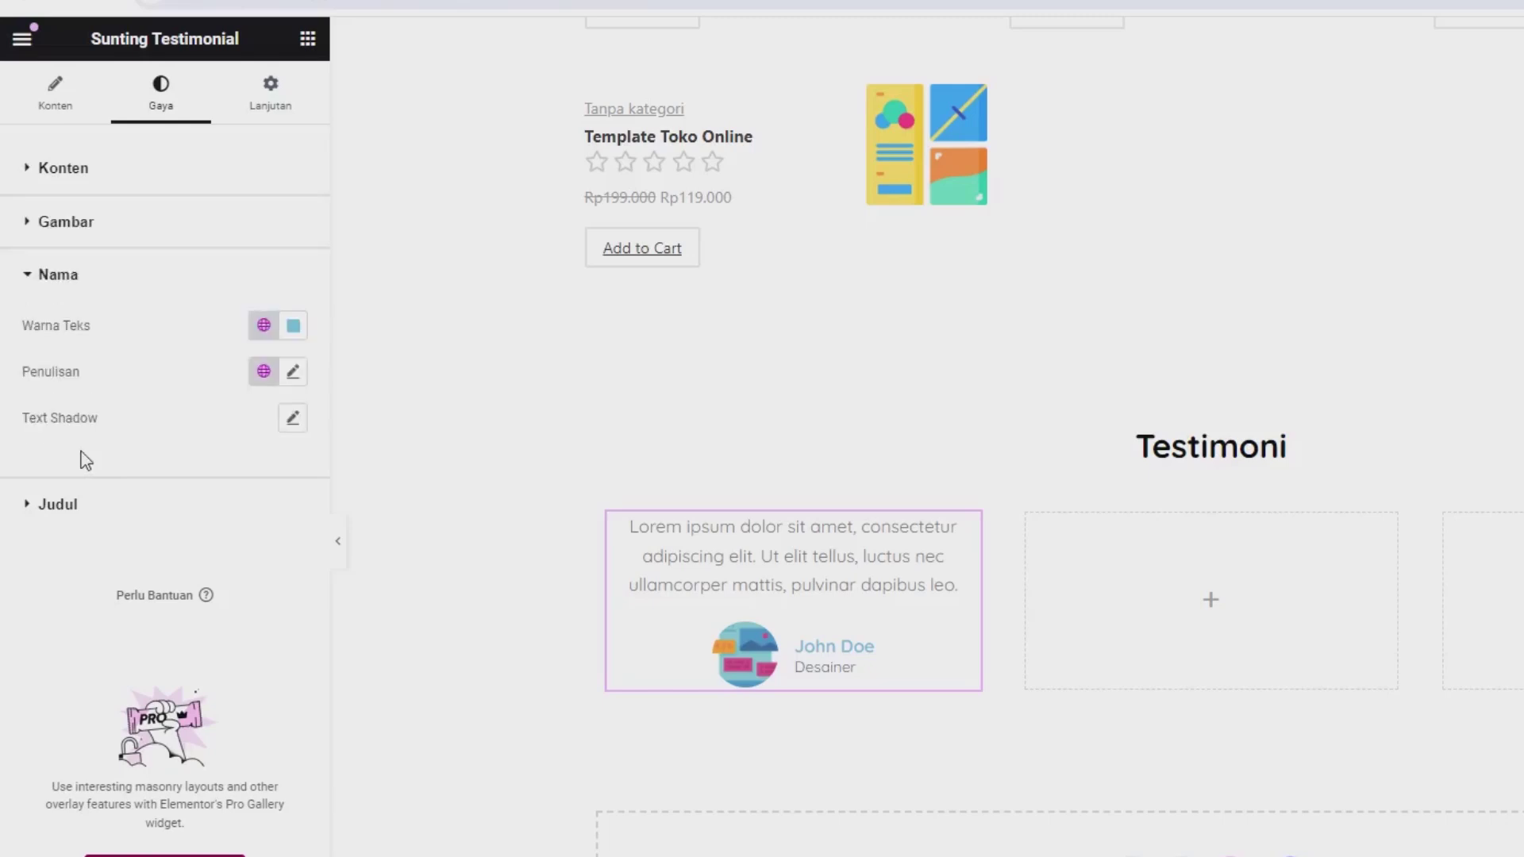
{"action": "left_click", "coordinate": [293, 327]}
{"action": "type", "text": "#032533"}
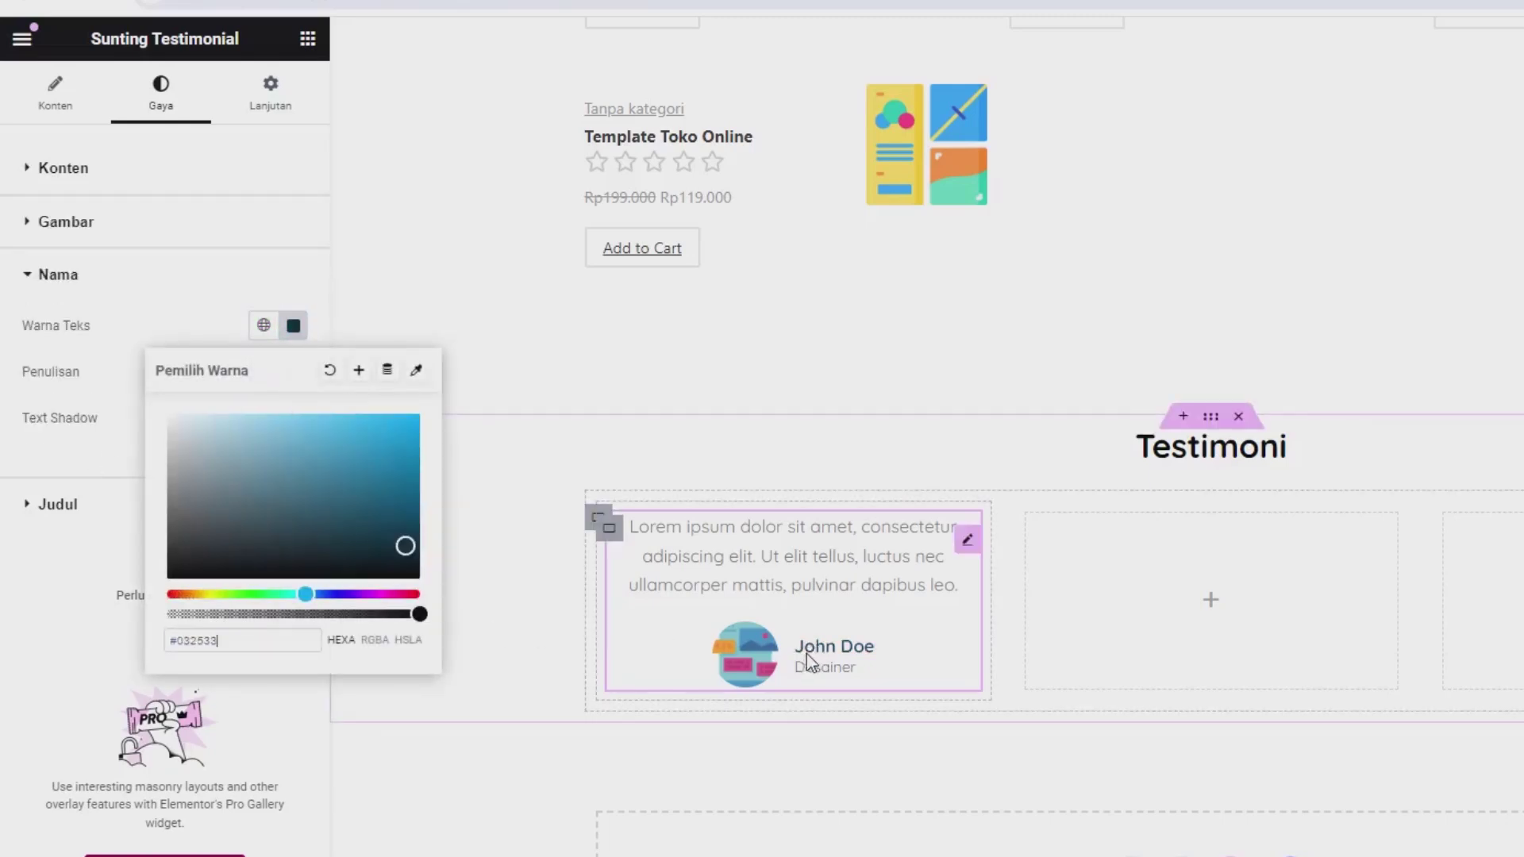
{"action": "left_click_drag", "start_coordinate": [182, 568], "coordinate": [403, 569]}
{"action": "left_click", "coordinate": [50, 702]}
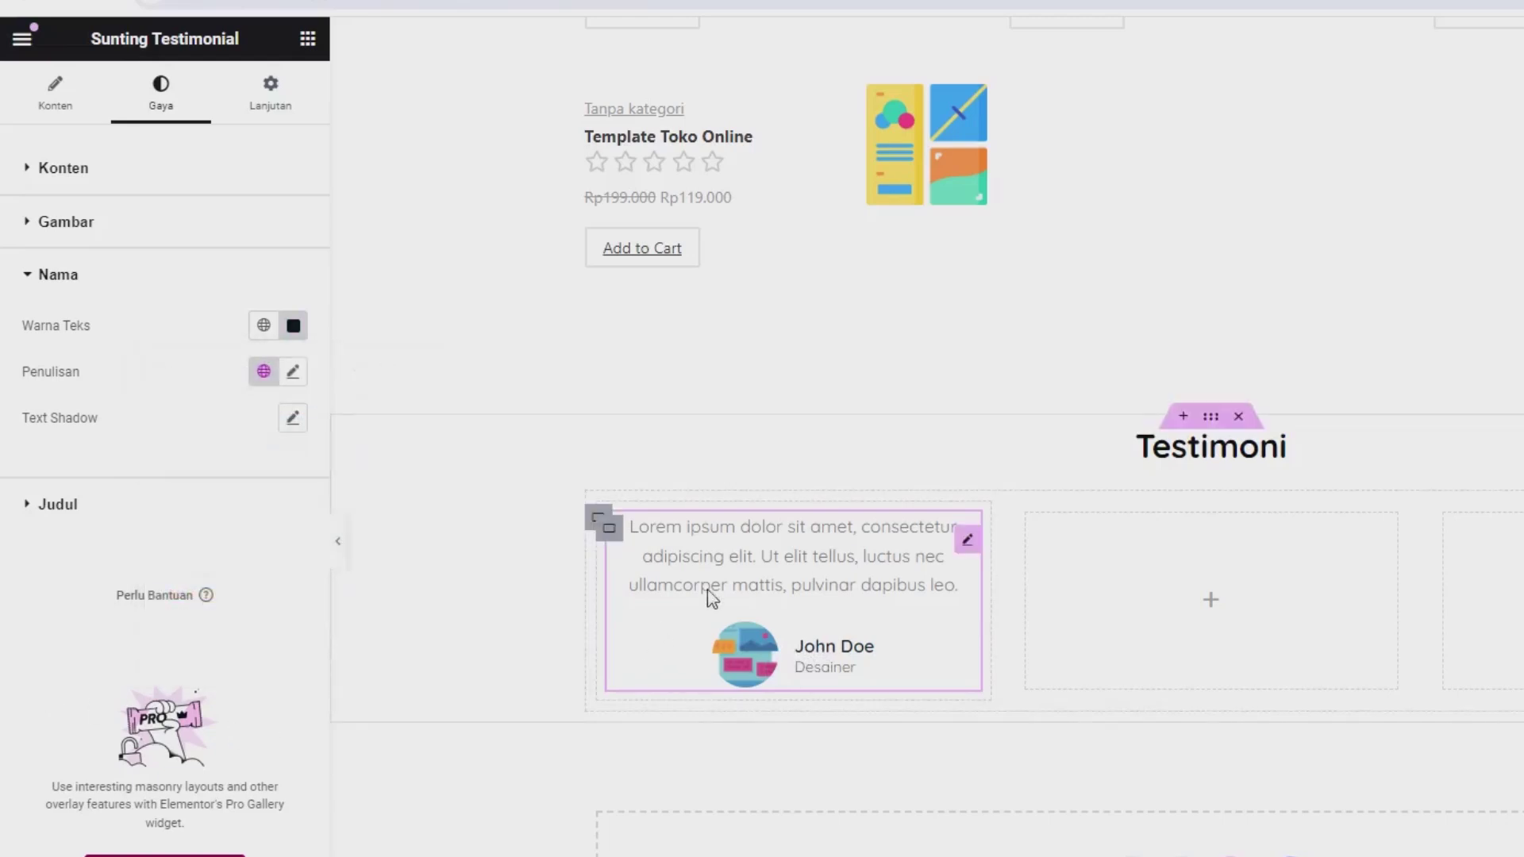
Step: Copy the testimonial widget into the empty second and third columns
{"action": "right_click", "coordinate": [810, 570]}
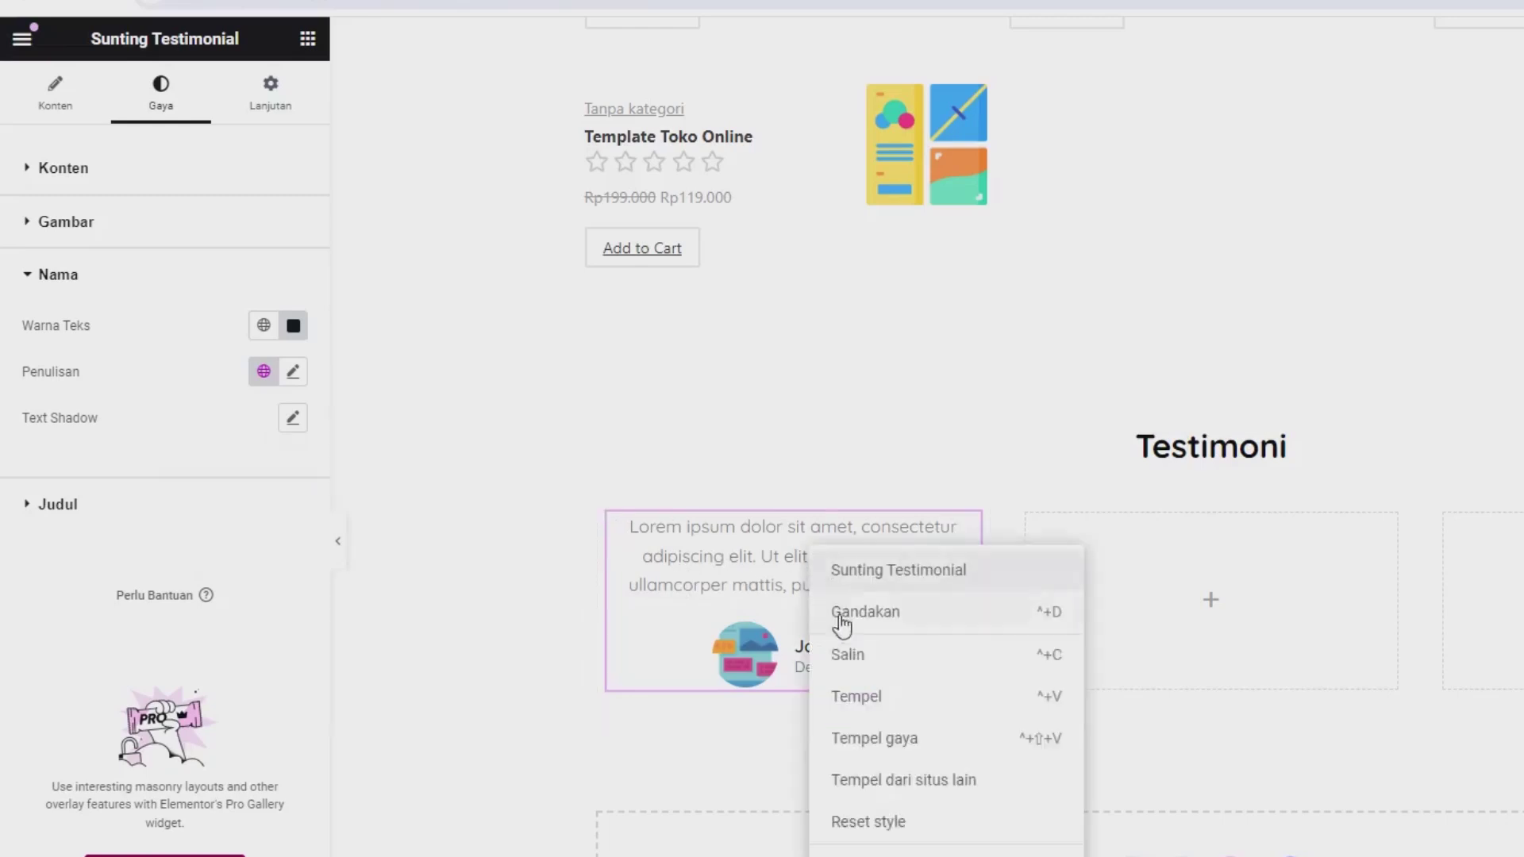
{"action": "left_click", "coordinate": [851, 657]}
{"action": "right_click", "coordinate": [1236, 640]}
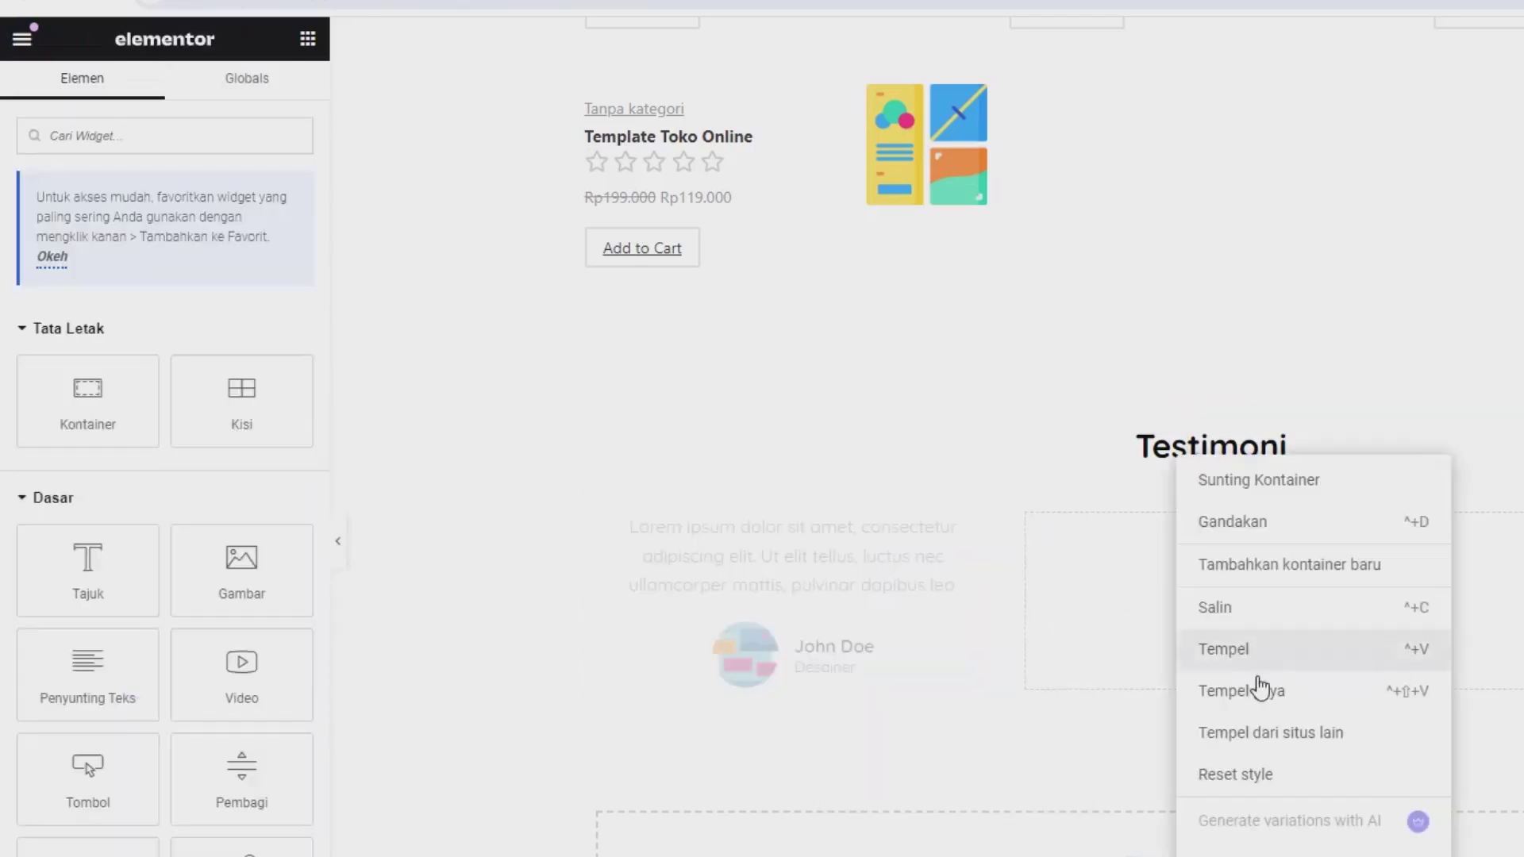
{"action": "left_click", "coordinate": [1254, 661]}
{"action": "right_click", "coordinate": [1512, 635]}
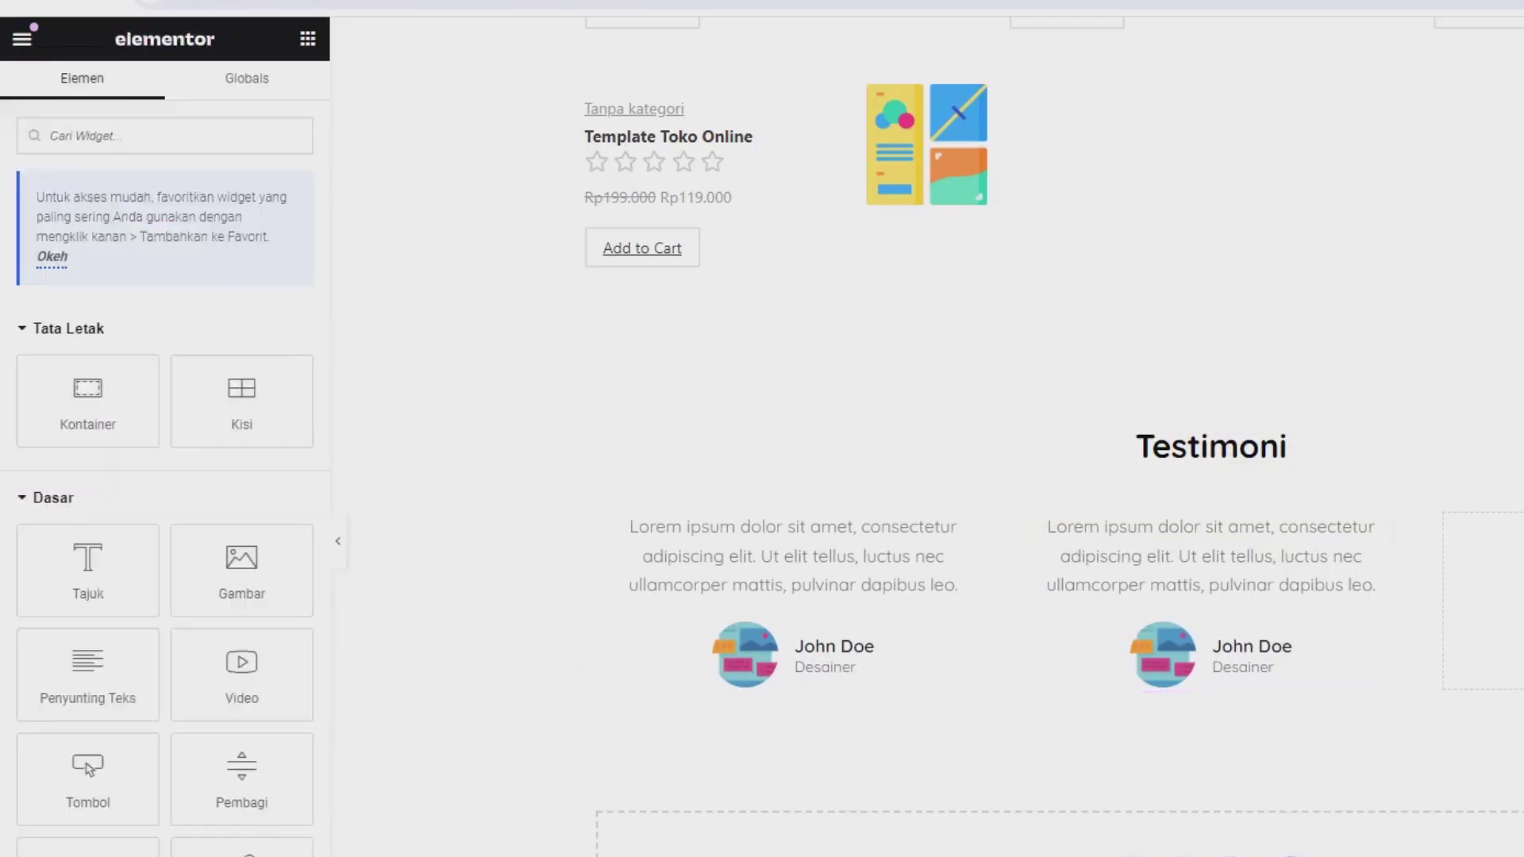
{"action": "left_click", "coordinate": [1249, 483]}
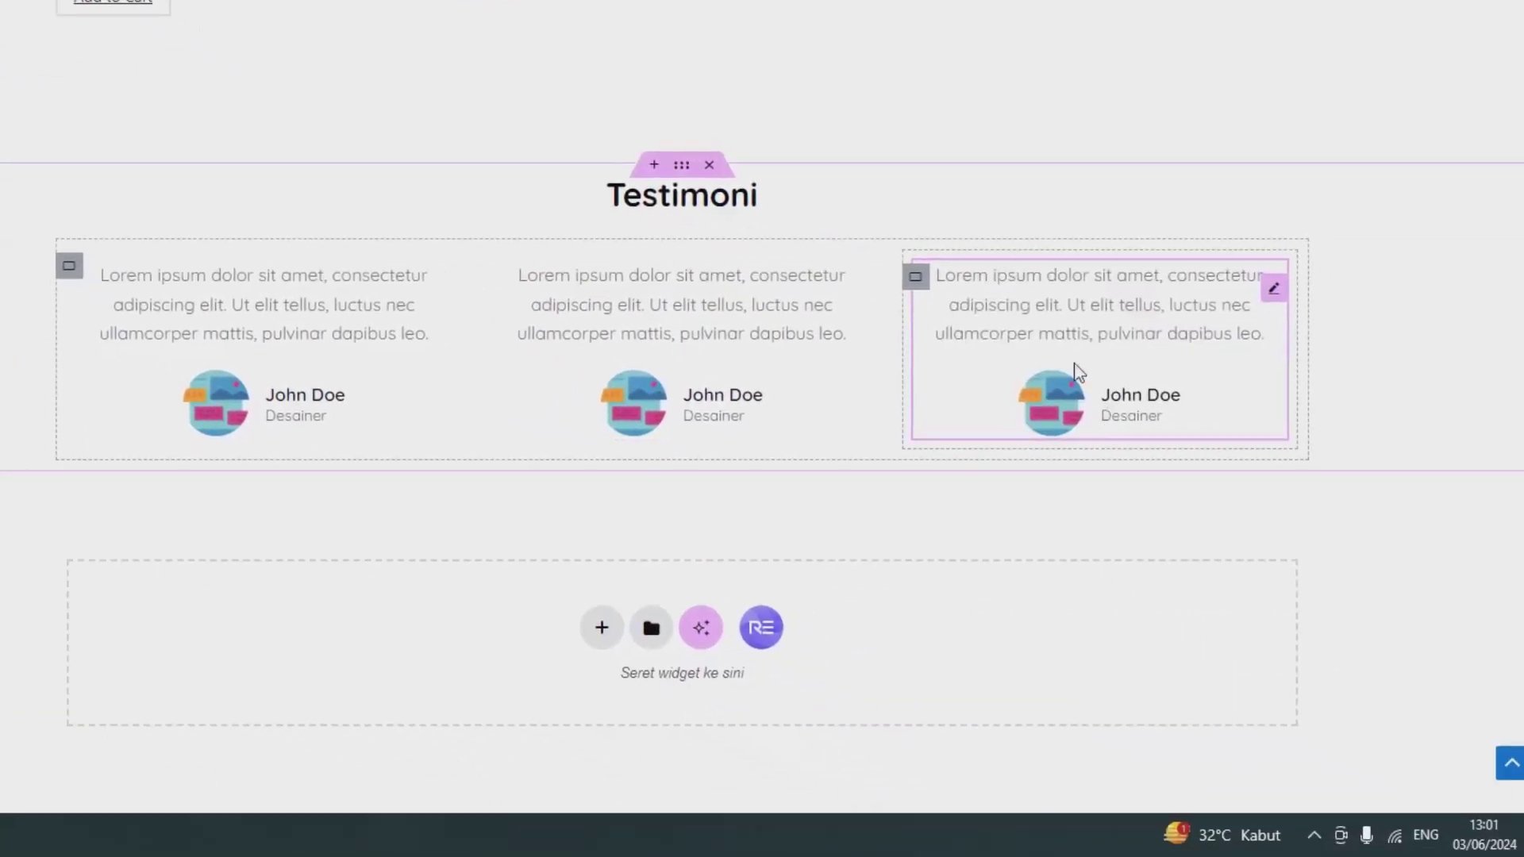
Step: Edit the copied testimonials' quote and job title, then save the page
{"action": "left_click", "coordinate": [632, 327]}
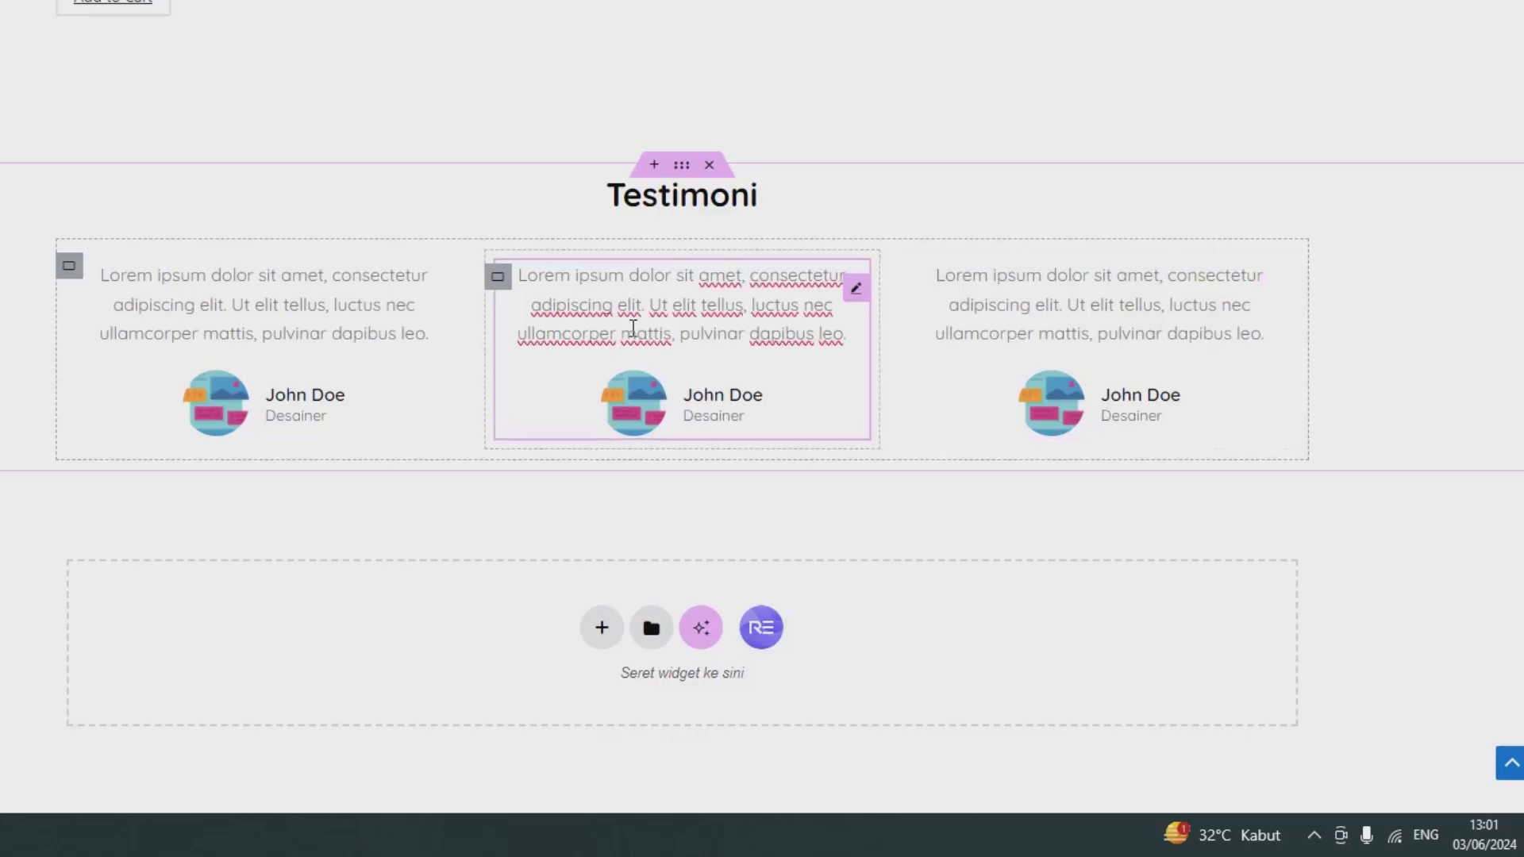
{"action": "left_click", "coordinate": [950, 318]}
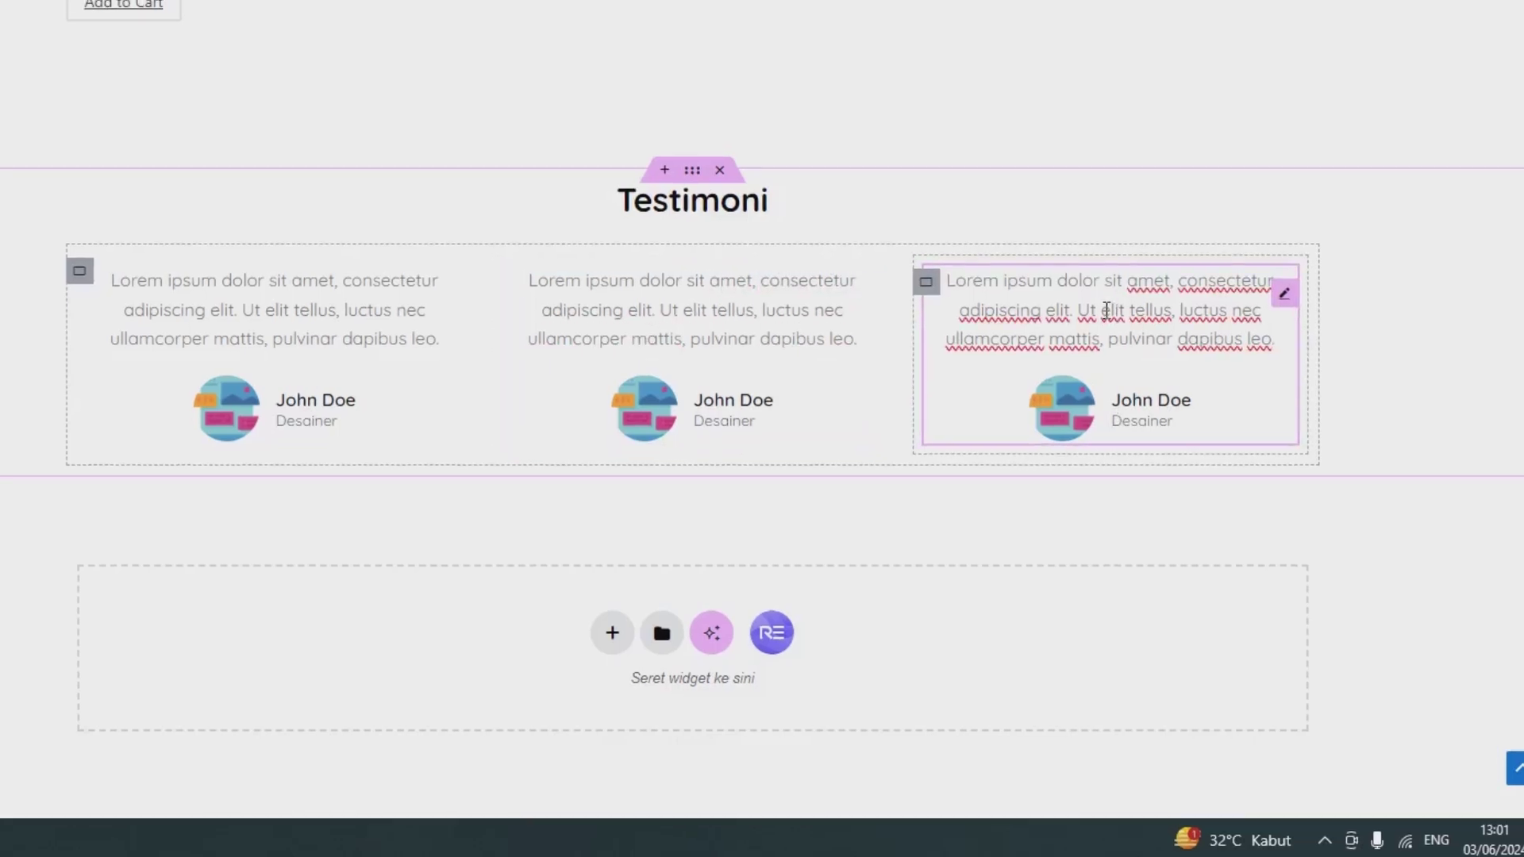
{"action": "left_click_drag", "start_coordinate": [153, 287], "coordinate": [127, 287]}
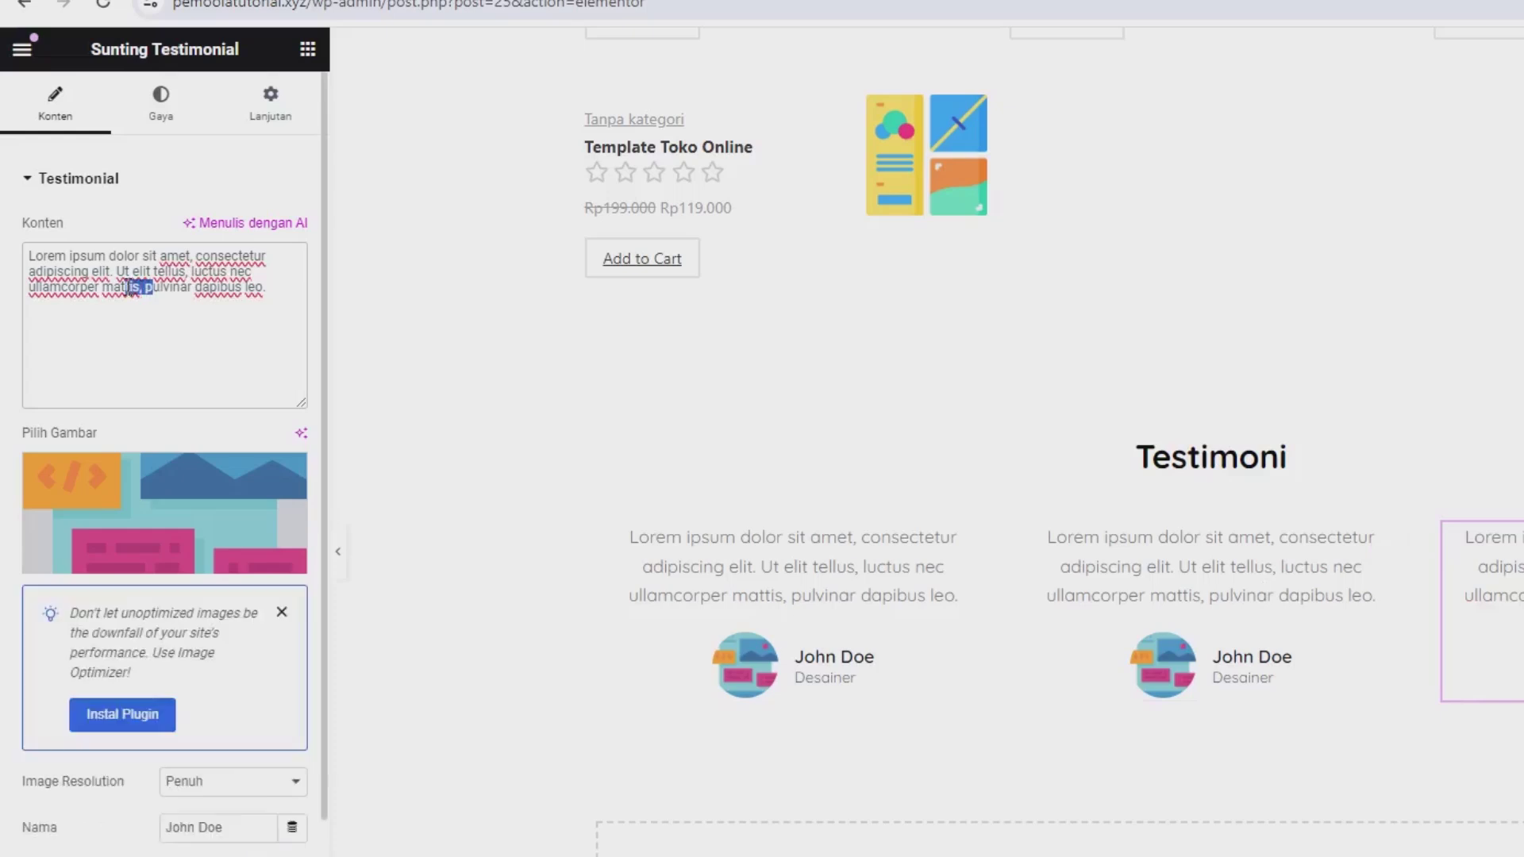
{"action": "scroll", "coordinate": [119, 493], "scroll_direction": "down", "scroll_amount": 3}
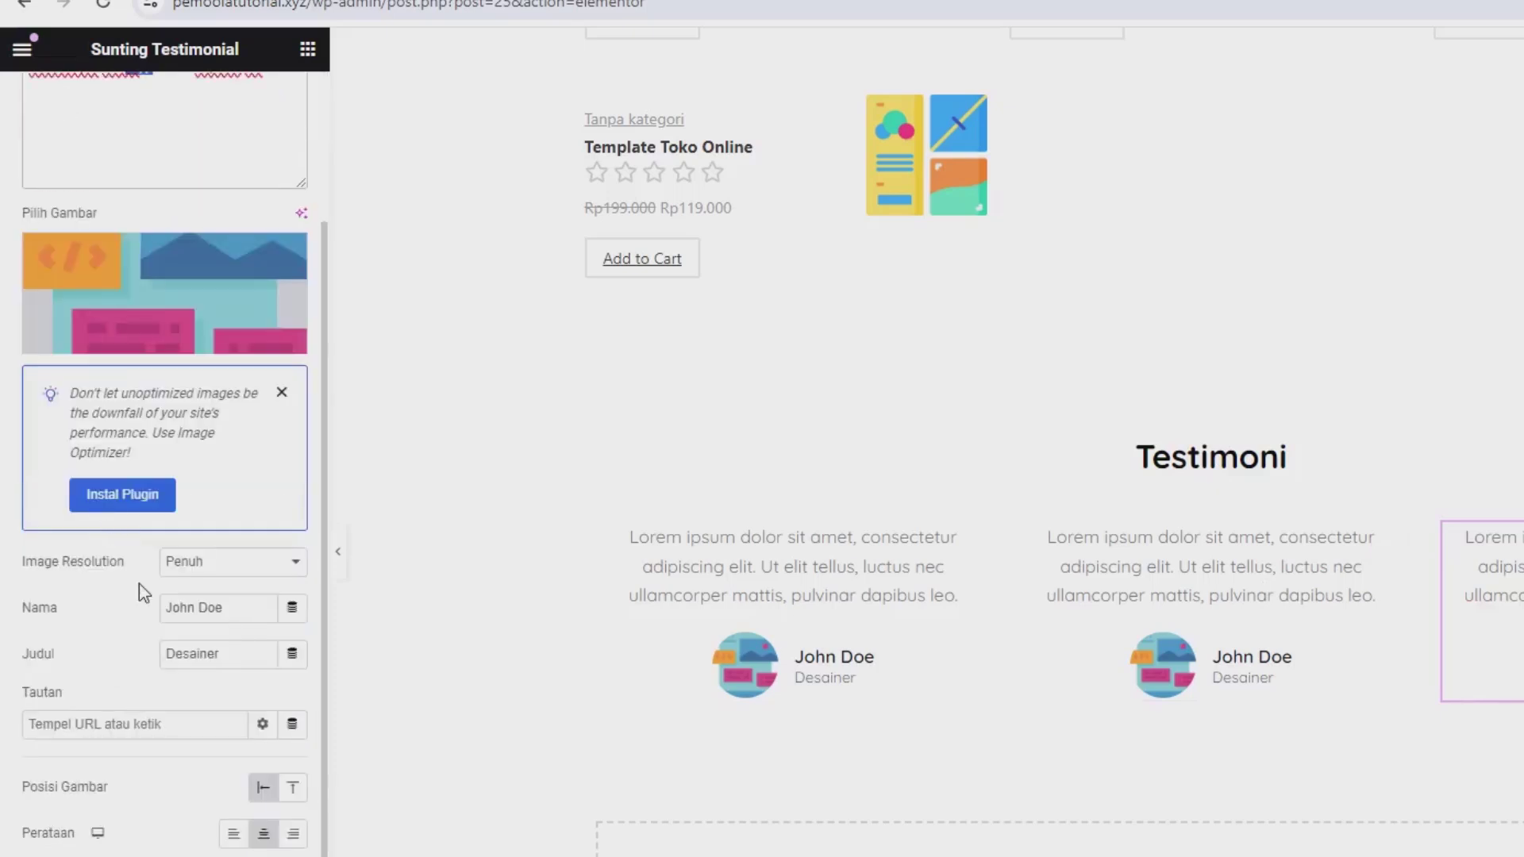
{"action": "mouse_move", "coordinate": [115, 258]}
{"action": "left_click", "coordinate": [215, 658]}
{"action": "left_click", "coordinate": [191, 809]}
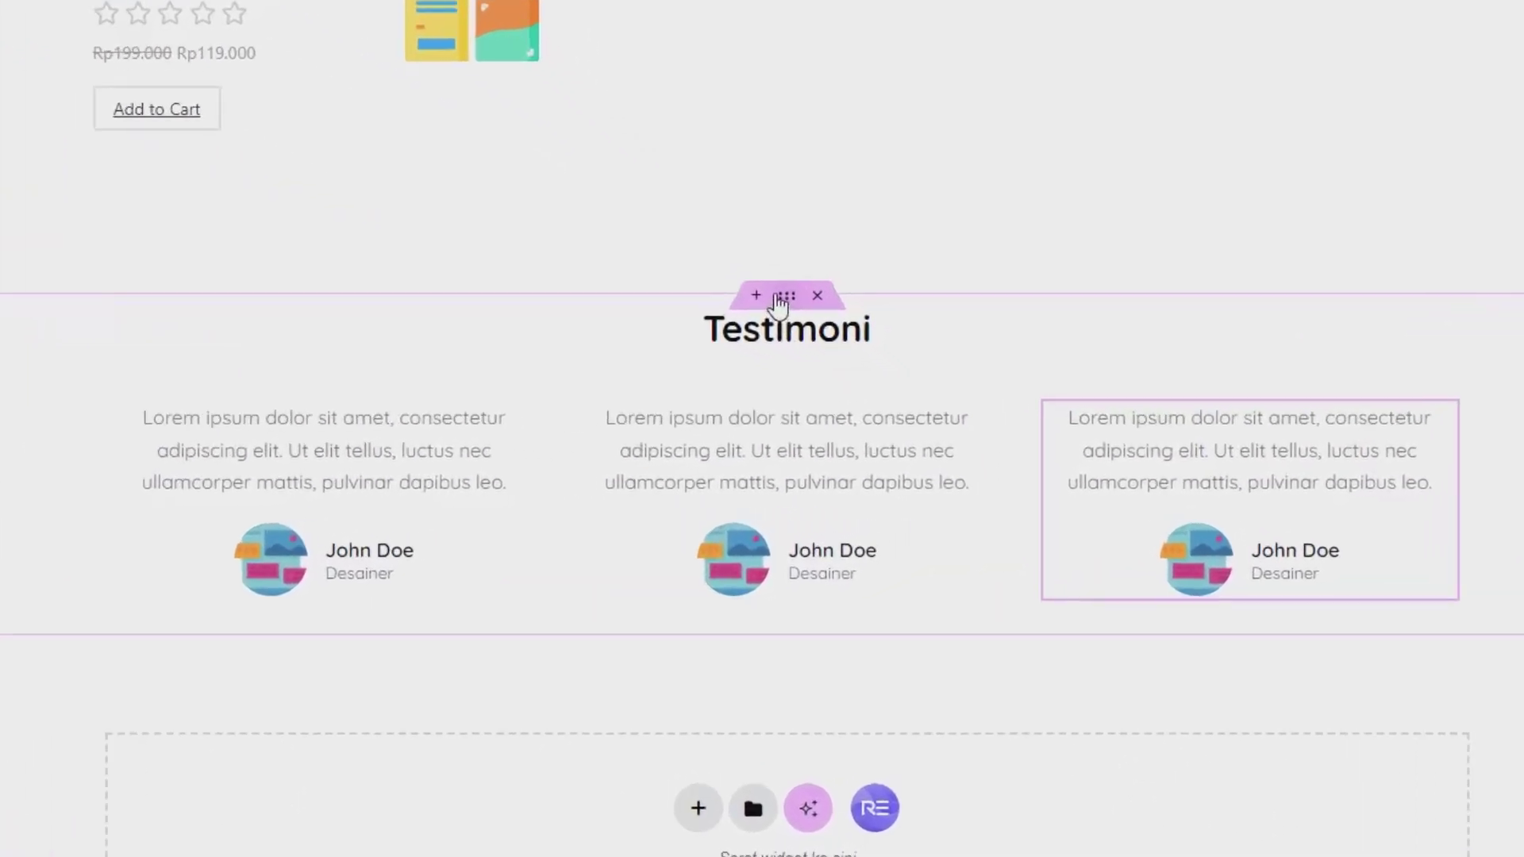
Step: Set the Testimoni section's bottom margin to 6, update the page, and go to the live site
{"action": "left_click", "coordinate": [772, 287]}
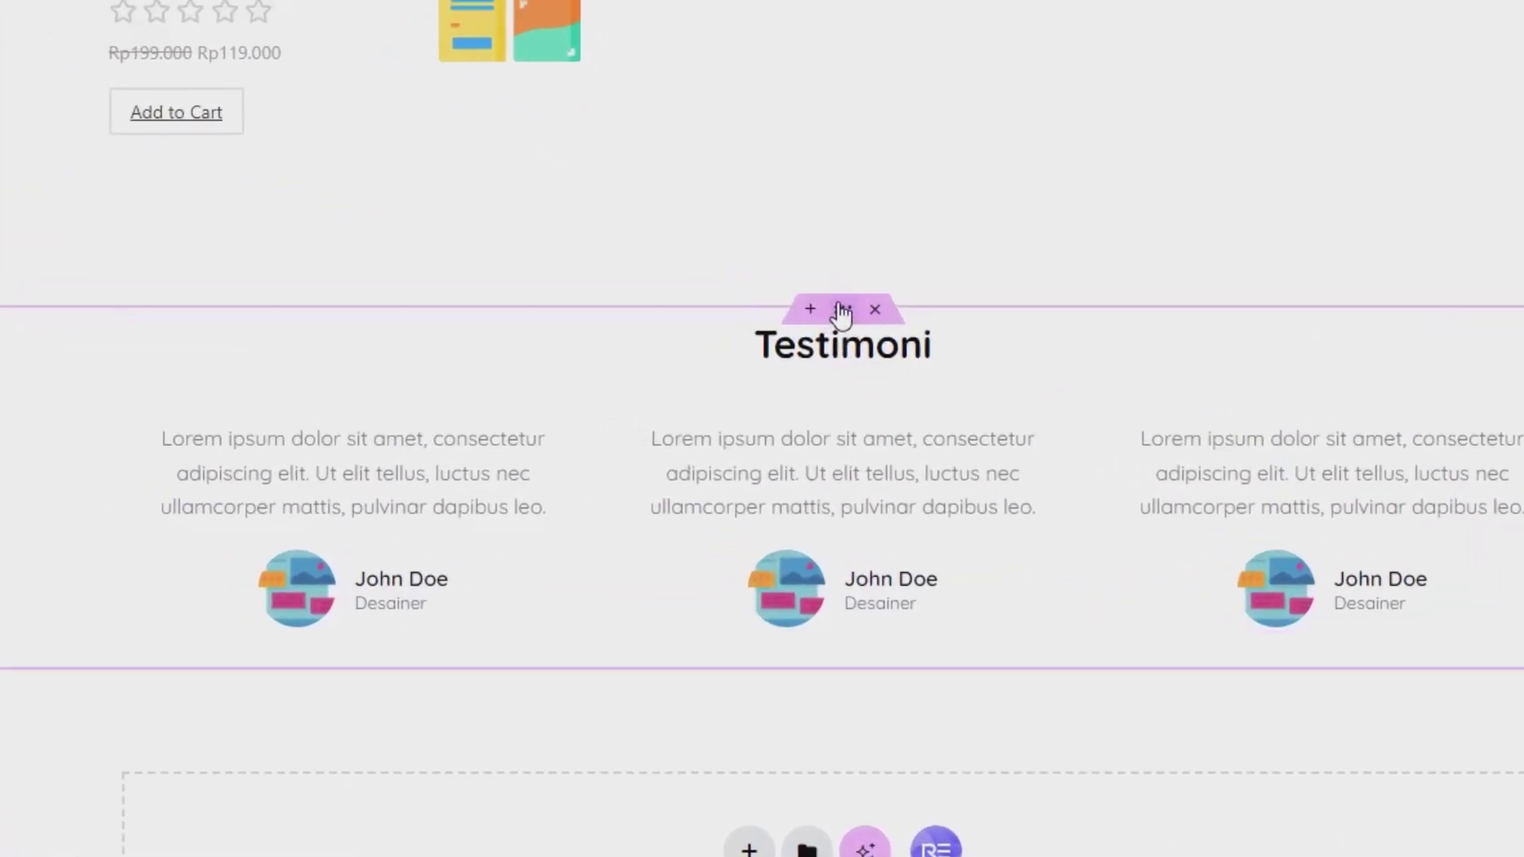
{"action": "left_click", "coordinate": [327, 159]}
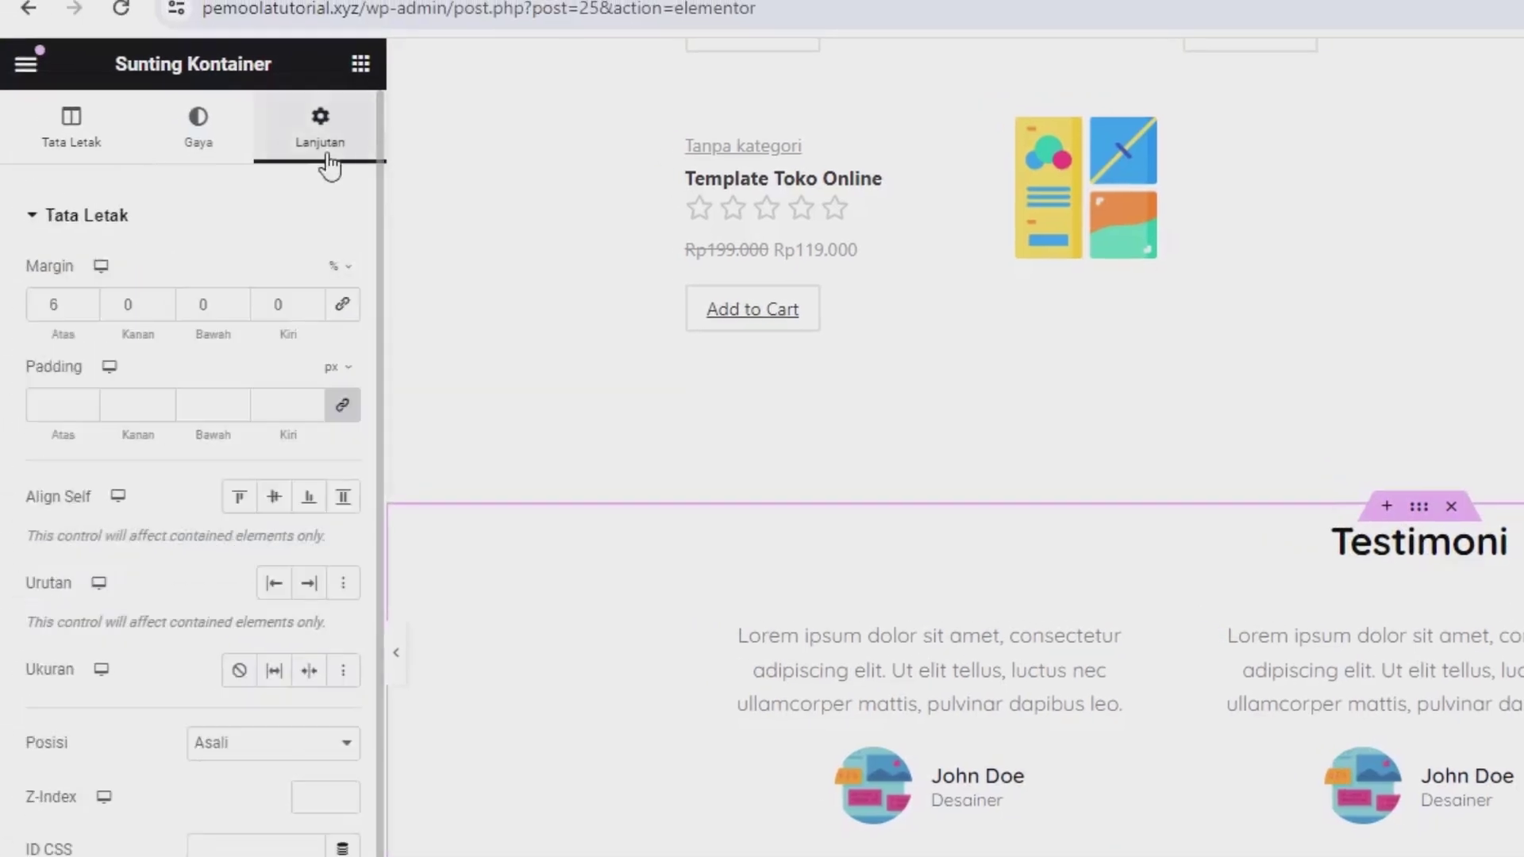
{"action": "double_click", "coordinate": [203, 305]}
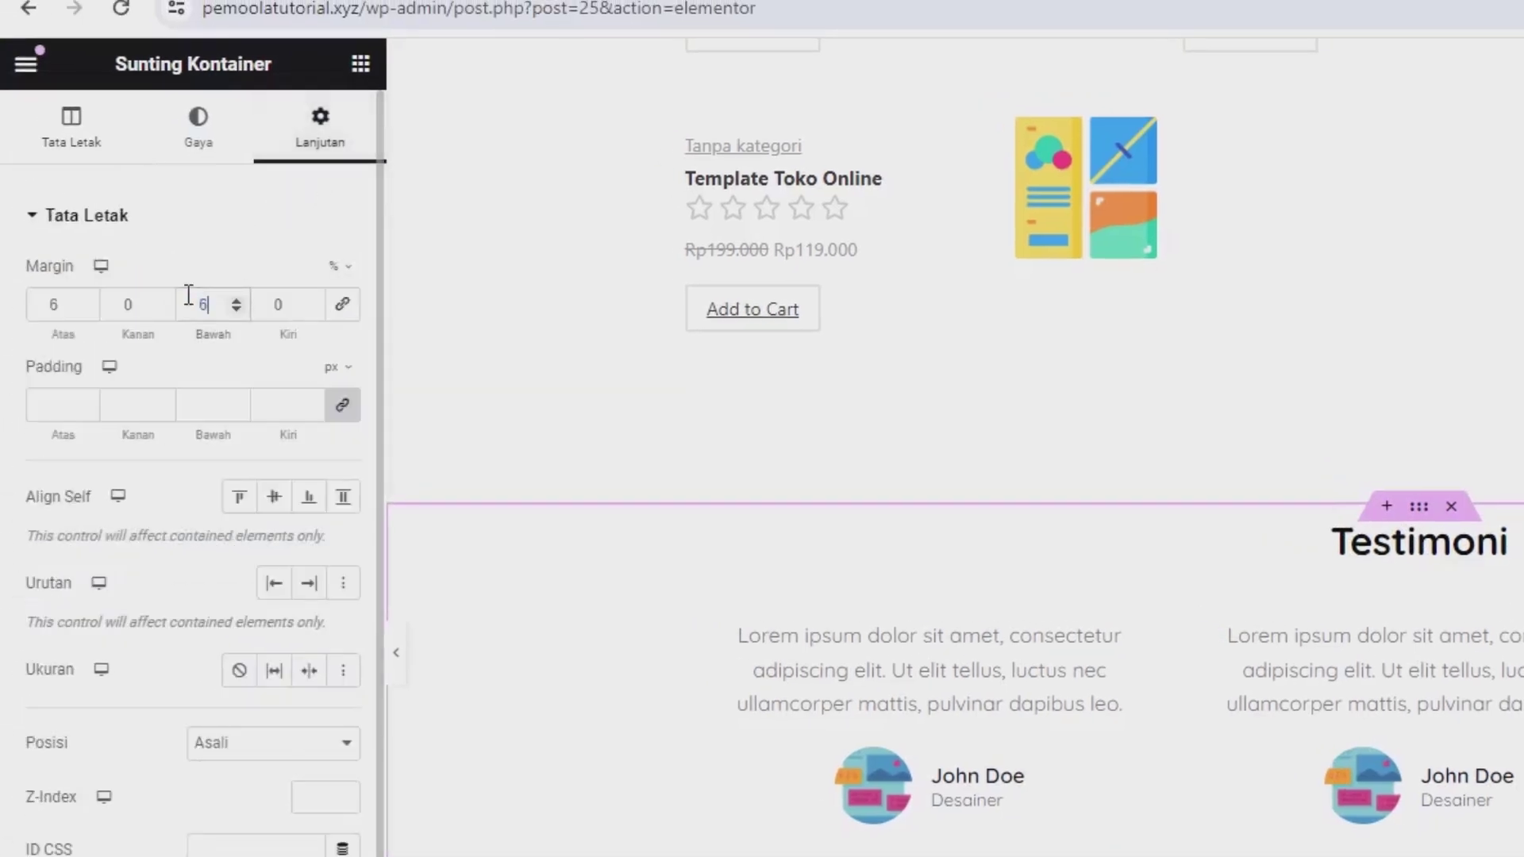
{"action": "left_click", "coordinate": [196, 815]}
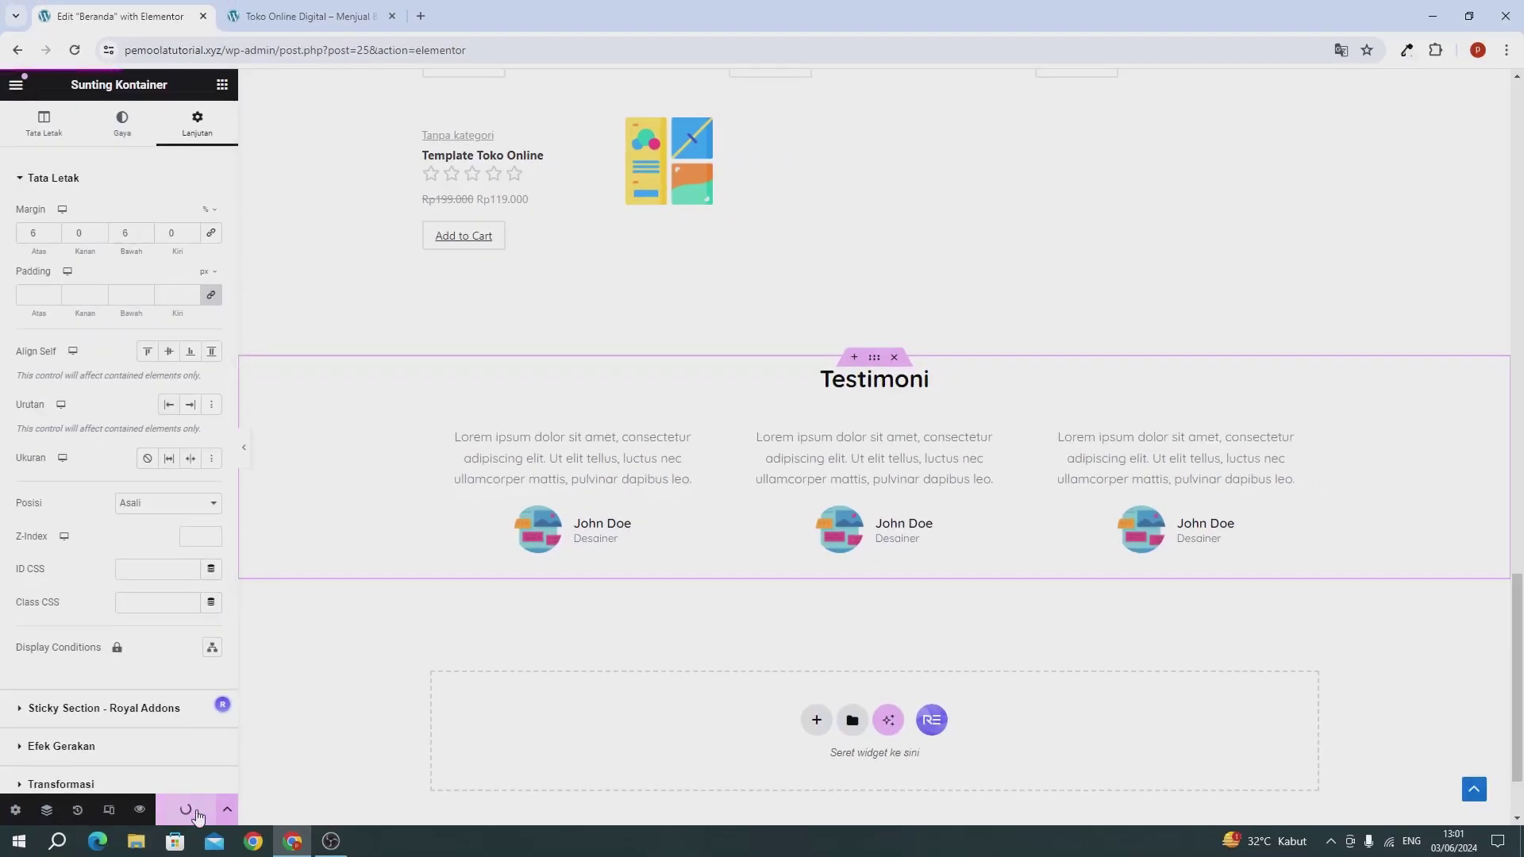
{"action": "left_click", "coordinate": [287, 18]}
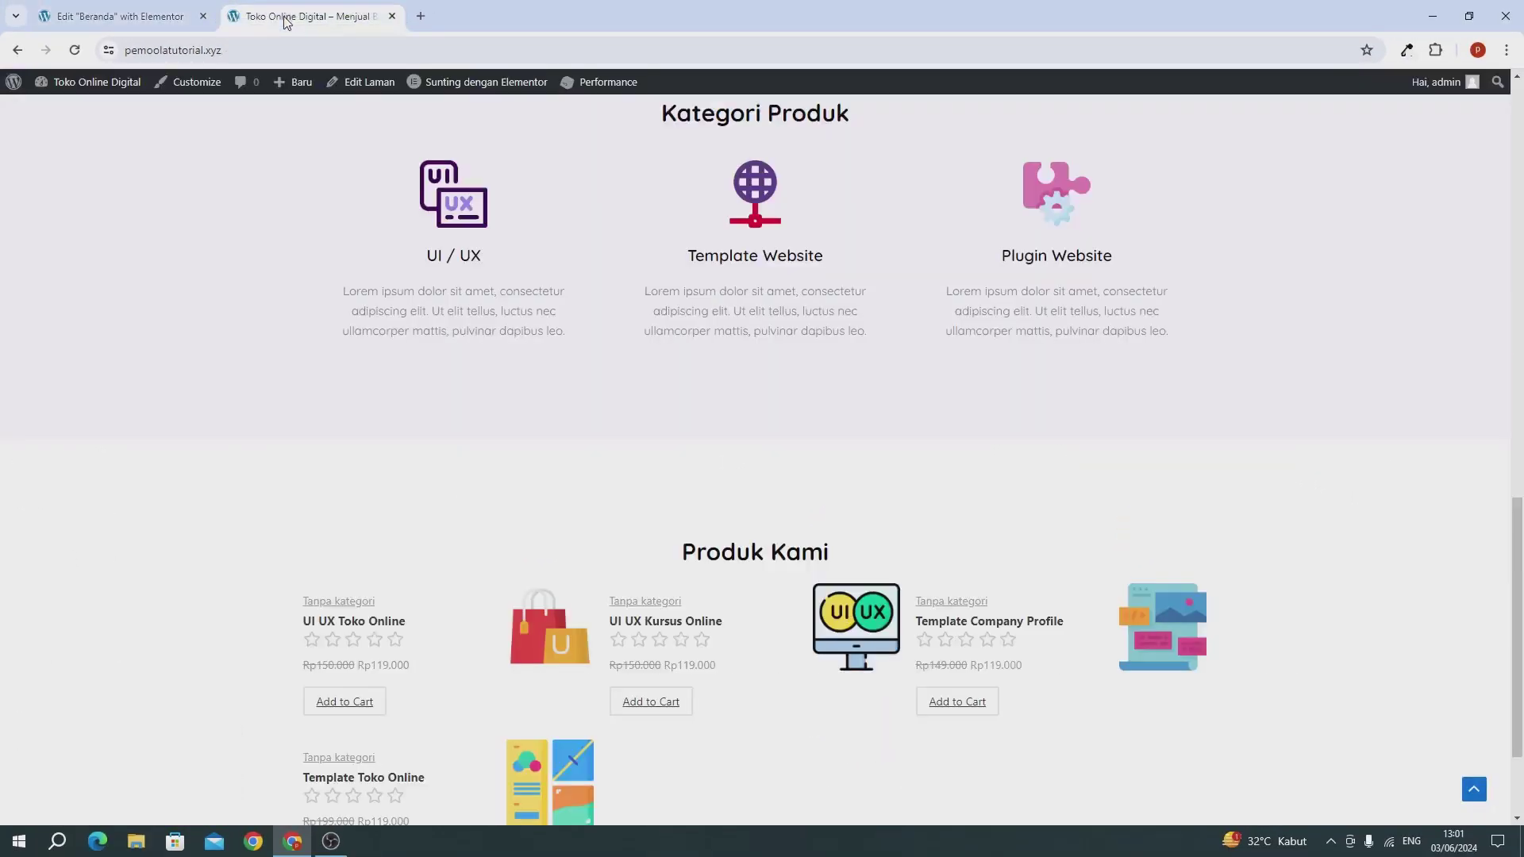
Step: Reload the live home page and scroll to check the three-column Testimoni section
{"action": "left_click", "coordinate": [76, 50]}
{"action": "scroll", "coordinate": [140, 202], "scroll_direction": "up", "scroll_amount": 10}
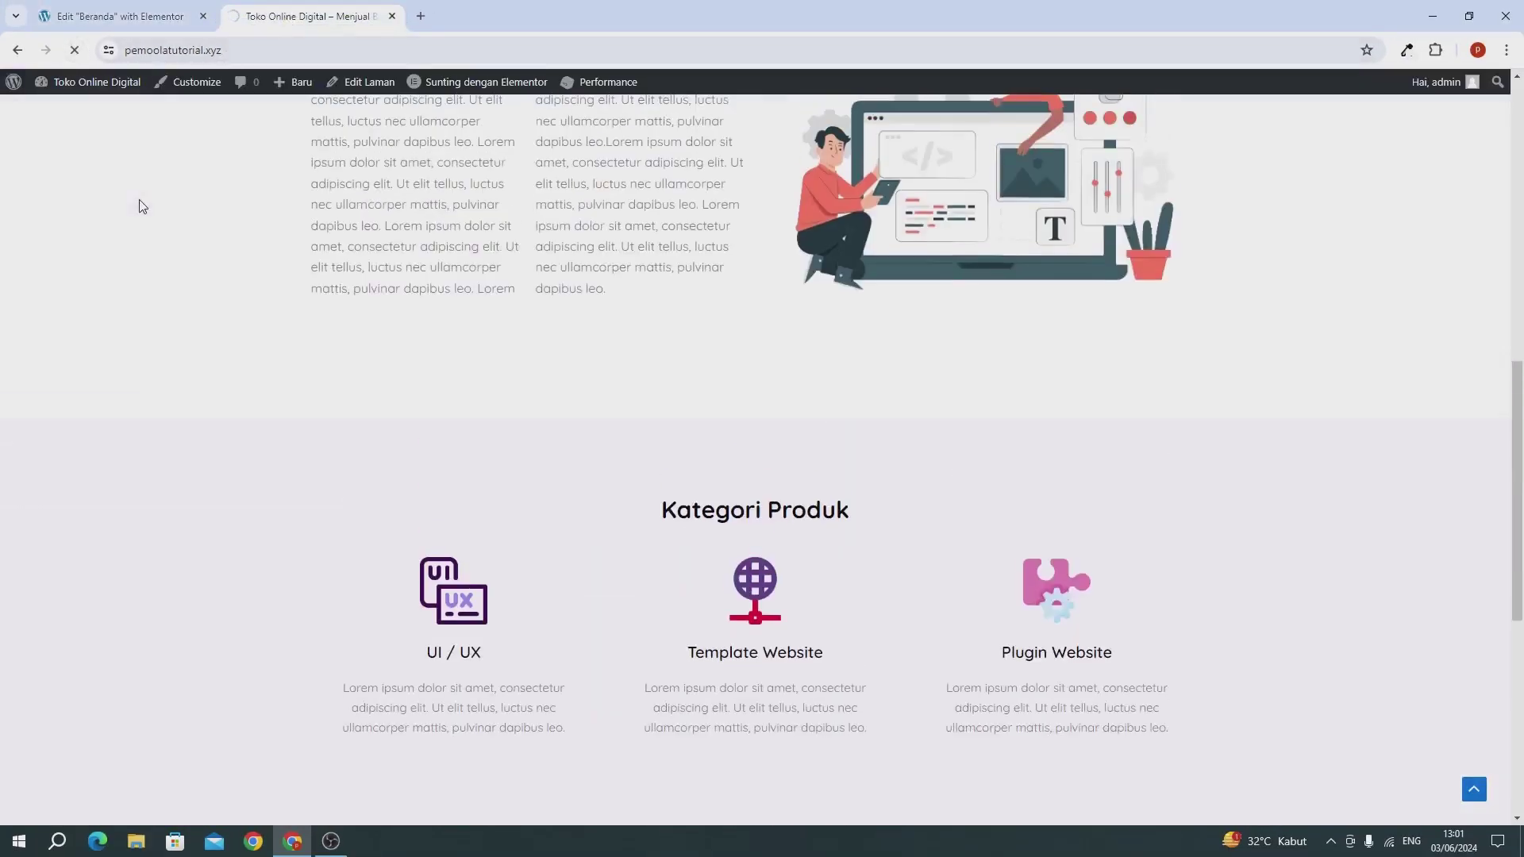
{"action": "scroll", "coordinate": [139, 207], "scroll_direction": "up", "scroll_amount": 3}
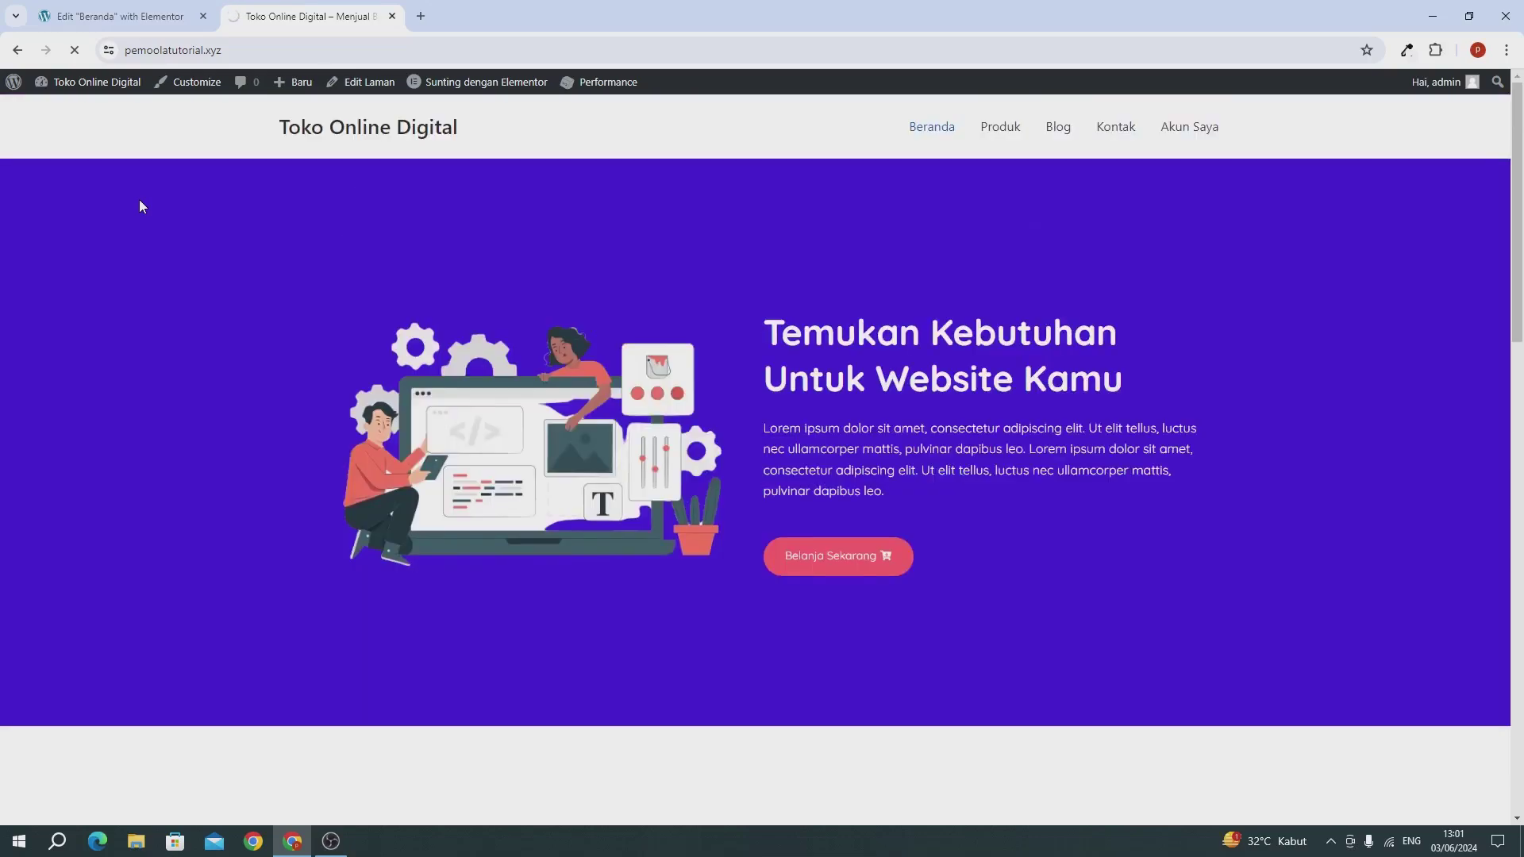
{"action": "scroll", "coordinate": [140, 207], "scroll_direction": "down", "scroll_amount": 15}
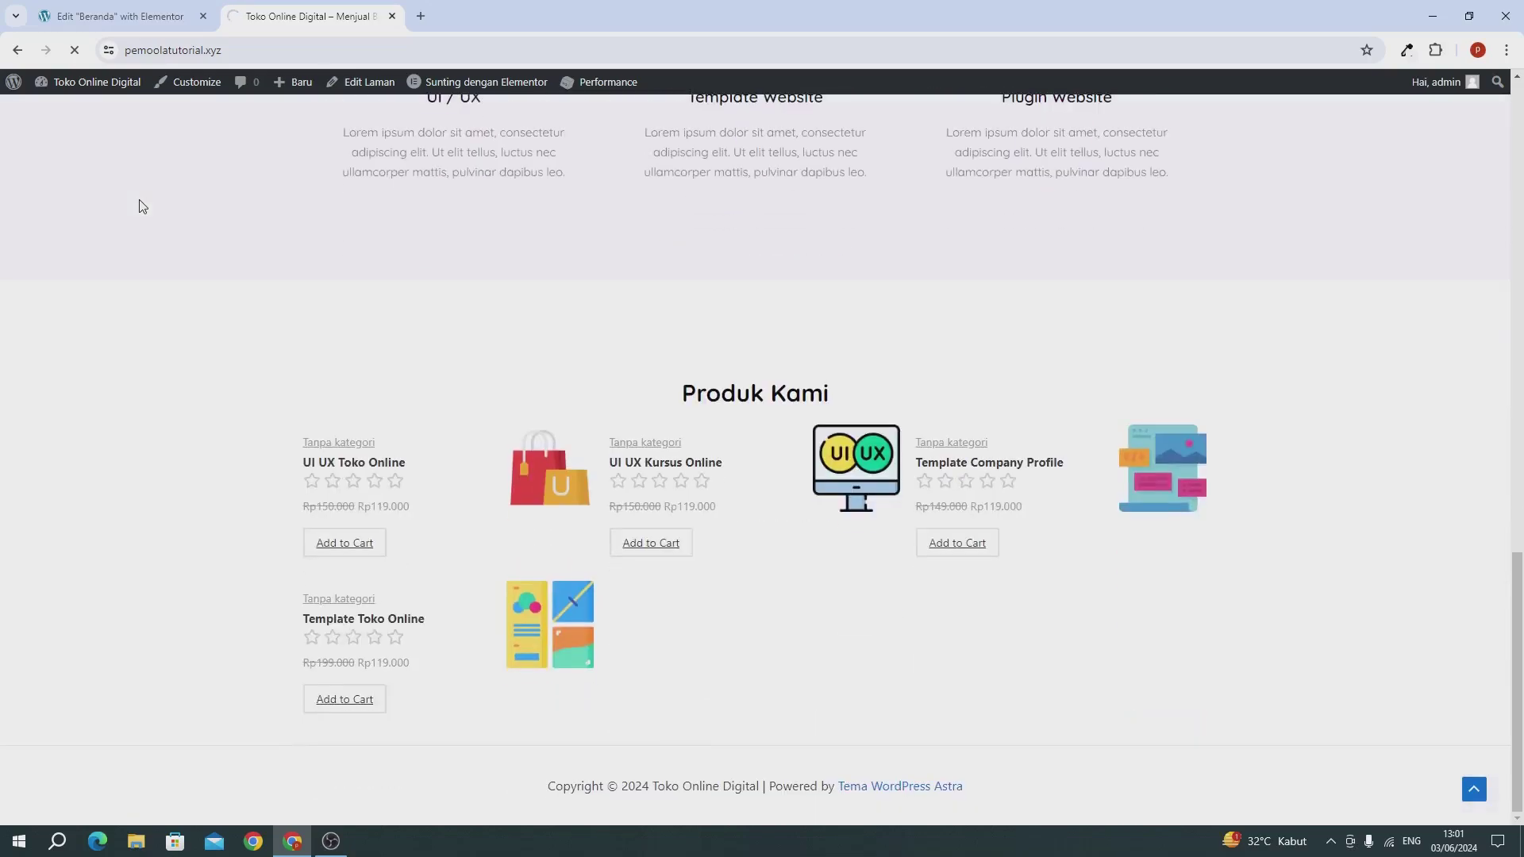
{"action": "scroll", "coordinate": [141, 202], "scroll_direction": "up", "scroll_amount": 15}
{"action": "scroll", "coordinate": [141, 194], "scroll_direction": "down", "scroll_amount": 13}
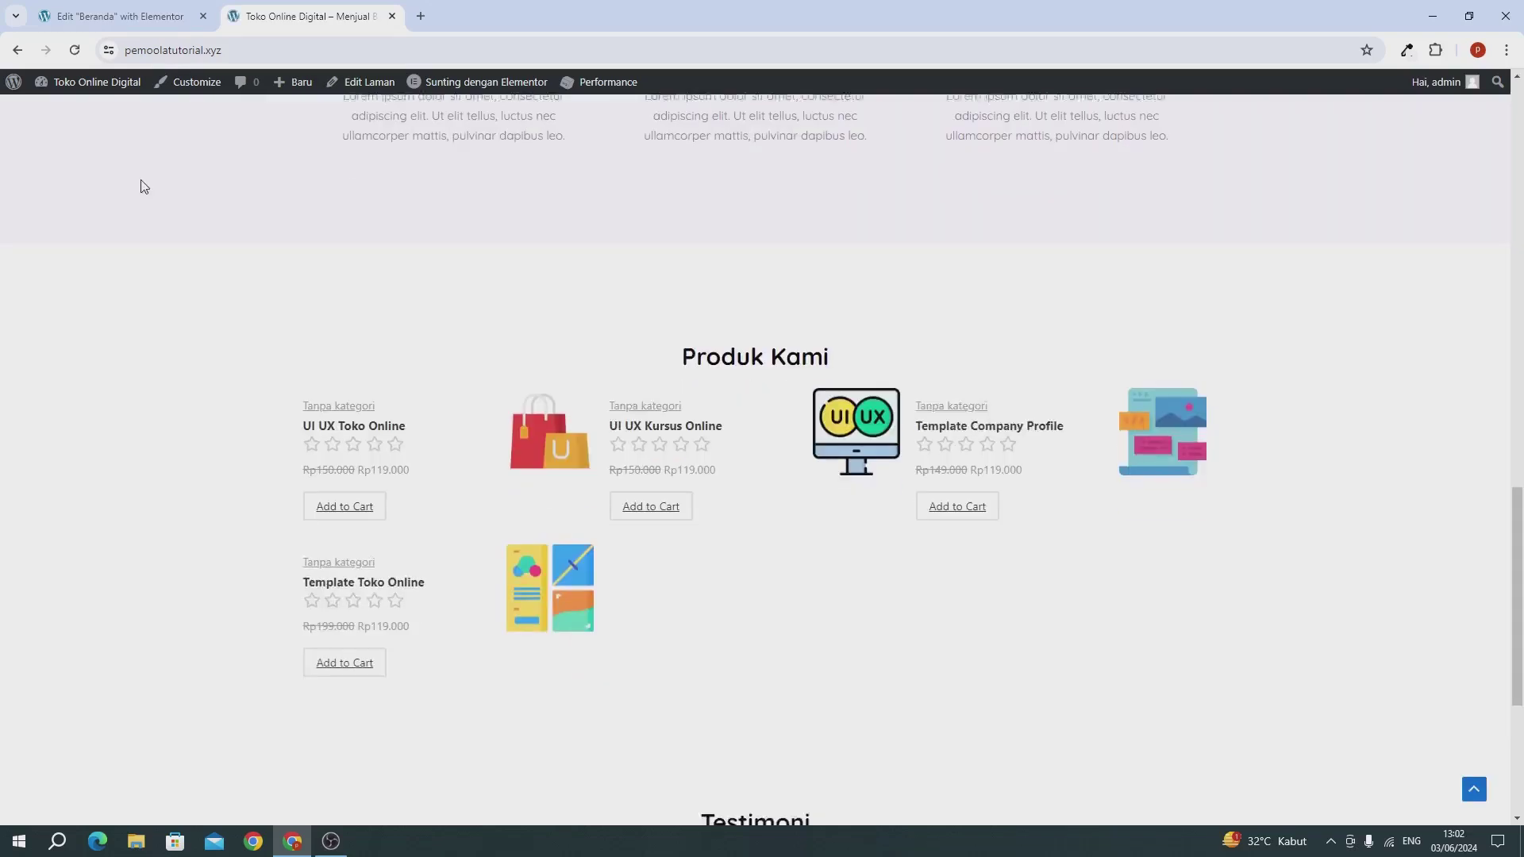
{"action": "scroll", "coordinate": [144, 186], "scroll_direction": "down", "scroll_amount": 5}
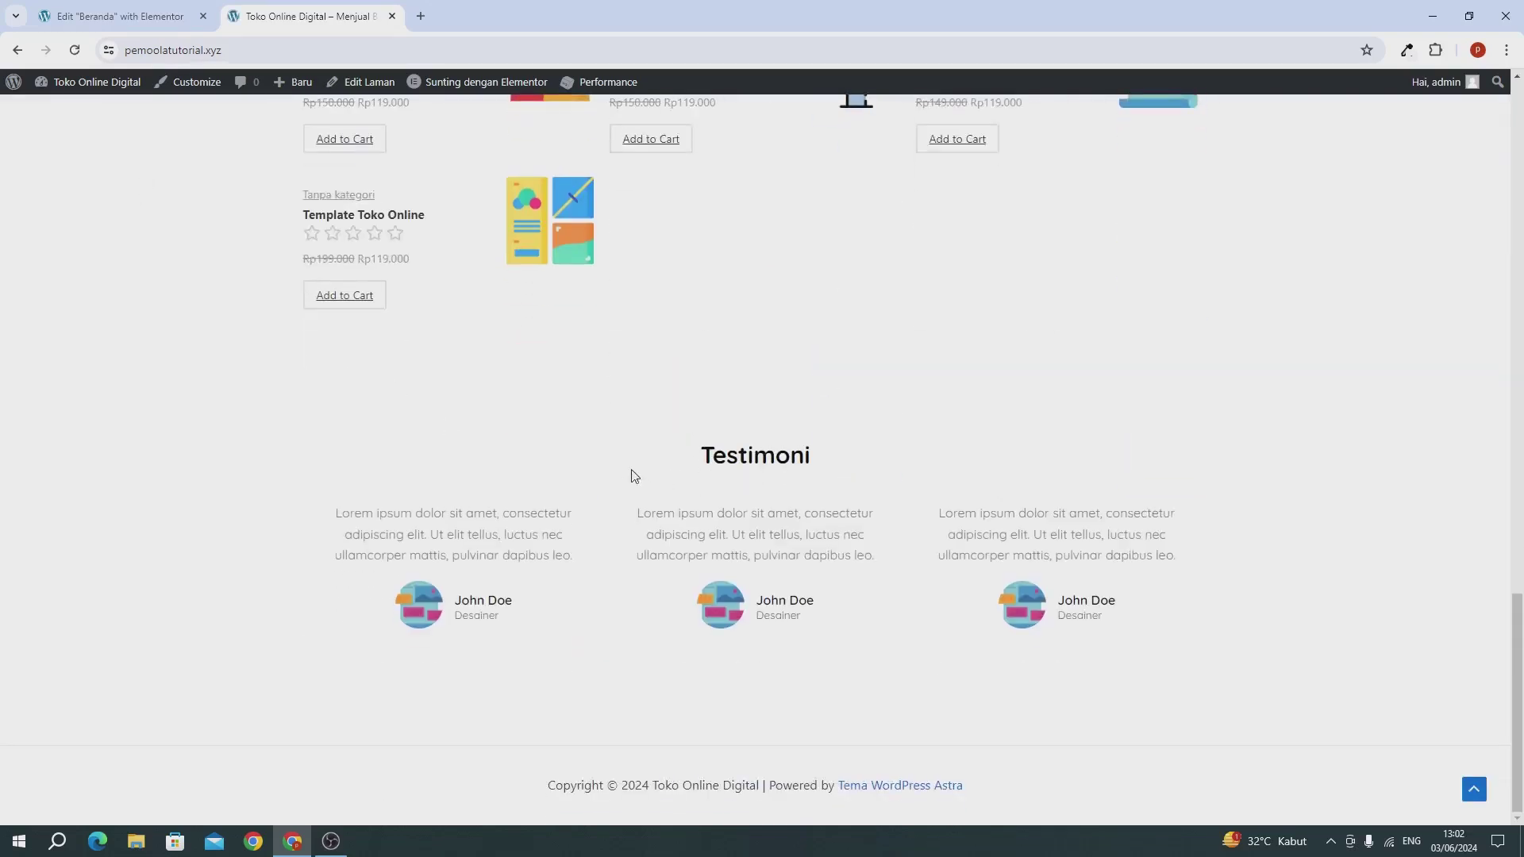
{"action": "scroll", "coordinate": [397, 349], "scroll_direction": "up", "scroll_amount": 4}
Step: Back in the home page editor, save the Produk Kami container as template 'template produk'
{"action": "left_click", "coordinate": [55, 17]}
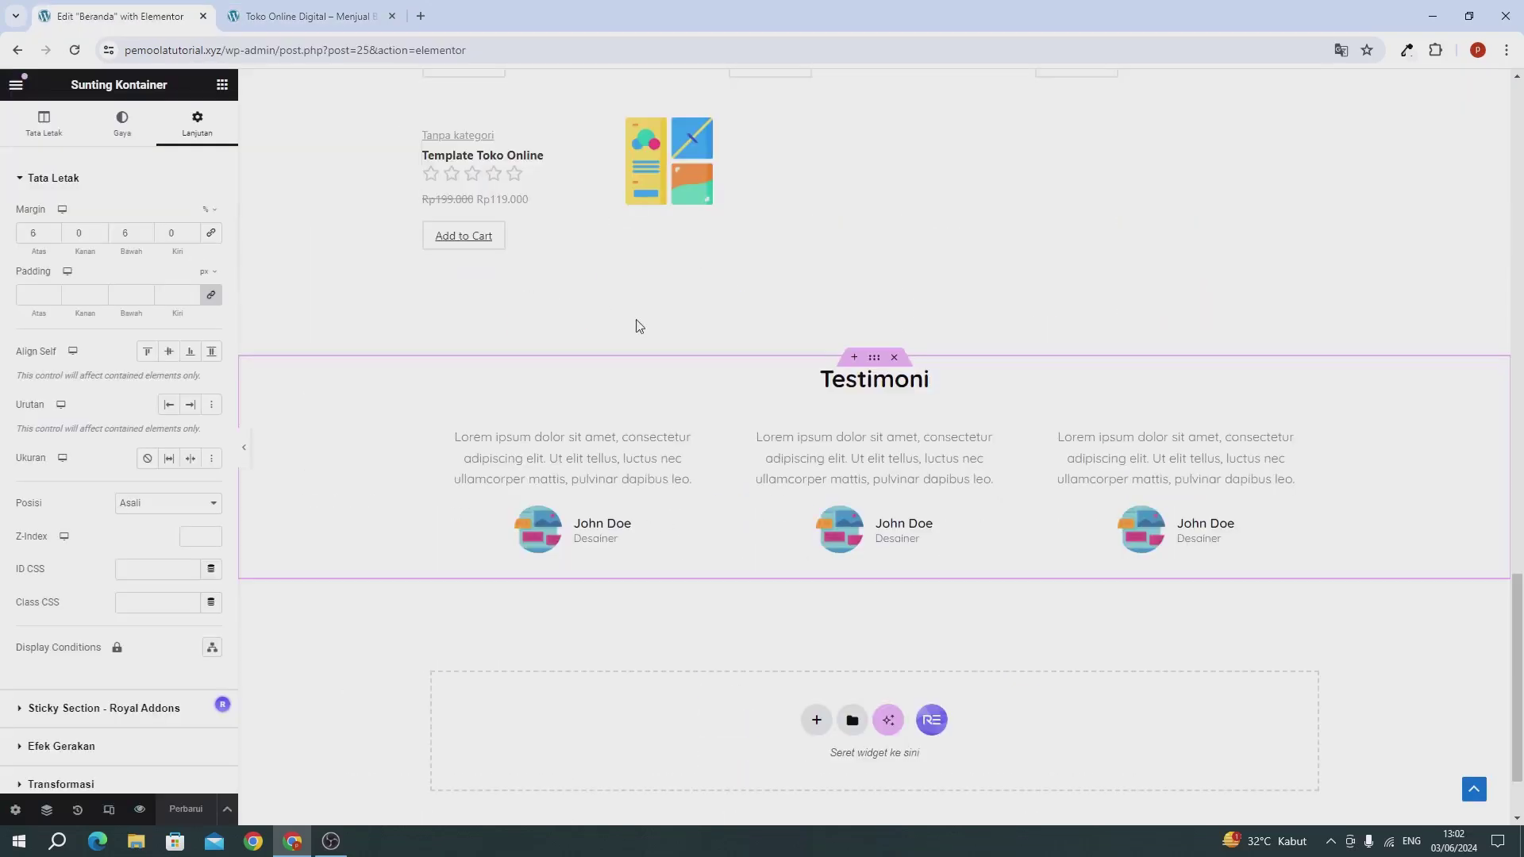
{"action": "scroll", "coordinate": [636, 326], "scroll_direction": "up", "scroll_amount": 10}
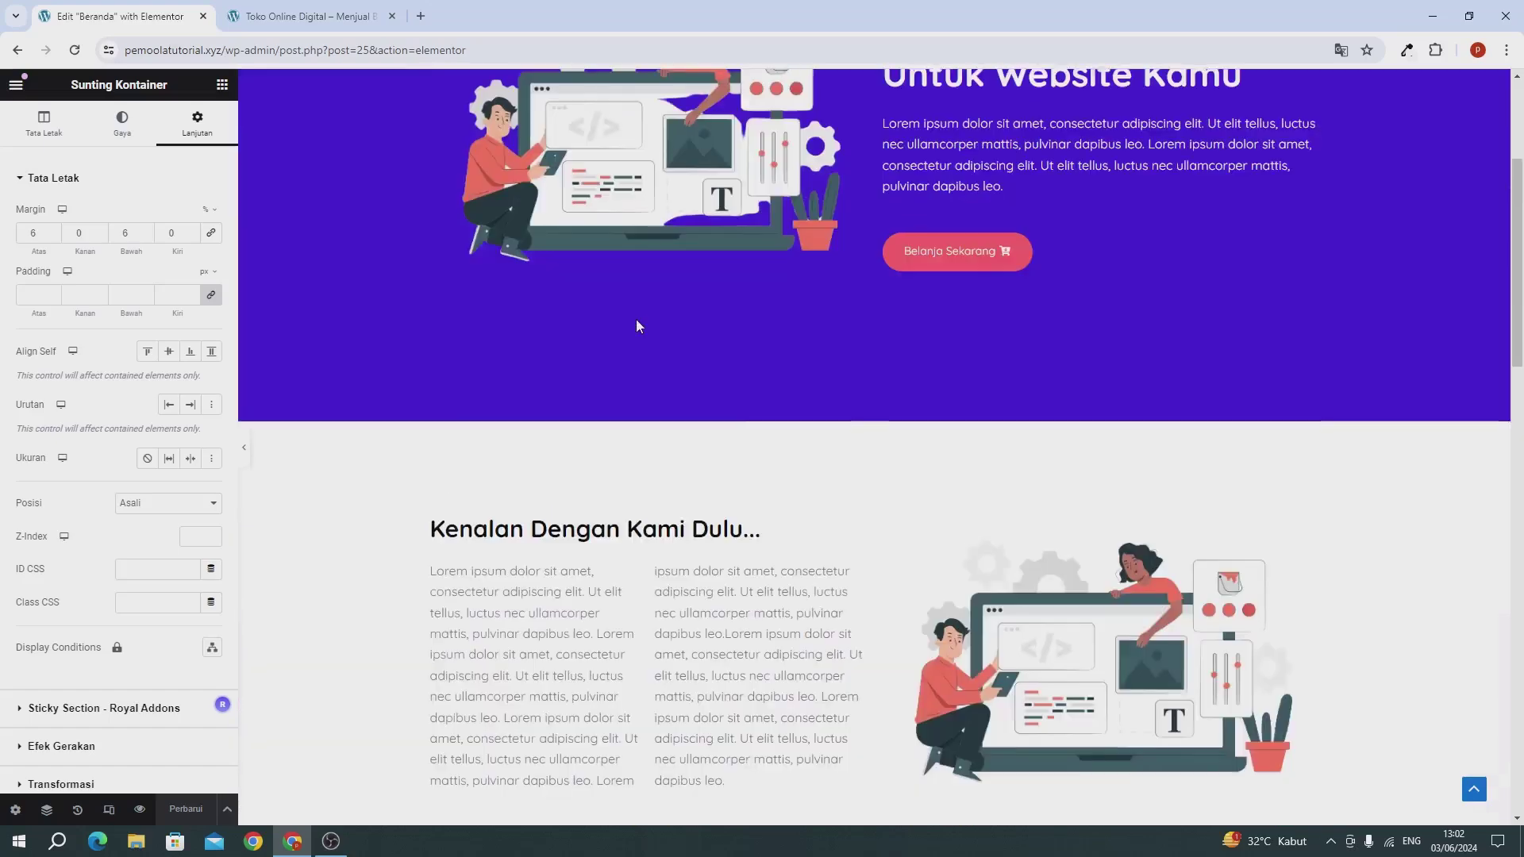
{"action": "scroll", "coordinate": [636, 326], "scroll_direction": "up", "scroll_amount": 4}
{"action": "scroll", "coordinate": [636, 325], "scroll_direction": "down", "scroll_amount": 14}
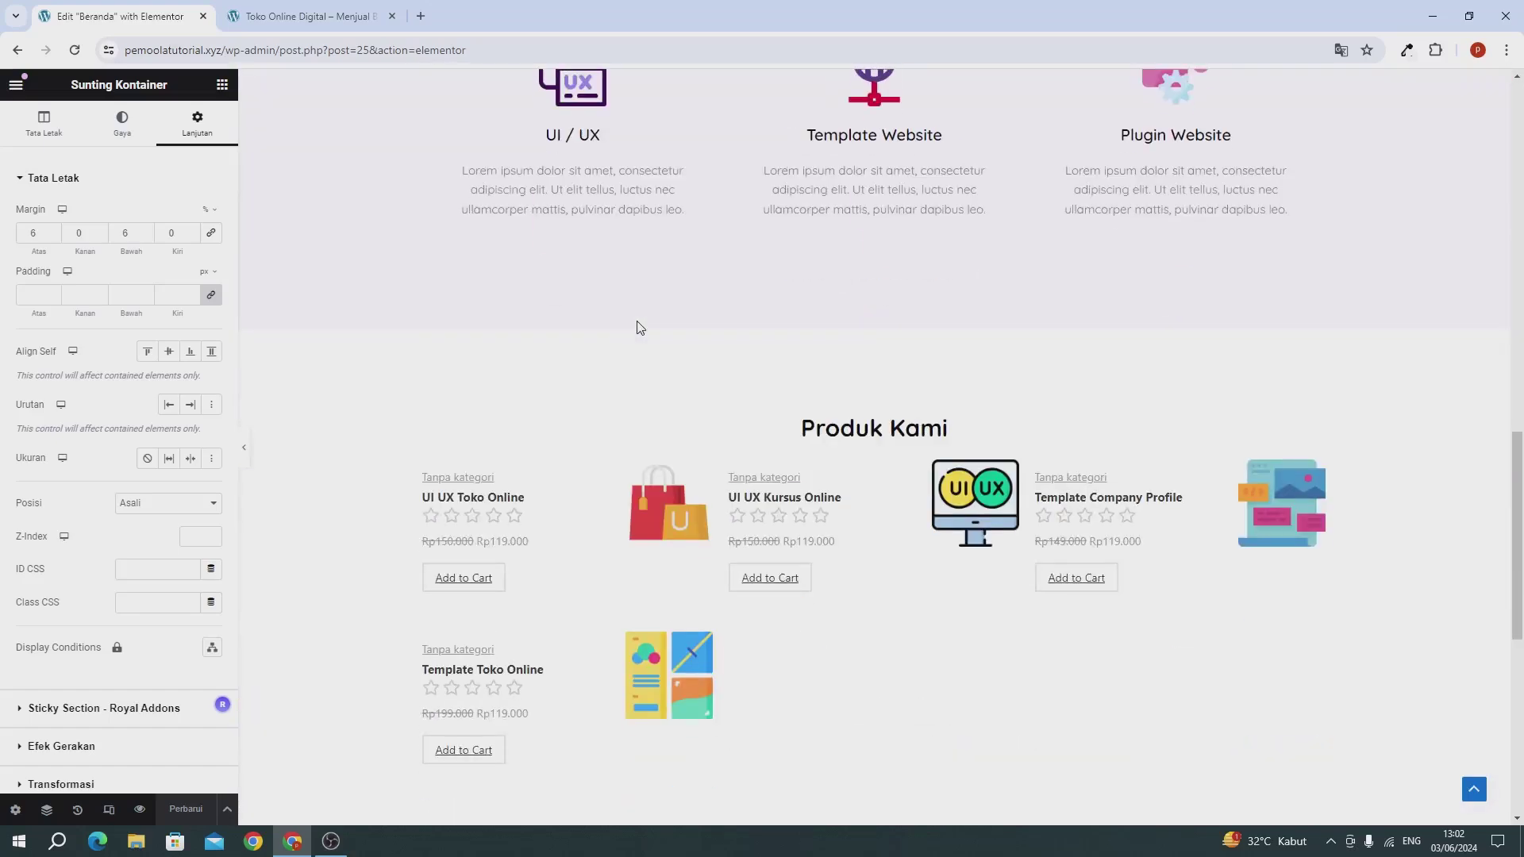
{"action": "scroll", "coordinate": [640, 327], "scroll_direction": "up", "scroll_amount": 1}
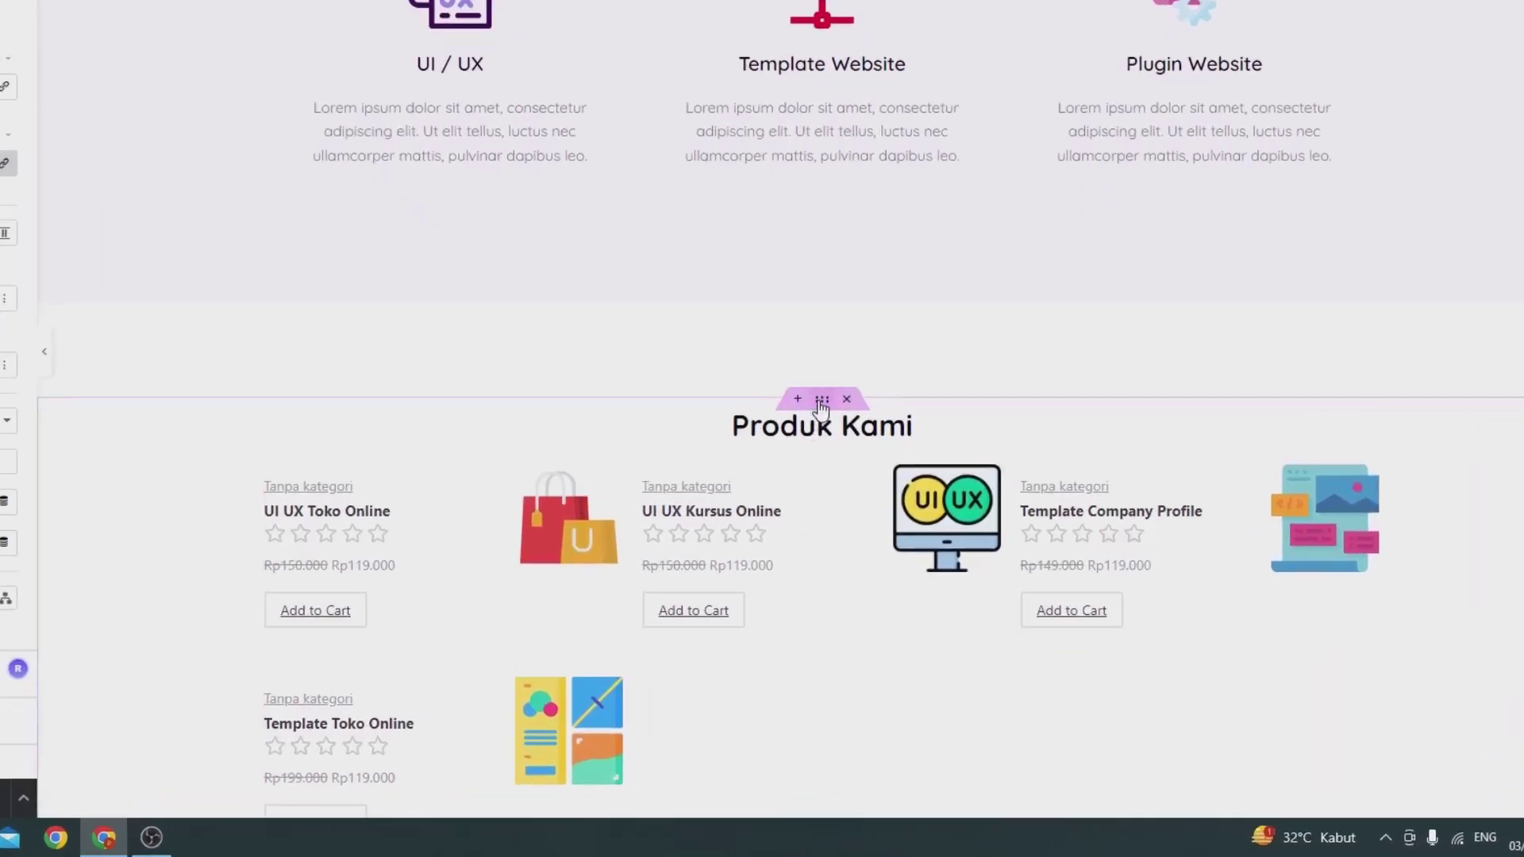
{"action": "right_click", "coordinate": [822, 403]}
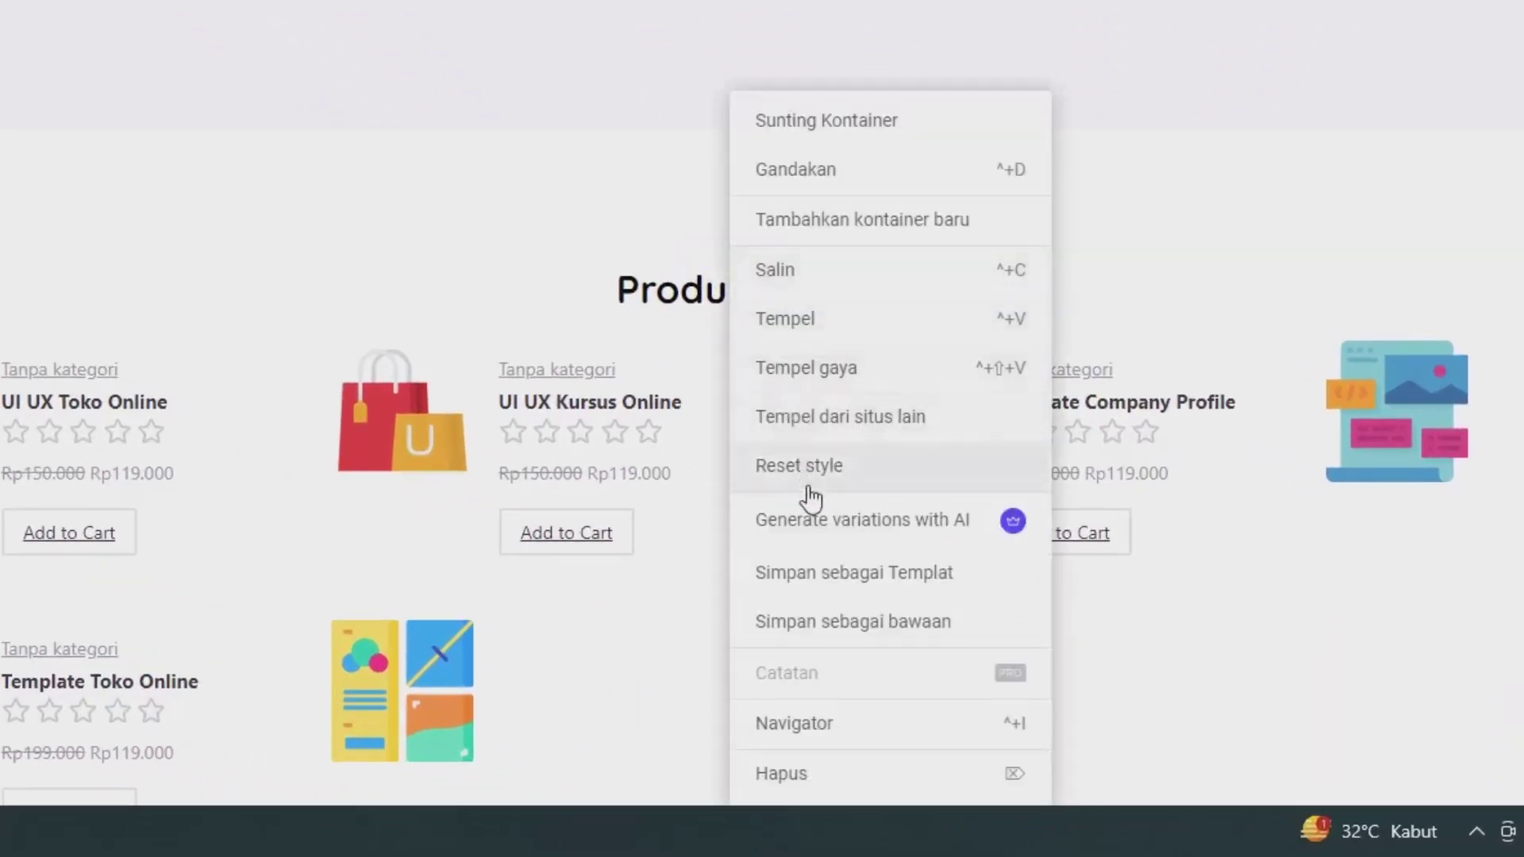
{"action": "left_click", "coordinate": [826, 575]}
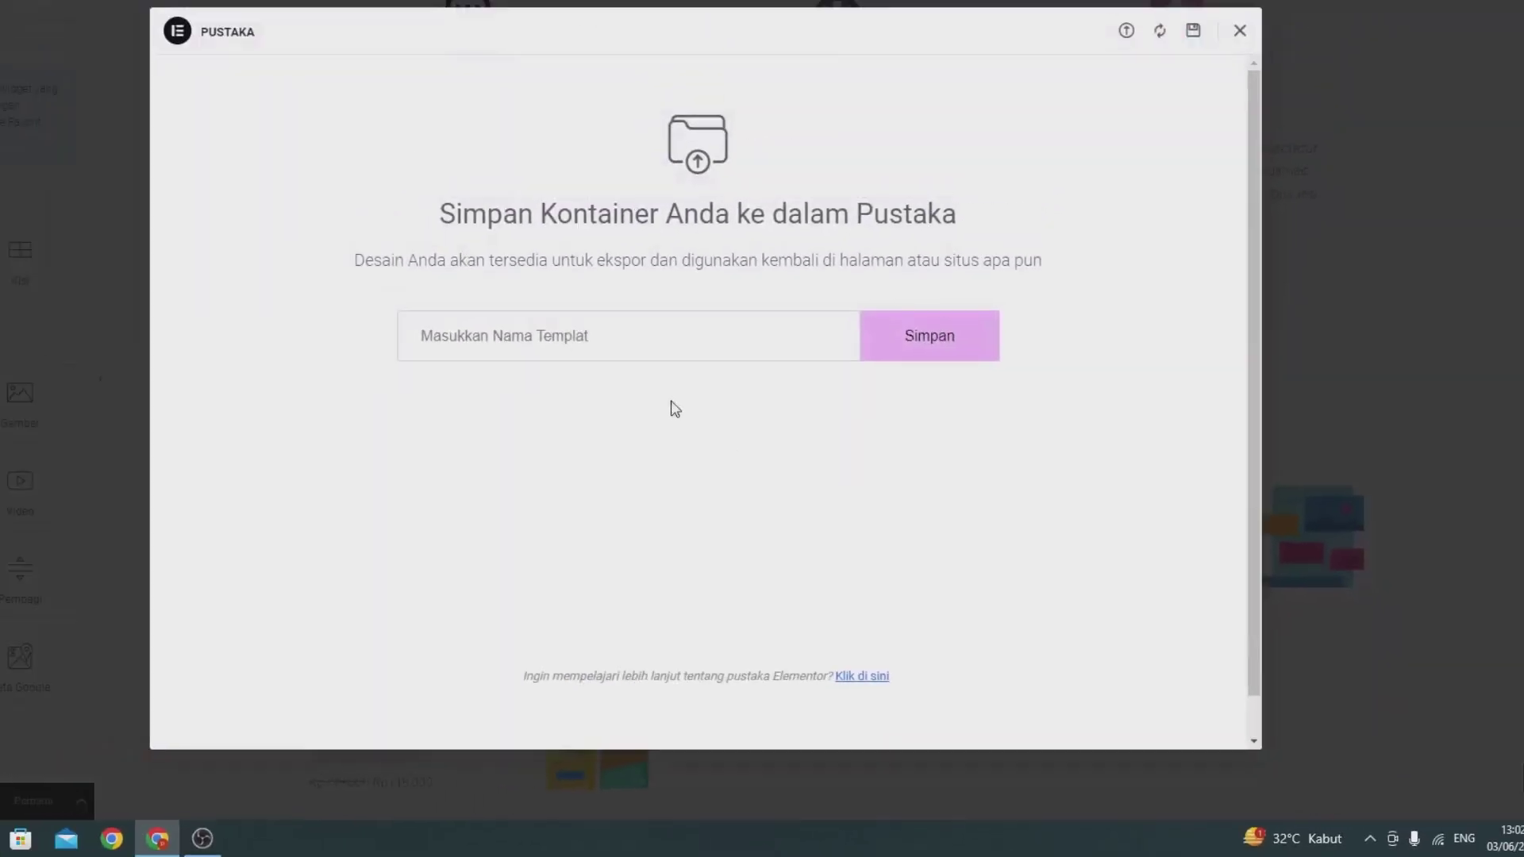
{"action": "type", "text": "templat"}
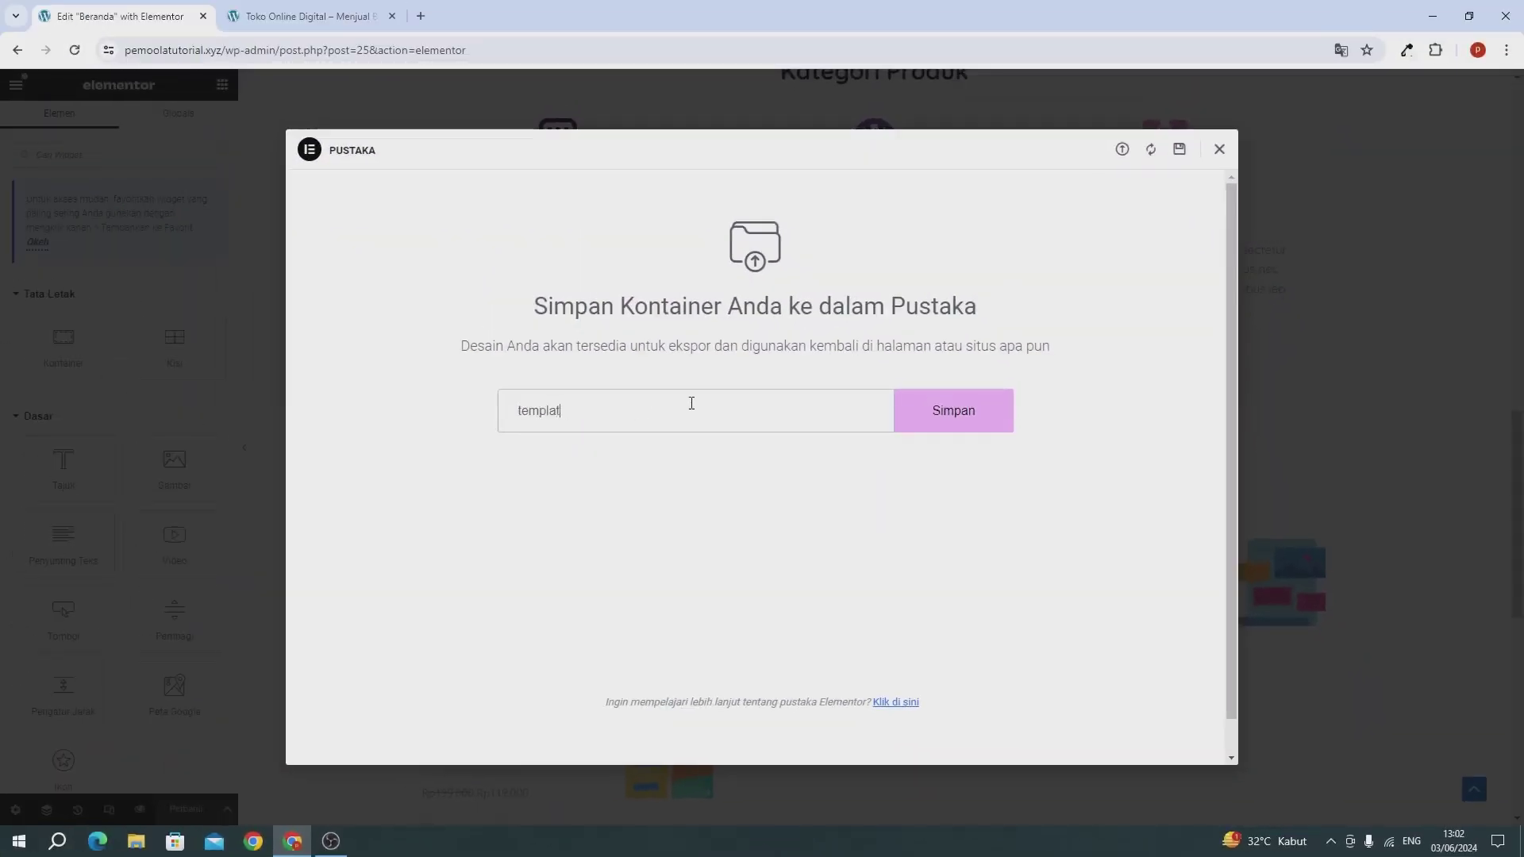
{"action": "type", "text": "e produk"}
{"action": "key", "text": "Return"}
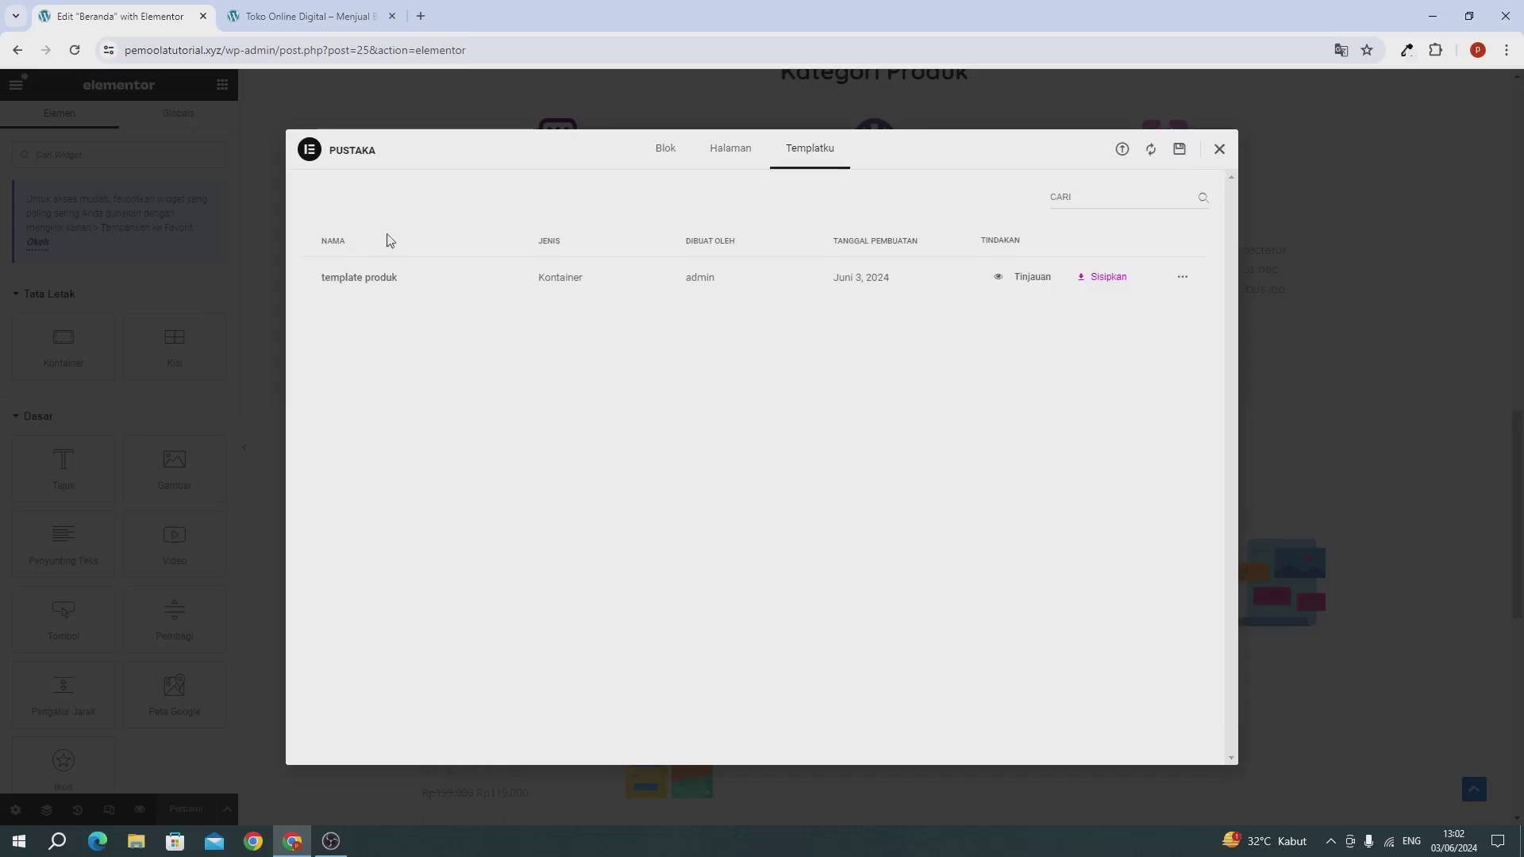
{"action": "left_click", "coordinate": [1218, 150]}
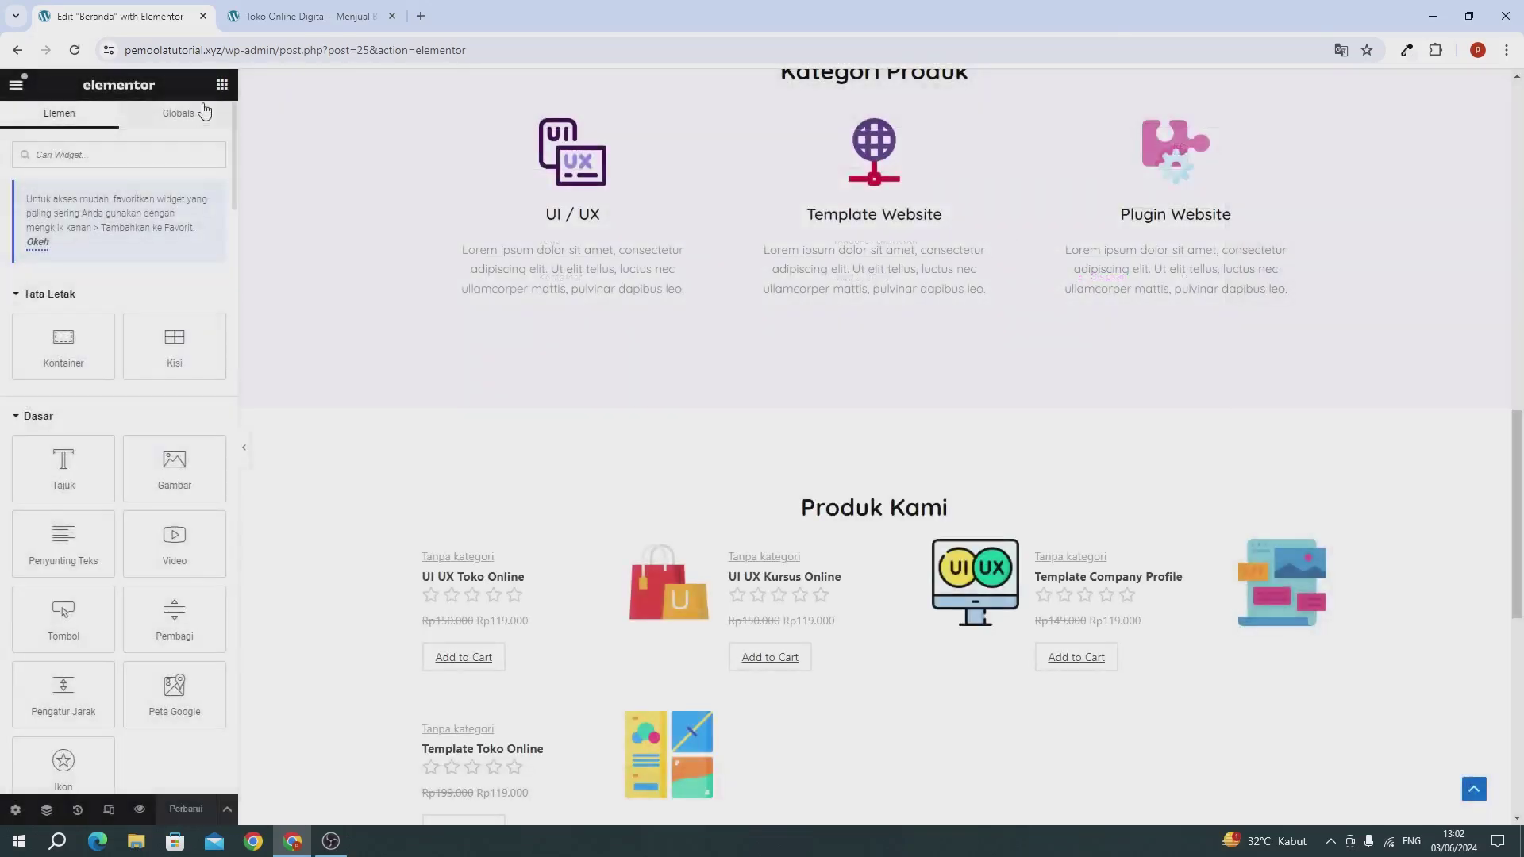
Step: Close the home page editor and view the site's Produk page
{"action": "left_click", "coordinate": [202, 17]}
{"action": "scroll", "coordinate": [285, 173], "scroll_direction": "up", "scroll_amount": 15}
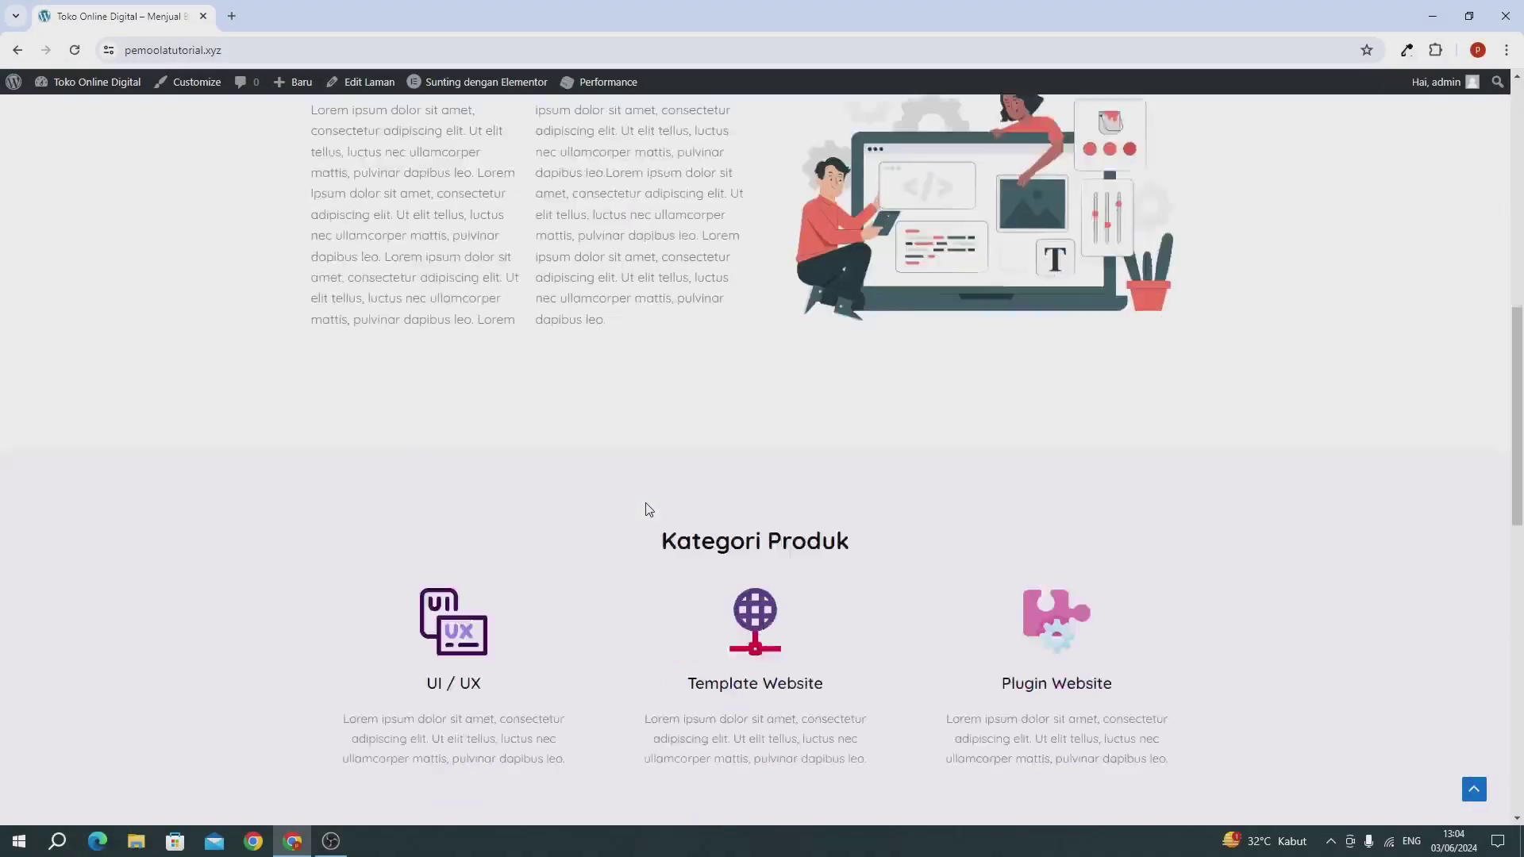
{"action": "scroll", "coordinate": [647, 508], "scroll_direction": "up", "scroll_amount": 10}
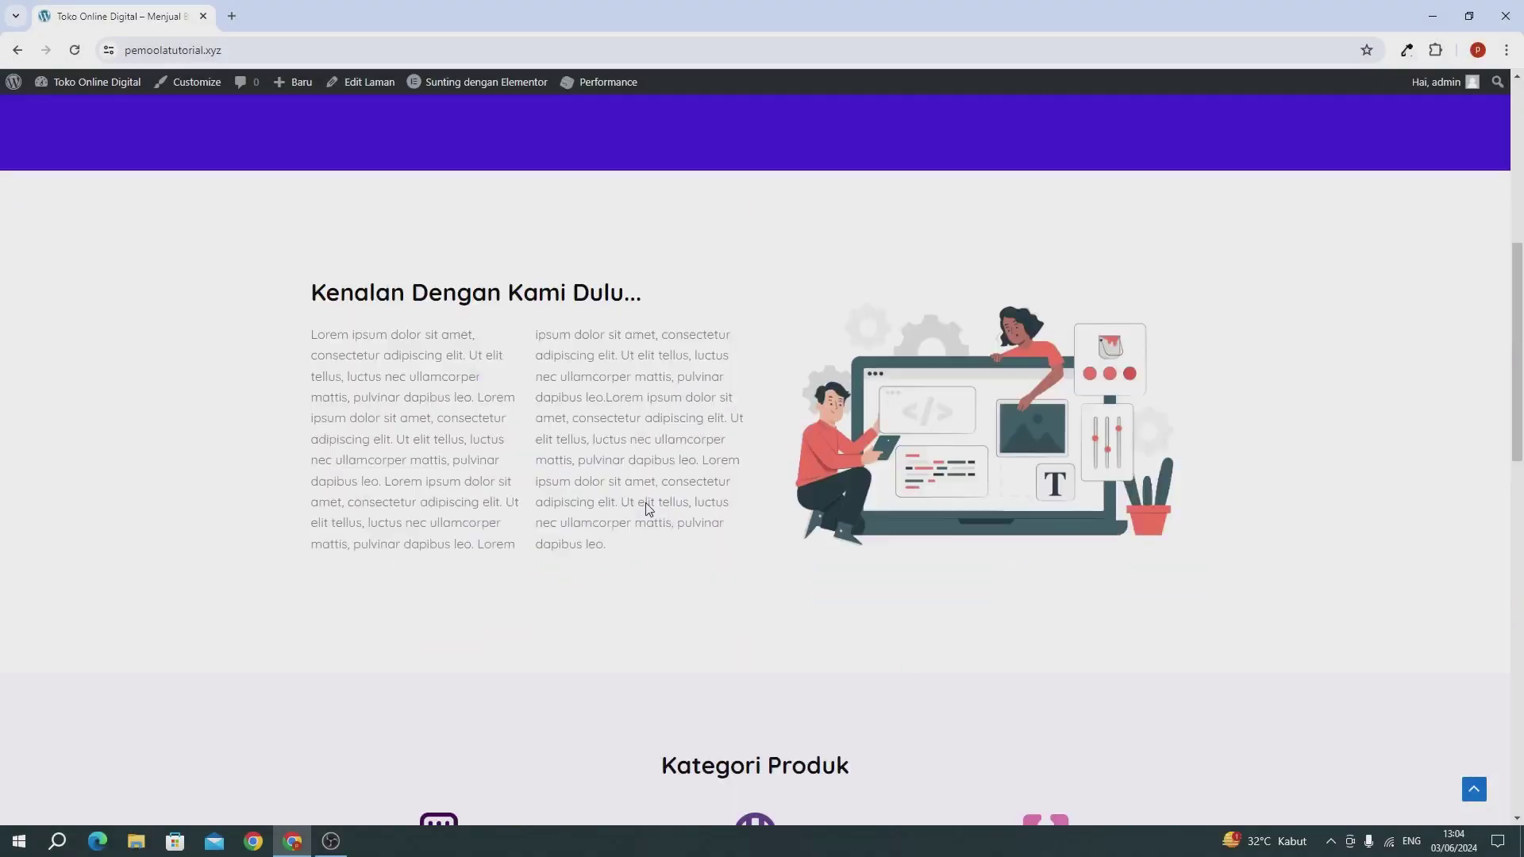
{"action": "left_click", "coordinate": [1002, 136]}
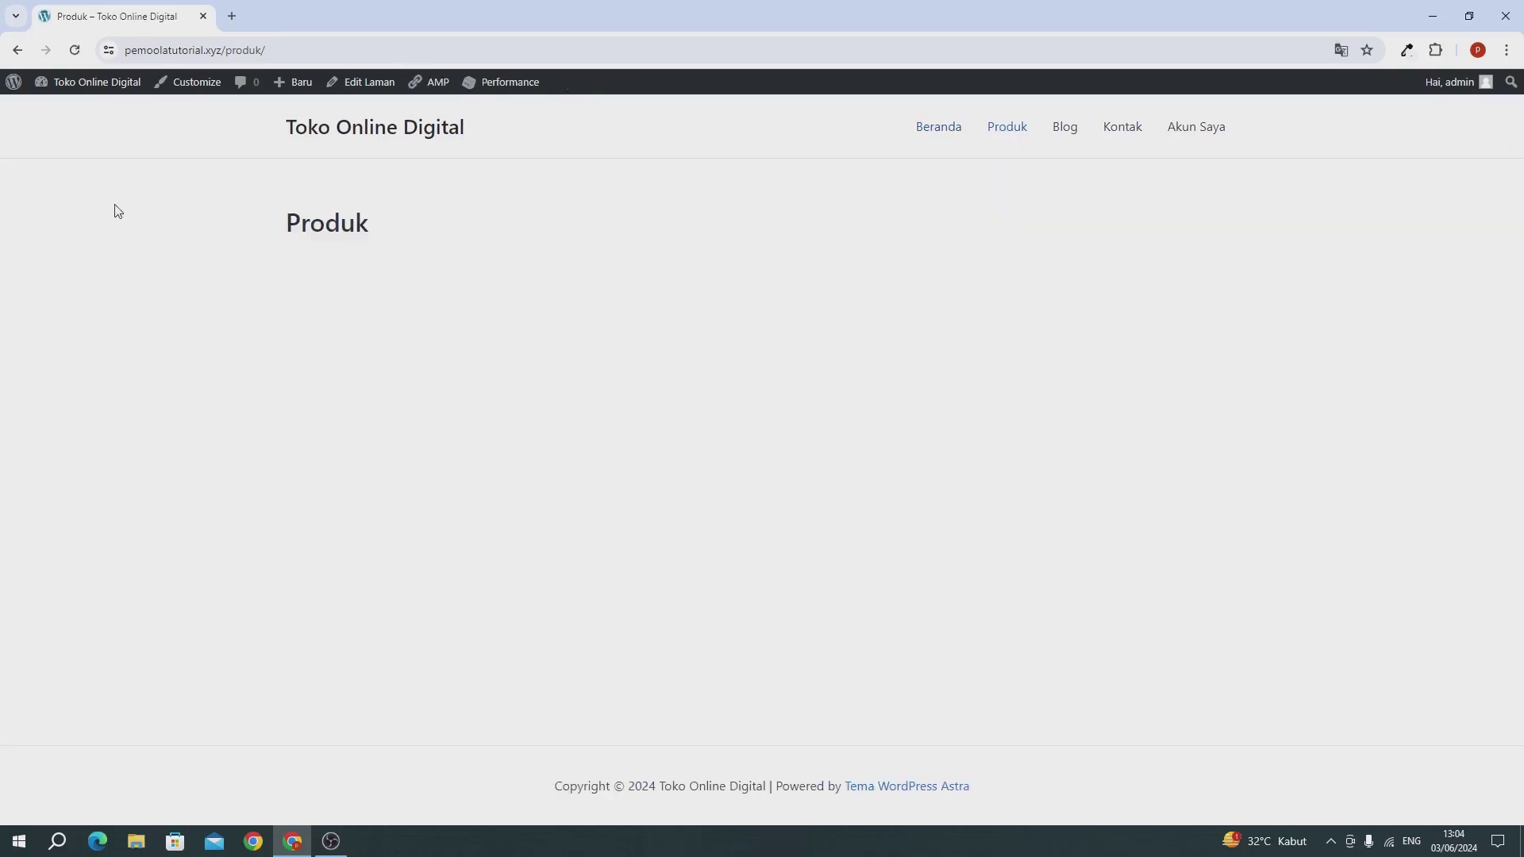
Step: From the dashboard in a new tab, open the Produk page in Elementor via Semua Laman
{"action": "mouse_move", "coordinate": [86, 89]}
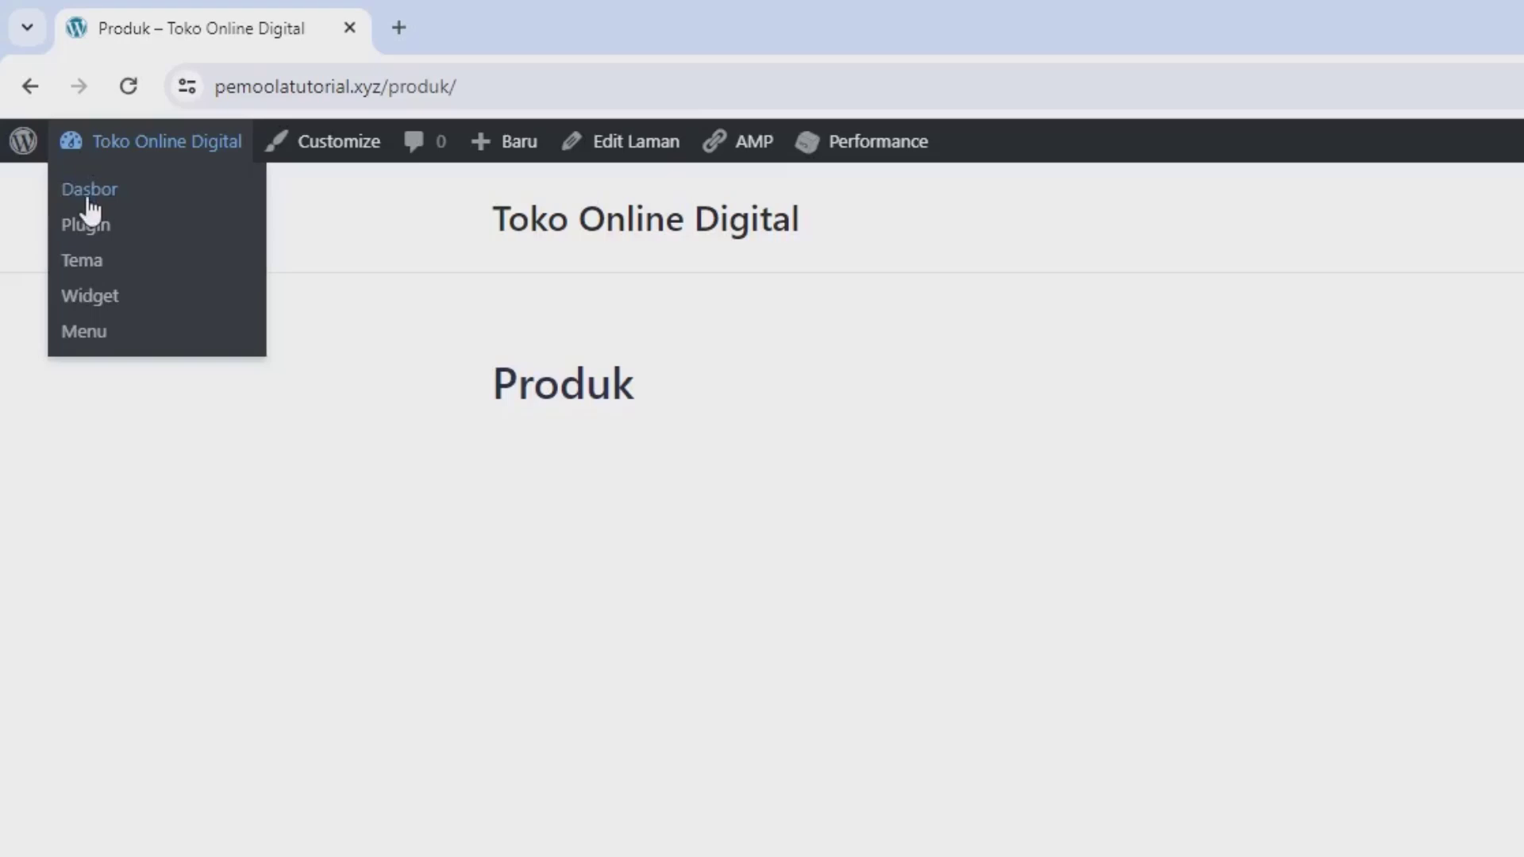
{"action": "right_click", "coordinate": [89, 204]}
{"action": "left_click", "coordinate": [159, 233]}
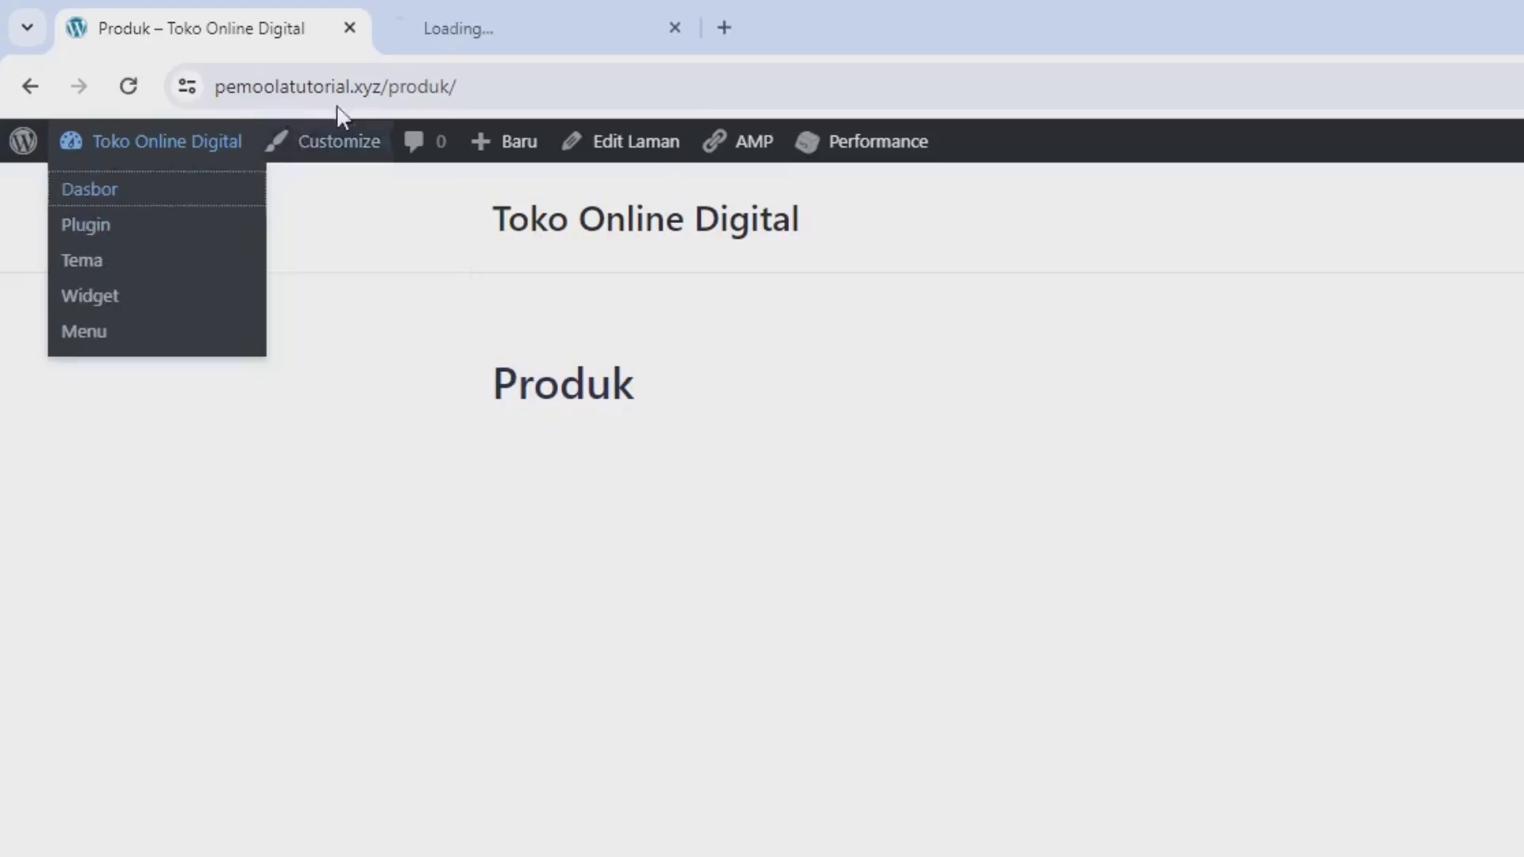
{"action": "left_click", "coordinate": [476, 30]}
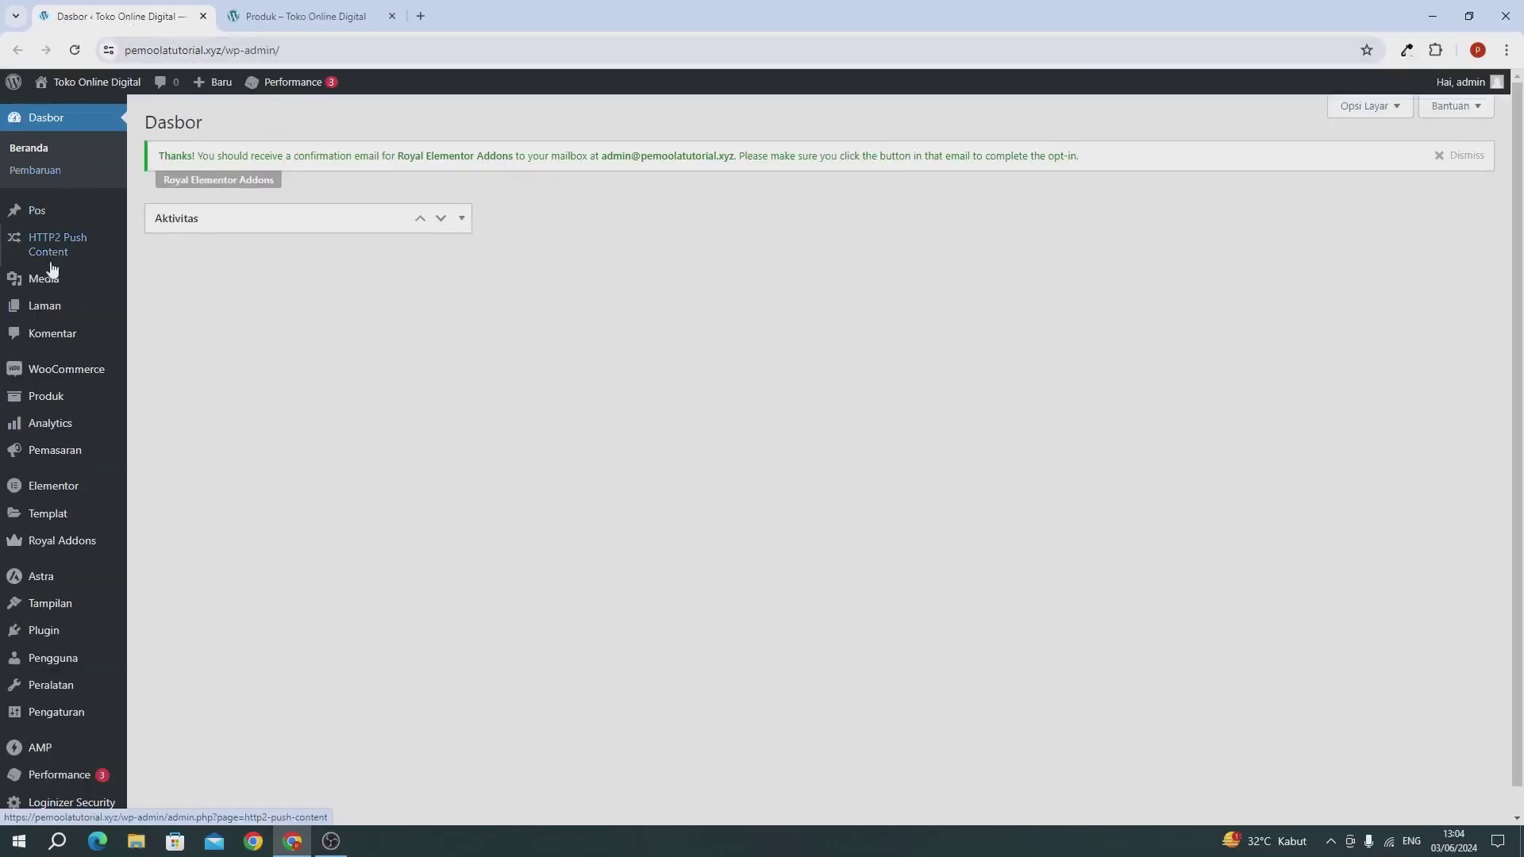
{"action": "mouse_move", "coordinate": [50, 314]}
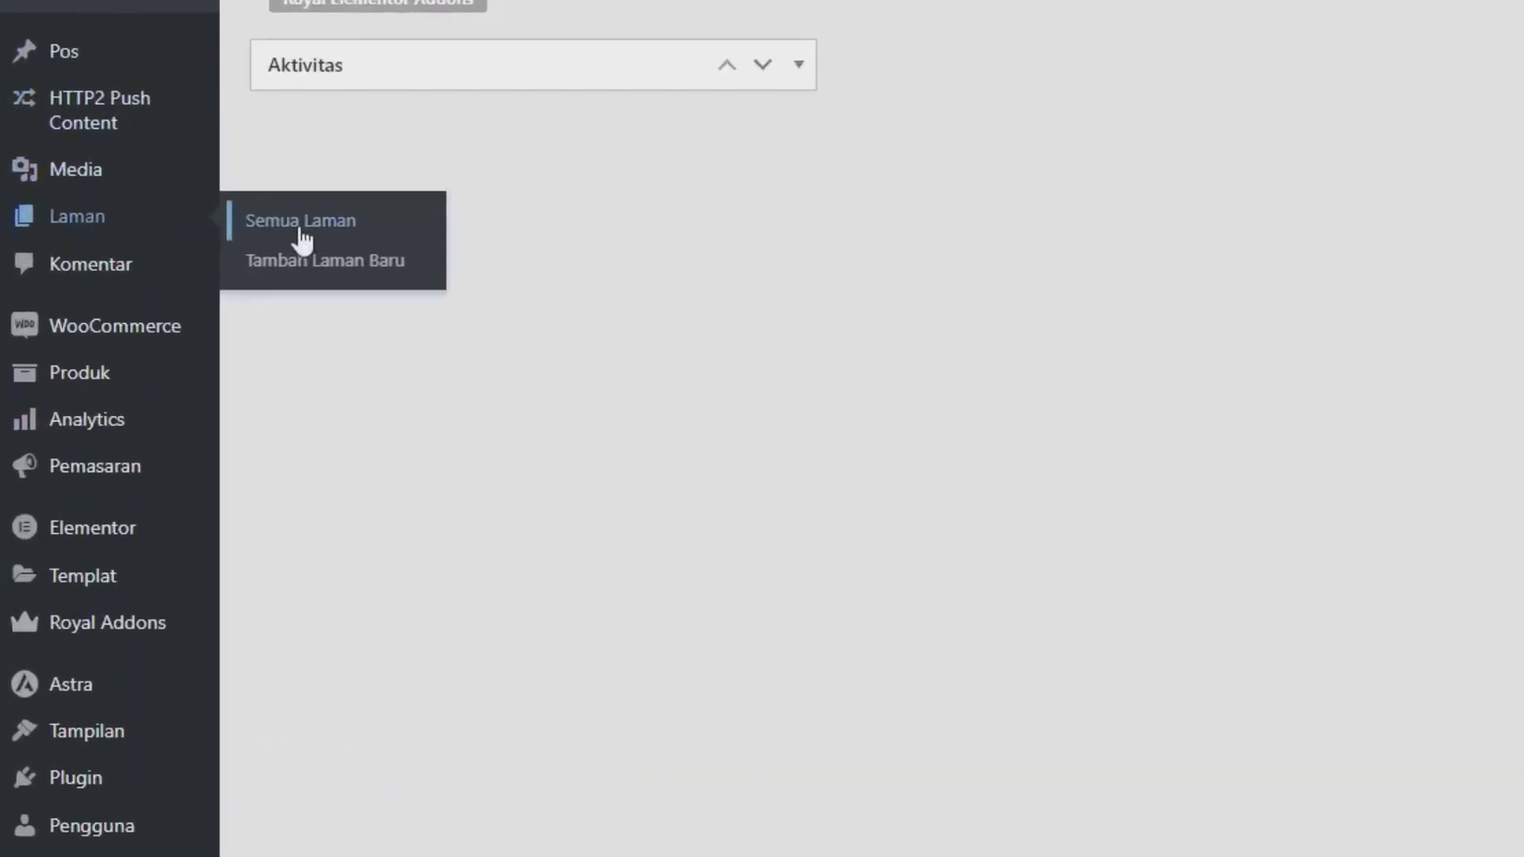
{"action": "left_click", "coordinate": [302, 238]}
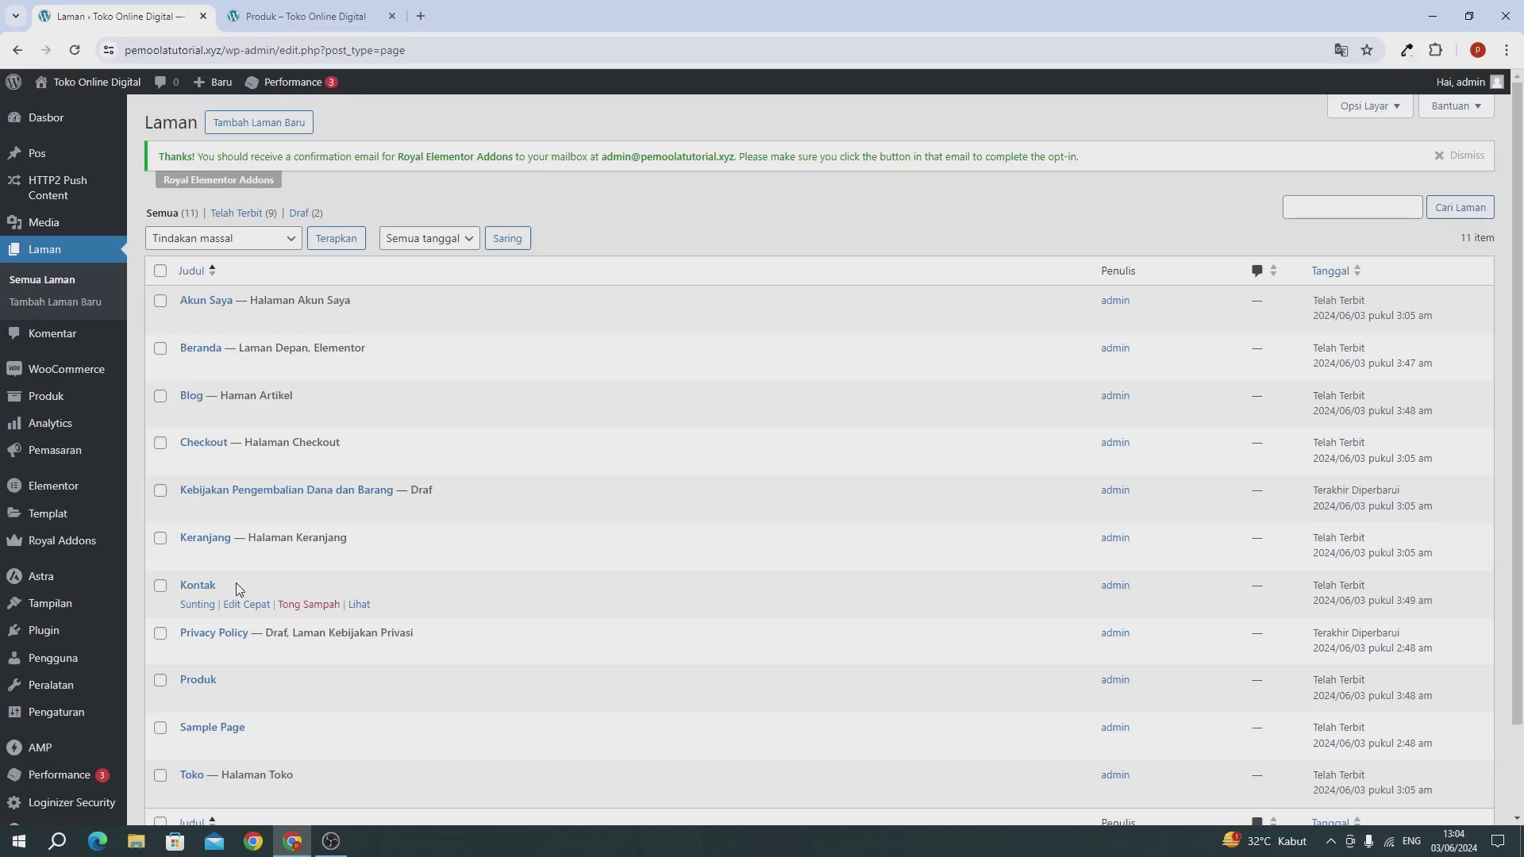
{"action": "left_click", "coordinate": [198, 700]}
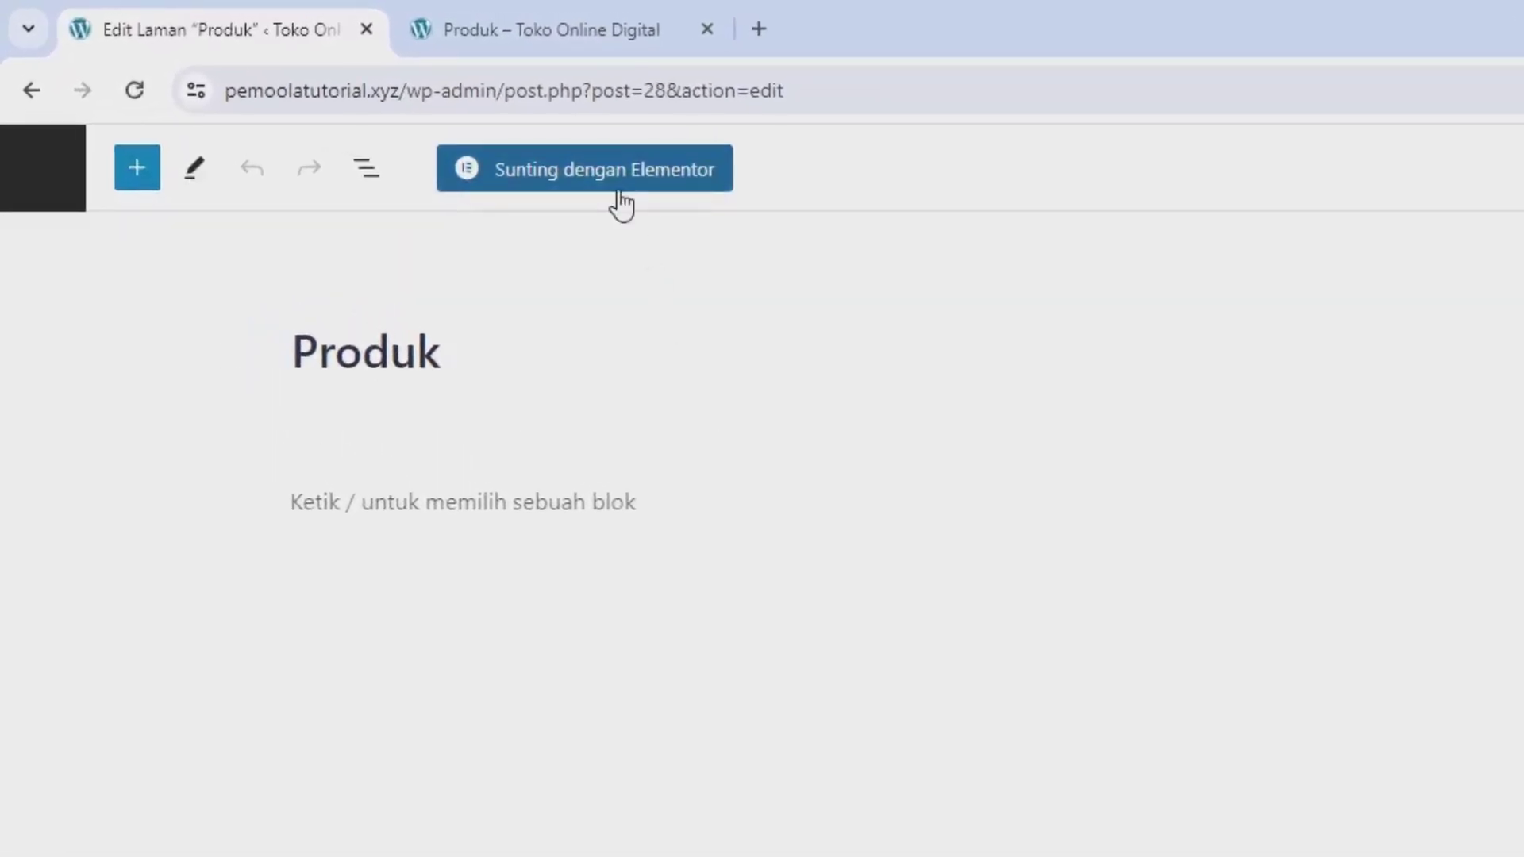
{"action": "left_click", "coordinate": [621, 205]}
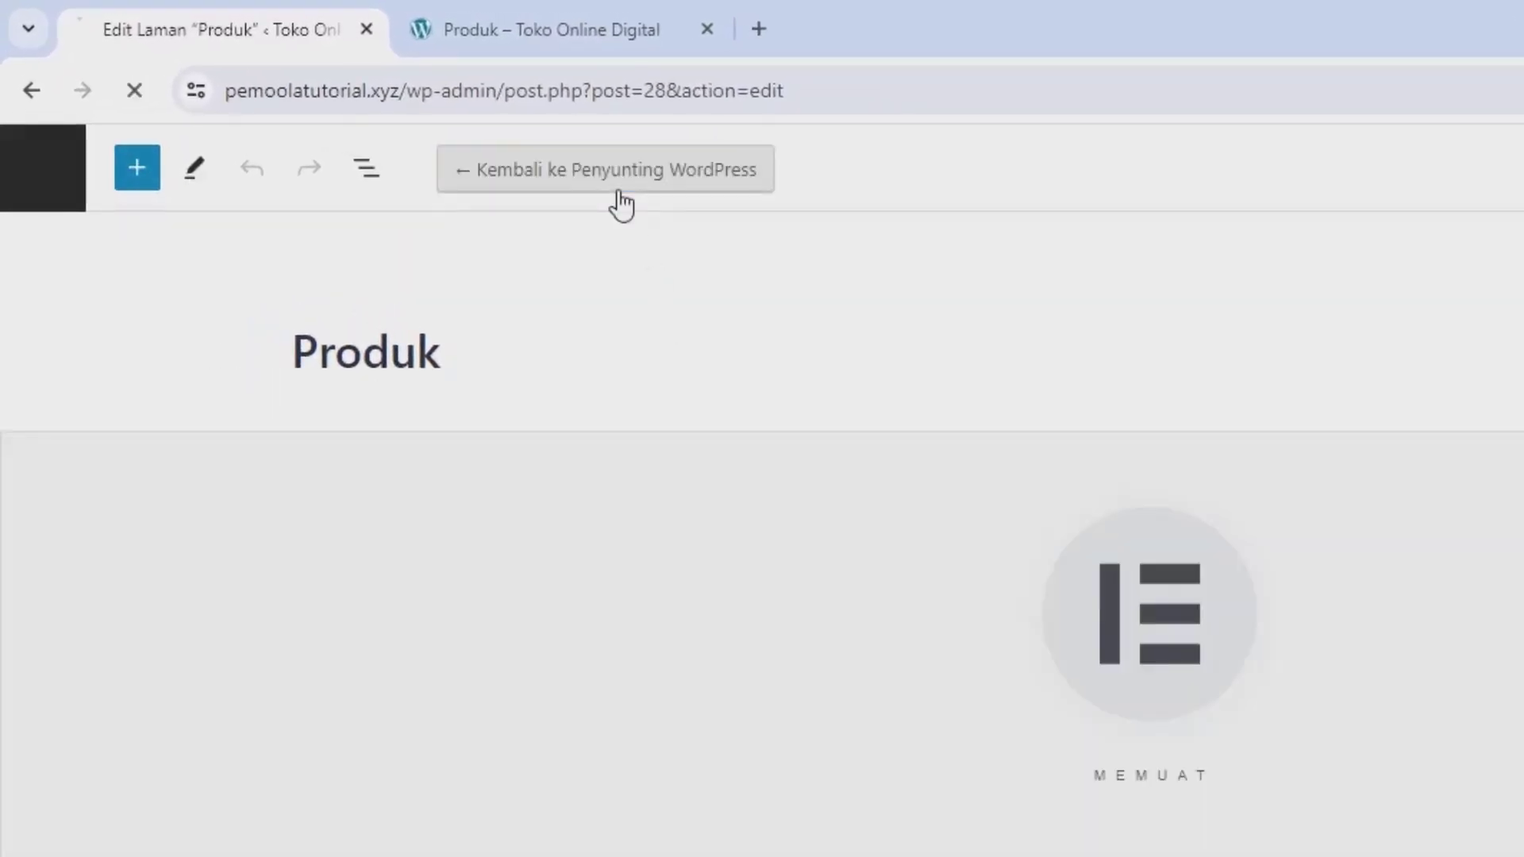
{"action": "left_click", "coordinate": [75, 50]}
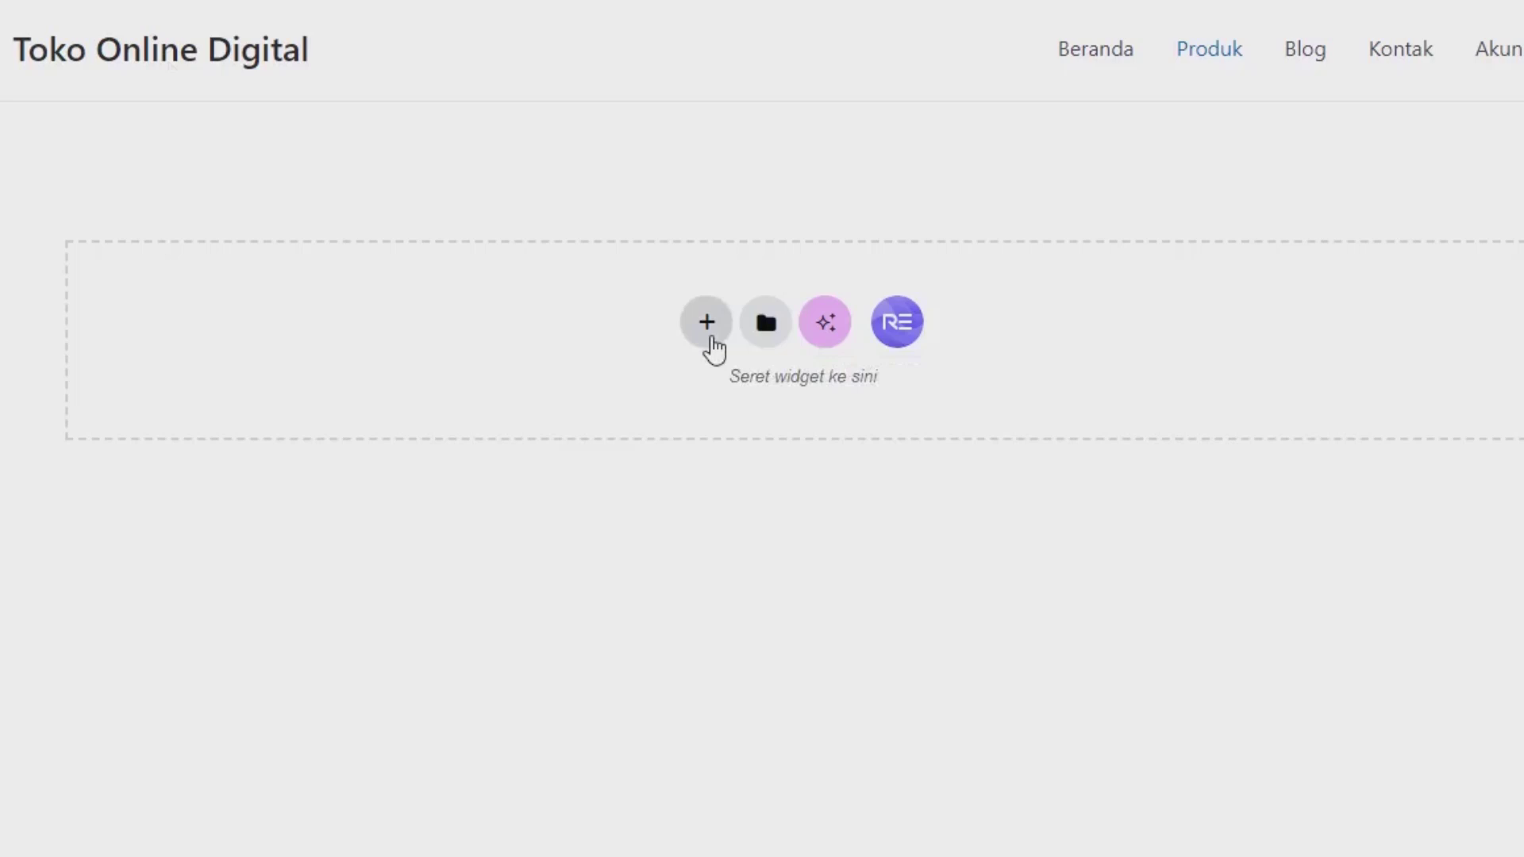
Step: Add a single-column Flexbox container with a minimum height of 30 vh
{"action": "left_click", "coordinate": [706, 325]}
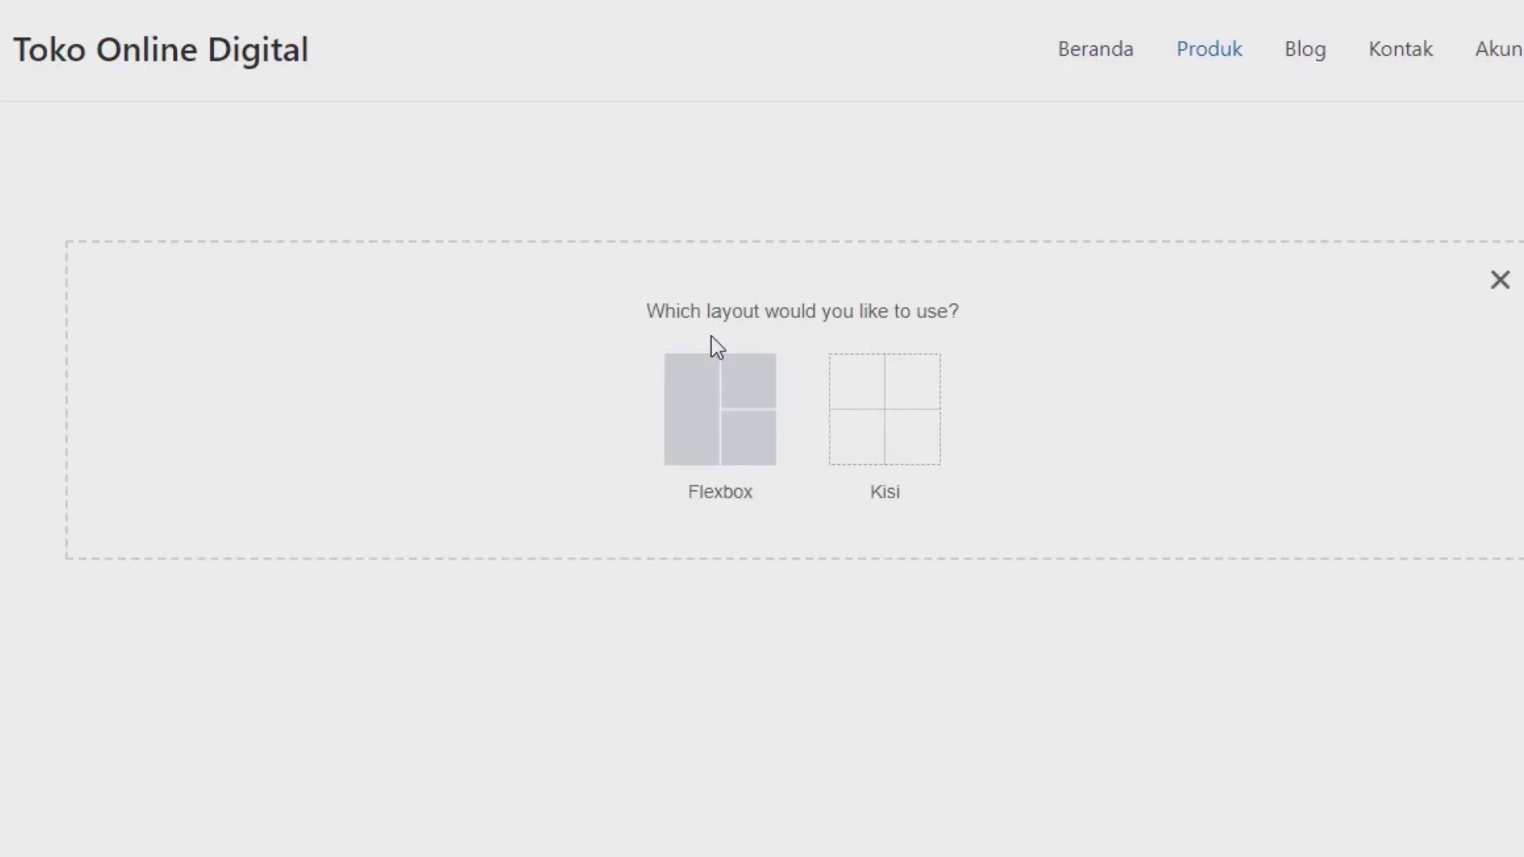
{"action": "left_click", "coordinate": [721, 374]}
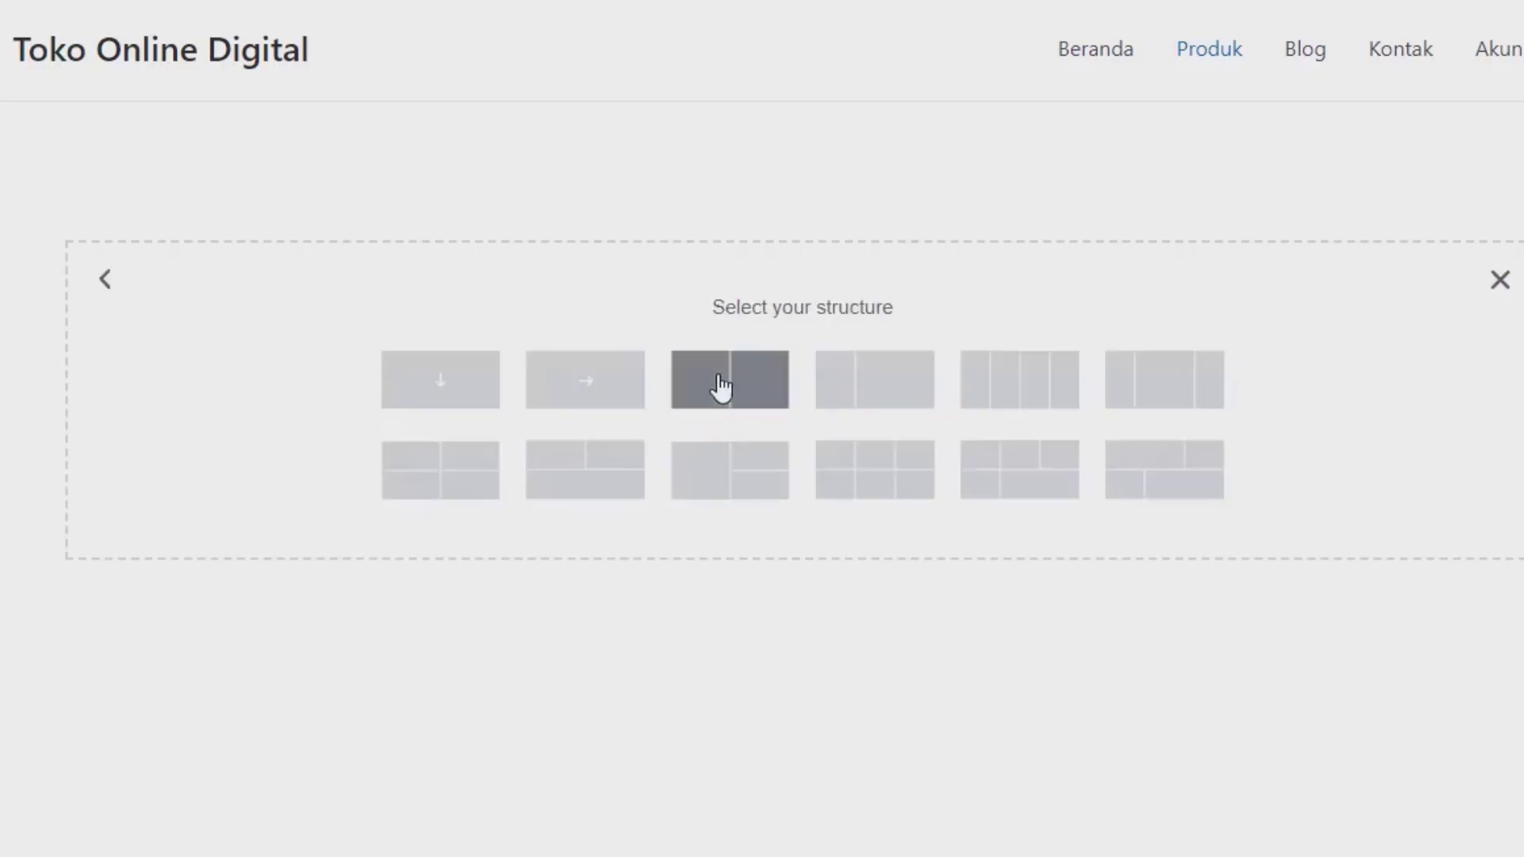
{"action": "left_click", "coordinate": [481, 397]}
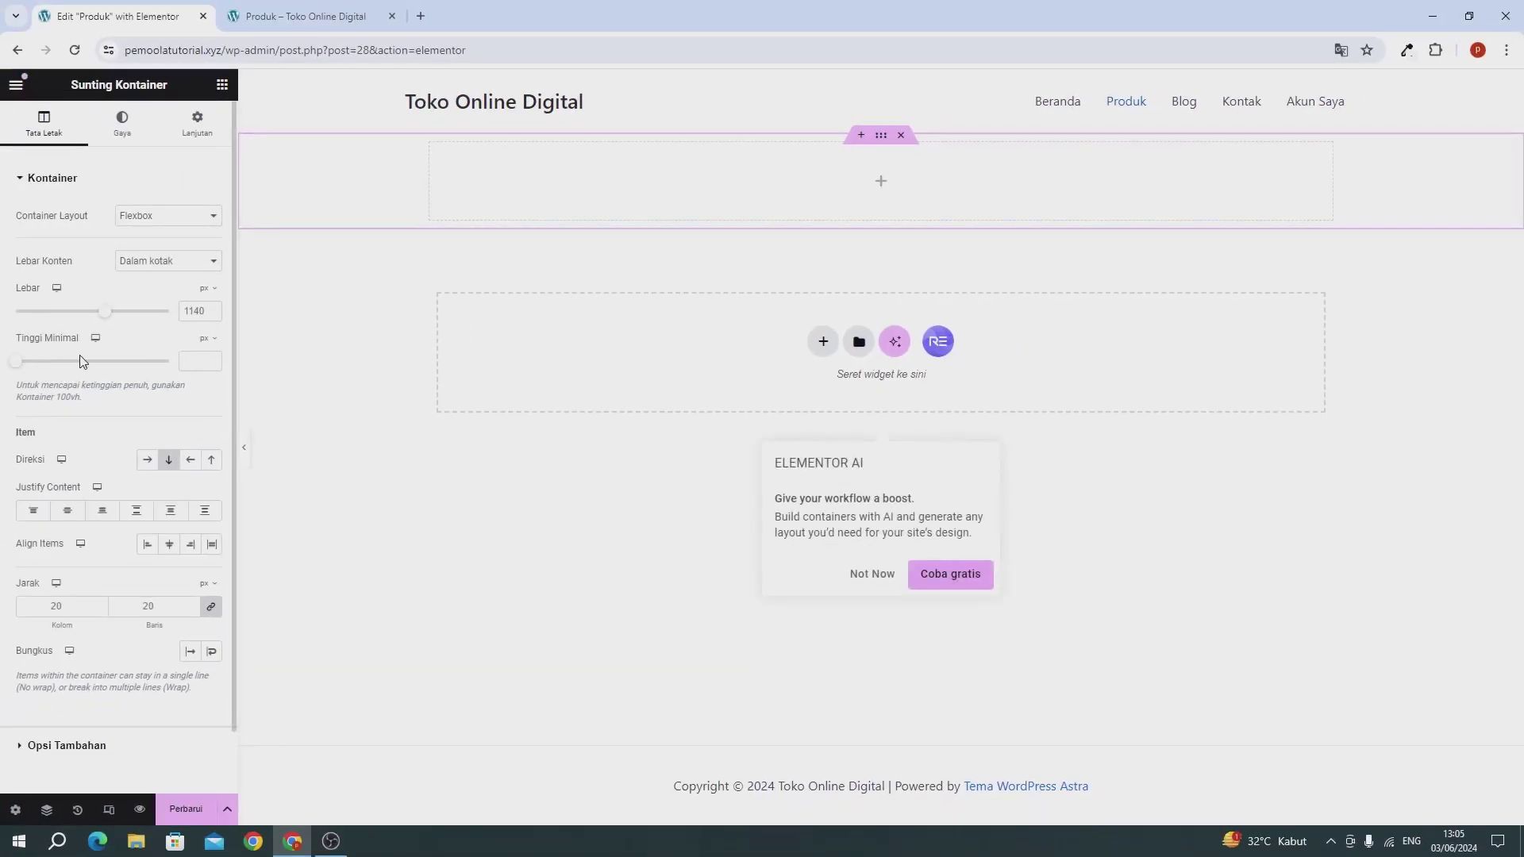
{"action": "left_click", "coordinate": [204, 338]}
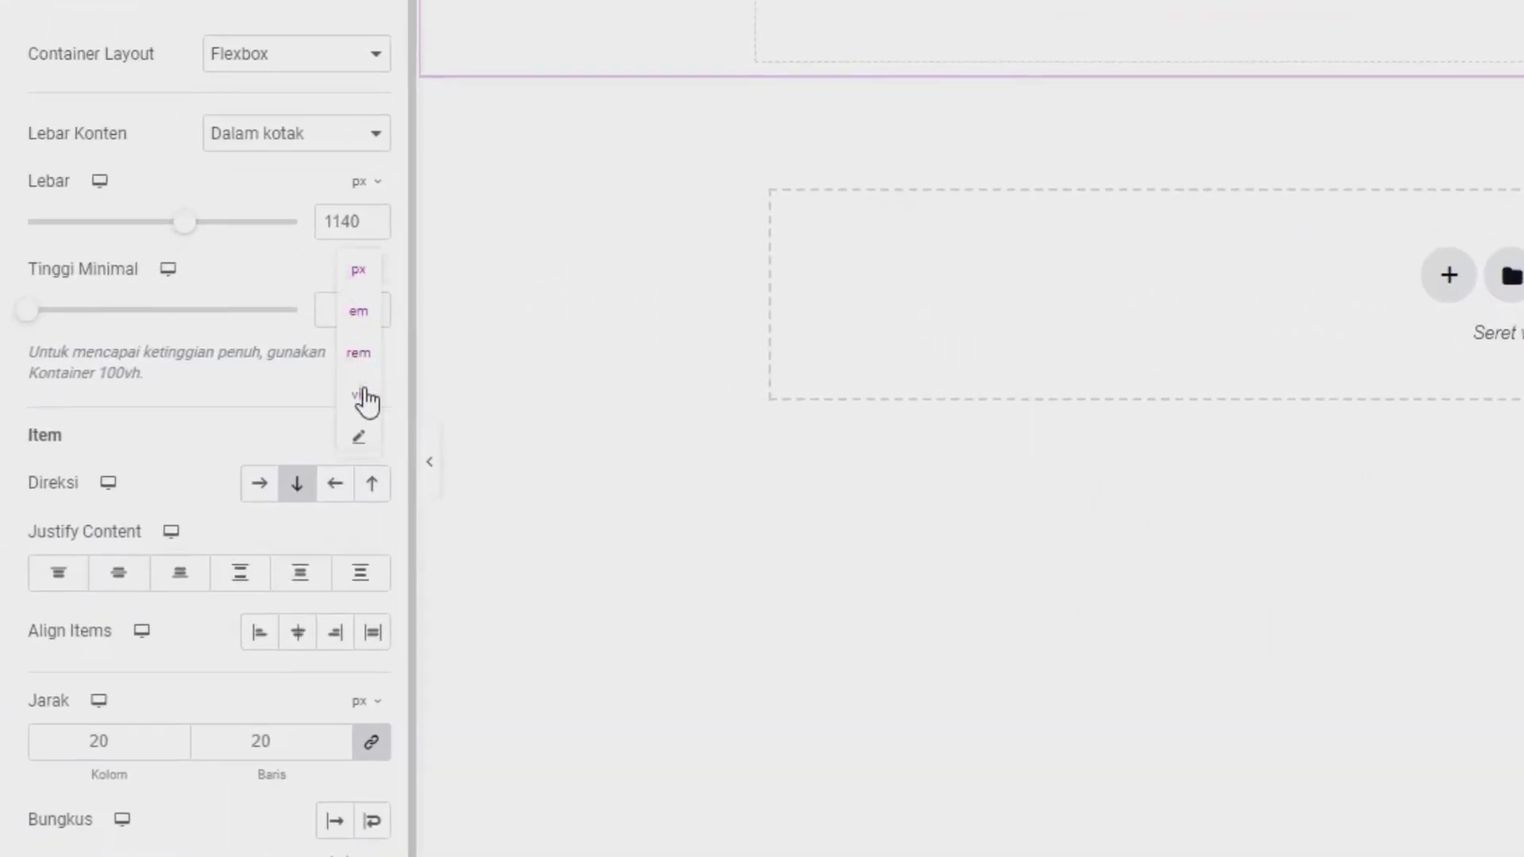
{"action": "left_click", "coordinate": [359, 394]}
{"action": "left_click", "coordinate": [354, 317]}
{"action": "type", "text": "30"}
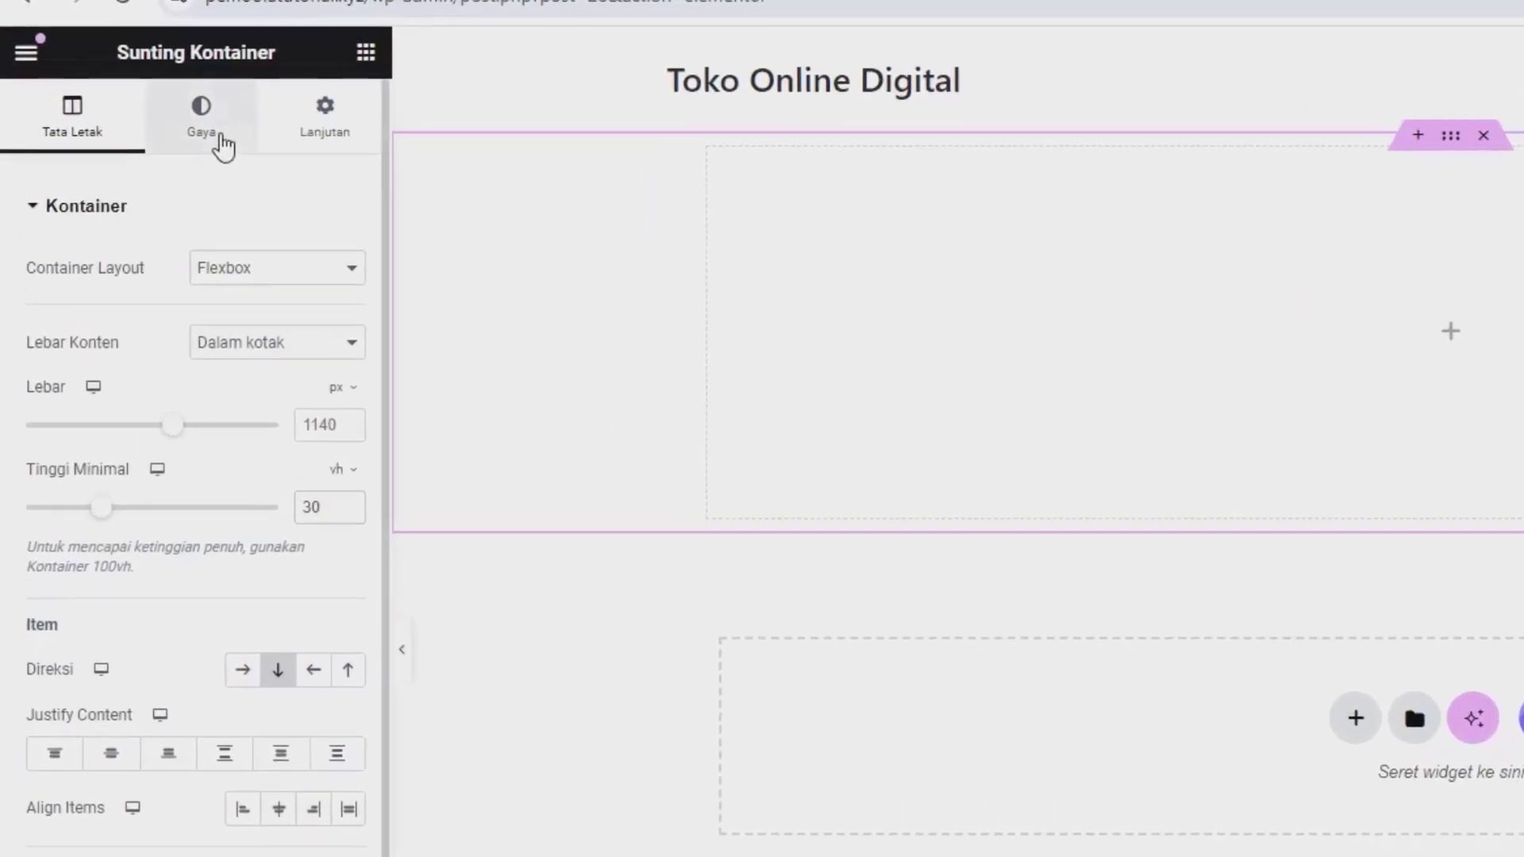
Step: Give the container a classic background colour of purple rgb(66, 17, 218)
{"action": "left_click", "coordinate": [224, 147]}
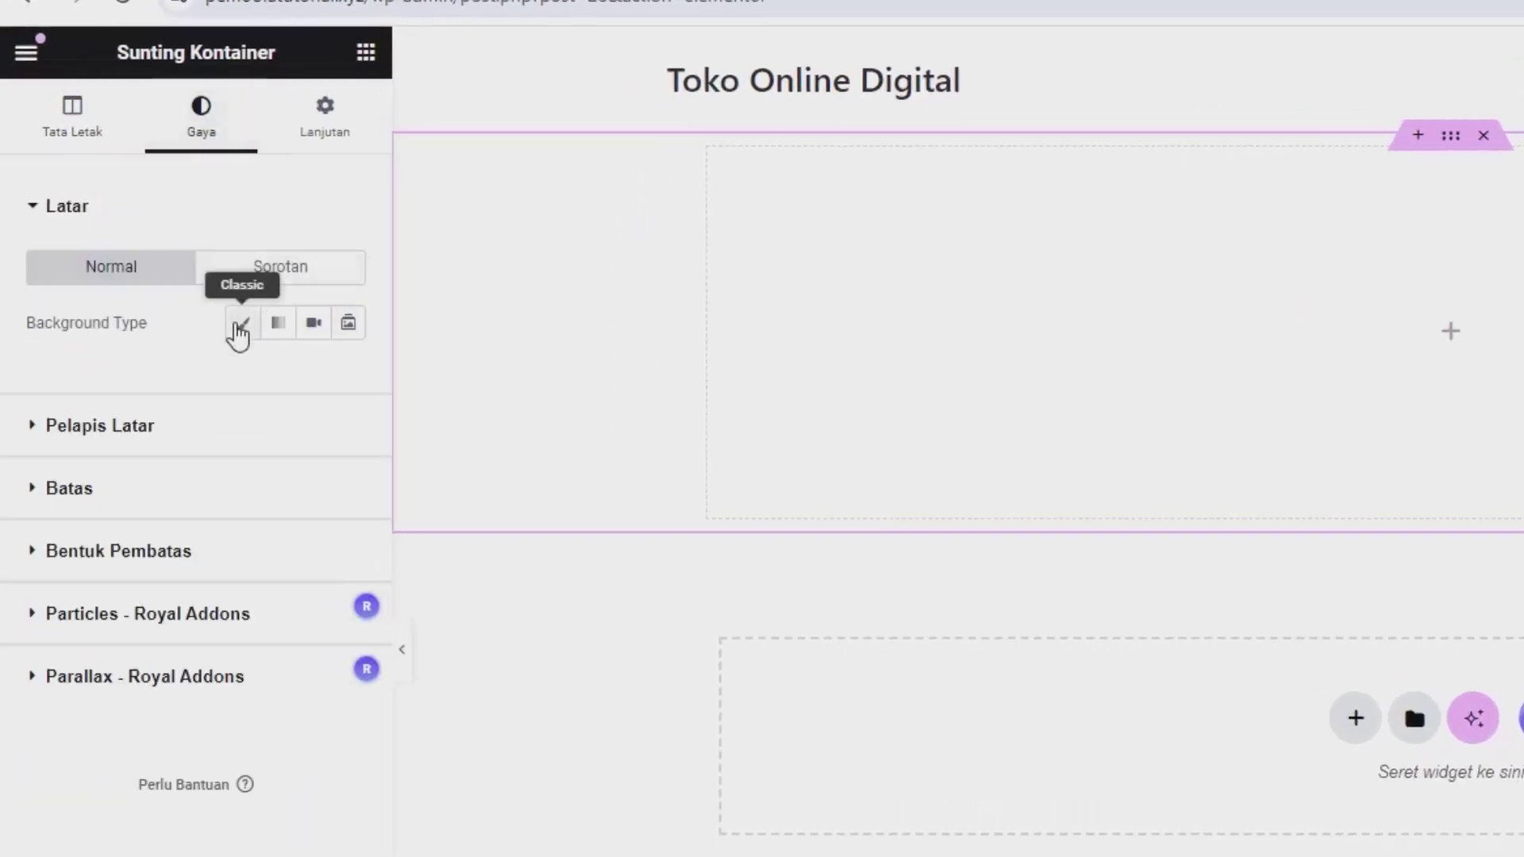
{"action": "left_click", "coordinate": [241, 326]}
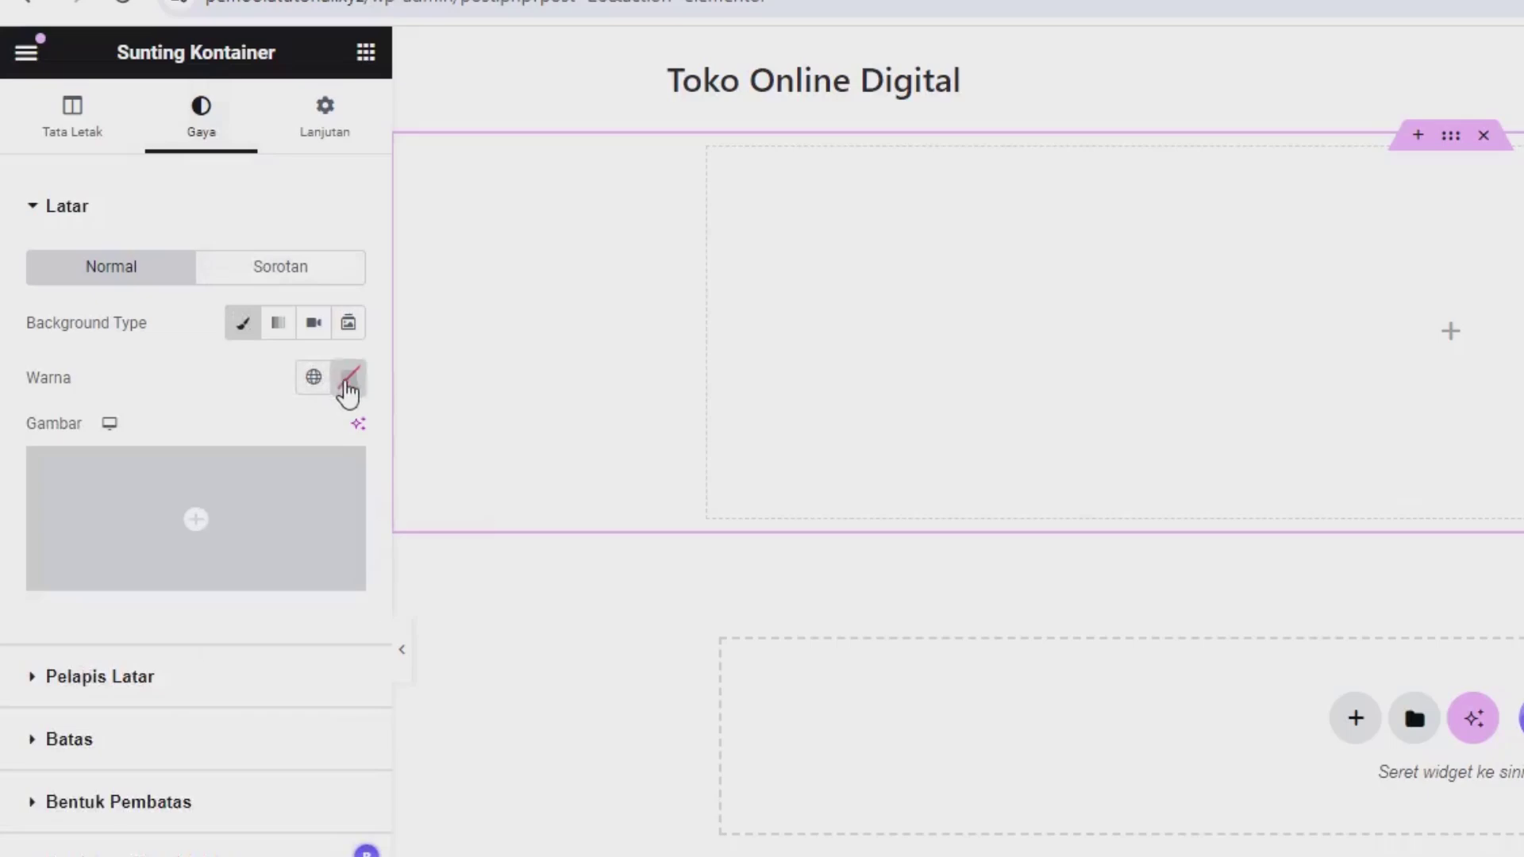
{"action": "left_click", "coordinate": [348, 381]}
{"action": "left_click", "coordinate": [383, 598]}
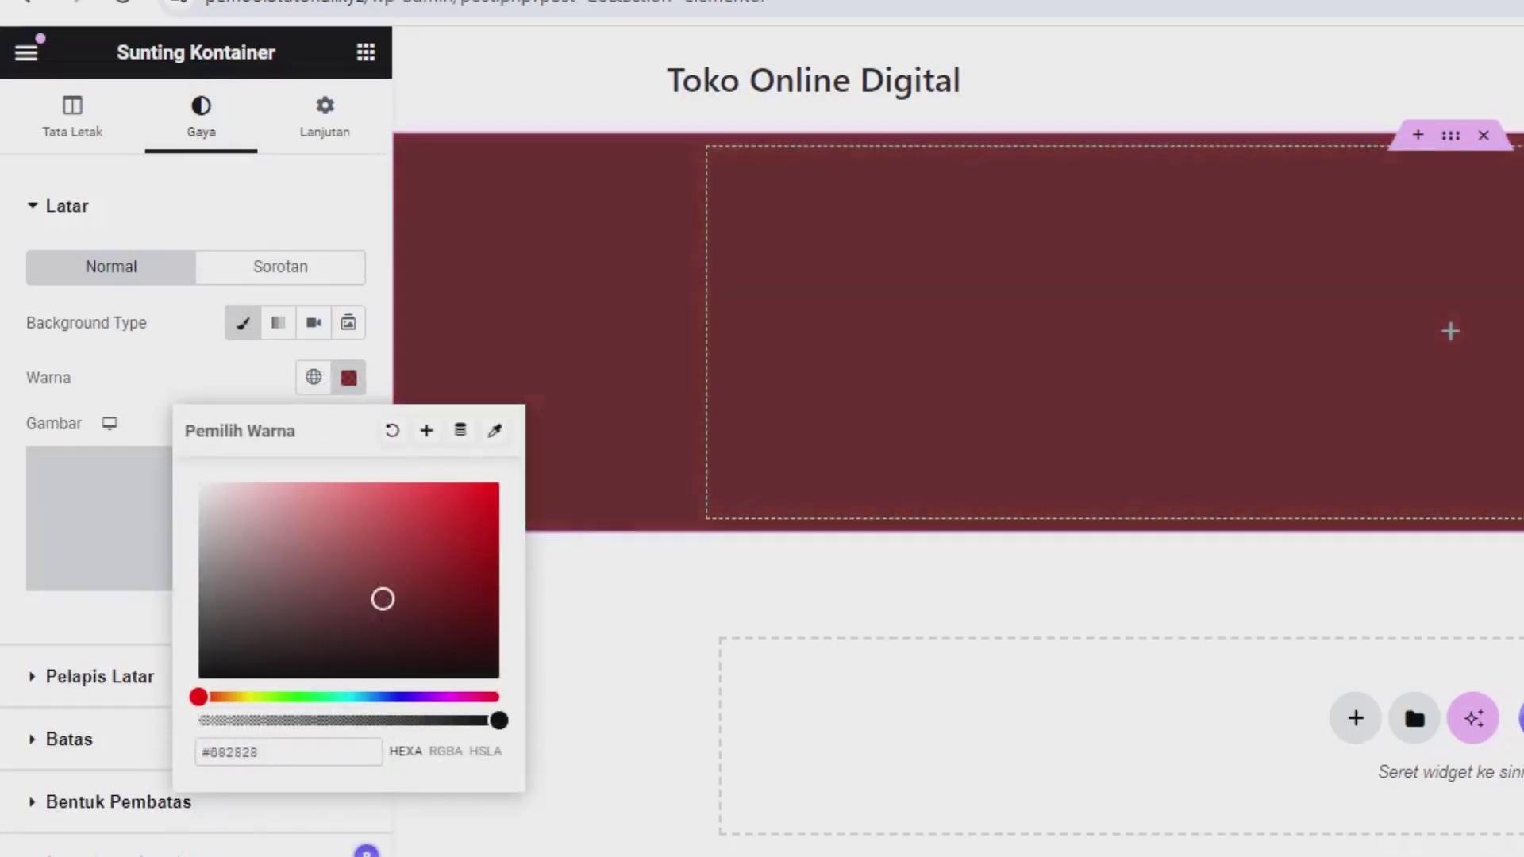
{"action": "left_click", "coordinate": [1407, 50]}
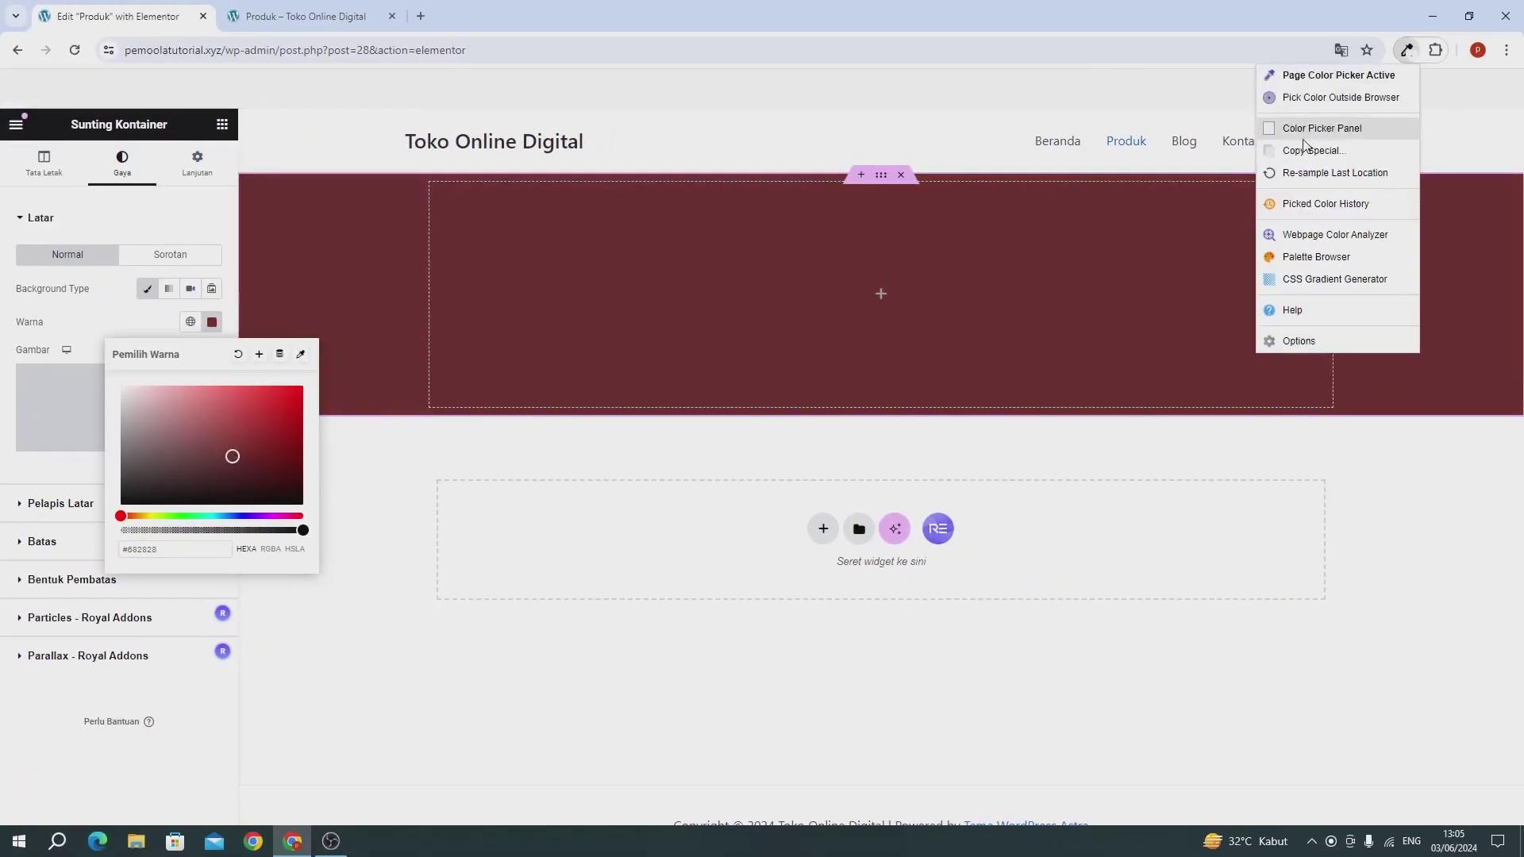
{"action": "left_click", "coordinate": [1302, 131]}
{"action": "left_click", "coordinate": [1357, 154]}
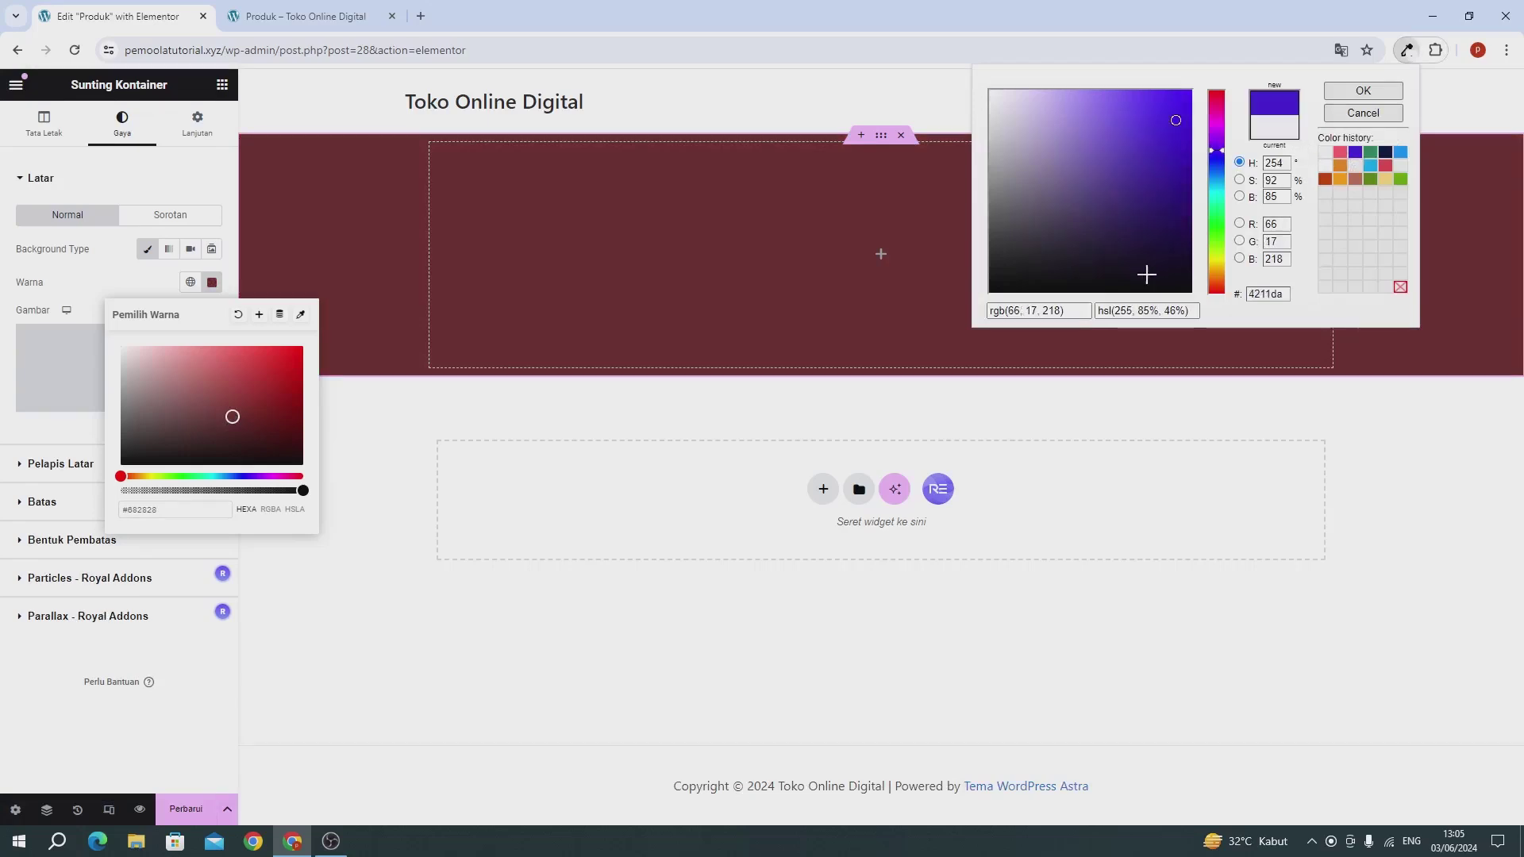
{"action": "left_click", "coordinate": [991, 310]}
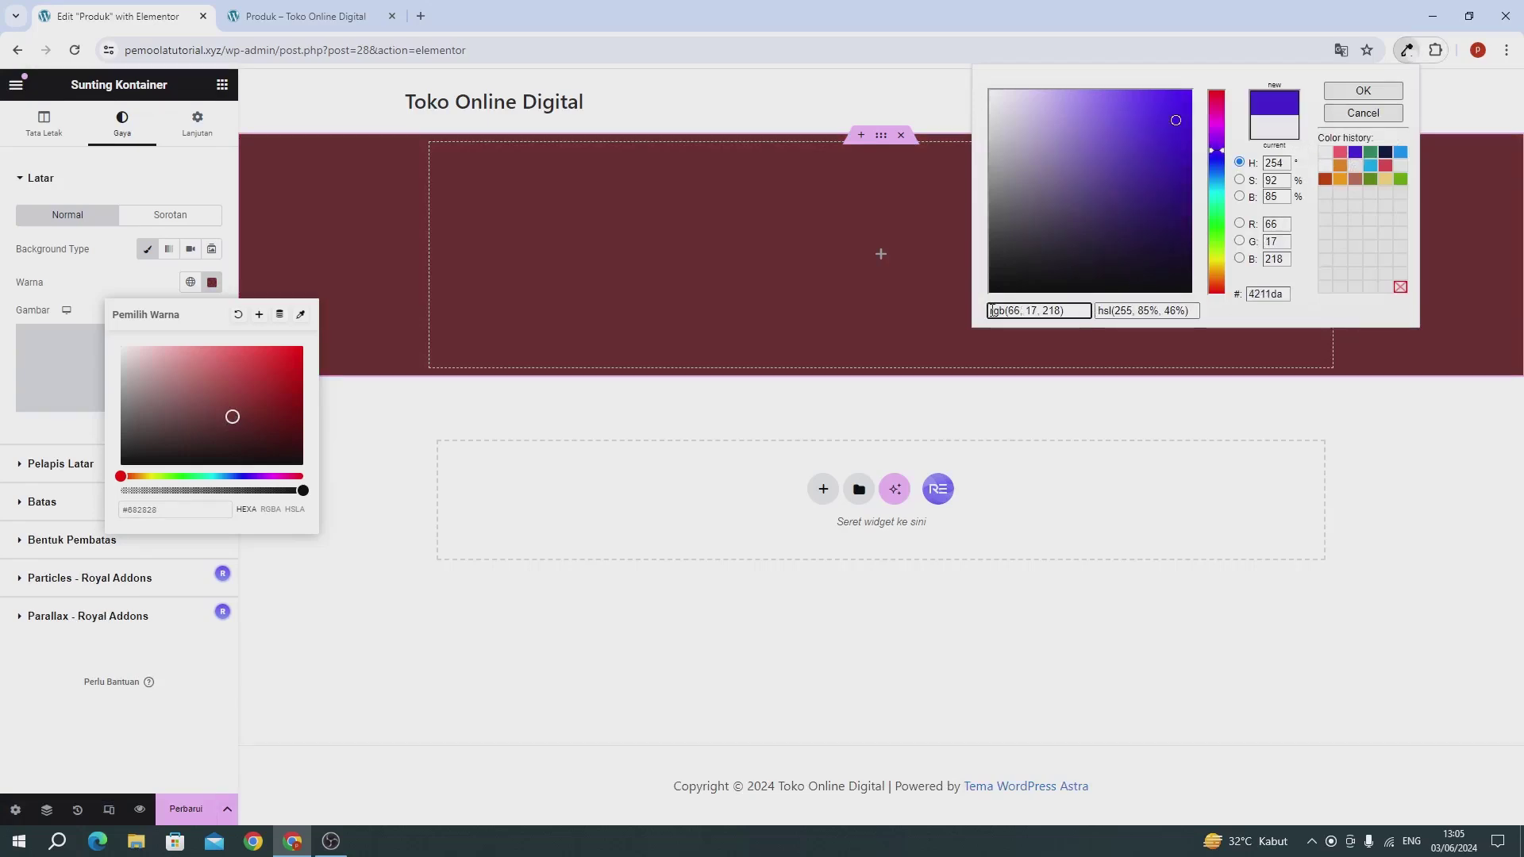
{"action": "triple_click", "coordinate": [1031, 305]}
{"action": "key", "text": "ctrl+c"}
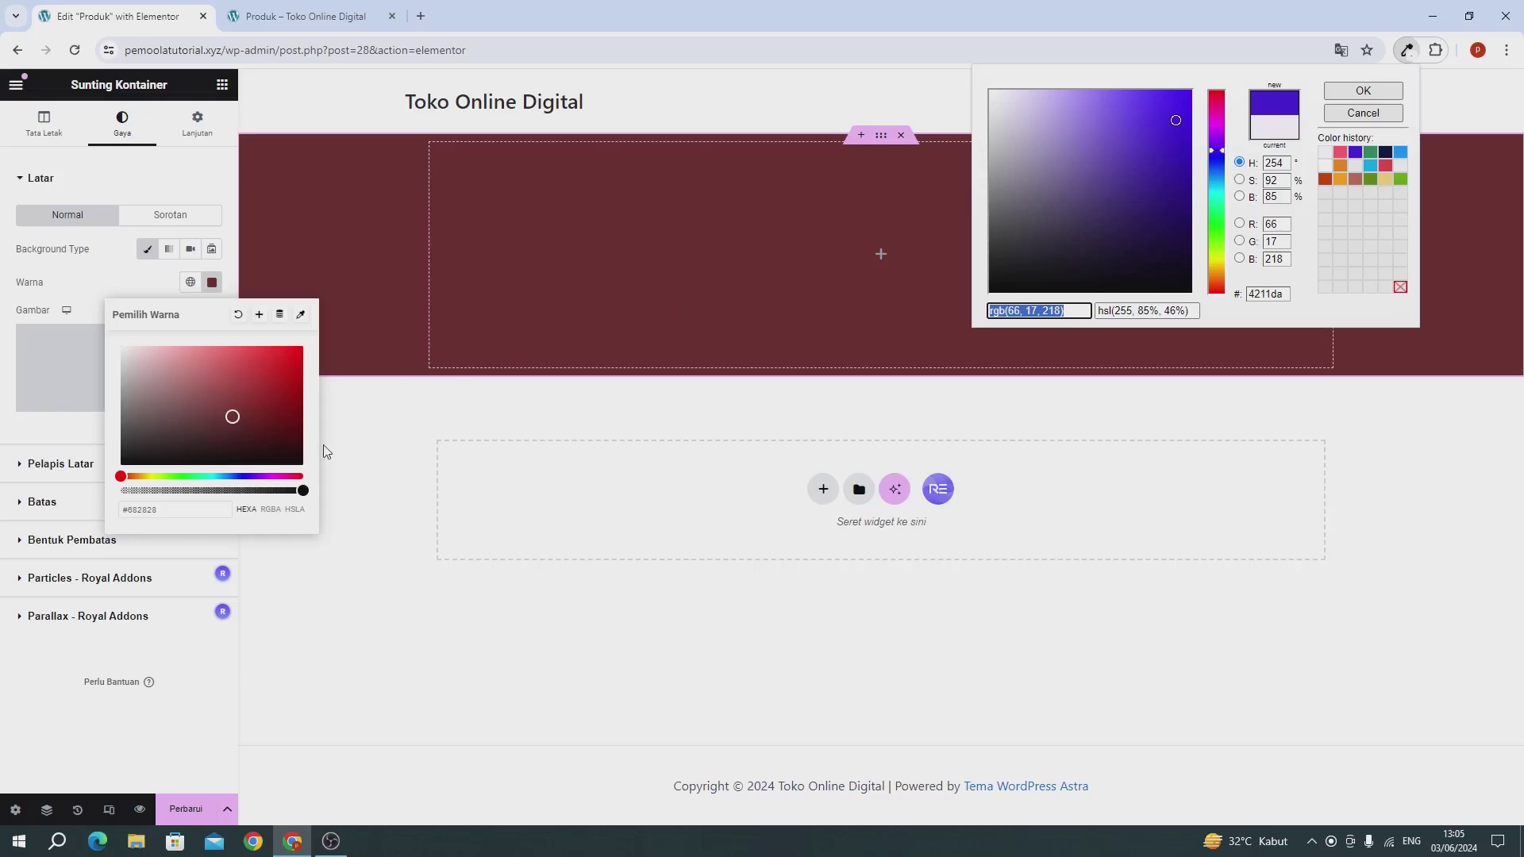
{"action": "triple_click", "coordinate": [164, 512]}
{"action": "key", "text": "ctrl+v"}
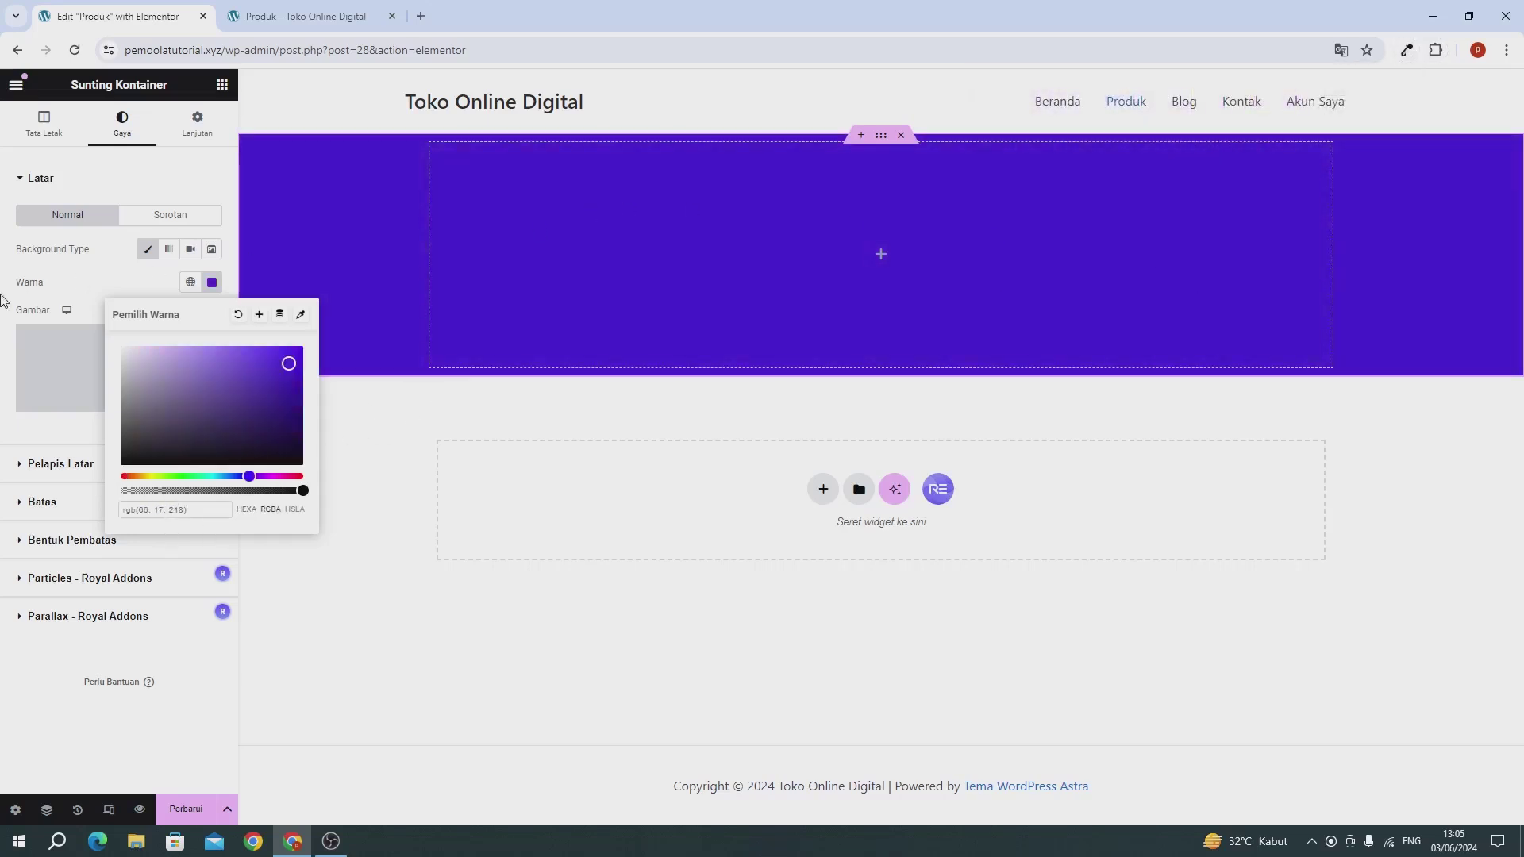
{"action": "left_click", "coordinate": [51, 296]}
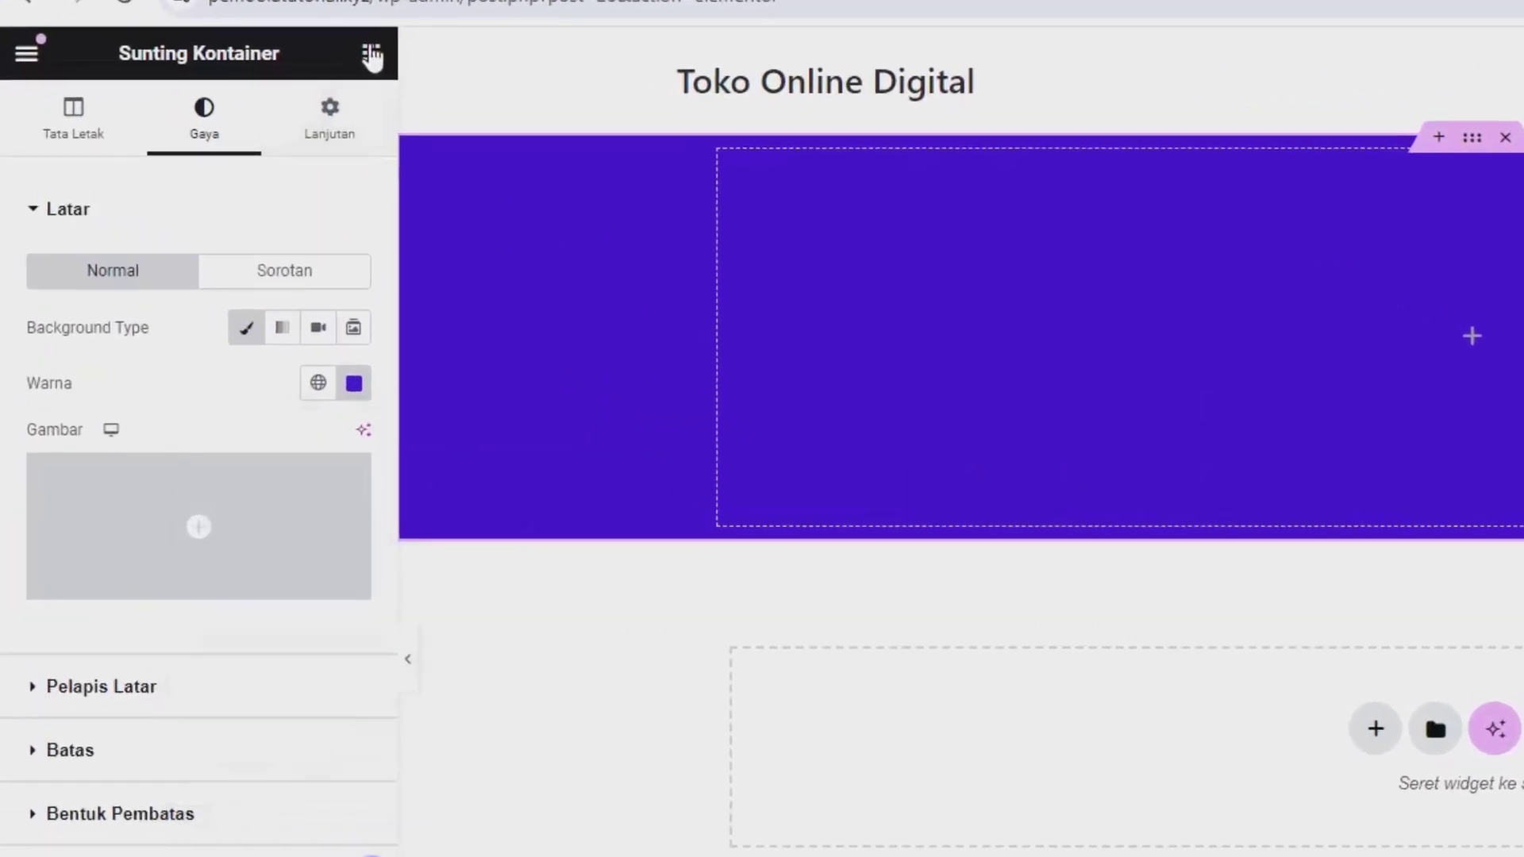
Step: Place a heading in the purple container reading 'Produk Kami'
{"action": "left_click", "coordinate": [371, 54]}
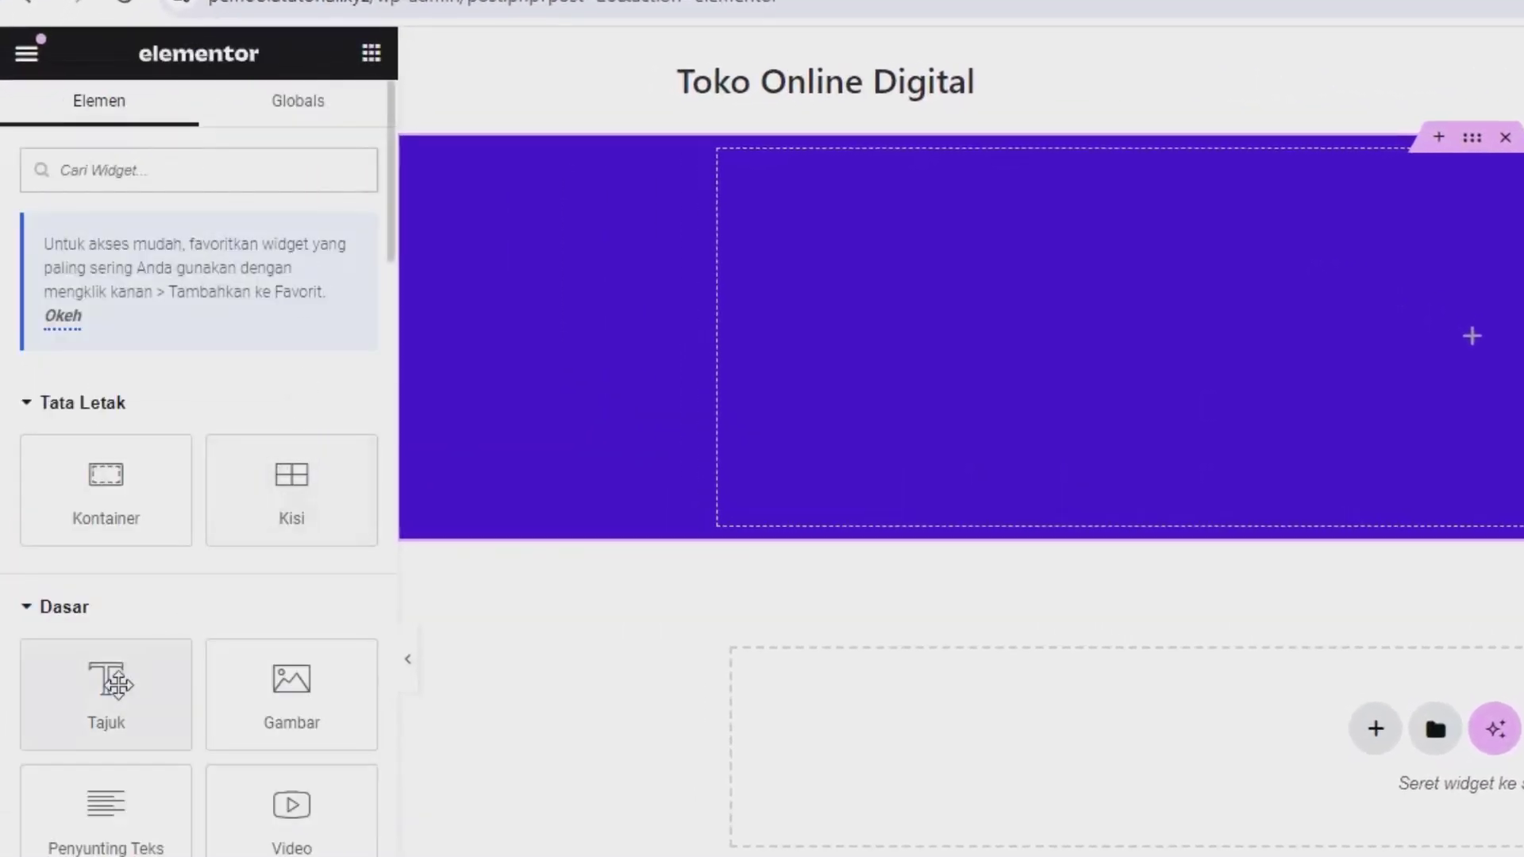
{"action": "left_click_drag", "start_coordinate": [102, 680], "coordinate": [817, 452]}
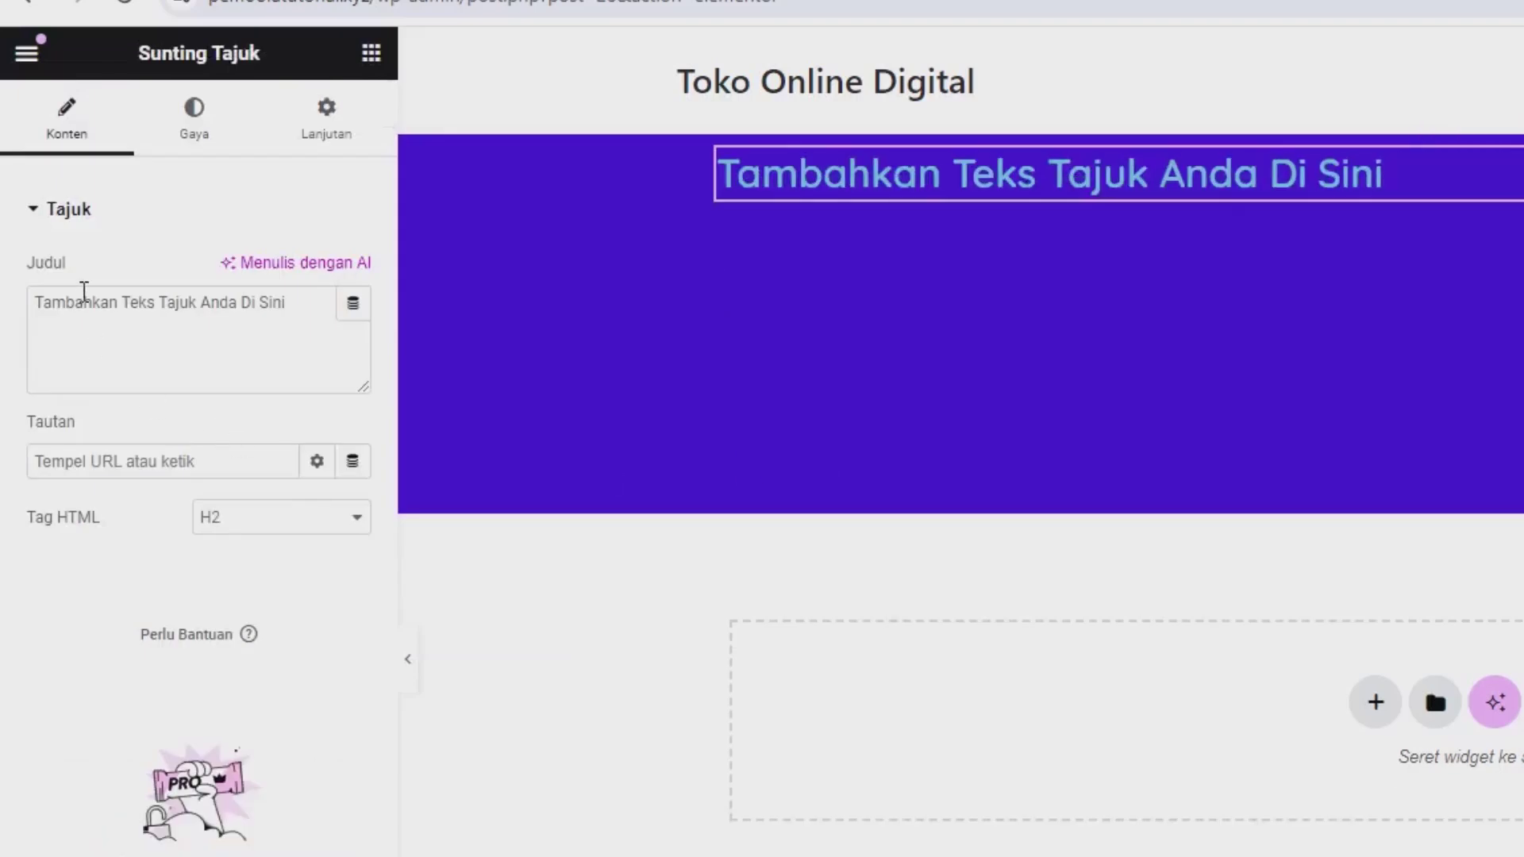
{"action": "left_click", "coordinate": [99, 306]}
{"action": "key", "text": "ctrl+a"}
{"action": "type", "text": "pR"}
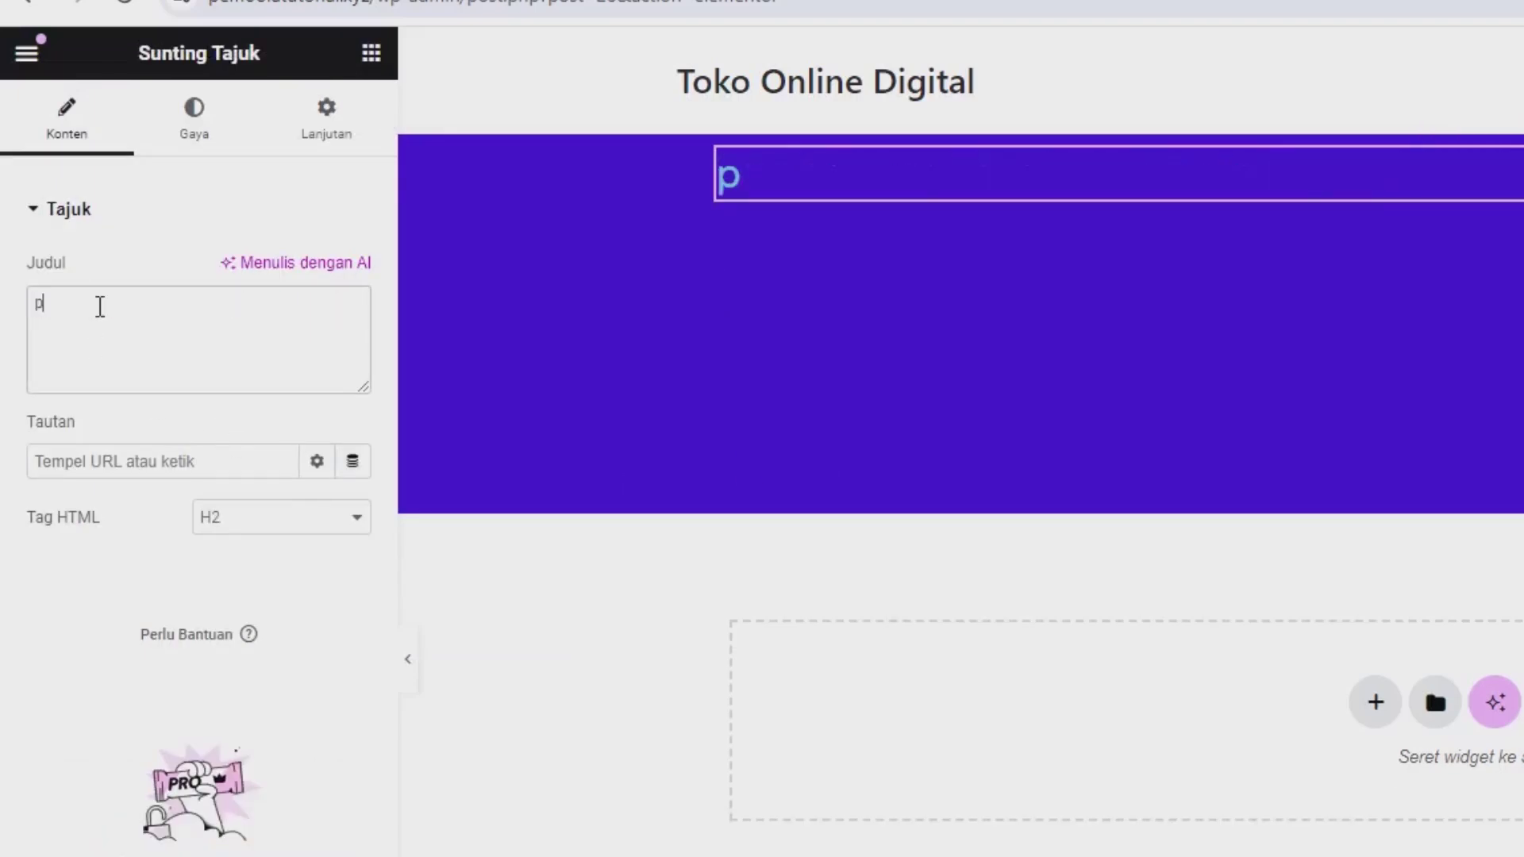
{"action": "key", "text": "BackSpace"}
{"action": "key", "text": "BackSpace"}
{"action": "type", "text": "Produk kami"}
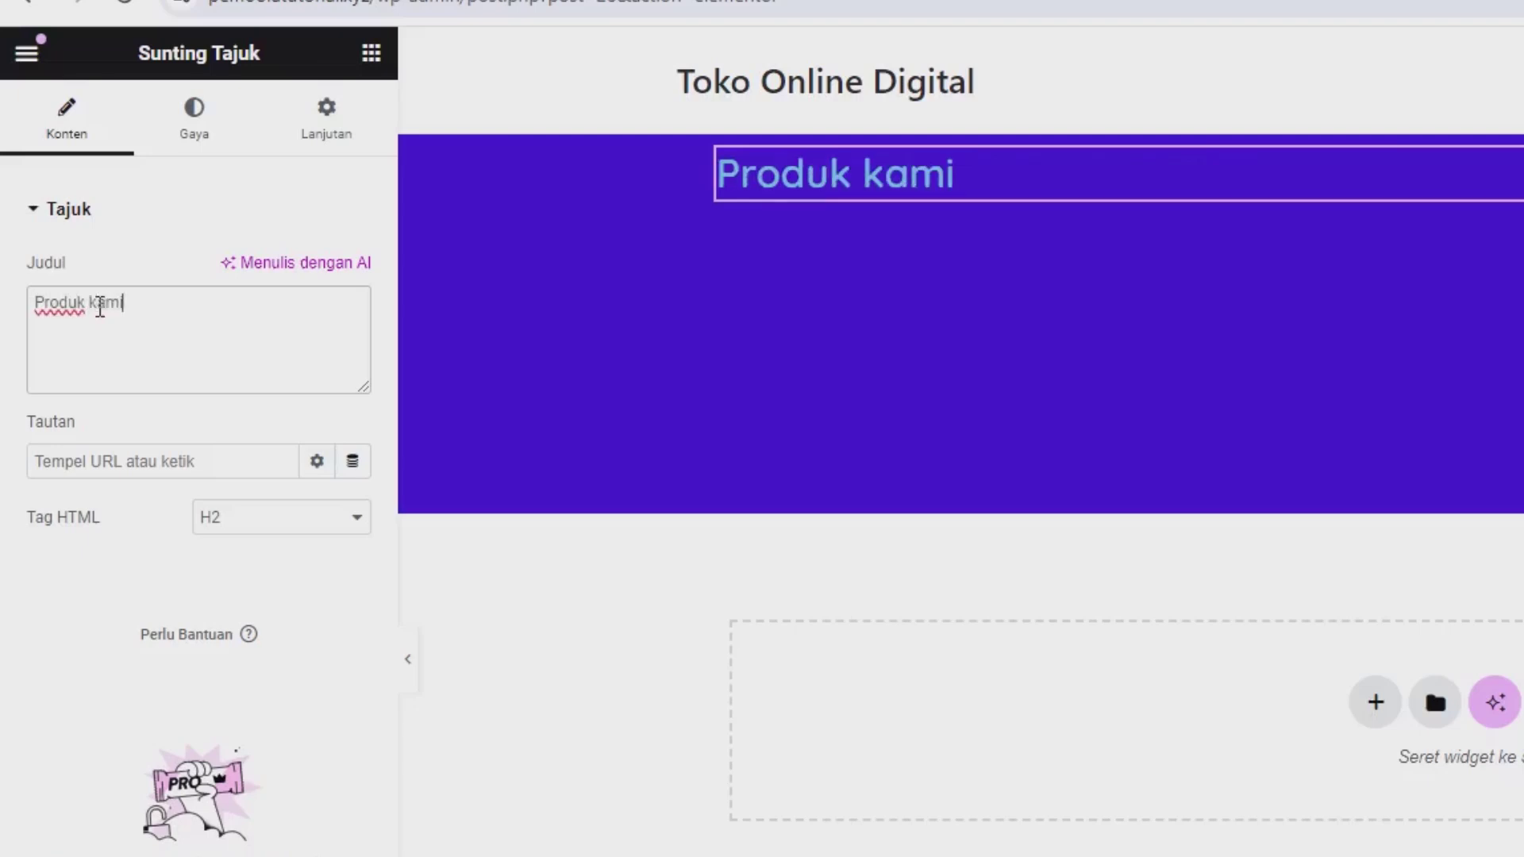
{"action": "key", "text": "BackSpace"}
{"action": "key", "text": "BackSpace"}
{"action": "key", "text": "BackSpace"}
{"action": "key", "text": "BackSpace"}
{"action": "type", "text": "K"}
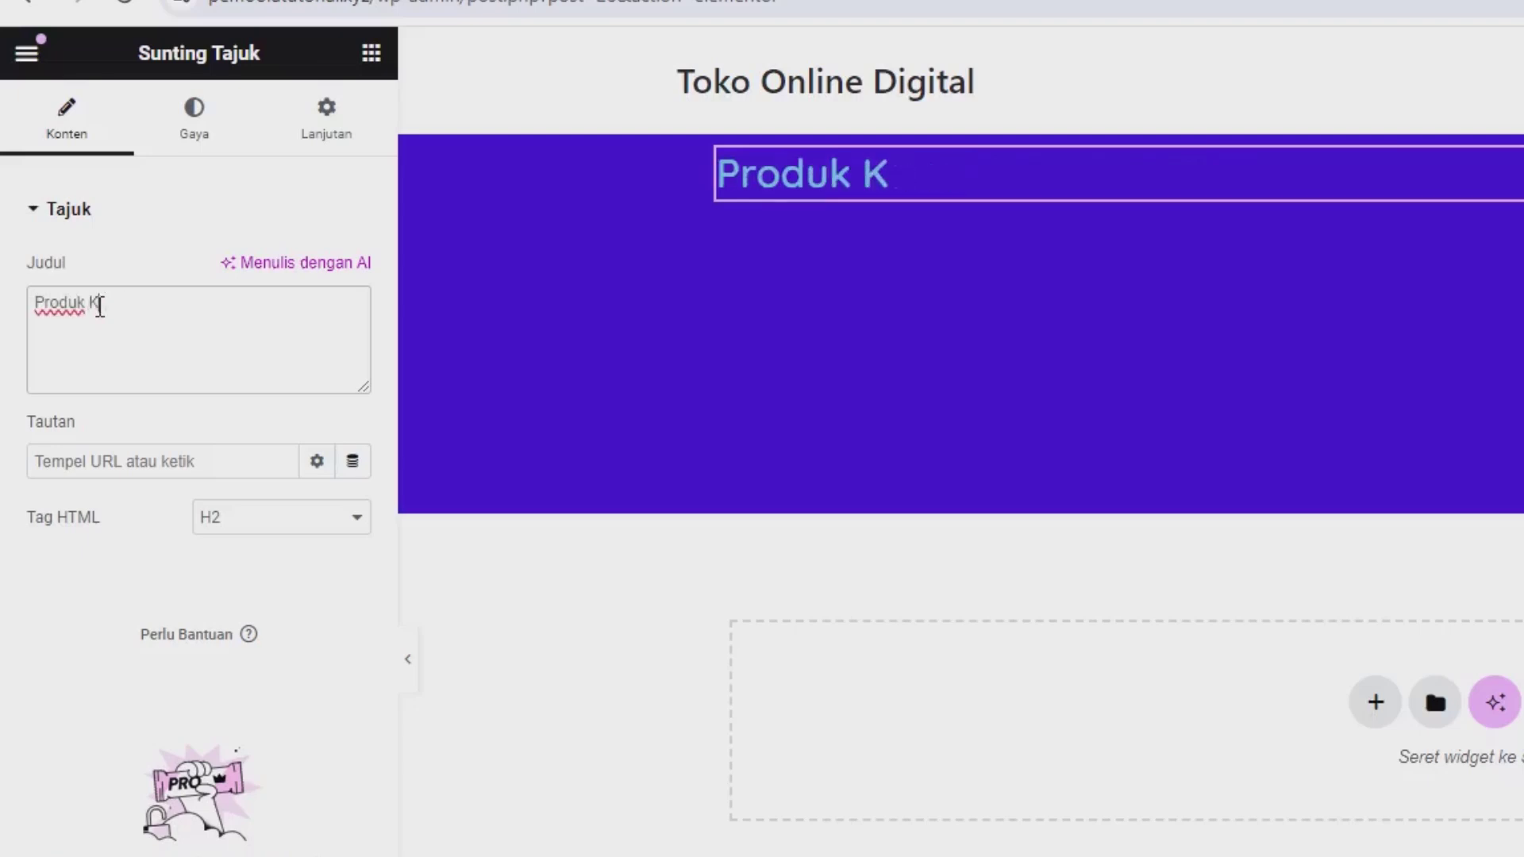
{"action": "type", "text": "ami"}
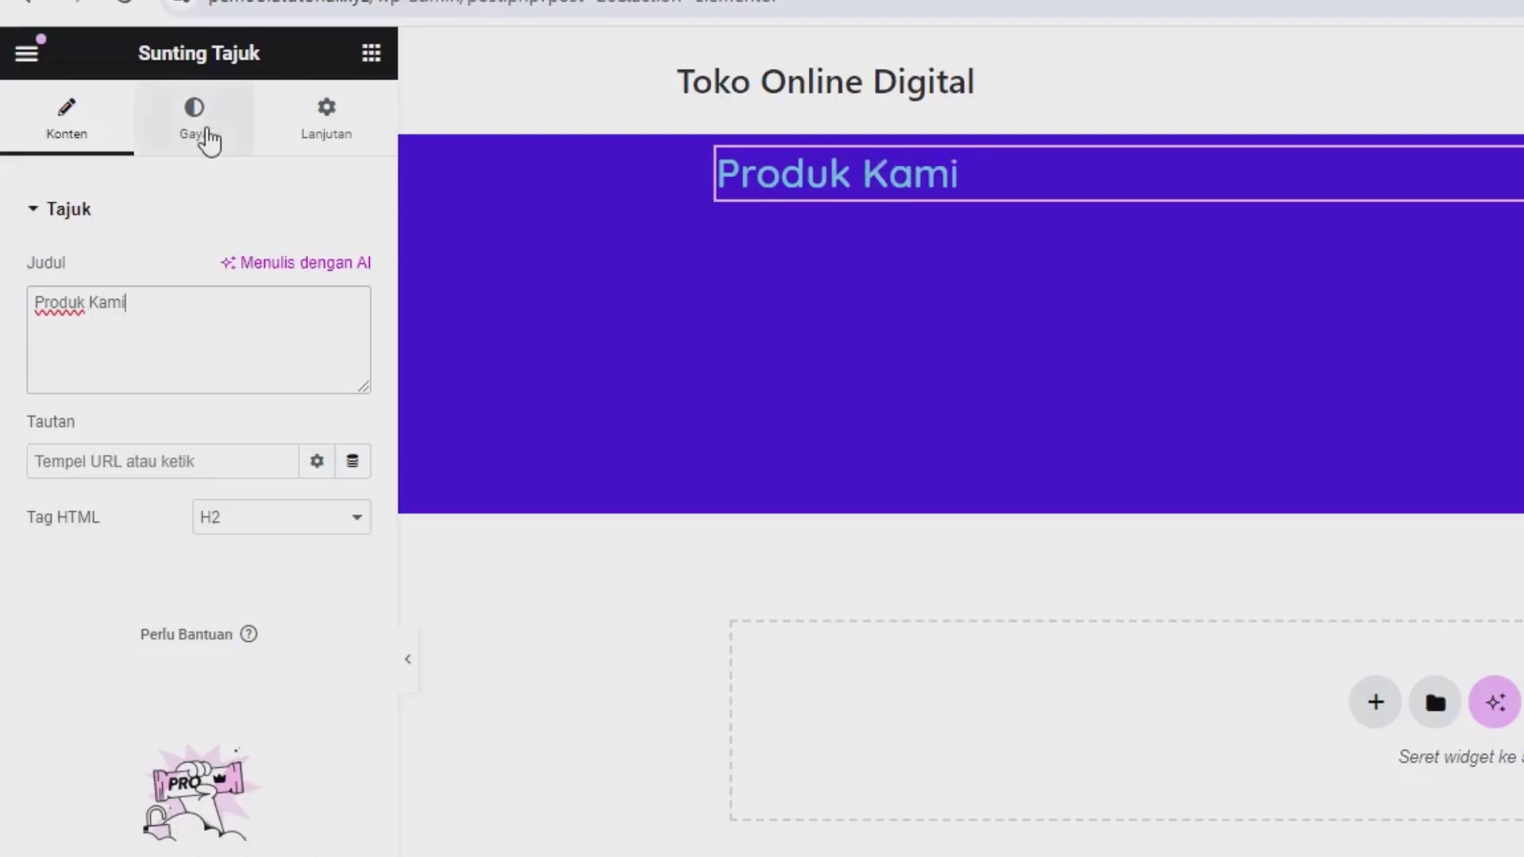
Step: Centre-align the heading and make its text colour white (#FFFFFF)
{"action": "left_click", "coordinate": [201, 131]}
{"action": "left_click", "coordinate": [281, 277]}
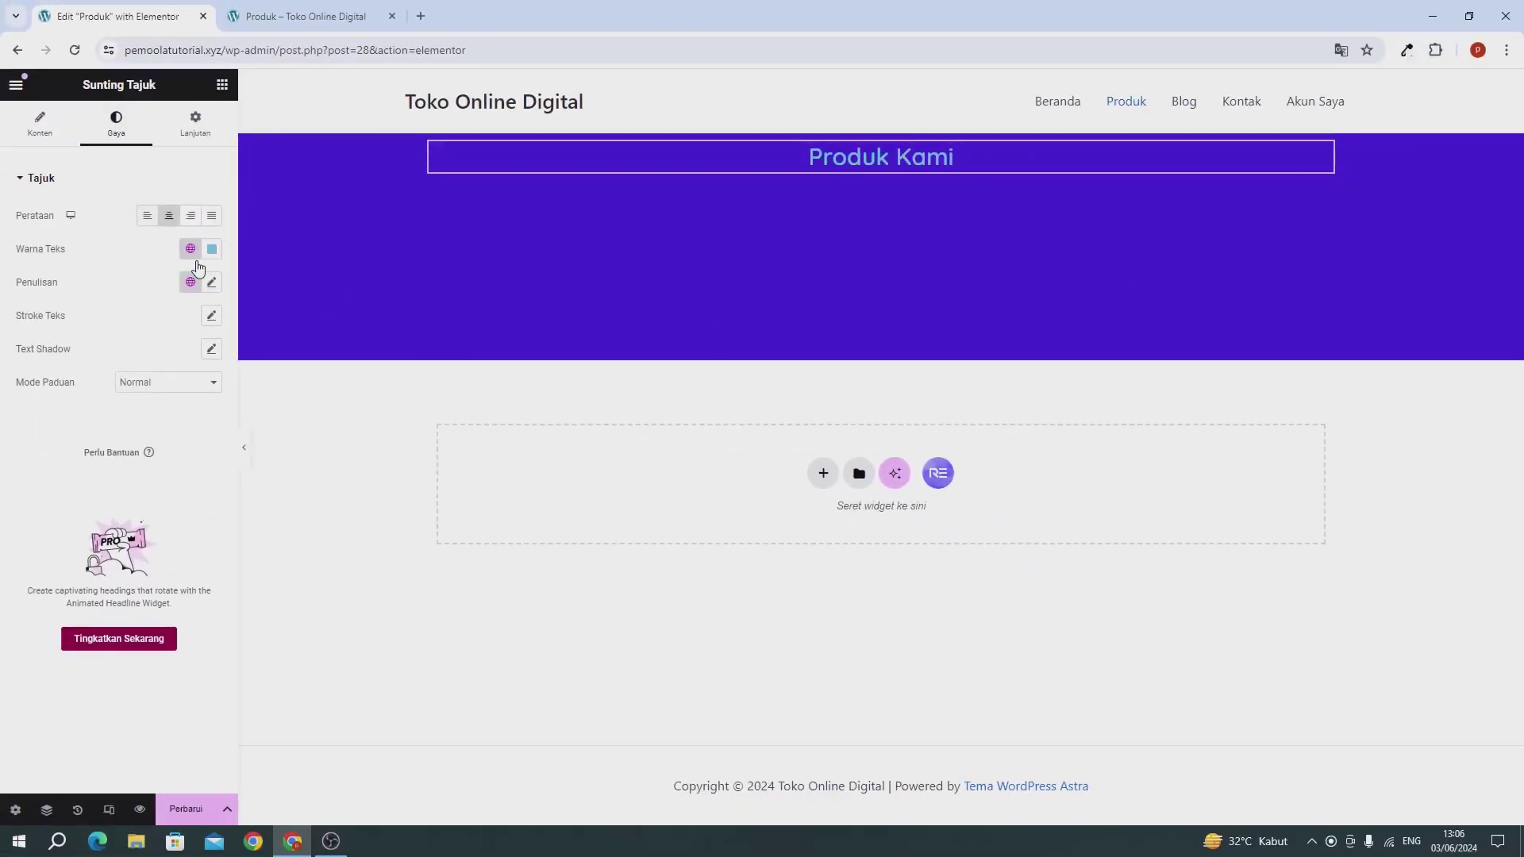
{"action": "left_click", "coordinate": [211, 249]}
{"action": "type", "text": "#FFFFFF"}
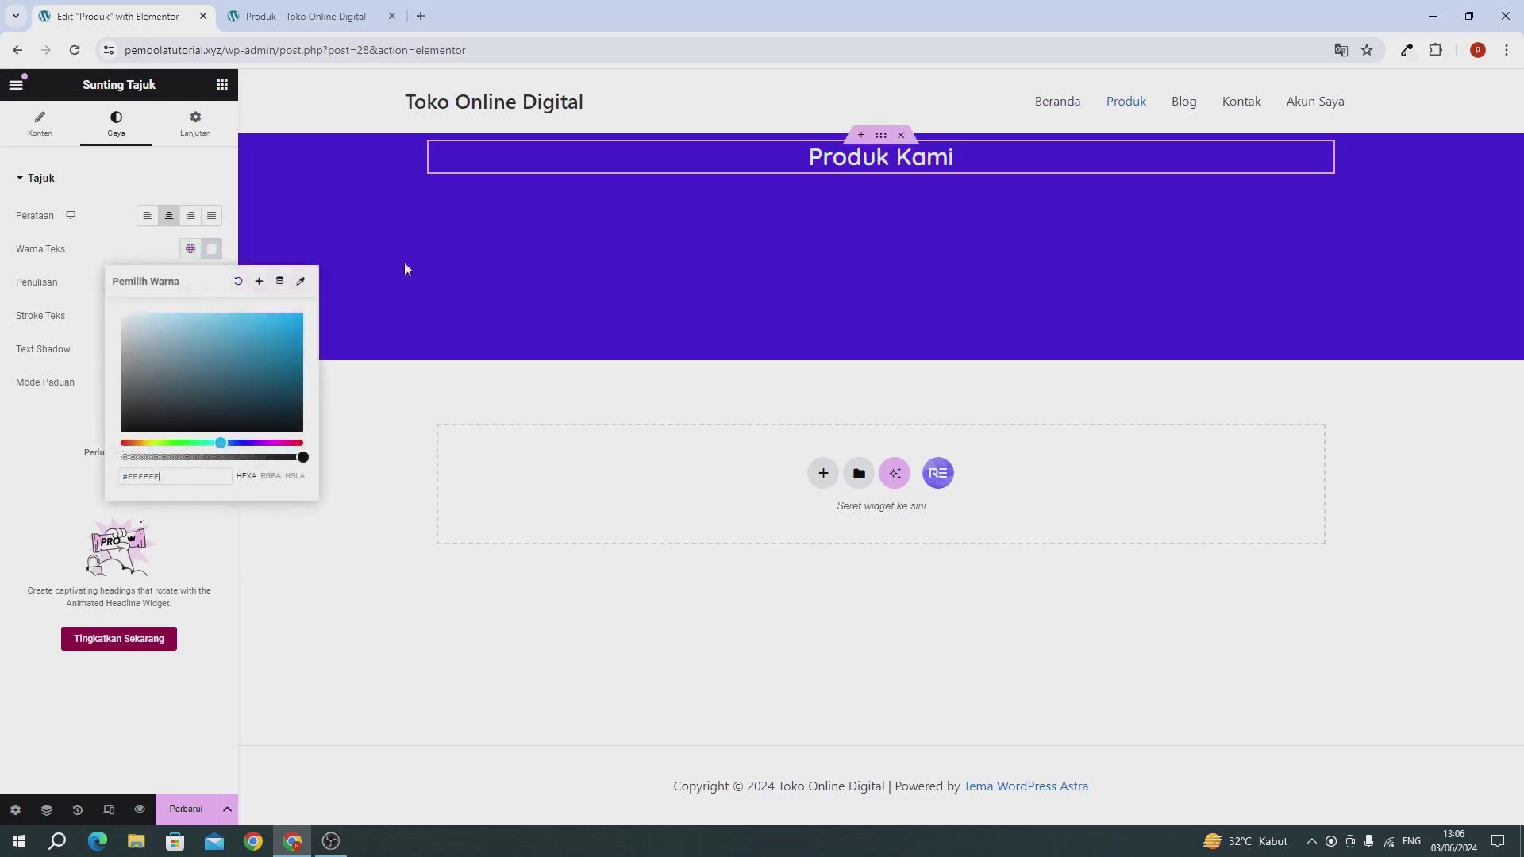
{"action": "left_click", "coordinate": [82, 247]}
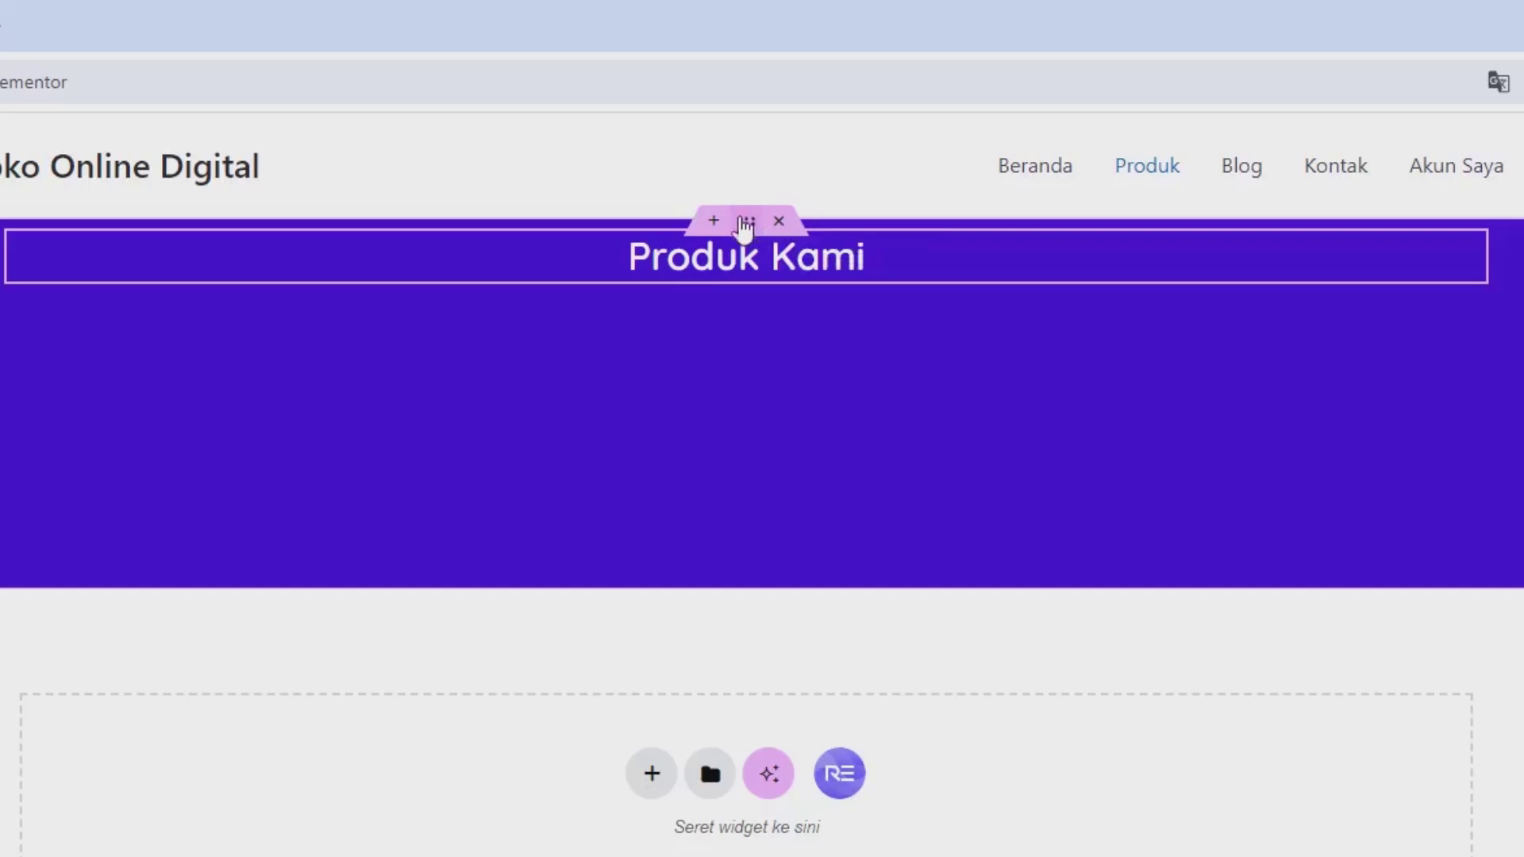
{"action": "left_click", "coordinate": [745, 224]}
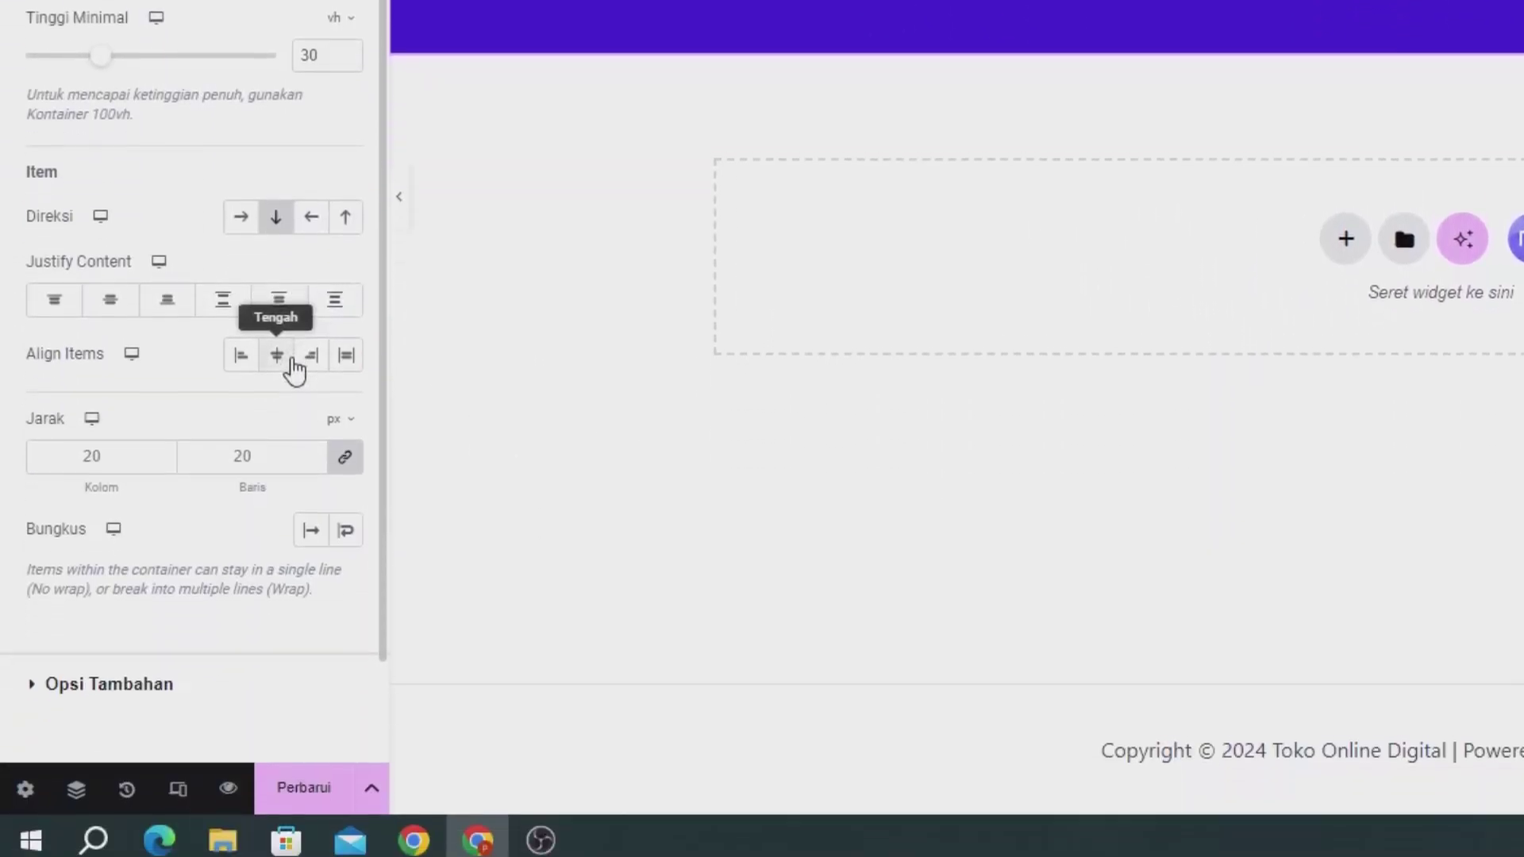
Step: Set the container's Justify Content and Align Items to Tengah, then update the page
{"action": "left_click", "coordinate": [278, 817]}
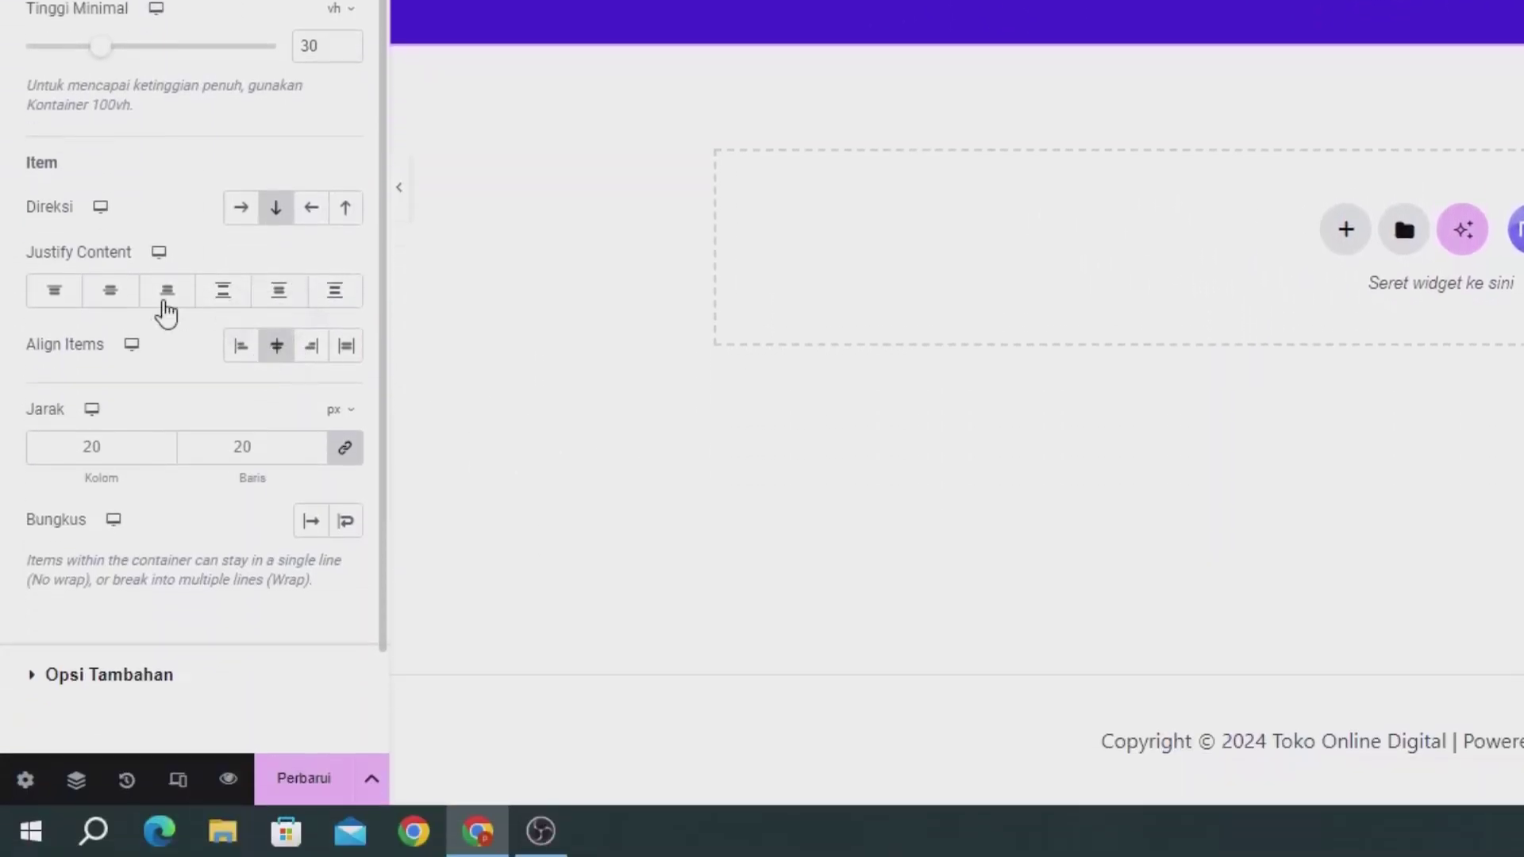
{"action": "left_click", "coordinate": [107, 295]}
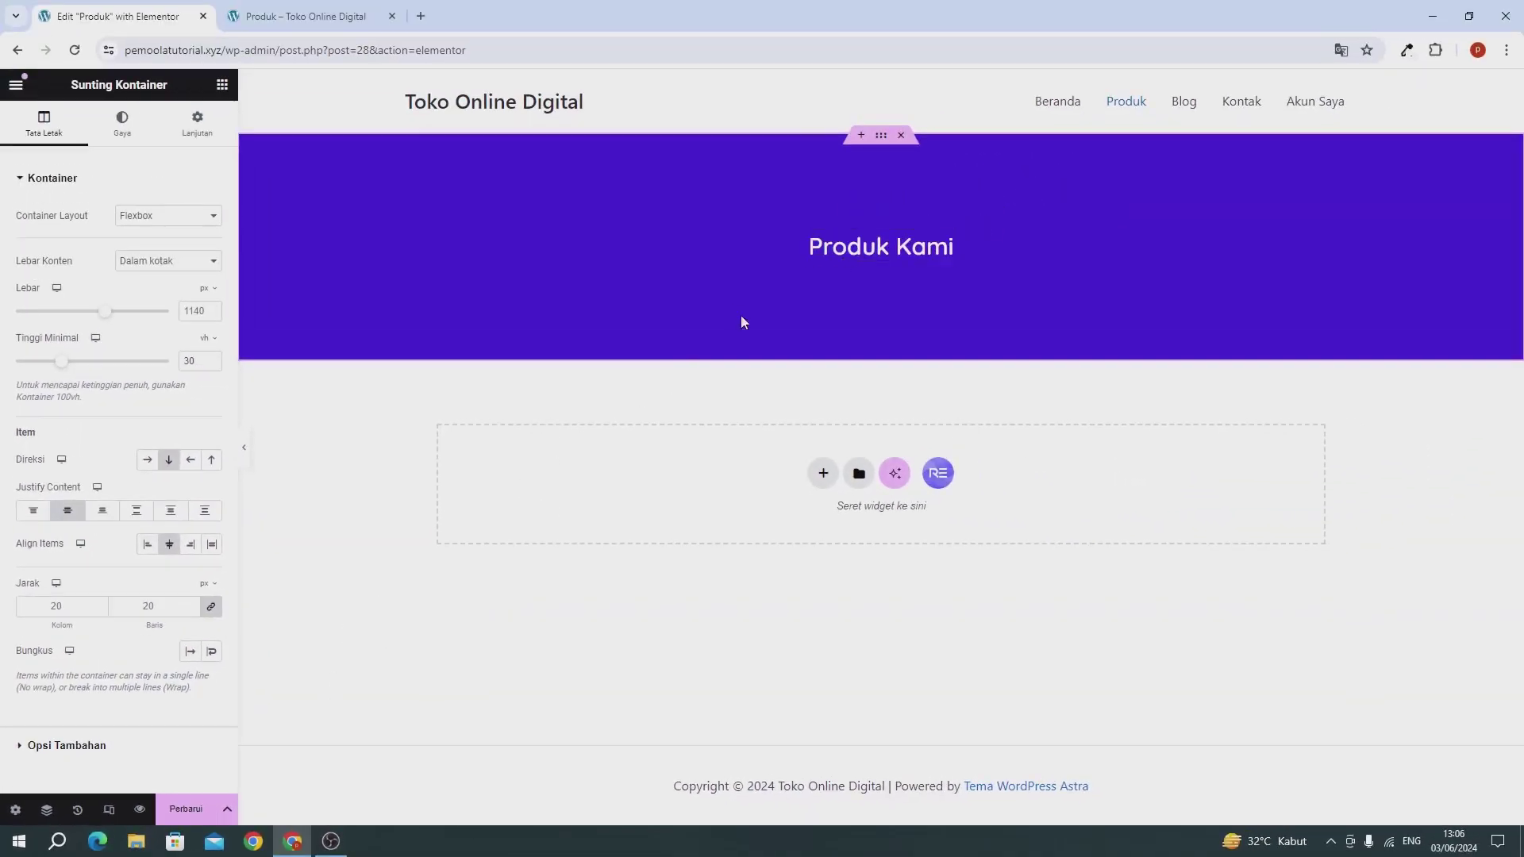
{"action": "left_click", "coordinate": [182, 811]}
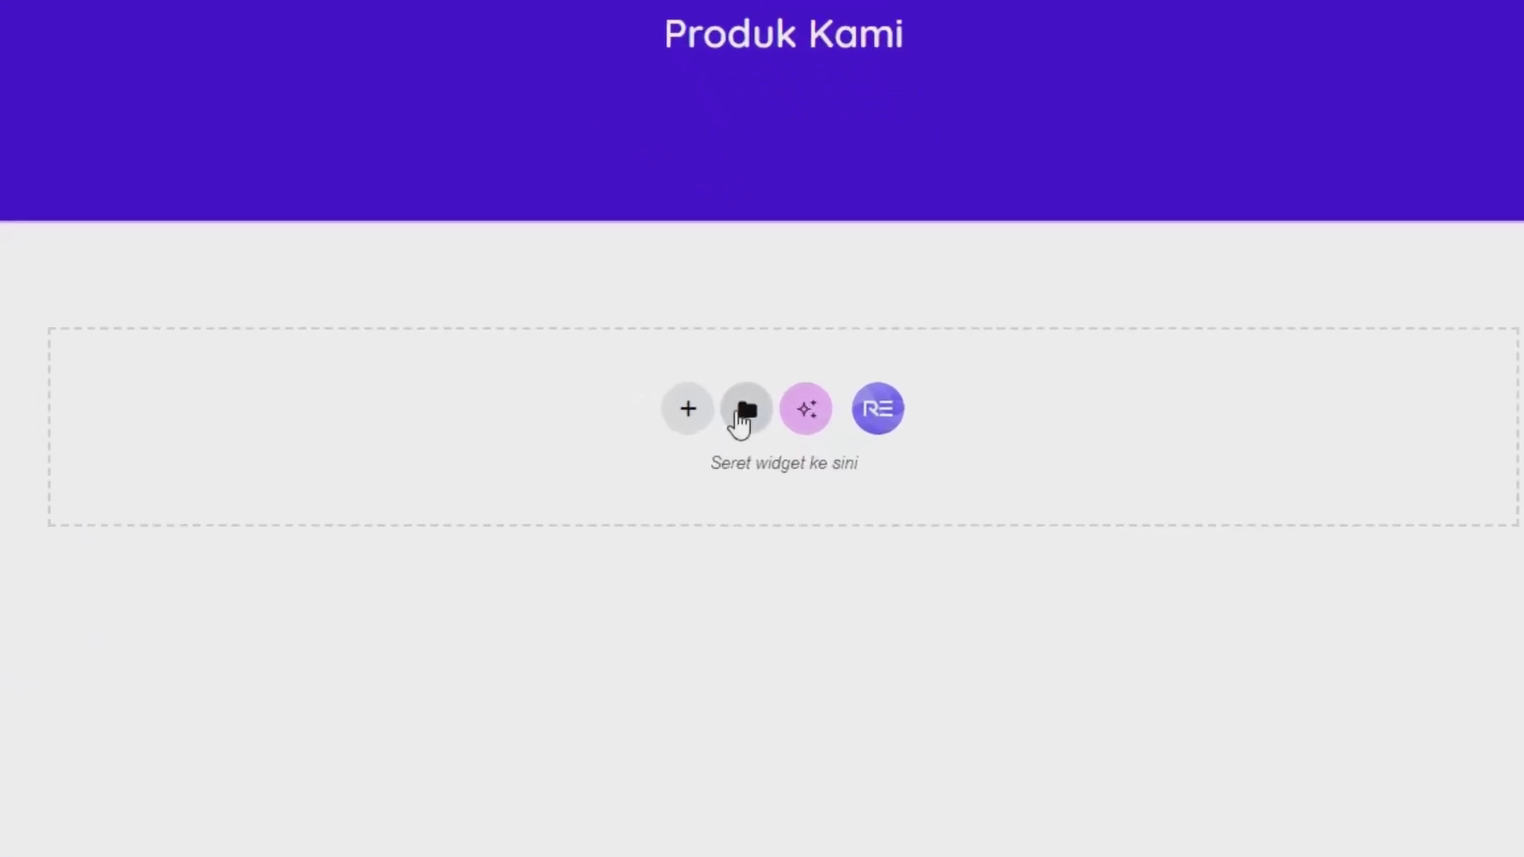
Step: Insert 'template produk' from the Templat library, choosing Jangan diterapkan for container settings
{"action": "left_click", "coordinate": [725, 405]}
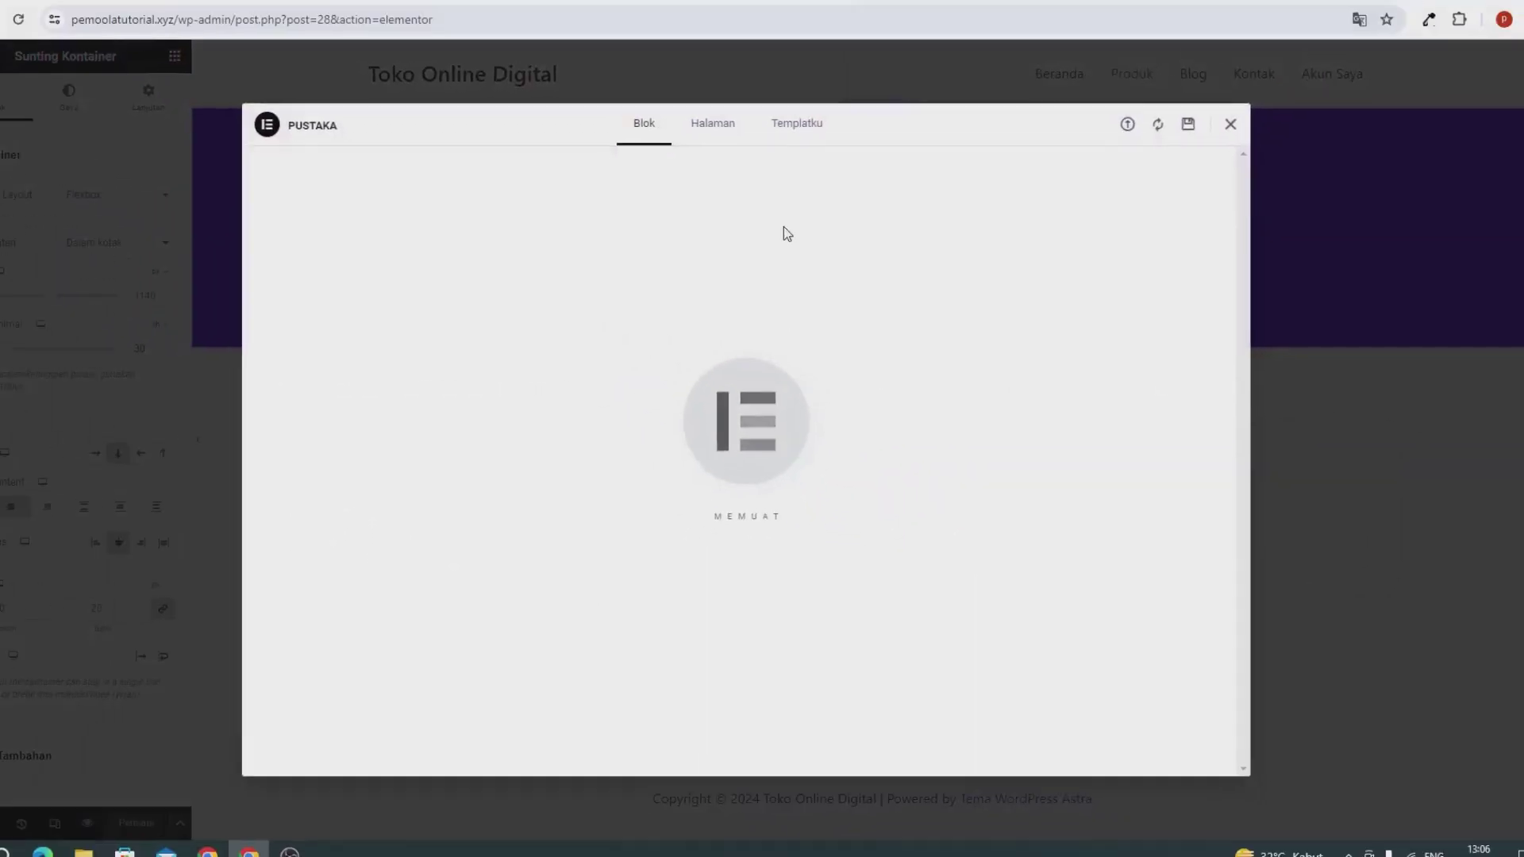
{"action": "left_click", "coordinate": [793, 159]}
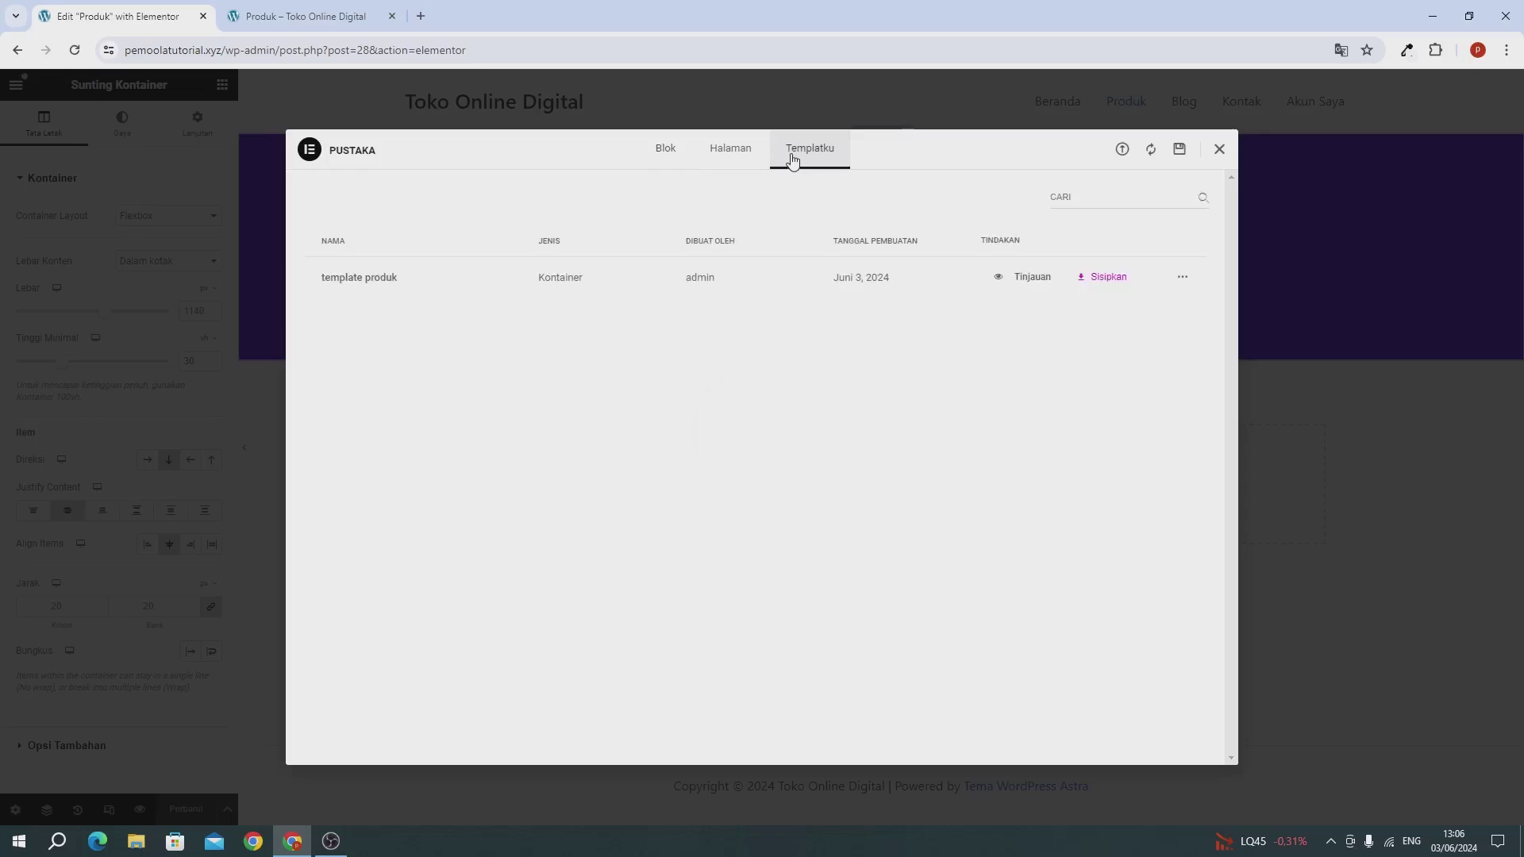
{"action": "left_click", "coordinate": [1148, 150]}
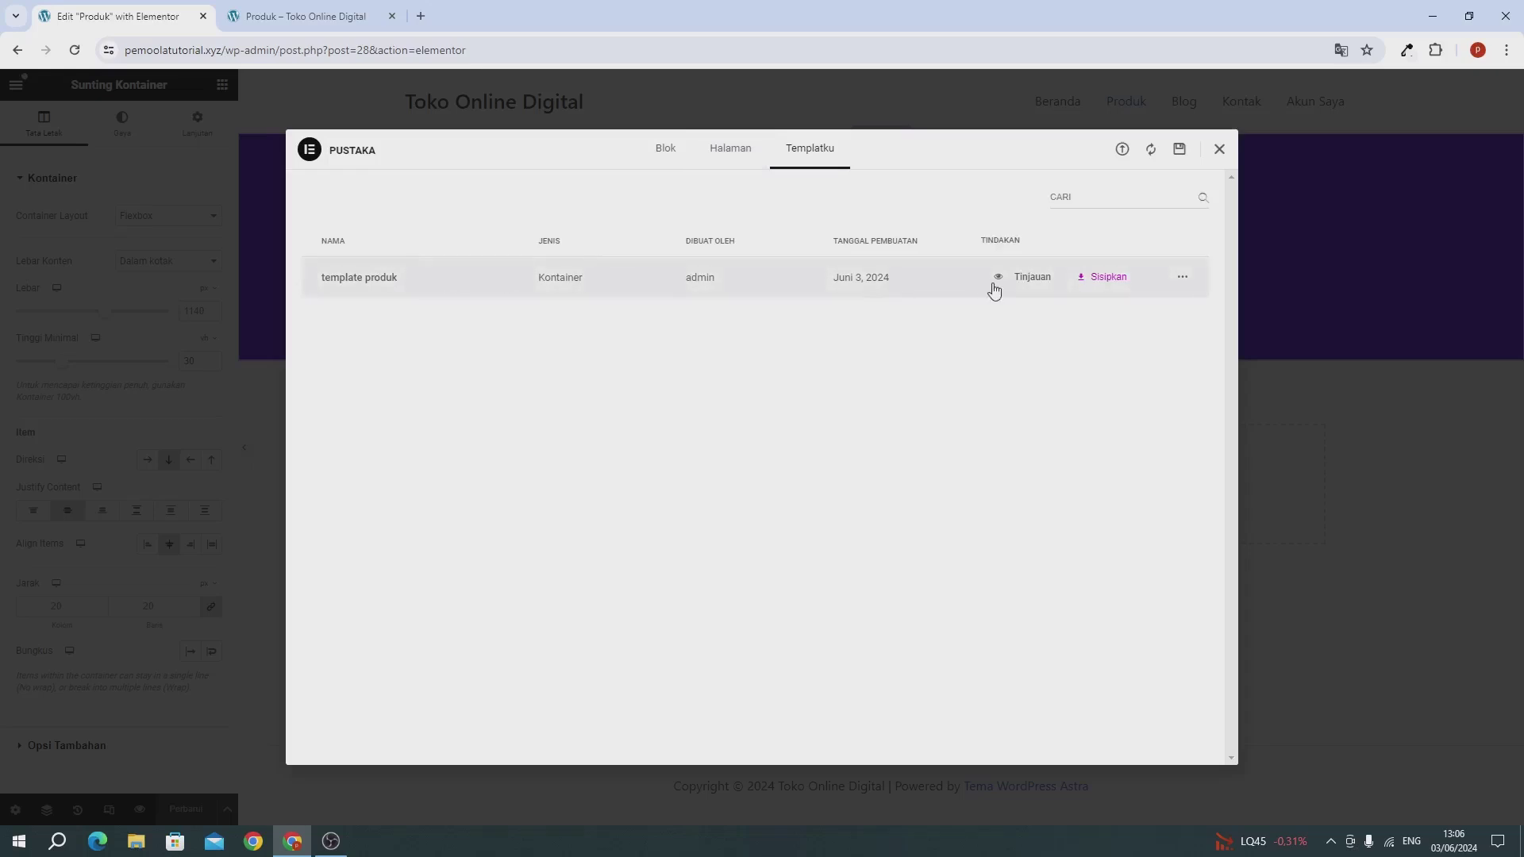
{"action": "left_click", "coordinate": [1087, 278]}
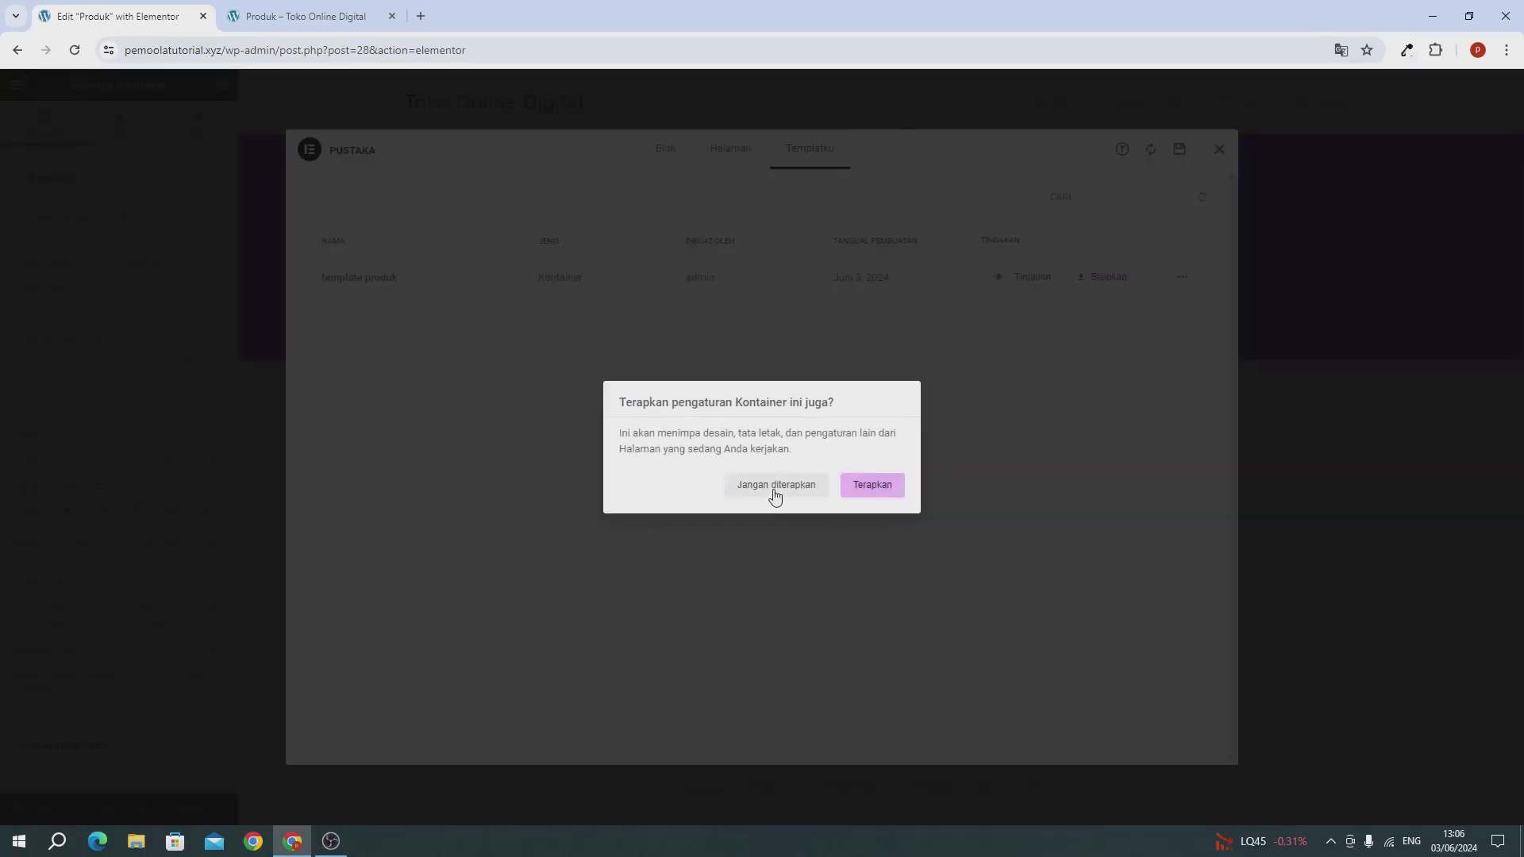
{"action": "left_click", "coordinate": [775, 493]}
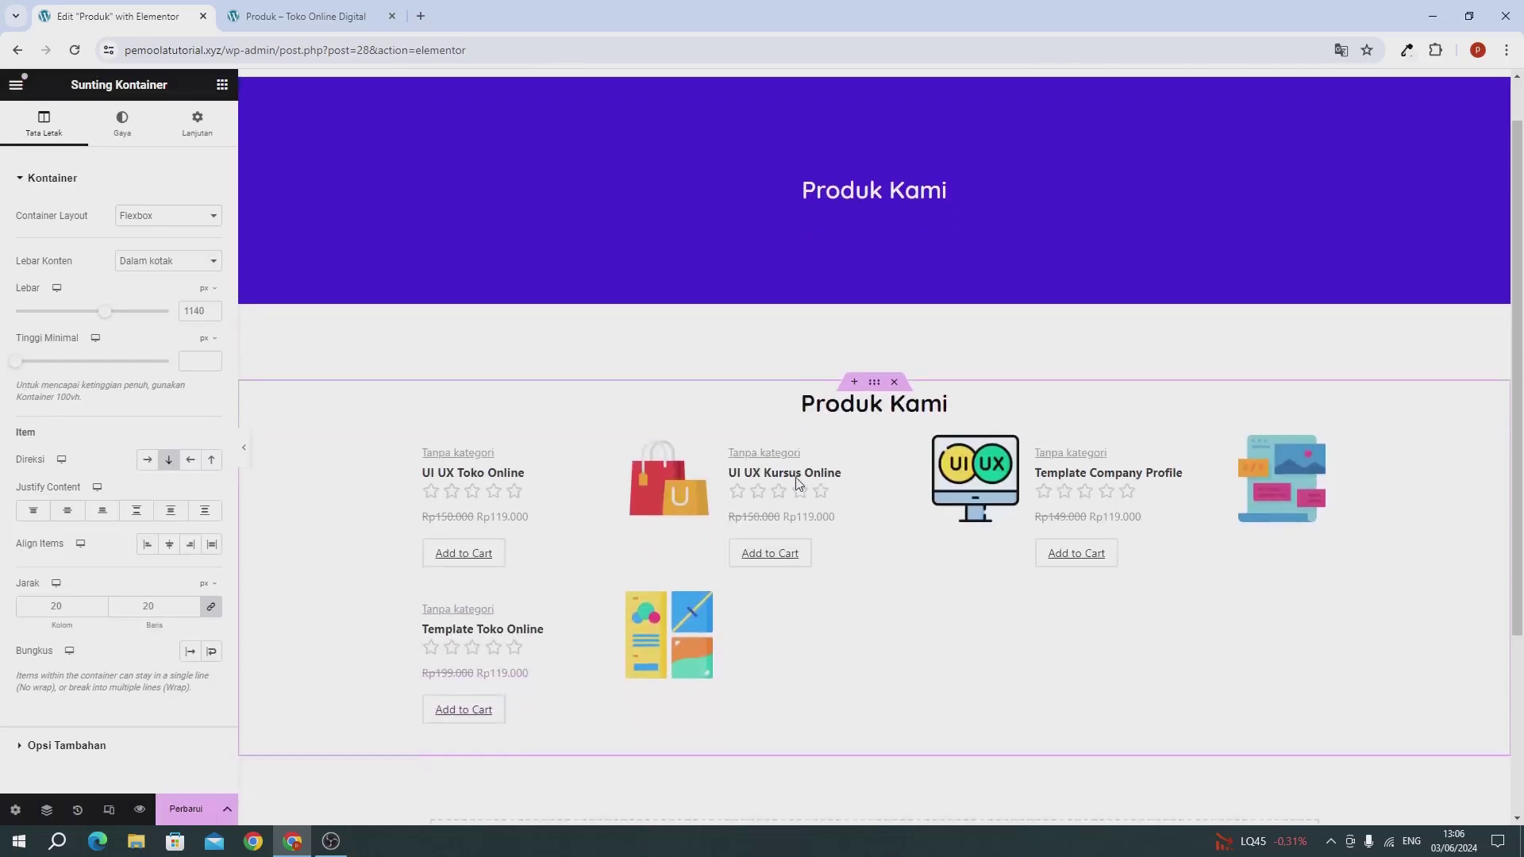
{"action": "scroll", "coordinate": [798, 483], "scroll_direction": "down", "scroll_amount": 3}
{"action": "scroll", "coordinate": [826, 445], "scroll_direction": "up", "scroll_amount": 4}
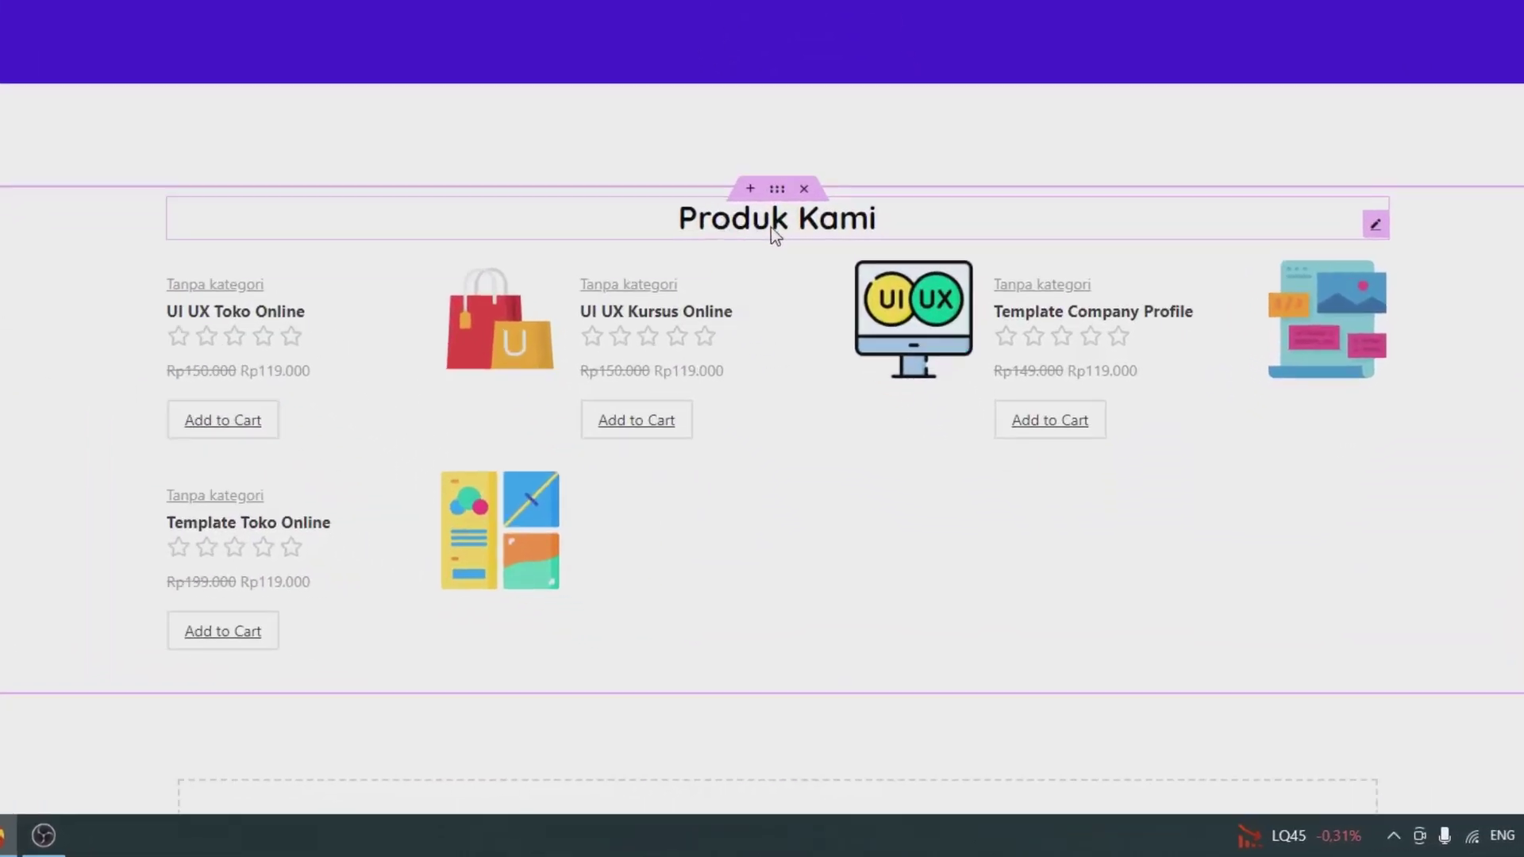
Step: Delete the duplicate Produk Kami heading from the product section
{"action": "left_click", "coordinate": [870, 220]}
{"action": "right_click", "coordinate": [869, 219]}
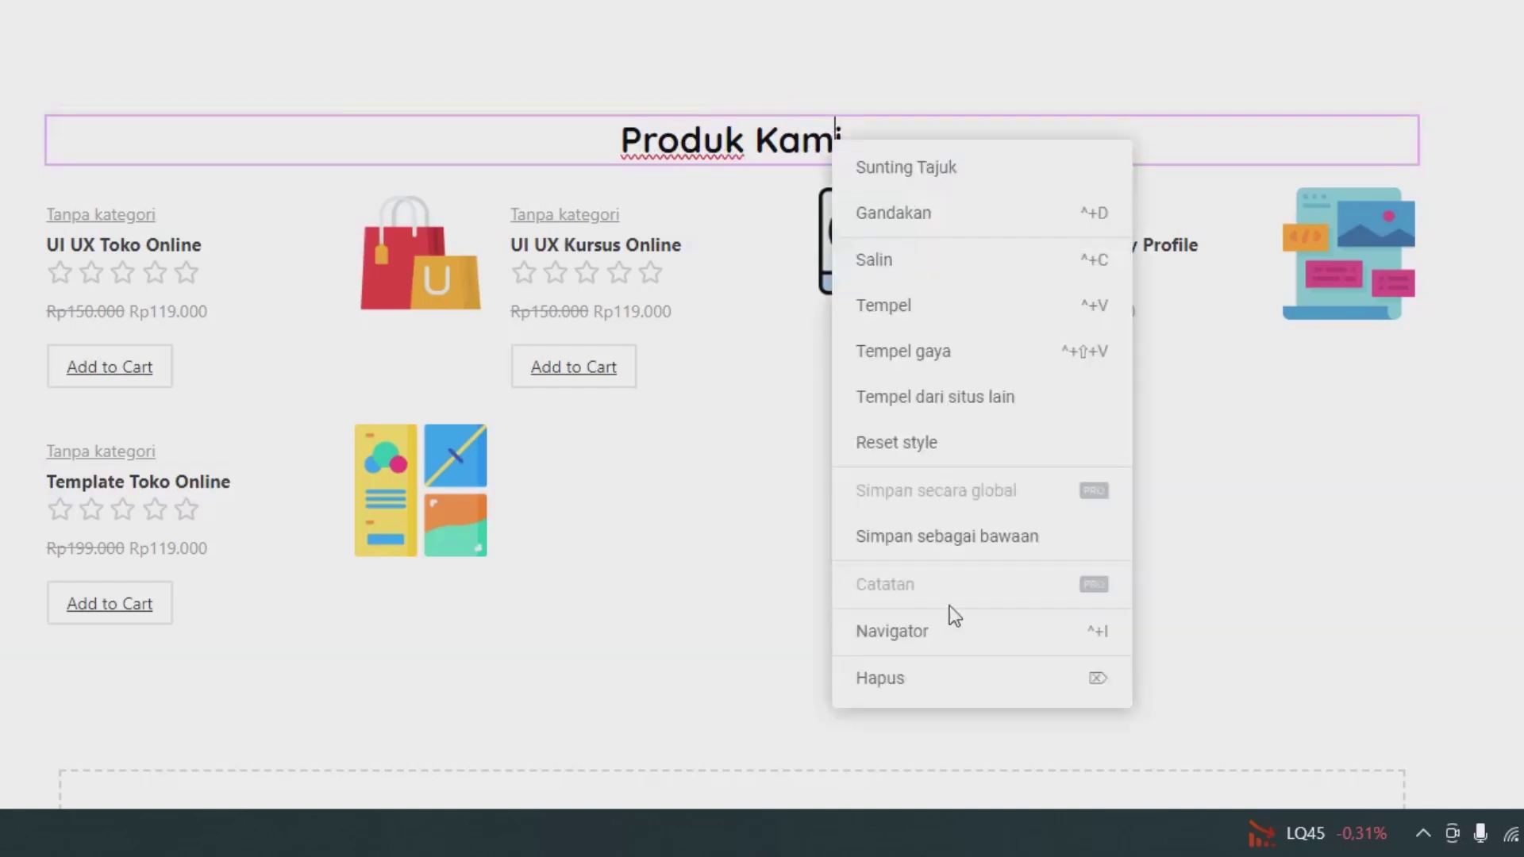
{"action": "left_click", "coordinate": [939, 697]}
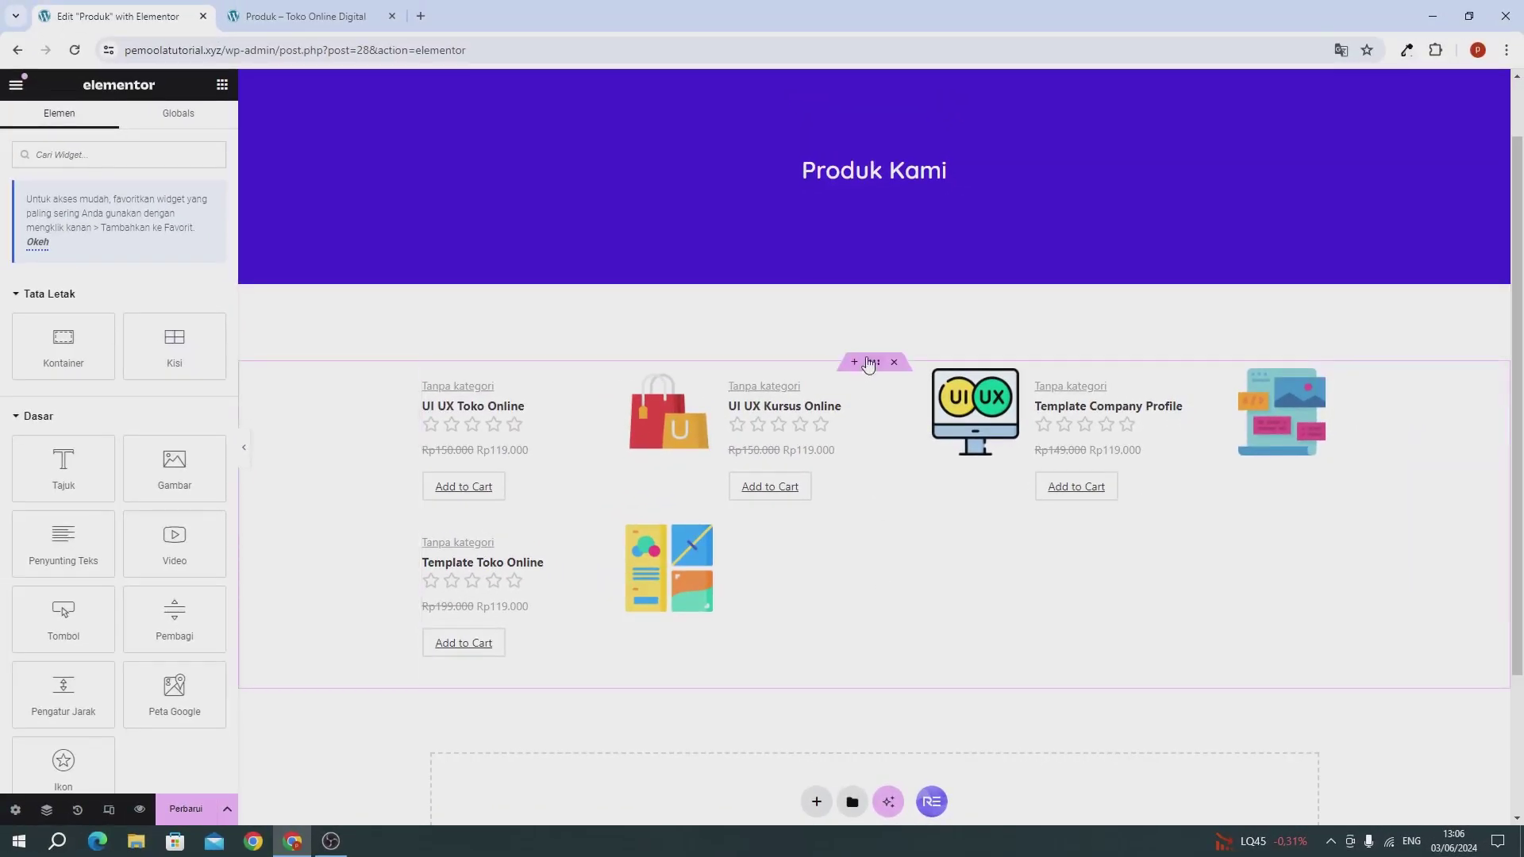
Step: Select the product container's bottom margin value in its advanced spacing settings
{"action": "left_click", "coordinate": [868, 363]}
{"action": "left_click", "coordinate": [190, 136]}
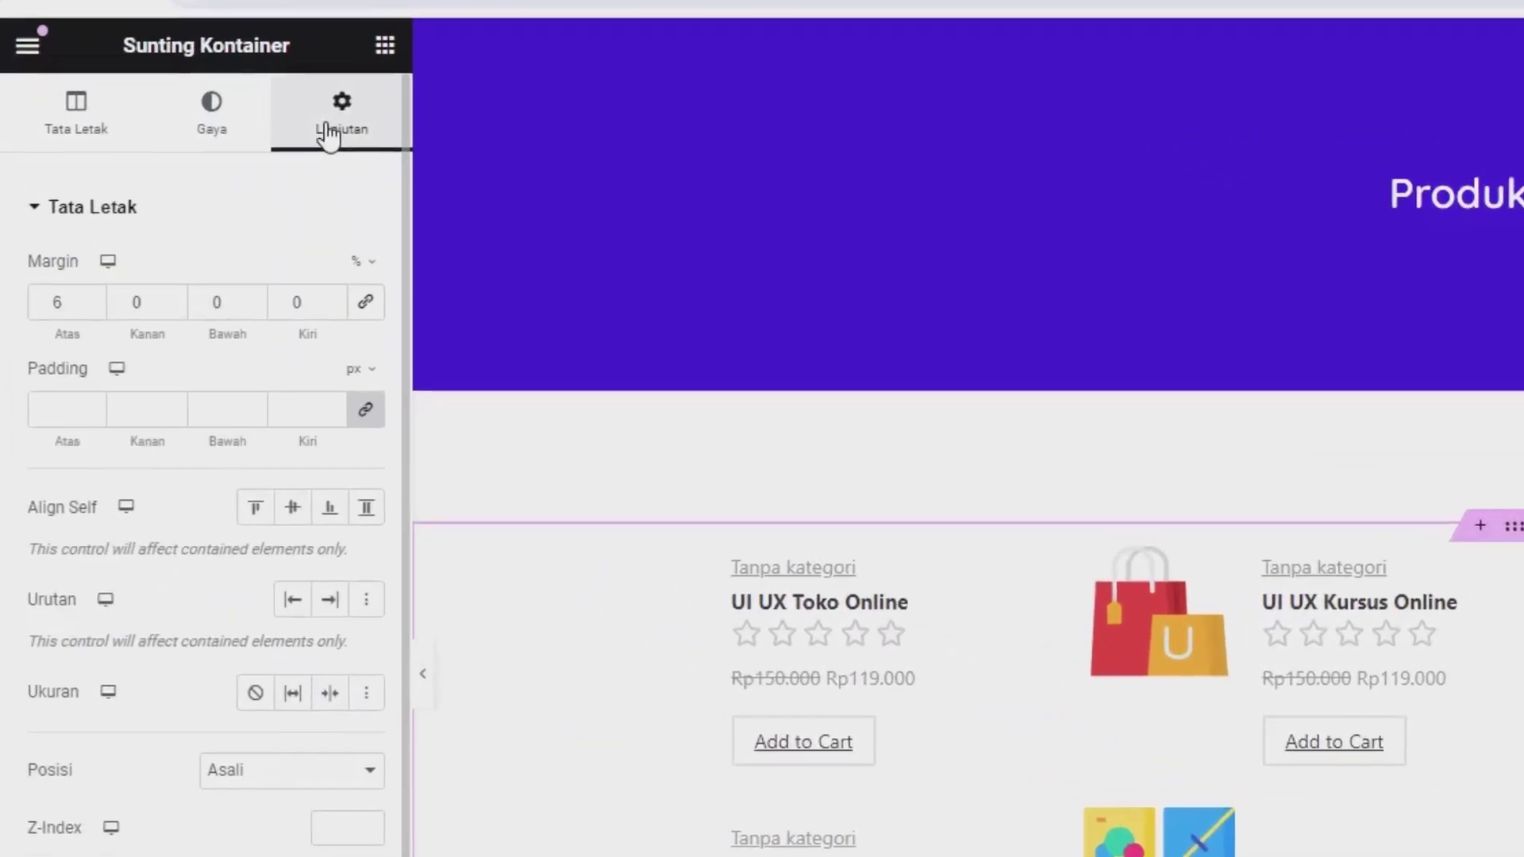
{"action": "double_click", "coordinate": [218, 303]}
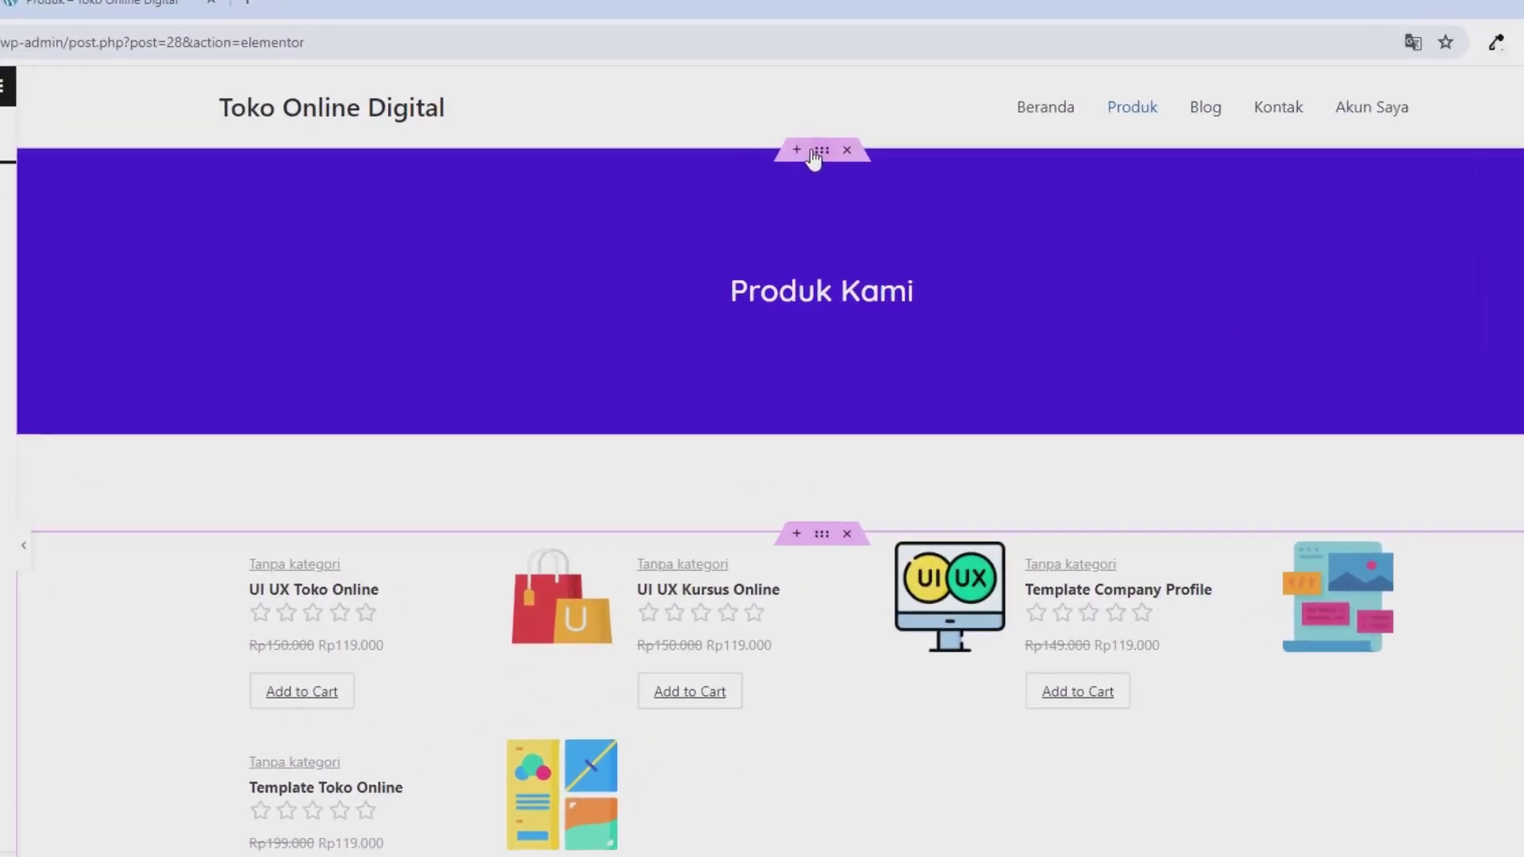
Step: Save the purple banner container as library template 'template1', then update the Produk page
{"action": "right_click", "coordinate": [814, 157]}
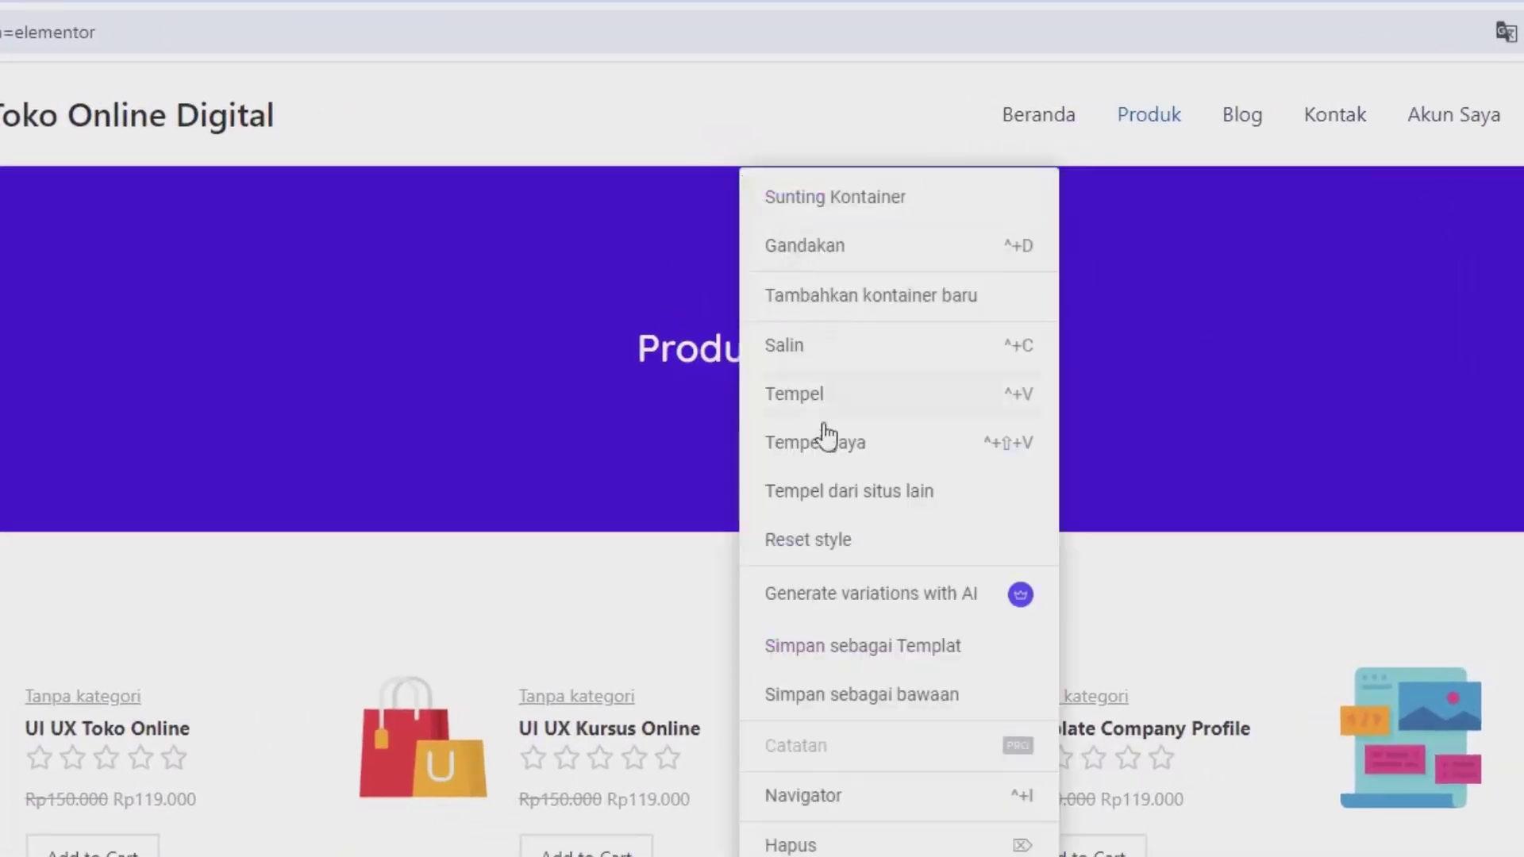
{"action": "left_click", "coordinate": [849, 645]}
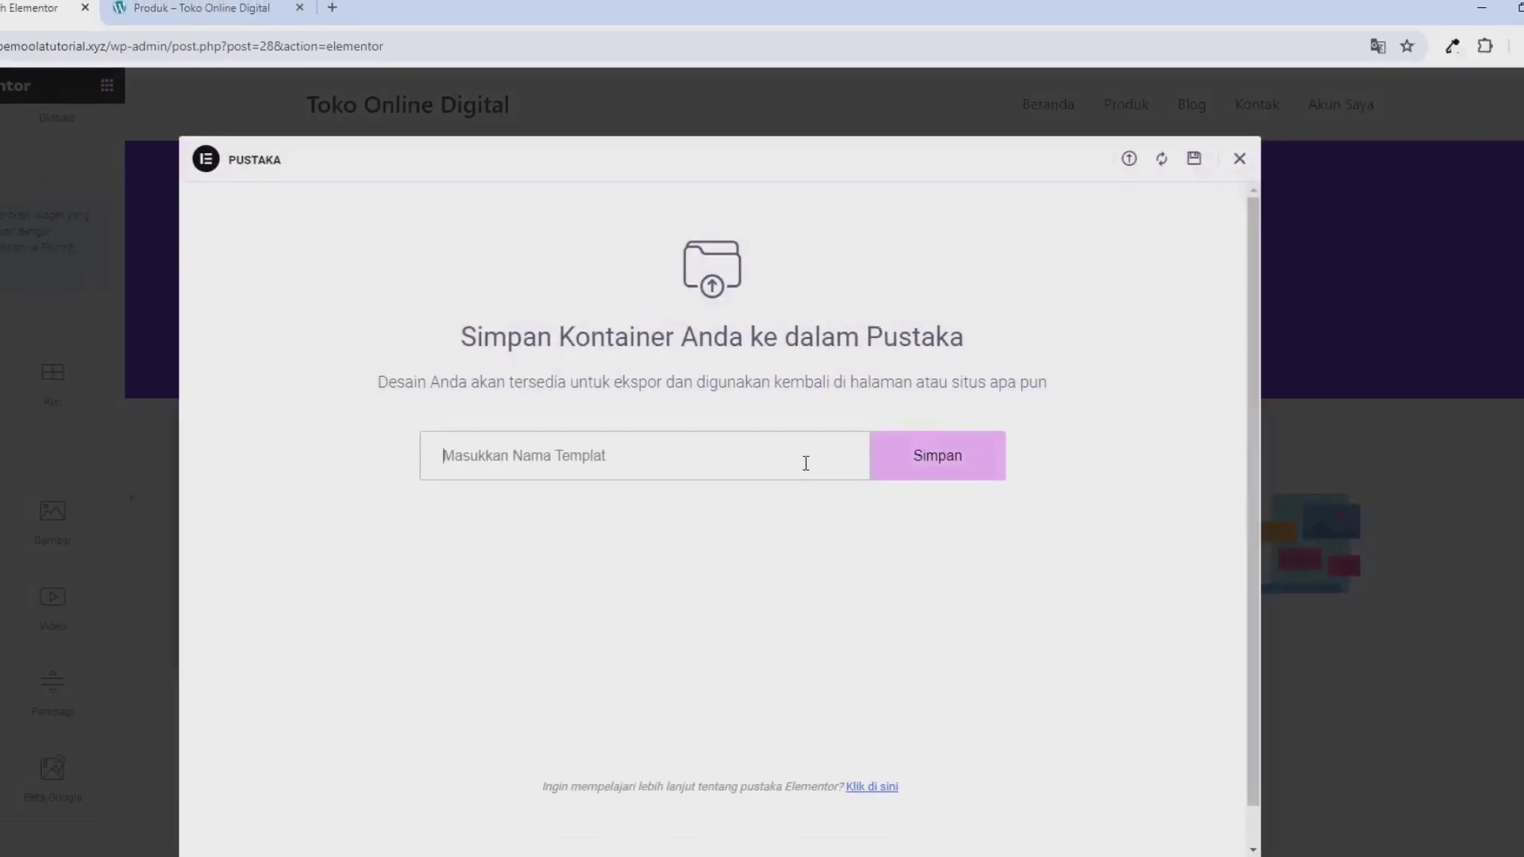
{"action": "type", "text": "template1"}
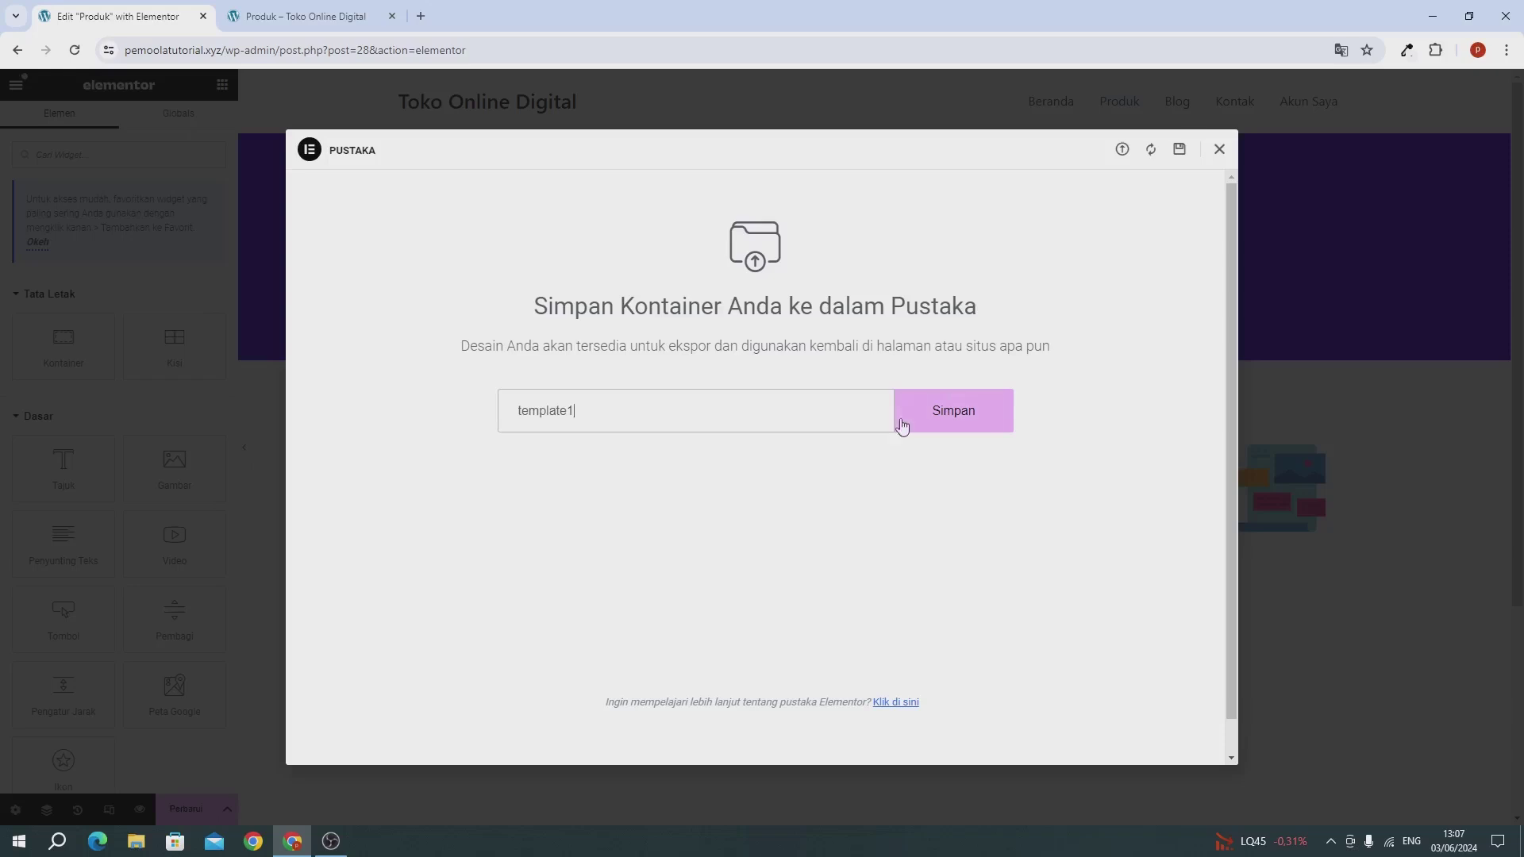
{"action": "left_click", "coordinate": [932, 423]}
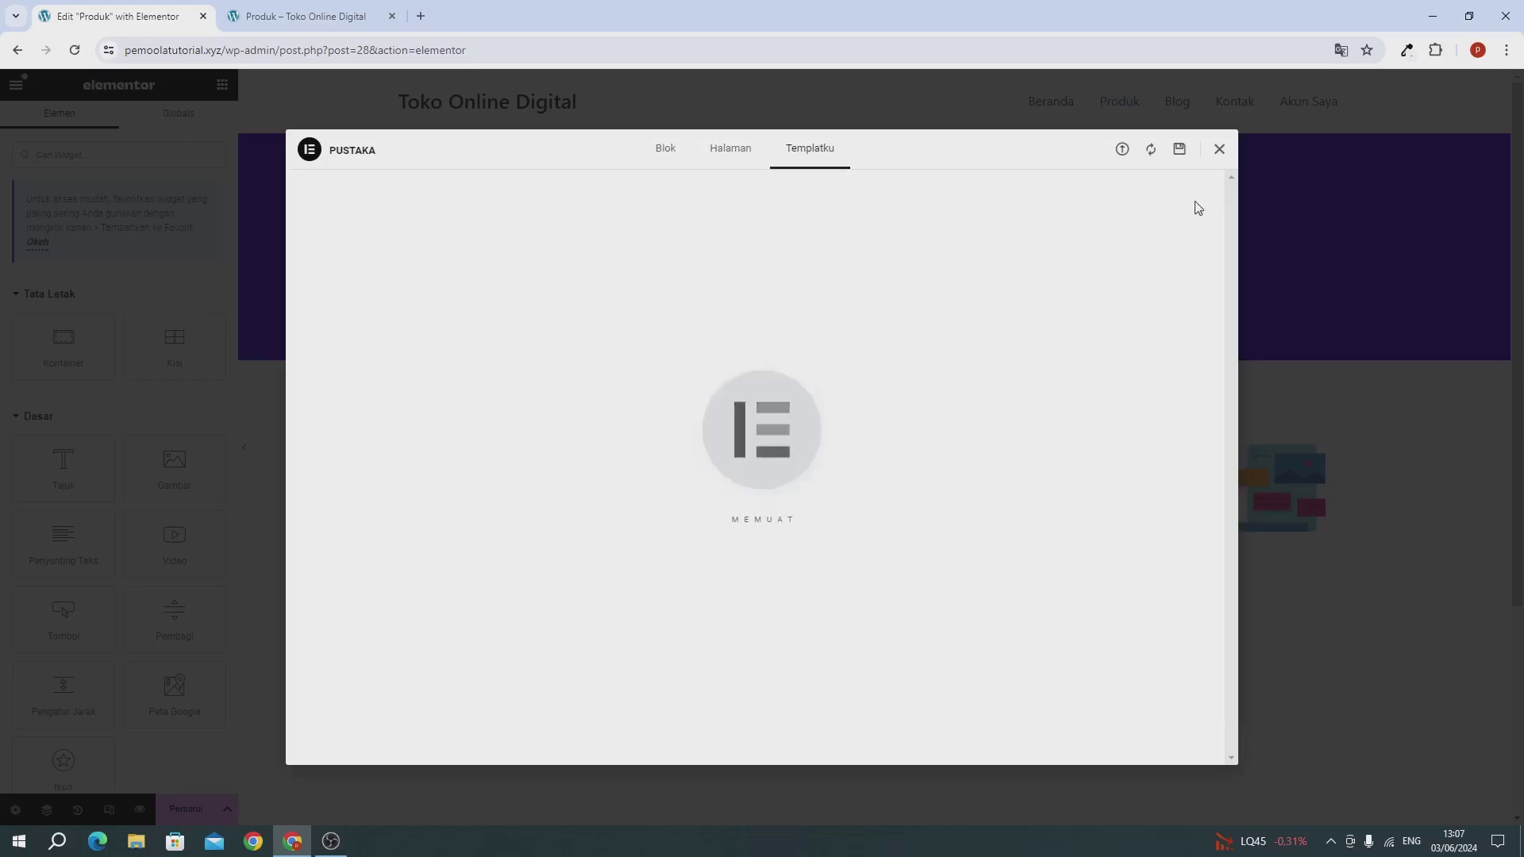
{"action": "left_click", "coordinate": [1220, 151]}
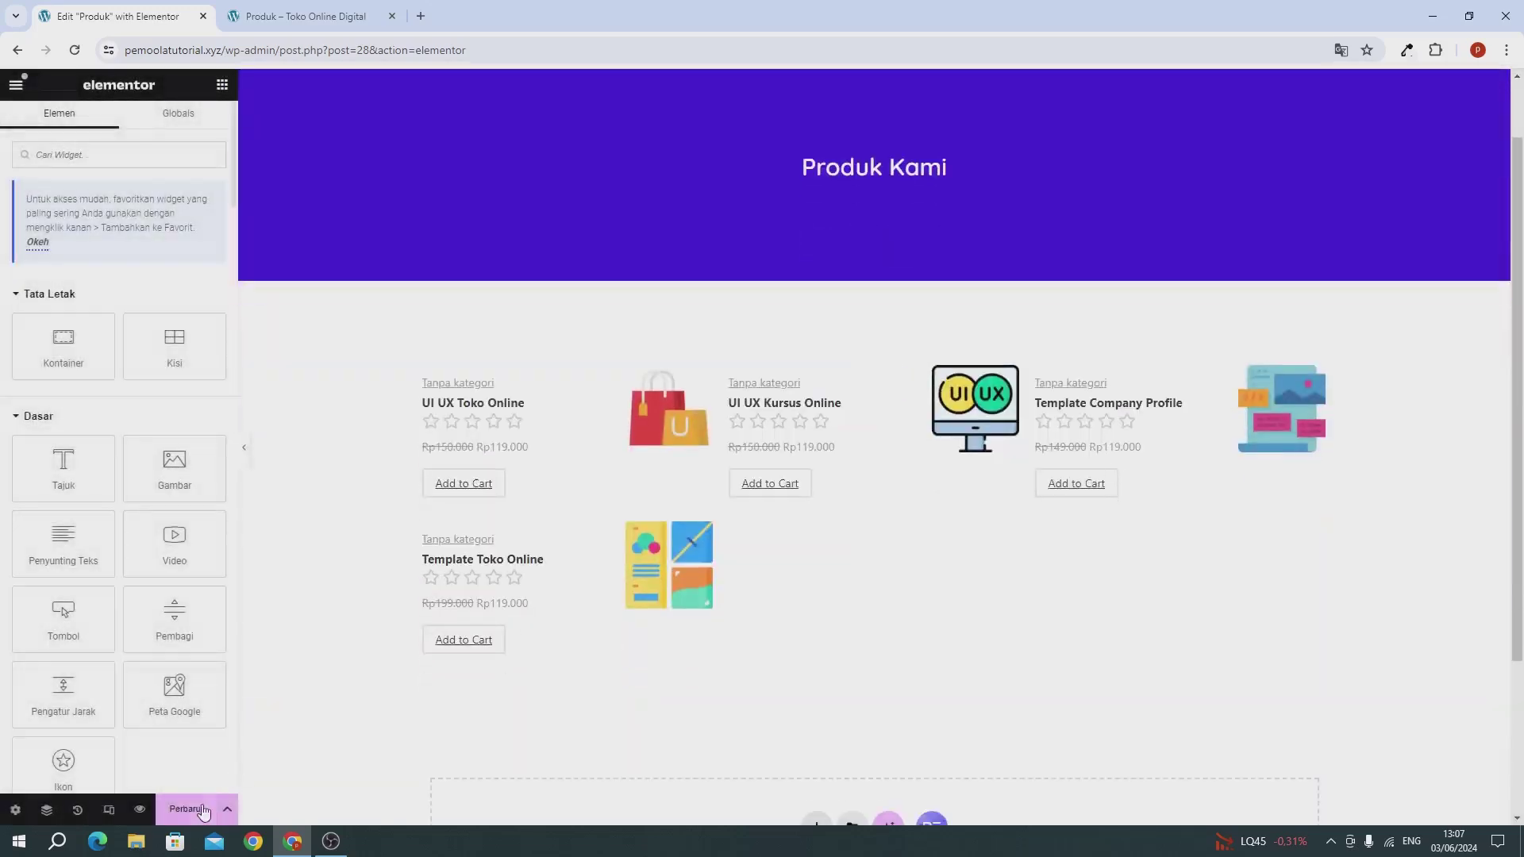
{"action": "left_click", "coordinate": [202, 810]}
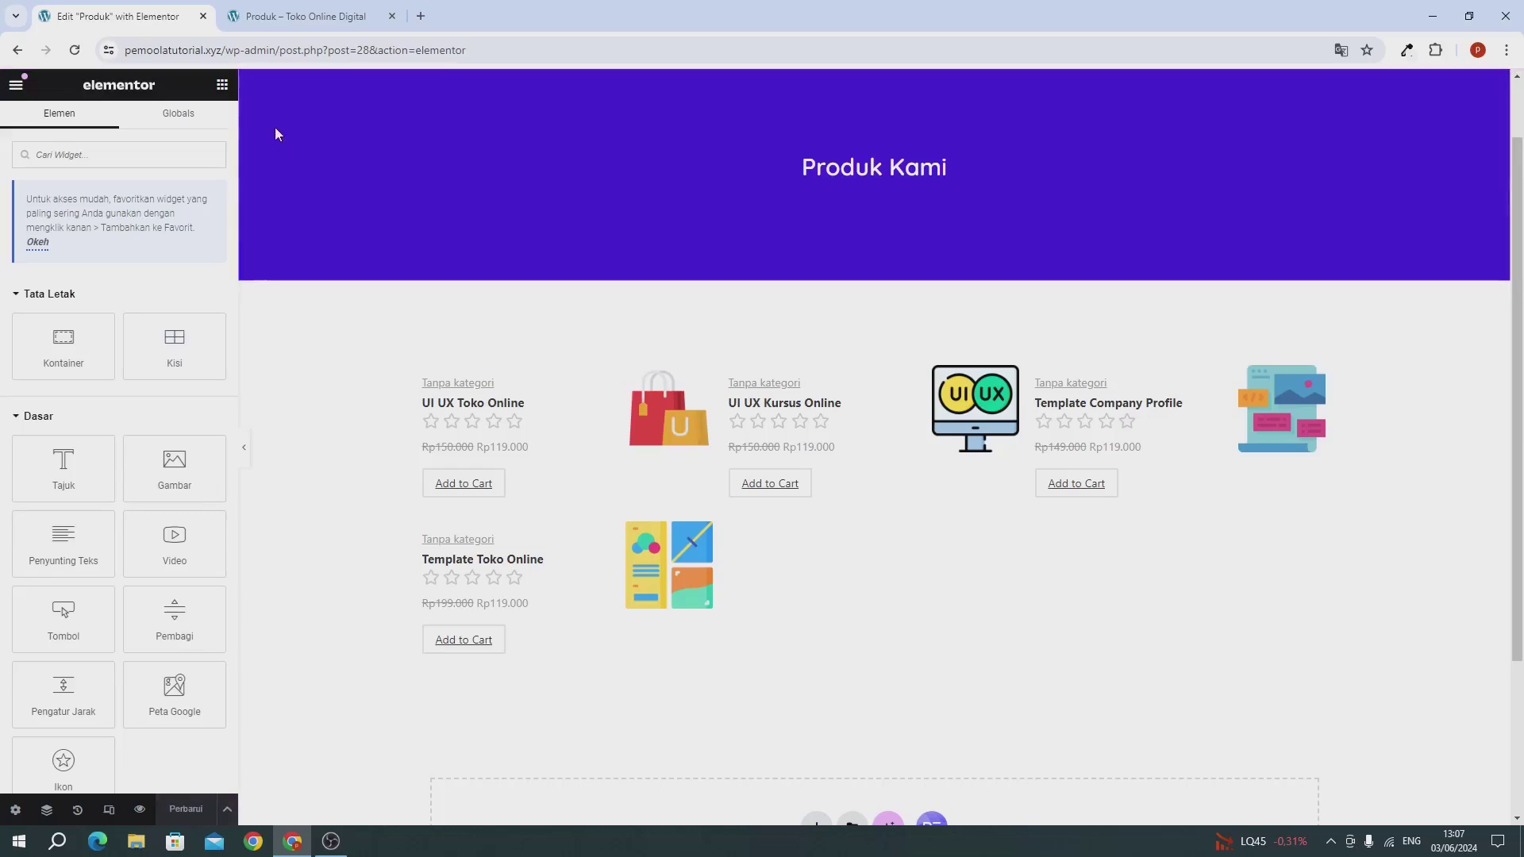
Step: Reload the live Produk page to check the purple banner and products, then open Blog
{"action": "left_click", "coordinate": [301, 17]}
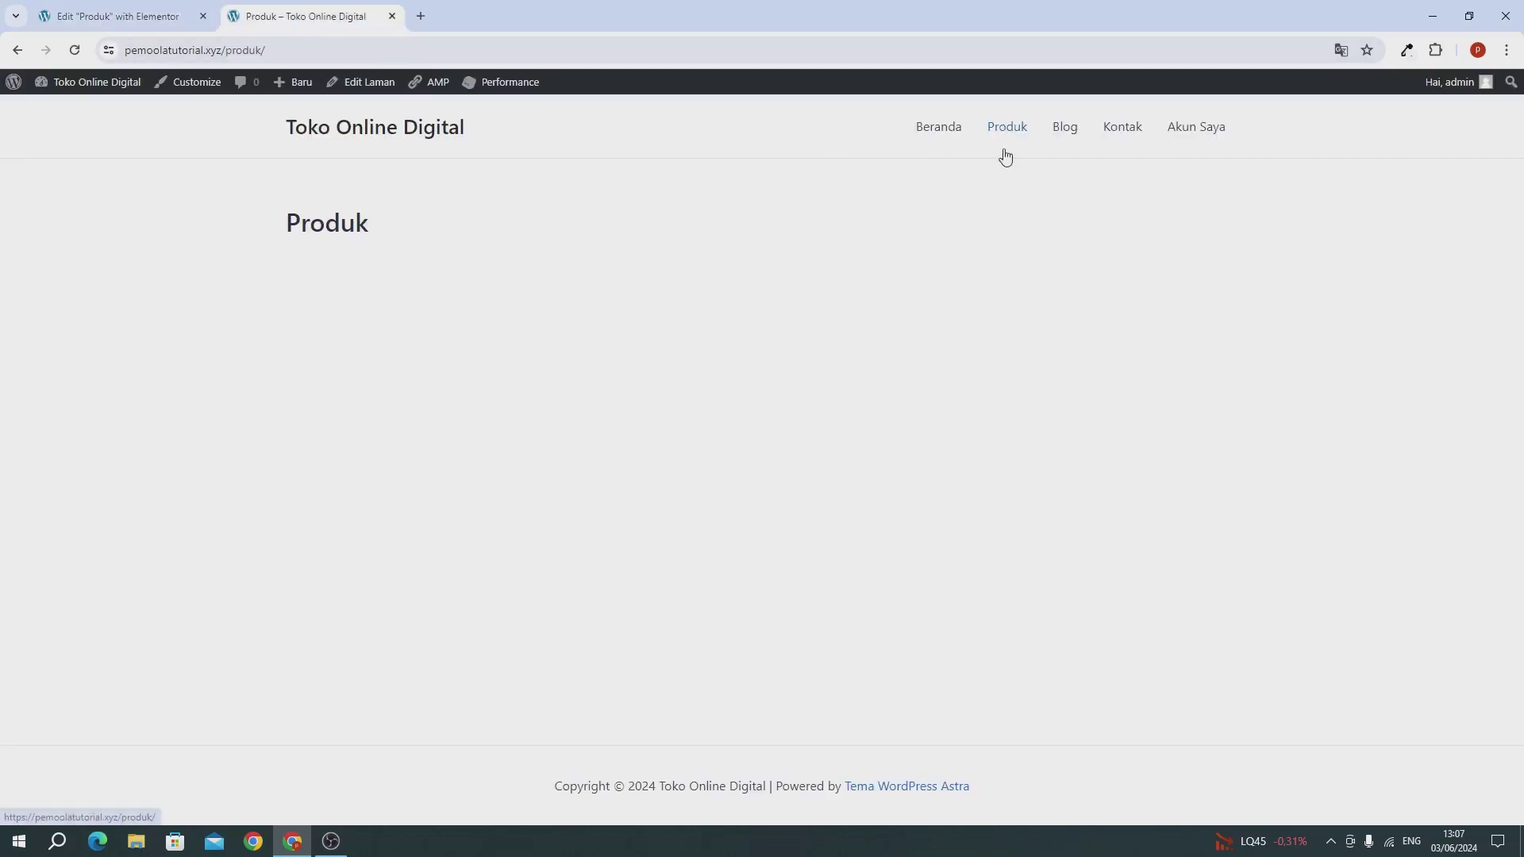
{"action": "left_click", "coordinate": [75, 50]}
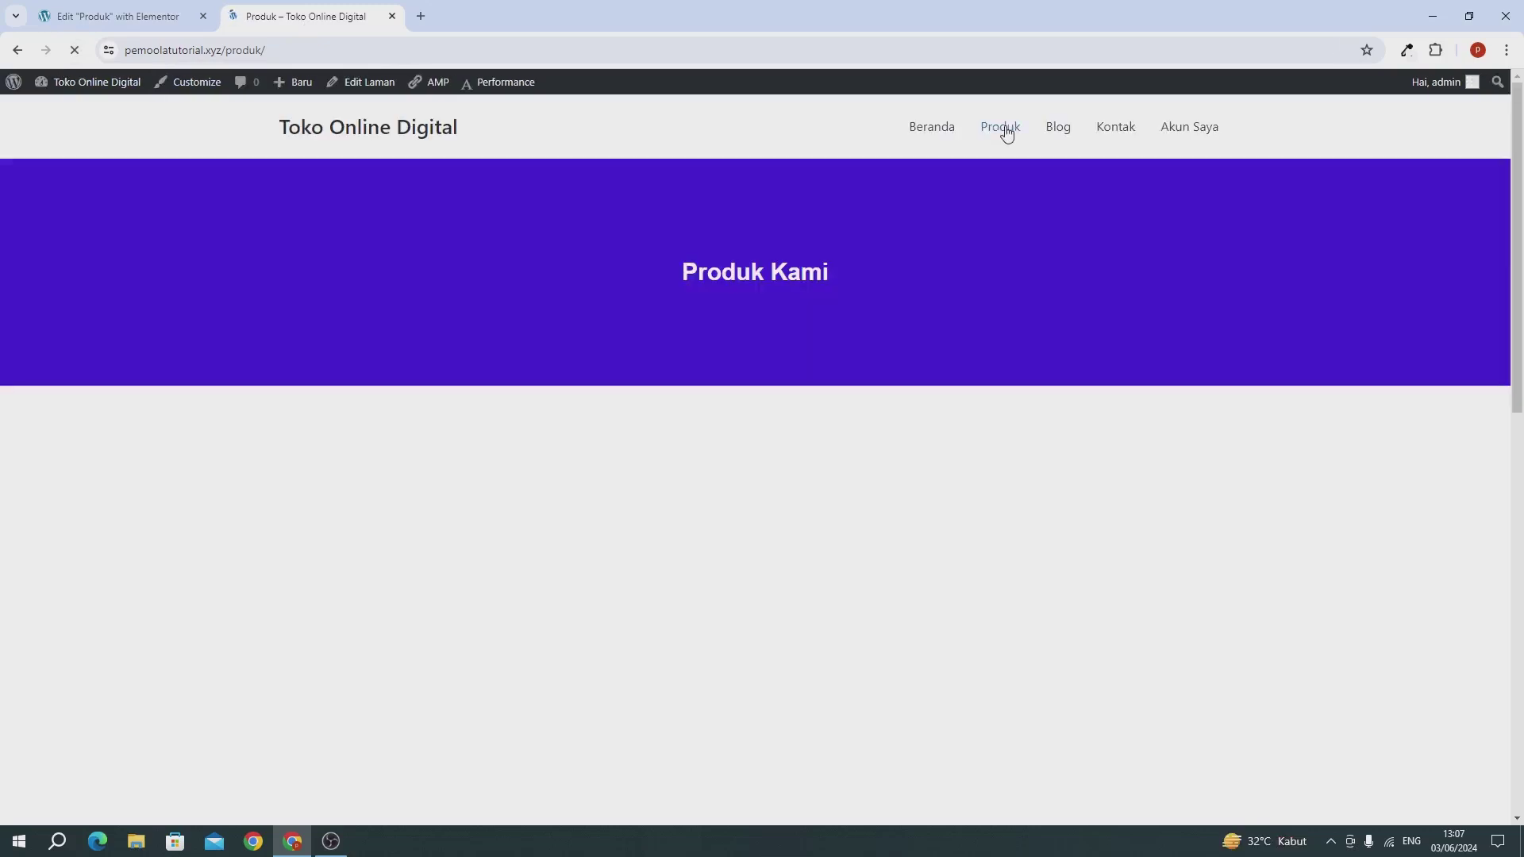
{"action": "scroll", "coordinate": [863, 482], "scroll_direction": "down", "scroll_amount": 2}
{"action": "scroll", "coordinate": [863, 481], "scroll_direction": "up", "scroll_amount": 2}
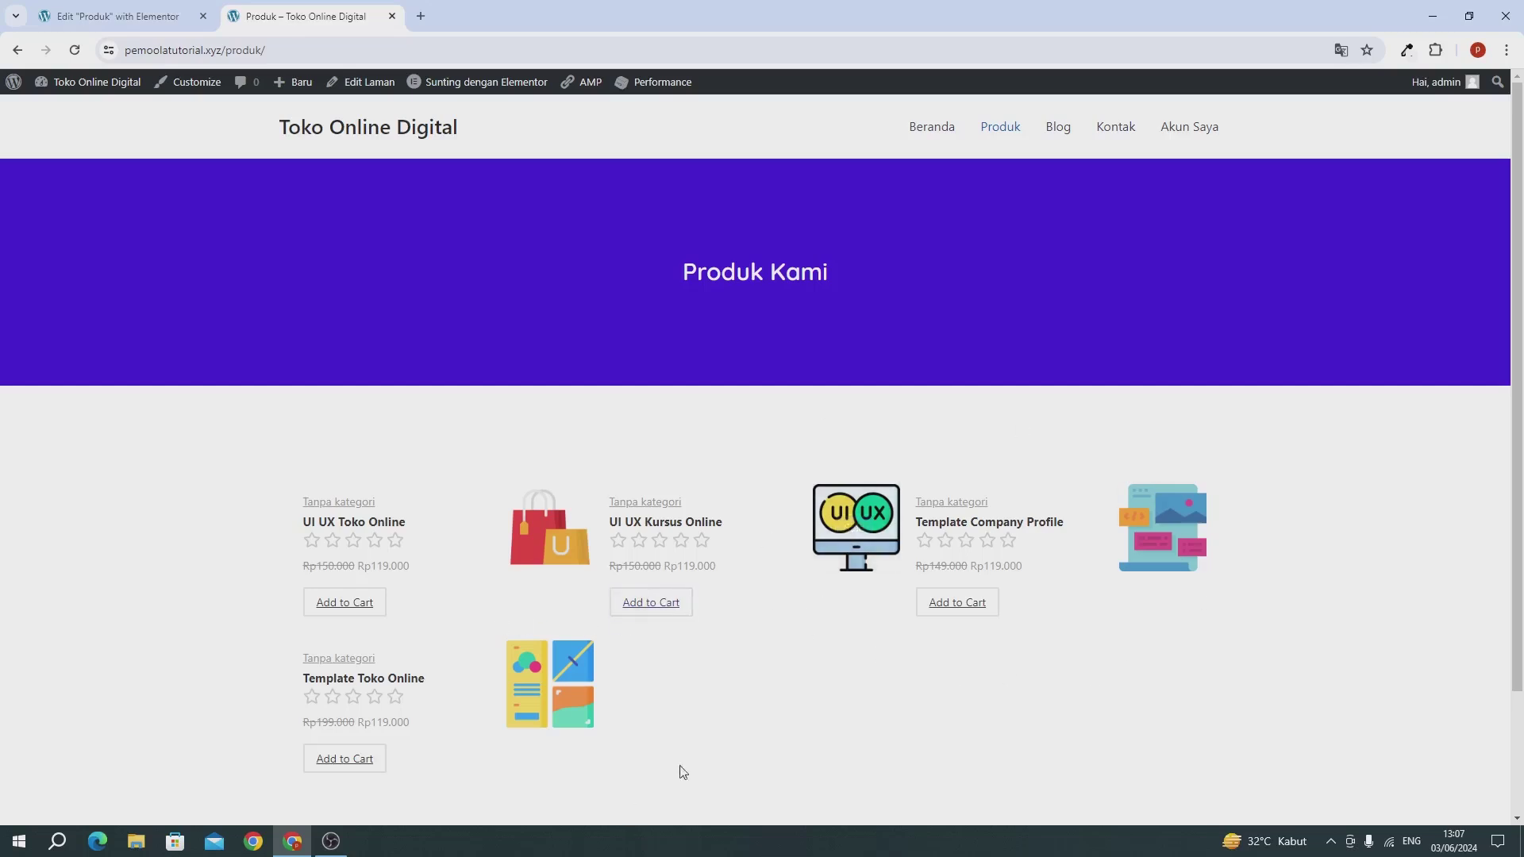
{"action": "left_click", "coordinate": [130, 16]}
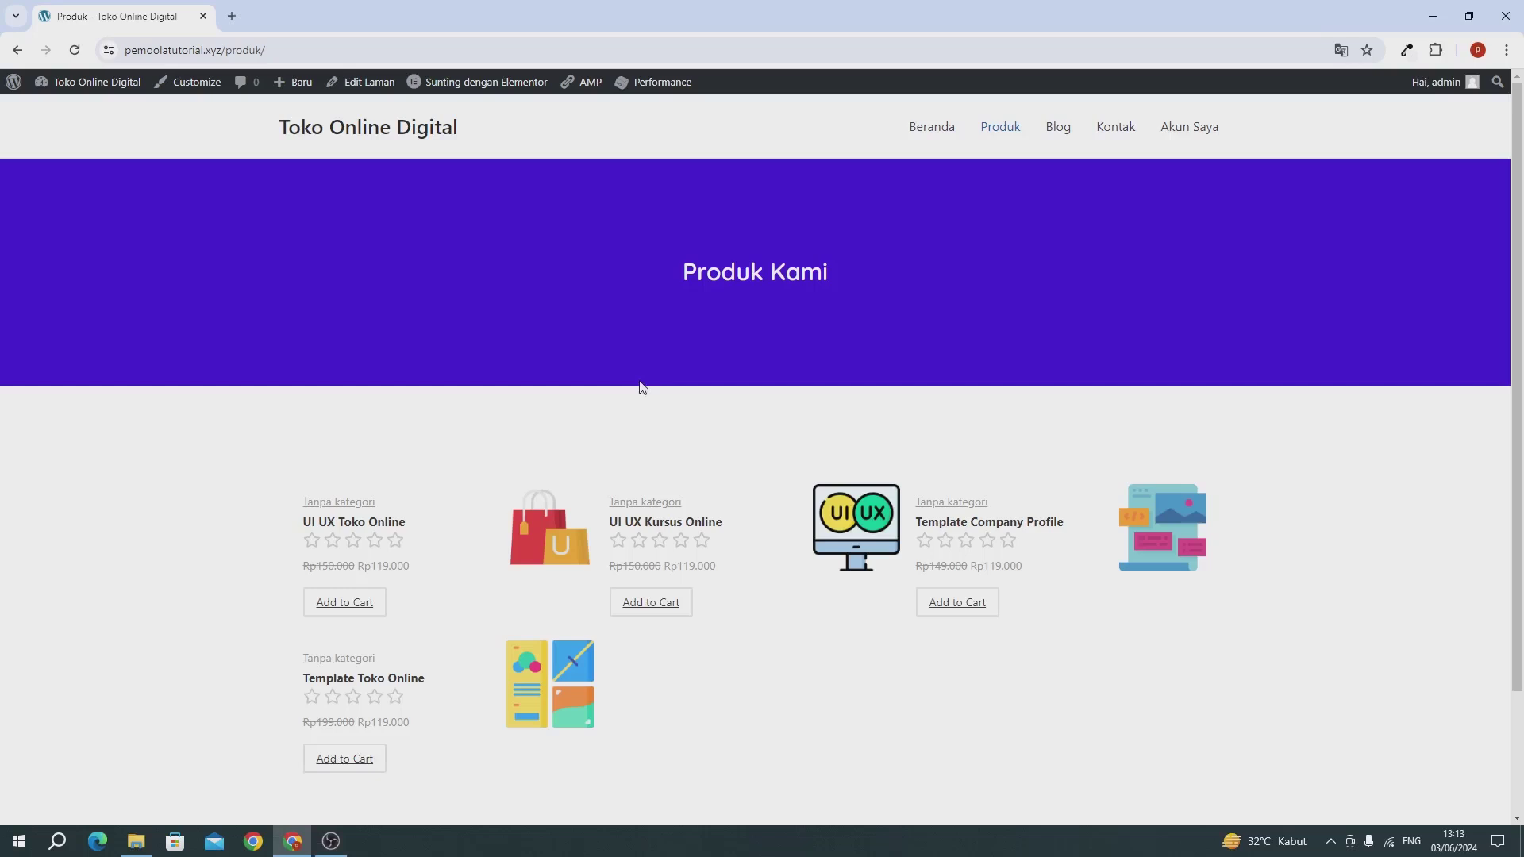
{"action": "left_click", "coordinate": [1052, 139]}
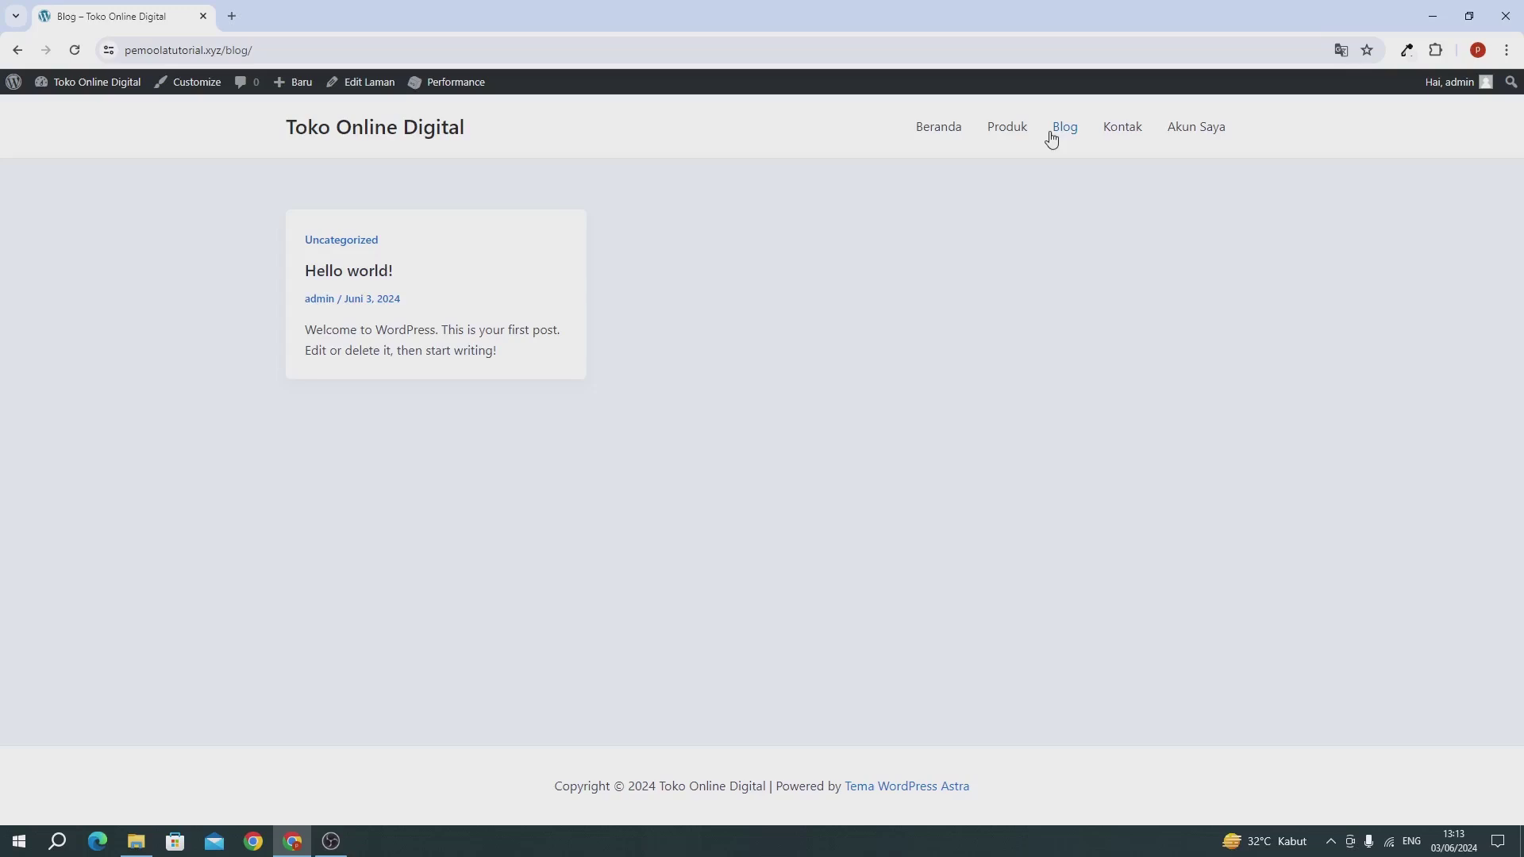
Step: Open the WordPress dashboard in a new tab positioned first in the tab bar
{"action": "mouse_move", "coordinate": [63, 86]}
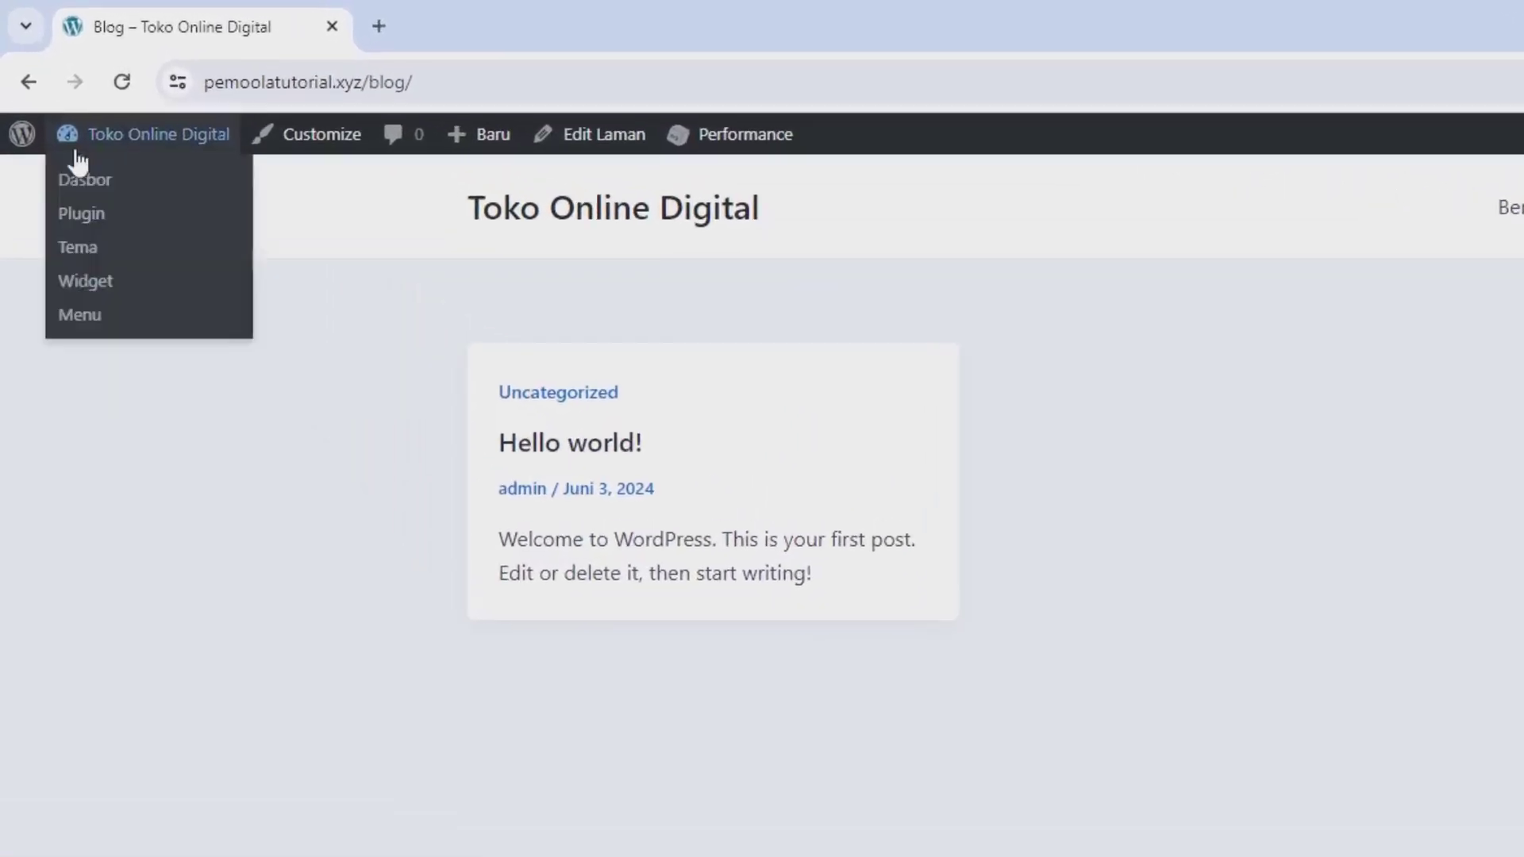
{"action": "right_click", "coordinate": [98, 198]}
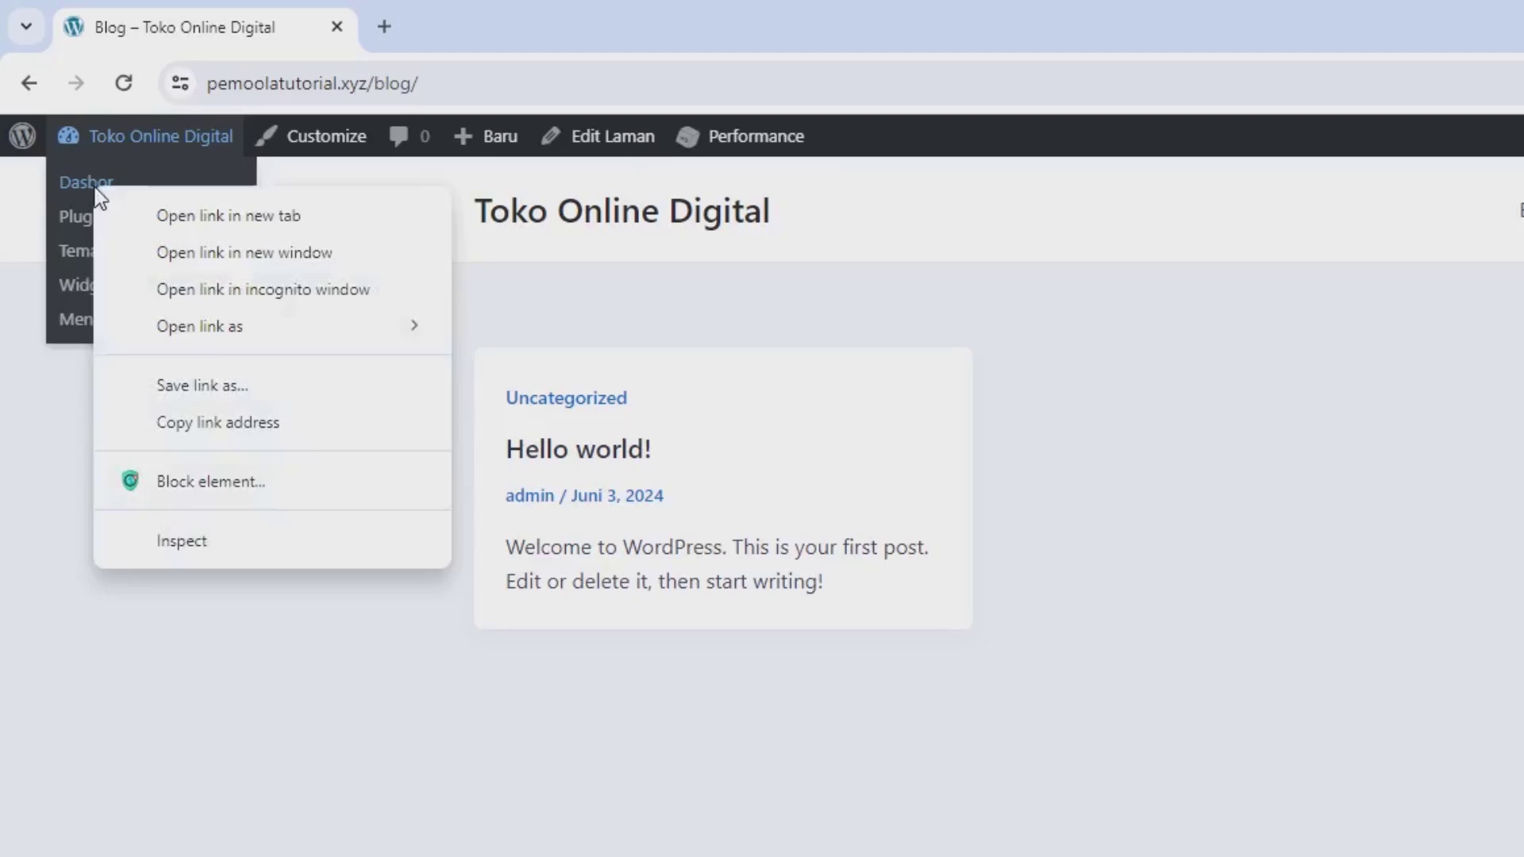
{"action": "left_click", "coordinate": [208, 216]}
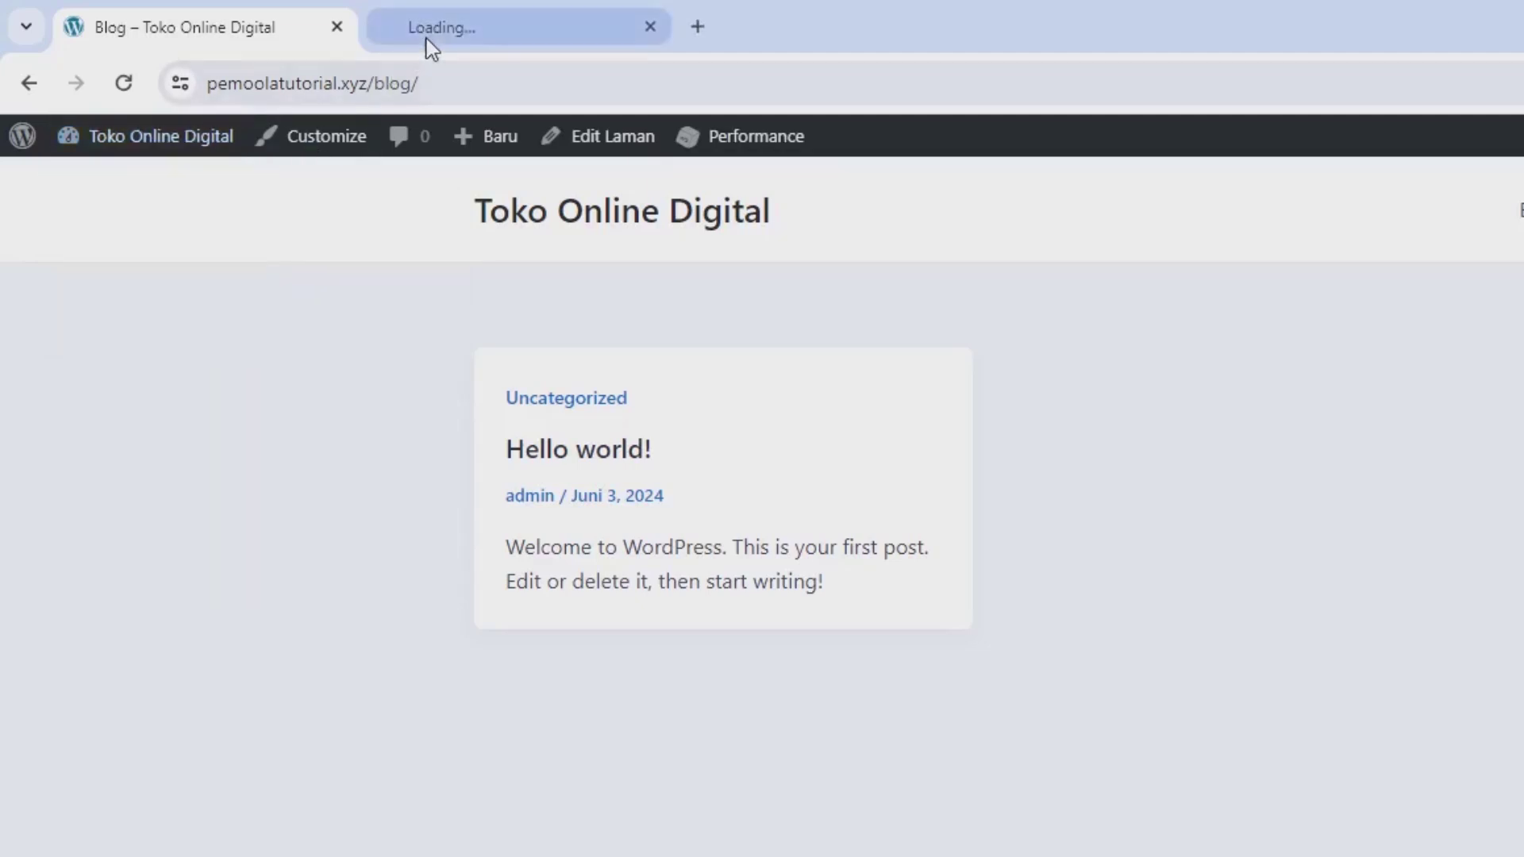
{"action": "left_click_drag", "start_coordinate": [433, 45], "coordinate": [150, 30]}
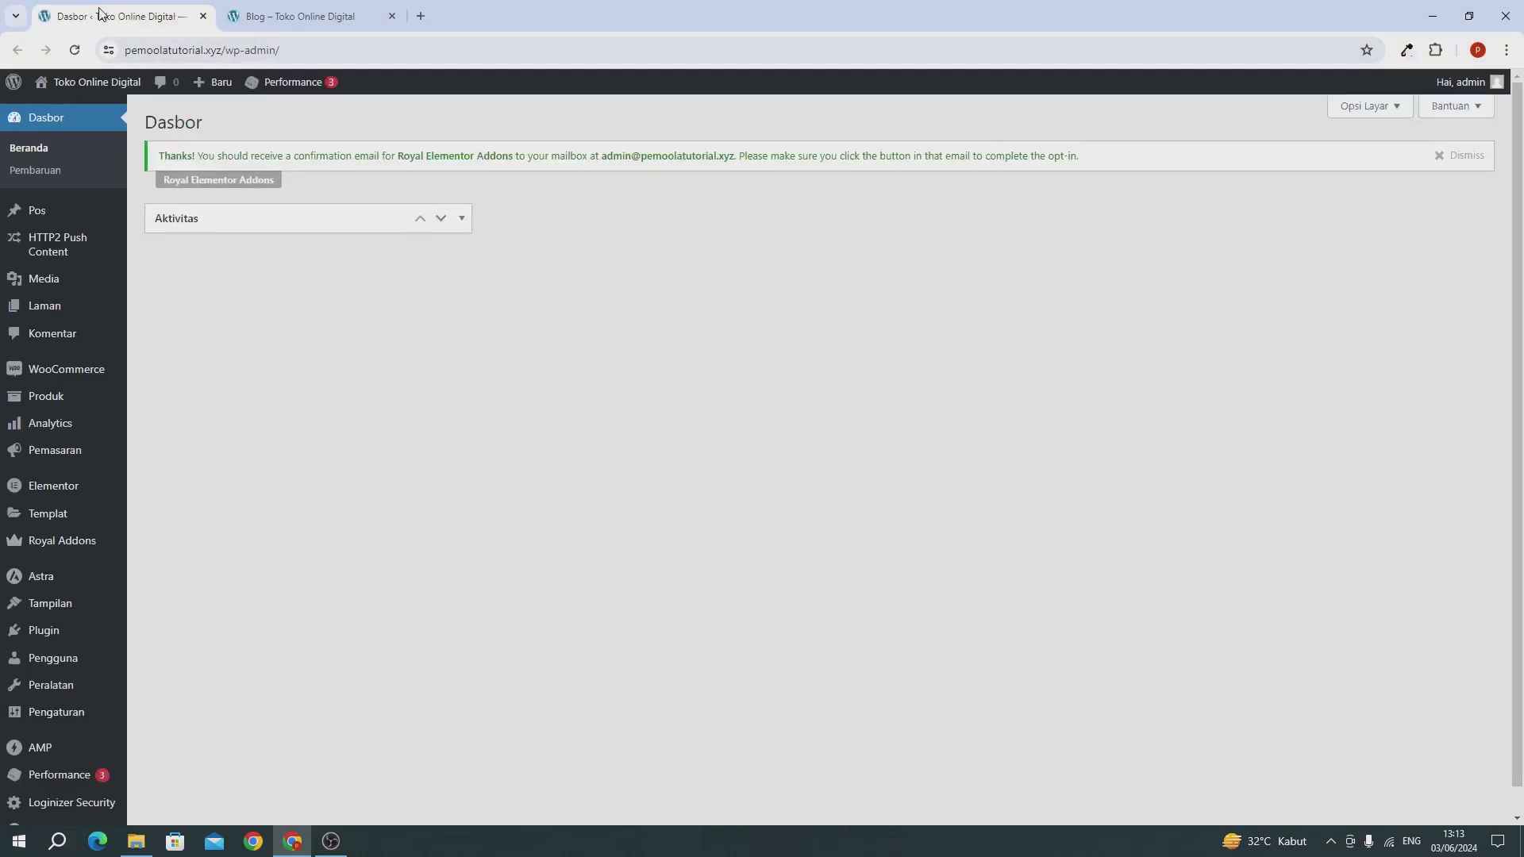
Step: Move the default 'Hello world!' post to the trash from All Posts
{"action": "mouse_move", "coordinate": [38, 209]}
{"action": "left_click", "coordinate": [164, 211]}
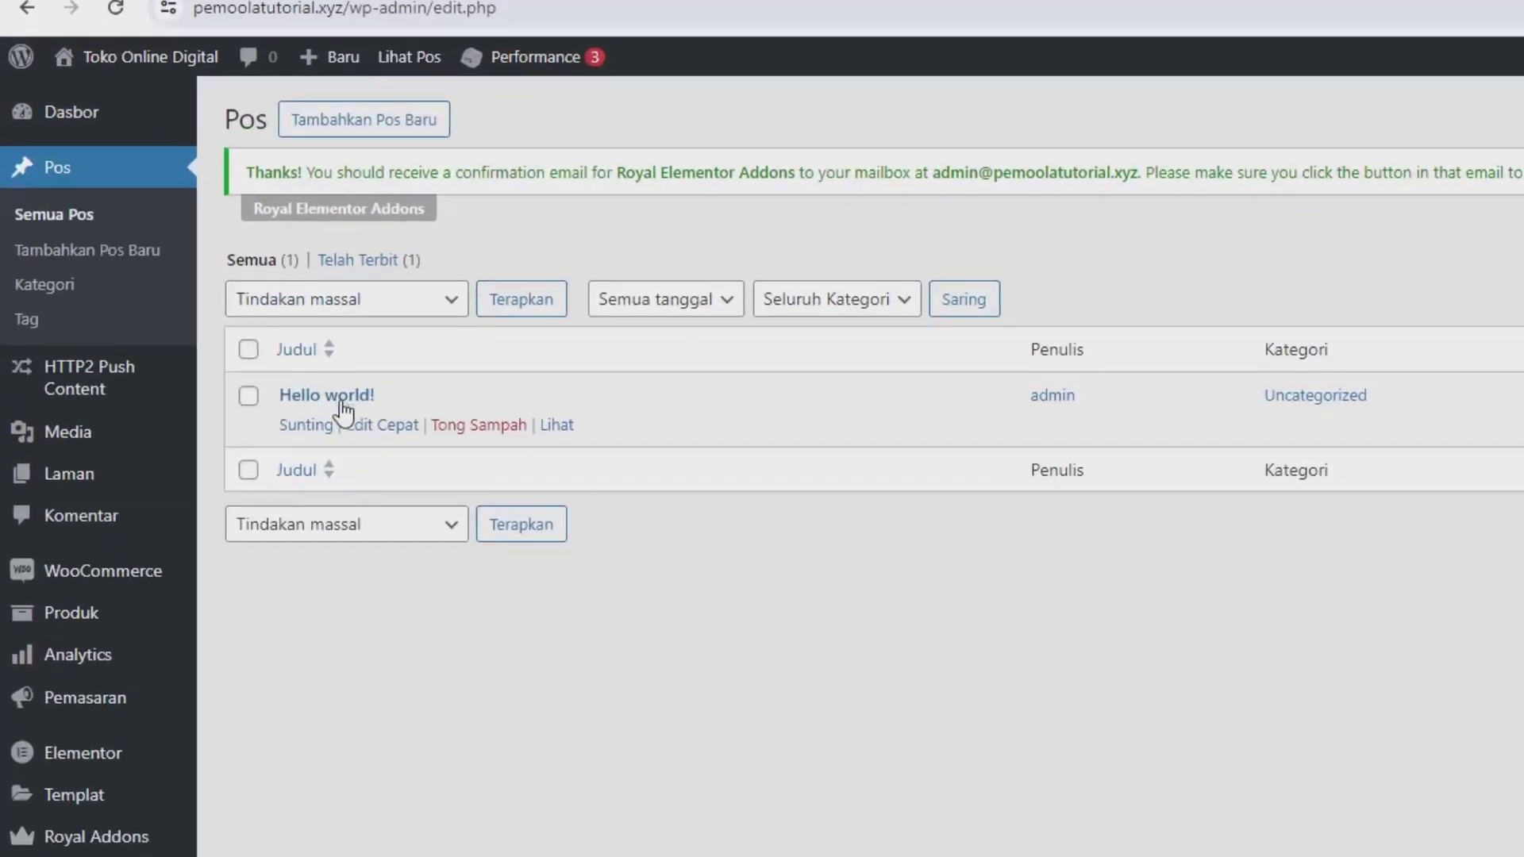
{"action": "left_click", "coordinate": [461, 427]}
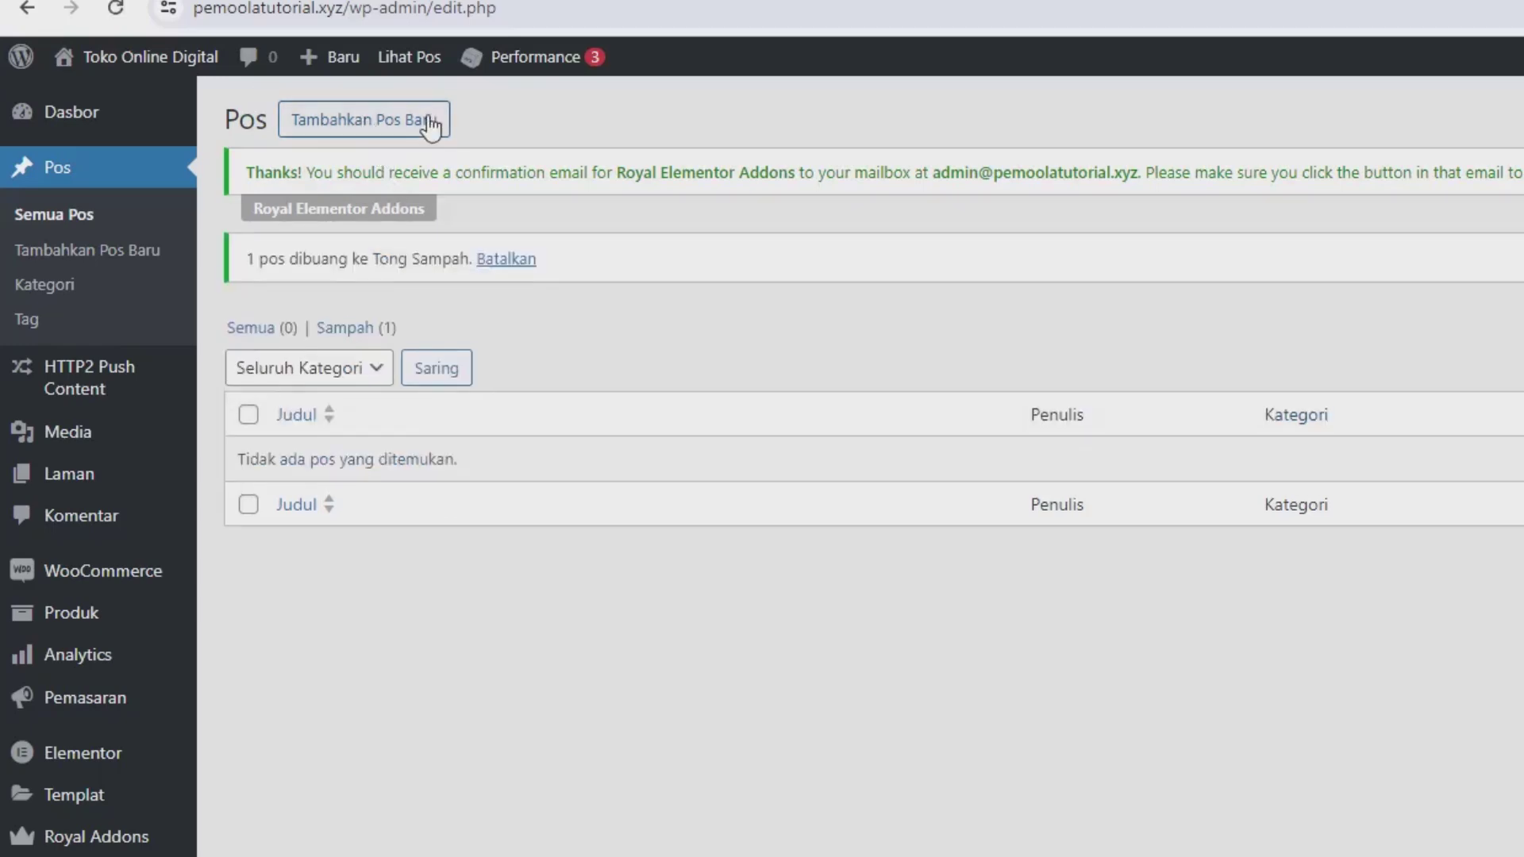
Step: Start a new post titled 'UI UX Website' with four pasted Lorem ipsum paragraphs
{"action": "left_click", "coordinate": [364, 121]}
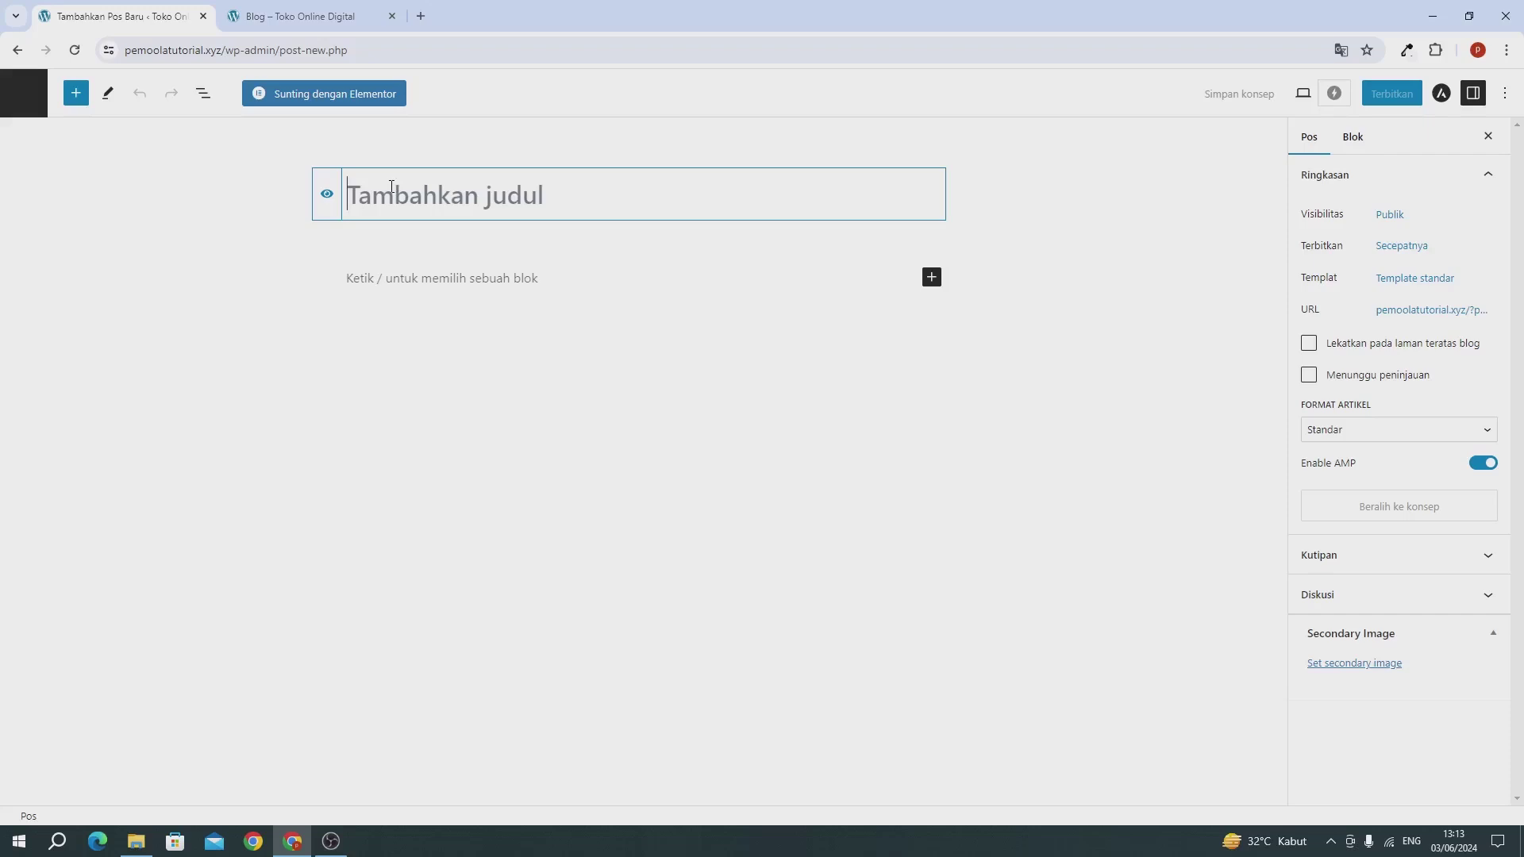
{"action": "type", "text": "Ul"}
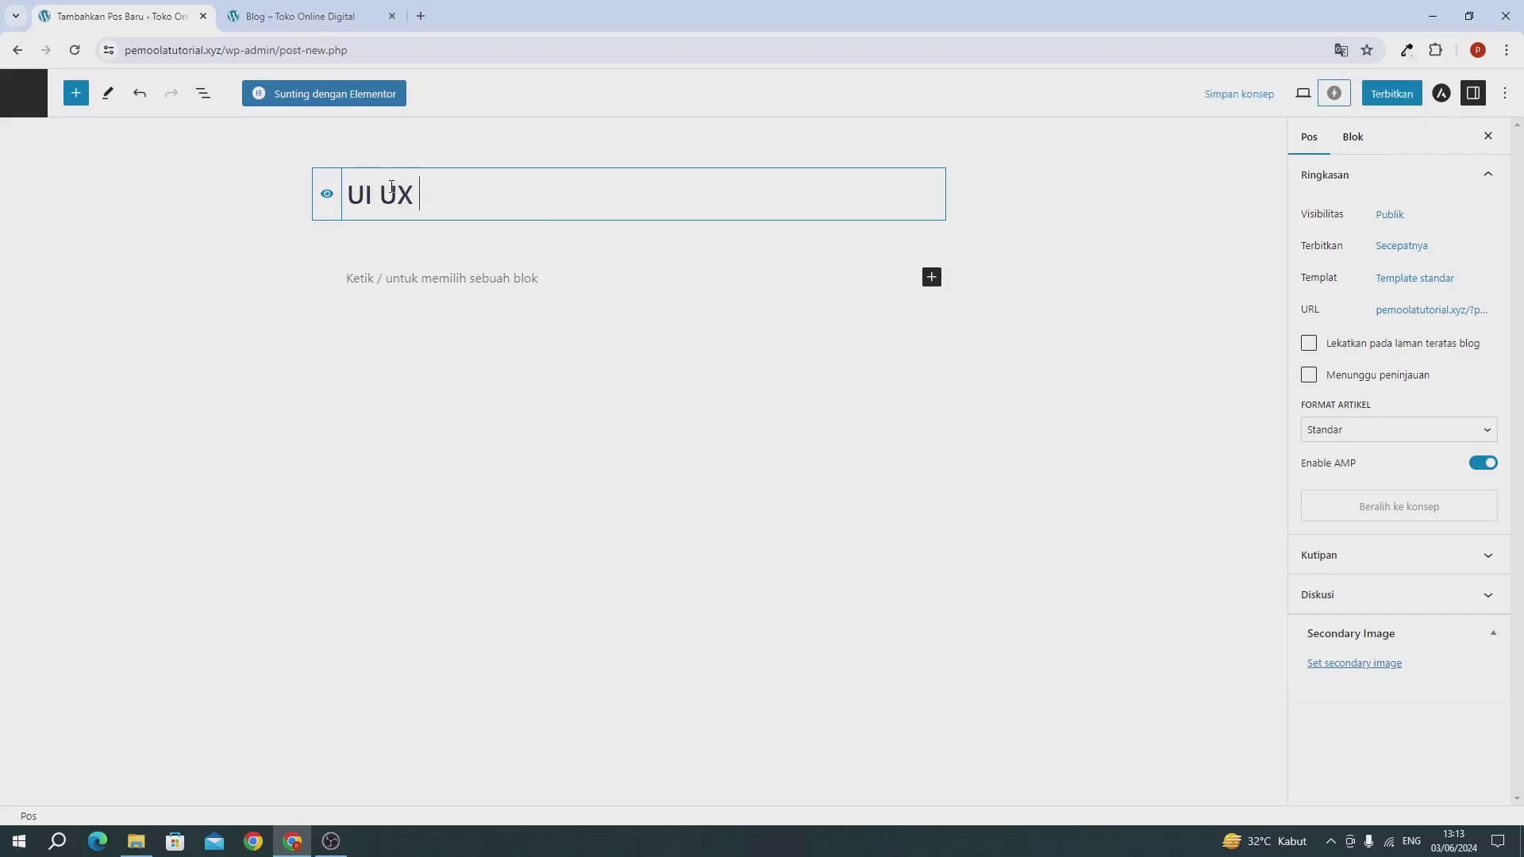
{"action": "type", "text": " UX Website"}
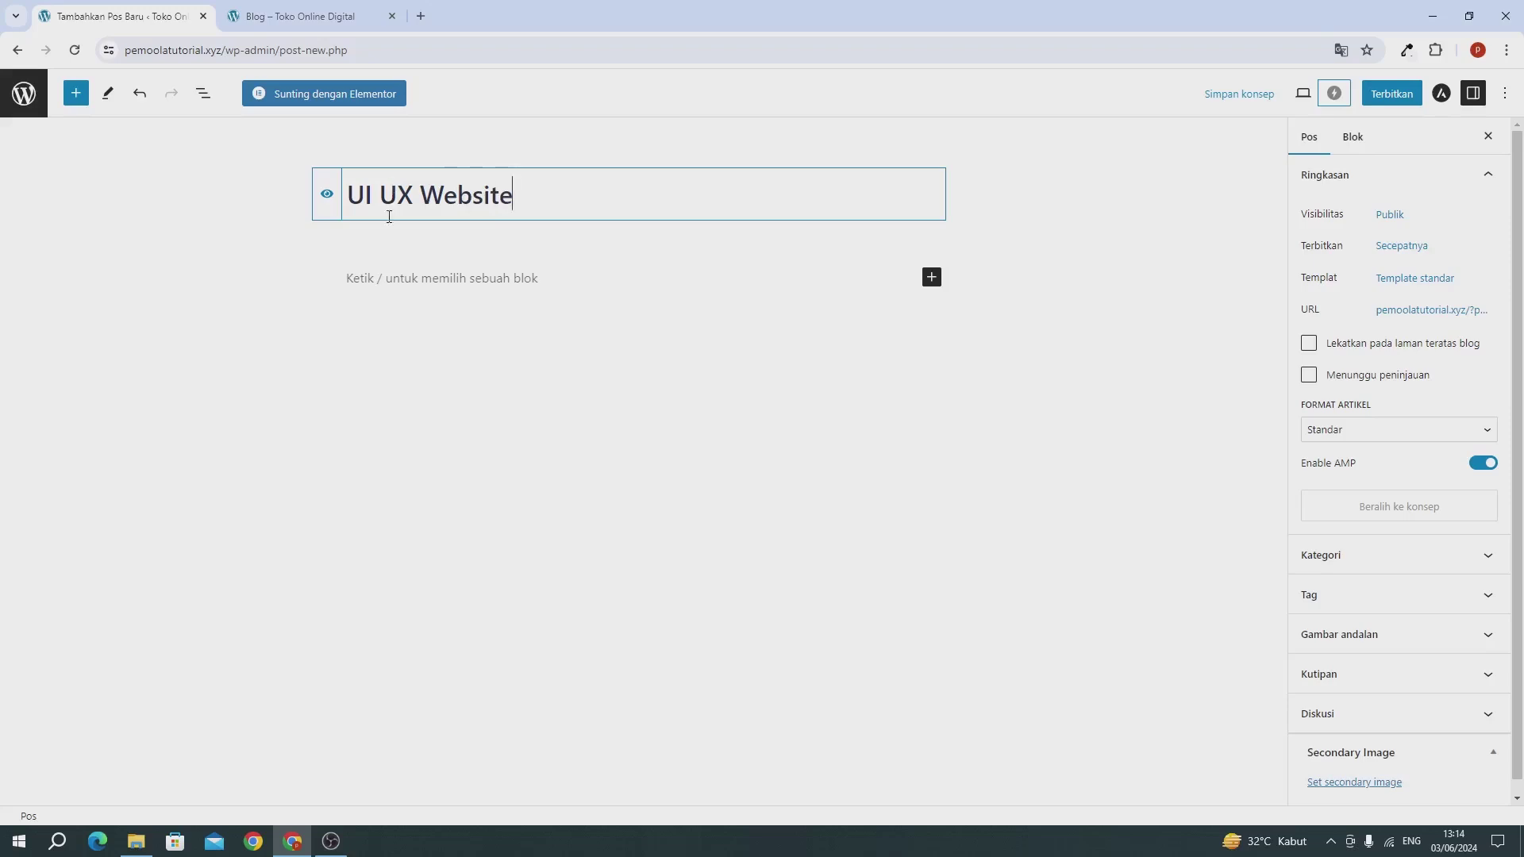
{"action": "left_click", "coordinate": [393, 281]}
{"action": "type", "text": "Lorem ipsum dolor sit amet, consectetur adipiscing elit, sed do eiusmod tempor incididunt ut labore et dolore magna aliqua. Ut enim ad minim veniam, quis nostrud exercitation ullamco laboris nisi ut aliquip ex ea commodo consequat. Duis aute irure dolor in reprehenderit in voluptate velit esse cillum dolore eu fugiat nulla pariatur. Excepteur sint occaecat cupidatat non proident, sunt in culpa qui officia deserunt mollit anim id est laborum.  Lorem ipsum dolor sit amet, consectetur adipiscing elit, sed do eiusmod tempor incididunt ut labore et dolore magna aliqua. Ut enim ad minim veniam, quis nostrud exercitation ullamco laboris nisi ut aliquip ex ea commodo consequat. Duis aute irure dolor in reprehenderit in voluptate velit esse cillum dolore eu fugiat nulla pariatur. Excepteur sint occaecat cupidatat non proident, sunt in culpa qui officia deserunt mollit anim id est laborum."}
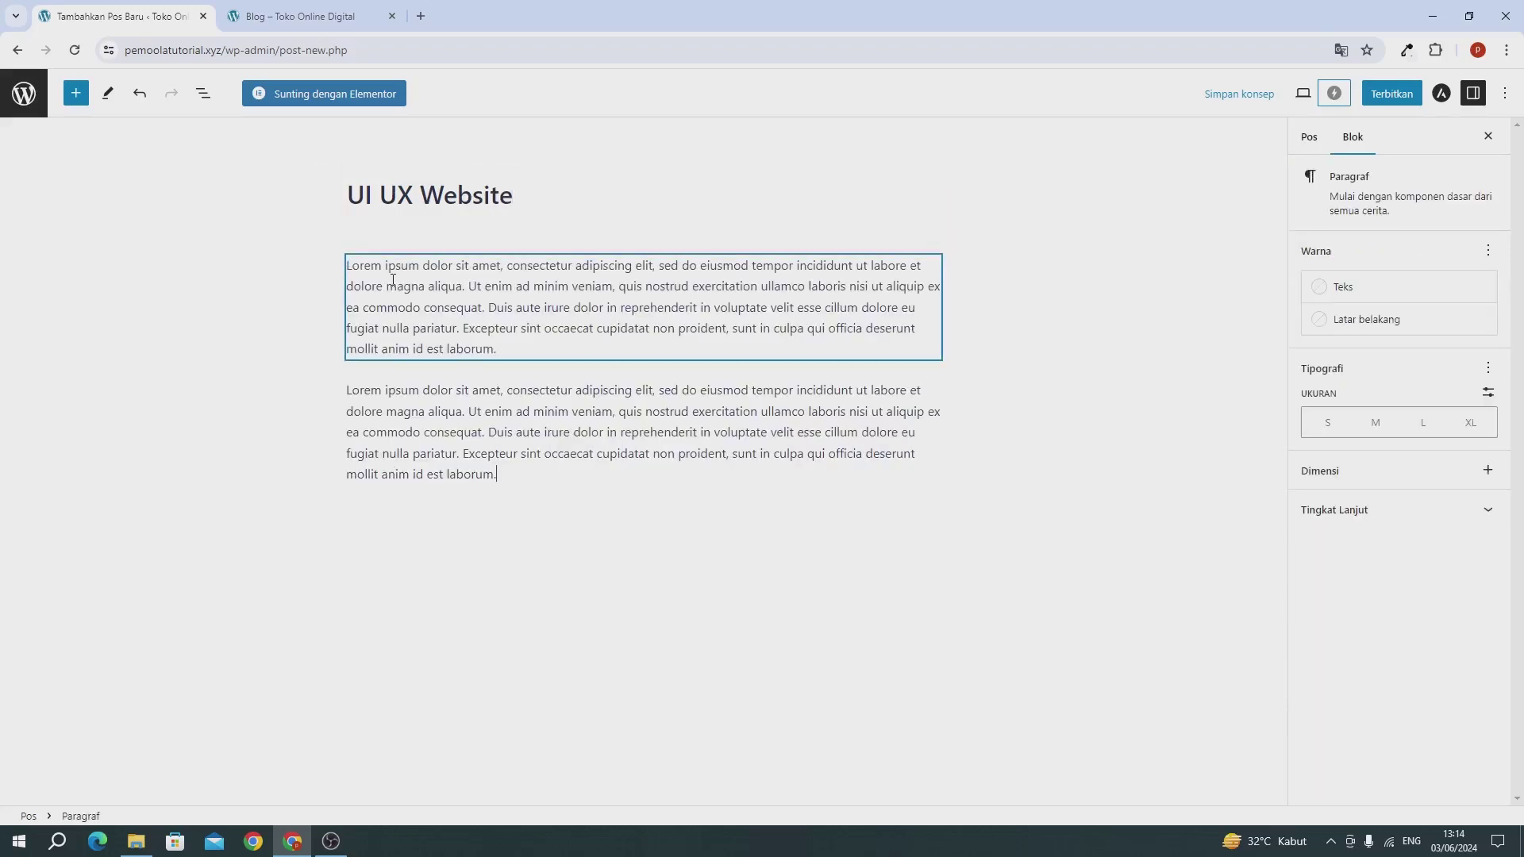
{"action": "type", "text": "Lorem ipsum dolor sit amet, consectetur adipiscing elit, sed do eiusmod tempor incididunt ut labore et dolore magna aliqua. Ut enim ad minim veniam, quis nostrud exercitation ullamco laboris nisi ut aliquip ex ea commodo consequat. Duis aute irure dolor in reprehenderit in voluptate velit esse cillum dolore eu fugiat nulla pariatur. Excepteur sint occaecat cupidatat non proident, sunt in culpa qui officia deserunt mollit anim id est laborum. Lorem ipsum dolor sit amet, consectetur adipiscing elit, sed do eiusmod tempor incididunt ut labore et dolore magna aliqua. Ut enim ad minim veniam, quis nostrud exercitation ullamco laboris nisi ut aliquip ex ea commodo consequat. Duis aute irure dolor in reprehenderit in voluptate velit esse cillum dolore eu fugiat nulla pariatur. Excepteur sint occaecat cupidatat non proident, sunt in culpa qui officia deserunt mollit anim id est laborum."}
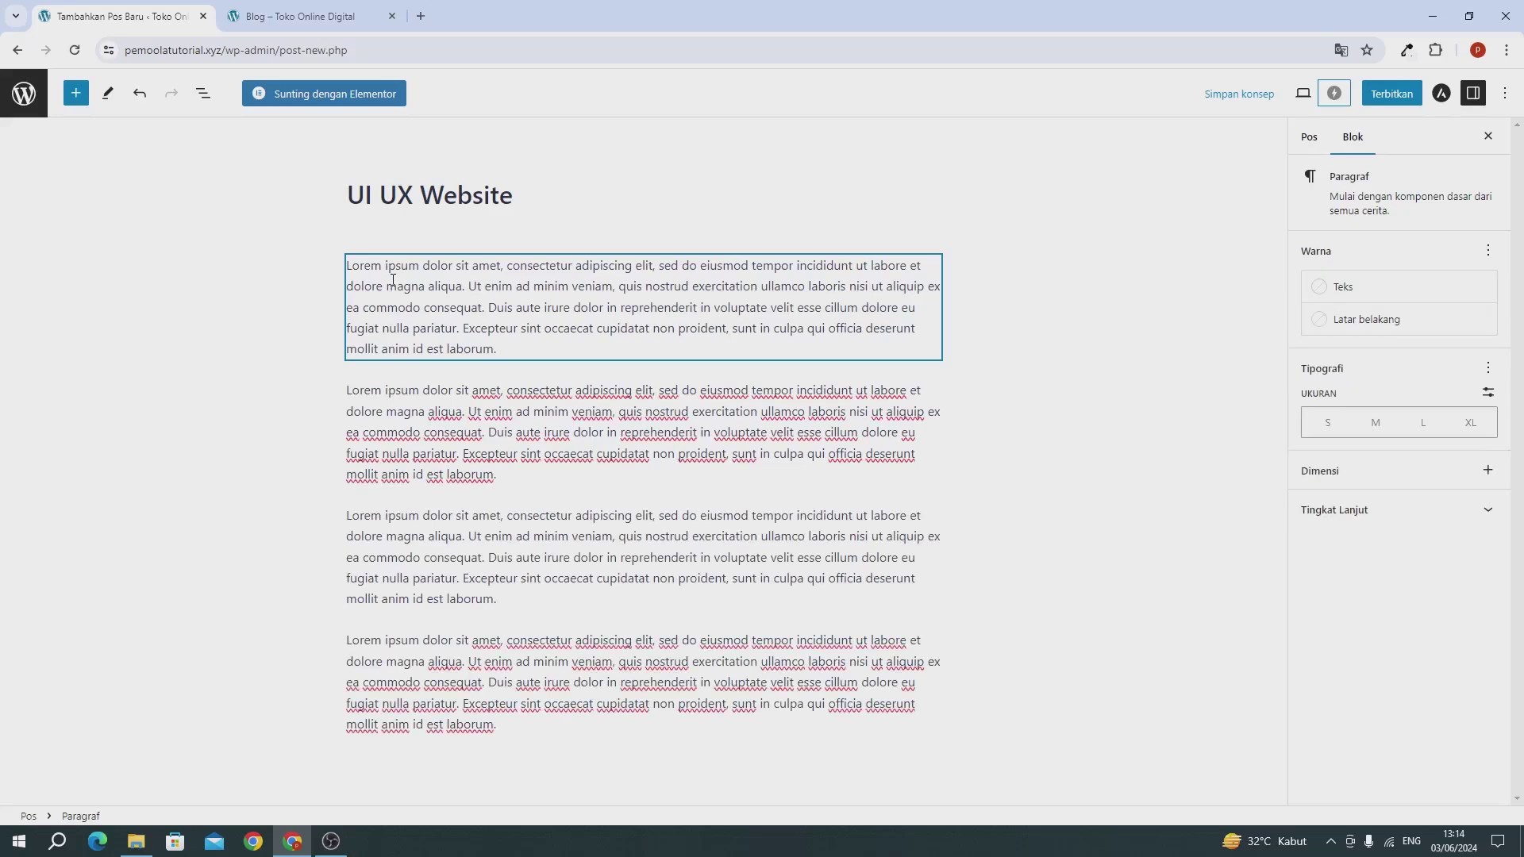
Step: Open the featured image picker from the post settings sidebar
{"action": "left_click", "coordinate": [1313, 139]}
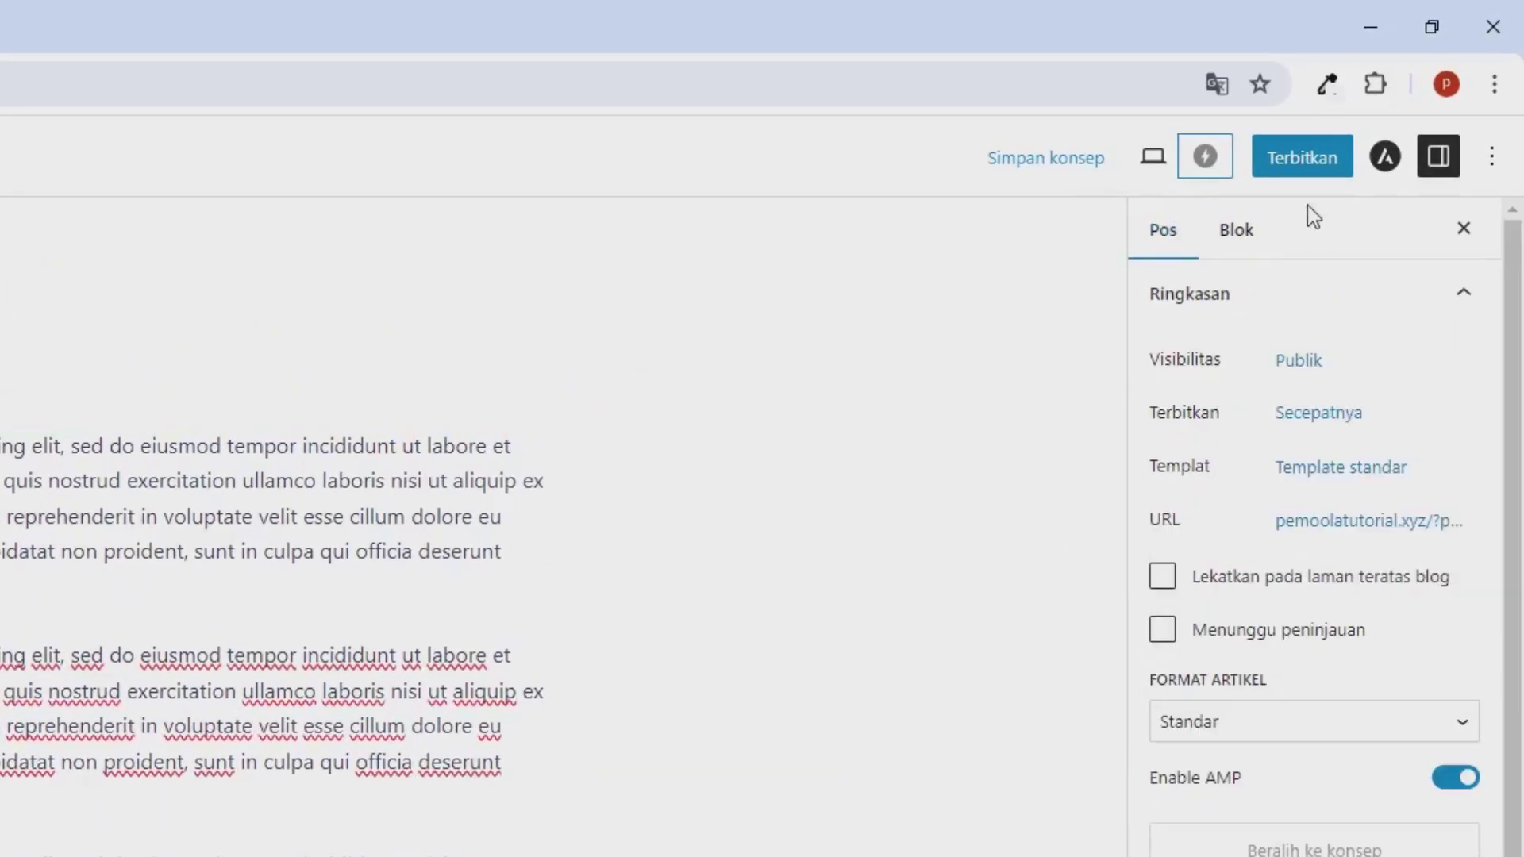
{"action": "left_click", "coordinate": [1228, 624]}
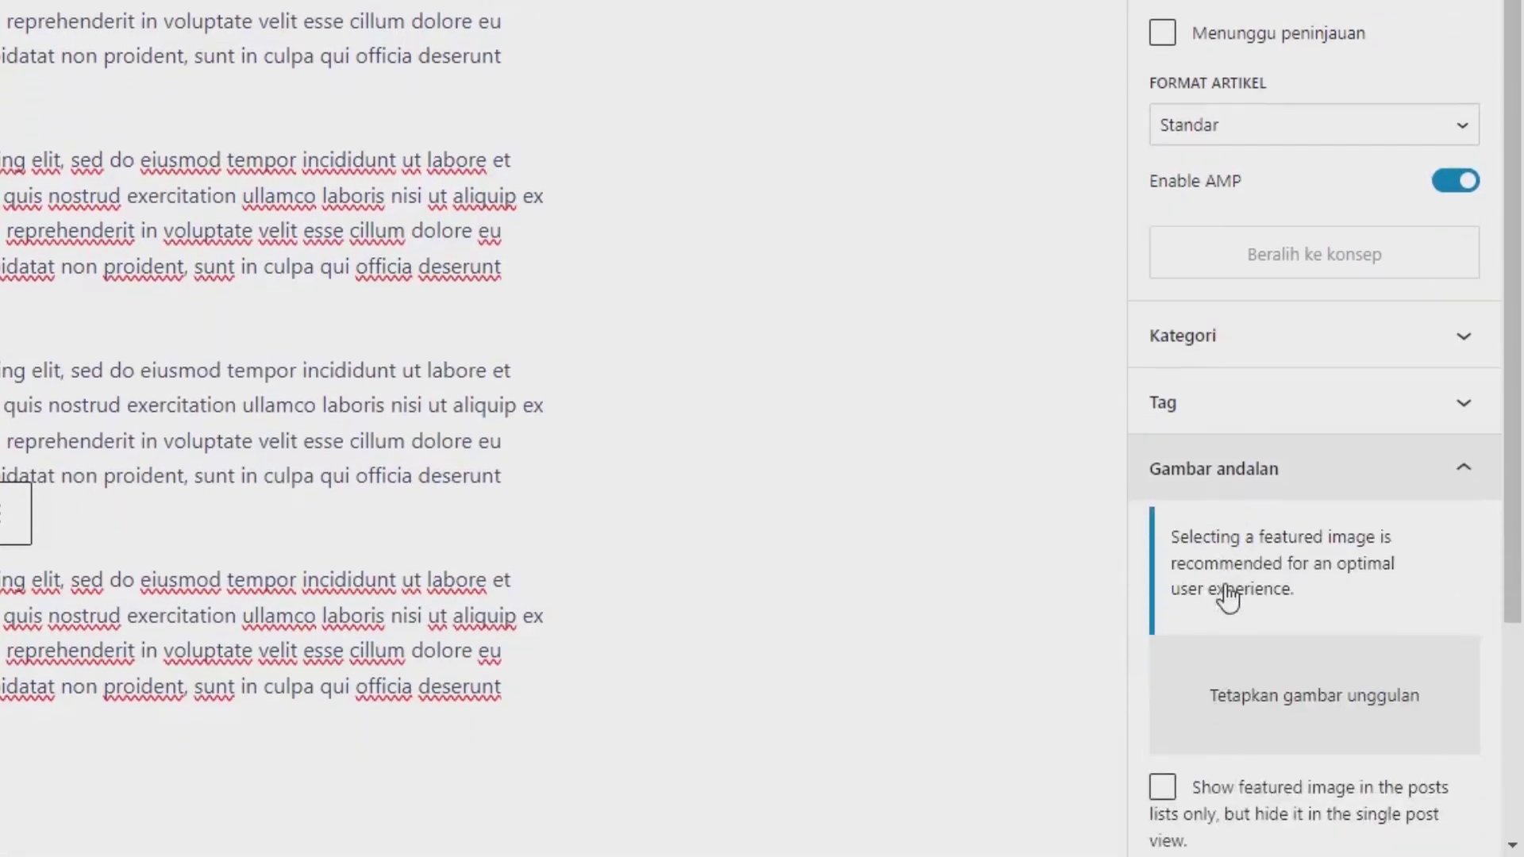
{"action": "left_click", "coordinate": [1235, 679]}
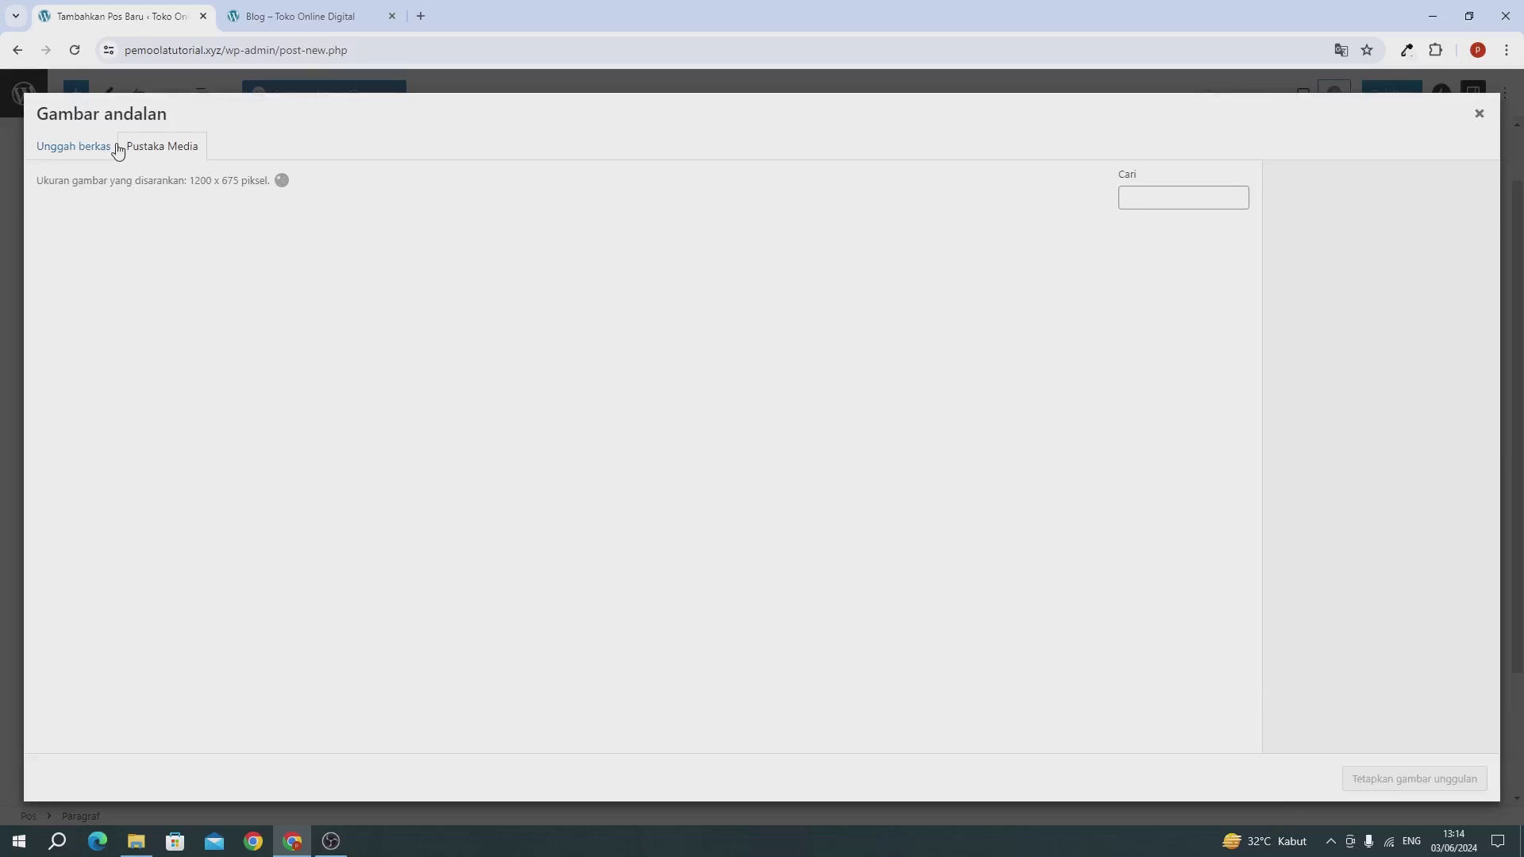
Step: Set the ui.png monitor image from the Media Library as featured image and publish the post
{"action": "left_click", "coordinate": [116, 147]}
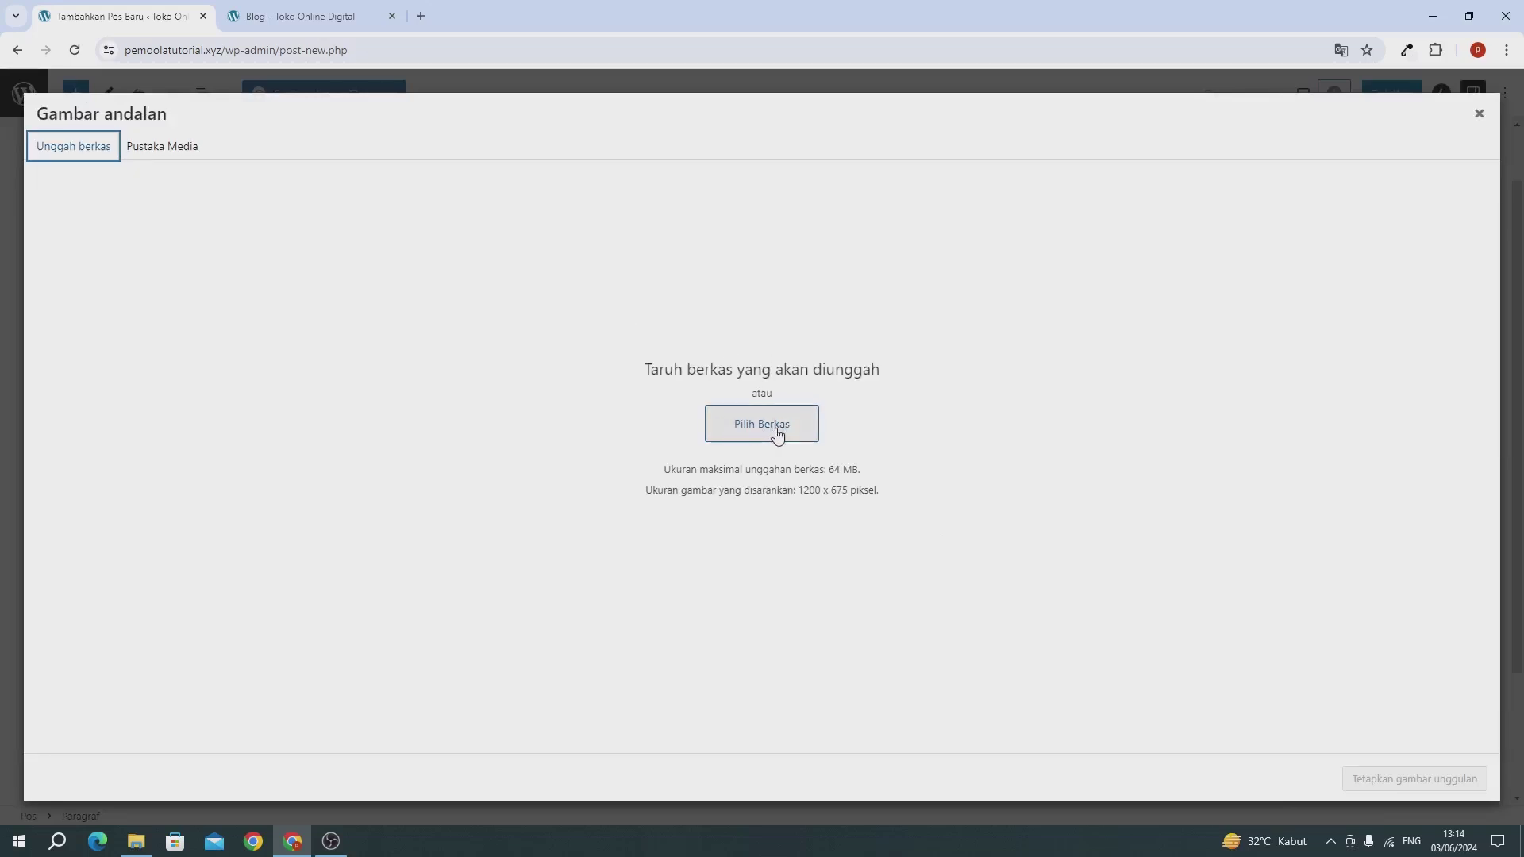
{"action": "left_click", "coordinate": [174, 149]}
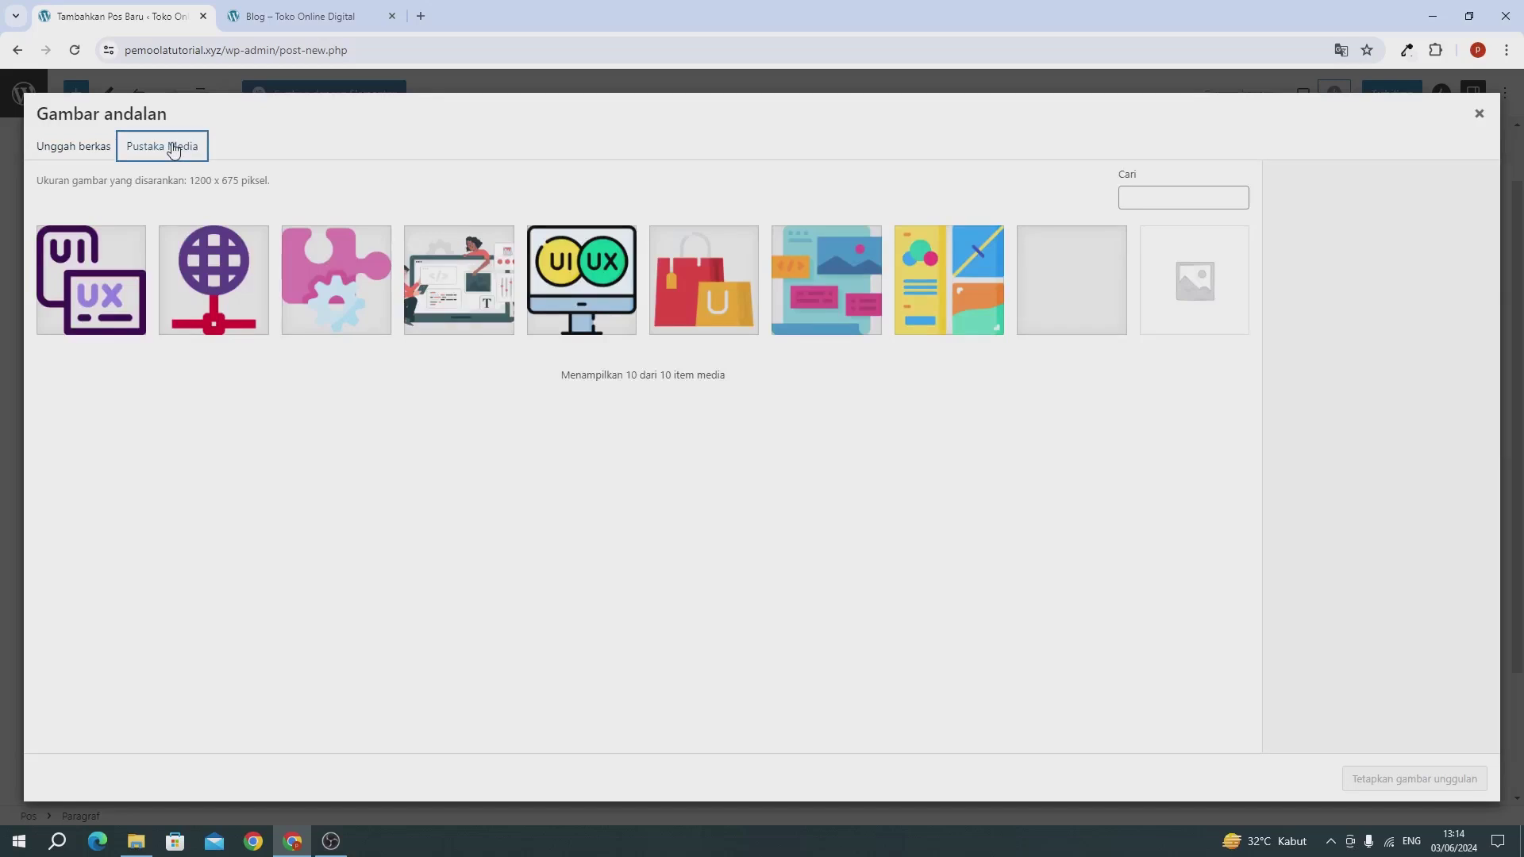
{"action": "left_click", "coordinate": [612, 277]}
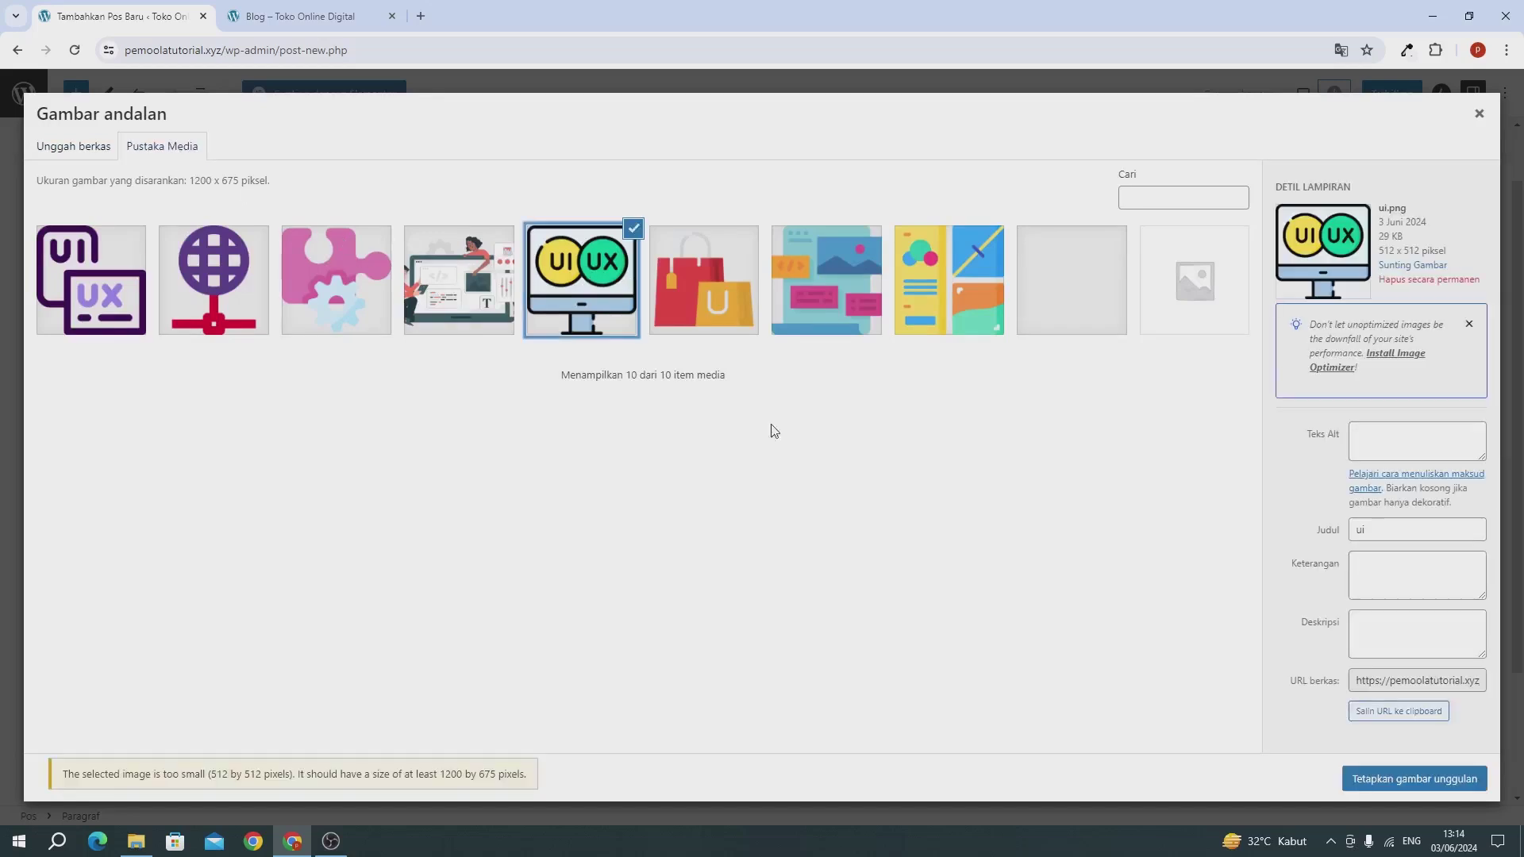
{"action": "left_click", "coordinate": [1398, 779]}
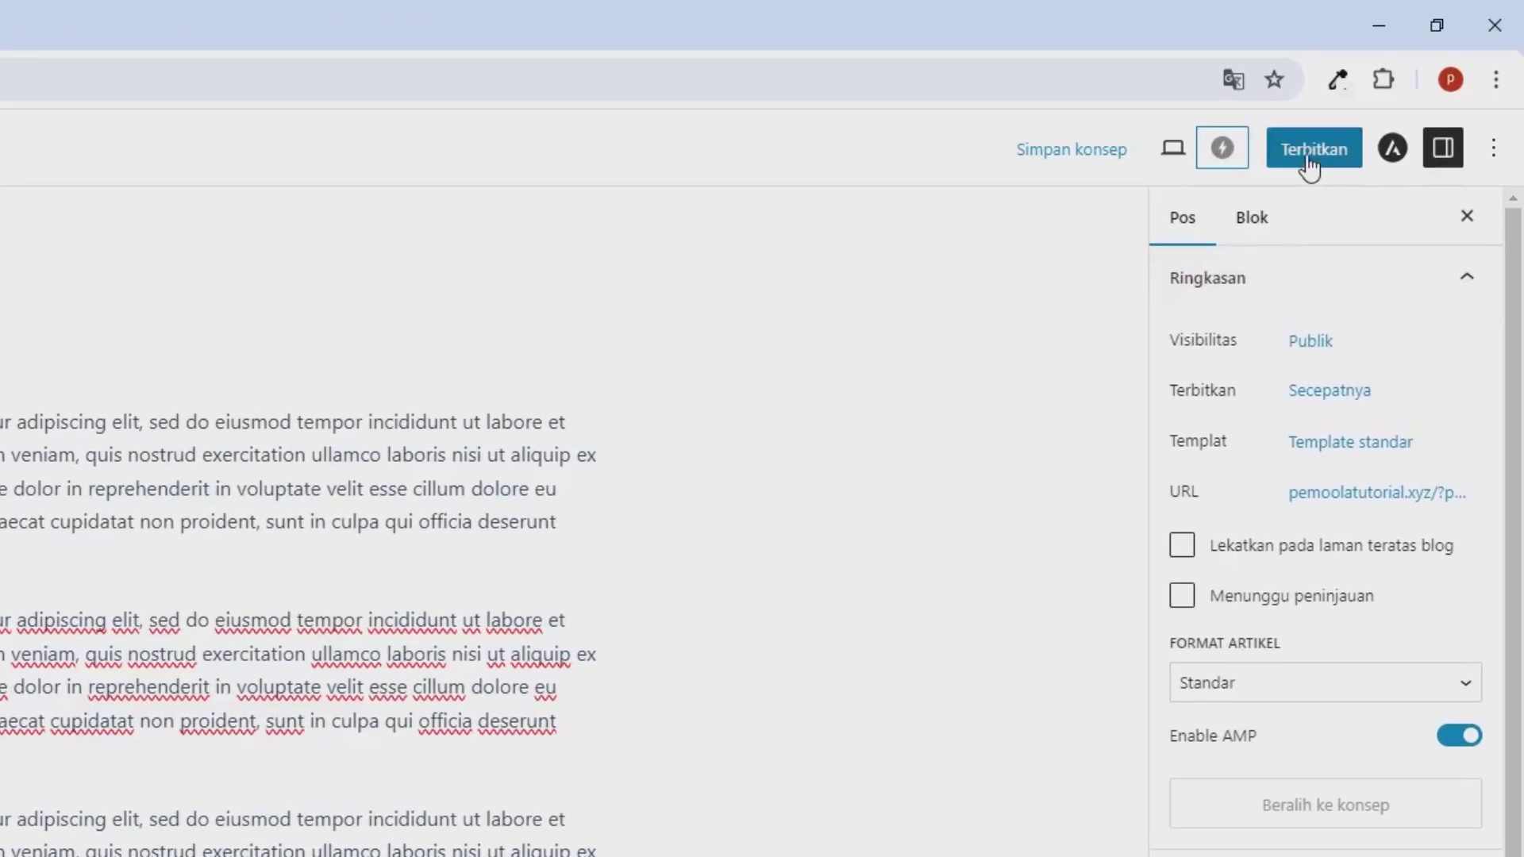
{"action": "left_click", "coordinate": [1310, 163]}
{"action": "left_click", "coordinate": [1260, 162]}
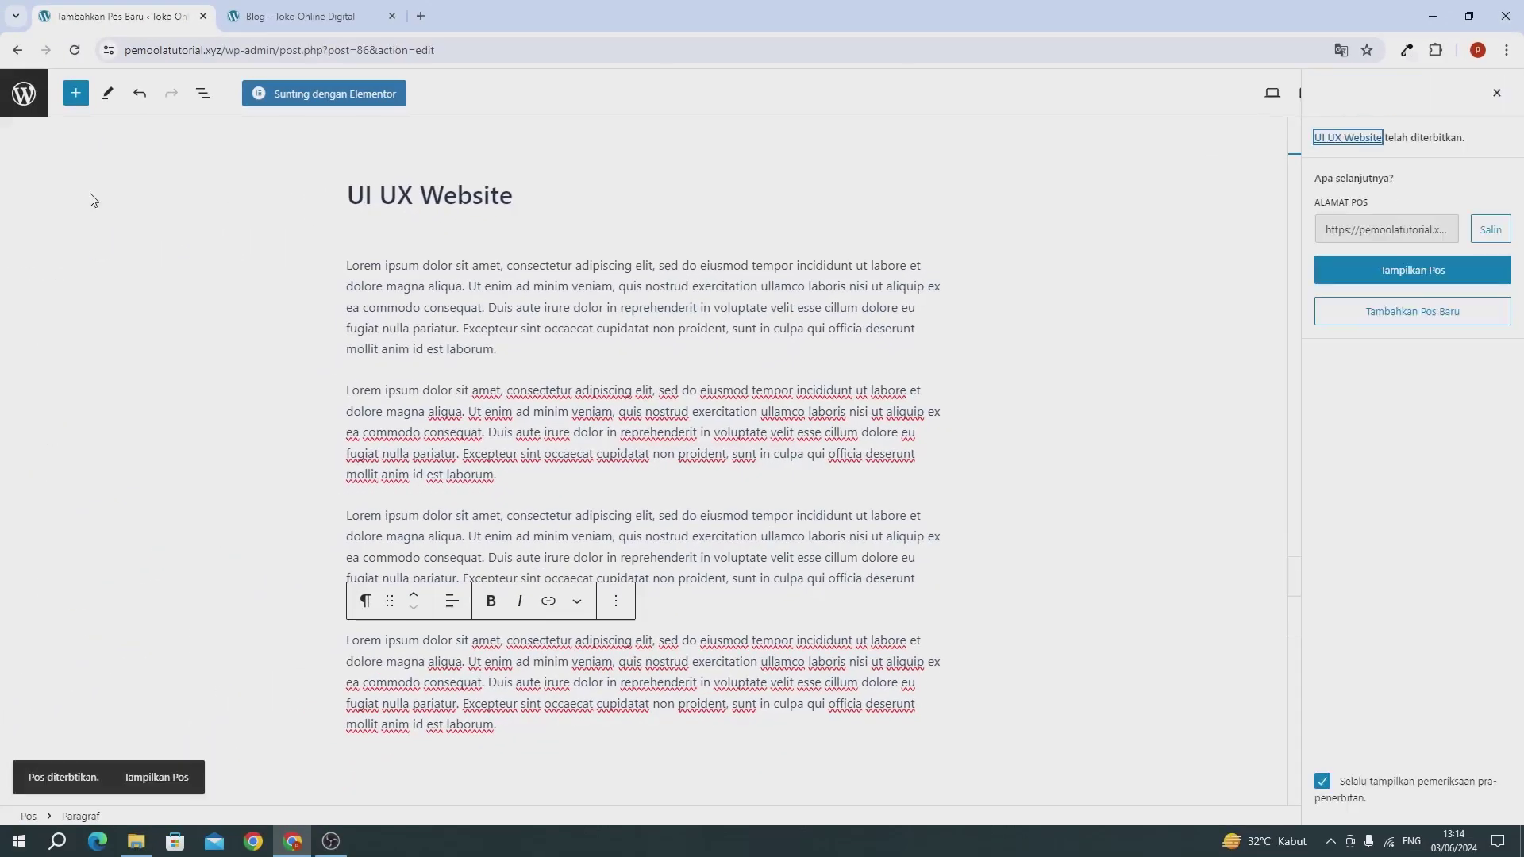
Step: Create a new post 'Template Toko Online Murah' with four pasted Lorem ipsum paragraphs
{"action": "left_click", "coordinate": [16, 92]}
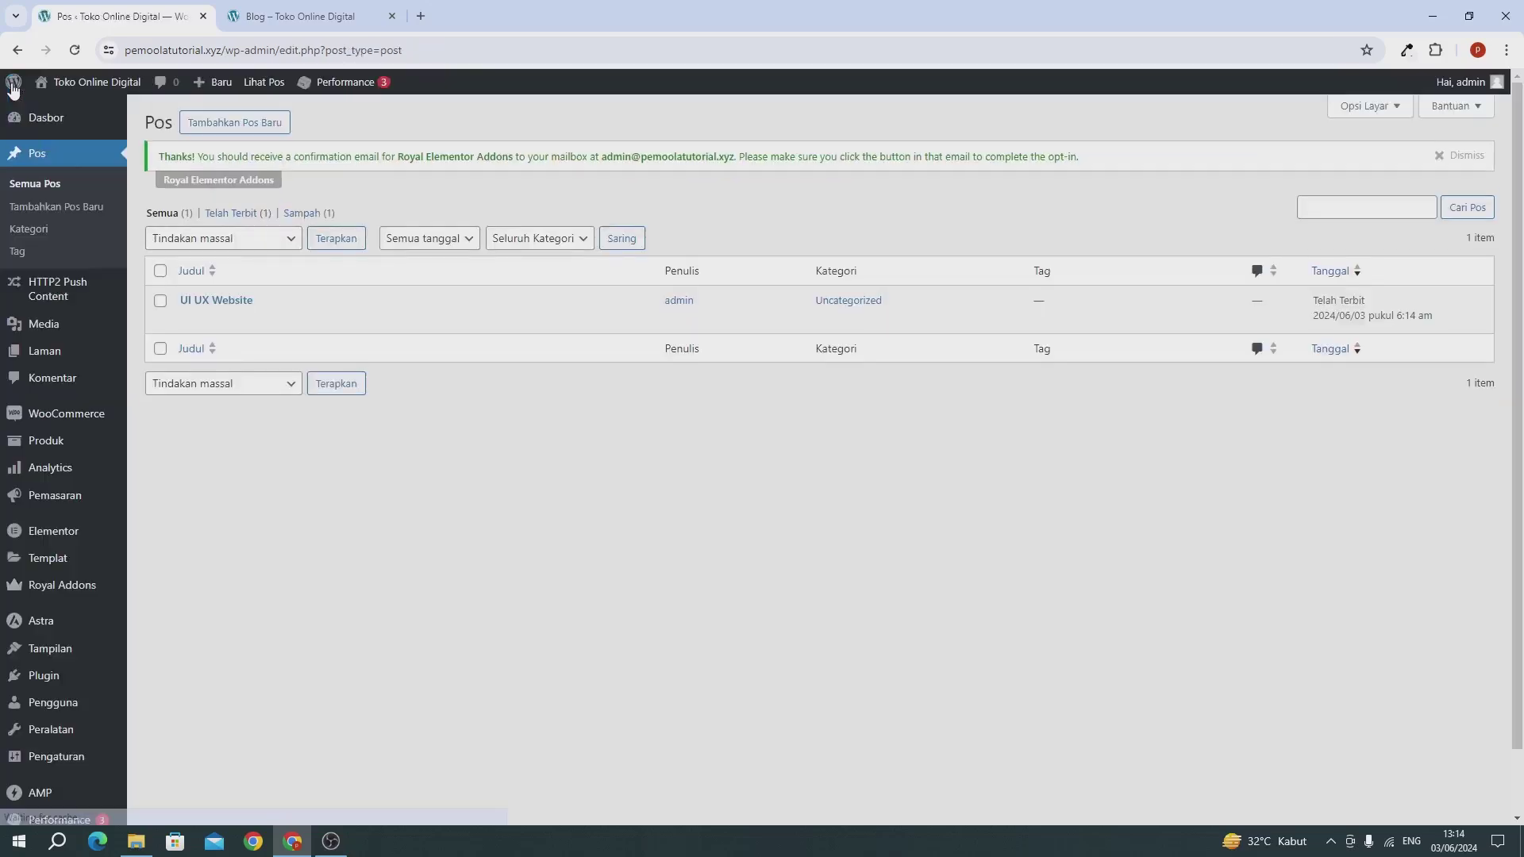
{"action": "left_click", "coordinate": [217, 123]}
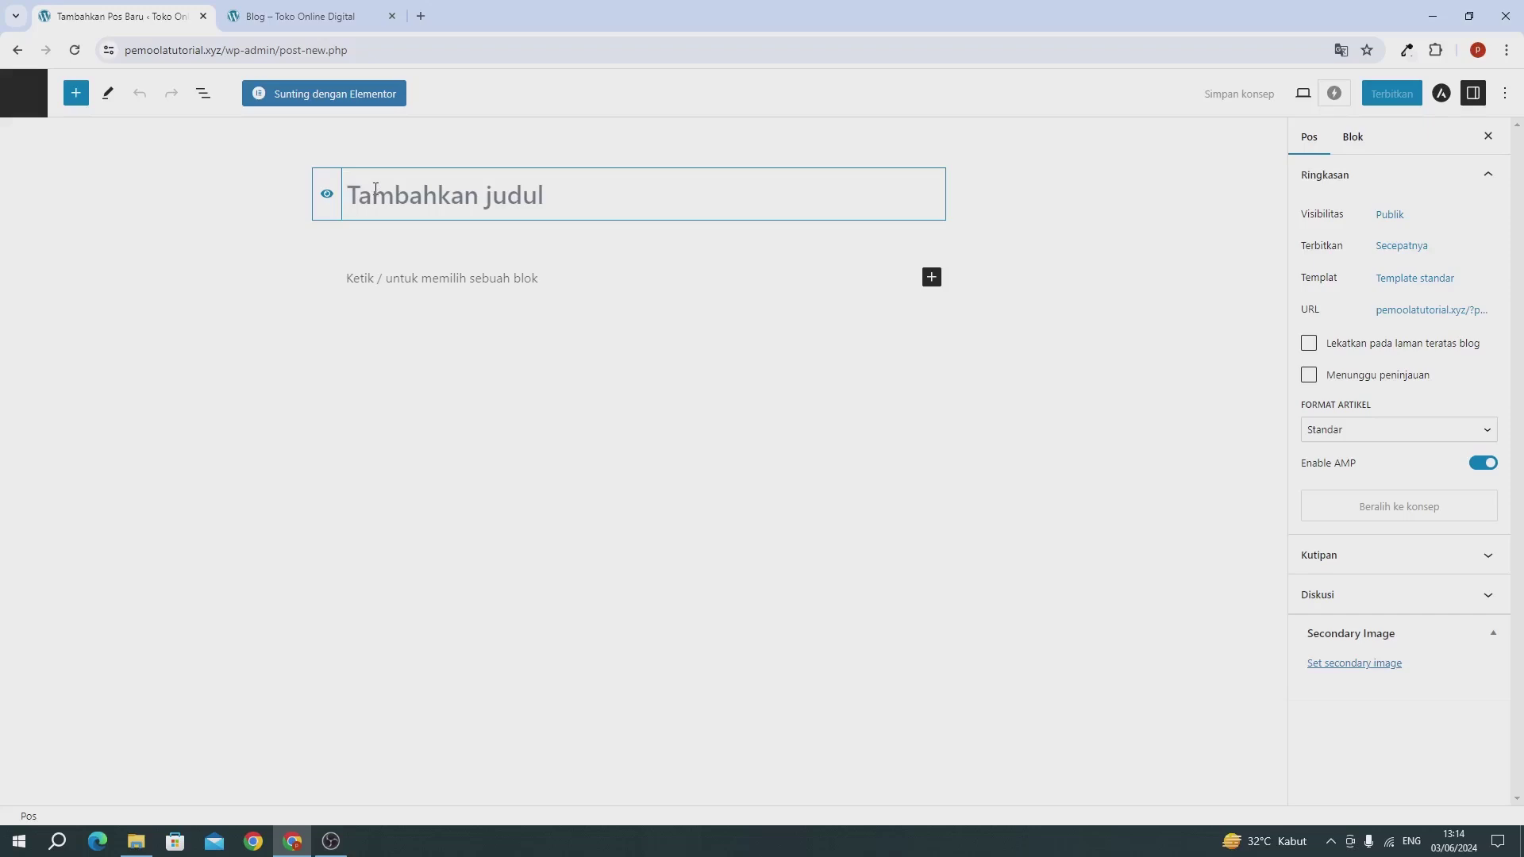
{"action": "type", "text": "Te"}
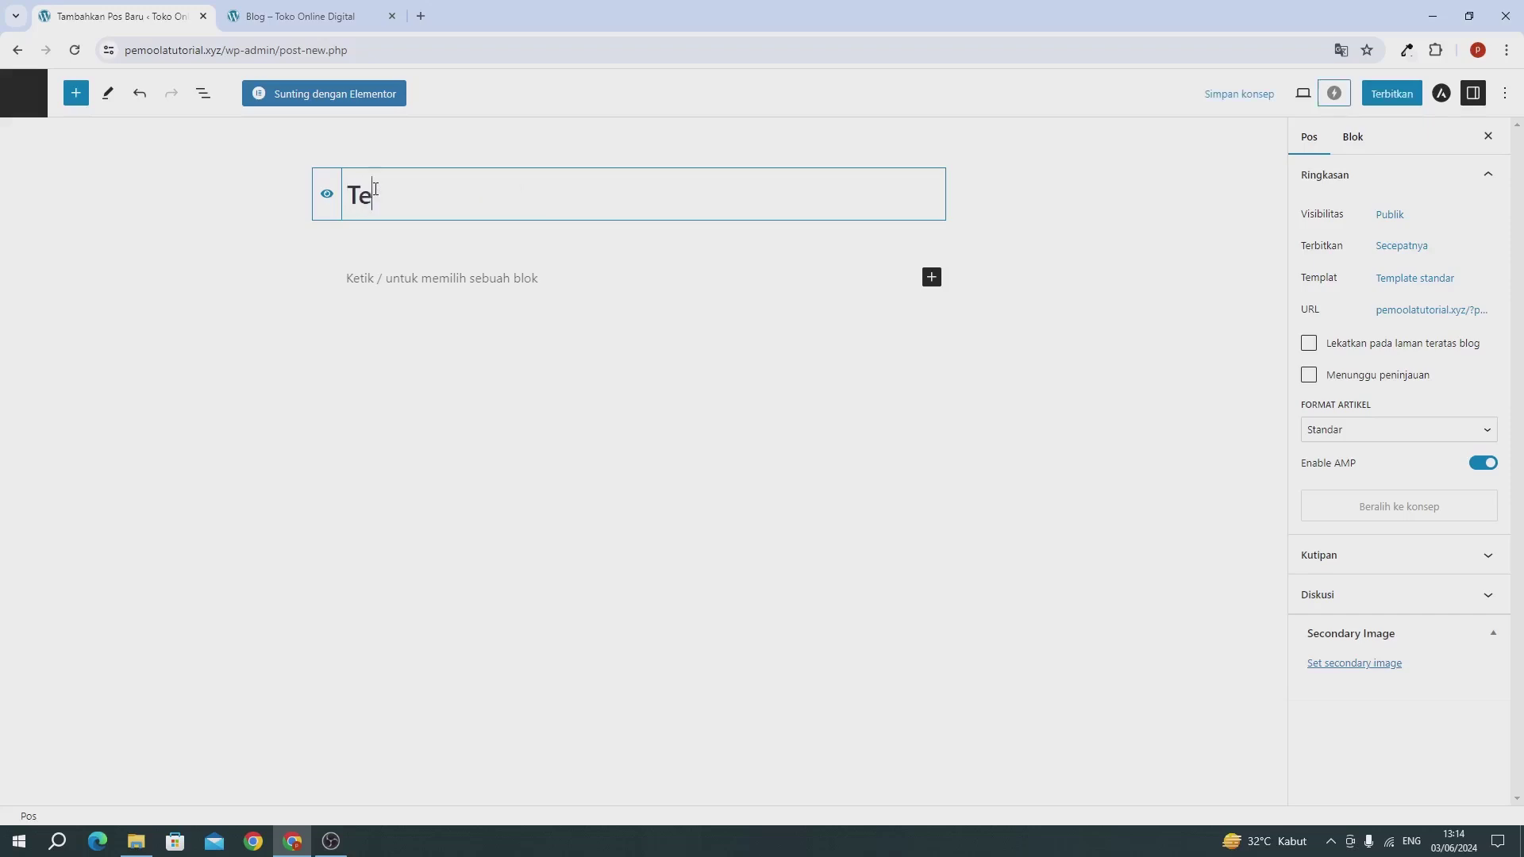
{"action": "type", "text": "mplate Toko O"}
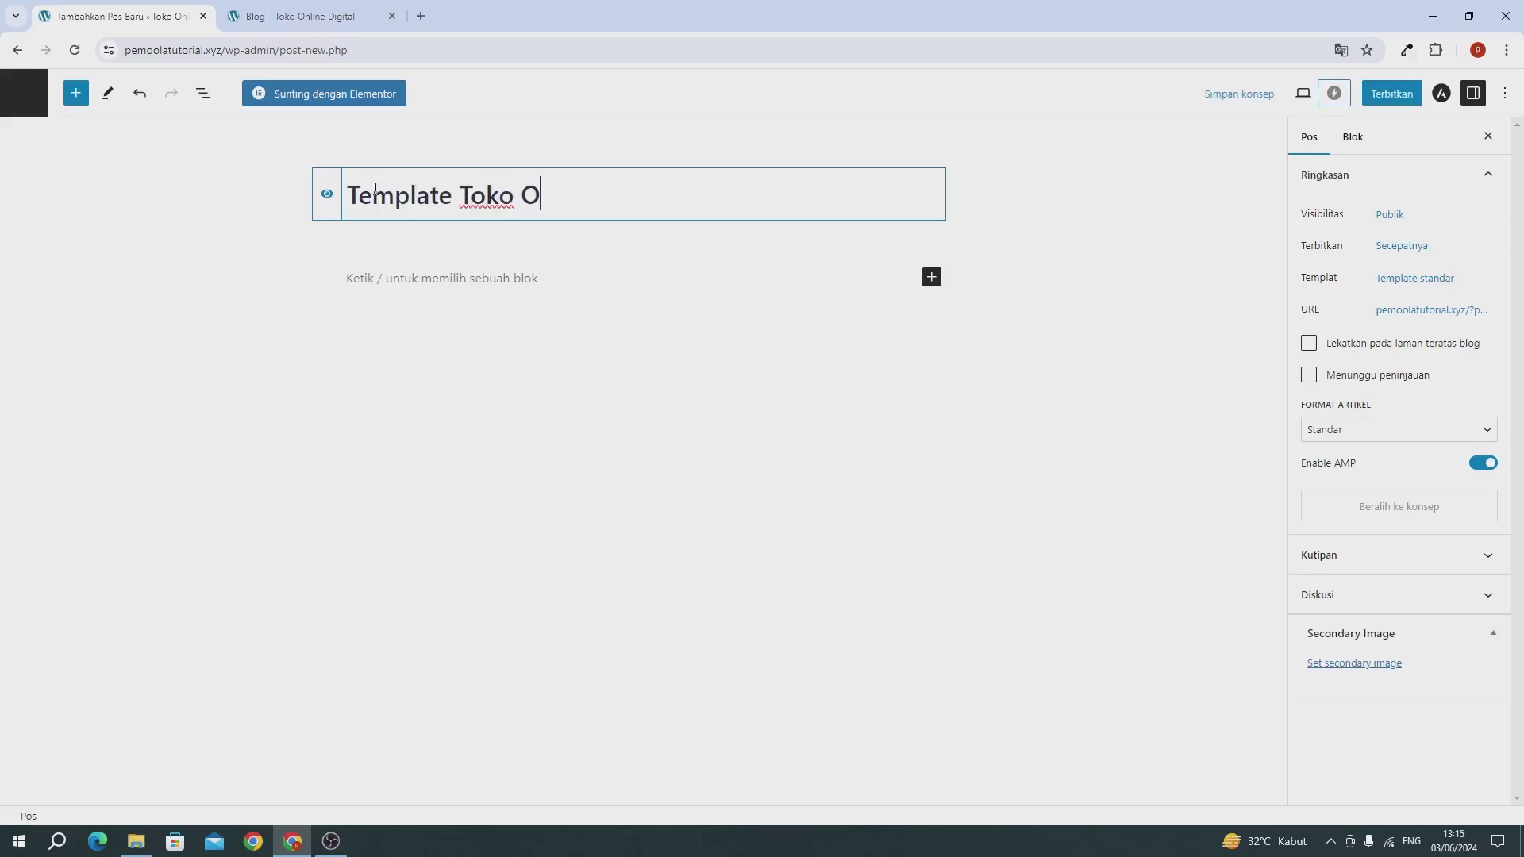
{"action": "type", "text": "nlion"}
{"action": "type", "text": " Murah"}
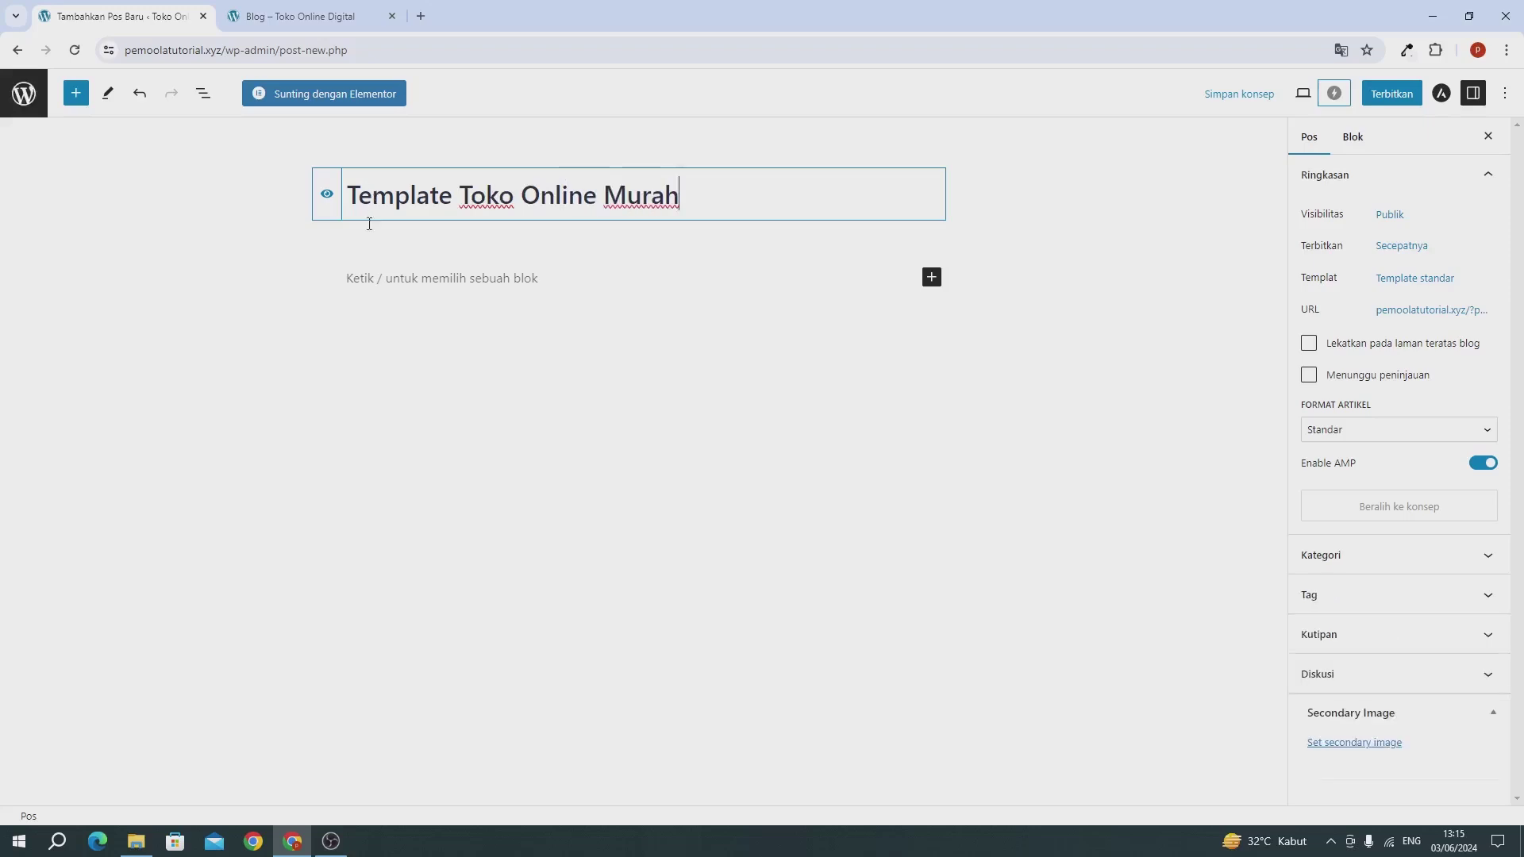
{"action": "left_click", "coordinate": [412, 277]}
{"action": "type", "text": "Lorem ipsum dolor sit amet, consectetur adipiscing elit, sed do eiusmod tempor incididunt ut labore et dolore magna aliqua. Ut enim ad minim veniam, quis nostrud exercitation ullamco laboris nisi ut aliquip ex ea commodo consequat. Duis aute irure dolor in reprehenderit in voluptate velit esse cillum dolore eu fugiat nulla pariatur. Excepteur sint occaecat cupidatat non proident, sunt in culpa qui officia deserunt mollit anim id est laborum. Lorem ipsum dolor sit amet, consectetur adipiscing elit, sed do eiusmod tempor incididunt ut labore et dolore magna aliqua. Ut enim ad minim veniam, quis nostrud exercitation ullamco laboris nisi ut aliquip ex ea commodo consequat. Duis aute irure dolor in reprehenderit in voluptate velit esse cillum dolore eu fugiat nulla pariatur. Excepteur sint occaecat cupidatat non proident, sunt in culpa qui officia deserunt mollit anim id est laborum."}
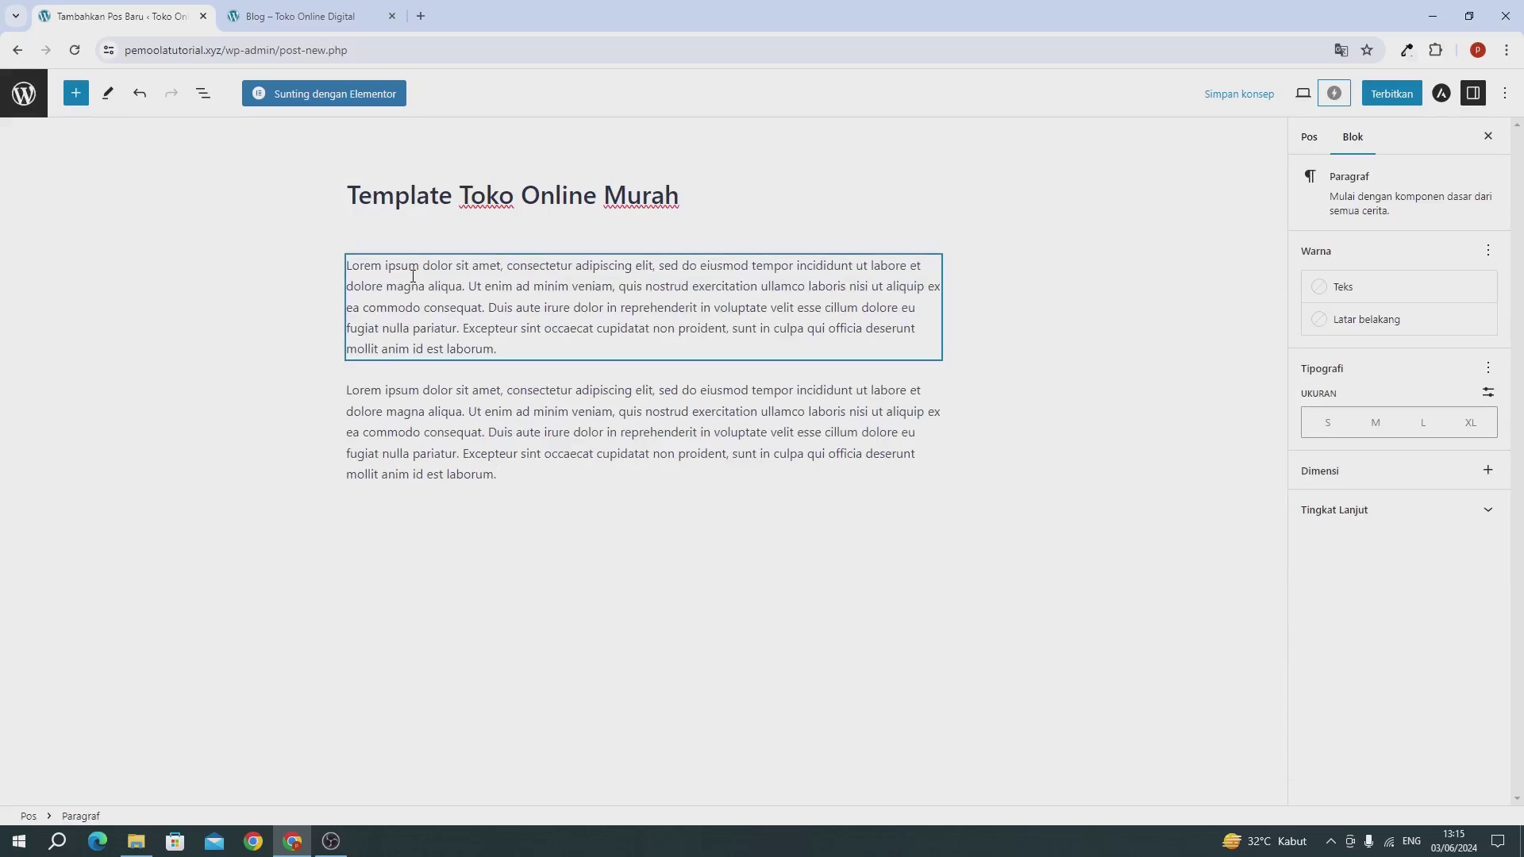
{"action": "type", "text": "Lorem ipsum dolor sit amet, consectetur adipiscing elit, sed do eiusmod tempor incididunt ut labore et dolore magna aliqua. Ut enim ad minim veniam, quis nostrud exercitation ullamco laboris nisi ut aliquip ex ea commodo consequat. Duis aute irure dolor in reprehenderit in voluptate velit esse cillum dolore eu fugiat nulla pariatur. Excepteur sint occaecat cupidatat non proident, sunt in culpa qui officia deserunt mollit anim id est laborum. Lorem ipsum dolor sit amet, consectetur adipiscing elit, sed do eiusmod tempor incididunt ut labore et dolore magna aliqua. Ut enim ad minim veniam, quis nostrud exercitation ullamco laboris nisi ut aliquip ex ea commodo consequat. Duis aute irure dolor in reprehenderit in voluptate velit esse cillum dolore eu fugiat nulla pariatur. Excepteur sint occaecat cupidatat non proident, sunt in culpa qui officia deserunt mollit anim id est laborum."}
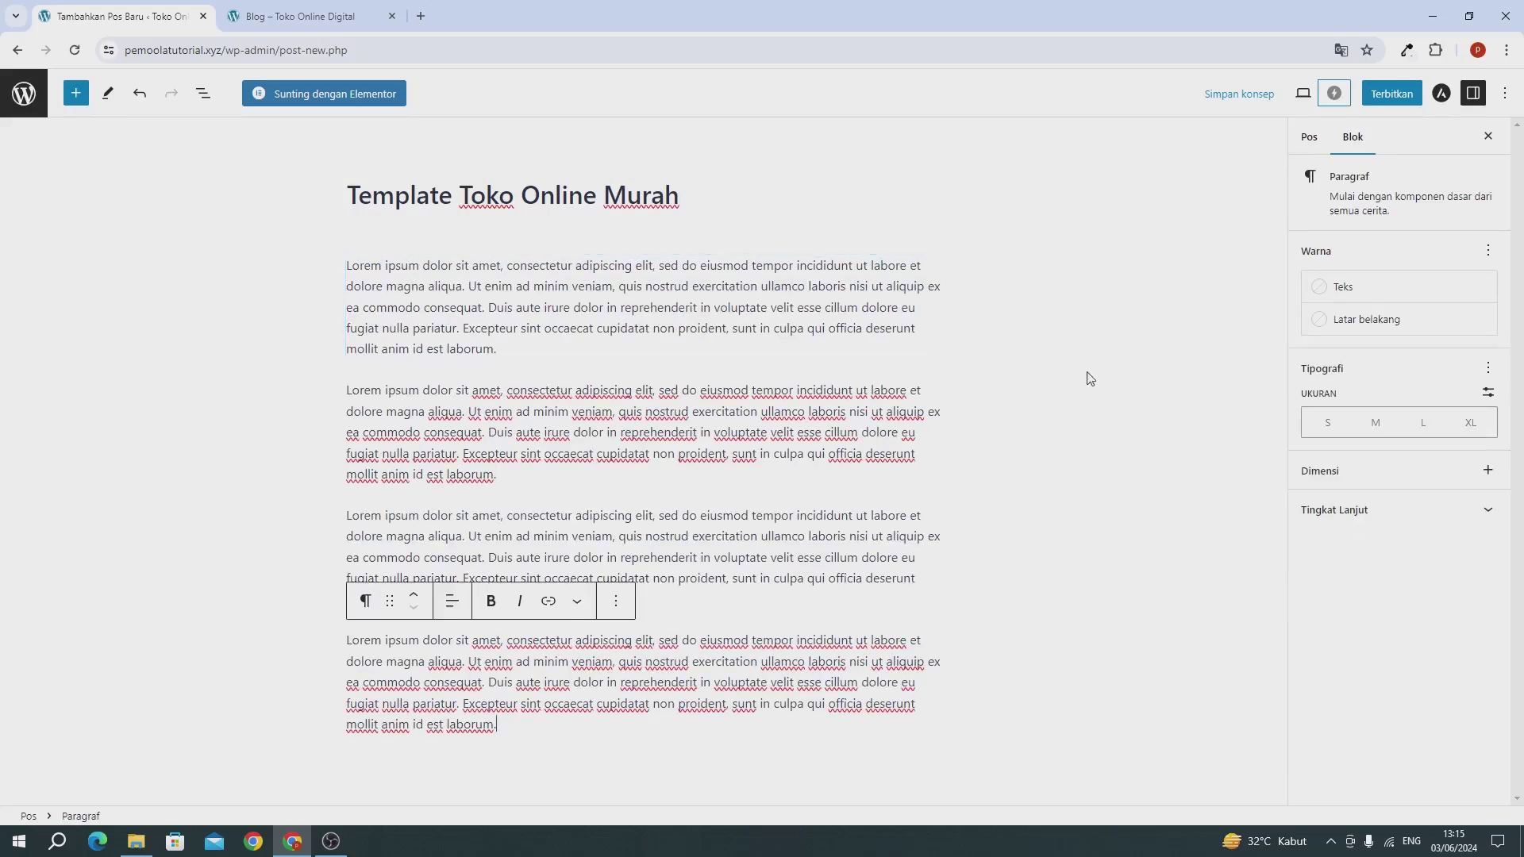
{"action": "left_click", "coordinate": [1312, 138]}
{"action": "scroll", "coordinate": [1349, 556], "scroll_direction": "down", "scroll_amount": 2}
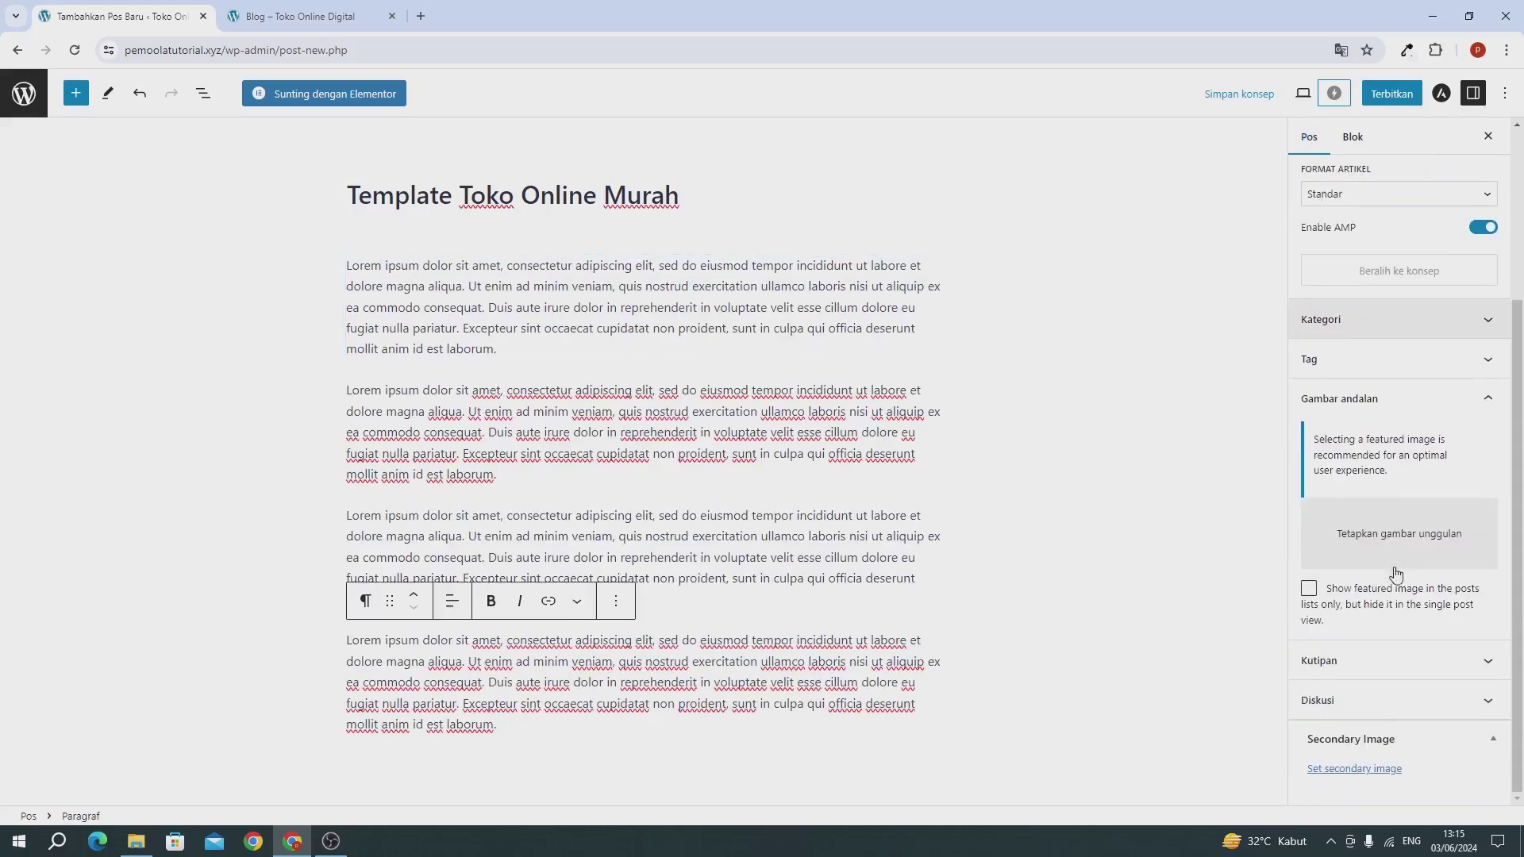
Step: Set the shopping-bag image as the post's featured image
{"action": "left_click", "coordinate": [1381, 542]}
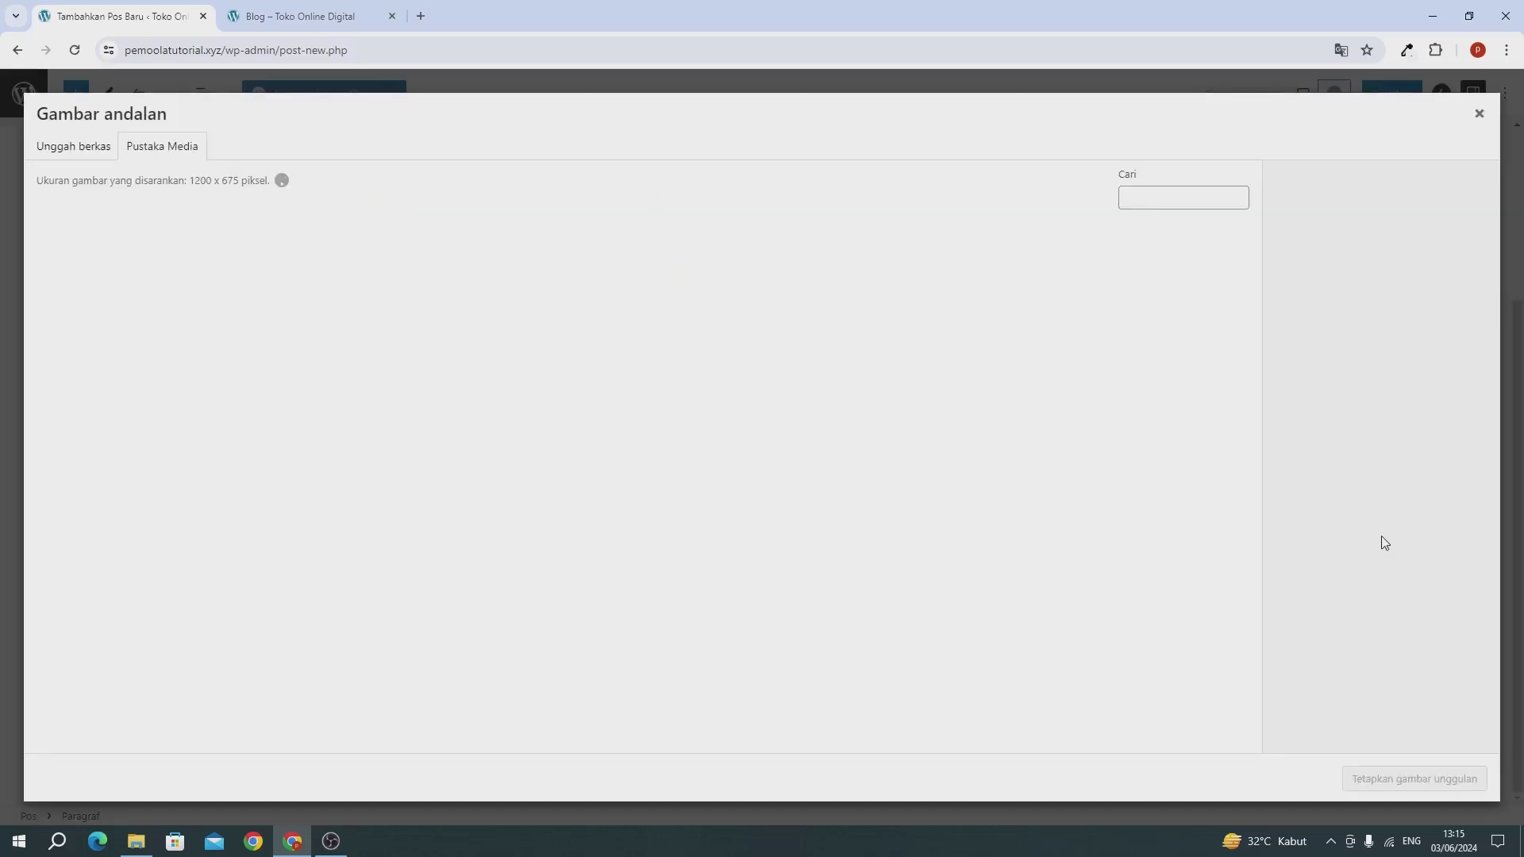
{"action": "left_click", "coordinate": [683, 303]}
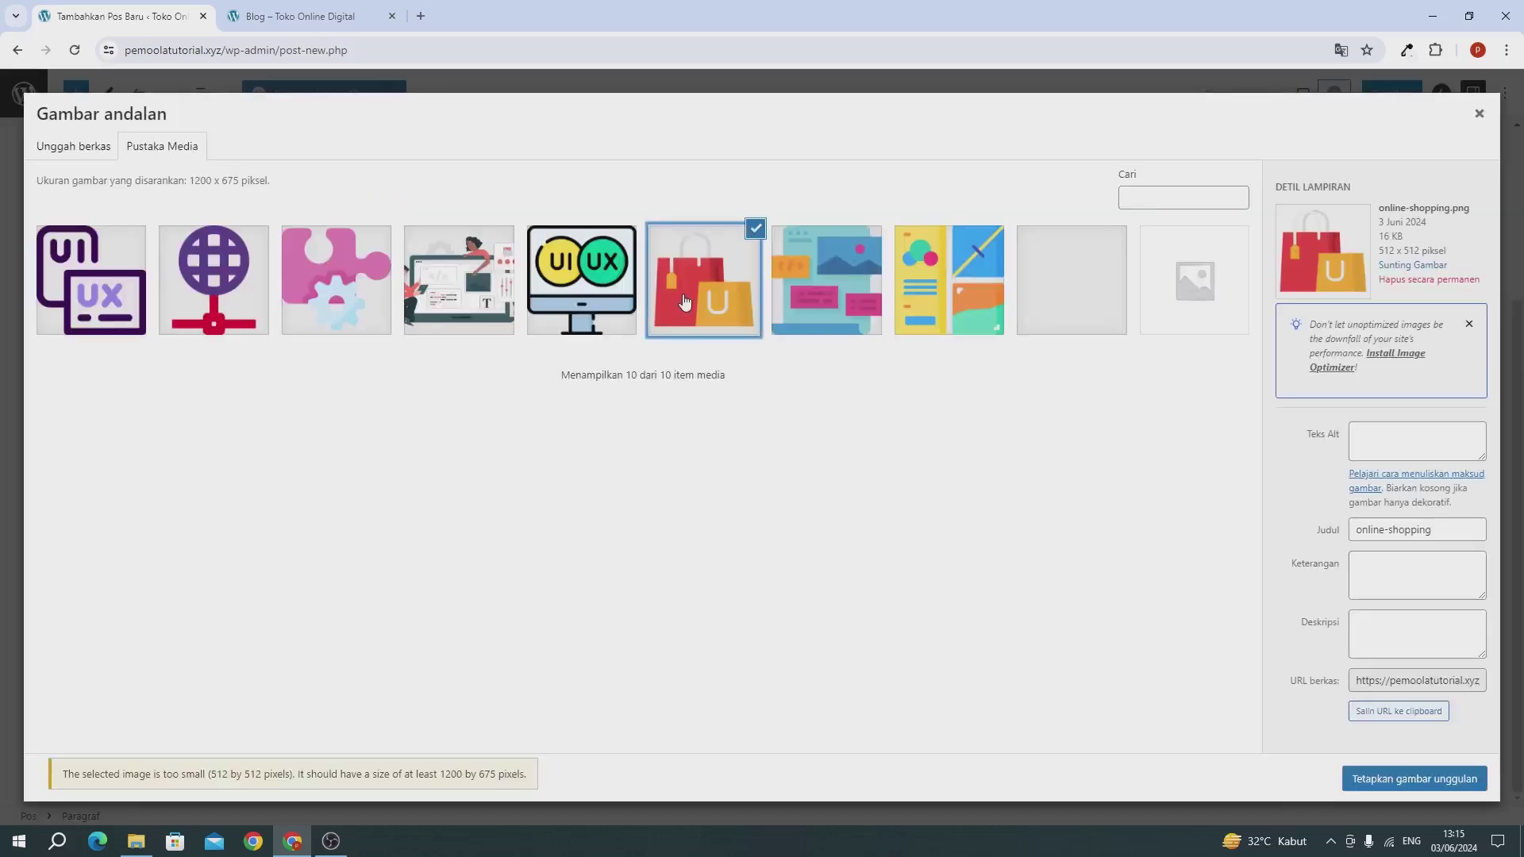
{"action": "left_click", "coordinate": [1382, 786]}
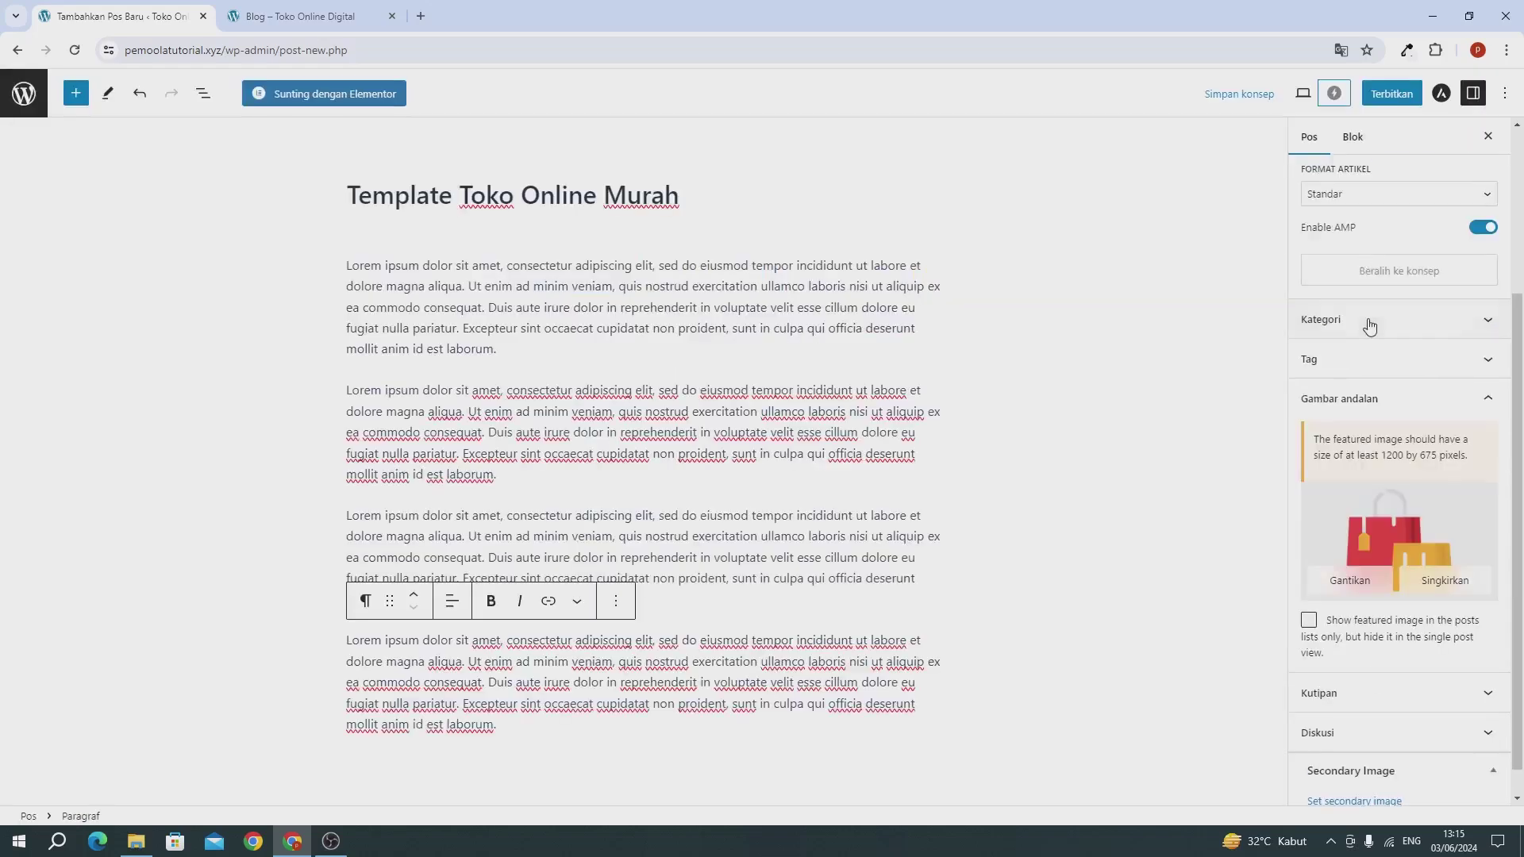
Step: Publish 'Template Toko Online Murah' and return to the admin posts list
{"action": "scroll", "coordinate": [1365, 317], "scroll_direction": "up", "scroll_amount": 3}
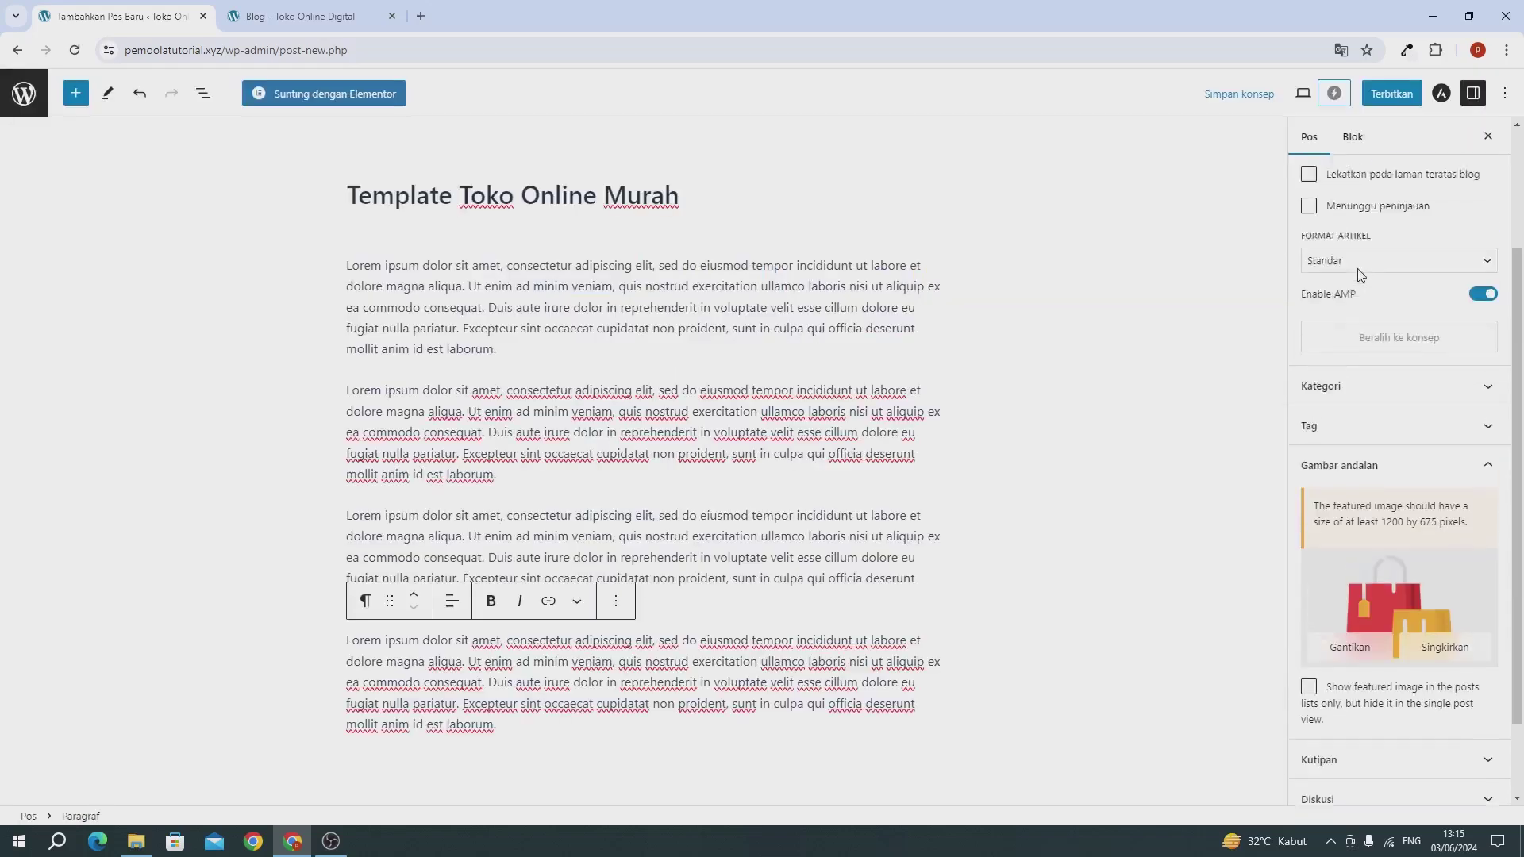
{"action": "left_click", "coordinate": [1376, 102]}
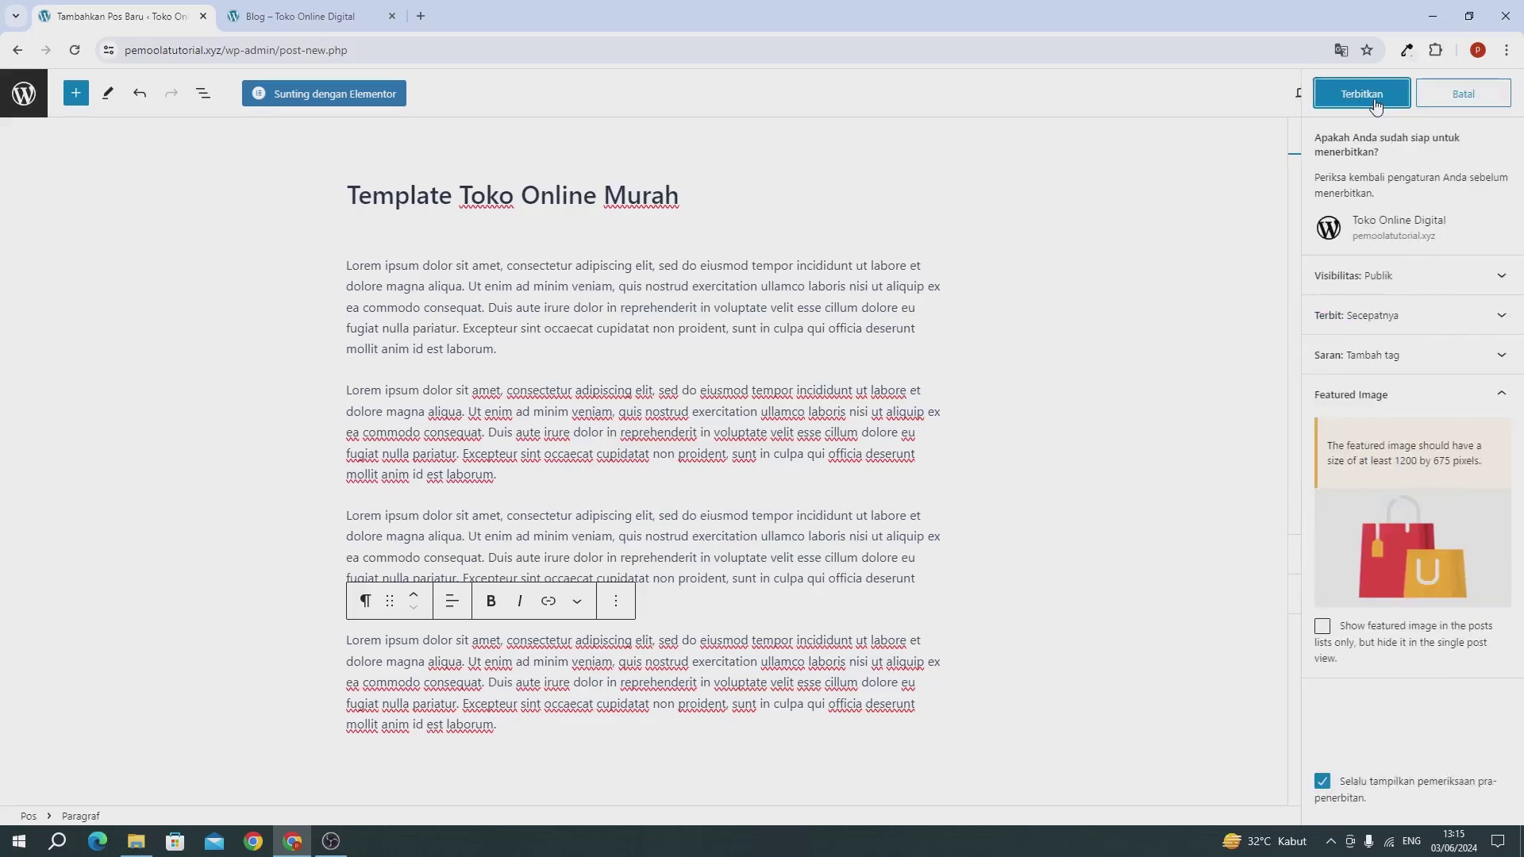
{"action": "left_click", "coordinate": [1375, 101]}
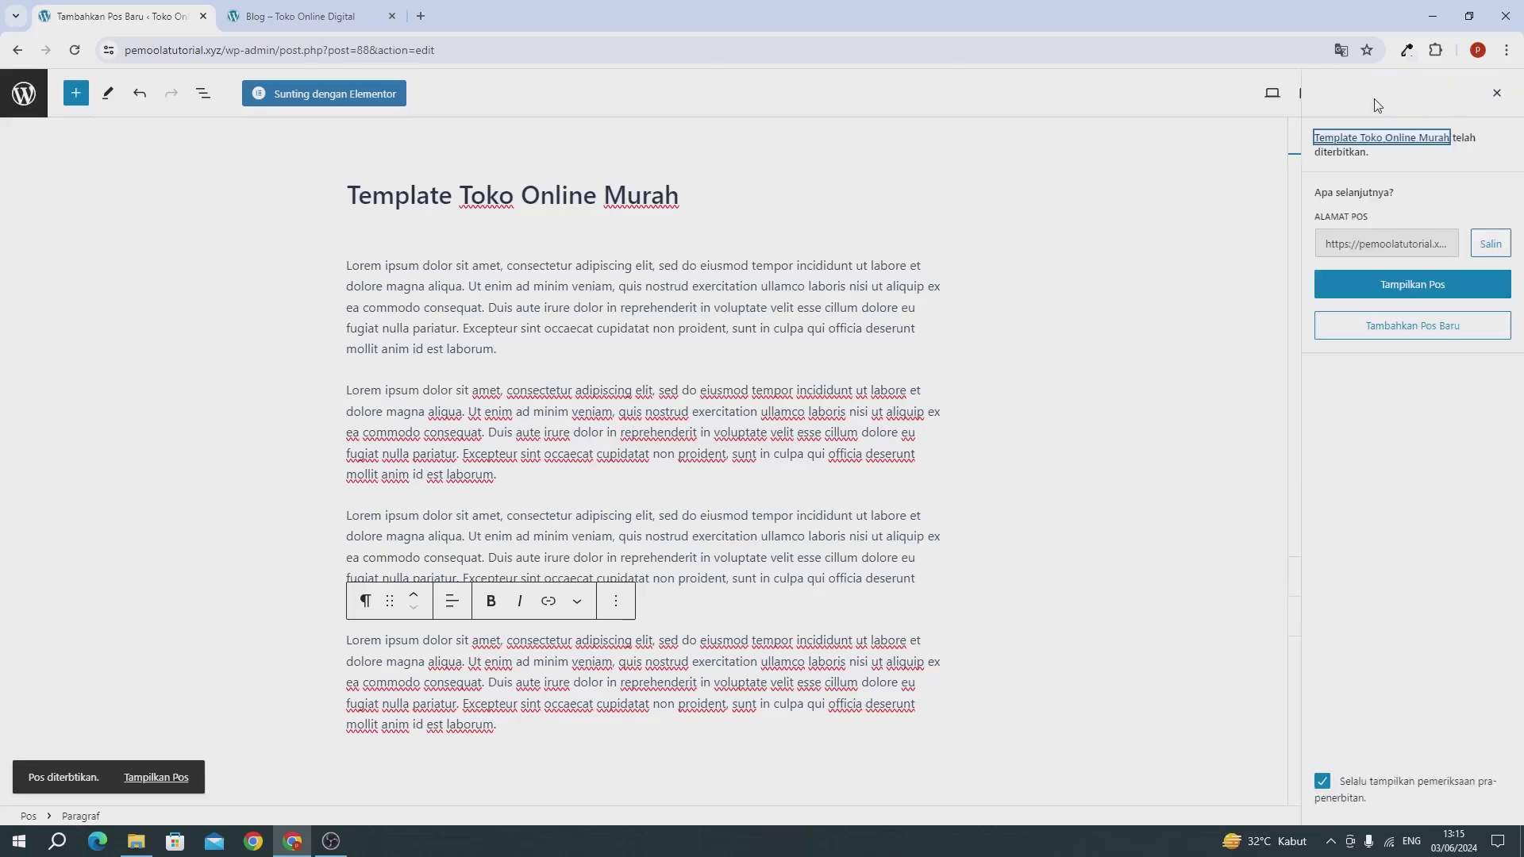
{"action": "left_click", "coordinate": [21, 110]}
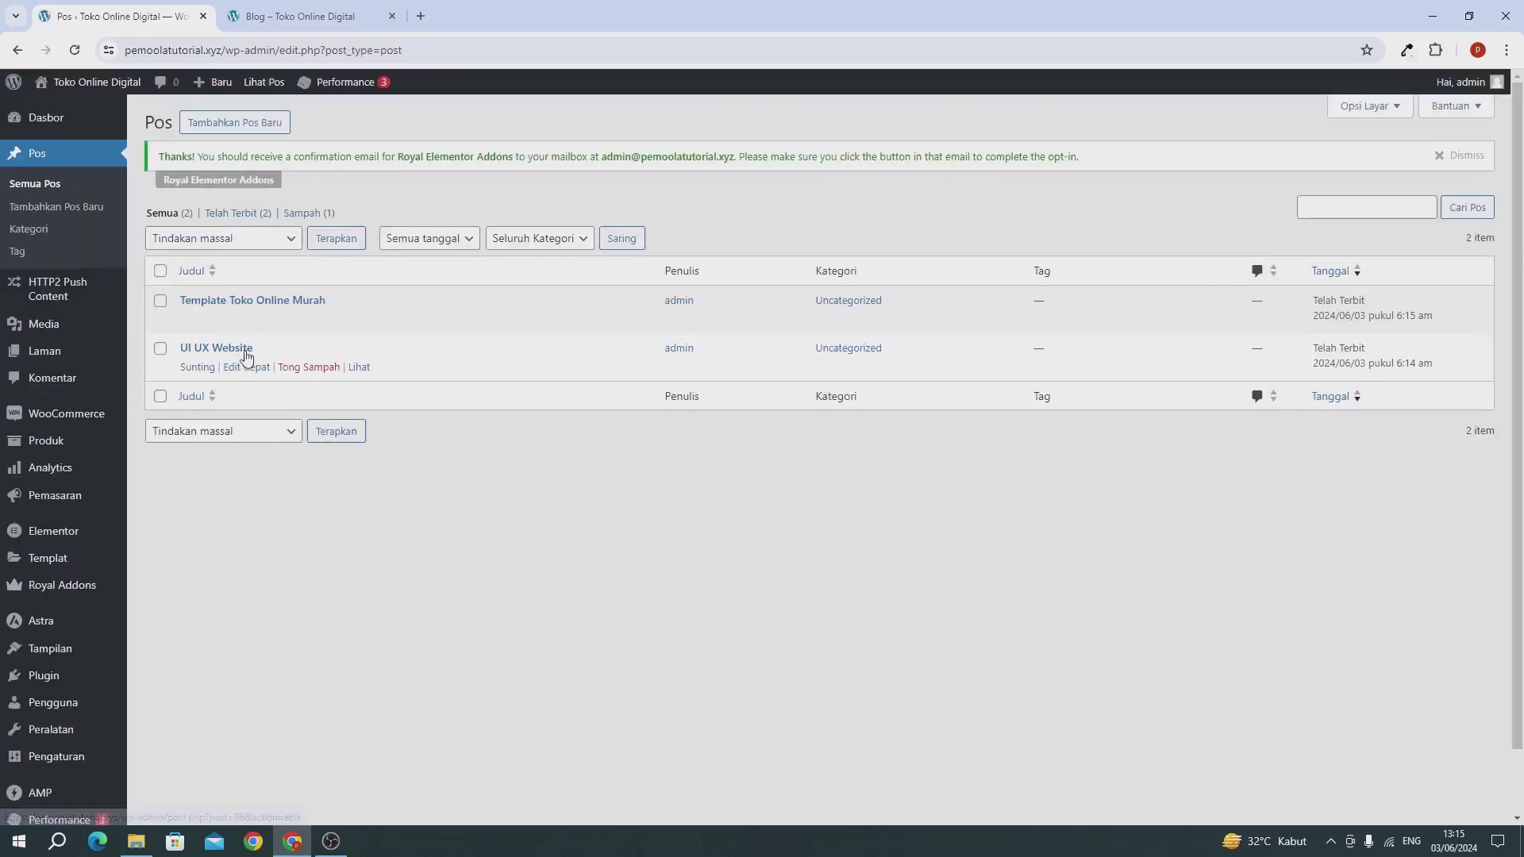
Step: Reload the live Blog page to confirm both new posts appear
{"action": "left_click", "coordinate": [284, 22]}
{"action": "left_click", "coordinate": [1070, 145]}
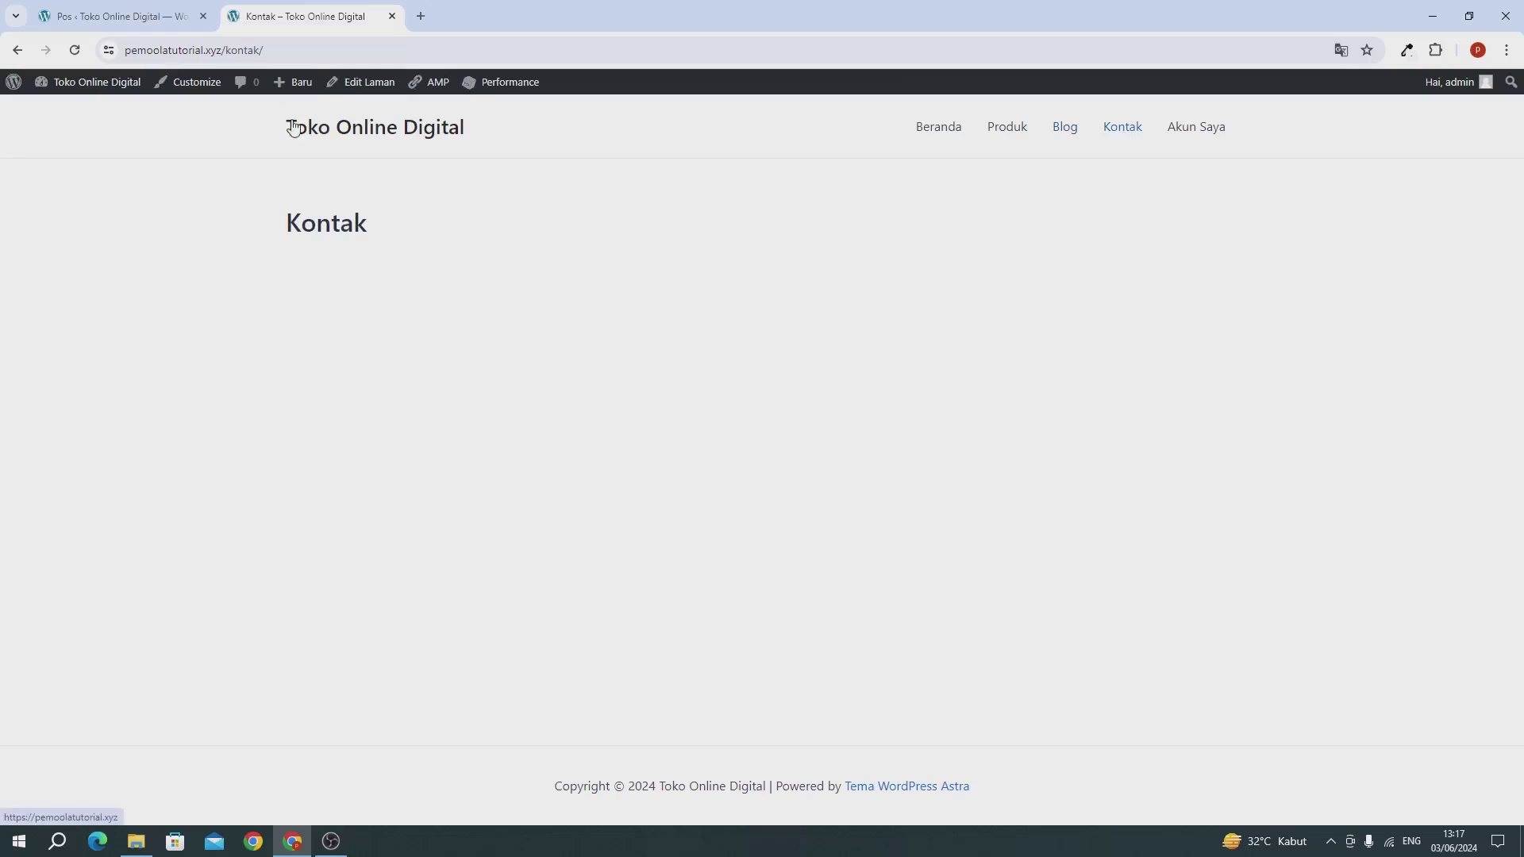
{"action": "left_click", "coordinate": [151, 27]}
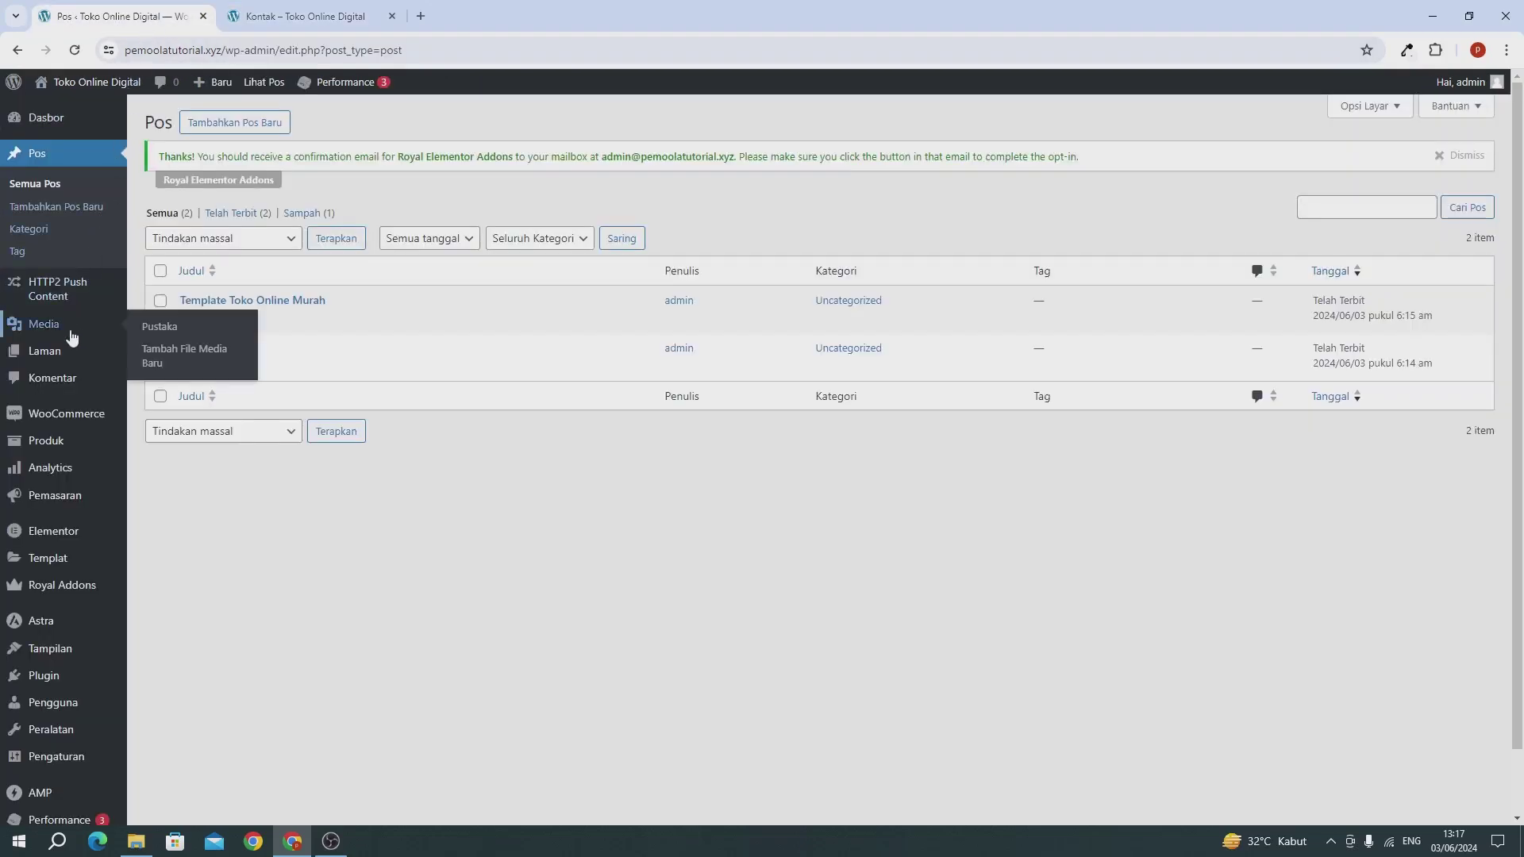
Step: Open the Kontak page for editing from the All Pages list
{"action": "mouse_move", "coordinate": [24, 350]}
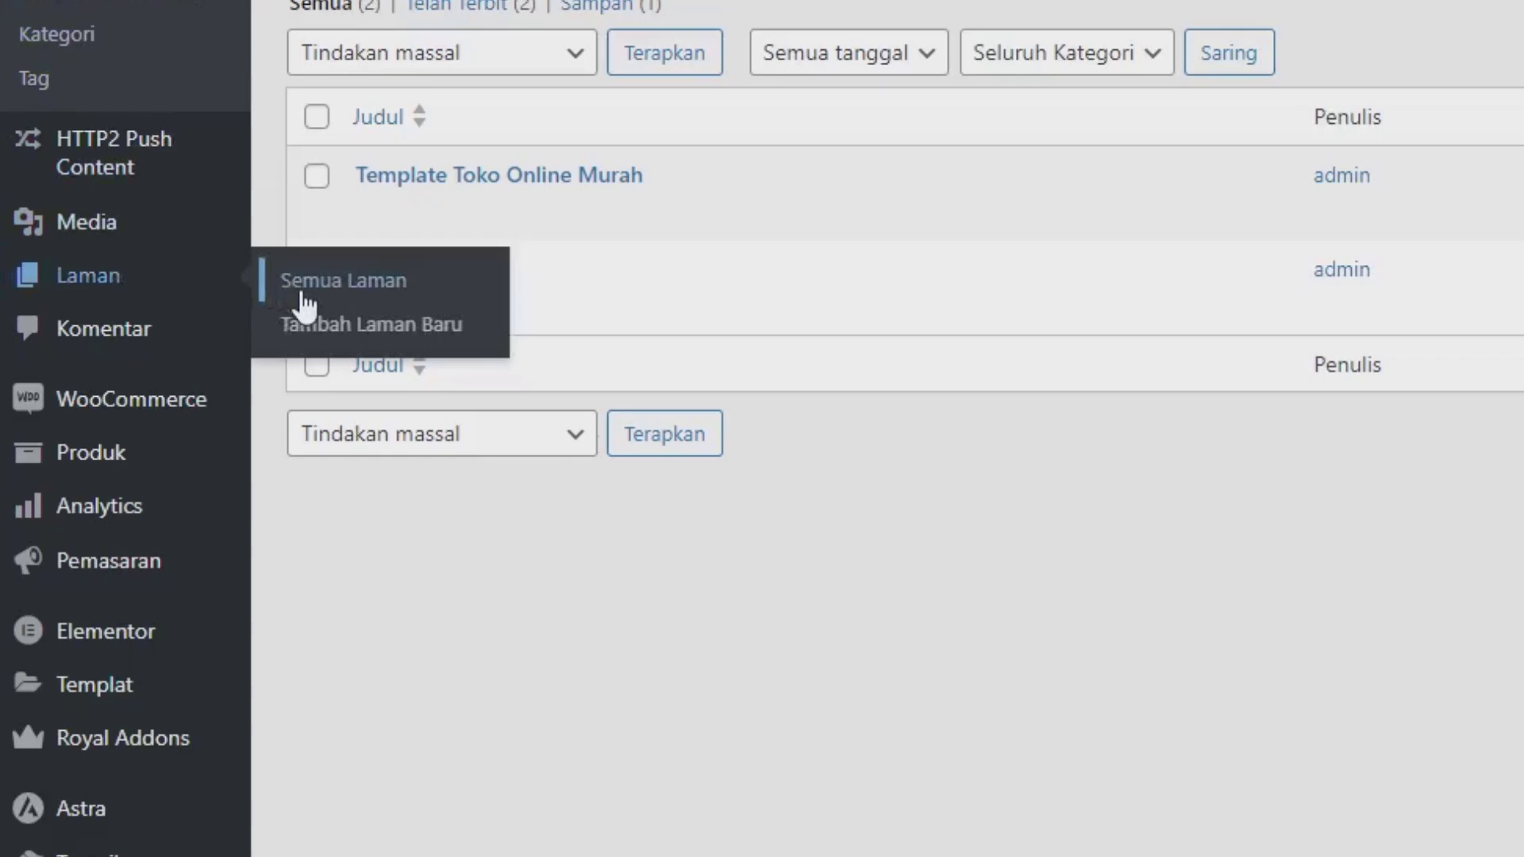
{"action": "left_click", "coordinate": [304, 305]}
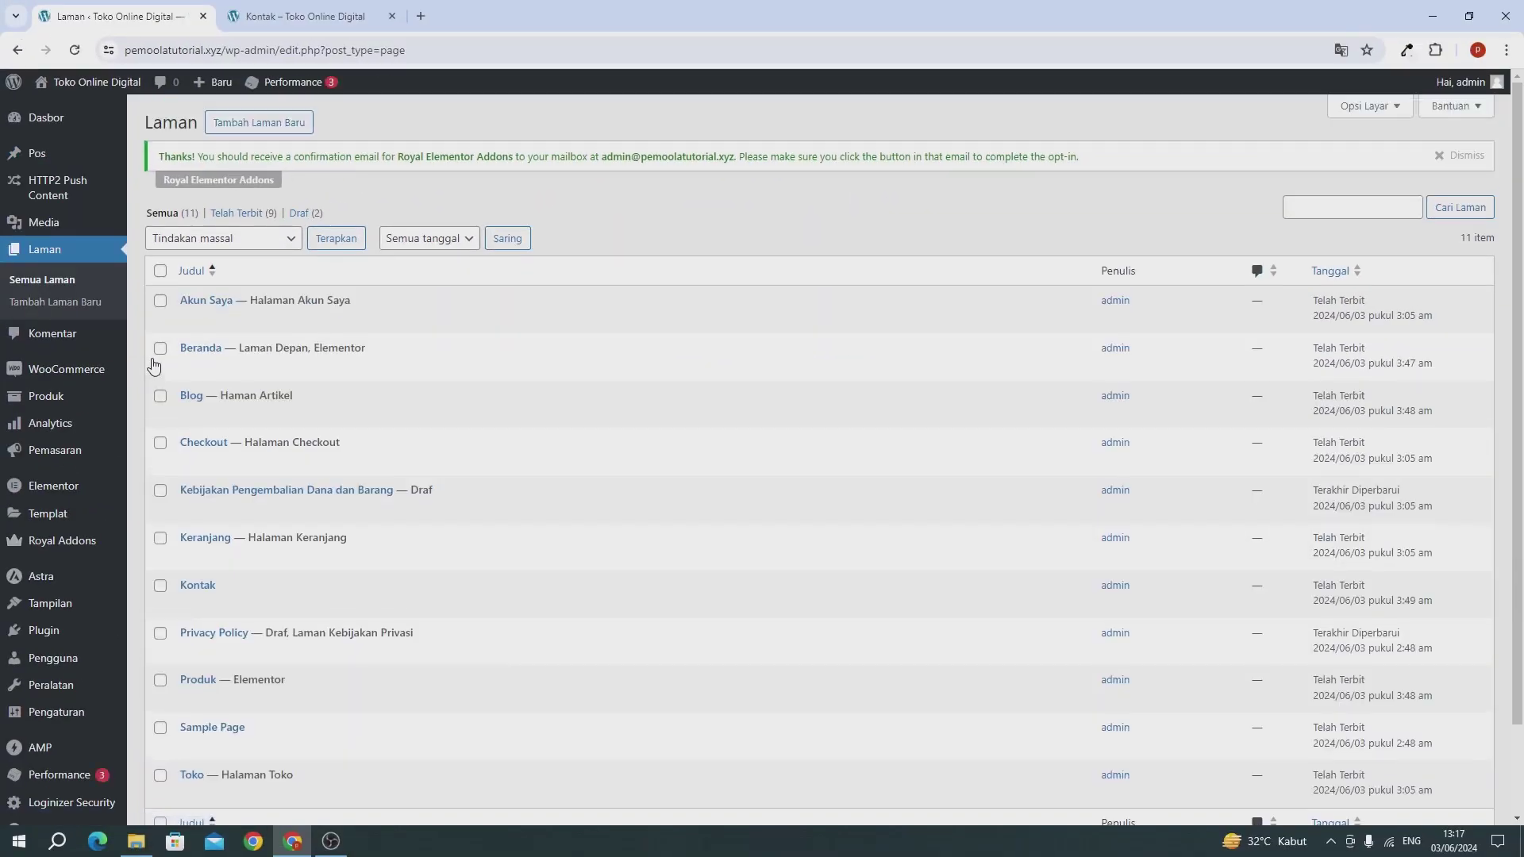
{"action": "scroll", "coordinate": [182, 389], "scroll_direction": "down", "scroll_amount": 1}
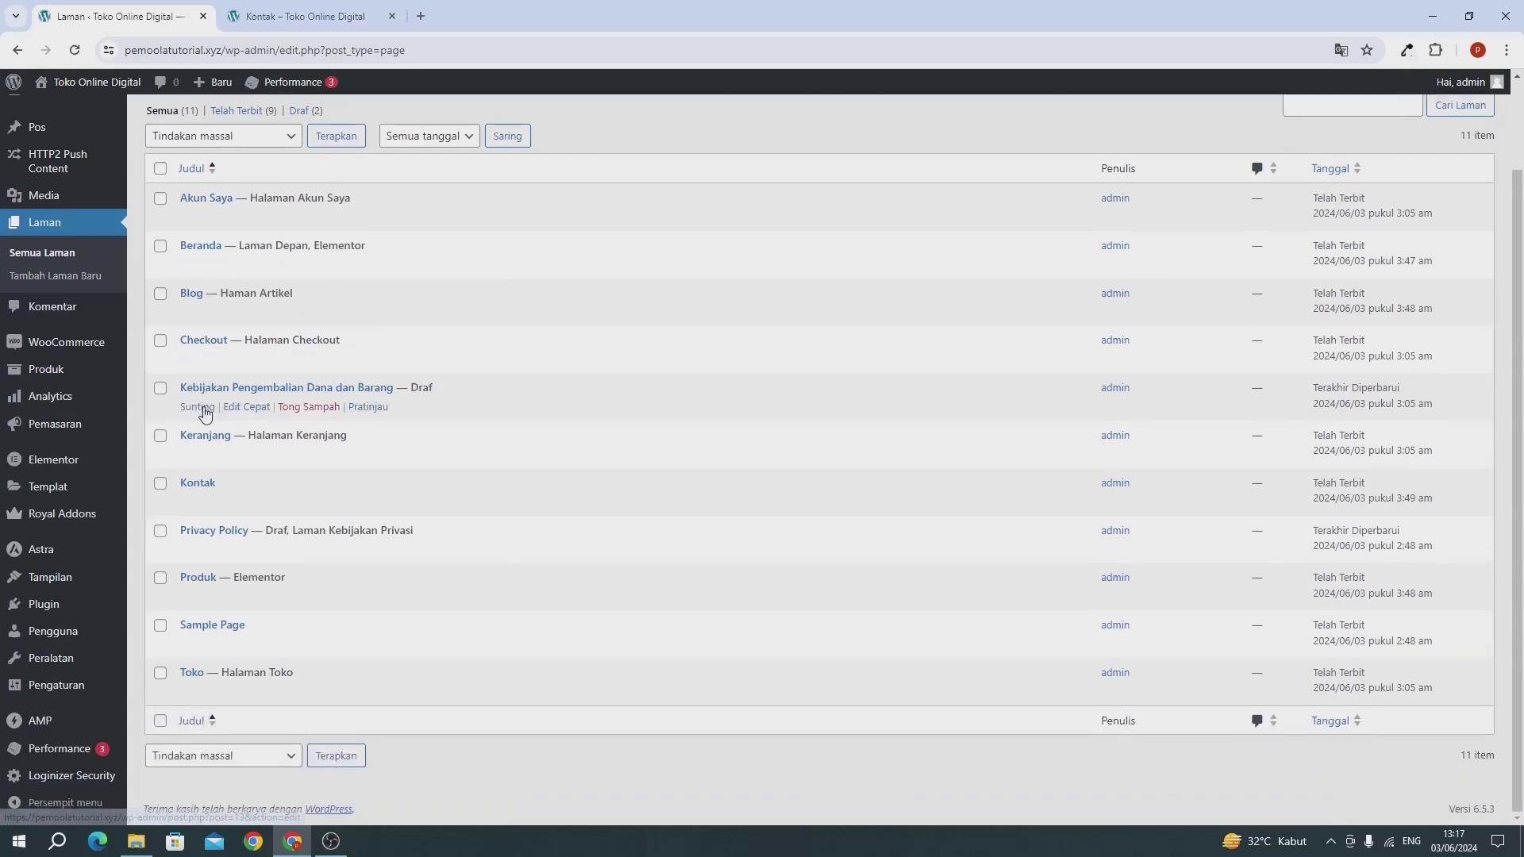
{"action": "left_click", "coordinate": [333, 438]}
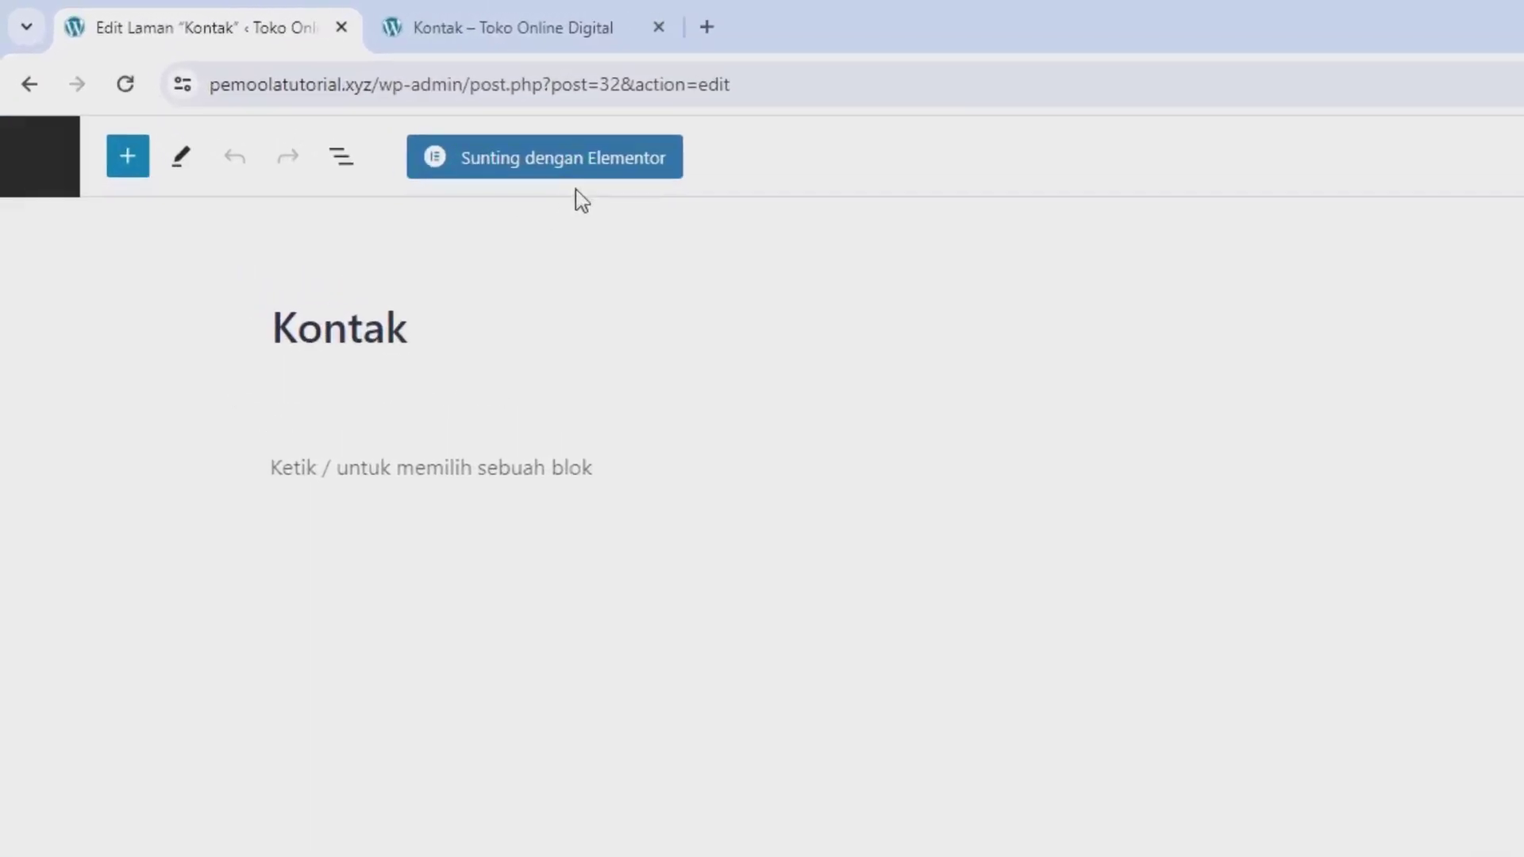
Step: Insert the saved template1 banner into the Kontak page in Elementor without its page settings
{"action": "left_click", "coordinate": [648, 200]}
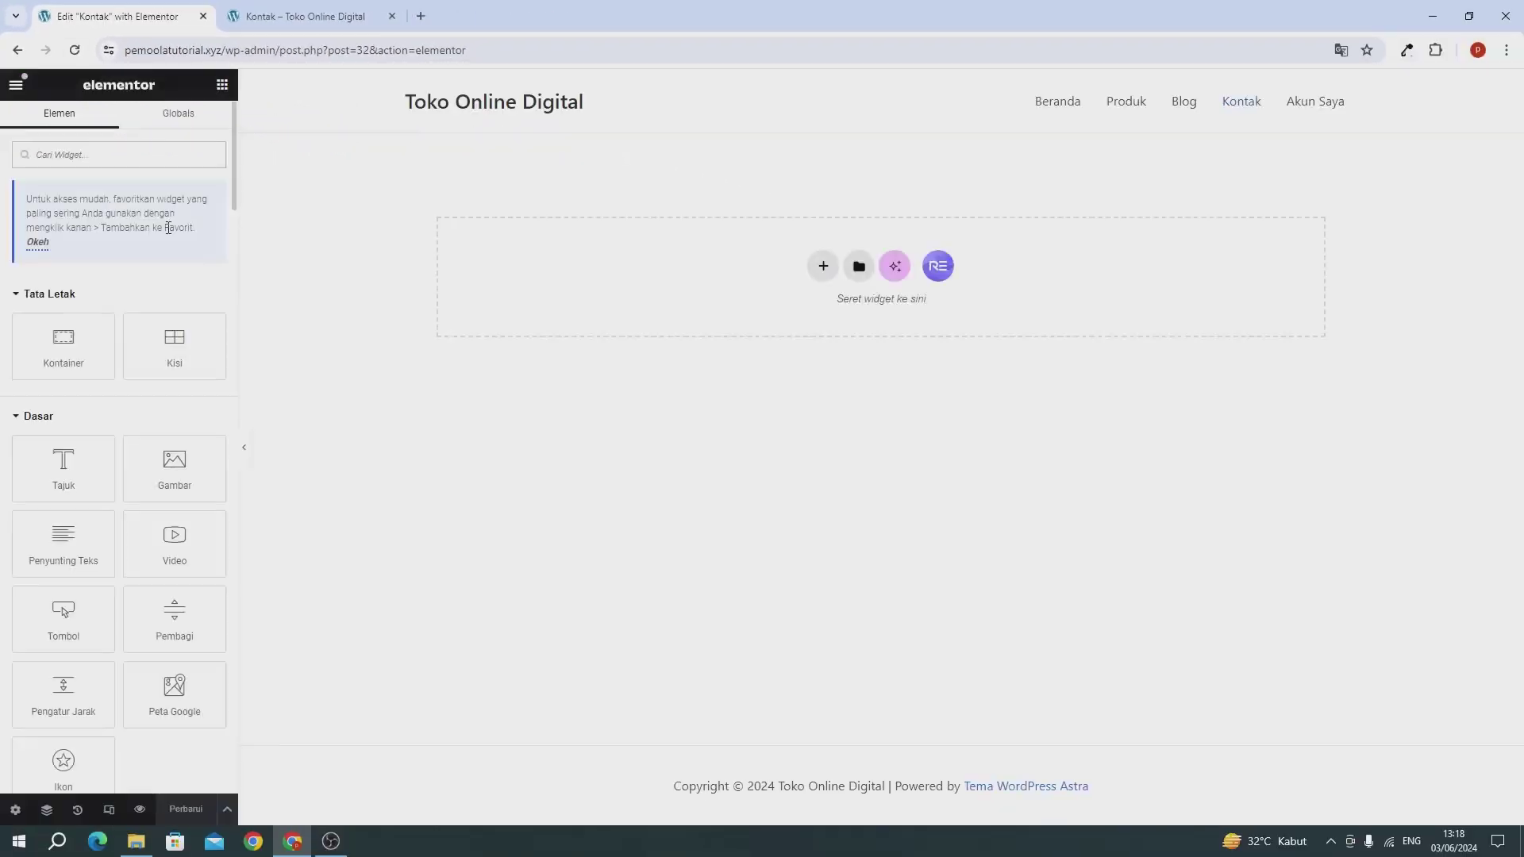
{"action": "left_click", "coordinate": [860, 272]}
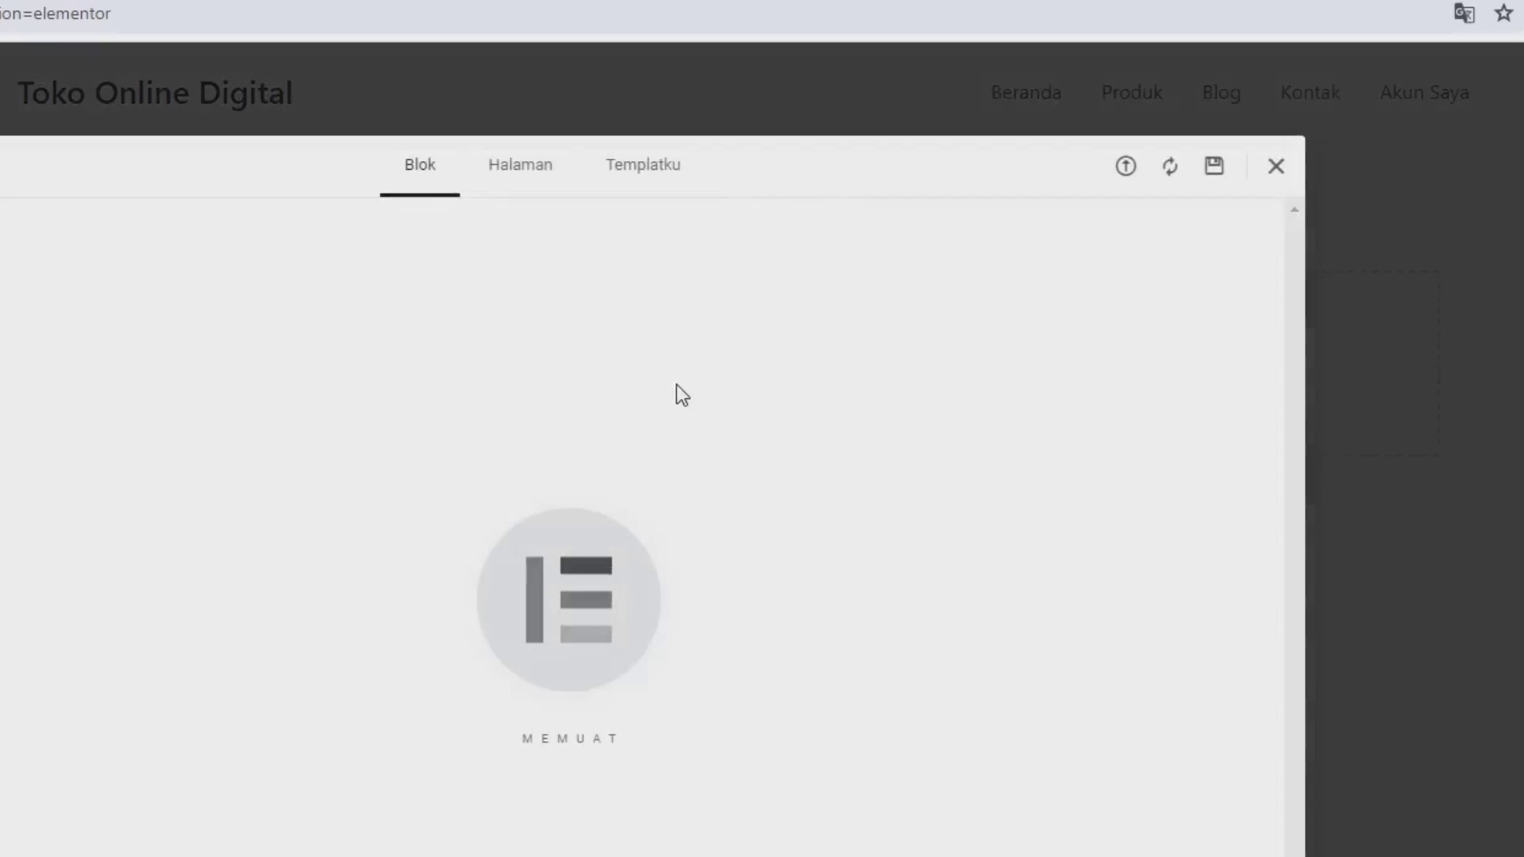
{"action": "left_click", "coordinate": [630, 177]}
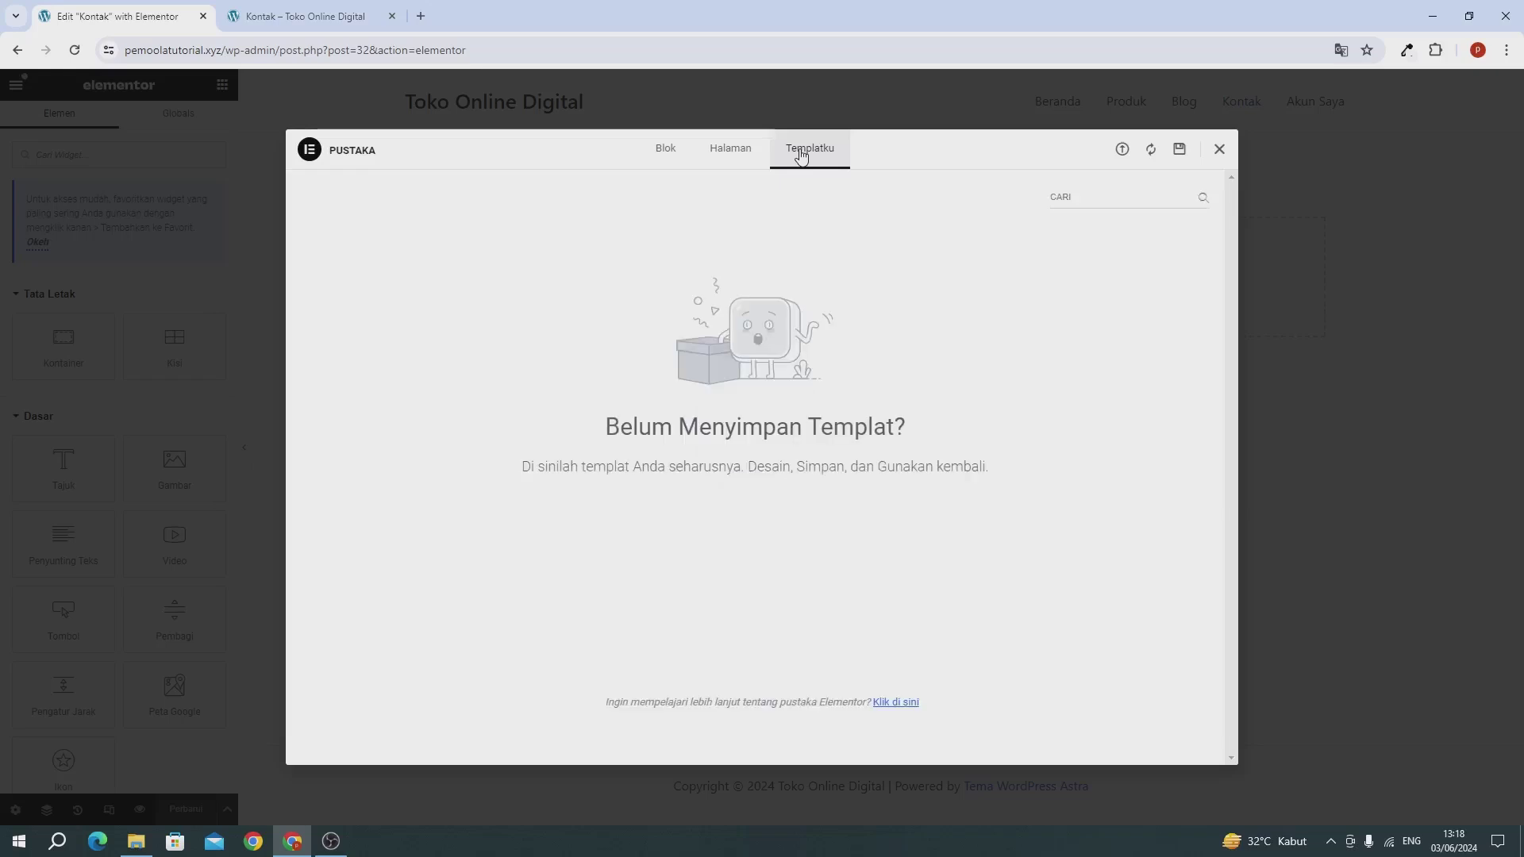
{"action": "left_click", "coordinate": [801, 156]}
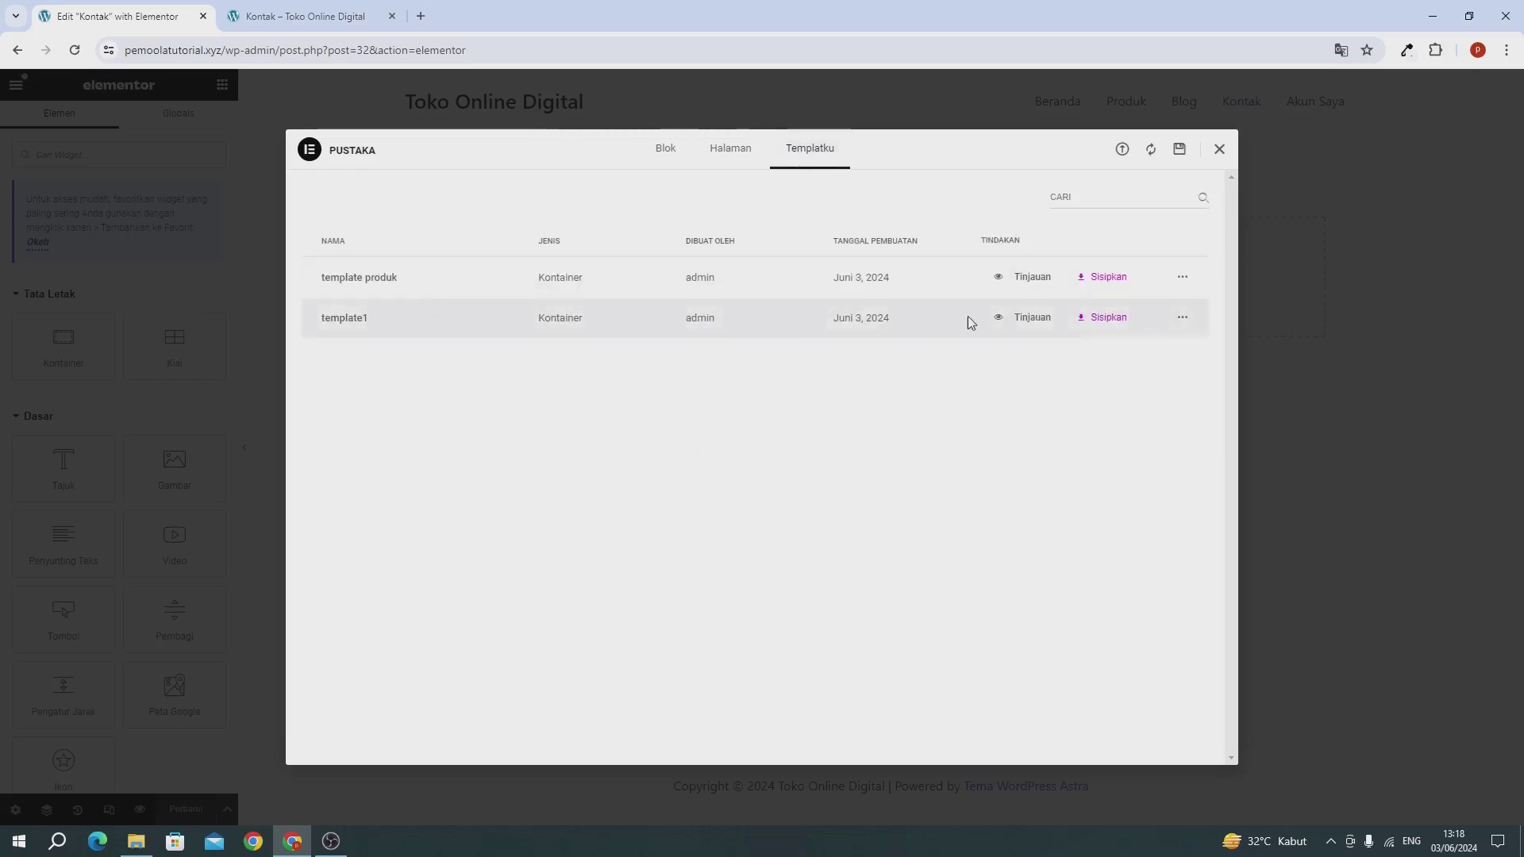
{"action": "left_click", "coordinate": [1127, 322]}
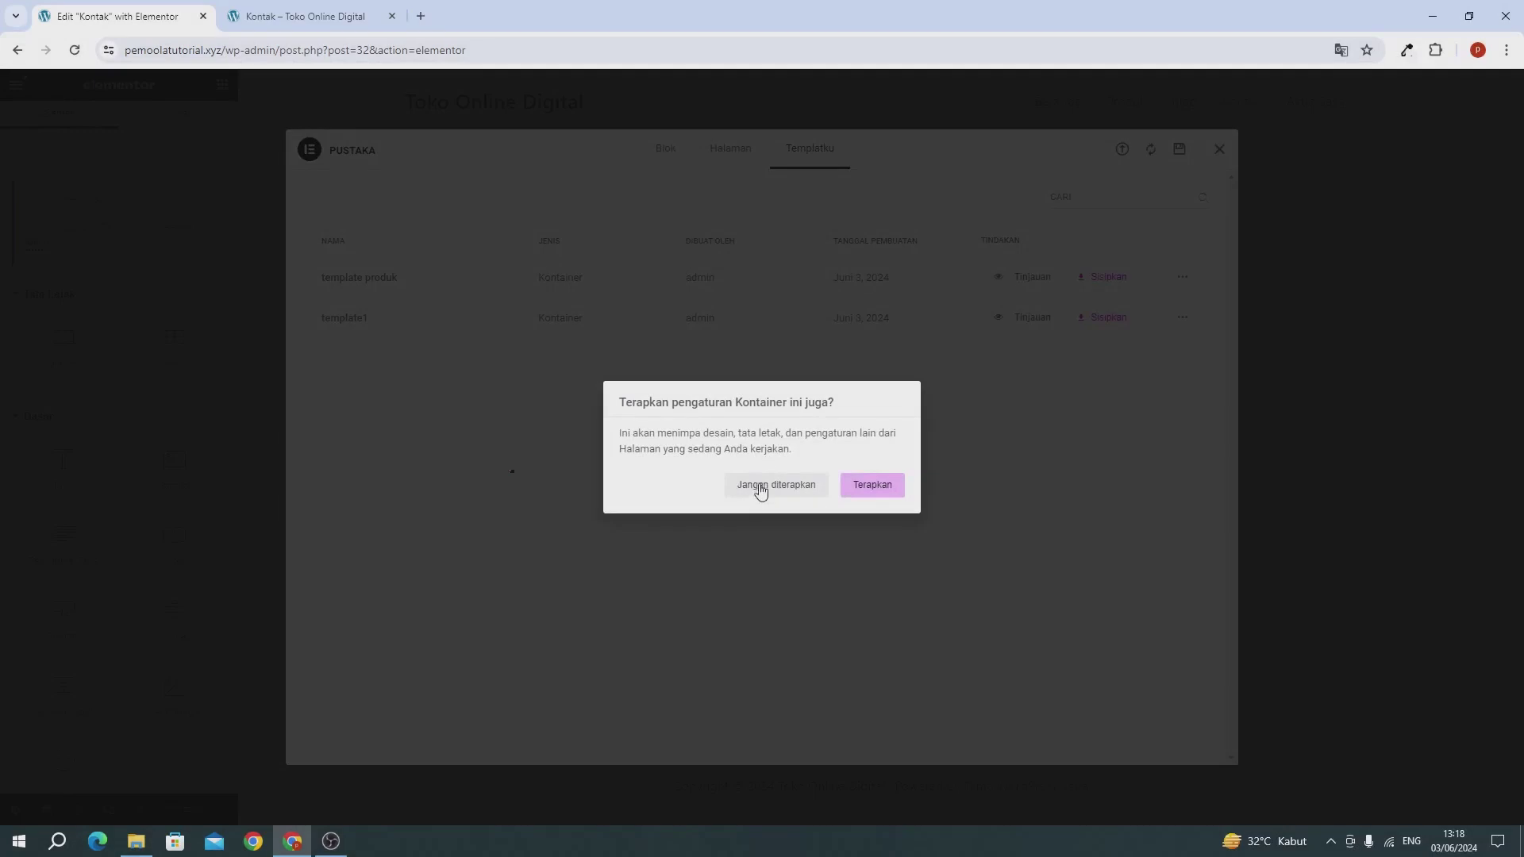
{"action": "left_click", "coordinate": [760, 487]}
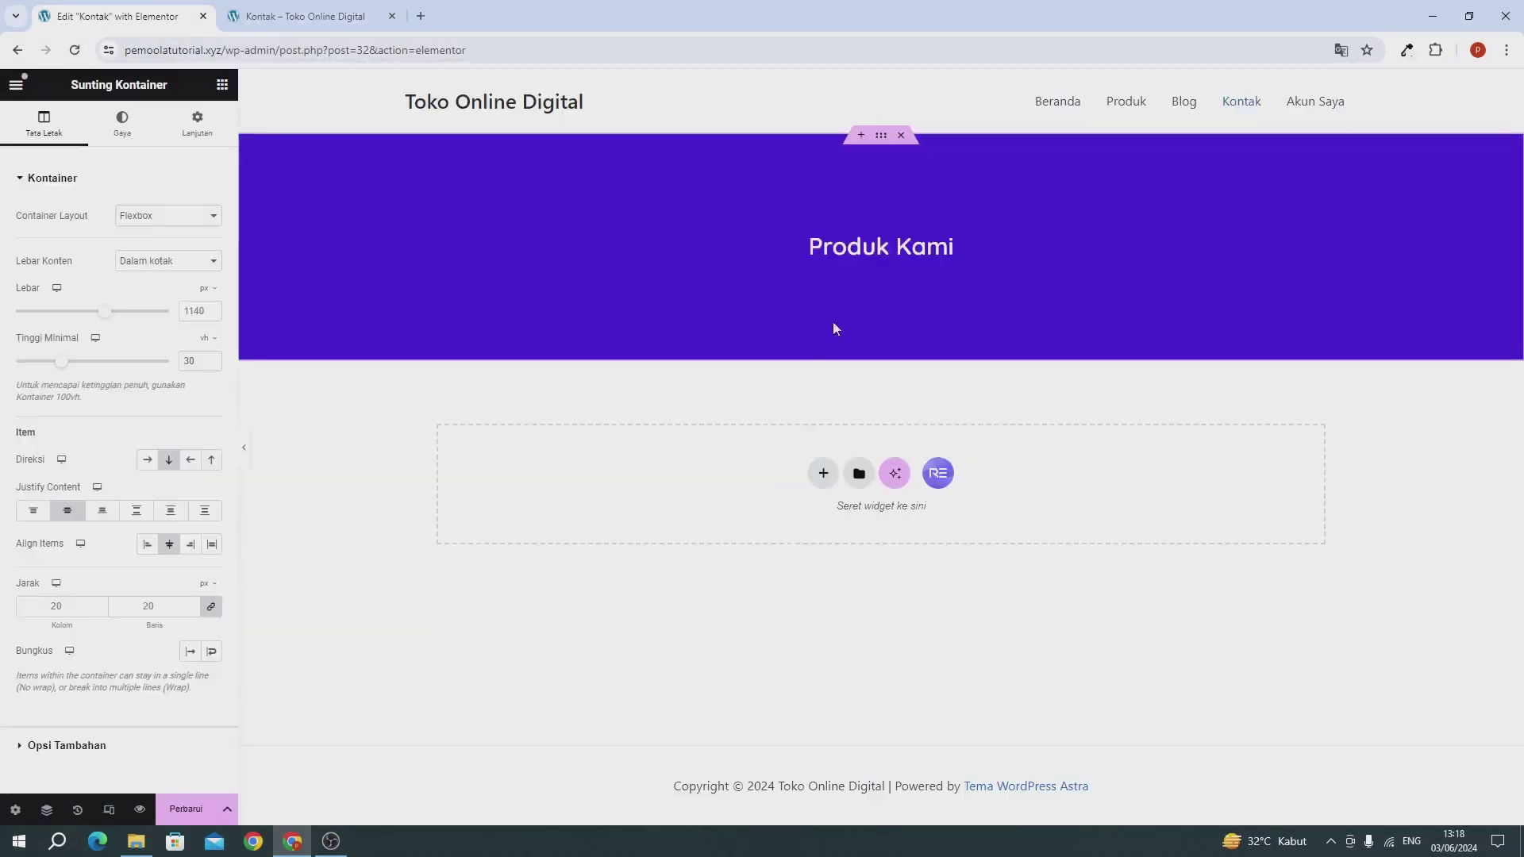
Step: Change the banner heading text from Produk Kami to 'Kontak Kami'
{"action": "left_click", "coordinate": [883, 246]}
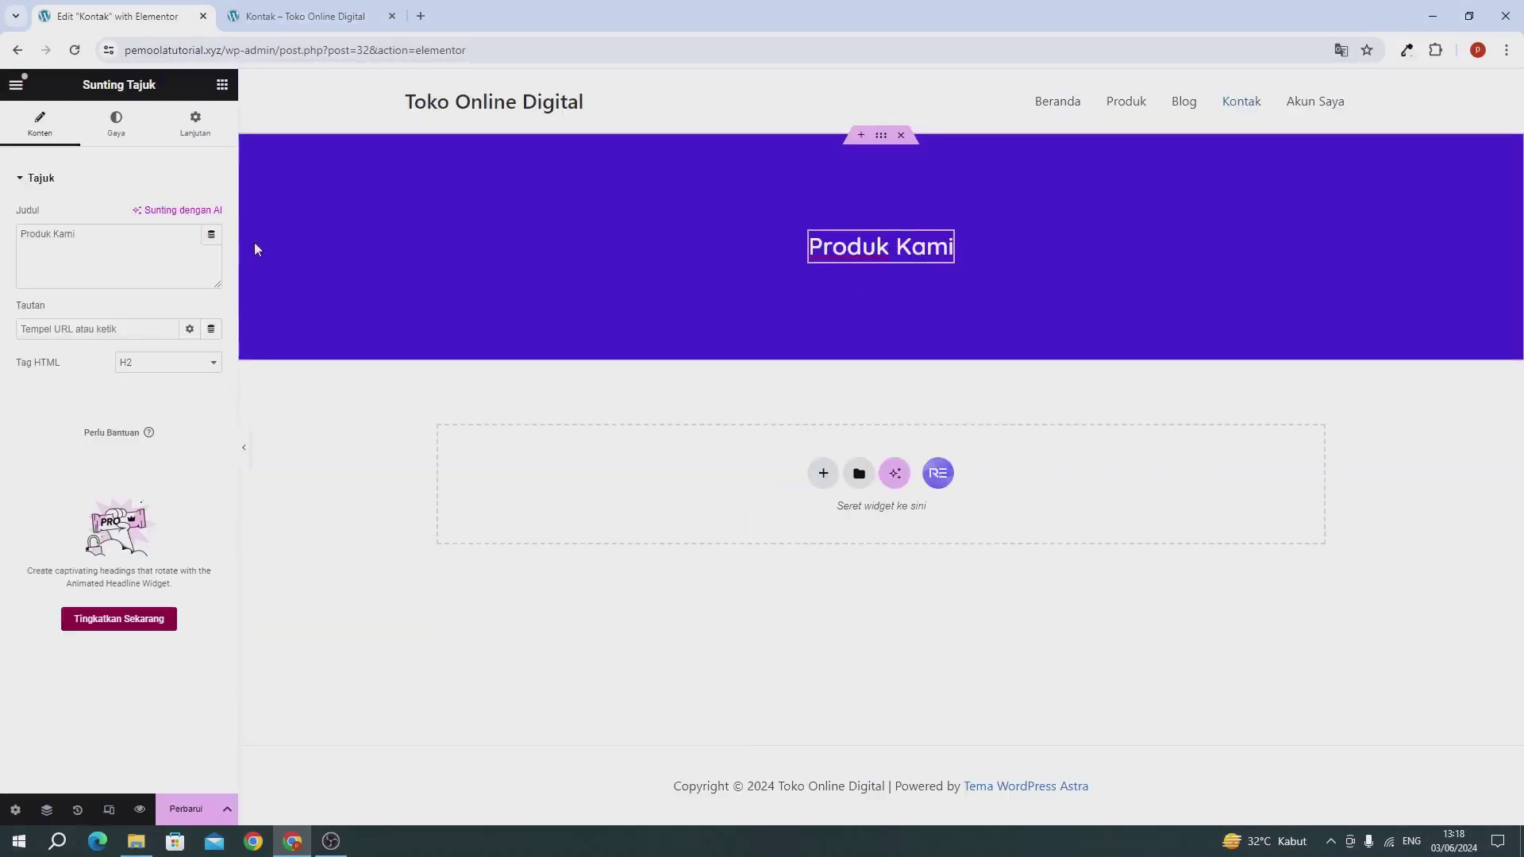
{"action": "left_click", "coordinate": [167, 254]}
{"action": "key", "text": "ctrl+a"}
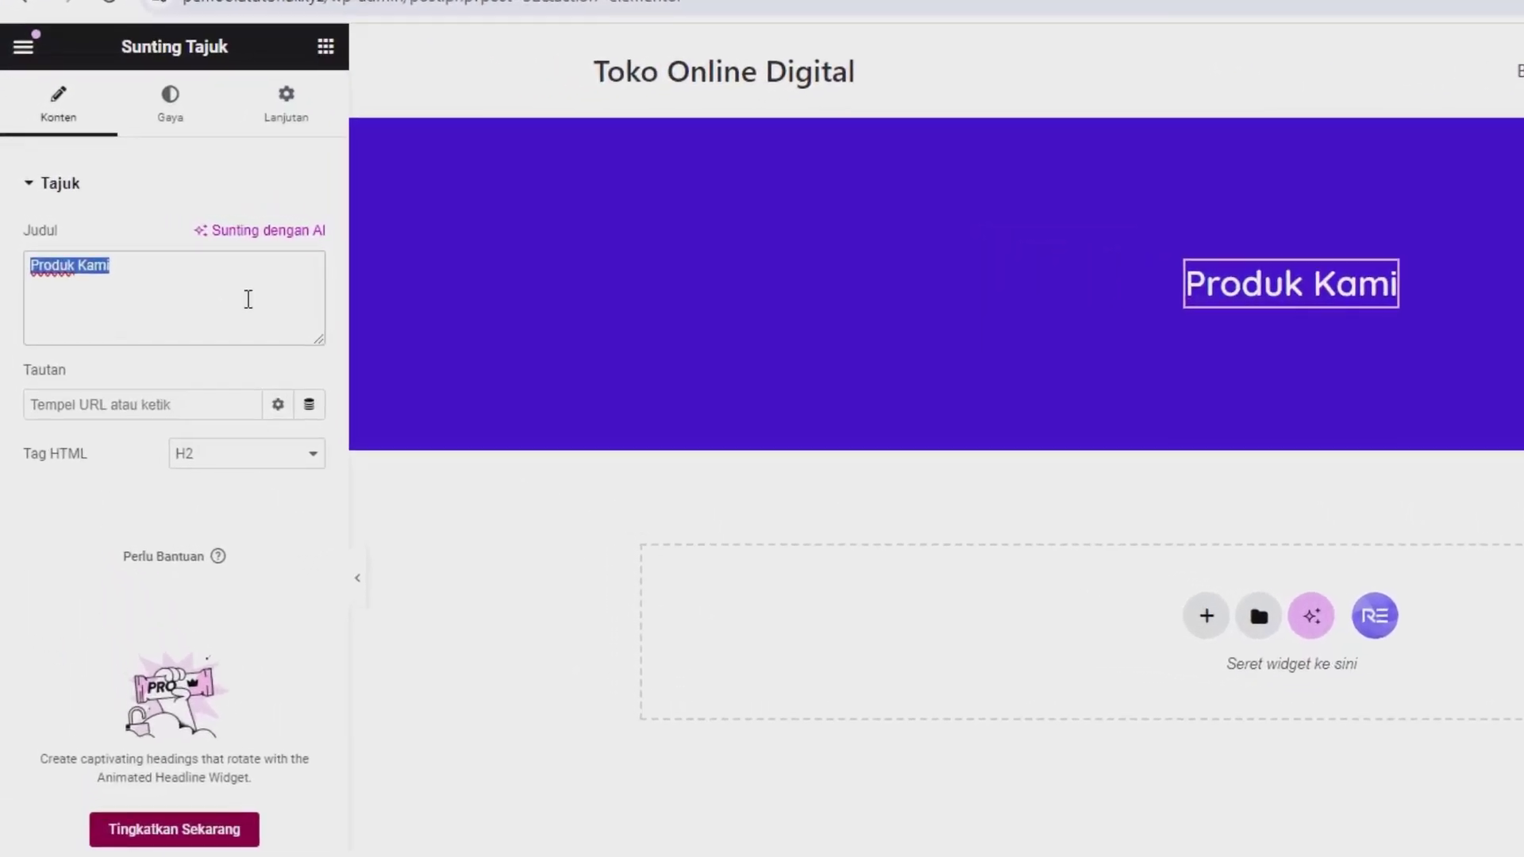
{"action": "type", "text": "Kontak Kami"}
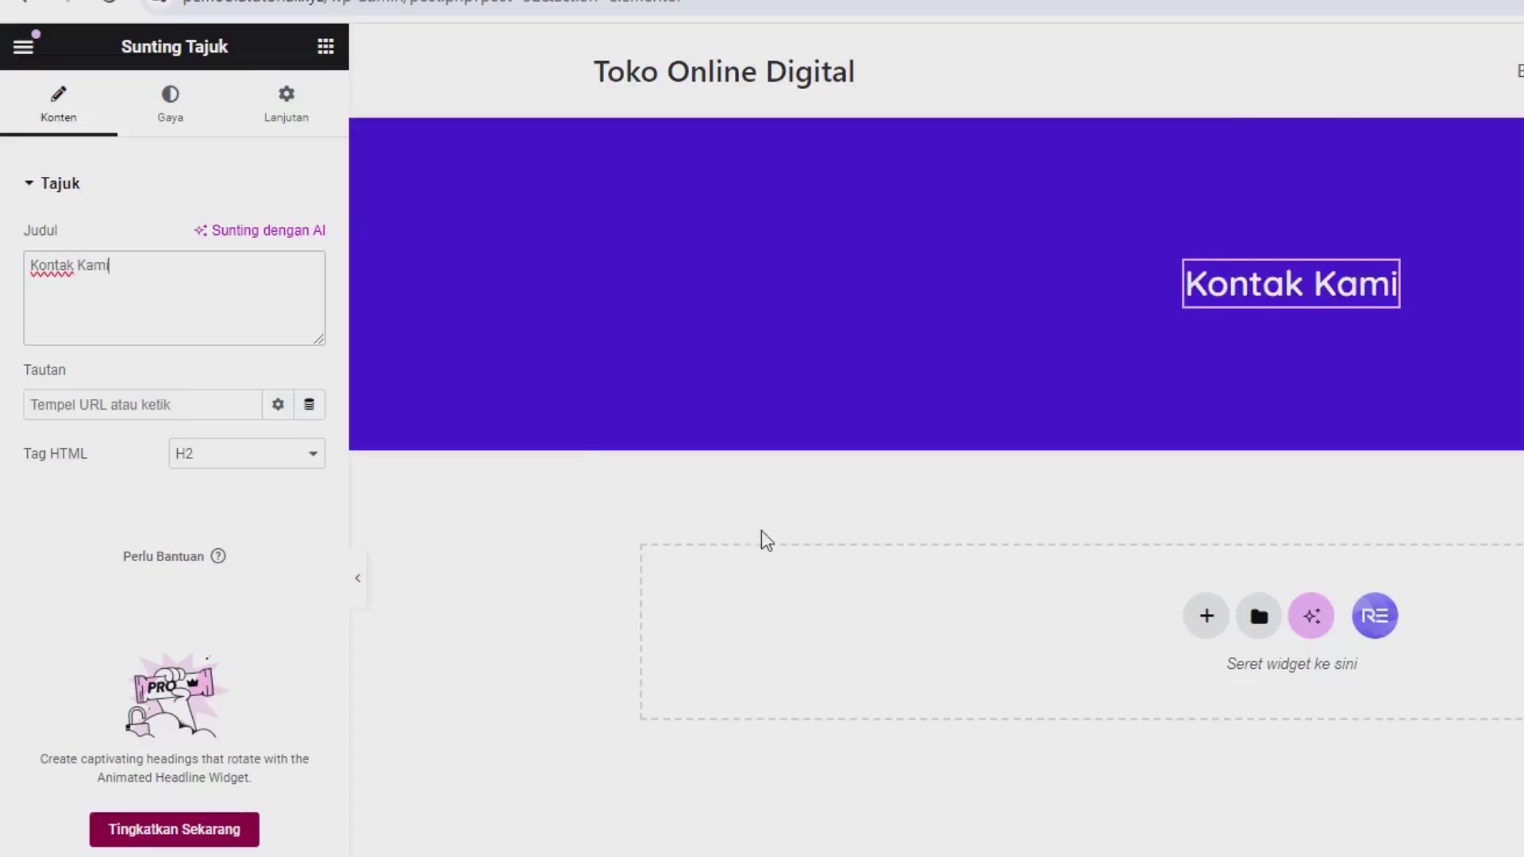
{"action": "left_click", "coordinate": [1204, 617]}
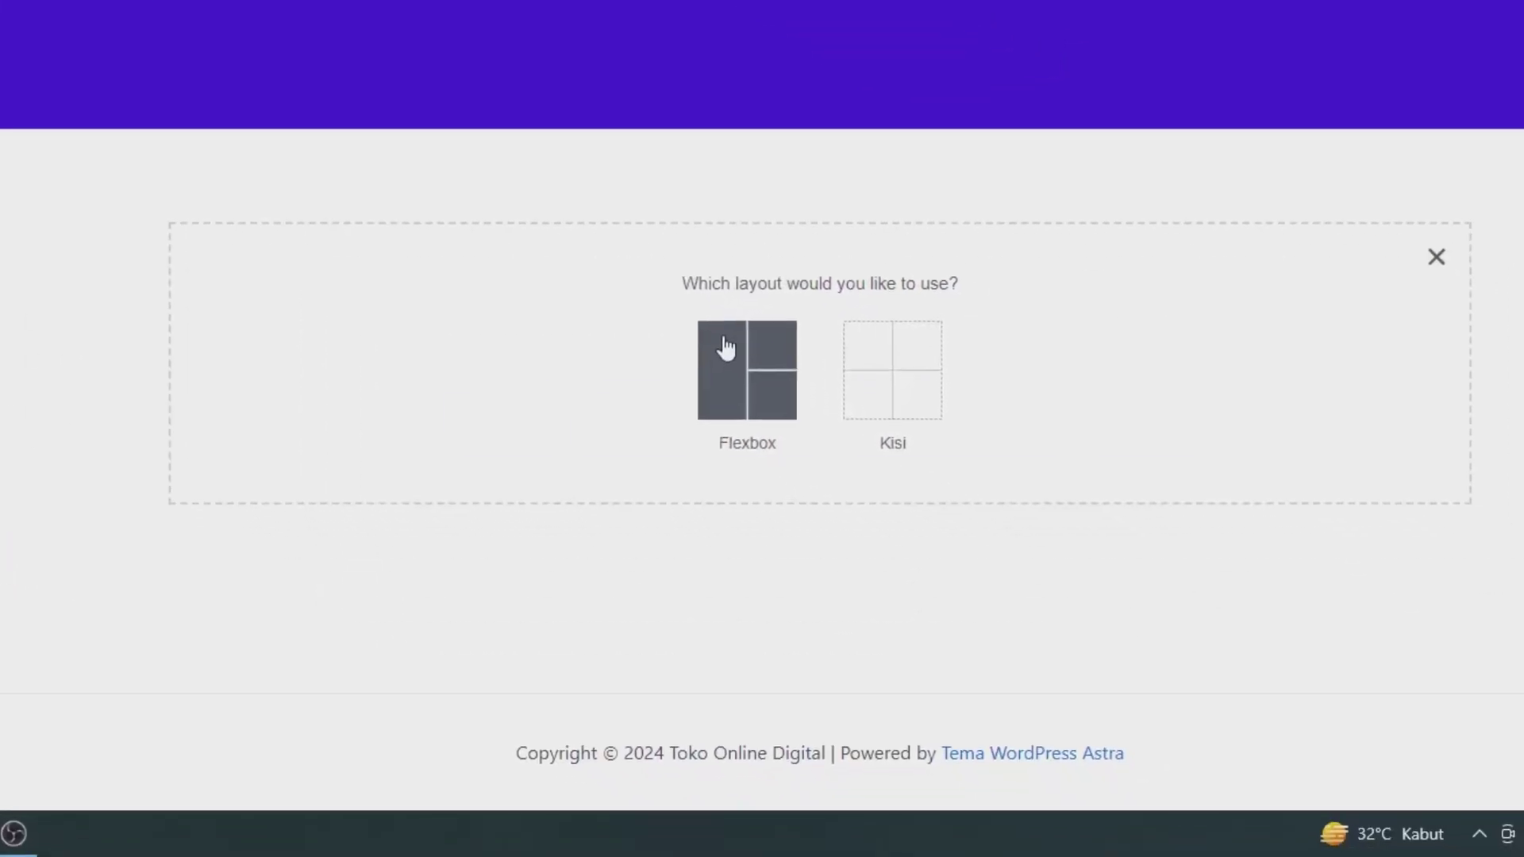
Step: Add a single-column flexbox container below the purple header with a 6% top margin
{"action": "left_click", "coordinate": [725, 347]}
{"action": "left_click", "coordinate": [456, 342]}
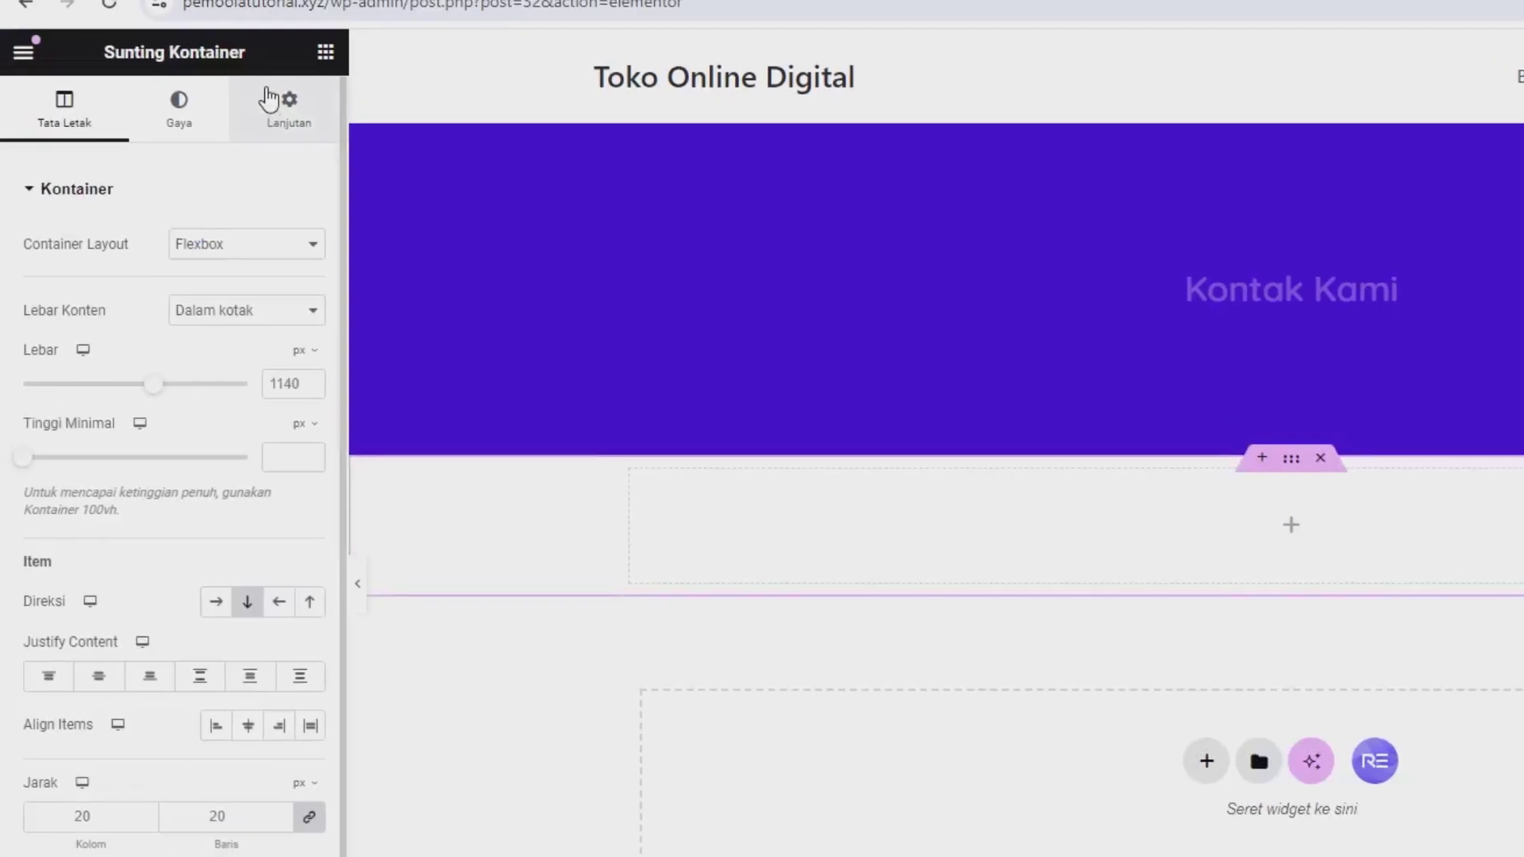
{"action": "left_click", "coordinate": [232, 84]}
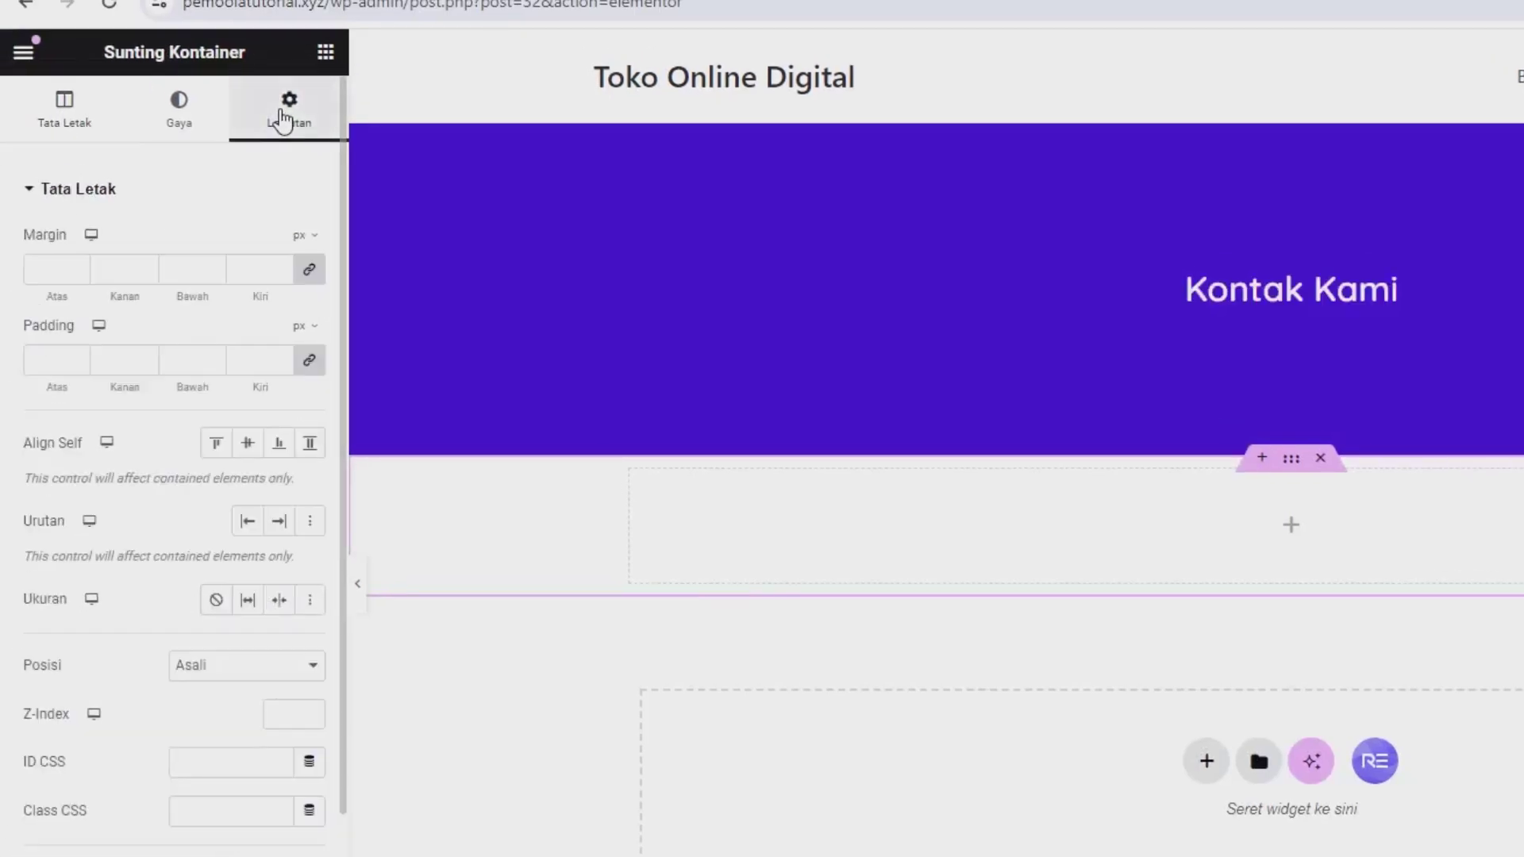
{"action": "left_click", "coordinate": [308, 270]}
{"action": "left_click", "coordinate": [307, 236]}
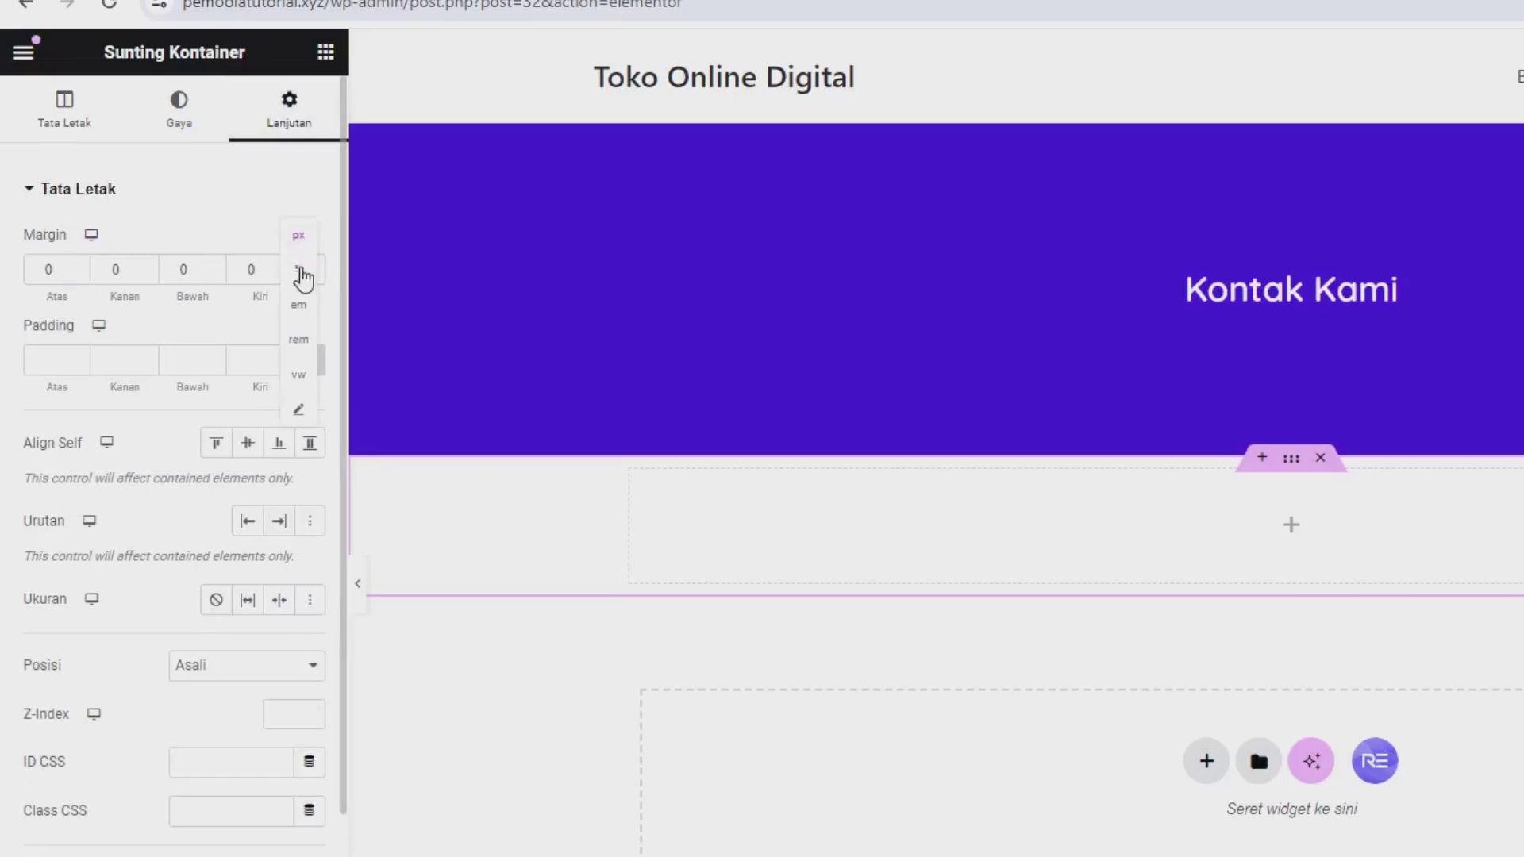
{"action": "left_click", "coordinate": [300, 278]}
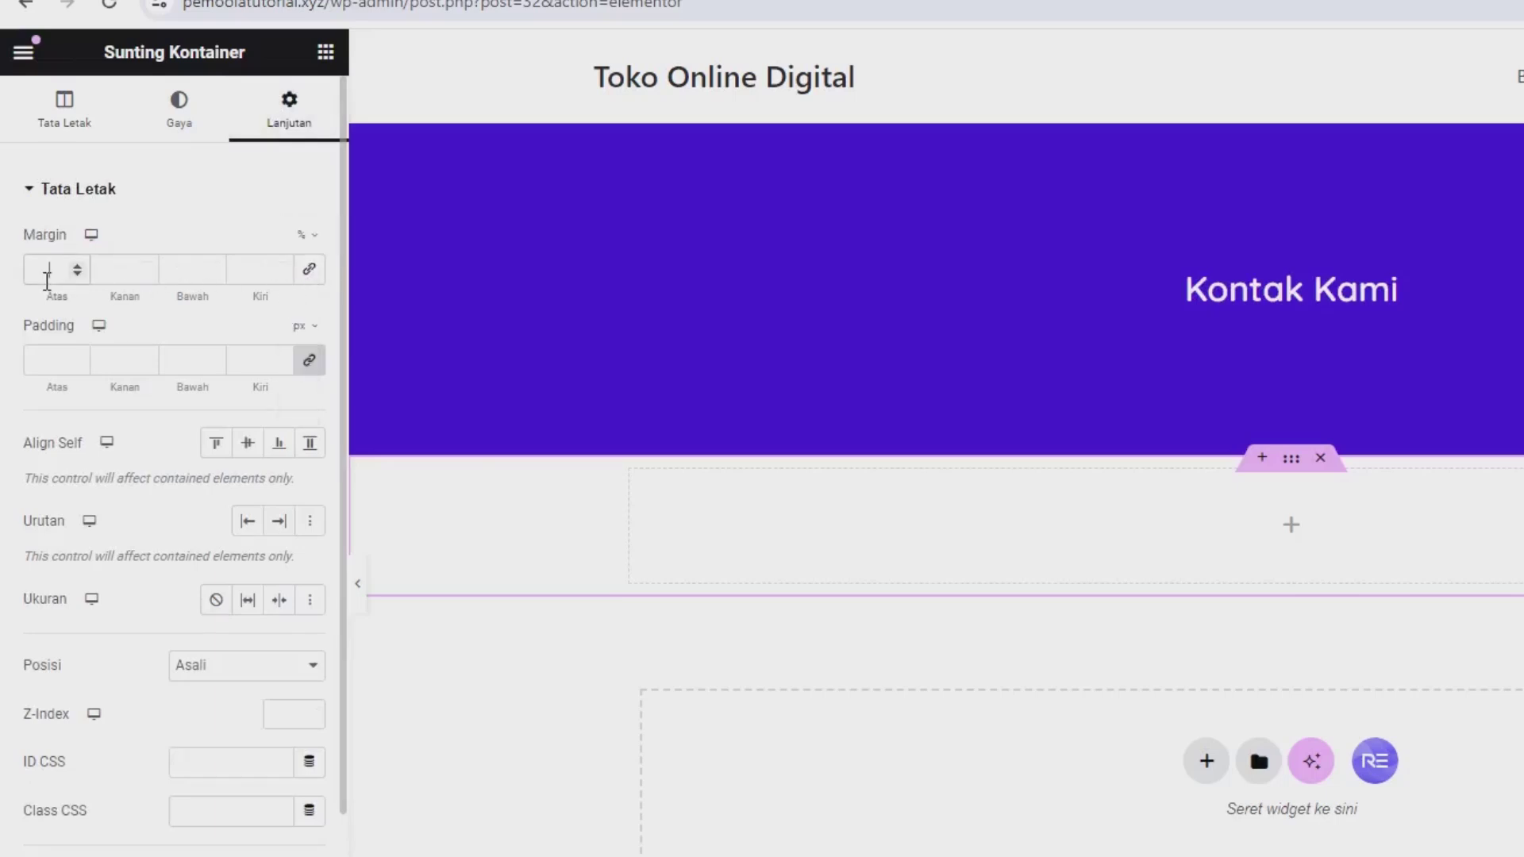
Step: Place nested containers inside the new section, duplicate them, and set the outer direction to Row
{"action": "left_click", "coordinate": [325, 51]}
{"action": "left_click_drag", "start_coordinate": [93, 433], "coordinate": [869, 590]}
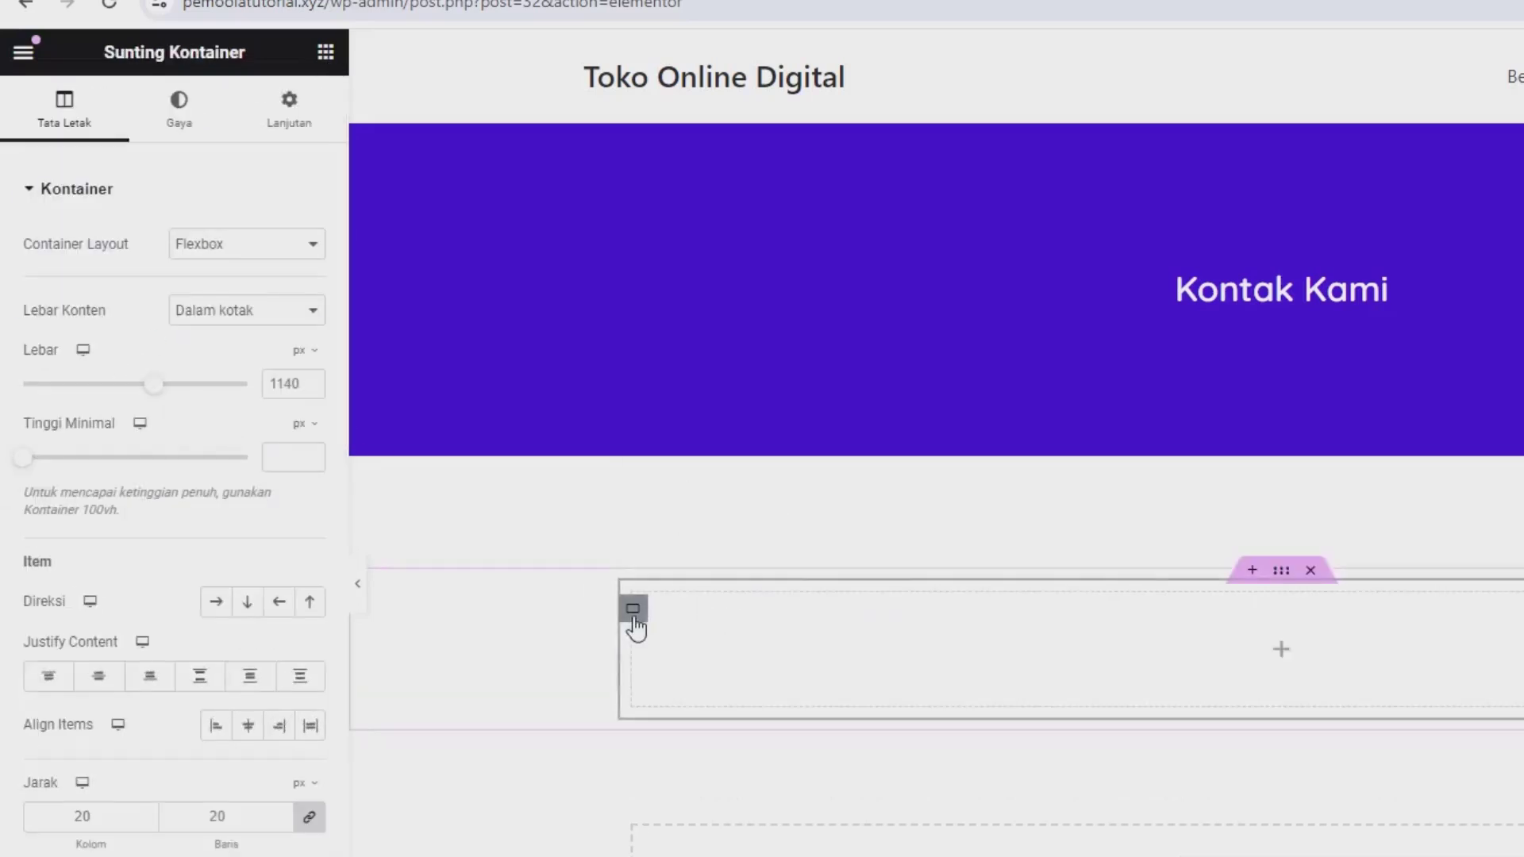
{"action": "left_click", "coordinate": [326, 52]}
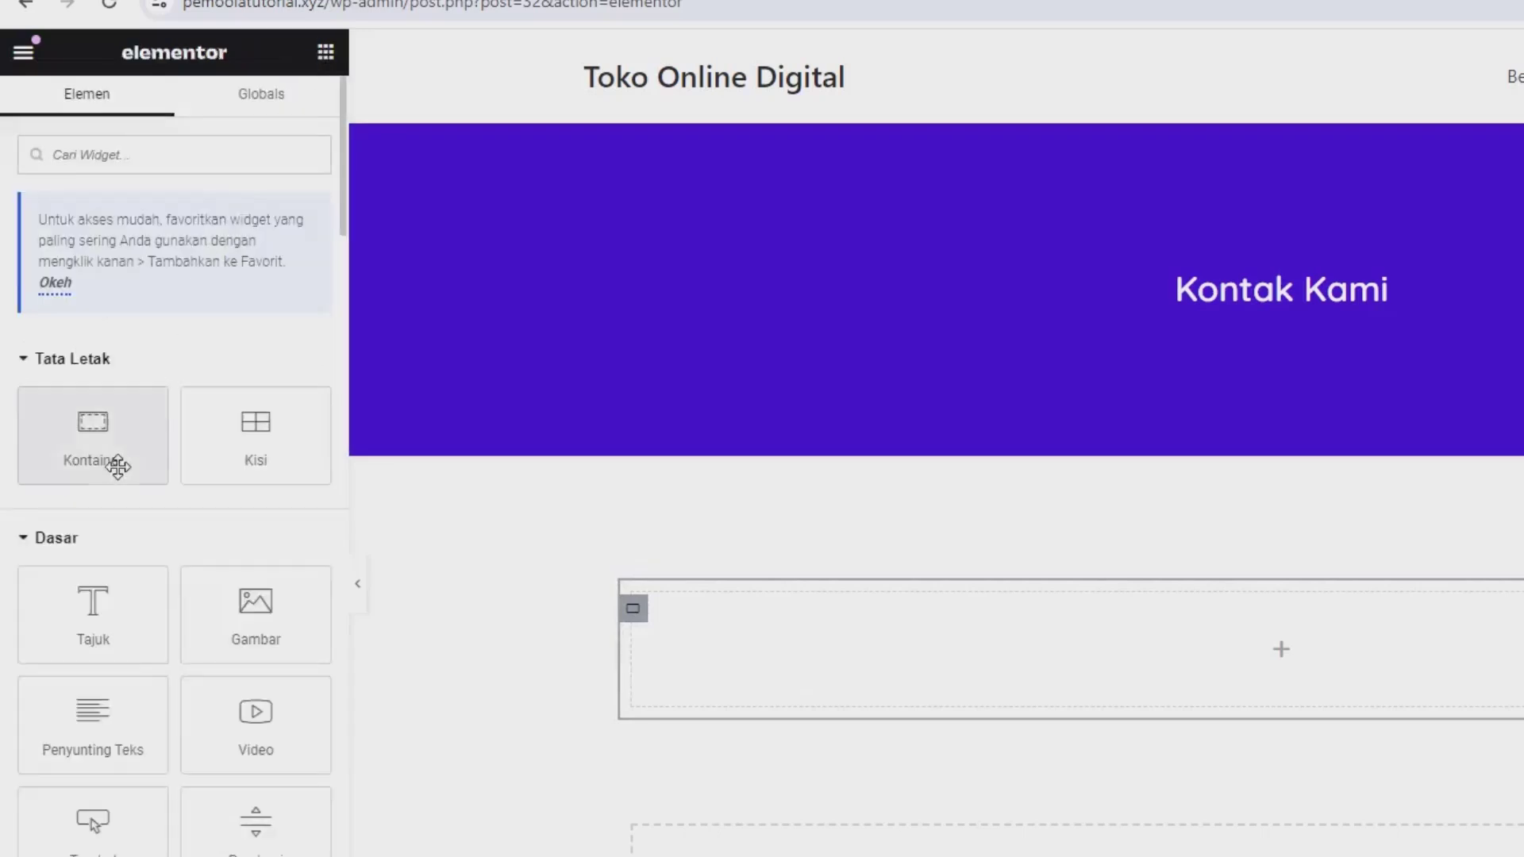
{"action": "left_click_drag", "start_coordinate": [115, 459], "coordinate": [950, 634]}
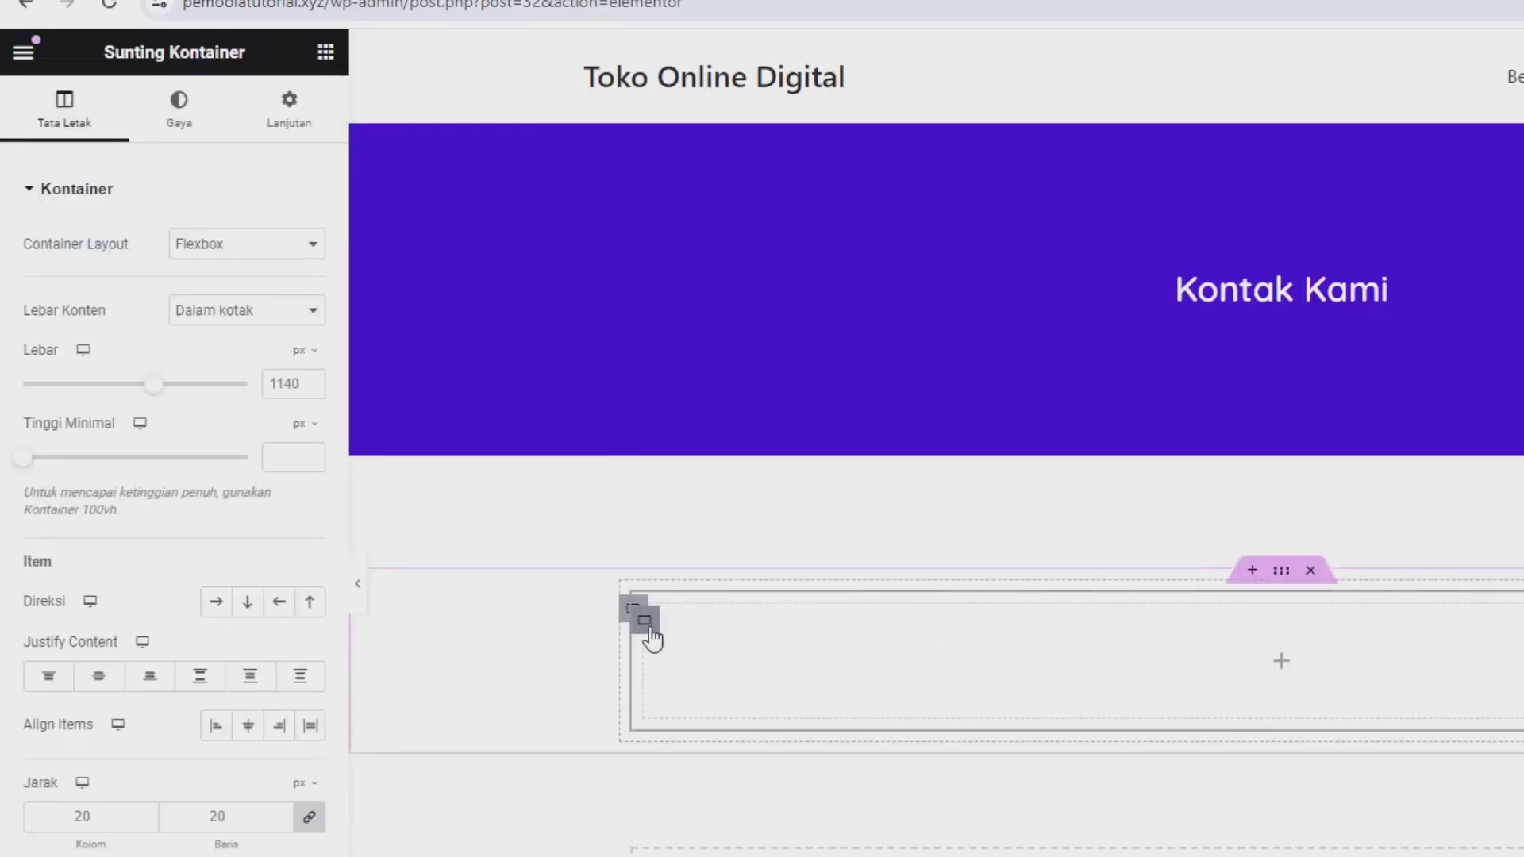
{"action": "right_click", "coordinate": [650, 632]}
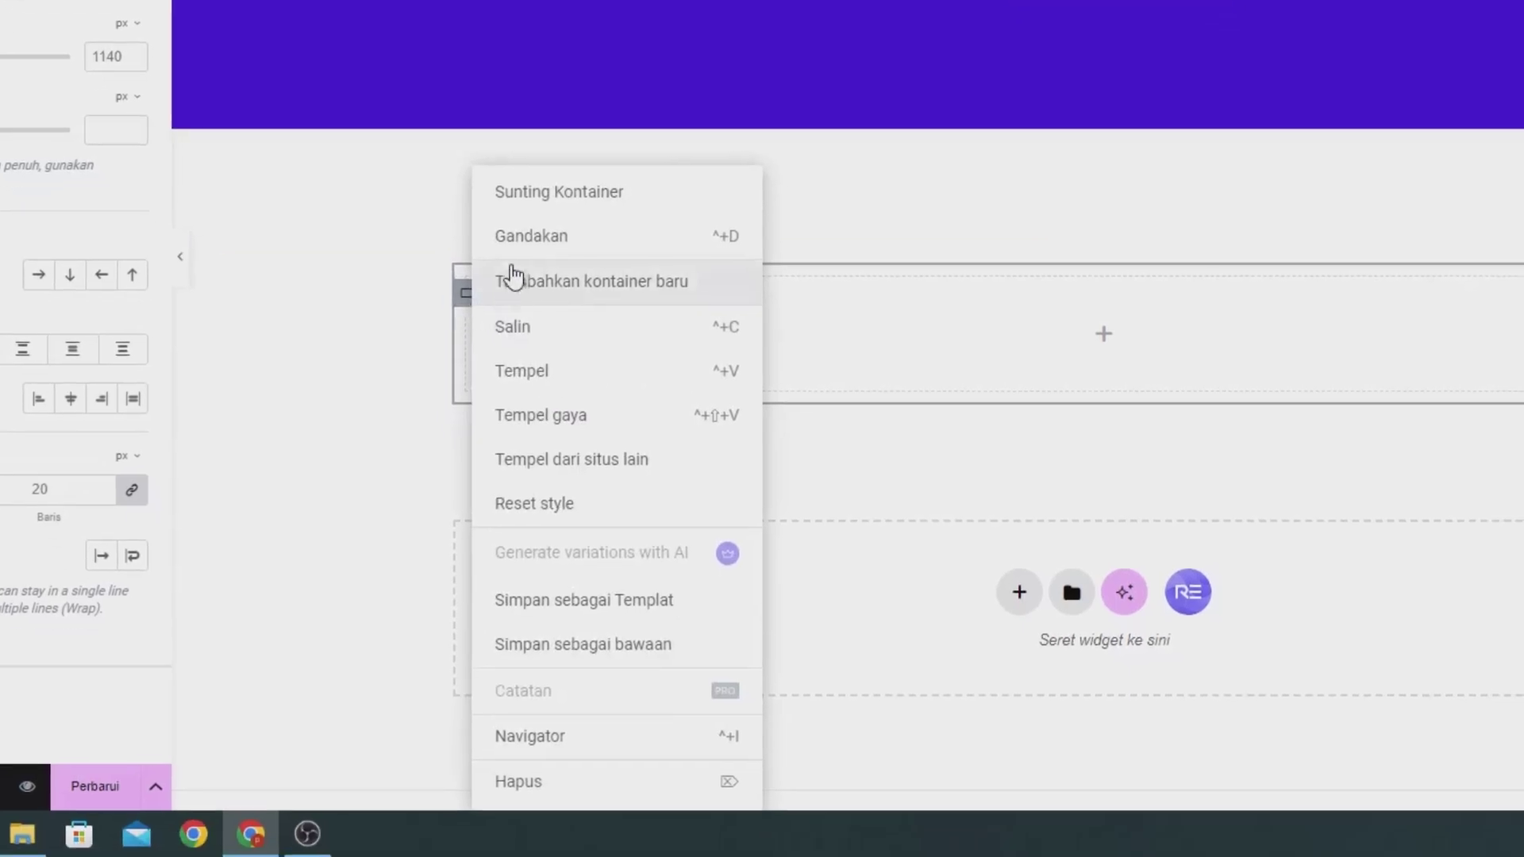
{"action": "left_click", "coordinate": [525, 238]}
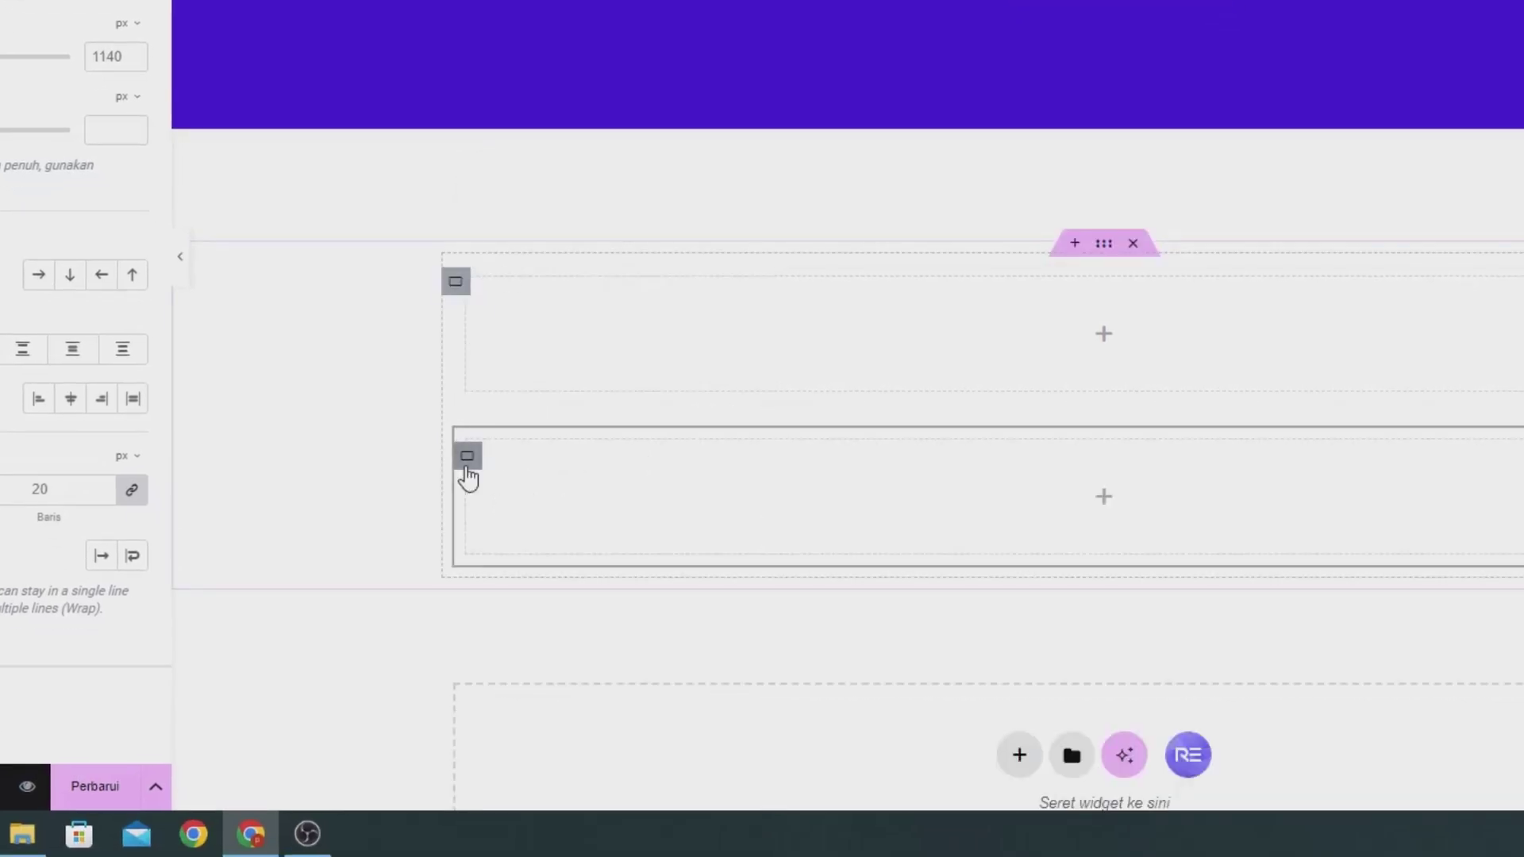
{"action": "right_click", "coordinate": [467, 468]}
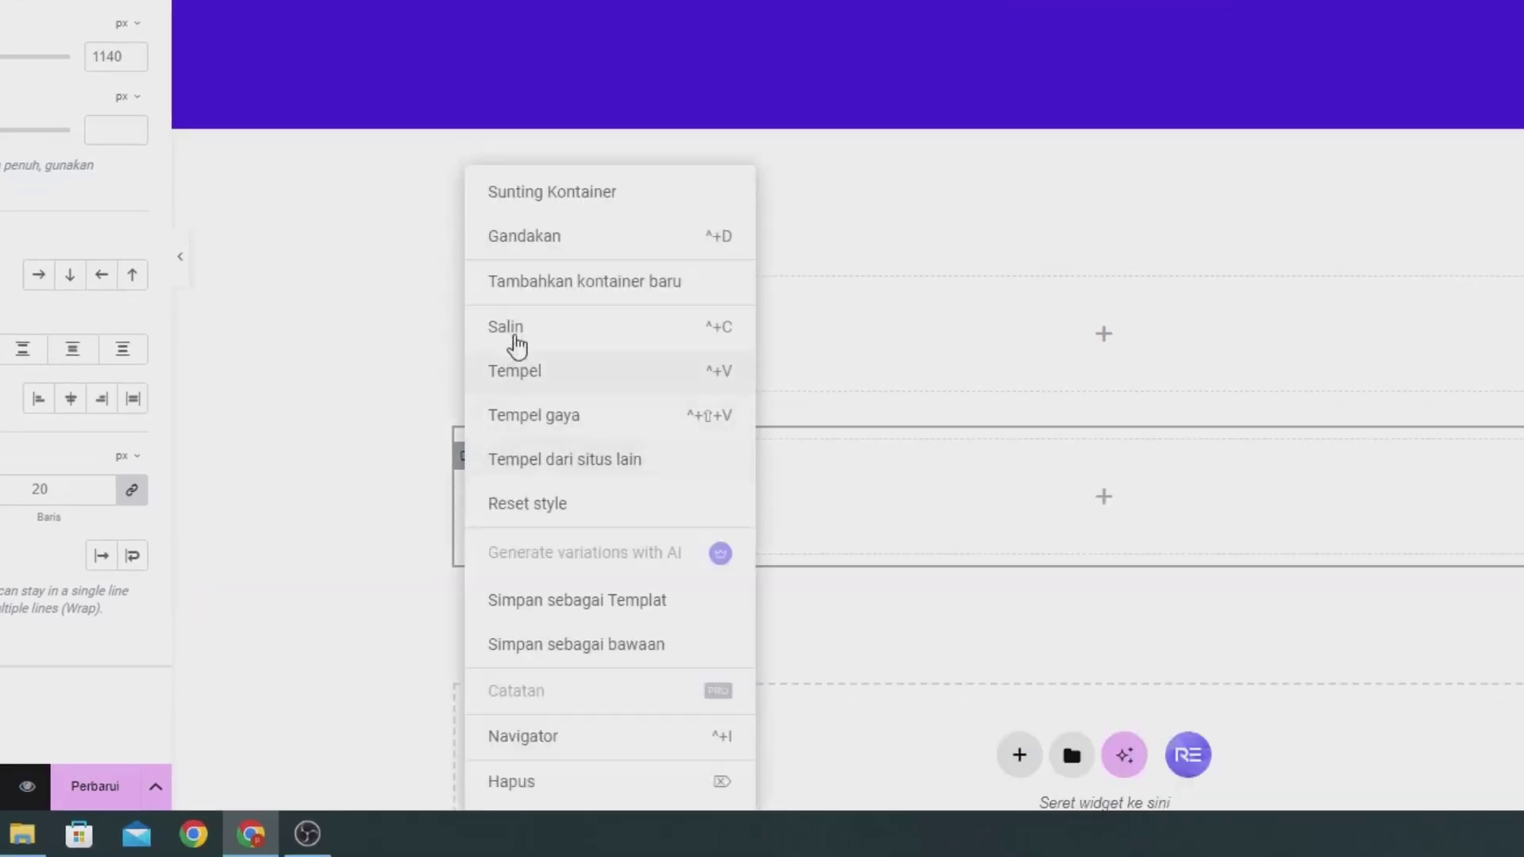
{"action": "left_click", "coordinate": [525, 235]}
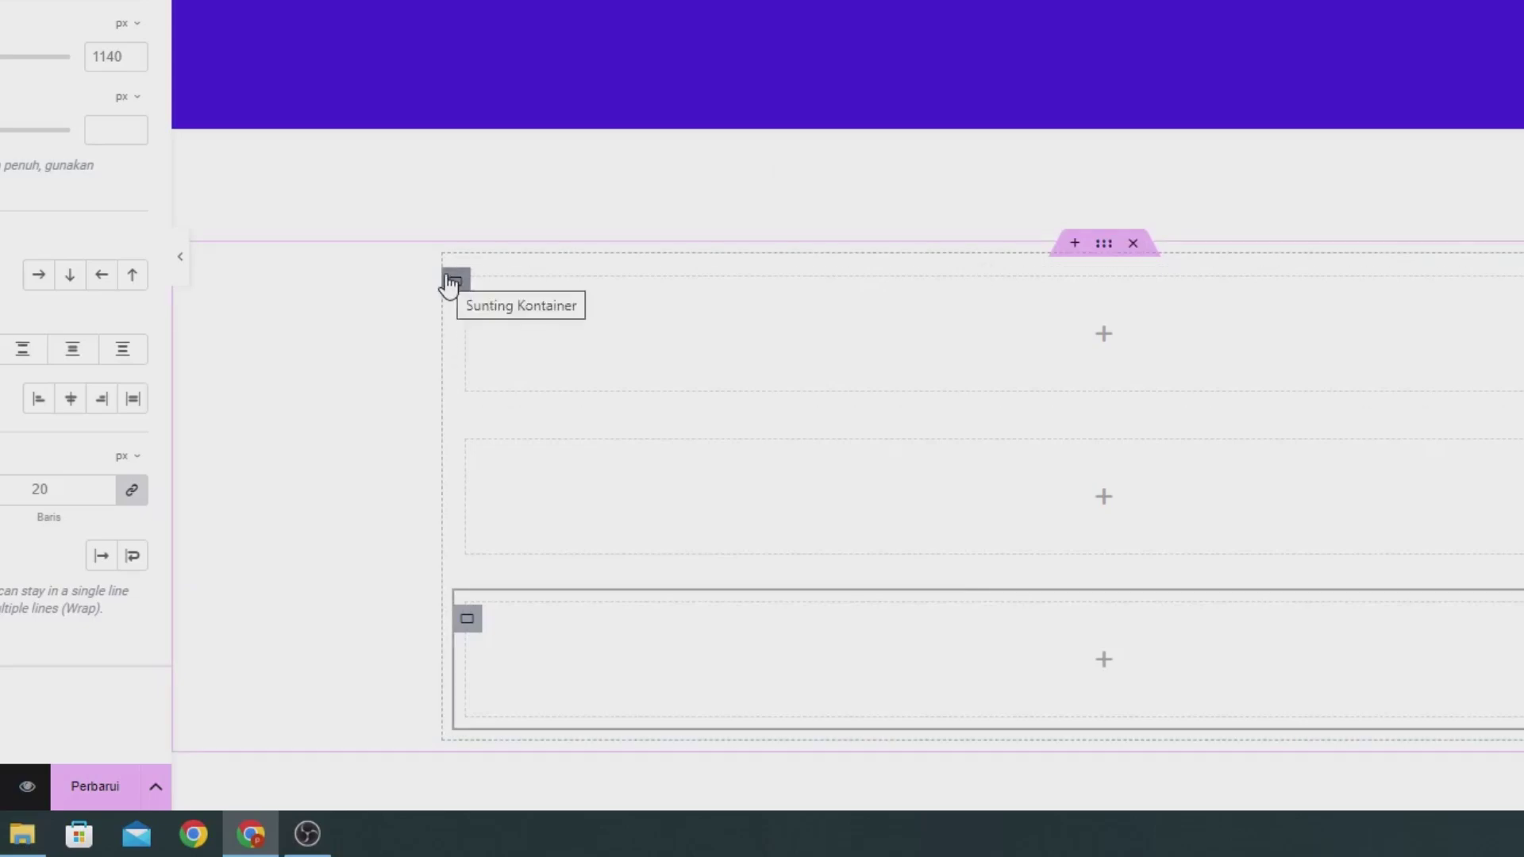
{"action": "left_click", "coordinate": [451, 284]}
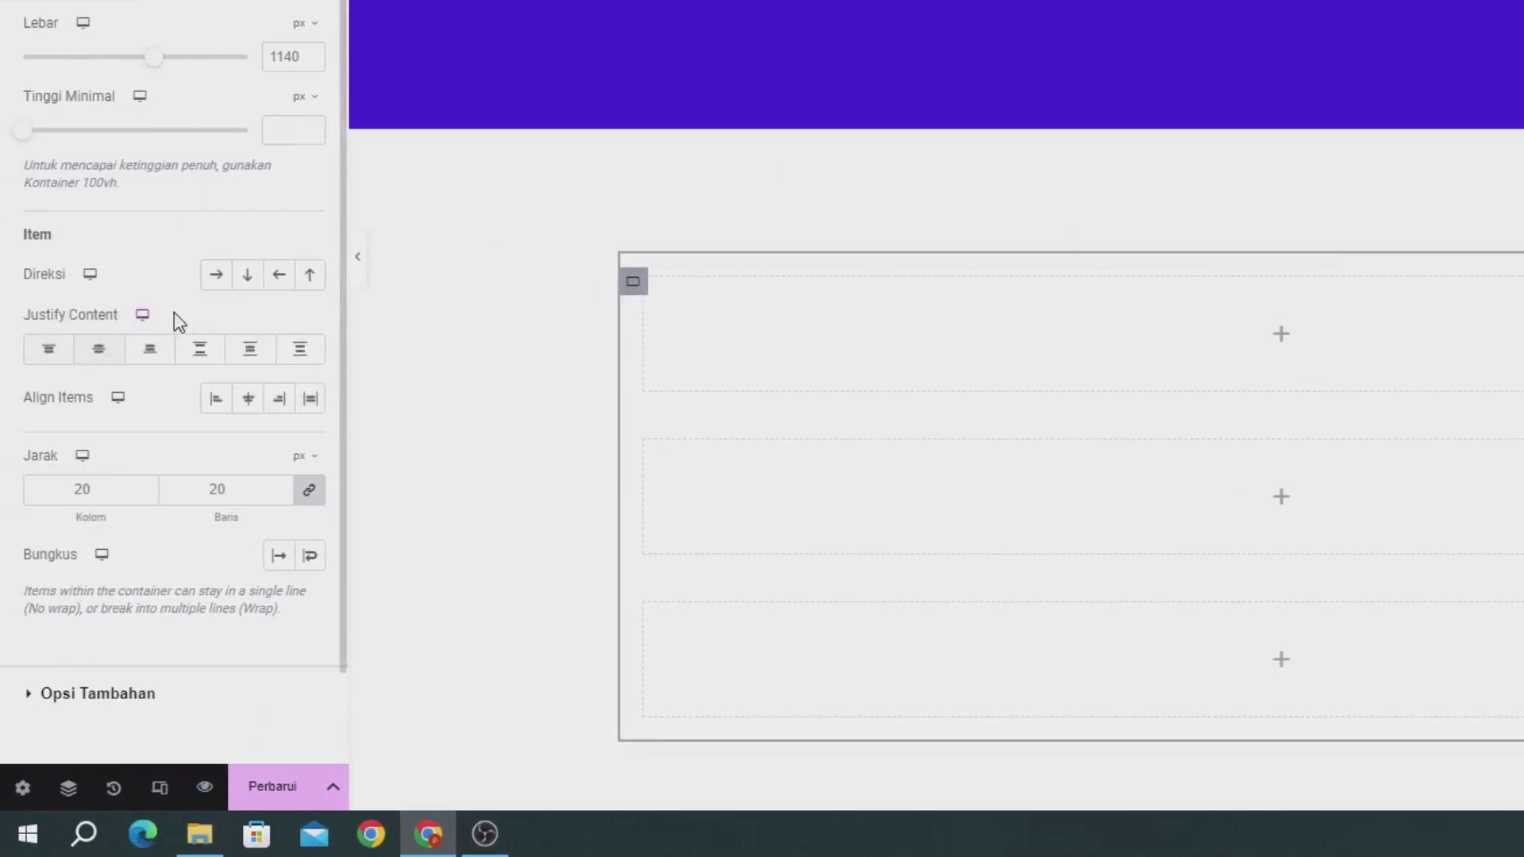
{"action": "left_click", "coordinate": [214, 274]}
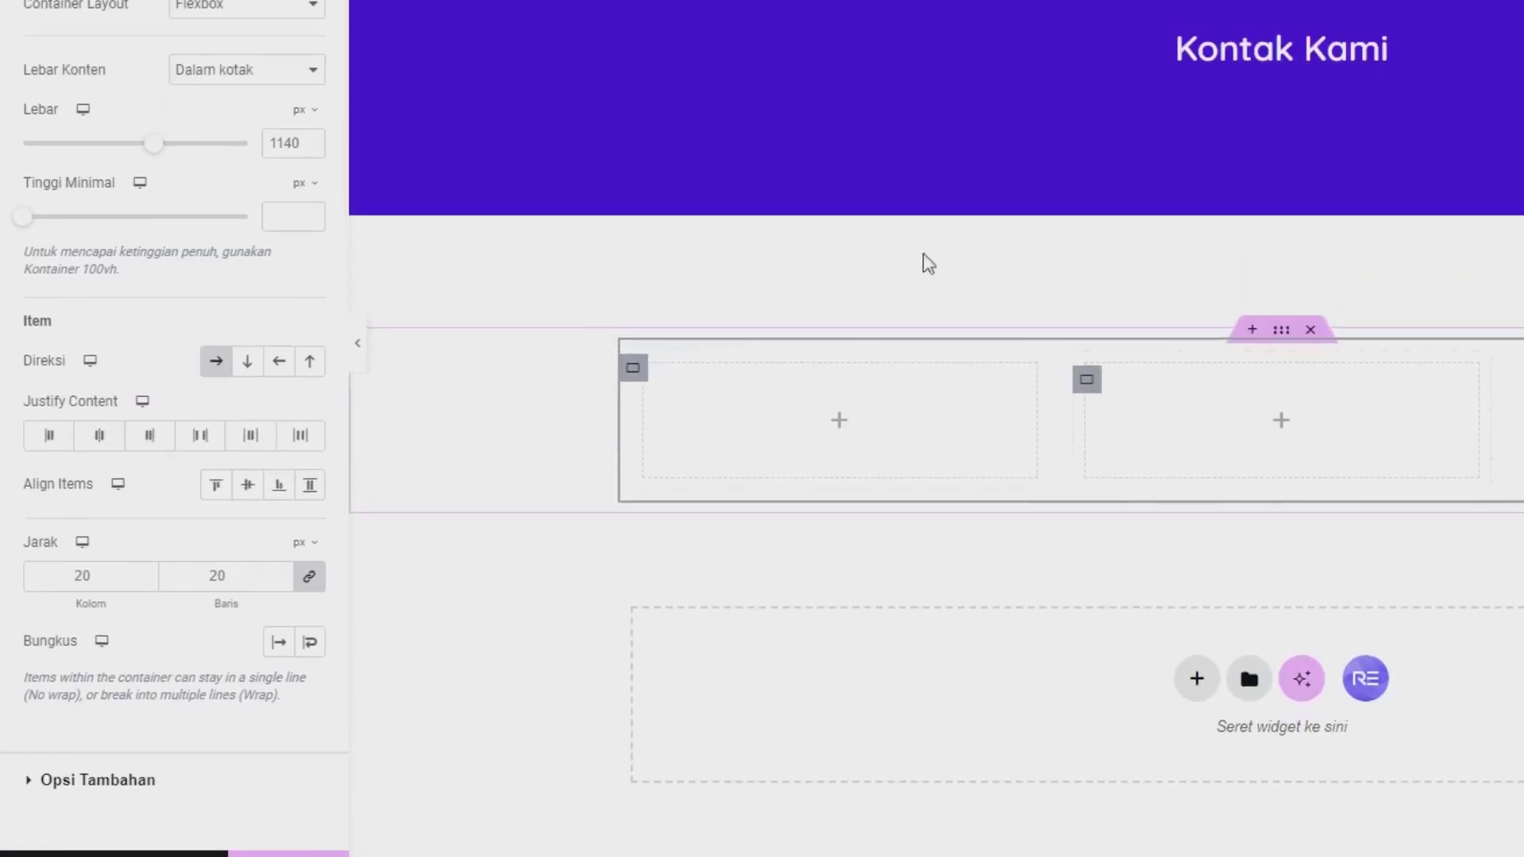
Step: Search the widget panel for 'ico' to find icon elements
{"action": "left_click", "coordinate": [326, 48]}
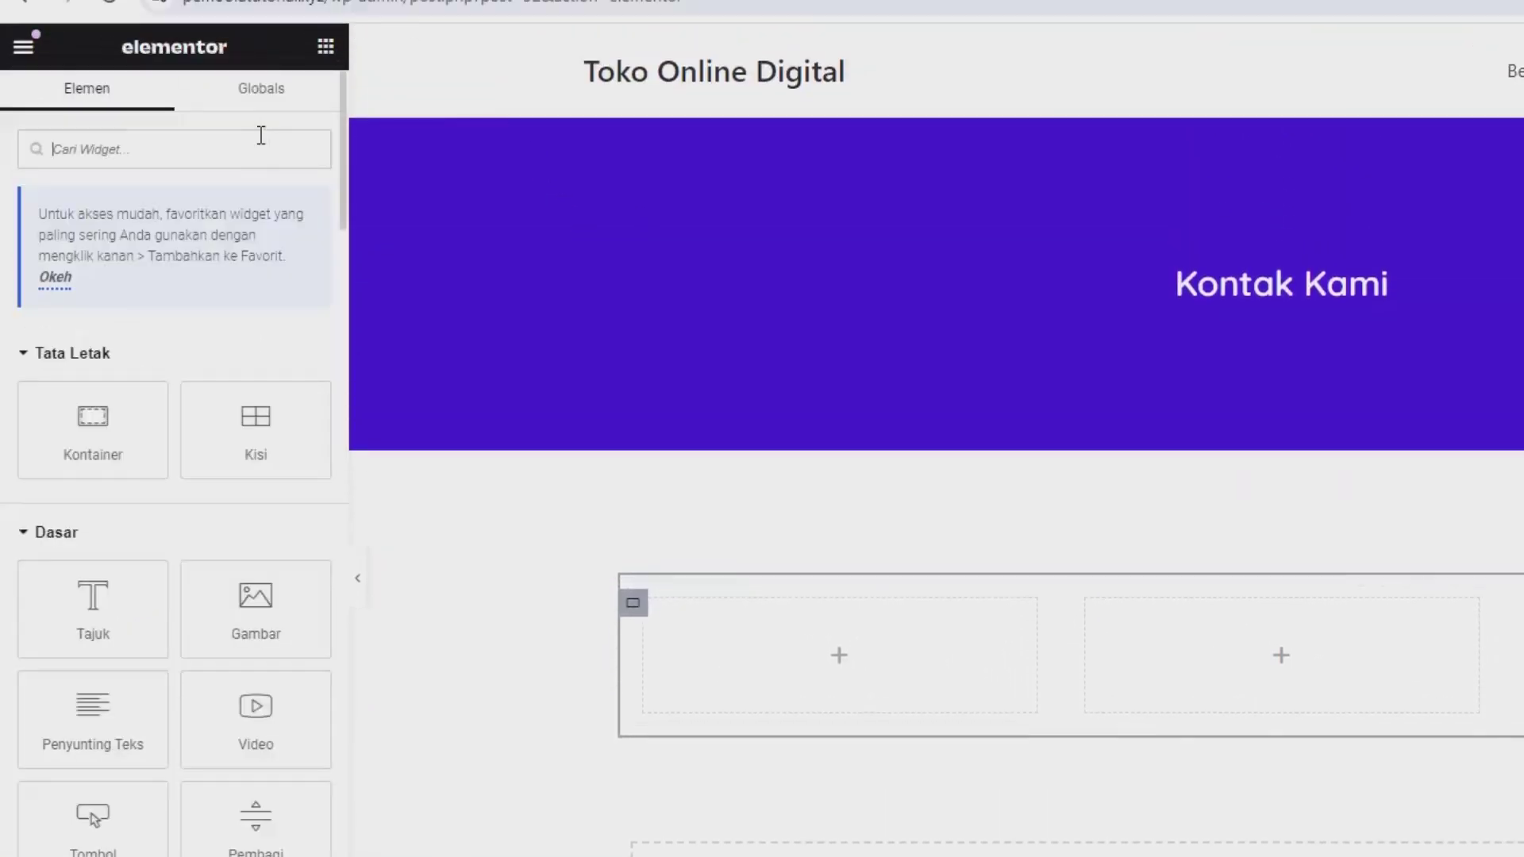
{"action": "left_click", "coordinate": [261, 139]}
{"action": "type", "text": "ico"}
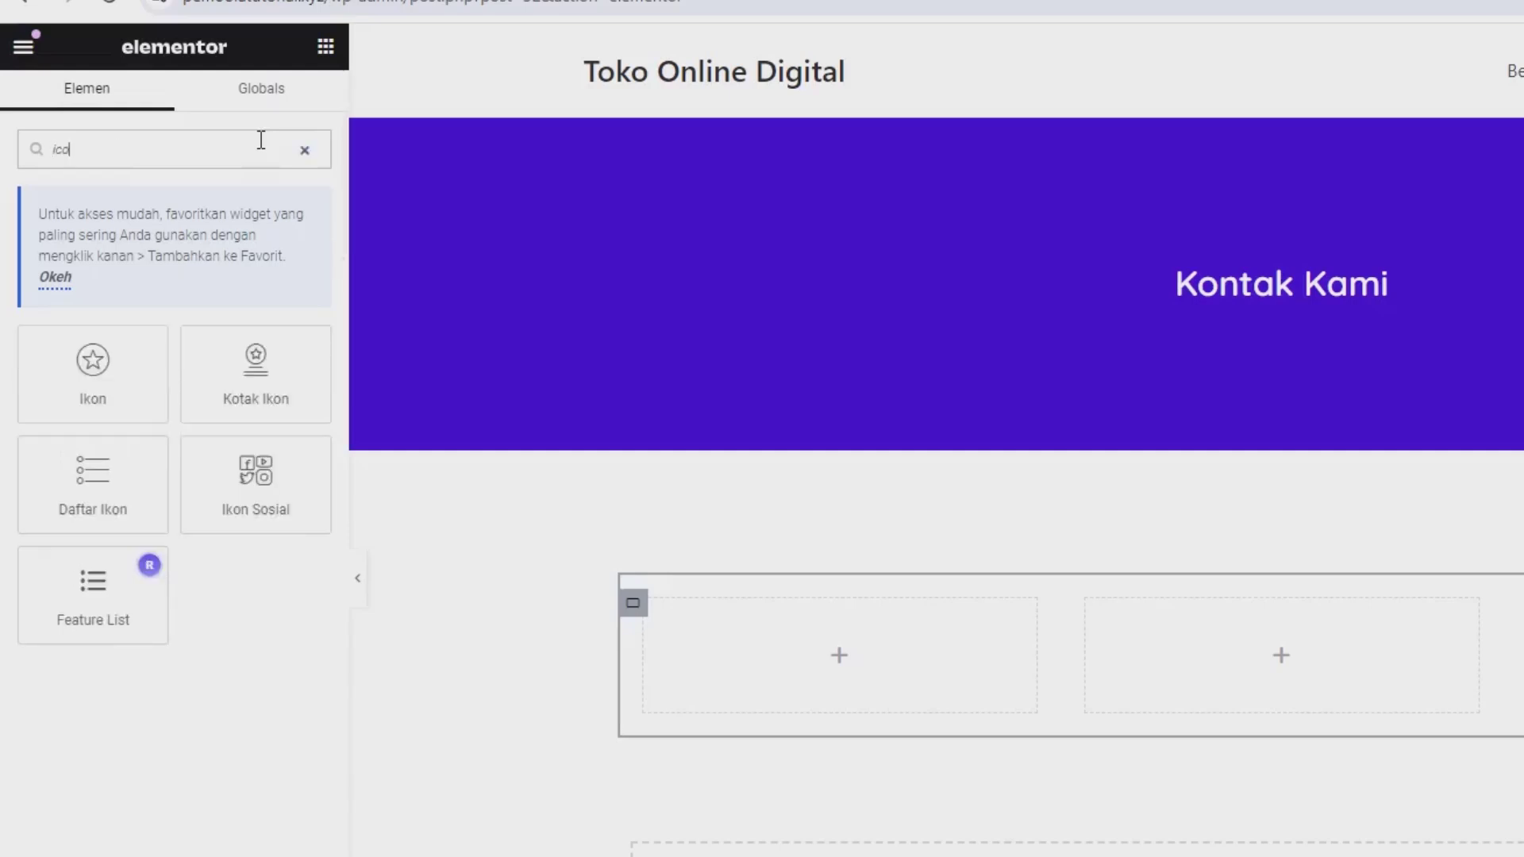
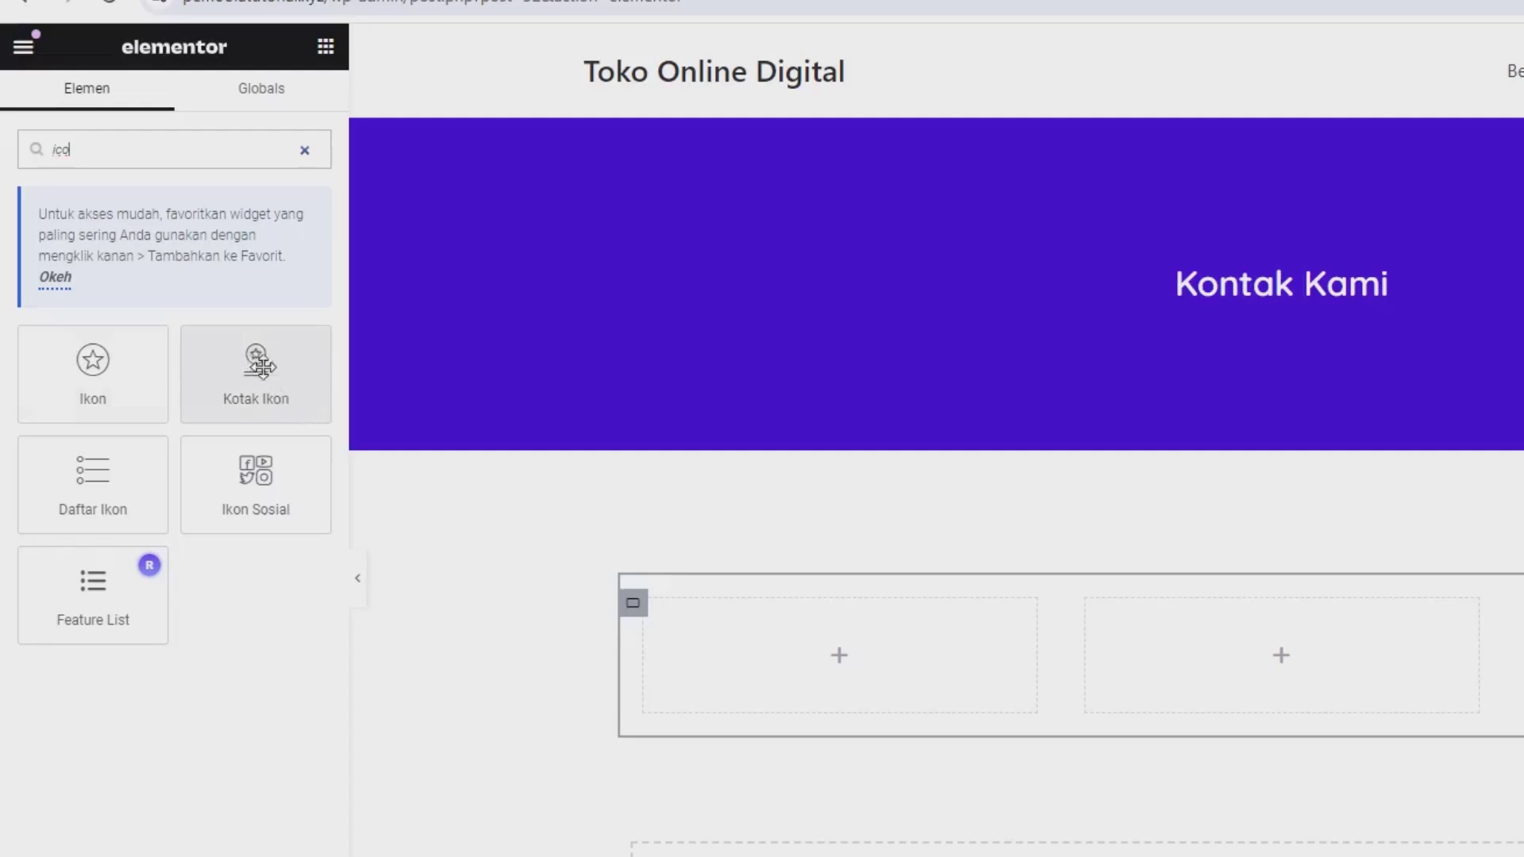
Step: Place an icon box in the first empty column using the Stacked view
{"action": "left_click_drag", "start_coordinate": [300, 403], "coordinate": [773, 635]}
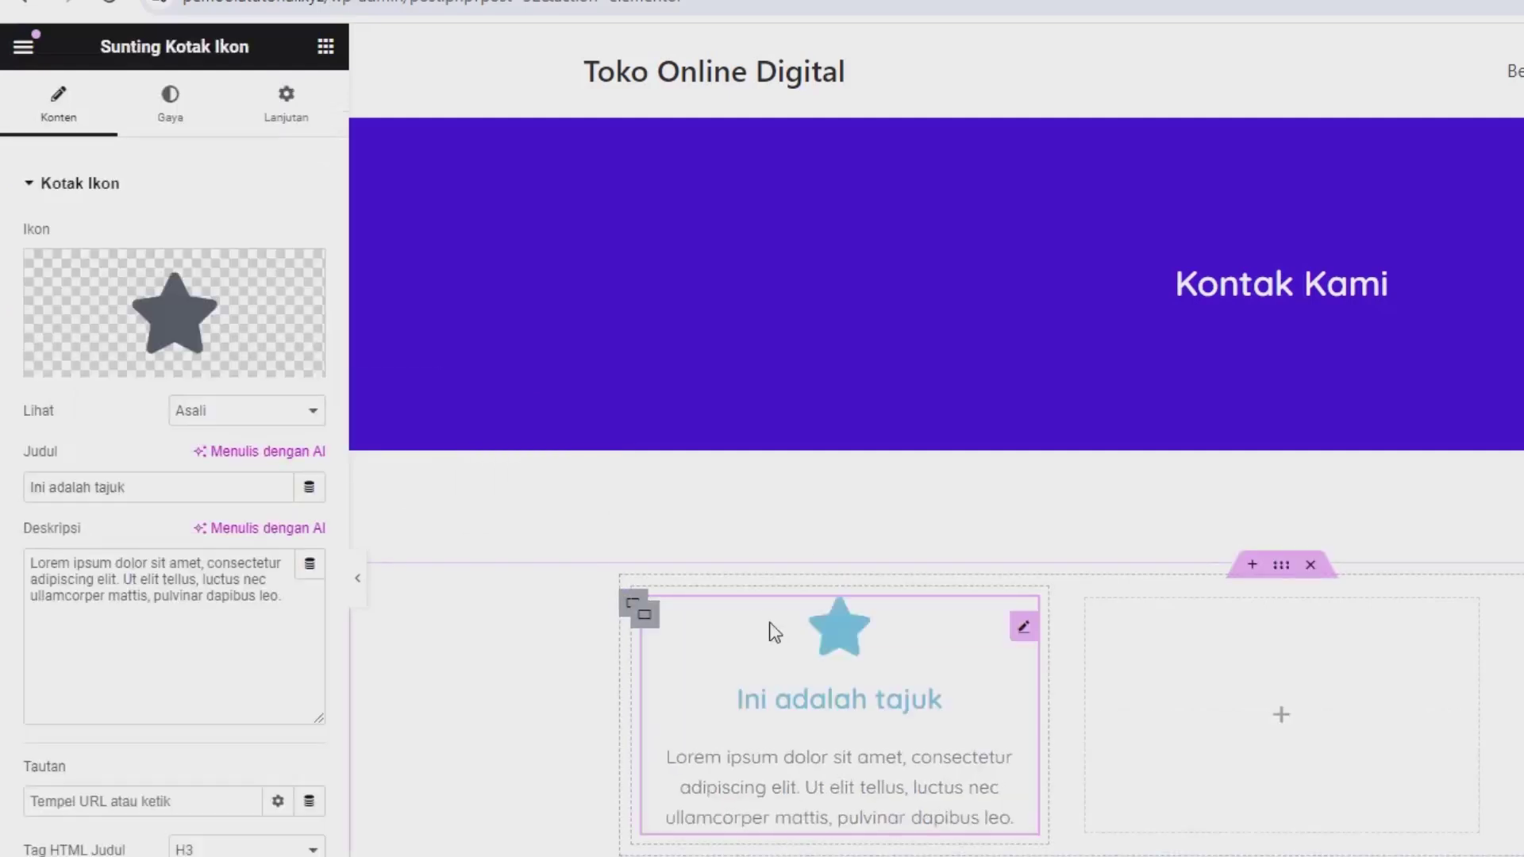
{"action": "left_click", "coordinate": [204, 428]}
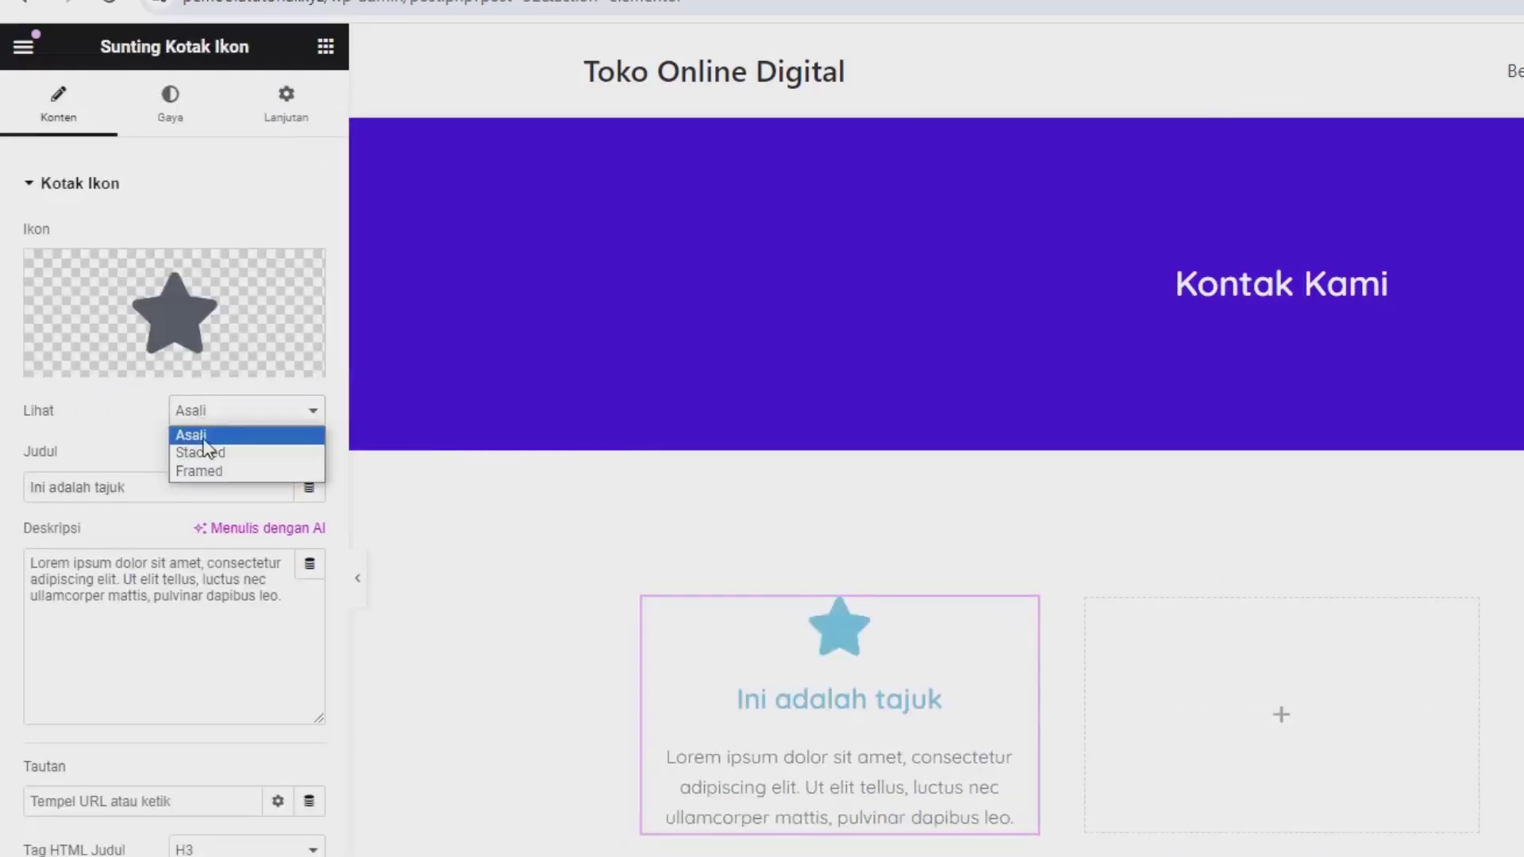
{"action": "left_click", "coordinate": [204, 450]}
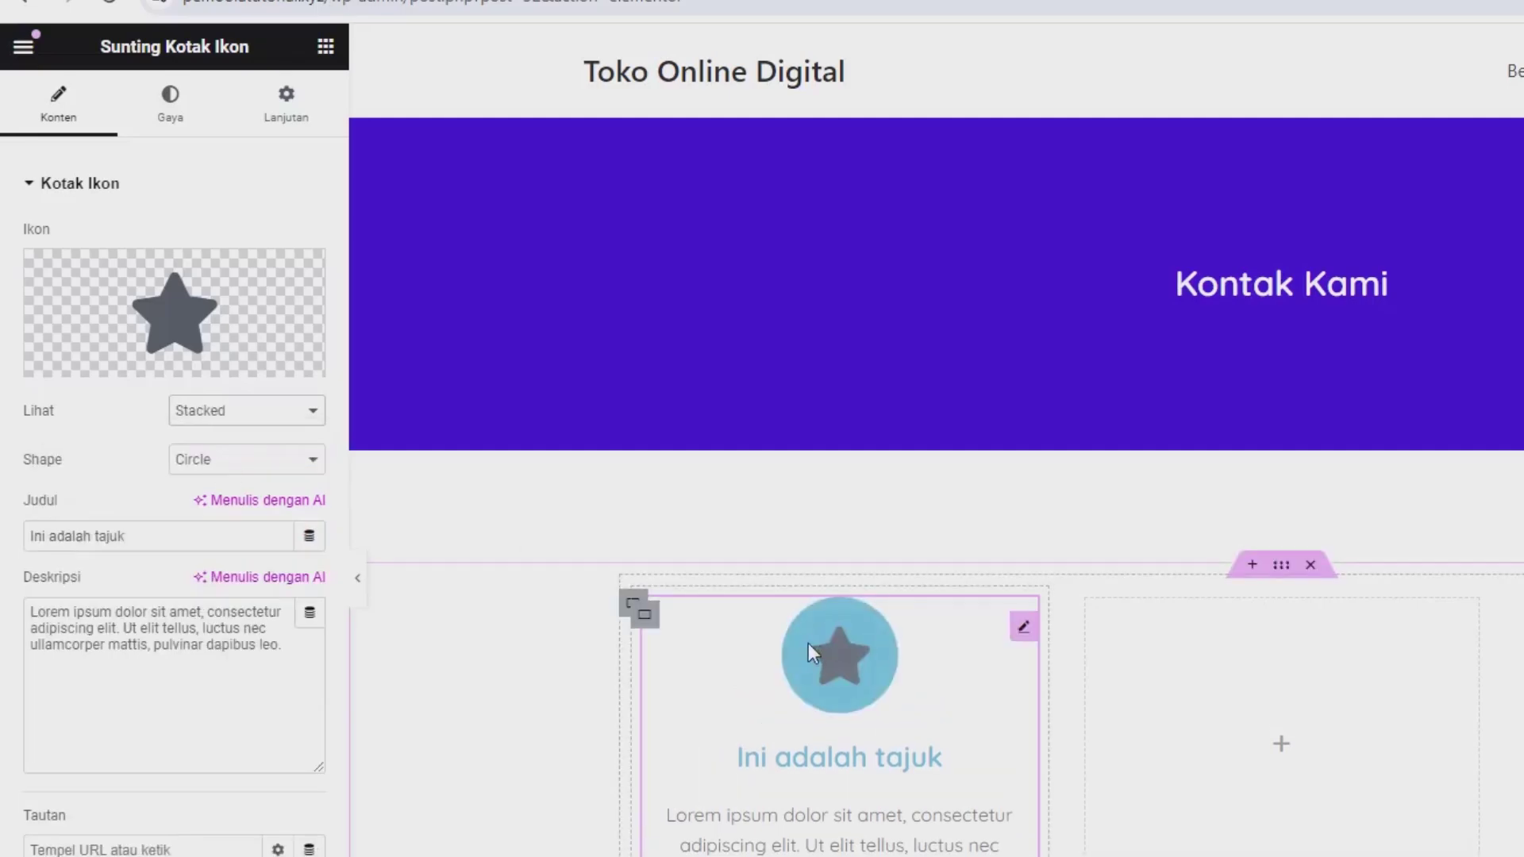
Step: Replace the default star with the WhatsApp icon from the icon library
{"action": "mouse_move", "coordinate": [159, 323]}
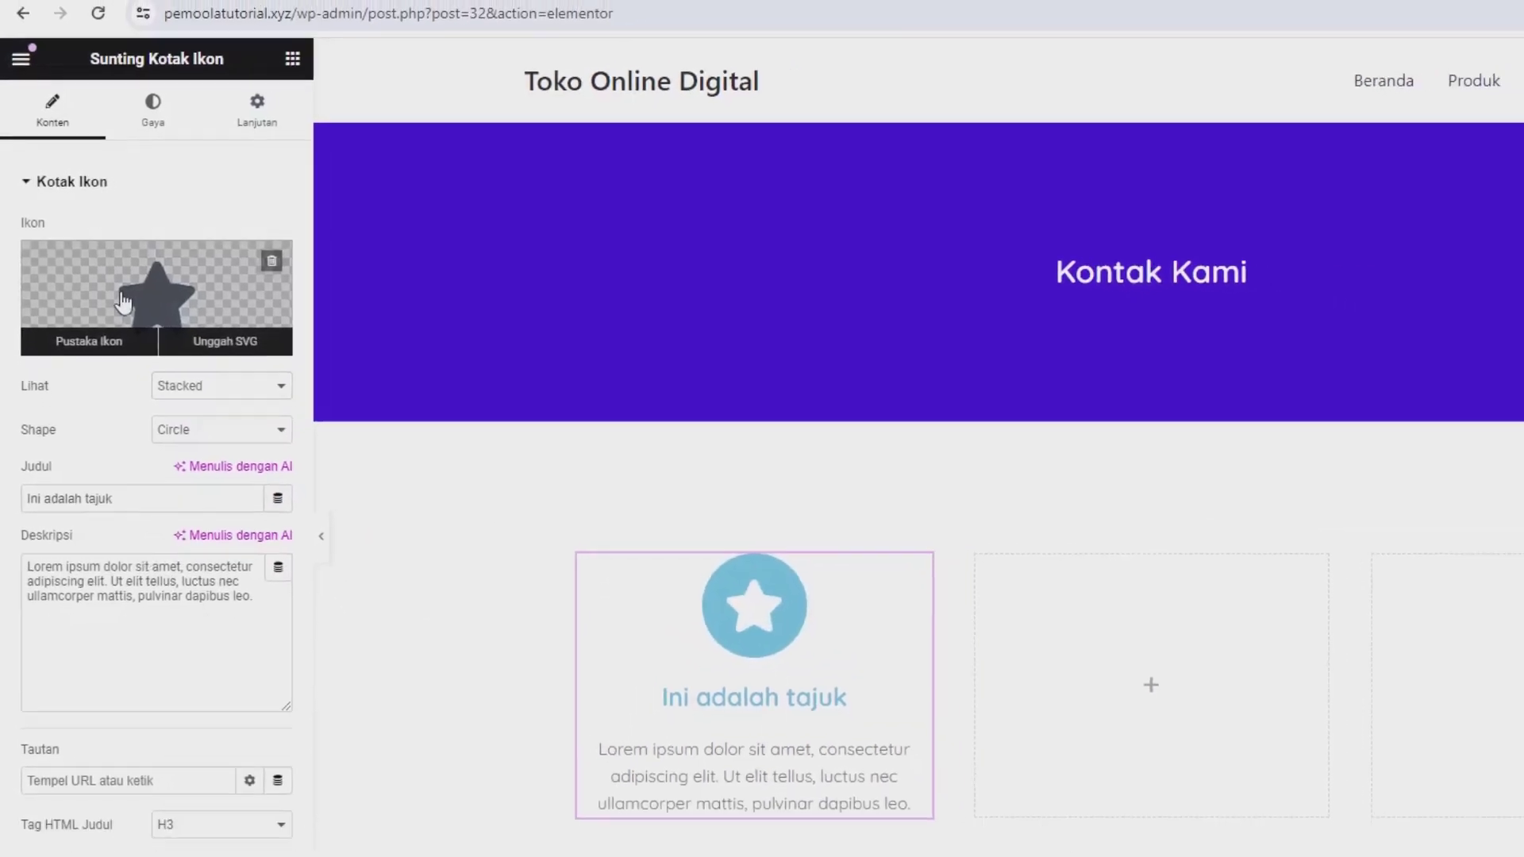
{"action": "left_click", "coordinate": [123, 302]}
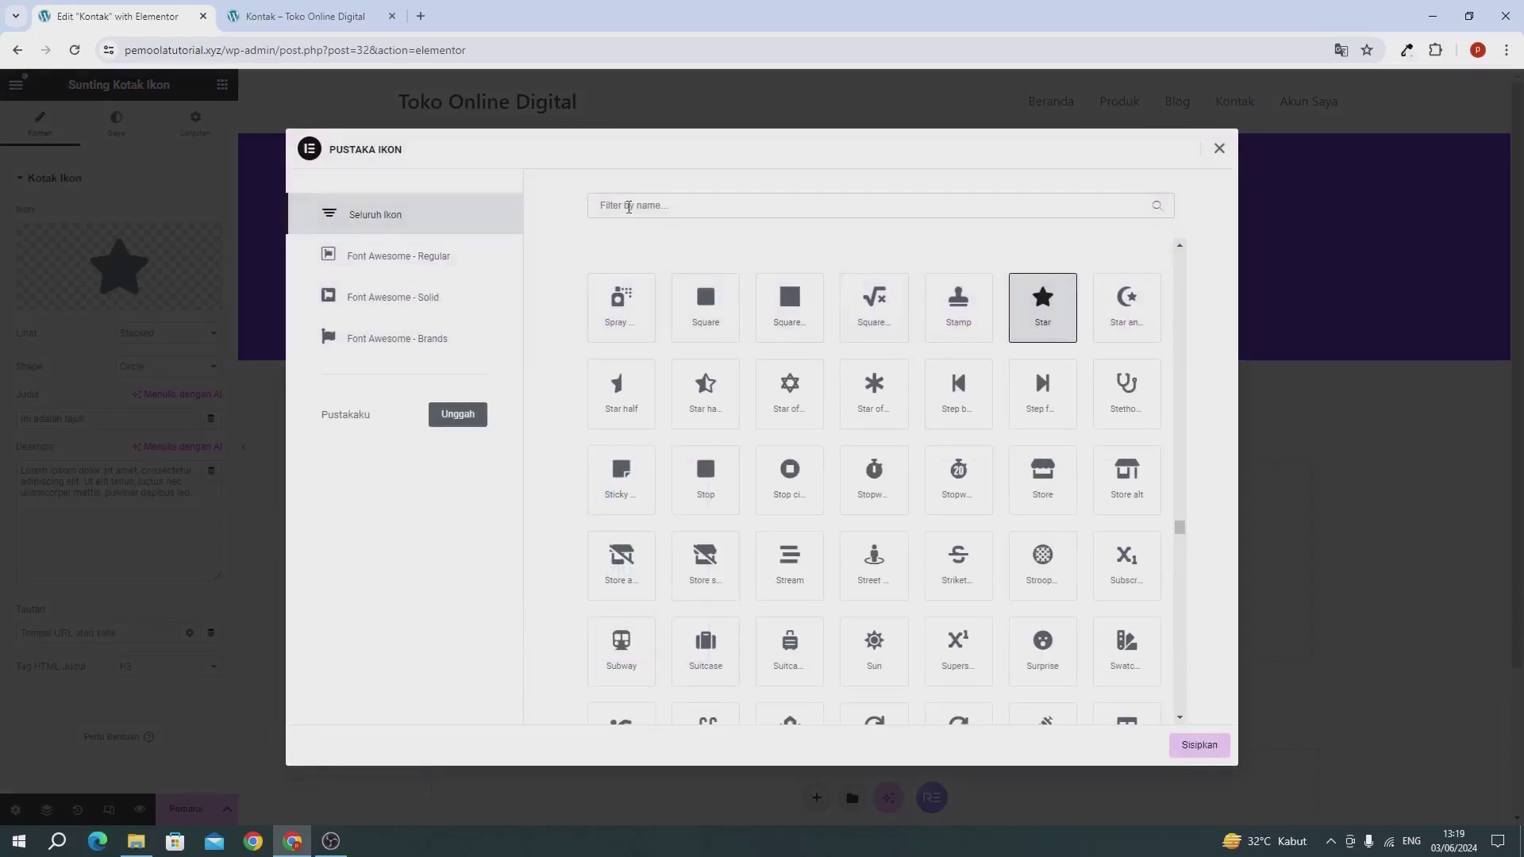
{"action": "left_click", "coordinate": [636, 207]}
{"action": "type", "text": "wha"}
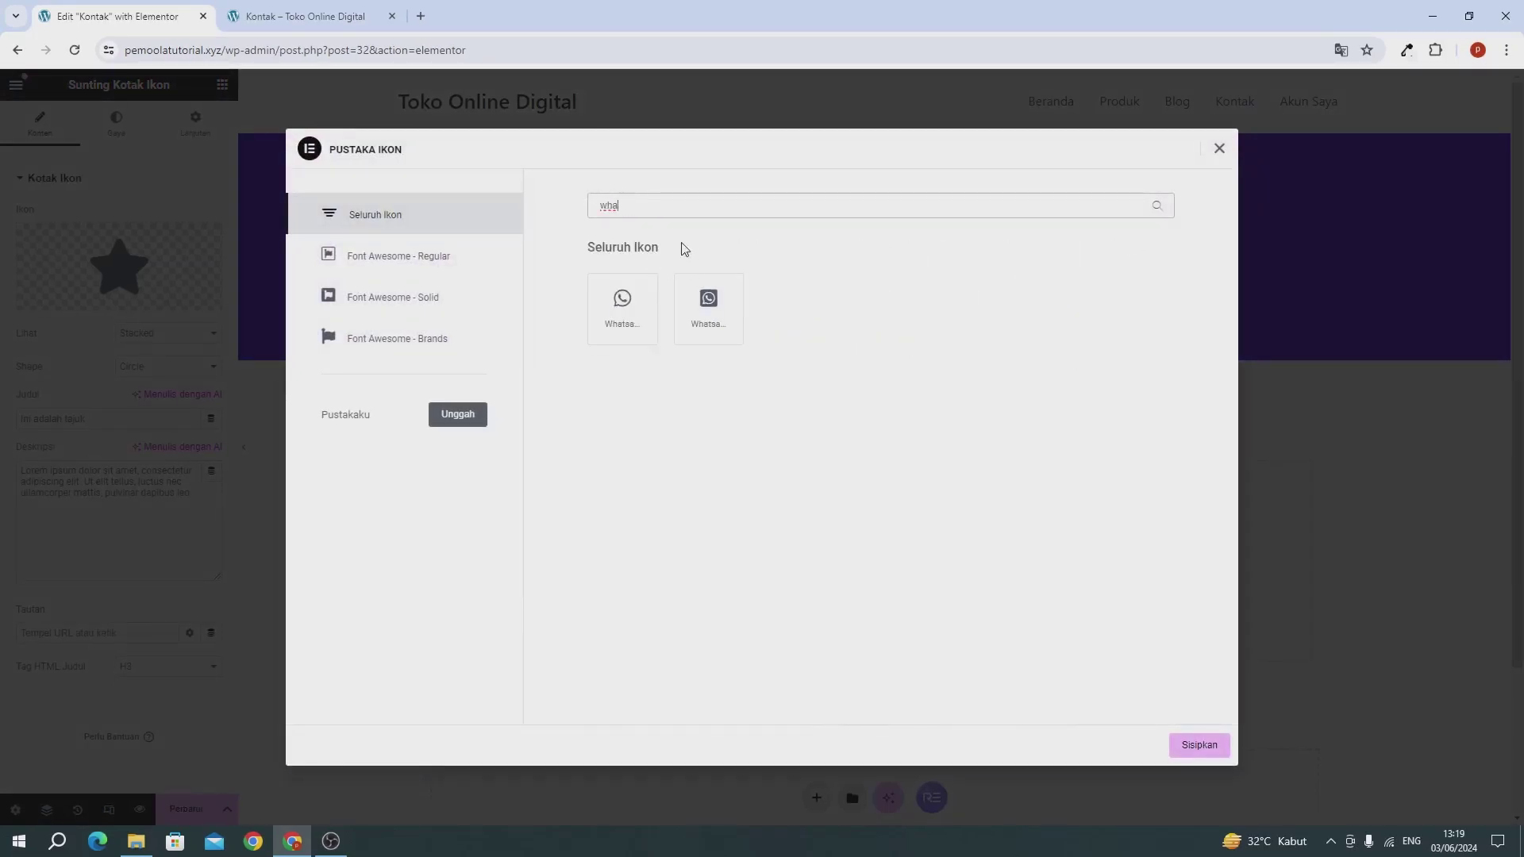
{"action": "left_click", "coordinate": [650, 321]}
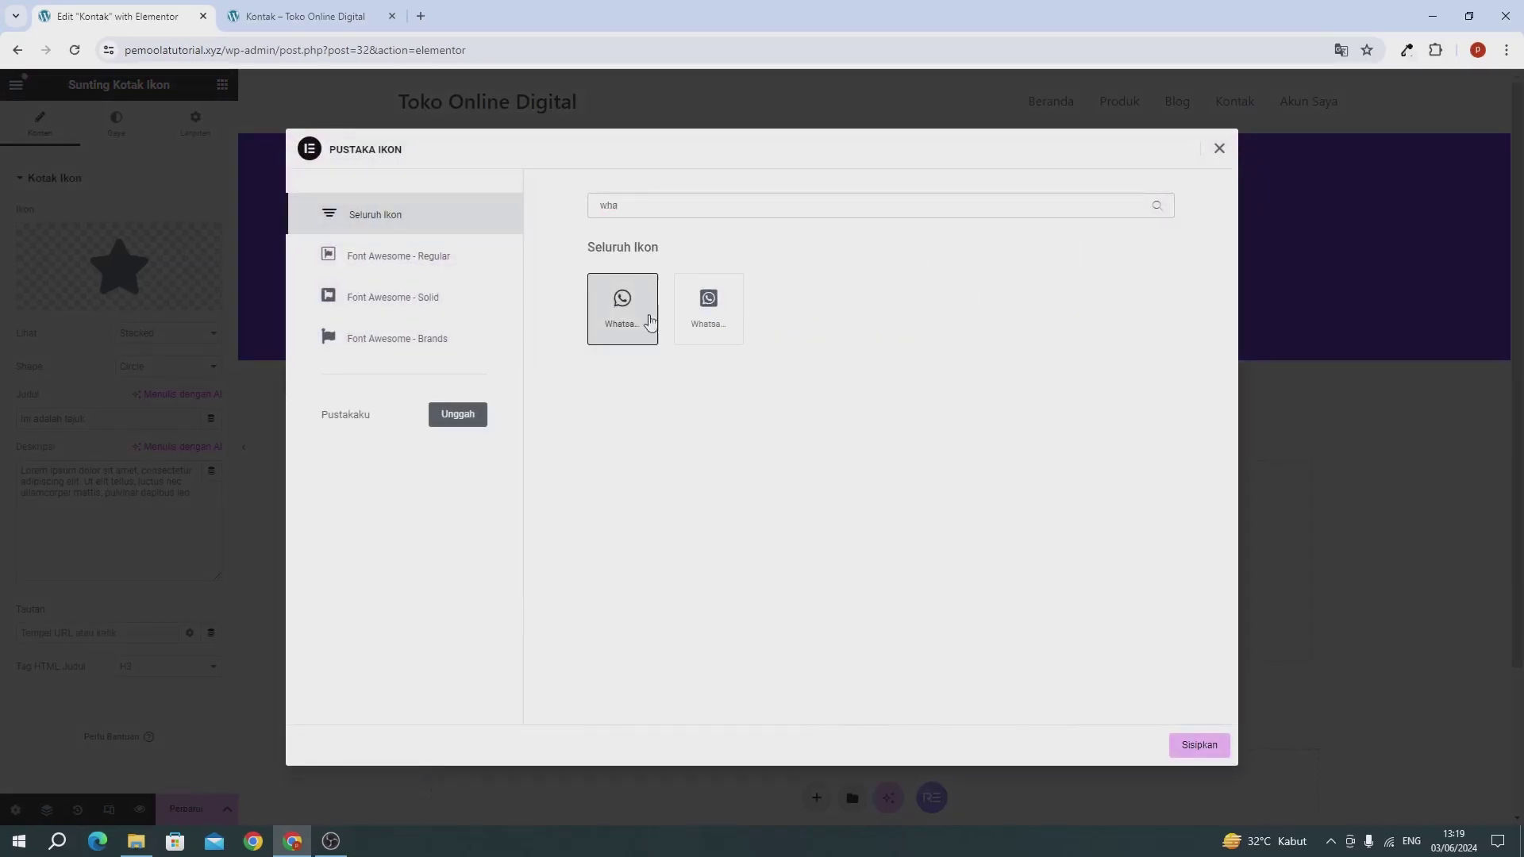
{"action": "left_click", "coordinate": [1203, 746]}
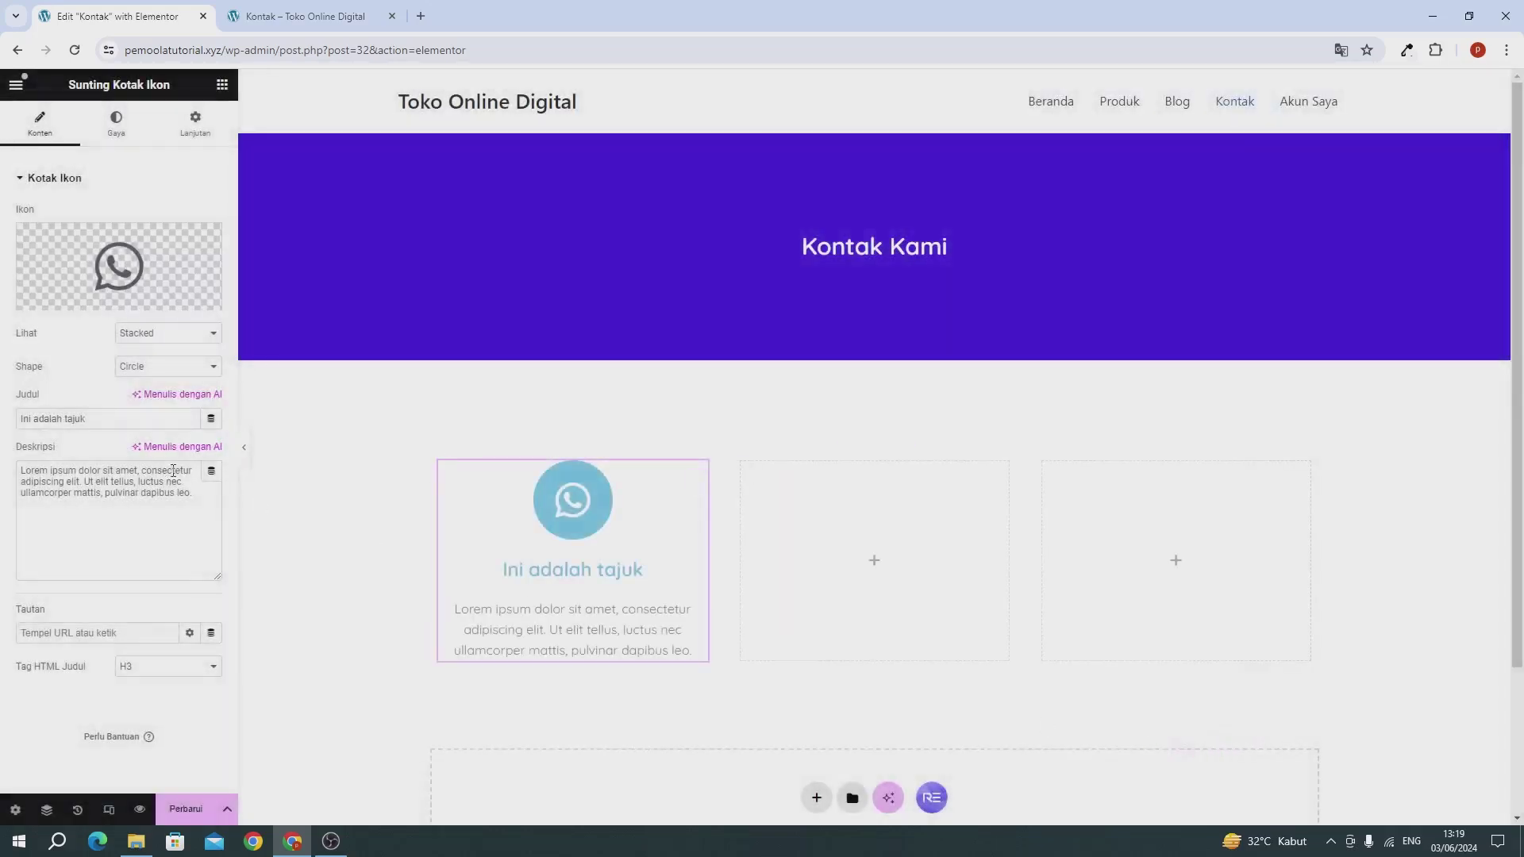
Step: Title the icon box 'Whatsapp Kami' and enter a contact phone number as its description
{"action": "triple_click", "coordinate": [116, 423]}
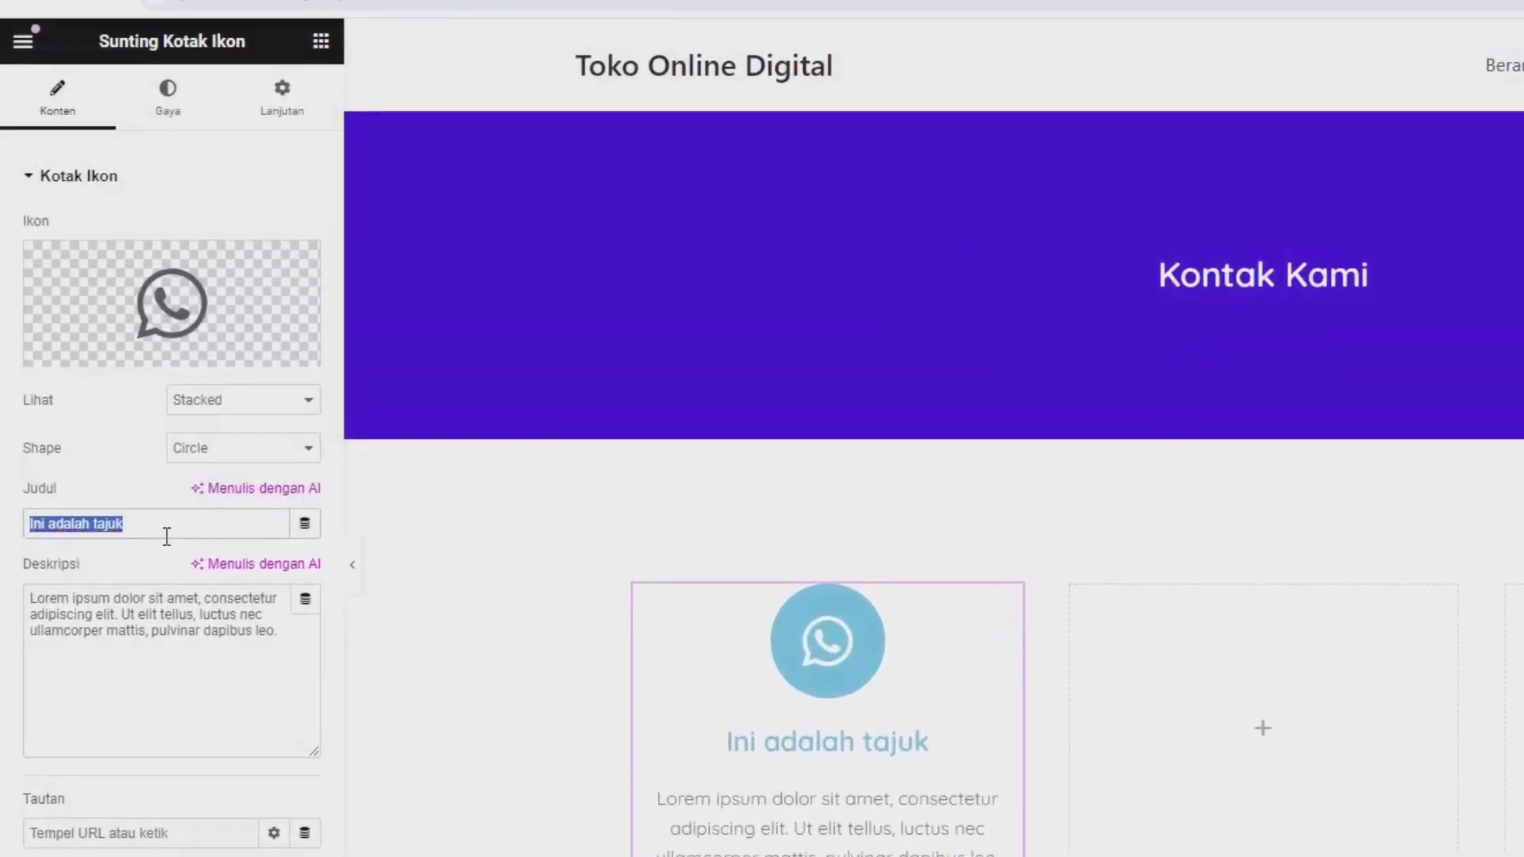
{"action": "type", "text": "Wha"}
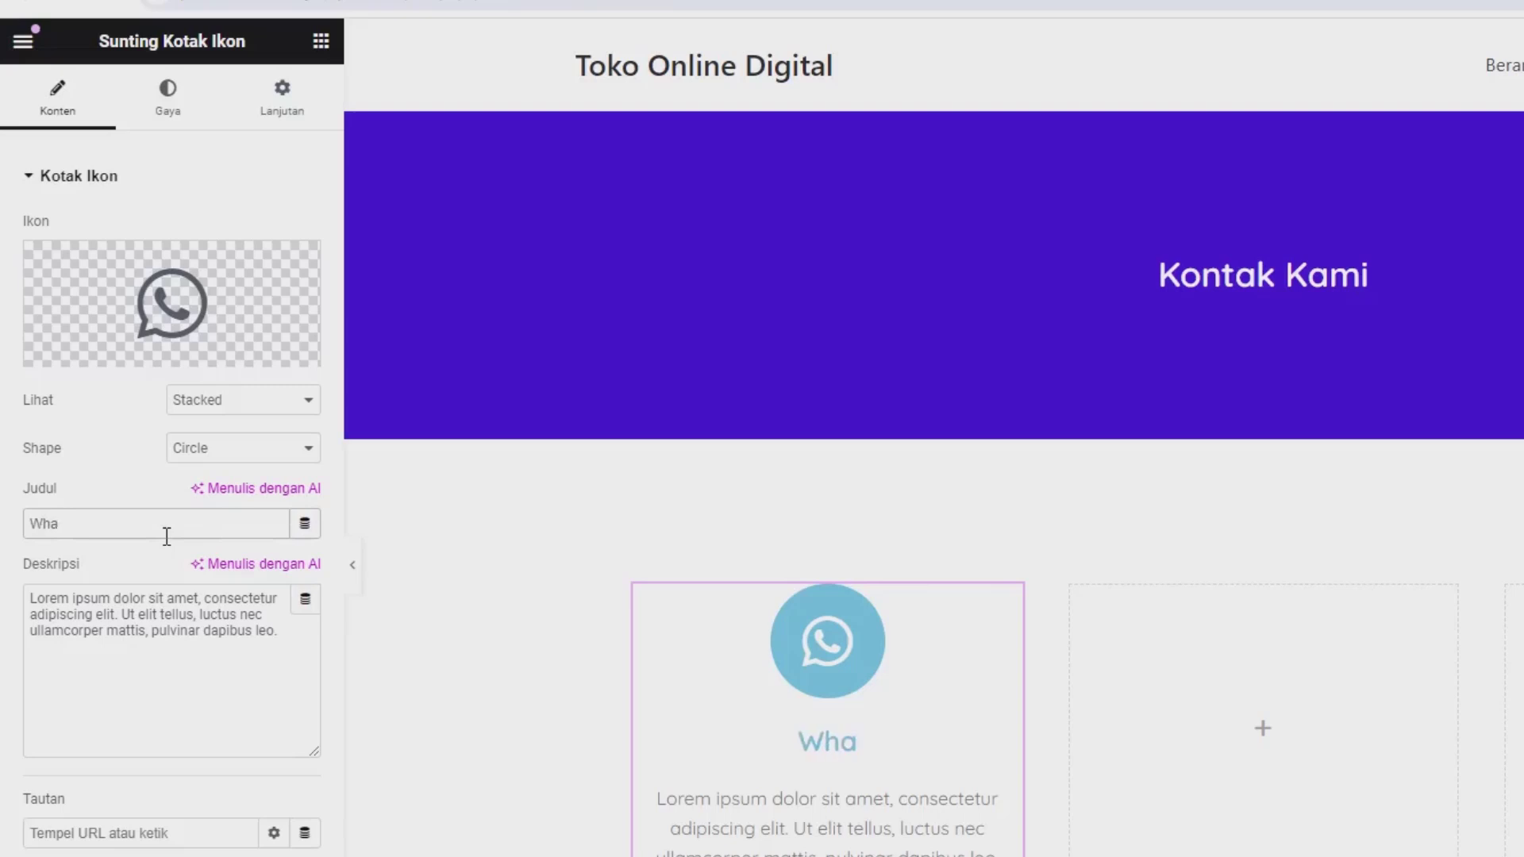
{"action": "key", "text": "BackSpace"}
{"action": "type", "text": "atsa"}
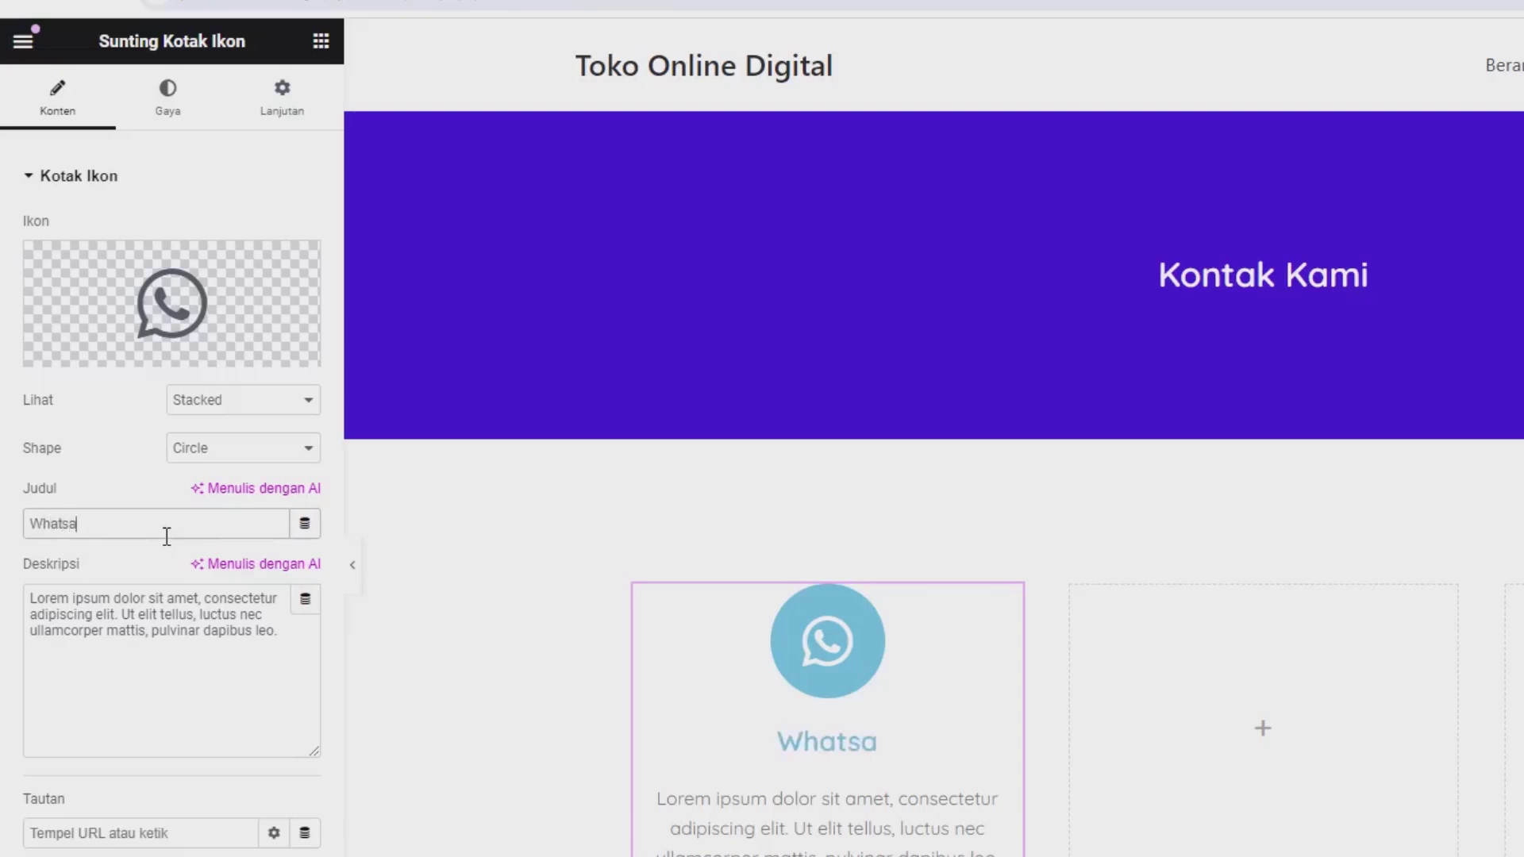
{"action": "type", "text": "pp Kami"}
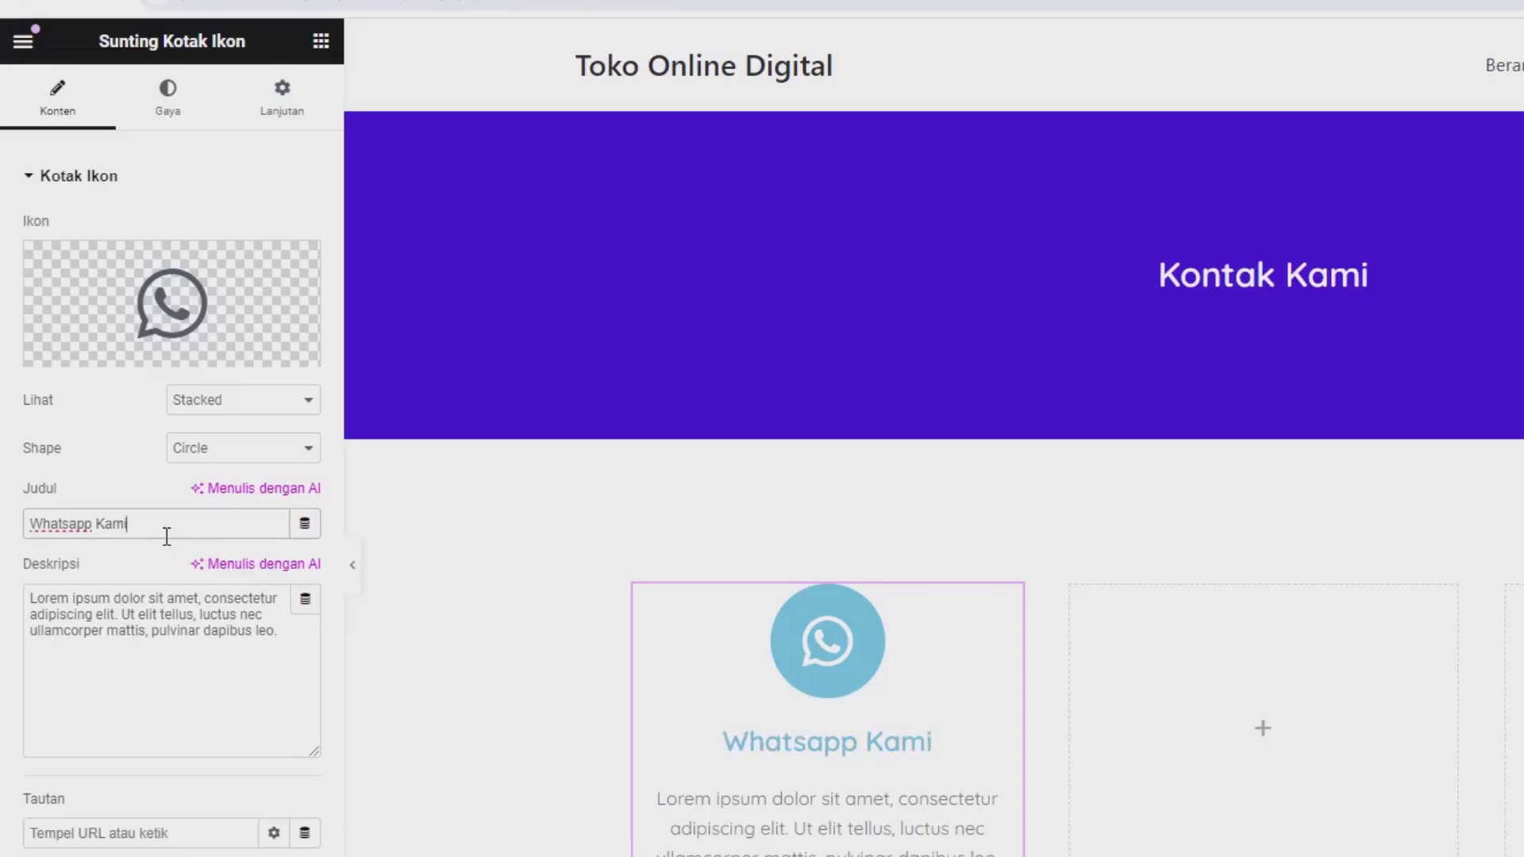
{"action": "triple_click", "coordinate": [106, 693]}
{"action": "type", "text": "0812 343"}
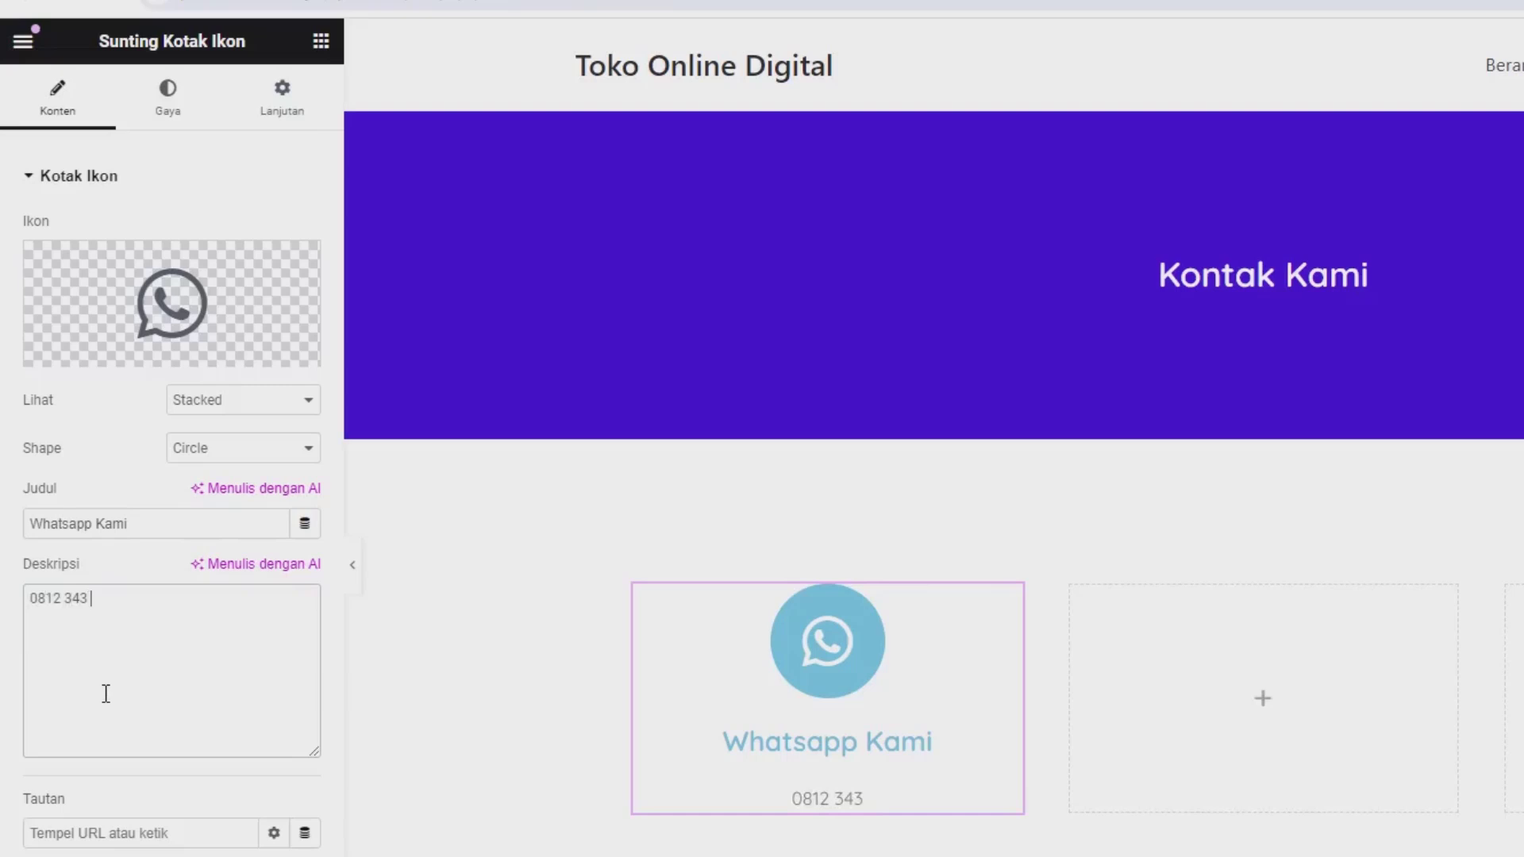
{"action": "type", "text": " XXXX"}
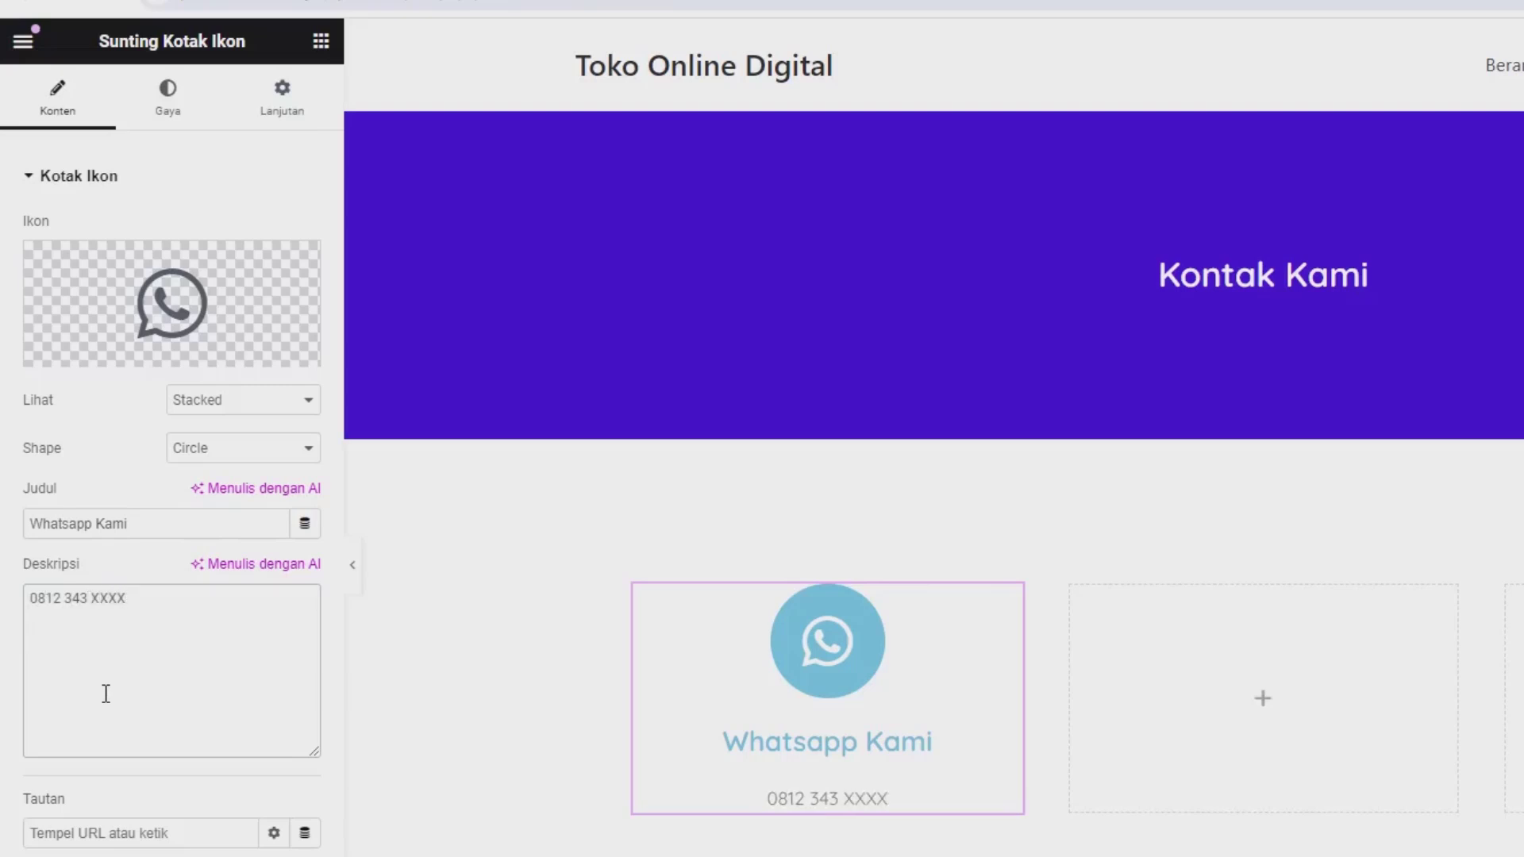
{"action": "left_click", "coordinate": [169, 119]}
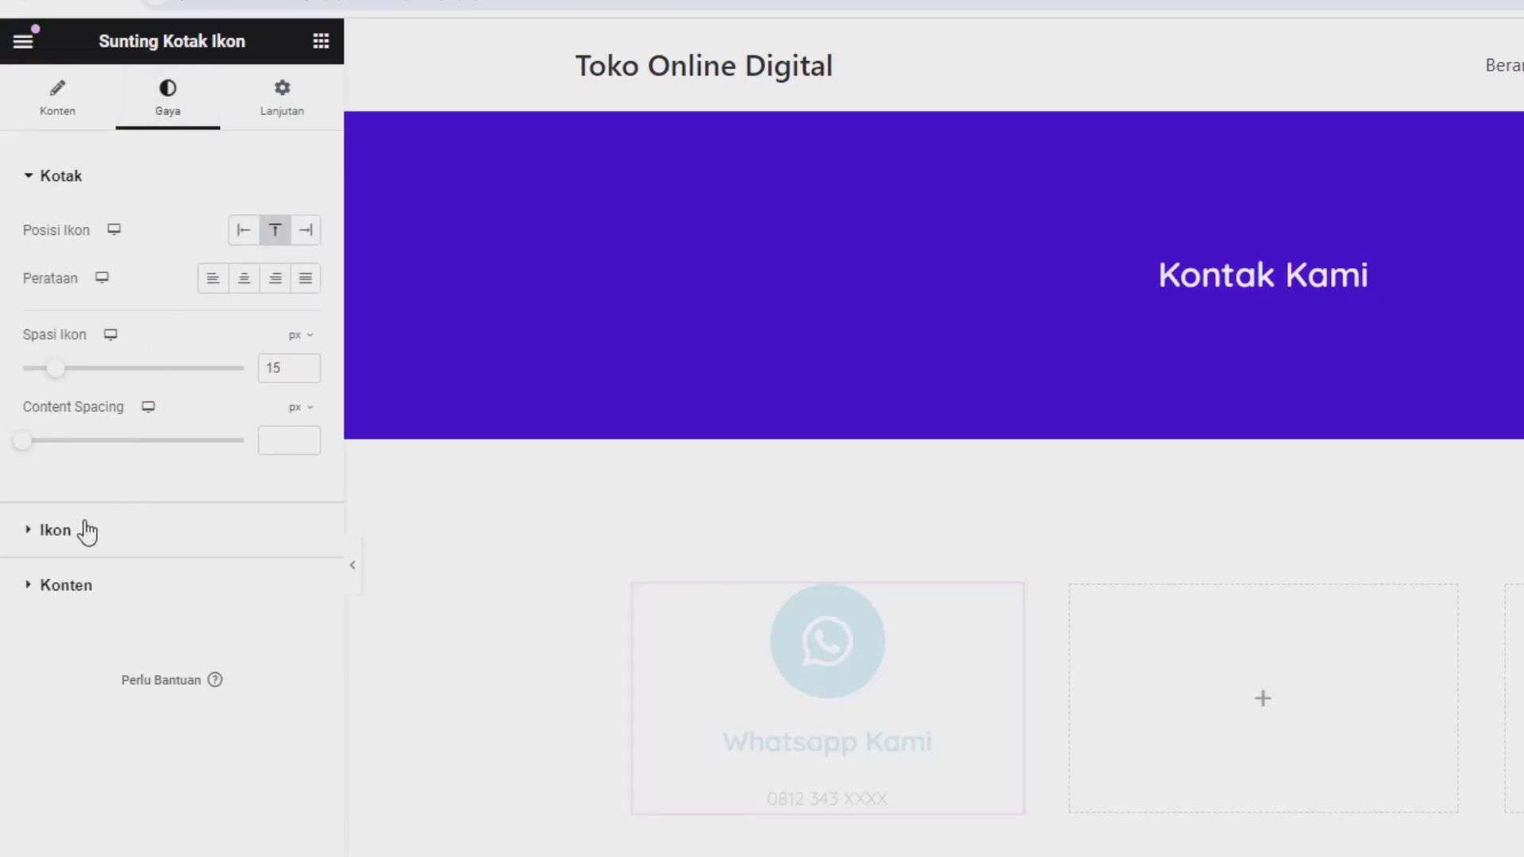
Step: Shrink the WhatsApp icon and make its light-blue primary colour mostly transparent
{"action": "left_click", "coordinate": [55, 530]}
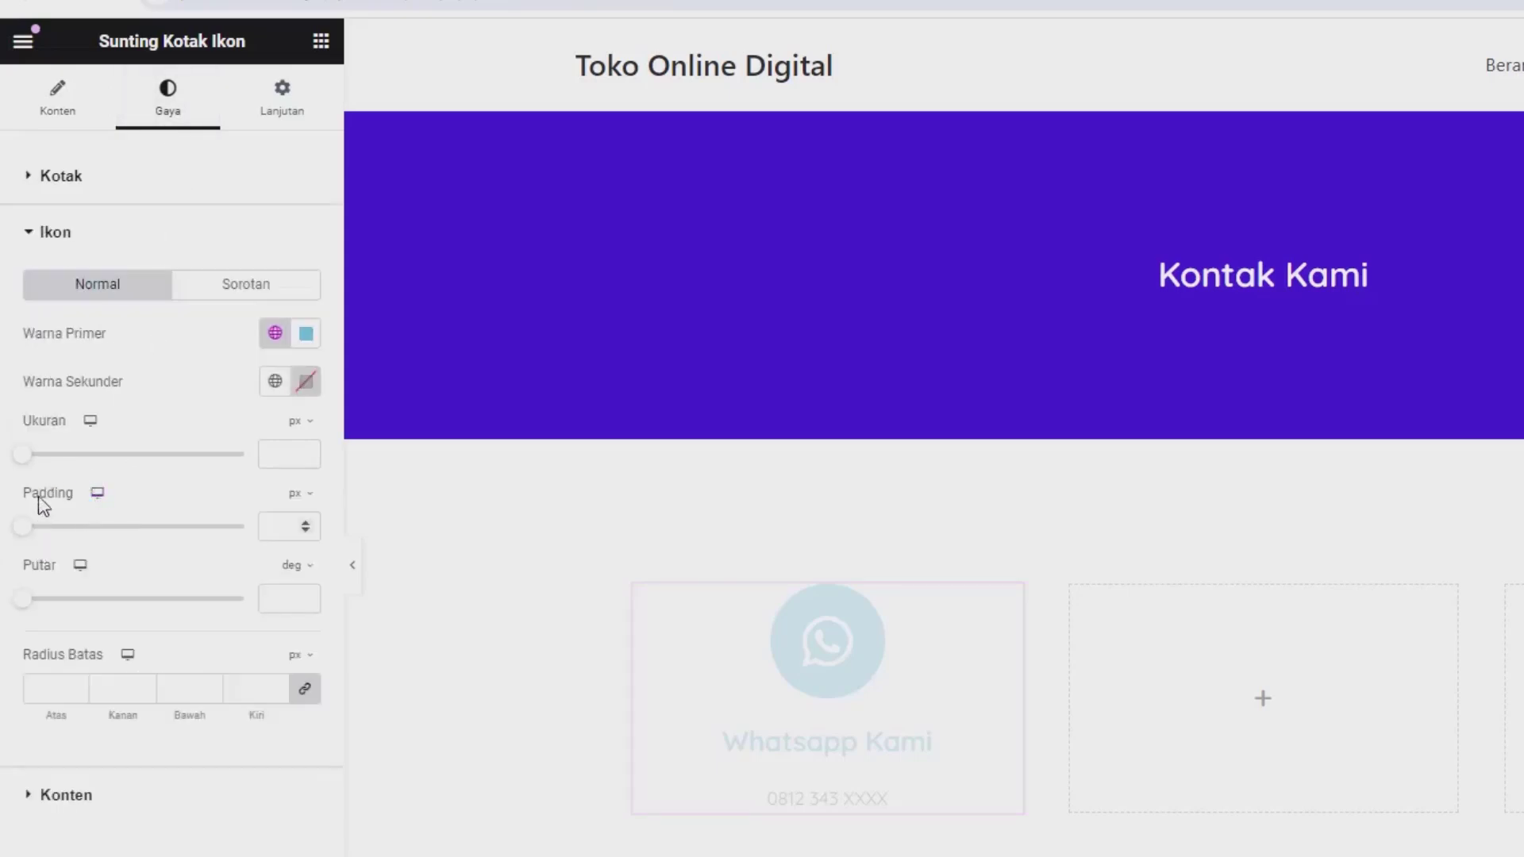
{"action": "mouse_move", "coordinate": [24, 466]}
{"action": "left_mouse_down"}
{"action": "mouse_move", "coordinate": [45, 480]}
{"action": "mouse_move", "coordinate": [38, 466]}
{"action": "left_mouse_up"}
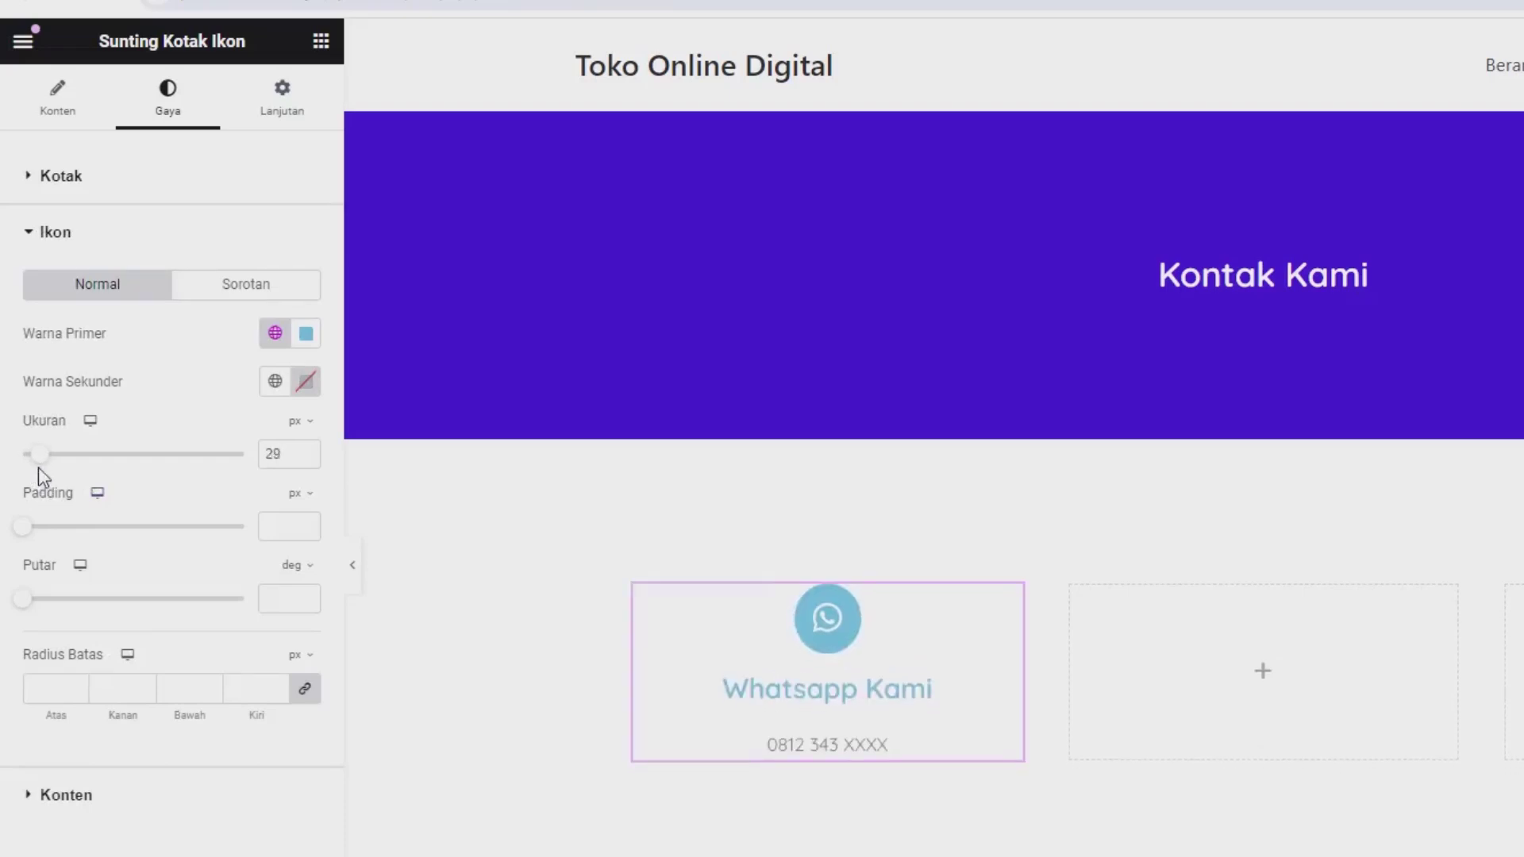
{"action": "left_click", "coordinate": [305, 335]}
{"action": "left_click_drag", "start_coordinate": [218, 630], "coordinate": [223, 628]}
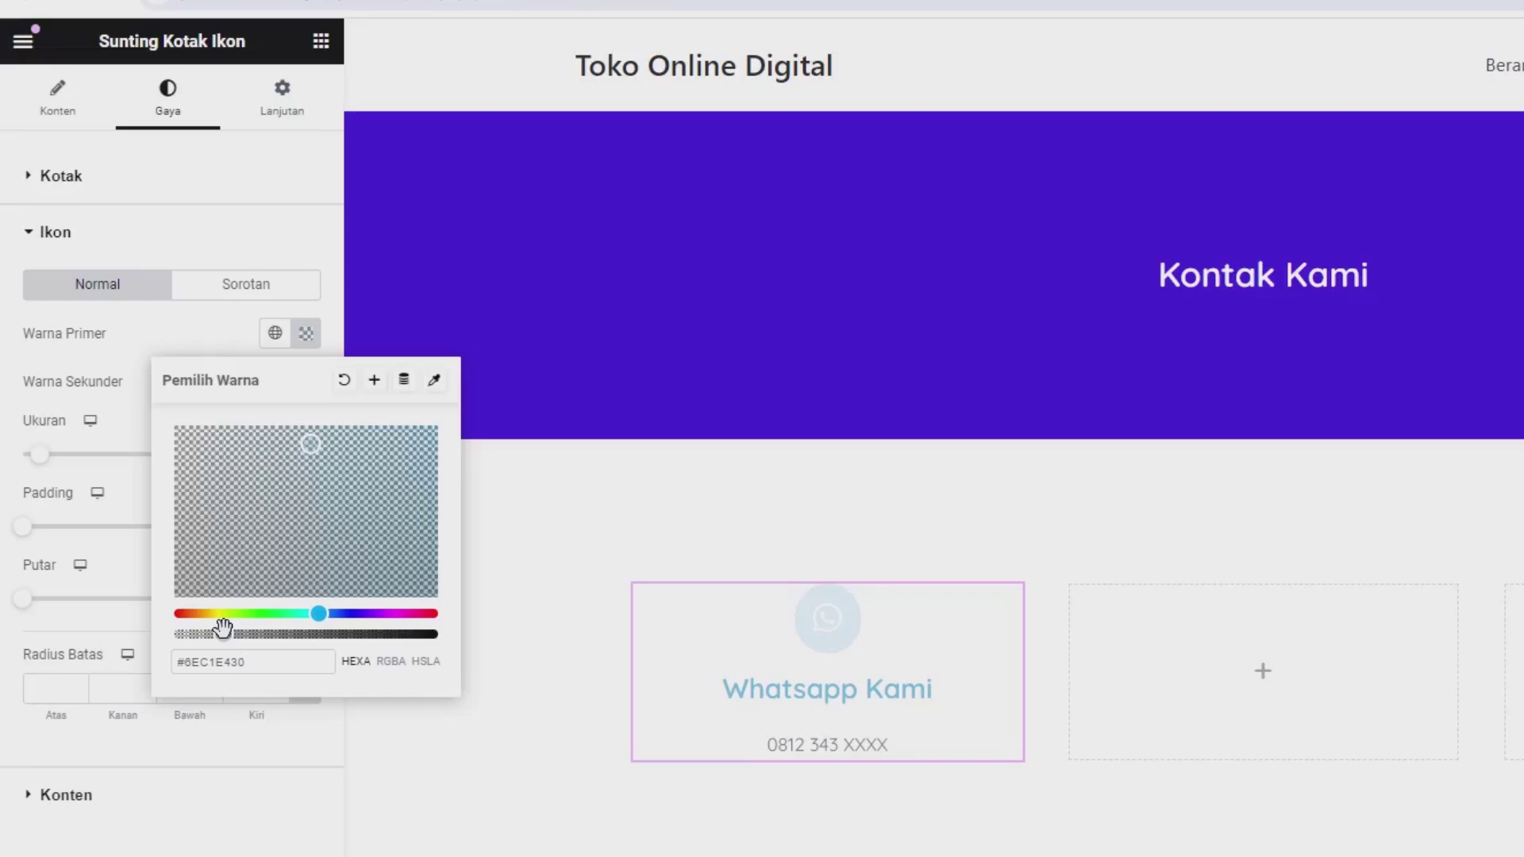
{"action": "left_click_drag", "start_coordinate": [223, 630], "coordinate": [222, 627]}
{"action": "left_click", "coordinate": [170, 357]}
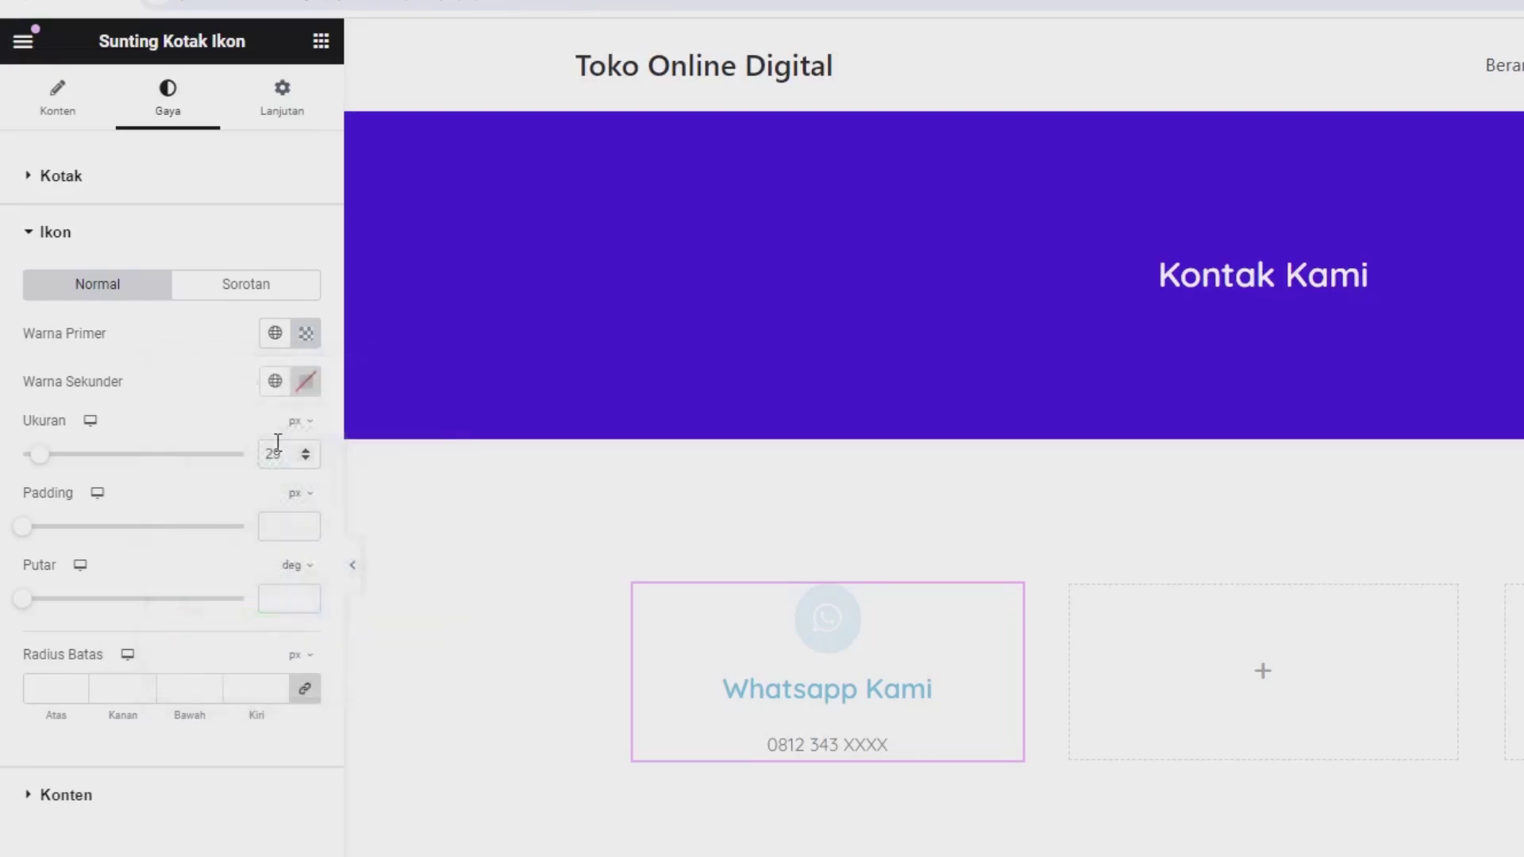
Step: Set the icon's secondary colour to the site purple and make the primary colour more transparent
{"action": "left_click", "coordinate": [304, 386]}
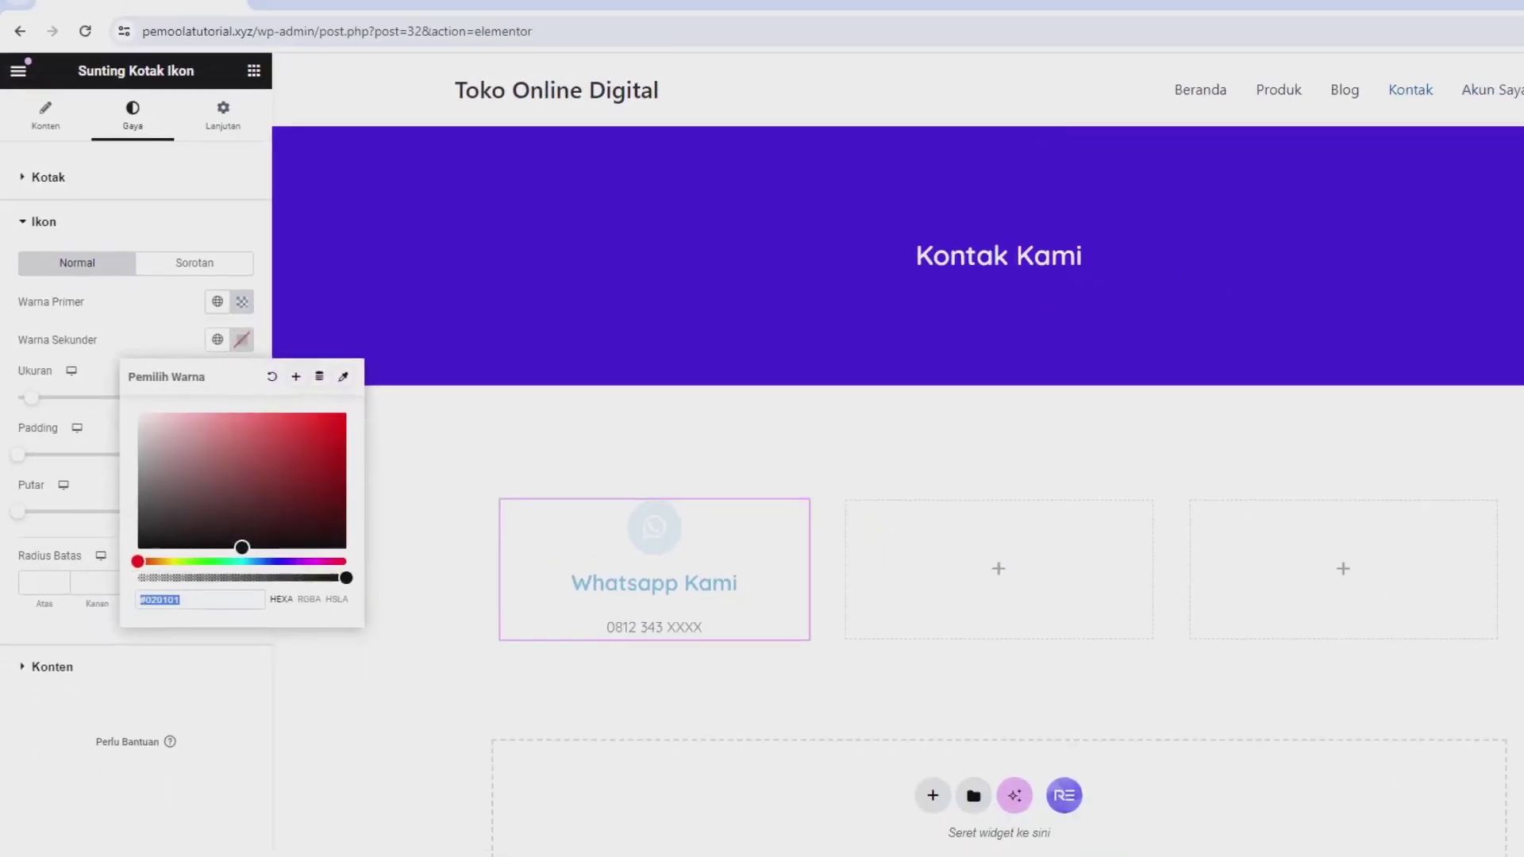
{"action": "left_click", "coordinate": [1407, 50]}
{"action": "left_click", "coordinate": [1305, 126]}
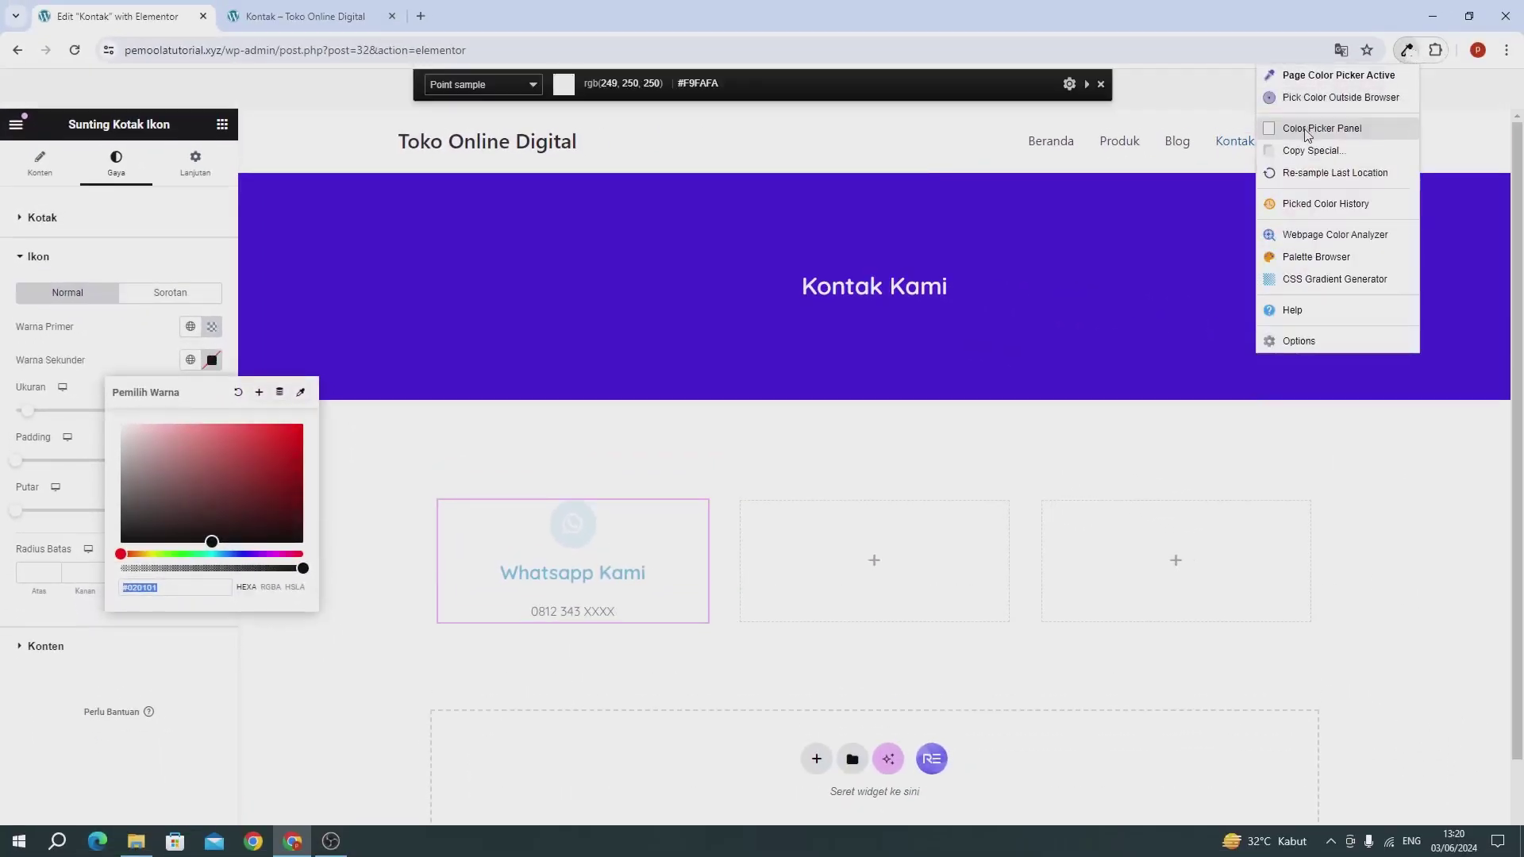
{"action": "left_click", "coordinate": [1357, 152]}
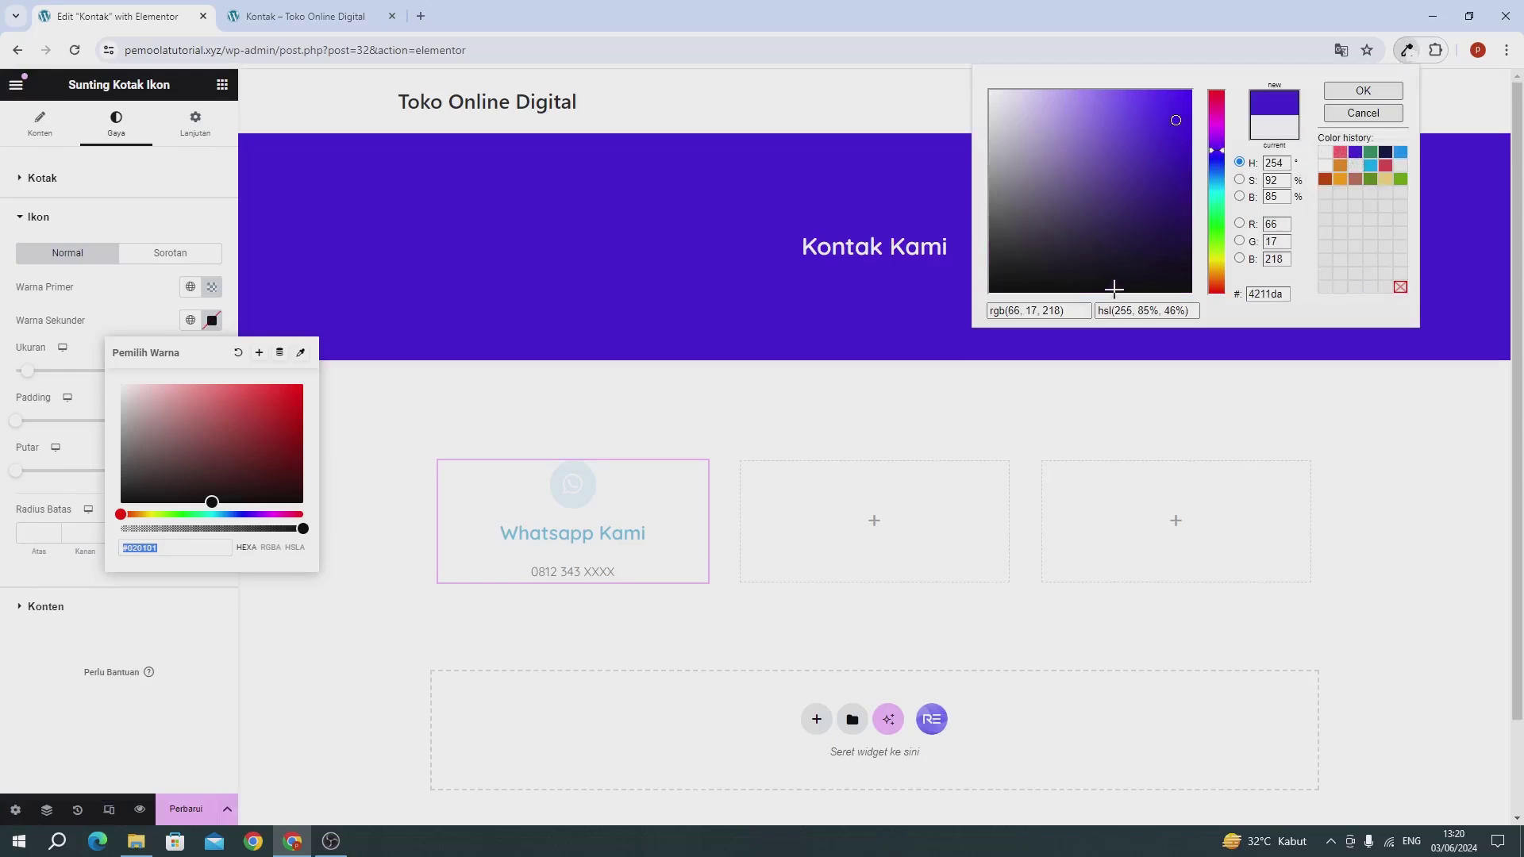
{"action": "left_click_drag", "start_coordinate": [1063, 310], "coordinate": [990, 311]}
{"action": "key", "text": "ctrl+c"}
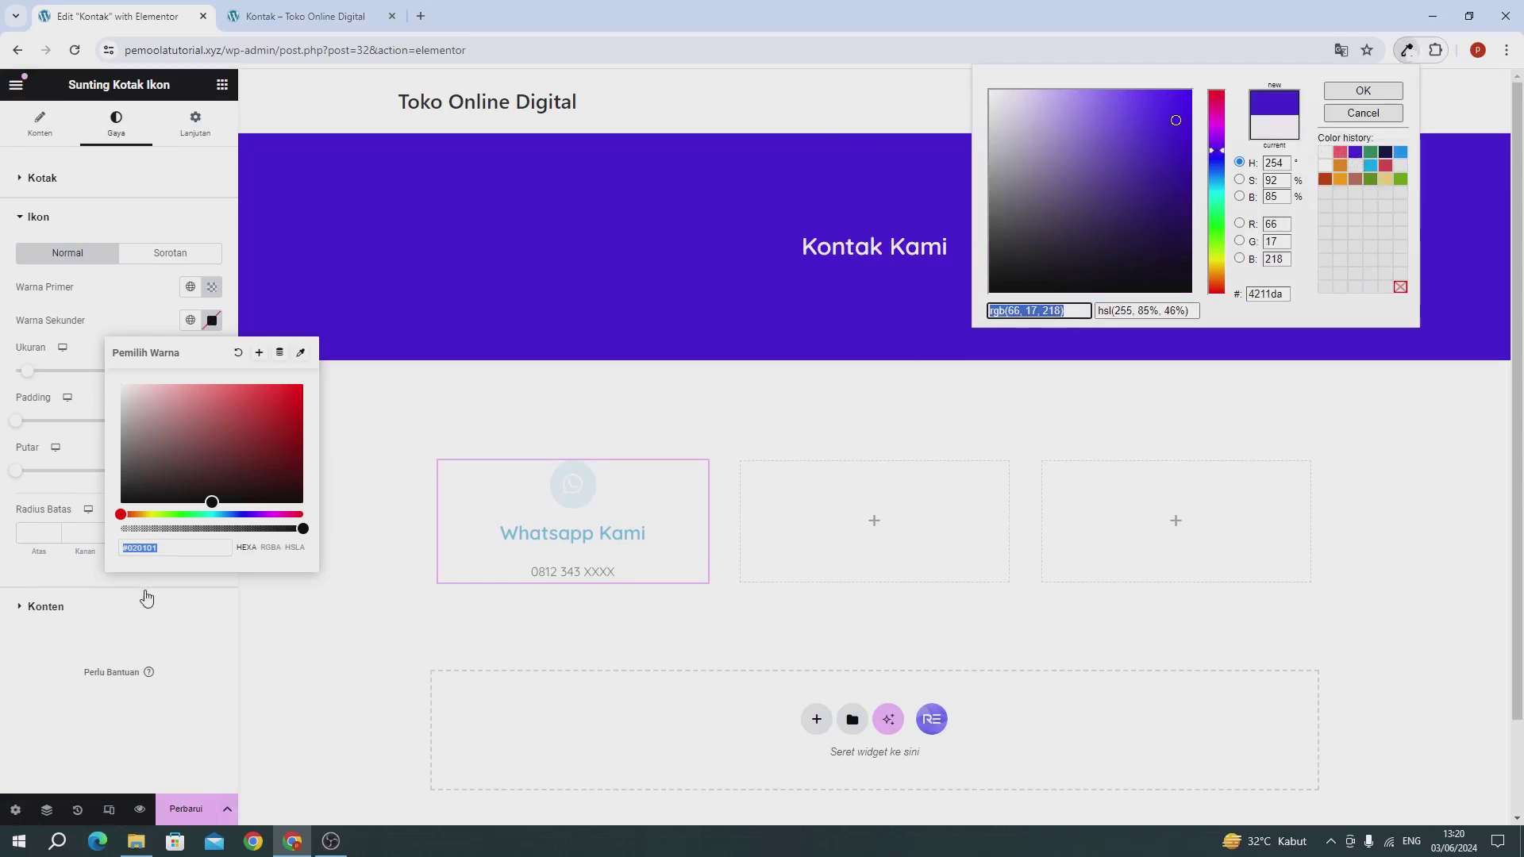
{"action": "key", "text": "Escape"}
{"action": "key", "text": "ctrl+v"}
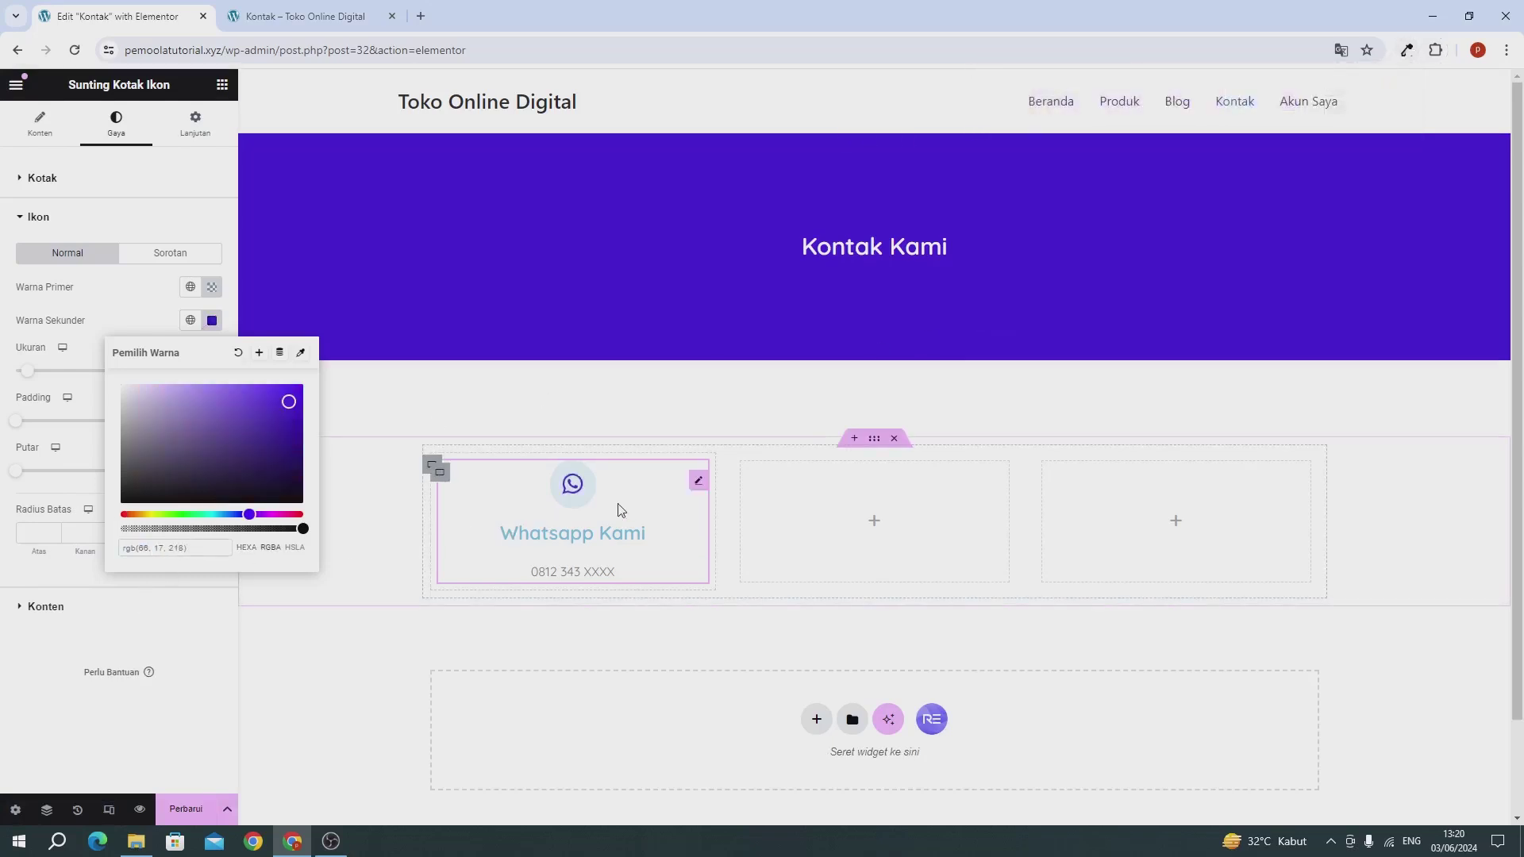
{"action": "left_click", "coordinate": [133, 633]}
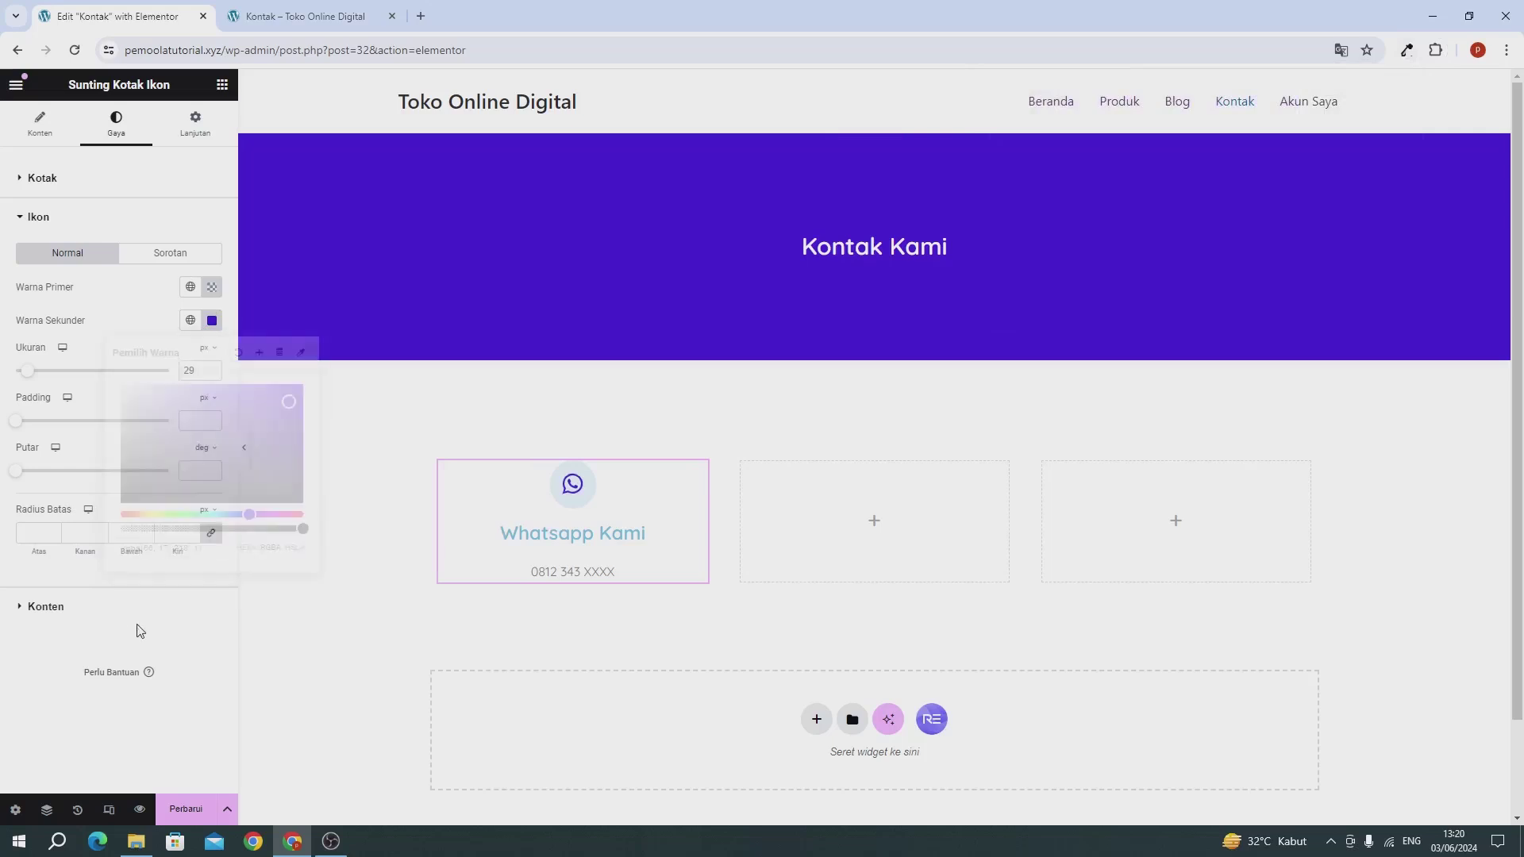
{"action": "left_click", "coordinate": [212, 287]}
{"action": "left_click", "coordinate": [137, 496]}
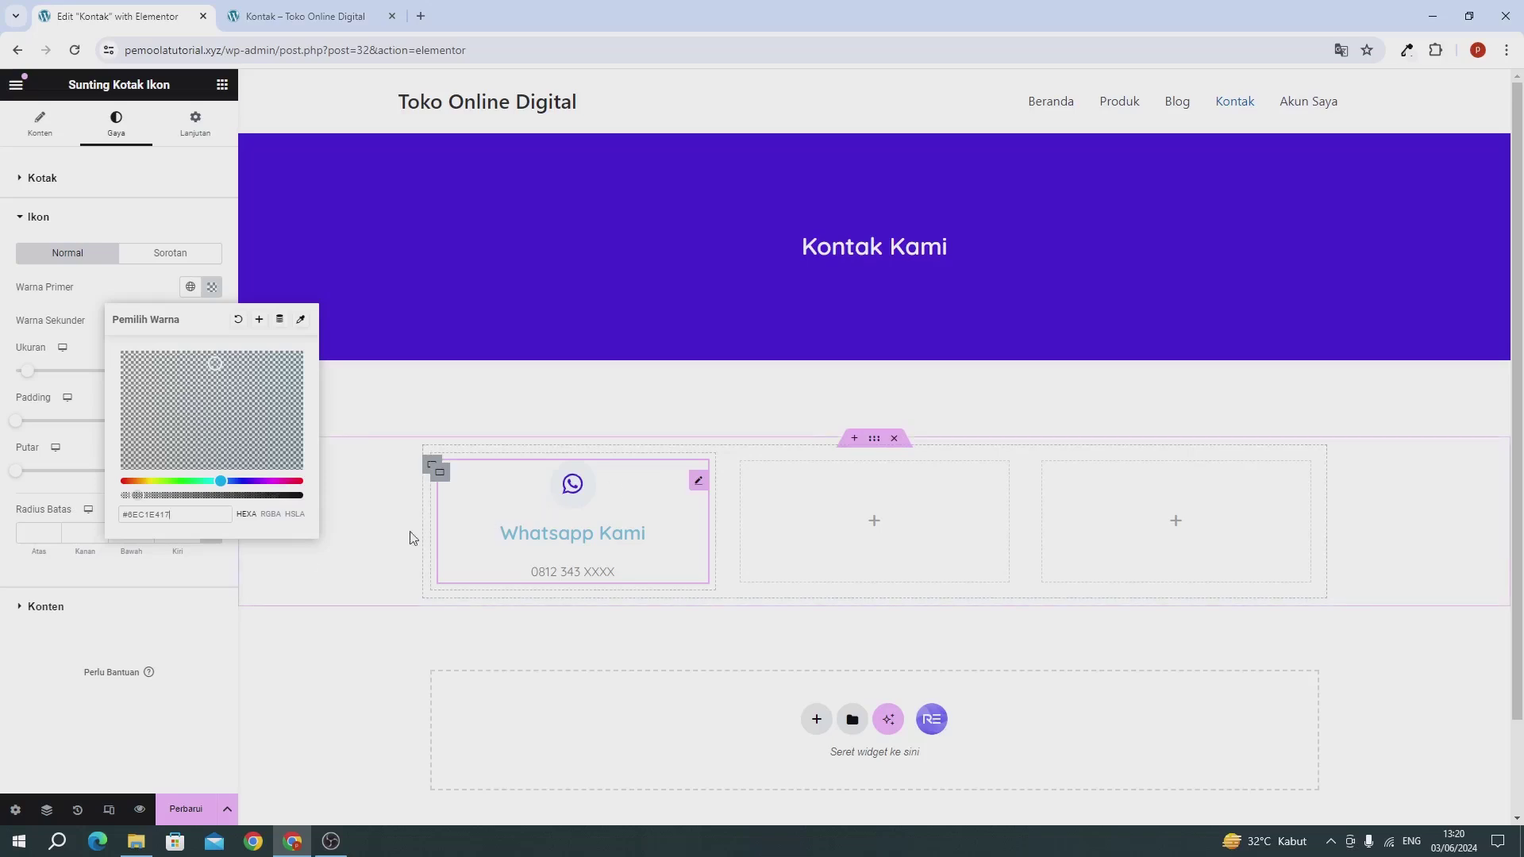
{"action": "left_click", "coordinate": [127, 613]}
Step: Make the Whatsapp Kami title black at 20 px font size, then save the page
{"action": "left_click", "coordinate": [40, 605]}
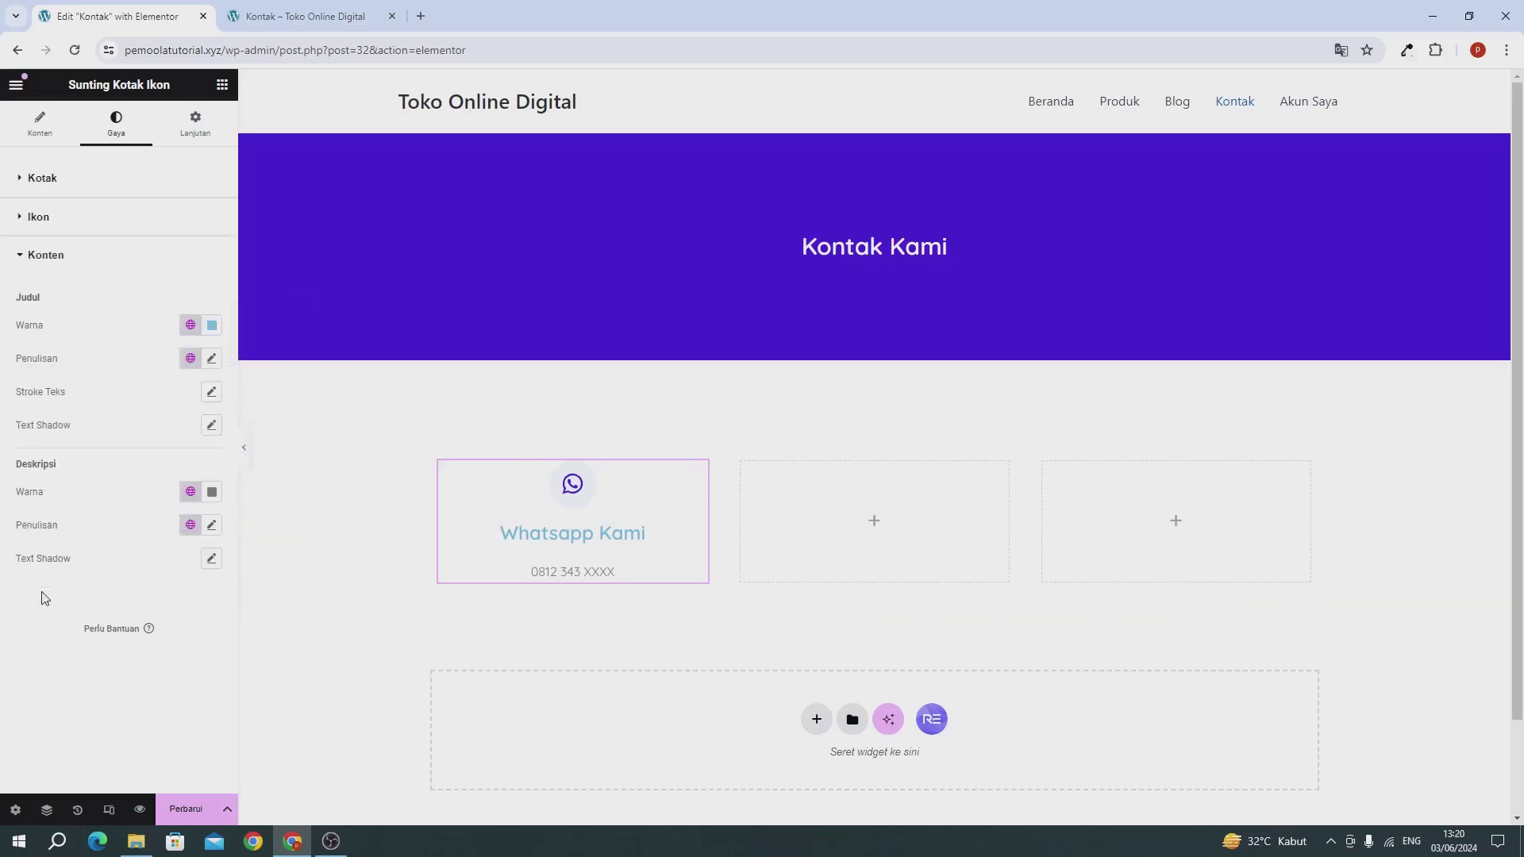
{"action": "left_click", "coordinate": [212, 326]}
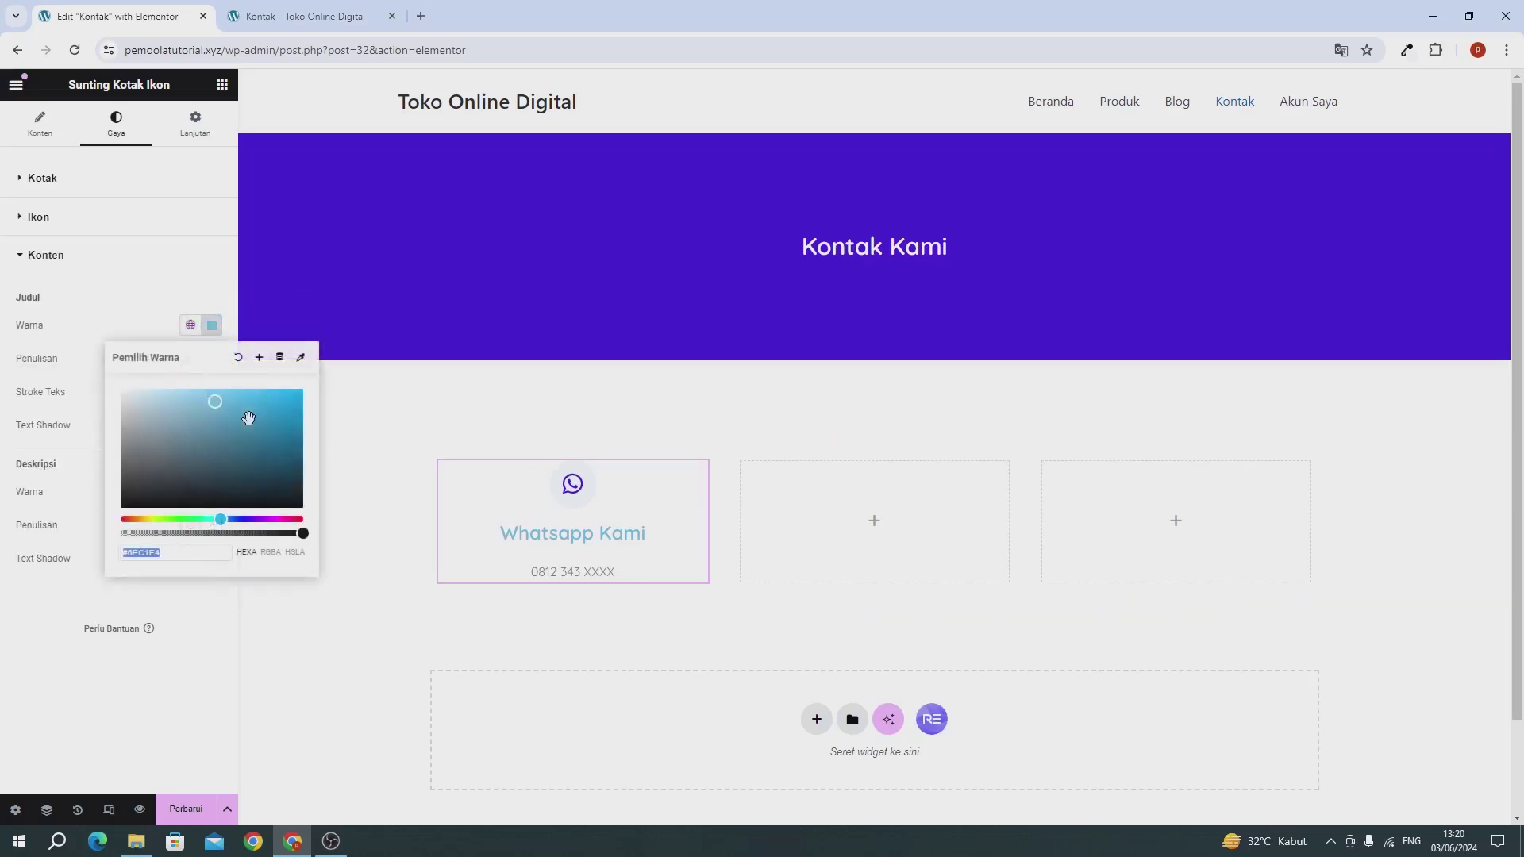
{"action": "left_click", "coordinate": [285, 512]}
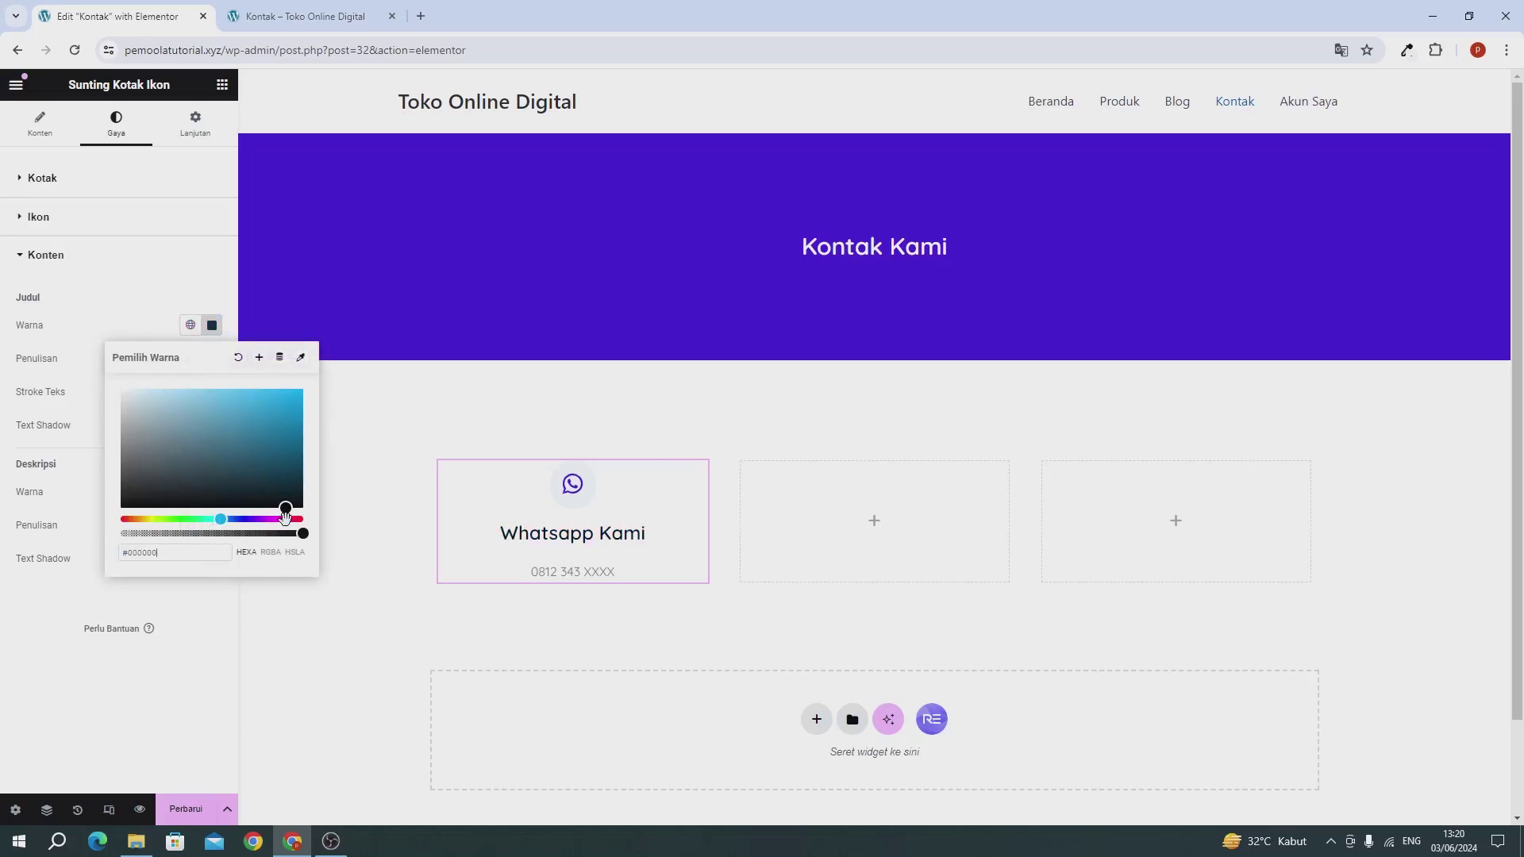
{"action": "left_click", "coordinate": [143, 607]}
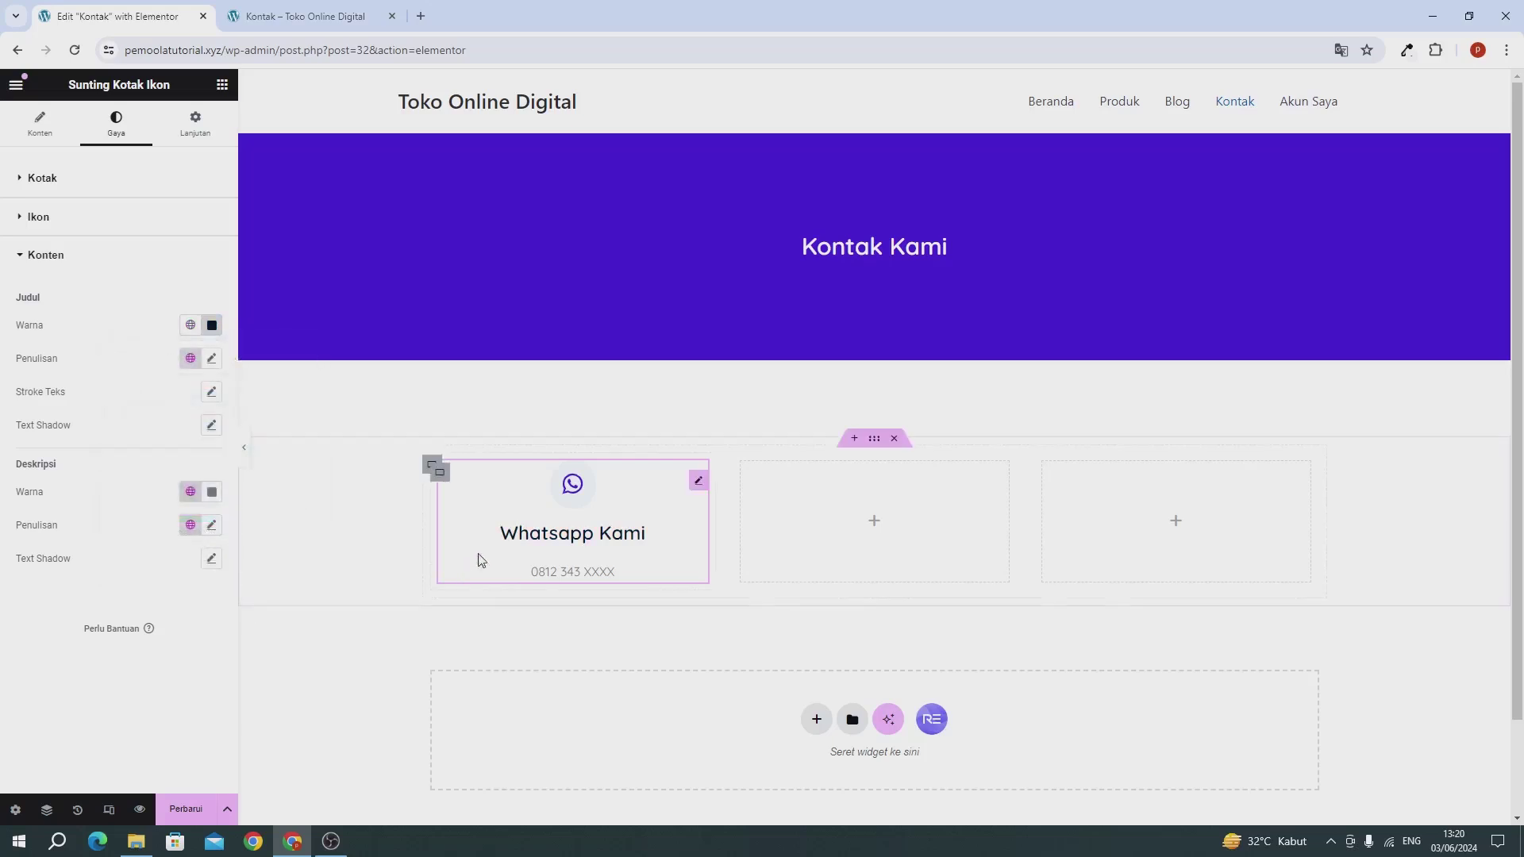
{"action": "left_click", "coordinate": [211, 358]}
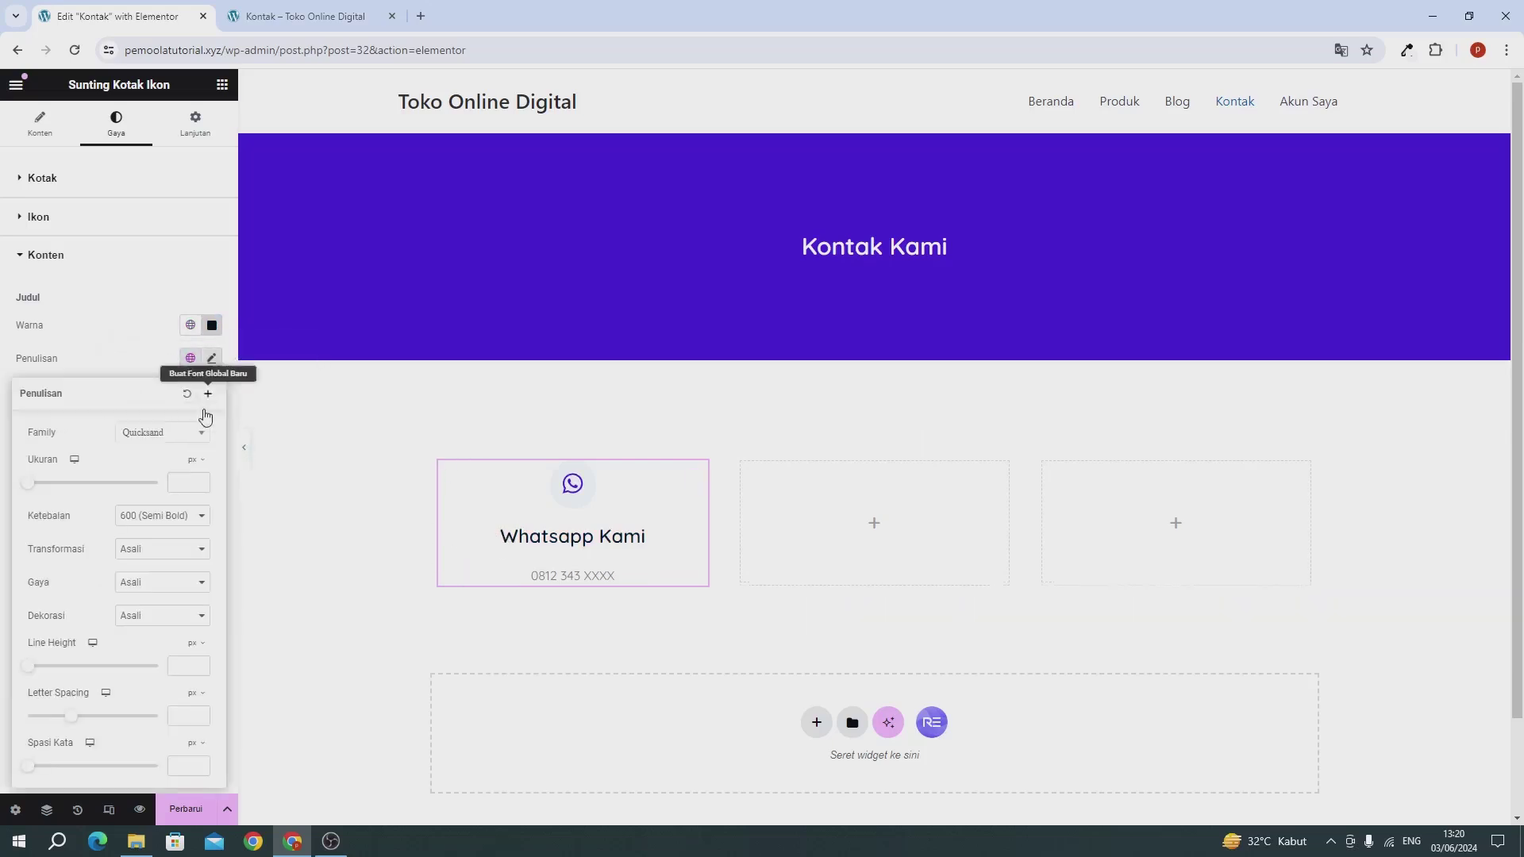
{"action": "left_click", "coordinate": [187, 488]}
{"action": "type", "text": "20"}
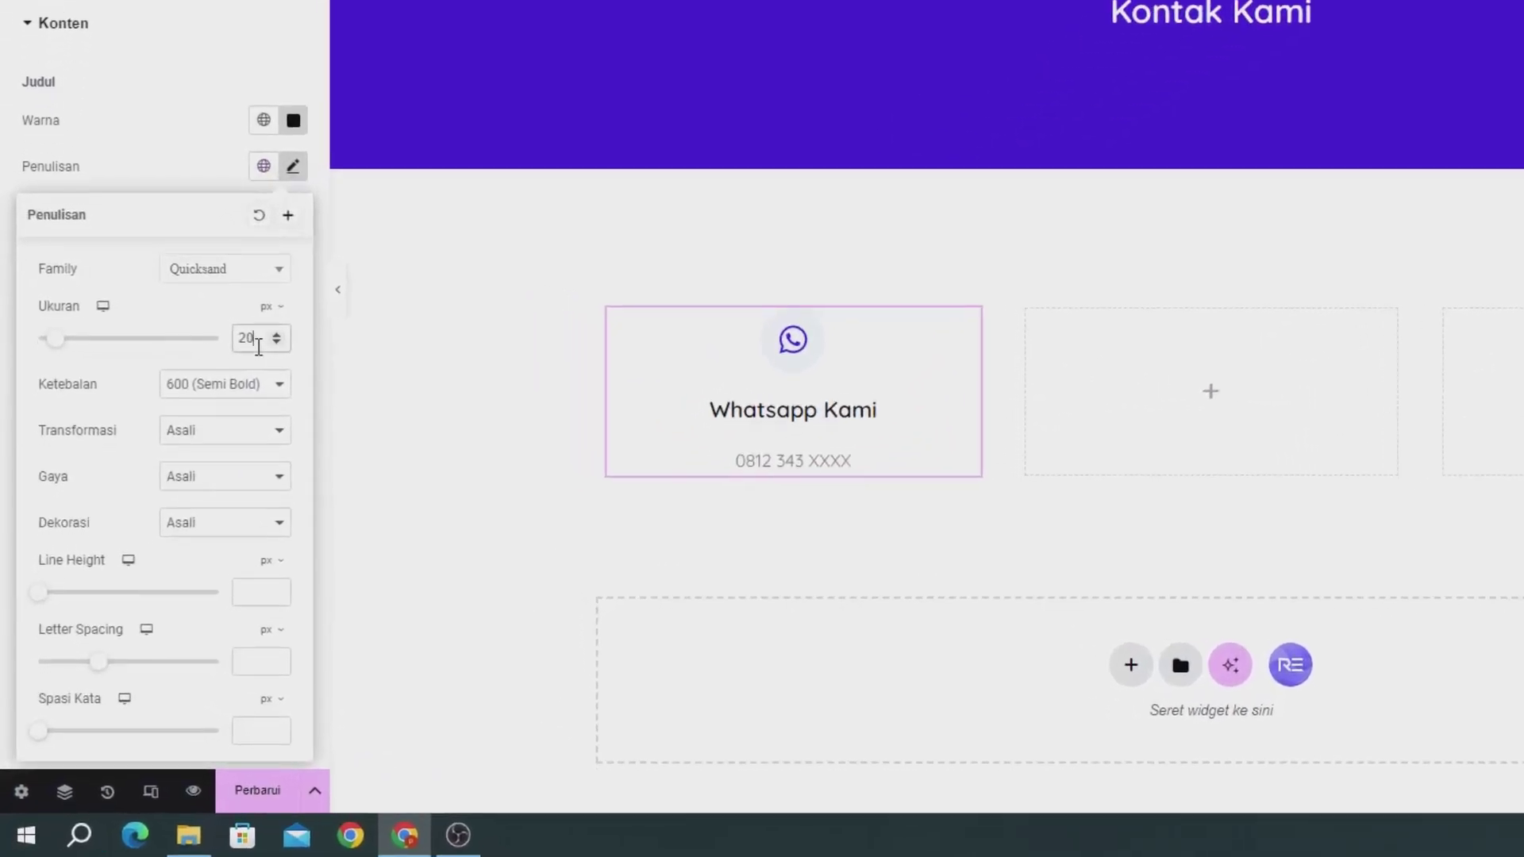
{"action": "left_click", "coordinate": [184, 135]}
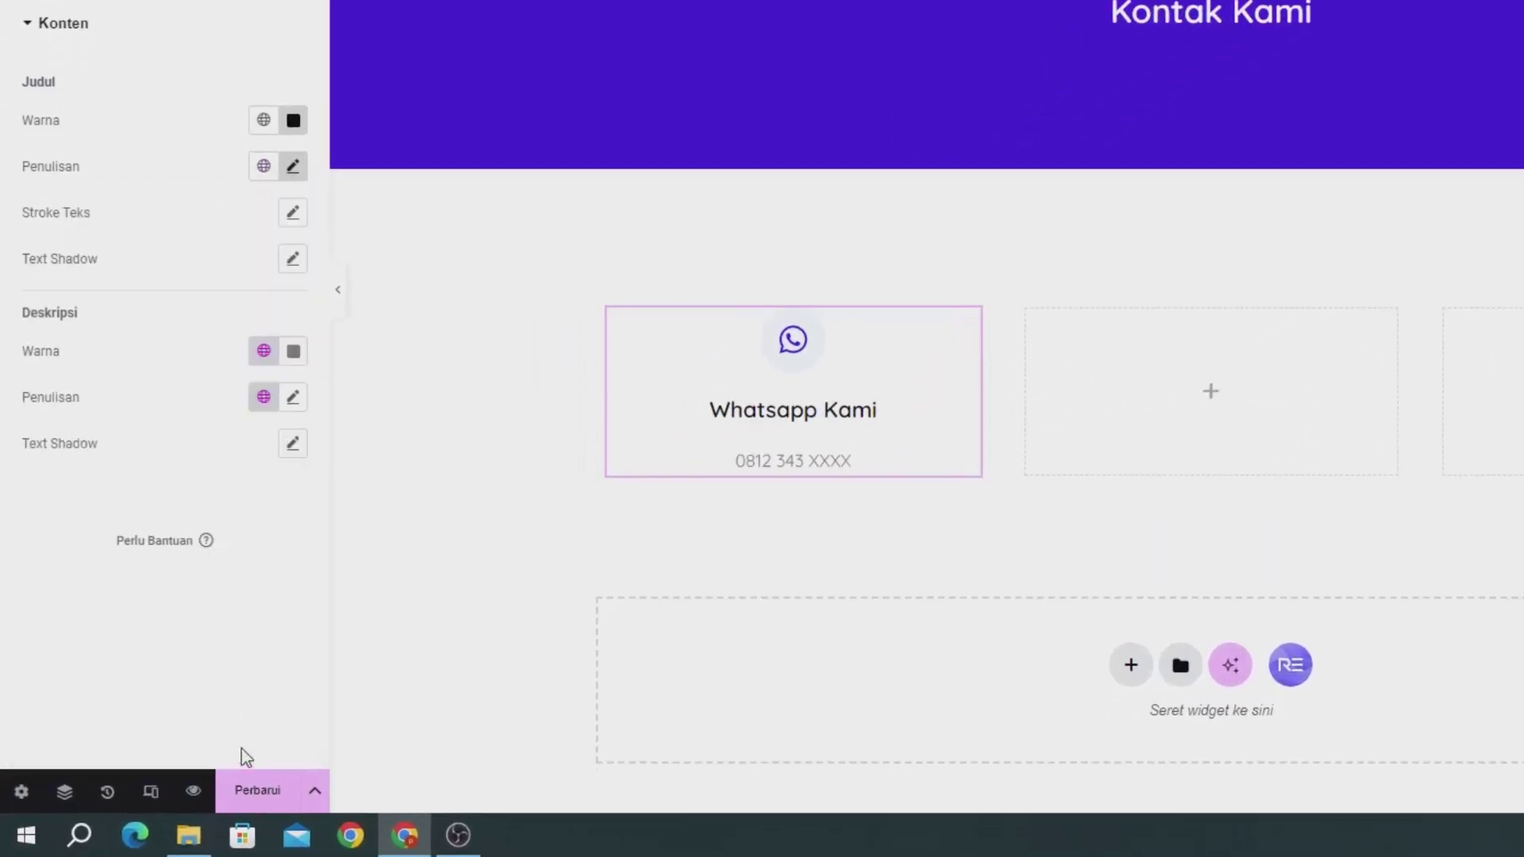
{"action": "left_click", "coordinate": [240, 798]}
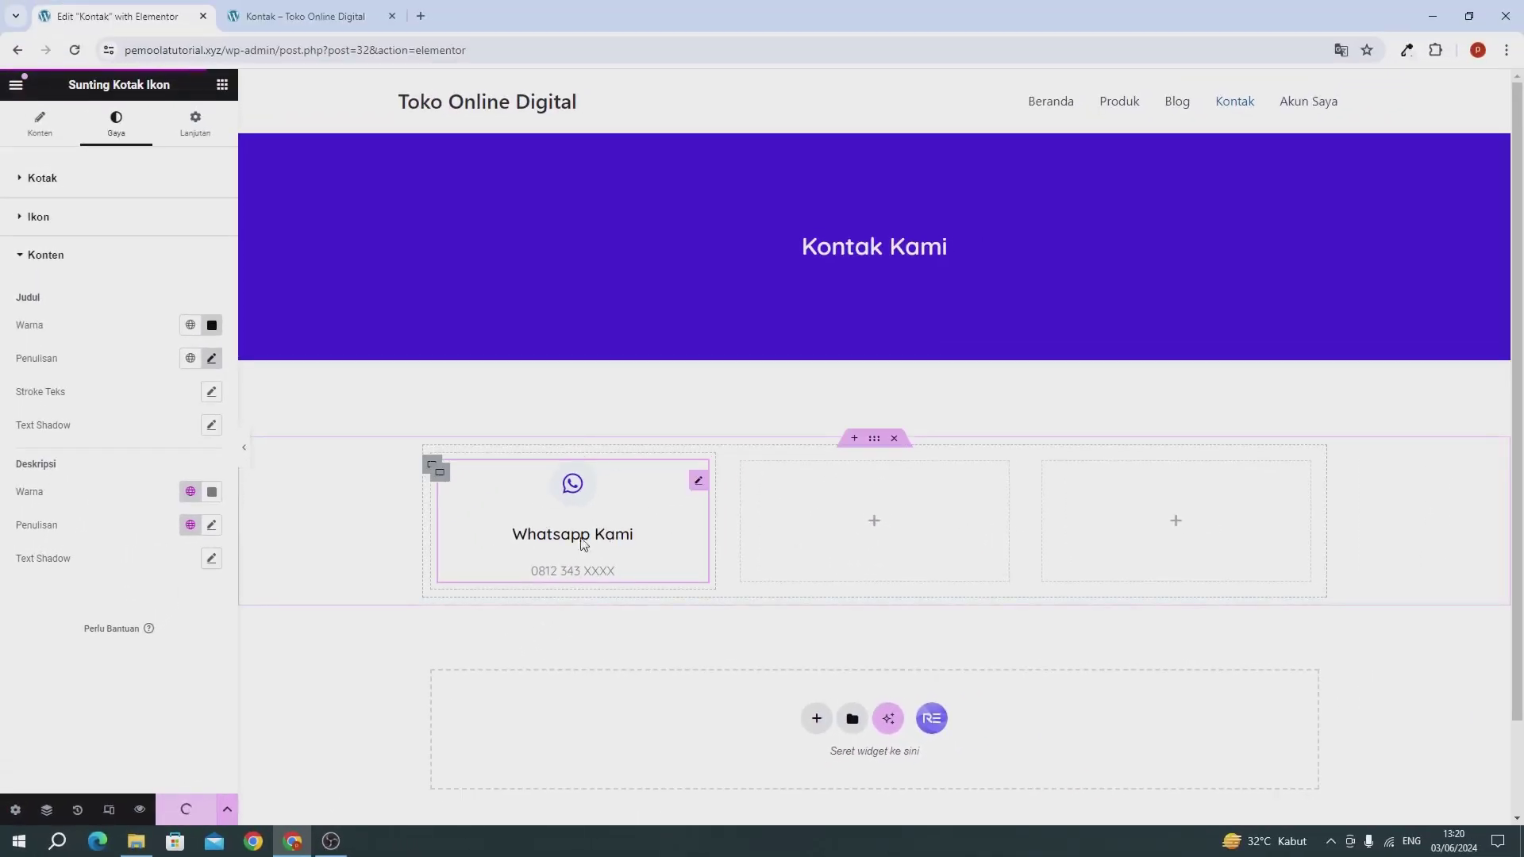
Step: Copy the Whatsapp Kami card and paste it into the empty middle and right boxes
{"action": "right_click", "coordinate": [571, 488]}
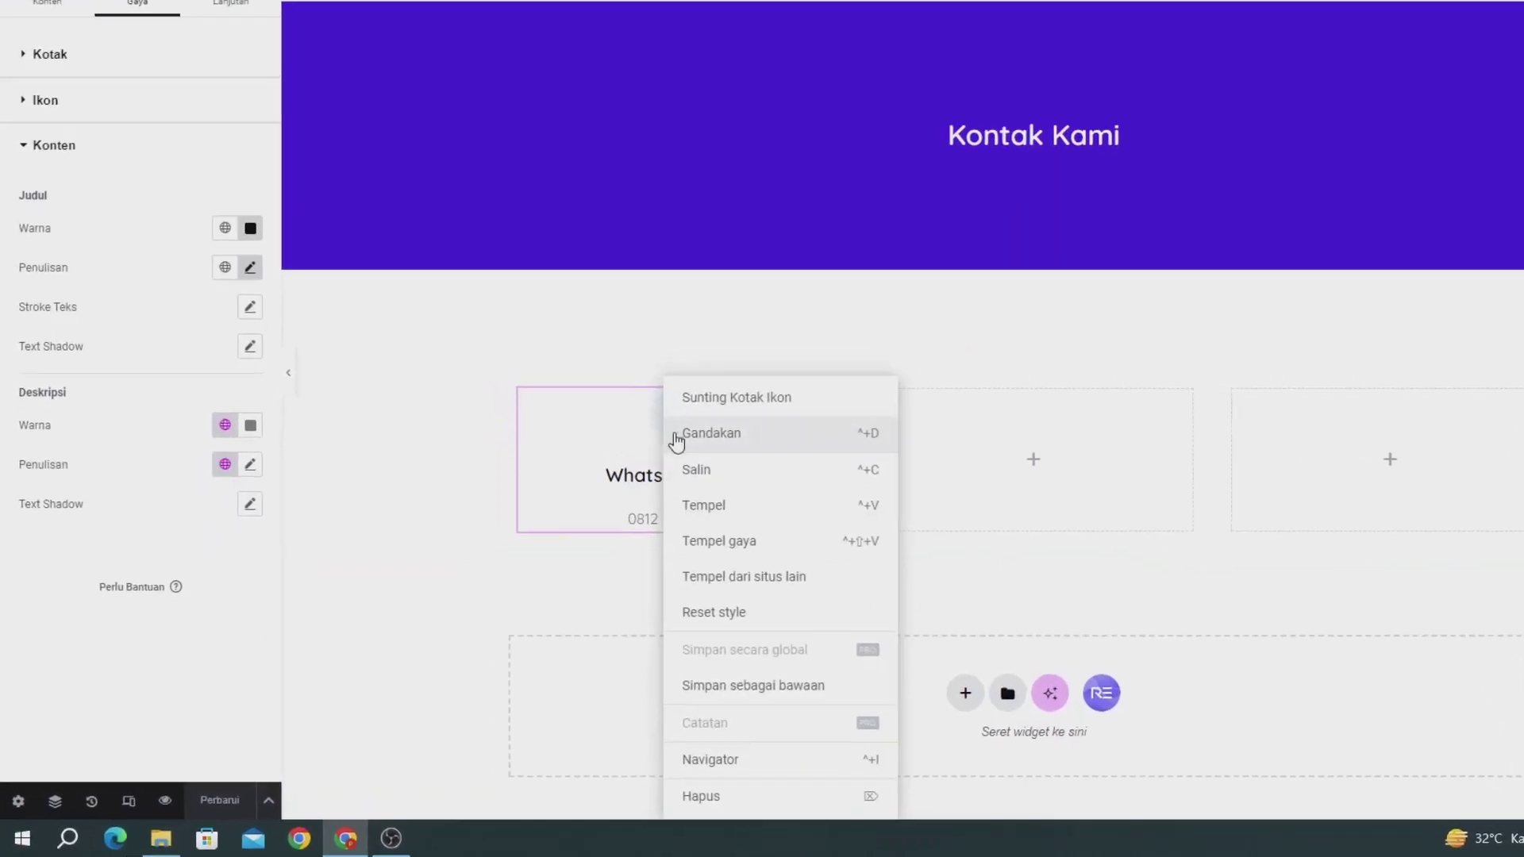
{"action": "left_click", "coordinate": [576, 528]}
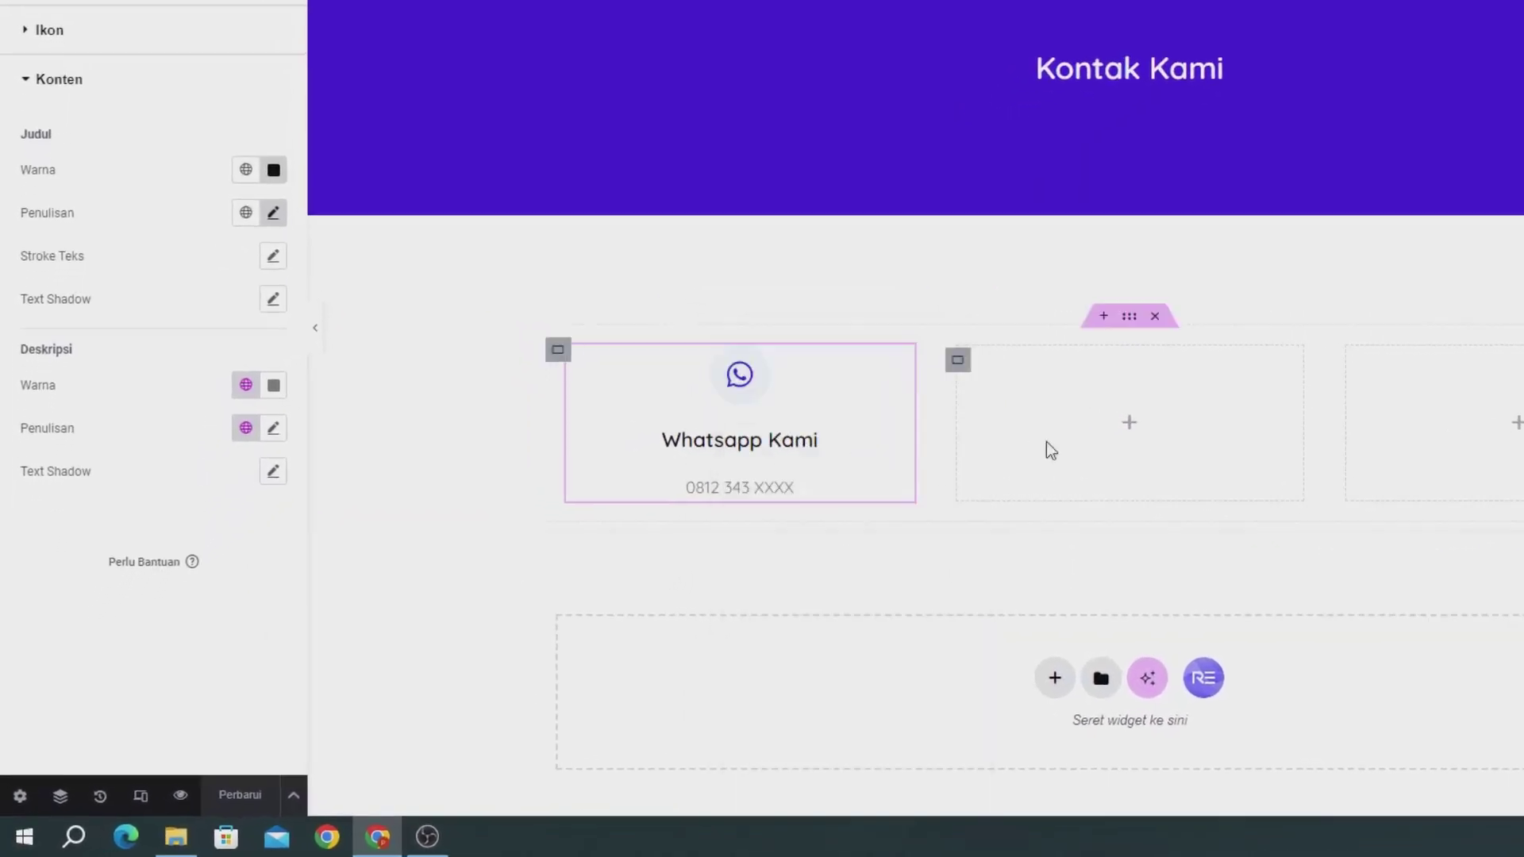
{"action": "right_click", "coordinate": [1062, 446]}
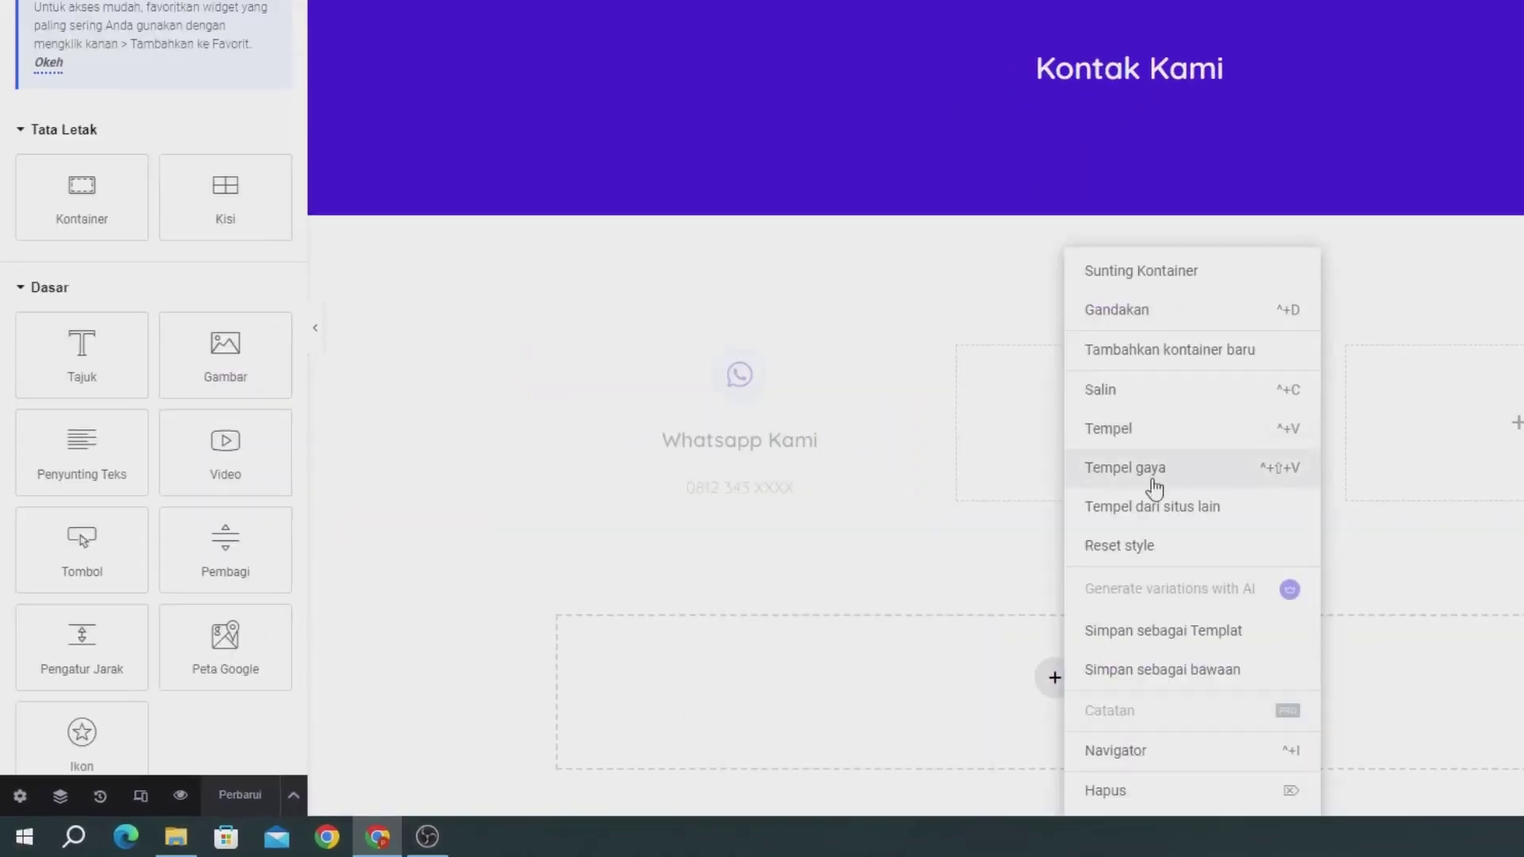
{"action": "left_click", "coordinate": [829, 435]}
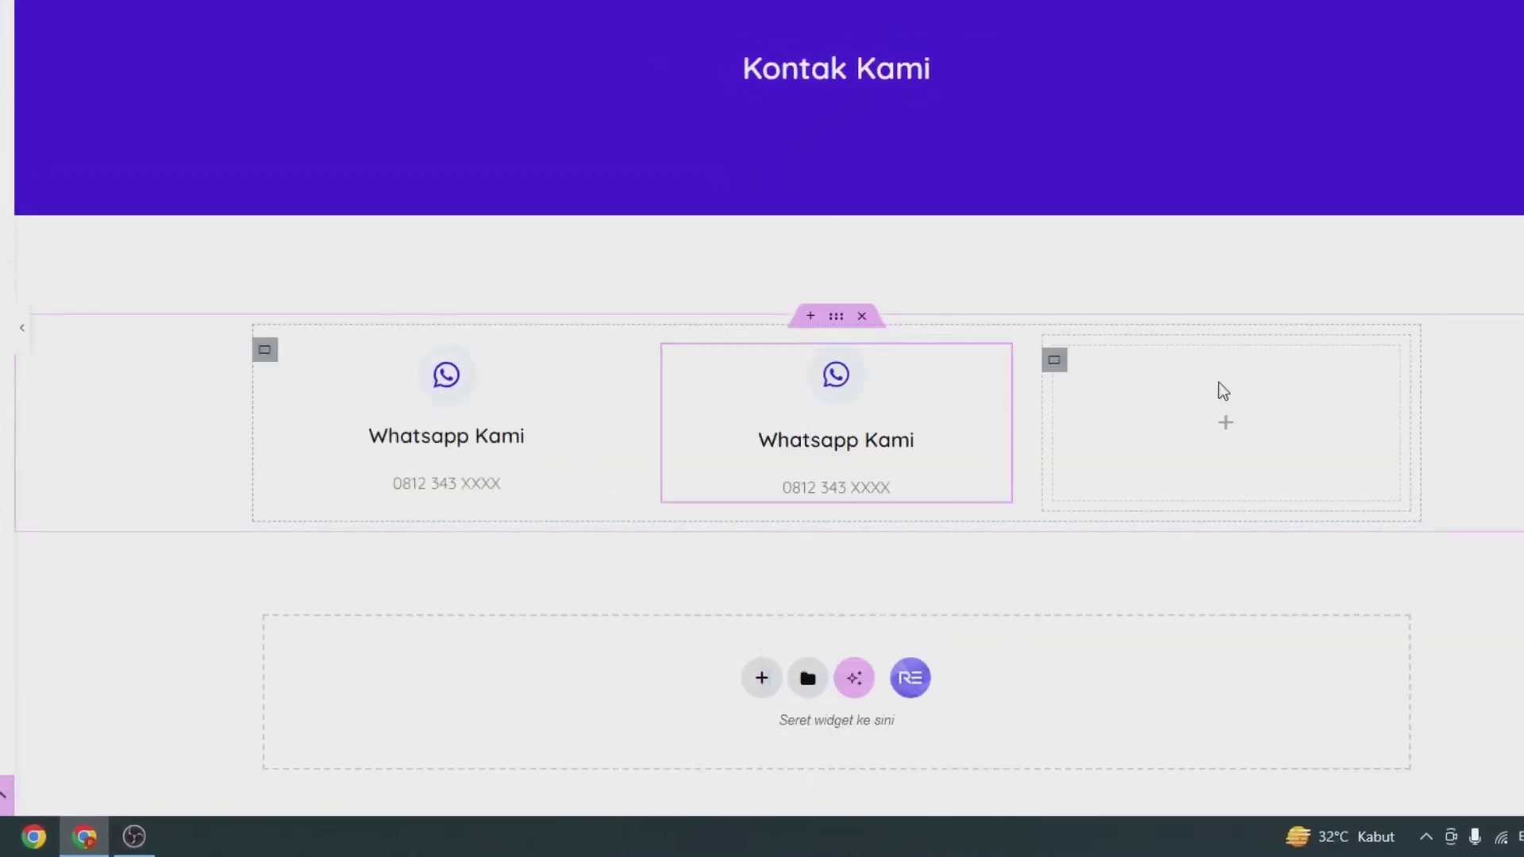
{"action": "right_click", "coordinate": [1238, 393]}
{"action": "left_click", "coordinate": [1272, 438]}
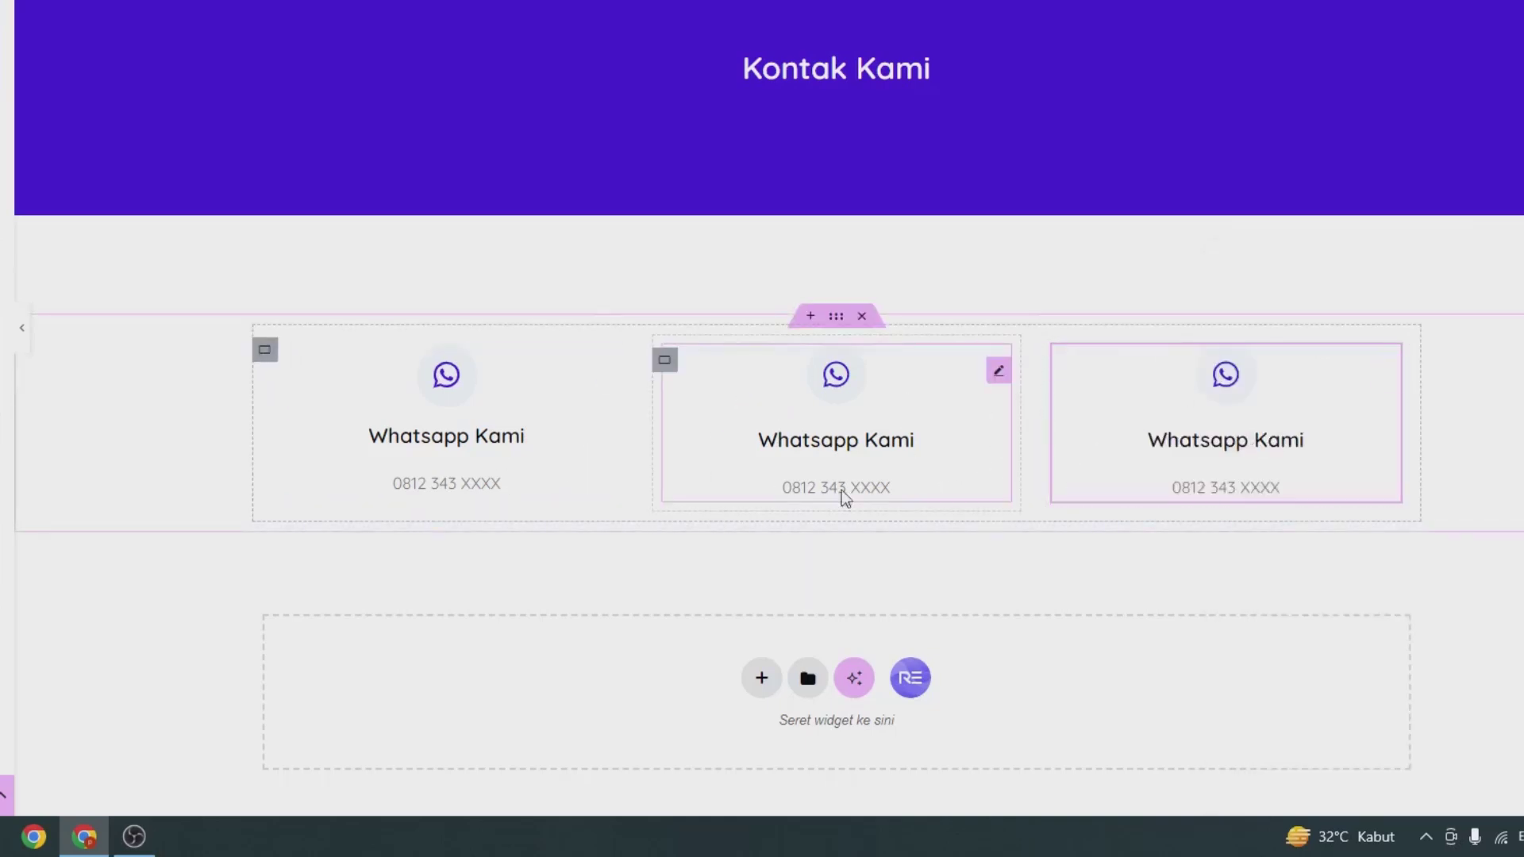
{"action": "left_click", "coordinate": [852, 441]}
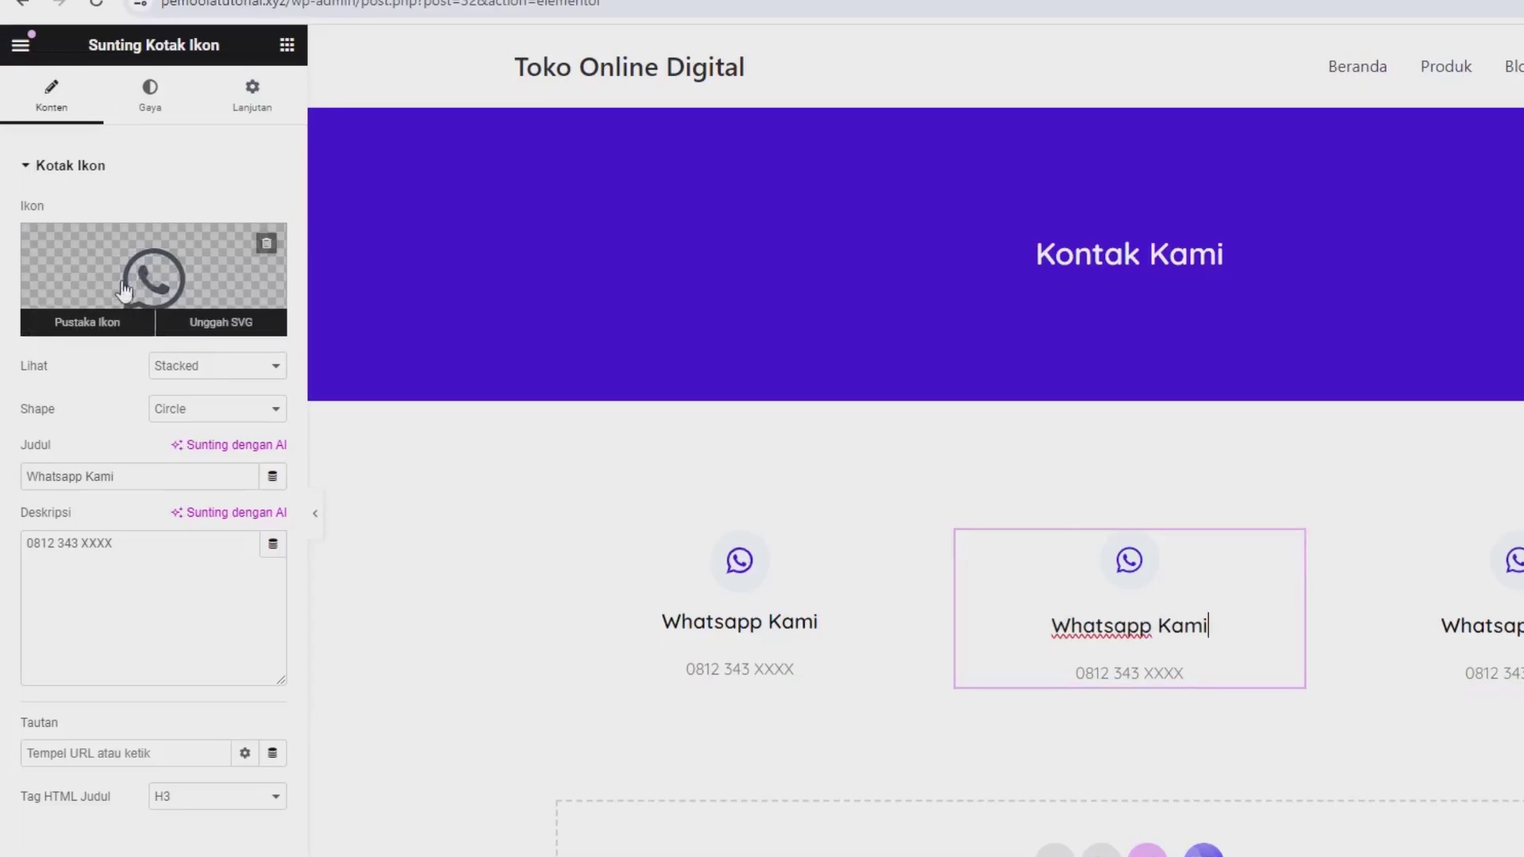
Step: Swap the middle card's icon for the open-envelope icon found by searching 'ENV'
{"action": "left_click", "coordinate": [234, 271]}
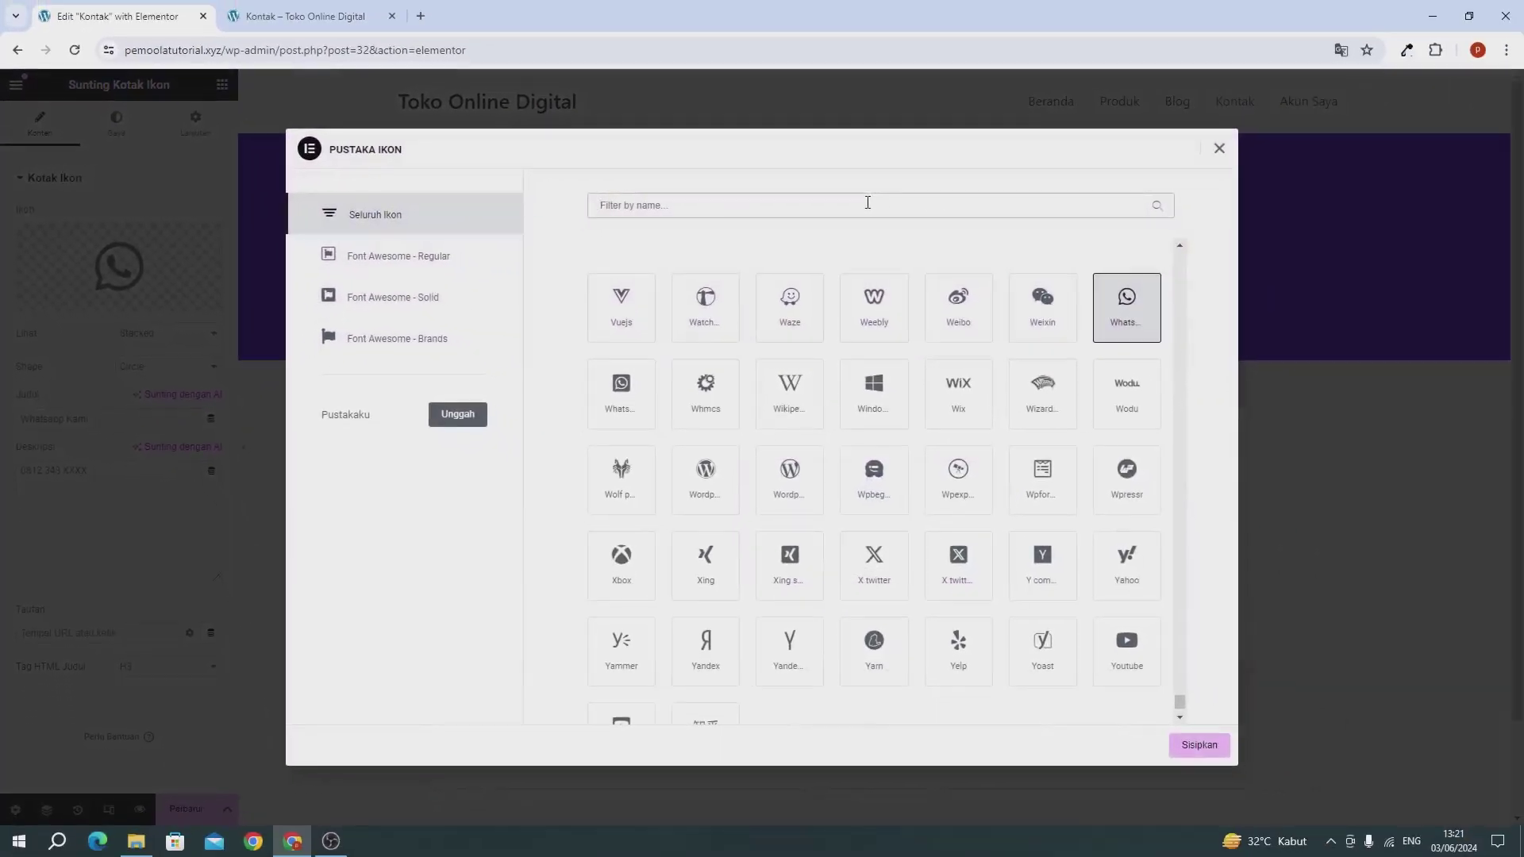
{"action": "type", "text": "ENV"}
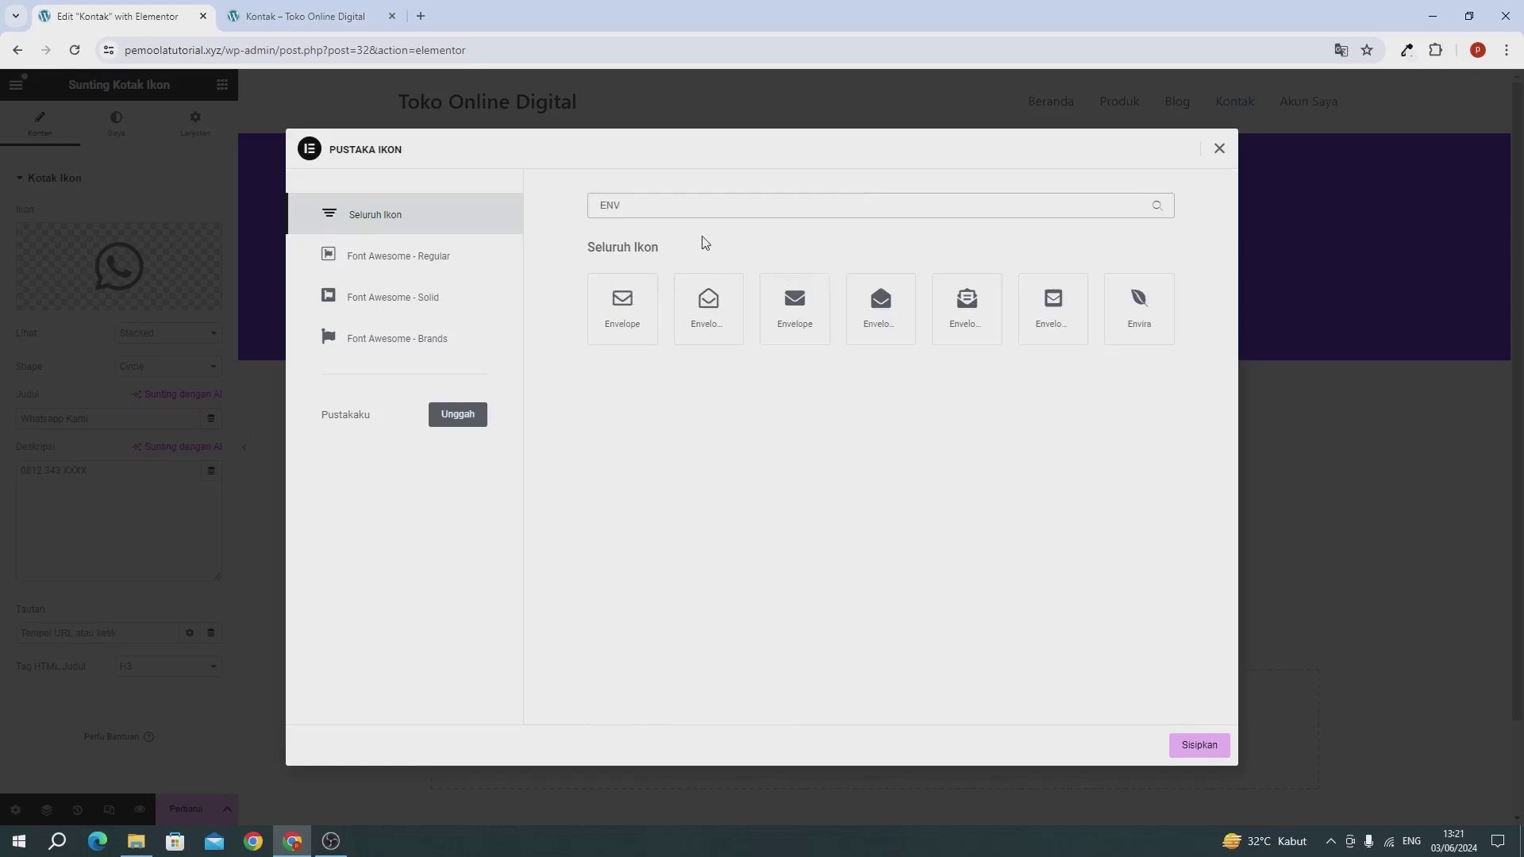
{"action": "left_click", "coordinate": [714, 308]}
{"action": "left_click", "coordinate": [1198, 744]}
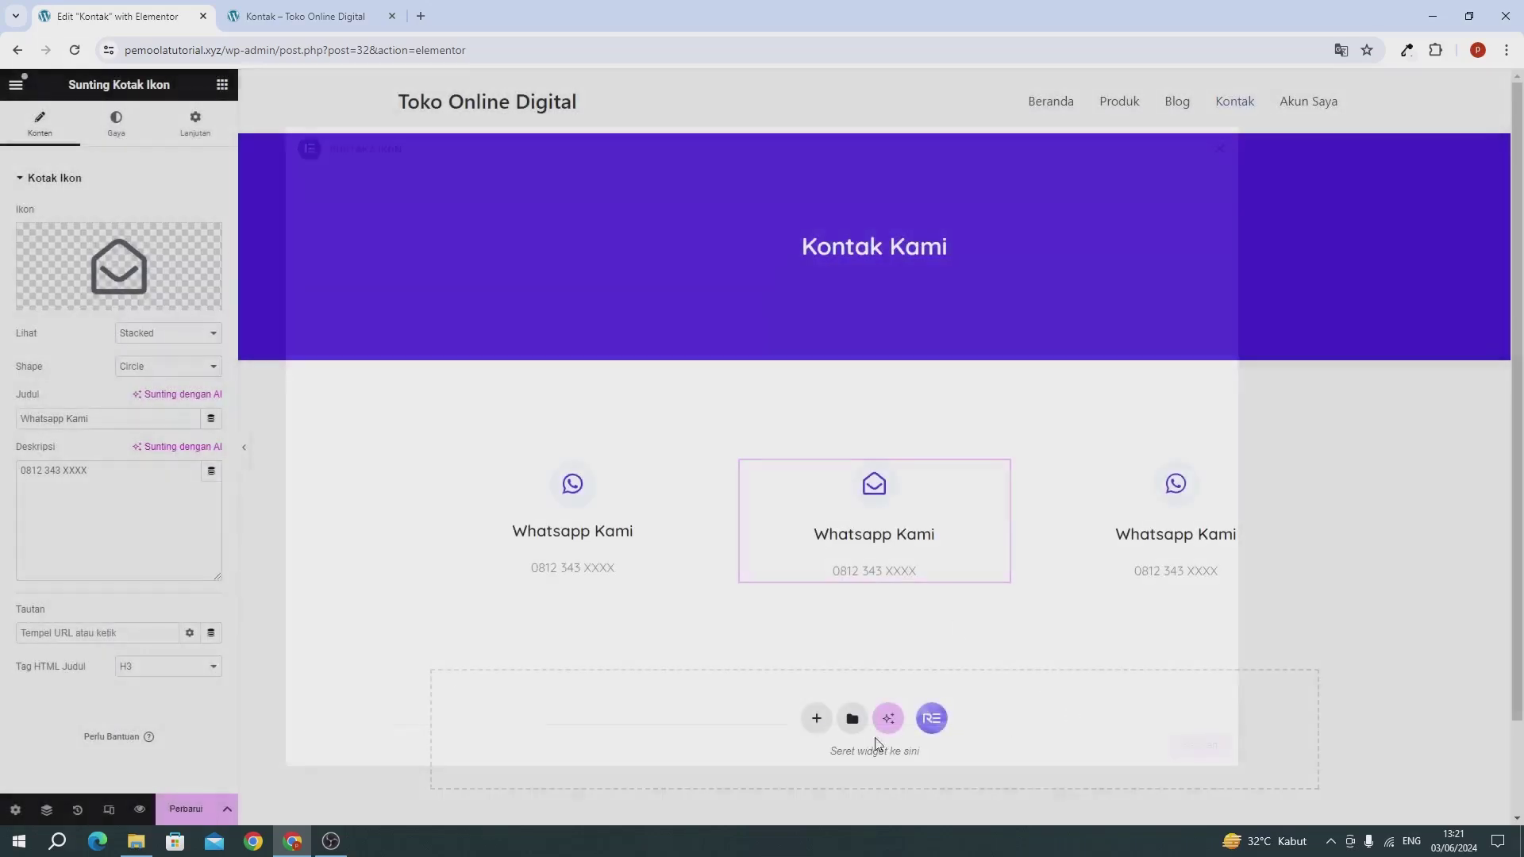
Step: Retitle the middle card 'Email Kami' and enter an email address as its description
{"action": "triple_click", "coordinate": [80, 422]}
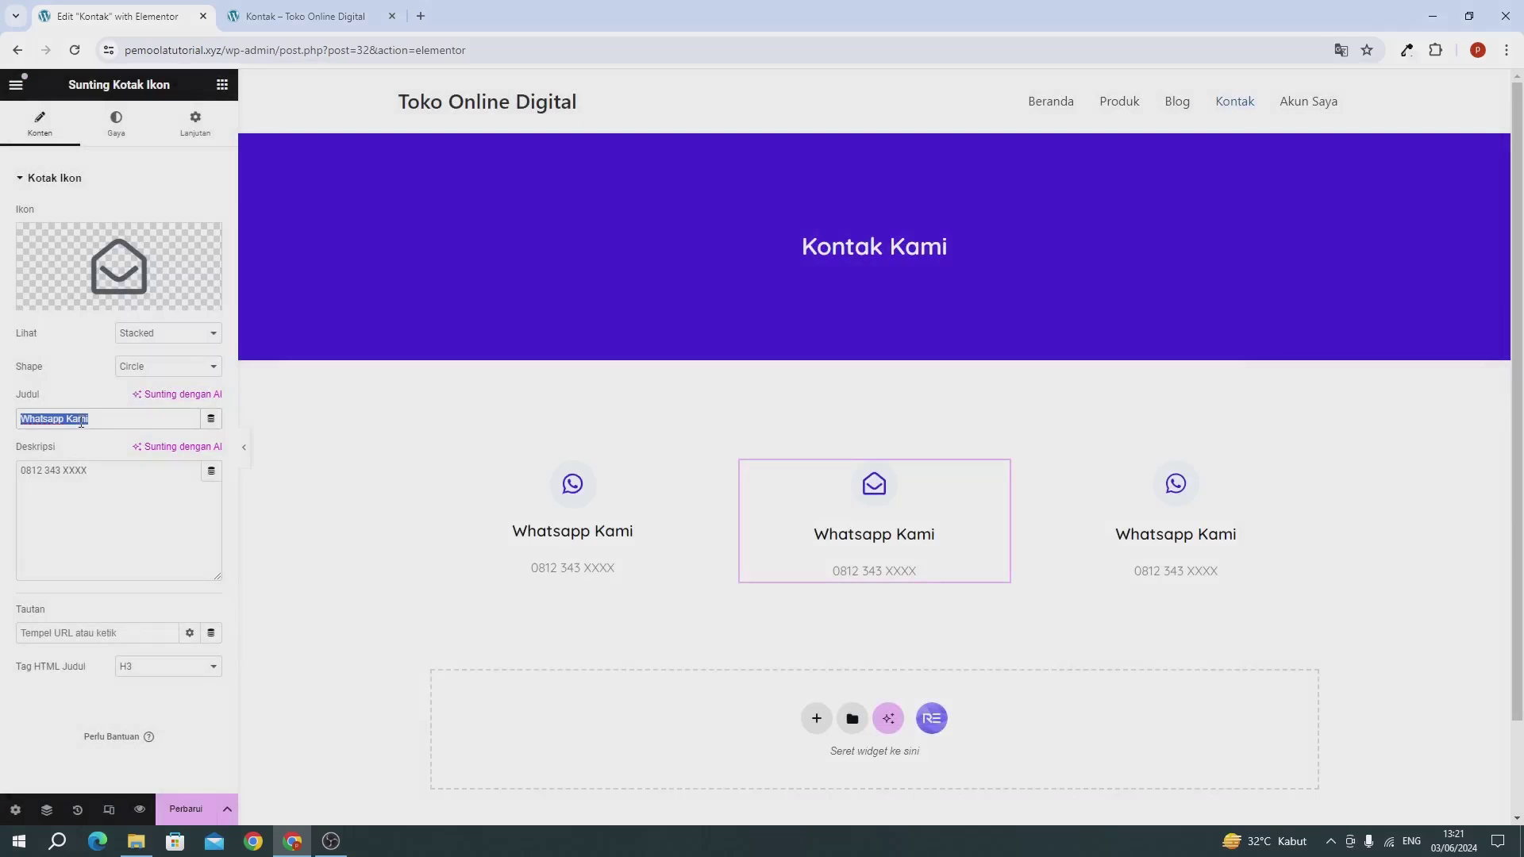
{"action": "type", "text": "eMA"}
{"action": "key", "text": "BackSpace"}
{"action": "key", "text": "BackSpace"}
{"action": "key", "text": "BackSpace"}
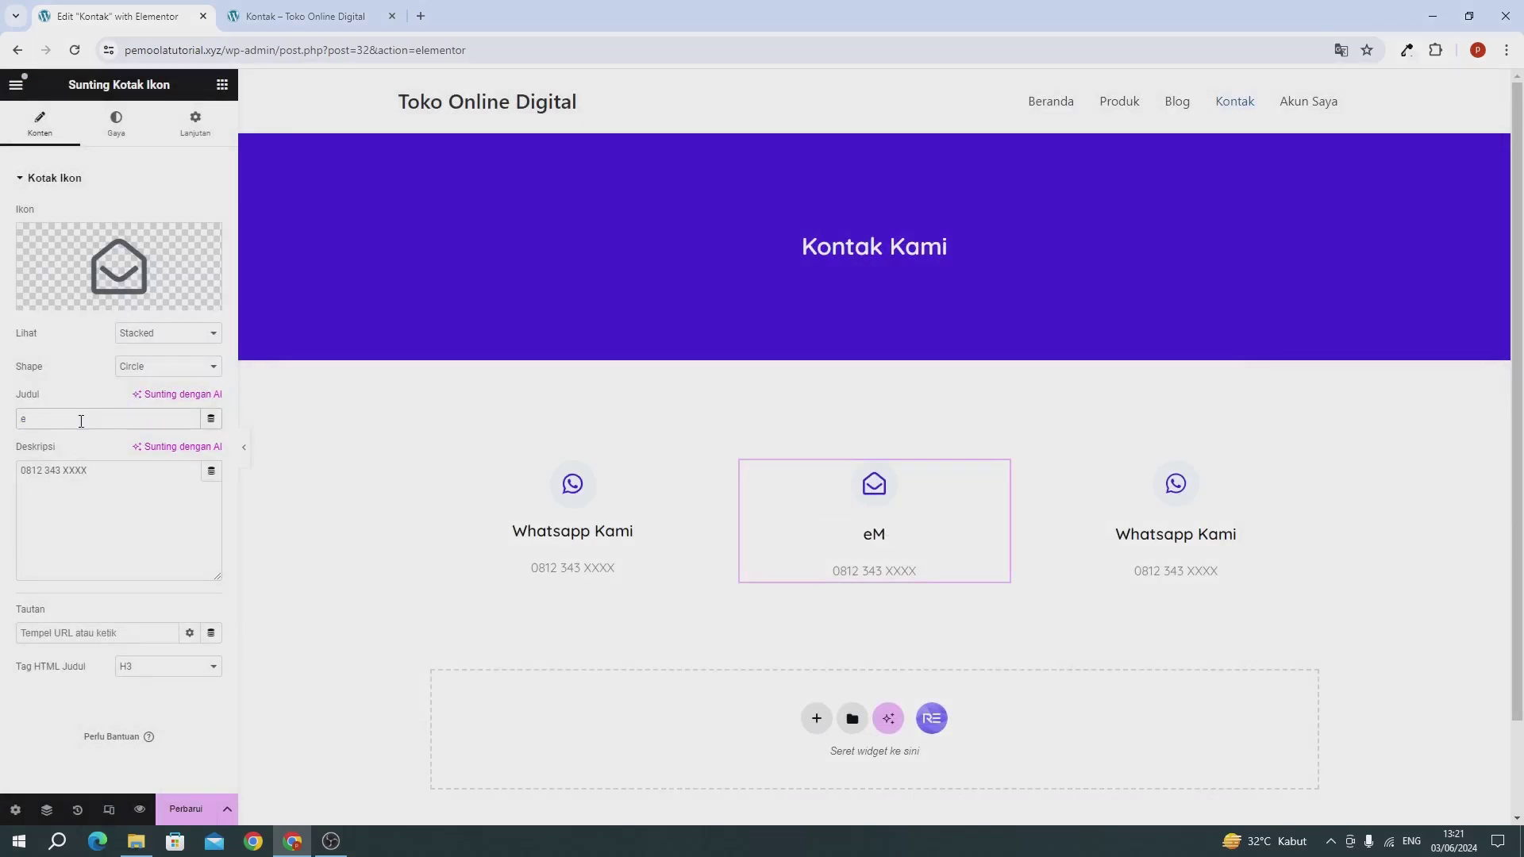
{"action": "type", "text": "Email"}
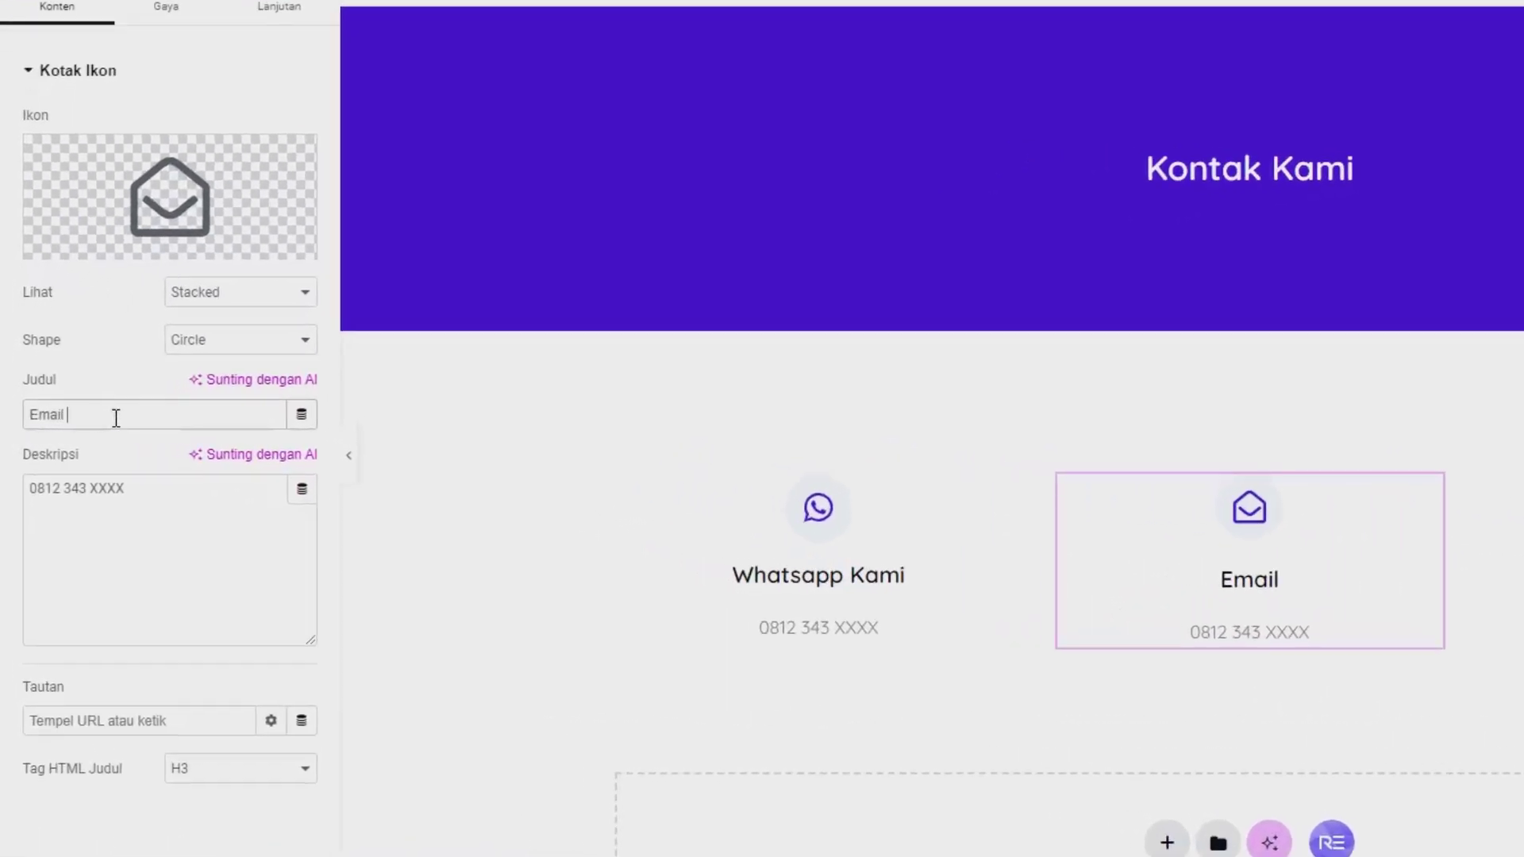
{"action": "type", "text": " Kami"}
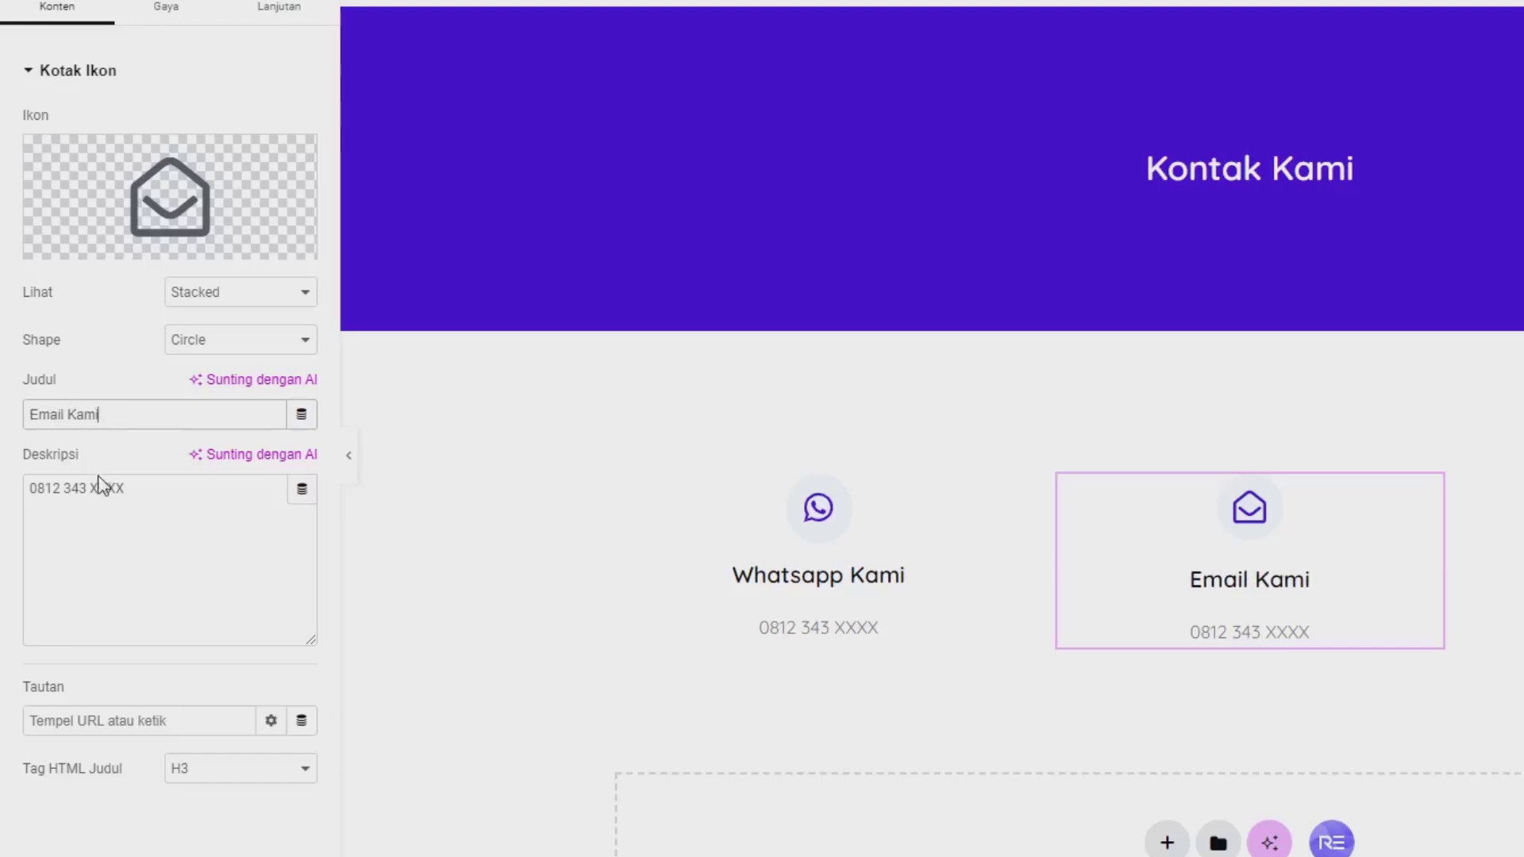
{"action": "triple_click", "coordinate": [108, 504]}
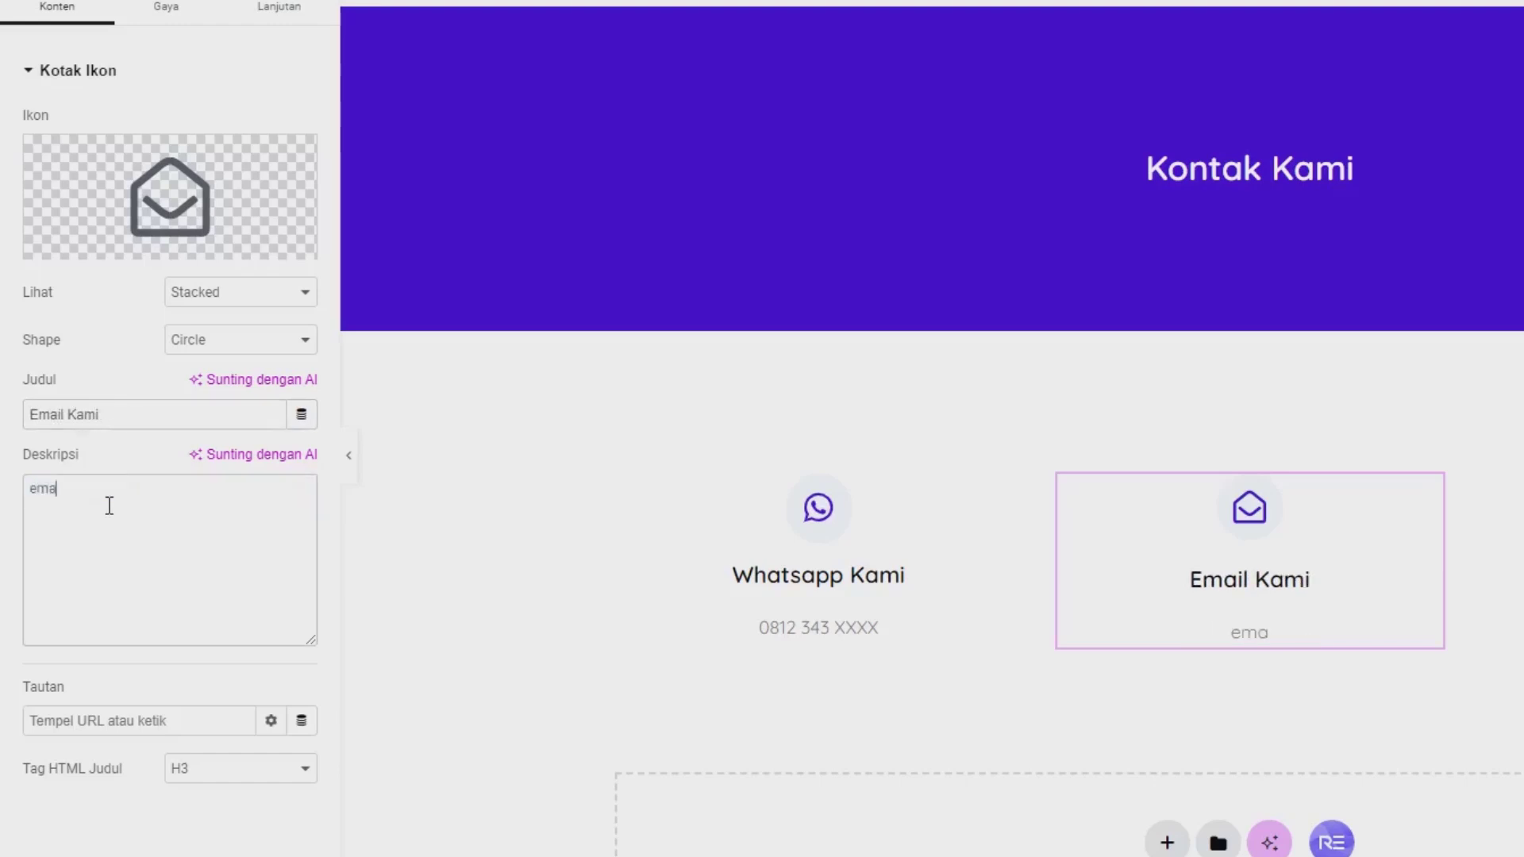
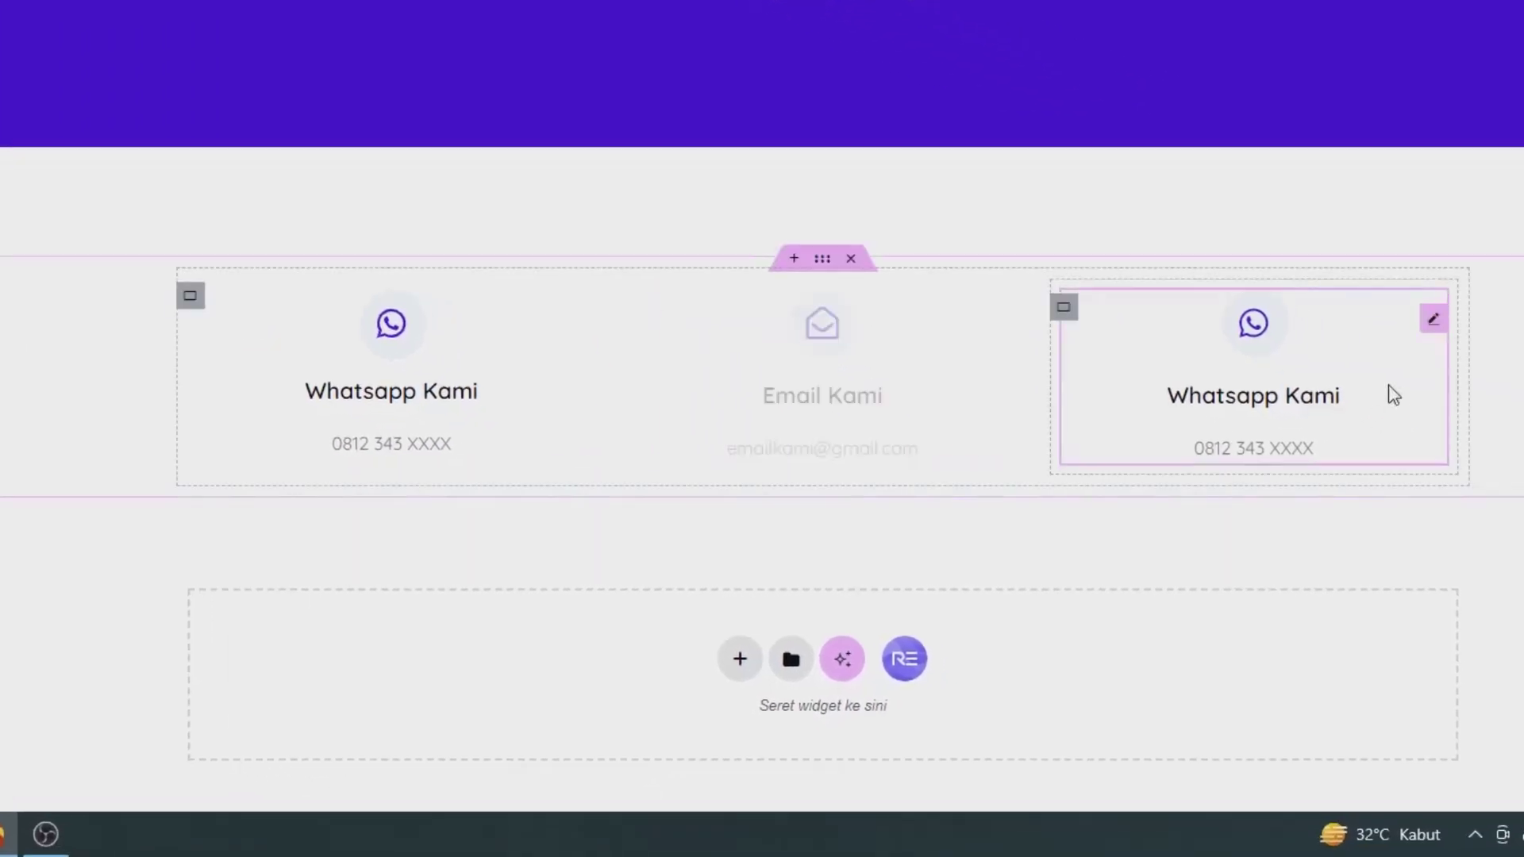
Step: Give the right-hand card the Map pin icon from the icon library
{"action": "left_click", "coordinate": [1394, 394]}
{"action": "left_click", "coordinate": [73, 330]}
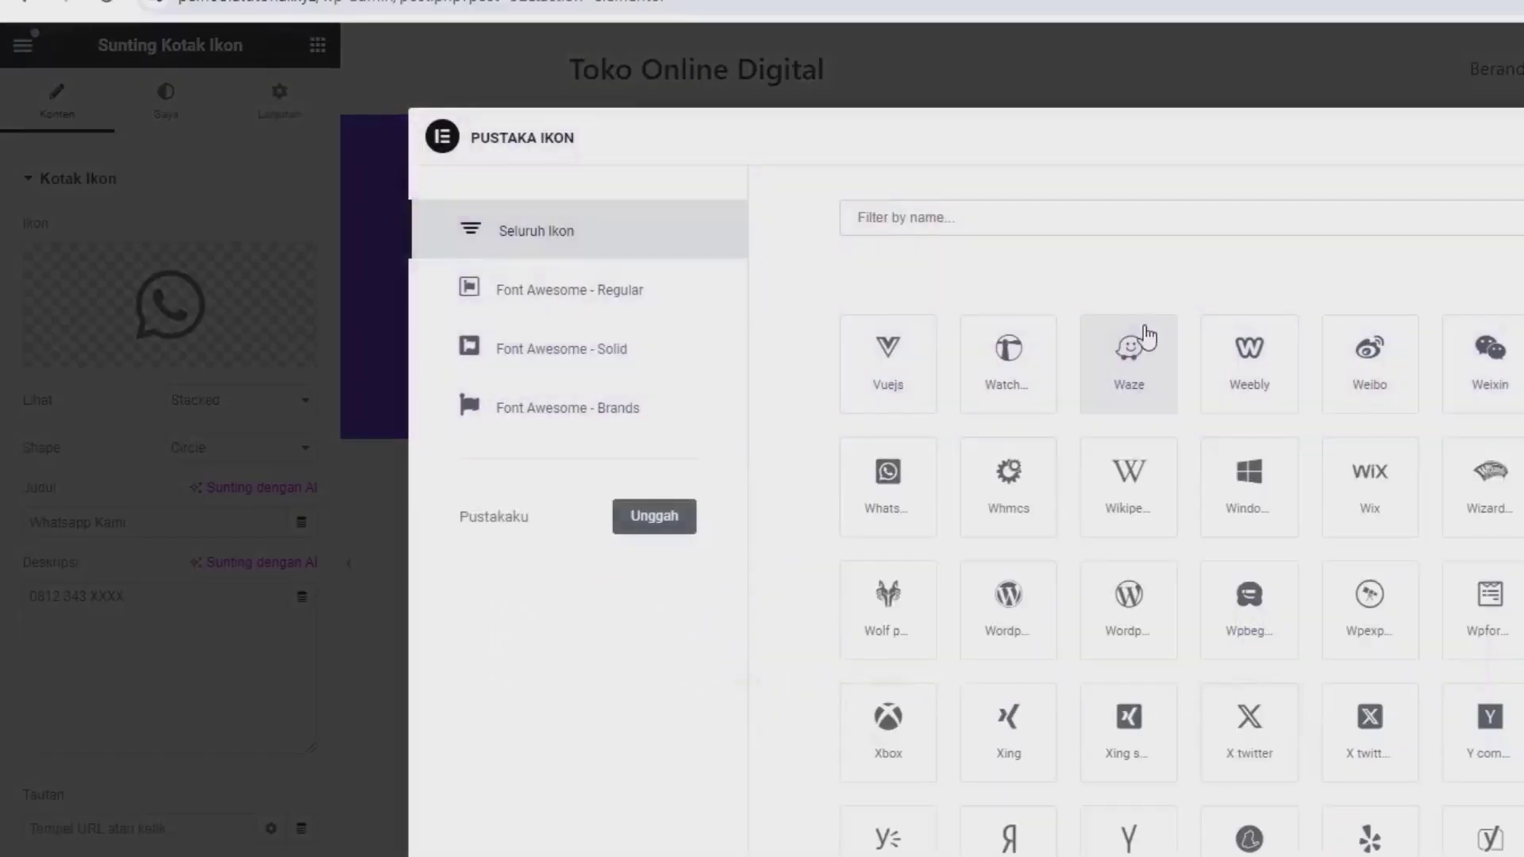
{"action": "type", "text": "ad"}
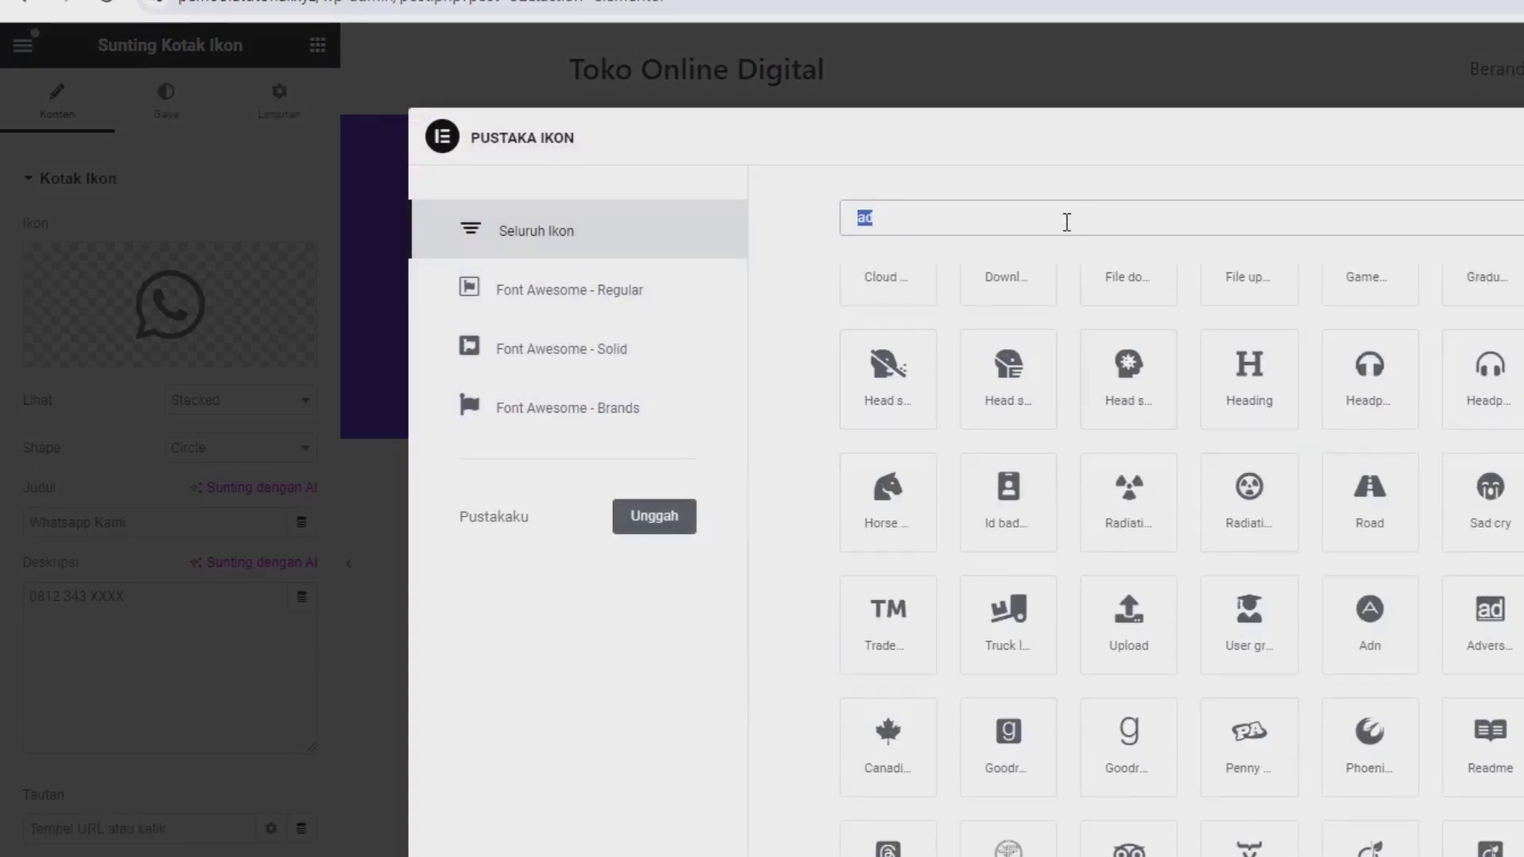
{"action": "type", "text": "m"}
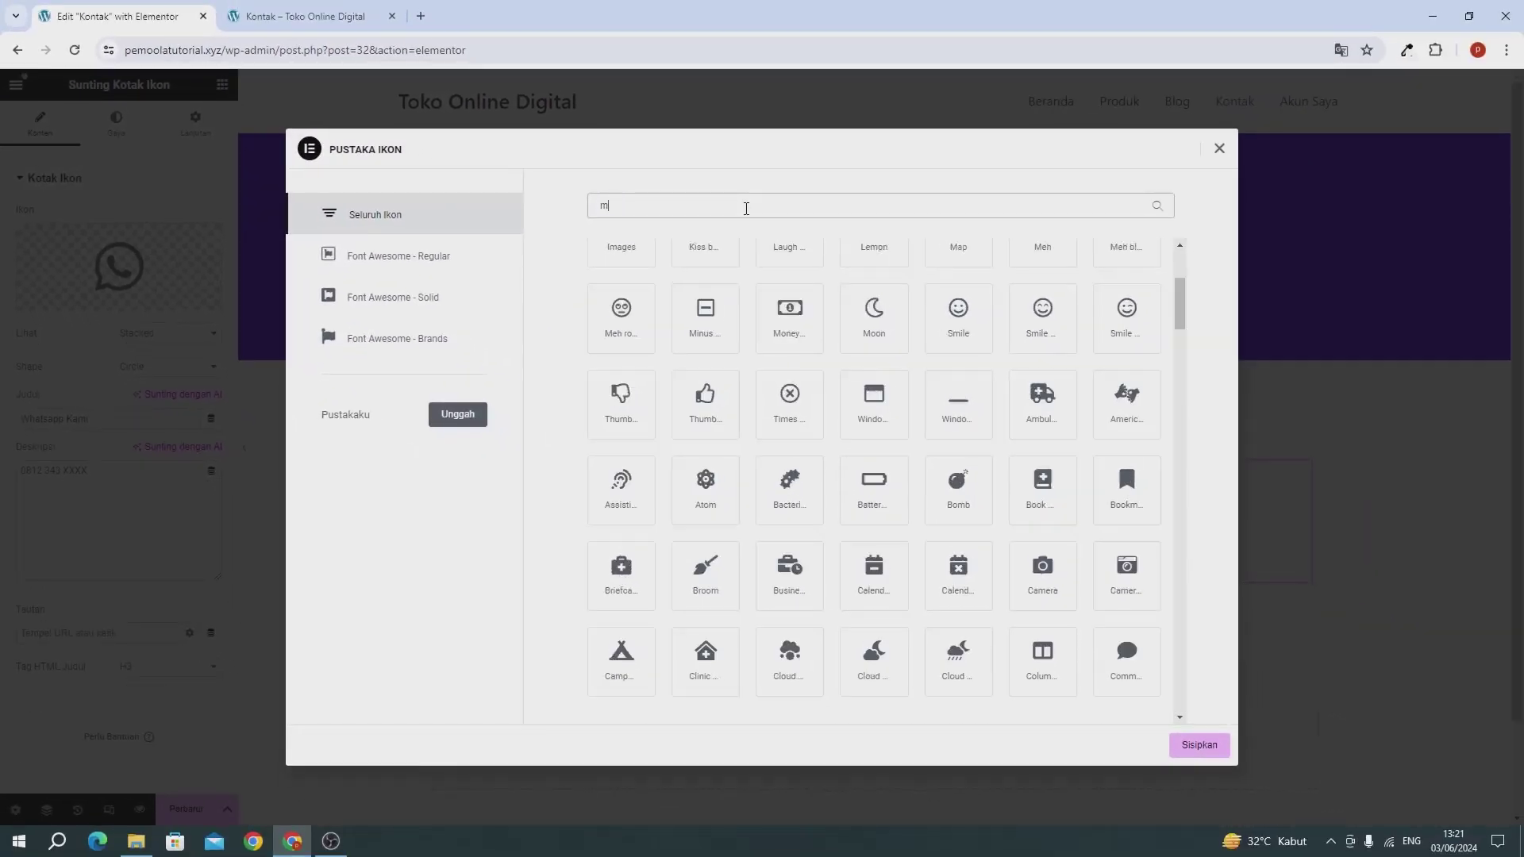
{"action": "type", "text": "ap"}
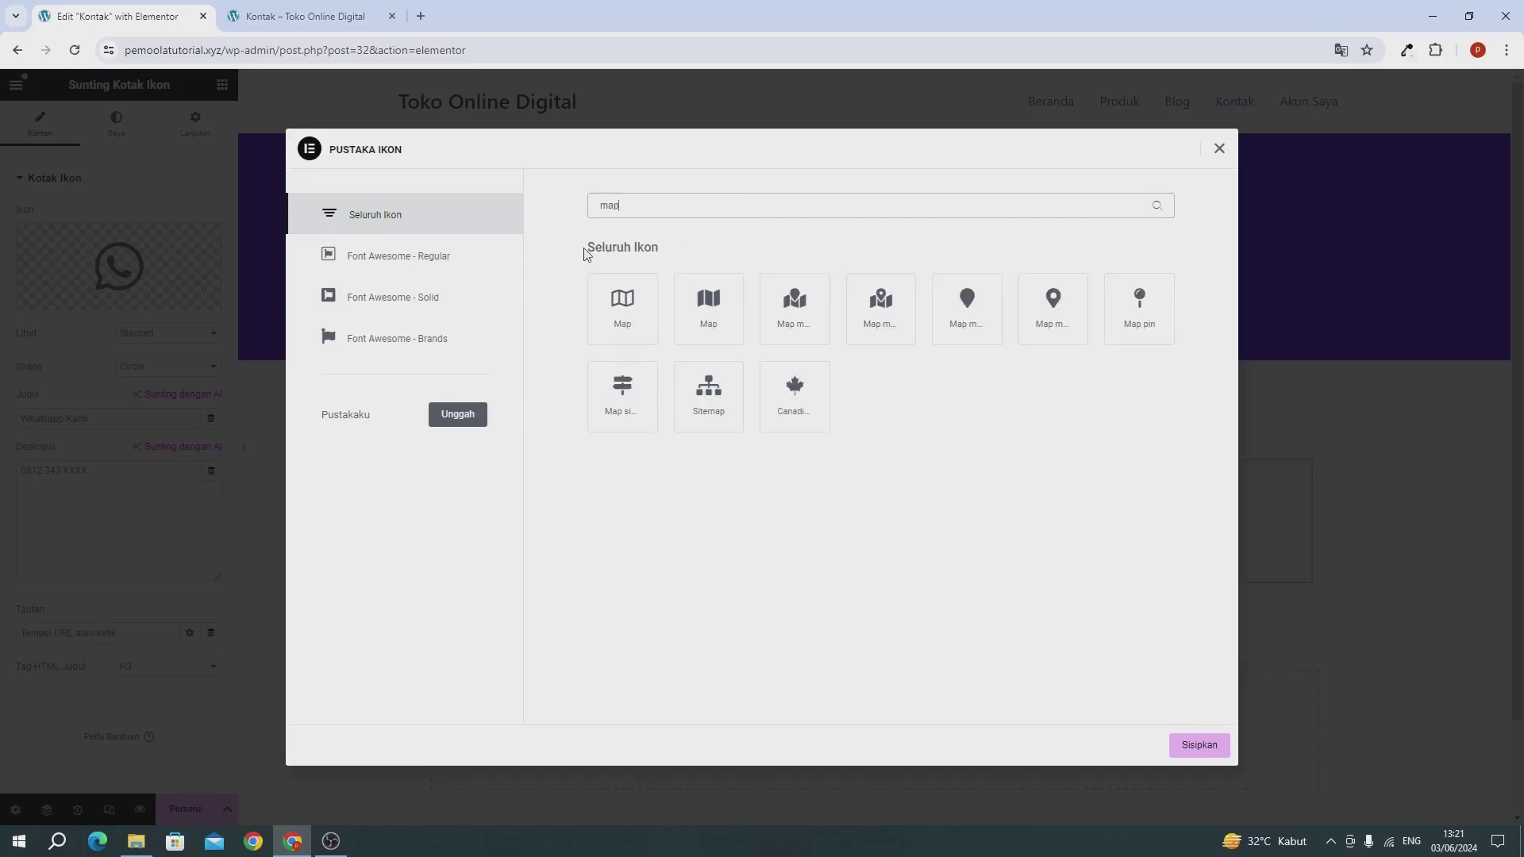
{"action": "left_click", "coordinate": [1135, 313]}
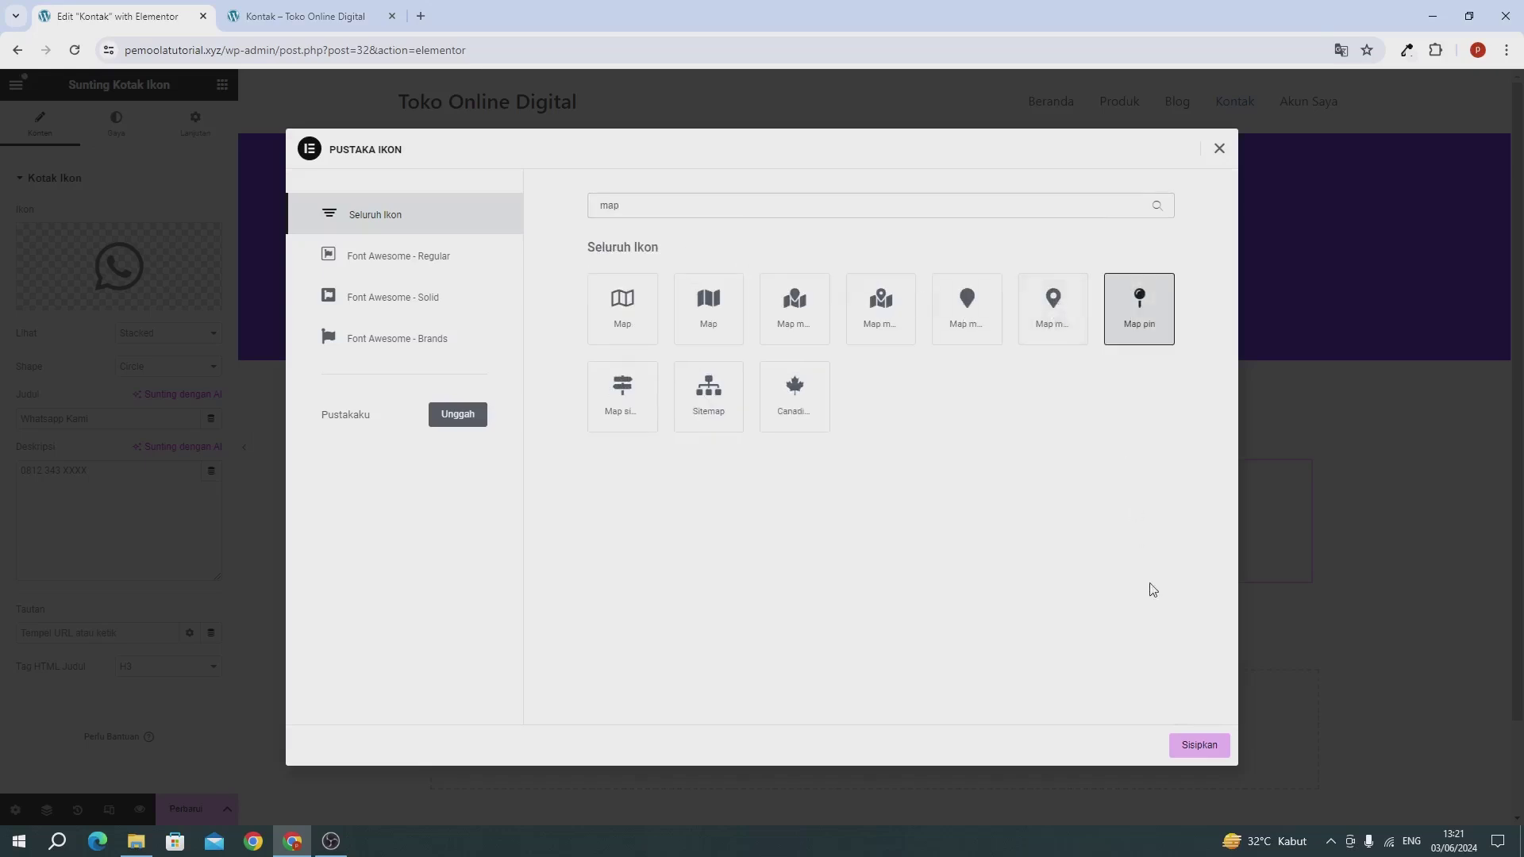
{"action": "left_click", "coordinate": [1174, 755]}
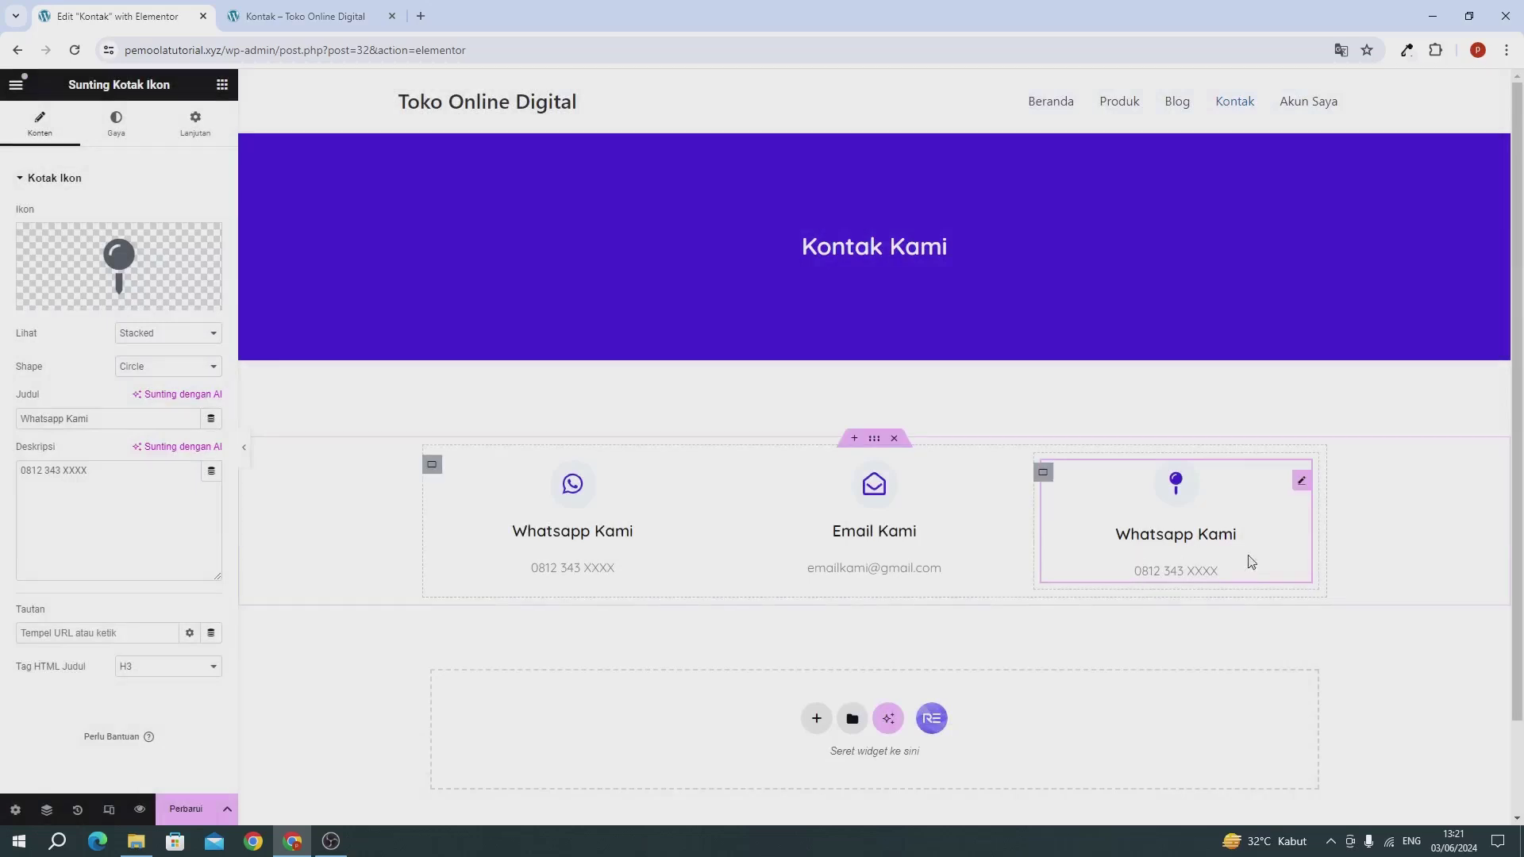
Step: Retitle the right card 'Alamat' and enter a street address as its description
{"action": "triple_click", "coordinate": [69, 420]}
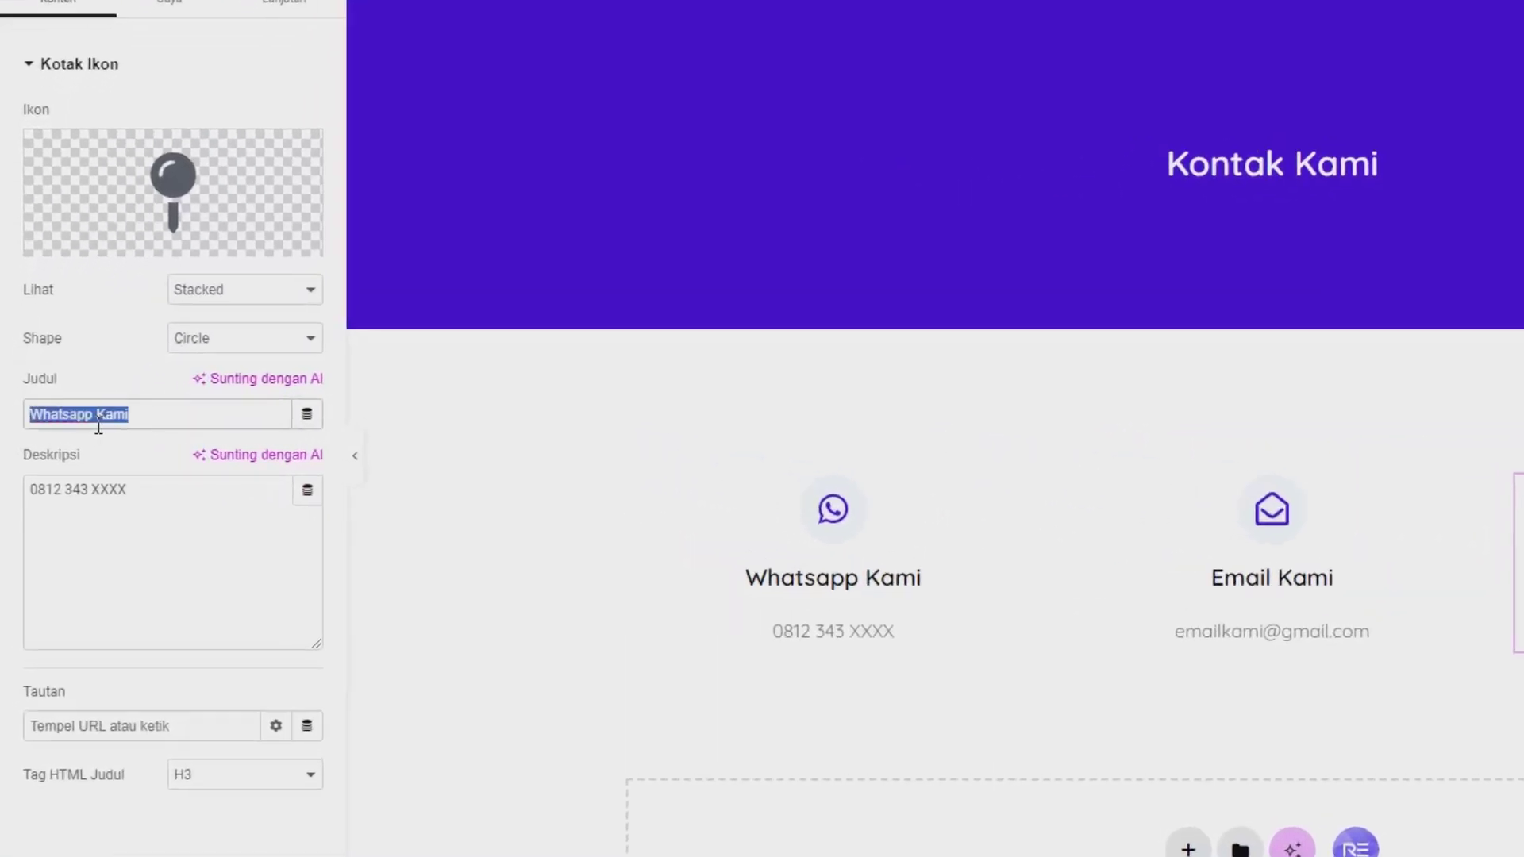
{"action": "type", "text": "Alamat"}
{"action": "triple_click", "coordinate": [92, 548]}
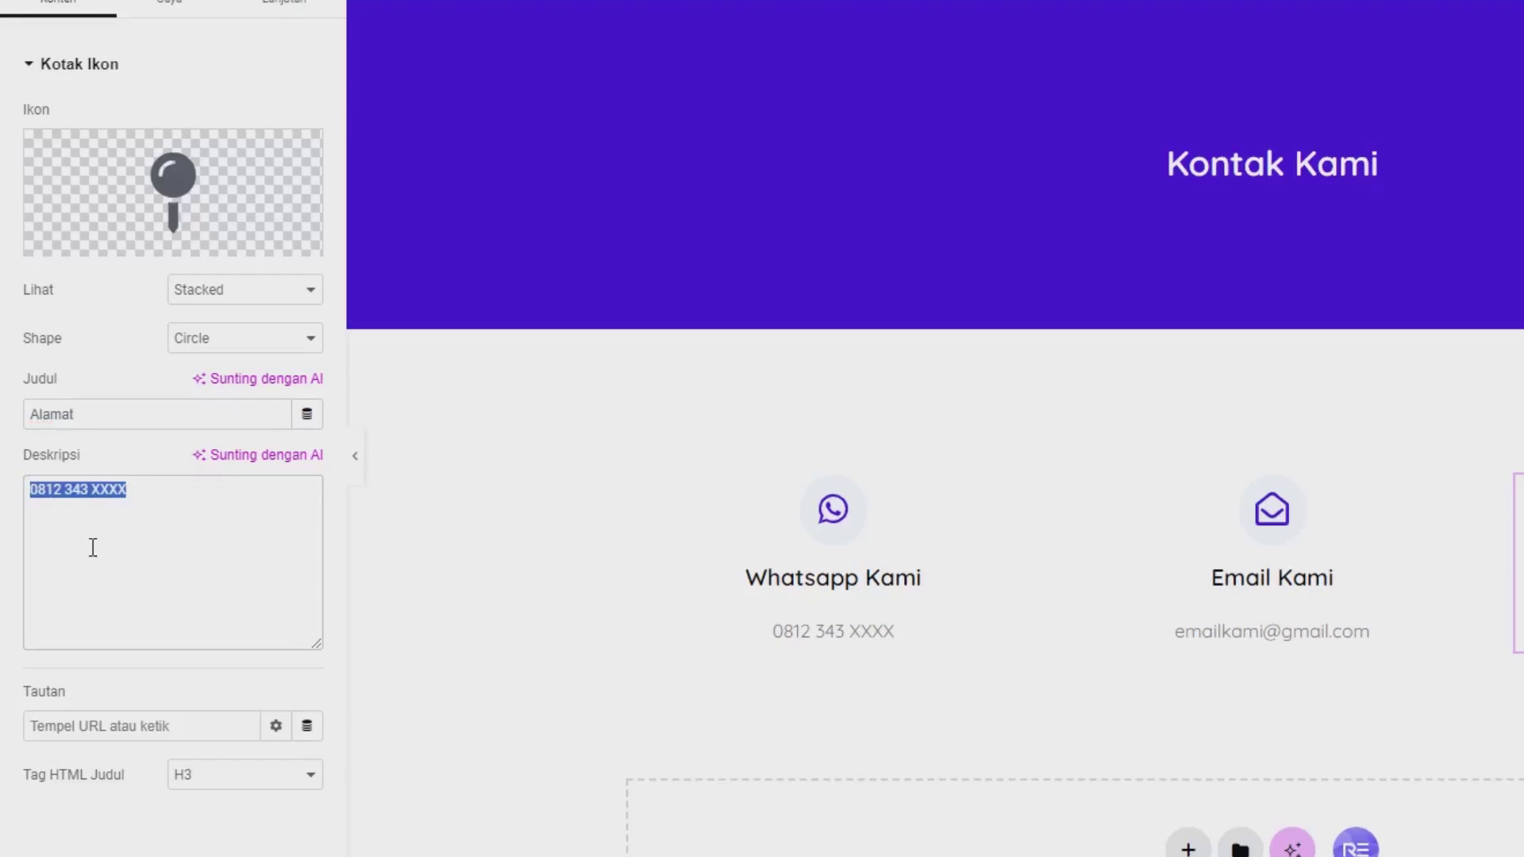
{"action": "type", "text": "Jalan raya teb"}
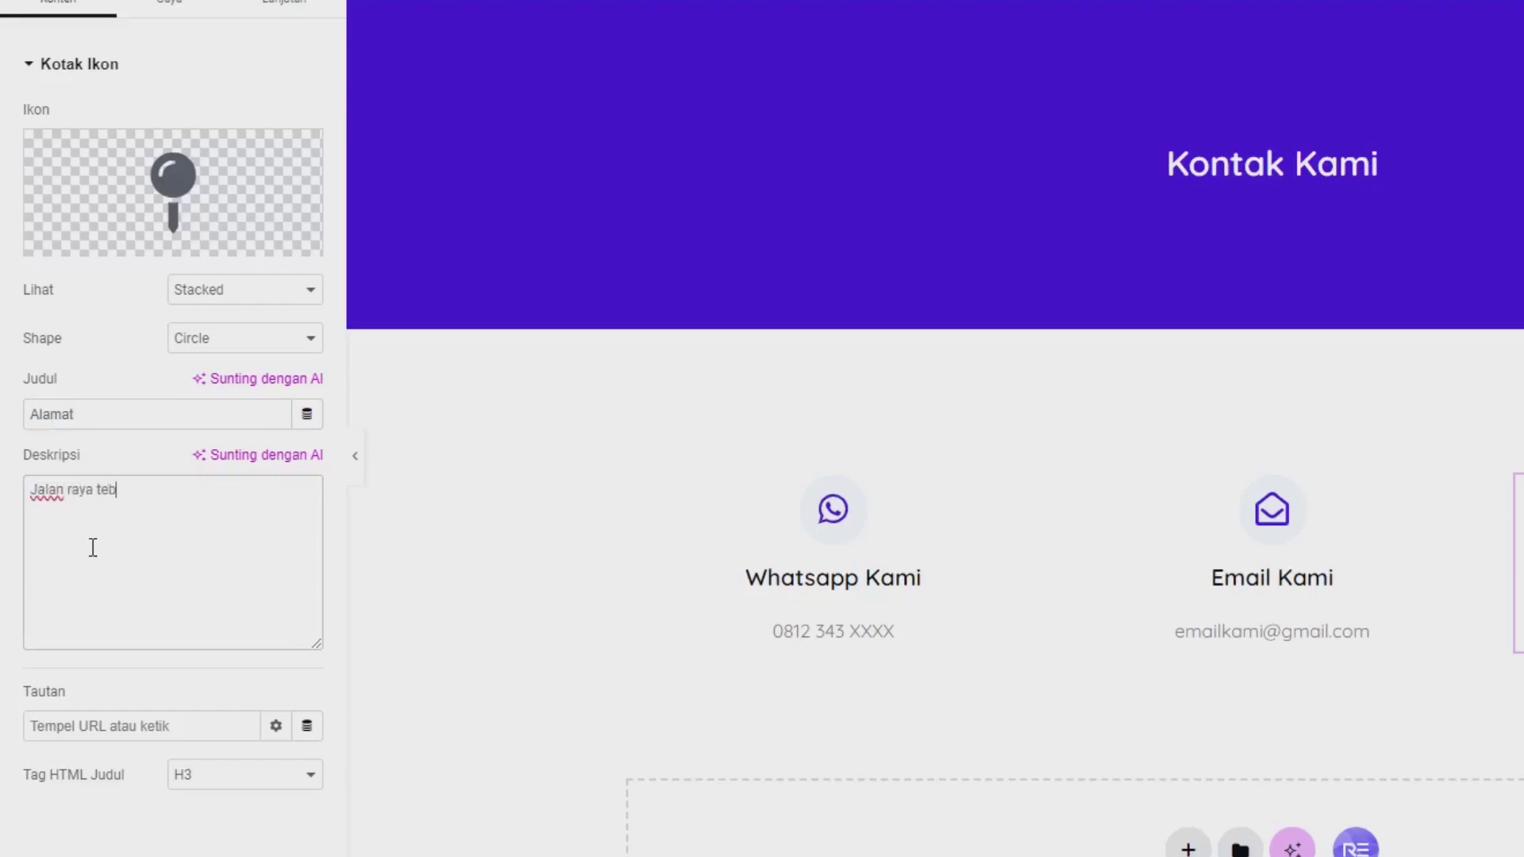
{"action": "type", "text": "et, jakarta selatan"}
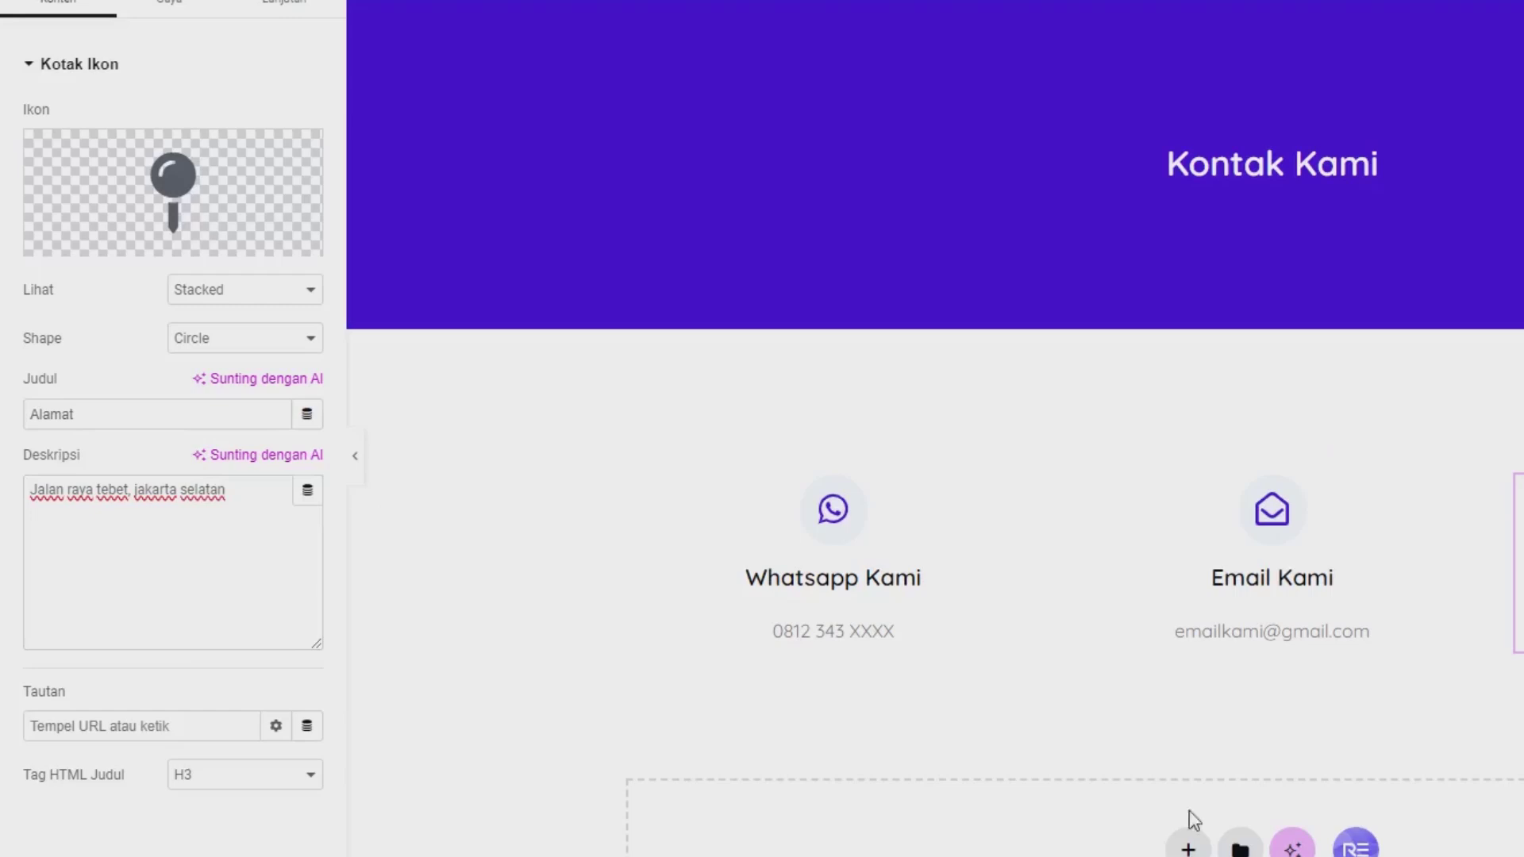
{"action": "scroll", "coordinate": [1189, 811], "scroll_direction": "down", "scroll_amount": 2}
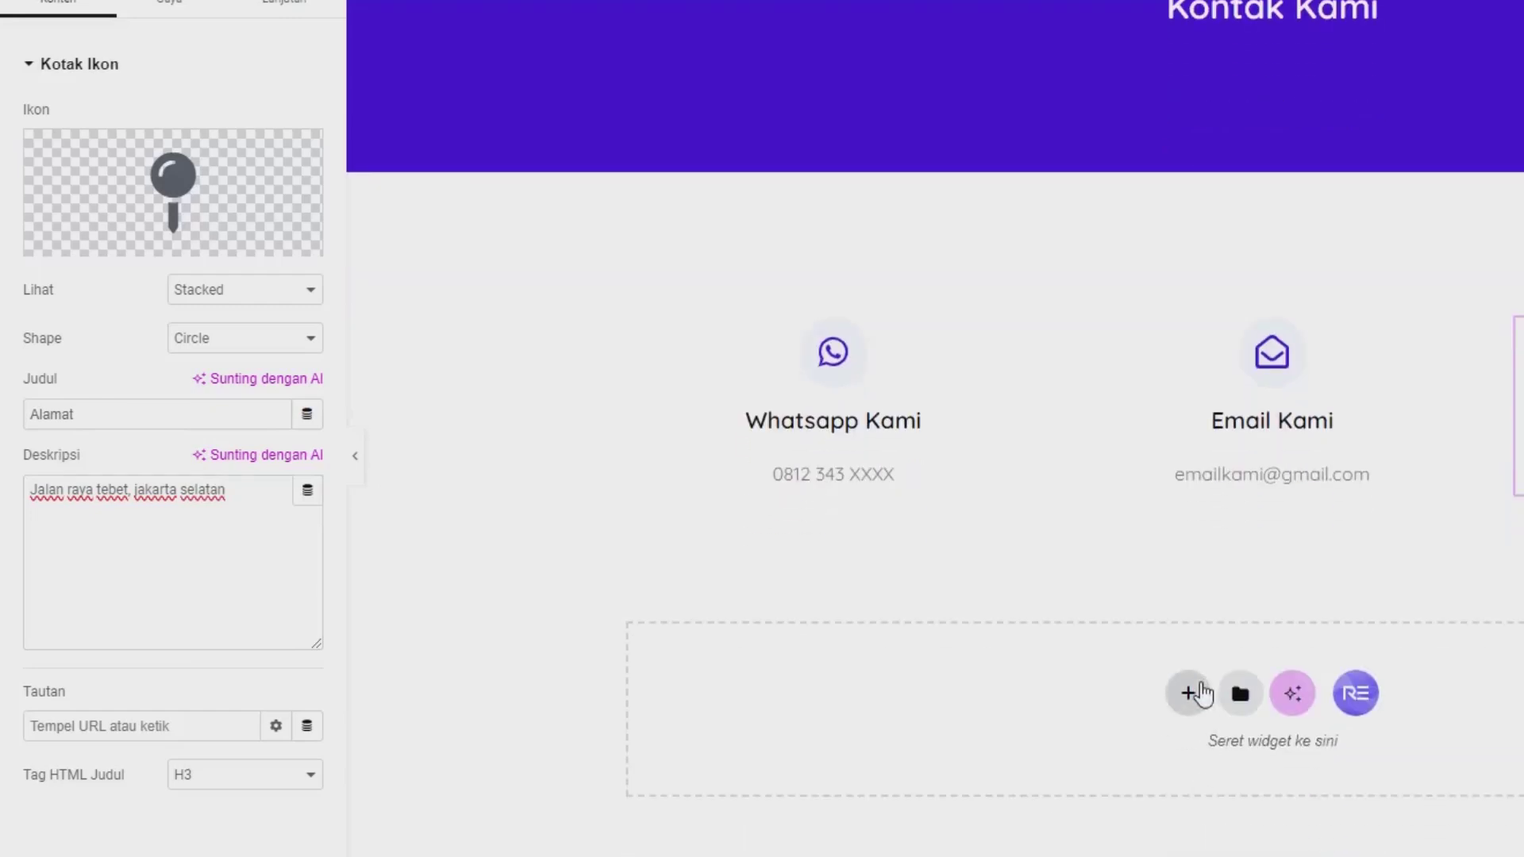
Step: Add a single-column Flexbox container below the cards with a 6% top margin
{"action": "left_click", "coordinate": [1084, 646]}
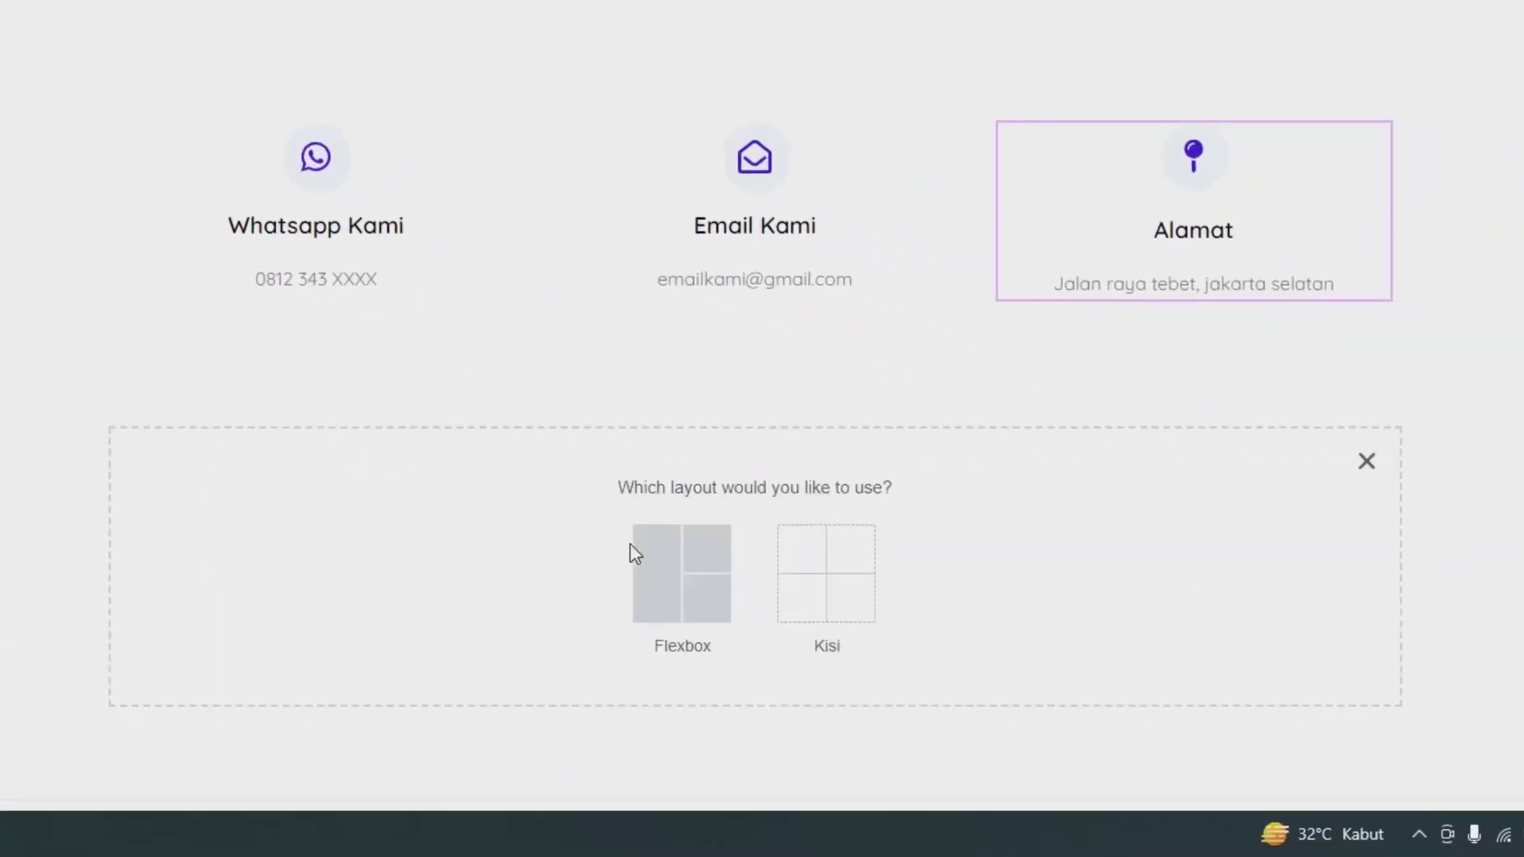
{"action": "left_click", "coordinate": [644, 561]}
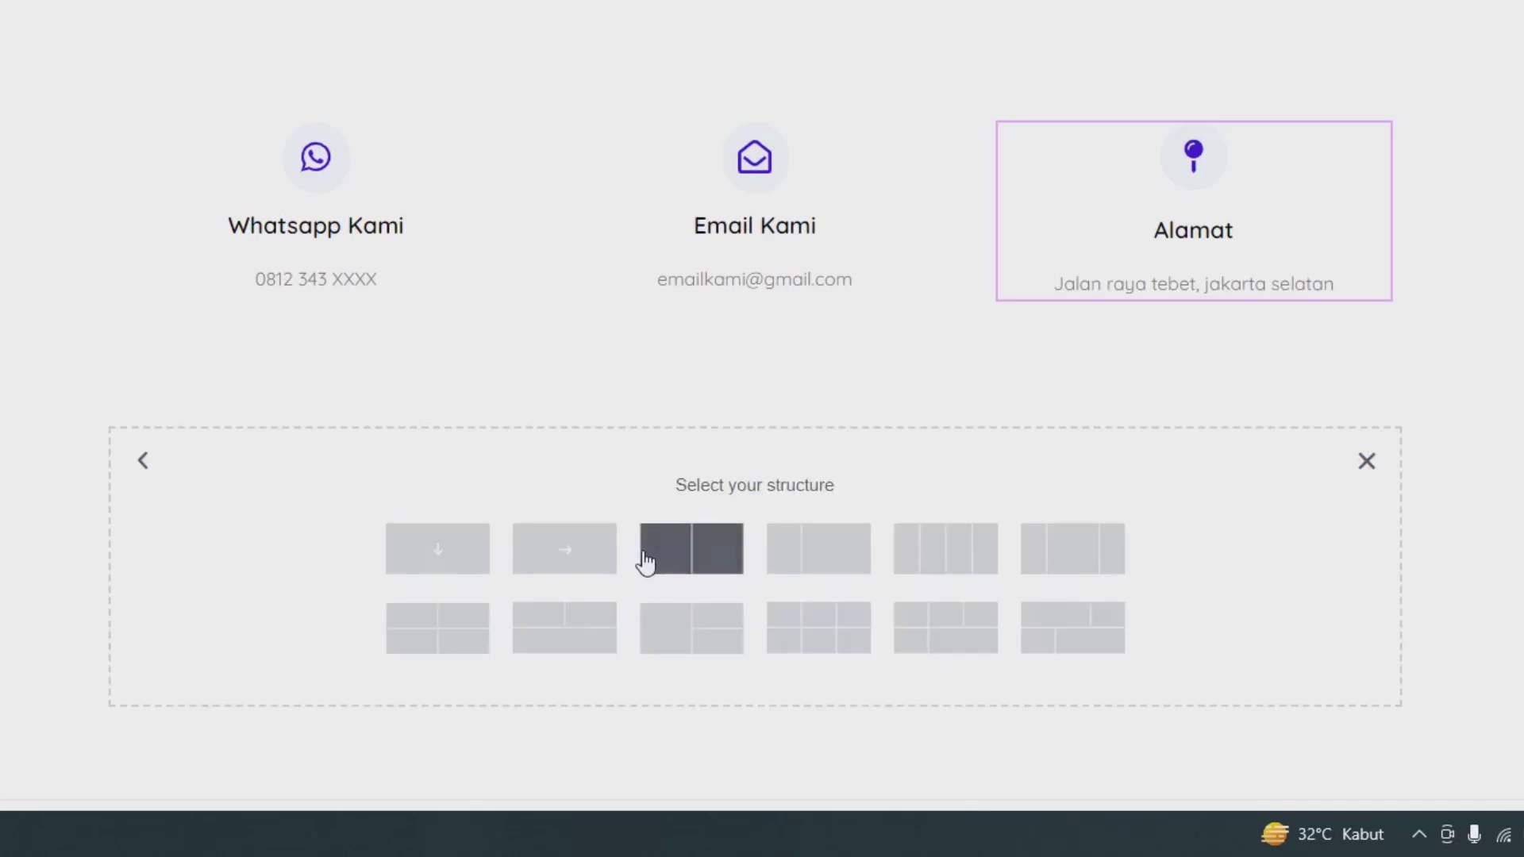
{"action": "left_click", "coordinate": [447, 558]}
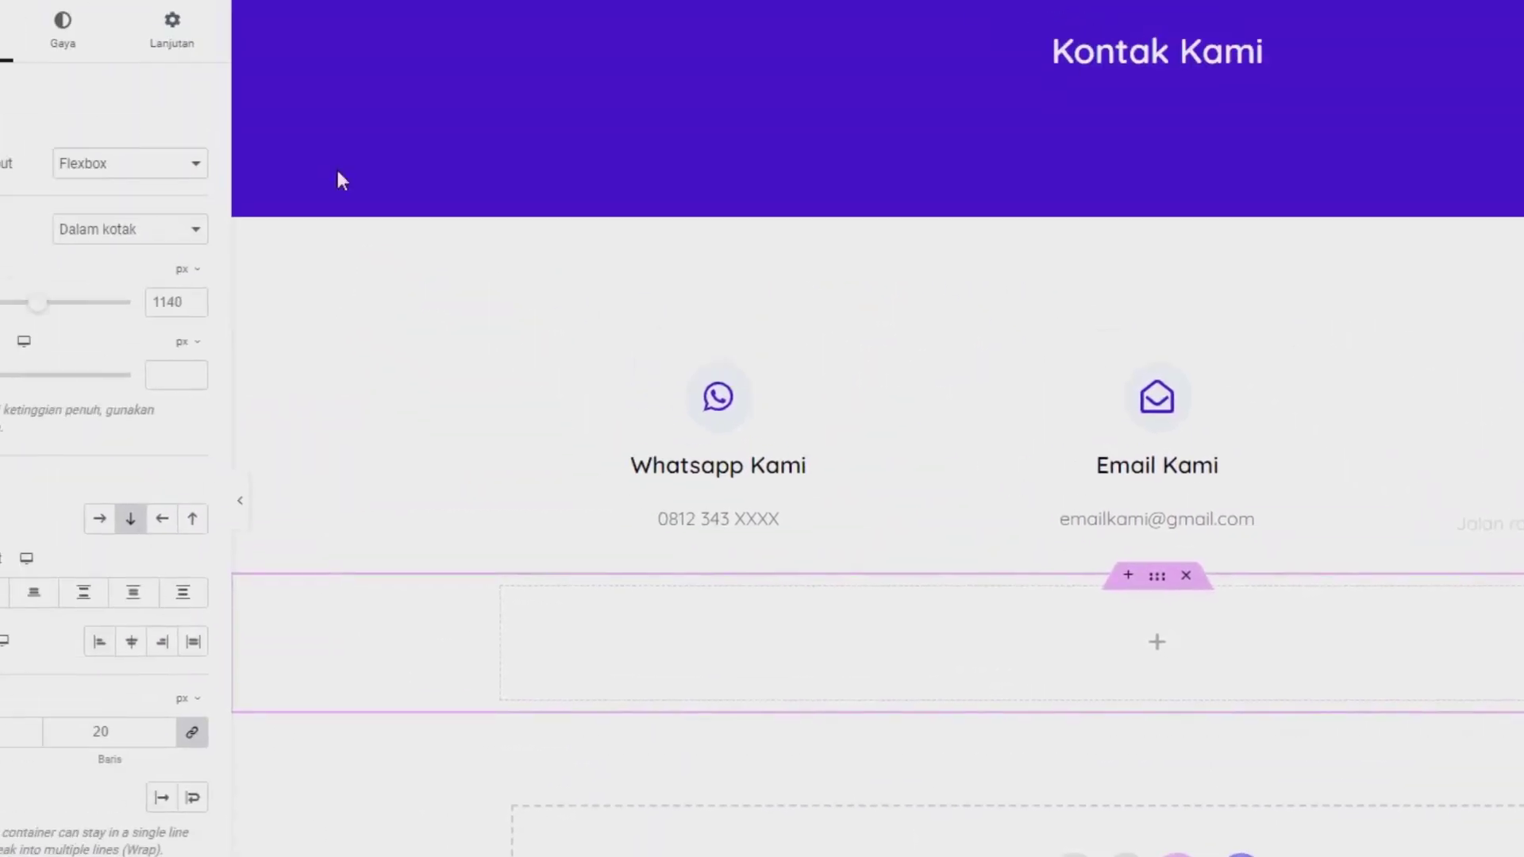
{"action": "left_click", "coordinate": [304, 130]}
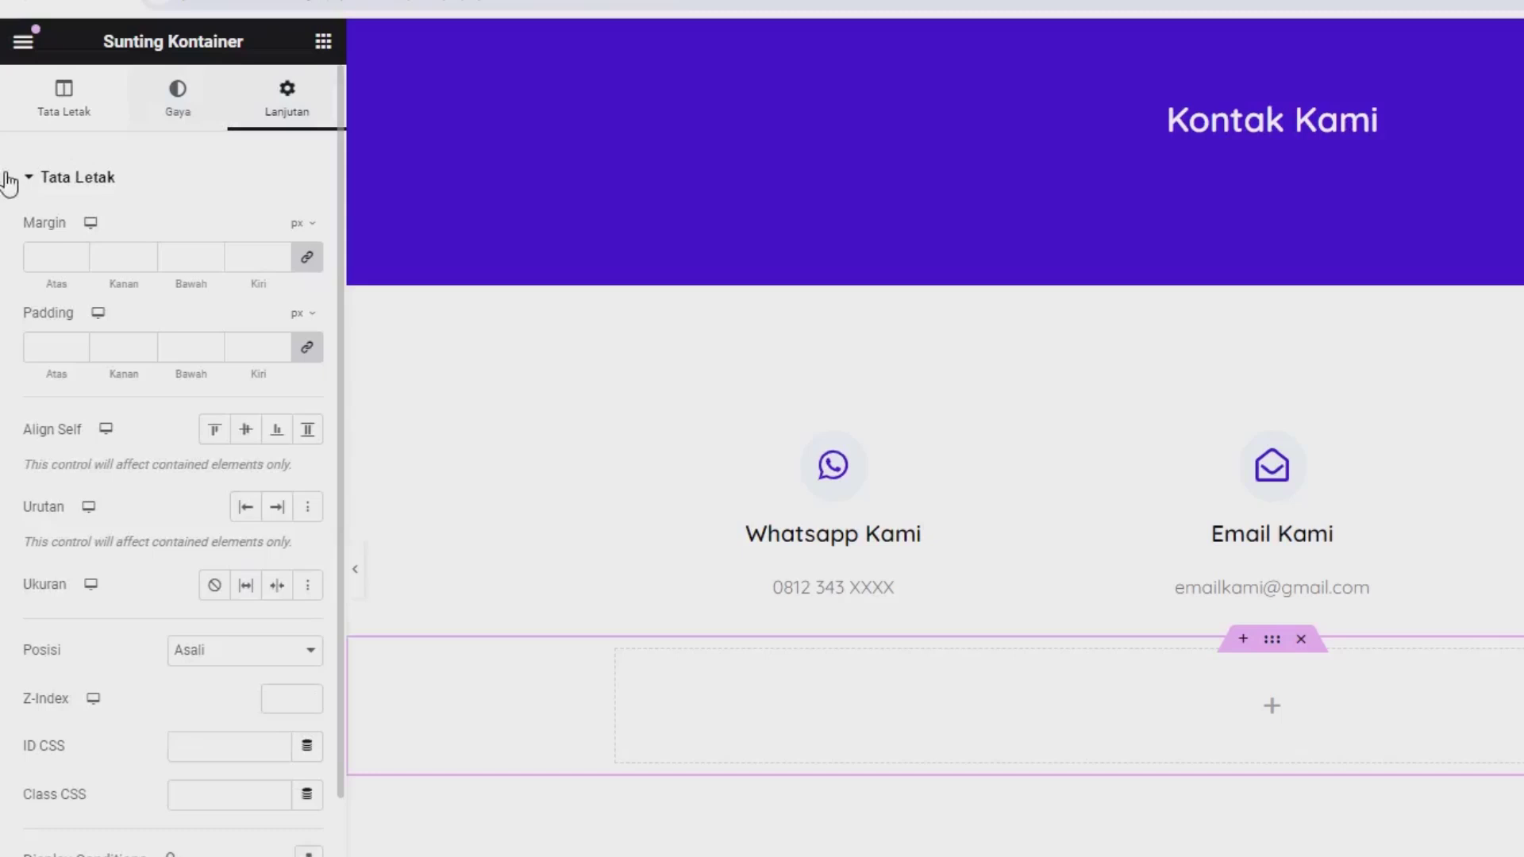
{"action": "left_click", "coordinate": [308, 272]}
{"action": "left_click", "coordinate": [300, 225]}
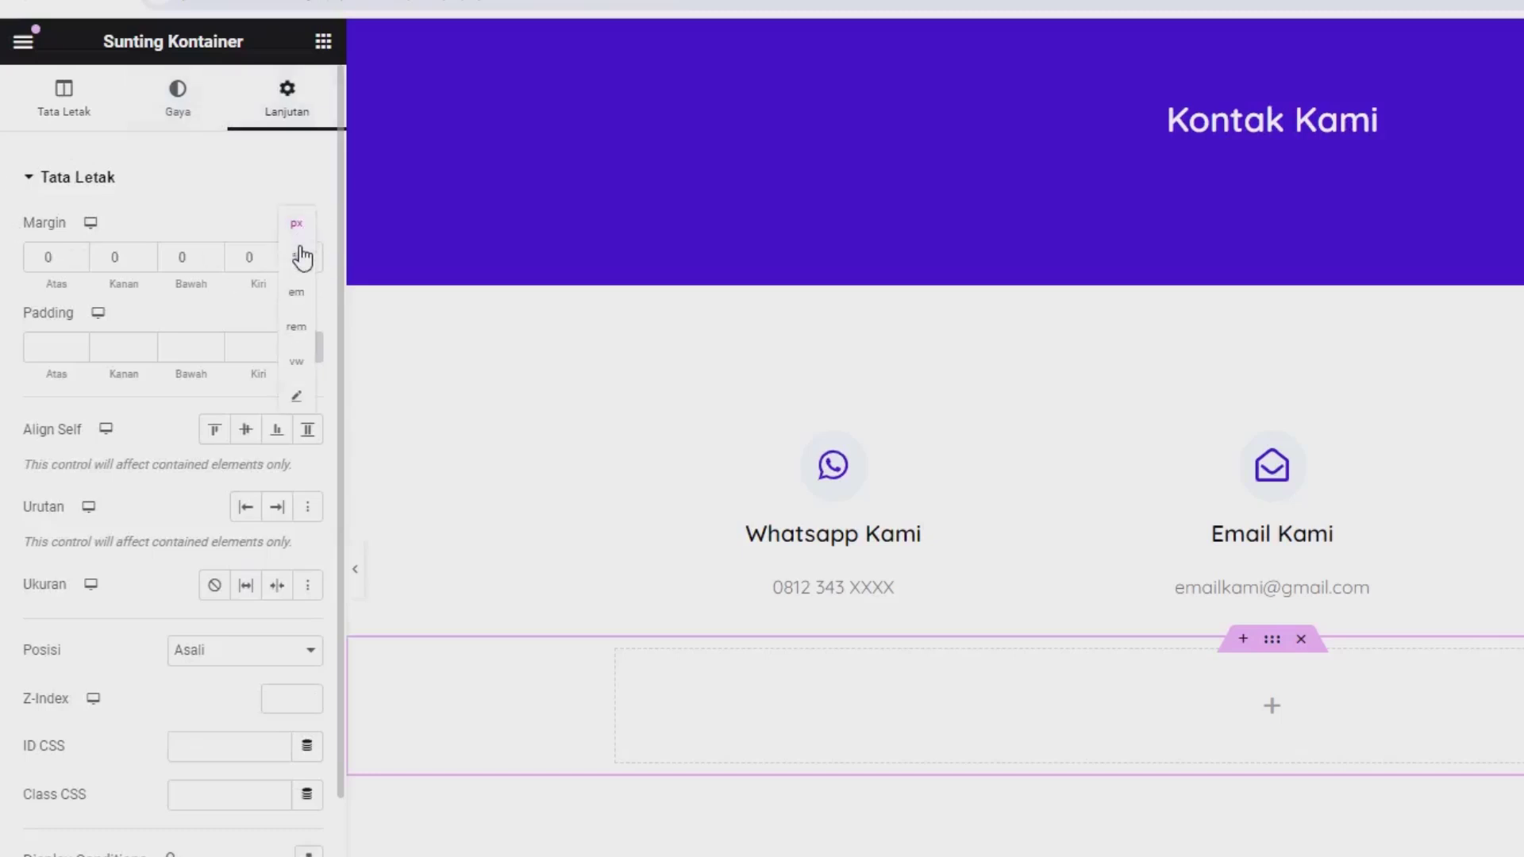
{"action": "left_click", "coordinate": [300, 255]}
{"action": "left_click", "coordinate": [36, 255]}
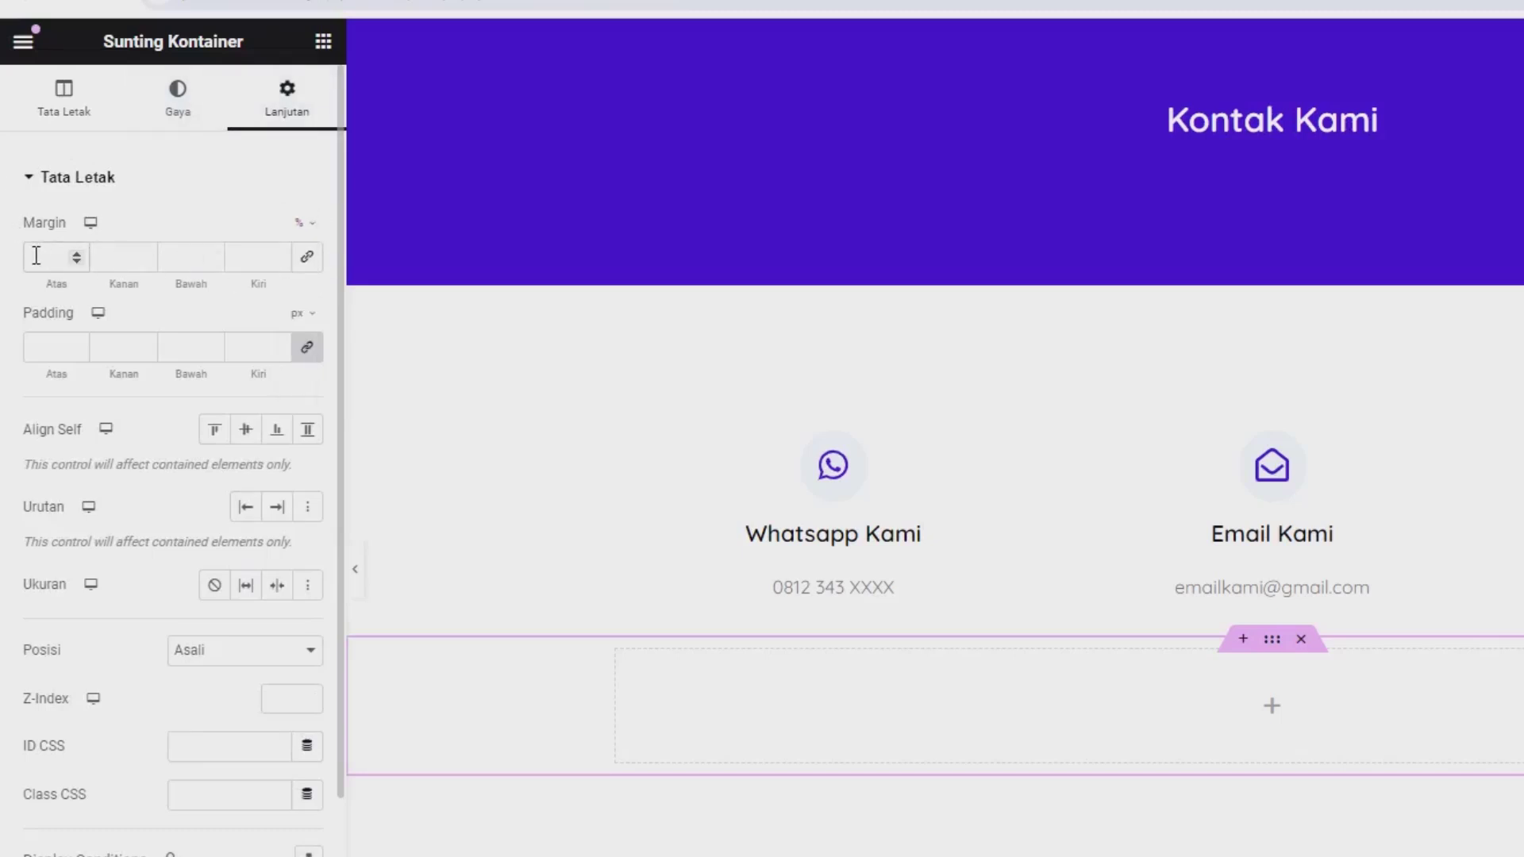
{"action": "type", "text": "6"}
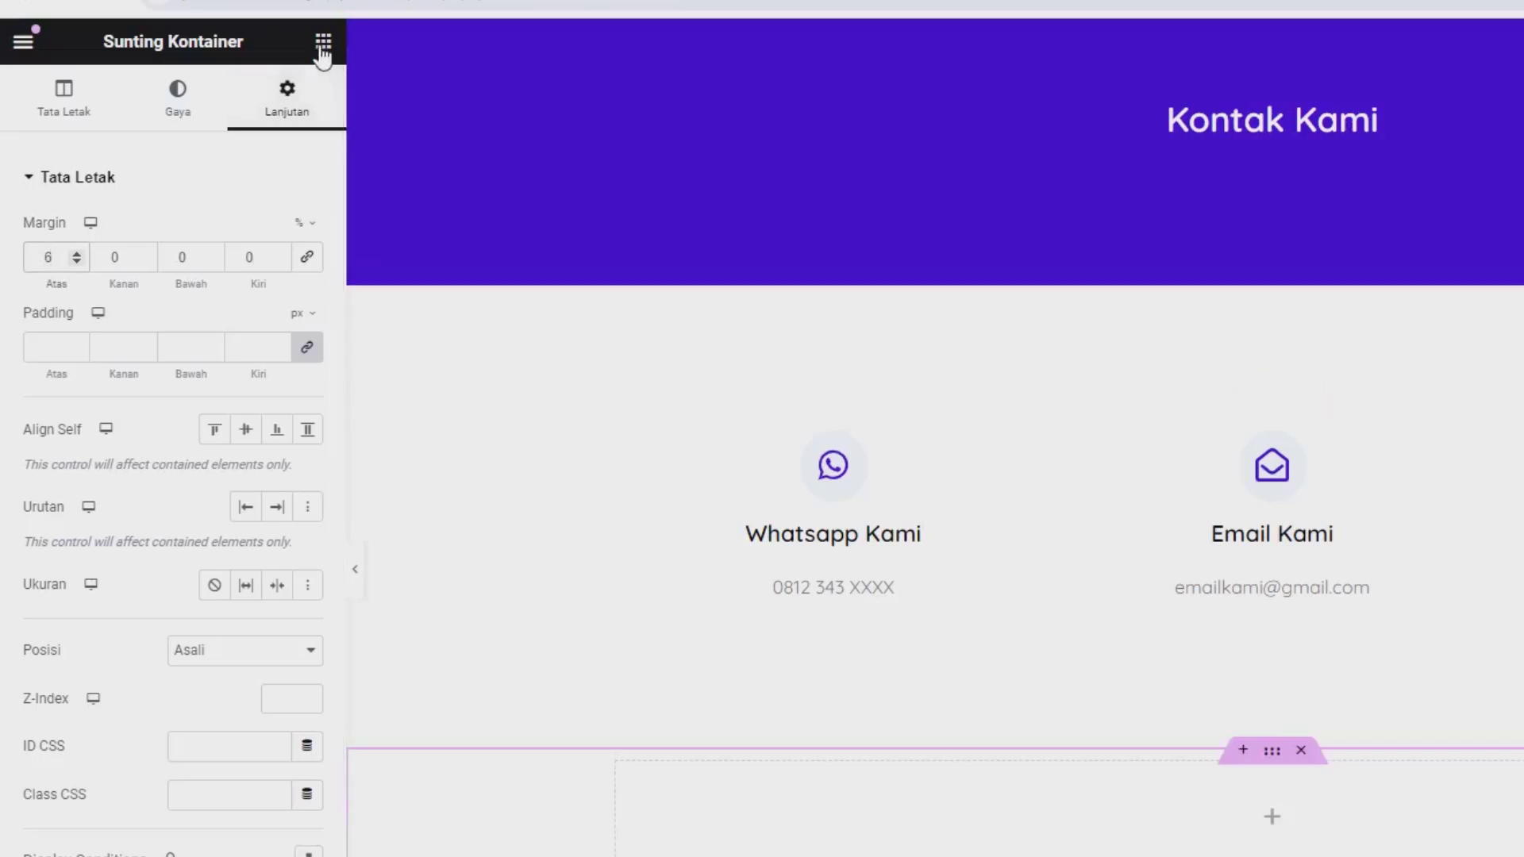
{"action": "left_click", "coordinate": [323, 43]}
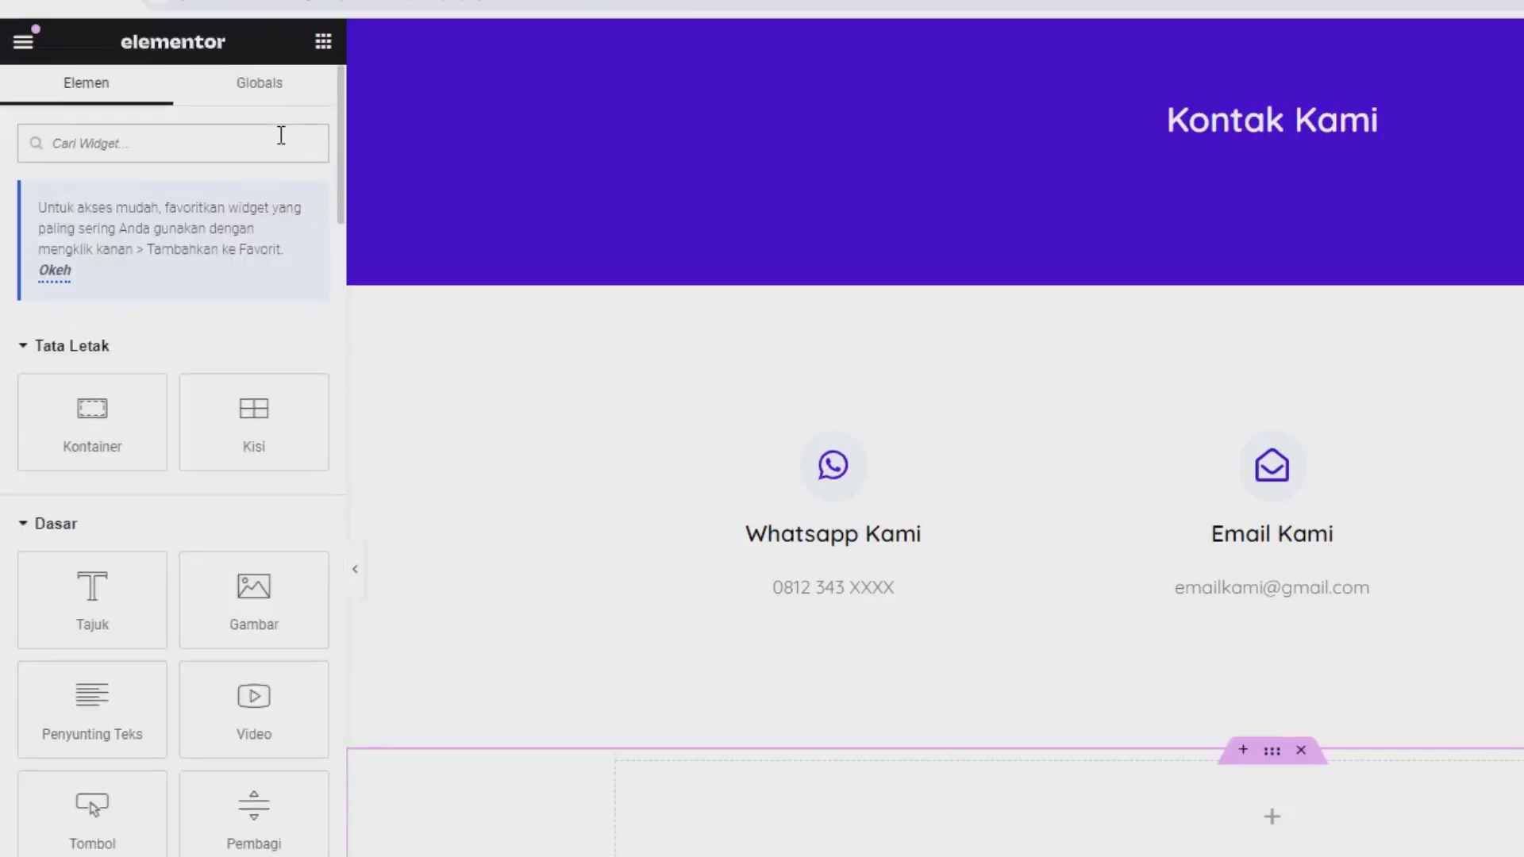
Step: Drop a Google Maps widget into the empty container with location 'jakarta selatan'
{"action": "type", "text": "map"}
{"action": "left_click_drag", "start_coordinate": [122, 401], "coordinate": [807, 801]}
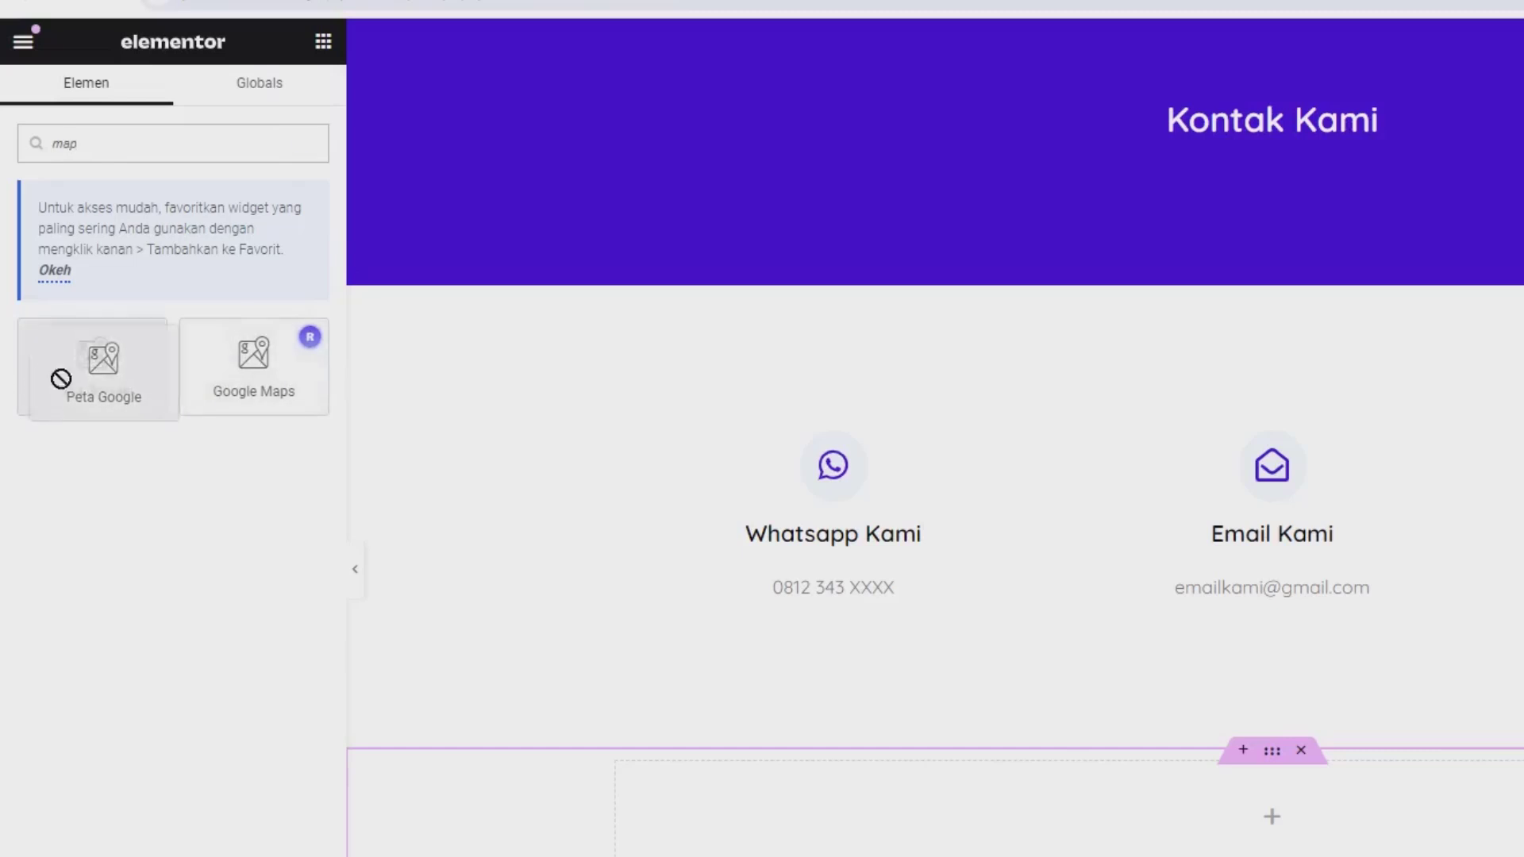
{"action": "left_click_drag", "start_coordinate": [555, 607], "coordinate": [554, 606]}
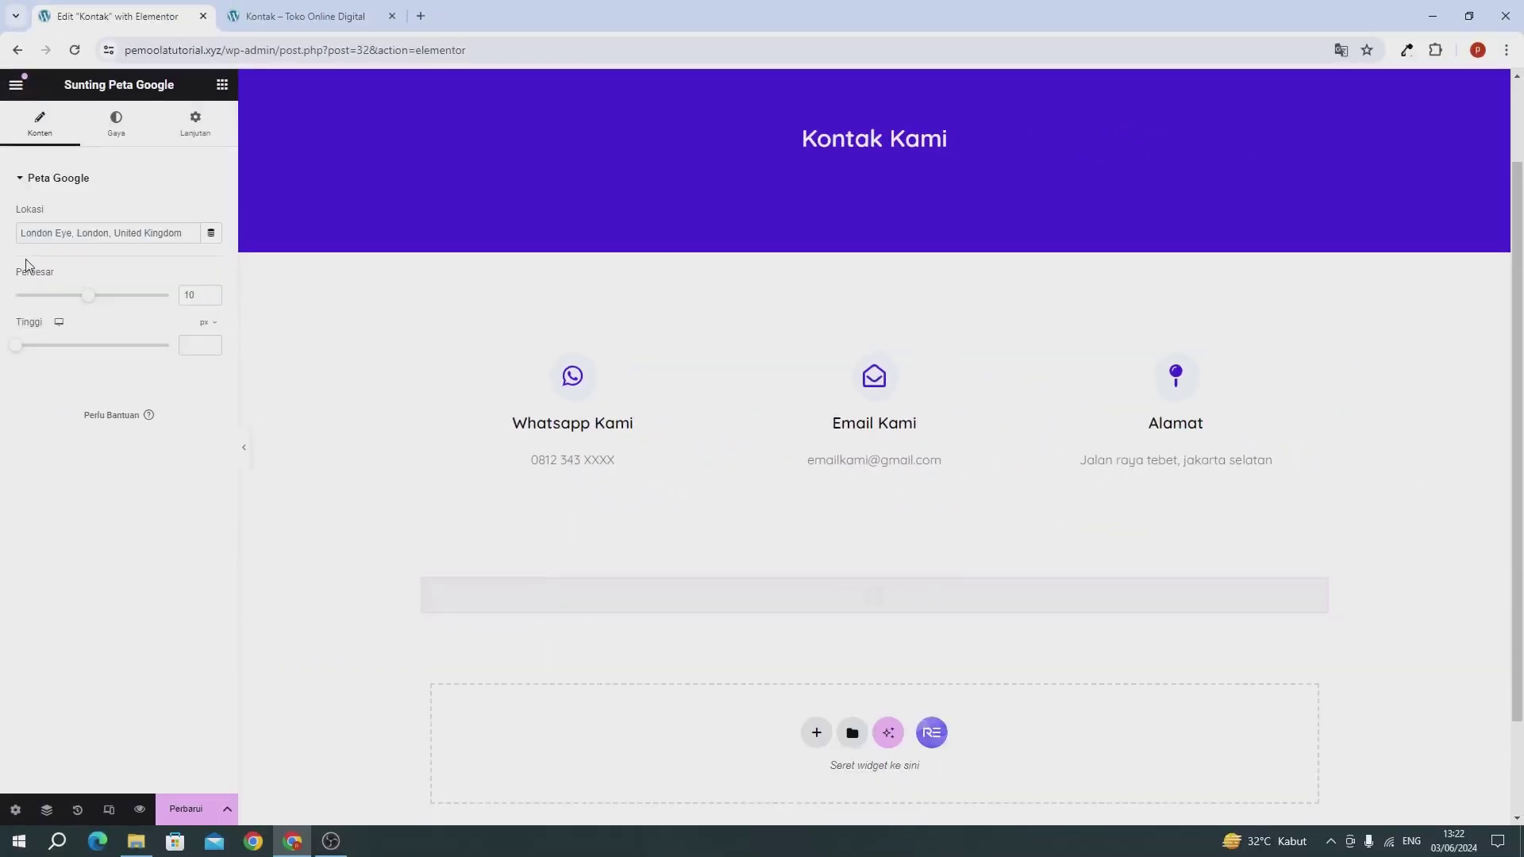
{"action": "triple_click", "coordinate": [38, 232]}
{"action": "type", "text": "jakarta selatan"}
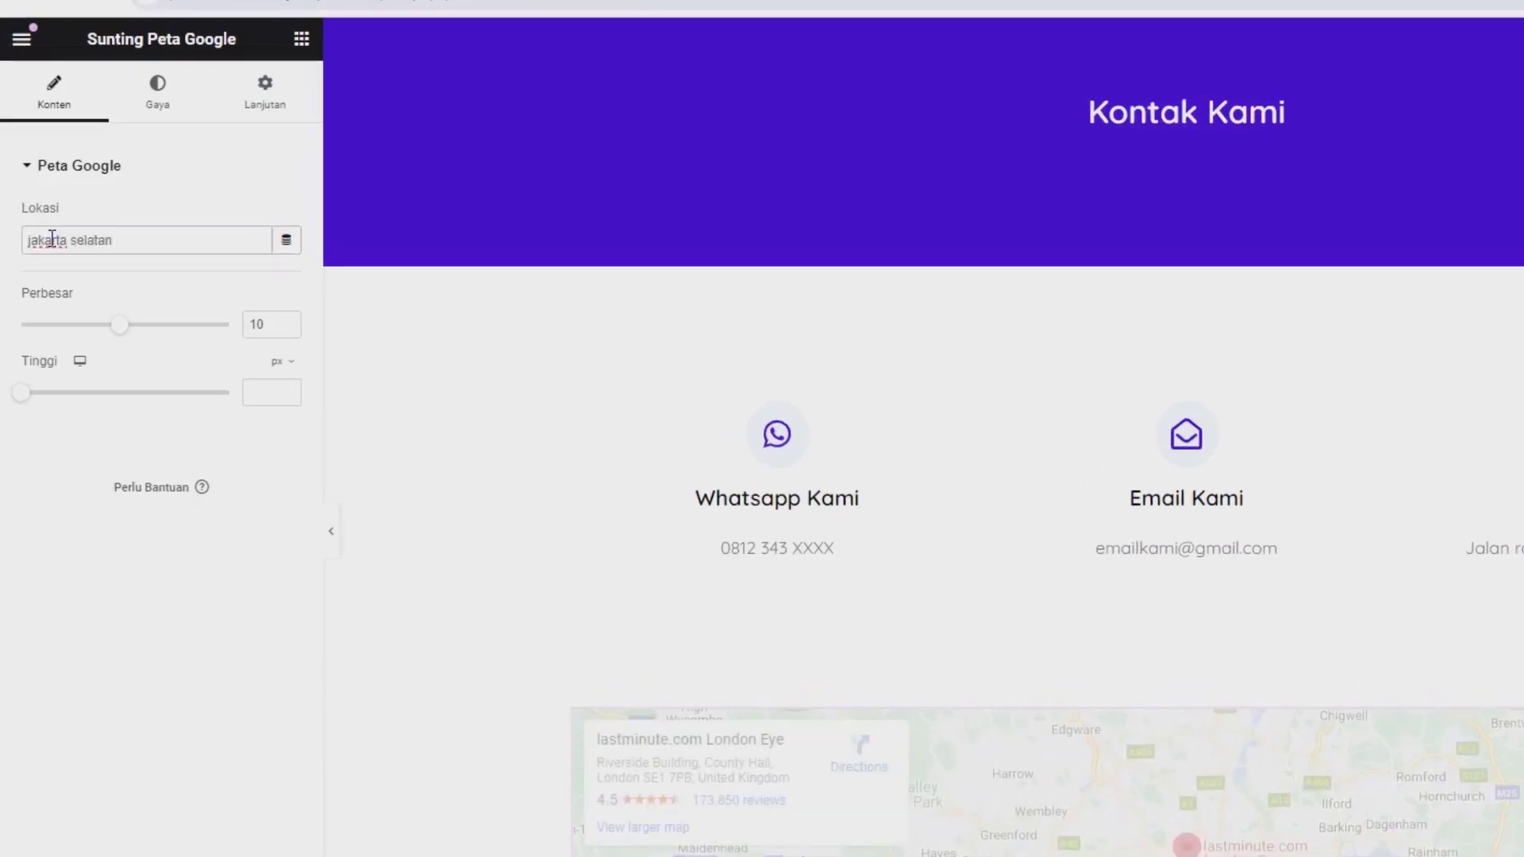
{"action": "scroll", "coordinate": [1058, 612], "scroll_direction": "down", "scroll_amount": 2}
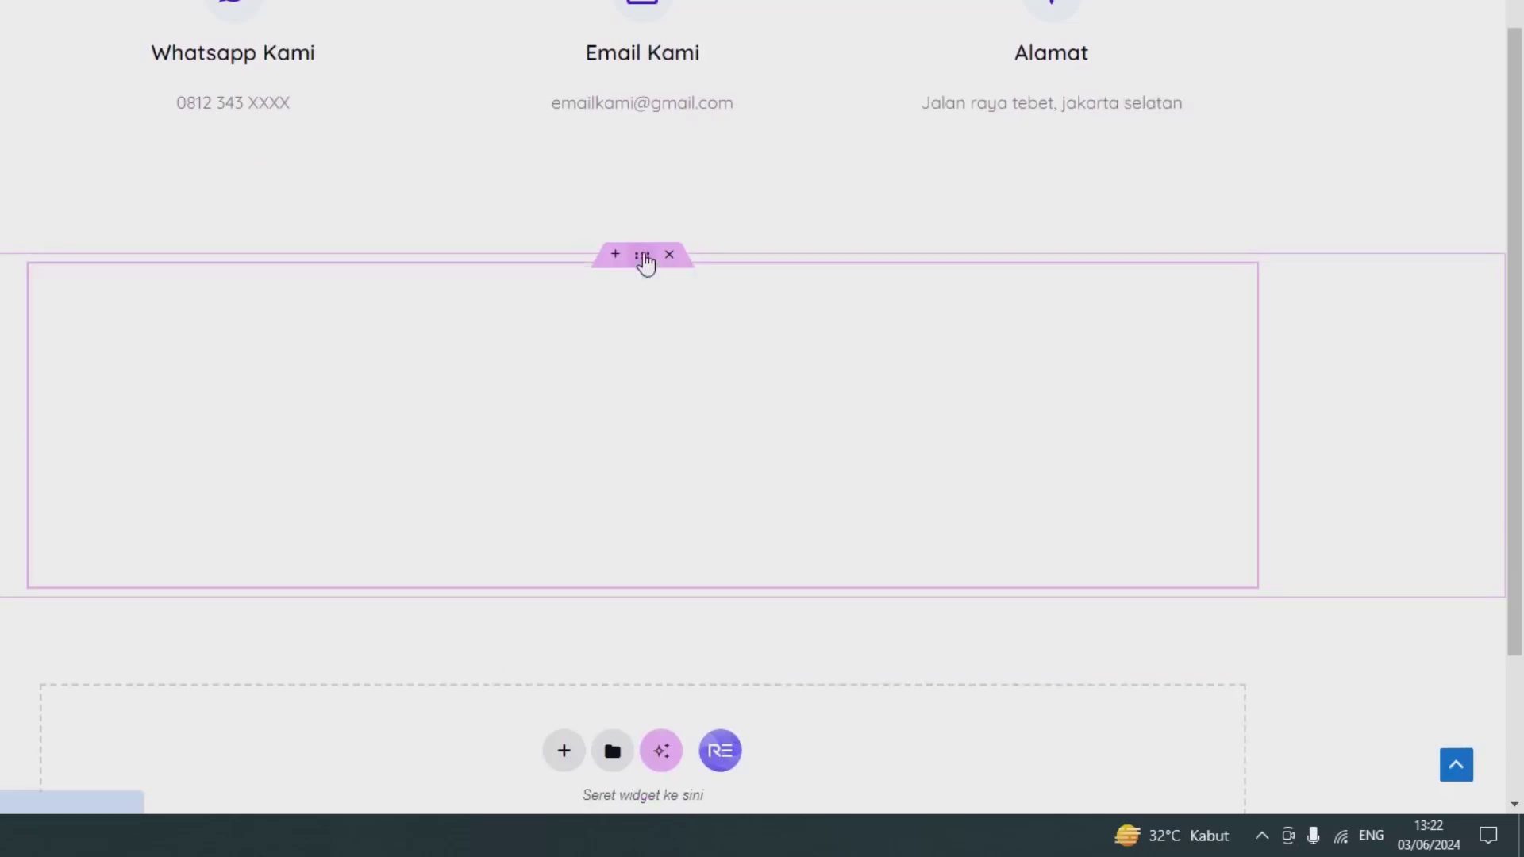
Step: Set the map container's content width to Full Width
{"action": "left_click", "coordinate": [644, 257]}
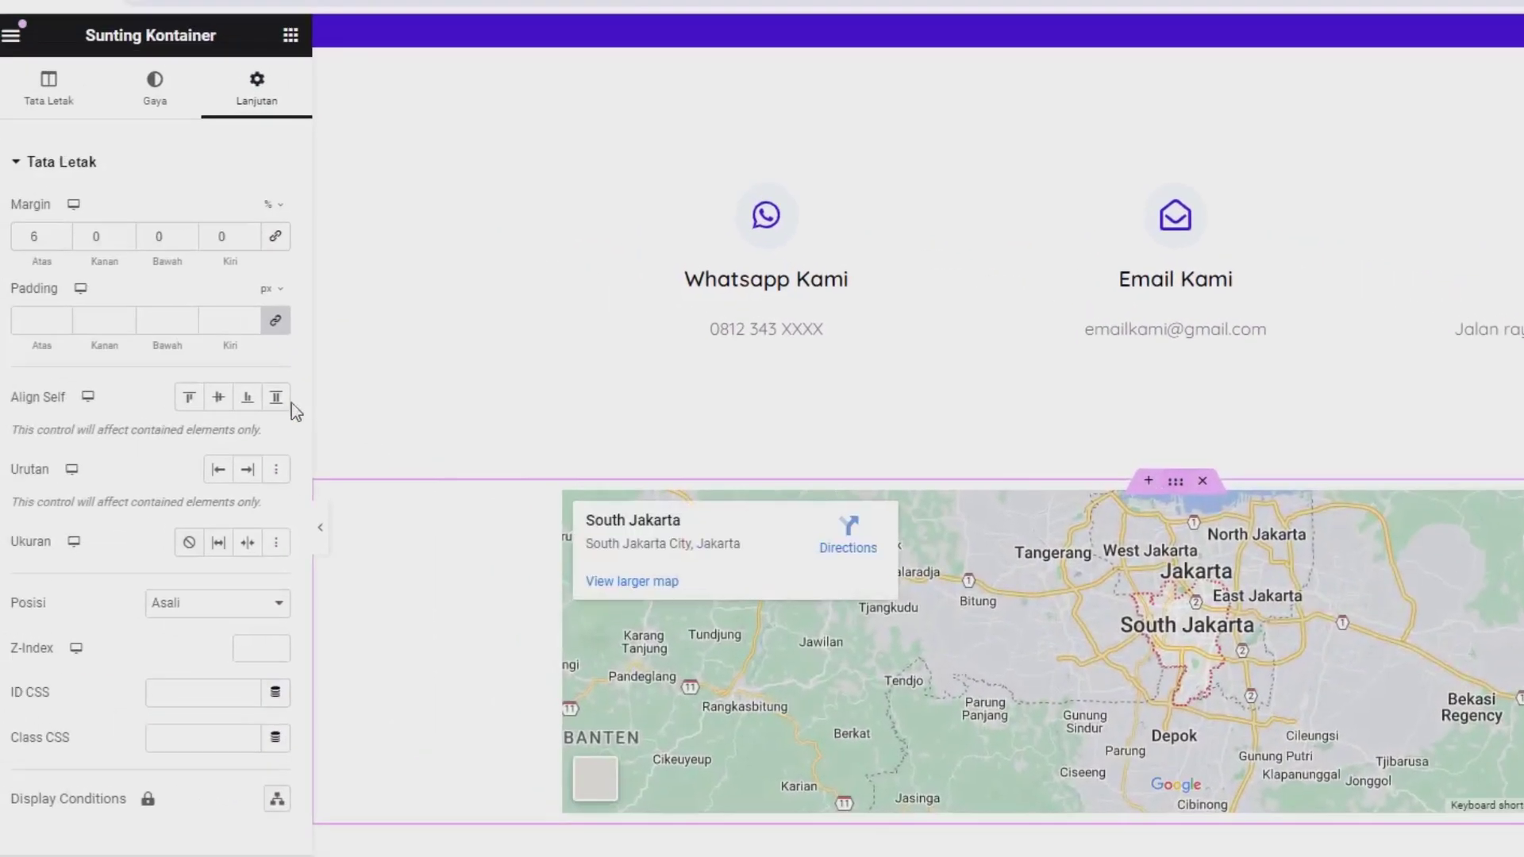
{"action": "left_click", "coordinate": [60, 94]}
{"action": "left_click", "coordinate": [188, 281]}
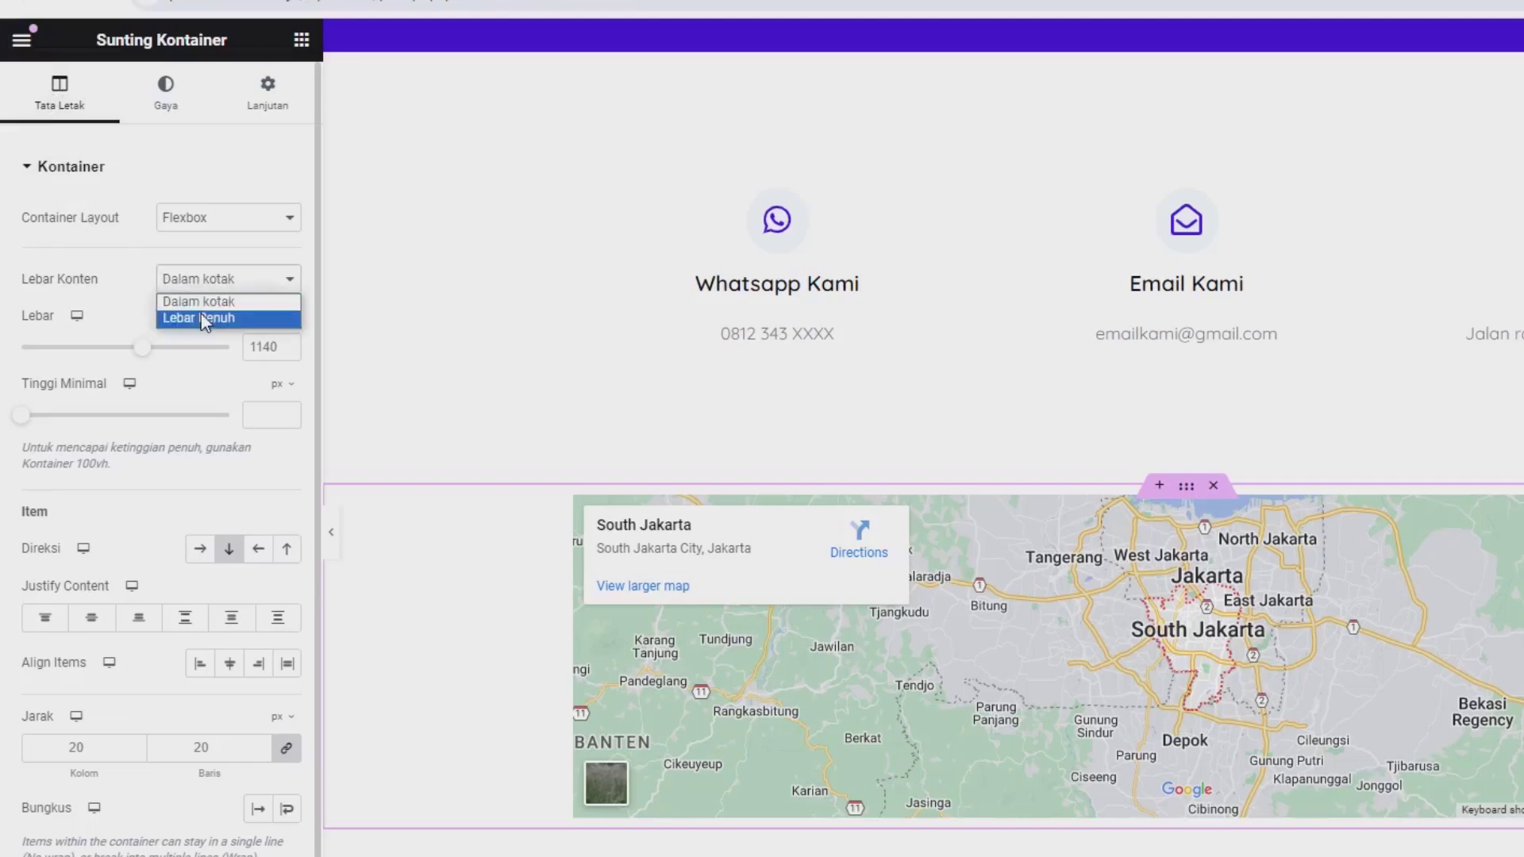
{"action": "left_click", "coordinate": [202, 320]}
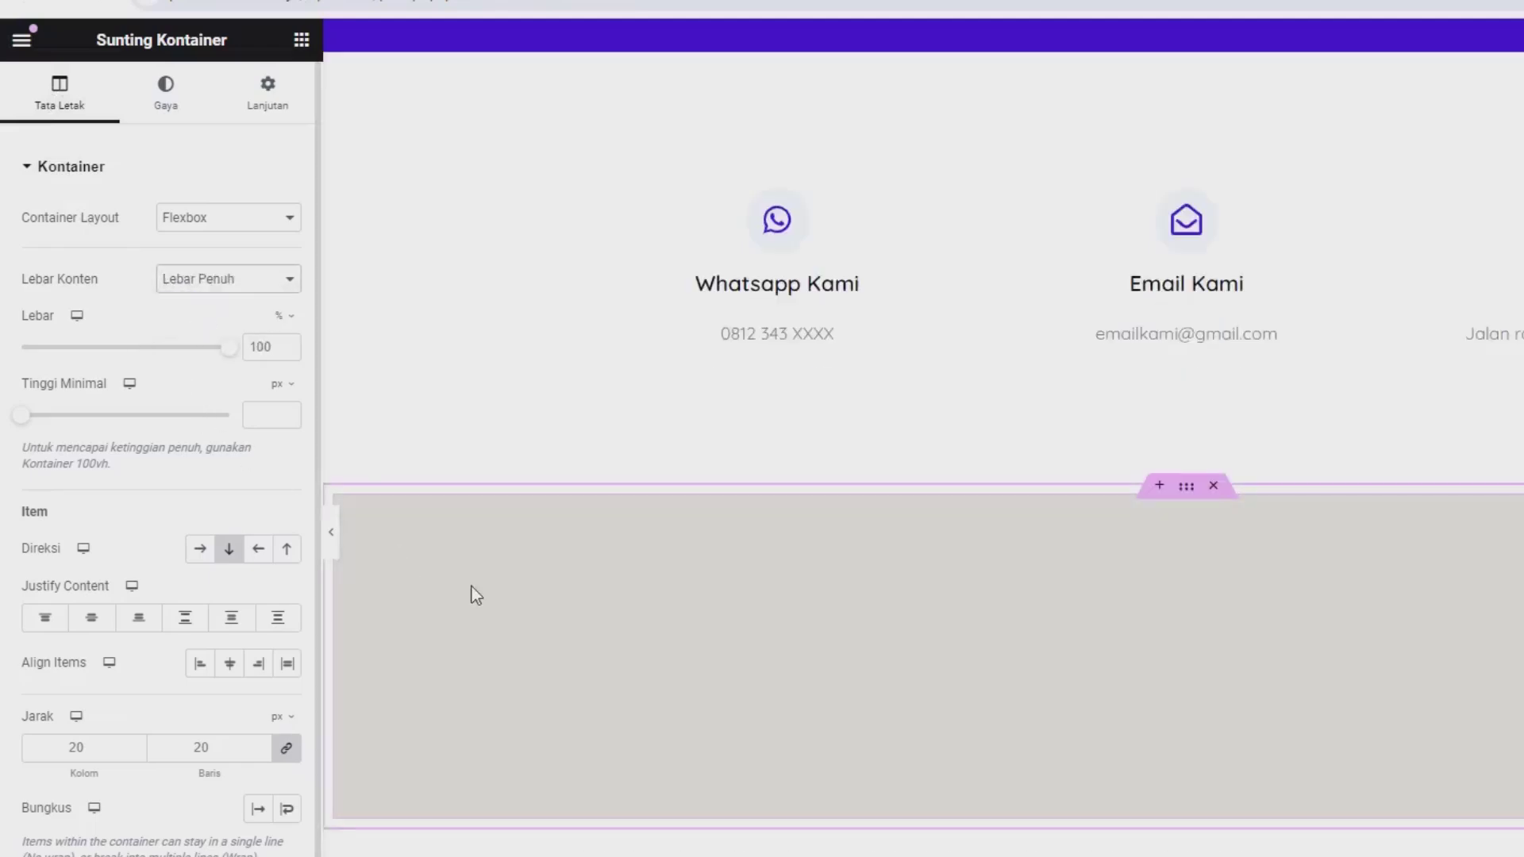
{"action": "left_click", "coordinate": [268, 104]}
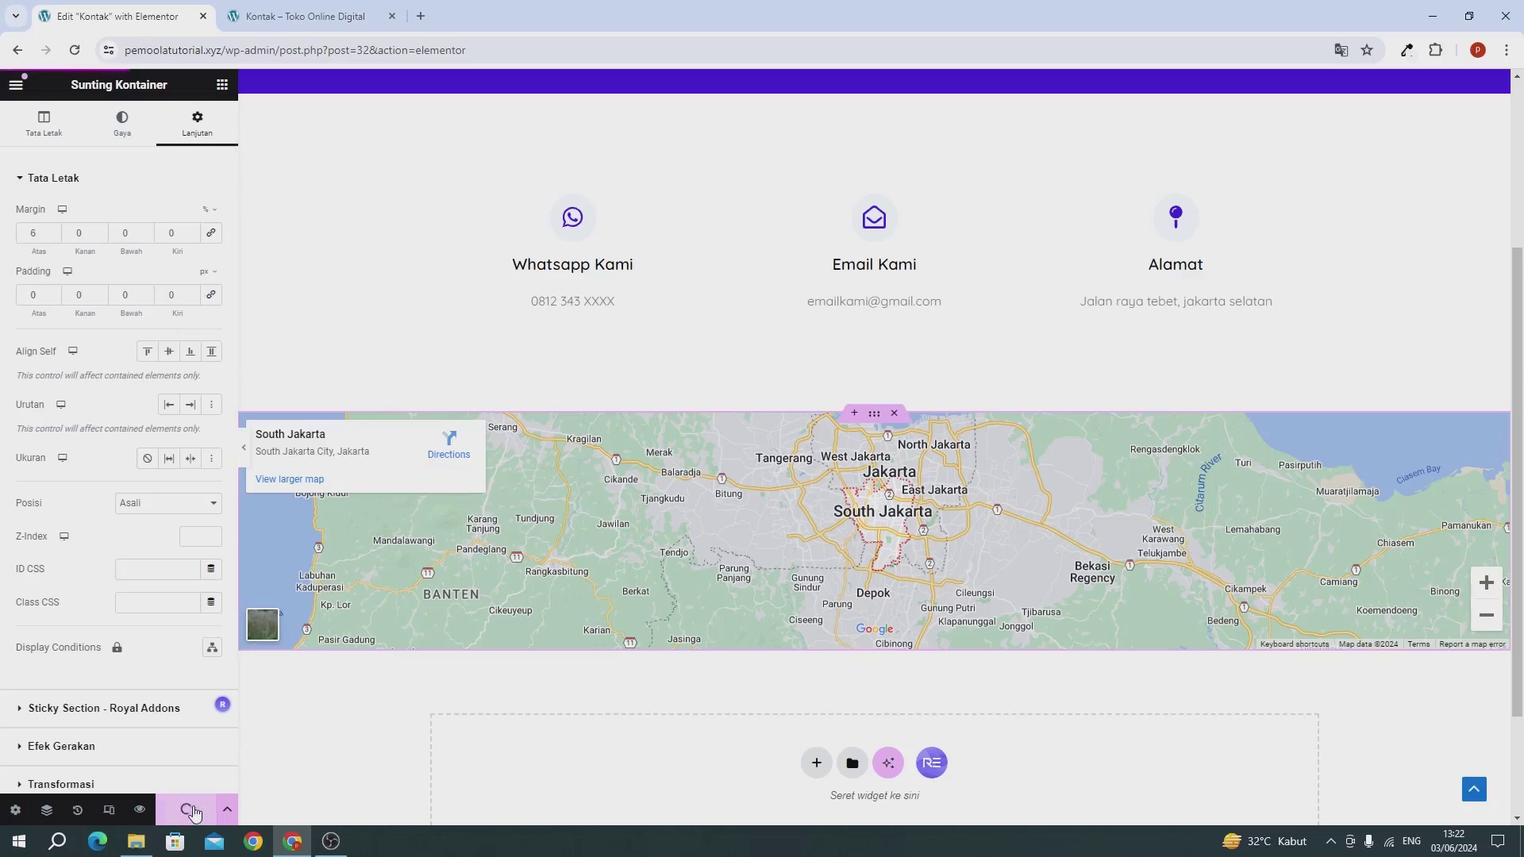
{"action": "left_click", "coordinate": [283, 10]}
Step: Reload the live Kontak page to check the map, then close the Elementor editor
{"action": "key", "text": "F5"}
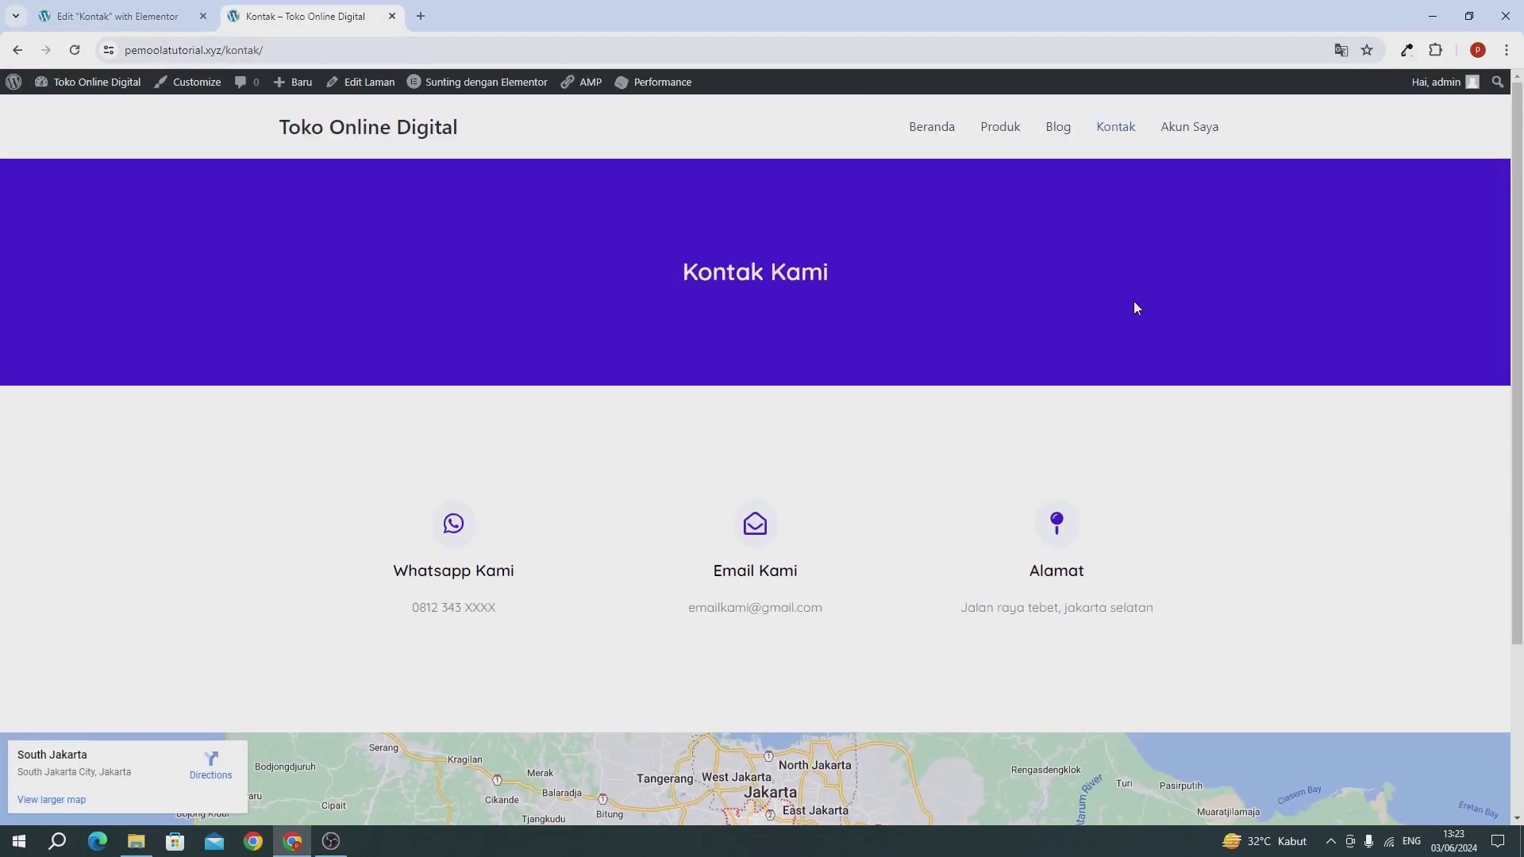
{"action": "scroll", "coordinate": [1133, 308], "scroll_direction": "down", "scroll_amount": 3}
{"action": "scroll", "coordinate": [1134, 308], "scroll_direction": "up", "scroll_amount": 3}
{"action": "left_click", "coordinate": [141, 11]}
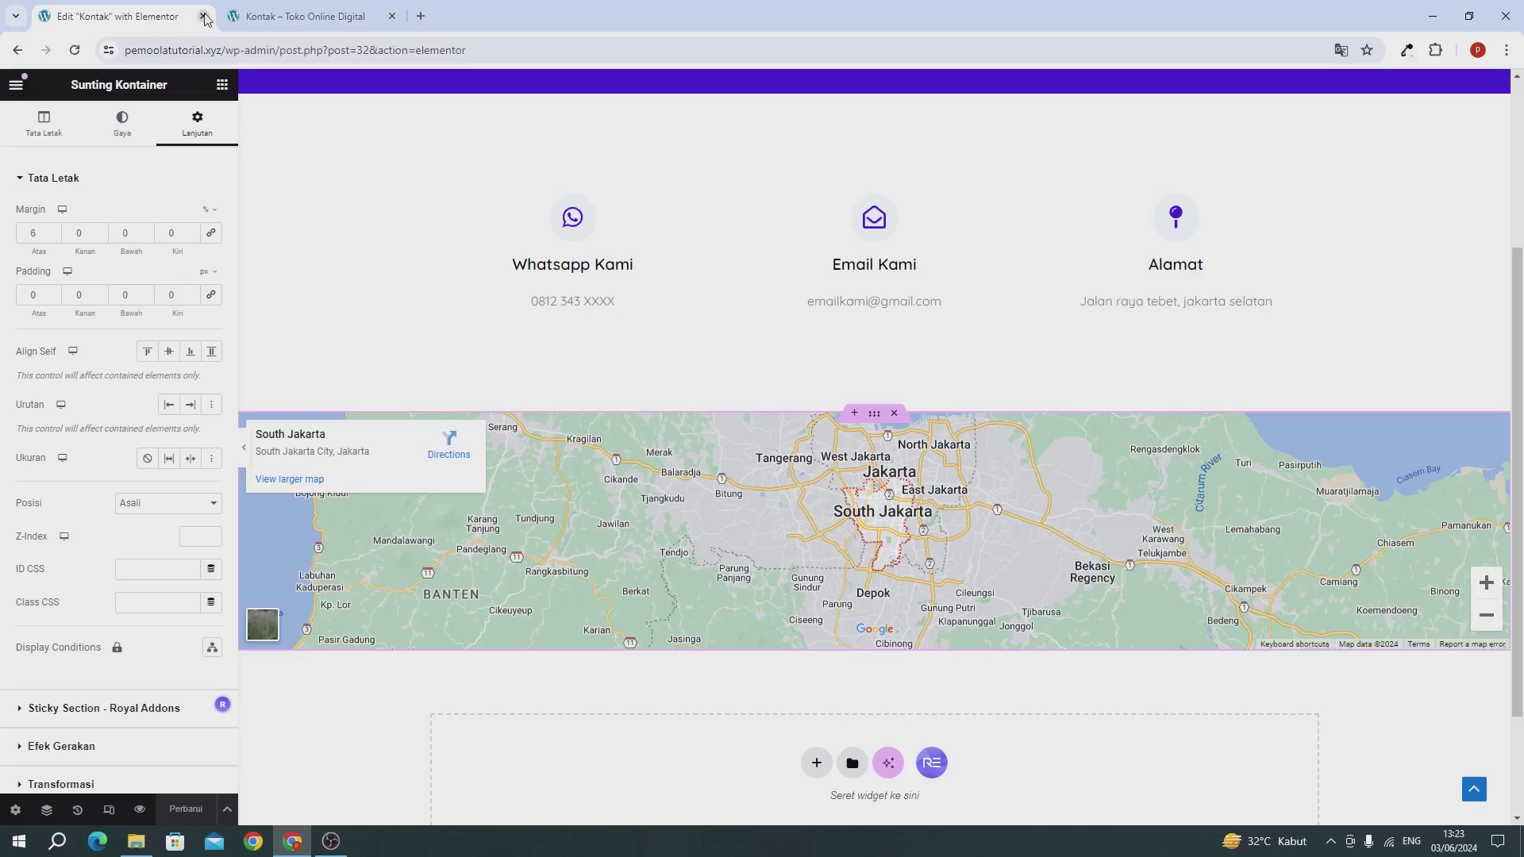
{"action": "left_click", "coordinate": [204, 16]}
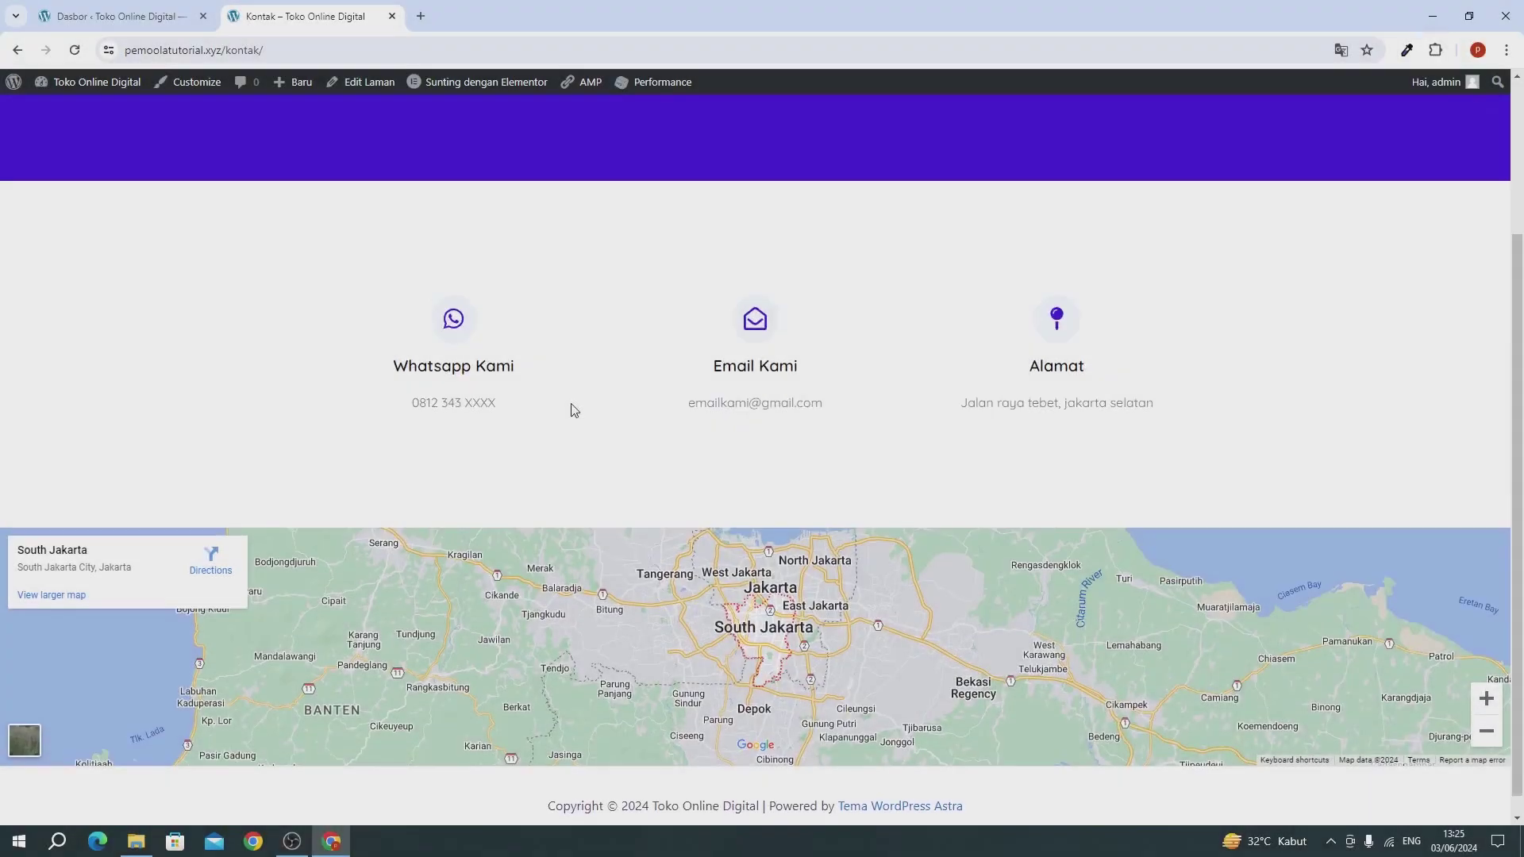
{"action": "scroll", "coordinate": [571, 409], "scroll_direction": "up", "scroll_amount": 3}
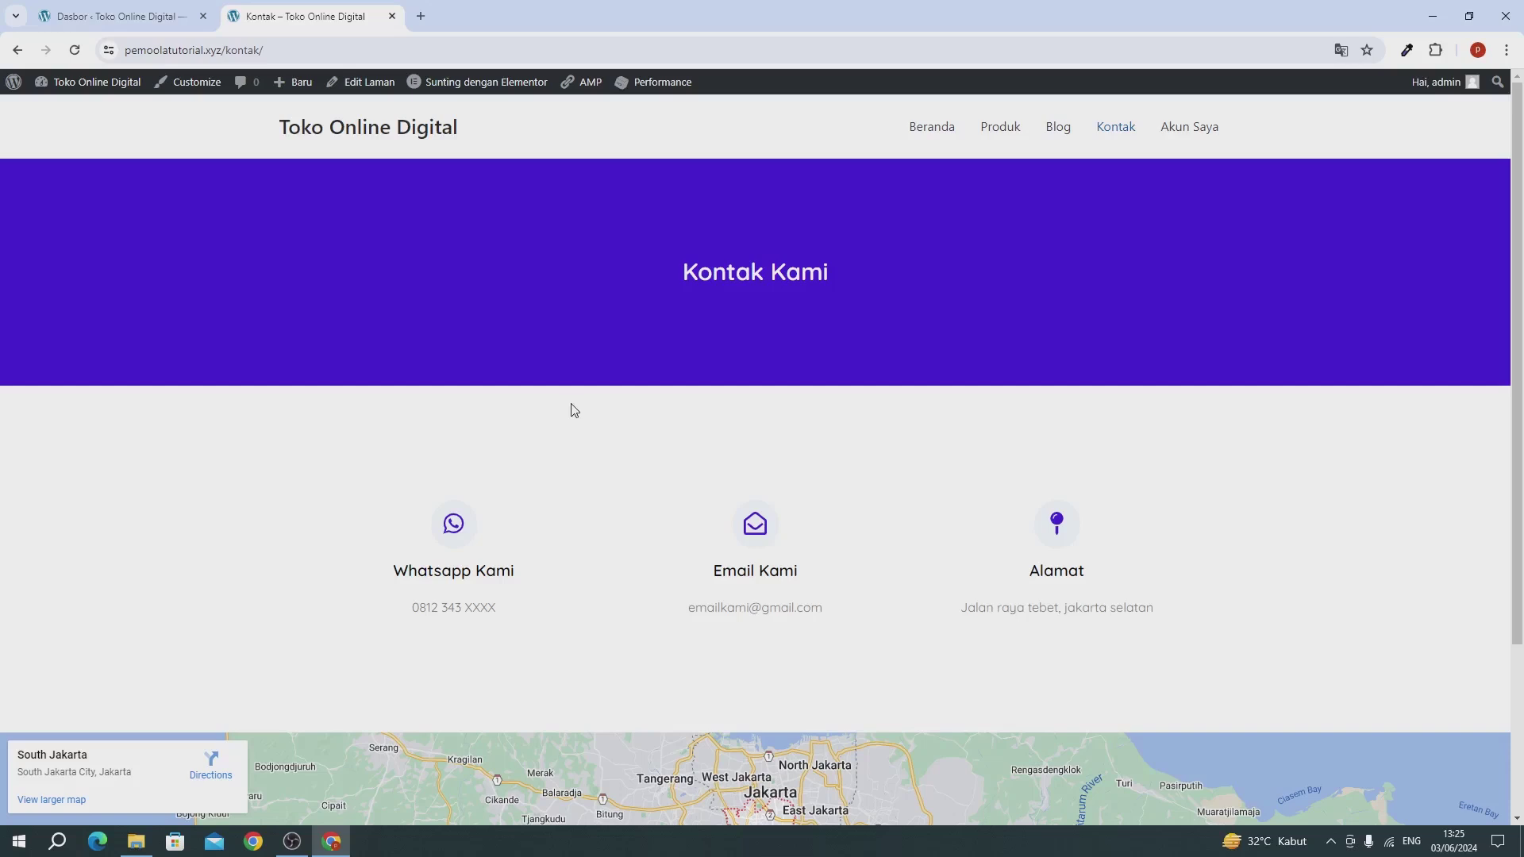
{"action": "left_click", "coordinate": [133, 14]}
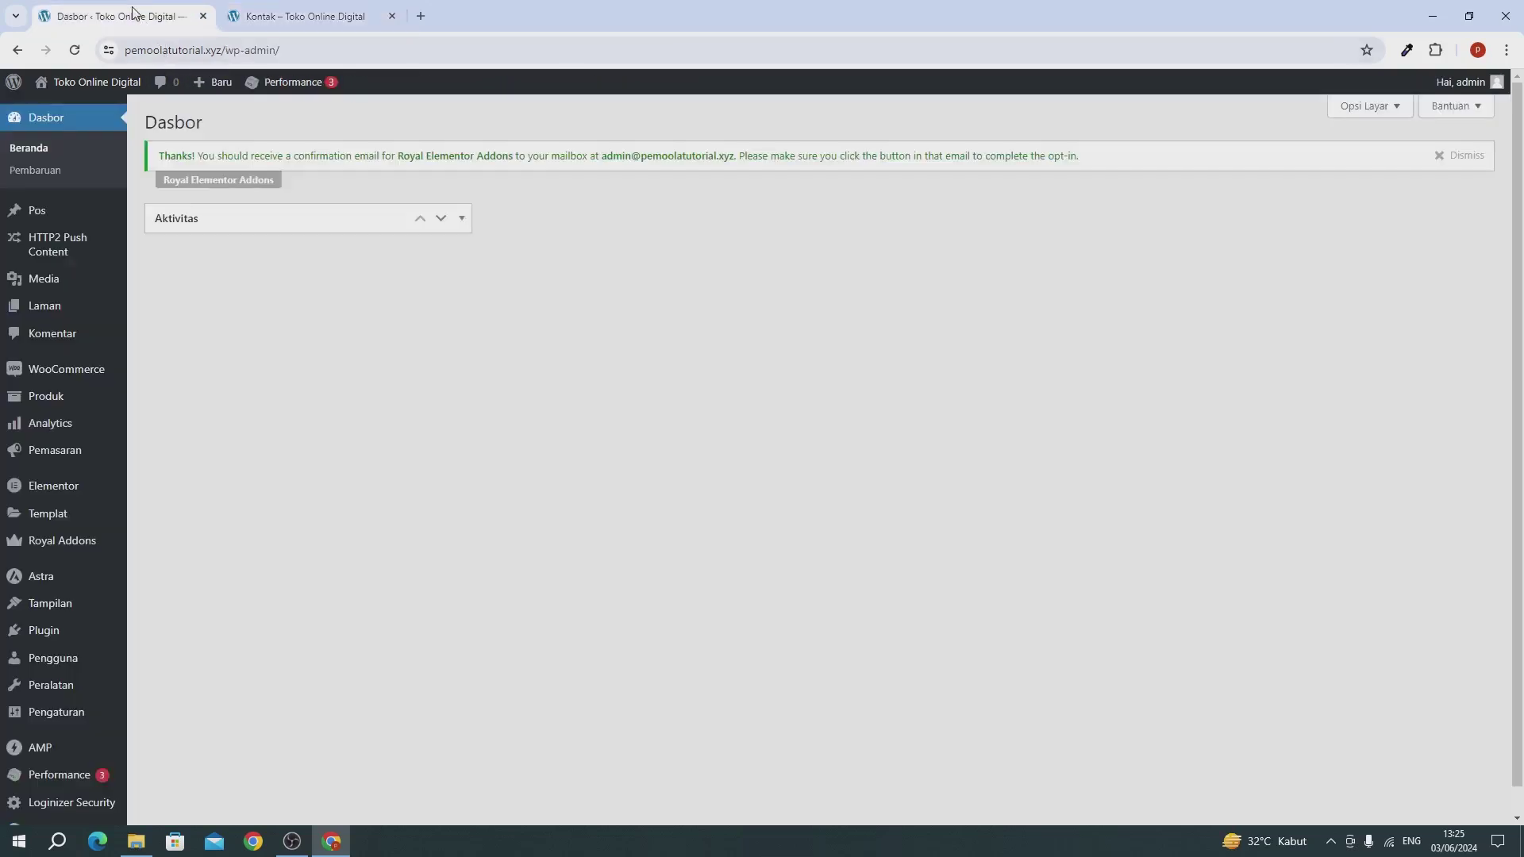
Step: Open the Menu Utama design settings in the Customizer's header builder
{"action": "mouse_move", "coordinate": [35, 606]}
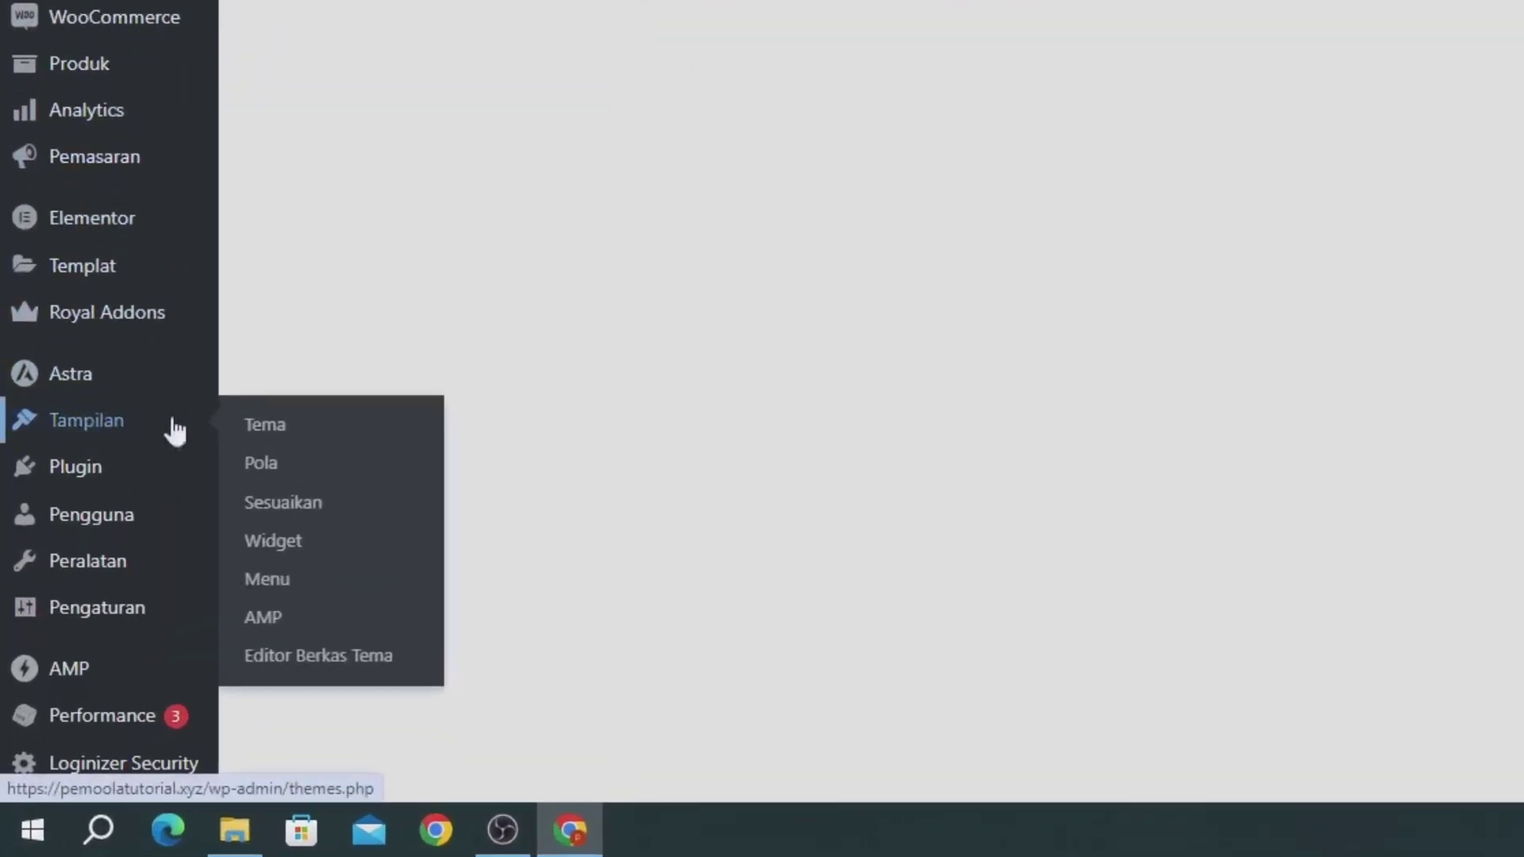
{"action": "left_click", "coordinate": [286, 500]}
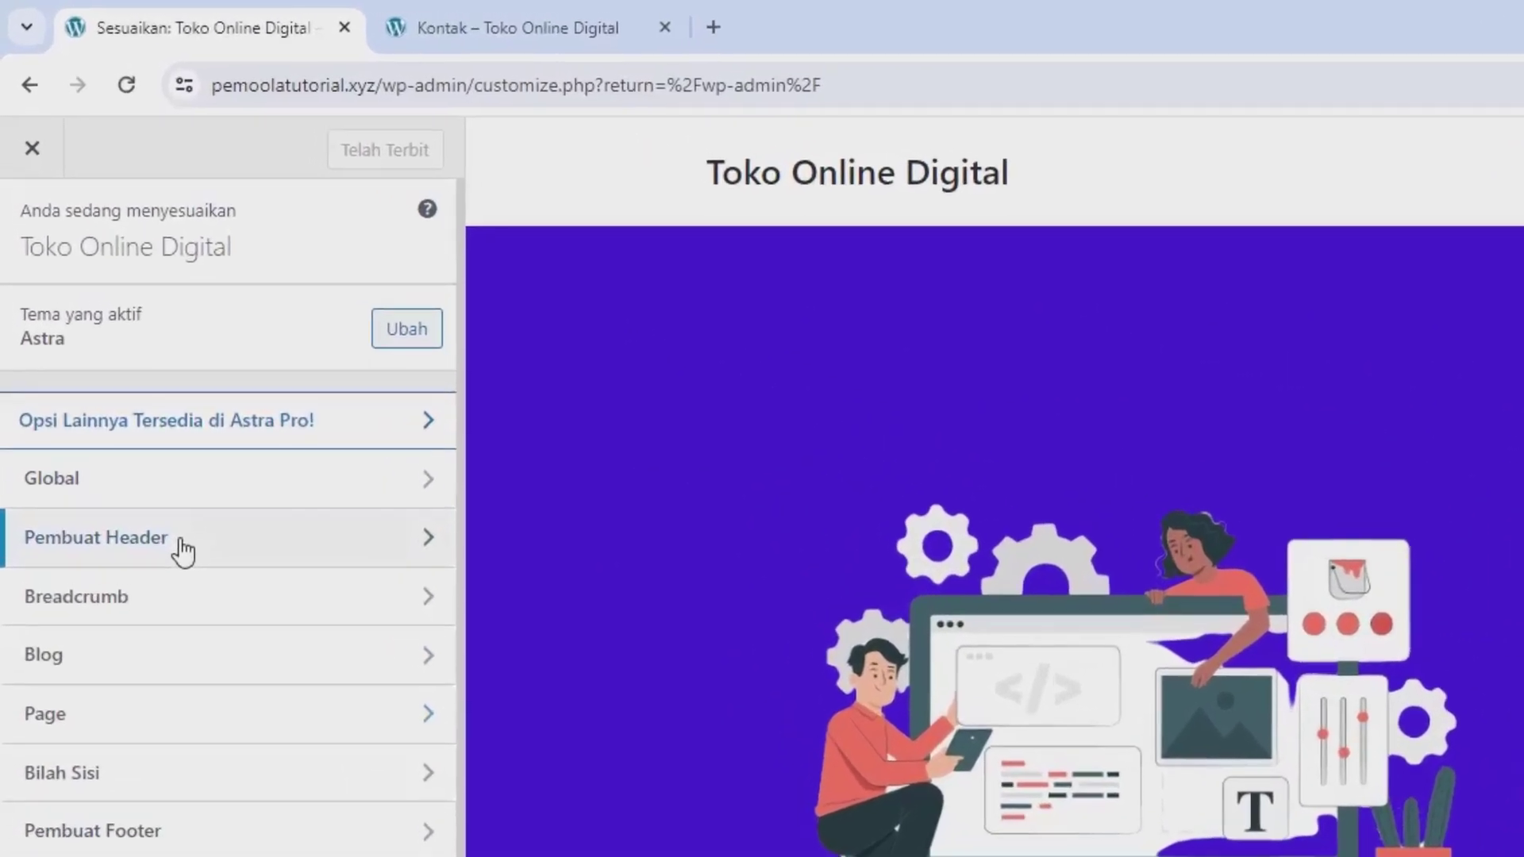
{"action": "left_click", "coordinate": [166, 500]}
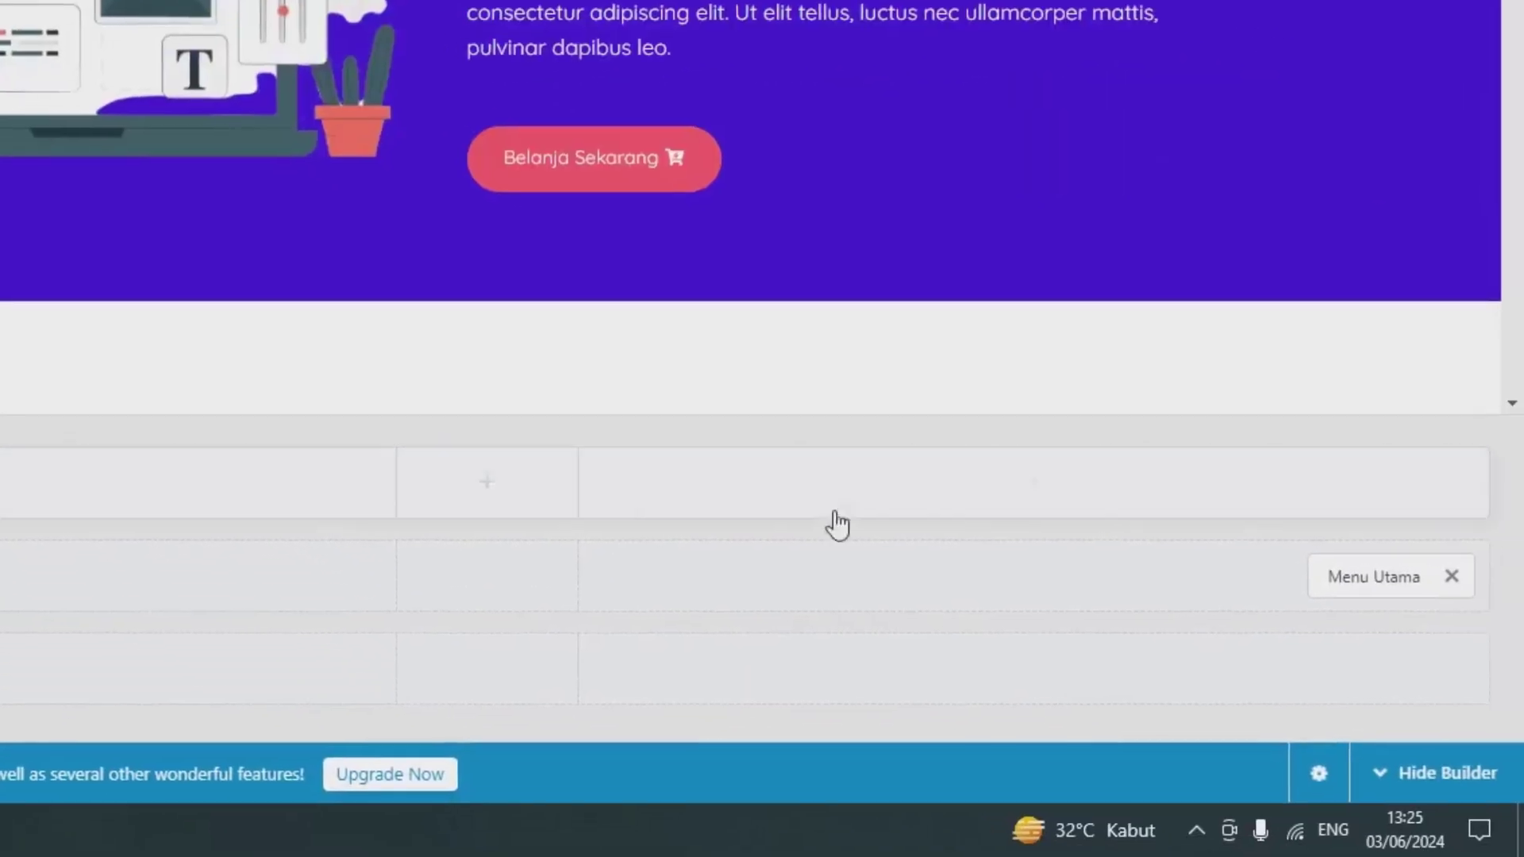
{"action": "left_click", "coordinate": [1357, 567]}
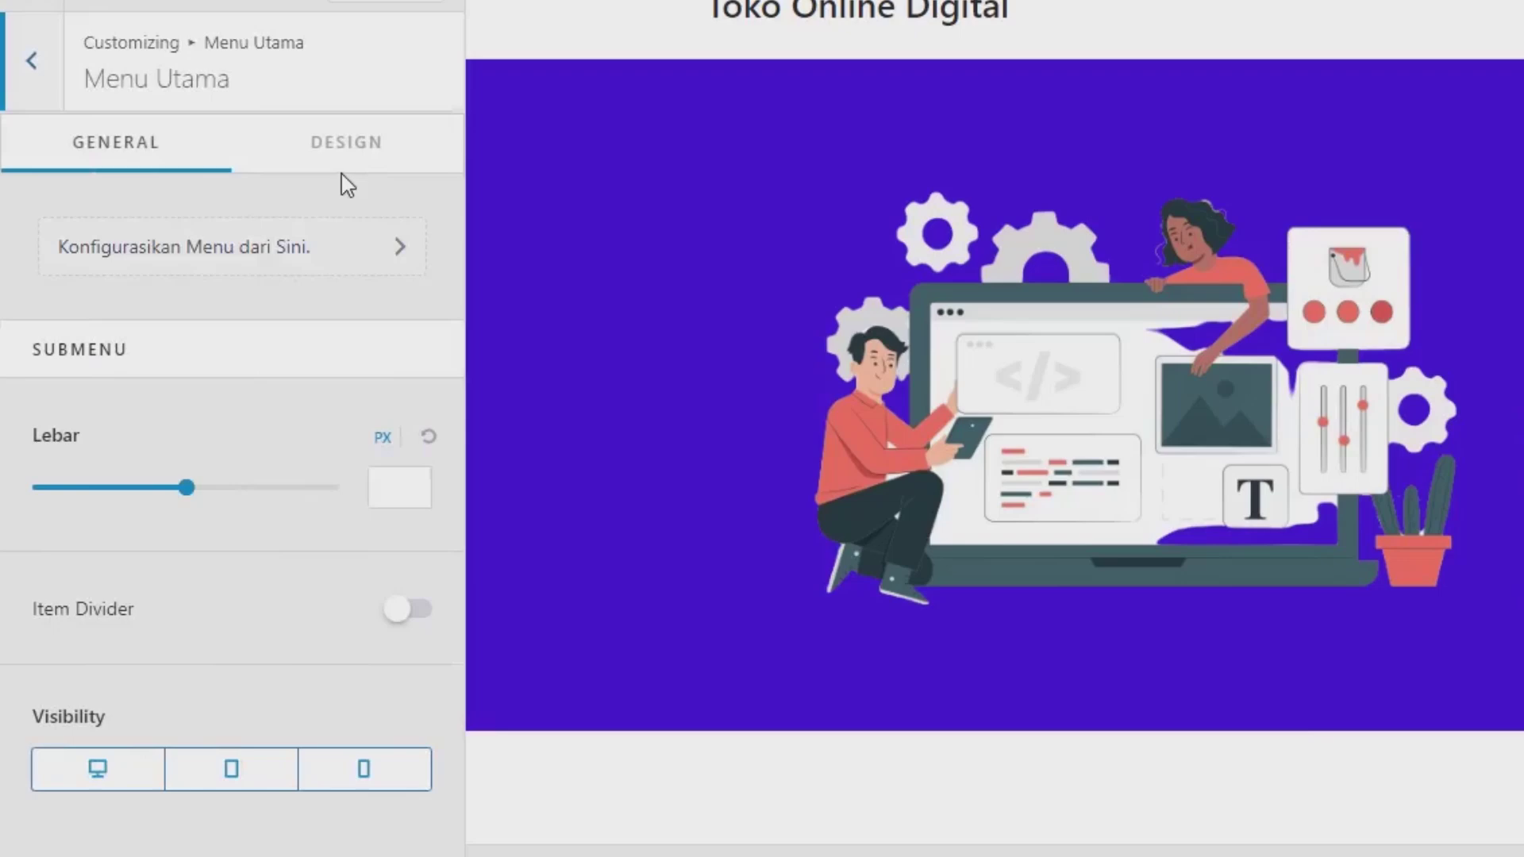
{"action": "left_click", "coordinate": [340, 151]}
{"action": "scroll", "coordinate": [262, 667], "scroll_direction": "down", "scroll_amount": 5}
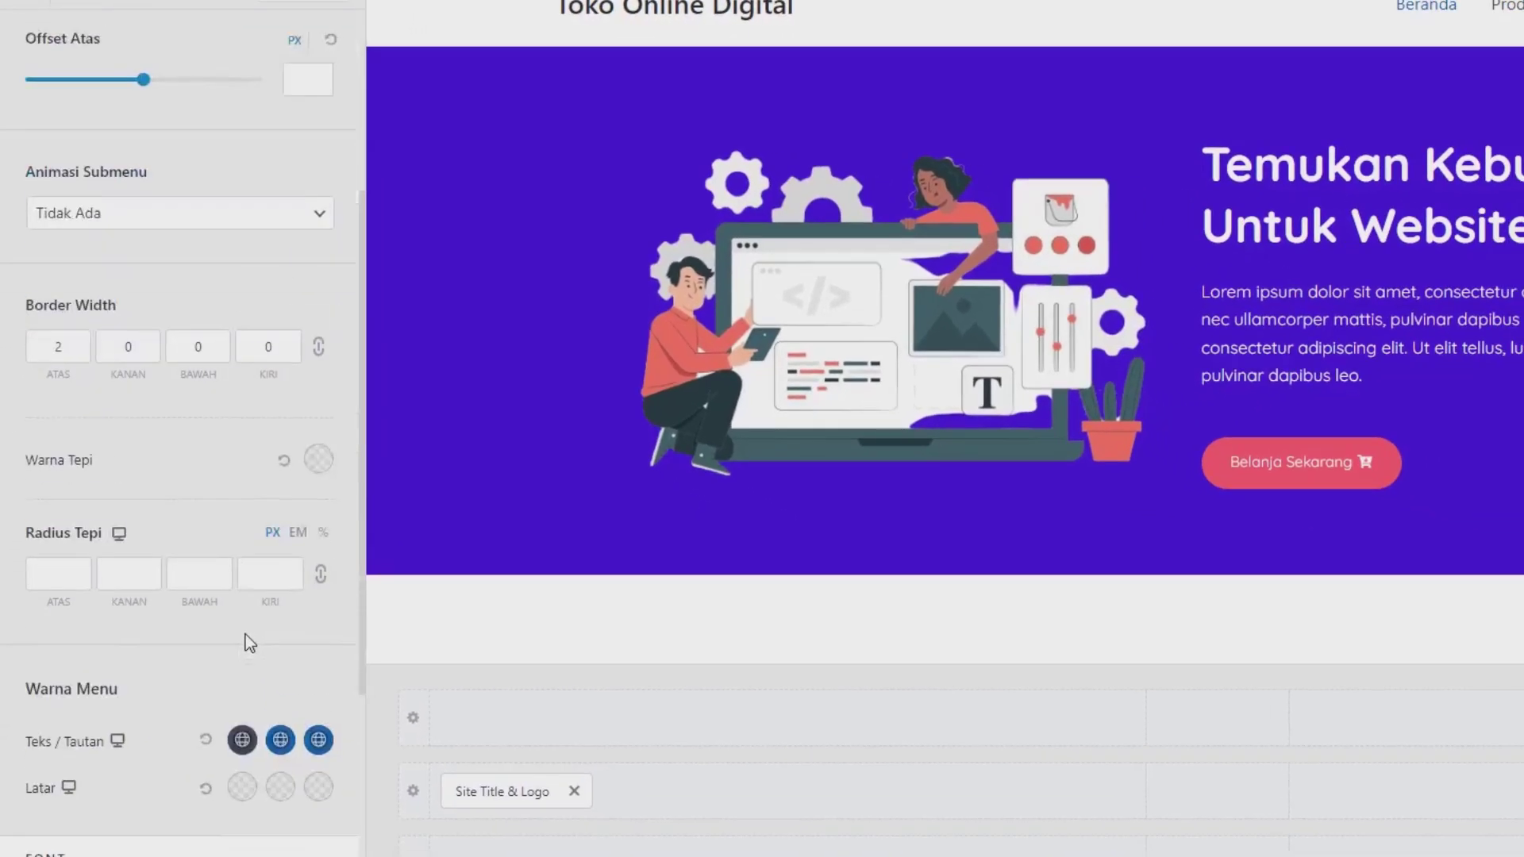
{"action": "scroll", "coordinate": [250, 642], "scroll_direction": "down", "scroll_amount": 3}
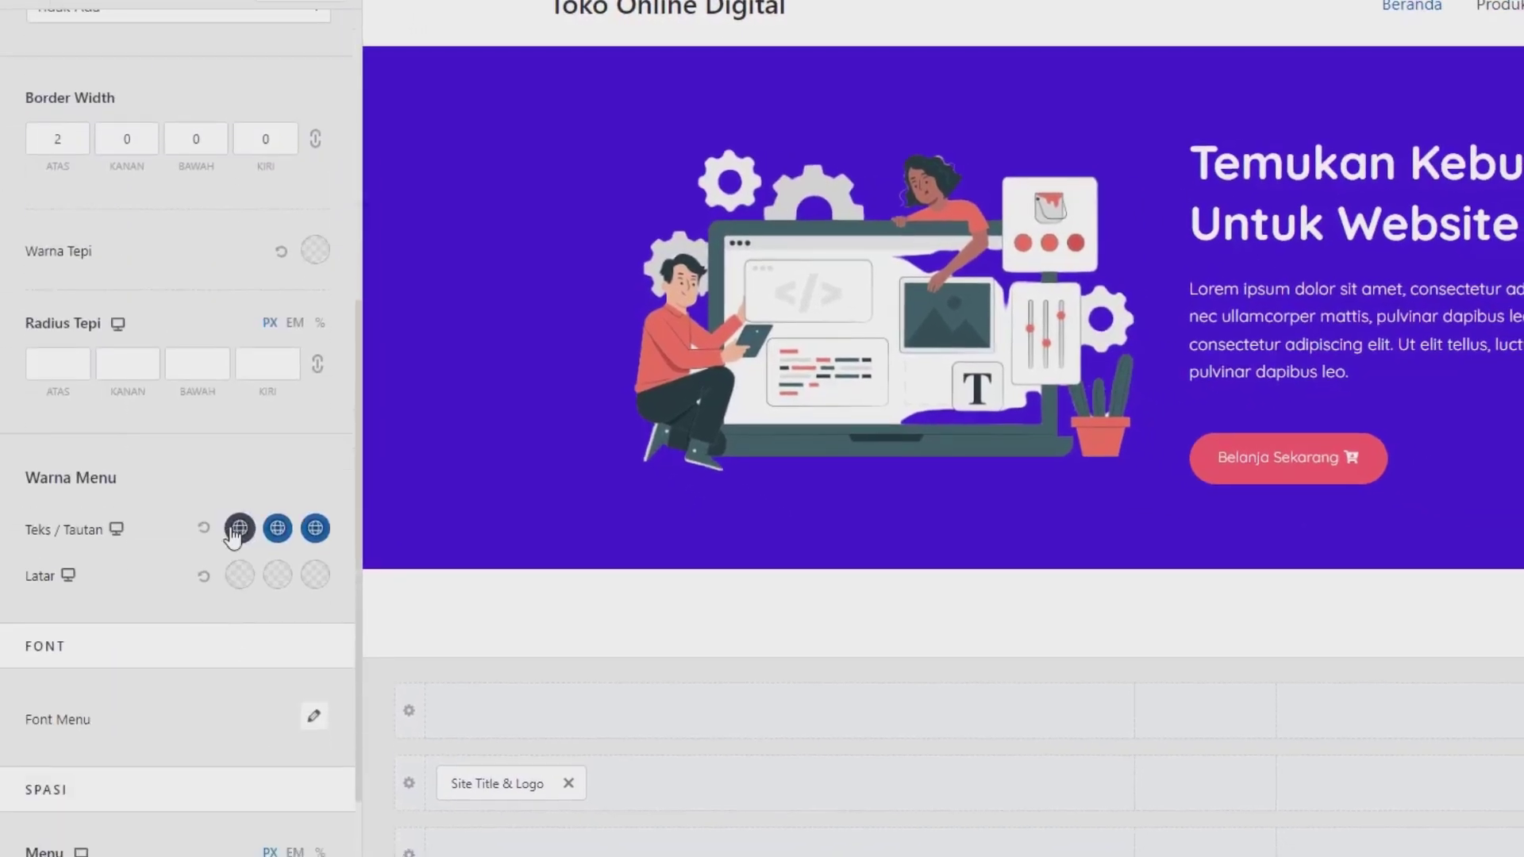
Step: Make the menu links dark, with purple 4211DA hover and active colours
{"action": "left_click", "coordinate": [239, 528]}
{"action": "left_click", "coordinate": [268, 577]}
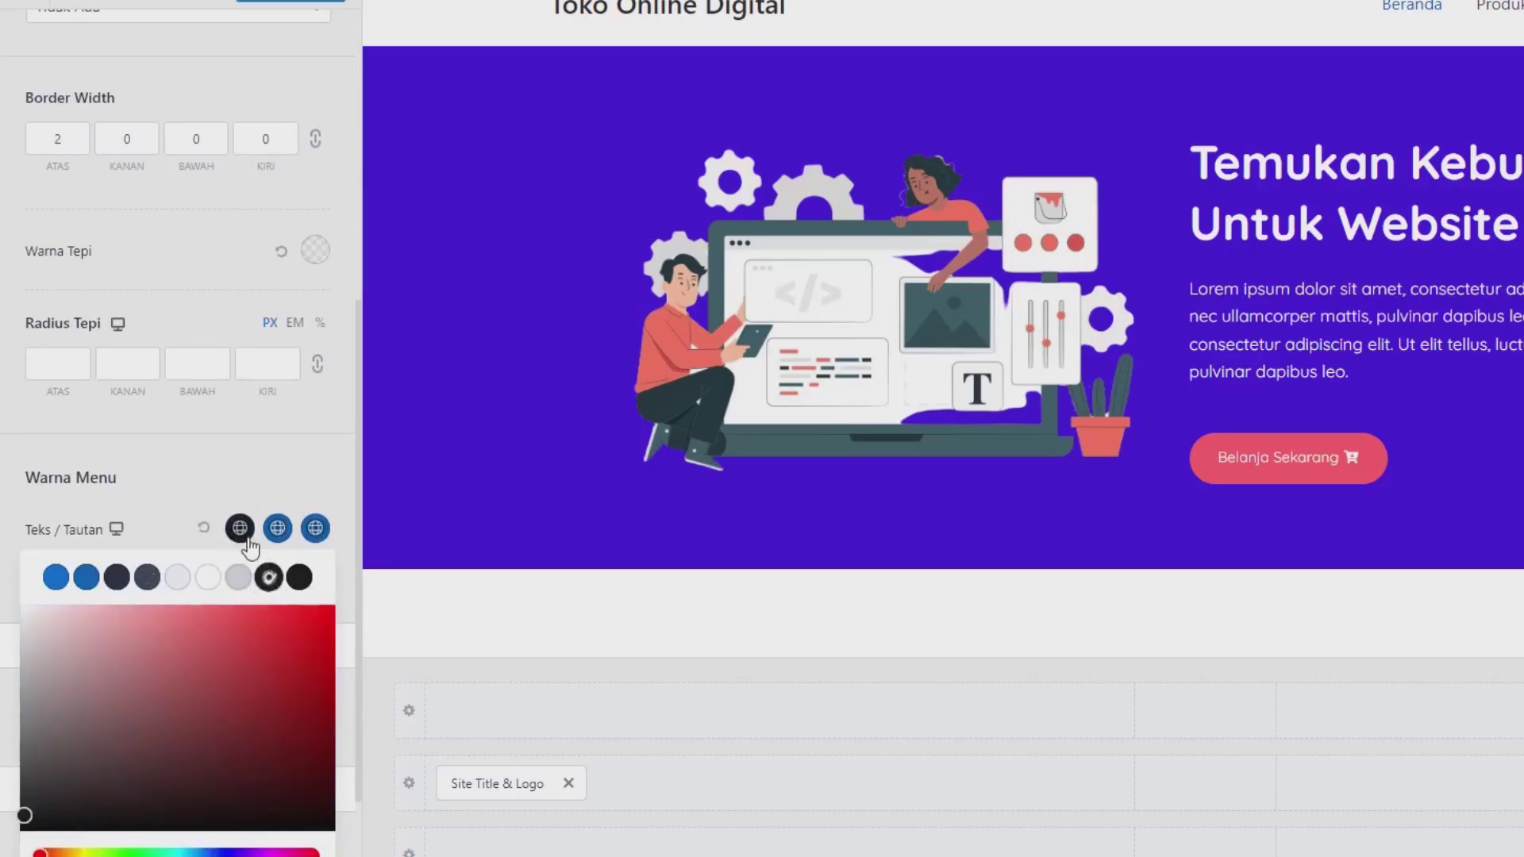
{"action": "left_click", "coordinate": [85, 577]}
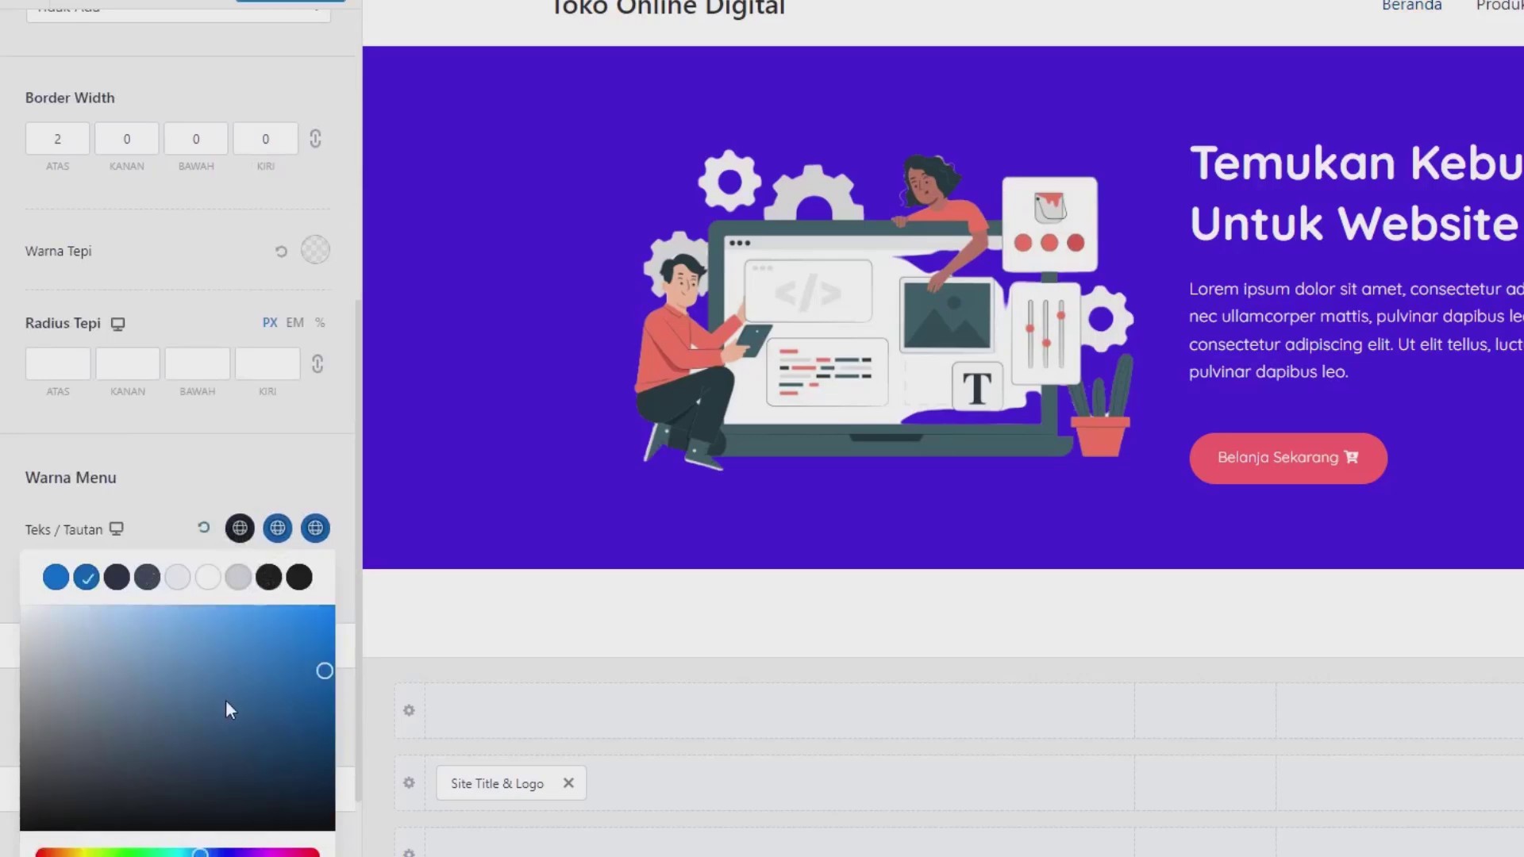
{"action": "scroll", "coordinate": [226, 709], "scroll_direction": "down", "scroll_amount": 3}
{"action": "double_click", "coordinate": [140, 781]}
{"action": "type", "text": "4211DA"}
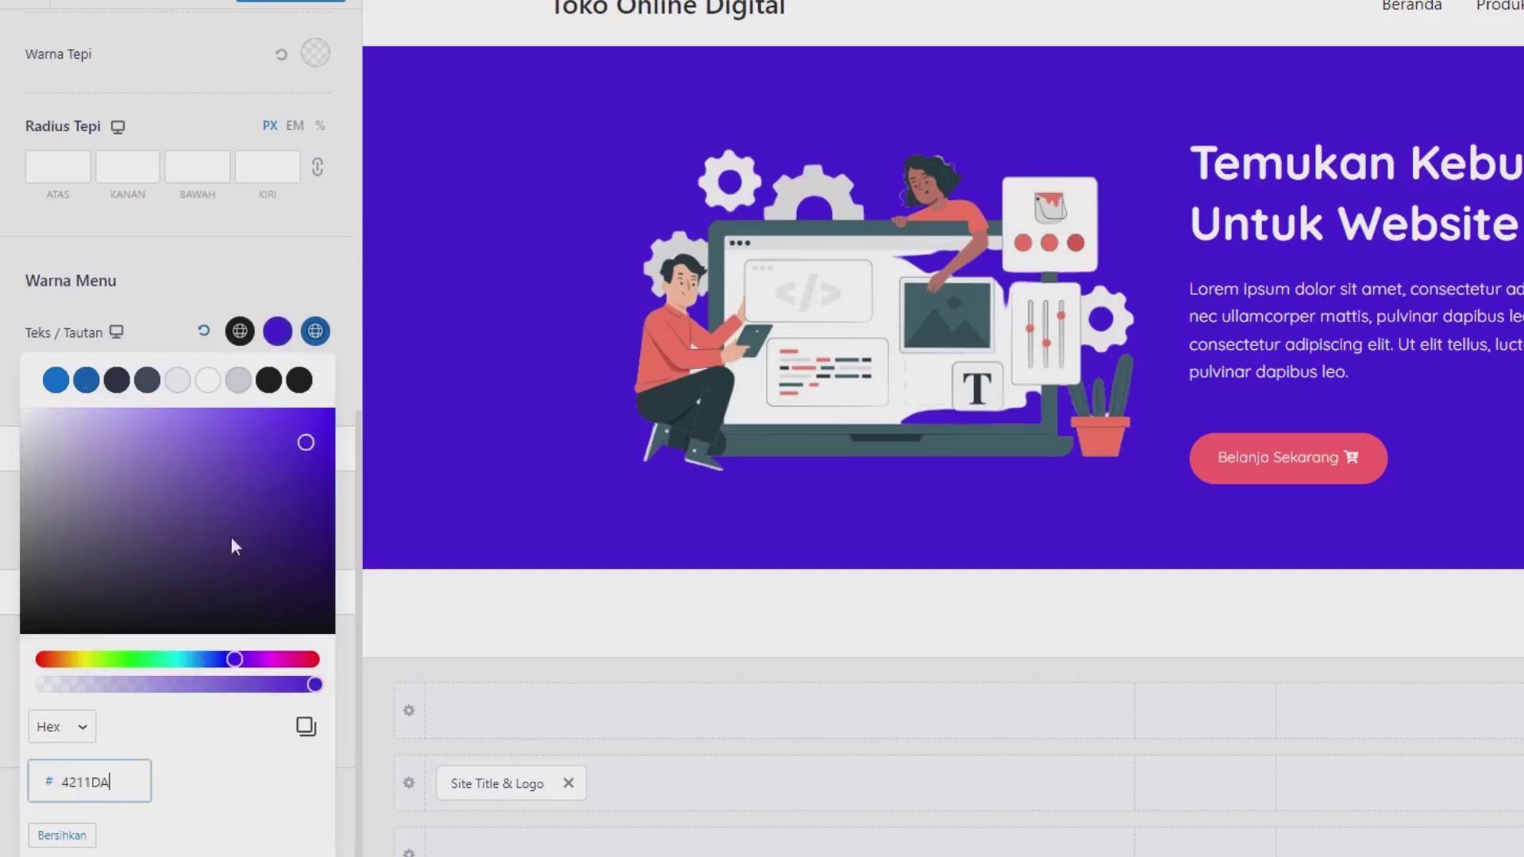
{"action": "left_click", "coordinate": [316, 331]}
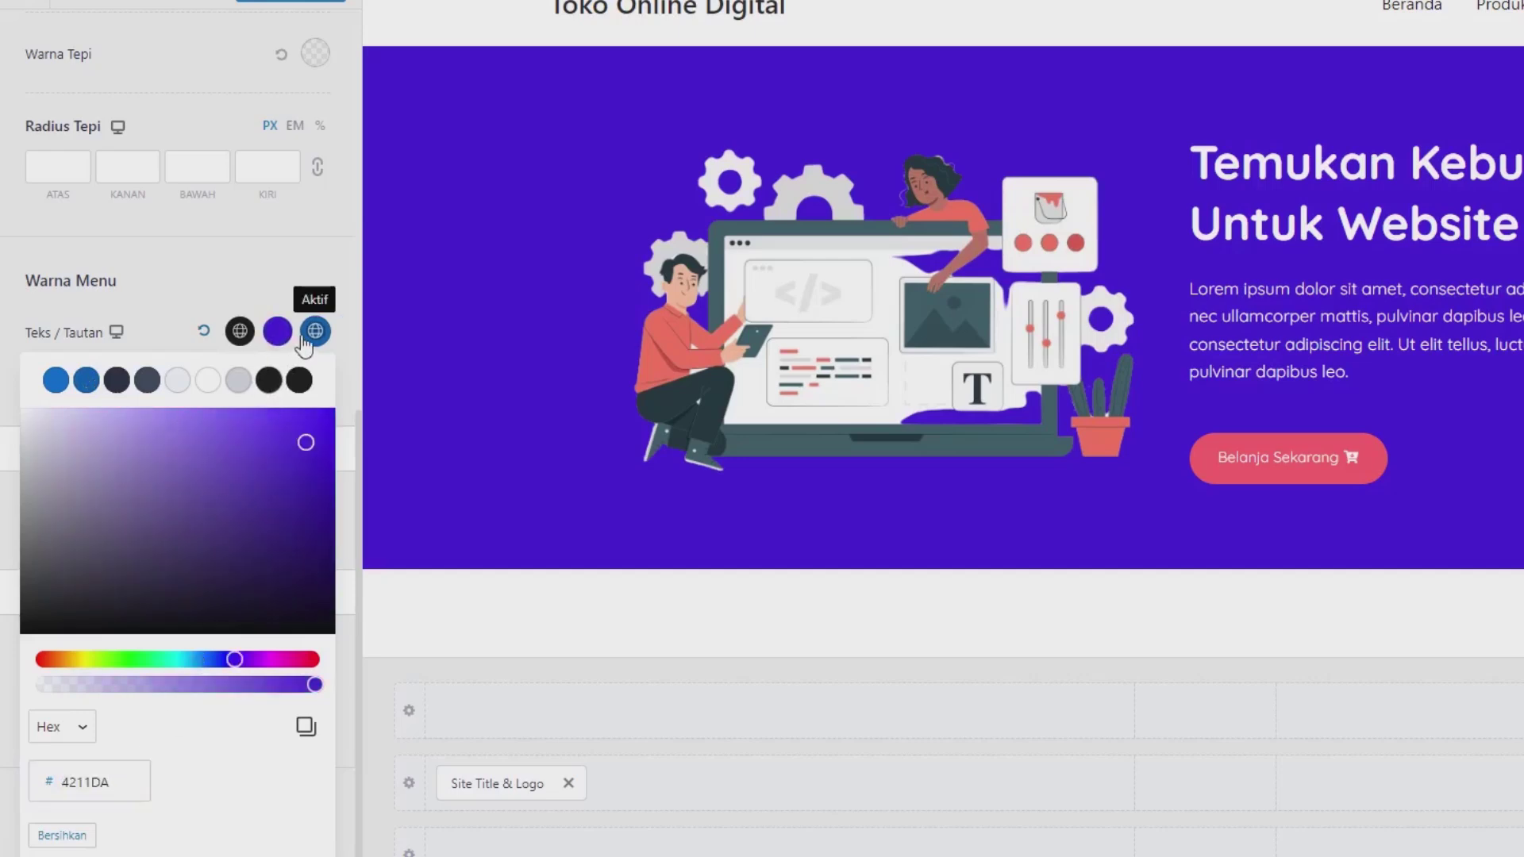
{"action": "double_click", "coordinate": [116, 782]}
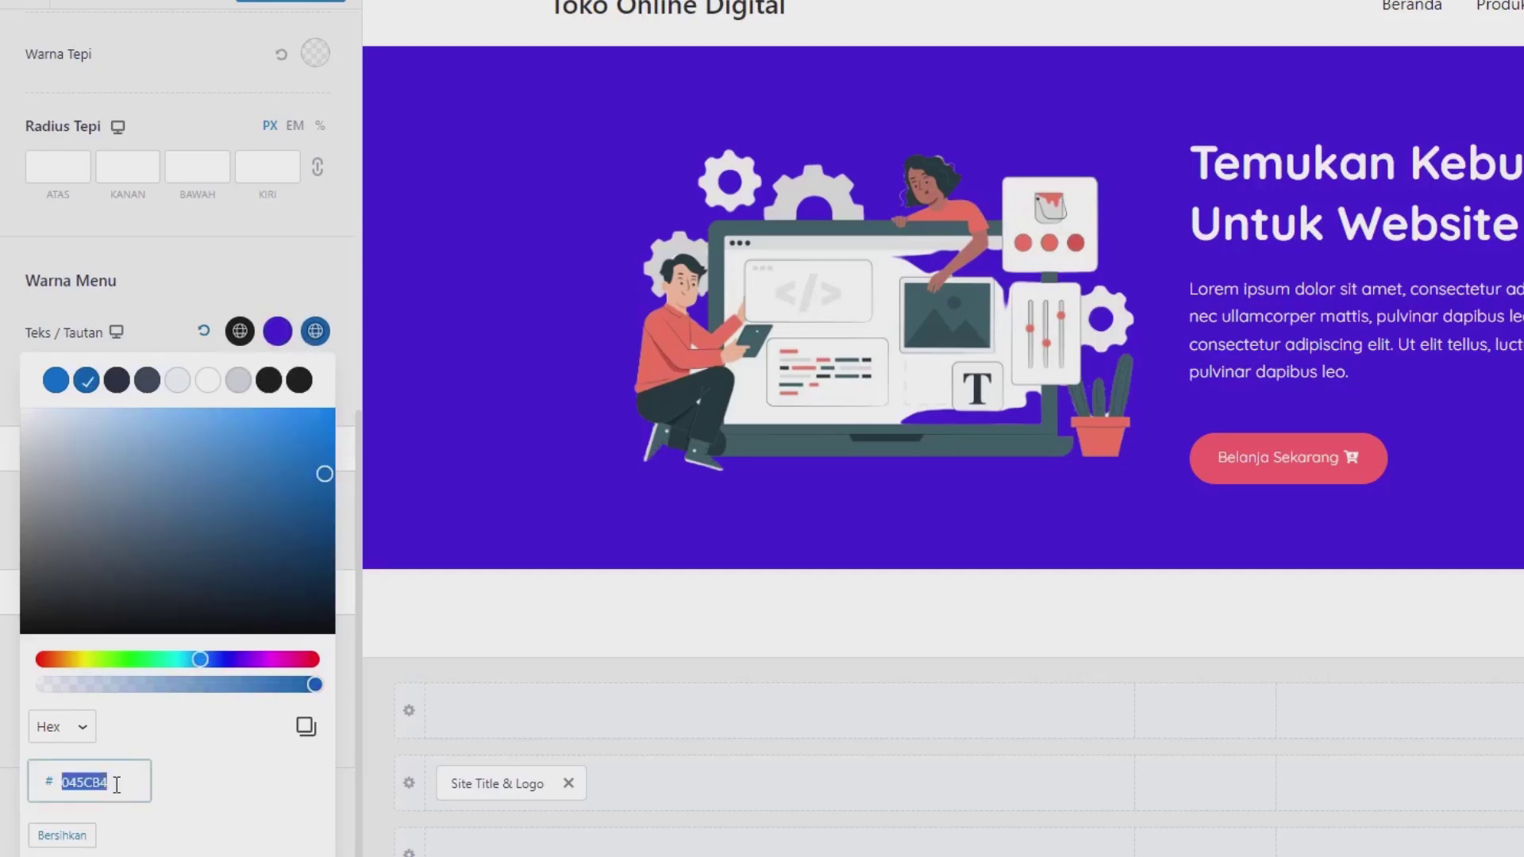
{"action": "type", "text": "4211DA"}
{"action": "left_click", "coordinate": [256, 295]}
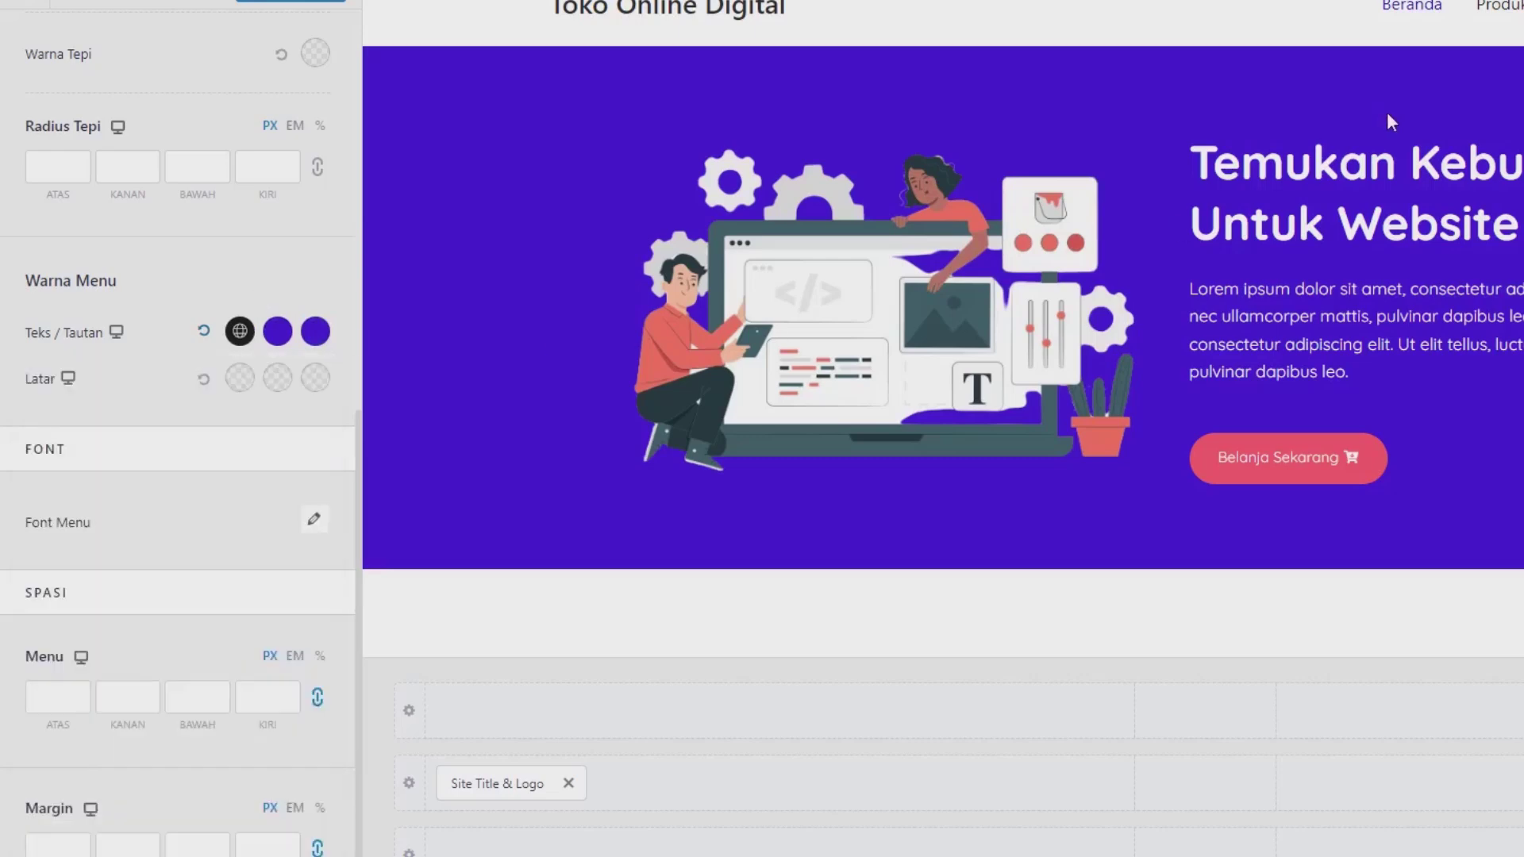
Step: Set the menu font to Quicksand at Medium 500 weight
{"action": "left_click", "coordinate": [309, 517]}
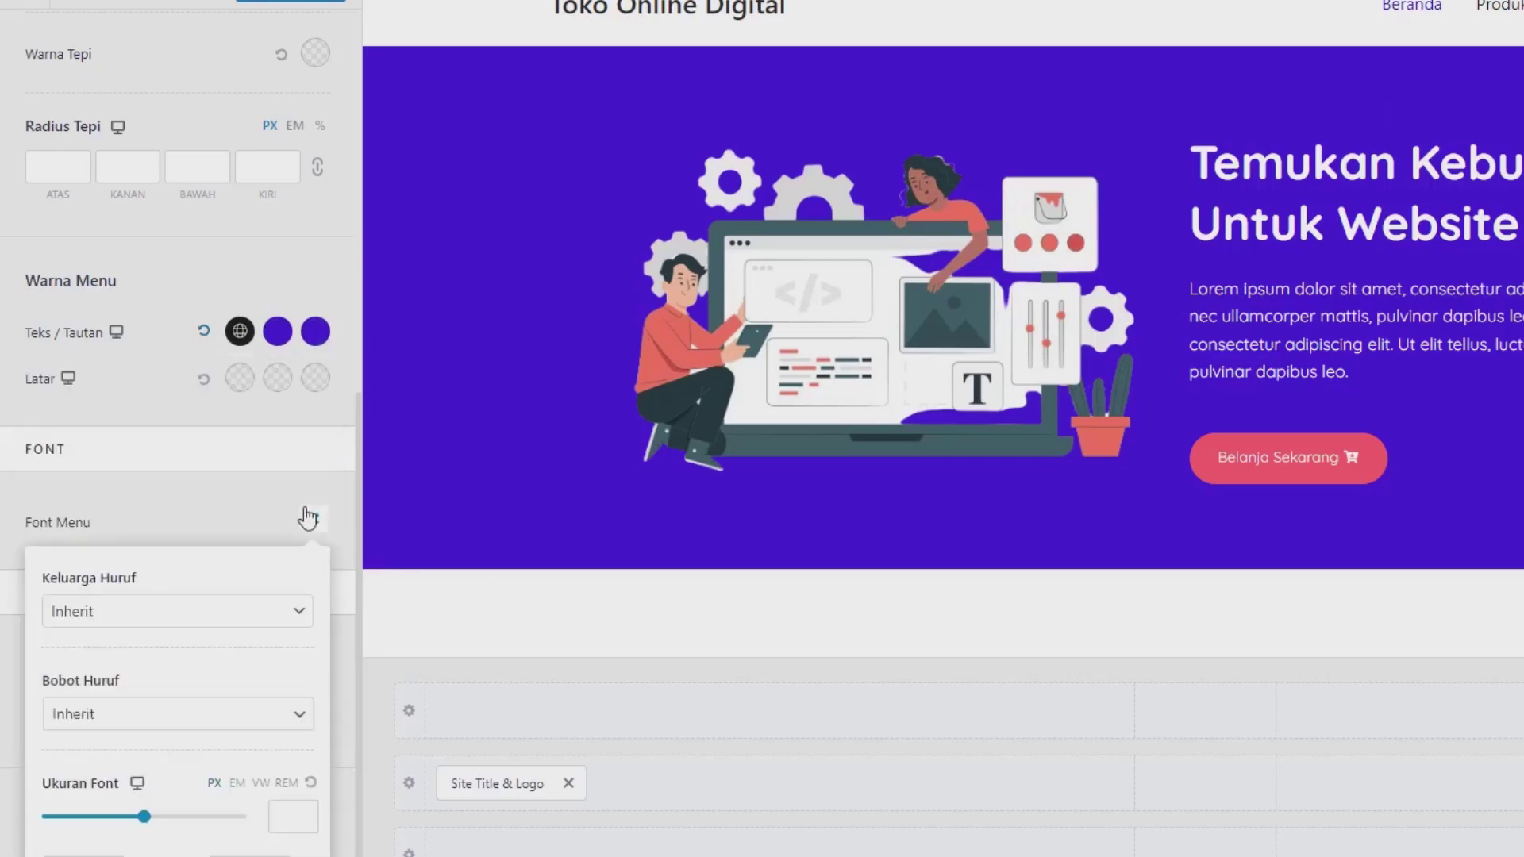
{"action": "left_click", "coordinate": [256, 607]}
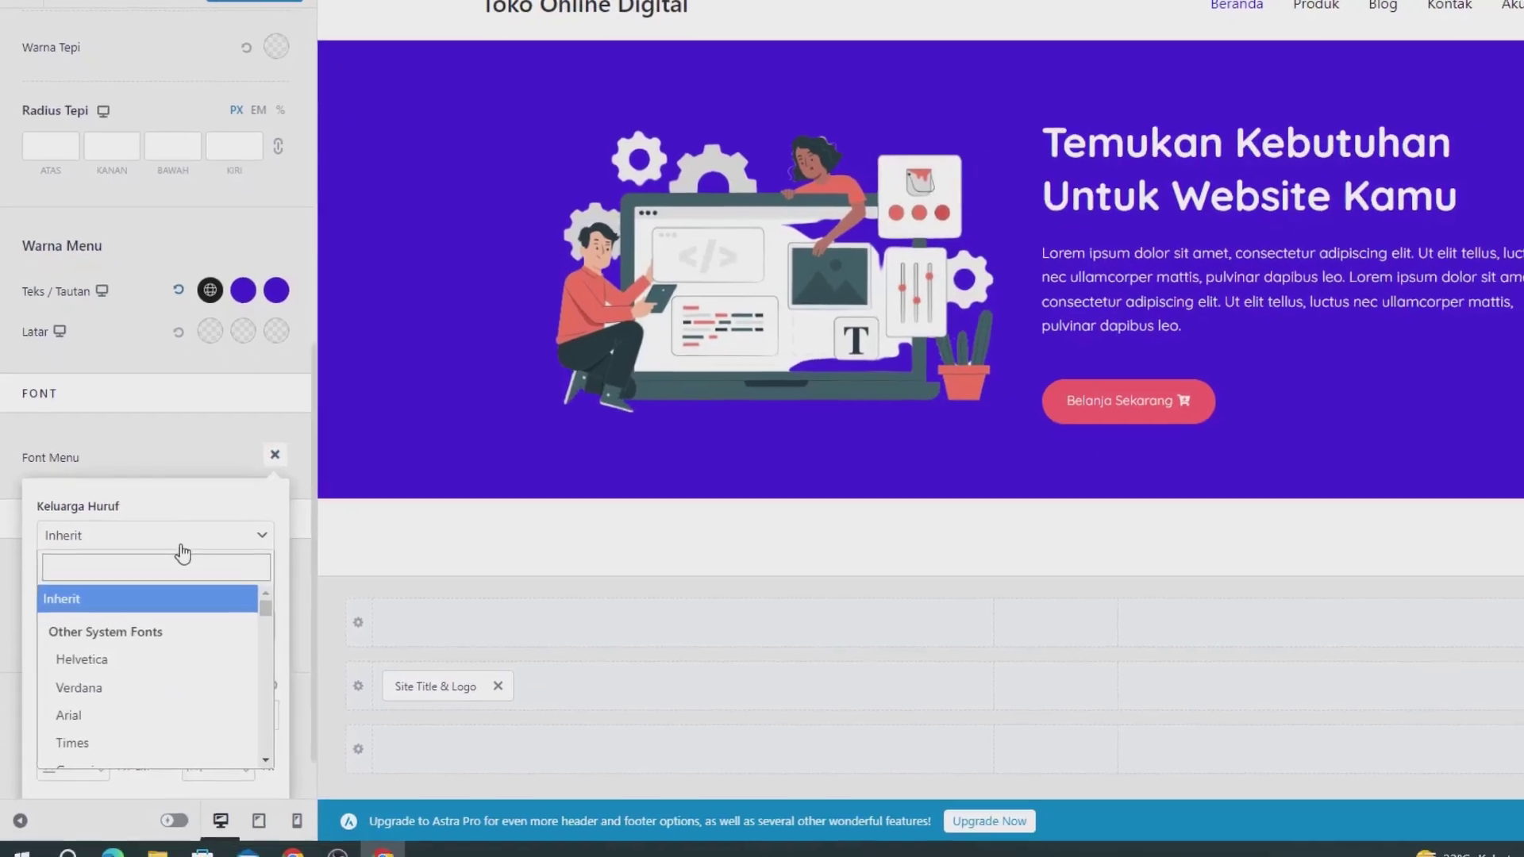
{"action": "type", "text": "quic"}
{"action": "key", "text": "Down"}
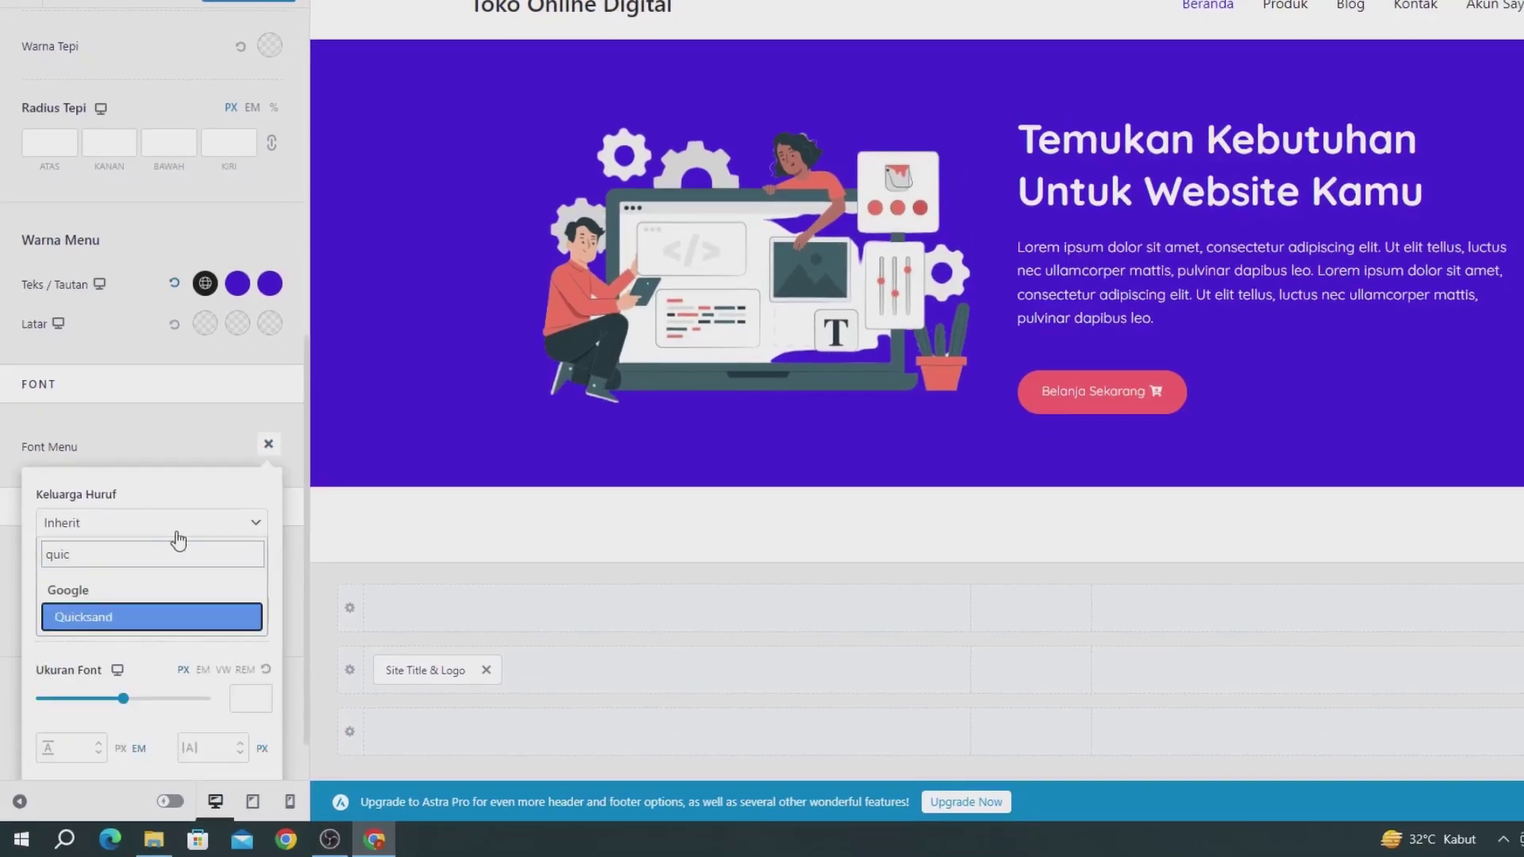
{"action": "left_click", "coordinate": [113, 621]}
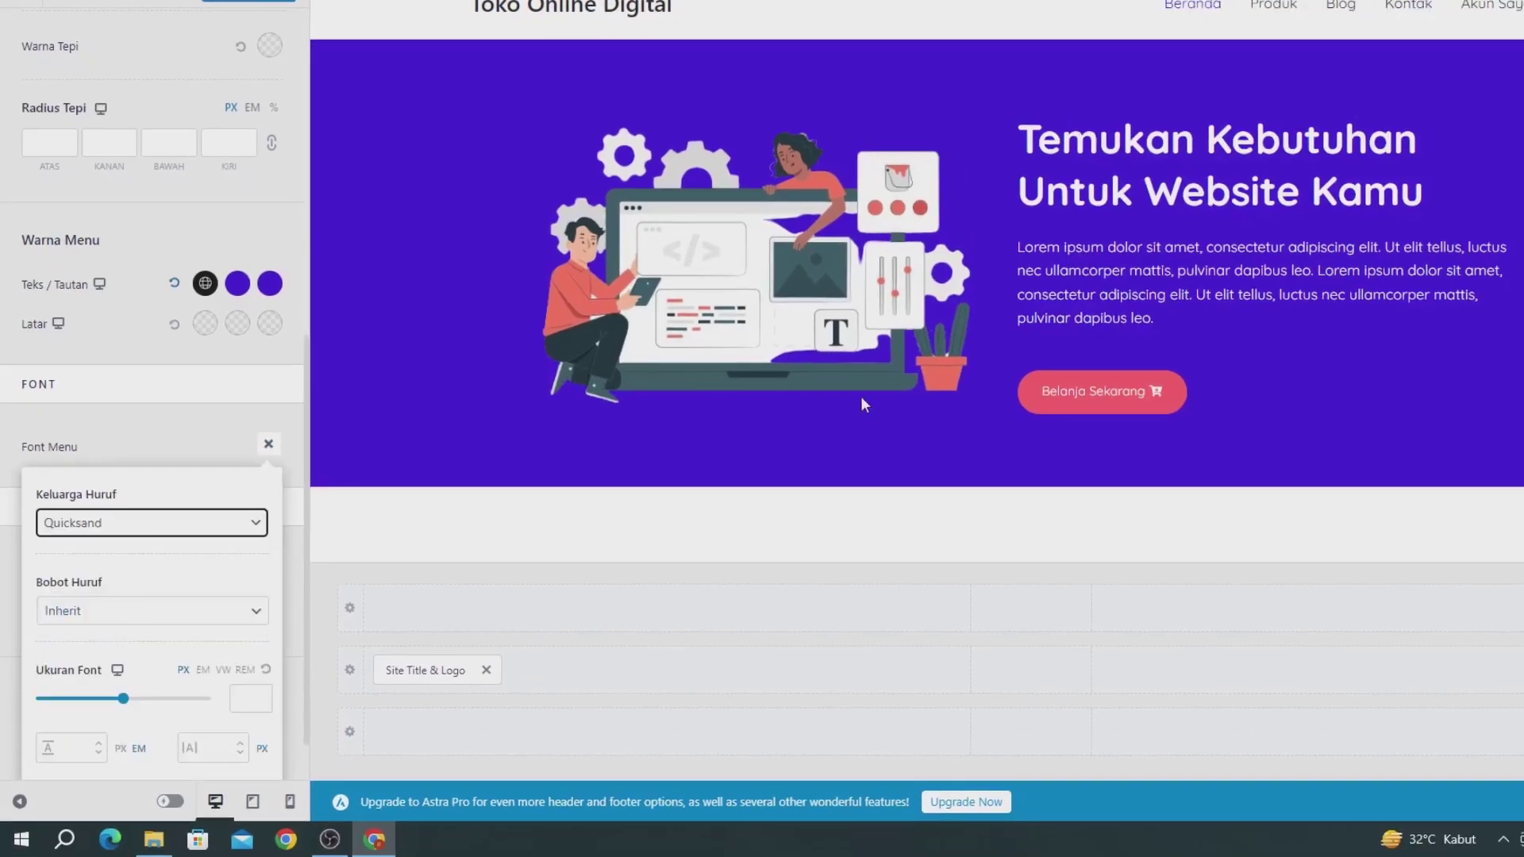
{"action": "left_click", "coordinate": [232, 420]}
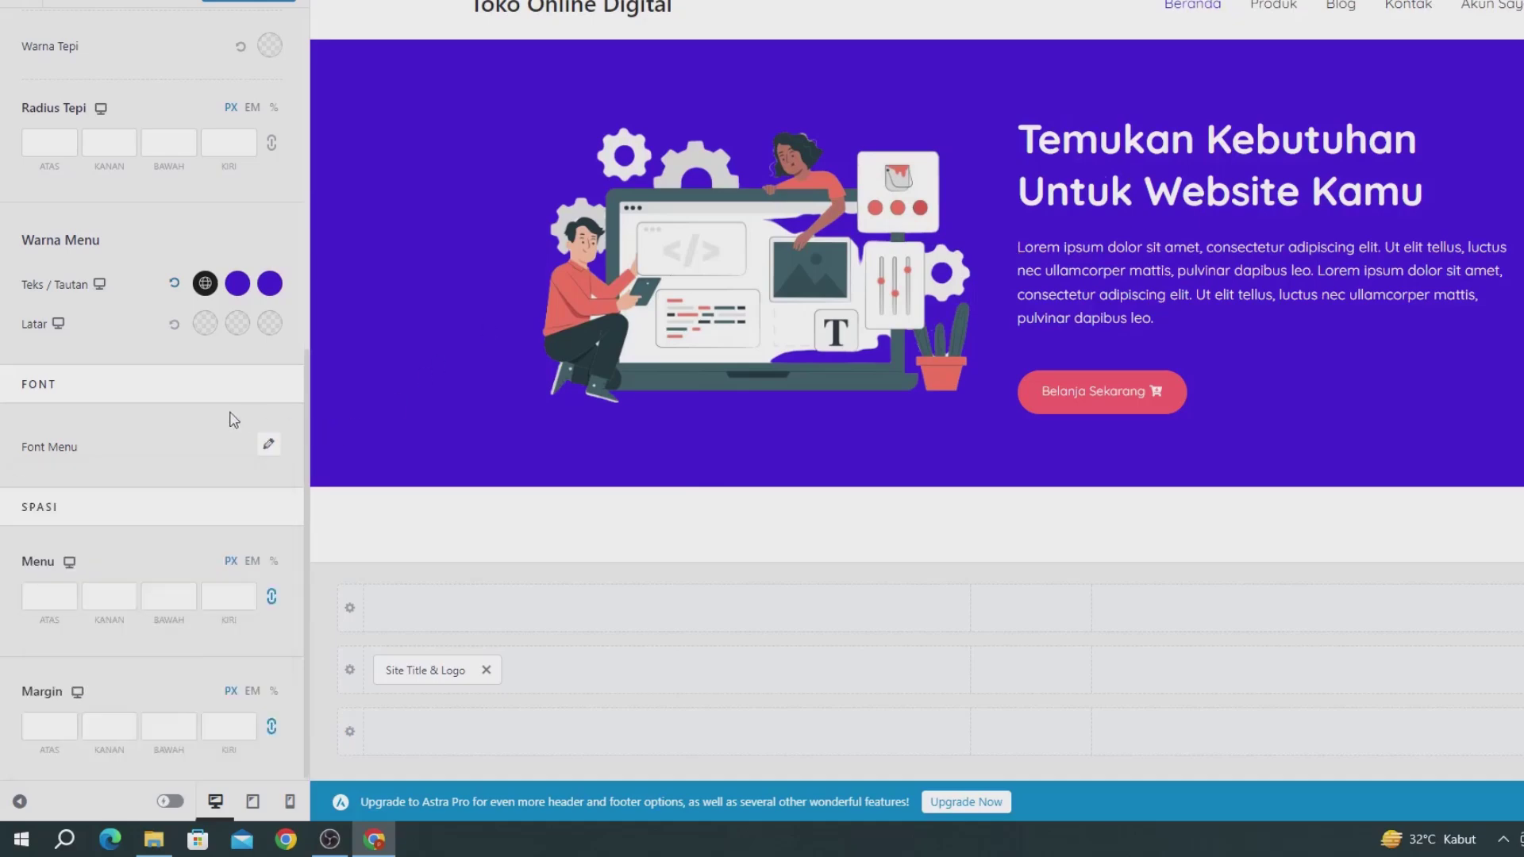
{"action": "left_click", "coordinate": [268, 446]}
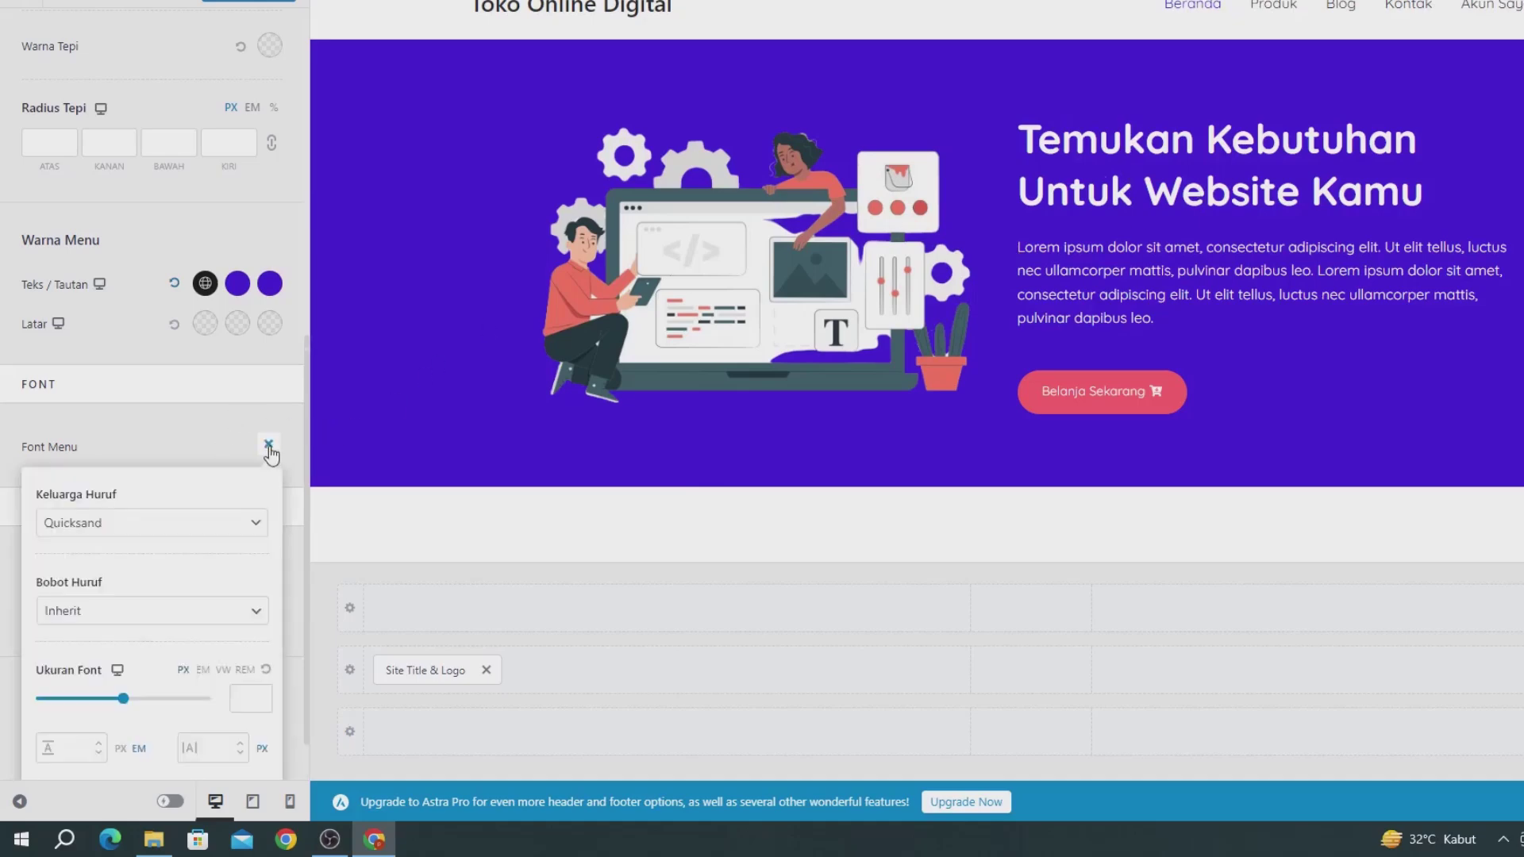
{"action": "left_click", "coordinate": [129, 622]}
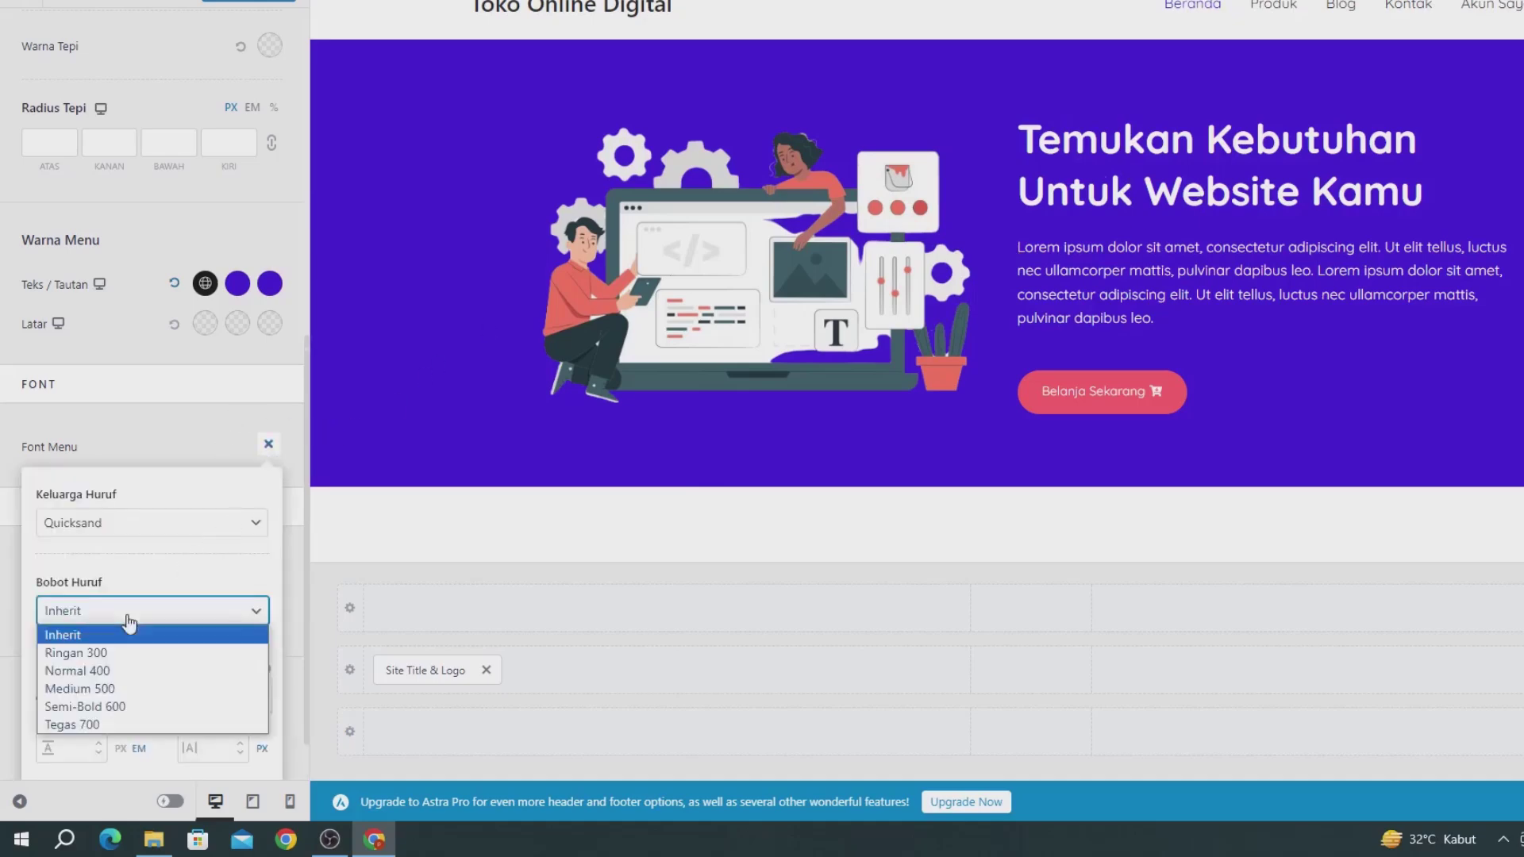
{"action": "left_click", "coordinate": [121, 687]}
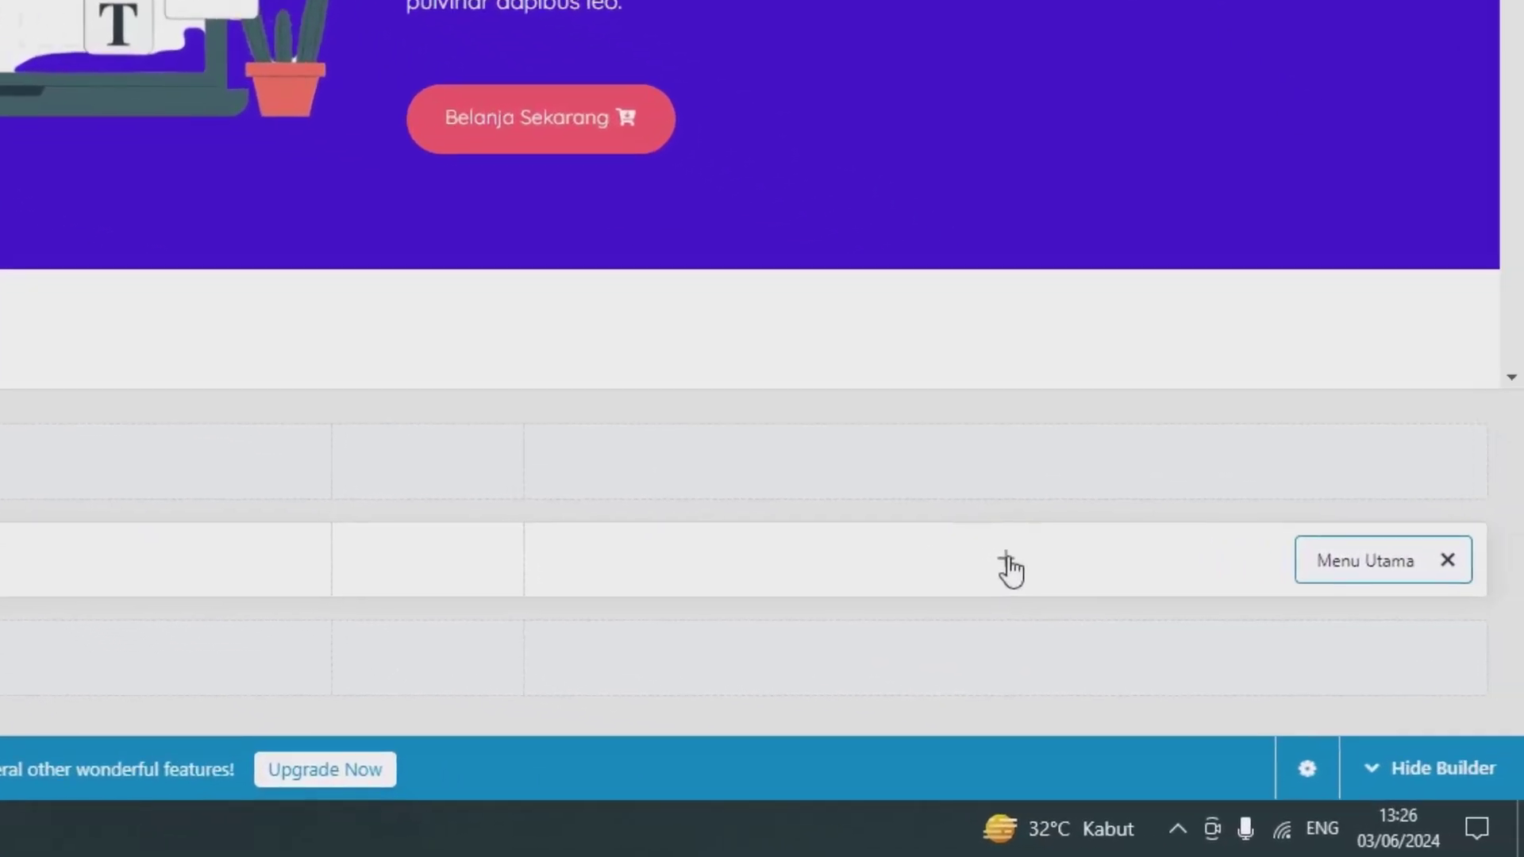
Step: Add a cart element beside the main menu and colour its icon purple 4211DA
{"action": "left_click", "coordinate": [1007, 560]}
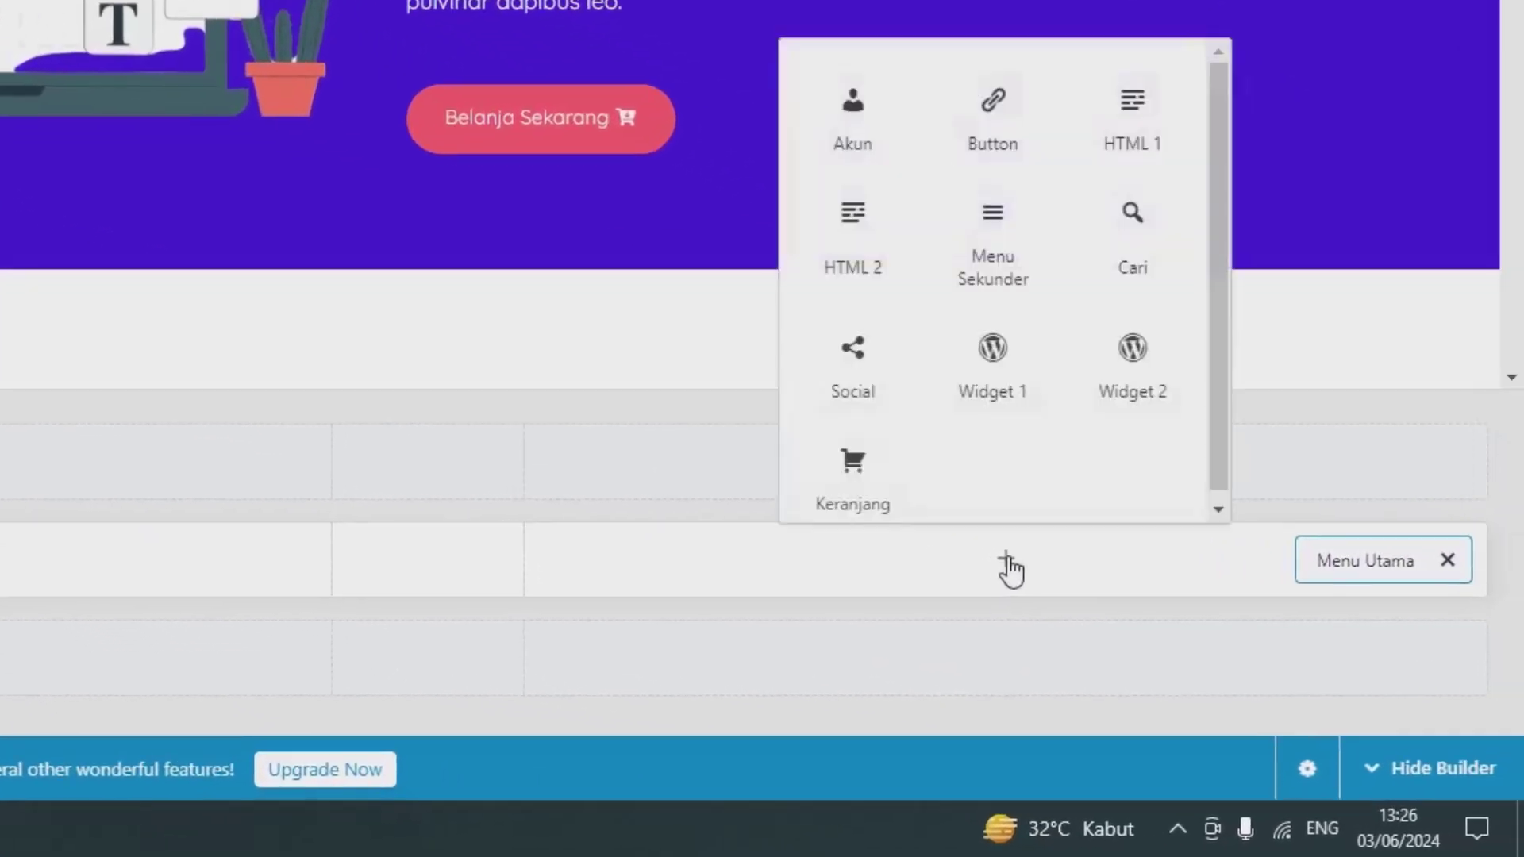
{"action": "left_click", "coordinate": [901, 504]}
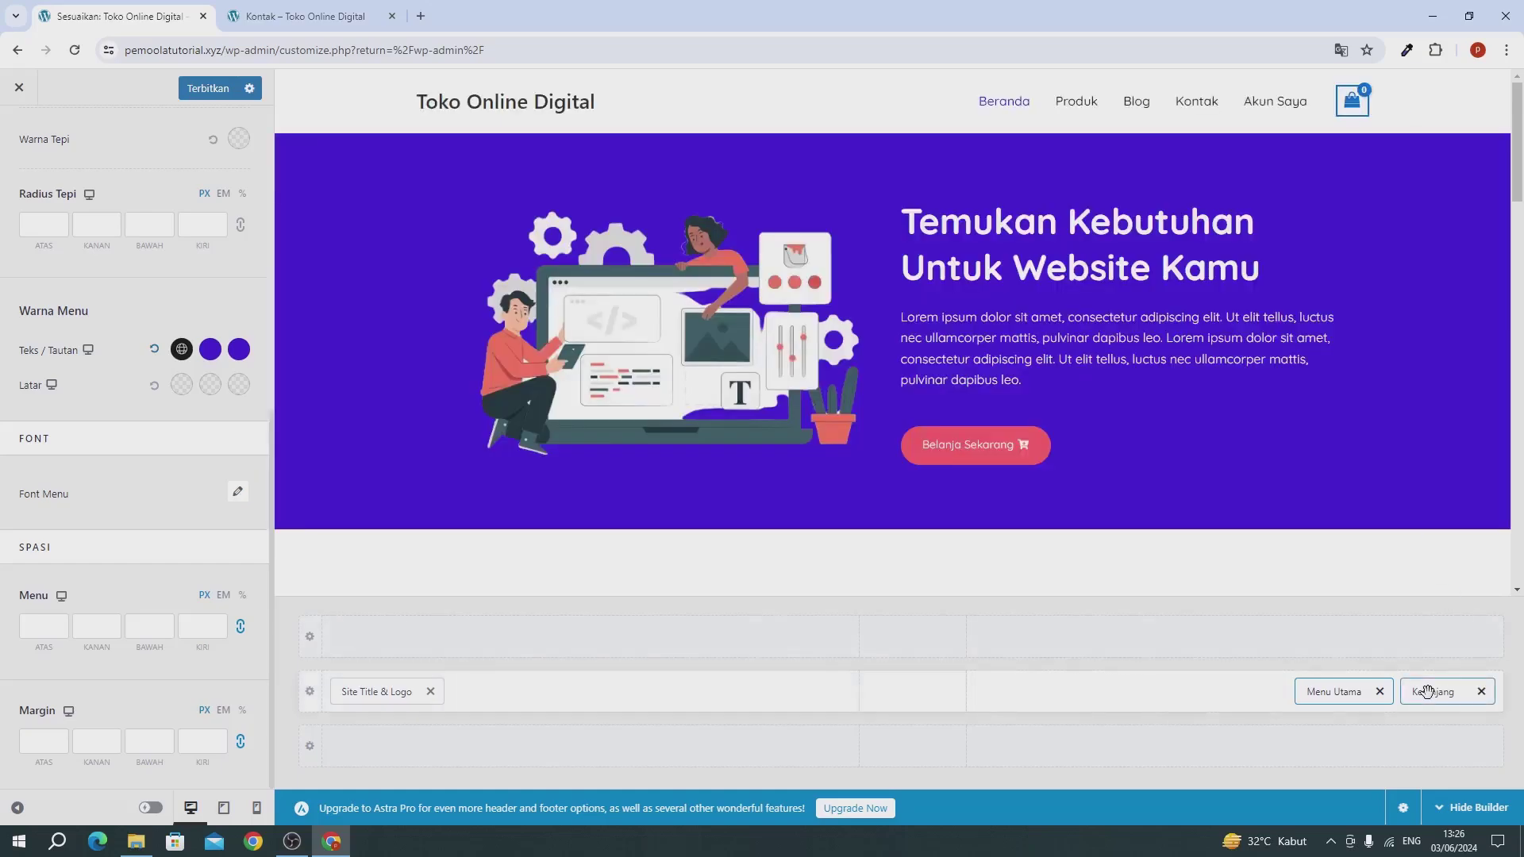
{"action": "left_click", "coordinate": [1427, 691]}
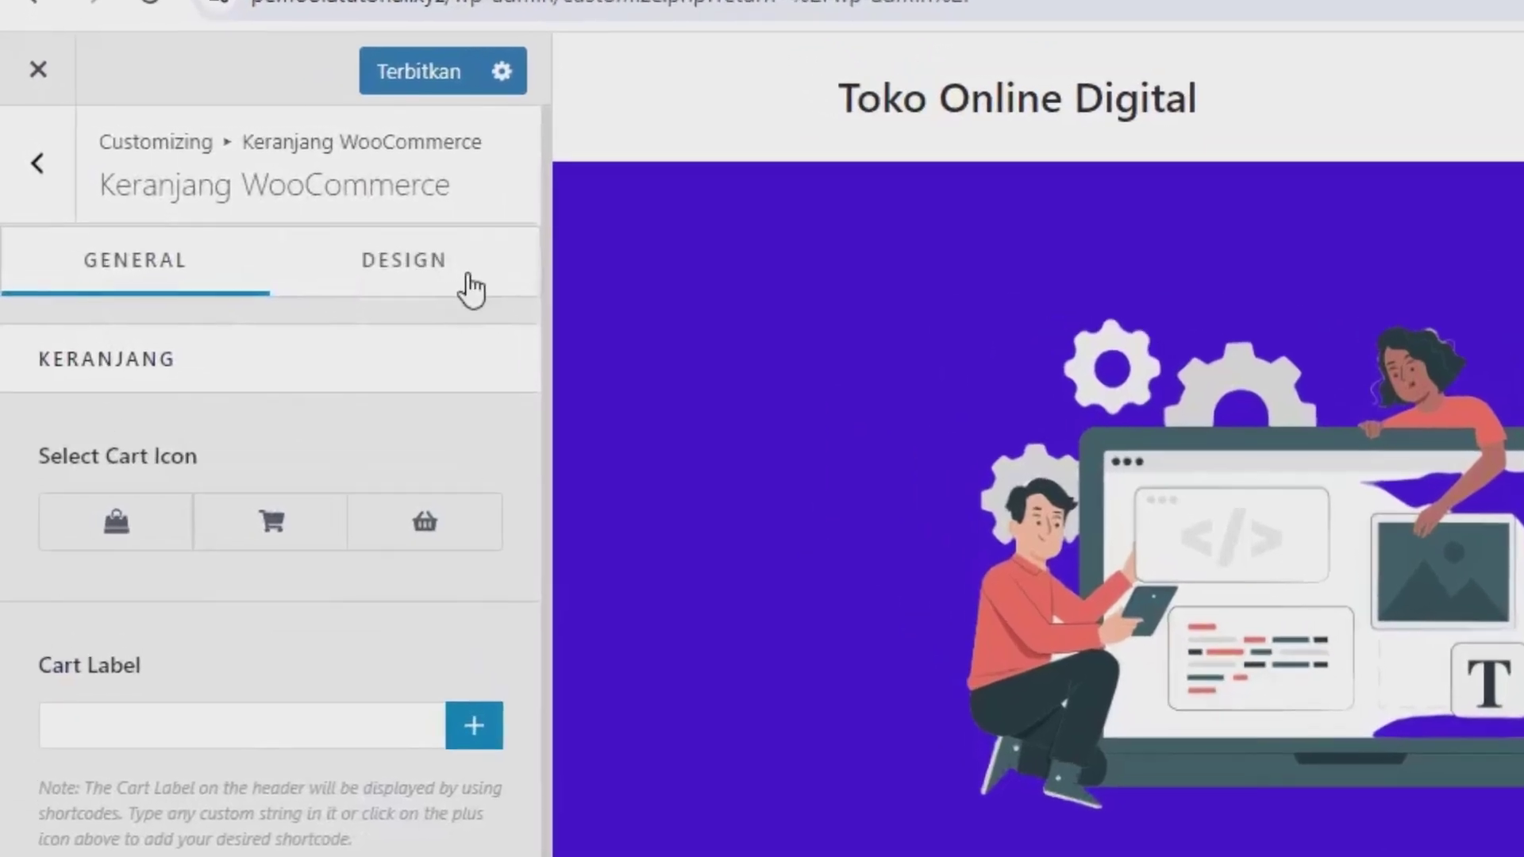
{"action": "left_click", "coordinate": [365, 238]}
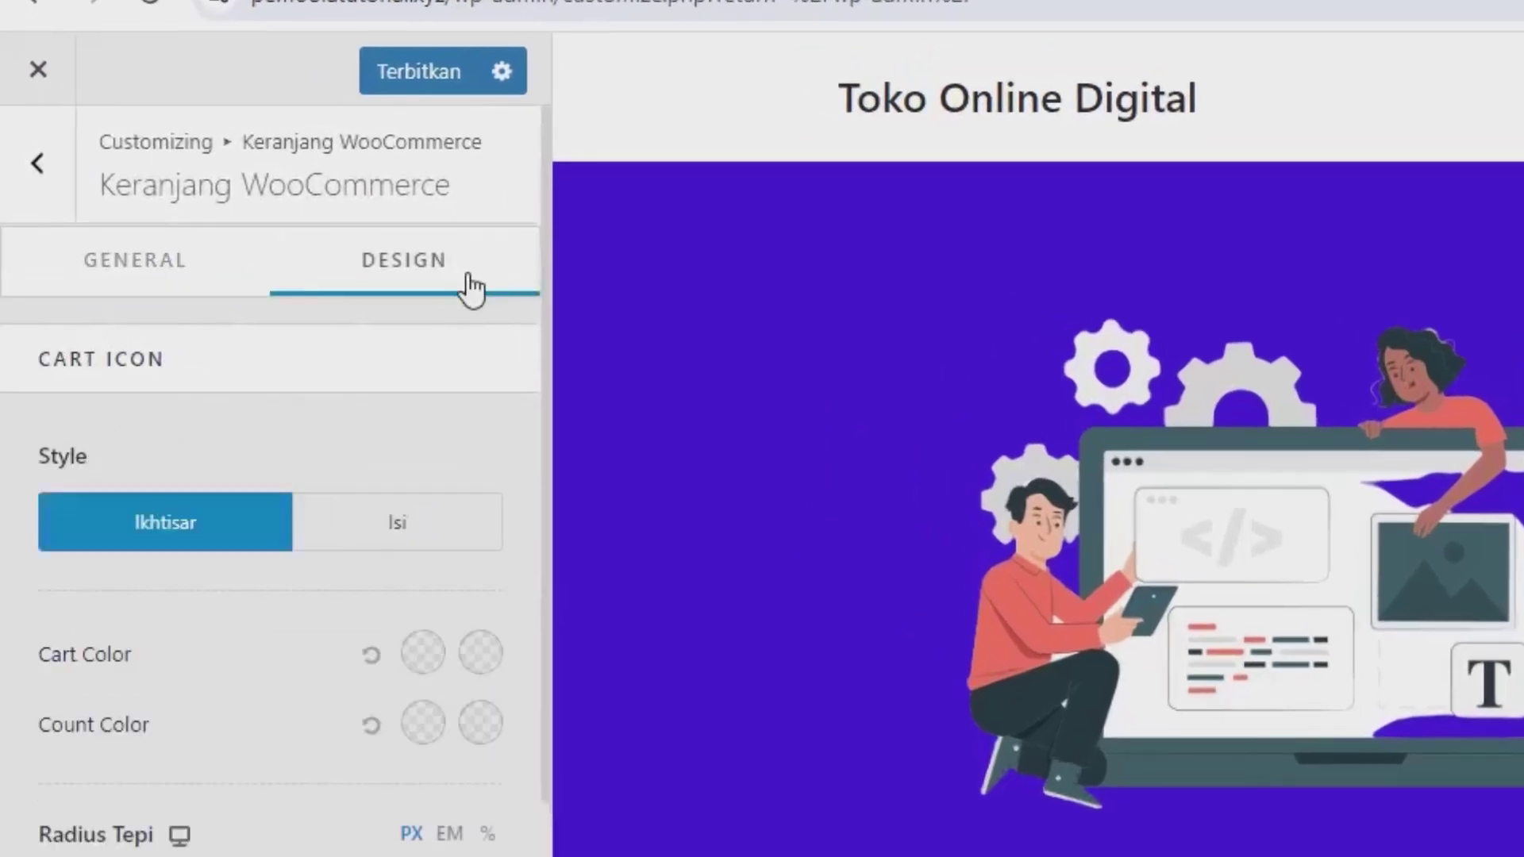
{"action": "left_click", "coordinate": [427, 651]}
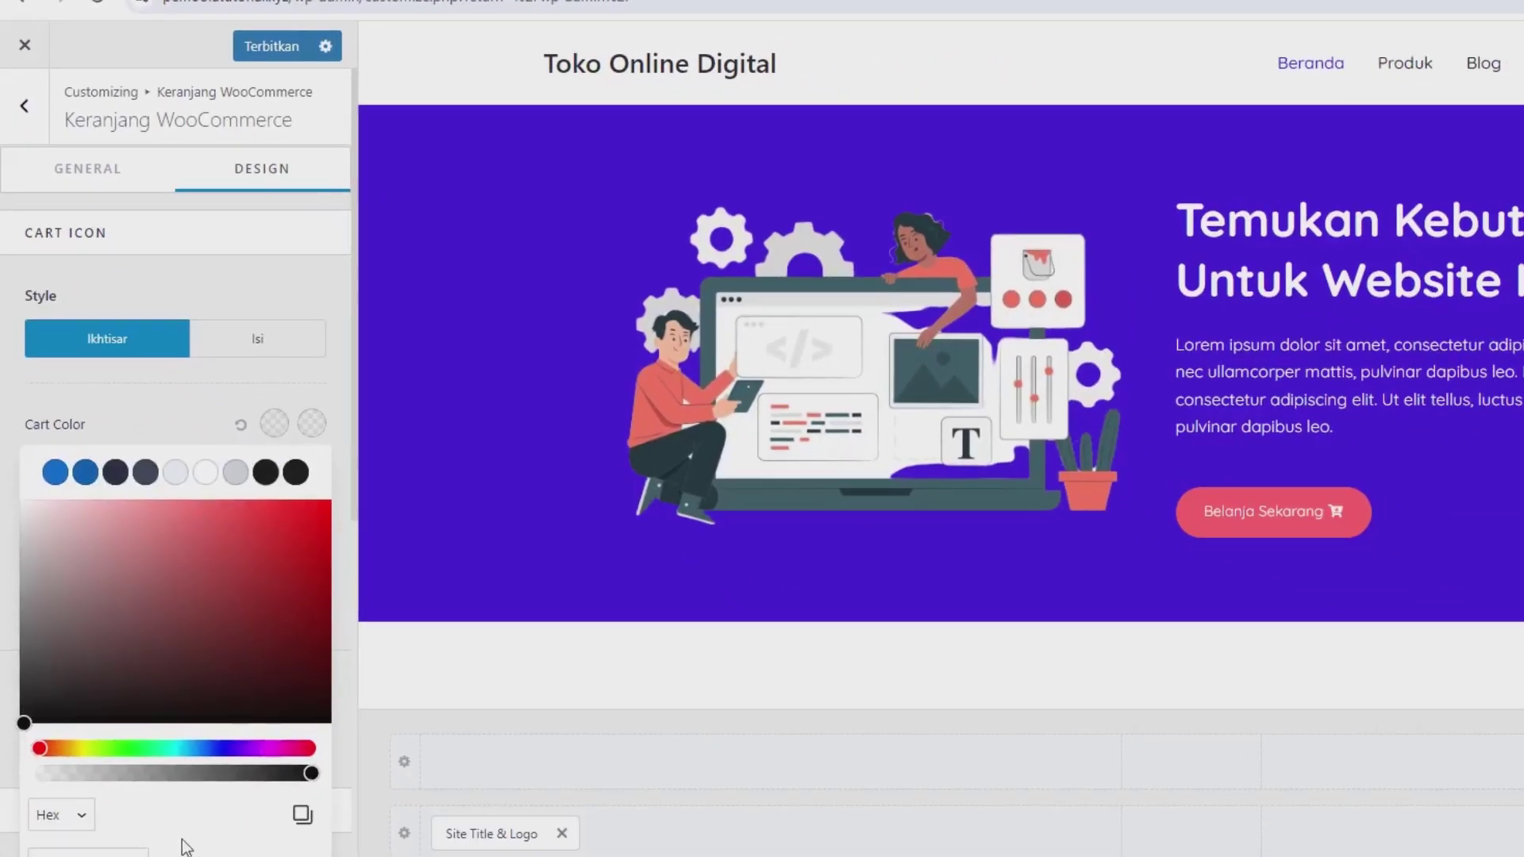
{"action": "double_click", "coordinate": [71, 758]}
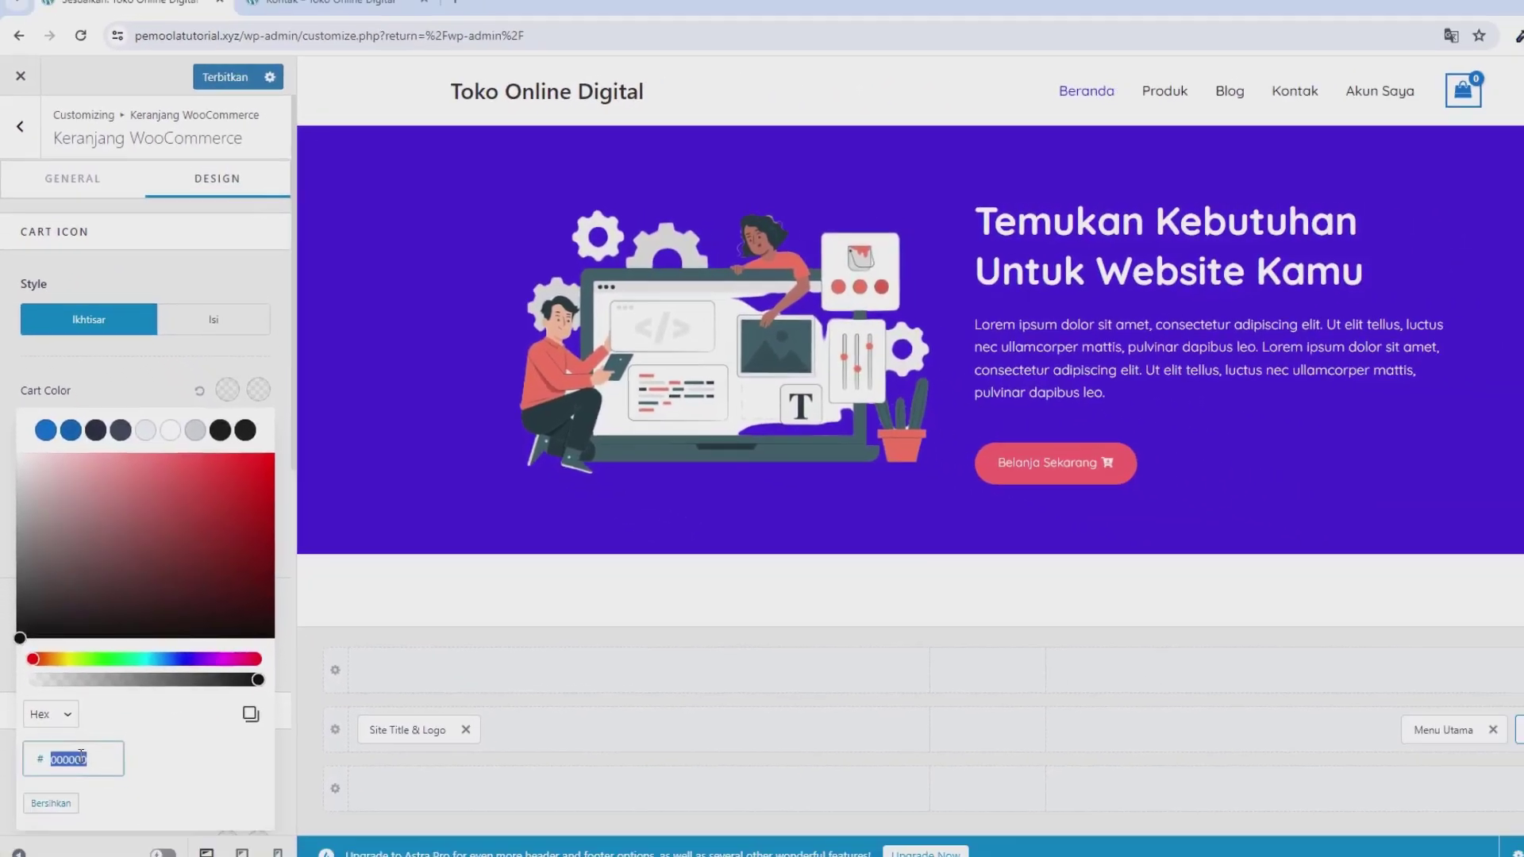
{"action": "type", "text": "4211DA"}
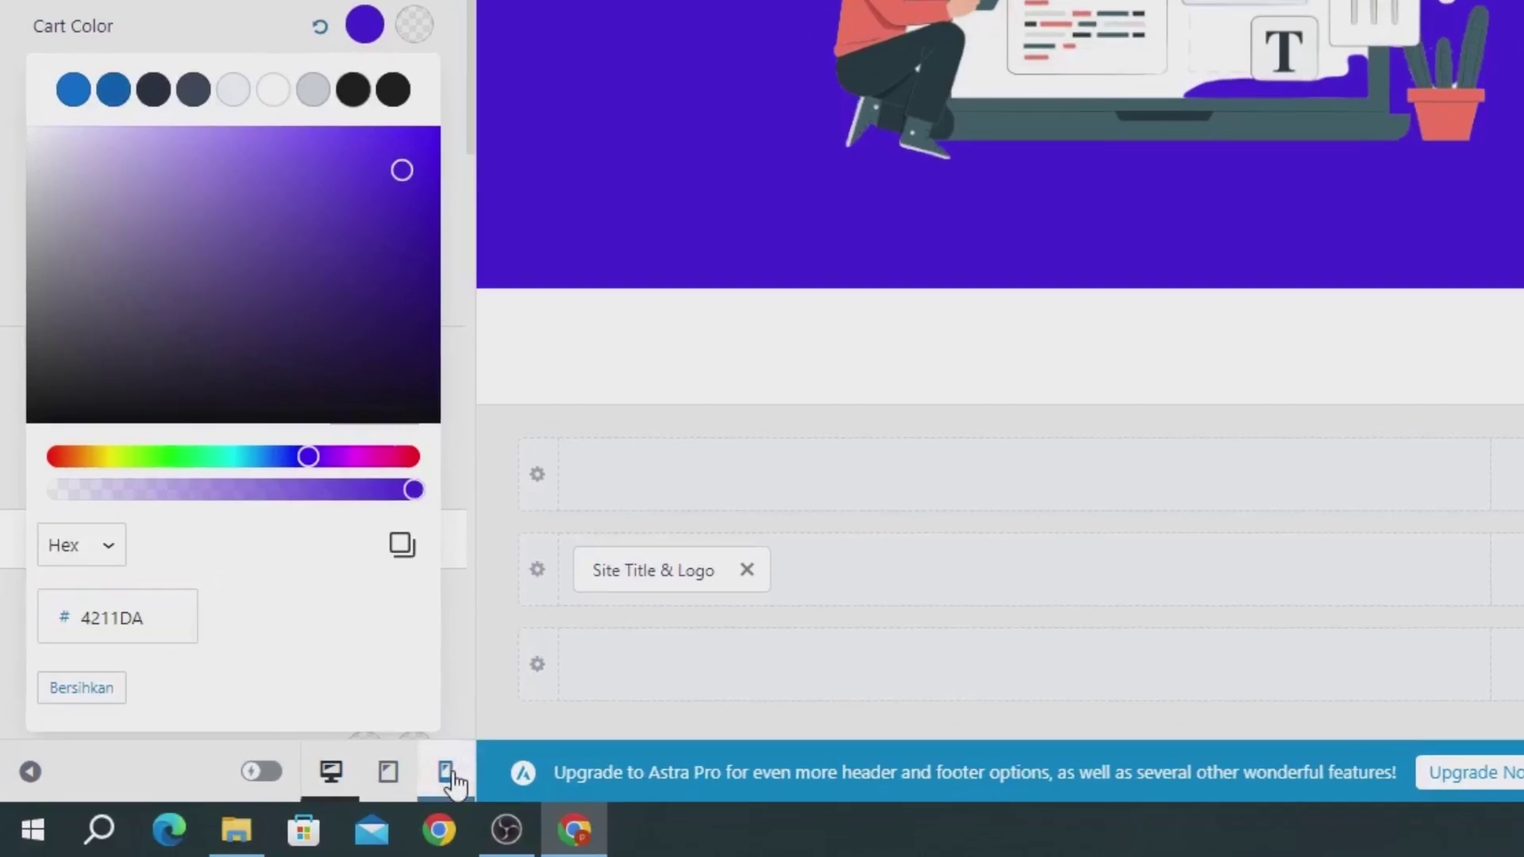
{"action": "left_click", "coordinate": [449, 774]}
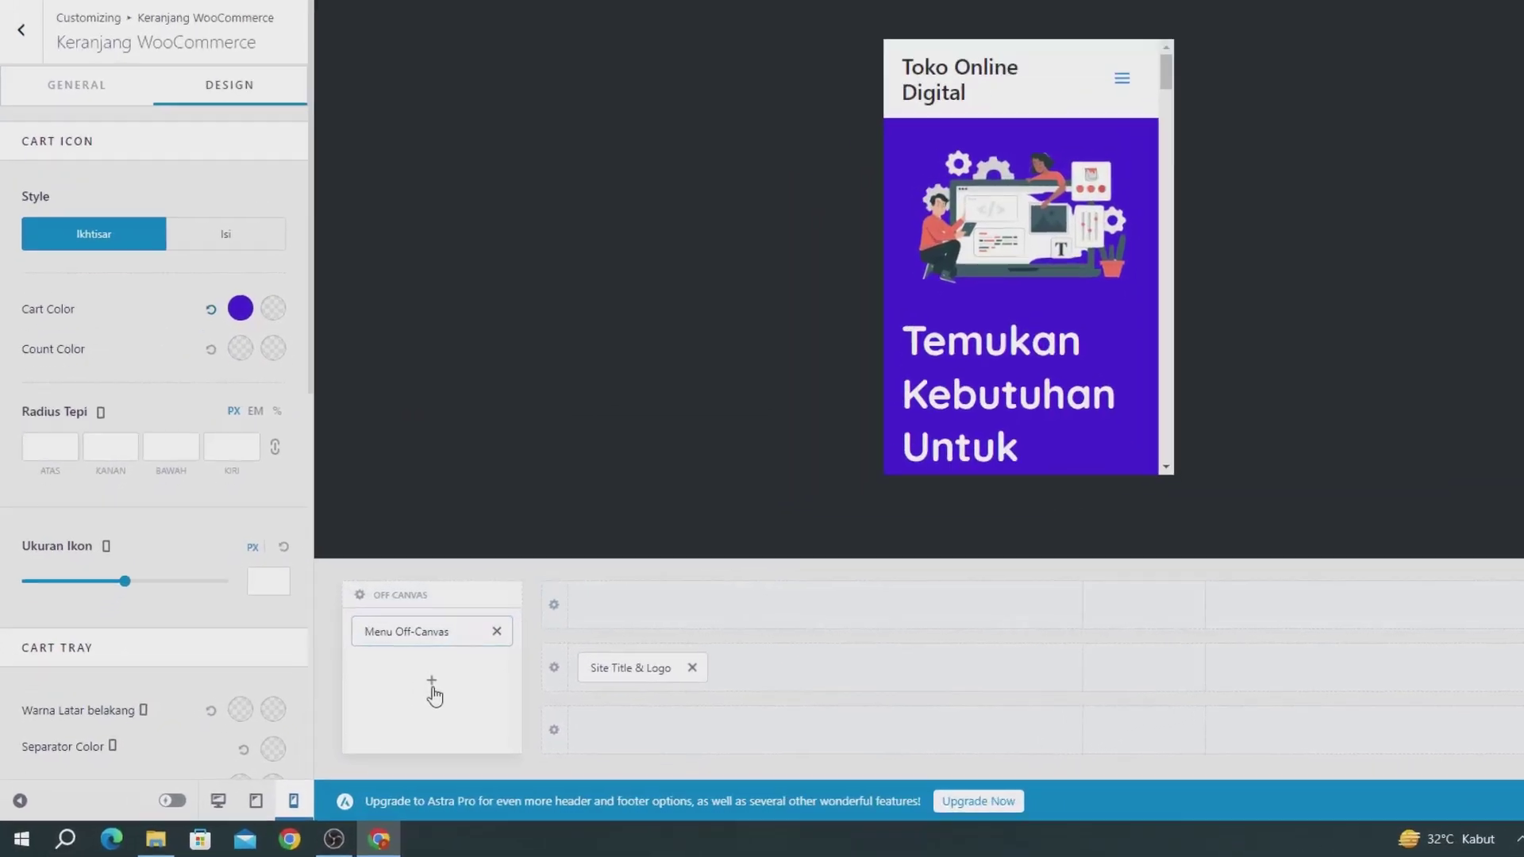
Step: Add the Keranjang (cart) element to the mobile header row beside the menu toggle
{"action": "mouse_move", "coordinate": [381, 713]}
{"action": "left_click", "coordinate": [762, 565]}
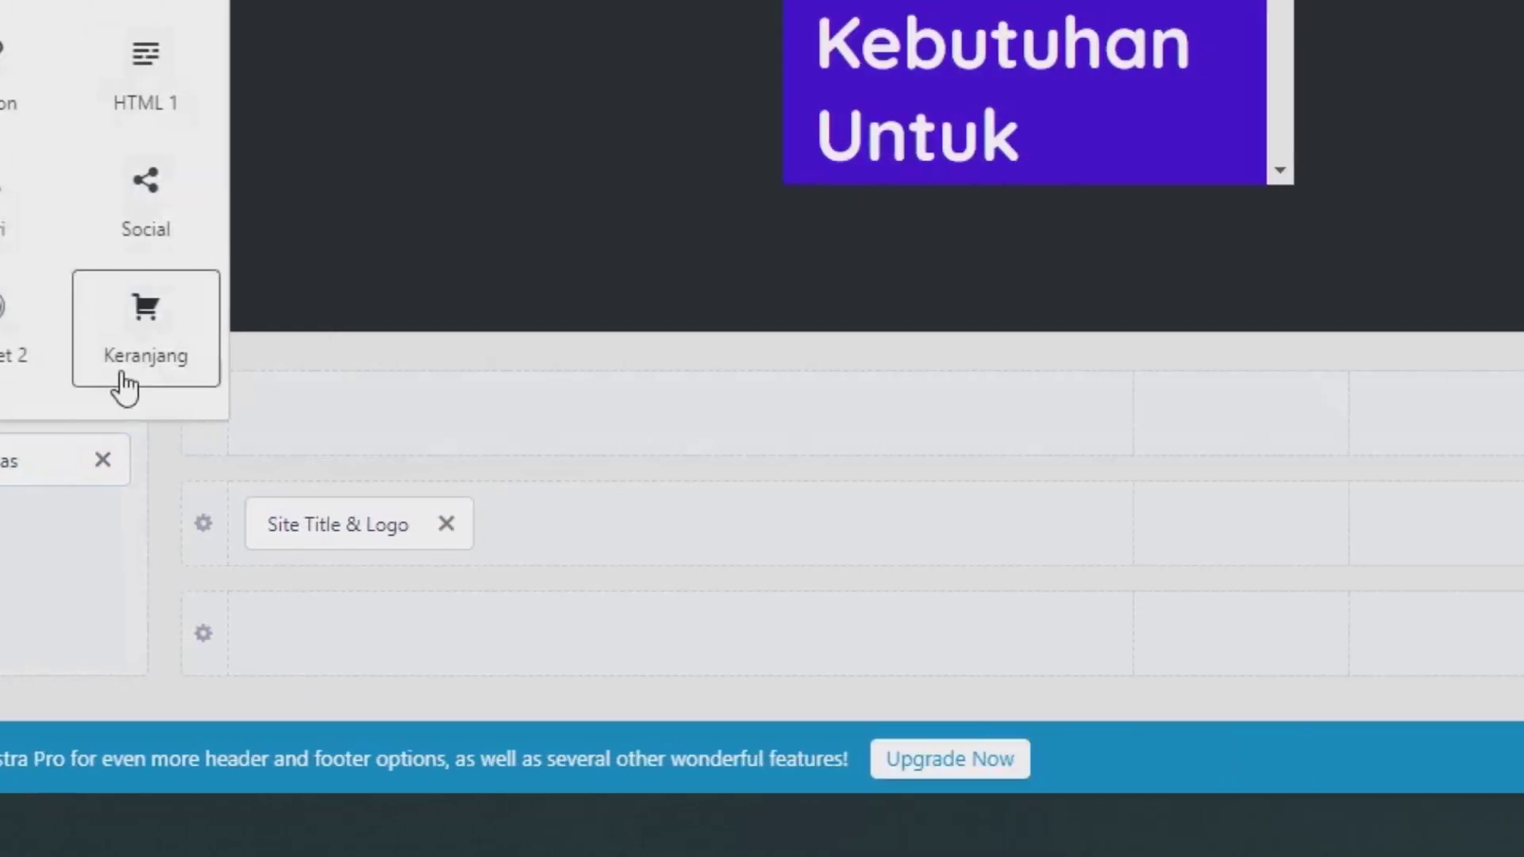
{"action": "left_click", "coordinate": [891, 380]}
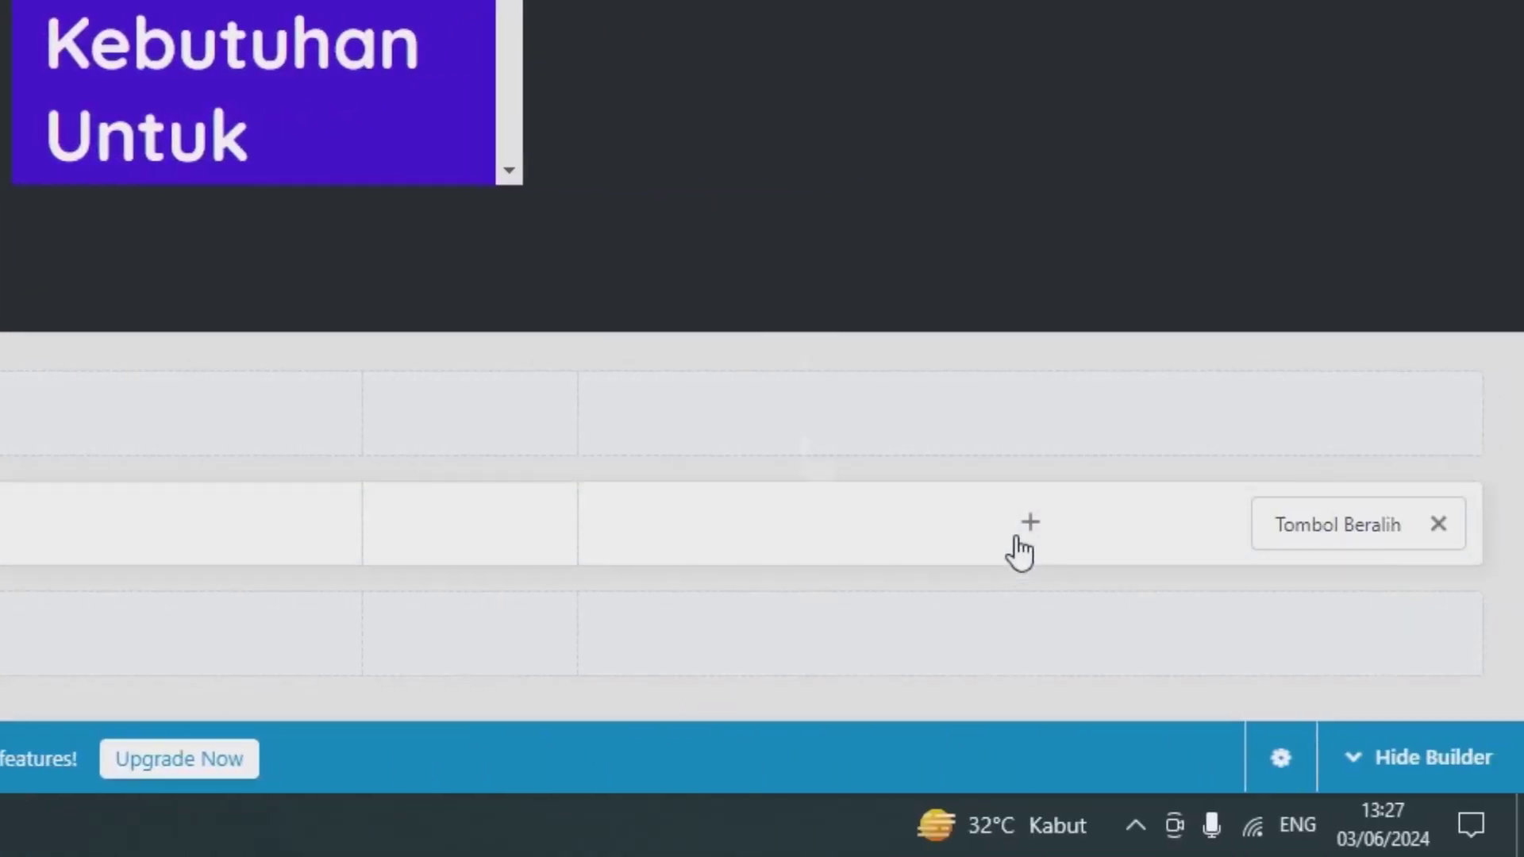
{"action": "left_click", "coordinate": [1027, 521]}
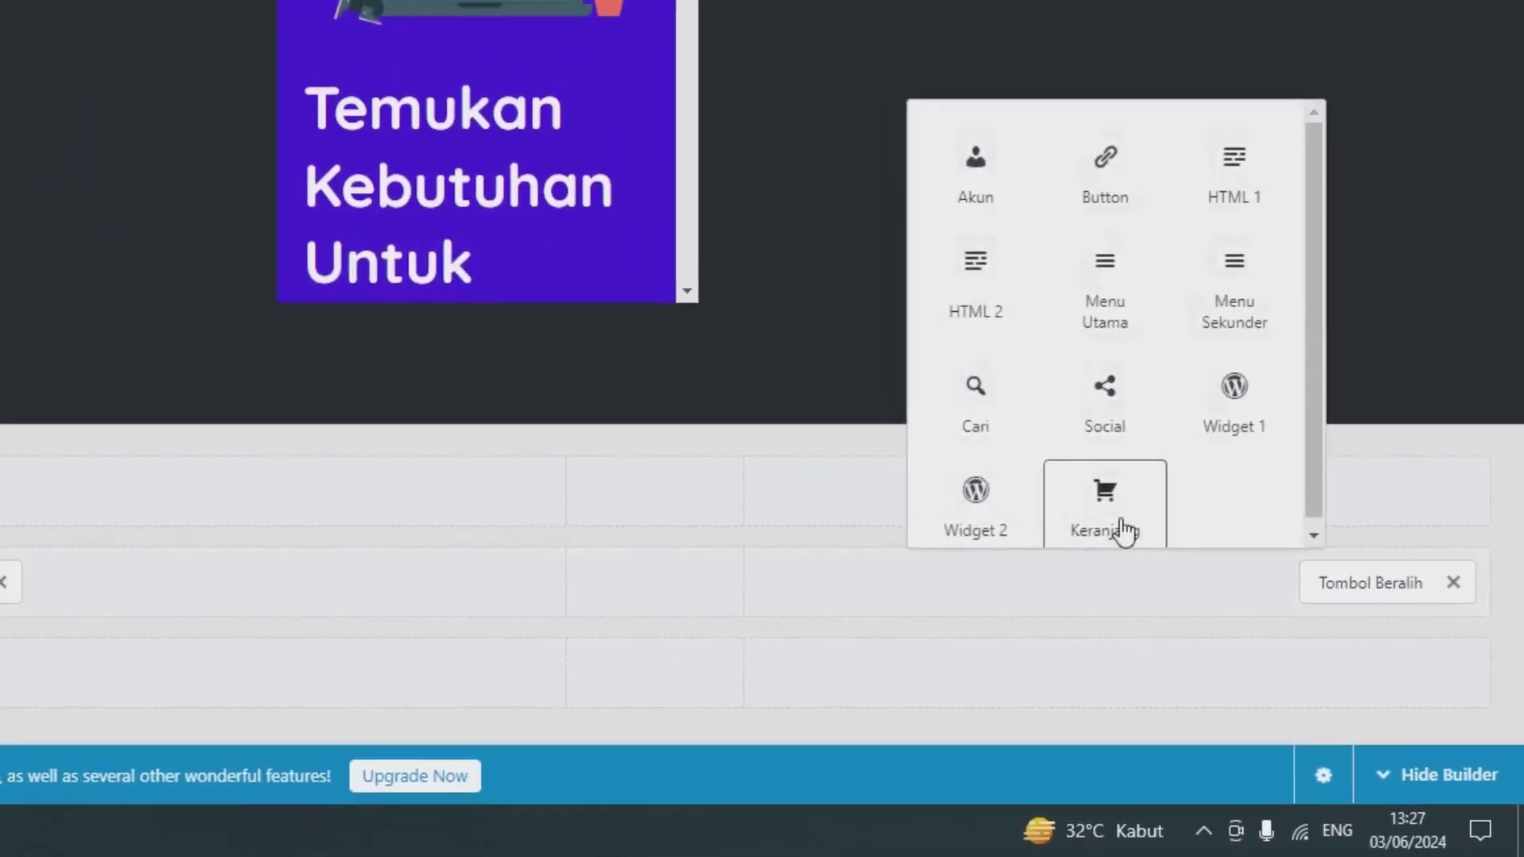
{"action": "left_click", "coordinate": [1105, 508]}
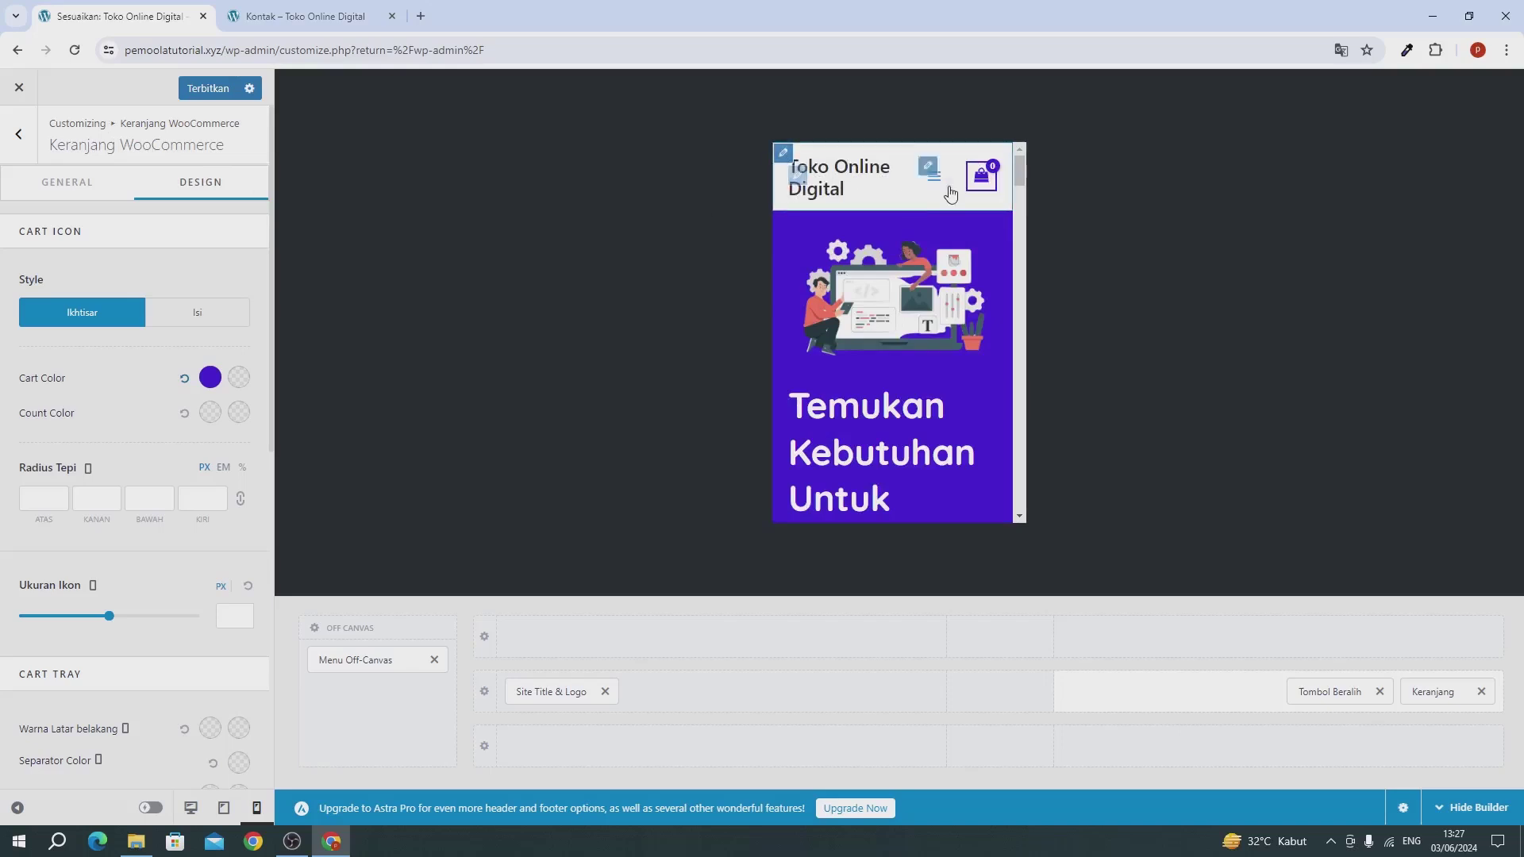
{"action": "left_click", "coordinate": [19, 134]}
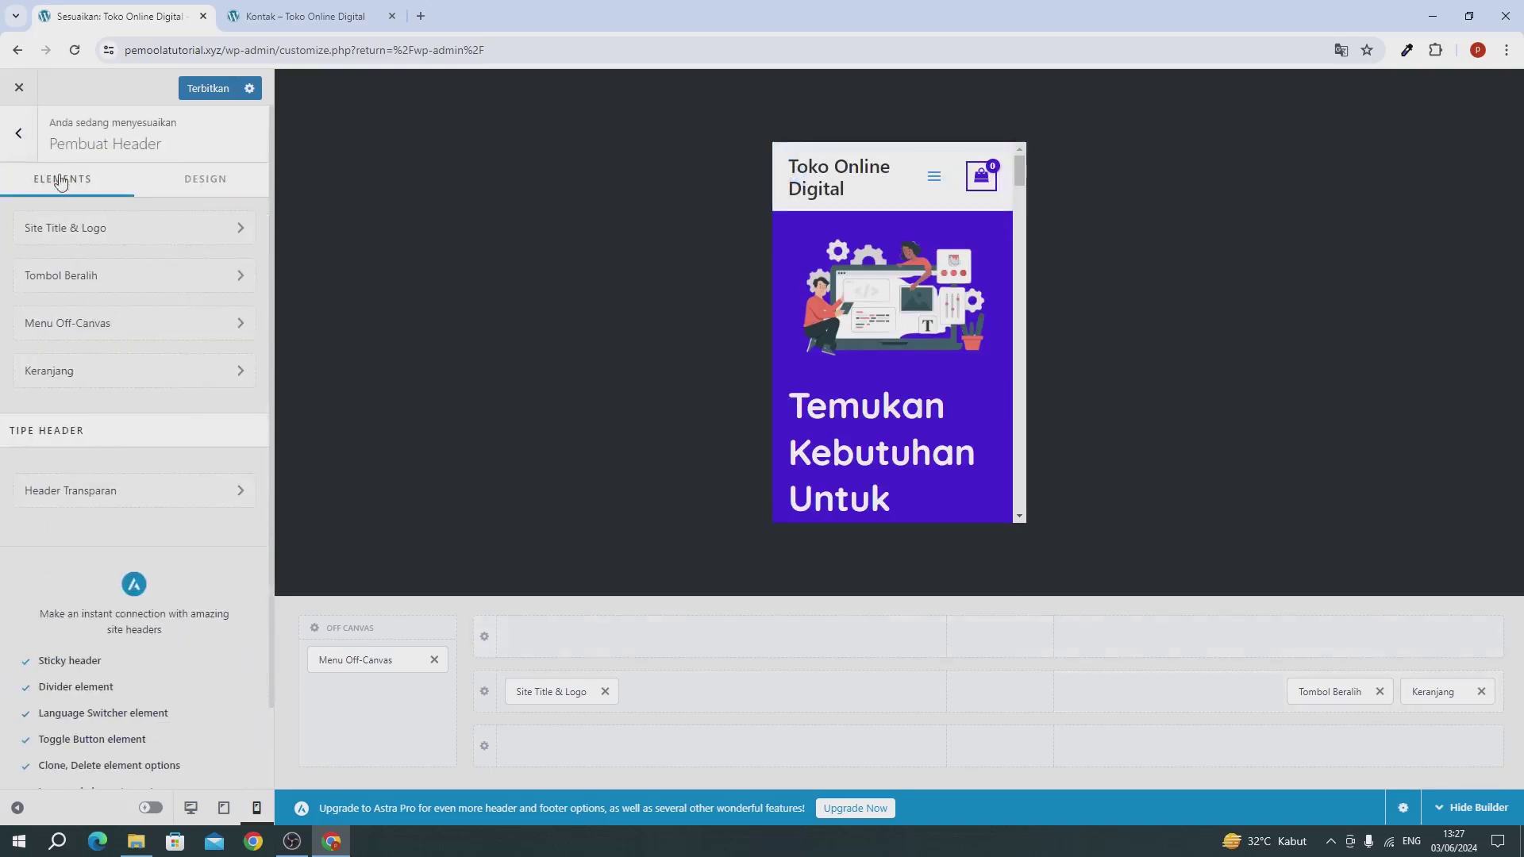
Step: Return to the customizer root, switch the preview to desktop, and open Pembuat Footer
{"action": "left_click", "coordinate": [19, 133]}
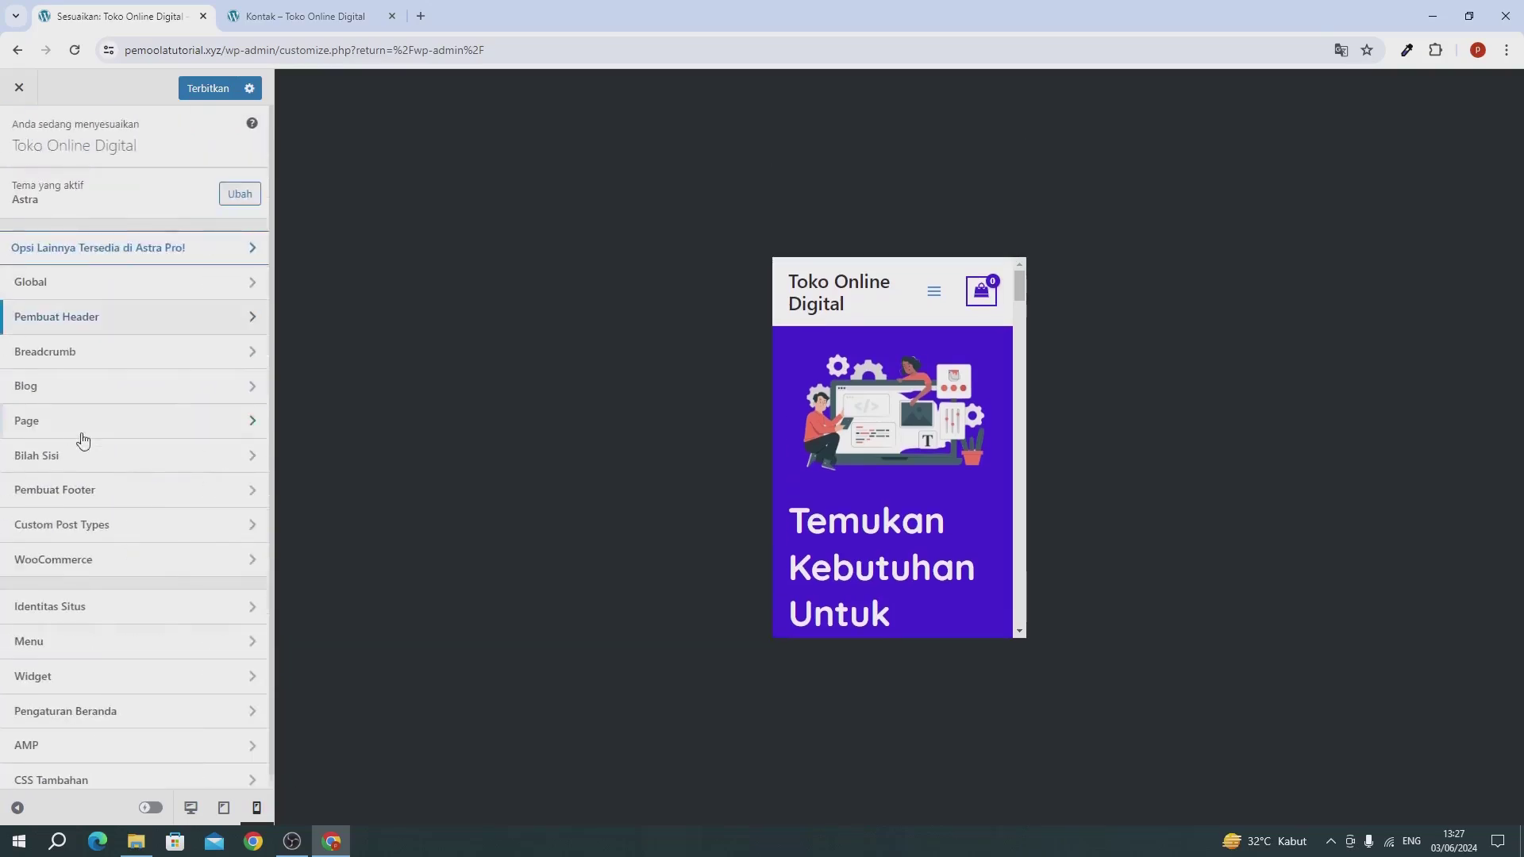
{"action": "left_click", "coordinate": [191, 808]}
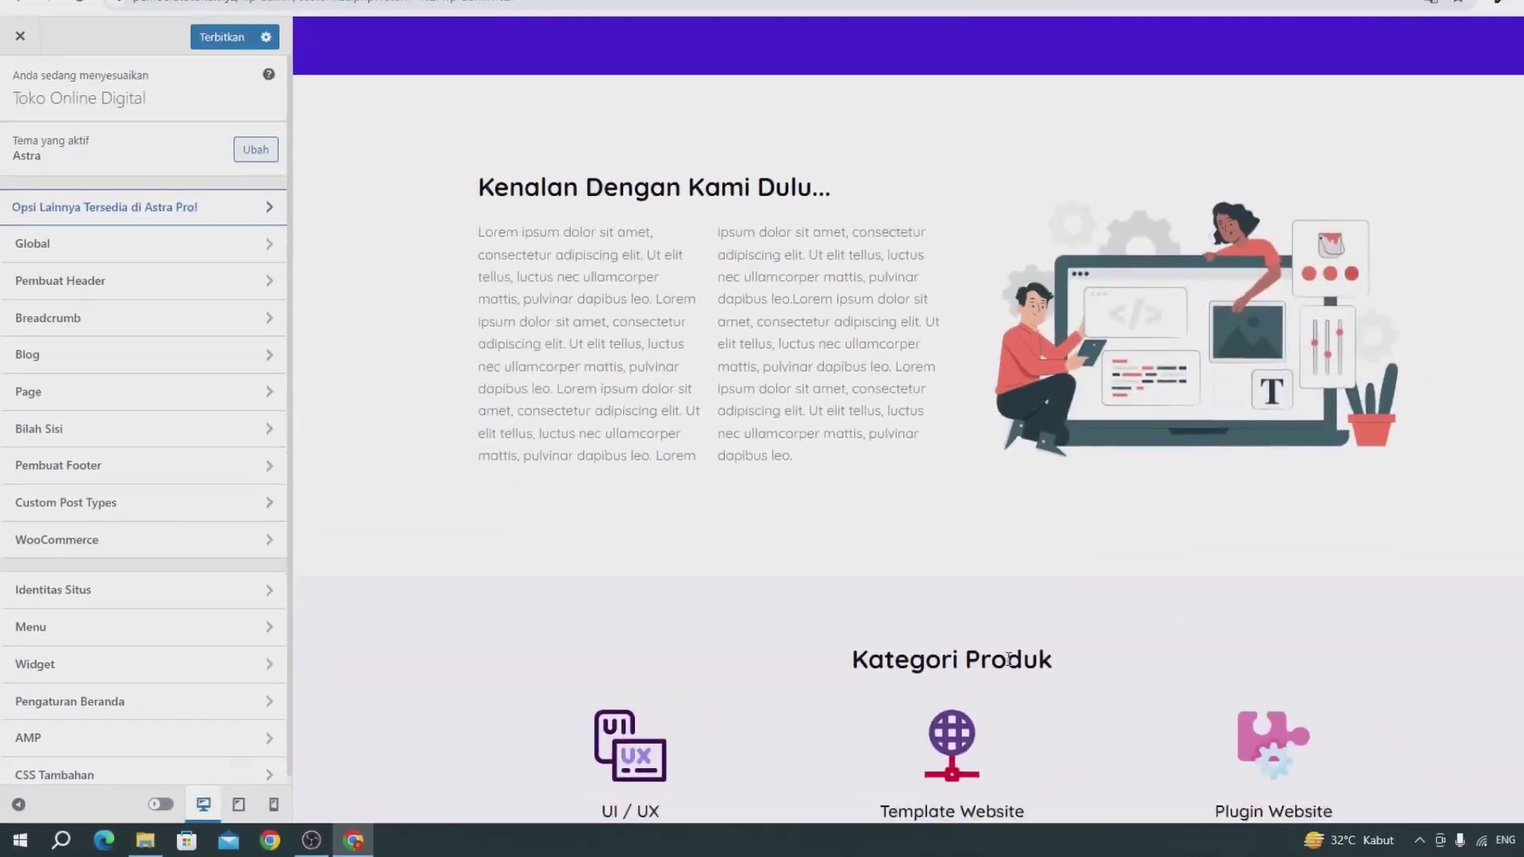
{"action": "scroll", "coordinate": [1008, 660], "scroll_direction": "down", "scroll_amount": 10}
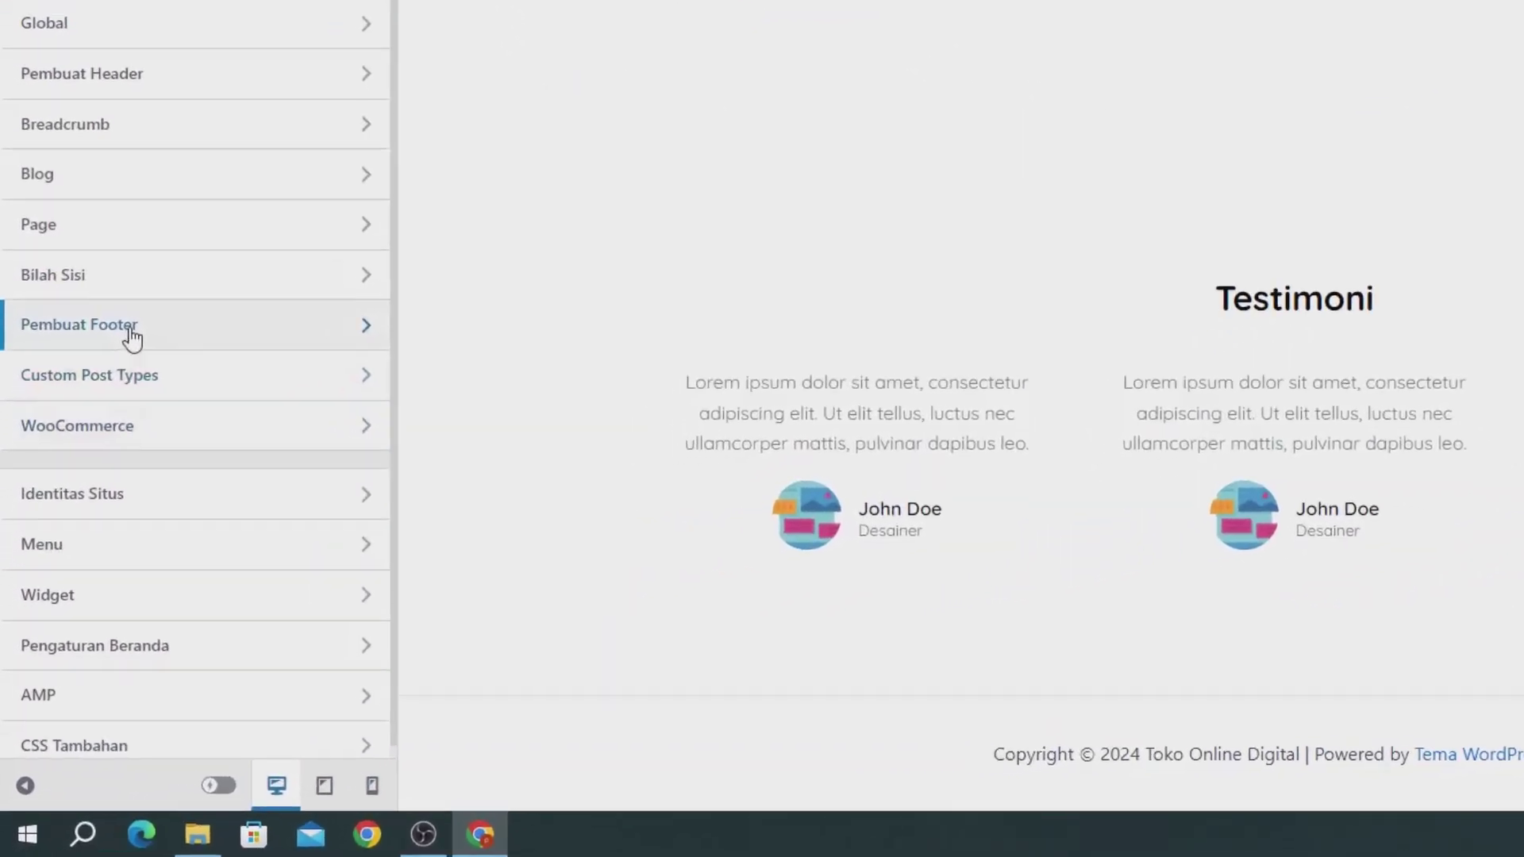
{"action": "left_click", "coordinate": [129, 332]}
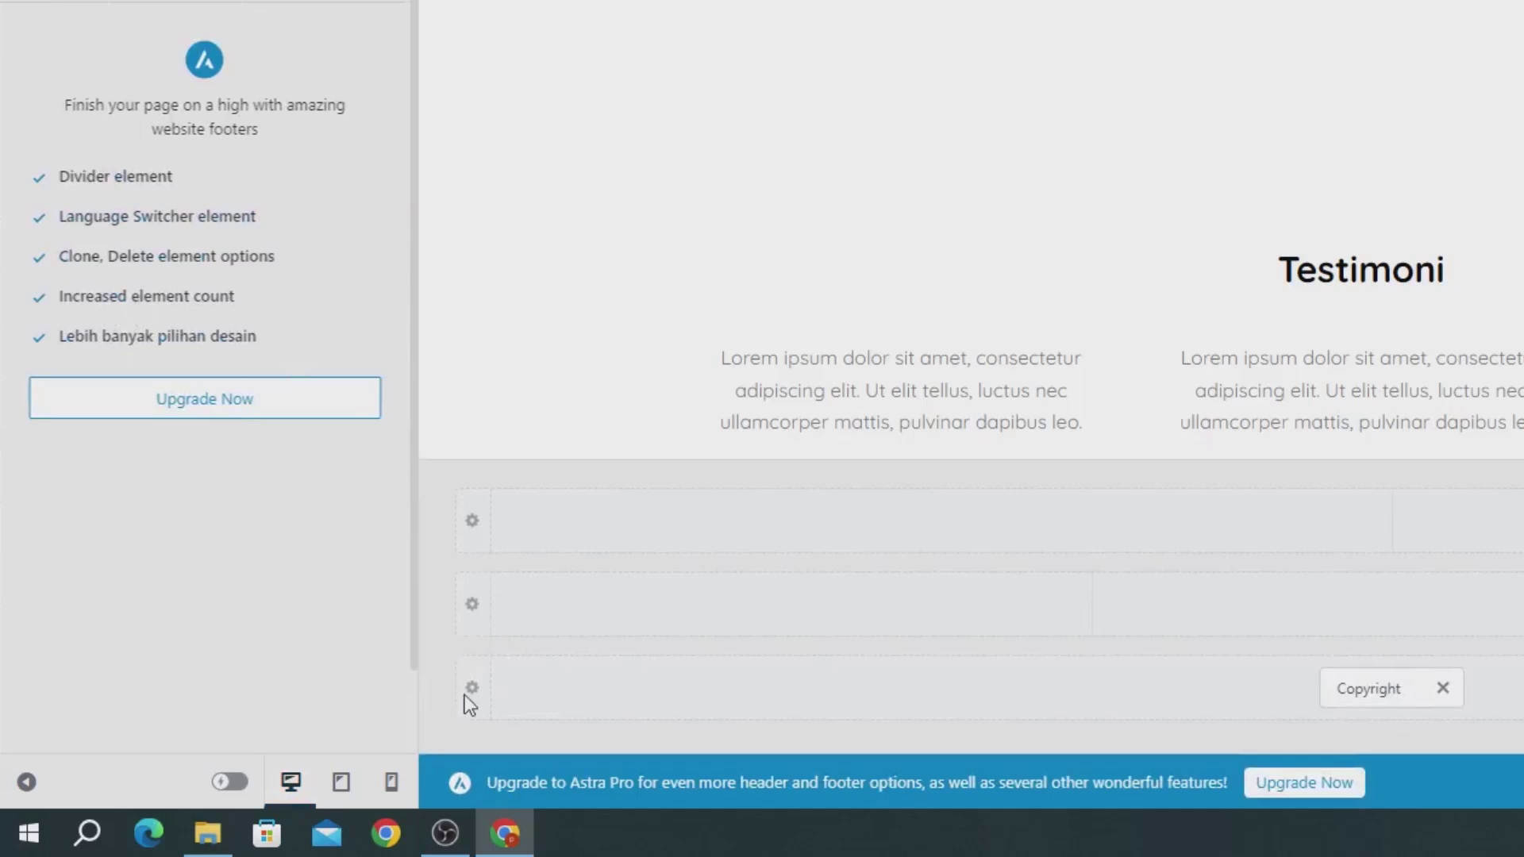
Step: Set the Di Bawah Footer row's Design background colour to 4211DA
{"action": "left_click", "coordinate": [470, 704]}
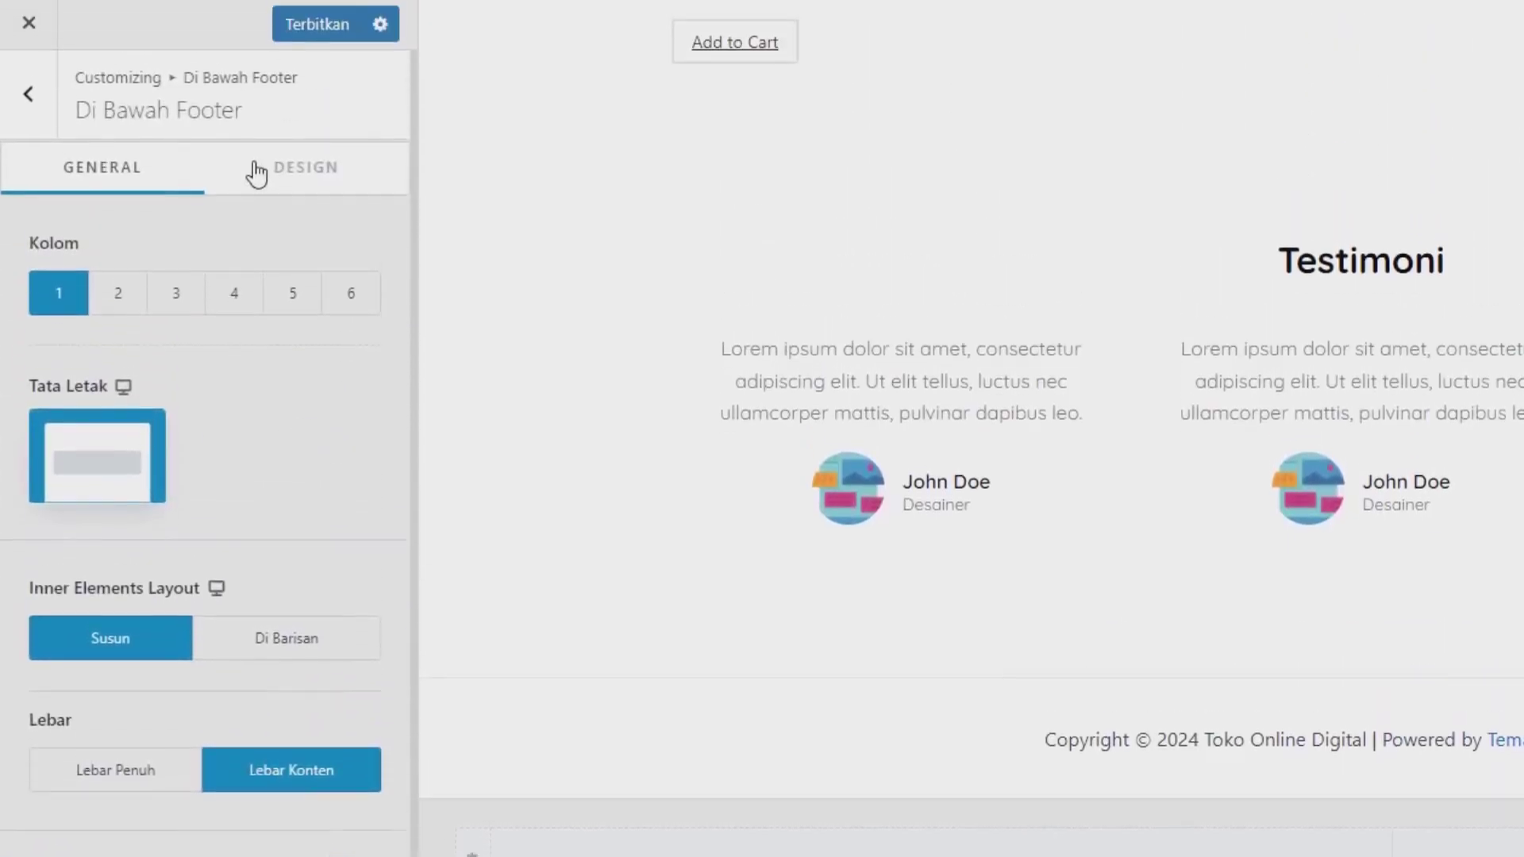
{"action": "left_click", "coordinate": [255, 184]}
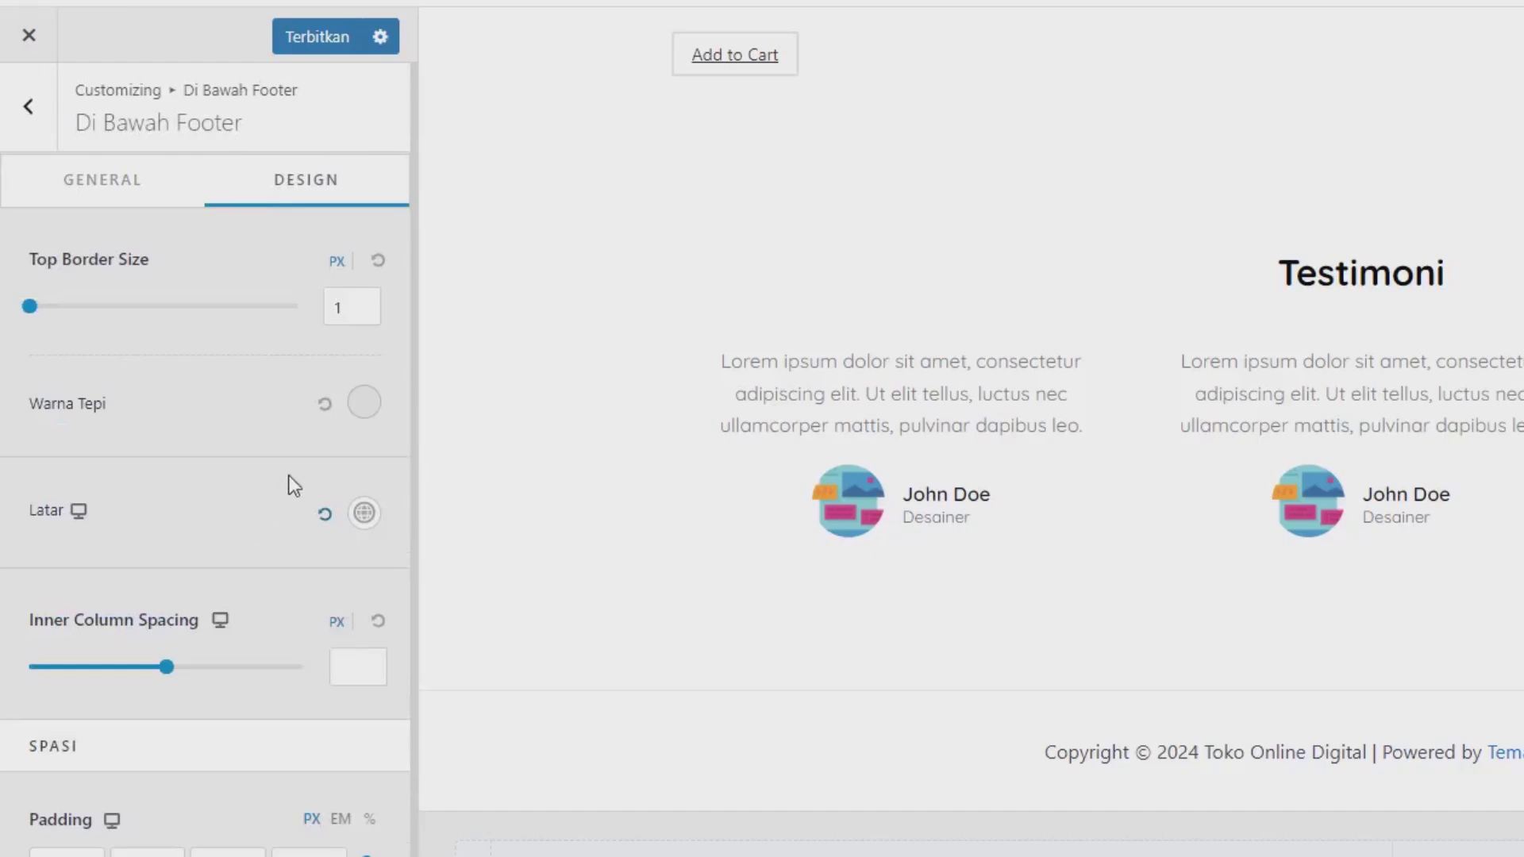
{"action": "left_click", "coordinate": [361, 515]}
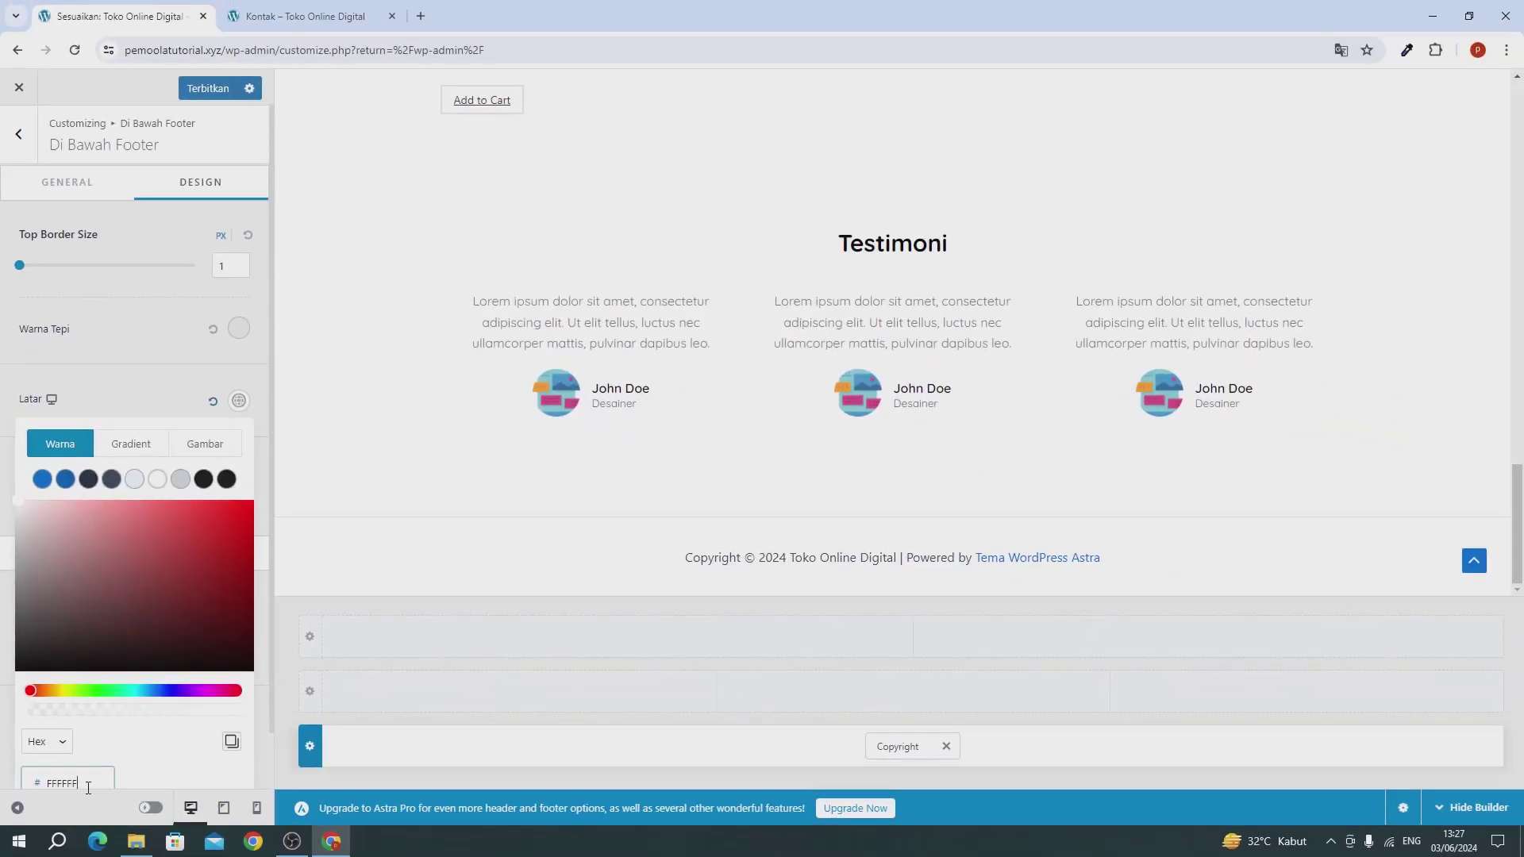
{"action": "key", "text": "ctrl+a"}
{"action": "type", "text": "4211DA"}
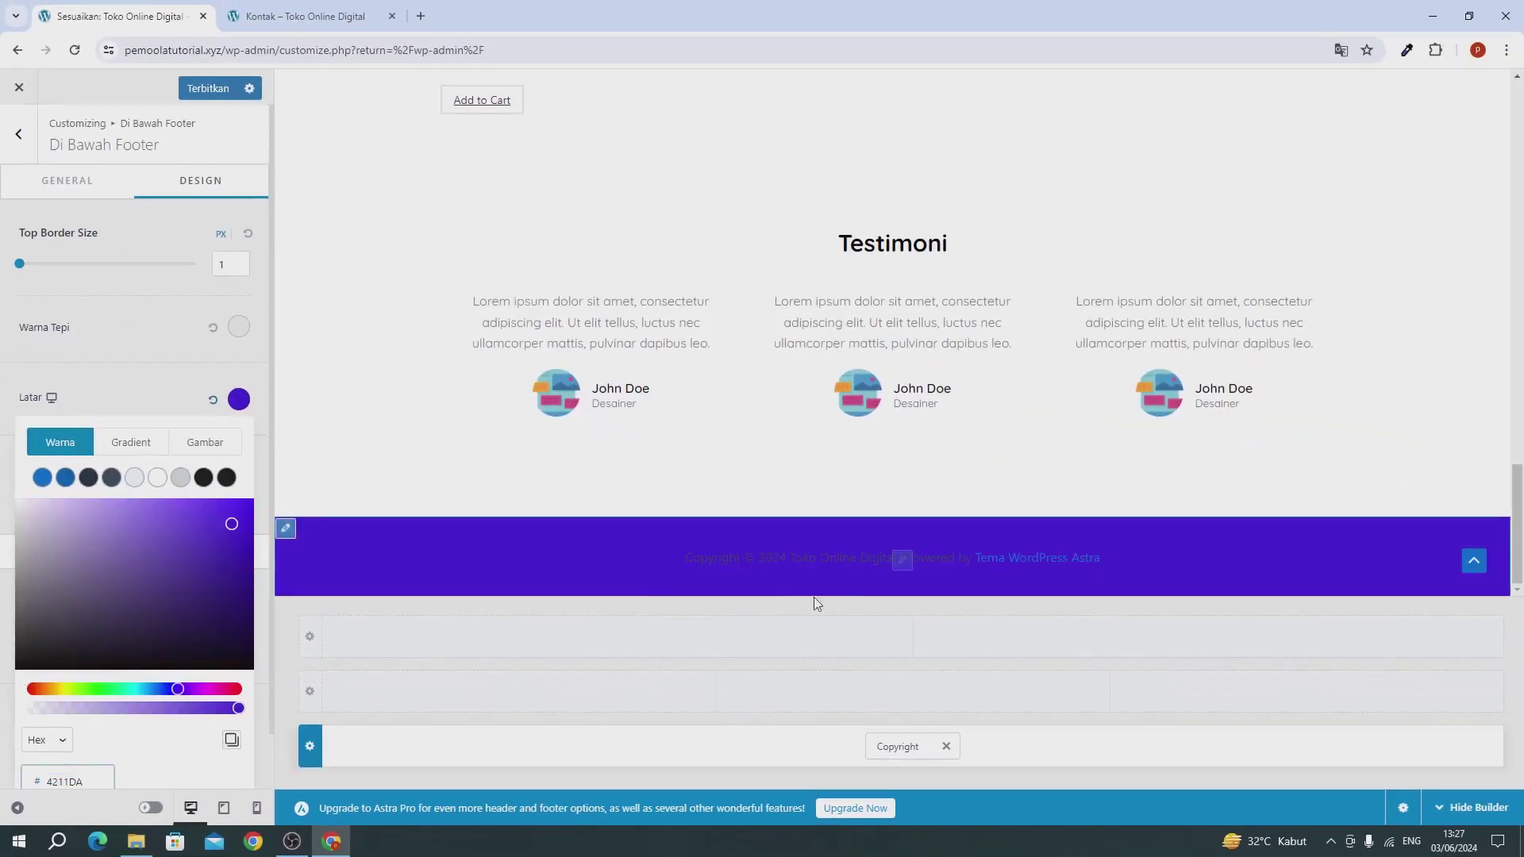
Step: Delete '| Powered by [theme_author]' from the copyright and make its text colour white
{"action": "left_click", "coordinate": [887, 740]}
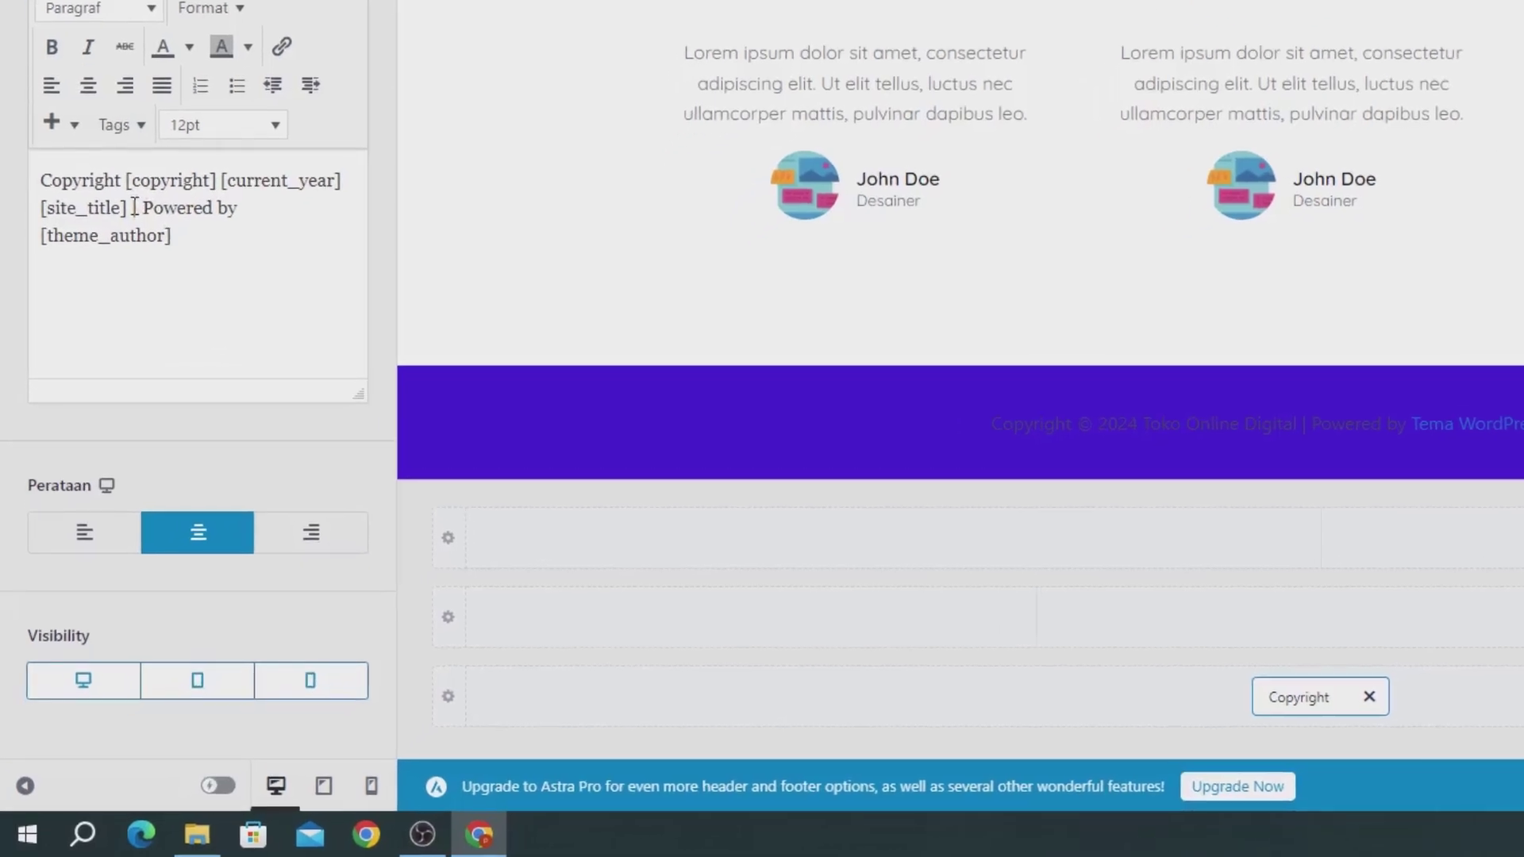
{"action": "left_click_drag", "start_coordinate": [133, 210], "coordinate": [202, 253]}
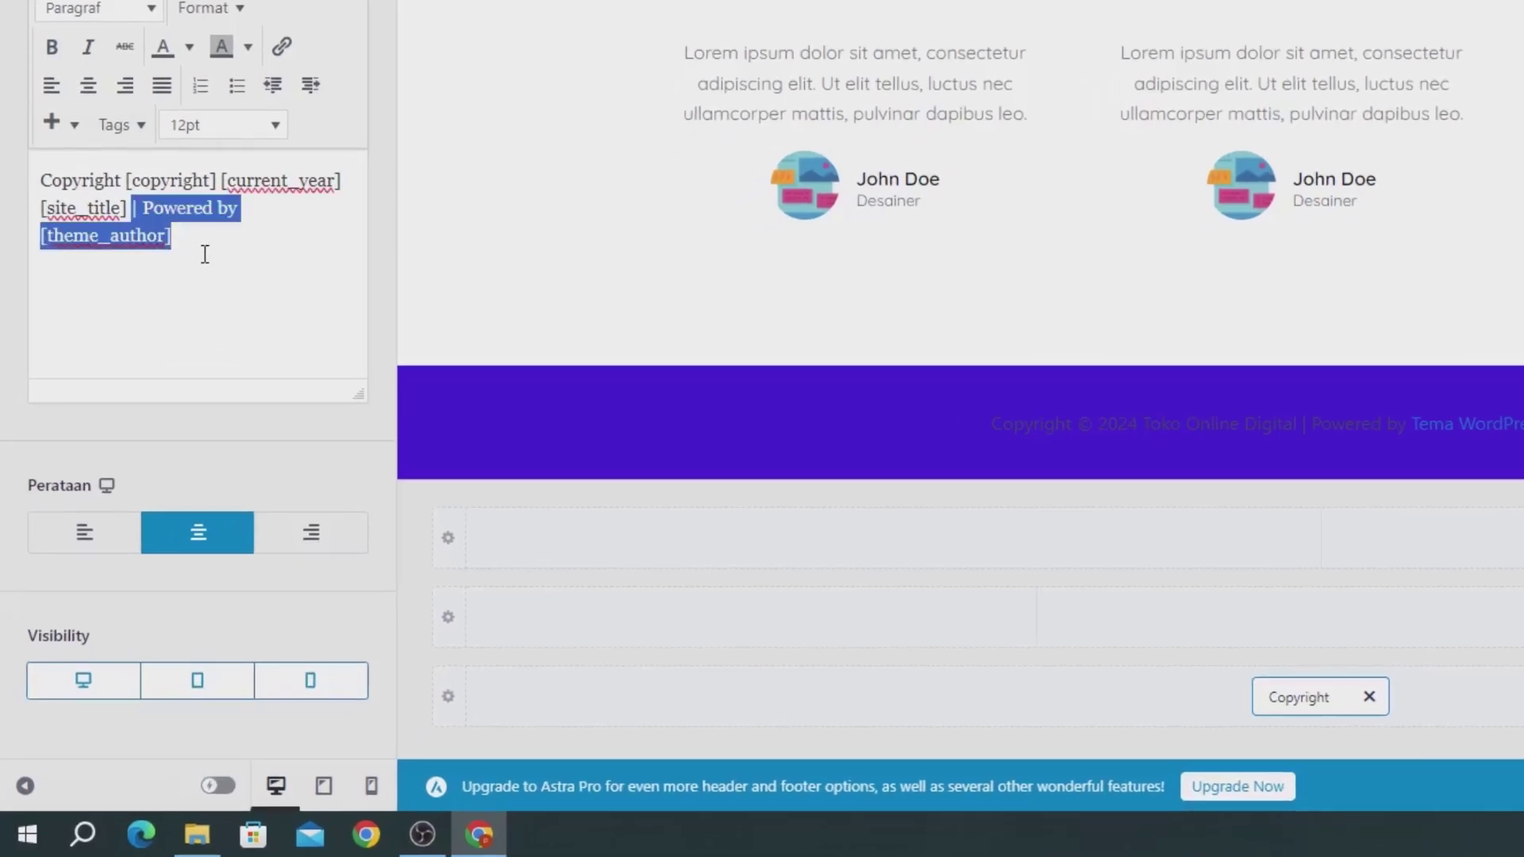
{"action": "key", "text": "BackSpace"}
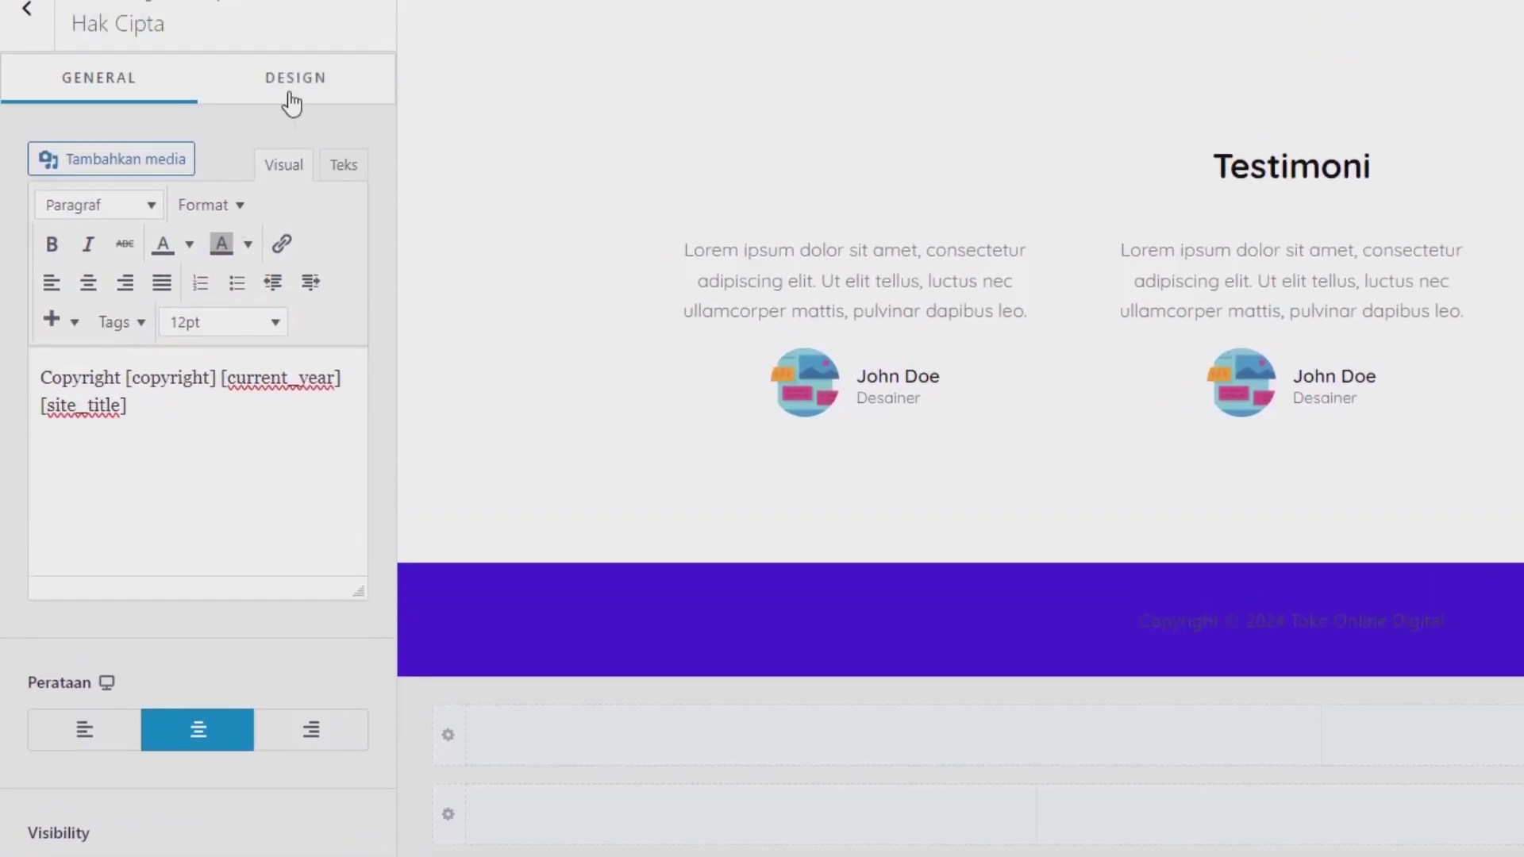
{"action": "left_click", "coordinate": [292, 100]}
{"action": "left_click", "coordinate": [347, 143]}
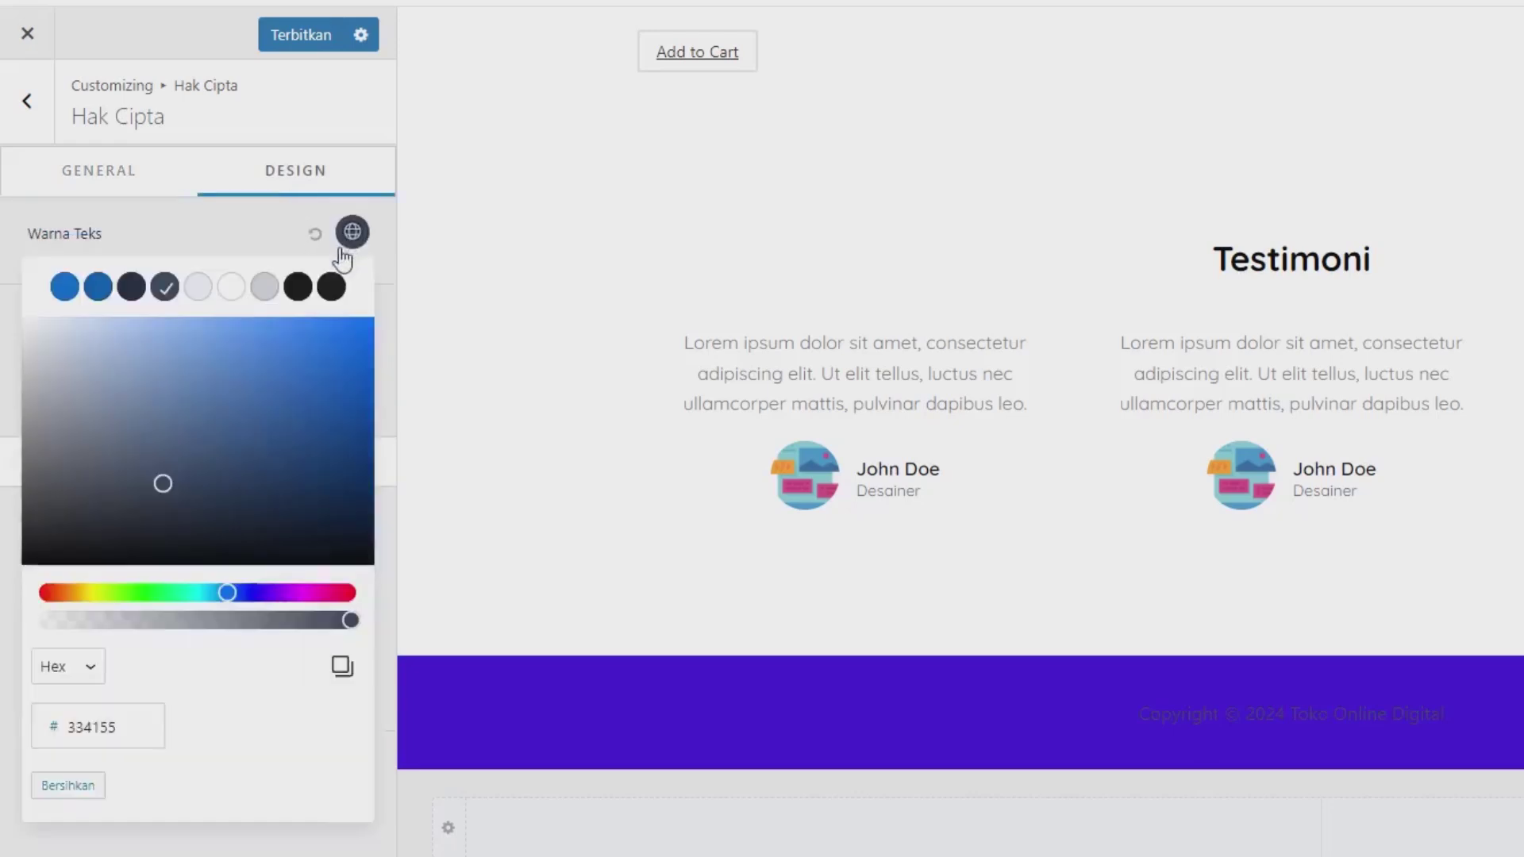
{"action": "left_click", "coordinate": [231, 286]}
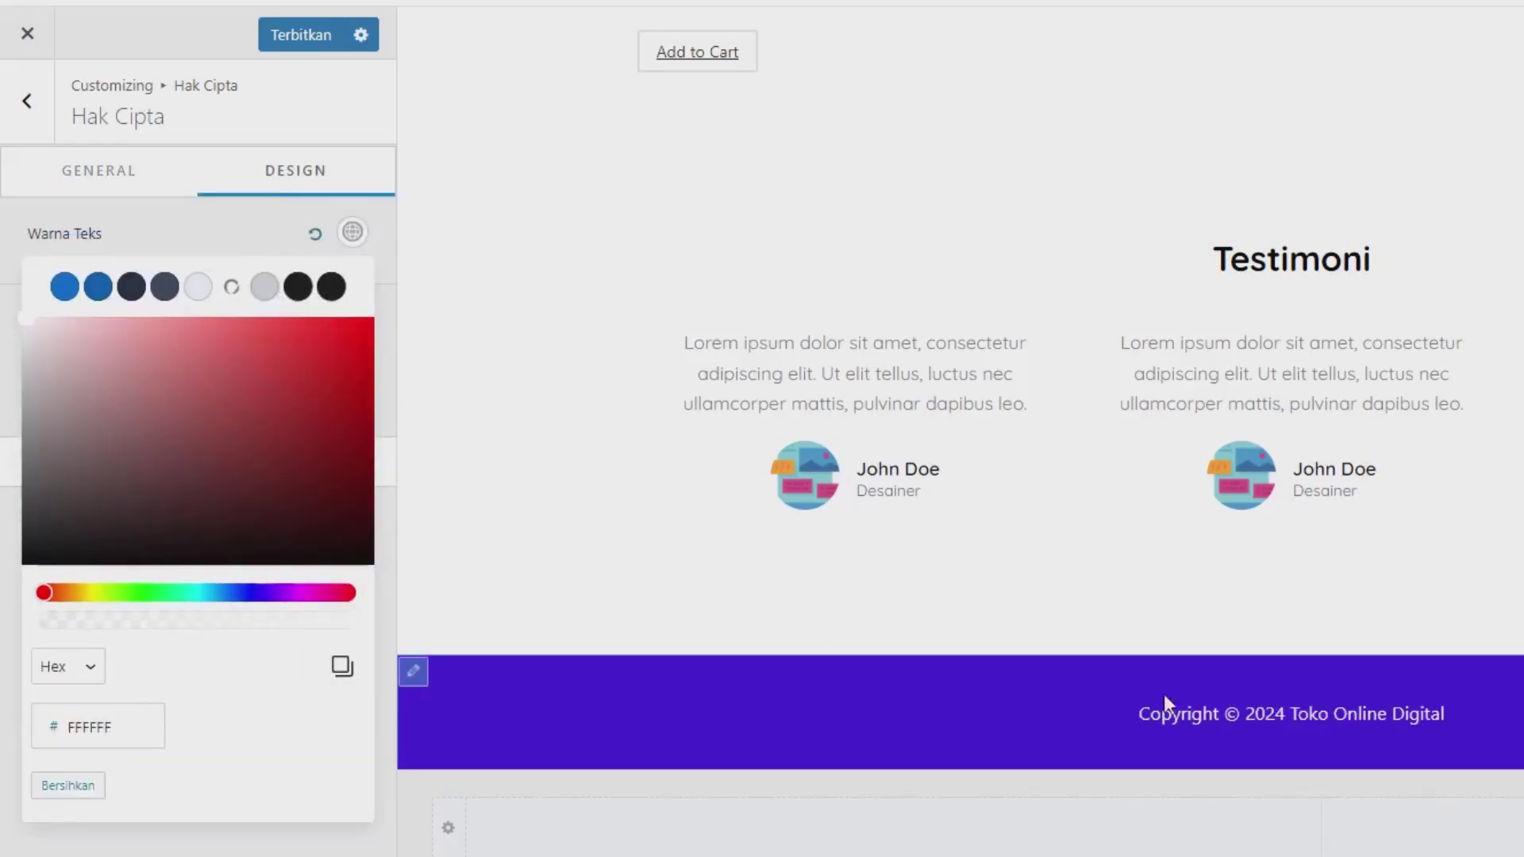
Step: Disable the scroll-to-top button under Global > Gulir Ke Atas
{"action": "left_click", "coordinate": [36, 119]}
{"action": "left_click", "coordinate": [36, 117]}
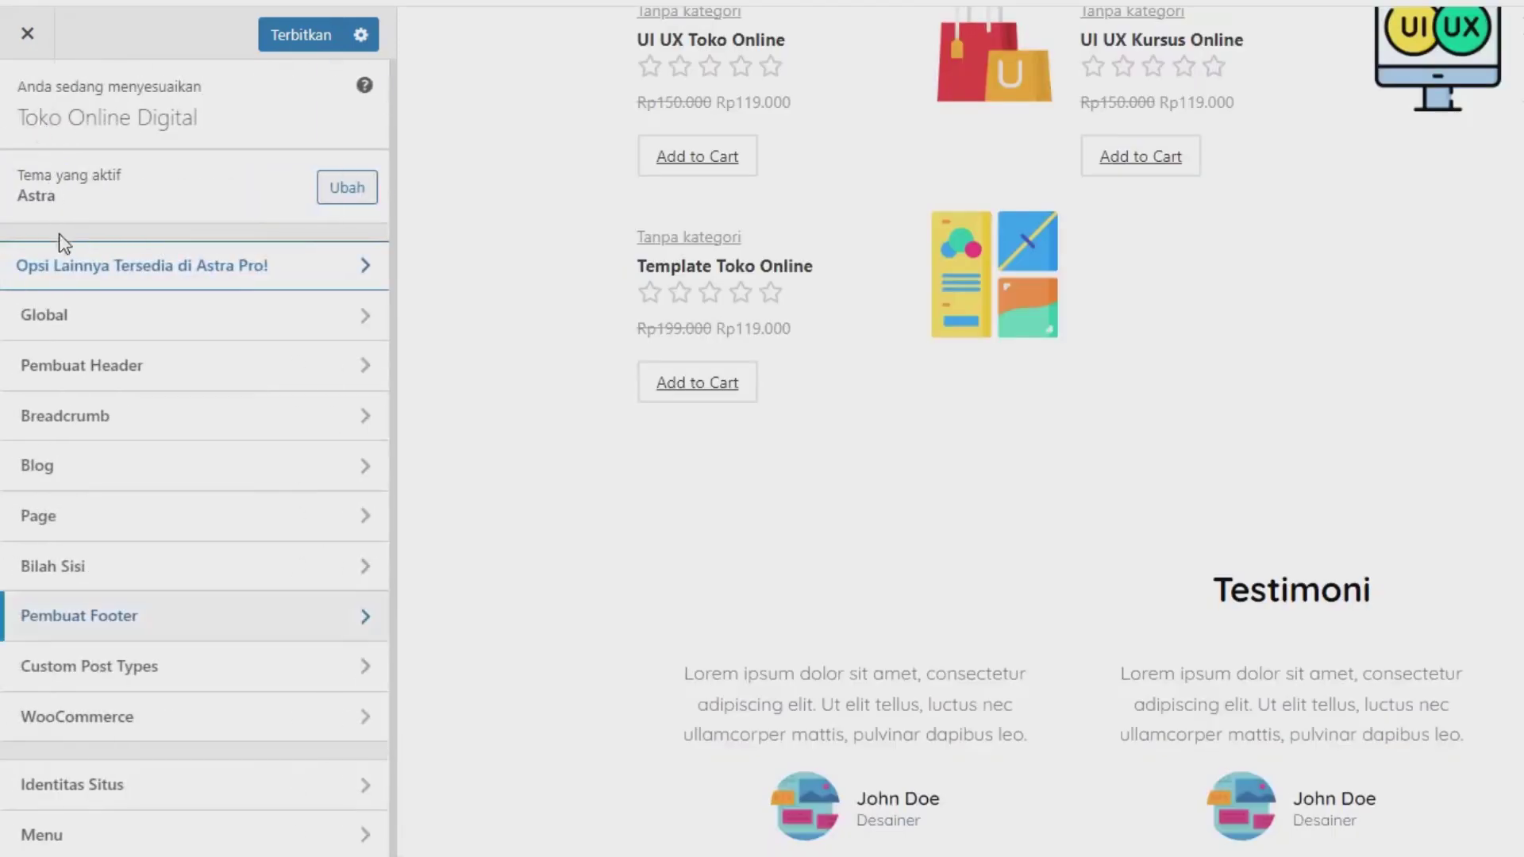
{"action": "left_click", "coordinate": [62, 313]}
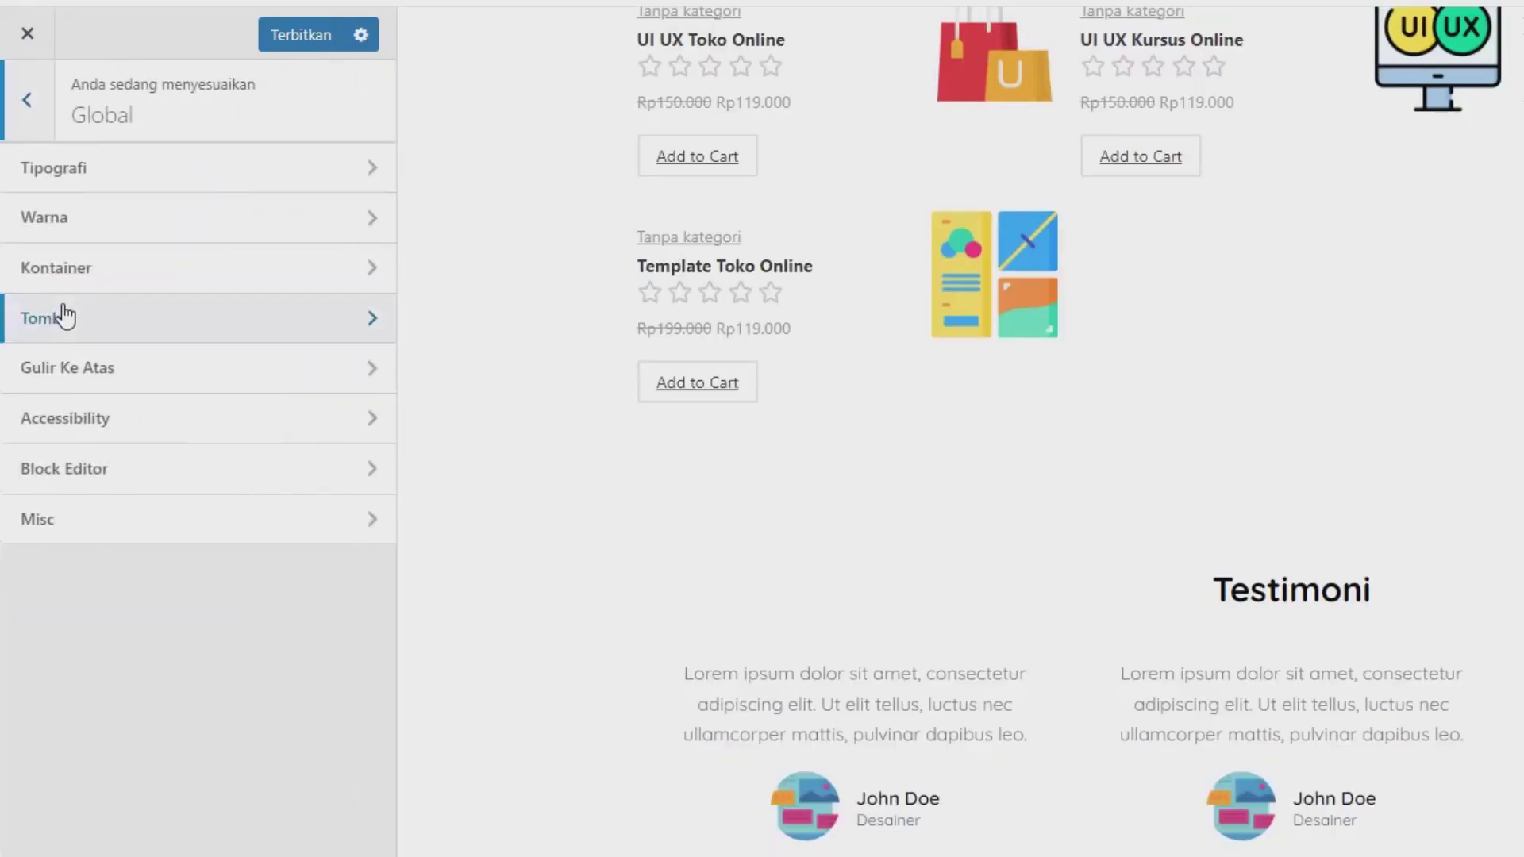
{"action": "left_click", "coordinate": [117, 368]}
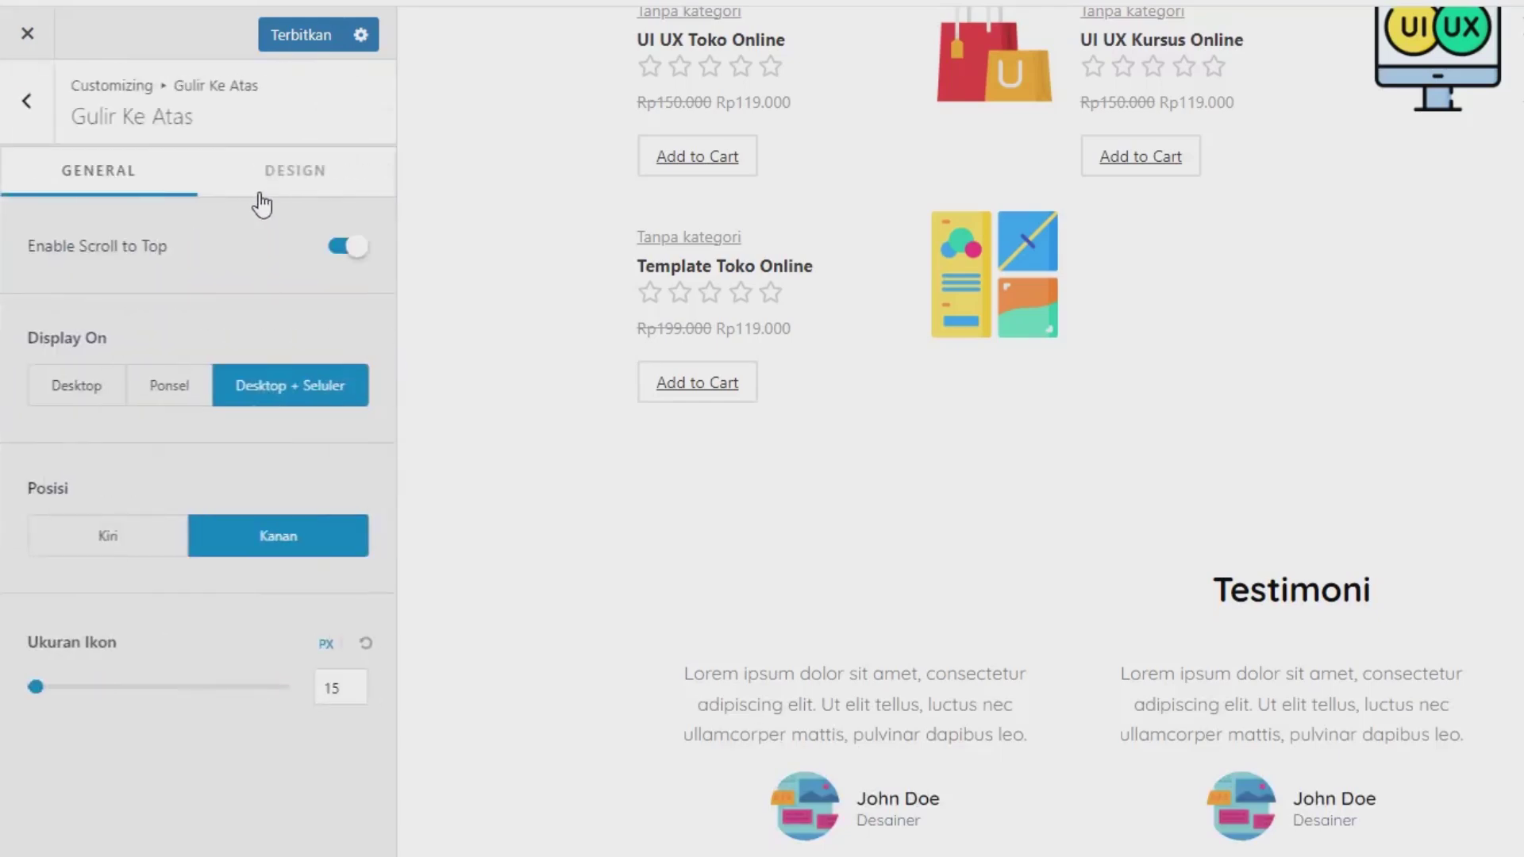
{"action": "left_click", "coordinate": [347, 247]}
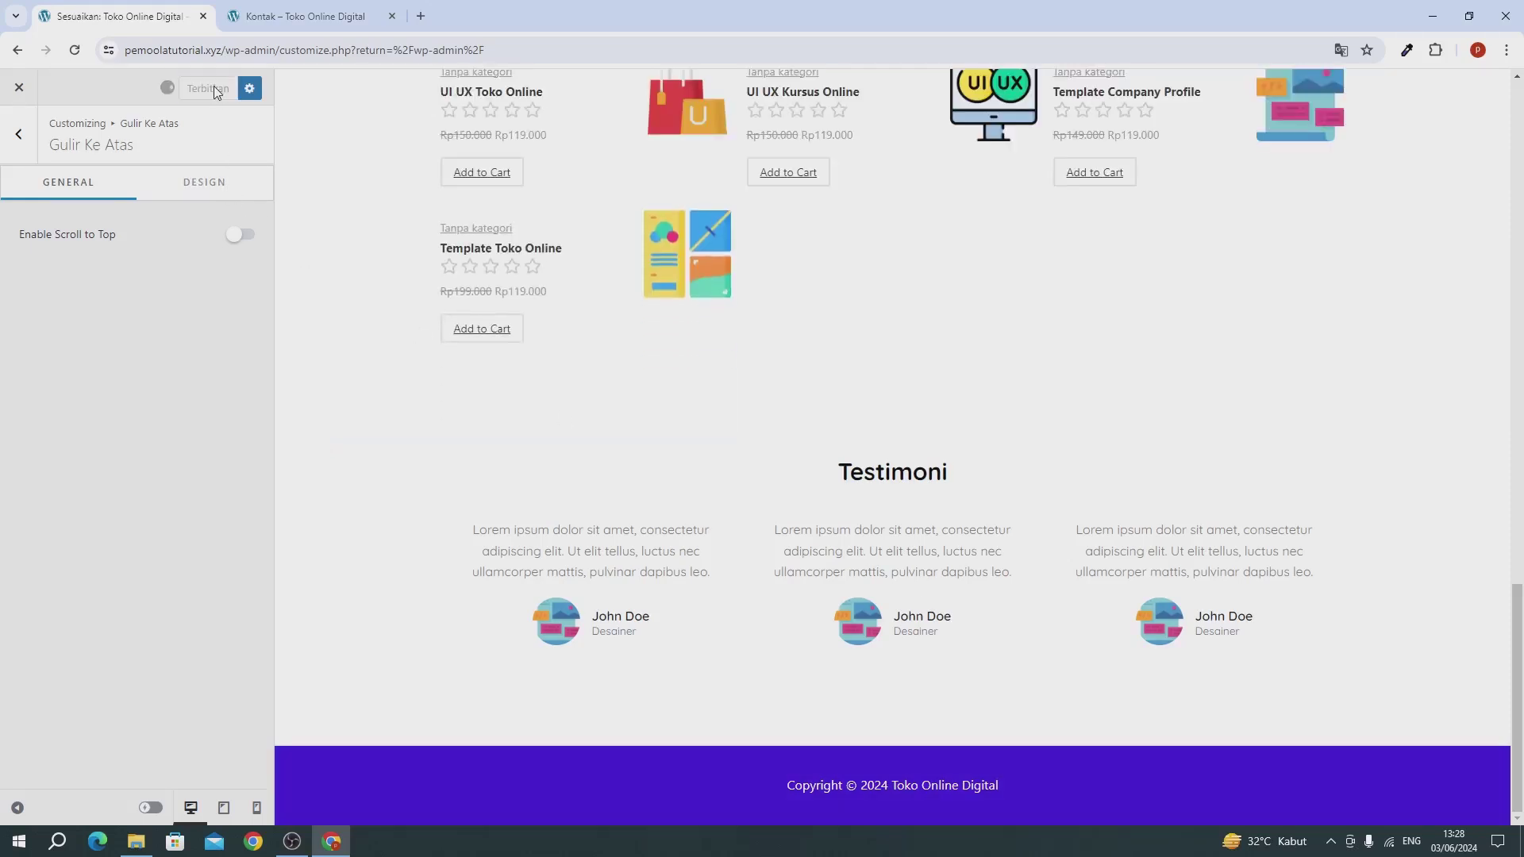
Step: Return to the Toko Online Digital home page and scroll through the four Produk Kami products
{"action": "left_click", "coordinate": [20, 89]}
{"action": "left_click", "coordinate": [273, 20]}
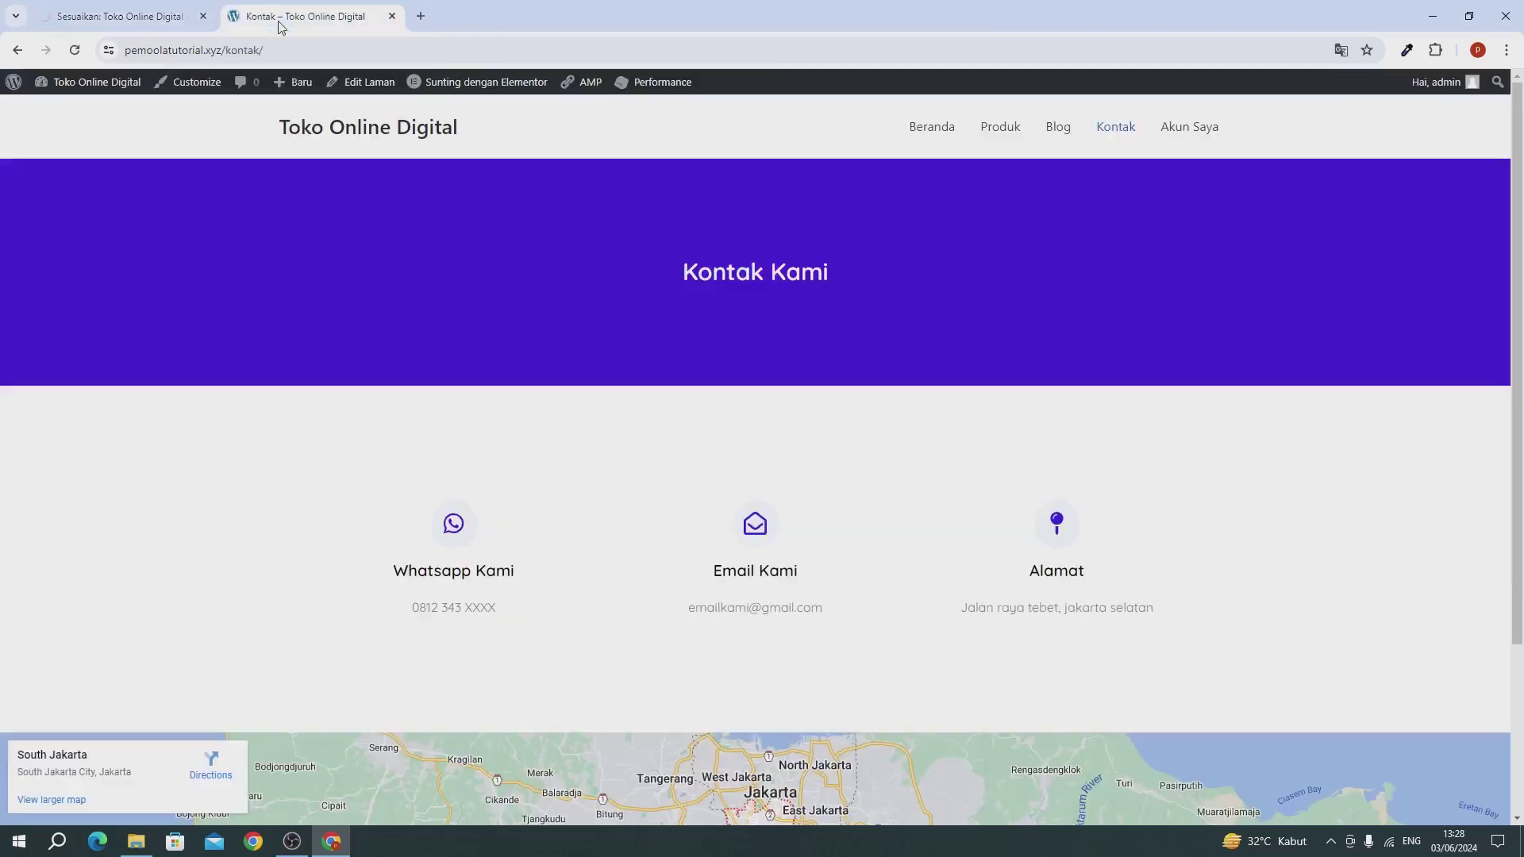
{"action": "left_click", "coordinate": [382, 133]}
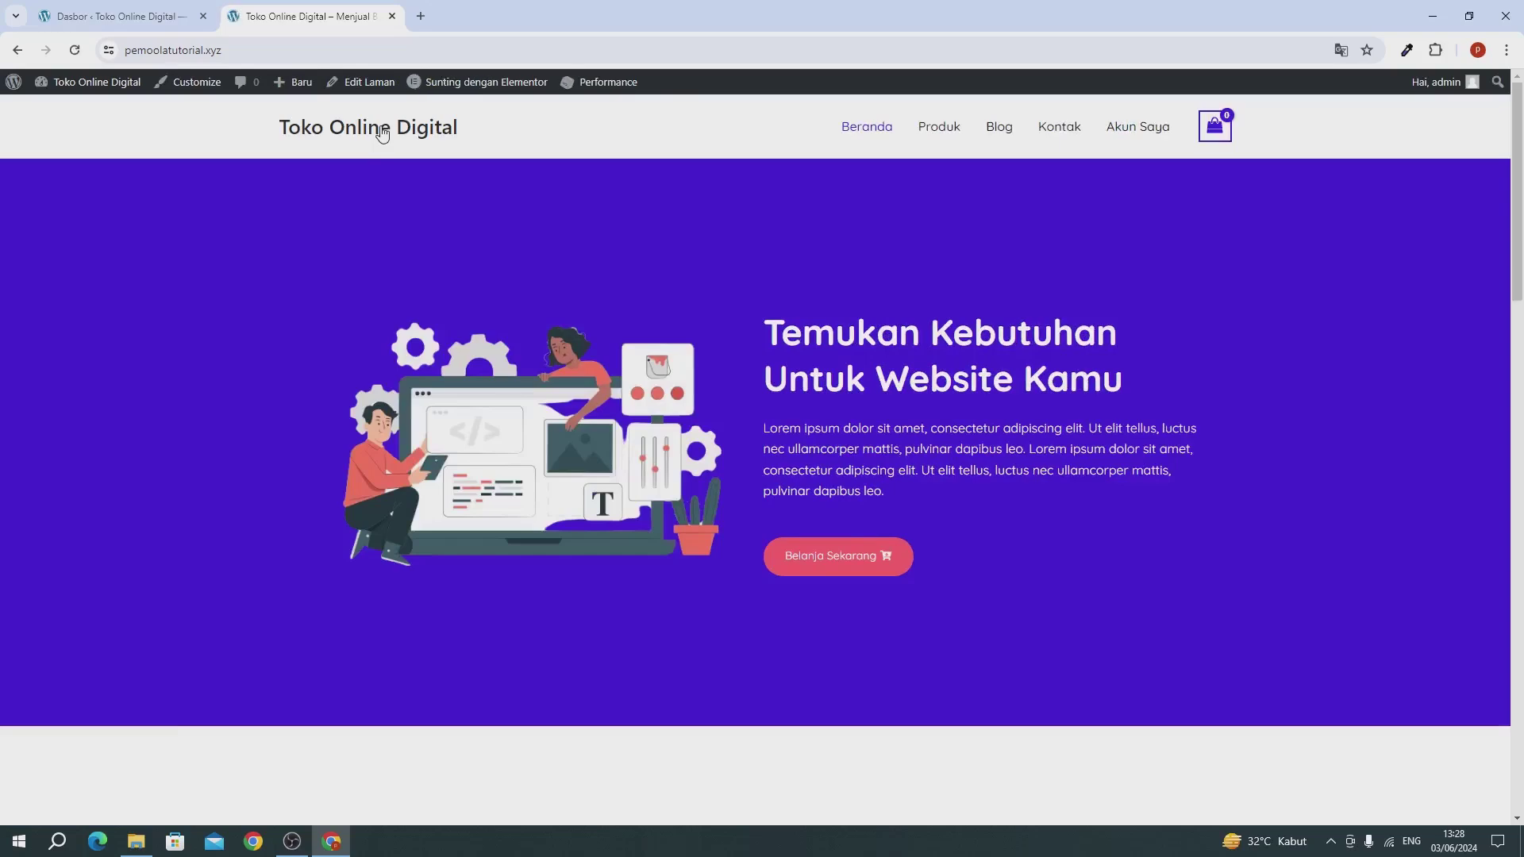
{"action": "scroll", "coordinate": [1027, 139], "scroll_direction": "down", "scroll_amount": 15}
{"action": "scroll", "coordinate": [608, 607], "scroll_direction": "down", "scroll_amount": 7}
{"action": "scroll", "coordinate": [608, 605], "scroll_direction": "up", "scroll_amount": 7}
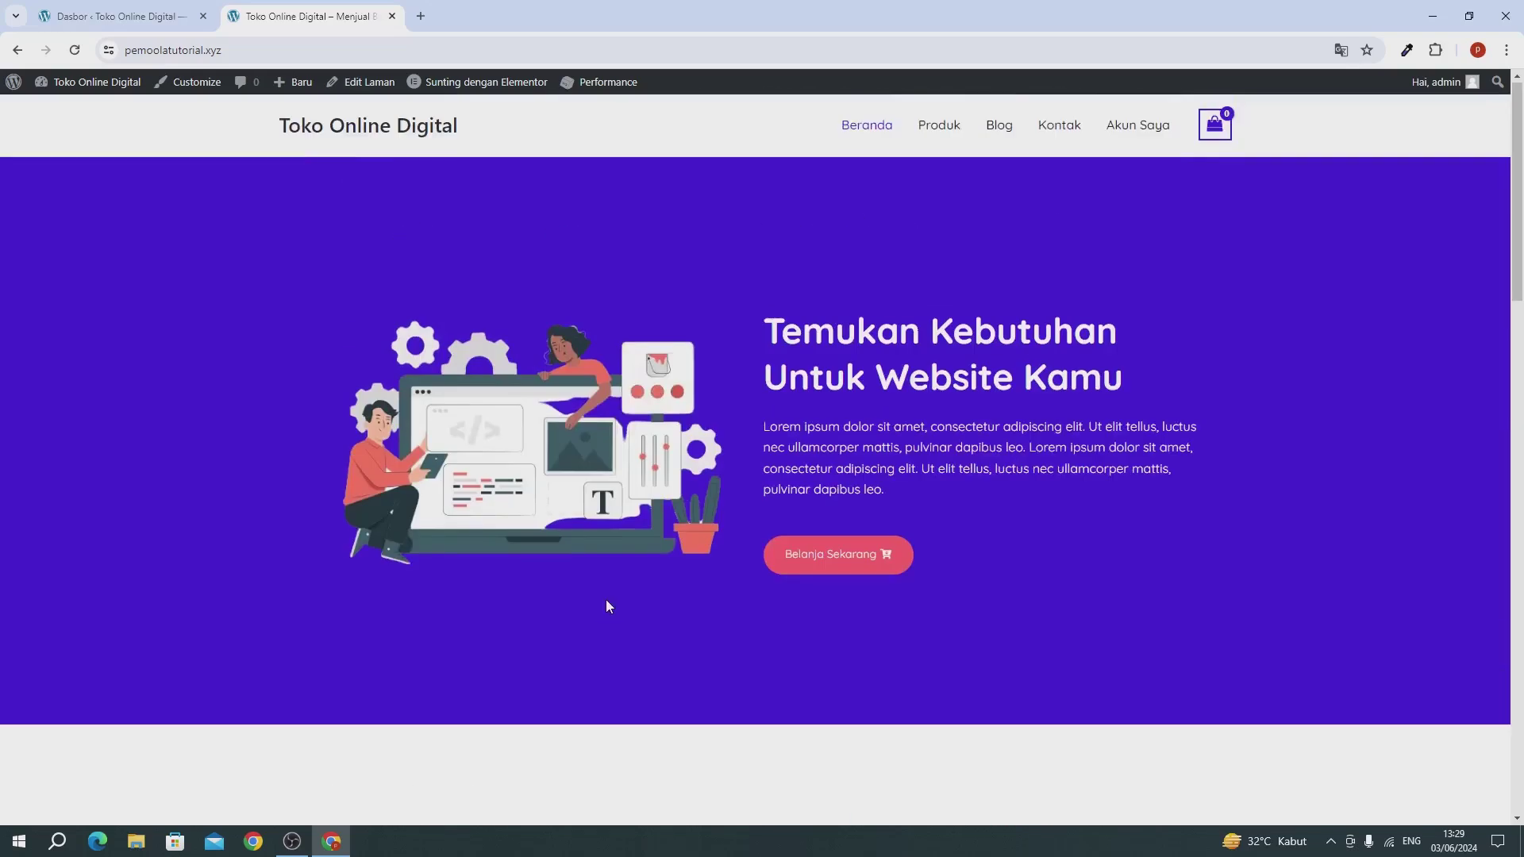
{"action": "scroll", "coordinate": [606, 603], "scroll_direction": "down", "scroll_amount": 15}
{"action": "scroll", "coordinate": [608, 605], "scroll_direction": "down", "scroll_amount": 6}
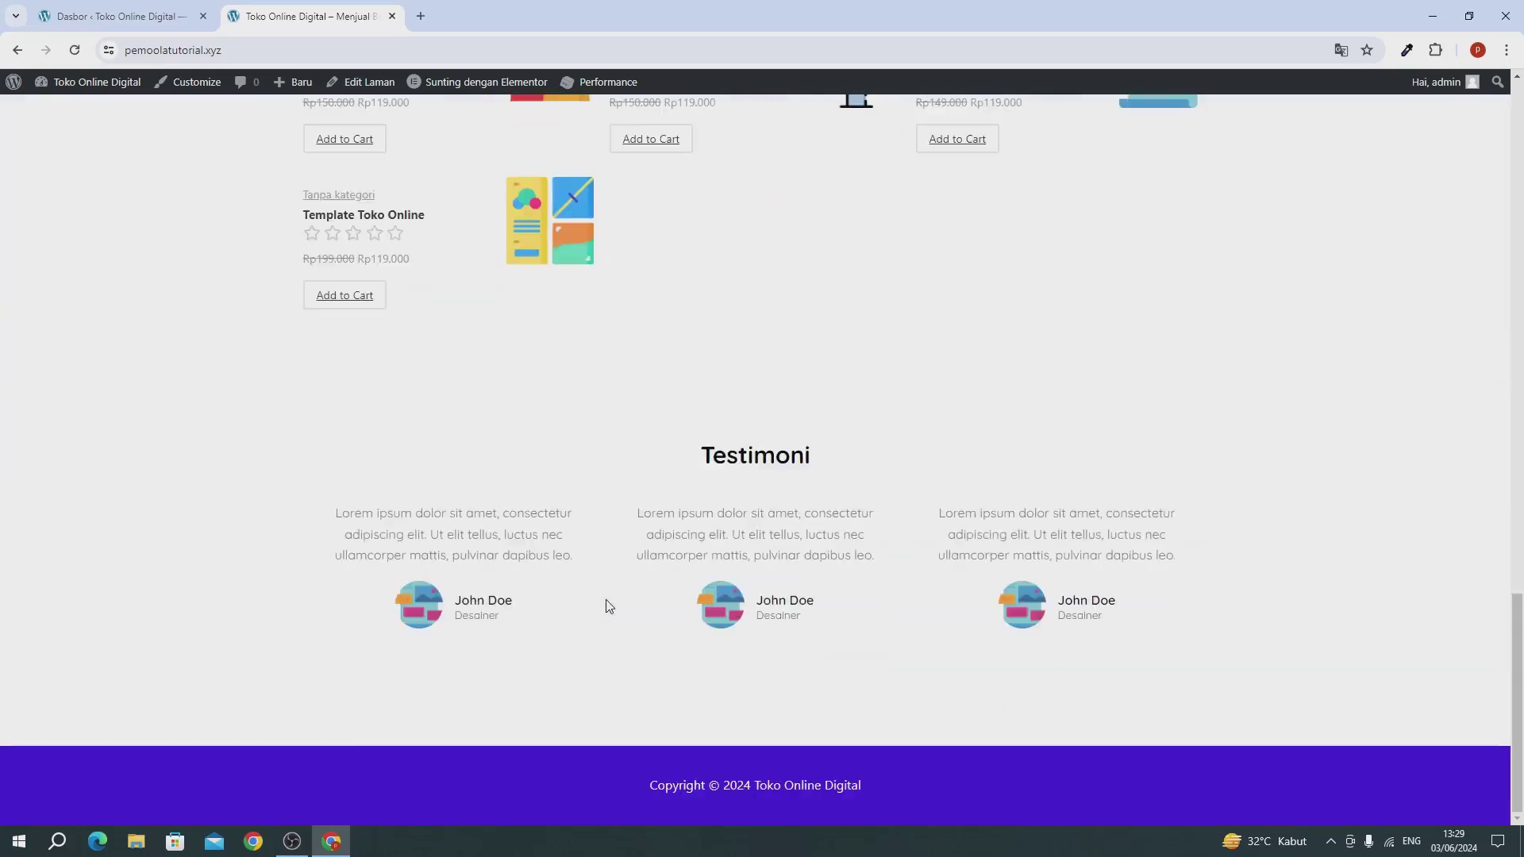
{"action": "scroll", "coordinate": [608, 606], "scroll_direction": "up", "scroll_amount": 1}
{"action": "scroll", "coordinate": [608, 606], "scroll_direction": "up", "scroll_amount": 3}
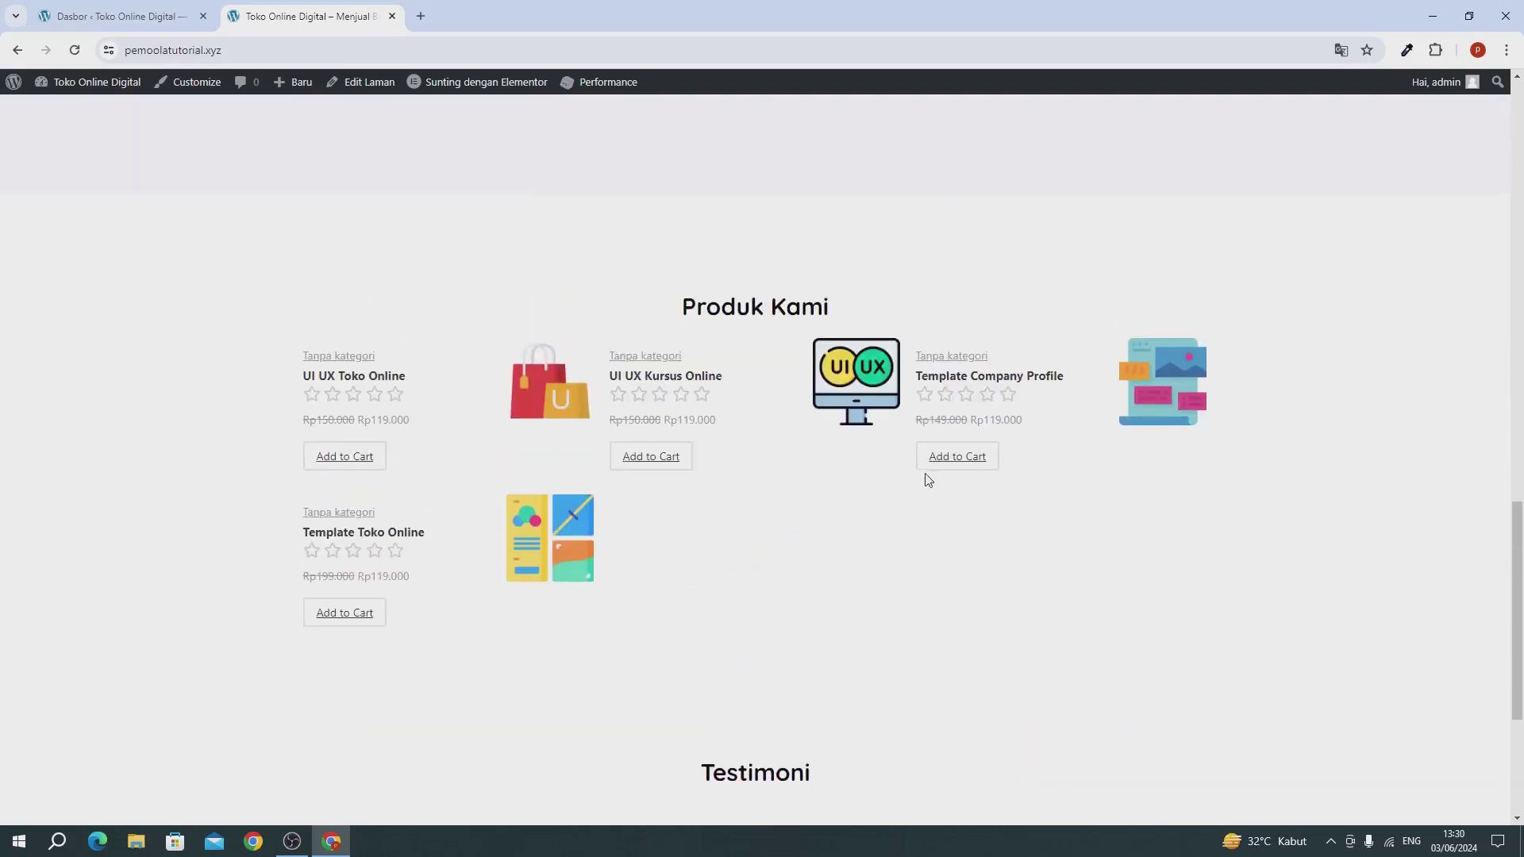
Step: Add Template Company Profile to the cart and proceed to checkout from the mini-cart
{"action": "left_click", "coordinate": [963, 459]}
{"action": "scroll", "coordinate": [1025, 441], "scroll_direction": "up", "scroll_amount": 15}
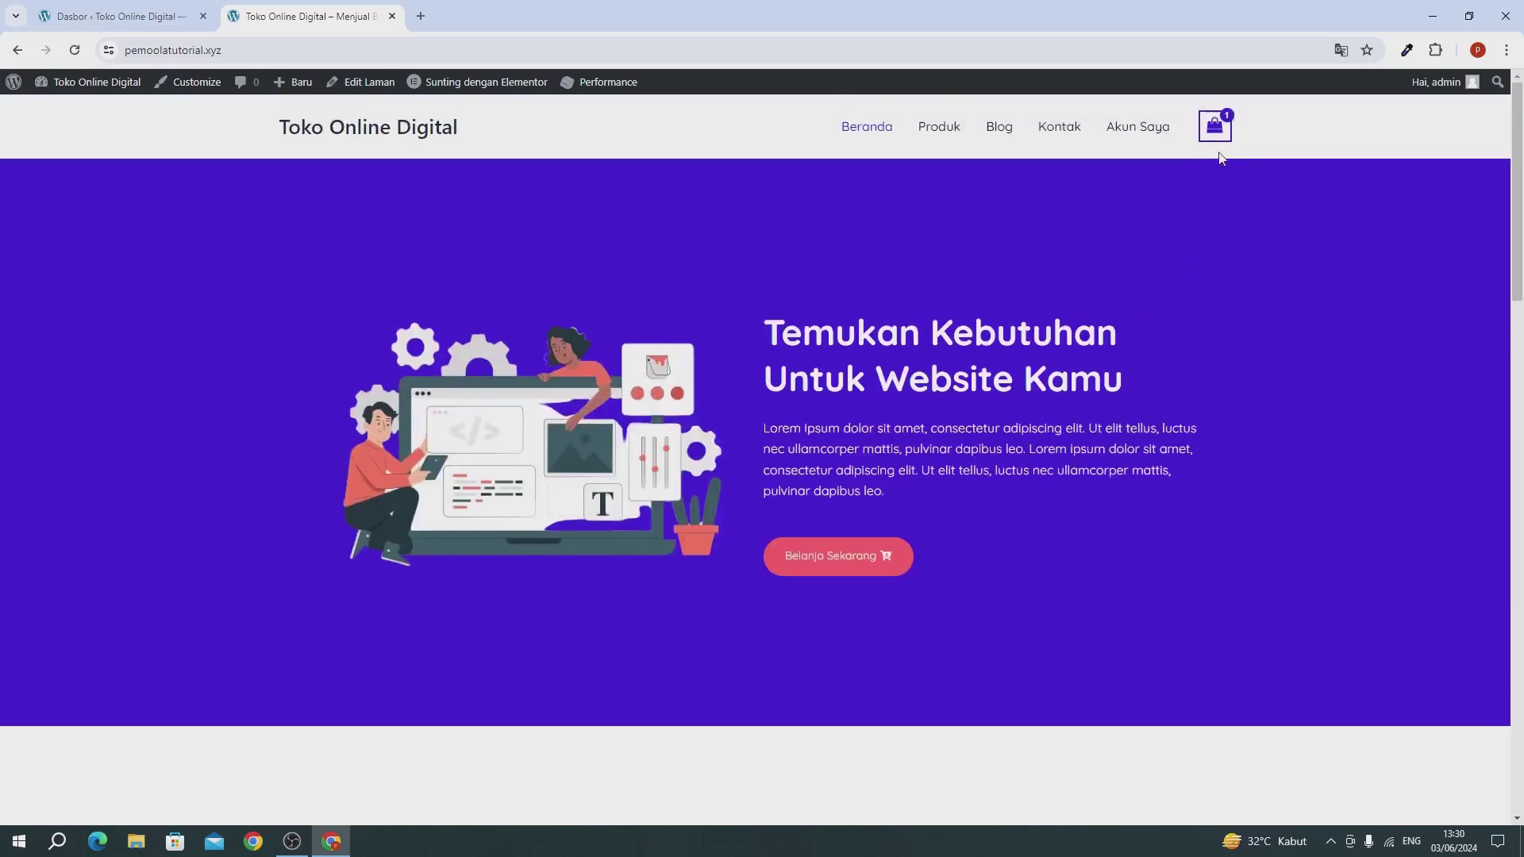
{"action": "mouse_move", "coordinate": [1225, 135]}
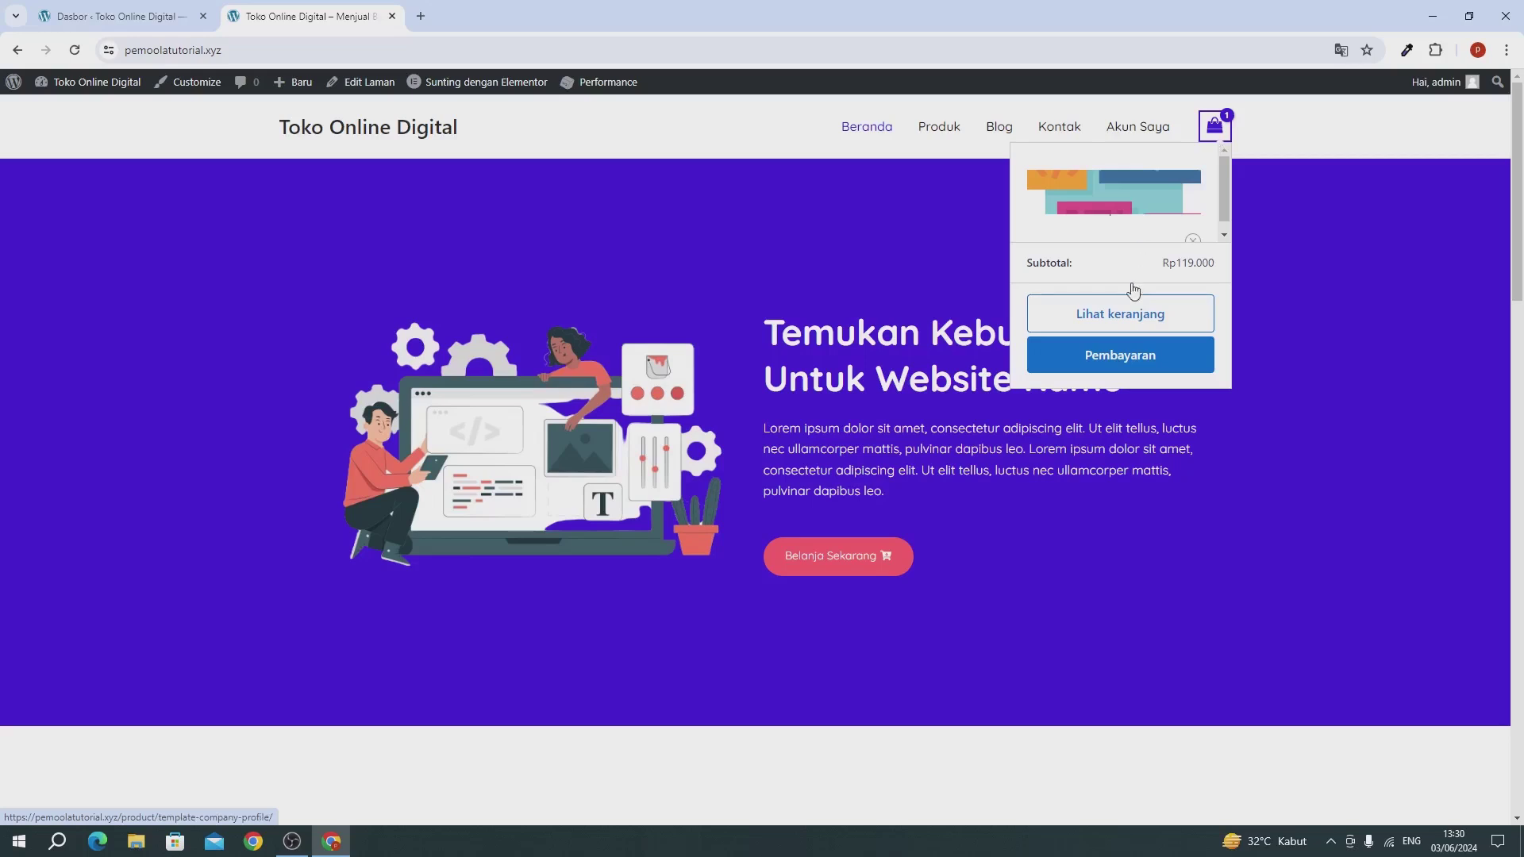
{"action": "left_click", "coordinate": [1113, 367]}
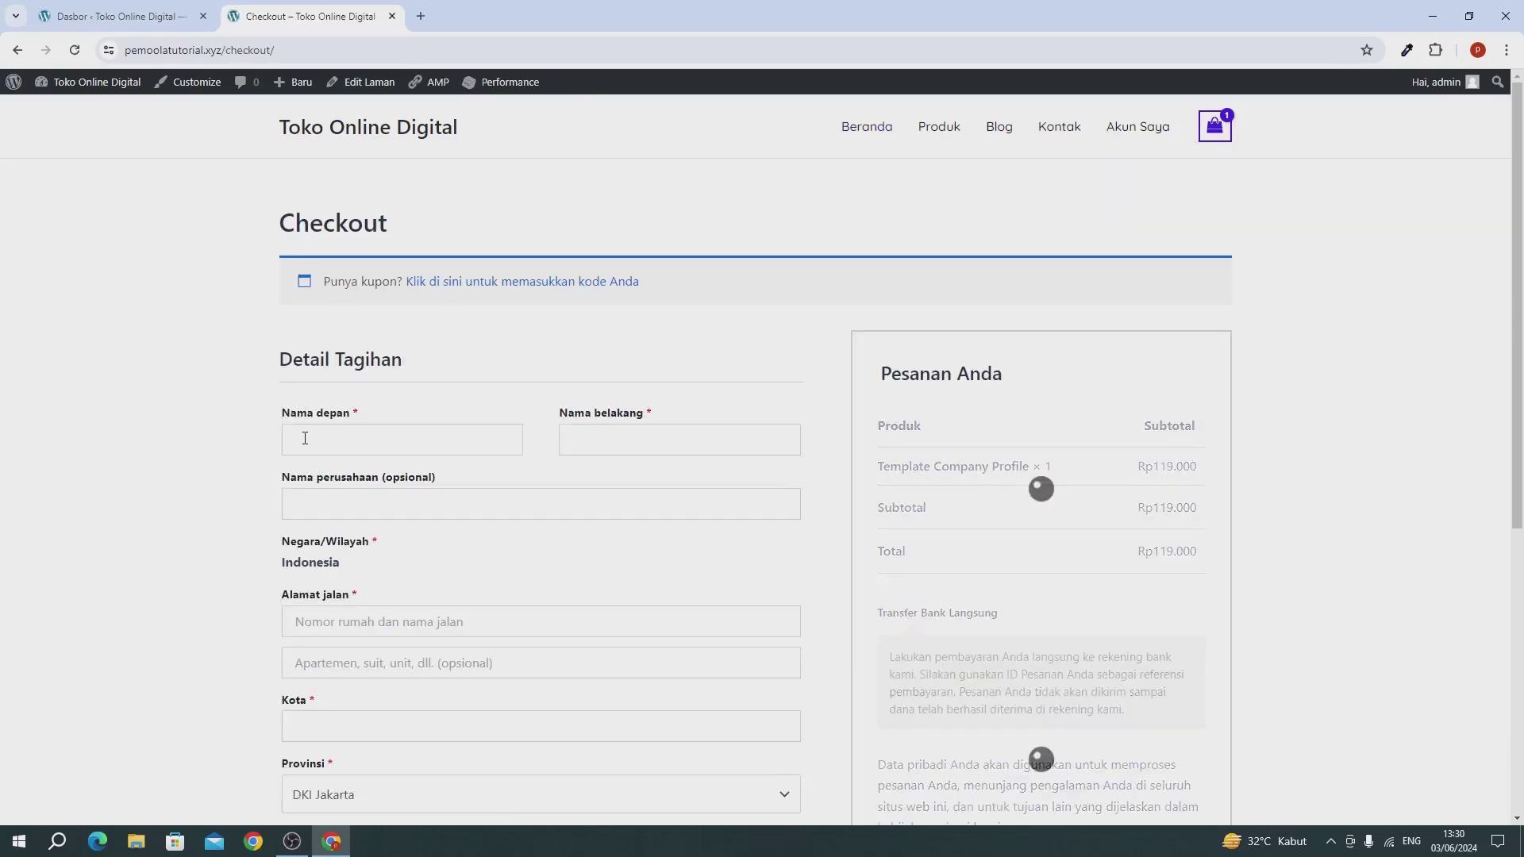
Step: Autofill the billing form with saved details and place the Rp119.000 bank-transfer order
{"action": "left_click", "coordinate": [305, 438]}
{"action": "left_click", "coordinate": [413, 482]}
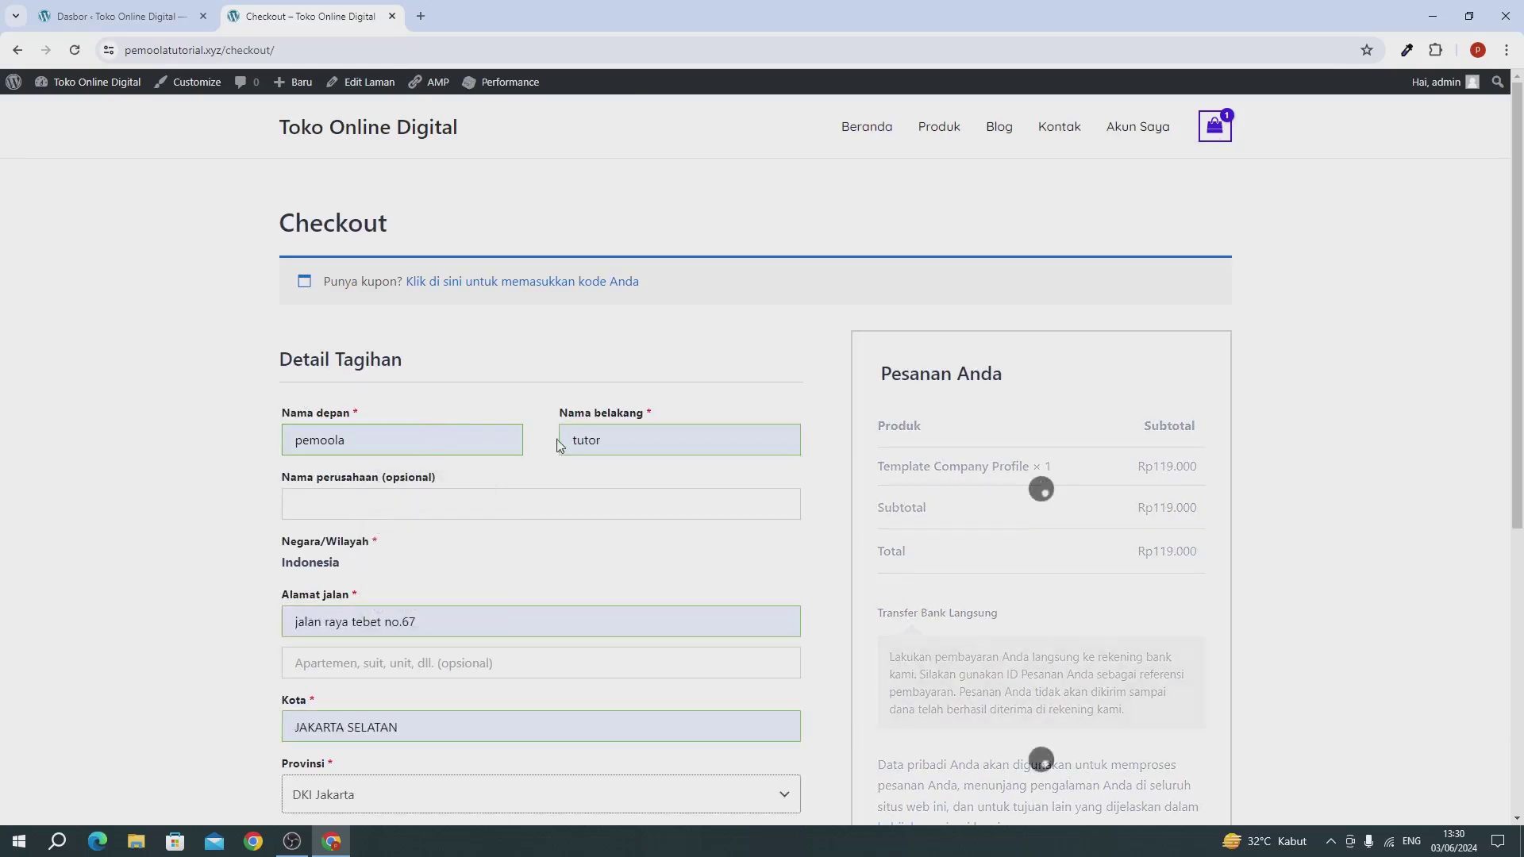
{"action": "scroll", "coordinate": [559, 445], "scroll_direction": "down", "scroll_amount": 6}
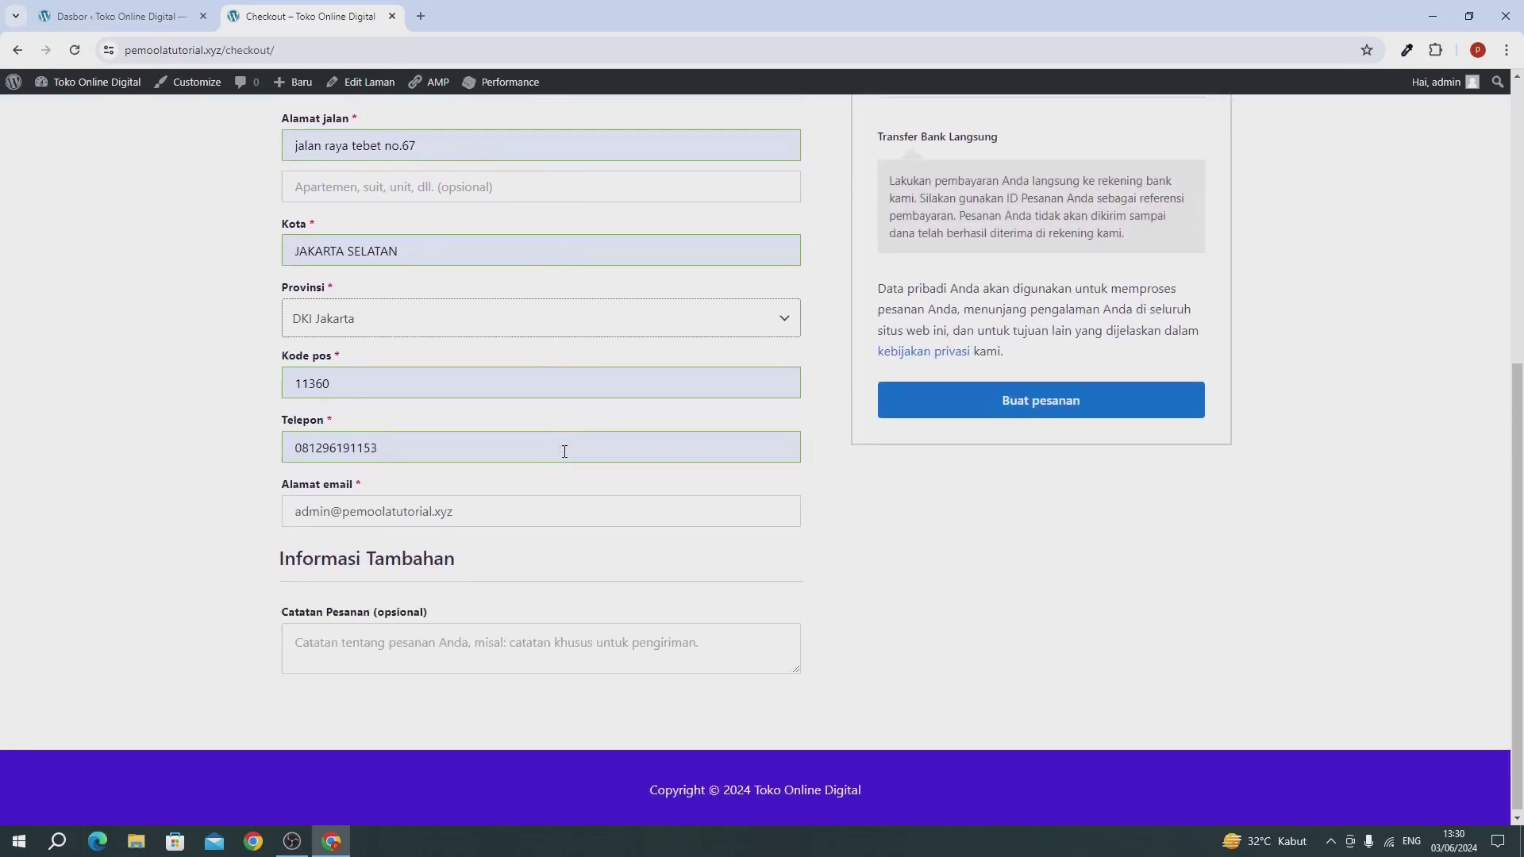
{"action": "scroll", "coordinate": [564, 451], "scroll_direction": "up", "scroll_amount": 3}
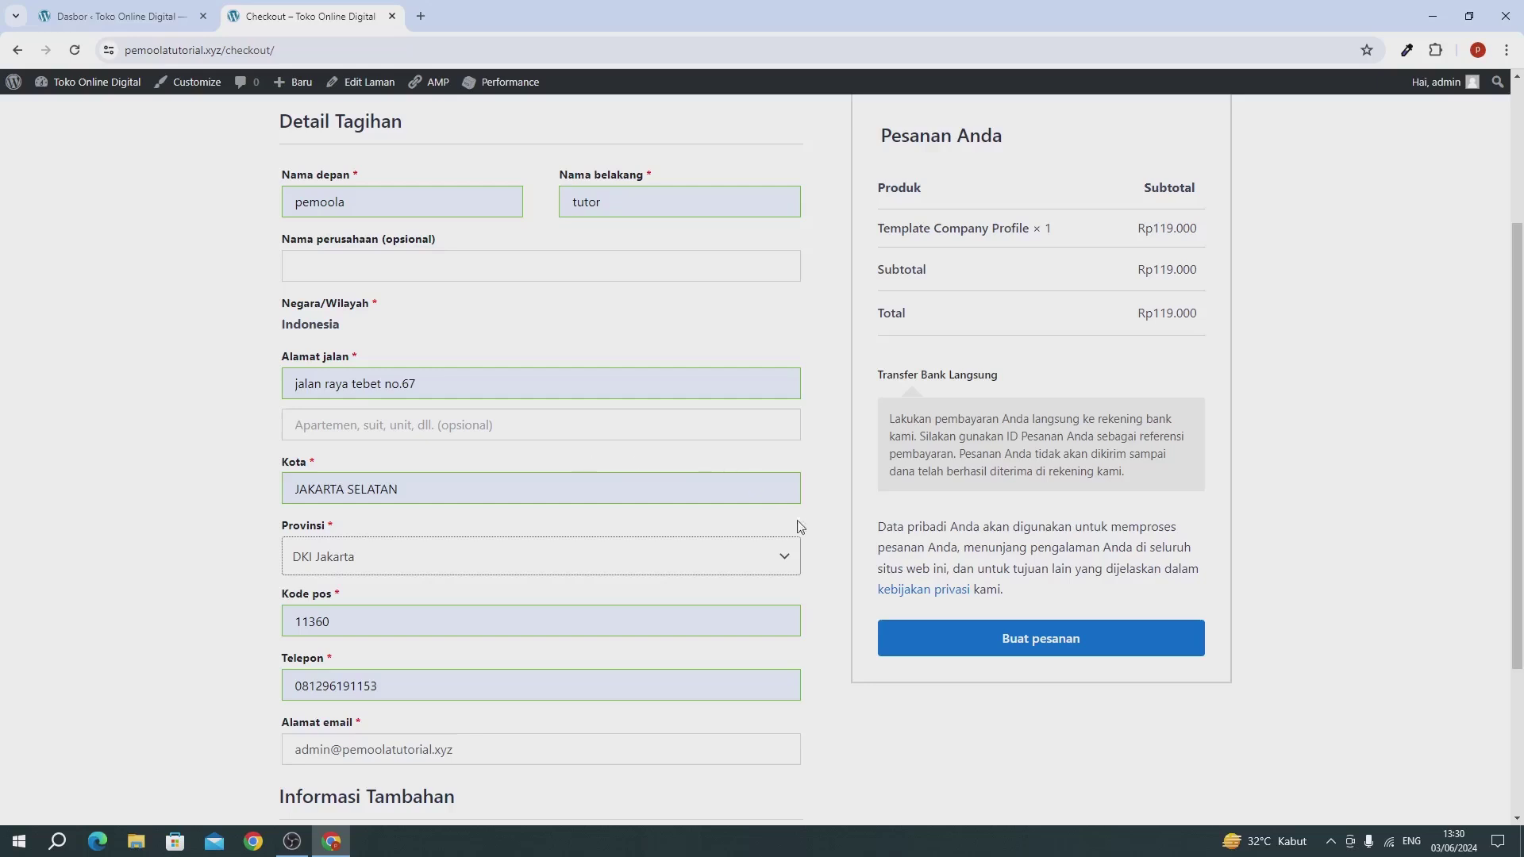
{"action": "left_click", "coordinate": [989, 648]}
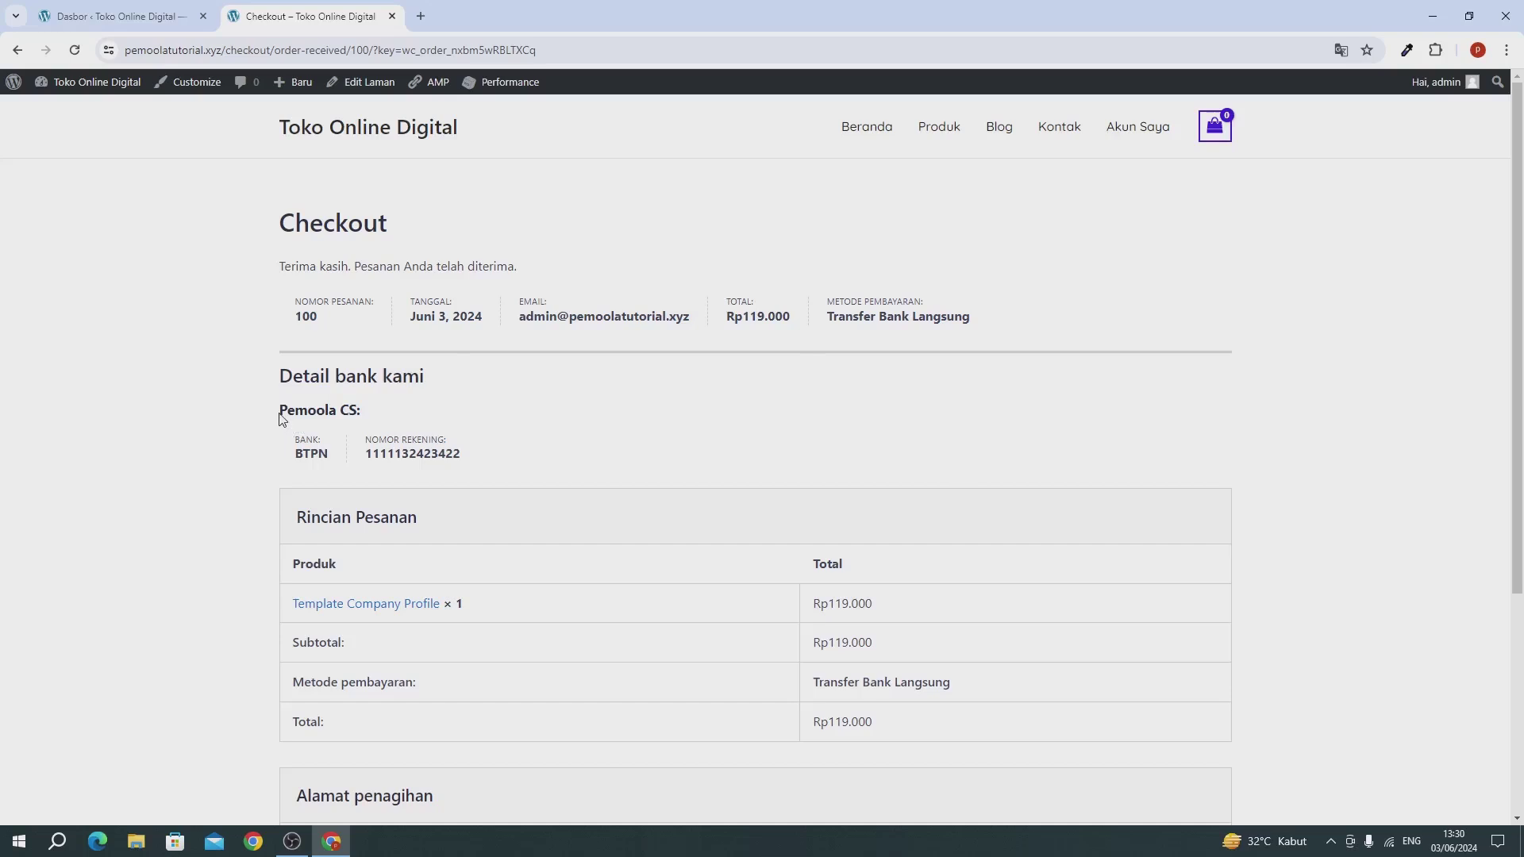
Step: Highlight the bank transfer details and the order total on the confirmation page
{"action": "left_click_drag", "start_coordinate": [280, 410], "coordinate": [424, 454]}
{"action": "left_click", "coordinate": [328, 438]}
{"action": "left_click", "coordinate": [424, 454]}
{"action": "scroll", "coordinate": [788, 405], "scroll_direction": "down", "scroll_amount": 4}
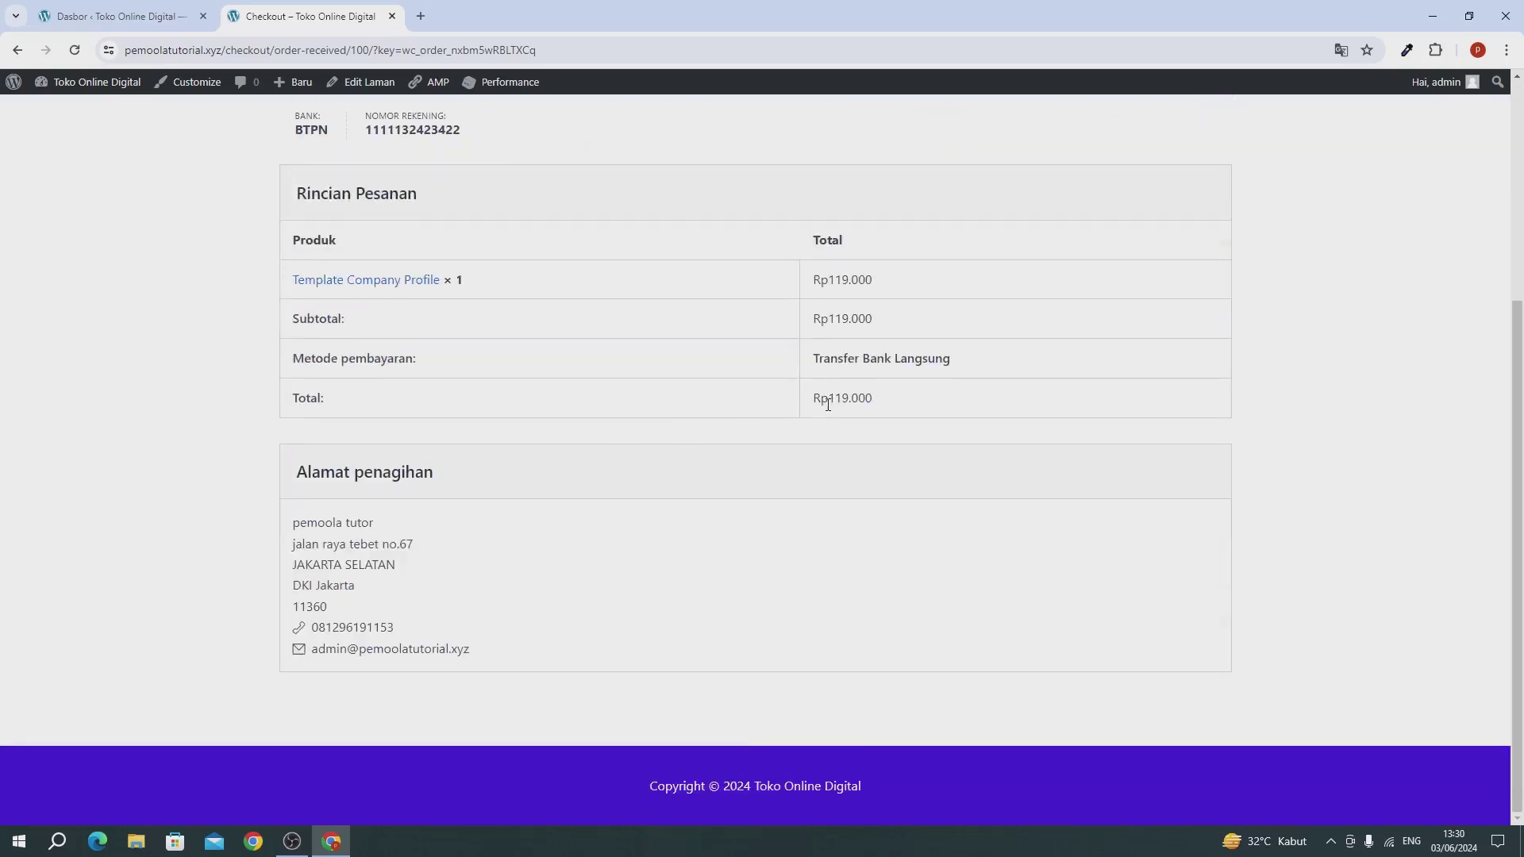
{"action": "left_click_drag", "start_coordinate": [826, 397], "coordinate": [918, 405]}
{"action": "left_click", "coordinate": [933, 404]}
Step: Open Akun Saya and its Unduhan page, which shows no downloads yet
{"action": "scroll", "coordinate": [936, 402], "scroll_direction": "up", "scroll_amount": 1}
{"action": "scroll", "coordinate": [936, 402], "scroll_direction": "up", "scroll_amount": 4}
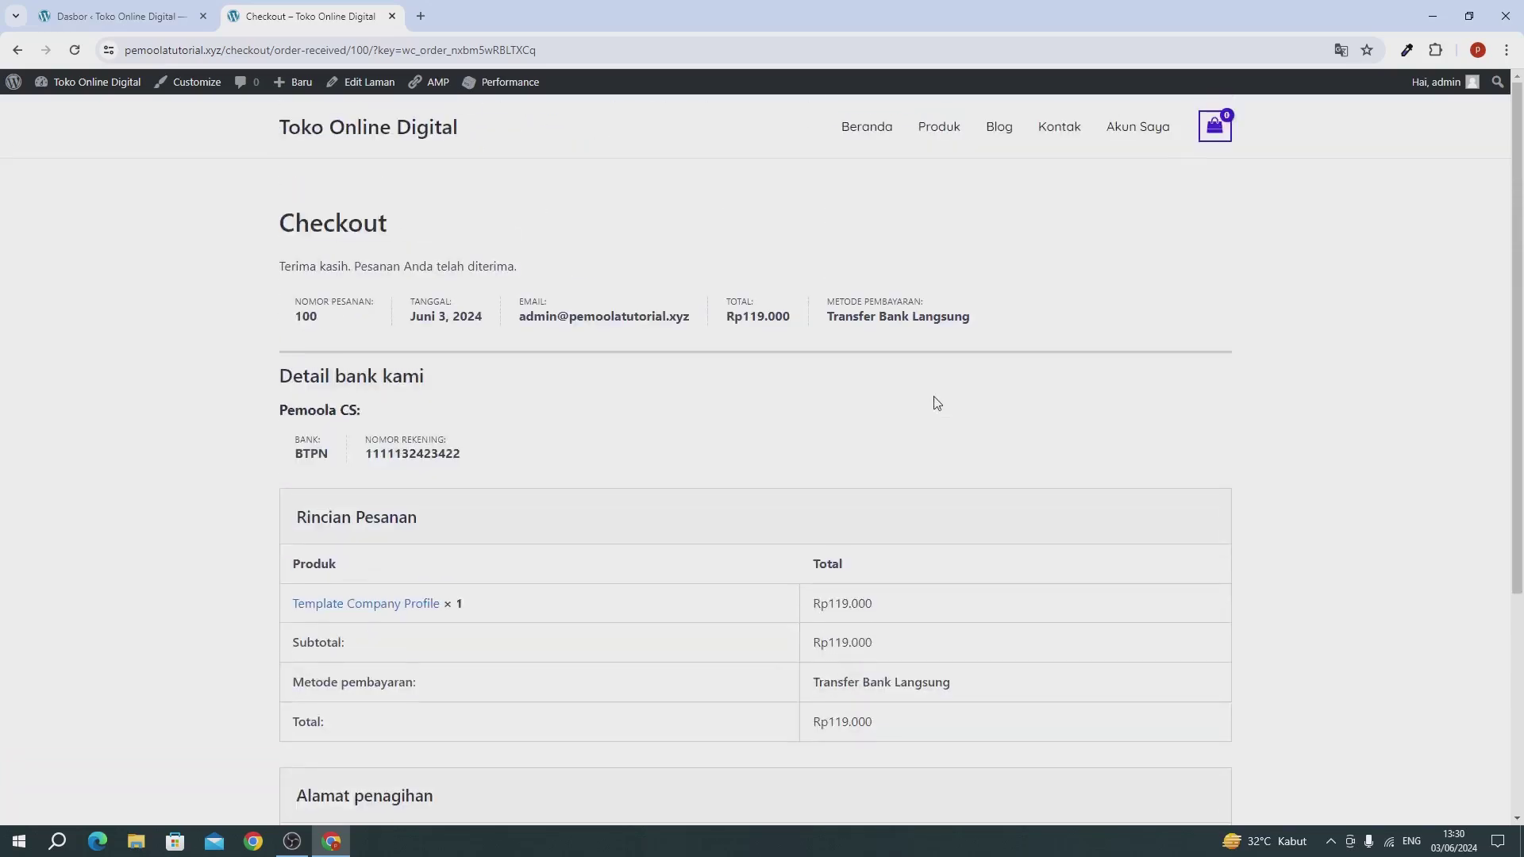
{"action": "left_click", "coordinate": [1135, 133]}
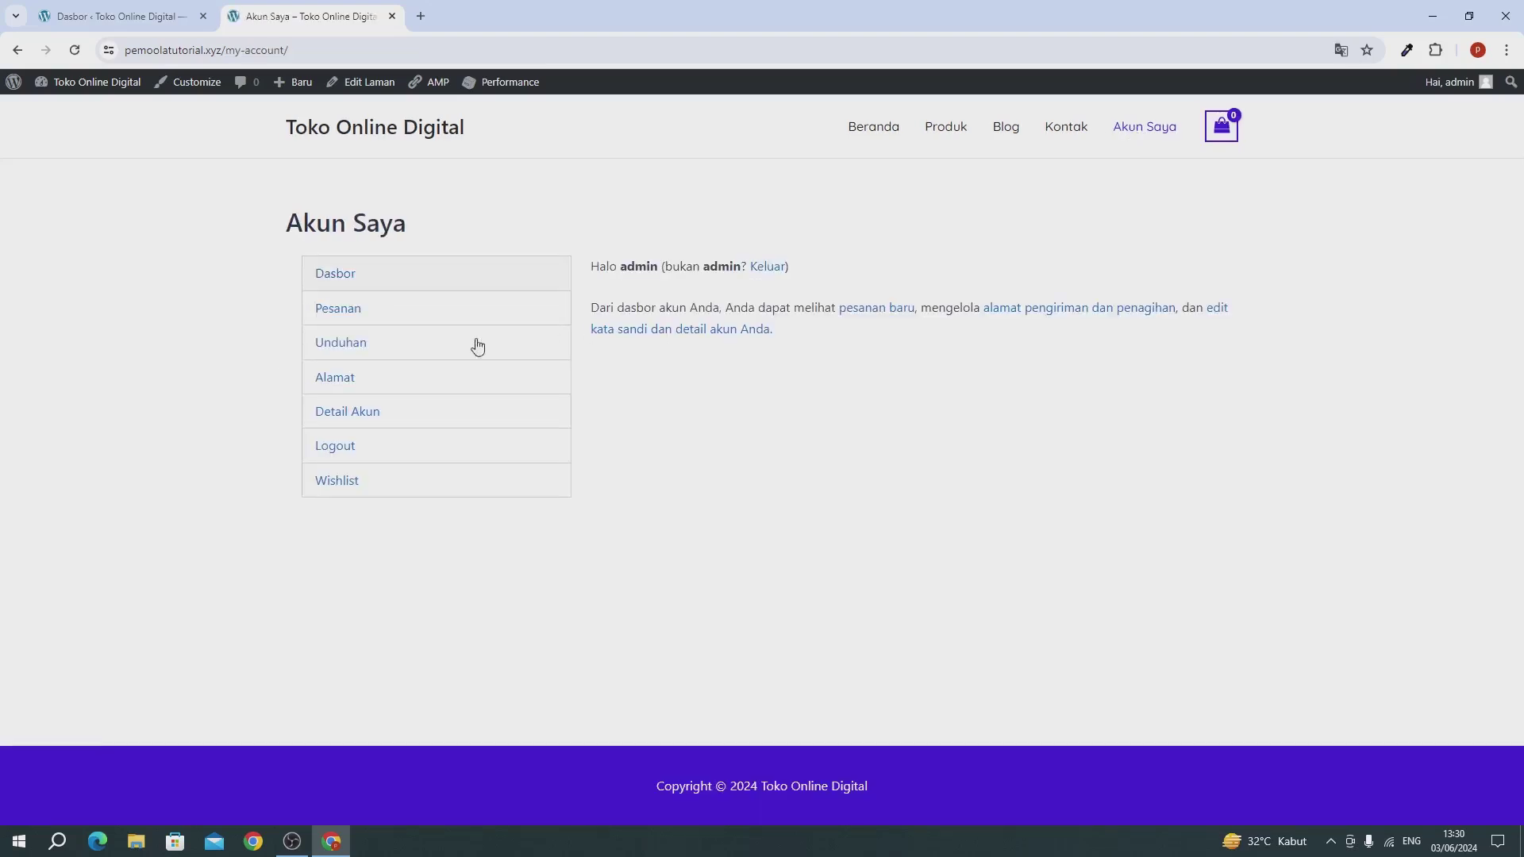
{"action": "left_click", "coordinate": [364, 342]}
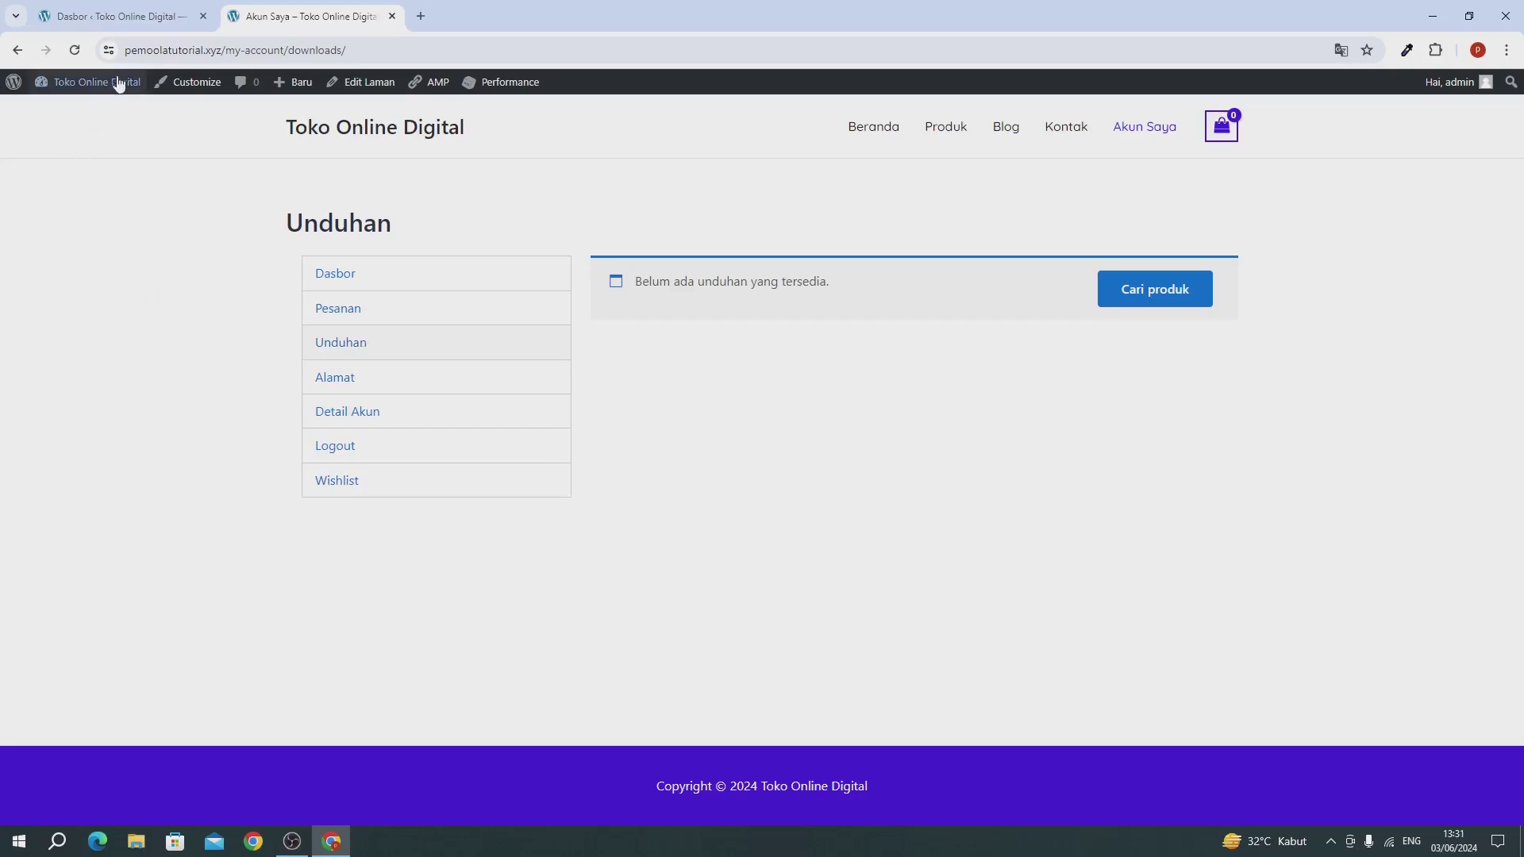
Step: Mark order #100 as Selesai using the 'Ubah status ke selesai' bulk action in WooCommerce Pesanan
{"action": "left_click", "coordinate": [116, 17]}
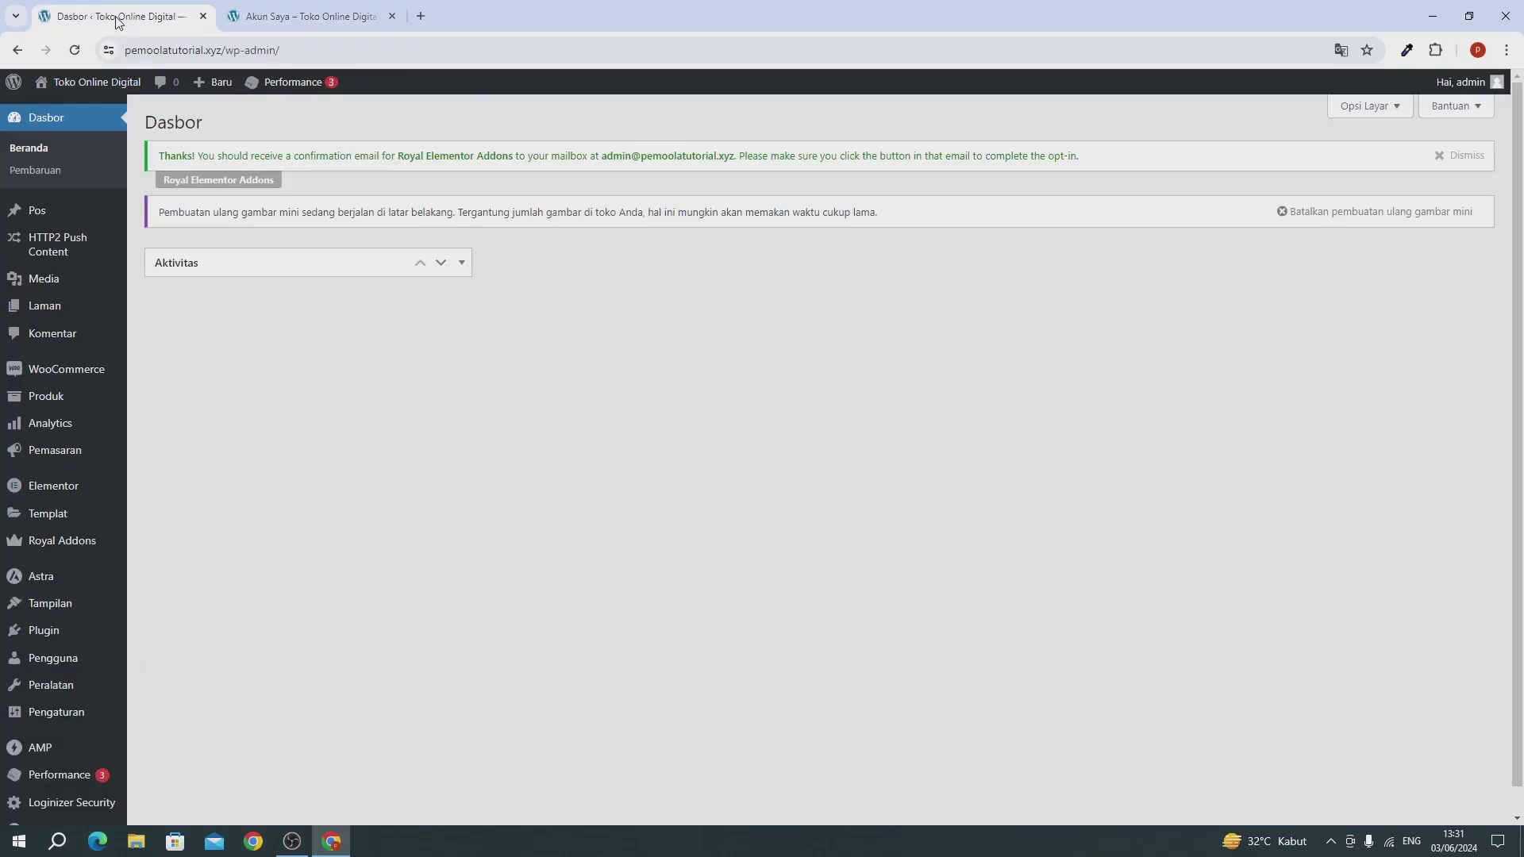
{"action": "mouse_move", "coordinate": [18, 370]}
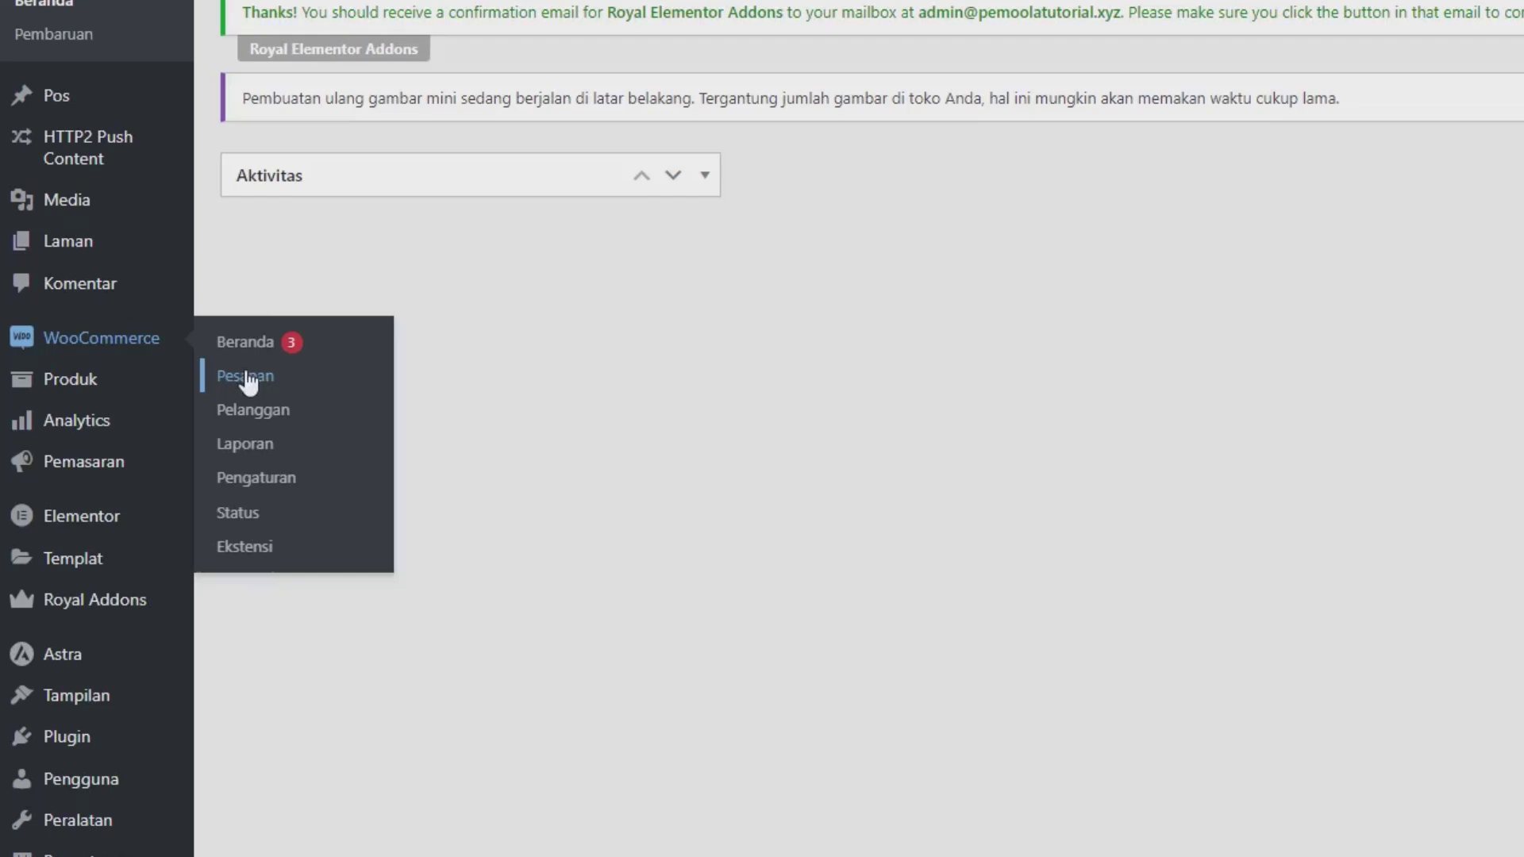
{"action": "left_click", "coordinate": [247, 377]}
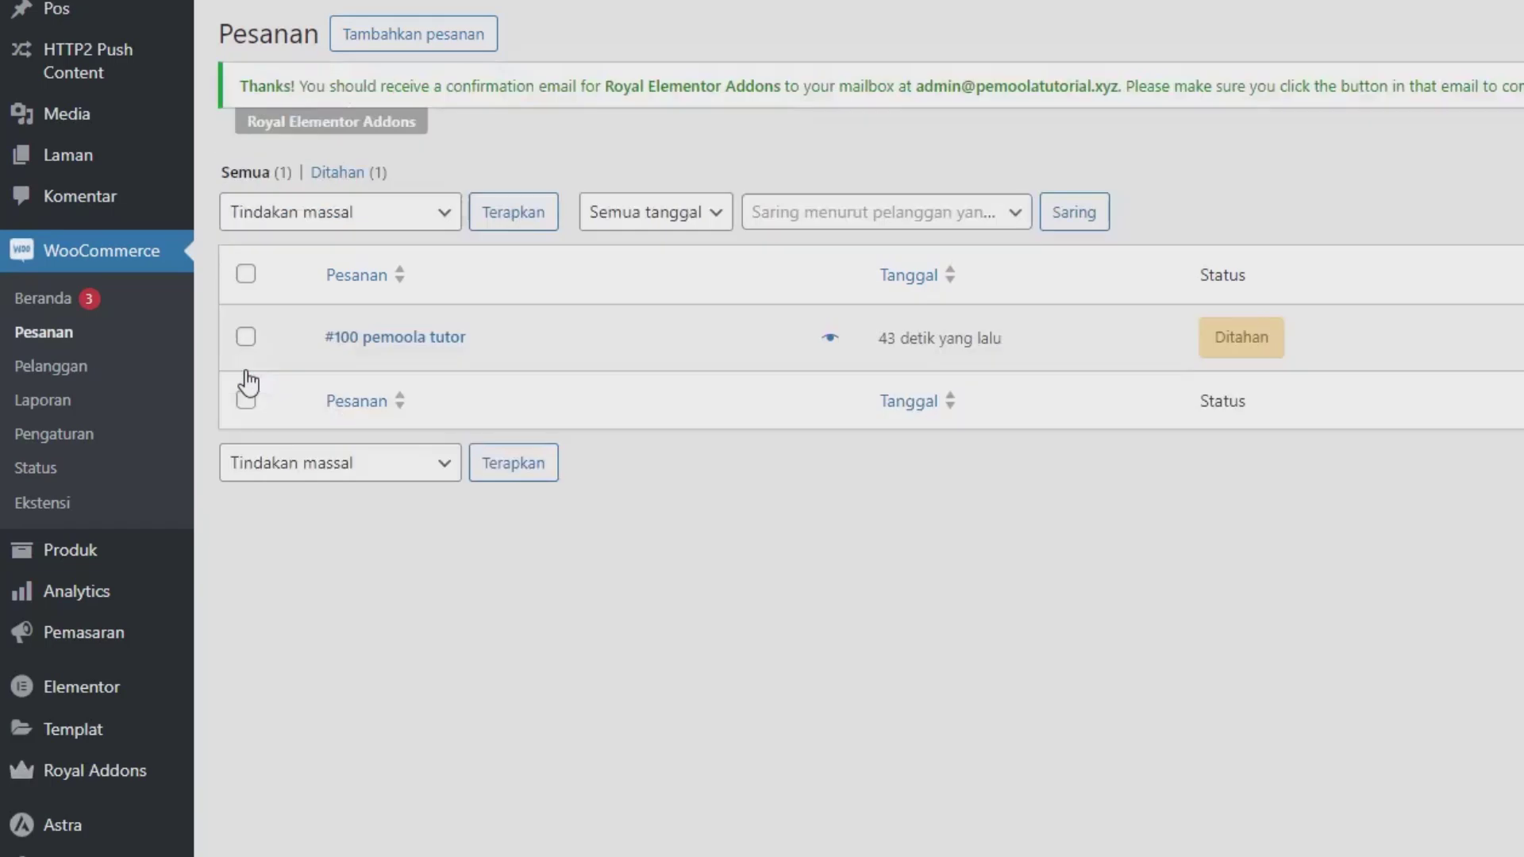
{"action": "left_click", "coordinate": [248, 348]}
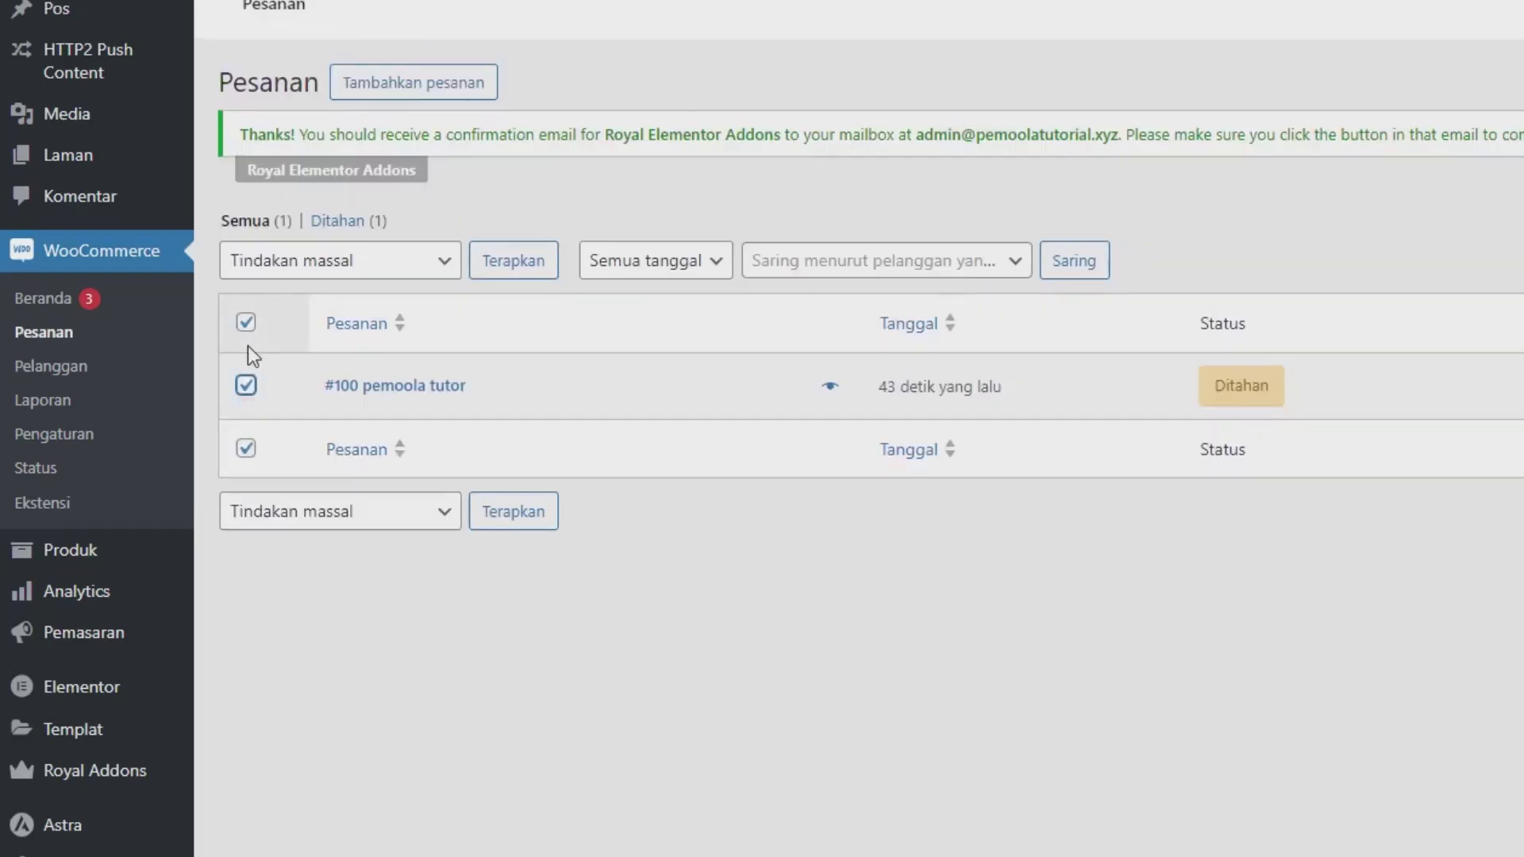
{"action": "left_click", "coordinate": [296, 279]}
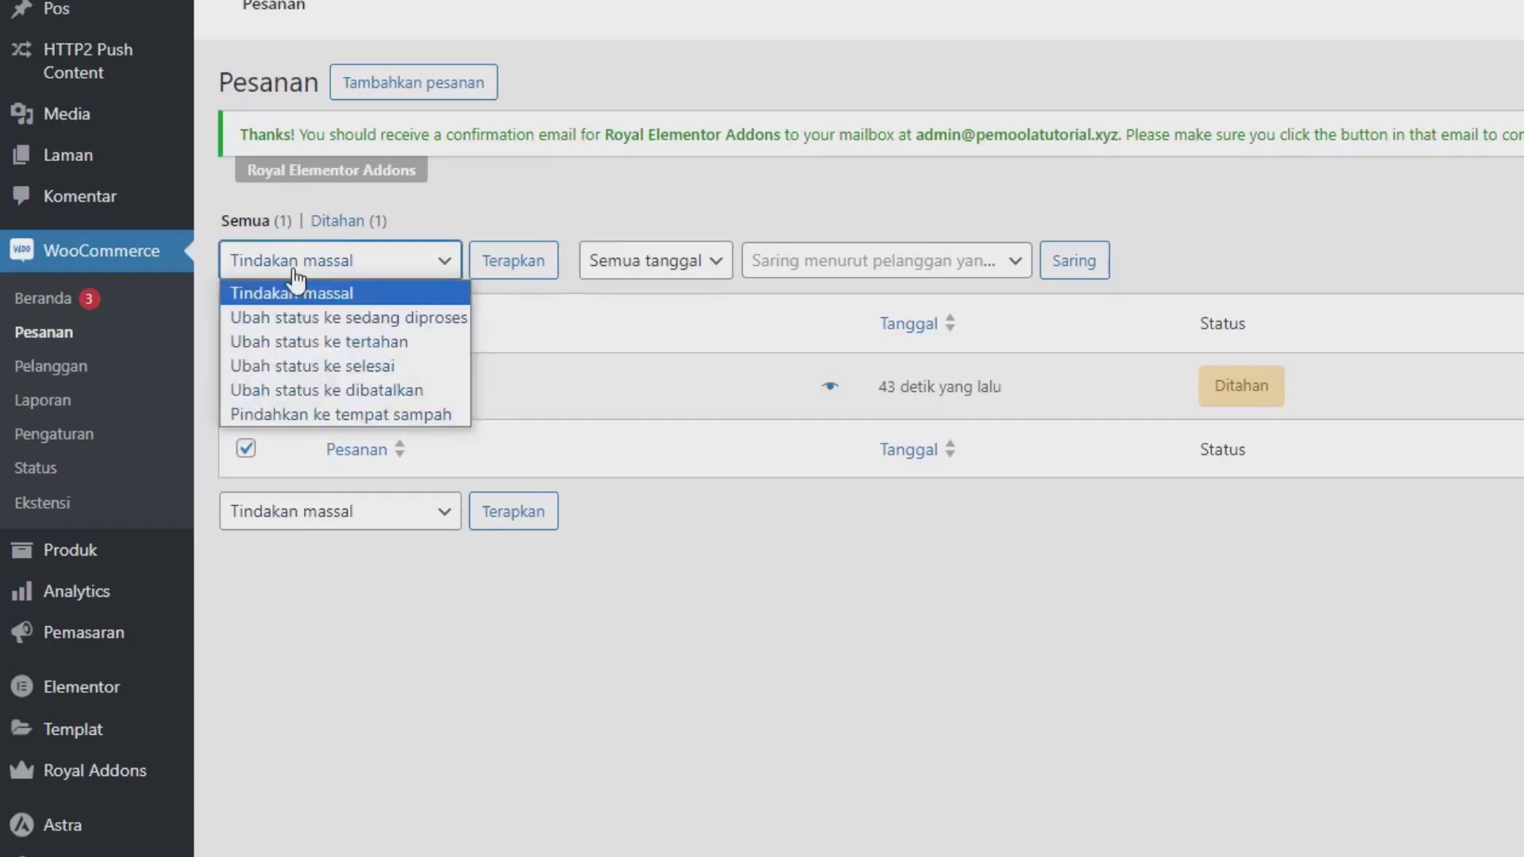
{"action": "left_click", "coordinate": [310, 366]}
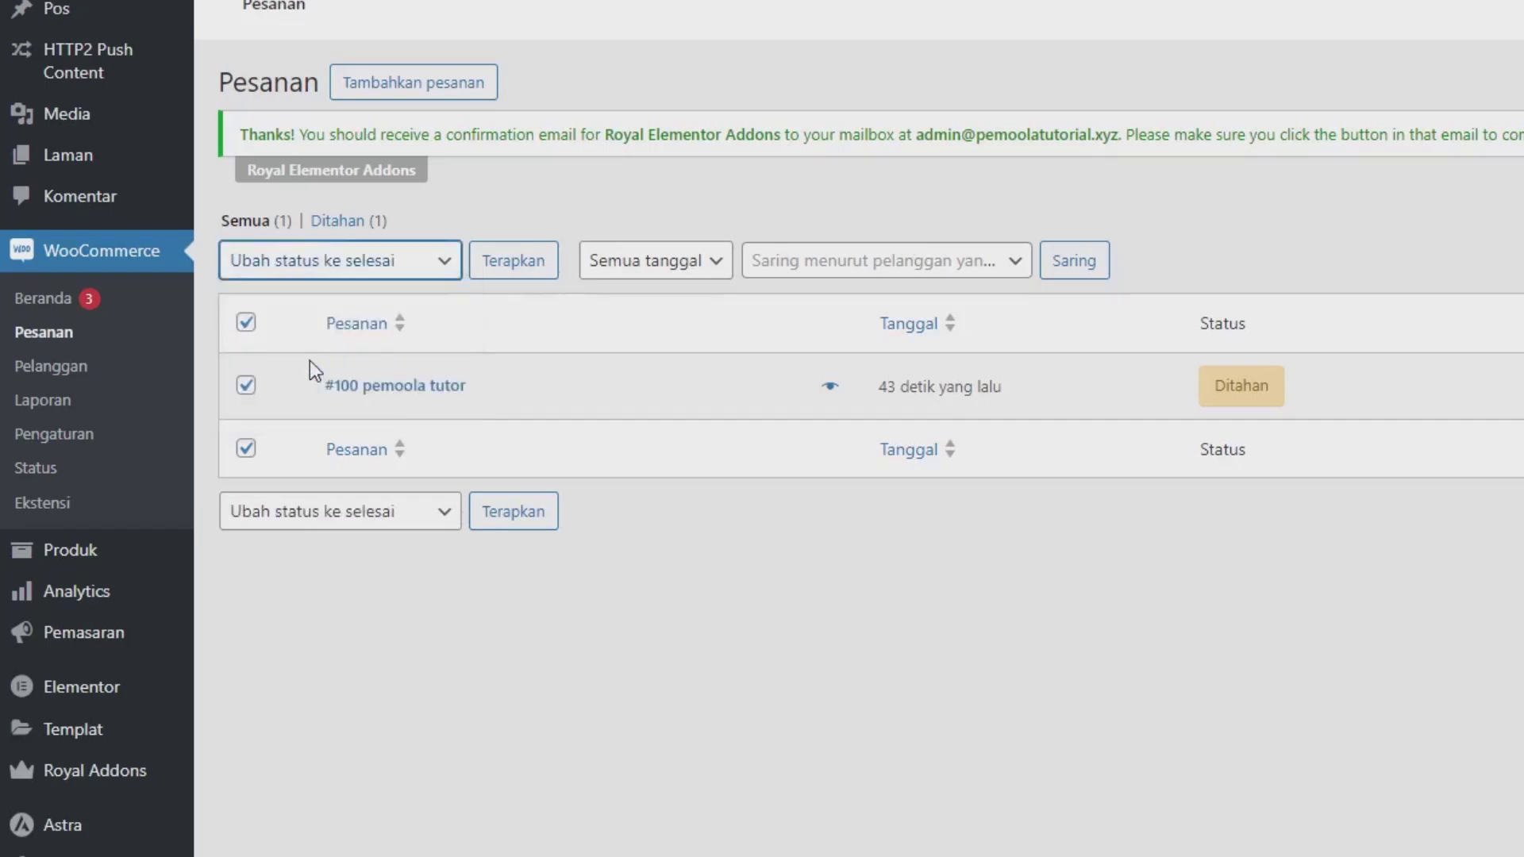
{"action": "left_click", "coordinate": [500, 279]}
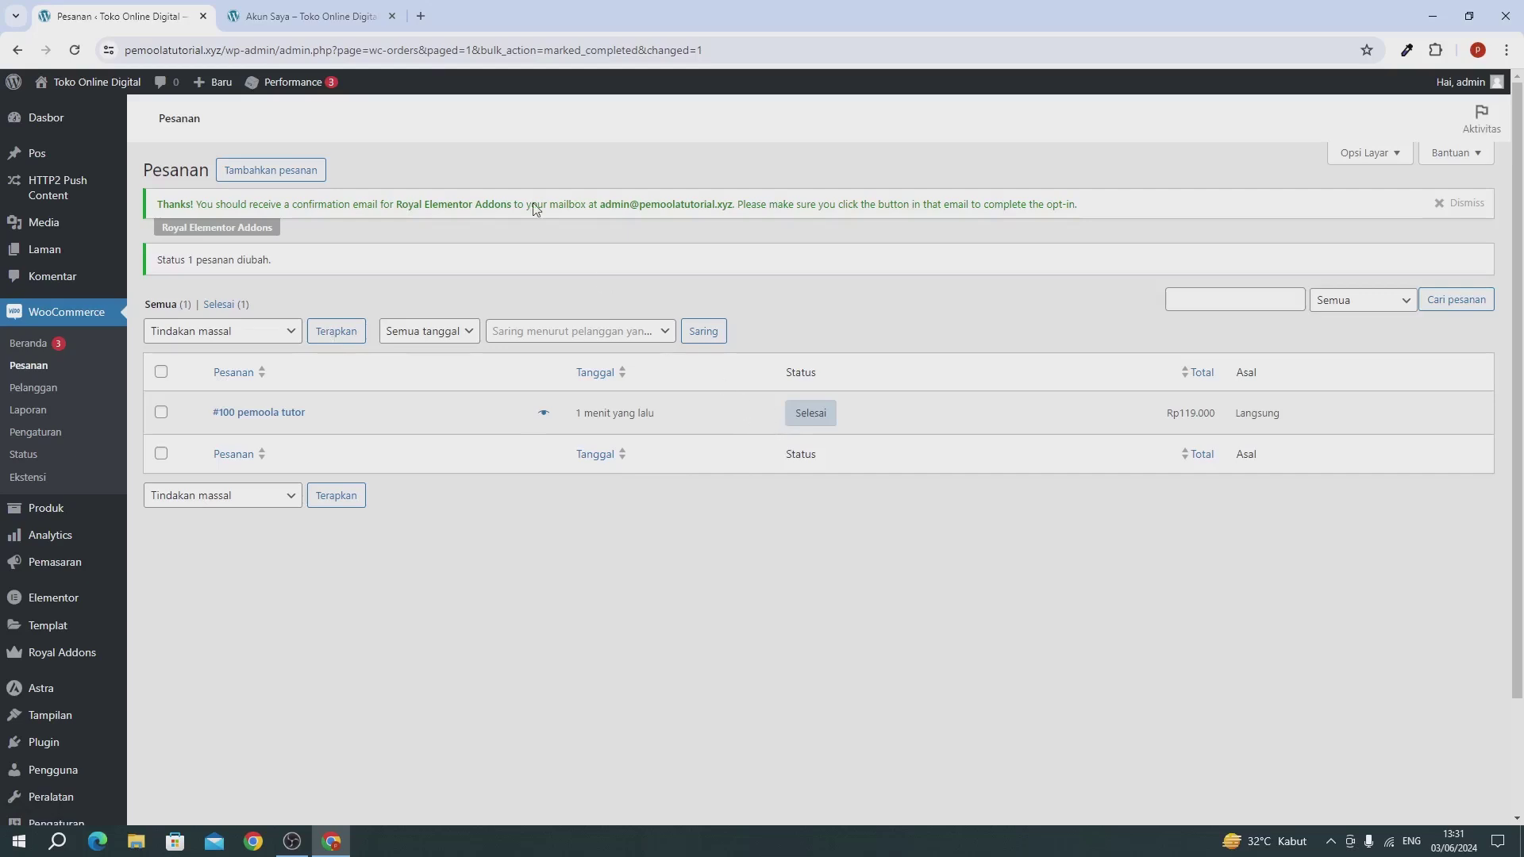
Step: Reload the Unduhan list and download the Template Company Profile file
{"action": "left_click", "coordinate": [302, 13]}
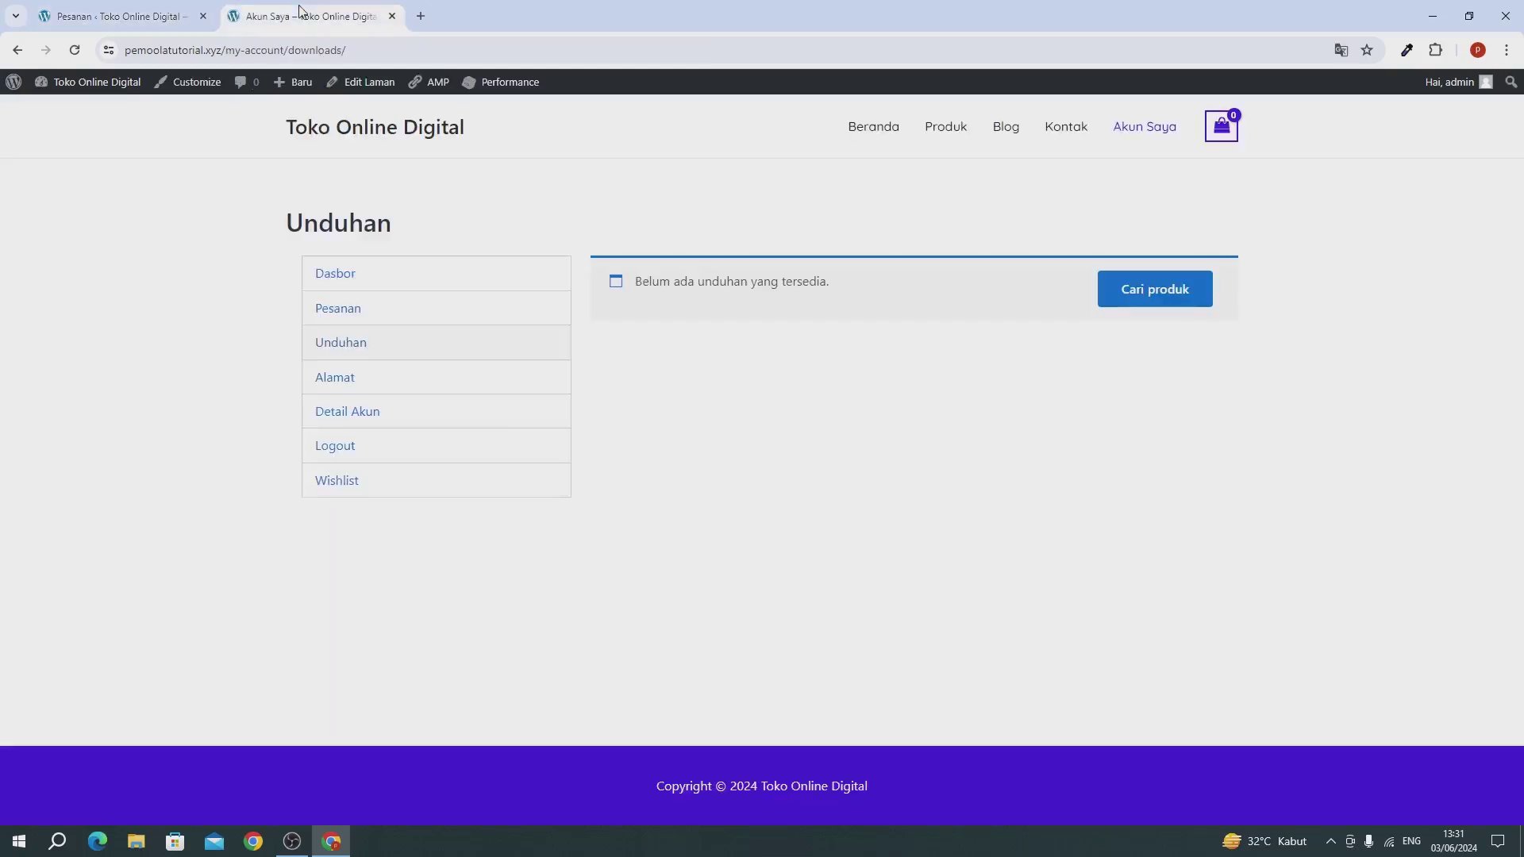
{"action": "left_click", "coordinate": [345, 348]}
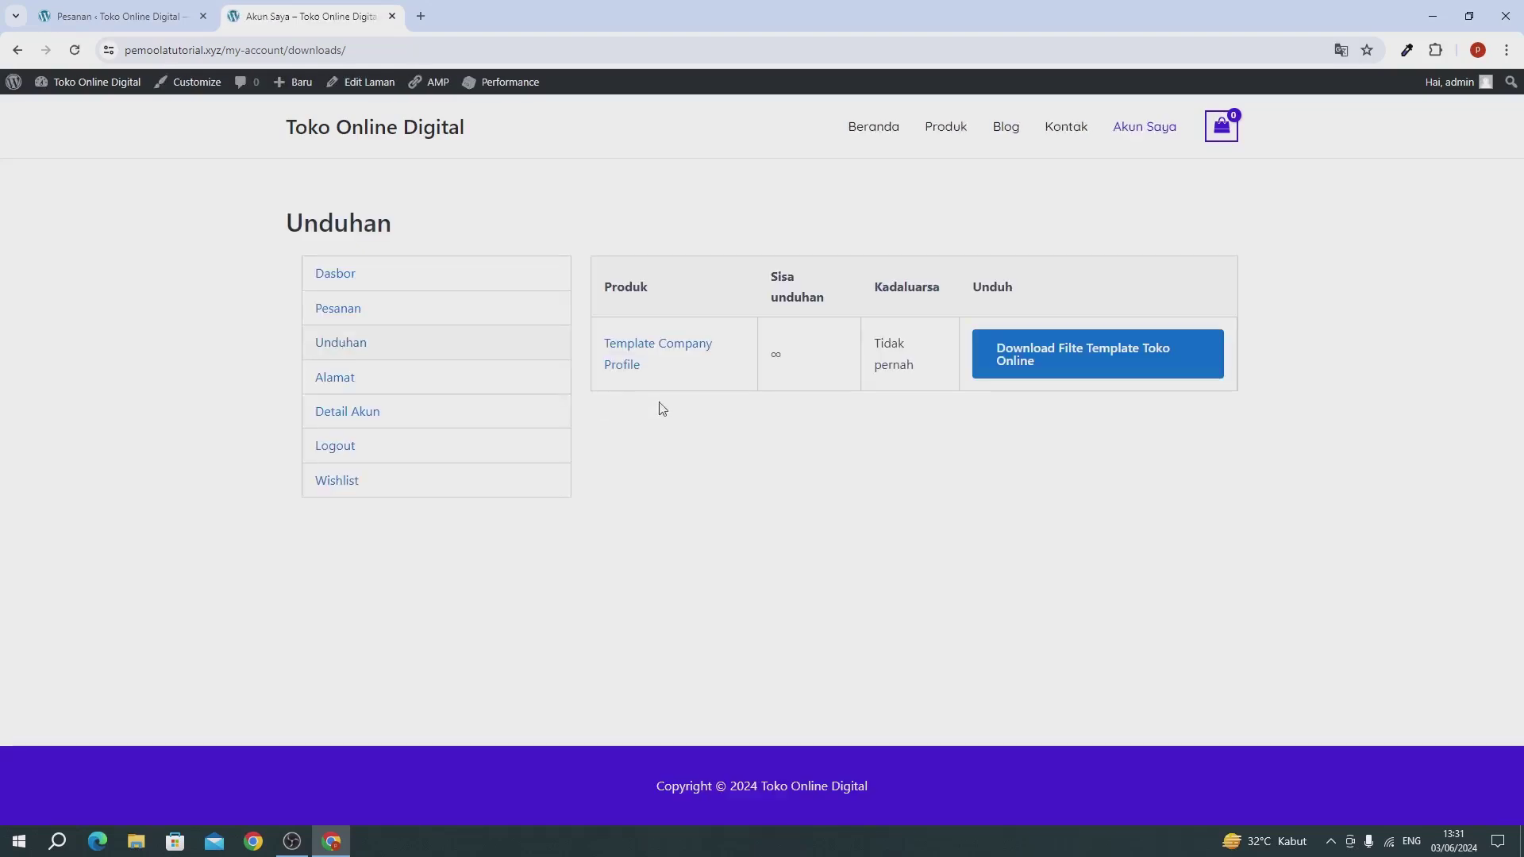
{"action": "left_click", "coordinate": [1053, 364]}
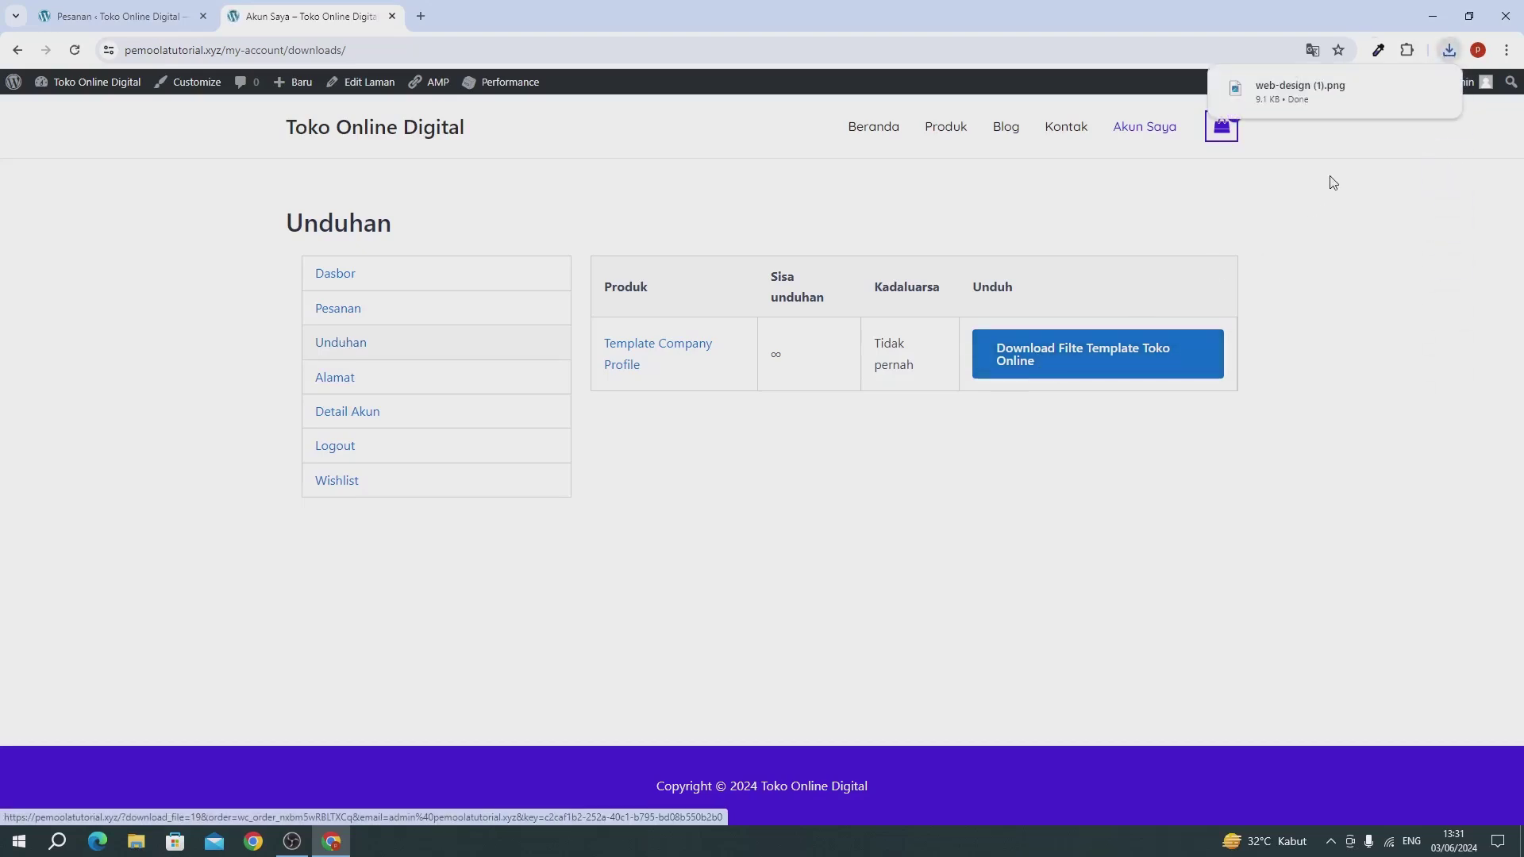
Step: View the downloaded web-design (1).png, close it, and return to the store home page
{"action": "left_click", "coordinate": [1449, 51]}
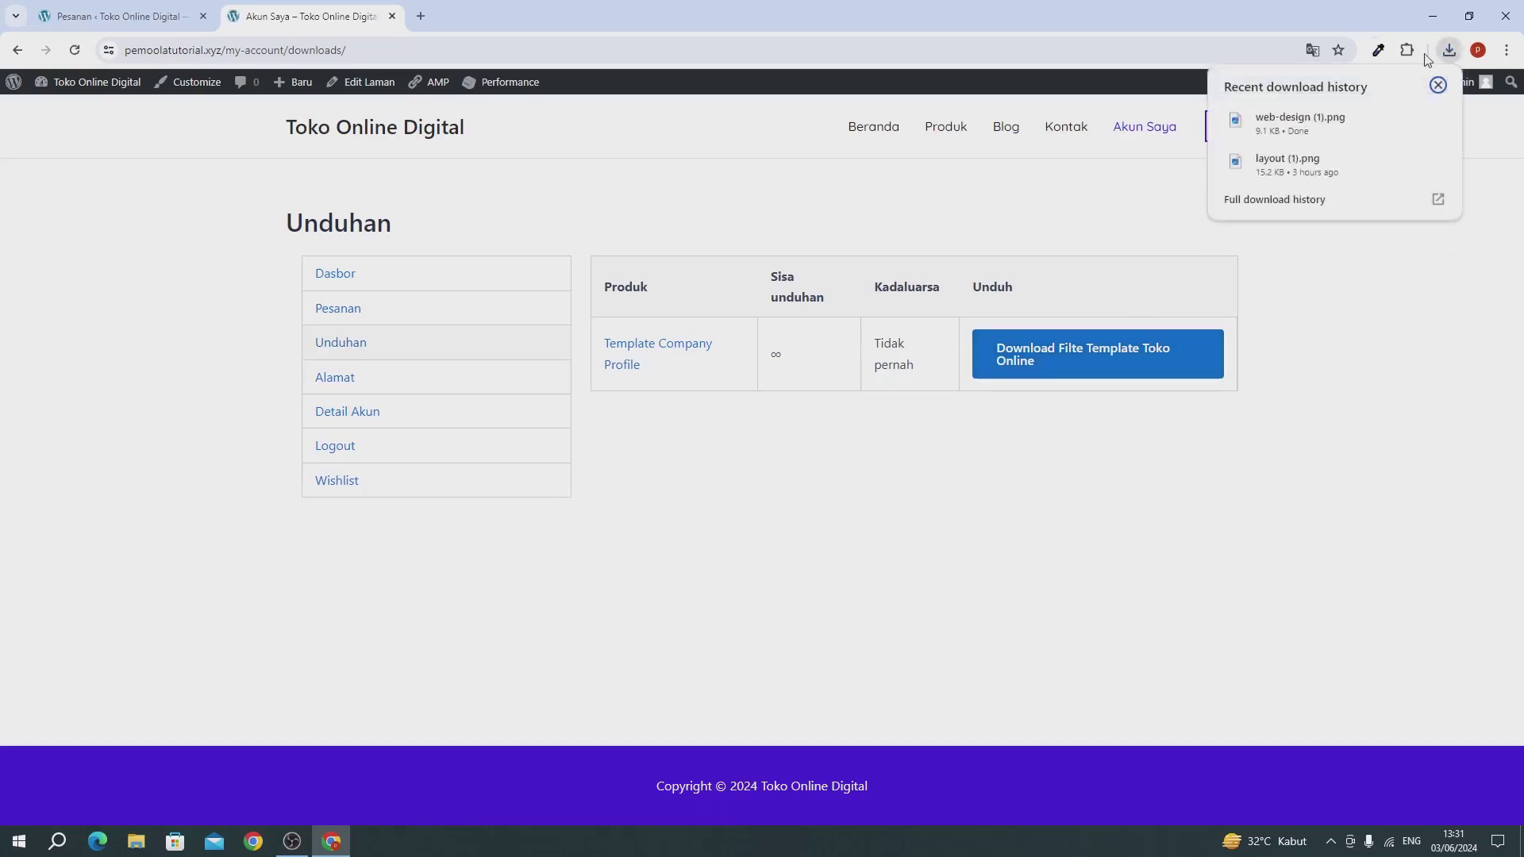
{"action": "left_click", "coordinate": [1314, 127]}
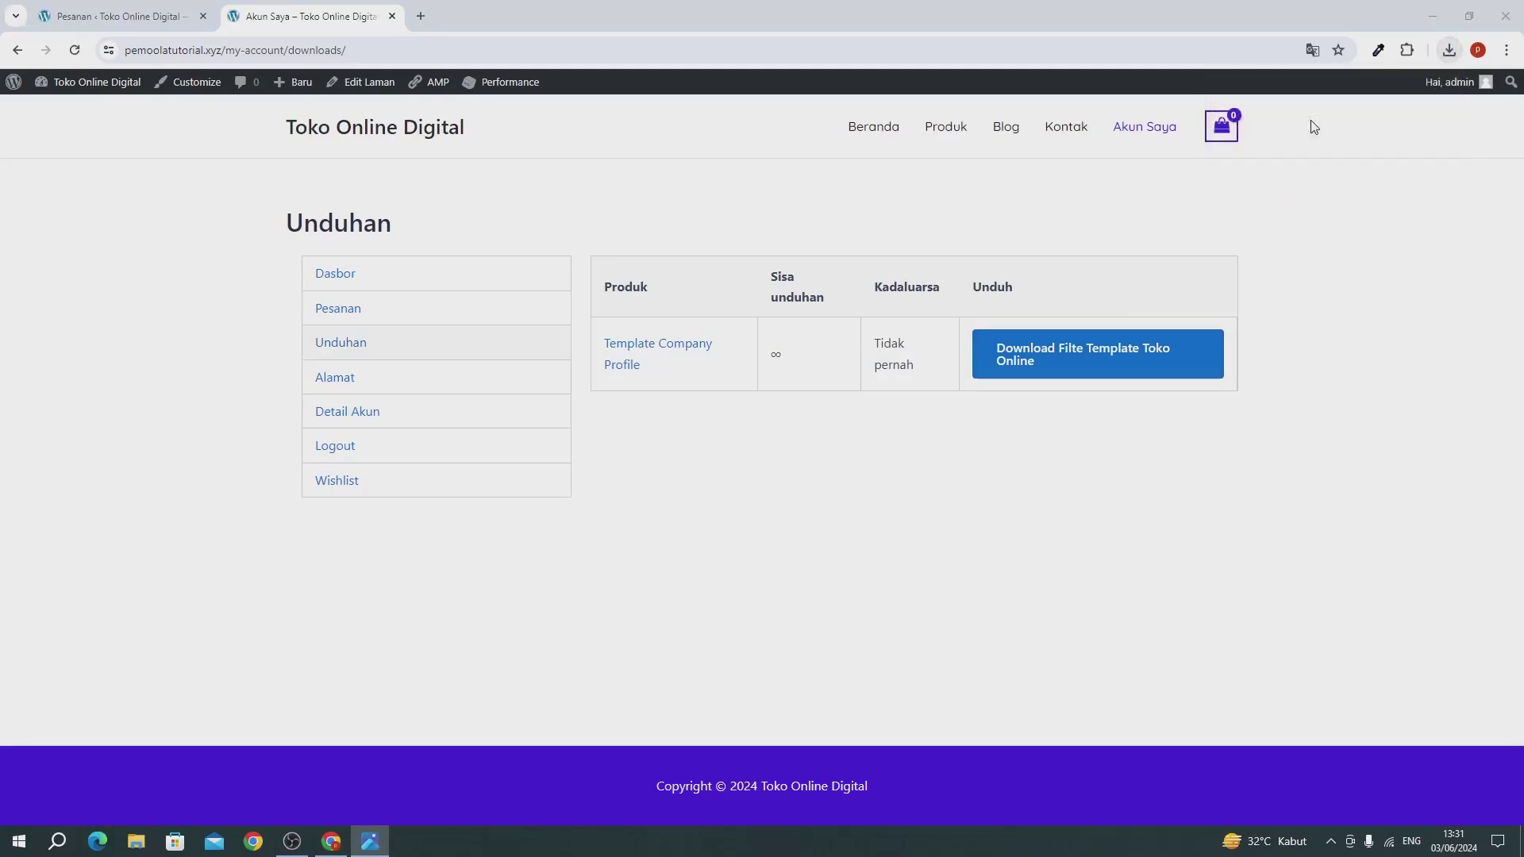
{"action": "left_click", "coordinate": [1502, 13]}
{"action": "left_click", "coordinate": [1452, 48]}
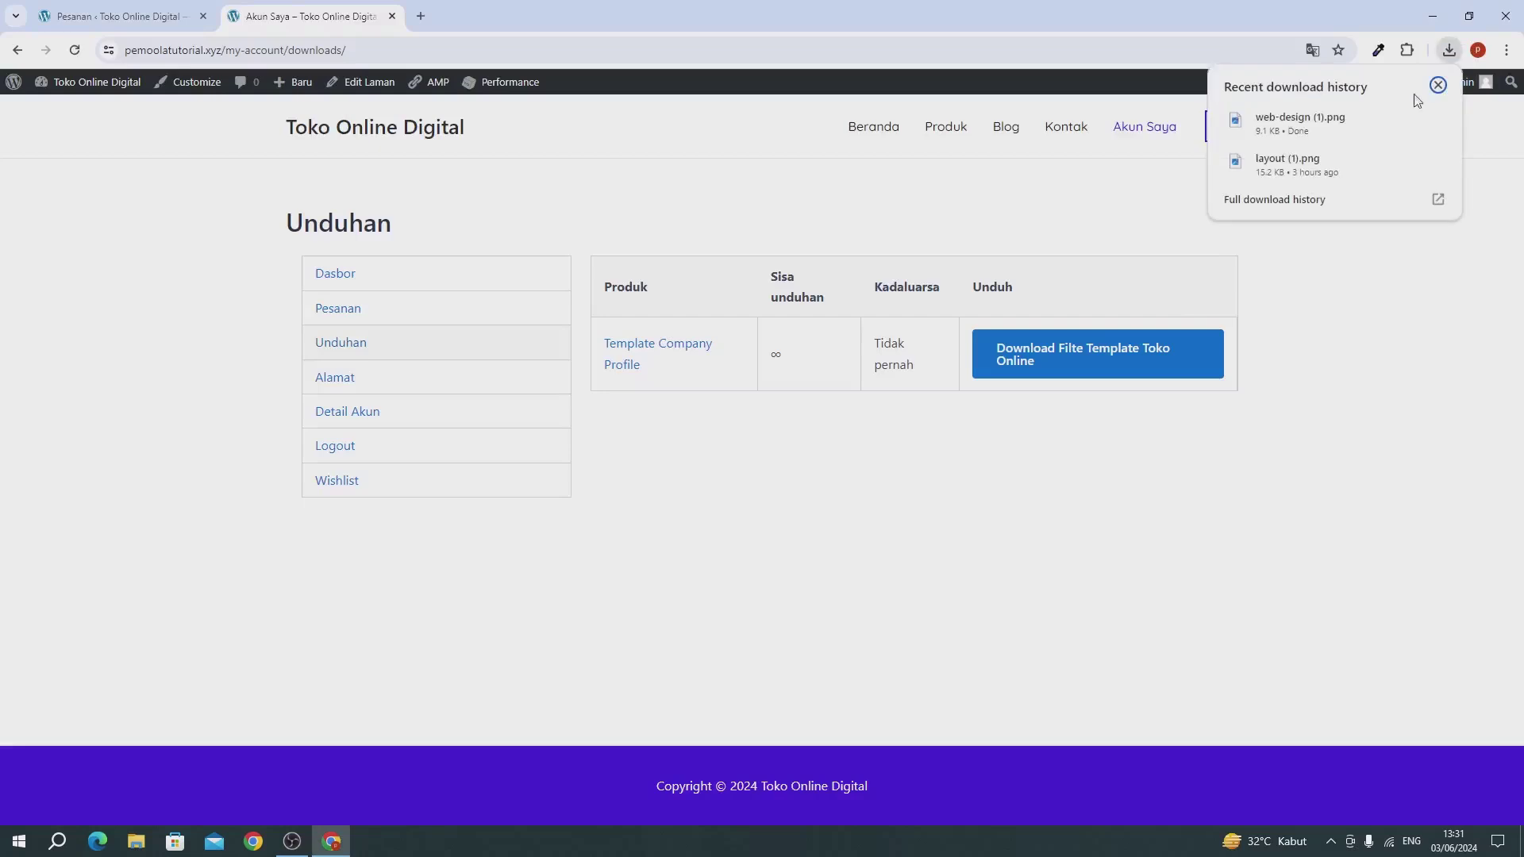
{"action": "left_click", "coordinate": [1361, 357]}
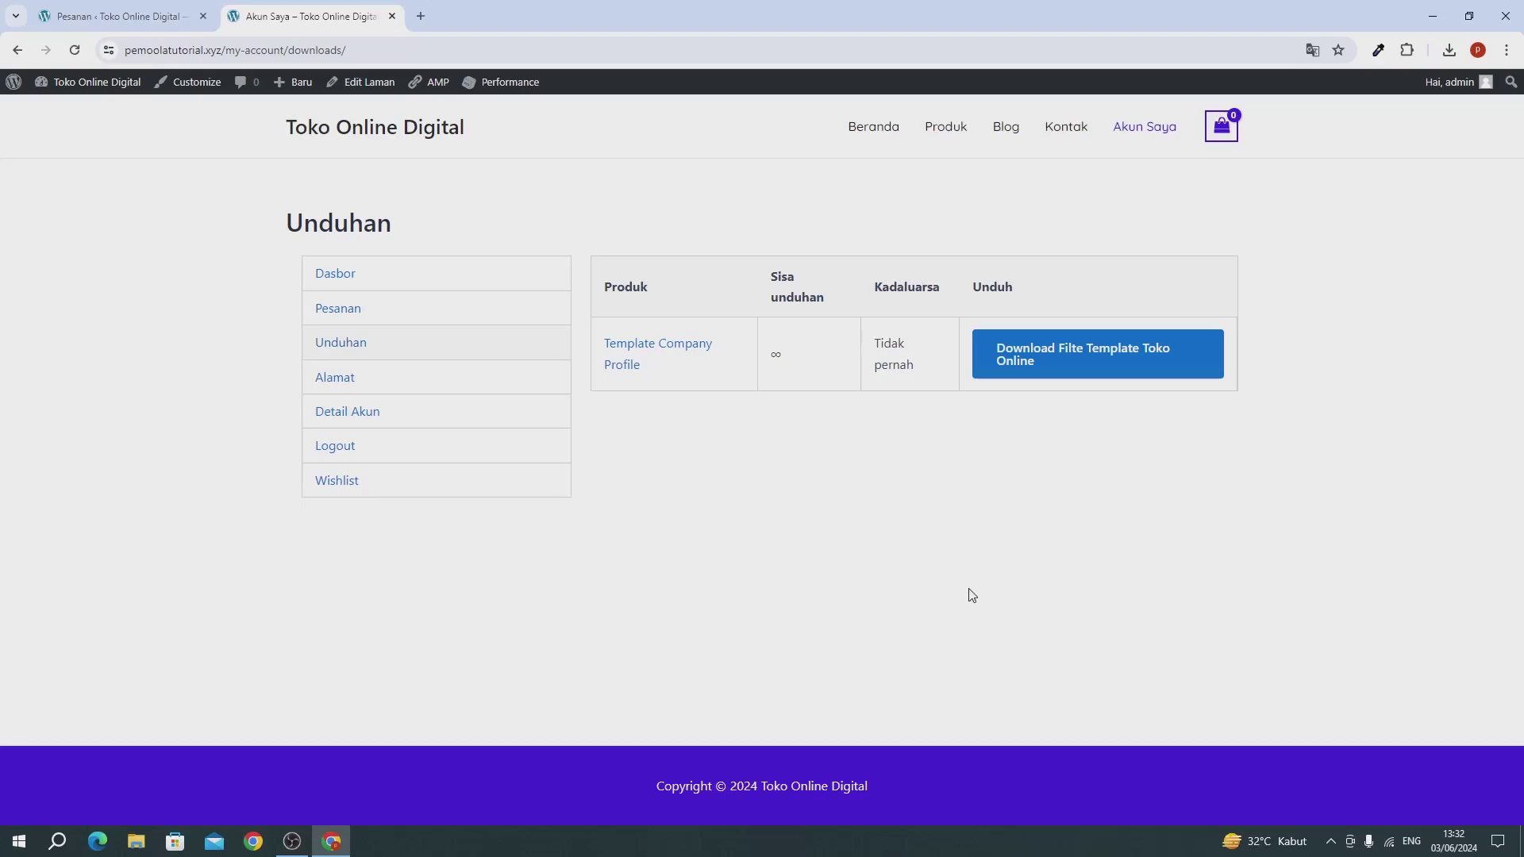
{"action": "left_click", "coordinate": [438, 128]}
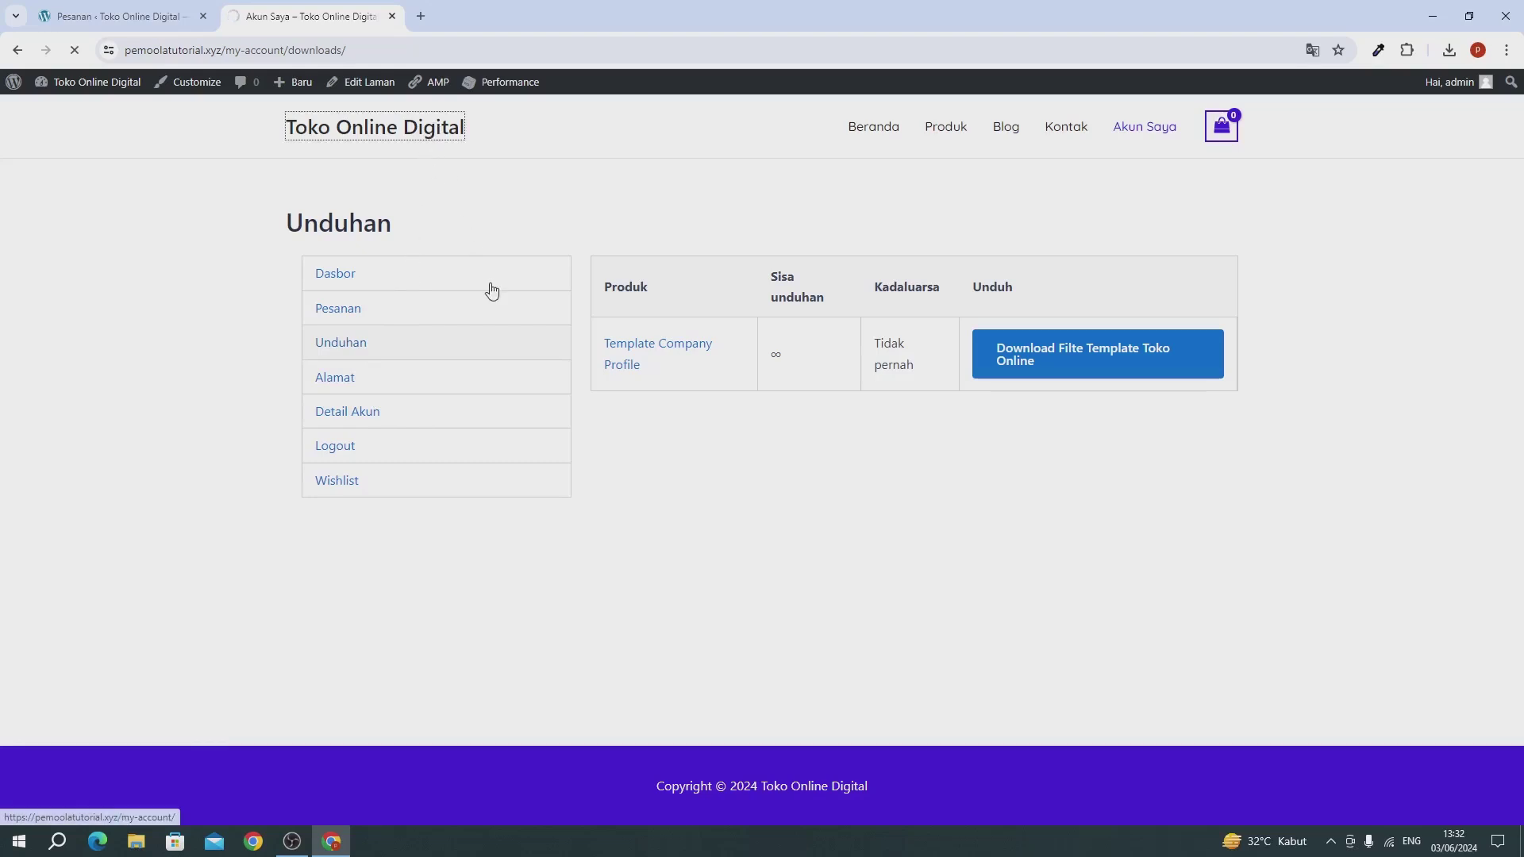